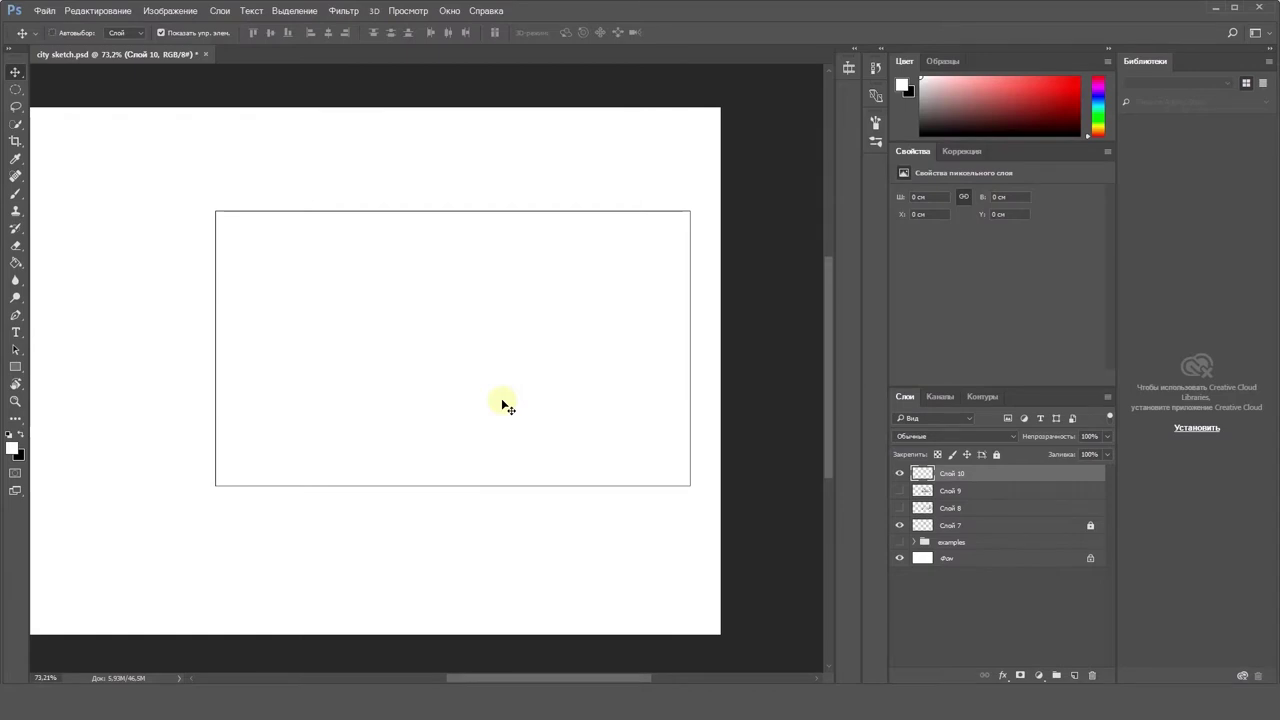
{"action": "key", "text": "ctrl+1"}
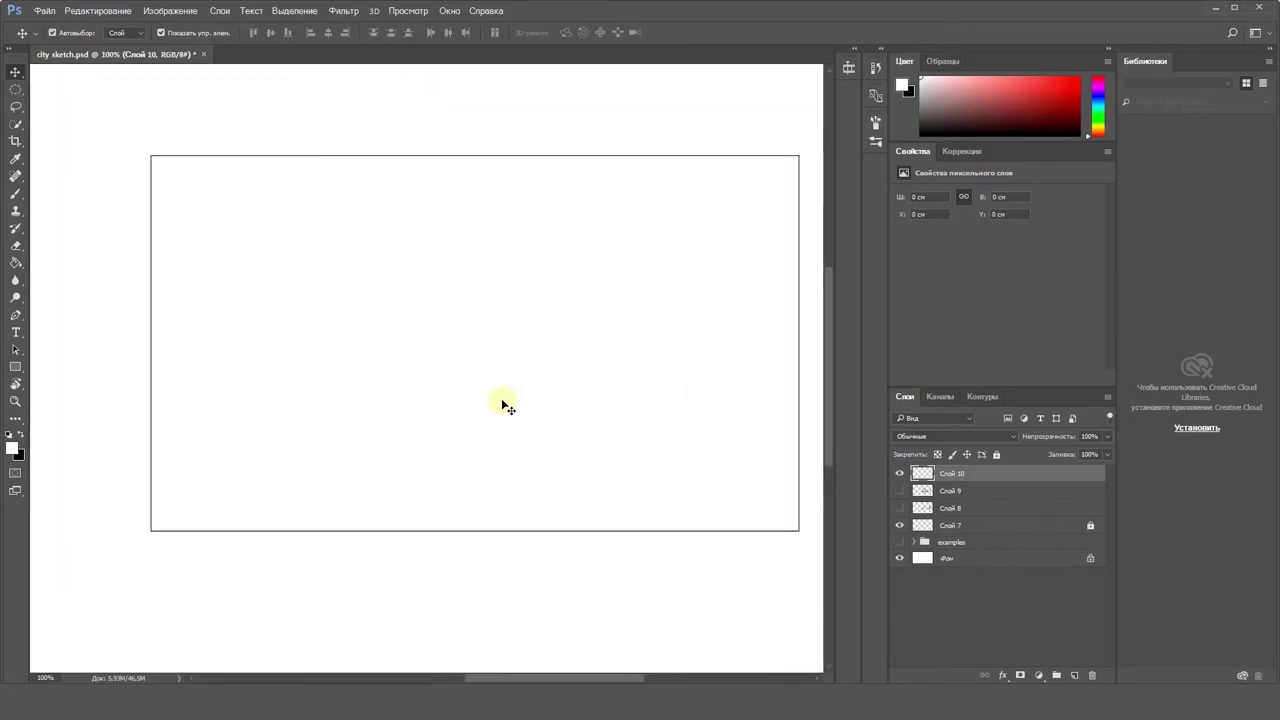
{"action": "left_click_drag", "start_coordinate": [280, 323], "coordinate": [198, 312]}
{"action": "left_click_drag", "start_coordinate": [397, 391], "coordinate": [447, 372]}
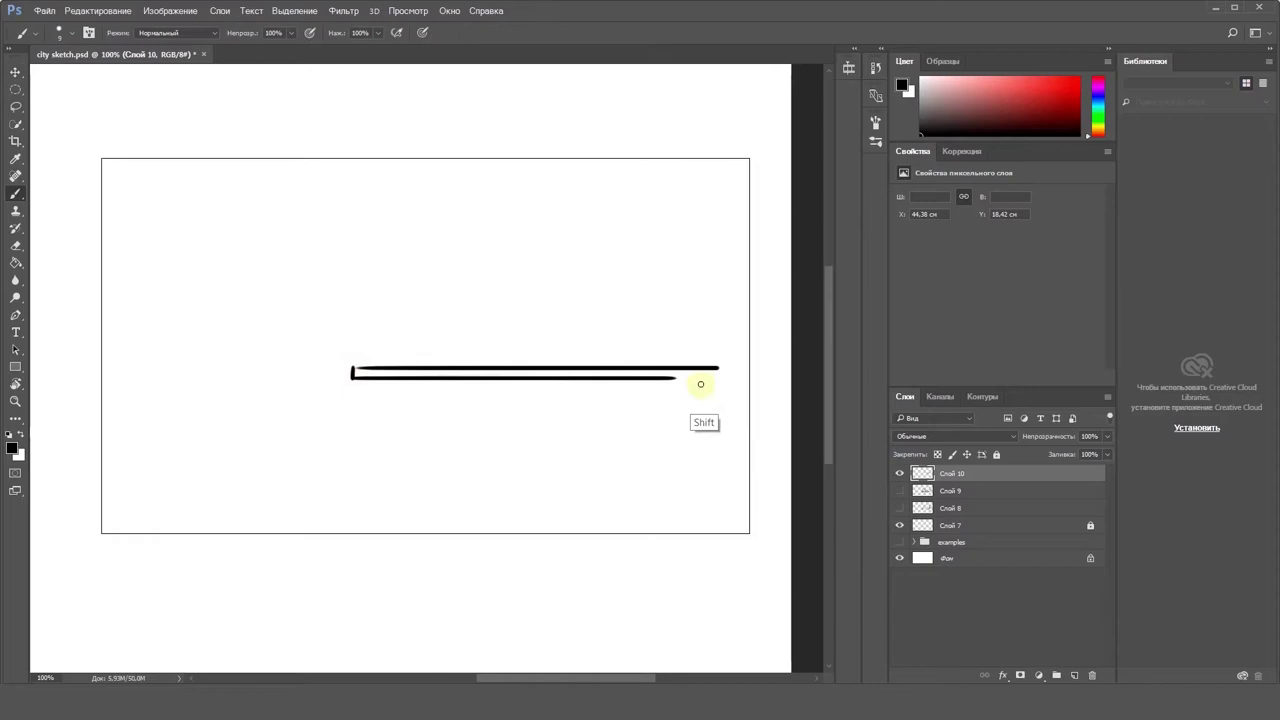
{"action": "left_click", "coordinate": [706, 380], "text": "shift"}
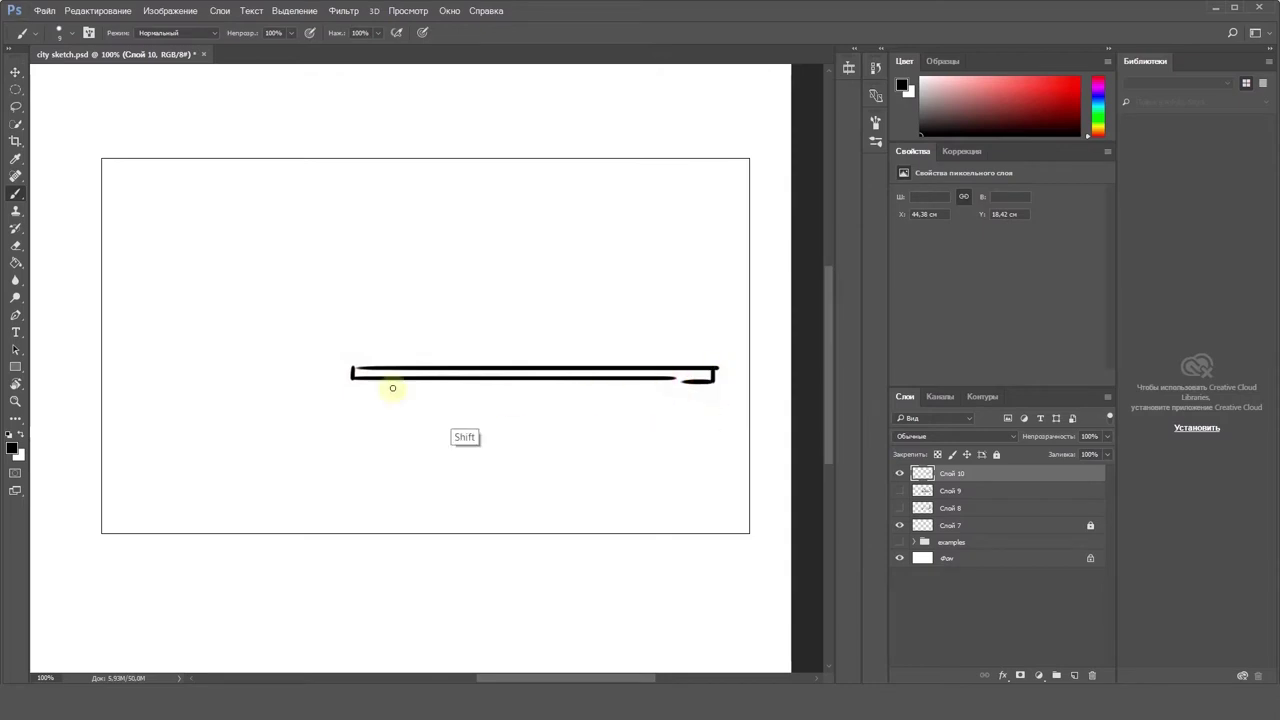
{"action": "key", "text": "e"}
{"action": "mouse_move", "coordinate": [447, 390]}
{"action": "left_mouse_down"}
{"action": "mouse_move", "coordinate": [575, 364]}
{"action": "mouse_move", "coordinate": [723, 377]}
{"action": "left_mouse_up"}
{"action": "key", "text": "b"}
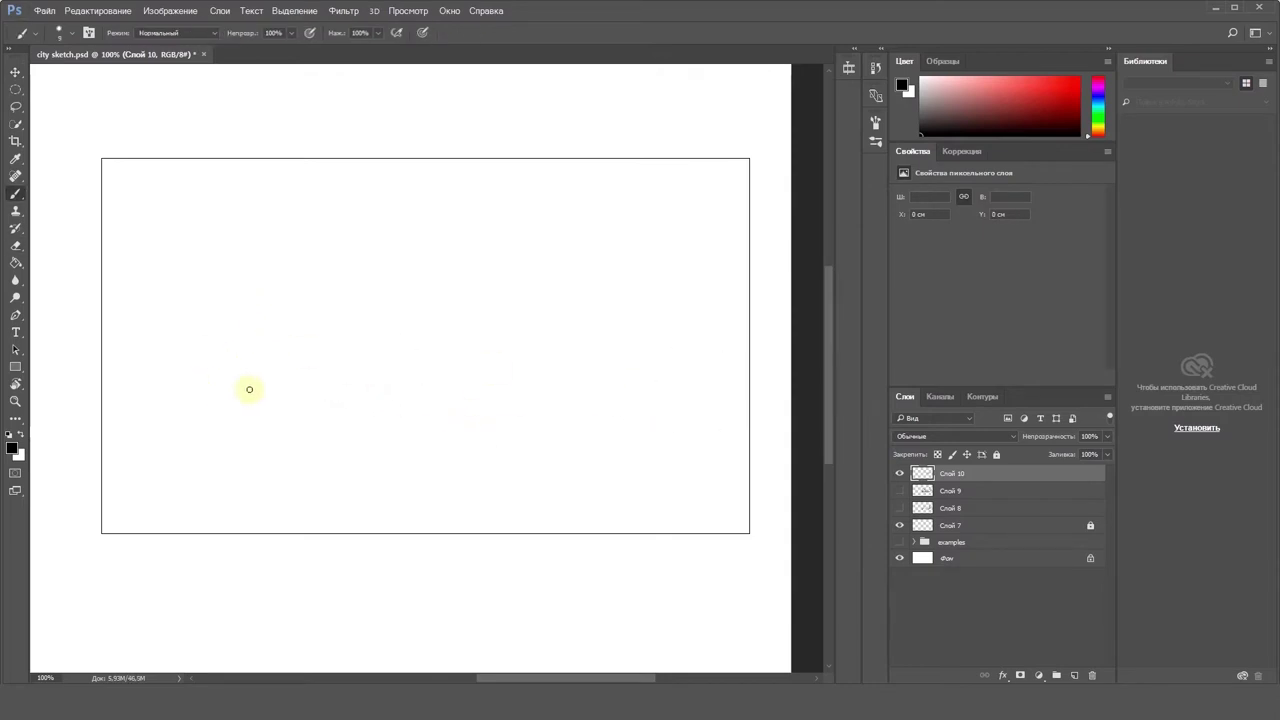
Step: Sketch a long double-line desktop inside the frame with a boxy pedestal under its left end
{"action": "mouse_move", "coordinate": [393, 354]}
{"action": "left_mouse_down"}
{"action": "mouse_move", "coordinate": [537, 366]}
{"action": "mouse_move", "coordinate": [651, 356]}
{"action": "left_mouse_up"}
{"action": "mouse_move", "coordinate": [653, 362]}
{"action": "left_mouse_down"}
{"action": "mouse_move", "coordinate": [392, 363]}
{"action": "mouse_move", "coordinate": [383, 462]}
{"action": "left_mouse_up"}
{"action": "key", "text": "ctrl+z"}
{"action": "left_click_drag", "start_coordinate": [392, 367], "coordinate": [392, 468]}
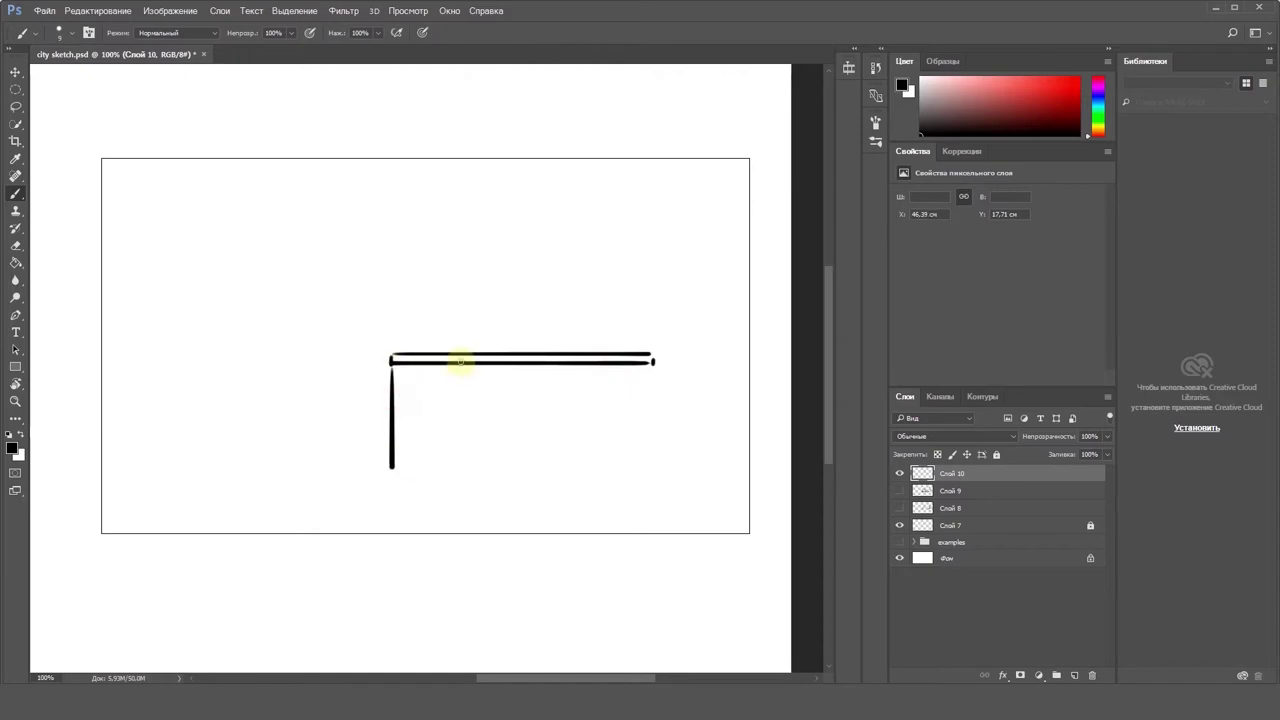
{"action": "left_click_drag", "start_coordinate": [460, 365], "coordinate": [460, 472]}
{"action": "left_click_drag", "start_coordinate": [393, 473], "coordinate": [464, 474]}
Step: Sketch the rectangular support under the desk's right end, with an inner vertical line for its side panel
{"action": "mouse_move", "coordinate": [640, 365]}
{"action": "left_mouse_down"}
{"action": "mouse_move", "coordinate": [629, 473]}
{"action": "mouse_move", "coordinate": [583, 468]}
{"action": "left_mouse_up"}
{"action": "key", "text": "shift"}
{"action": "left_click_drag", "start_coordinate": [580, 370], "coordinate": [580, 467]}
{"action": "left_click_drag", "start_coordinate": [623, 366], "coordinate": [623, 454]}
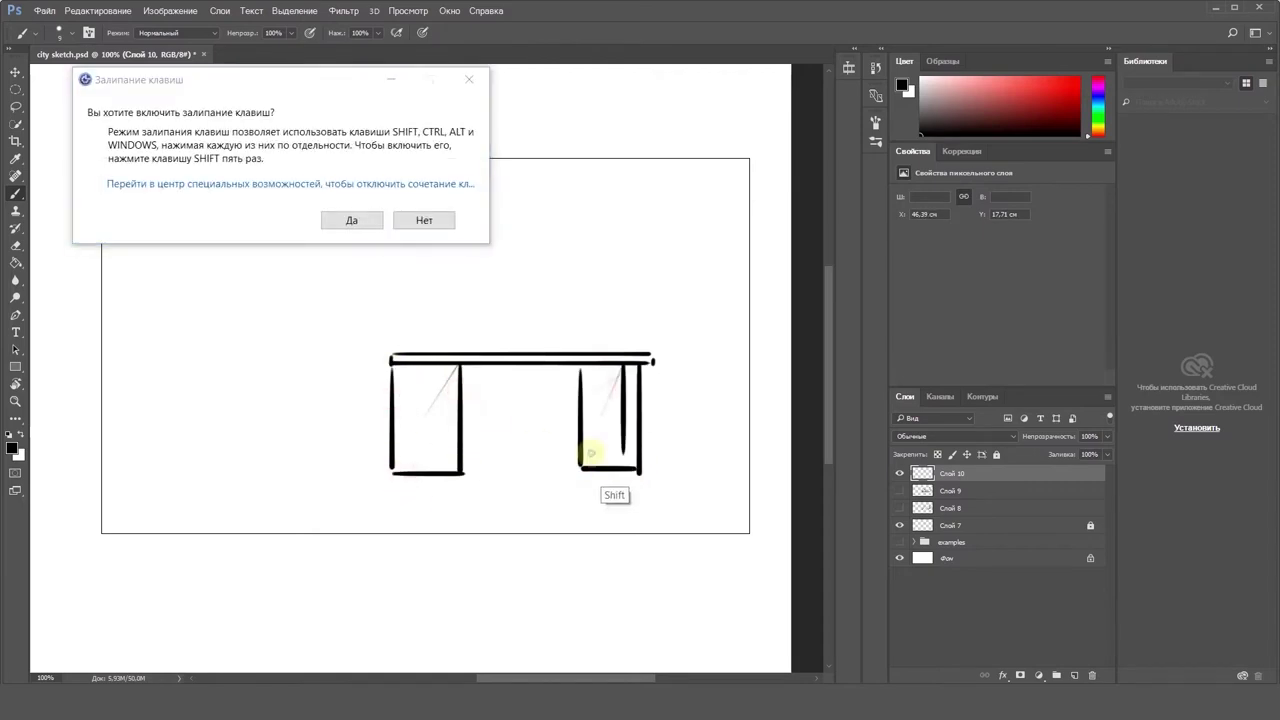
Step: Draw drawer divisions and handle marks on the desk's left pedestal and a short tick across the desktop edge
{"action": "mouse_move", "coordinate": [427, 366]}
{"action": "left_mouse_down"}
{"action": "mouse_move", "coordinate": [427, 472]}
{"action": "mouse_move", "coordinate": [452, 371]}
{"action": "left_mouse_up"}
{"action": "left_click_drag", "start_coordinate": [430, 391], "coordinate": [452, 391]}
{"action": "left_click_drag", "start_coordinate": [430, 424], "coordinate": [452, 424]}
{"action": "left_click_drag", "start_coordinate": [434, 441], "coordinate": [443, 441]}
{"action": "left_click_drag", "start_coordinate": [479, 355], "coordinate": [480, 369]}
Step: Dismiss the Sticky Keys prompt and sketch a monitor with neck and base standing on the desk
{"action": "left_click_drag", "start_coordinate": [603, 298], "coordinate": [588, 329]}
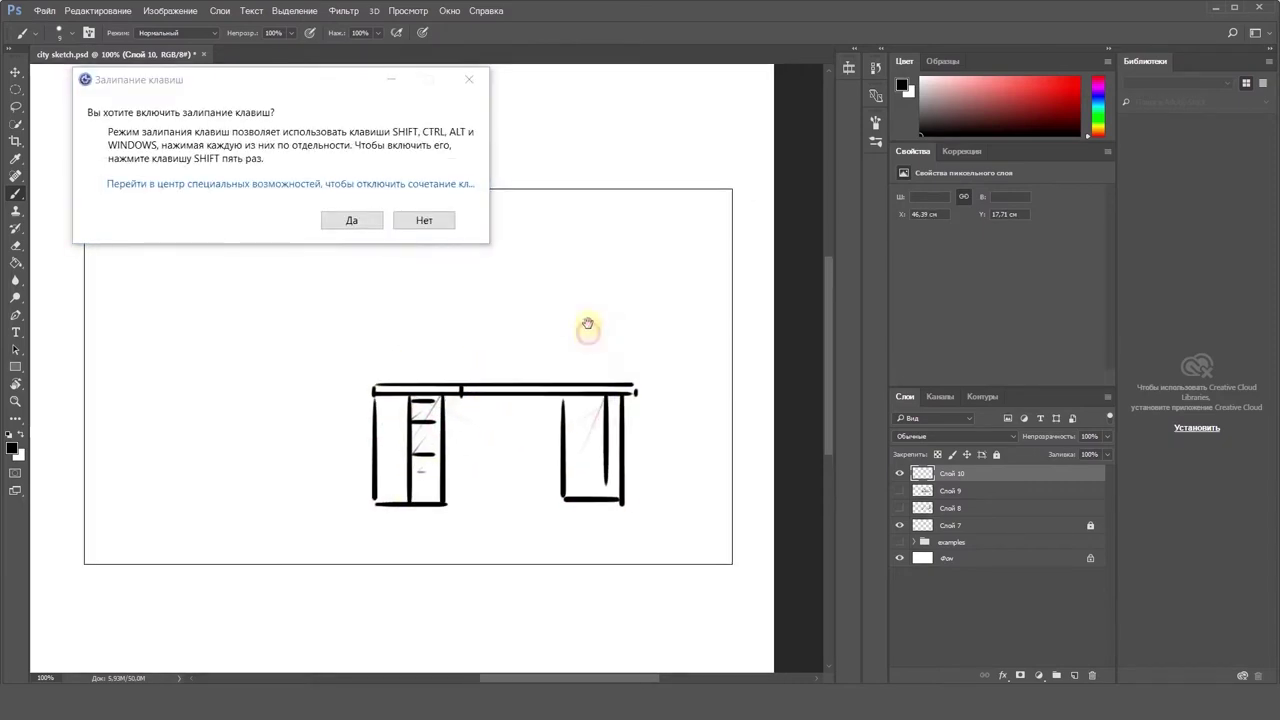
{"action": "left_click", "coordinate": [424, 220]}
{"action": "mouse_move", "coordinate": [425, 297]}
{"action": "left_mouse_down"}
{"action": "mouse_move", "coordinate": [551, 311]}
{"action": "mouse_move", "coordinate": [542, 297]}
{"action": "left_mouse_up"}
{"action": "key", "text": "ctrl+z"}
{"action": "left_click_drag", "start_coordinate": [540, 300], "coordinate": [549, 346]}
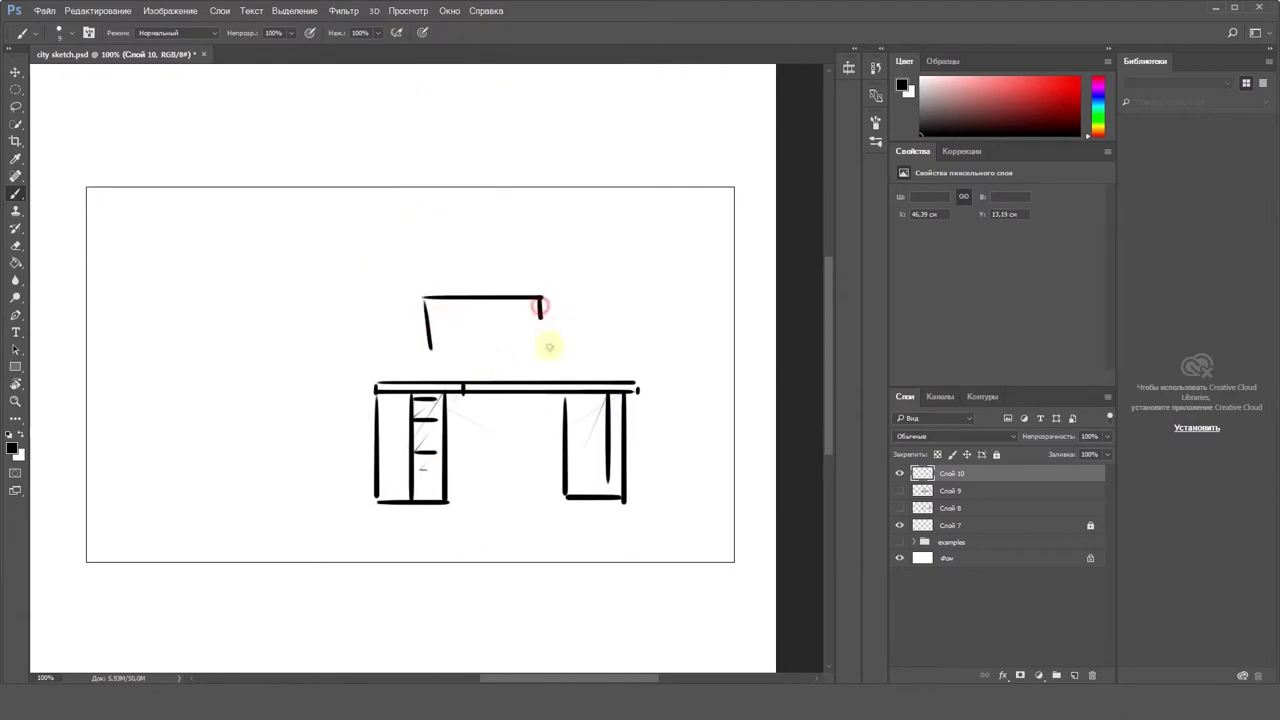
{"action": "mouse_move", "coordinate": [436, 356]}
{"action": "left_mouse_down"}
{"action": "mouse_move", "coordinate": [556, 356]}
{"action": "mouse_move", "coordinate": [483, 375]}
{"action": "left_mouse_up"}
{"action": "left_click_drag", "start_coordinate": [496, 358], "coordinate": [495, 374]}
{"action": "left_click_drag", "start_coordinate": [465, 375], "coordinate": [559, 376]}
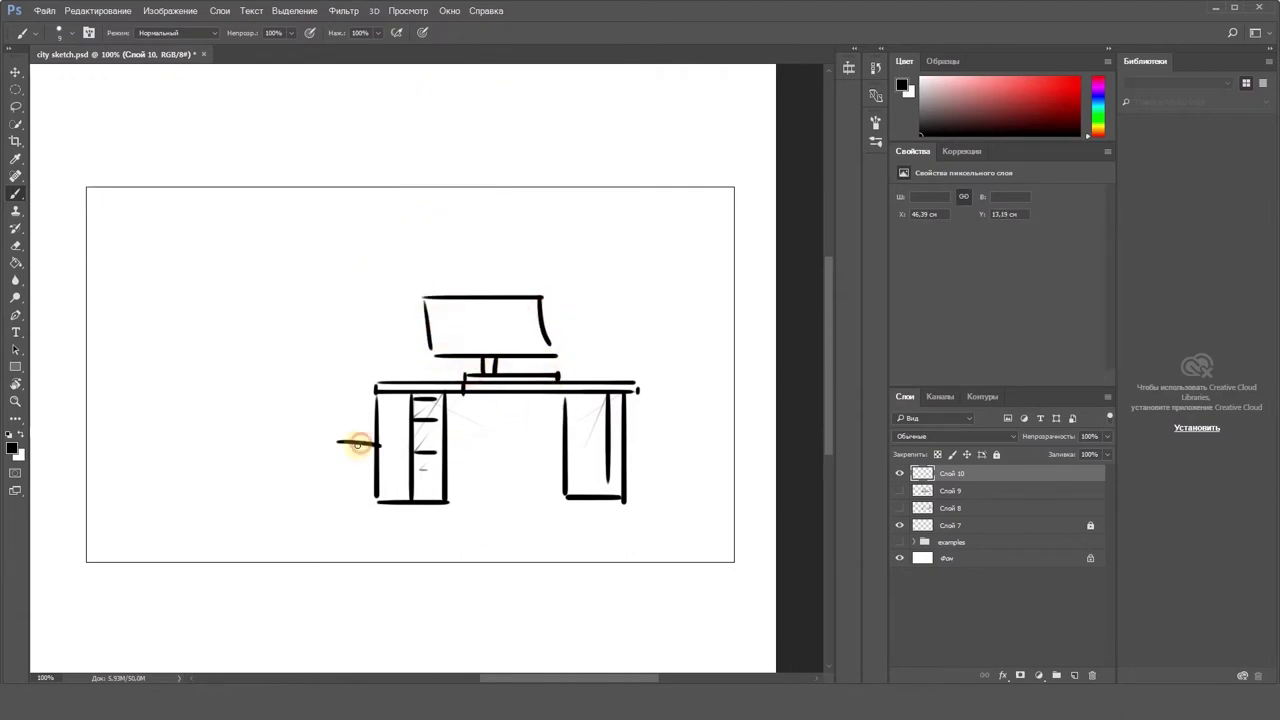
Step: Sketch a boxy computer tower on the floor, overlapping the left side of the desk
{"action": "left_click_drag", "start_coordinate": [386, 442], "coordinate": [386, 490]}
{"action": "left_click_drag", "start_coordinate": [340, 442], "coordinate": [340, 498]}
{"action": "key", "text": "shift"}
{"action": "key", "text": "shift"}
{"action": "key", "text": "shift"}
{"action": "key", "text": "shift"}
{"action": "key", "text": "shift"}
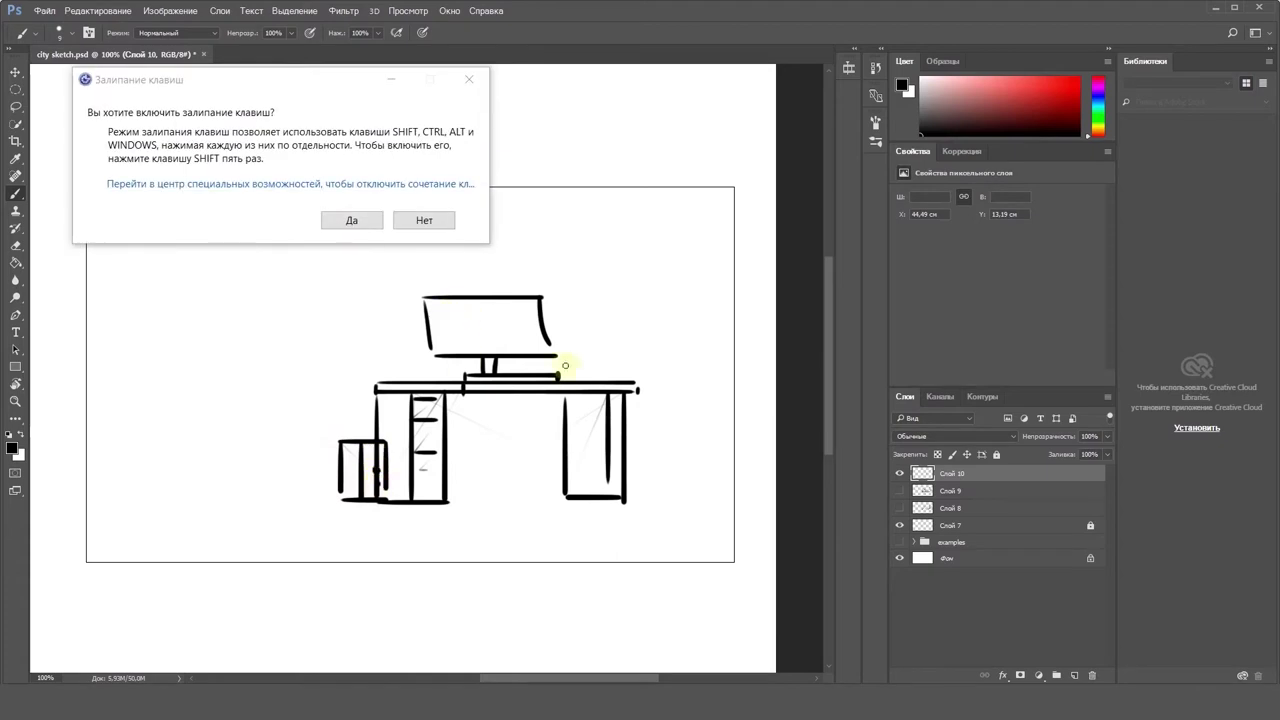
Step: Sketch the slanted backrest of an office chair in front of the desk's right end
{"action": "mouse_move", "coordinate": [655, 343]}
{"action": "left_mouse_down"}
{"action": "mouse_move", "coordinate": [591, 350]}
{"action": "mouse_move", "coordinate": [590, 440]}
{"action": "mouse_move", "coordinate": [717, 331]}
{"action": "left_mouse_up"}
{"action": "key", "text": "ctrl+z"}
{"action": "left_click_drag", "start_coordinate": [718, 332], "coordinate": [662, 450]}
{"action": "key", "text": "ctrl+z"}
{"action": "mouse_move", "coordinate": [588, 420]}
{"action": "left_mouse_down"}
{"action": "mouse_move", "coordinate": [537, 431]}
{"action": "mouse_move", "coordinate": [593, 432]}
{"action": "left_mouse_up"}
Step: Sketch the office chair's double-line seat, central stem and wheeled base
{"action": "mouse_move", "coordinate": [519, 446]}
{"action": "left_mouse_down"}
{"action": "mouse_move", "coordinate": [667, 447]}
{"action": "mouse_move", "coordinate": [521, 458]}
{"action": "left_mouse_up"}
{"action": "left_click_drag", "start_coordinate": [522, 456], "coordinate": [668, 456]}
{"action": "left_click_drag", "start_coordinate": [667, 443], "coordinate": [592, 514]}
{"action": "left_click_drag", "start_coordinate": [556, 516], "coordinate": [612, 517]}
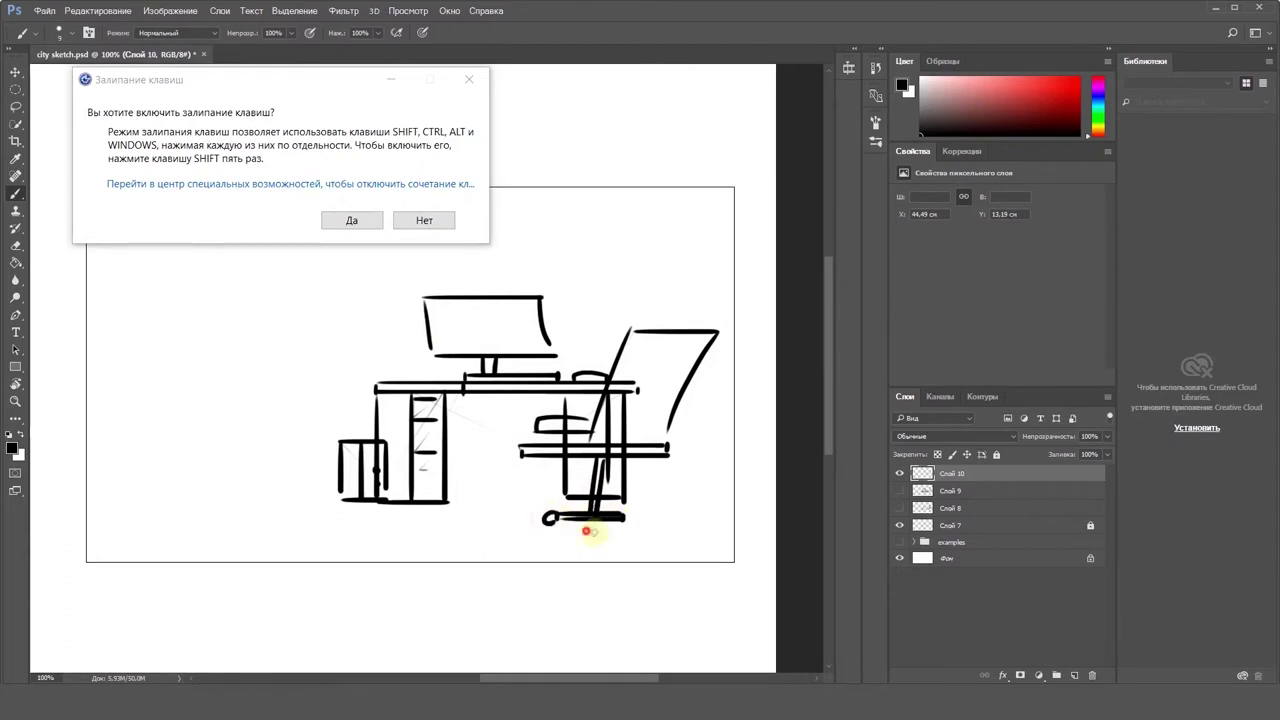
Step: Clear the desk lines behind the chair's backrest and add a headrest, side thickness and lower edge to it
{"action": "mouse_move", "coordinate": [634, 404]}
{"action": "left_mouse_down"}
{"action": "mouse_move", "coordinate": [603, 436]}
{"action": "mouse_move", "coordinate": [679, 373]}
{"action": "mouse_move", "coordinate": [641, 417]}
{"action": "mouse_move", "coordinate": [616, 366]}
{"action": "left_mouse_up"}
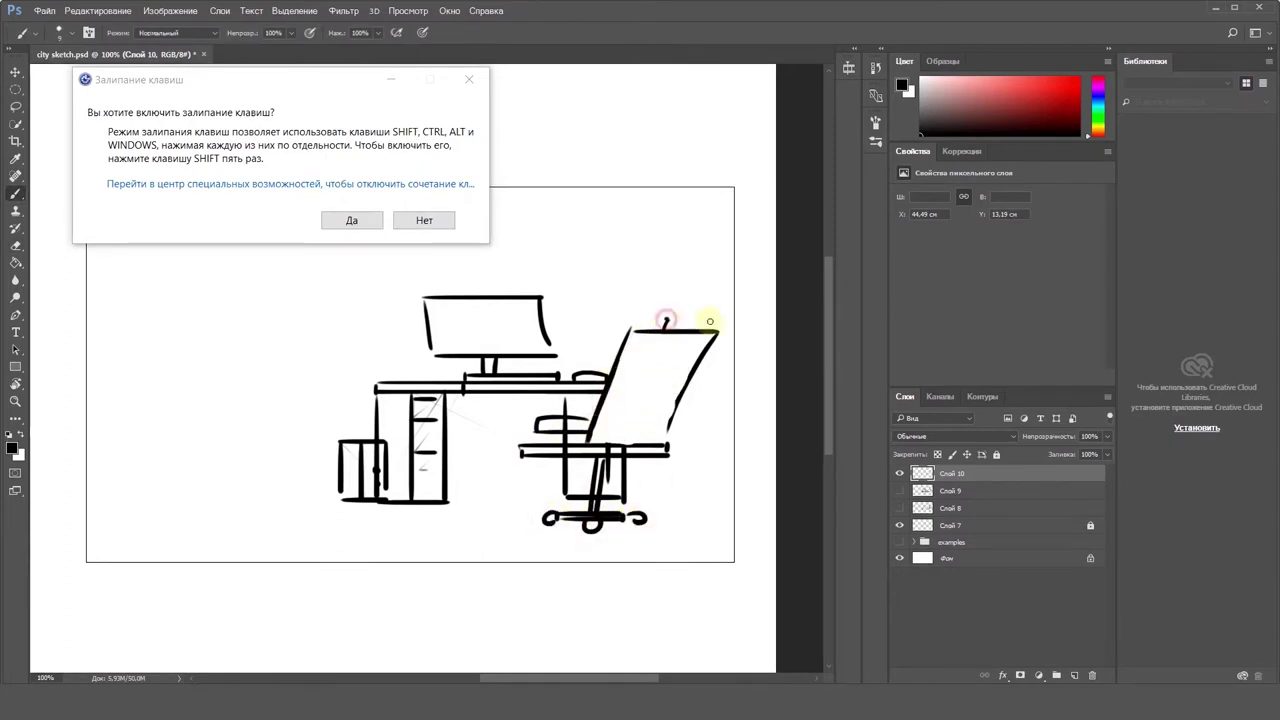
{"action": "left_click_drag", "start_coordinate": [666, 320], "coordinate": [711, 321]}
{"action": "left_click_drag", "start_coordinate": [711, 319], "coordinate": [664, 418]}
{"action": "left_click_drag", "start_coordinate": [596, 432], "coordinate": [671, 436]}
{"action": "left_click_drag", "start_coordinate": [600, 370], "coordinate": [623, 411]}
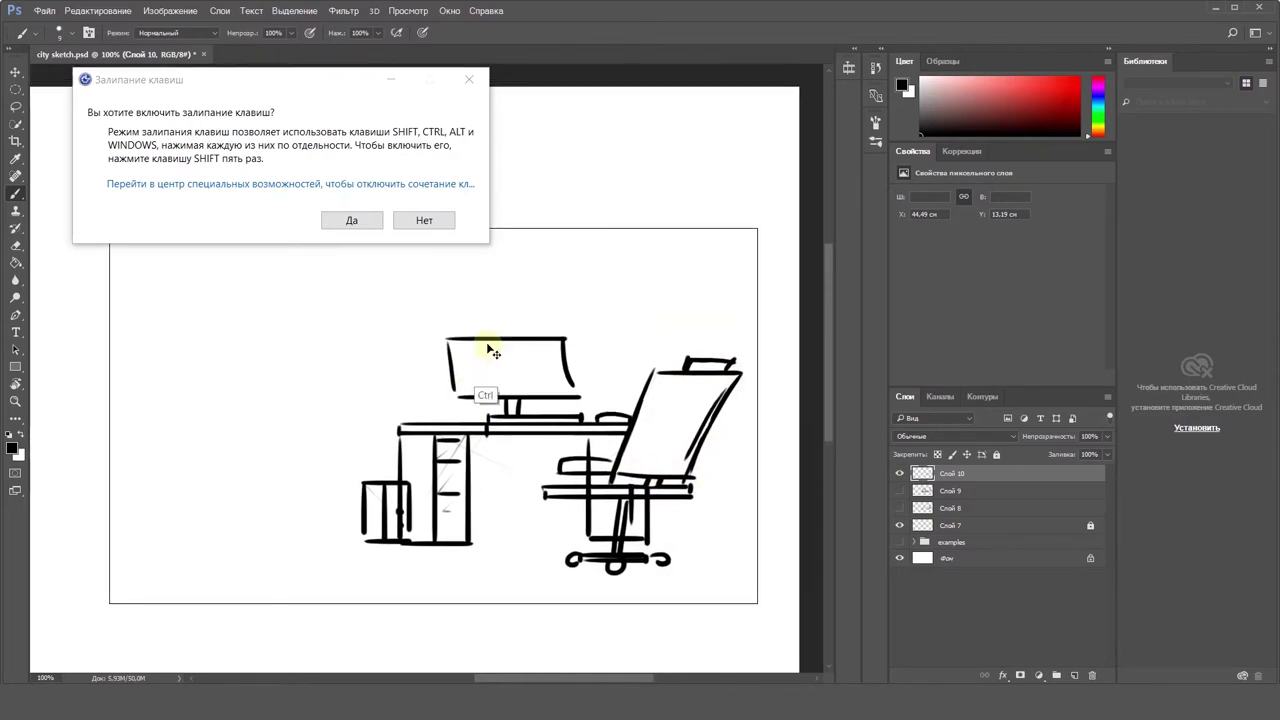
Step: Scale the furniture sketch down slightly, reposition it inside the frame and dismiss the Sticky Keys prompt
{"action": "key", "text": "ctrl+t"}
{"action": "left_click_drag", "start_coordinate": [361, 338], "coordinate": [400, 362]}
{"action": "mouse_move", "coordinate": [545, 405]}
{"action": "left_mouse_down"}
{"action": "mouse_move", "coordinate": [509, 394]}
{"action": "mouse_move", "coordinate": [520, 394]}
{"action": "left_mouse_up"}
{"action": "key", "text": "Return"}
{"action": "left_click", "coordinate": [427, 222]}
Step: Sketch the window's lower horizontal rail and two vertical post lines rising from the monitor to the frame's top
{"action": "left_click_drag", "start_coordinate": [179, 507], "coordinate": [375, 507]}
{"action": "mouse_move", "coordinate": [184, 249]}
{"action": "left_mouse_down"}
{"action": "mouse_move", "coordinate": [183, 508]}
{"action": "mouse_move", "coordinate": [119, 507]}
{"action": "left_mouse_up"}
{"action": "key", "text": "ctrl+z"}
{"action": "mouse_move", "coordinate": [119, 248]}
{"action": "left_mouse_down"}
{"action": "mouse_move", "coordinate": [482, 249]}
{"action": "mouse_move", "coordinate": [483, 347]}
{"action": "left_mouse_up"}
{"action": "key", "text": "ctrl+z"}
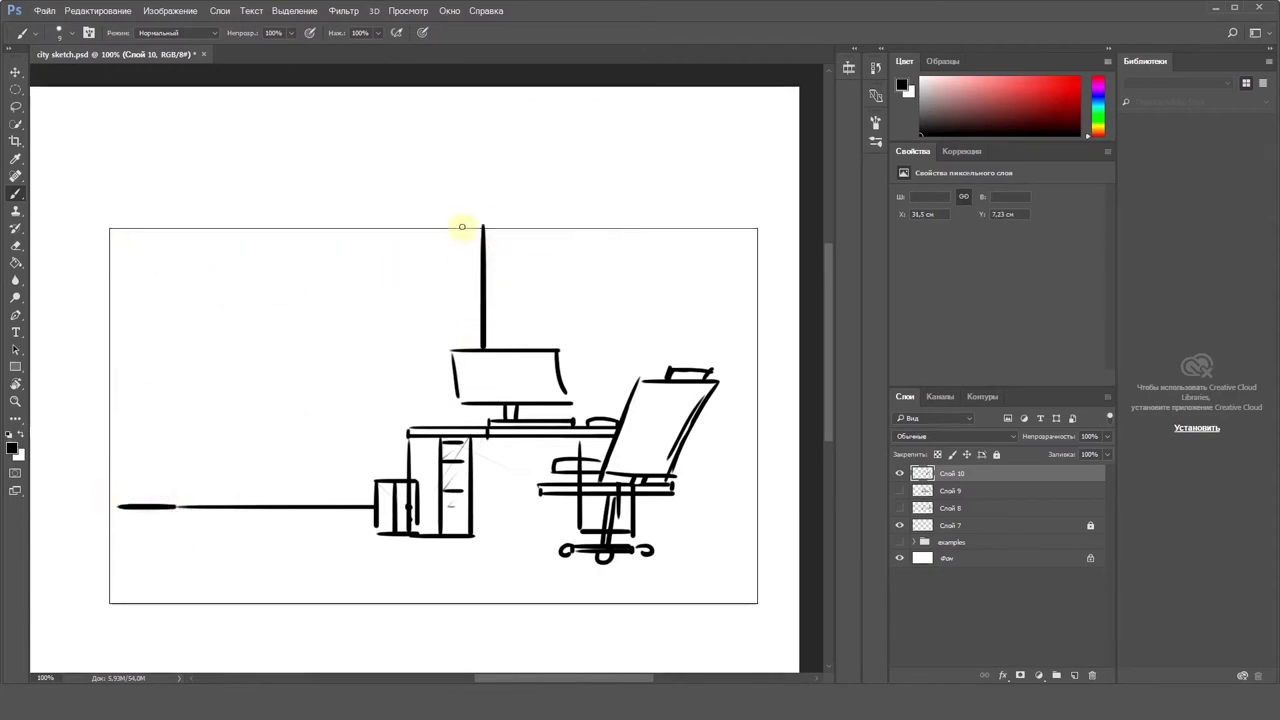
{"action": "left_click_drag", "start_coordinate": [462, 227], "coordinate": [462, 347]}
Step: Add a double horizontal rail across the upper window and a second line to the lower rail
{"action": "left_click_drag", "start_coordinate": [120, 270], "coordinate": [448, 270]}
{"action": "left_click_drag", "start_coordinate": [112, 286], "coordinate": [460, 286]}
{"action": "left_click_drag", "start_coordinate": [114, 490], "coordinate": [375, 490]}
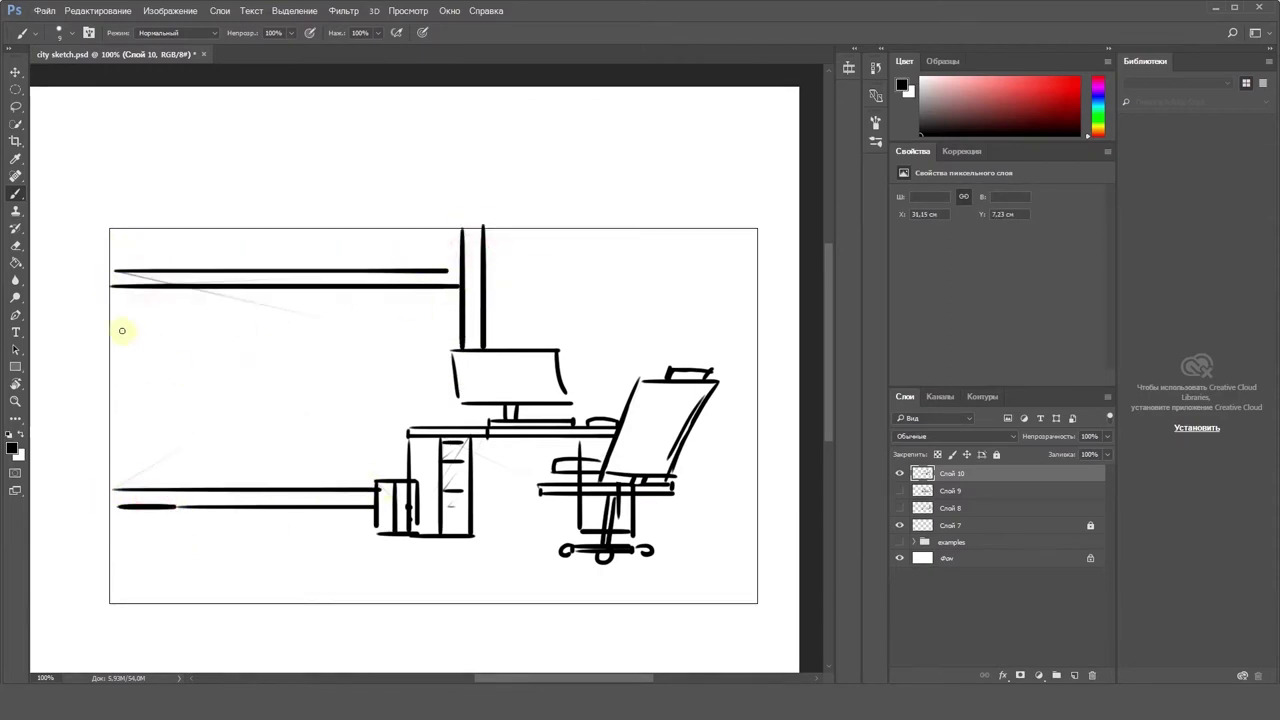
Step: Sketch a stepped outline of city buildings across the left and middle of the window
{"action": "key", "text": "shift"}
{"action": "key", "text": "shift"}
{"action": "key", "text": "shift"}
{"action": "key", "text": "shift"}
{"action": "key", "text": "shift"}
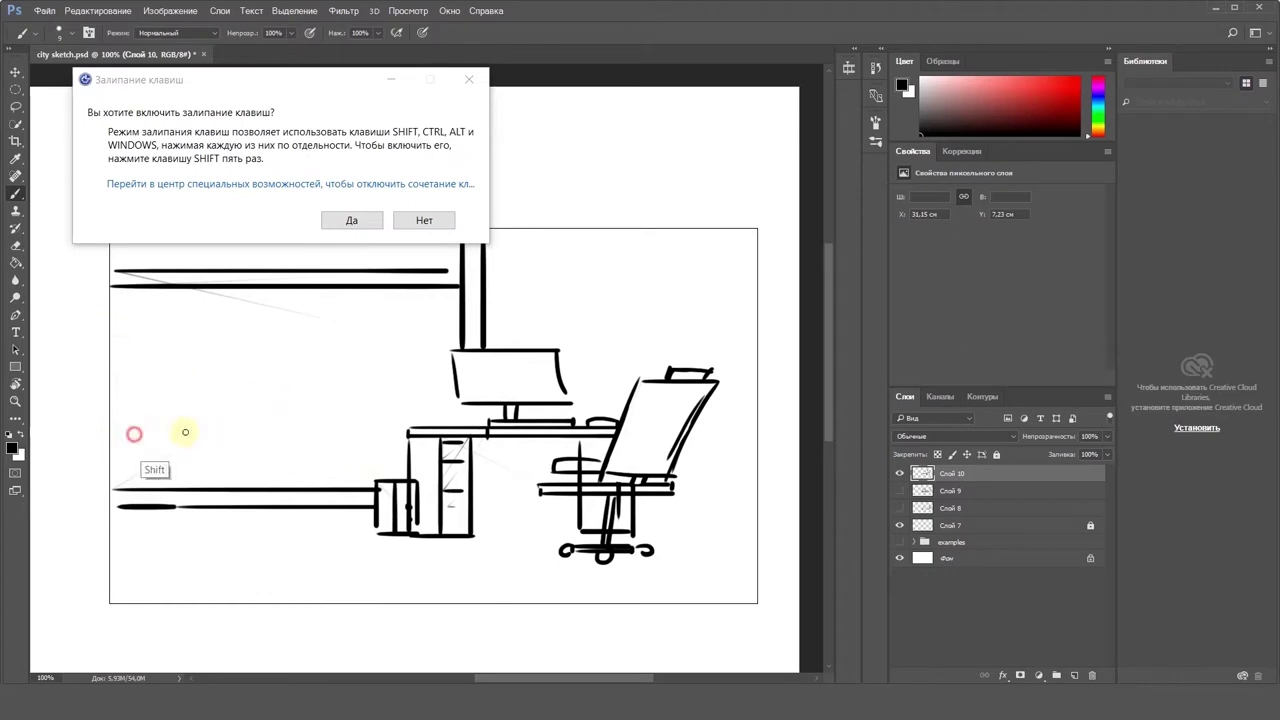
{"action": "left_click_drag", "start_coordinate": [110, 436], "coordinate": [185, 436]}
{"action": "mouse_move", "coordinate": [181, 432]}
{"action": "left_mouse_down"}
{"action": "mouse_move", "coordinate": [192, 360]}
{"action": "mouse_move", "coordinate": [181, 357]}
{"action": "mouse_move", "coordinate": [248, 356]}
{"action": "left_mouse_up"}
{"action": "left_click_drag", "start_coordinate": [254, 355], "coordinate": [254, 386]}
{"action": "mouse_move", "coordinate": [262, 387]}
{"action": "left_mouse_down"}
{"action": "mouse_move", "coordinate": [323, 387]}
{"action": "mouse_move", "coordinate": [329, 289]}
{"action": "left_mouse_up"}
Step: Dismiss the Sticky Keys prompts and complete the skyline with a tall building stepping down beside the window post
{"action": "left_click", "coordinate": [424, 220]}
{"action": "mouse_move", "coordinate": [330, 265]}
{"action": "left_mouse_down"}
{"action": "mouse_move", "coordinate": [330, 242]}
{"action": "mouse_move", "coordinate": [422, 242]}
{"action": "left_mouse_up"}
{"action": "left_click_drag", "start_coordinate": [419, 243], "coordinate": [420, 332]}
{"action": "left_click", "coordinate": [424, 220]}
{"action": "left_click_drag", "start_coordinate": [424, 321], "coordinate": [453, 321]}
Step: Draw a double vertical mullion through the window and curtain lines beside its right post
{"action": "left_click_drag", "start_coordinate": [300, 227], "coordinate": [300, 326]}
{"action": "left_click_drag", "start_coordinate": [308, 227], "coordinate": [309, 516]}
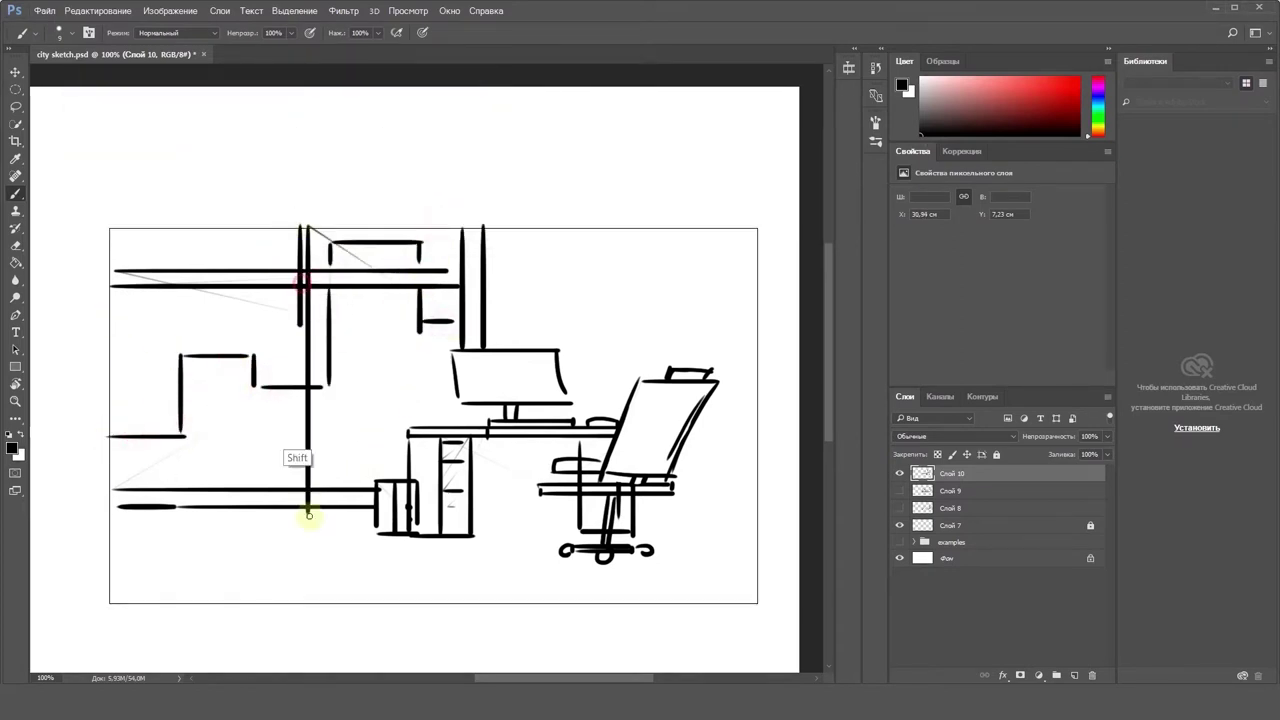
{"action": "left_click_drag", "start_coordinate": [300, 285], "coordinate": [300, 518]}
{"action": "mouse_move", "coordinate": [501, 228]}
{"action": "left_mouse_down"}
{"action": "mouse_move", "coordinate": [498, 348]}
{"action": "mouse_move", "coordinate": [470, 340]}
{"action": "mouse_move", "coordinate": [495, 280]}
{"action": "left_mouse_up"}
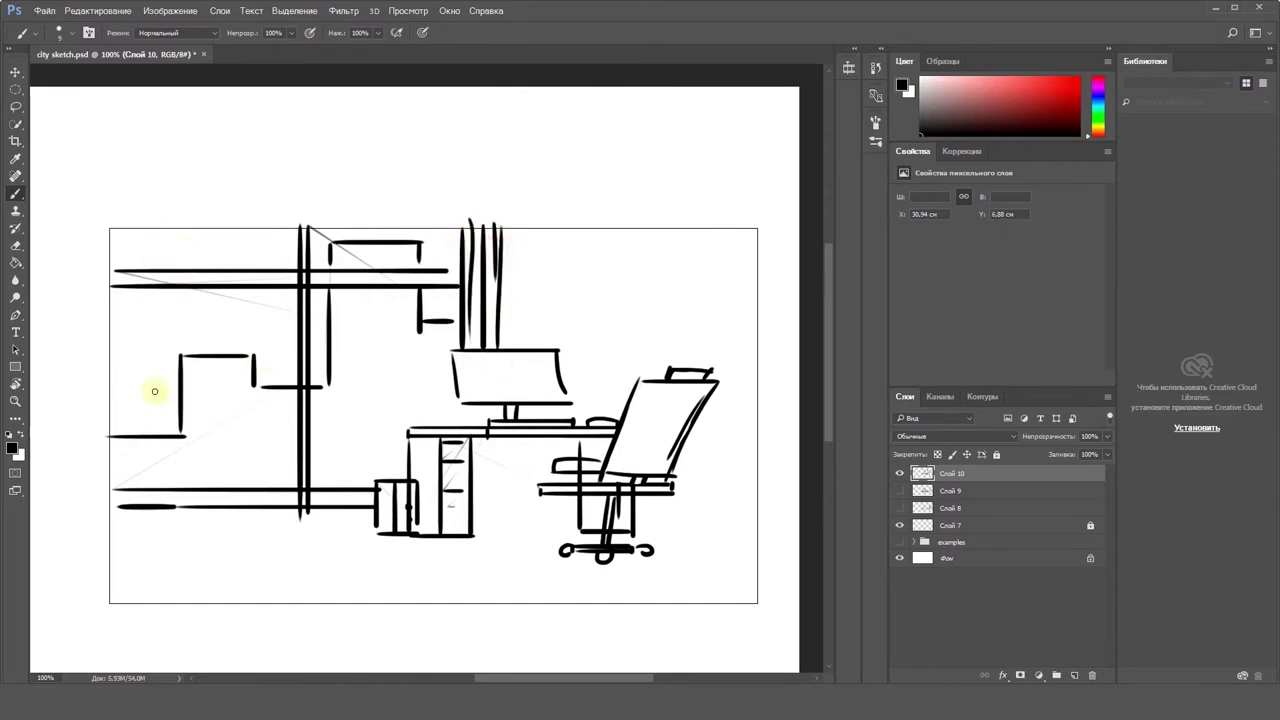
Step: Add pairs of diagonal reflection strokes to the glass of the left and right window panes
{"action": "left_click_drag", "start_coordinate": [136, 358], "coordinate": [191, 307]}
{"action": "left_click_drag", "start_coordinate": [154, 382], "coordinate": [203, 320]}
{"action": "left_click_drag", "start_coordinate": [326, 402], "coordinate": [358, 371]}
{"action": "left_click_drag", "start_coordinate": [345, 405], "coordinate": [374, 381]}
Step: Scale the whole office sketch down and reposition it toward the right of the frame
{"action": "mouse_move", "coordinate": [644, 398]}
{"action": "left_mouse_down"}
{"action": "mouse_move", "coordinate": [579, 415]}
{"action": "mouse_move", "coordinate": [642, 393]}
{"action": "left_mouse_up"}
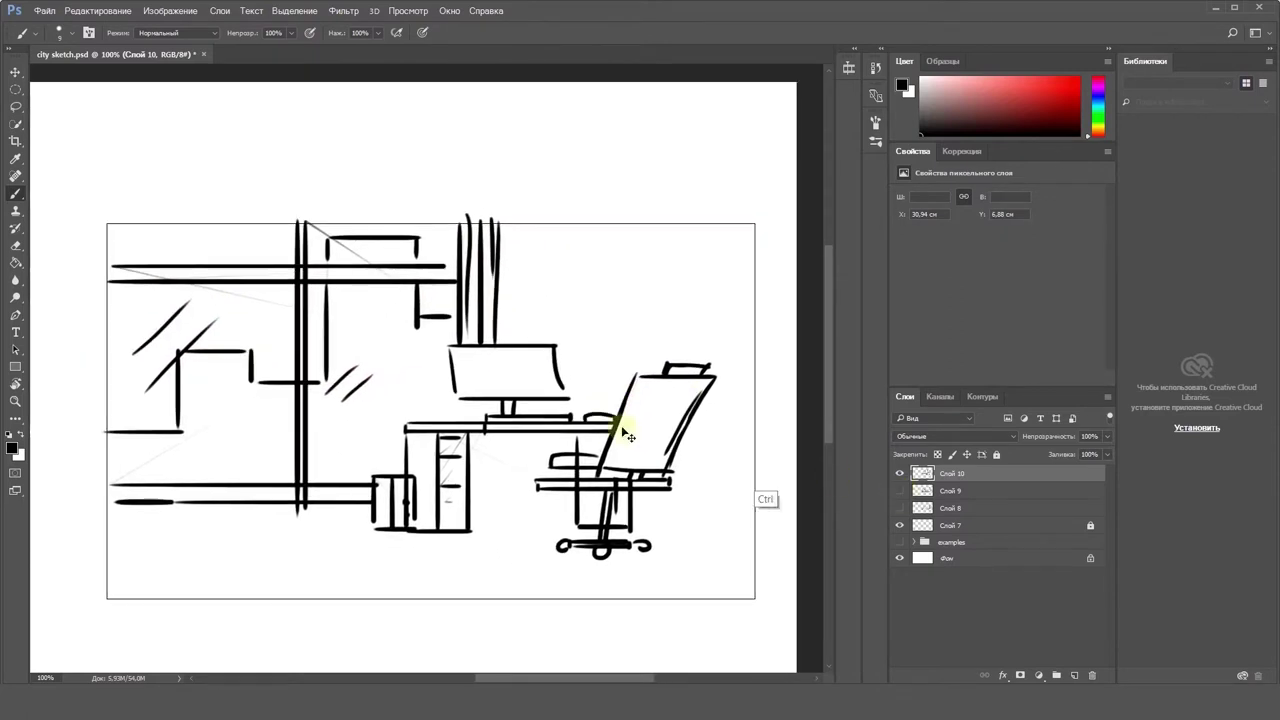
{"action": "key", "text": "ctrl+t"}
{"action": "left_click_drag", "start_coordinate": [107, 213], "coordinate": [218, 277]}
{"action": "left_click_drag", "start_coordinate": [546, 441], "coordinate": [565, 434]}
{"action": "key", "text": "Return"}
{"action": "mouse_move", "coordinate": [102, 506]}
{"action": "left_mouse_down"}
{"action": "mouse_move", "coordinate": [294, 505]}
{"action": "mouse_move", "coordinate": [256, 492]}
{"action": "left_mouse_up"}
{"action": "mouse_move", "coordinate": [85, 324]}
{"action": "left_mouse_down"}
{"action": "mouse_move", "coordinate": [250, 315]}
{"action": "mouse_move", "coordinate": [74, 314]}
{"action": "left_mouse_up"}
{"action": "left_click_drag", "start_coordinate": [567, 229], "coordinate": [563, 294]}
{"action": "left_click_drag", "start_coordinate": [535, 252], "coordinate": [535, 308]}
{"action": "left_click_drag", "start_coordinate": [535, 218], "coordinate": [533, 322]}
{"action": "left_click_drag", "start_coordinate": [565, 214], "coordinate": [556, 284]}
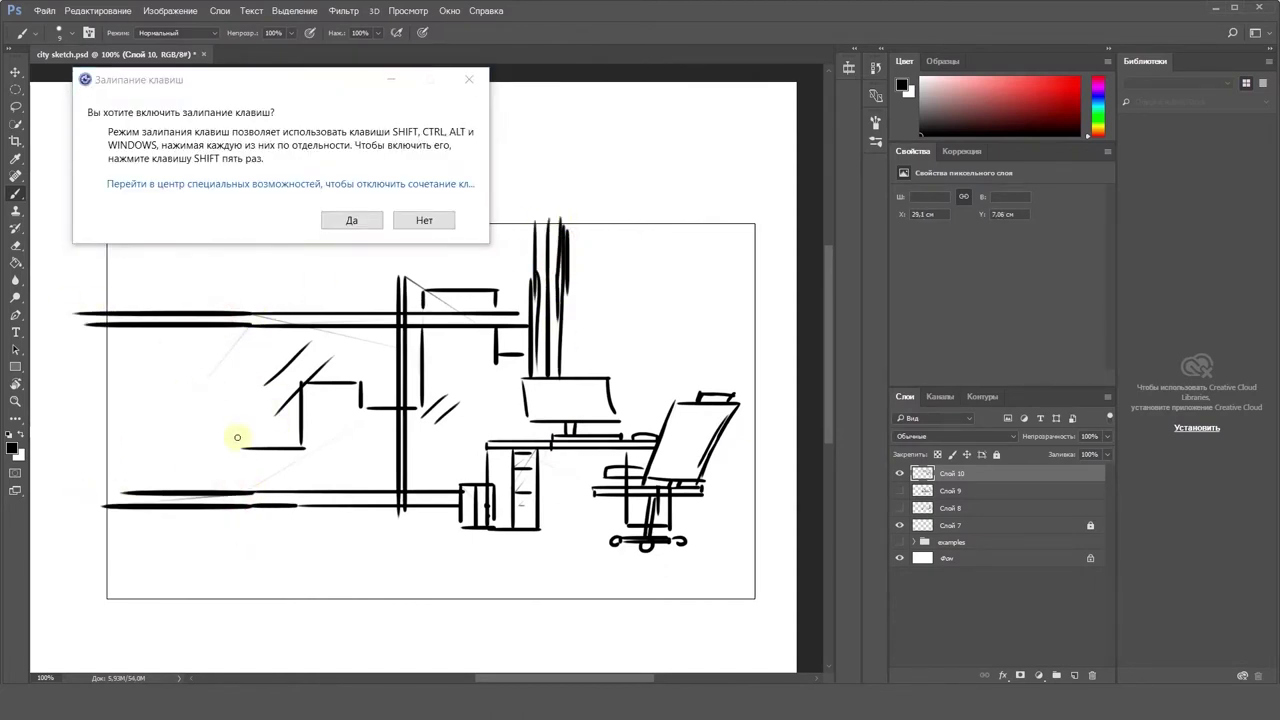
{"action": "left_click_drag", "start_coordinate": [261, 313], "coordinate": [260, 321]}
{"action": "left_click", "coordinate": [424, 220]}
{"action": "left_click_drag", "start_coordinate": [291, 232], "coordinate": [291, 606]}
{"action": "key", "text": "e"}
{"action": "mouse_move", "coordinate": [73, 321]}
{"action": "left_mouse_down"}
{"action": "mouse_move", "coordinate": [260, 346]}
{"action": "mouse_move", "coordinate": [266, 437]}
{"action": "mouse_move", "coordinate": [243, 510]}
{"action": "left_mouse_up"}
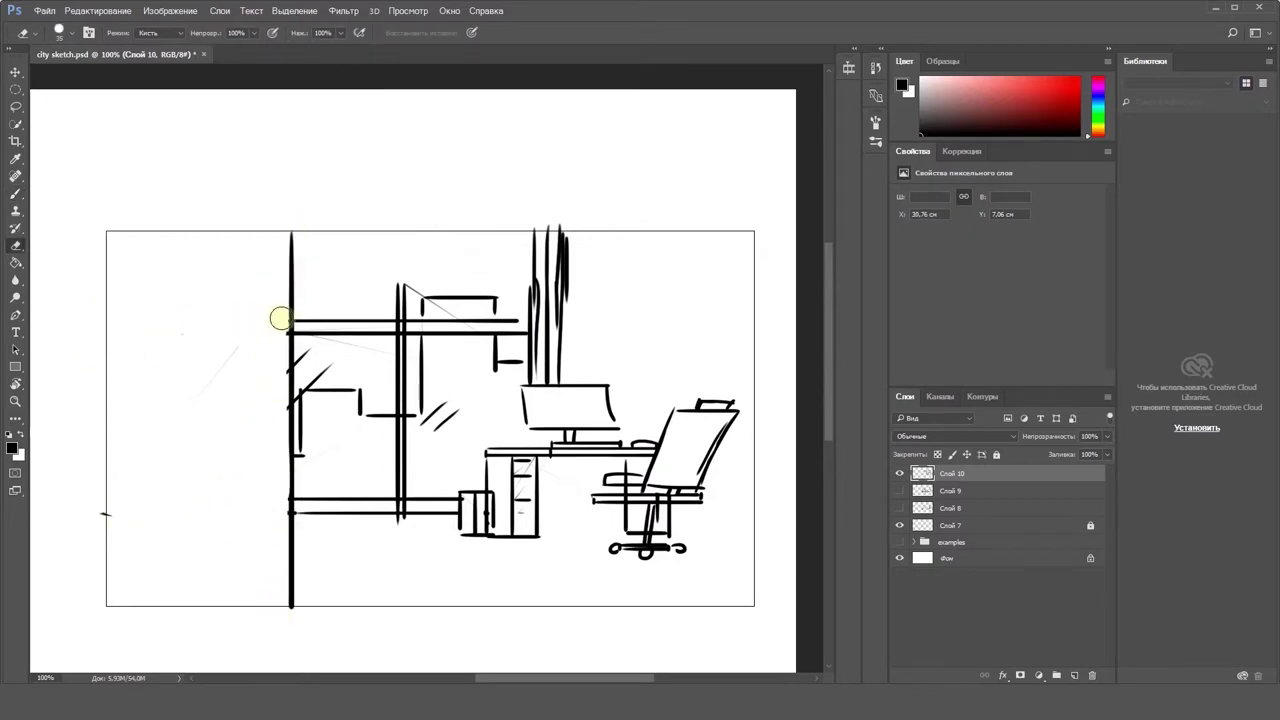
{"action": "key", "text": "b"}
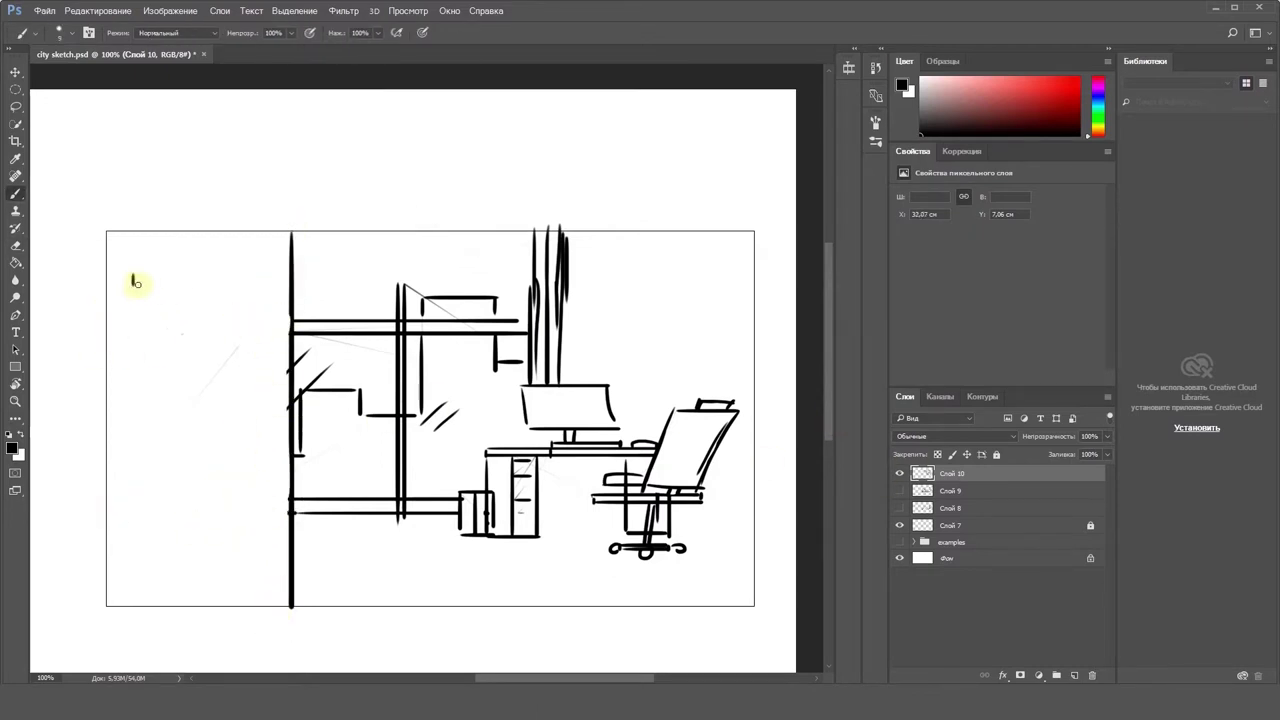
{"action": "left_click_drag", "start_coordinate": [137, 283], "coordinate": [175, 283]}
{"action": "left_click_drag", "start_coordinate": [144, 446], "coordinate": [218, 455]}
{"action": "left_click_drag", "start_coordinate": [224, 510], "coordinate": [224, 521]}
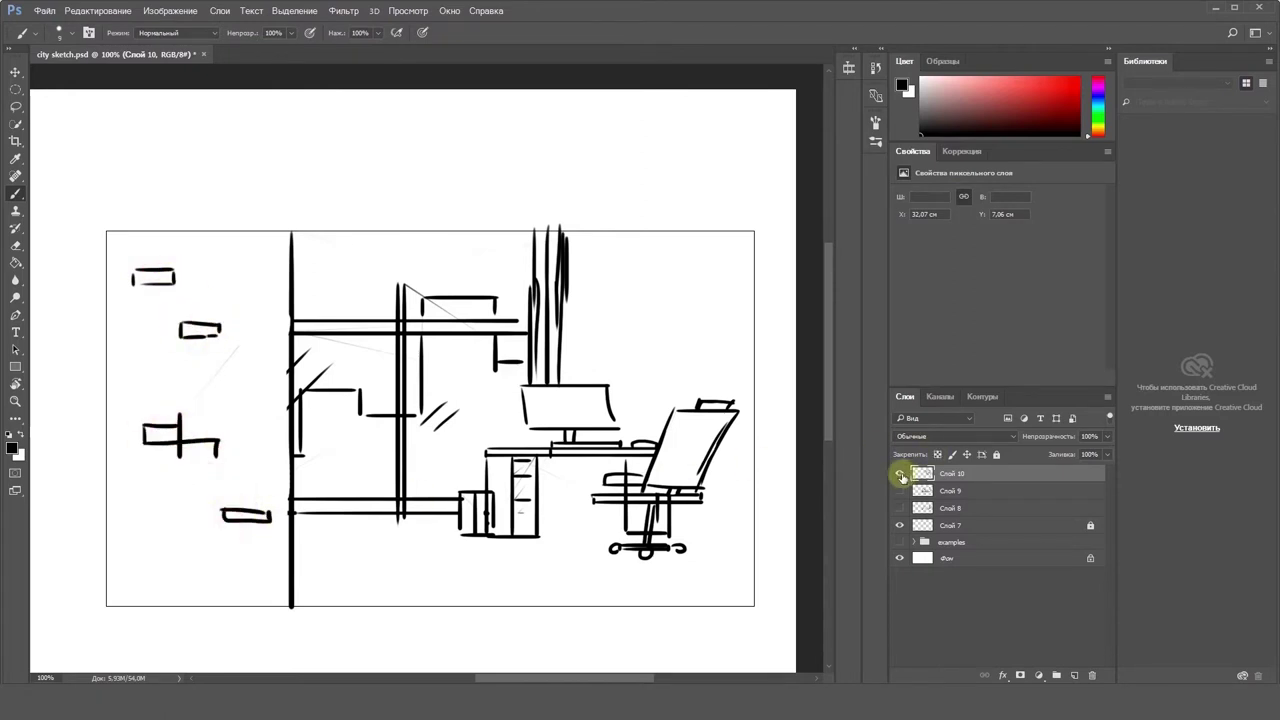
{"action": "left_click", "coordinate": [849, 68]}
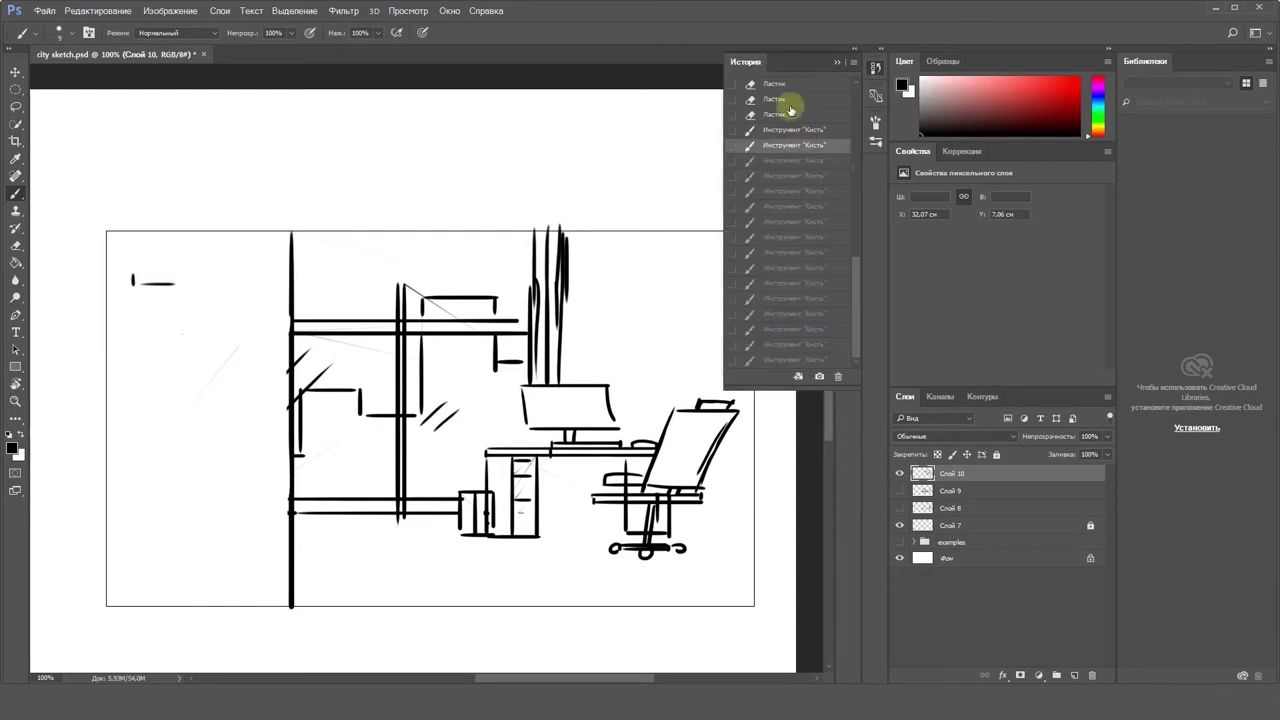
{"action": "scroll", "coordinate": [790, 220], "scroll_direction": "up", "scroll_amount": 3}
{"action": "left_click", "coordinate": [789, 129]}
{"action": "left_click", "coordinate": [788, 114]}
{"action": "left_click", "coordinate": [787, 129]}
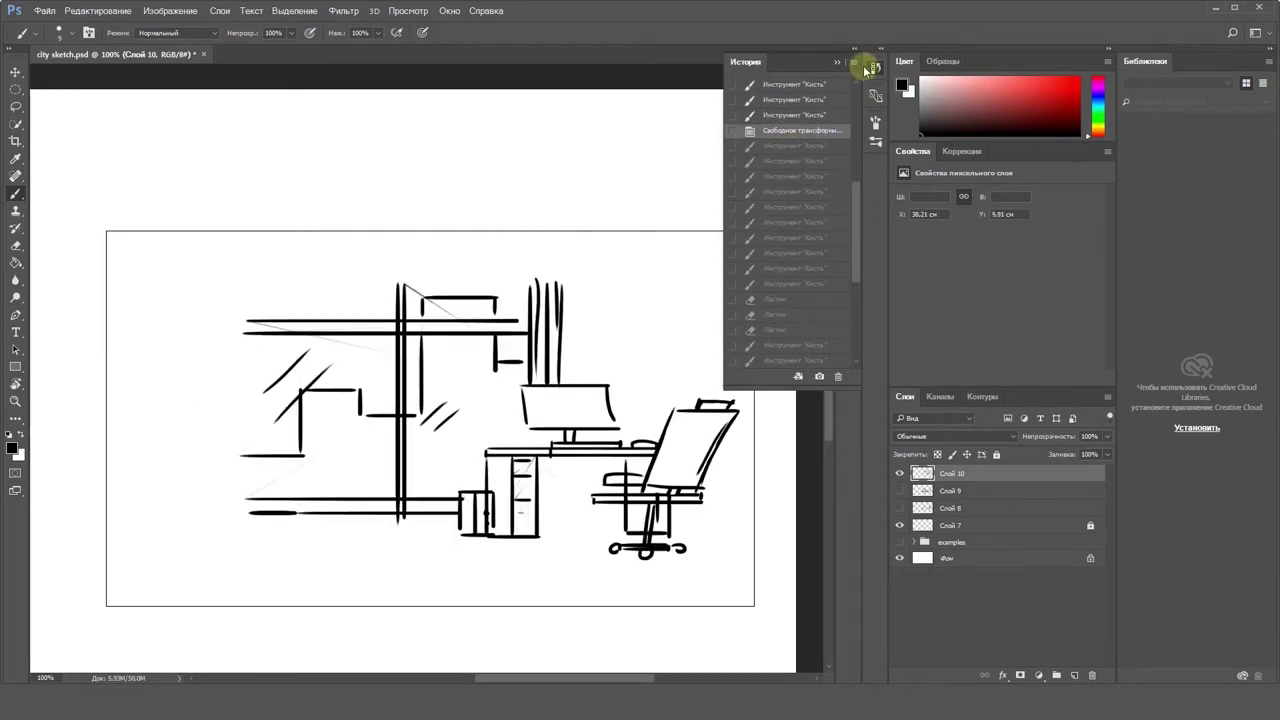
{"action": "left_click", "coordinate": [870, 67]}
Step: Reselect the sketch layer and move the drawing about 2.65 cm left and 0.28 cm down
{"action": "left_click", "coordinate": [975, 600]}
{"action": "left_click", "coordinate": [952, 475]}
{"action": "key", "text": "ctrl+t"}
{"action": "left_click_drag", "start_coordinate": [544, 411], "coordinate": [494, 417]}
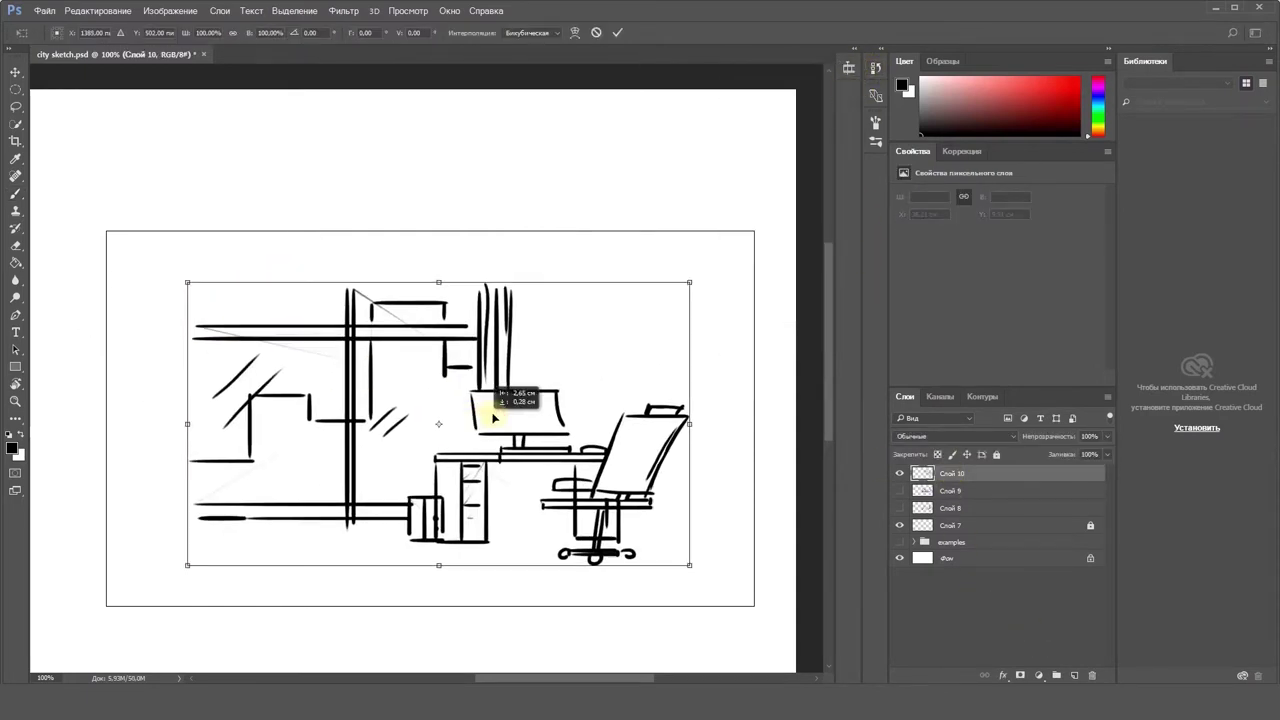
{"action": "key", "text": "Return"}
Step: Sketch a large rounded blob outline around the window, running from the floor over the curtains to the chair
{"action": "mouse_move", "coordinate": [236, 274]}
{"action": "left_mouse_down"}
{"action": "mouse_move", "coordinate": [329, 526]}
{"action": "mouse_move", "coordinate": [366, 534]}
{"action": "left_mouse_up"}
{"action": "key", "text": "ctrl+z"}
{"action": "mouse_move", "coordinate": [247, 518]}
{"action": "left_mouse_down"}
{"action": "mouse_move", "coordinate": [170, 336]}
{"action": "mouse_move", "coordinate": [543, 340]}
{"action": "left_mouse_up"}
{"action": "key", "text": "ctrl+z"}
{"action": "mouse_move", "coordinate": [194, 307]}
{"action": "left_mouse_down"}
{"action": "mouse_move", "coordinate": [572, 353]}
{"action": "mouse_move", "coordinate": [398, 544]}
{"action": "left_mouse_up"}
{"action": "left_click_drag", "start_coordinate": [572, 353], "coordinate": [617, 412]}
Step: Add a small oval above the chair and an inner screen border on the monitor
{"action": "left_click_drag", "start_coordinate": [556, 304], "coordinate": [560, 310]}
{"action": "left_click_drag", "start_coordinate": [486, 411], "coordinate": [555, 427]}
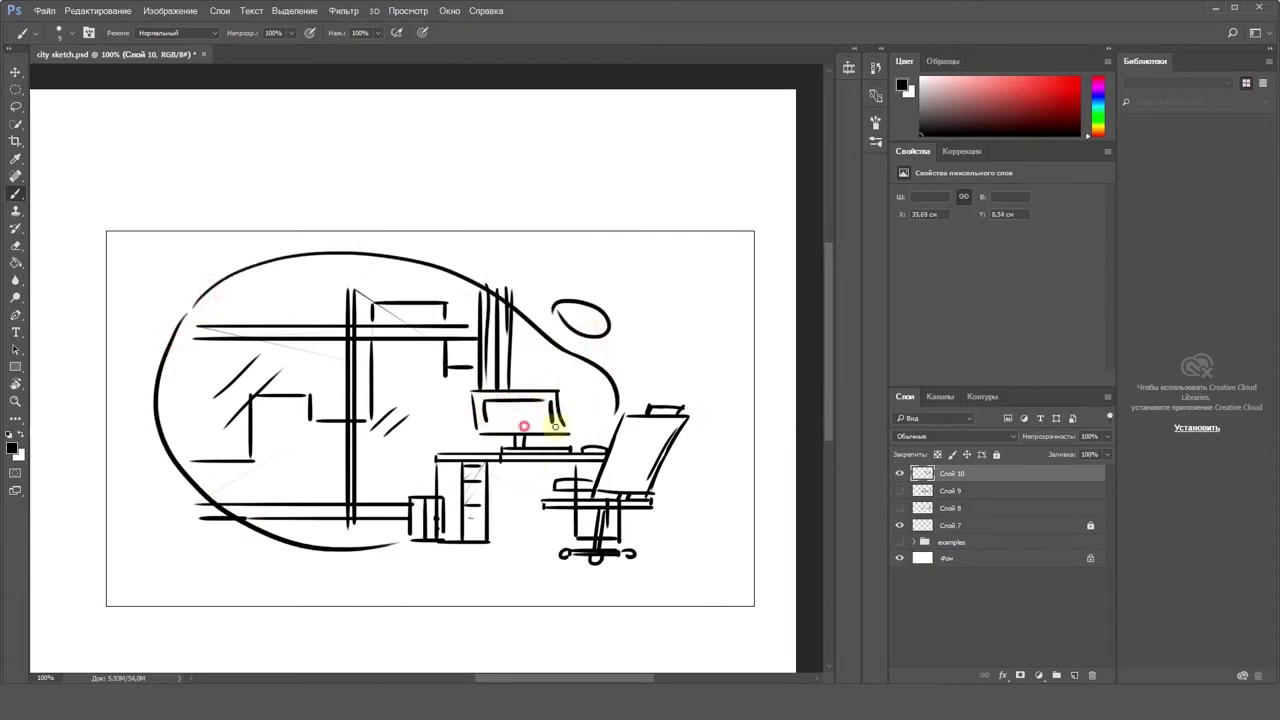
{"action": "left_click_drag", "start_coordinate": [455, 409], "coordinate": [460, 401]}
Step: Sketch a potted plant with several long leaves at the lower left of the blob outline
{"action": "left_click_drag", "start_coordinate": [196, 507], "coordinate": [209, 548]}
{"action": "left_click_drag", "start_coordinate": [212, 545], "coordinate": [262, 508]}
{"action": "mouse_move", "coordinate": [197, 503]}
{"action": "left_mouse_down"}
{"action": "mouse_move", "coordinate": [257, 510]}
{"action": "mouse_move", "coordinate": [188, 465]}
{"action": "left_mouse_up"}
{"action": "left_click_drag", "start_coordinate": [188, 466], "coordinate": [221, 508]}
{"action": "left_click_drag", "start_coordinate": [229, 497], "coordinate": [243, 406]}
{"action": "left_click_drag", "start_coordinate": [250, 462], "coordinate": [232, 497]}
{"action": "left_click_drag", "start_coordinate": [237, 488], "coordinate": [240, 493]}
{"action": "left_click_drag", "start_coordinate": [265, 534], "coordinate": [294, 550]}
{"action": "left_click_drag", "start_coordinate": [264, 532], "coordinate": [297, 548]}
{"action": "key", "text": "ctrl+alt+z"}
{"action": "key", "text": "ctrl+alt+z"}
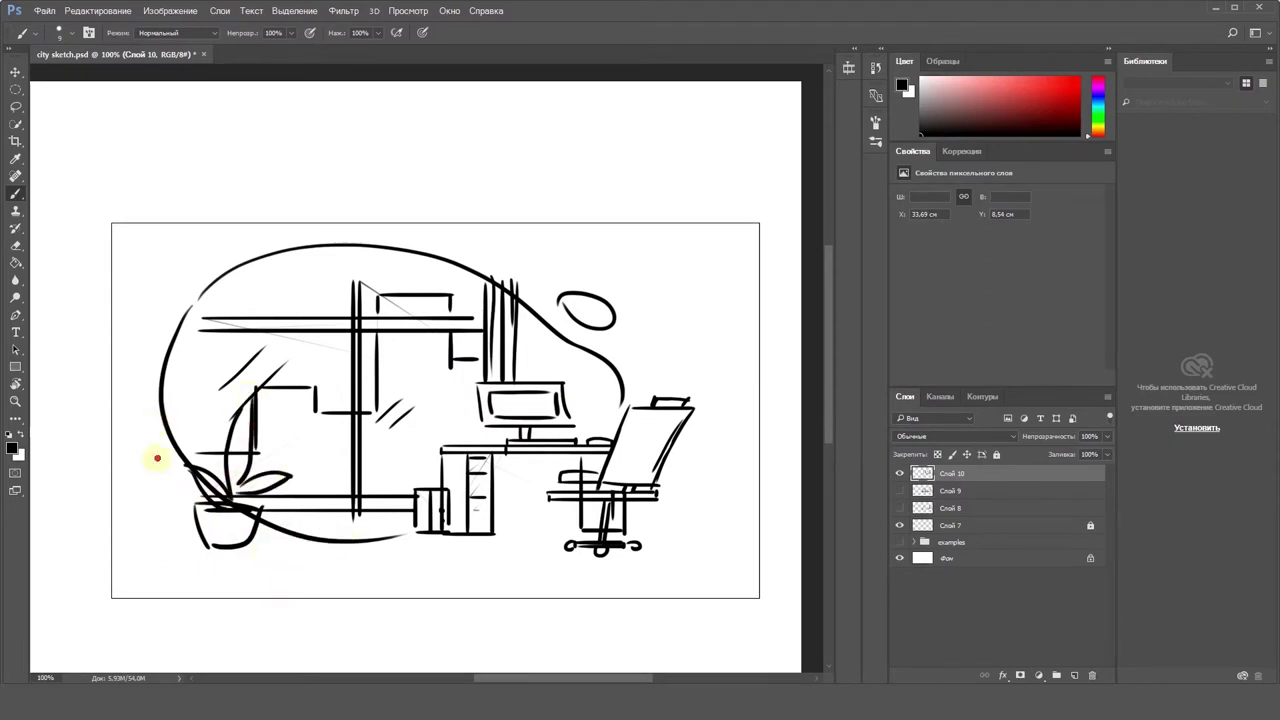
Step: Sketch a water cooler behind the plant, with a large bottle, a short neck and a boxy base
{"action": "left_click_drag", "start_coordinate": [157, 421], "coordinate": [160, 482]}
{"action": "left_click_drag", "start_coordinate": [157, 415], "coordinate": [207, 418]}
{"action": "left_click_drag", "start_coordinate": [207, 417], "coordinate": [198, 489]}
{"action": "left_click_drag", "start_coordinate": [176, 490], "coordinate": [198, 502]}
{"action": "mouse_move", "coordinate": [162, 502]}
{"action": "left_mouse_down"}
{"action": "mouse_move", "coordinate": [163, 540]}
{"action": "mouse_move", "coordinate": [196, 551]}
{"action": "left_mouse_up"}
Step: Scale the whole office sketch down slightly, reposition it in the frame and return to the Brush tool
{"action": "key", "text": "ctrl+t"}
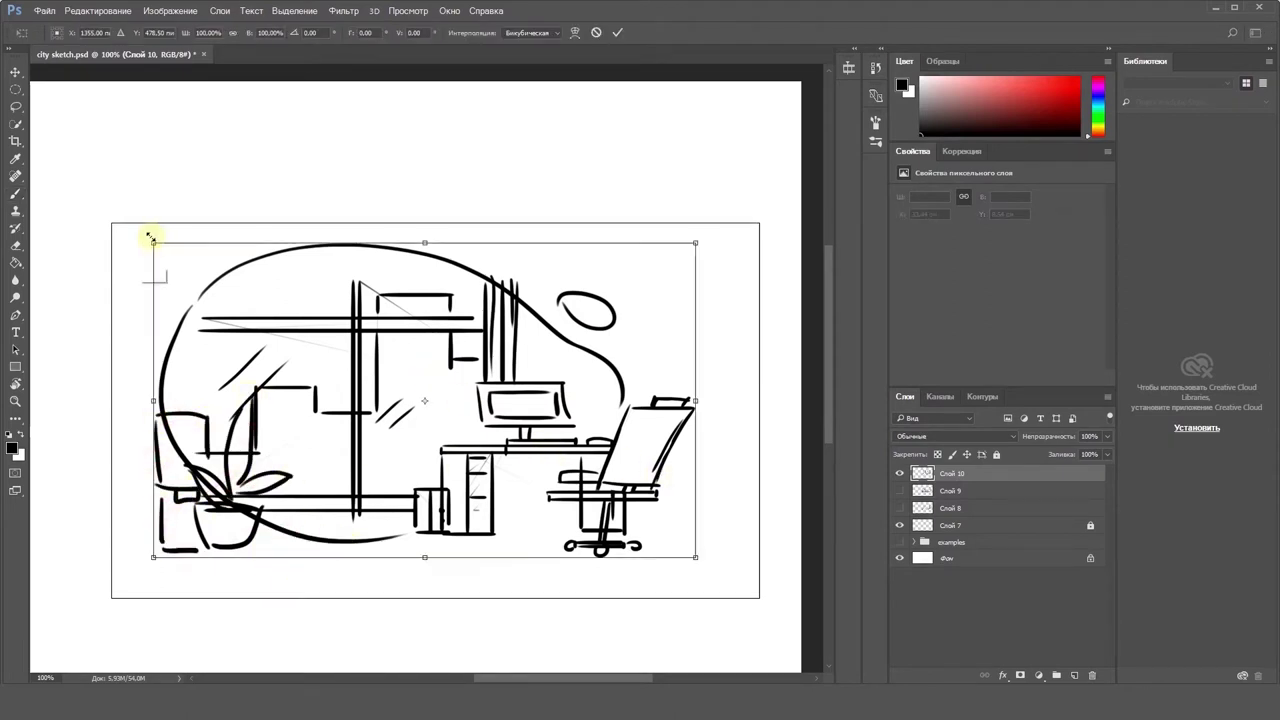
{"action": "left_click_drag", "start_coordinate": [153, 242], "coordinate": [183, 260]}
{"action": "left_click_drag", "start_coordinate": [382, 365], "coordinate": [402, 367]}
{"action": "key", "text": "Return"}
{"action": "key", "text": "b"}
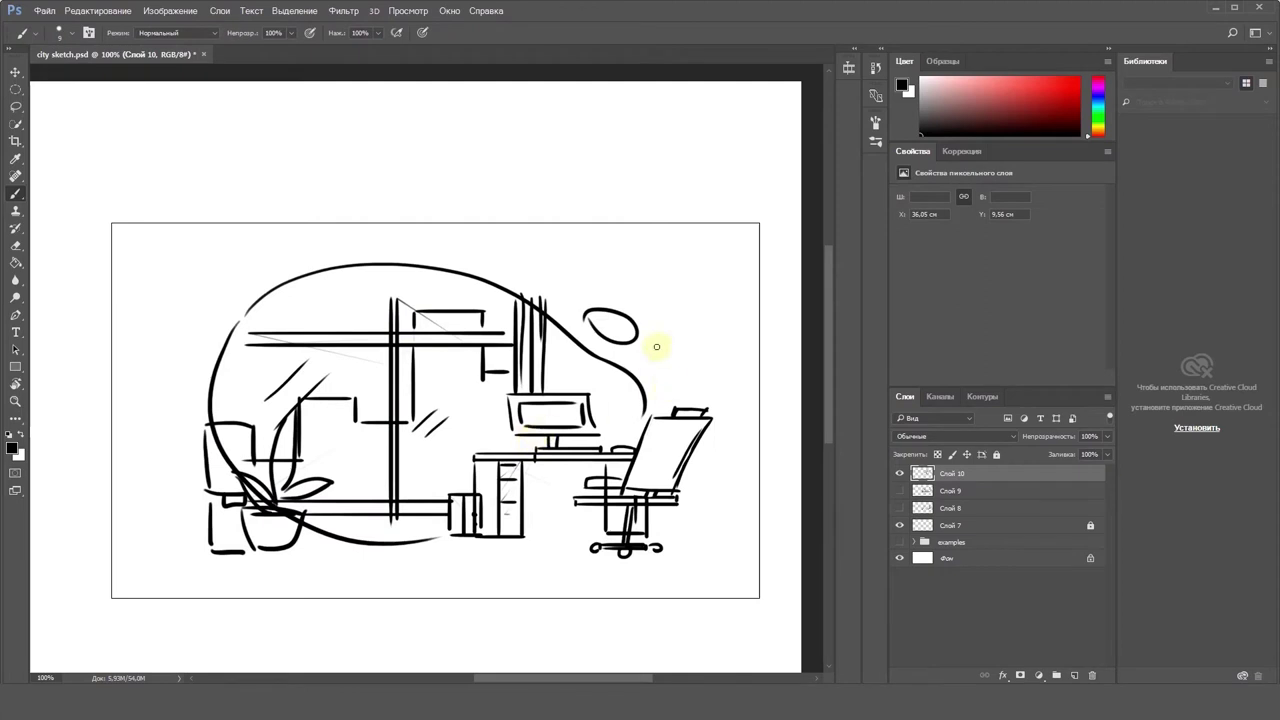
Step: Add a corner mark beneath the small oval and sketch two round pendant lamps hanging over the window
{"action": "left_click_drag", "start_coordinate": [565, 346], "coordinate": [592, 362]}
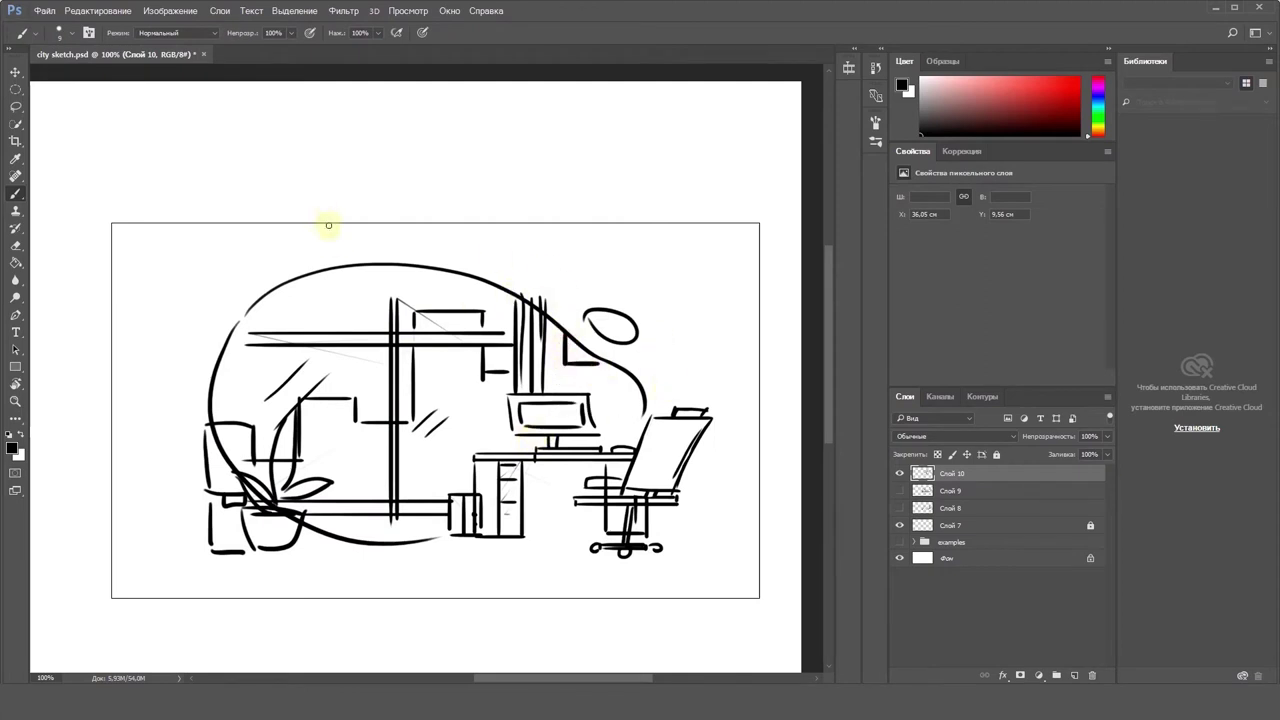
{"action": "mouse_move", "coordinate": [329, 222]}
{"action": "left_mouse_down"}
{"action": "mouse_move", "coordinate": [326, 320]}
{"action": "mouse_move", "coordinate": [350, 345]}
{"action": "left_mouse_up"}
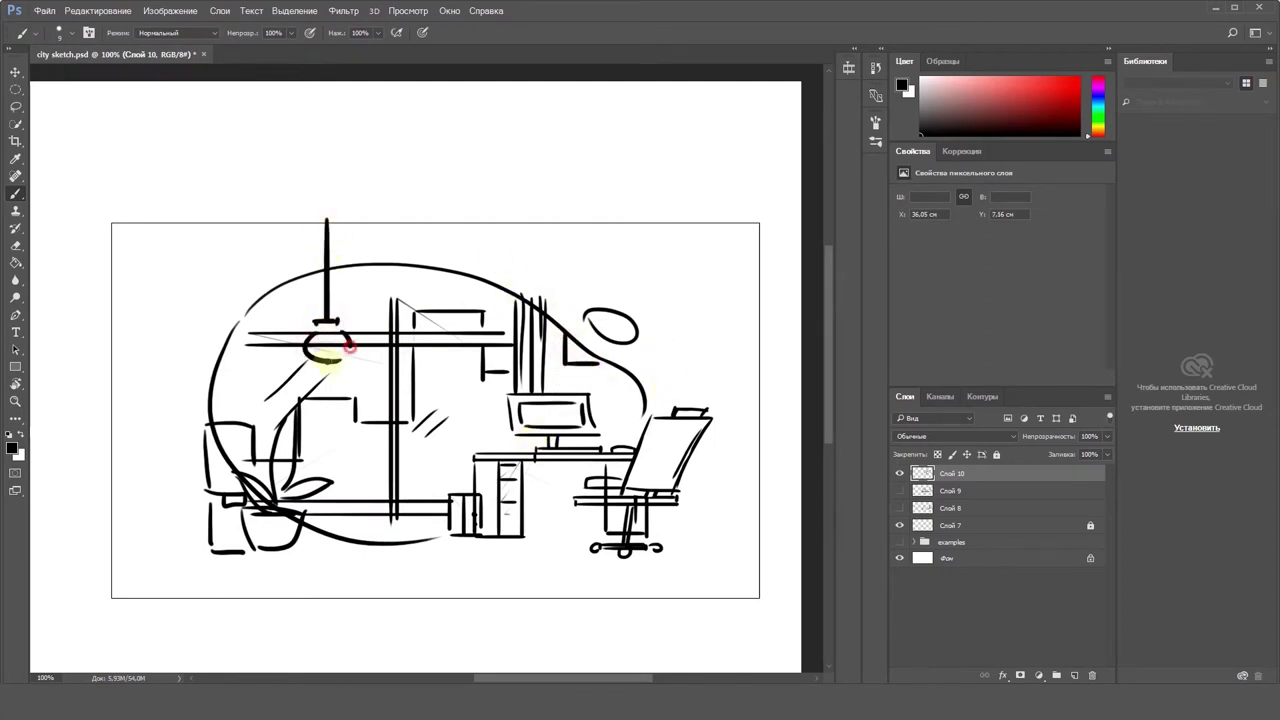
{"action": "mouse_move", "coordinate": [362, 286]}
{"action": "left_mouse_down"}
{"action": "mouse_move", "coordinate": [394, 289]}
{"action": "mouse_move", "coordinate": [362, 294]}
{"action": "left_mouse_up"}
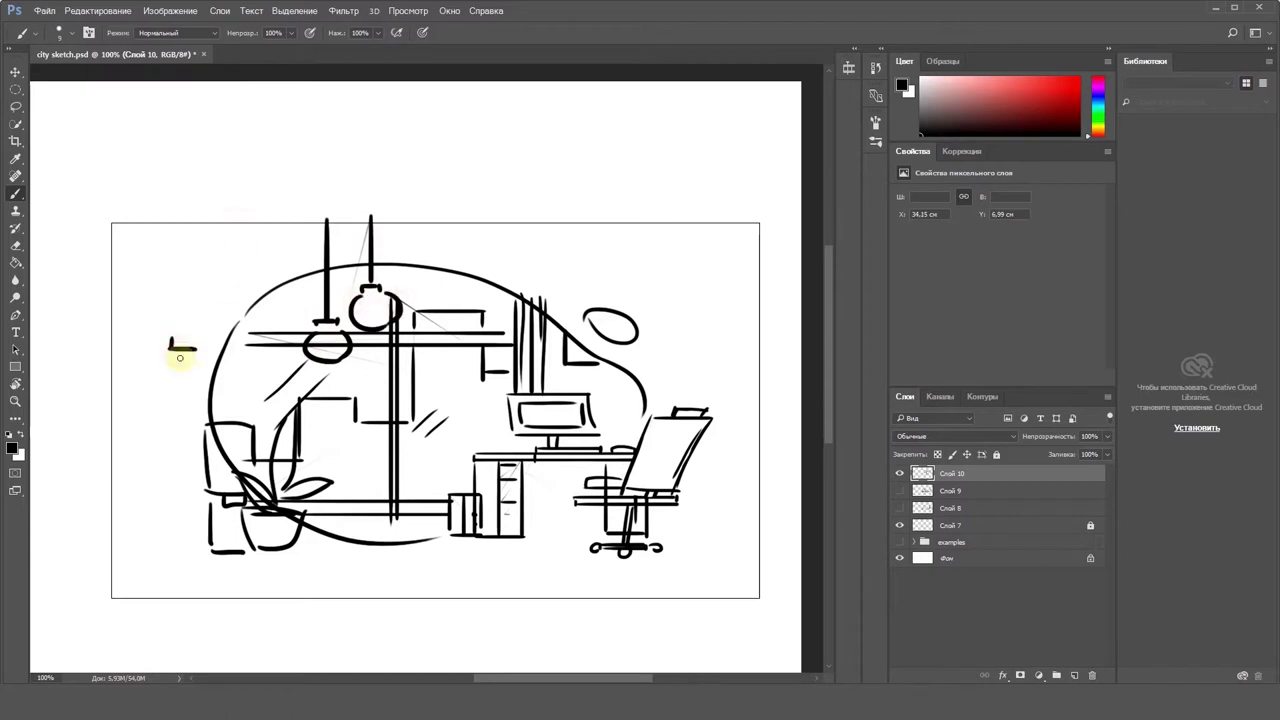
Step: Draw brick joint marks on the wall left of the blob and a third pendant lamp above the window
{"action": "key", "text": "ctrl+z"}
{"action": "left_click_drag", "start_coordinate": [185, 332], "coordinate": [185, 356]}
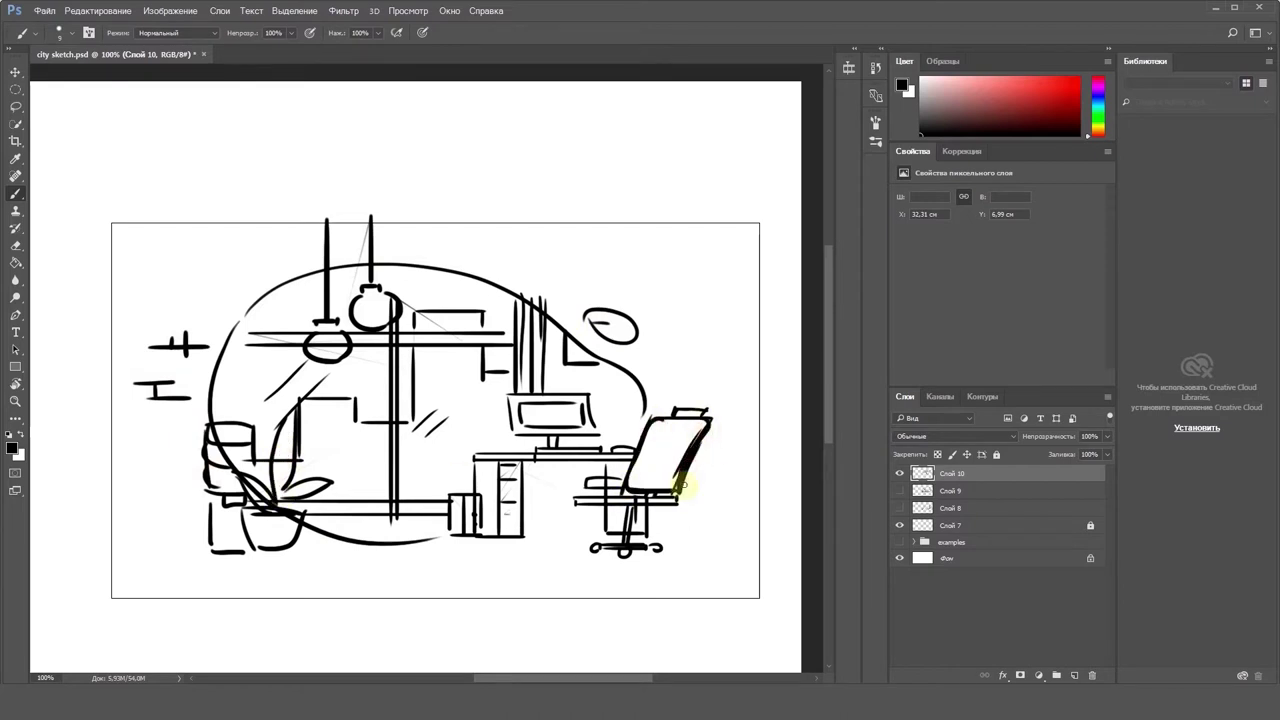
{"action": "left_click_drag", "start_coordinate": [457, 222], "coordinate": [457, 264]}
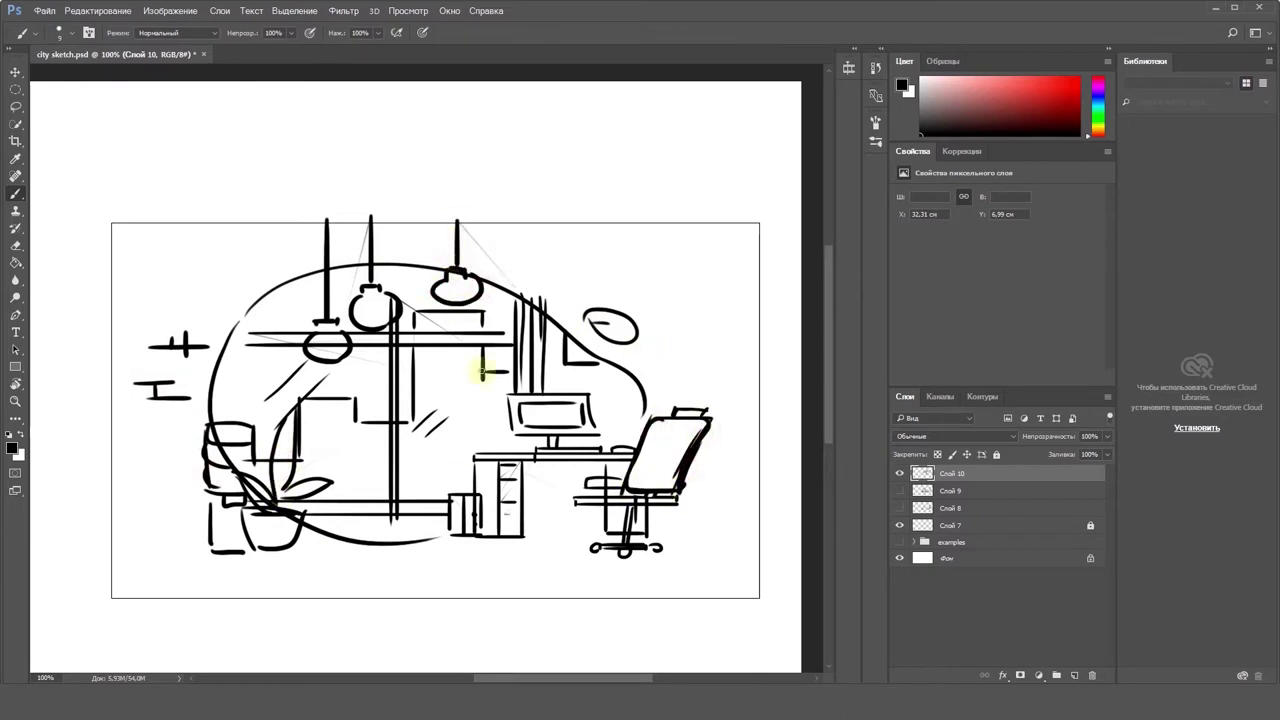
Step: Shift the whole office sketch slightly right and down within the frame using Free Transform
{"action": "key", "text": "ctrl+t"}
{"action": "left_click_drag", "start_coordinate": [512, 421], "coordinate": [526, 432]}
{"action": "key", "text": "Return"}
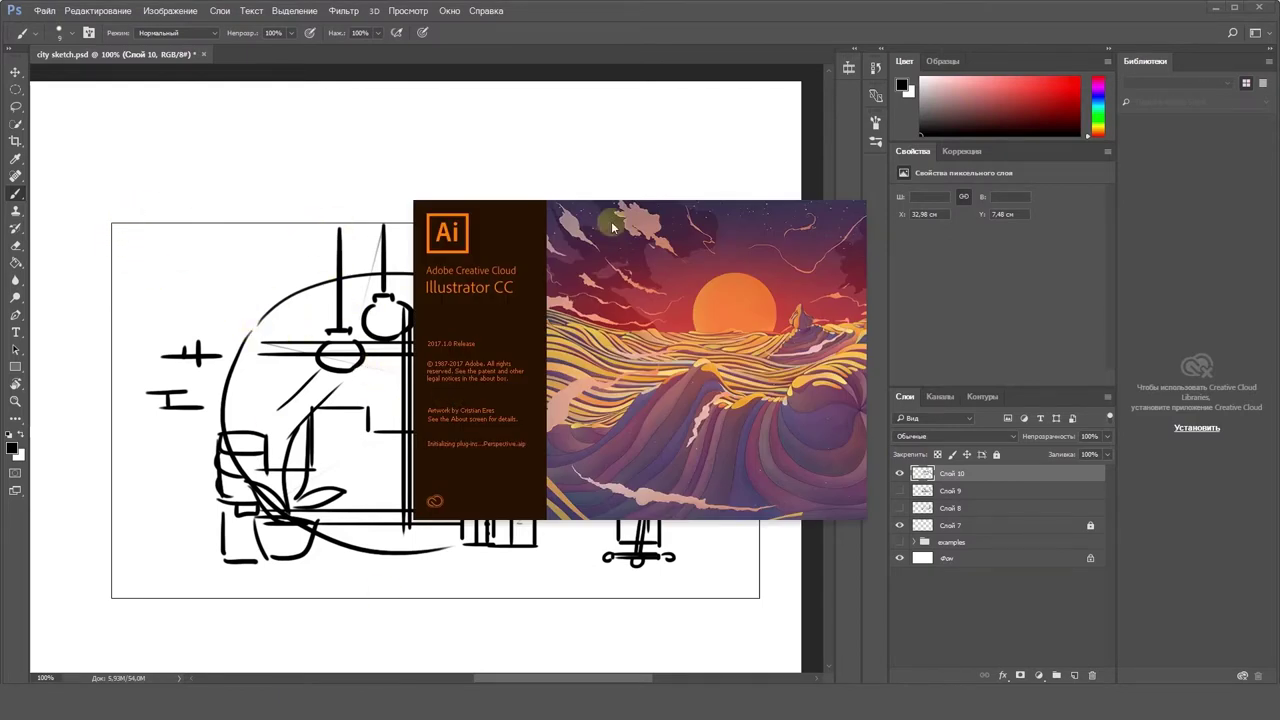
{"action": "scroll", "coordinate": [281, 243], "scroll_direction": "down", "scroll_amount": 3}
{"action": "scroll", "coordinate": [283, 246], "scroll_direction": "down", "scroll_amount": 1}
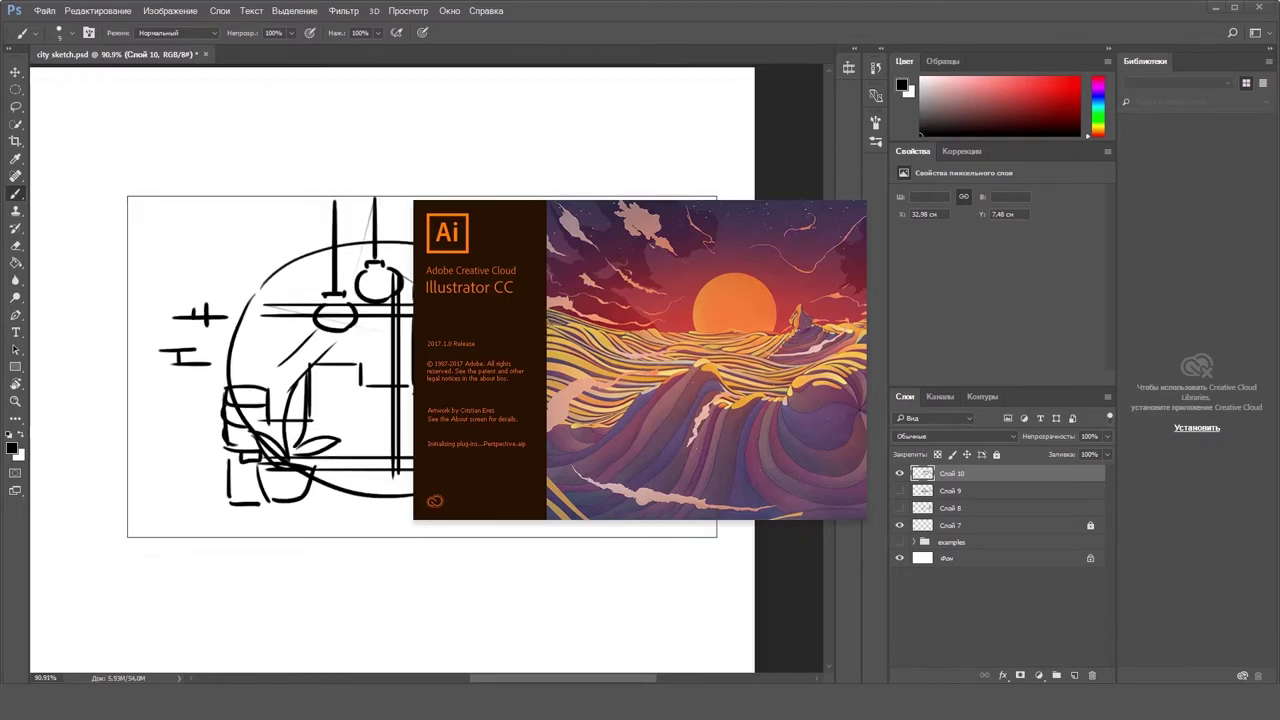
{"action": "scroll", "coordinate": [290, 241], "scroll_direction": "down", "scroll_amount": 1}
Step: Switch to Illustrator and create a new 1920 x 1080 px document with one artboard in RGB color mode
{"action": "left_click", "coordinate": [1181, 609]}
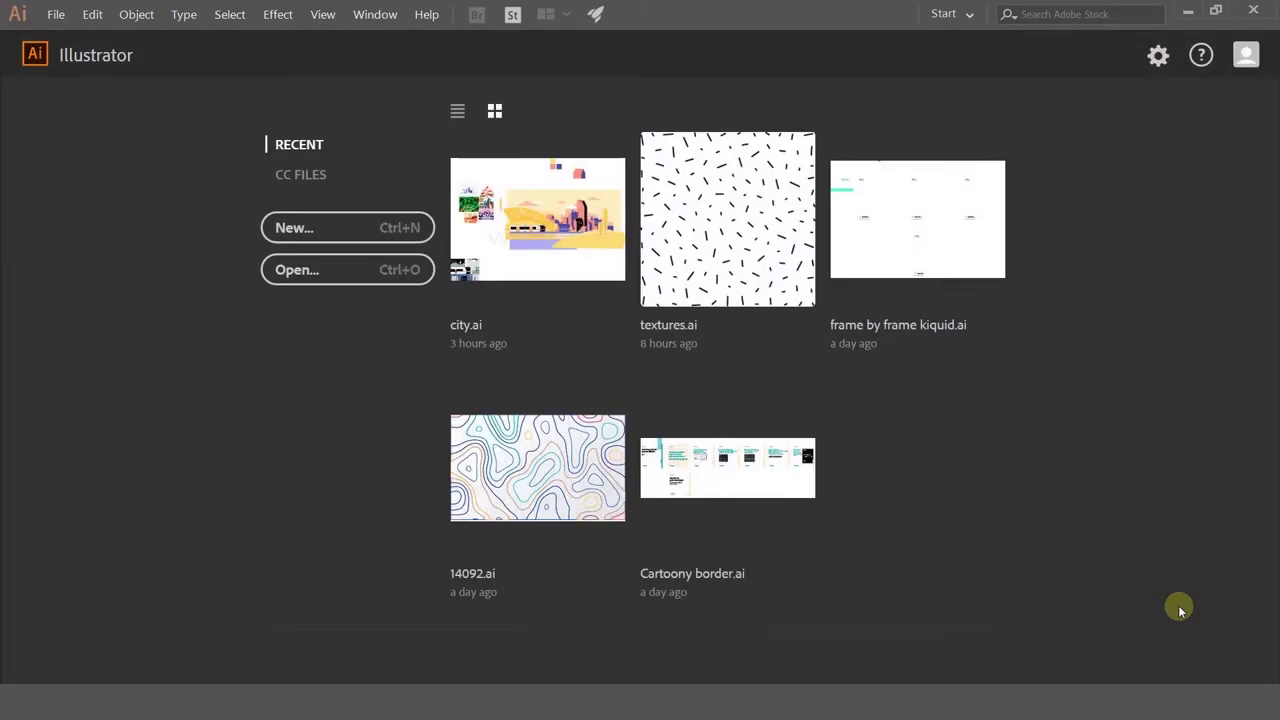
{"action": "left_click", "coordinate": [368, 235]}
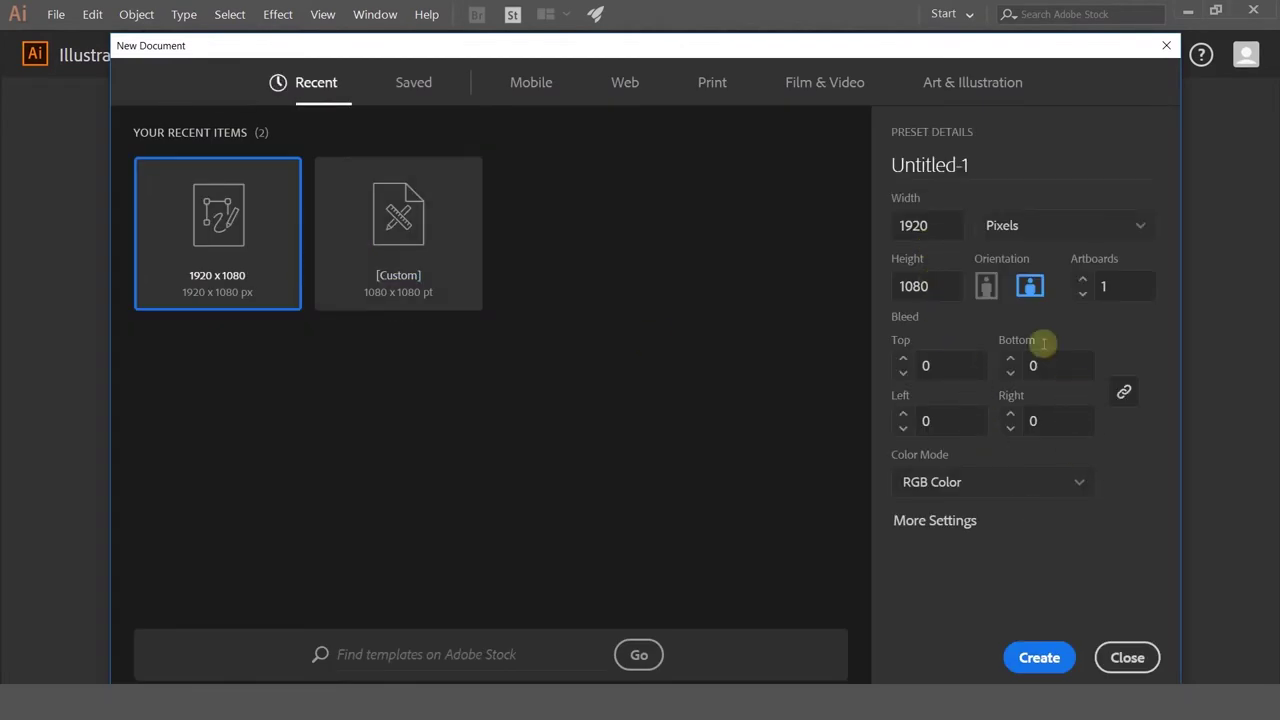
{"action": "left_click", "coordinate": [1040, 658]}
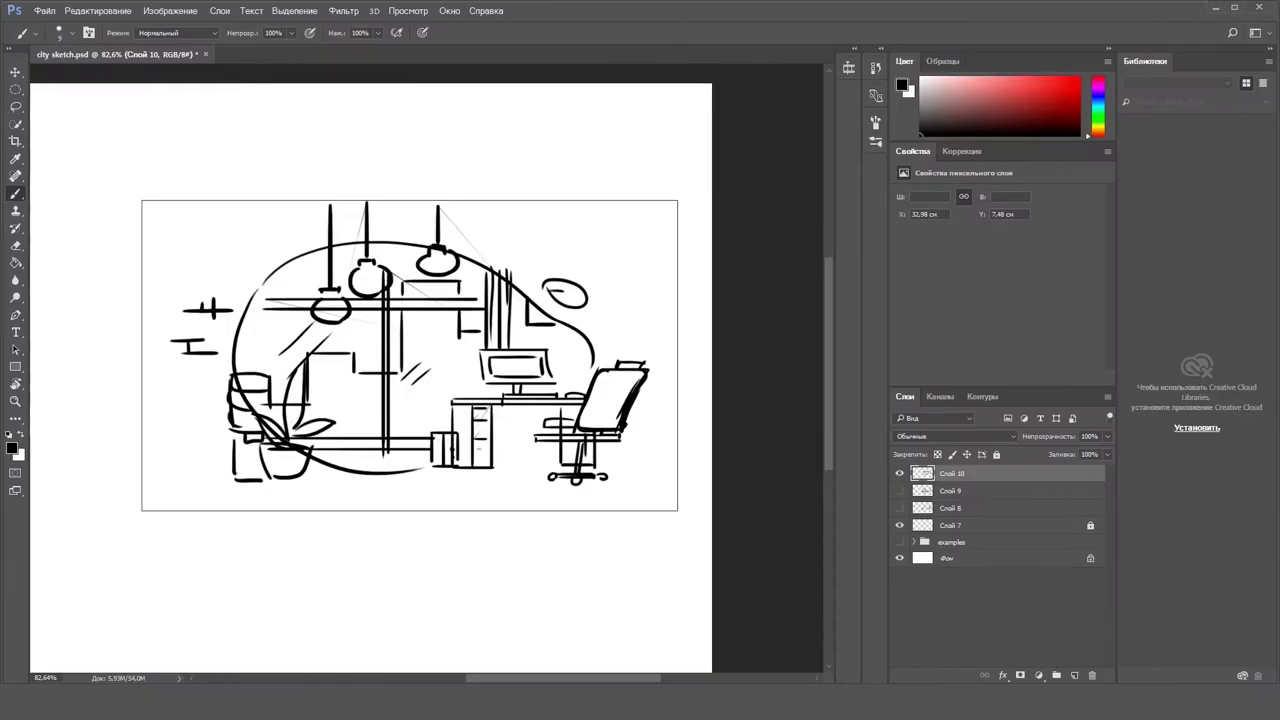
Step: Copy a screenshot of the framed office sketch from Photoshop and paste it into the new Illustrator document
{"action": "key", "text": "Print"}
{"action": "mouse_move", "coordinate": [142, 198]}
{"action": "left_mouse_down"}
{"action": "mouse_move", "coordinate": [678, 476]}
{"action": "mouse_move", "coordinate": [679, 510]}
{"action": "left_mouse_up"}
{"action": "left_click", "coordinate": [629, 523]}
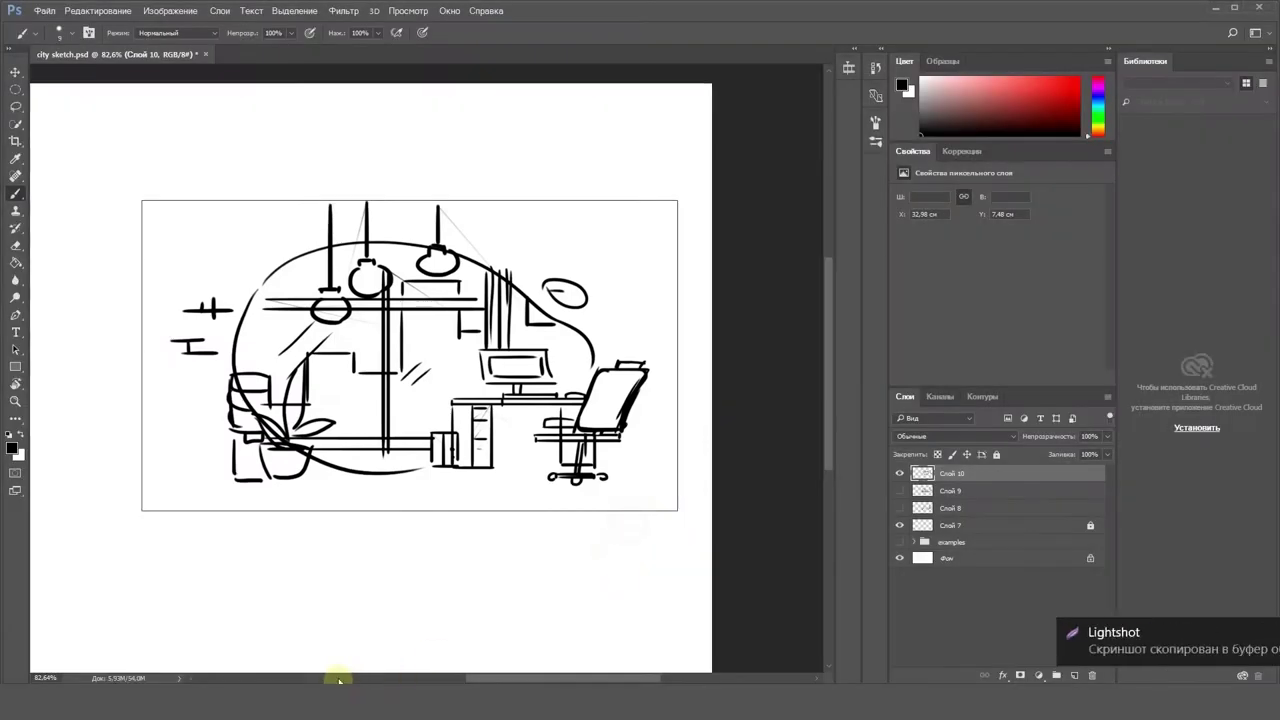
{"action": "key", "text": "alt+Tab"}
{"action": "key", "text": "ctrl+v"}
{"action": "scroll", "coordinate": [696, 395], "scroll_direction": "down", "scroll_amount": 3}
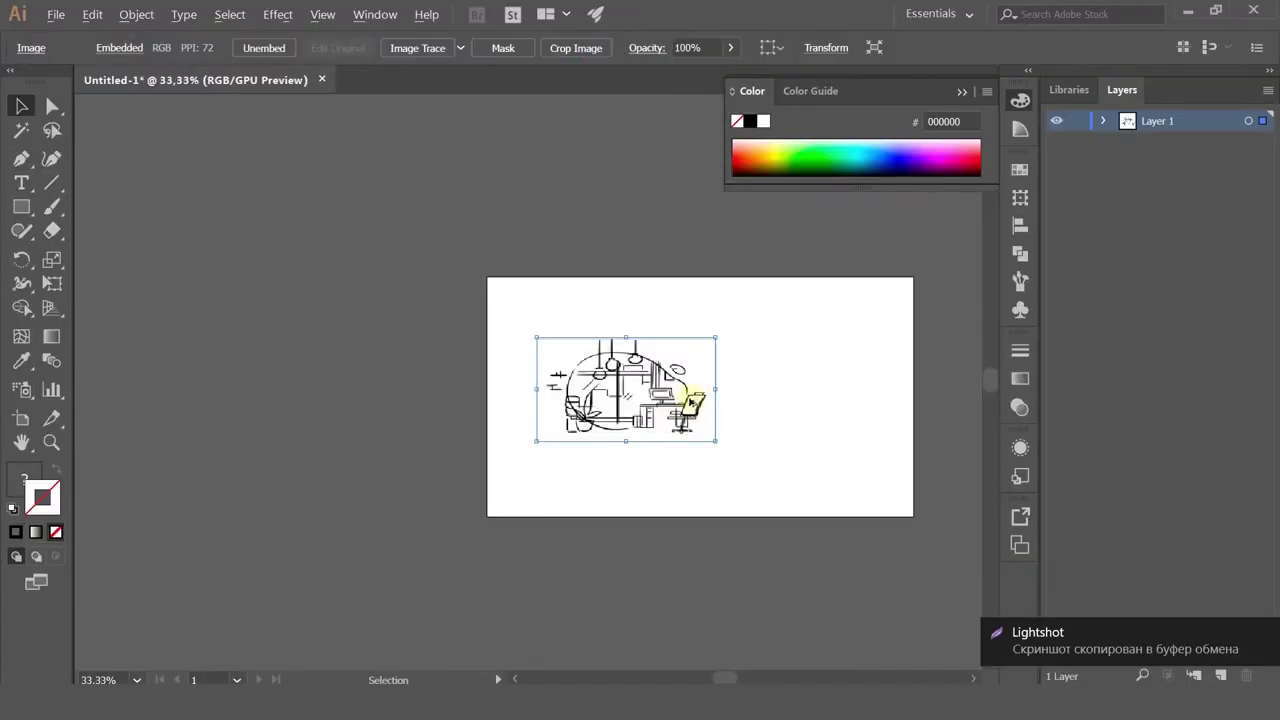
Step: Enlarge the pasted sketch image from the artboard's upper-left corner to the full artboard height and center it horizontally
{"action": "left_click_drag", "start_coordinate": [664, 408], "coordinate": [565, 287]}
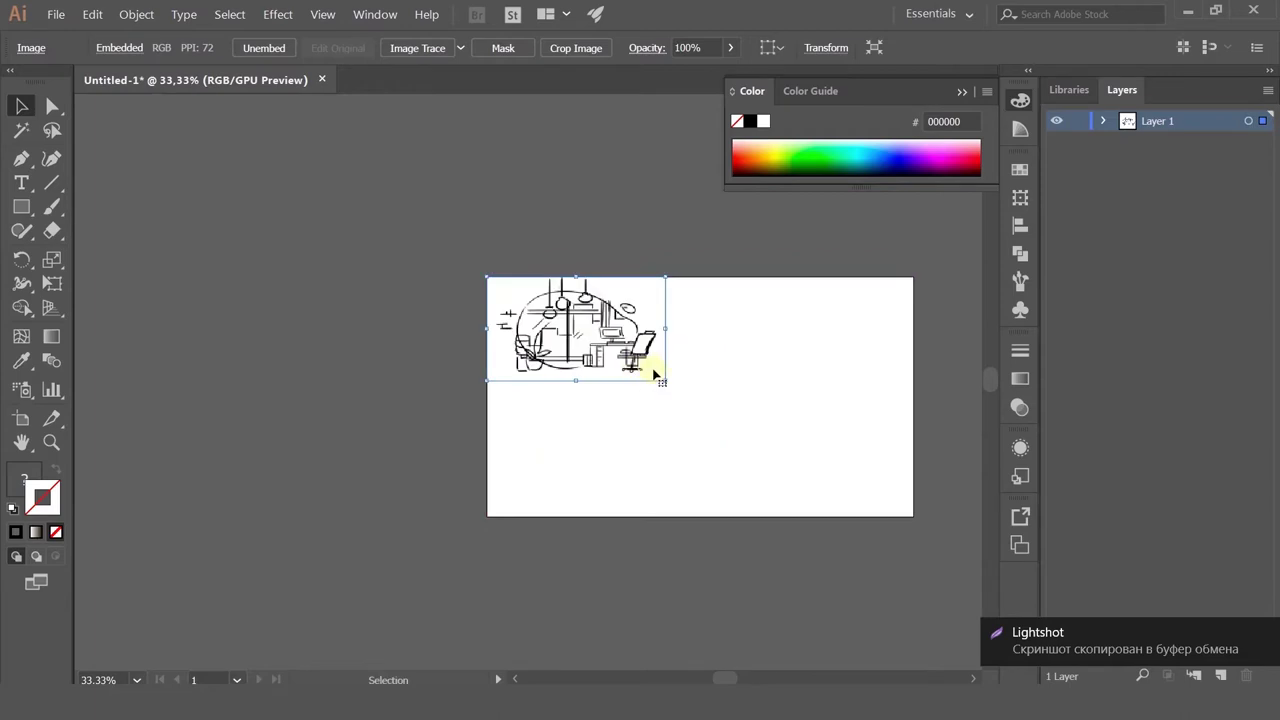
{"action": "left_click_drag", "start_coordinate": [664, 379], "coordinate": [717, 437]}
{"action": "key", "text": "ctrl+z"}
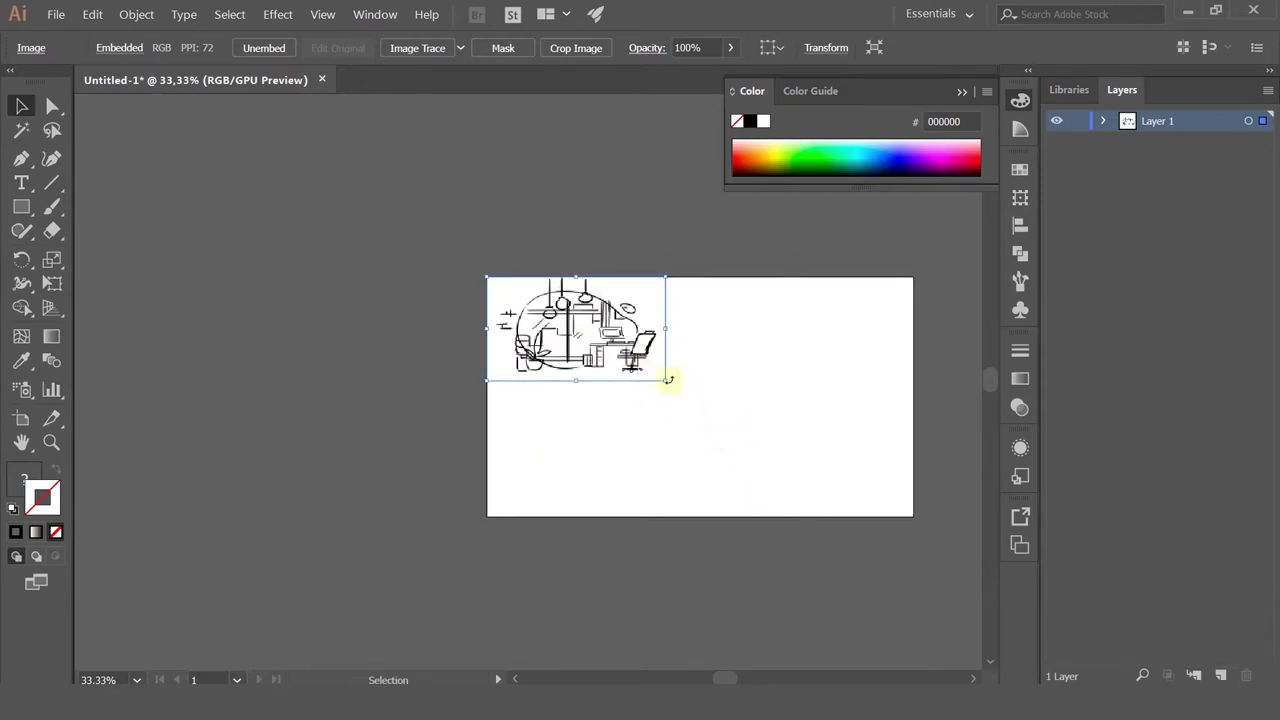
{"action": "left_click_drag", "start_coordinate": [665, 380], "coordinate": [909, 516]}
{"action": "mouse_move", "coordinate": [897, 473]}
{"action": "left_mouse_down"}
{"action": "mouse_move", "coordinate": [689, 466]}
{"action": "mouse_move", "coordinate": [710, 458]}
{"action": "left_mouse_up"}
{"action": "left_click_drag", "start_coordinate": [585, 438], "coordinate": [523, 409]}
{"action": "scroll", "coordinate": [517, 386], "scroll_direction": "up", "scroll_amount": 2}
{"action": "key", "text": "ctrl+minus"}
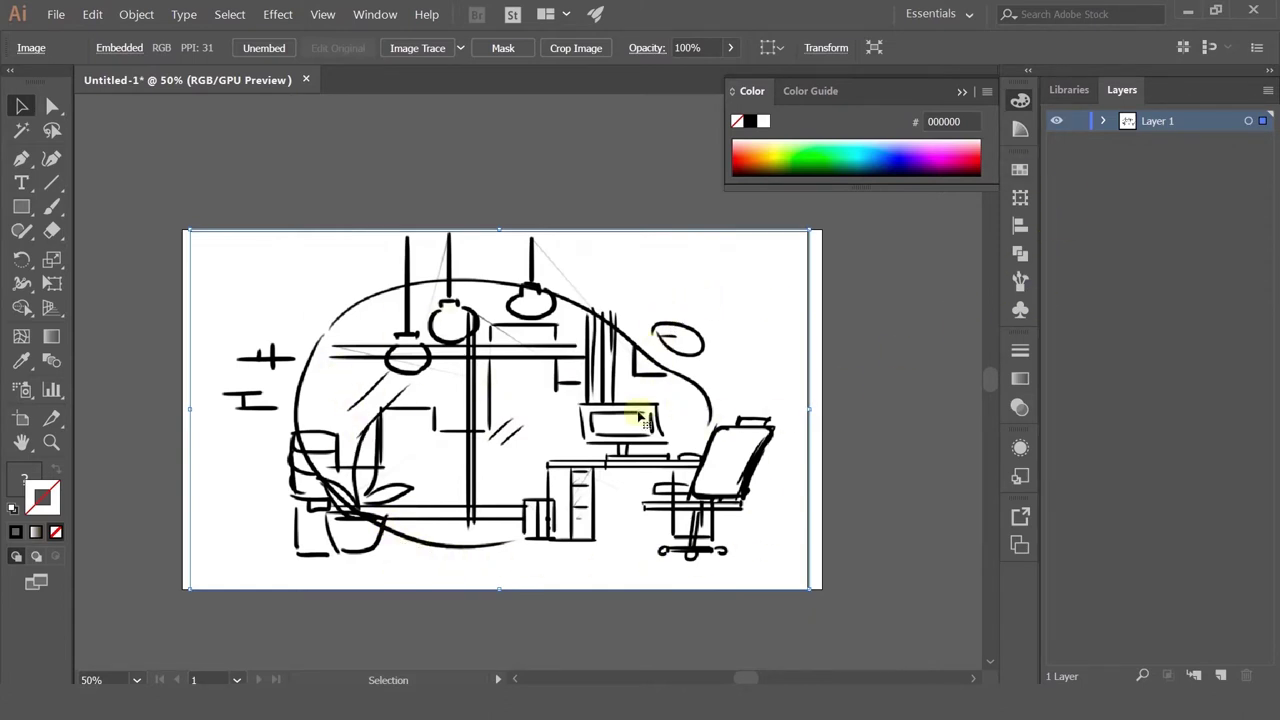
Step: Reduce the sketch image's opacity to 21% for tracing
{"action": "left_click", "coordinate": [1020, 378]}
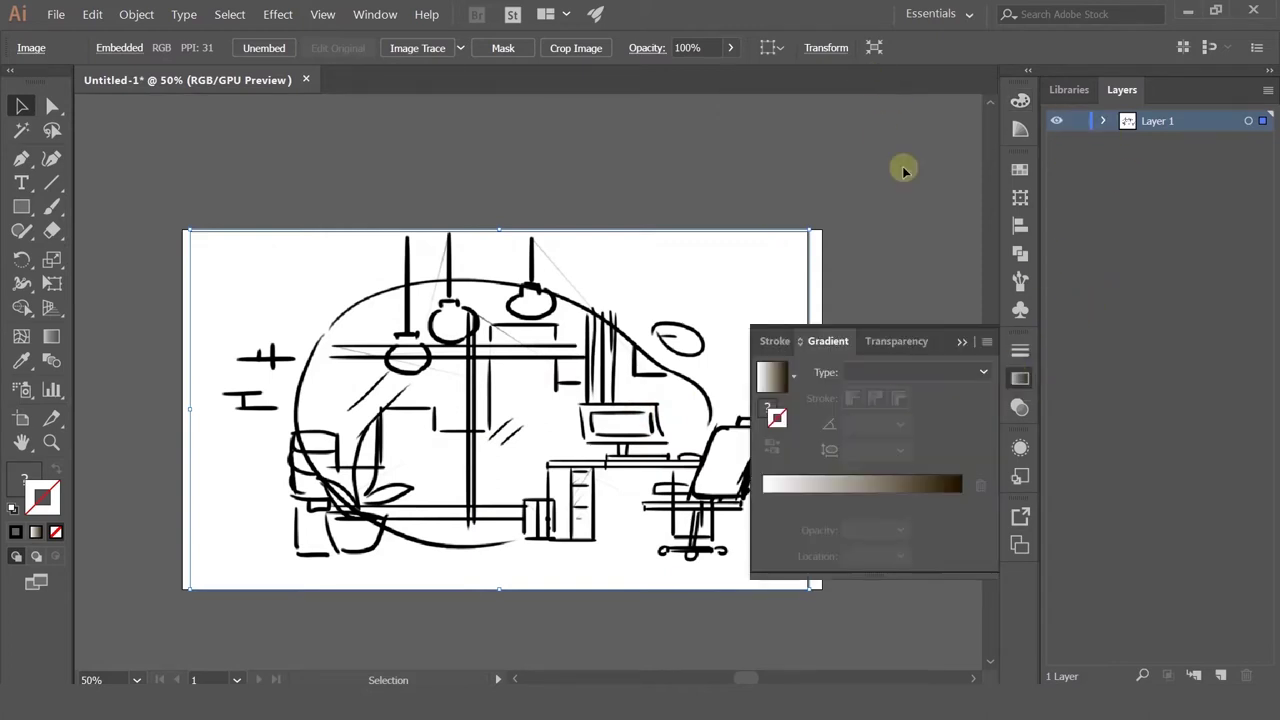
{"action": "left_click", "coordinate": [893, 335]}
{"action": "left_click_drag", "start_coordinate": [970, 372], "coordinate": [913, 398]}
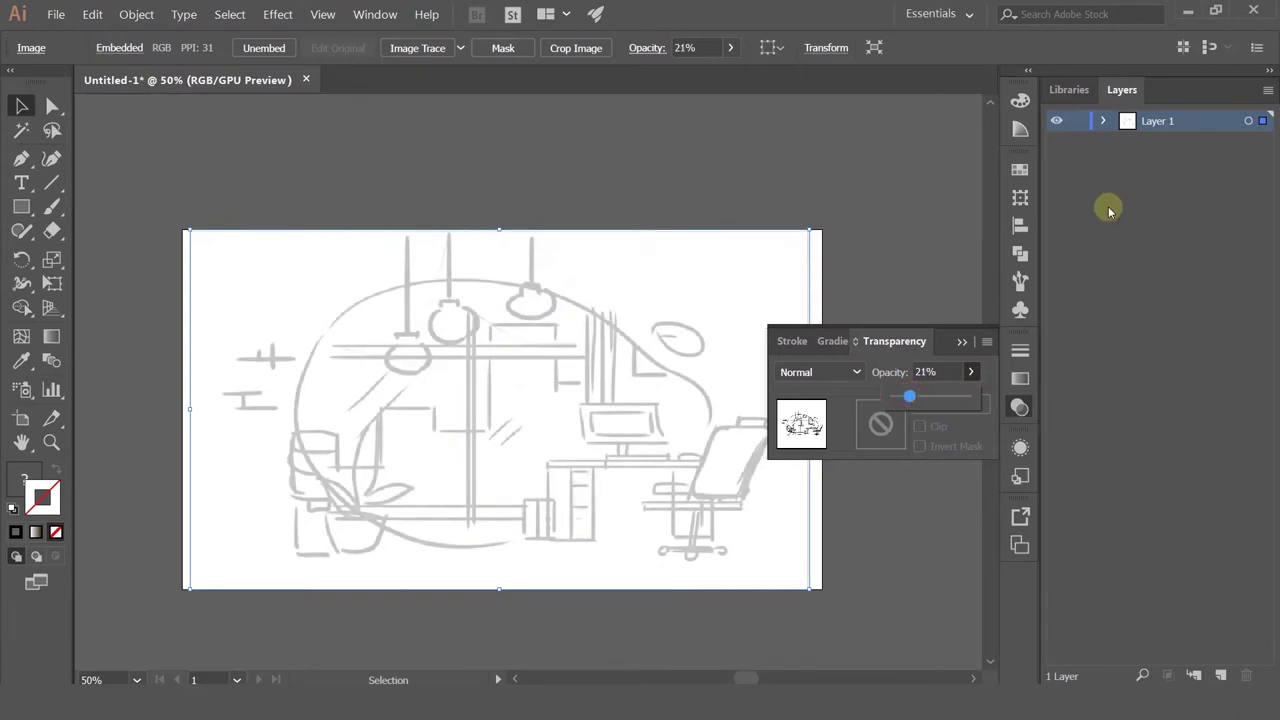
Step: Rename the layer holding the faded image as sketch
{"action": "double_click", "coordinate": [1157, 121]}
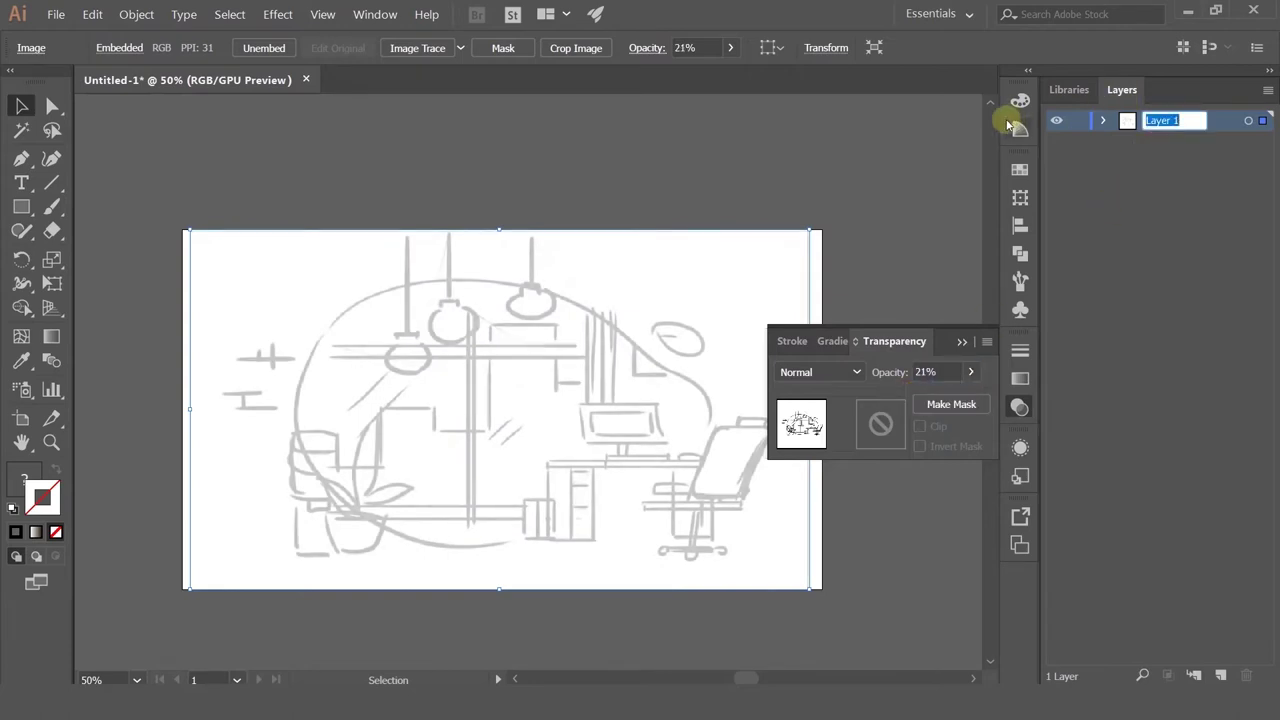
{"action": "type", "text": "sketch"}
{"action": "key", "text": "Return"}
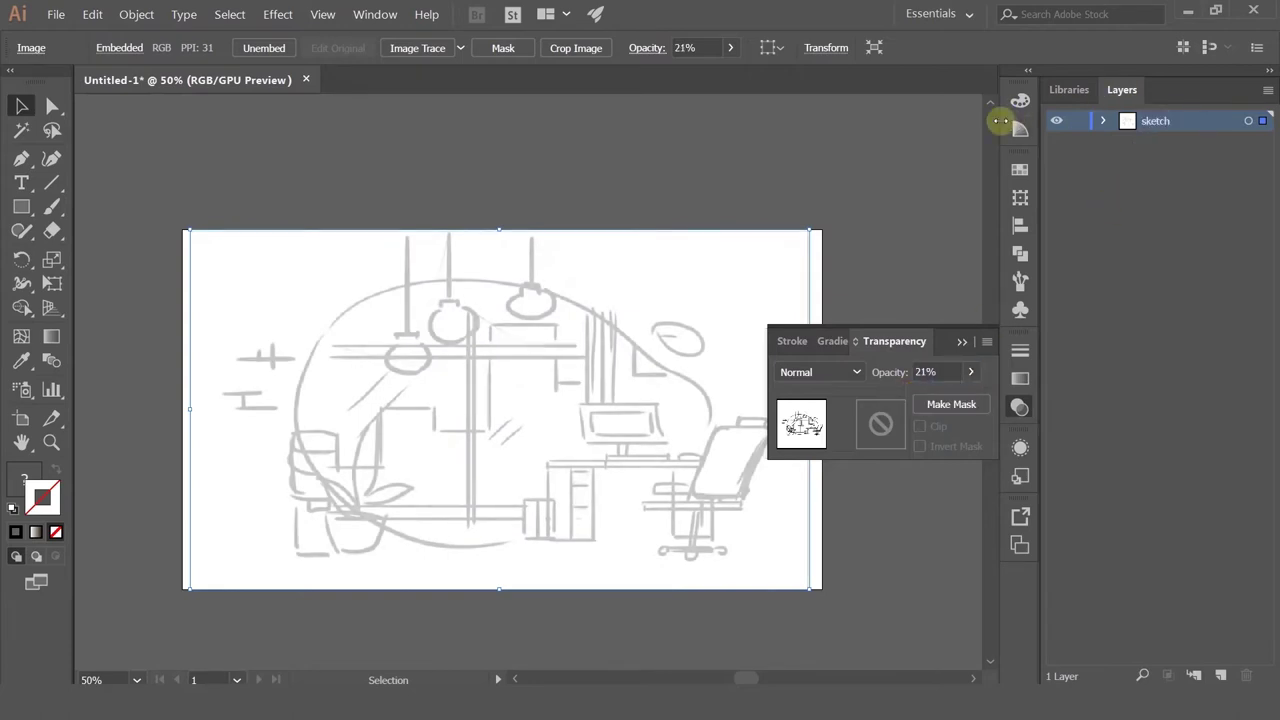
Step: Add a new layer above the sketch layer, lock the sketch layer and collapse the Transparency settings
{"action": "left_click", "coordinate": [1221, 676]}
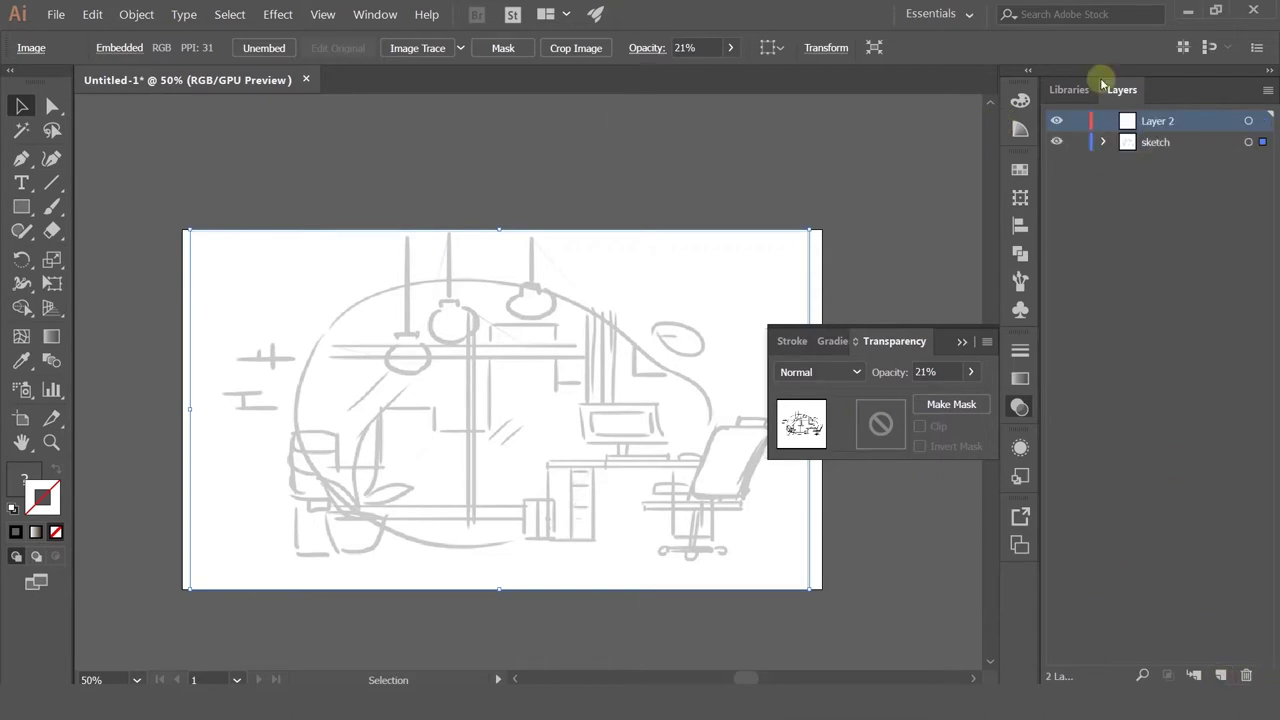
{"action": "left_click", "coordinate": [1077, 142]}
{"action": "left_click", "coordinate": [968, 344]}
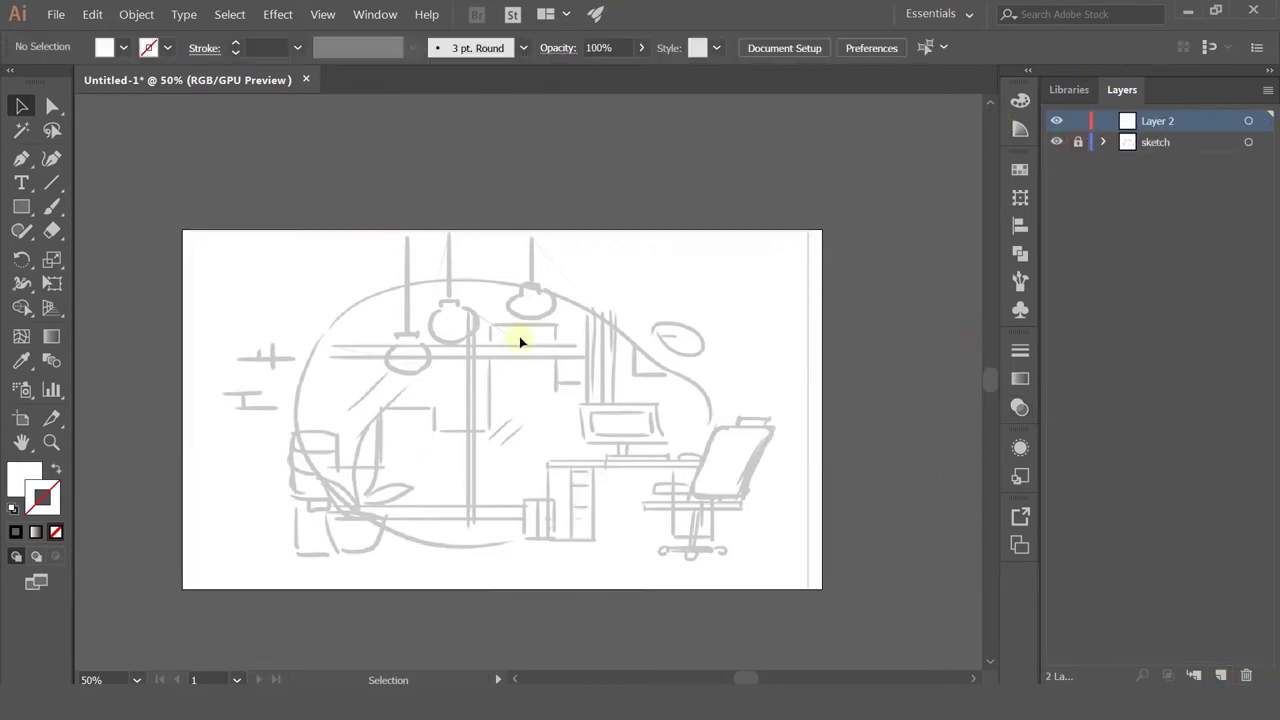
Step: Examine the faded sketch up close around the monitor, desk, window and chair
{"action": "scroll", "coordinate": [552, 372], "scroll_direction": "up", "scroll_amount": 4}
{"action": "left_click_drag", "start_coordinate": [703, 451], "coordinate": [630, 394]}
{"action": "scroll", "coordinate": [651, 328], "scroll_direction": "down", "scroll_amount": 2}
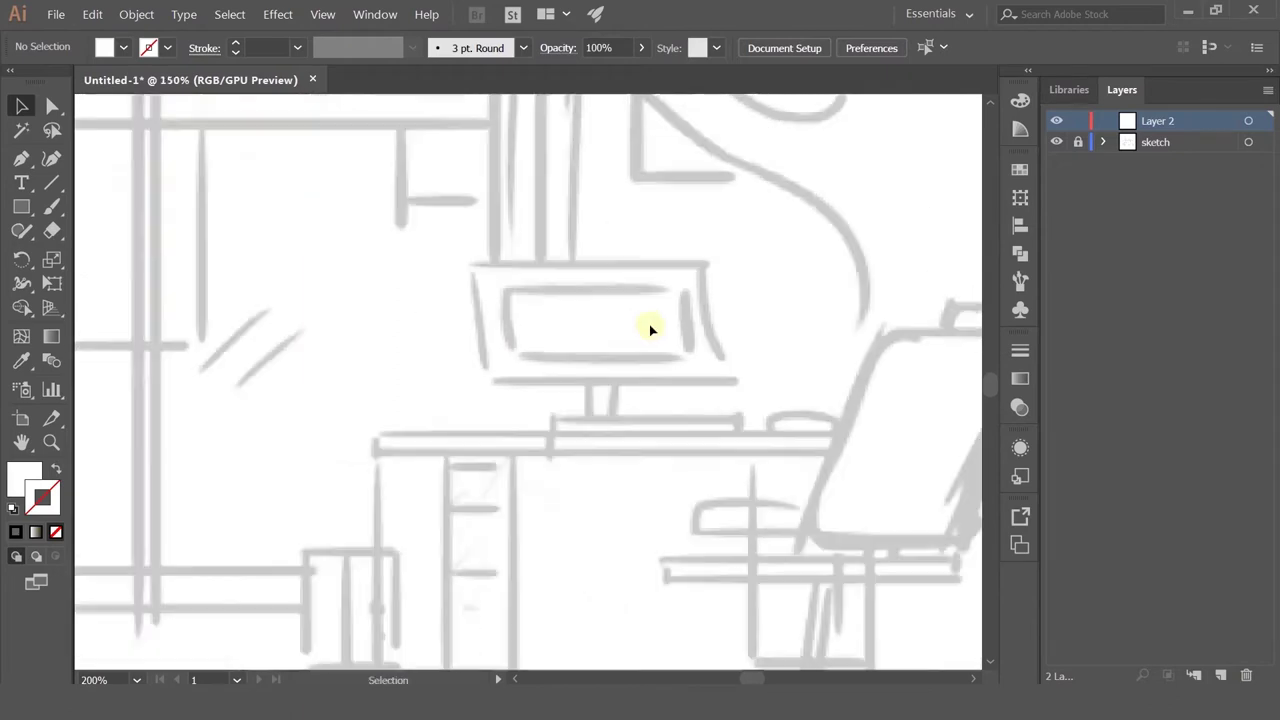
{"action": "left_click_drag", "start_coordinate": [644, 321], "coordinate": [585, 285]}
{"action": "scroll", "coordinate": [541, 294], "scroll_direction": "up", "scroll_amount": 2}
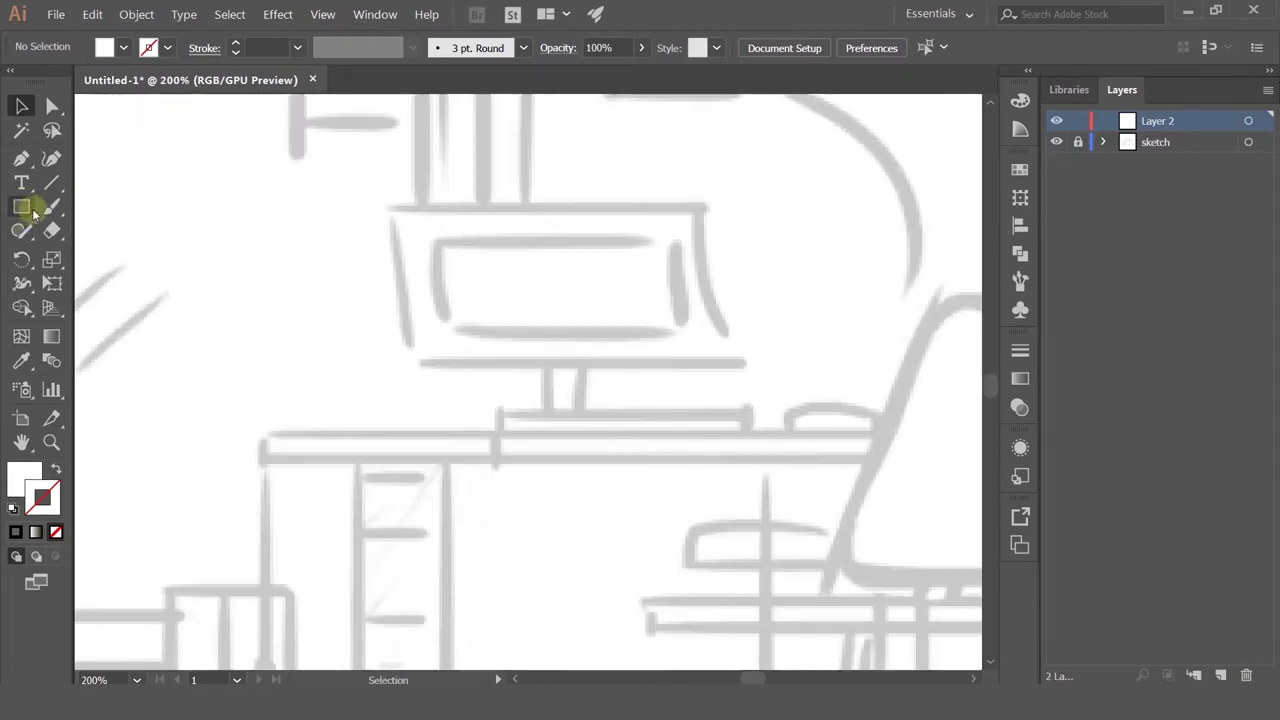
{"action": "scroll", "coordinate": [162, 215], "scroll_direction": "down", "scroll_amount": 2}
{"action": "left_click_drag", "start_coordinate": [257, 180], "coordinate": [566, 380]}
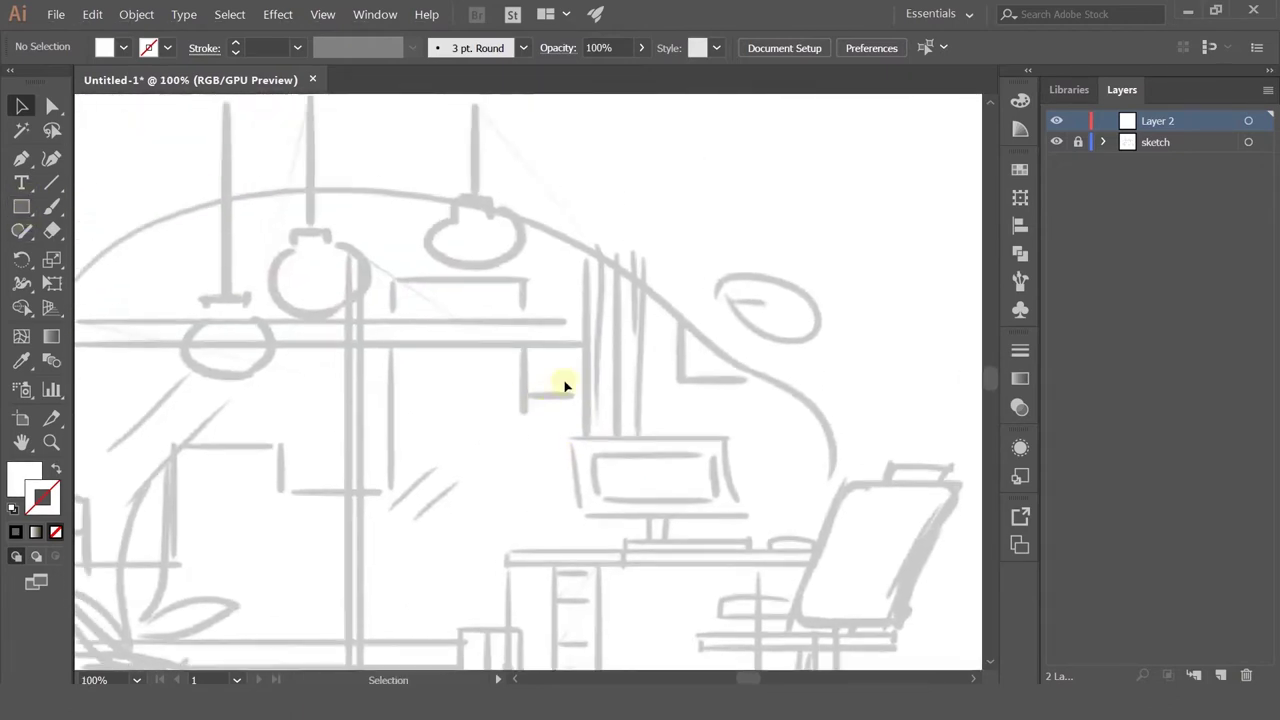
{"action": "scroll", "coordinate": [458, 366], "scroll_direction": "down", "scroll_amount": 2}
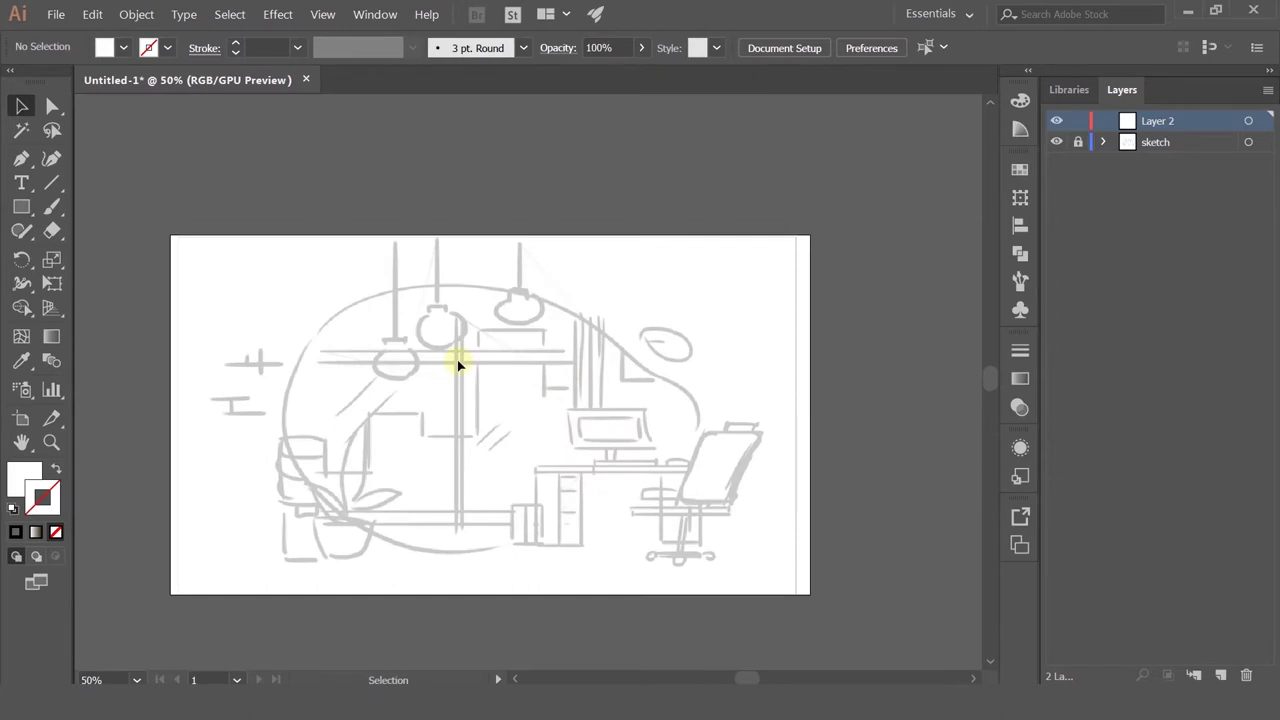
{"action": "scroll", "coordinate": [727, 455], "scroll_direction": "up", "scroll_amount": 2}
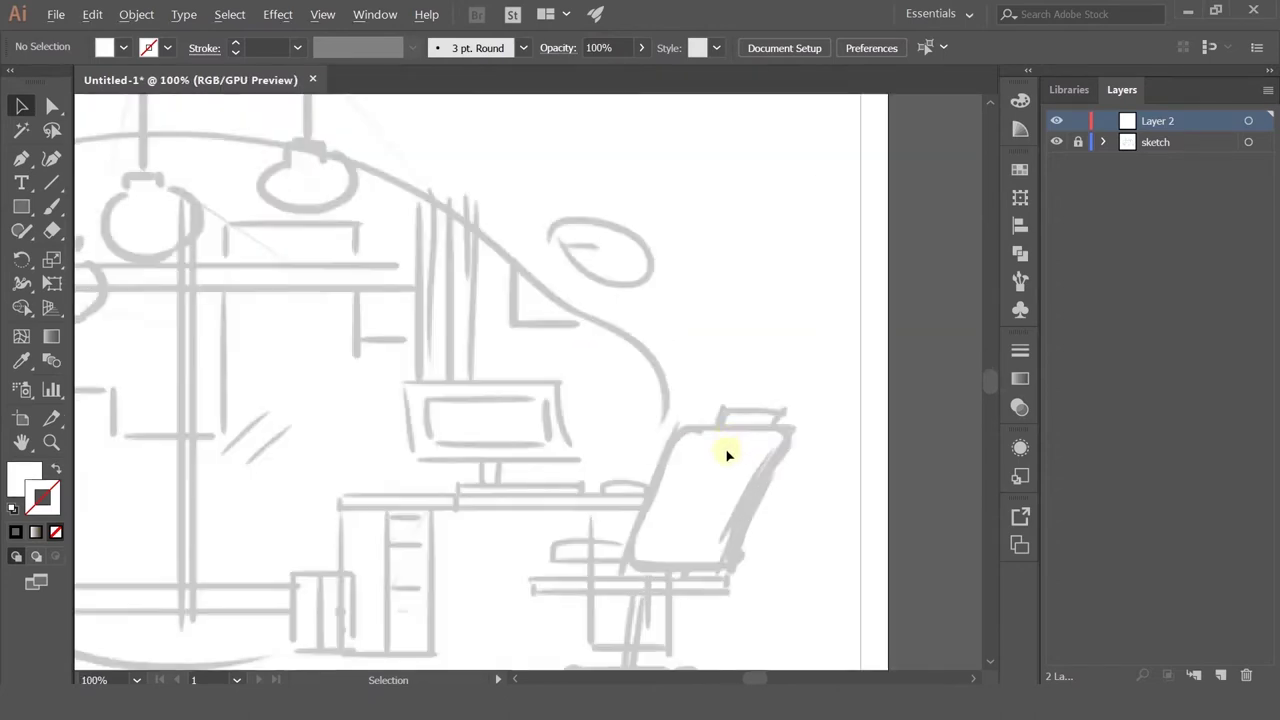
{"action": "left_click", "coordinate": [22, 206]}
{"action": "left_click_drag", "start_coordinate": [677, 116], "coordinate": [739, 176]}
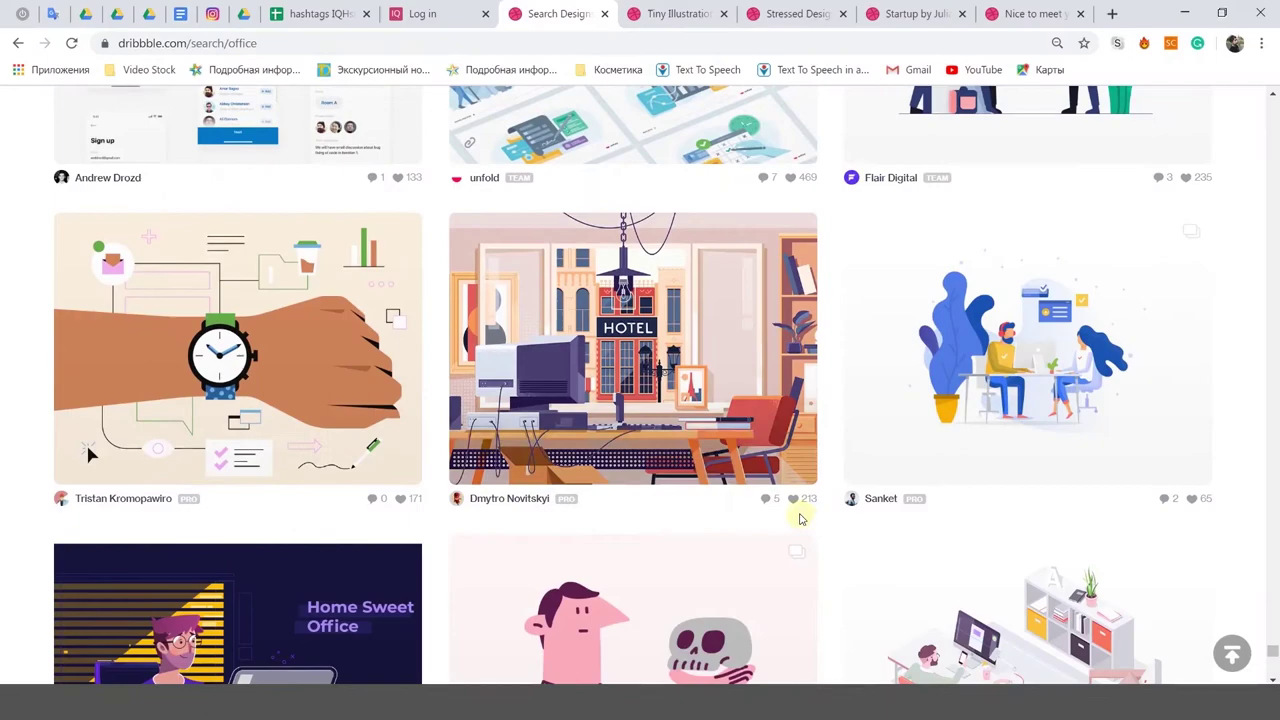
Step: Switch to the browser and look through the Dribbble office search results for illustration references, down to the last loaded shots
{"action": "scroll", "coordinate": [800, 514], "scroll_direction": "down", "scroll_amount": 1}
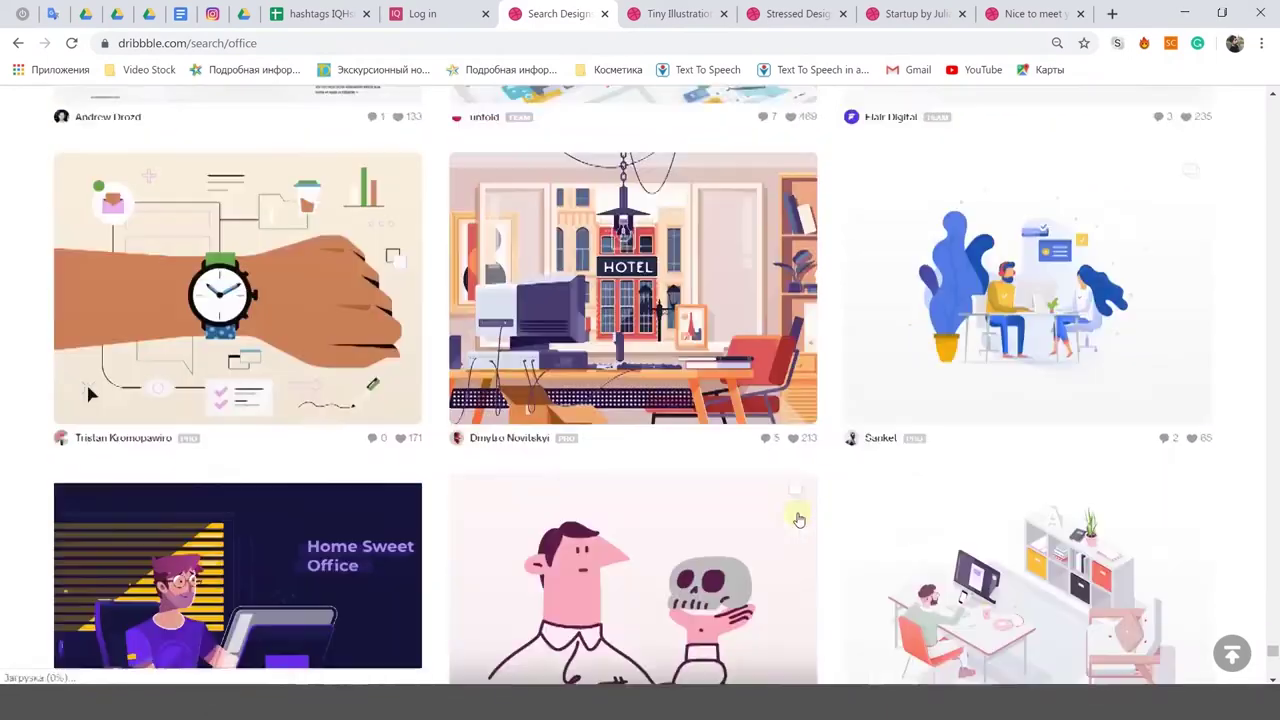
{"action": "scroll", "coordinate": [798, 514], "scroll_direction": "up", "scroll_amount": 1}
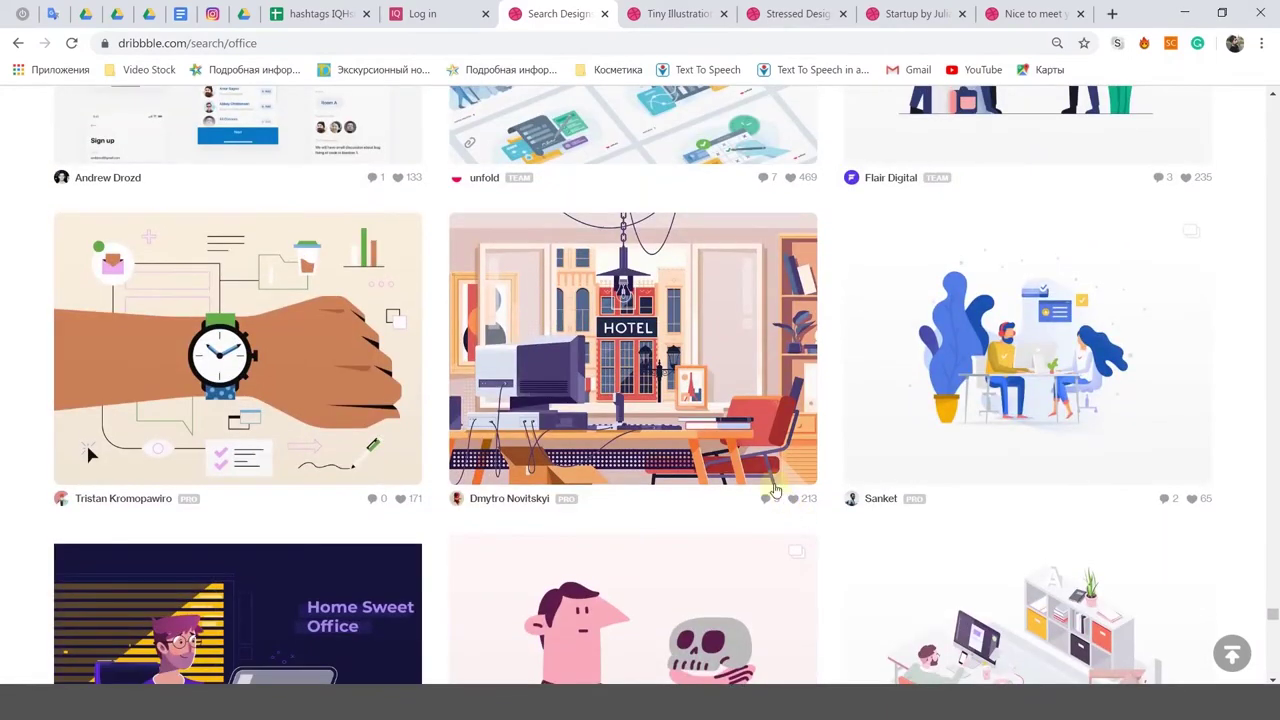
{"action": "scroll", "coordinate": [773, 488], "scroll_direction": "down", "scroll_amount": 5}
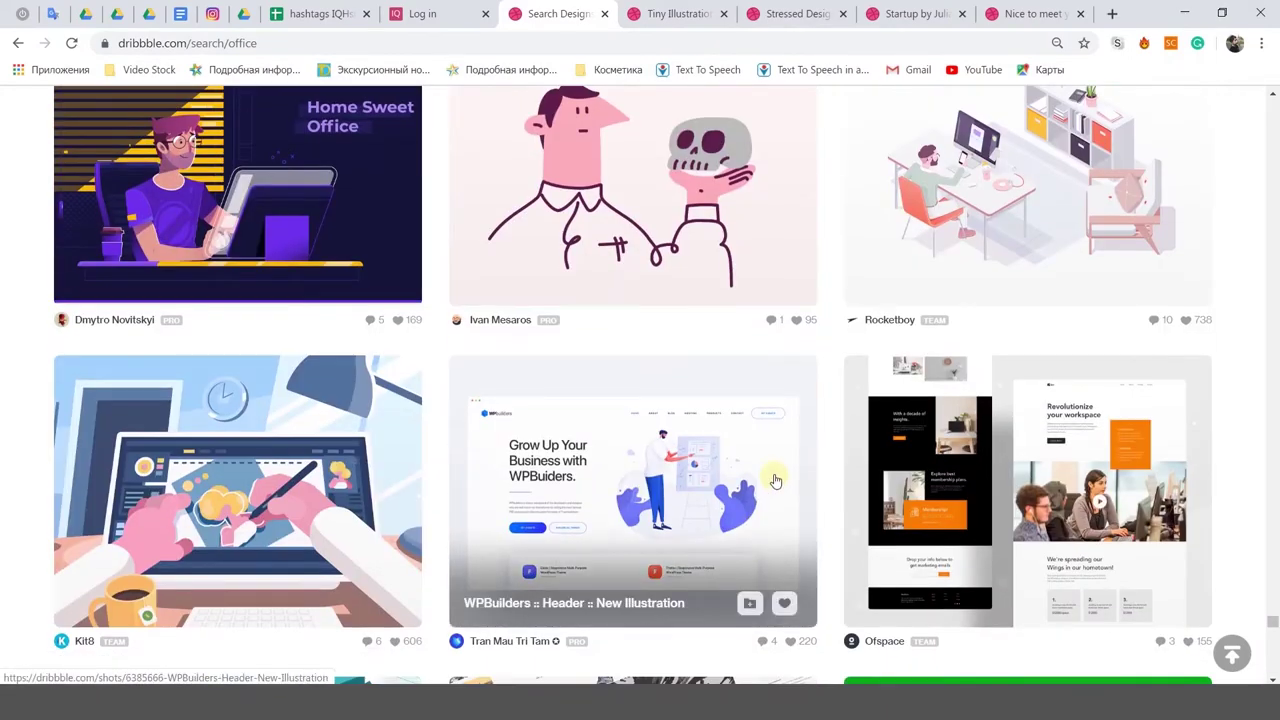
{"action": "scroll", "coordinate": [771, 474], "scroll_direction": "up", "scroll_amount": 2}
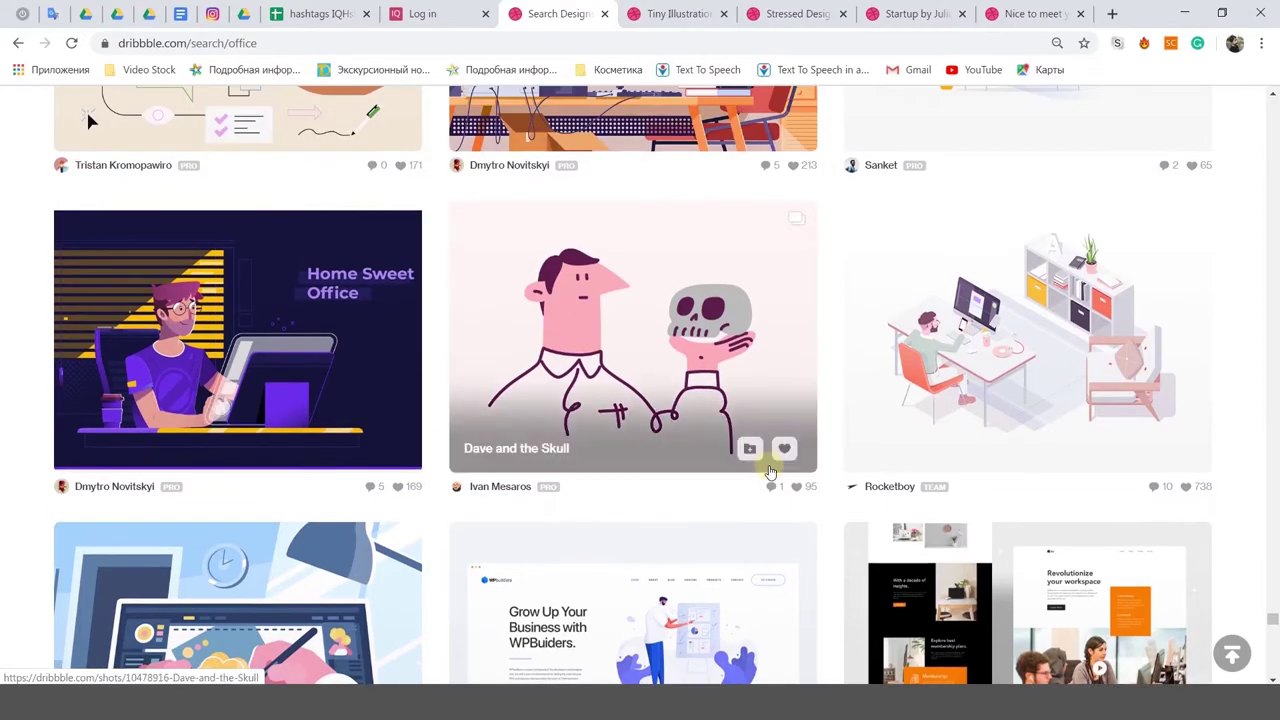
{"action": "scroll", "coordinate": [771, 474], "scroll_direction": "down", "scroll_amount": 4}
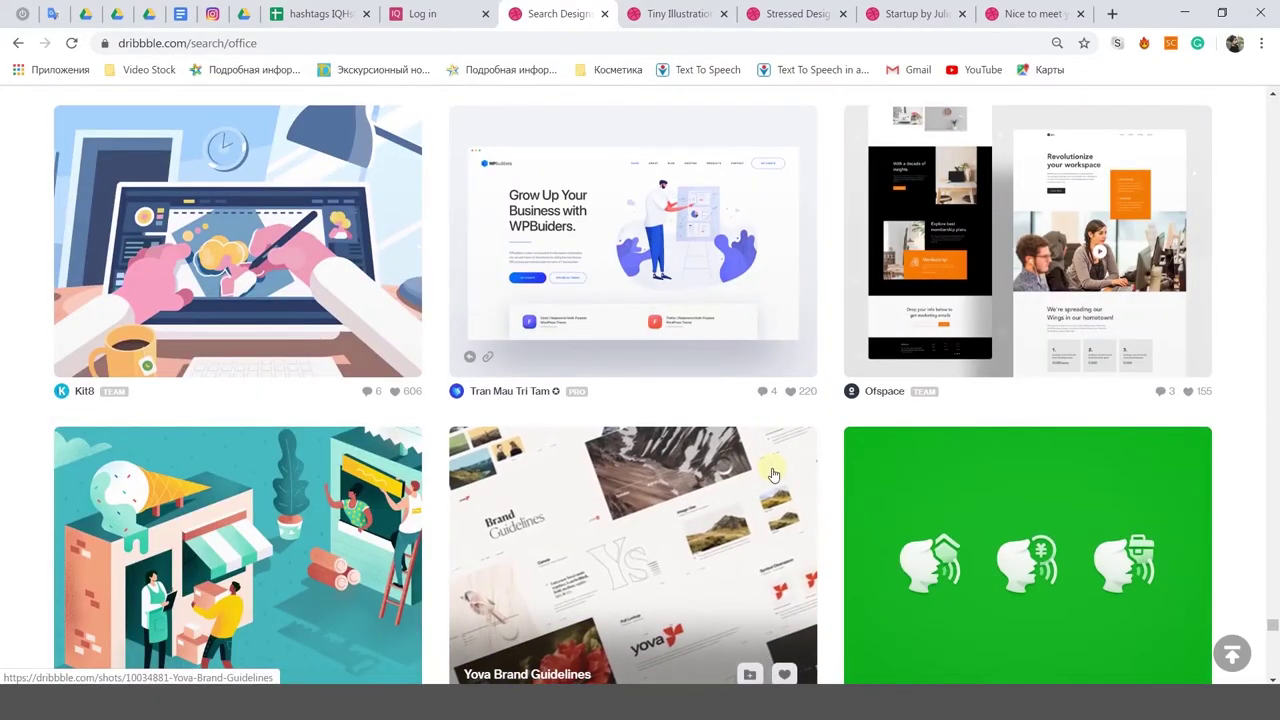
{"action": "scroll", "coordinate": [775, 474], "scroll_direction": "down", "scroll_amount": 4}
{"action": "scroll", "coordinate": [775, 474], "scroll_direction": "down", "scroll_amount": 5}
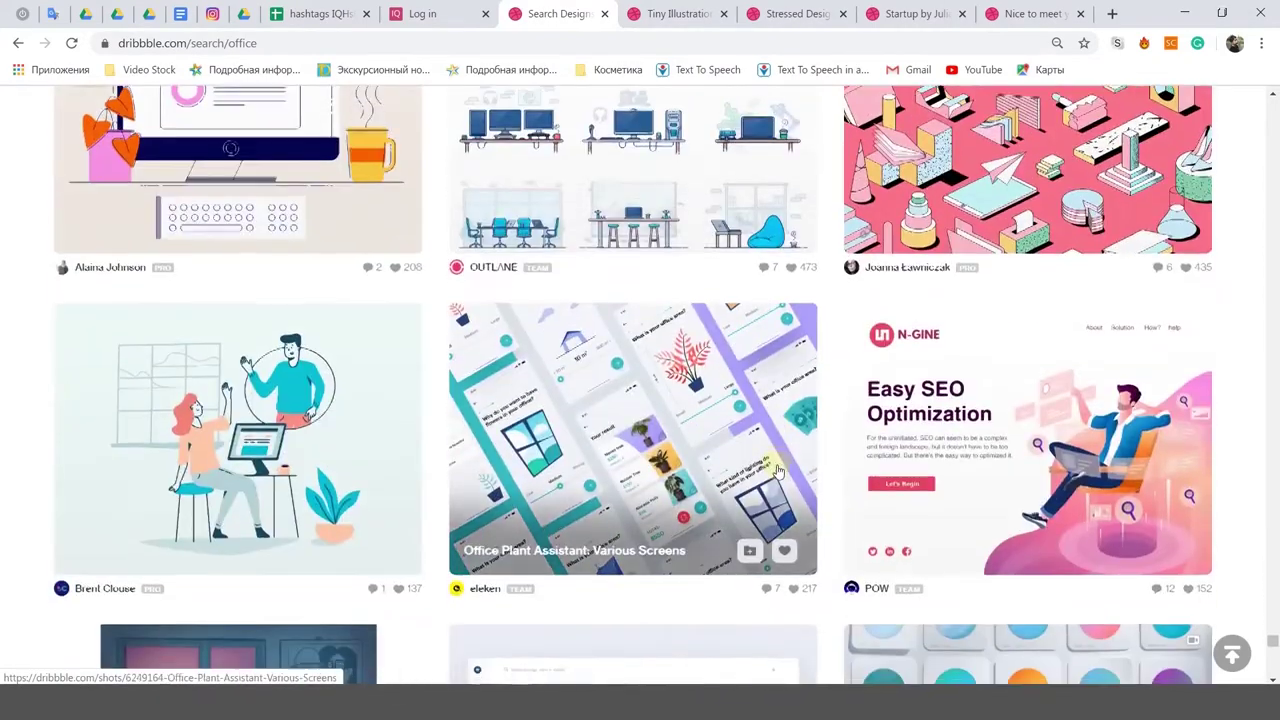
{"action": "scroll", "coordinate": [779, 475], "scroll_direction": "down", "scroll_amount": 4}
{"action": "scroll", "coordinate": [780, 475], "scroll_direction": "down", "scroll_amount": 5}
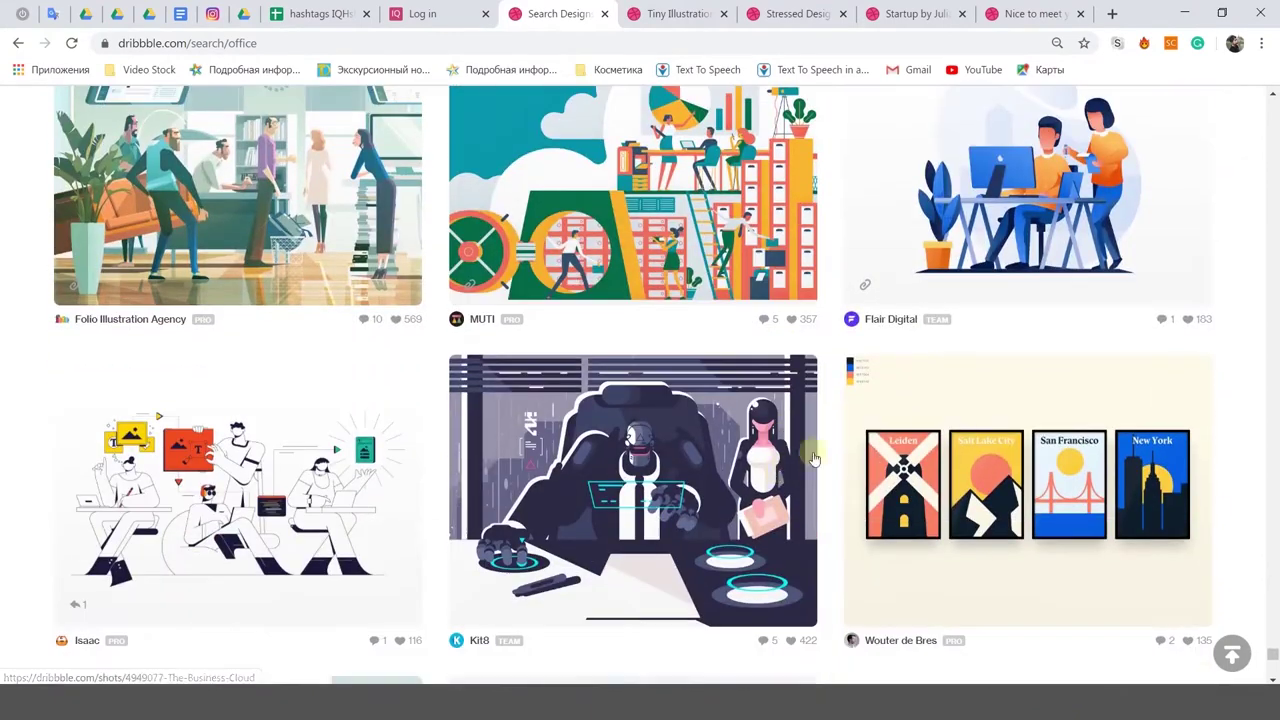
{"action": "scroll", "coordinate": [427, 516], "scroll_direction": "down", "scroll_amount": 5}
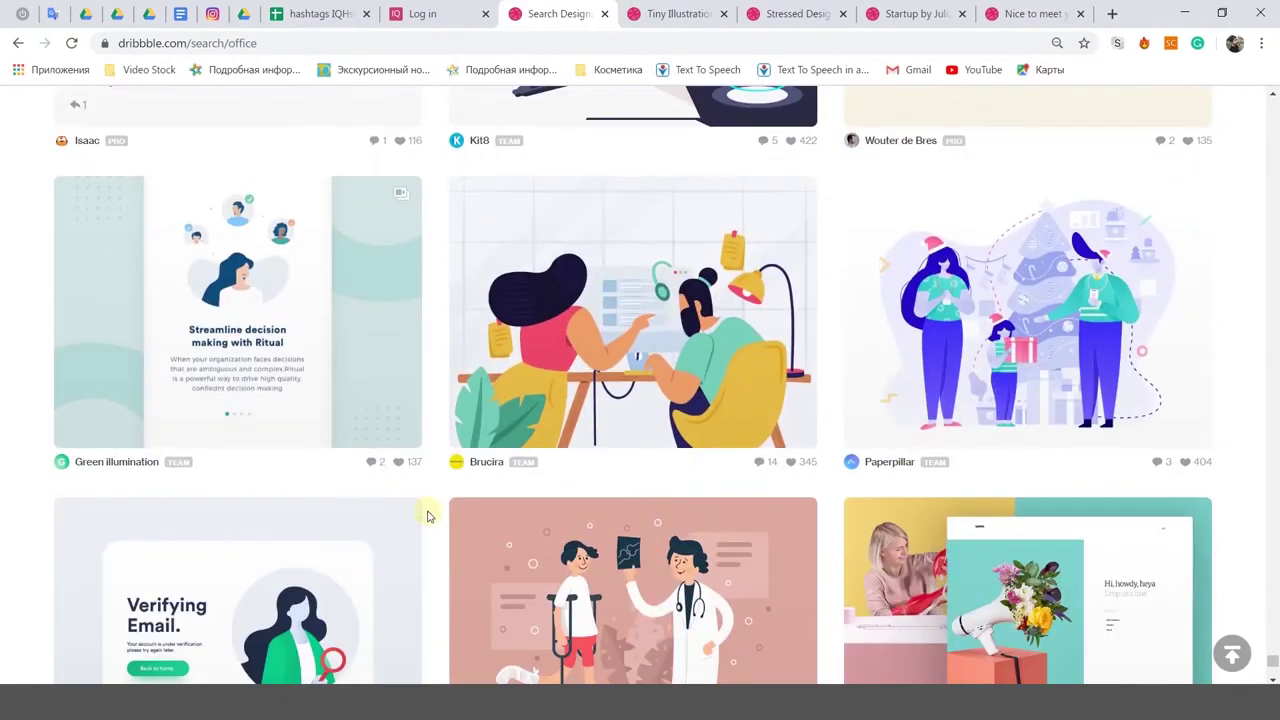
{"action": "scroll", "coordinate": [427, 516], "scroll_direction": "down", "scroll_amount": 2}
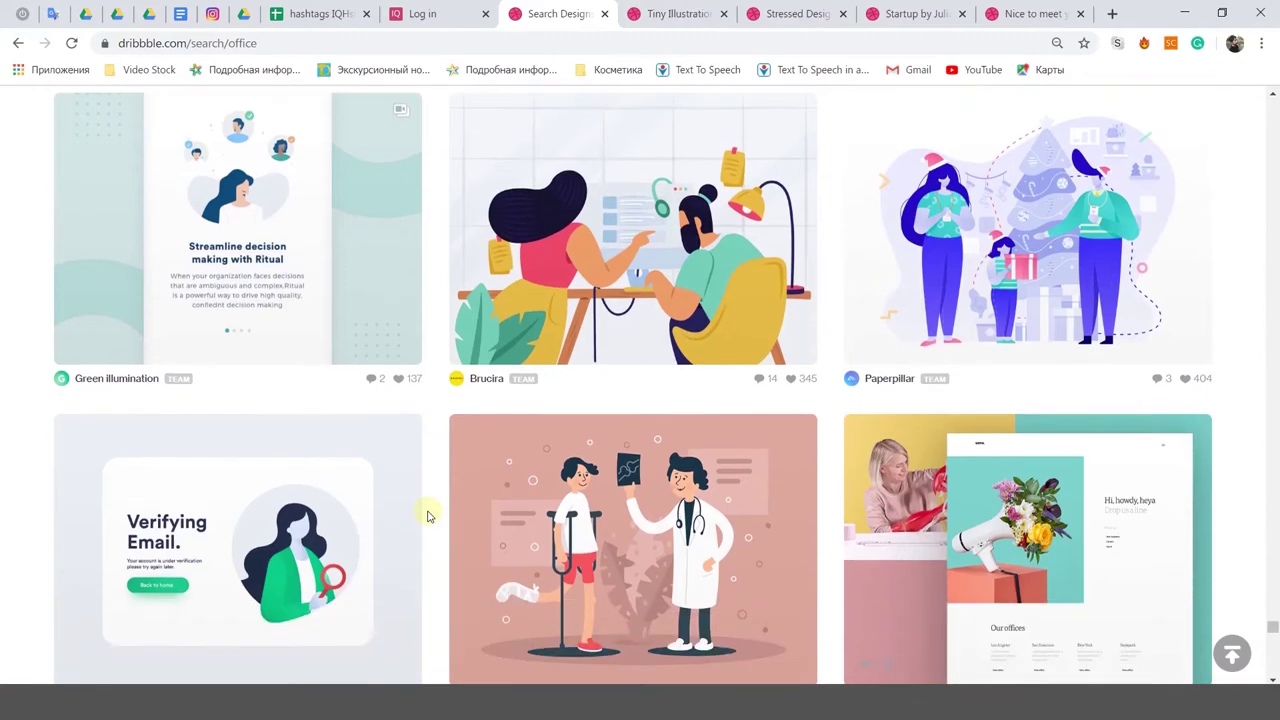
{"action": "scroll", "coordinate": [427, 516], "scroll_direction": "down", "scroll_amount": 8}
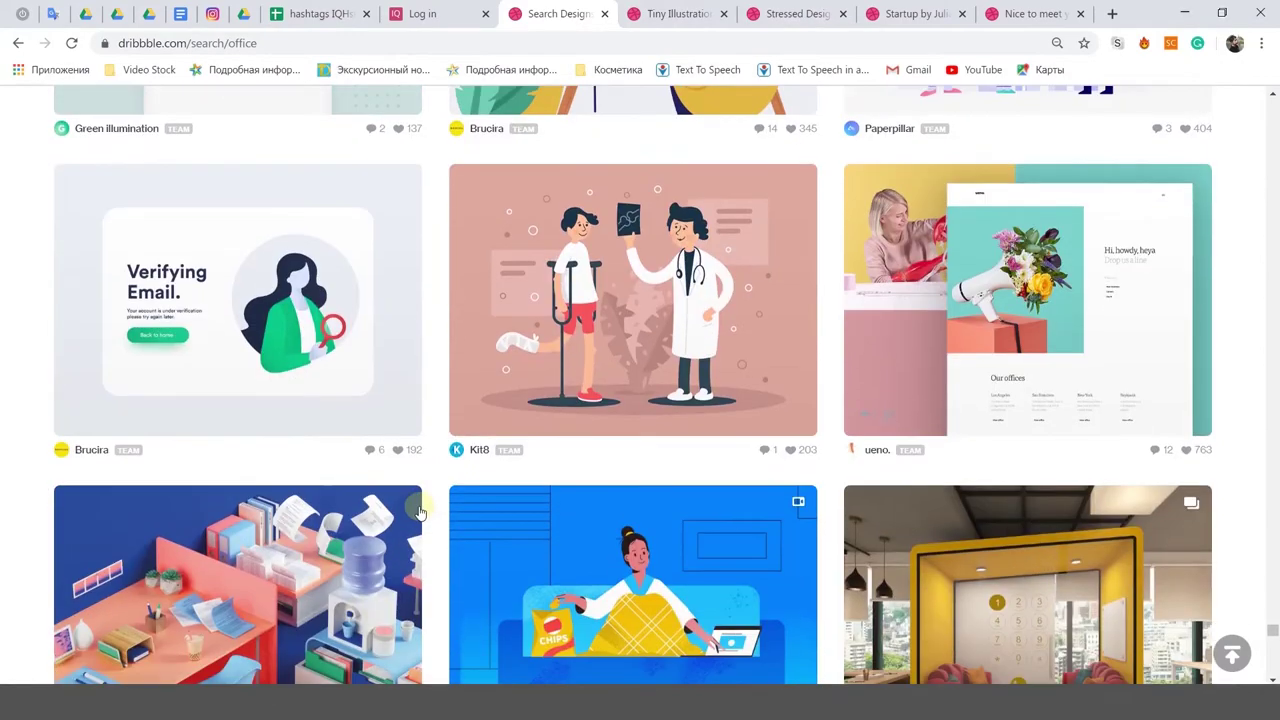
{"action": "scroll", "coordinate": [418, 508], "scroll_direction": "down", "scroll_amount": 4}
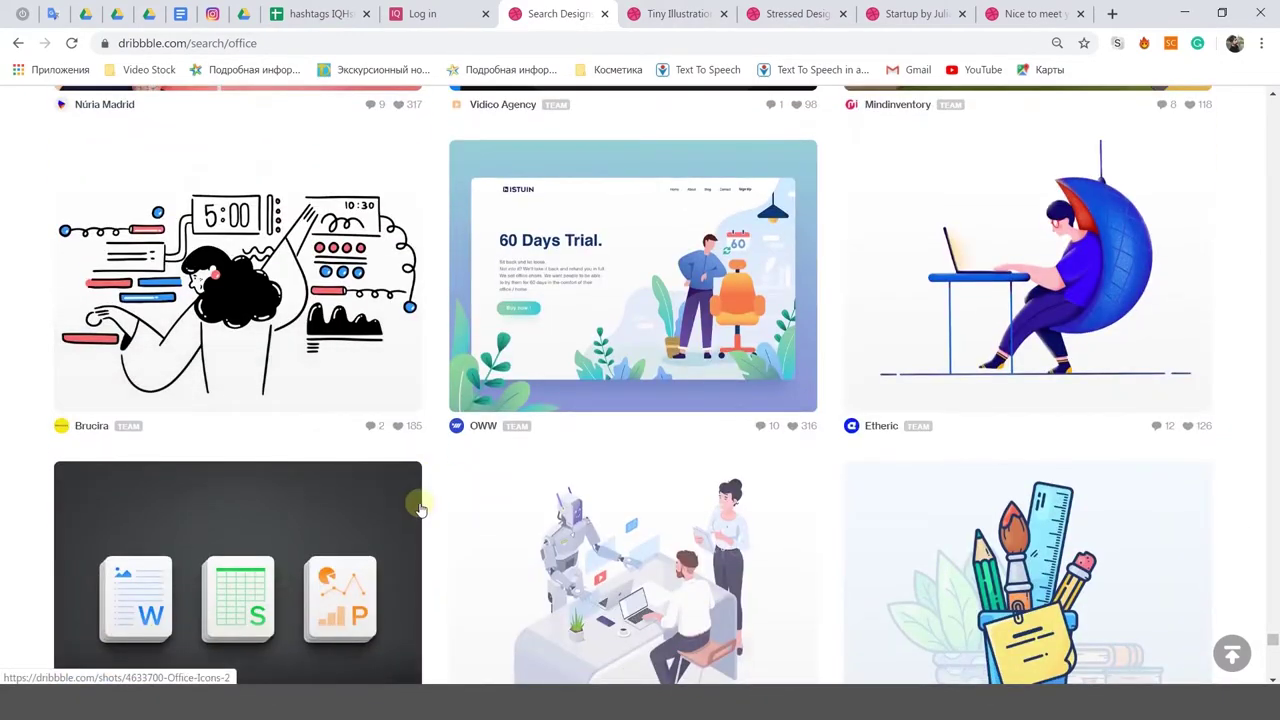
{"action": "scroll", "coordinate": [427, 506], "scroll_direction": "down", "scroll_amount": 5}
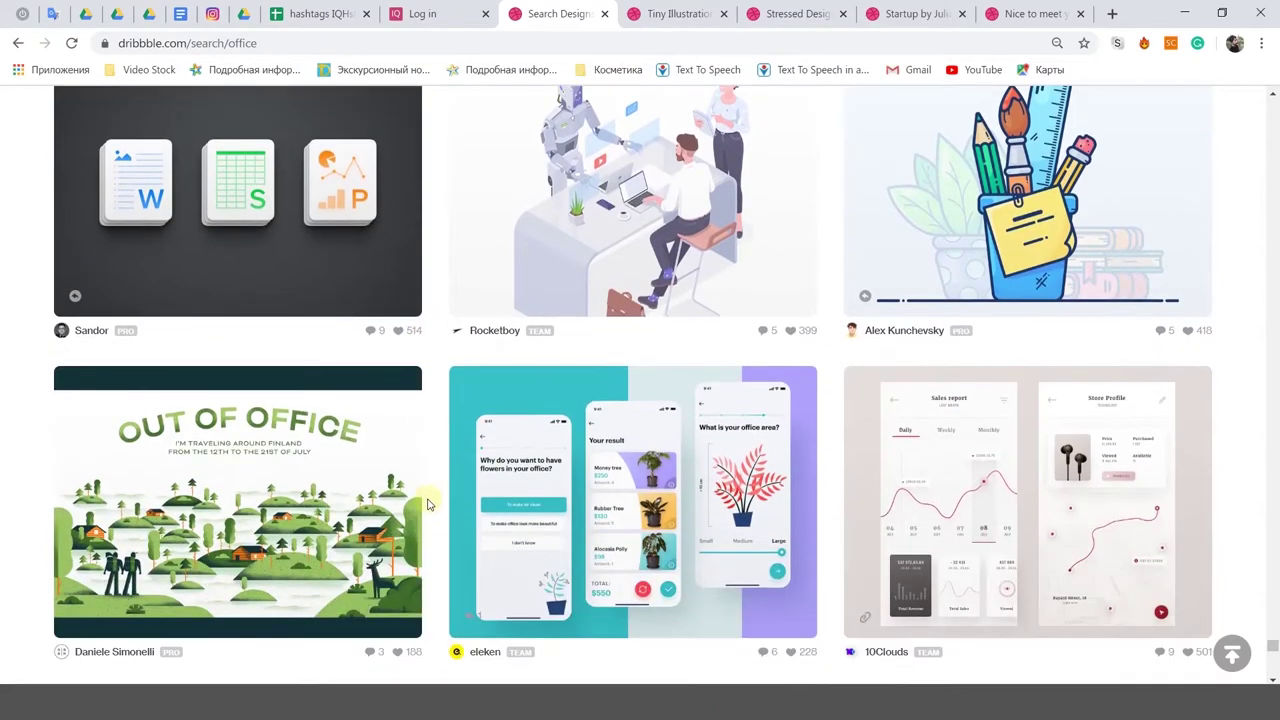
{"action": "scroll", "coordinate": [427, 504], "scroll_direction": "down", "scroll_amount": 12}
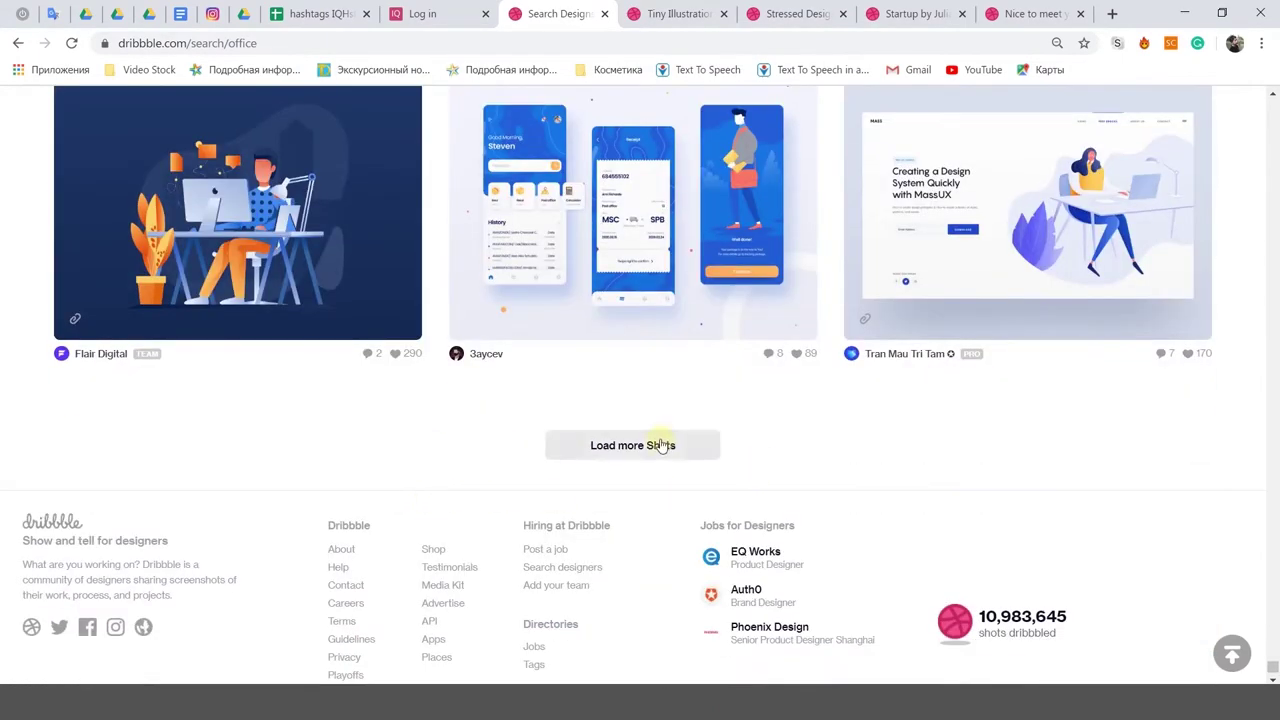
Step: Load more office shots and review the opened reference shots Tiny Illustrations, Startup and Nice to meet you
{"action": "left_click", "coordinate": [661, 447]}
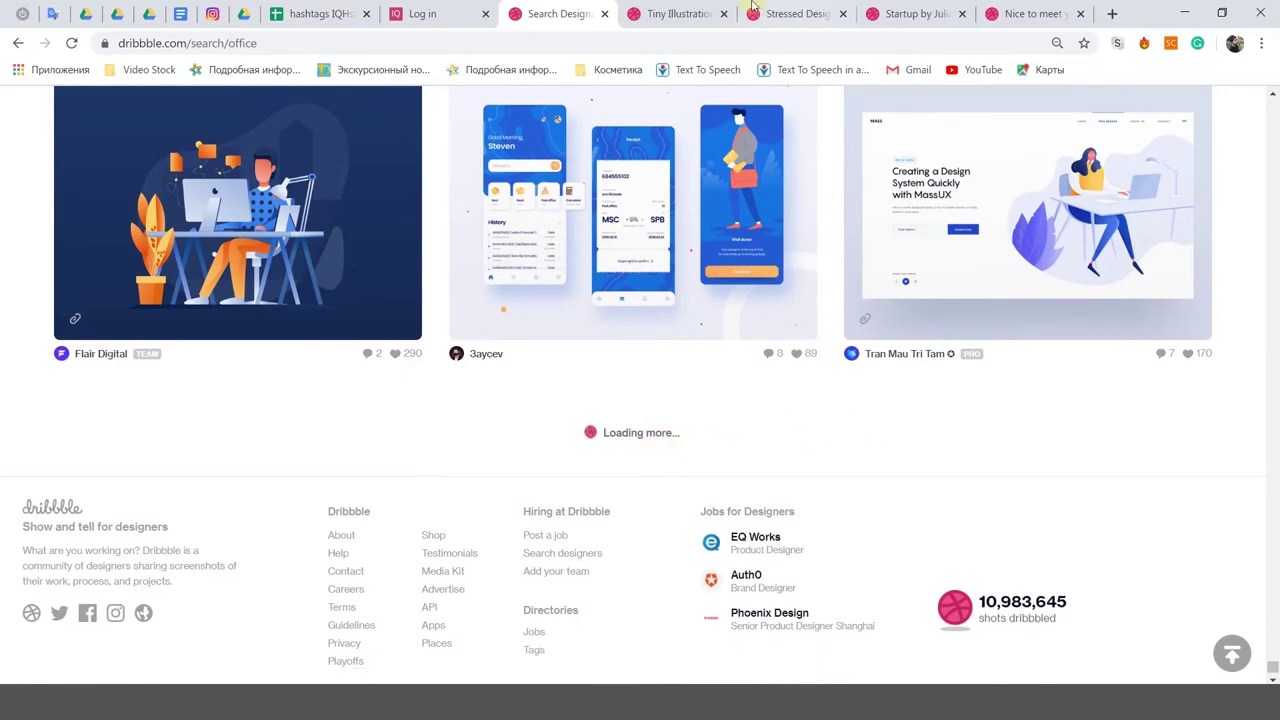
{"action": "left_click", "coordinate": [700, 10]}
{"action": "left_click", "coordinate": [770, 10]}
{"action": "left_click", "coordinate": [660, 10]}
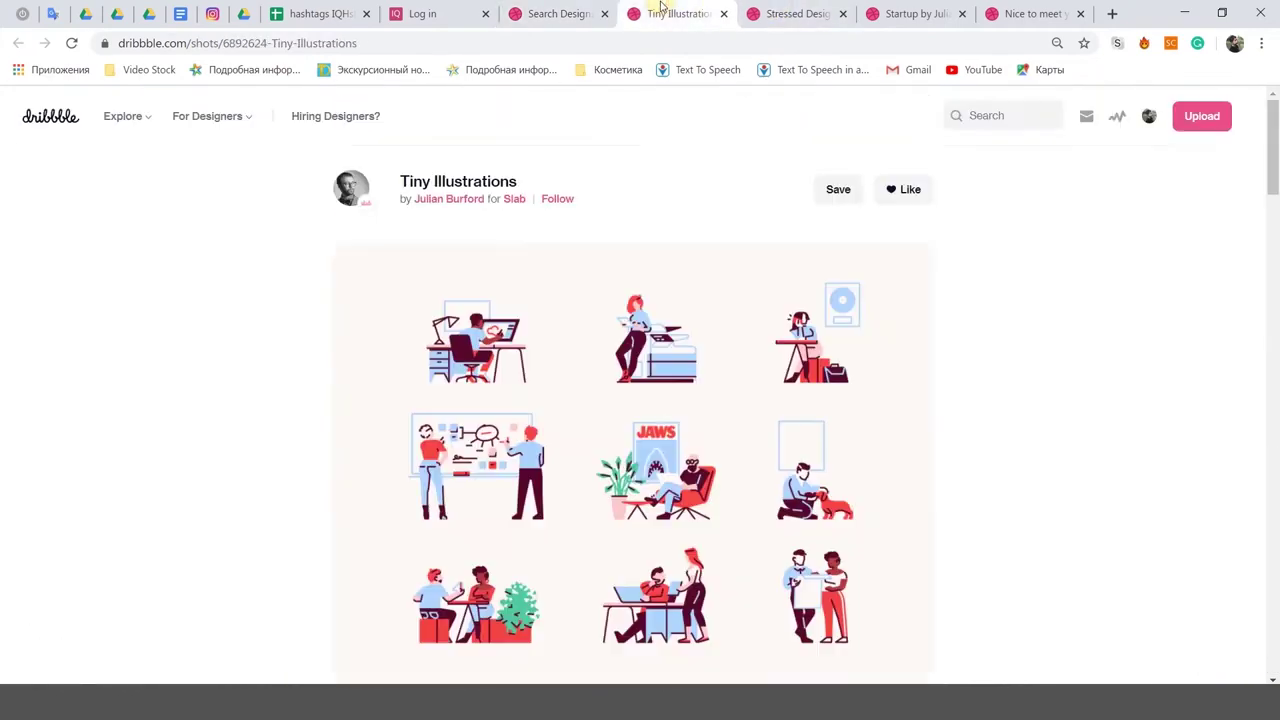
{"action": "left_click", "coordinate": [903, 10]}
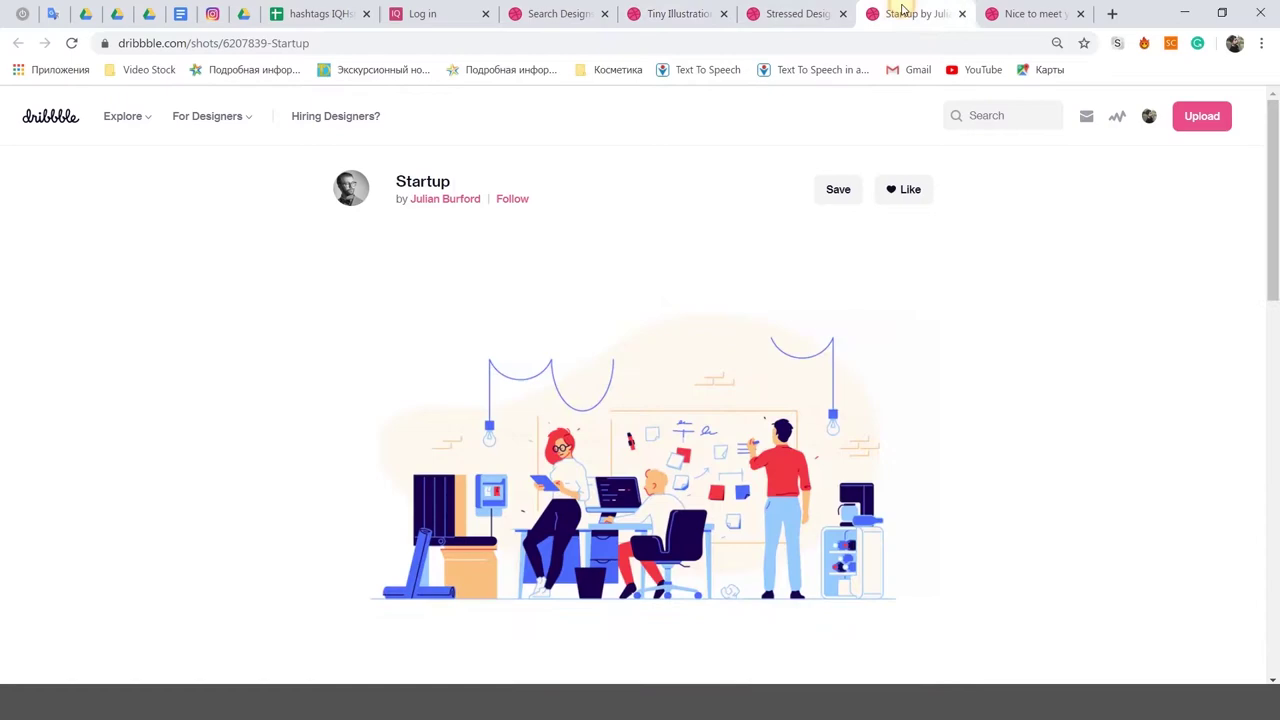
{"action": "left_click", "coordinate": [1046, 9]}
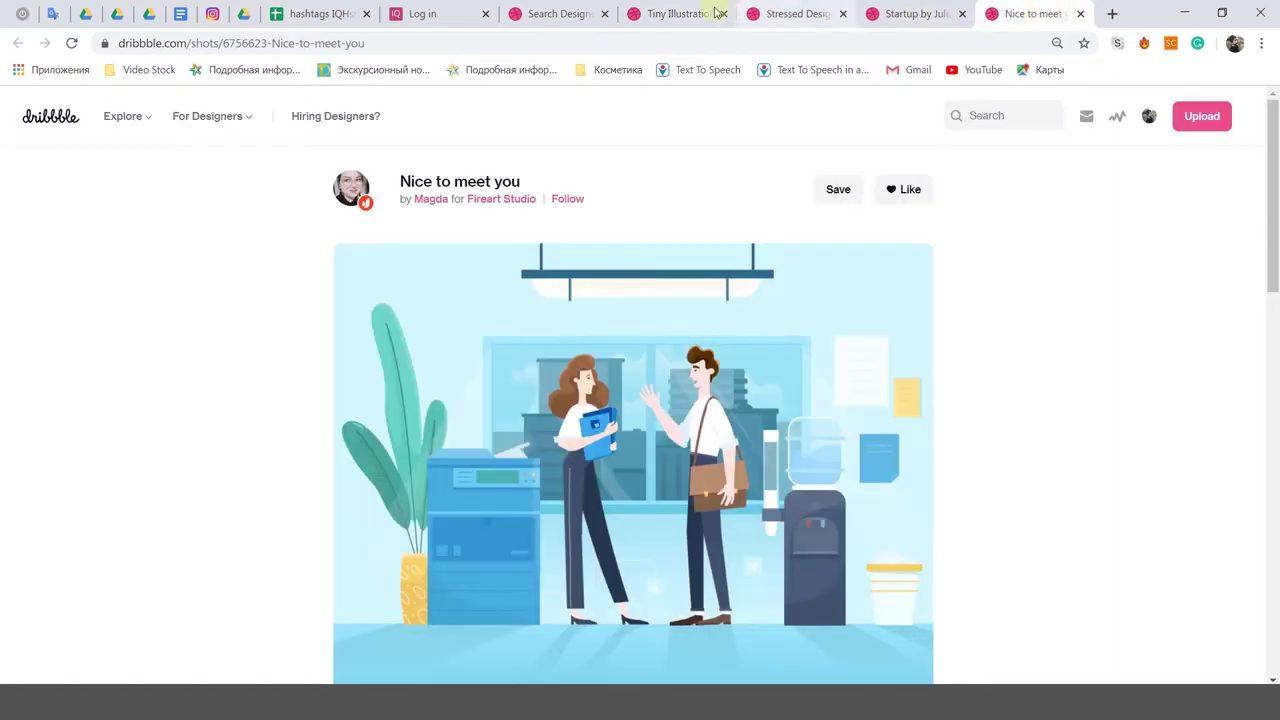
Step: Return to the Dribbble office search results and look through the newly loaded shots for workplace illustration styles and colours
{"action": "left_click", "coordinate": [566, 14]}
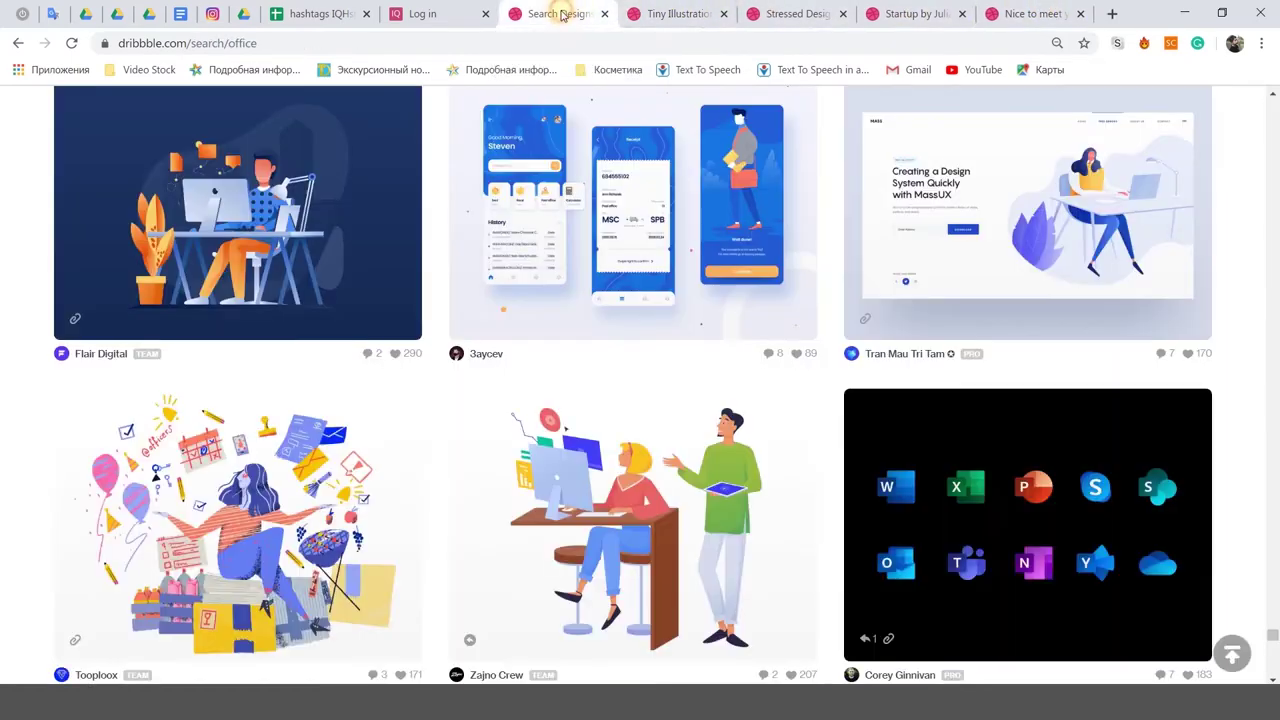
{"action": "scroll", "coordinate": [846, 334], "scroll_direction": "down", "scroll_amount": 5}
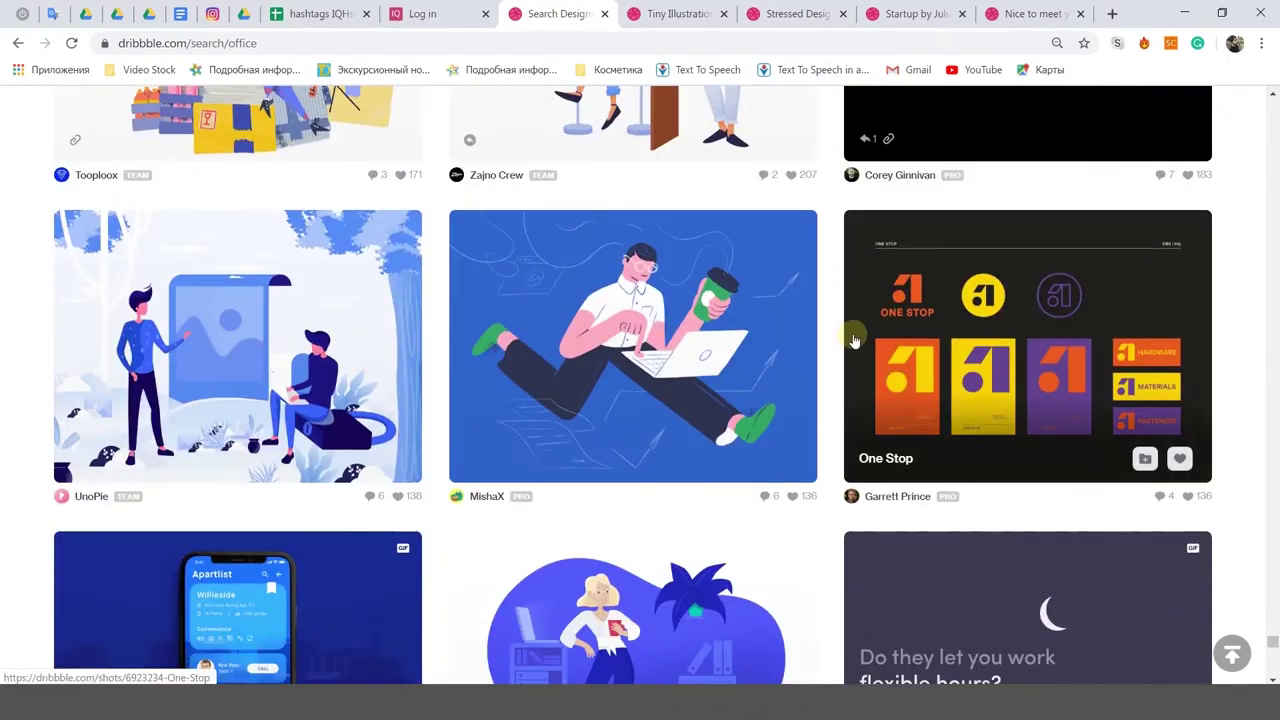
{"action": "scroll", "coordinate": [294, 468], "scroll_direction": "down", "scroll_amount": 4}
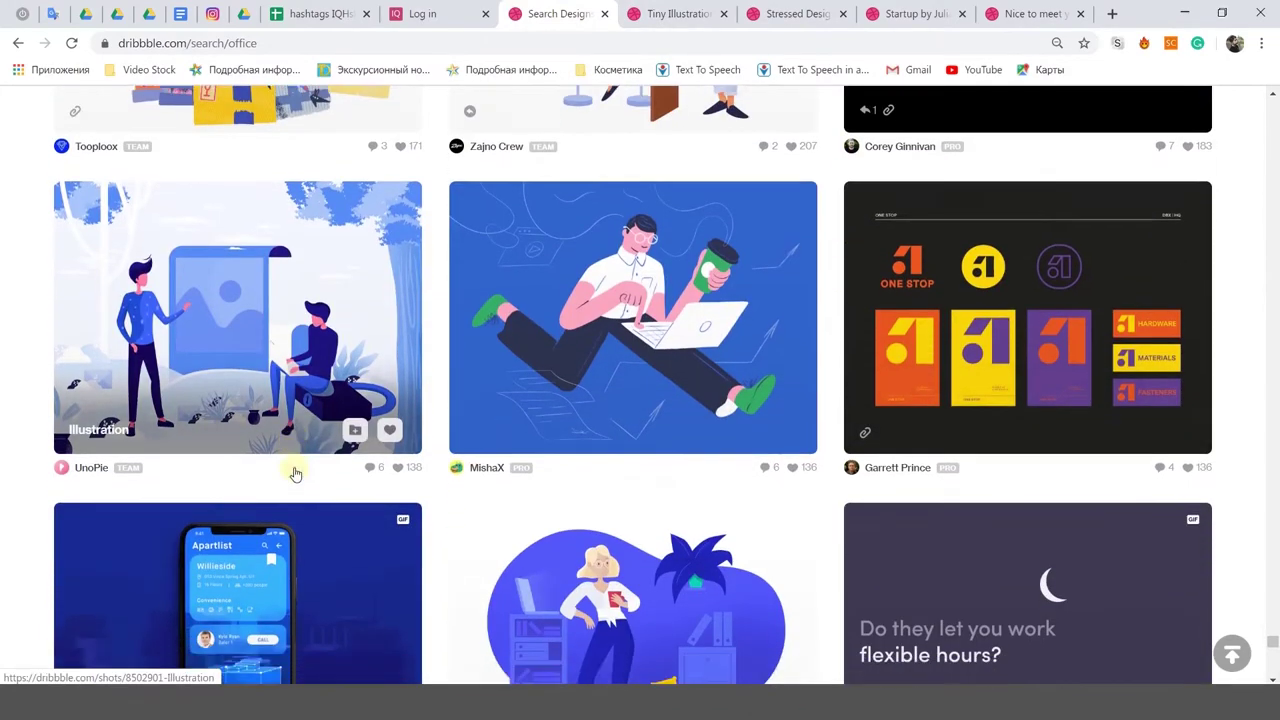
{"action": "scroll", "coordinate": [295, 463], "scroll_direction": "down", "scroll_amount": 3}
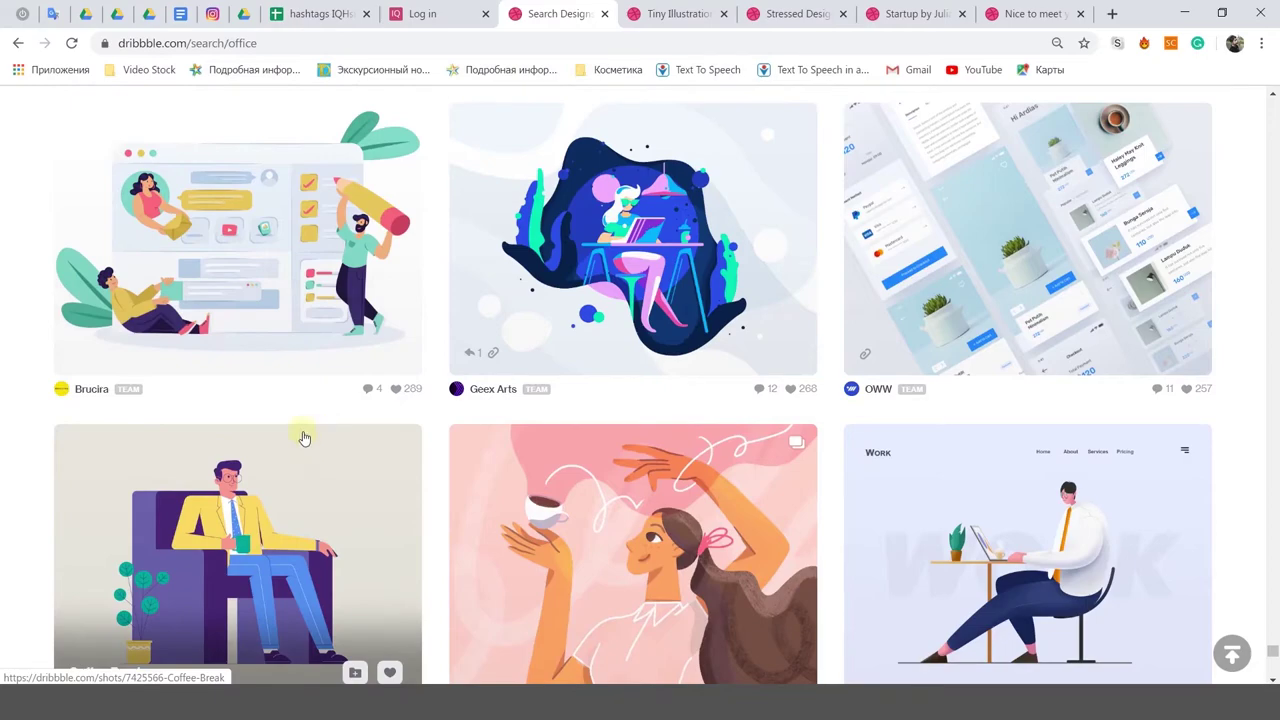
{"action": "scroll", "coordinate": [305, 440], "scroll_direction": "down", "scroll_amount": 4}
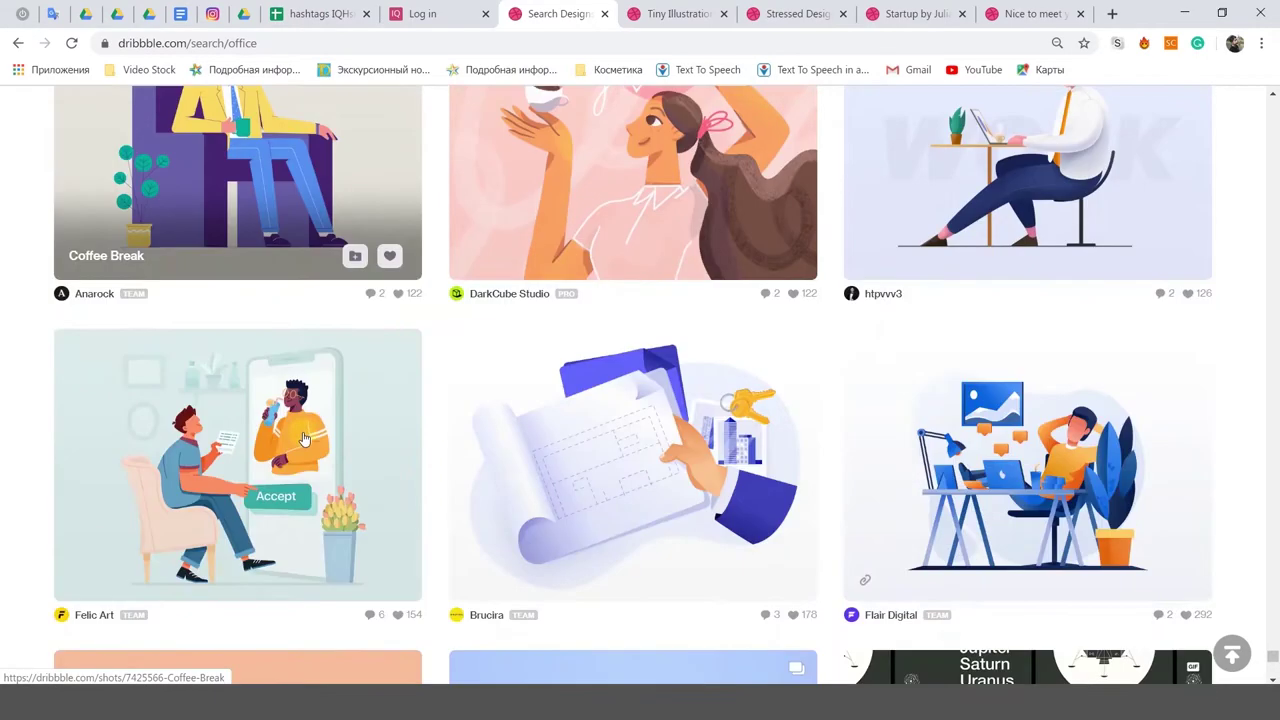
{"action": "scroll", "coordinate": [305, 443], "scroll_direction": "down", "scroll_amount": 3}
{"action": "scroll", "coordinate": [305, 444], "scroll_direction": "up", "scroll_amount": 3}
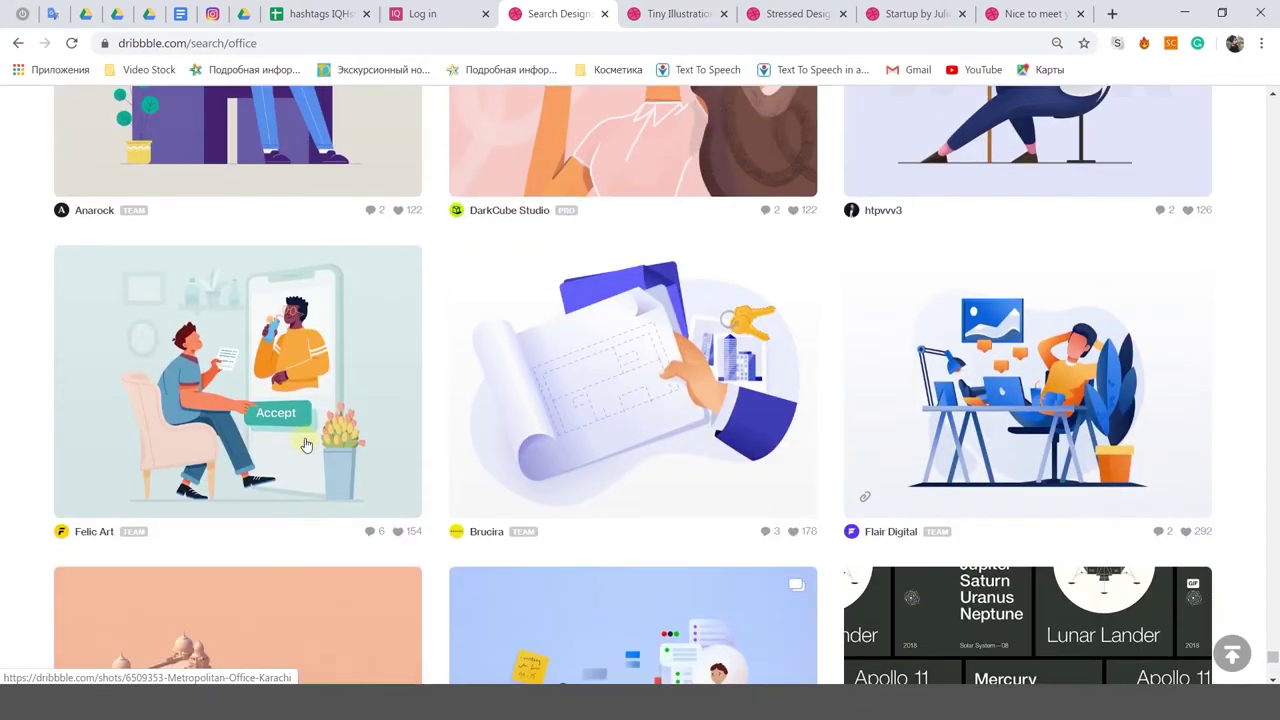
{"action": "scroll", "coordinate": [305, 444], "scroll_direction": "down", "scroll_amount": 7}
{"action": "scroll", "coordinate": [305, 444], "scroll_direction": "down", "scroll_amount": 5}
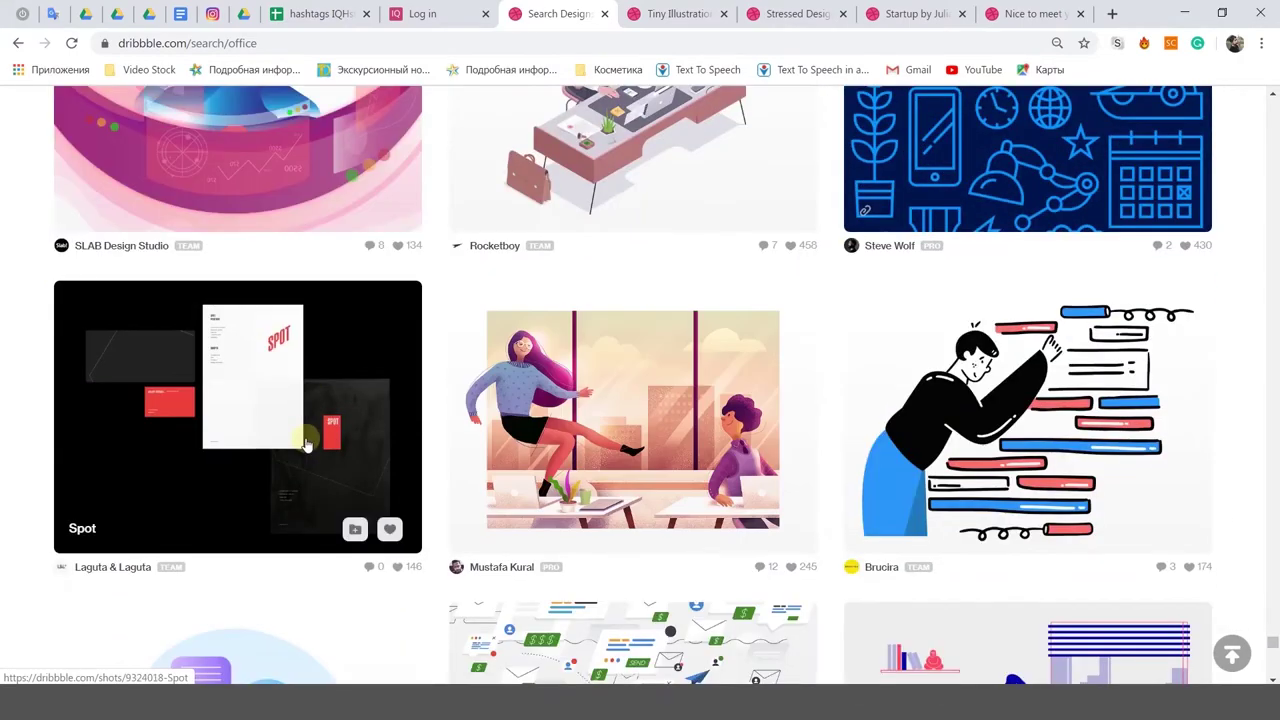
{"action": "scroll", "coordinate": [305, 444], "scroll_direction": "up", "scroll_amount": 3}
{"action": "scroll", "coordinate": [305, 444], "scroll_direction": "down", "scroll_amount": 5}
{"action": "scroll", "coordinate": [305, 444], "scroll_direction": "down", "scroll_amount": 1}
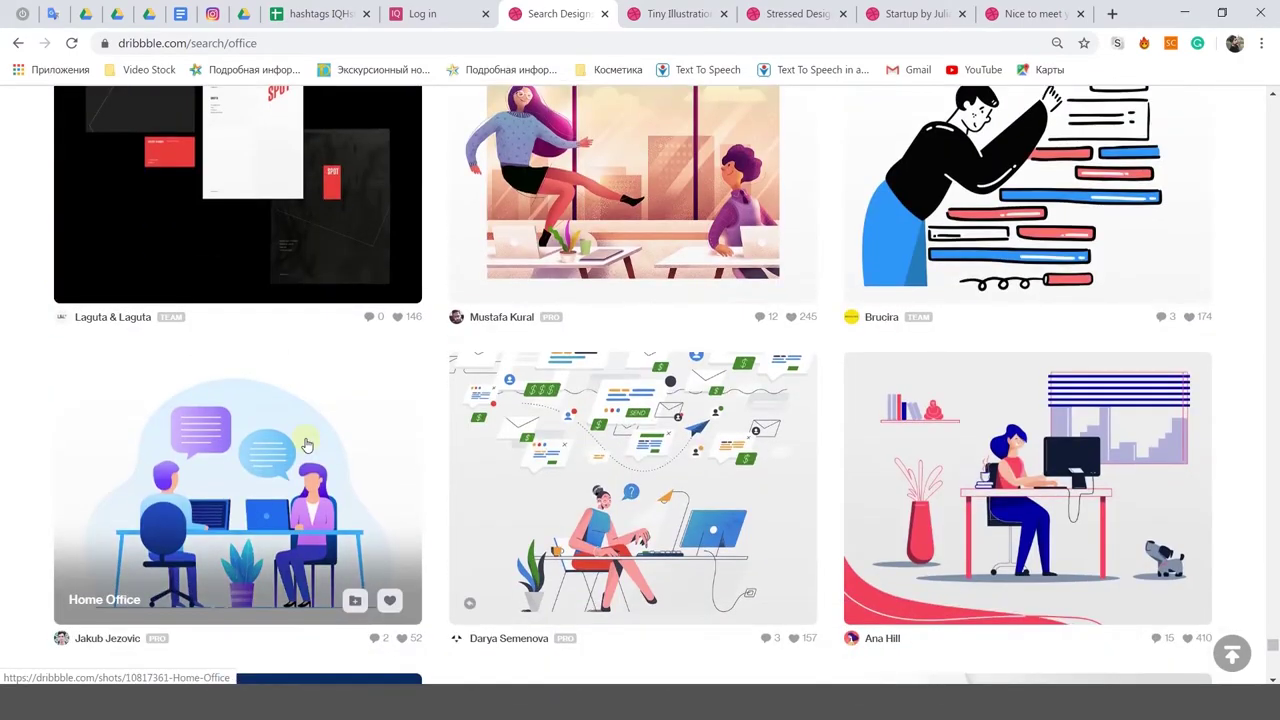
{"action": "scroll", "coordinate": [305, 444], "scroll_direction": "down", "scroll_amount": 1}
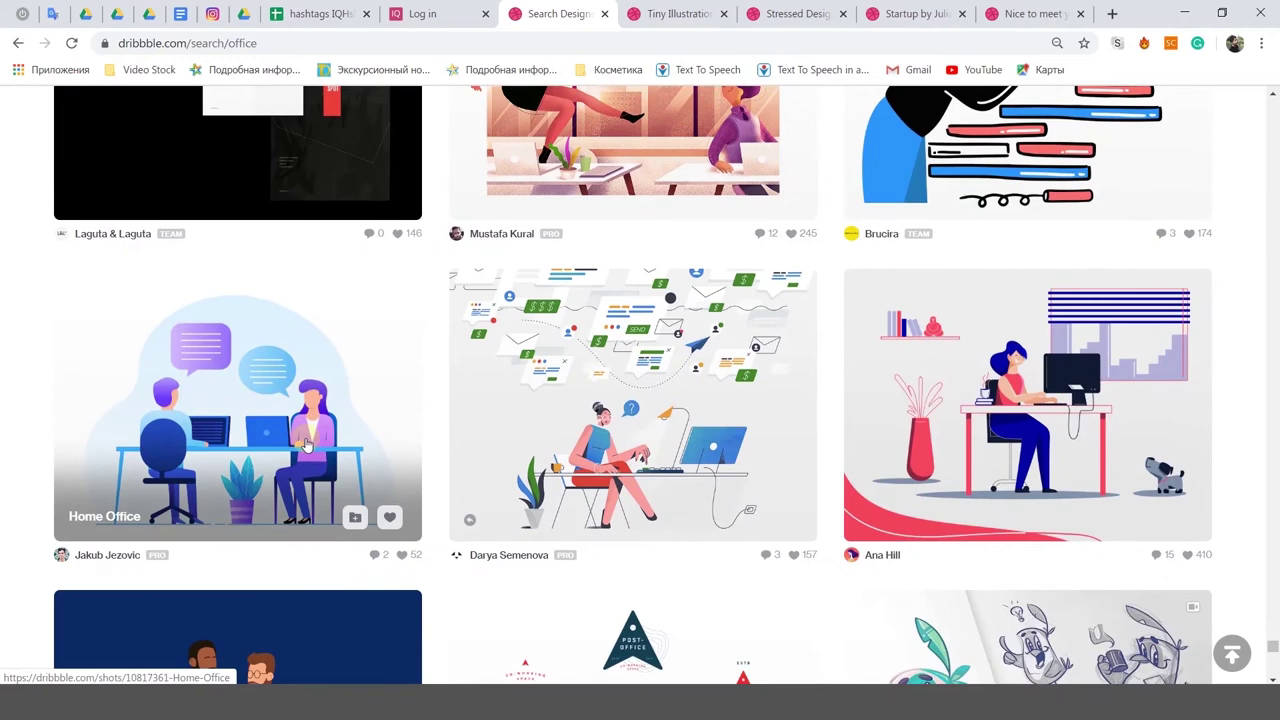
{"action": "scroll", "coordinate": [305, 444], "scroll_direction": "down", "scroll_amount": 1}
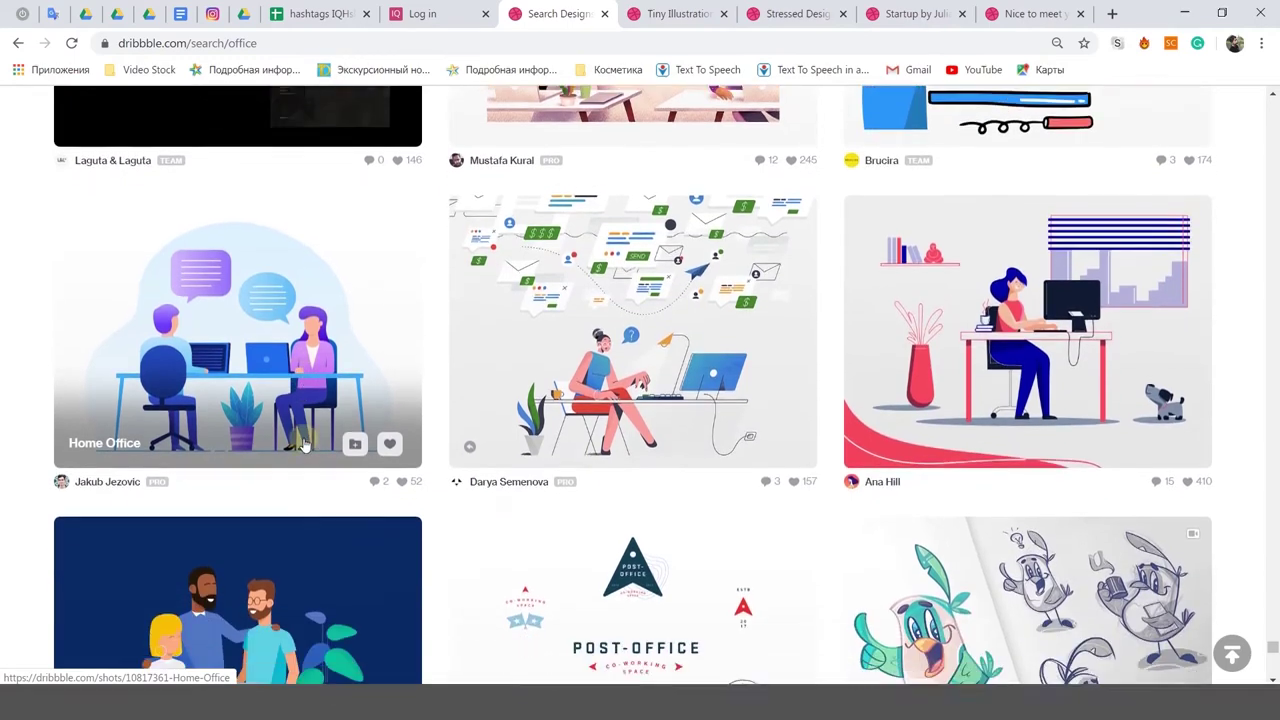
{"action": "scroll", "coordinate": [305, 444], "scroll_direction": "down", "scroll_amount": 6}
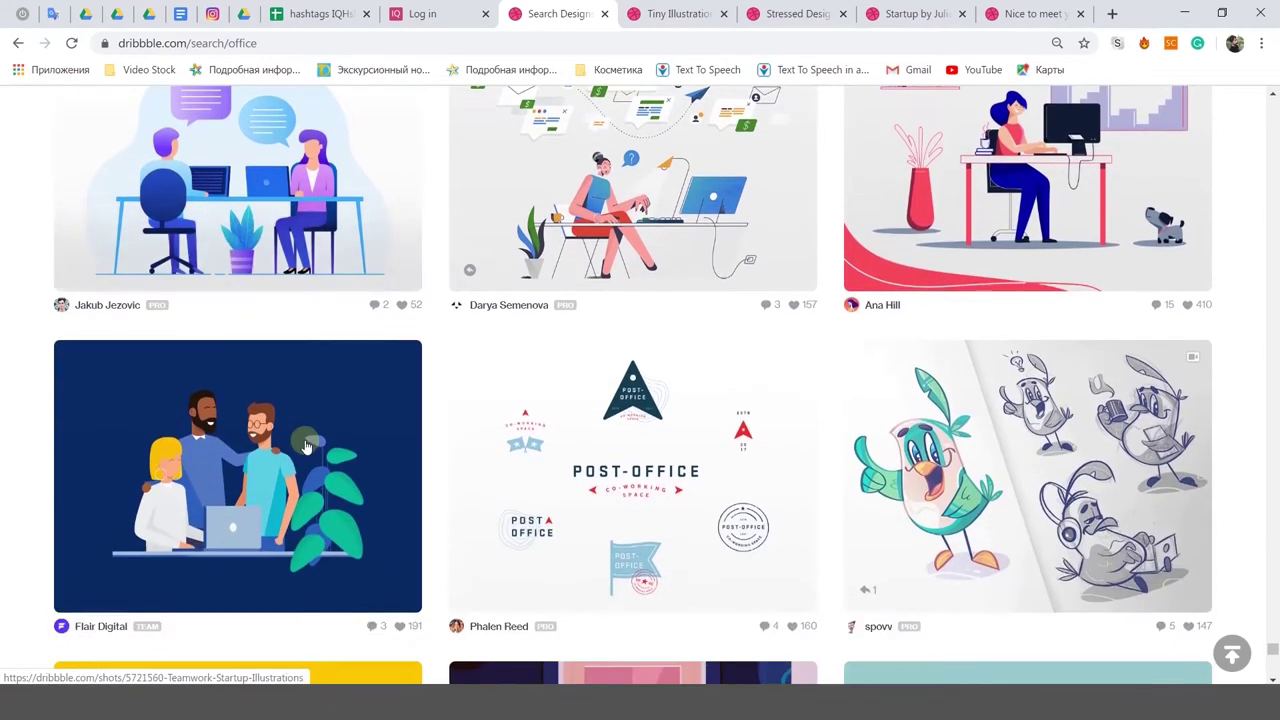
{"action": "scroll", "coordinate": [595, 558], "scroll_direction": "down", "scroll_amount": 11}
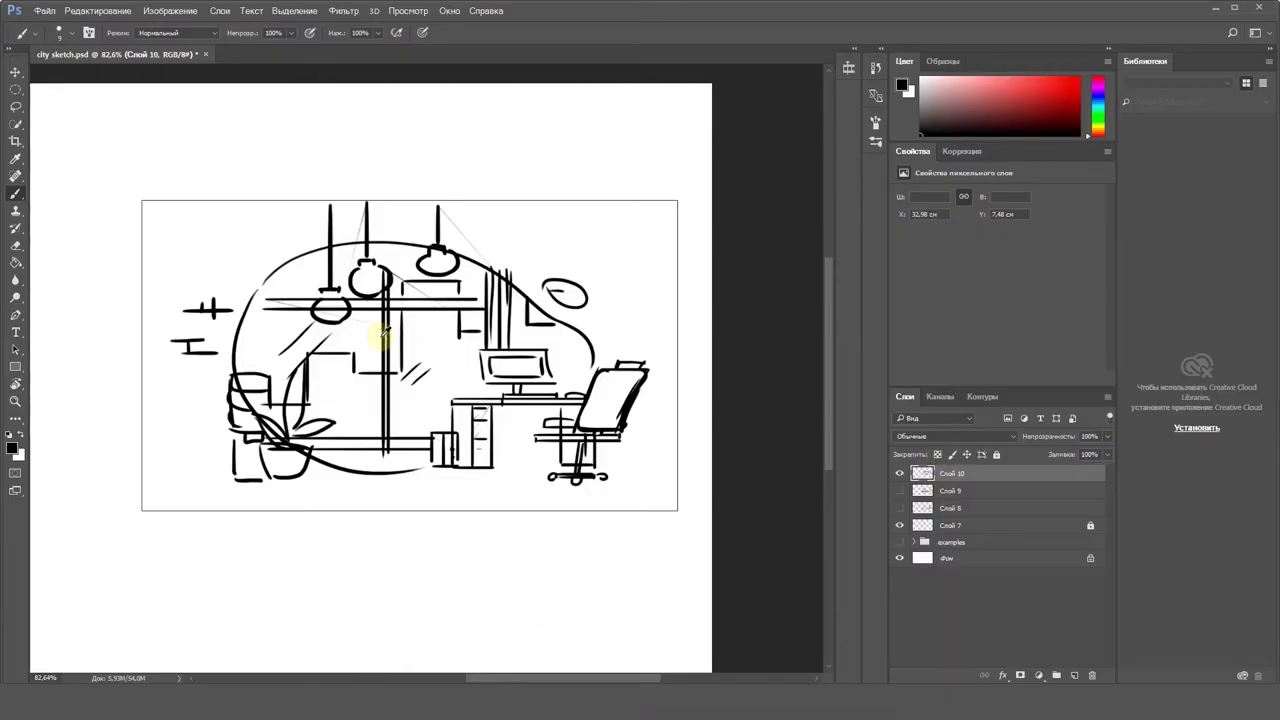
Step: Switch to Illustrator and fill the small square beside the sketch with violet 5830FC
{"action": "scroll", "coordinate": [383, 338], "scroll_direction": "up", "scroll_amount": 1}
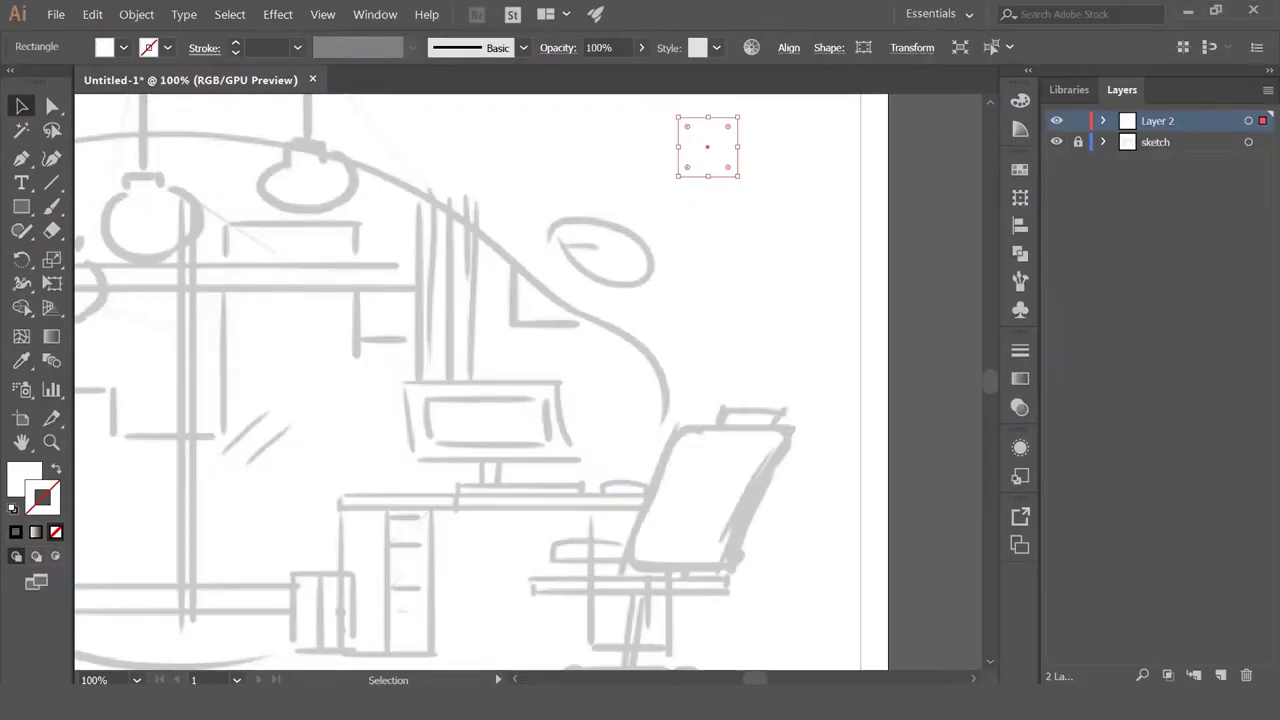
{"action": "scroll", "coordinate": [600, 365], "scroll_direction": "up", "scroll_amount": 2}
{"action": "left_click_drag", "start_coordinate": [606, 357], "coordinate": [566, 545]}
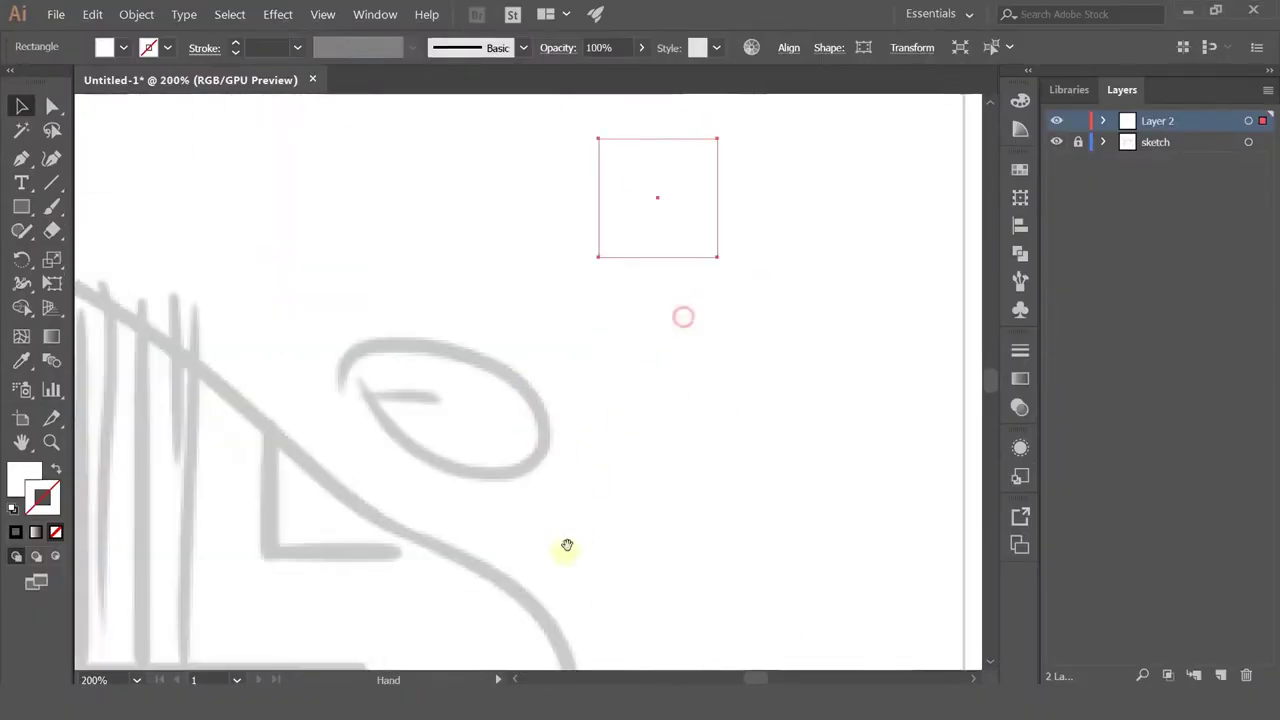
{"action": "left_click_drag", "start_coordinate": [632, 380], "coordinate": [615, 526]}
{"action": "double_click", "coordinate": [25, 475]}
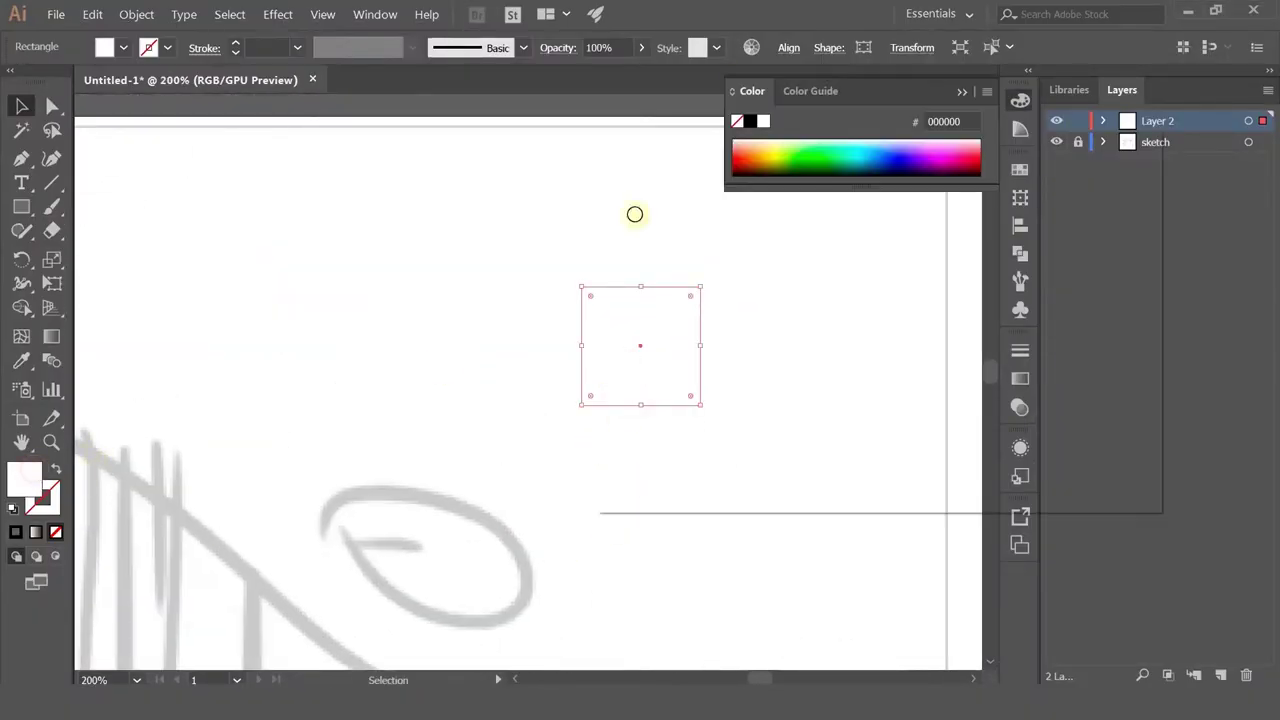
{"action": "left_click", "coordinate": [905, 290]}
{"action": "mouse_move", "coordinate": [905, 290]}
{"action": "left_mouse_down"}
{"action": "mouse_move", "coordinate": [914, 263]}
{"action": "mouse_move", "coordinate": [911, 275]}
{"action": "left_mouse_up"}
{"action": "left_click", "coordinate": [775, 270]}
{"action": "left_click", "coordinate": [827, 215]}
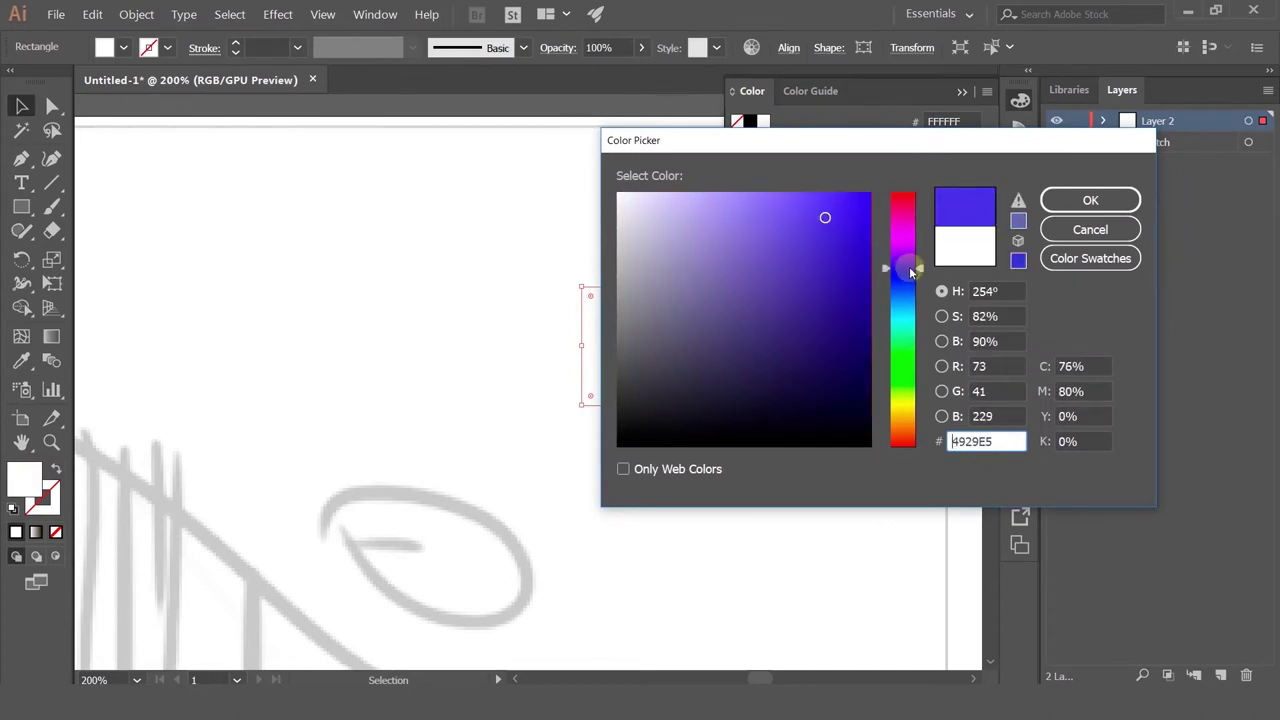
{"action": "left_click_drag", "start_coordinate": [825, 213], "coordinate": [836, 190]}
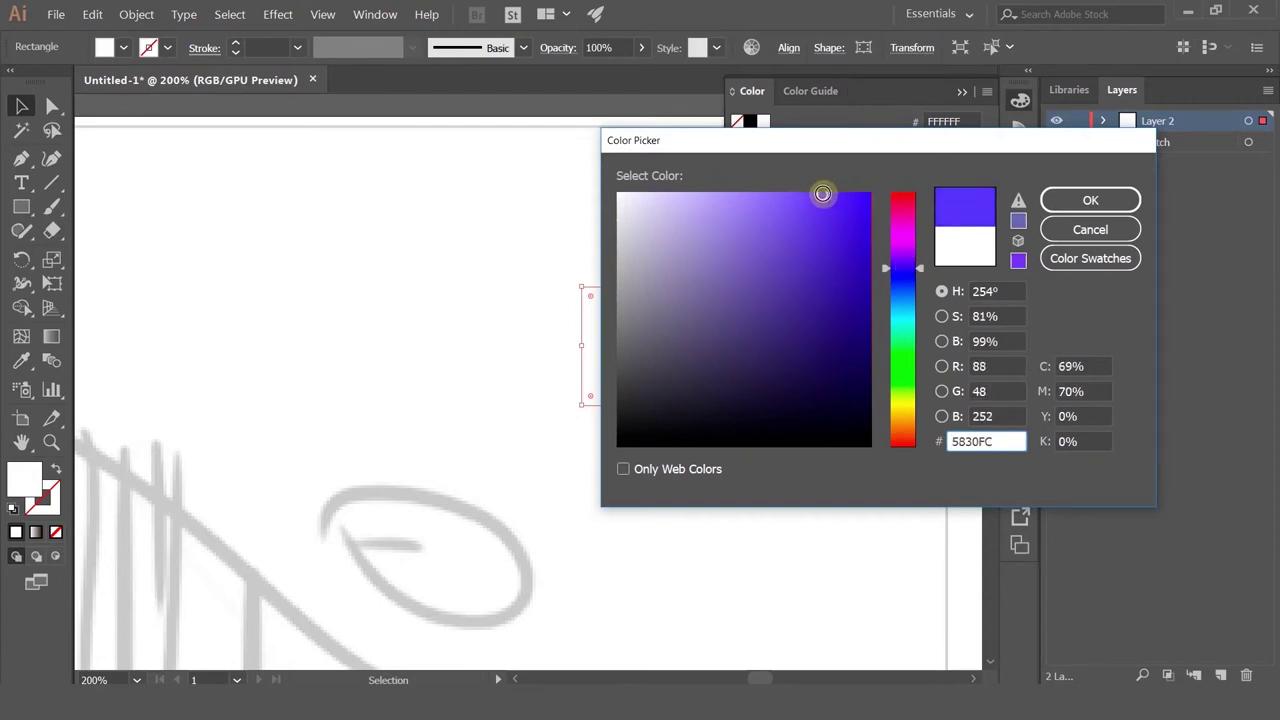
{"action": "left_click", "coordinate": [1060, 200]}
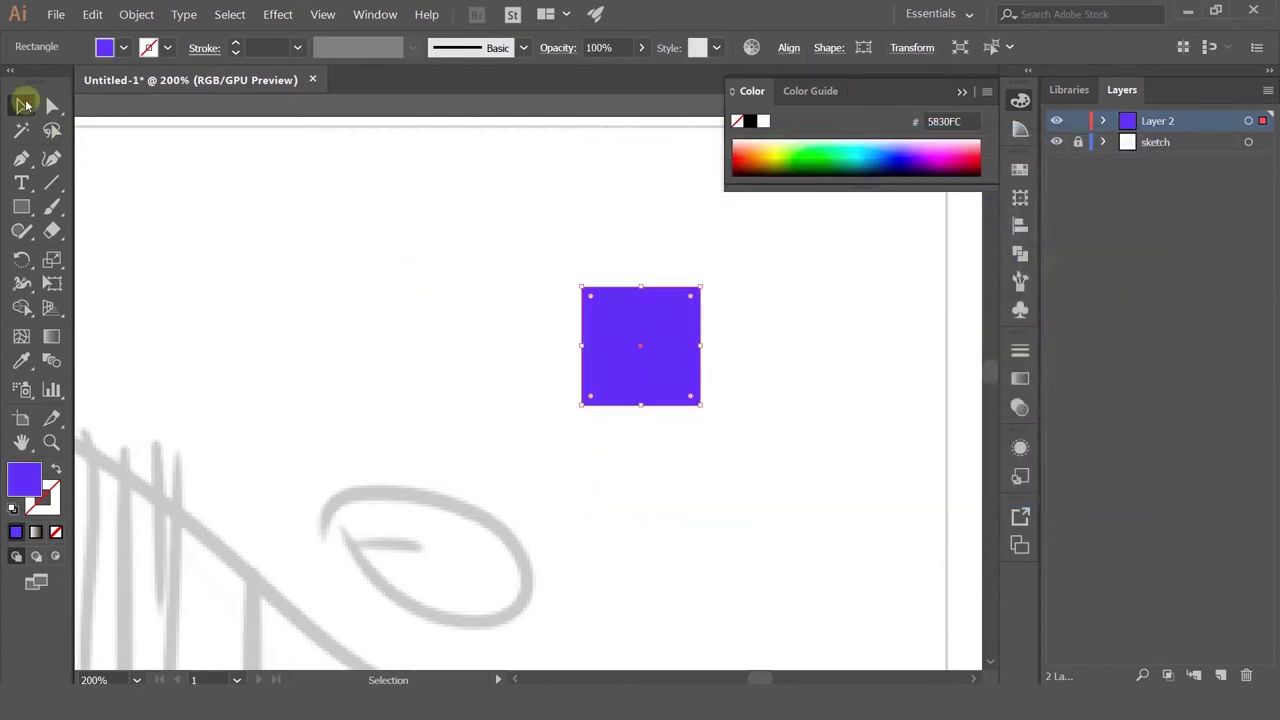
Step: Duplicate the violet square directly below itself and fill the copy with turquoise 34F7E8
{"action": "left_click_drag", "start_coordinate": [577, 357], "coordinate": [626, 487]}
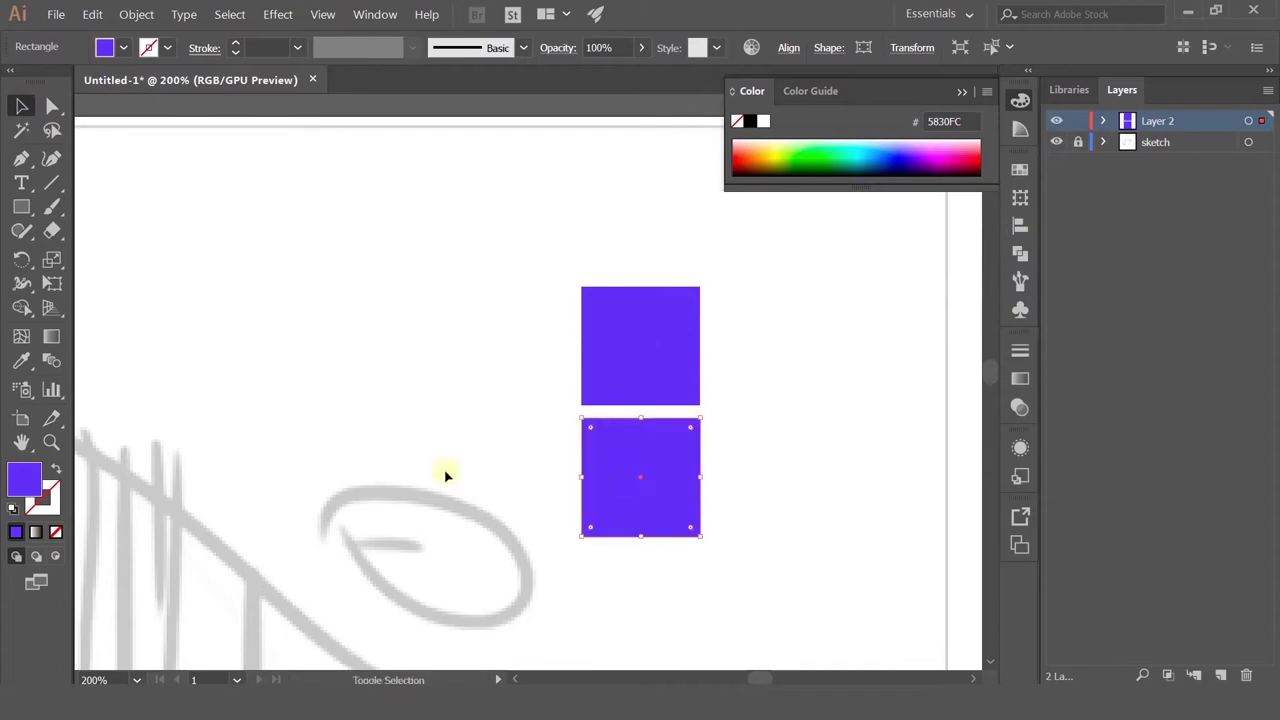
{"action": "double_click", "coordinate": [30, 480]}
{"action": "mouse_move", "coordinate": [888, 317]}
{"action": "left_mouse_down"}
{"action": "mouse_move", "coordinate": [904, 325]}
{"action": "mouse_move", "coordinate": [904, 296]}
{"action": "mouse_move", "coordinate": [904, 317]}
{"action": "left_mouse_up"}
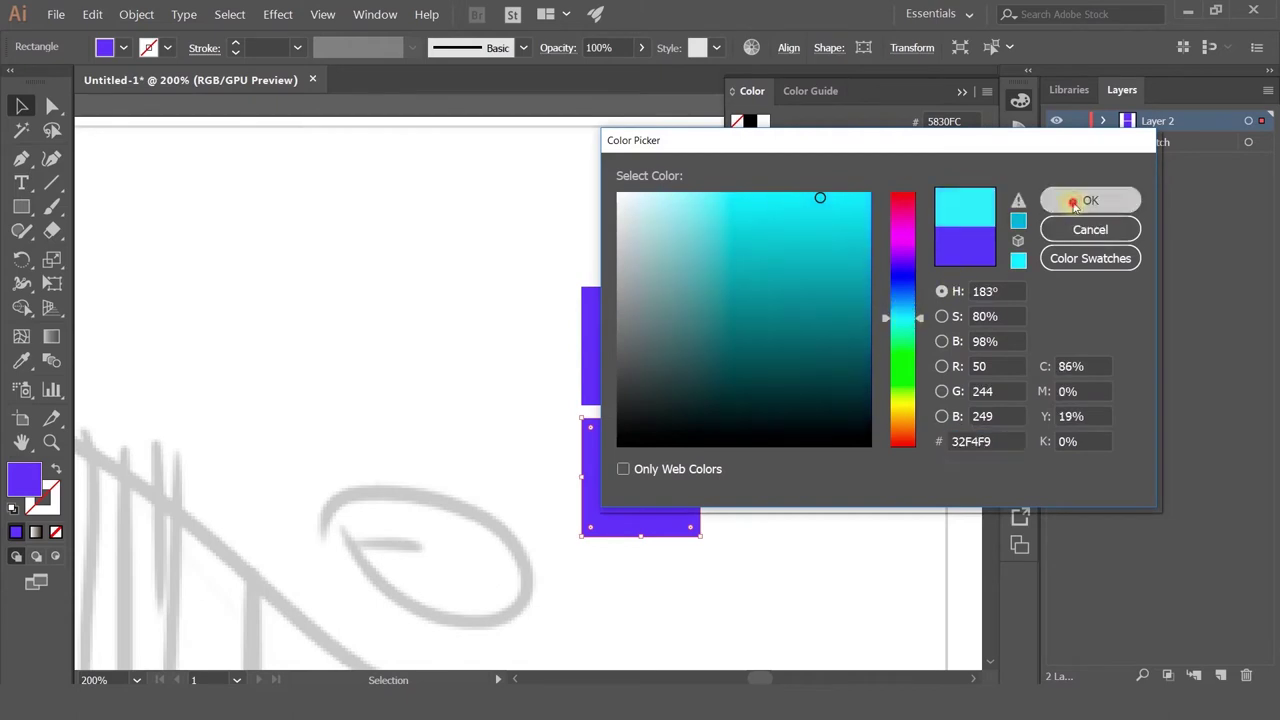
{"action": "left_click", "coordinate": [1073, 202]}
{"action": "double_click", "coordinate": [30, 481]}
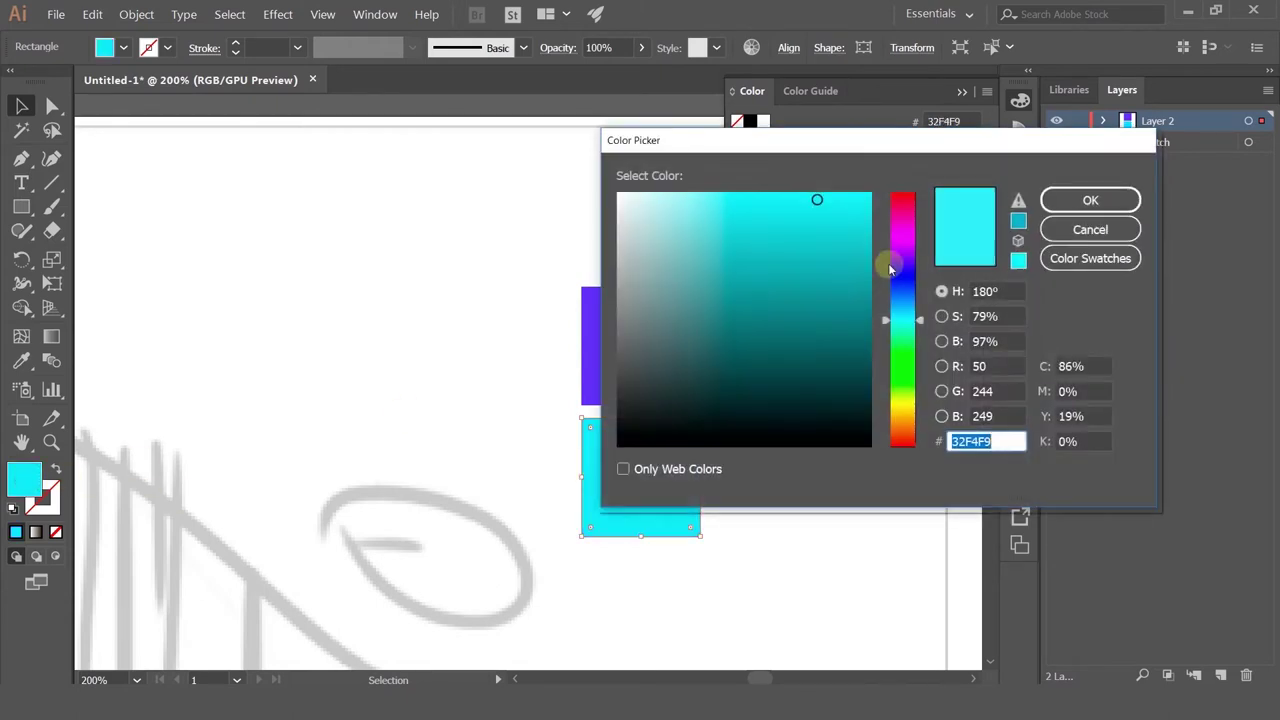
{"action": "left_click", "coordinate": [1055, 201]}
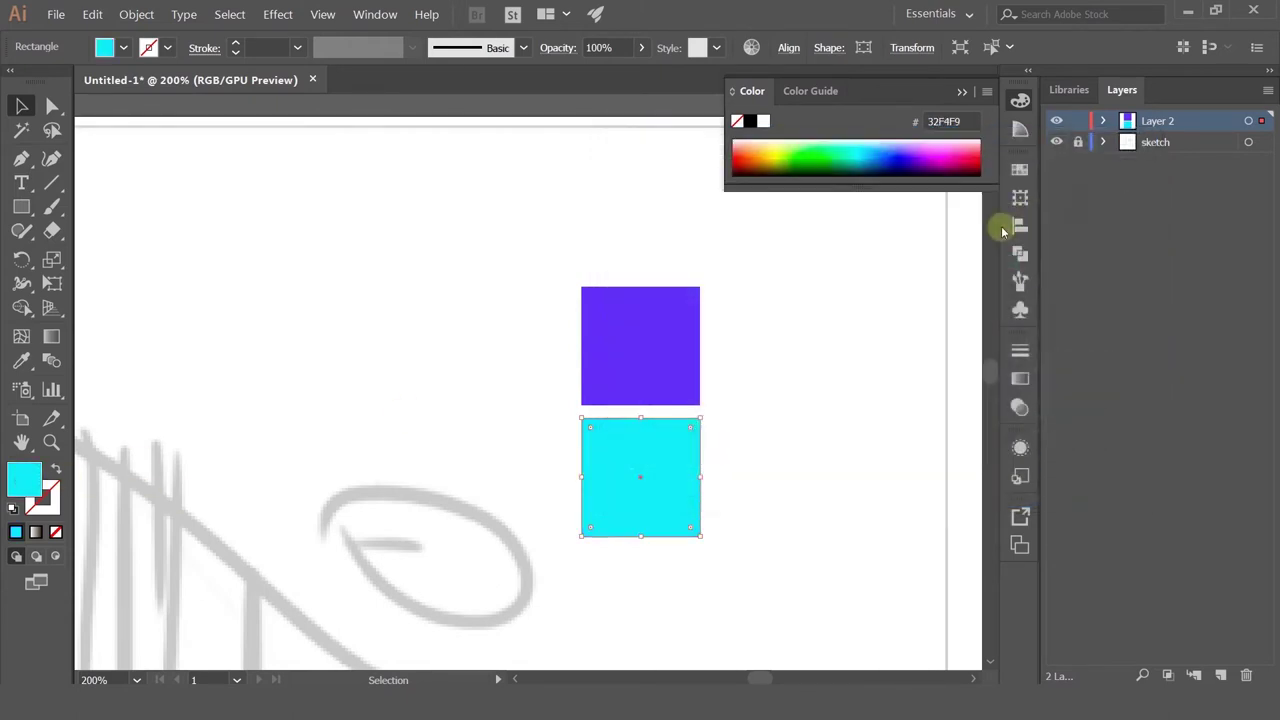
Step: Duplicate the violet square to its right, fill the copy with light orange FFC48A and move it closer to the violet one
{"action": "left_click_drag", "start_coordinate": [640, 367], "coordinate": [824, 367]}
{"action": "double_click", "coordinate": [31, 485]}
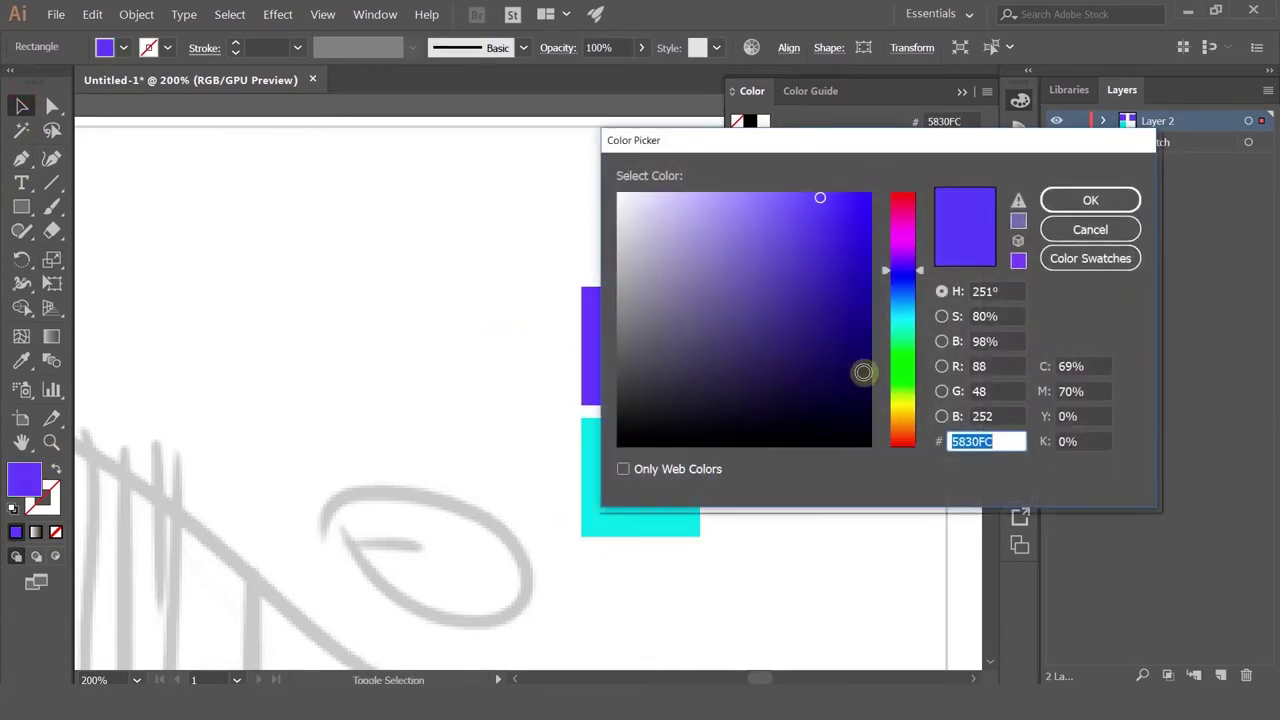
{"action": "left_click_drag", "start_coordinate": [905, 404], "coordinate": [914, 429]}
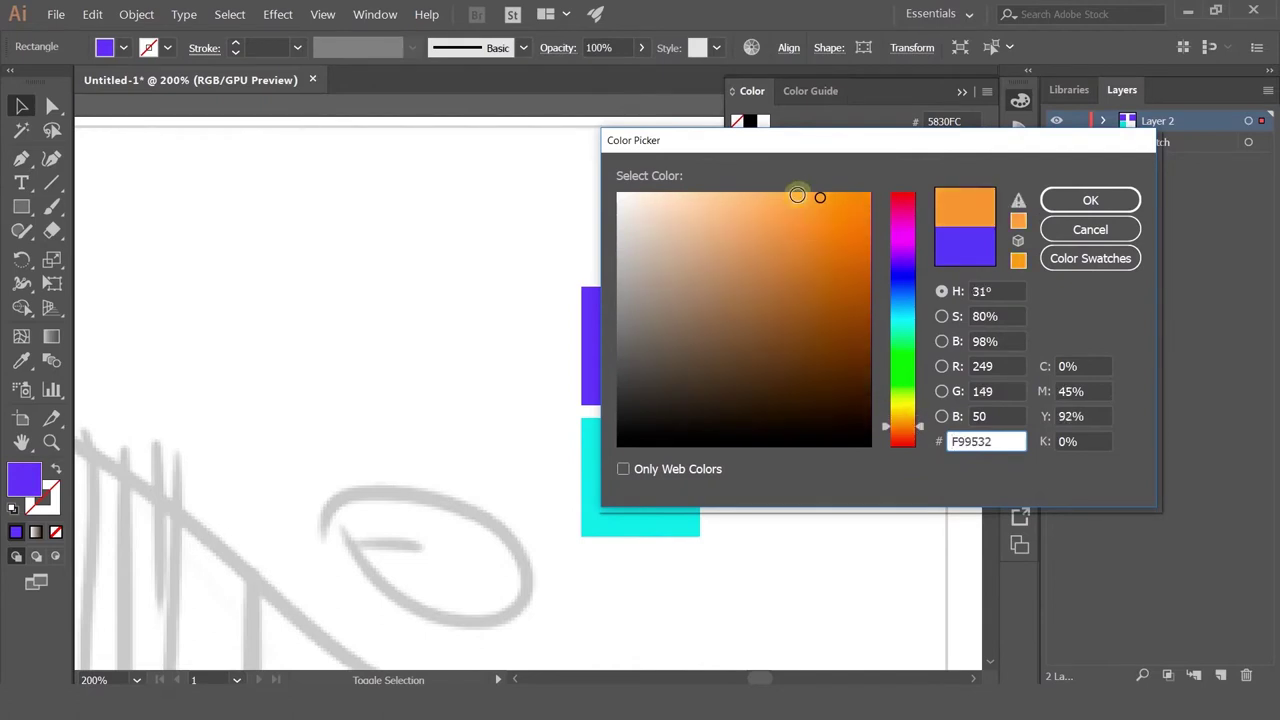
{"action": "mouse_move", "coordinate": [793, 203]}
{"action": "left_mouse_down"}
{"action": "mouse_move", "coordinate": [769, 177]}
{"action": "mouse_move", "coordinate": [806, 177]}
{"action": "mouse_move", "coordinate": [697, 177]}
{"action": "mouse_move", "coordinate": [784, 170]}
{"action": "left_mouse_up"}
{"action": "left_click", "coordinate": [1090, 200]}
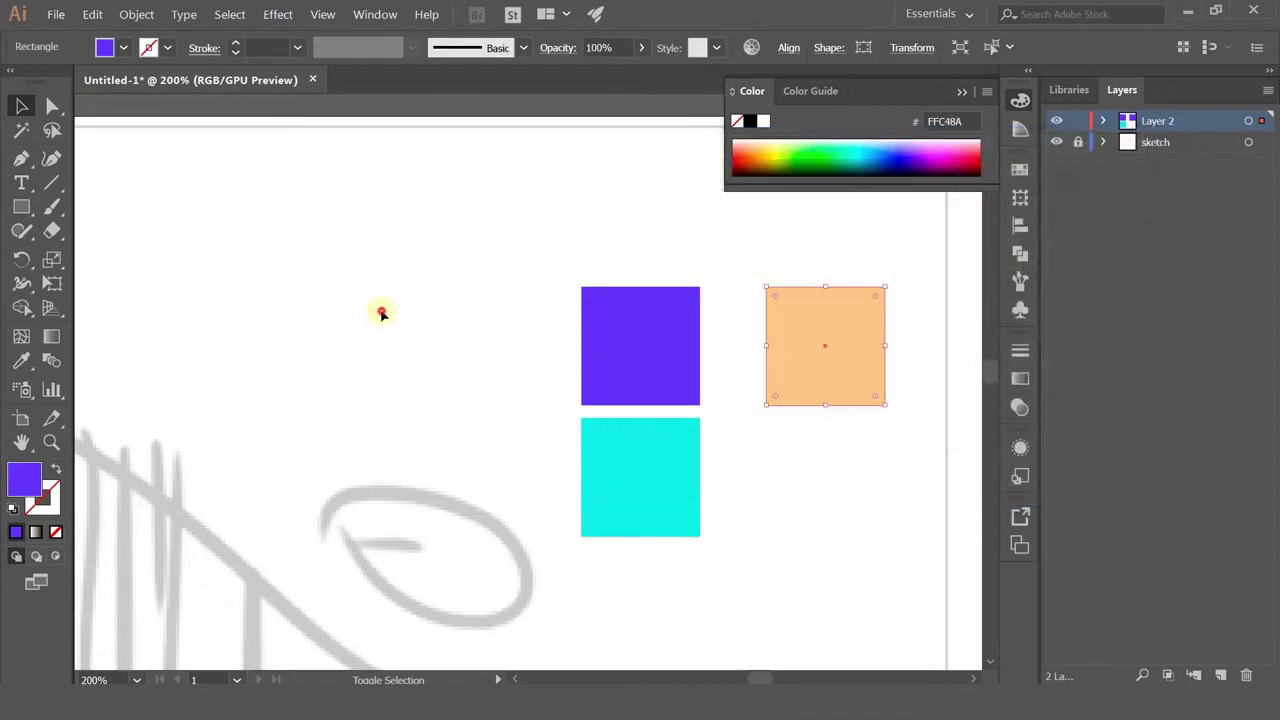
{"action": "left_click", "coordinate": [433, 298]}
{"action": "scroll", "coordinate": [433, 298], "scroll_direction": "down", "scroll_amount": 1}
{"action": "scroll", "coordinate": [450, 296], "scroll_direction": "down", "scroll_amount": 2}
{"action": "left_click_drag", "start_coordinate": [630, 316], "coordinate": [611, 316]}
Step: Try filling the turquoise square with dark purple 37008E and undo the colour change
{"action": "left_click", "coordinate": [543, 408]}
{"action": "double_click", "coordinate": [37, 494]}
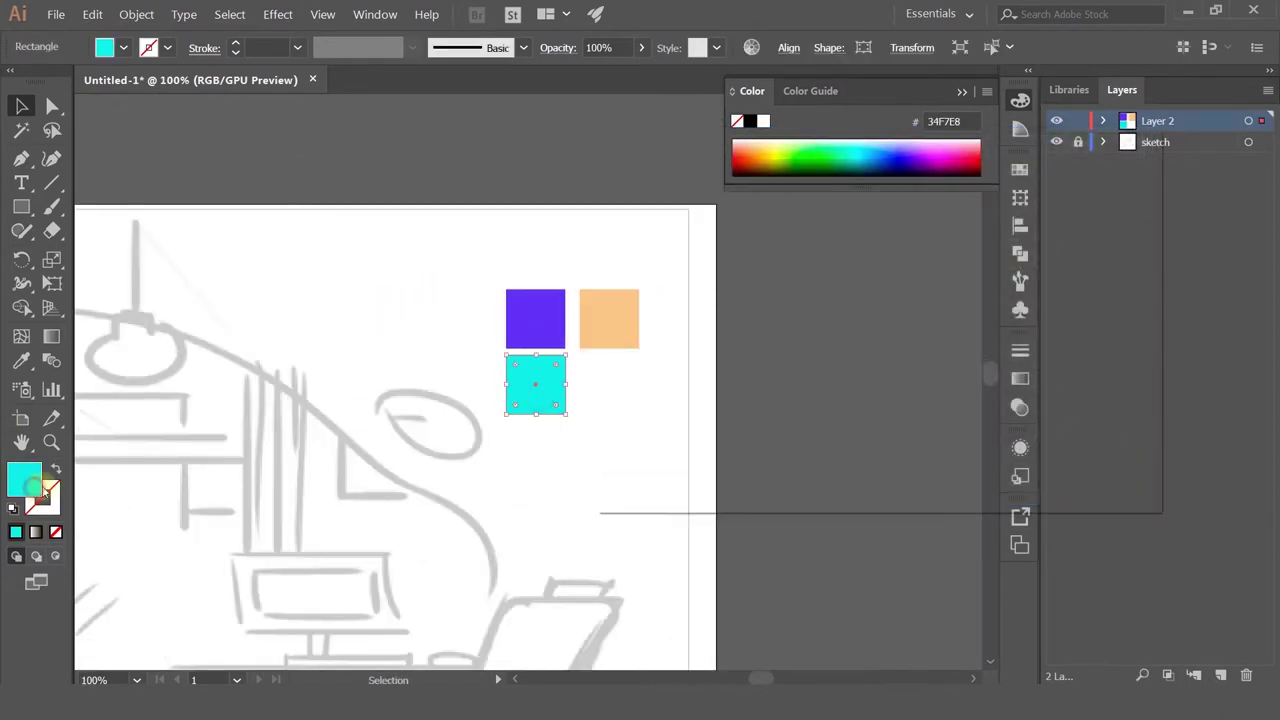
{"action": "mouse_move", "coordinate": [892, 252]}
{"action": "left_mouse_down"}
{"action": "mouse_move", "coordinate": [900, 270]}
{"action": "mouse_move", "coordinate": [903, 248]}
{"action": "mouse_move", "coordinate": [870, 304]}
{"action": "left_mouse_up"}
{"action": "left_click", "coordinate": [840, 259]}
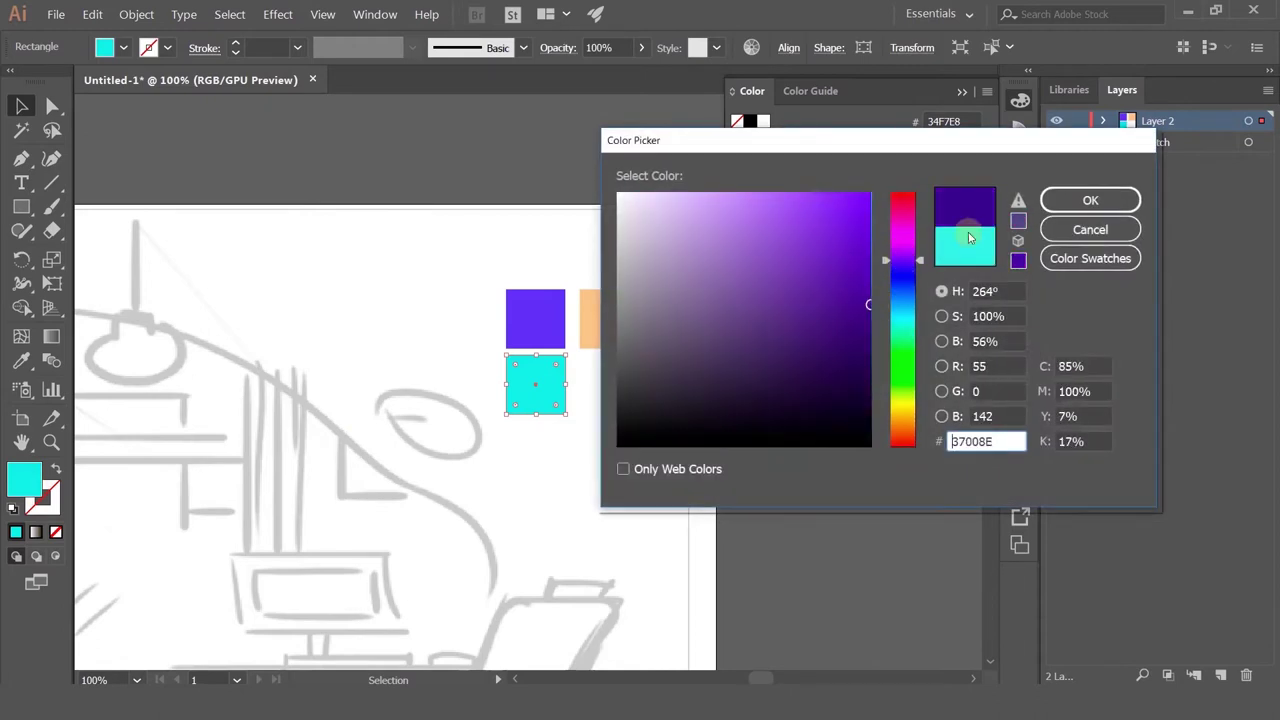
{"action": "left_click", "coordinate": [1084, 198]}
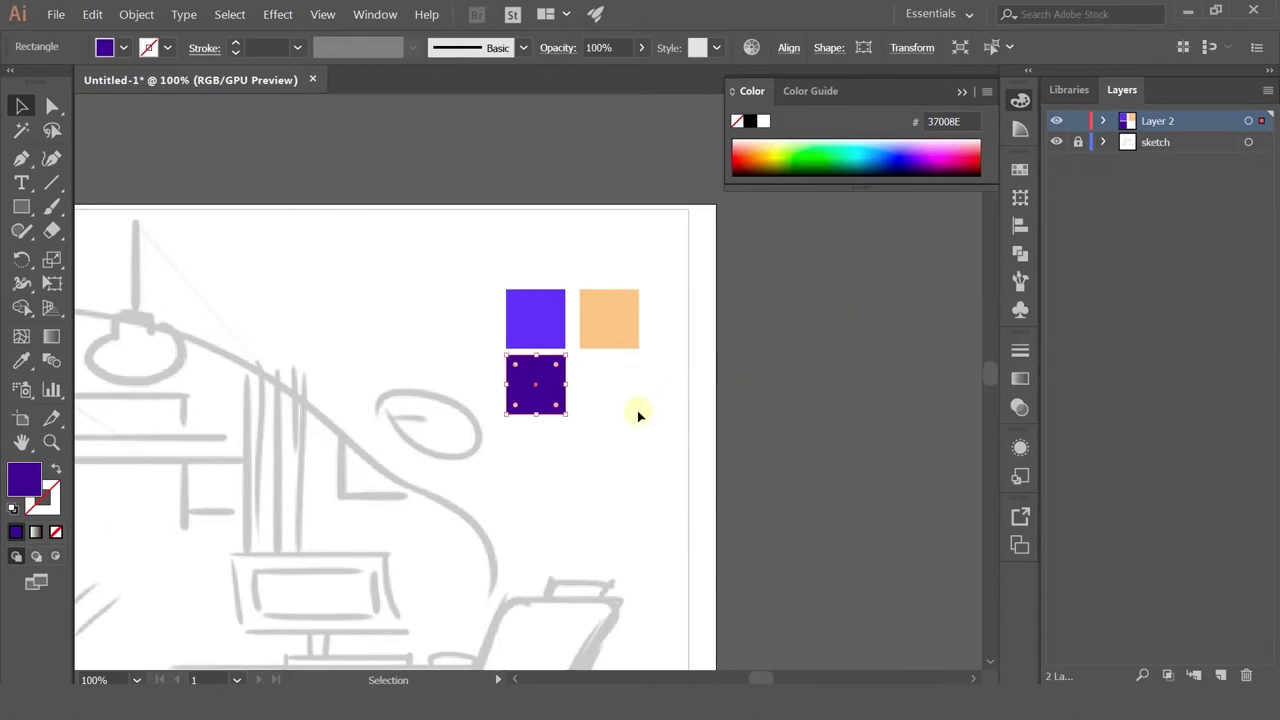
{"action": "key", "text": "ctrl+z"}
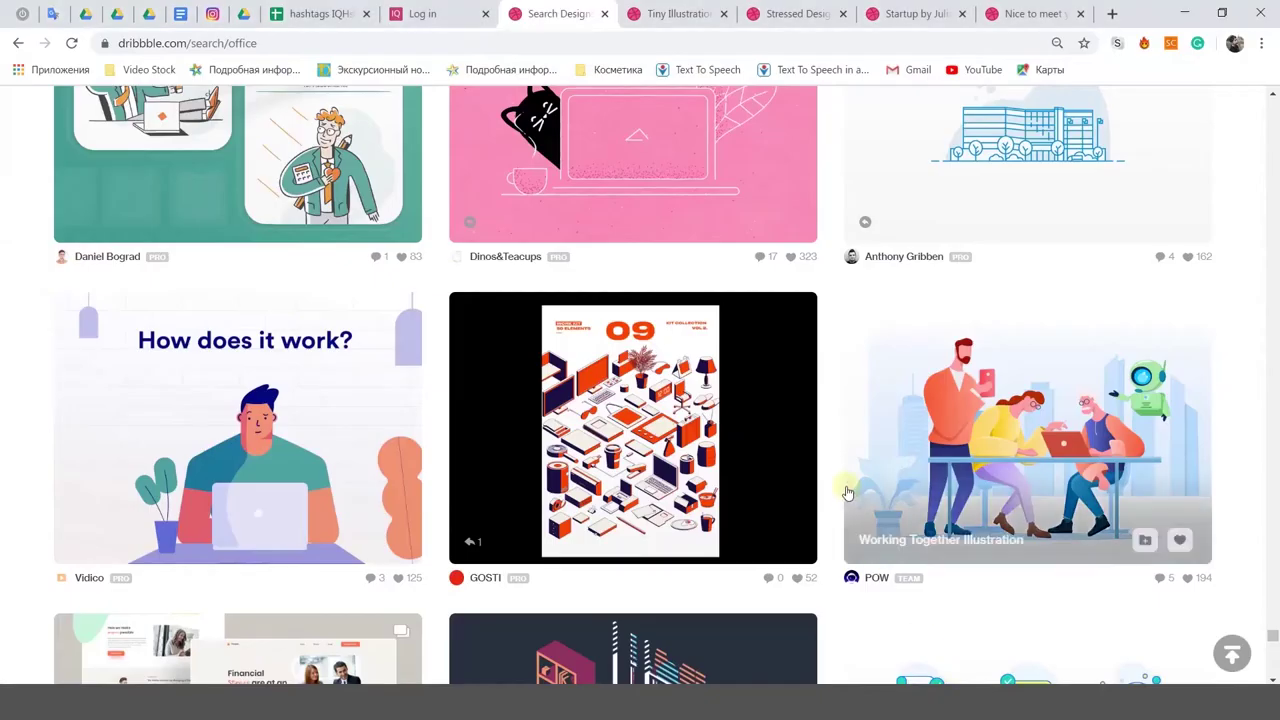
Step: Browse the Dribbble office search results for an illustration to use as a colour reference
{"action": "scroll", "coordinate": [851, 494], "scroll_direction": "down", "scroll_amount": 1}
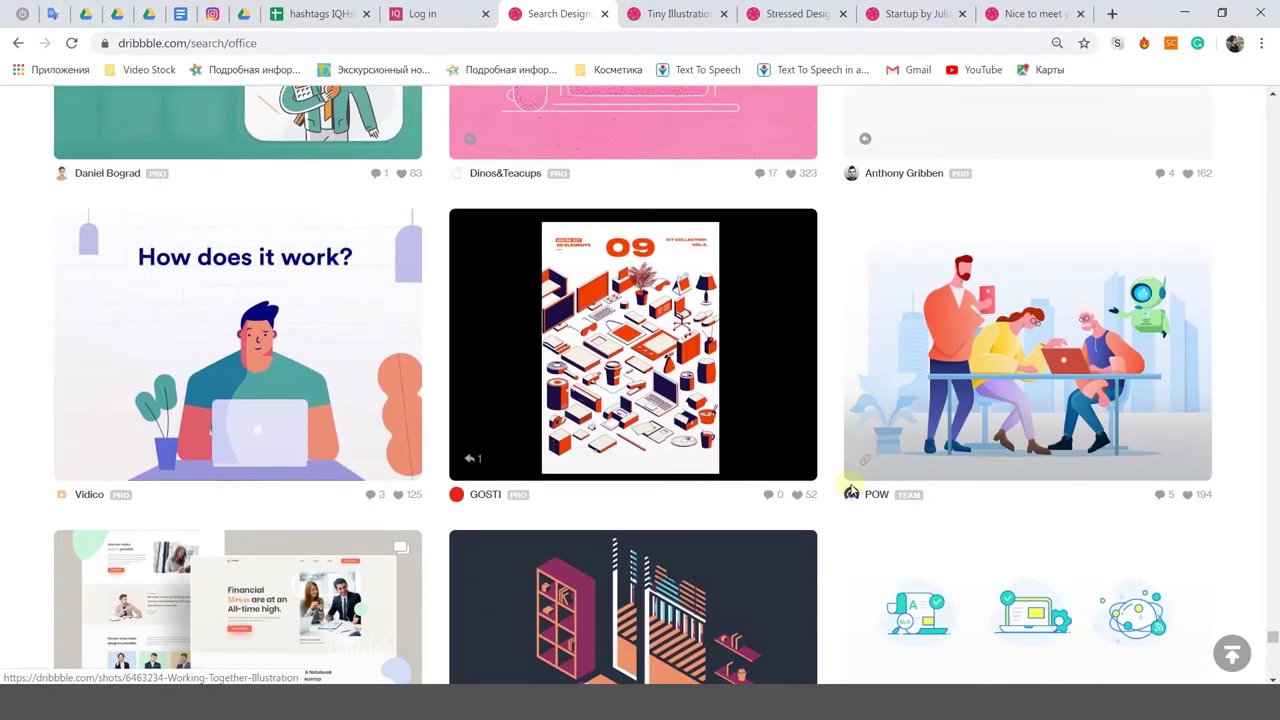
{"action": "scroll", "coordinate": [851, 494], "scroll_direction": "down", "scroll_amount": 10}
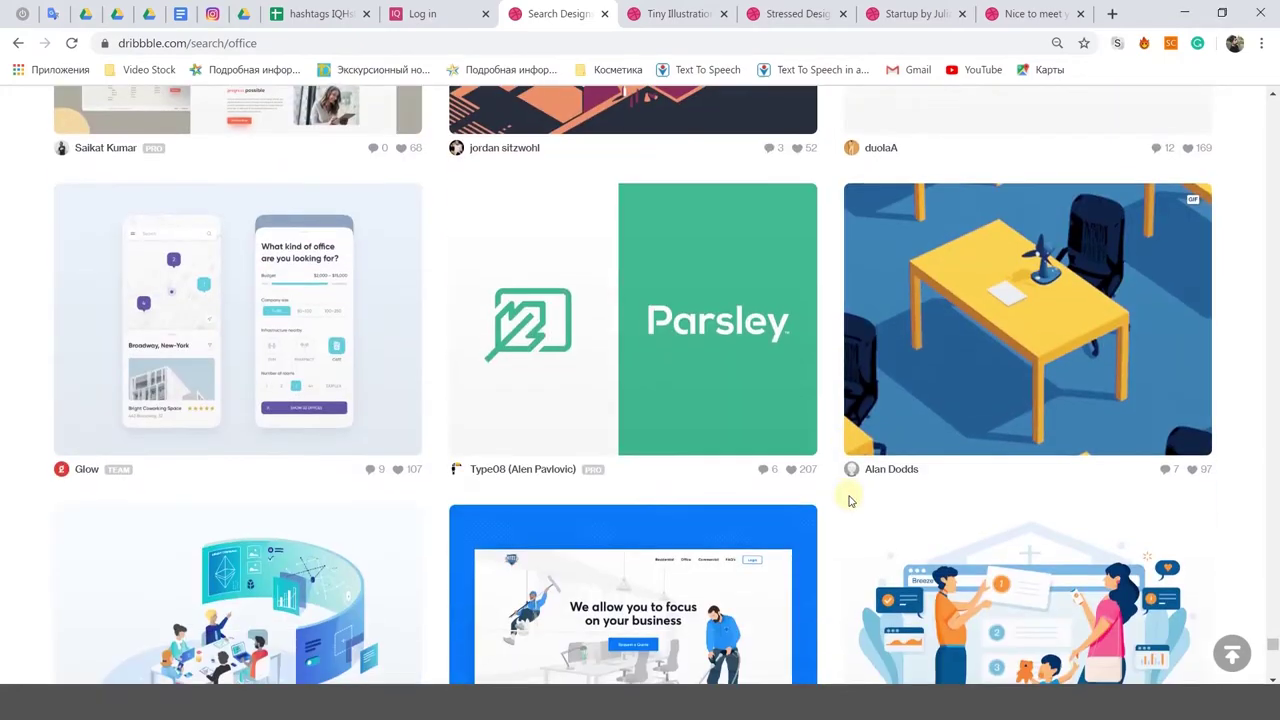
{"action": "scroll", "coordinate": [855, 498], "scroll_direction": "up", "scroll_amount": 2}
{"action": "scroll", "coordinate": [855, 500], "scroll_direction": "down", "scroll_amount": 12}
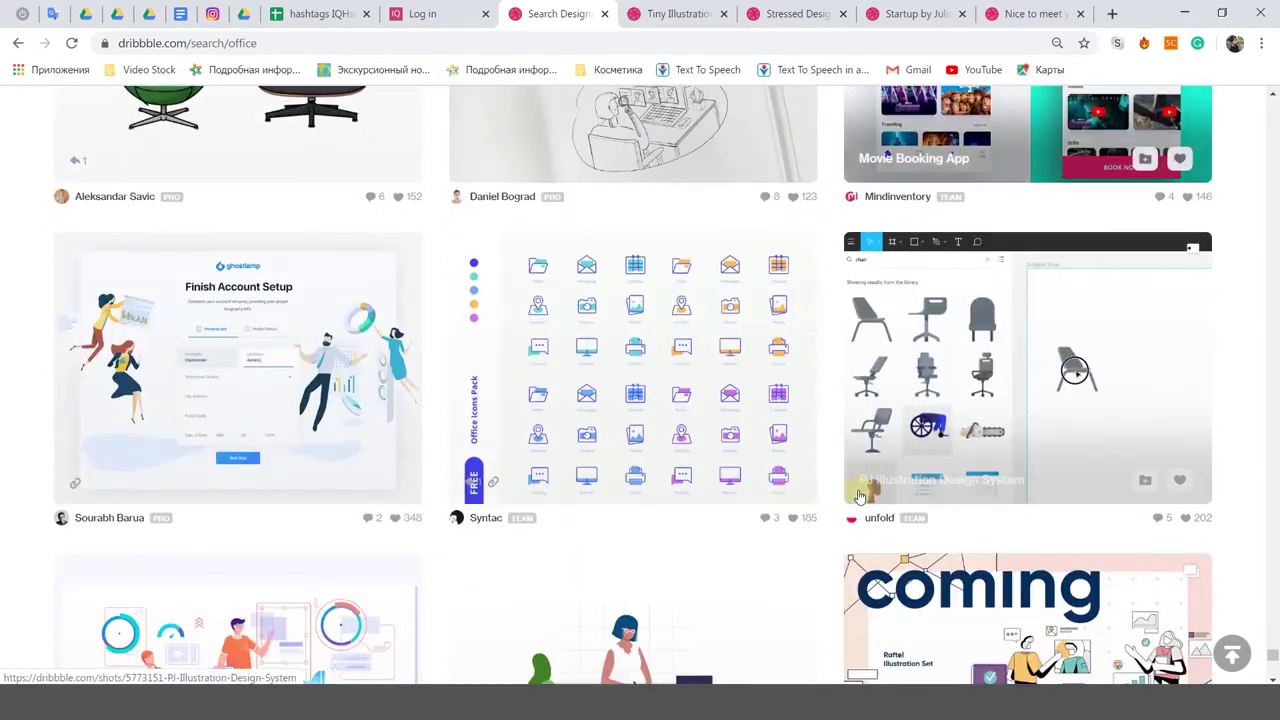
{"action": "scroll", "coordinate": [855, 502], "scroll_direction": "down", "scroll_amount": 5}
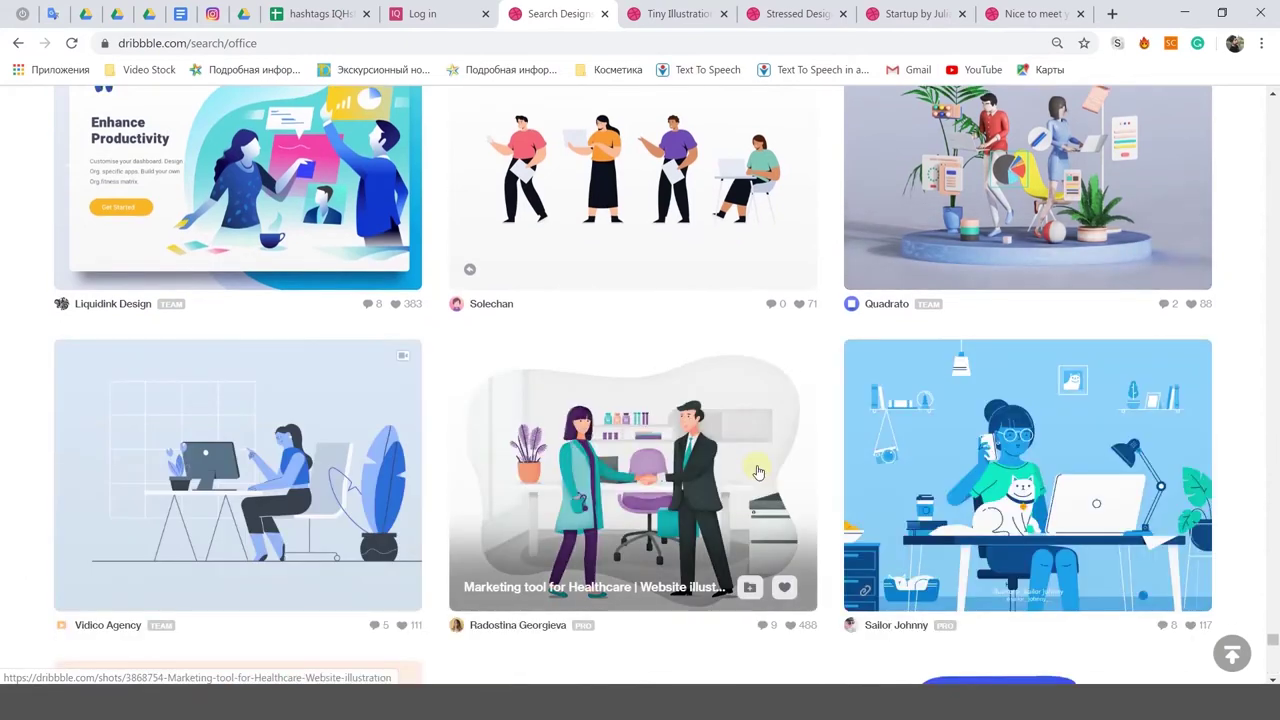
{"action": "scroll", "coordinate": [758, 471], "scroll_direction": "down", "scroll_amount": 2}
{"action": "scroll", "coordinate": [755, 465], "scroll_direction": "down", "scroll_amount": 2}
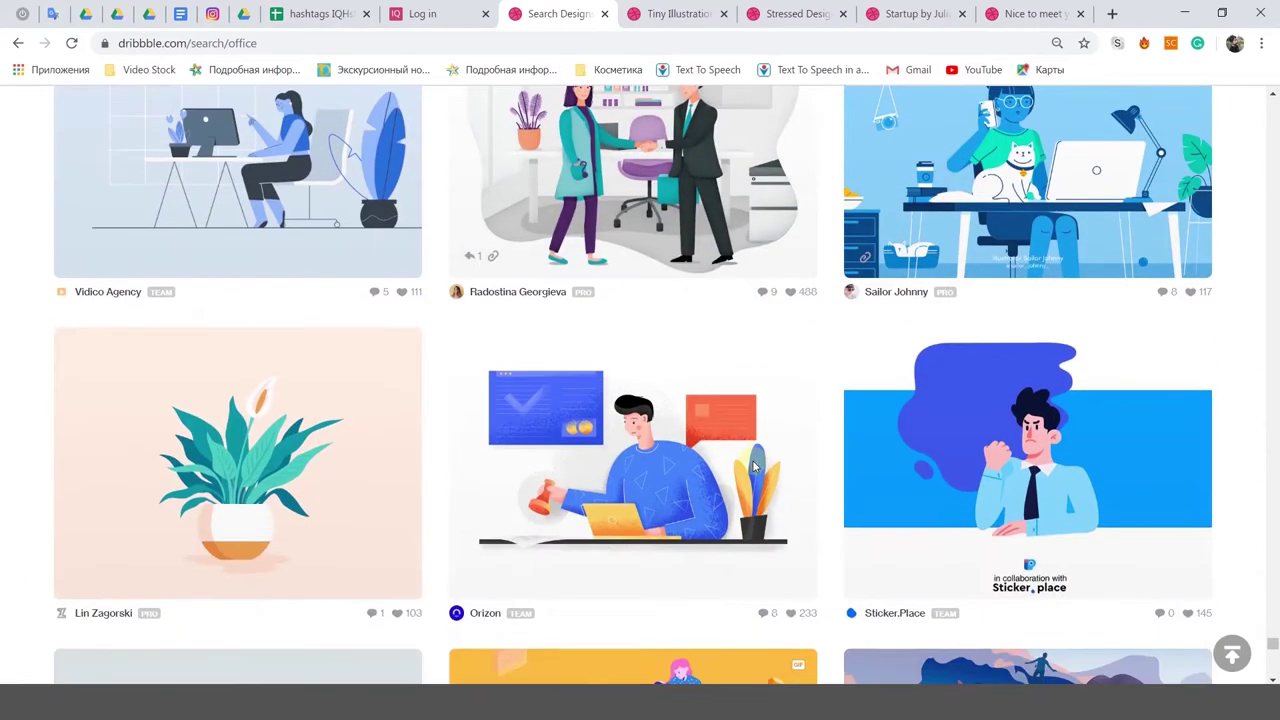
{"action": "scroll", "coordinate": [755, 467], "scroll_direction": "up", "scroll_amount": 1}
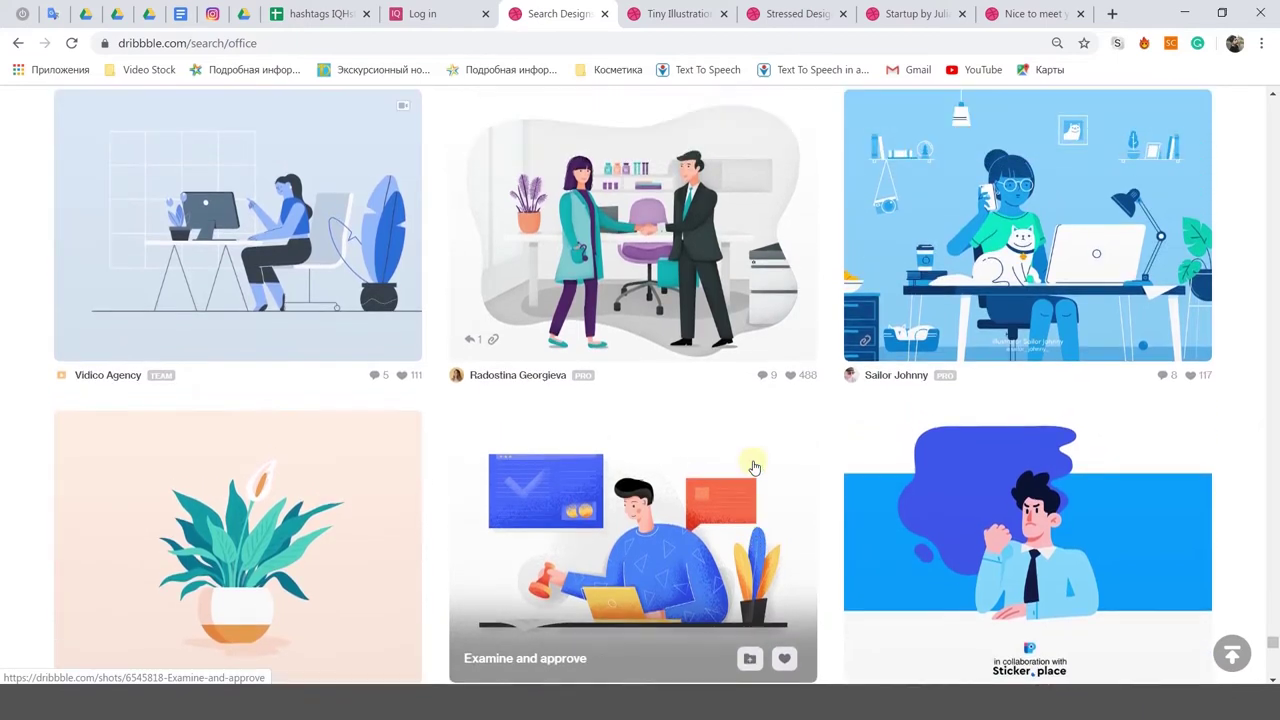
{"action": "scroll", "coordinate": [778, 421], "scroll_direction": "up", "scroll_amount": 1}
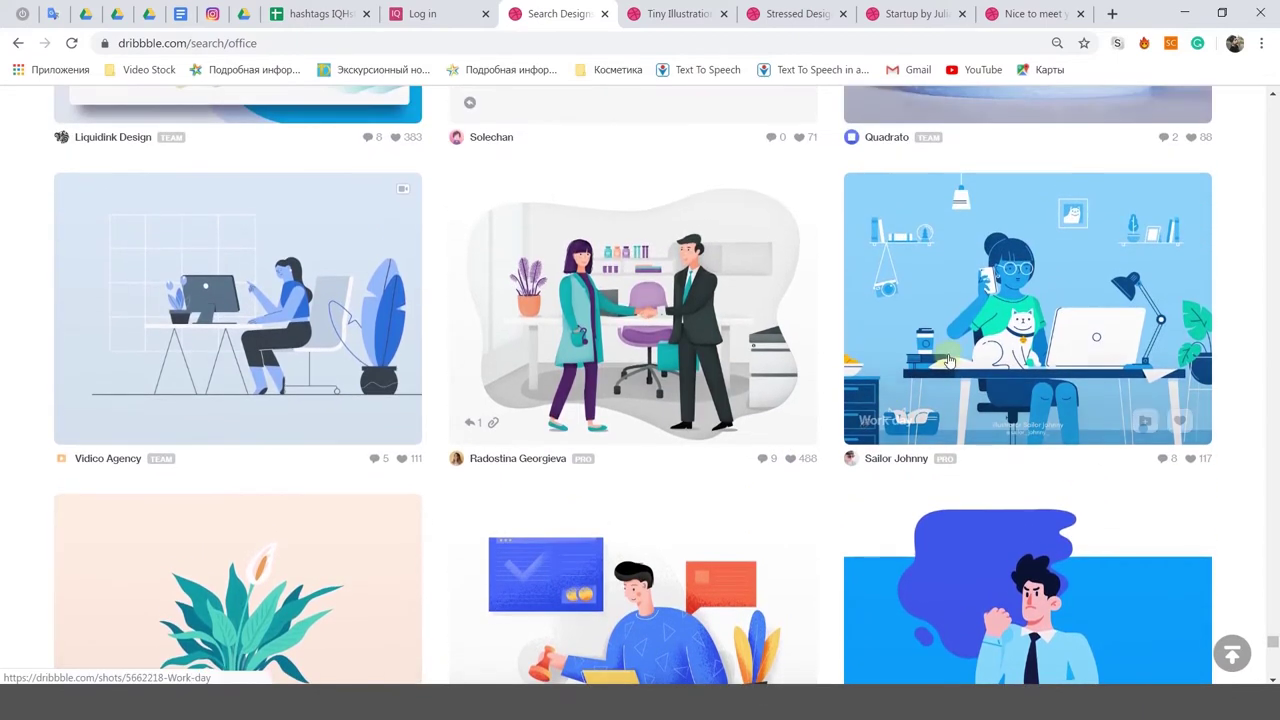
Step: Capture the Work day illustration as a screenshot and paste it in Illustrator beside the artboard, next to the colour squares
{"action": "key", "text": "Print"}
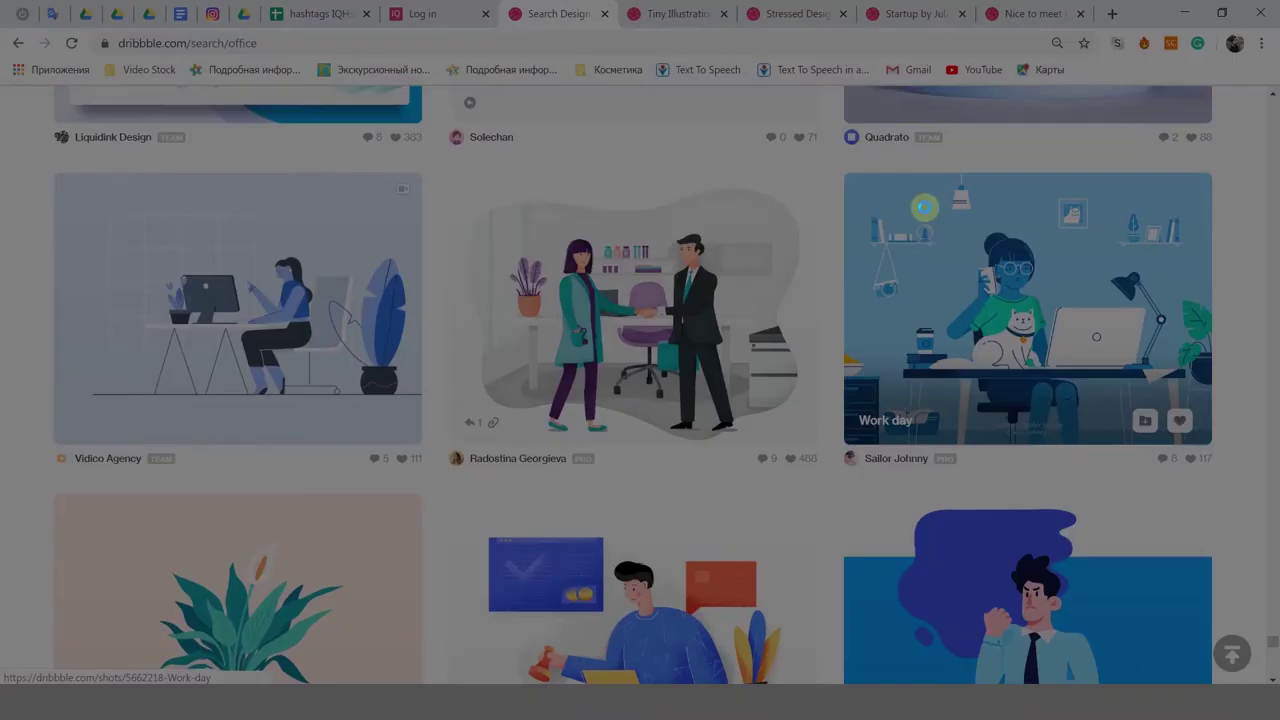
{"action": "left_click_drag", "start_coordinate": [850, 178], "coordinate": [1205, 440]}
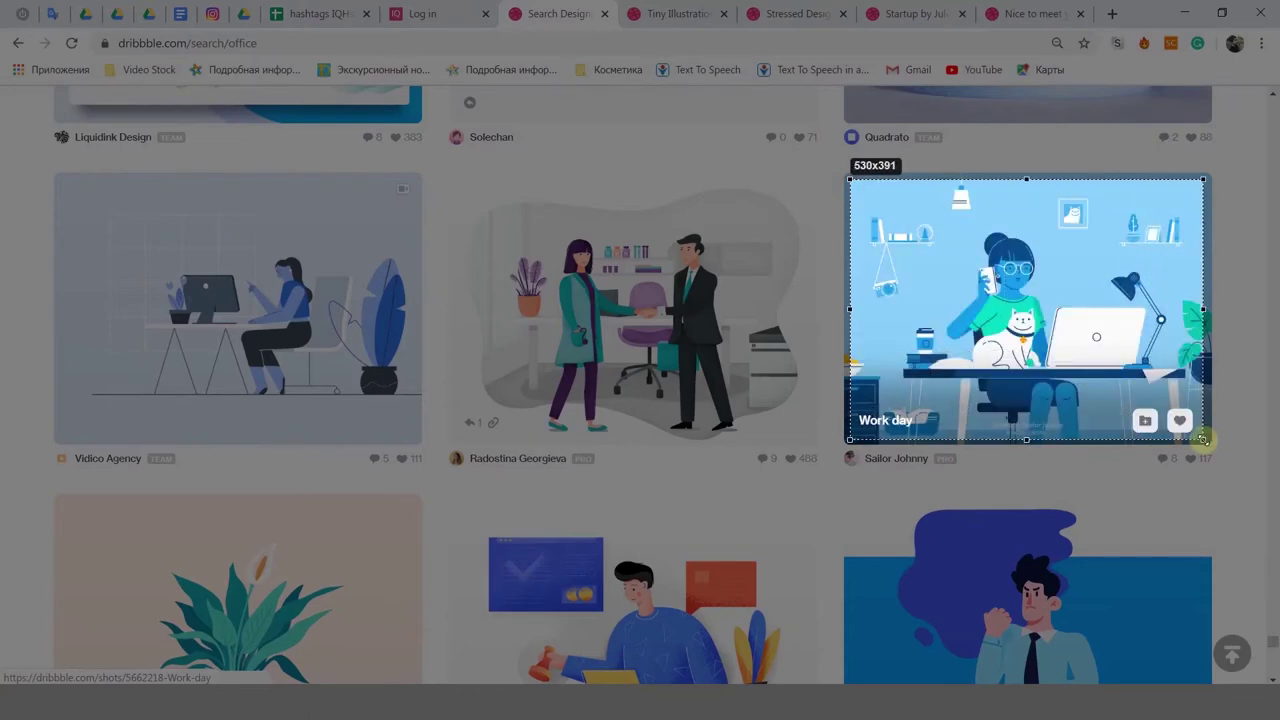
{"action": "left_click", "coordinate": [1152, 453]}
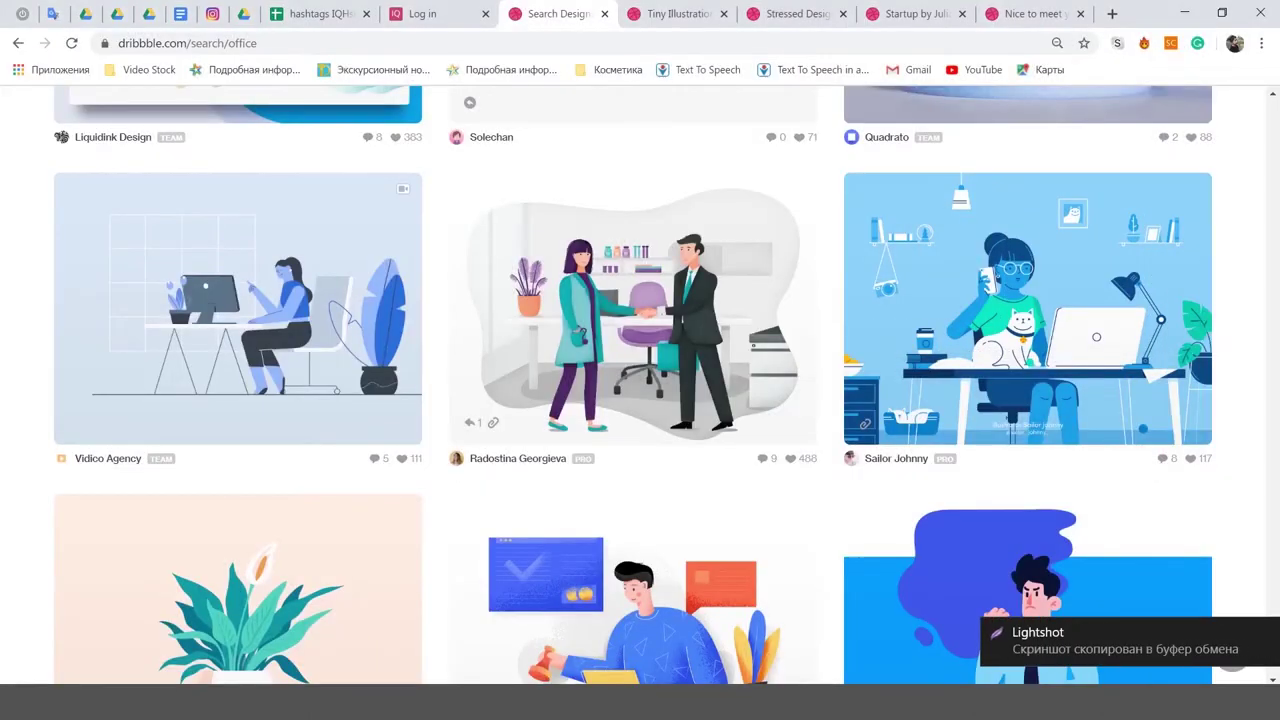
{"action": "key", "text": "alt+Tab"}
{"action": "key", "text": "ctrl+v"}
{"action": "left_click_drag", "start_coordinate": [470, 356], "coordinate": [851, 356]}
Step: Recolour the violet square with dark blue 0F4B87 sampled from the woman's hair in the Work day illustration
{"action": "left_click", "coordinate": [534, 322]}
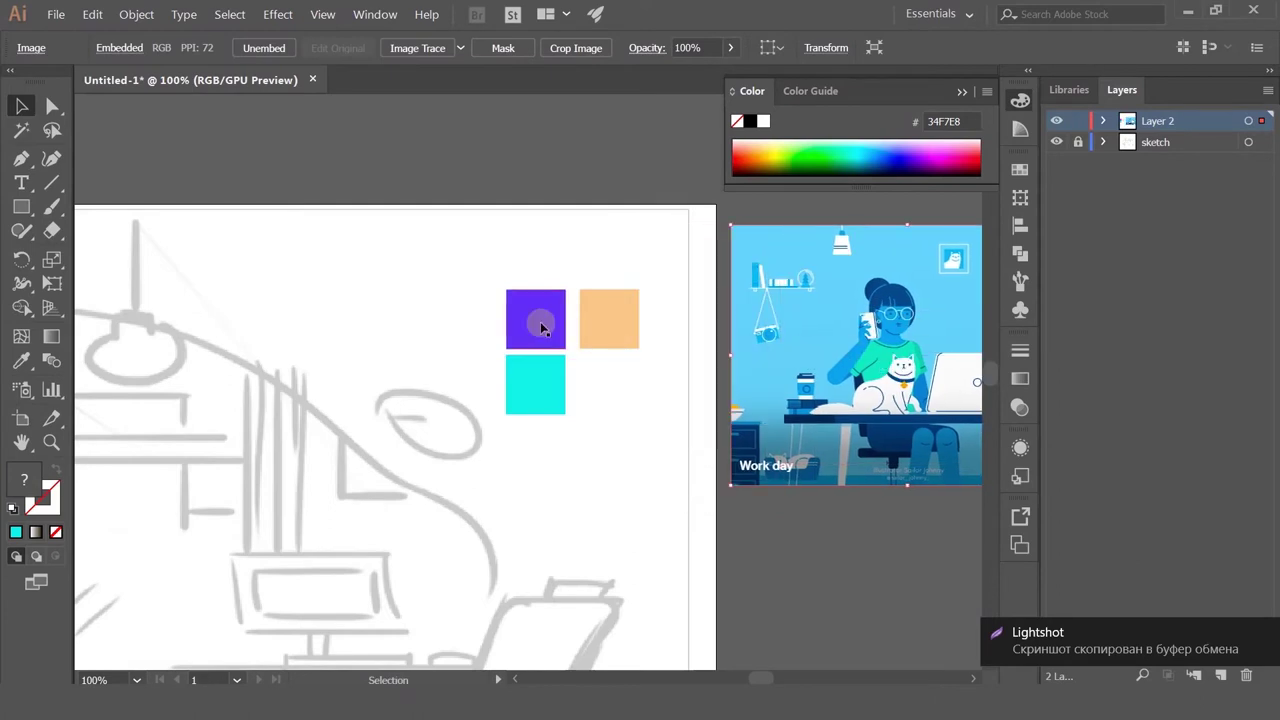
{"action": "left_click", "coordinate": [22, 361]}
{"action": "scroll", "coordinate": [835, 328], "scroll_direction": "up", "scroll_amount": 1}
{"action": "left_click", "coordinate": [910, 275]}
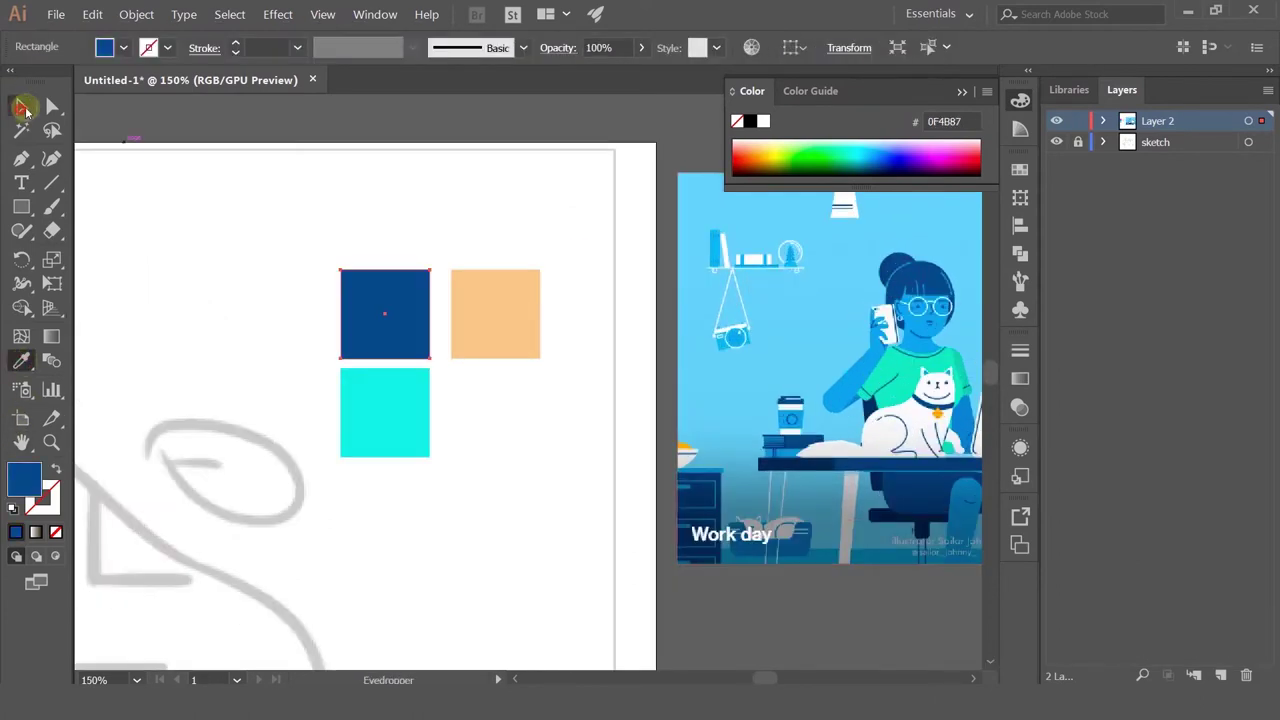
Step: Recolour the turquoise square with green 01F1C3 sampled from the woman's T-shirt in the reference
{"action": "left_click", "coordinate": [22, 107]}
{"action": "left_click", "coordinate": [383, 390]}
{"action": "left_click", "coordinate": [22, 361]}
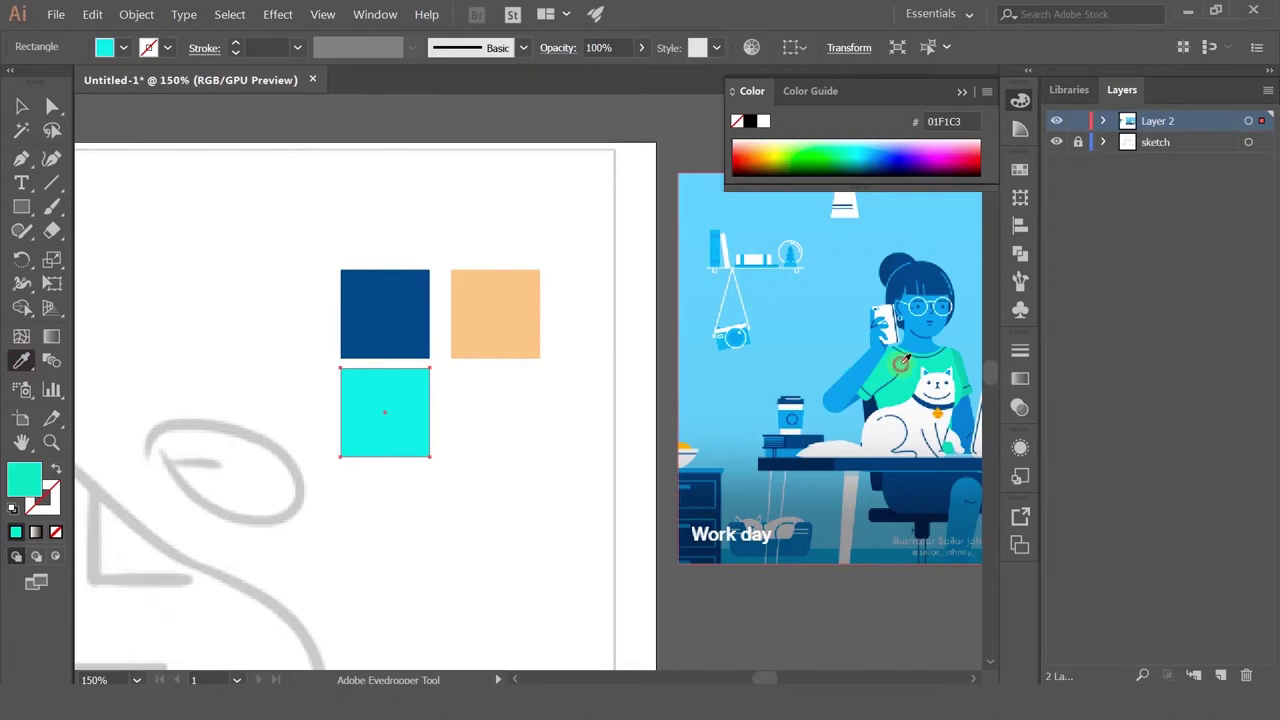
{"action": "left_click", "coordinate": [901, 362]}
{"action": "left_click", "coordinate": [22, 107]}
Step: Recolour the light orange square with yellow F9BA09 sampled from the small orange detail on the cat's collar
{"action": "left_click", "coordinate": [508, 309]}
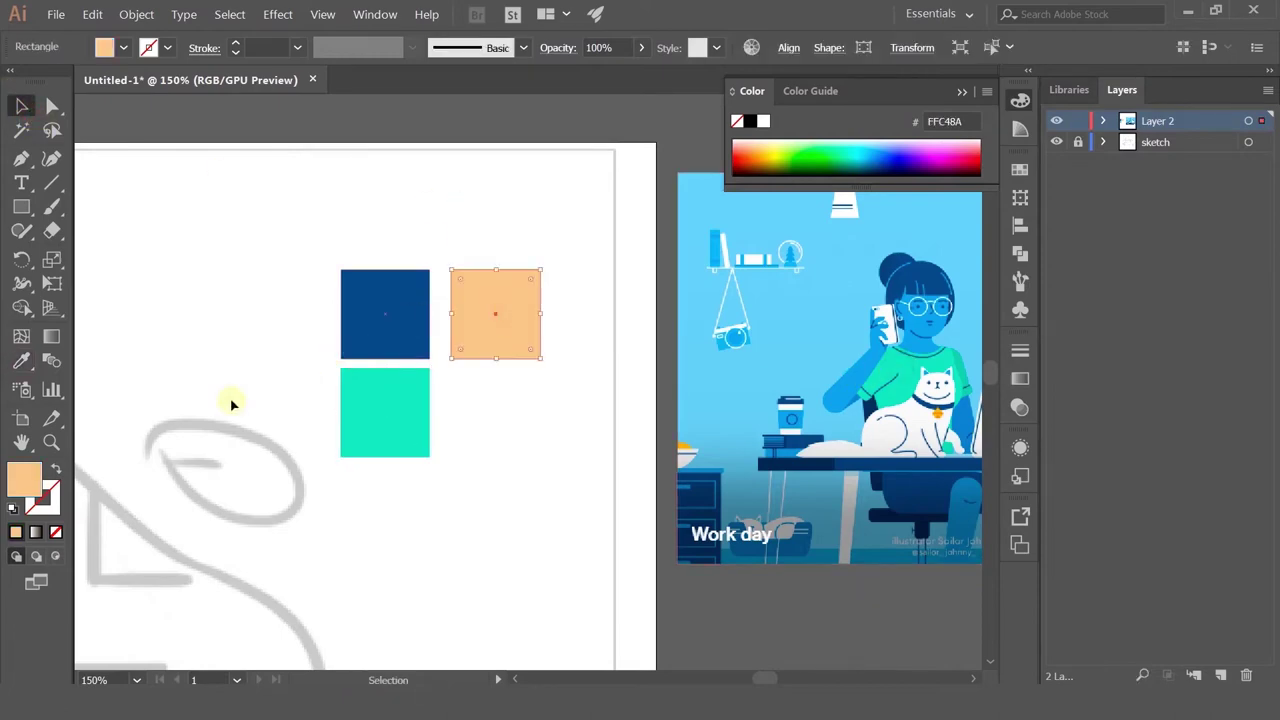
{"action": "left_click", "coordinate": [23, 362]}
{"action": "left_click_drag", "start_coordinate": [597, 333], "coordinate": [209, 303]}
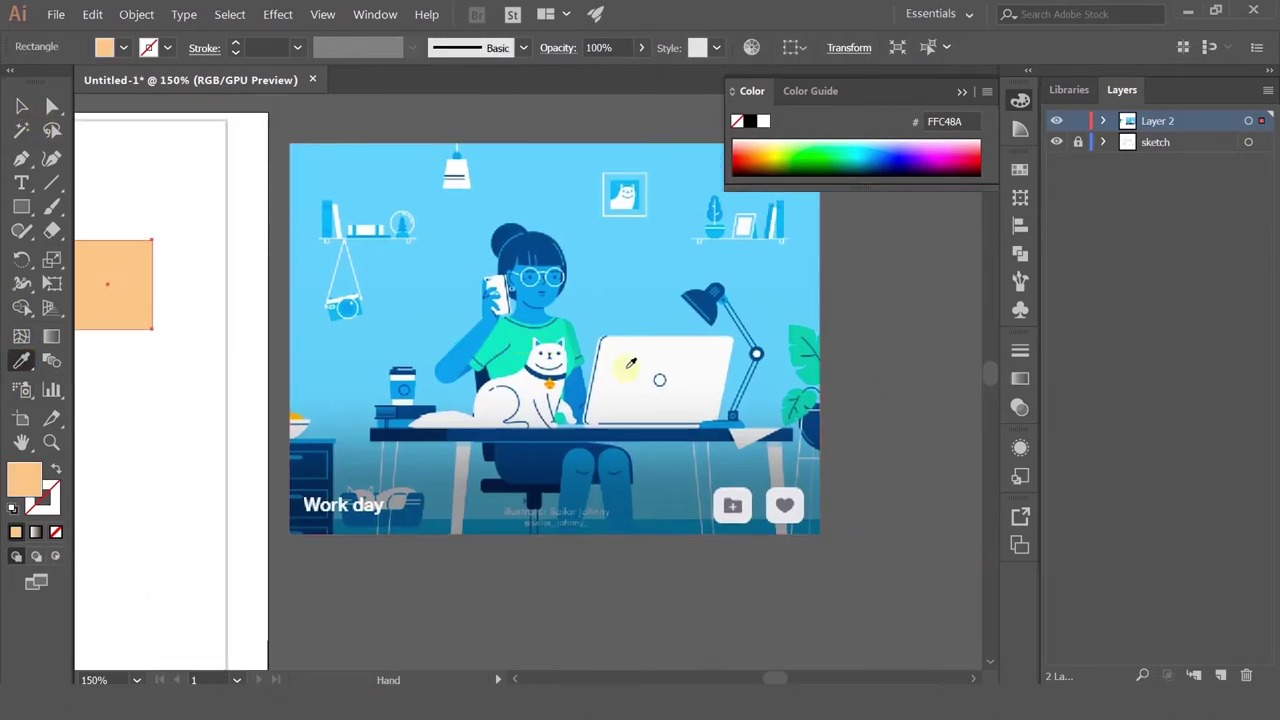
{"action": "scroll", "coordinate": [545, 390], "scroll_direction": "up", "scroll_amount": 4}
{"action": "left_click", "coordinate": [594, 420]}
{"action": "scroll", "coordinate": [594, 420], "scroll_direction": "down", "scroll_amount": 6}
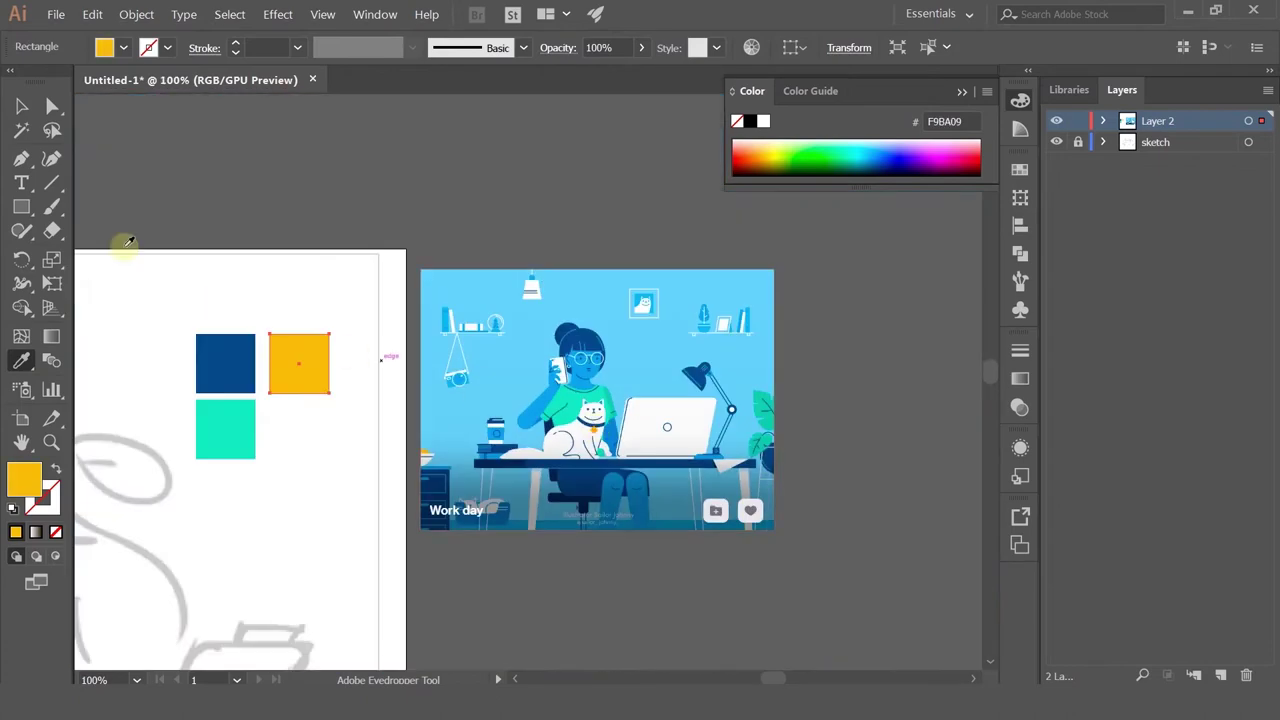
Step: Duplicate the dark blue square above itself and fill the copy with light blue 8FD3FA sampled from the reference's background
{"action": "left_click", "coordinate": [19, 104]}
{"action": "left_click", "coordinate": [594, 370]}
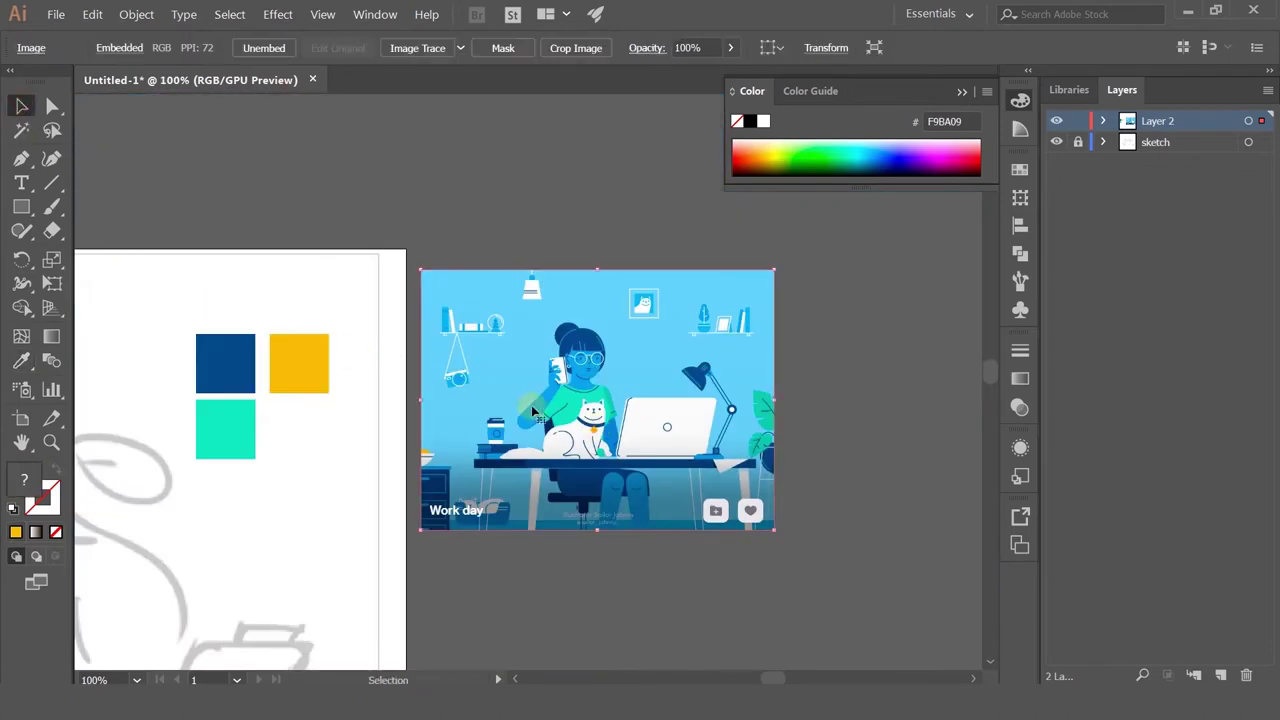
{"action": "scroll", "coordinate": [314, 405], "scroll_direction": "up", "scroll_amount": 1}
{"action": "left_click_drag", "start_coordinate": [228, 380], "coordinate": [228, 305]}
{"action": "key", "text": "i"}
{"action": "left_click", "coordinate": [689, 350]}
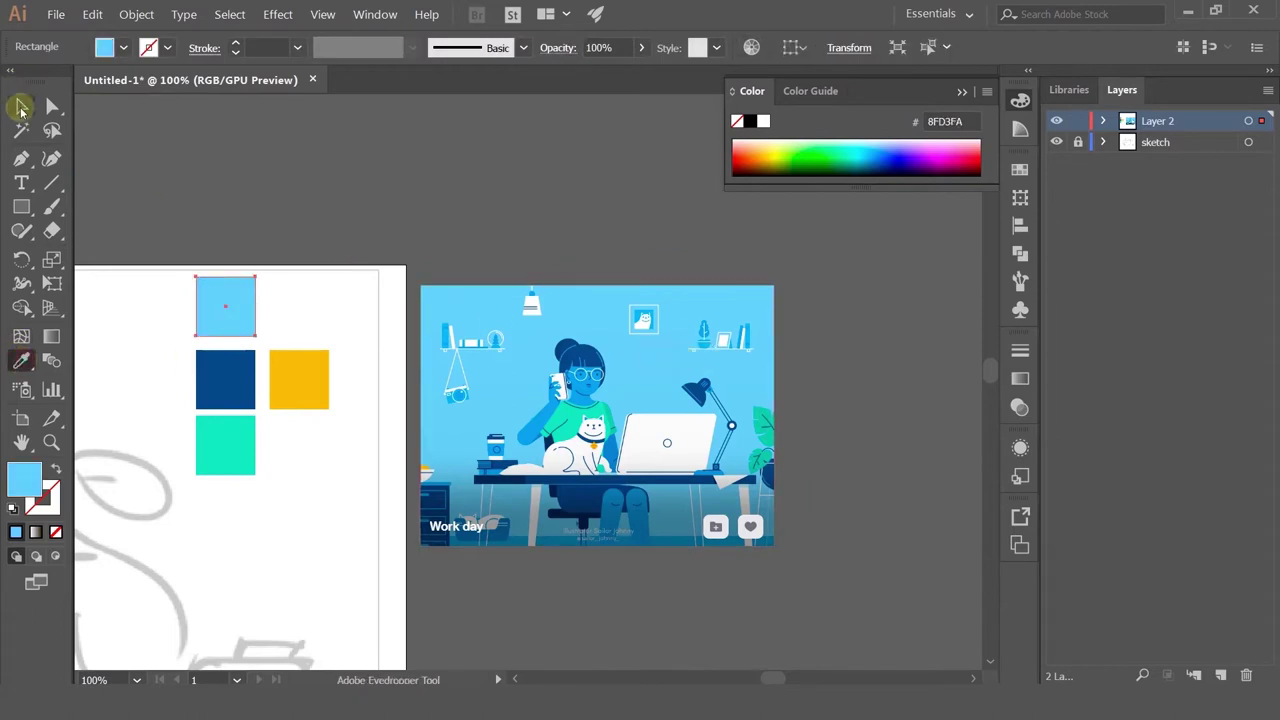
Step: Delete the Work day reference image and move the four palette squares off the artboard to its right
{"action": "left_click", "coordinate": [19, 104]}
{"action": "left_click", "coordinate": [574, 352]}
{"action": "key", "text": "Delete"}
{"action": "left_click_drag", "start_coordinate": [403, 454], "coordinate": [762, 345]}
{"action": "left_click_drag", "start_coordinate": [701, 188], "coordinate": [569, 371]}
{"action": "left_click_drag", "start_coordinate": [632, 272], "coordinate": [866, 273]}
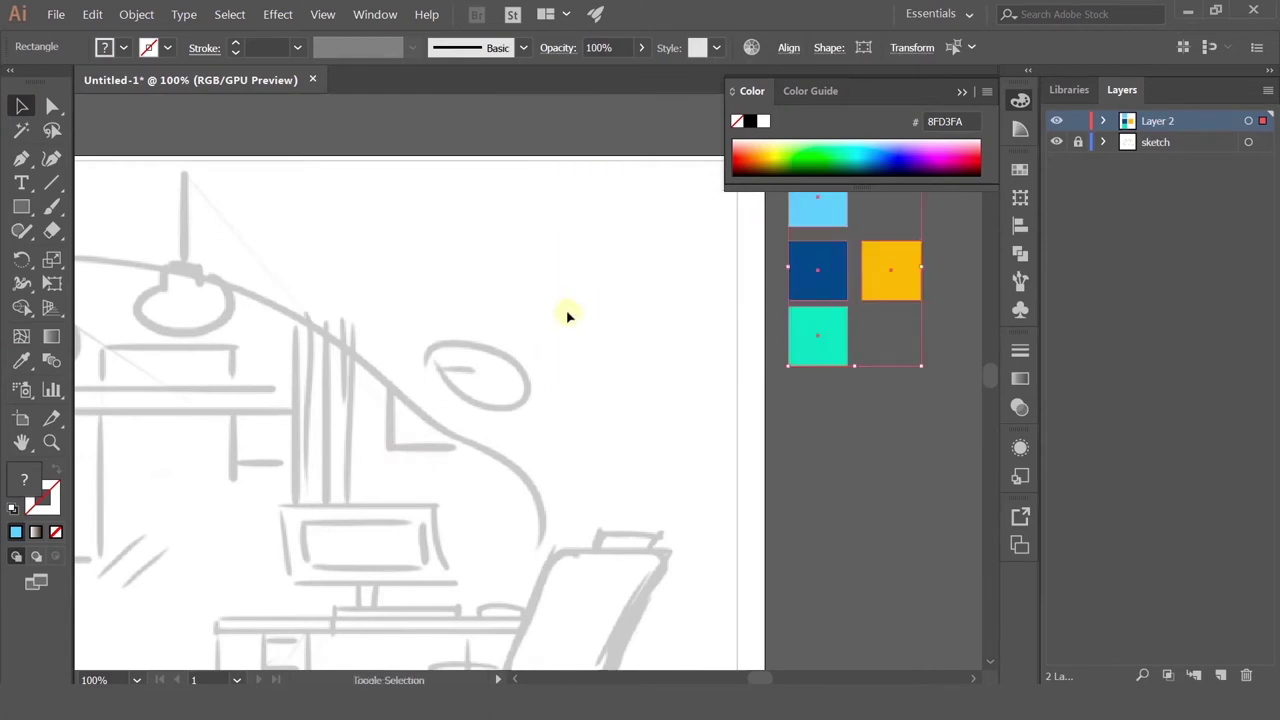
{"action": "scroll", "coordinate": [563, 314], "scroll_direction": "down", "scroll_amount": 1}
{"action": "left_click", "coordinate": [541, 321]}
Step: Draw a long thin light blue rectangle over the sketched desktop as the tabletop
{"action": "left_click_drag", "start_coordinate": [374, 347], "coordinate": [464, 235]}
{"action": "scroll", "coordinate": [530, 380], "scroll_direction": "up", "scroll_amount": 2}
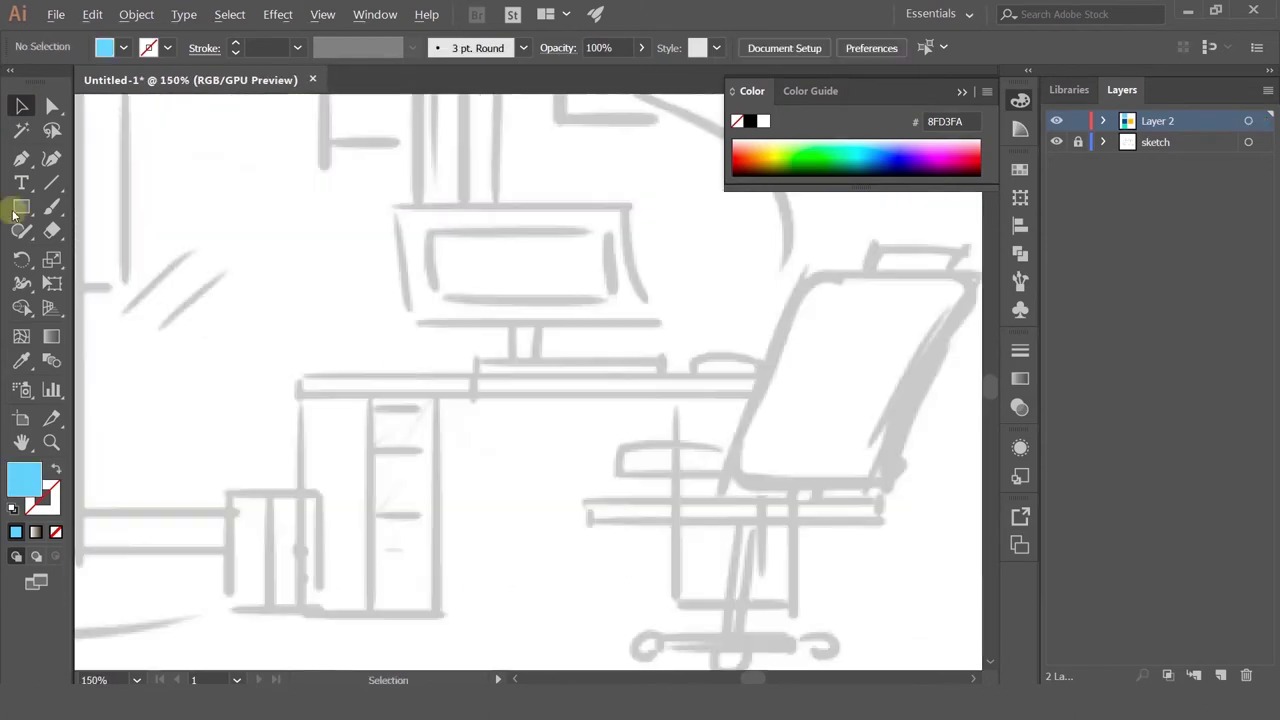
{"action": "left_click", "coordinate": [22, 207]}
{"action": "left_click_drag", "start_coordinate": [288, 374], "coordinate": [800, 390]}
{"action": "left_click", "coordinate": [21, 106]}
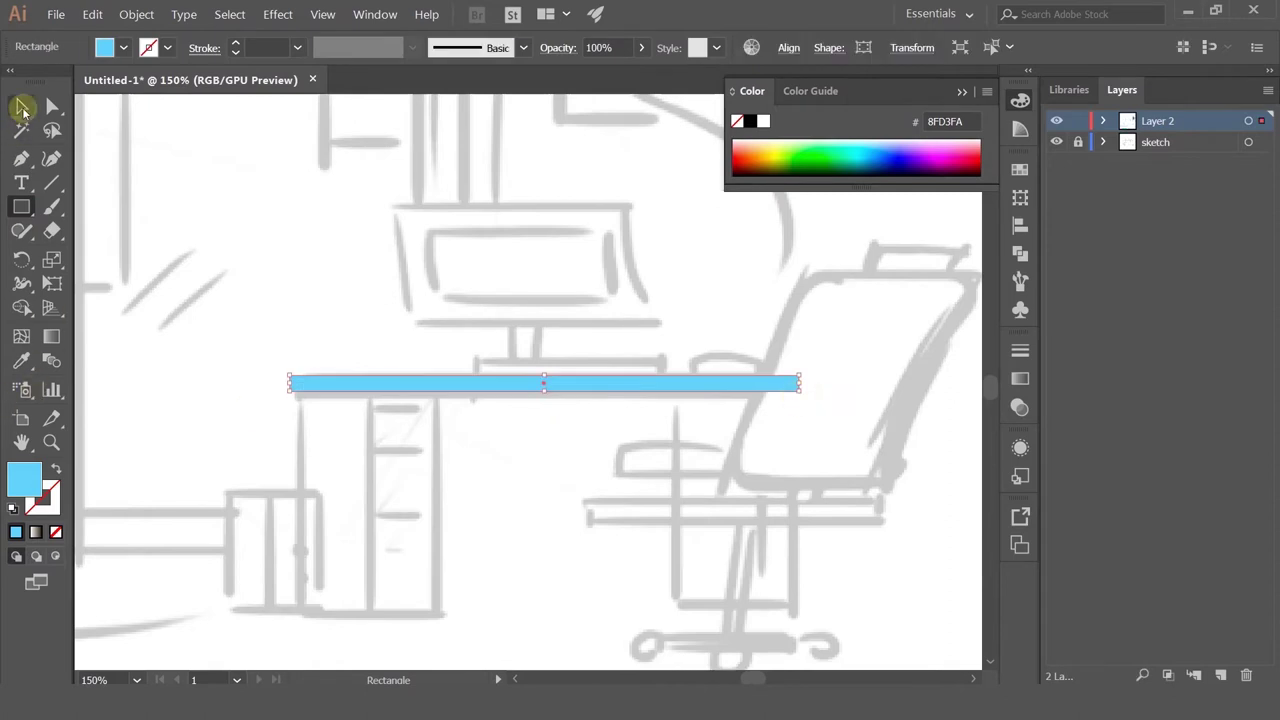
Step: Build the desk's left cabinet from a shortened tabletop copy stretched down to the sketched base, plus a narrower copy over its left part
{"action": "left_click", "coordinate": [22, 207]}
{"action": "left_click_drag", "start_coordinate": [800, 383], "coordinate": [441, 400]}
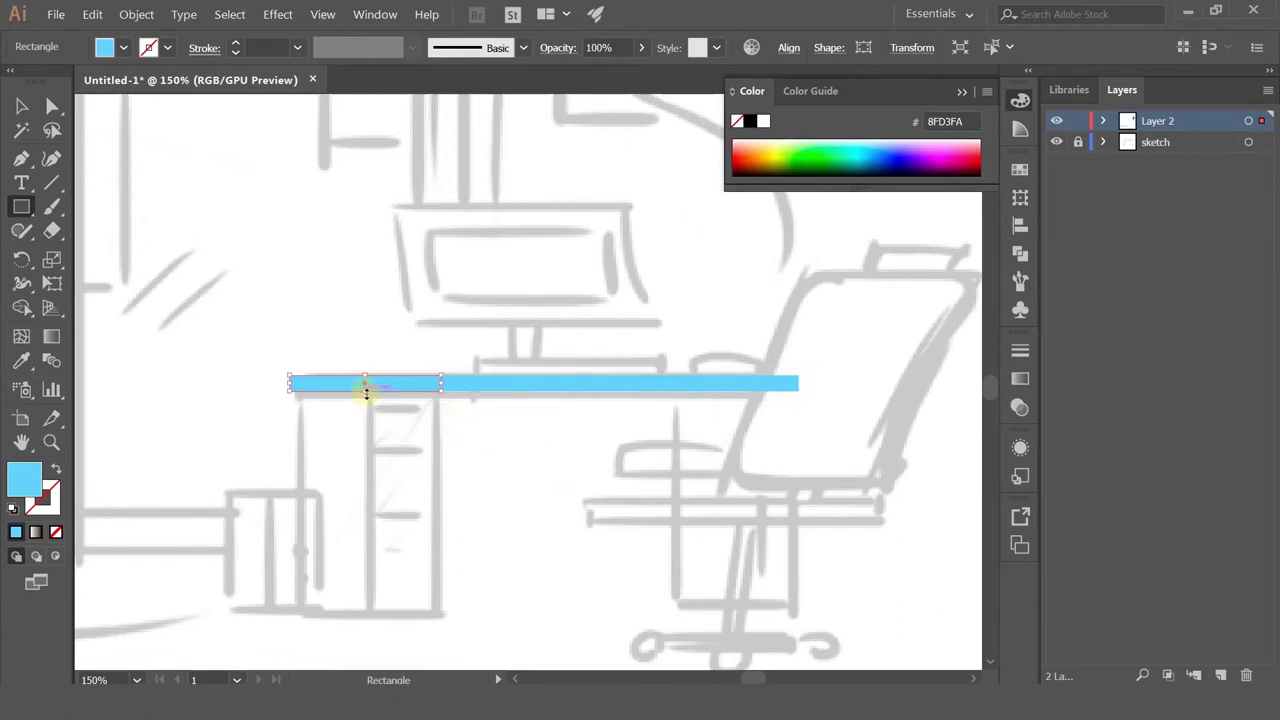
{"action": "left_click_drag", "start_coordinate": [365, 392], "coordinate": [389, 601]}
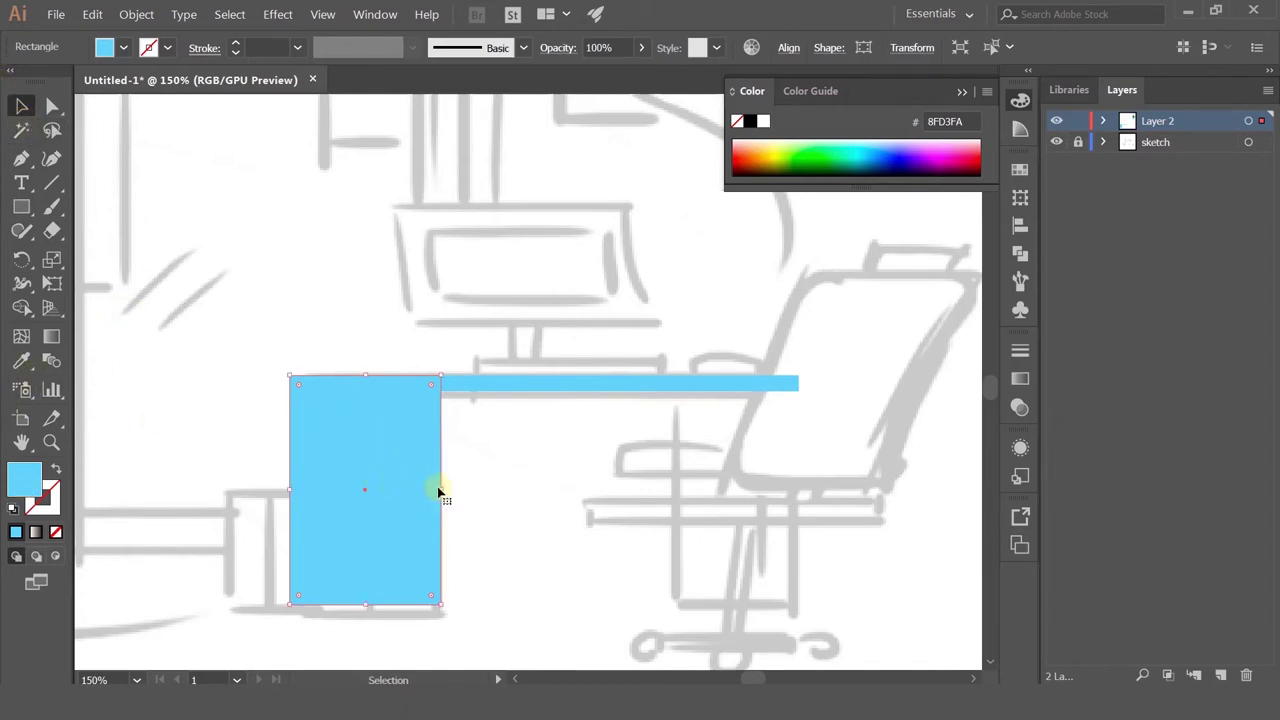
{"action": "left_click_drag", "start_coordinate": [443, 490], "coordinate": [372, 490]}
{"action": "left_click", "coordinate": [571, 479]}
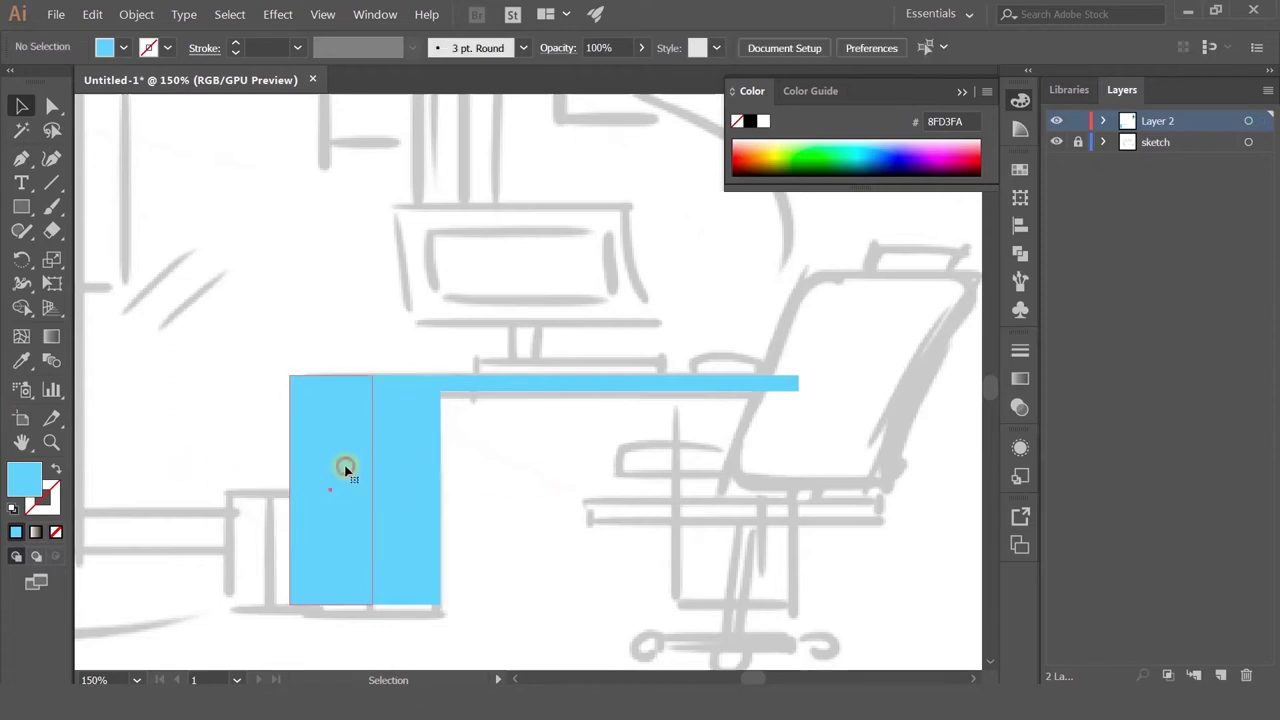
Step: Fill both cabinet rectangles with pale blue CAEFFF
{"action": "left_click", "coordinate": [346, 466]}
{"action": "scroll", "coordinate": [346, 466], "scroll_direction": "down", "scroll_amount": 1}
{"action": "left_click", "coordinate": [388, 470], "text": "shift"}
{"action": "scroll", "coordinate": [432, 452], "scroll_direction": "up", "scroll_amount": 1}
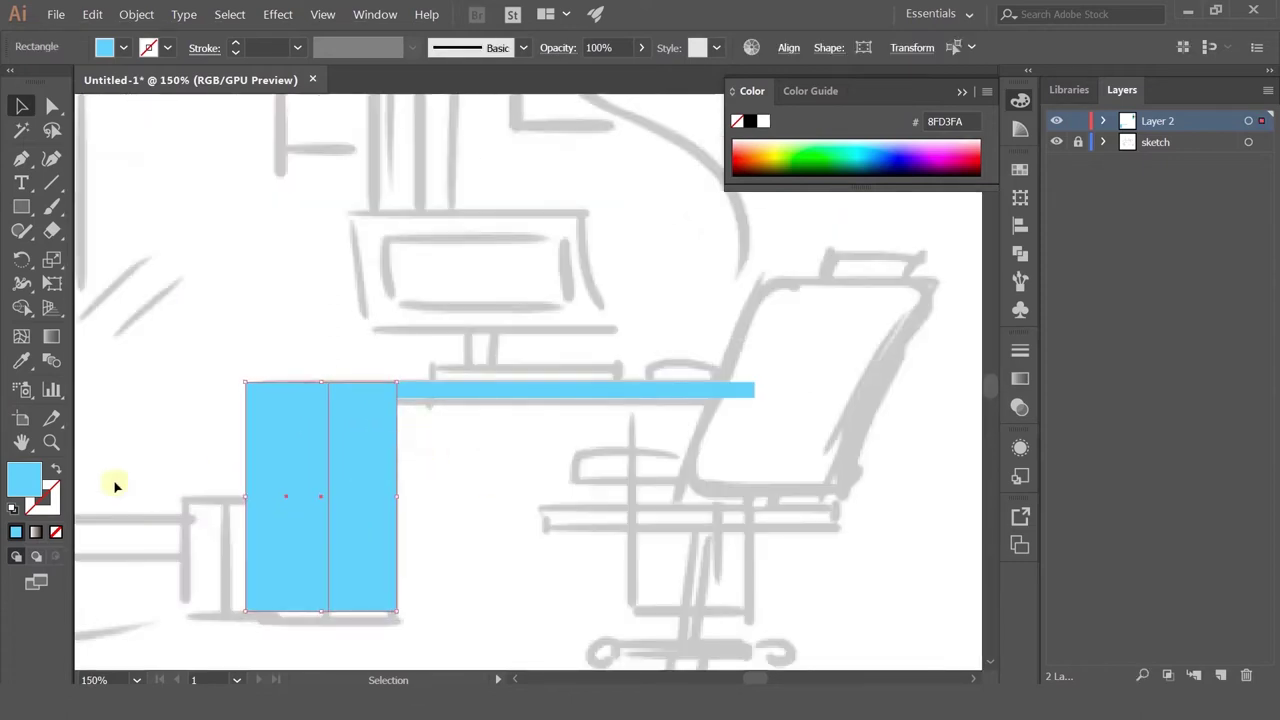
{"action": "double_click", "coordinate": [35, 480]}
{"action": "left_click_drag", "start_coordinate": [695, 193], "coordinate": [671, 185]}
{"action": "left_click", "coordinate": [1088, 201]}
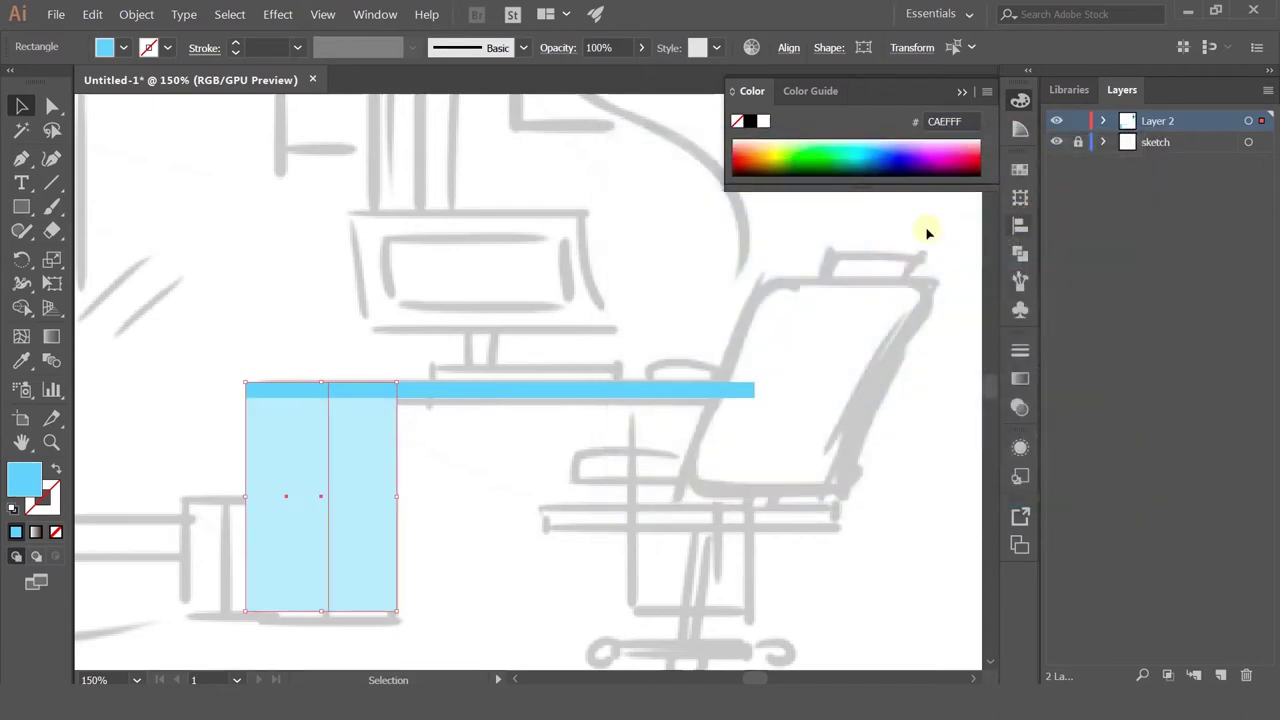
Step: Sample the tabletop's blue for both cabinet rectangles and lighten it to B7E4F9 by lowering the saturation to 27%
{"action": "left_click", "coordinate": [438, 500]}
{"action": "left_click_drag", "start_coordinate": [447, 492], "coordinate": [292, 491]}
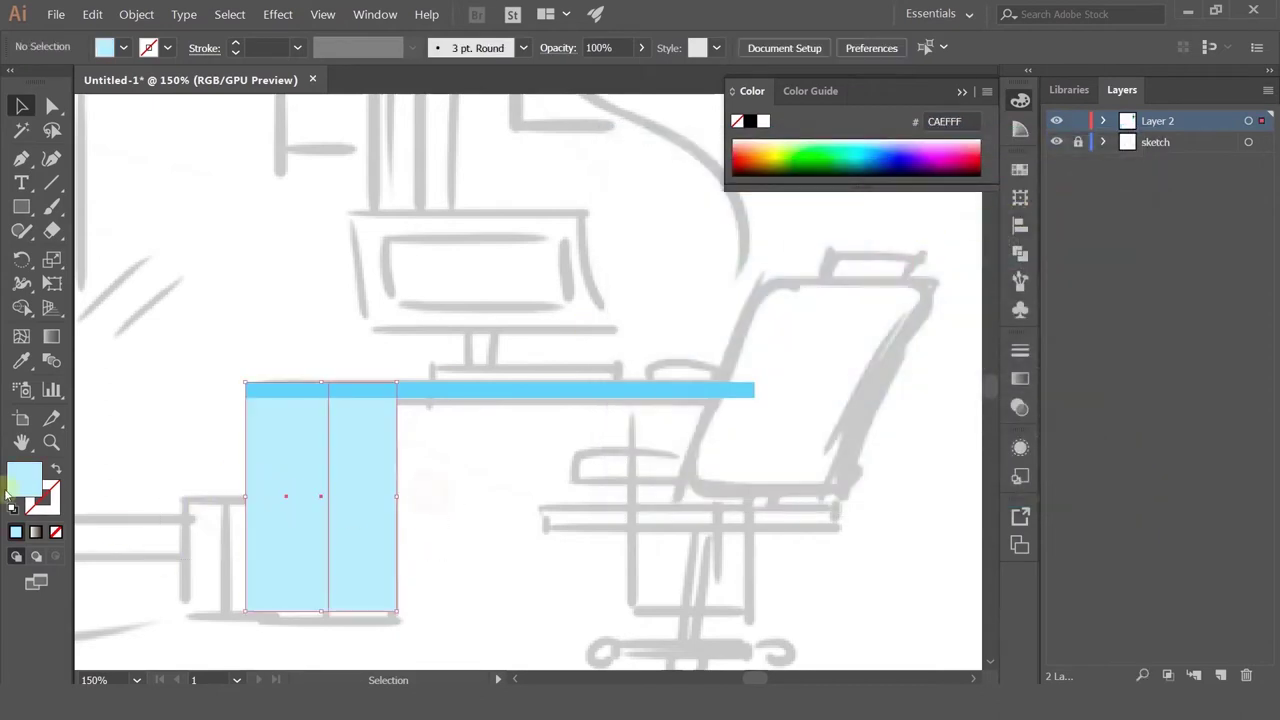
{"action": "double_click", "coordinate": [26, 480]}
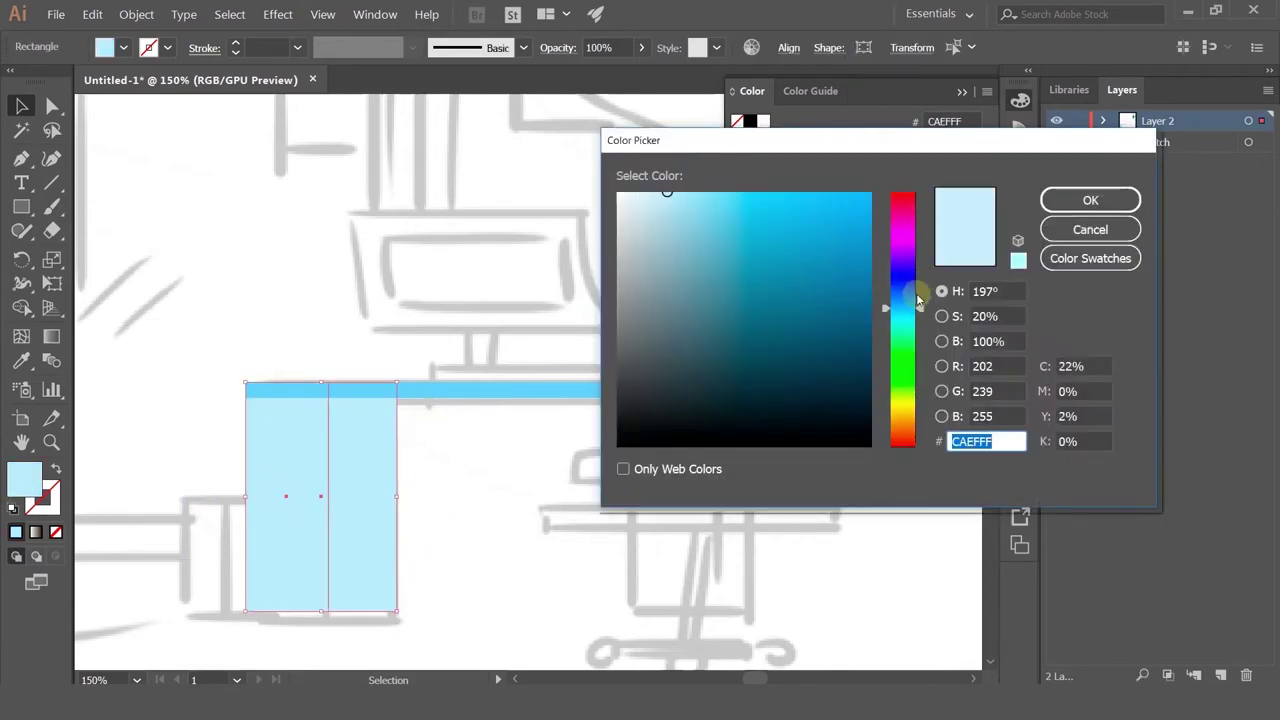
{"action": "left_click", "coordinate": [1090, 229]}
{"action": "left_click", "coordinate": [22, 360]}
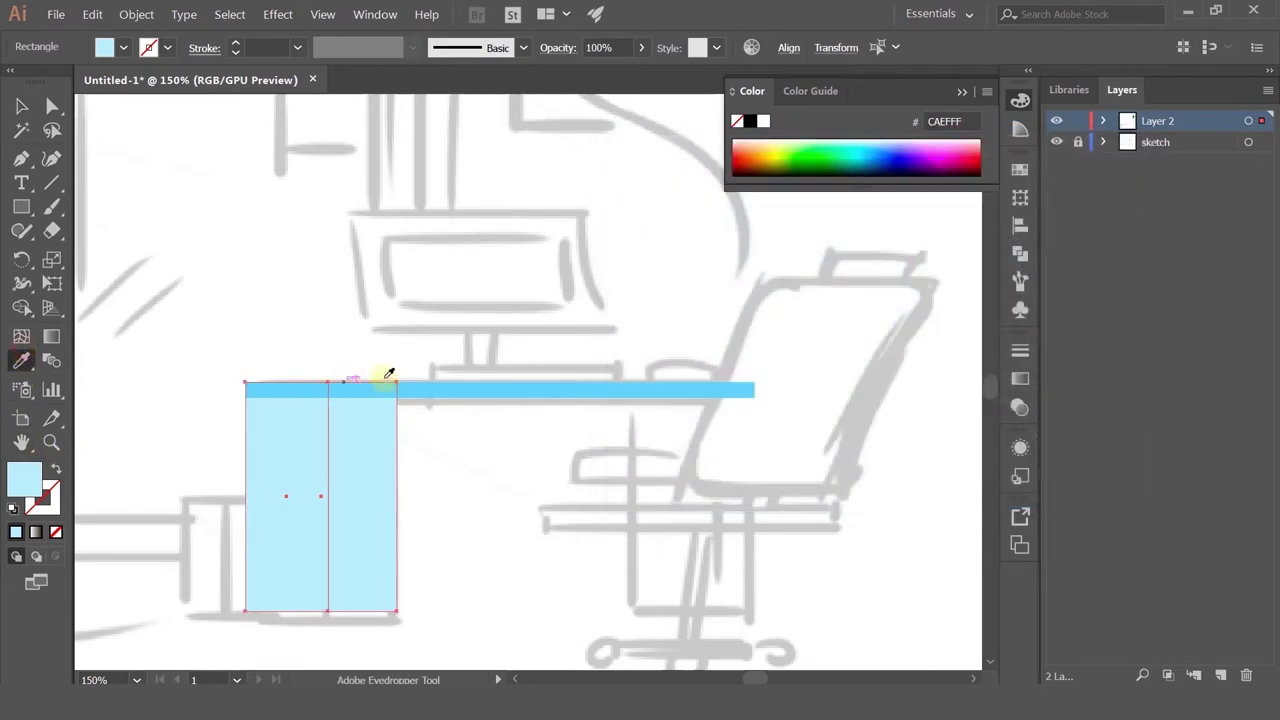
{"action": "left_click", "coordinate": [462, 389]}
{"action": "double_click", "coordinate": [24, 481]}
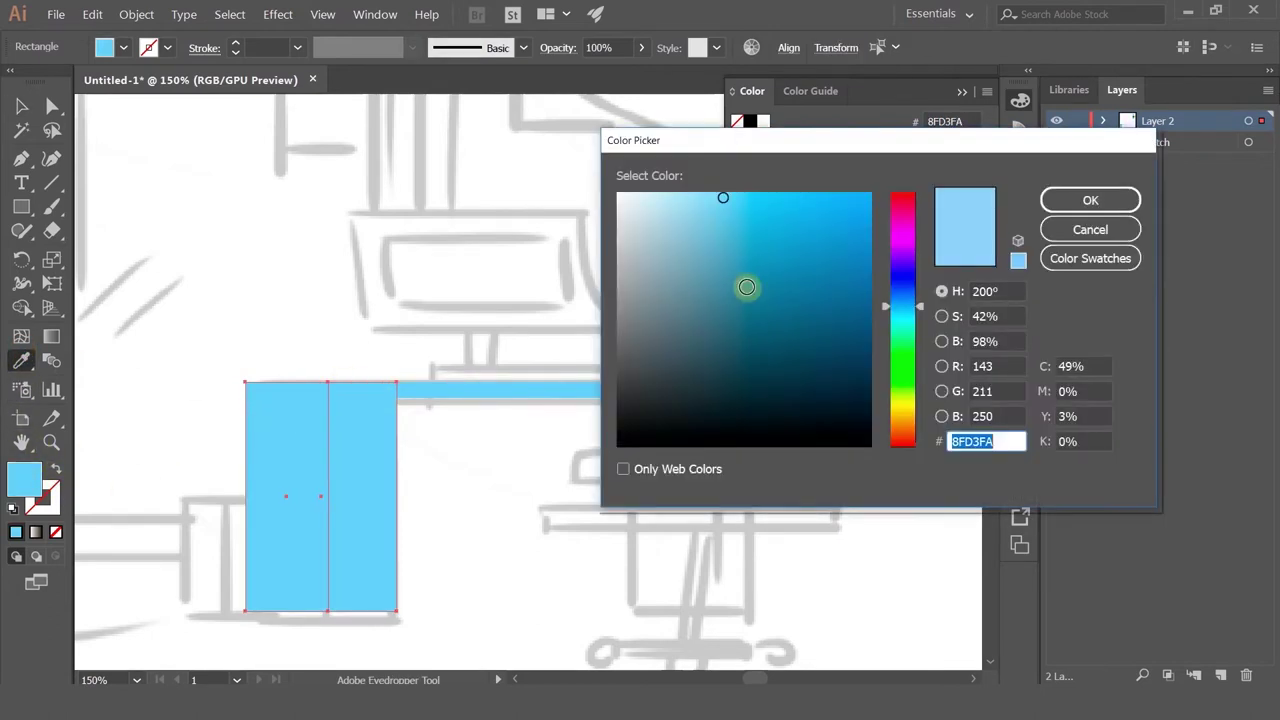
{"action": "left_click", "coordinate": [942, 316]}
{"action": "left_click_drag", "start_coordinate": [915, 336], "coordinate": [918, 375]}
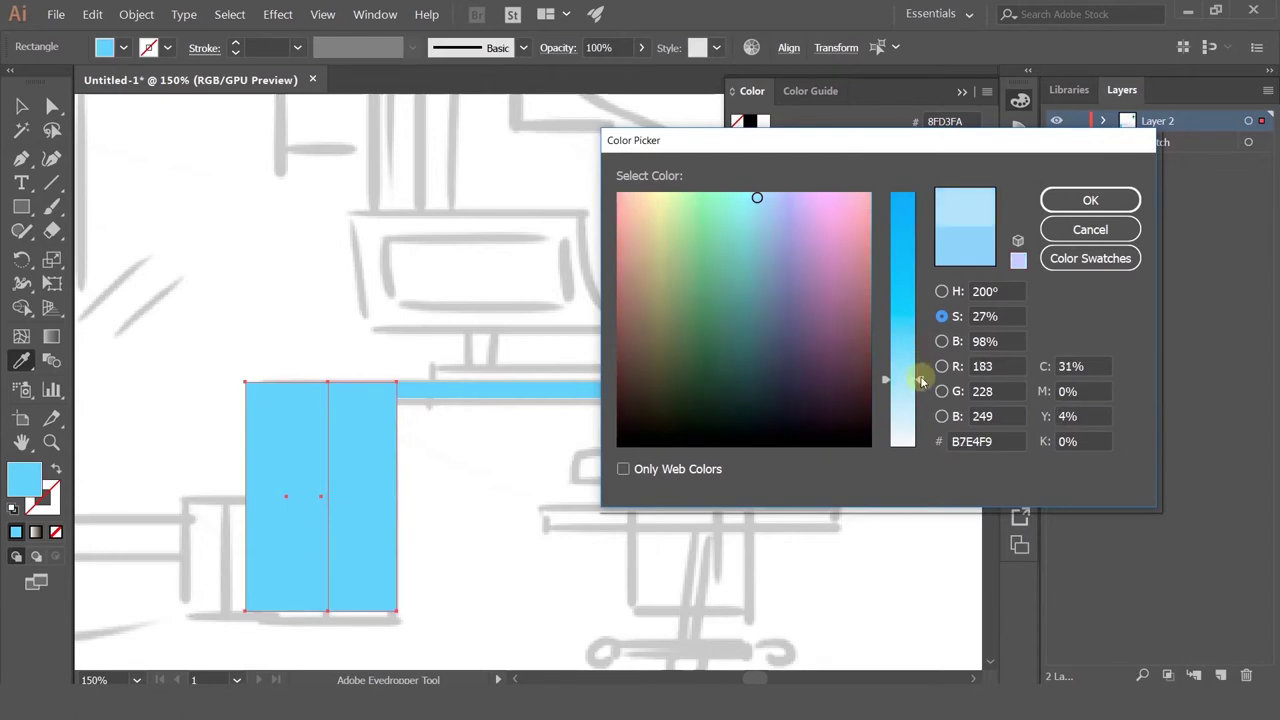
{"action": "left_click", "coordinate": [1058, 200]}
{"action": "left_click", "coordinate": [22, 105]}
{"action": "left_click", "coordinate": [337, 321]}
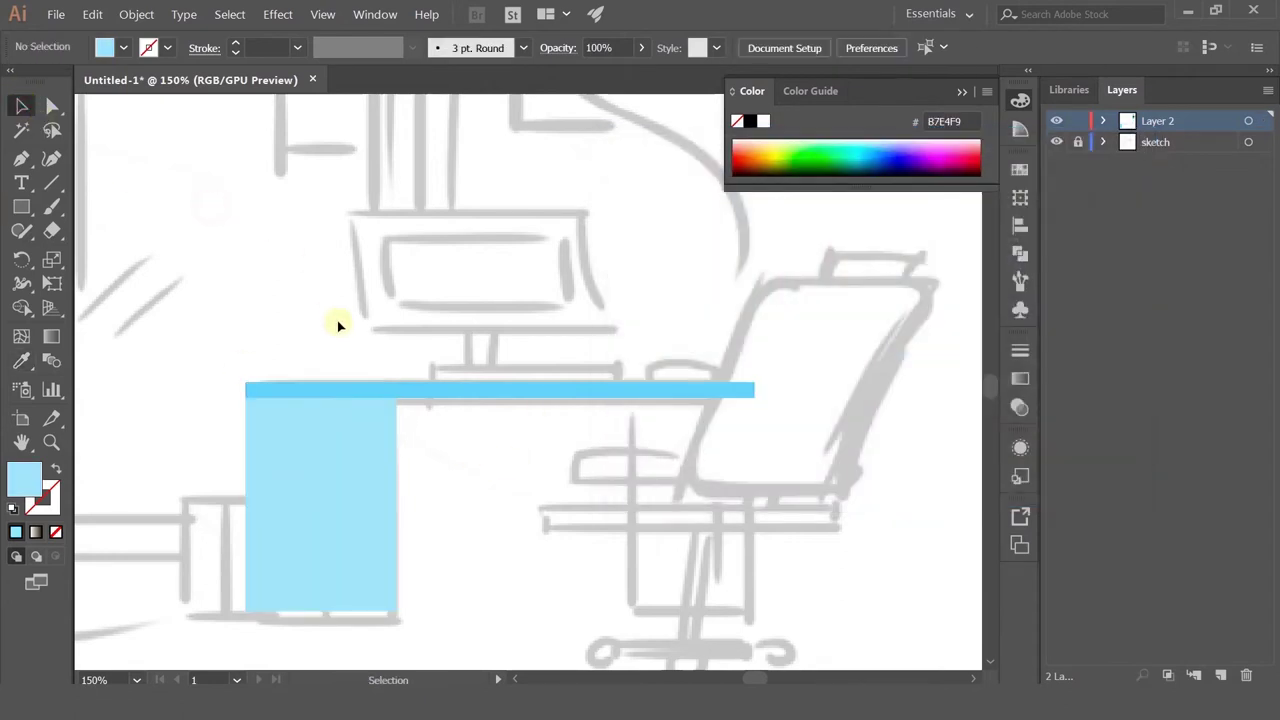
Step: Fill both cabinet rectangles with the palette's dark blue 0F4B87
{"action": "scroll", "coordinate": [330, 328], "scroll_direction": "down", "scroll_amount": 1}
{"action": "left_click", "coordinate": [318, 413]}
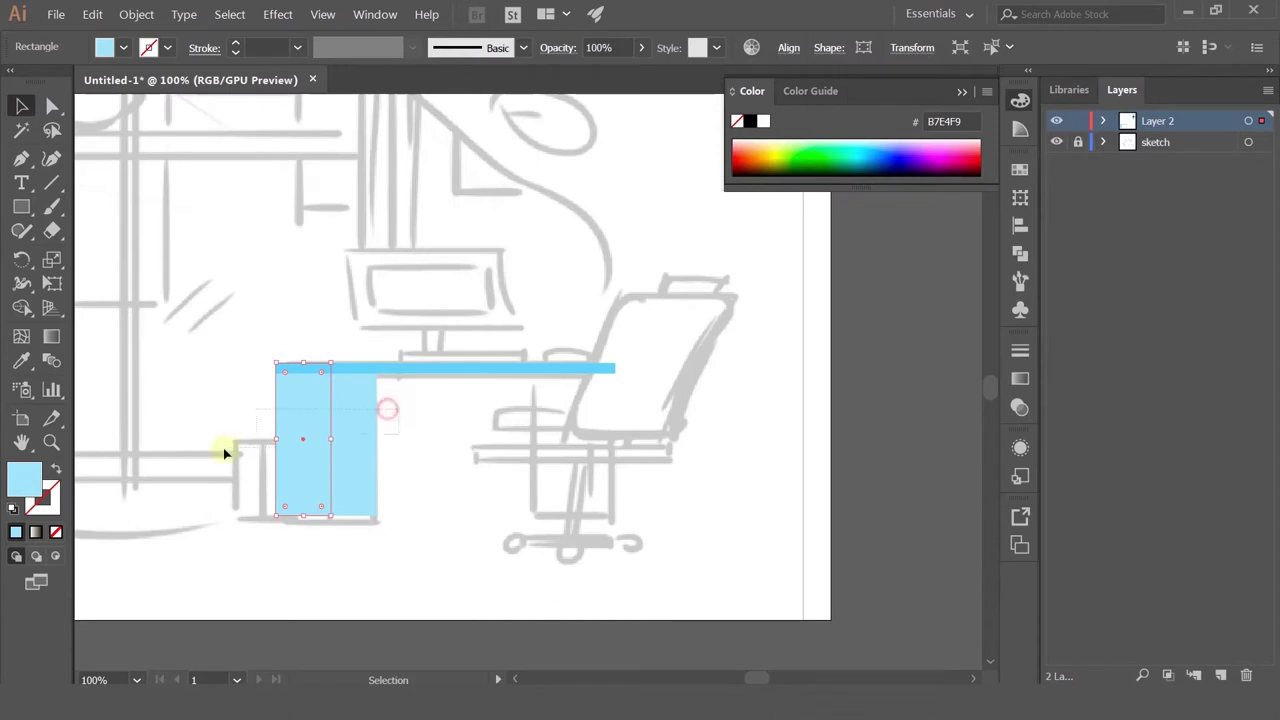
{"action": "key", "text": "ctrl+a"}
{"action": "left_click", "coordinate": [22, 360]}
{"action": "scroll", "coordinate": [490, 330], "scroll_direction": "down", "scroll_amount": 2}
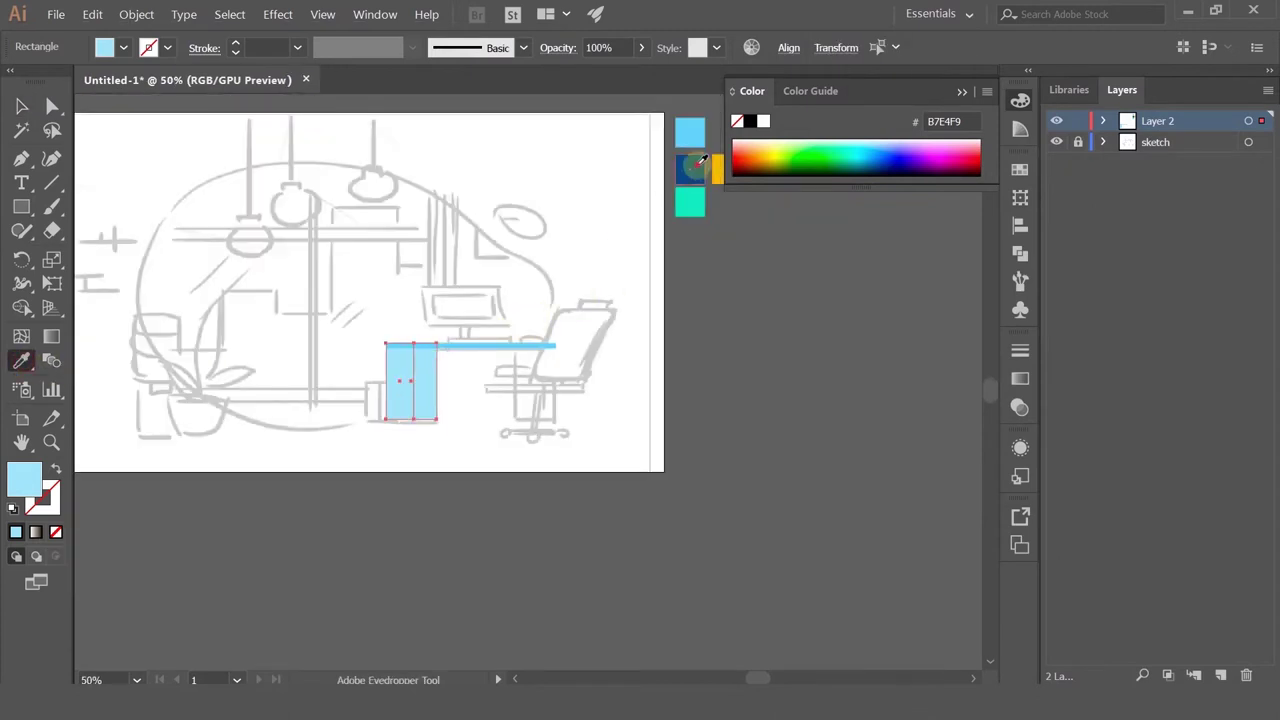
{"action": "left_click", "coordinate": [697, 165]}
{"action": "scroll", "coordinate": [474, 333], "scroll_direction": "up", "scroll_amount": 1}
{"action": "left_click", "coordinate": [24, 105]}
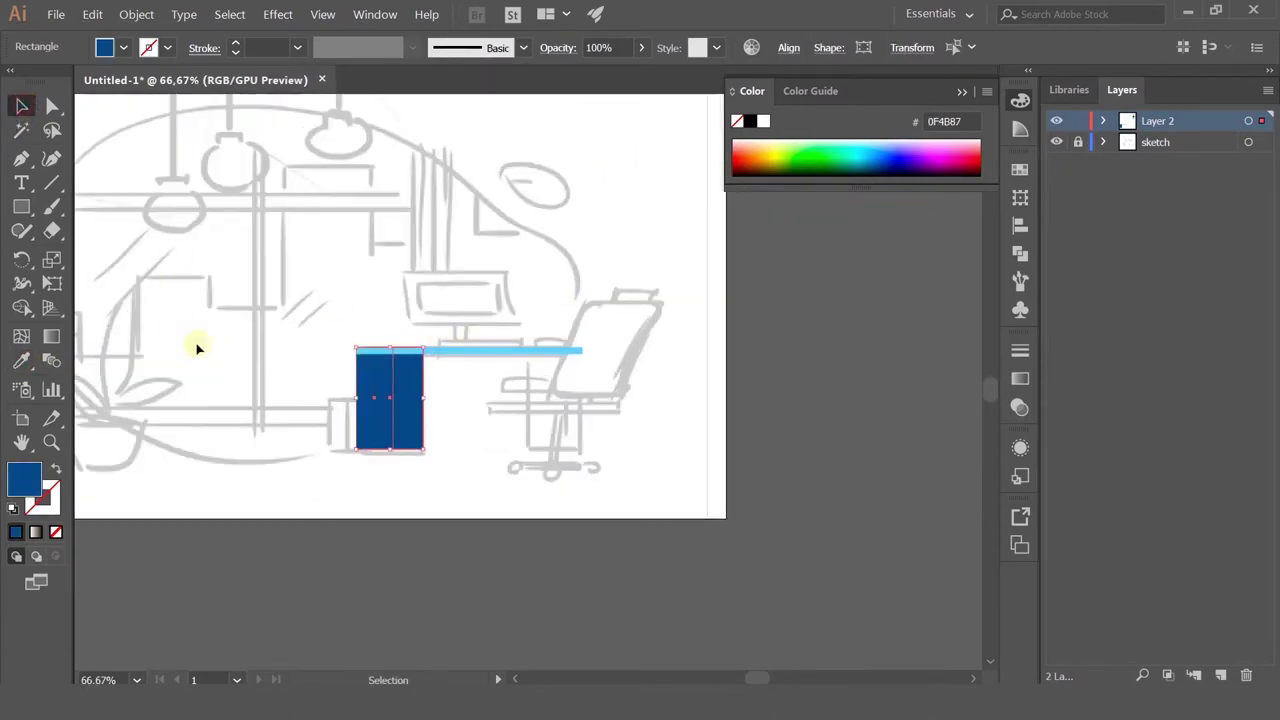
Step: Fill the tabletop and both cabinet rectangles with very pale blue DCF4FF
{"action": "left_click", "coordinate": [208, 343]}
{"action": "left_click_drag", "start_coordinate": [440, 392], "coordinate": [364, 405]}
{"action": "left_click_drag", "start_coordinate": [332, 308], "coordinate": [410, 382]}
{"action": "scroll", "coordinate": [409, 383], "scroll_direction": "up", "scroll_amount": 3}
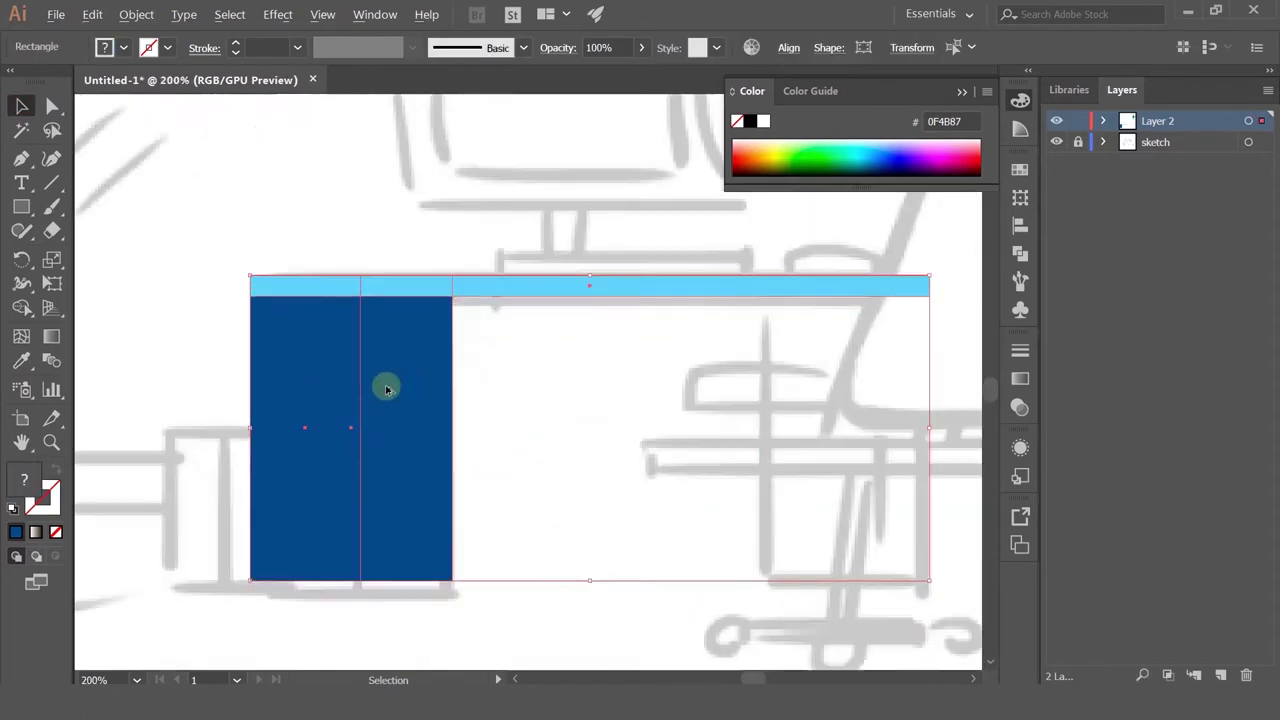
{"action": "double_click", "coordinate": [29, 484]}
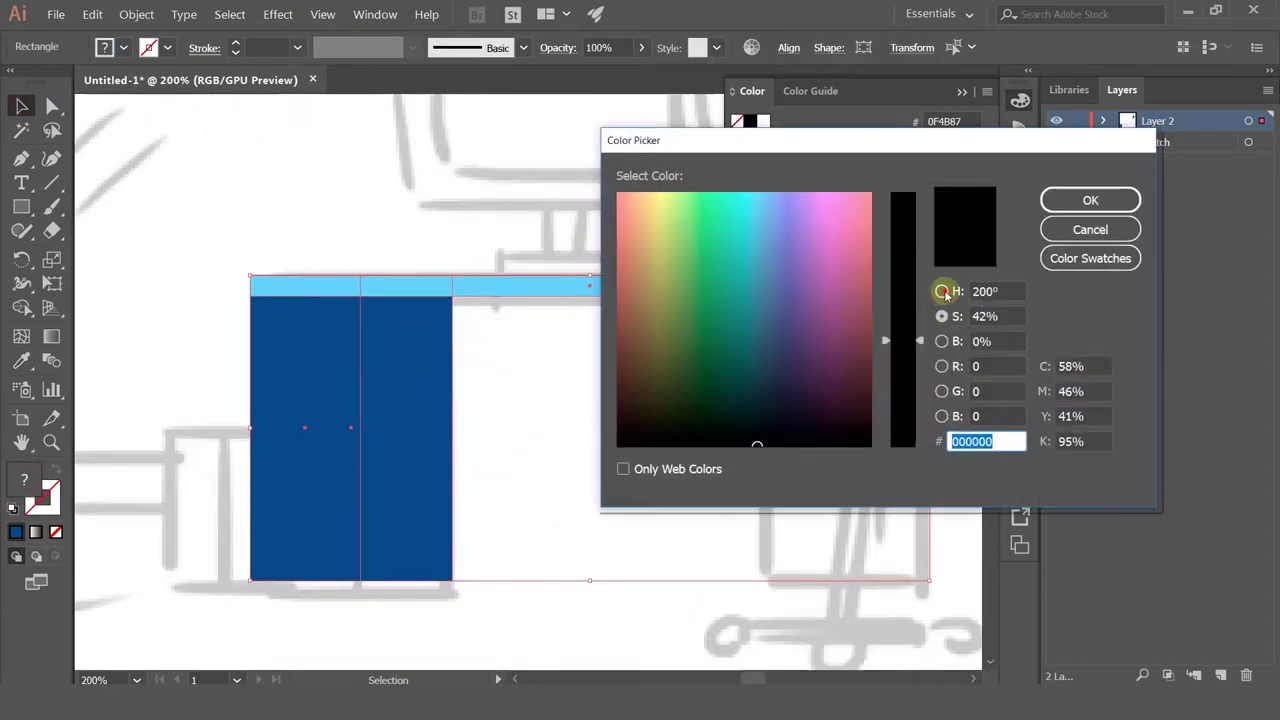
{"action": "left_click", "coordinate": [942, 291]}
{"action": "left_click_drag", "start_coordinate": [660, 220], "coordinate": [653, 163]}
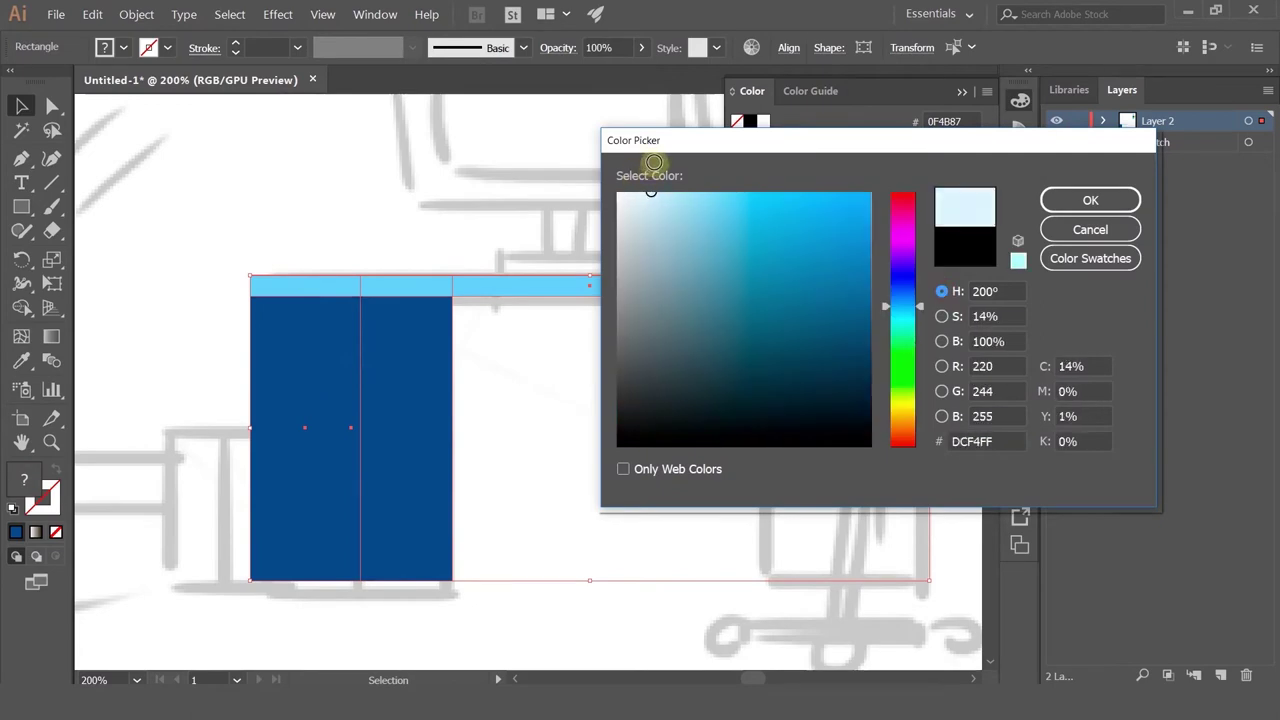
{"action": "left_click", "coordinate": [1090, 200]}
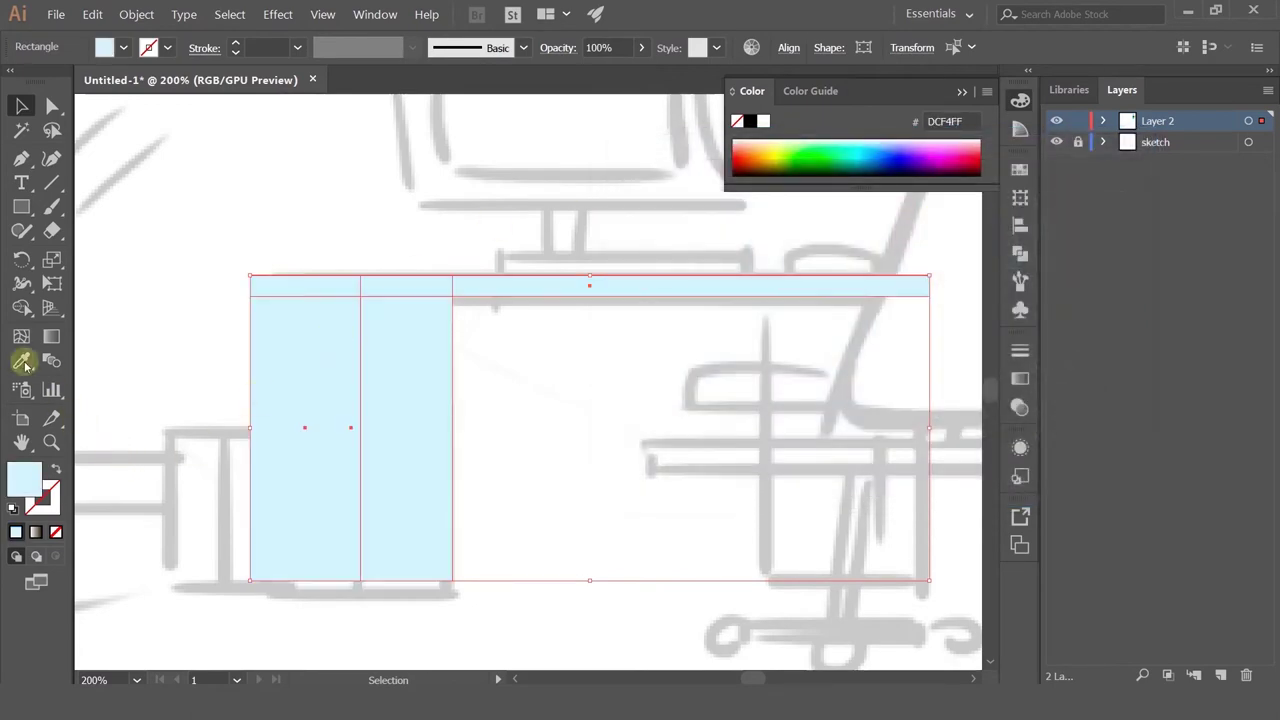
Step: Sample the palette's light blue for the tabletop and both cabinet rectangles and lighten it to DCF4FF
{"action": "left_click", "coordinate": [25, 365]}
{"action": "scroll", "coordinate": [625, 356], "scroll_direction": "down", "scroll_amount": 3}
{"action": "left_click_drag", "start_coordinate": [693, 303], "coordinate": [552, 532]}
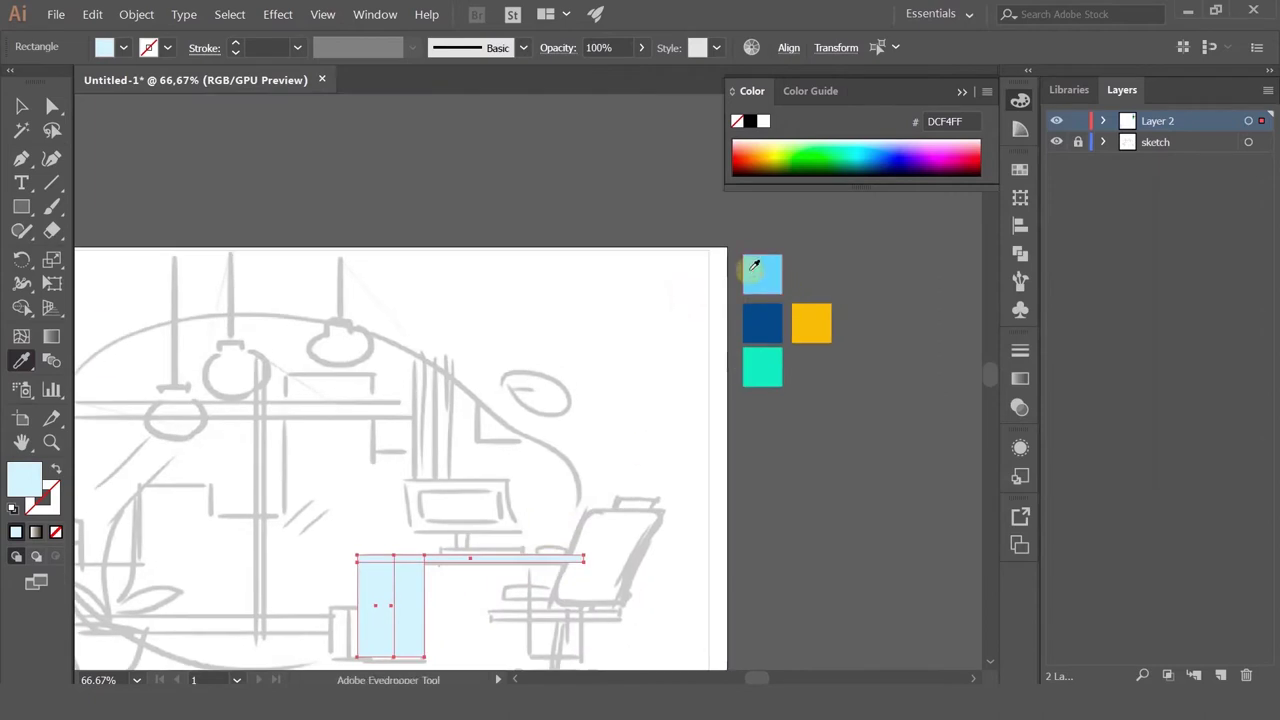
{"action": "left_click", "coordinate": [754, 265]}
{"action": "left_click_drag", "start_coordinate": [47, 512], "coordinate": [132, 387]}
{"action": "scroll", "coordinate": [539, 410], "scroll_direction": "up", "scroll_amount": 2}
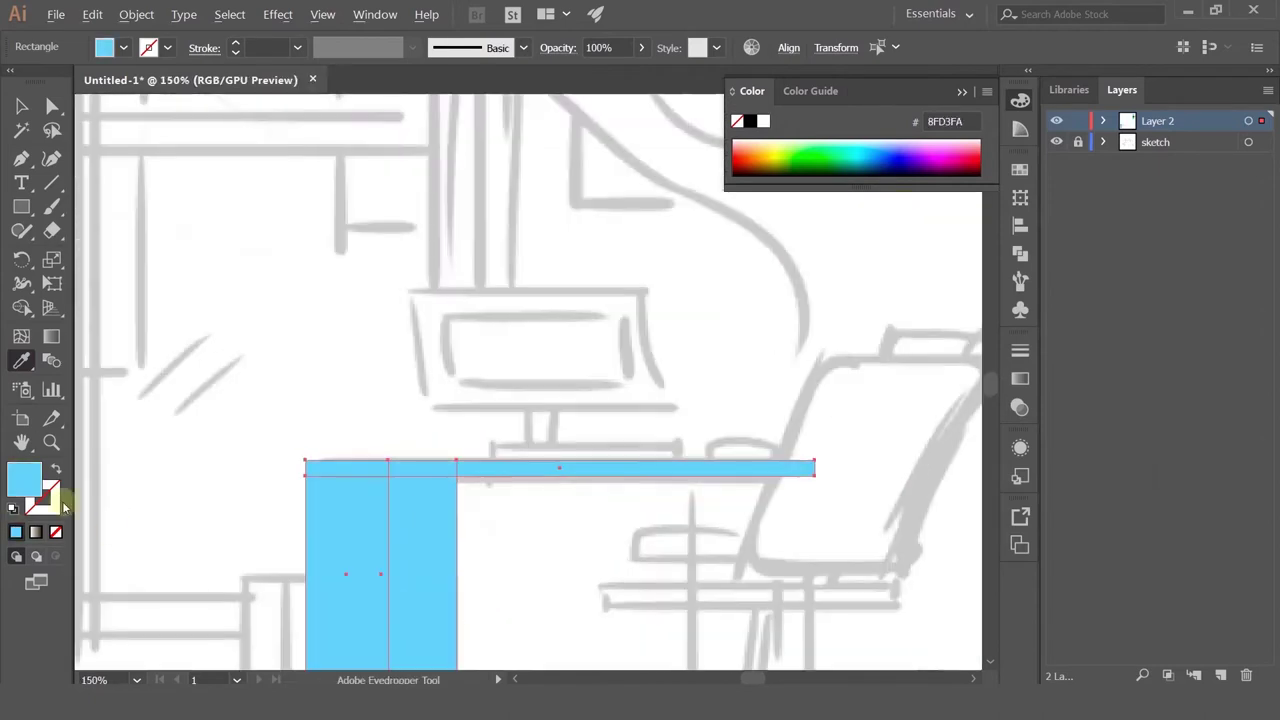
{"action": "double_click", "coordinate": [31, 488]}
{"action": "left_click", "coordinate": [651, 192]}
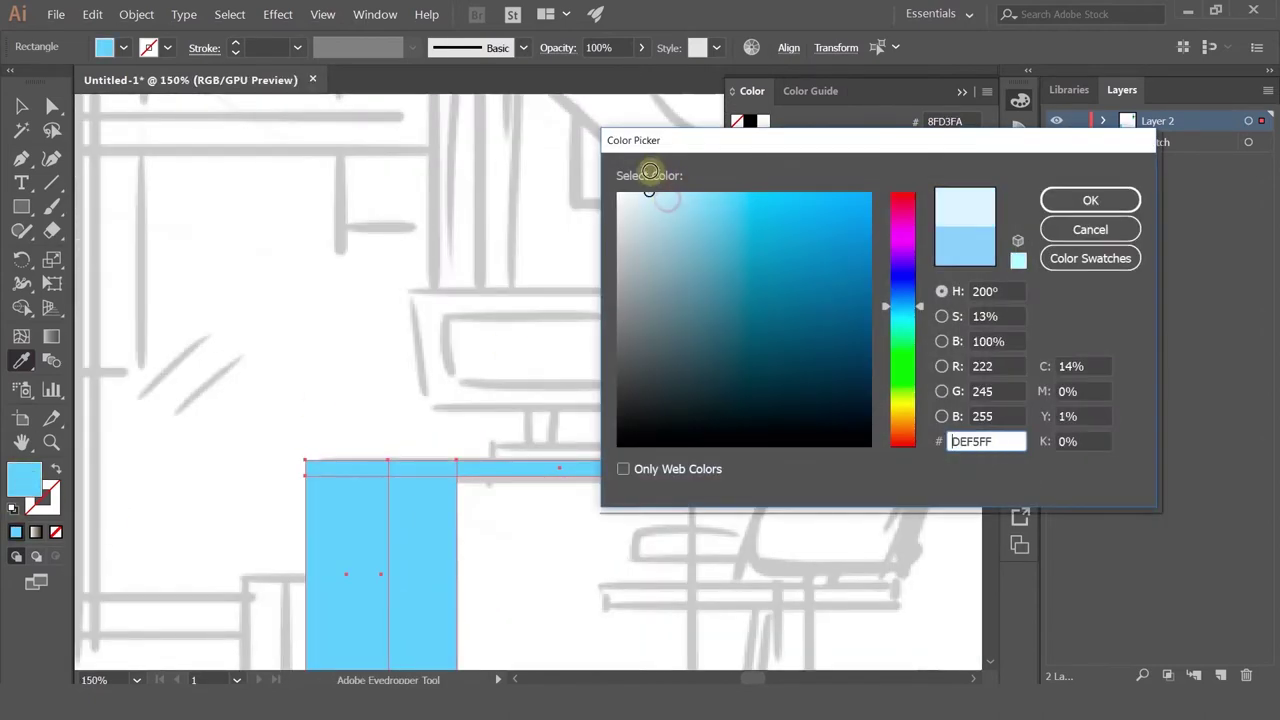
{"action": "left_click", "coordinate": [1090, 200]}
{"action": "left_click", "coordinate": [21, 105]}
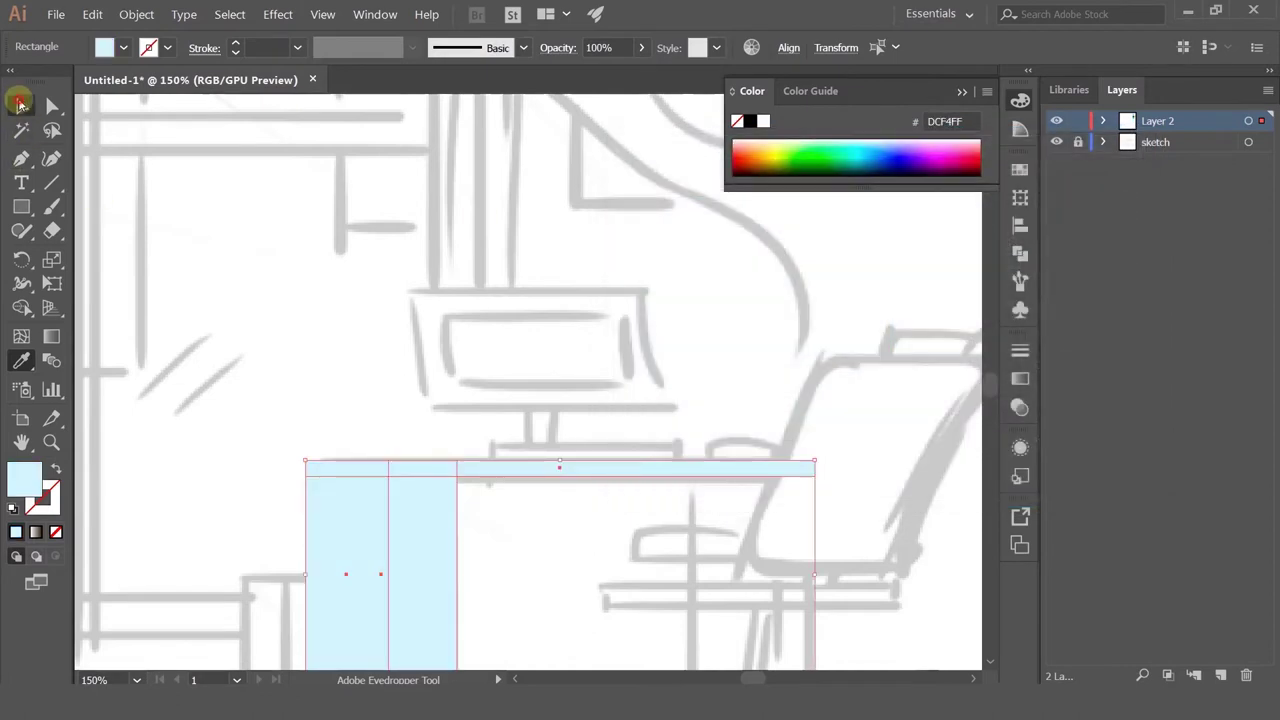
Step: Duplicate the palette's light blue square directly above the original
{"action": "left_click", "coordinate": [287, 281]}
{"action": "left_click_drag", "start_coordinate": [375, 408], "coordinate": [401, 320]}
{"action": "left_click", "coordinate": [371, 459]}
{"action": "scroll", "coordinate": [400, 476], "scroll_direction": "up", "scroll_amount": 1}
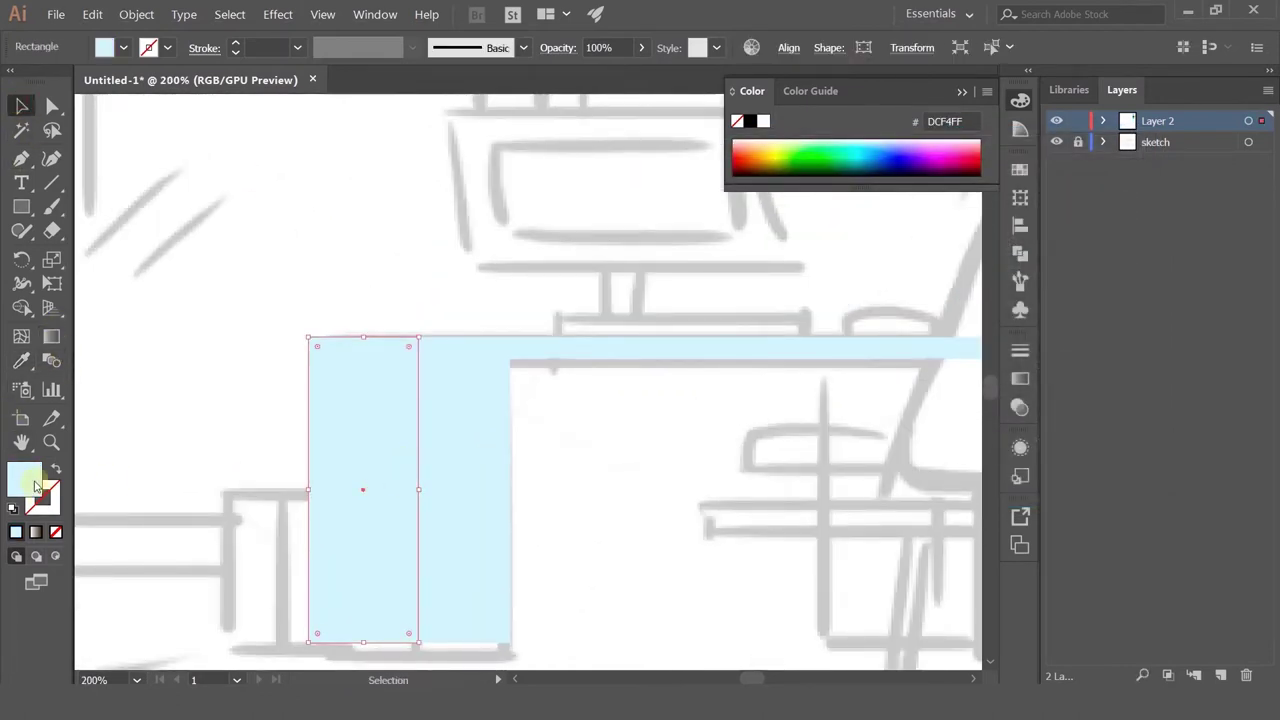
{"action": "scroll", "coordinate": [639, 377], "scroll_direction": "down", "scroll_amount": 2}
{"action": "left_click_drag", "start_coordinate": [671, 294], "coordinate": [468, 434]}
{"action": "left_click_drag", "start_coordinate": [765, 320], "coordinate": [660, 250]}
{"action": "left_click", "coordinate": [663, 296]}
{"action": "left_click_drag", "start_coordinate": [532, 253], "coordinate": [535, 181]}
{"action": "left_click_drag", "start_coordinate": [314, 423], "coordinate": [754, 261]}
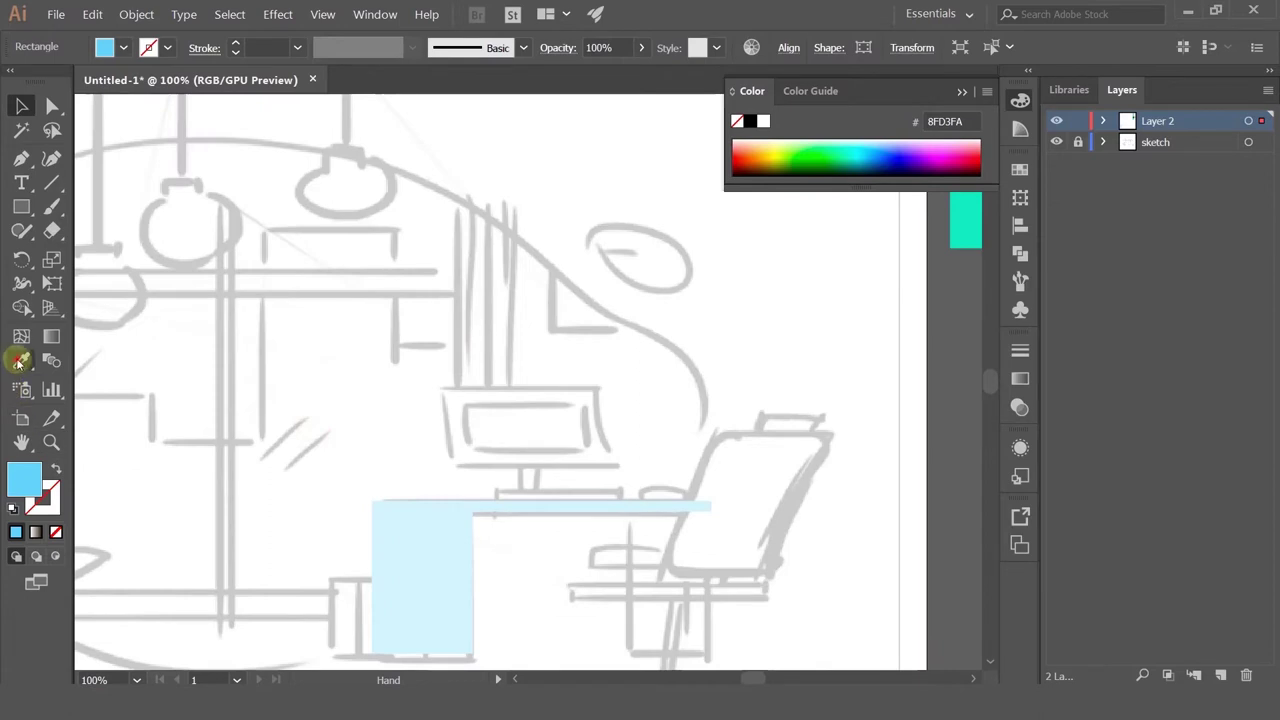
Step: Sample the cabinet's pale blue DCF4FF as the fill of the new palette square
{"action": "left_click", "coordinate": [20, 360]}
{"action": "left_click", "coordinate": [452, 530]}
{"action": "scroll", "coordinate": [363, 614], "scroll_direction": "up", "scroll_amount": 3}
{"action": "scroll", "coordinate": [363, 614], "scroll_direction": "right", "scroll_amount": 5}
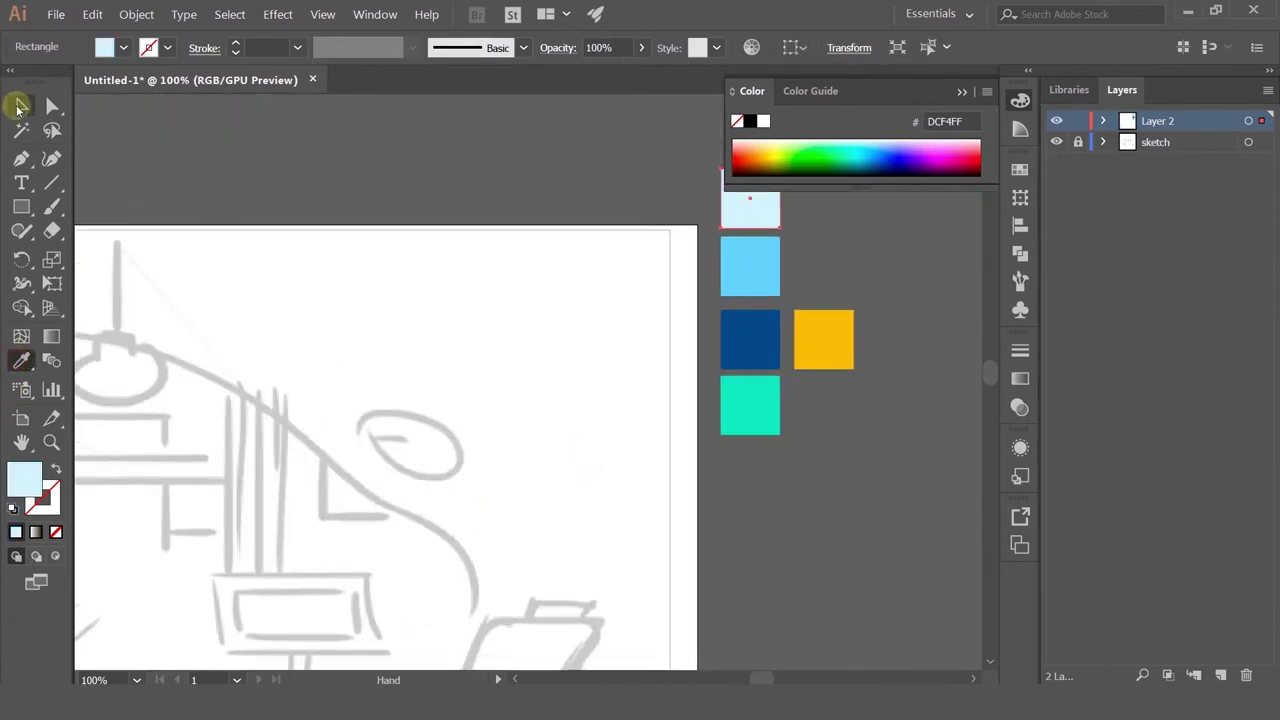
{"action": "left_click", "coordinate": [20, 107]}
Step: Move all palette squares onto the artboard's upper right corner and save their colours as the swatch group Color Group 1
{"action": "scroll", "coordinate": [553, 317], "scroll_direction": "down", "scroll_amount": 1}
{"action": "left_click_drag", "start_coordinate": [560, 348], "coordinate": [526, 355]}
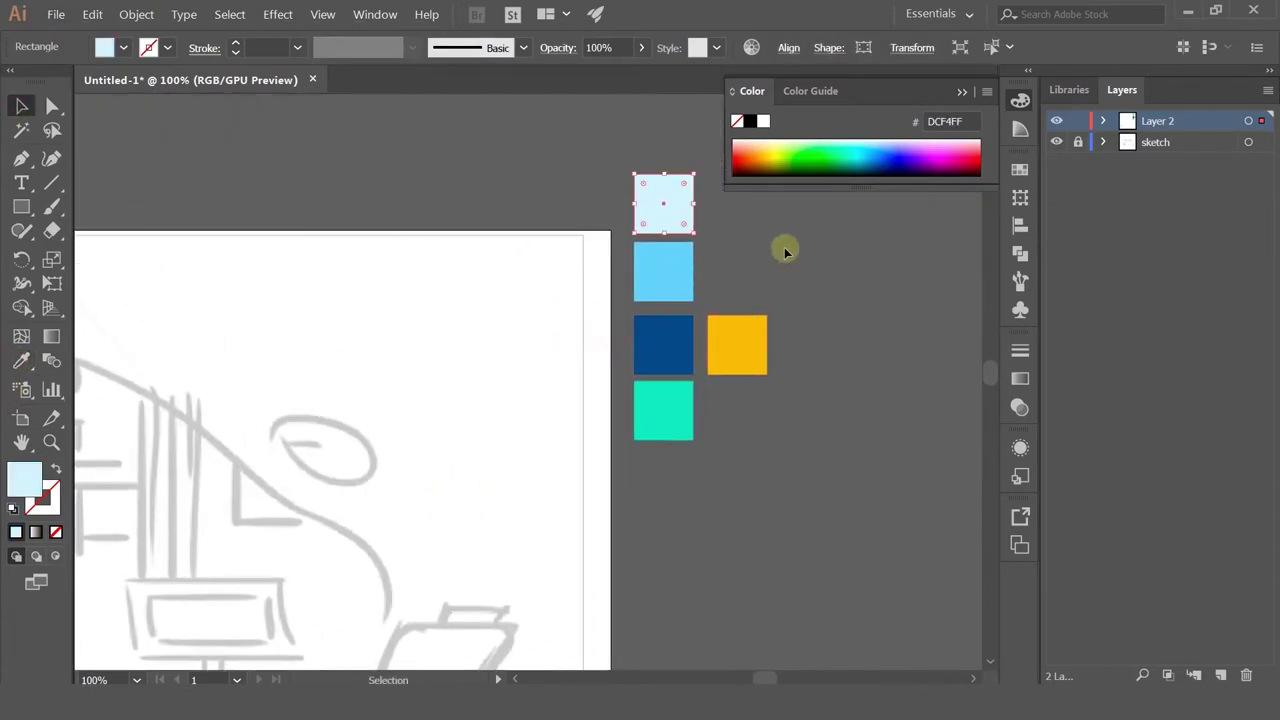
{"action": "key", "text": "ctrl+a"}
{"action": "left_click_drag", "start_coordinate": [666, 334], "coordinate": [466, 334]}
{"action": "left_click", "coordinate": [1019, 380]}
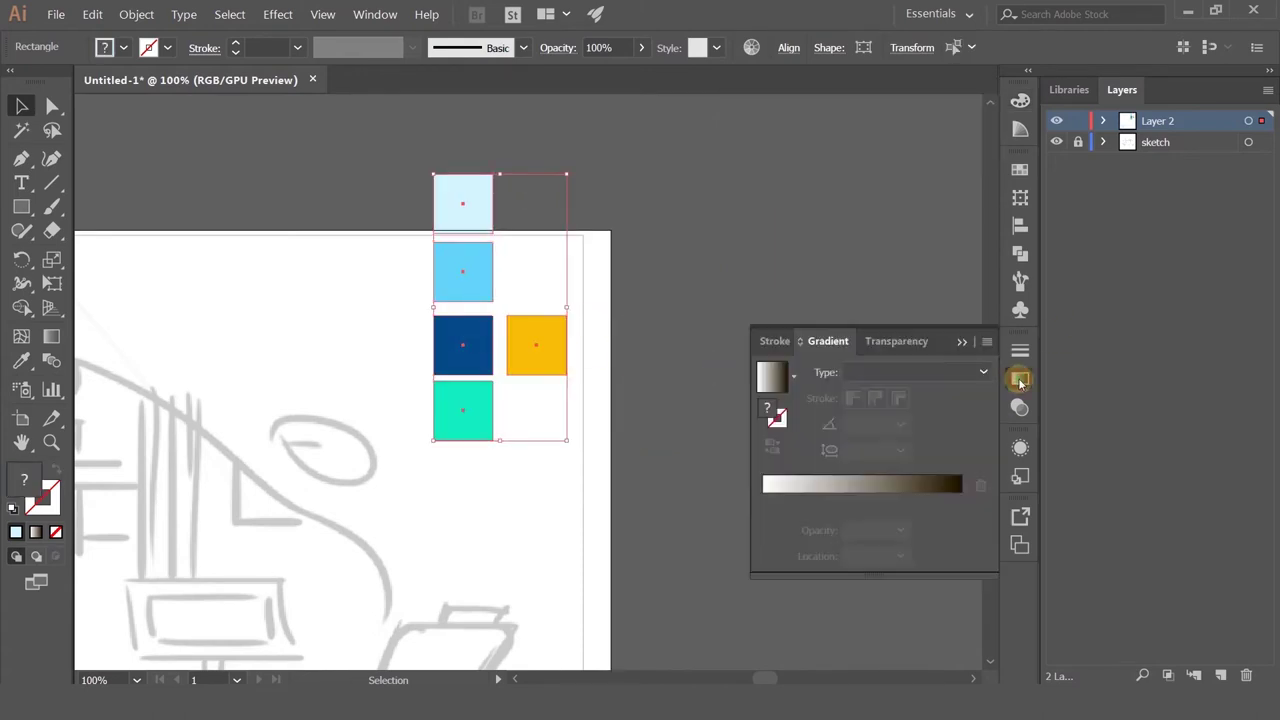
{"action": "left_click", "coordinate": [1019, 172]}
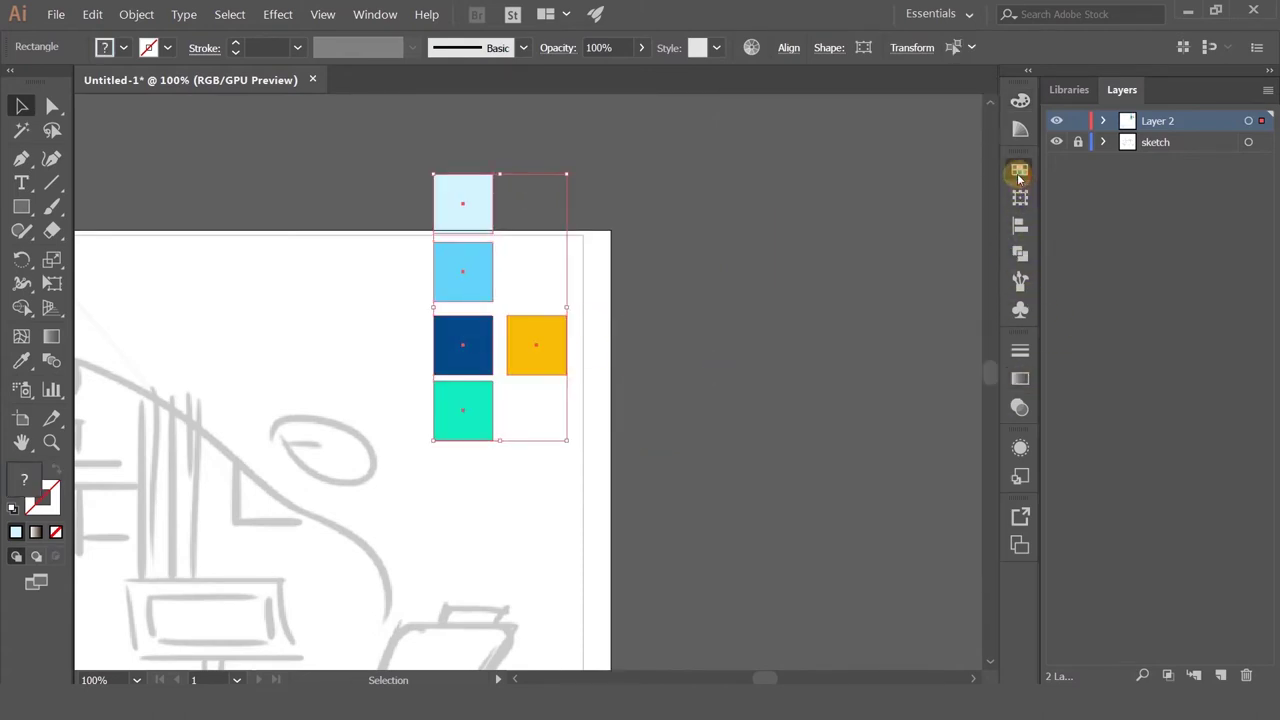
{"action": "left_click", "coordinate": [913, 274]}
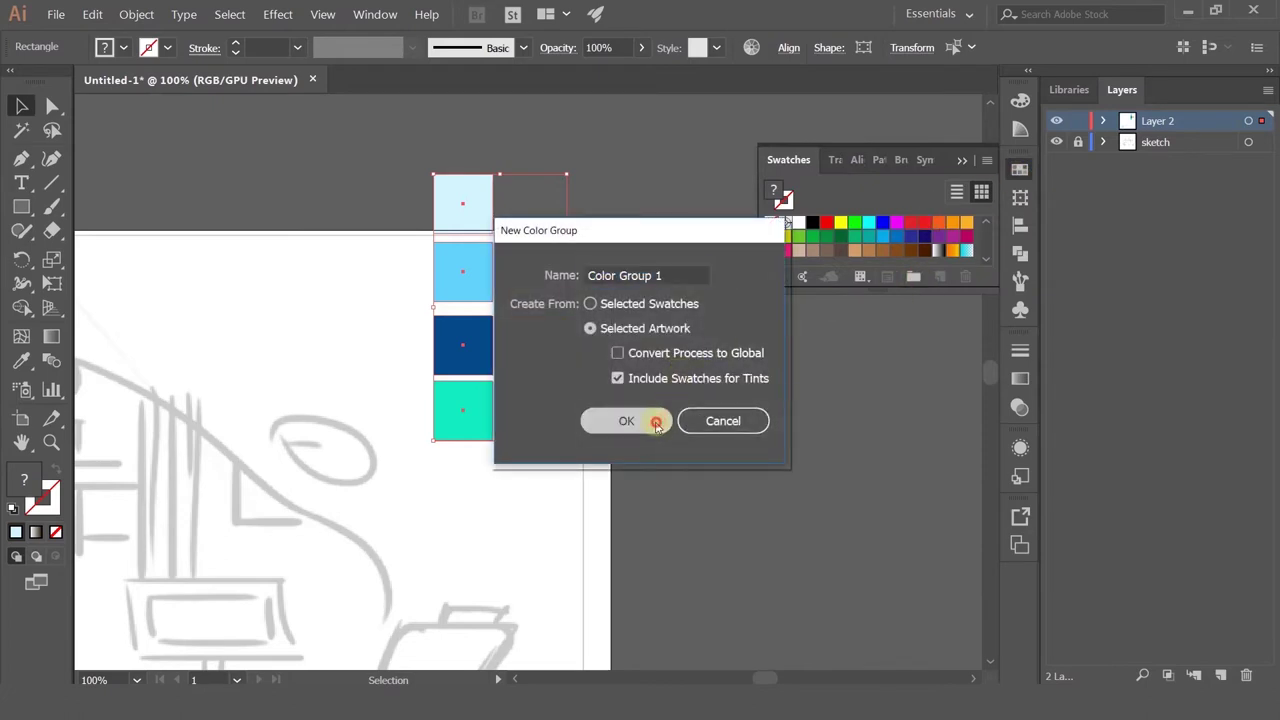
{"action": "left_click", "coordinate": [651, 420]}
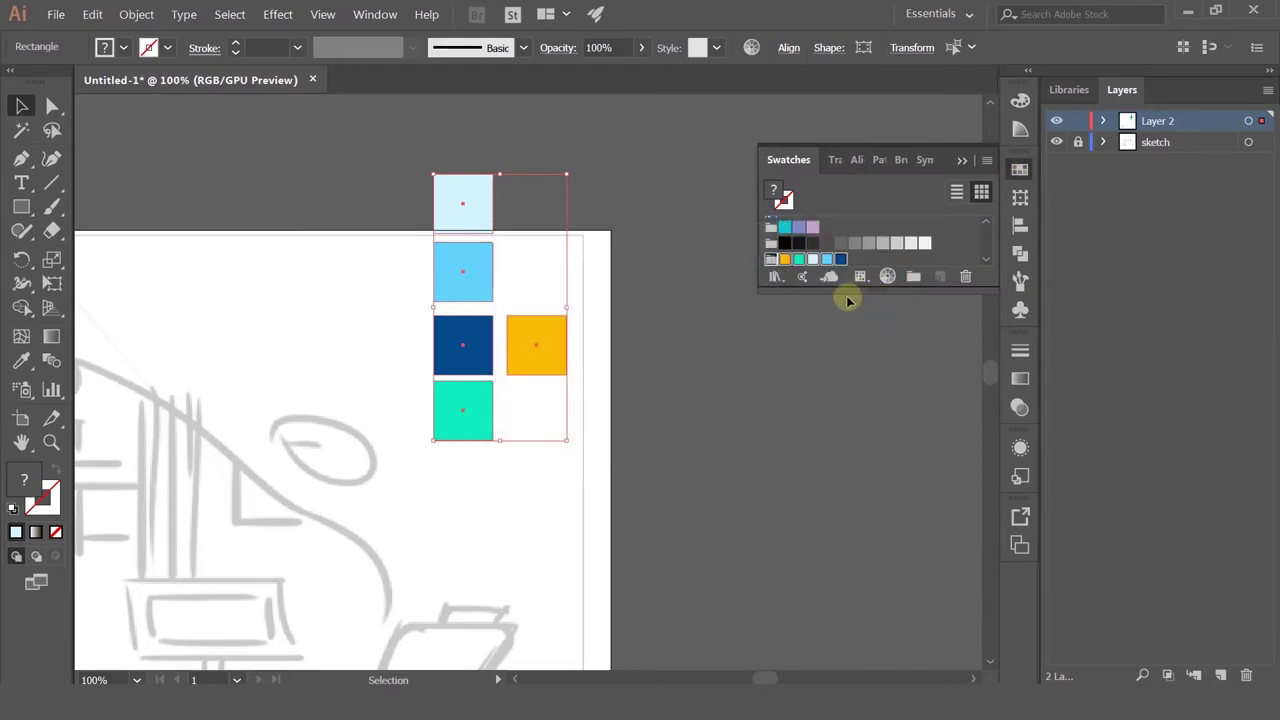
{"action": "left_click", "coordinate": [755, 432]}
Step: Apply the cyan fading linear gradient preset to the cabinet's narrow left rectangle
{"action": "left_click_drag", "start_coordinate": [497, 509], "coordinate": [653, 223]}
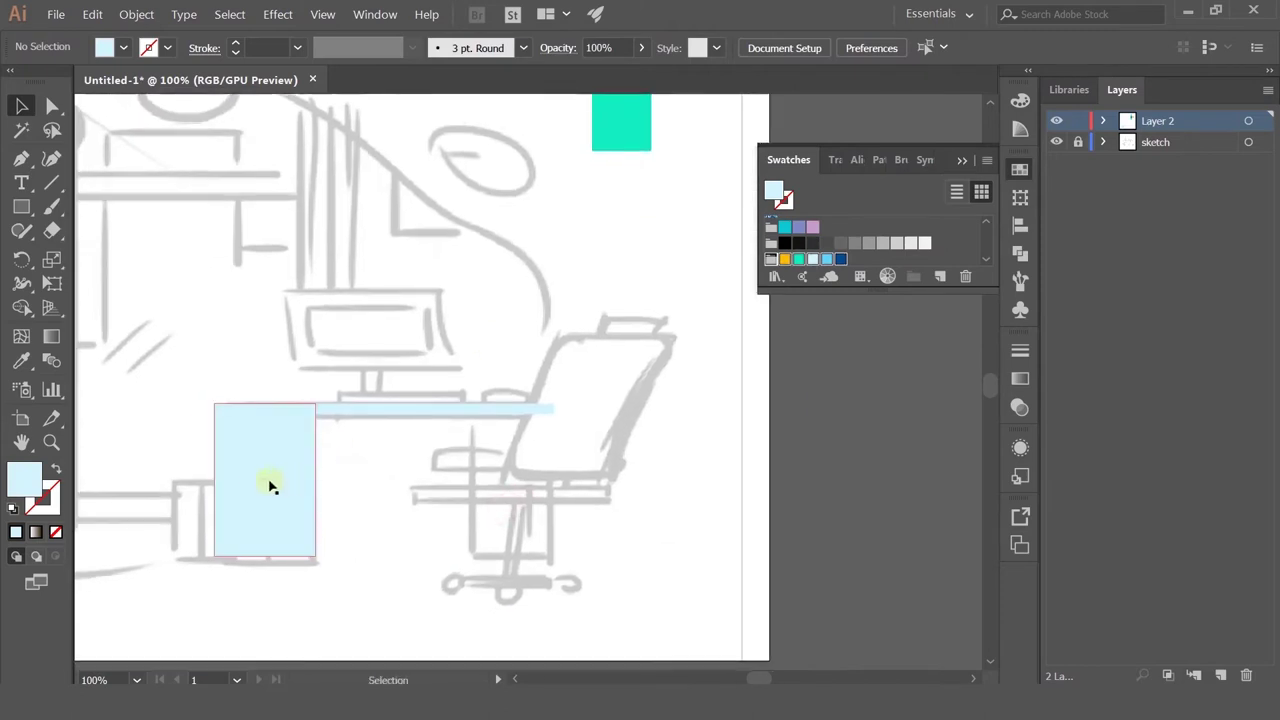
{"action": "left_click", "coordinate": [268, 481]}
{"action": "left_click", "coordinate": [1019, 377]}
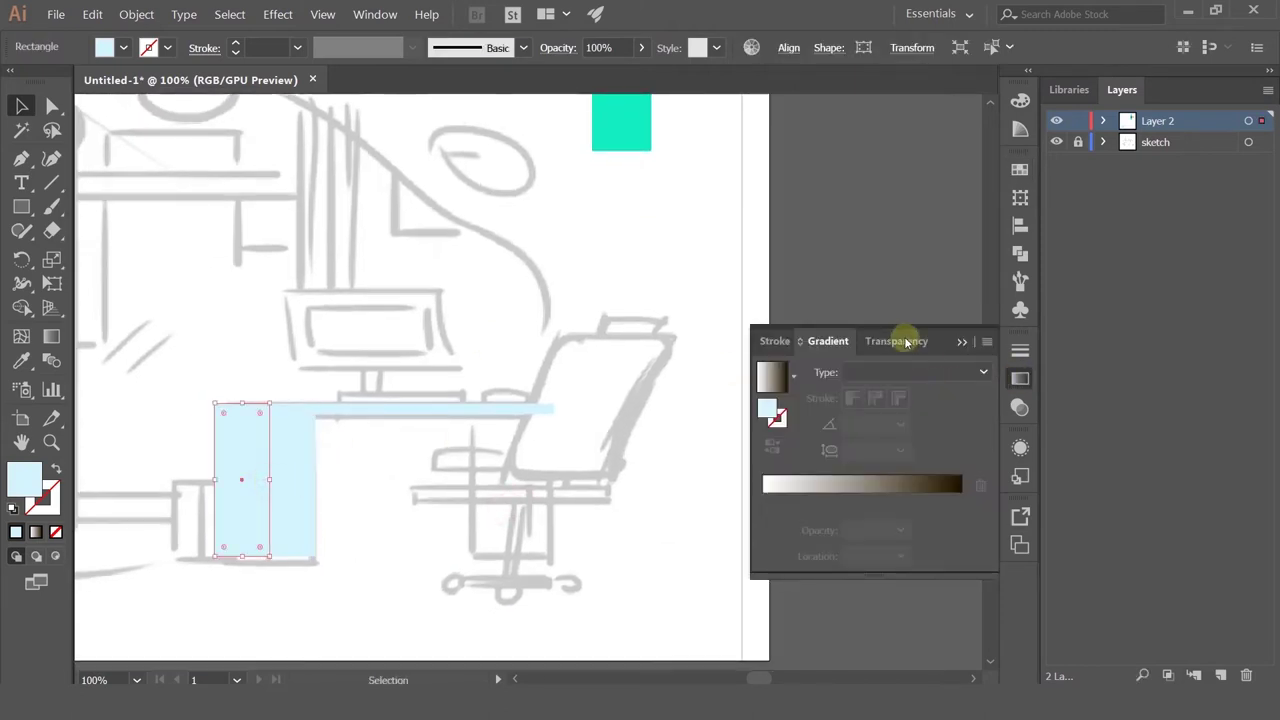
{"action": "left_click", "coordinate": [898, 344]}
{"action": "left_click", "coordinate": [828, 373]}
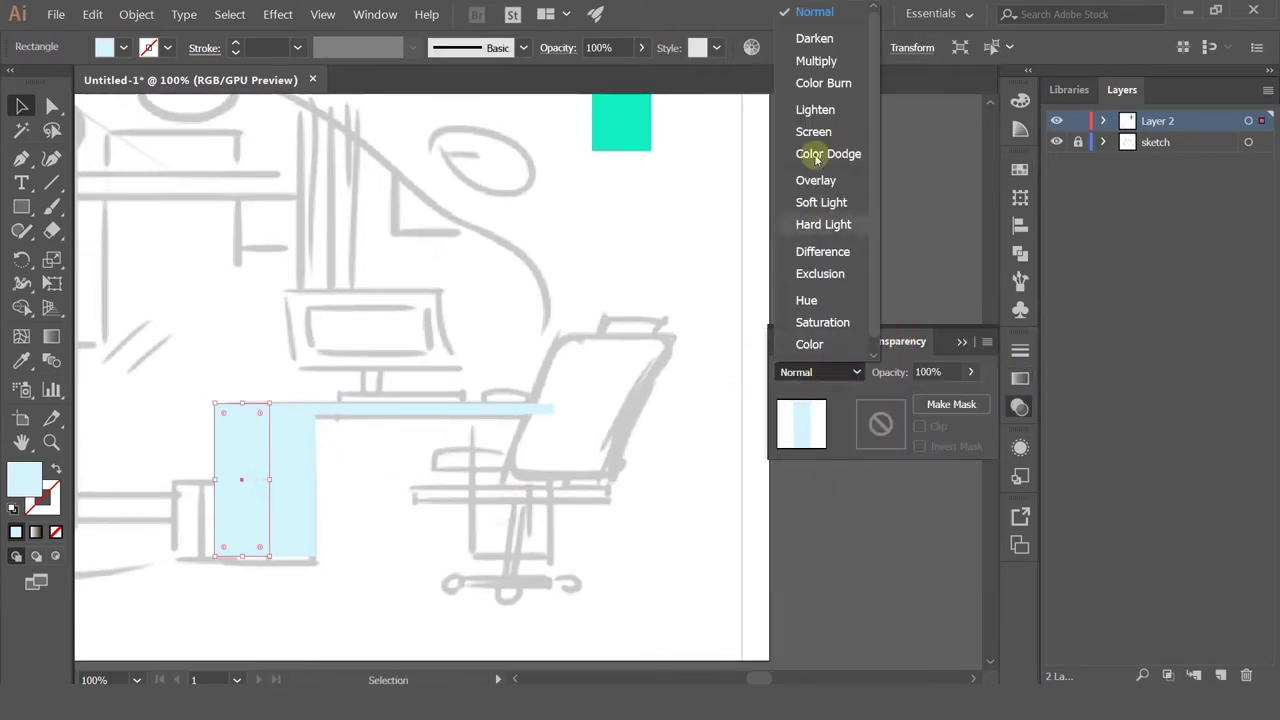
{"action": "left_click", "coordinate": [1016, 376]}
{"action": "left_click", "coordinate": [832, 341]}
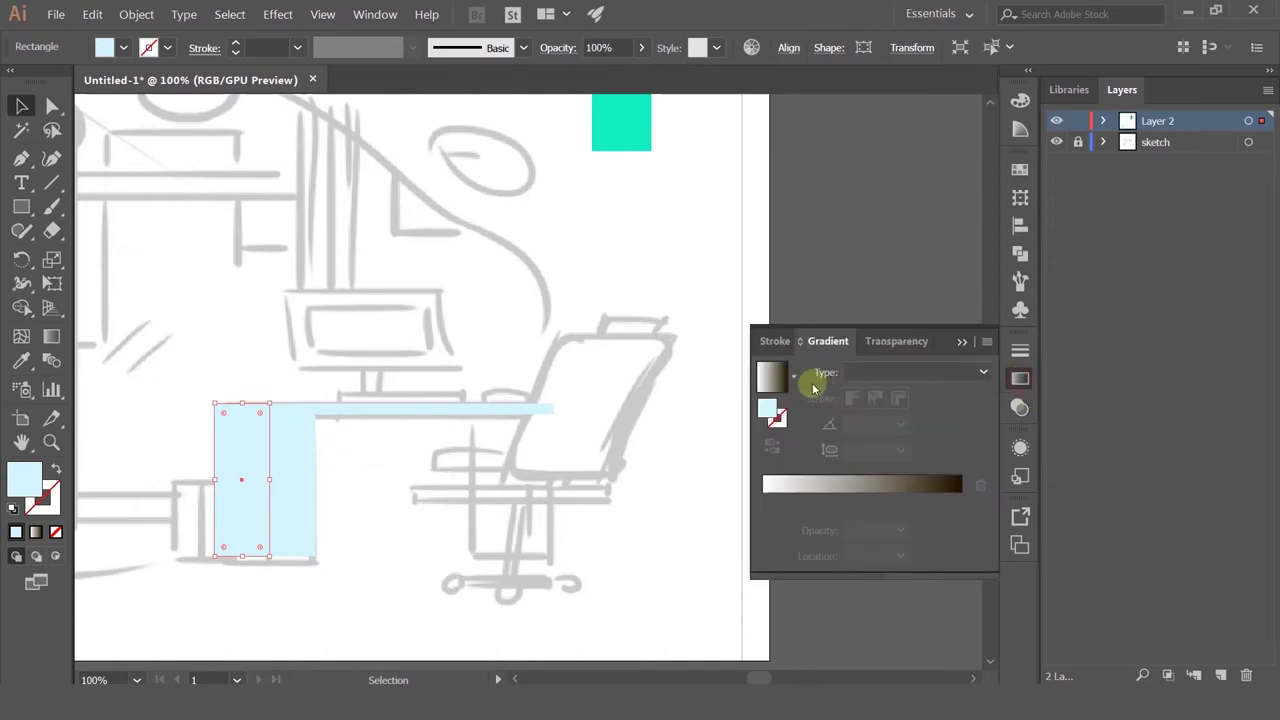
{"action": "left_click", "coordinate": [794, 376]}
{"action": "left_click", "coordinate": [762, 423]}
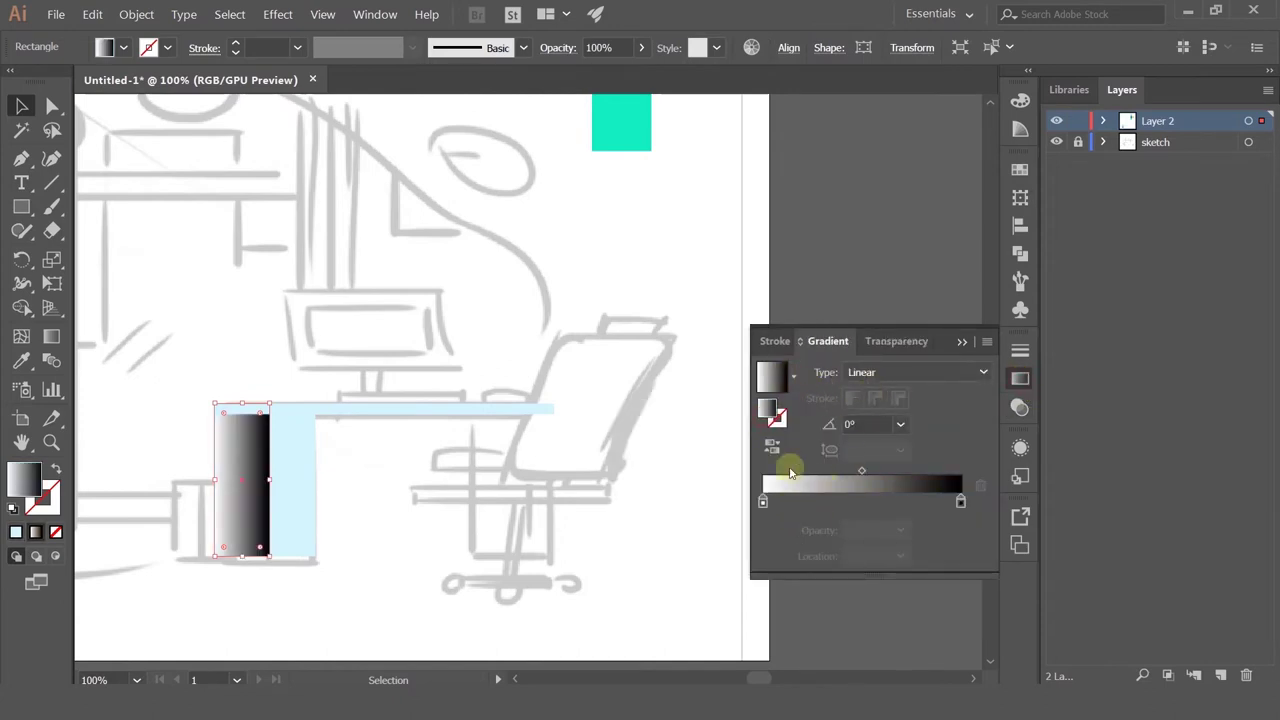
{"action": "left_click", "coordinate": [794, 376]}
{"action": "left_click", "coordinate": [725, 477]}
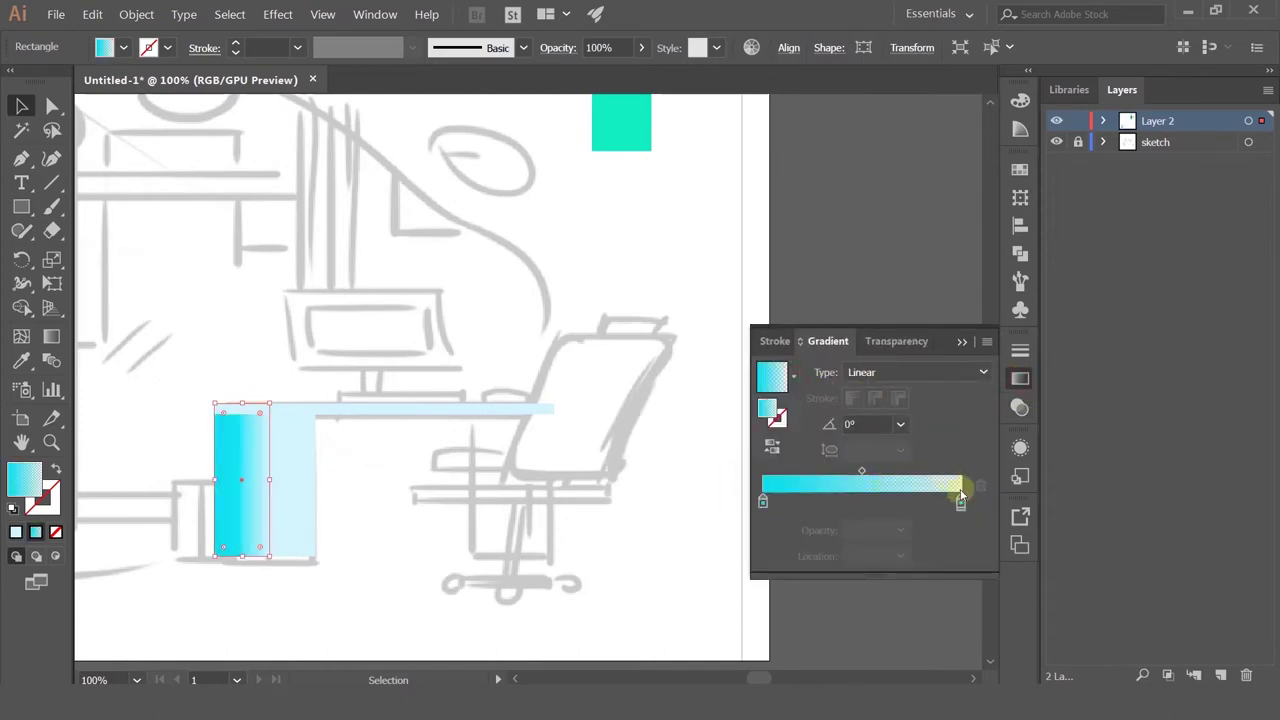
Step: Set the opacity of the gradient's transparent end stop to 100%
{"action": "left_click", "coordinate": [960, 500]}
{"action": "left_click", "coordinate": [905, 538]}
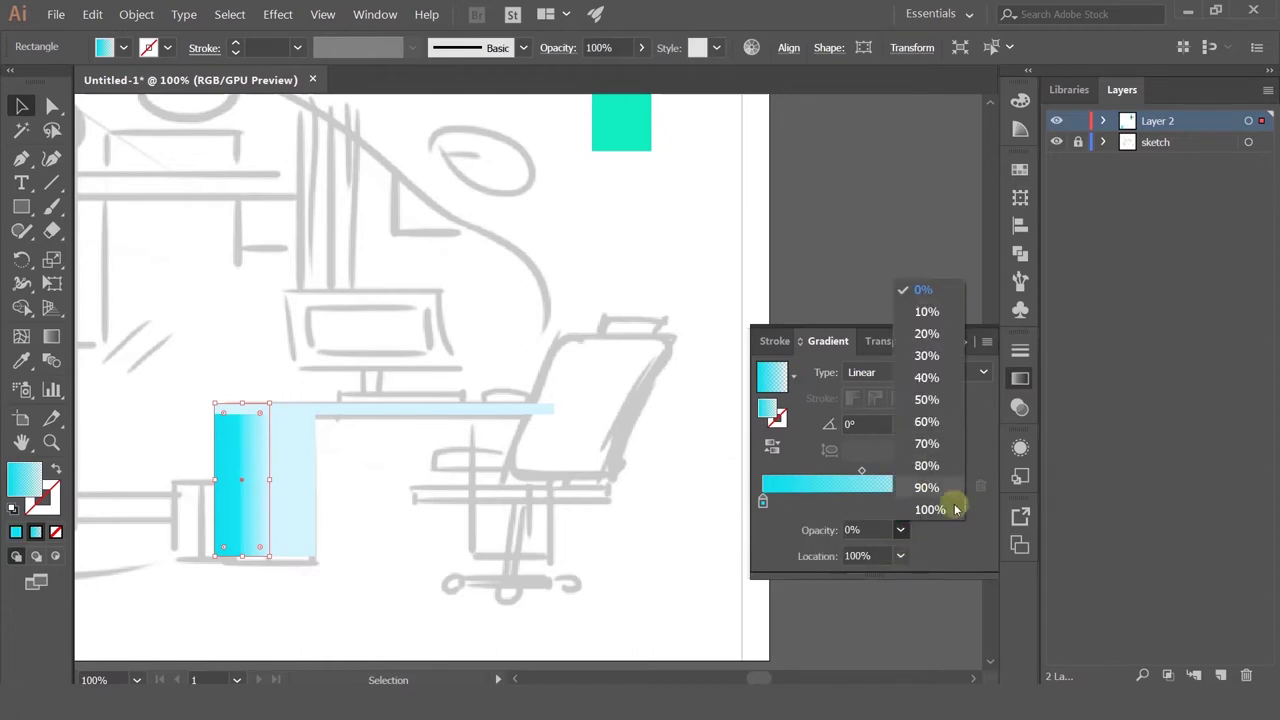
{"action": "left_click", "coordinate": [955, 509]}
Step: Set the gradient's start stop to the palette's light blue and its end stop to the palette's pale blue
{"action": "double_click", "coordinate": [763, 503]}
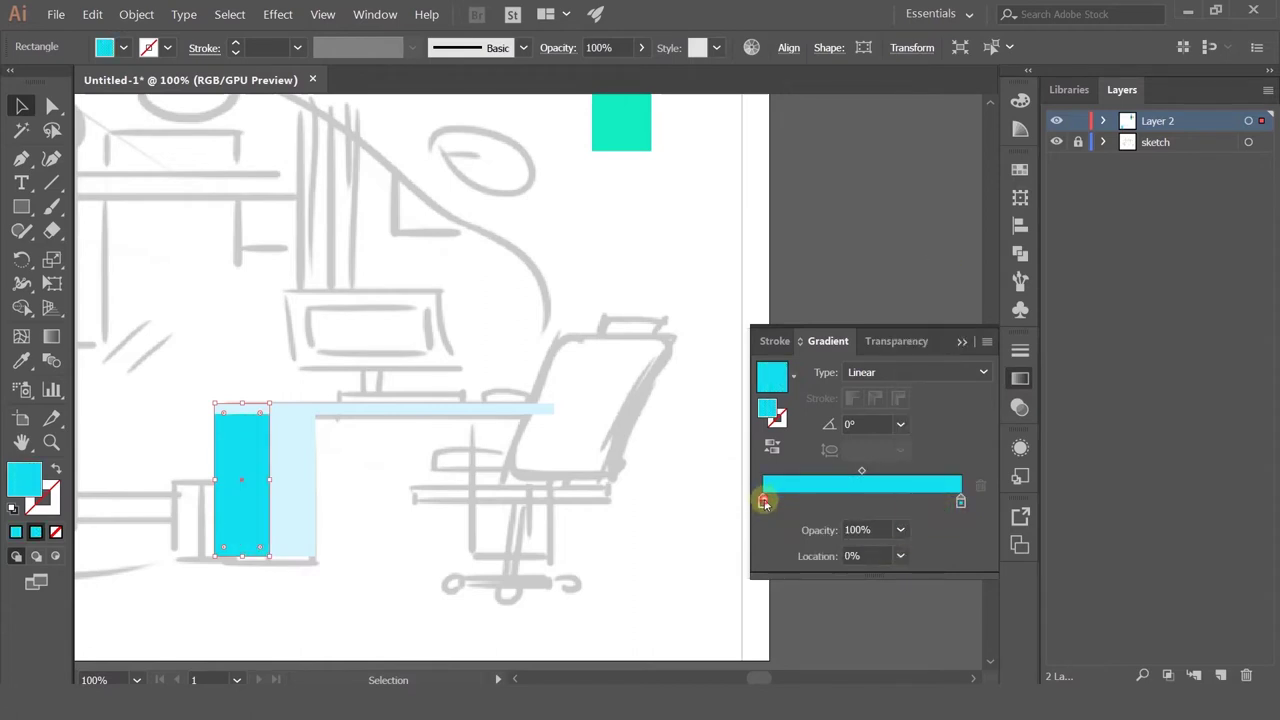
{"action": "left_click", "coordinate": [702, 343]}
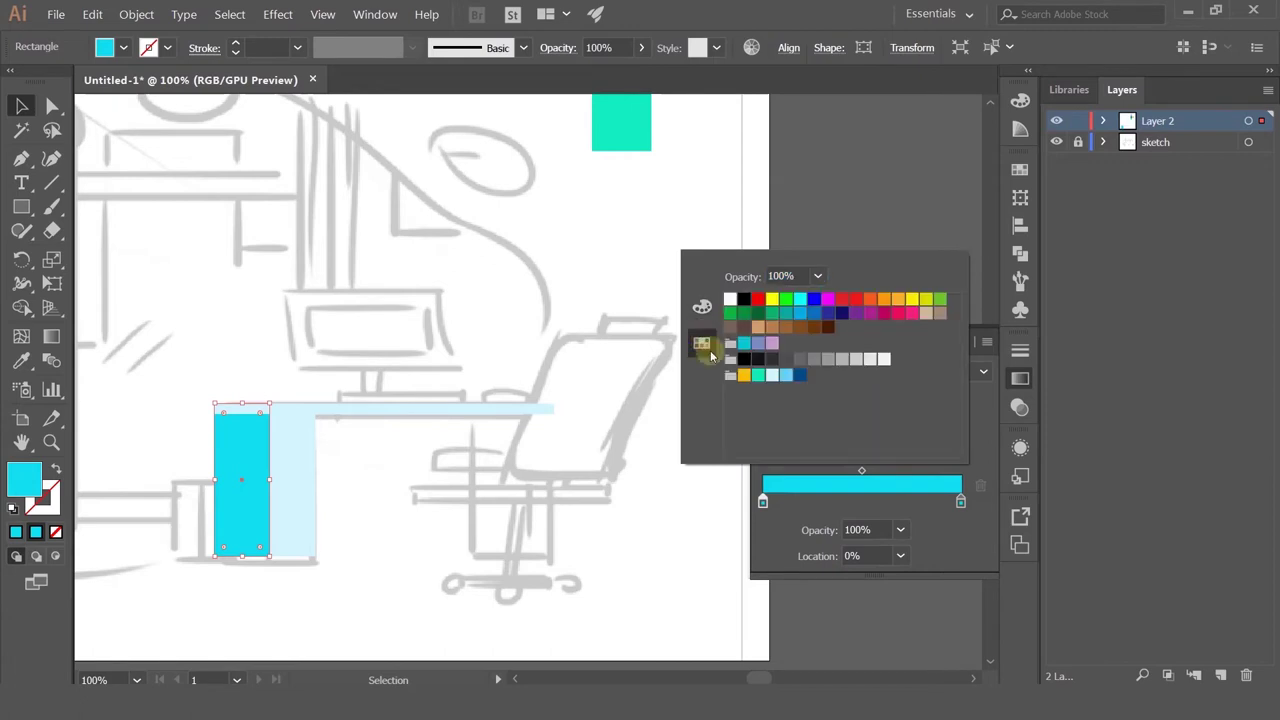
{"action": "left_click", "coordinate": [786, 377]}
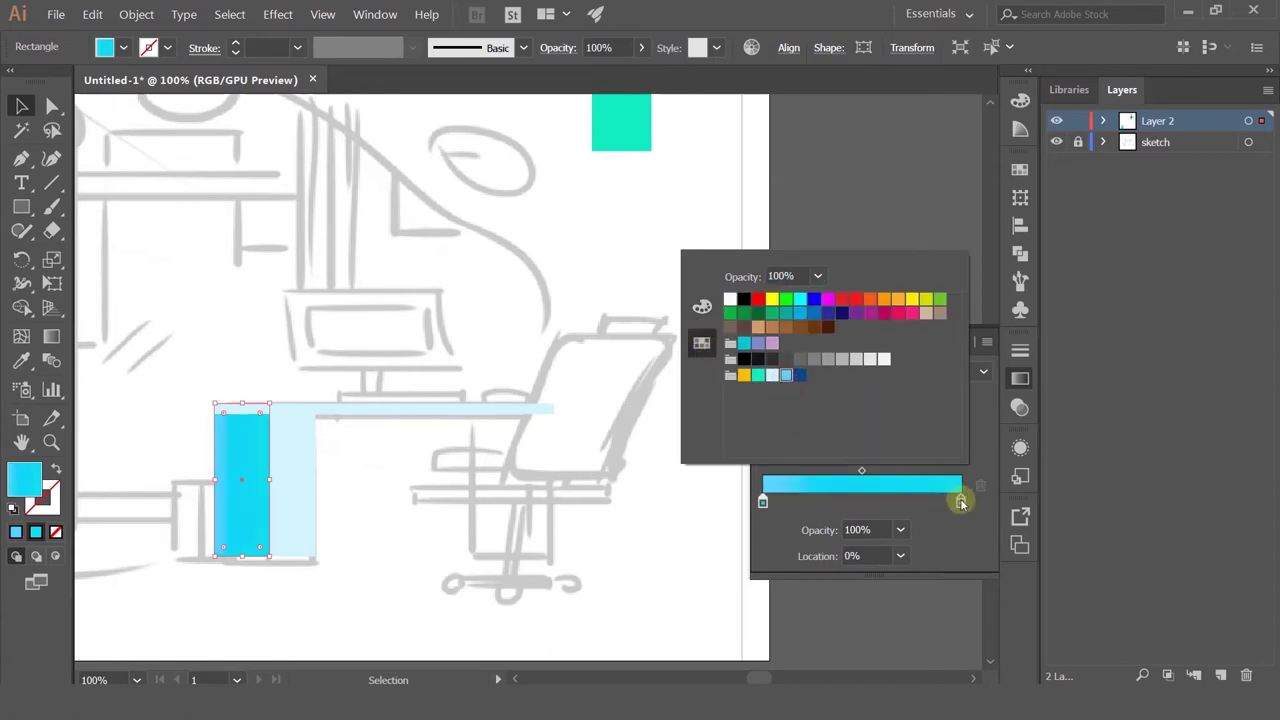
{"action": "left_click", "coordinate": [961, 503]}
{"action": "double_click", "coordinate": [960, 500]}
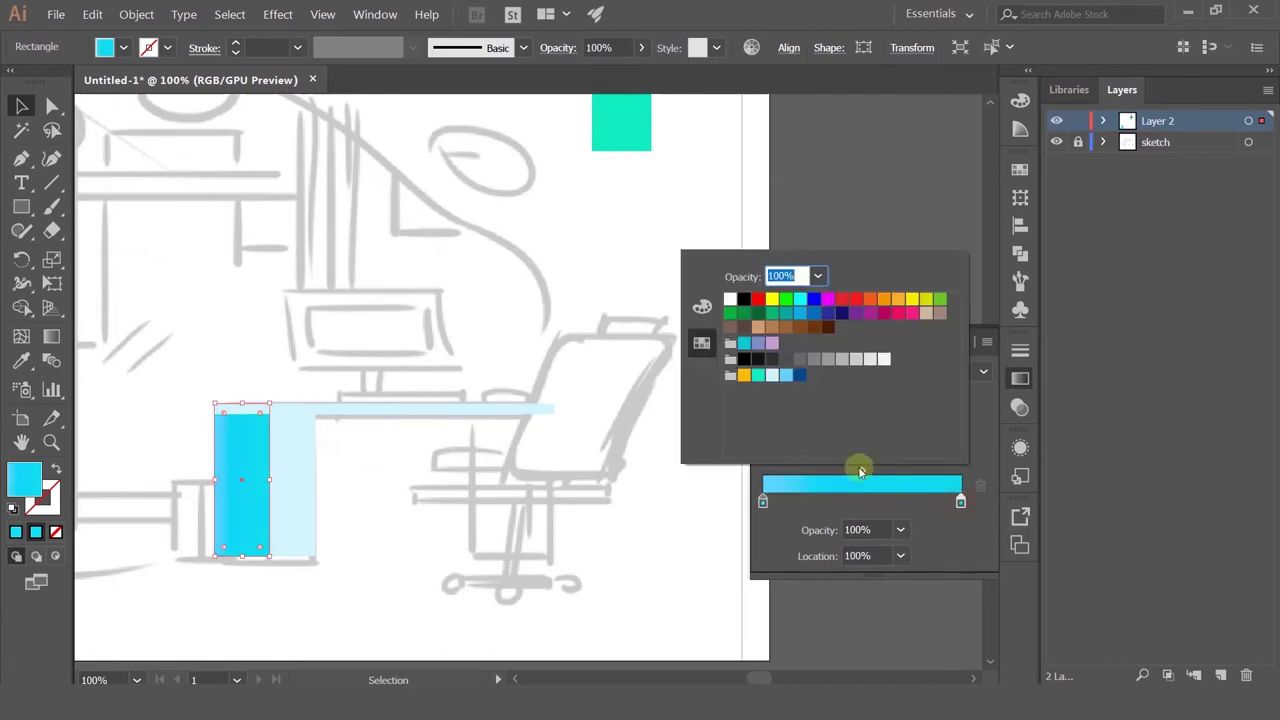
{"action": "left_click", "coordinate": [772, 375]}
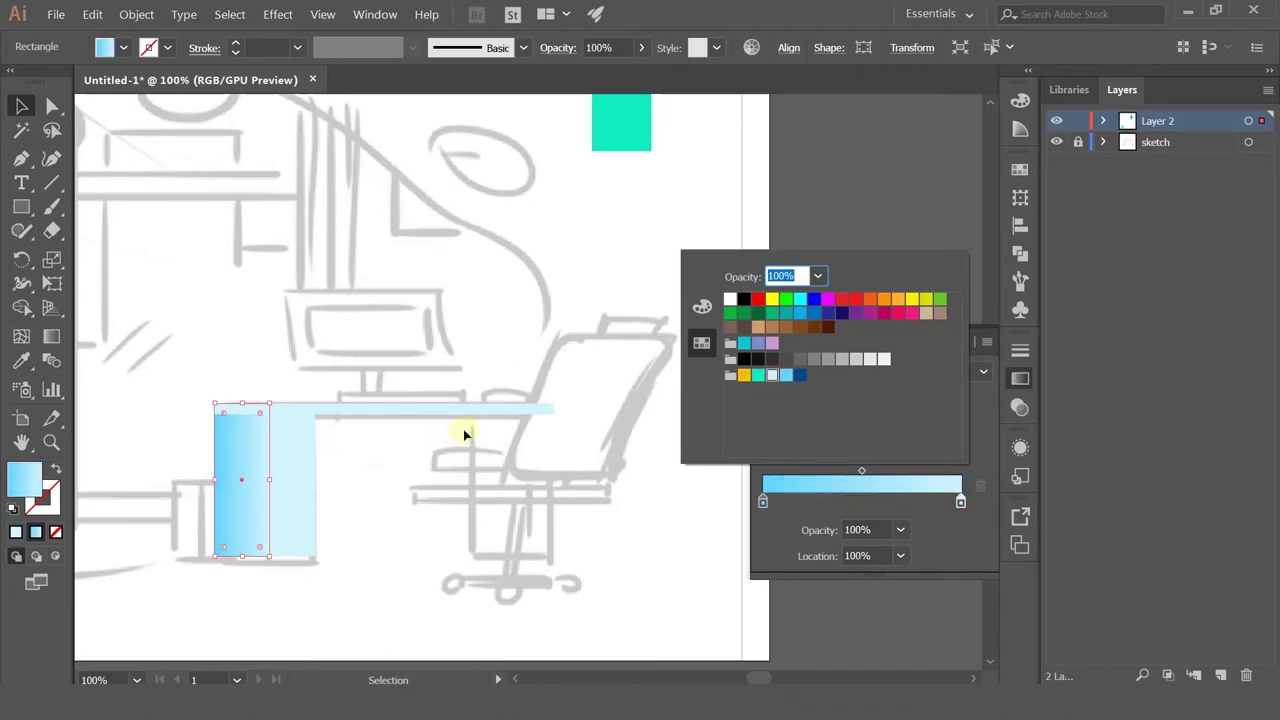
Step: Redraw the narrow cabinet rectangle's gradient diagonally from above its upper right corner to its lower left, at about -107°
{"action": "left_click", "coordinate": [52, 334]}
{"action": "left_click", "coordinate": [59, 335]}
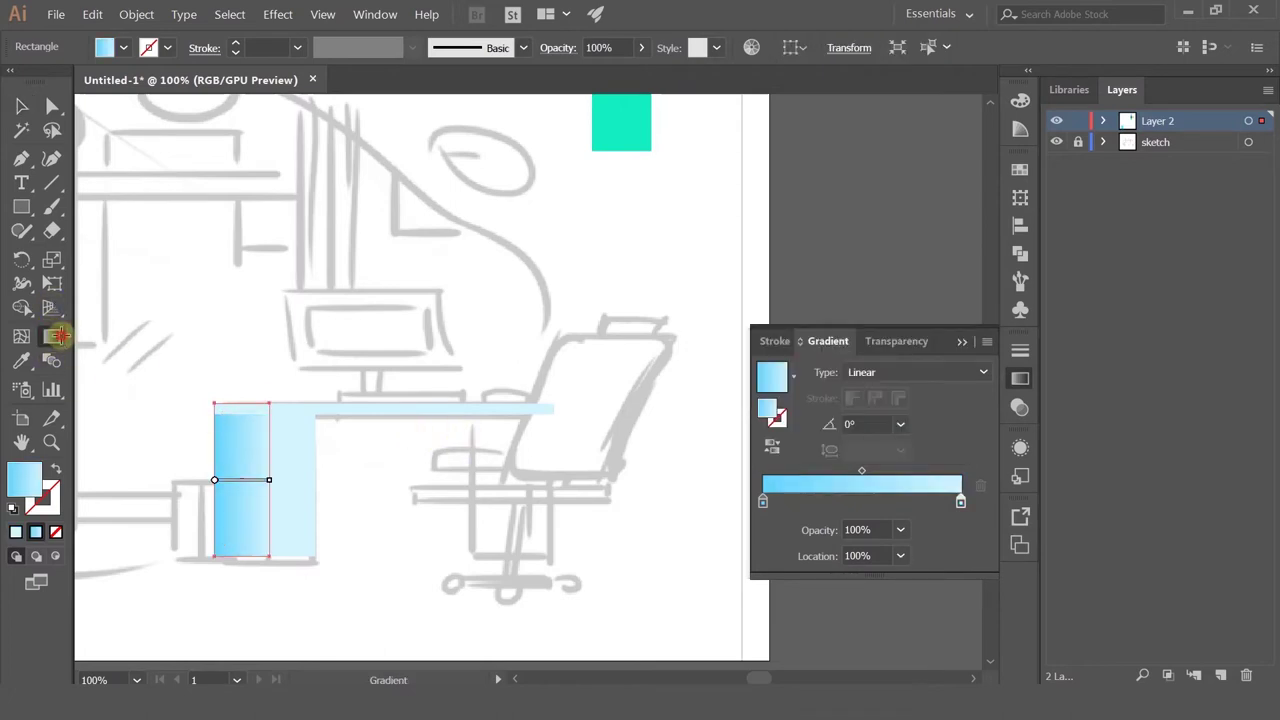
{"action": "left_click_drag", "start_coordinate": [255, 418], "coordinate": [210, 637]}
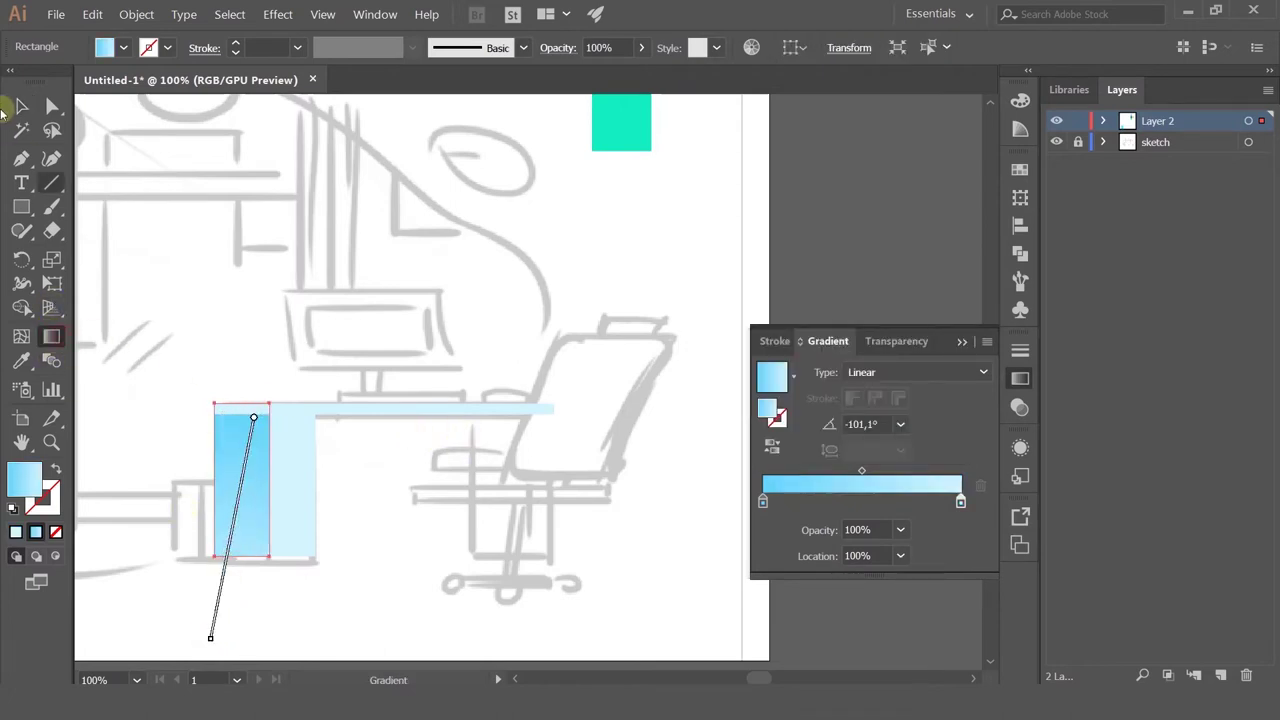
{"action": "left_click_drag", "start_coordinate": [269, 363], "coordinate": [206, 574]}
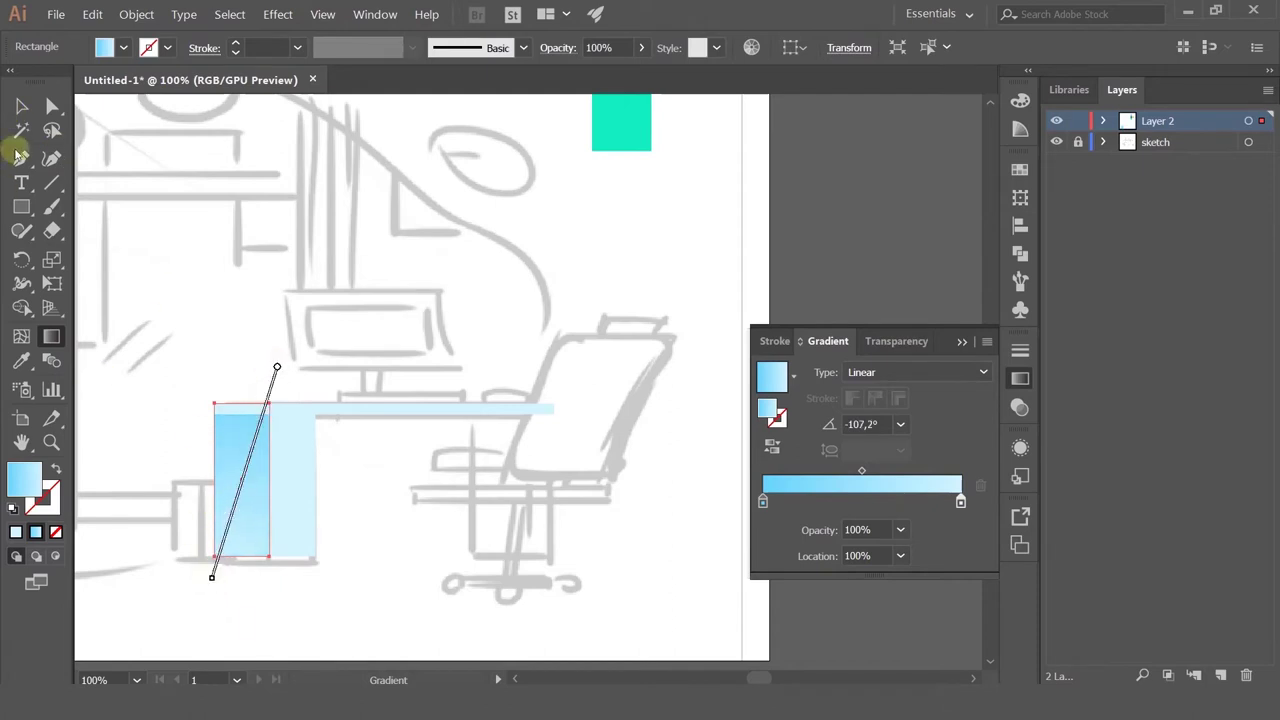
{"action": "left_click", "coordinate": [21, 106]}
{"action": "left_click", "coordinate": [337, 346]}
Step: Copy the narrow rectangle's blue gradient onto the wider cabinet rectangle behind it
{"action": "left_click_drag", "start_coordinate": [337, 346], "coordinate": [446, 273]}
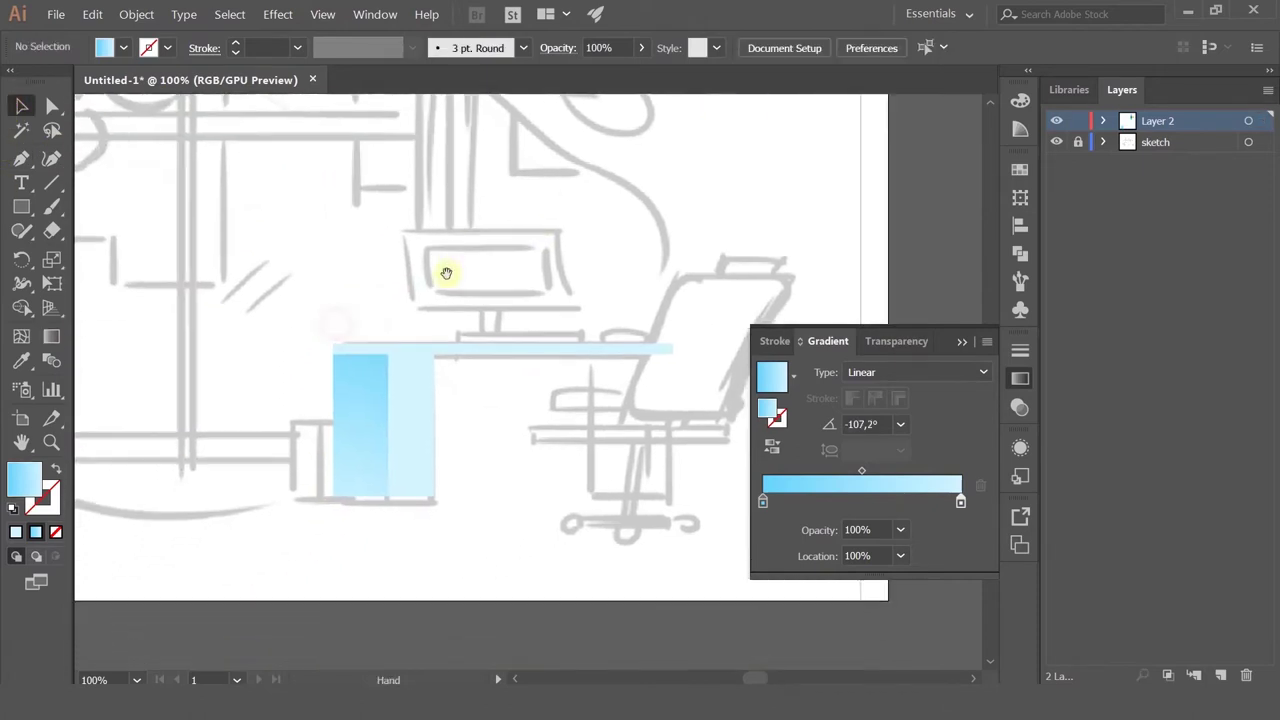
{"action": "left_click", "coordinate": [407, 405]}
{"action": "key", "text": "ctrl+plus"}
{"action": "left_click", "coordinate": [20, 362]}
{"action": "left_click", "coordinate": [351, 363]}
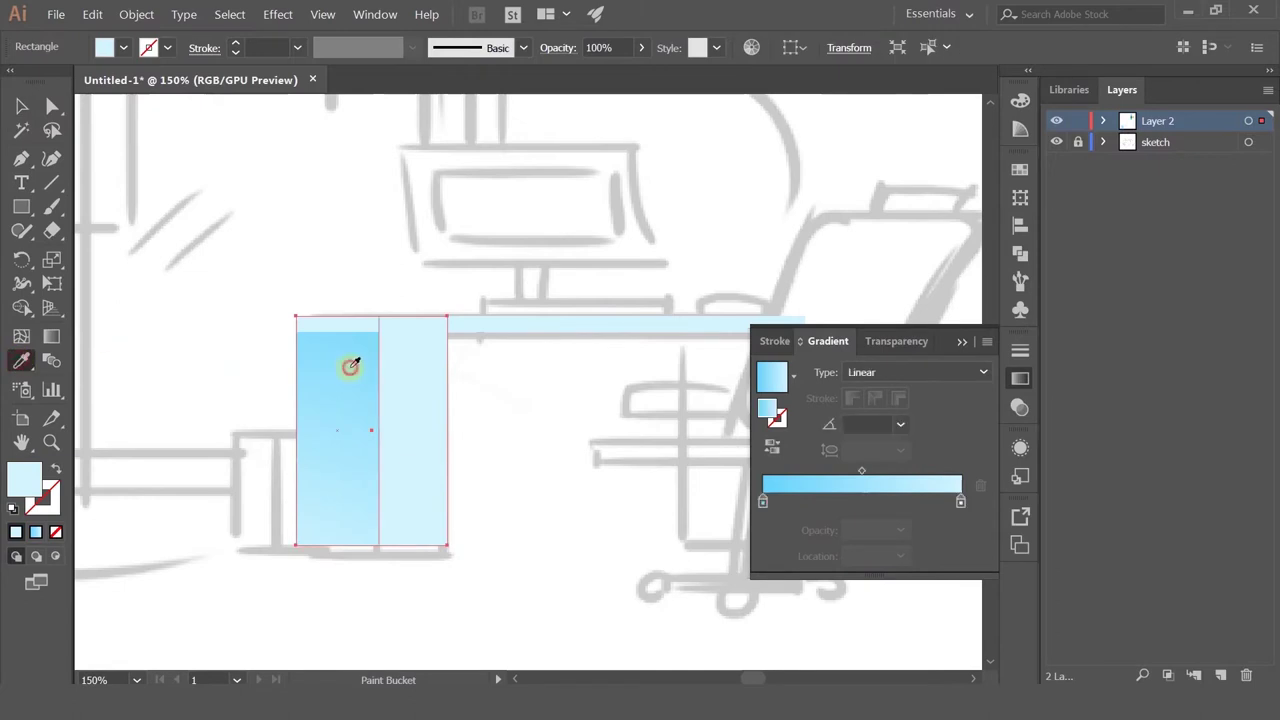
Step: Try several horizontal gradient directions and lengths across the wider cabinet rectangle
{"action": "left_click", "coordinate": [53, 338]}
{"action": "mouse_move", "coordinate": [481, 430]}
{"action": "left_mouse_down"}
{"action": "mouse_move", "coordinate": [257, 414]}
{"action": "mouse_move", "coordinate": [197, 414]}
{"action": "mouse_move", "coordinate": [179, 428]}
{"action": "left_mouse_up"}
{"action": "left_click_drag", "start_coordinate": [351, 397], "coordinate": [567, 398]}
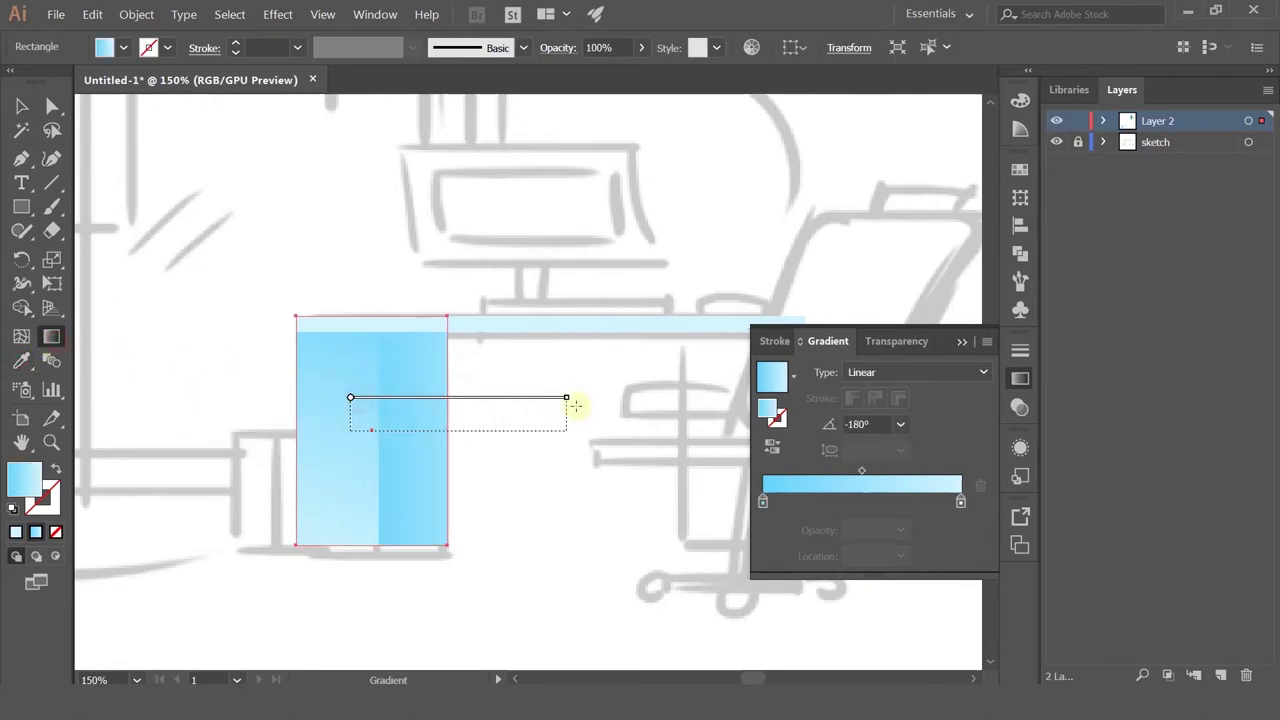
{"action": "mouse_move", "coordinate": [358, 395]}
{"action": "left_mouse_down"}
{"action": "mouse_move", "coordinate": [558, 396]}
{"action": "mouse_move", "coordinate": [357, 409]}
{"action": "left_mouse_up"}
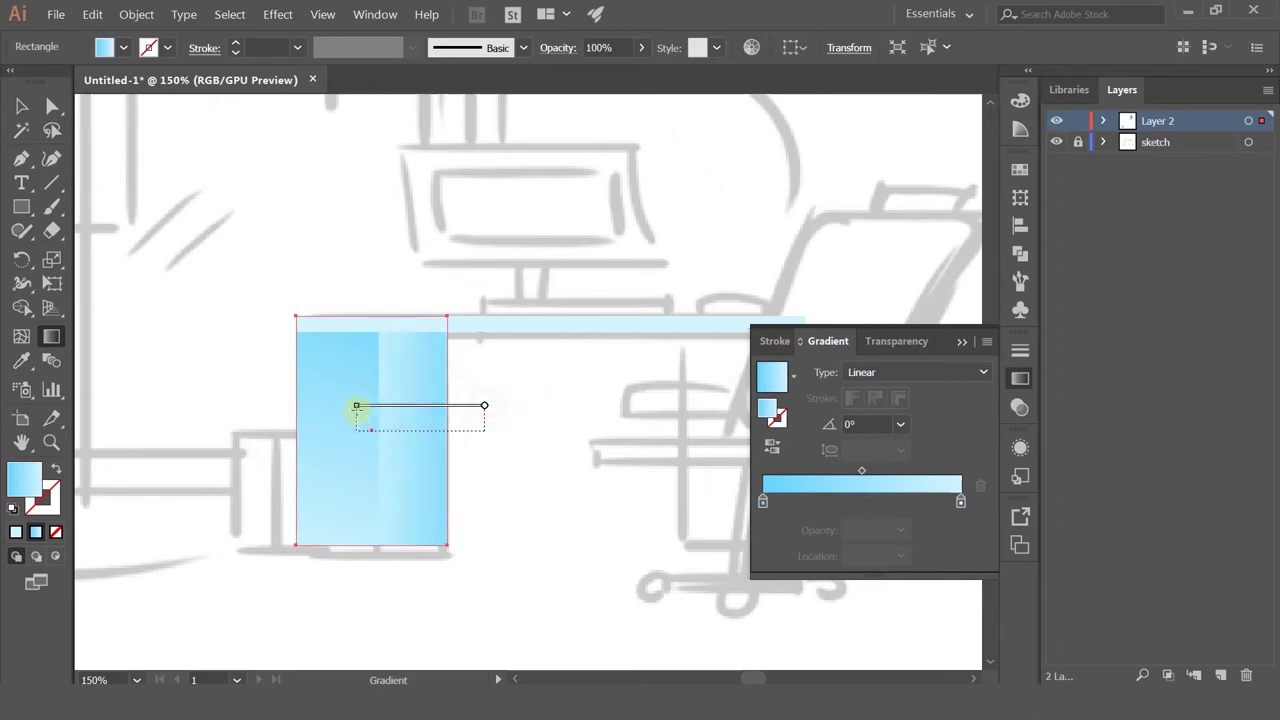
{"action": "left_click_drag", "start_coordinate": [556, 401], "coordinate": [322, 417]}
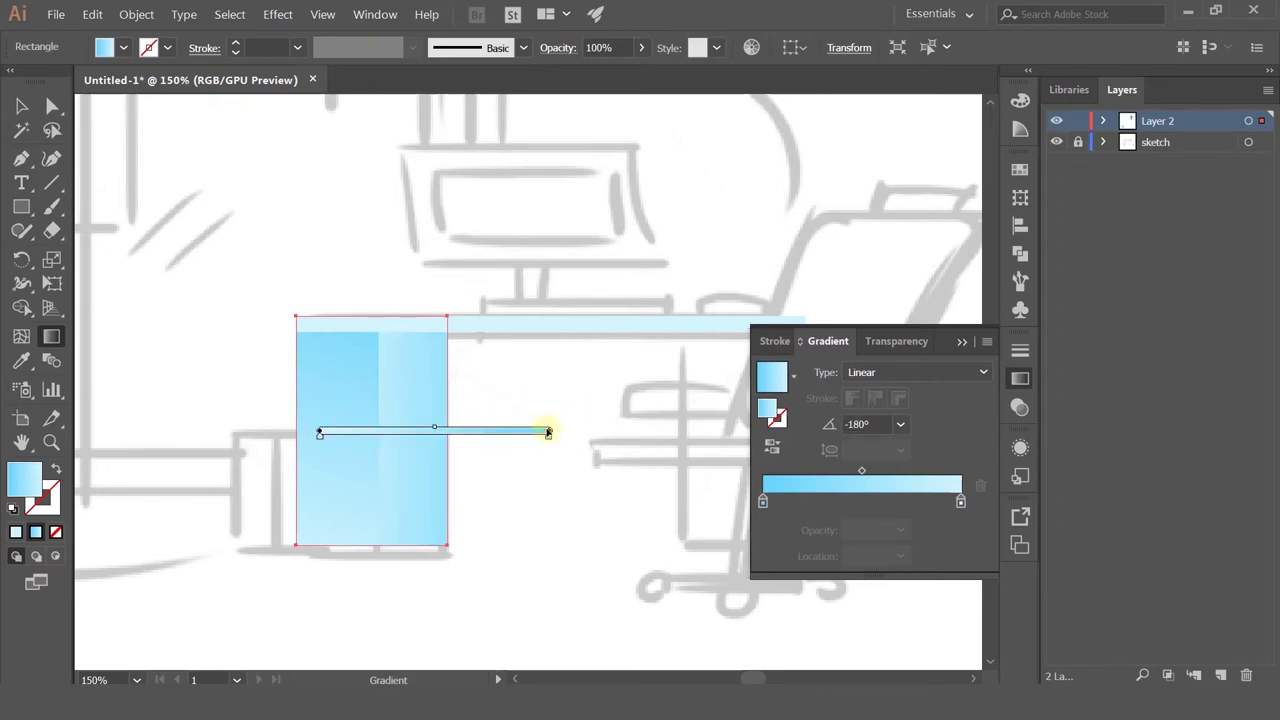
{"action": "mouse_move", "coordinate": [546, 429]}
{"action": "left_mouse_down"}
{"action": "mouse_move", "coordinate": [531, 391]}
{"action": "mouse_move", "coordinate": [458, 376]}
{"action": "left_mouse_up"}
{"action": "mouse_move", "coordinate": [458, 430]}
{"action": "left_mouse_down"}
{"action": "mouse_move", "coordinate": [548, 430]}
{"action": "mouse_move", "coordinate": [343, 394]}
{"action": "mouse_move", "coordinate": [322, 408]}
{"action": "left_mouse_up"}
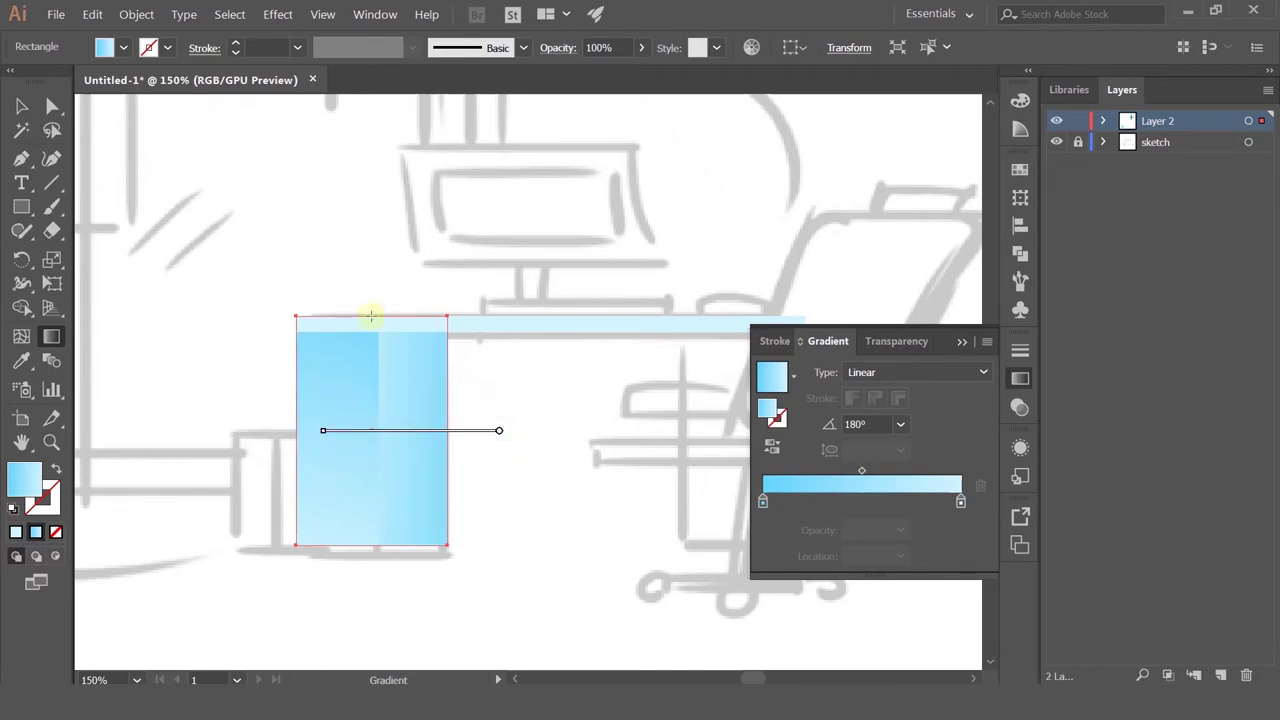
{"action": "left_click_drag", "start_coordinate": [402, 428], "coordinate": [527, 393]}
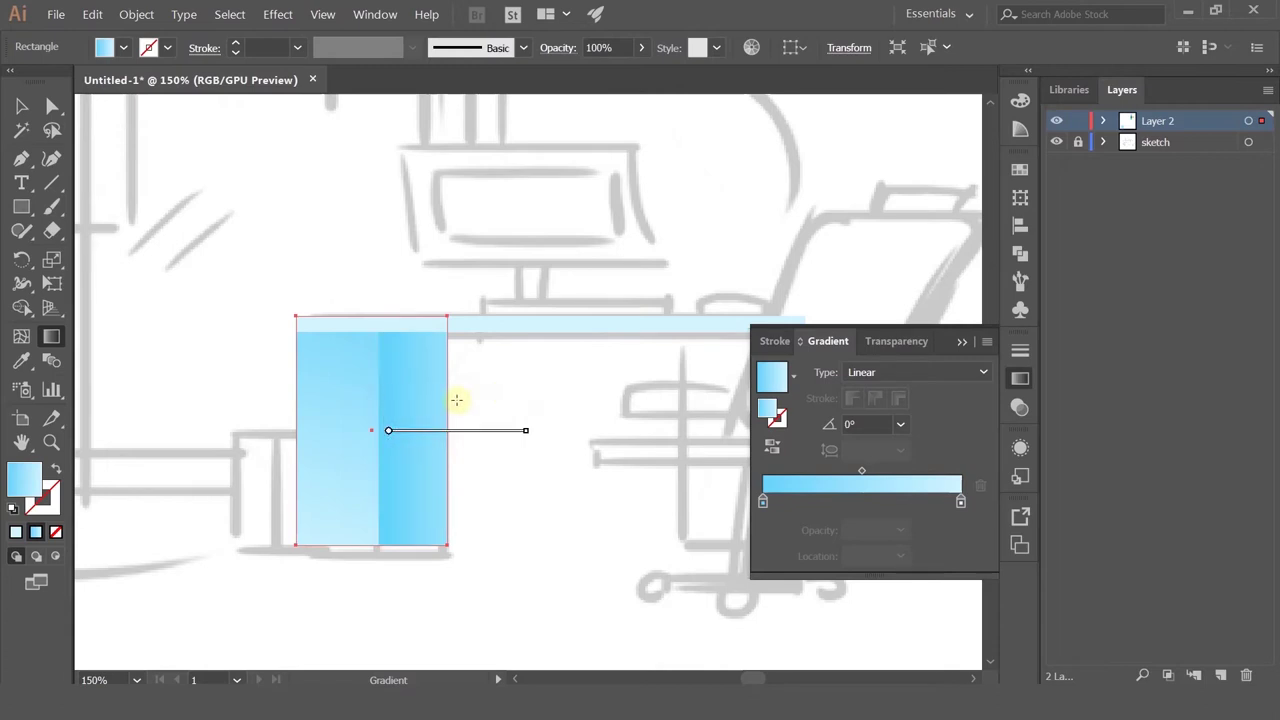
Step: Redraw the wider cabinet rectangle's gradient diagonally from its upper middle down past its lower right corner, at about -43.2°
{"action": "left_click_drag", "start_coordinate": [388, 355], "coordinate": [488, 550]}
{"action": "left_click_drag", "start_coordinate": [363, 328], "coordinate": [498, 590]}
{"action": "left_click_drag", "start_coordinate": [376, 379], "coordinate": [537, 531]}
{"action": "left_click", "coordinate": [20, 105]}
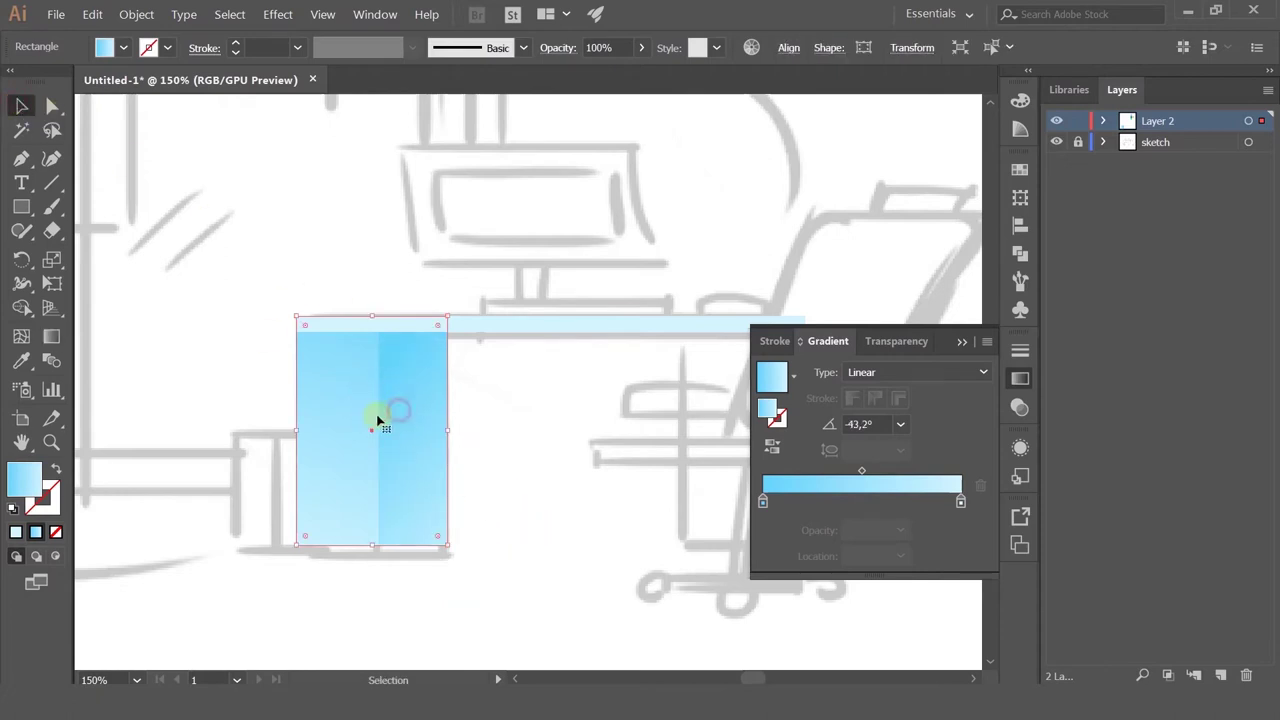
{"action": "key", "text": "g"}
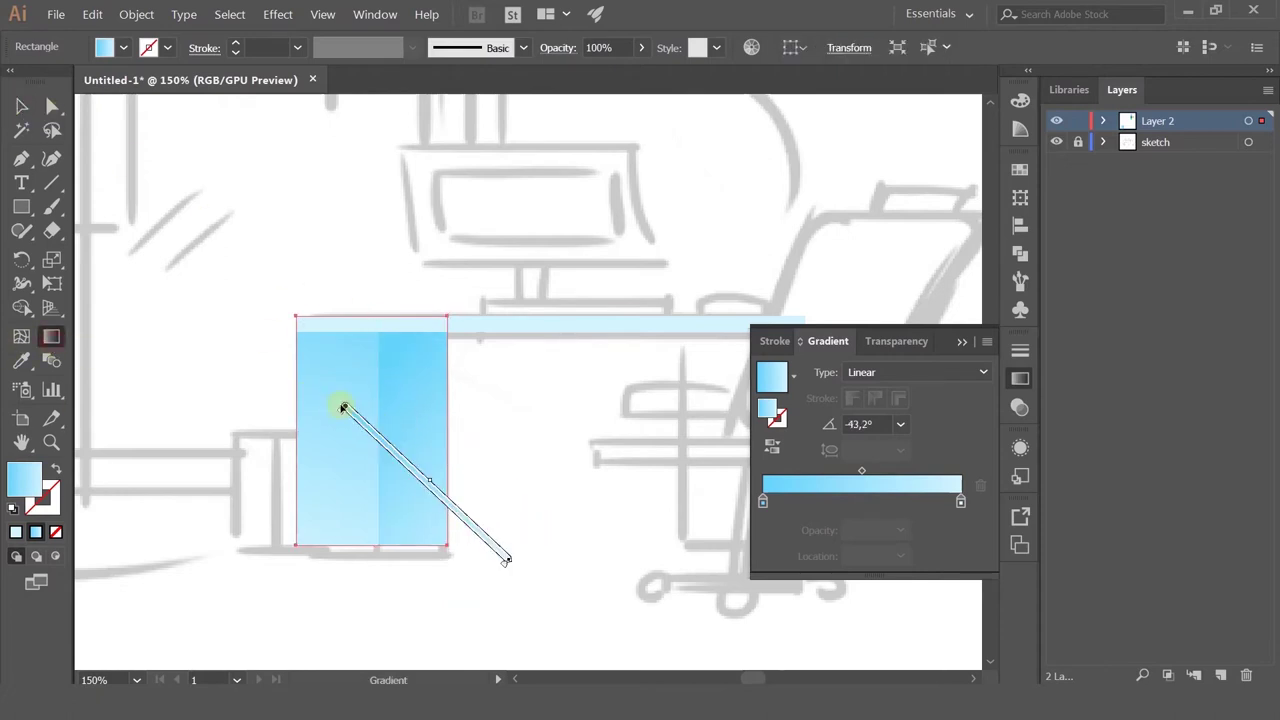
{"action": "left_click_drag", "start_coordinate": [343, 408], "coordinate": [362, 422]}
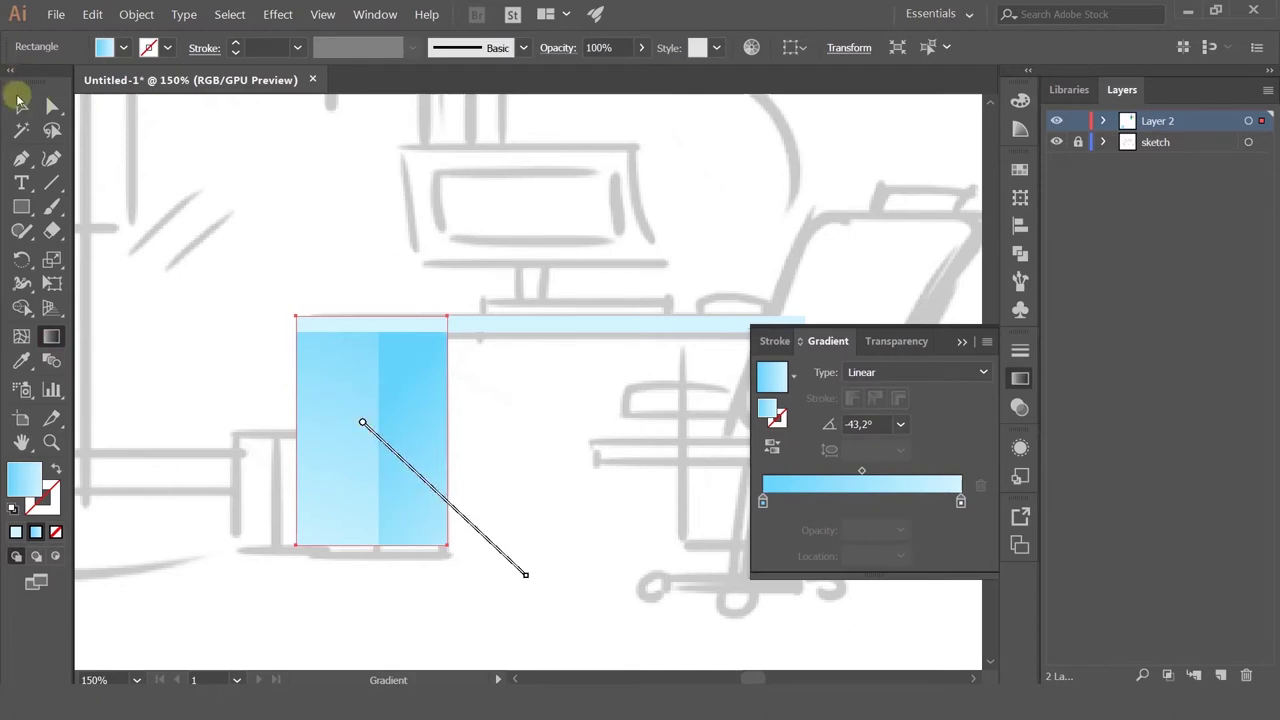
Step: Copy the cabinet's blue gradient onto the front tabletop strip
{"action": "left_click", "coordinate": [18, 100]}
{"action": "left_click", "coordinate": [491, 346]}
{"action": "left_click", "coordinate": [489, 320]}
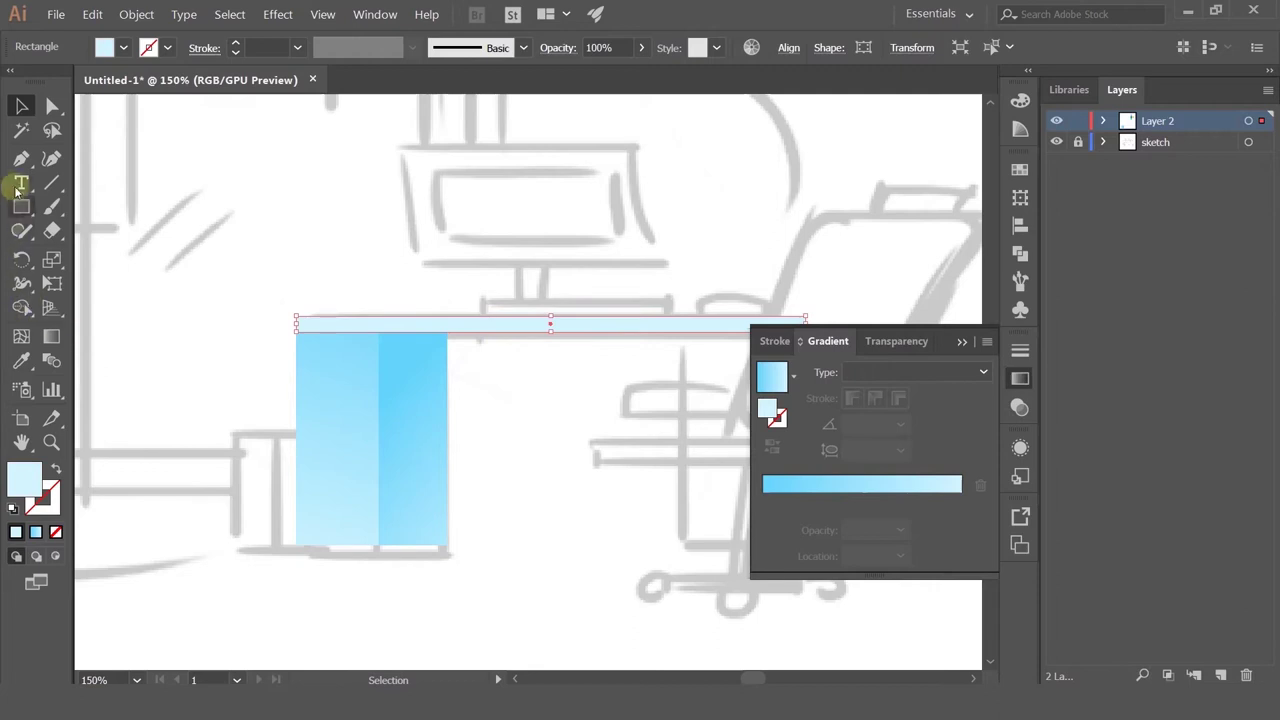
{"action": "left_click", "coordinate": [22, 360]}
{"action": "left_click", "coordinate": [340, 376], "text": "alt"}
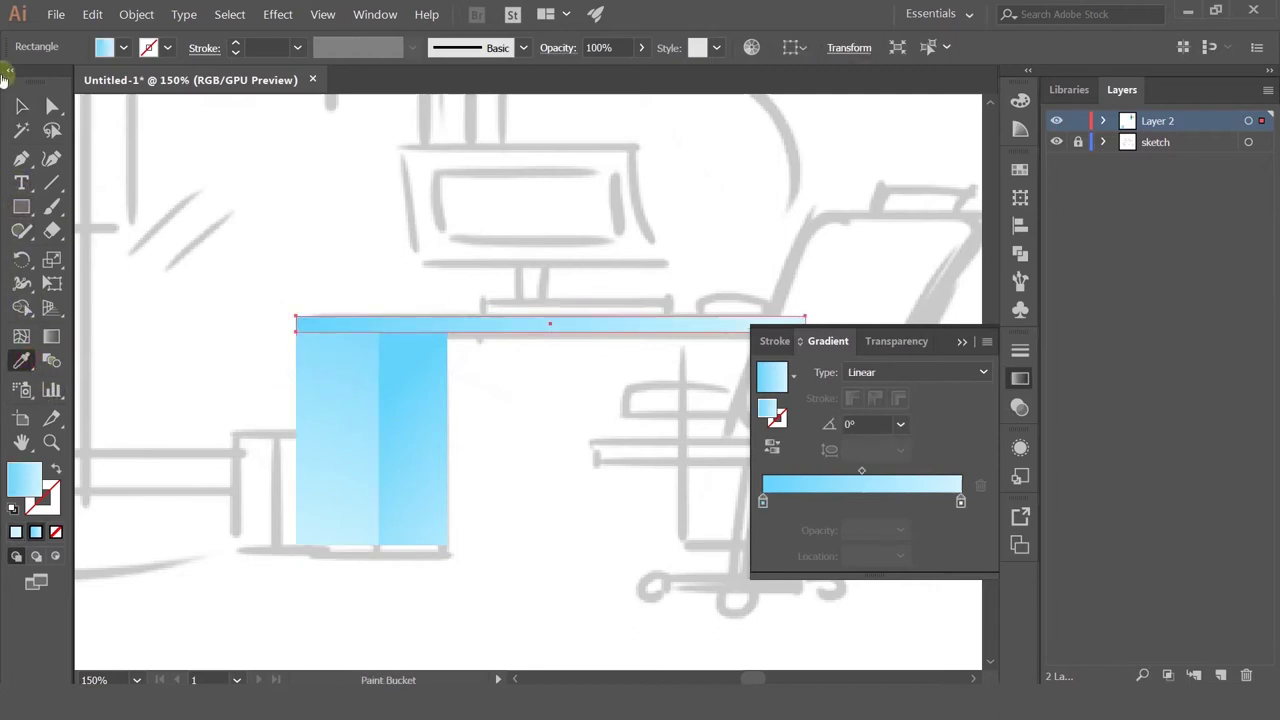
Step: Shorten the front tabletop strip from its right end so that it stops above the cabinet
{"action": "key", "text": "v"}
{"action": "key", "text": "ctrl+1"}
{"action": "scroll", "coordinate": [731, 297], "scroll_direction": "up", "scroll_amount": 1}
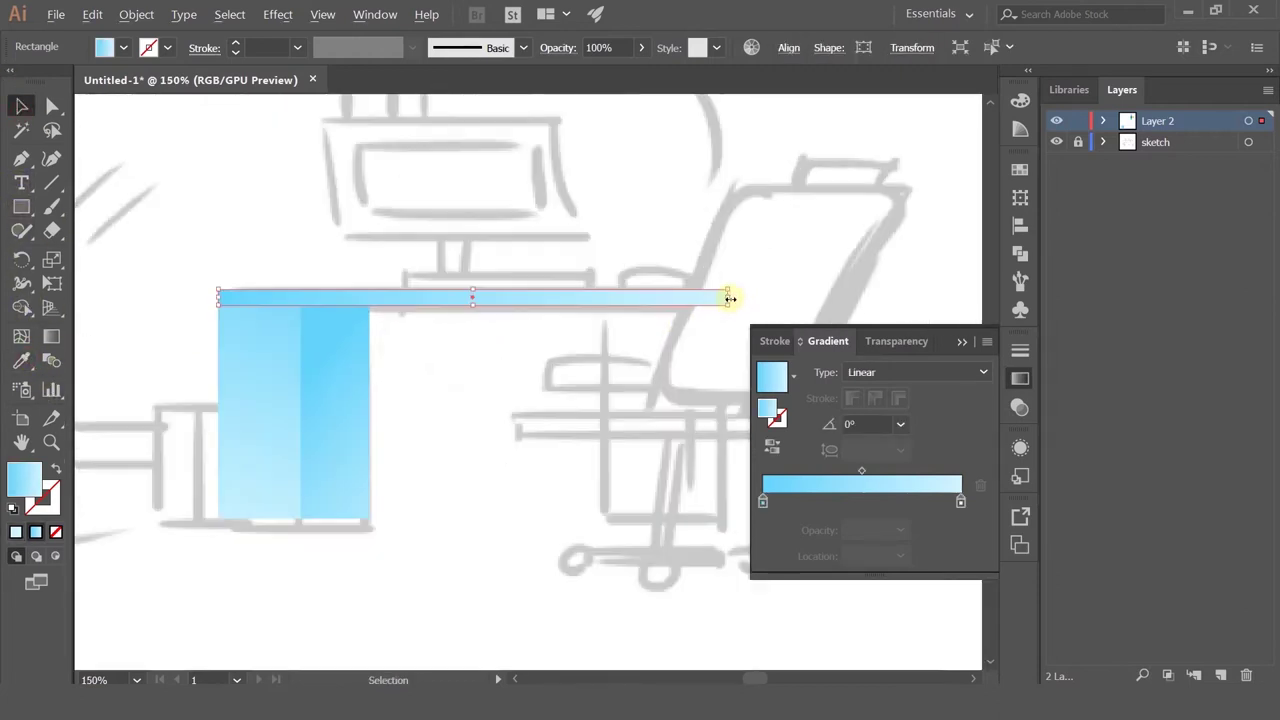
{"action": "left_click_drag", "start_coordinate": [602, 298], "coordinate": [320, 311]}
Step: Widen the larger cabinet rectangle to the right, slightly past the sketched cabinet's edge
{"action": "left_click", "coordinate": [329, 354]}
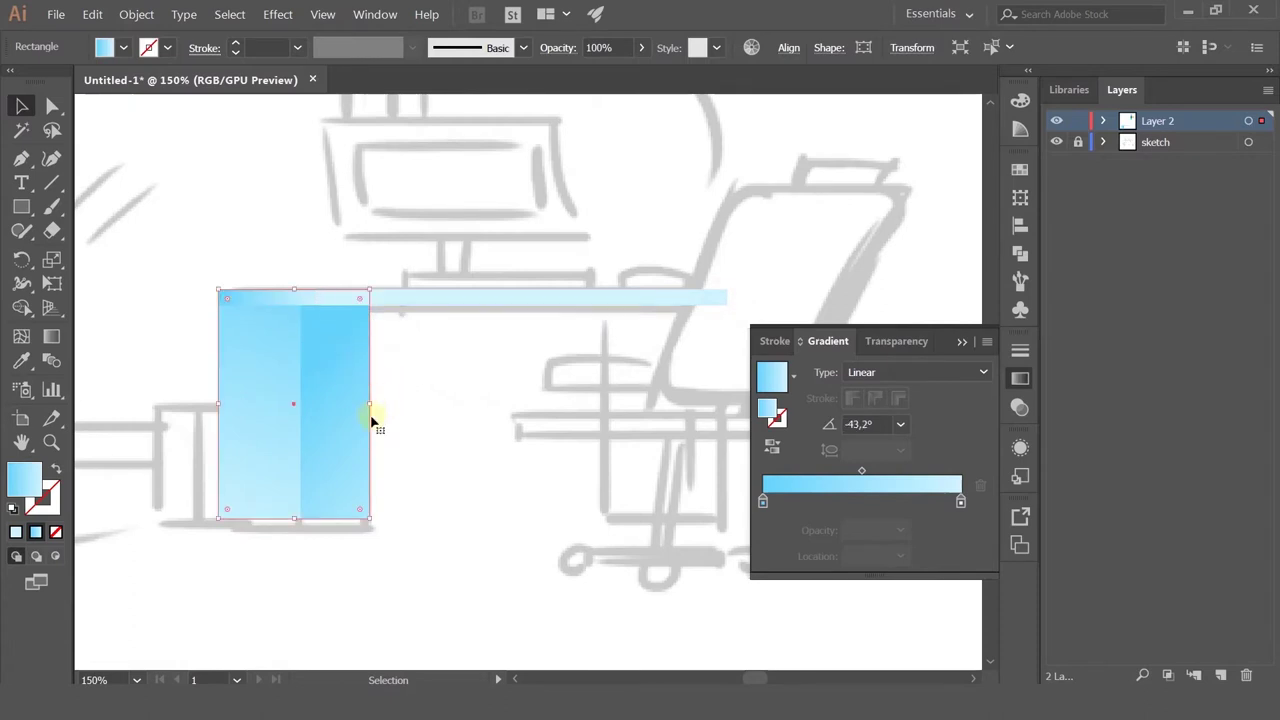
{"action": "left_click_drag", "start_coordinate": [371, 404], "coordinate": [403, 404]}
{"action": "left_click", "coordinate": [471, 397]}
Step: Stretch the front tabletop strip back to the desk's right end and trim its left end to the seam between the cabinet faces
{"action": "left_click", "coordinate": [286, 297]}
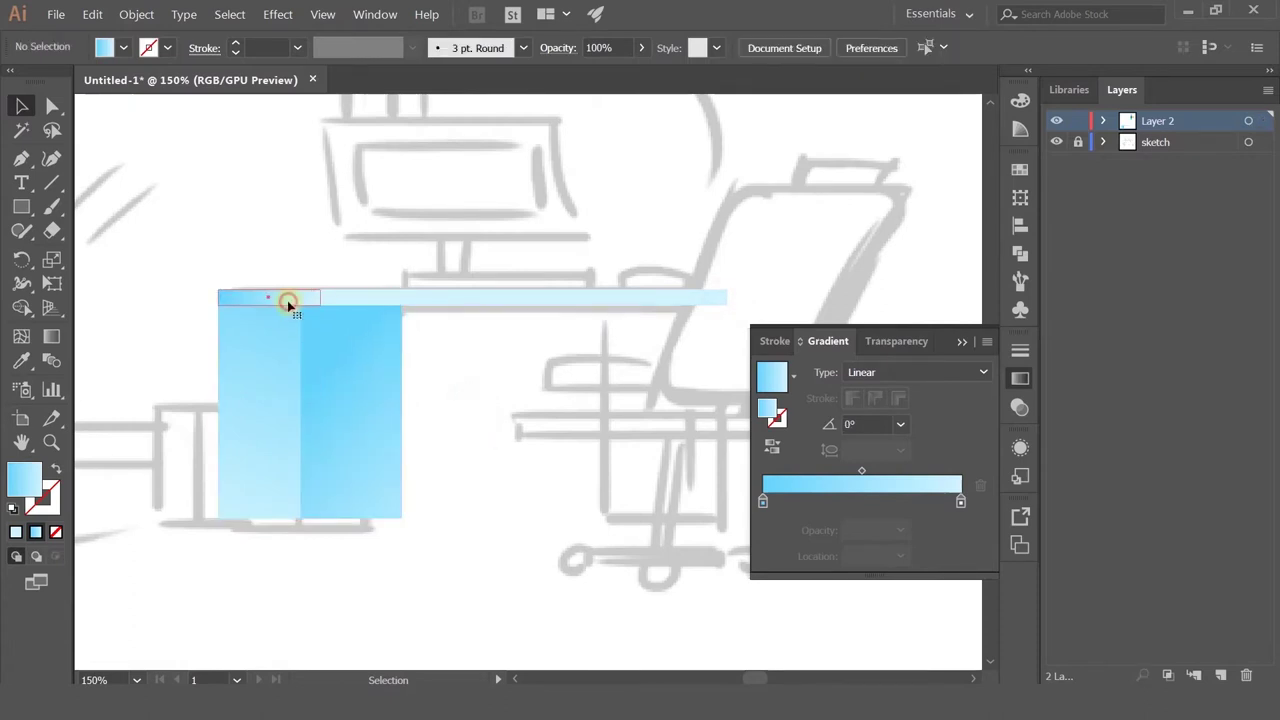
{"action": "left_click_drag", "start_coordinate": [318, 298], "coordinate": [726, 298]}
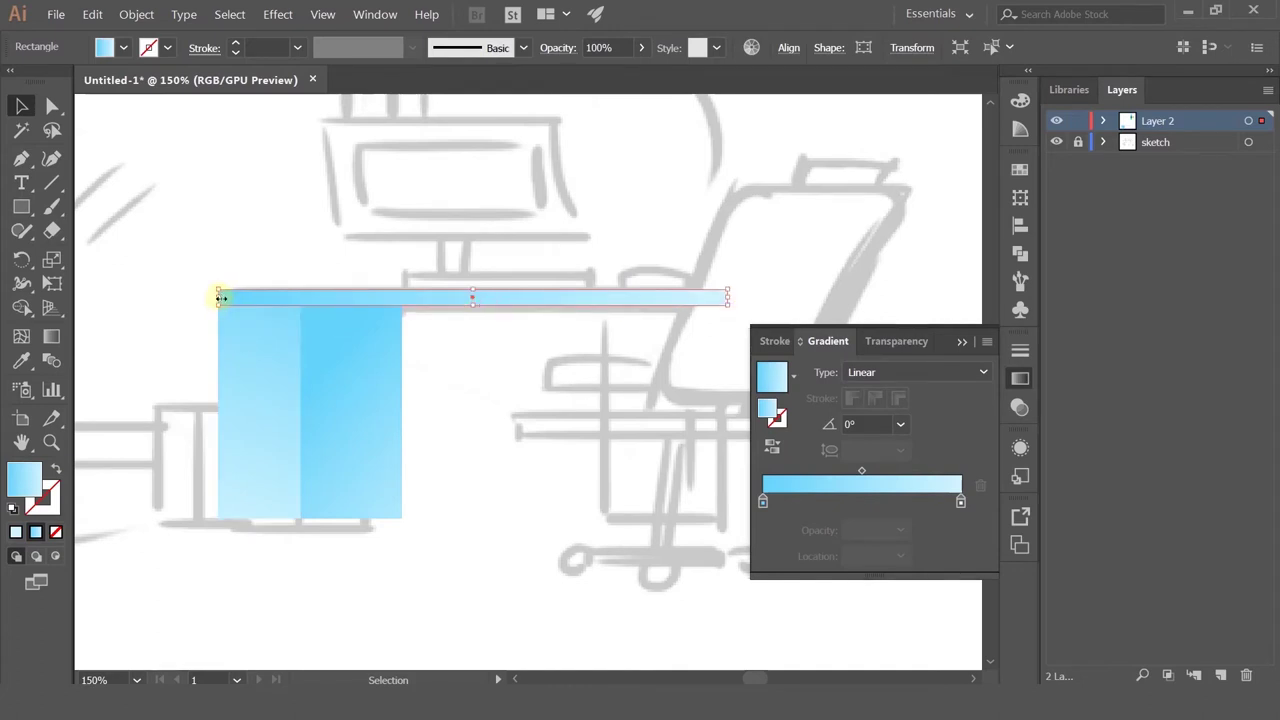
{"action": "left_click_drag", "start_coordinate": [221, 298], "coordinate": [299, 298]}
{"action": "left_click", "coordinate": [292, 261]}
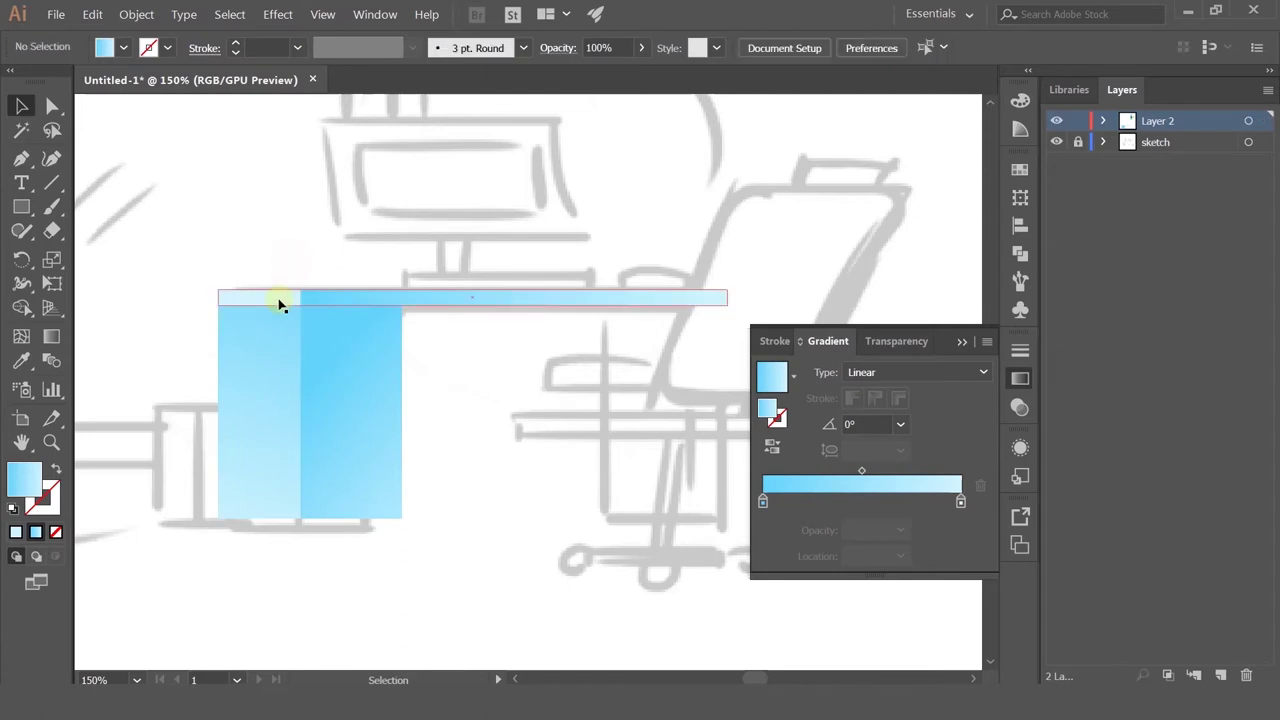
Step: Copy the narrow cabinet rectangle's blue gradient onto the full-length tabletop strip at the back
{"action": "left_click", "coordinate": [279, 300]}
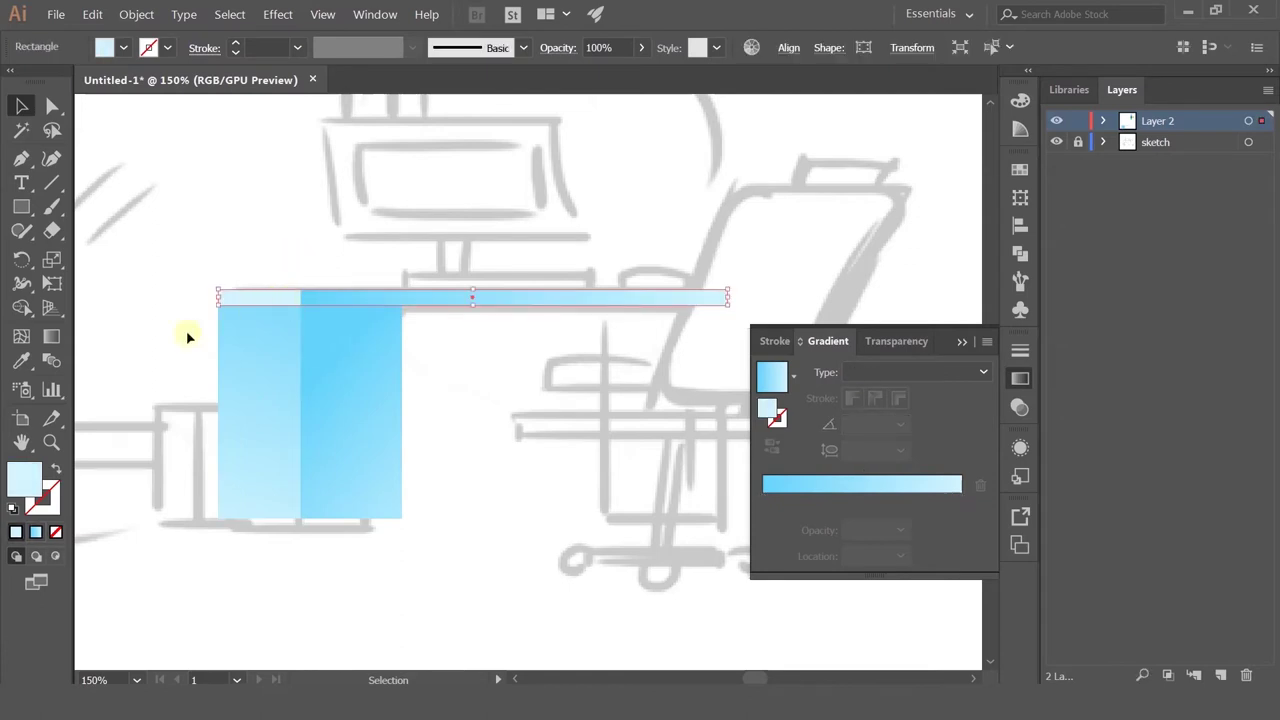
{"action": "left_click", "coordinate": [21, 360]}
{"action": "left_click", "coordinate": [226, 372]}
{"action": "left_click", "coordinate": [20, 106]}
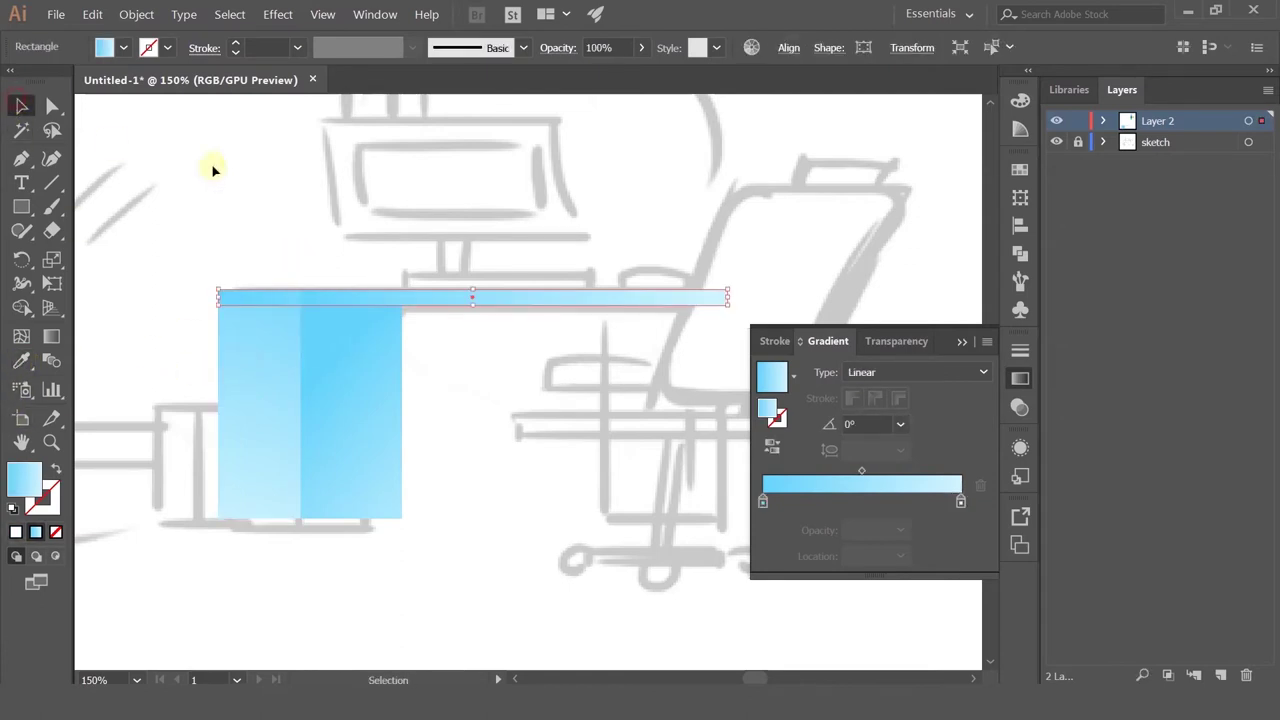
{"action": "left_click", "coordinate": [233, 170]}
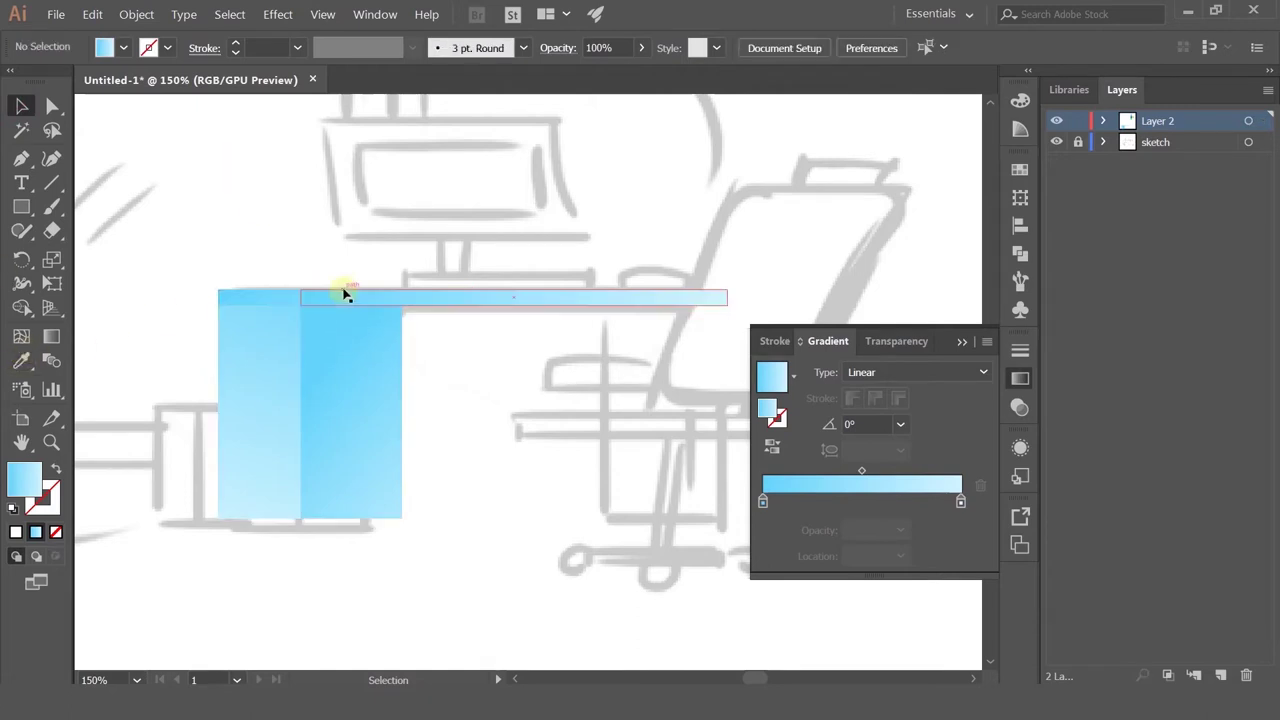
Step: Copy the wider cabinet face's gradient onto the front tabletop strip and redraw it lengthwise past the desk's right end, at about -3.5°
{"action": "left_click", "coordinate": [343, 290]}
{"action": "left_click", "coordinate": [21, 360]}
{"action": "left_click", "coordinate": [350, 345]}
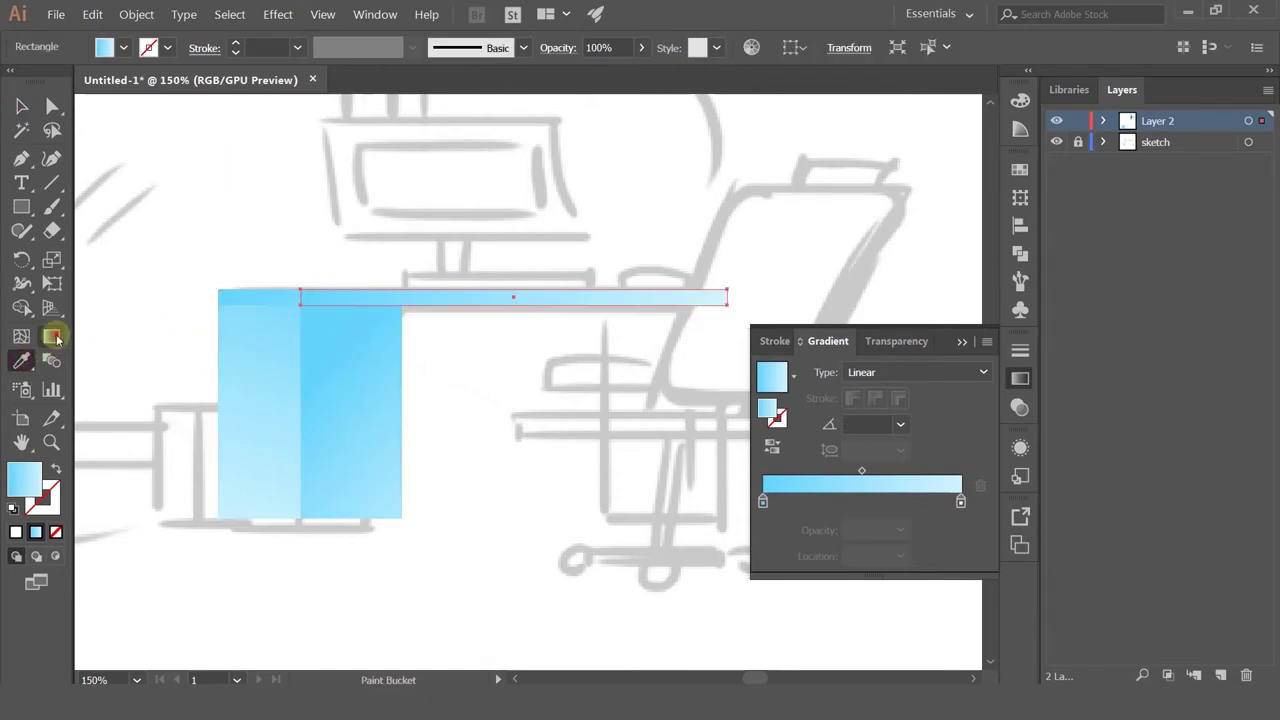
{"action": "key", "text": "g"}
{"action": "mouse_move", "coordinate": [300, 266]}
{"action": "left_mouse_down"}
{"action": "mouse_move", "coordinate": [686, 338]}
{"action": "mouse_move", "coordinate": [837, 309]}
{"action": "mouse_move", "coordinate": [868, 319]}
{"action": "left_mouse_up"}
{"action": "left_click_drag", "start_coordinate": [298, 286], "coordinate": [412, 291]}
{"action": "left_click", "coordinate": [20, 105]}
{"action": "left_click", "coordinate": [178, 157]}
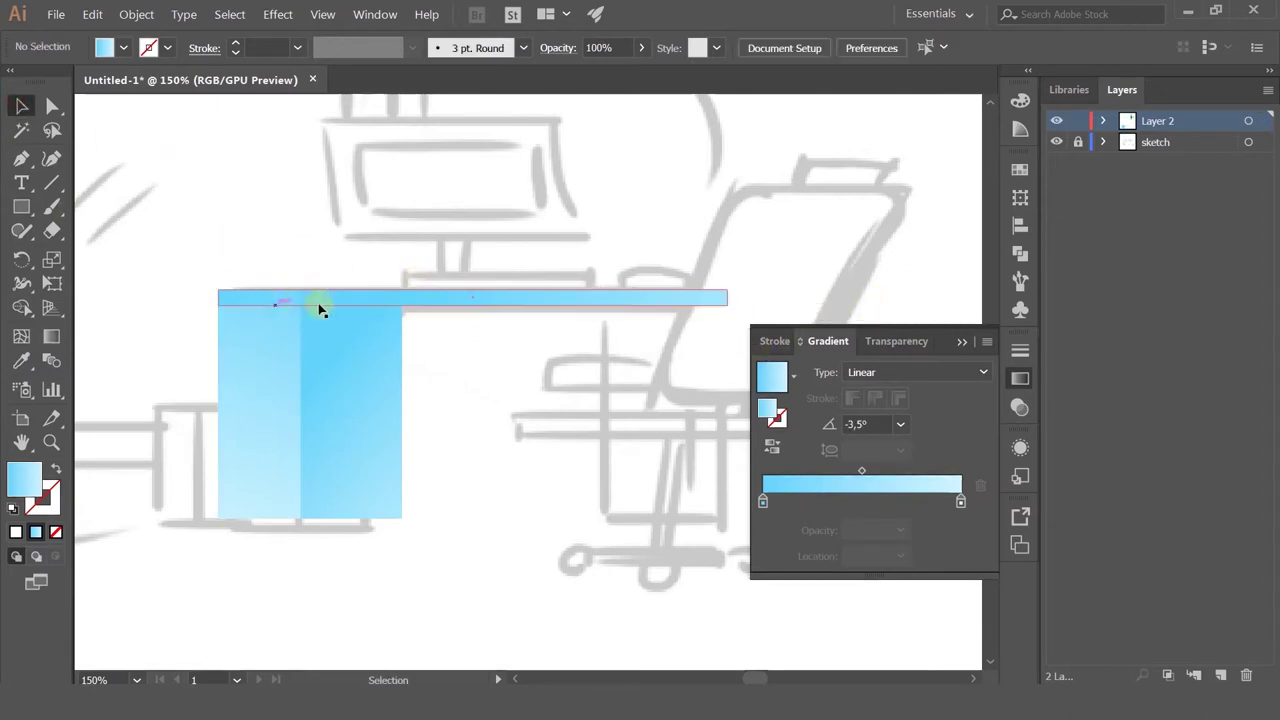
Step: Shift both cabinet rectangles inward under the tabletop and move them back flush with its left end
{"action": "left_click_drag", "start_coordinate": [300, 380], "coordinate": [322, 376]}
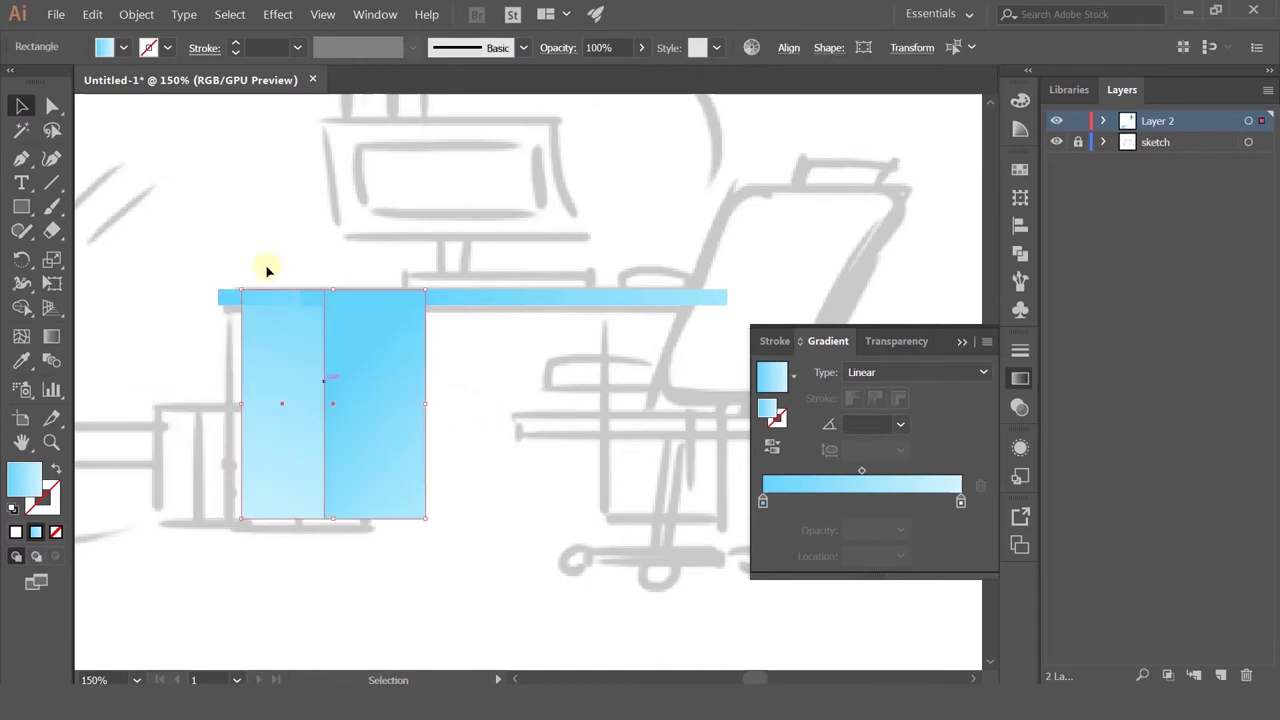
{"action": "left_click", "coordinate": [277, 229]}
{"action": "left_click", "coordinate": [420, 366]}
{"action": "left_click", "coordinate": [473, 365]}
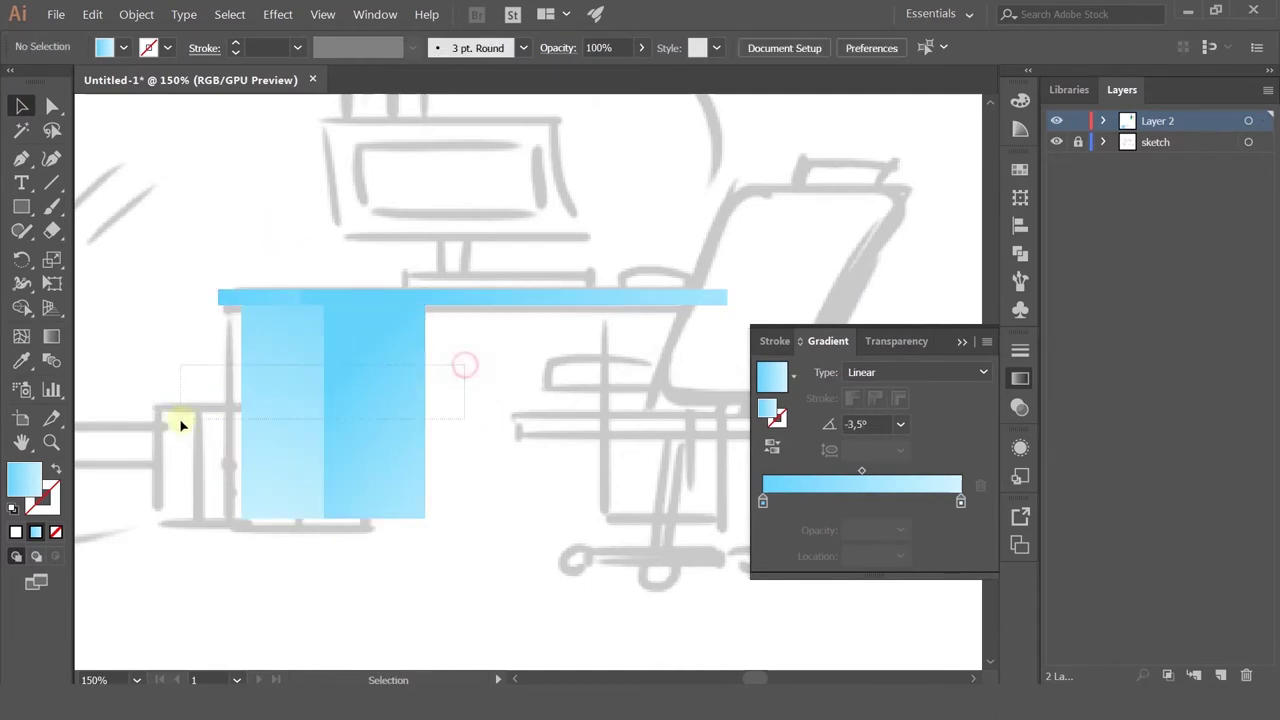
{"action": "left_click_drag", "start_coordinate": [181, 421], "coordinate": [181, 421]}
{"action": "left_click_drag", "start_coordinate": [251, 385], "coordinate": [228, 385]}
{"action": "left_click", "coordinate": [246, 238]}
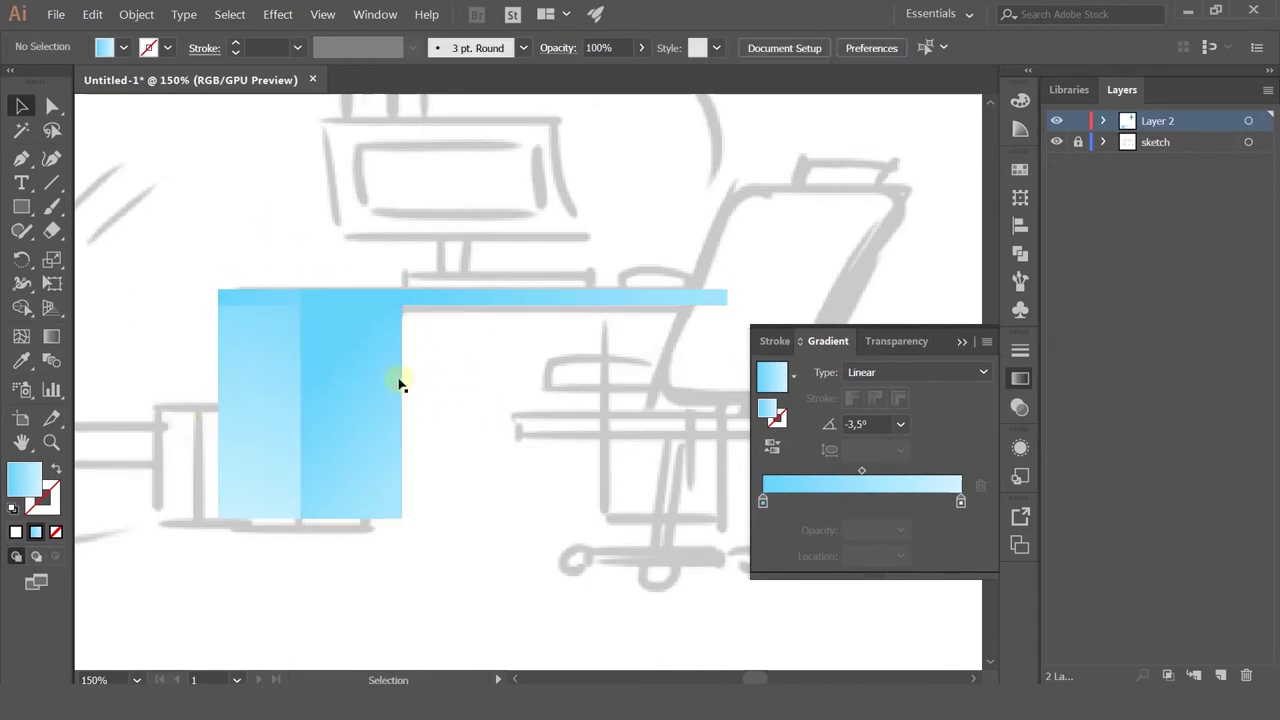
Step: Widen the larger cabinet rectangle further to the right under the tabletop
{"action": "left_click", "coordinate": [21, 206]}
{"action": "scroll", "coordinate": [375, 342], "scroll_direction": "up", "scroll_amount": 2}
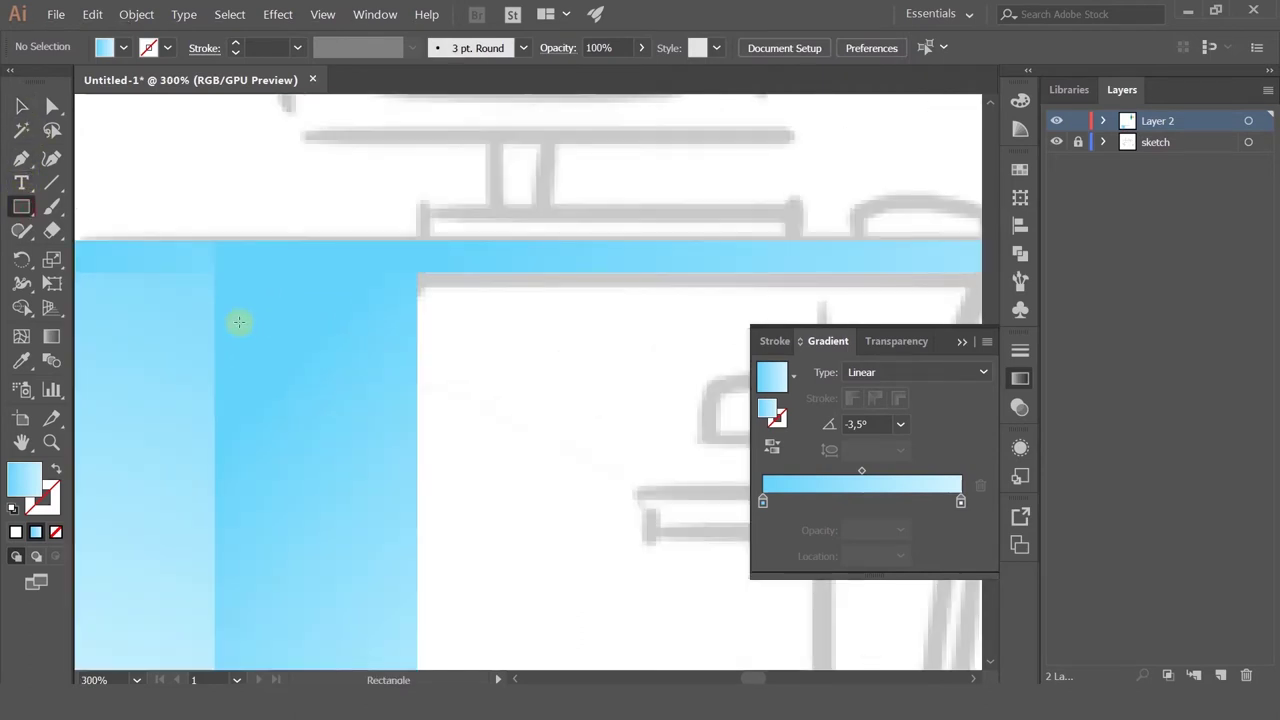
{"action": "left_click", "coordinate": [24, 108]}
{"action": "left_click", "coordinate": [411, 510]}
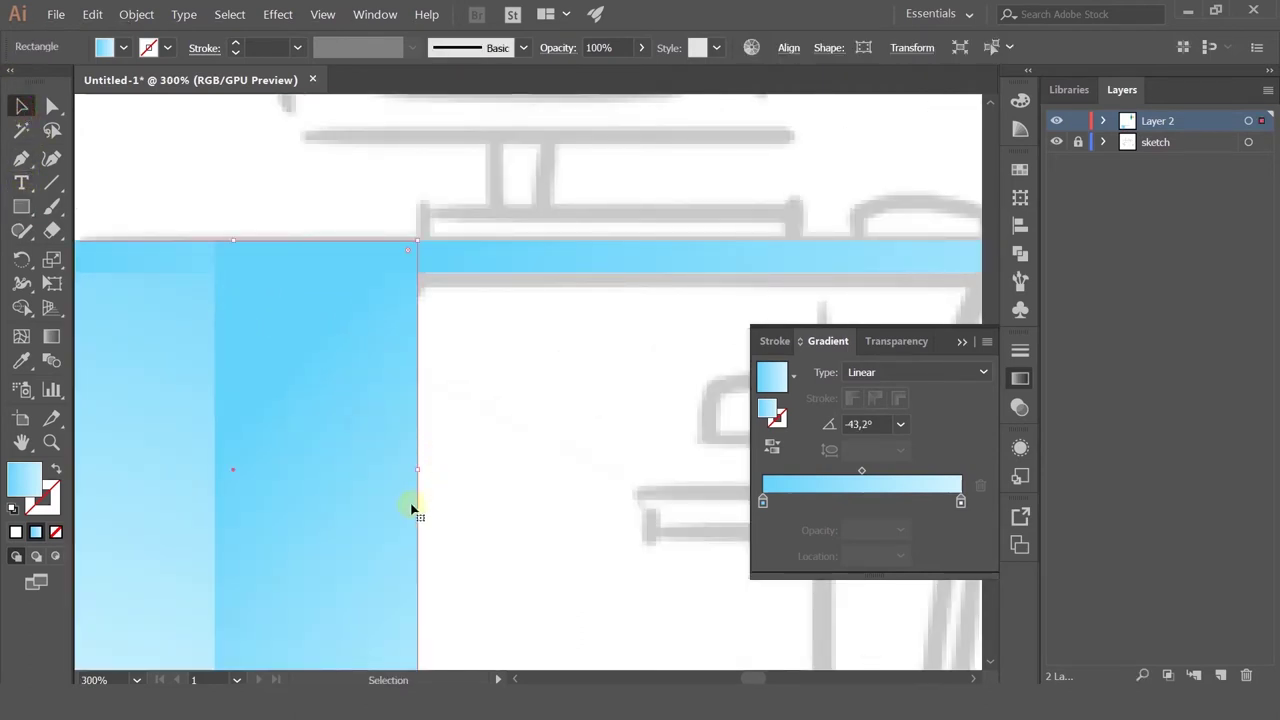
{"action": "left_click_drag", "start_coordinate": [416, 470], "coordinate": [474, 470]}
Step: Draw a wide, low drawer rectangle in the upper part of the wider cabinet face, leaving narrow side margins
{"action": "left_click", "coordinate": [21, 206]}
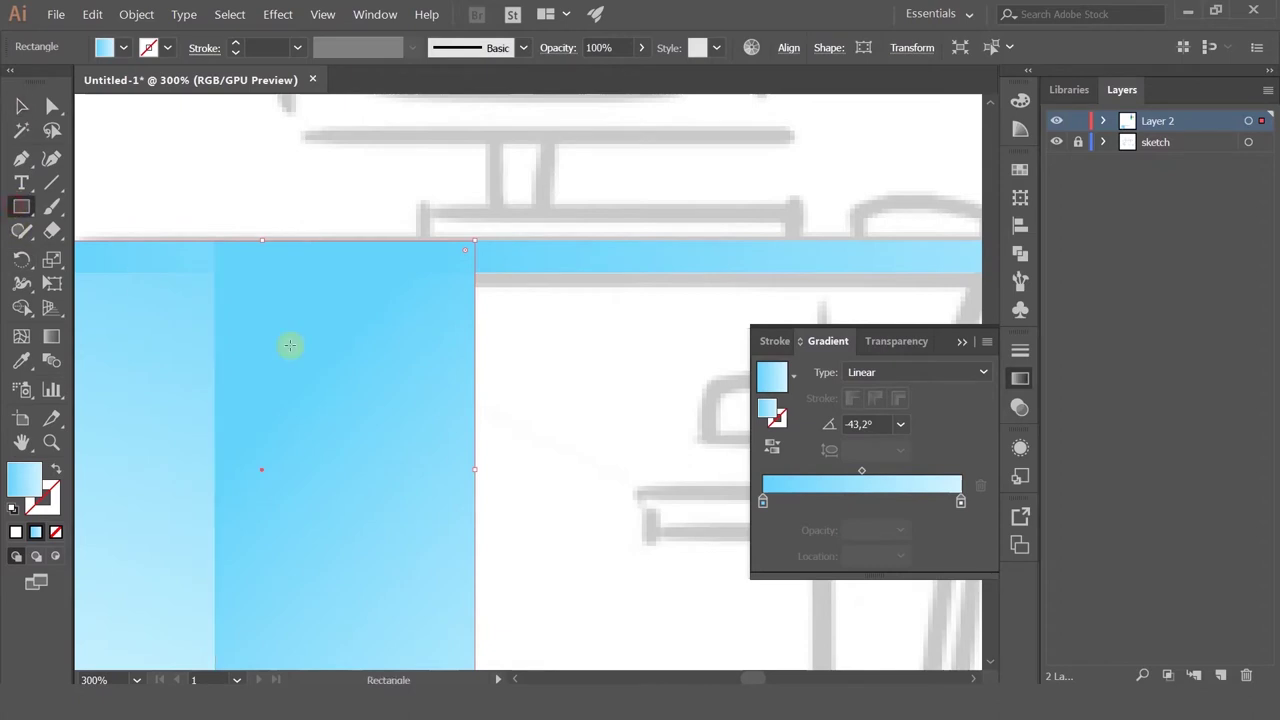
{"action": "left_click_drag", "start_coordinate": [231, 323], "coordinate": [459, 394]}
{"action": "scroll", "coordinate": [443, 406], "scroll_direction": "down", "scroll_amount": 1}
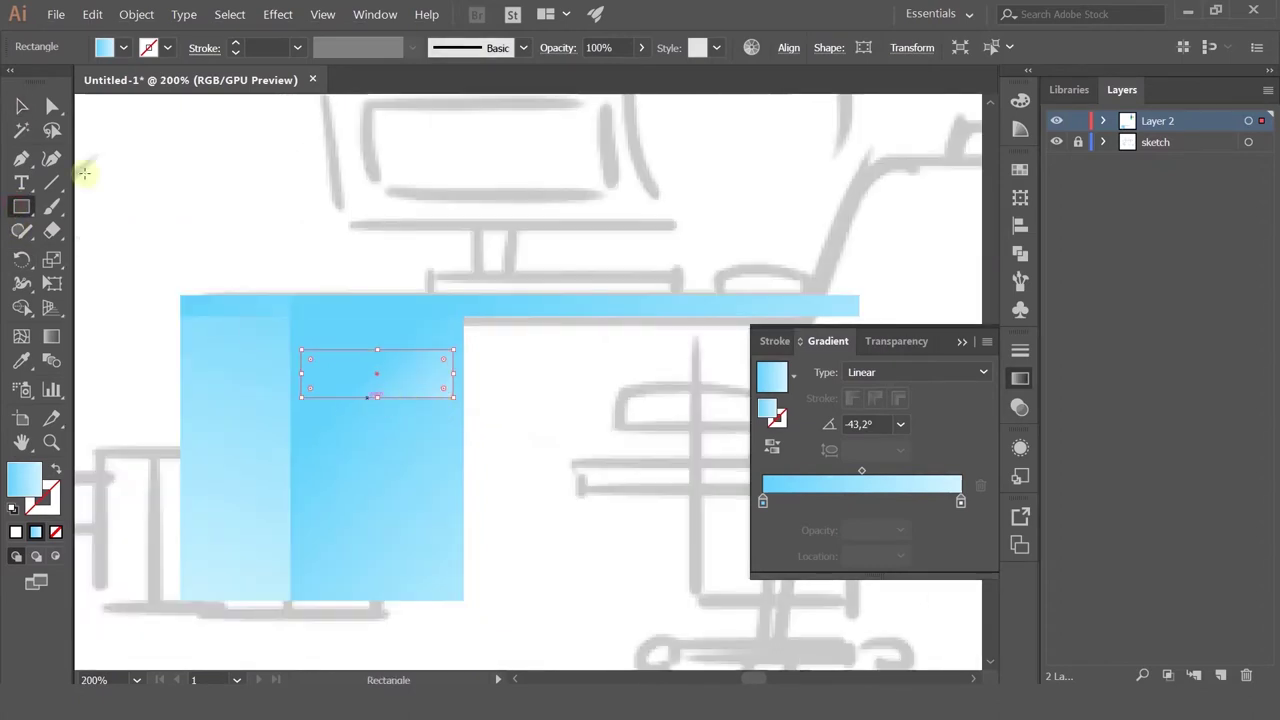
Step: Move the pale end stop of the drawer rectangle's gradient inward to about 60%
{"action": "left_click", "coordinate": [23, 108]}
{"action": "left_click", "coordinate": [300, 200]}
{"action": "left_click", "coordinate": [429, 391]}
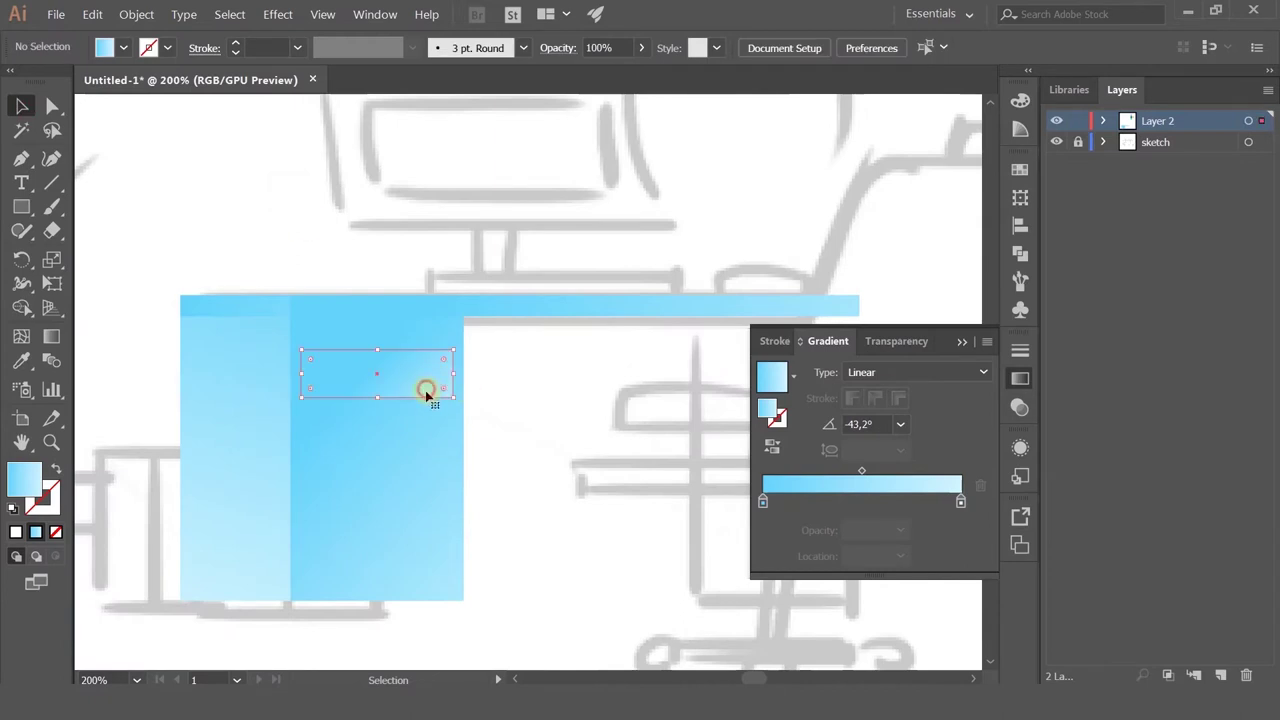
{"action": "scroll", "coordinate": [427, 399], "scroll_direction": "up", "scroll_amount": 1}
{"action": "scroll", "coordinate": [427, 399], "scroll_direction": "up", "scroll_amount": 1}
{"action": "left_click_drag", "start_coordinate": [960, 501], "coordinate": [882, 503]}
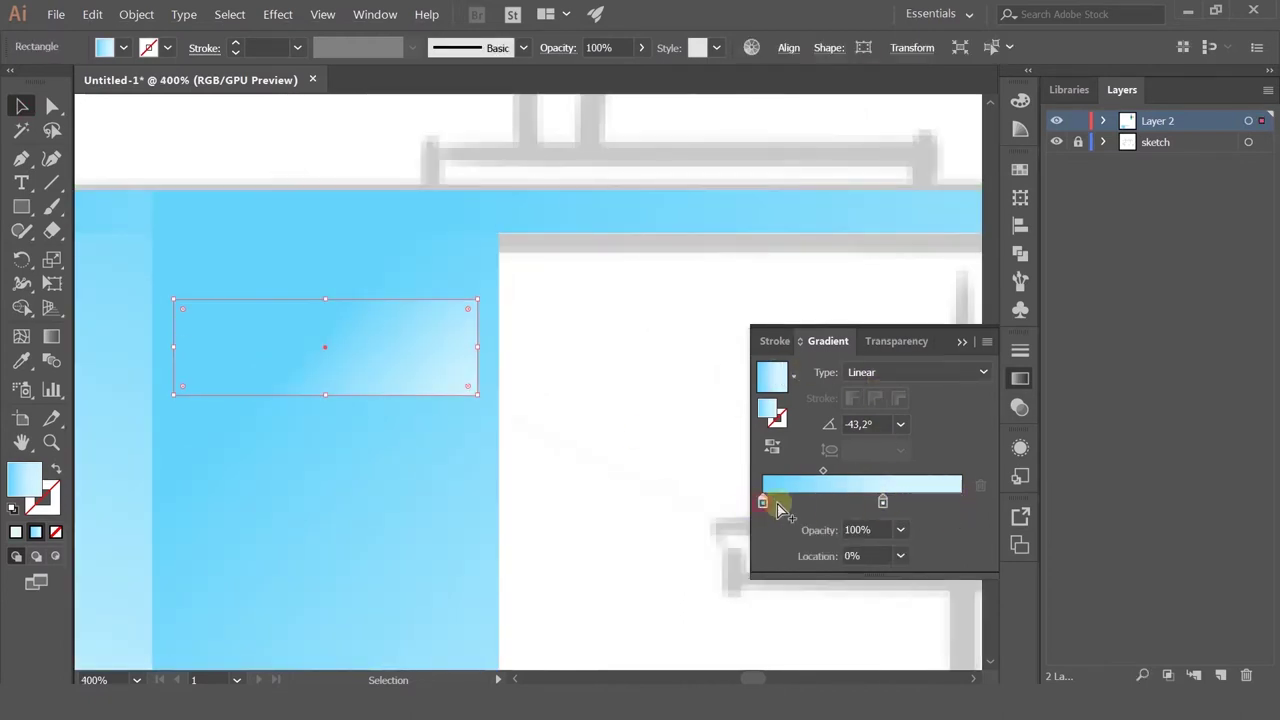
Step: Try adding a pale third stop near the end of the drawer rectangle's gradient, at about 92.66%
{"action": "left_click", "coordinate": [882, 501]}
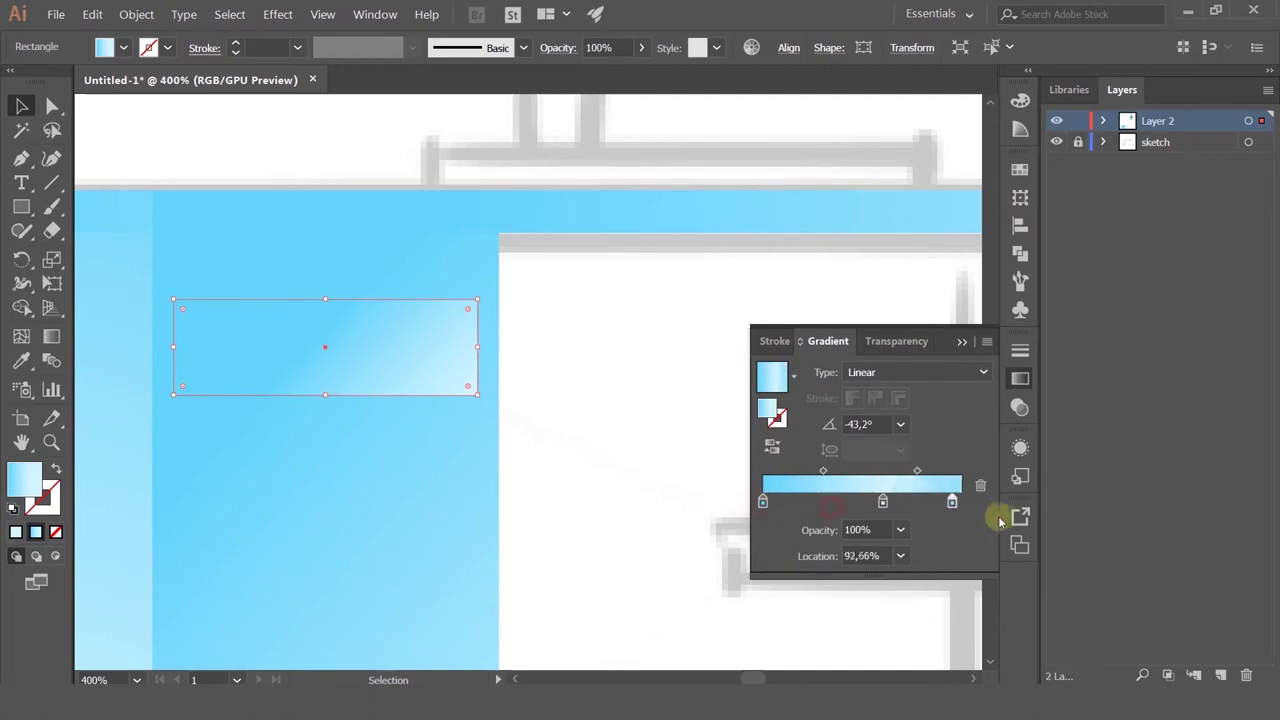
{"action": "left_click_drag", "start_coordinate": [934, 504], "coordinate": [978, 504]}
{"action": "key", "text": "ctrl+z"}
Step: Duplicate the light blue start stop to location 100% so the drawer's gradient runs light blue, pale blue, light blue
{"action": "left_click", "coordinate": [763, 504]}
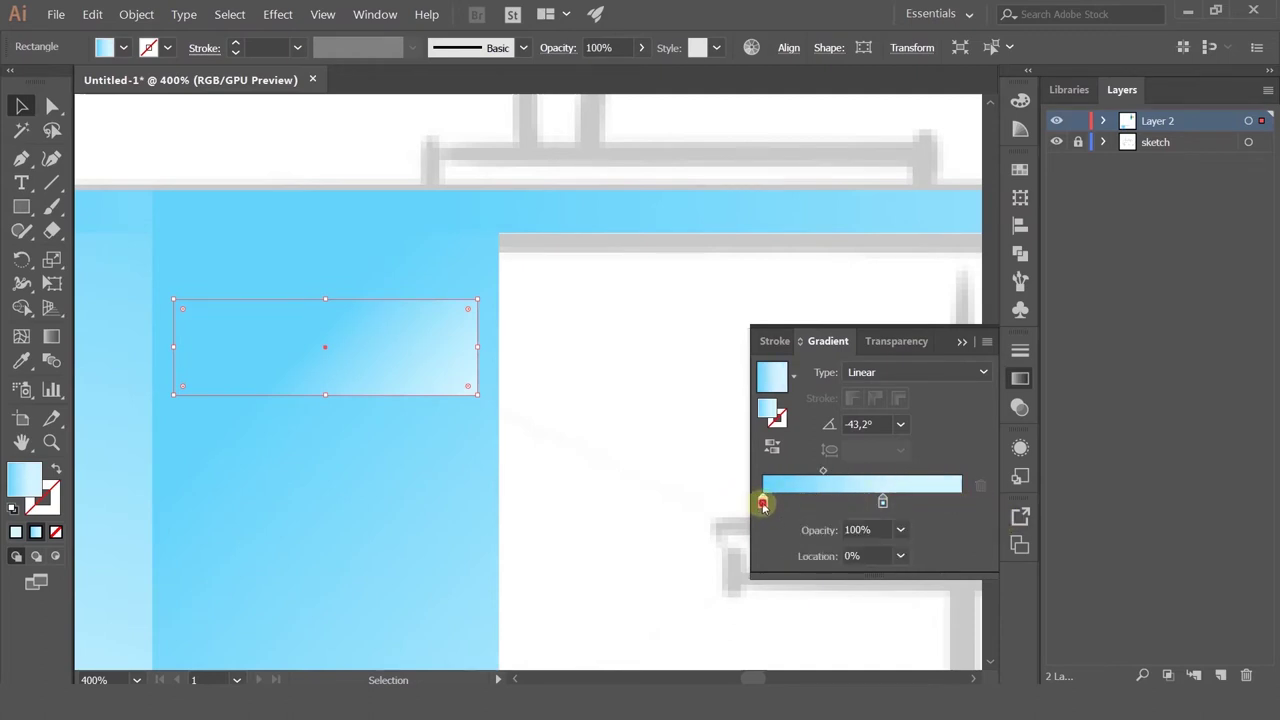
{"action": "left_click", "coordinate": [960, 501]}
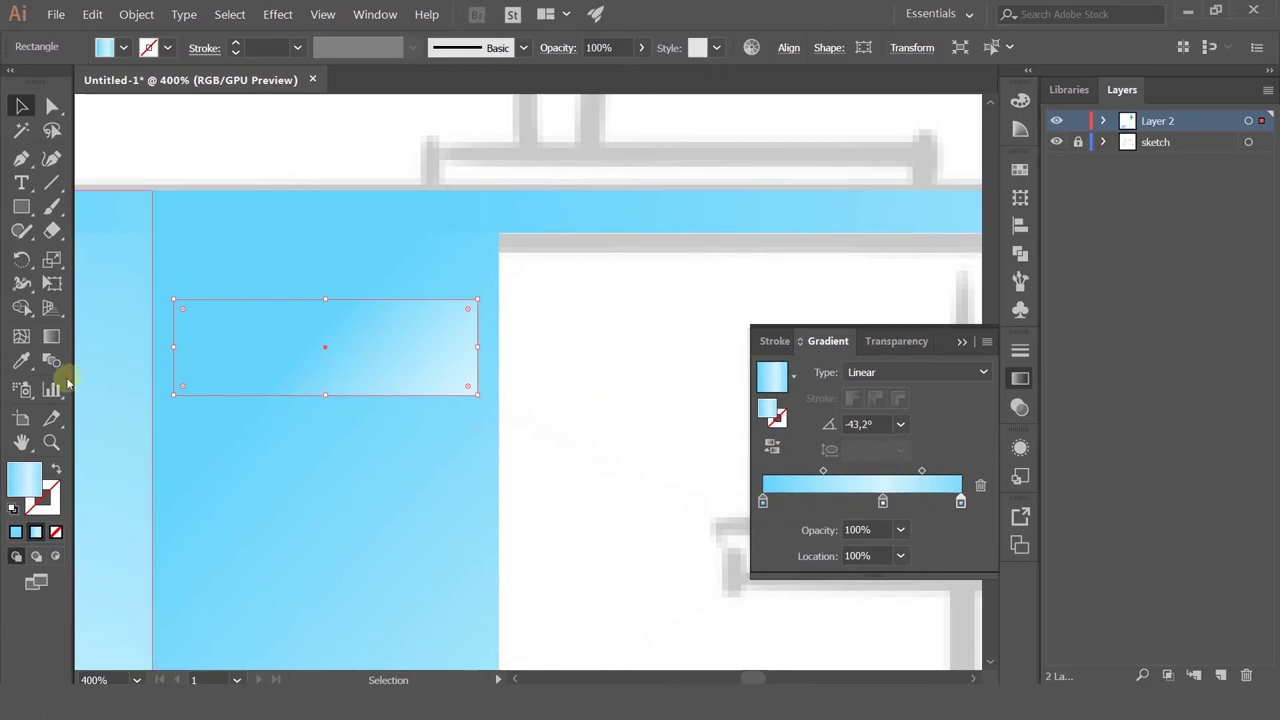
{"action": "left_click", "coordinate": [22, 360]}
{"action": "left_click", "coordinate": [294, 340]}
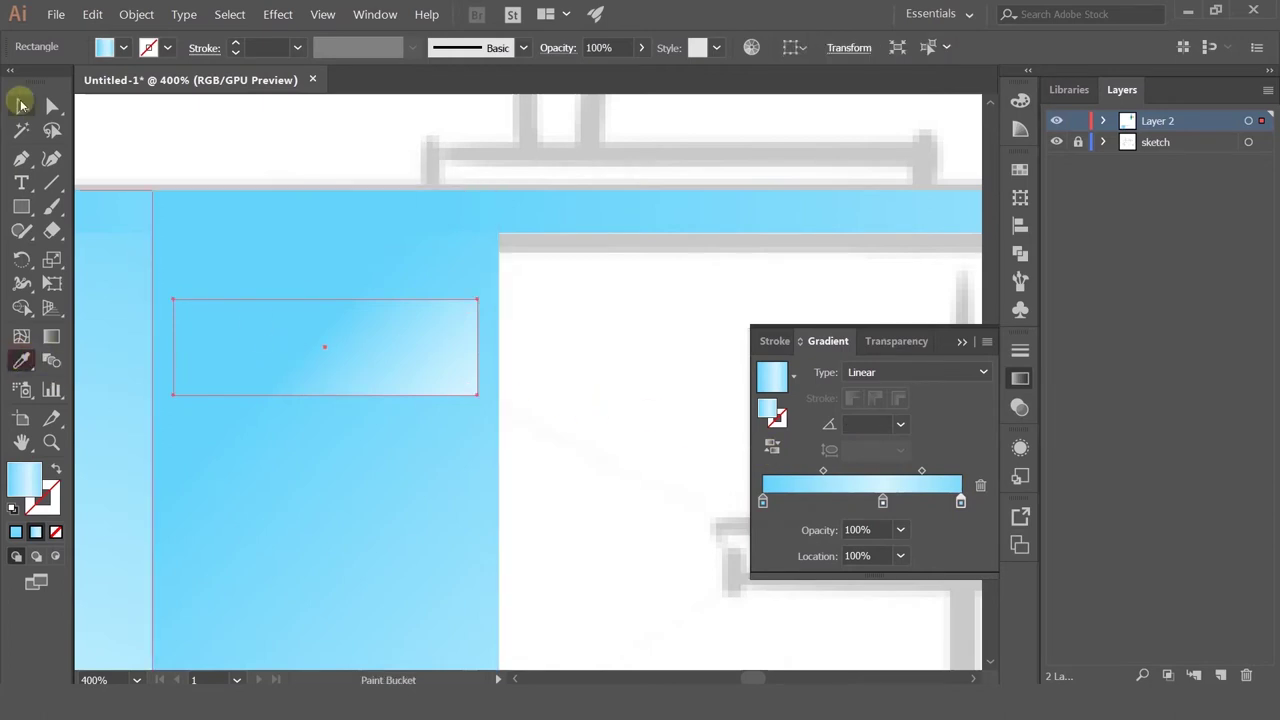
{"action": "left_click", "coordinate": [21, 105]}
Step: Redraw the drawer rectangle's gradient almost horizontally from its left edge to just past its right edge, at about -4°
{"action": "left_click", "coordinate": [51, 337]}
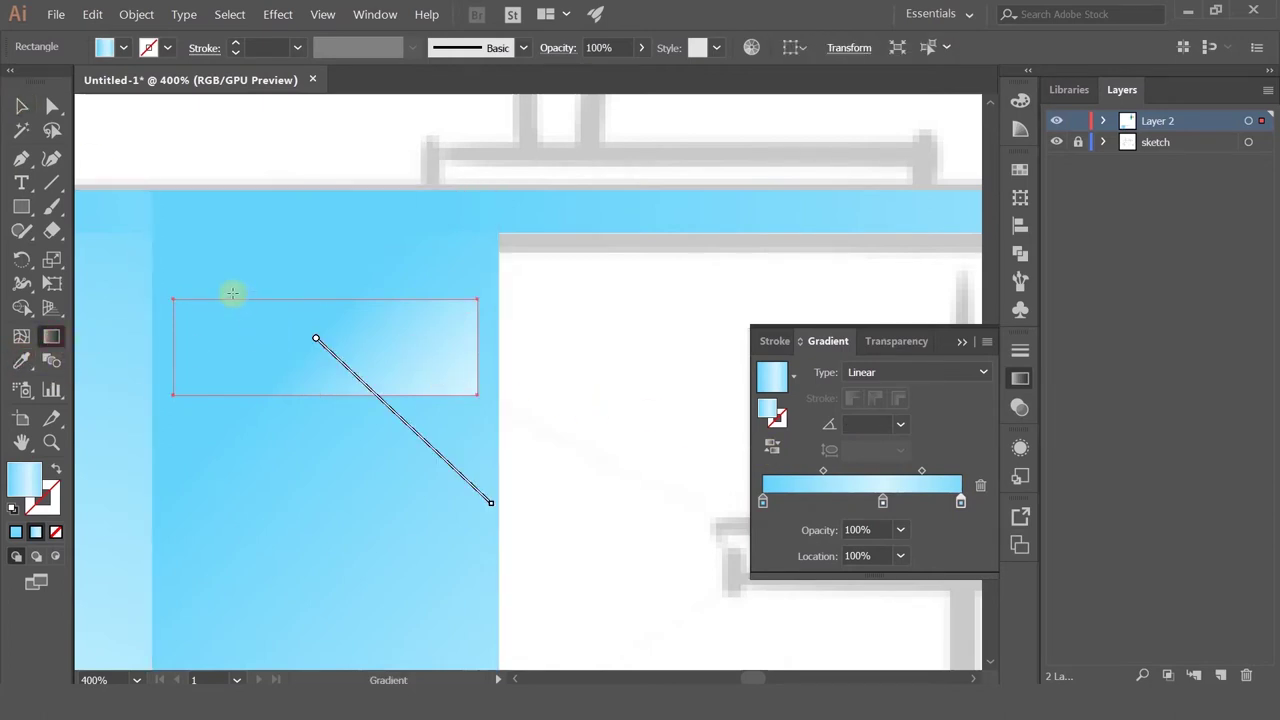
{"action": "left_click_drag", "start_coordinate": [220, 306], "coordinate": [560, 440]}
{"action": "left_click_drag", "start_coordinate": [171, 337], "coordinate": [500, 360]}
{"action": "left_click", "coordinate": [559, 372]}
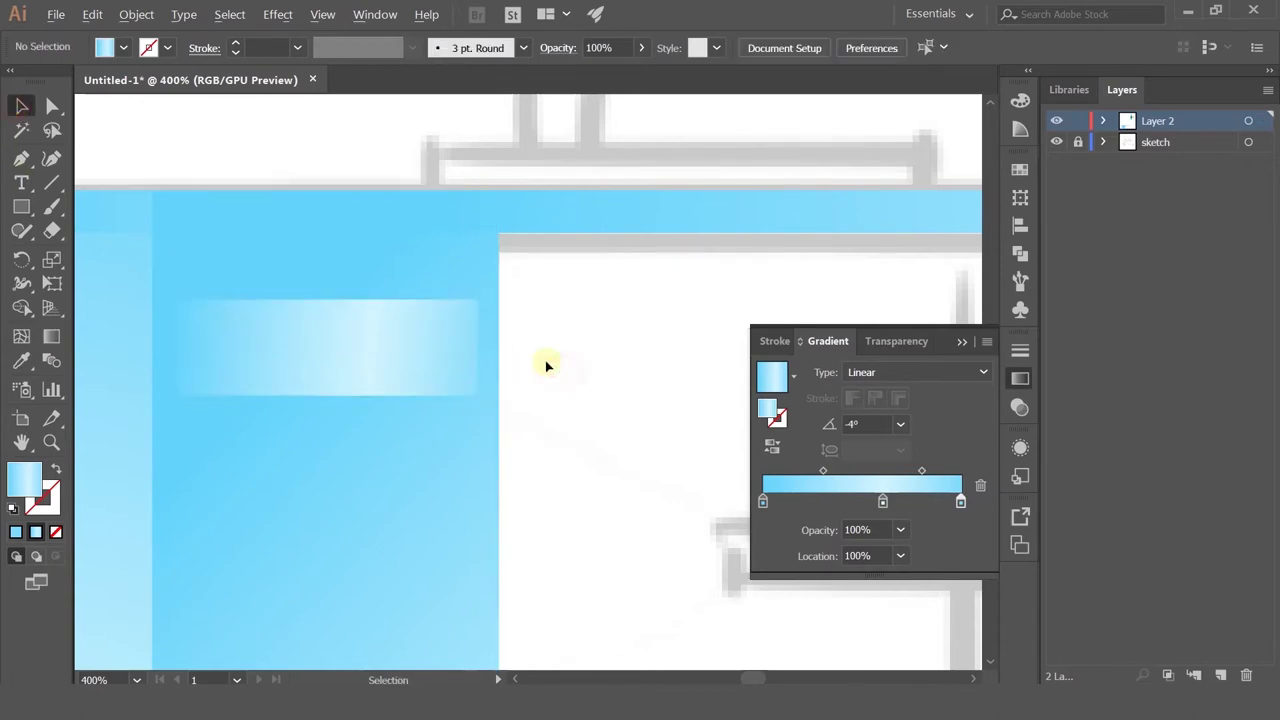
Step: Move the middle stop of the drawer rectangle's gradient to 53.47% and set its opacity to 40%
{"action": "scroll", "coordinate": [540, 362], "scroll_direction": "down", "scroll_amount": 3}
{"action": "left_click", "coordinate": [472, 358]}
{"action": "scroll", "coordinate": [474, 360], "scroll_direction": "up", "scroll_amount": 2}
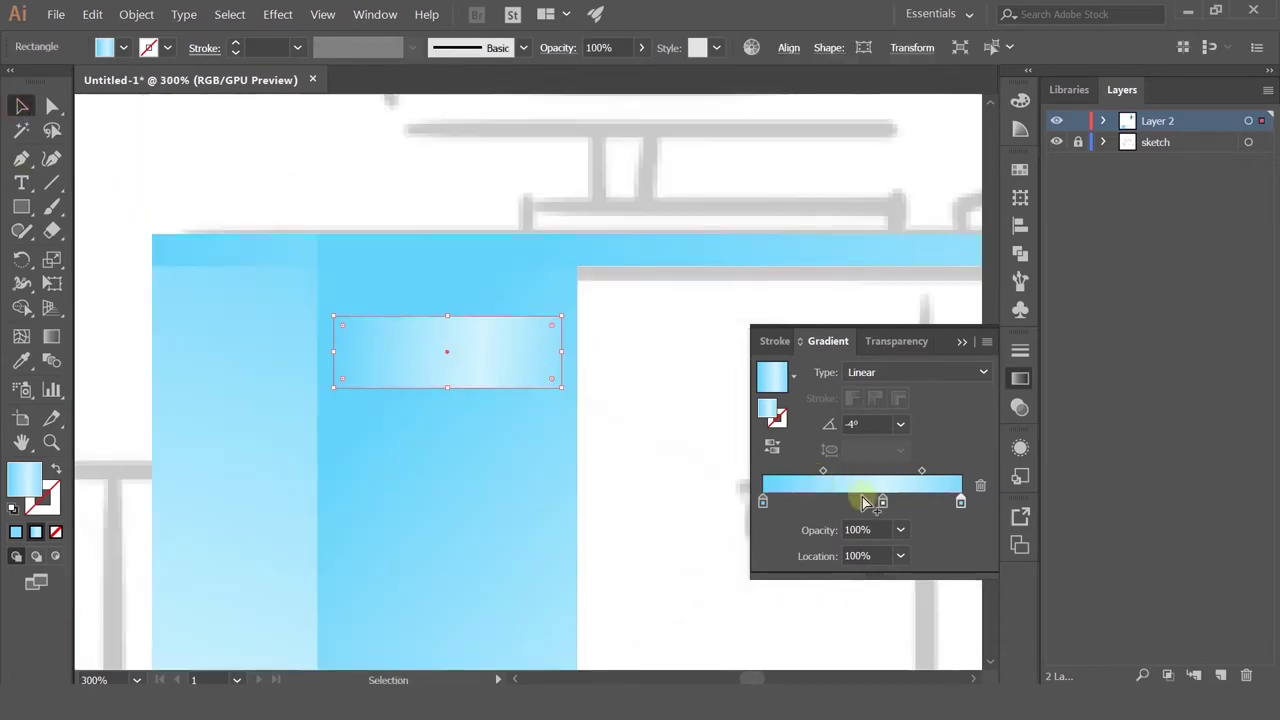
{"action": "left_click", "coordinate": [900, 529]}
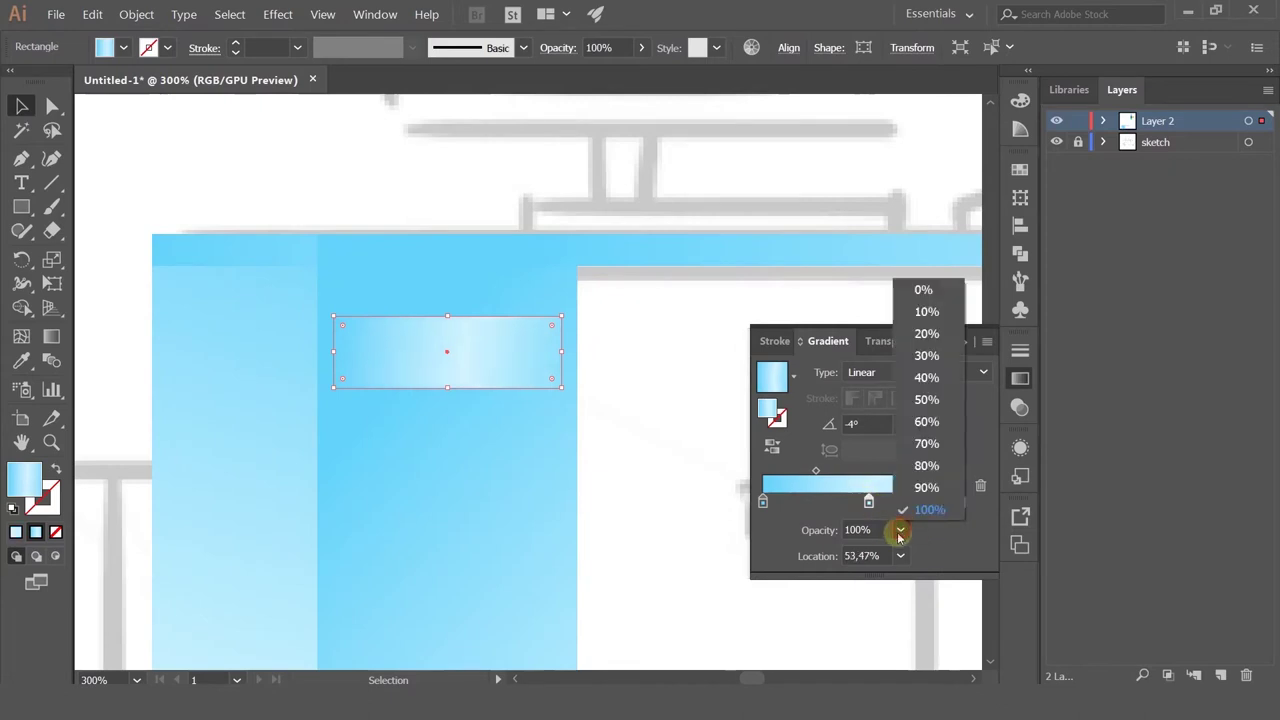
{"action": "left_click", "coordinate": [926, 331]}
{"action": "left_click", "coordinate": [629, 351]}
{"action": "scroll", "coordinate": [700, 351], "scroll_direction": "down", "scroll_amount": 4}
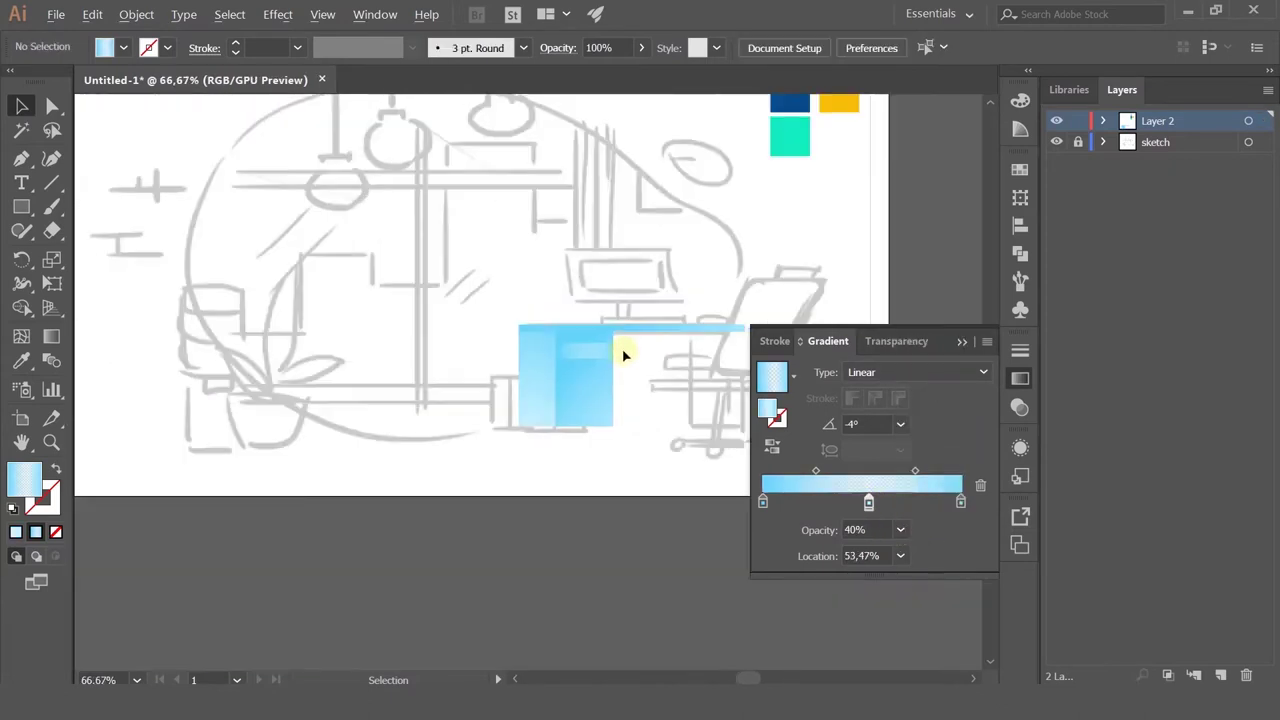
Step: Recolor the middle stop of the drawer rectangle's gradient with the dark blue swatch R=15 G=75 B=135
{"action": "scroll", "coordinate": [537, 371], "scroll_direction": "up", "scroll_amount": 3}
{"action": "left_click", "coordinate": [540, 352]}
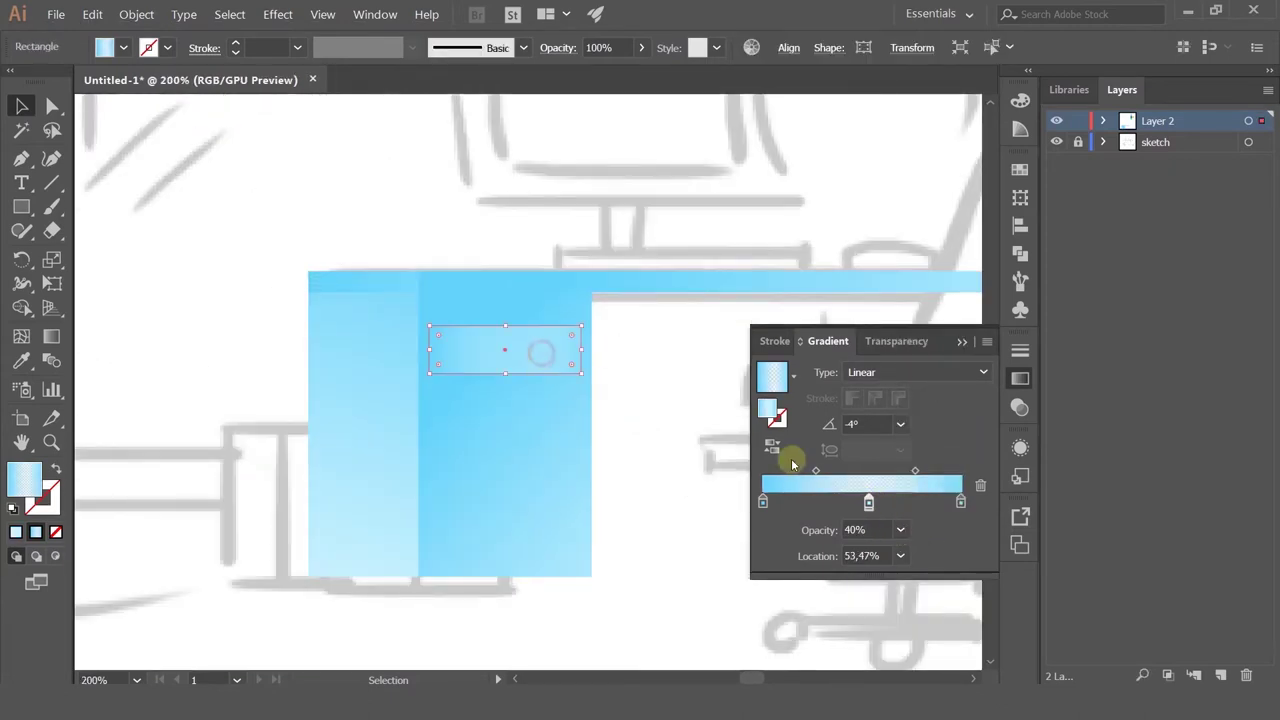
{"action": "double_click", "coordinate": [868, 505]}
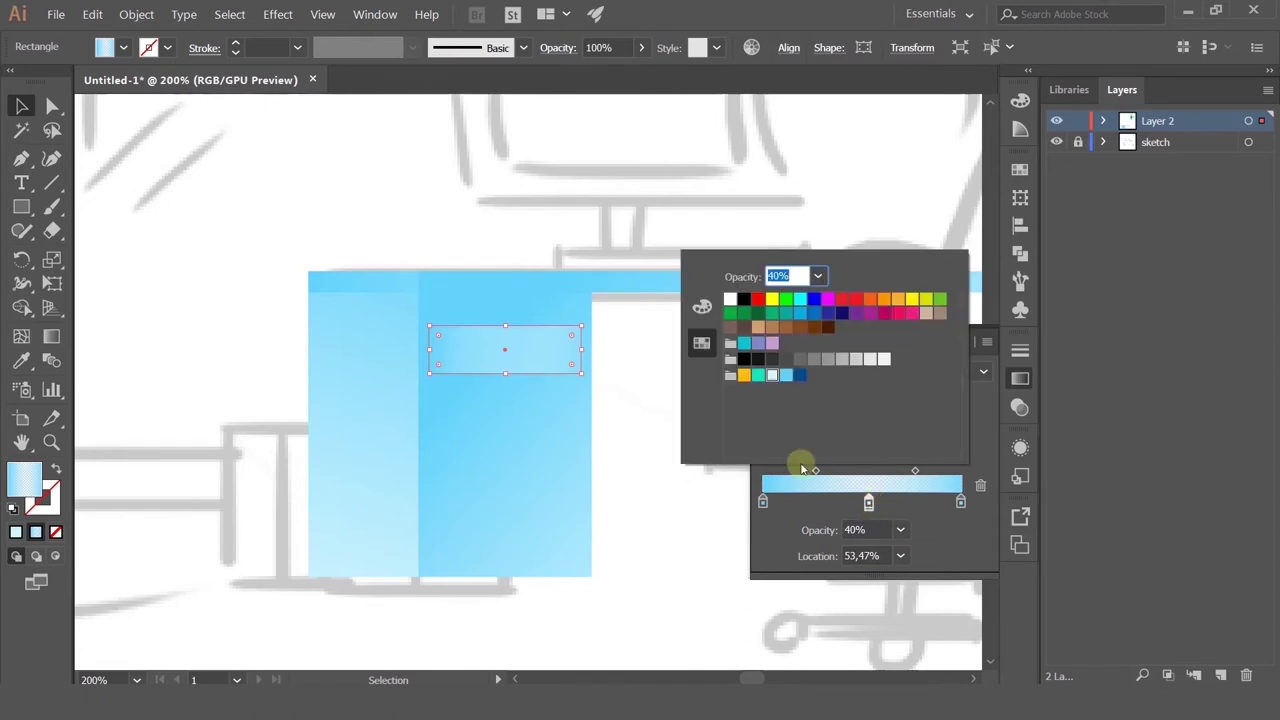
{"action": "left_click", "coordinate": [801, 377]}
{"action": "left_click", "coordinate": [801, 377]}
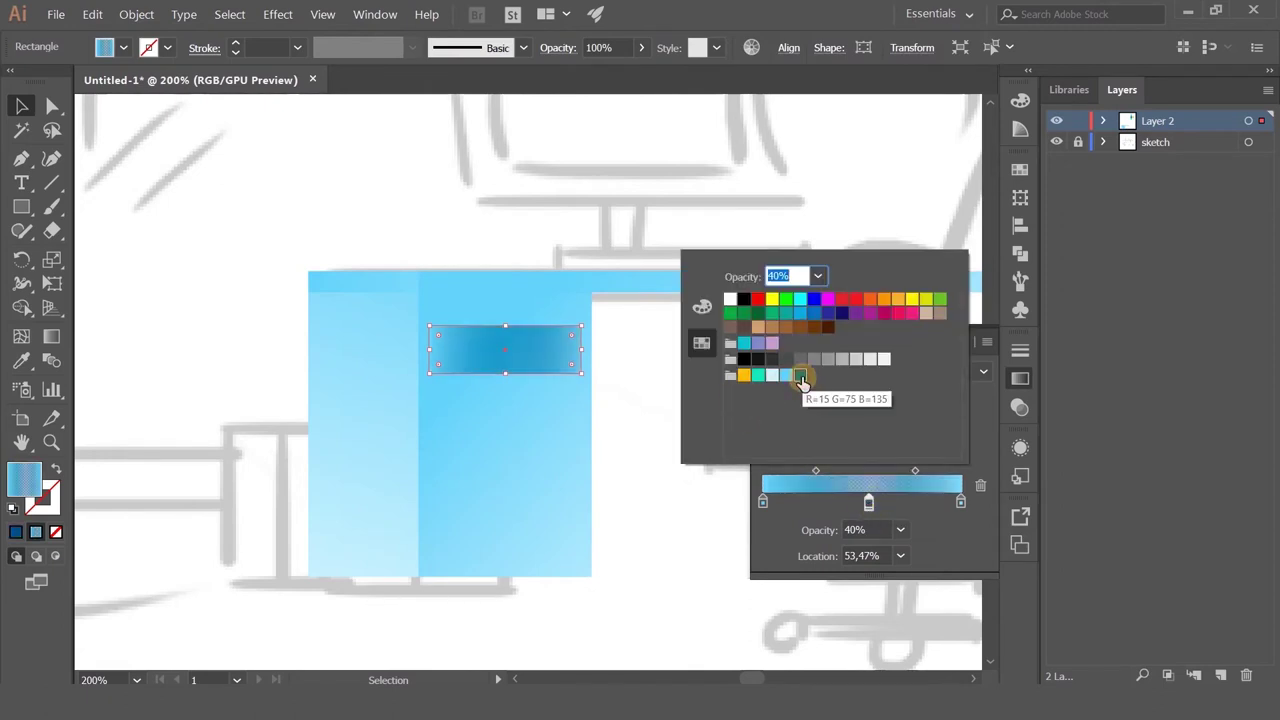
{"action": "left_click", "coordinate": [622, 240]}
{"action": "scroll", "coordinate": [620, 239], "scroll_direction": "down", "scroll_amount": 3}
{"action": "left_click", "coordinate": [700, 317]}
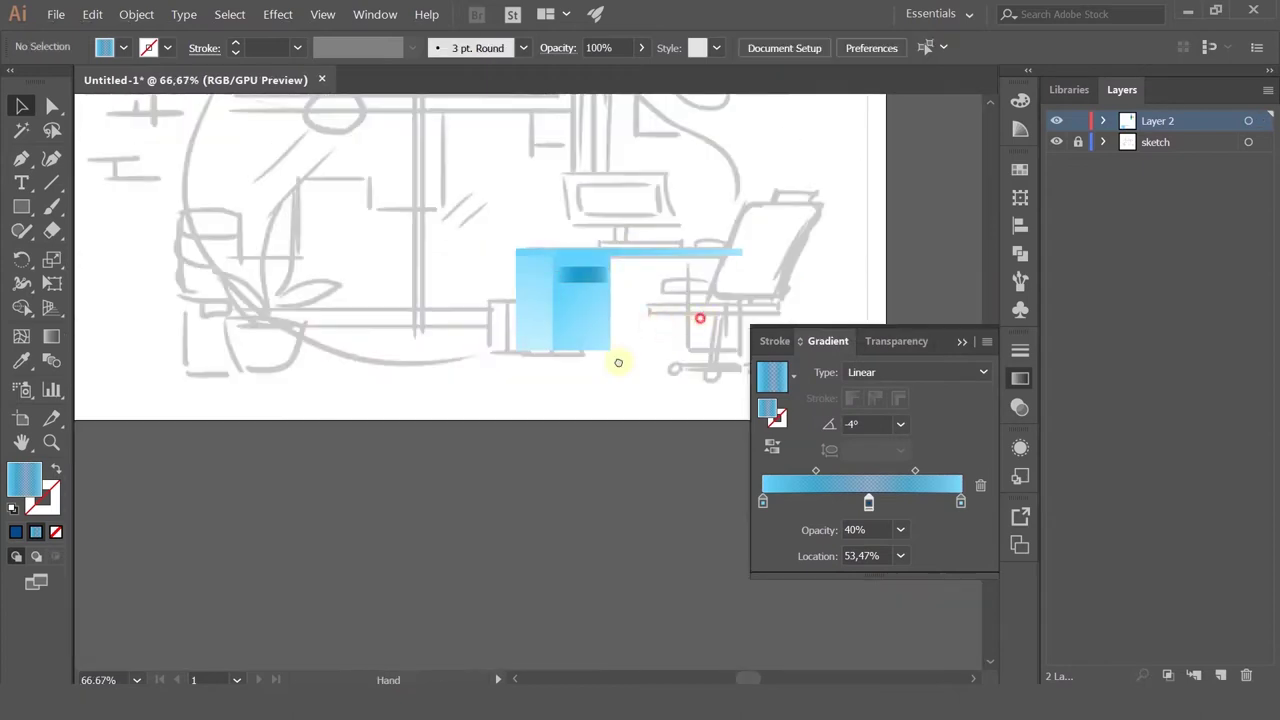
Step: Cut the drawer rectangle and paste it back in front, then remove its fill
{"action": "left_click_drag", "start_coordinate": [604, 332], "coordinate": [412, 469]}
{"action": "scroll", "coordinate": [411, 427], "scroll_direction": "up", "scroll_amount": 3}
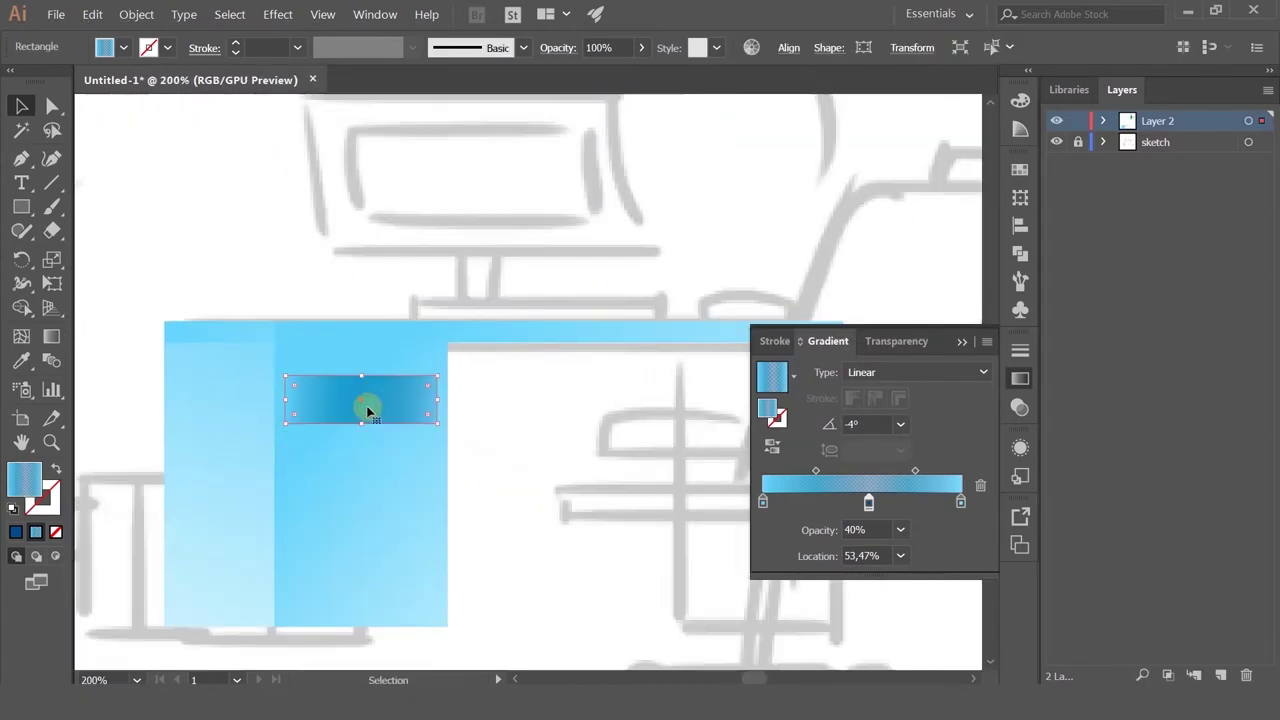
{"action": "key", "text": "ctrl+x"}
{"action": "key", "text": "ctrl+f"}
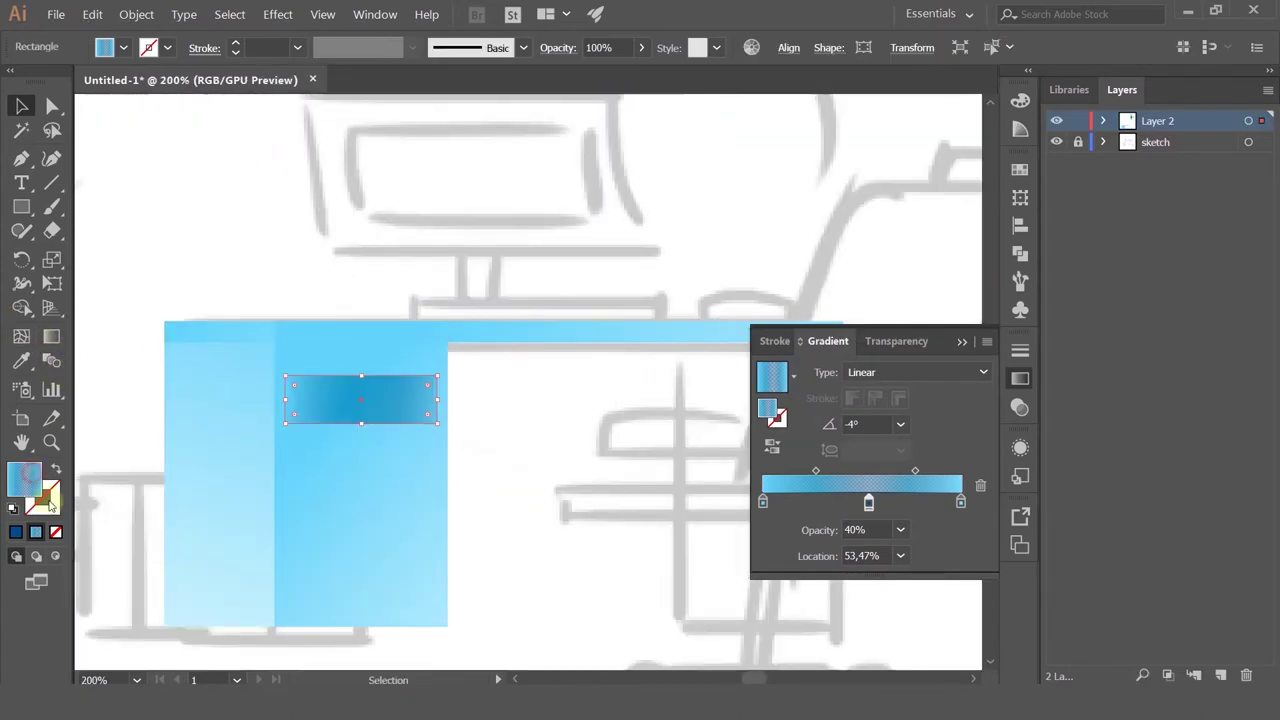
{"action": "left_click", "coordinate": [56, 531]}
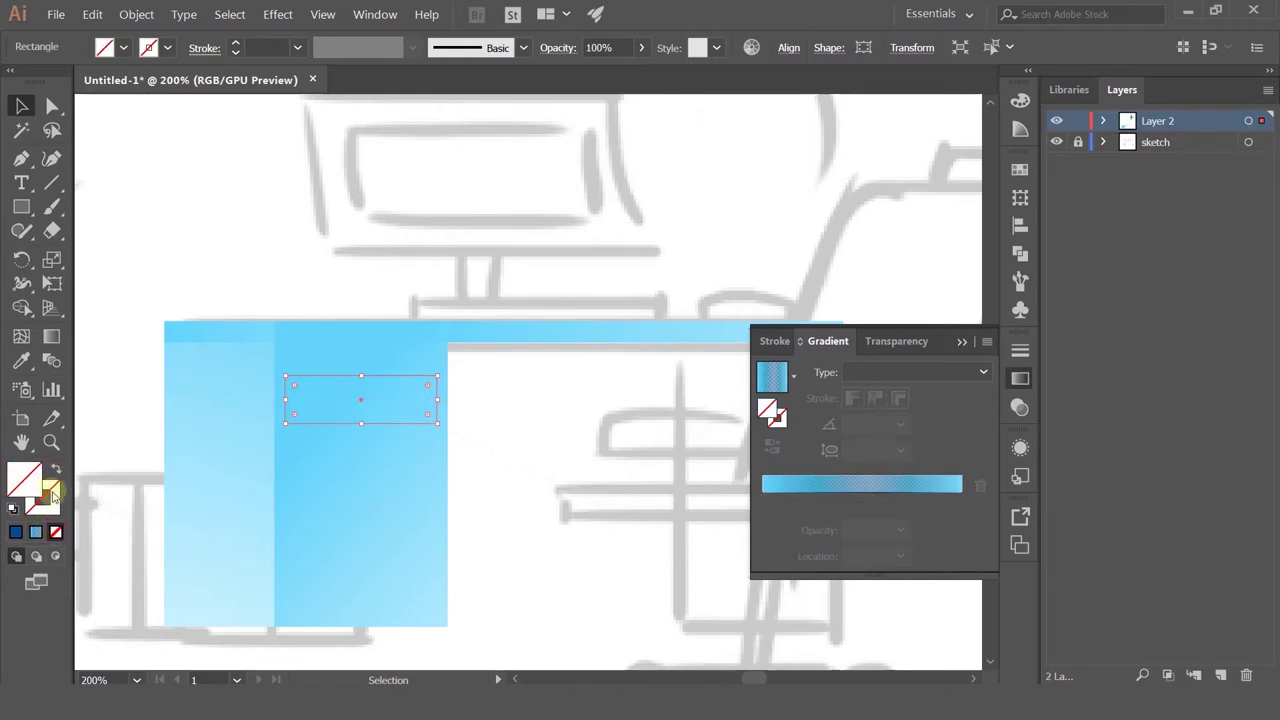
Step: Give the drawer rectangle a white (FFFFFF) stroke with a weight of 2 pt
{"action": "double_click", "coordinate": [57, 511]}
{"action": "left_click_drag", "start_coordinate": [757, 229], "coordinate": [610, 172]}
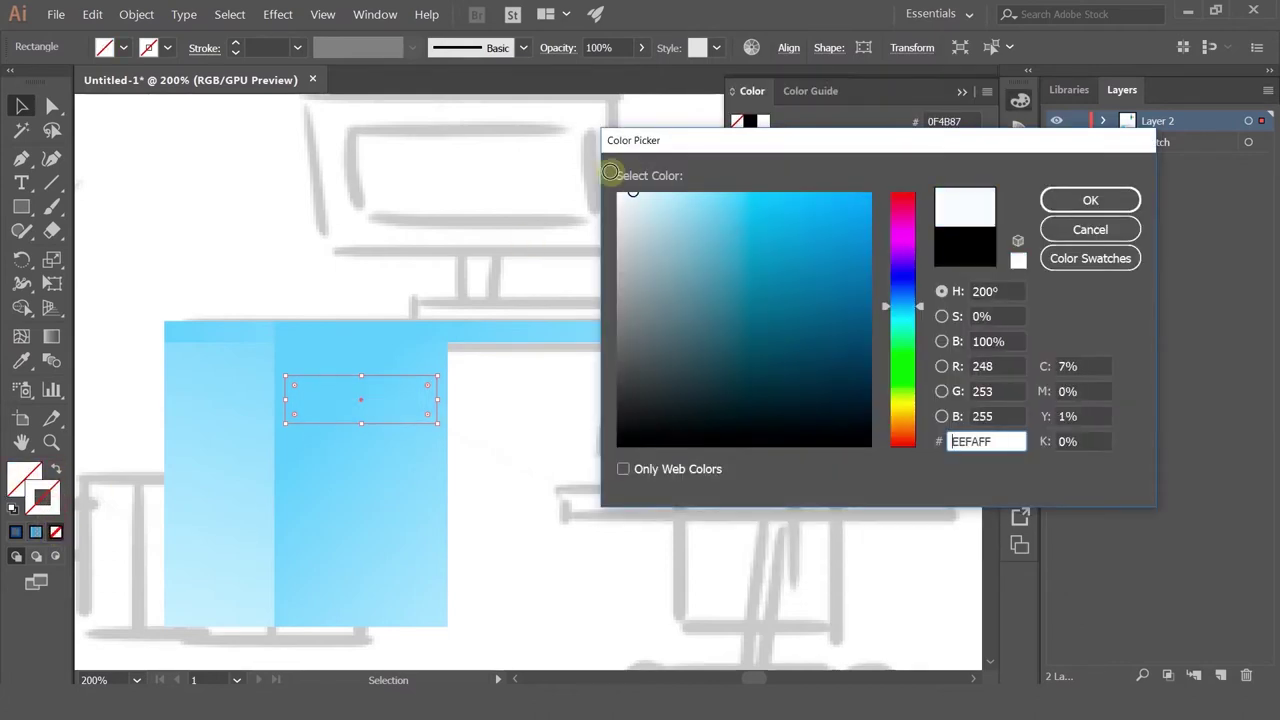
{"action": "key", "text": "Return"}
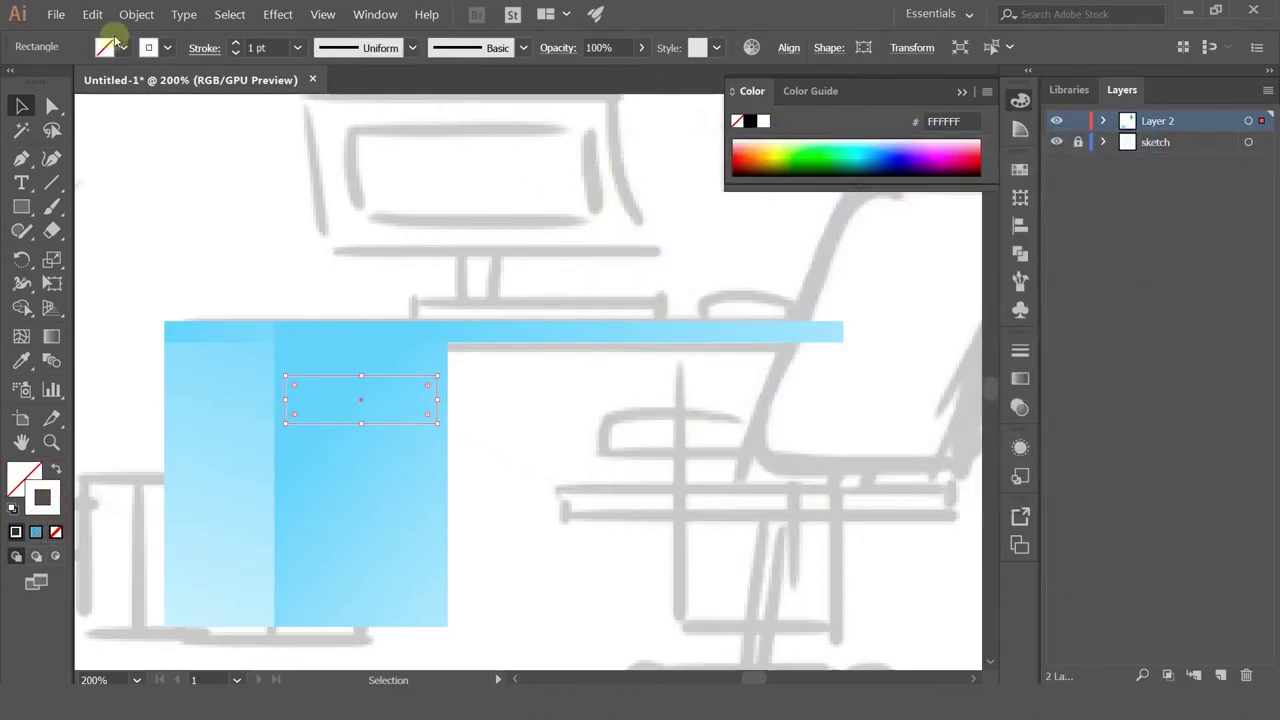
{"action": "left_click", "coordinate": [280, 184]}
{"action": "left_click", "coordinate": [361, 384]}
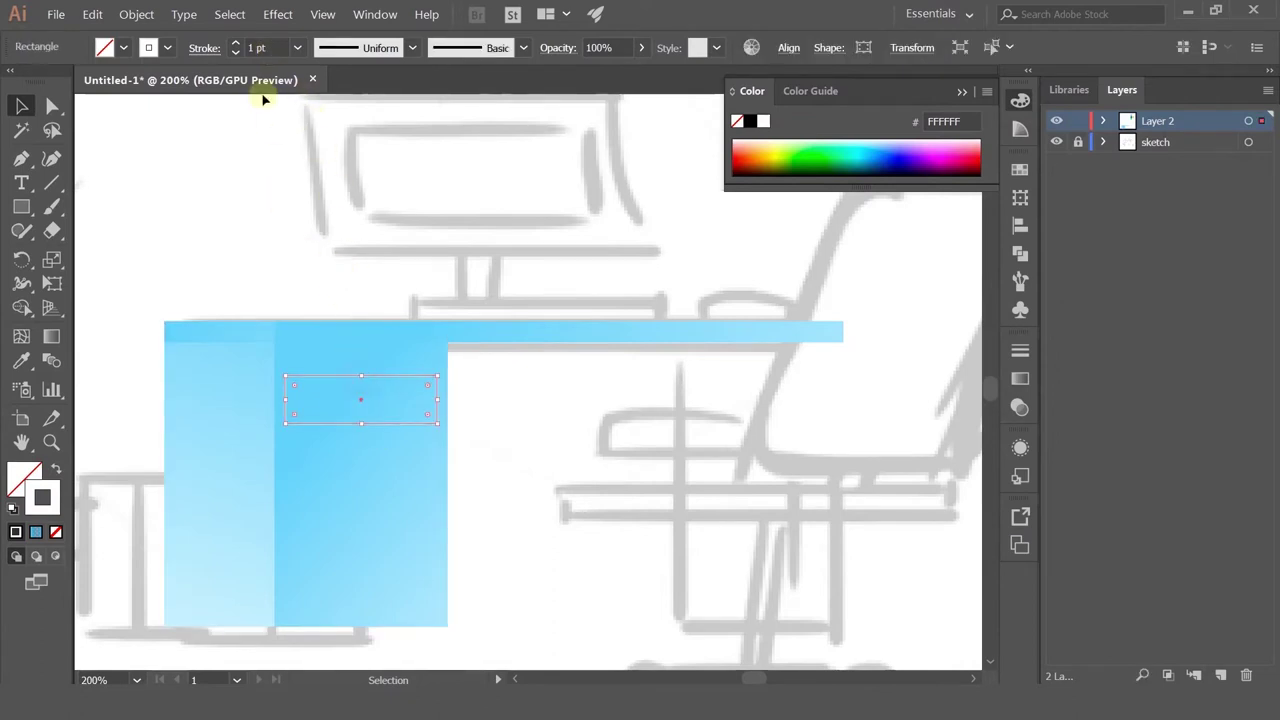
{"action": "left_click", "coordinate": [274, 47]}
{"action": "scroll", "coordinate": [274, 47], "scroll_direction": "up", "scroll_amount": 1}
{"action": "left_click", "coordinate": [292, 201]}
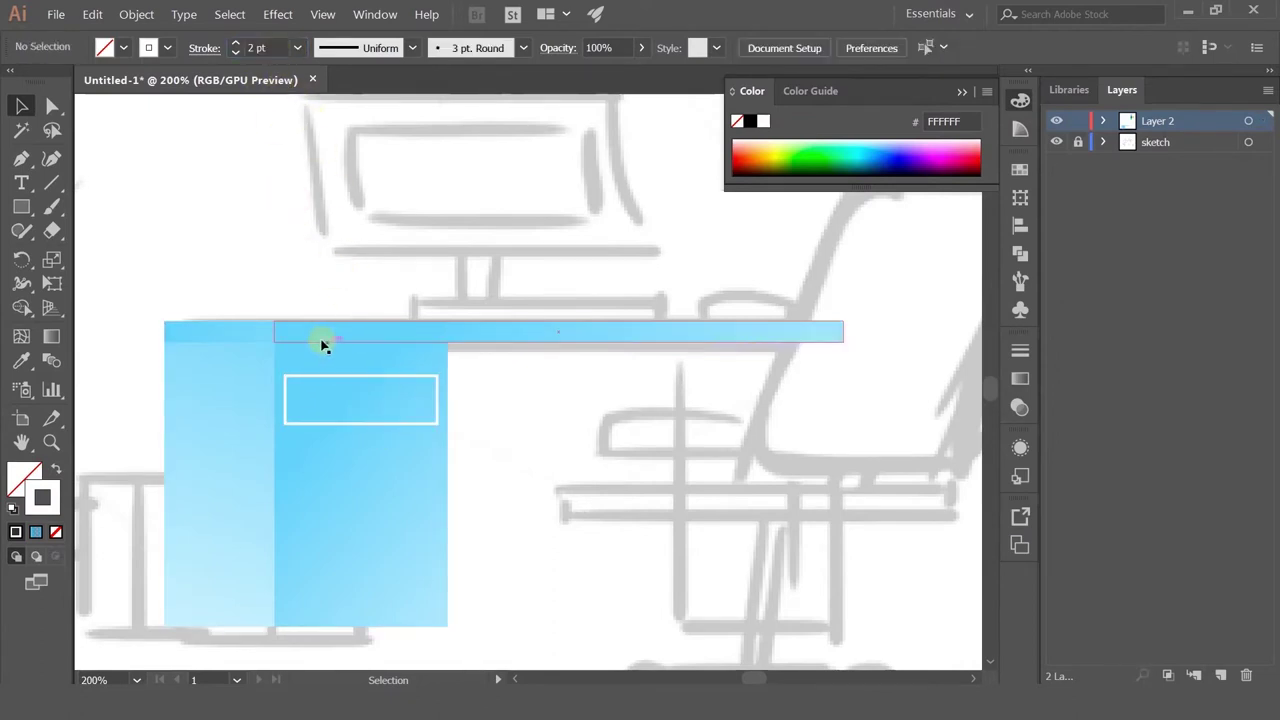
Step: Draw a straight horizontal Pen line along the tabletop's lower edge, from the cabinet's left edge partway across the drawer front
{"action": "left_click", "coordinate": [322, 341]}
{"action": "left_click", "coordinate": [323, 274]}
{"action": "left_click", "coordinate": [21, 158]}
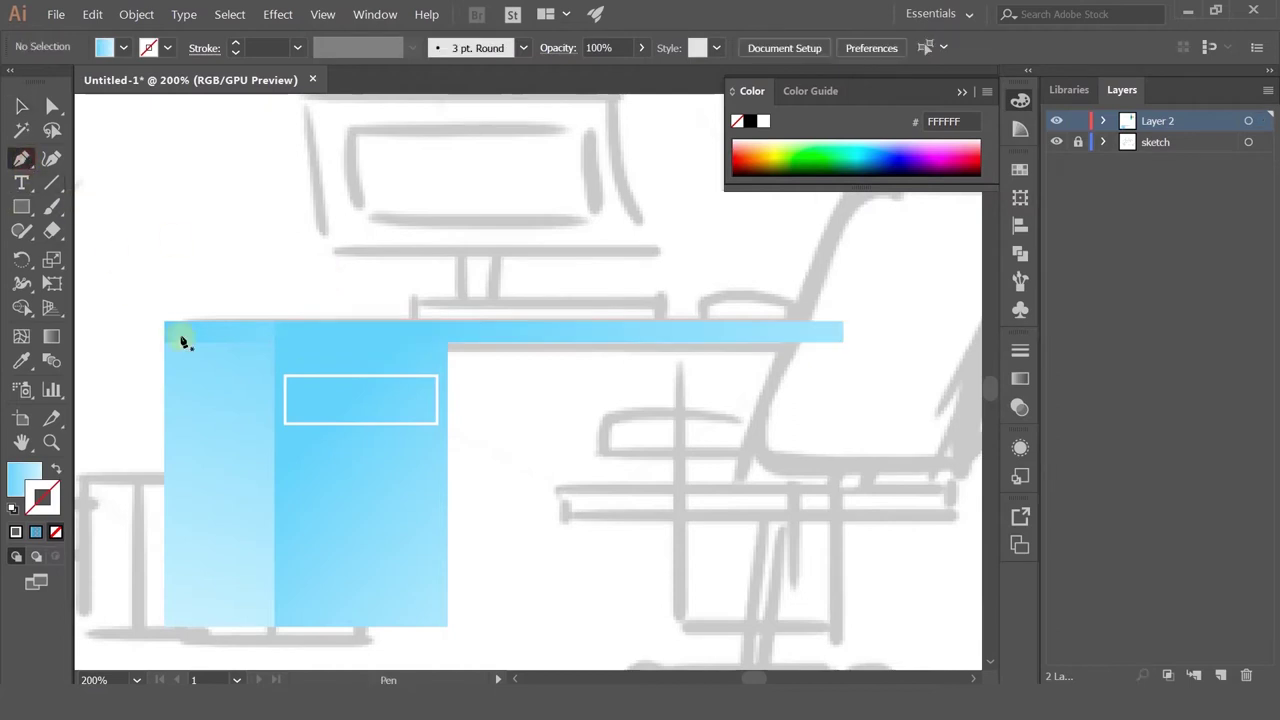
{"action": "left_click", "coordinate": [165, 343]}
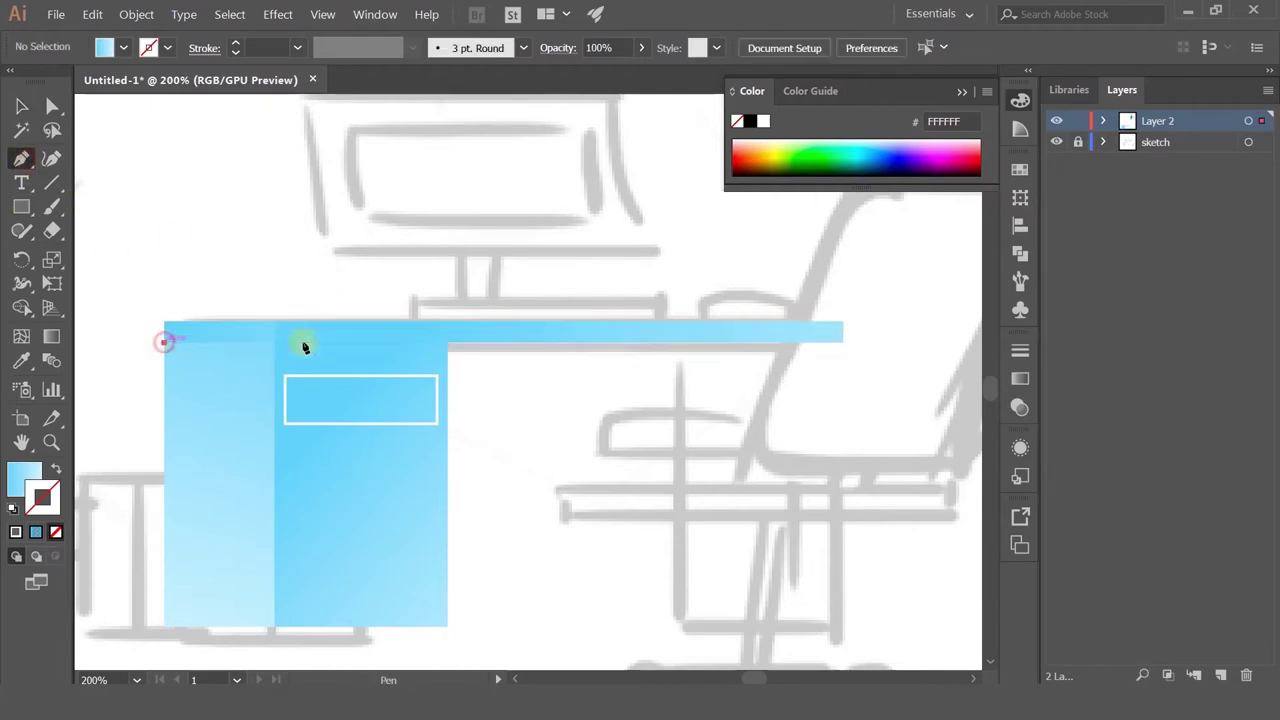
{"action": "left_click", "coordinate": [383, 343]}
Step: Copy the drawer outline's white 2 pt stroke onto the line under the tabletop with the Eyedropper
{"action": "left_click", "coordinate": [21, 360]}
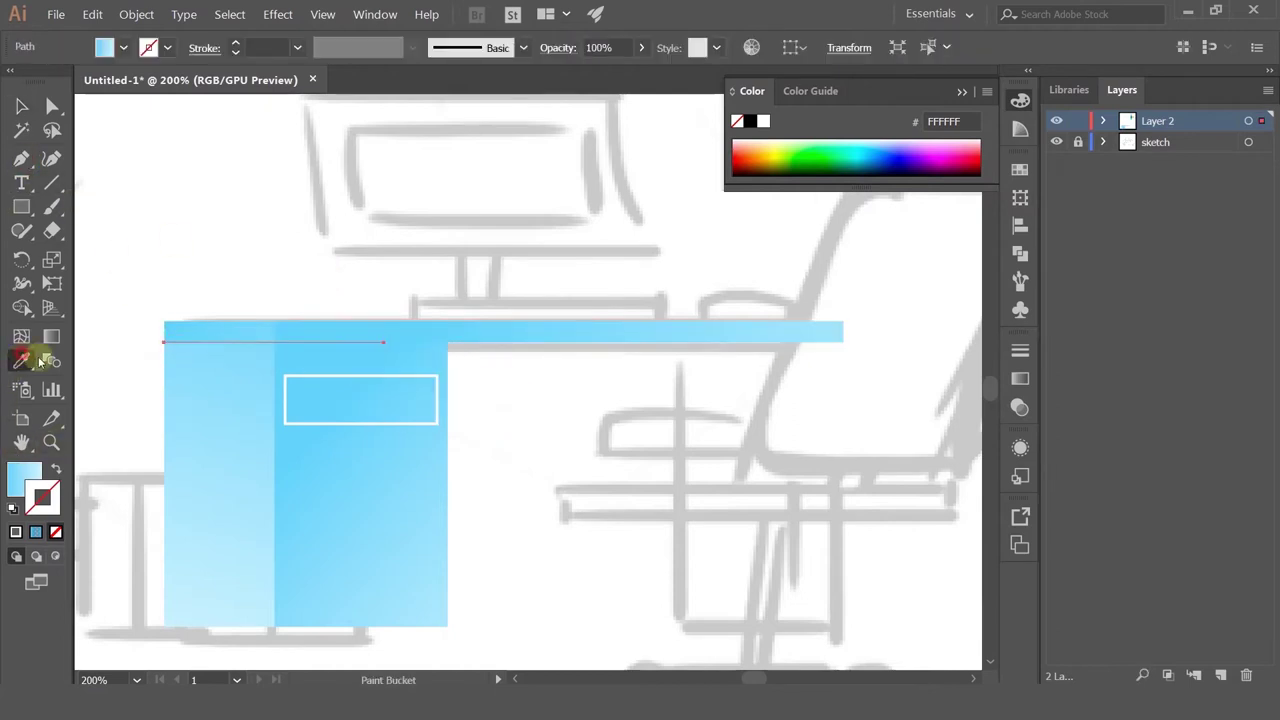
{"action": "left_click", "coordinate": [289, 373]}
{"action": "left_click", "coordinate": [21, 106]}
{"action": "left_click", "coordinate": [292, 211]}
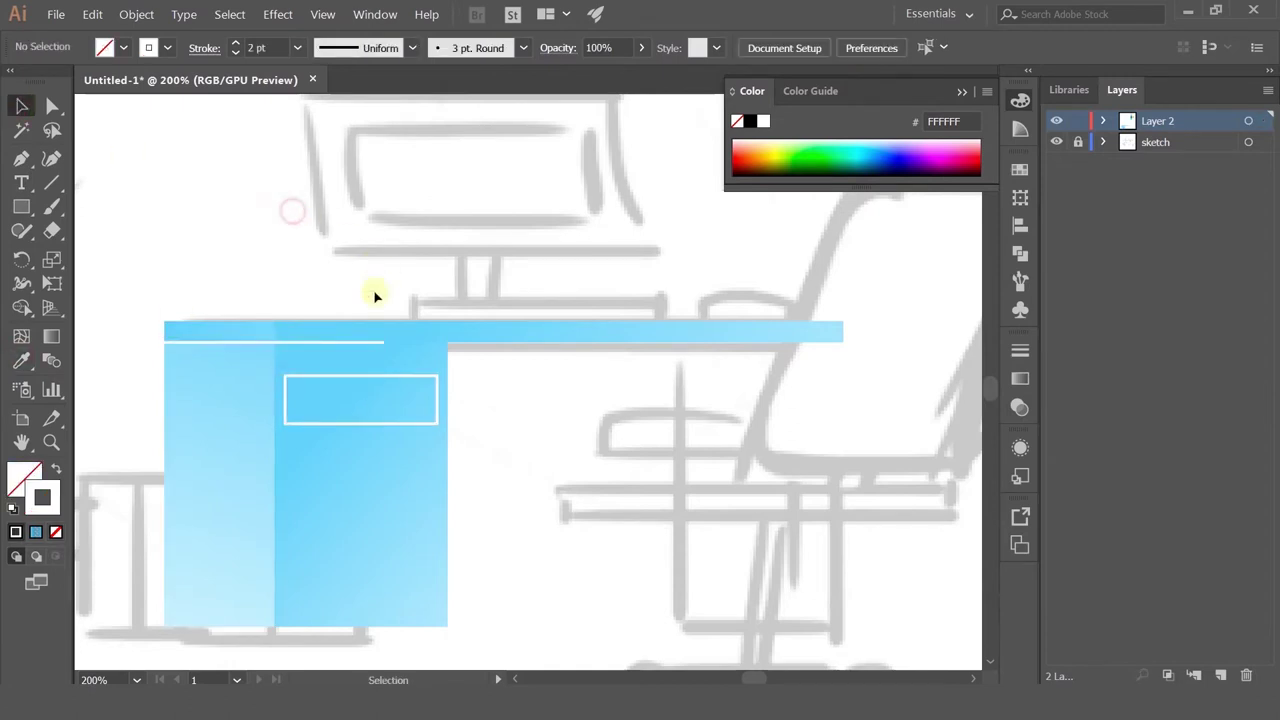
Step: Slightly round all four corners of the white drawer outline
{"action": "left_click", "coordinate": [339, 385]}
{"action": "key", "text": "ctrl+equal"}
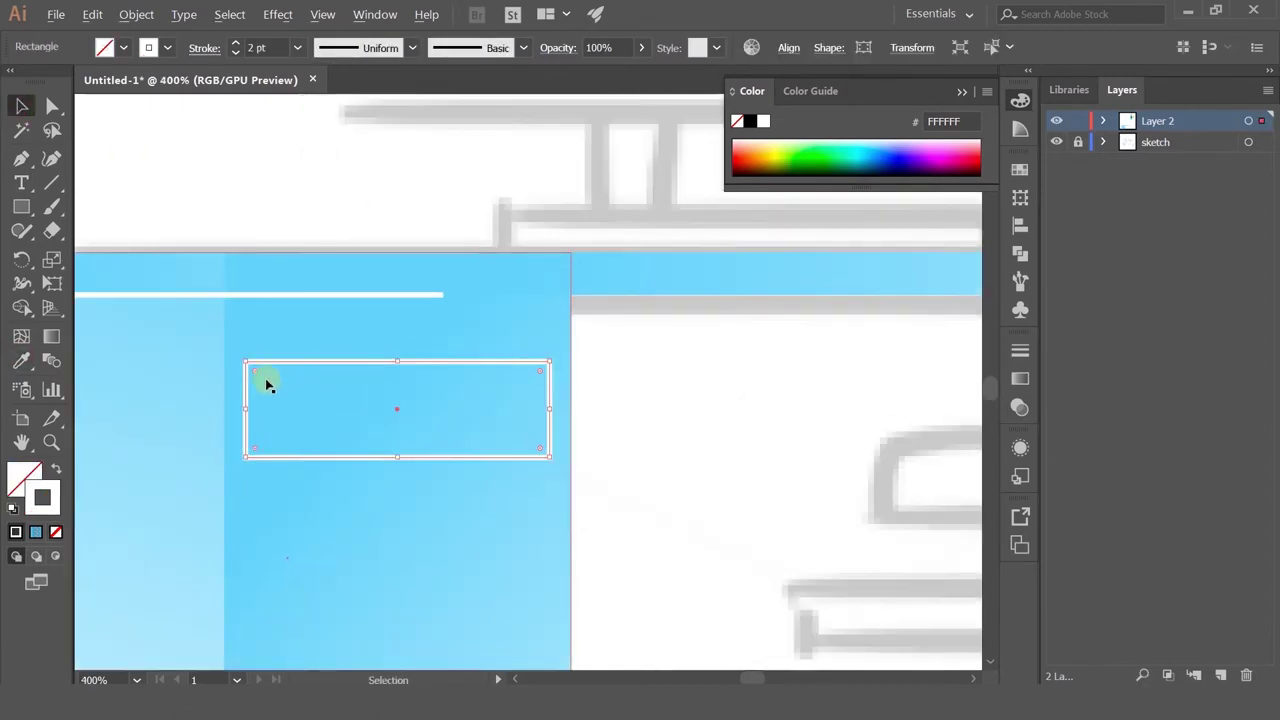
{"action": "left_click_drag", "start_coordinate": [253, 370], "coordinate": [259, 372]}
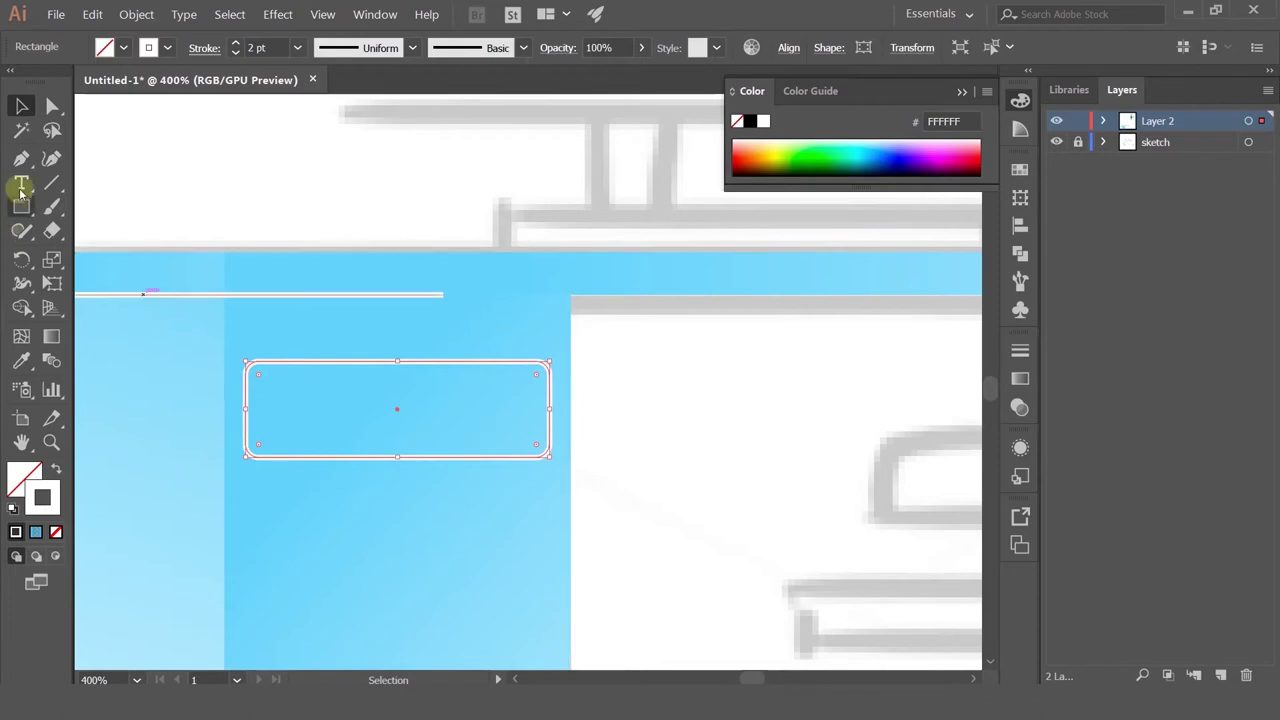
Step: Draw a short horizontal white handle line in the centre of the drawer outline with the Pen tool
{"action": "left_click", "coordinate": [21, 158]}
{"action": "left_click", "coordinate": [337, 409]}
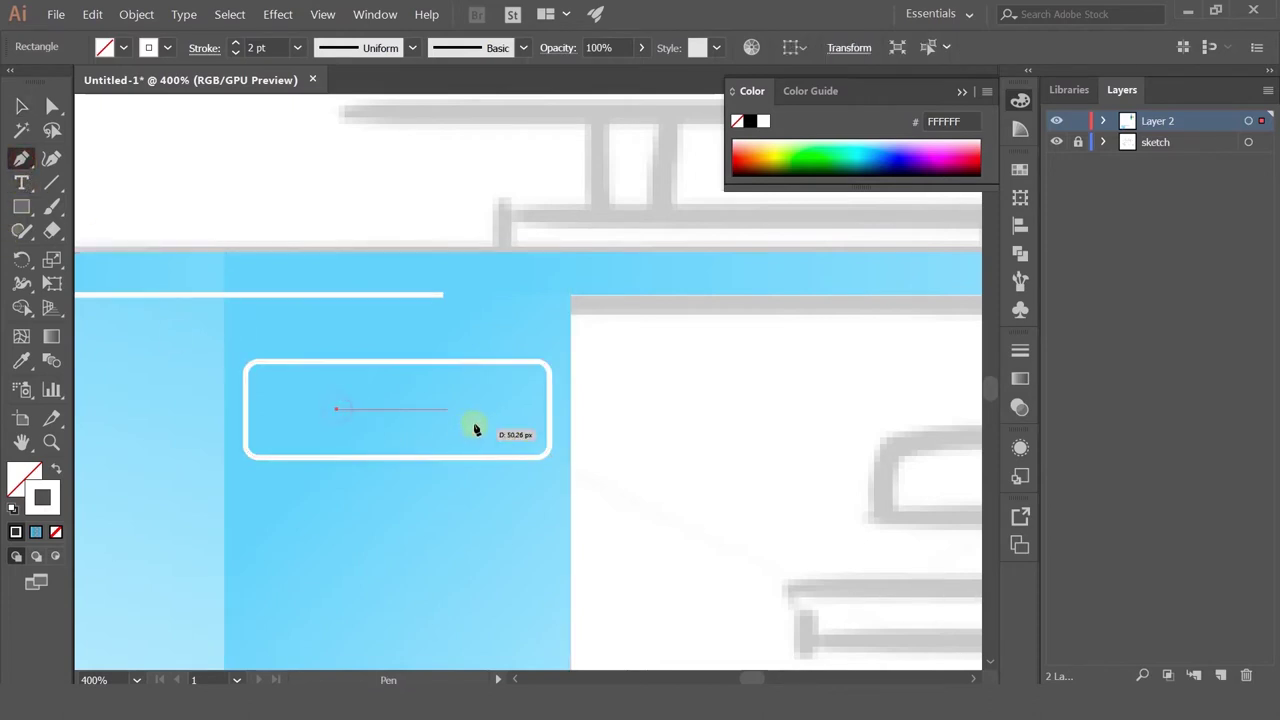
{"action": "left_click", "coordinate": [470, 410]}
{"action": "key", "text": "Escape"}
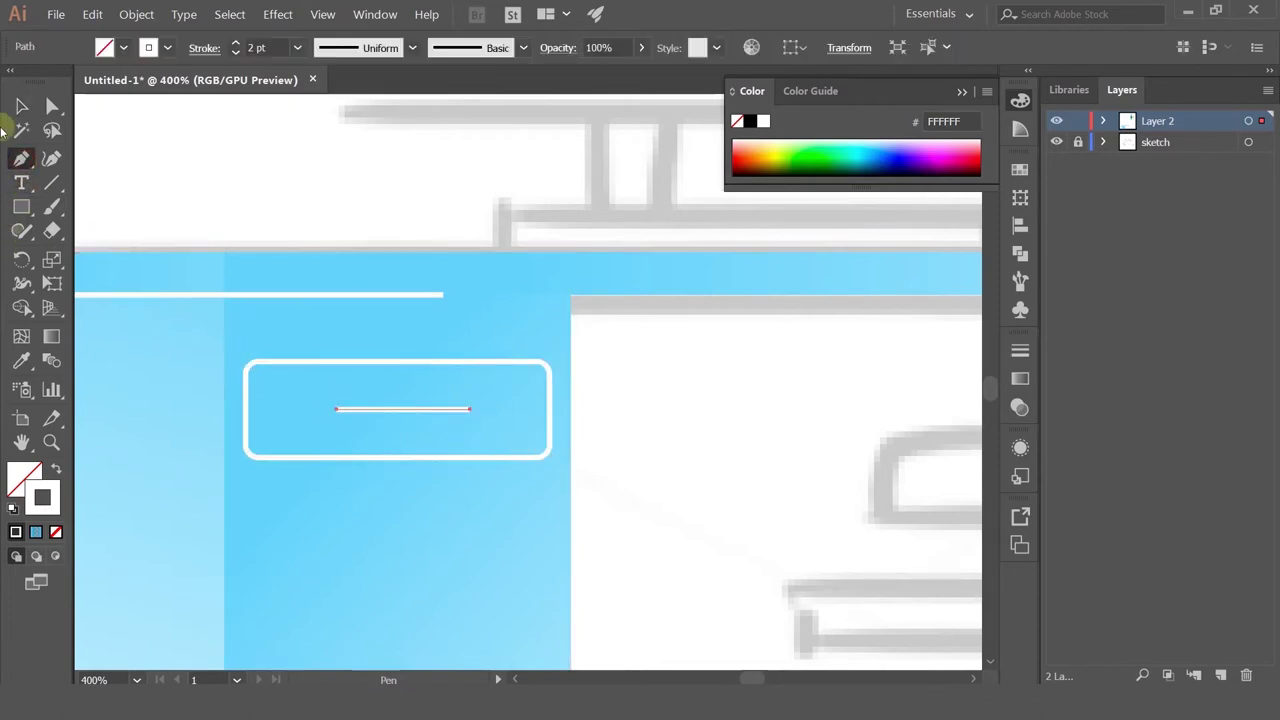
Step: Group the drawer outline with its handle line and duplicate it twice down the cabinet front at equal spacing
{"action": "left_click", "coordinate": [24, 107]}
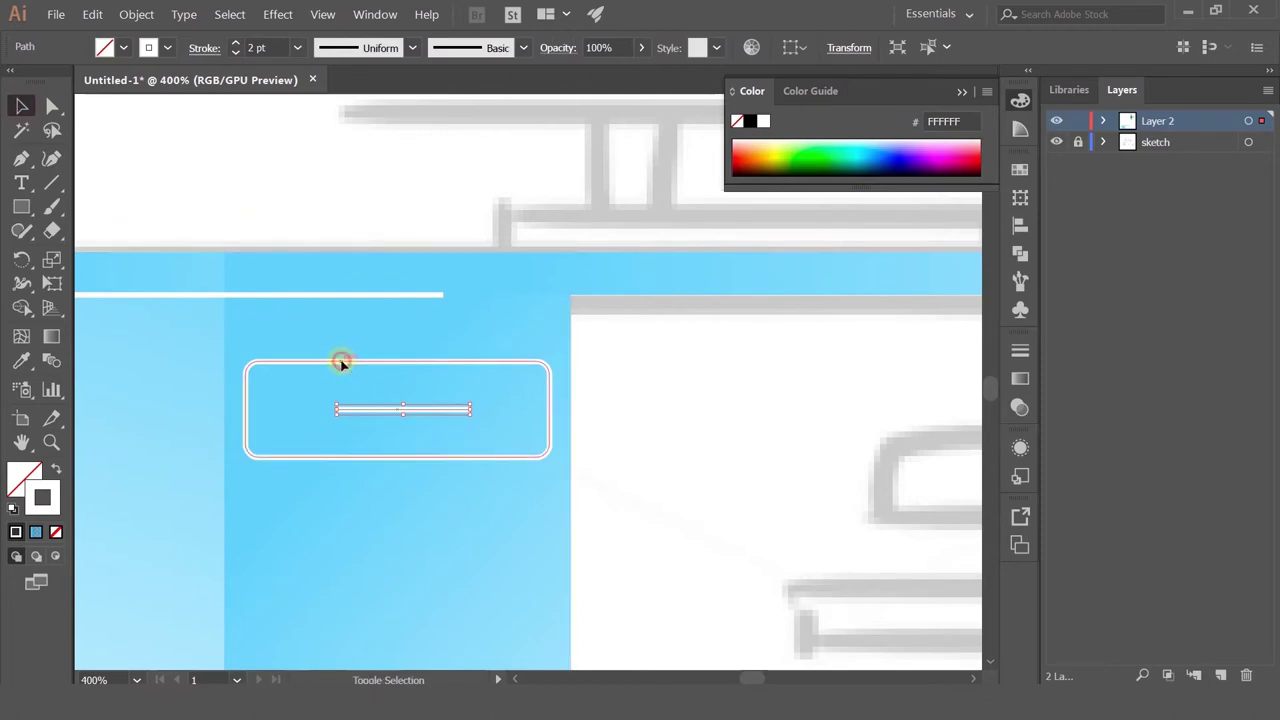
{"action": "left_click", "coordinate": [342, 362], "text": "ctrl"}
{"action": "left_click_drag", "start_coordinate": [342, 365], "coordinate": [334, 503]}
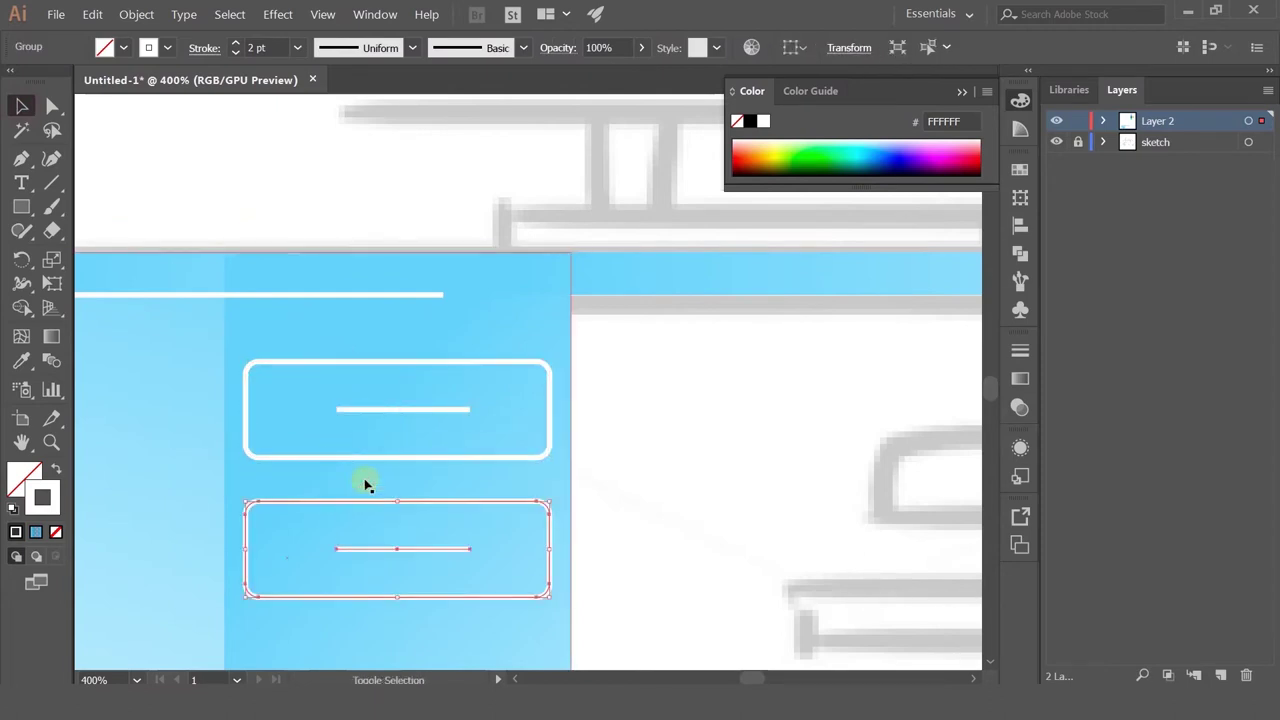
{"action": "scroll", "coordinate": [366, 486], "scroll_direction": "down", "scroll_amount": 2}
{"action": "left_click_drag", "start_coordinate": [533, 484], "coordinate": [597, 371]}
{"action": "key", "text": "ctrl+d"}
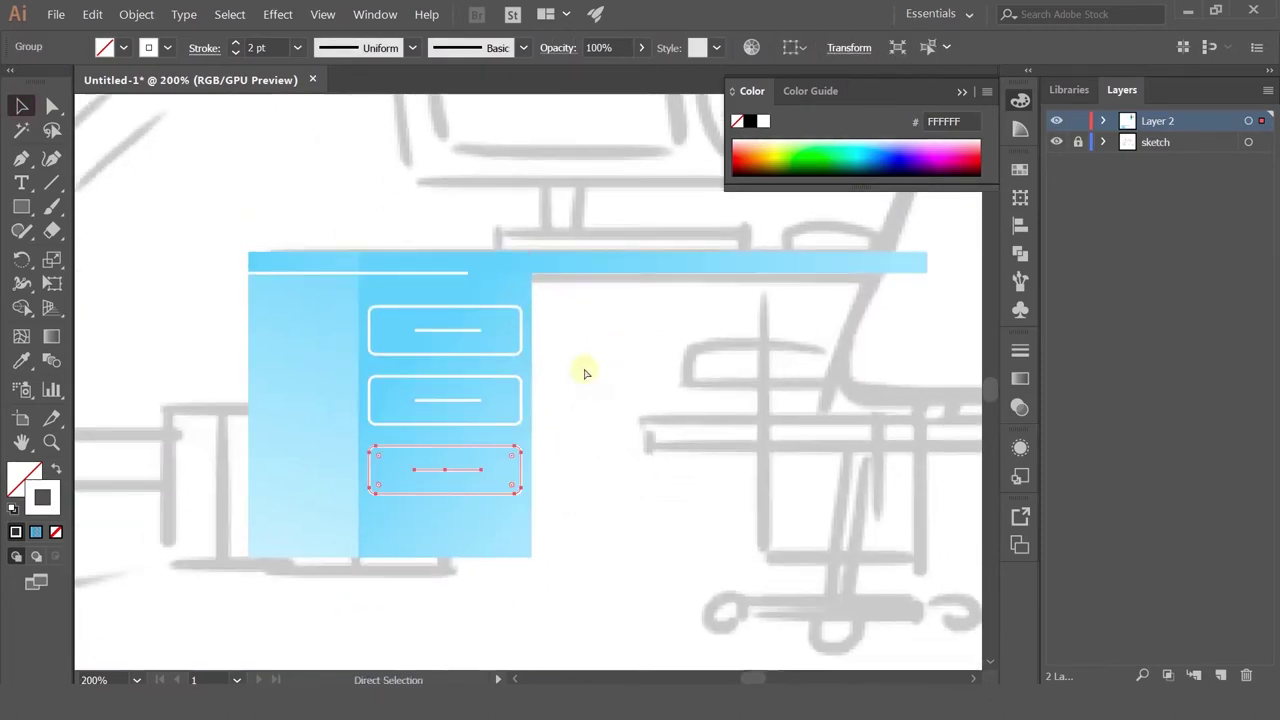
{"action": "left_click", "coordinate": [632, 447]}
Step: Make the lowest drawer taller by extending its lower edge almost to the bottom of the cabinet
{"action": "left_click_drag", "start_coordinate": [690, 382], "coordinate": [677, 409]}
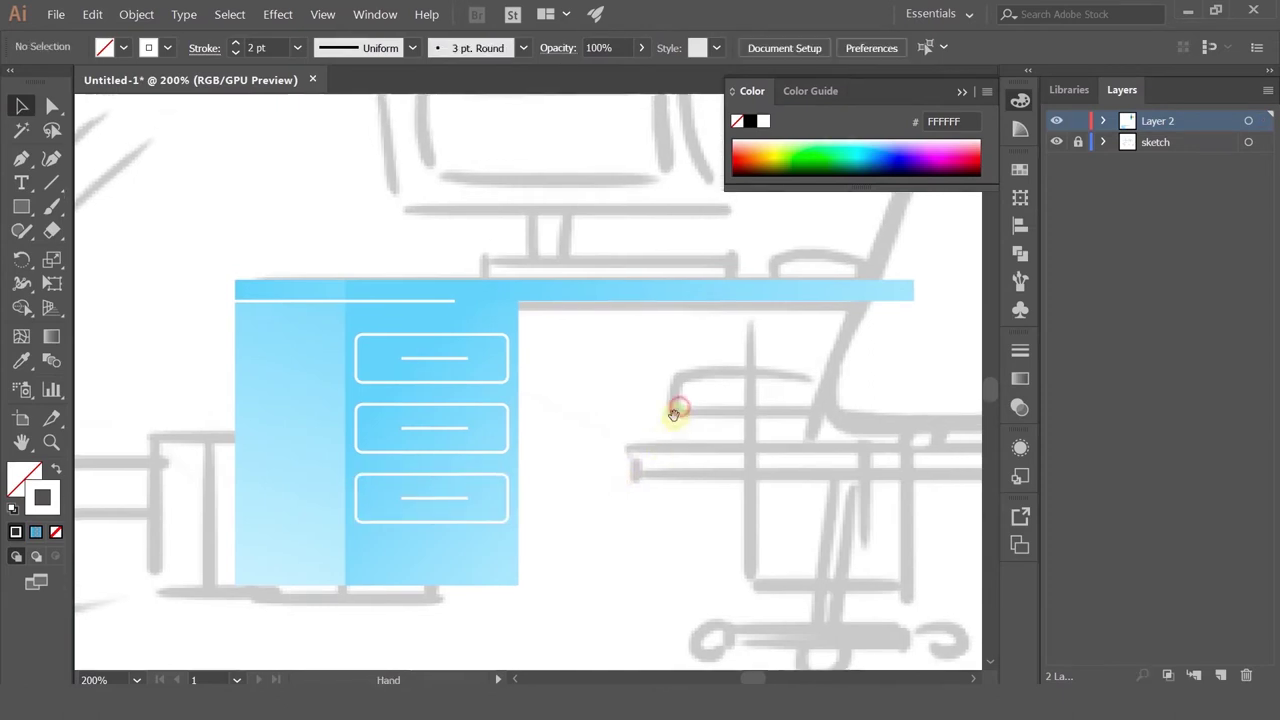
{"action": "left_click", "coordinate": [428, 522]}
{"action": "left_click_drag", "start_coordinate": [428, 522], "coordinate": [431, 563]}
{"action": "left_click", "coordinate": [586, 523]}
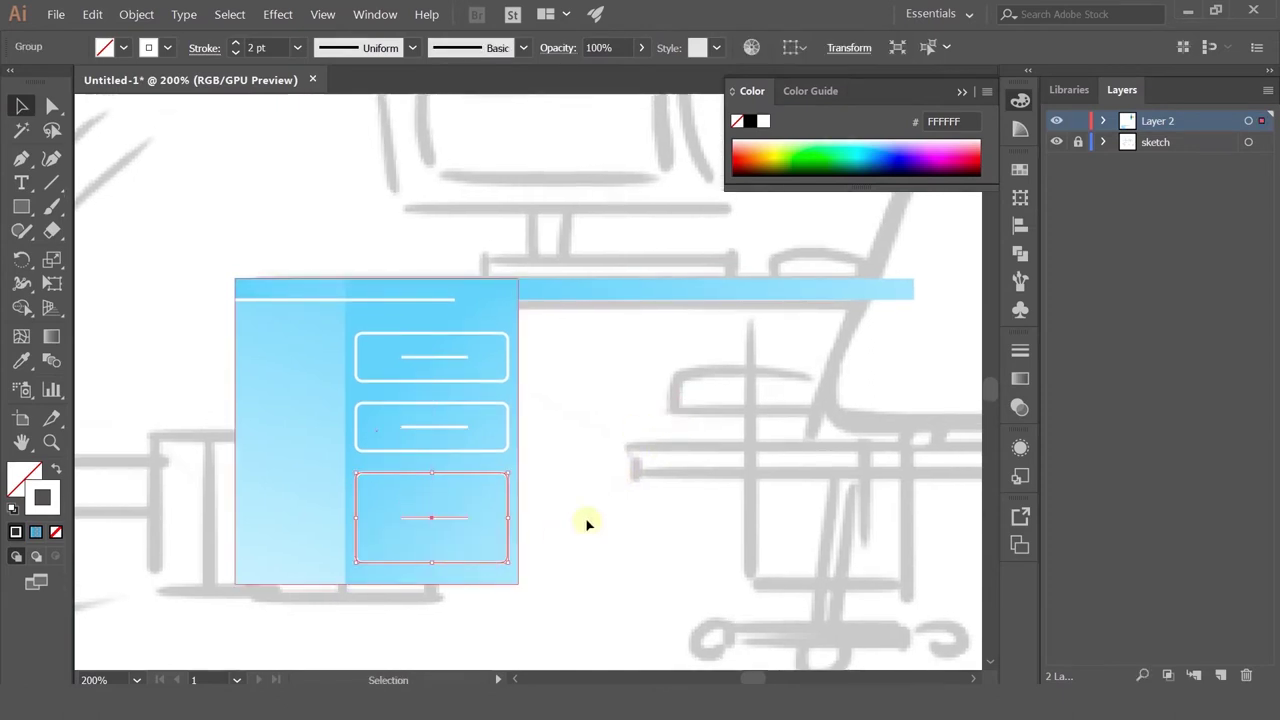
Step: Shift the tabletop rectangles horizontally to the left so they overhang the cabinet's left edge
{"action": "scroll", "coordinate": [597, 508], "scroll_direction": "down", "scroll_amount": 2}
{"action": "scroll", "coordinate": [599, 498], "scroll_direction": "up", "scroll_amount": 1}
{"action": "left_click_drag", "start_coordinate": [629, 477], "coordinate": [515, 517]}
{"action": "left_click", "coordinate": [290, 385]}
{"action": "scroll", "coordinate": [291, 386], "scroll_direction": "up", "scroll_amount": 2}
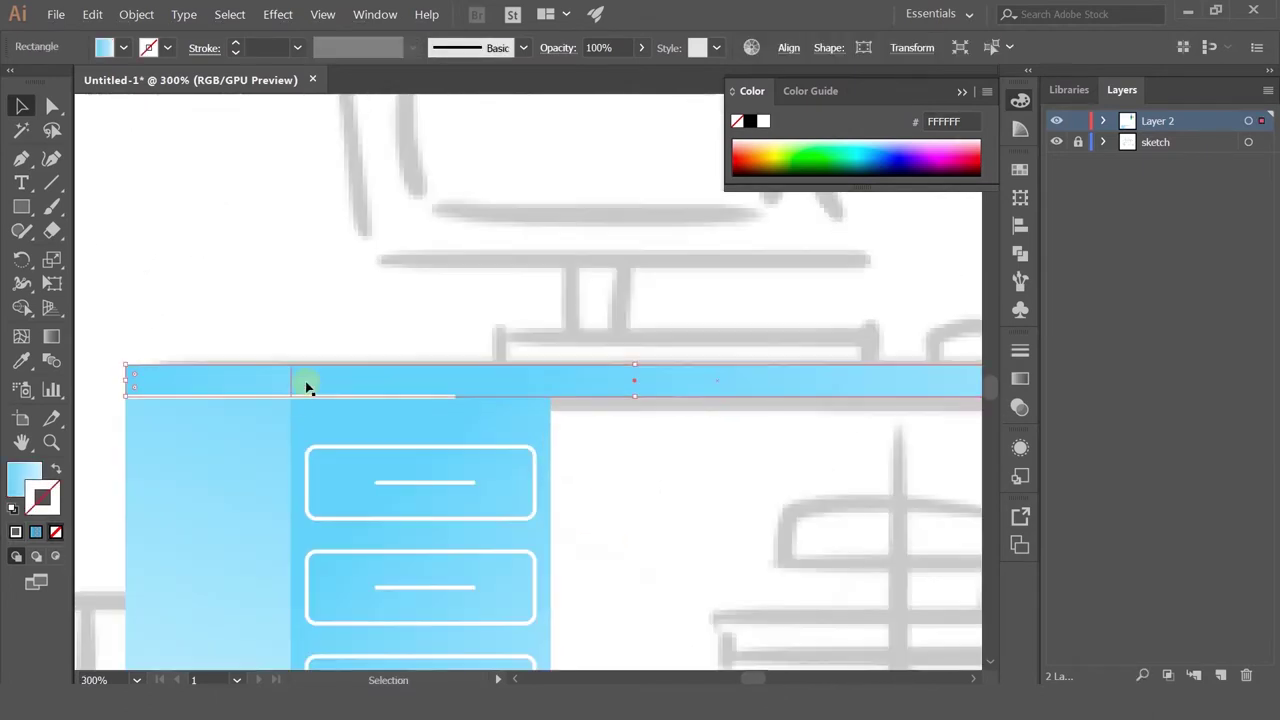
{"action": "left_click_drag", "start_coordinate": [317, 383], "coordinate": [277, 383]}
{"action": "left_click", "coordinate": [351, 289]}
{"action": "scroll", "coordinate": [357, 294], "scroll_direction": "down", "scroll_amount": 1}
{"action": "scroll", "coordinate": [377, 277], "scroll_direction": "down", "scroll_amount": 1}
{"action": "scroll", "coordinate": [537, 438], "scroll_direction": "up", "scroll_amount": 1}
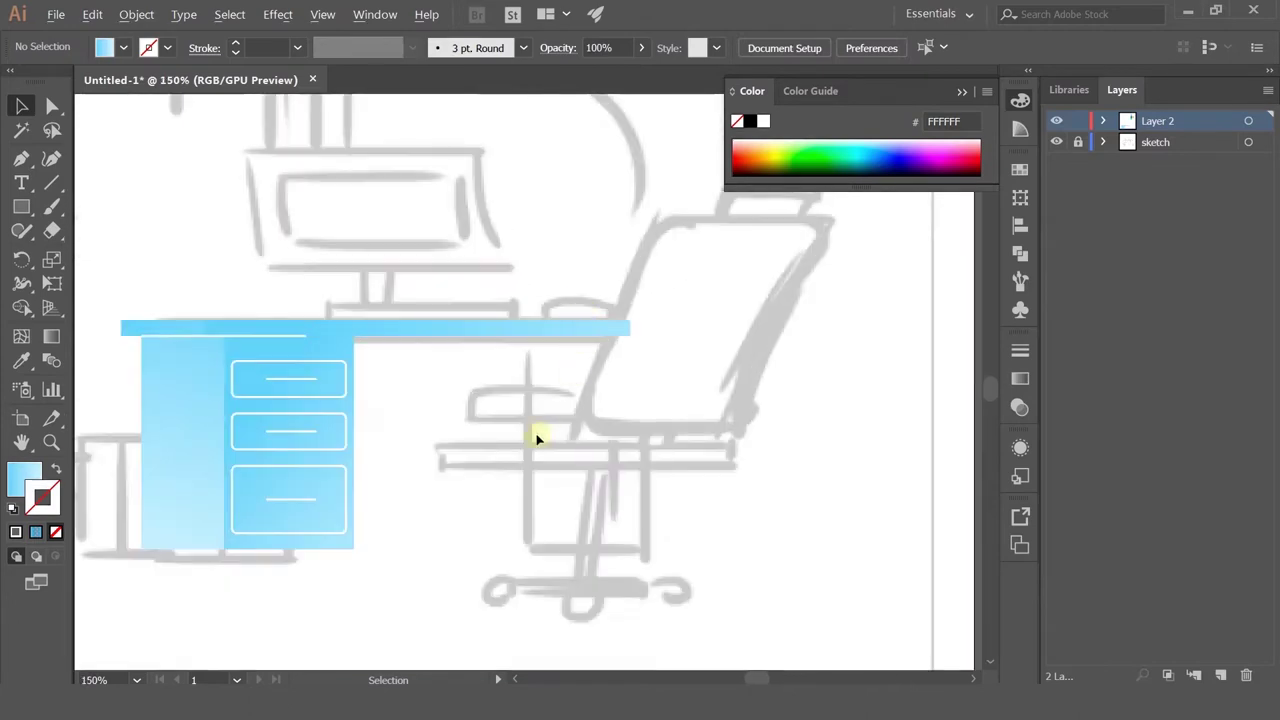
Step: Duplicate the cabinet's side and front panels horizontally to the right end of the desk
{"action": "left_click", "coordinate": [186, 429]}
{"action": "left_click", "coordinate": [295, 355], "text": "shift"}
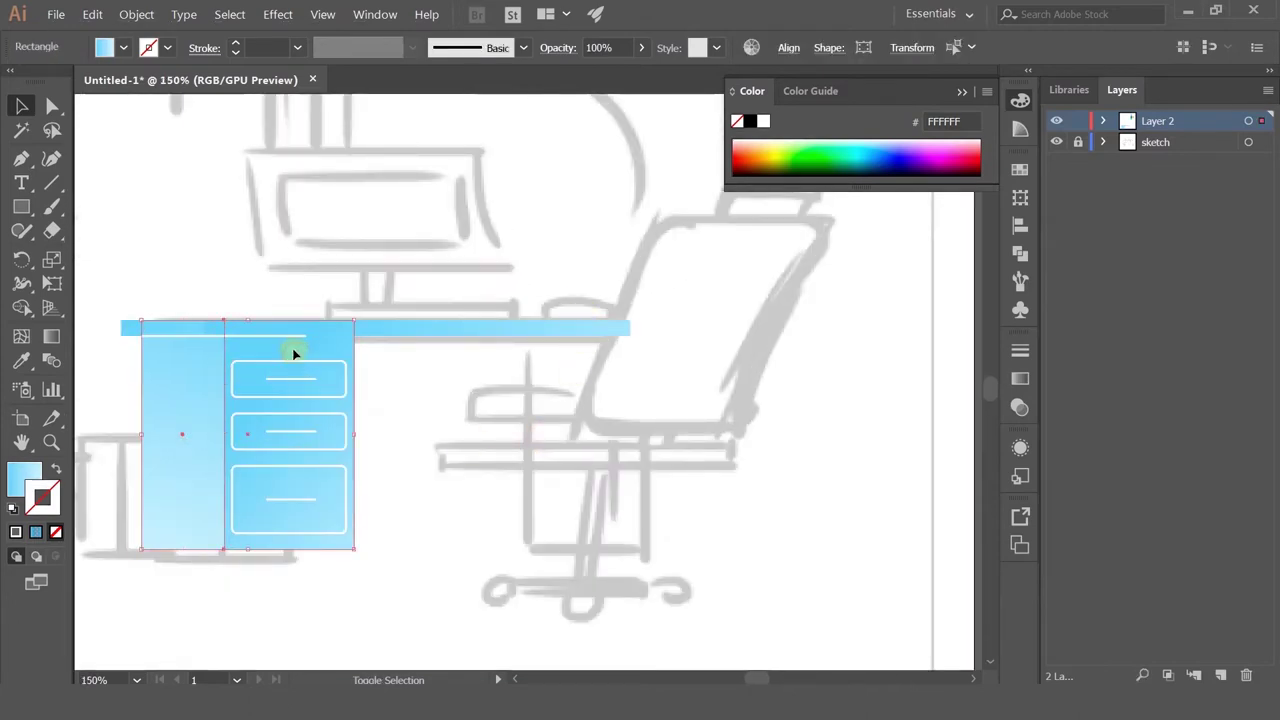
{"action": "left_click_drag", "start_coordinate": [262, 376], "coordinate": [612, 378]}
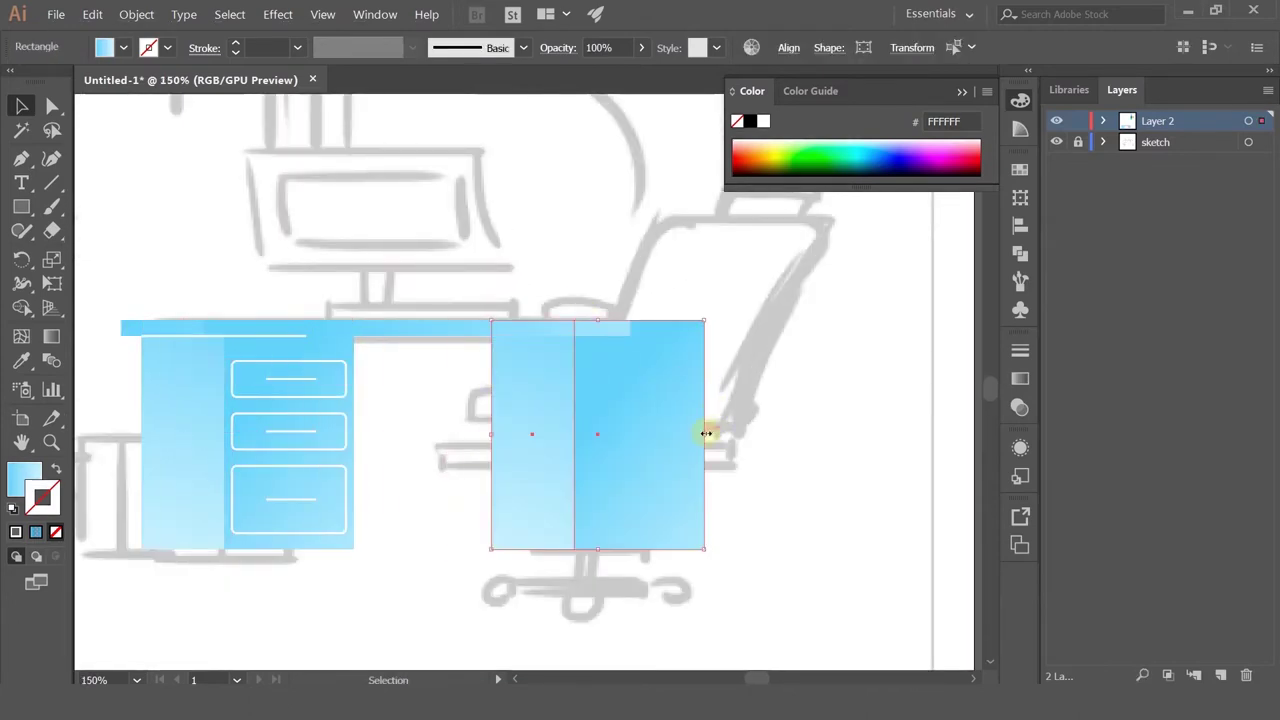
{"action": "left_click_drag", "start_coordinate": [706, 433], "coordinate": [558, 452]}
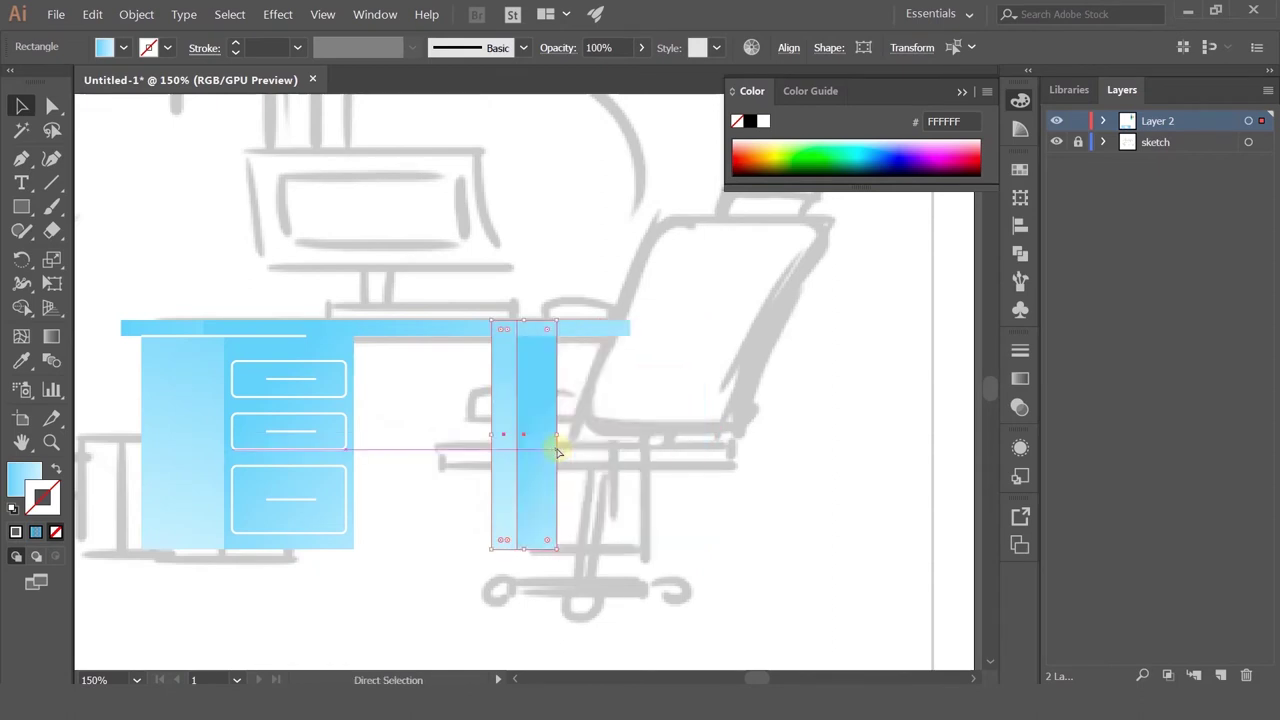
{"action": "key", "text": "ctrl+z"}
Step: Narrow the copied front panel to a thin strip beside the copied side panel, forming the desk's right leg under the tabletop
{"action": "left_click", "coordinate": [783, 430]}
{"action": "left_click", "coordinate": [669, 446]}
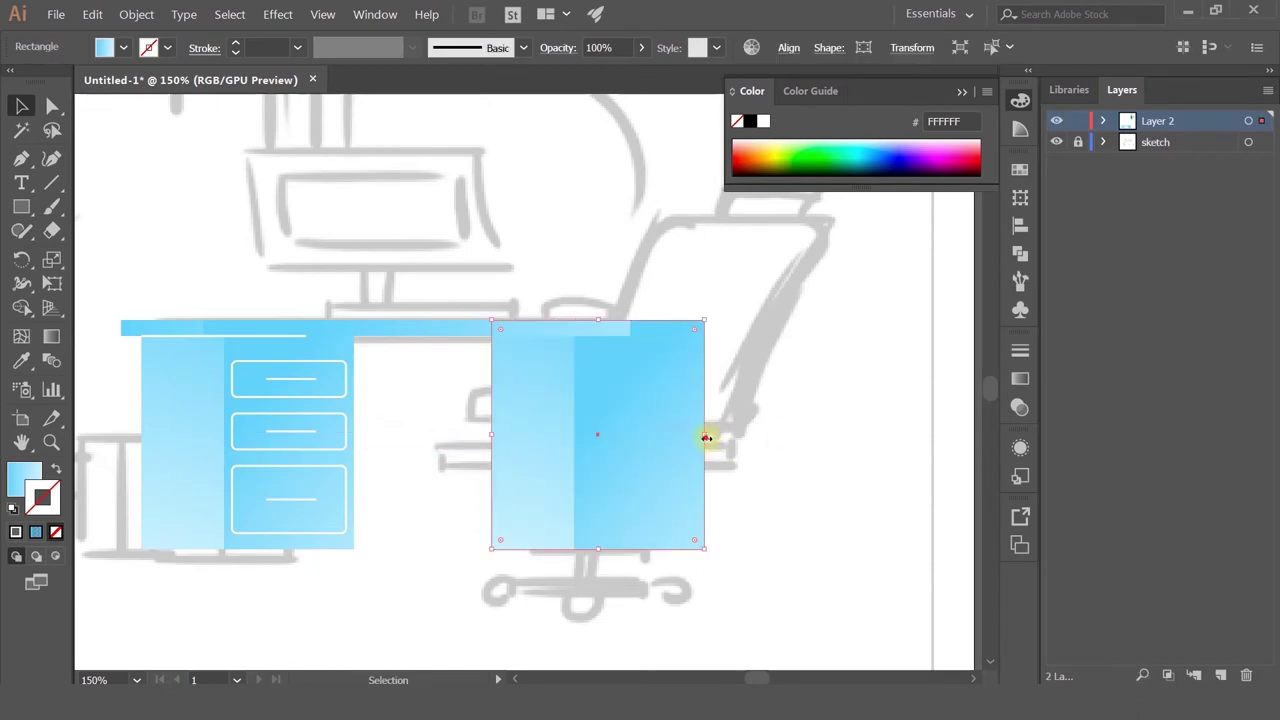
{"action": "left_click_drag", "start_coordinate": [706, 438], "coordinate": [559, 451]}
{"action": "left_click", "coordinate": [647, 434]}
{"action": "scroll", "coordinate": [650, 432], "scroll_direction": "down", "scroll_amount": 2}
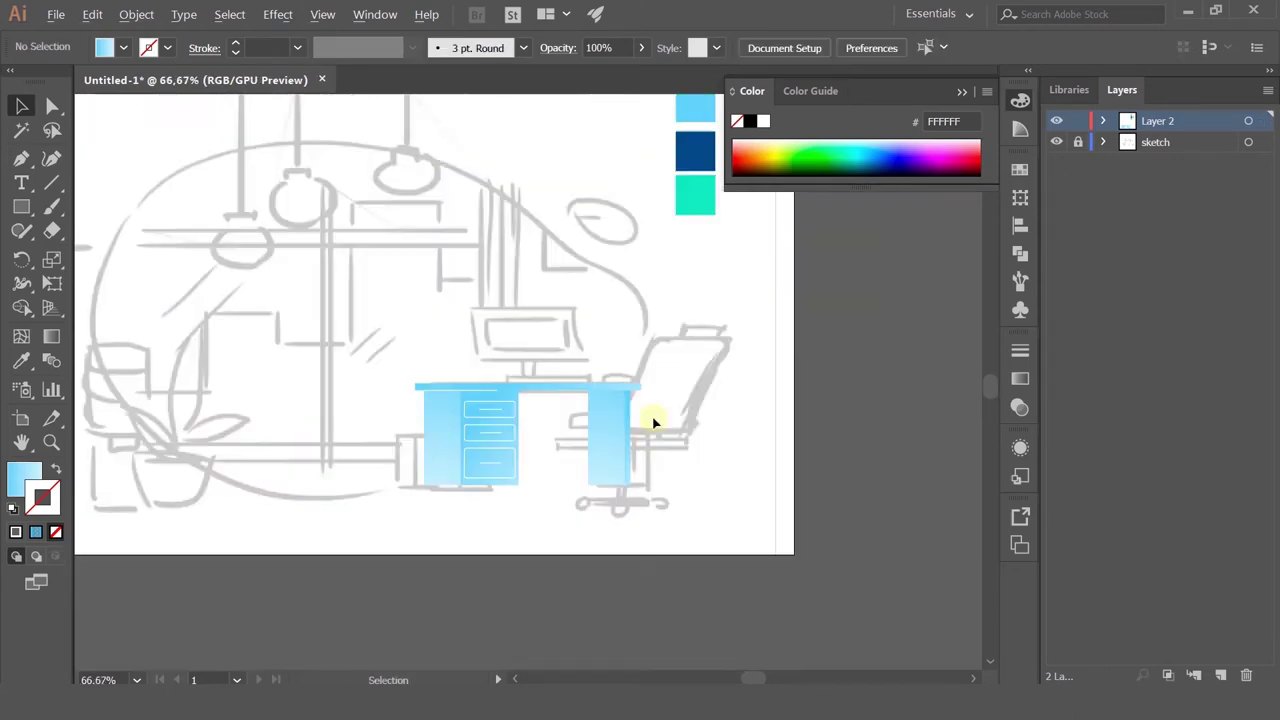
{"action": "scroll", "coordinate": [640, 430], "scroll_direction": "up", "scroll_amount": 1}
{"action": "left_click_drag", "start_coordinate": [553, 296], "coordinate": [718, 342]}
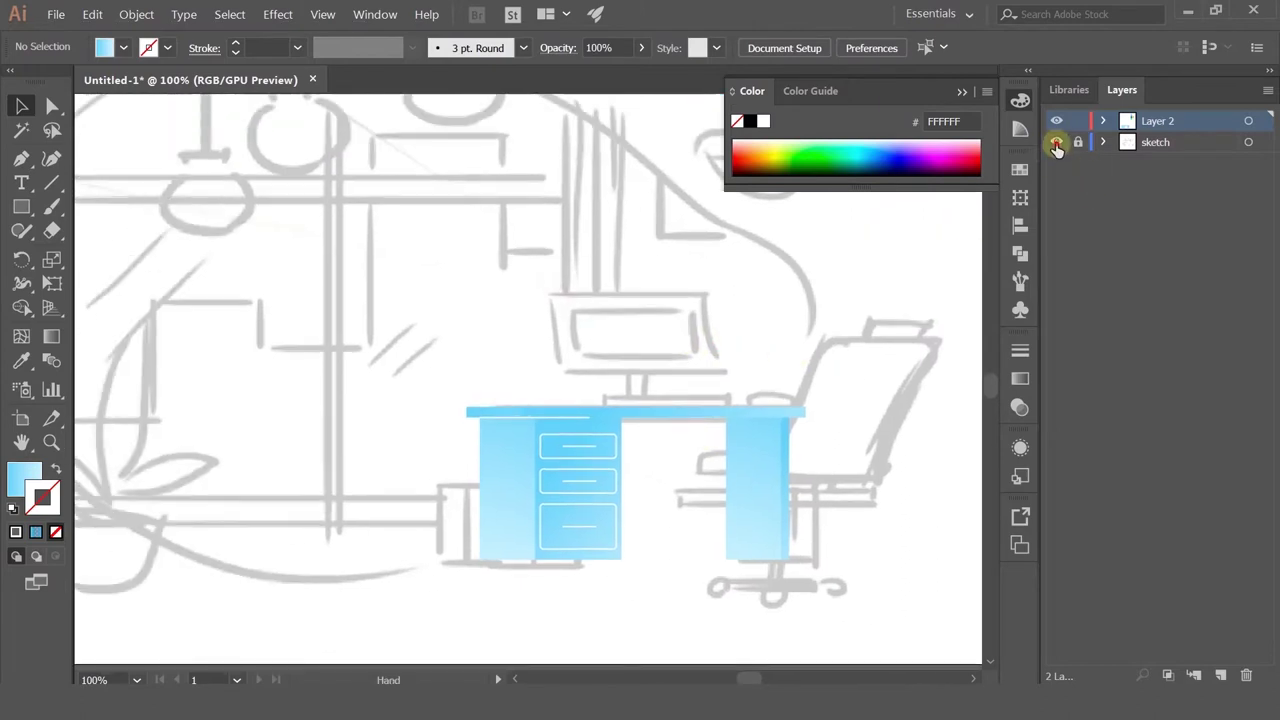
Step: Draw a wide rectangle above the desk over the sketched computer screen as the monitor's body
{"action": "left_click", "coordinate": [1056, 142]}
{"action": "left_click", "coordinate": [1056, 142]}
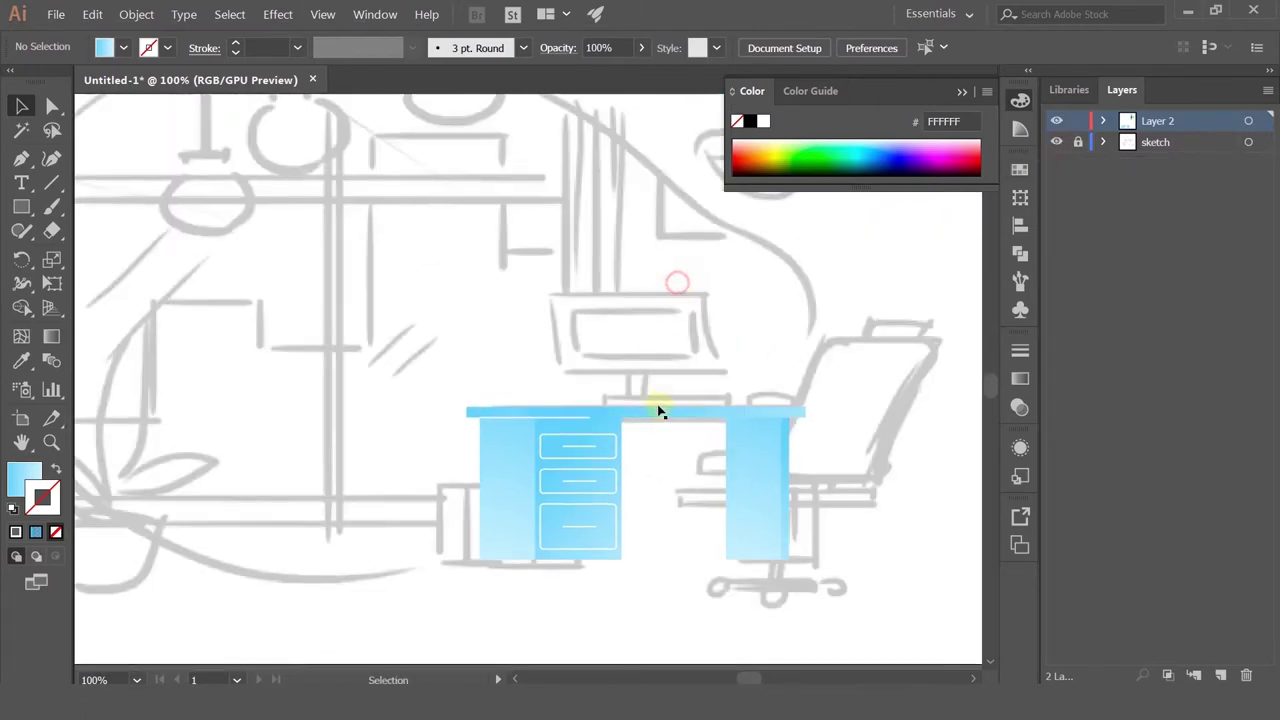
{"action": "scroll", "coordinate": [658, 410], "scroll_direction": "up", "scroll_amount": 2}
{"action": "left_click_drag", "start_coordinate": [26, 208], "coordinate": [68, 206]}
{"action": "left_click_drag", "start_coordinate": [441, 180], "coordinate": [751, 349]}
{"action": "scroll", "coordinate": [711, 316], "scroll_direction": "down", "scroll_amount": 1}
{"action": "scroll", "coordinate": [711, 316], "scroll_direction": "up", "scroll_amount": 1}
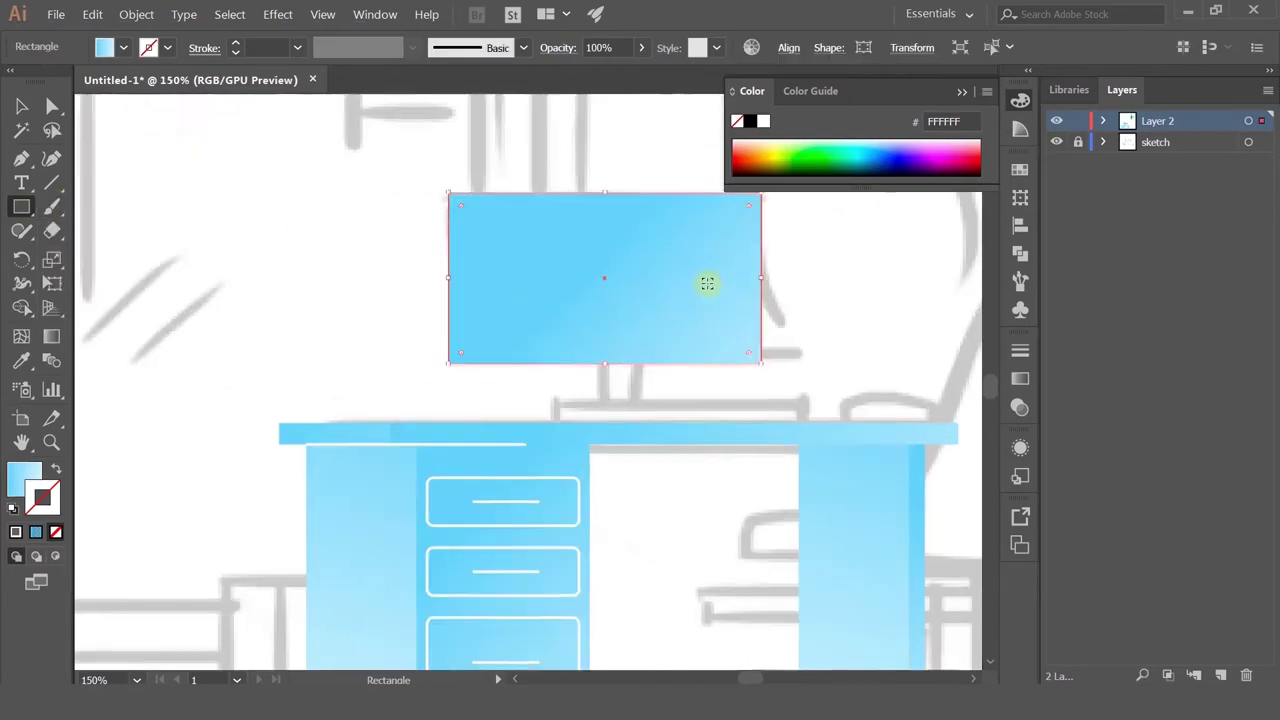
{"action": "scroll", "coordinate": [284, 356], "scroll_direction": "down", "scroll_amount": 1}
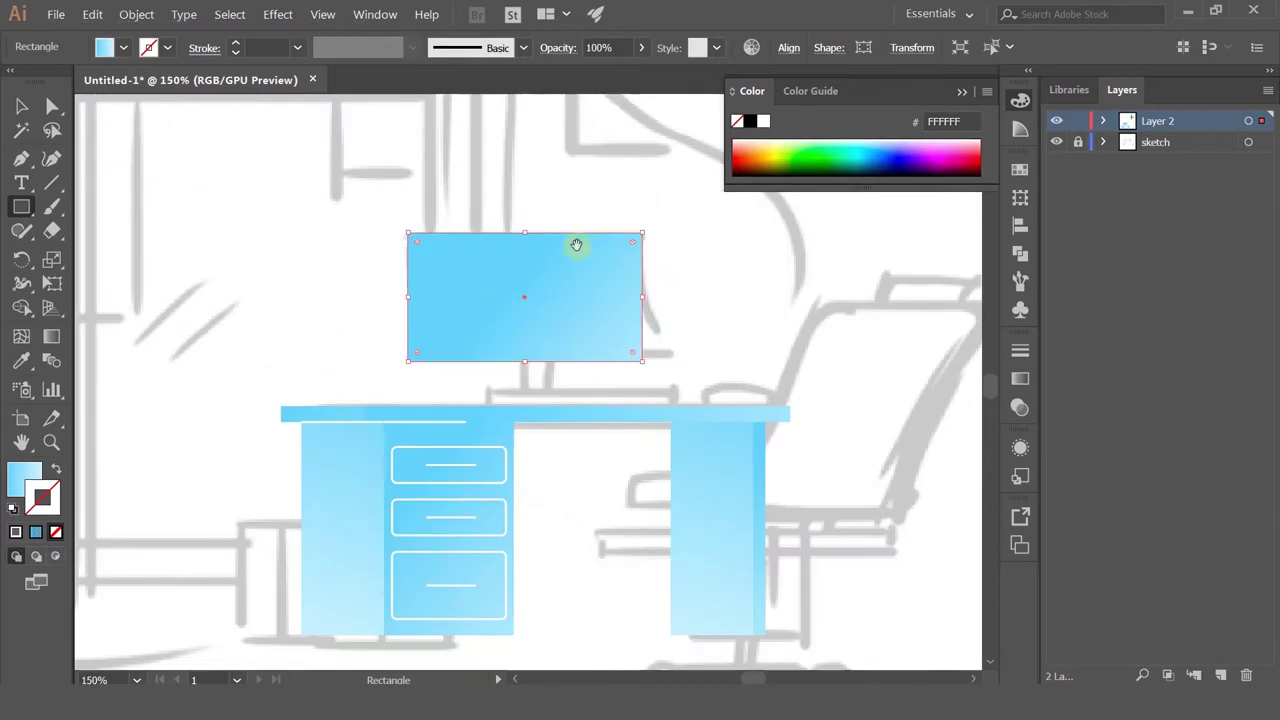
Step: Fill the monitor rectangle with the pale blue E9F8FF
{"action": "left_click_drag", "start_coordinate": [577, 246], "coordinate": [530, 344]}
{"action": "double_click", "coordinate": [21, 478]}
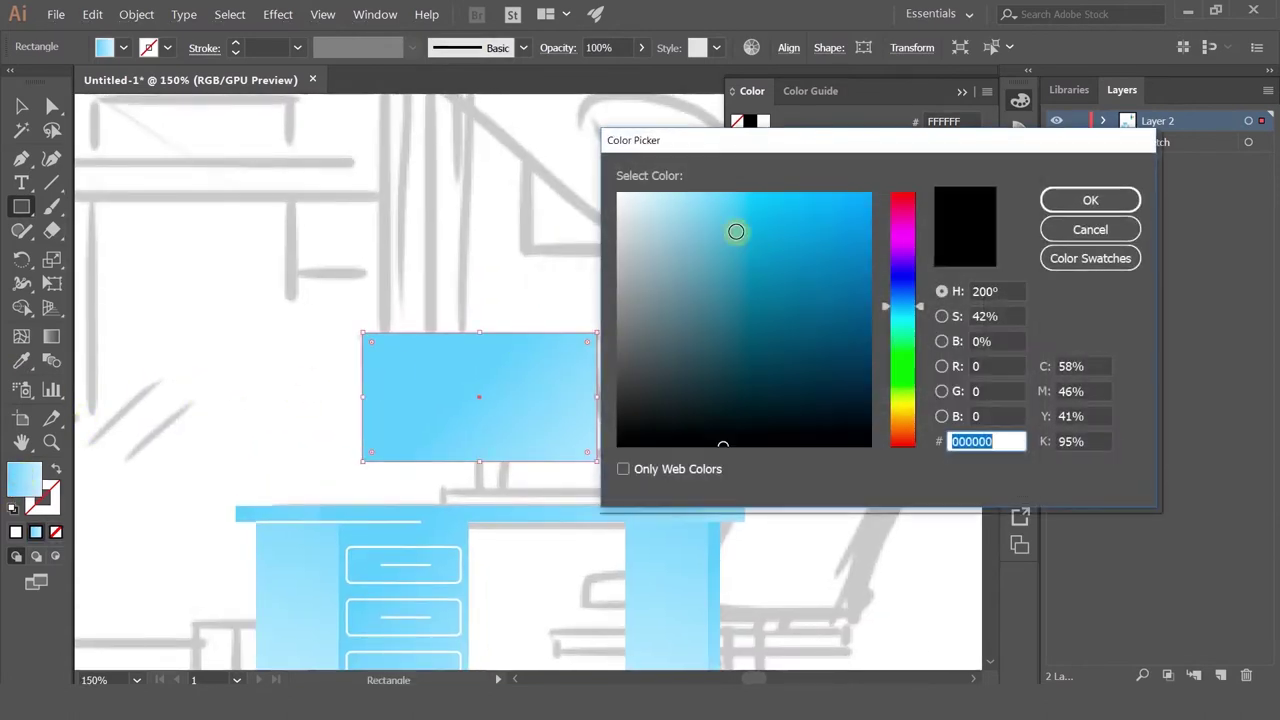
{"action": "mouse_move", "coordinate": [661, 221]}
{"action": "left_mouse_down"}
{"action": "mouse_move", "coordinate": [640, 177]}
{"action": "mouse_move", "coordinate": [637, 190]}
{"action": "left_mouse_up"}
{"action": "left_click", "coordinate": [1087, 201]}
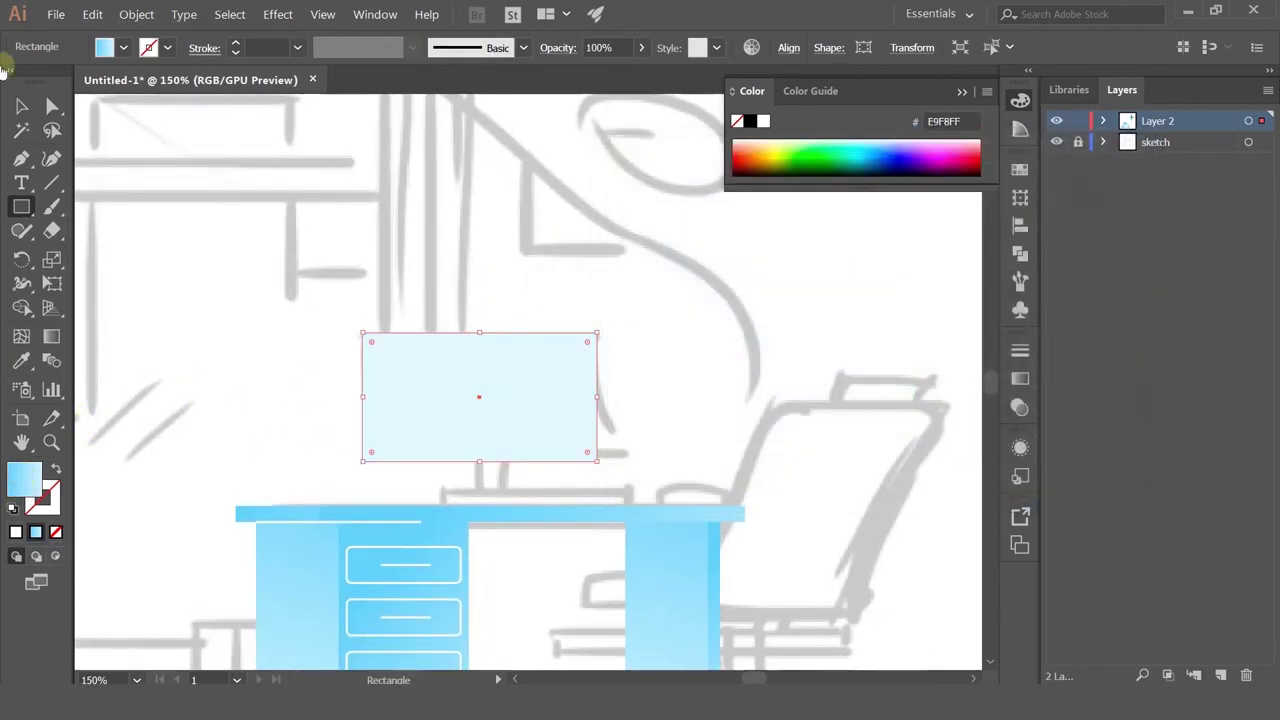
Step: Reduce an in-place copy of the monitor rectangle to a strip along its lower edge and fill it with the palette's dark blue 0F4B87
{"action": "left_click", "coordinate": [21, 106]}
{"action": "scroll", "coordinate": [528, 344], "scroll_direction": "up", "scroll_amount": 1}
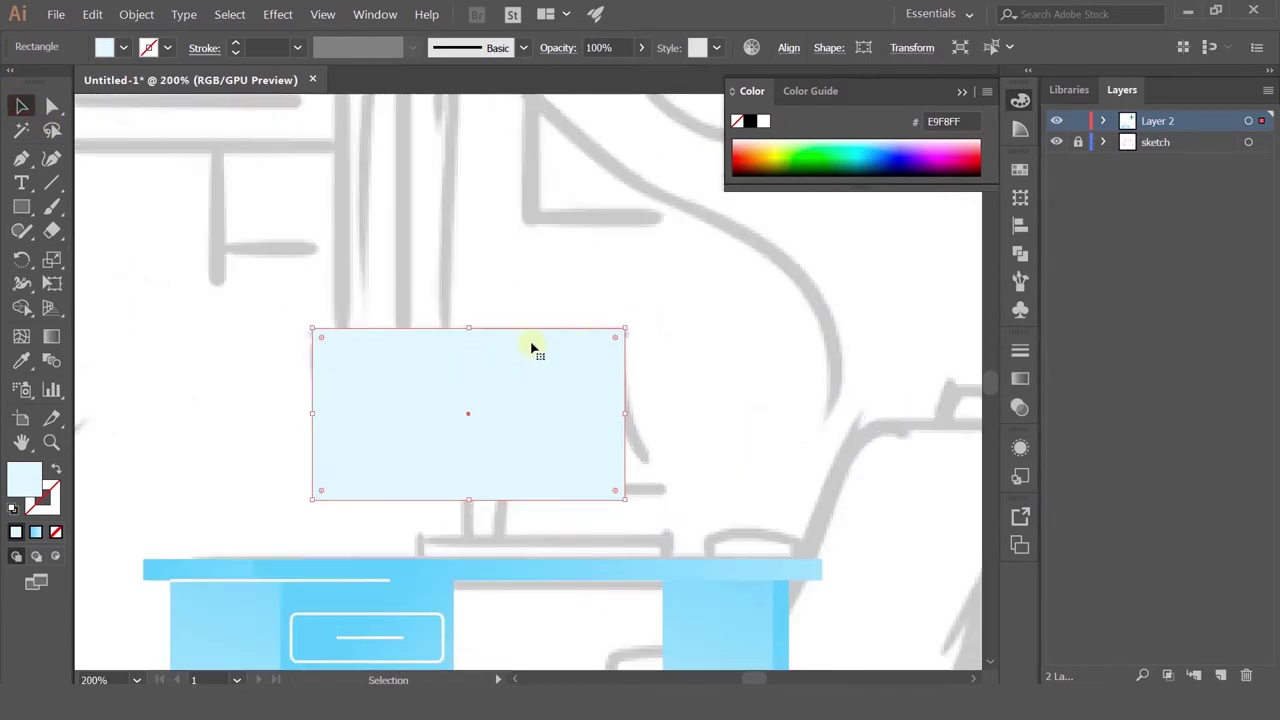
{"action": "left_click_drag", "start_coordinate": [469, 327], "coordinate": [464, 467]}
{"action": "left_click", "coordinate": [20, 362]}
{"action": "scroll", "coordinate": [706, 294], "scroll_direction": "down", "scroll_amount": 4}
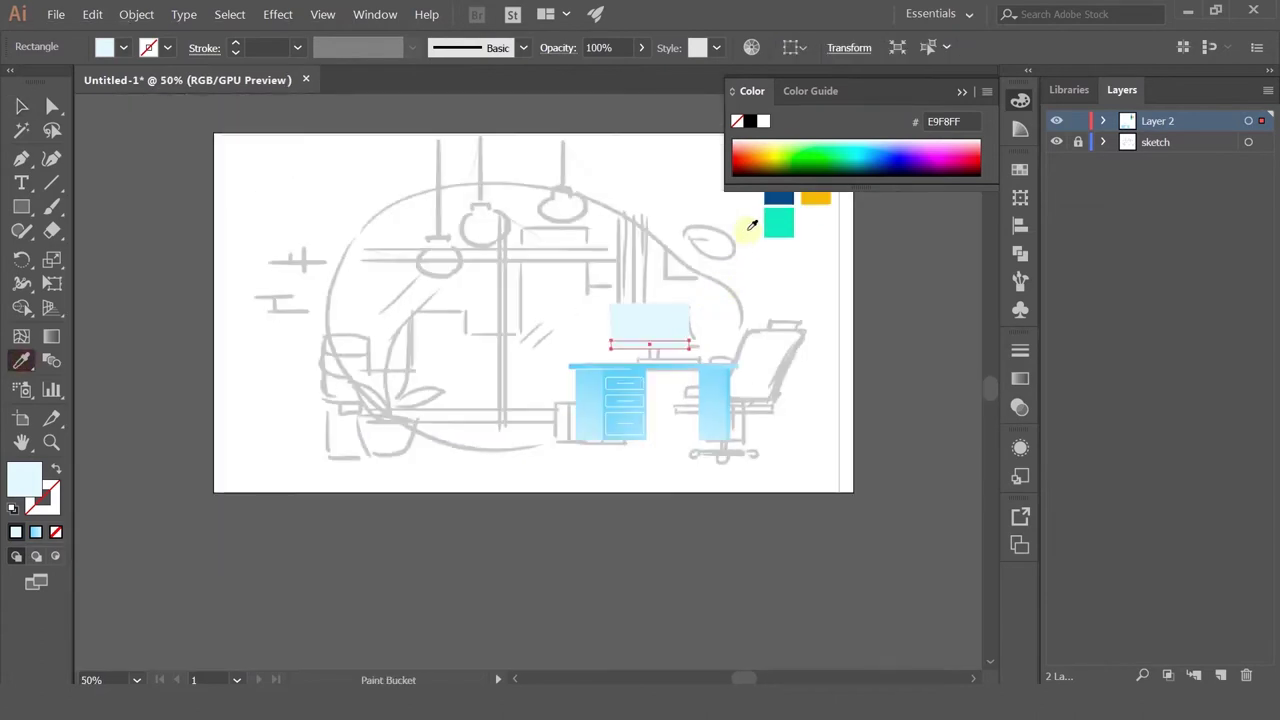
{"action": "left_click_drag", "start_coordinate": [751, 223], "coordinate": [607, 297]}
{"action": "left_click", "coordinate": [678, 228]}
{"action": "scroll", "coordinate": [591, 374], "scroll_direction": "up", "scroll_amount": 4}
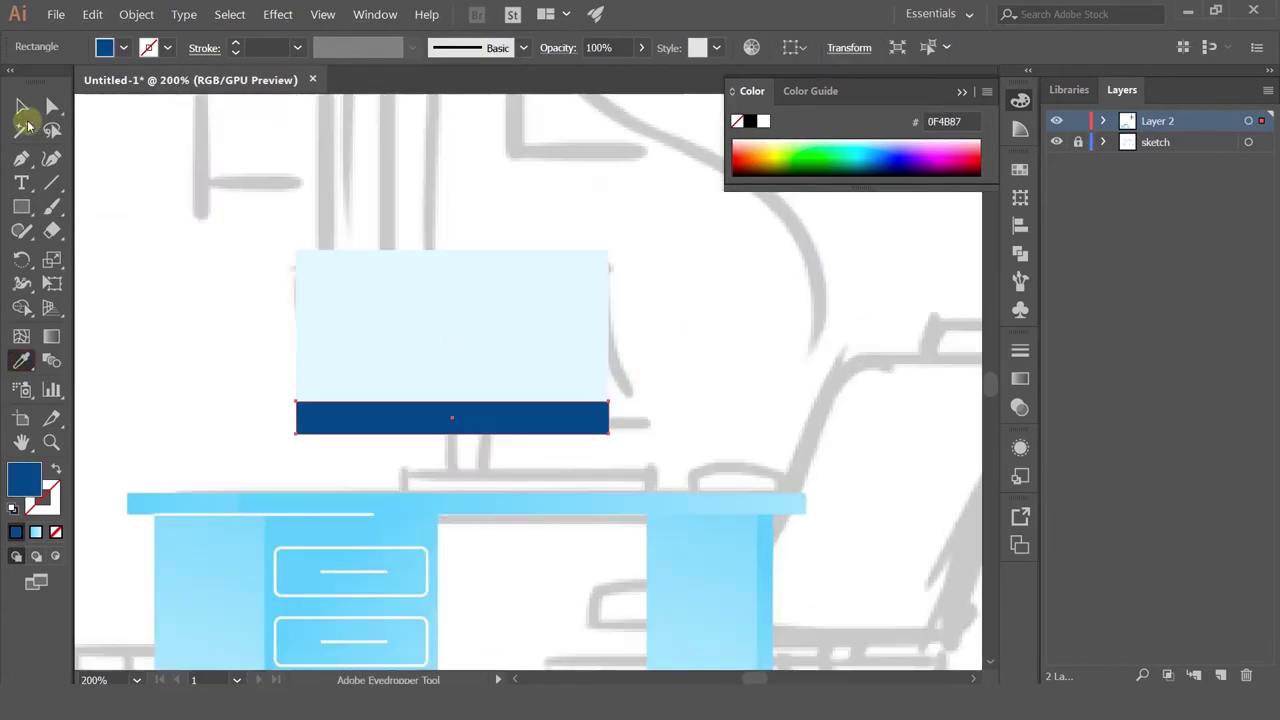
Step: Slightly round the lower corners of the dark strip and all corners of the pale monitor rectangle
{"action": "left_click", "coordinate": [52, 106]}
{"action": "left_click_drag", "start_coordinate": [665, 478], "coordinate": [665, 478]}
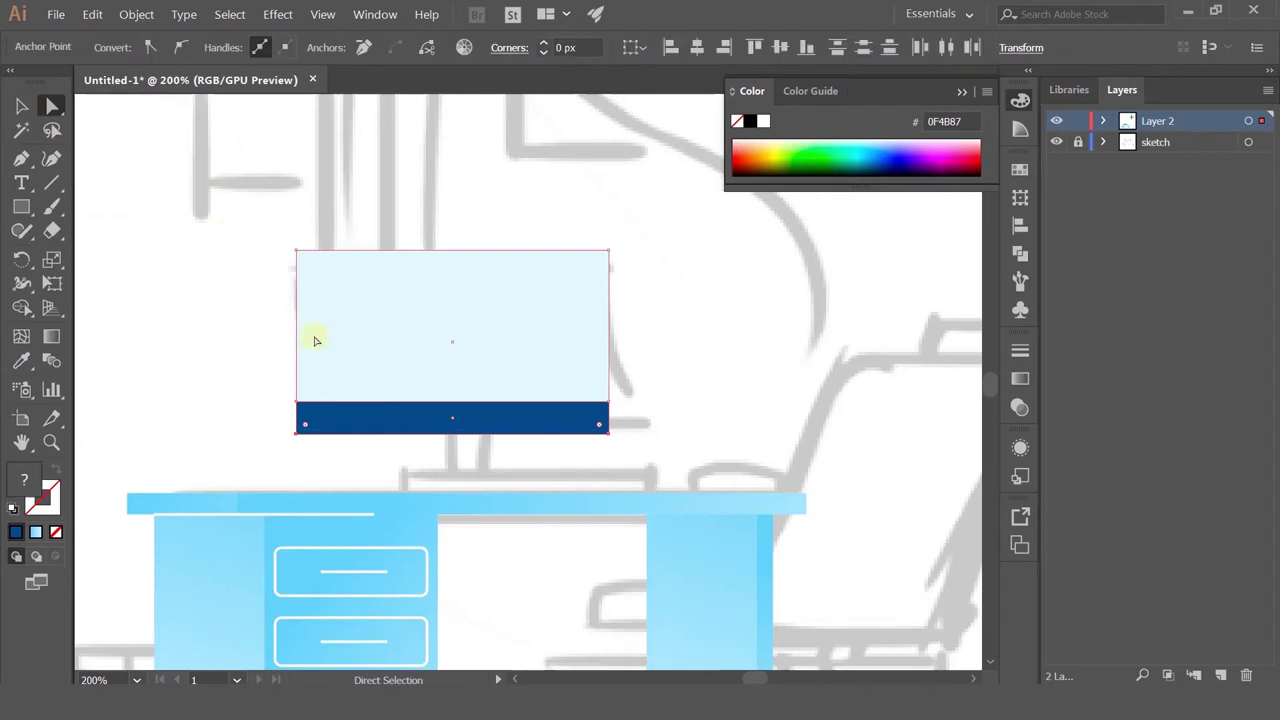
{"action": "left_click_drag", "start_coordinate": [597, 266], "coordinate": [597, 266]}
{"action": "left_click", "coordinate": [21, 106]}
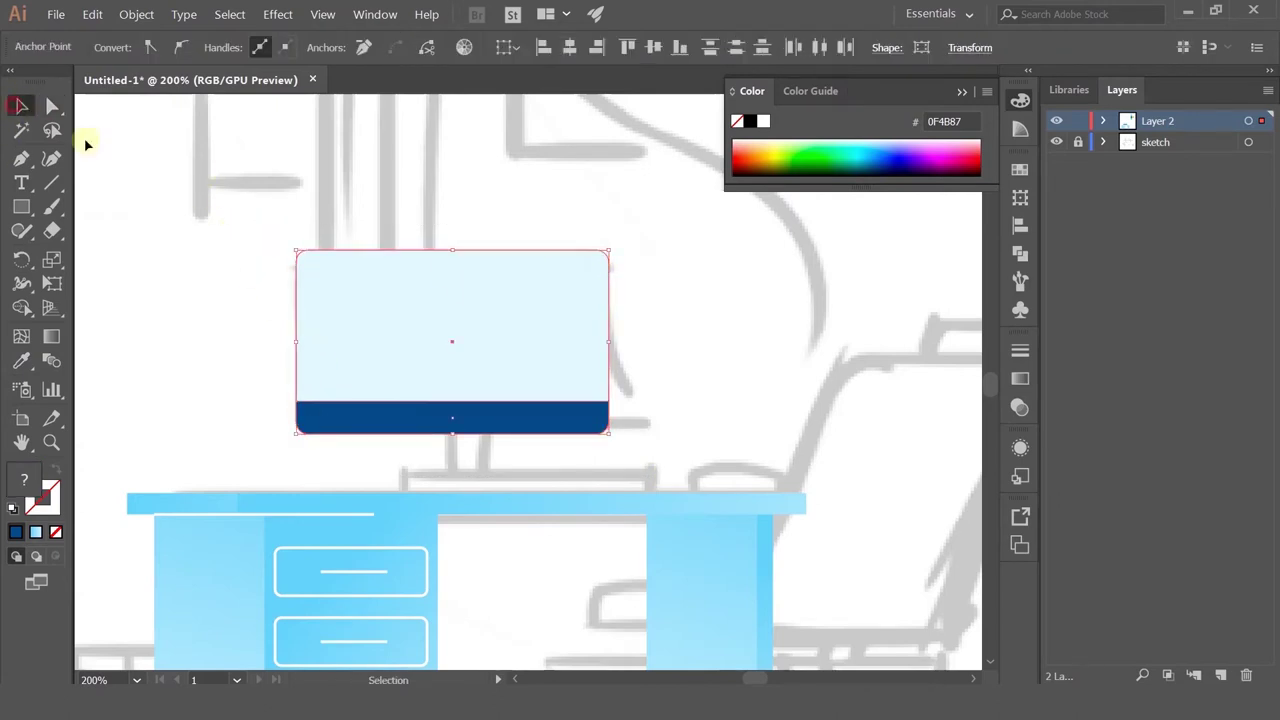
{"action": "left_click", "coordinate": [223, 213]}
Step: Draw a small circle near the middle of the dark strip and fill it with the screen's pale blue
{"action": "scroll", "coordinate": [374, 423], "scroll_direction": "up", "scroll_amount": 2}
{"action": "left_click_drag", "start_coordinate": [19, 214], "coordinate": [112, 254]}
{"action": "left_click_drag", "start_coordinate": [472, 425], "coordinate": [560, 477]}
{"action": "left_click", "coordinate": [21, 106]}
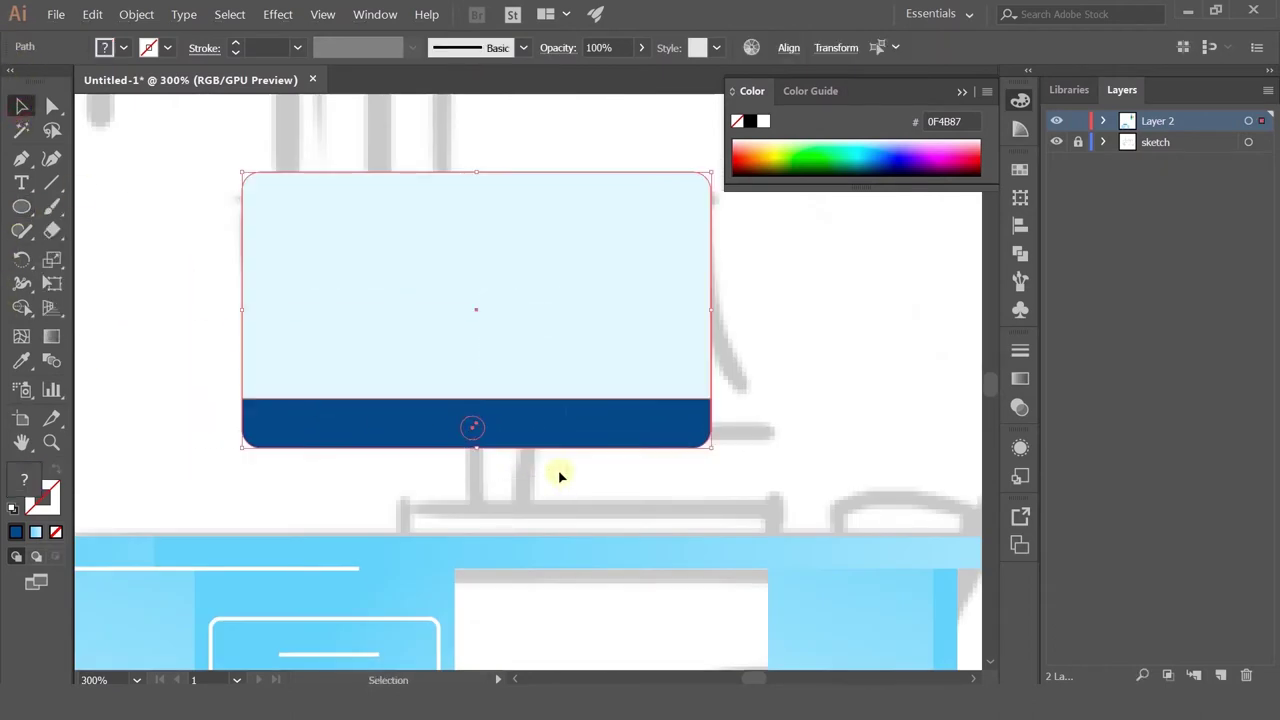
{"action": "left_click", "coordinate": [466, 460]}
{"action": "left_click", "coordinate": [472, 428]}
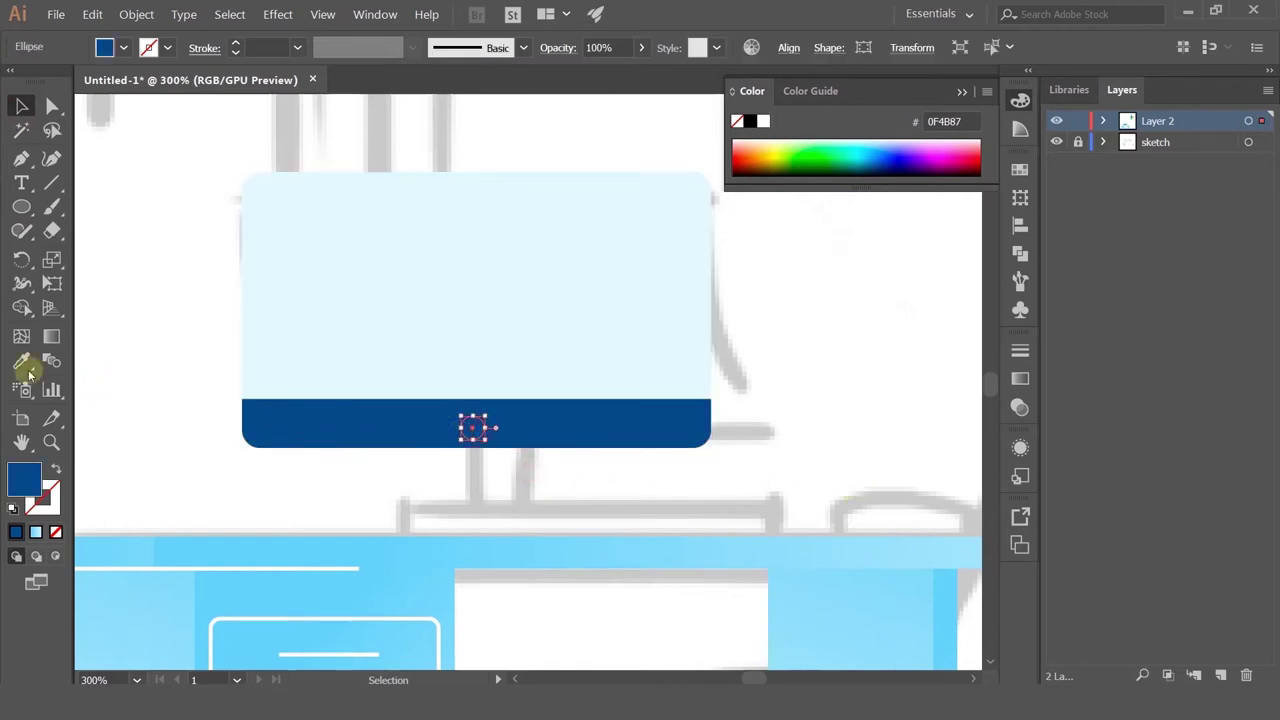
{"action": "key", "text": "i"}
{"action": "left_click", "coordinate": [437, 329]}
Step: Centre the monitor shapes and circle horizontally on each other, and position the circle at mid-height of the dark strip
{"action": "left_click", "coordinate": [46, 104]}
{"action": "left_click_drag", "start_coordinate": [206, 306], "coordinate": [642, 477]}
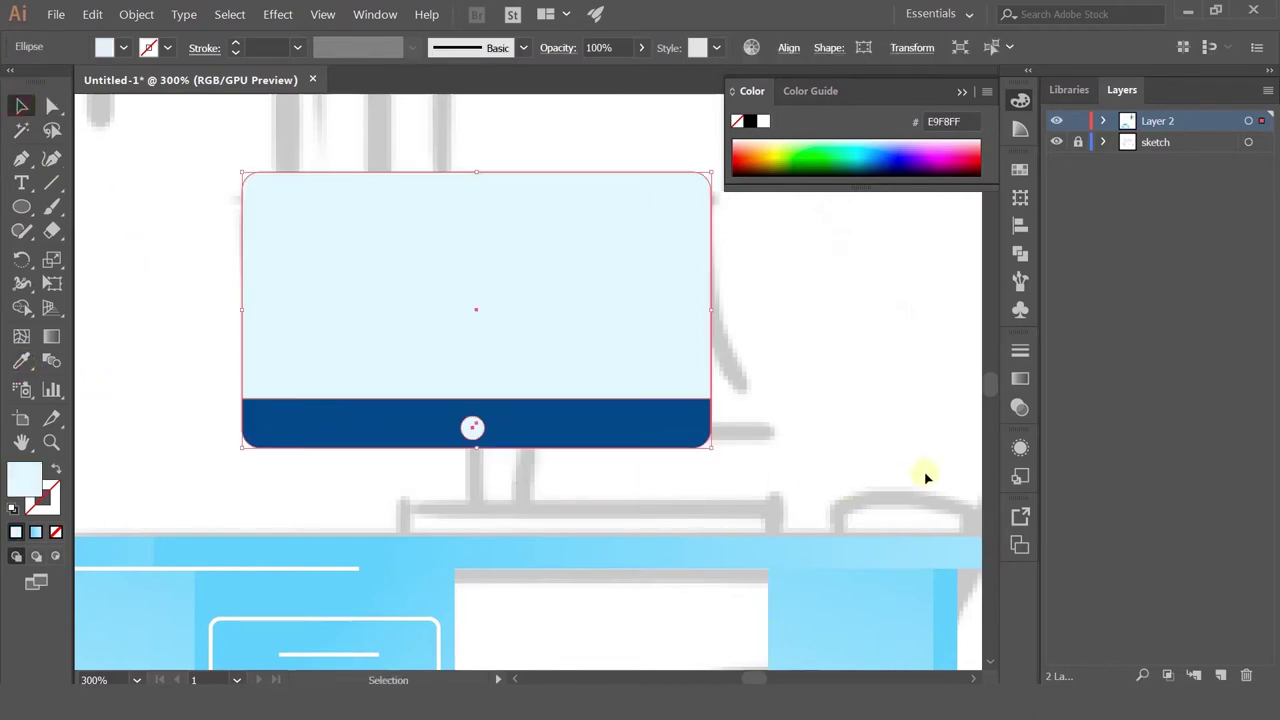
{"action": "left_click", "coordinate": [1020, 226]}
{"action": "left_click", "coordinate": [826, 210]}
{"action": "left_click", "coordinate": [945, 210]}
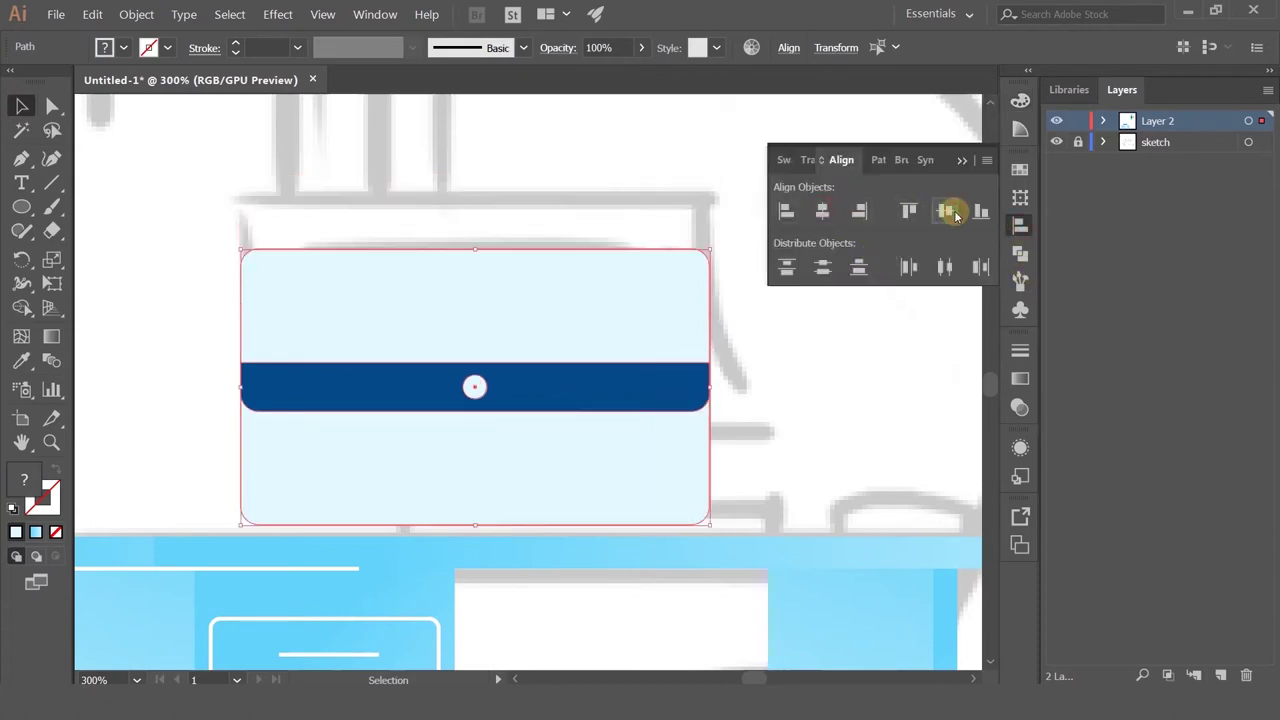
{"action": "key", "text": "ctrl+z"}
{"action": "left_click", "coordinate": [736, 468]}
{"action": "left_click_drag", "start_coordinate": [484, 432], "coordinate": [477, 420]}
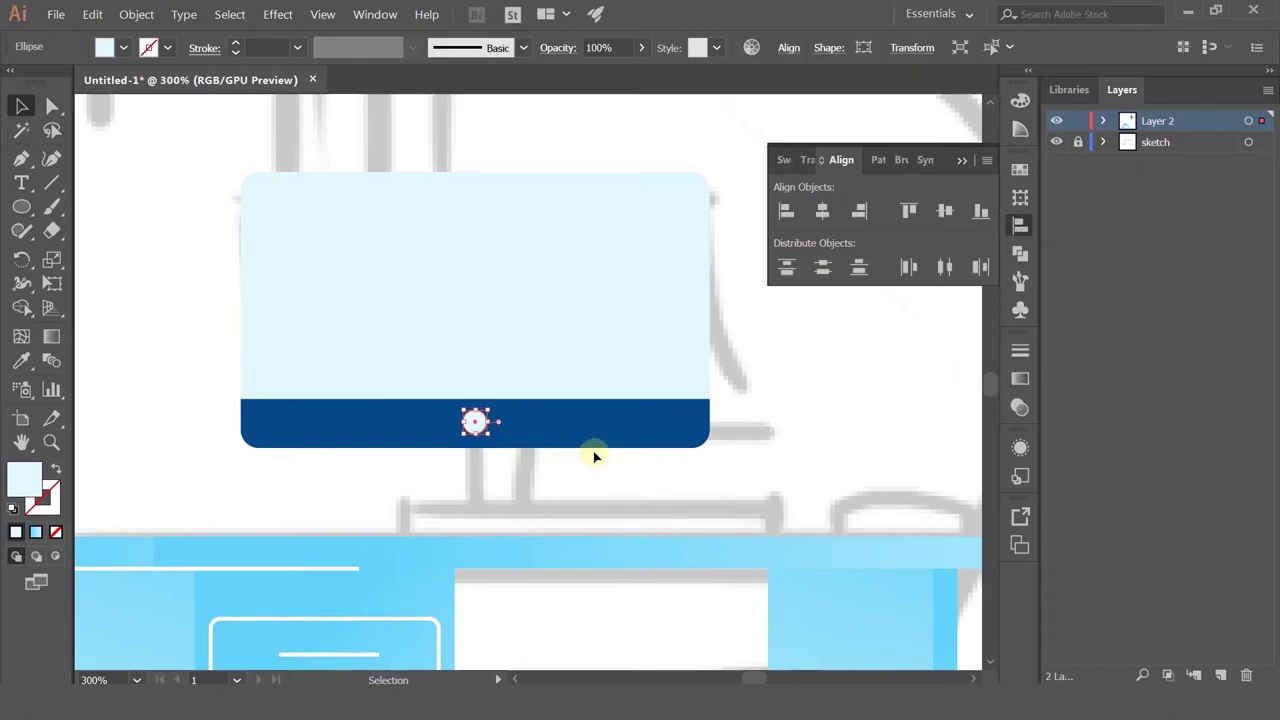
{"action": "left_click", "coordinate": [194, 194]}
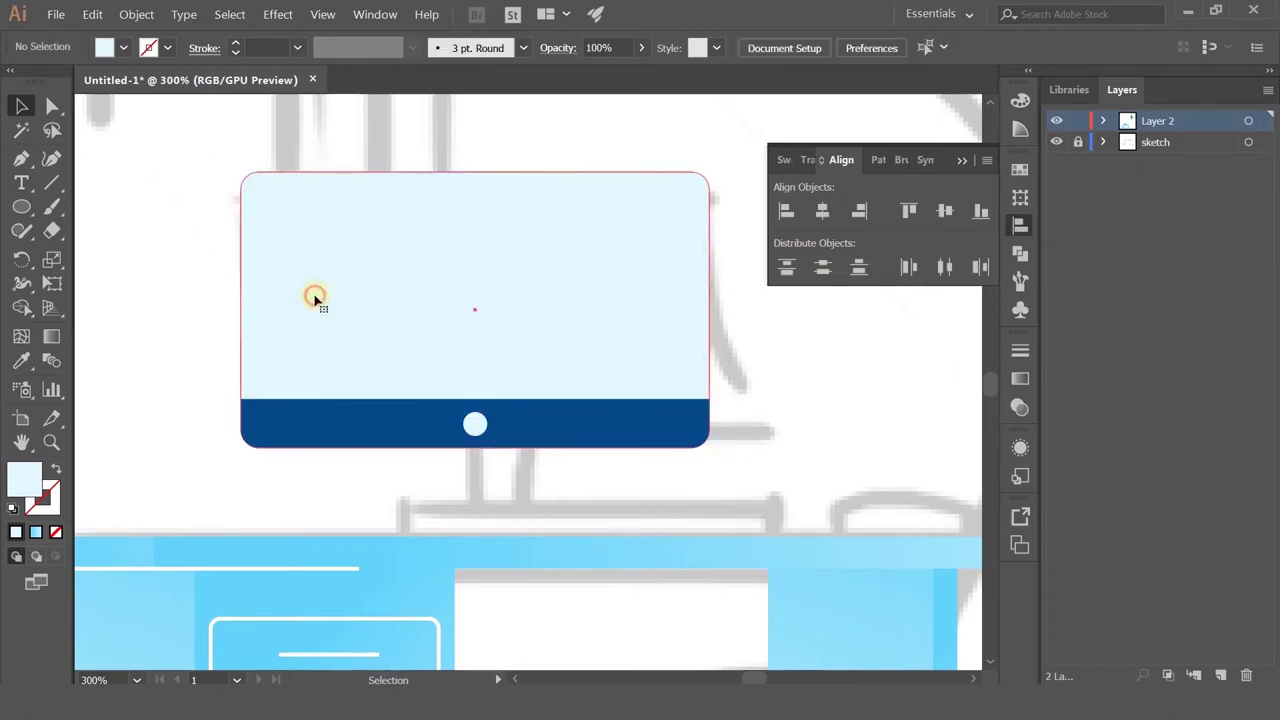
Step: Place a copy of the pale monitor shape behind it, offset slightly to the left, with the tabletop's blue gradient fill
{"action": "left_click_drag", "start_coordinate": [314, 297], "coordinate": [302, 297]}
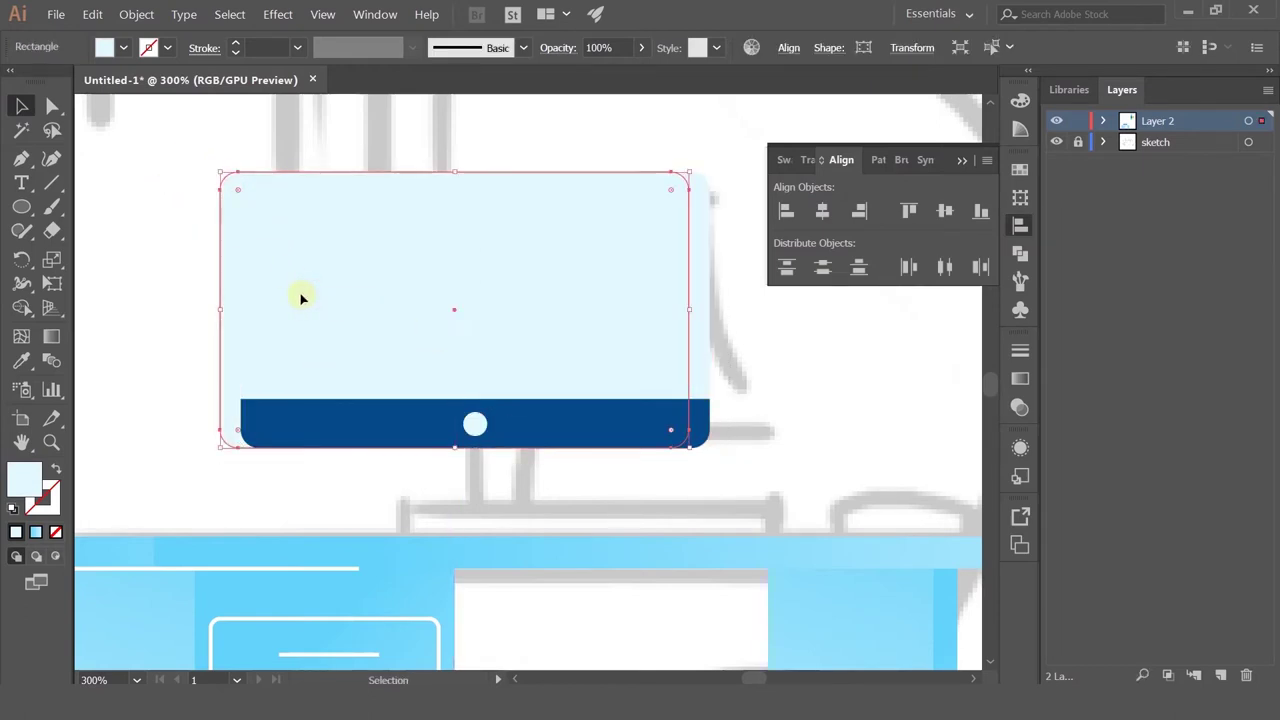
{"action": "left_click", "coordinate": [21, 361]}
{"action": "left_click", "coordinate": [288, 424]}
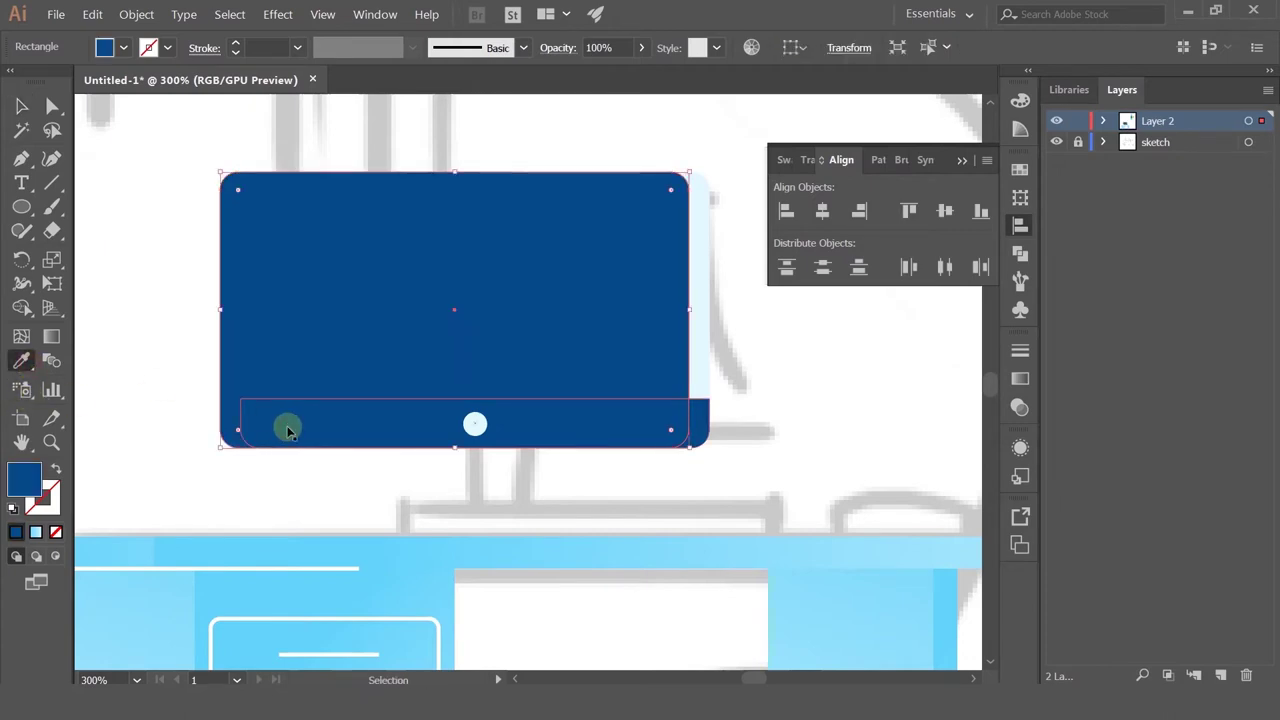
{"action": "key", "text": "ctrl+z"}
{"action": "left_click", "coordinate": [140, 540]}
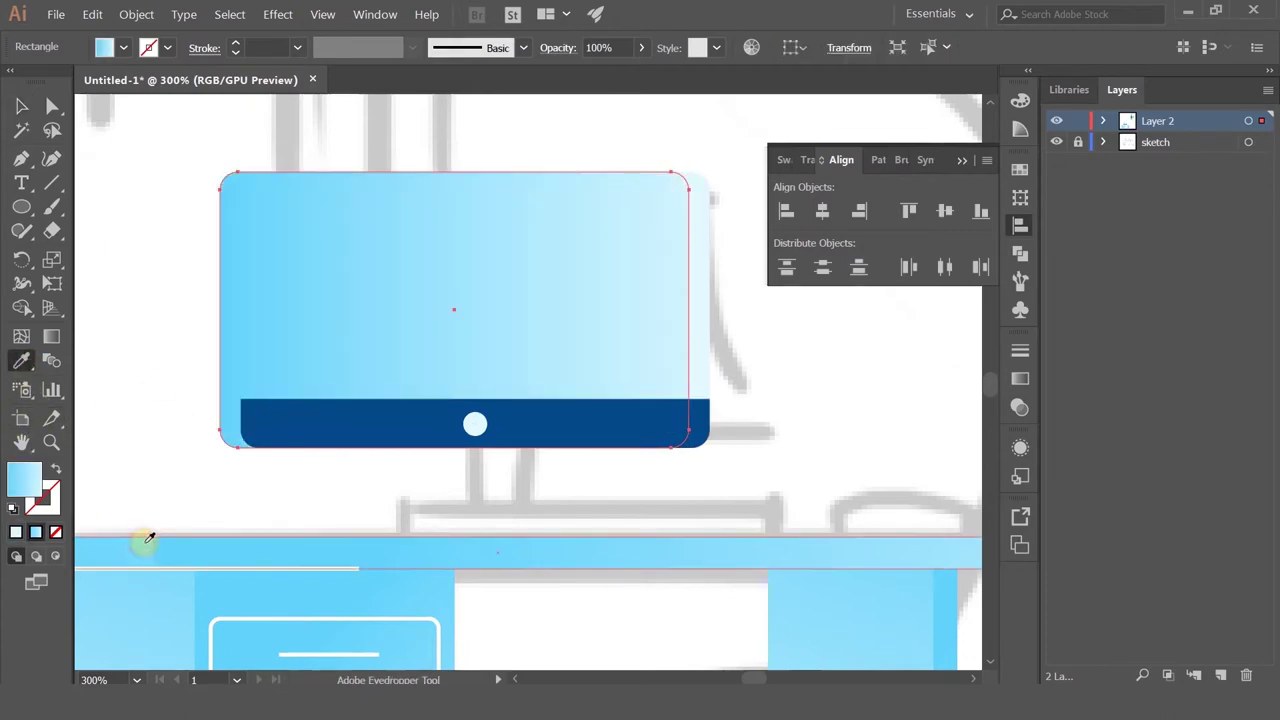
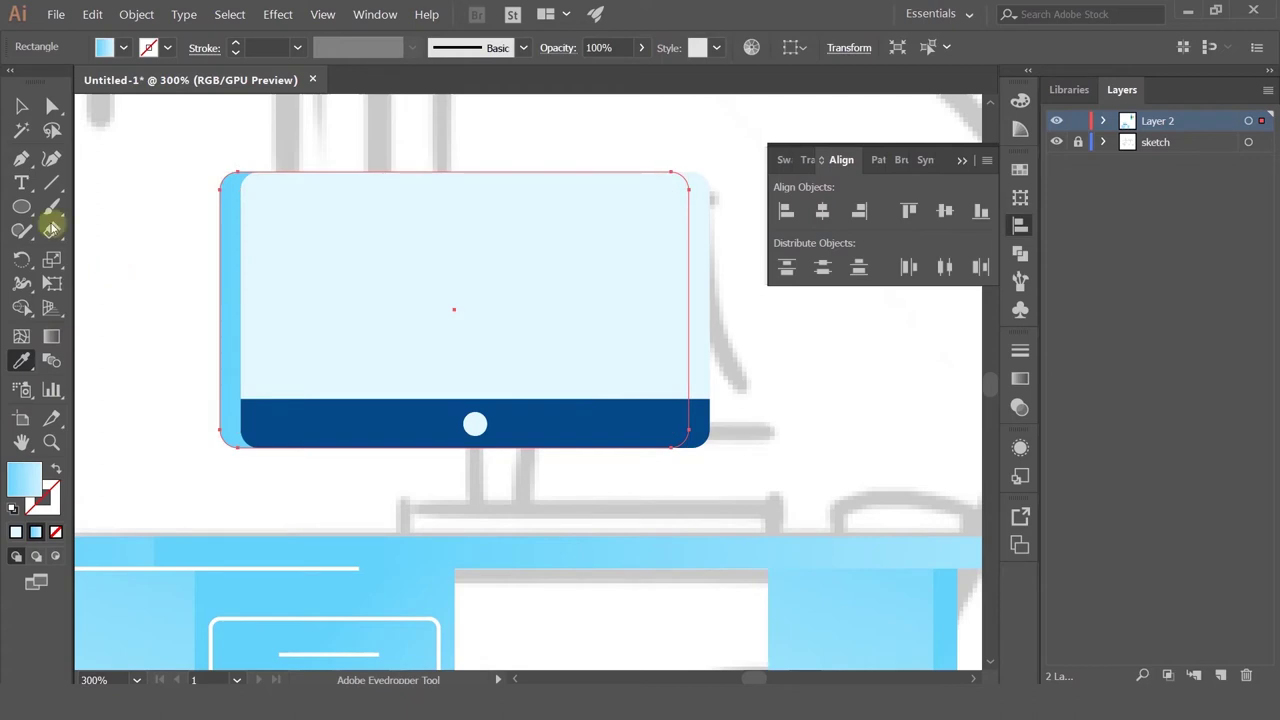
Step: Nudge the gradient copy rightwards until only a thin edge shows along the monitor's left side
{"action": "left_click", "coordinate": [21, 105]}
{"action": "key", "text": "Right"}
{"action": "key", "text": "Right"}
{"action": "key", "text": "Right"}
{"action": "key", "text": "Right"}
{"action": "key", "text": "Right"}
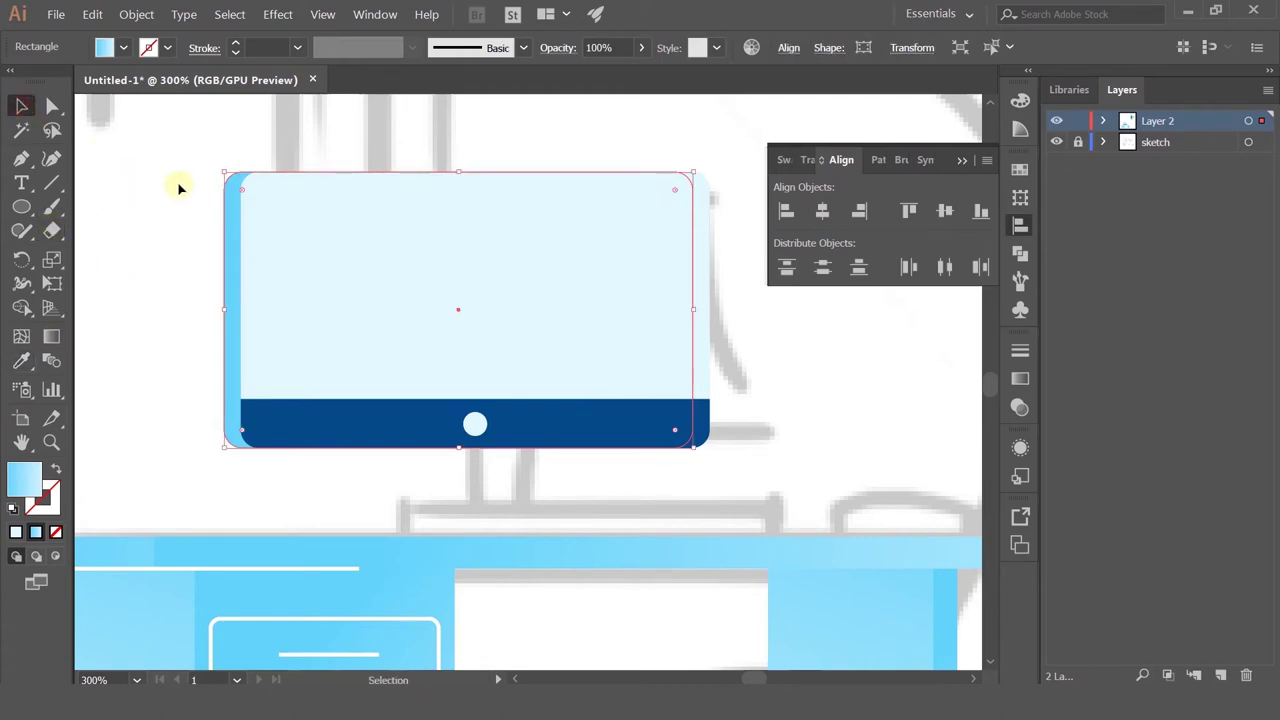
{"action": "left_click", "coordinate": [163, 237]}
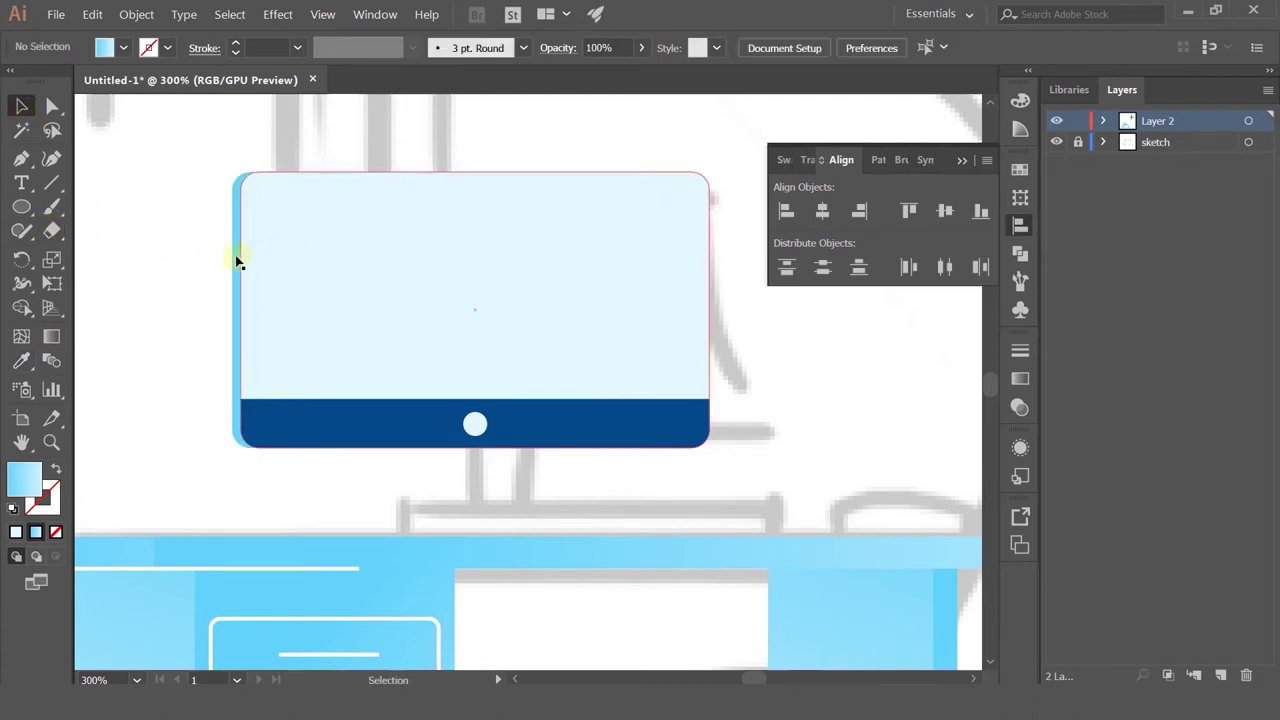
Step: Group all the monitor shapes together
{"action": "scroll", "coordinate": [212, 252], "scroll_direction": "down", "scroll_amount": 2}
{"action": "mouse_move", "coordinate": [486, 353]}
{"action": "left_mouse_down"}
{"action": "mouse_move", "coordinate": [509, 370]}
{"action": "mouse_move", "coordinate": [492, 364]}
{"action": "left_mouse_up"}
{"action": "key", "text": "ctrl+g"}
{"action": "right_click", "coordinate": [407, 286]}
{"action": "mouse_move", "coordinate": [486, 432]}
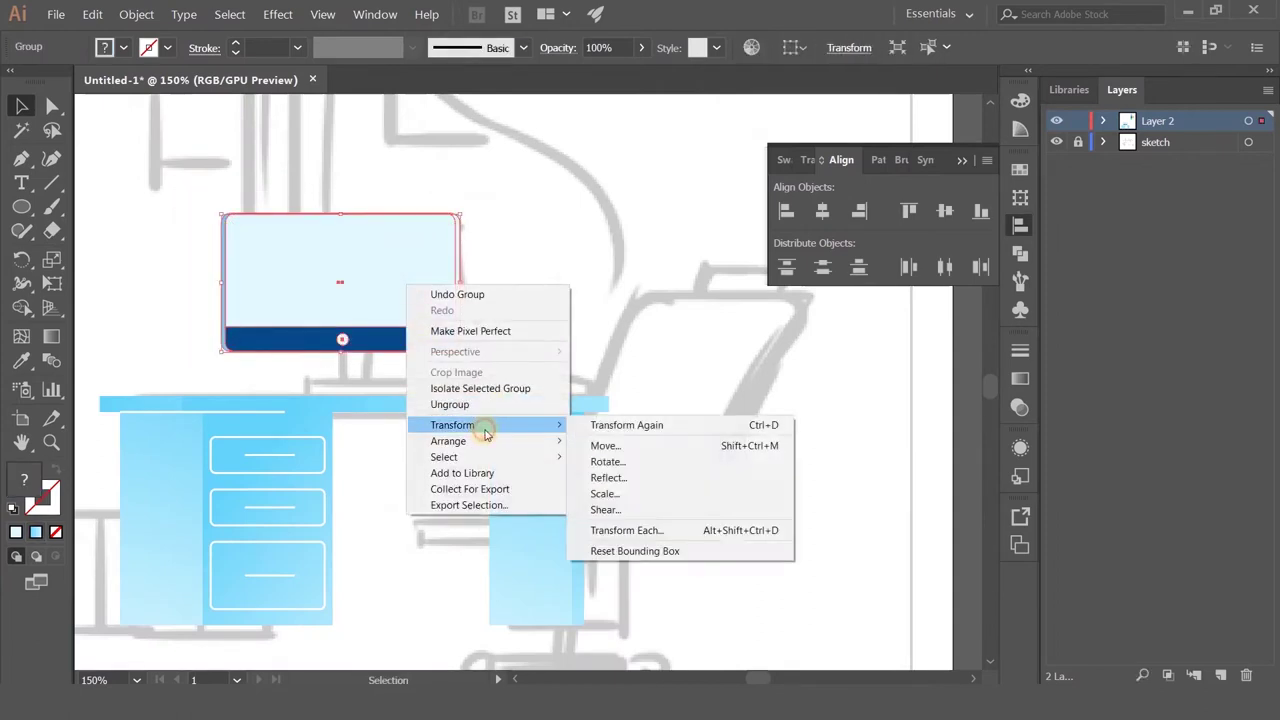
{"action": "left_click", "coordinate": [277, 241]}
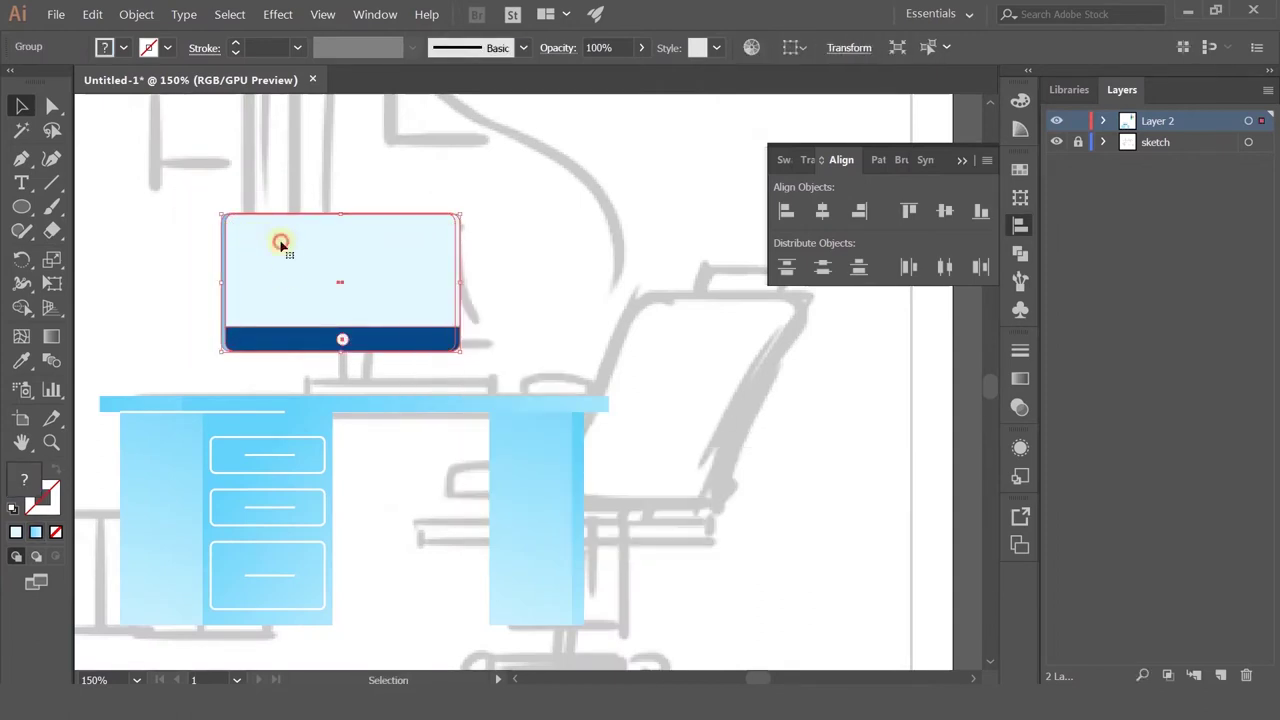
Step: Duplicate the monitor group horizontally to a spot beyond the artboard's right edge
{"action": "scroll", "coordinate": [286, 260], "scroll_direction": "down", "scroll_amount": 3}
{"action": "left_click_drag", "start_coordinate": [343, 257], "coordinate": [644, 257]}
{"action": "scroll", "coordinate": [261, 292], "scroll_direction": "up", "scroll_amount": 4}
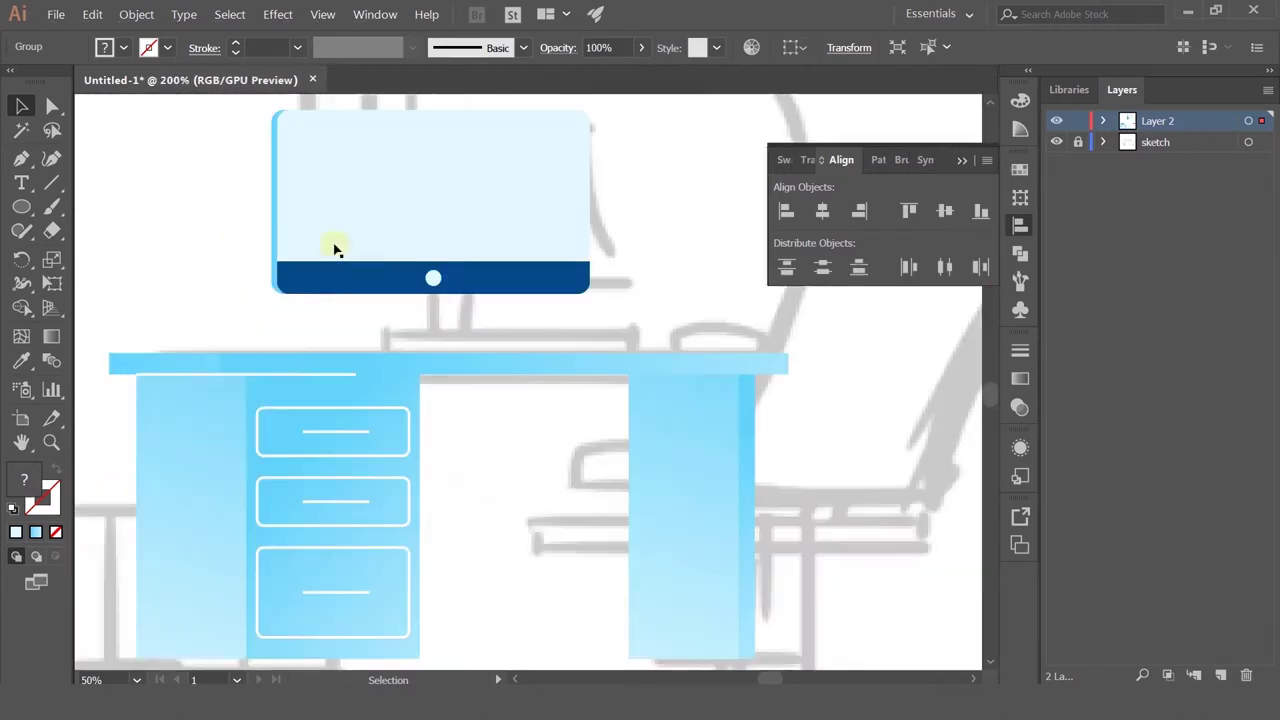
Step: Open the Shear settings for the original monitor group with preview on and a custom axis angle of 0°
{"action": "left_click", "coordinate": [378, 210]}
{"action": "right_click", "coordinate": [337, 211]}
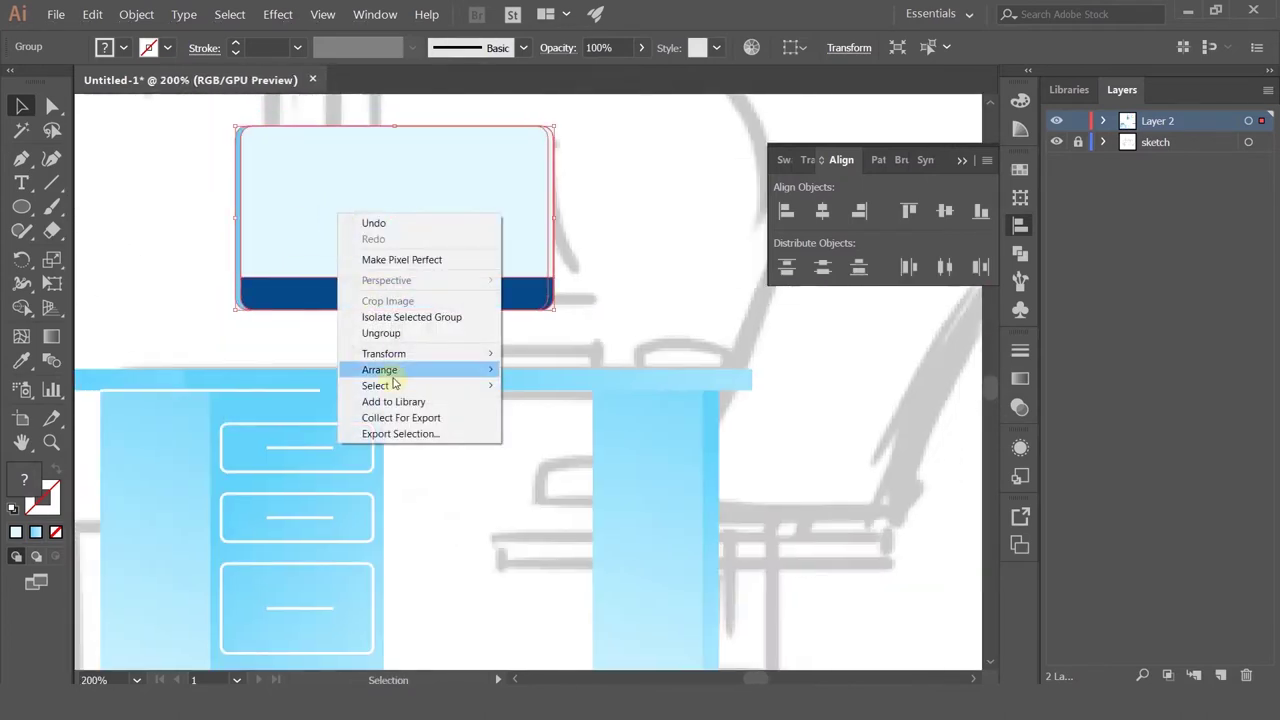
{"action": "mouse_move", "coordinate": [470, 353]}
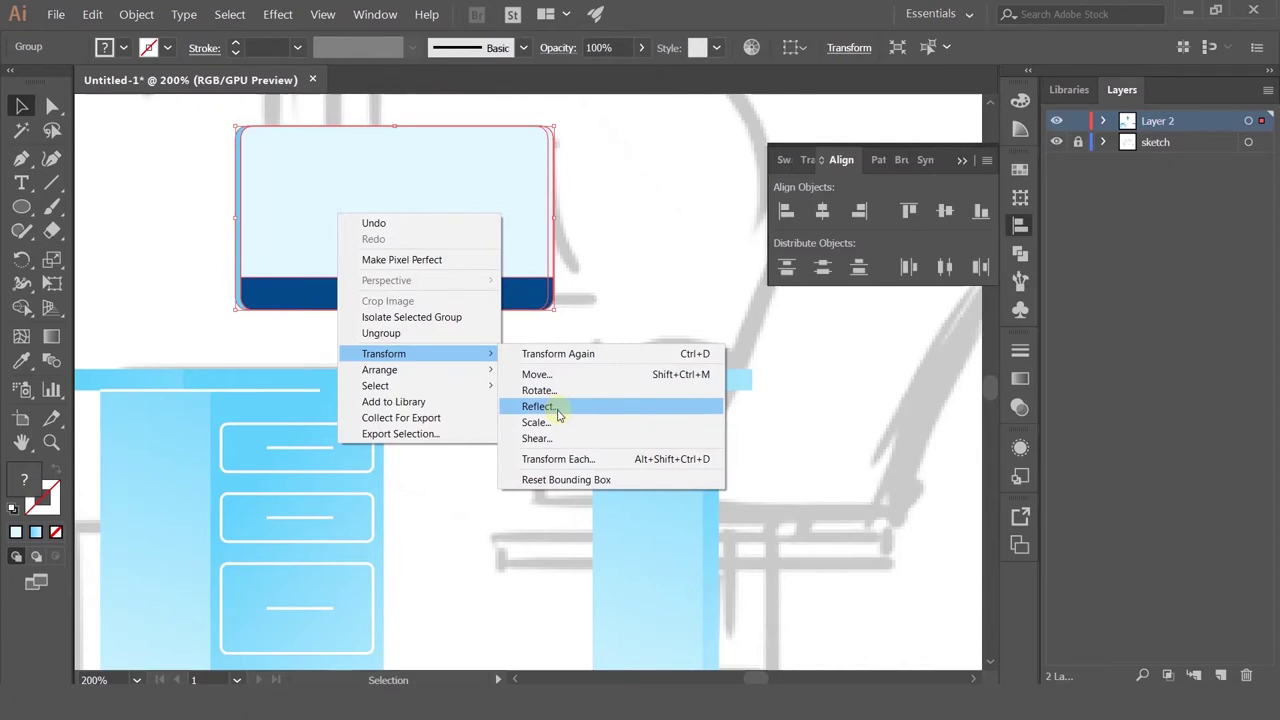
{"action": "left_click", "coordinate": [545, 438]}
{"action": "left_click", "coordinate": [818, 443]}
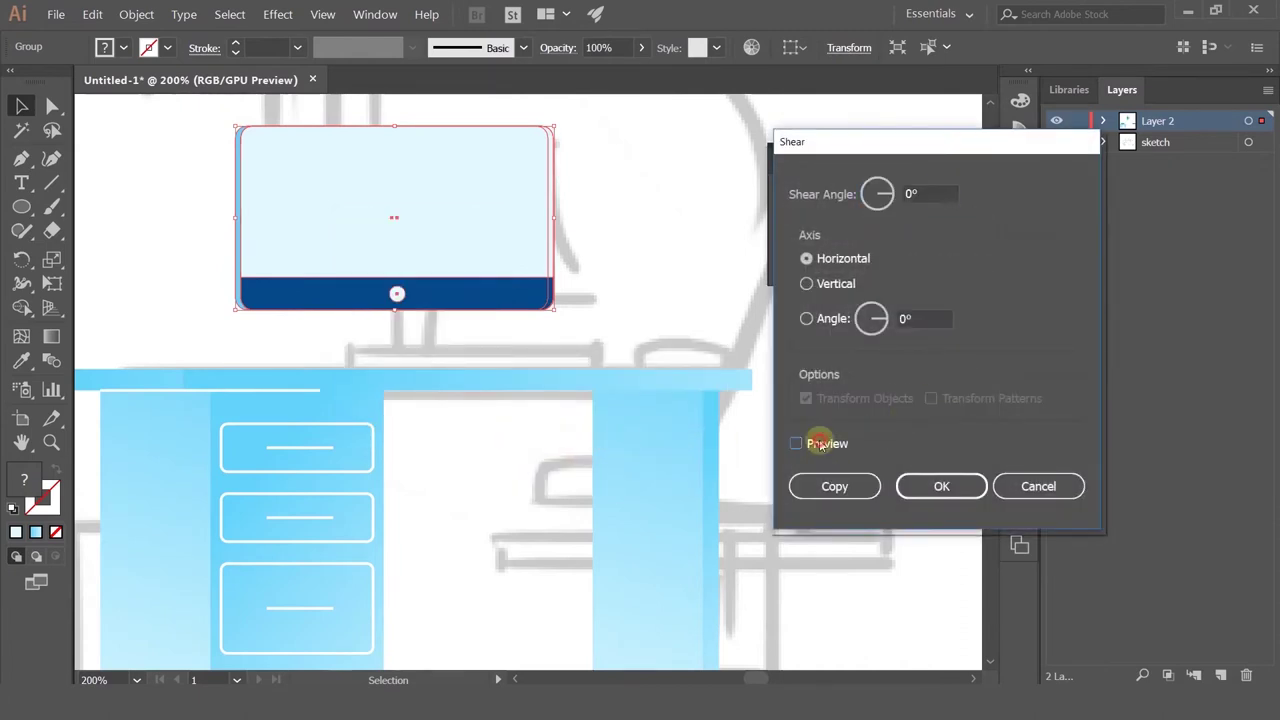
{"action": "left_click", "coordinate": [927, 193]}
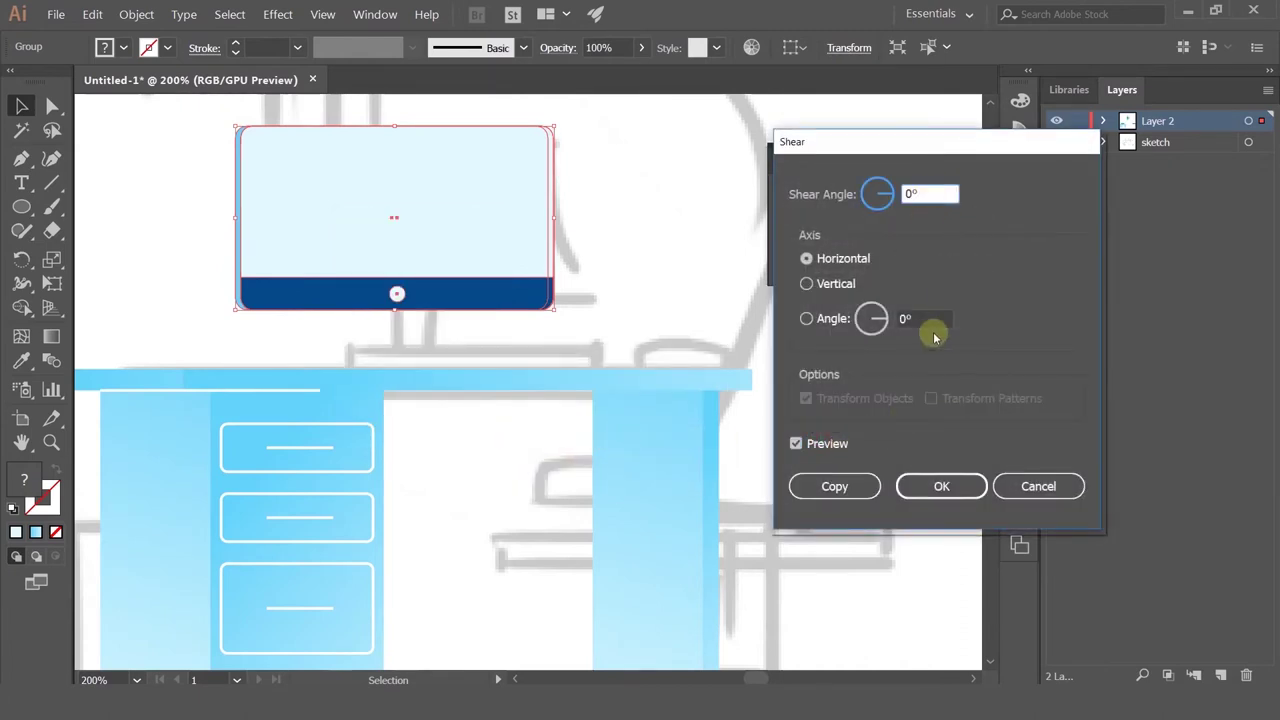
{"action": "left_click", "coordinate": [933, 319]}
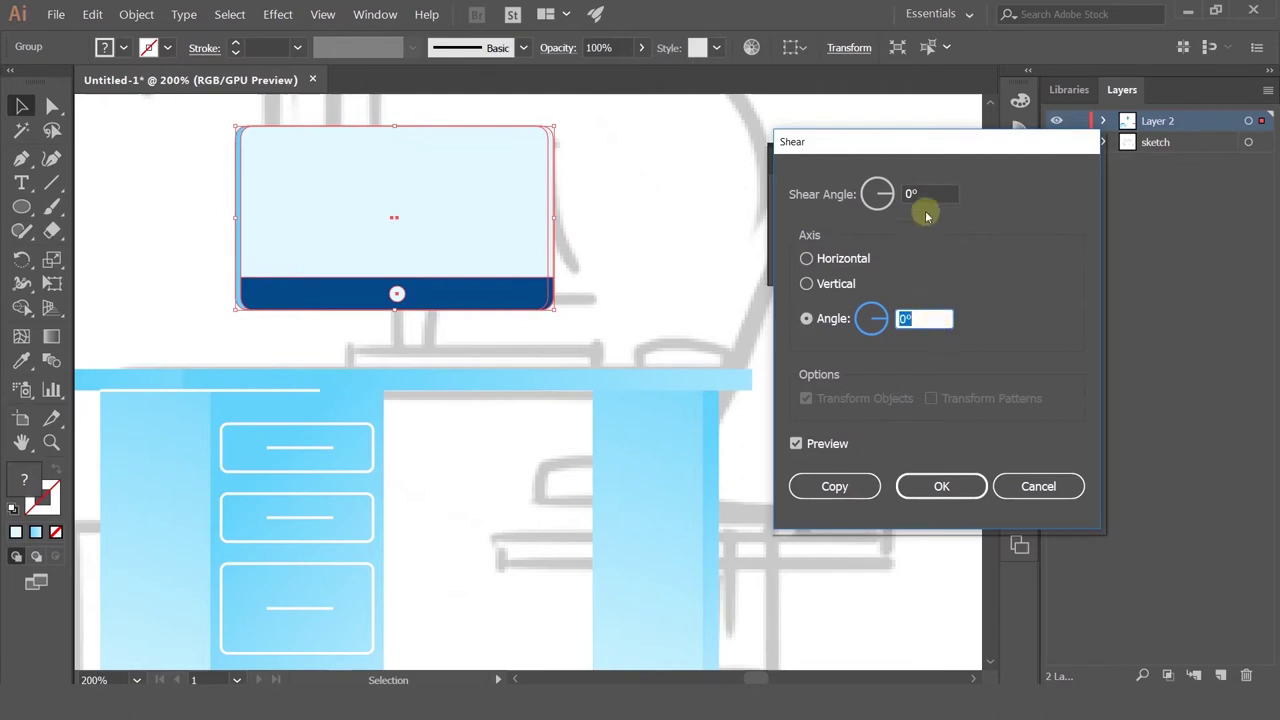
Step: Shear the monitor group by -15° along the 0° axis
{"action": "left_click", "coordinate": [933, 197]}
{"action": "scroll", "coordinate": [934, 197], "scroll_direction": "up", "scroll_amount": 8}
{"action": "scroll", "coordinate": [934, 202], "scroll_direction": "down", "scroll_amount": 16}
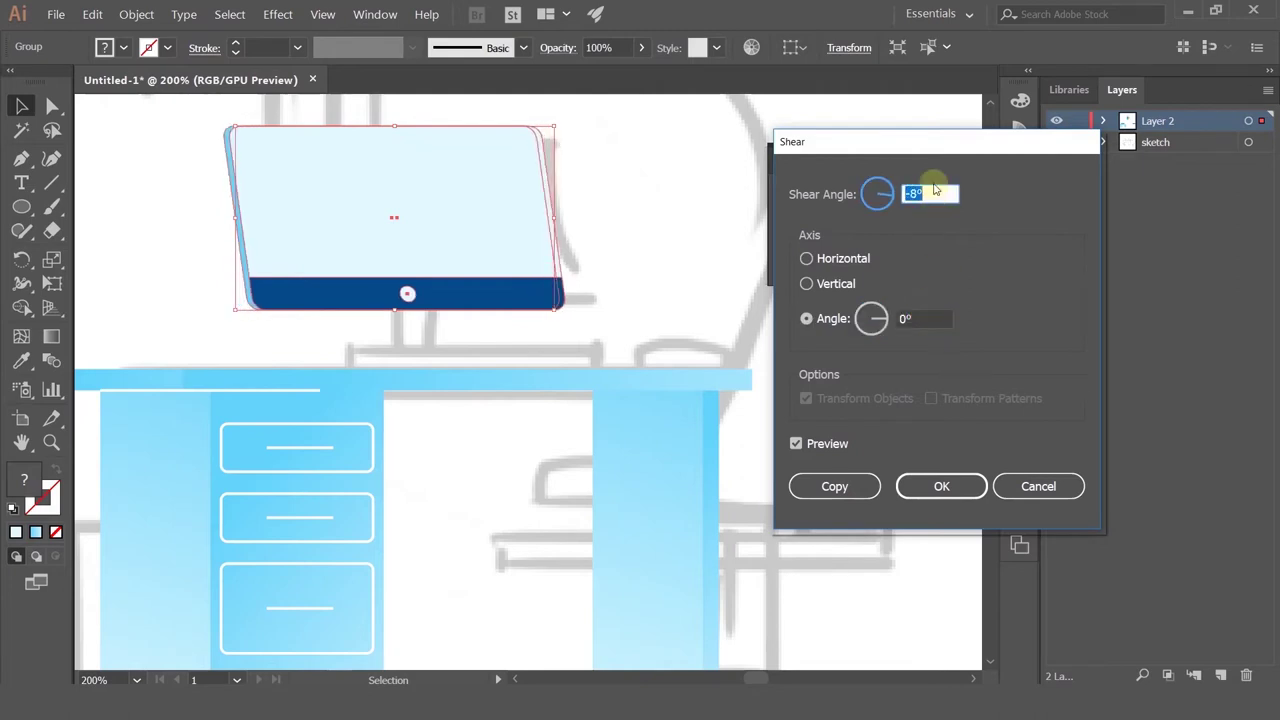
{"action": "key", "text": "Down"}
{"action": "key", "text": "Down"}
{"action": "key", "text": "Down"}
{"action": "key", "text": "Down"}
{"action": "key", "text": "Down"}
{"action": "key", "text": "Down"}
{"action": "key", "text": "Down"}
{"action": "key", "text": "Down"}
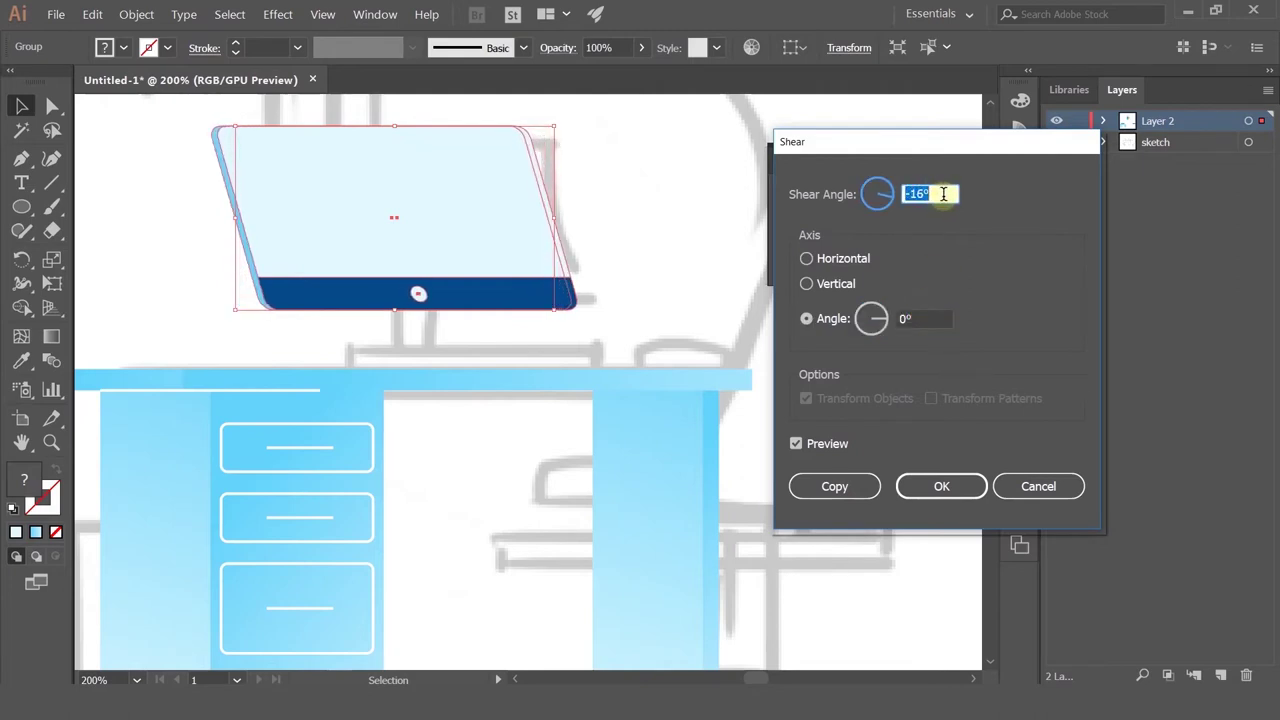
{"action": "key", "text": "Down"}
{"action": "key", "text": "Down"}
{"action": "key", "text": "Down"}
{"action": "key", "text": "Down"}
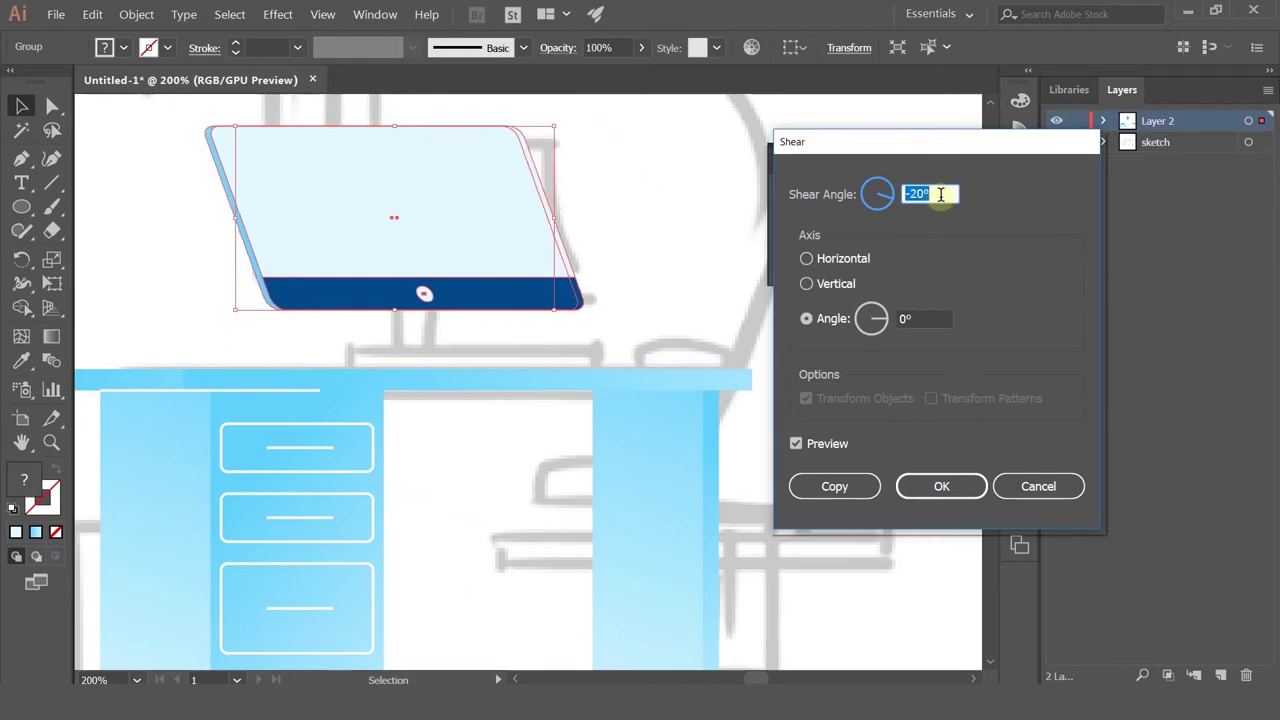
{"action": "key", "text": "Up"}
{"action": "key", "text": "Up"}
{"action": "key", "text": "Up"}
{"action": "key", "text": "Up"}
{"action": "key", "text": "Up"}
{"action": "key", "text": "Up"}
{"action": "key", "text": "Up"}
{"action": "key", "text": "Up"}
{"action": "key", "text": "Up"}
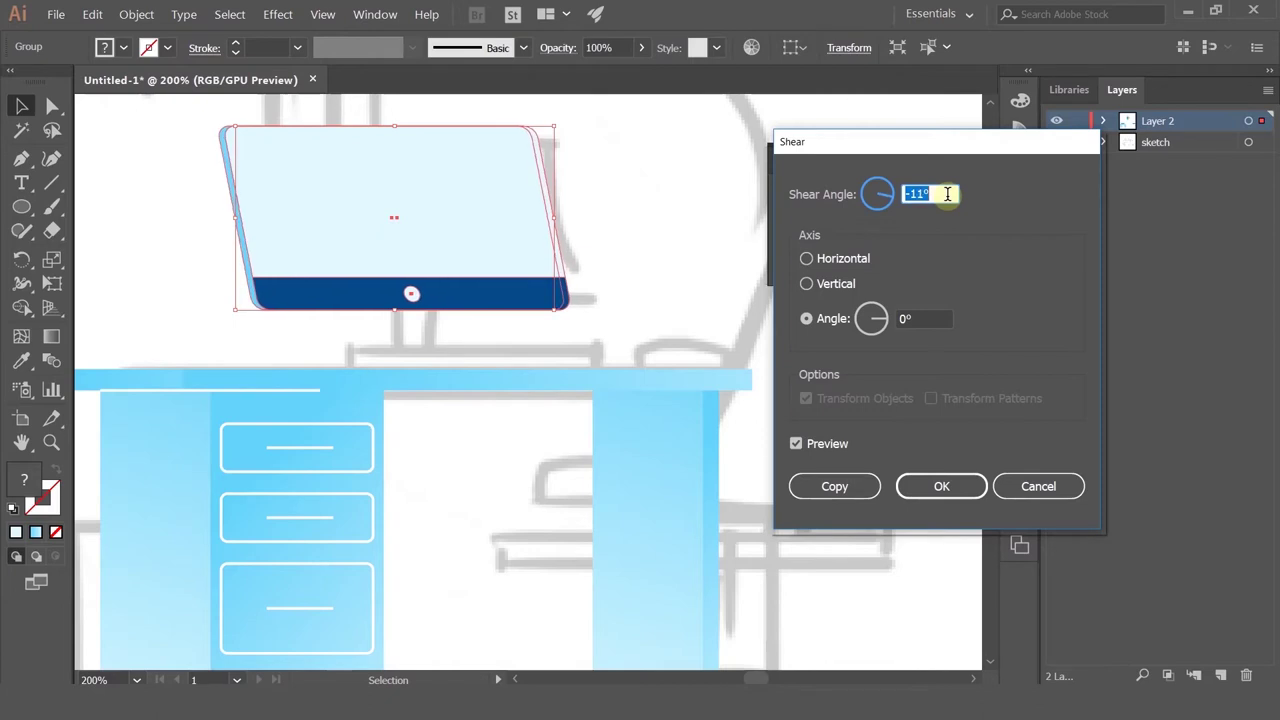
{"action": "key", "text": "Down"}
{"action": "key", "text": "Down"}
{"action": "key", "text": "Down"}
{"action": "key", "text": "Down"}
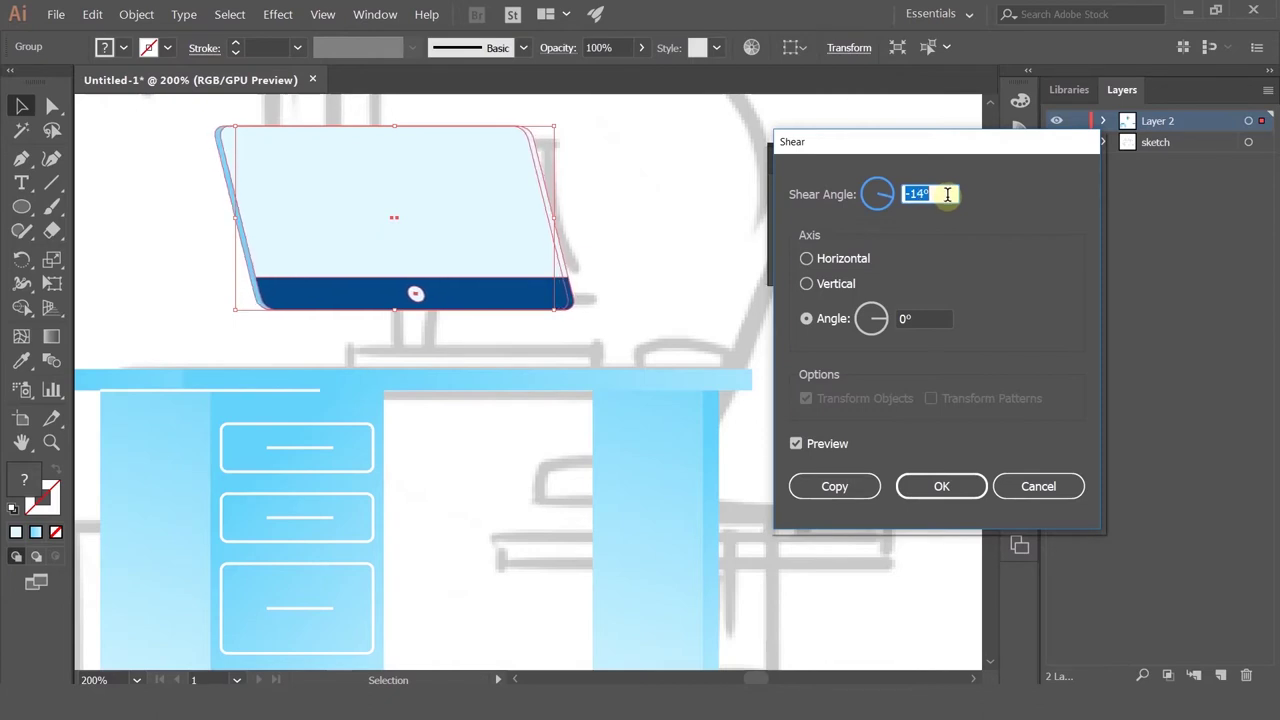
{"action": "left_click", "coordinate": [934, 486]}
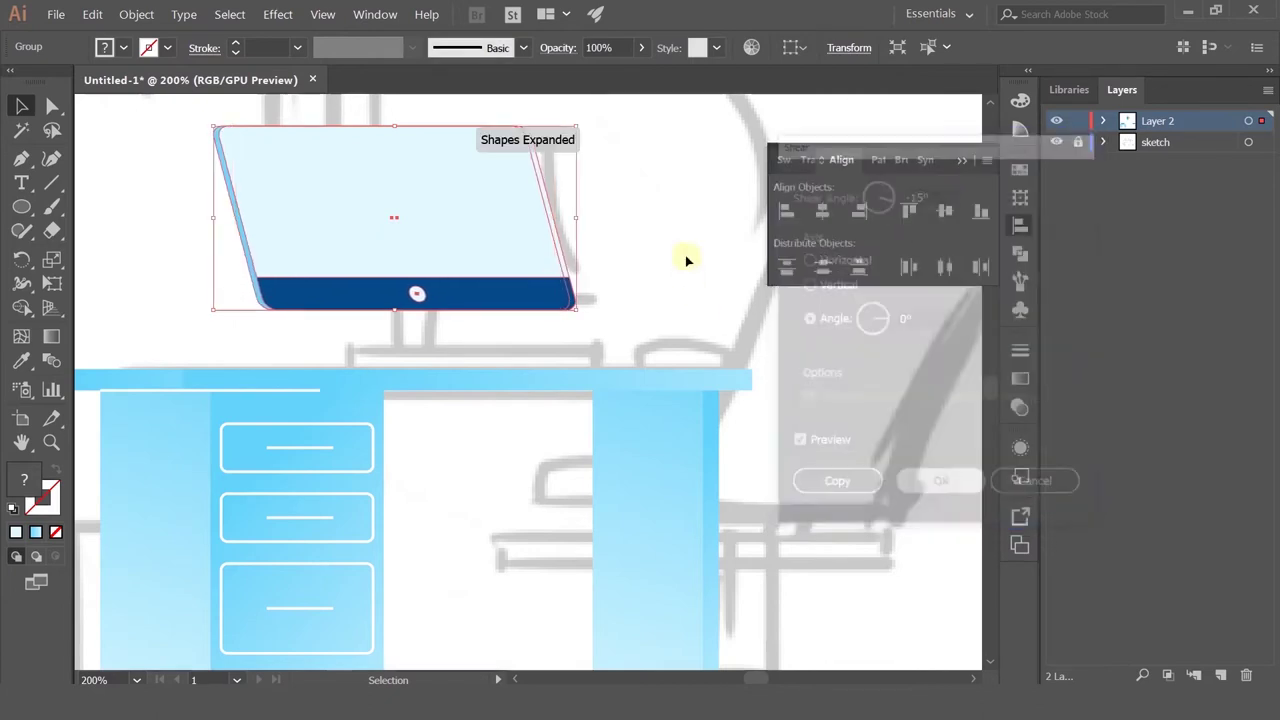
Step: Move the slanted monitor slightly left above the desk and deselect it
{"action": "left_click", "coordinate": [686, 257]}
{"action": "left_click_drag", "start_coordinate": [388, 225], "coordinate": [352, 225]}
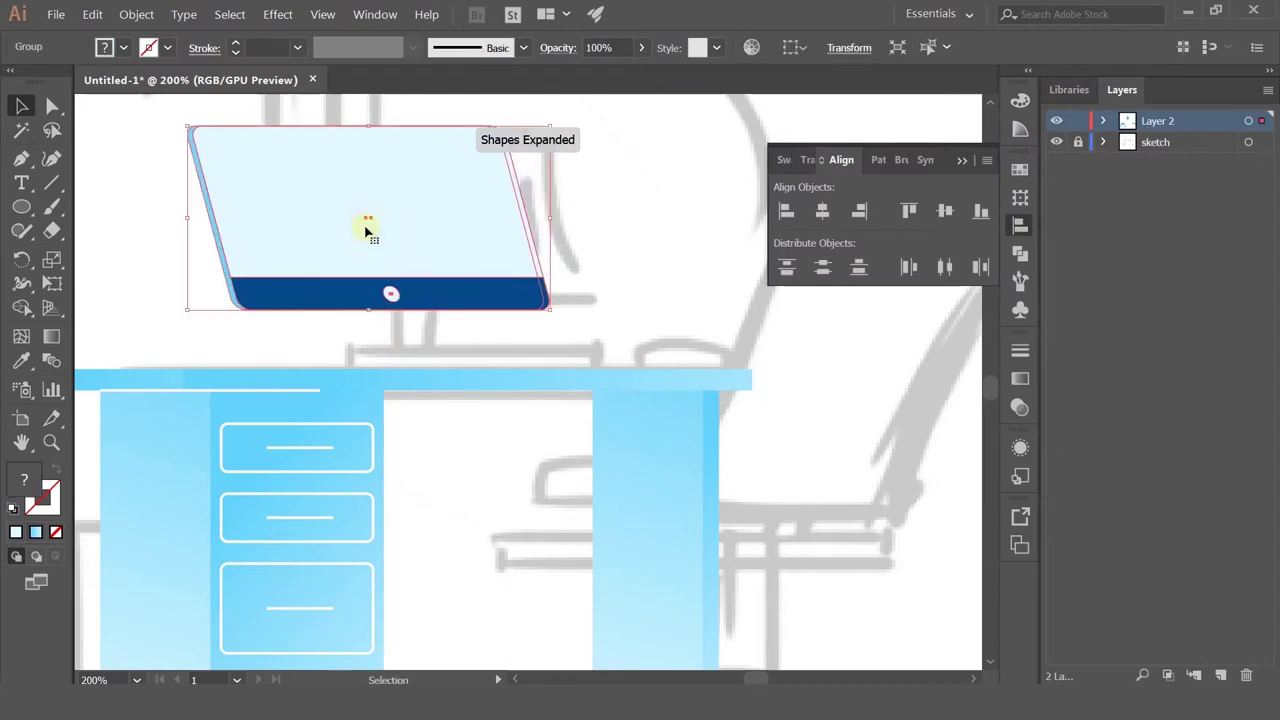
{"action": "left_click", "coordinate": [634, 271]}
Step: Draw a narrow gradient rectangle from the monitor's dark strip down to the desk as a stand, and place it behind the monitor
{"action": "left_click_drag", "start_coordinate": [20, 210], "coordinate": [68, 209]}
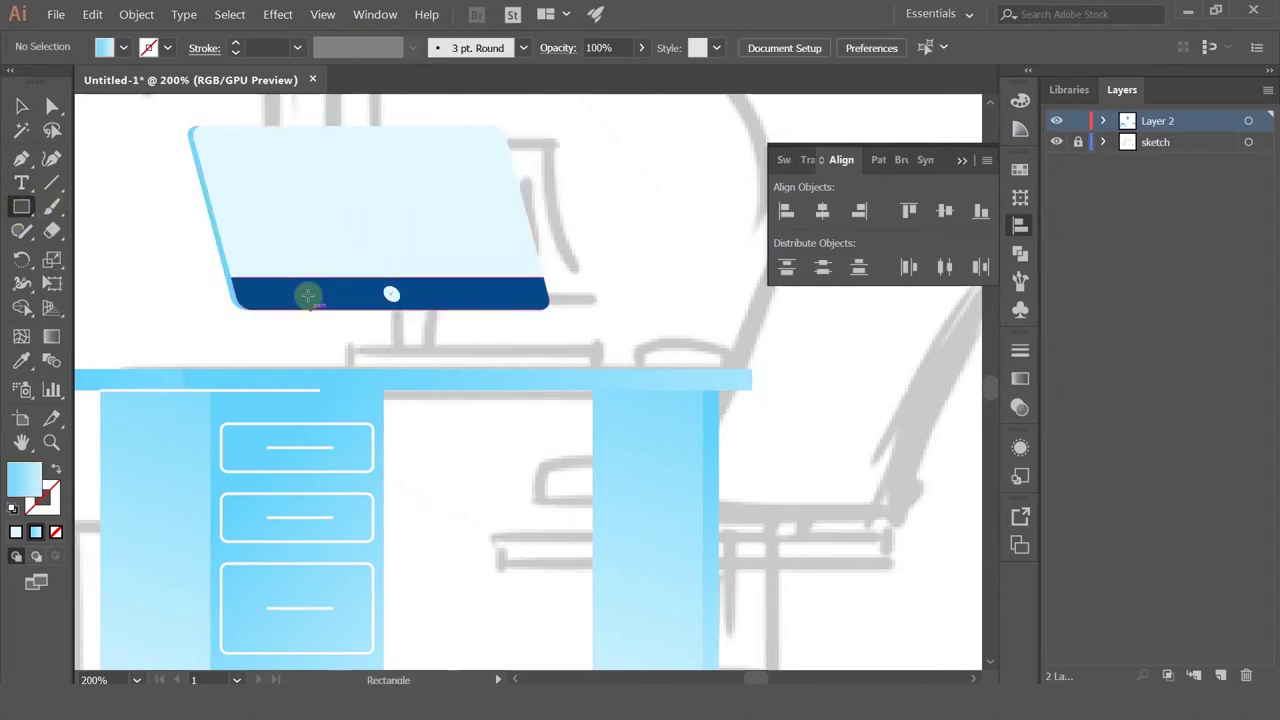
{"action": "left_click_drag", "start_coordinate": [350, 280], "coordinate": [390, 370]}
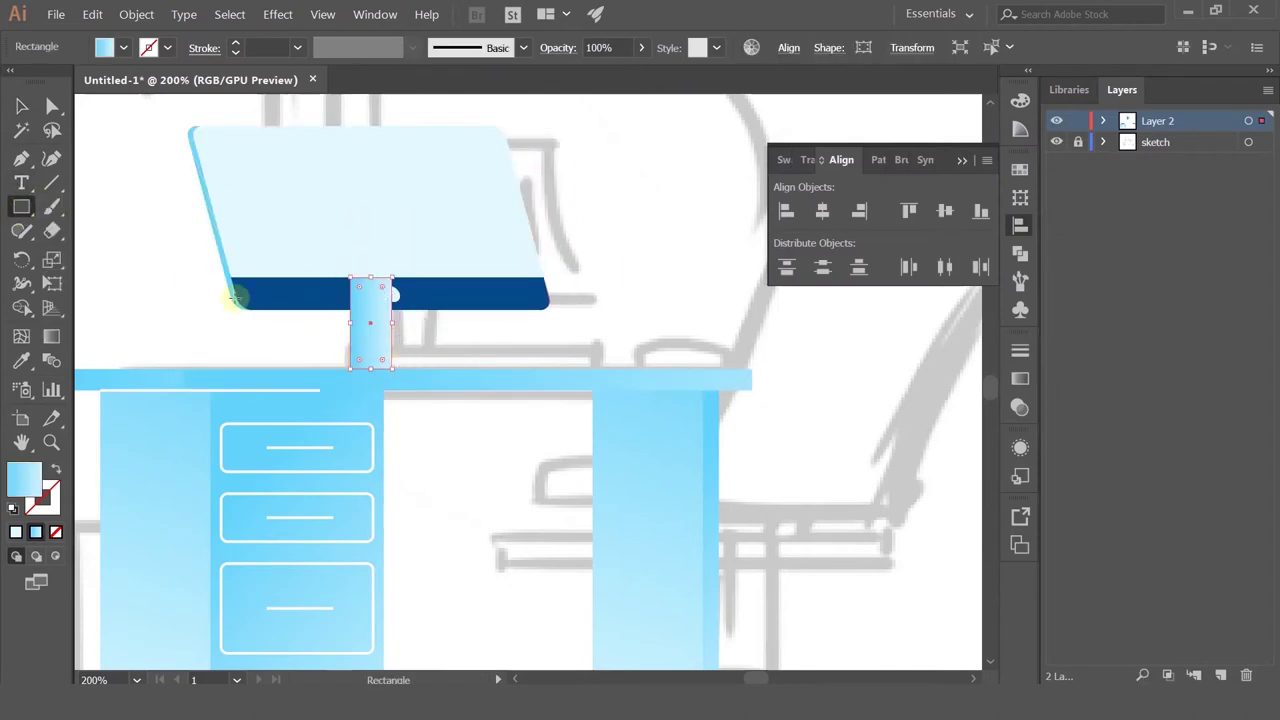
{"action": "left_click", "coordinate": [30, 358]}
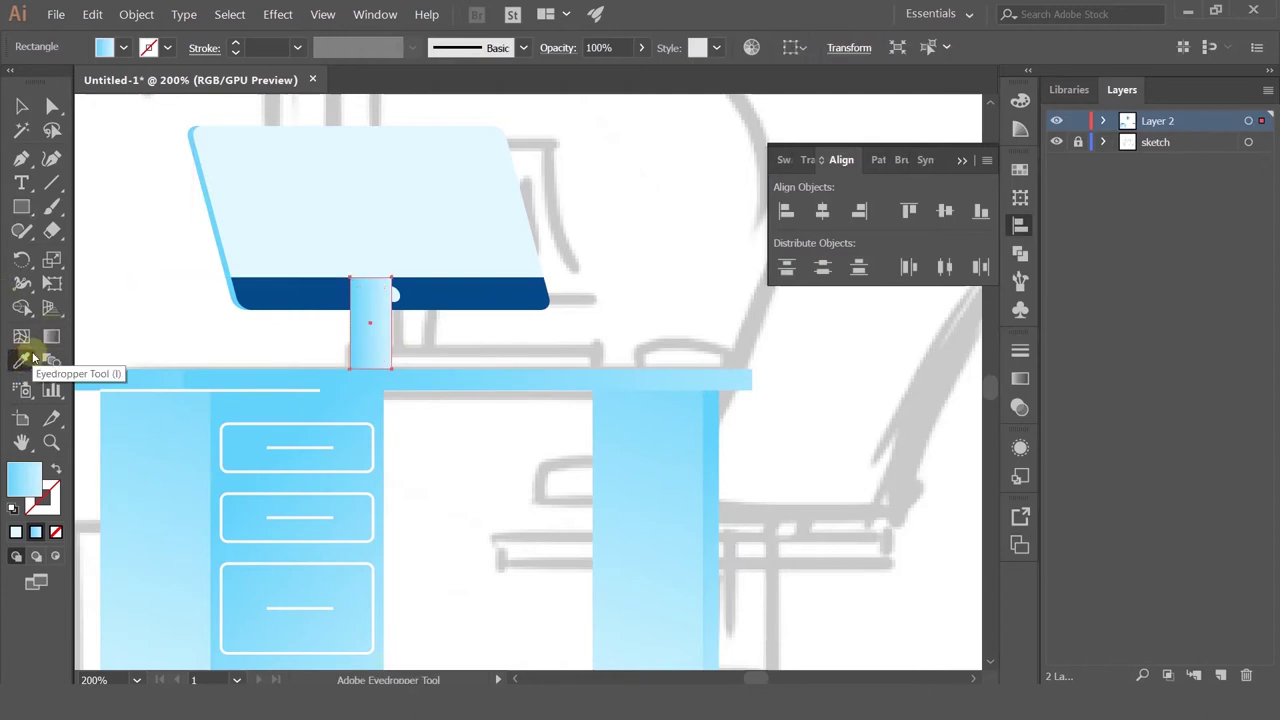
{"action": "left_click", "coordinate": [21, 106]}
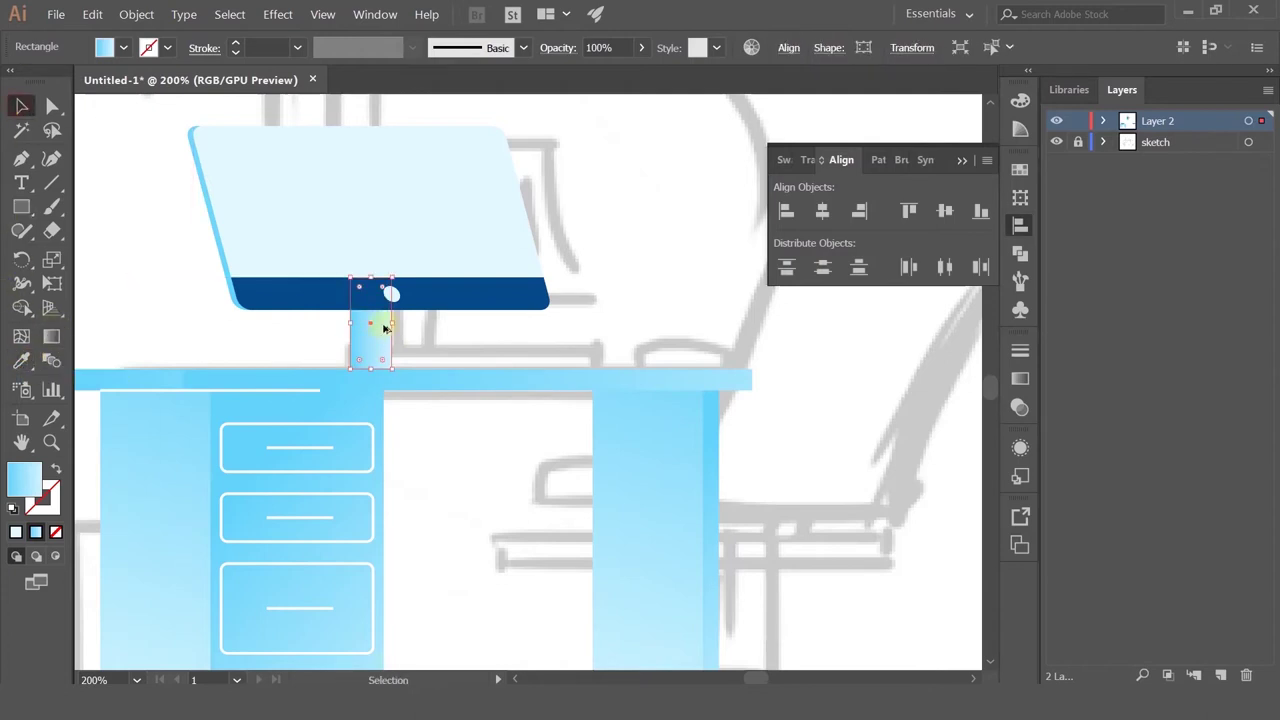
Step: Duplicate the stand rectangle slightly to the right so a thin strip of the original shows on its left side
{"action": "key", "text": "ctrl+="}
{"action": "left_click_drag", "start_coordinate": [376, 353], "coordinate": [392, 354]}
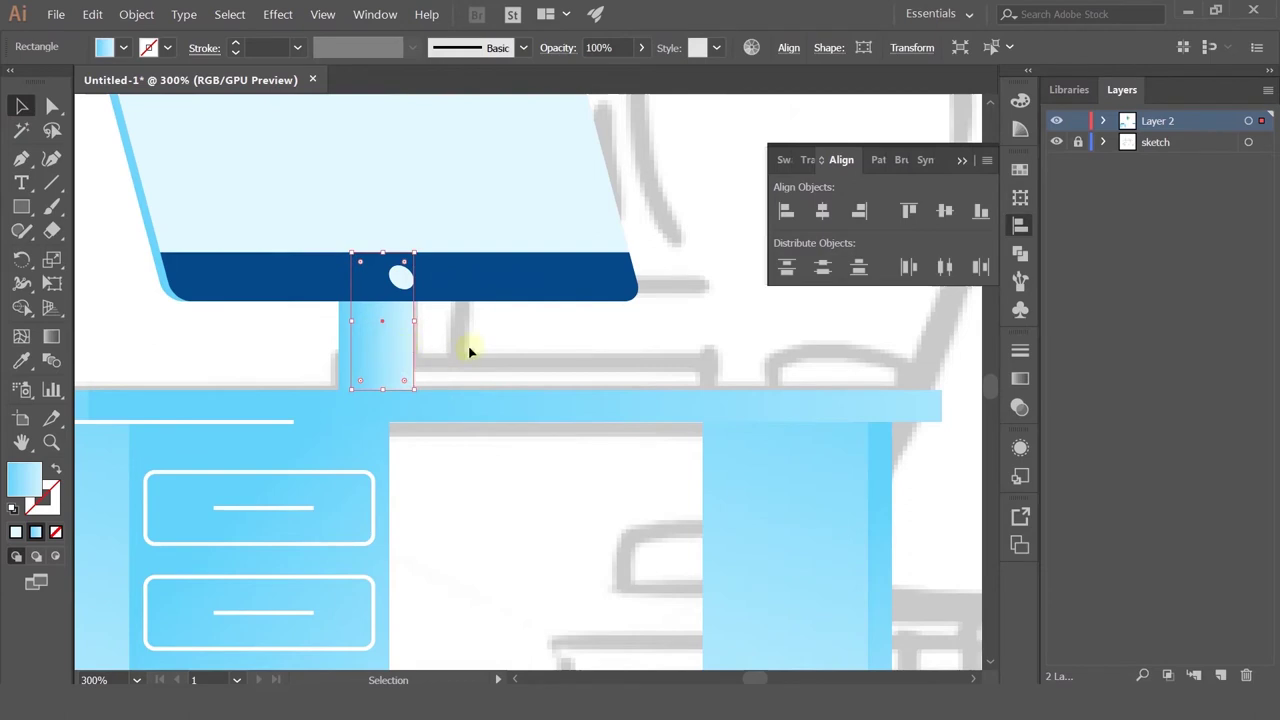
{"action": "left_click", "coordinate": [469, 350]}
{"action": "left_click", "coordinate": [374, 346]}
Step: Redirect the front stand rectangle's gradient diagonally towards its lower right
{"action": "left_click", "coordinate": [52, 336]}
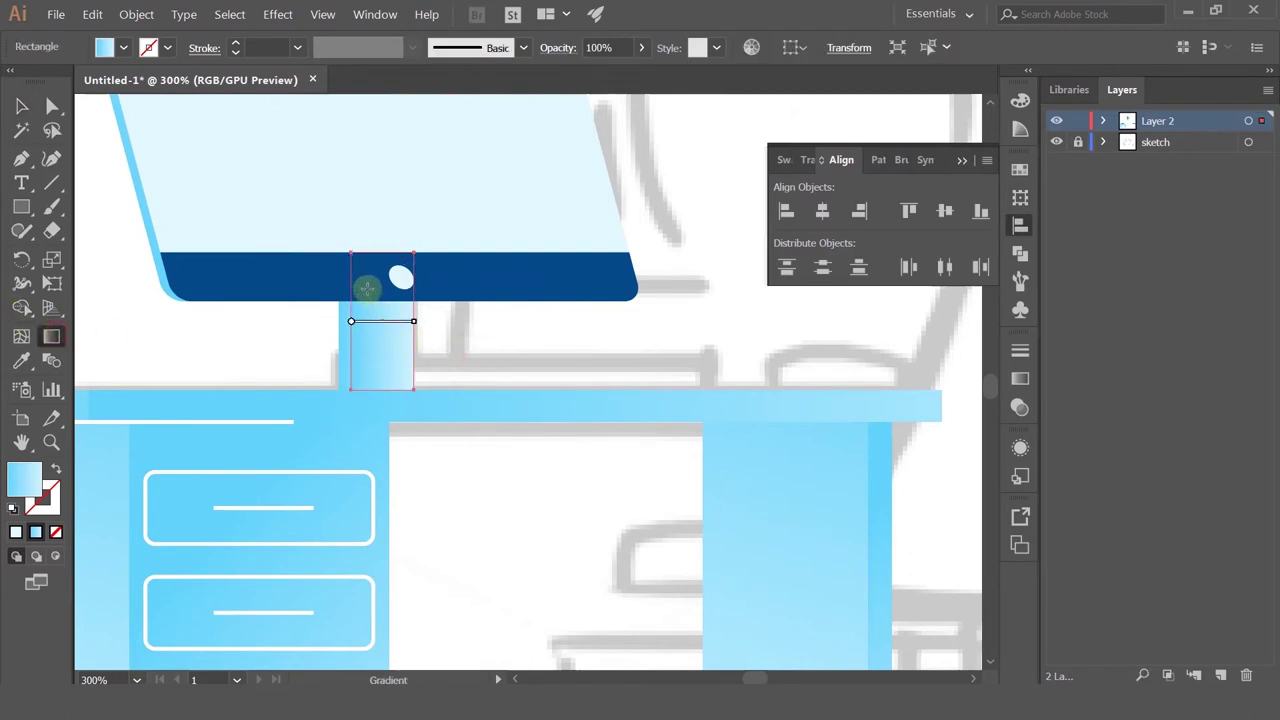
{"action": "left_click_drag", "start_coordinate": [366, 286], "coordinate": [418, 403]}
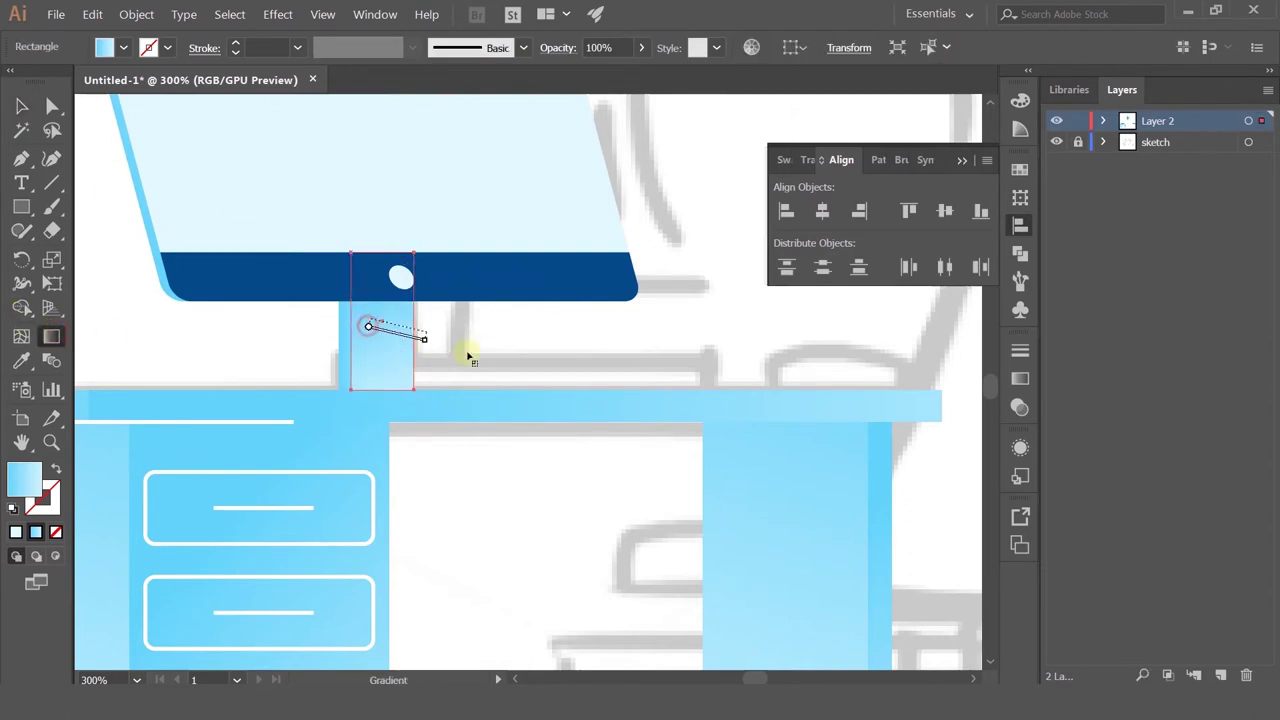
{"action": "left_click_drag", "start_coordinate": [467, 355], "coordinate": [480, 364]}
Step: Redirect the back stand rectangle's gradient diagonally from its upper right past its lower left
{"action": "left_click", "coordinate": [21, 105]}
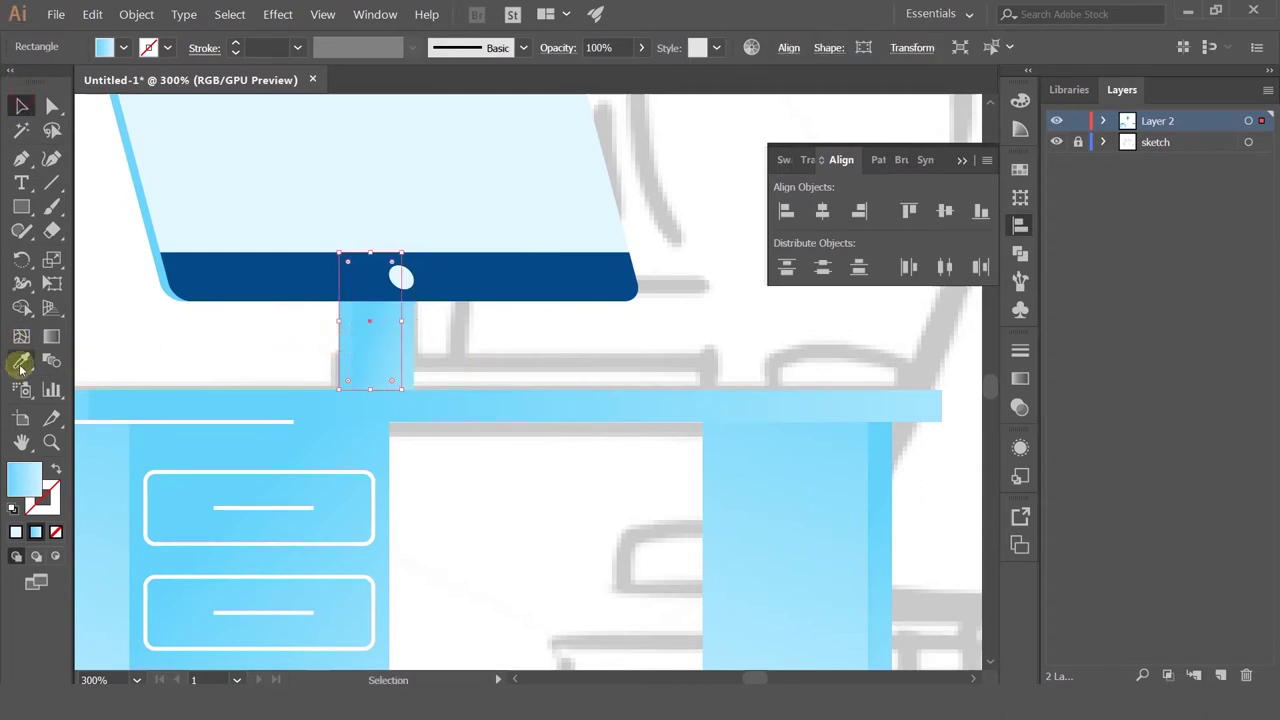
{"action": "left_click", "coordinate": [51, 336]}
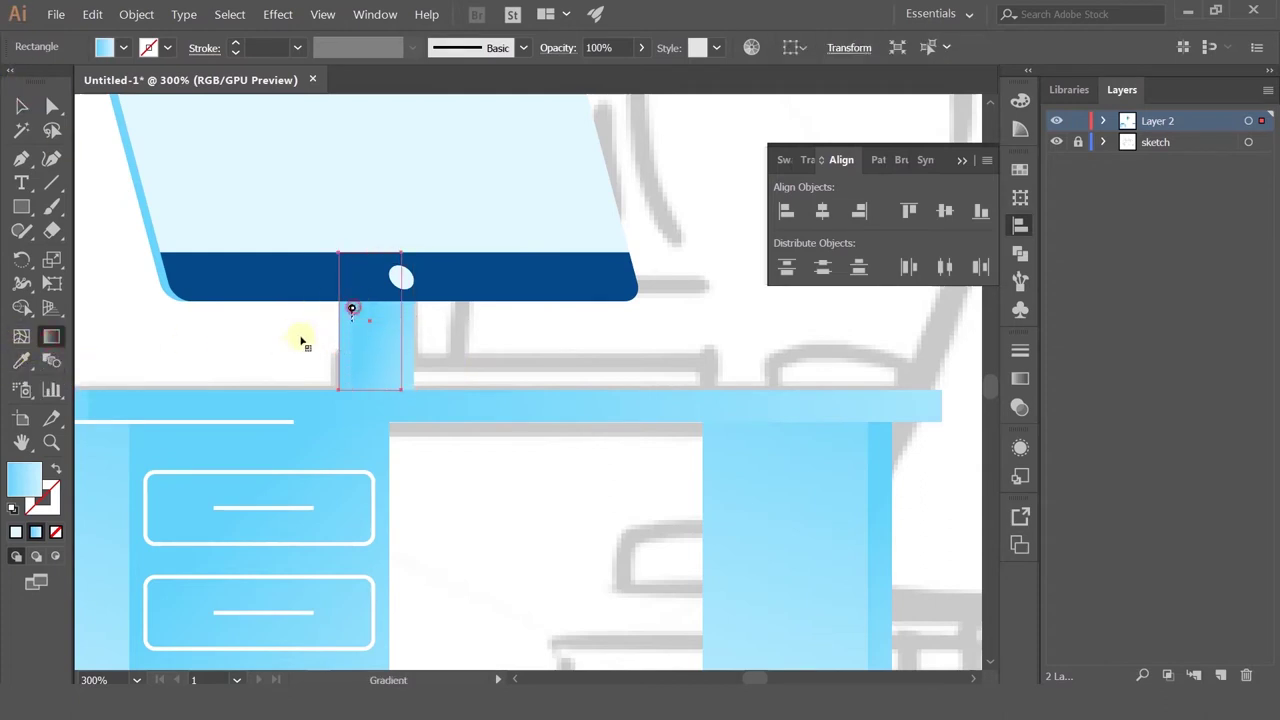
{"action": "left_click_drag", "start_coordinate": [397, 306], "coordinate": [300, 358]}
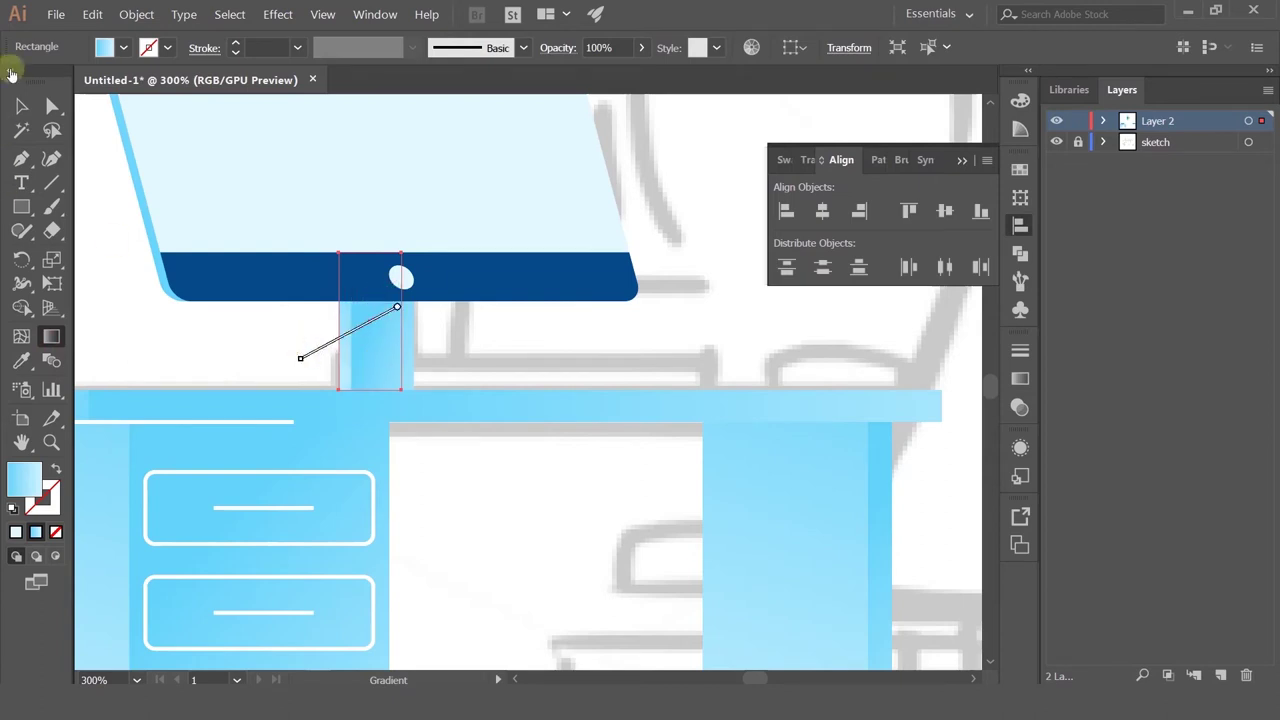
{"action": "left_click", "coordinate": [22, 105]}
{"action": "left_click", "coordinate": [457, 334]}
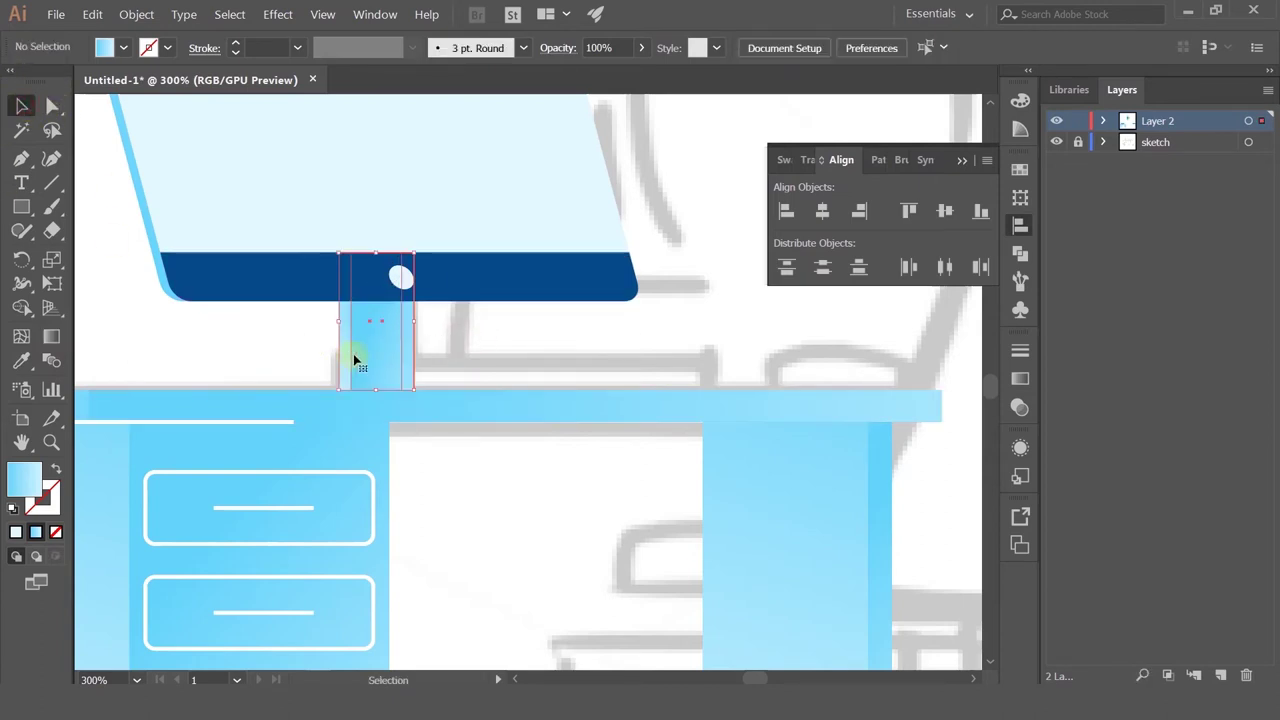
Step: Select both stand rectangles and widen them together towards the left
{"action": "left_click", "coordinate": [337, 326]}
{"action": "left_click_drag", "start_coordinate": [337, 326], "coordinate": [320, 323]}
{"action": "scroll", "coordinate": [485, 325], "scroll_direction": "down", "scroll_amount": 3}
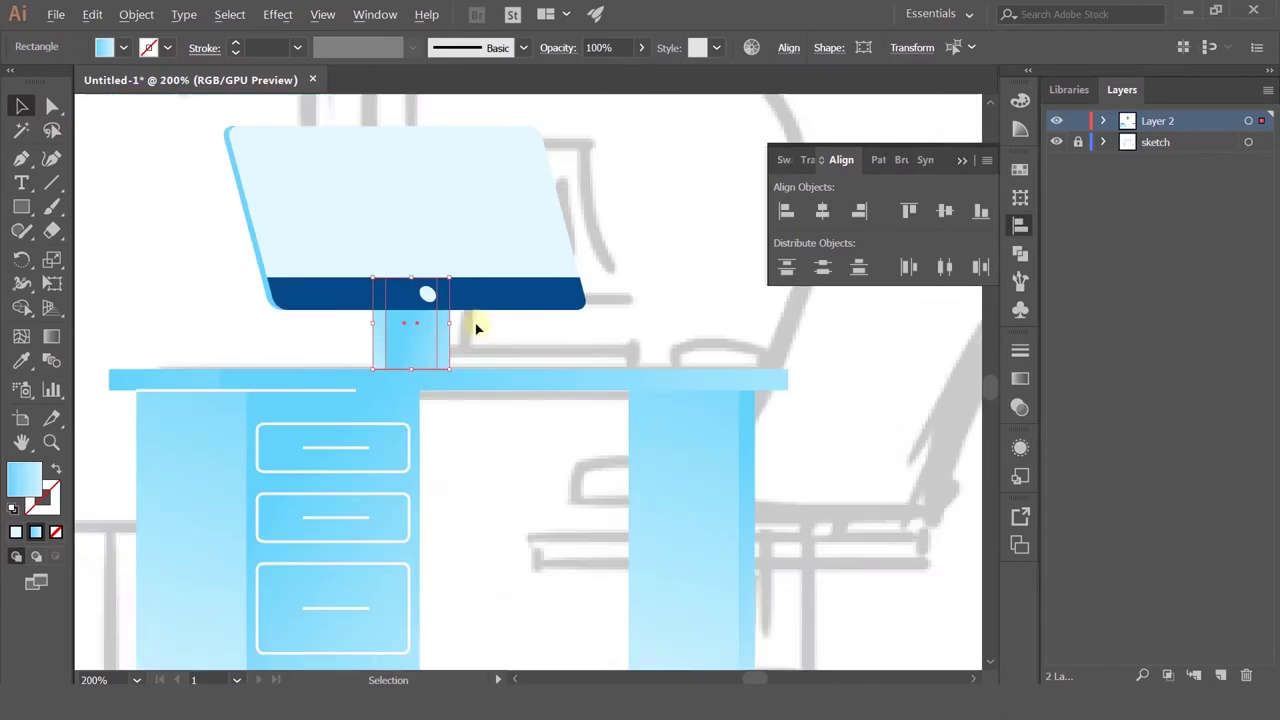
{"action": "left_click", "coordinate": [486, 327]}
{"action": "scroll", "coordinate": [455, 324], "scroll_direction": "up", "scroll_amount": 3}
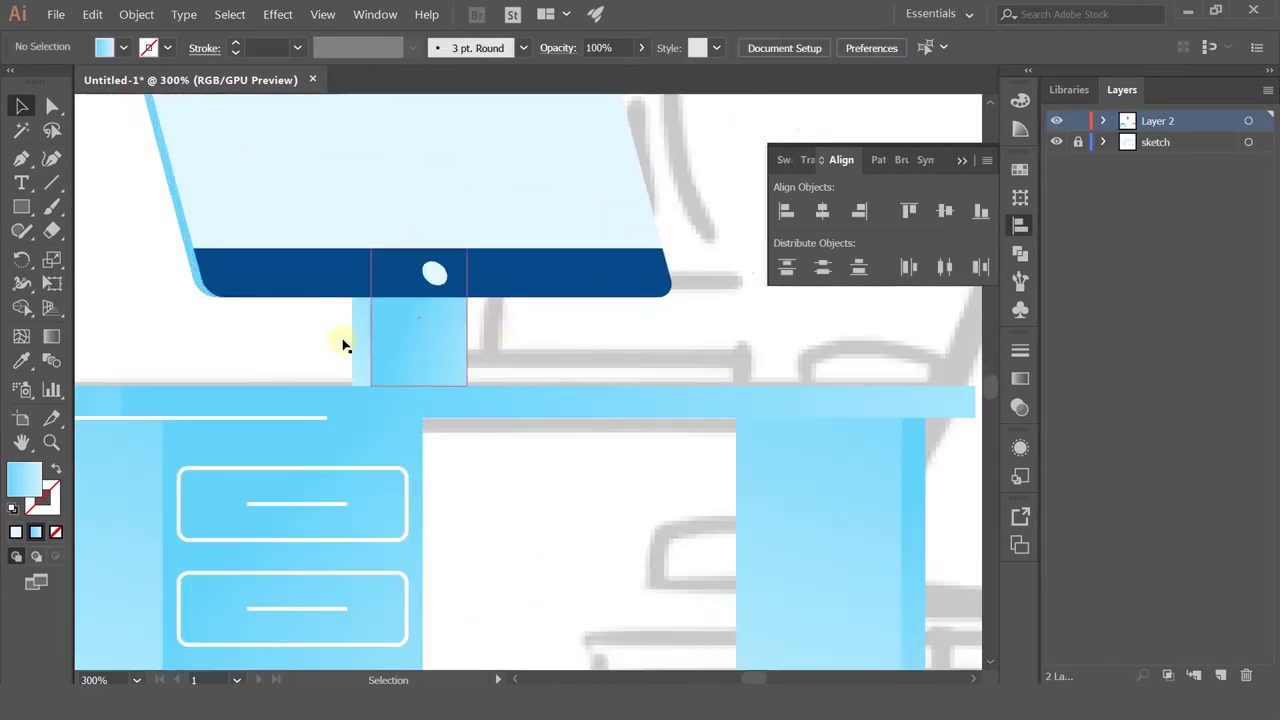
Step: Move the back stand rectangle closer to the front one, narrow the pair slightly and shift the stand right under the monitor
{"action": "left_click_drag", "start_coordinate": [358, 338], "coordinate": [365, 340]}
{"action": "left_click_drag", "start_coordinate": [339, 338], "coordinate": [377, 355]}
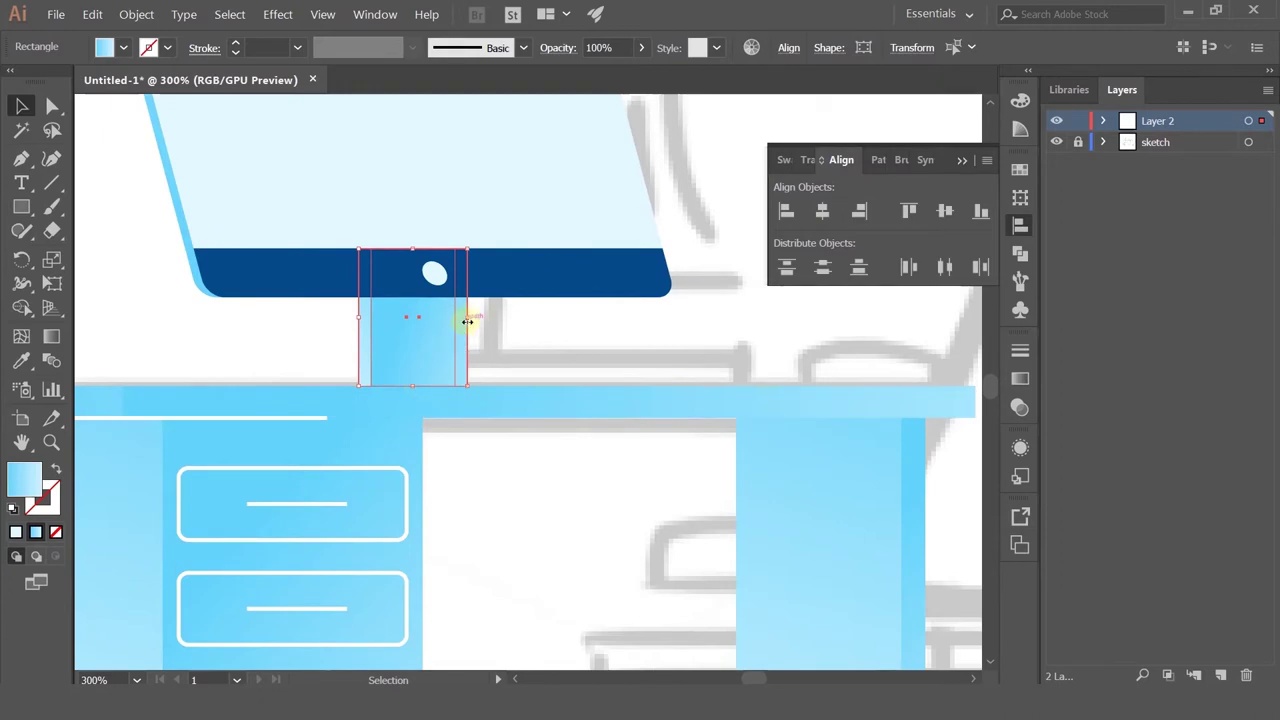
{"action": "left_click_drag", "start_coordinate": [467, 321], "coordinate": [464, 325]}
{"action": "left_click_drag", "start_coordinate": [422, 335], "coordinate": [433, 335]}
{"action": "left_click", "coordinate": [534, 334]}
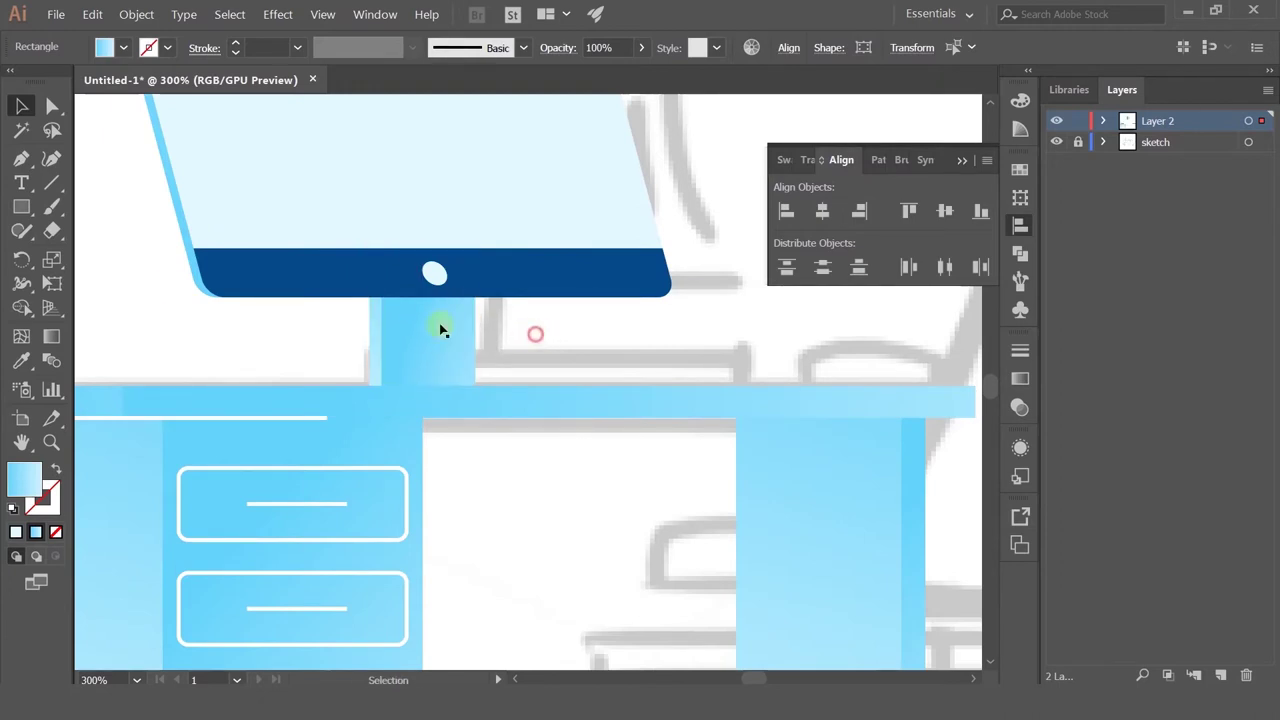
Step: Draw a long, low gradient rectangle on the desktop beneath the stand and raise its top edge slightly
{"action": "left_click", "coordinate": [22, 207]}
{"action": "left_click_drag", "start_coordinate": [348, 370], "coordinate": [612, 385]}
{"action": "left_click_drag", "start_coordinate": [479, 368], "coordinate": [479, 357]}
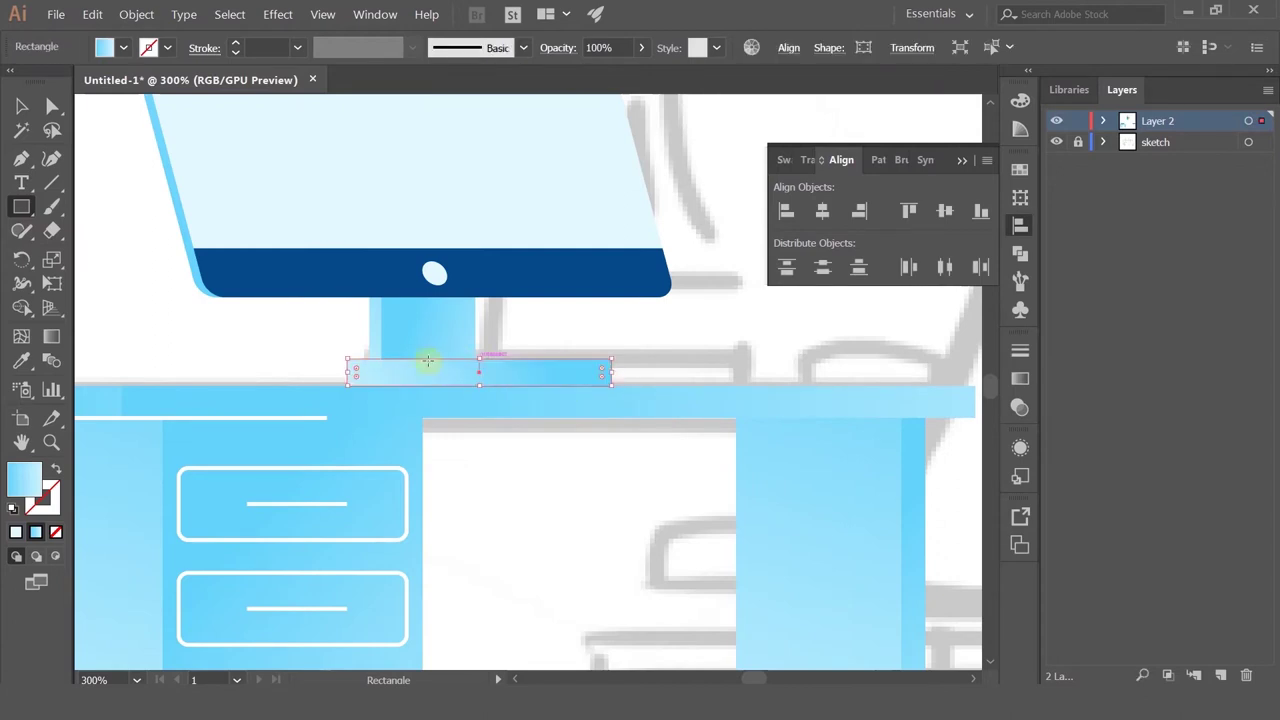
Step: Round the two upper corners of the stand's base rectangle fully
{"action": "left_click", "coordinate": [52, 106]}
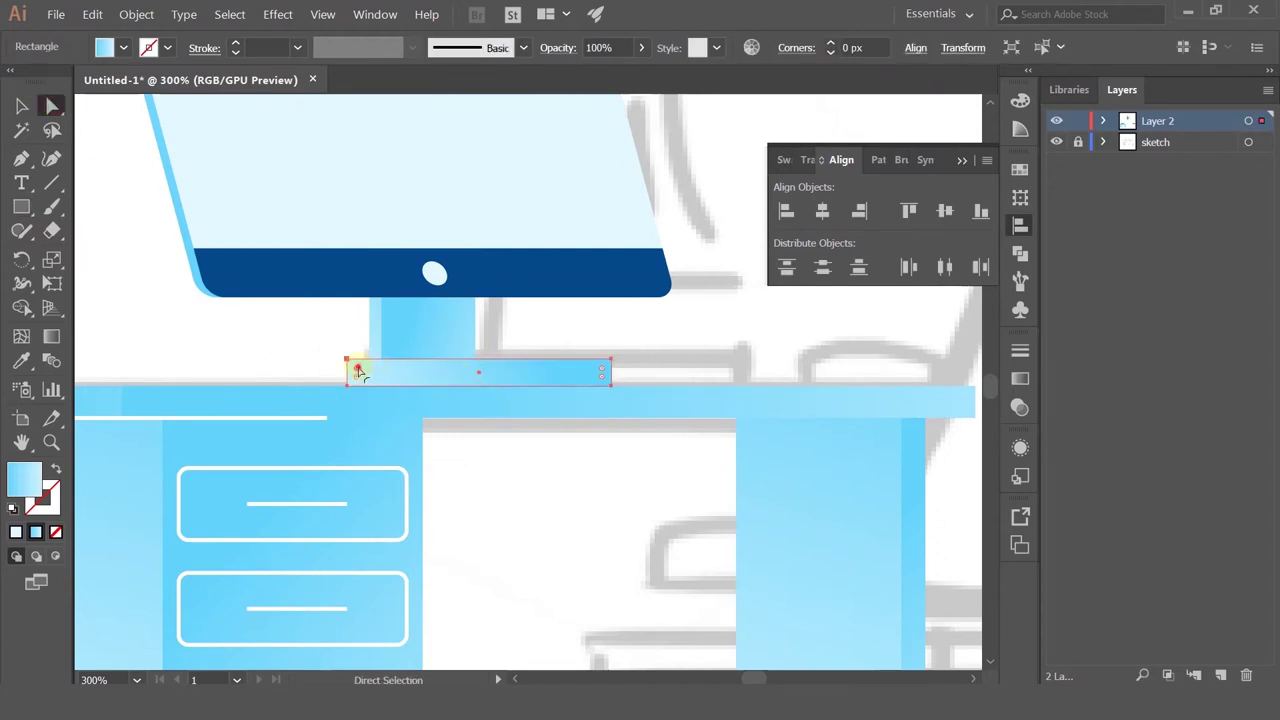
{"action": "left_click_drag", "start_coordinate": [604, 370], "coordinate": [551, 362]}
{"action": "left_click", "coordinate": [564, 344]}
{"action": "scroll", "coordinate": [564, 344], "scroll_direction": "down", "scroll_amount": 2}
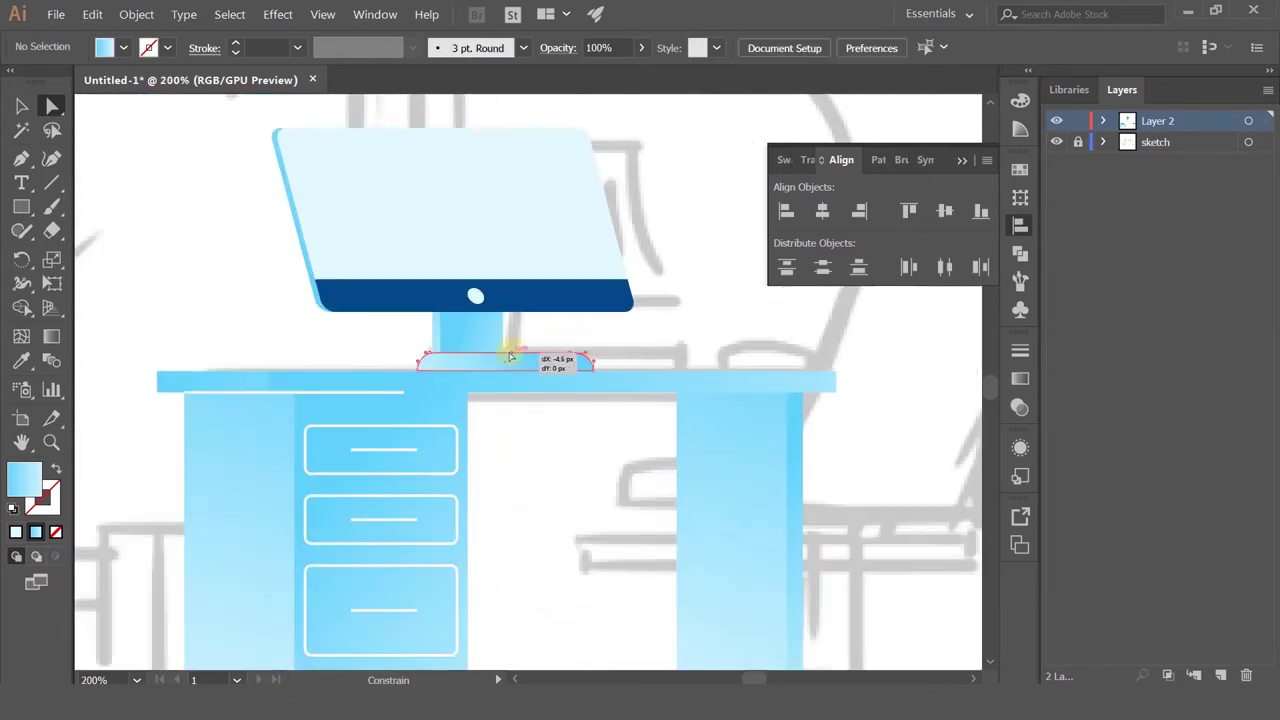
Step: Shift the rounded base left under the stand and add a narrower copy overlapping its right part
{"action": "left_click", "coordinate": [518, 355]}
{"action": "key", "text": "v"}
{"action": "key", "text": "ctrl+plus"}
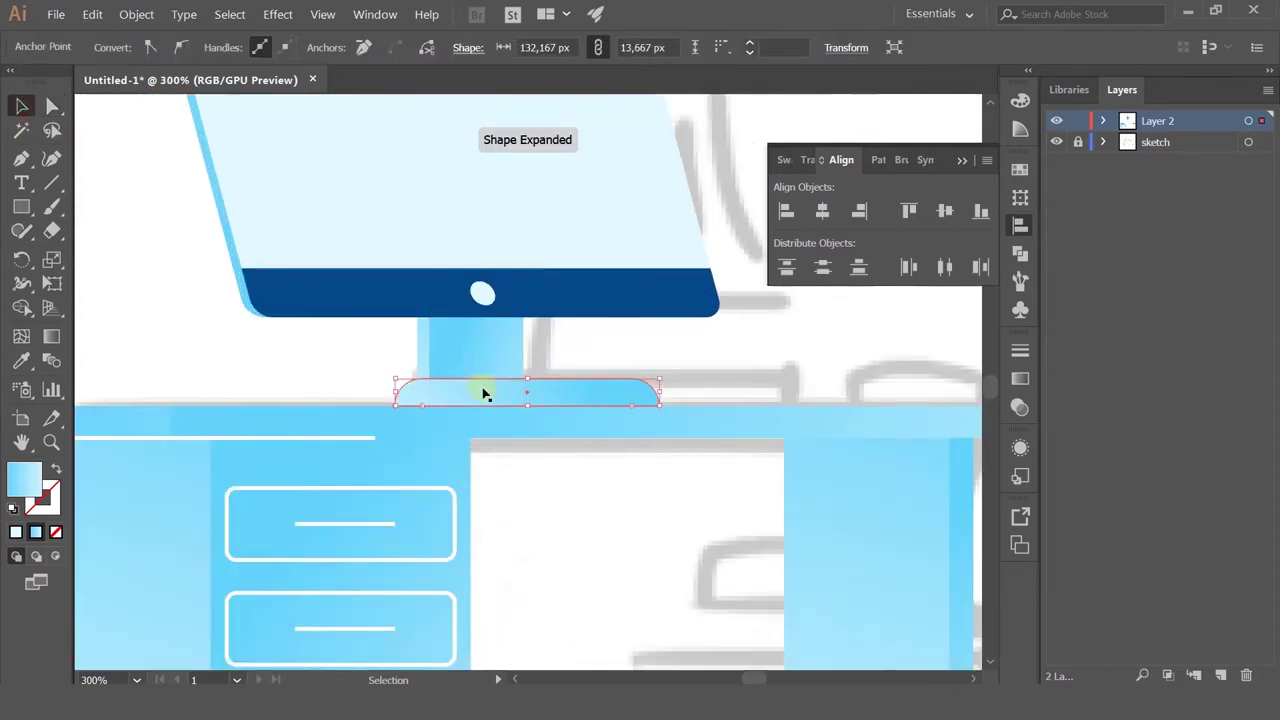
{"action": "mouse_move", "coordinate": [483, 394]}
{"action": "left_mouse_down"}
{"action": "mouse_move", "coordinate": [460, 392]}
{"action": "mouse_move", "coordinate": [503, 394]}
{"action": "left_mouse_up"}
{"action": "left_click_drag", "start_coordinate": [425, 393], "coordinate": [485, 395]}
{"action": "left_click", "coordinate": [609, 350]}
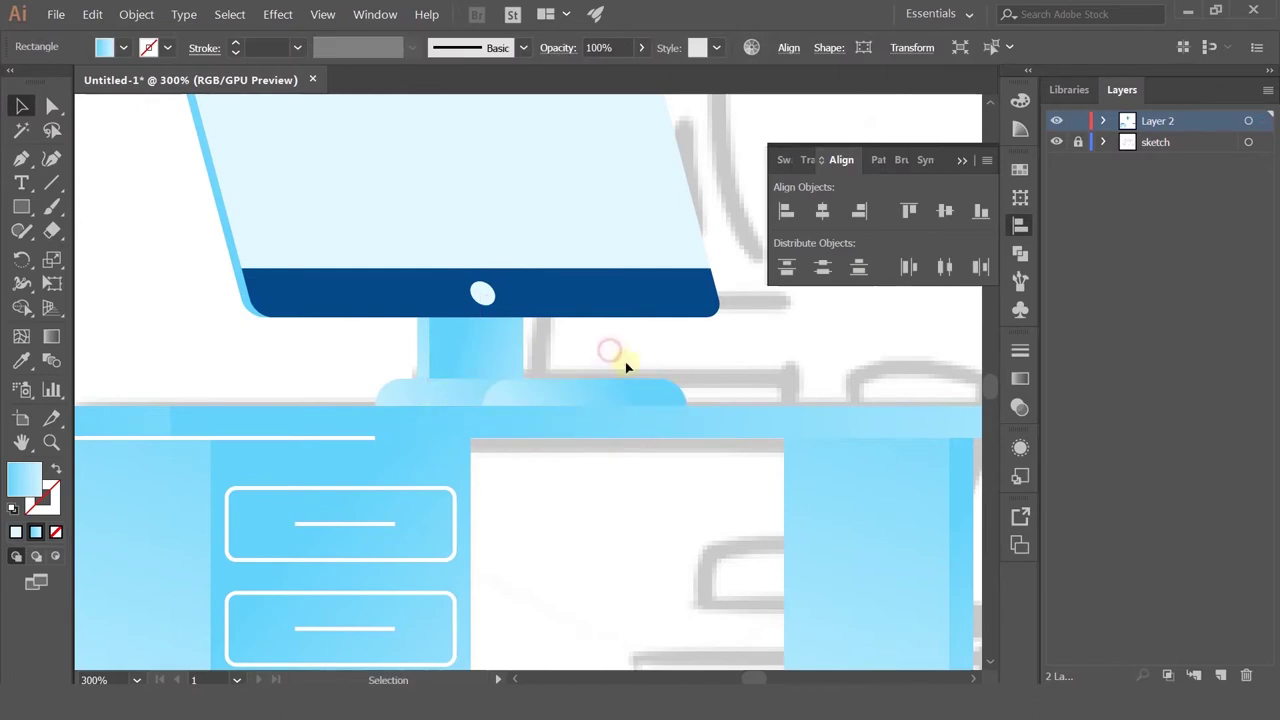
Step: Duplicate both base pieces onto the desk's right end and stretch the copies to about twice the height
{"action": "scroll", "coordinate": [625, 368], "scroll_direction": "down", "scroll_amount": 3}
{"action": "scroll", "coordinate": [517, 387], "scroll_direction": "up", "scroll_amount": 3}
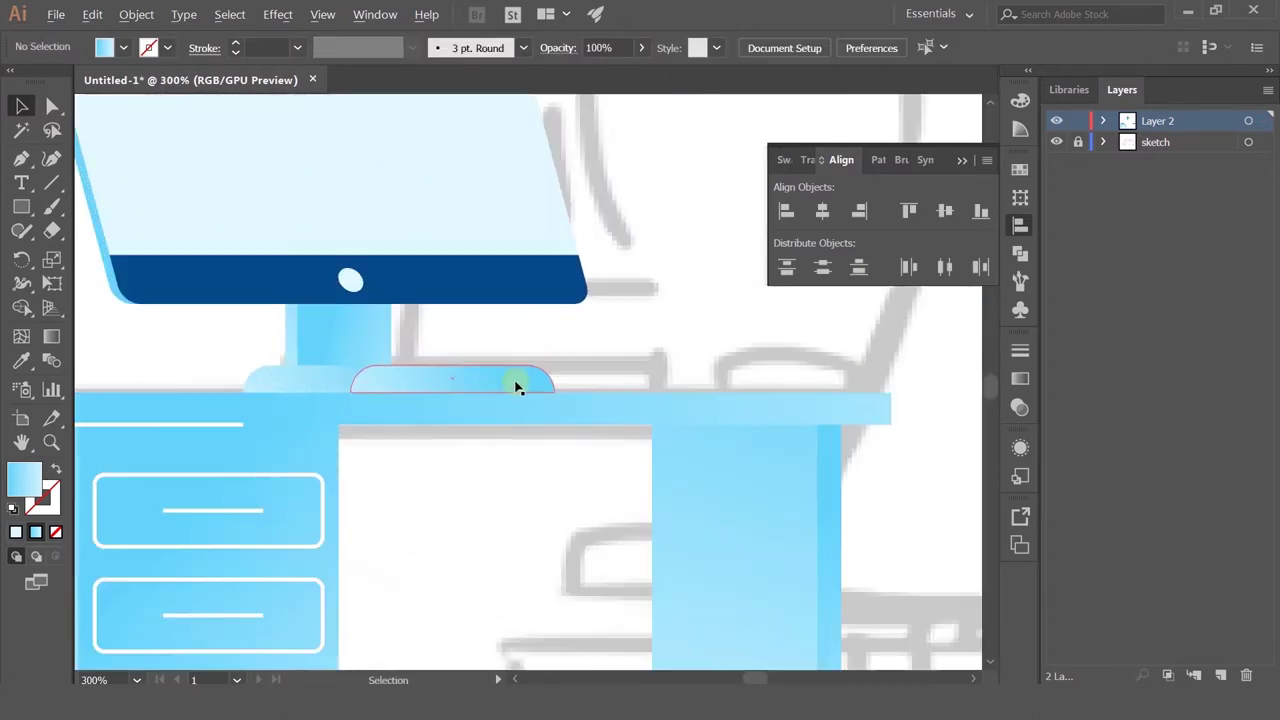
{"action": "left_click", "coordinate": [398, 388]}
{"action": "left_click", "coordinate": [306, 380], "text": "shift"}
{"action": "left_click_drag", "start_coordinate": [306, 380], "coordinate": [660, 385]}
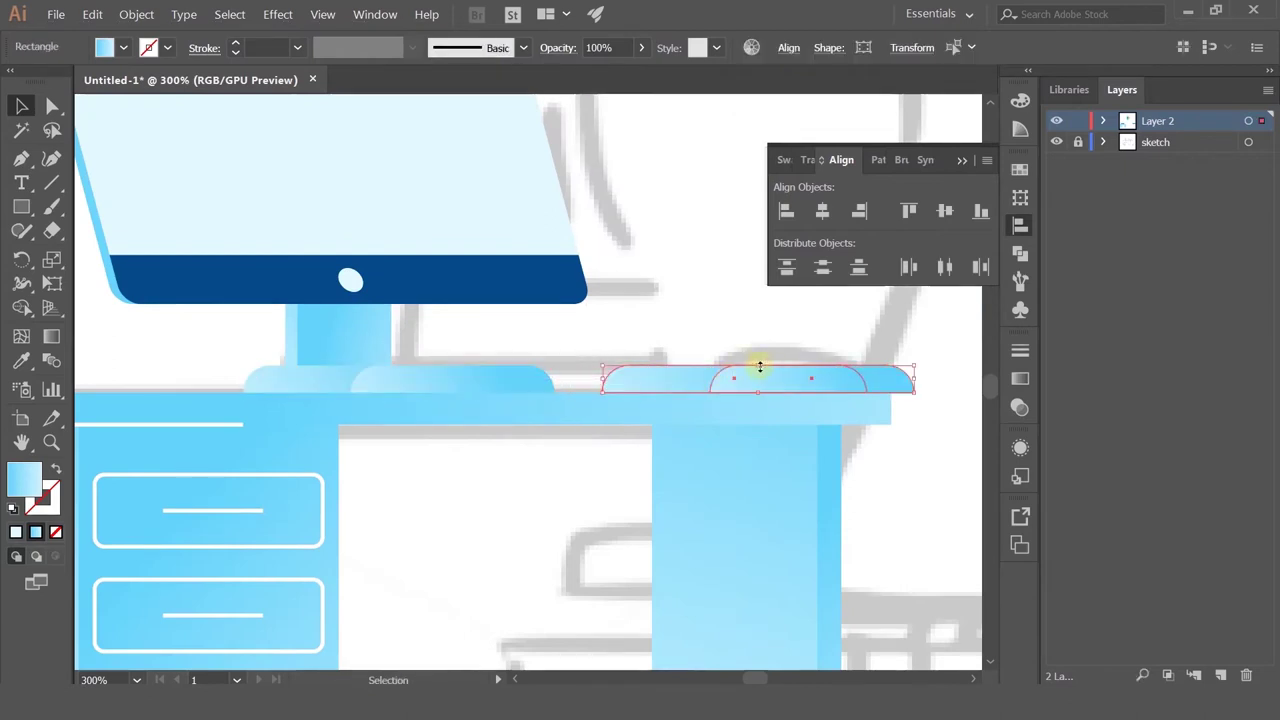
{"action": "left_click_drag", "start_coordinate": [760, 367], "coordinate": [757, 337]}
Step: Increase the rounding of the upper-left corners on both duplicated pieces
{"action": "left_click", "coordinate": [52, 106]}
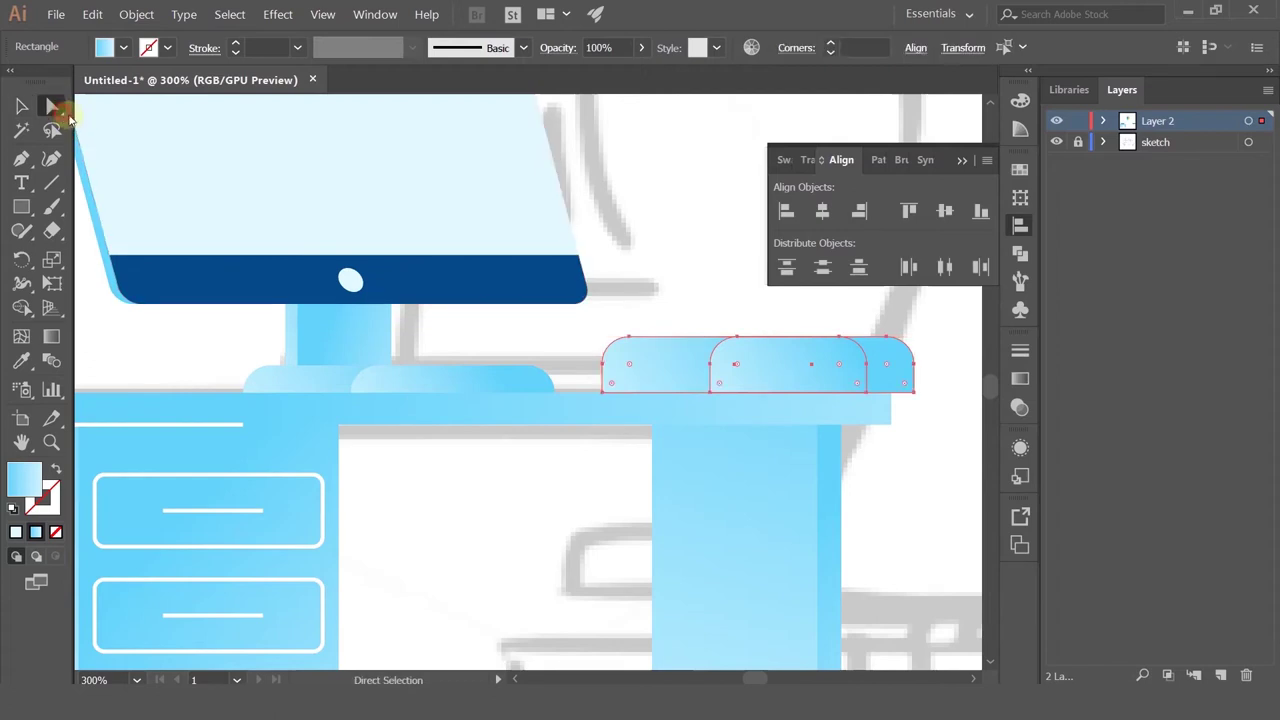
{"action": "left_click_drag", "start_coordinate": [737, 368], "coordinate": [880, 415]}
{"action": "key", "text": "v"}
{"action": "left_click", "coordinate": [688, 303]}
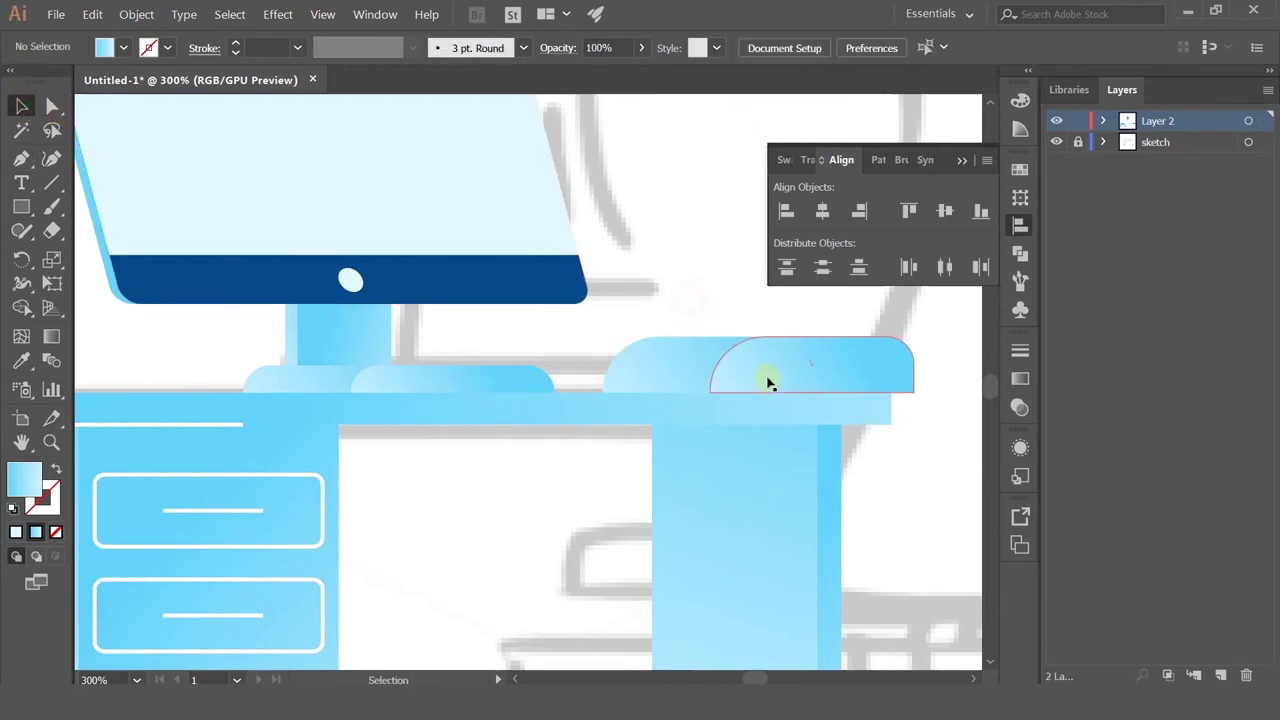
Step: Shift the front piece left over the back one, scale both down to a small computer mouse and select the front piece
{"action": "left_click_drag", "start_coordinate": [766, 374], "coordinate": [704, 374]}
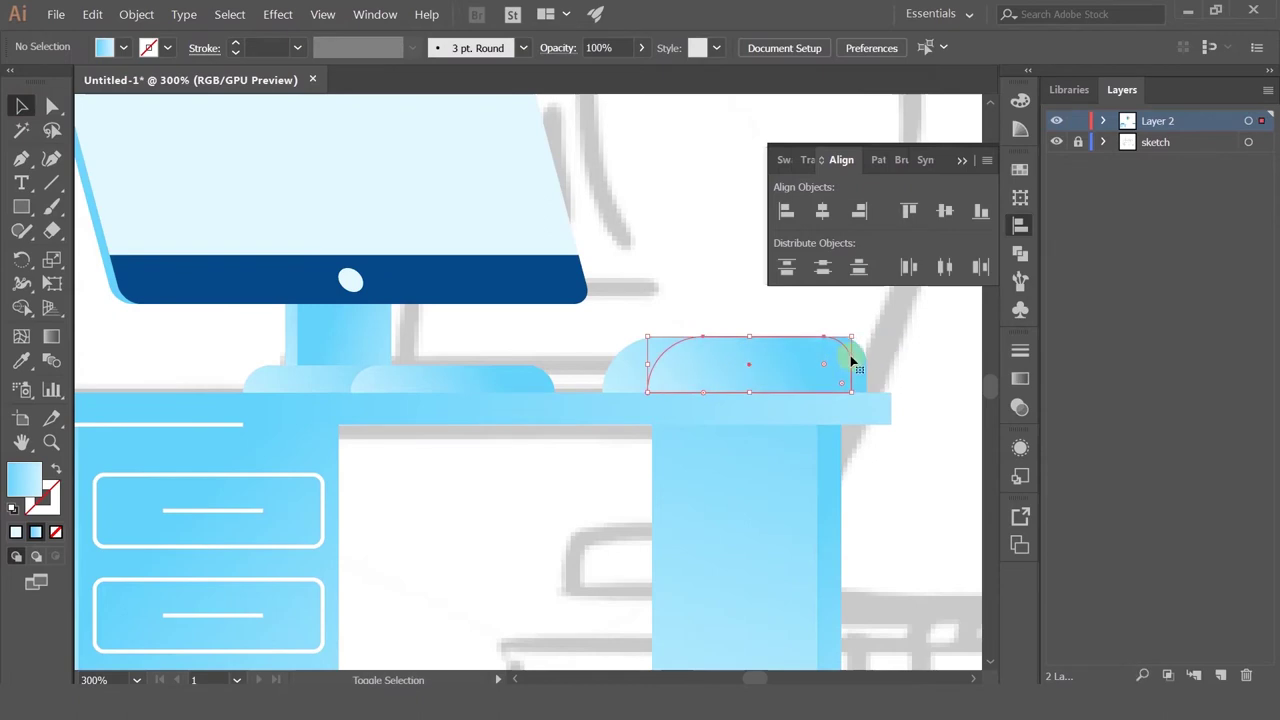
{"action": "left_click_drag", "start_coordinate": [868, 366], "coordinate": [715, 371]}
{"action": "key", "text": "ctrl+z"}
{"action": "left_click", "coordinate": [677, 374]}
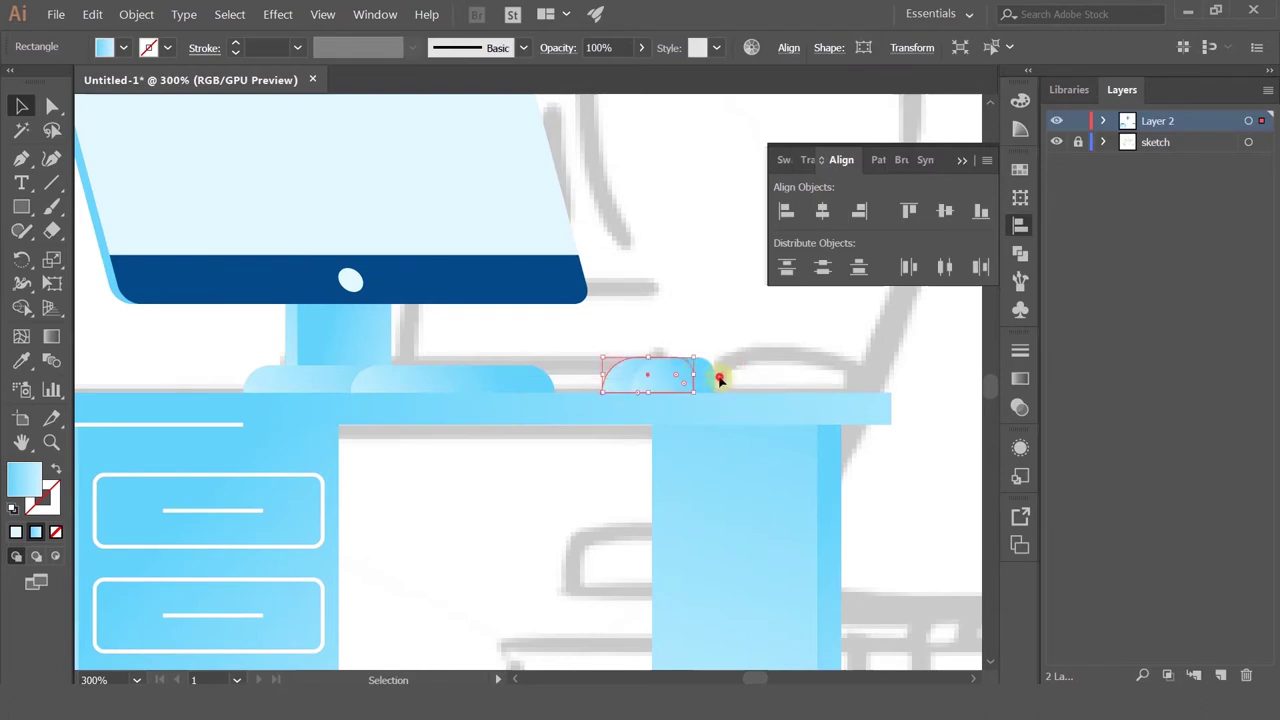
{"action": "left_click", "coordinate": [727, 364]}
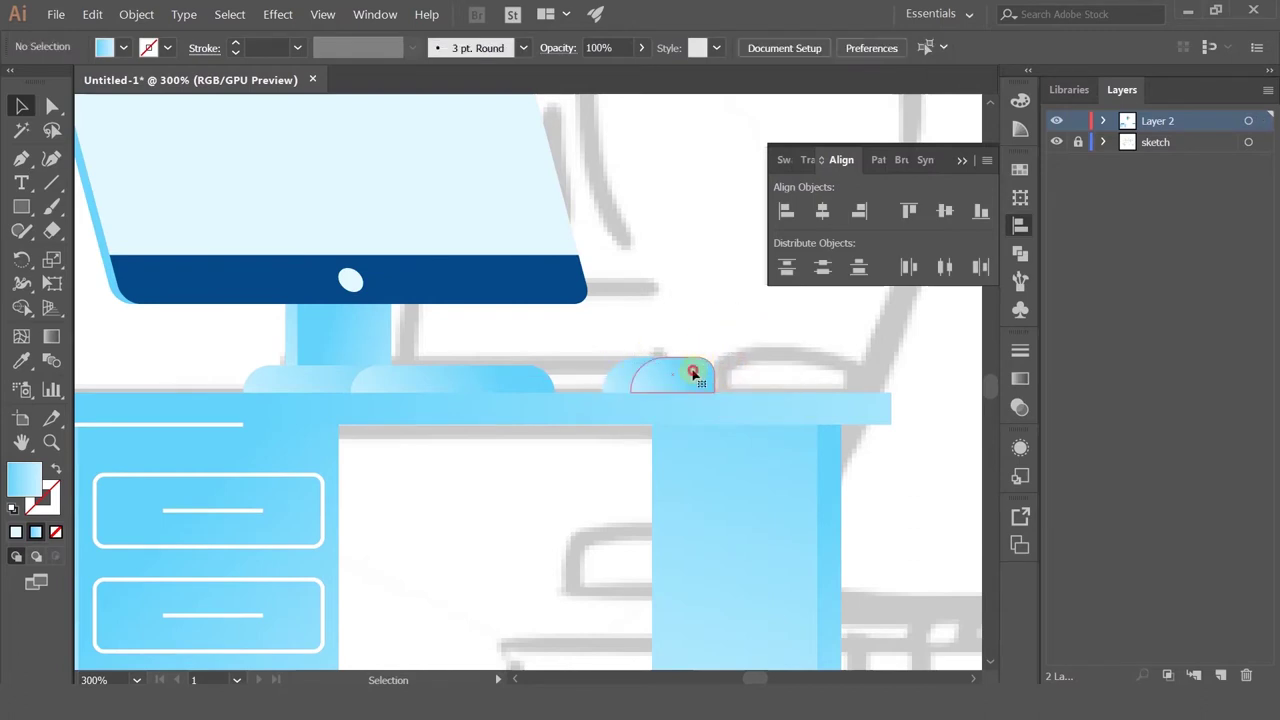
{"action": "left_click", "coordinate": [693, 373]}
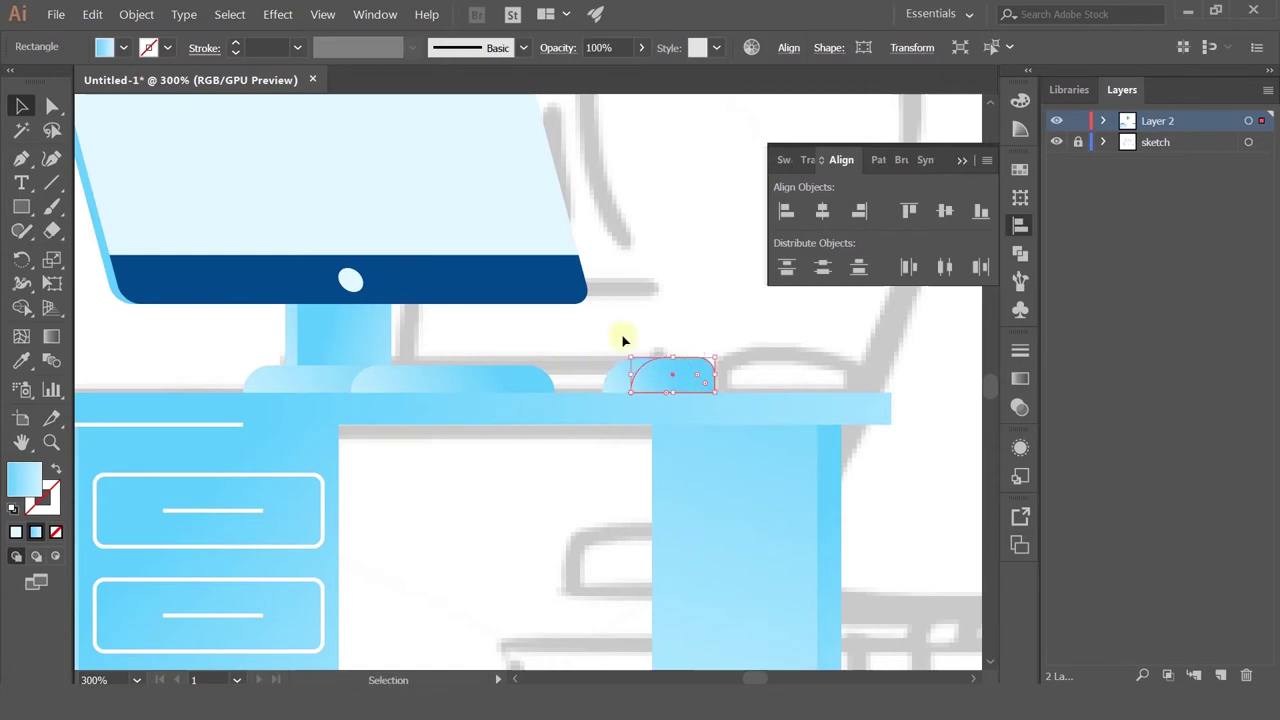
Step: Redirect the gradient on the mouse's front piece so it turns paler, and narrow the piece slightly from its right side
{"action": "left_click", "coordinate": [681, 290]}
{"action": "scroll", "coordinate": [685, 383], "scroll_direction": "up", "scroll_amount": 2}
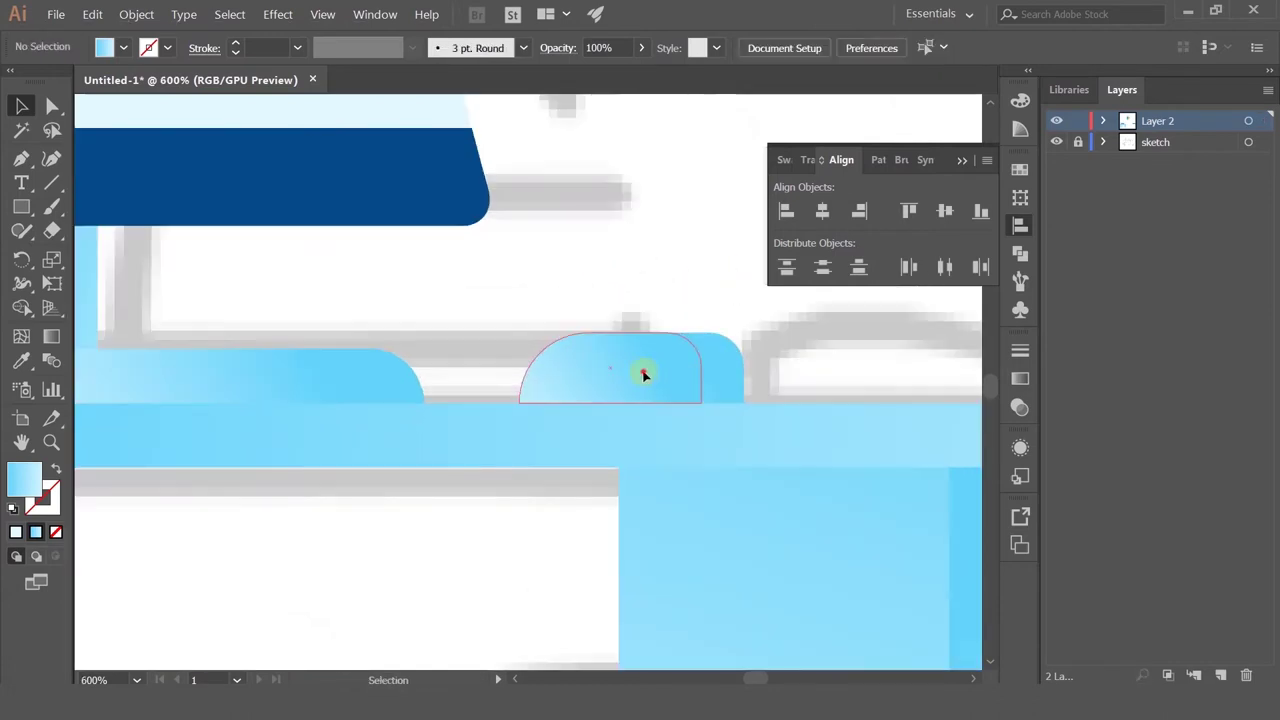
{"action": "left_click", "coordinate": [611, 366]}
{"action": "key", "text": "g"}
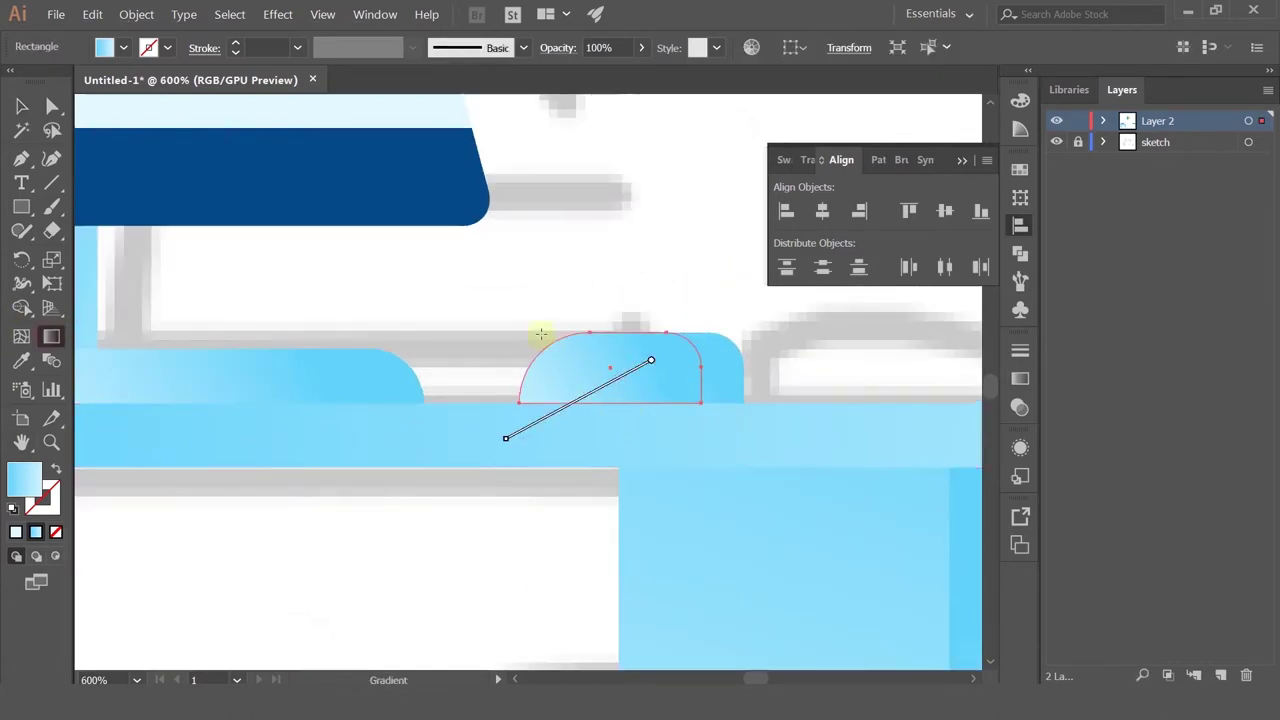
{"action": "left_click_drag", "start_coordinate": [506, 322], "coordinate": [721, 403]}
{"action": "mouse_move", "coordinate": [411, 294]}
{"action": "left_mouse_down"}
{"action": "mouse_move", "coordinate": [686, 404]}
{"action": "mouse_move", "coordinate": [677, 309]}
{"action": "left_mouse_up"}
{"action": "key", "text": "v"}
{"action": "left_click", "coordinate": [759, 363]}
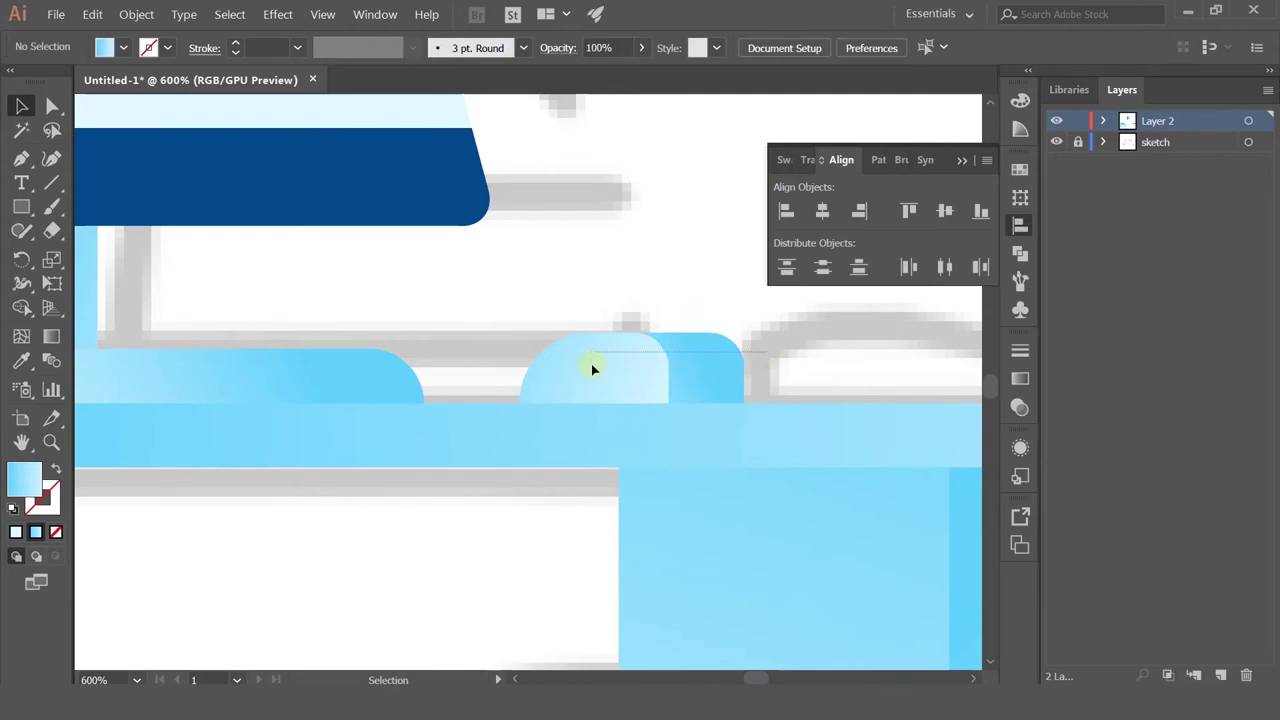
Step: Move both mouse pieces right along the desktop and hide the sketch layer
{"action": "left_click_drag", "start_coordinate": [592, 370], "coordinate": [772, 363]}
{"action": "scroll", "coordinate": [660, 262], "scroll_direction": "down", "scroll_amount": 1}
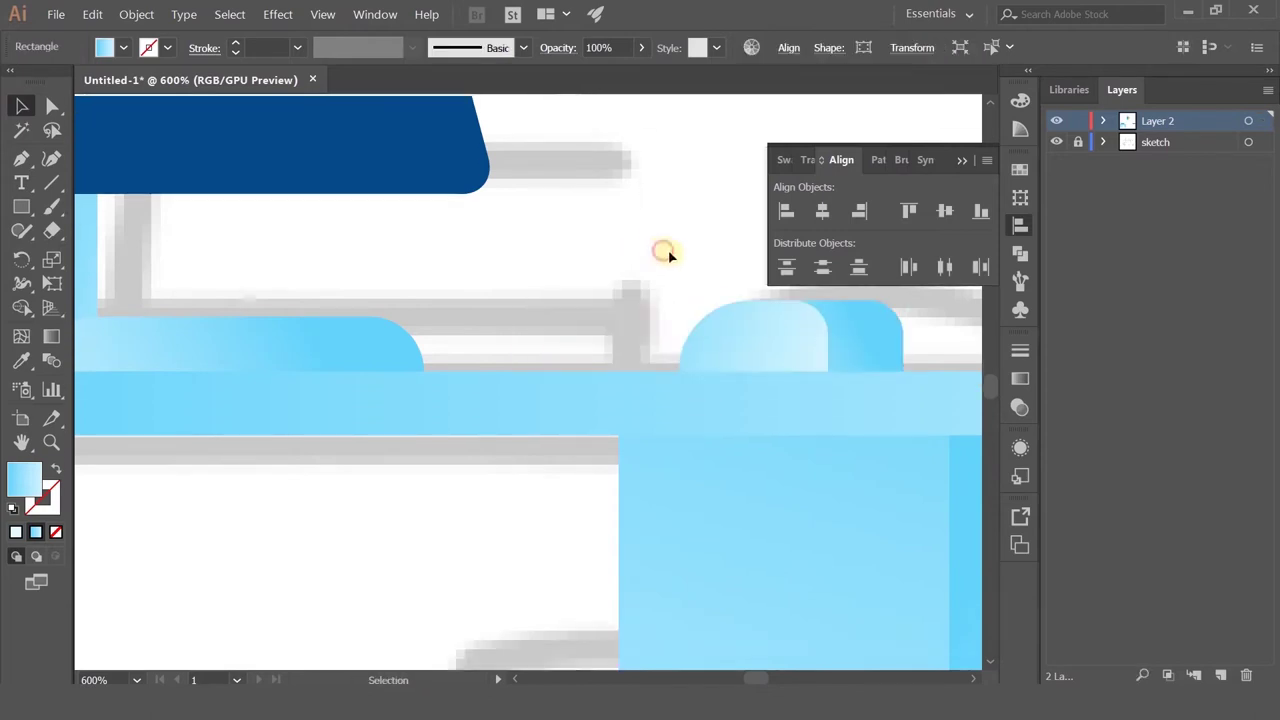
{"action": "left_click", "coordinate": [669, 256]}
{"action": "scroll", "coordinate": [669, 256], "scroll_direction": "down", "scroll_amount": 3}
{"action": "left_click_drag", "start_coordinate": [664, 239], "coordinate": [639, 344]}
{"action": "left_click", "coordinate": [646, 281]}
{"action": "scroll", "coordinate": [648, 278], "scroll_direction": "down", "scroll_amount": 2}
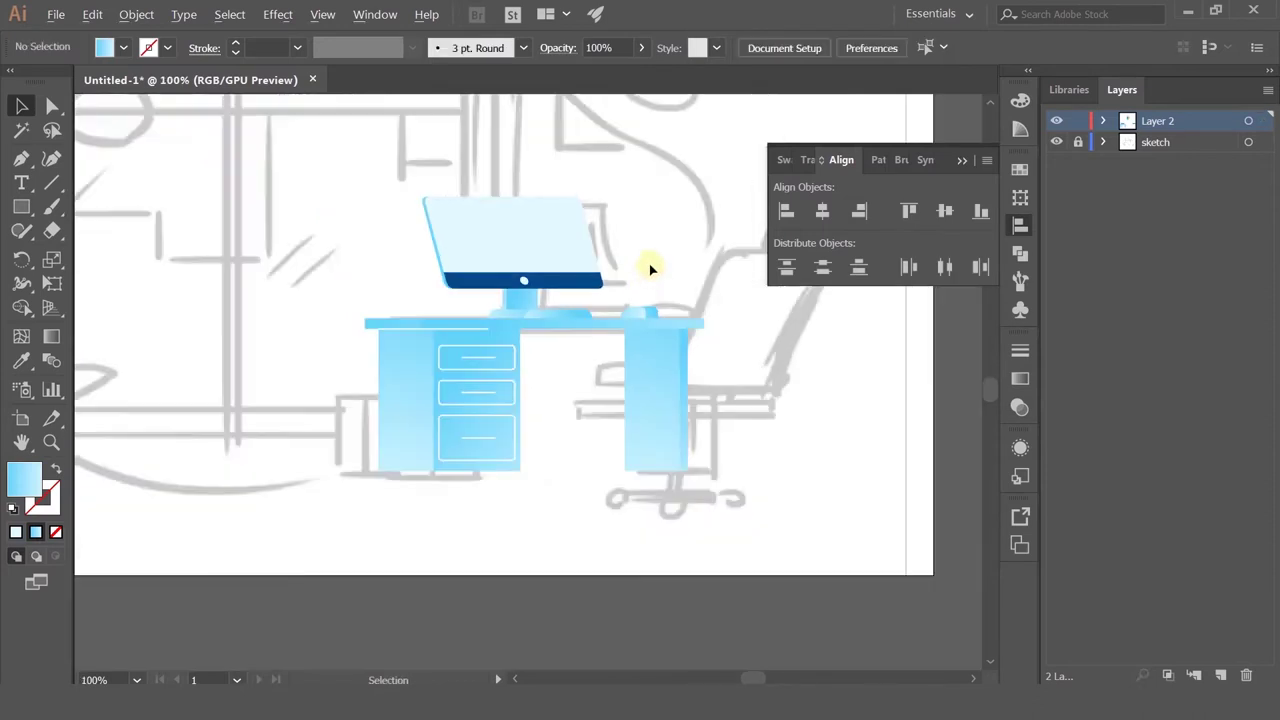
{"action": "left_click_drag", "start_coordinate": [651, 262], "coordinate": [639, 357]}
{"action": "scroll", "coordinate": [604, 364], "scroll_direction": "down", "scroll_amount": 1}
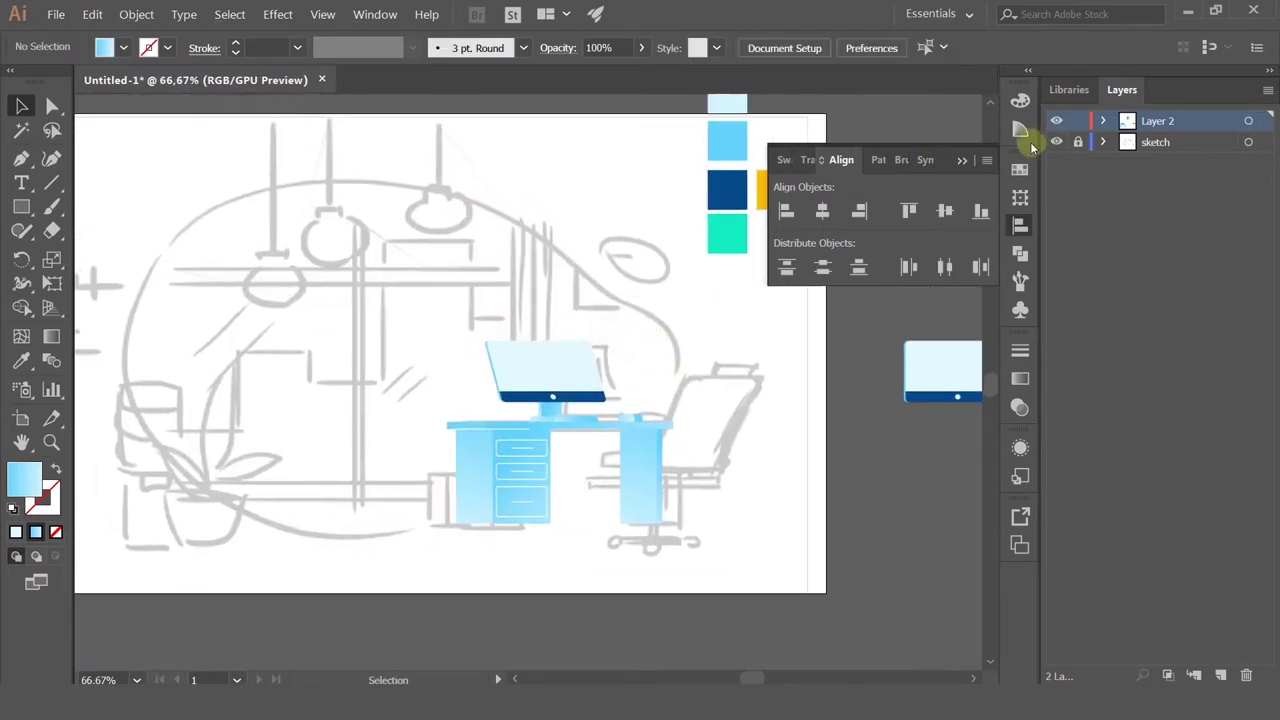
{"action": "left_click", "coordinate": [1056, 143]}
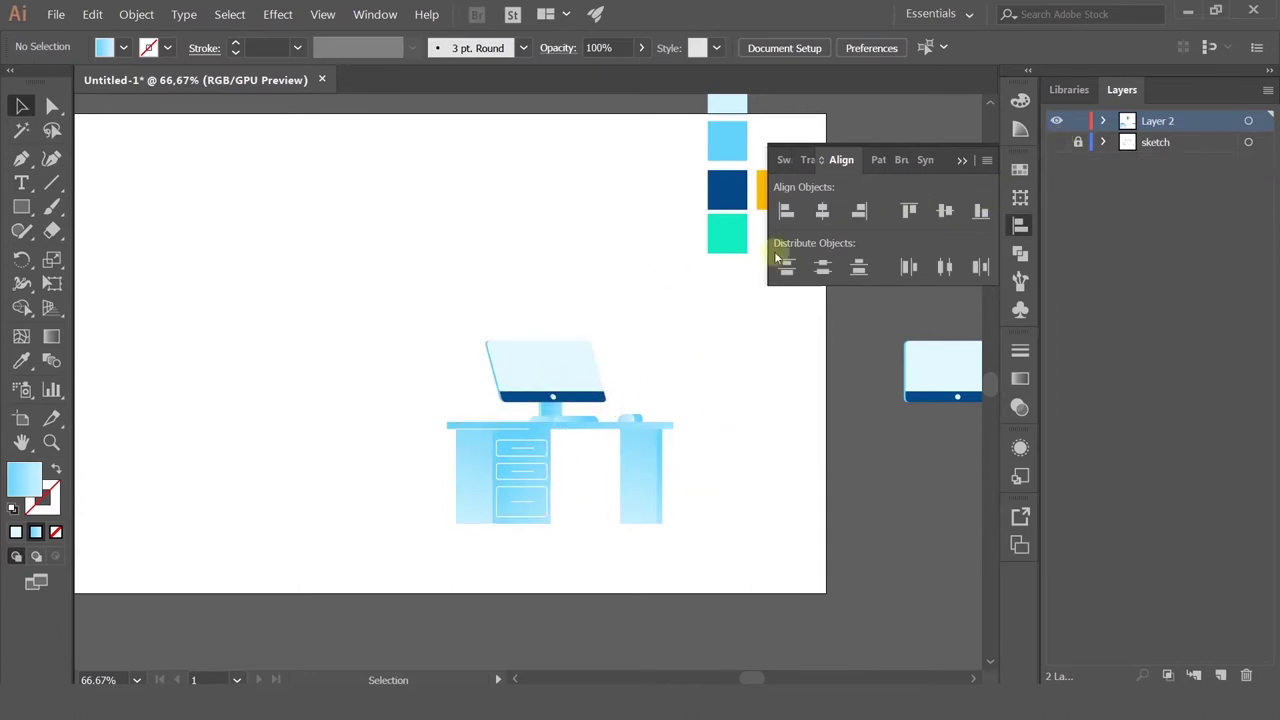
Step: Fill the monitor's screen with black (000000) and show the sketch layer again
{"action": "scroll", "coordinate": [550, 370], "scroll_direction": "up", "scroll_amount": 3}
{"action": "left_click", "coordinate": [537, 375]}
{"action": "key", "text": "ctrl"}
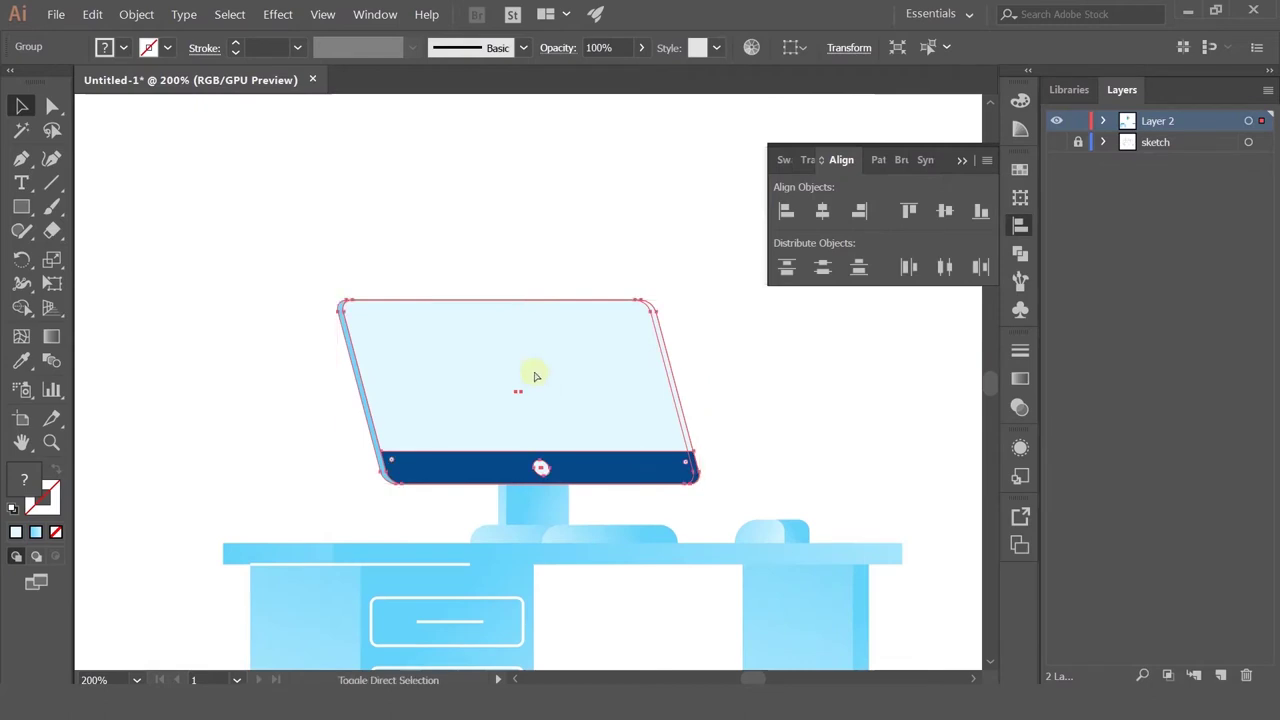
{"action": "left_click", "coordinate": [440, 234]}
{"action": "left_click", "coordinate": [460, 349]}
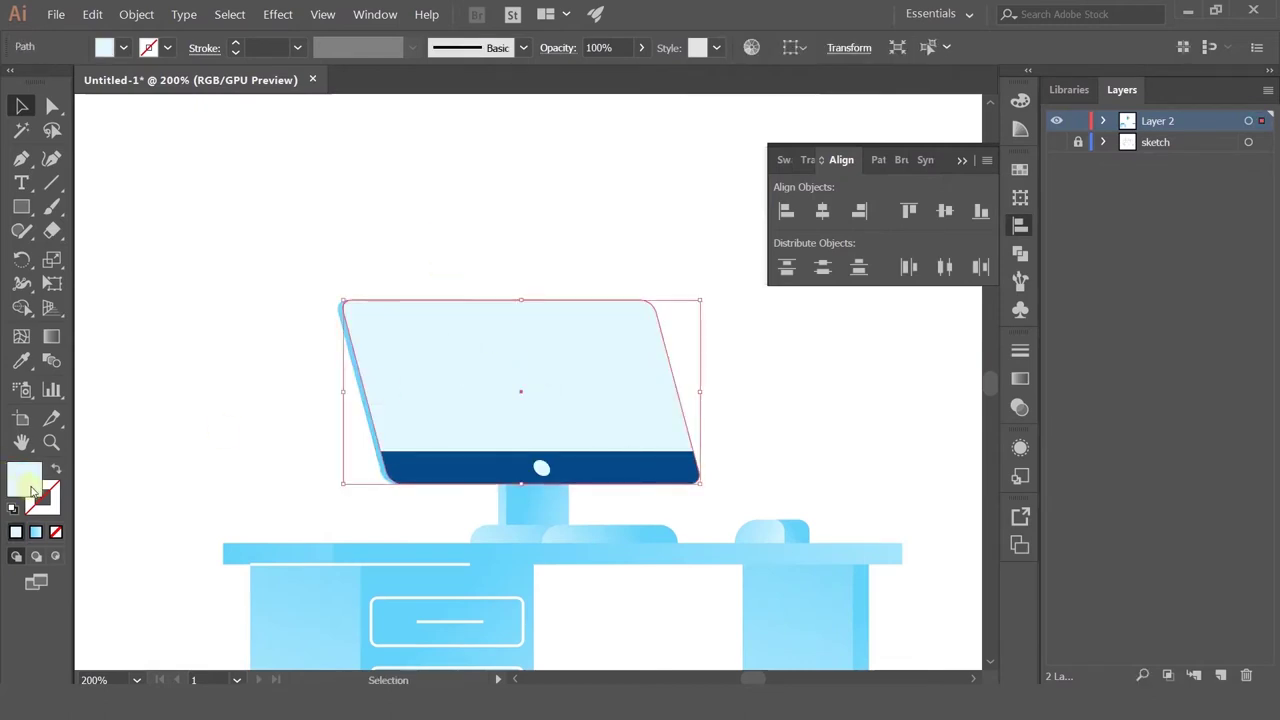
{"action": "left_click", "coordinate": [1021, 380]}
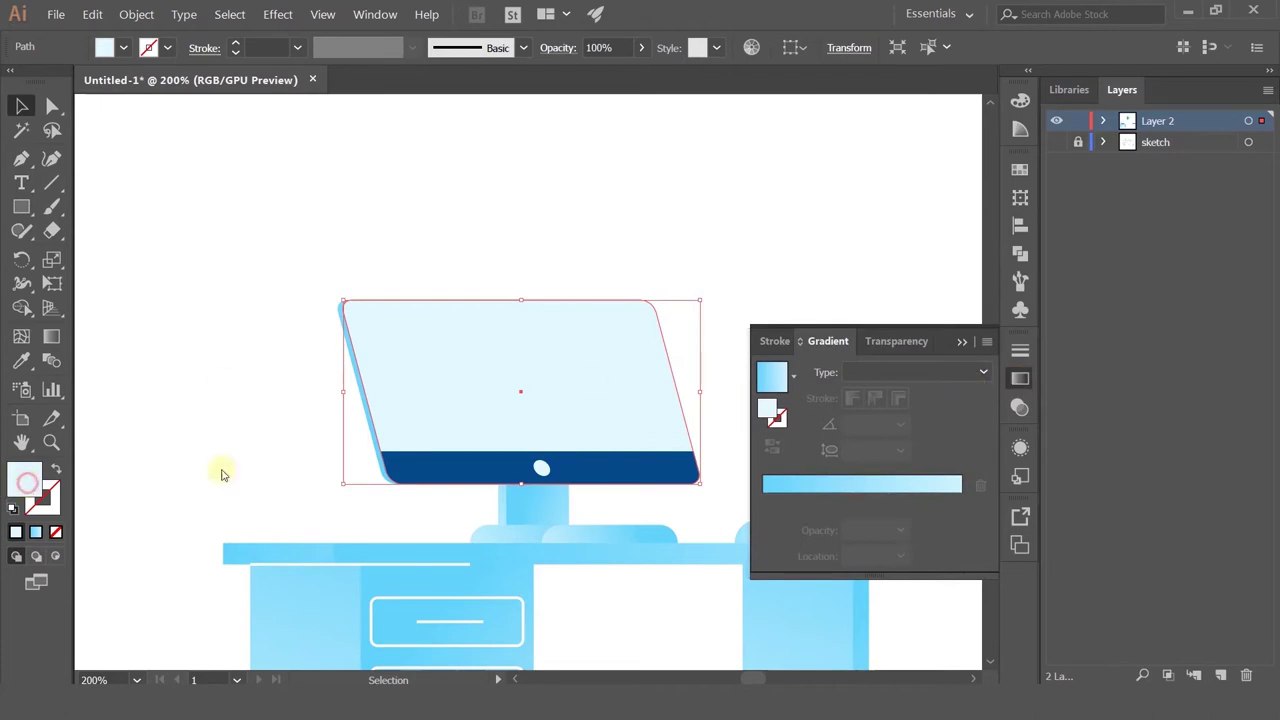
{"action": "left_click_drag", "start_coordinate": [622, 411], "coordinate": [600, 455]}
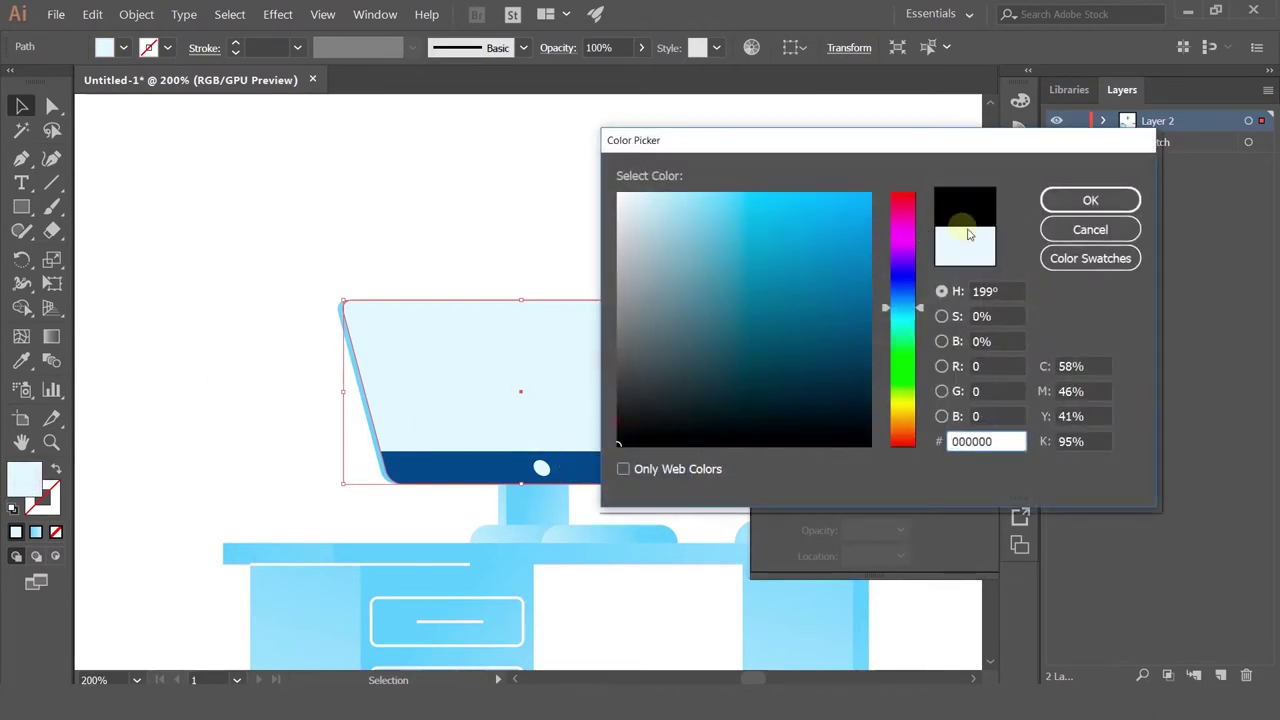
{"action": "left_click", "coordinate": [1090, 200]}
{"action": "left_click", "coordinate": [528, 240]}
{"action": "scroll", "coordinate": [528, 245], "scroll_direction": "down", "scroll_amount": 3}
{"action": "scroll", "coordinate": [597, 253], "scroll_direction": "up", "scroll_amount": 1}
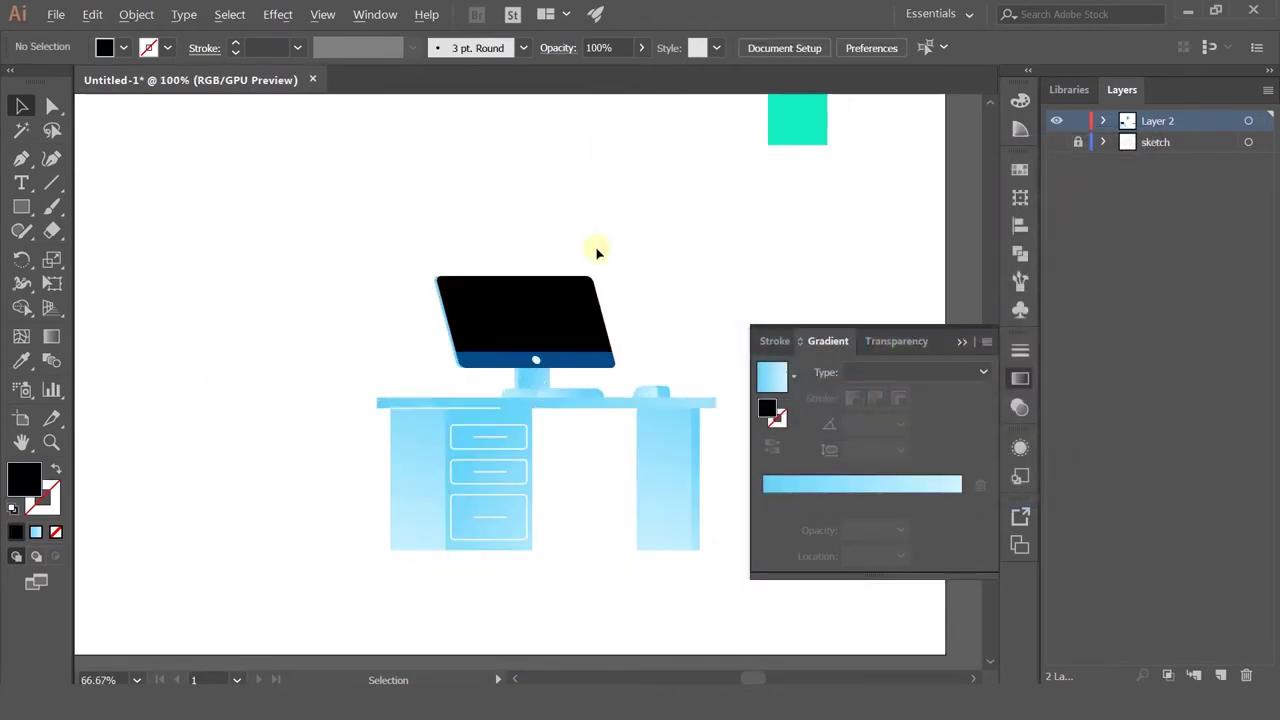
{"action": "left_click", "coordinate": [1056, 142]}
Step: Replace the solid dark blue of the monitor's lower bezel with the stand's light-blue linear gradient
{"action": "scroll", "coordinate": [556, 370], "scroll_direction": "up", "scroll_amount": 3}
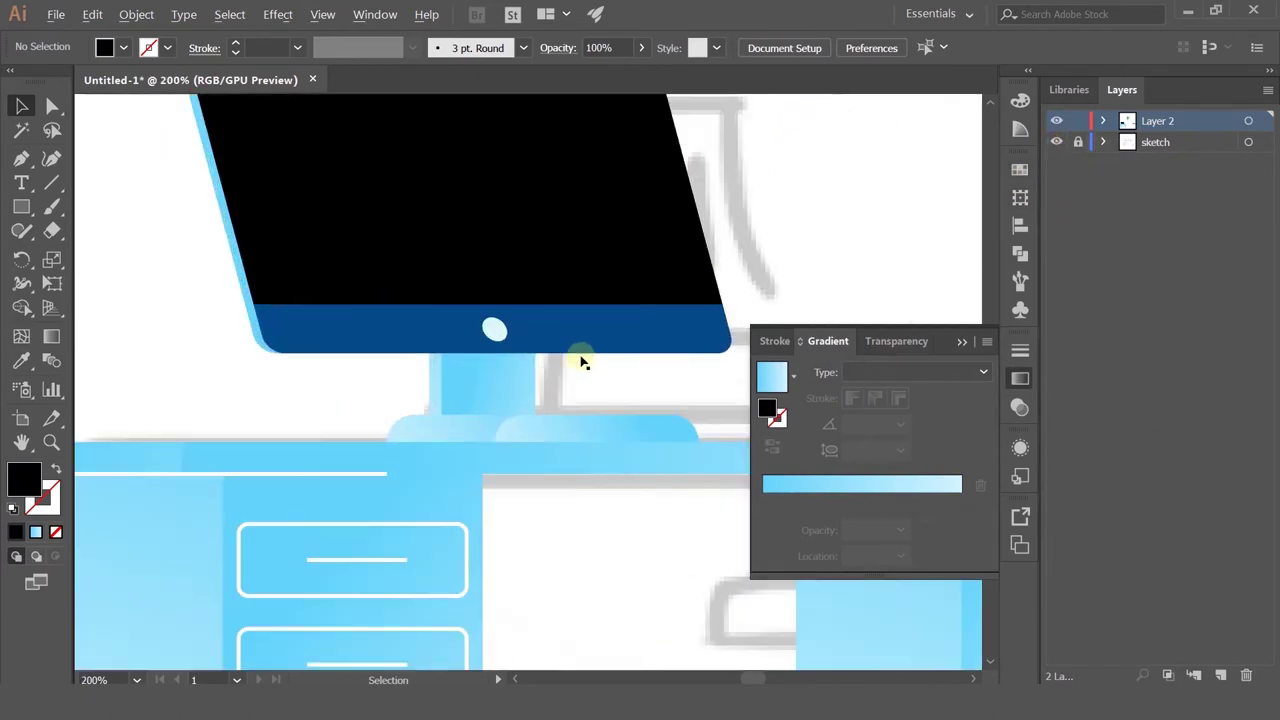
{"action": "left_click", "coordinate": [560, 349]}
{"action": "left_click", "coordinate": [22, 368]}
{"action": "left_click", "coordinate": [457, 377]}
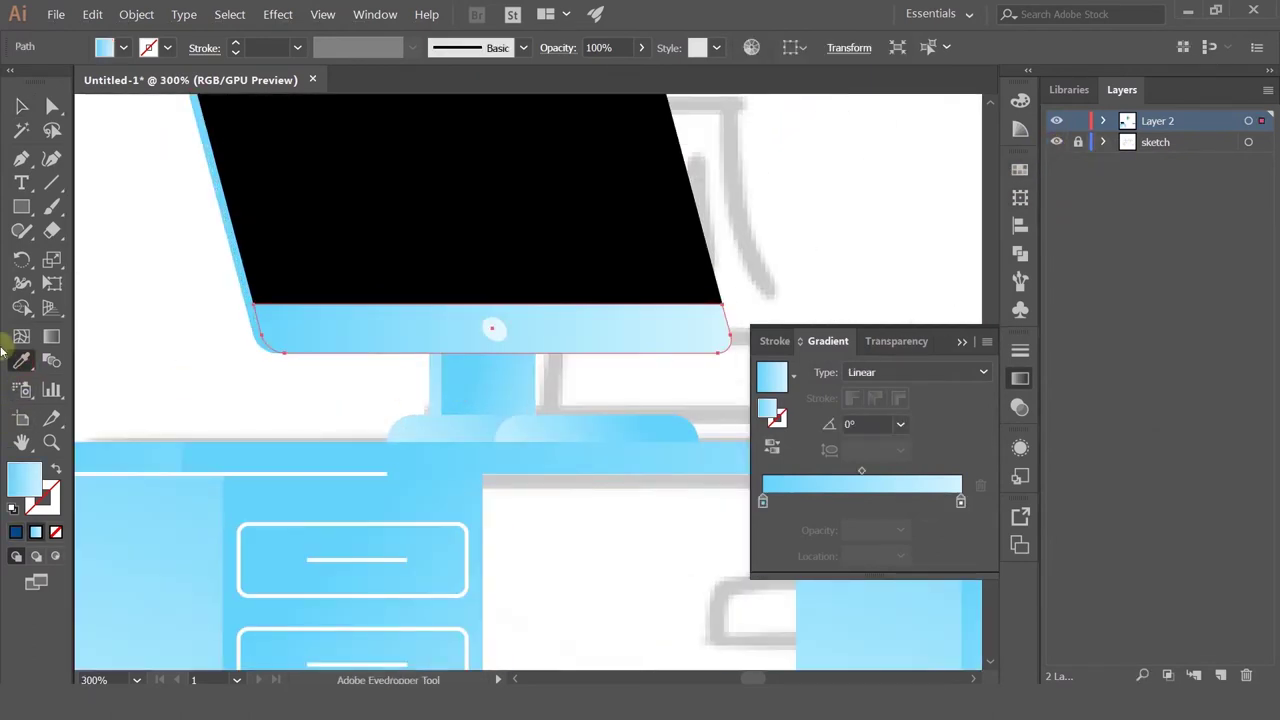
Step: Redraw the lower bezel's gradient as a long diagonal at about 162°, running from lower right to upper left
{"action": "left_click", "coordinate": [52, 337]}
{"action": "mouse_move", "coordinate": [710, 283]}
{"action": "left_mouse_down"}
{"action": "mouse_move", "coordinate": [391, 374]}
{"action": "mouse_move", "coordinate": [155, 398]}
{"action": "left_mouse_up"}
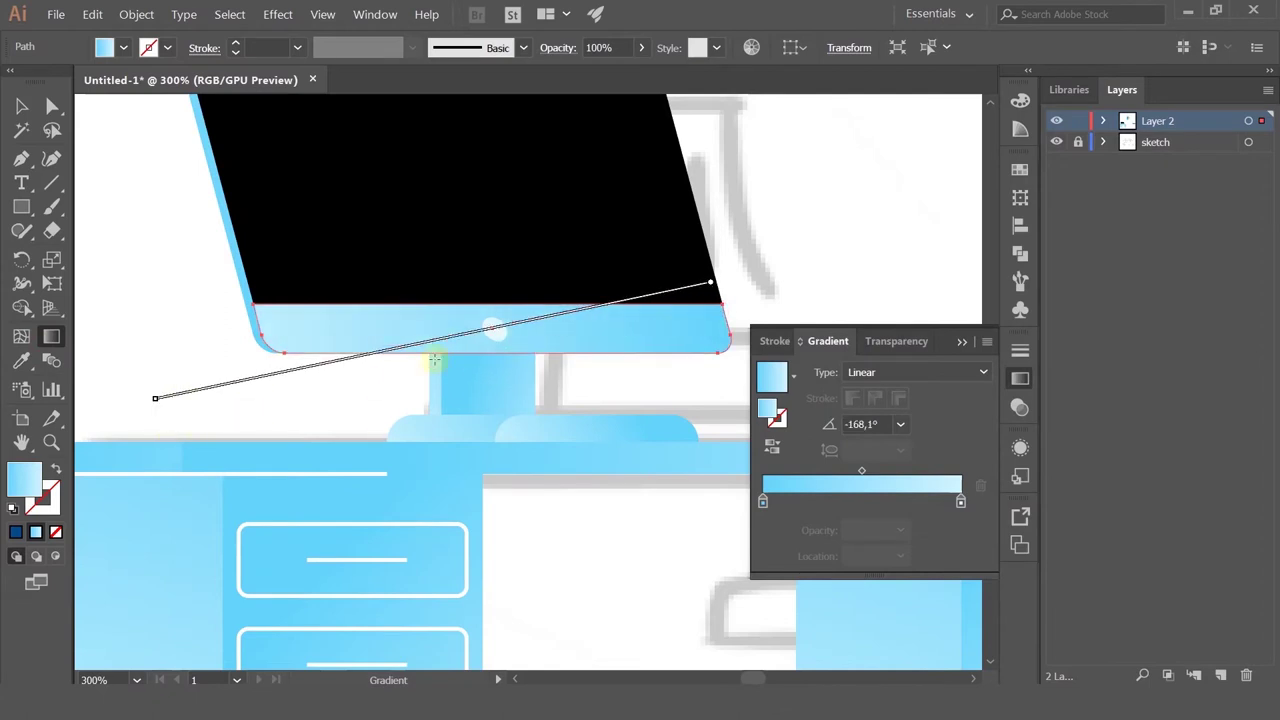
{"action": "left_click_drag", "start_coordinate": [281, 292], "coordinate": [975, 370]}
{"action": "scroll", "coordinate": [516, 327], "scroll_direction": "down", "scroll_amount": 2}
{"action": "left_click_drag", "start_coordinate": [546, 319], "coordinate": [201, 335]}
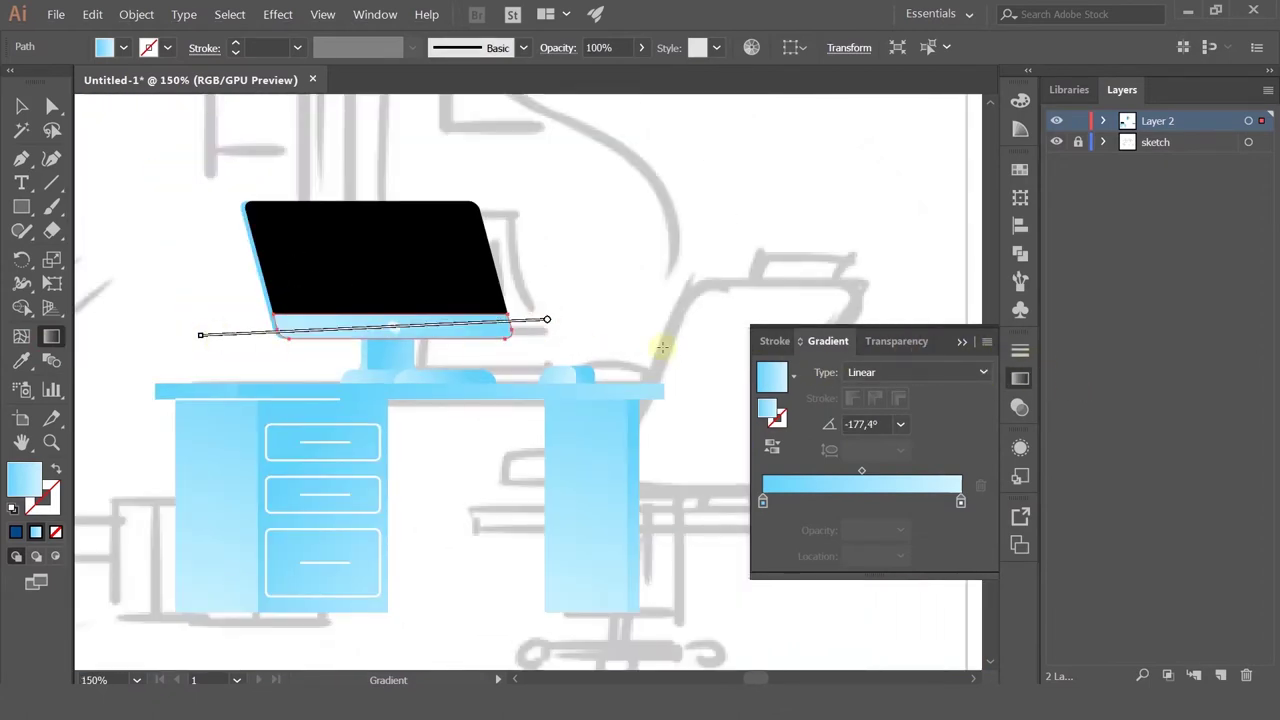
{"action": "left_click_drag", "start_coordinate": [681, 420], "coordinate": [158, 250]}
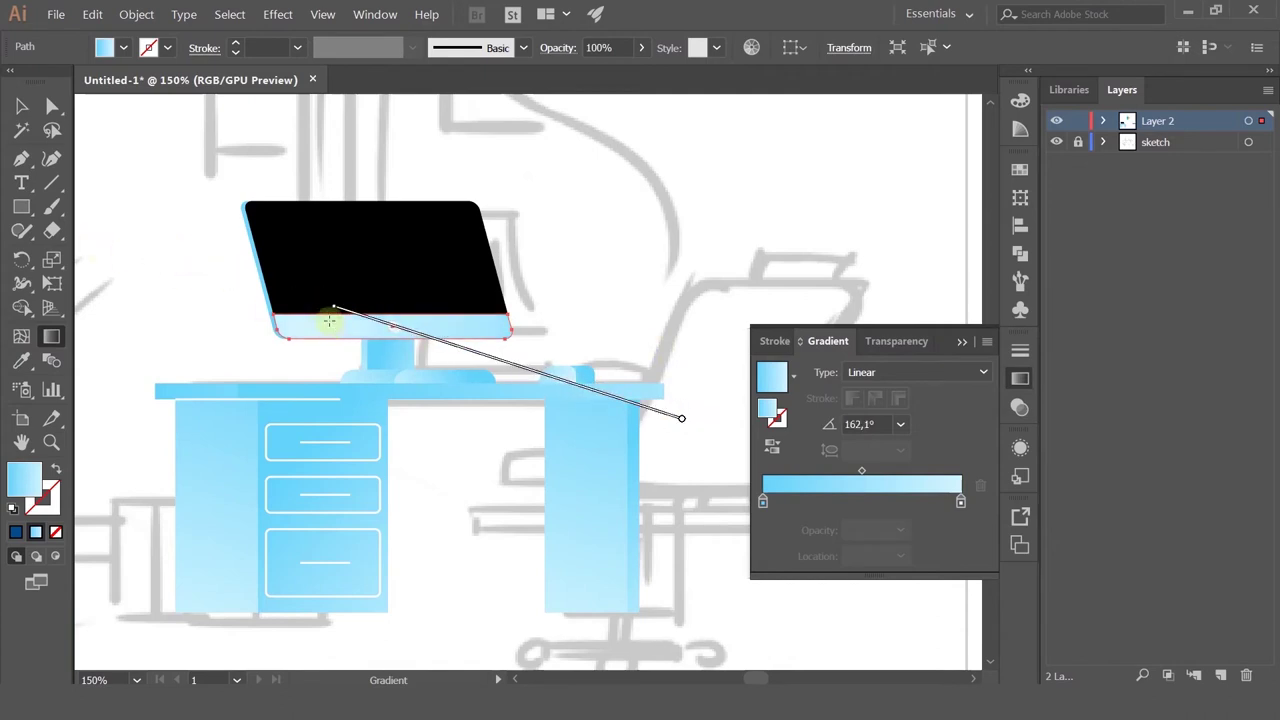
{"action": "left_click", "coordinate": [21, 106]}
{"action": "left_click", "coordinate": [156, 214]}
{"action": "scroll", "coordinate": [156, 216], "scroll_direction": "down", "scroll_amount": 1}
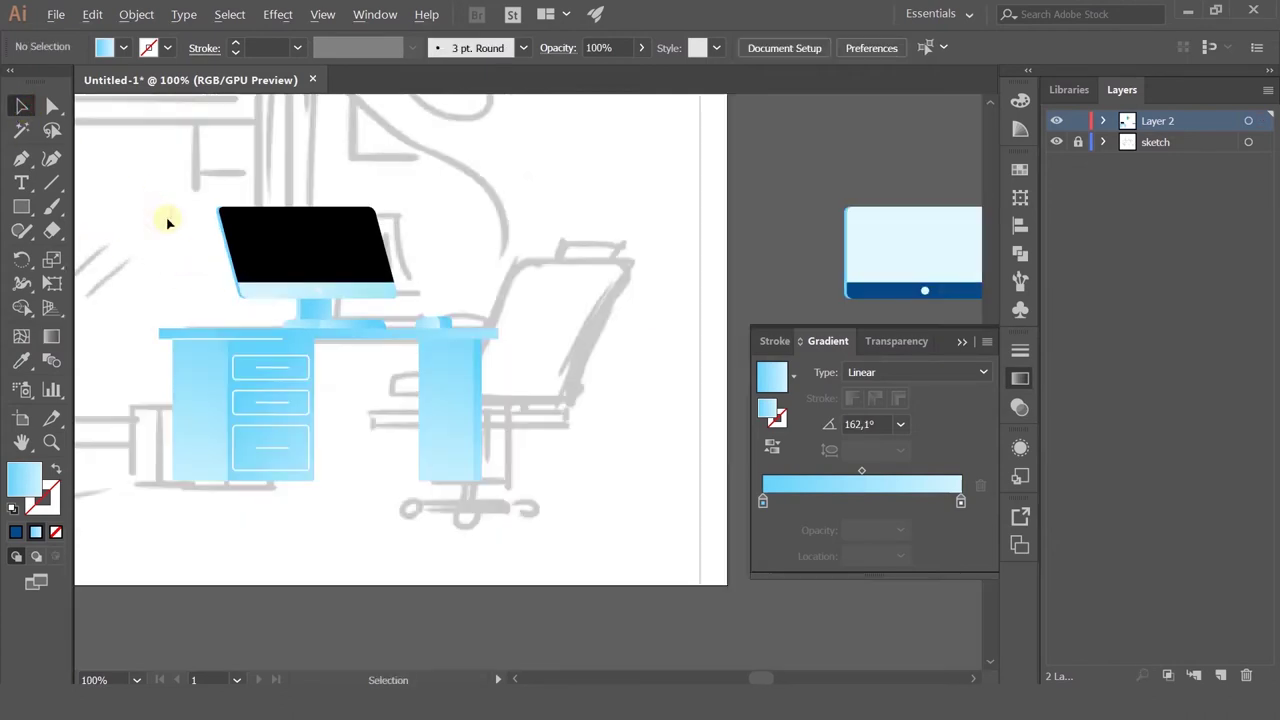
Step: Undo the last gradient change on the lower bezel and redo it
{"action": "scroll", "coordinate": [128, 228], "scroll_direction": "up", "scroll_amount": 2}
{"action": "scroll", "coordinate": [277, 296], "scroll_direction": "up", "scroll_amount": 3}
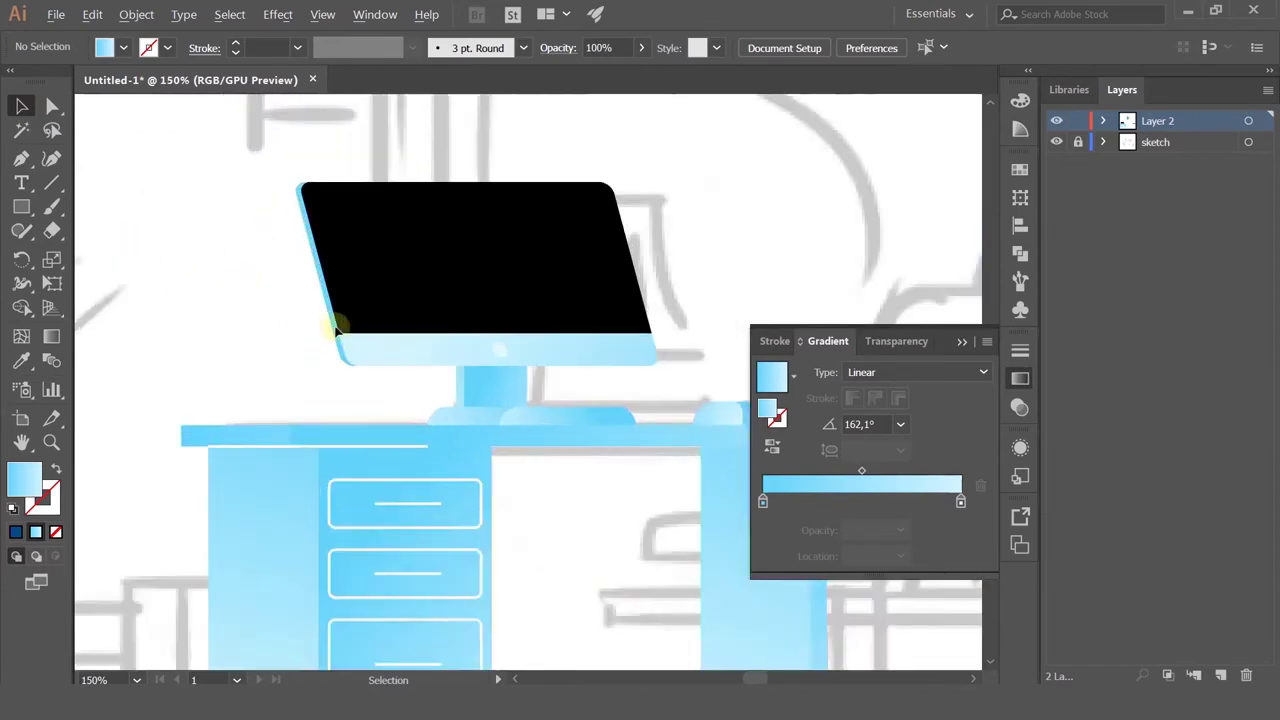
{"action": "left_click", "coordinate": [424, 381], "text": "ctrl"}
{"action": "key", "text": "ctrl+z"}
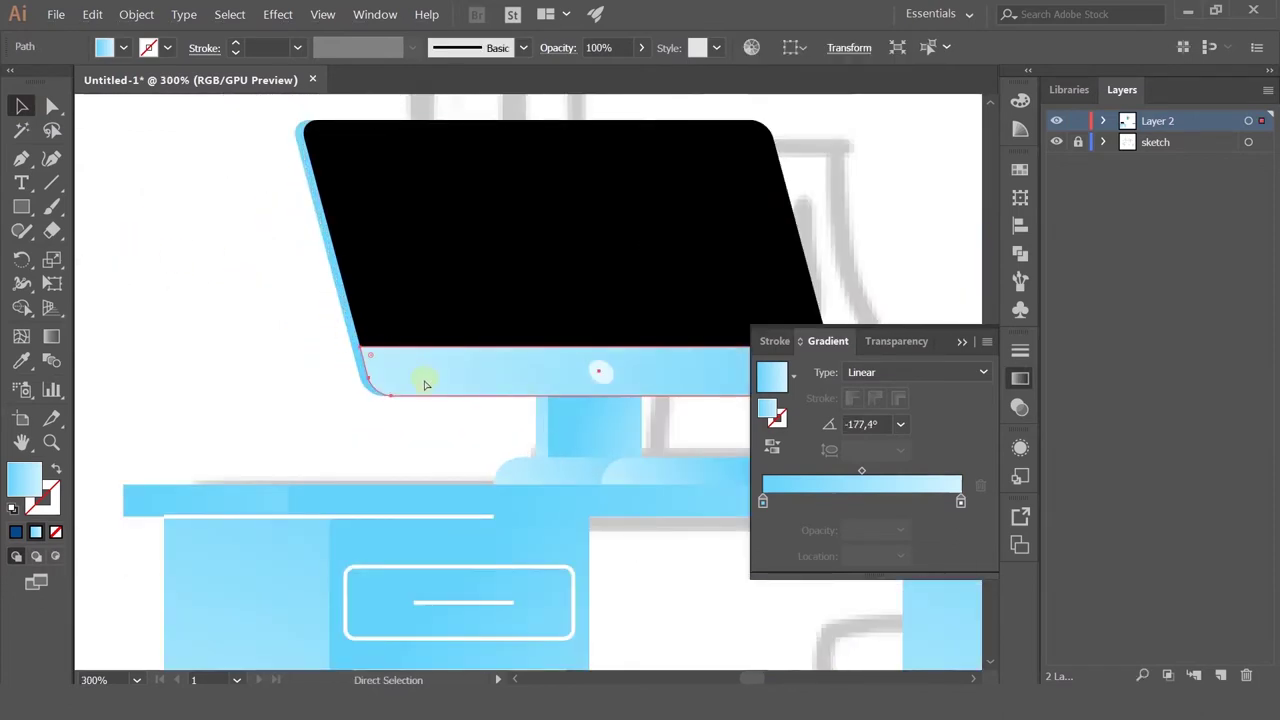
{"action": "left_click_drag", "start_coordinate": [436, 389], "coordinate": [243, 334]}
{"action": "left_click", "coordinate": [51, 337]}
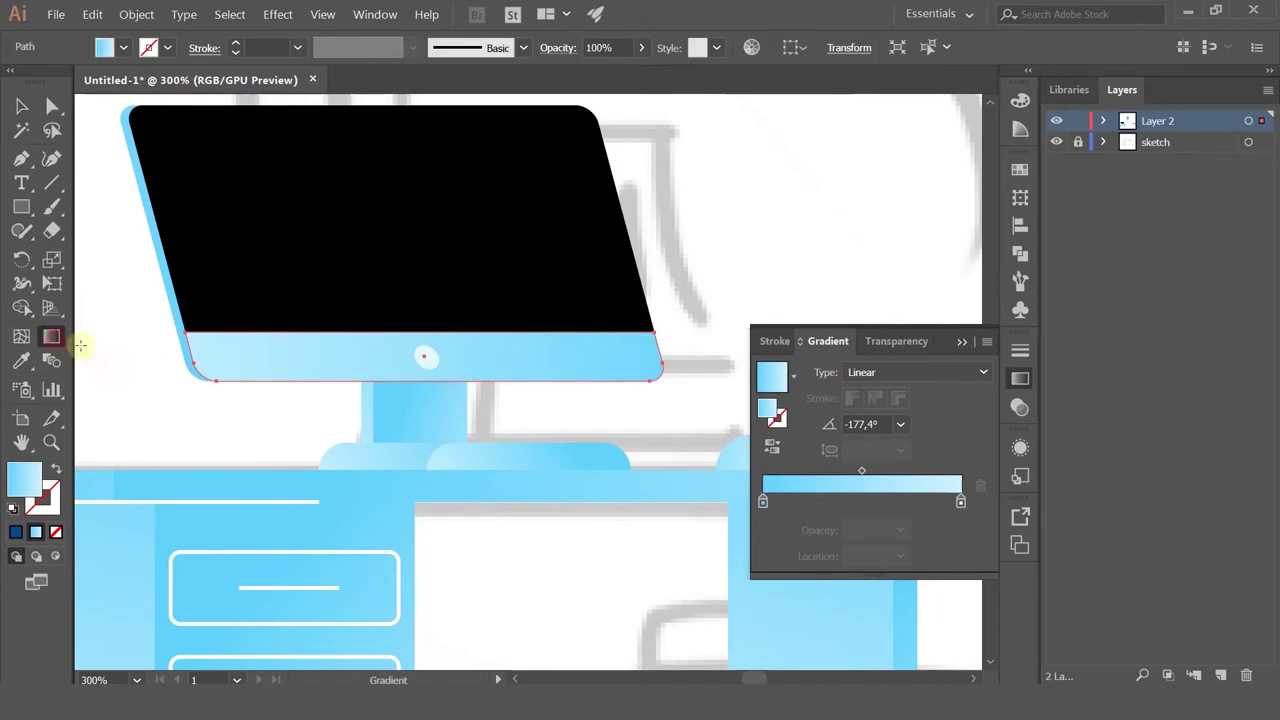
{"action": "key", "text": "ctrl+shift+z"}
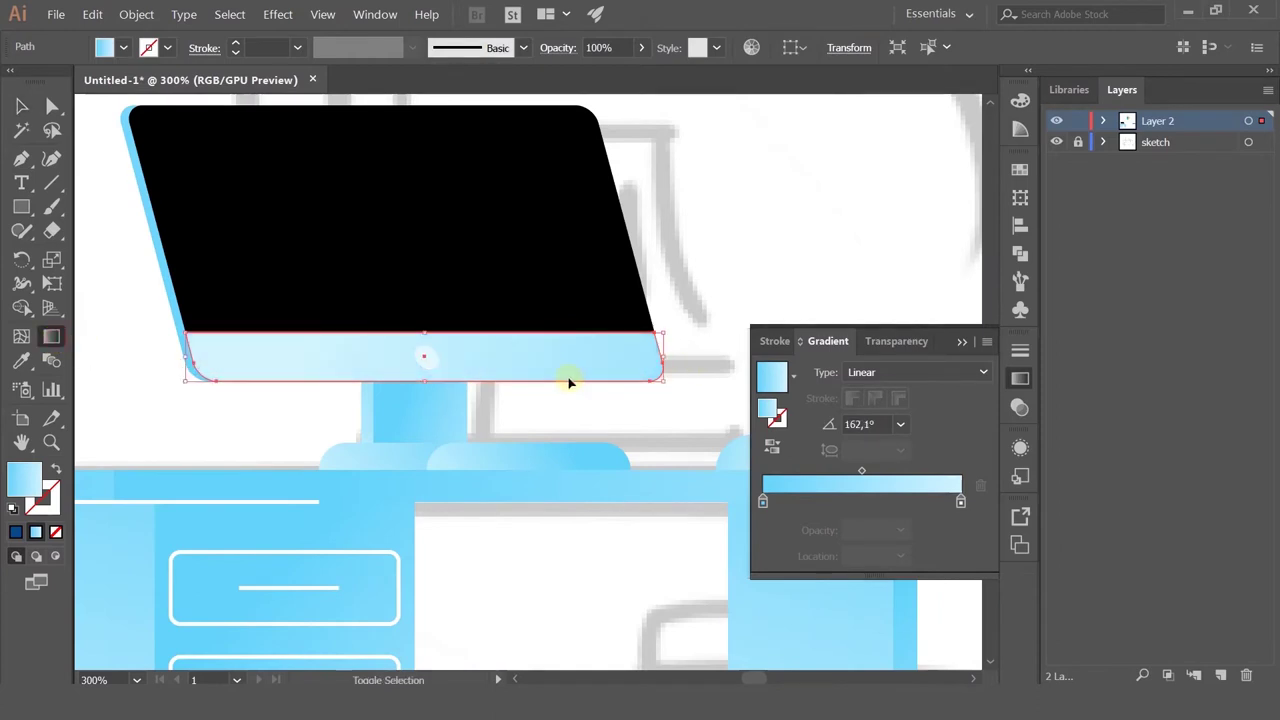
Step: Fill the monitor's back side panel with solid white (FFFFFF)
{"action": "left_click", "coordinate": [20, 108]}
{"action": "left_click", "coordinate": [173, 329]}
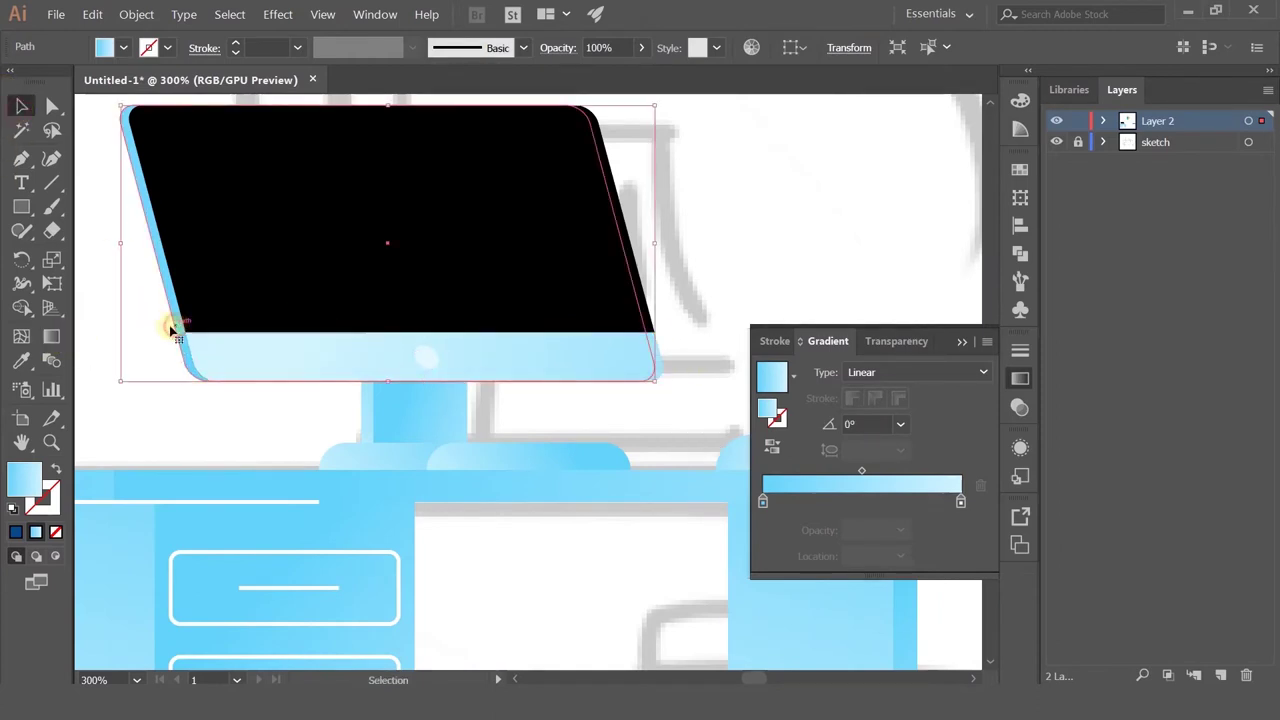
{"action": "left_click", "coordinate": [51, 337]}
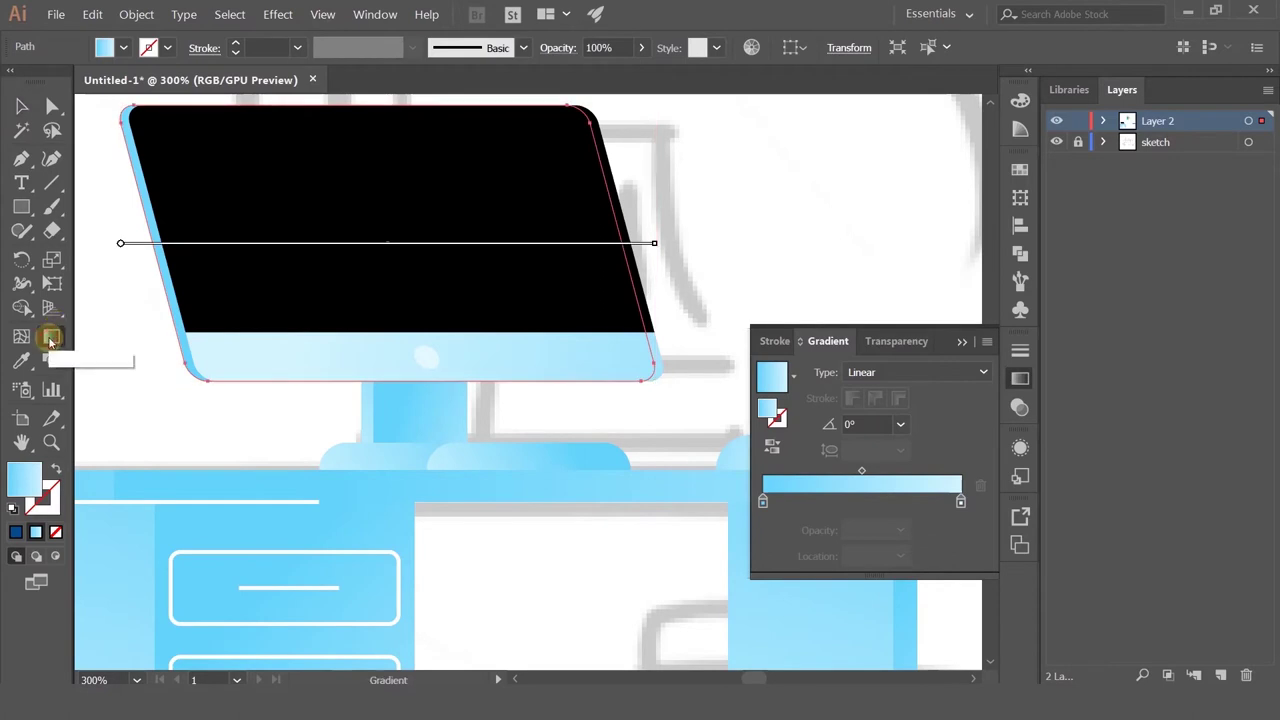
{"action": "double_click", "coordinate": [31, 487]}
{"action": "left_click_drag", "start_coordinate": [643, 266], "coordinate": [600, 177]}
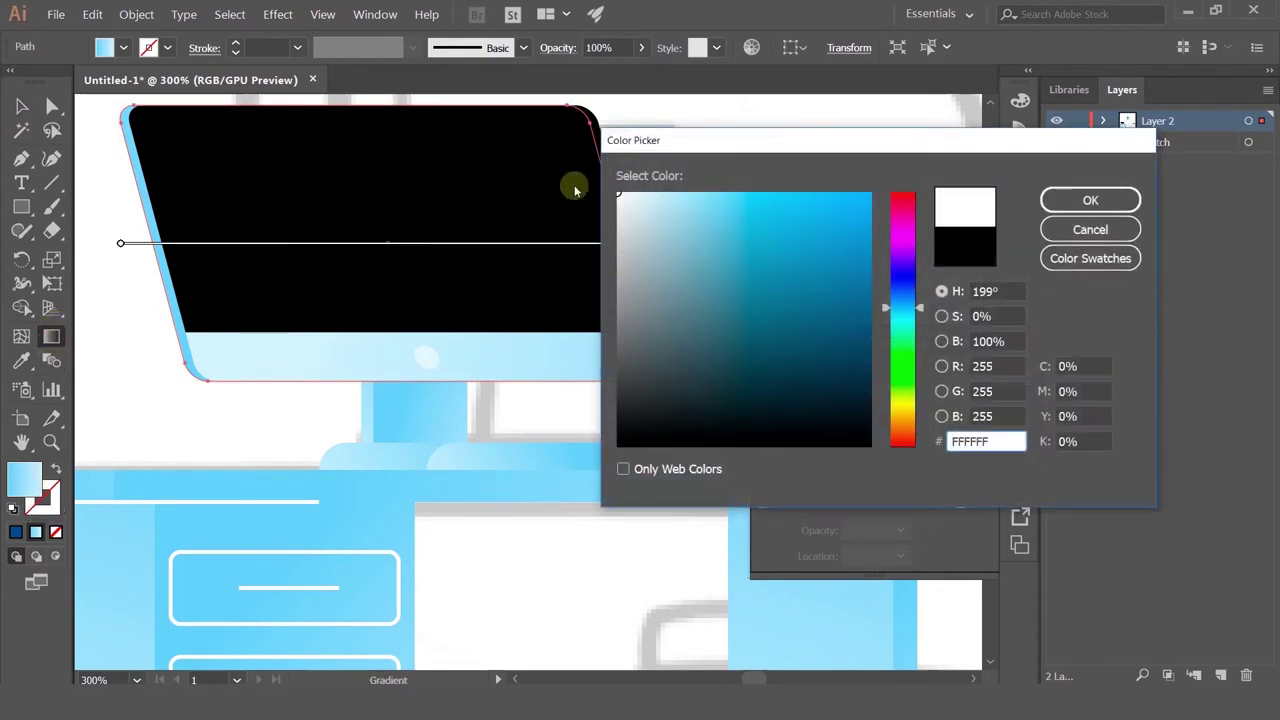
{"action": "key", "text": "Return"}
{"action": "left_click", "coordinate": [20, 106]}
{"action": "left_click", "coordinate": [128, 237]}
{"action": "key", "text": "ctrl+1"}
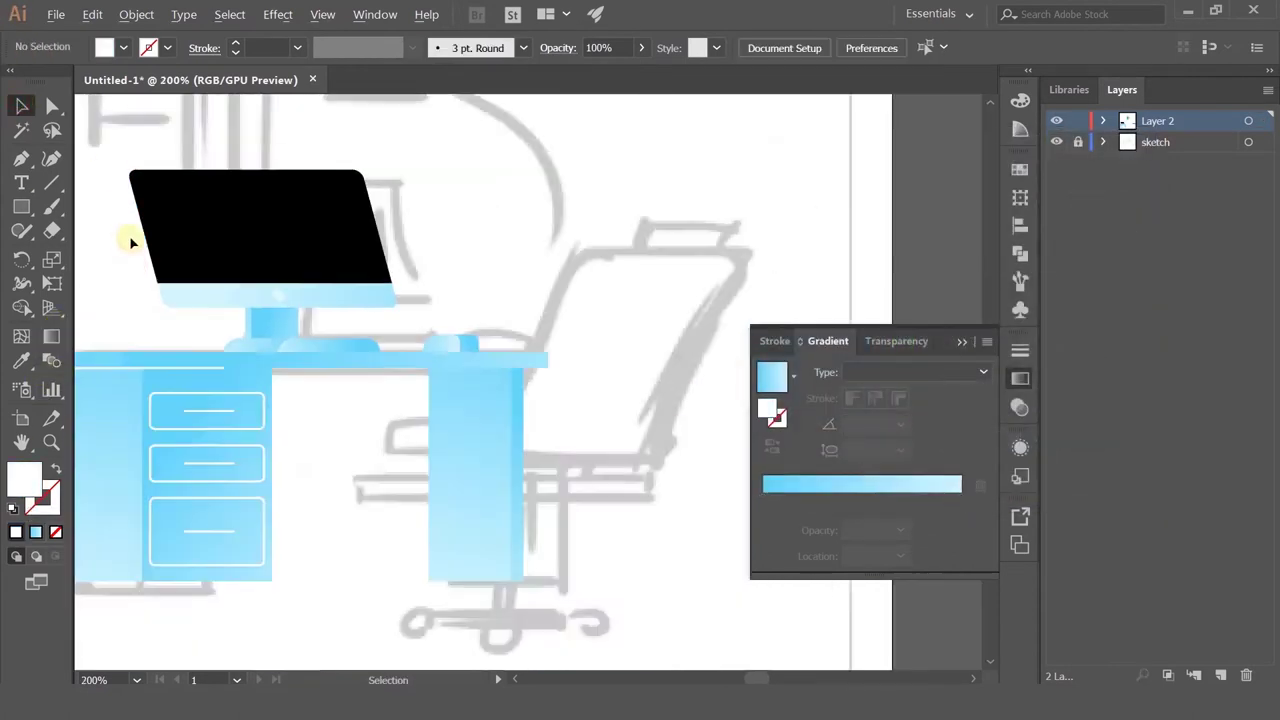
Step: Stretch the gradient on the stand's front rectangle diagonally well beyond both its sides to make it paler
{"action": "scroll", "coordinate": [238, 197], "scroll_direction": "up", "scroll_amount": 3}
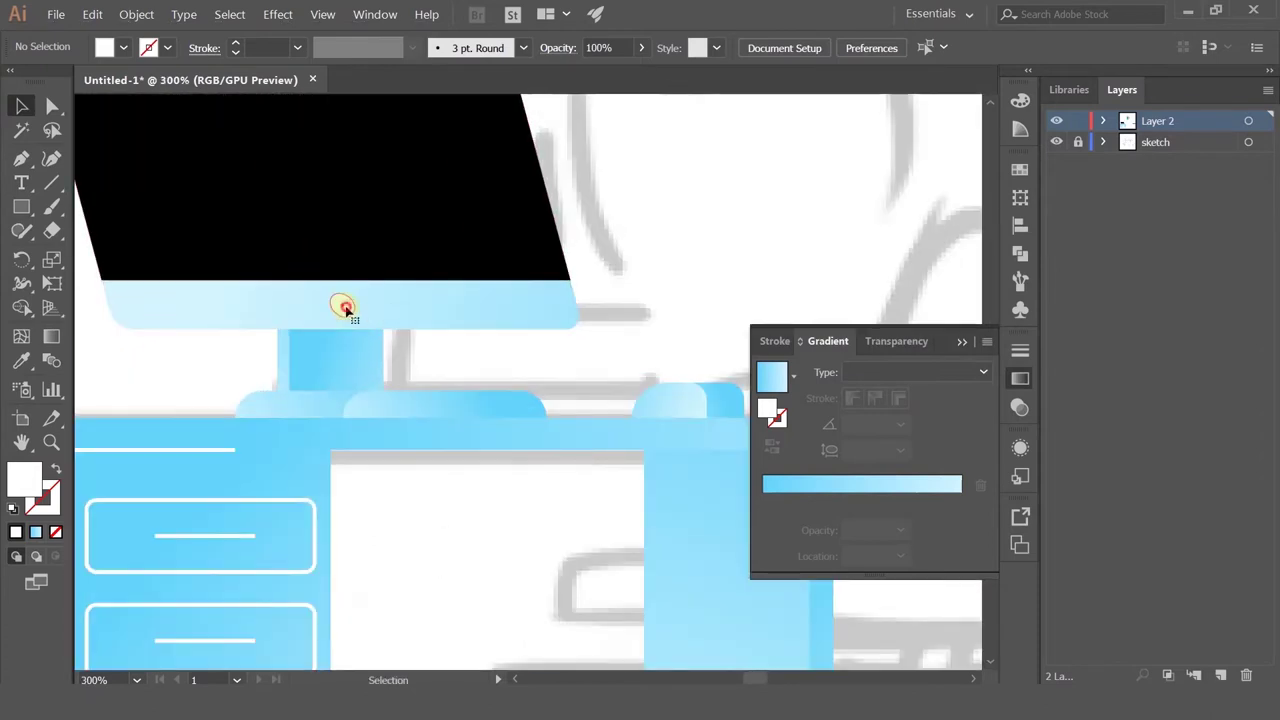
{"action": "left_click", "coordinate": [341, 305]}
{"action": "left_click_drag", "start_coordinate": [223, 292], "coordinate": [357, 297]}
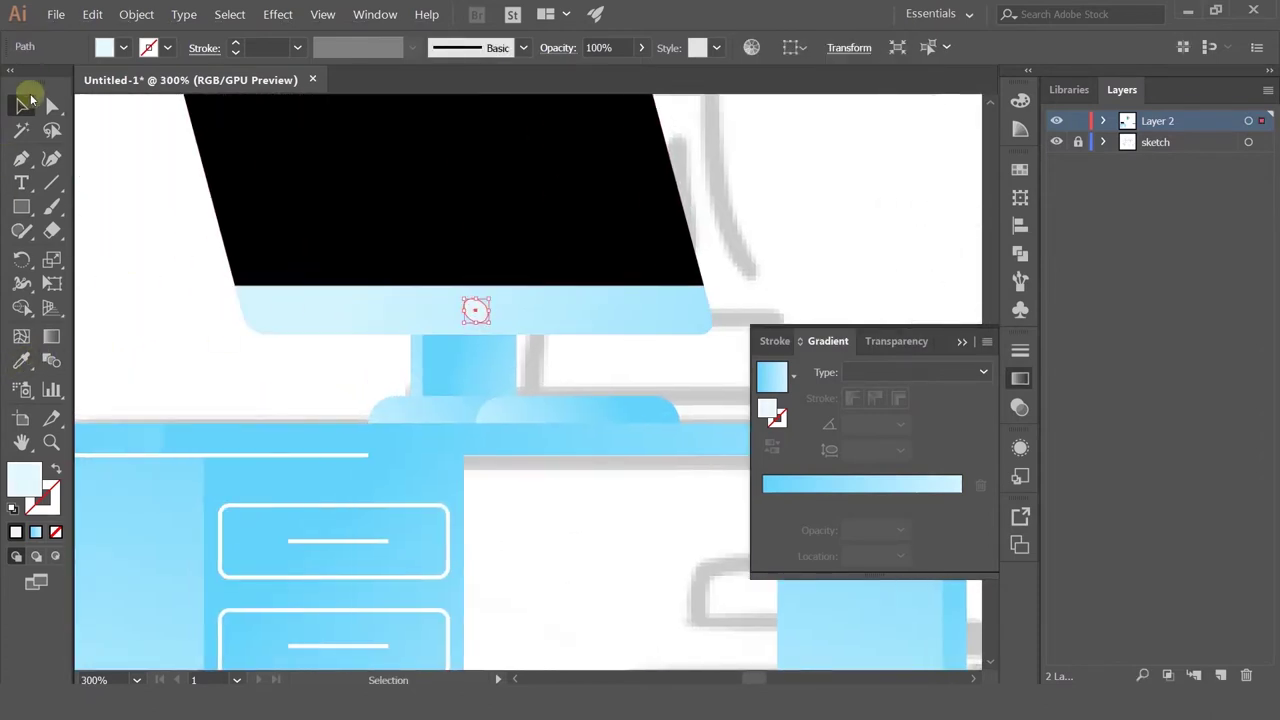
{"action": "left_click", "coordinate": [463, 370]}
{"action": "left_click", "coordinate": [22, 361]}
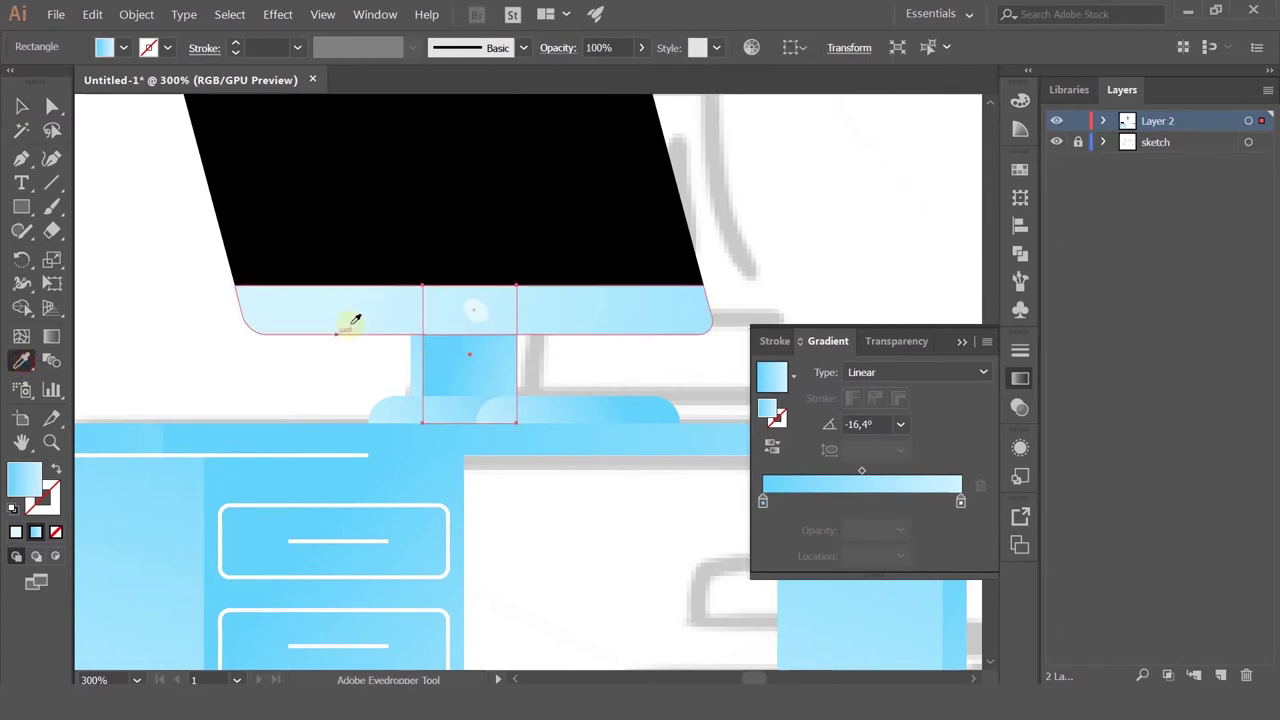
{"action": "left_click", "coordinate": [52, 336]}
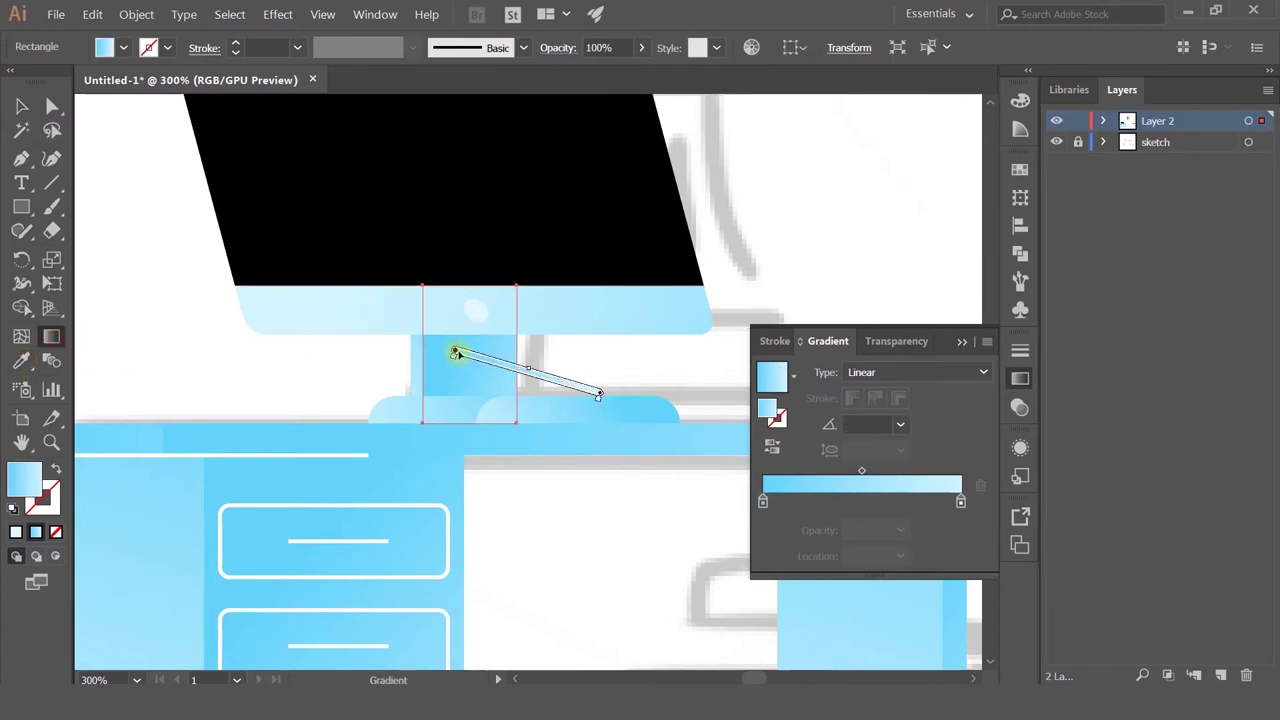
{"action": "left_click_drag", "start_coordinate": [386, 330], "coordinate": [638, 407]}
{"action": "left_click_drag", "start_coordinate": [386, 332], "coordinate": [301, 306]}
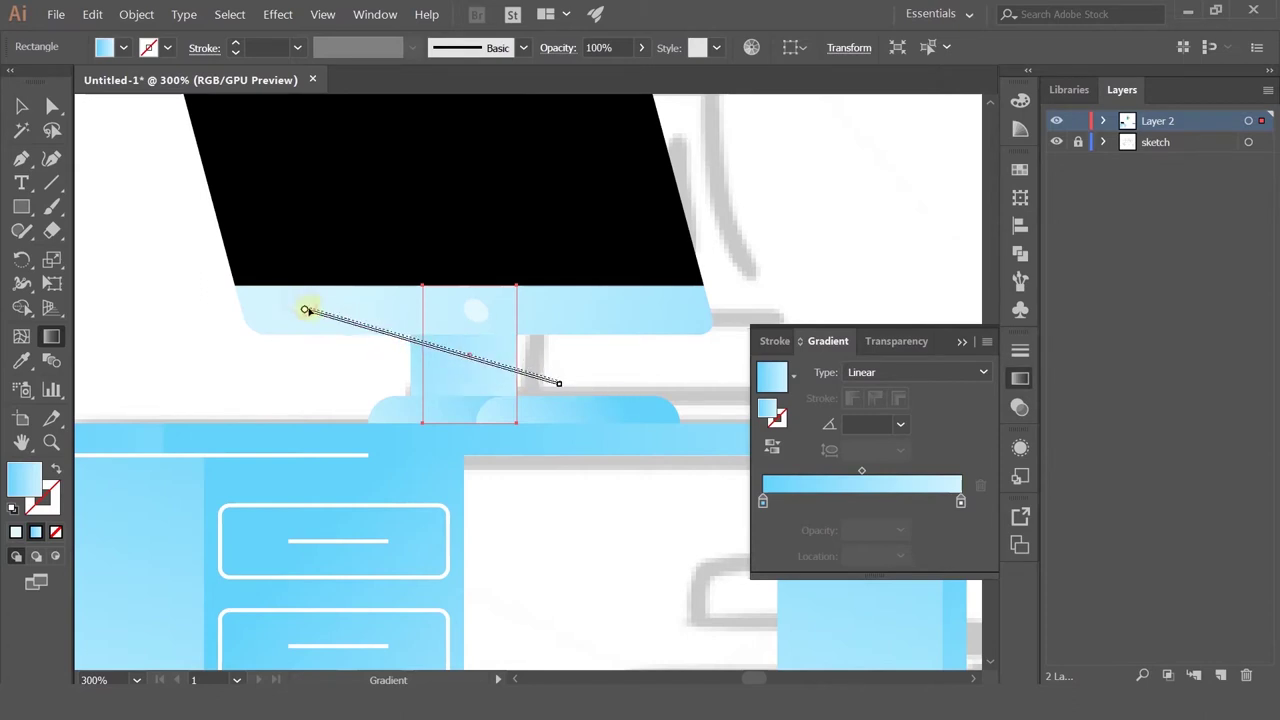
{"action": "left_click", "coordinate": [21, 106]}
{"action": "left_click", "coordinate": [137, 283]}
Step: Draw a triangular shadow shape with the Pen tool across the upper part of the monitor stand, overlapping the lower bezel
{"action": "scroll", "coordinate": [451, 348], "scroll_direction": "up", "scroll_amount": 1}
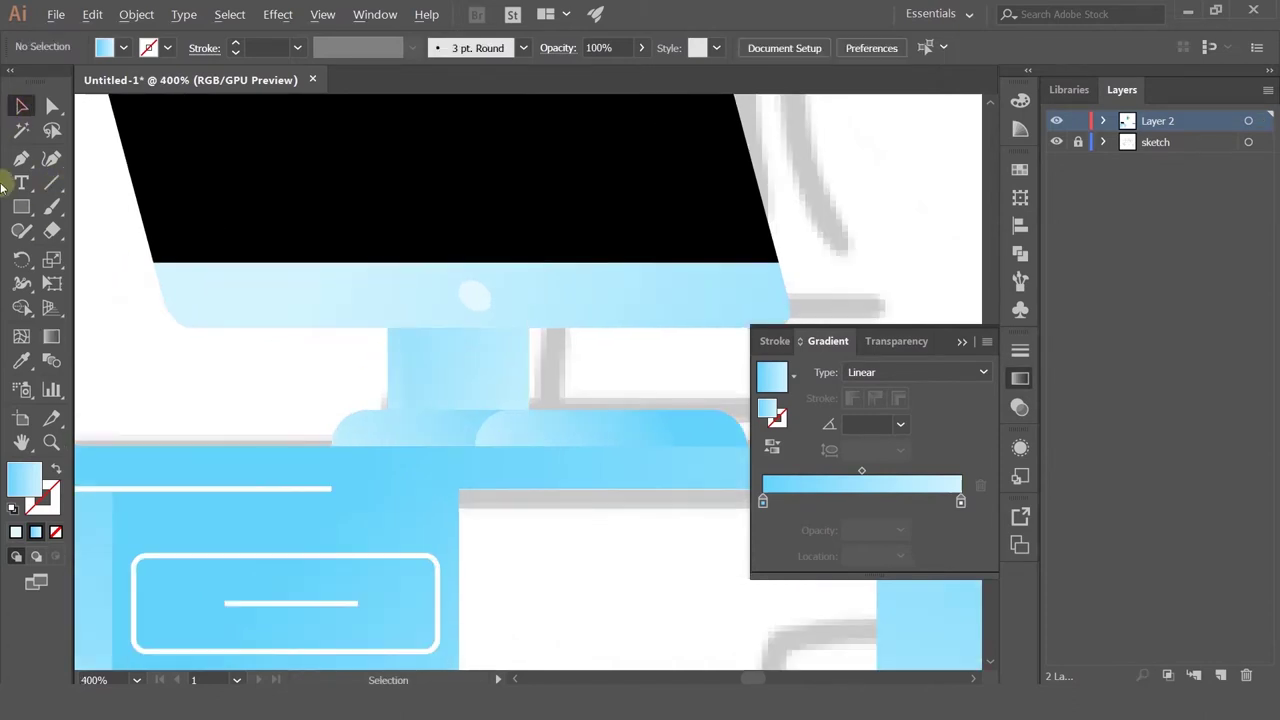
{"action": "left_click", "coordinate": [24, 163]}
{"action": "scroll", "coordinate": [466, 409], "scroll_direction": "up", "scroll_amount": 1}
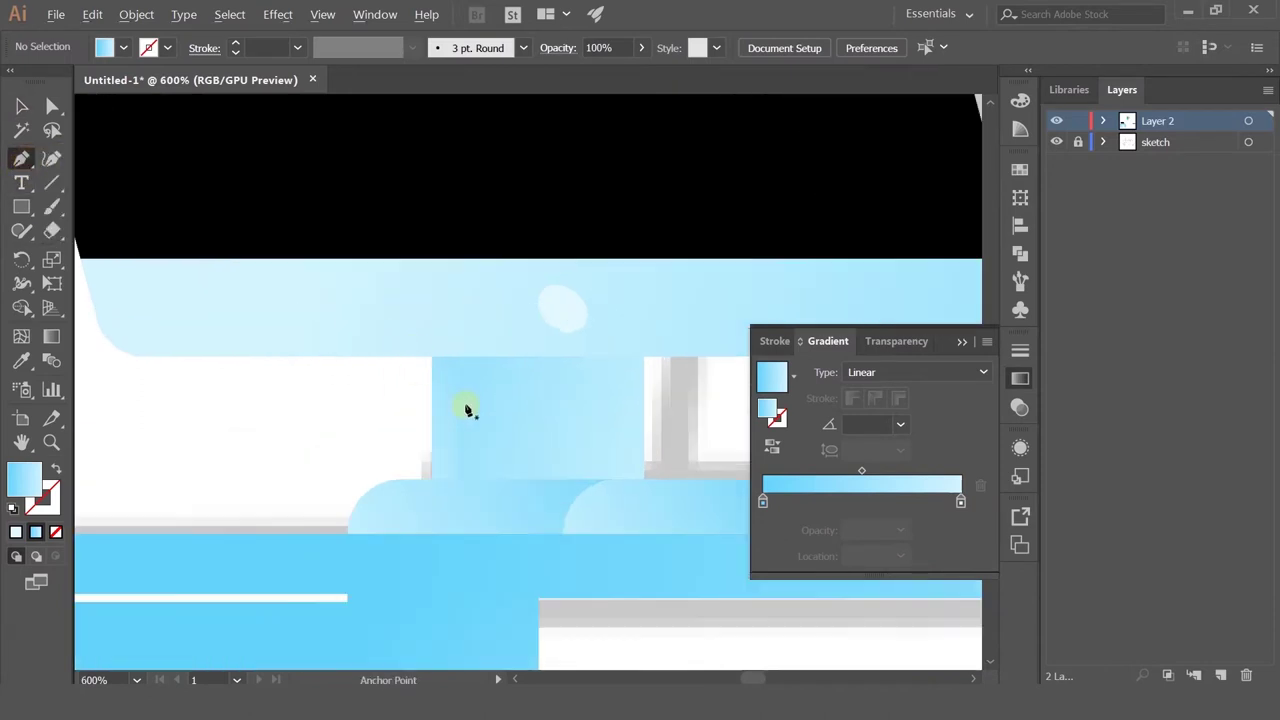
{"action": "left_click", "coordinate": [432, 357]}
{"action": "left_click", "coordinate": [431, 357]}
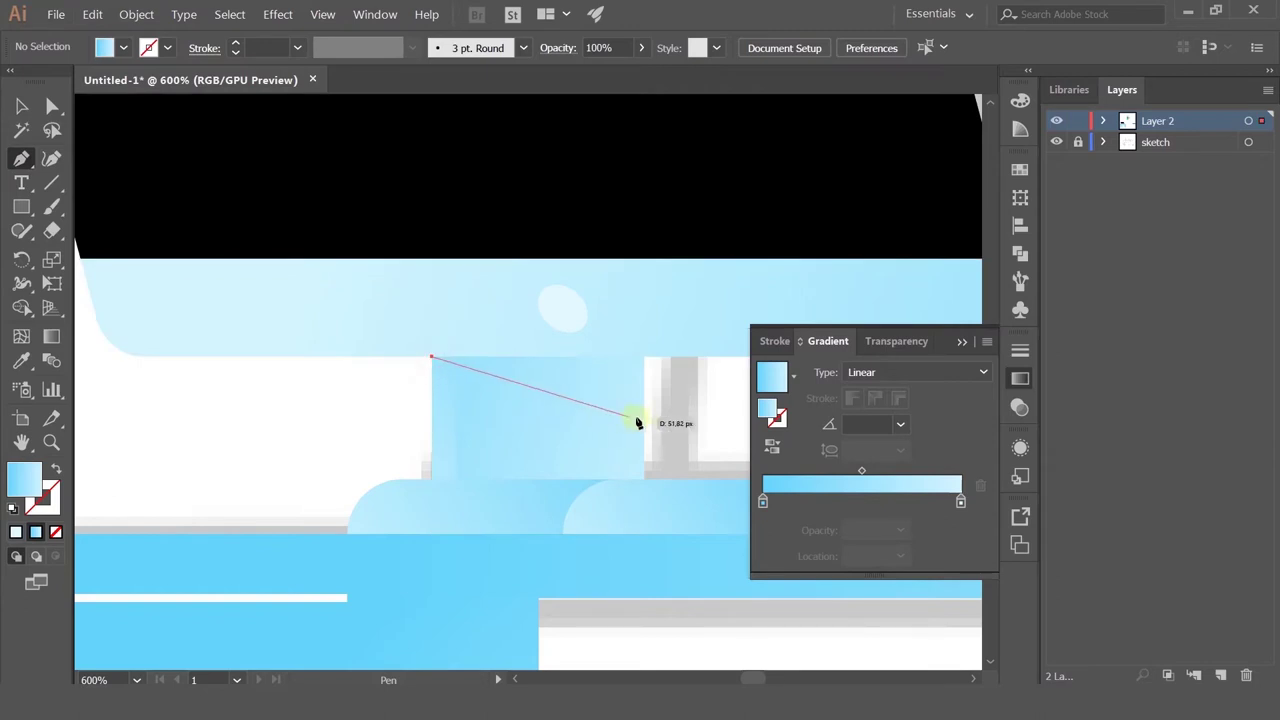
{"action": "left_click", "coordinate": [644, 418]}
{"action": "left_click", "coordinate": [644, 337]}
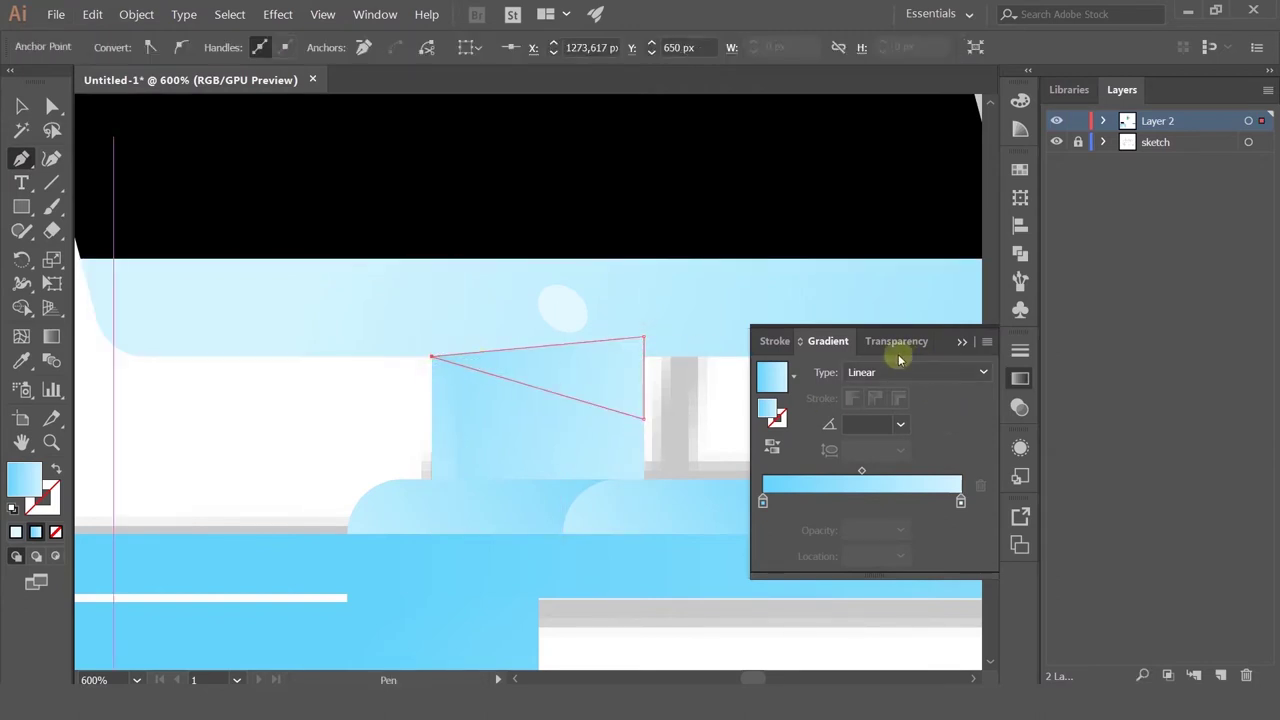
Step: Fill the shadow triangle on the stand with solid dark blue (003366)
{"action": "double_click", "coordinate": [21, 483]}
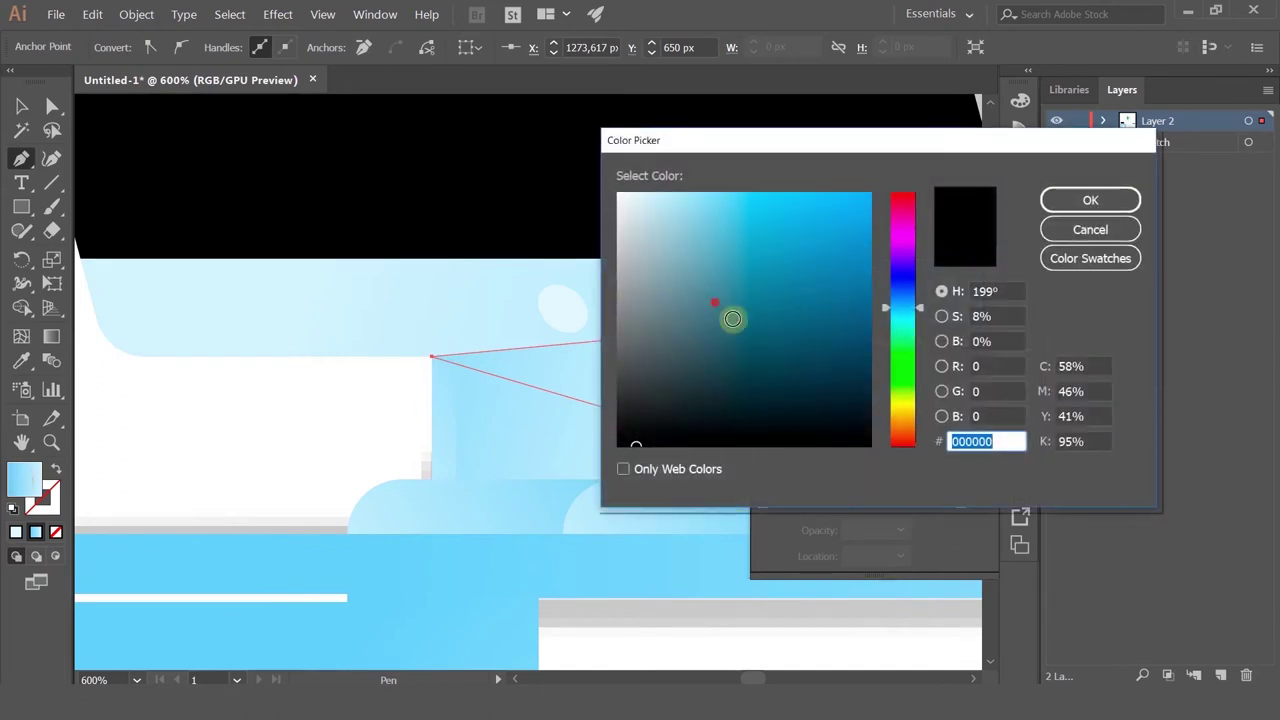
{"action": "mouse_move", "coordinate": [731, 317]}
{"action": "left_mouse_down"}
{"action": "mouse_move", "coordinate": [871, 331]}
{"action": "mouse_move", "coordinate": [850, 365]}
{"action": "left_mouse_up"}
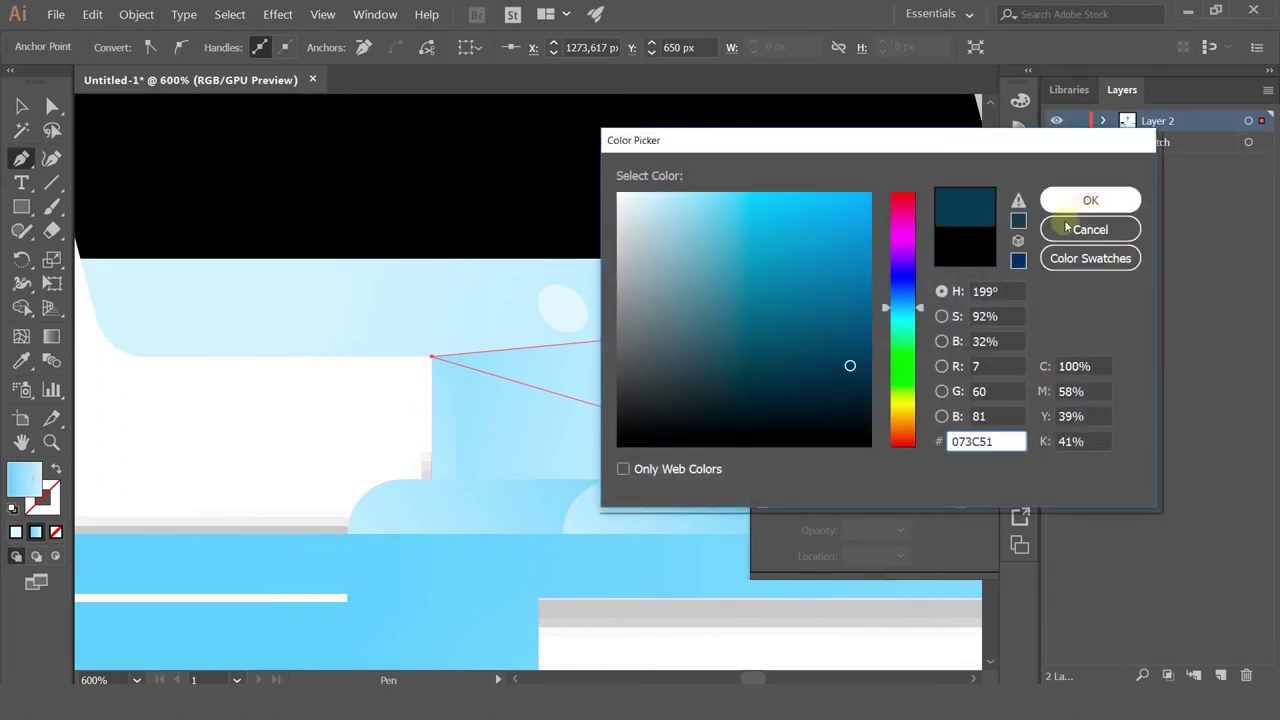
{"action": "left_click", "coordinate": [1018, 261]}
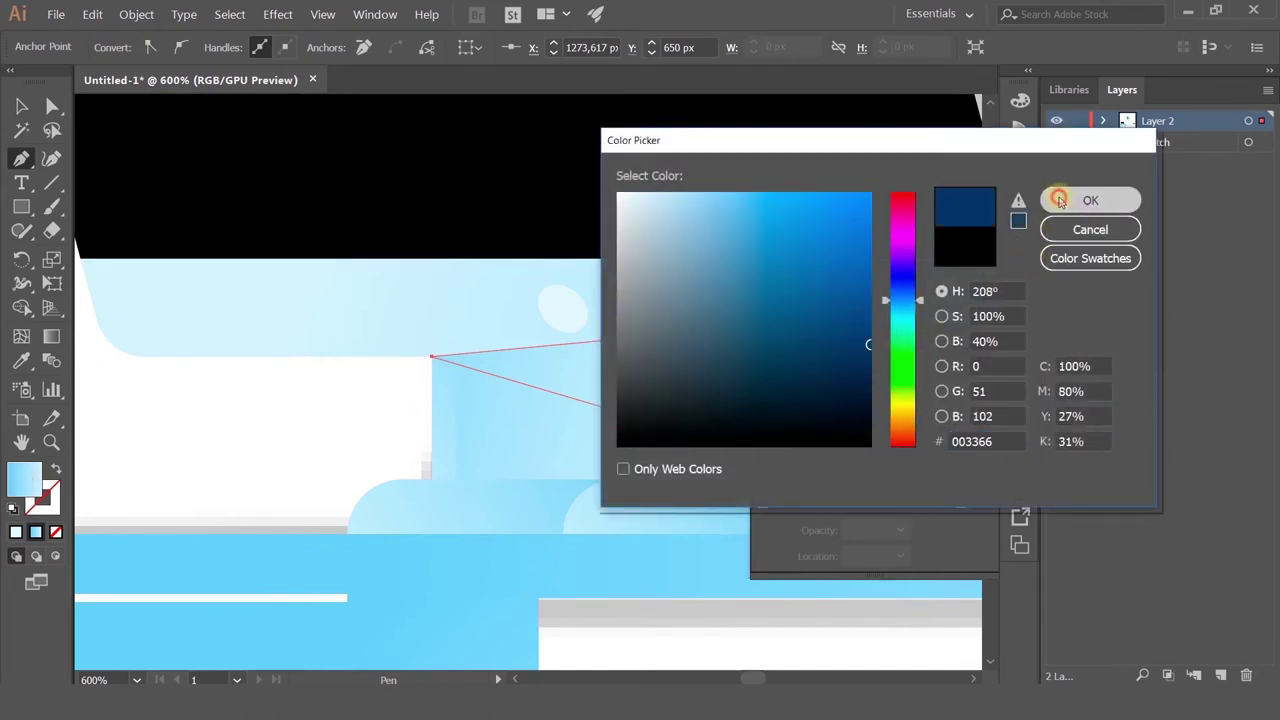
{"action": "left_click", "coordinate": [1090, 200]}
Step: Set the shadow triangle's blending mode to Multiply and its opacity to 18%
{"action": "left_click", "coordinate": [893, 343]}
{"action": "left_click", "coordinate": [815, 372]}
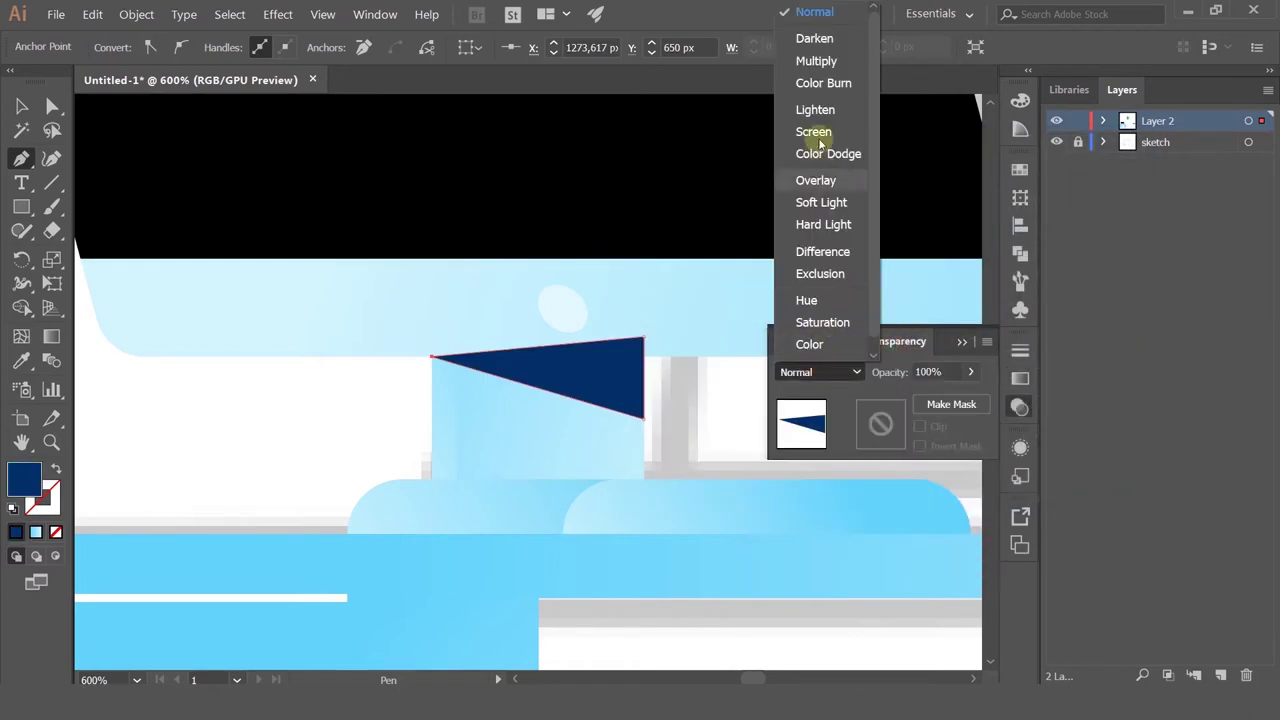
{"action": "left_click", "coordinate": [802, 60]}
{"action": "left_click", "coordinate": [970, 373]}
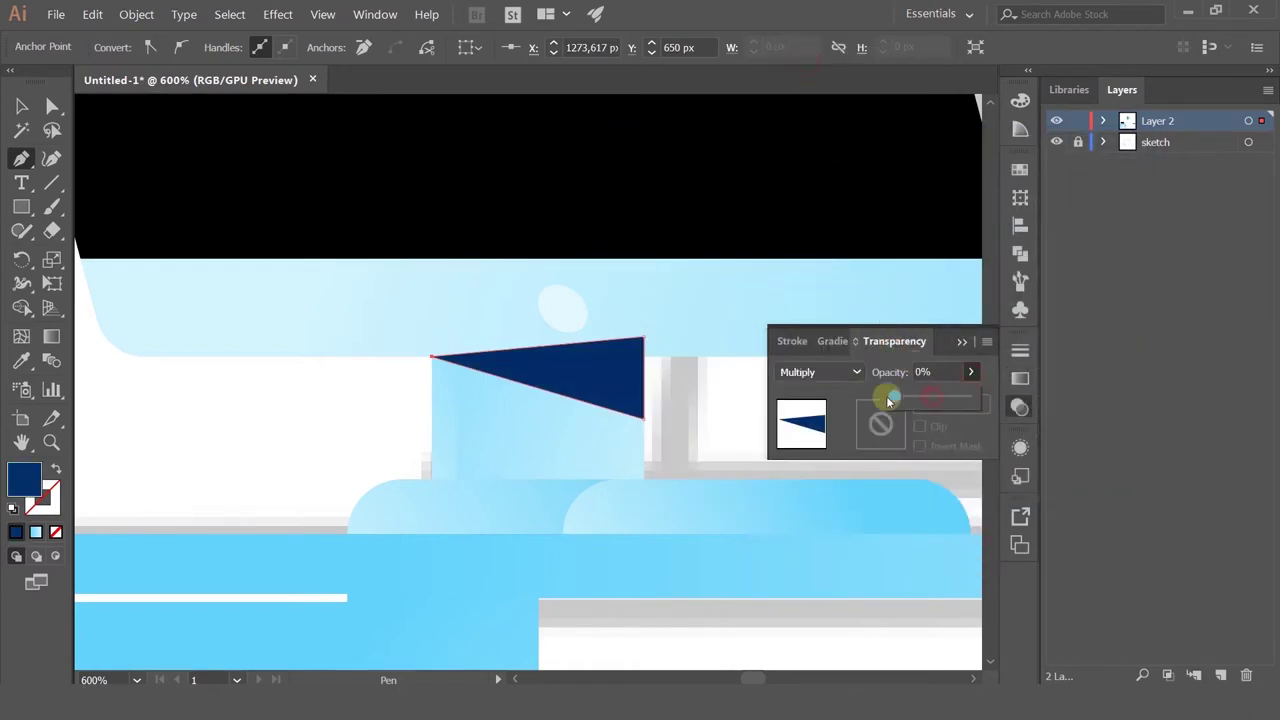
{"action": "mouse_move", "coordinate": [888, 398]}
{"action": "left_mouse_down"}
{"action": "mouse_move", "coordinate": [918, 399]}
{"action": "mouse_move", "coordinate": [901, 399]}
{"action": "left_mouse_up"}
Step: Send the shadow triangle behind the monitor's lower bezel and deselect it
{"action": "left_click", "coordinate": [21, 105]}
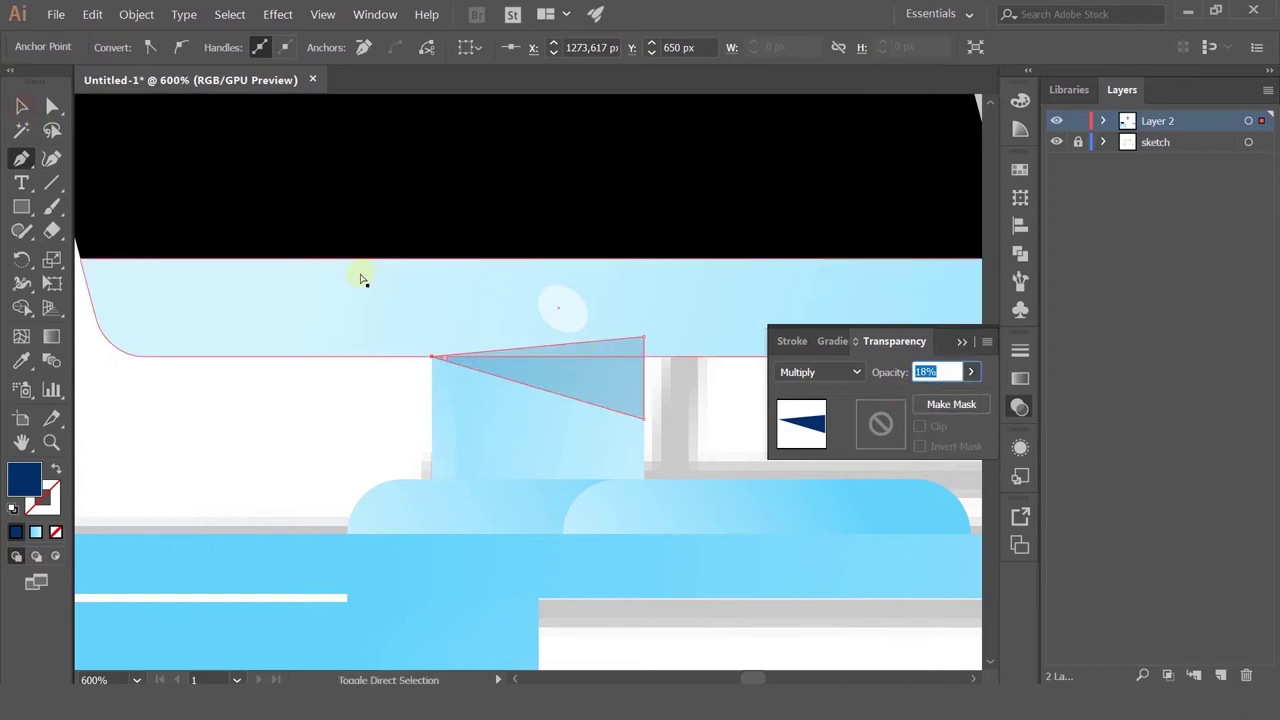
{"action": "left_click", "coordinate": [21, 105]}
{"action": "left_click", "coordinate": [486, 366]}
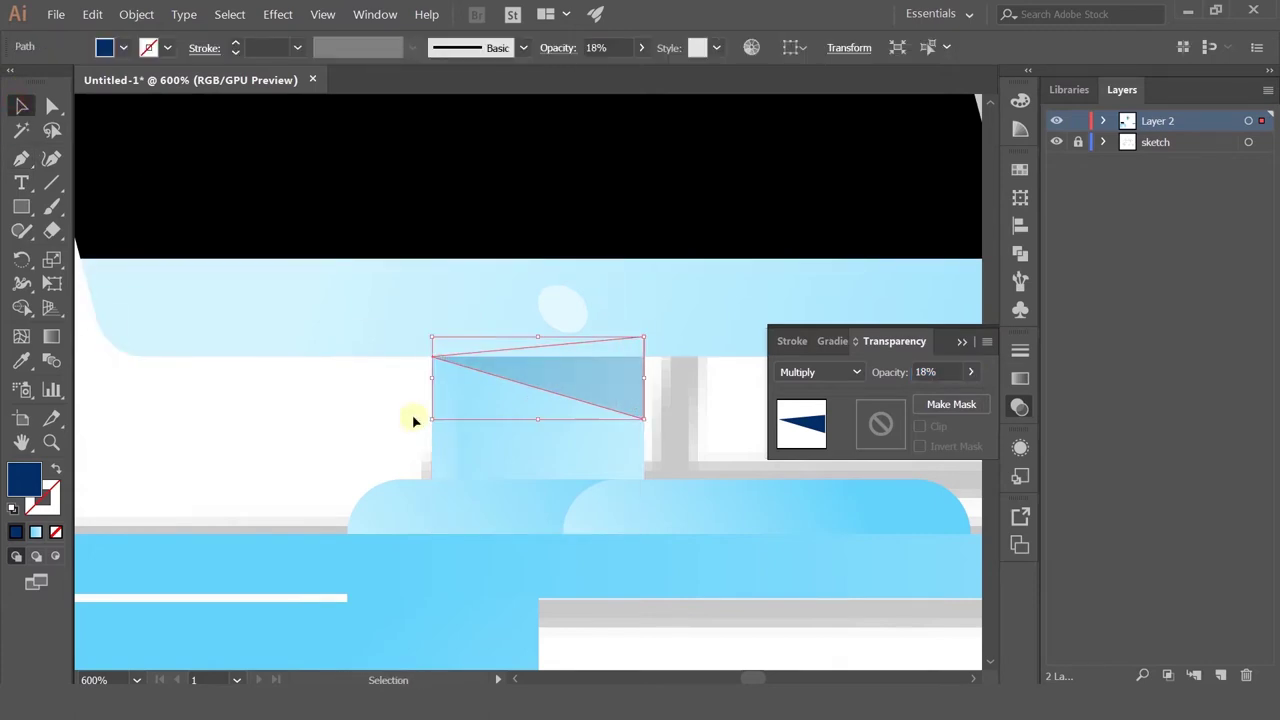
{"action": "left_click", "coordinate": [322, 426]}
Step: Duplicate the shadow triangle onto the drawer cabinet just beneath the desktop and enlarge it to the cabinet's full width
{"action": "scroll", "coordinate": [340, 434], "scroll_direction": "down", "scroll_amount": 4}
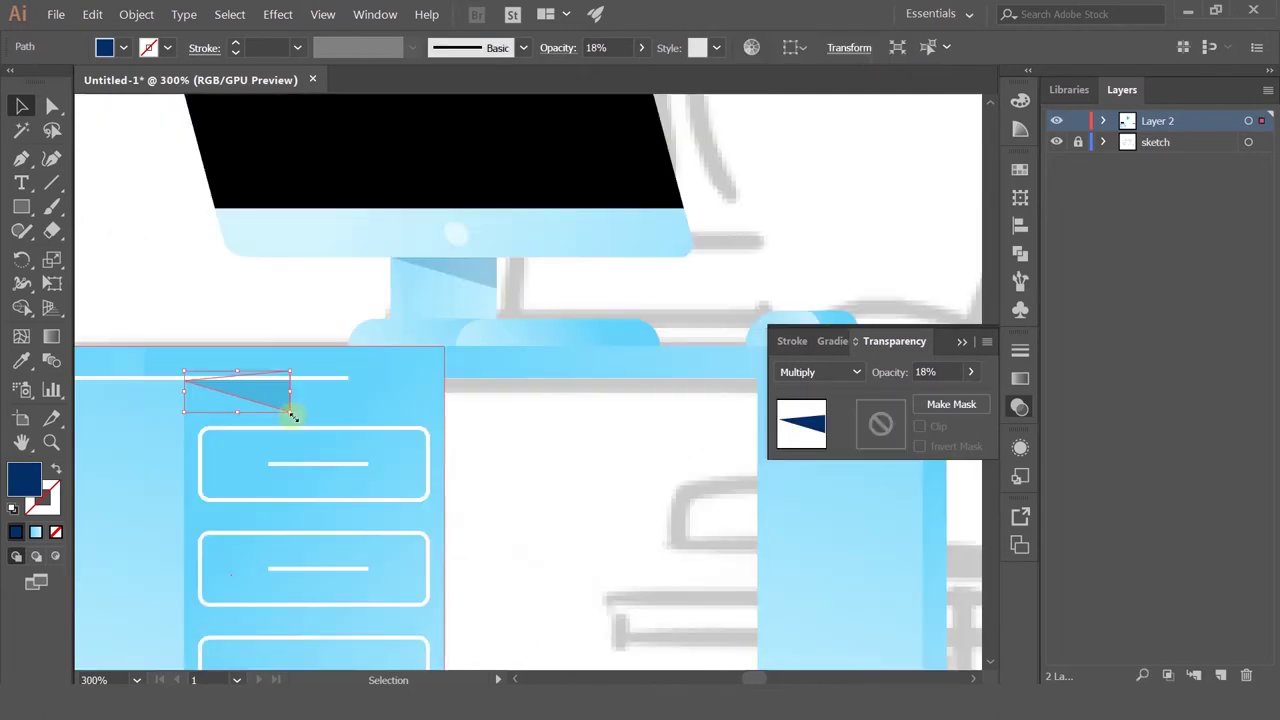
{"action": "left_click_drag", "start_coordinate": [291, 413], "coordinate": [444, 503]}
{"action": "scroll", "coordinate": [232, 399], "scroll_direction": "up", "scroll_amount": 2}
{"action": "left_click_drag", "start_coordinate": [233, 396], "coordinate": [229, 374]}
{"action": "left_click", "coordinate": [726, 529]}
Step: Copy the drawer cabinet's shadow triangle to the right desk leg, starting at its dark side strip under the desktop
{"action": "scroll", "coordinate": [726, 529], "scroll_direction": "down", "scroll_amount": 4}
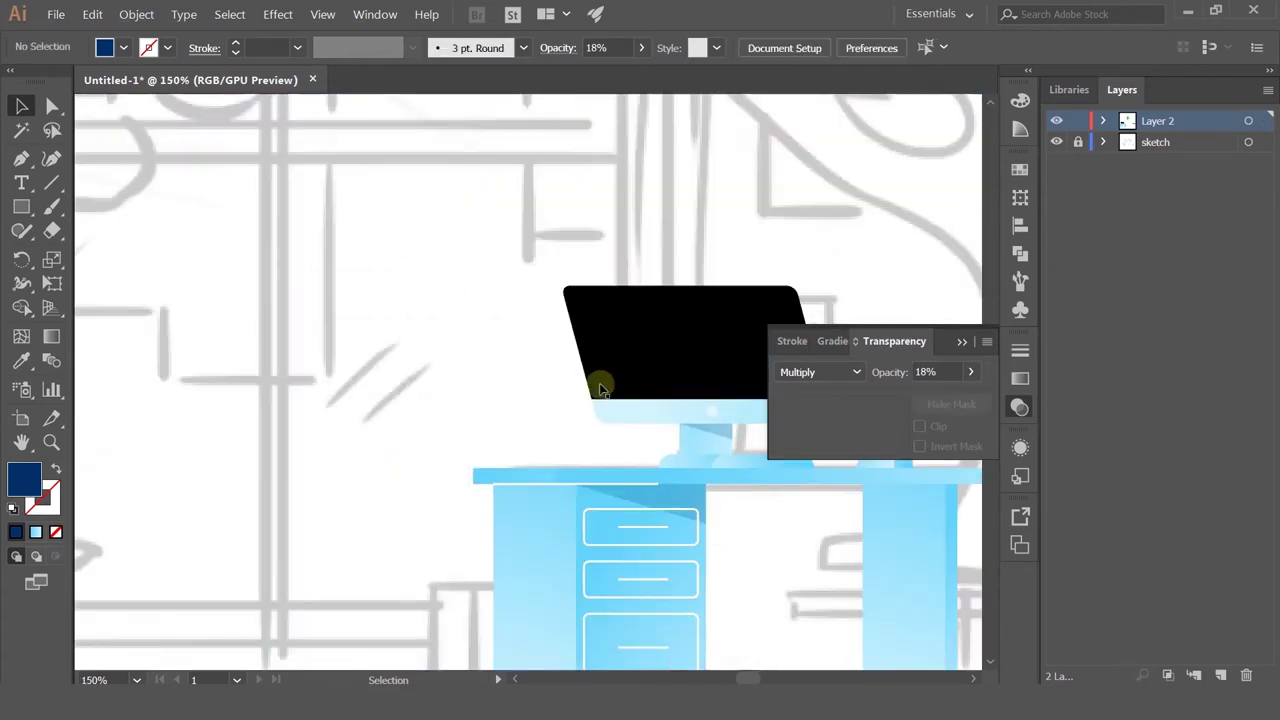
{"action": "left_click_drag", "start_coordinate": [601, 390], "coordinate": [293, 294]}
{"action": "left_click_drag", "start_coordinate": [356, 405], "coordinate": [723, 443]}
{"action": "key", "text": "ctrl+z"}
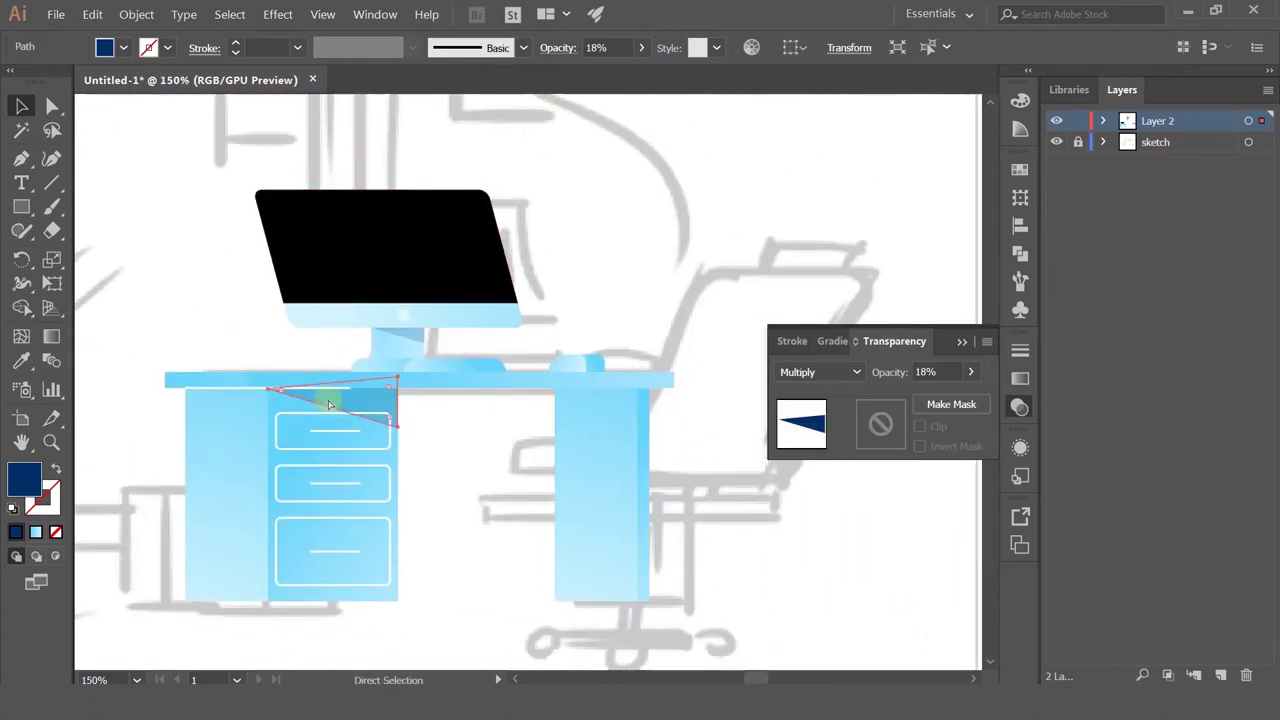
{"action": "left_click_drag", "start_coordinate": [341, 407], "coordinate": [716, 418]}
Step: Add two anchor points to the leg's shadow triangle where its edges cross the leg's outer edge
{"action": "scroll", "coordinate": [656, 391], "scroll_direction": "up", "scroll_amount": 4}
{"action": "scroll", "coordinate": [617, 391], "scroll_direction": "up", "scroll_amount": 3}
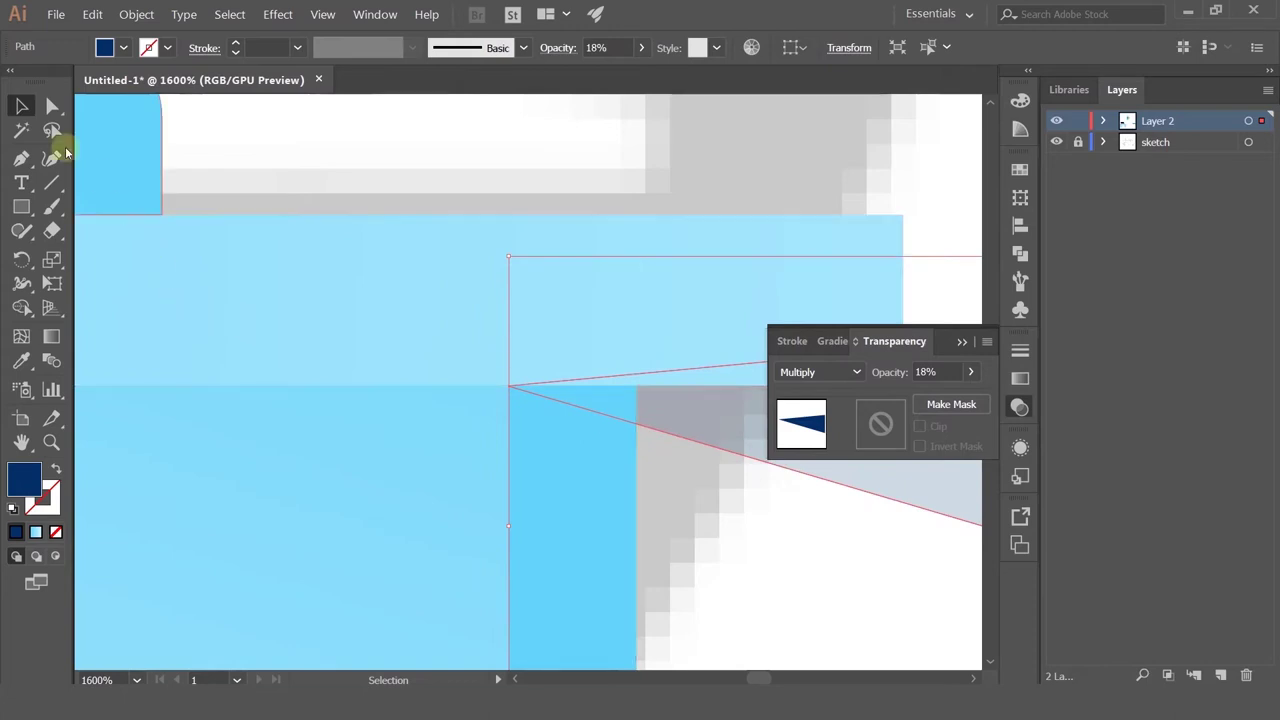
{"action": "left_click", "coordinate": [22, 158]}
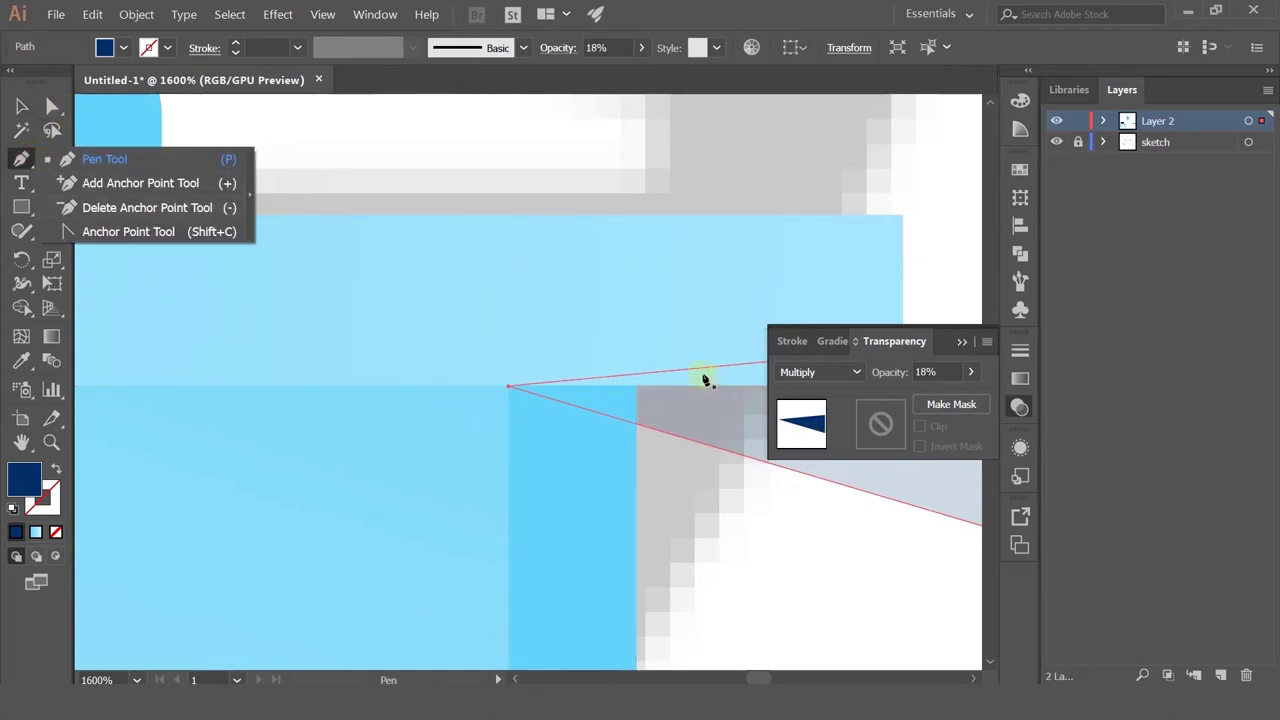
{"action": "left_click", "coordinate": [634, 377]}
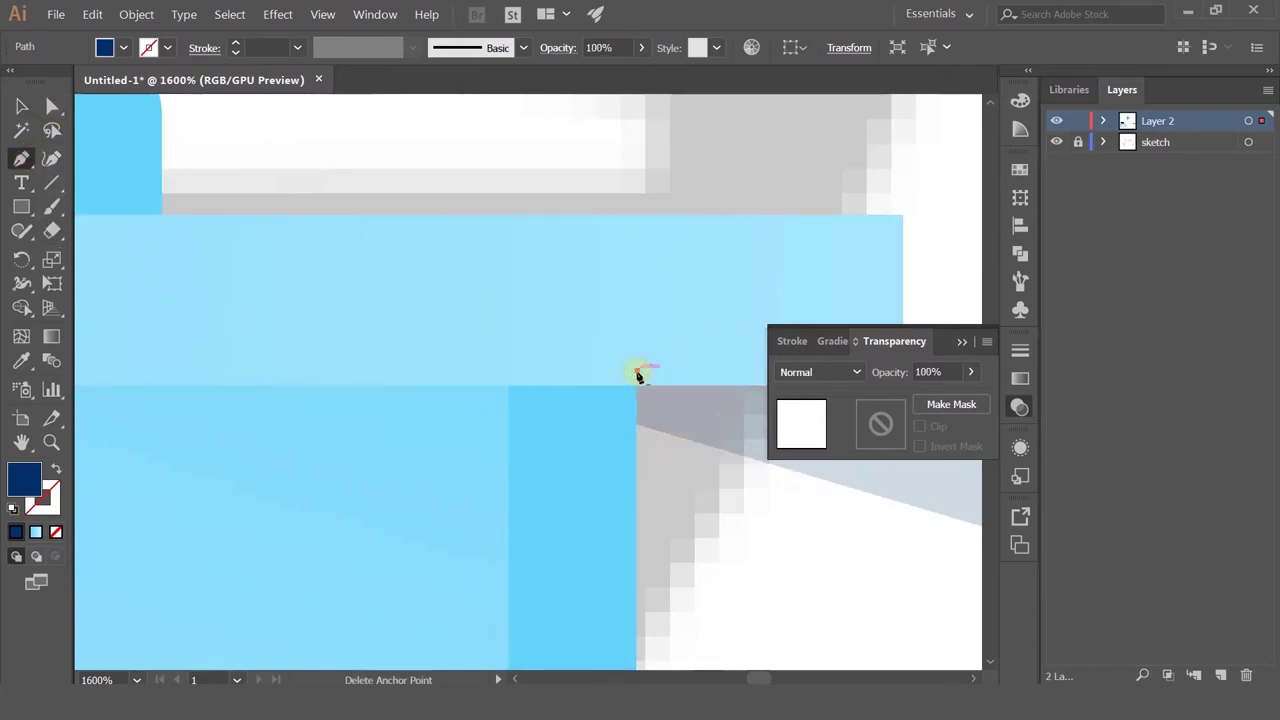
{"action": "left_click", "coordinate": [26, 161]}
{"action": "left_click_drag", "start_coordinate": [33, 170], "coordinate": [110, 180]}
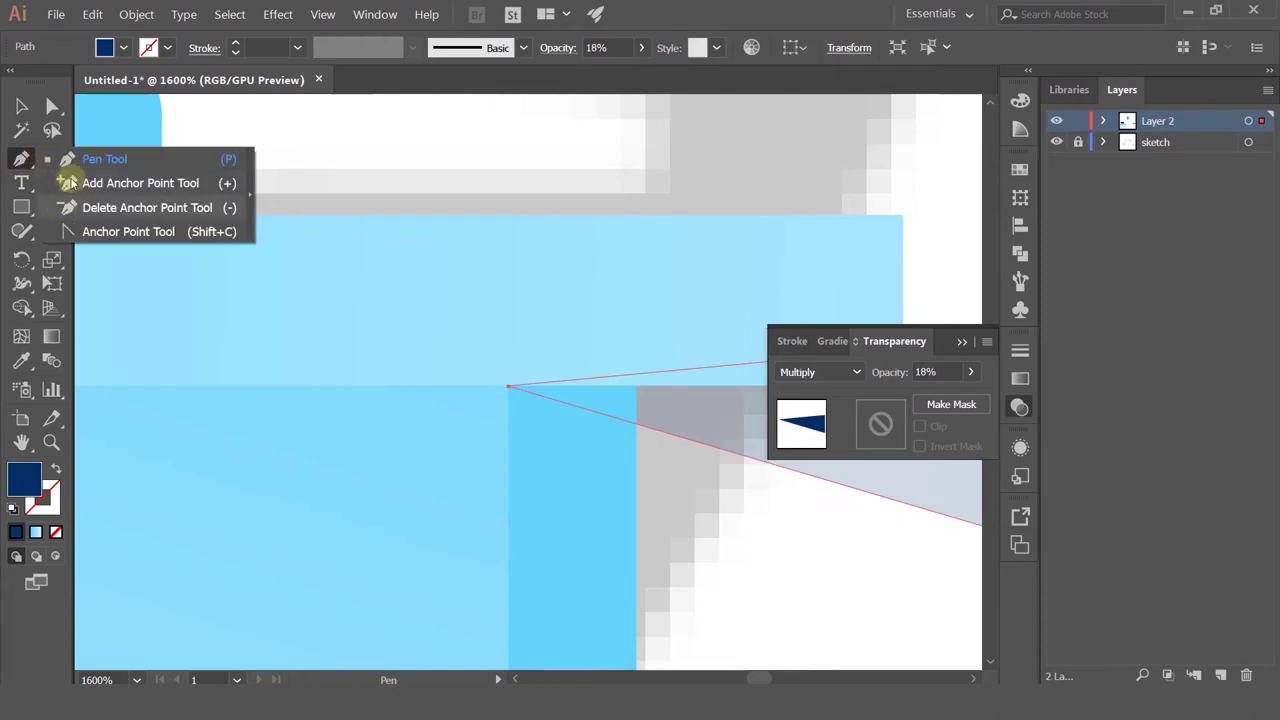
{"action": "left_click", "coordinate": [637, 375]}
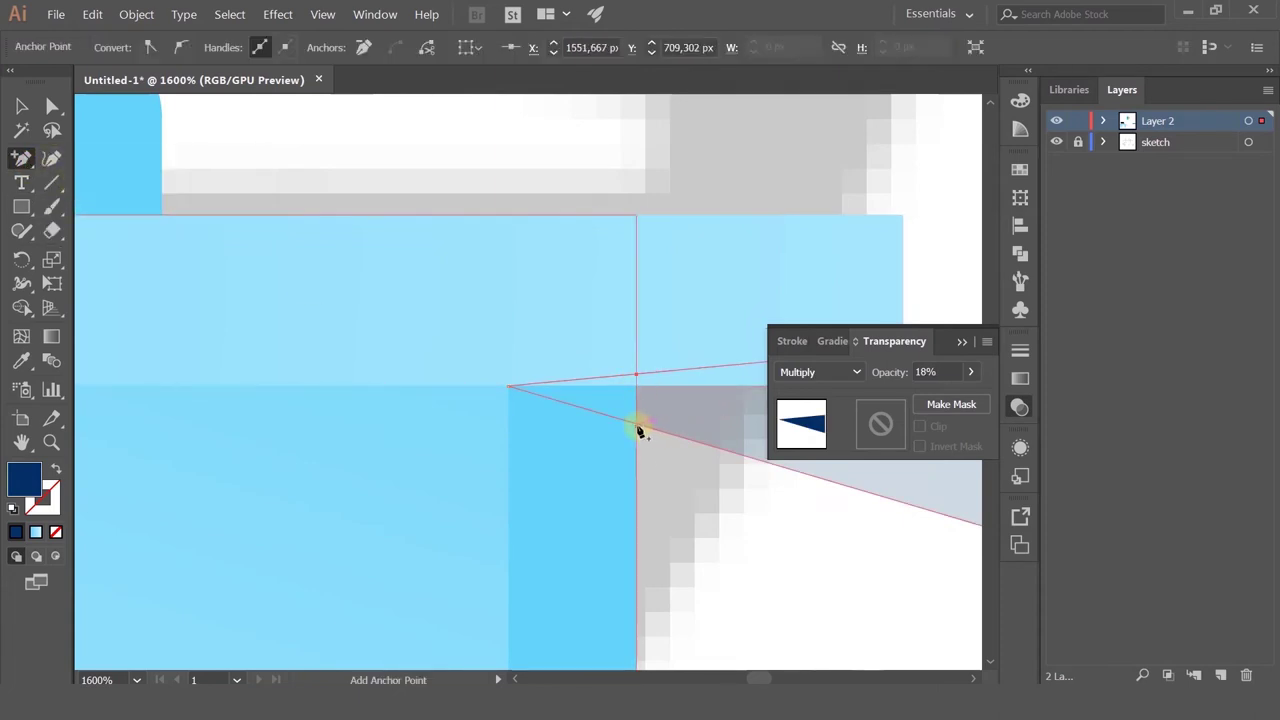
{"action": "left_click", "coordinate": [637, 425]}
Step: Try to trim the leg's shadow by deleting the triangle's two anchor points that lie beyond the leg
{"action": "left_click", "coordinate": [52, 105]}
{"action": "scroll", "coordinate": [699, 347], "scroll_direction": "down", "scroll_amount": 4}
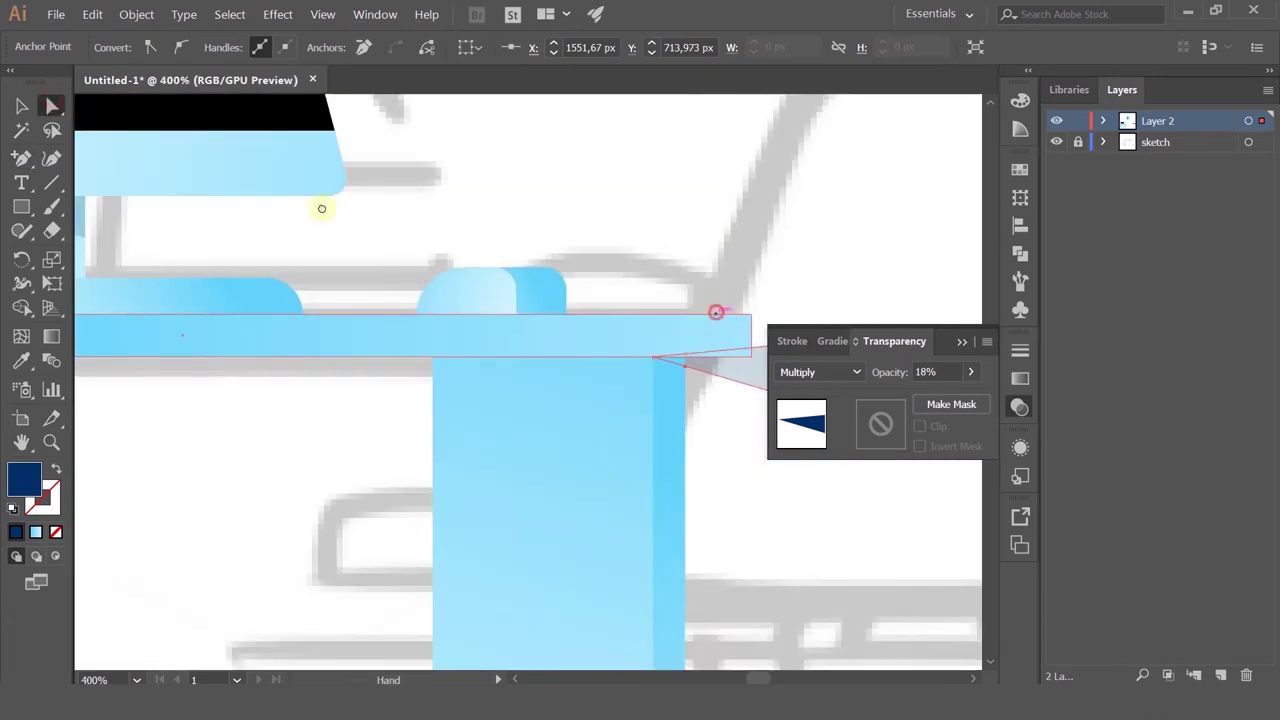
{"action": "left_click_drag", "start_coordinate": [716, 312], "coordinate": [273, 209]}
{"action": "key", "text": "minus"}
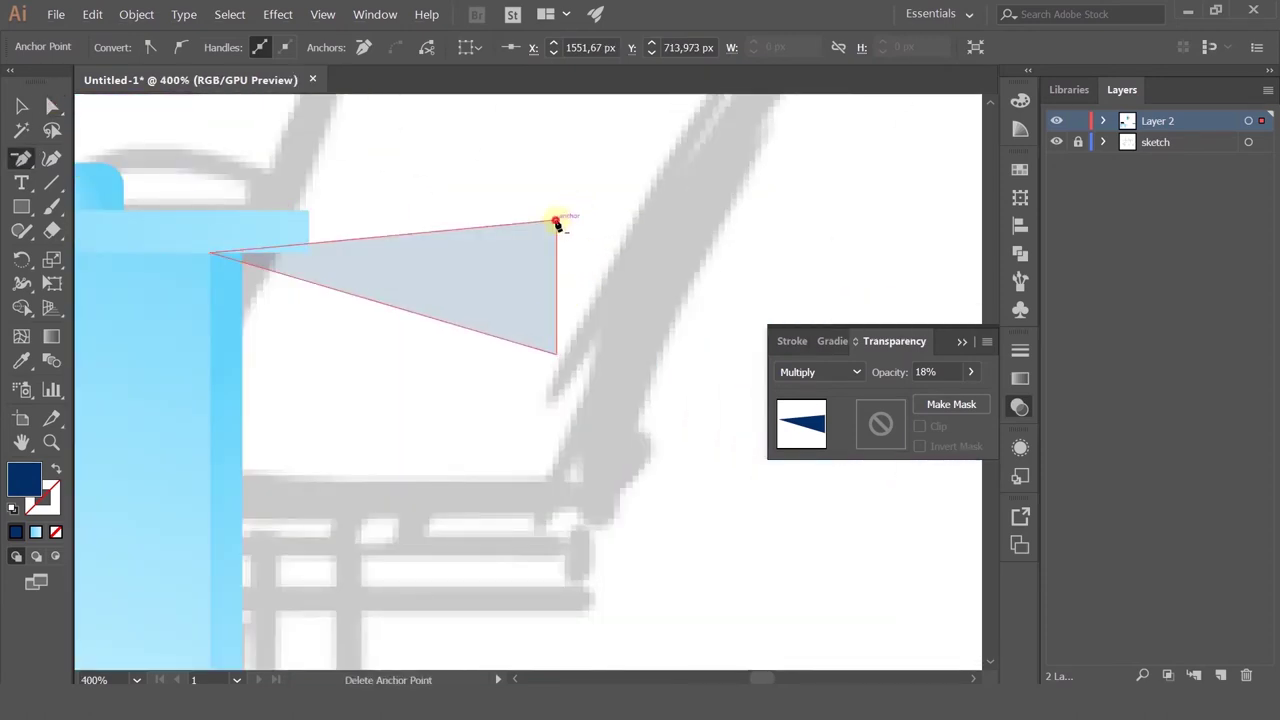
{"action": "left_click", "coordinate": [557, 222]}
{"action": "left_click", "coordinate": [557, 353]}
{"action": "key", "text": "v"}
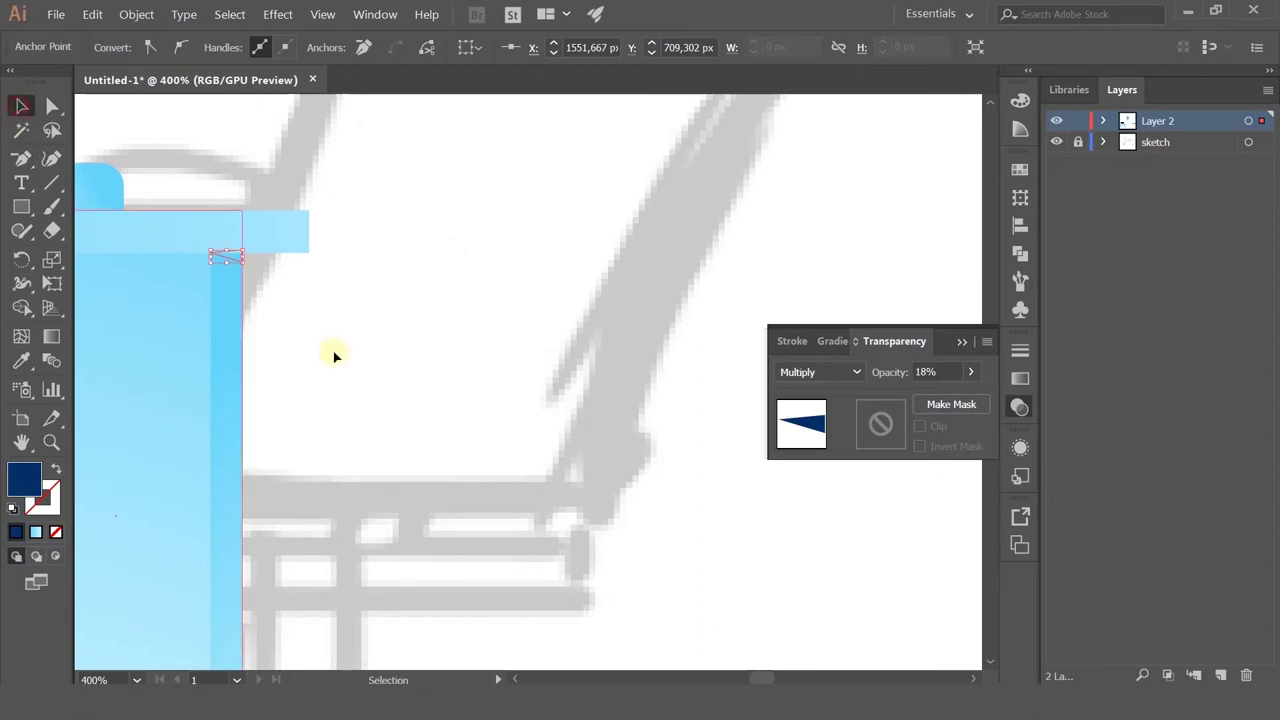
Step: Undo the anchor point edits on the leg's shadow and select the full triangle together with the leg rectangle
{"action": "scroll", "coordinate": [243, 277], "scroll_direction": "up", "scroll_amount": 4}
{"action": "left_click", "coordinate": [226, 214]}
{"action": "scroll", "coordinate": [232, 234], "scroll_direction": "down", "scroll_amount": 2}
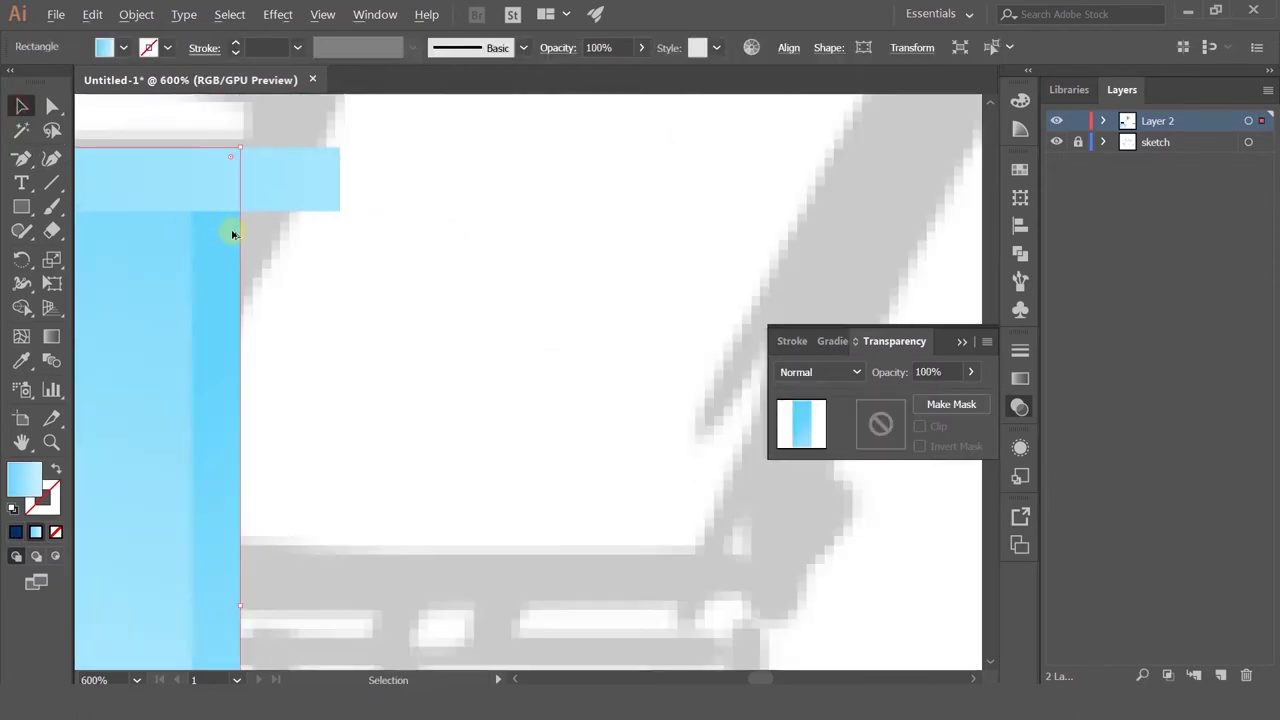
{"action": "left_click", "coordinate": [405, 276], "text": "shift"}
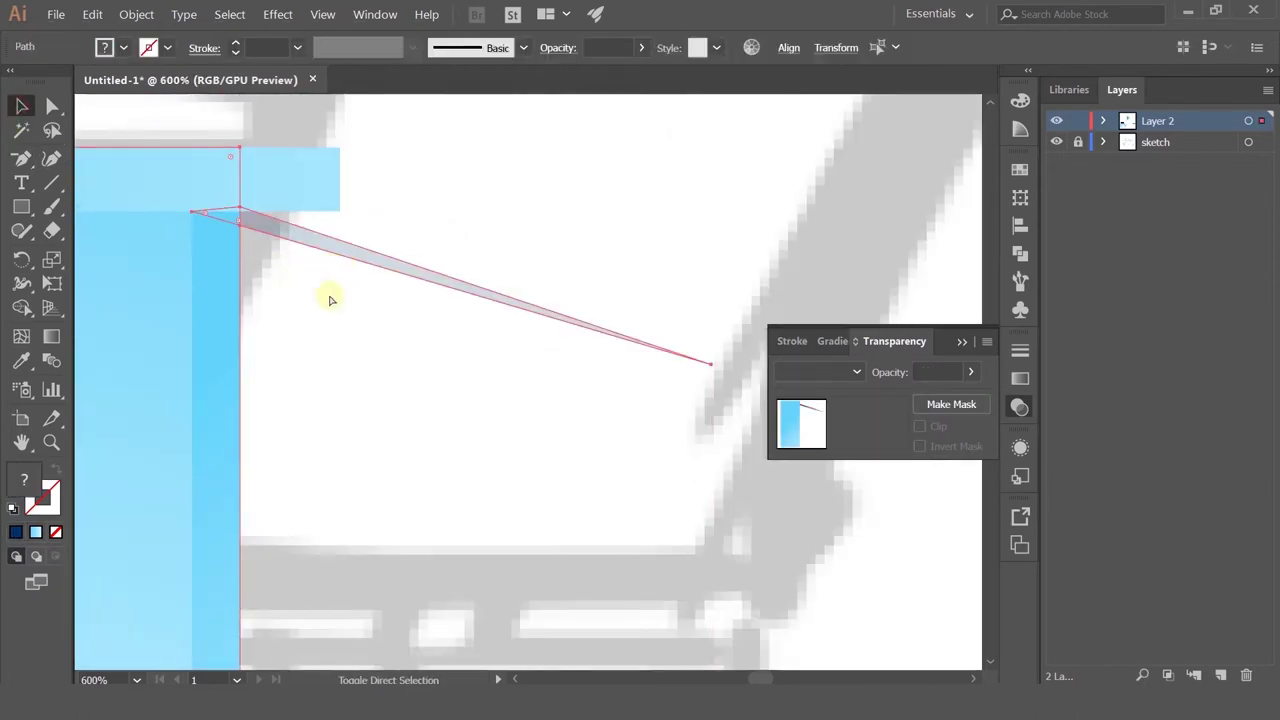
{"action": "key", "text": "a"}
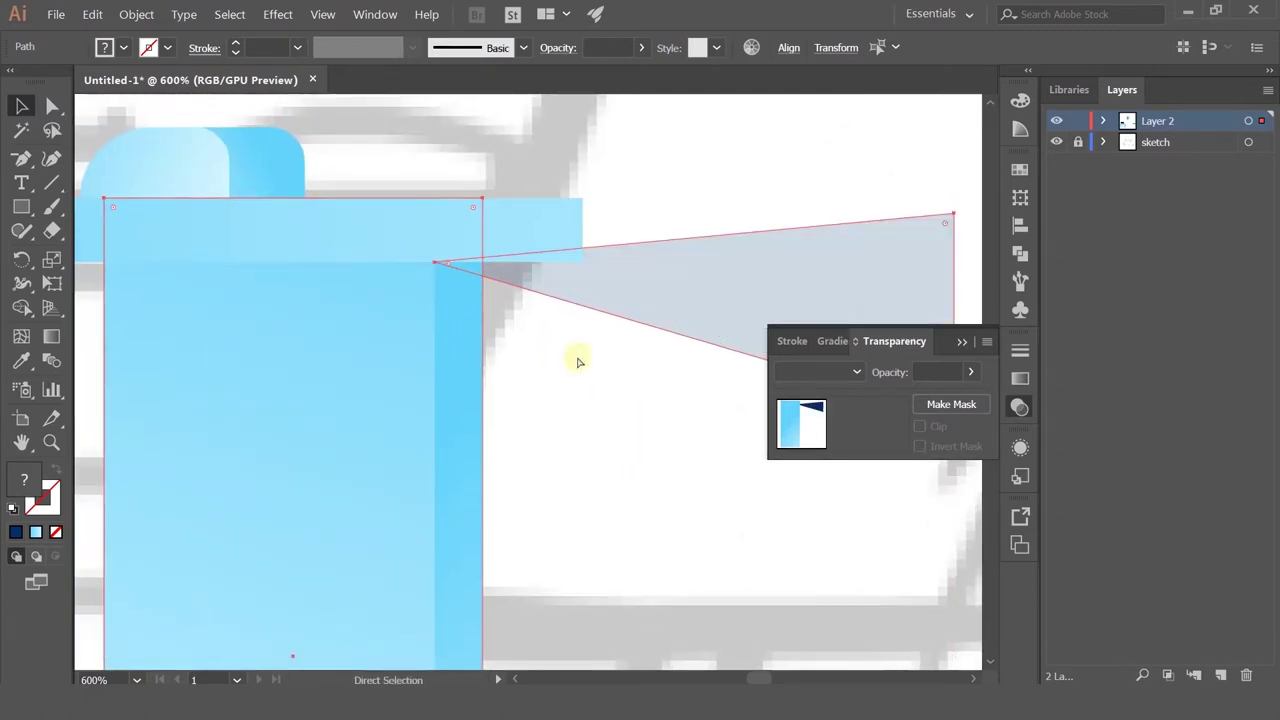
Step: Add two anchor points to the large shadow triangle where its edges cross the outer edge of the desk's right leg
{"action": "left_click", "coordinate": [560, 380]}
{"action": "key", "text": "v"}
{"action": "left_click", "coordinate": [591, 289]}
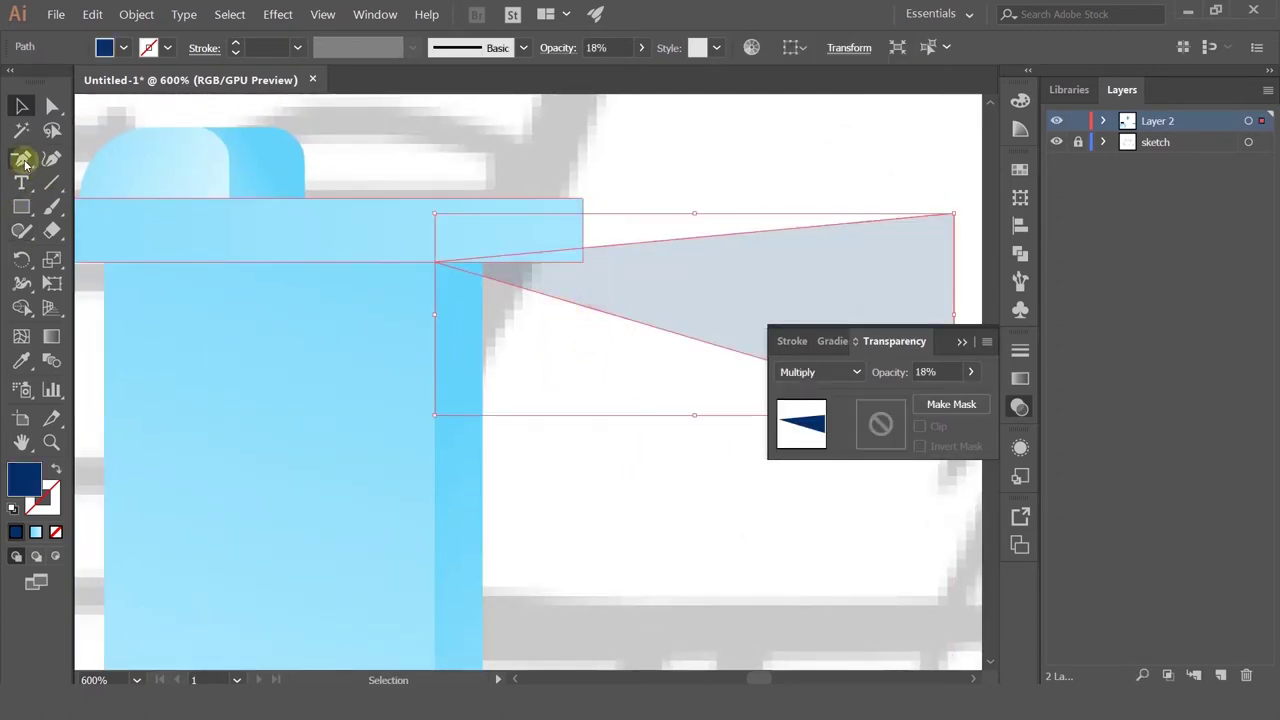
{"action": "left_click", "coordinate": [25, 161]}
{"action": "left_click", "coordinate": [25, 161]}
{"action": "scroll", "coordinate": [484, 264], "scroll_direction": "up", "scroll_amount": 4}
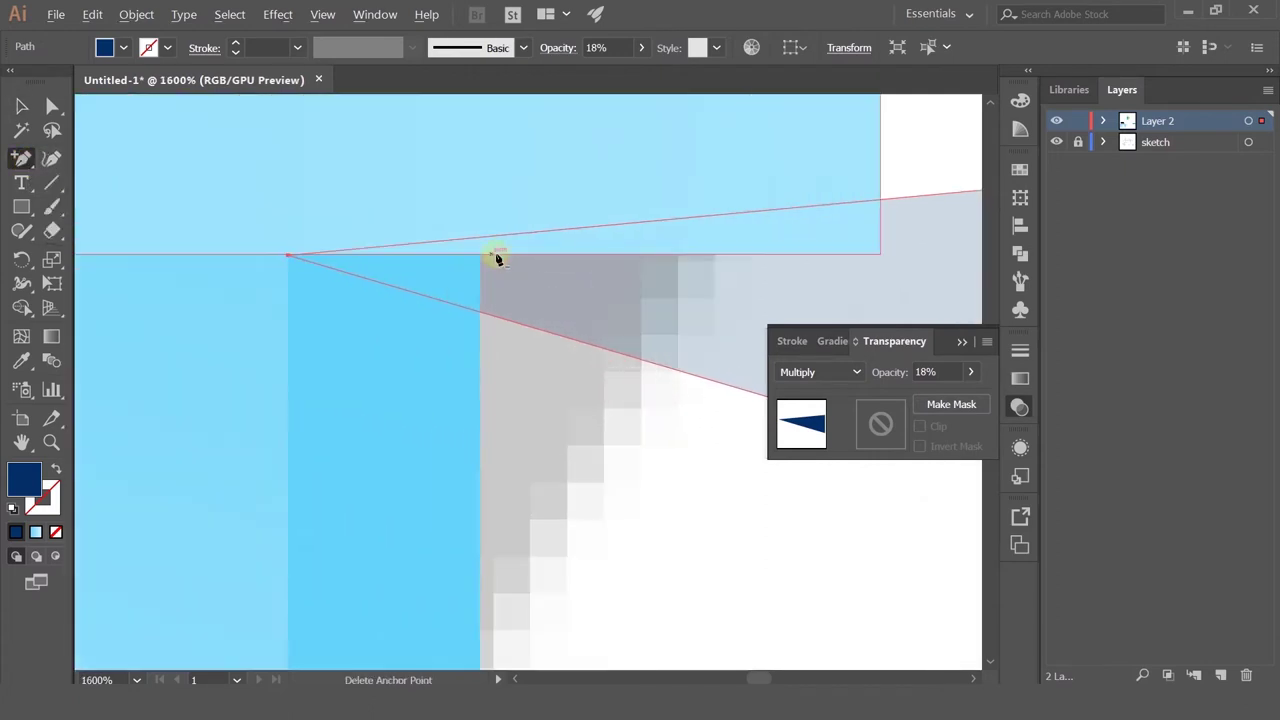
{"action": "scroll", "coordinate": [484, 242], "scroll_direction": "up", "scroll_amount": 1}
{"action": "left_click", "coordinate": [481, 239]}
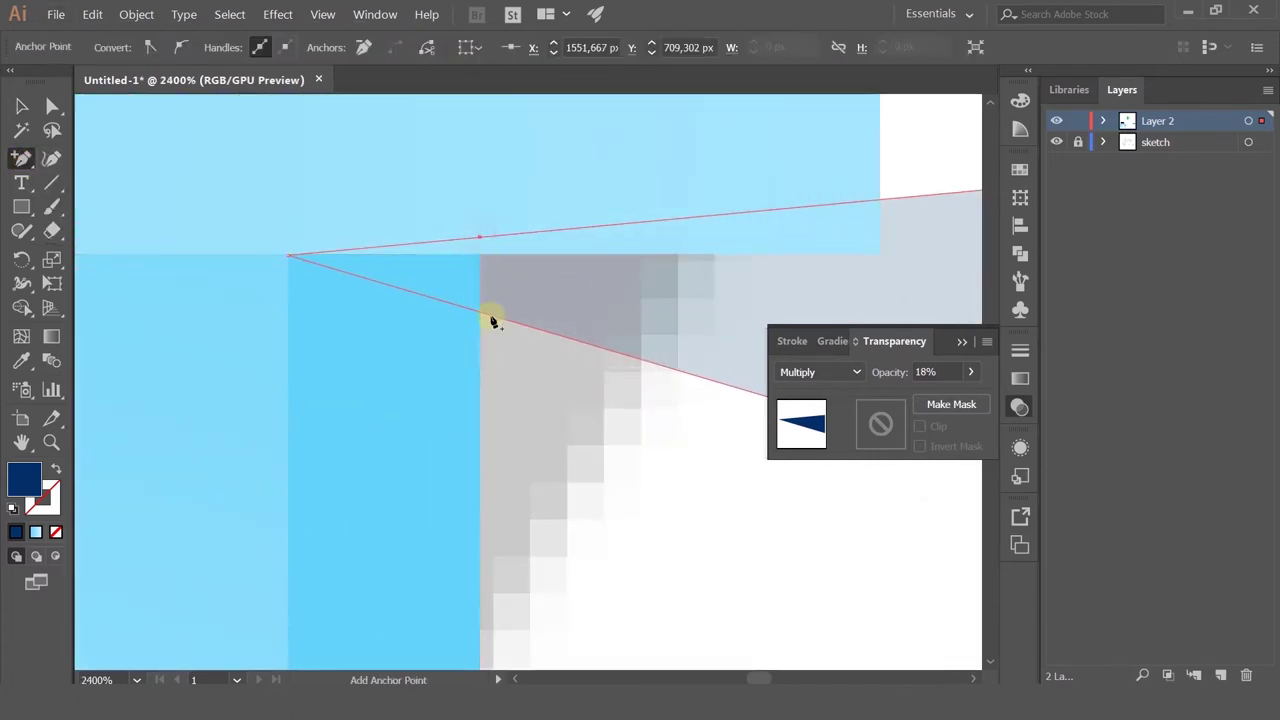
{"action": "left_click", "coordinate": [480, 316]}
Step: Delete the two outer anchor points of the shadow triangle to trim it to the right leg's side strip, and deselect it
{"action": "key", "text": "a"}
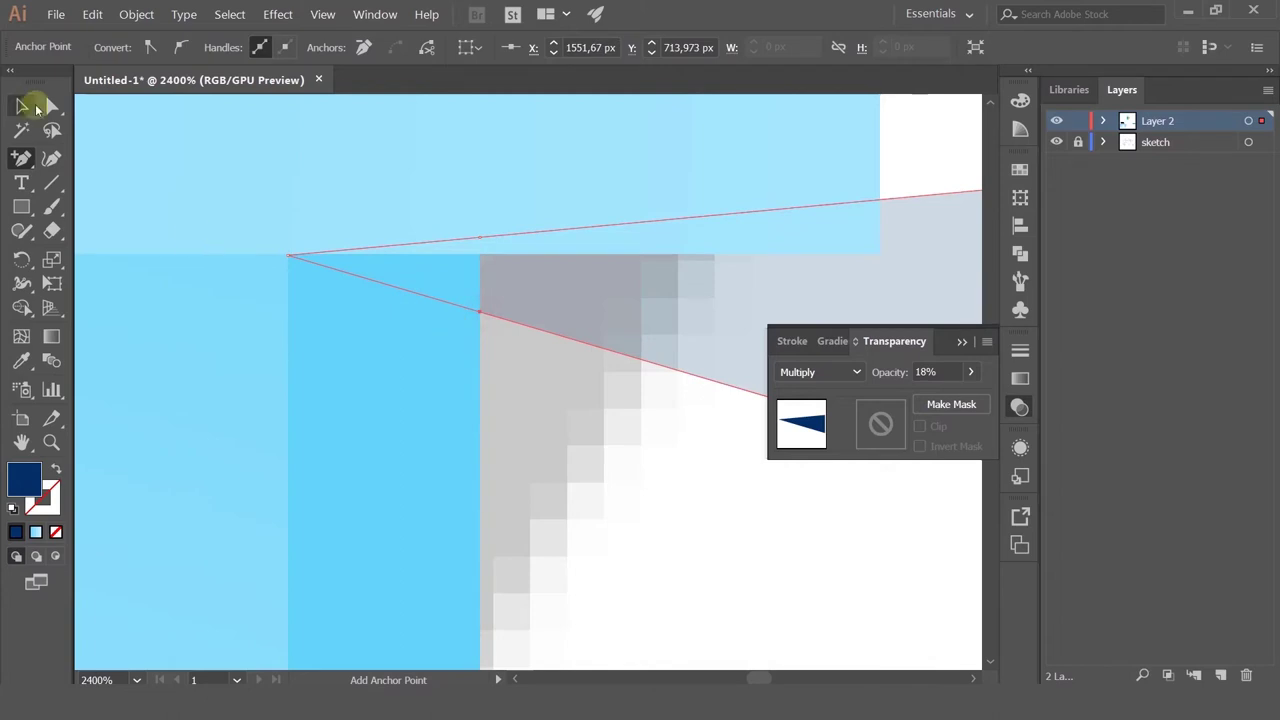
{"action": "left_click_drag", "start_coordinate": [583, 331], "coordinate": [626, 353]}
{"action": "scroll", "coordinate": [617, 349], "scroll_direction": "down", "scroll_amount": 5}
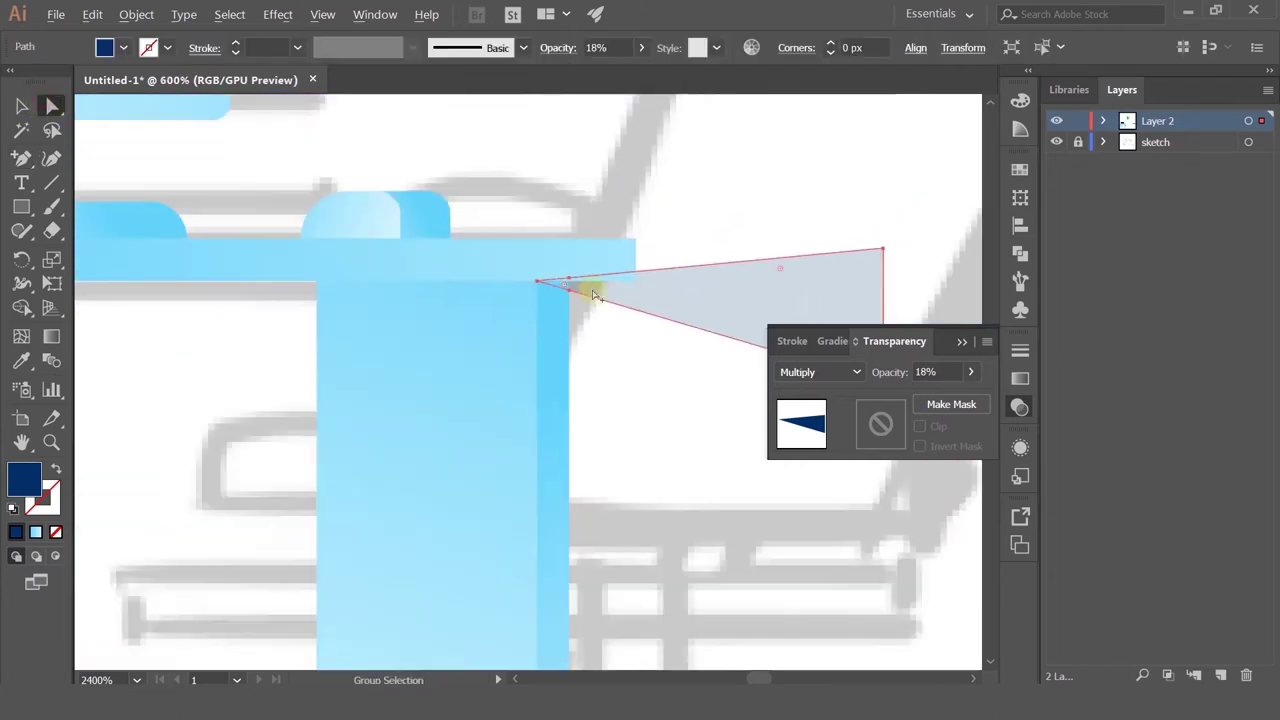
{"action": "key", "text": "minus"}
{"action": "left_click", "coordinate": [637, 244]}
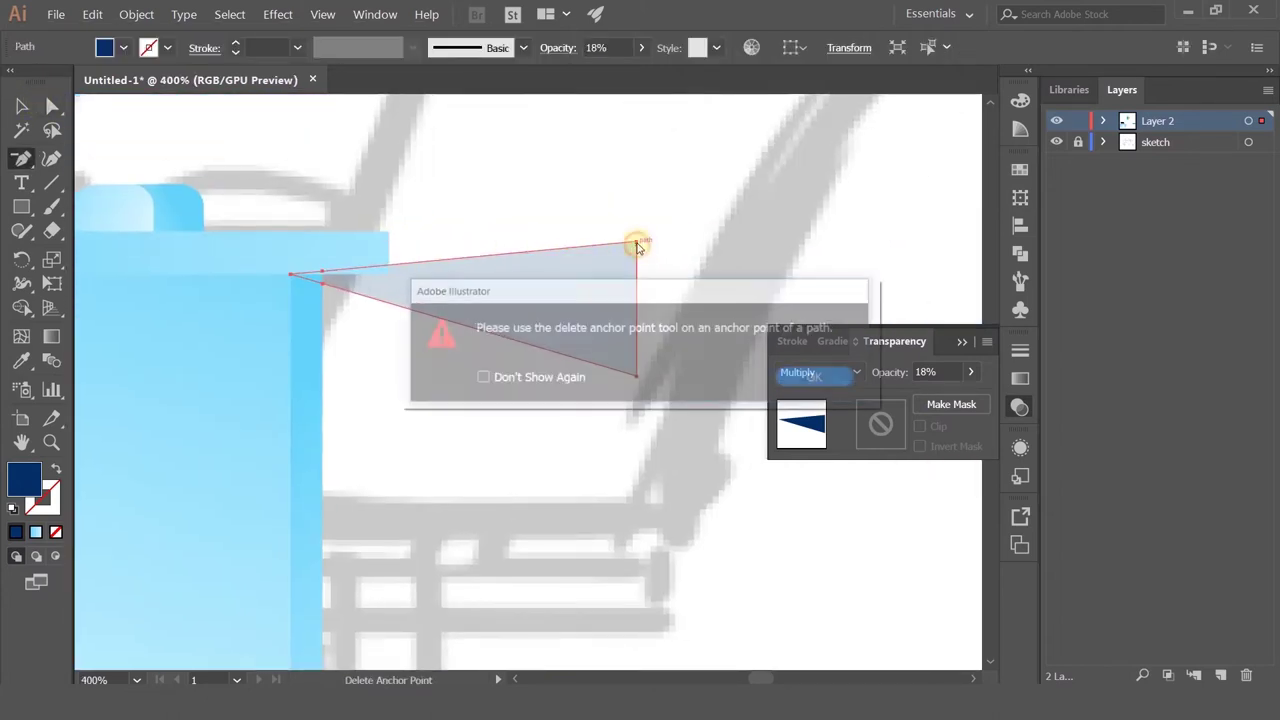
{"action": "key", "text": "Return"}
{"action": "left_click", "coordinate": [637, 244]}
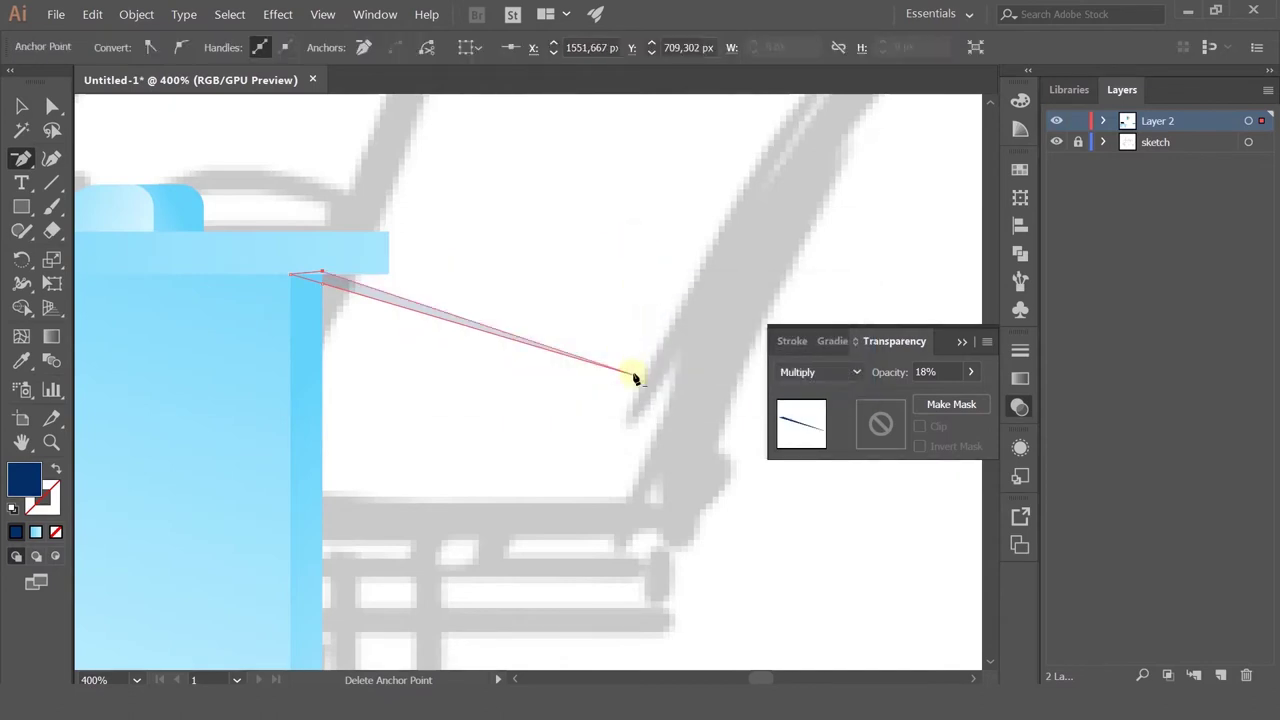
{"action": "left_click", "coordinate": [637, 371]}
{"action": "left_click", "coordinate": [18, 107]}
{"action": "scroll", "coordinate": [214, 220], "scroll_direction": "up", "scroll_amount": 4}
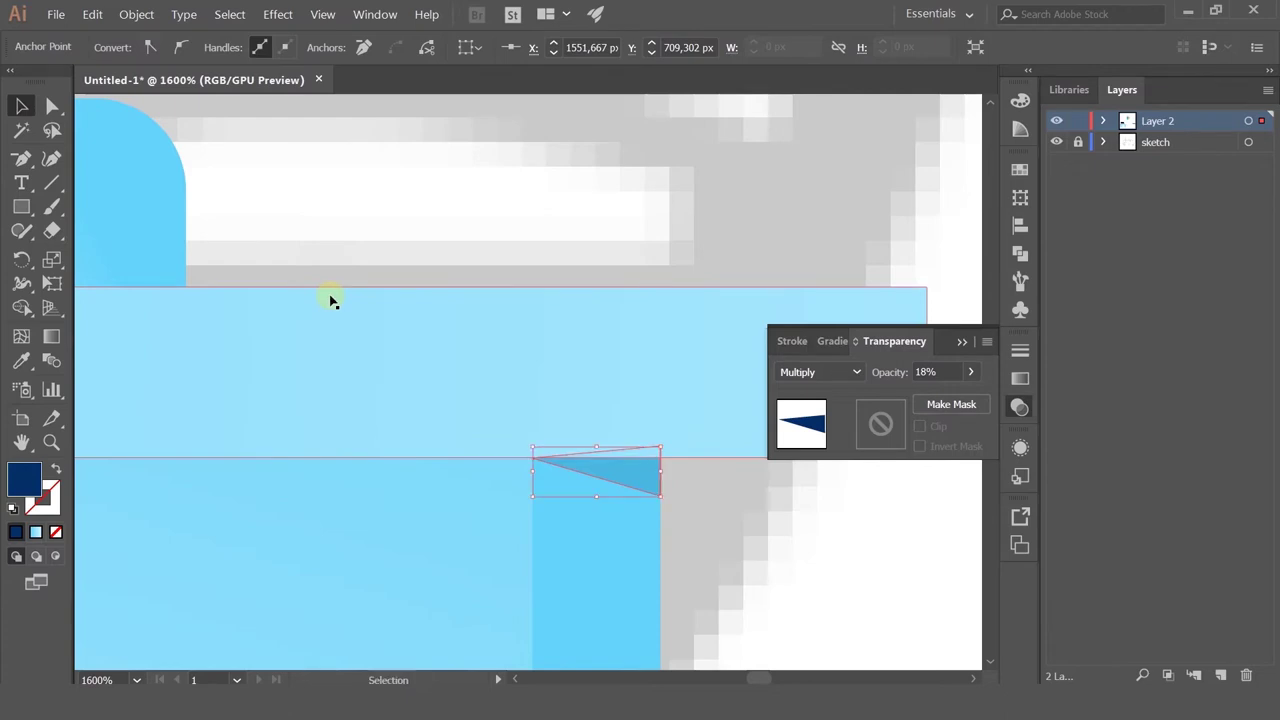
{"action": "scroll", "coordinate": [380, 274], "scroll_direction": "down", "scroll_amount": 2}
{"action": "left_click", "coordinate": [411, 189]}
{"action": "scroll", "coordinate": [411, 215], "scroll_direction": "down", "scroll_amount": 3}
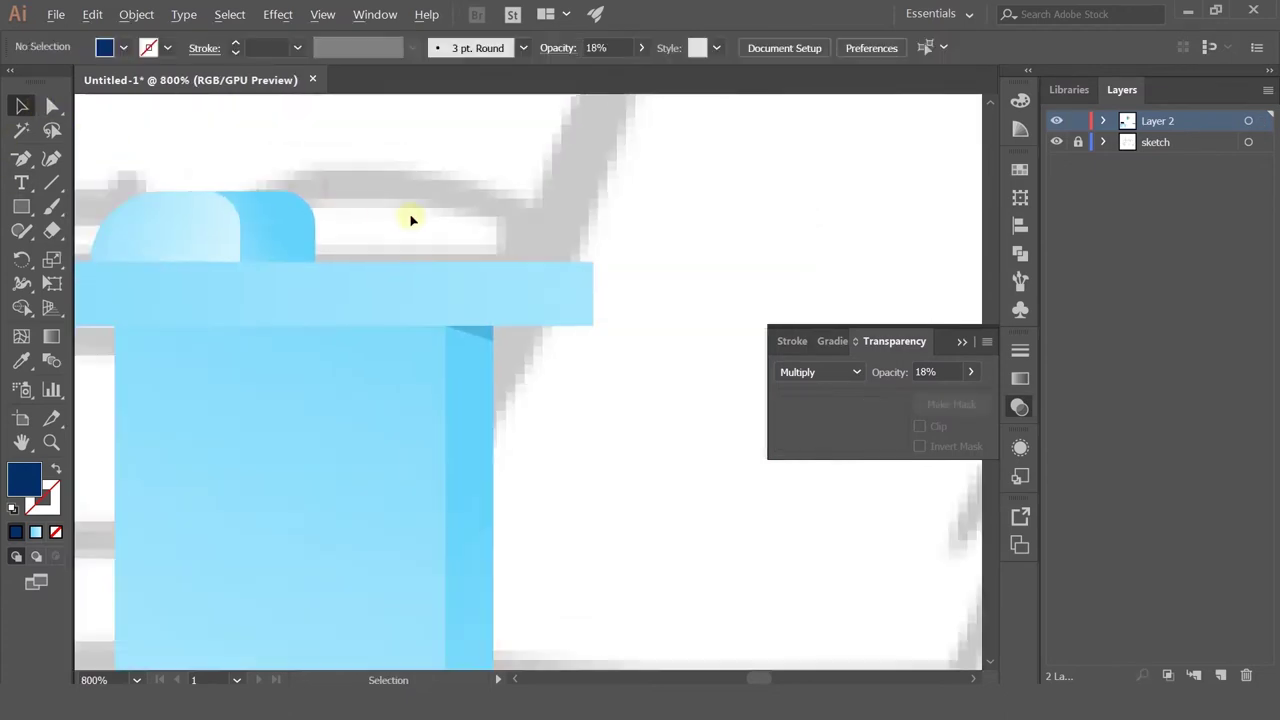
Step: Apply the drawer panel's blue gradient to the front rectangle of the desk's right leg with the Eyedropper
{"action": "left_click_drag", "start_coordinate": [377, 219], "coordinate": [680, 236]}
{"action": "scroll", "coordinate": [680, 236], "scroll_direction": "down", "scroll_amount": 2}
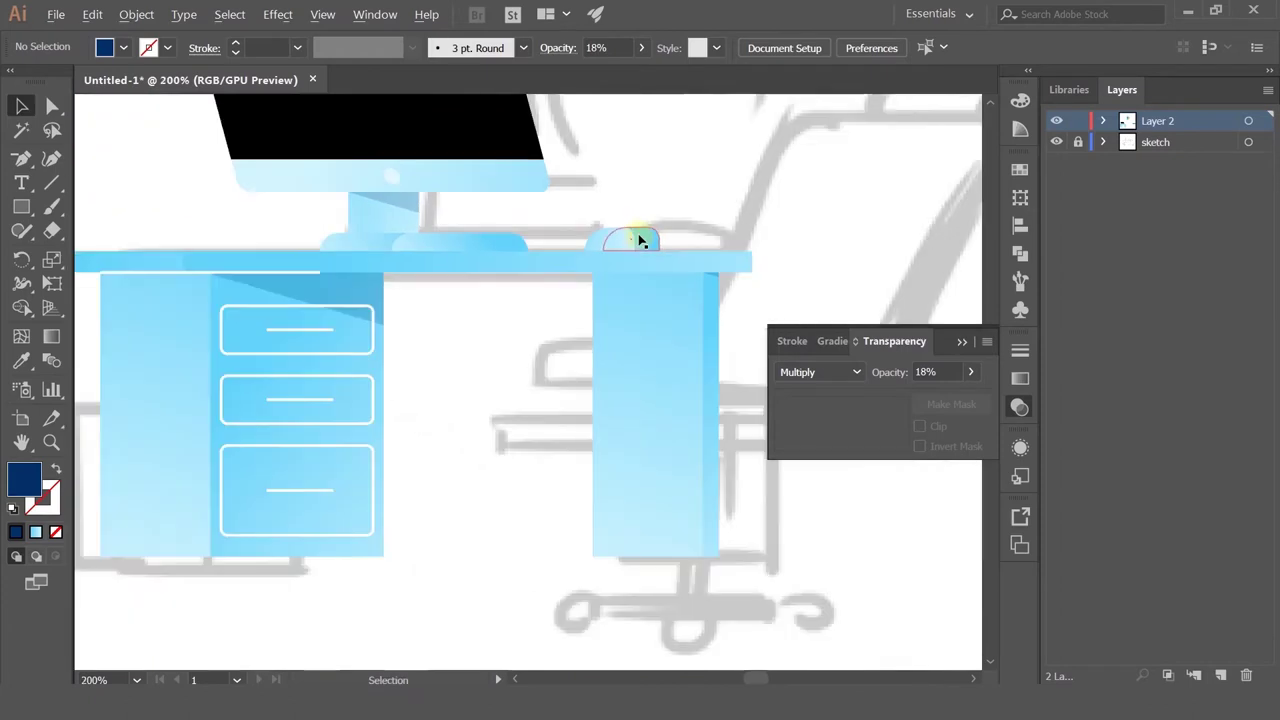
{"action": "left_click", "coordinate": [662, 330]}
{"action": "left_click", "coordinate": [155, 400], "text": "shift"}
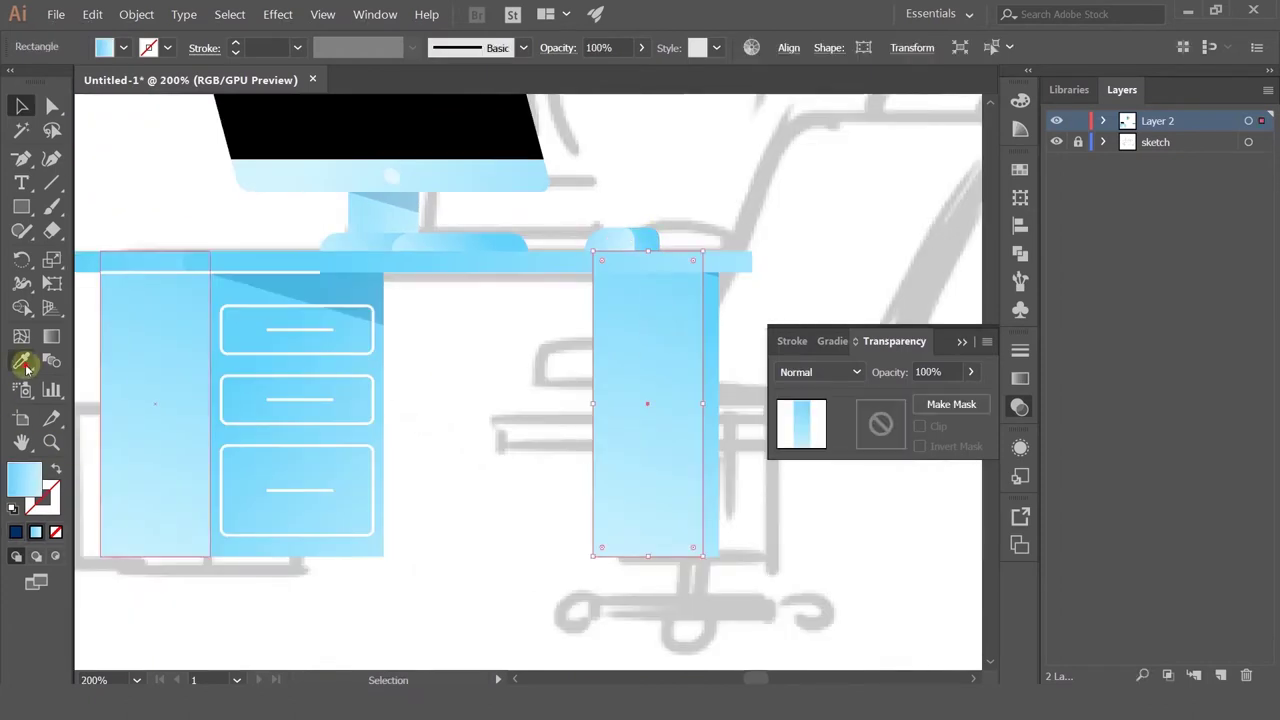
{"action": "left_click", "coordinate": [24, 366]}
{"action": "left_click", "coordinate": [315, 306]}
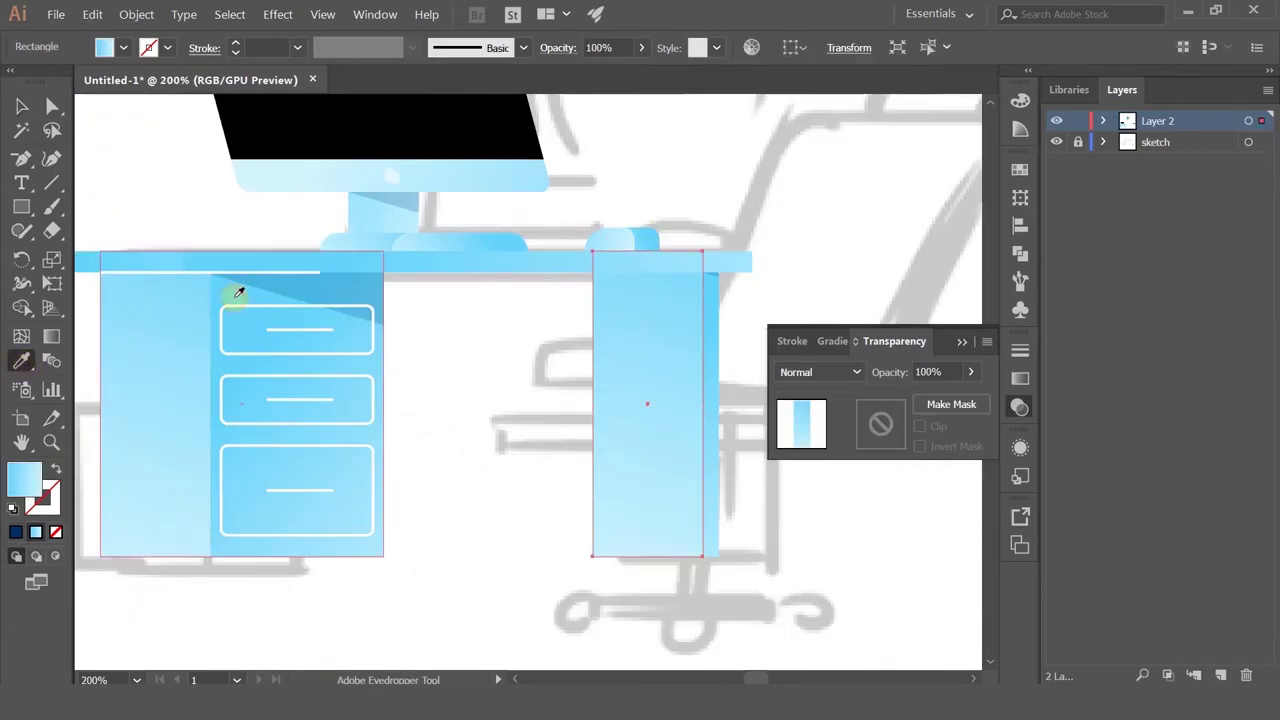
Step: Redirect the gradient on the right leg's front rectangle with the Gradient tool, then deselect it
{"action": "left_click", "coordinate": [50, 337]}
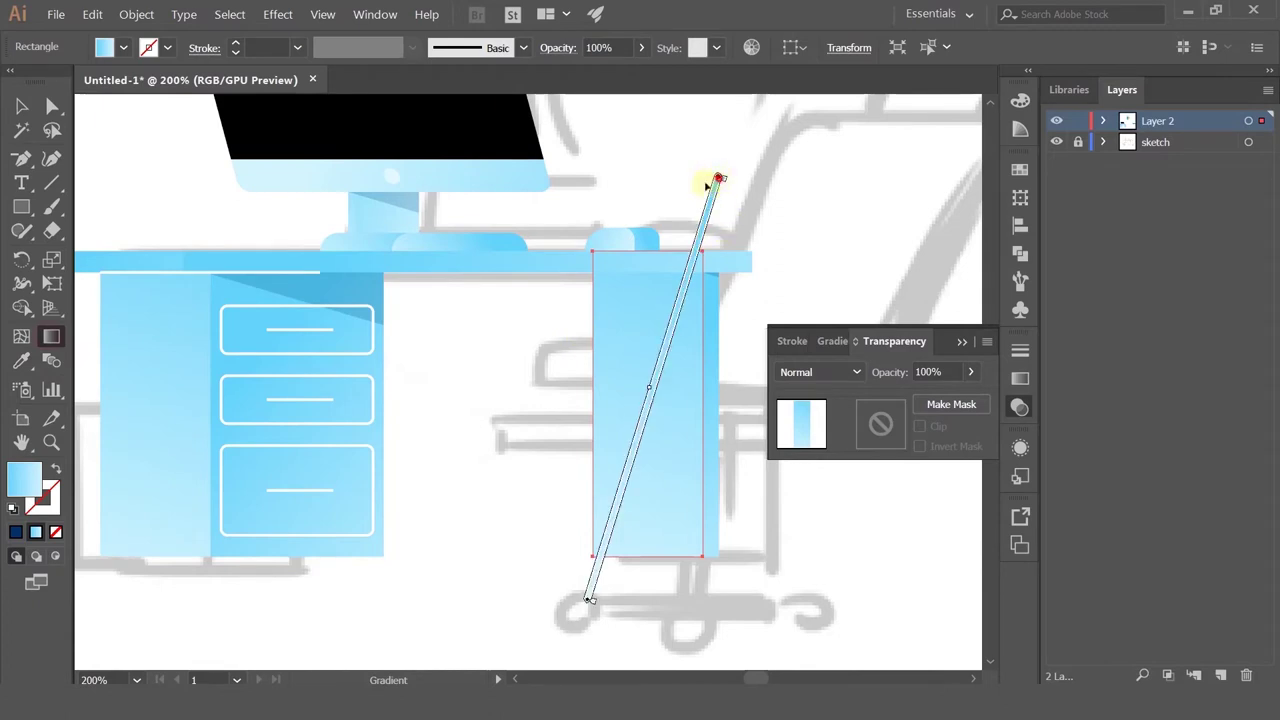
{"action": "mouse_move", "coordinate": [716, 180]}
{"action": "left_mouse_down"}
{"action": "mouse_move", "coordinate": [629, 247]}
{"action": "mouse_move", "coordinate": [623, 286]}
{"action": "mouse_move", "coordinate": [685, 311]}
{"action": "left_mouse_up"}
{"action": "left_click", "coordinate": [20, 108]}
{"action": "left_click", "coordinate": [663, 172]}
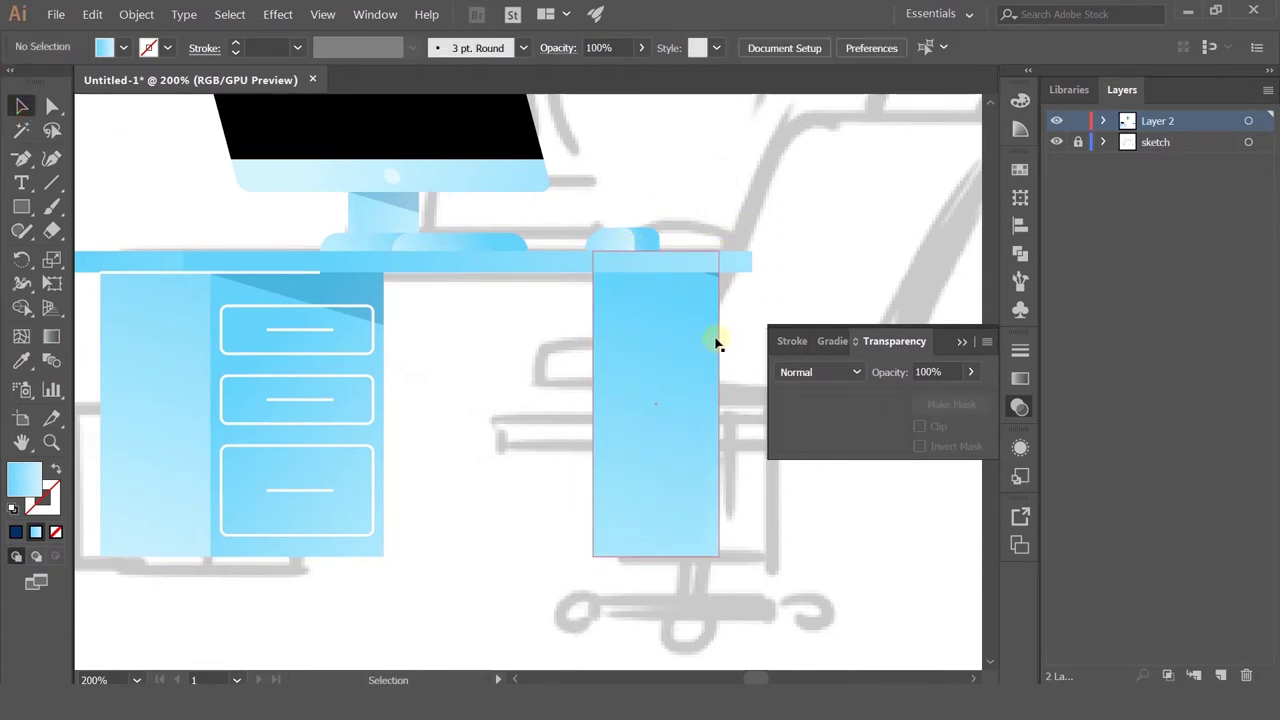
Step: Give the right leg's side rectangle the left cabinet panel's lighter gradient and redirect it diagonally with the Gradient tool
{"action": "left_click", "coordinate": [714, 343]}
{"action": "left_click", "coordinate": [155, 345], "text": "shift"}
{"action": "left_click", "coordinate": [53, 341]}
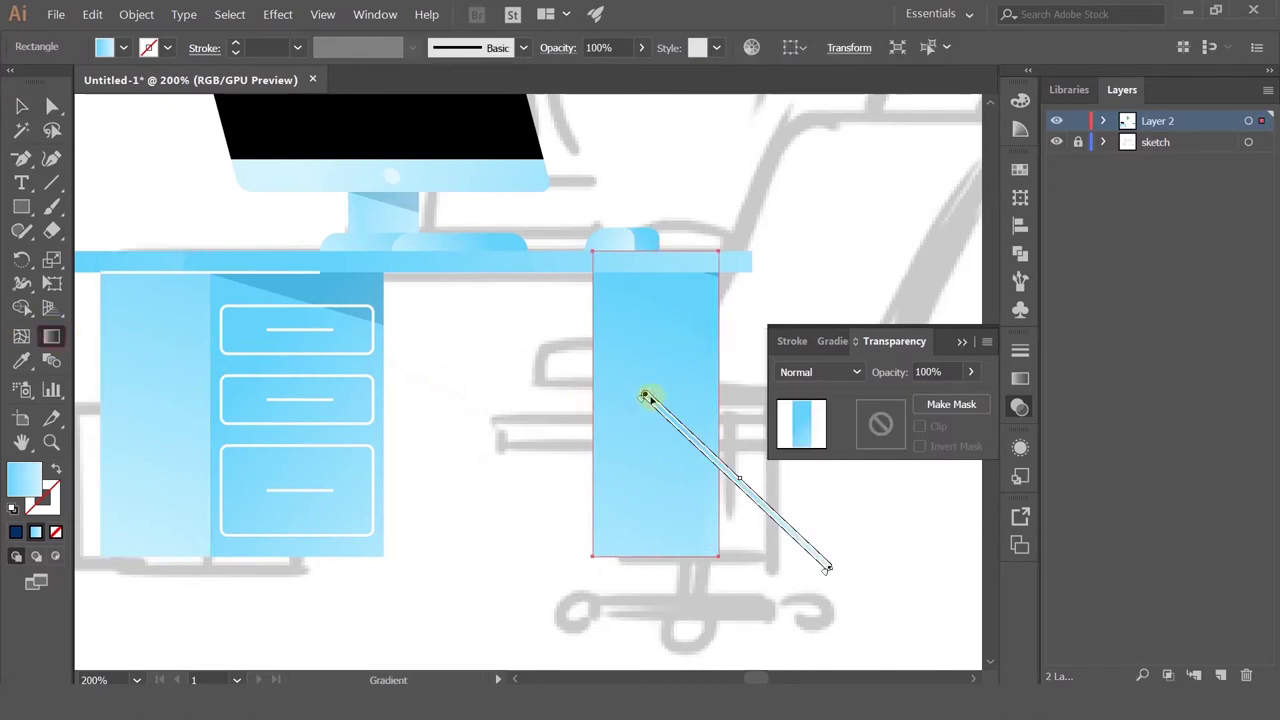
{"action": "left_click_drag", "start_coordinate": [646, 397], "coordinate": [615, 367]}
{"action": "left_click", "coordinate": [21, 106]}
{"action": "left_click", "coordinate": [623, 171]}
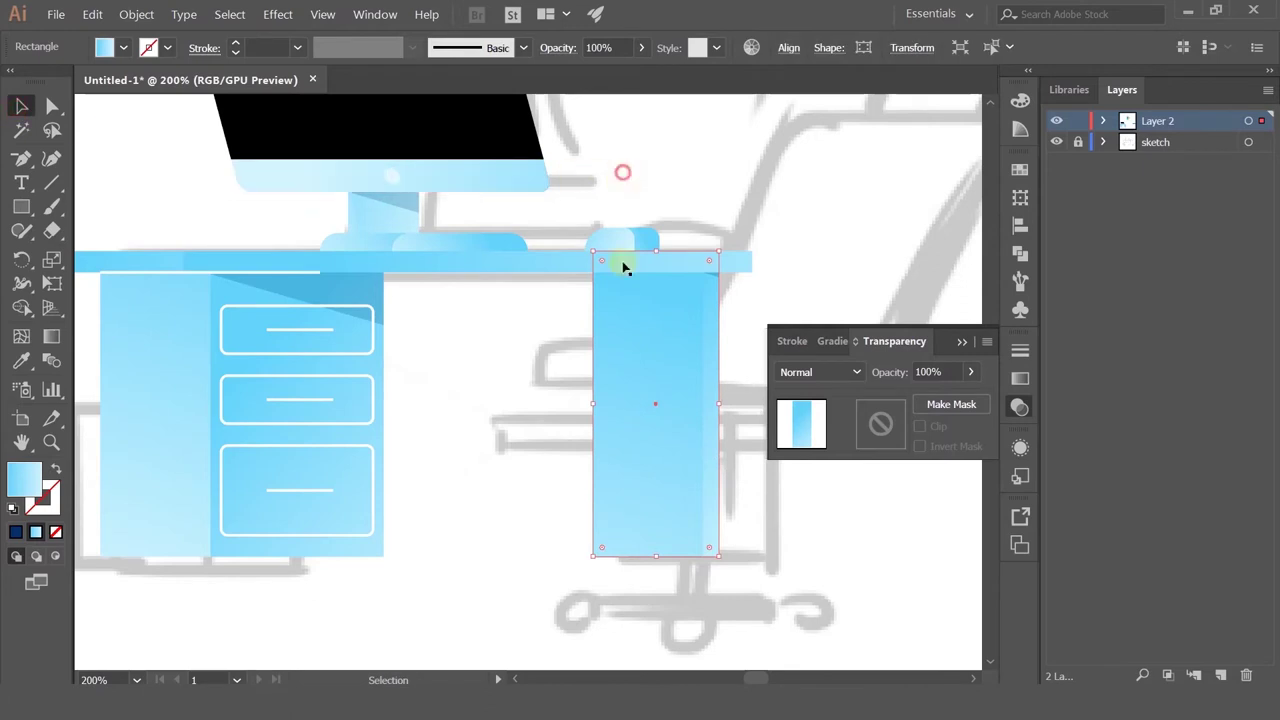
Step: Place a copy of the drawer cabinet's shadow triangle over the upper left corner of the black monitor screen
{"action": "scroll", "coordinate": [652, 430], "scroll_direction": "down", "scroll_amount": 2}
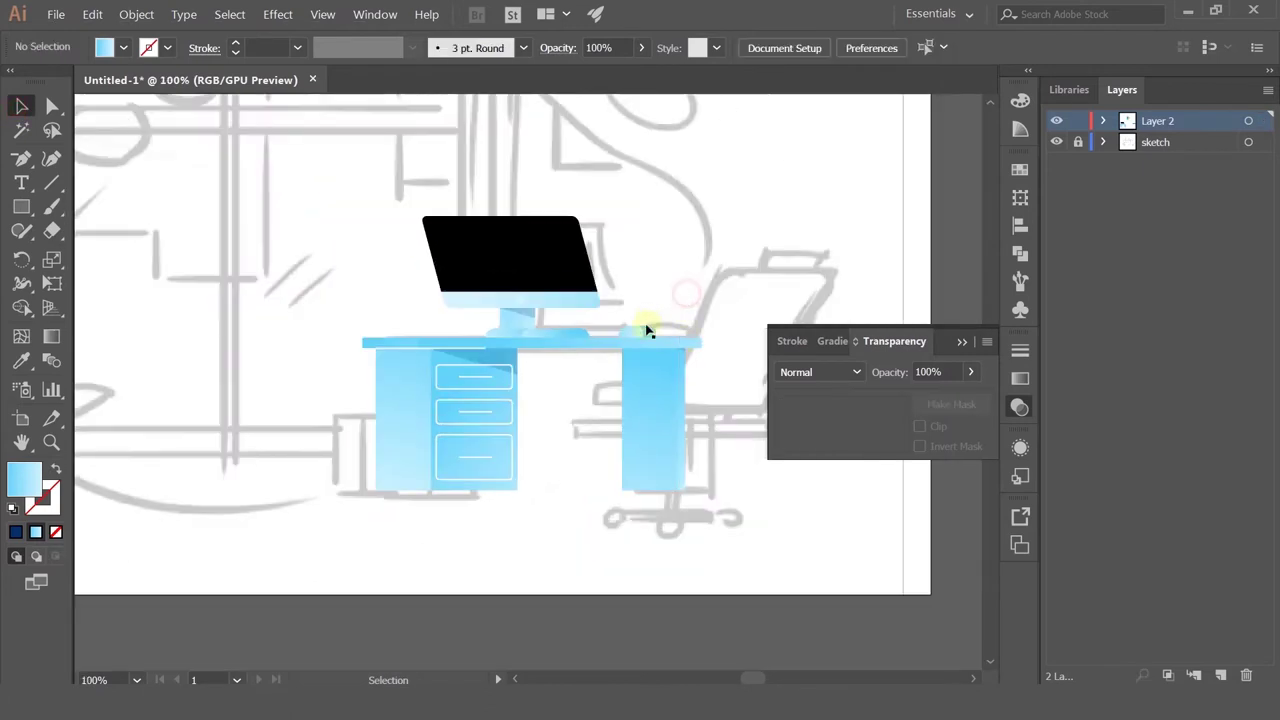
{"action": "scroll", "coordinate": [506, 309], "scroll_direction": "up", "scroll_amount": 3}
{"action": "scroll", "coordinate": [549, 331], "scroll_direction": "down", "scroll_amount": 1}
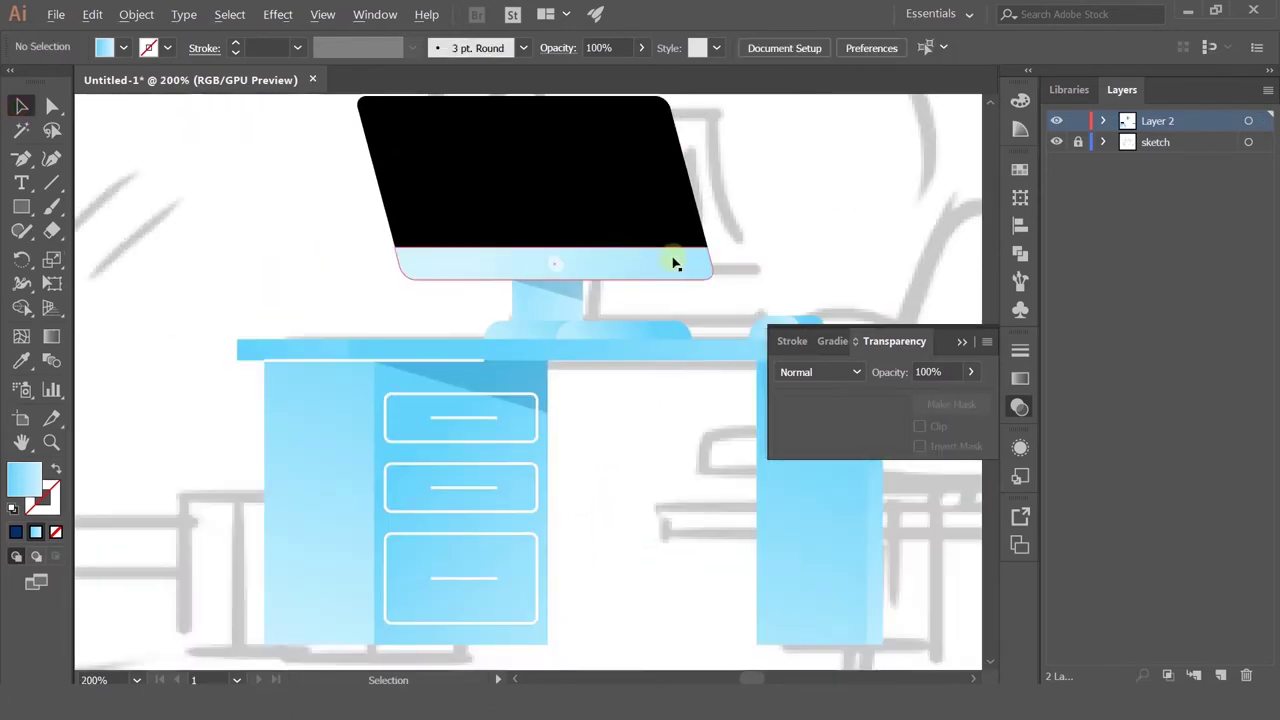
{"action": "scroll", "coordinate": [480, 214], "scroll_direction": "up", "scroll_amount": 2}
{"action": "left_click", "coordinate": [480, 216]}
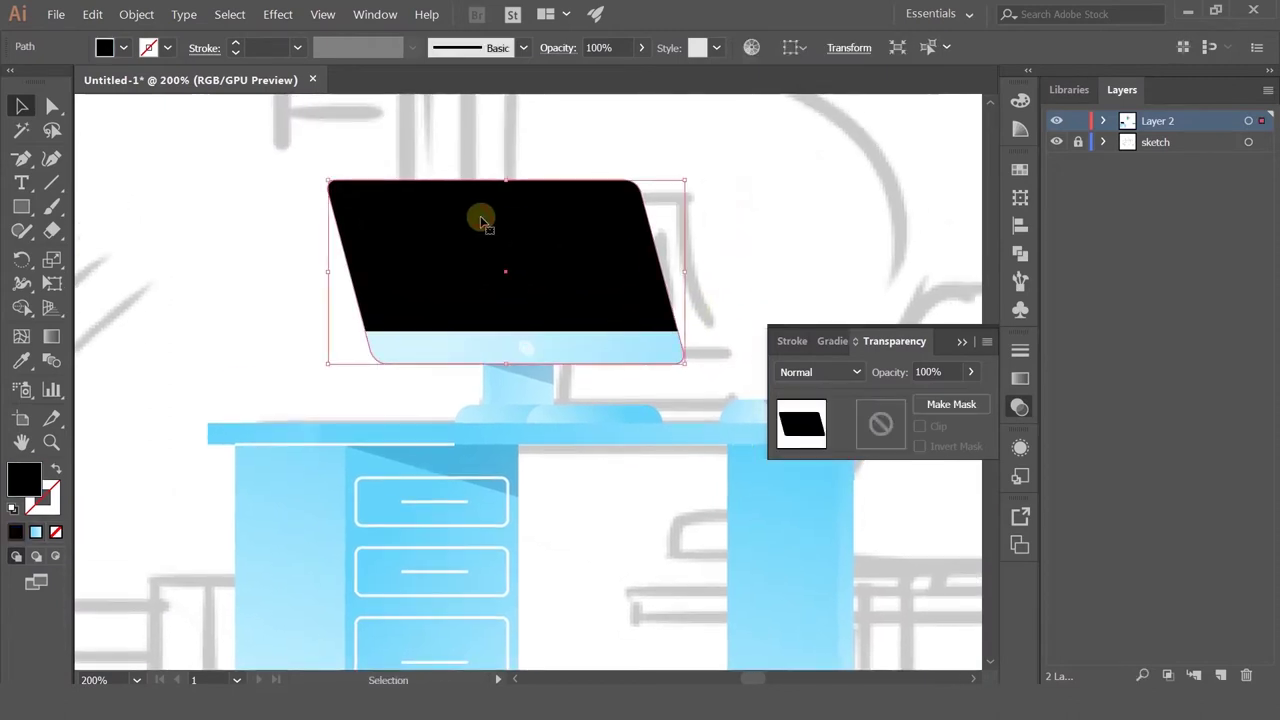
{"action": "scroll", "coordinate": [480, 219], "scroll_direction": "up", "scroll_amount": 1}
{"action": "scroll", "coordinate": [410, 262], "scroll_direction": "down", "scroll_amount": 1}
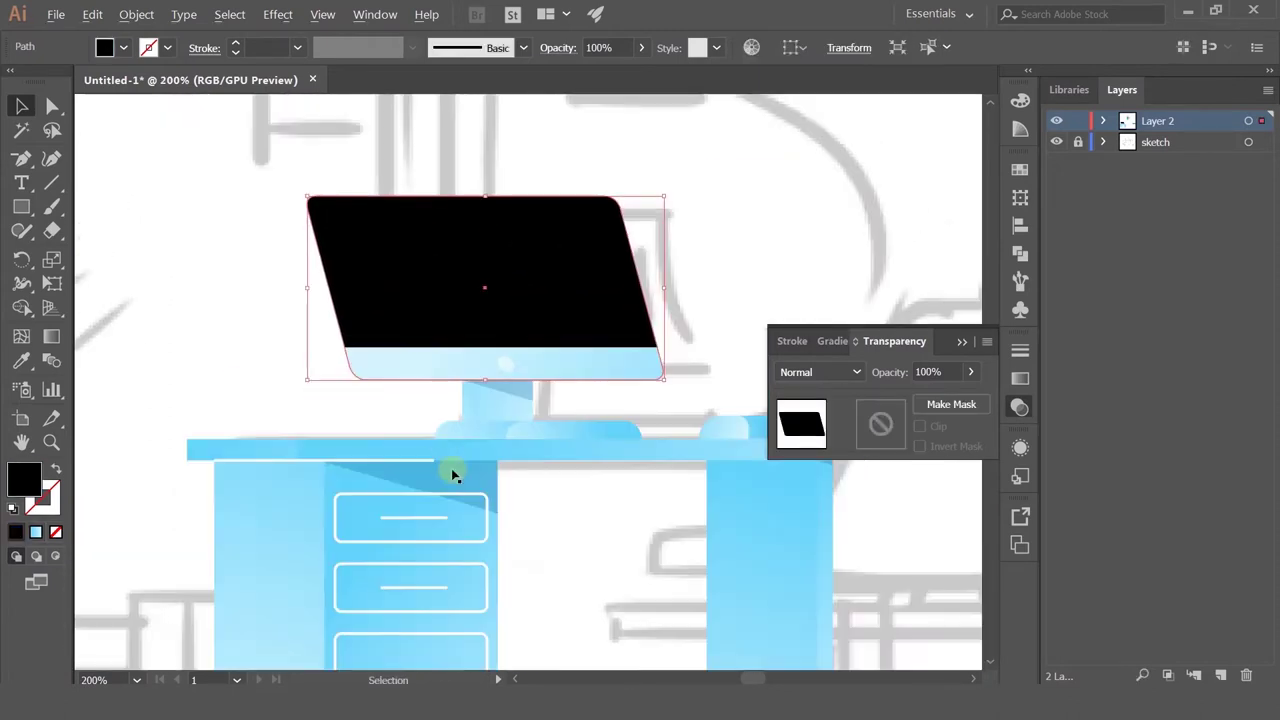
{"action": "left_click_drag", "start_coordinate": [460, 484], "coordinate": [392, 218]}
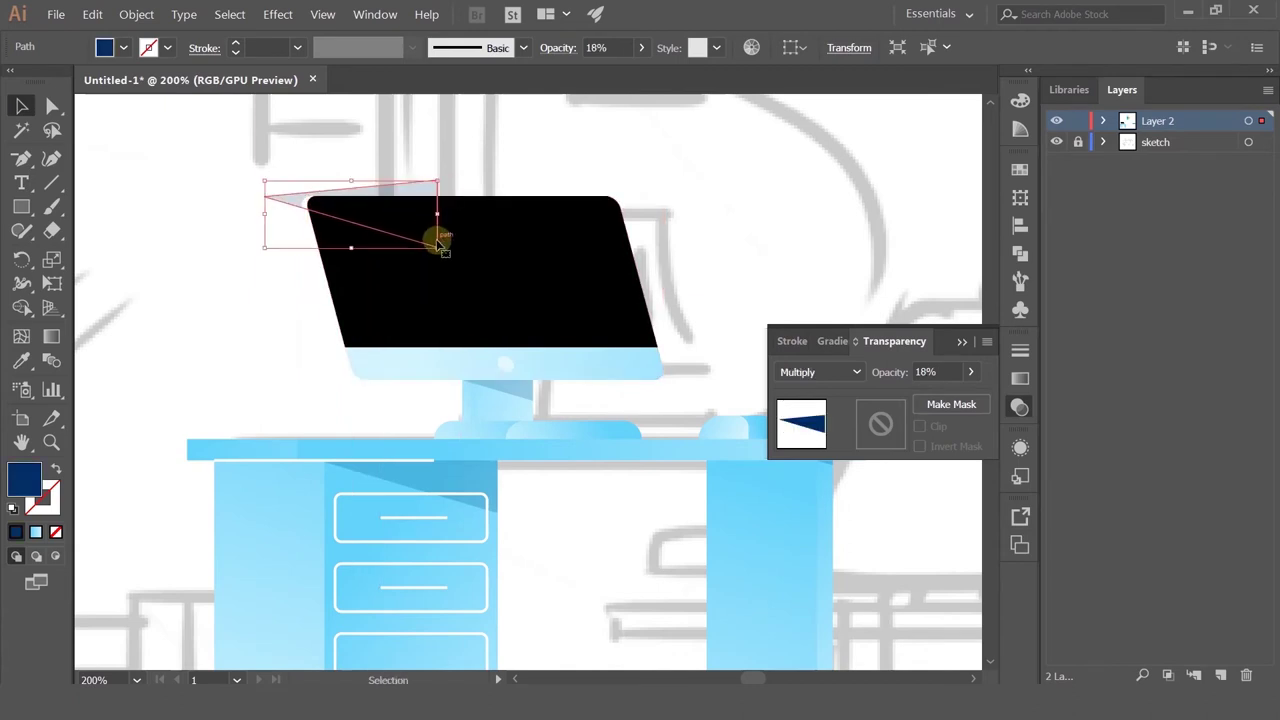
Step: Try the Overlay blend mode on the copied triangle, then sample a white fill with 21% opacity for it
{"action": "left_click", "coordinate": [843, 373]}
{"action": "left_click", "coordinate": [831, 163]}
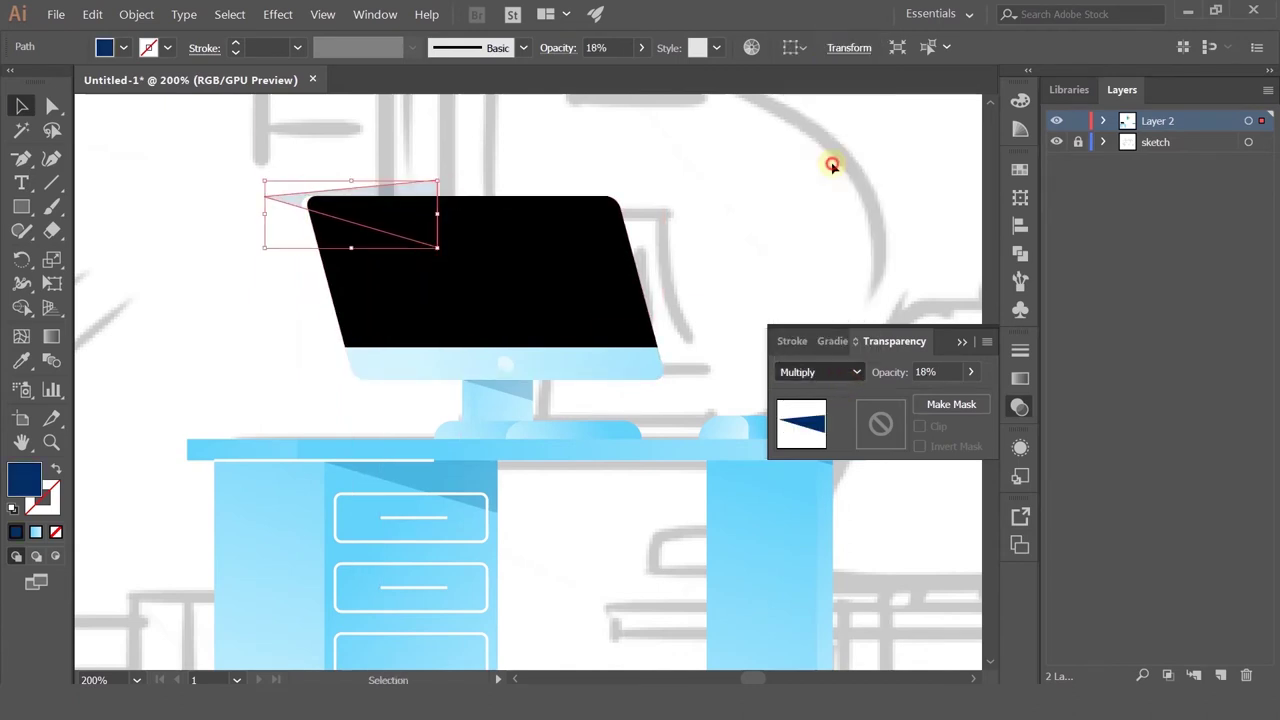
{"action": "left_click", "coordinate": [21, 361]}
{"action": "left_click", "coordinate": [229, 360]}
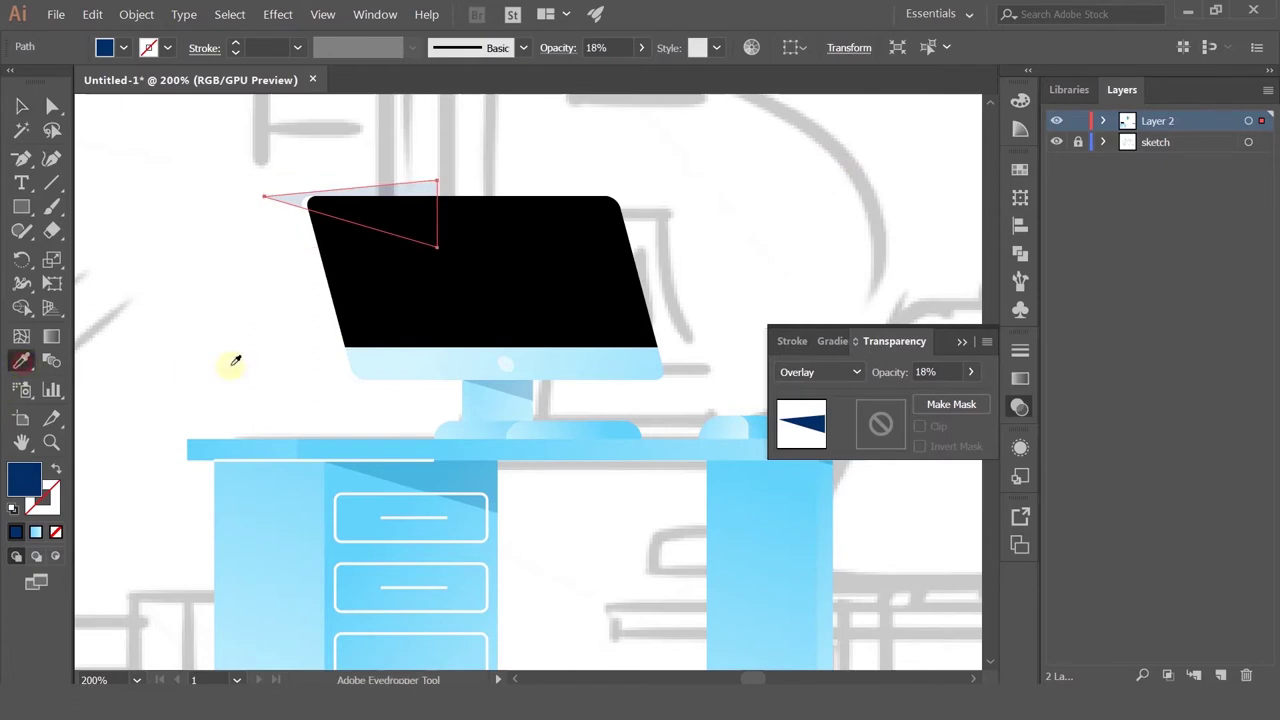
Step: Try several blend modes on the white triangle, including Soft Light and Difference, and settle on Luminosity
{"action": "left_click", "coordinate": [21, 106]}
{"action": "left_click", "coordinate": [800, 371]}
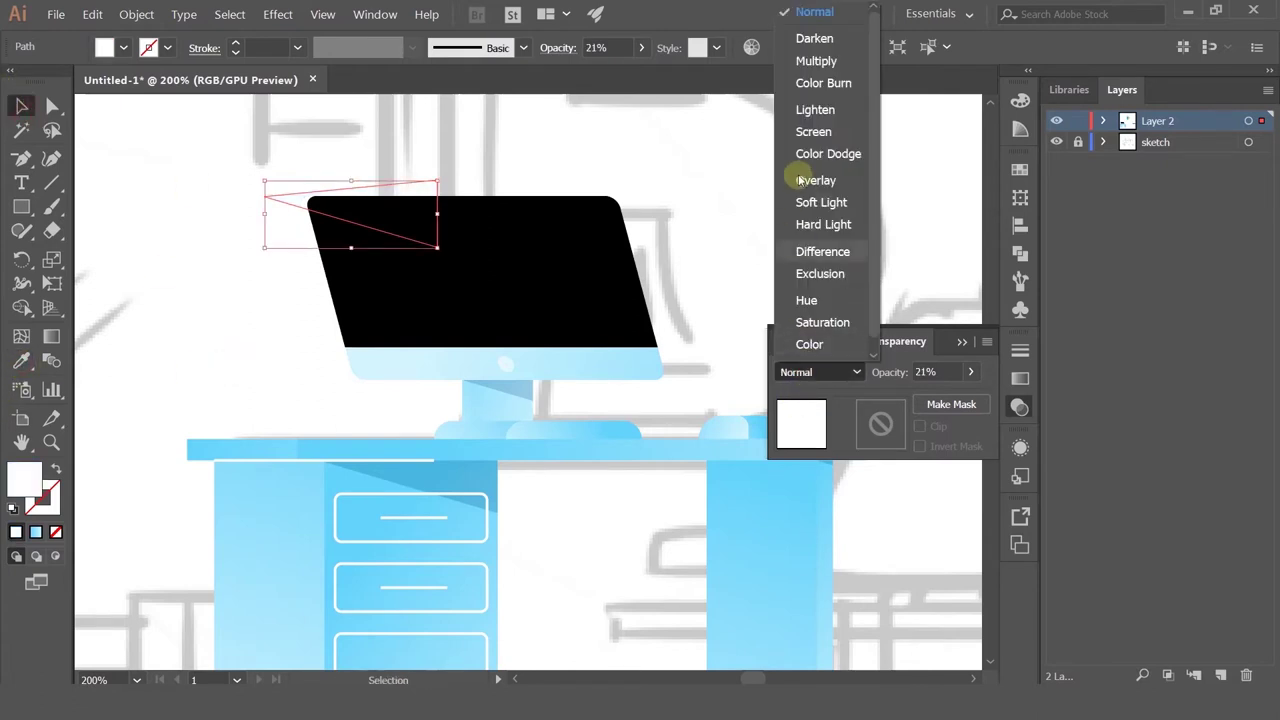
{"action": "left_click", "coordinate": [815, 112]}
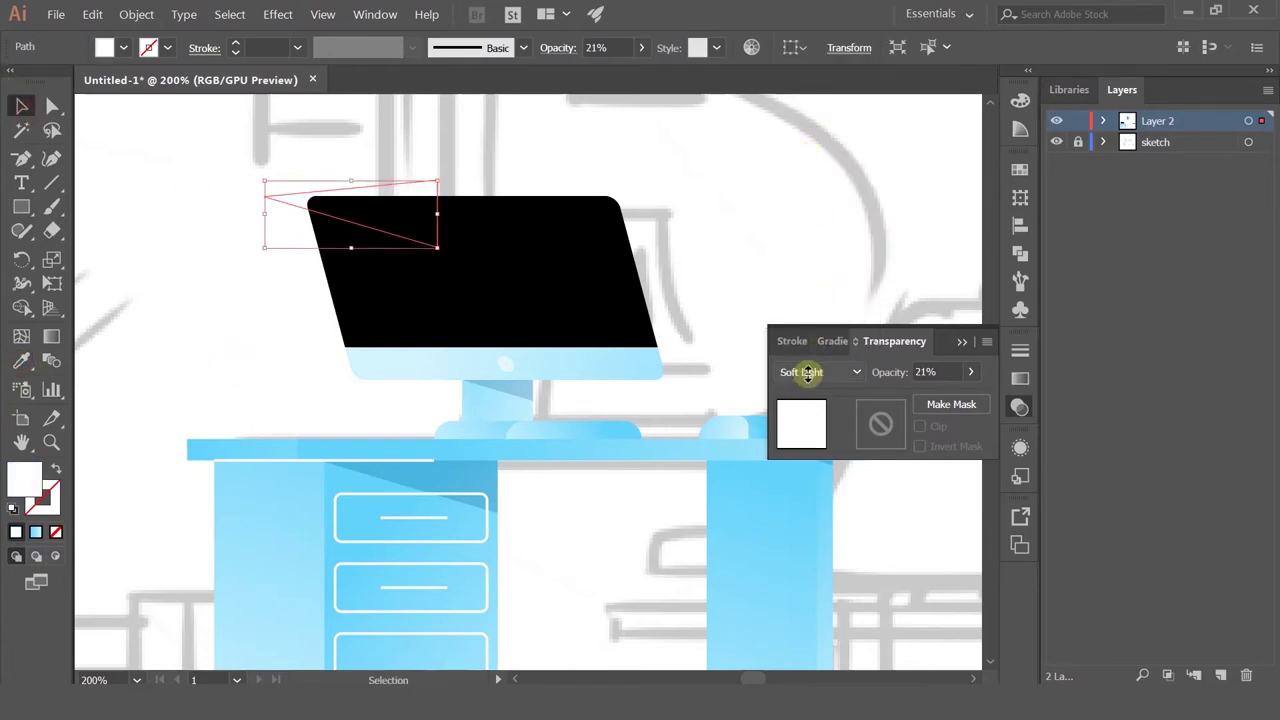
{"action": "scroll", "coordinate": [808, 373], "scroll_direction": "down", "scroll_amount": 2}
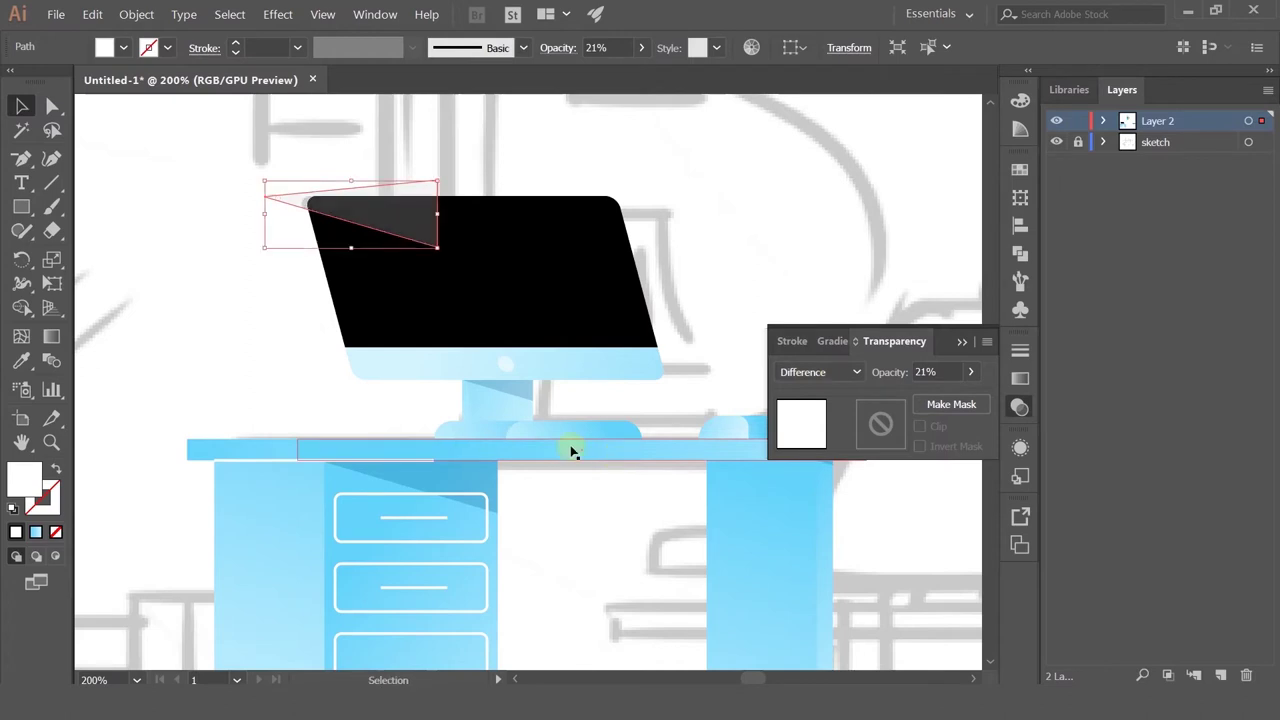
{"action": "scroll", "coordinate": [806, 368], "scroll_direction": "down", "scroll_amount": 5}
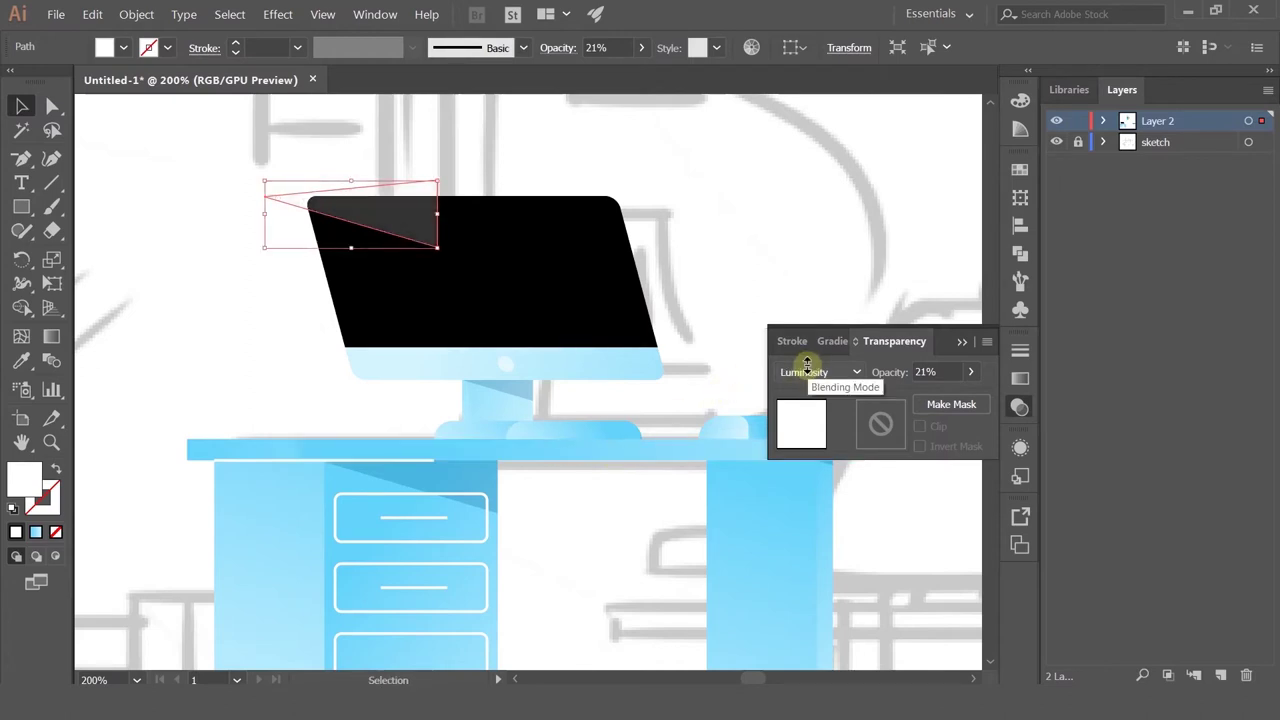
Step: Enlarge the white triangle across the whole monitor screen and duplicate it with a slight diagonal offset
{"action": "left_click_drag", "start_coordinate": [434, 249], "coordinate": [731, 366]}
{"action": "left_click_drag", "start_coordinate": [660, 286], "coordinate": [568, 242]}
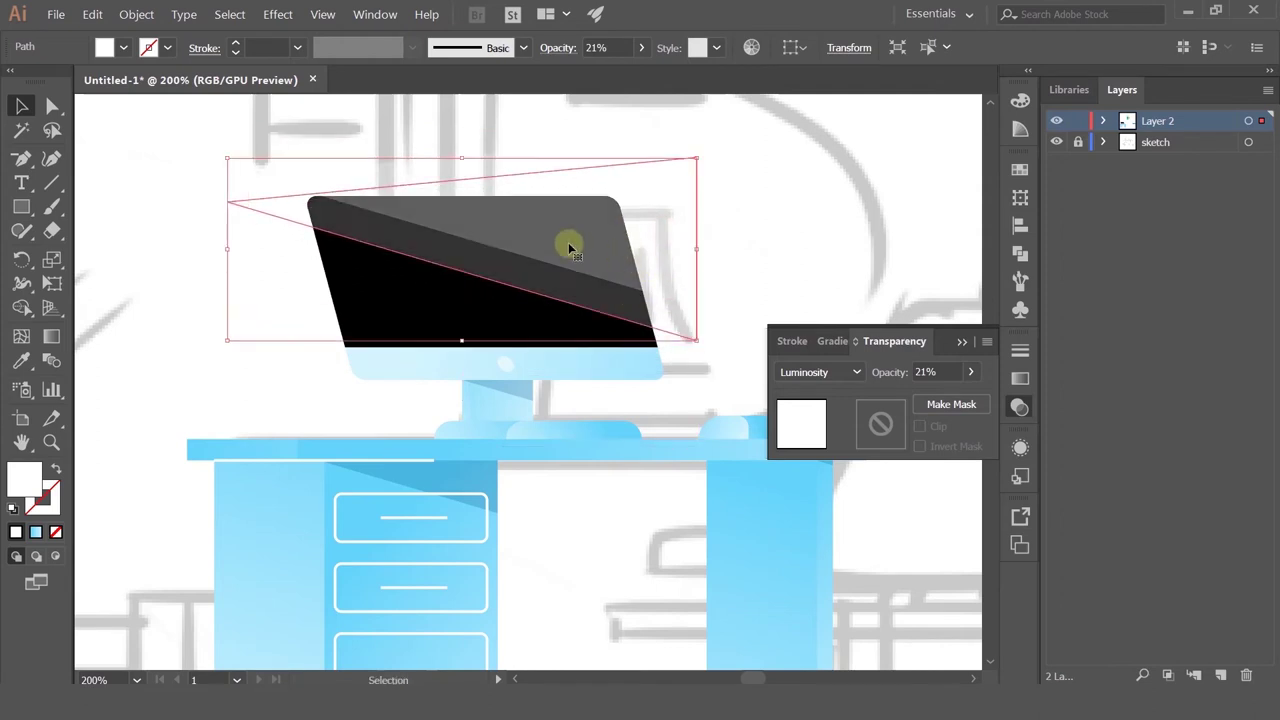
Step: Turn the two overlapping white triangles into one diagonal reflection band with Pathfinder Minus Back, after trying and undoing Intersect
{"action": "left_click", "coordinate": [533, 223], "text": "shift"}
{"action": "left_click", "coordinate": [391, 169], "text": "shift"}
{"action": "left_click", "coordinate": [352, 213], "text": "shift"}
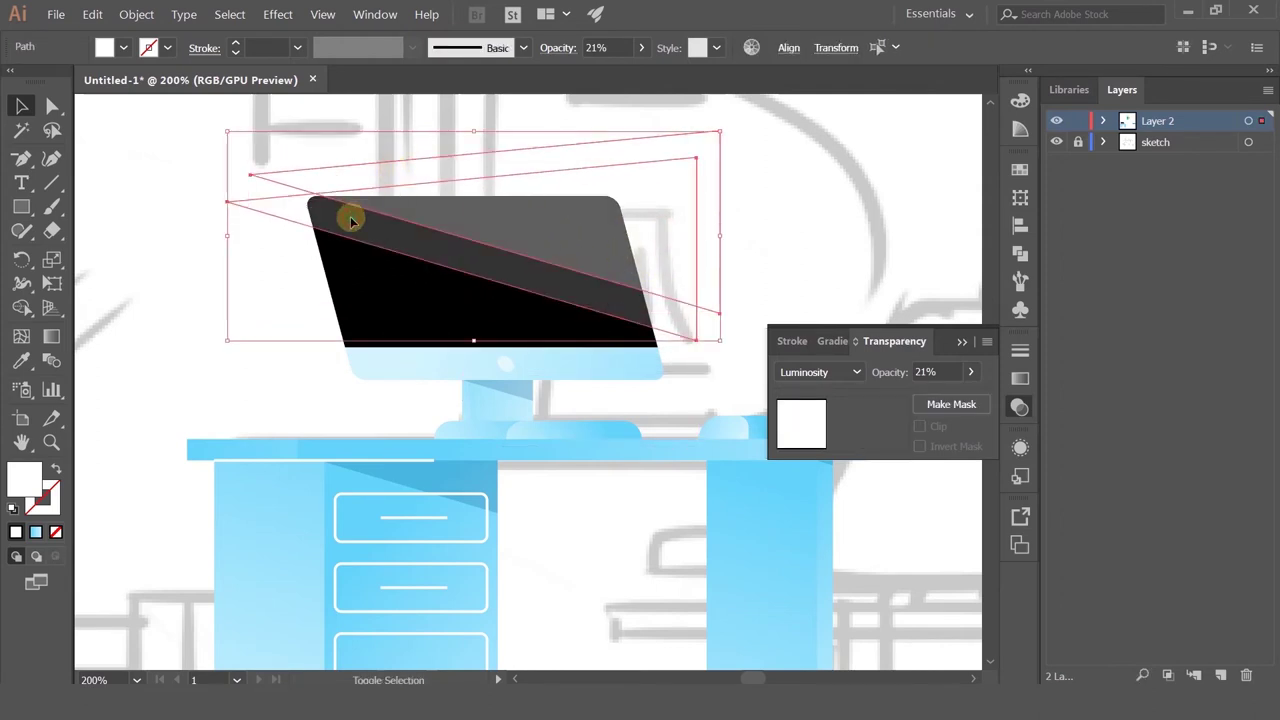
{"action": "left_click", "coordinate": [1020, 481]}
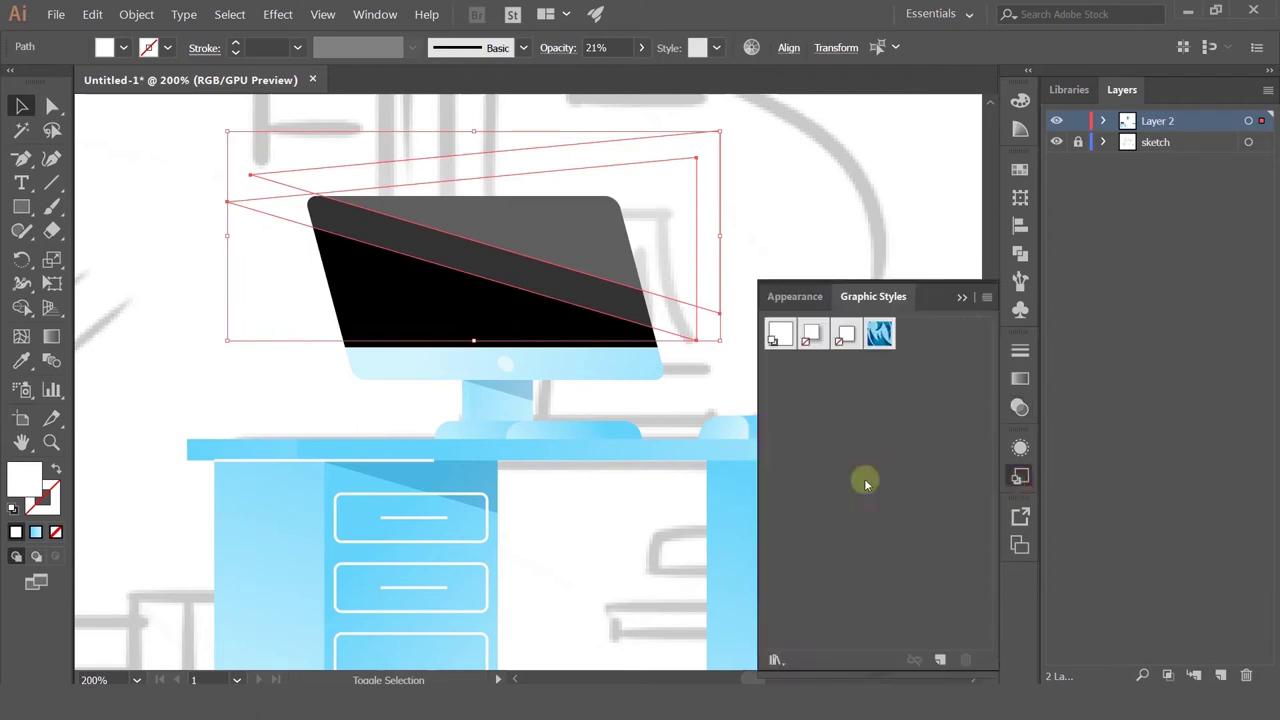
{"action": "left_click", "coordinate": [1019, 544]}
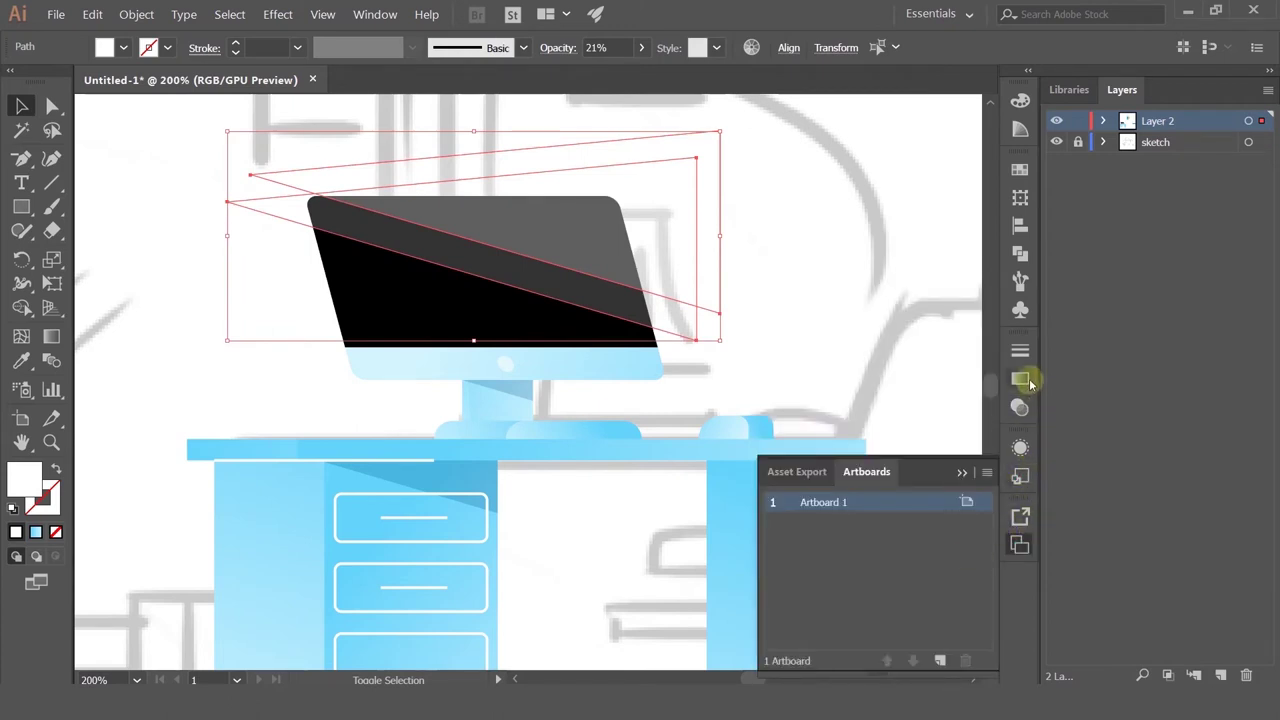
{"action": "left_click", "coordinate": [1021, 256]}
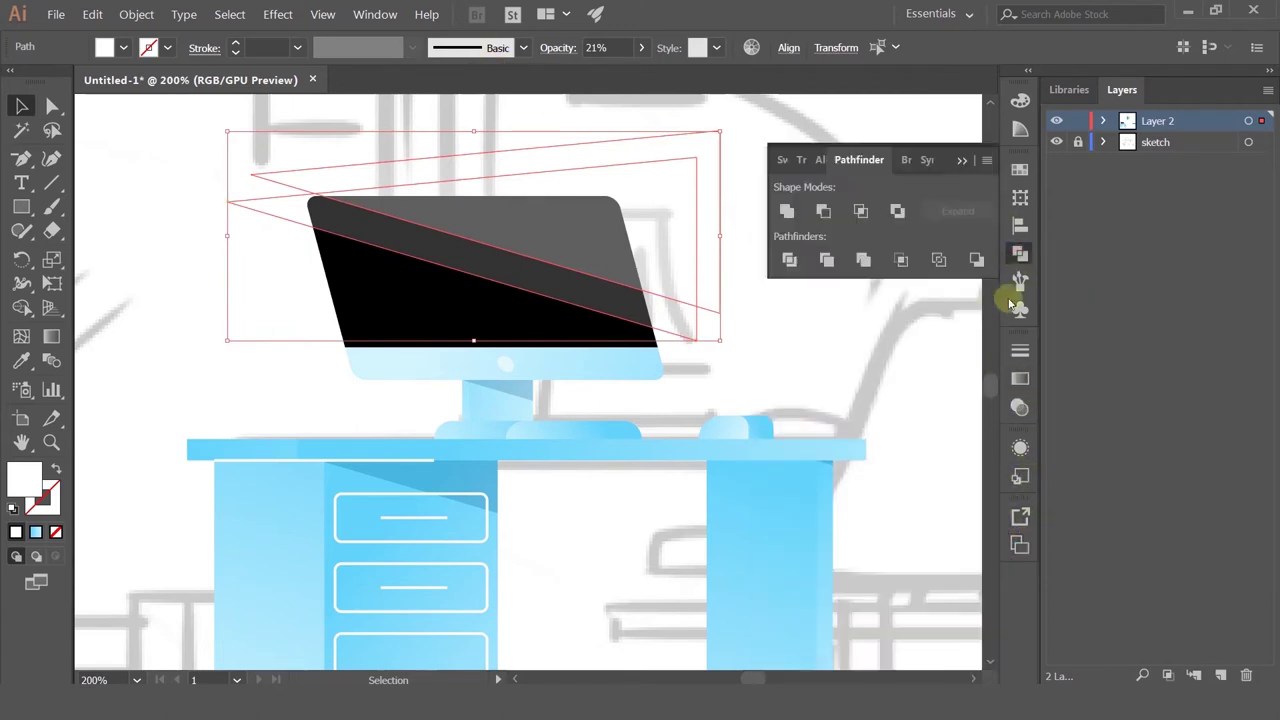
{"action": "left_click", "coordinate": [862, 213]}
{"action": "key", "text": "ctrl+z"}
{"action": "left_click", "coordinate": [977, 260]}
{"action": "left_click", "coordinate": [870, 403]}
{"action": "scroll", "coordinate": [749, 340], "scroll_direction": "down", "scroll_amount": 3}
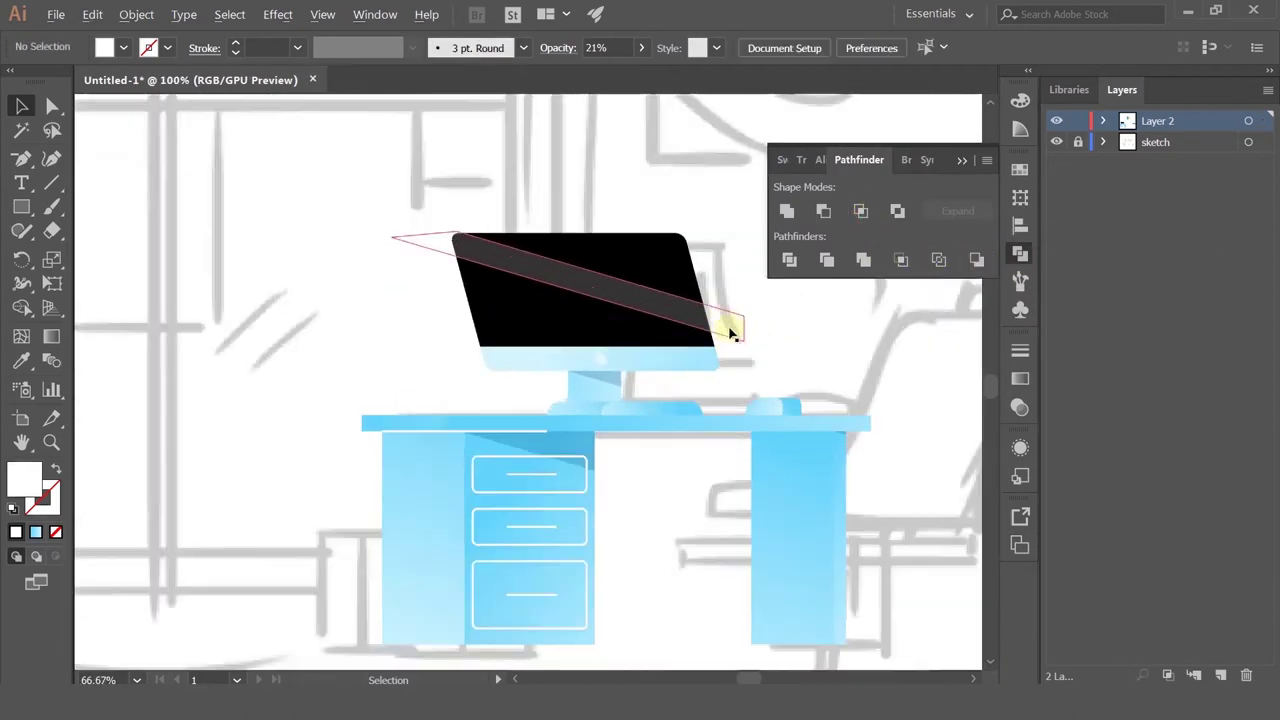
Step: Fill the diagonal reflection band with the White, Black linear gradient and recolor its black stop to the lightest gray swatch
{"action": "scroll", "coordinate": [734, 329], "scroll_direction": "up", "scroll_amount": 3}
{"action": "left_click", "coordinate": [684, 320]}
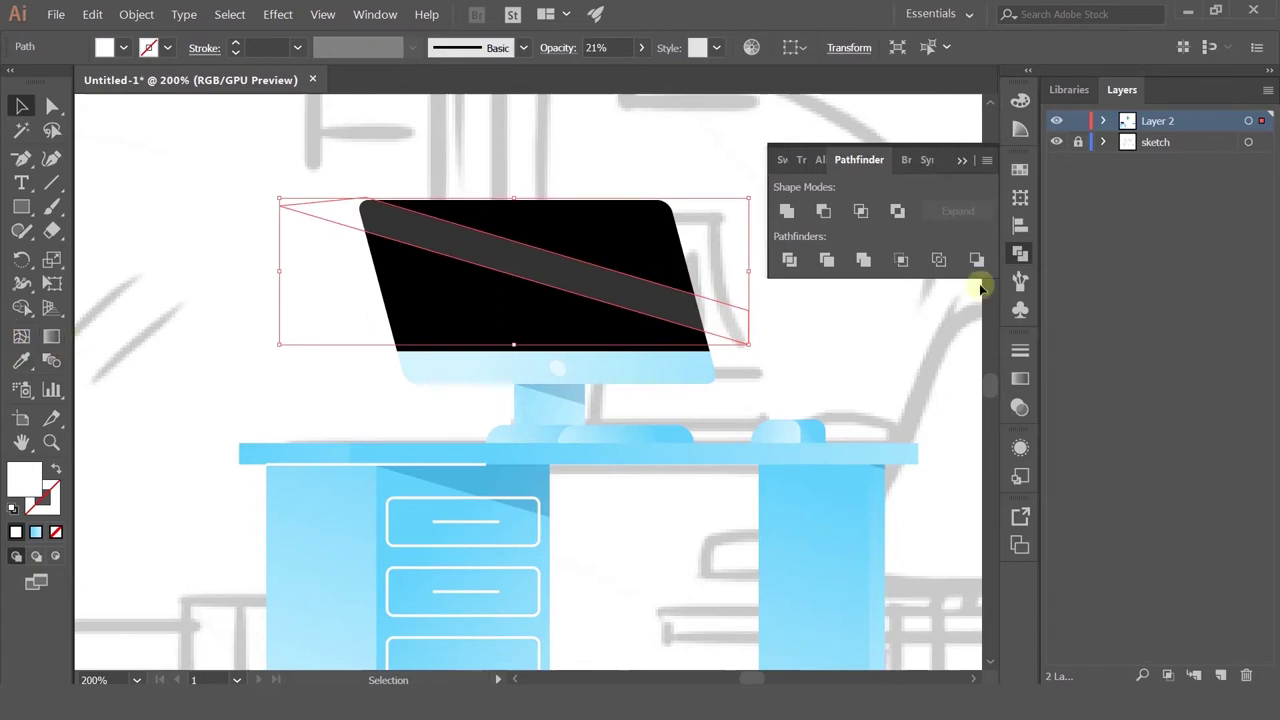
{"action": "left_click", "coordinate": [1020, 380]}
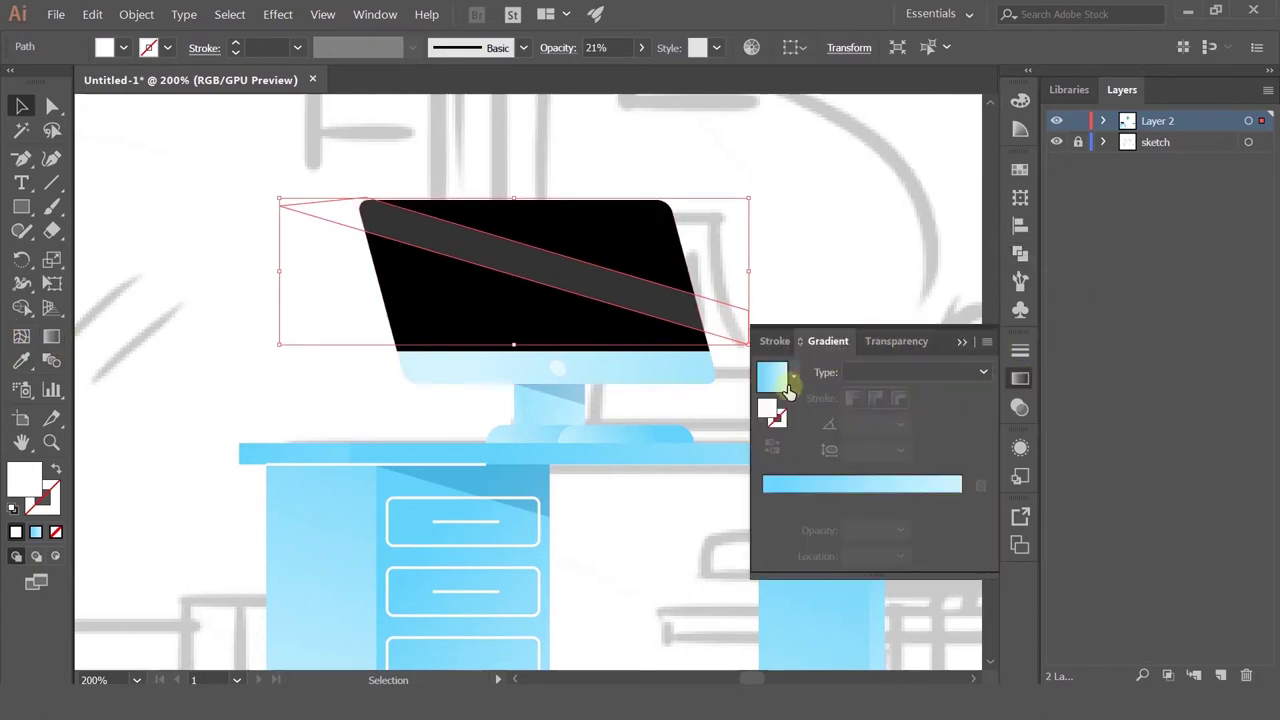
{"action": "left_click", "coordinate": [795, 380]}
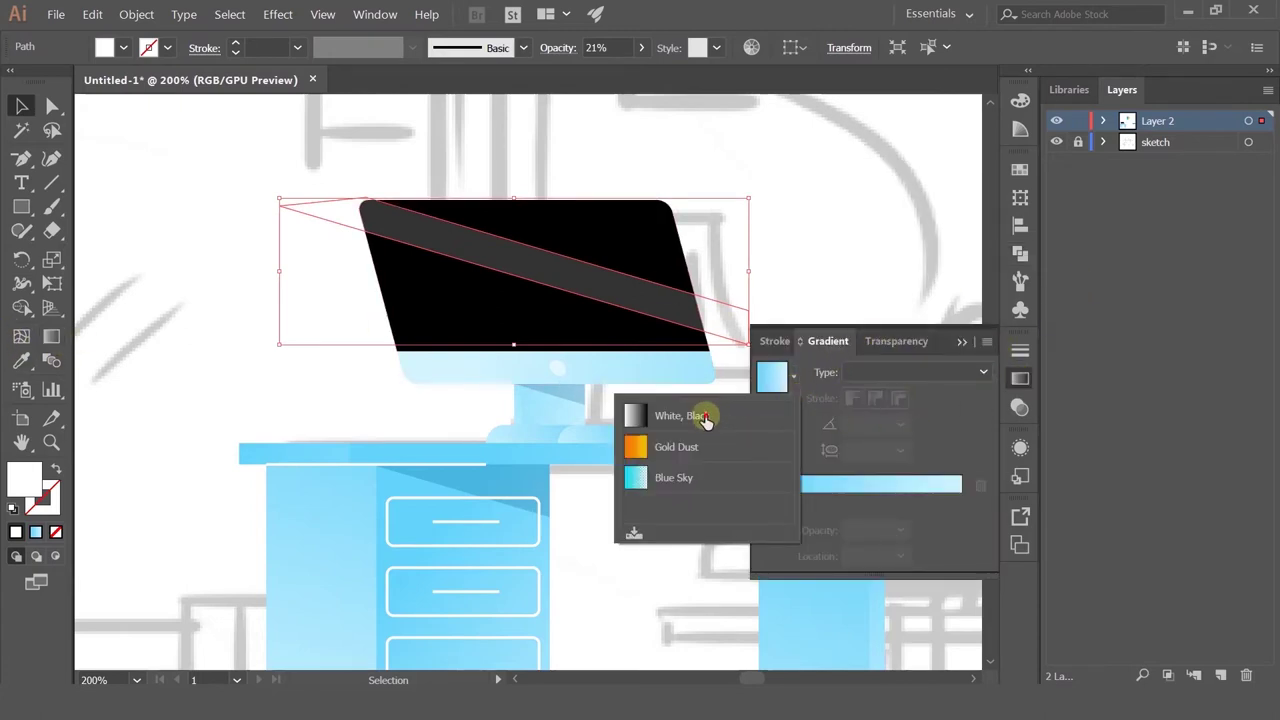
{"action": "left_click", "coordinate": [705, 420]}
{"action": "left_click", "coordinate": [960, 503]}
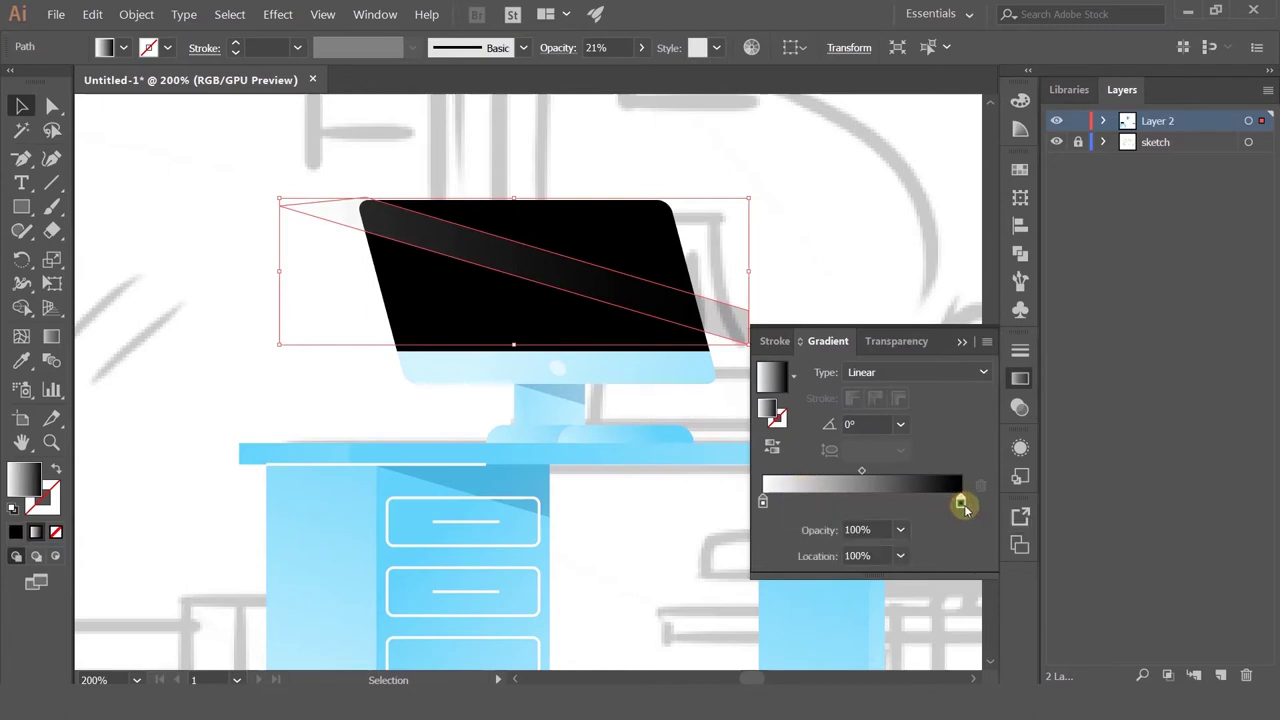
{"action": "double_click", "coordinate": [960, 503]}
{"action": "left_click", "coordinate": [877, 358]}
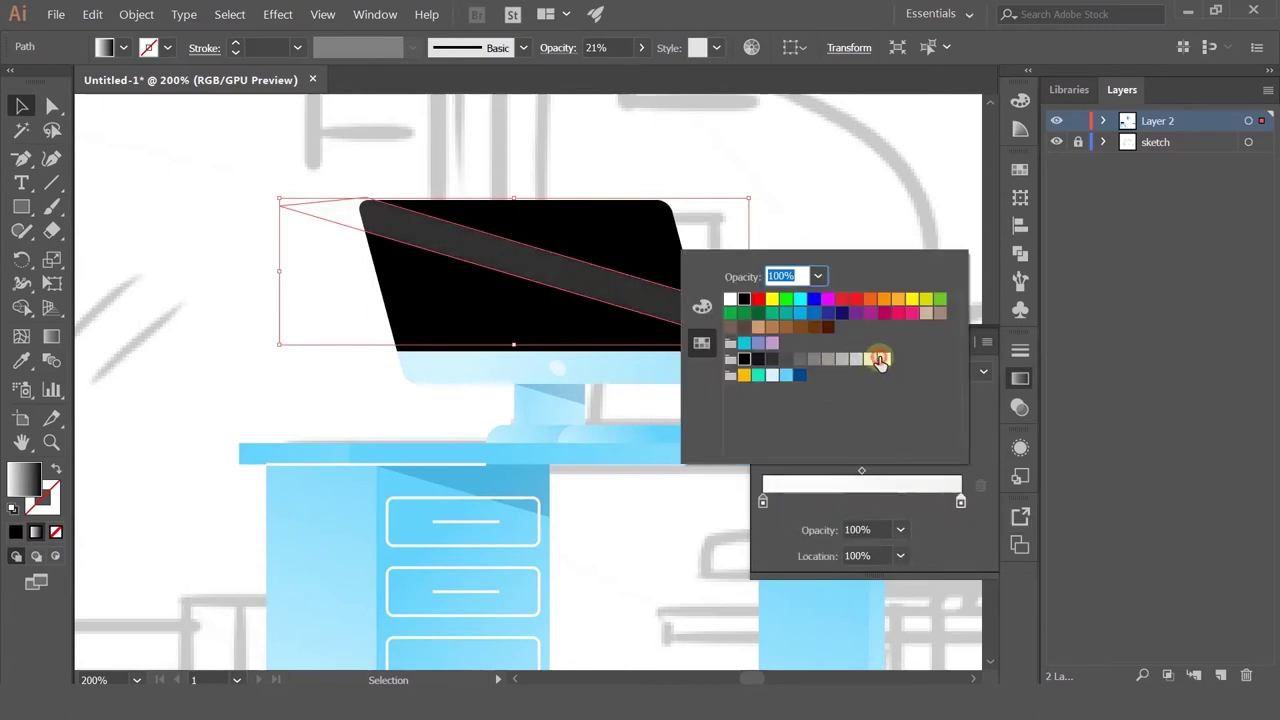
{"action": "left_click", "coordinate": [975, 465]}
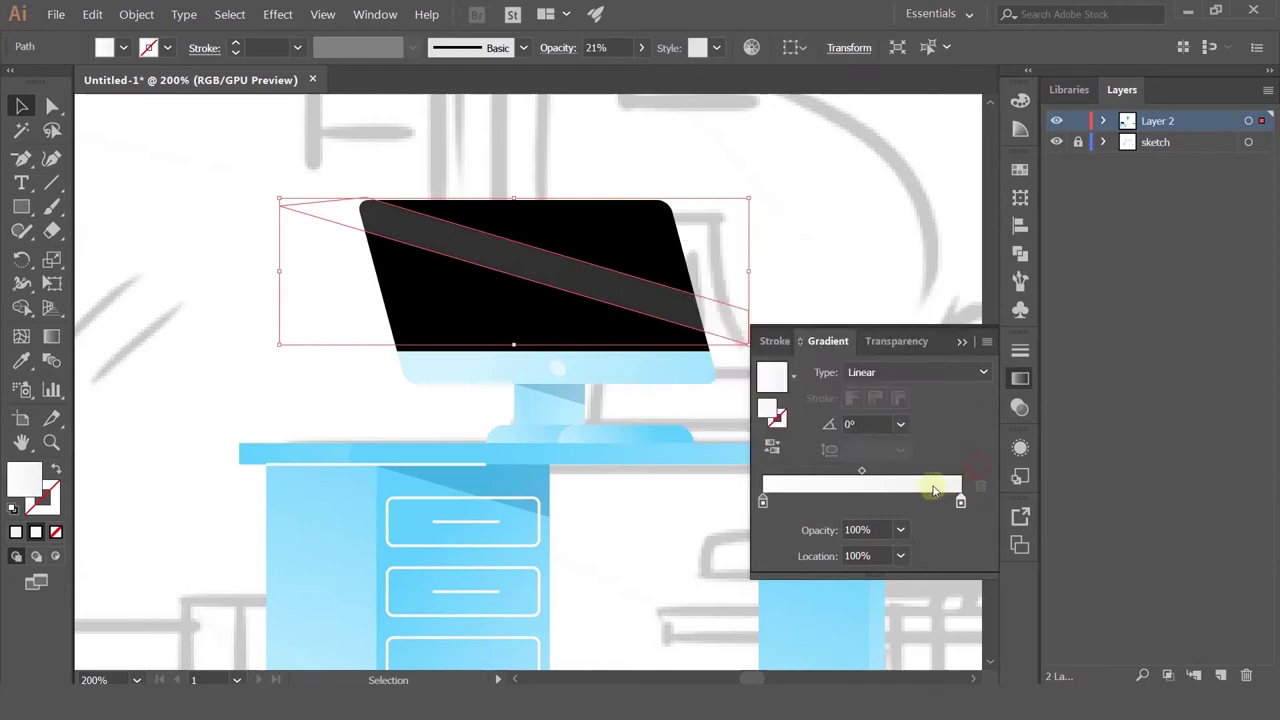
Step: Set the opacity of the reflection gradient's end stop to 0%, keeping its location at 100%
{"action": "left_click", "coordinate": [900, 556]}
{"action": "left_click", "coordinate": [925, 318]}
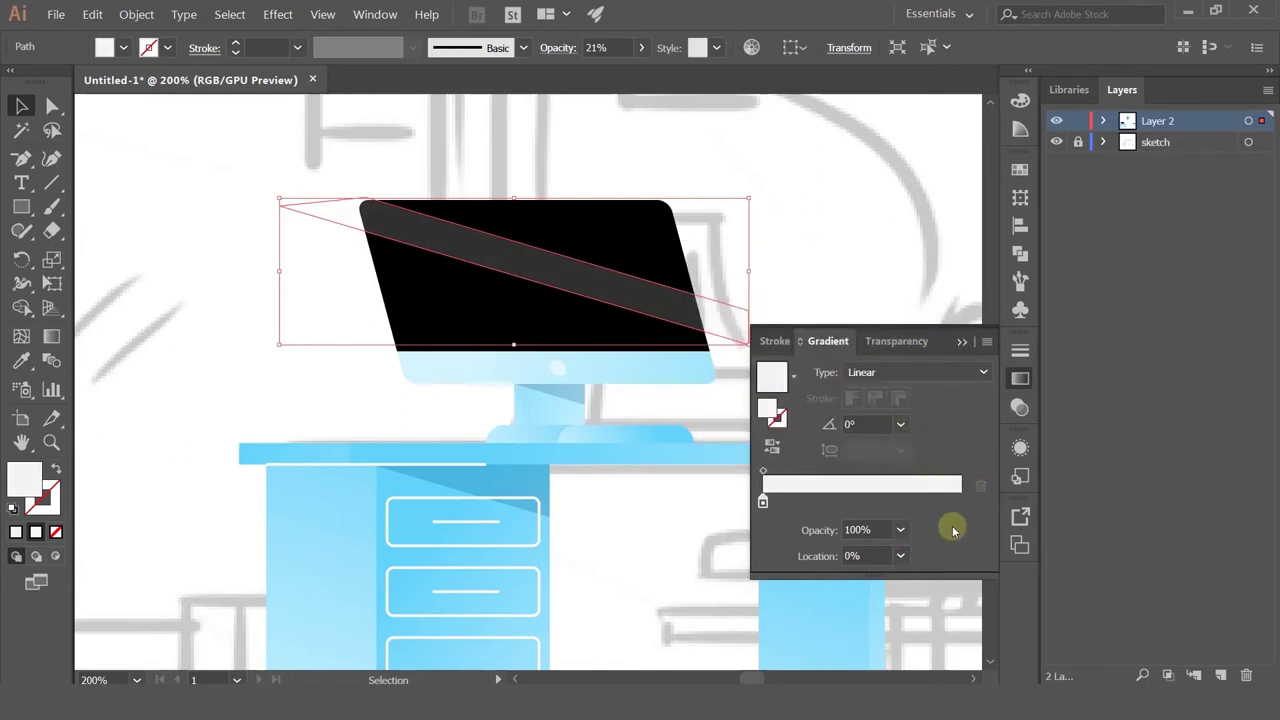
{"action": "left_click", "coordinate": [957, 503]}
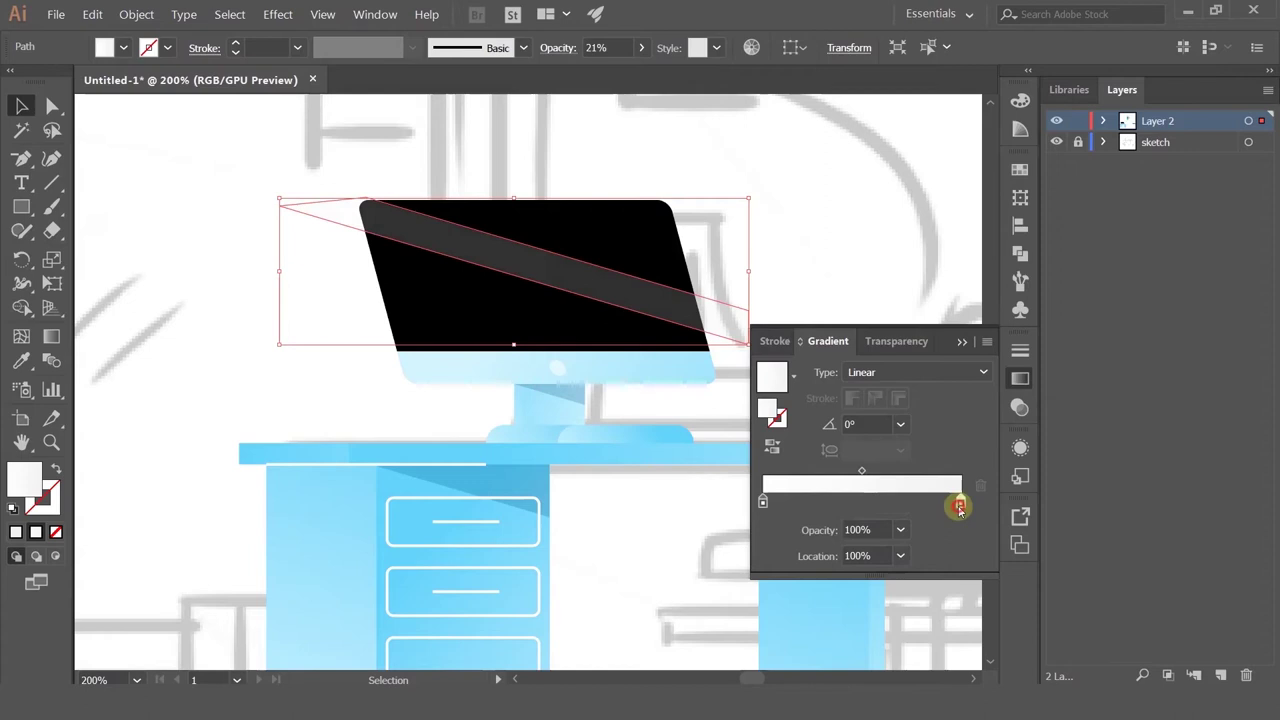
{"action": "left_click", "coordinate": [901, 531]}
{"action": "left_click", "coordinate": [921, 289]}
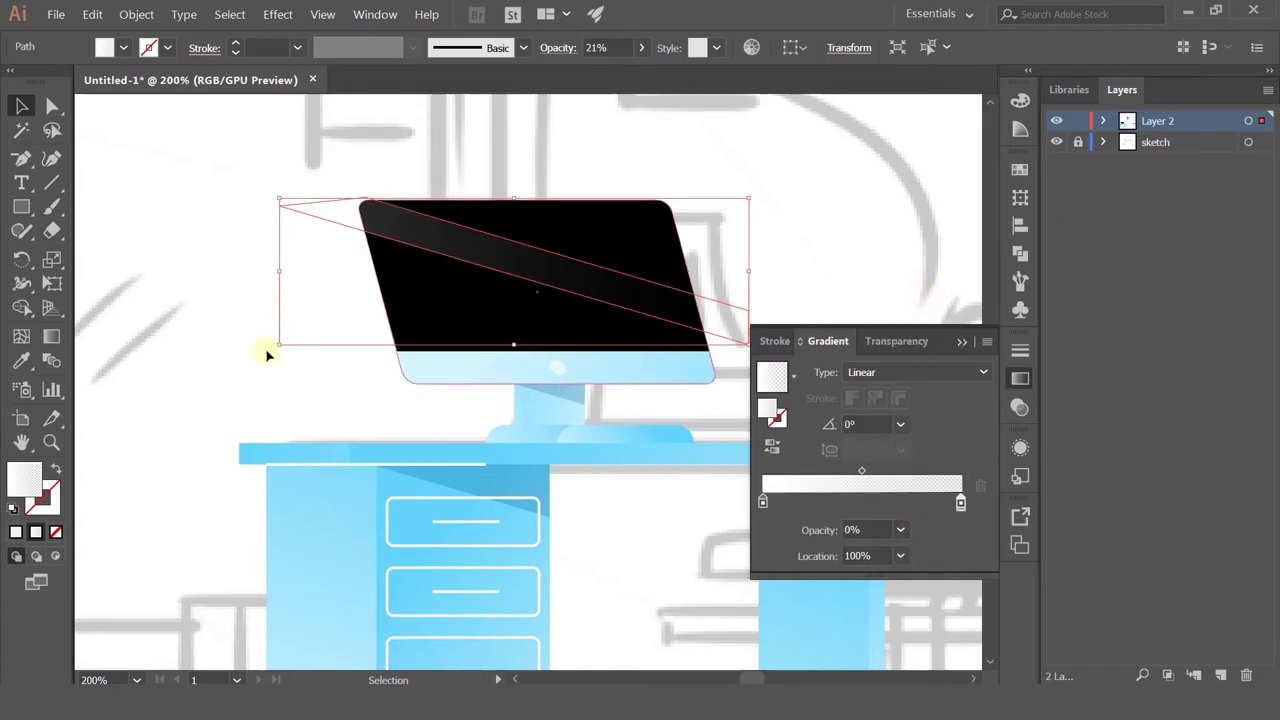
Step: Redirect the reflection gradient diagonally along the band at about -21.3° so it fades toward the screen's lower right
{"action": "left_click", "coordinate": [52, 337]}
{"action": "left_click_drag", "start_coordinate": [425, 228], "coordinate": [671, 320]}
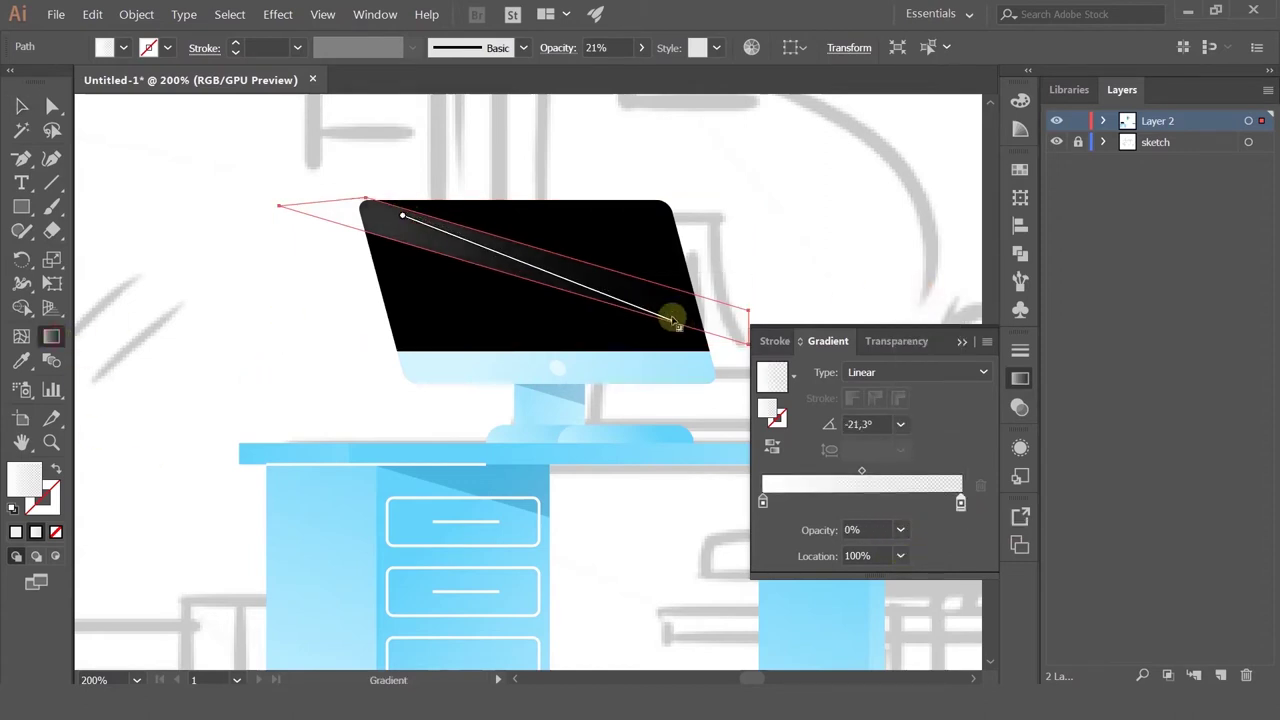
{"action": "key", "text": "v"}
{"action": "left_click", "coordinate": [214, 237]}
{"action": "key", "text": "ctrl+minus"}
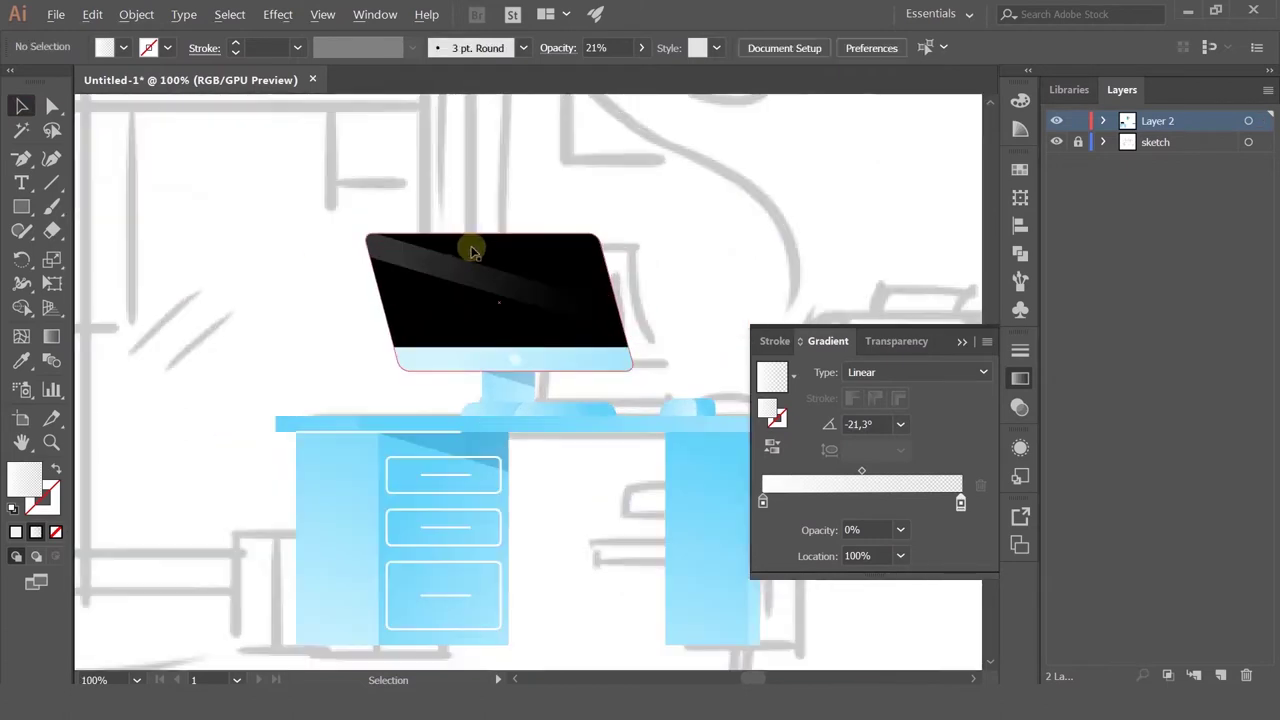
Step: Duplicate the reflection band, scale the copy down and place it just below the original on the monitor screen
{"action": "left_click", "coordinate": [404, 262]}
{"action": "left_click_drag", "start_coordinate": [435, 258], "coordinate": [394, 305]}
{"action": "left_click_drag", "start_coordinate": [724, 427], "coordinate": [585, 380]}
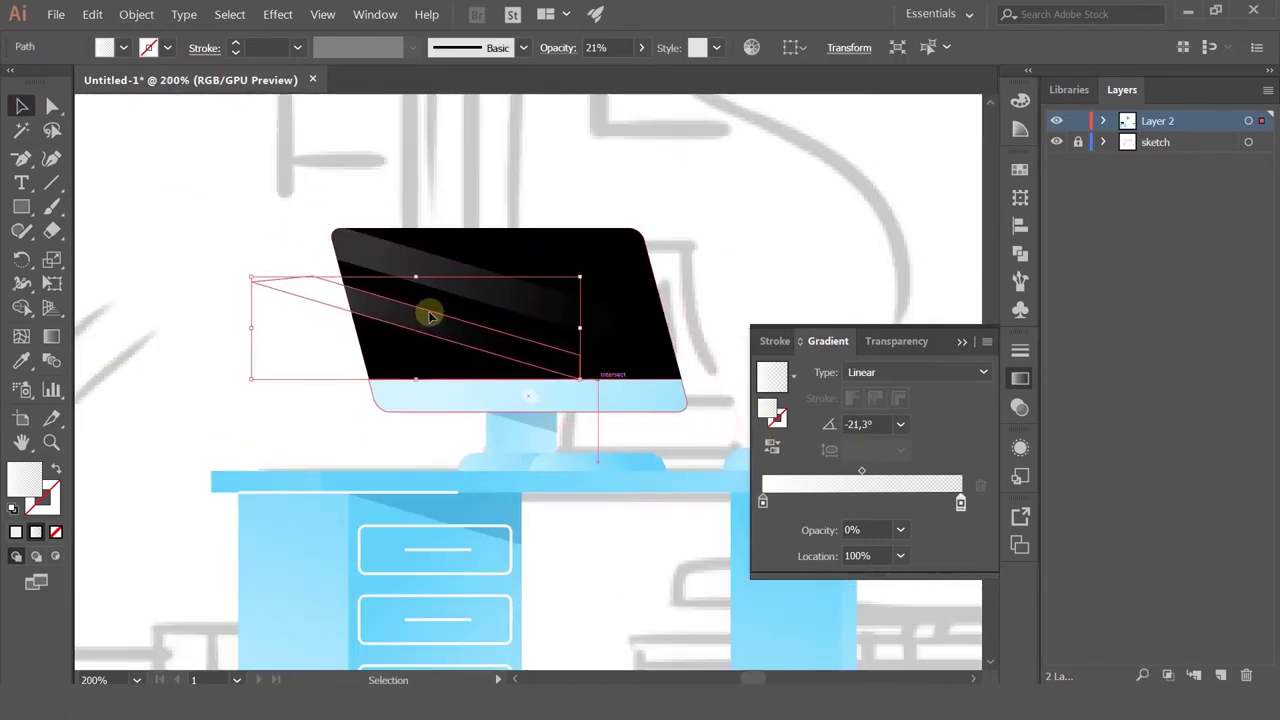
{"action": "left_click_drag", "start_coordinate": [398, 313], "coordinate": [404, 305]}
{"action": "left_click", "coordinate": [428, 174]}
{"action": "left_click", "coordinate": [427, 174]}
{"action": "scroll", "coordinate": [480, 220], "scroll_direction": "down", "scroll_amount": 2}
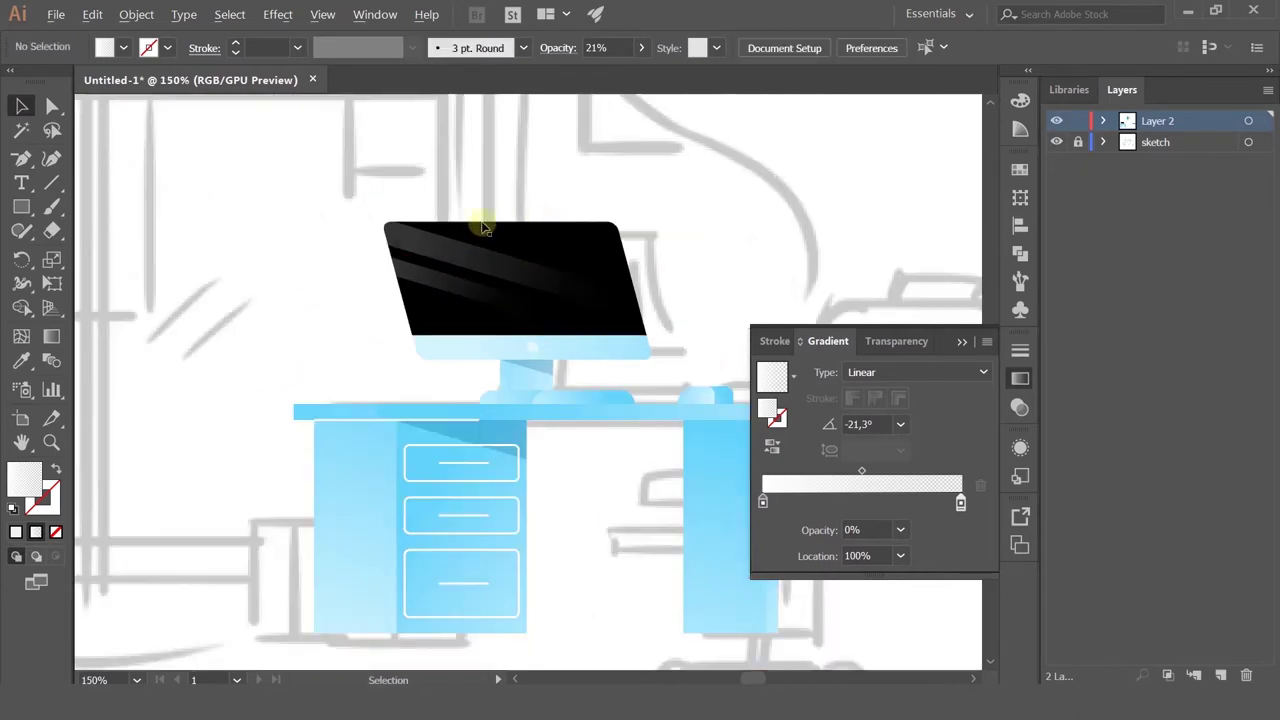
Step: Clip both reflection bands to the monitor's outline with a clipping mask made from a copy of the black screen shape
{"action": "scroll", "coordinate": [480, 220], "scroll_direction": "up", "scroll_amount": 4}
{"action": "left_click", "coordinate": [282, 343]}
{"action": "scroll", "coordinate": [385, 195], "scroll_direction": "down", "scroll_amount": 3}
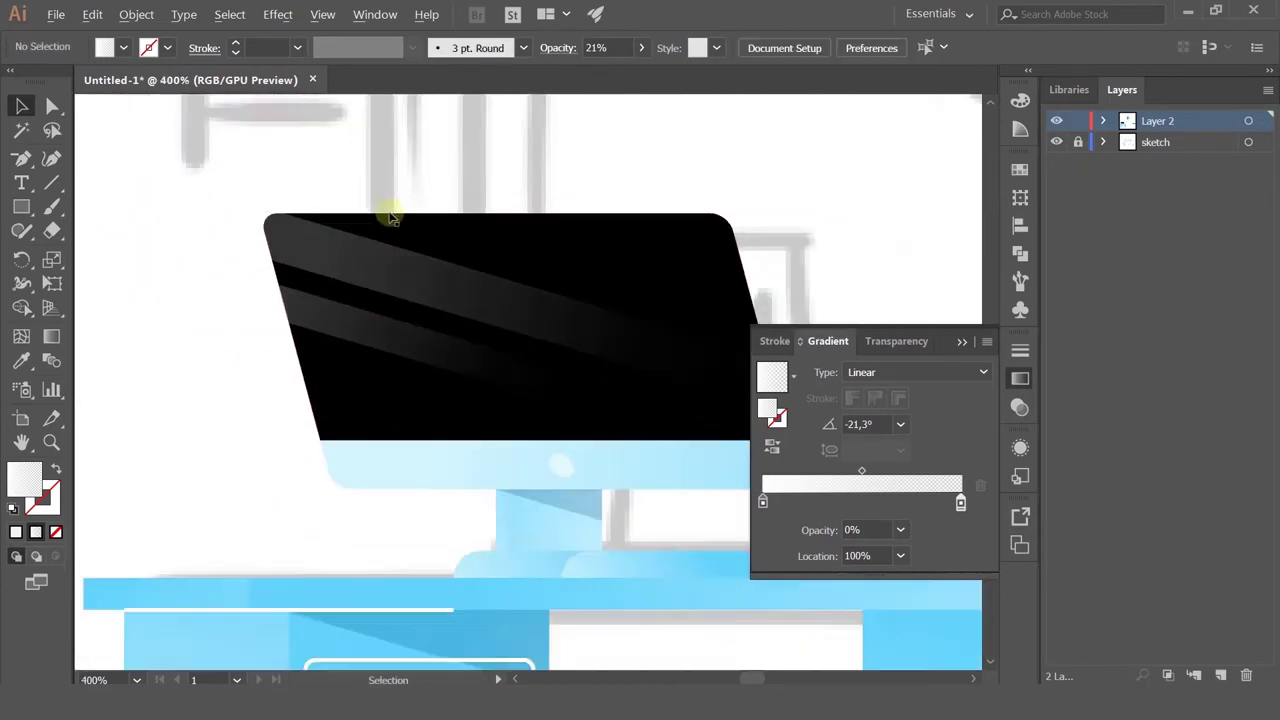
{"action": "left_click", "coordinate": [351, 339]}
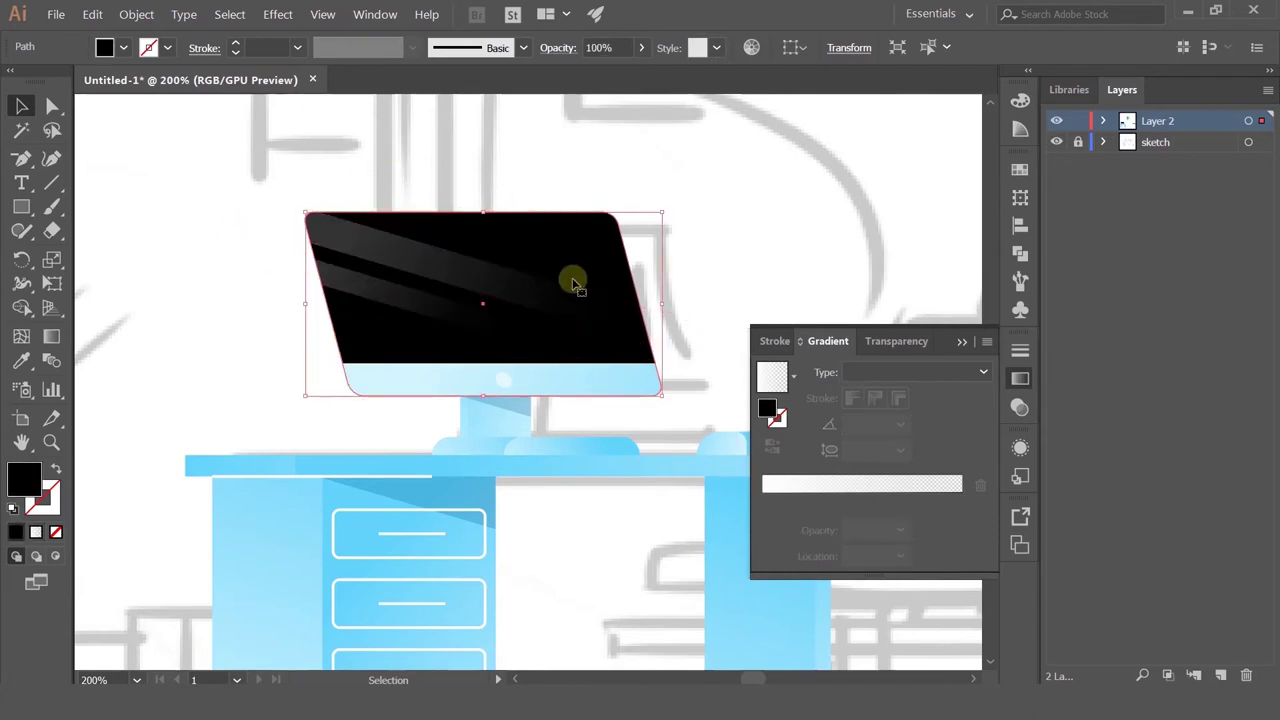
{"action": "key", "text": "ctrl+c"}
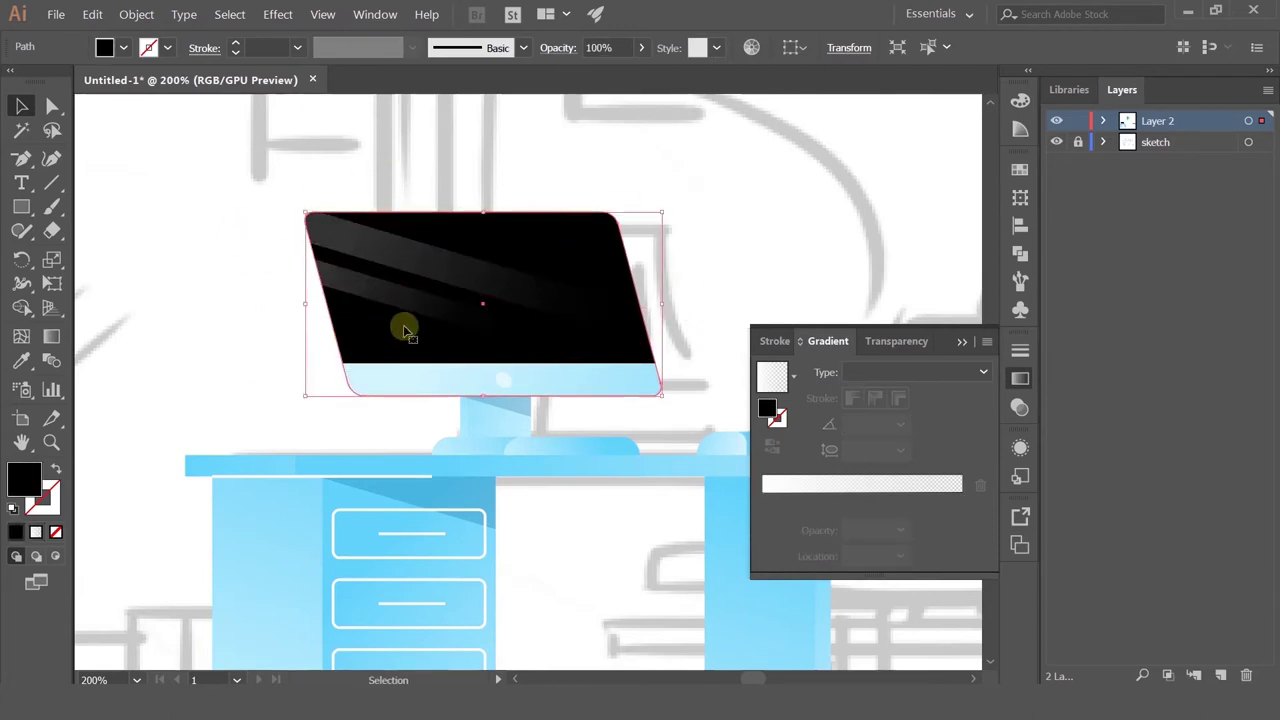
{"action": "key", "text": "ctrl+shift+bracketright"}
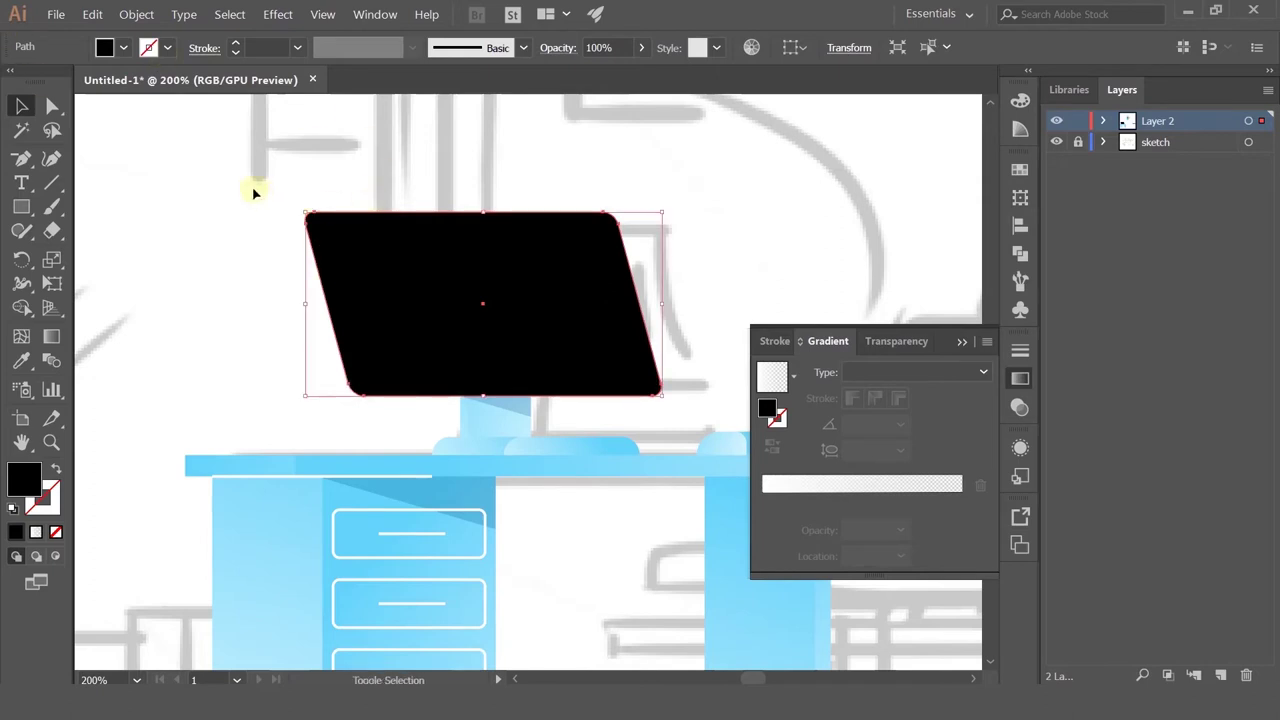
{"action": "left_click_drag", "start_coordinate": [291, 298], "coordinate": [293, 303]}
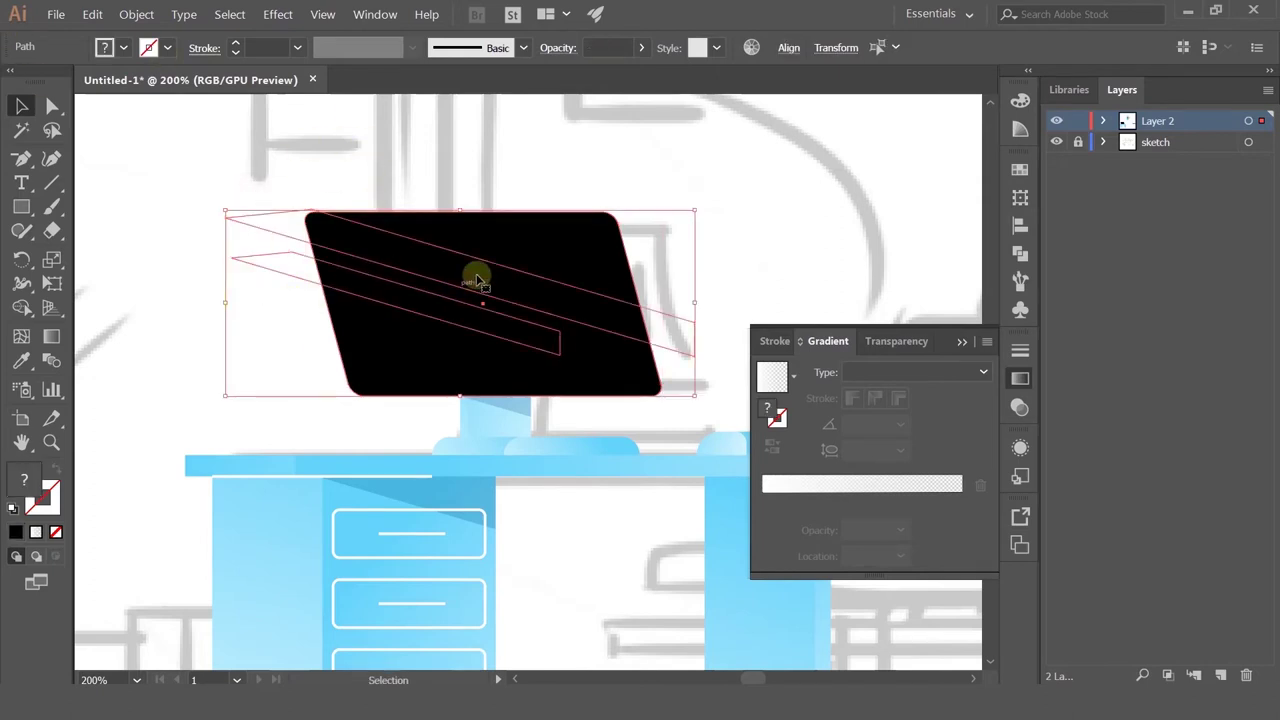
{"action": "key", "text": "ctrl+7"}
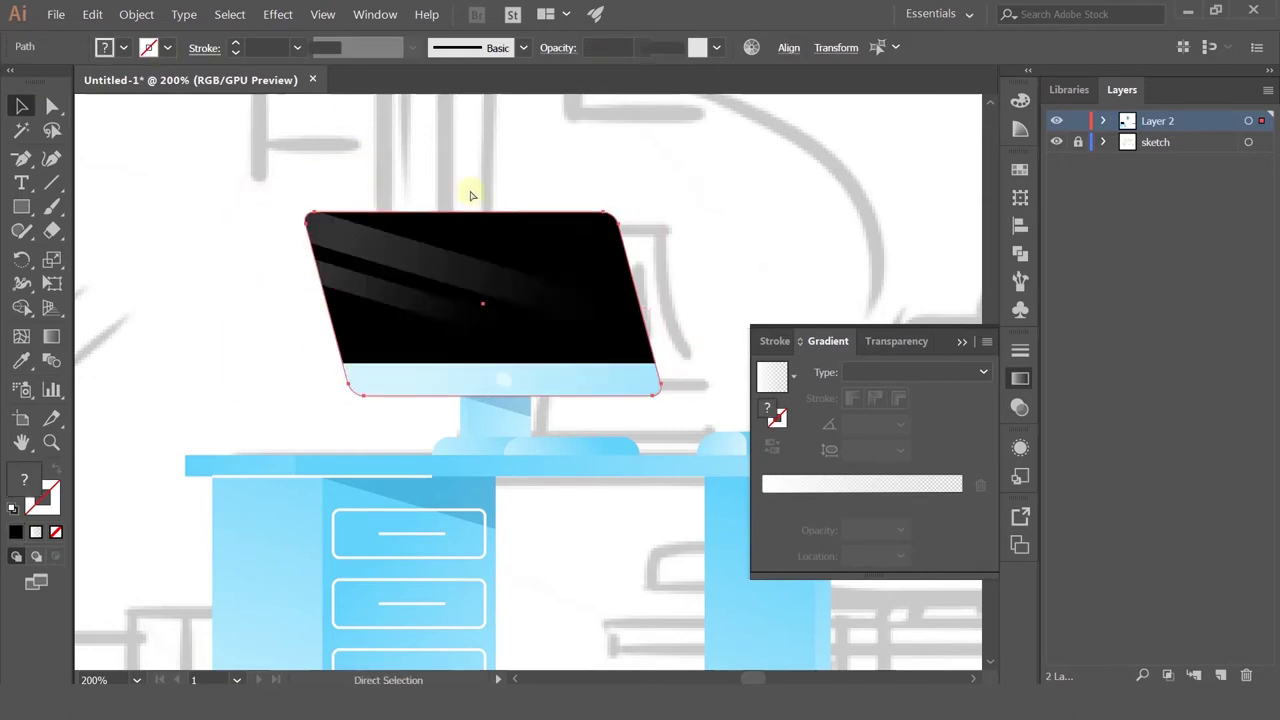
{"action": "left_click", "coordinate": [457, 171]}
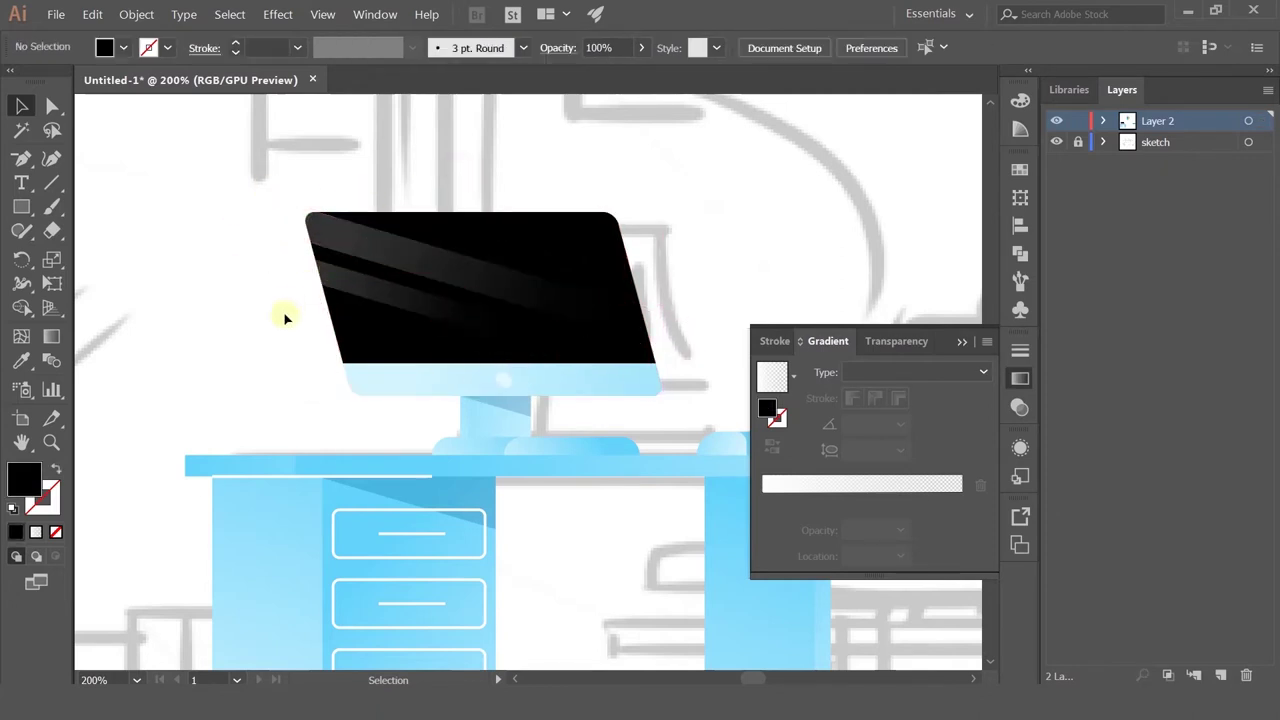
Step: Flatten the two overlapping rounded base shapes under the monitor to about half their height
{"action": "scroll", "coordinate": [571, 471], "scroll_direction": "up", "scroll_amount": 1}
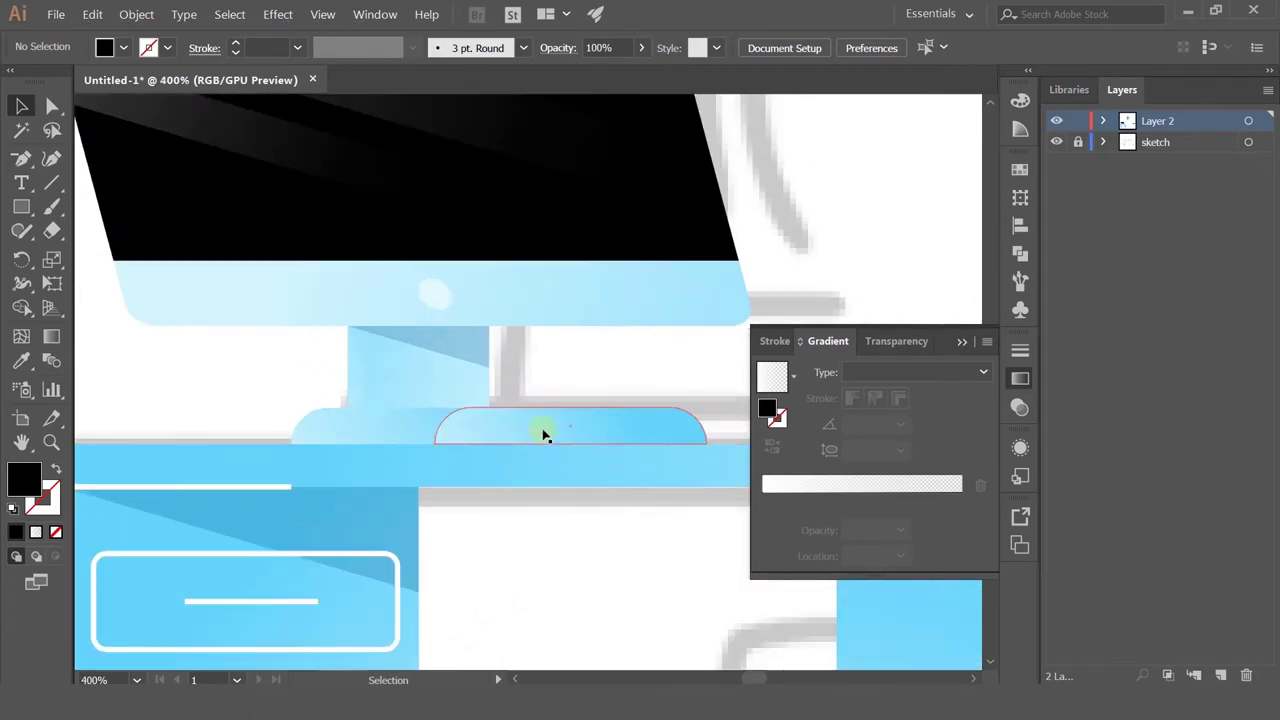
{"action": "left_click", "coordinate": [422, 425]}
{"action": "left_click_drag", "start_coordinate": [498, 411], "coordinate": [505, 437]}
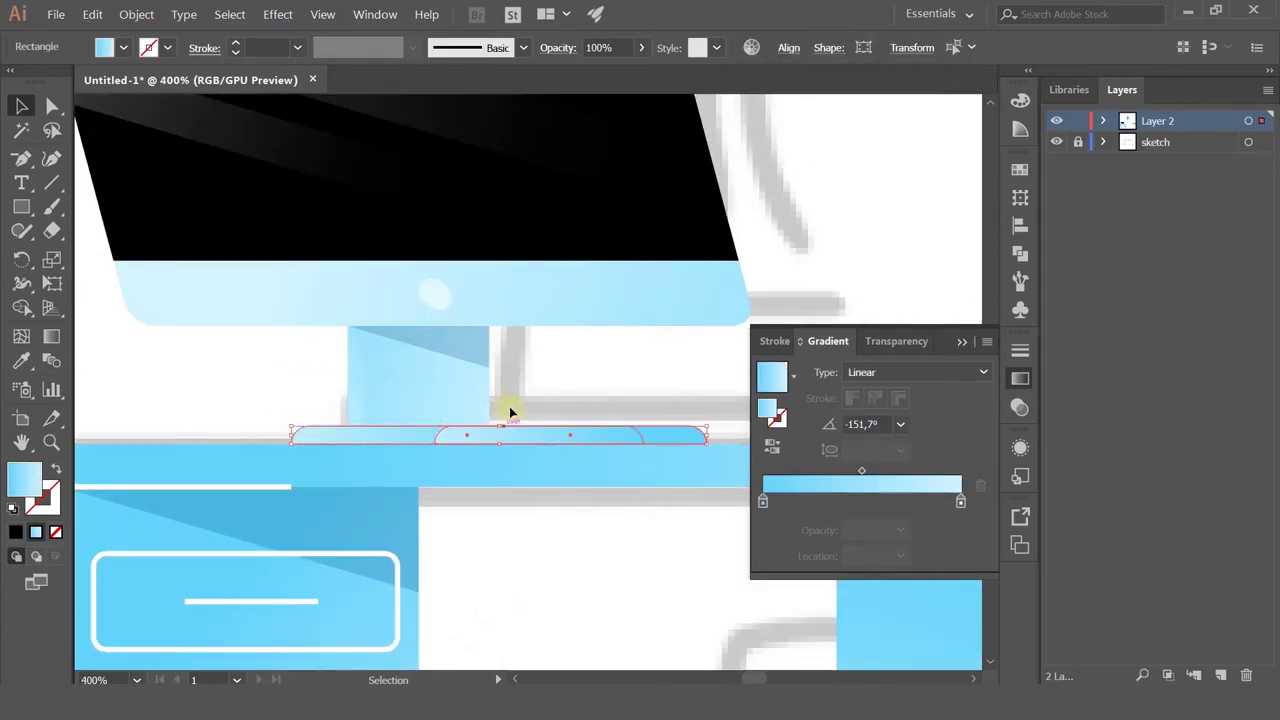
{"action": "left_click", "coordinate": [543, 389]}
{"action": "scroll", "coordinate": [546, 393], "scroll_direction": "down", "scroll_amount": 3}
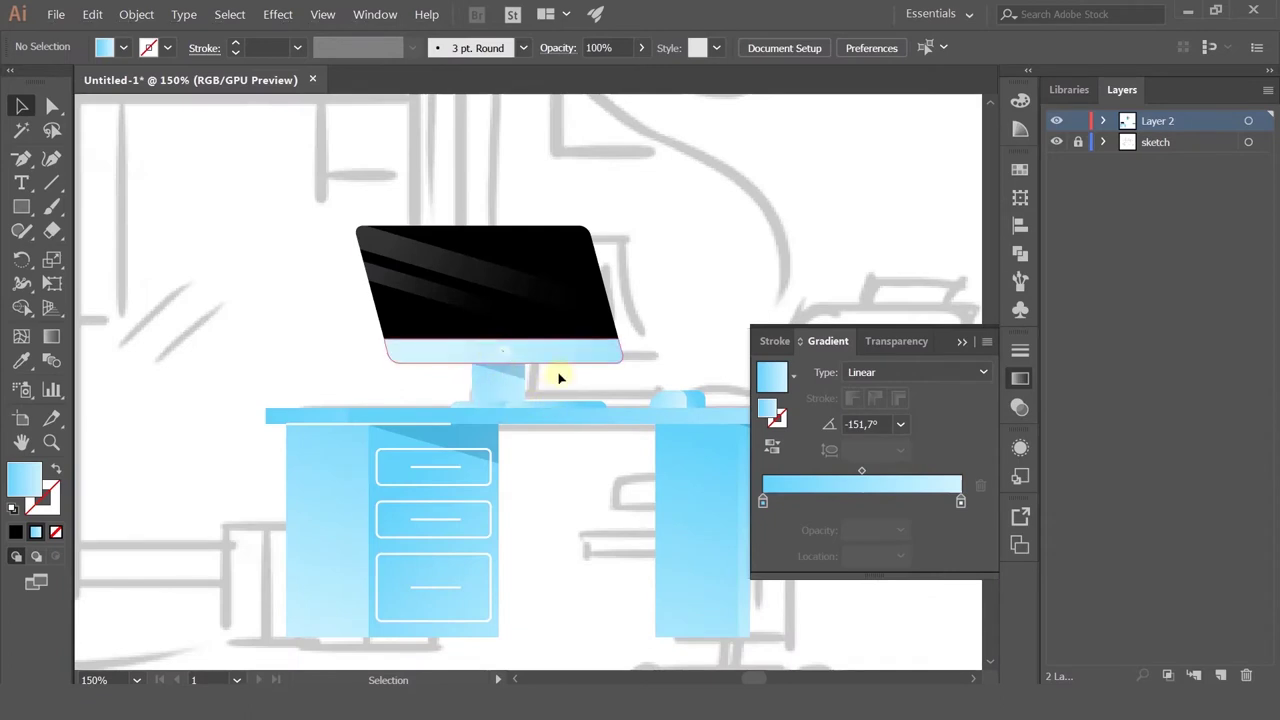
Step: Round the upper-right corners of the computer mouse's two overlapping shapes more strongly
{"action": "scroll", "coordinate": [700, 403], "scroll_direction": "up", "scroll_amount": 5}
{"action": "left_click", "coordinate": [699, 400]}
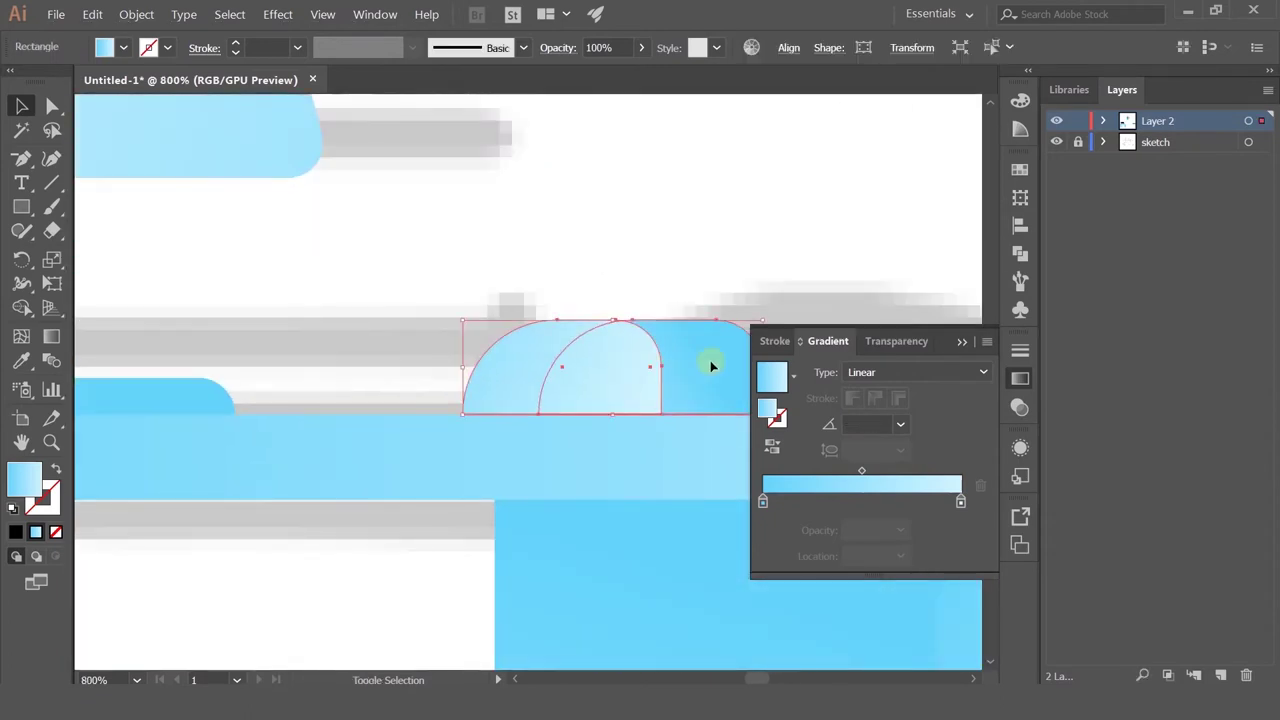
{"action": "left_click", "coordinate": [52, 105]}
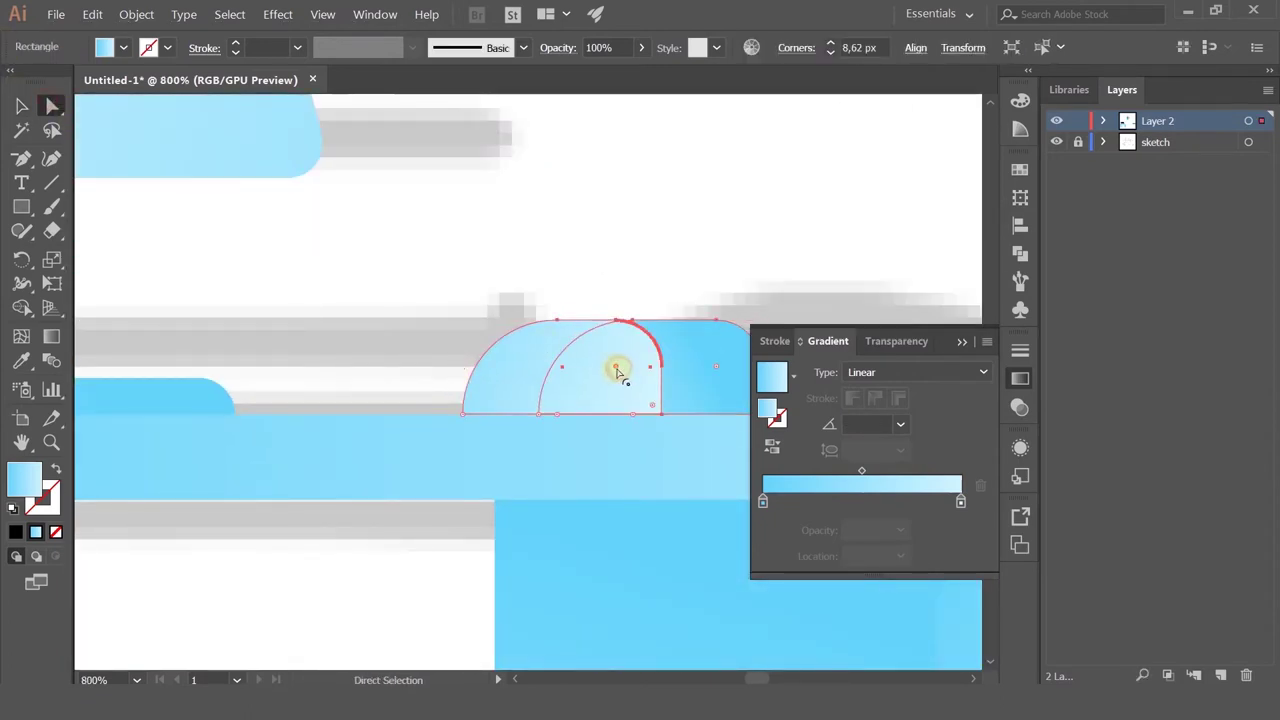
{"action": "left_click_drag", "start_coordinate": [698, 392], "coordinate": [497, 382]}
{"action": "left_click", "coordinate": [20, 105]}
{"action": "left_click", "coordinate": [458, 266]}
{"action": "key", "text": "ctrl+z"}
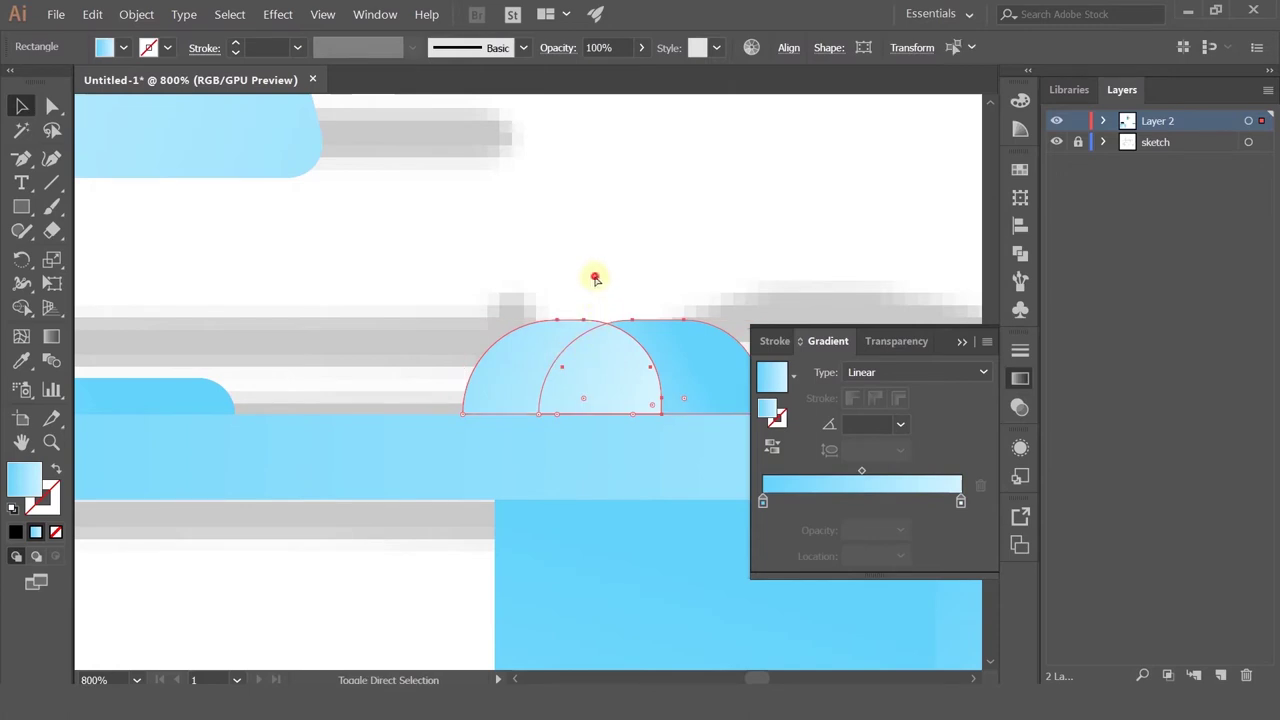
{"action": "left_click", "coordinate": [594, 277]}
Step: Widen the mouse's darker back shape toward the left to about 51.2 px
{"action": "left_click", "coordinate": [556, 380]}
{"action": "left_click_drag", "start_coordinate": [538, 369], "coordinate": [491, 369]}
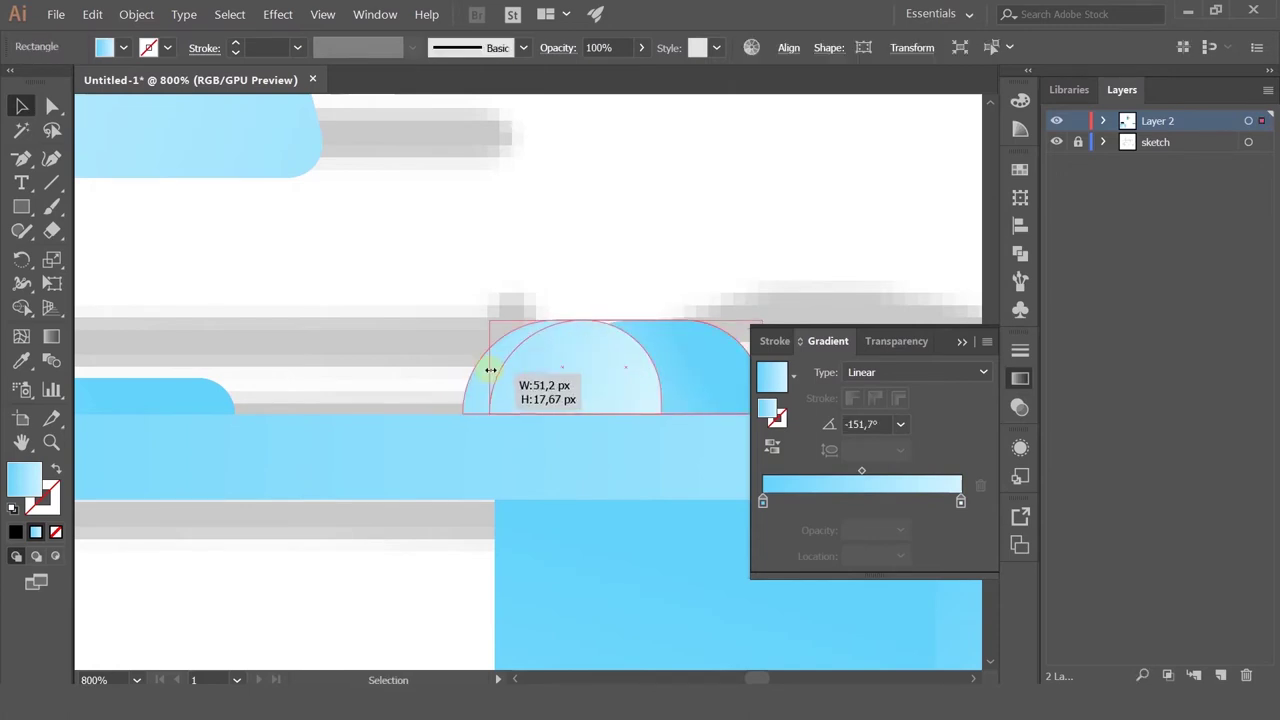
{"action": "left_click", "coordinate": [589, 263]}
{"action": "scroll", "coordinate": [637, 301], "scroll_direction": "down", "scroll_amount": 3}
{"action": "left_click_drag", "start_coordinate": [626, 327], "coordinate": [621, 327]}
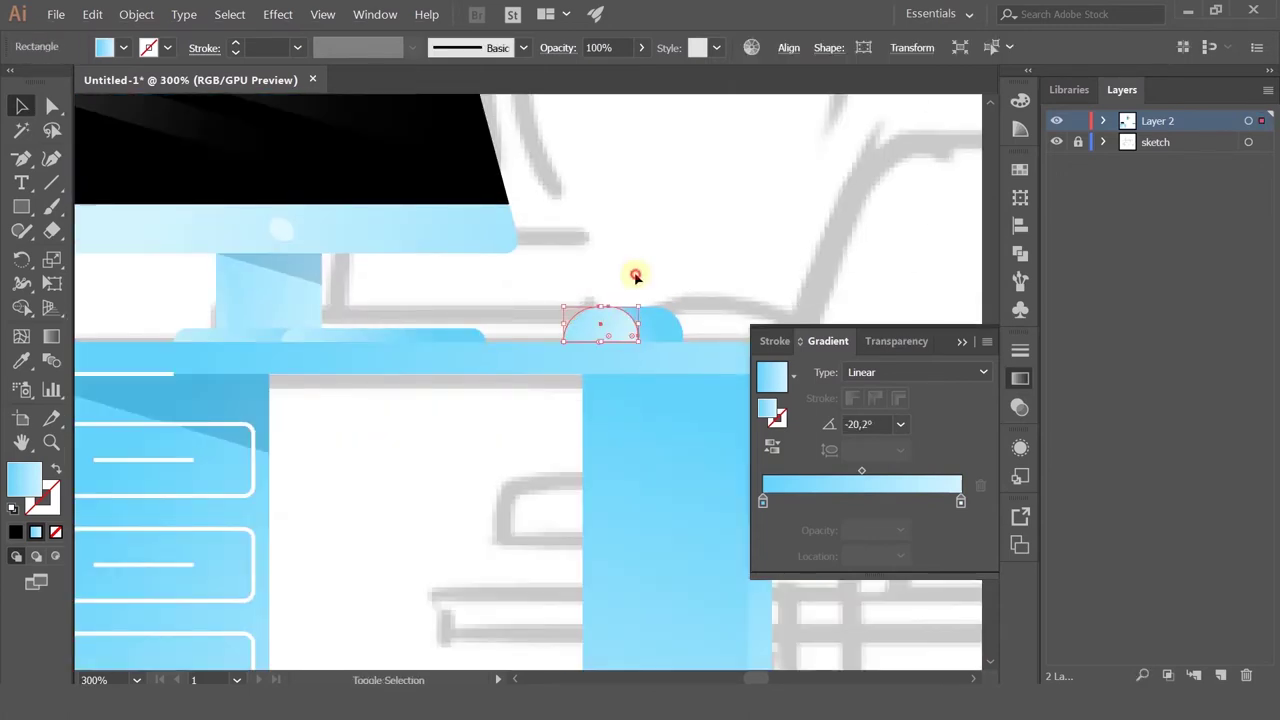
{"action": "scroll", "coordinate": [683, 281], "scroll_direction": "down", "scroll_amount": 2}
Step: Draw a small rounded rectangle at the top of the mouse and place it behind the body so only its upper edge protrudes
{"action": "scroll", "coordinate": [675, 252], "scroll_direction": "up", "scroll_amount": 5}
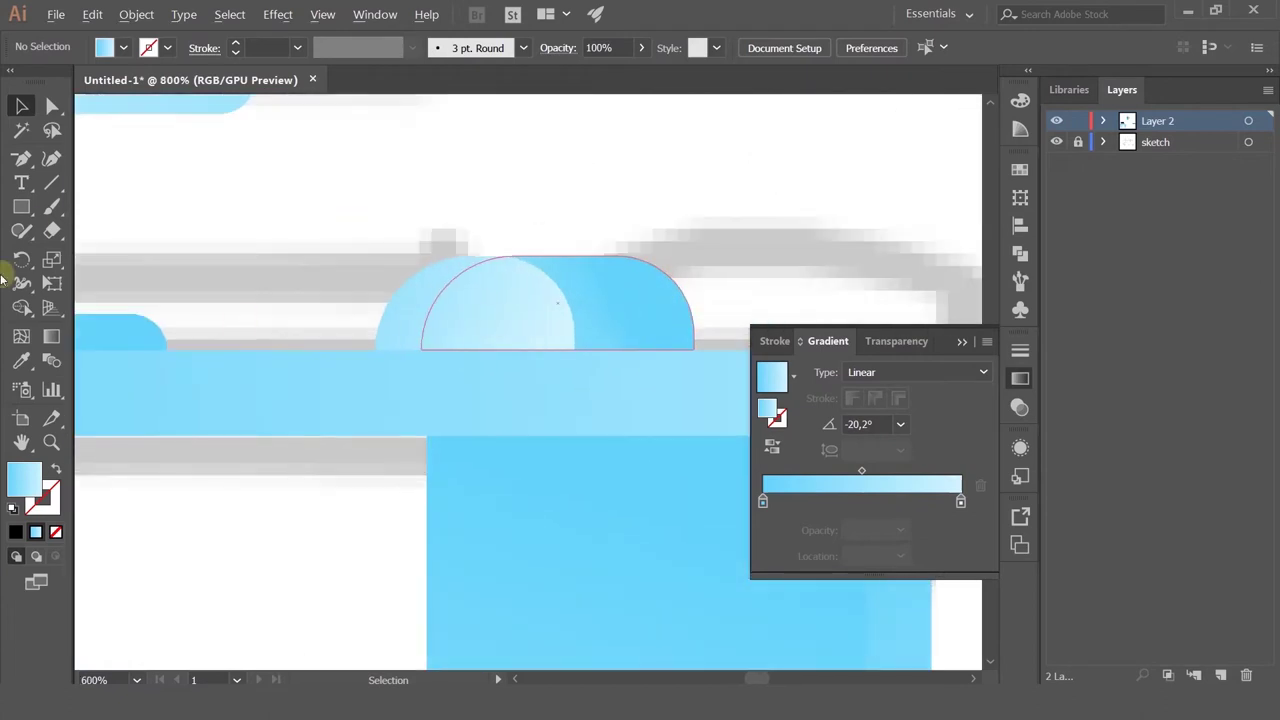
{"action": "left_click", "coordinate": [24, 210]}
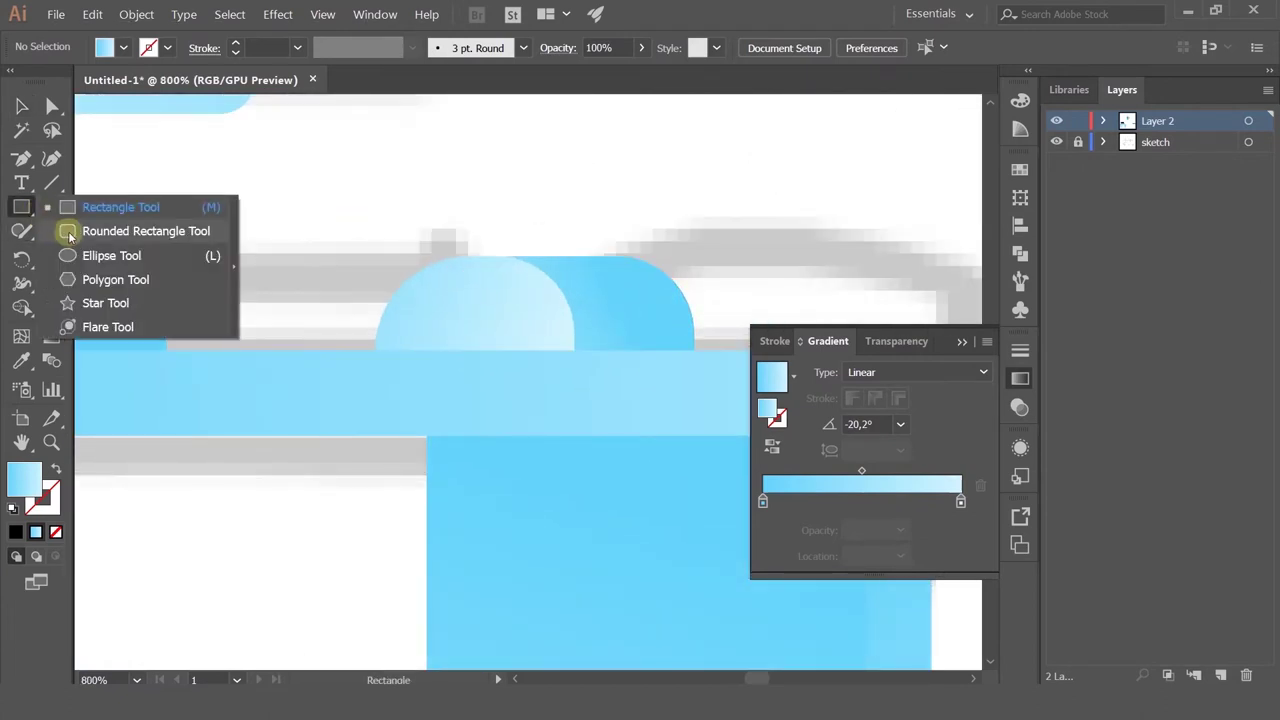
{"action": "left_click", "coordinate": [70, 236]}
{"action": "left_click_drag", "start_coordinate": [465, 246], "coordinate": [551, 288]}
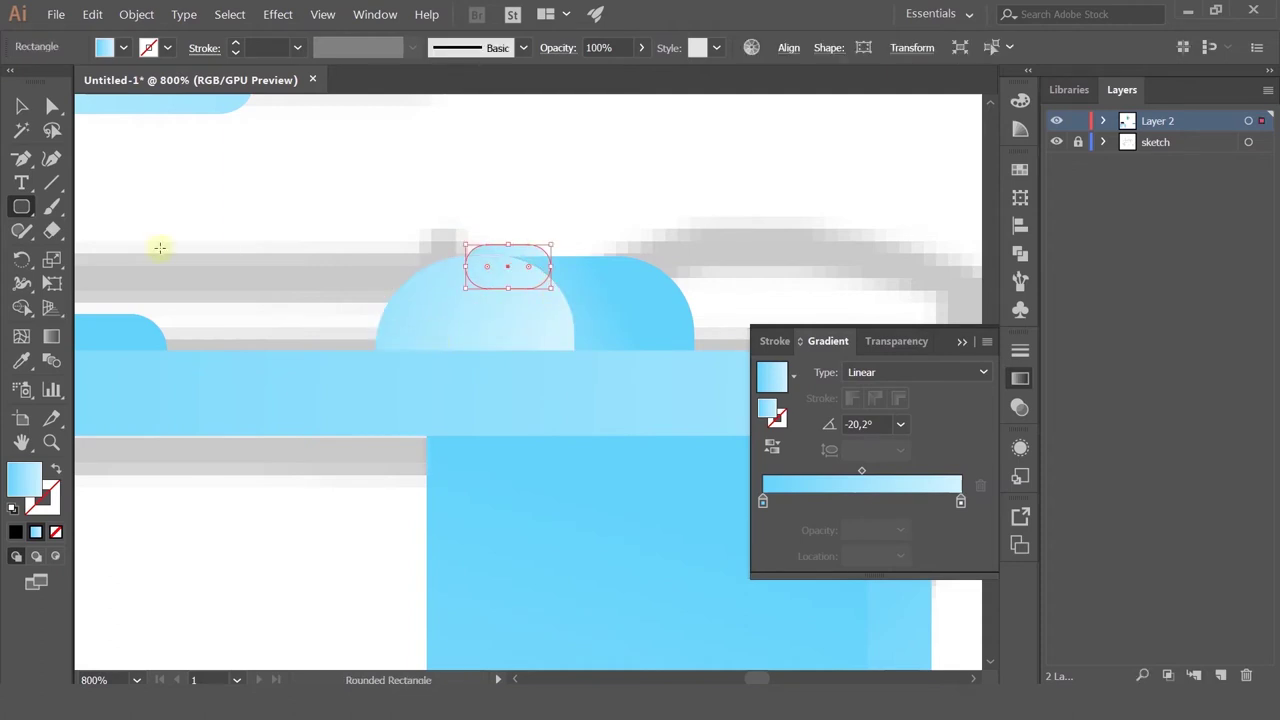
{"action": "left_click", "coordinate": [21, 106]}
{"action": "left_click", "coordinate": [491, 194]}
{"action": "scroll", "coordinate": [580, 232], "scroll_direction": "down", "scroll_amount": 2}
{"action": "scroll", "coordinate": [580, 232], "scroll_direction": "up", "scroll_amount": 3}
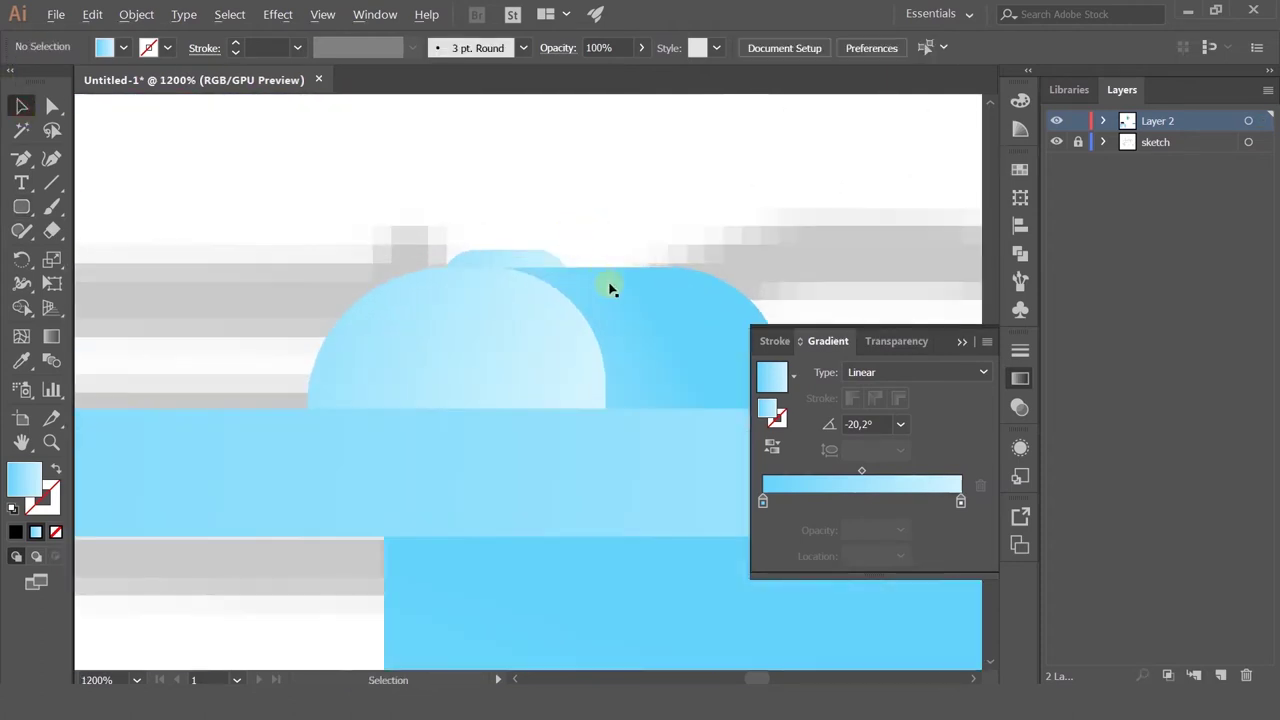
{"action": "left_click", "coordinate": [548, 258]}
{"action": "left_click", "coordinate": [598, 219]}
{"action": "left_click_drag", "start_coordinate": [465, 291], "coordinate": [466, 290]}
{"action": "scroll", "coordinate": [476, 256], "scroll_direction": "down", "scroll_amount": 5}
{"action": "left_click", "coordinate": [557, 227]}
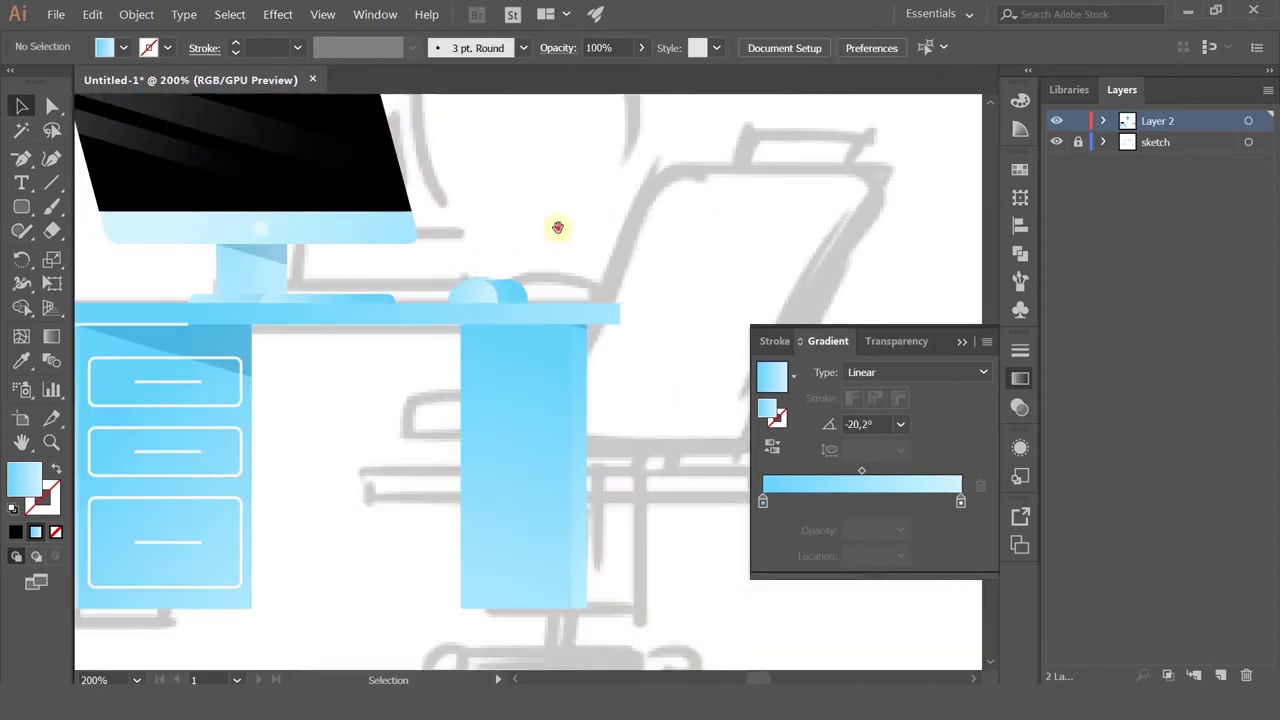
Step: Delete the white 2 pt line beneath the desktop above the drawer cabinet
{"action": "left_click_drag", "start_coordinate": [461, 200], "coordinate": [694, 239]}
{"action": "left_click", "coordinate": [393, 364]}
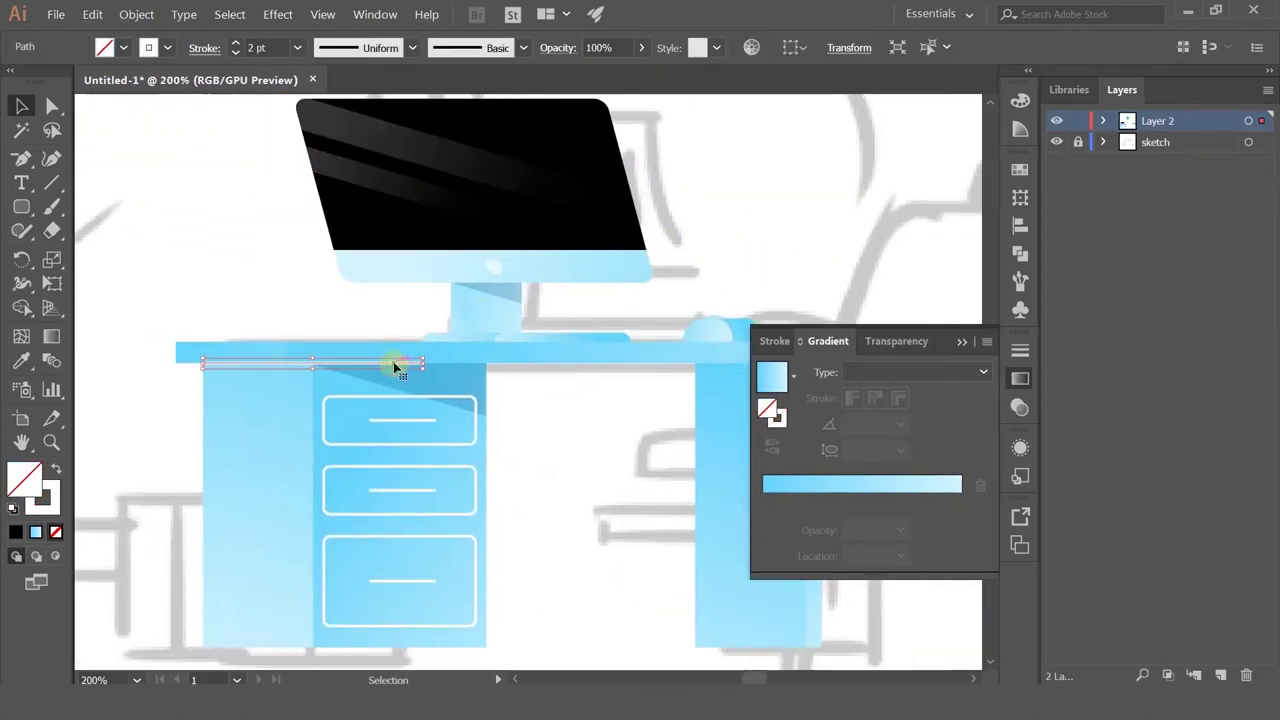
{"action": "key", "text": "Delete"}
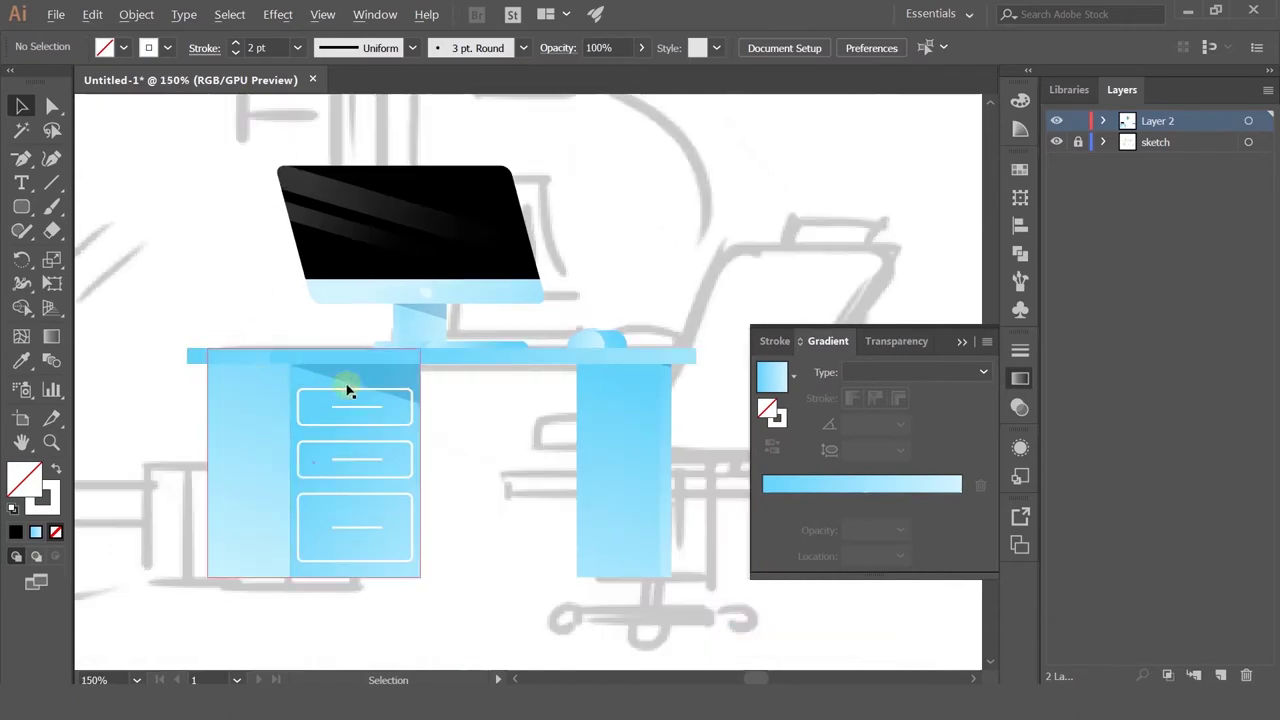
Step: Adjust the linear gradient on the desktop's longer overlapping section so that it starts nearer the section's left end
{"action": "scroll", "coordinate": [223, 366], "scroll_direction": "down", "scroll_amount": 1}
{"action": "left_click", "coordinate": [291, 363]}
{"action": "scroll", "coordinate": [291, 363], "scroll_direction": "up", "scroll_amount": 3}
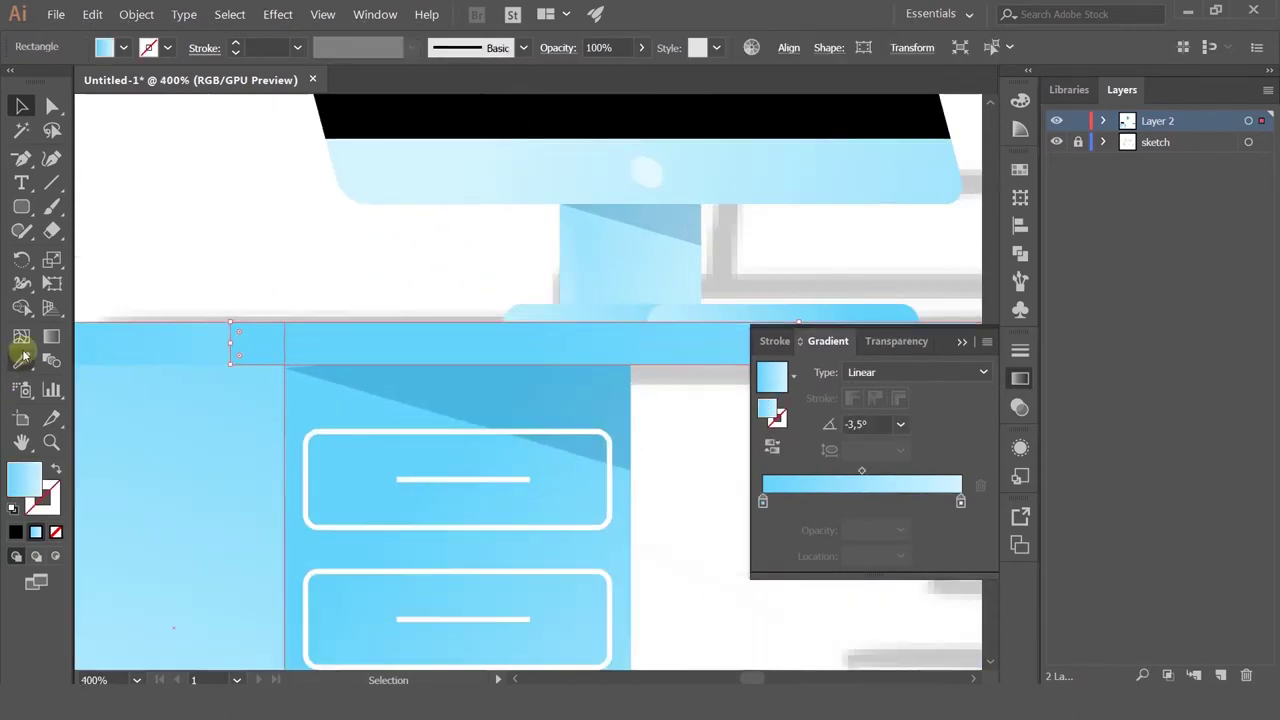
{"action": "left_click", "coordinate": [50, 338]}
{"action": "scroll", "coordinate": [470, 331], "scroll_direction": "down", "scroll_amount": 1}
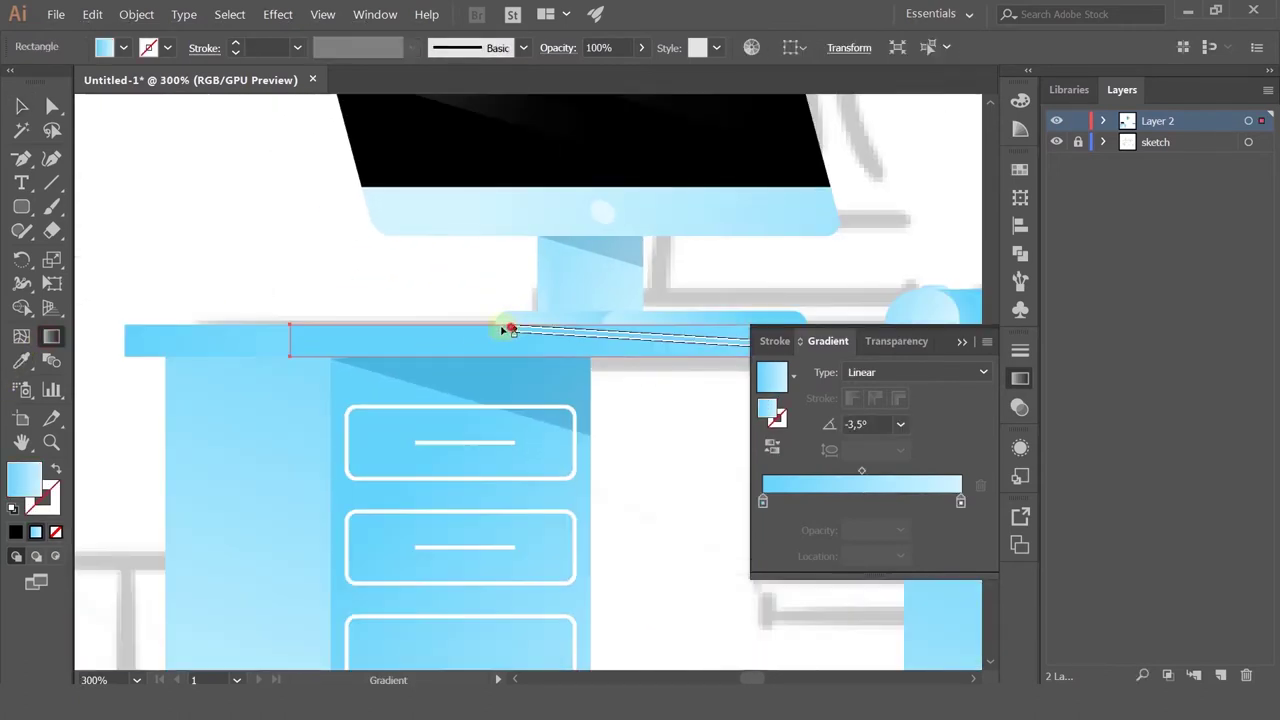
{"action": "left_click_drag", "start_coordinate": [505, 330], "coordinate": [344, 317]}
{"action": "left_click", "coordinate": [25, 104]}
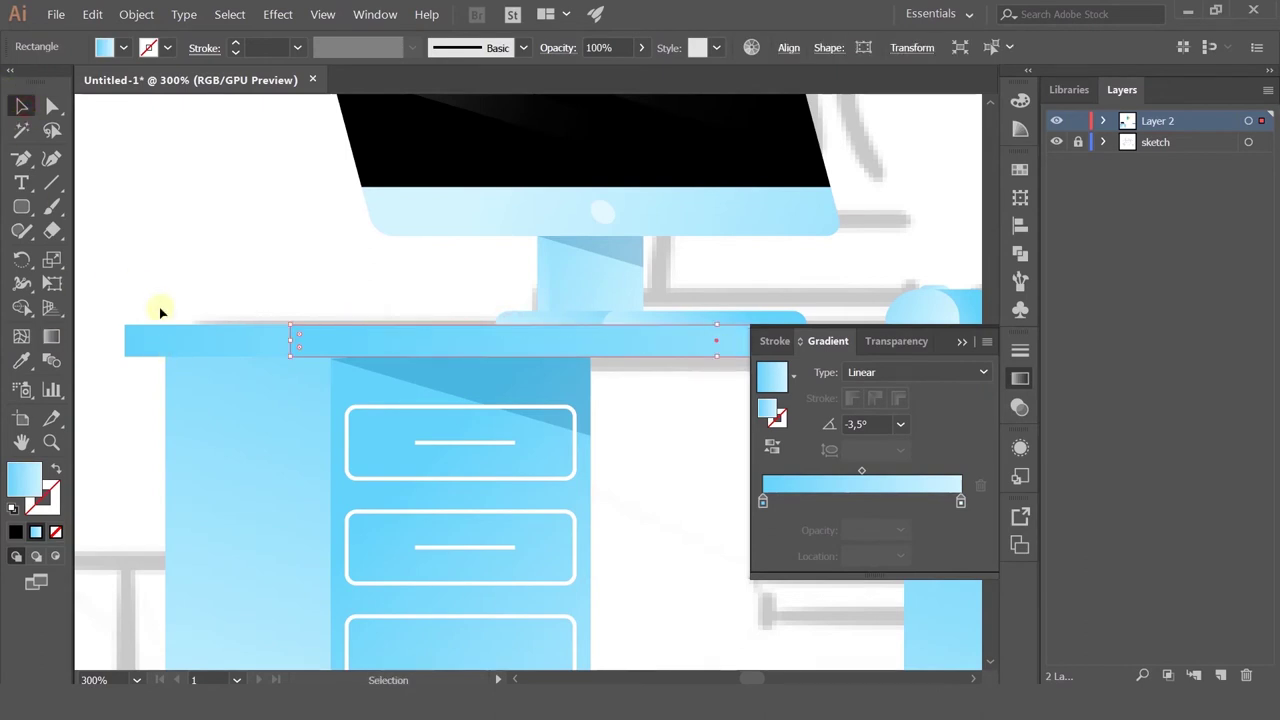
Step: Redraw the full-length desktop rectangle's linear gradient horizontally at 0° over a short span from its left end
{"action": "scroll", "coordinate": [563, 349], "scroll_direction": "down", "scroll_amount": 2}
{"action": "key", "text": "g"}
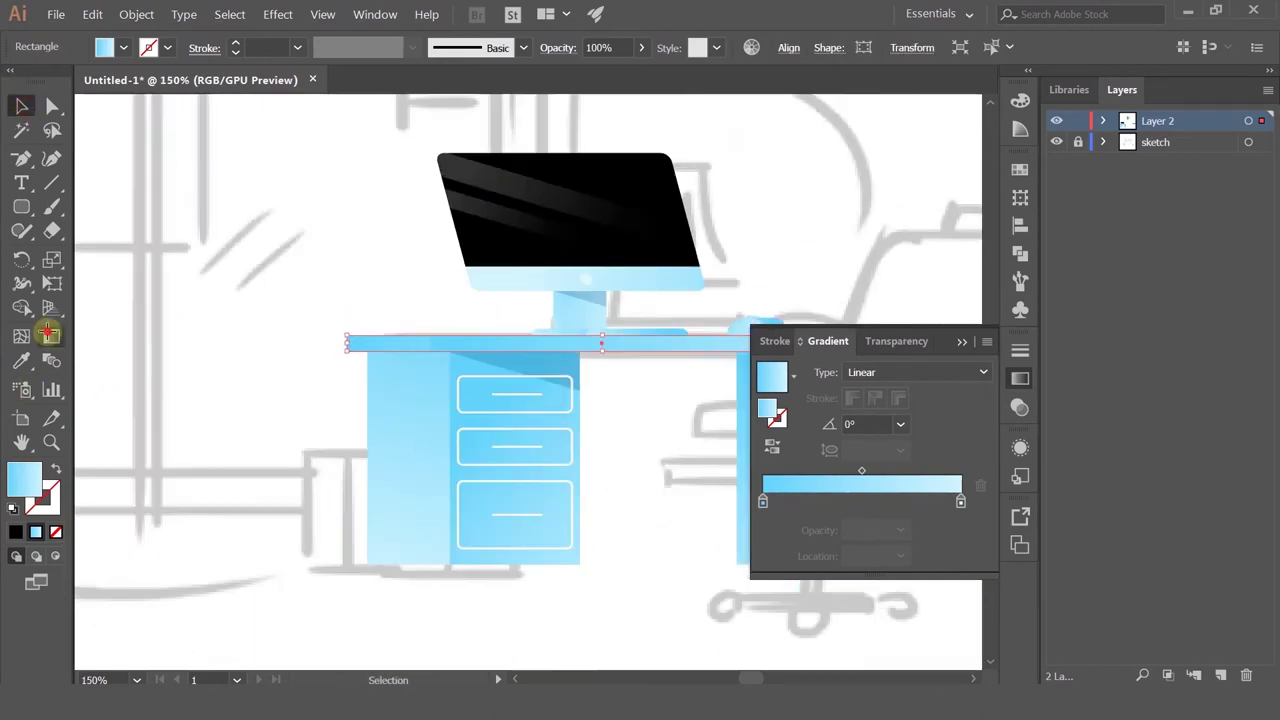
{"action": "scroll", "coordinate": [620, 358], "scroll_direction": "down", "scroll_amount": 1}
{"action": "left_click_drag", "start_coordinate": [686, 308], "coordinate": [553, 288]}
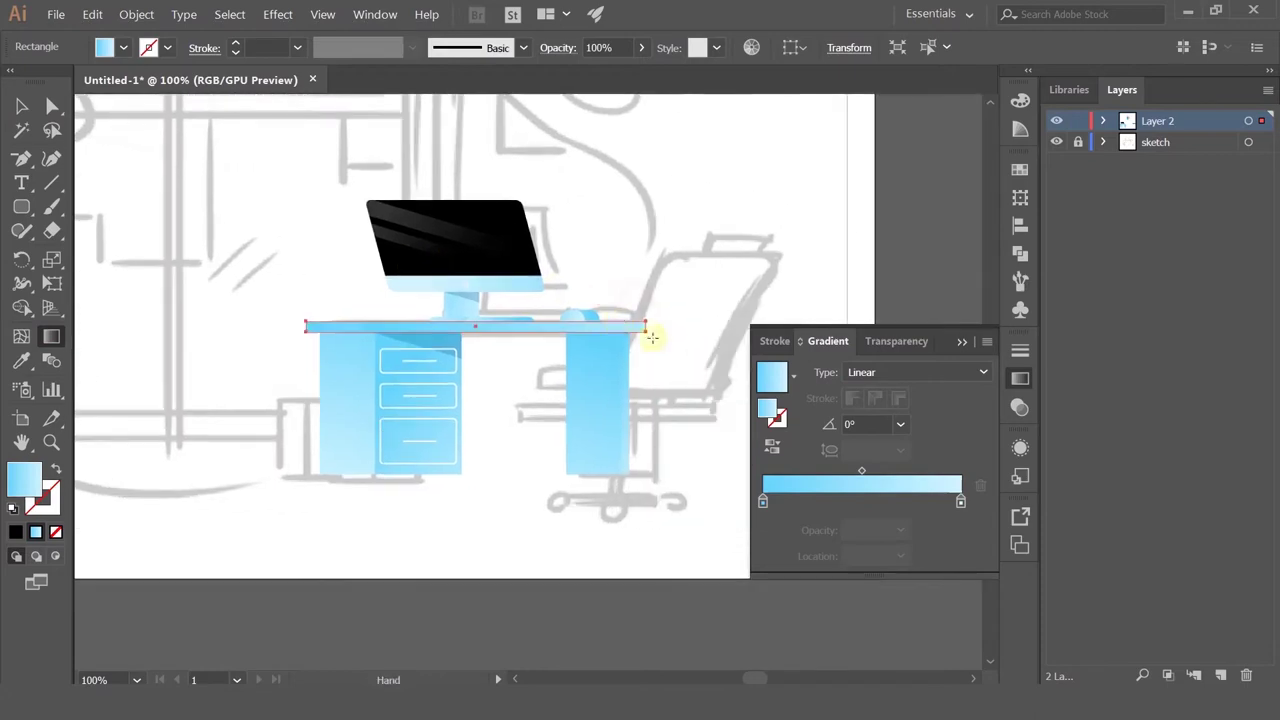
{"action": "left_click_drag", "start_coordinate": [646, 329], "coordinate": [471, 309]}
{"action": "scroll", "coordinate": [366, 337], "scroll_direction": "up", "scroll_amount": 4}
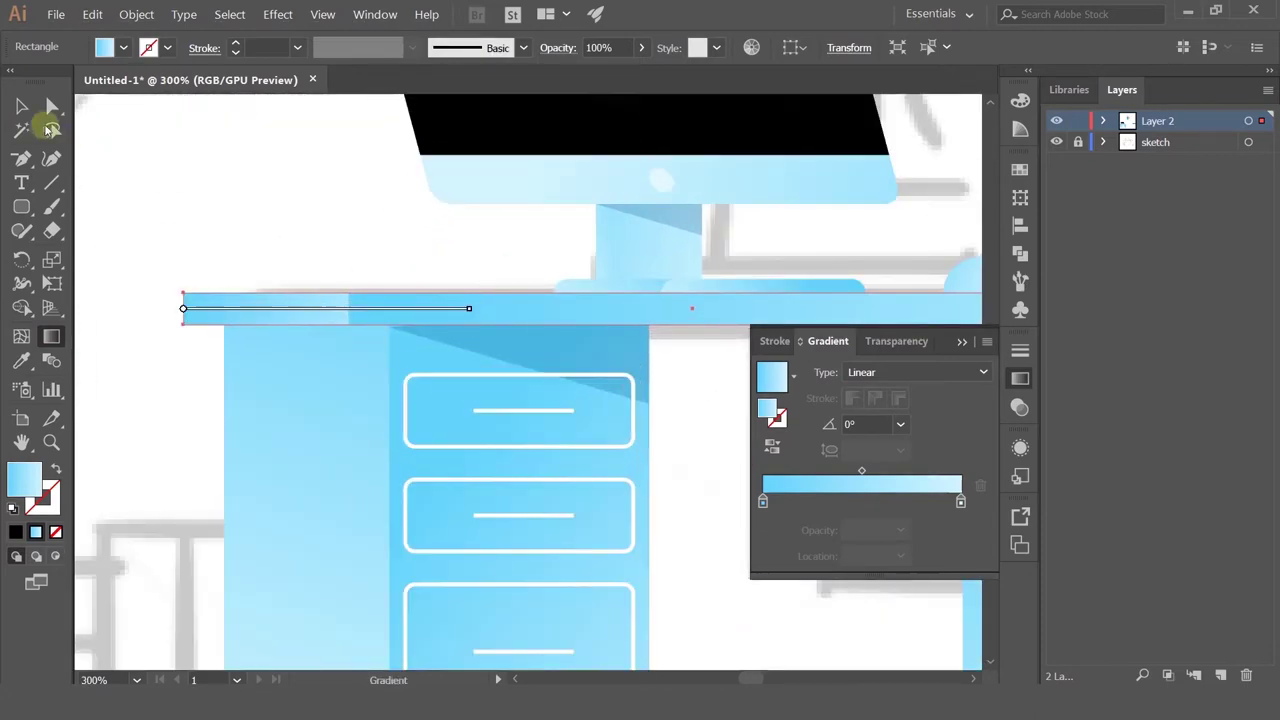
{"action": "left_click", "coordinate": [22, 107]}
{"action": "left_click", "coordinate": [217, 160]}
Step: Hide the sketch layer to review the desk and computer on their own, and show it again
{"action": "scroll", "coordinate": [217, 160], "scroll_direction": "down", "scroll_amount": 1}
{"action": "scroll", "coordinate": [217, 160], "scroll_direction": "down", "scroll_amount": 3}
{"action": "left_click_drag", "start_coordinate": [217, 160], "coordinate": [306, 266]}
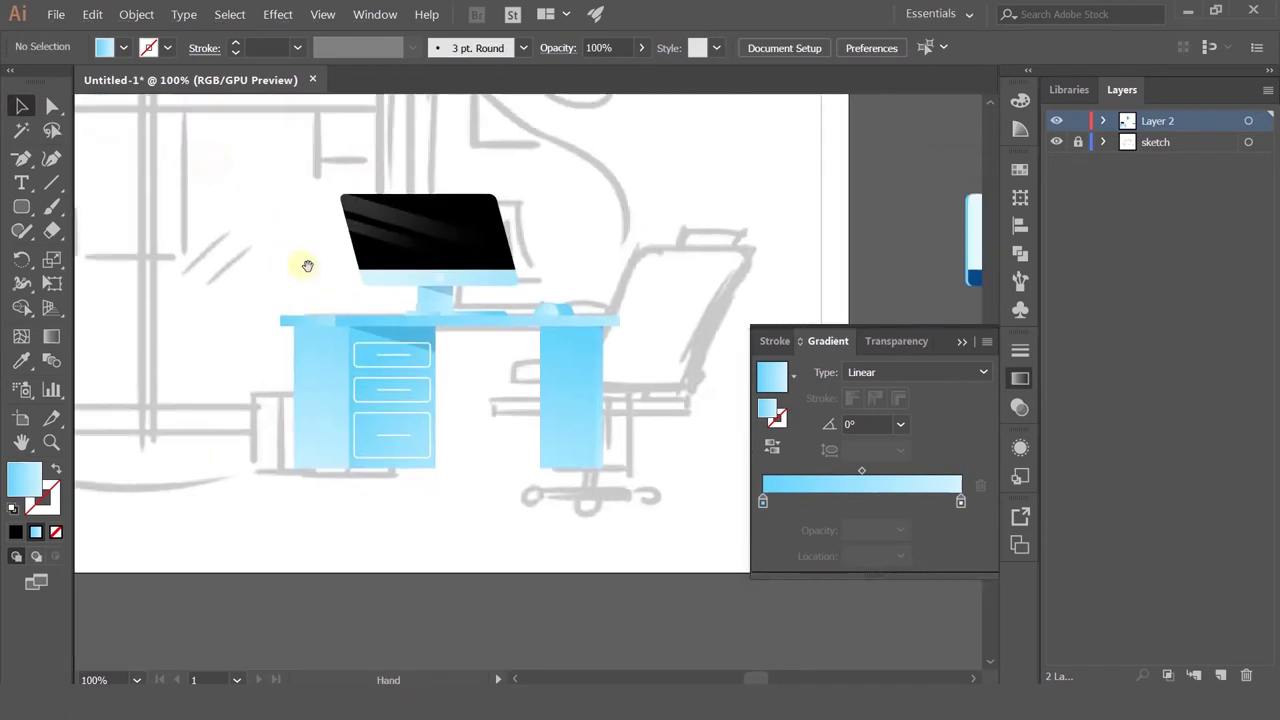
{"action": "left_click_drag", "start_coordinate": [466, 289], "coordinate": [479, 280]}
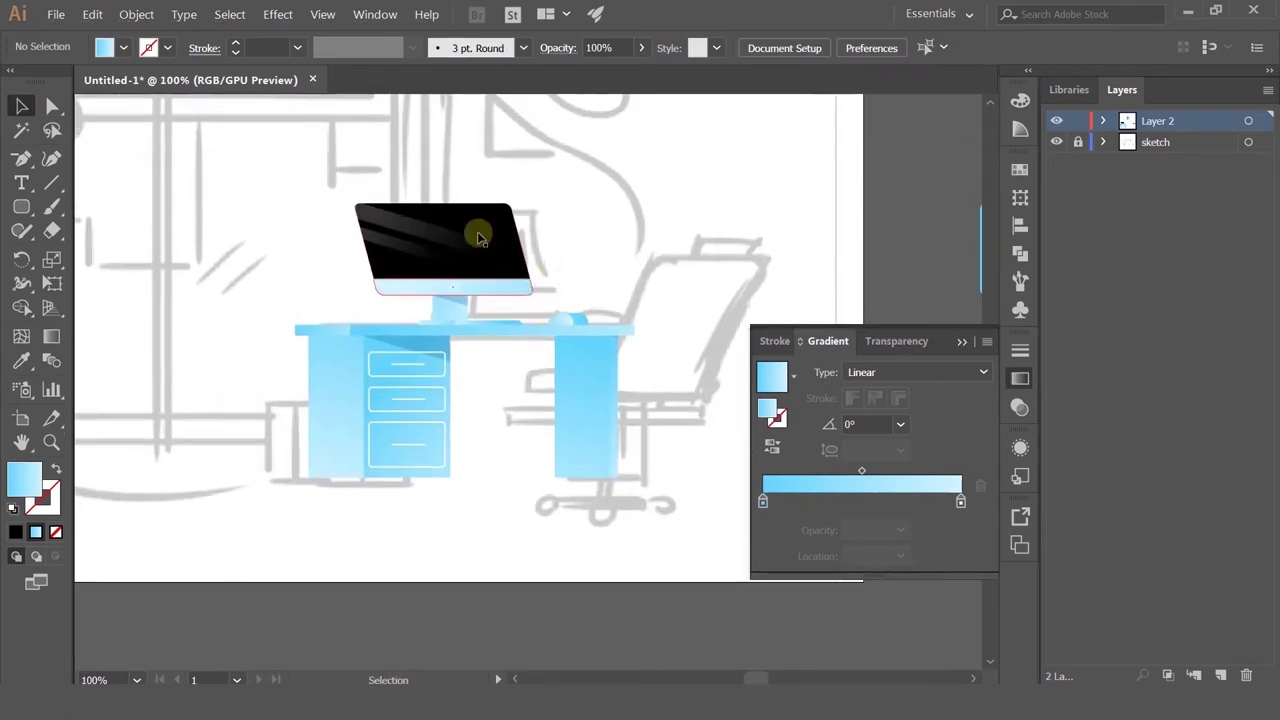
{"action": "scroll", "coordinate": [479, 238], "scroll_direction": "down", "scroll_amount": 2}
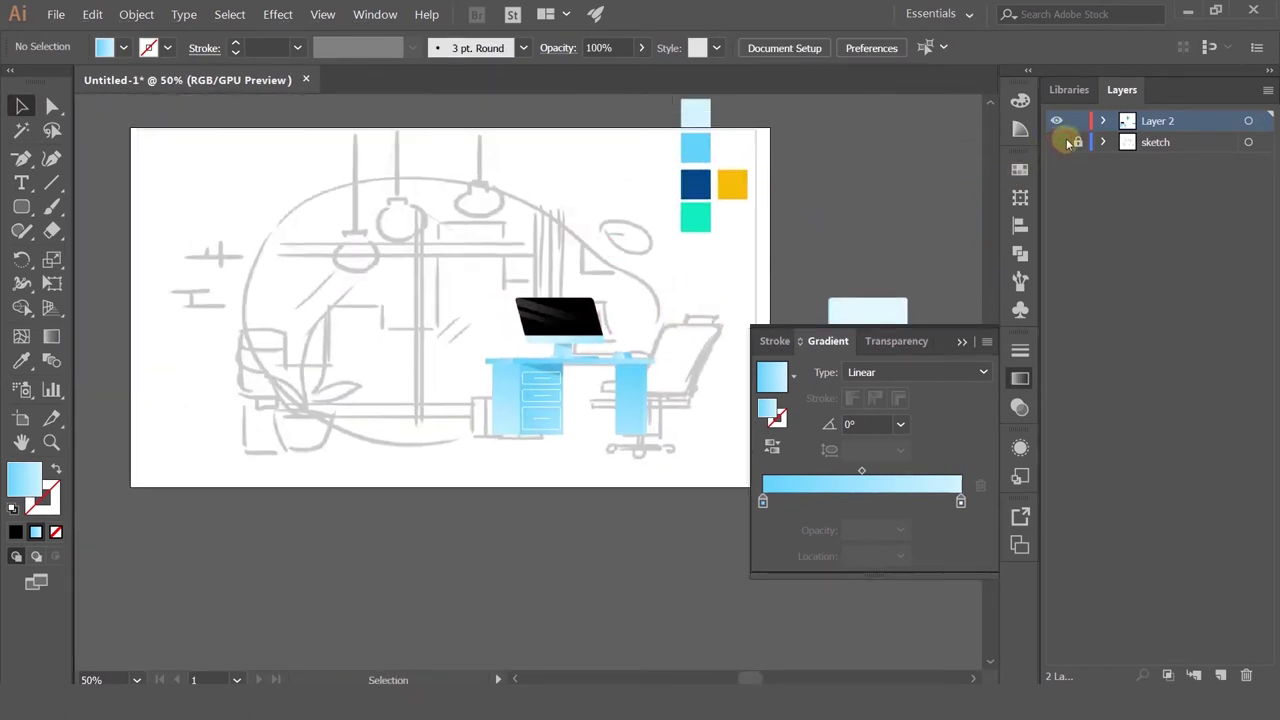
{"action": "left_click", "coordinate": [1060, 143]}
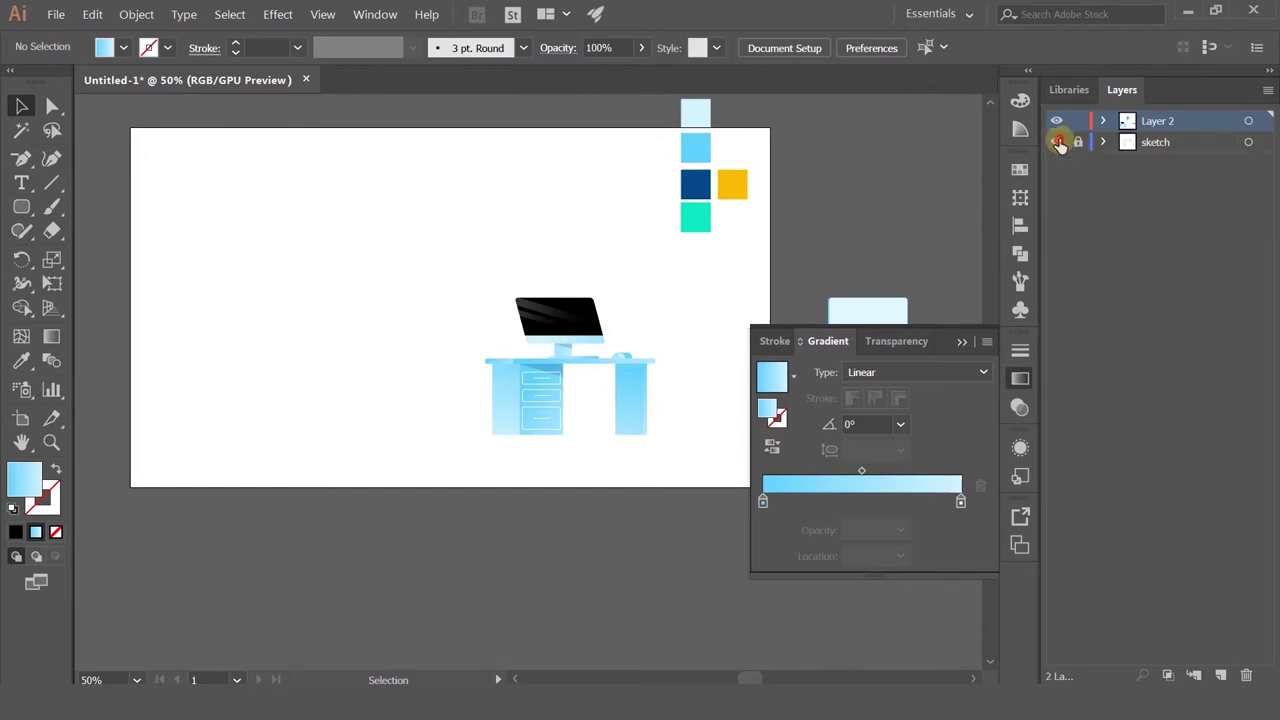
{"action": "left_click", "coordinate": [1058, 142]}
{"action": "scroll", "coordinate": [594, 314], "scroll_direction": "up", "scroll_amount": 5}
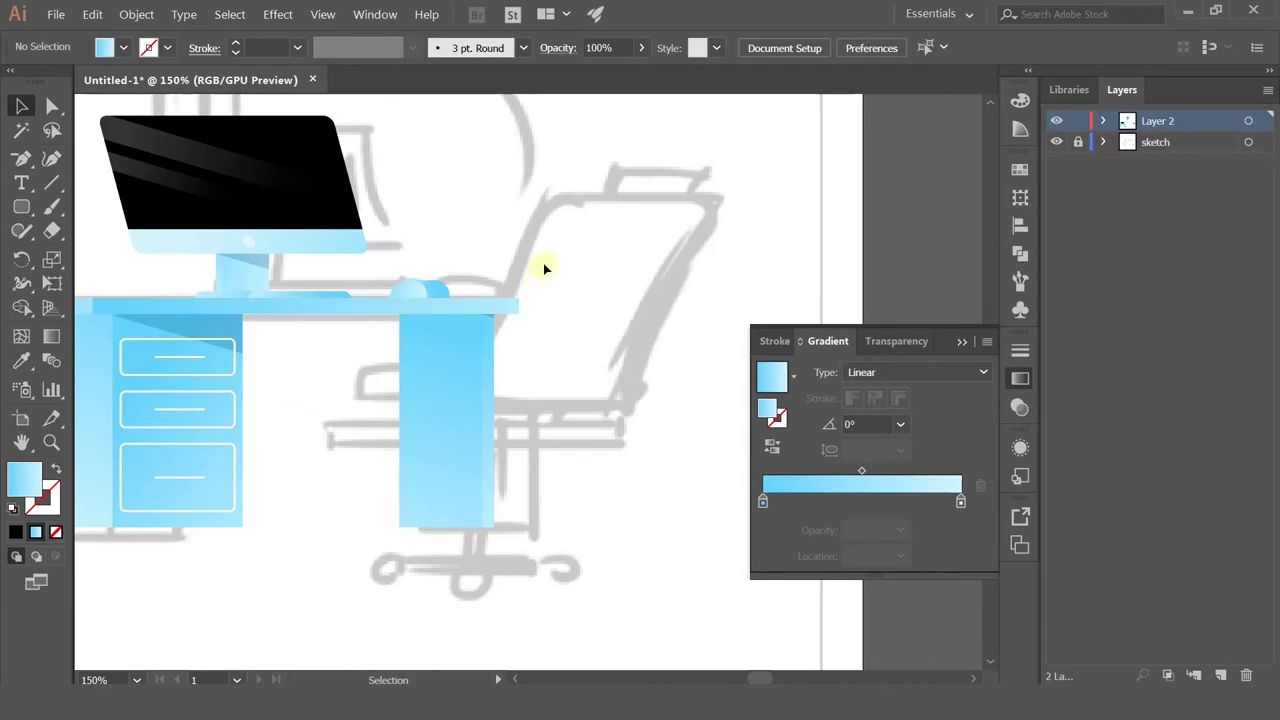
Step: Widen the desk by shifting the desktop's right end, the right leg and the mouse to the right, and hide the sketch layer
{"action": "left_click", "coordinate": [52, 105]}
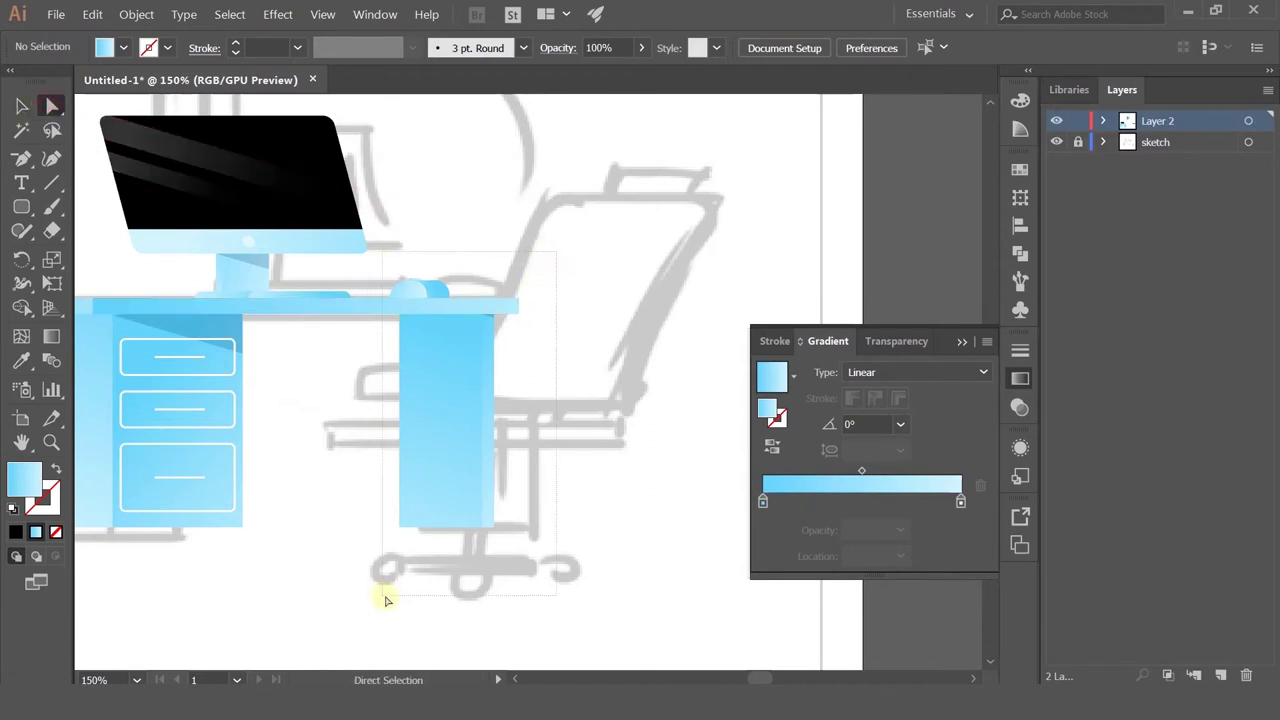
{"action": "left_click_drag", "start_coordinate": [381, 594], "coordinate": [572, 315]}
{"action": "scroll", "coordinate": [447, 303], "scroll_direction": "down", "scroll_amount": 2}
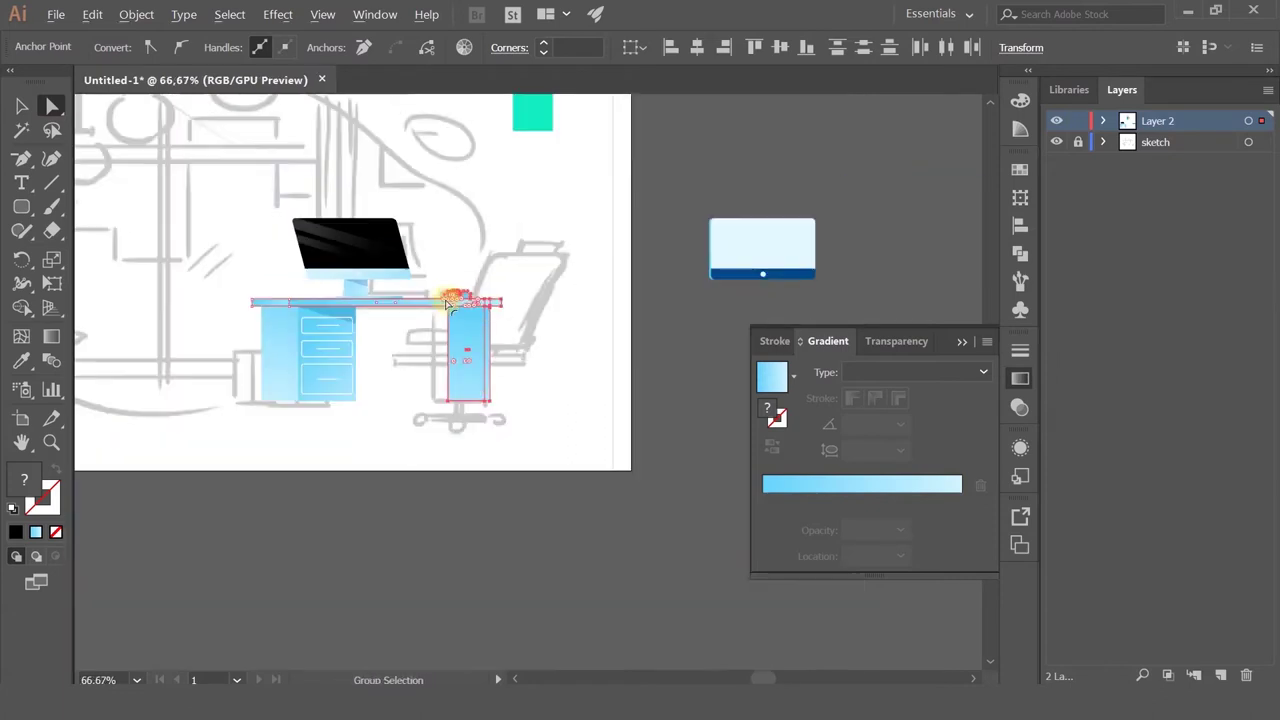
{"action": "left_click", "coordinate": [1055, 142]}
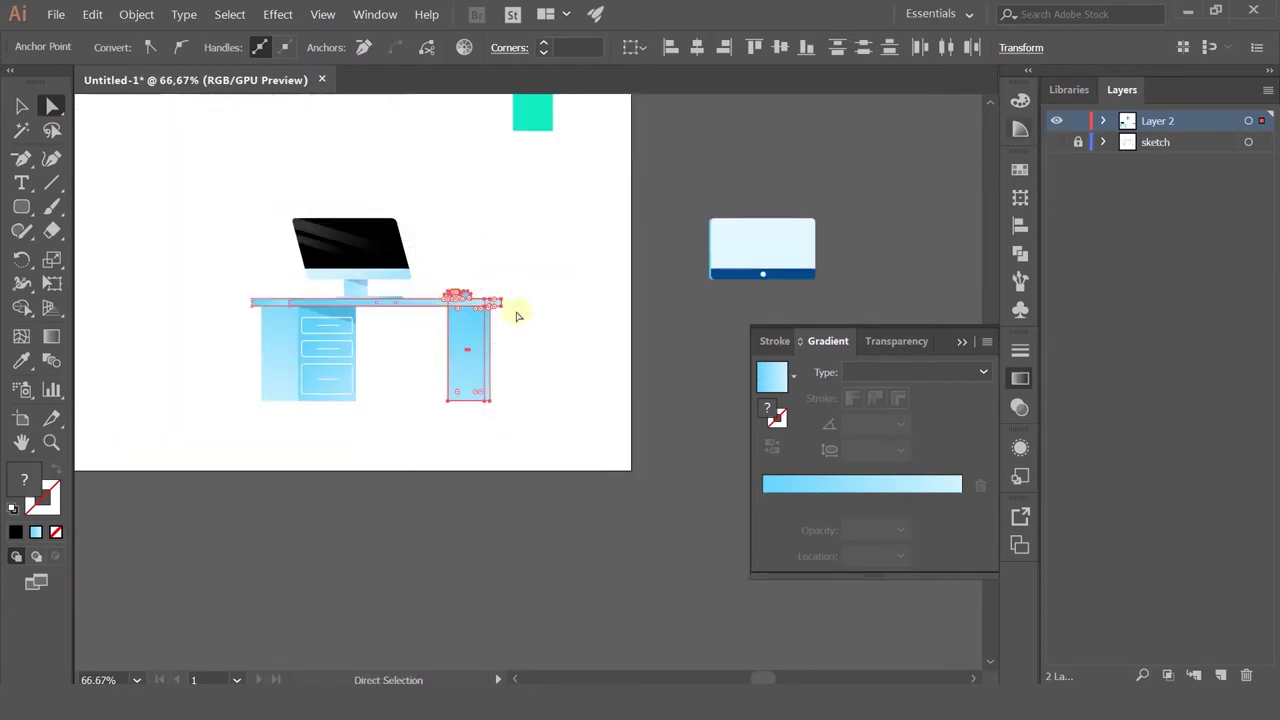
{"action": "left_click_drag", "start_coordinate": [505, 313], "coordinate": [516, 313]}
{"action": "scroll", "coordinate": [332, 398], "scroll_direction": "up", "scroll_amount": 1}
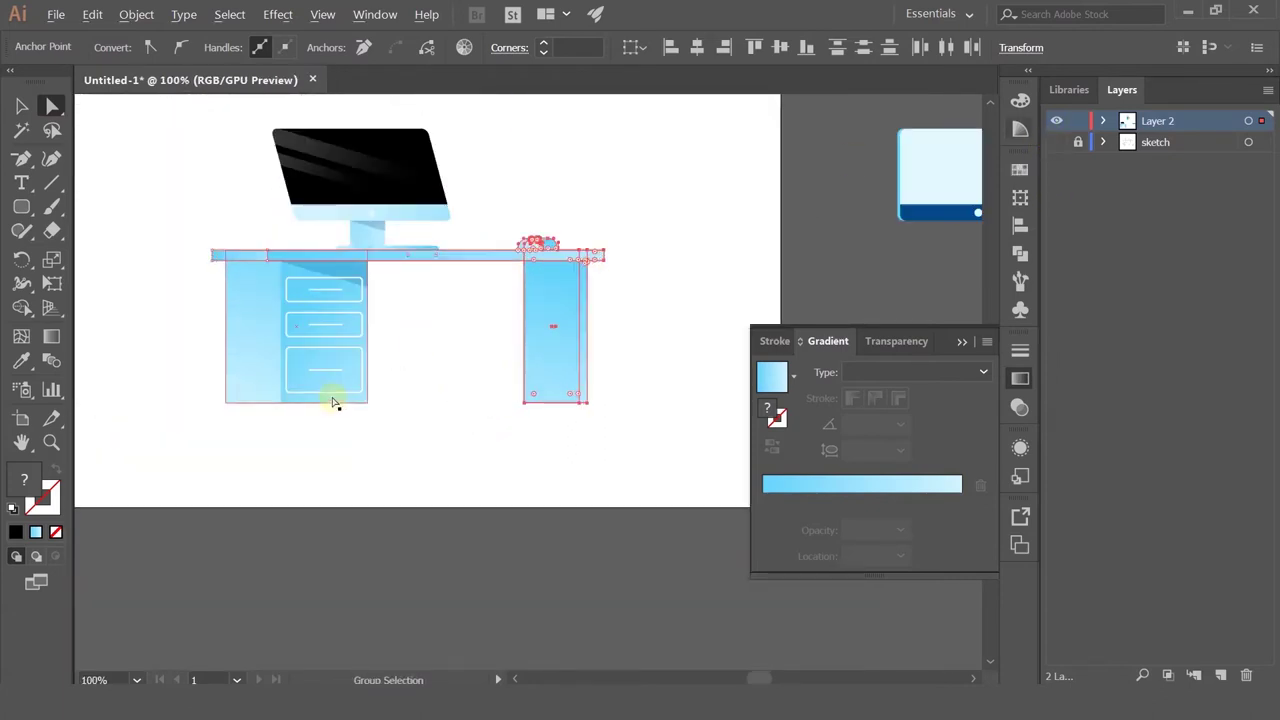
Step: Stretch the drawer cabinet's side and front panels together with the right leg downward to make the desk taller
{"action": "left_click", "coordinate": [22, 106]}
{"action": "left_click", "coordinate": [234, 346]}
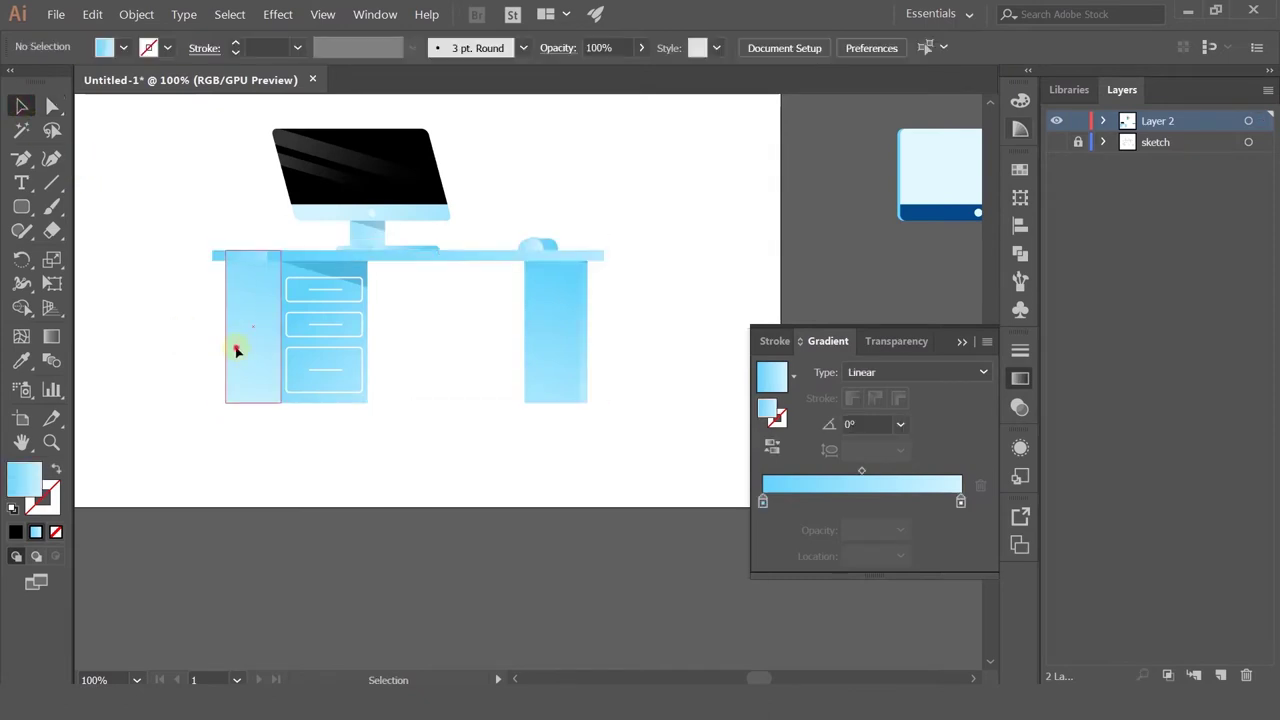
{"action": "left_click", "coordinate": [309, 400], "text": "shift"}
{"action": "left_click", "coordinate": [548, 383], "text": "shift"}
{"action": "left_click_drag", "start_coordinate": [503, 427], "coordinate": [498, 424]}
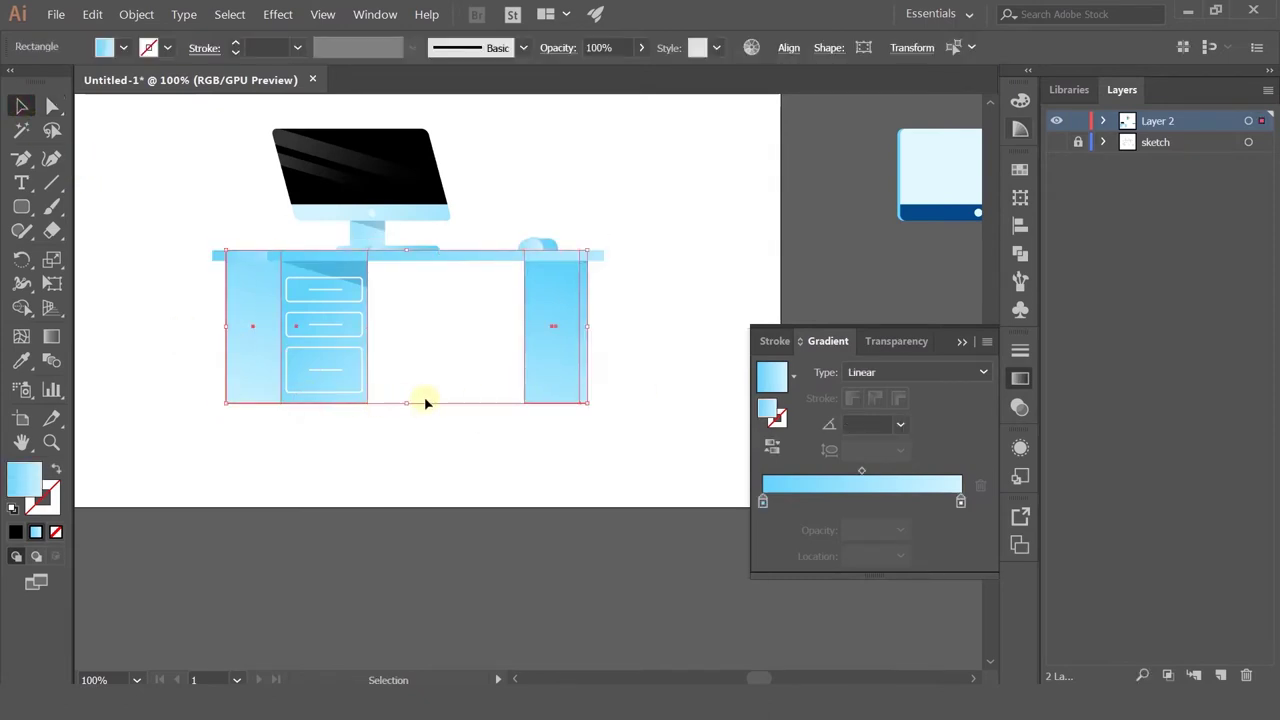
{"action": "left_click_drag", "start_coordinate": [408, 403], "coordinate": [410, 429]}
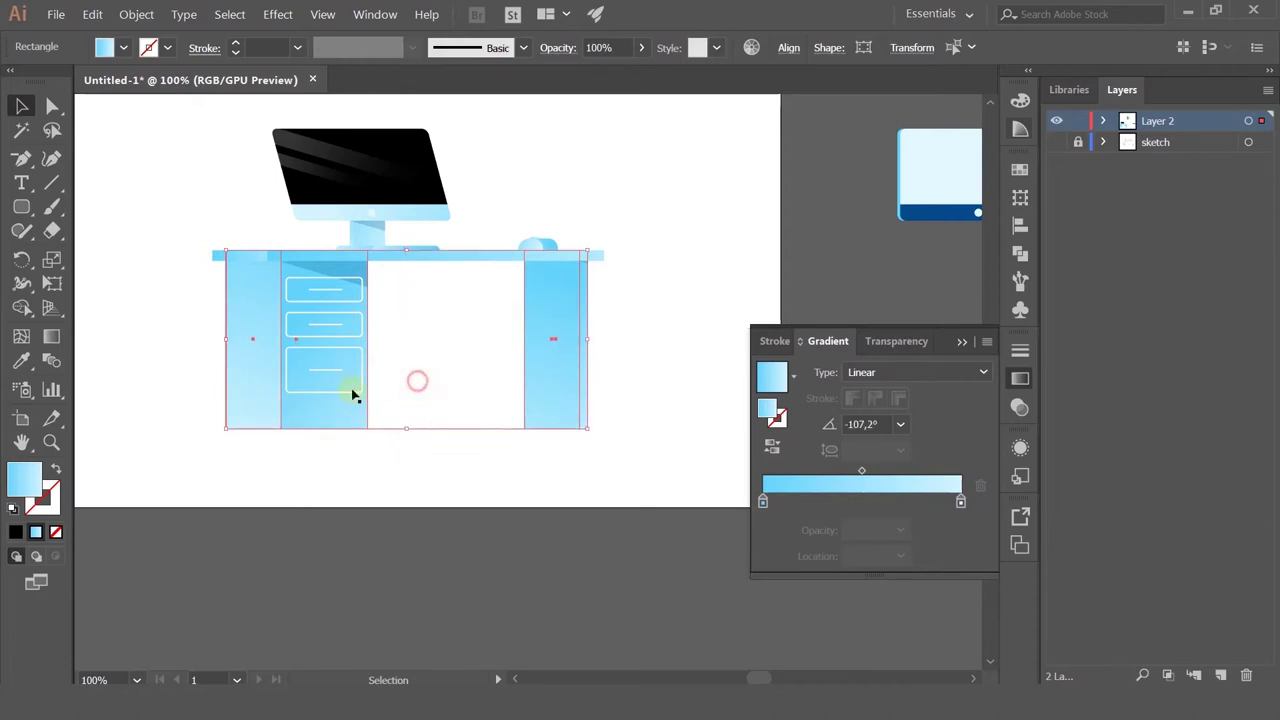
{"action": "left_click", "coordinate": [417, 381]}
Step: Delete the large bottom drawer and the middle drawer from the cabinet, keeping only the top one
{"action": "left_click", "coordinate": [325, 371]}
{"action": "key", "text": "Delete"}
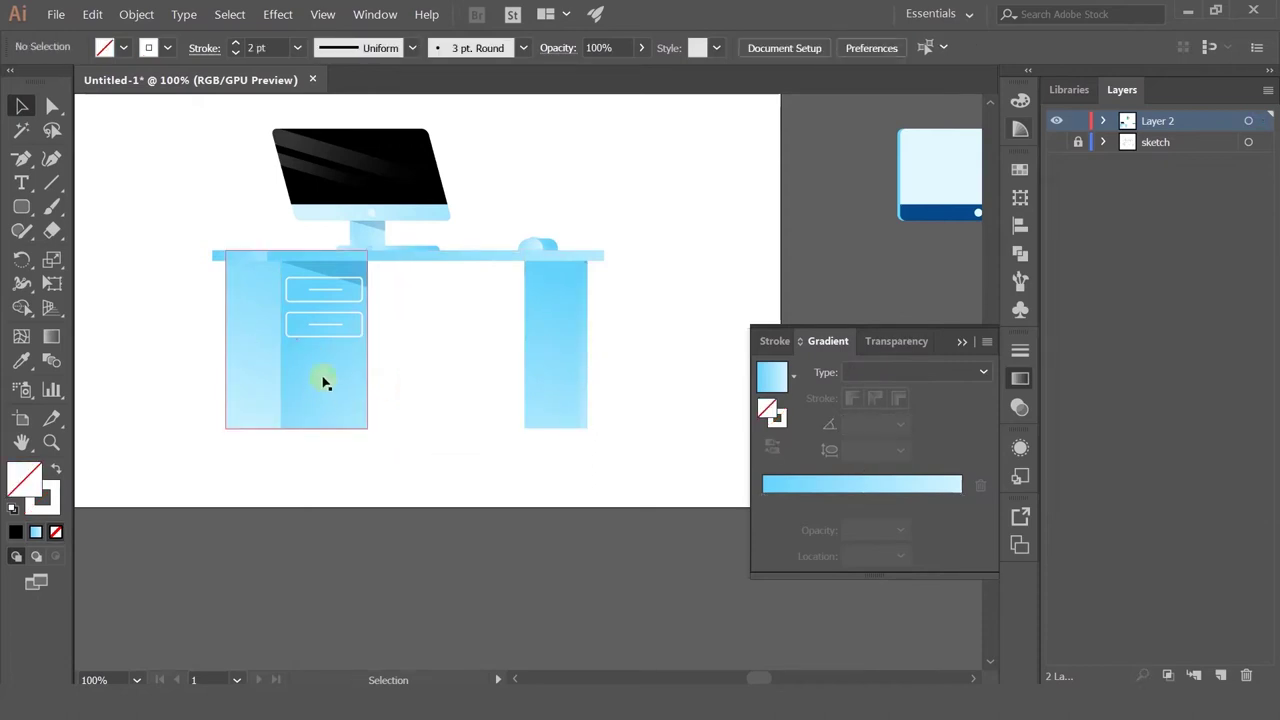
{"action": "scroll", "coordinate": [320, 334], "scroll_direction": "up", "scroll_amount": 2}
{"action": "left_click", "coordinate": [327, 322]}
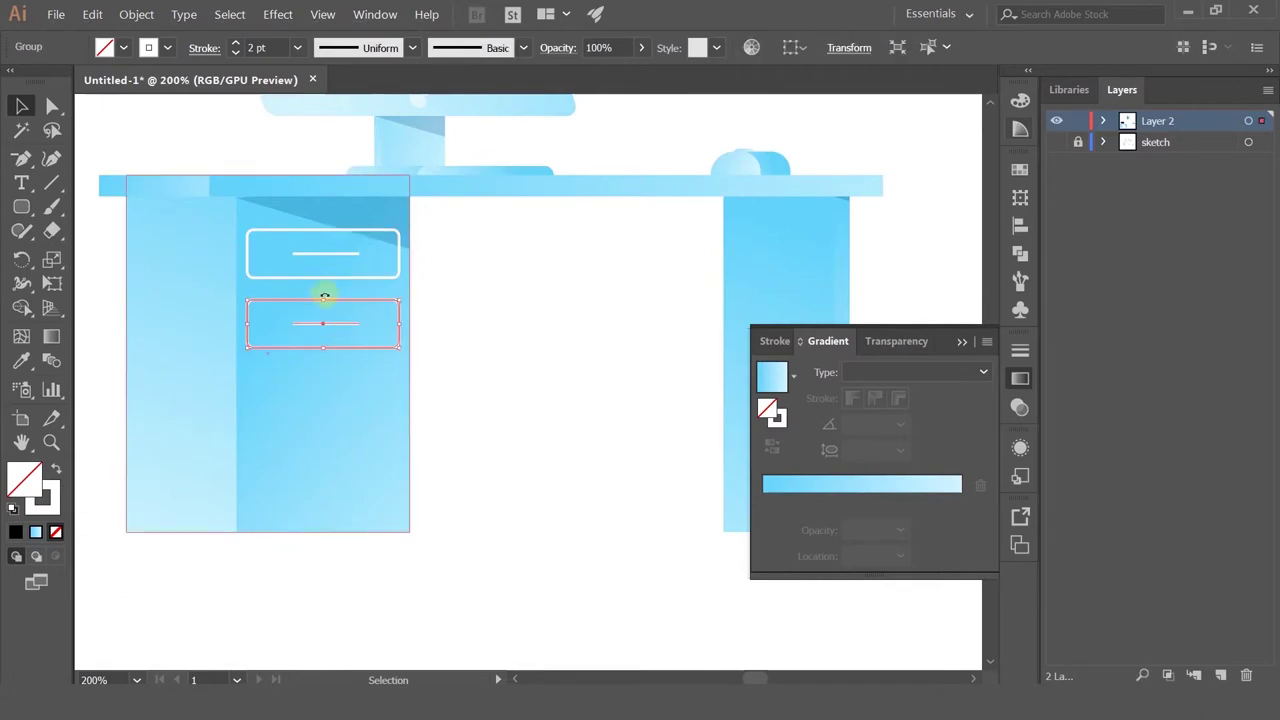
{"action": "key", "text": "Delete"}
Step: Apply the cabinet side panel's blue gradient to the remaining drawer group as a 1 pt stroke with no fill
{"action": "left_click", "coordinate": [316, 278]}
{"action": "scroll", "coordinate": [153, 426], "scroll_direction": "up", "scroll_amount": 1}
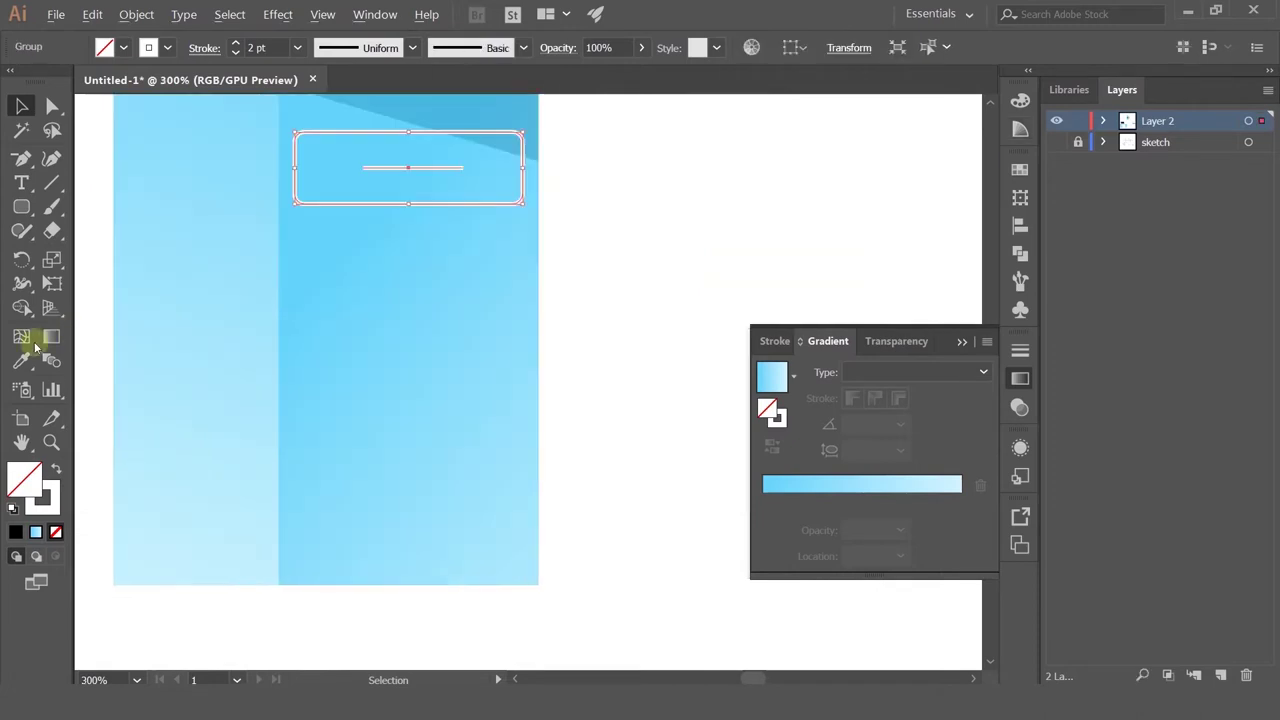
{"action": "left_click", "coordinate": [22, 362]}
{"action": "scroll", "coordinate": [416, 400], "scroll_direction": "up", "scroll_amount": 5}
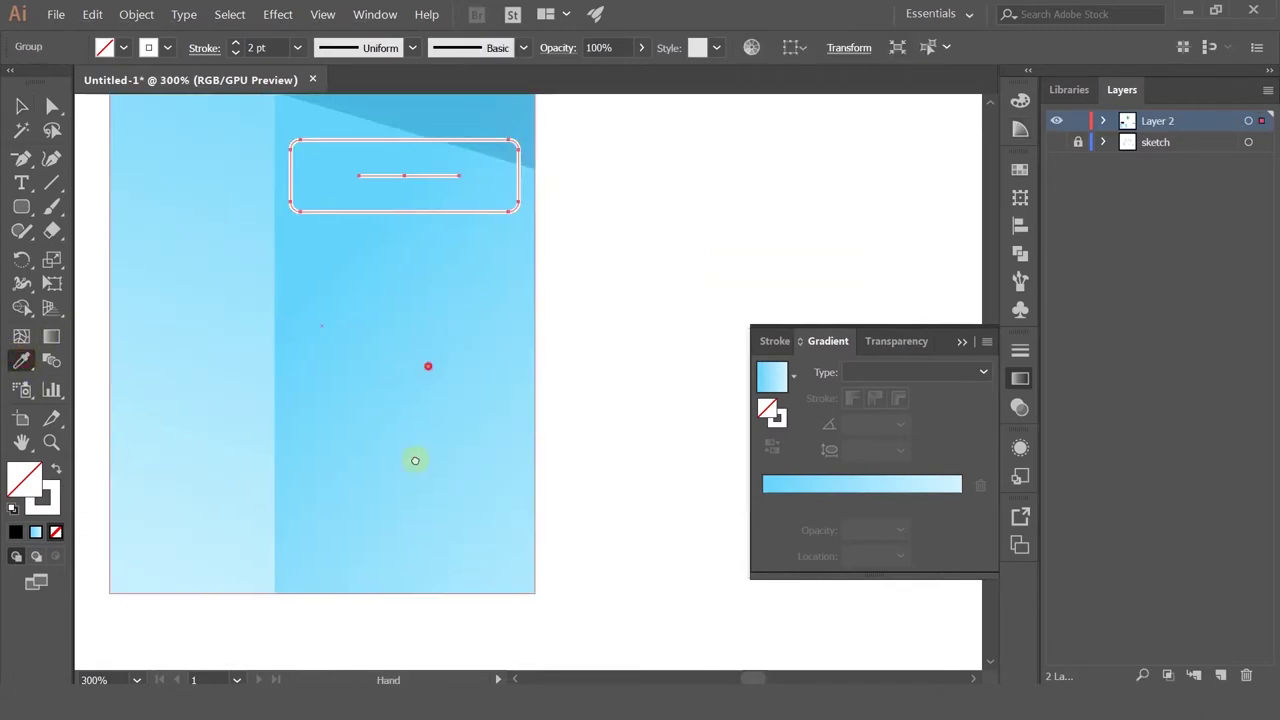
{"action": "left_click", "coordinate": [355, 166]}
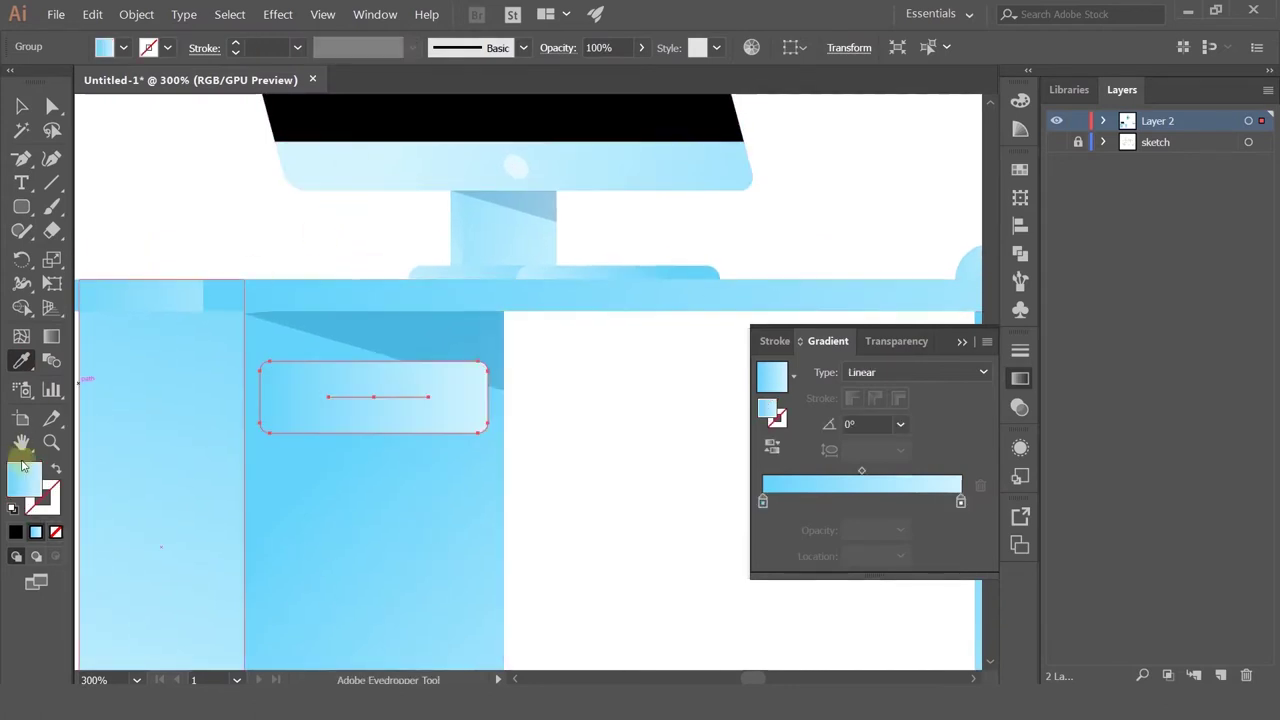
{"action": "left_click", "coordinate": [58, 470]}
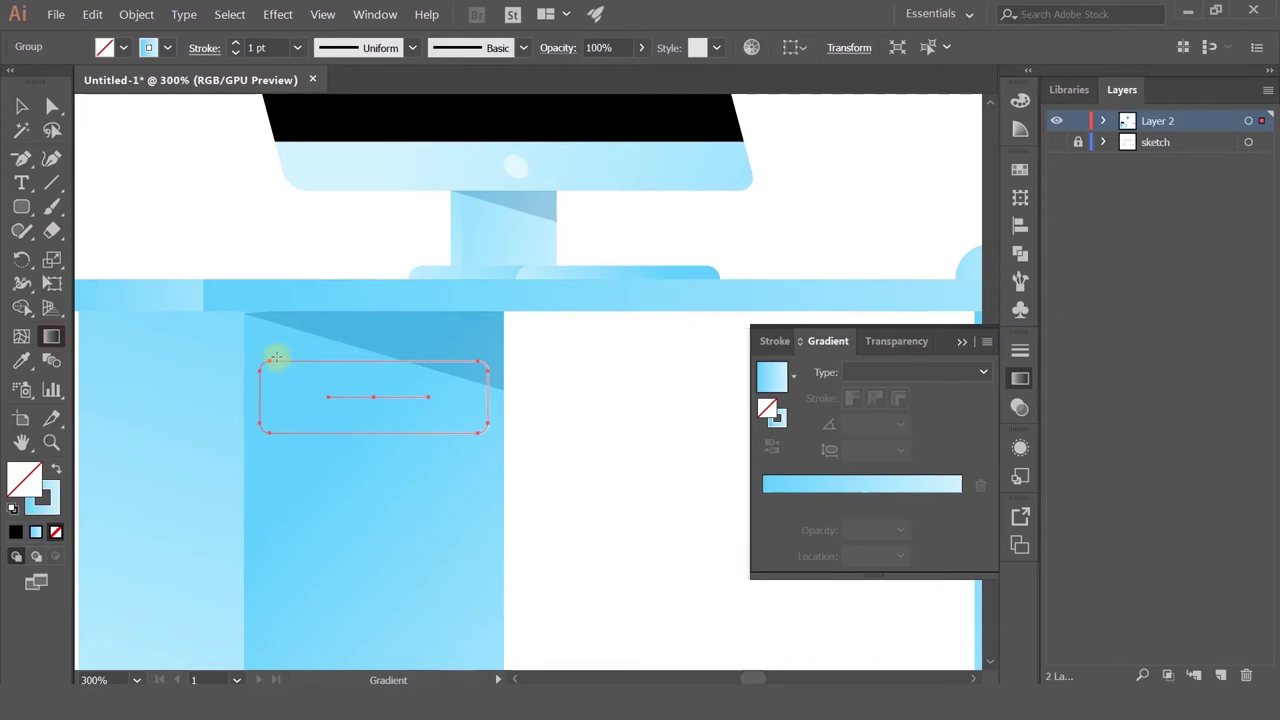
{"action": "left_click", "coordinate": [18, 104]}
{"action": "left_click", "coordinate": [166, 157]}
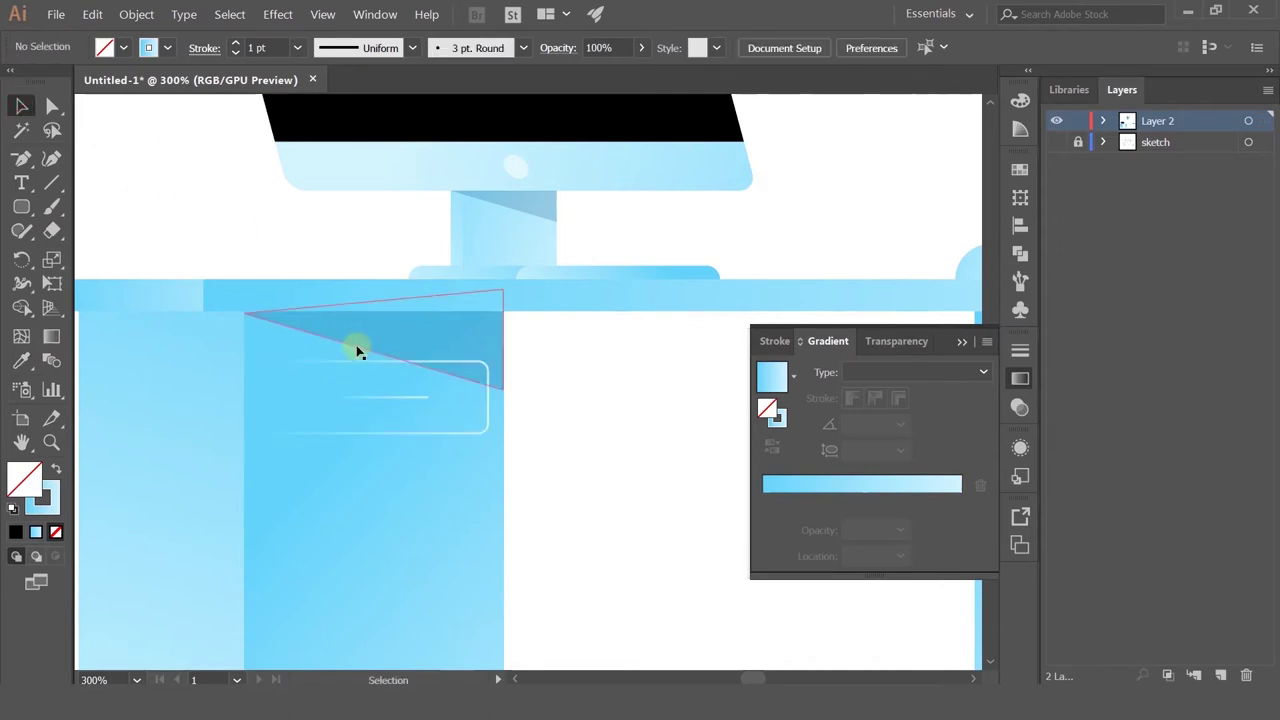
Step: Try to redirect the drawer outline's stroke gradient diagonally with the Gradient tool
{"action": "left_click", "coordinate": [349, 362]}
{"action": "left_click", "coordinate": [51, 338]}
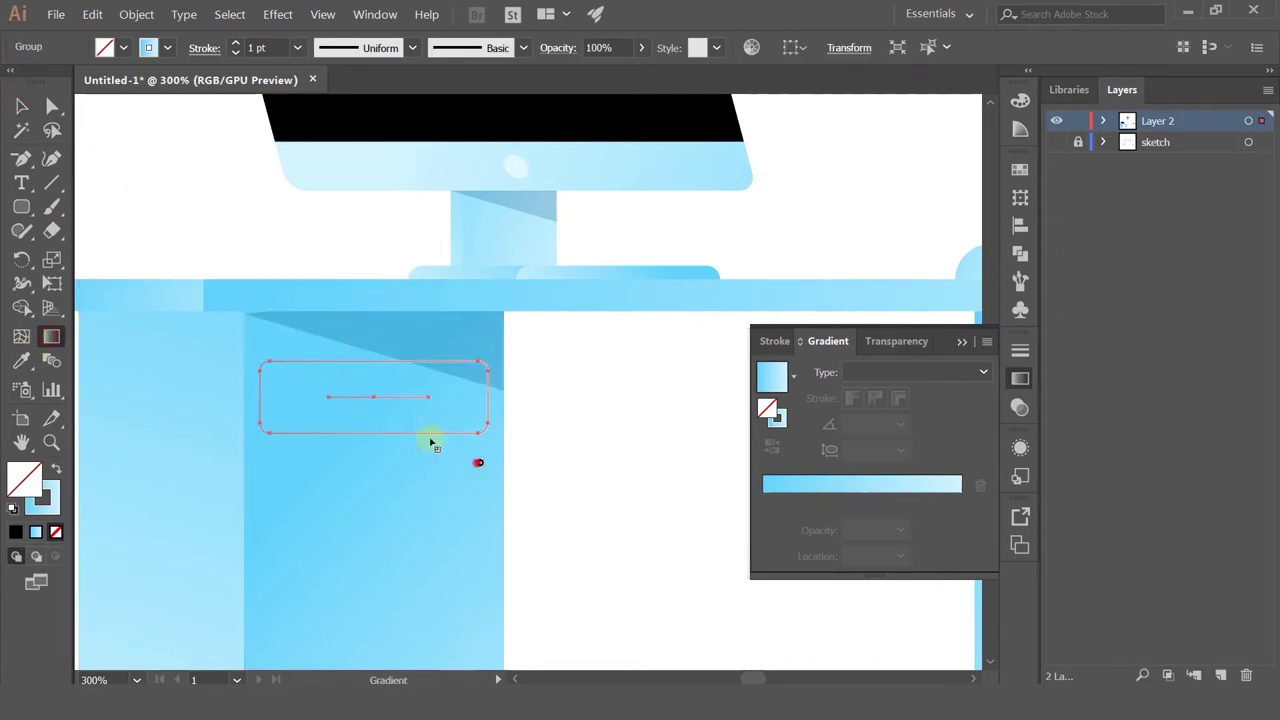
{"action": "left_click_drag", "start_coordinate": [479, 462], "coordinate": [280, 357]}
{"action": "left_click", "coordinate": [21, 105]}
{"action": "left_click", "coordinate": [215, 192]}
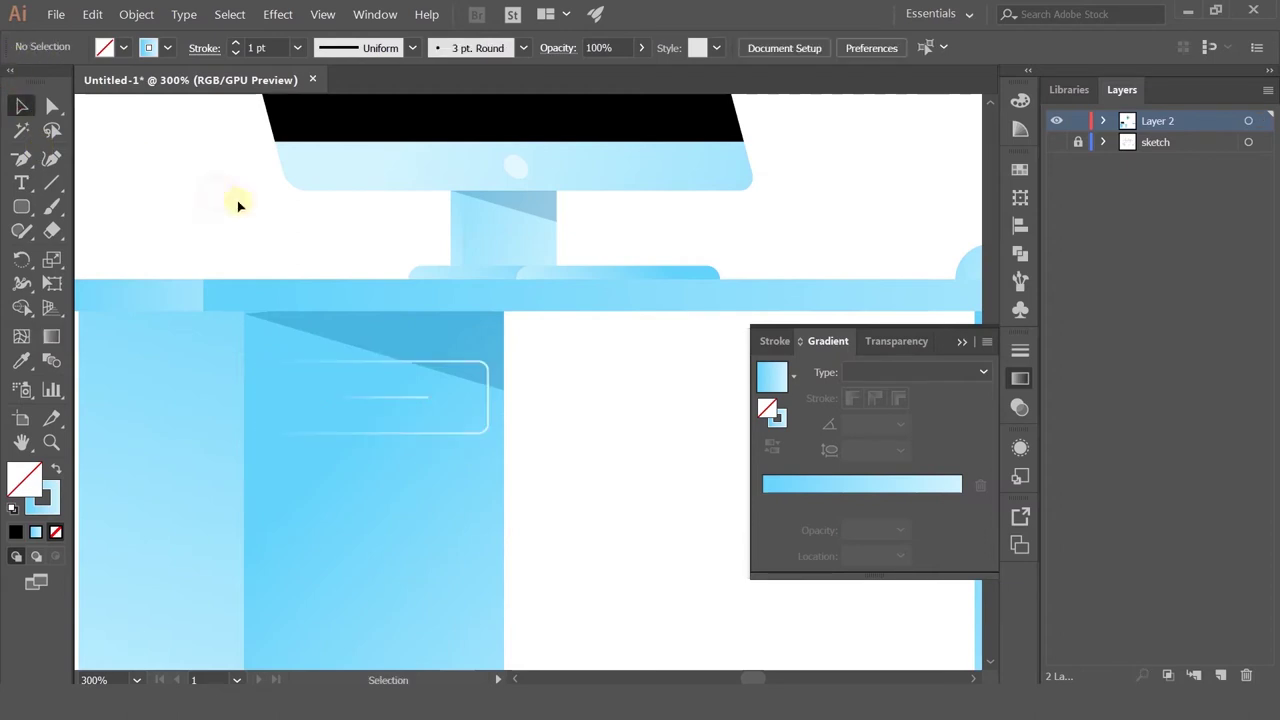
Step: Reverse the linear gradient on the drawer group's stroke so the light end is on the left
{"action": "left_click", "coordinate": [371, 364]}
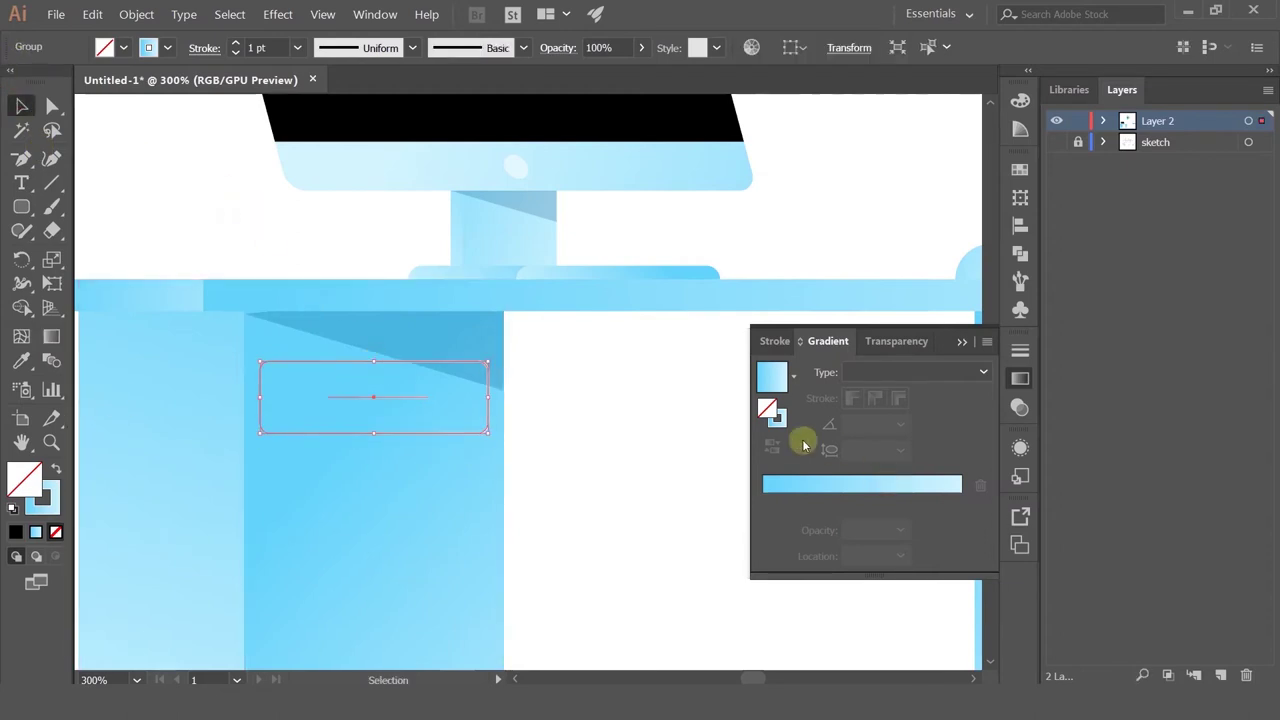
{"action": "left_click", "coordinate": [52, 507]}
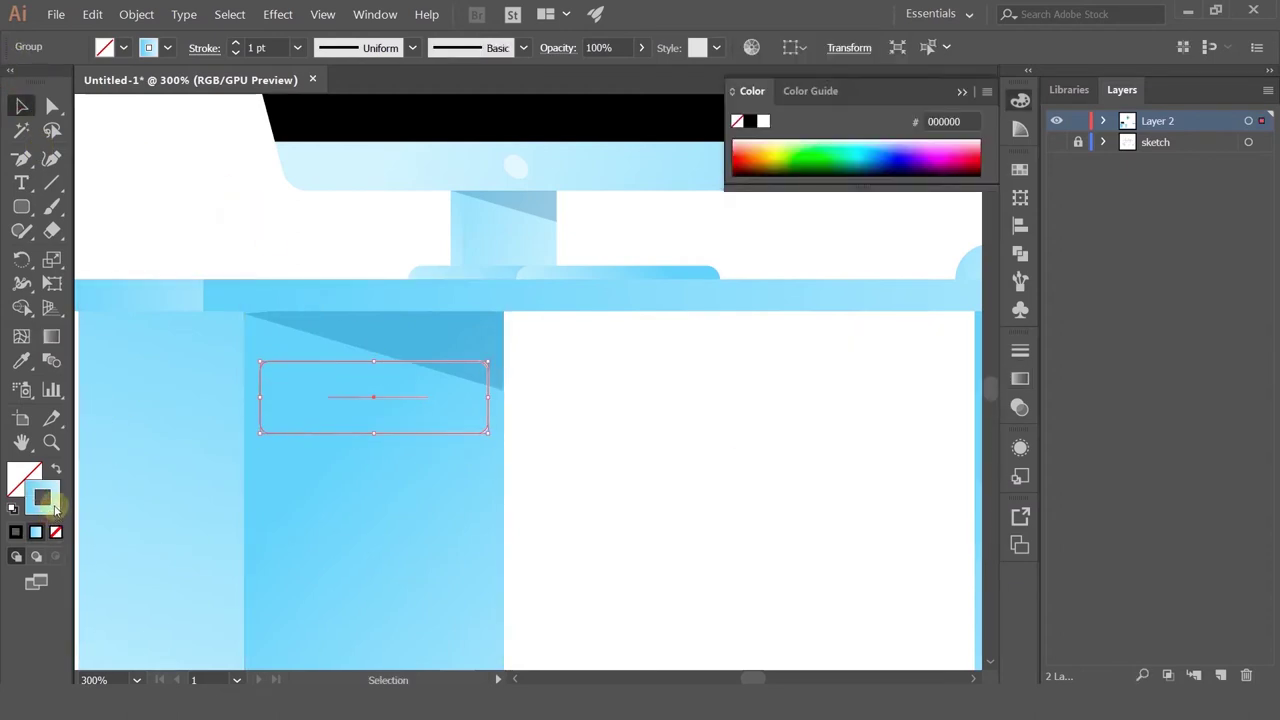
{"action": "left_click", "coordinate": [1020, 378]}
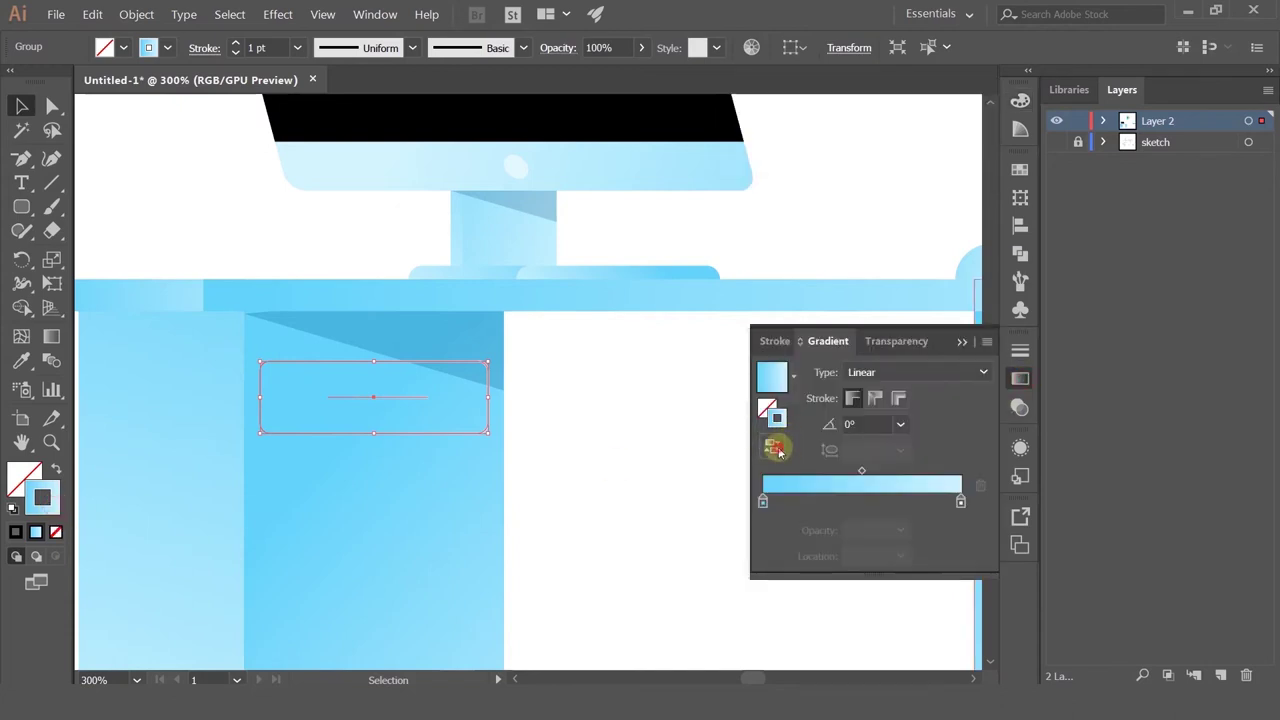
{"action": "left_click", "coordinate": [778, 450]}
{"action": "left_click", "coordinate": [205, 170]}
Step: Duplicate the gradient-outlined drawer group in place and swap the copy's stroke gradient to its fill, leaving it without a stroke
{"action": "scroll", "coordinate": [290, 361], "scroll_direction": "down", "scroll_amount": 1}
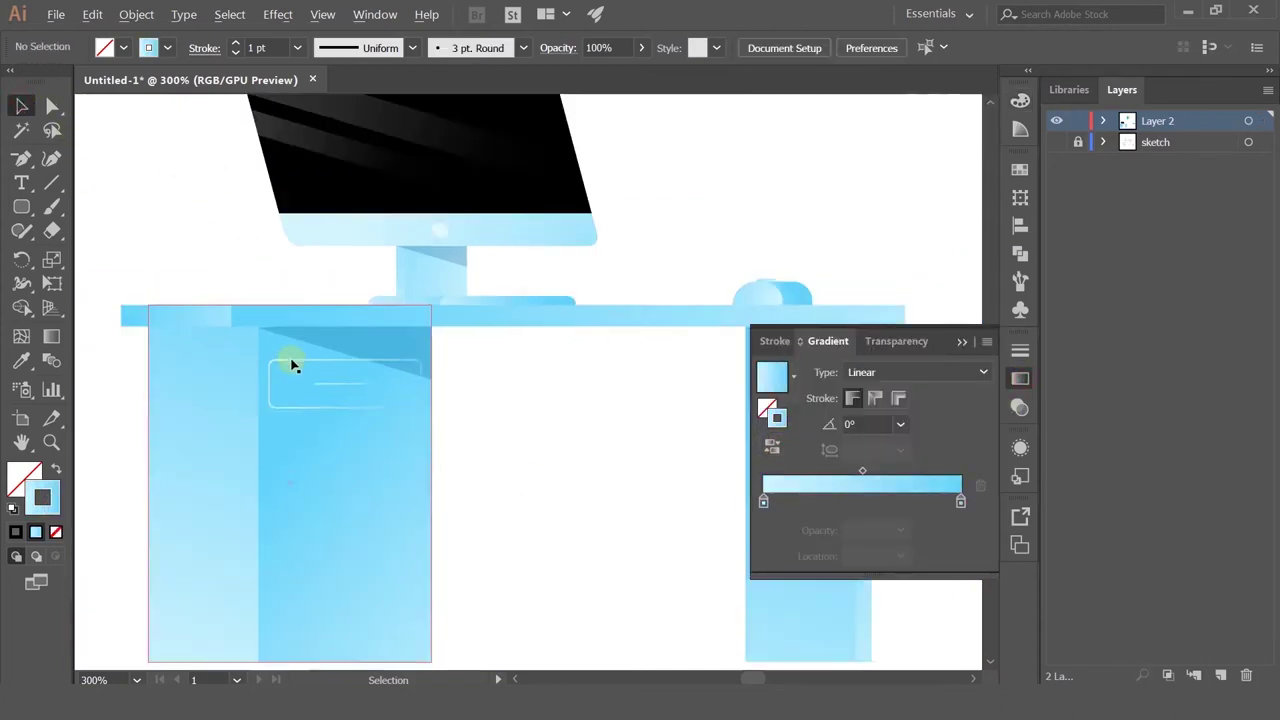
{"action": "scroll", "coordinate": [308, 368], "scroll_direction": "up", "scroll_amount": 2}
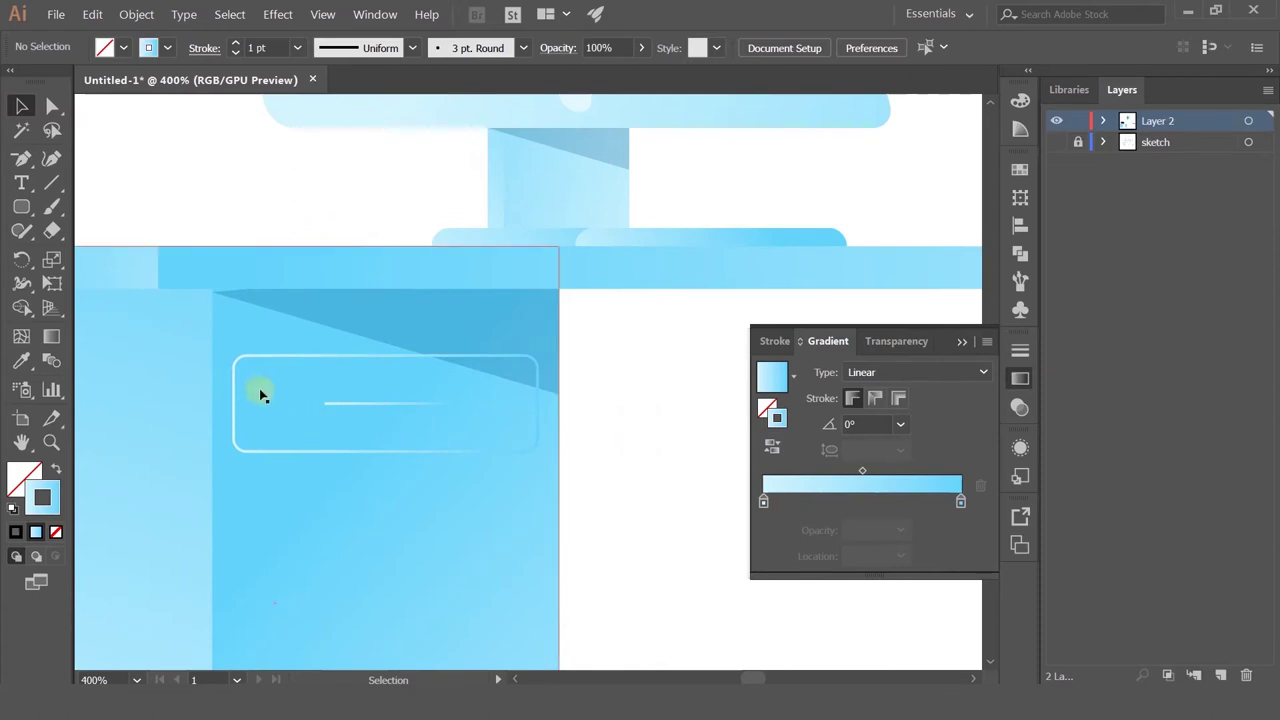
{"action": "double_click", "coordinate": [261, 366]}
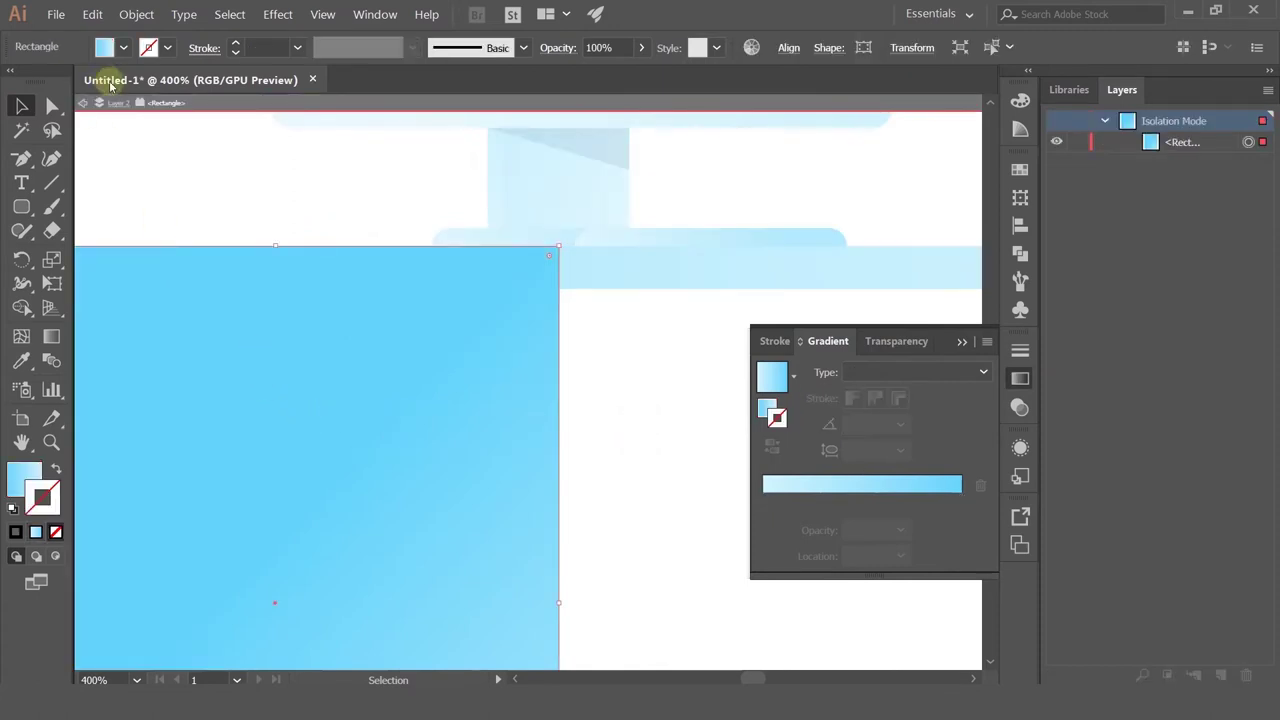
{"action": "left_click", "coordinate": [83, 105]}
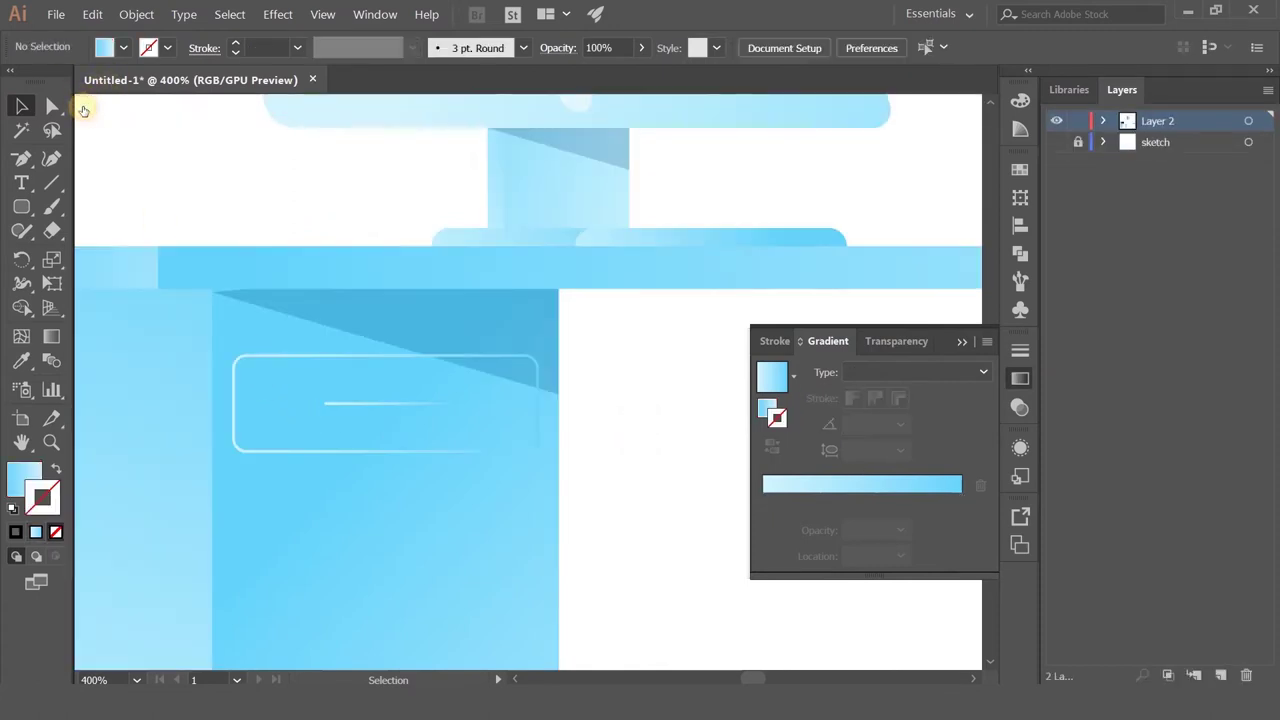
{"action": "left_click", "coordinate": [262, 358]}
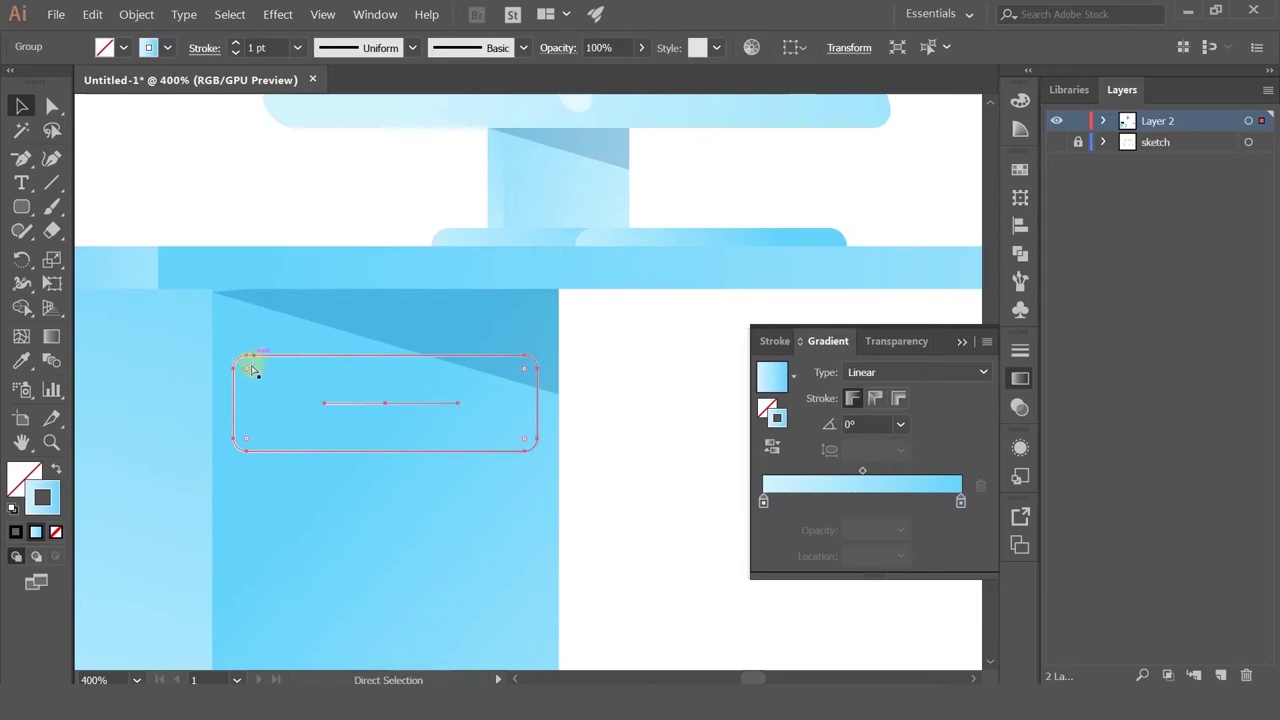
{"action": "left_click", "coordinate": [56, 468]}
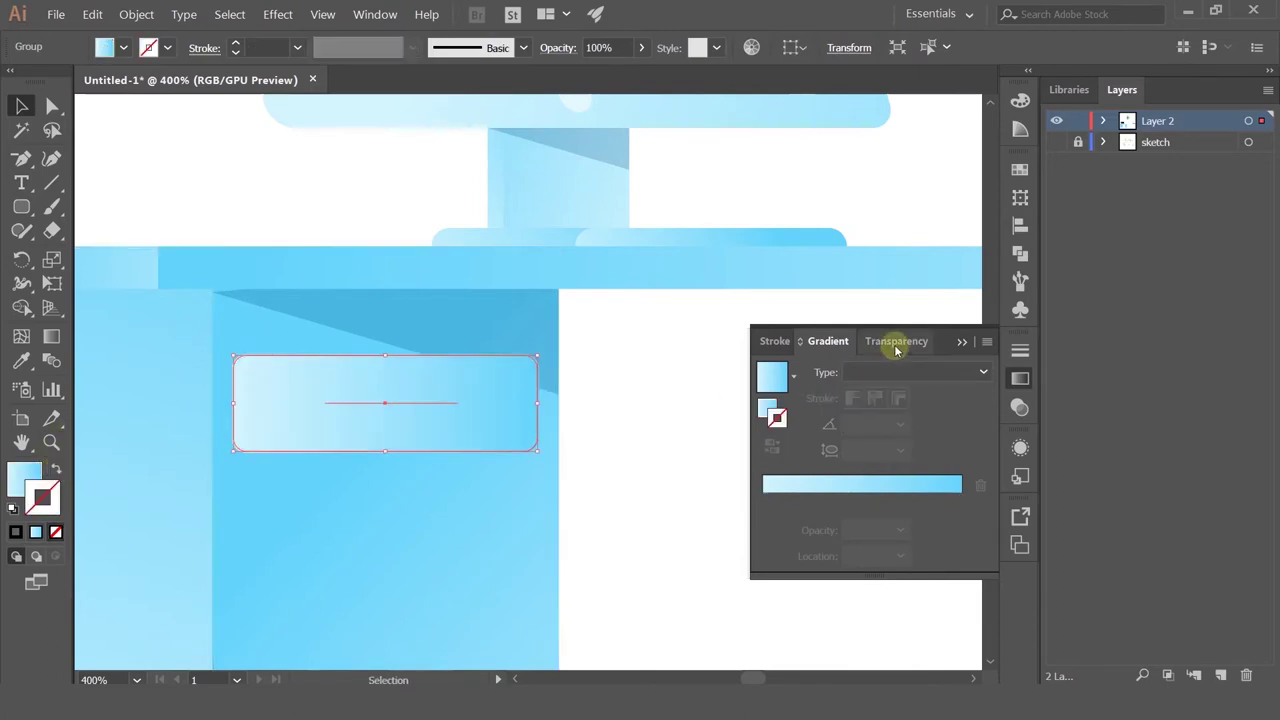
Step: Compare blending modes such as Color Burn, Overlay and Hue on the filled drawer copy, and set it to Multiply
{"action": "left_click", "coordinate": [897, 343]}
{"action": "left_click", "coordinate": [800, 372]}
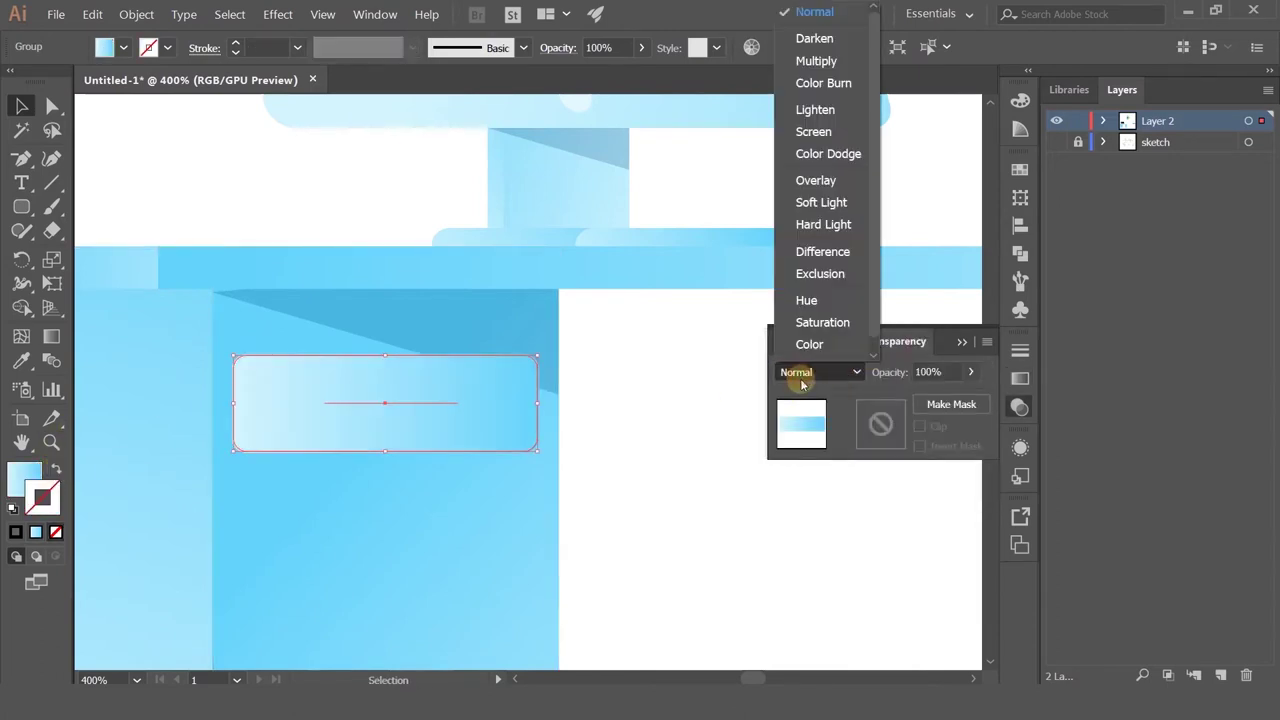
{"action": "left_click", "coordinate": [823, 66]}
{"action": "scroll", "coordinate": [814, 372], "scroll_direction": "down", "scroll_amount": 2}
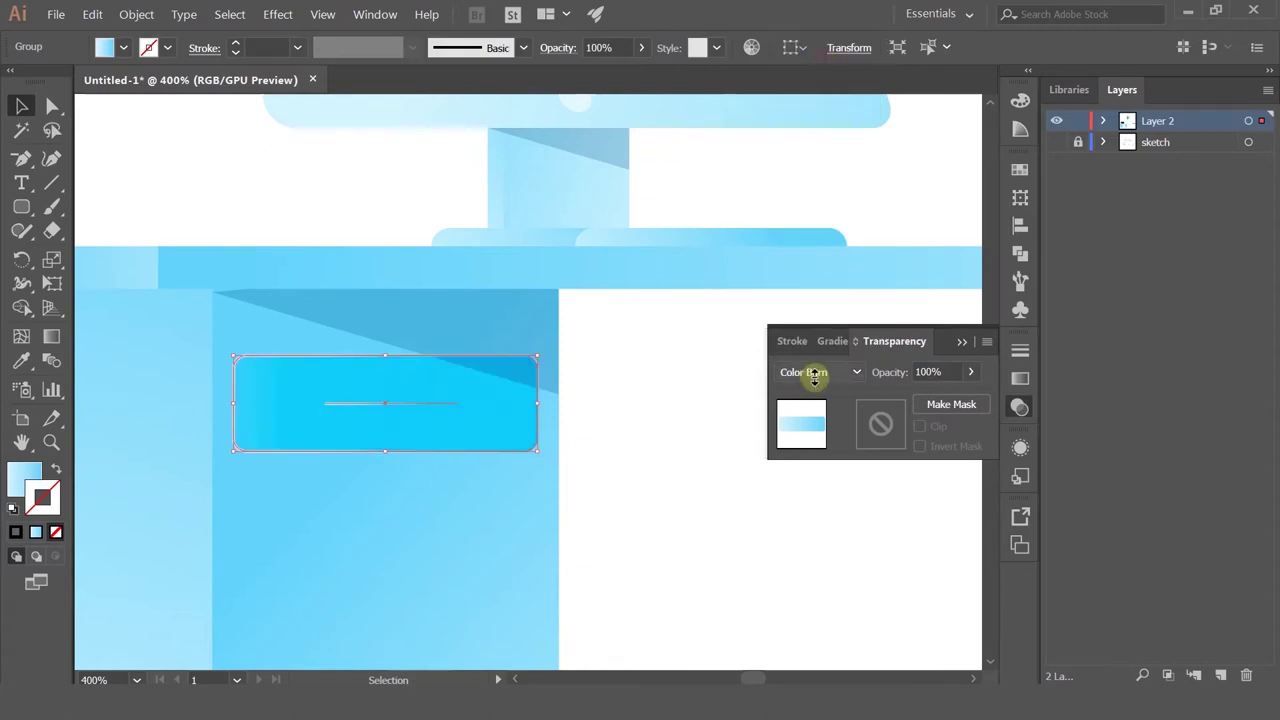
{"action": "scroll", "coordinate": [814, 374], "scroll_direction": "down", "scroll_amount": 5}
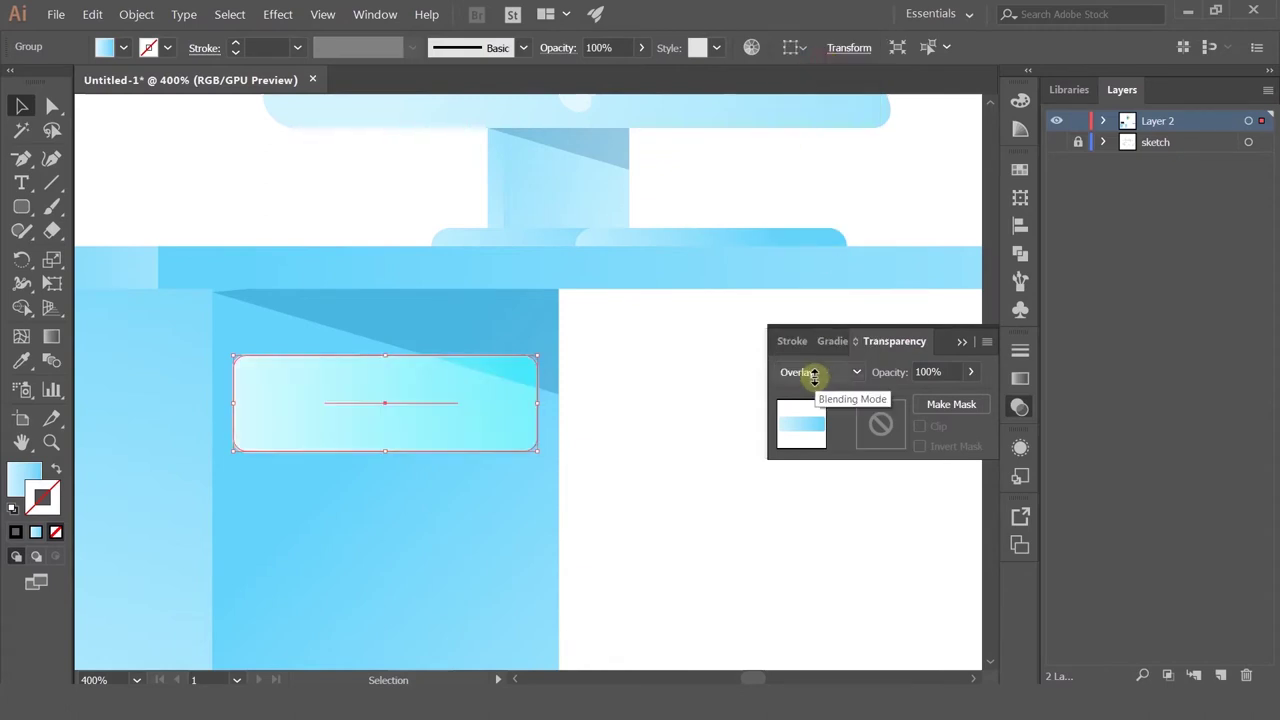
{"action": "scroll", "coordinate": [816, 375], "scroll_direction": "down", "scroll_amount": 3}
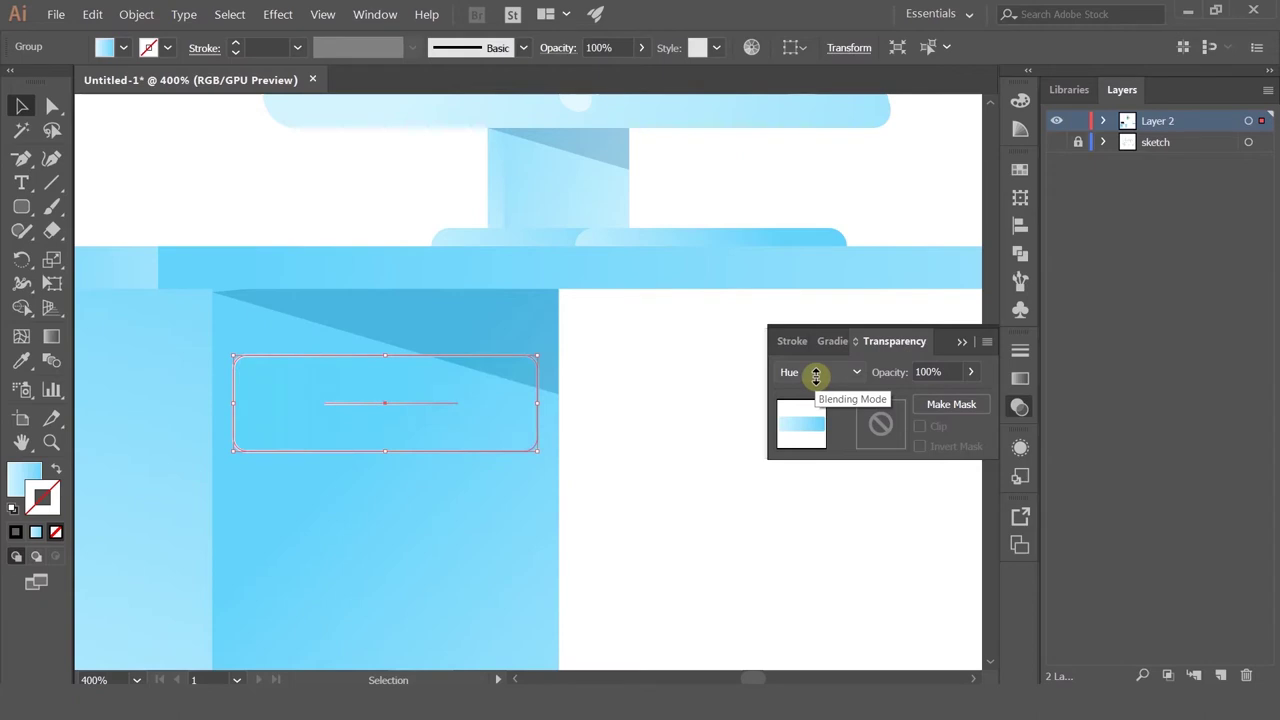
{"action": "scroll", "coordinate": [816, 375], "scroll_direction": "down", "scroll_amount": 1}
{"action": "left_click", "coordinate": [816, 374]}
{"action": "left_click", "coordinate": [812, 44]}
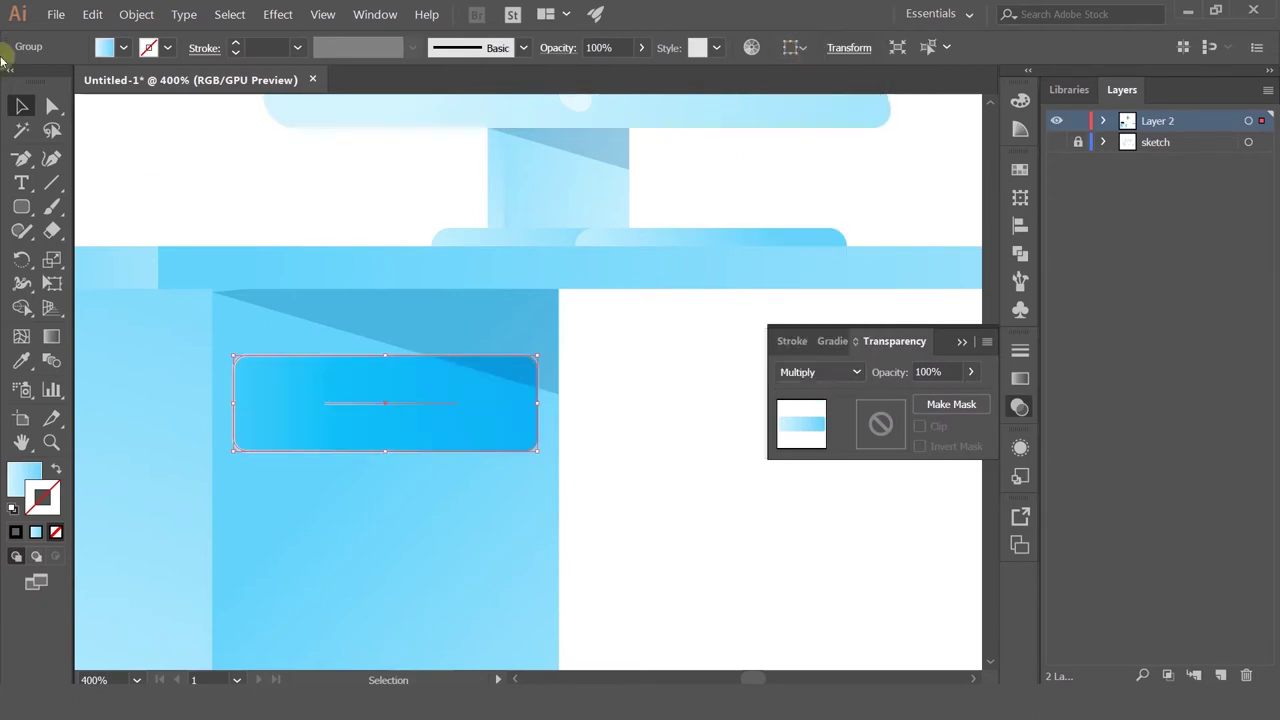
{"action": "left_click", "coordinate": [237, 194]}
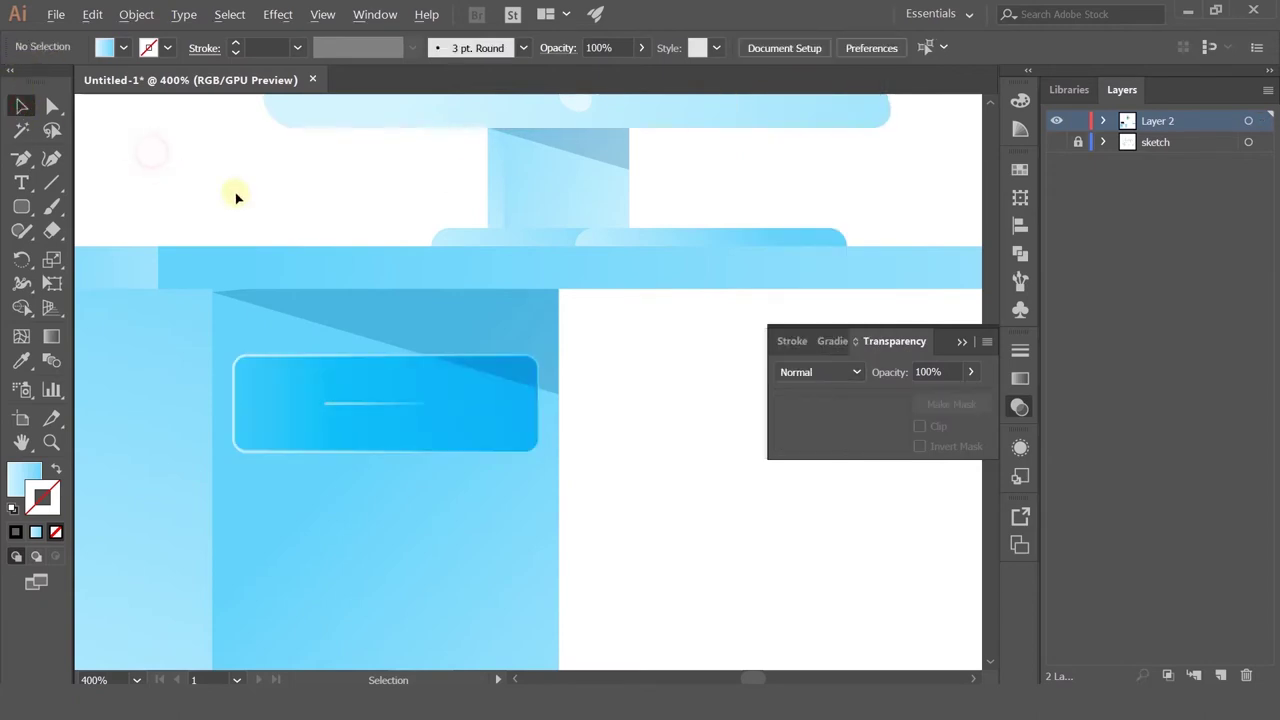
Step: Lower the Multiply drawer fill's opacity to 49%
{"action": "scroll", "coordinate": [240, 194], "scroll_direction": "down", "scroll_amount": 4}
{"action": "scroll", "coordinate": [240, 198], "scroll_direction": "up", "scroll_amount": 4}
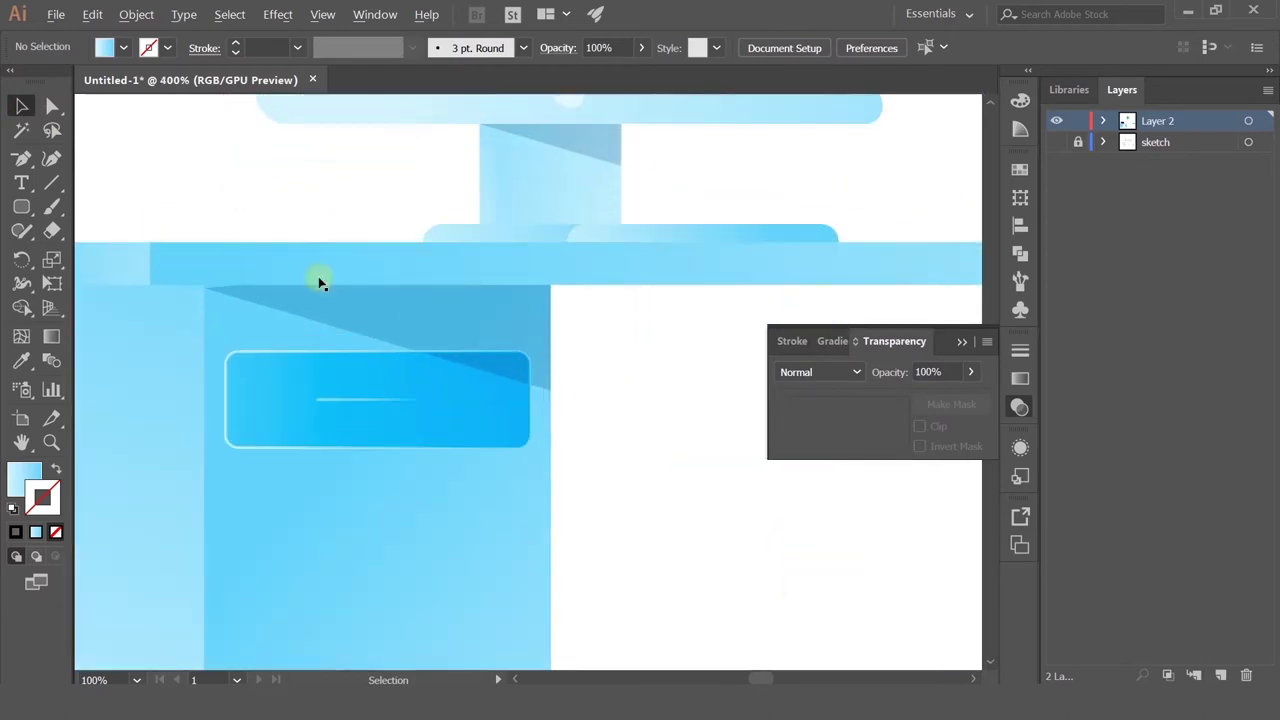
{"action": "left_click", "coordinate": [443, 409]}
{"action": "mouse_move", "coordinate": [948, 397]}
{"action": "left_mouse_down"}
{"action": "mouse_move", "coordinate": [907, 398]}
{"action": "mouse_move", "coordinate": [936, 398]}
{"action": "left_mouse_up"}
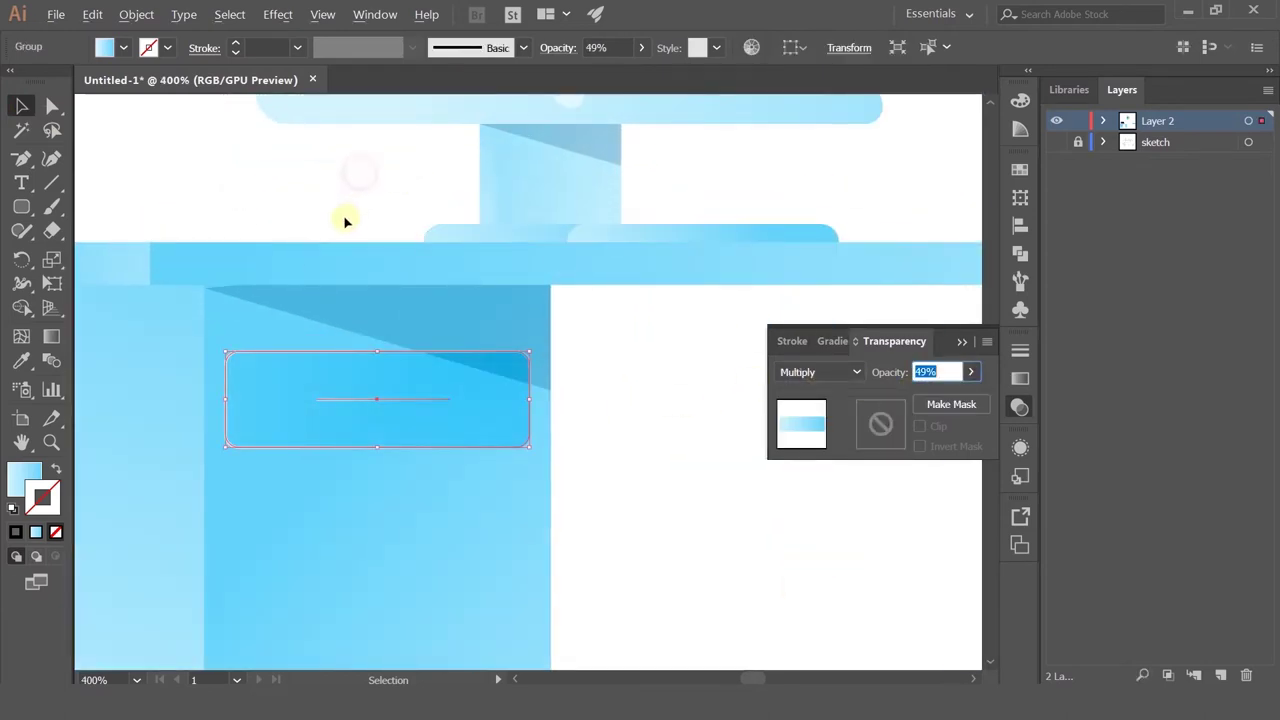
{"action": "scroll", "coordinate": [346, 220], "scroll_direction": "down", "scroll_amount": 3}
{"action": "left_click", "coordinate": [490, 350]}
{"action": "scroll", "coordinate": [490, 348], "scroll_direction": "down", "scroll_amount": 2}
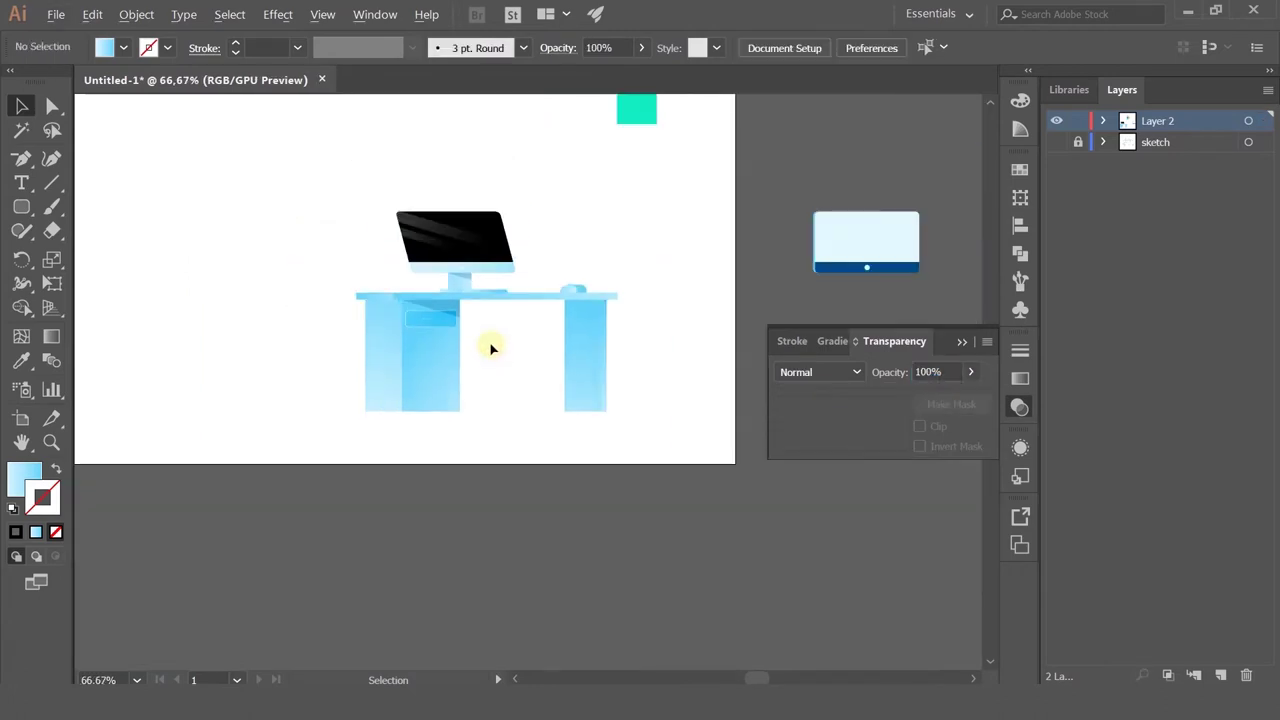
{"action": "scroll", "coordinate": [467, 345], "scroll_direction": "up", "scroll_amount": 4}
{"action": "scroll", "coordinate": [430, 330], "scroll_direction": "down", "scroll_amount": 2}
{"action": "scroll", "coordinate": [494, 371], "scroll_direction": "up", "scroll_amount": 4}
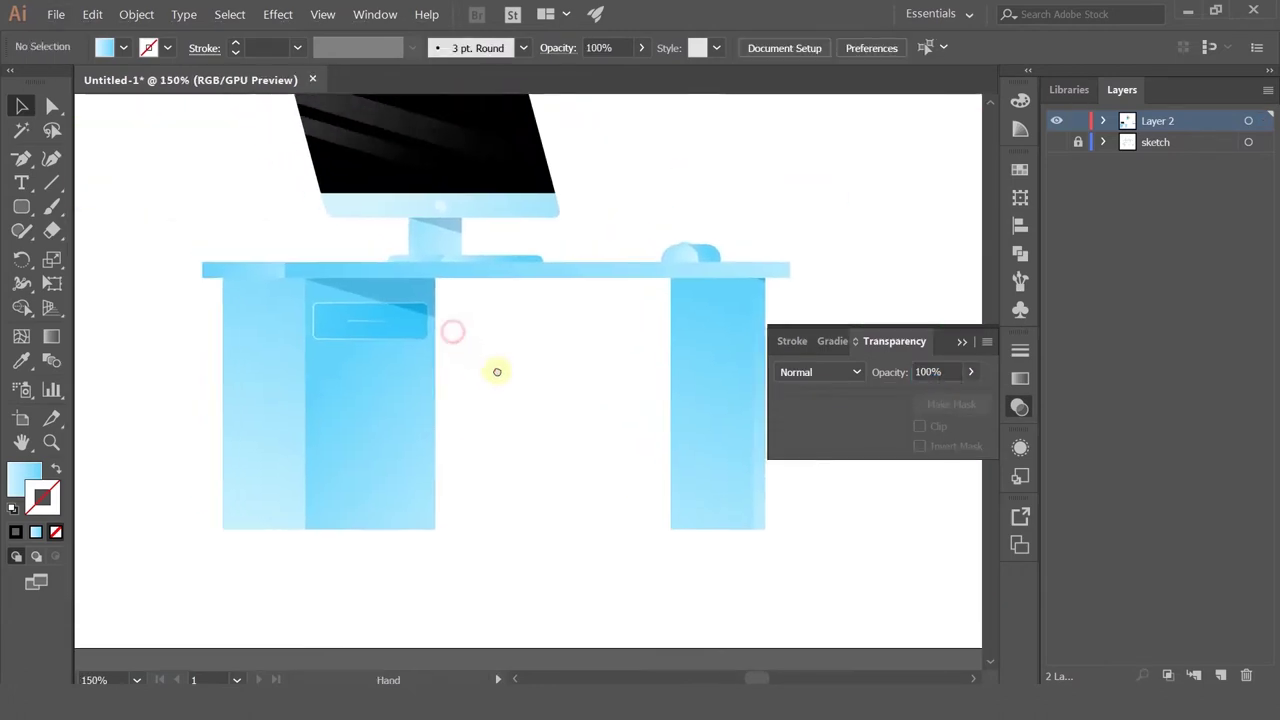
Step: Arrange the drawer's outline and fill beneath the cabinet's triangular shadow but above the cabinet panel
{"action": "left_click", "coordinate": [330, 306]}
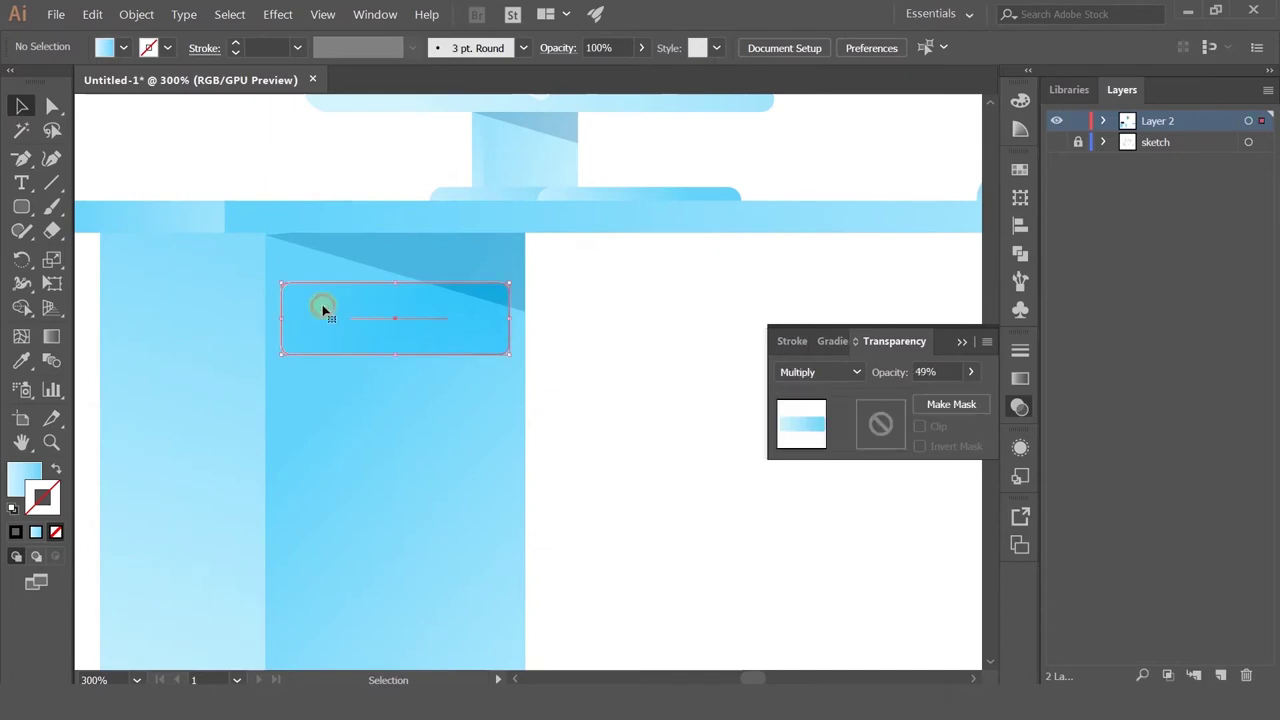
{"action": "left_click", "coordinate": [433, 270], "text": "ctrl"}
{"action": "scroll", "coordinate": [433, 270], "scroll_direction": "up", "scroll_amount": 2}
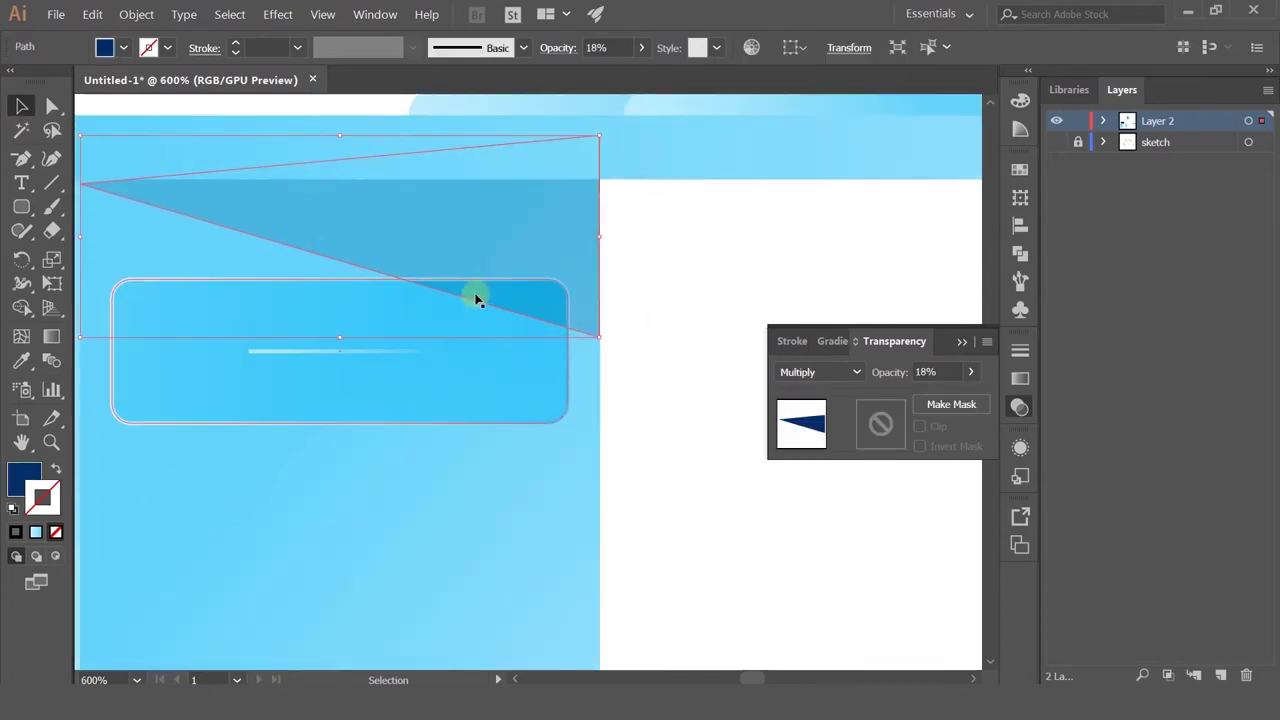
{"action": "key", "text": "v"}
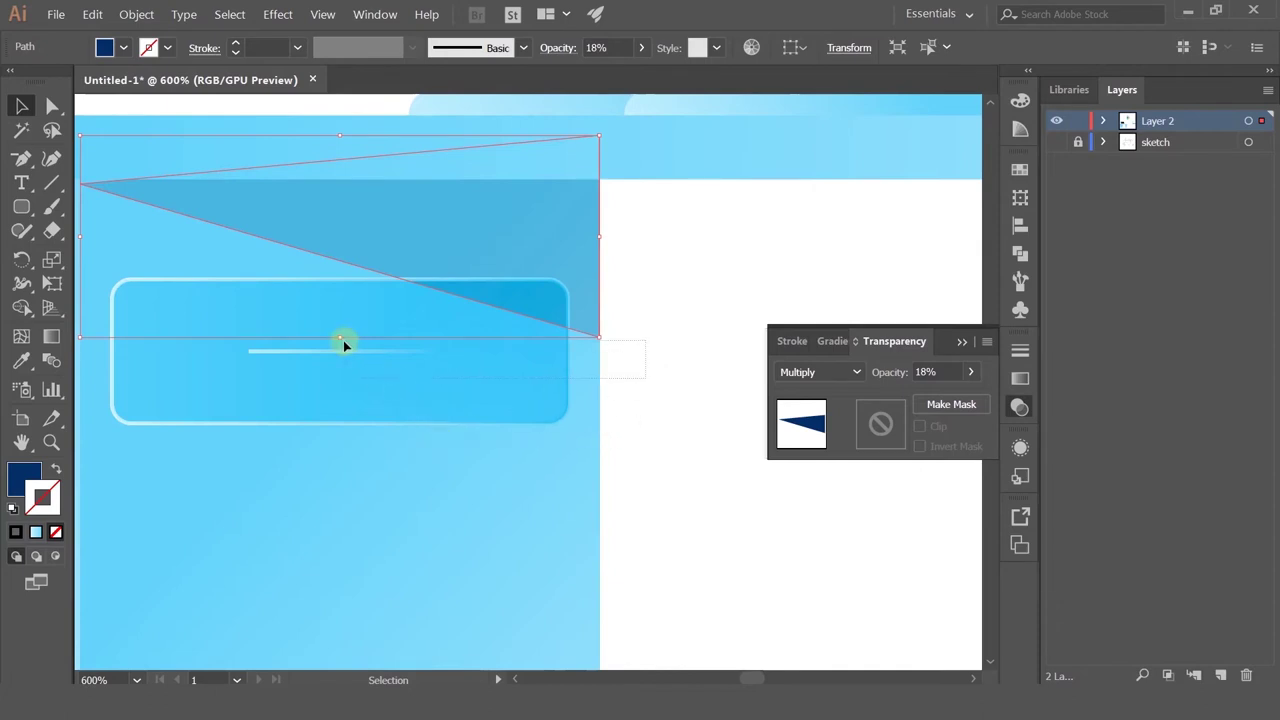
{"action": "left_click_drag", "start_coordinate": [343, 349], "coordinate": [342, 347]}
{"action": "left_click_drag", "start_coordinate": [649, 486], "coordinate": [527, 525]}
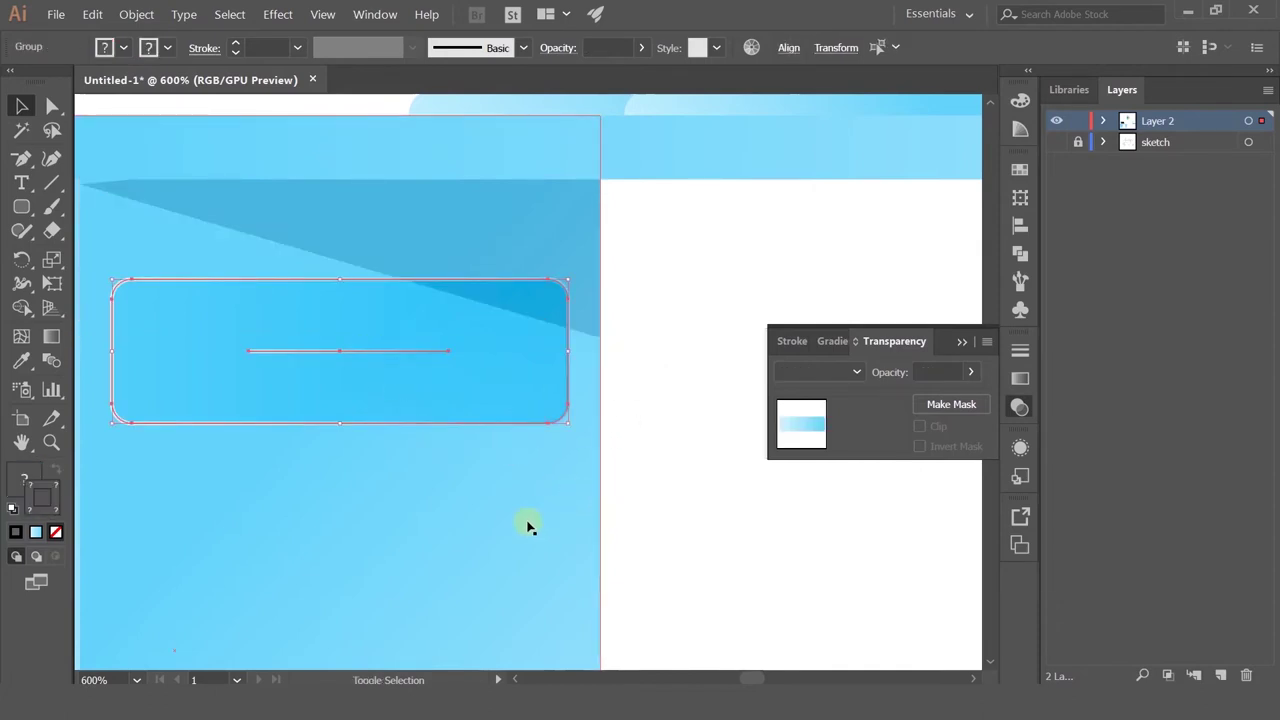
{"action": "key", "text": "ctrl+shift+["}
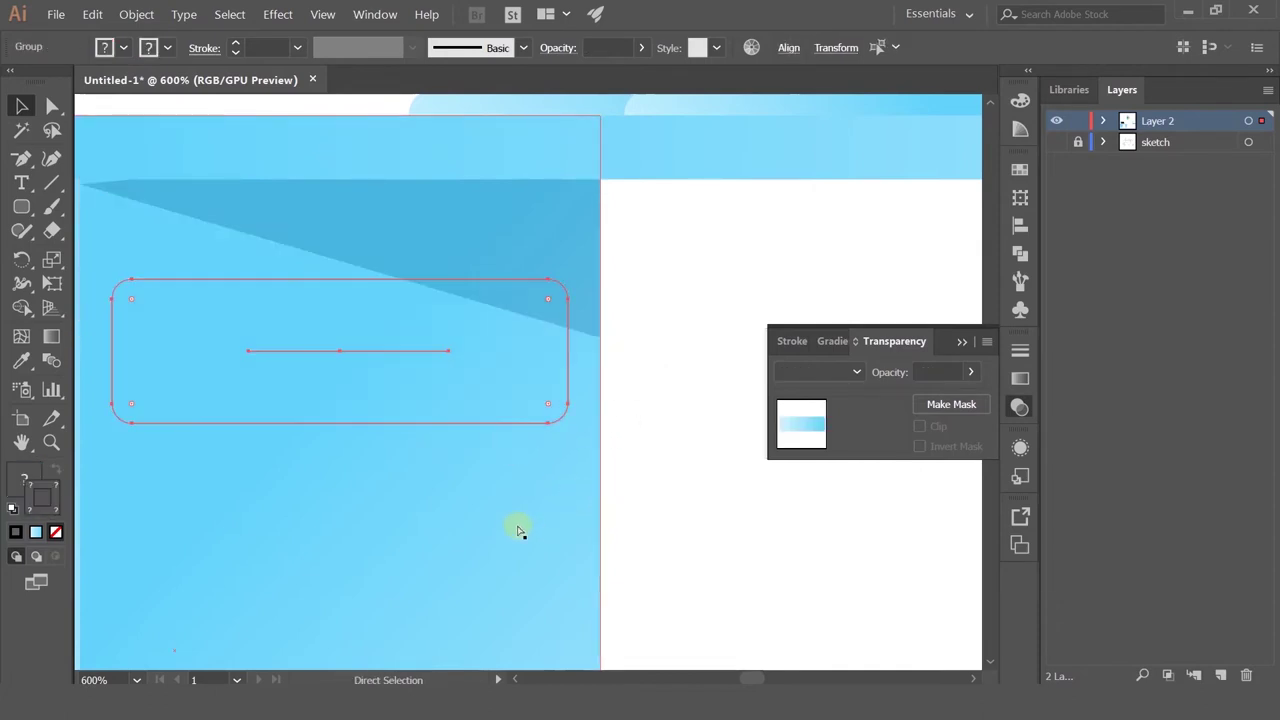
{"action": "key", "text": "ctrl+z"}
{"action": "key", "text": "ctrl+["}
{"action": "left_click", "coordinate": [736, 242]}
{"action": "scroll", "coordinate": [492, 456], "scroll_direction": "down", "scroll_amount": 3}
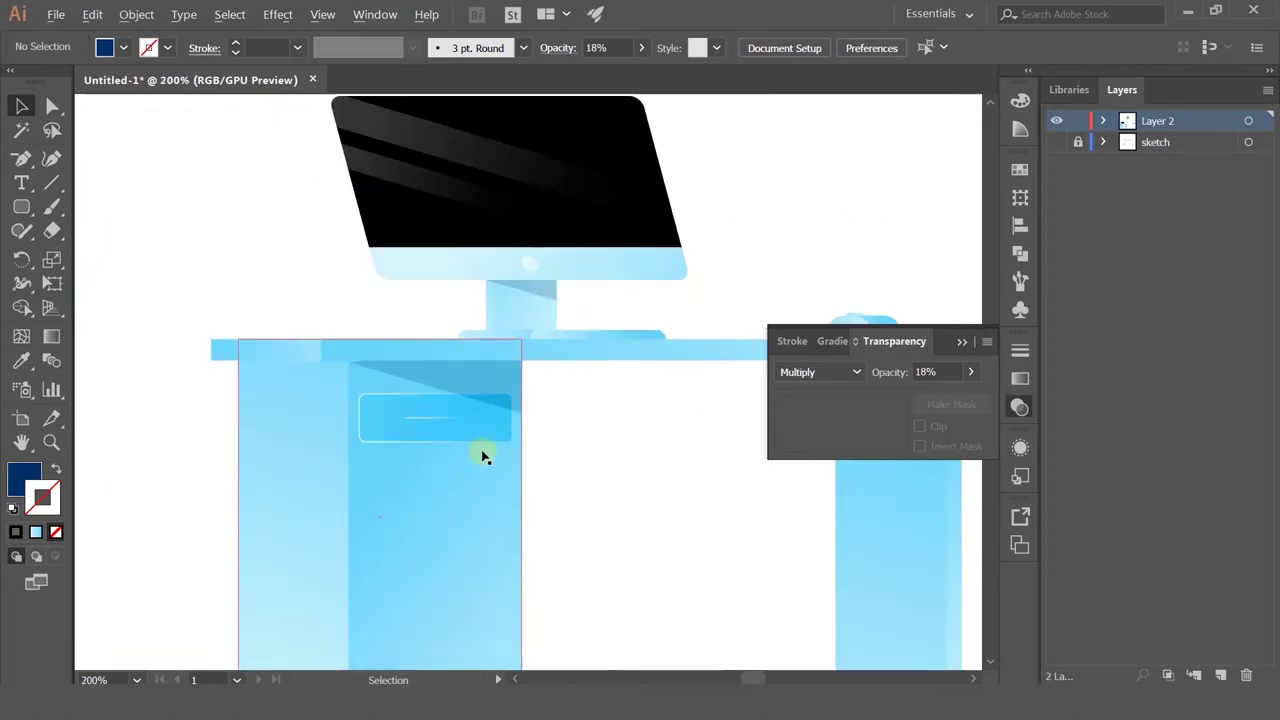
{"action": "scroll", "coordinate": [446, 480], "scroll_direction": "up", "scroll_amount": 4}
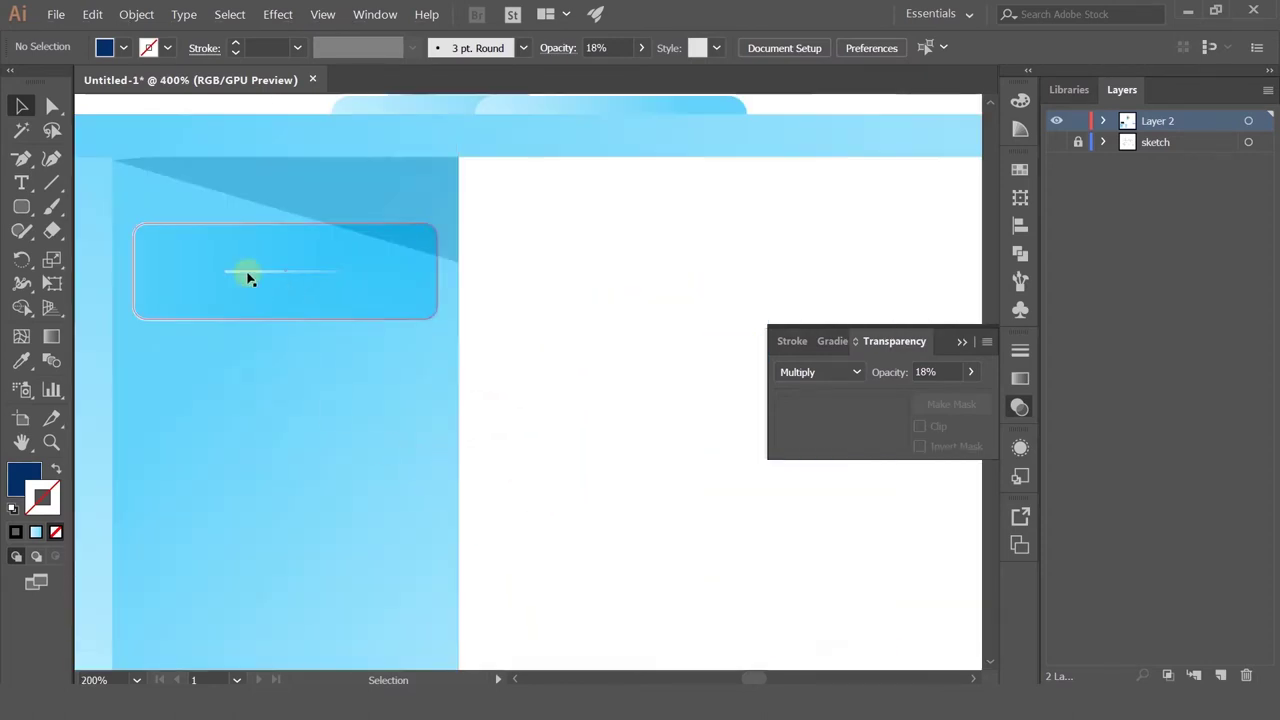
Step: Group the drawer's outline and fill, and duplicate the group straight down the cabinet three times at equal spacing
{"action": "left_click_drag", "start_coordinate": [494, 287], "coordinate": [366, 316]}
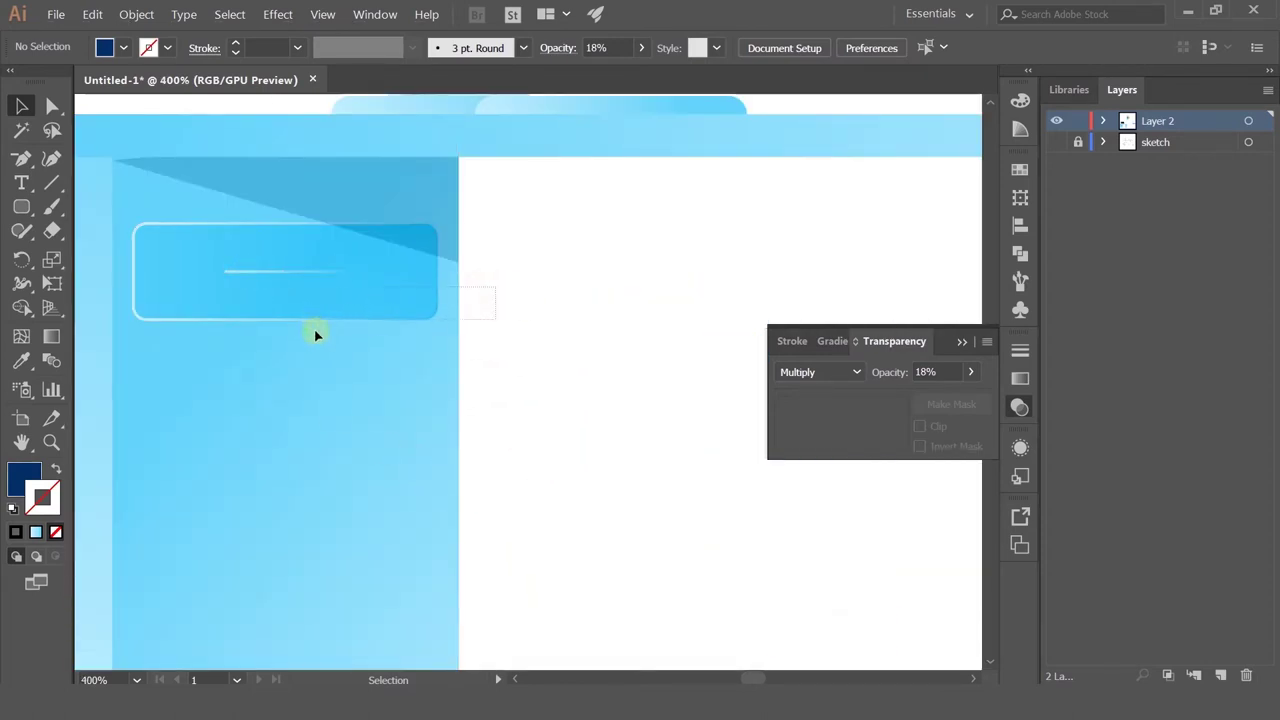
{"action": "left_click", "coordinate": [346, 280]}
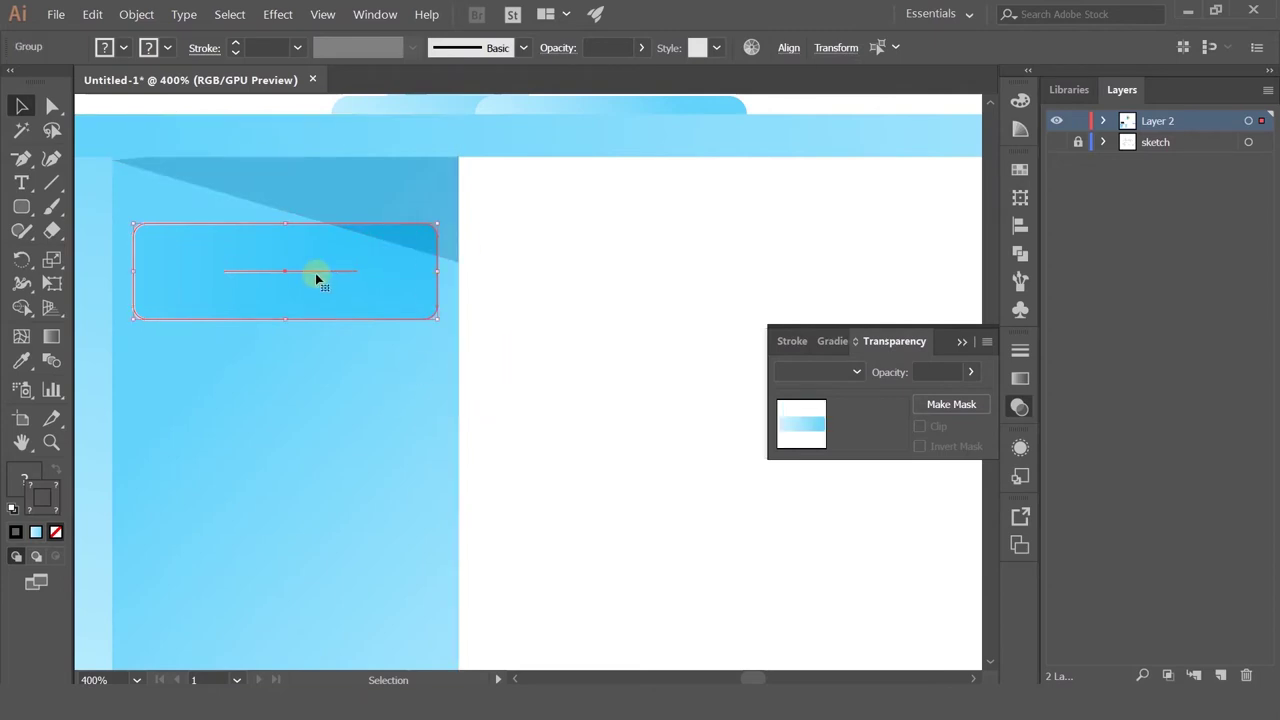
{"action": "left_click_drag", "start_coordinate": [316, 274], "coordinate": [314, 394]}
{"action": "key", "text": "ctrl+d"}
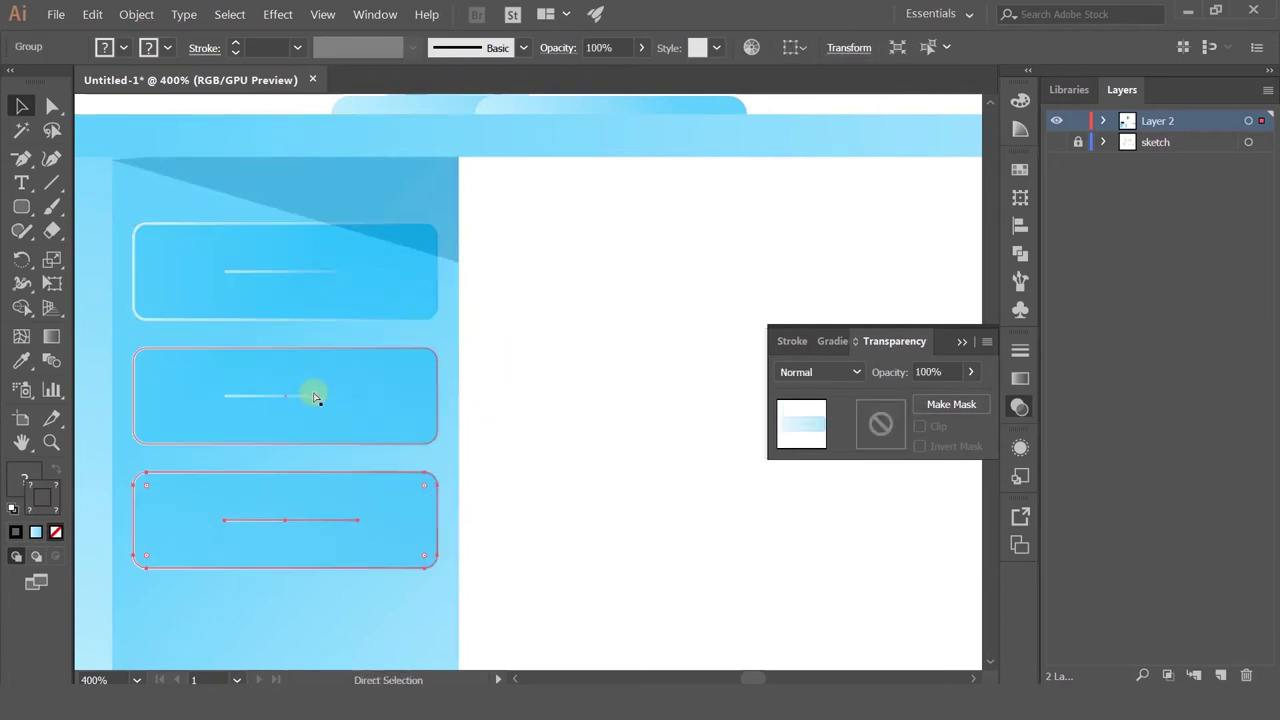
{"action": "key", "text": "ctrl+d"}
Step: Stretch the lowest drawer downward into a taller drawer that fills the remaining space on the cabinet front
{"action": "left_click_drag", "start_coordinate": [577, 460], "coordinate": [750, 336]}
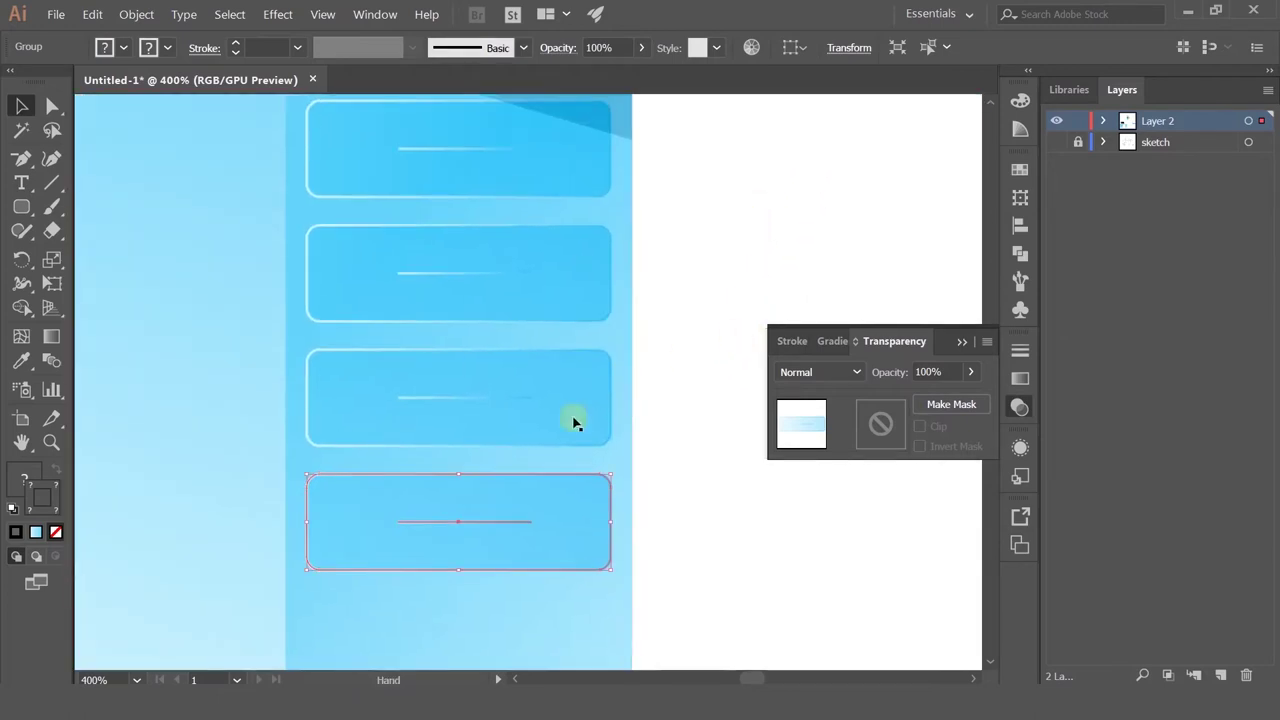
{"action": "left_click", "coordinate": [708, 418]}
{"action": "scroll", "coordinate": [638, 419], "scroll_direction": "down", "scroll_amount": 1}
{"action": "left_click", "coordinate": [568, 487]}
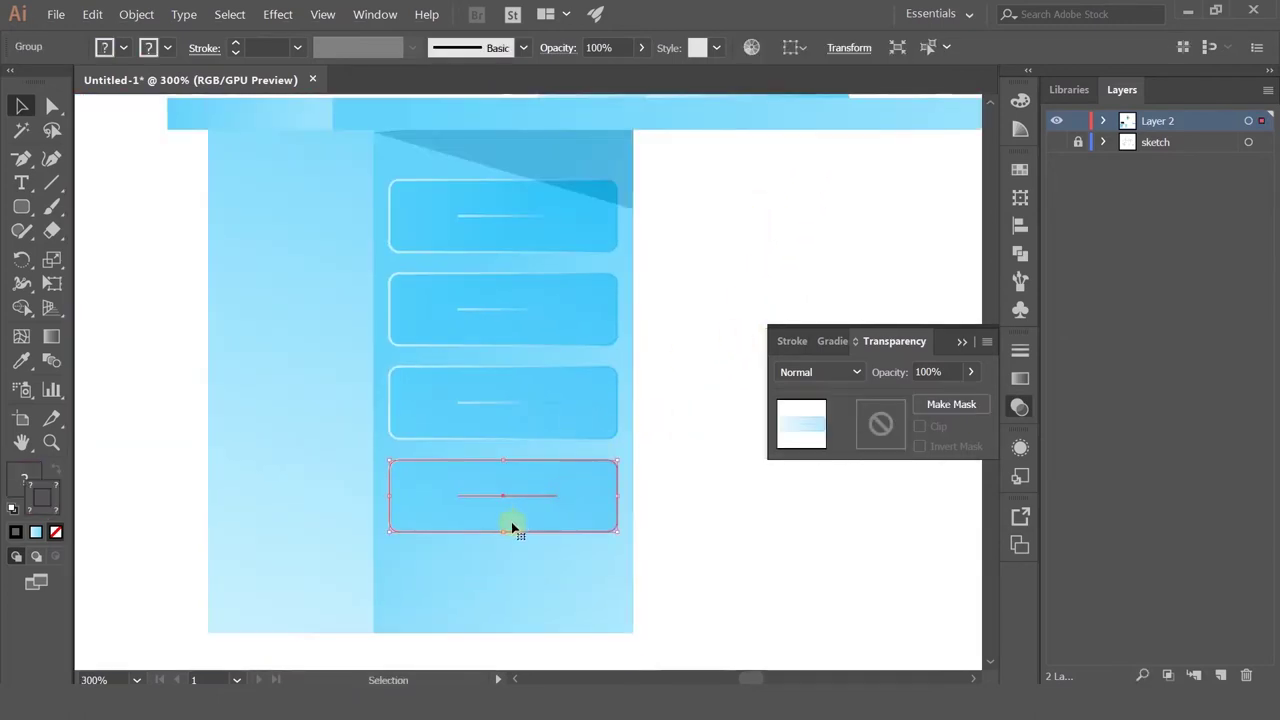
{"action": "left_click_drag", "start_coordinate": [503, 532], "coordinate": [498, 611]}
{"action": "left_click", "coordinate": [667, 311]}
{"action": "scroll", "coordinate": [667, 308], "scroll_direction": "down", "scroll_amount": 3}
{"action": "left_click_drag", "start_coordinate": [701, 304], "coordinate": [551, 397]}
{"action": "scroll", "coordinate": [538, 322], "scroll_direction": "down", "scroll_amount": 2}
{"action": "scroll", "coordinate": [533, 326], "scroll_direction": "up", "scroll_amount": 3}
{"action": "scroll", "coordinate": [533, 326], "scroll_direction": "down", "scroll_amount": 1}
Step: Show the sketch layer again and bring the window area of the sketch into view
{"action": "left_click_drag", "start_coordinate": [280, 204], "coordinate": [487, 327]}
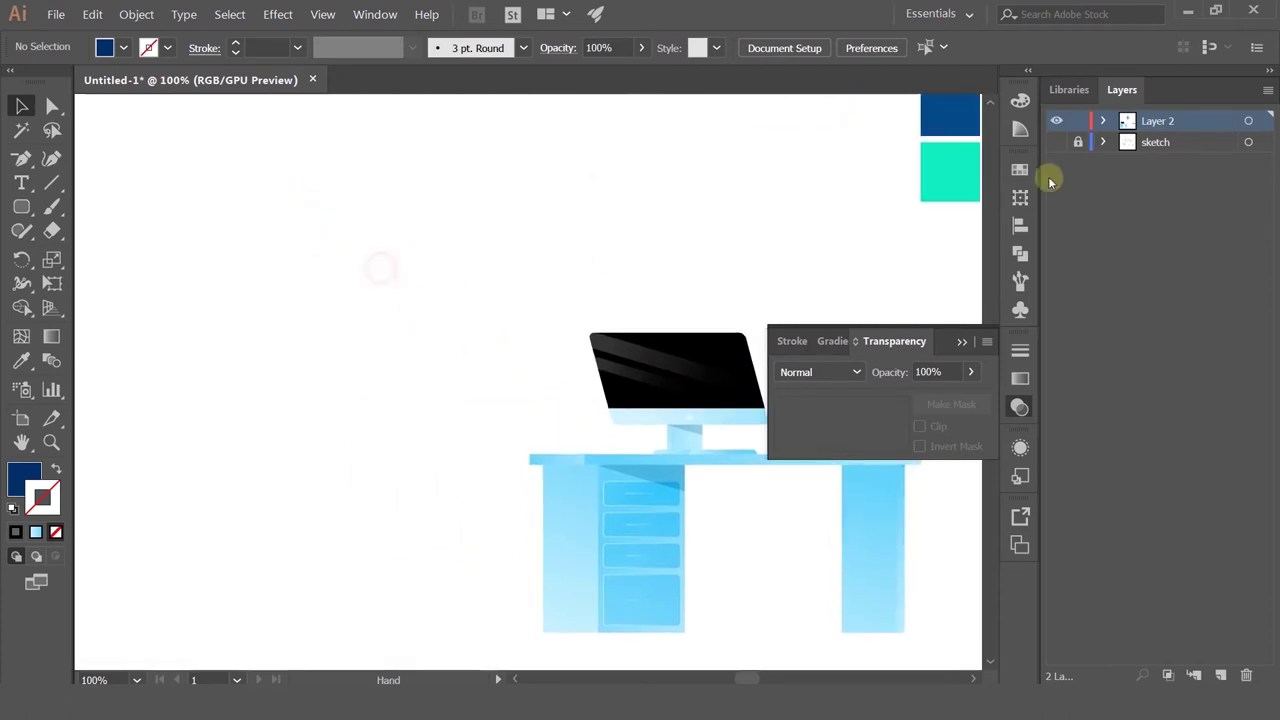
{"action": "left_click", "coordinate": [1056, 143]}
{"action": "scroll", "coordinate": [605, 293], "scroll_direction": "down", "scroll_amount": 1}
{"action": "scroll", "coordinate": [523, 293], "scroll_direction": "up", "scroll_amount": 1}
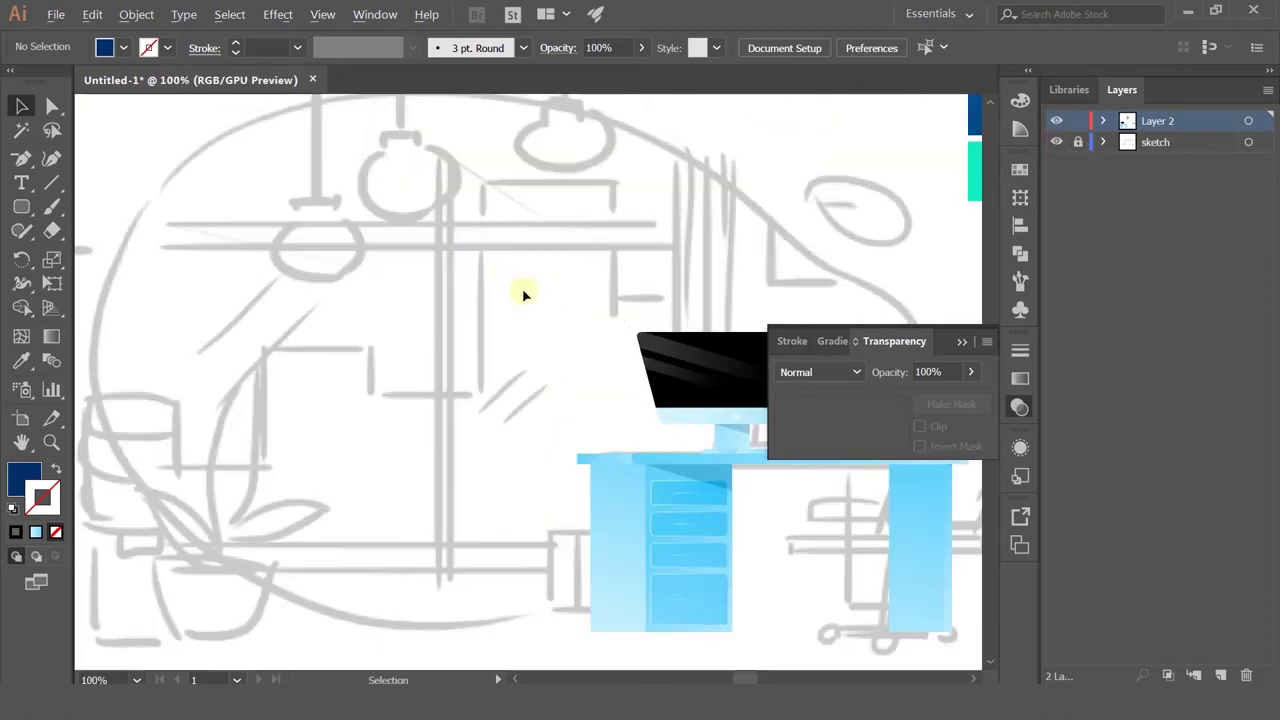
{"action": "left_click_drag", "start_coordinate": [471, 260], "coordinate": [393, 245]}
{"action": "left_click_drag", "start_coordinate": [440, 263], "coordinate": [474, 285]}
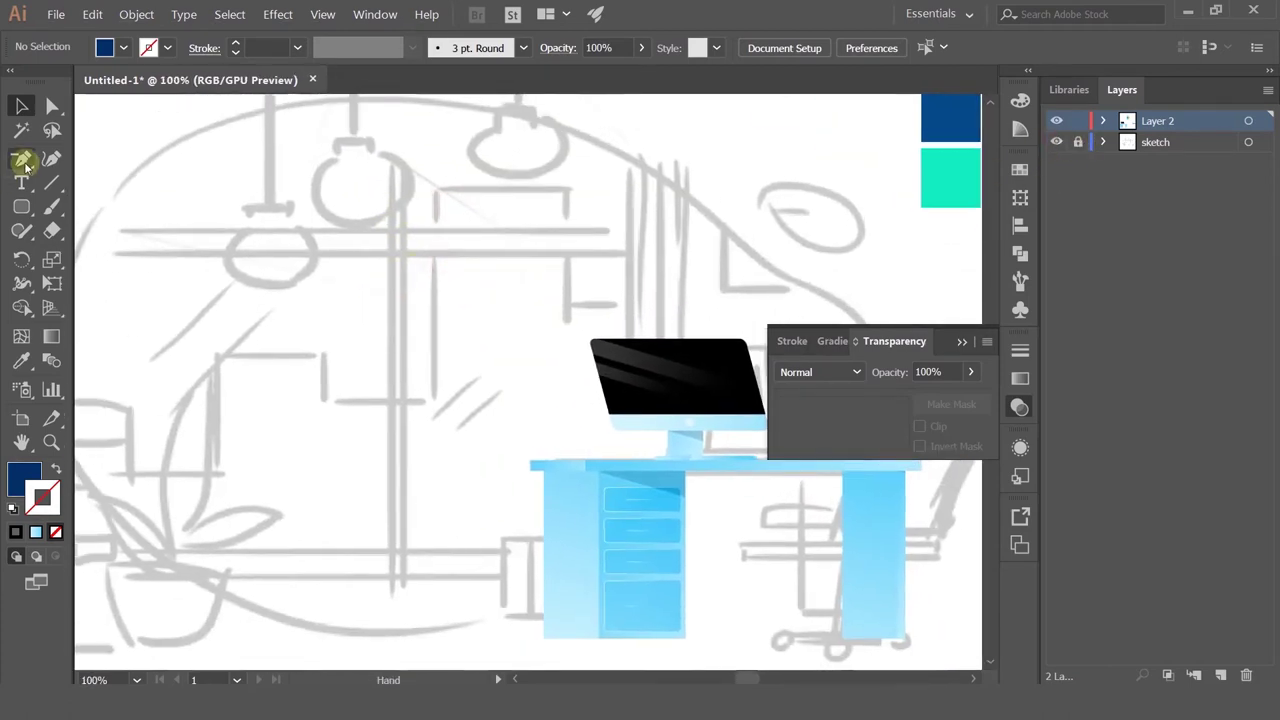
Step: Trace the left side and bottom of the sketch's rounded background outline with the Pen tool, using smooth curves and a dark blue fill
{"action": "left_click", "coordinate": [25, 165]}
{"action": "left_click", "coordinate": [23, 161]}
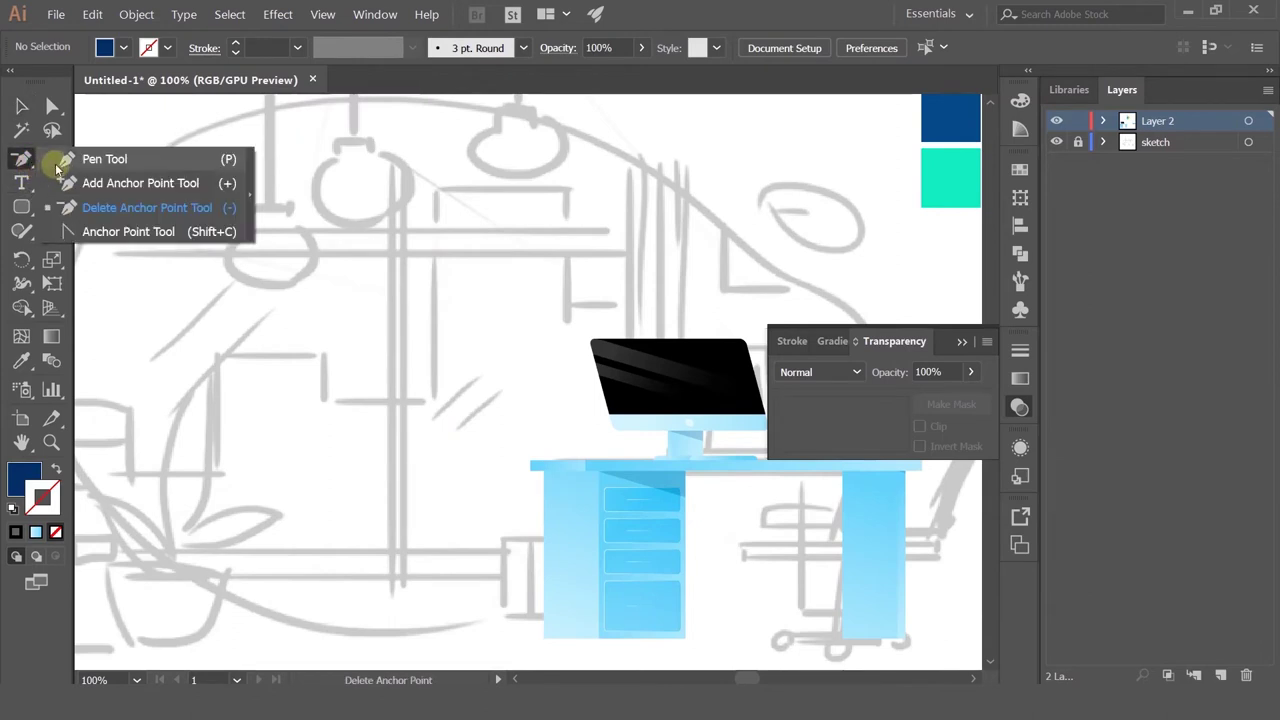
{"action": "left_click", "coordinate": [75, 163]}
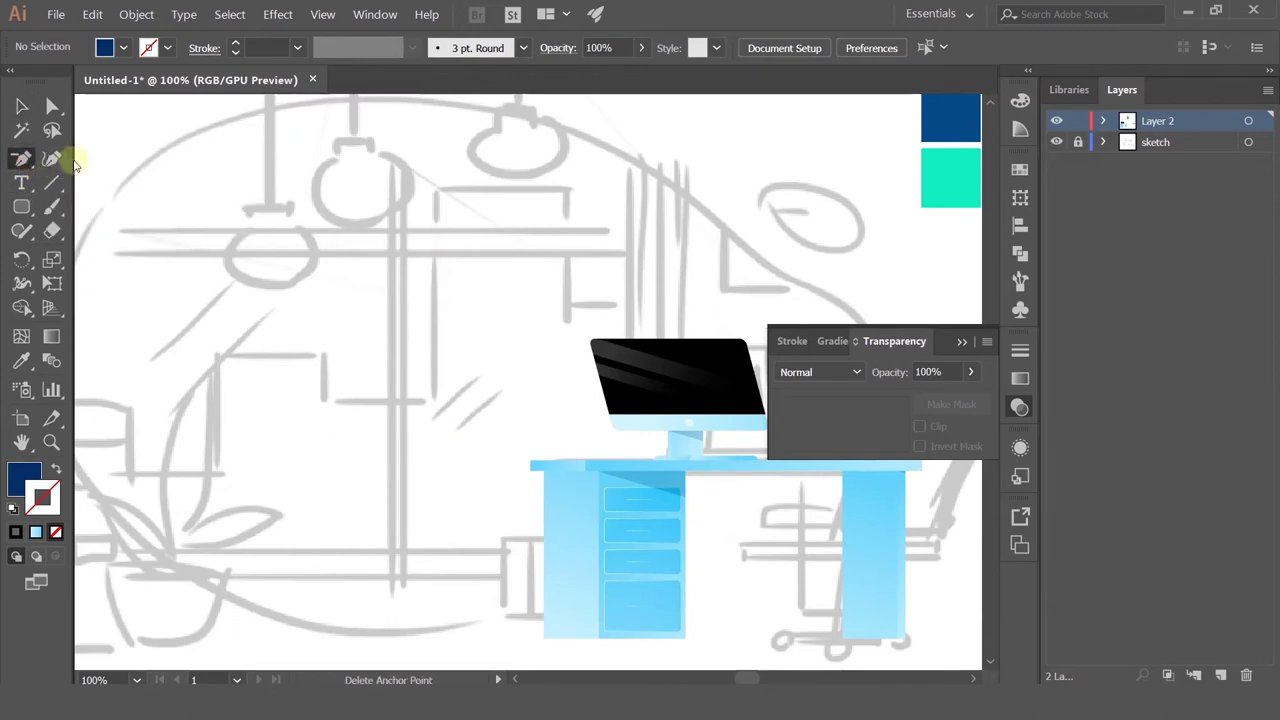
{"action": "left_click", "coordinate": [219, 121]}
{"action": "left_click_drag", "start_coordinate": [205, 200], "coordinate": [313, 156]}
{"action": "left_click_drag", "start_coordinate": [162, 247], "coordinate": [123, 374]}
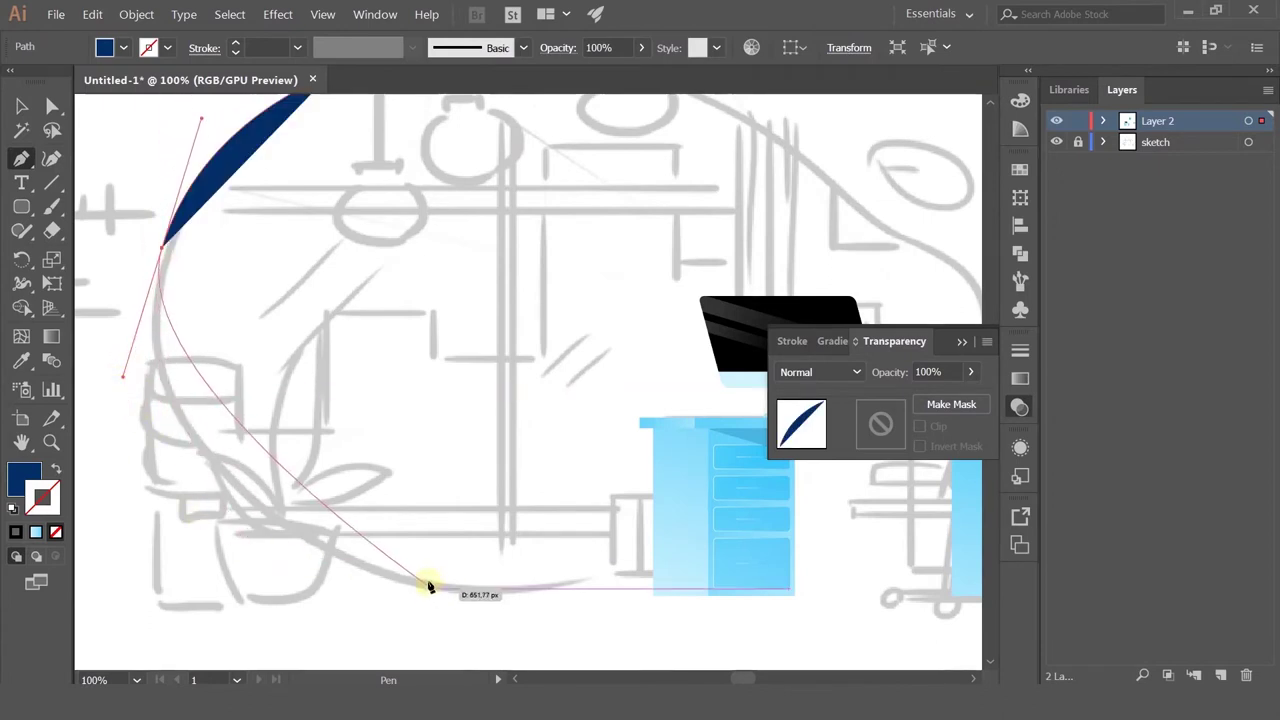
{"action": "left_click_drag", "start_coordinate": [430, 578], "coordinate": [675, 565]}
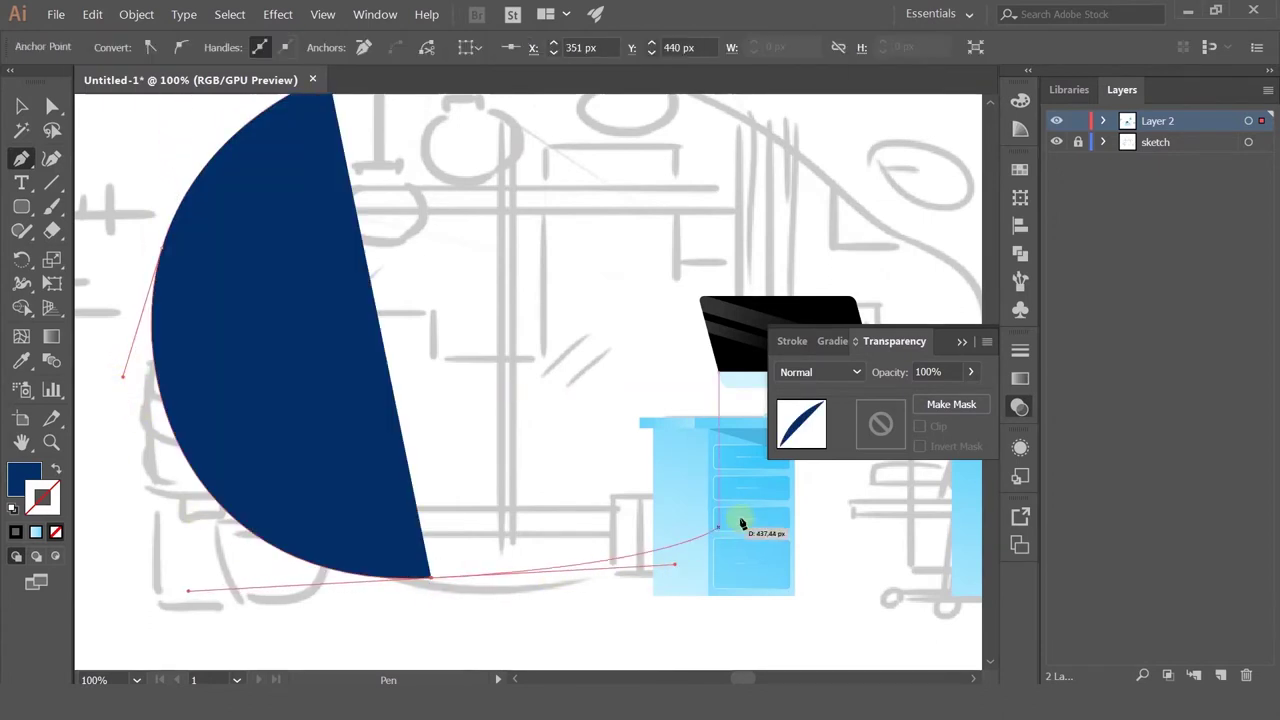
{"action": "left_click_drag", "start_coordinate": [746, 480], "coordinate": [527, 460]}
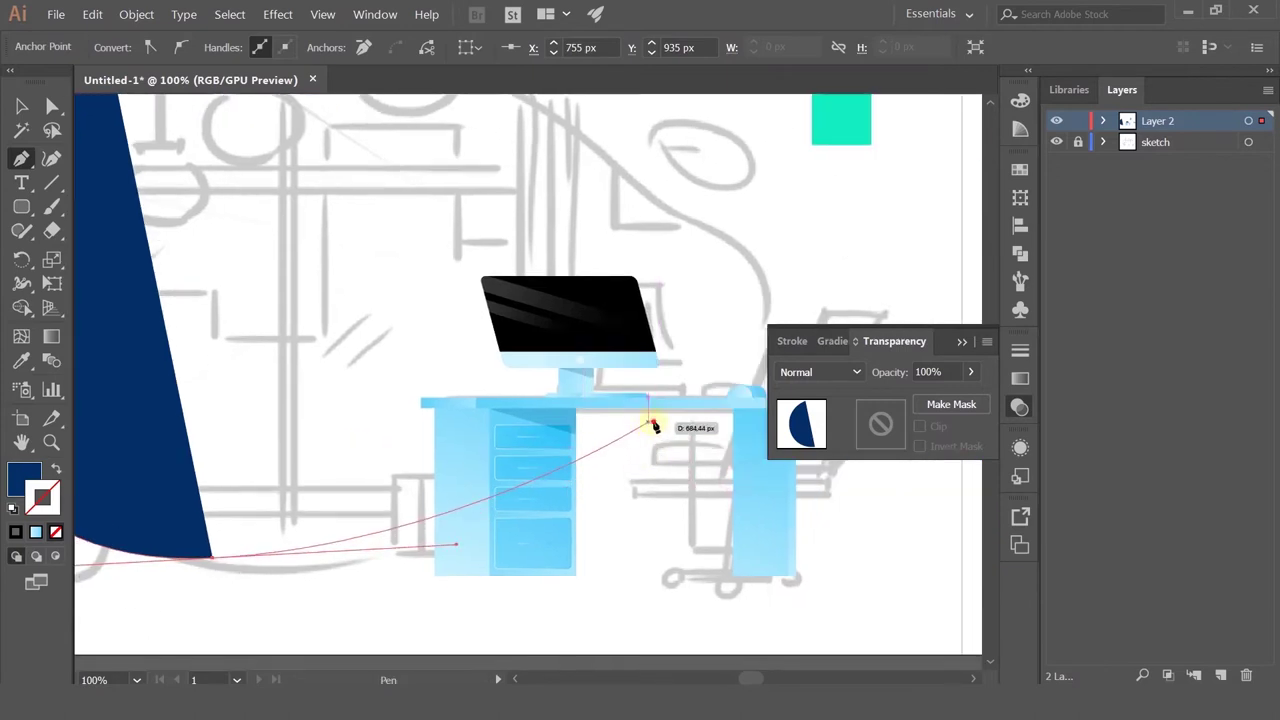
Step: Continue the curved path around the right end and along the top of the sketched outline, closing it at the starting point
{"action": "left_click_drag", "start_coordinate": [648, 423], "coordinate": [733, 397]}
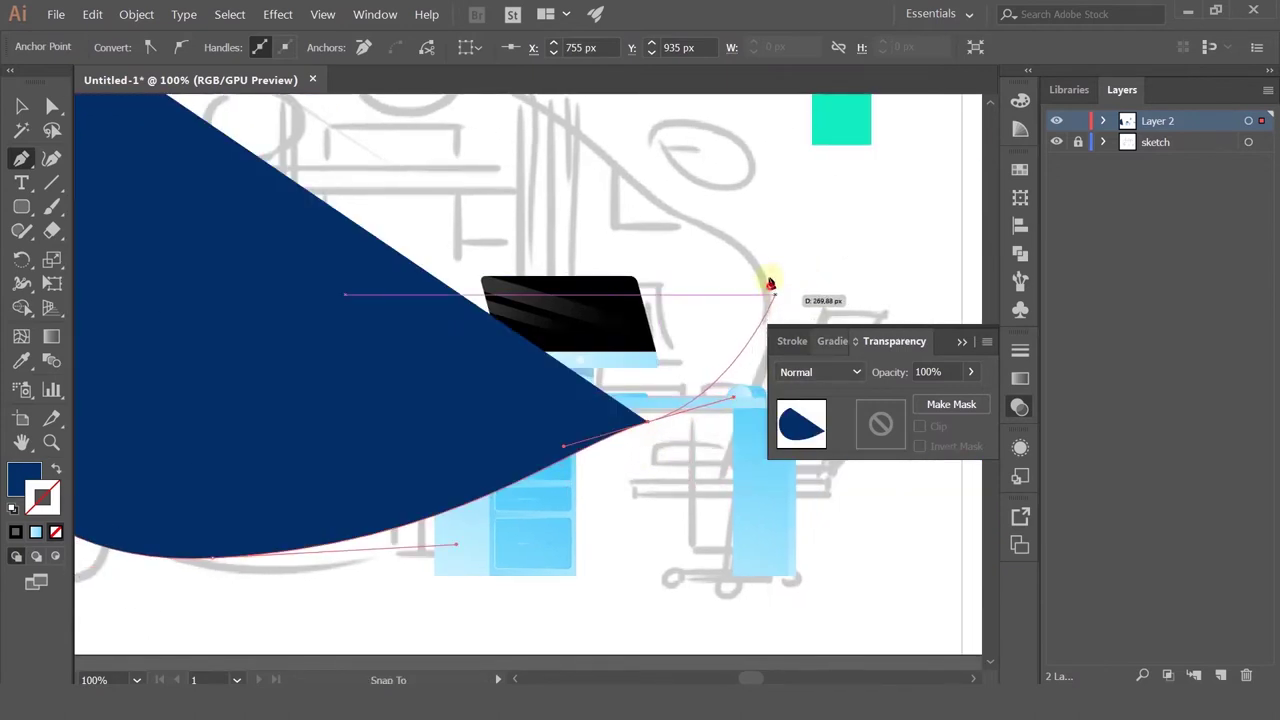
{"action": "left_click_drag", "start_coordinate": [771, 283], "coordinate": [757, 219]}
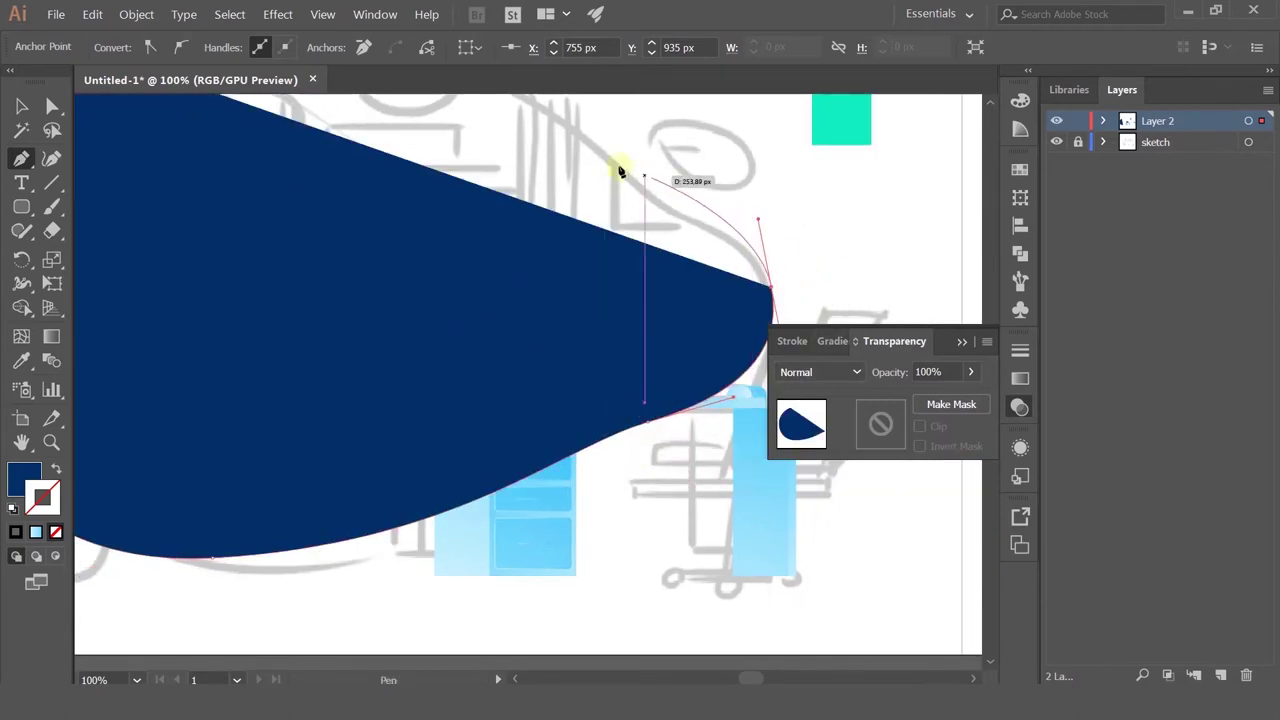
{"action": "left_click_drag", "start_coordinate": [598, 169], "coordinate": [695, 348]}
{"action": "left_click_drag", "start_coordinate": [520, 237], "coordinate": [330, 192]}
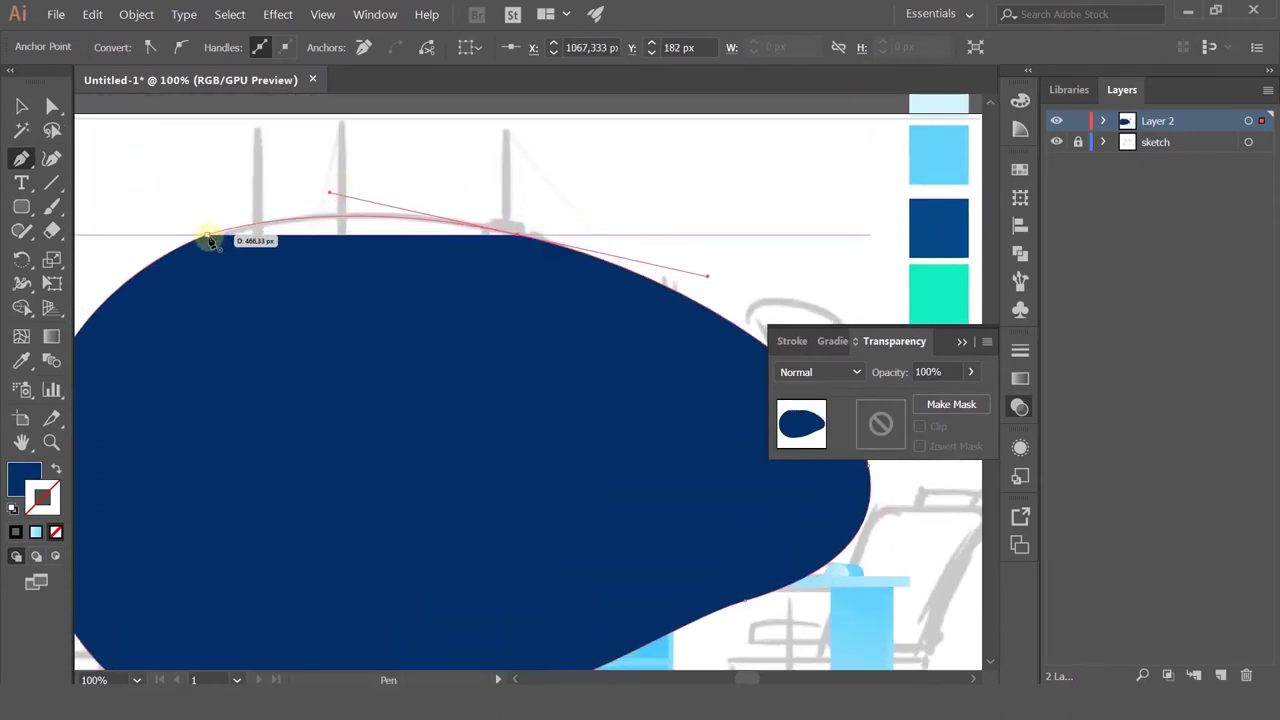
{"action": "left_click", "coordinate": [208, 235]}
Step: Send the closed dark blue background shape behind the desk and monitor
{"action": "key", "text": "ctrl+shift+["}
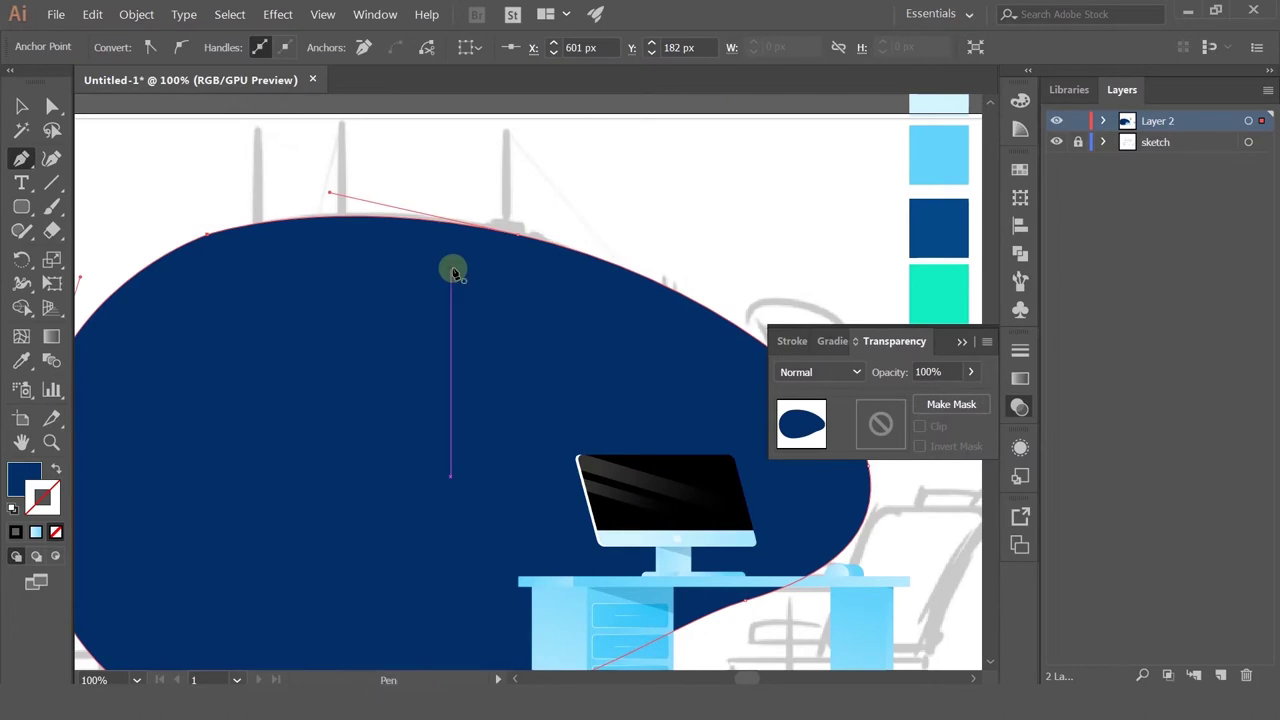
{"action": "left_click", "coordinate": [53, 469]}
{"action": "left_click", "coordinate": [53, 469]}
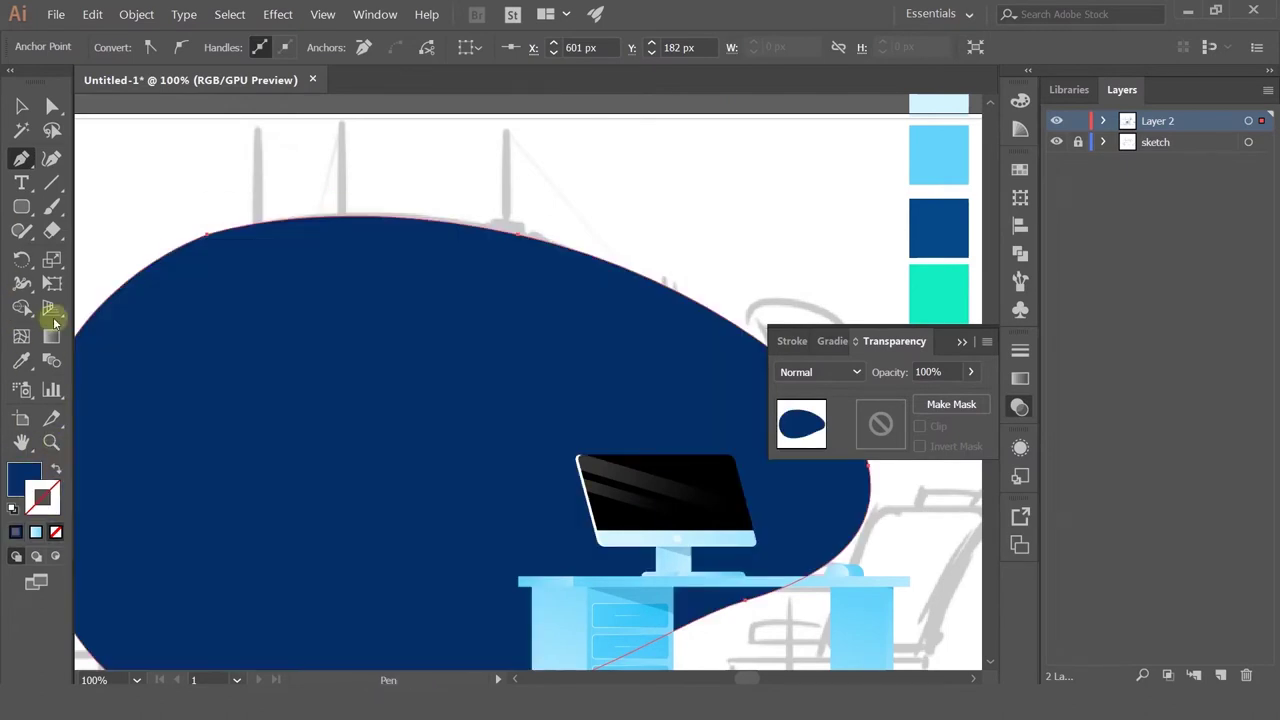
{"action": "scroll", "coordinate": [252, 327], "scroll_direction": "down", "scroll_amount": 4}
{"action": "left_click", "coordinate": [345, 270]}
{"action": "key", "text": "ctrl+z"}
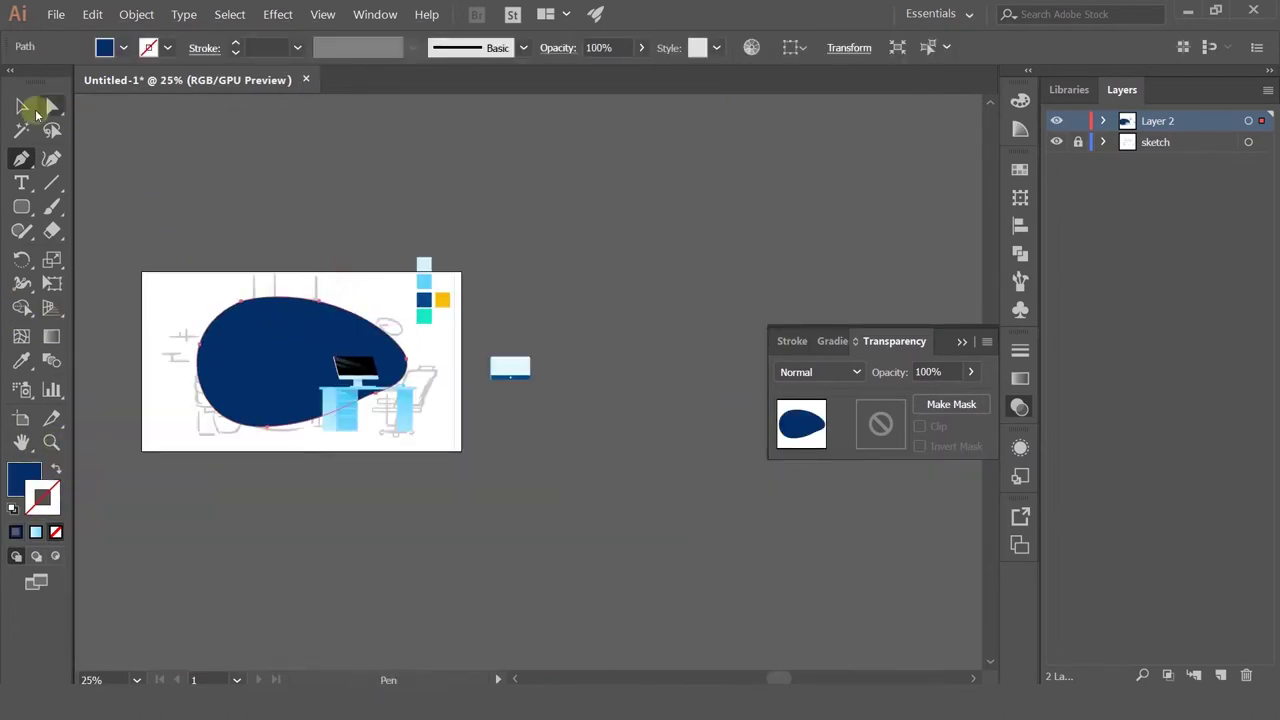
Step: Convert the background shape's upper-left anchor to a smooth point with handles and raise it slightly to even out the curve
{"action": "left_click", "coordinate": [22, 107]}
{"action": "left_click", "coordinate": [231, 182]}
{"action": "scroll", "coordinate": [287, 334], "scroll_direction": "up", "scroll_amount": 3}
{"action": "left_click", "coordinate": [235, 320]}
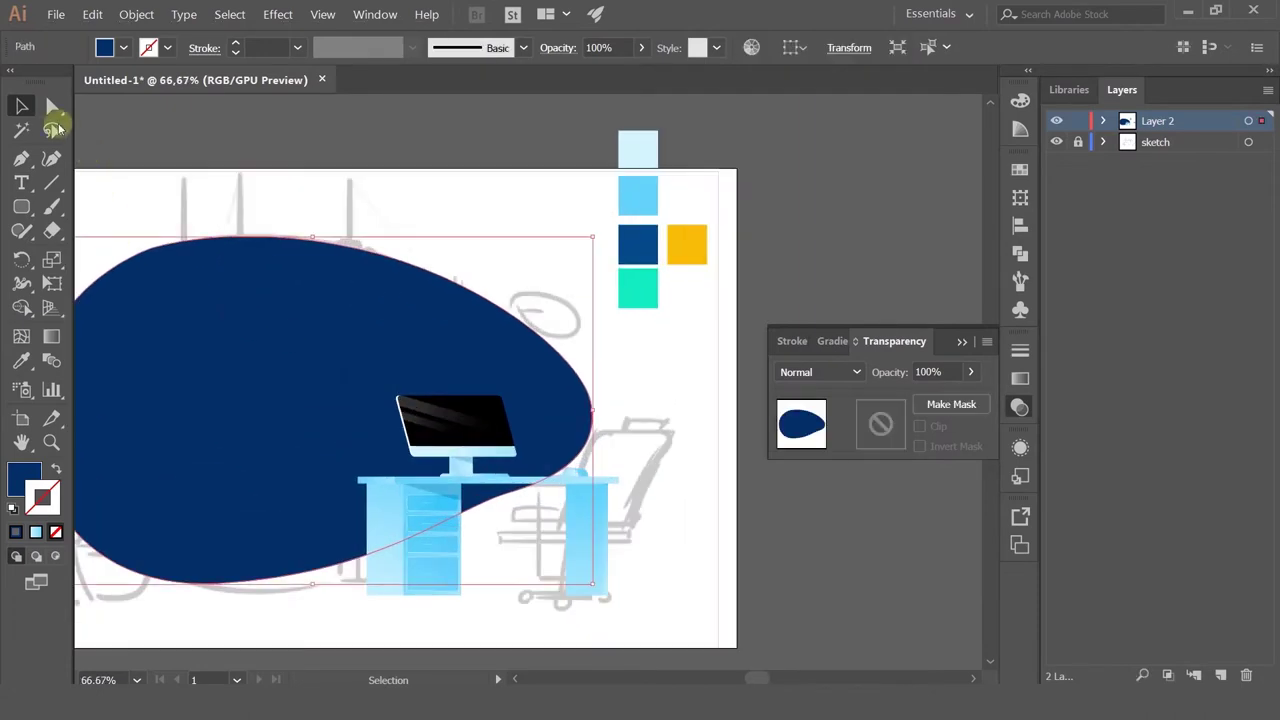
{"action": "left_click", "coordinate": [52, 106]}
{"action": "scroll", "coordinate": [145, 262], "scroll_direction": "up", "scroll_amount": 2}
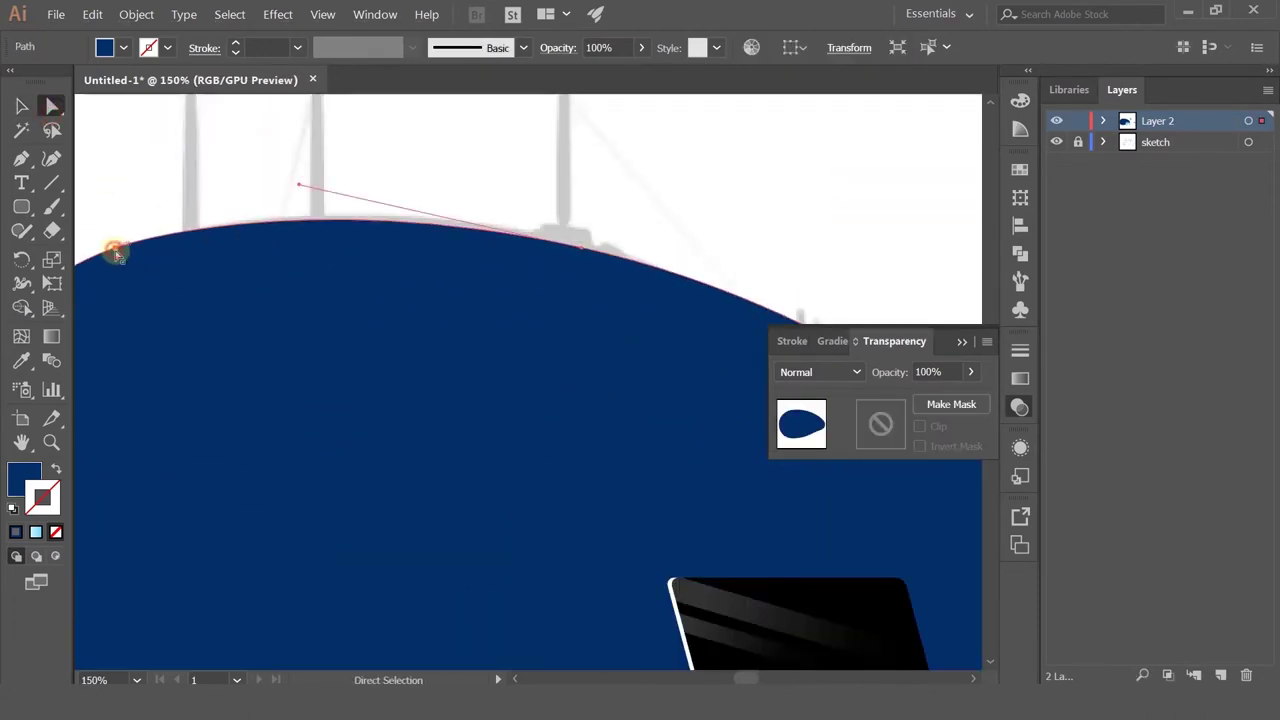
{"action": "left_click", "coordinate": [116, 254]}
{"action": "left_click_drag", "start_coordinate": [116, 254], "coordinate": [266, 289]}
{"action": "key", "text": "ctrl+z"}
{"action": "left_click_drag", "start_coordinate": [28, 170], "coordinate": [90, 229]}
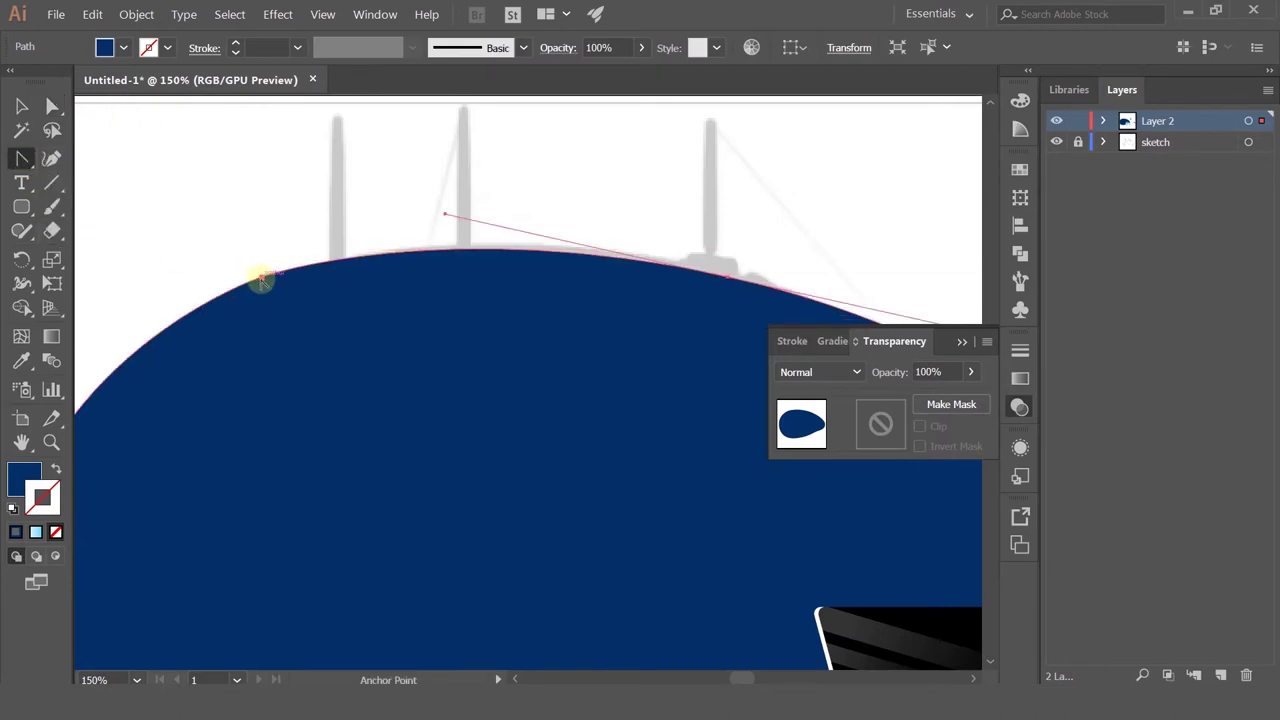
{"action": "mouse_move", "coordinate": [264, 283]}
{"action": "left_mouse_down"}
{"action": "mouse_move", "coordinate": [363, 220]}
{"action": "mouse_move", "coordinate": [171, 323]}
{"action": "mouse_move", "coordinate": [189, 294]}
{"action": "mouse_move", "coordinate": [260, 266]}
{"action": "left_mouse_up"}
{"action": "left_click", "coordinate": [52, 106]}
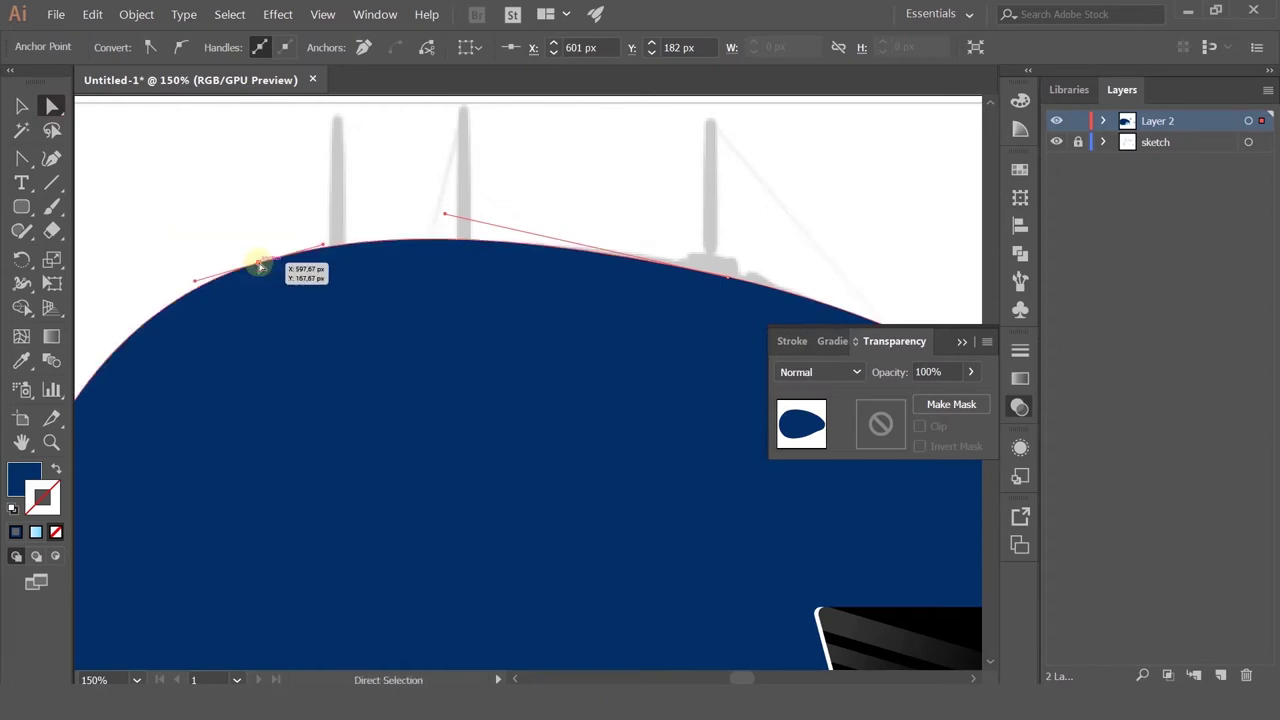
{"action": "left_click", "coordinate": [309, 214]}
Step: Delete the curved dark blue background shape
{"action": "scroll", "coordinate": [312, 213], "scroll_direction": "down", "scroll_amount": 3}
{"action": "scroll", "coordinate": [335, 294], "scroll_direction": "up", "scroll_amount": 1}
{"action": "left_click", "coordinate": [340, 303]}
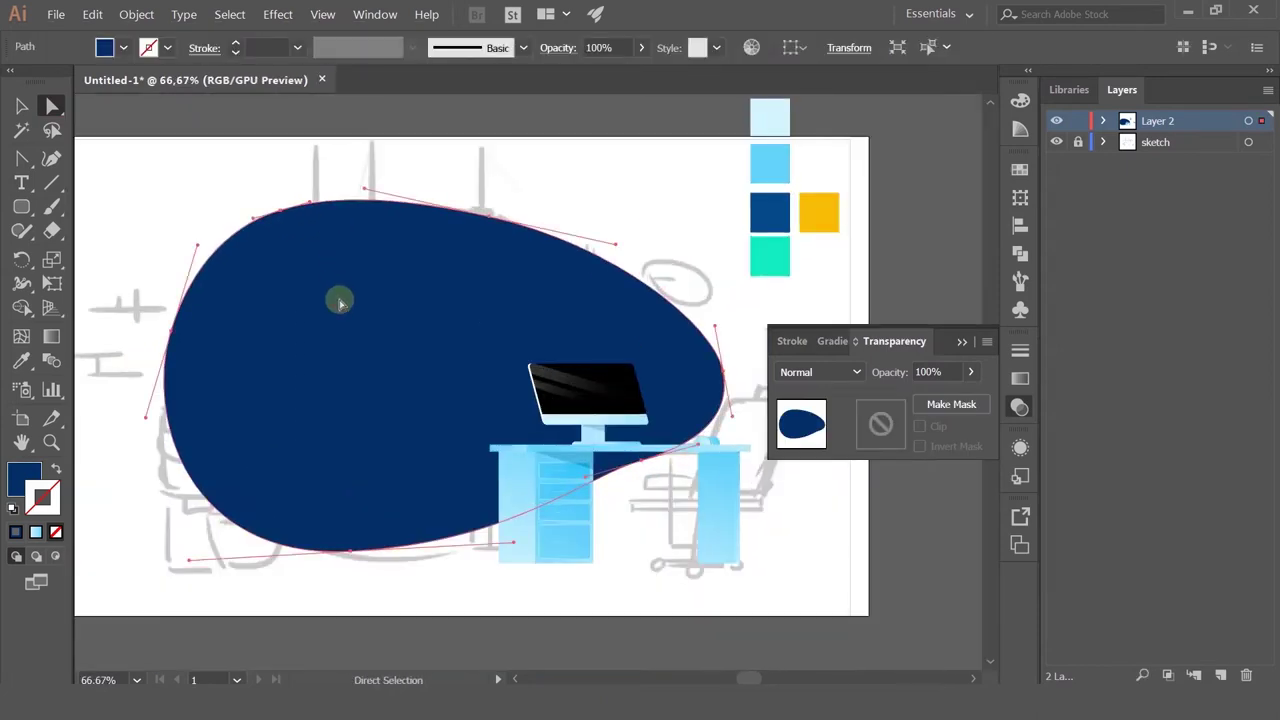
{"action": "key", "text": "Delete"}
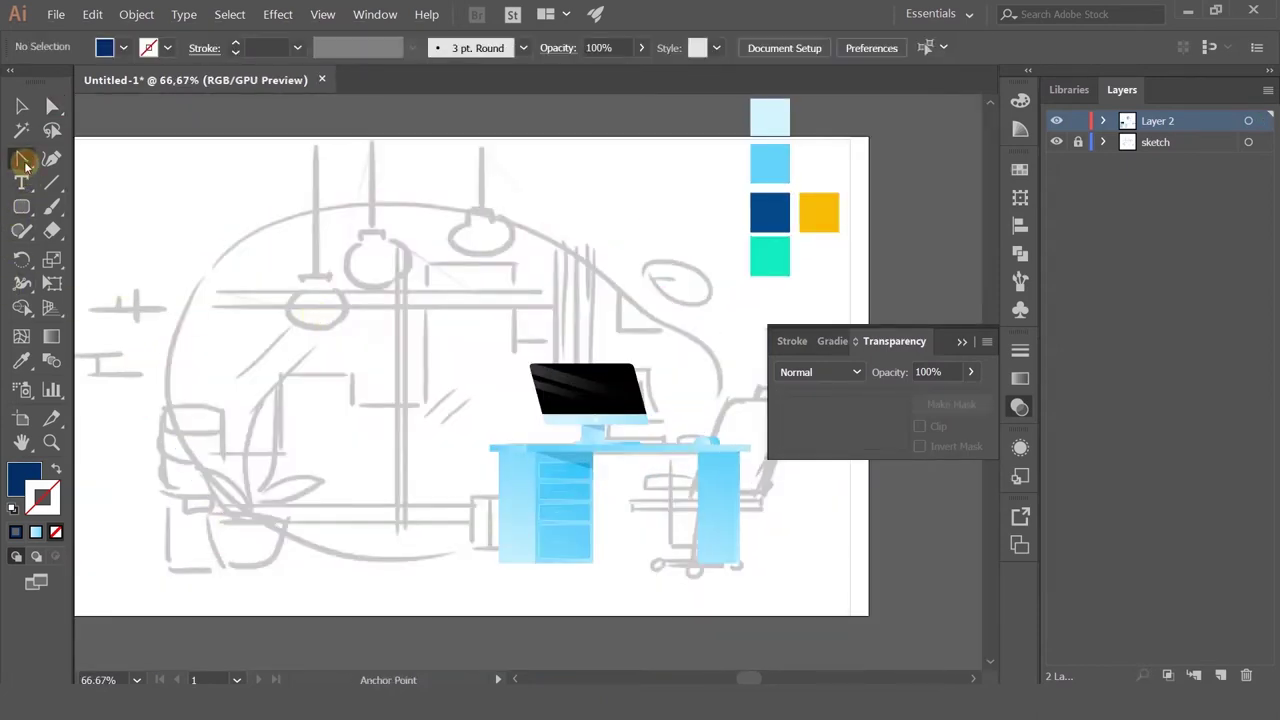
Step: Draw a closed, straight-sided seven-point polygon with the Pen tool, roughly enclosing the sketched background outline
{"action": "left_click_drag", "start_coordinate": [26, 162], "coordinate": [98, 160]}
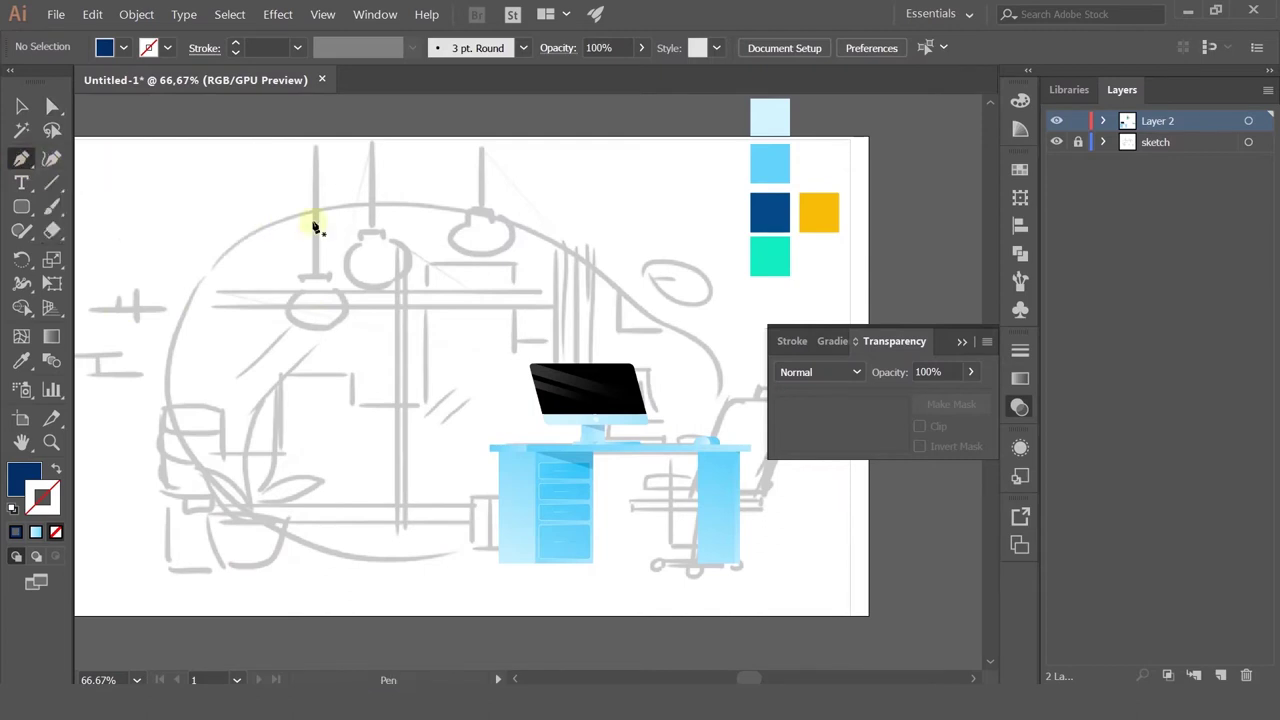
{"action": "left_click", "coordinate": [284, 214]}
{"action": "left_click", "coordinate": [124, 378]}
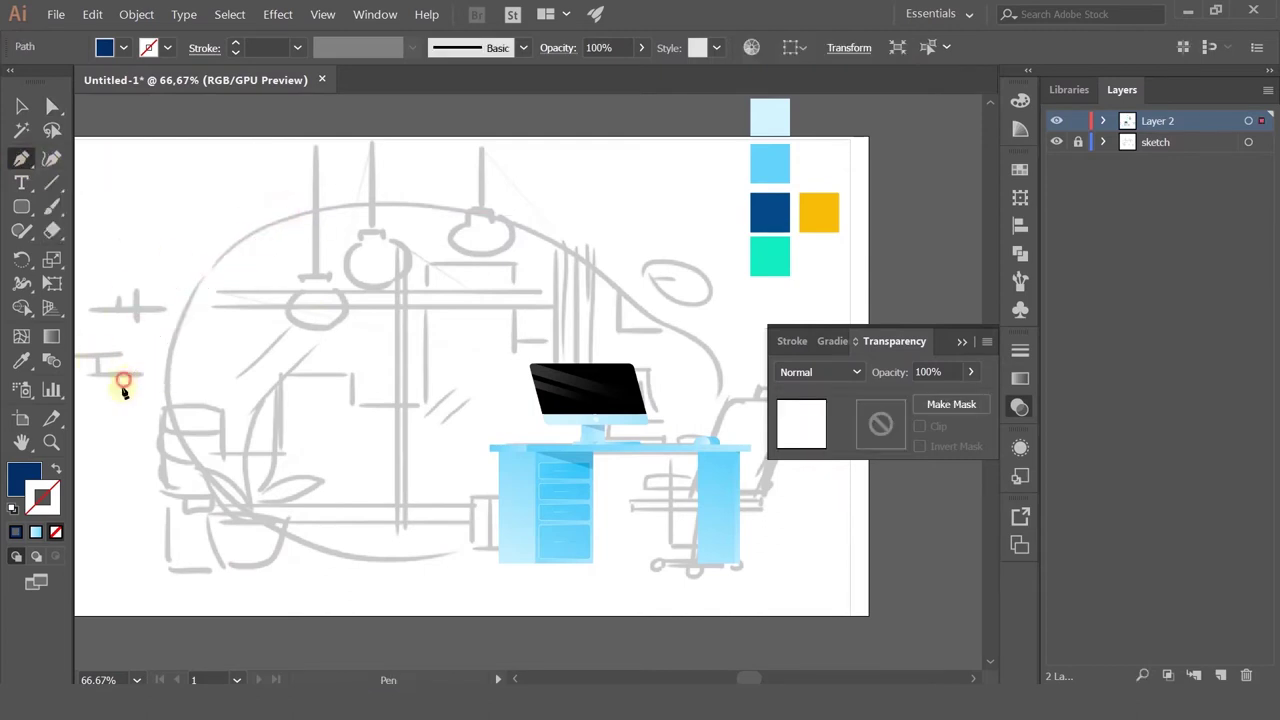
{"action": "left_click", "coordinate": [285, 562]}
{"action": "left_click", "coordinate": [548, 517]}
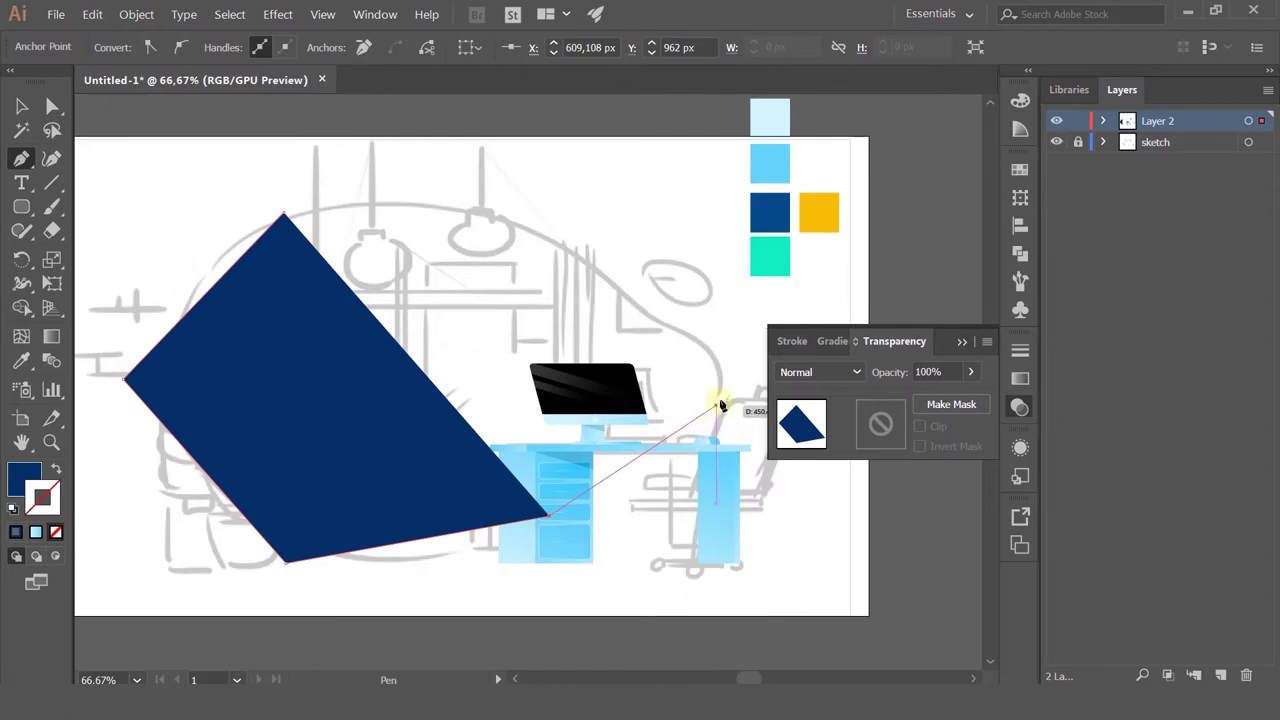
{"action": "left_click", "coordinate": [716, 397]}
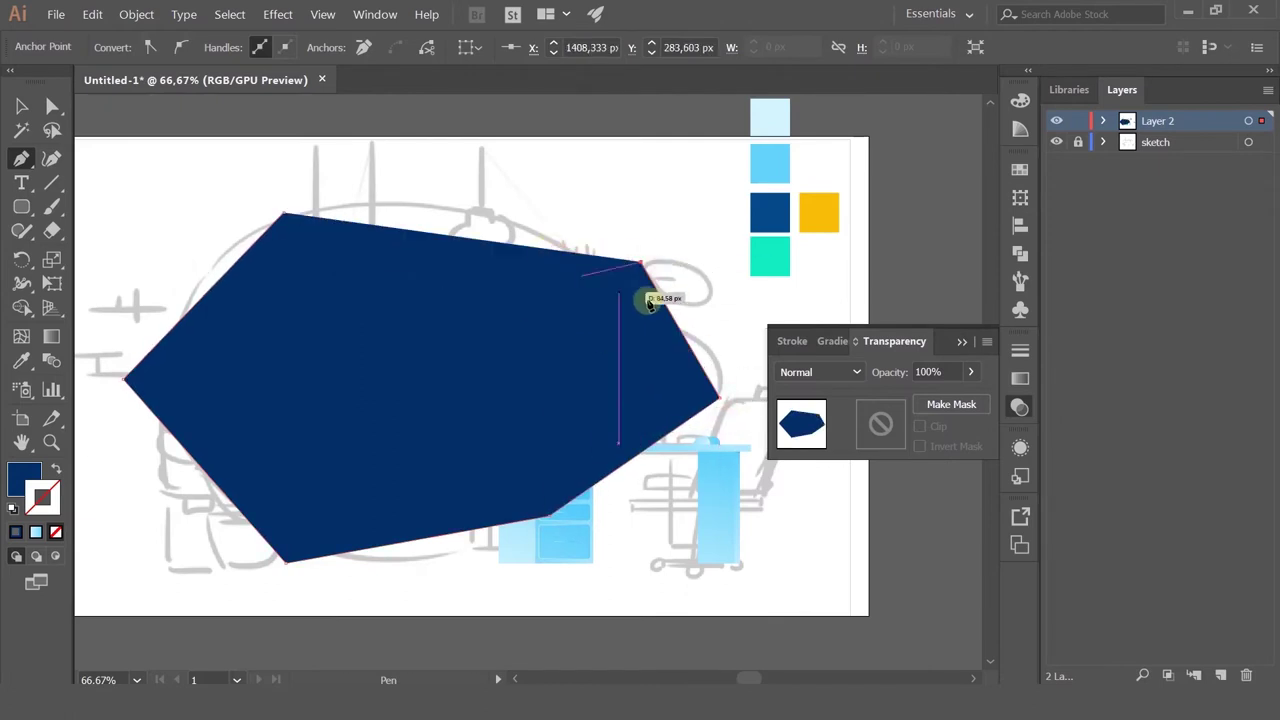
{"action": "key", "text": "ctrl"}
{"action": "left_click", "coordinate": [664, 297]}
{"action": "left_click", "coordinate": [530, 233]}
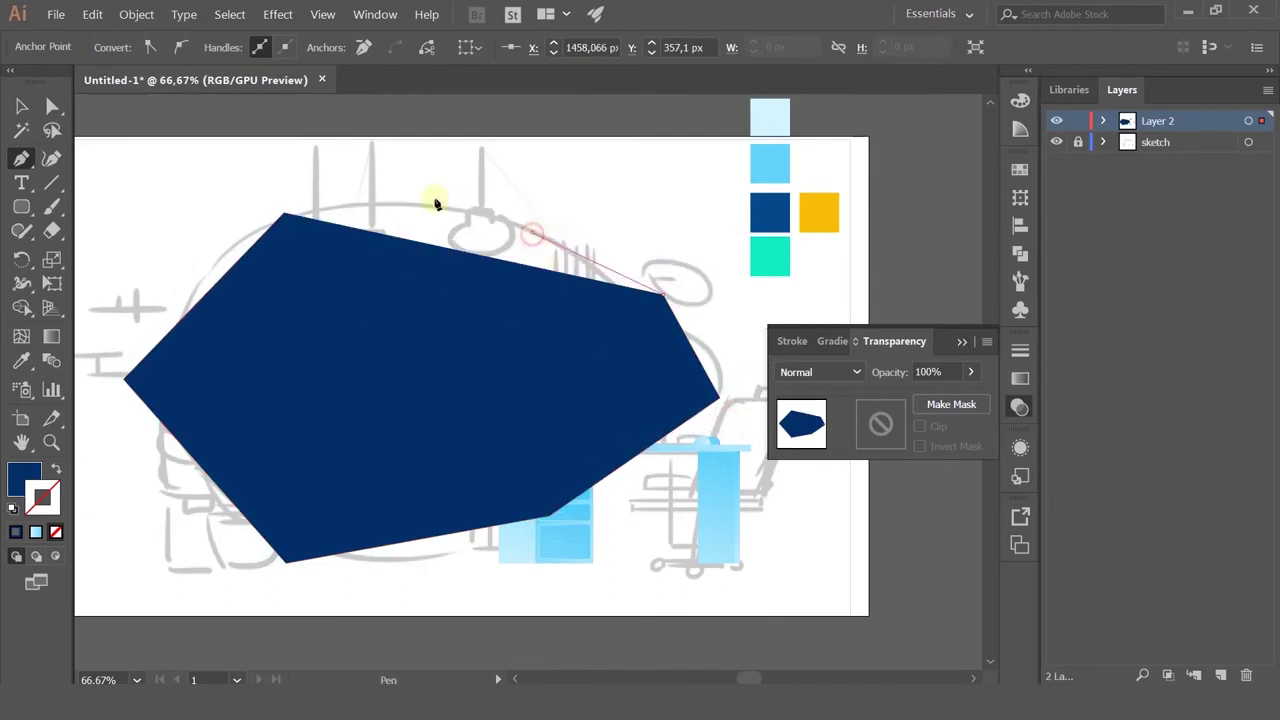
{"action": "left_click", "coordinate": [287, 216]}
Step: Round all corners of the dark blue polygon to about 216 px, and enlarge the radius of its three left corners further
{"action": "left_click", "coordinate": [52, 106]}
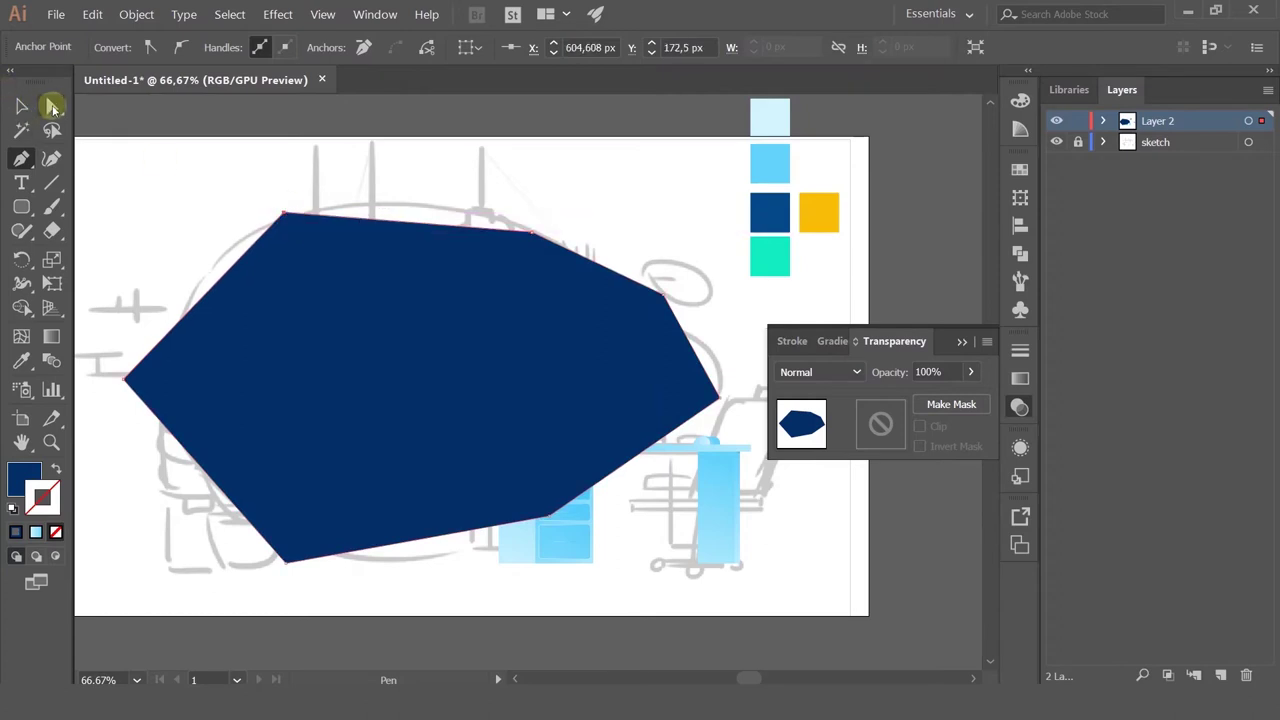
{"action": "left_click_drag", "start_coordinate": [292, 232], "coordinate": [651, 481]}
{"action": "left_click", "coordinate": [209, 207]}
{"action": "left_click", "coordinate": [376, 368]}
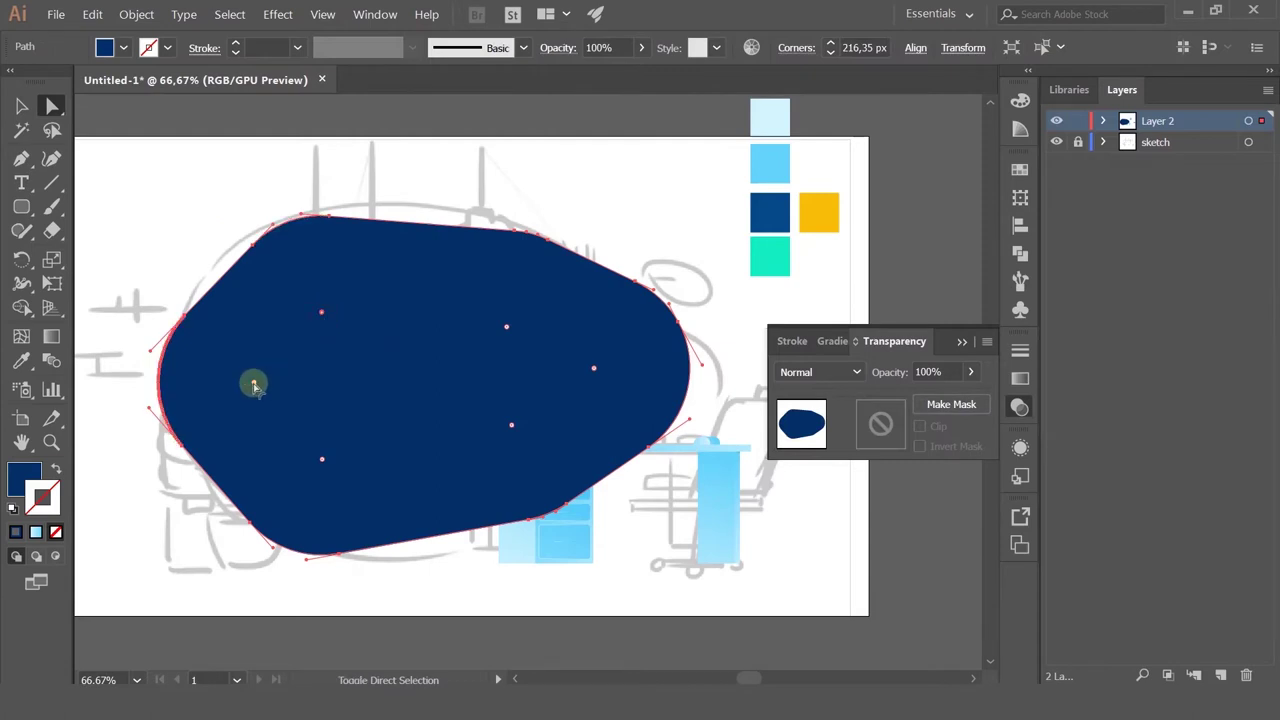
{"action": "left_click_drag", "start_coordinate": [322, 462], "coordinate": [495, 215]}
{"action": "left_click", "coordinate": [505, 329]}
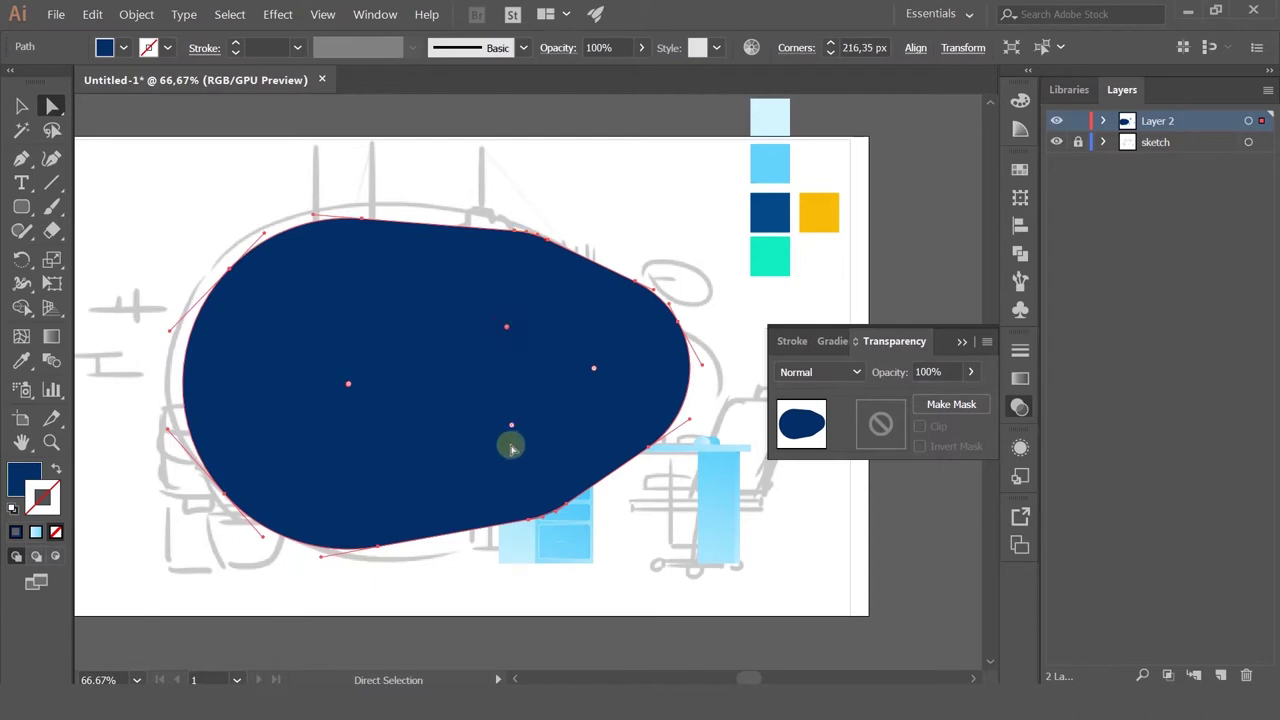
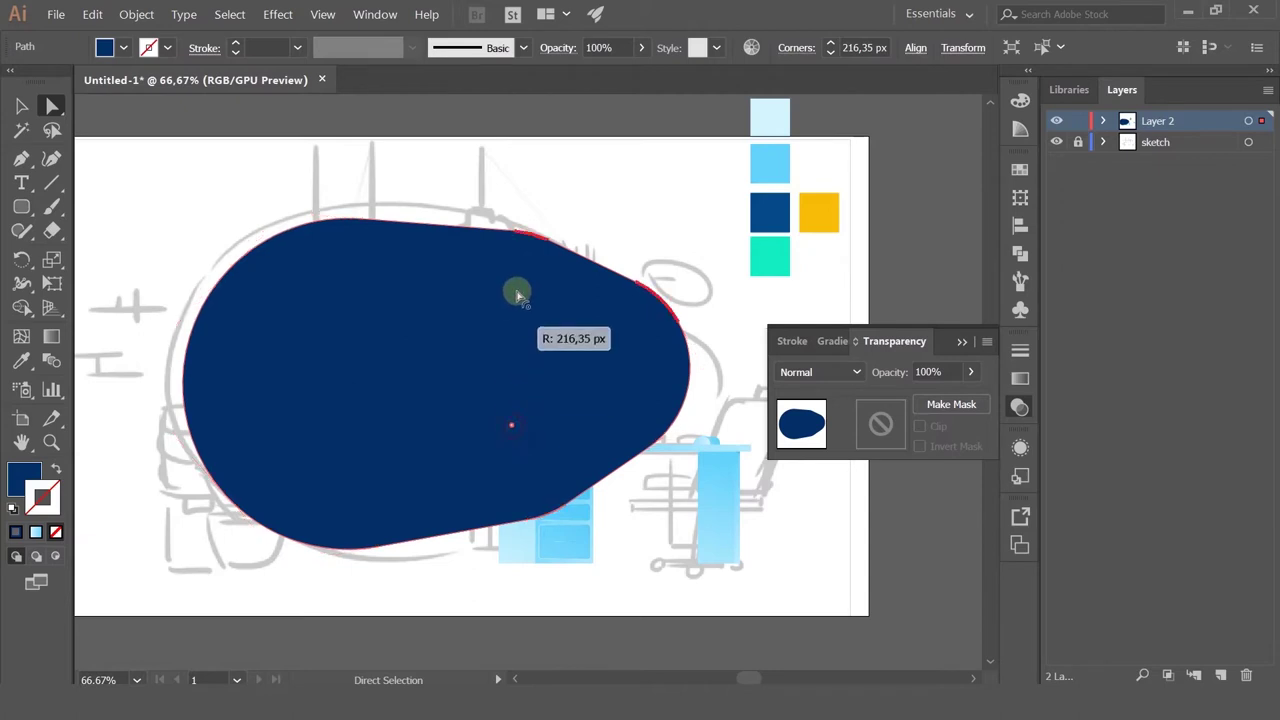
Step: Delete the rounded dark blue polygon
{"action": "left_click", "coordinate": [600, 191]}
{"action": "scroll", "coordinate": [591, 189], "scroll_direction": "down", "scroll_amount": 2}
{"action": "scroll", "coordinate": [576, 201], "scroll_direction": "up", "scroll_amount": 2}
{"action": "left_click", "coordinate": [481, 321]}
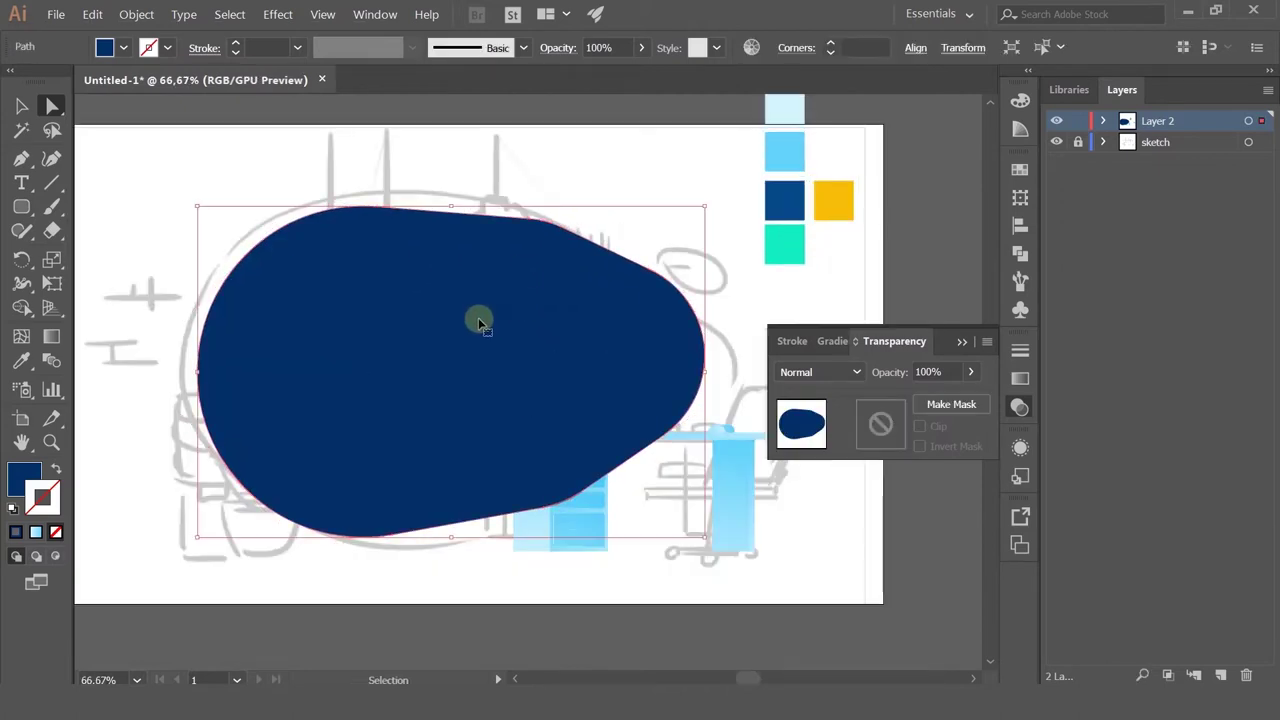
{"action": "key", "text": "a"}
{"action": "key", "text": "Delete"}
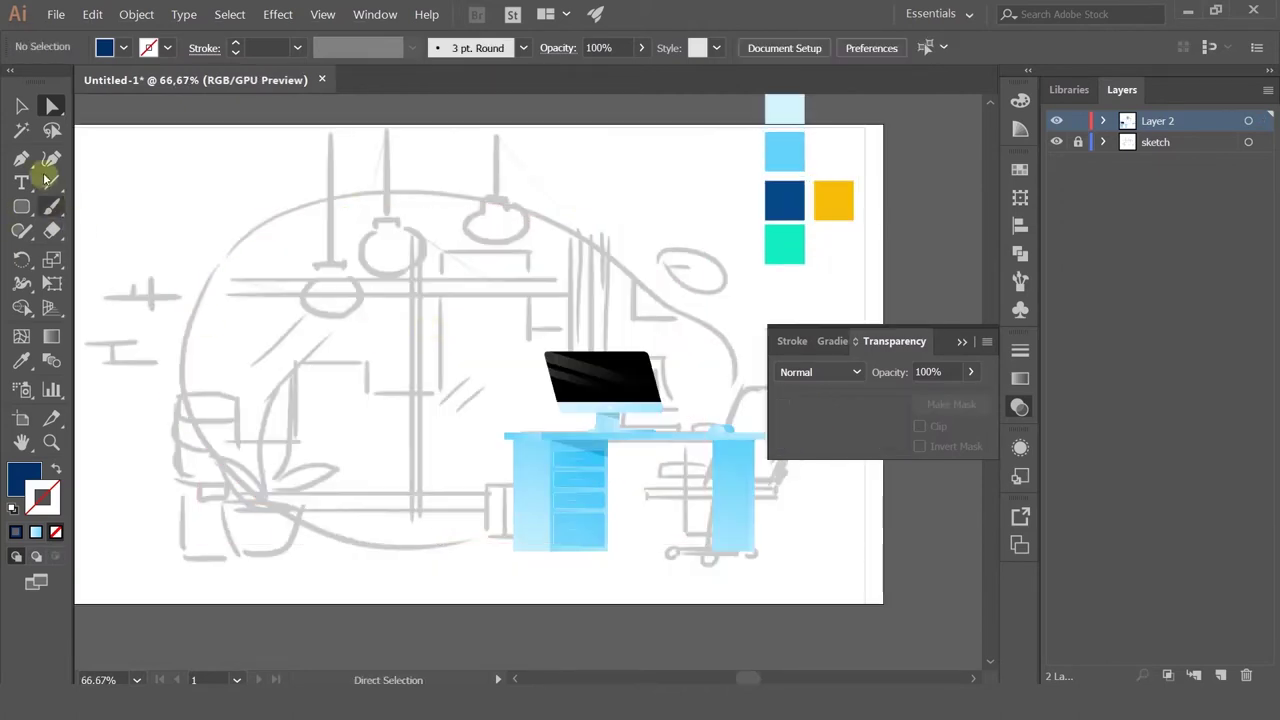
{"action": "left_click", "coordinate": [22, 158]}
{"action": "left_click", "coordinate": [209, 276]}
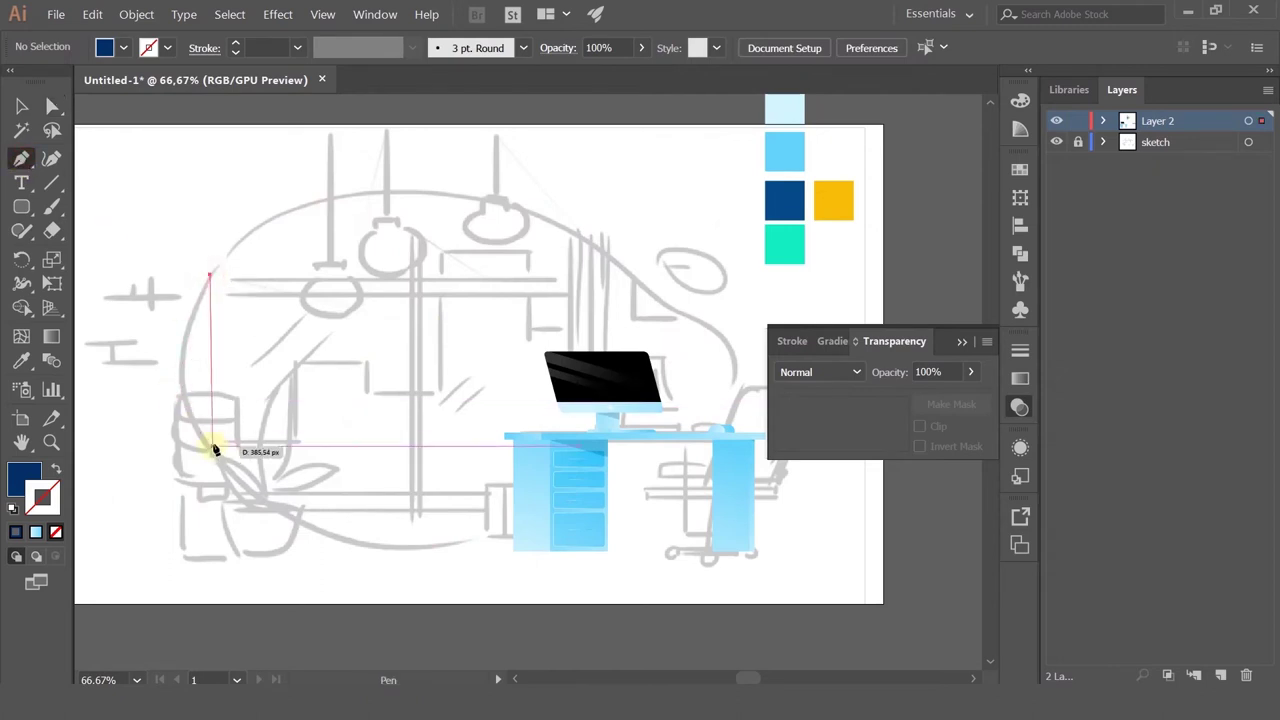
{"action": "left_click_drag", "start_coordinate": [202, 442], "coordinate": [240, 505]}
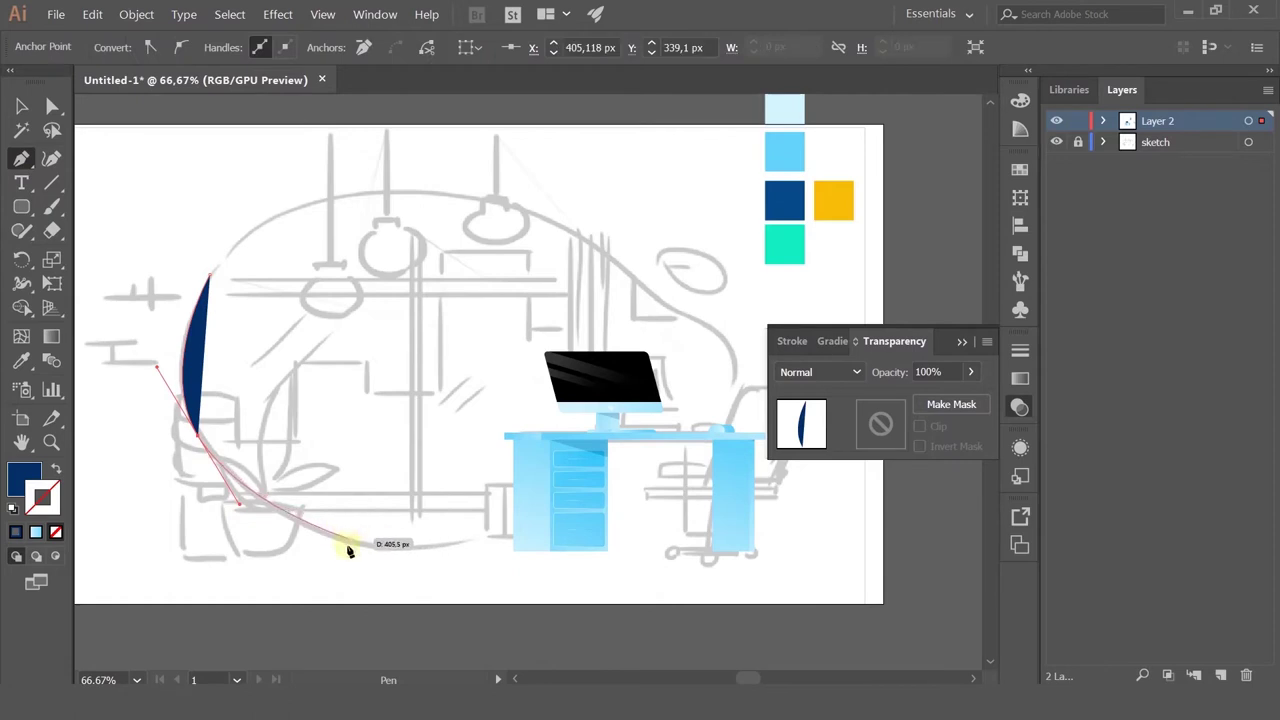
{"action": "left_click_drag", "start_coordinate": [363, 546], "coordinate": [431, 558]}
{"action": "key", "text": "ctrl+z"}
{"action": "key", "text": "ctrl+z"}
{"action": "key", "text": "ctrl+z"}
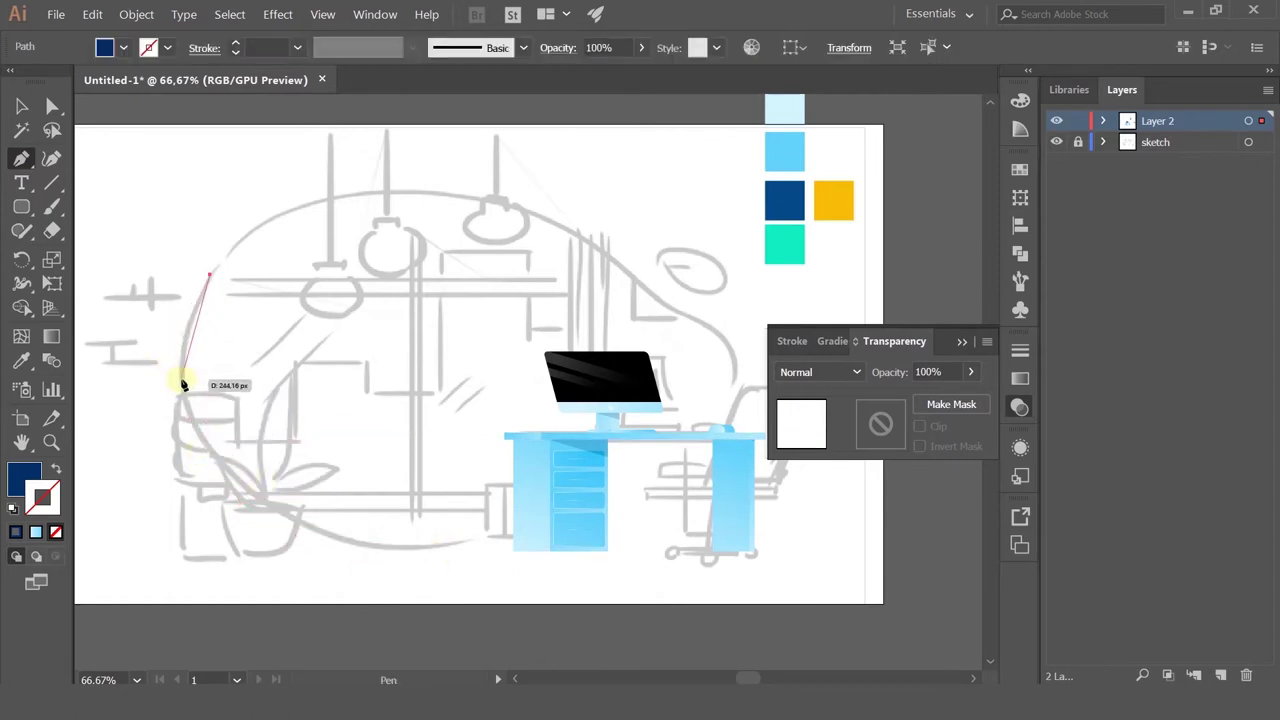
{"action": "left_click", "coordinate": [229, 251]}
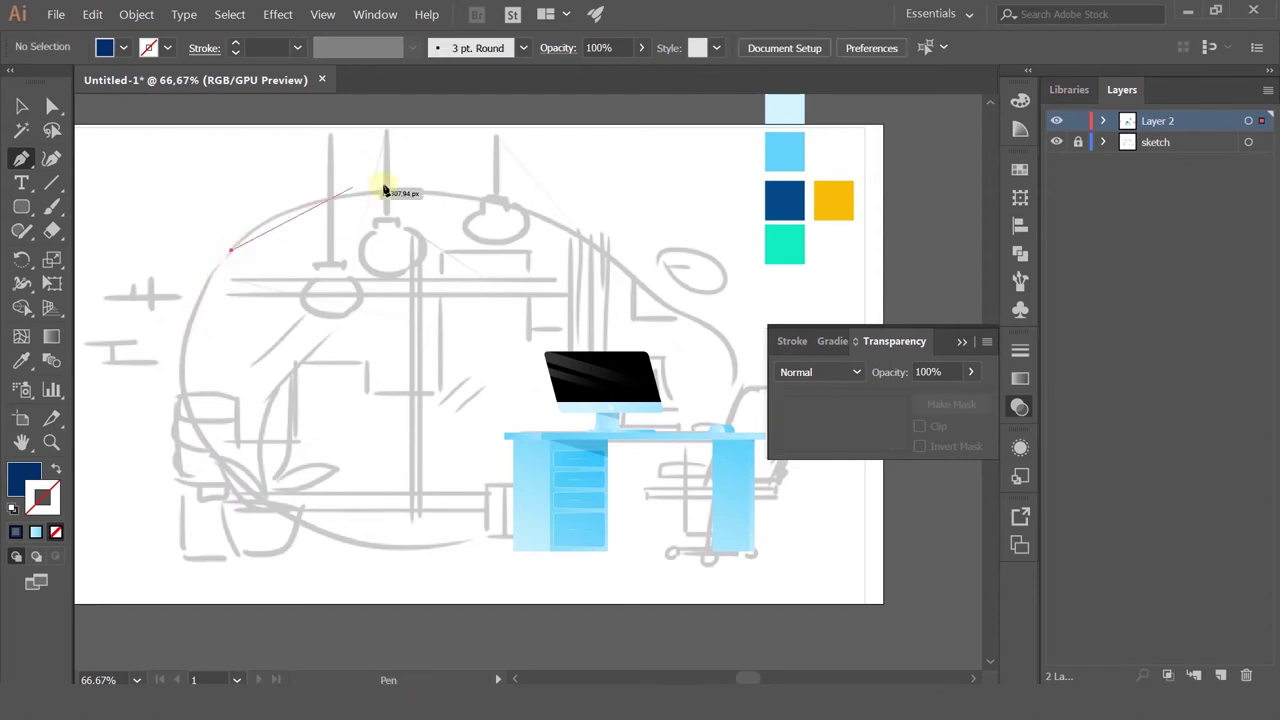
{"action": "left_click_drag", "start_coordinate": [380, 187], "coordinate": [483, 193]}
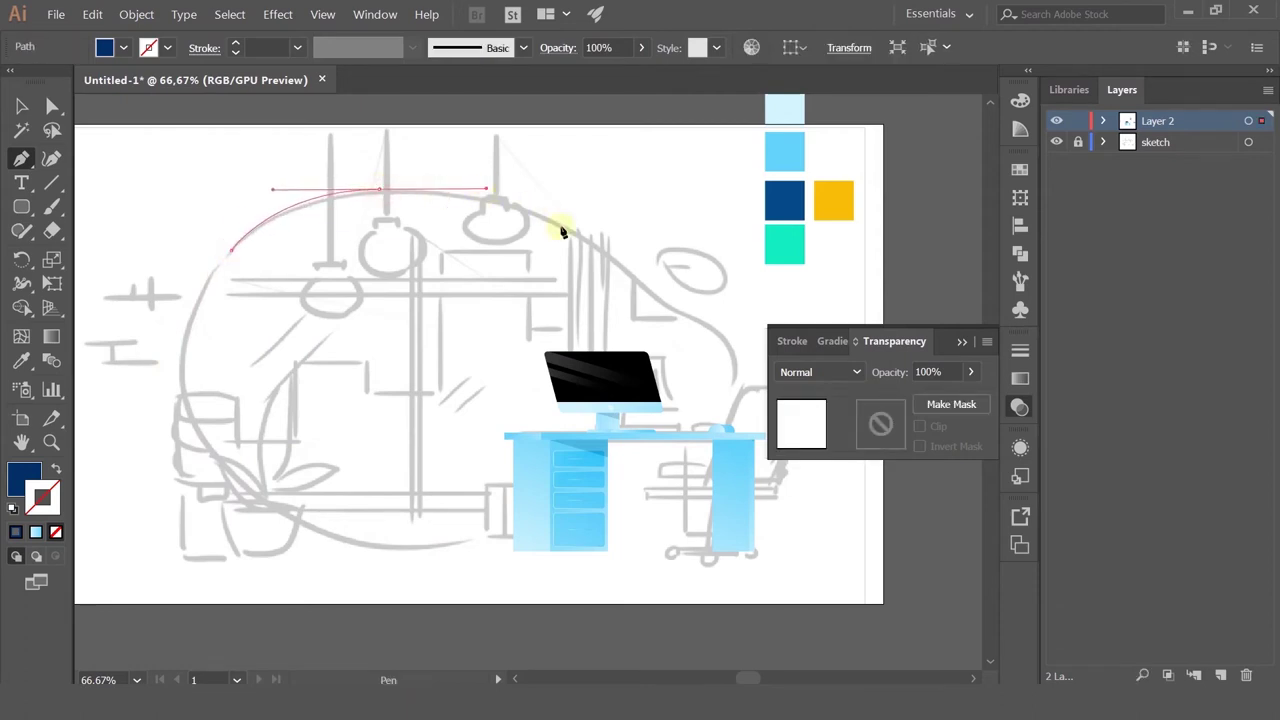
{"action": "left_click_drag", "start_coordinate": [619, 268], "coordinate": [674, 322]}
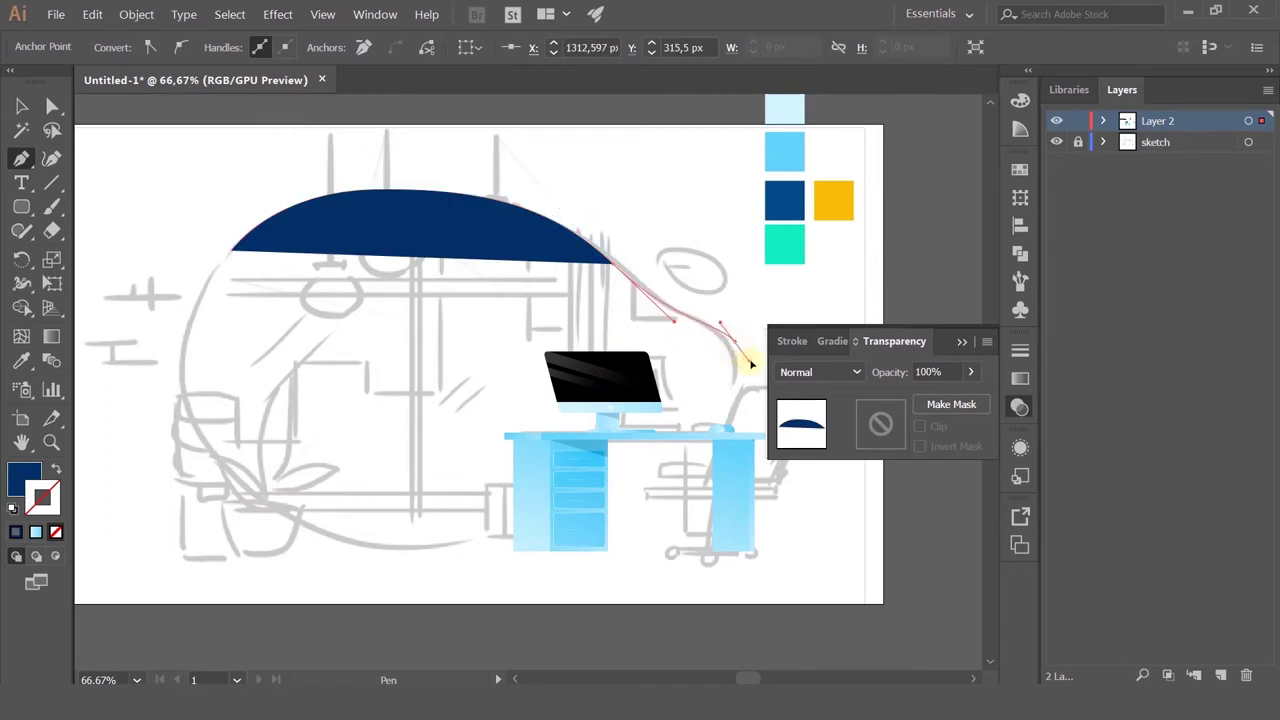
{"action": "left_click_drag", "start_coordinate": [740, 345], "coordinate": [762, 412]}
{"action": "left_click_drag", "start_coordinate": [660, 363], "coordinate": [581, 338]}
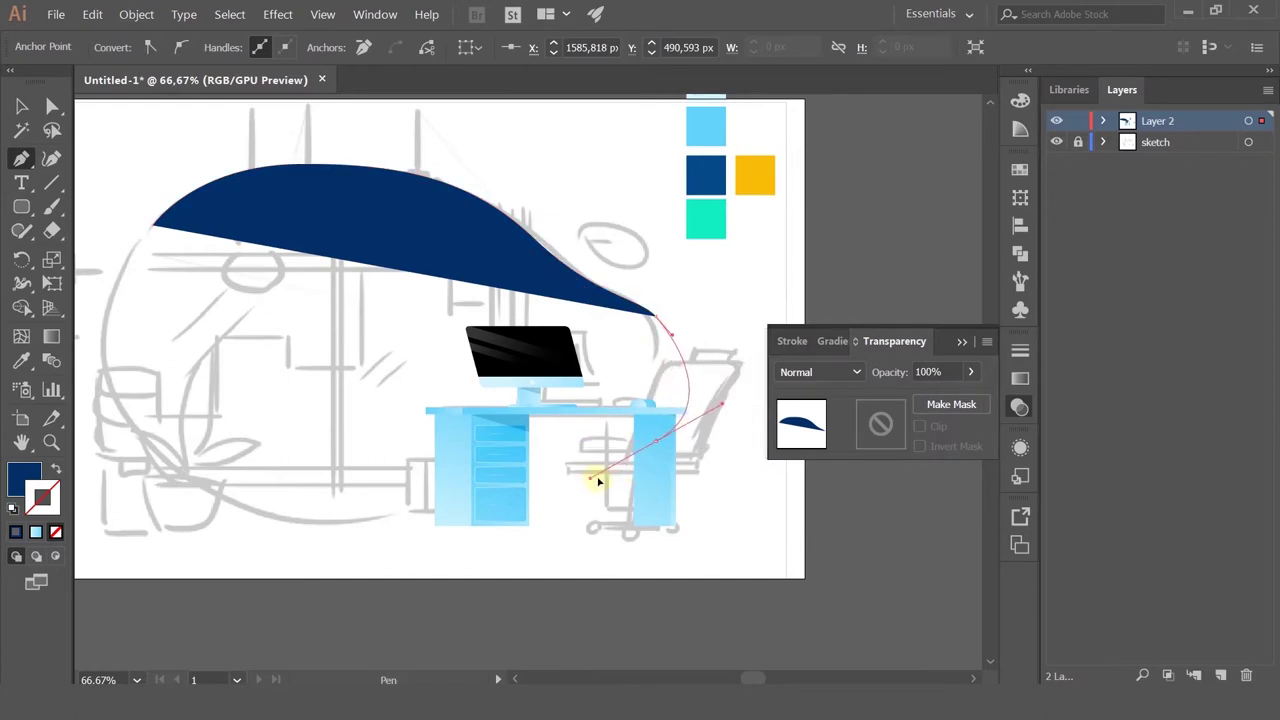
{"action": "left_click_drag", "start_coordinate": [598, 481], "coordinate": [407, 493]}
{"action": "key", "text": "ctrl+z"}
{"action": "key", "text": "ctrl+z"}
{"action": "key", "text": "ctrl+z"}
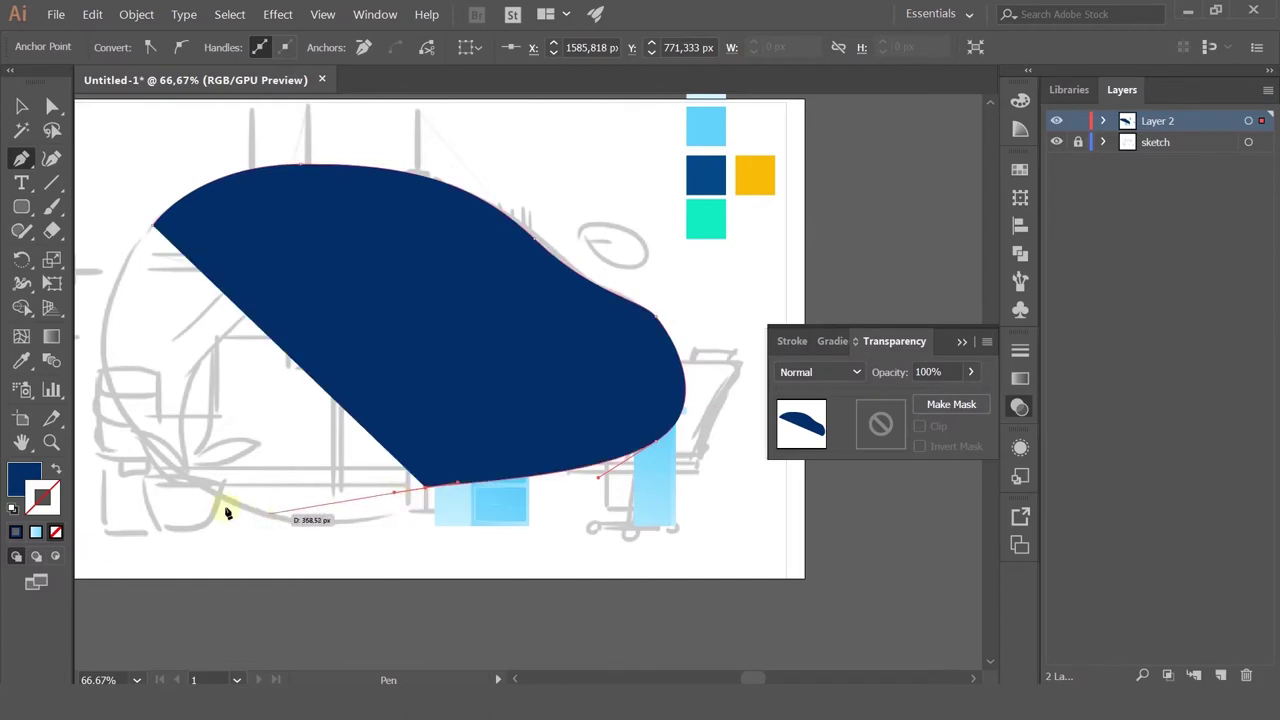
{"action": "key", "text": "ctrl+z"}
{"action": "key", "text": "ctrl+z"}
{"action": "key", "text": "ctrl+z"}
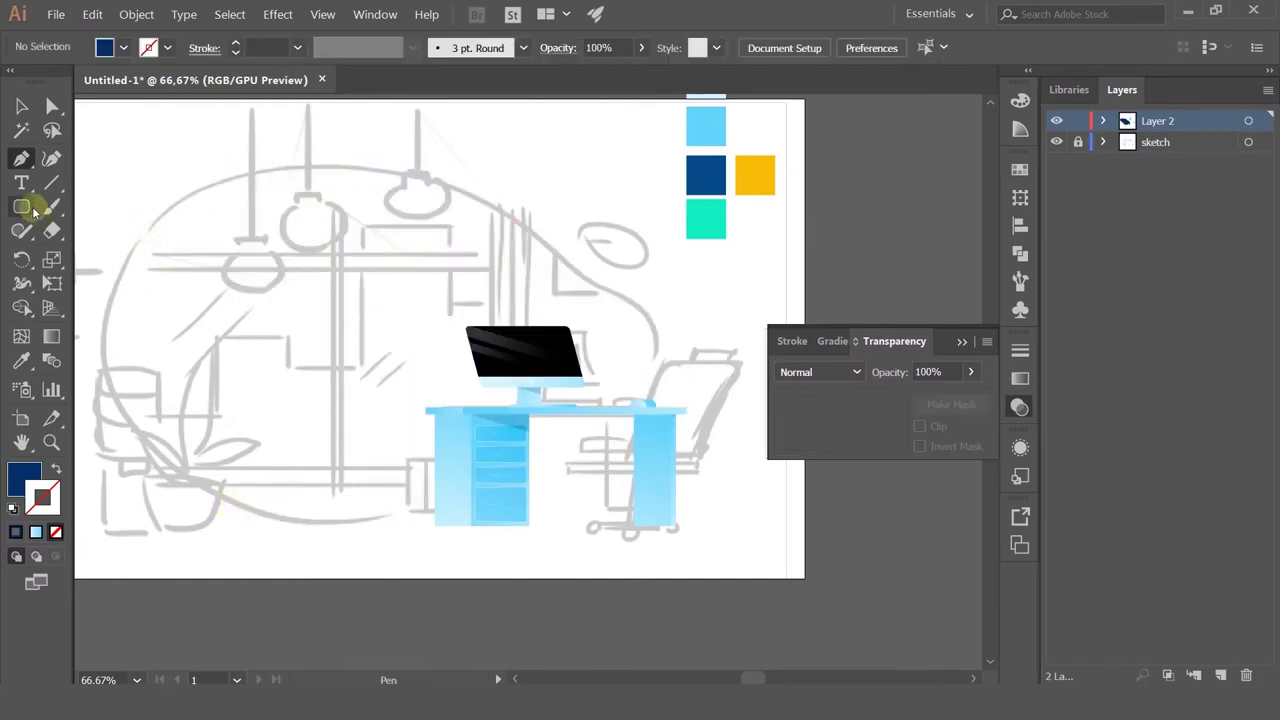
Step: Draw a dark blue circle about 938 px across with the Ellipse tool and move it over the left part of the sketched background outline
{"action": "left_click_drag", "start_coordinate": [31, 207], "coordinate": [112, 253]}
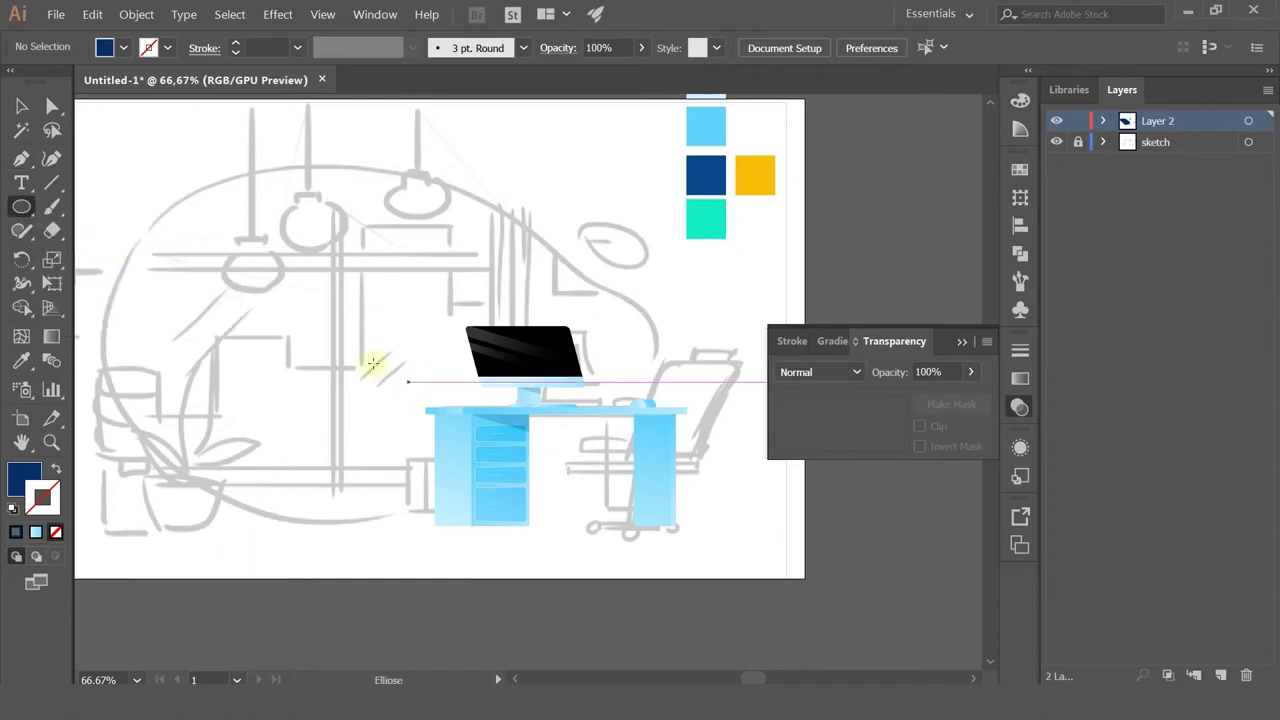
{"action": "left_click_drag", "start_coordinate": [395, 385], "coordinate": [220, 263]}
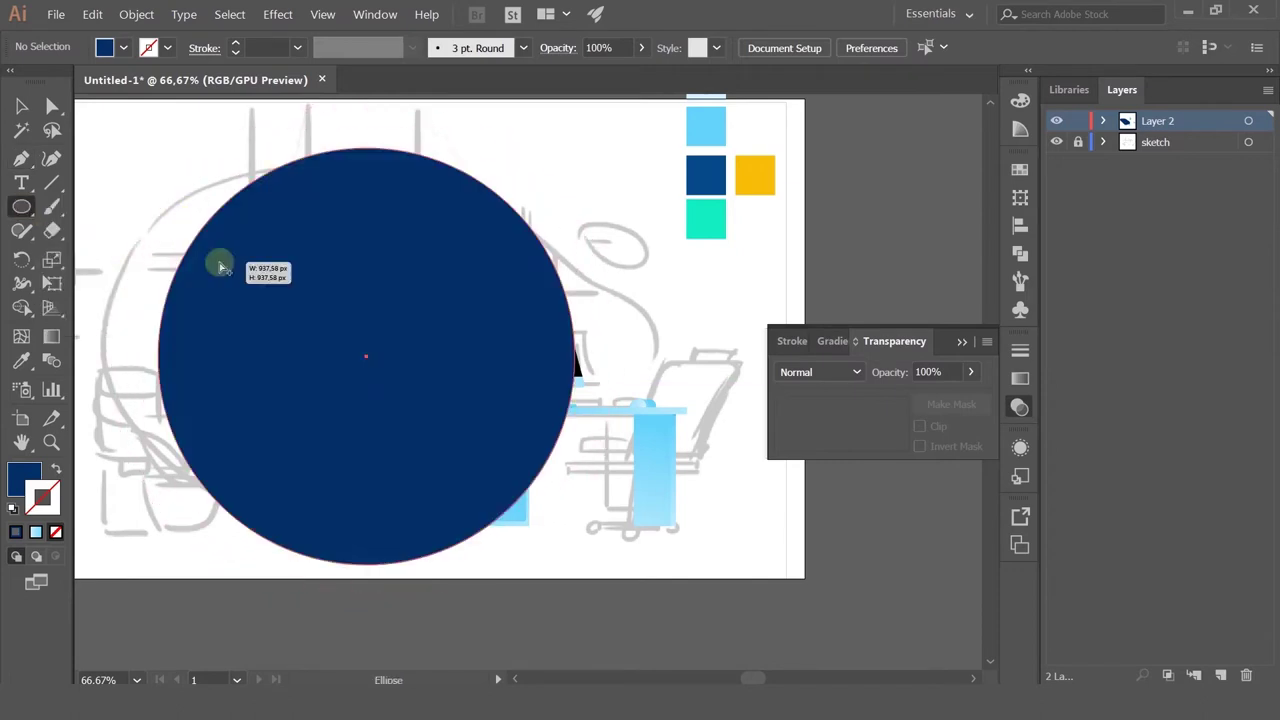
{"action": "left_click", "coordinate": [21, 105]}
{"action": "left_click_drag", "start_coordinate": [366, 317], "coordinate": [299, 290]}
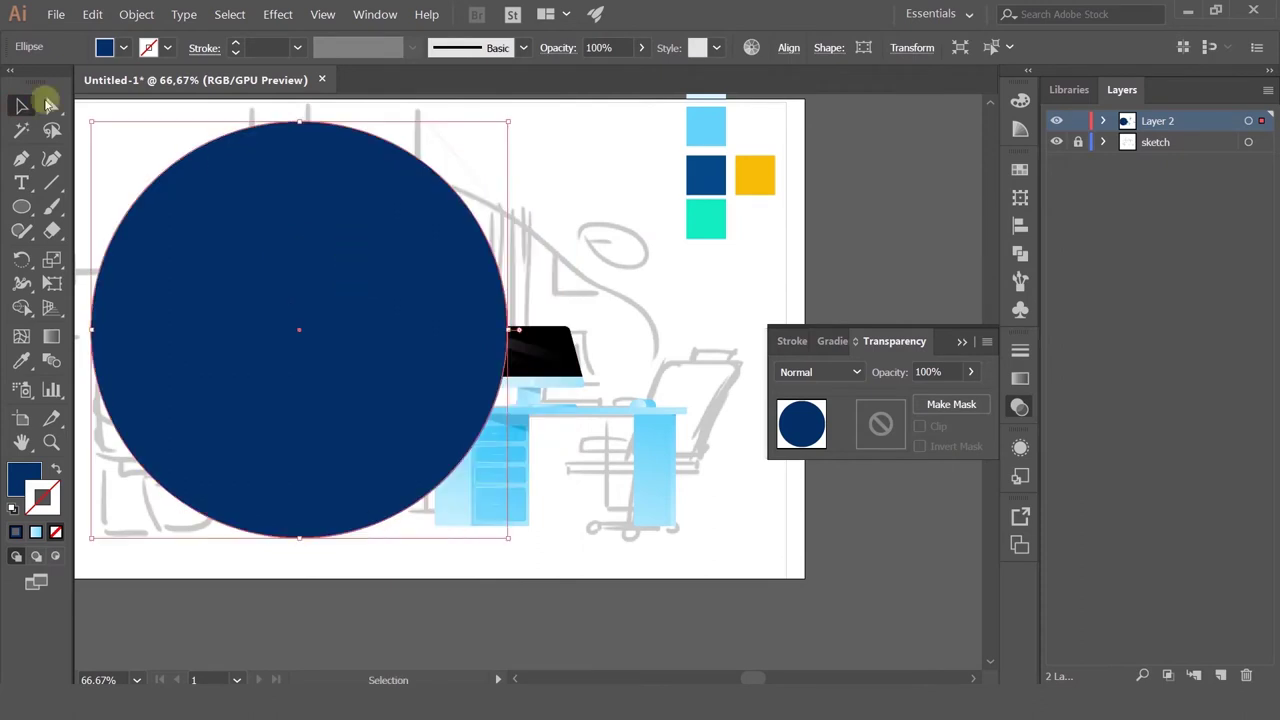
Step: Reshape the circle by moving its top anchor, pulling its right anchor outward and adjusting their handles along the sketch's sloping upper edge
{"action": "left_click", "coordinate": [46, 107]}
{"action": "left_click", "coordinate": [300, 124]}
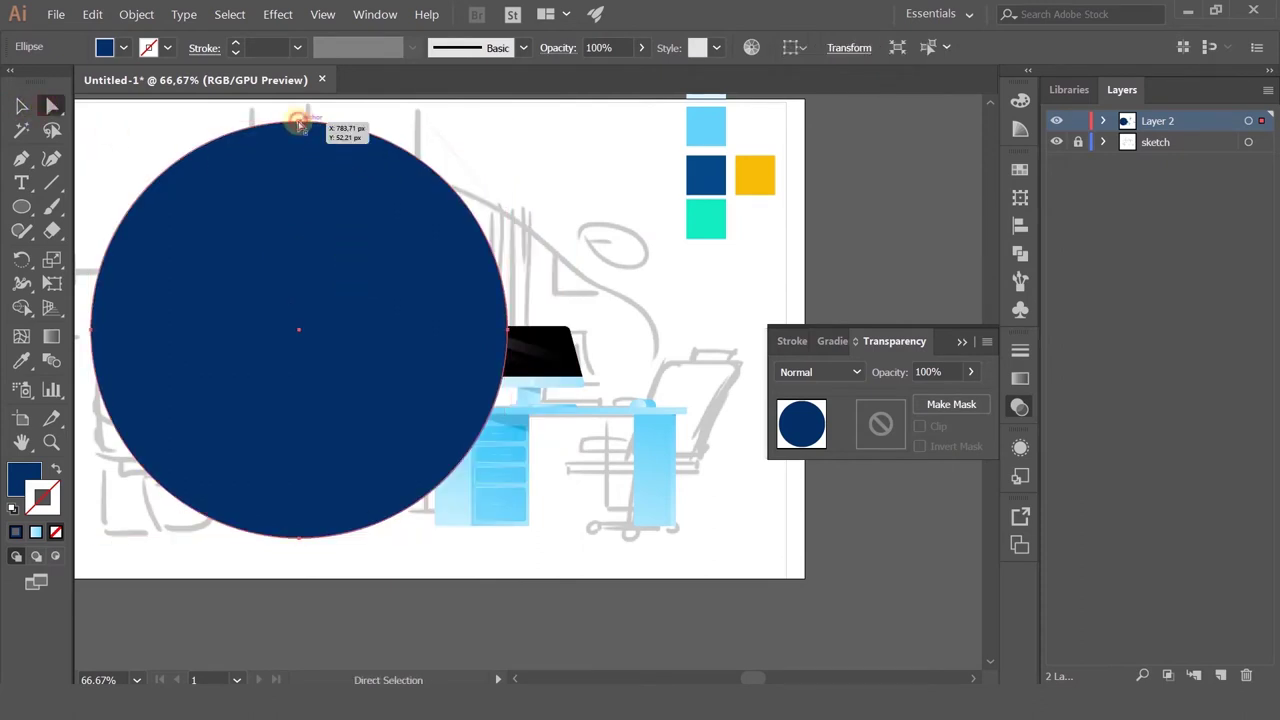
{"action": "left_click_drag", "start_coordinate": [300, 124], "coordinate": [331, 139]}
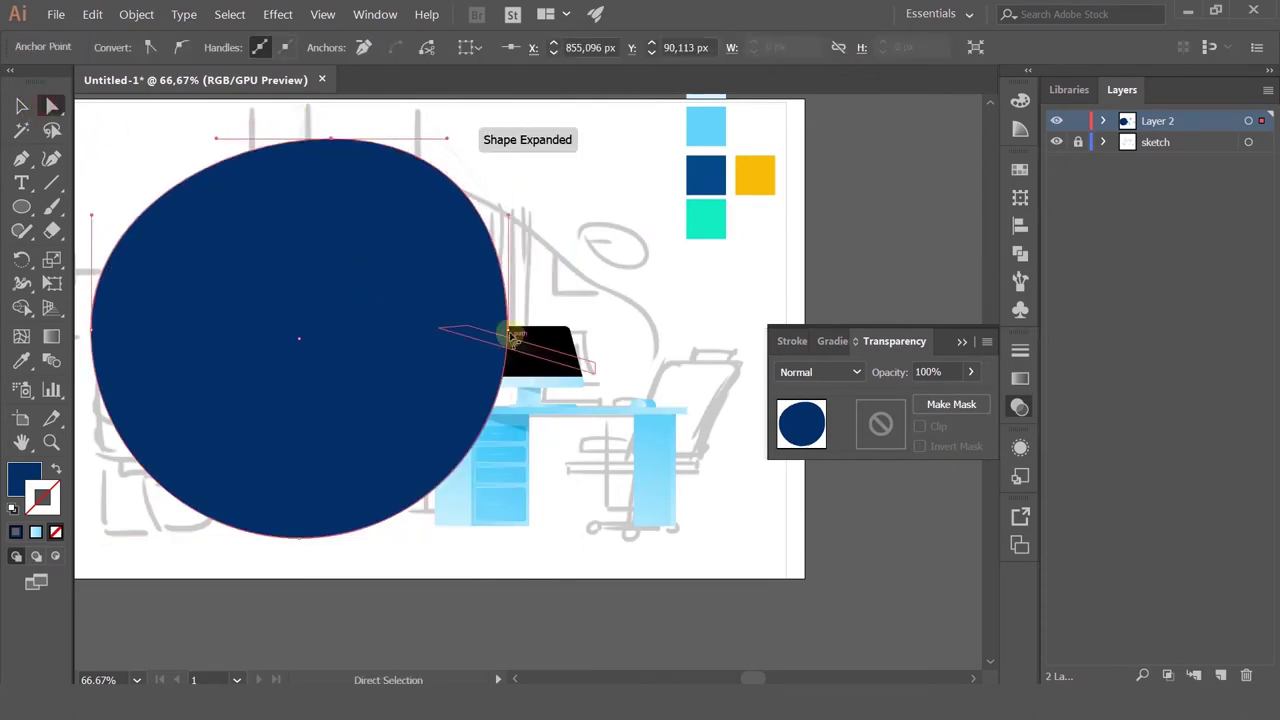
{"action": "left_click_drag", "start_coordinate": [507, 334], "coordinate": [643, 343]}
{"action": "left_click_drag", "start_coordinate": [643, 233], "coordinate": [598, 212]}
{"action": "left_click_drag", "start_coordinate": [448, 142], "coordinate": [517, 223]}
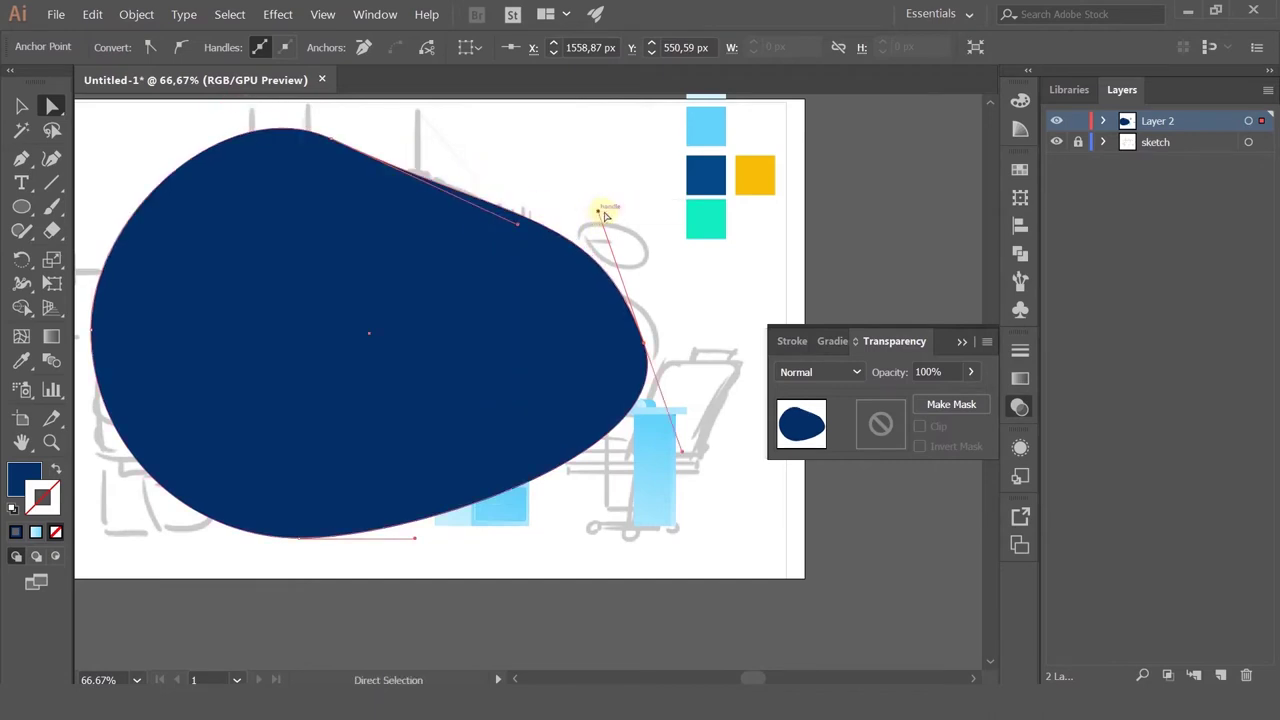
{"action": "left_click_drag", "start_coordinate": [598, 214], "coordinate": [639, 254]}
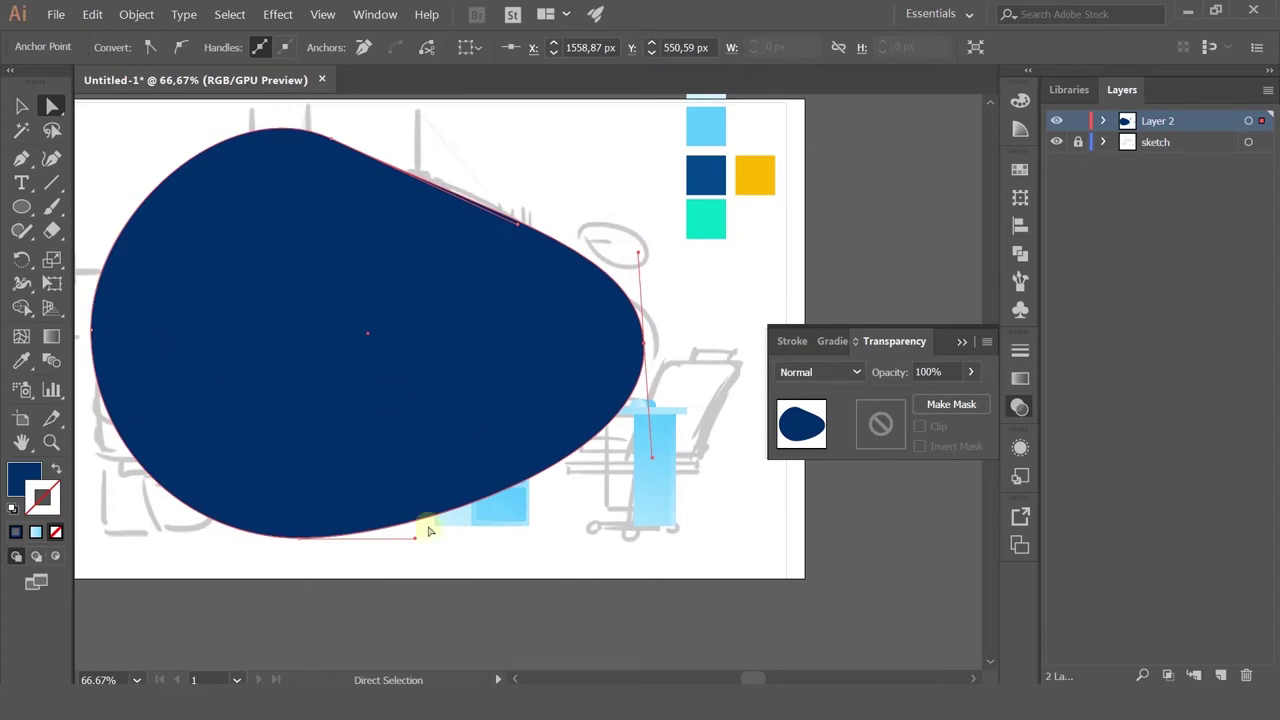
Step: Refine the dark blue shape by raising its bottom anchor, shifting its top anchor inward and adjusting the top anchor's handles
{"action": "left_click_drag", "start_coordinate": [307, 546], "coordinate": [308, 516]}
{"action": "left_click_drag", "start_coordinate": [329, 140], "coordinate": [354, 150]}
{"action": "scroll", "coordinate": [530, 235], "scroll_direction": "down", "scroll_amount": 1}
{"action": "left_click_drag", "start_coordinate": [368, 283], "coordinate": [555, 309]}
{"action": "mouse_move", "coordinate": [437, 113]}
{"action": "left_mouse_down"}
{"action": "mouse_move", "coordinate": [411, 109]}
{"action": "mouse_move", "coordinate": [424, 122]}
{"action": "mouse_move", "coordinate": [433, 108]}
{"action": "left_mouse_up"}
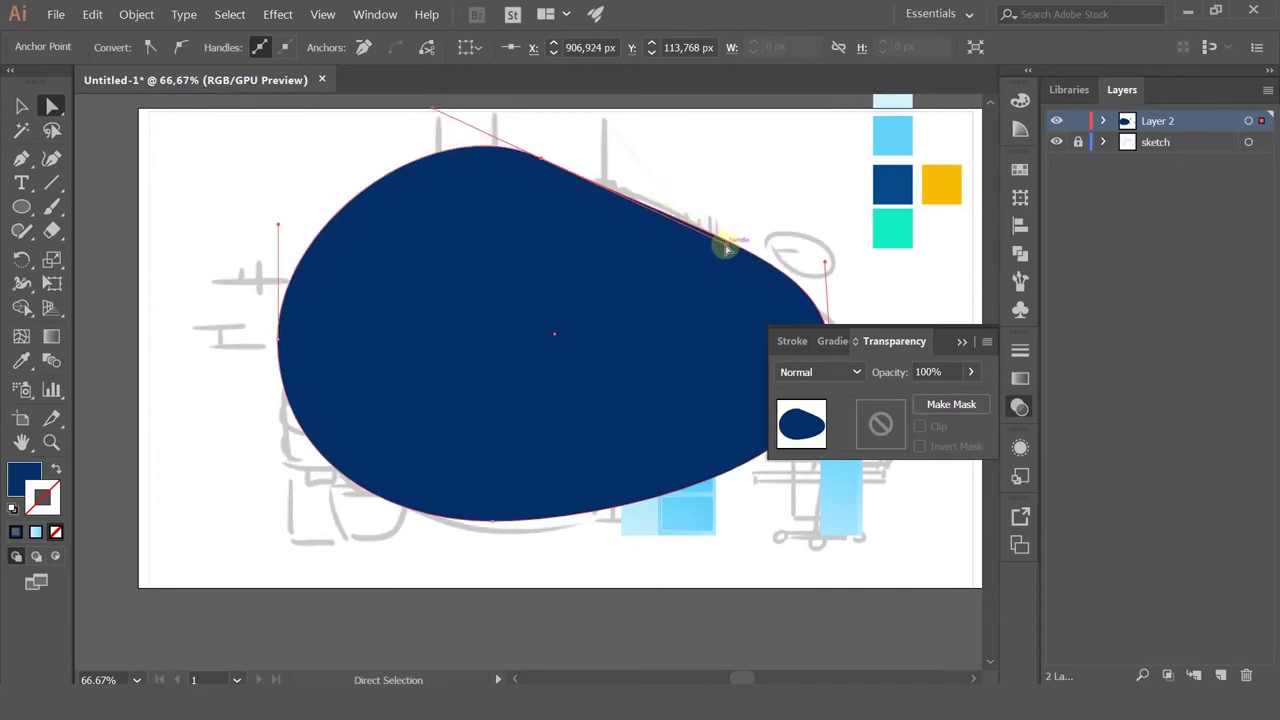
{"action": "left_click_drag", "start_coordinate": [727, 247], "coordinate": [786, 258]}
{"action": "left_click_drag", "start_coordinate": [770, 203], "coordinate": [673, 200]}
{"action": "left_click", "coordinate": [683, 200]}
{"action": "left_click", "coordinate": [725, 307]}
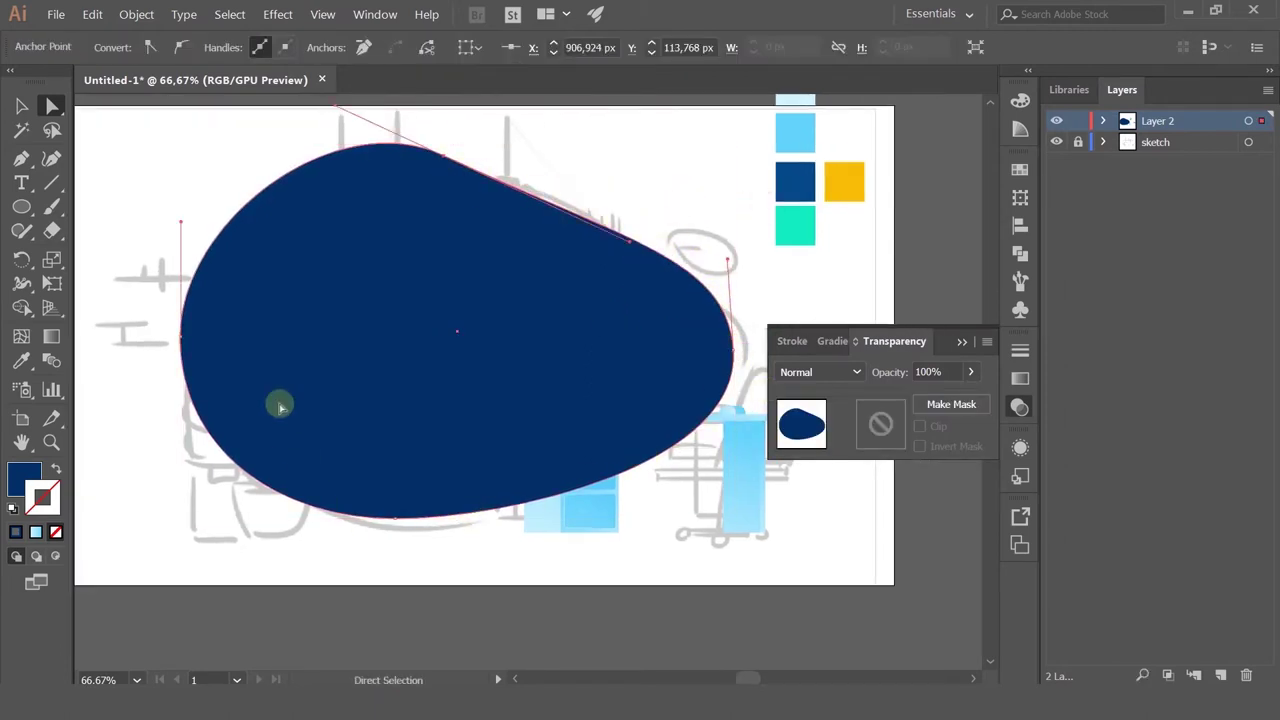
Step: Send the dark blue shape behind the desk and monitor, and reduce its height and reposition it to fit the sketched outline
{"action": "left_click", "coordinate": [21, 106]}
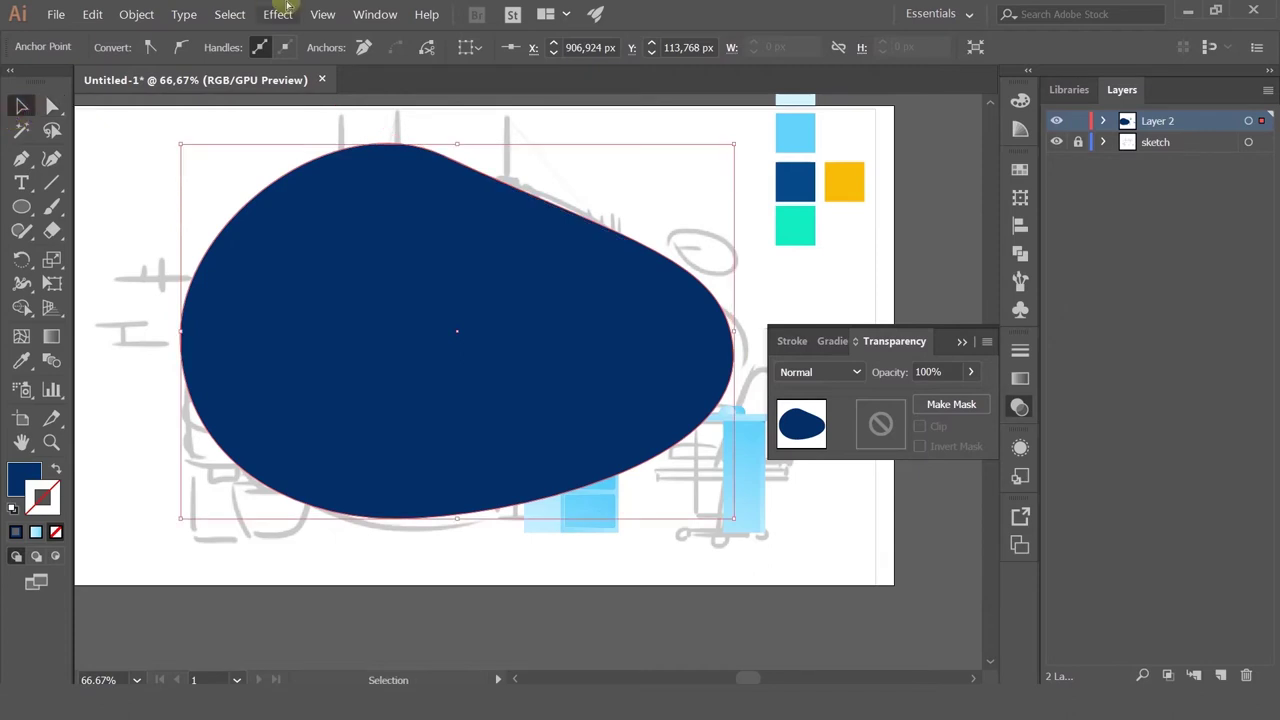
{"action": "key", "text": "ctrl+shift+bracketleft"}
{"action": "mouse_move", "coordinate": [380, 312]}
{"action": "left_mouse_down"}
{"action": "mouse_move", "coordinate": [400, 309]}
{"action": "mouse_move", "coordinate": [387, 311]}
{"action": "left_mouse_up"}
{"action": "left_click_drag", "start_coordinate": [466, 142], "coordinate": [461, 158]}
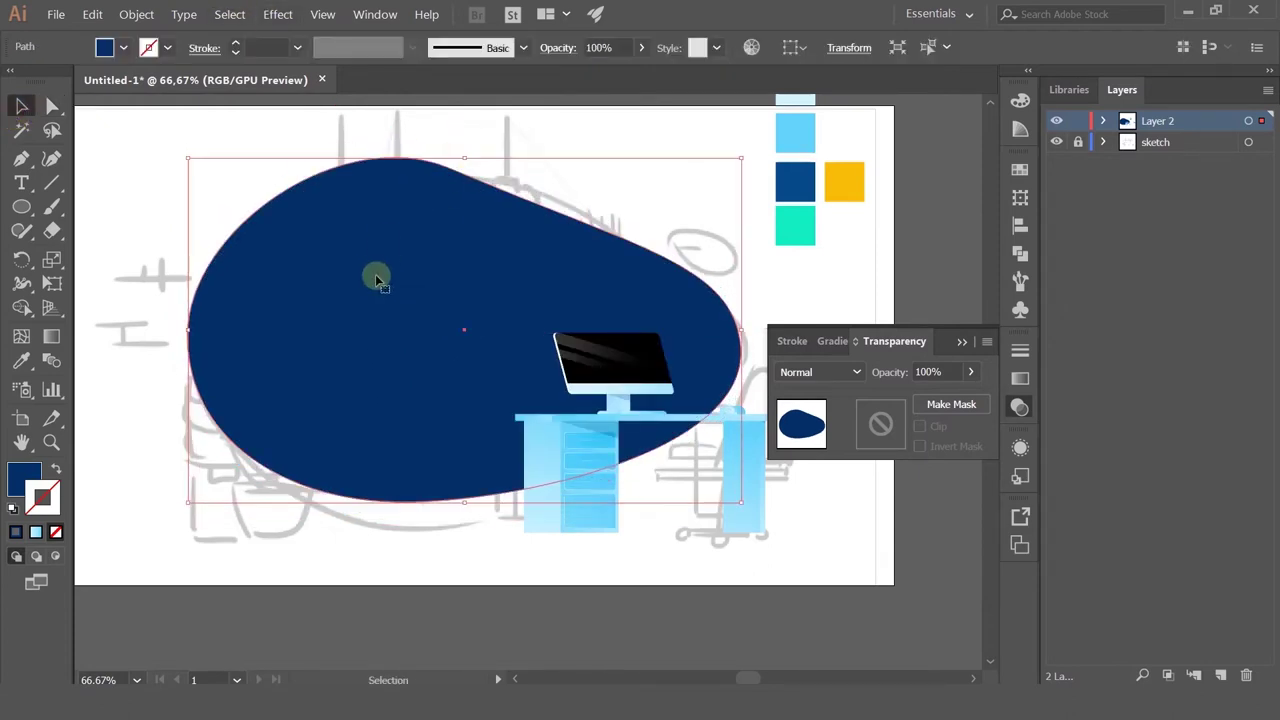
{"action": "left_click_drag", "start_coordinate": [376, 275], "coordinate": [381, 276]}
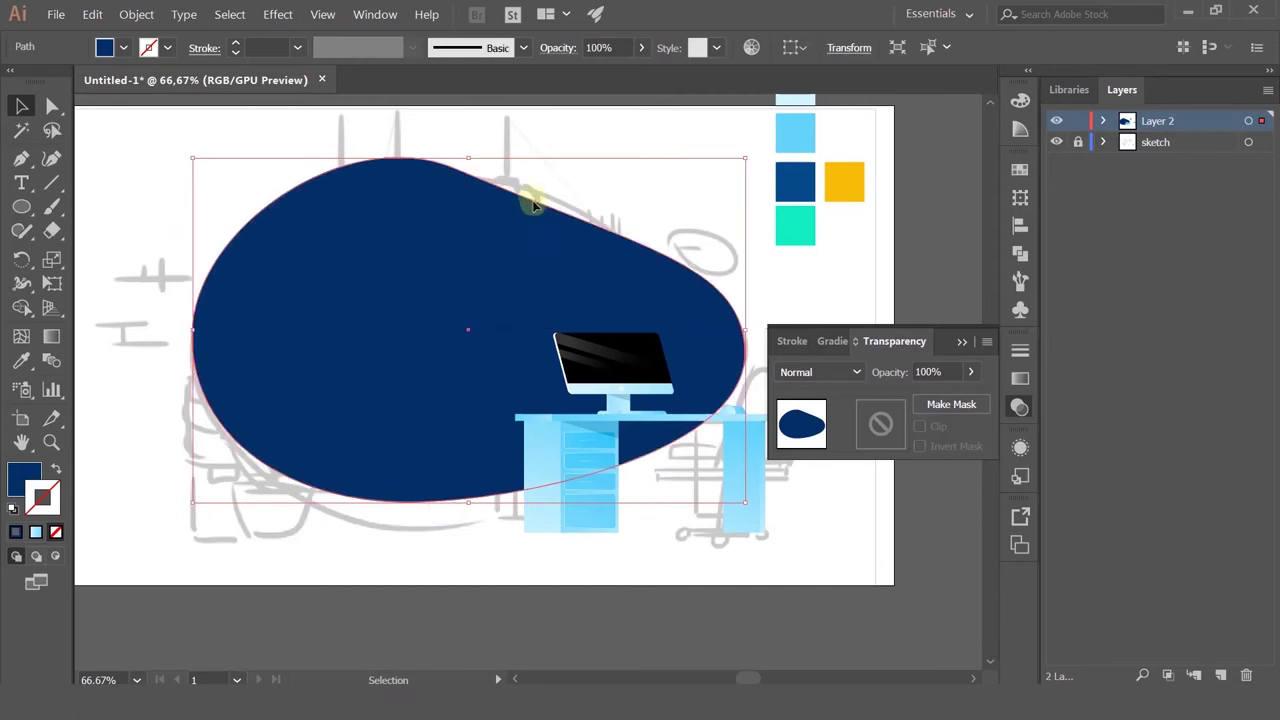
Step: Swap the background shape's fill and stroke to leave only a dark blue outline, and draw a long thin rectangle along the sketch's upper window bar
{"action": "left_click", "coordinate": [57, 474]}
{"action": "left_click", "coordinate": [110, 234]}
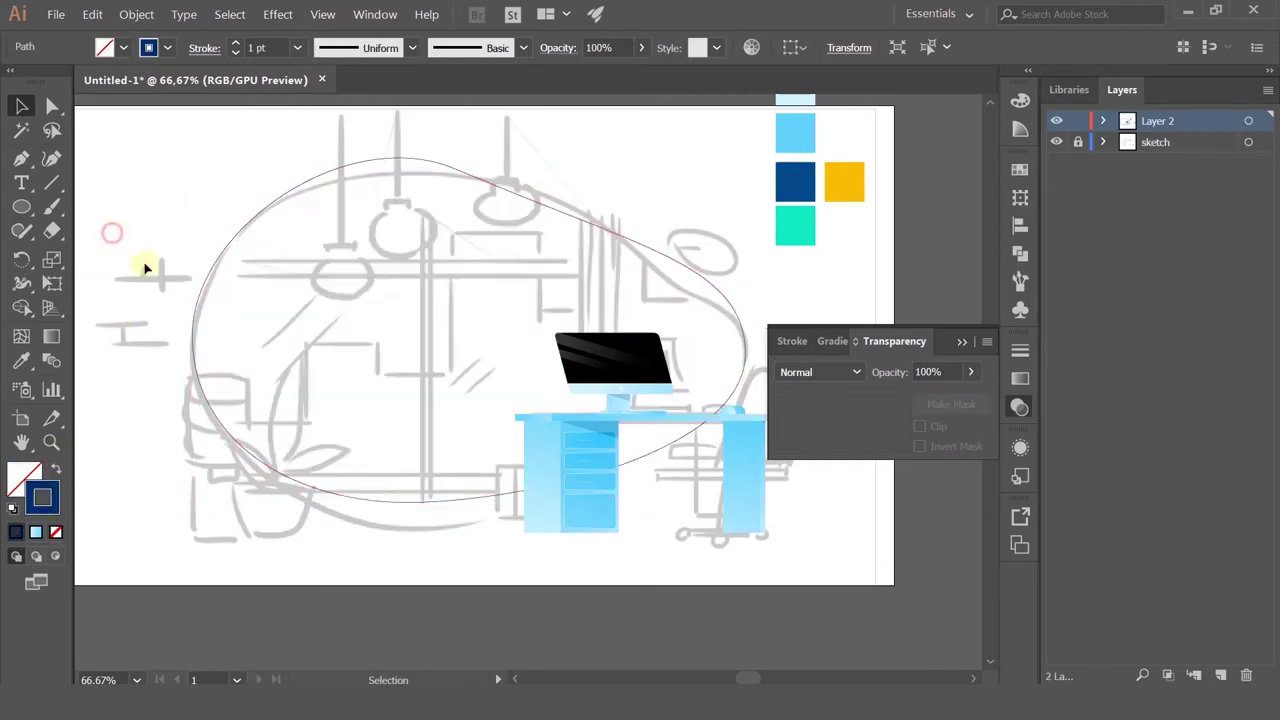
{"action": "left_click", "coordinate": [22, 208]}
{"action": "left_click", "coordinate": [72, 208]}
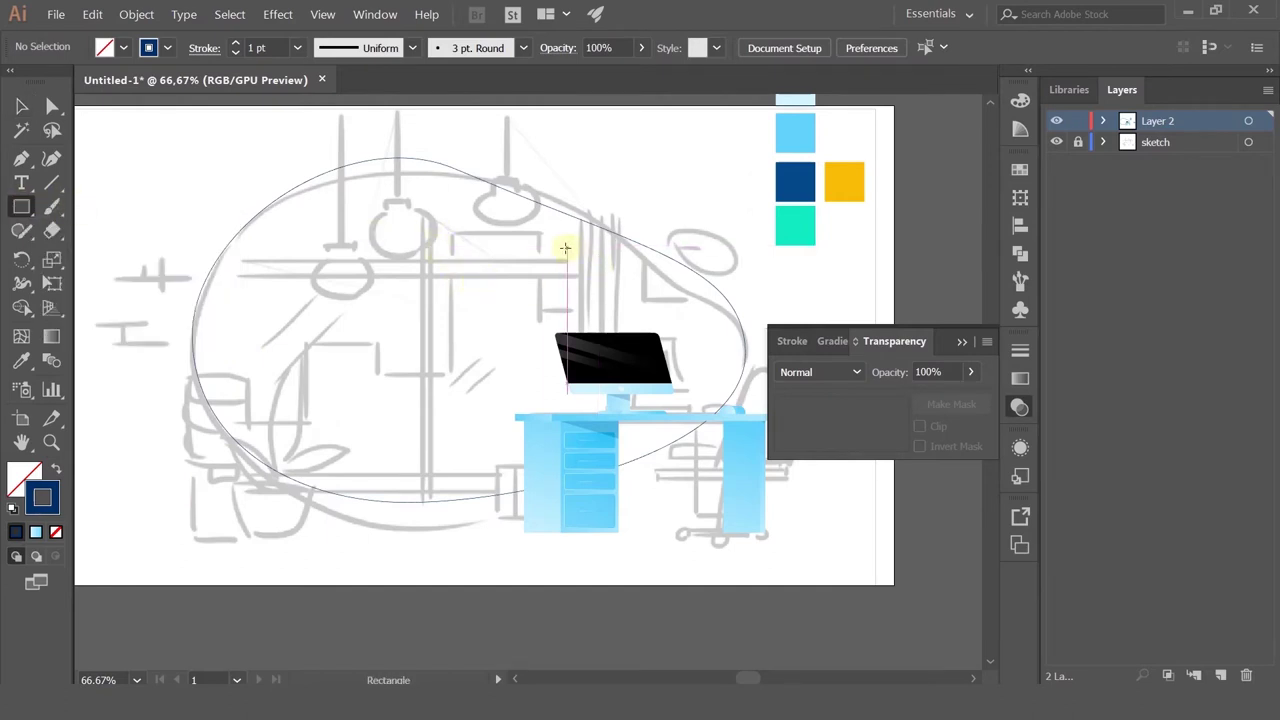
{"action": "left_click_drag", "start_coordinate": [190, 257], "coordinate": [597, 269]}
Step: Apply the light blue gradient of the desk's left panel to the long thin rectangle with the Eyedropper
{"action": "left_click", "coordinate": [22, 360]}
{"action": "left_click", "coordinate": [537, 438]}
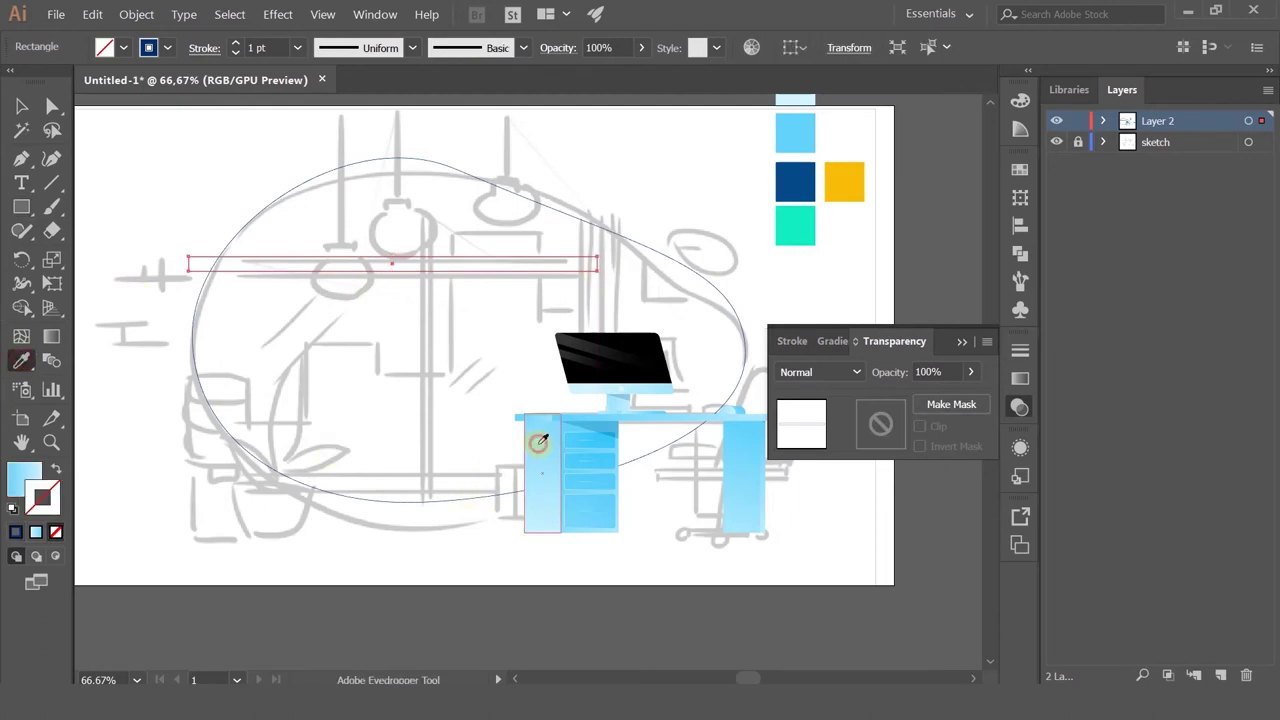
{"action": "left_click", "coordinate": [21, 107]}
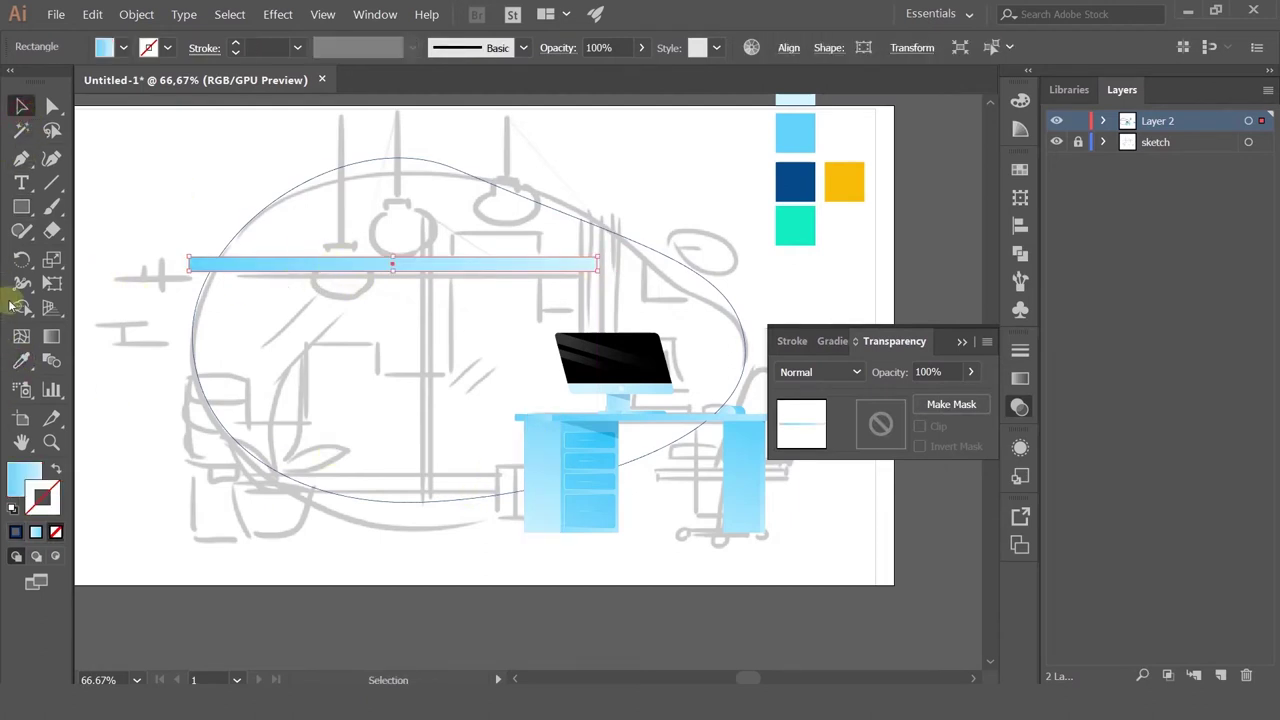
{"action": "left_click", "coordinate": [28, 211]}
{"action": "left_click", "coordinate": [21, 106]}
Step: Move the gradient bar down to the desktop's level and reduce its height to make it thinner
{"action": "scroll", "coordinate": [405, 282], "scroll_direction": "up", "scroll_amount": 2}
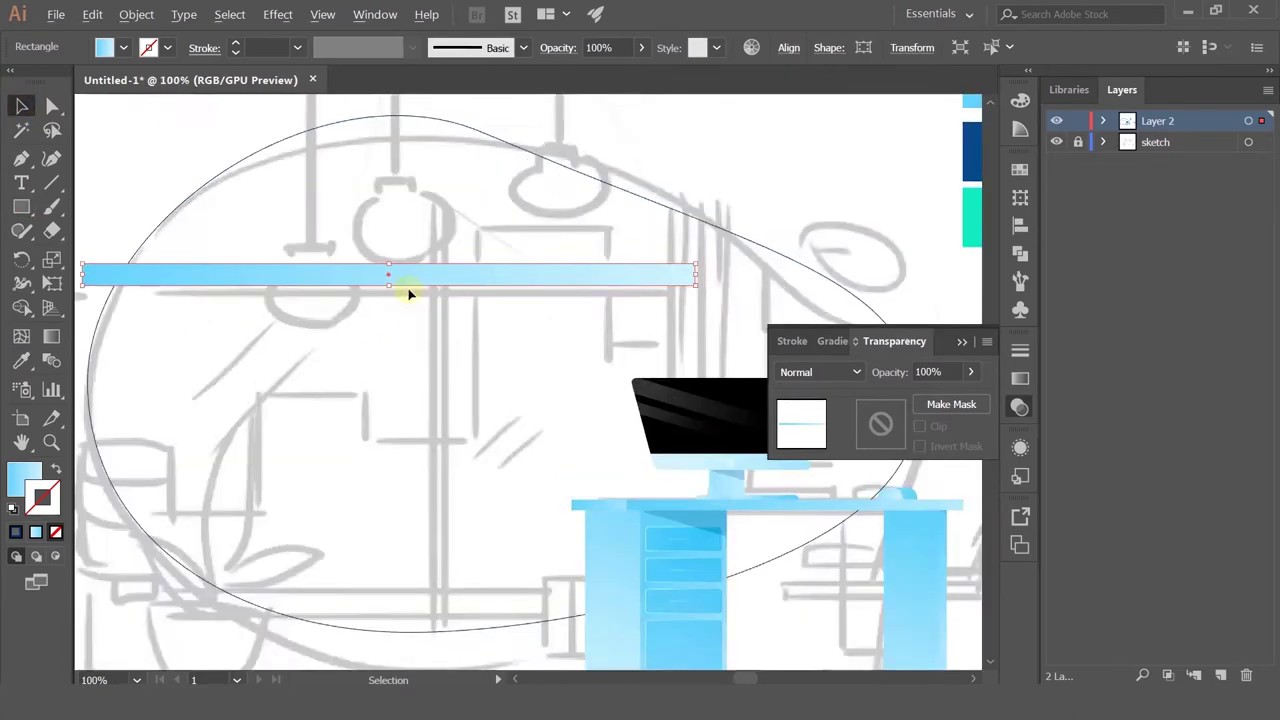
{"action": "scroll", "coordinate": [418, 280], "scroll_direction": "down", "scroll_amount": 2}
{"action": "left_click_drag", "start_coordinate": [453, 276], "coordinate": [462, 440]}
{"action": "scroll", "coordinate": [509, 431], "scroll_direction": "up", "scroll_amount": 3}
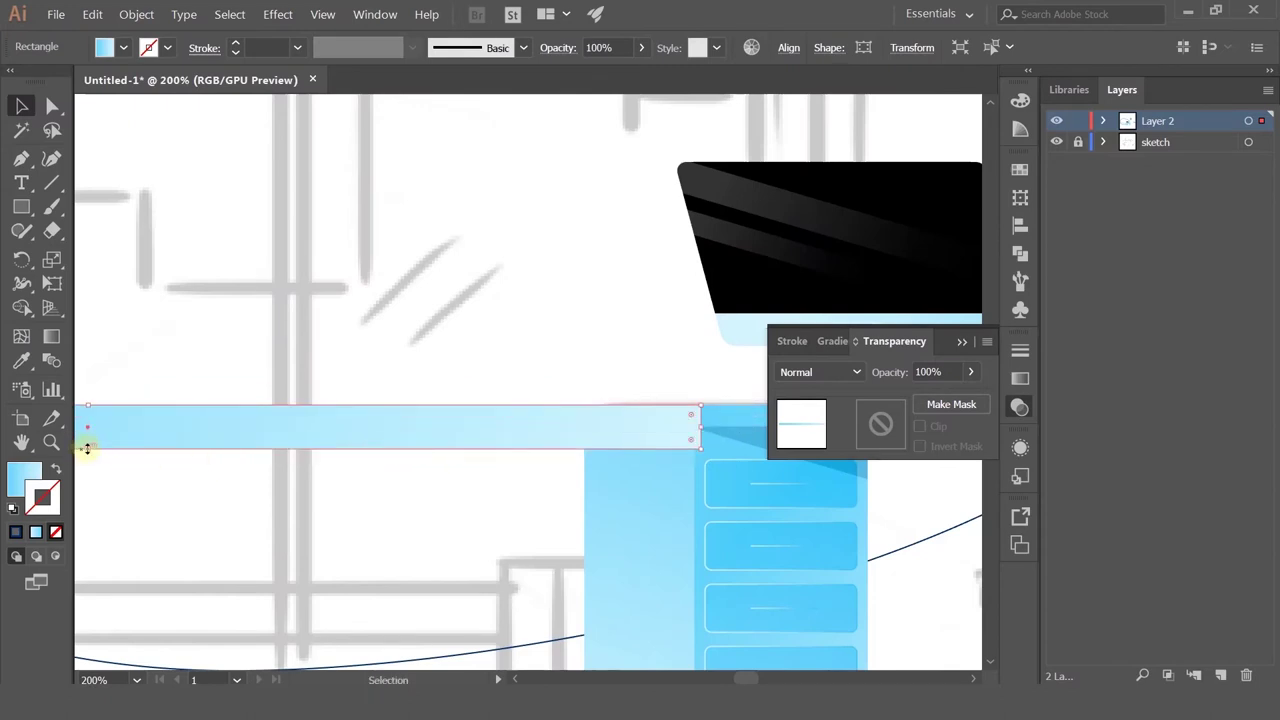
{"action": "left_click_drag", "start_coordinate": [86, 448], "coordinate": [95, 429]}
{"action": "scroll", "coordinate": [352, 420], "scroll_direction": "down", "scroll_amount": 2}
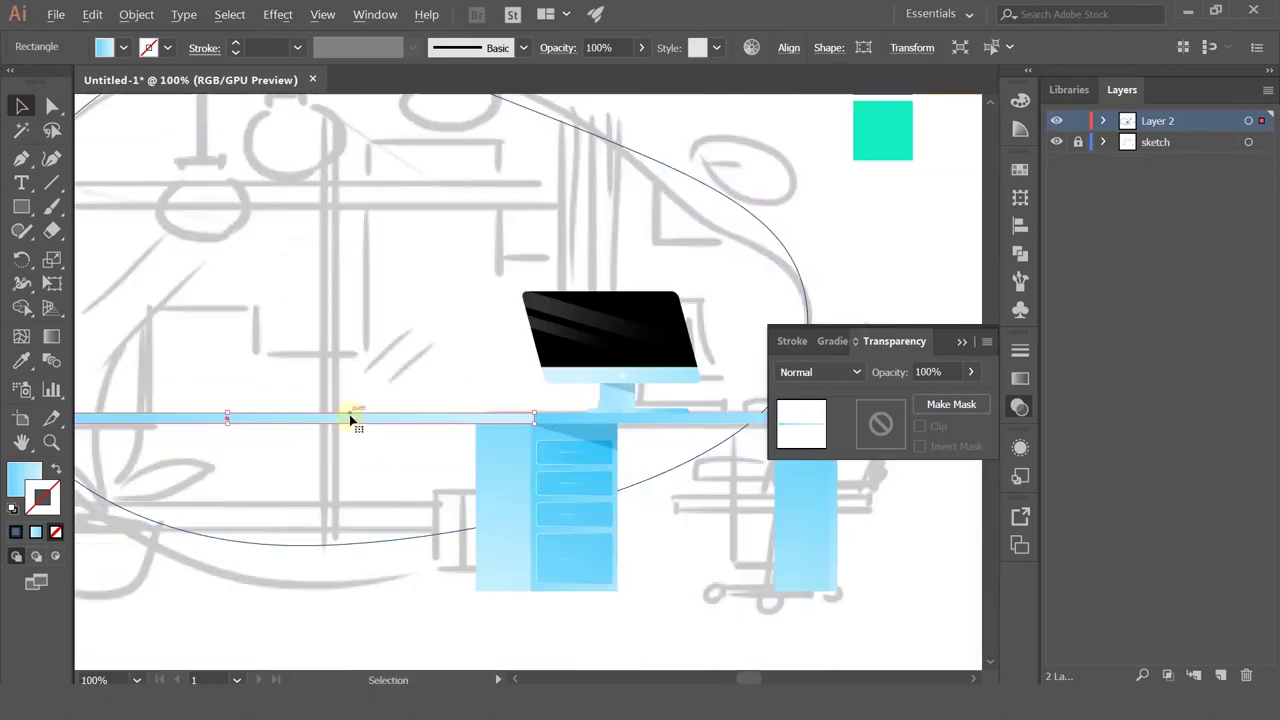
Step: Move the thin gradient bar back up to the sketched upper window line and place a duplicate just below it
{"action": "mouse_move", "coordinate": [352, 420]}
{"action": "left_mouse_down"}
{"action": "mouse_move", "coordinate": [380, 197]}
{"action": "mouse_move", "coordinate": [420, 189]}
{"action": "mouse_move", "coordinate": [391, 271]}
{"action": "mouse_move", "coordinate": [378, 257]}
{"action": "left_mouse_up"}
{"action": "scroll", "coordinate": [457, 206], "scroll_direction": "down", "scroll_amount": 1}
{"action": "scroll", "coordinate": [306, 235], "scroll_direction": "up", "scroll_amount": 1}
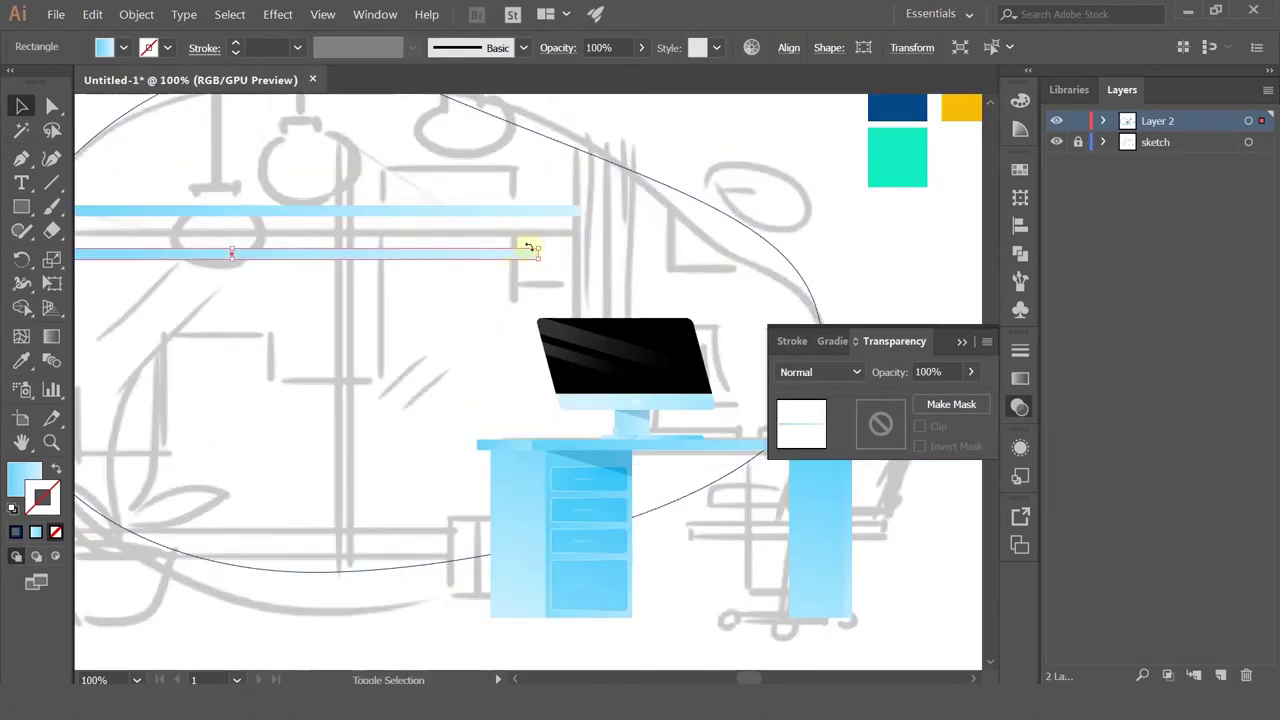
Step: Rotate the duplicate bar to vertical and position it across the horizontal bar, just left of the desk
{"action": "left_click_drag", "start_coordinate": [549, 251], "coordinate": [434, 441]}
{"action": "scroll", "coordinate": [434, 441], "scroll_direction": "down", "scroll_amount": 1}
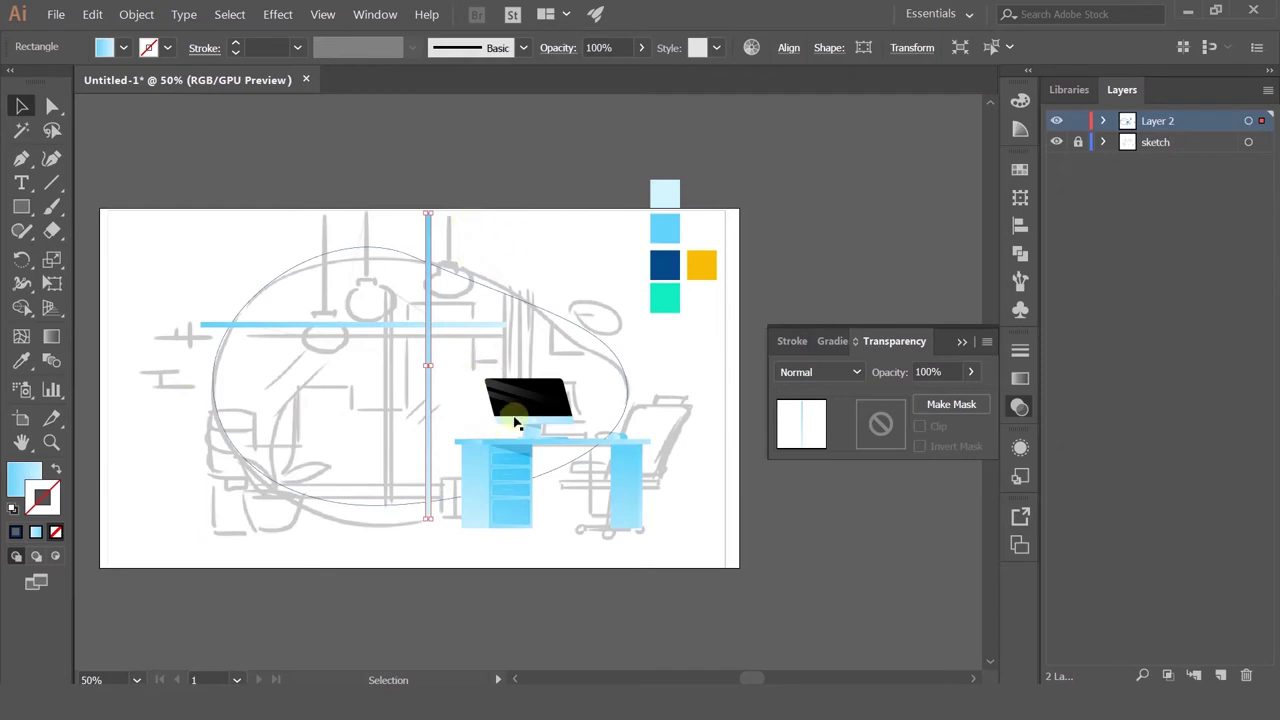
{"action": "scroll", "coordinate": [453, 370], "scroll_direction": "up", "scroll_amount": 1}
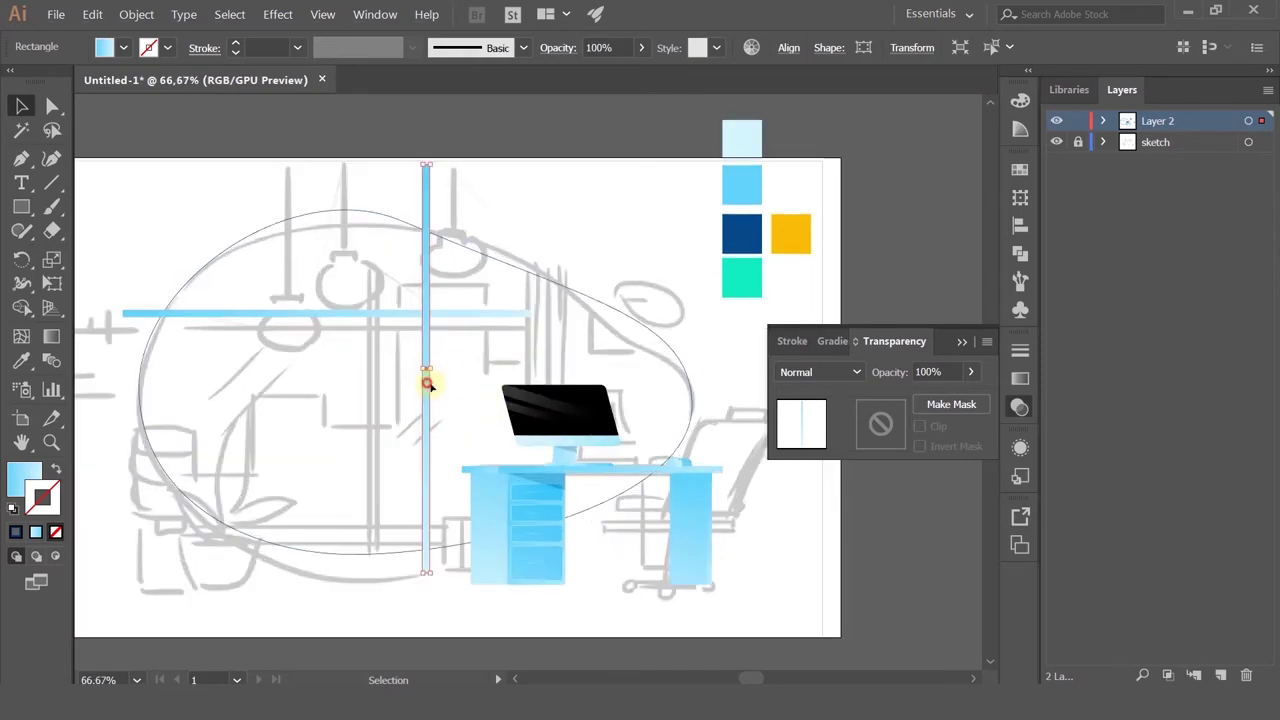
{"action": "left_click_drag", "start_coordinate": [427, 384], "coordinate": [438, 383]}
{"action": "left_click", "coordinate": [534, 337]}
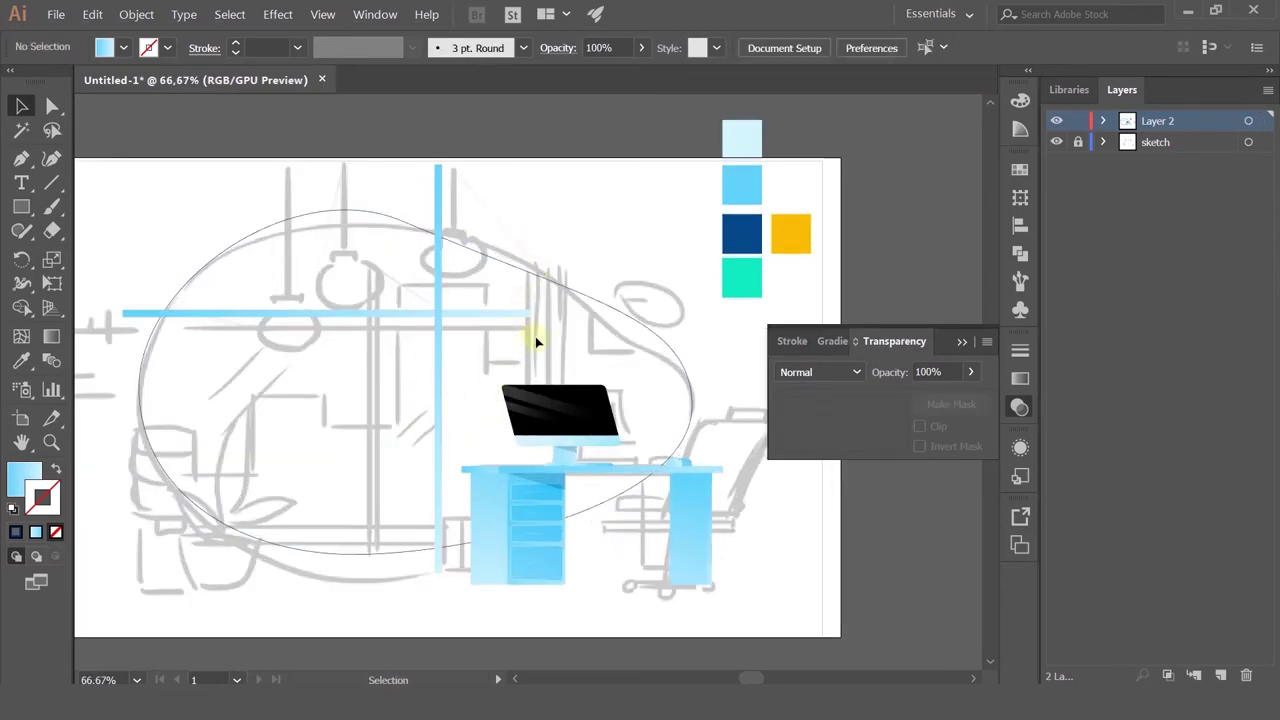
Step: Copy the vertical gradient bar and place the copy outside the artboard, beyond its right edge
{"action": "scroll", "coordinate": [534, 337], "scroll_direction": "up", "scroll_amount": 1}
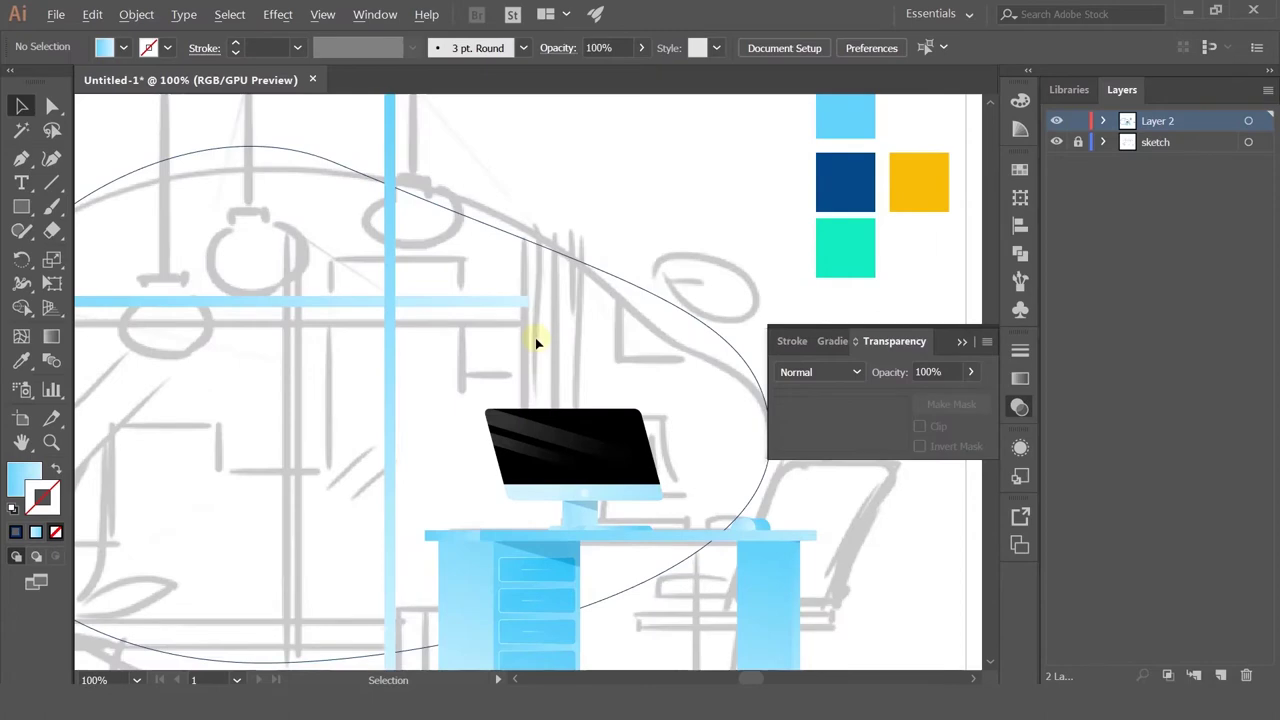
{"action": "left_click", "coordinate": [368, 302]}
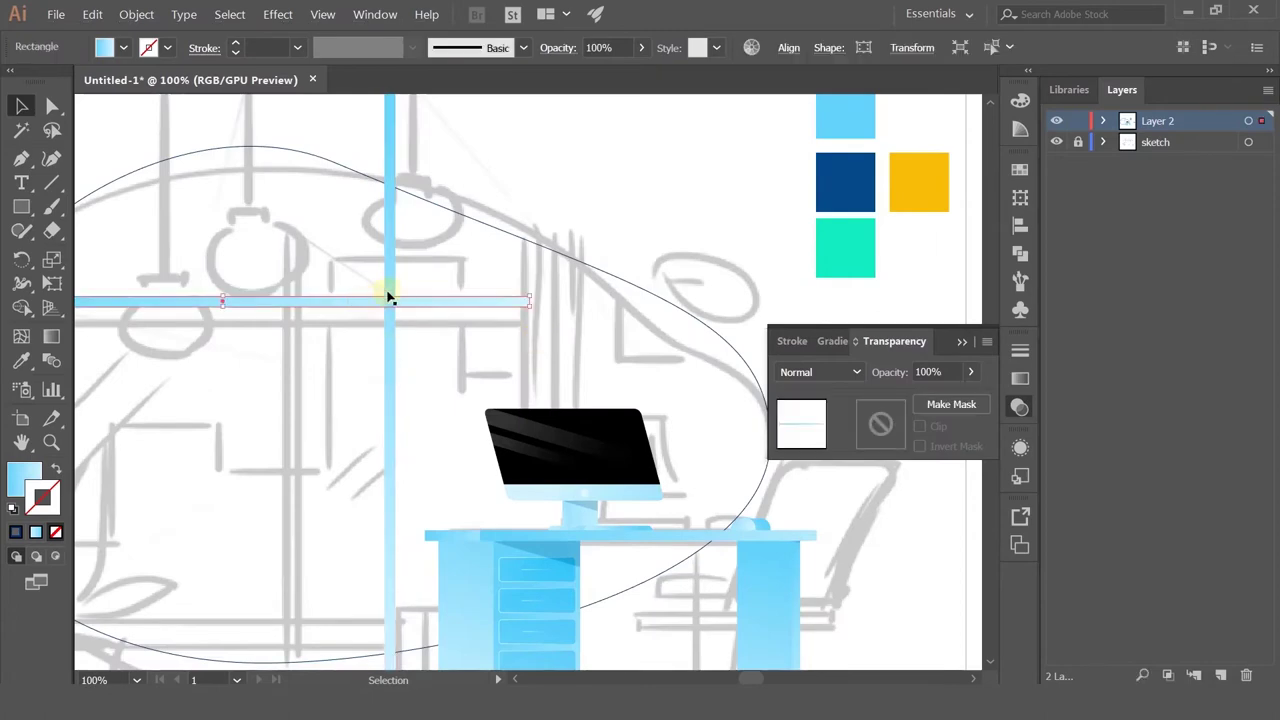
{"action": "left_click", "coordinate": [386, 288]}
{"action": "scroll", "coordinate": [386, 288], "scroll_direction": "down", "scroll_amount": 2}
{"action": "scroll", "coordinate": [391, 289], "scroll_direction": "up", "scroll_amount": 1}
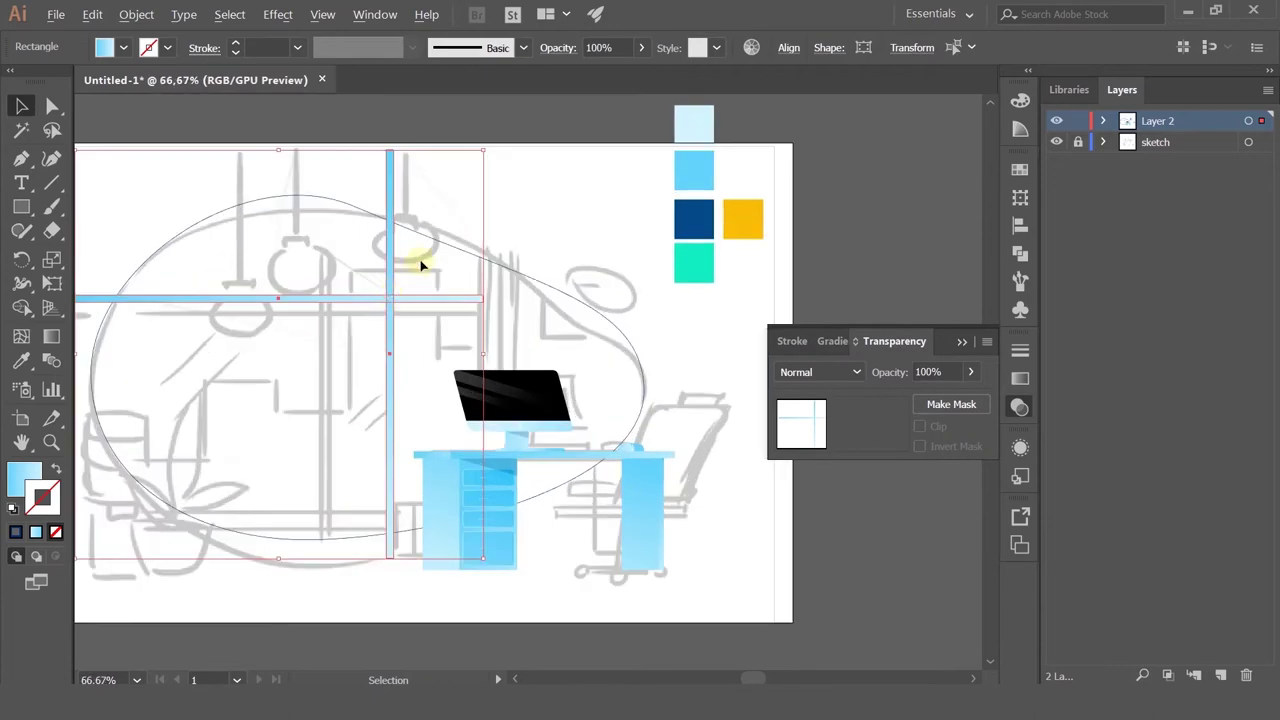
{"action": "scroll", "coordinate": [402, 263], "scroll_direction": "down", "scroll_amount": 1}
{"action": "left_click_drag", "start_coordinate": [393, 261], "coordinate": [726, 261]}
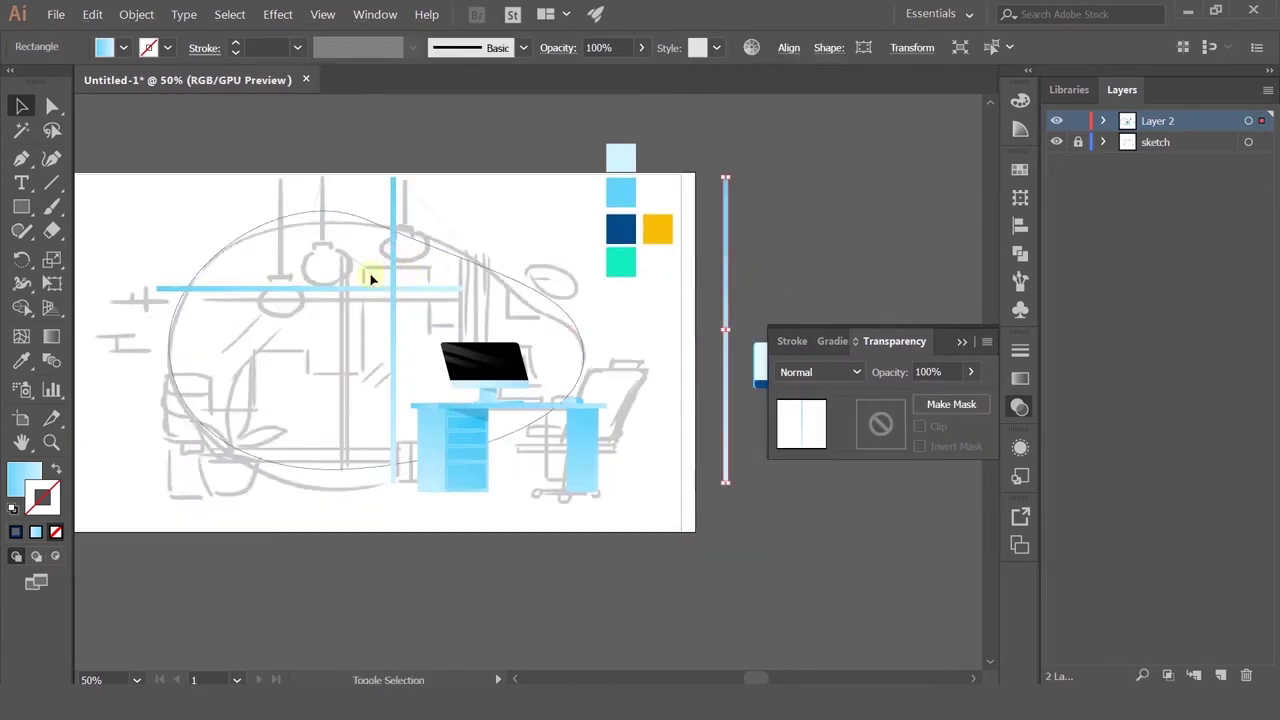
Step: Select the horizontal and vertical window bars together and unite them into one cross-shaped frame
{"action": "left_click", "coordinate": [407, 320]}
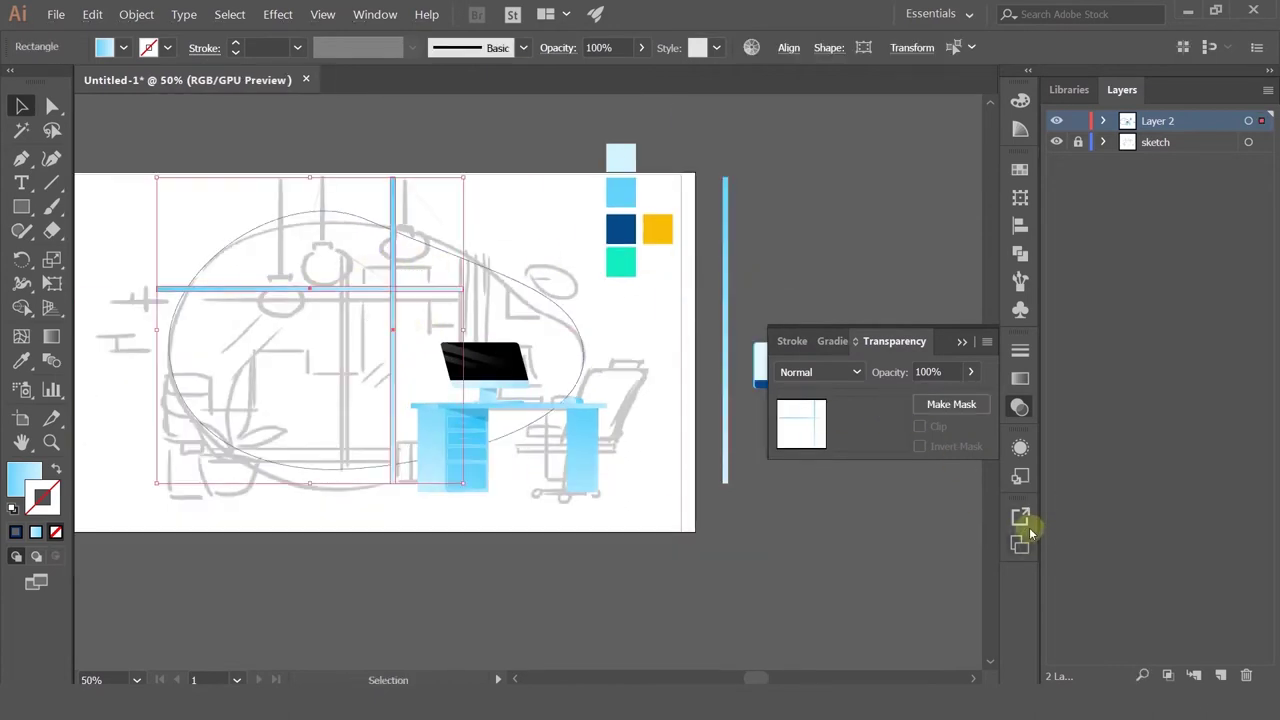
{"action": "left_click", "coordinate": [1019, 380]}
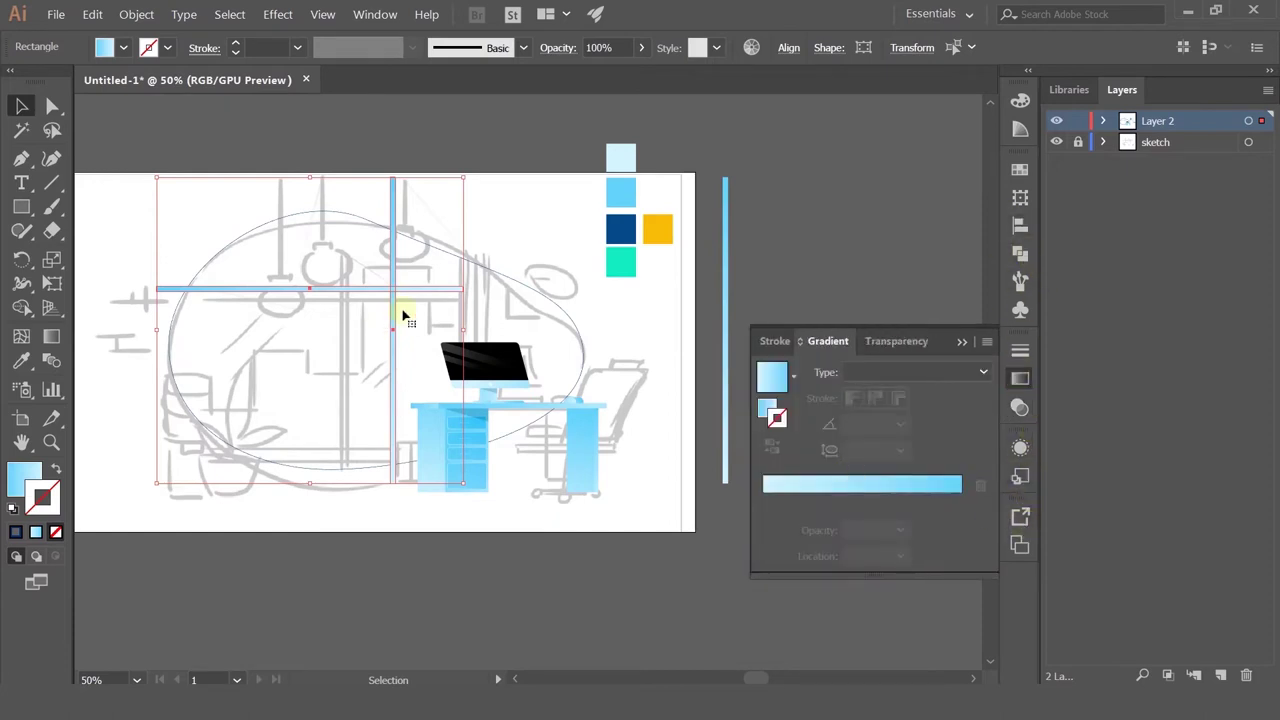
{"action": "left_click", "coordinate": [1020, 256]}
{"action": "left_click", "coordinate": [787, 210]}
{"action": "scroll", "coordinate": [409, 243], "scroll_direction": "up", "scroll_amount": 4}
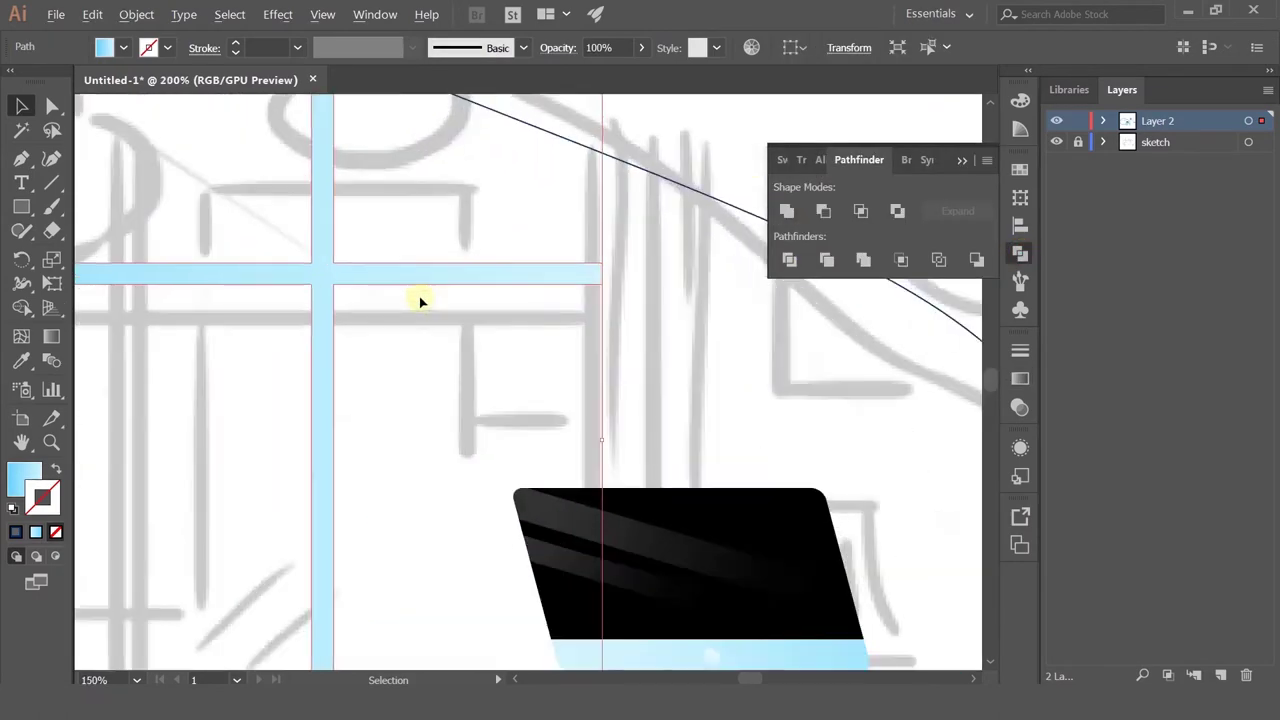
{"action": "scroll", "coordinate": [419, 296], "scroll_direction": "down", "scroll_amount": 1}
{"action": "left_click", "coordinate": [407, 243]}
{"action": "left_click_drag", "start_coordinate": [300, 243], "coordinate": [405, 314]}
{"action": "scroll", "coordinate": [405, 314], "scroll_direction": "down", "scroll_amount": 1}
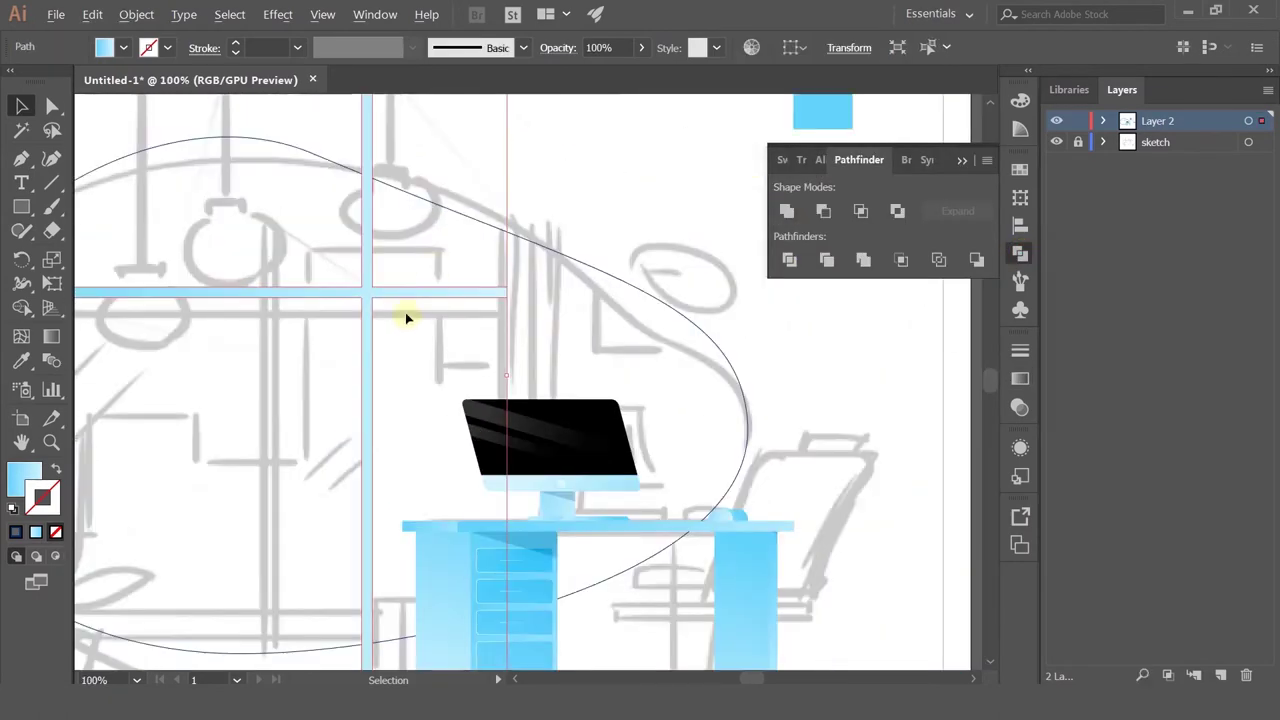
{"action": "left_click", "coordinate": [398, 266]}
{"action": "left_click_drag", "start_coordinate": [324, 260], "coordinate": [444, 281]}
{"action": "left_click", "coordinate": [487, 347]}
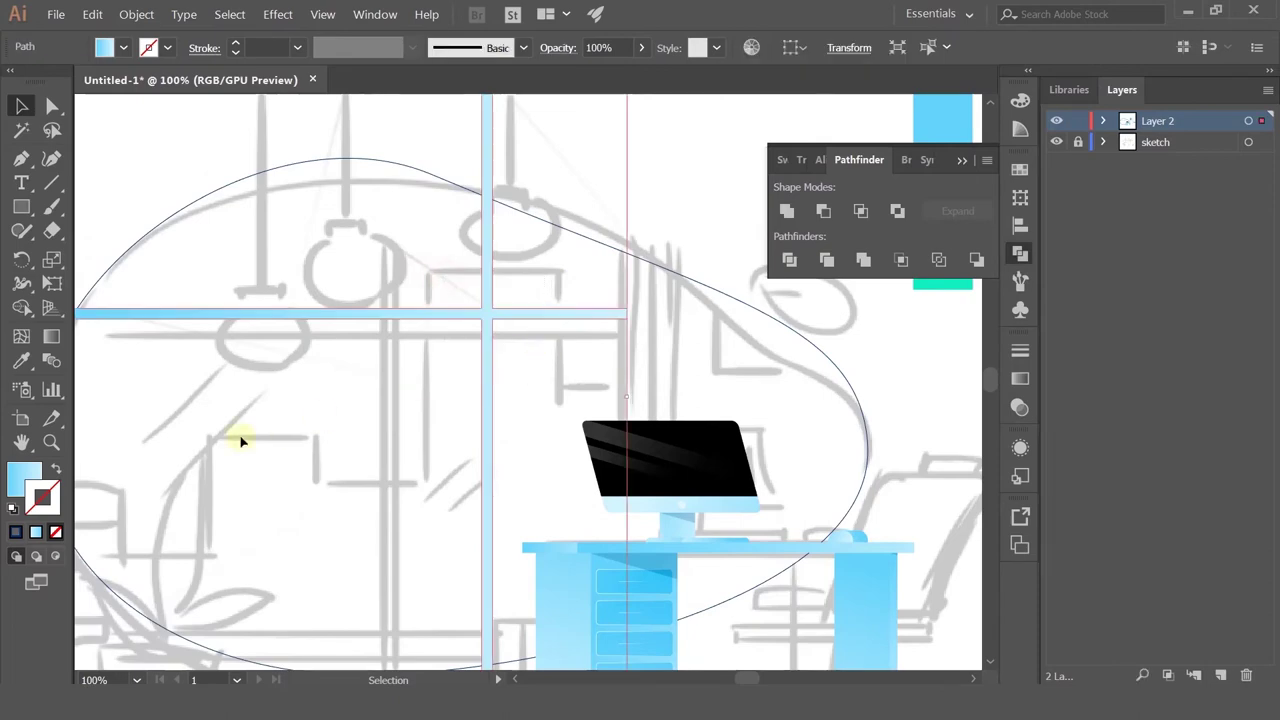
Step: Give the united window frame a stroke using the light blue linear gradient
{"action": "double_click", "coordinate": [52, 505]}
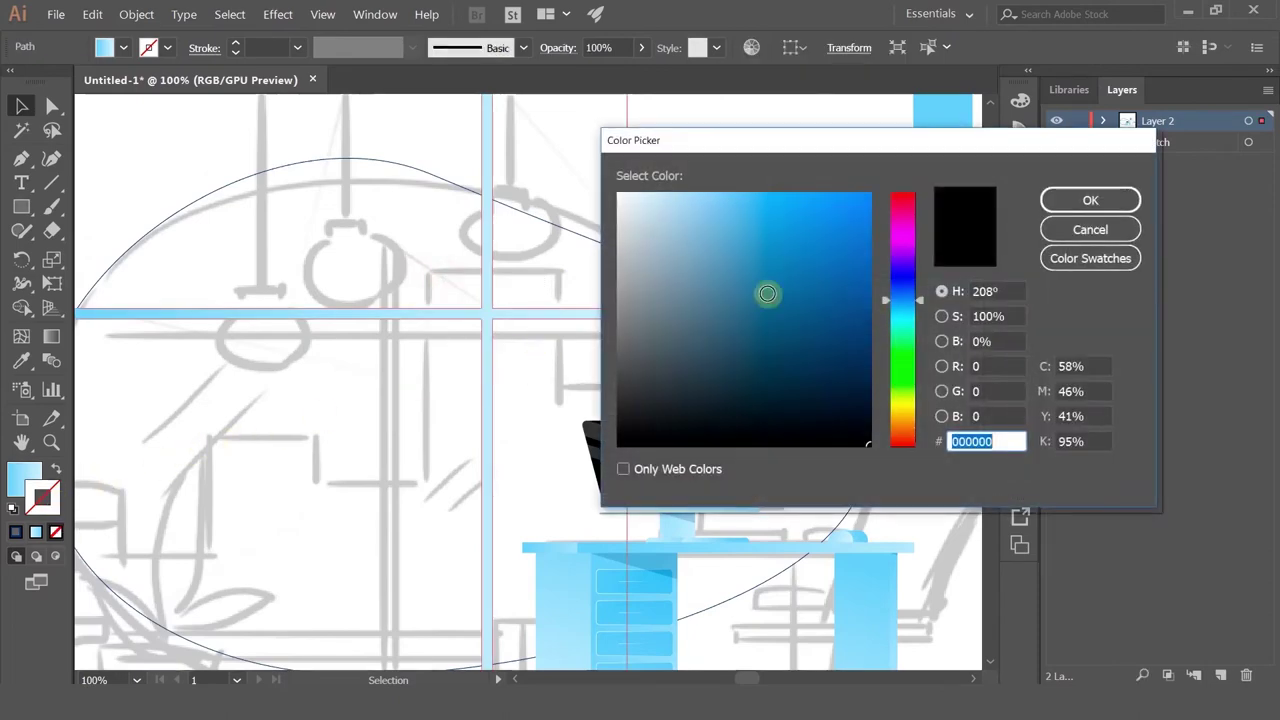
{"action": "left_click", "coordinate": [1088, 199]}
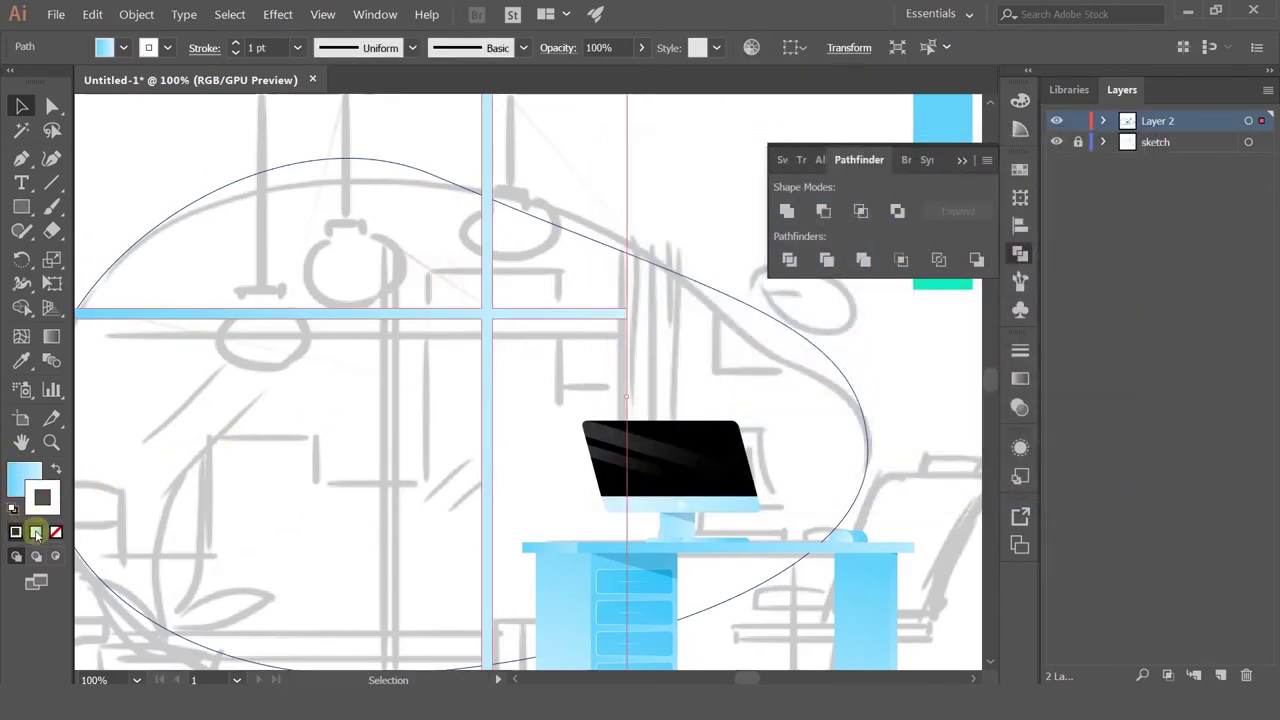
{"action": "left_click", "coordinate": [35, 533]}
{"action": "left_click", "coordinate": [432, 361]}
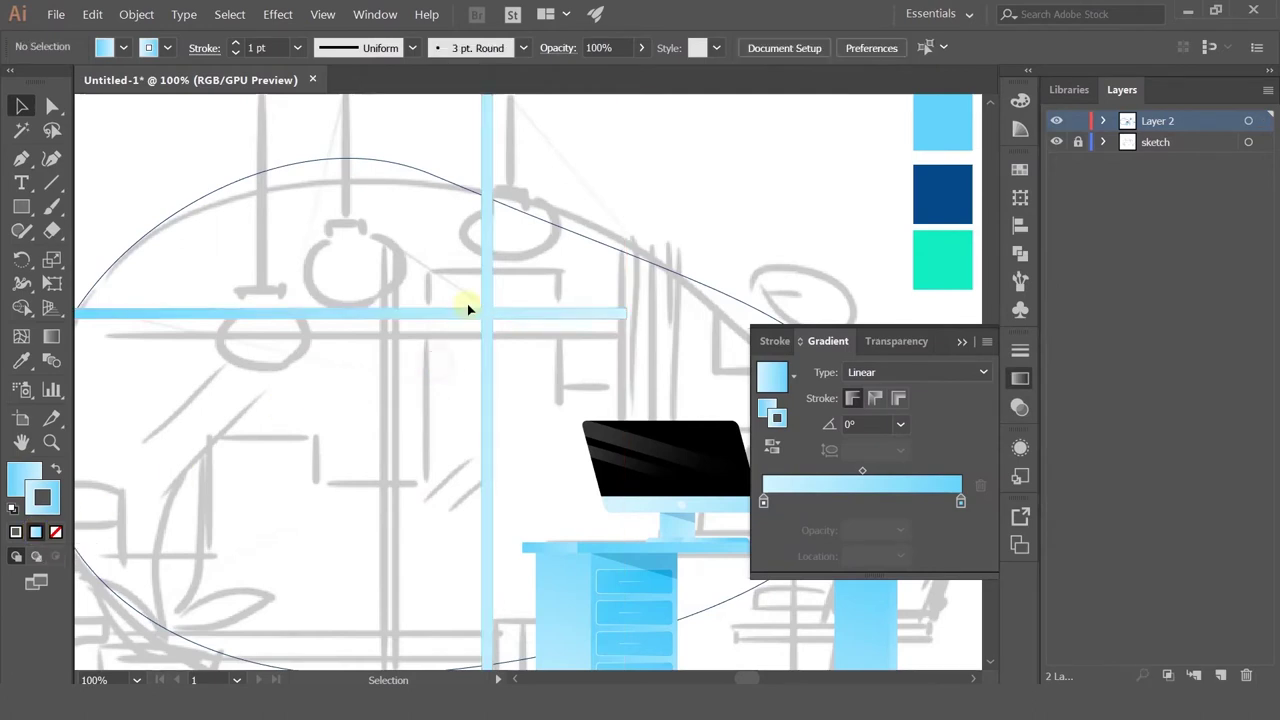
Step: Try reversing the light blue gradient on the window frame's stroke
{"action": "scroll", "coordinate": [468, 308], "scroll_direction": "up", "scroll_amount": 5}
{"action": "left_click", "coordinate": [419, 234]}
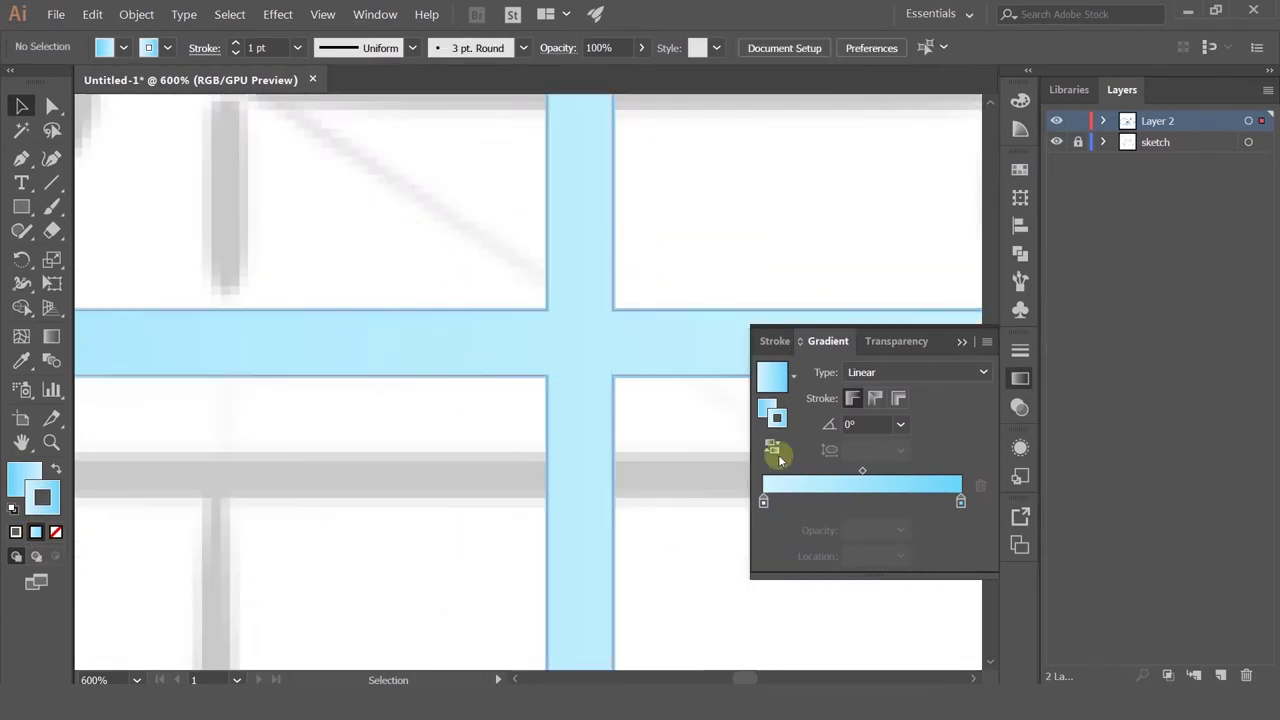
{"action": "left_click", "coordinate": [592, 381]}
{"action": "left_click", "coordinate": [772, 446]}
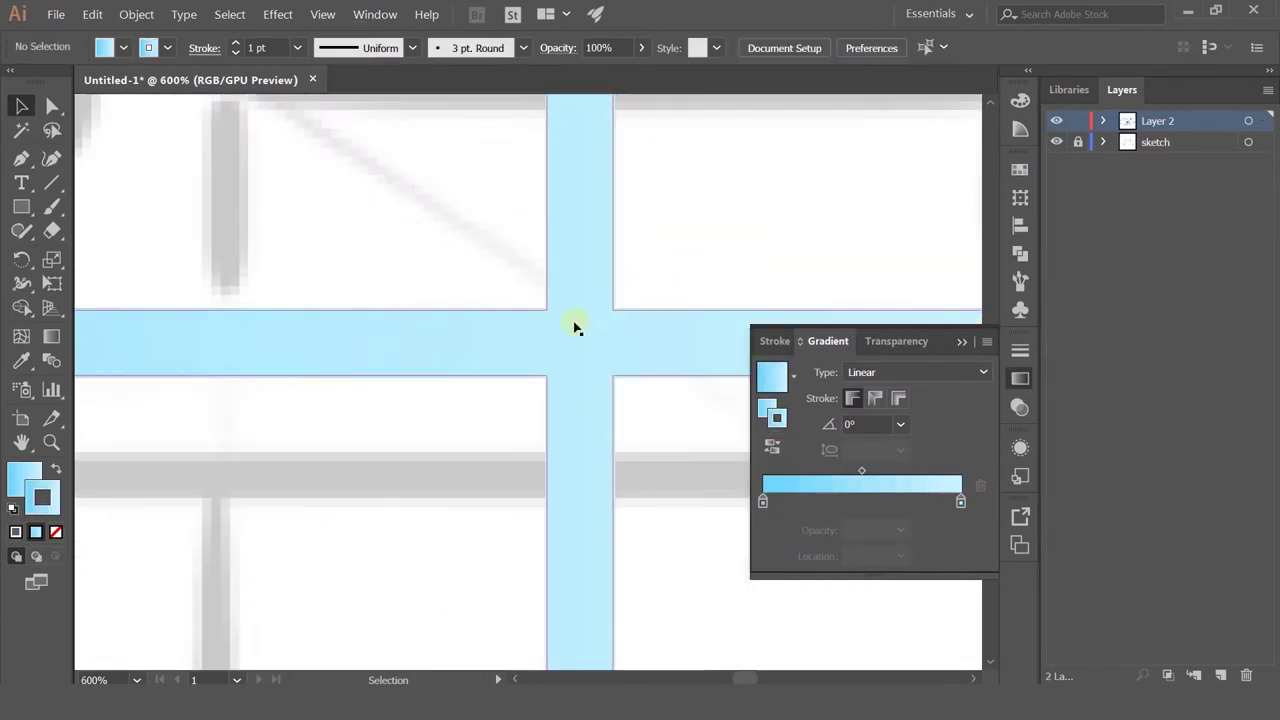
{"action": "left_click", "coordinate": [575, 327]}
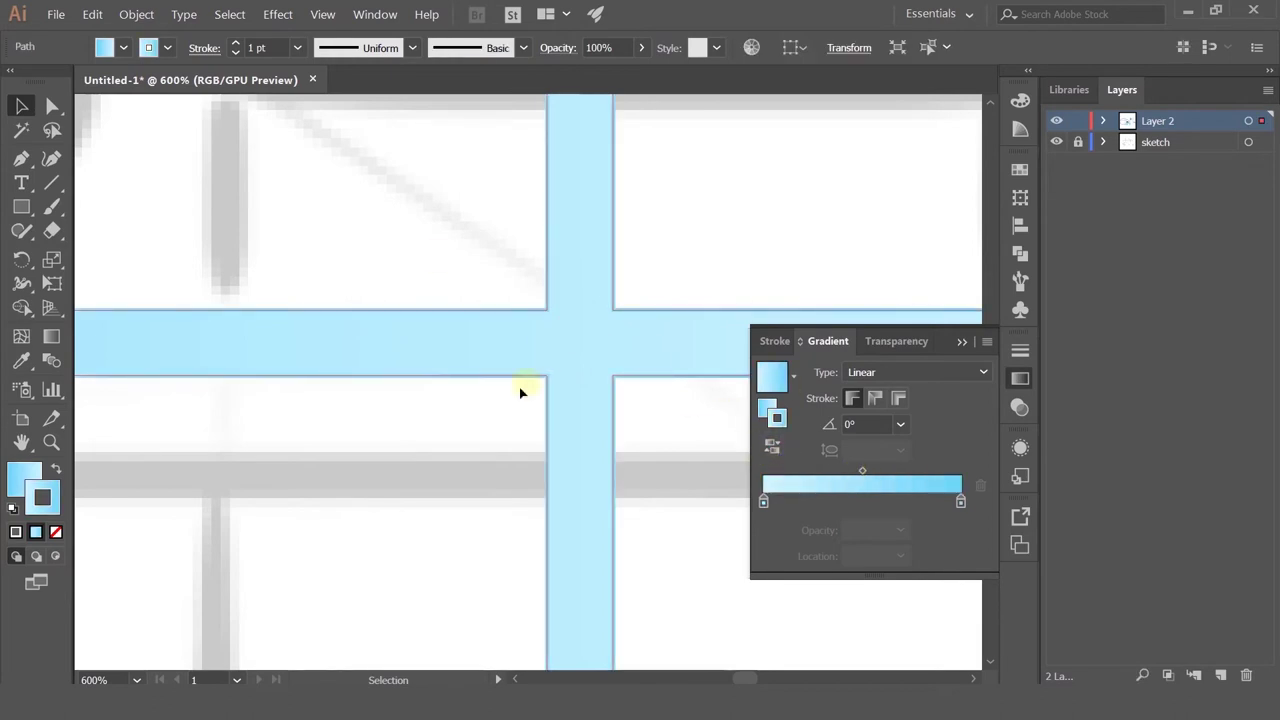
{"action": "left_click", "coordinate": [443, 449]}
Step: Set the window frame's stroke weight to 2 pt
{"action": "scroll", "coordinate": [586, 314], "scroll_direction": "down", "scroll_amount": 4}
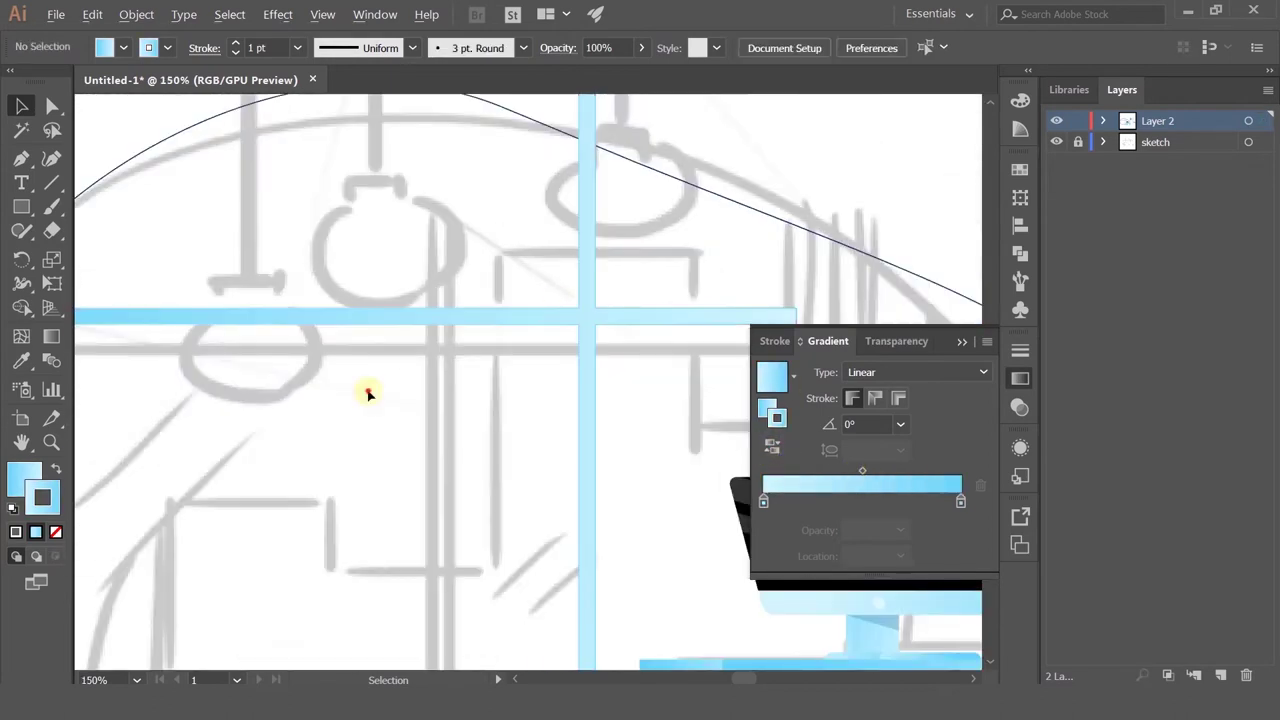
{"action": "scroll", "coordinate": [370, 375], "scroll_direction": "down", "scroll_amount": 2}
{"action": "scroll", "coordinate": [350, 365], "scroll_direction": "up", "scroll_amount": 3}
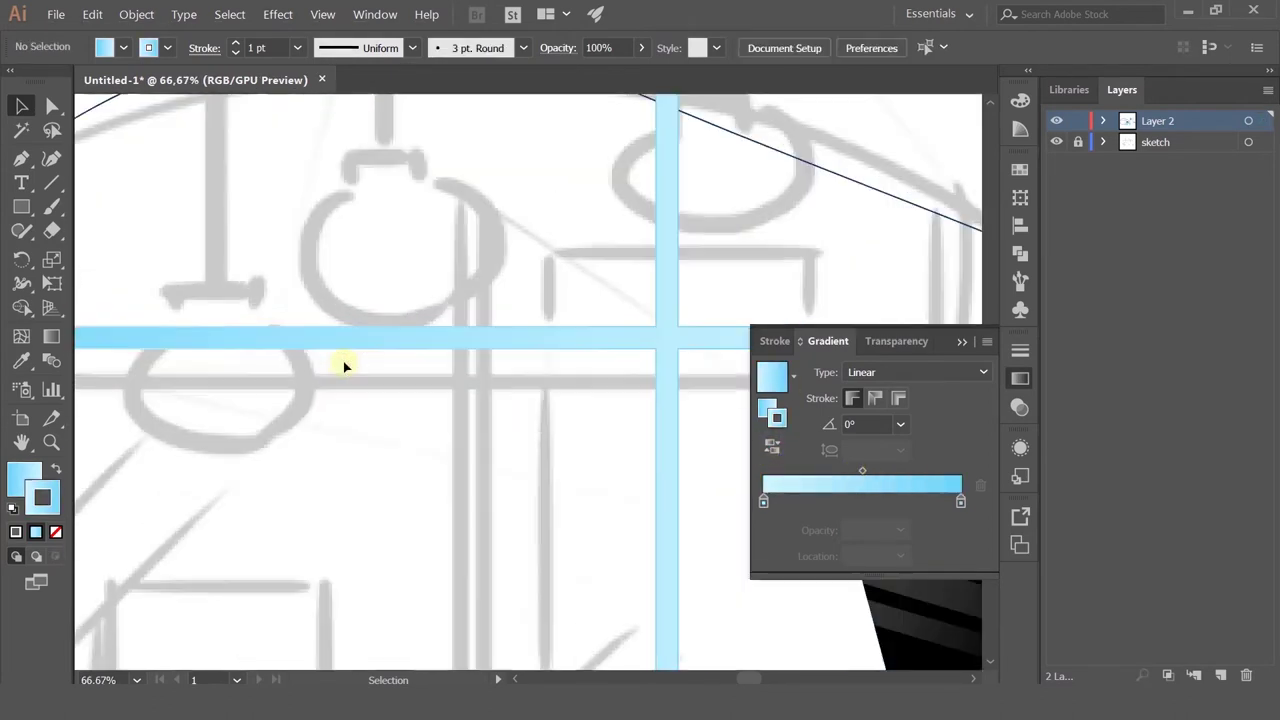
{"action": "left_click", "coordinate": [590, 345]}
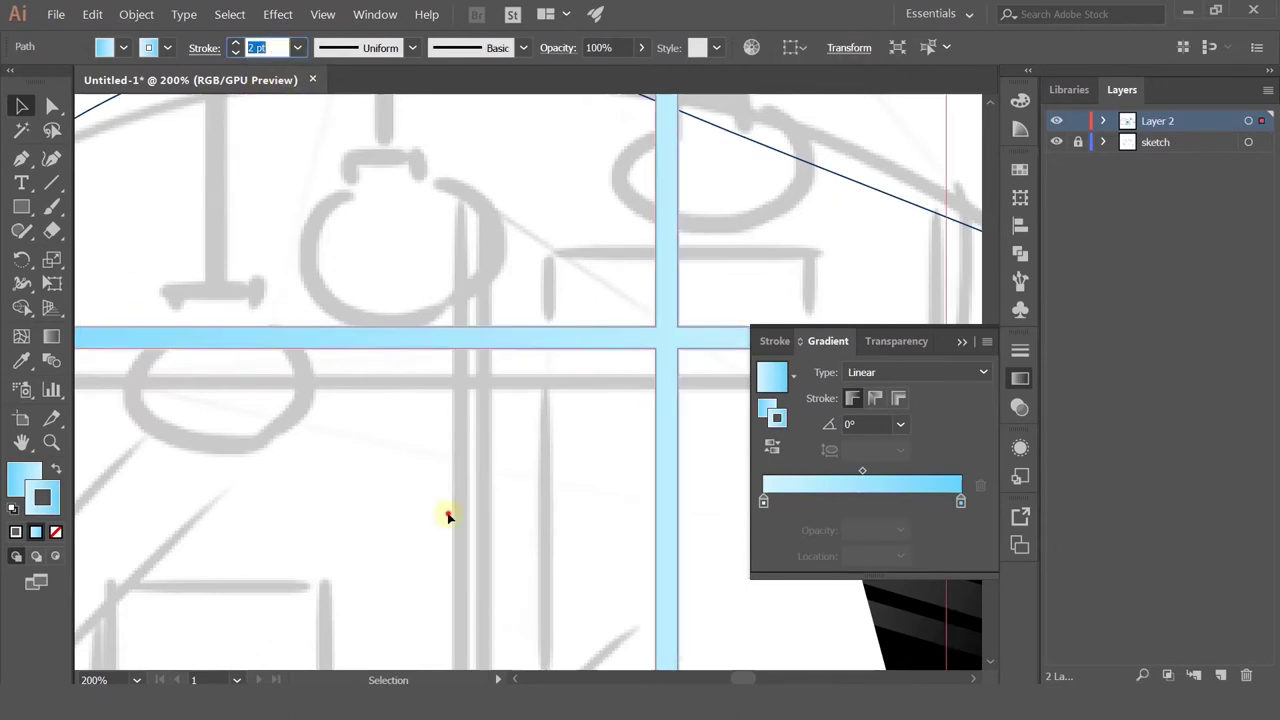
{"action": "left_click", "coordinate": [449, 543]}
{"action": "scroll", "coordinate": [446, 551], "scroll_direction": "down", "scroll_amount": 2}
Step: Draw a tall, narrow rectangle over the sketched curtain lines at the monitor and fill it with the palette's orange
{"action": "left_click_drag", "start_coordinate": [691, 483], "coordinate": [595, 390]}
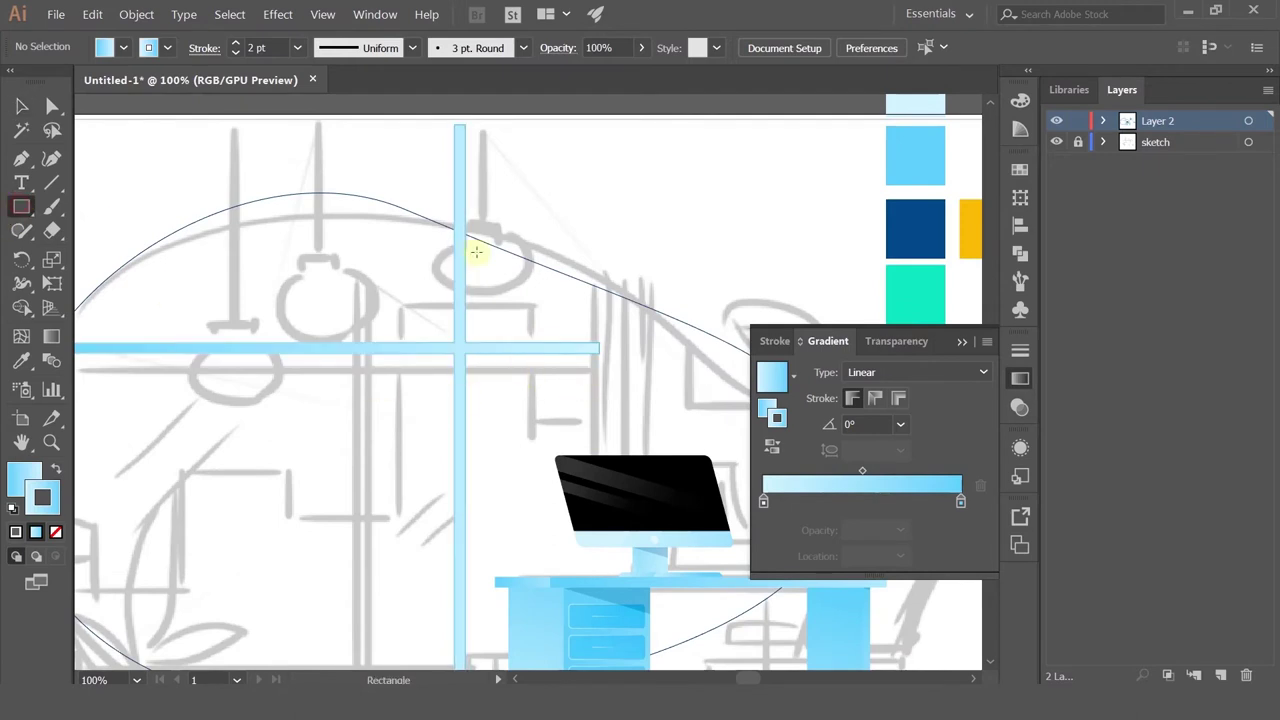
{"action": "left_click_drag", "start_coordinate": [585, 251], "coordinate": [643, 576]}
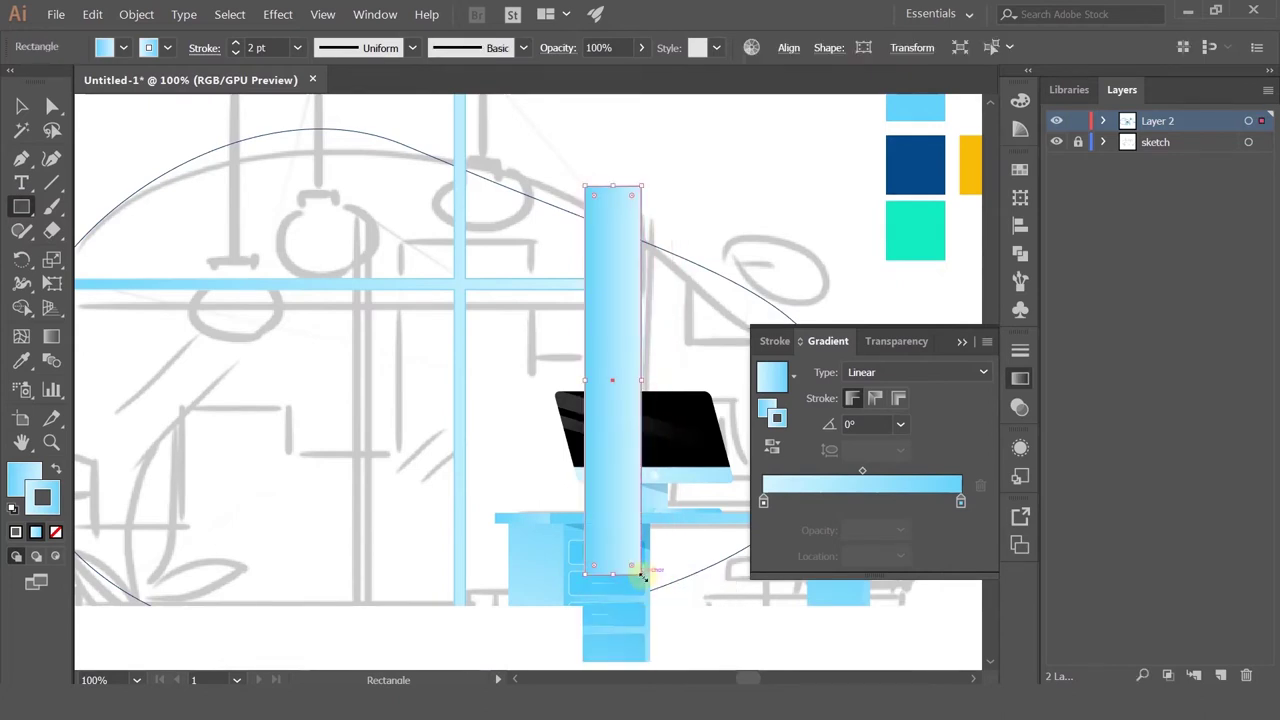
{"action": "left_click", "coordinate": [22, 361]}
{"action": "left_click_drag", "start_coordinate": [785, 215], "coordinate": [637, 265]}
{"action": "left_click", "coordinate": [836, 213]}
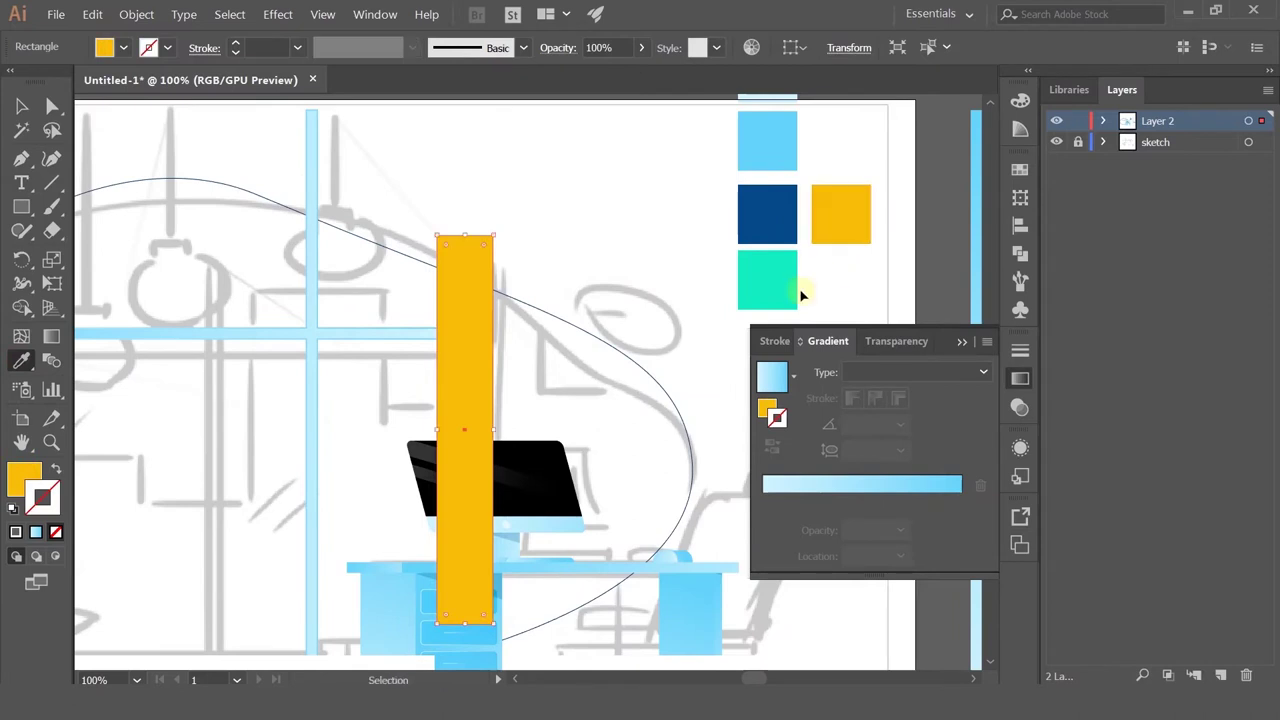
Step: Send the orange rectangle behind the desk and monitor and nudge it slightly up and left
{"action": "key", "text": "ctrl+shift+bracketleft"}
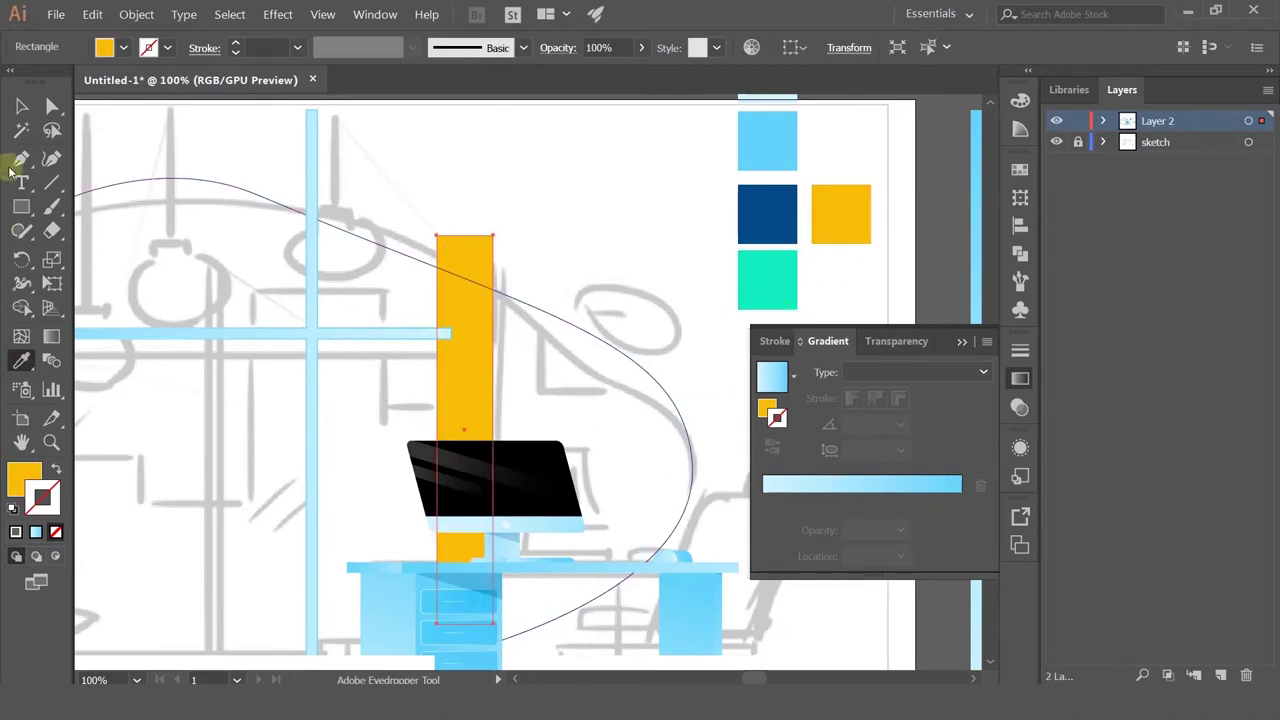
{"action": "left_click", "coordinate": [21, 106]}
{"action": "left_click", "coordinate": [463, 369]}
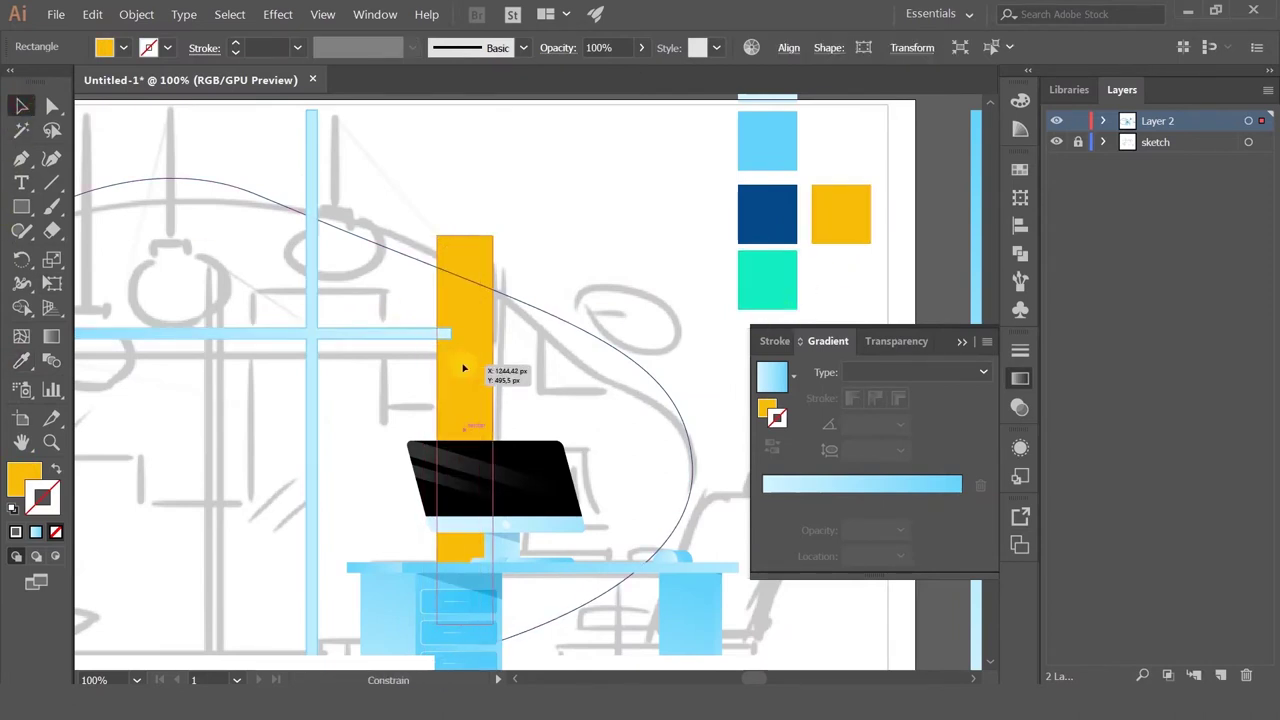
{"action": "left_click_drag", "start_coordinate": [463, 369], "coordinate": [458, 364]}
Step: Place the window frame behind the orange rectangle and shift the rectangle left over the frame's end
{"action": "left_click", "coordinate": [283, 333]}
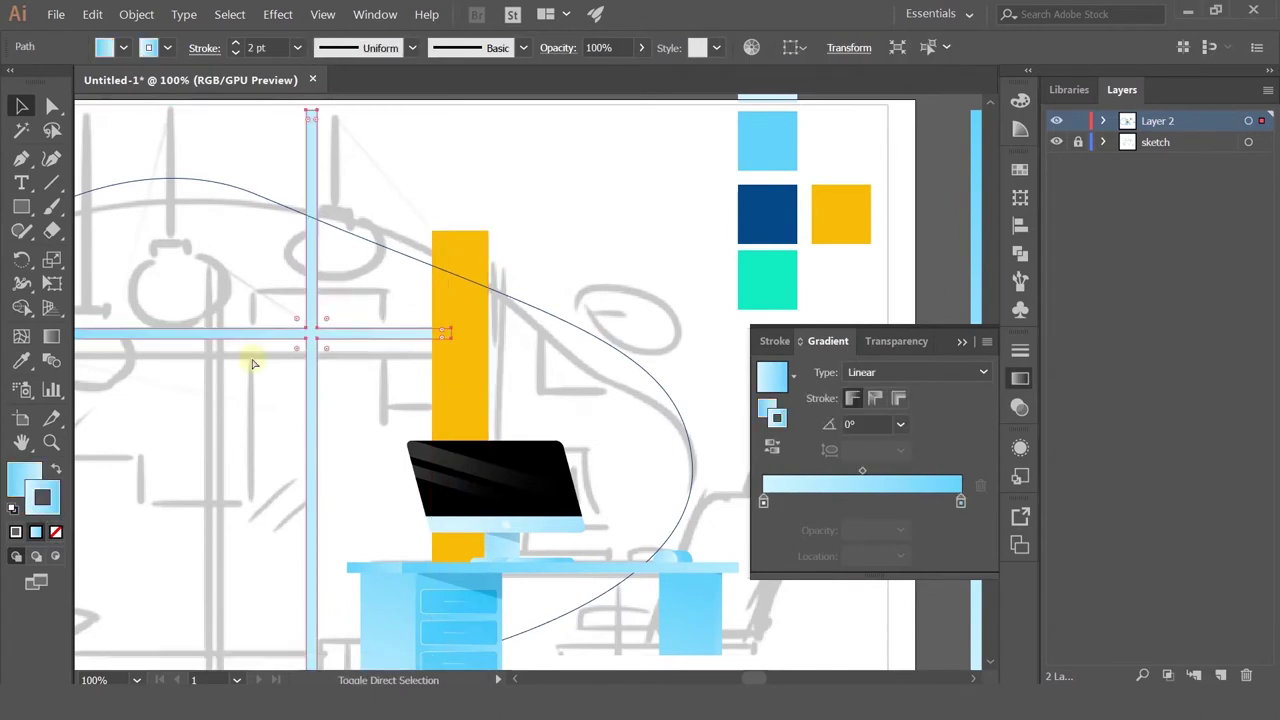
{"action": "left_click", "coordinate": [580, 237]}
{"action": "left_click_drag", "start_coordinate": [466, 322], "coordinate": [443, 310]}
{"action": "scroll", "coordinate": [466, 334], "scroll_direction": "up", "scroll_amount": 2}
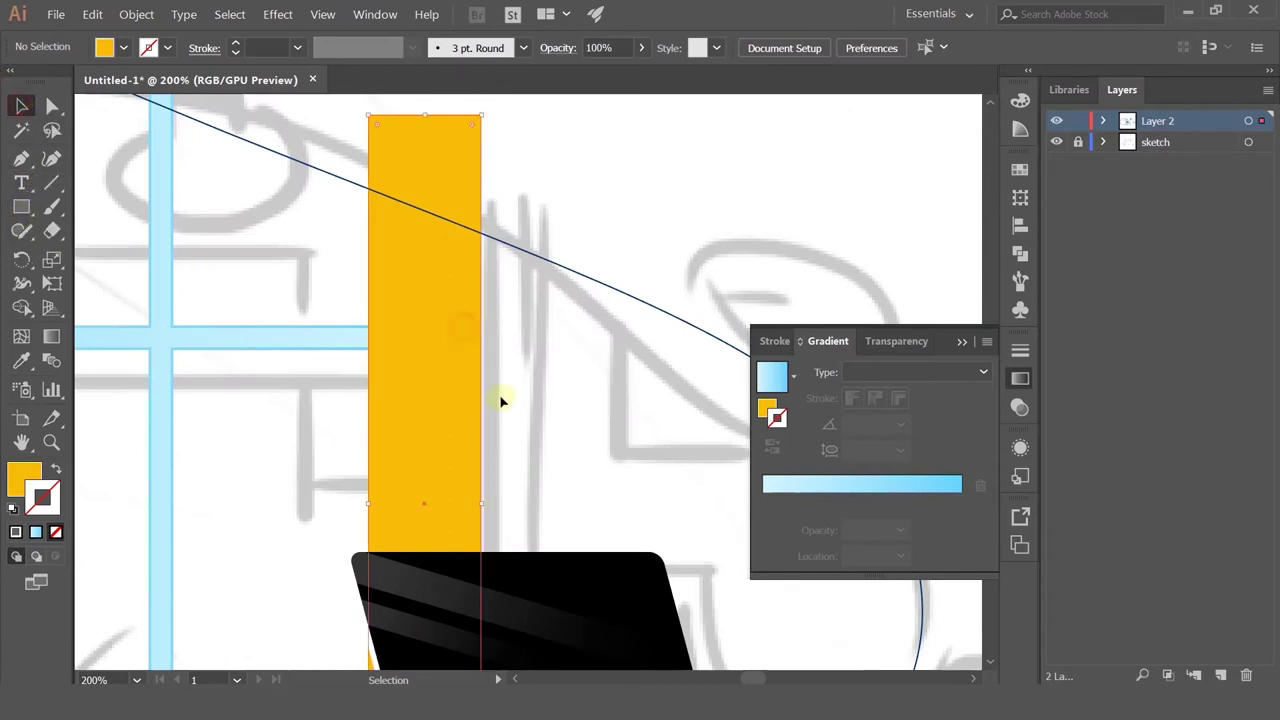
Step: Narrow the orange rectangle to less than half its width and place a duplicate directly to its right
{"action": "left_click_drag", "start_coordinate": [481, 504], "coordinate": [391, 506]}
{"action": "key", "text": "ctrl+z"}
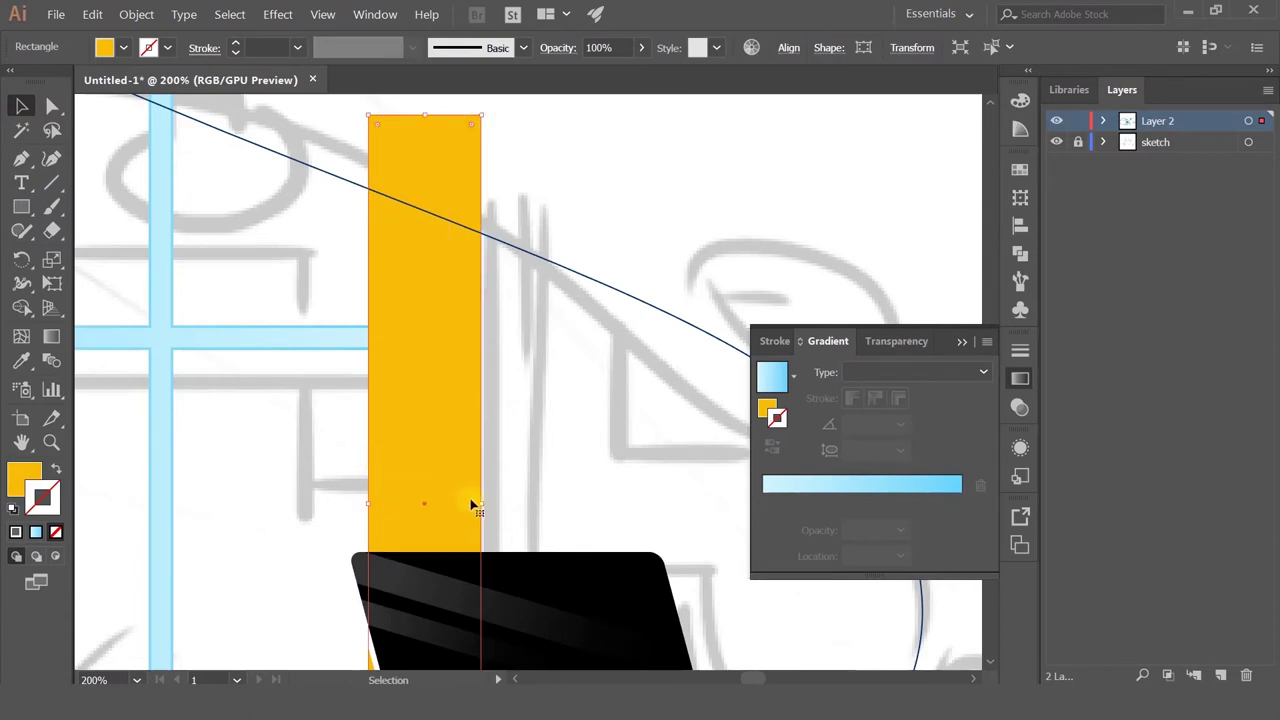
{"action": "left_click_drag", "start_coordinate": [471, 505], "coordinate": [437, 482]}
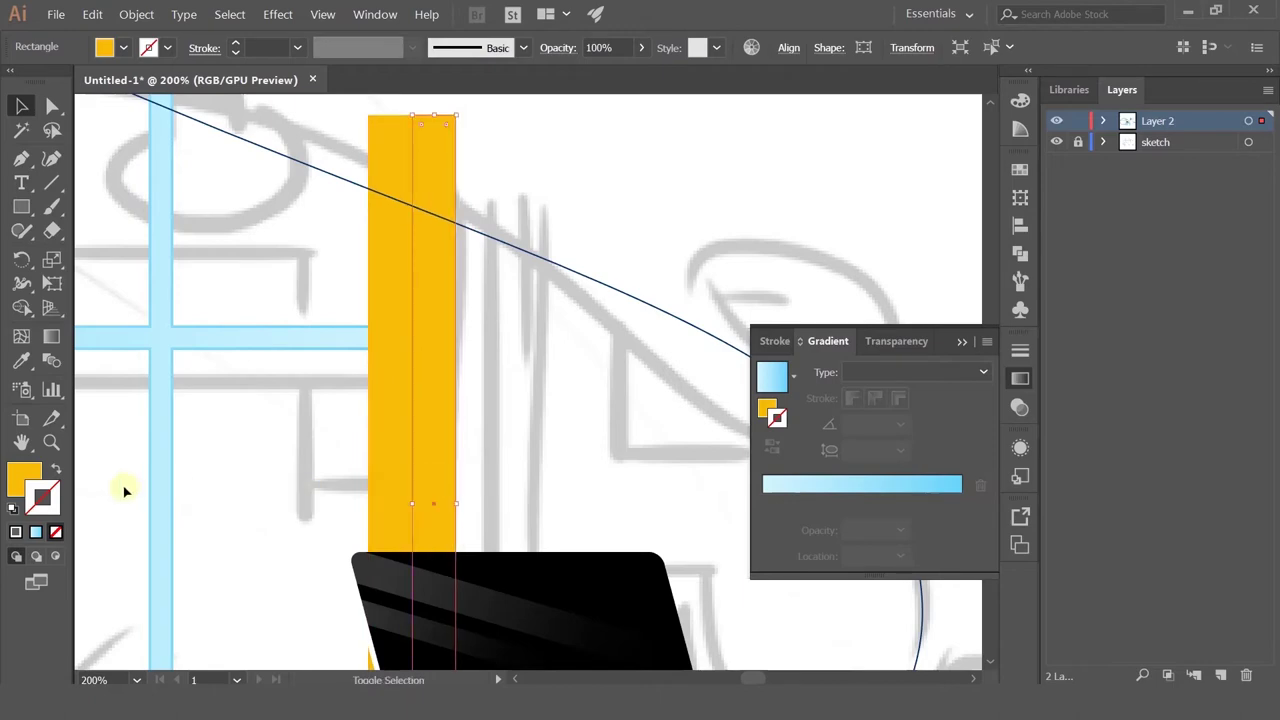
Step: Move the duplicate orange strip left onto the original strip, keeping its fill color F9BA09
{"action": "double_click", "coordinate": [35, 476]}
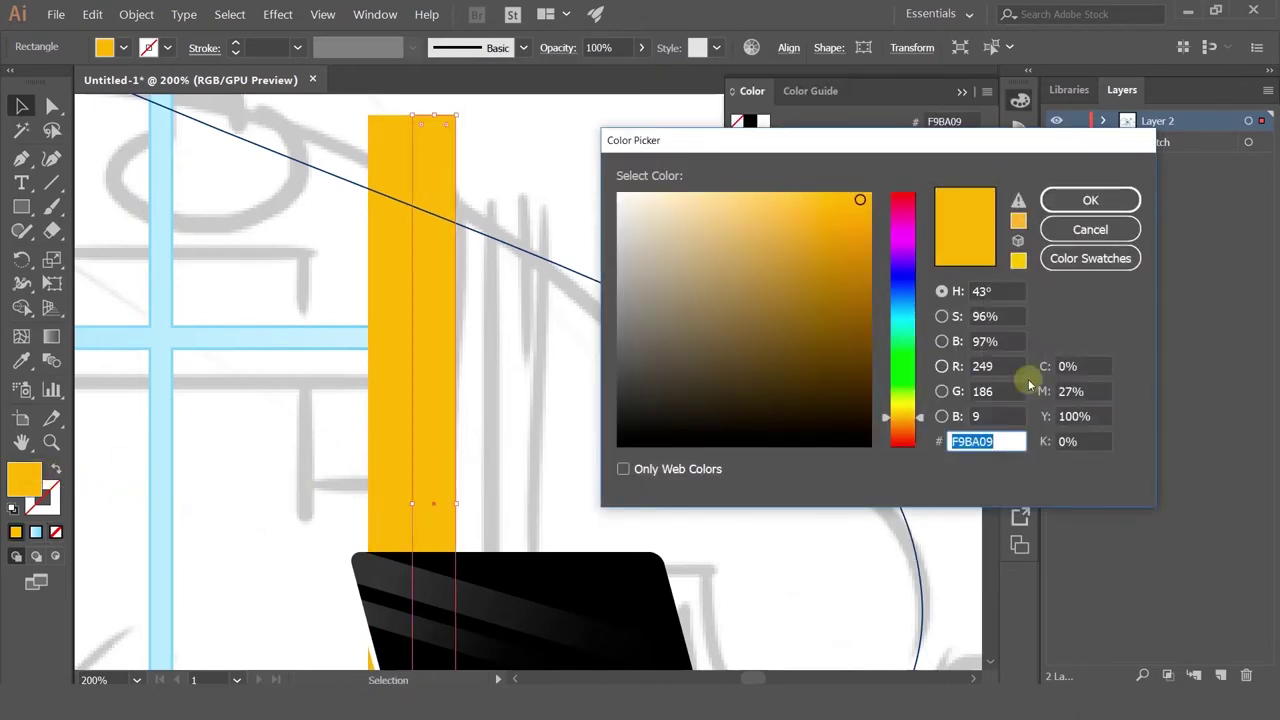
{"action": "left_click", "coordinate": [1067, 232]}
{"action": "scroll", "coordinate": [623, 286], "scroll_direction": "down", "scroll_amount": 2, "text": "alt"}
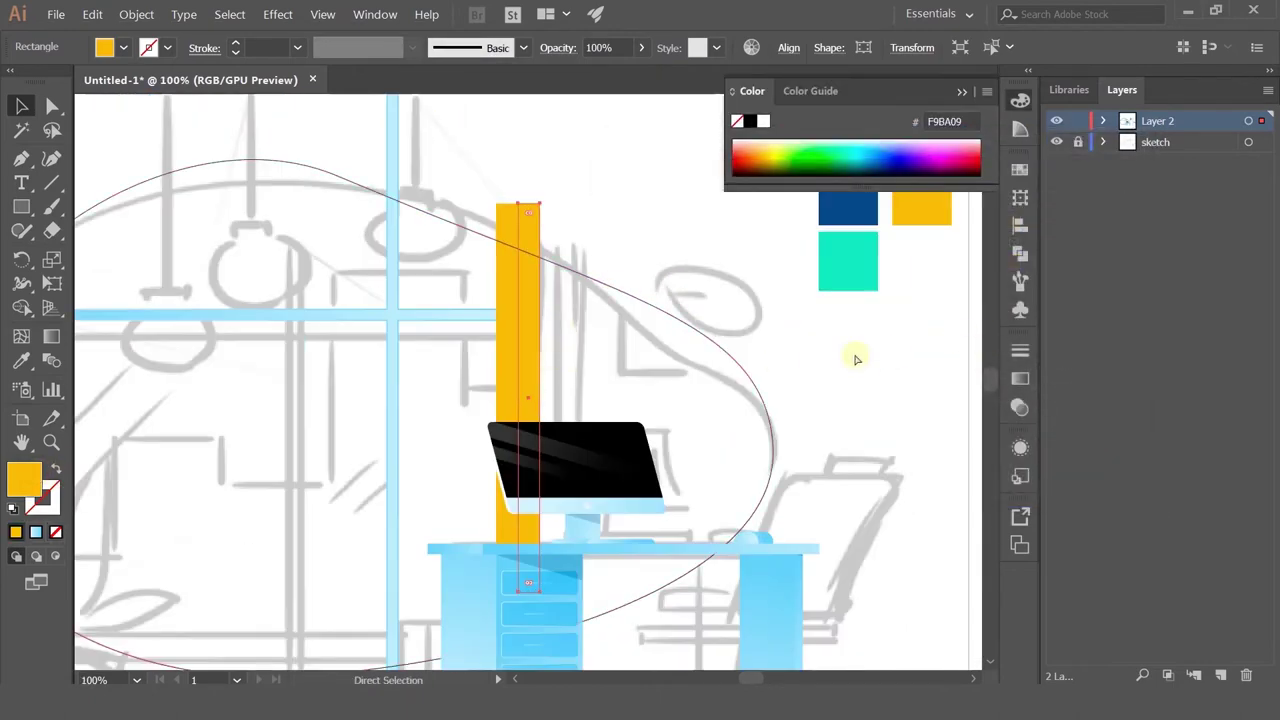
{"action": "left_click_drag", "start_coordinate": [535, 346], "coordinate": [513, 346]}
Step: Duplicate the orange palette square just below itself and recolor the copy light yellow-orange, FFD56E
{"action": "left_click_drag", "start_coordinate": [838, 256], "coordinate": [716, 280]}
{"action": "left_click_drag", "start_coordinate": [815, 238], "coordinate": [816, 300]}
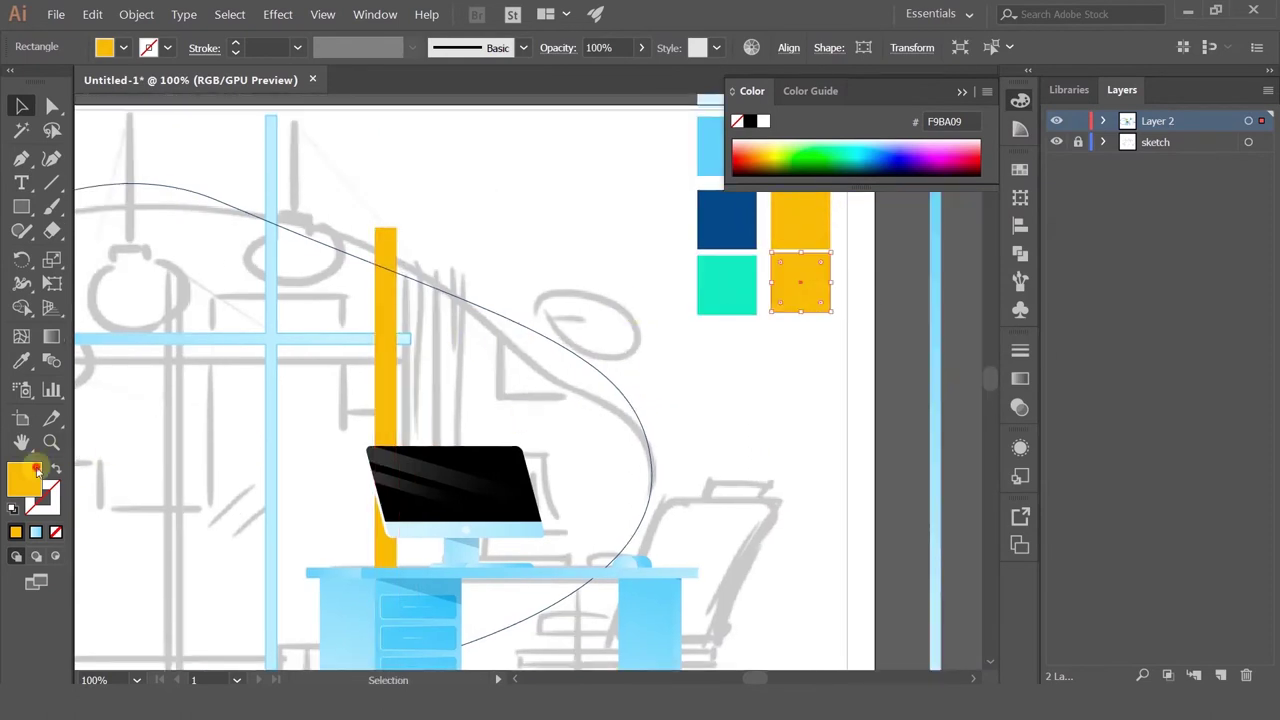
{"action": "double_click", "coordinate": [30, 472]}
{"action": "left_click", "coordinate": [782, 192]}
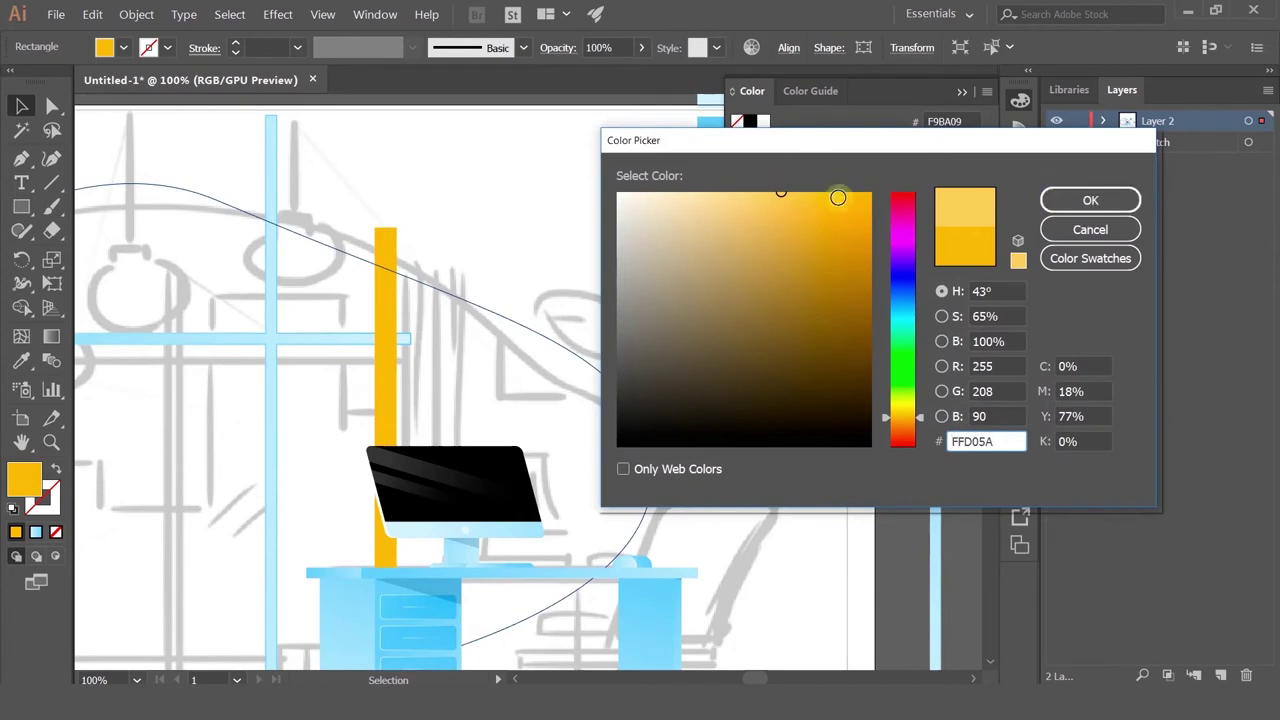
{"action": "left_click", "coordinate": [763, 192]}
{"action": "left_click", "coordinate": [1090, 200]}
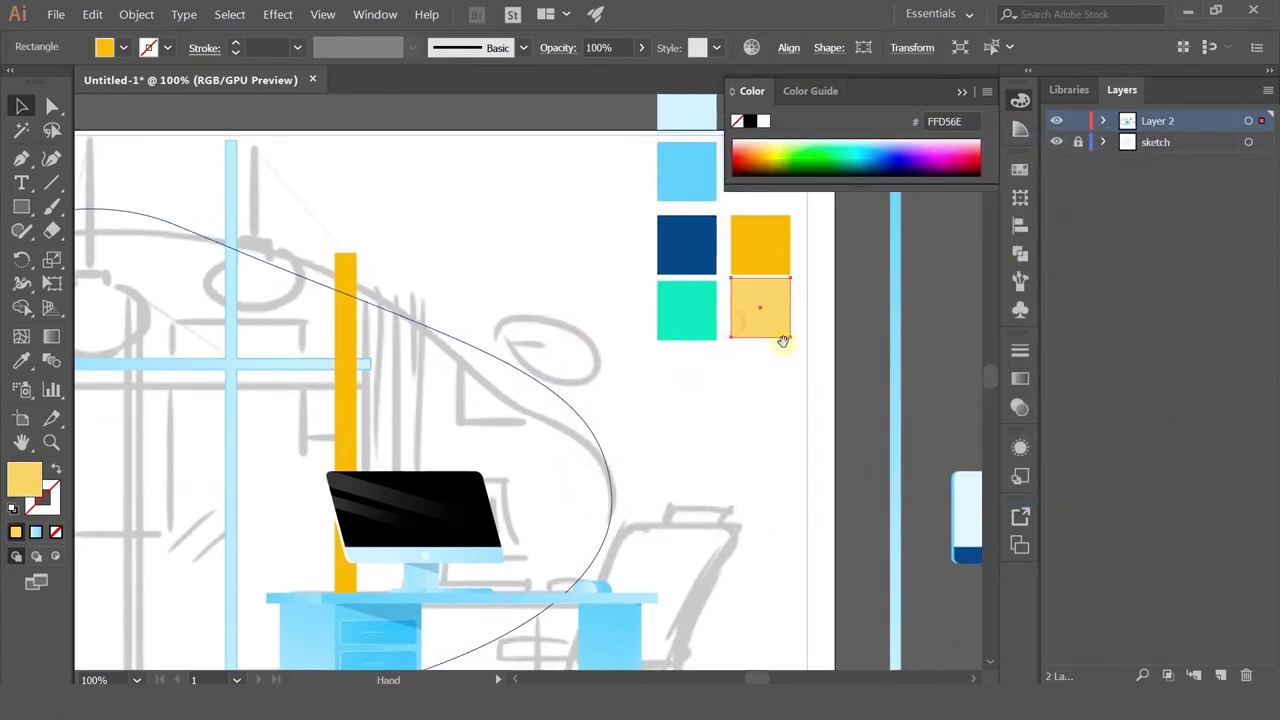
Step: Save the light yellow-orange fill as a new RGB process color swatch, R=255 G=213 B=110
{"action": "left_click", "coordinate": [1020, 378]}
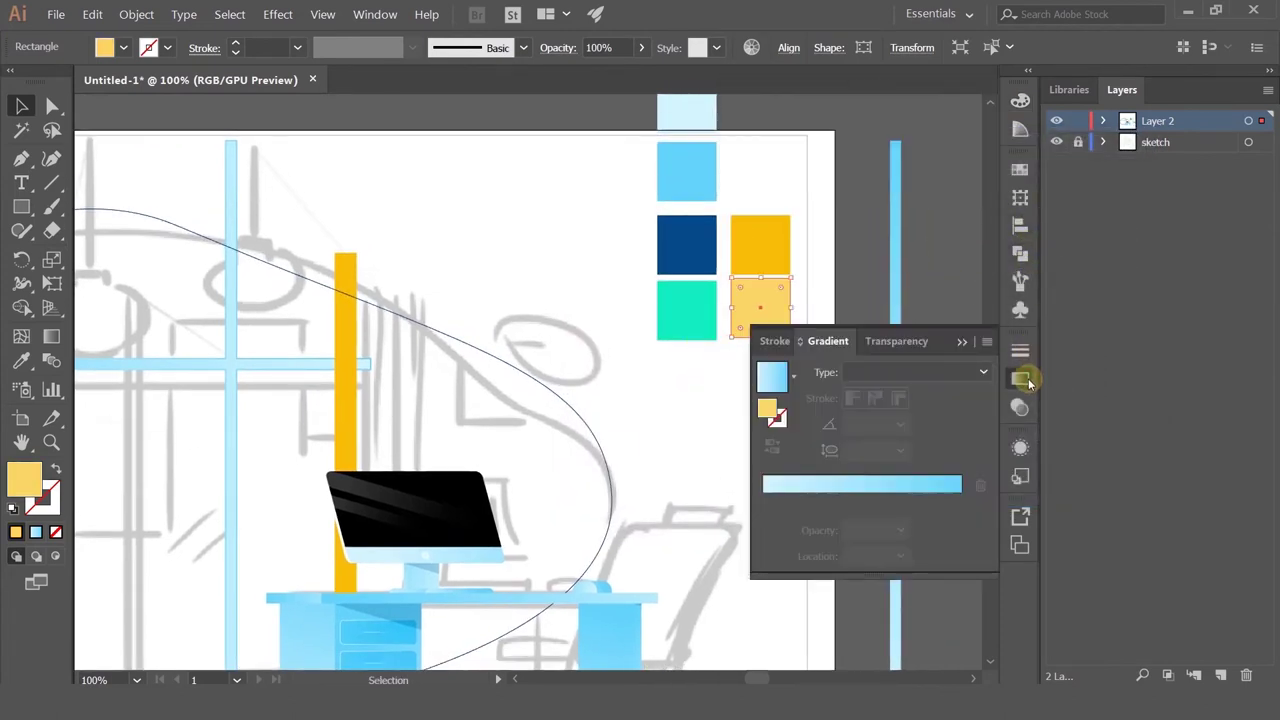
{"action": "left_click", "coordinate": [1020, 169]}
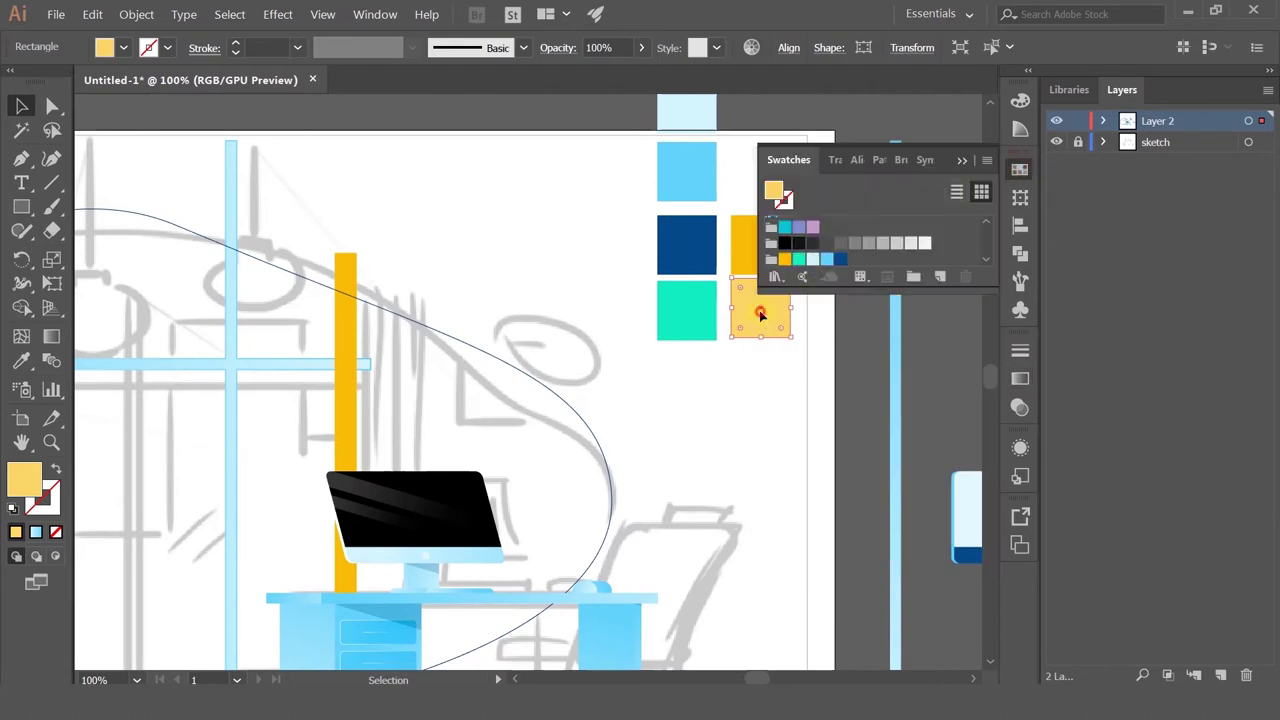
{"action": "left_click", "coordinate": [940, 276]}
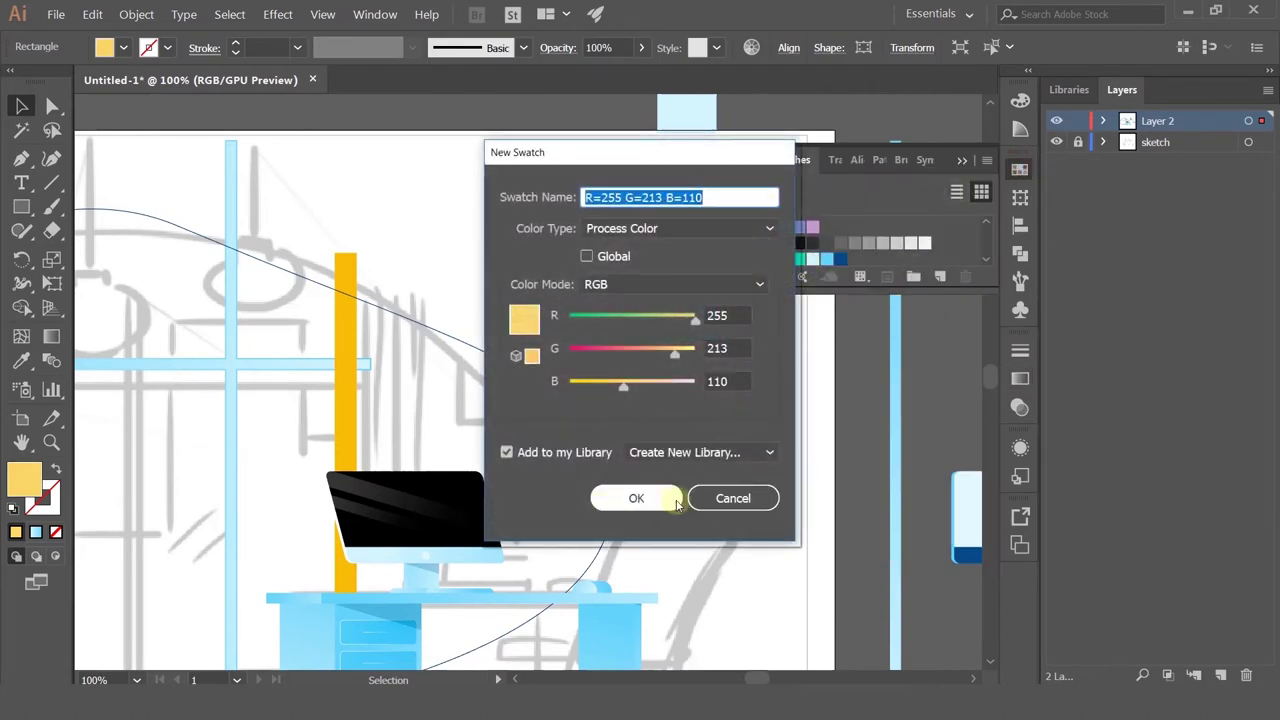
{"action": "left_click", "coordinate": [672, 503]}
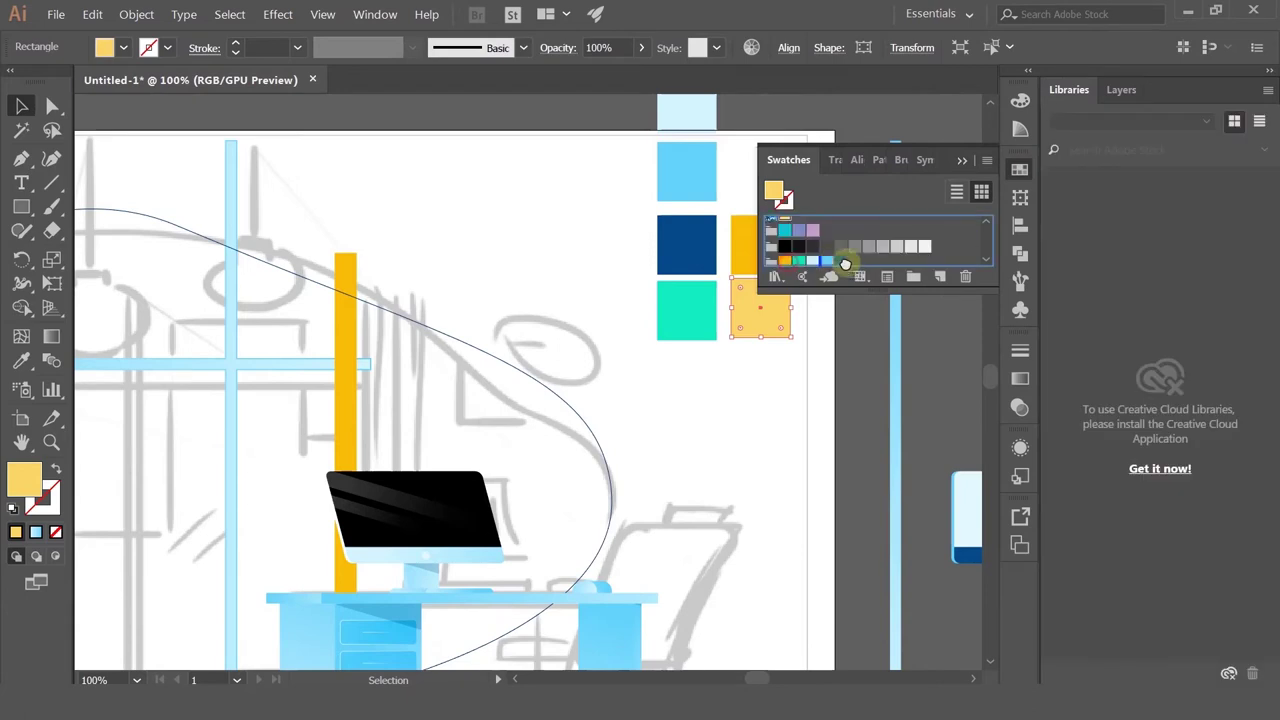
Step: Move the new R=255 G=213 B=110 swatch into the scene's color group, in front of the orange swatch
{"action": "left_click_drag", "start_coordinate": [858, 256], "coordinate": [859, 259]}
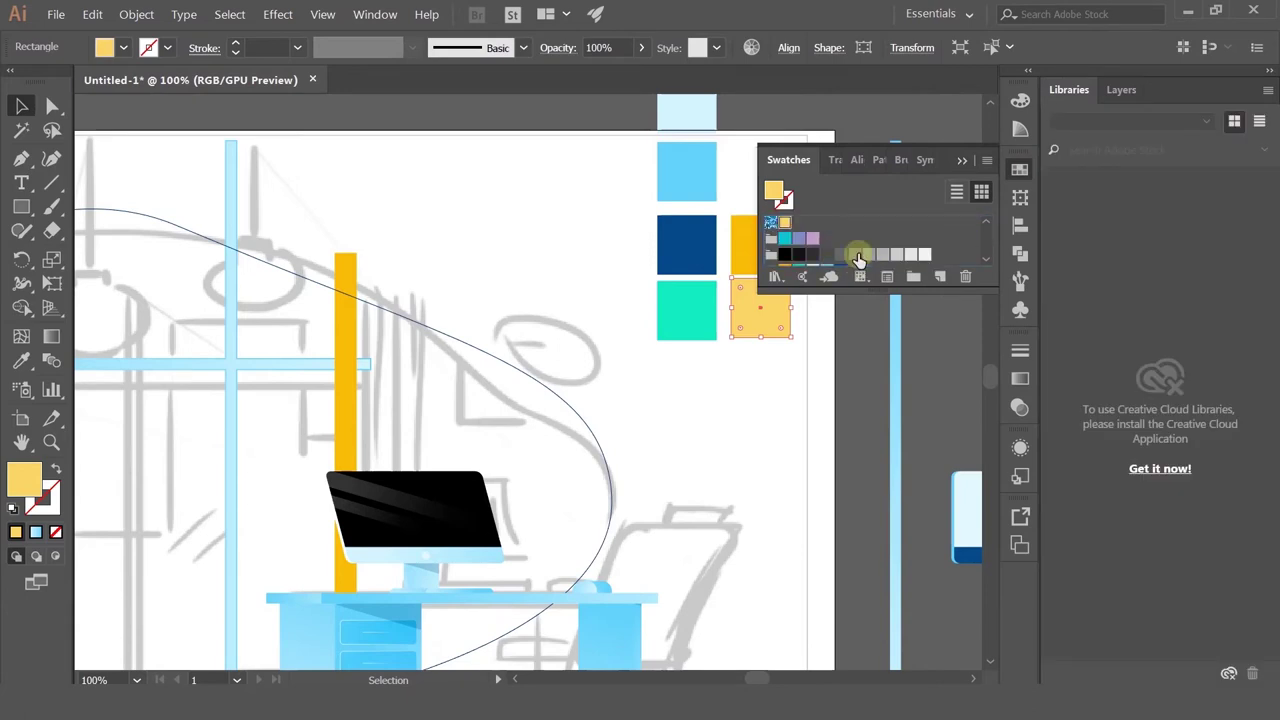
{"action": "left_click_drag", "start_coordinate": [789, 226], "coordinate": [845, 257]}
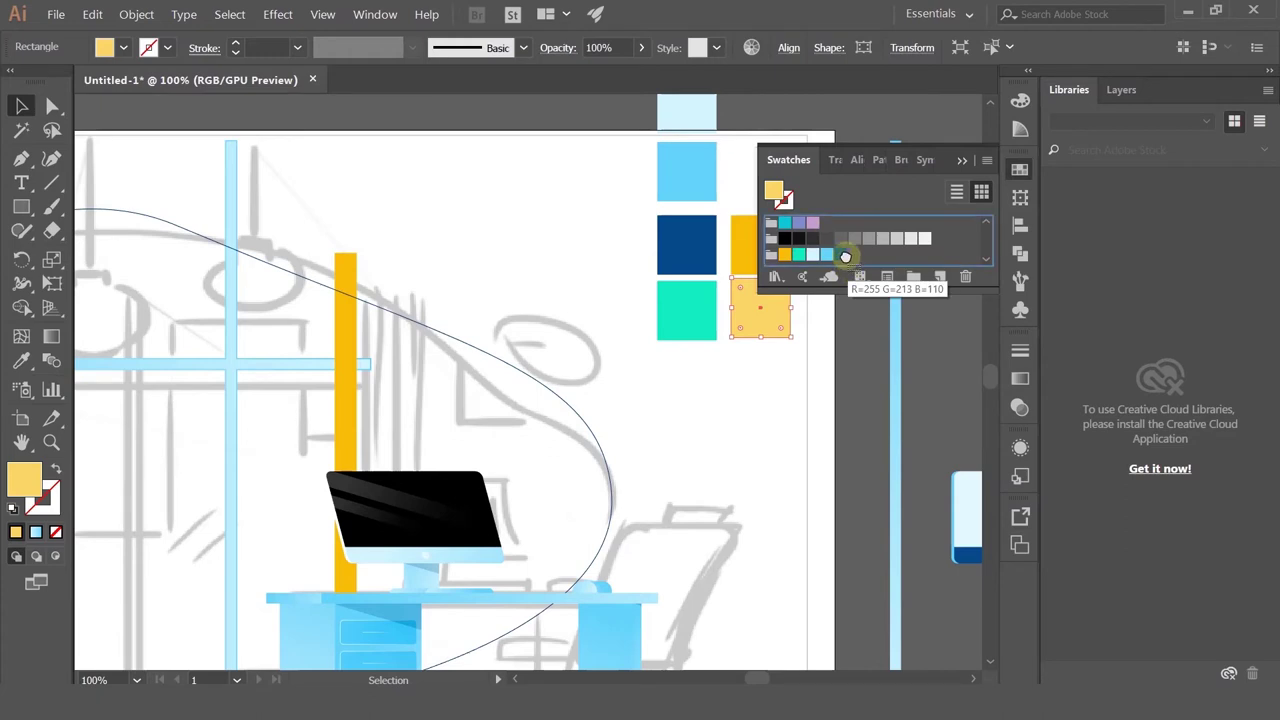
{"action": "left_click", "coordinate": [775, 255]}
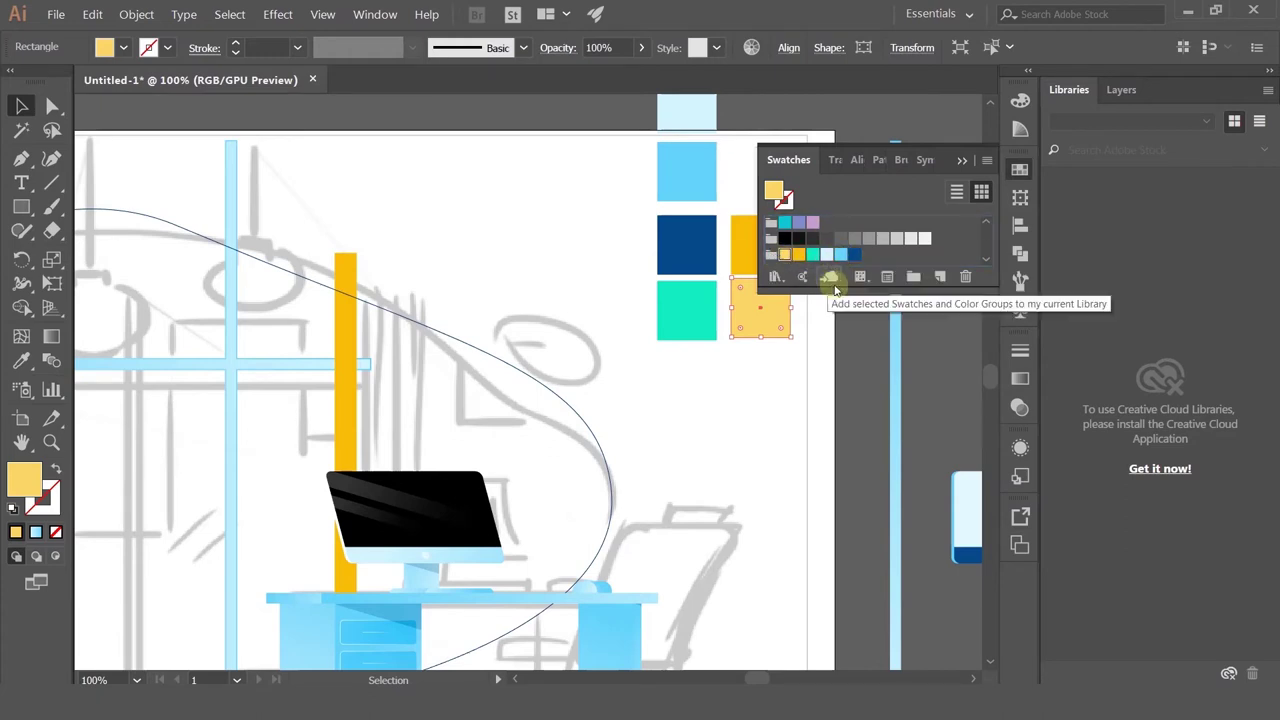
{"action": "left_click", "coordinate": [348, 296]}
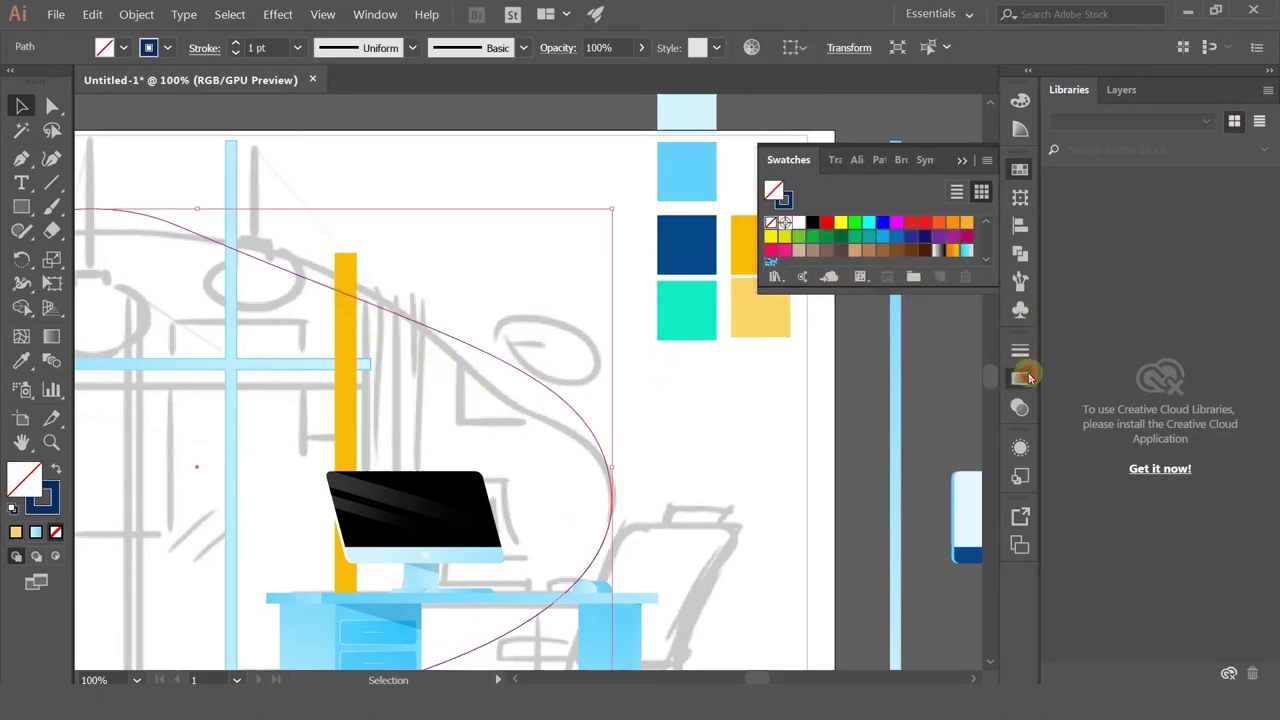
{"action": "left_click", "coordinate": [1020, 378]}
{"action": "left_click", "coordinate": [770, 379]}
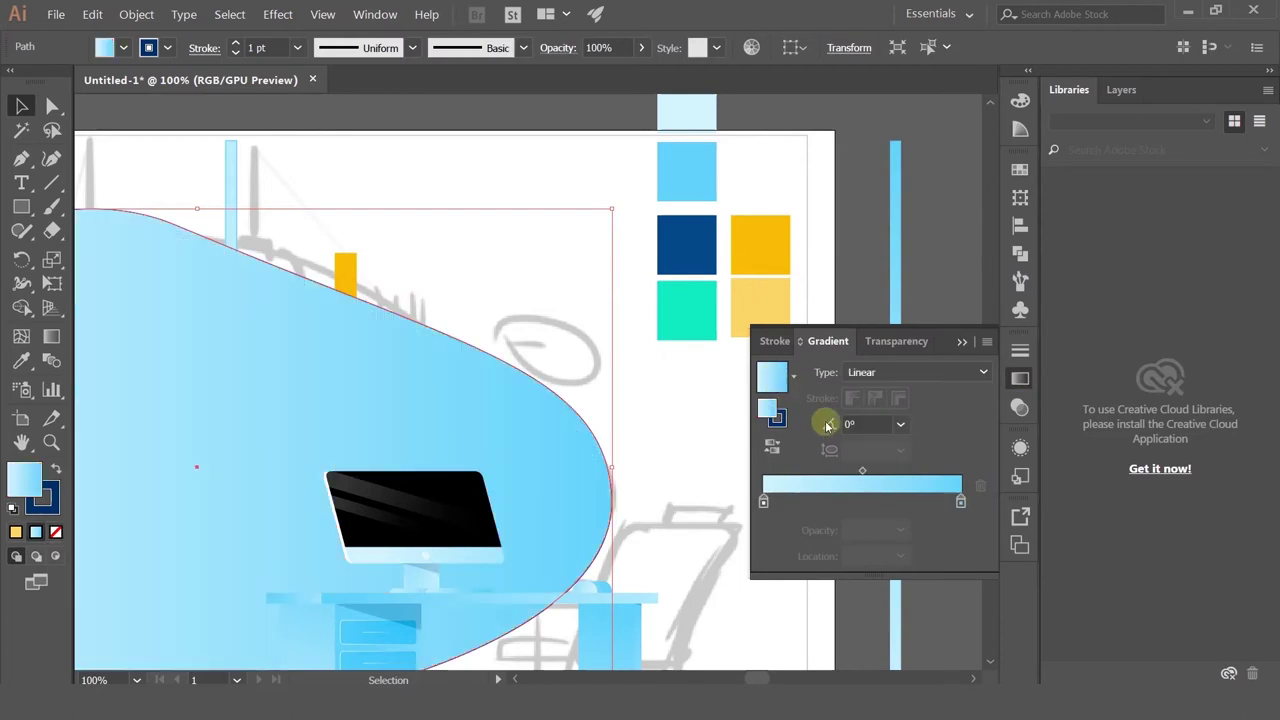
{"action": "key", "text": "ctrl+z"}
Step: Give the orange curtain strip a linear gradient fill and set its start color to the orange swatch
{"action": "left_click", "coordinate": [346, 270]}
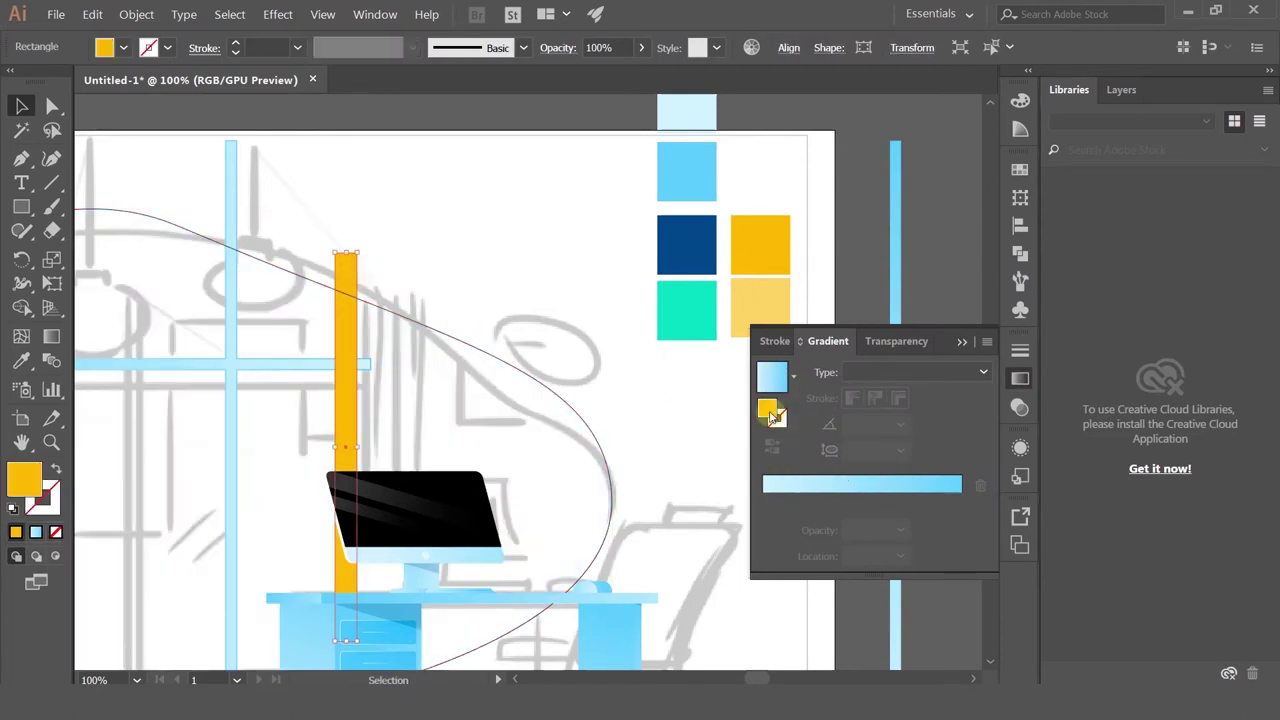
{"action": "left_click", "coordinate": [770, 379]}
{"action": "left_click", "coordinate": [764, 502]}
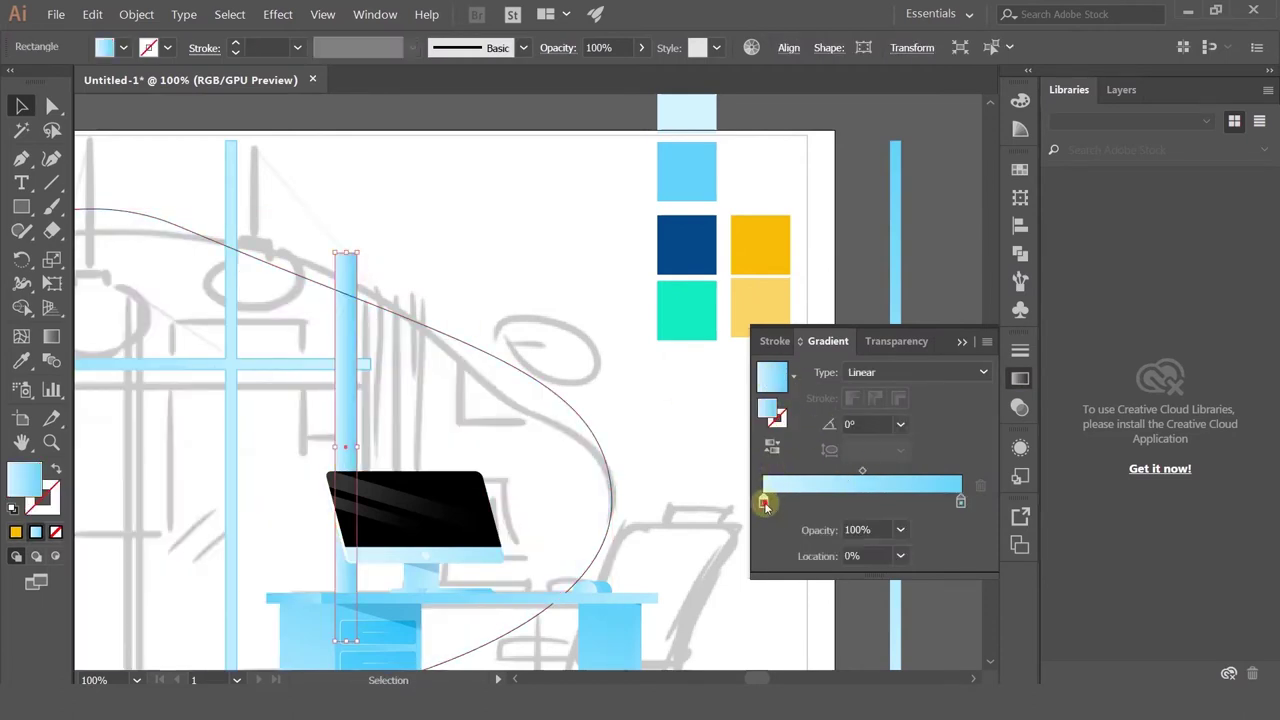
{"action": "double_click", "coordinate": [764, 502]}
{"action": "left_click", "coordinate": [747, 376]}
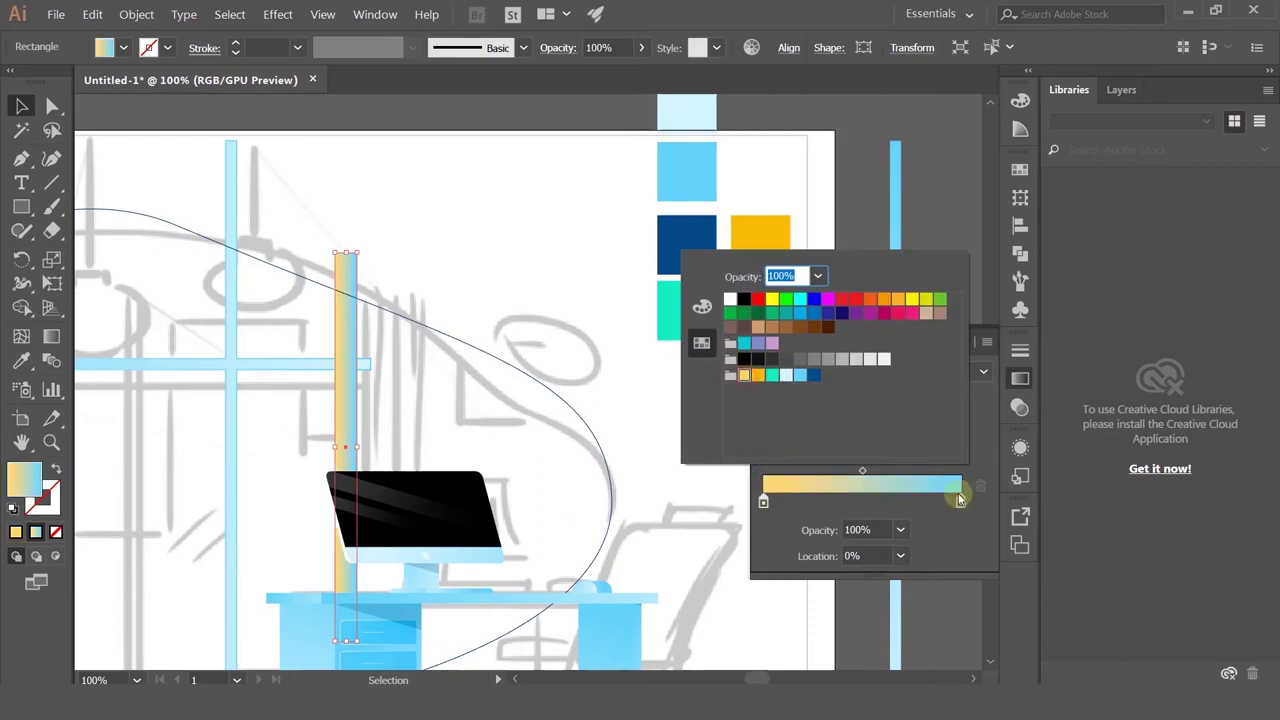
{"action": "left_click", "coordinate": [758, 375]}
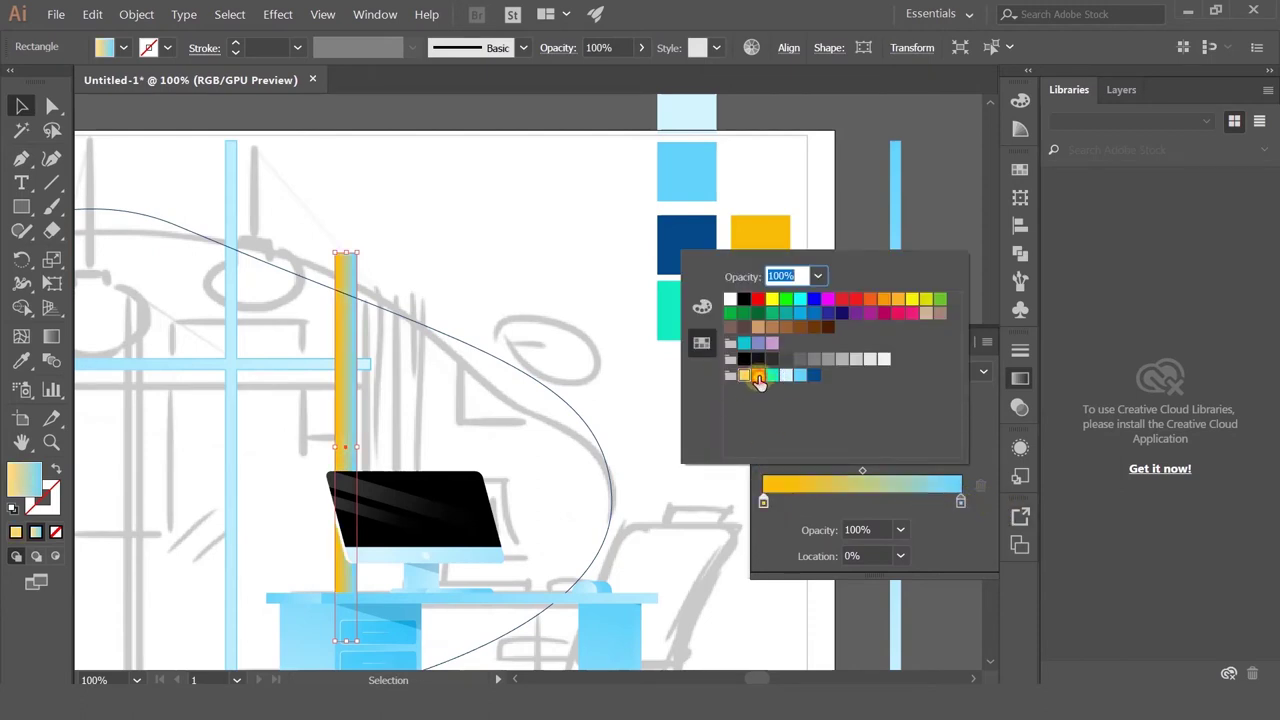
Step: Set the end color of the curtain strip's gradient to the light yellow-orange swatch
{"action": "left_click", "coordinate": [962, 500]}
{"action": "left_click", "coordinate": [962, 500]}
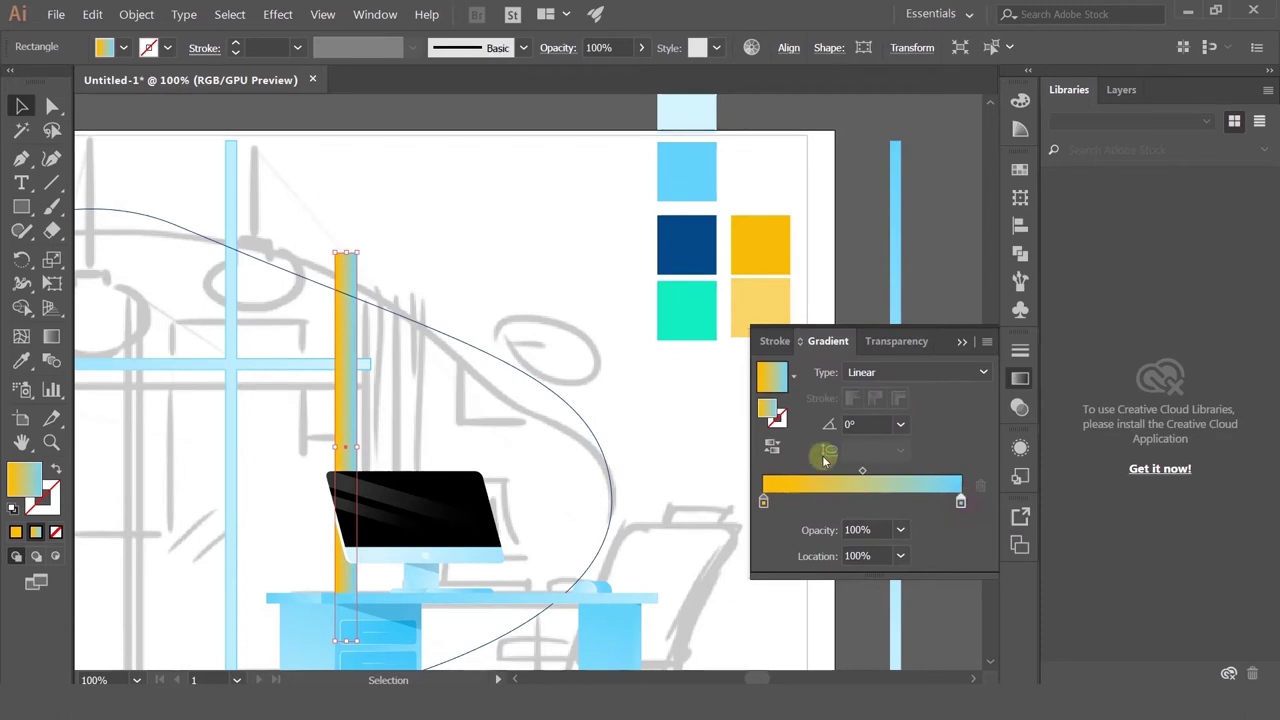
{"action": "double_click", "coordinate": [962, 500]}
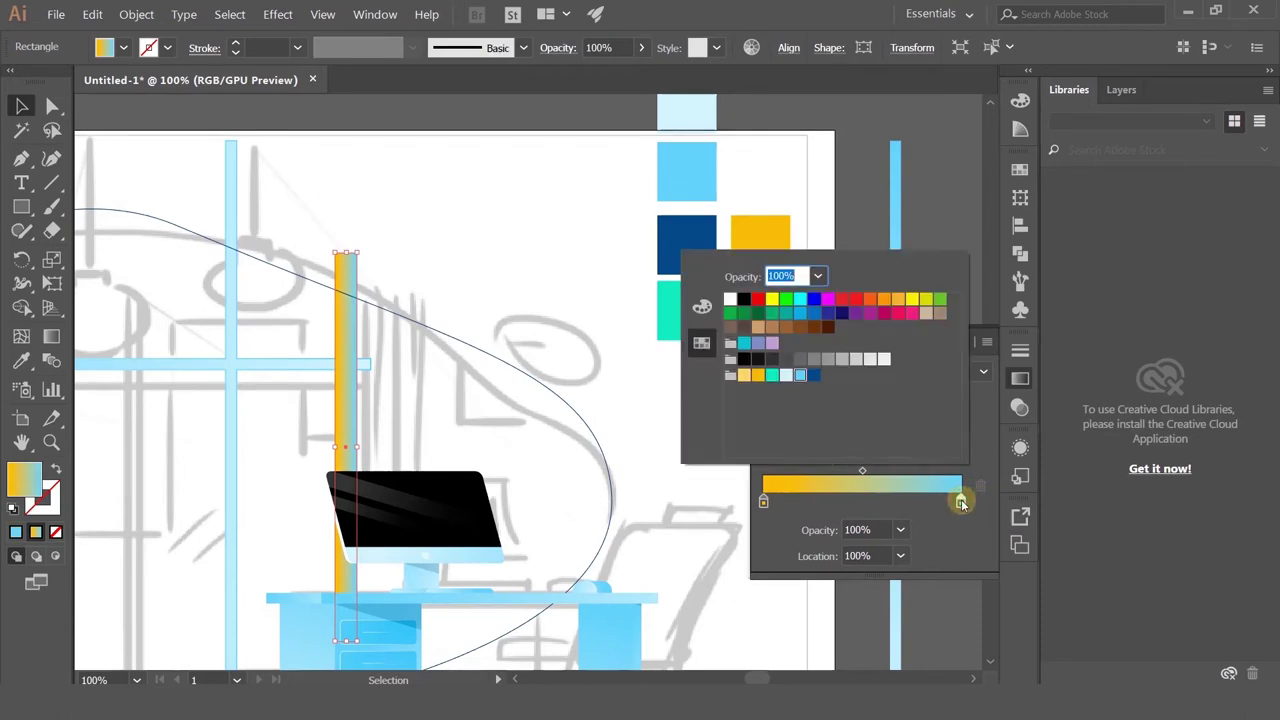
{"action": "left_click", "coordinate": [745, 376]}
{"action": "left_click", "coordinate": [506, 264]}
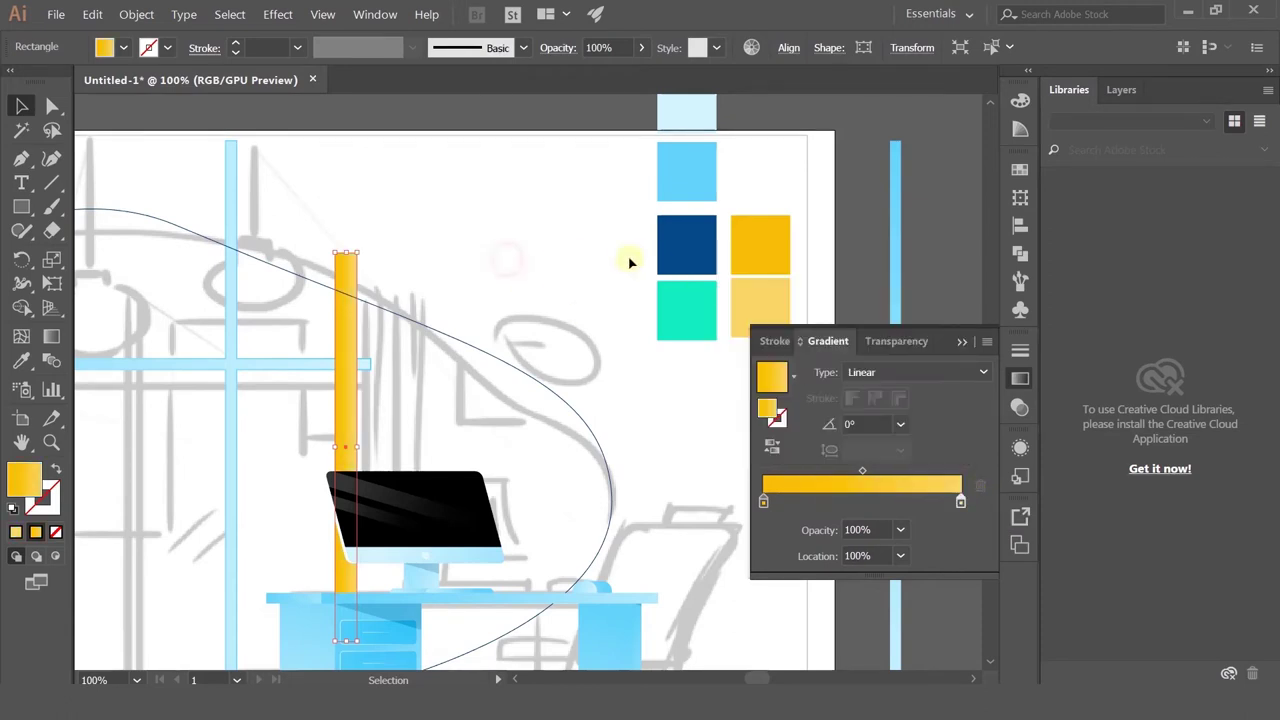
Step: Redirect the strip's gradient to run down its length at about -80.6°, from near the top to below the desktop
{"action": "left_click", "coordinate": [56, 332]}
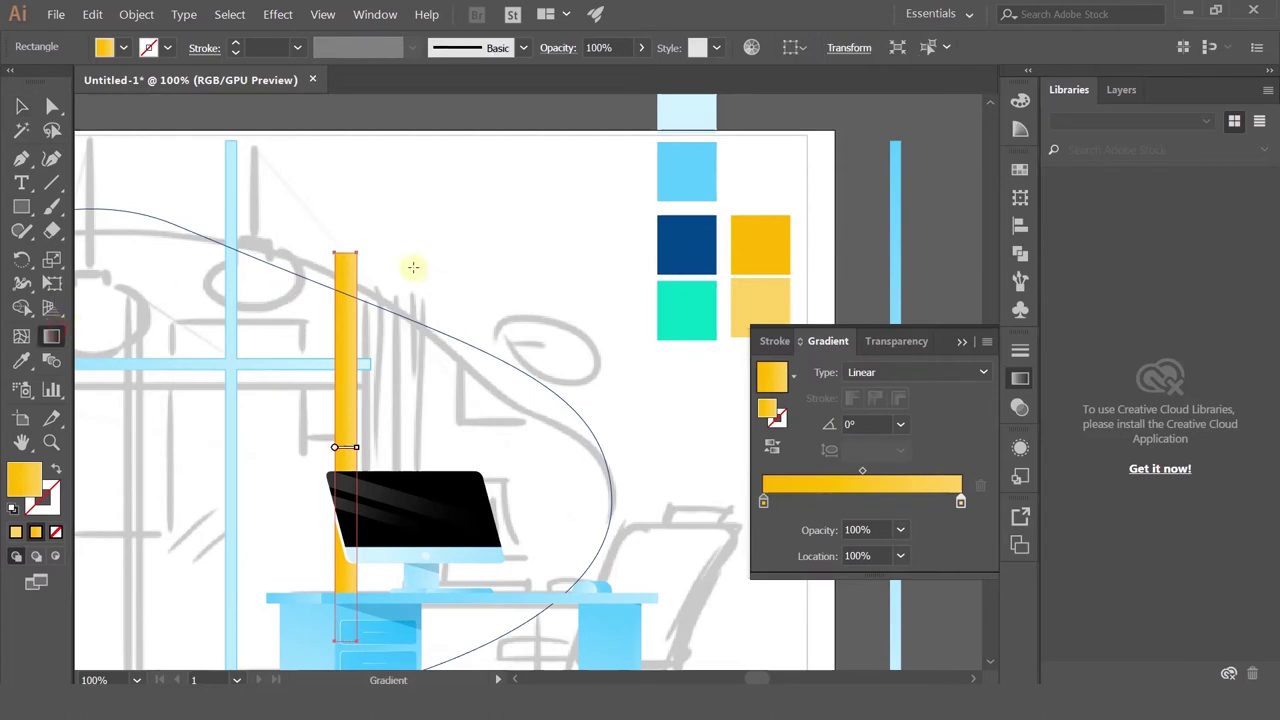
{"action": "left_click_drag", "start_coordinate": [338, 246], "coordinate": [353, 598]}
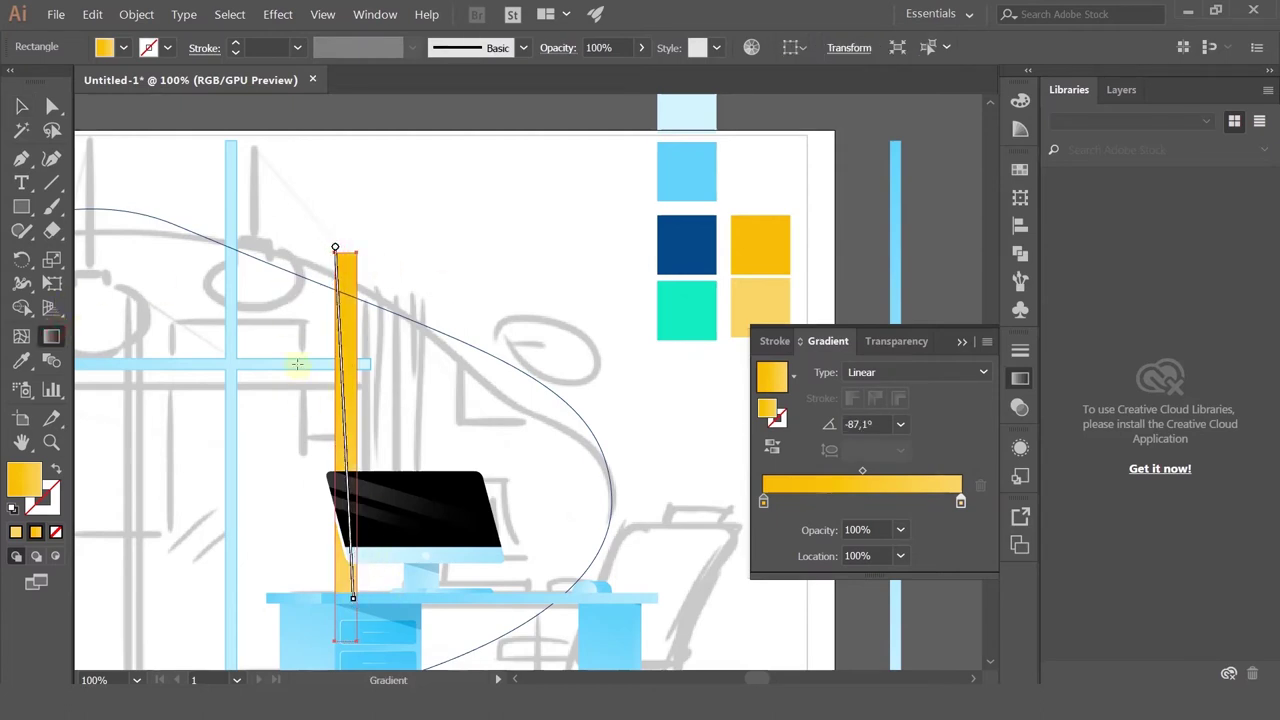
{"action": "left_click_drag", "start_coordinate": [318, 300], "coordinate": [383, 657]}
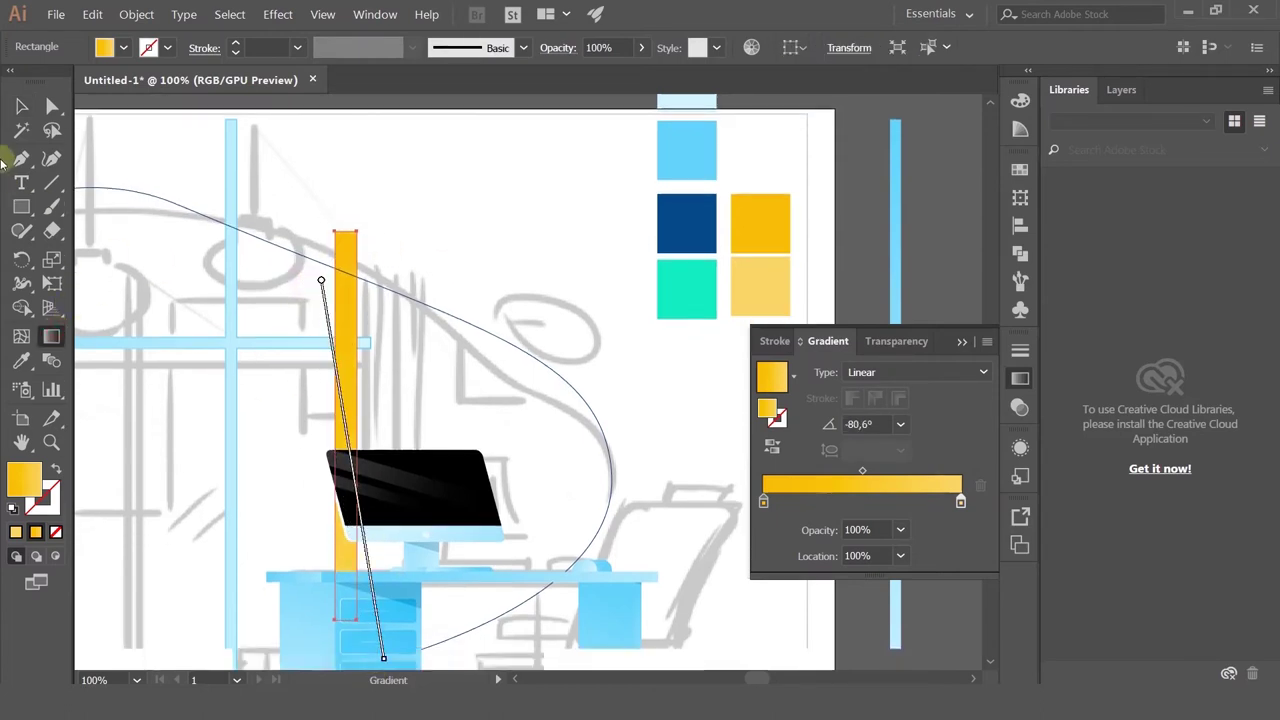
Step: Duplicate the gradient strip flush against its right edge and reverse the copy's gradient
{"action": "left_click", "coordinate": [28, 110]}
{"action": "scroll", "coordinate": [386, 277], "scroll_direction": "up", "scroll_amount": 3}
{"action": "left_click_drag", "start_coordinate": [272, 282], "coordinate": [339, 287]}
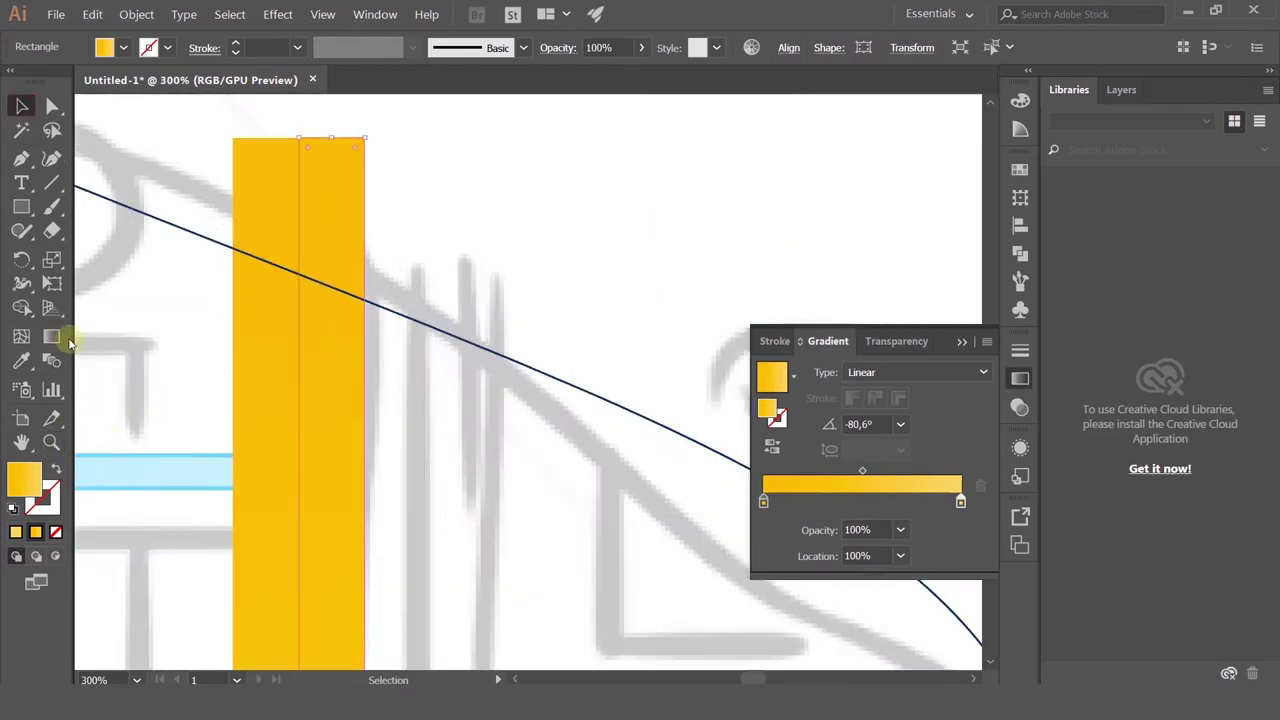
{"action": "left_click", "coordinate": [791, 449]}
{"action": "scroll", "coordinate": [466, 315], "scroll_direction": "down", "scroll_amount": 3}
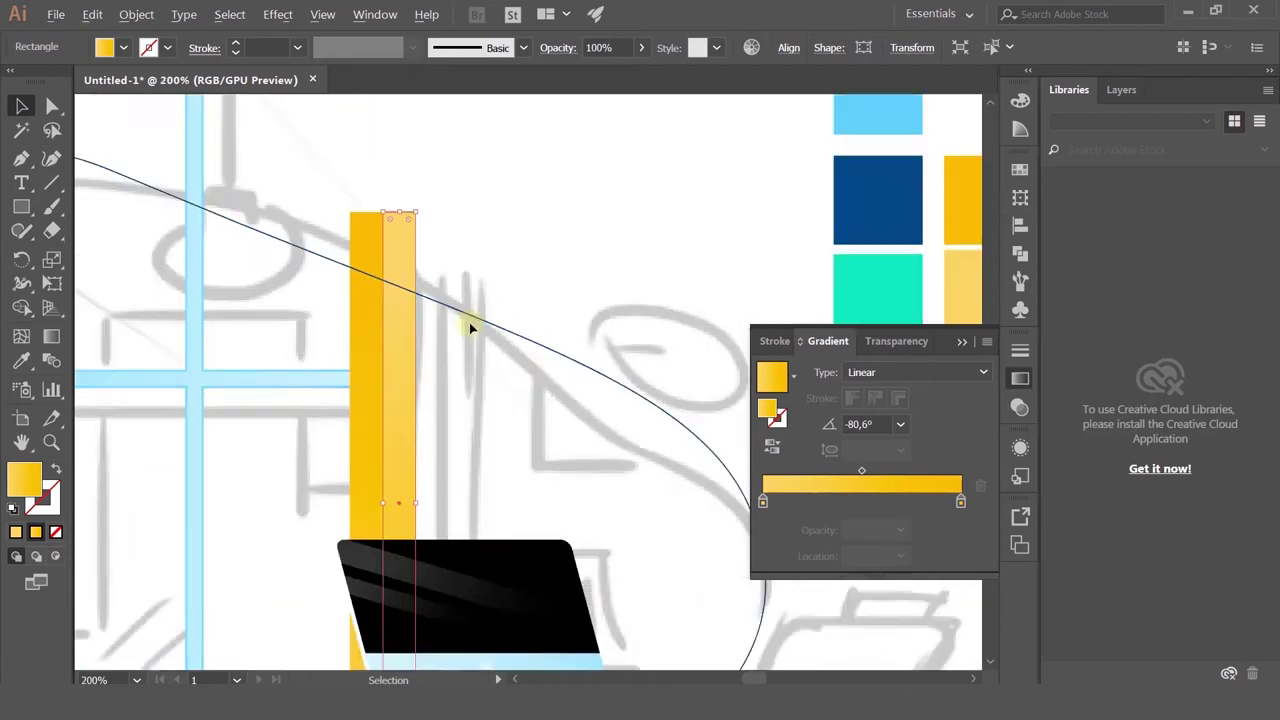
{"action": "scroll", "coordinate": [362, 374], "scroll_direction": "up", "scroll_amount": 1}
Step: Move the gradient start on the reversed strip up to the strips' top edge, keeping its angle, and deselect it
{"action": "left_click", "coordinate": [54, 338]}
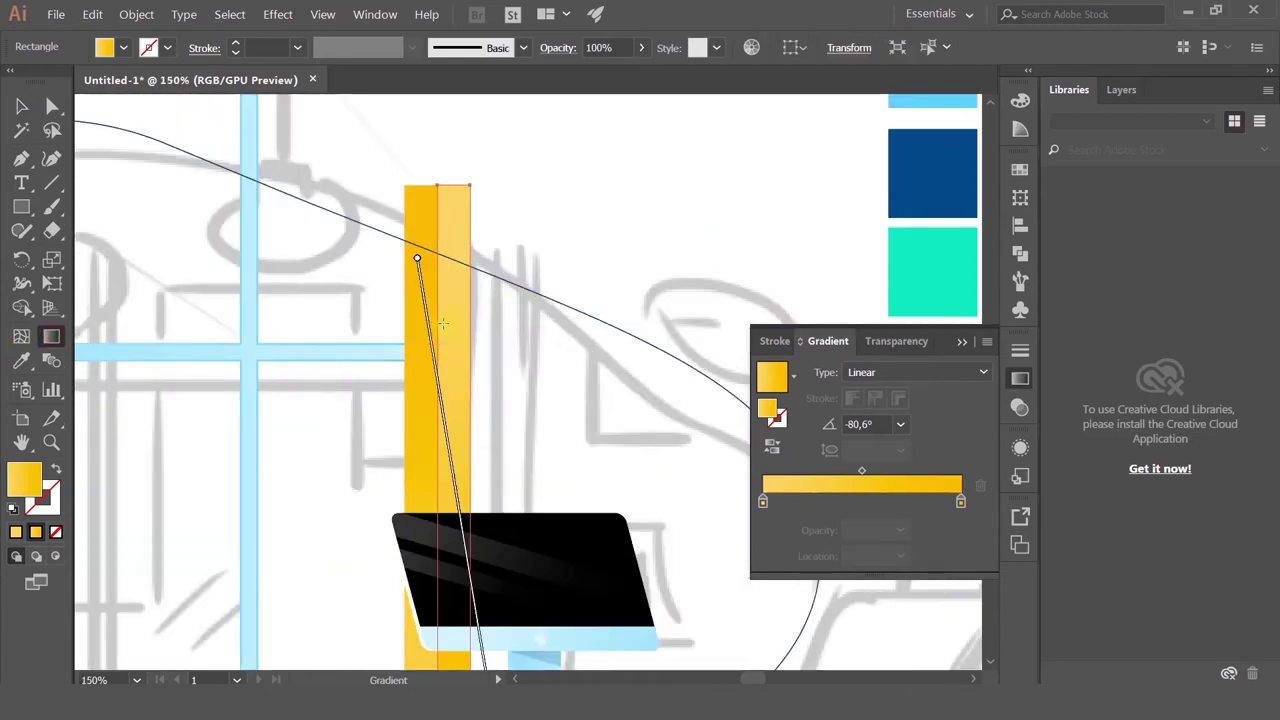
{"action": "left_click_drag", "start_coordinate": [420, 238], "coordinate": [408, 178]}
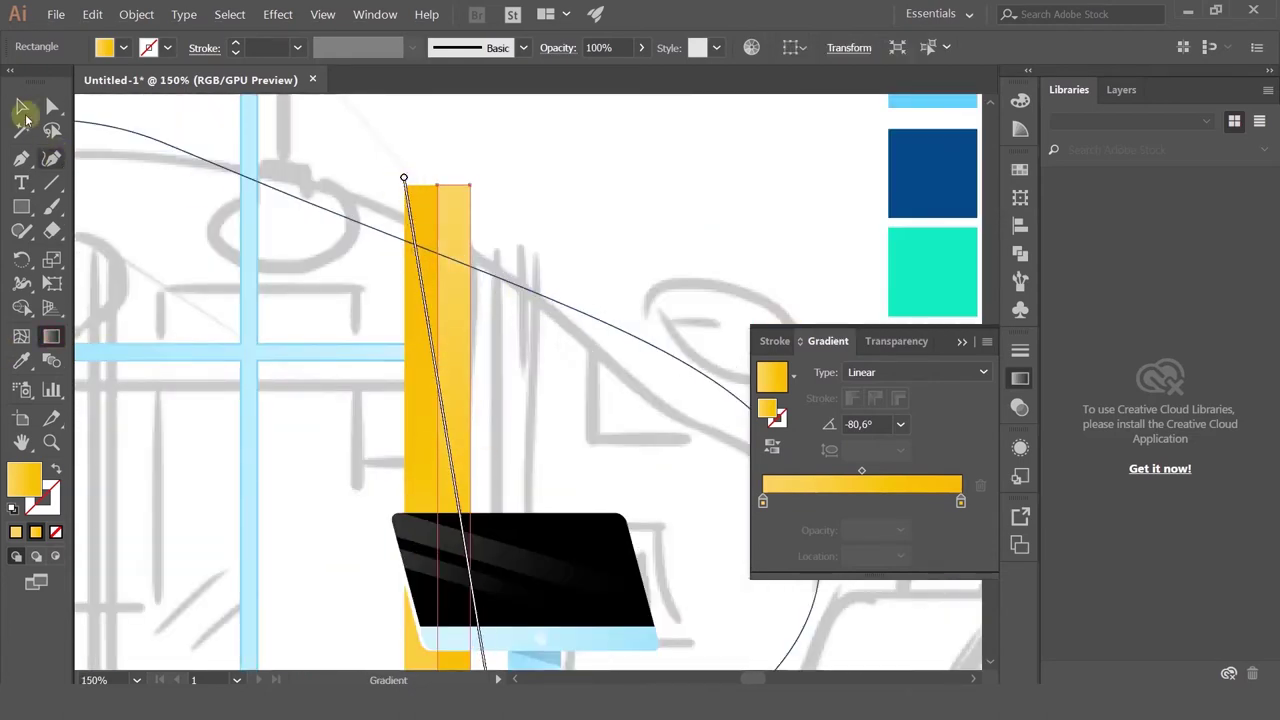
{"action": "left_click", "coordinate": [22, 107]}
{"action": "left_click", "coordinate": [616, 174]}
{"action": "scroll", "coordinate": [549, 207], "scroll_direction": "down", "scroll_amount": 2}
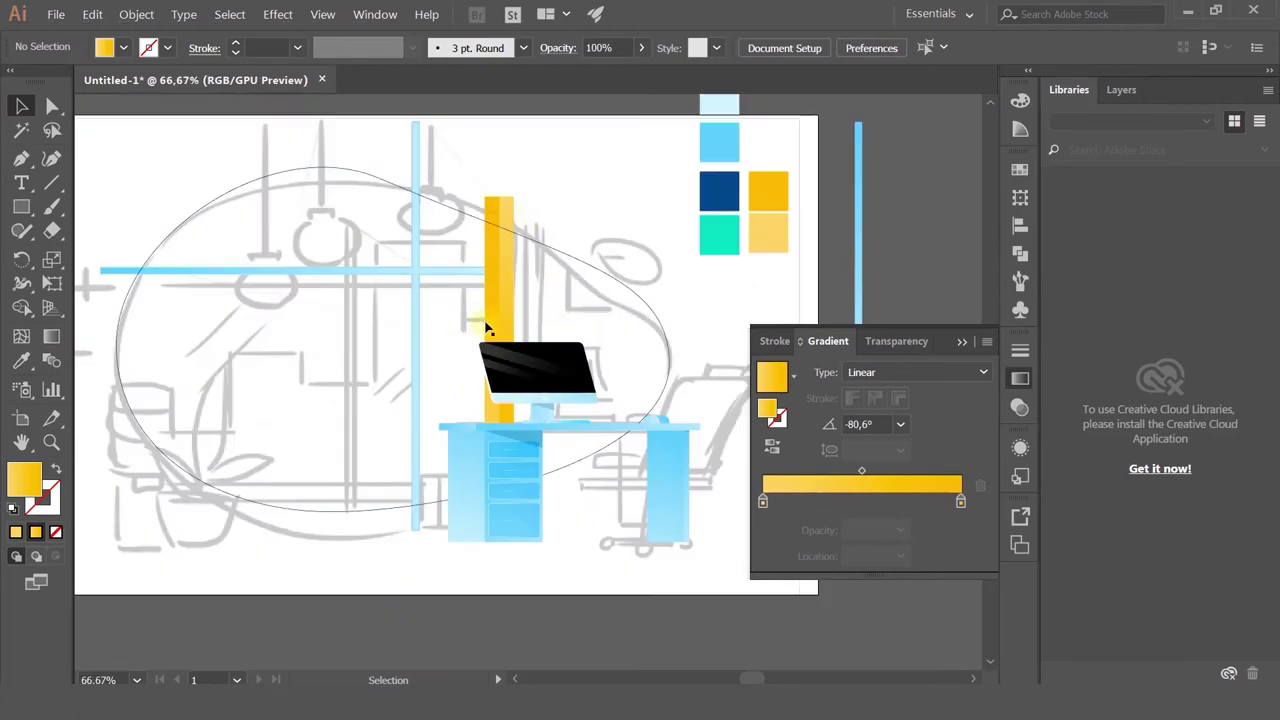
Step: Duplicate the pair of curtain strips flush beside itself and shift the resulting four strips slightly left behind the monitor
{"action": "scroll", "coordinate": [488, 328], "scroll_direction": "up", "scroll_amount": 3}
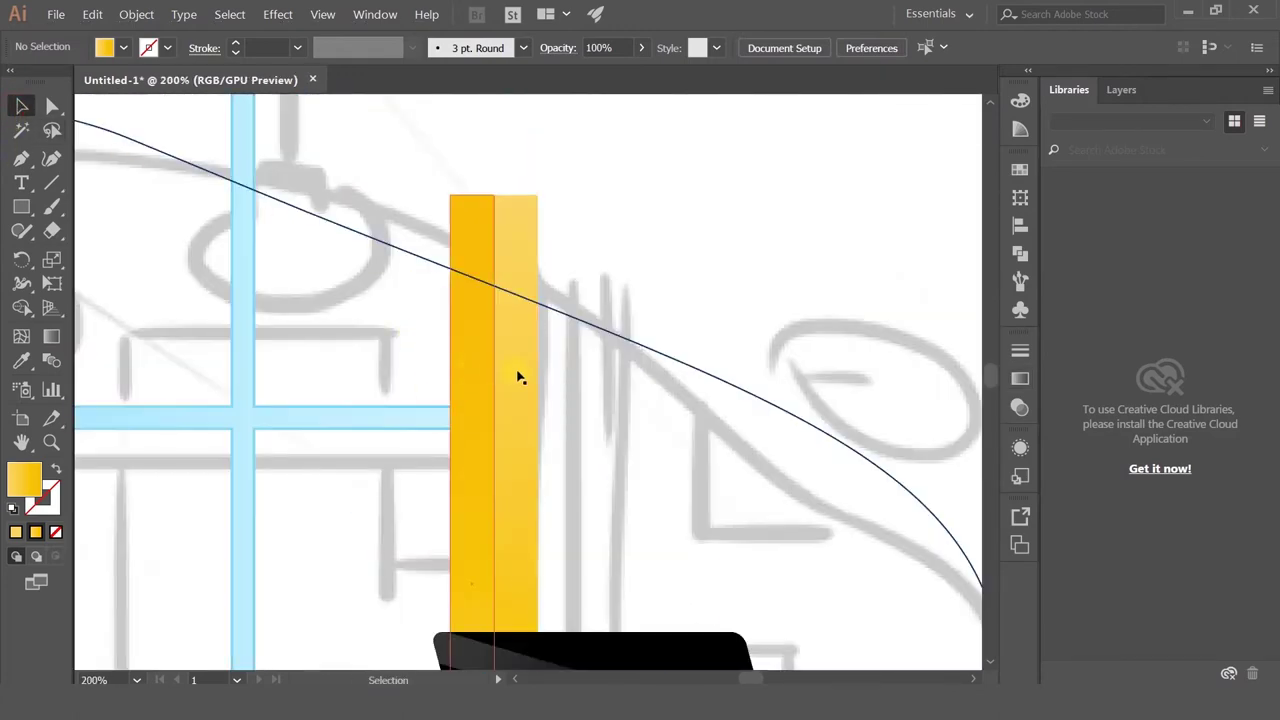
{"action": "left_click", "coordinate": [471, 380]}
{"action": "left_click_drag", "start_coordinate": [466, 317], "coordinate": [551, 320]}
{"action": "scroll", "coordinate": [551, 320], "scroll_direction": "down", "scroll_amount": 3}
{"action": "left_click", "coordinate": [594, 302]}
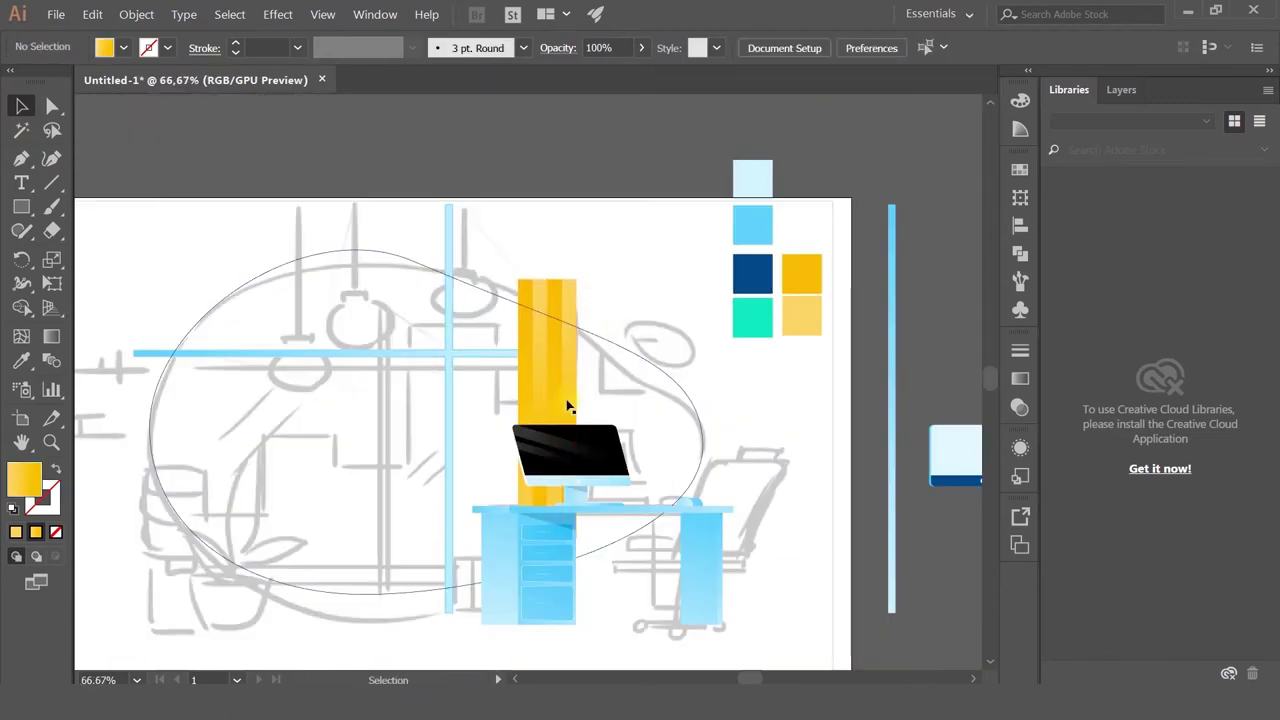
{"action": "left_click_drag", "start_coordinate": [517, 388], "coordinate": [522, 375]}
{"action": "left_click", "coordinate": [606, 286]}
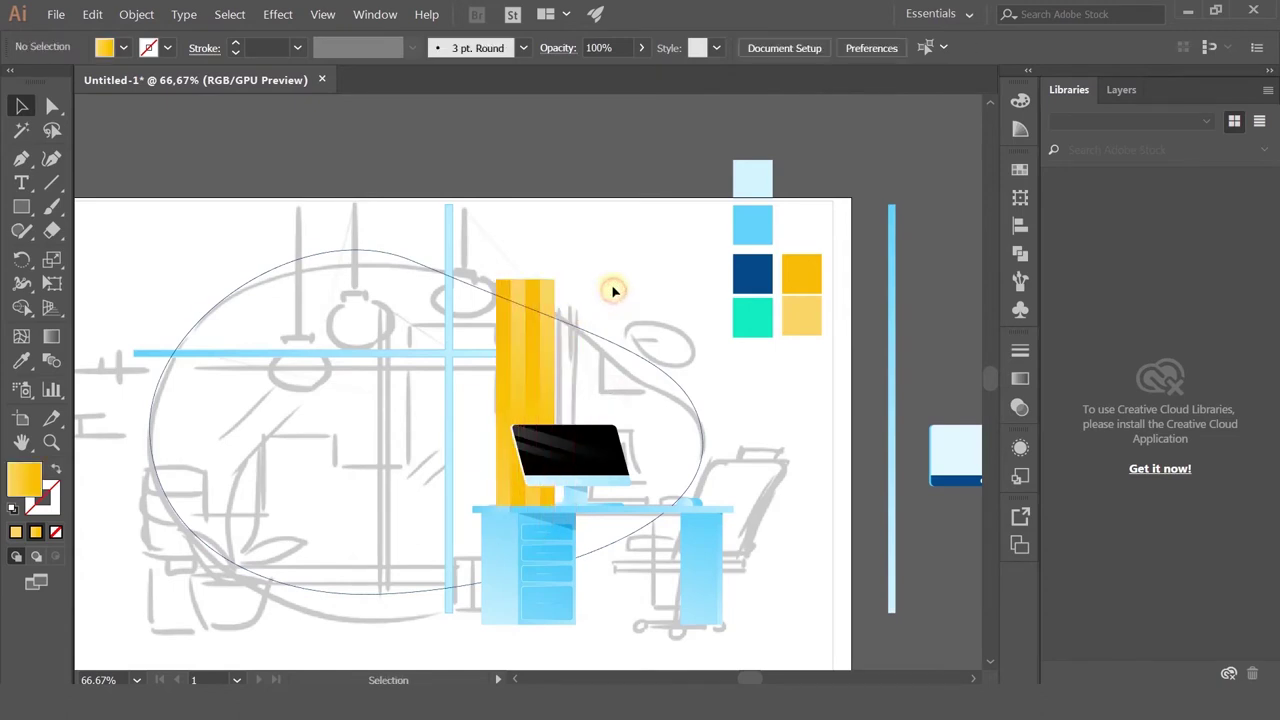
Step: Duplicate two curtain strips flush against the curtain's right edge to widen it to six strips
{"action": "scroll", "coordinate": [608, 324], "scroll_direction": "down", "scroll_amount": 1}
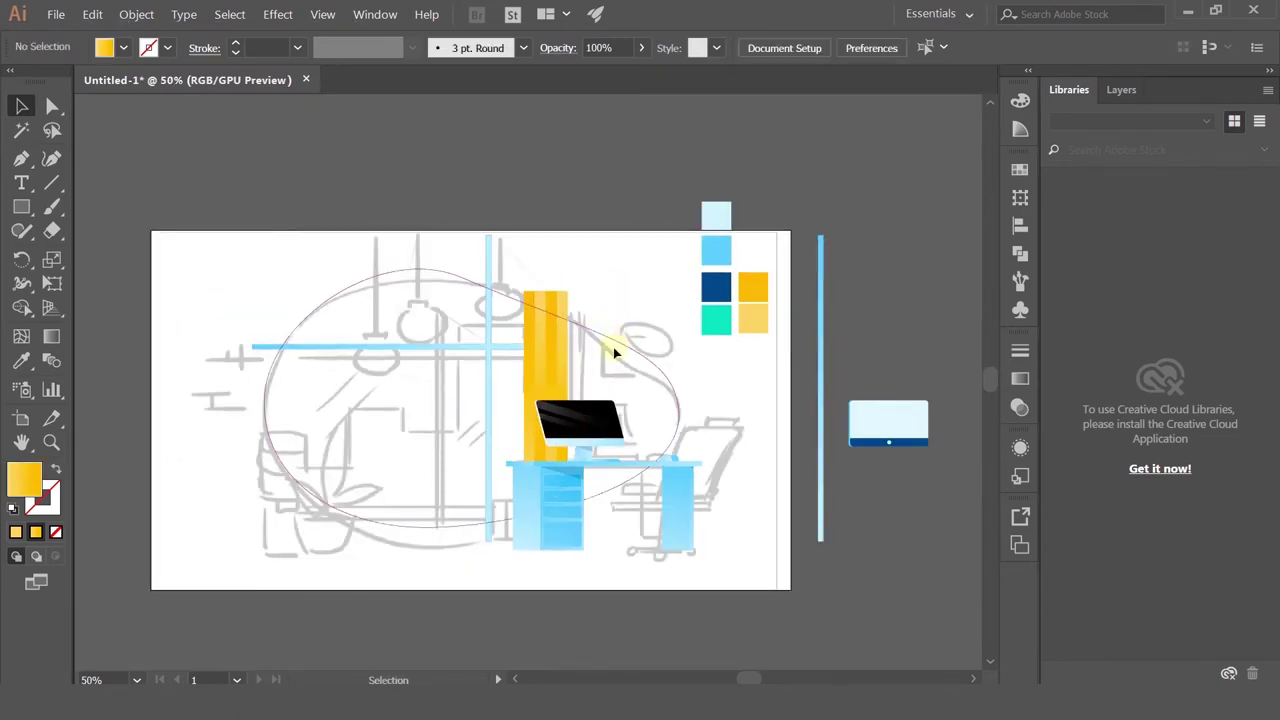
{"action": "scroll", "coordinate": [585, 357], "scroll_direction": "up", "scroll_amount": 3}
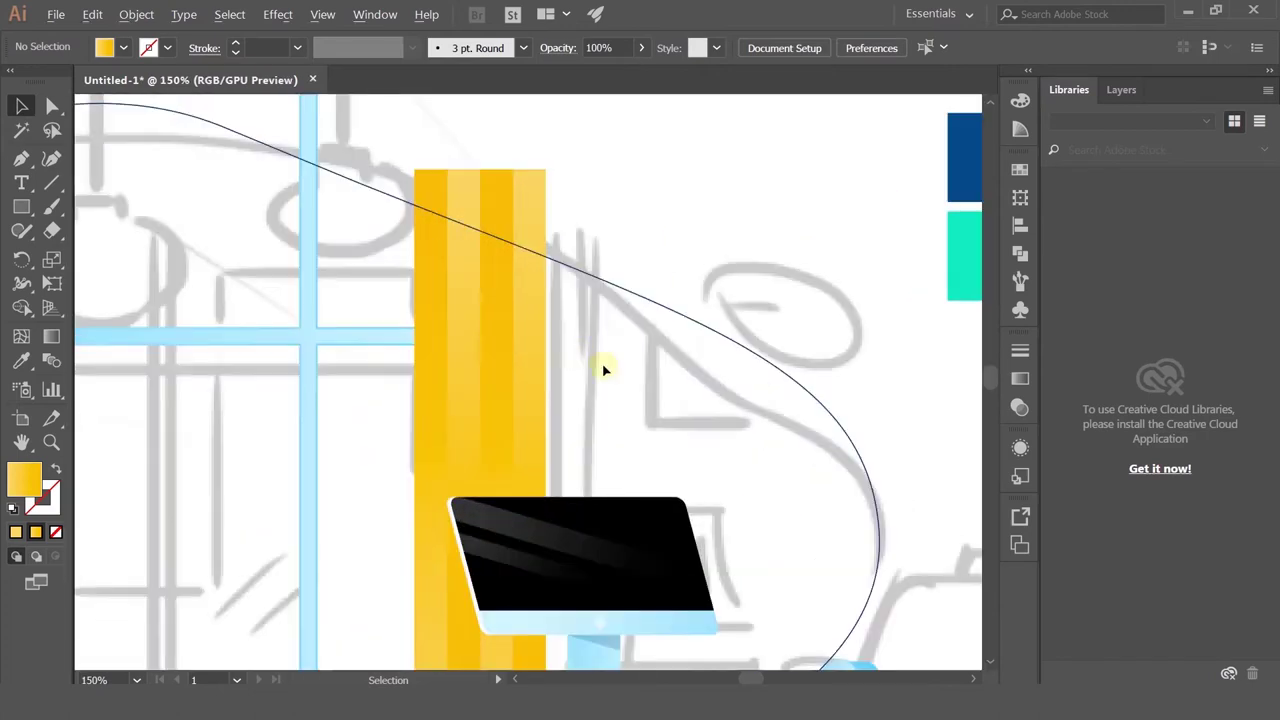
{"action": "left_click_drag", "start_coordinate": [528, 366], "coordinate": [589, 371]}
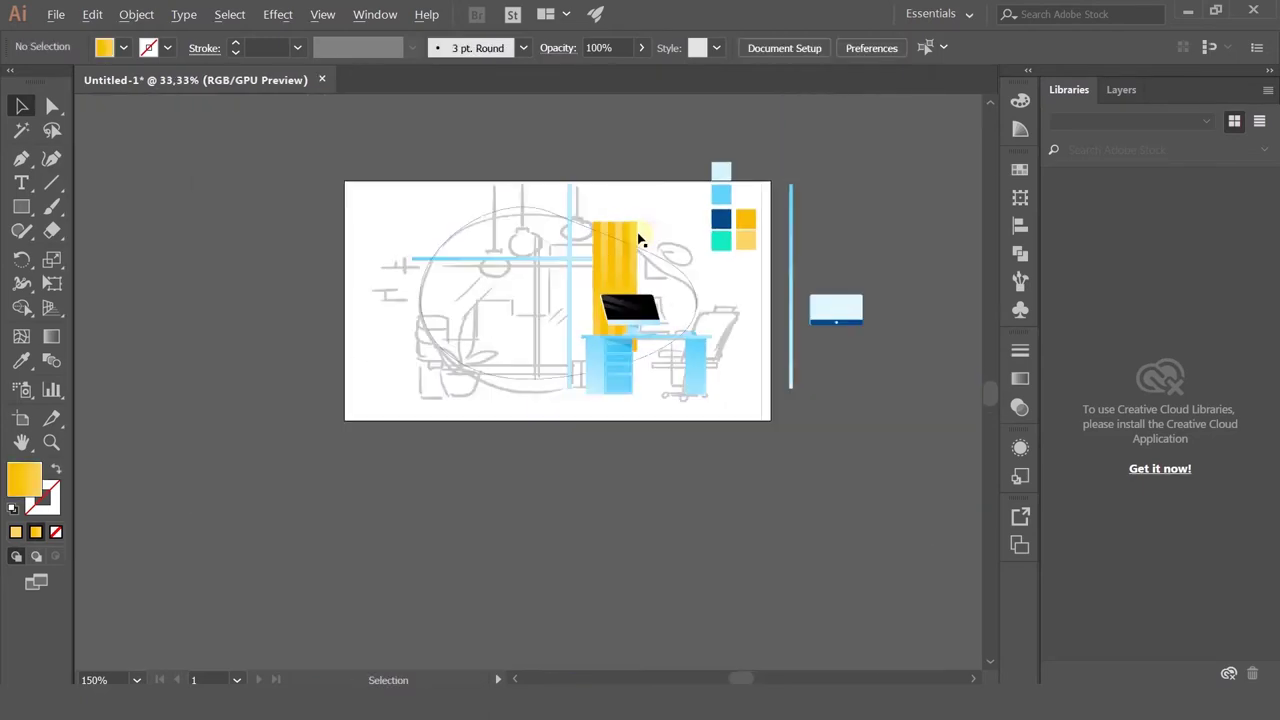
{"action": "scroll", "coordinate": [607, 292], "scroll_direction": "up", "scroll_amount": 3}
{"action": "left_click_drag", "start_coordinate": [722, 241], "coordinate": [638, 324]}
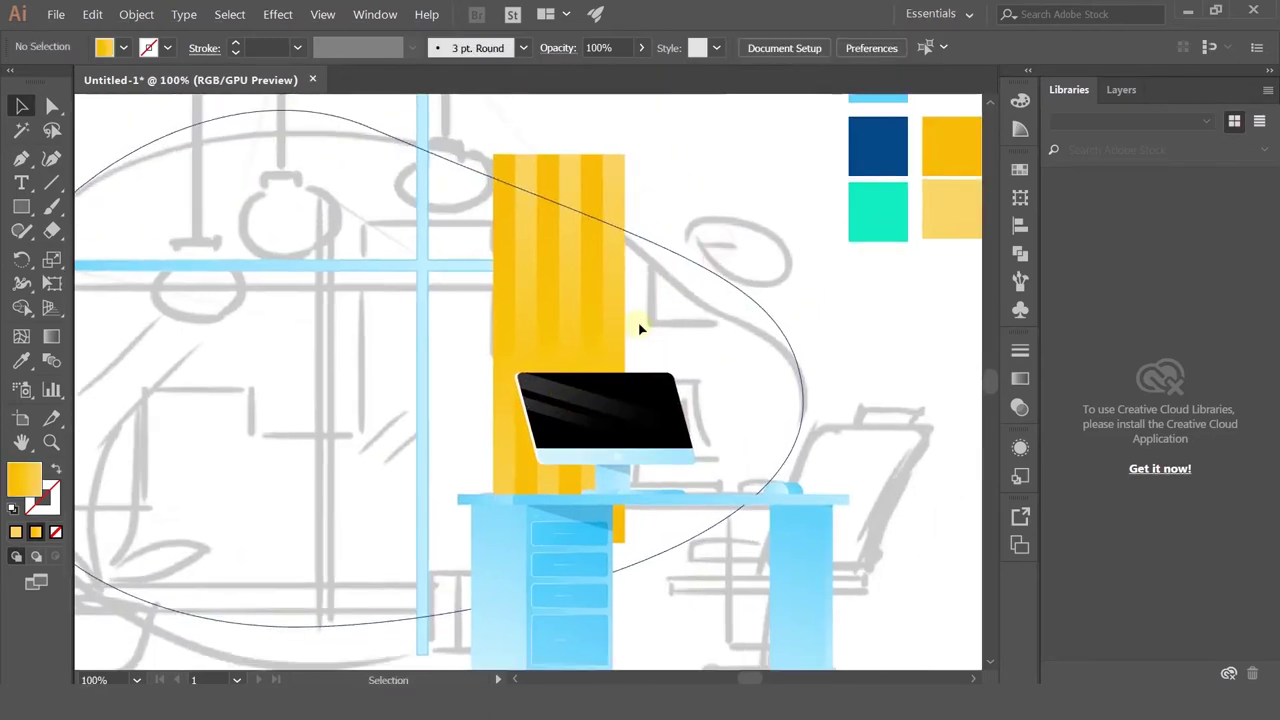
{"action": "key", "text": "ctrl+z"}
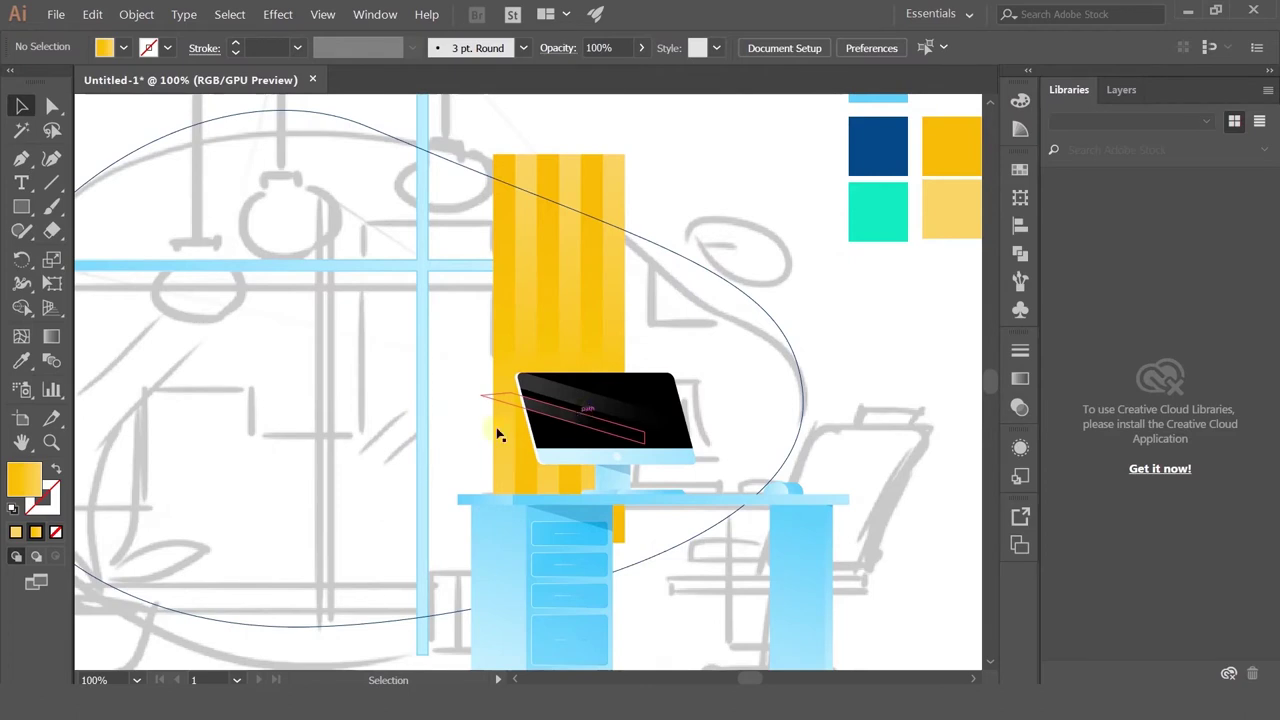
{"action": "key", "text": "ctrl+z"}
{"action": "key", "text": "ctrl+z"}
{"action": "scroll", "coordinate": [430, 360], "scroll_direction": "down", "scroll_amount": 1}
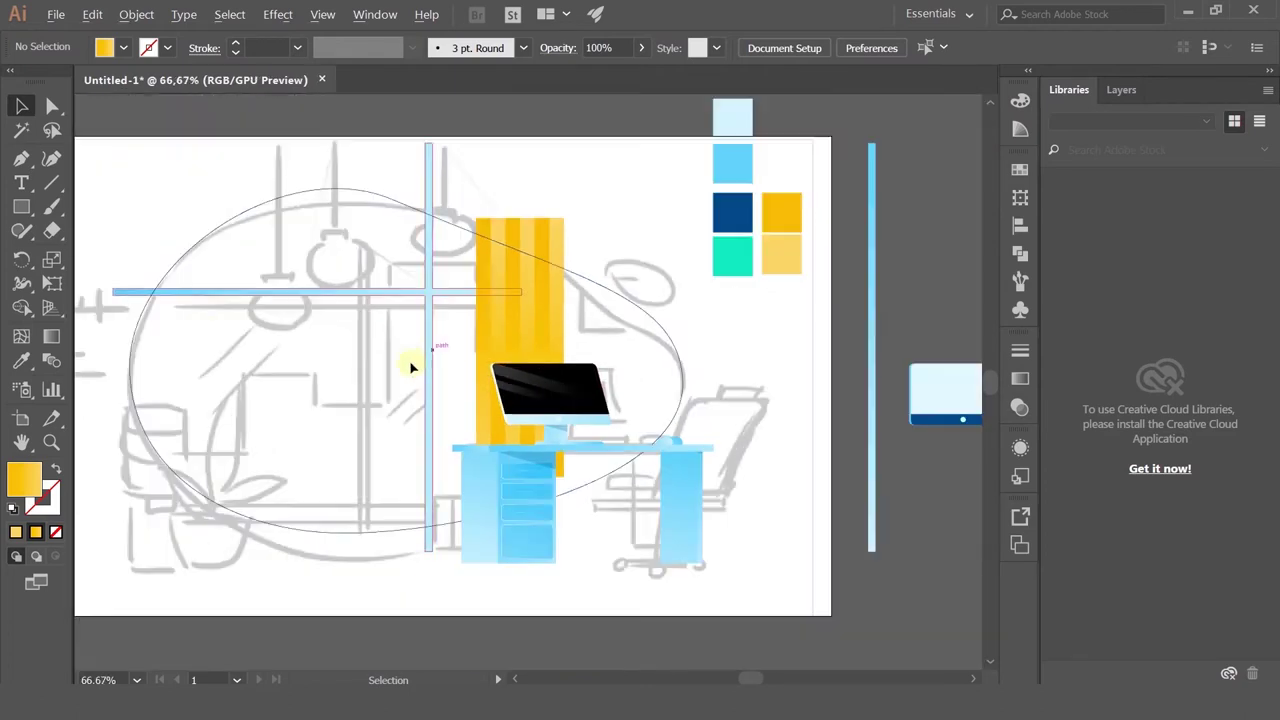
Step: Fill the large rounded background outline with the palette's dark blue using the Eyedropper and send it behind the window, curtain and desk
{"action": "left_click", "coordinate": [265, 199]}
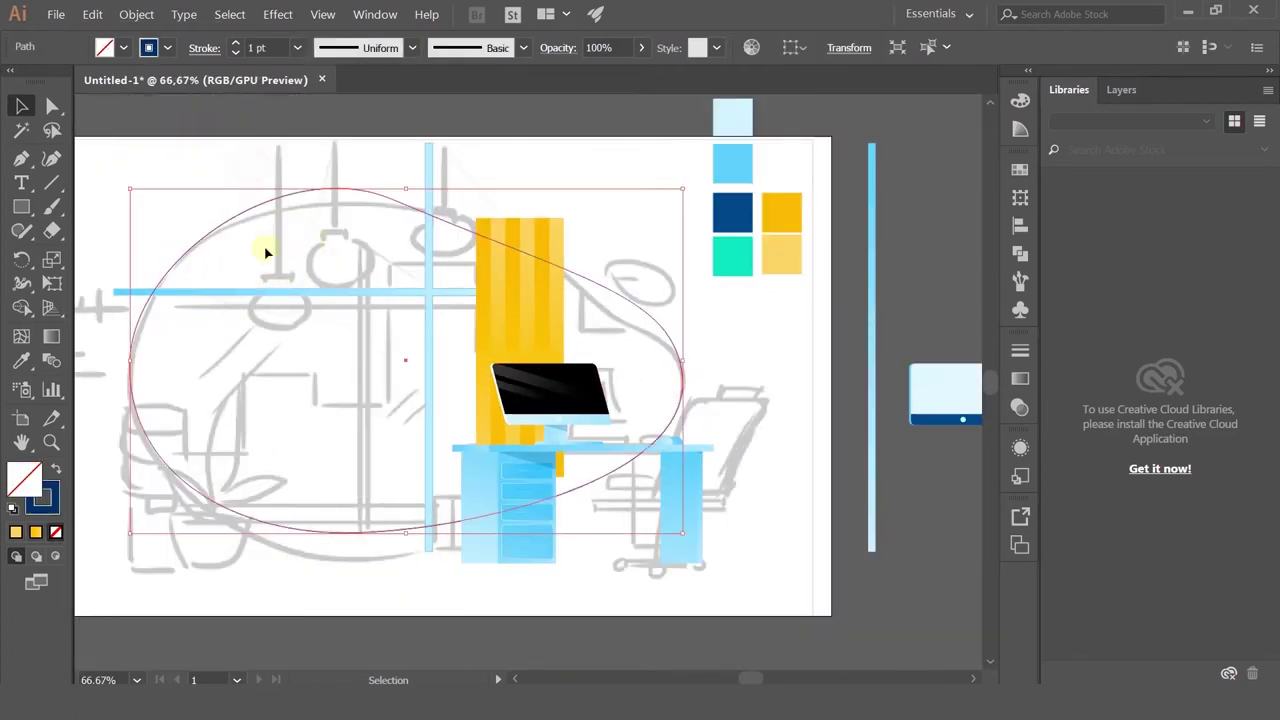
{"action": "left_click", "coordinate": [22, 362]}
{"action": "left_click", "coordinate": [732, 208]}
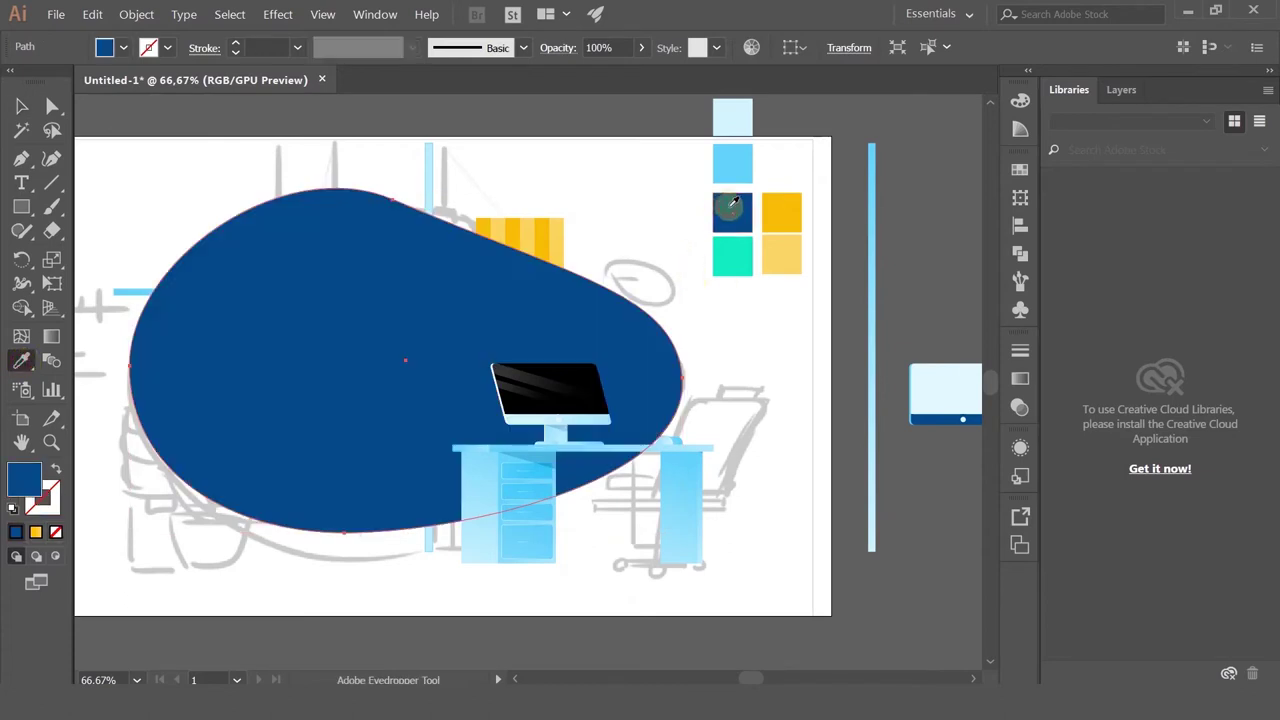
{"action": "key", "text": "ctrl+shift+bracketleft"}
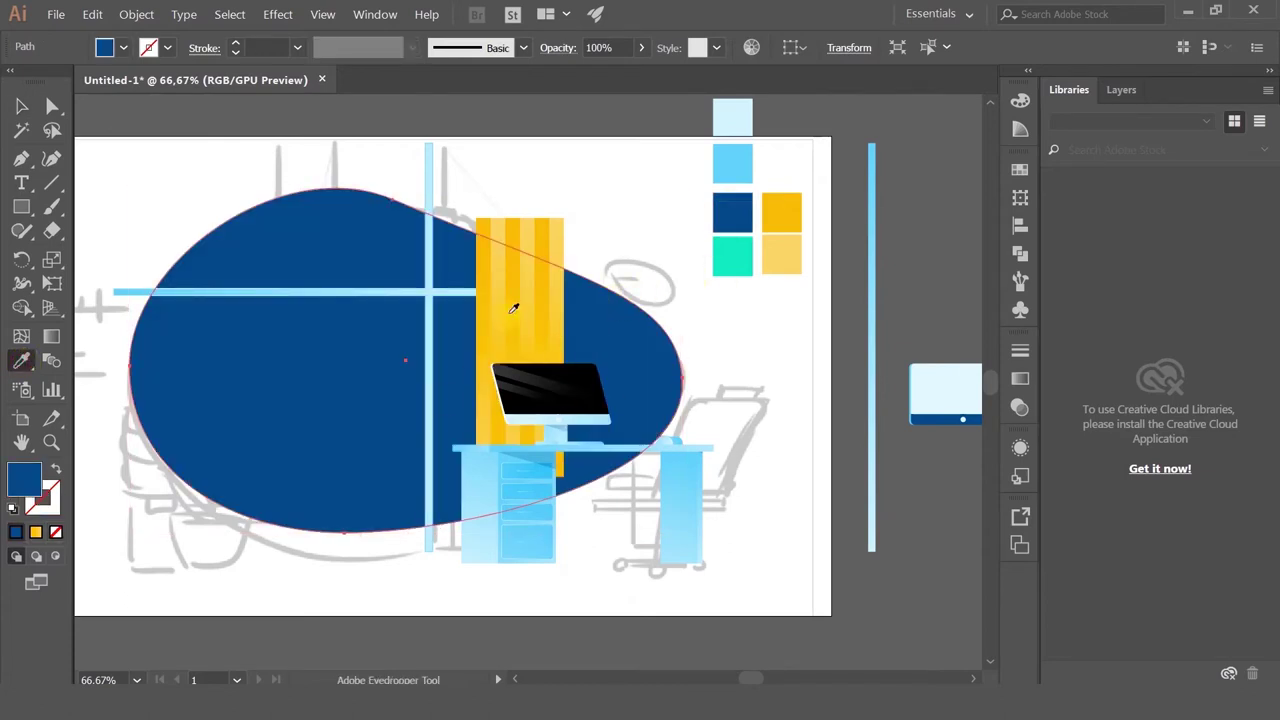
{"action": "left_click", "coordinate": [22, 106]}
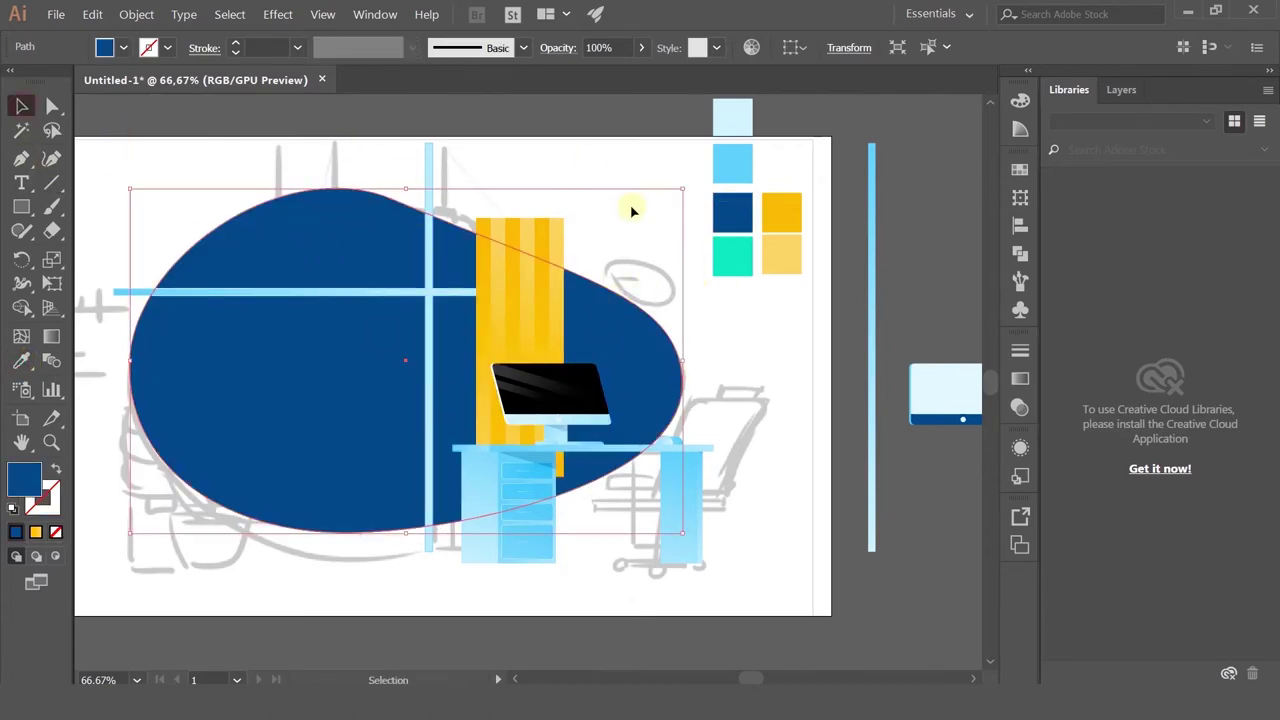
Step: Try medium blue and light yellow-orange palette fills on the background shape, and settle on the palest blue
{"action": "left_click", "coordinate": [22, 361]}
{"action": "left_click", "coordinate": [744, 166]}
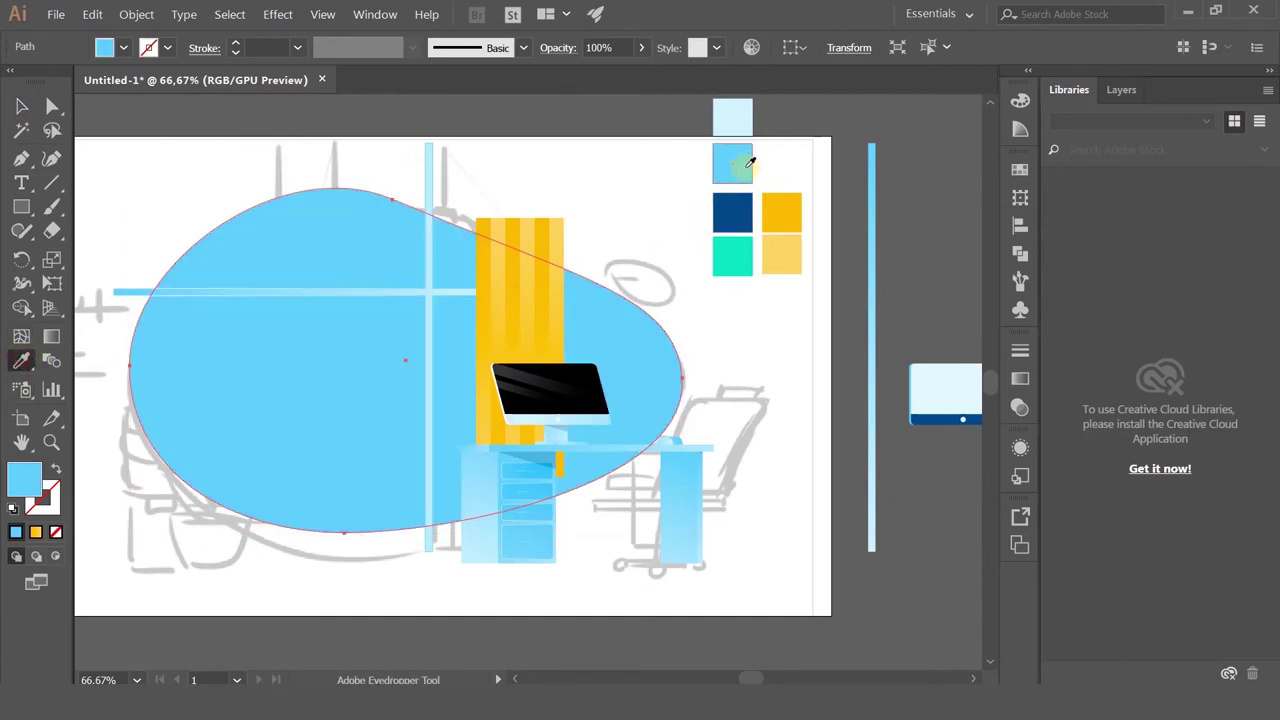
{"action": "key", "text": "ctrl+z"}
{"action": "left_click", "coordinate": [742, 116]}
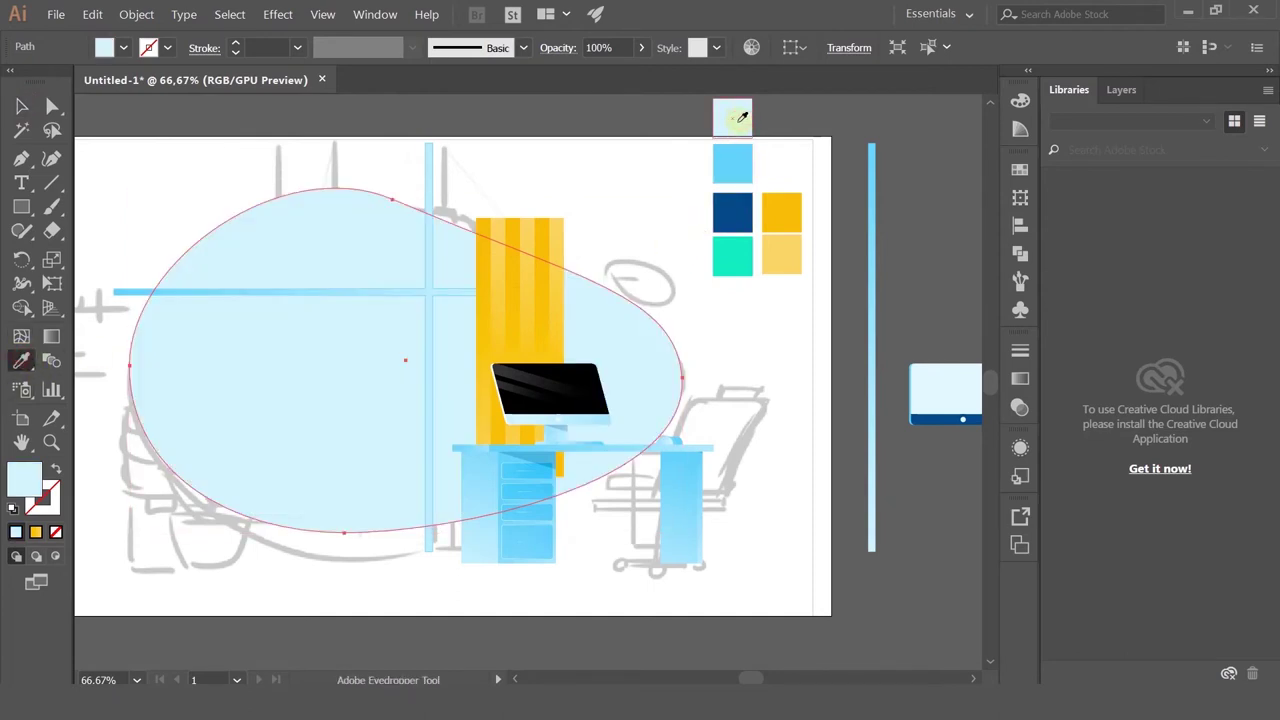
{"action": "key", "text": "ctrl+z"}
{"action": "left_click", "coordinate": [785, 256]}
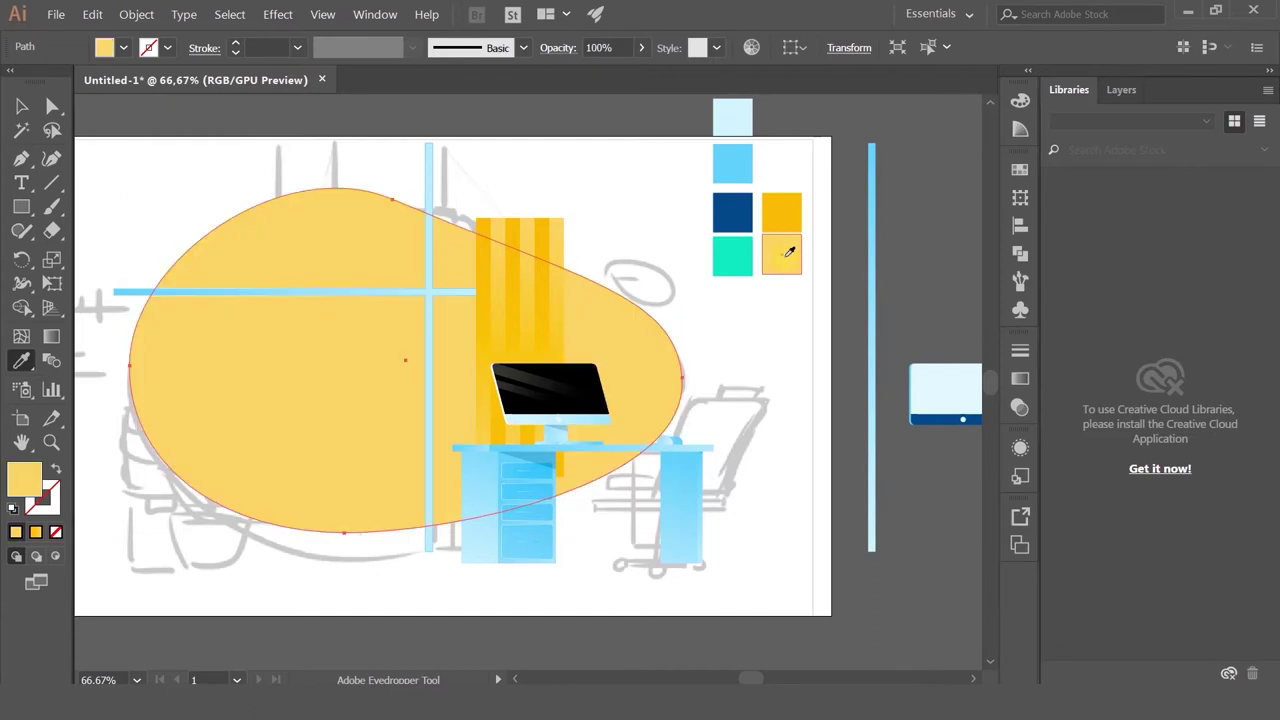
{"action": "key", "text": "ctrl+z"}
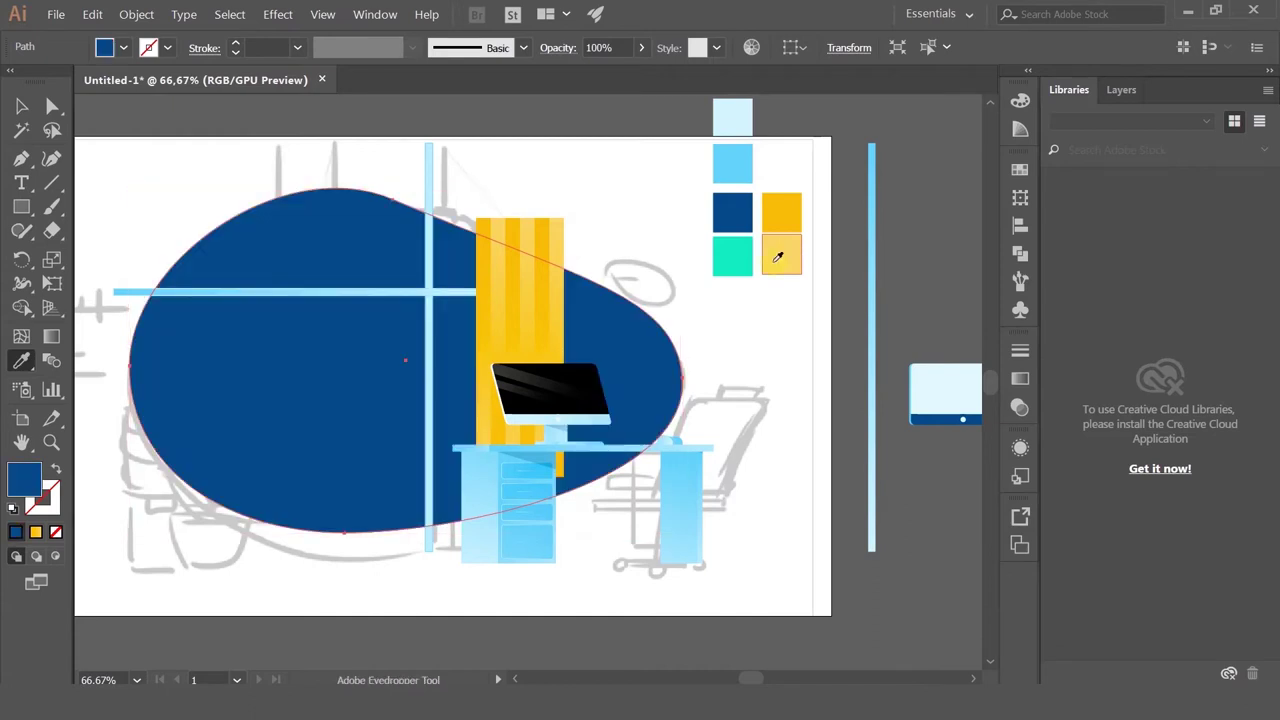
{"action": "left_click", "coordinate": [740, 119]}
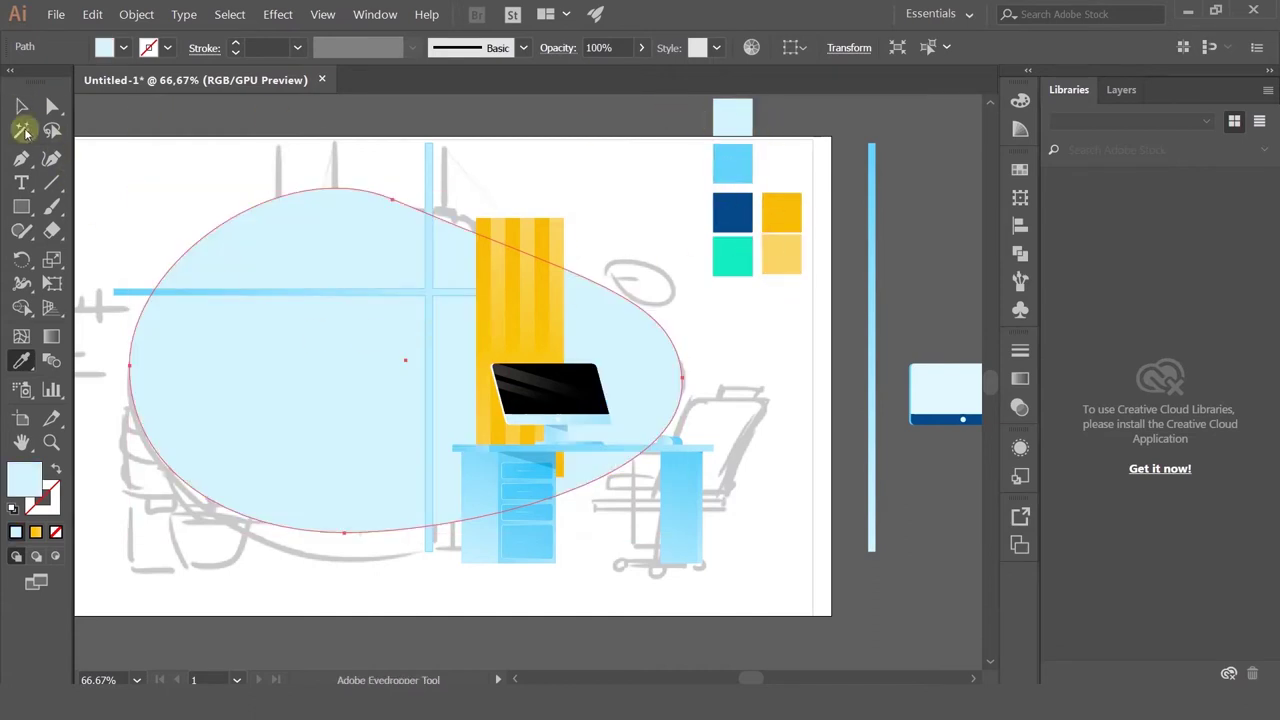
Step: Hide the sketch layer so only the coloured artwork shows, keeping the rounded background shape selected
{"action": "left_click", "coordinate": [18, 105]}
{"action": "left_click", "coordinate": [1121, 90]}
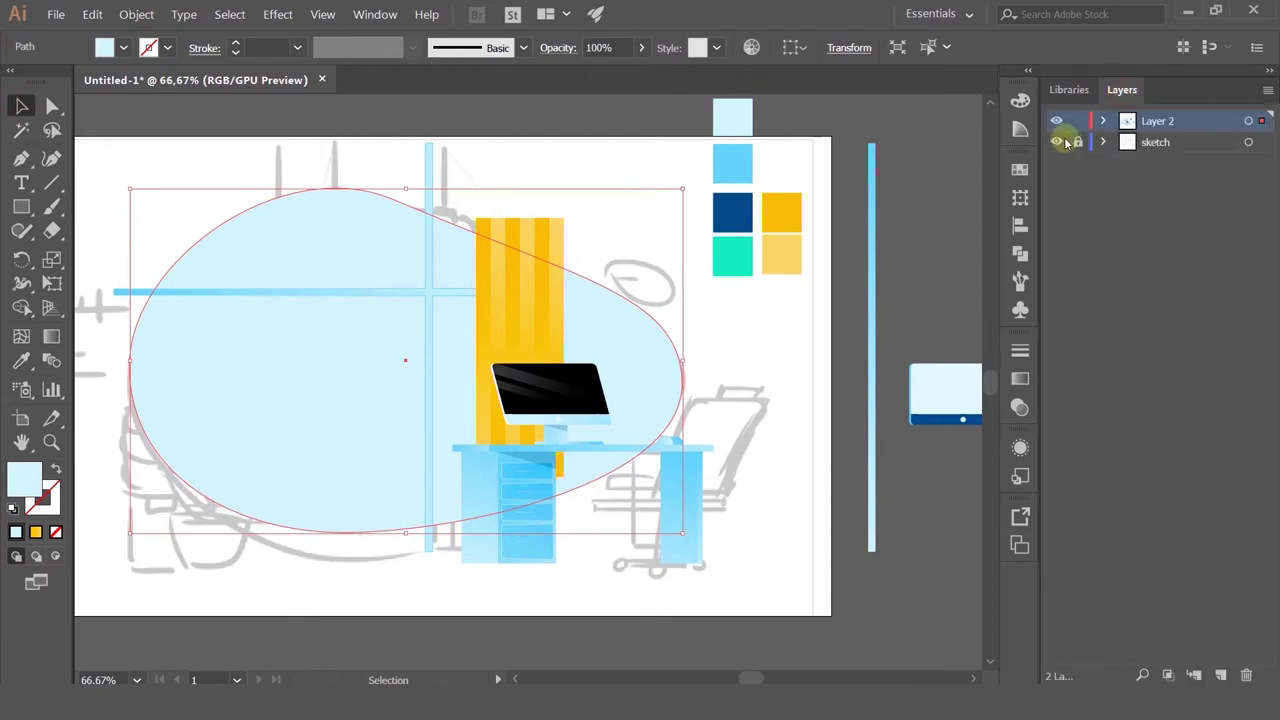
{"action": "left_click", "coordinate": [1056, 141]}
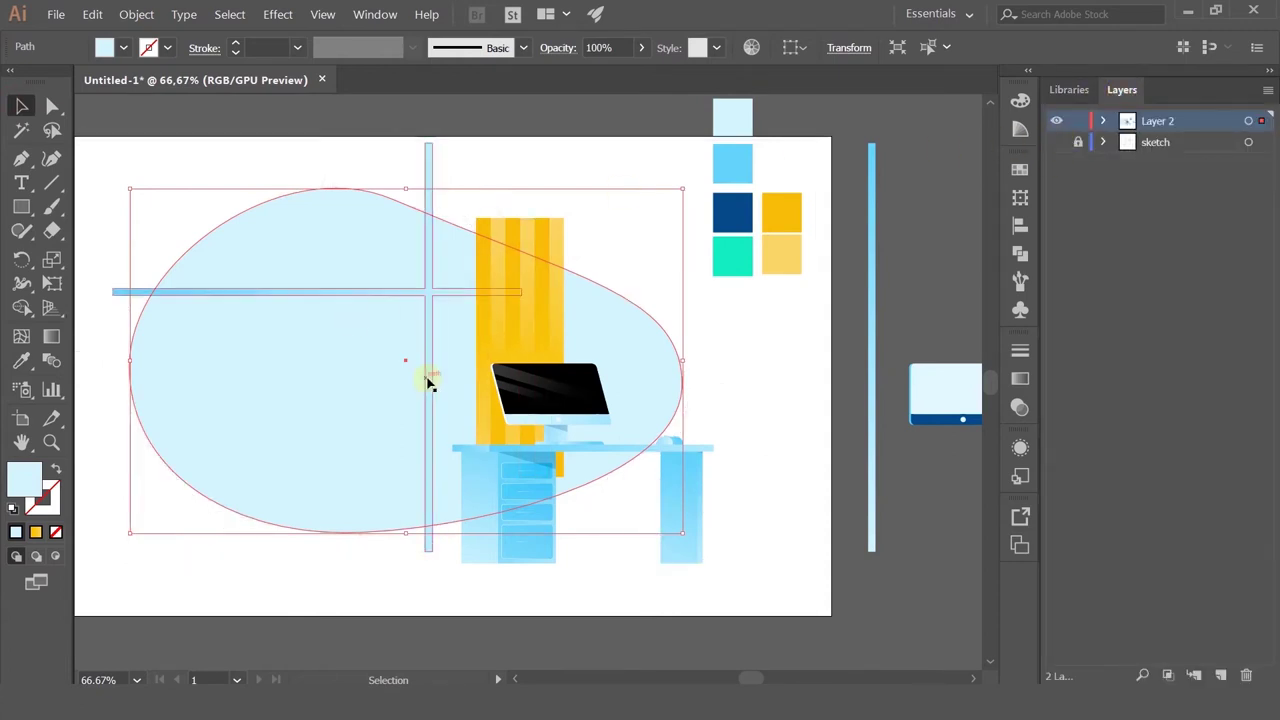
{"action": "left_click", "coordinate": [530, 154]}
{"action": "left_click", "coordinate": [352, 345]}
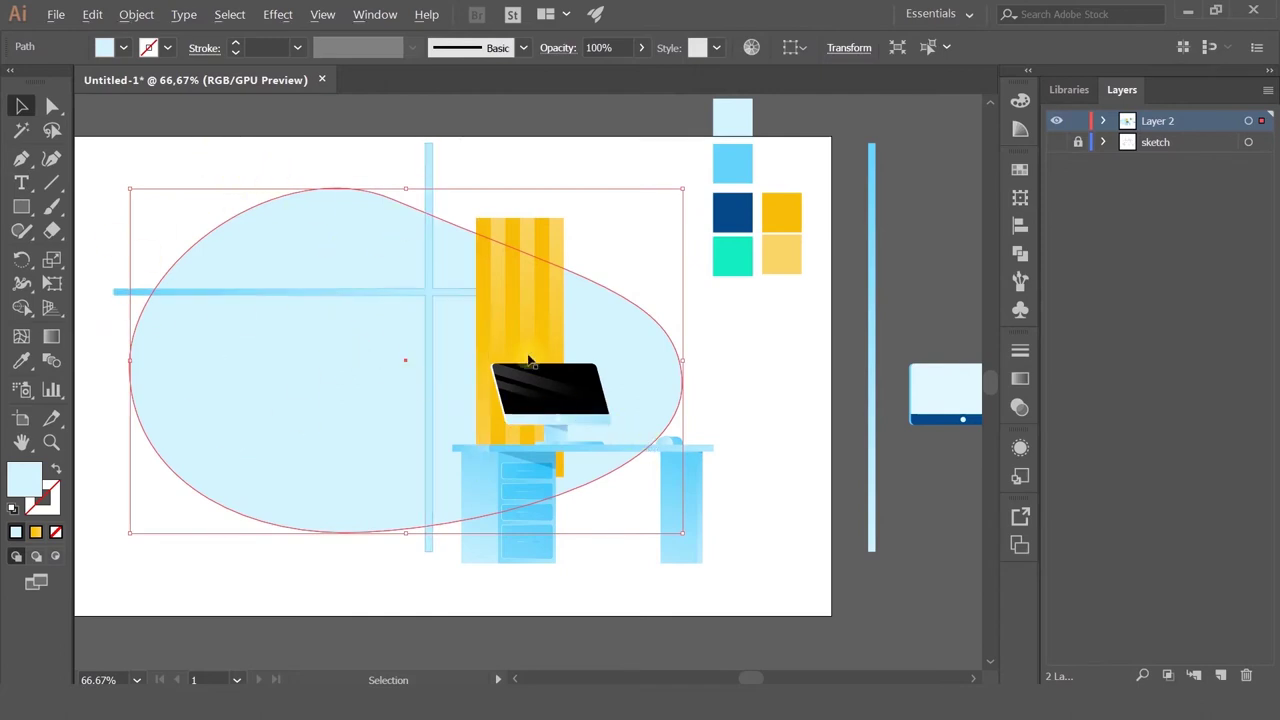
Step: Try the palette's dark blue as the background shape's fill, and undo the change
{"action": "left_click", "coordinate": [22, 360]}
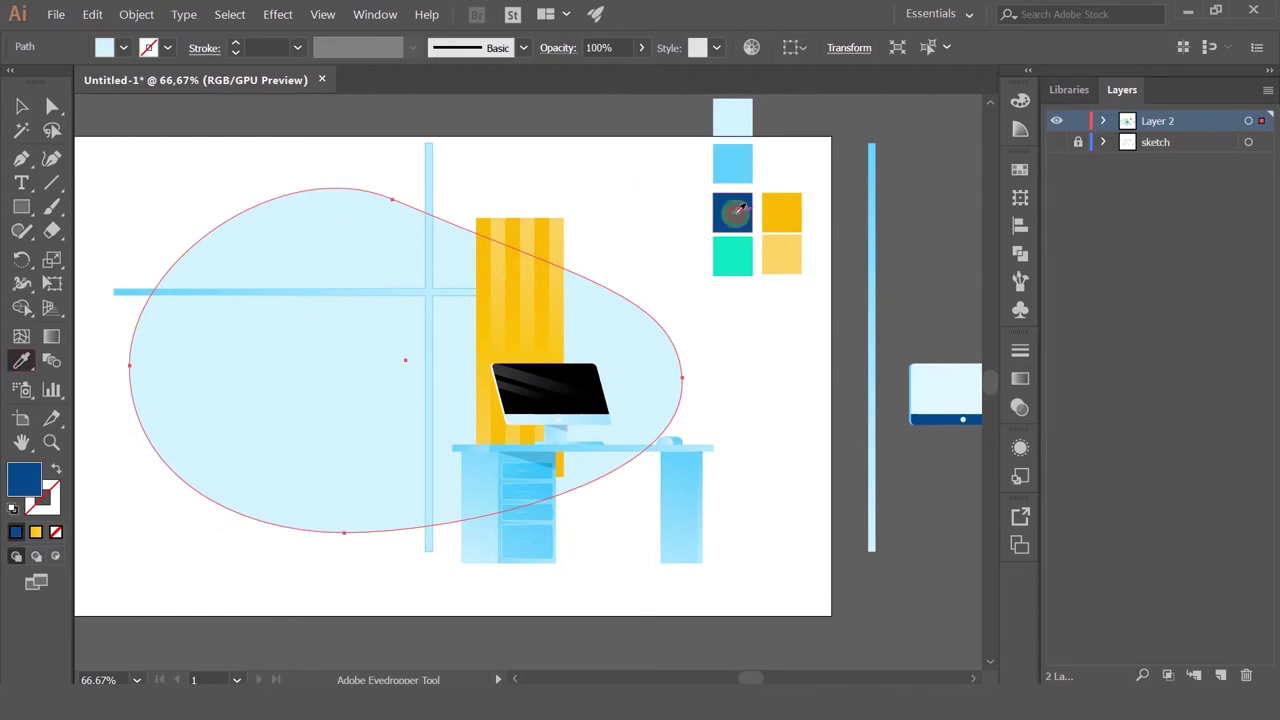
{"action": "left_click", "coordinate": [737, 210]}
{"action": "scroll", "coordinate": [657, 229], "scroll_direction": "down", "scroll_amount": 2}
{"action": "scroll", "coordinate": [657, 232], "scroll_direction": "up", "scroll_amount": 2}
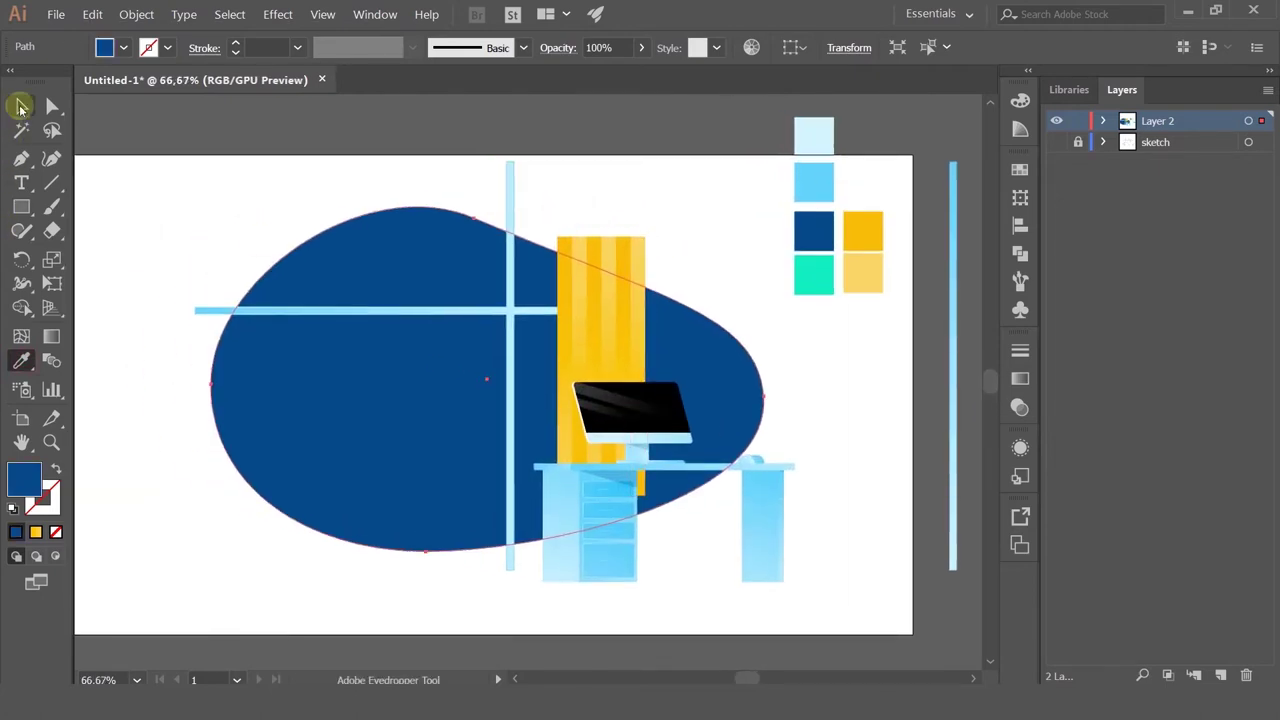
{"action": "left_click", "coordinate": [22, 106]}
{"action": "key", "text": "ctrl+z"}
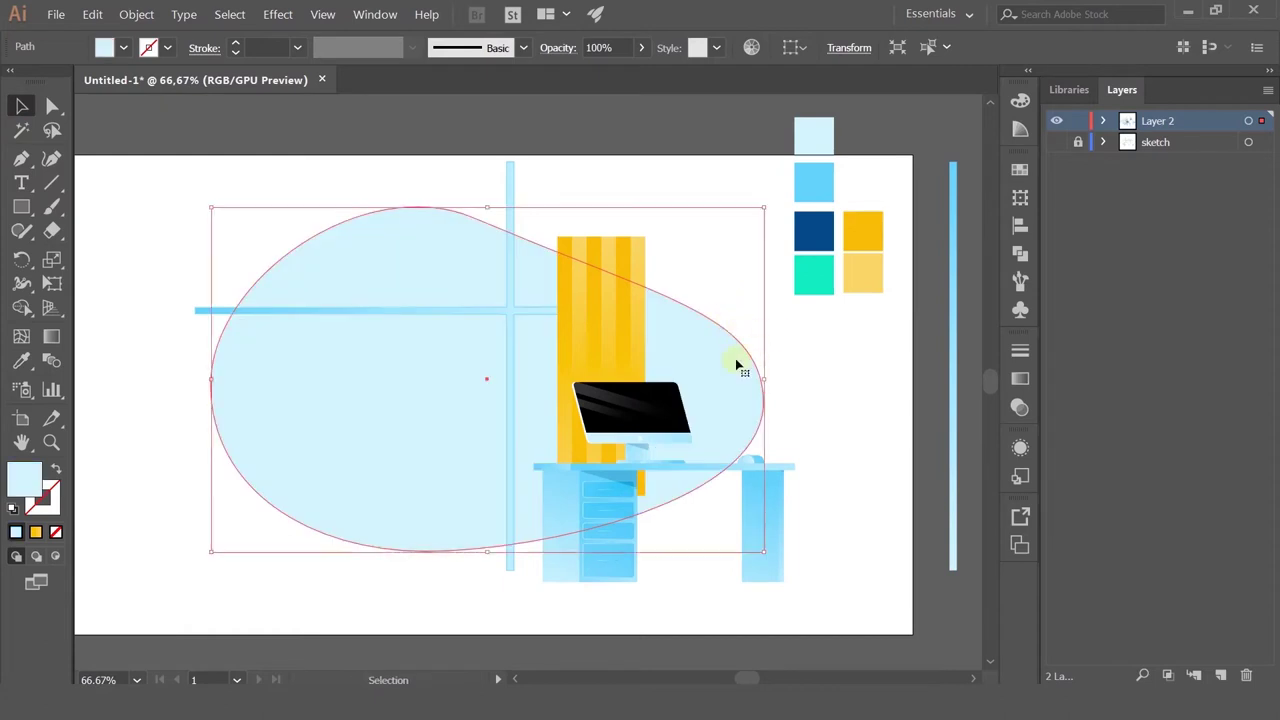
Step: Lighten the rounded background shape's fill to the paler blue EBFAFF and deselect it
{"action": "double_click", "coordinate": [25, 484]}
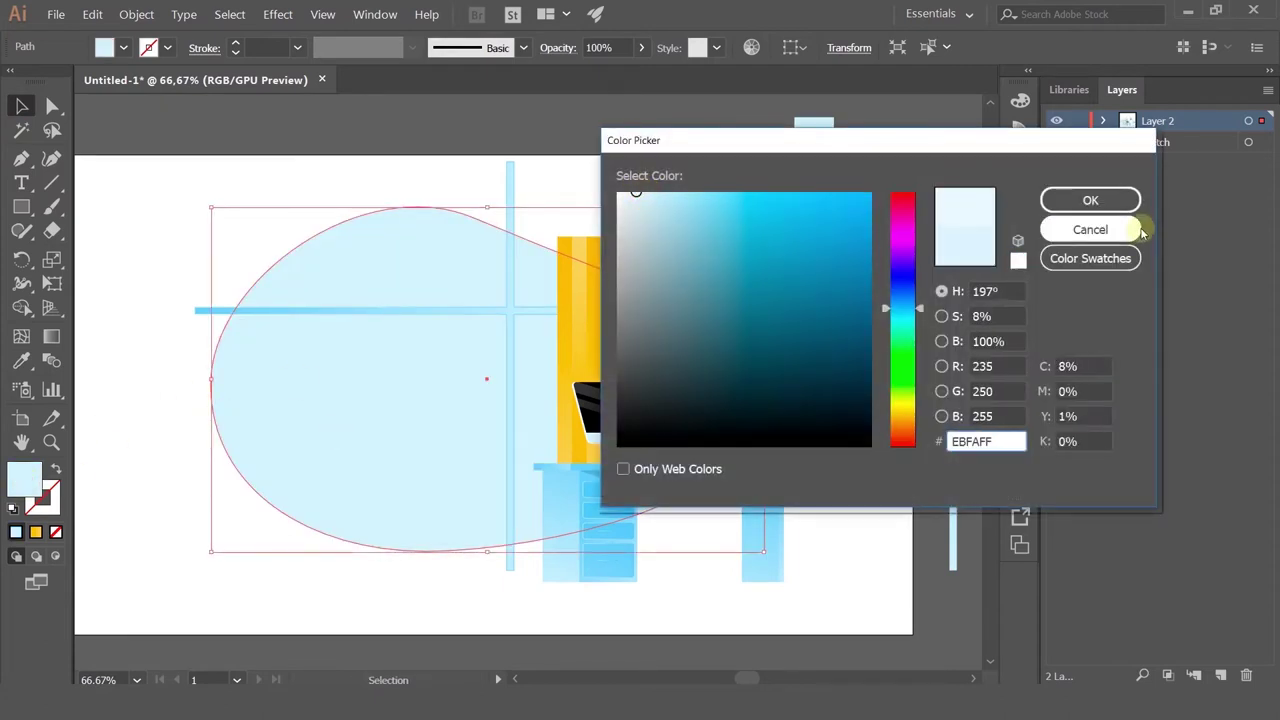
{"action": "left_click", "coordinate": [1090, 229]}
{"action": "left_click", "coordinate": [200, 197]}
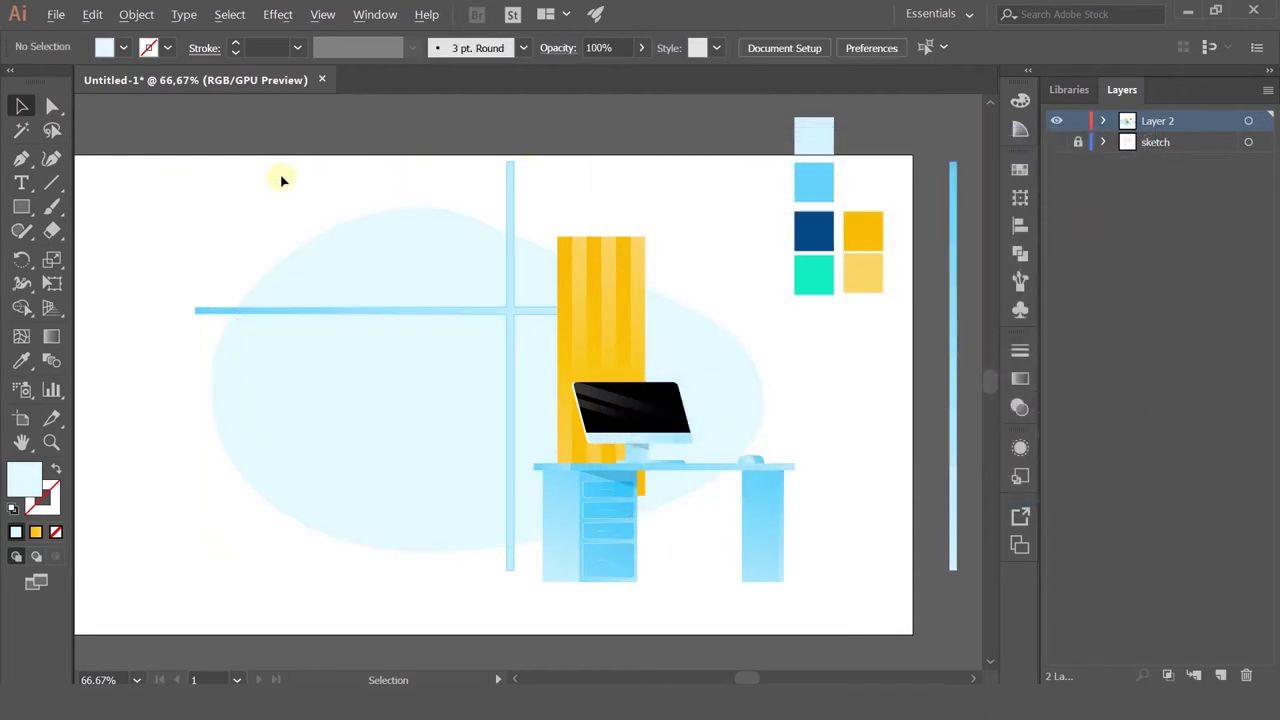
Step: Start a stepped skyline outline with the Pen tool, descending in two steps below the window's crossbar to a wide low section and rising again
{"action": "scroll", "coordinate": [300, 195], "scroll_direction": "down", "scroll_amount": 2}
{"action": "scroll", "coordinate": [300, 195], "scroll_direction": "down", "scroll_amount": 1}
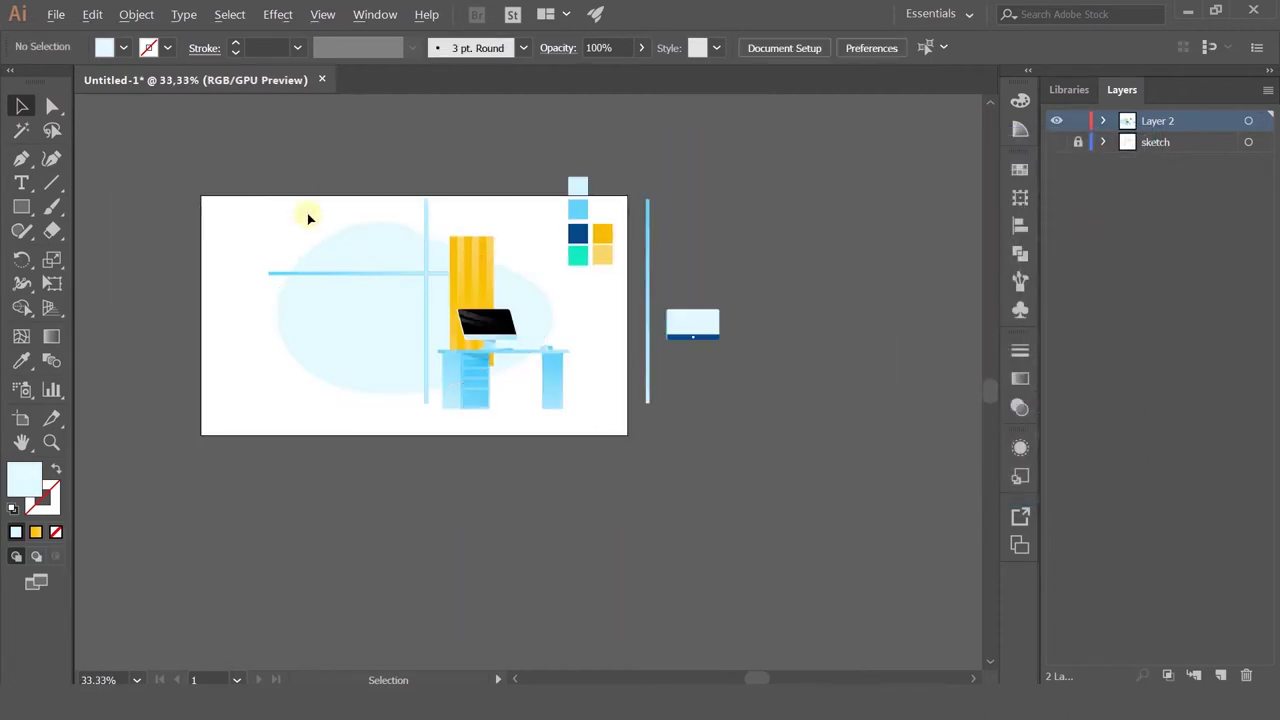
{"action": "scroll", "coordinate": [308, 218], "scroll_direction": "up", "scroll_amount": 2}
{"action": "left_click_drag", "start_coordinate": [340, 220], "coordinate": [293, 221]}
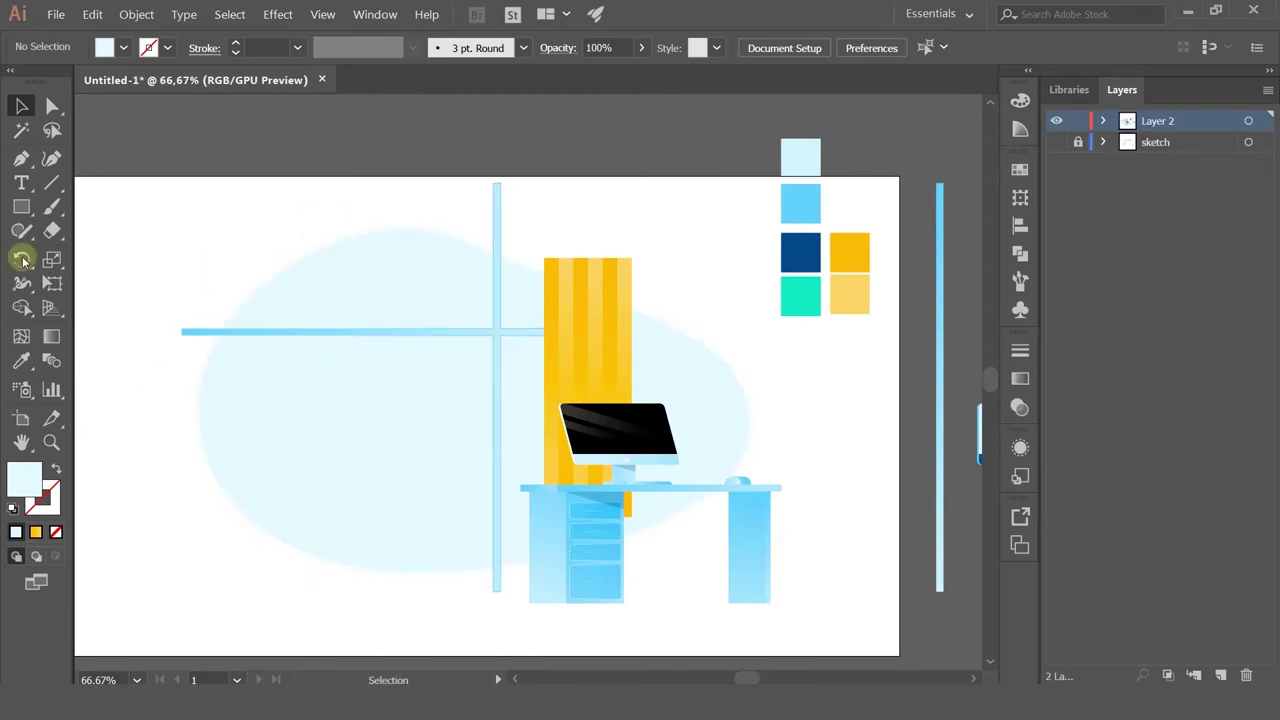
{"action": "left_click", "coordinate": [21, 158]}
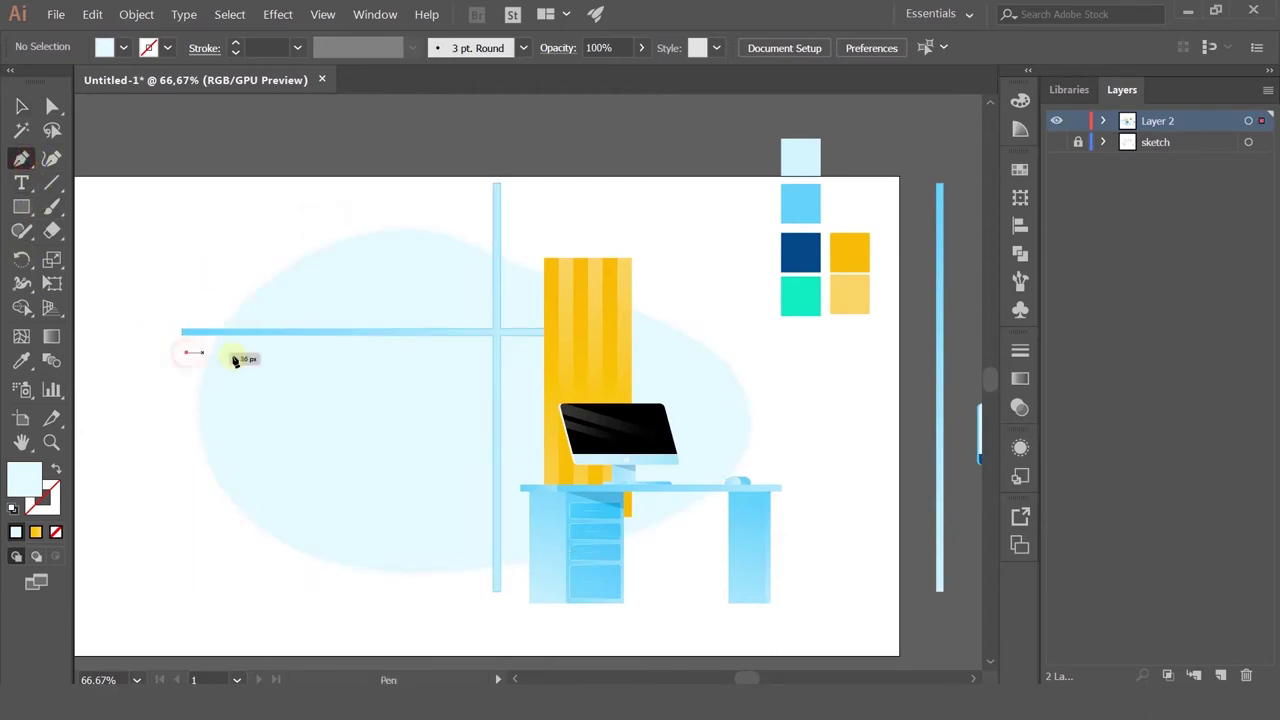
{"action": "left_click", "coordinate": [244, 352]}
{"action": "left_click", "coordinate": [244, 403]}
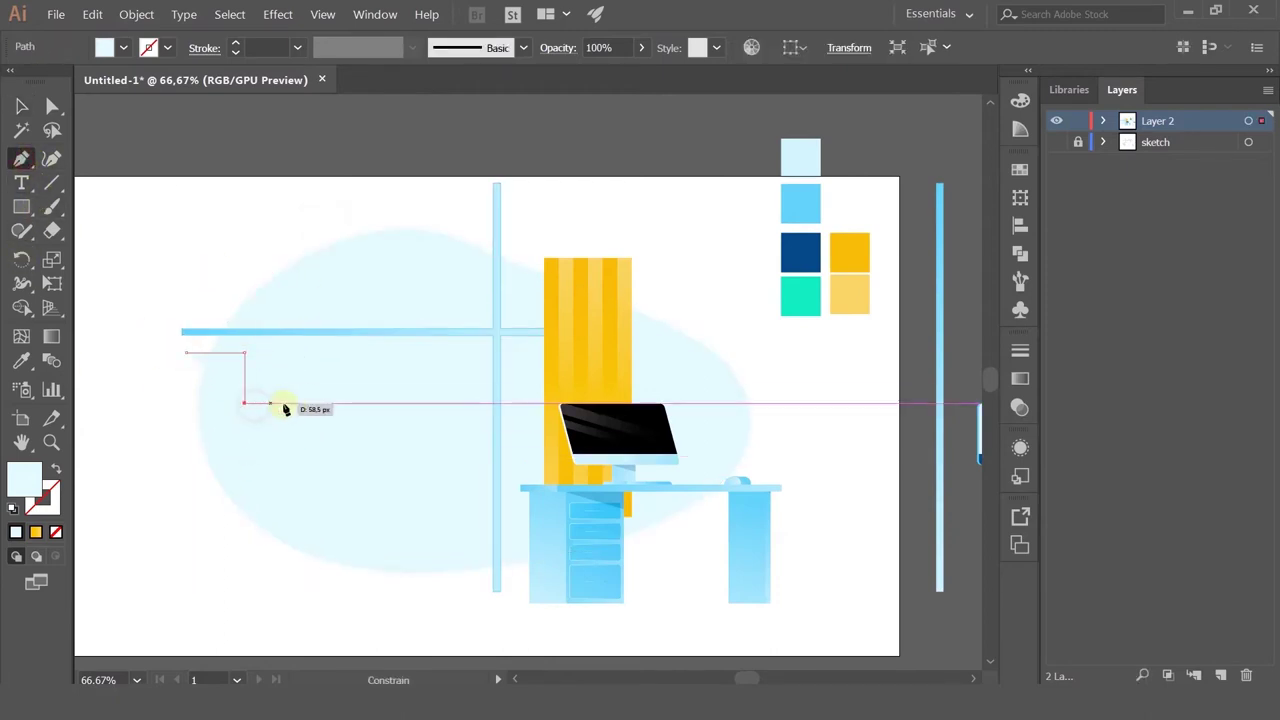
{"action": "left_click", "coordinate": [283, 403]}
{"action": "left_click", "coordinate": [283, 478]}
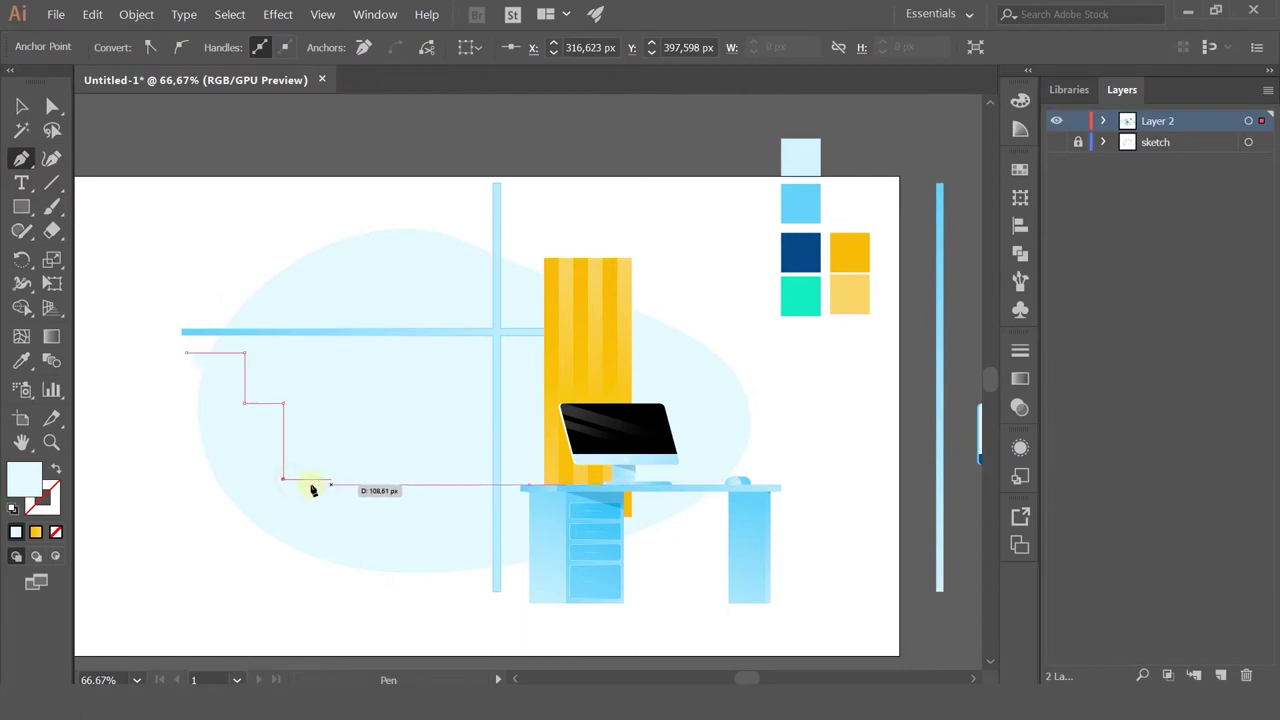
{"action": "key", "text": "ctrl+z"}
{"action": "left_click", "coordinate": [283, 476]}
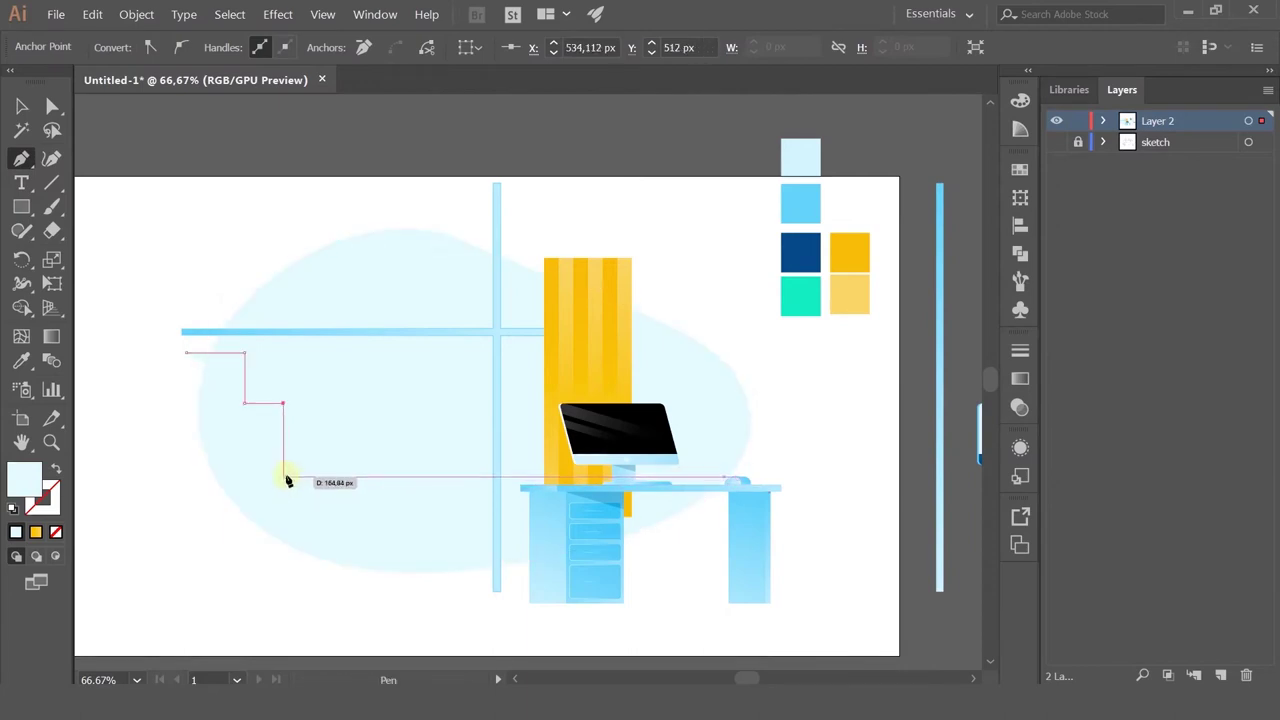
{"action": "left_click", "coordinate": [415, 488]}
{"action": "left_click", "coordinate": [416, 396]}
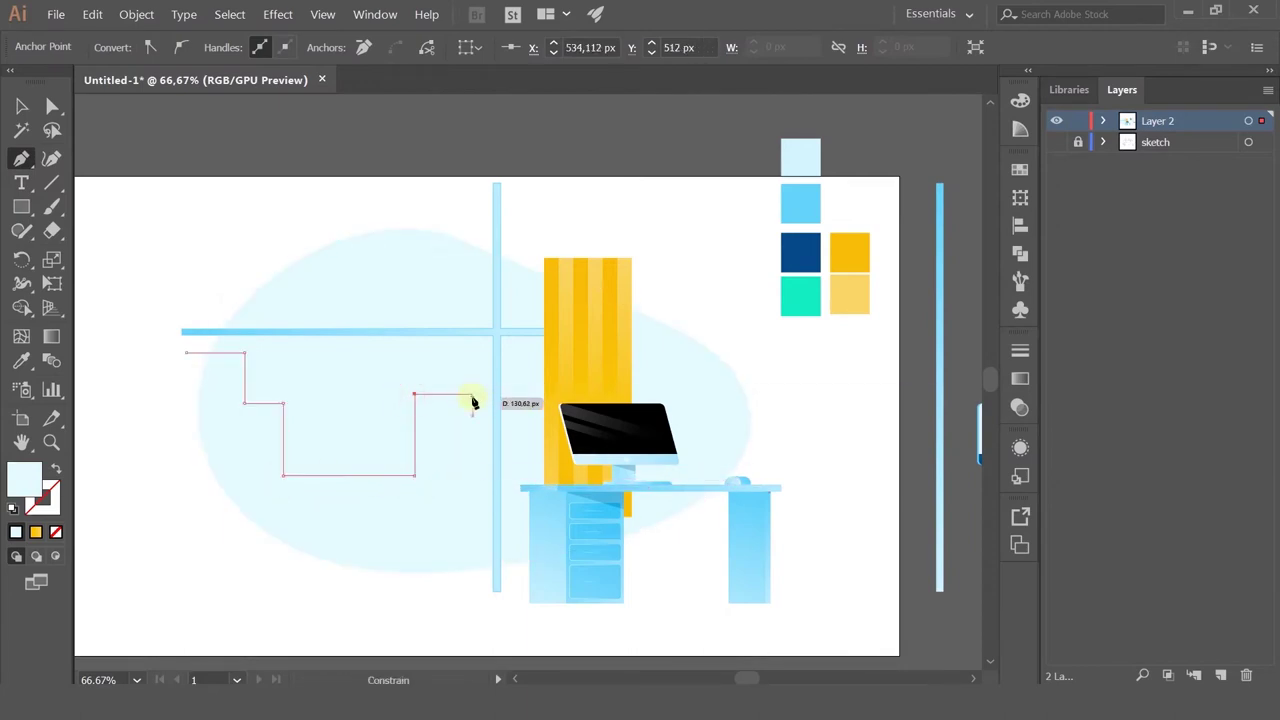
Step: Finish the skyline outline with a tall block reaching behind the curtain and close it along a flat base near the window's lower end
{"action": "left_click", "coordinate": [472, 394]}
{"action": "left_click", "coordinate": [472, 329]}
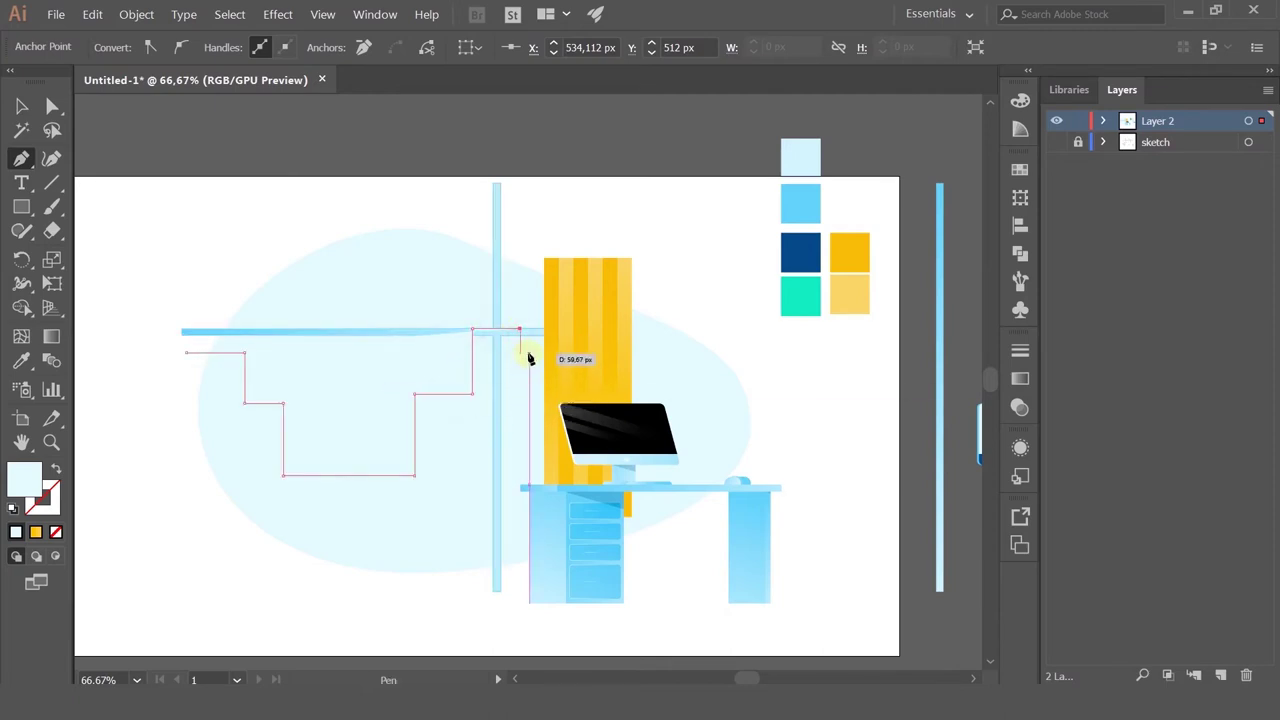
{"action": "left_click", "coordinate": [519, 488]}
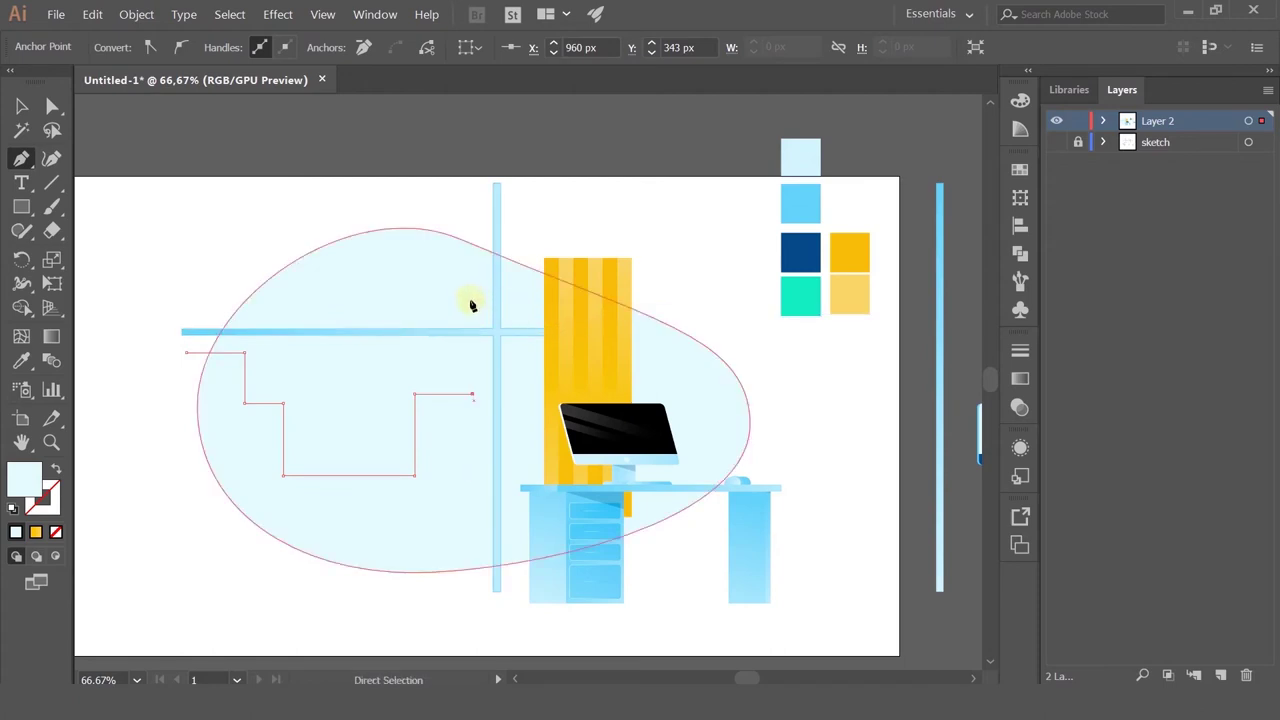
{"action": "left_click", "coordinate": [472, 296]}
{"action": "left_click", "coordinate": [562, 295]}
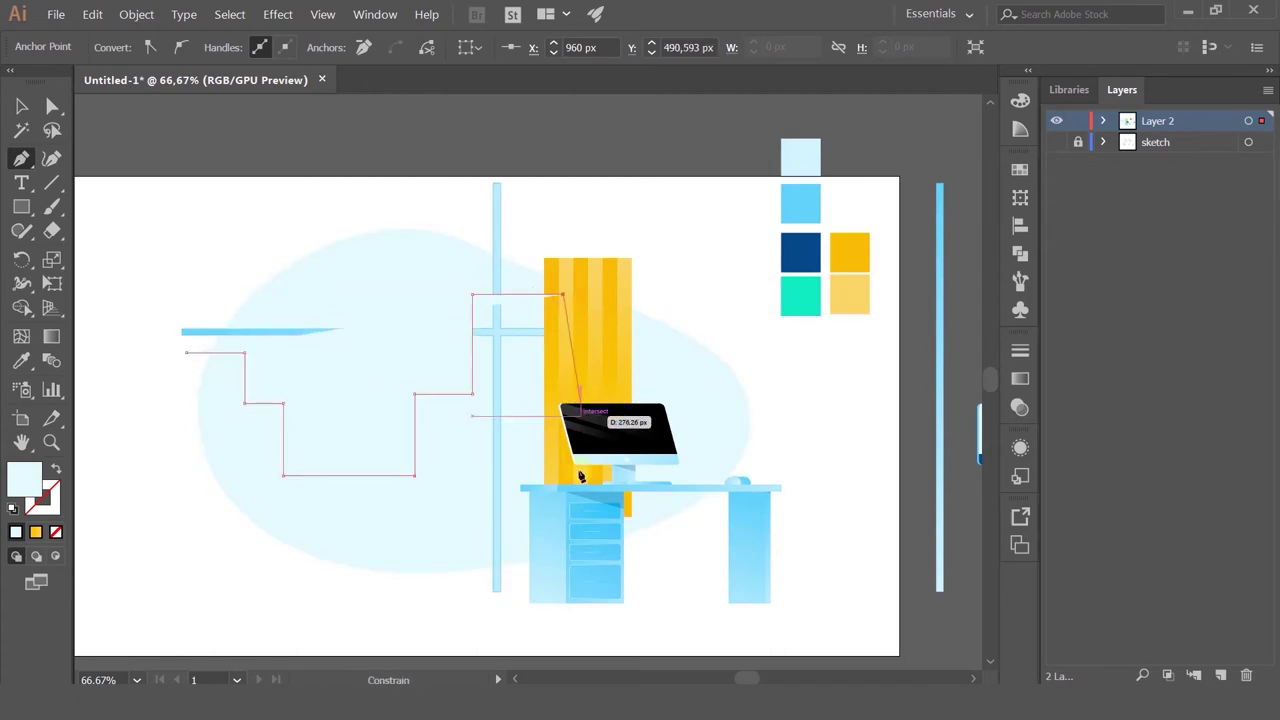
{"action": "left_click", "coordinate": [562, 572]}
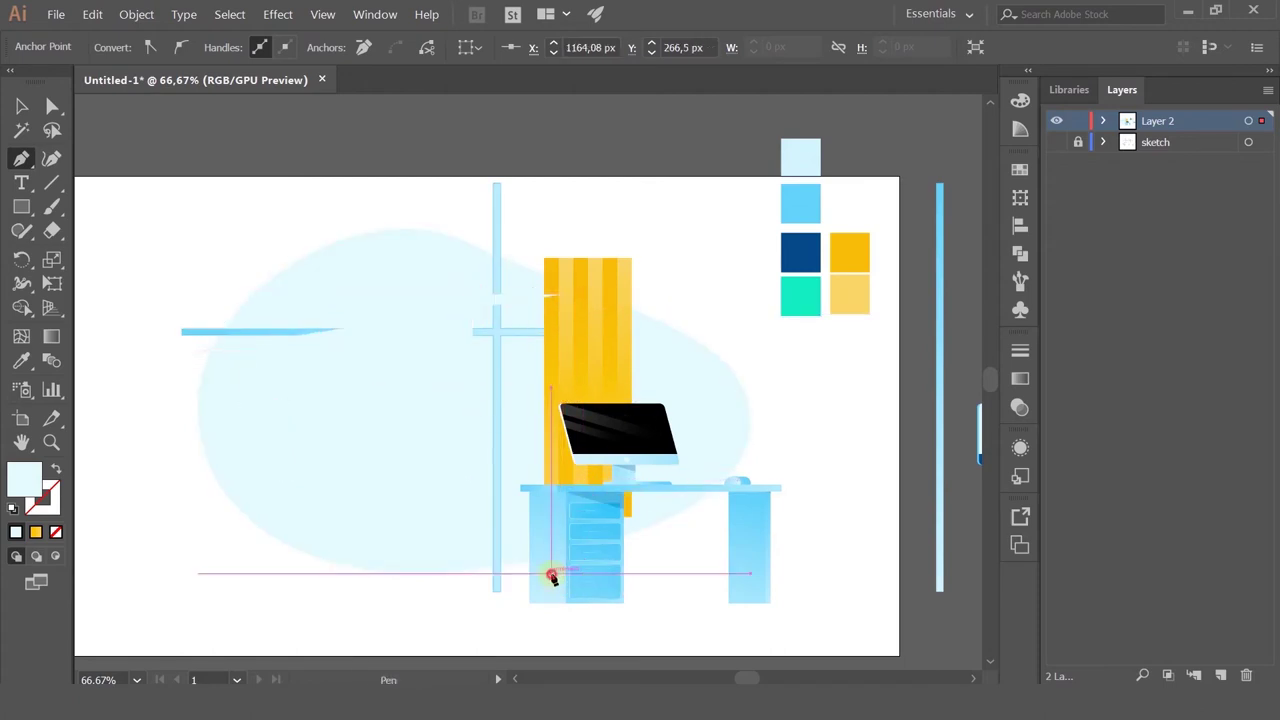
{"action": "key", "text": "ctrl+z"}
{"action": "left_click", "coordinate": [566, 589]}
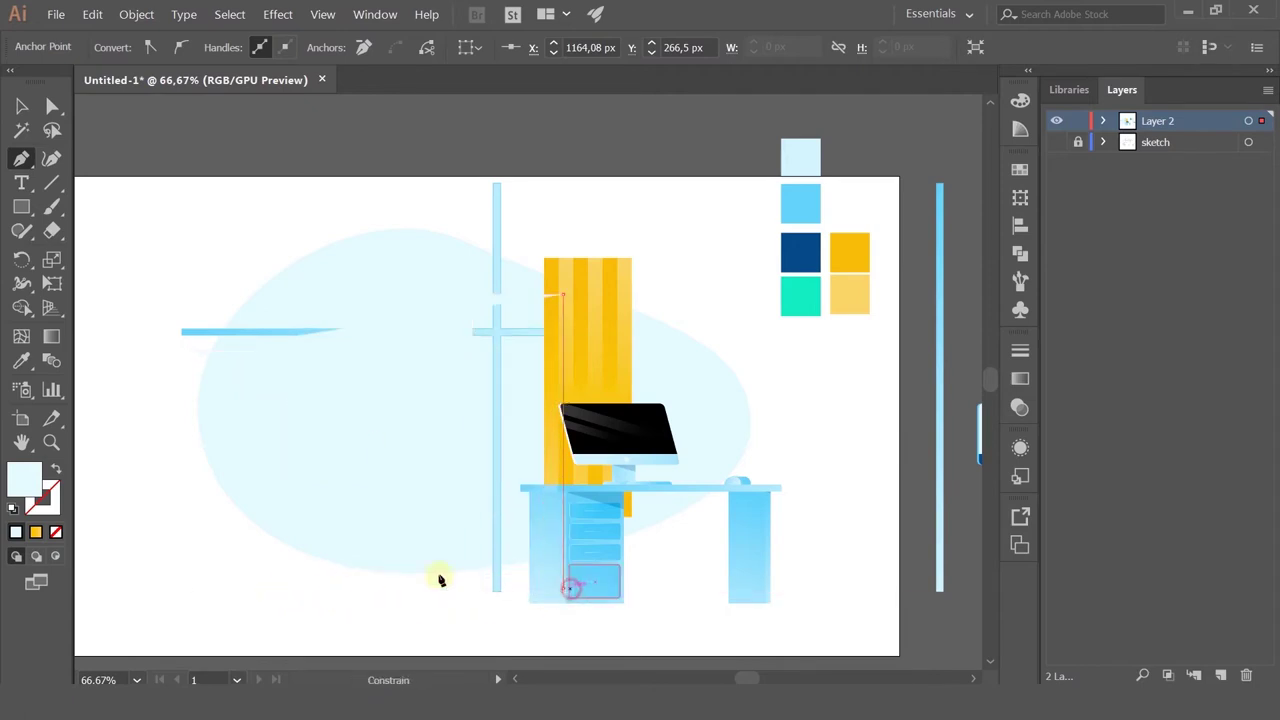
{"action": "left_click", "coordinate": [189, 562]}
{"action": "left_click", "coordinate": [190, 357]}
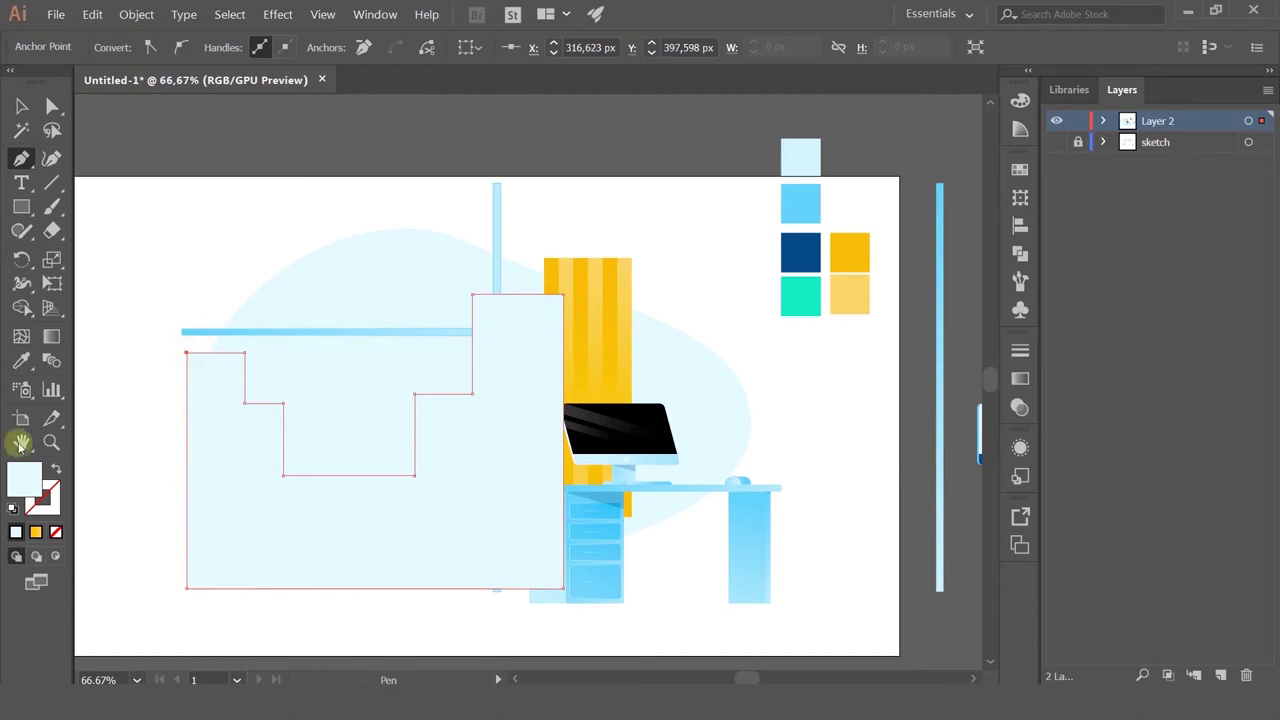
Step: Fill the skyline shape with the palette's lightest blue using the Eyedropper and send it behind the window frame, curtain and desk
{"action": "left_click", "coordinate": [21, 361]}
{"action": "left_click", "coordinate": [800, 156]}
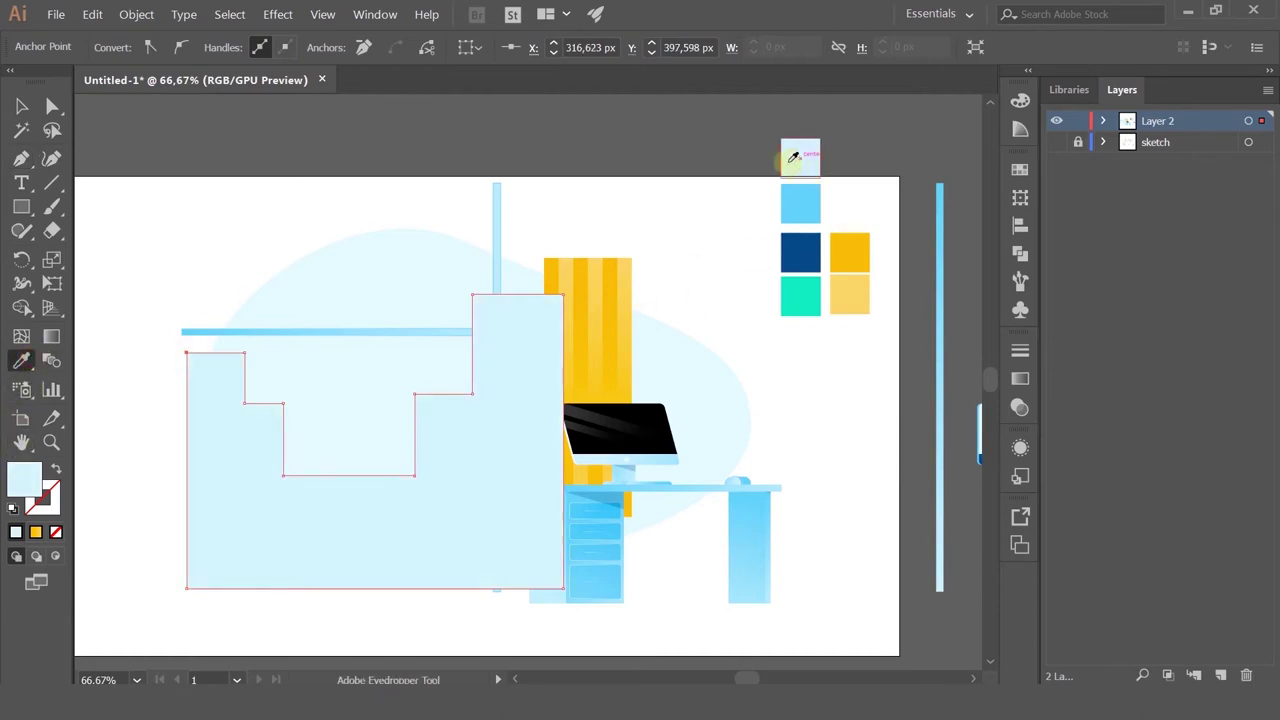
{"action": "left_click", "coordinate": [22, 102]}
{"action": "key", "text": "ctrl+shift+bracketleft"}
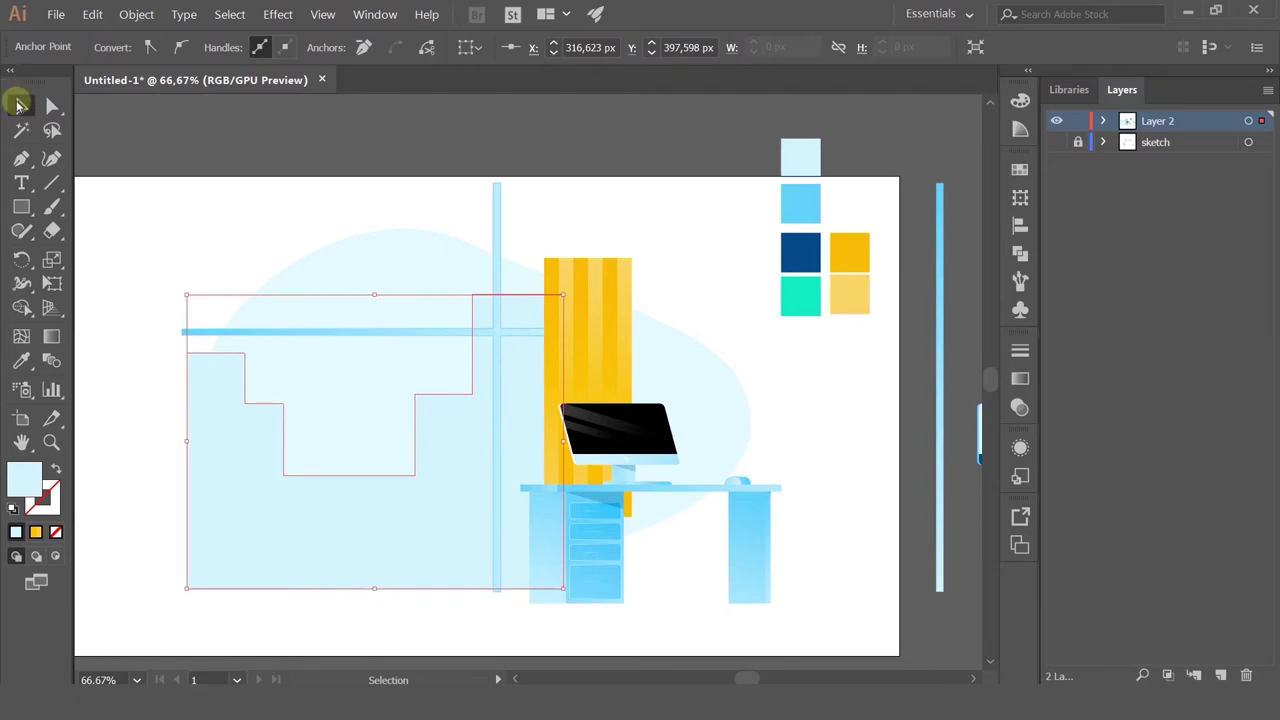
Step: Delete the two rightmost curtain strips to narrow the curtain to four strips
{"action": "left_click", "coordinate": [200, 201]}
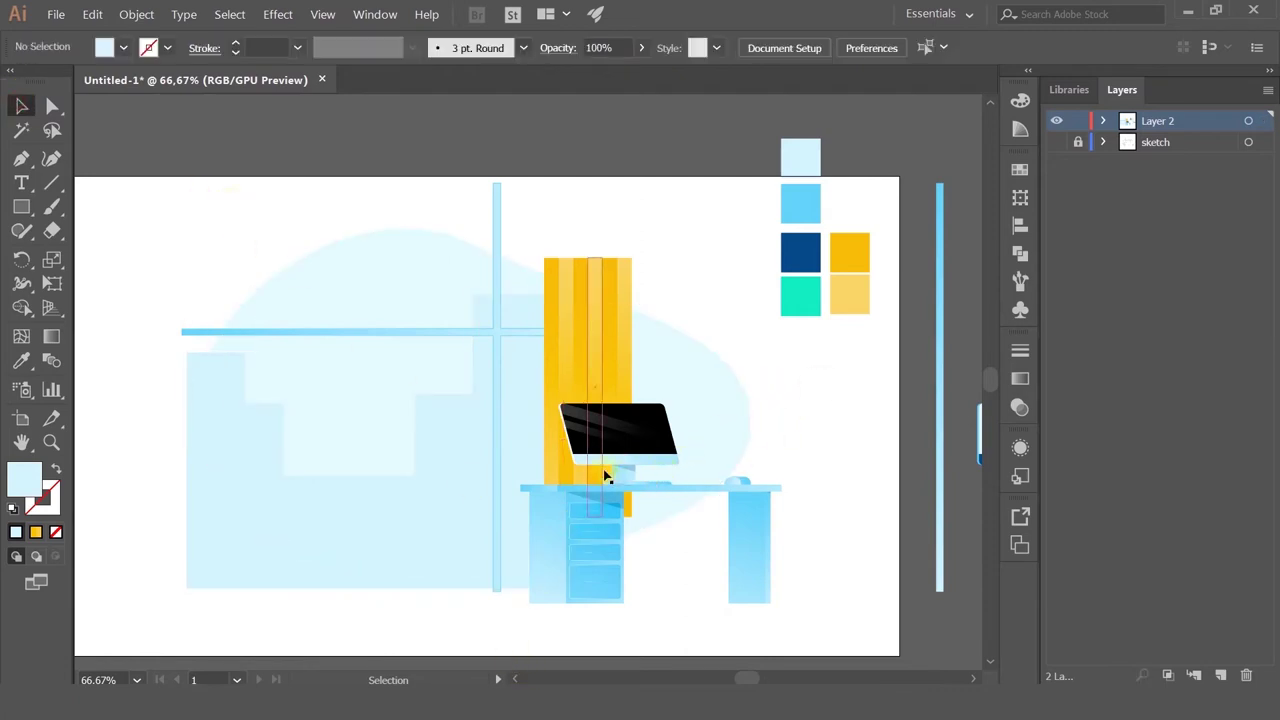
{"action": "left_click", "coordinate": [618, 372]}
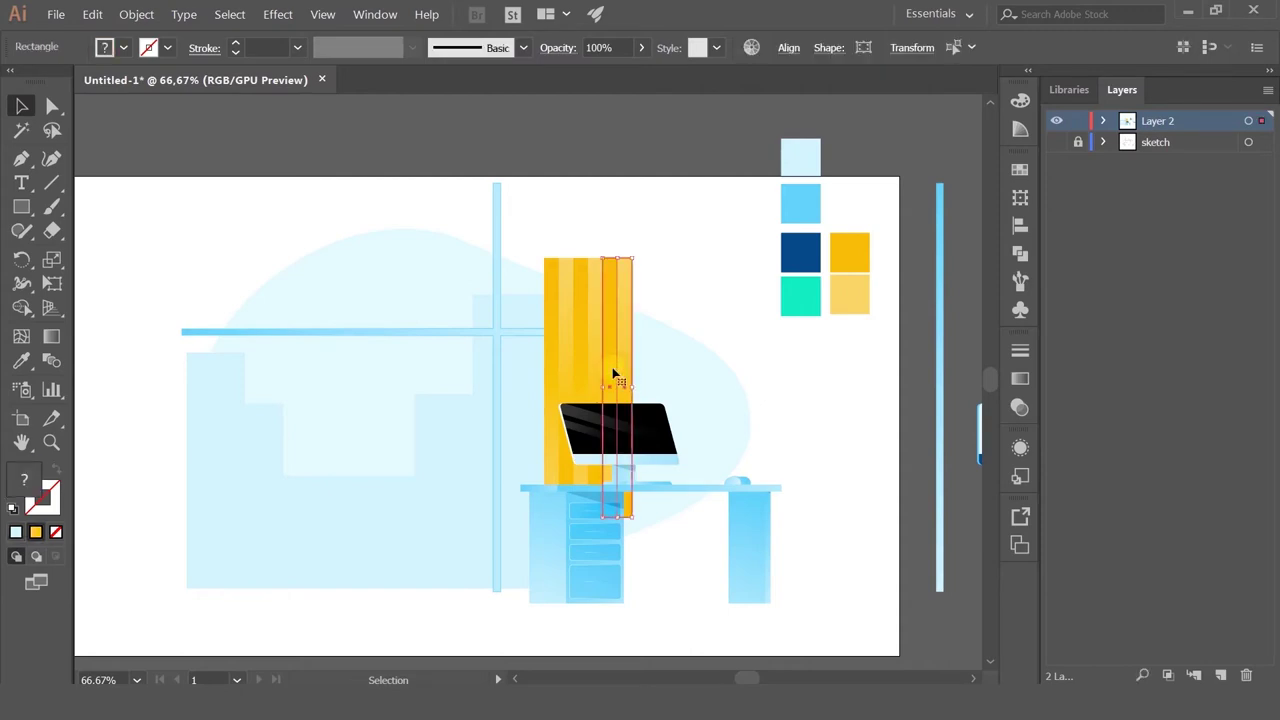
{"action": "key", "text": "Delete"}
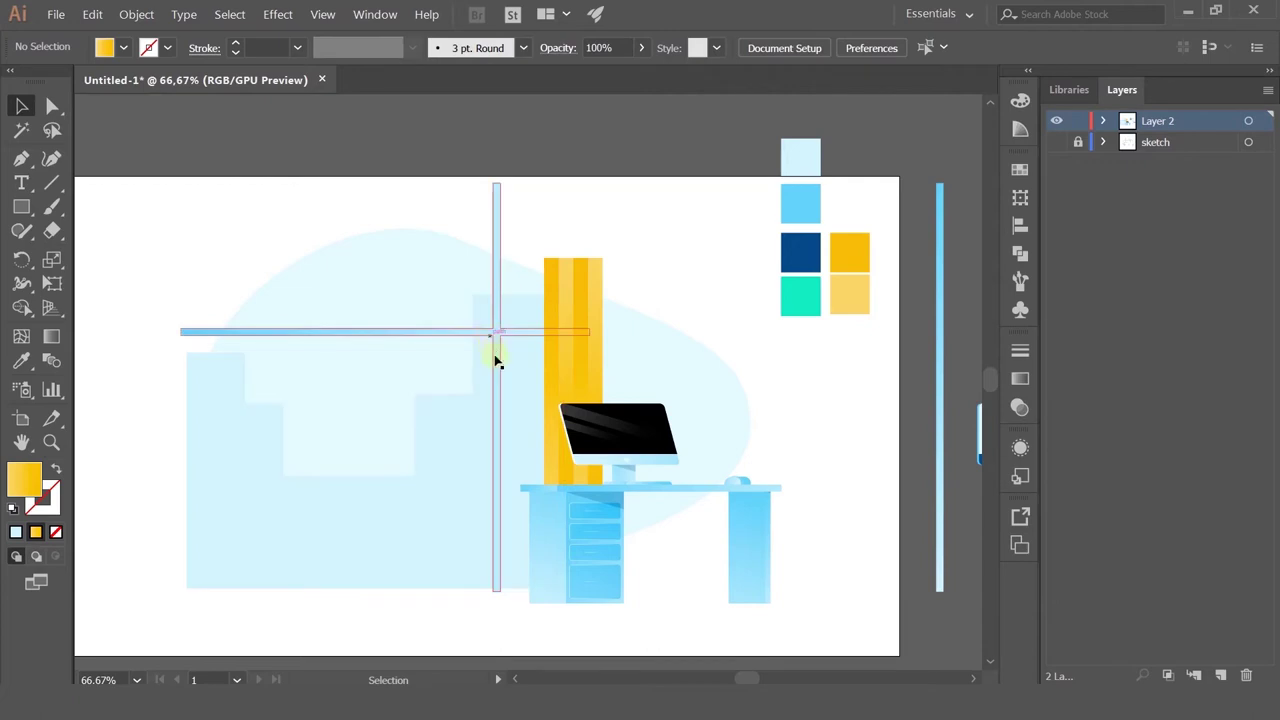
Step: Copy the spare vertical bar into the window as a second upright left of the existing one, and add a bar rotated to horizontal
{"action": "left_click_drag", "start_coordinate": [944, 377], "coordinate": [337, 340]}
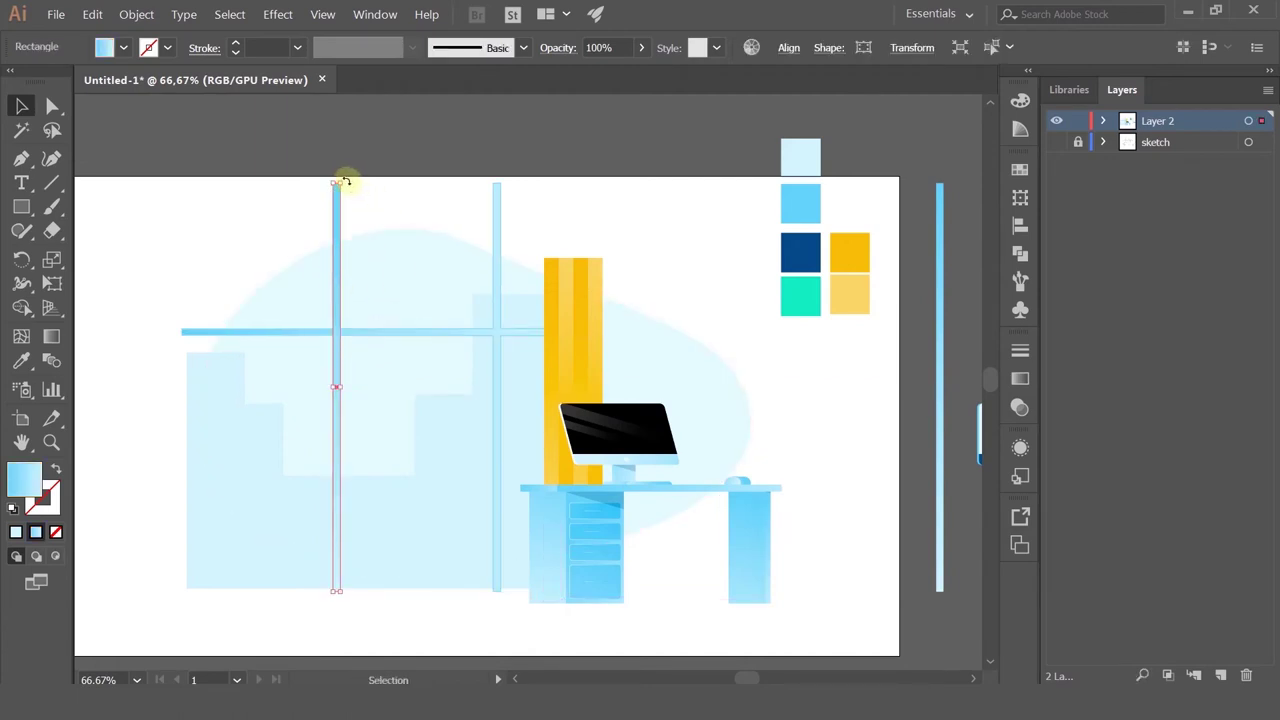
{"action": "left_click_drag", "start_coordinate": [346, 180], "coordinate": [455, 303]}
{"action": "left_click", "coordinate": [439, 174]}
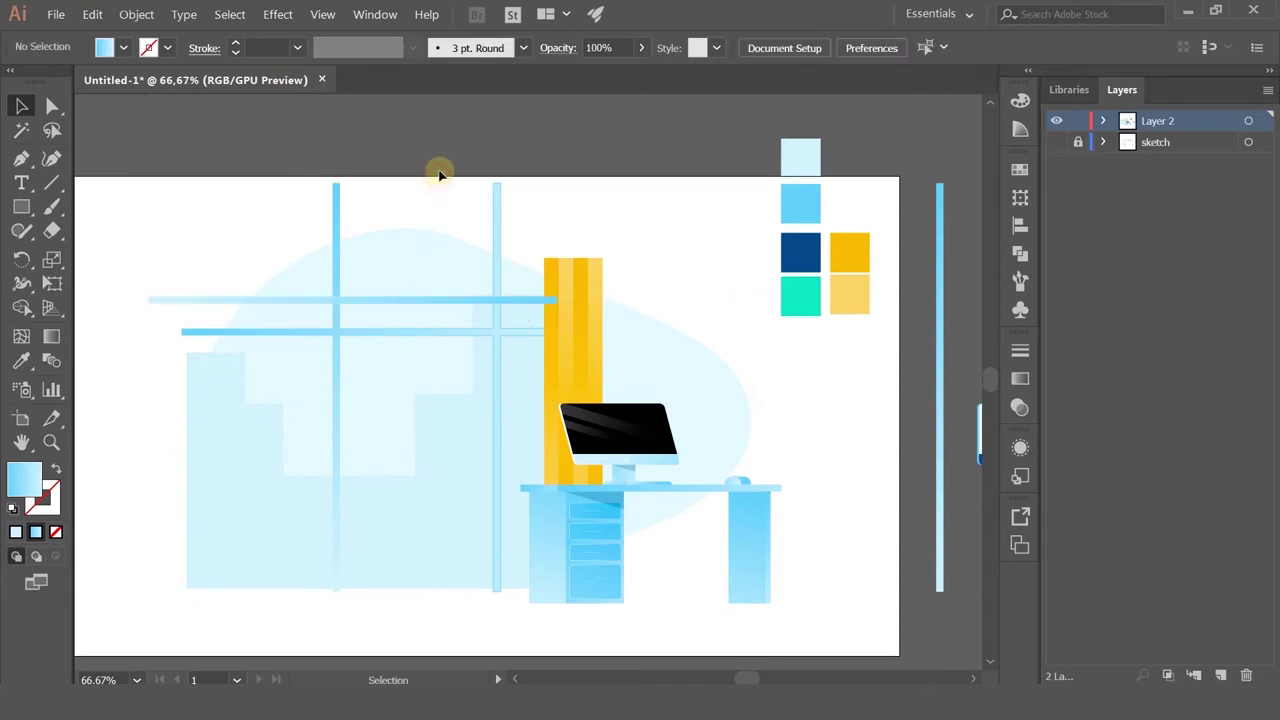
Step: Undo the new horizontal bar's last move and reposition the bar just above the window's existing crossbar
{"action": "left_click", "coordinate": [566, 336]}
{"action": "key", "text": "ctrl+z"}
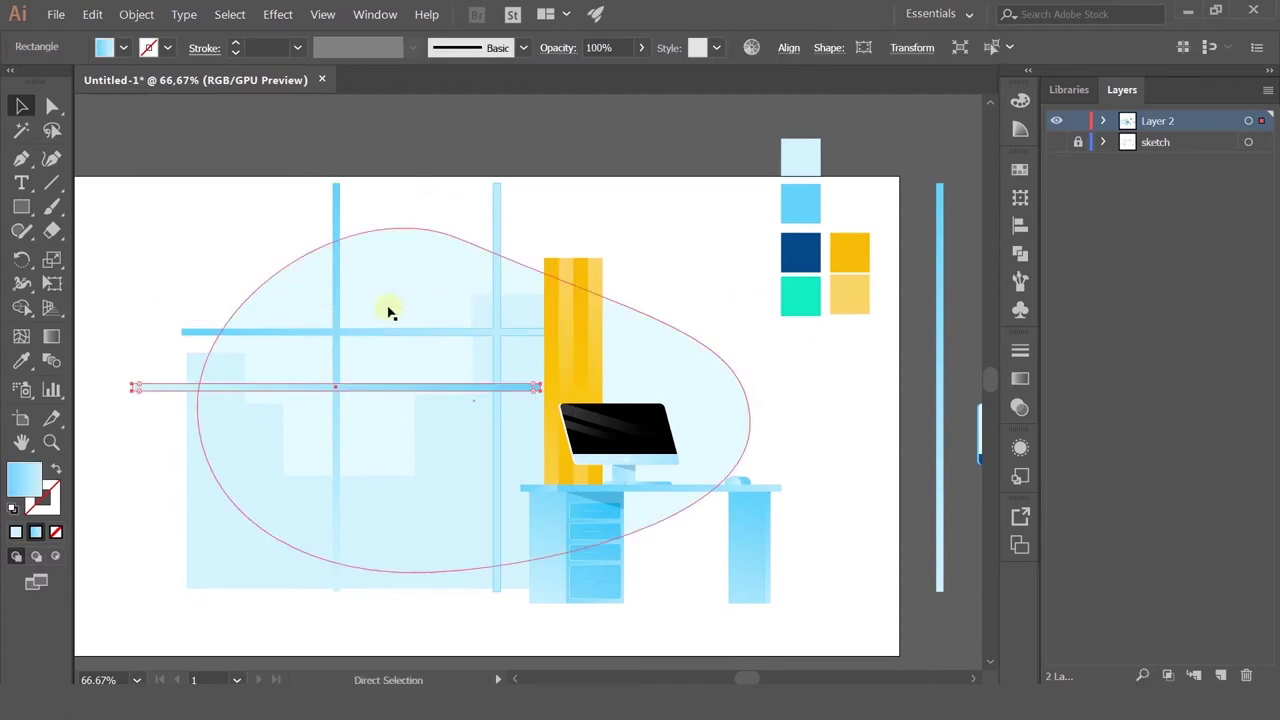
{"action": "left_click_drag", "start_coordinate": [266, 390], "coordinate": [304, 290]}
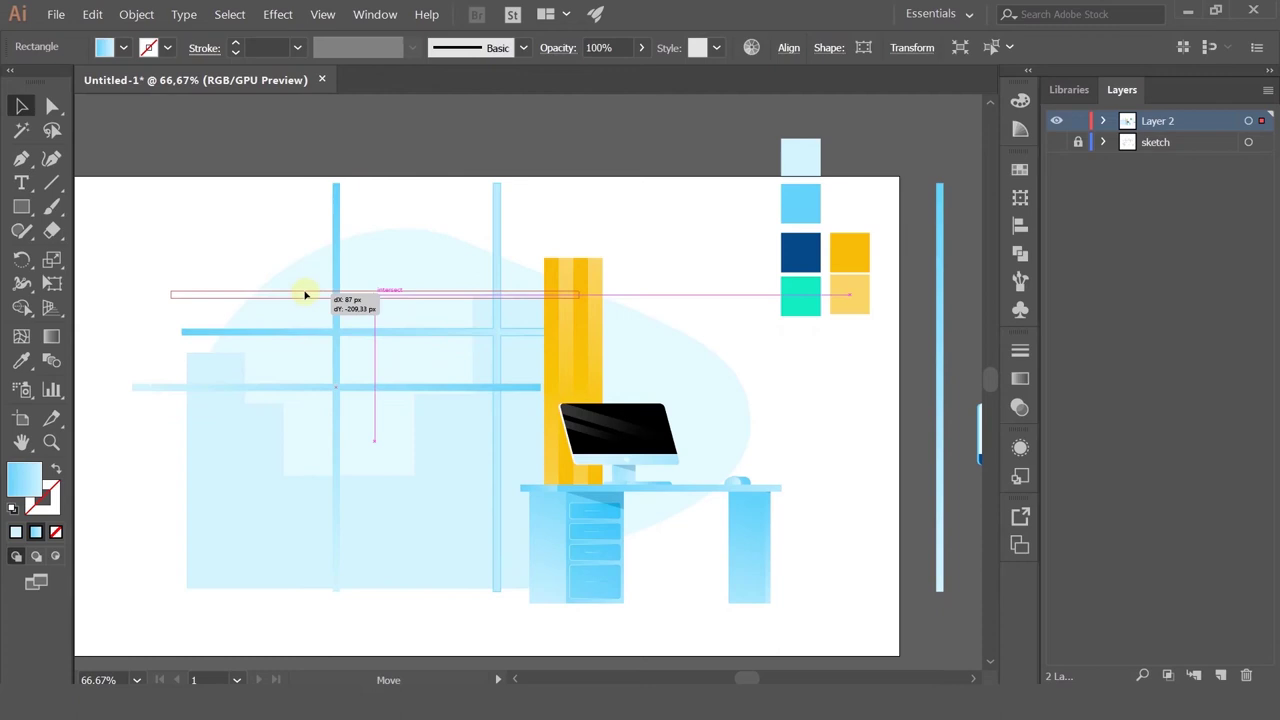
{"action": "left_click", "coordinate": [569, 168]}
Step: Draw a vertical Pen tool line from above the artboard to below the window's crossbar, with a white stroke and no fill
{"action": "scroll", "coordinate": [572, 167], "scroll_direction": "down", "scroll_amount": 1}
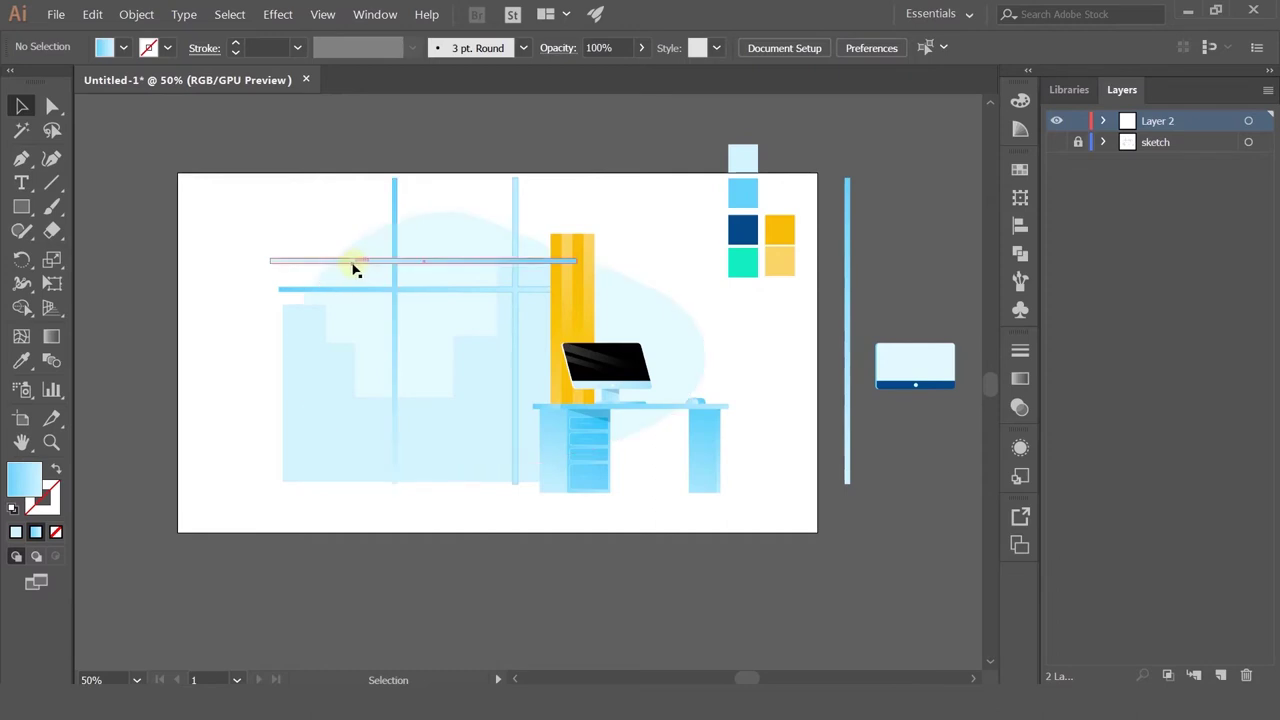
{"action": "scroll", "coordinate": [426, 274], "scroll_direction": "up", "scroll_amount": 1}
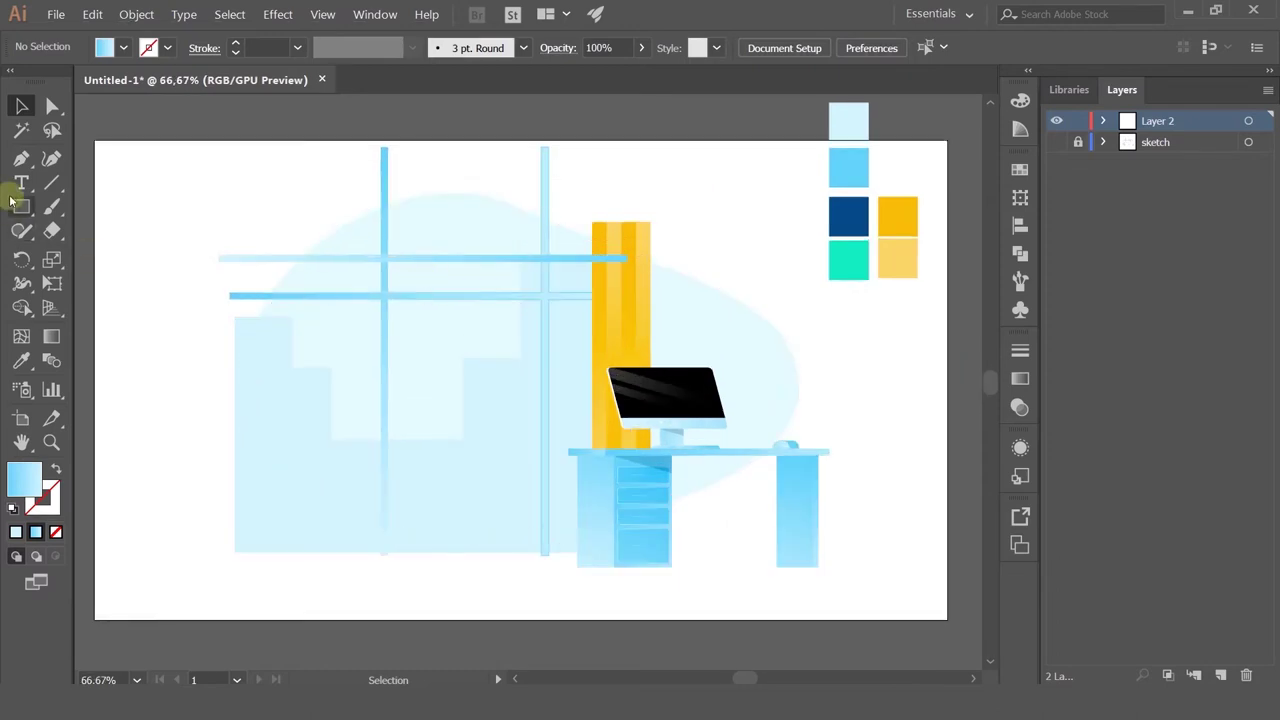
{"action": "left_click", "coordinate": [21, 158]}
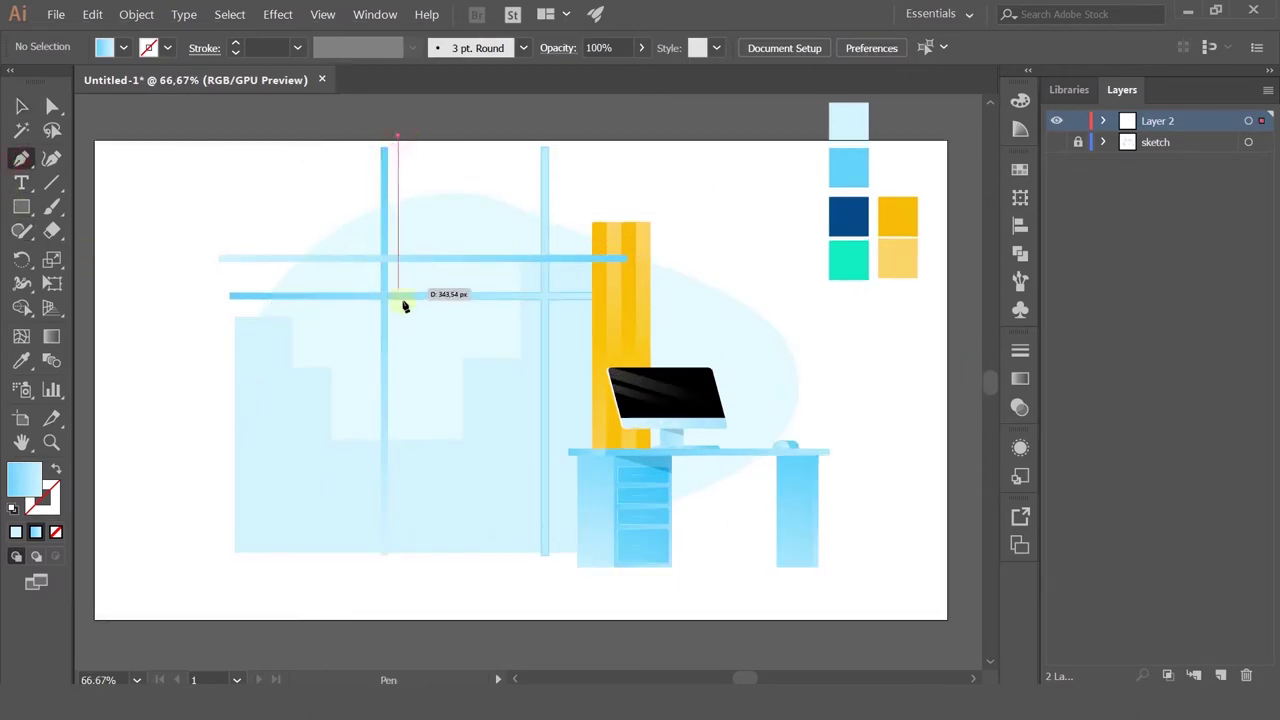
{"action": "left_click", "coordinate": [424, 333]}
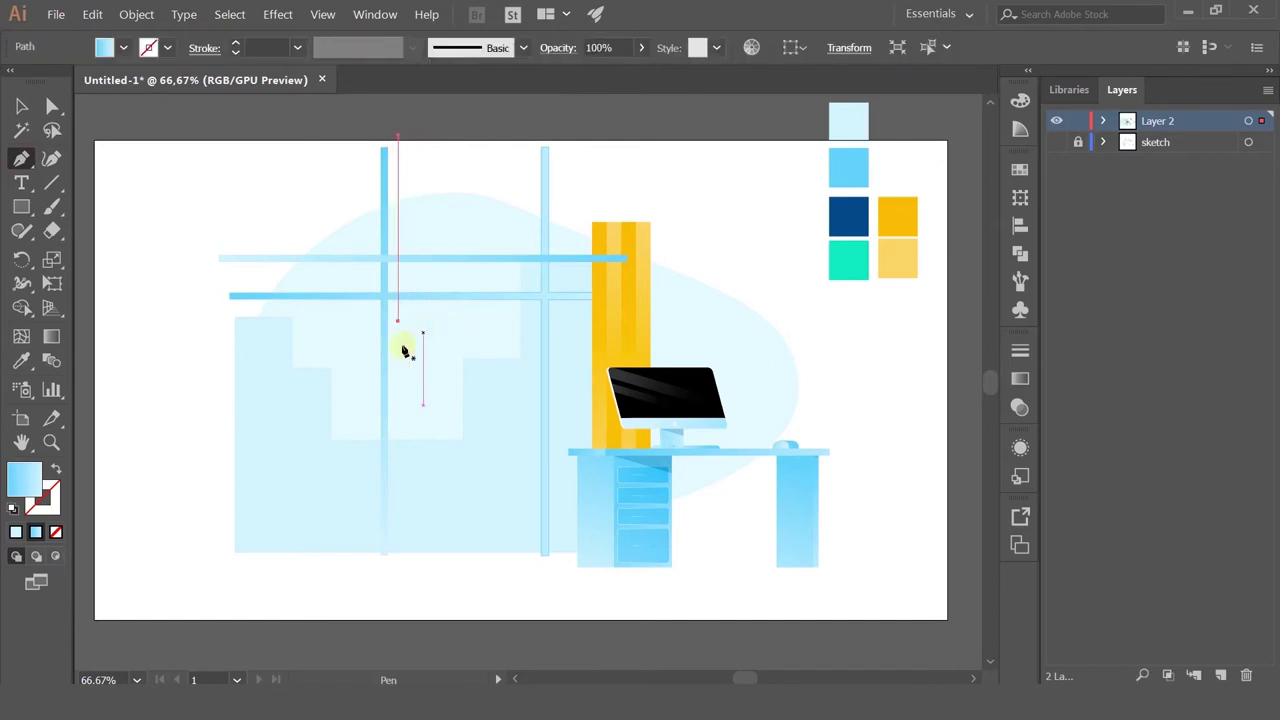
{"action": "left_click", "coordinate": [21, 360]}
{"action": "left_click", "coordinate": [298, 192]}
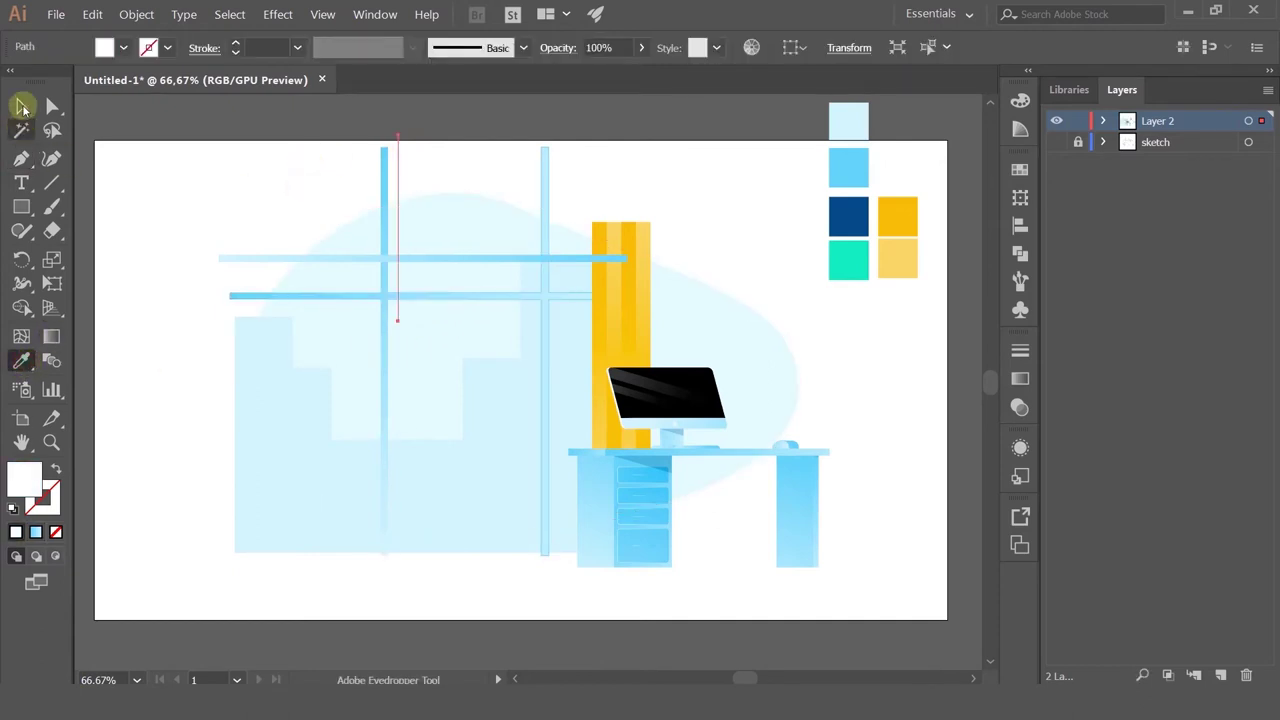
{"action": "left_click", "coordinate": [22, 106]}
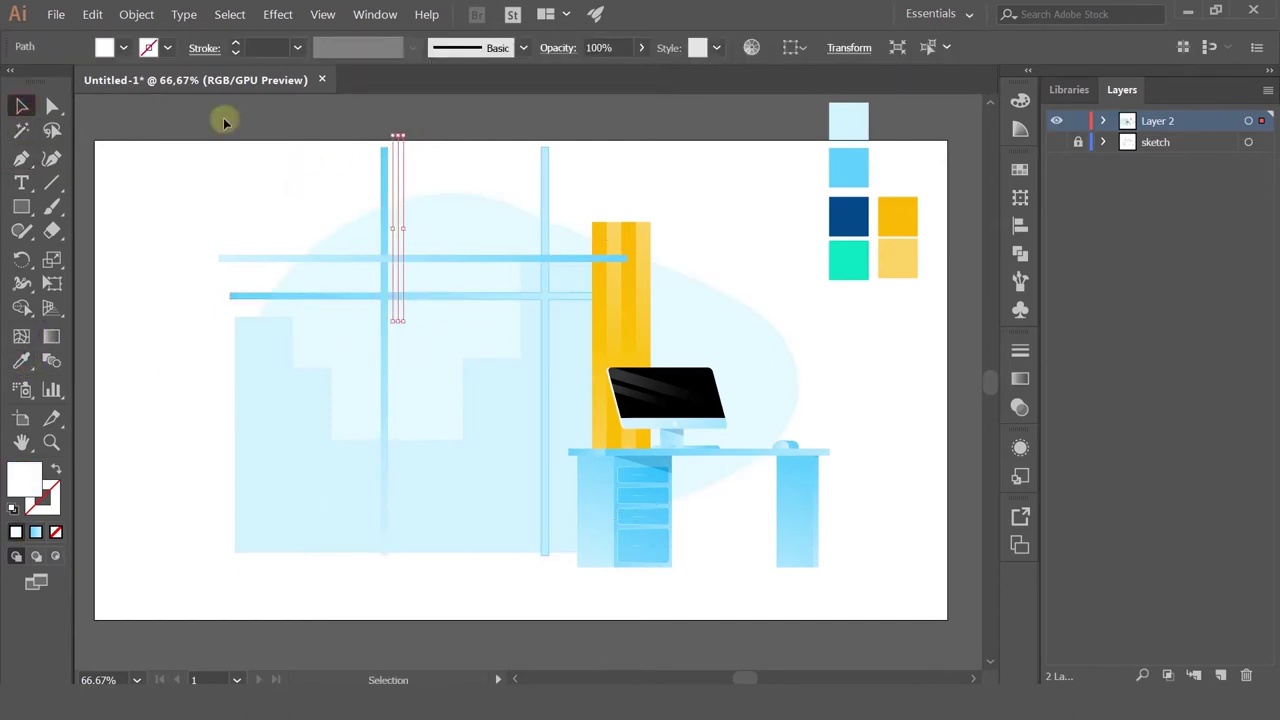
{"action": "left_click", "coordinate": [56, 473]}
{"action": "left_click", "coordinate": [280, 206]}
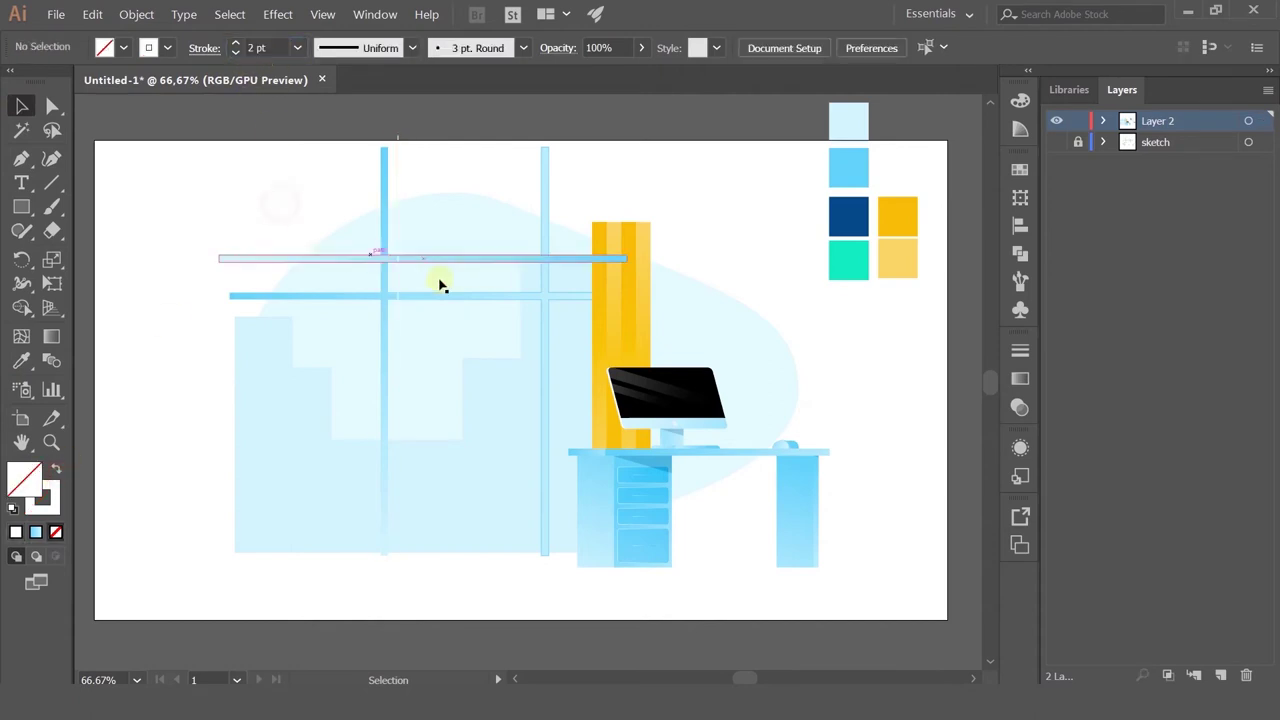
Step: Set the white vertical line's stroke weight to 6 pt
{"action": "scroll", "coordinate": [440, 280], "scroll_direction": "up", "scroll_amount": 1}
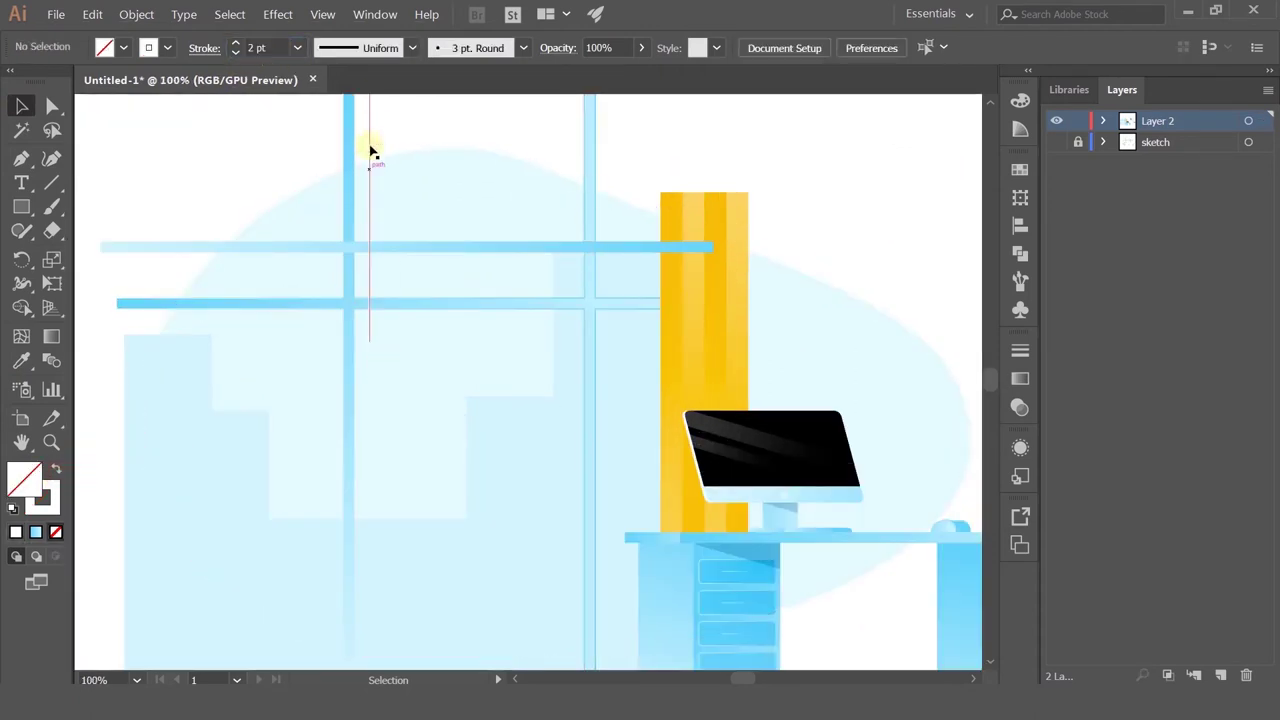
{"action": "left_click", "coordinate": [370, 201]}
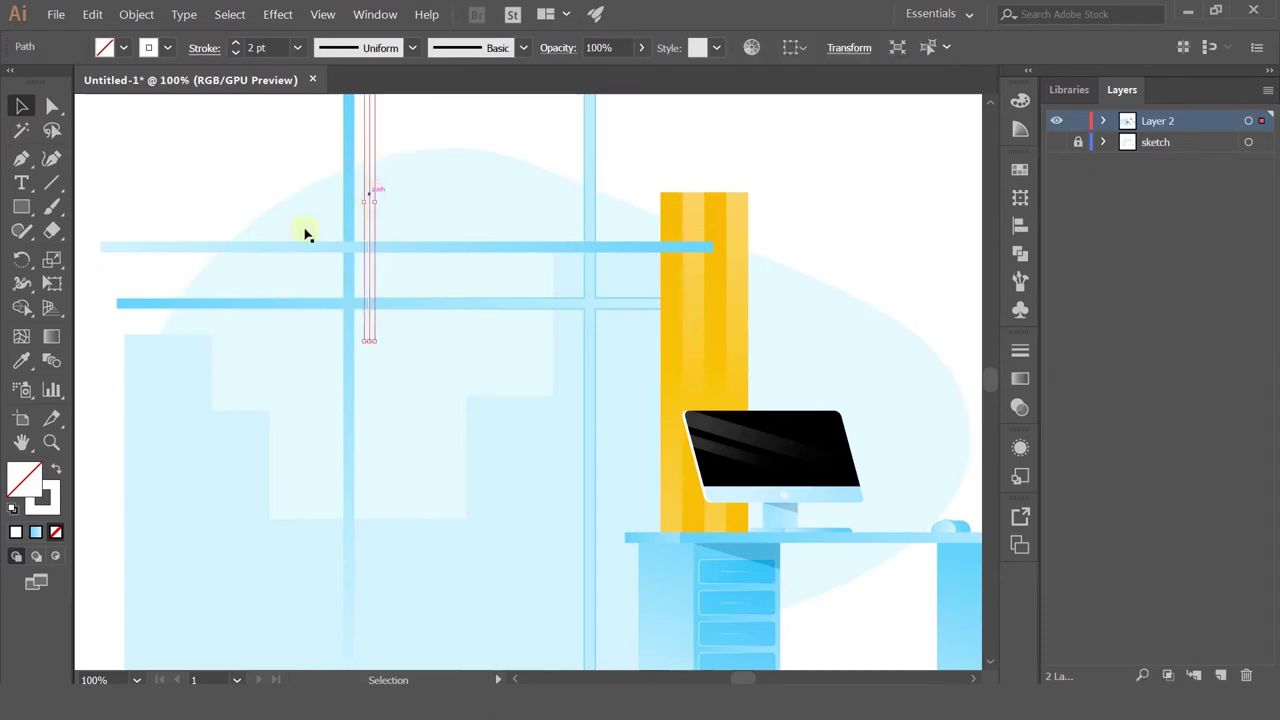
{"action": "left_click", "coordinate": [234, 171]}
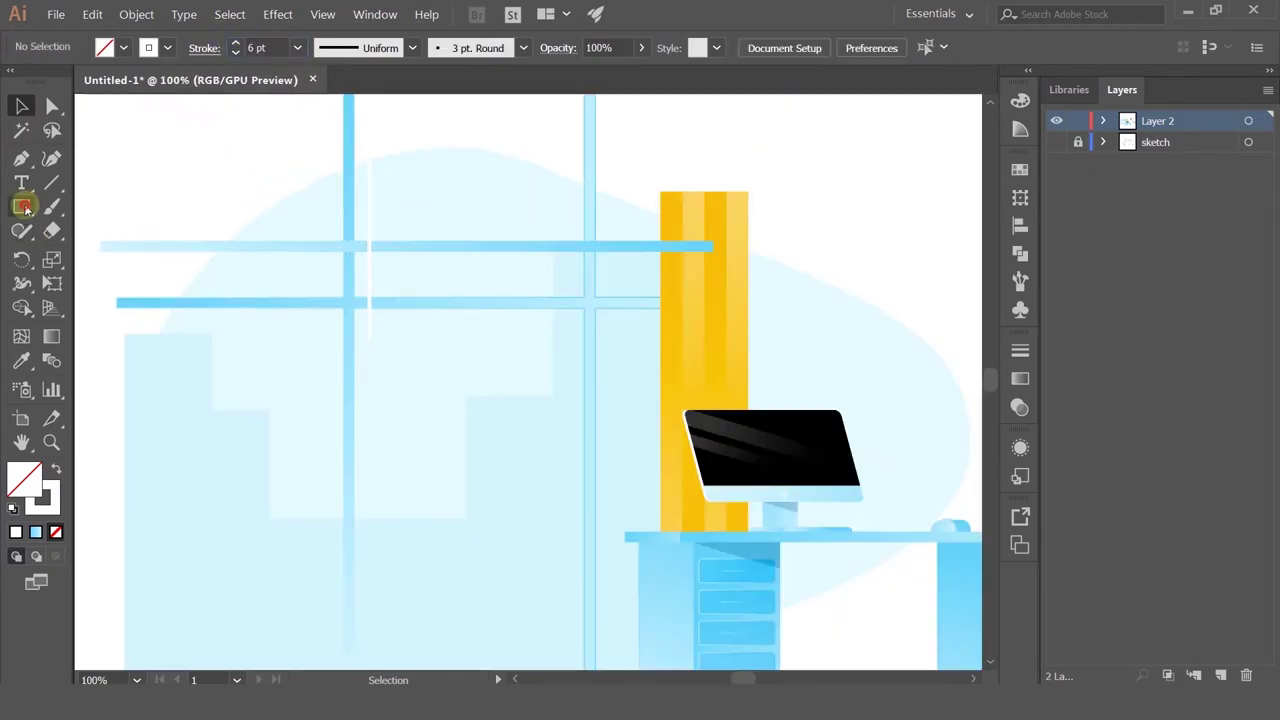
{"action": "left_click_drag", "start_coordinate": [24, 207], "coordinate": [63, 231]}
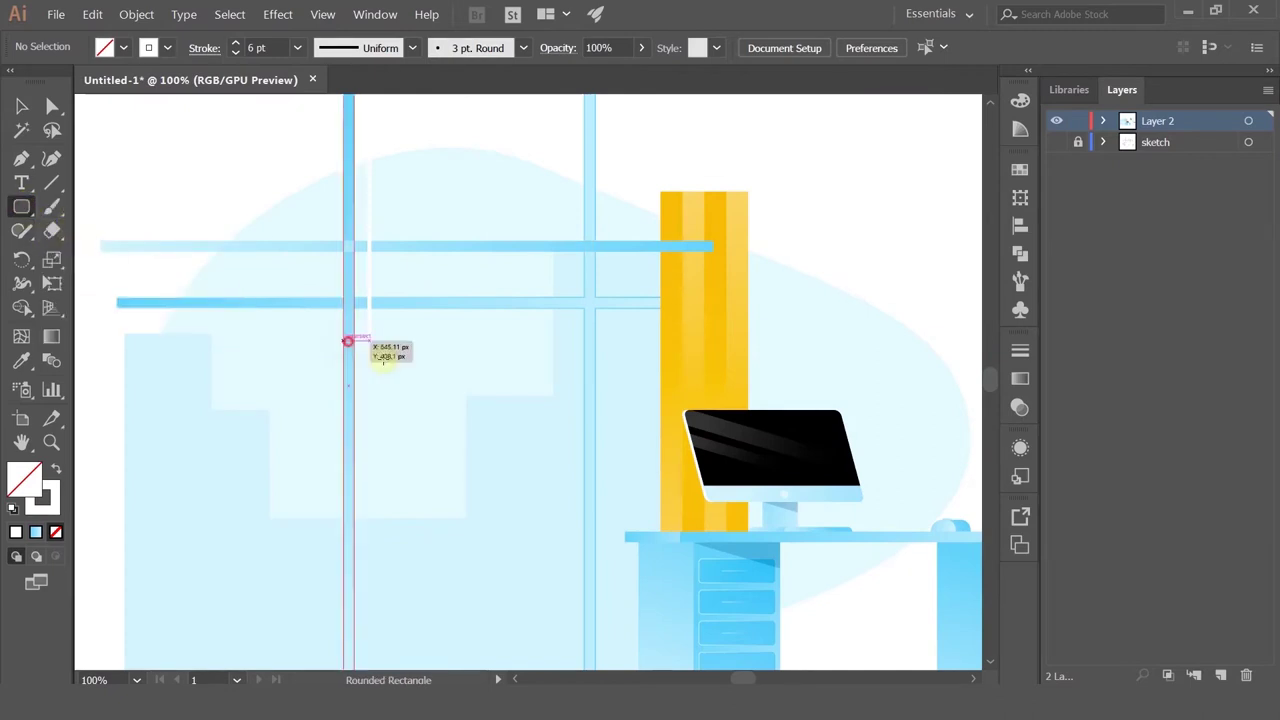
{"action": "left_click_drag", "start_coordinate": [347, 341], "coordinate": [407, 404]}
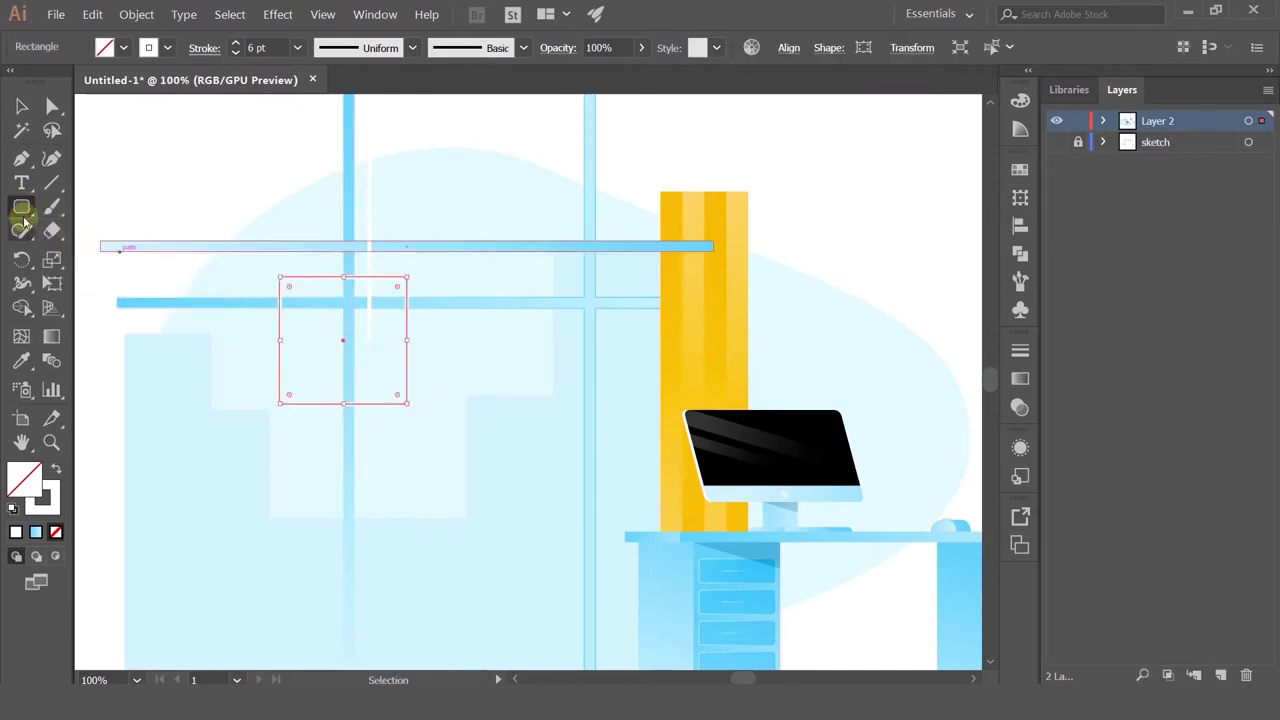
{"action": "key", "text": "ctrl+z"}
Step: Draw a circle with white fill and no stroke at the lower end of the white line and centre it beneath the line
{"action": "left_click_drag", "start_coordinate": [22, 207], "coordinate": [75, 258]}
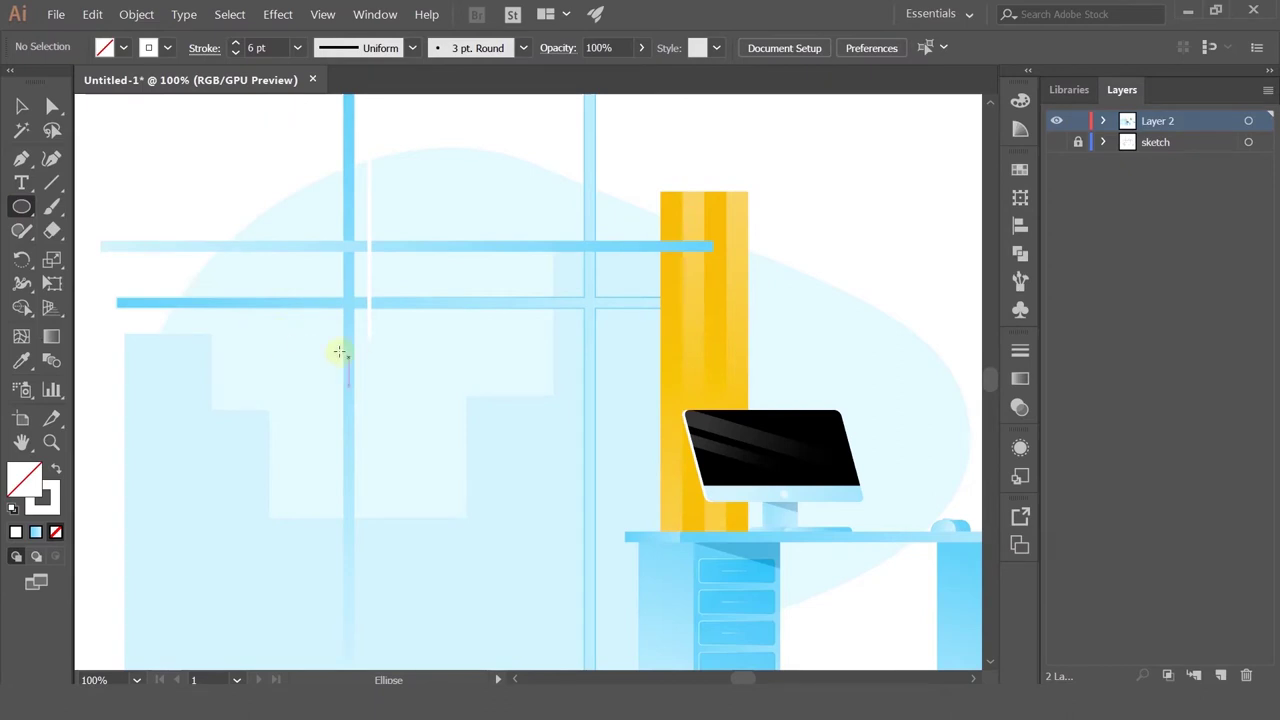
{"action": "left_click_drag", "start_coordinate": [340, 352], "coordinate": [424, 419]}
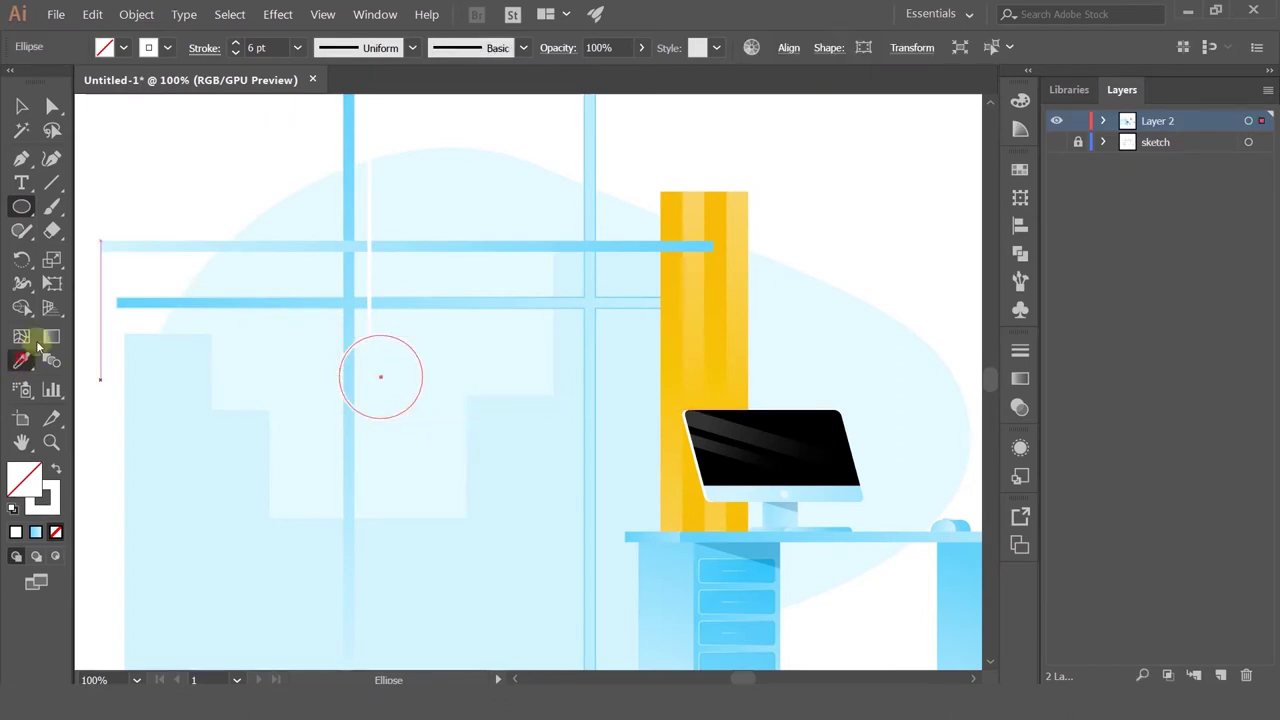
{"action": "key", "text": "shift+x"}
{"action": "left_click", "coordinate": [21, 106]}
{"action": "scroll", "coordinate": [418, 348], "scroll_direction": "up", "scroll_amount": 3}
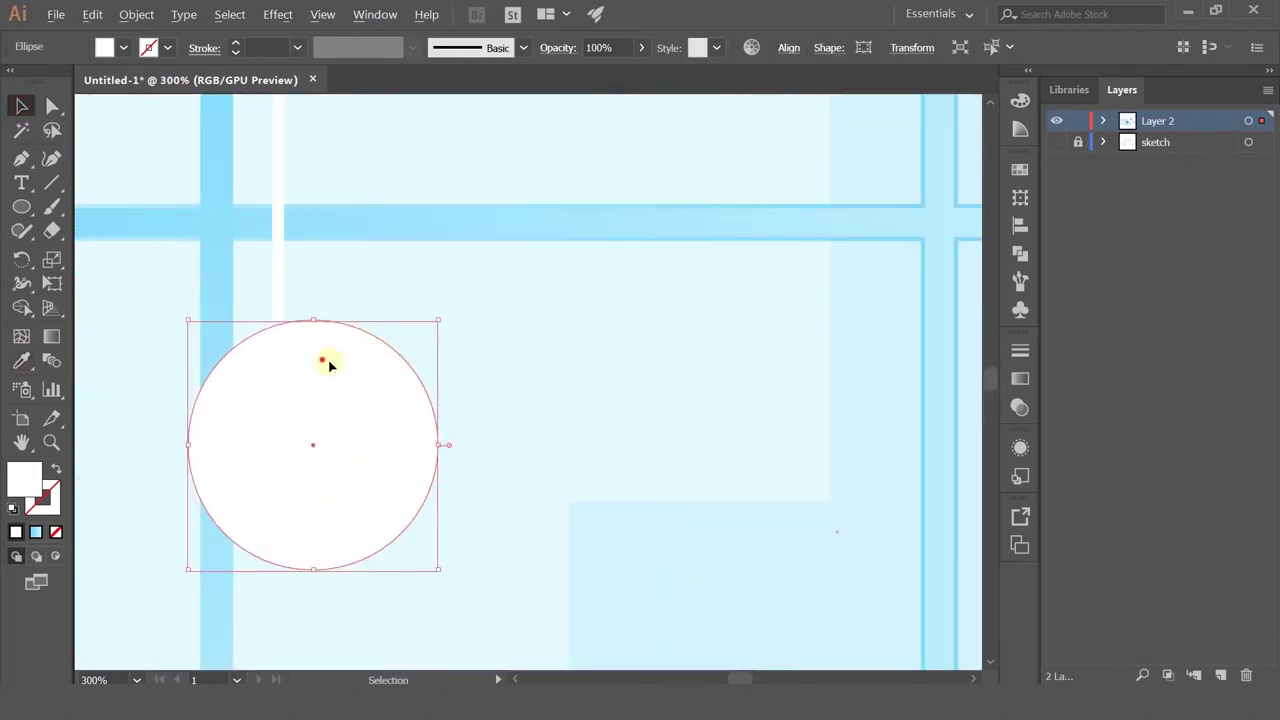
{"action": "left_click_drag", "start_coordinate": [326, 360], "coordinate": [313, 366]}
{"action": "scroll", "coordinate": [308, 364], "scroll_direction": "down", "scroll_amount": 5}
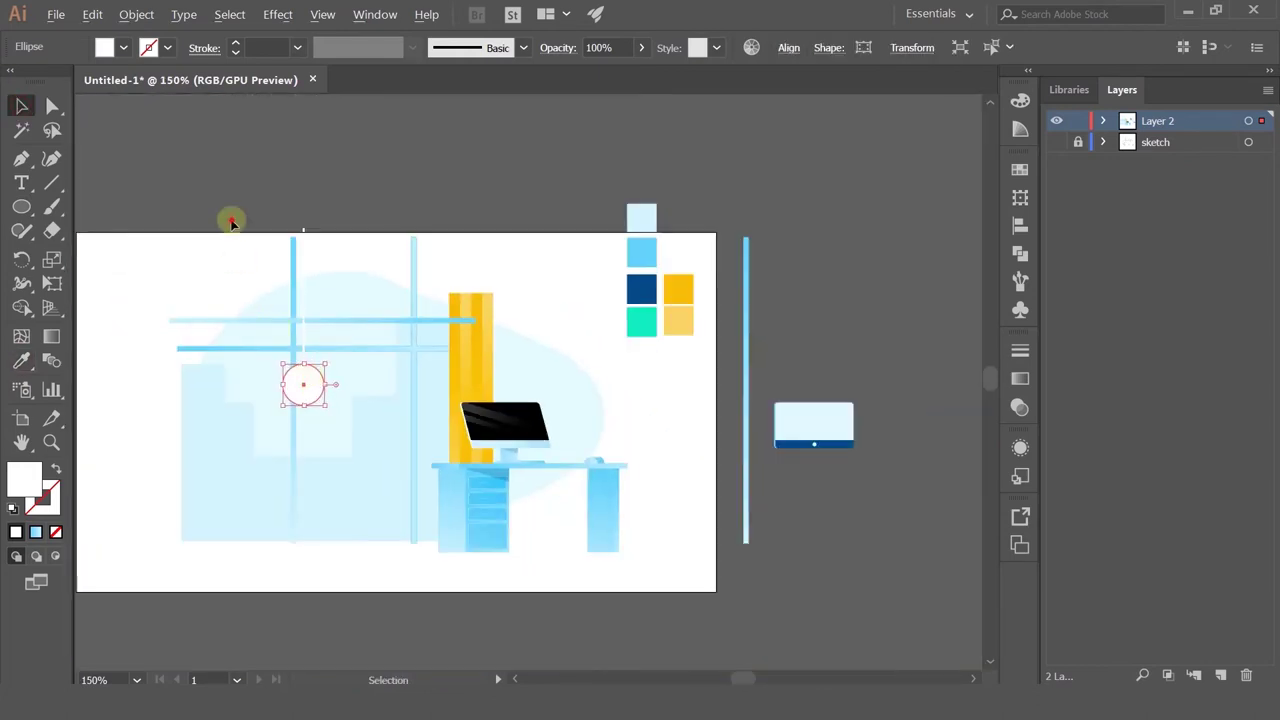
{"action": "left_click", "coordinate": [232, 221]}
{"action": "scroll", "coordinate": [313, 395], "scroll_direction": "up", "scroll_amount": 2}
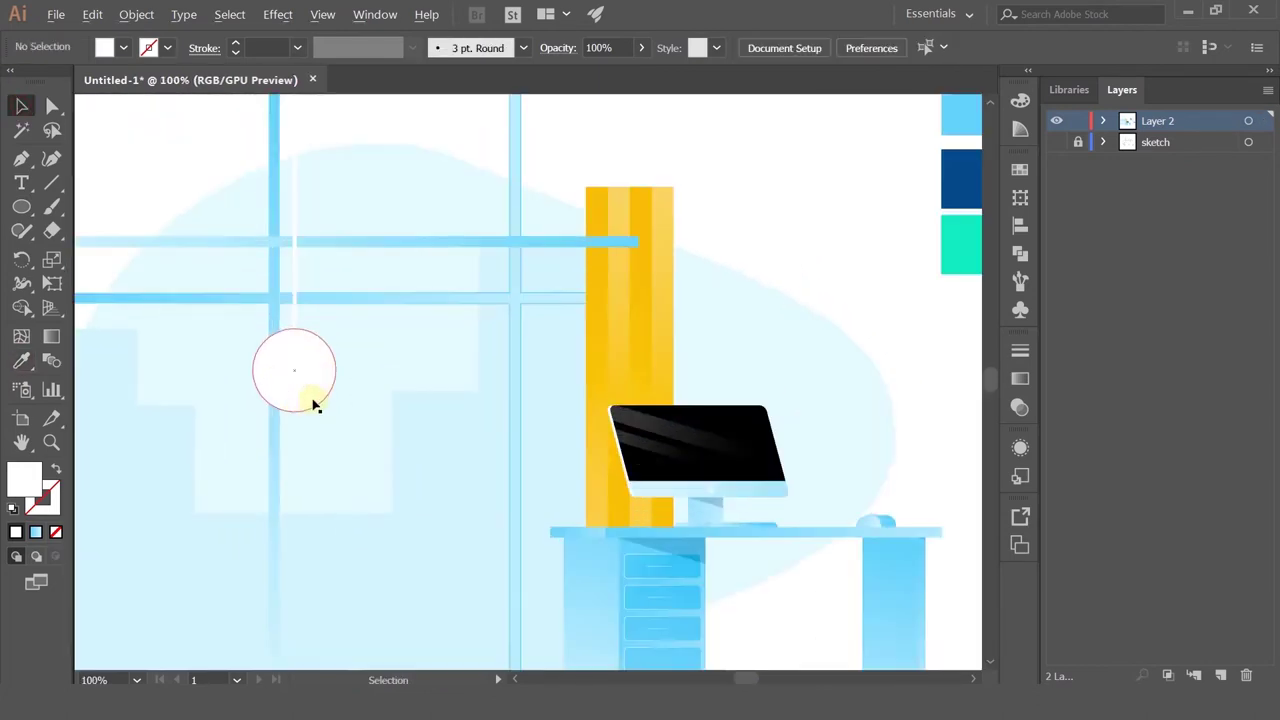
{"action": "left_click", "coordinate": [246, 295]}
{"action": "key", "text": "Delete"}
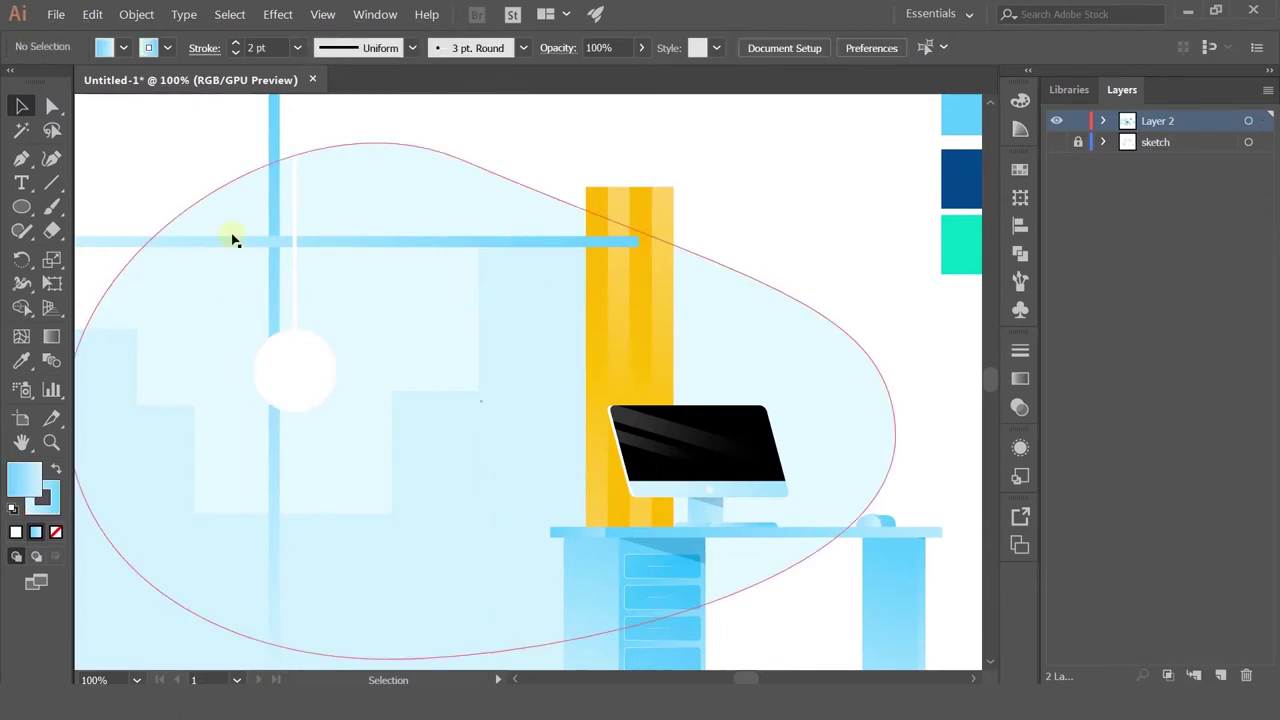
{"action": "left_click_drag", "start_coordinate": [236, 239], "coordinate": [236, 250]}
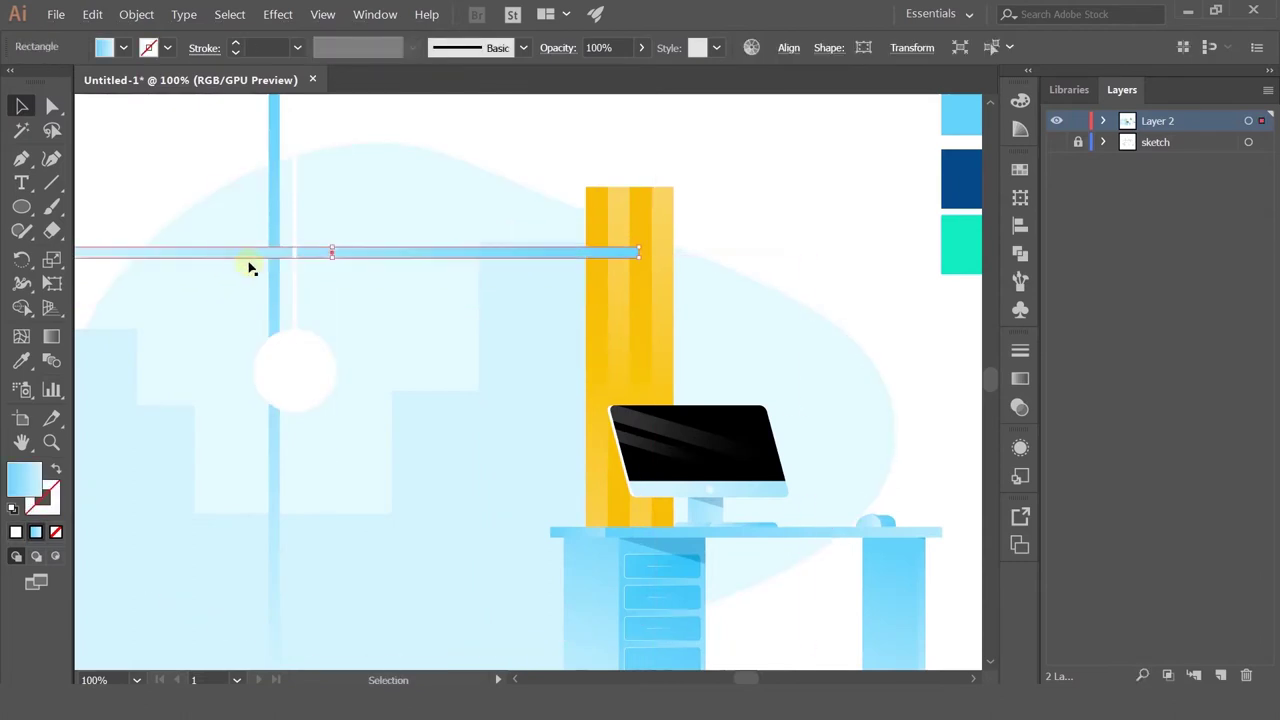
{"action": "key", "text": "Delete"}
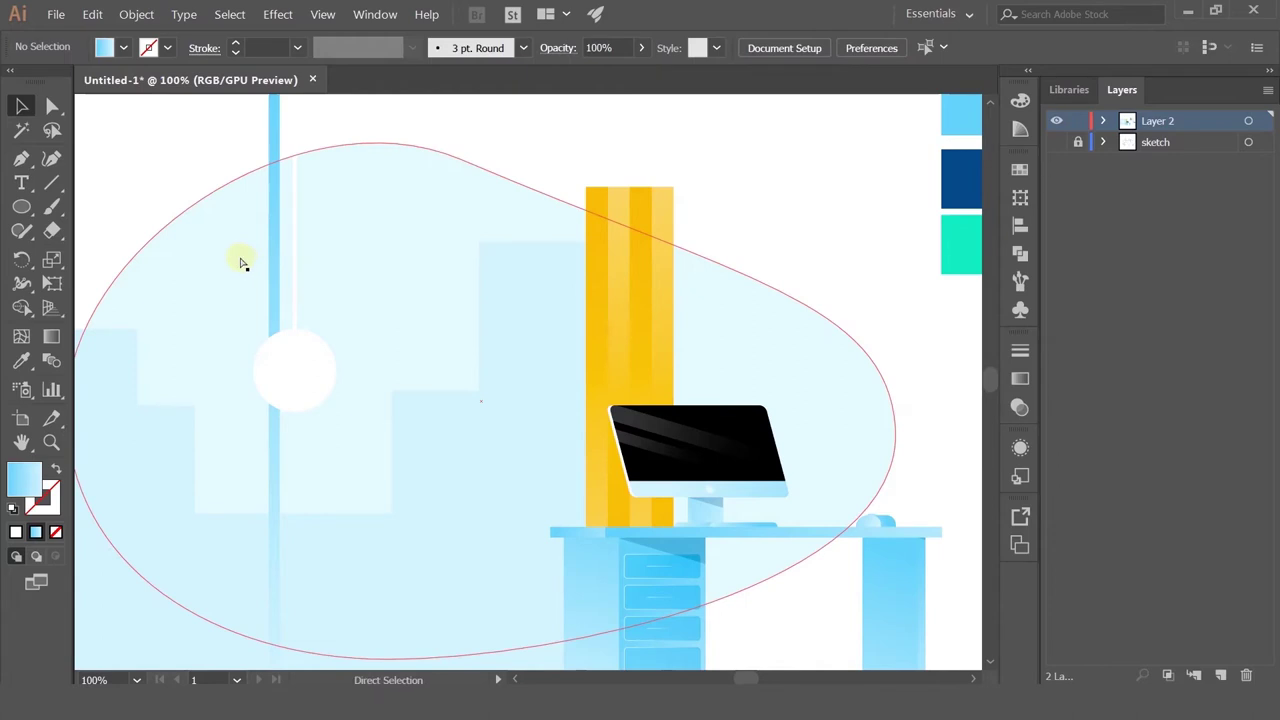
{"action": "key", "text": "ctrl+z"}
{"action": "key", "text": "ctrl+z"}
{"action": "key", "text": "ctrl+z"}
{"action": "key", "text": "ctrl+z"}
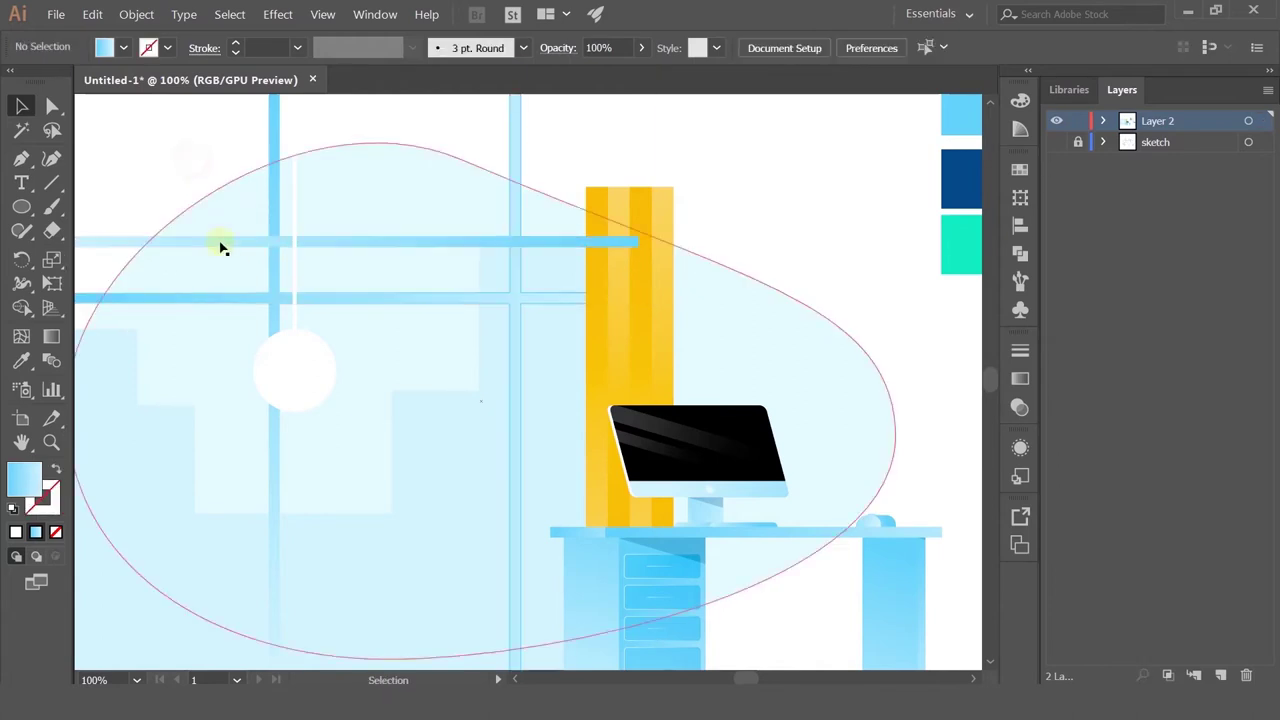
Step: Delete the extra horizontal bar above the window's crossbar and the extra upright behind the hanging lamp
{"action": "left_click", "coordinate": [222, 243]}
{"action": "key", "text": "Delete"}
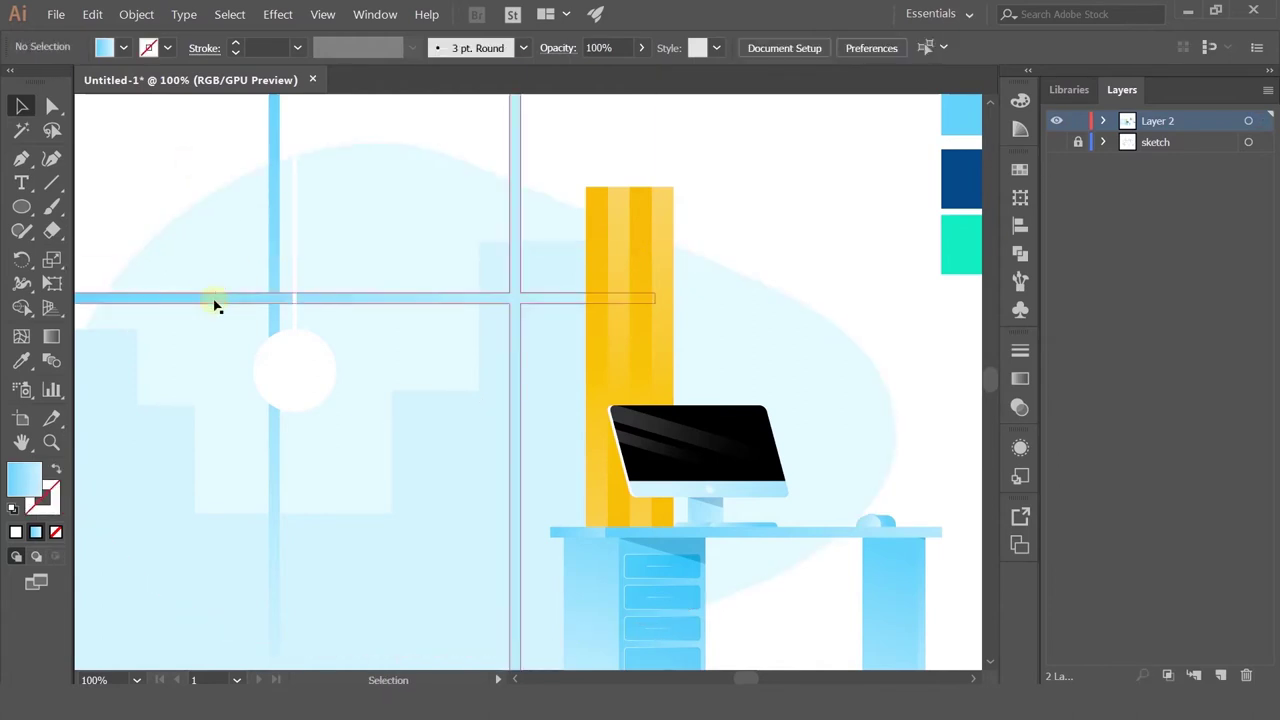
{"action": "left_click", "coordinate": [270, 263]}
{"action": "key", "text": "Delete"}
Step: Draw a small white rectangle as the lamp's cap, overlapping the top of the circle where the cord meets it
{"action": "left_click", "coordinate": [300, 366]}
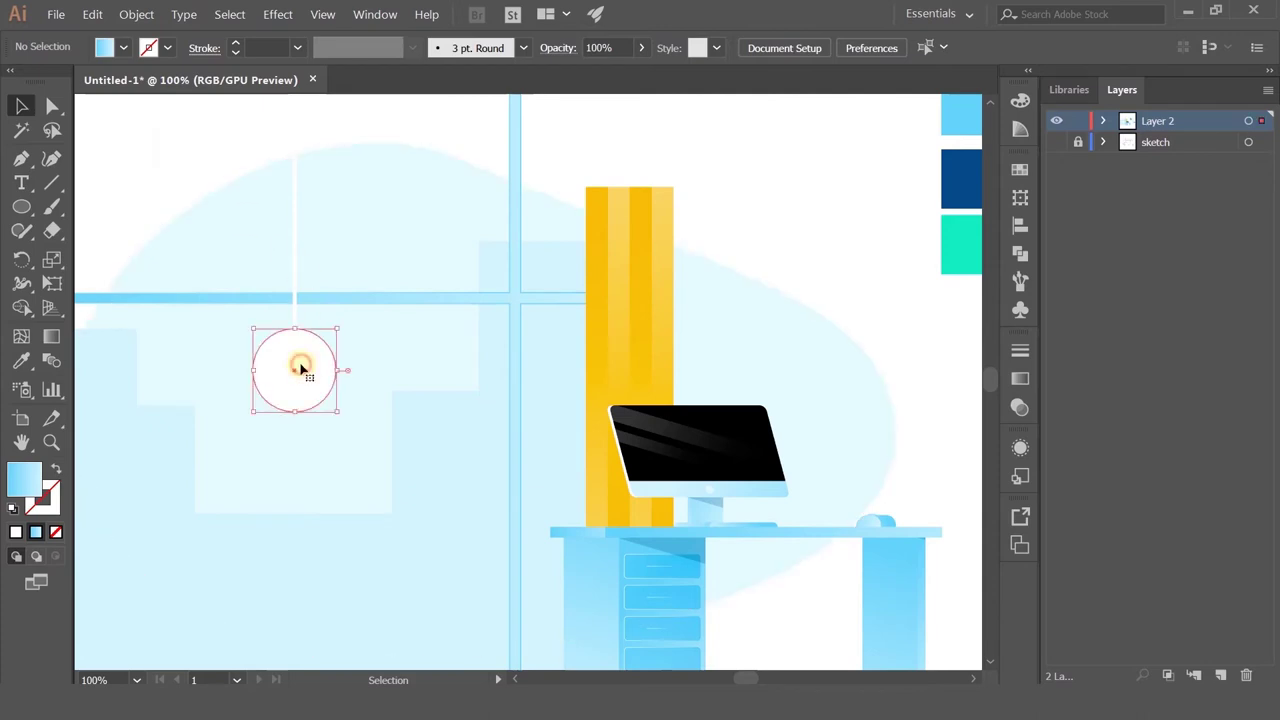
{"action": "key", "text": "ctrl+plus"}
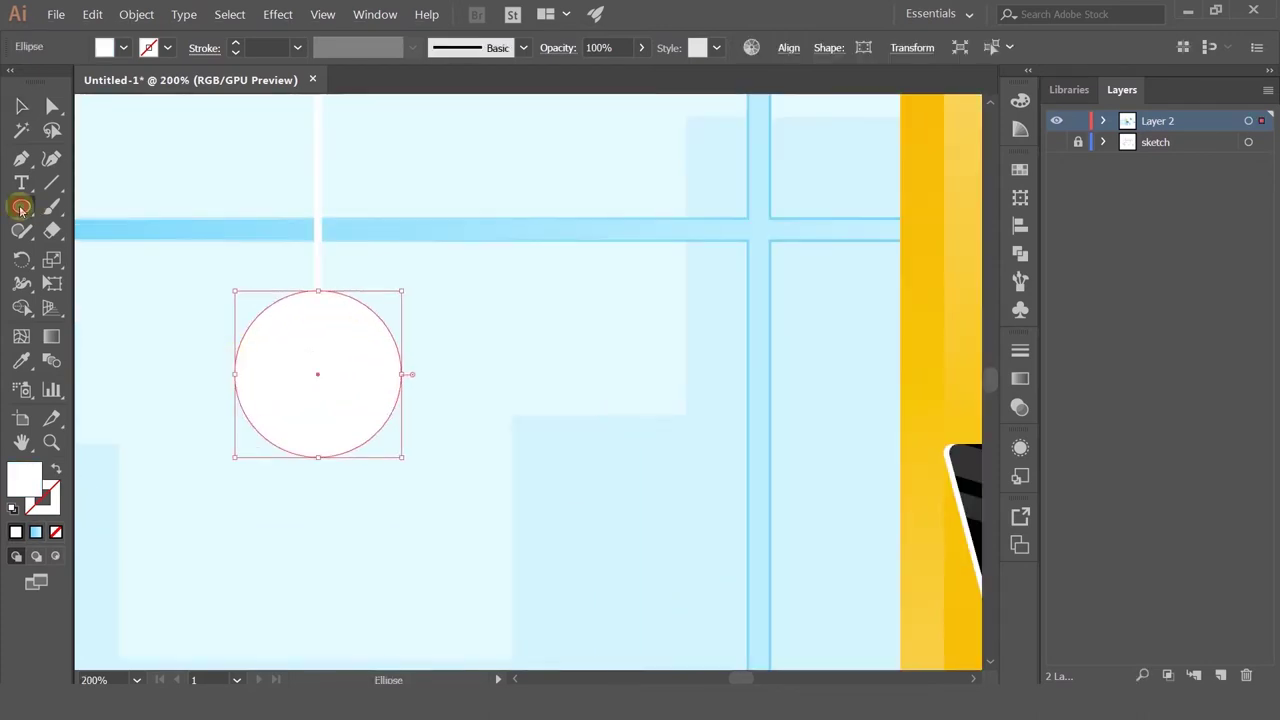
{"action": "left_click_drag", "start_coordinate": [20, 210], "coordinate": [66, 209]}
{"action": "left_click_drag", "start_coordinate": [281, 273], "coordinate": [355, 309]}
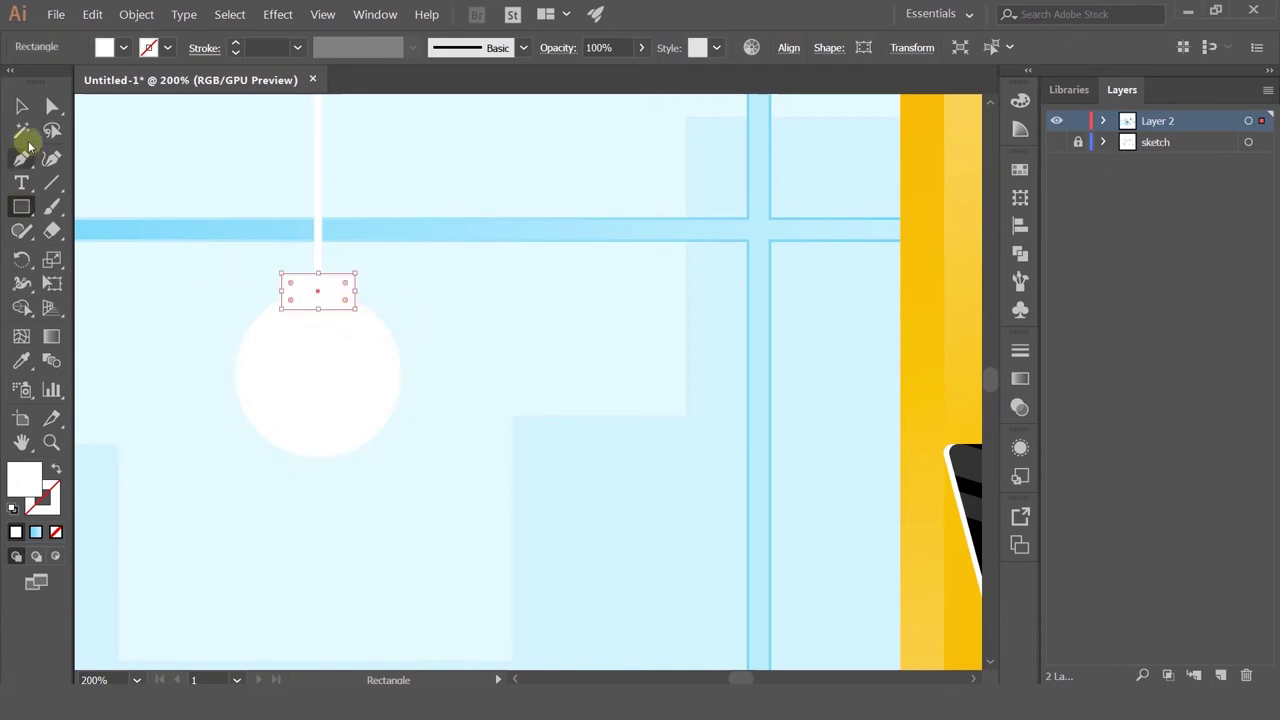
Step: Align the lamp's rectangle, circle and cord to a common horizontal centre, leaving the window frame out of the selection
{"action": "left_click", "coordinate": [21, 106]}
{"action": "left_click", "coordinate": [286, 343], "text": "shift"}
{"action": "left_click", "coordinate": [316, 244], "text": "shift"}
{"action": "left_click", "coordinate": [316, 244], "text": "shift"}
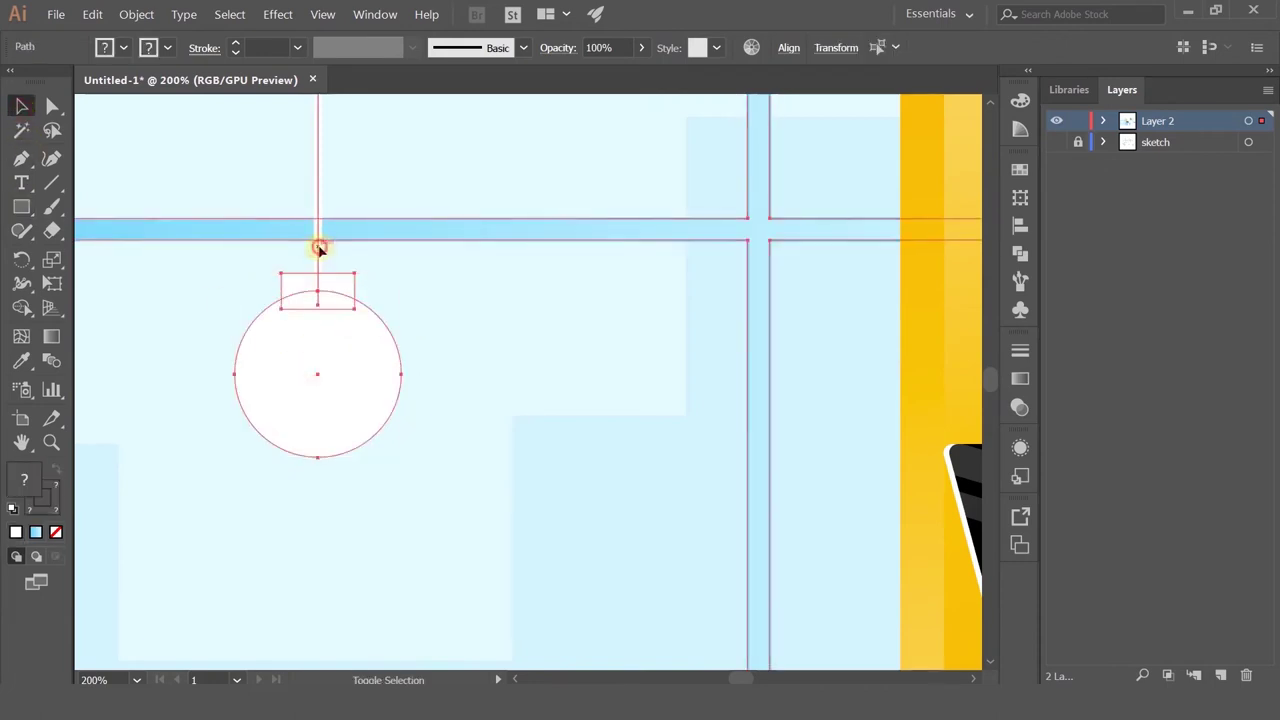
{"action": "left_click", "coordinate": [1020, 224]}
{"action": "left_click", "coordinate": [819, 210]}
{"action": "scroll", "coordinate": [343, 262], "scroll_direction": "down", "scroll_amount": 4}
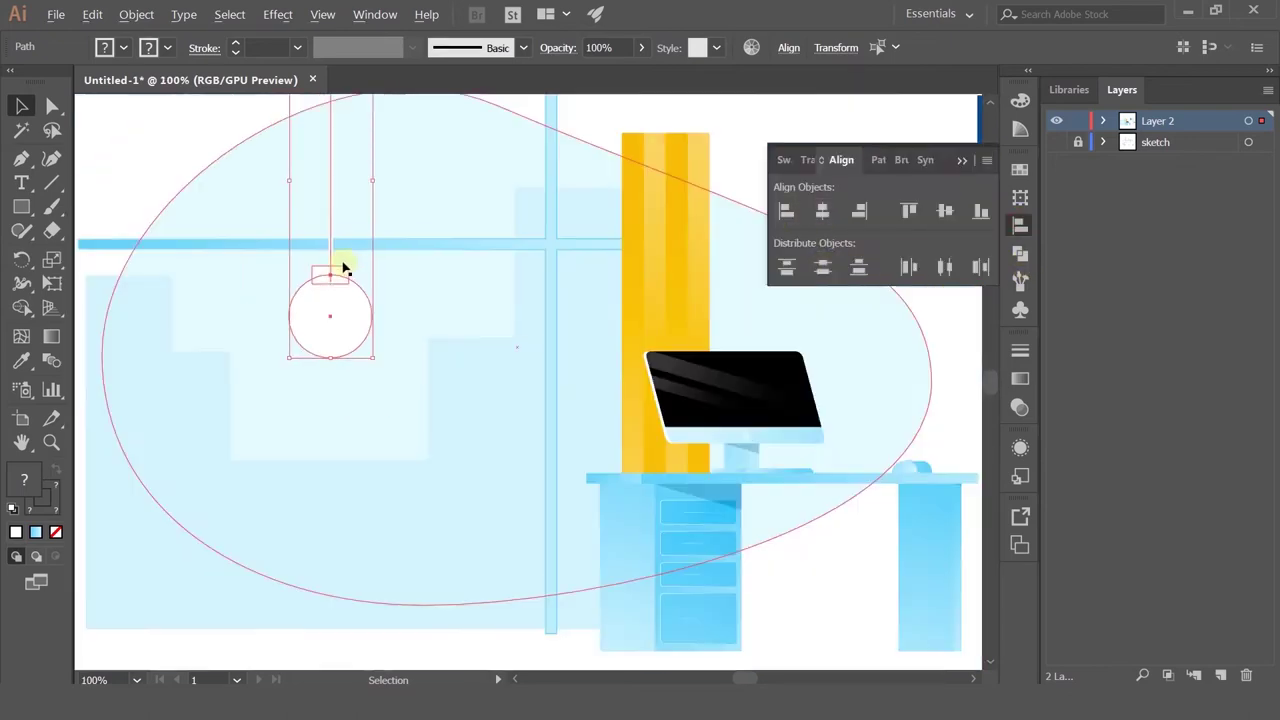
{"action": "left_click", "coordinate": [257, 193]}
Step: Fill the lamp circle with the light blue gradient, set its type to Radial and reverse its colours
{"action": "scroll", "coordinate": [368, 315], "scroll_direction": "up", "scroll_amount": 2}
{"action": "left_click", "coordinate": [320, 285]}
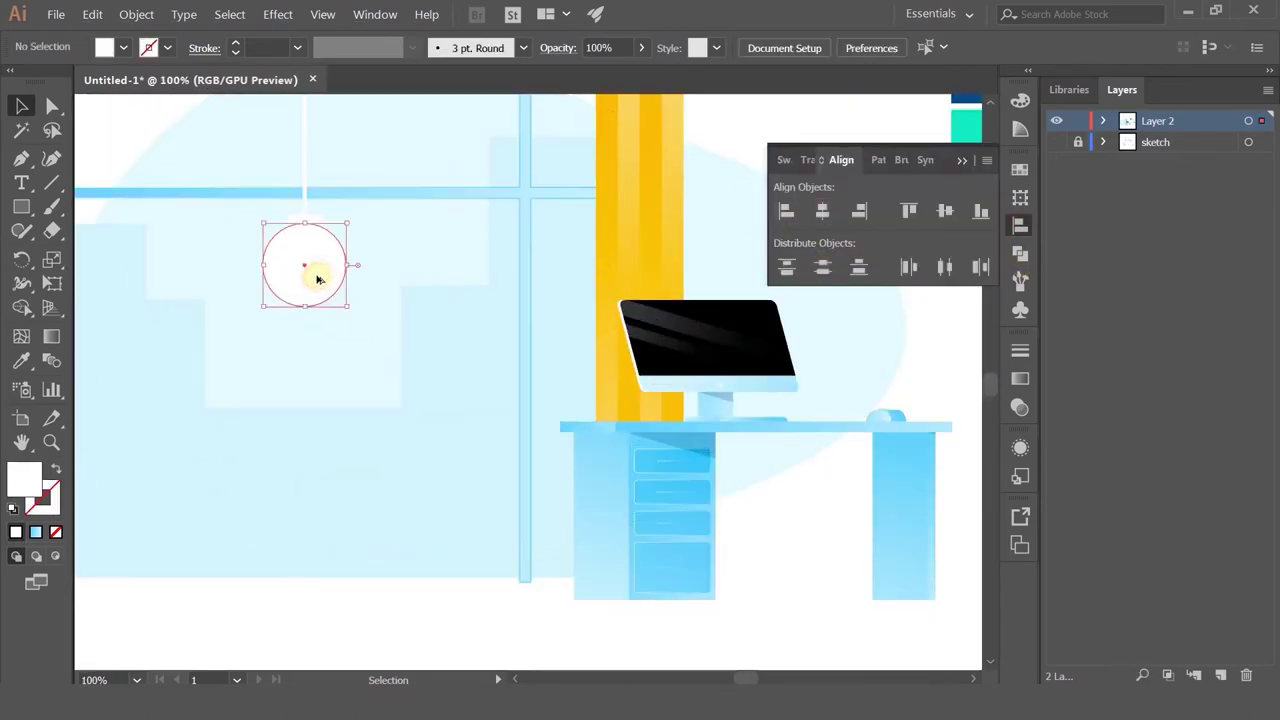
{"action": "scroll", "coordinate": [310, 272], "scroll_direction": "up", "scroll_amount": 2}
{"action": "scroll", "coordinate": [314, 277], "scroll_direction": "down", "scroll_amount": 2}
{"action": "scroll", "coordinate": [315, 279], "scroll_direction": "up", "scroll_amount": 1}
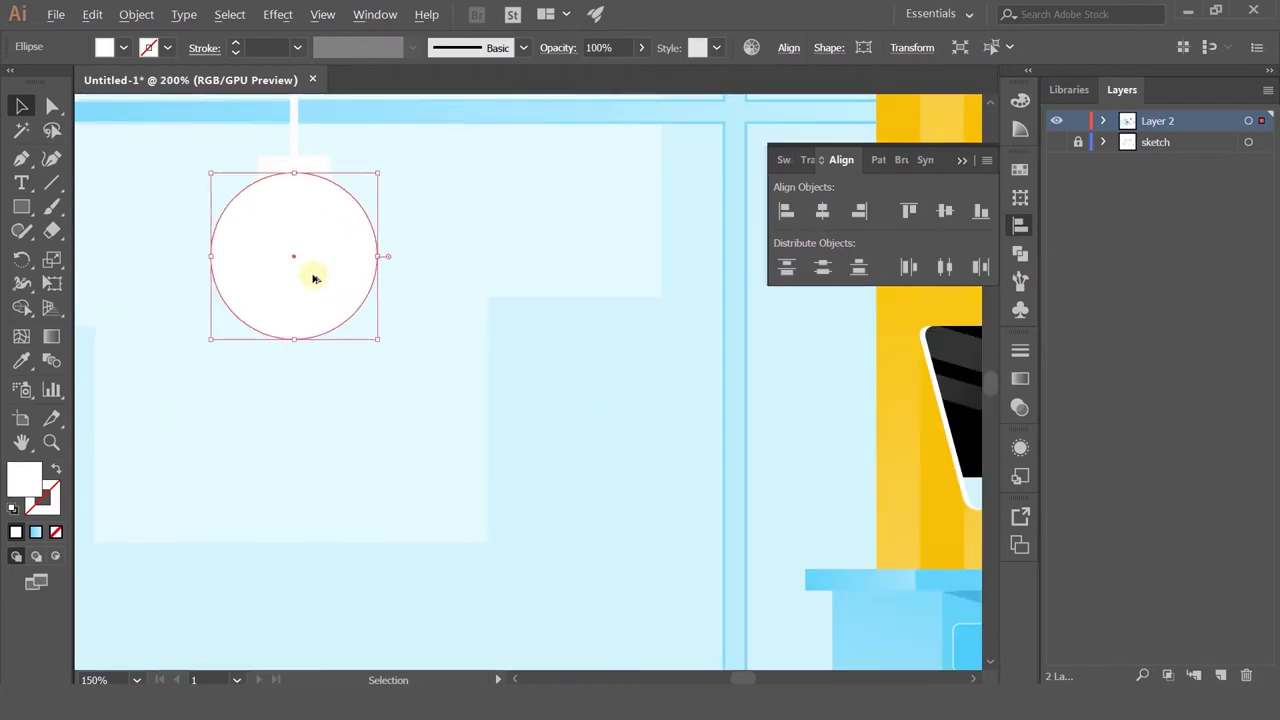
{"action": "left_click", "coordinate": [1019, 380]}
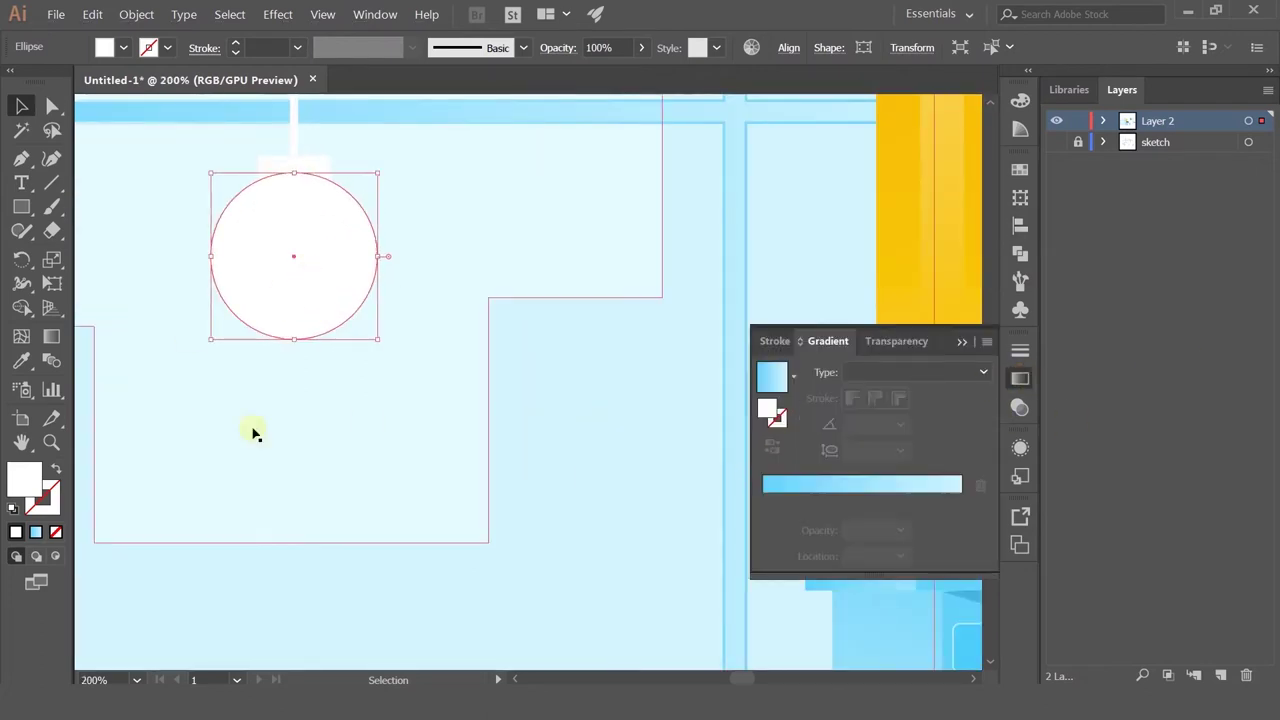
{"action": "left_click", "coordinate": [799, 381]}
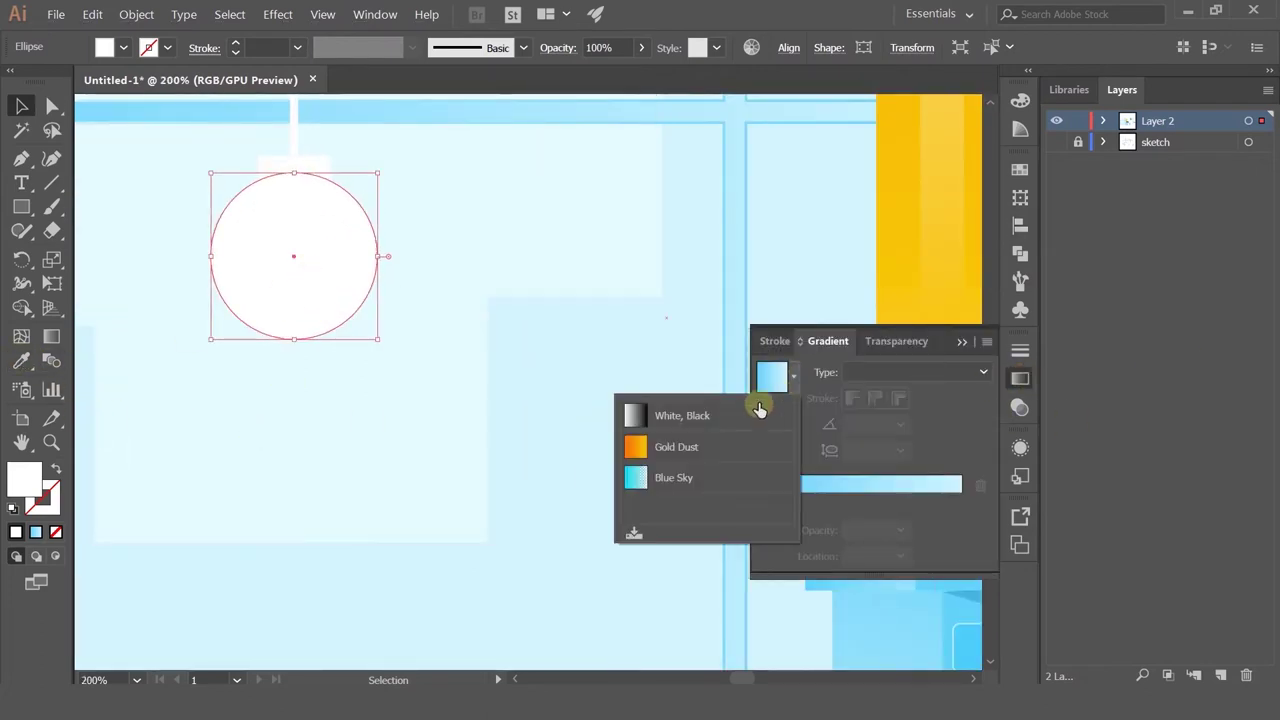
{"action": "left_click", "coordinate": [673, 477]}
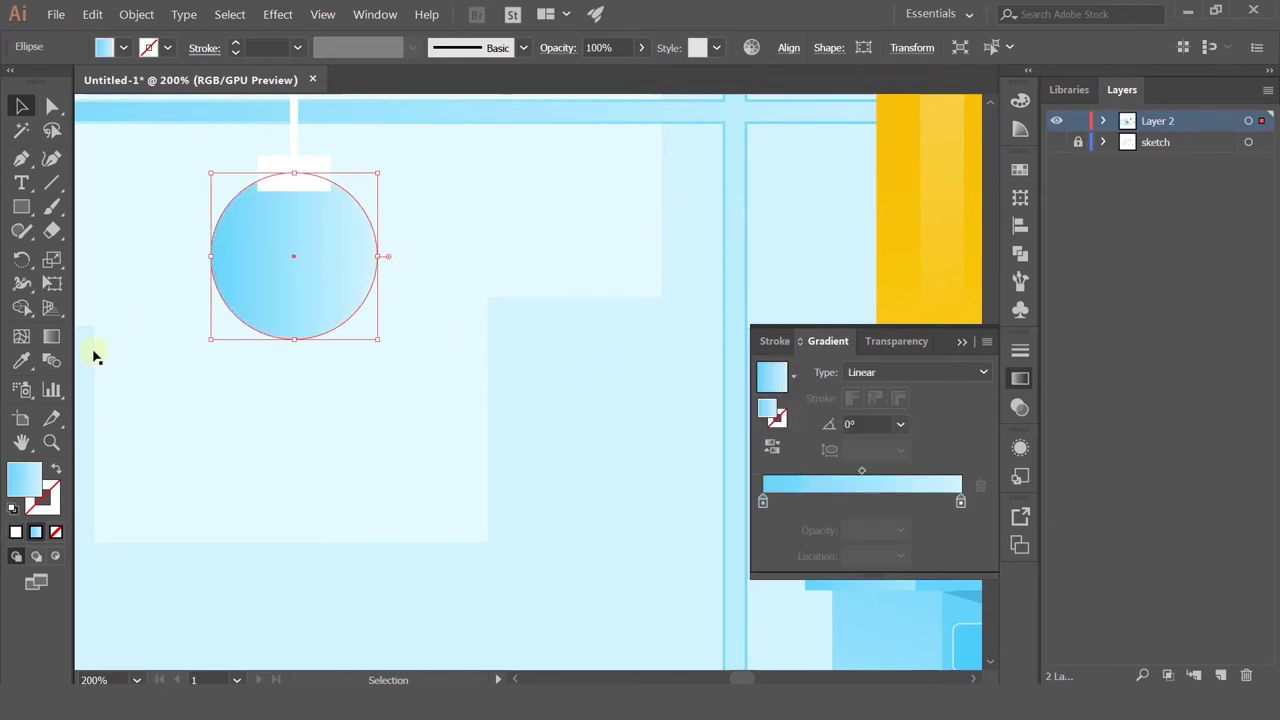
{"action": "left_click", "coordinate": [889, 371]}
{"action": "left_click", "coordinate": [874, 418]}
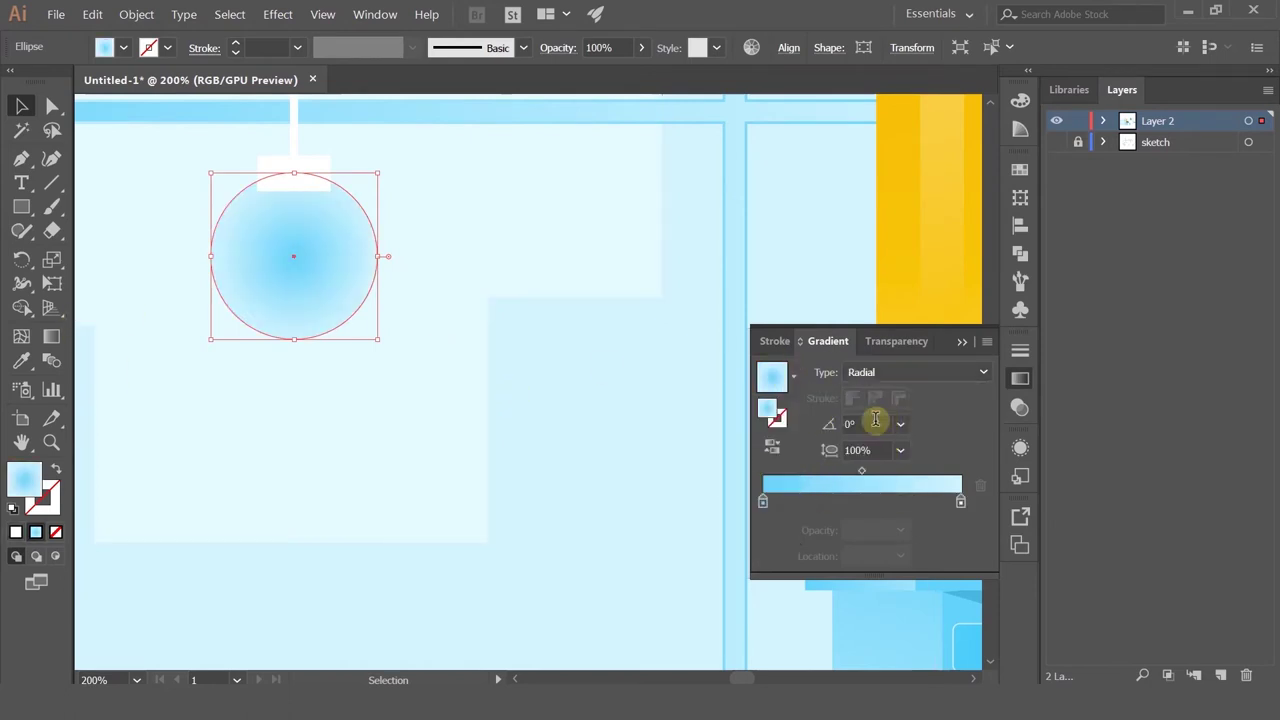
{"action": "left_click", "coordinate": [775, 451]}
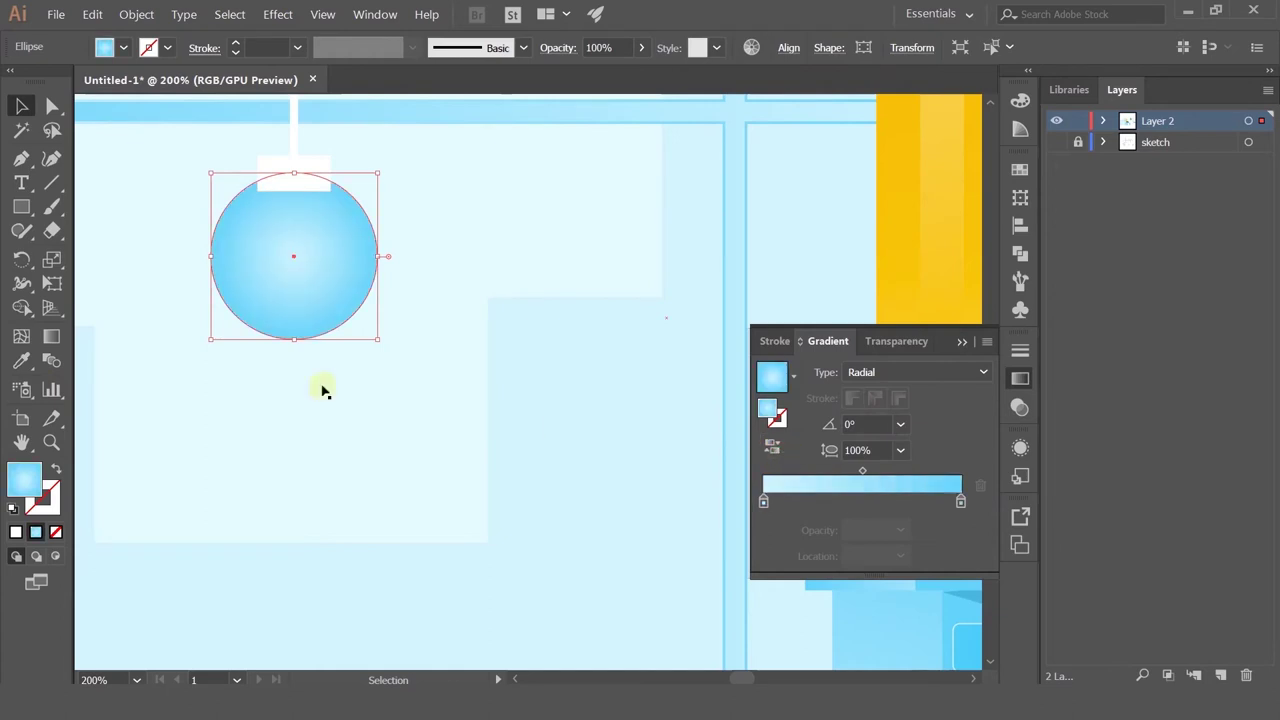
Step: Stretch the circle's radial gradient diagonally from just below the lamp cap to far beyond the circle's lower right, at -50.5°
{"action": "left_click", "coordinate": [52, 336]}
{"action": "left_click_drag", "start_coordinate": [241, 172], "coordinate": [524, 519]}
{"action": "left_click_drag", "start_coordinate": [241, 175], "coordinate": [256, 201]}
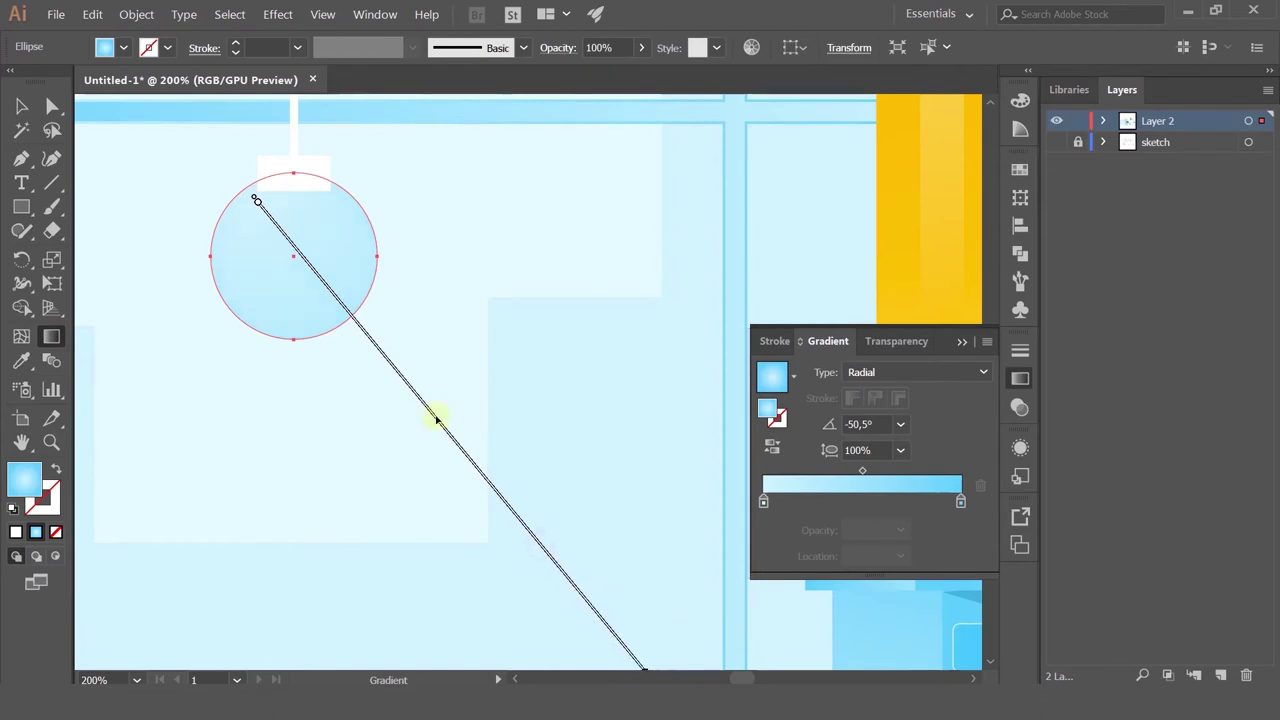
Step: Shift the midpoint of the lamp circle's radial gradient towards the darker blue end, to 83.66%
{"action": "left_click", "coordinate": [862, 470]}
{"action": "left_click_drag", "start_coordinate": [910, 484], "coordinate": [919, 484]}
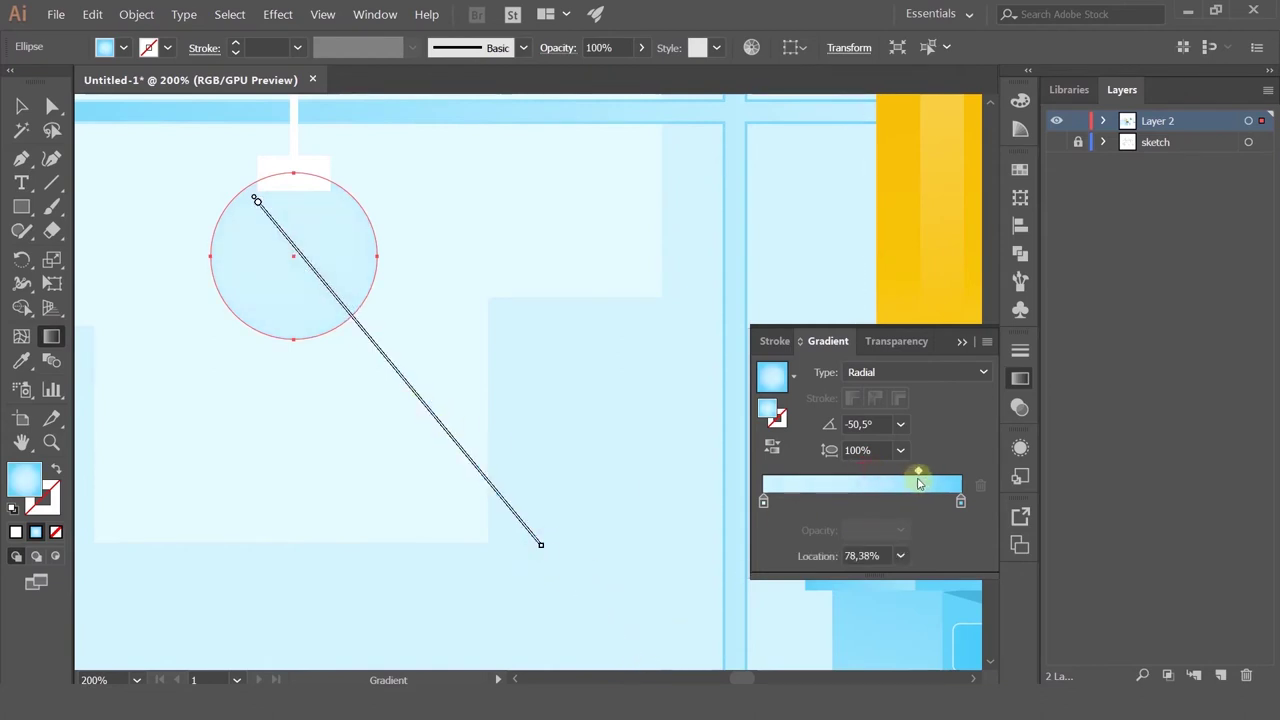
{"action": "left_click", "coordinate": [21, 106]}
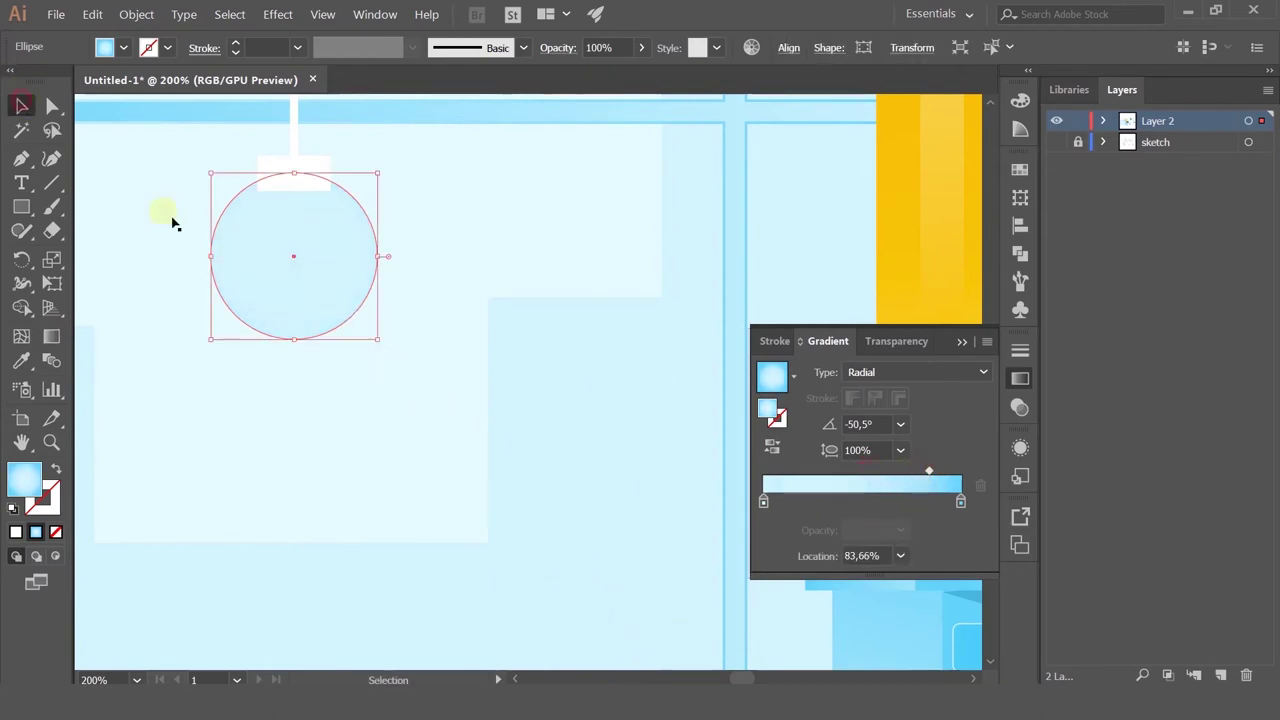
{"action": "left_click", "coordinate": [200, 246]}
{"action": "scroll", "coordinate": [205, 246], "scroll_direction": "down", "scroll_amount": 2}
Step: Shorten the lamp circle's radial gradient so it runs diagonally from just below the cap to slightly beyond the lower-right edge
{"action": "left_click", "coordinate": [220, 250]}
{"action": "scroll", "coordinate": [223, 257], "scroll_direction": "up", "scroll_amount": 2}
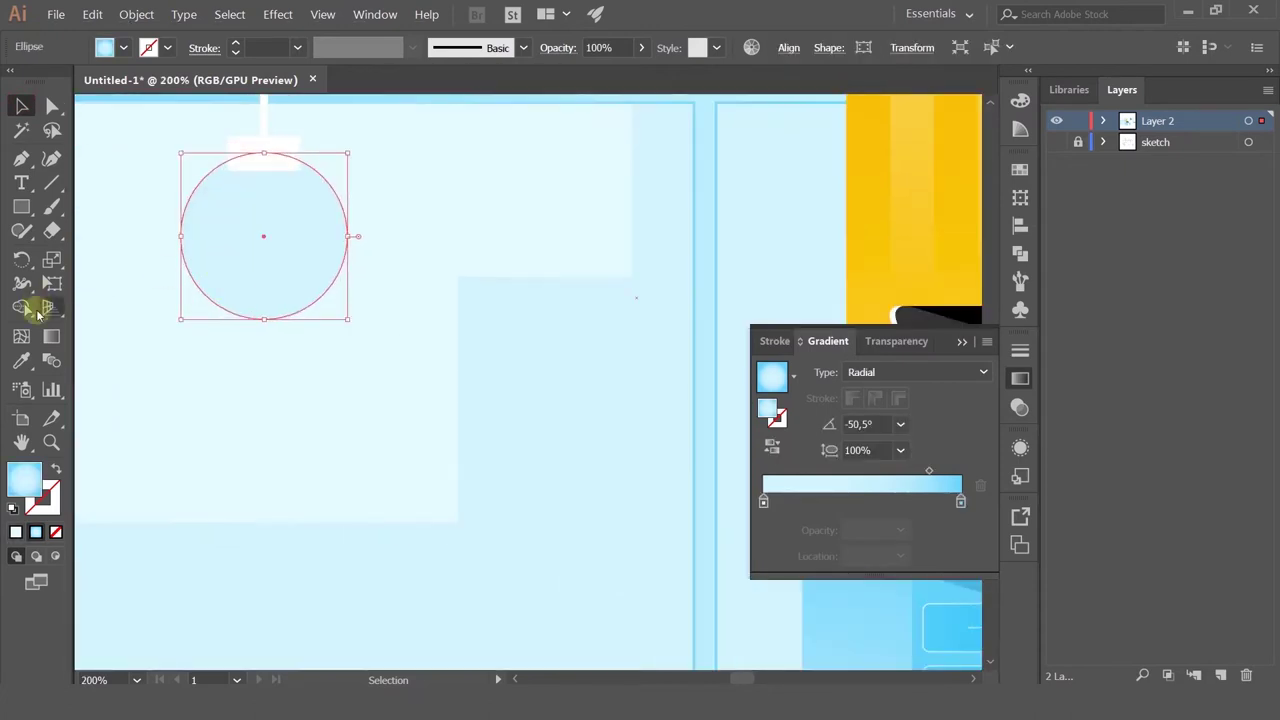
{"action": "left_click", "coordinate": [51, 336]}
{"action": "mouse_move", "coordinate": [226, 180]}
{"action": "left_mouse_down"}
{"action": "mouse_move", "coordinate": [511, 524]}
{"action": "mouse_move", "coordinate": [341, 323]}
{"action": "left_mouse_up"}
{"action": "left_click_drag", "start_coordinate": [226, 182], "coordinate": [236, 192]}
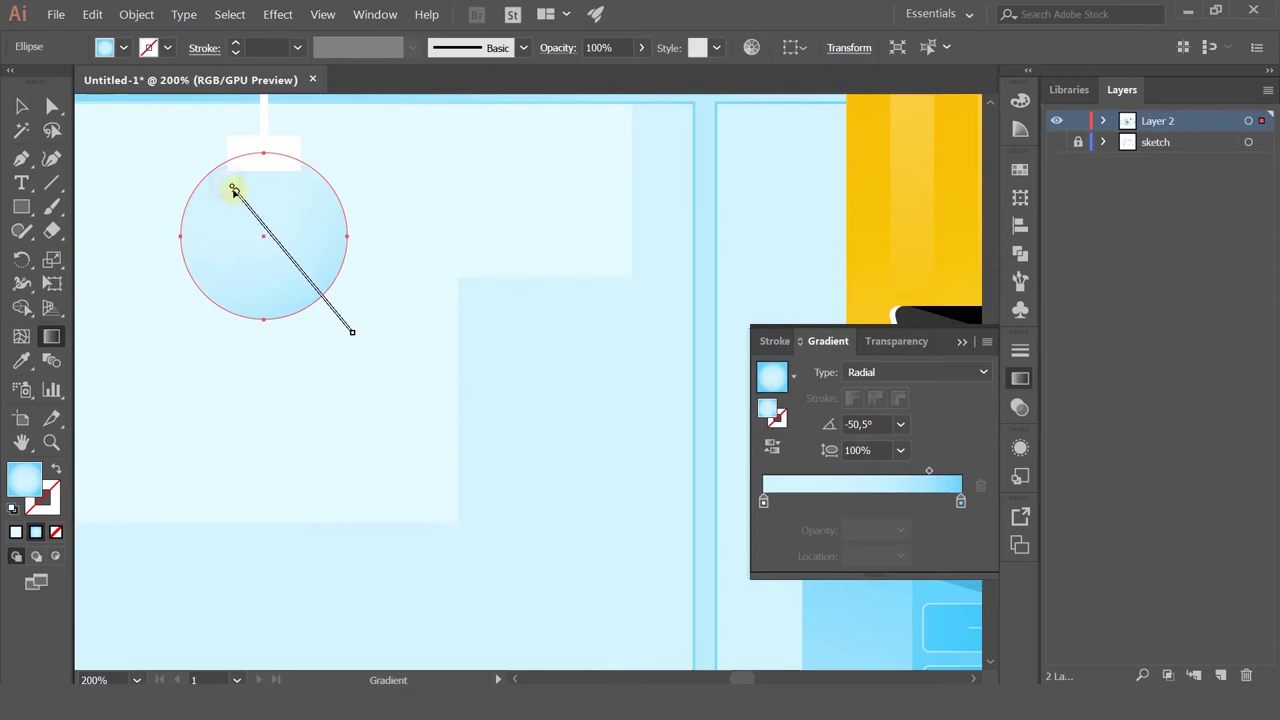
{"action": "left_click", "coordinate": [17, 105]}
{"action": "left_click", "coordinate": [134, 171]}
{"action": "scroll", "coordinate": [140, 178], "scroll_direction": "down", "scroll_amount": 4}
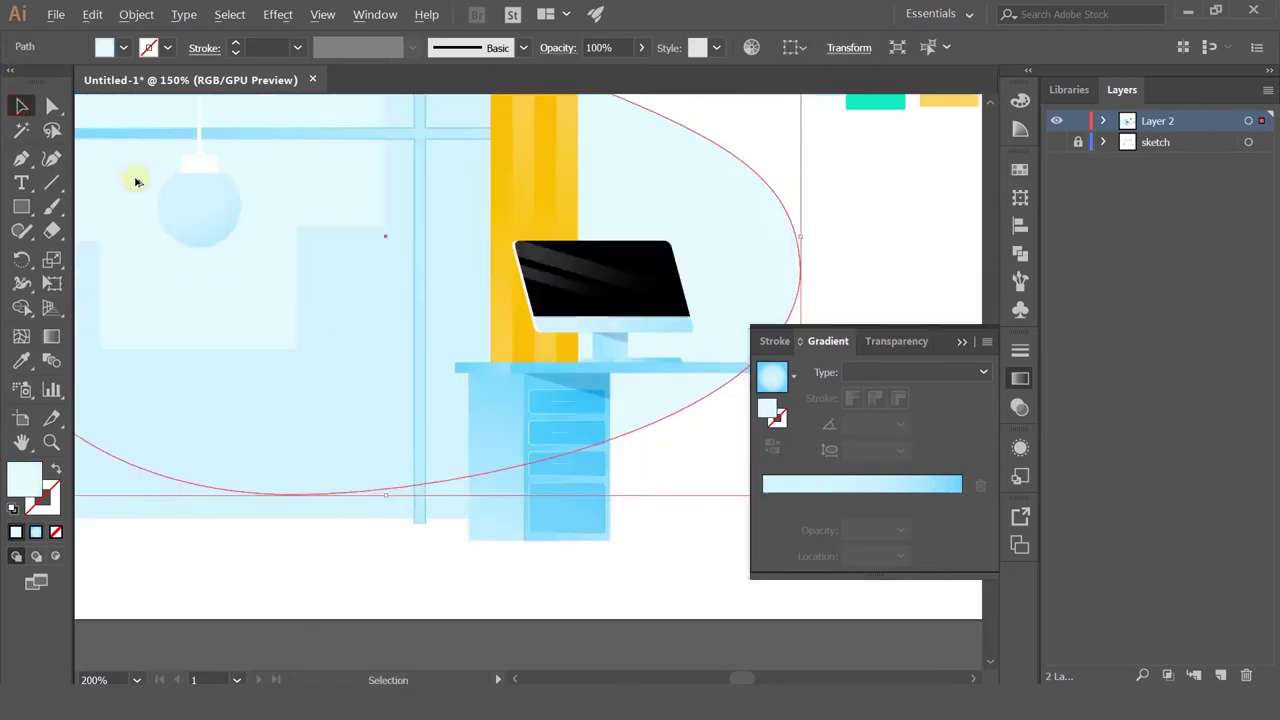
Step: Unite the lamp's cap rectangle and circle into a single white shape, leaving the background blob out of the selection
{"action": "scroll", "coordinate": [306, 240], "scroll_direction": "up", "scroll_amount": 4}
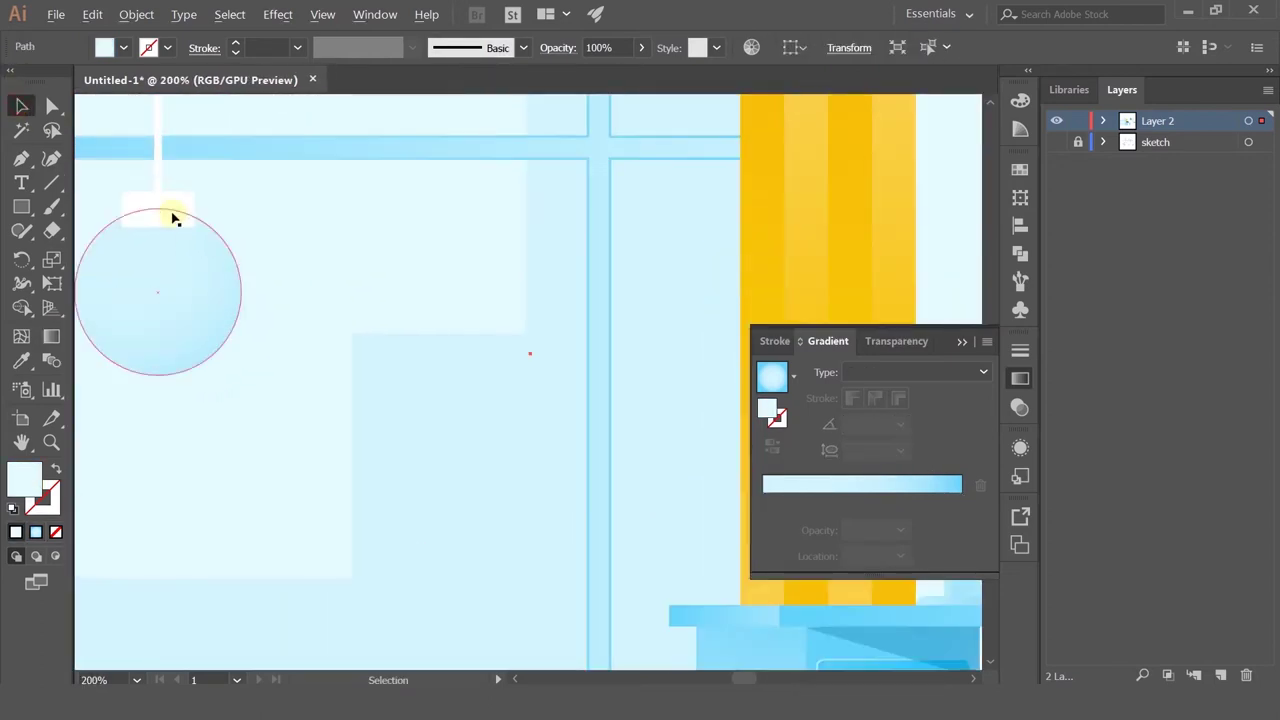
{"action": "left_click", "coordinate": [163, 203]}
{"action": "left_click", "coordinate": [168, 275], "text": "shift"}
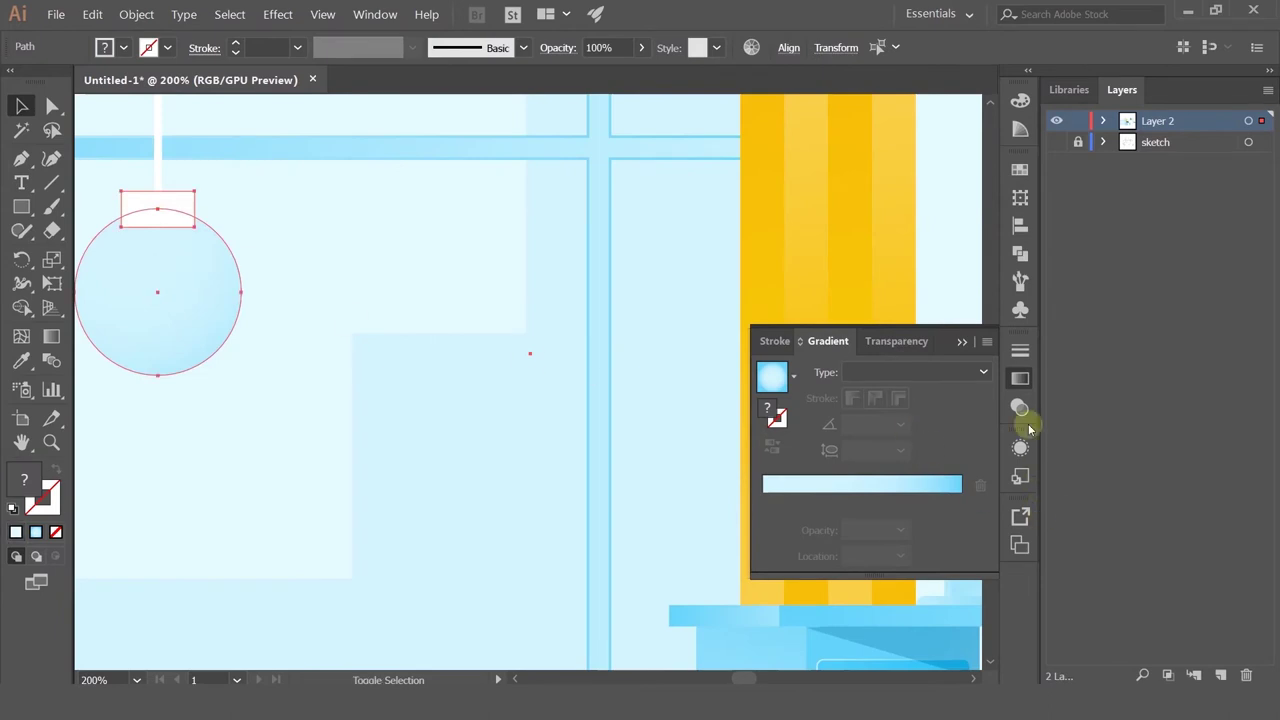
{"action": "left_click", "coordinate": [1024, 250]}
{"action": "left_click", "coordinate": [786, 211]}
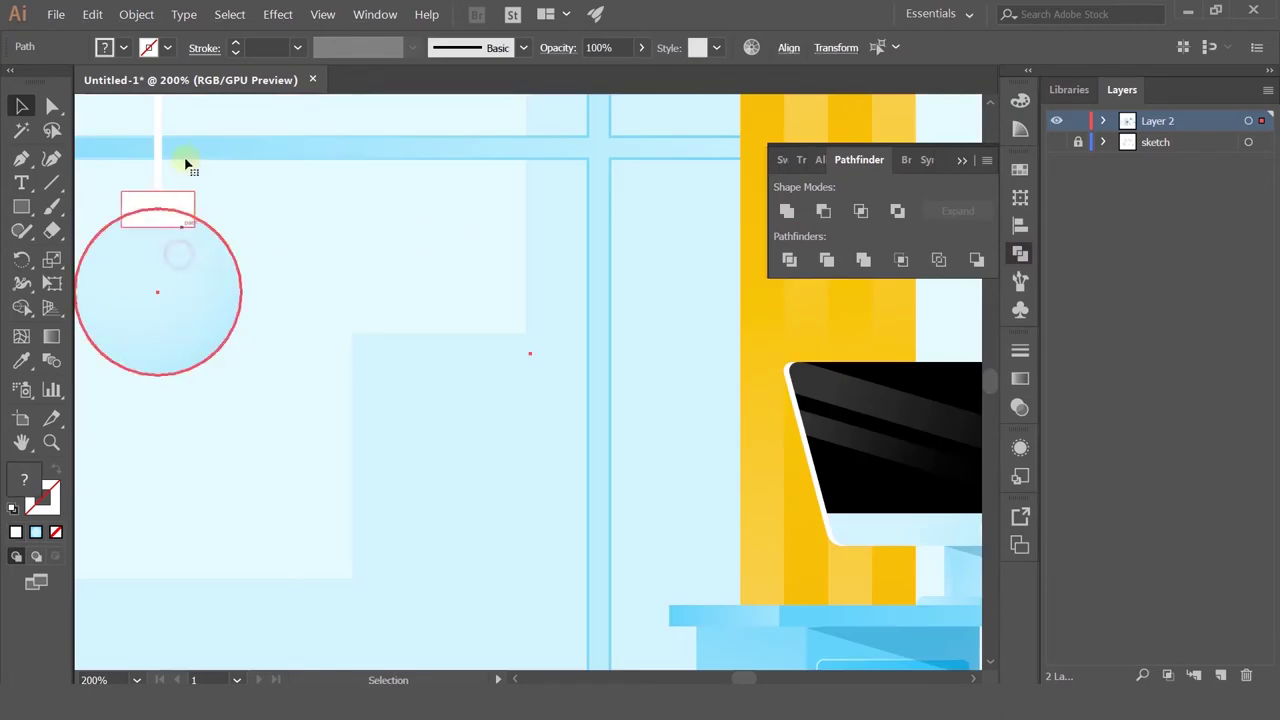
{"action": "left_click", "coordinate": [152, 163]}
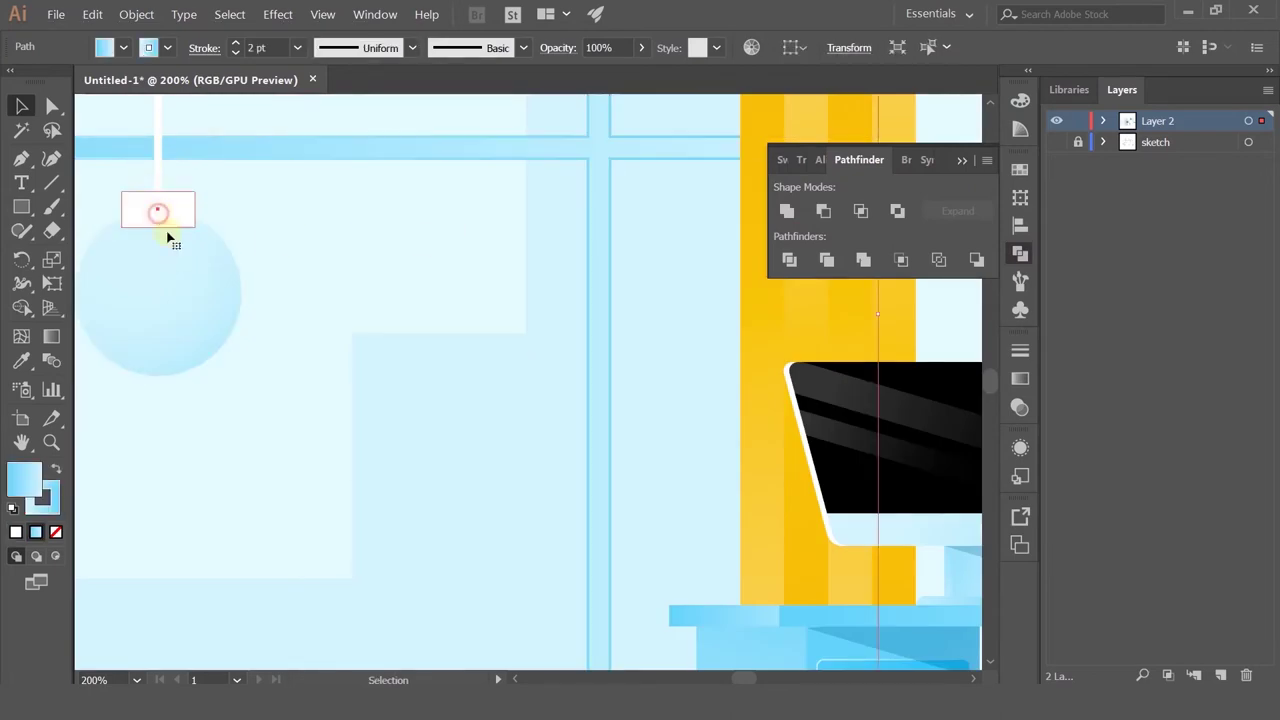
{"action": "left_click", "coordinate": [177, 280], "text": "shift"}
{"action": "left_click", "coordinate": [786, 211]}
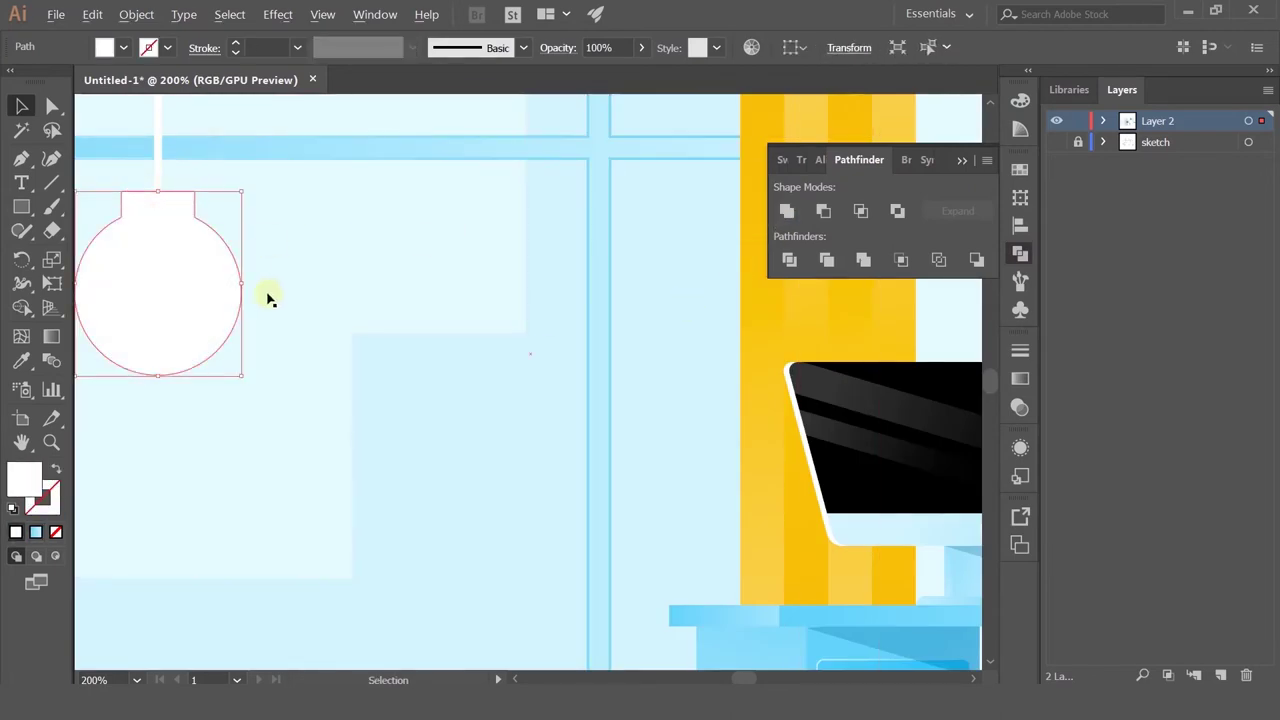
Step: Fill the united lamp shape with the blue gradient sampled from the desktop
{"action": "left_click", "coordinate": [30, 357]}
{"action": "left_click", "coordinate": [730, 607]}
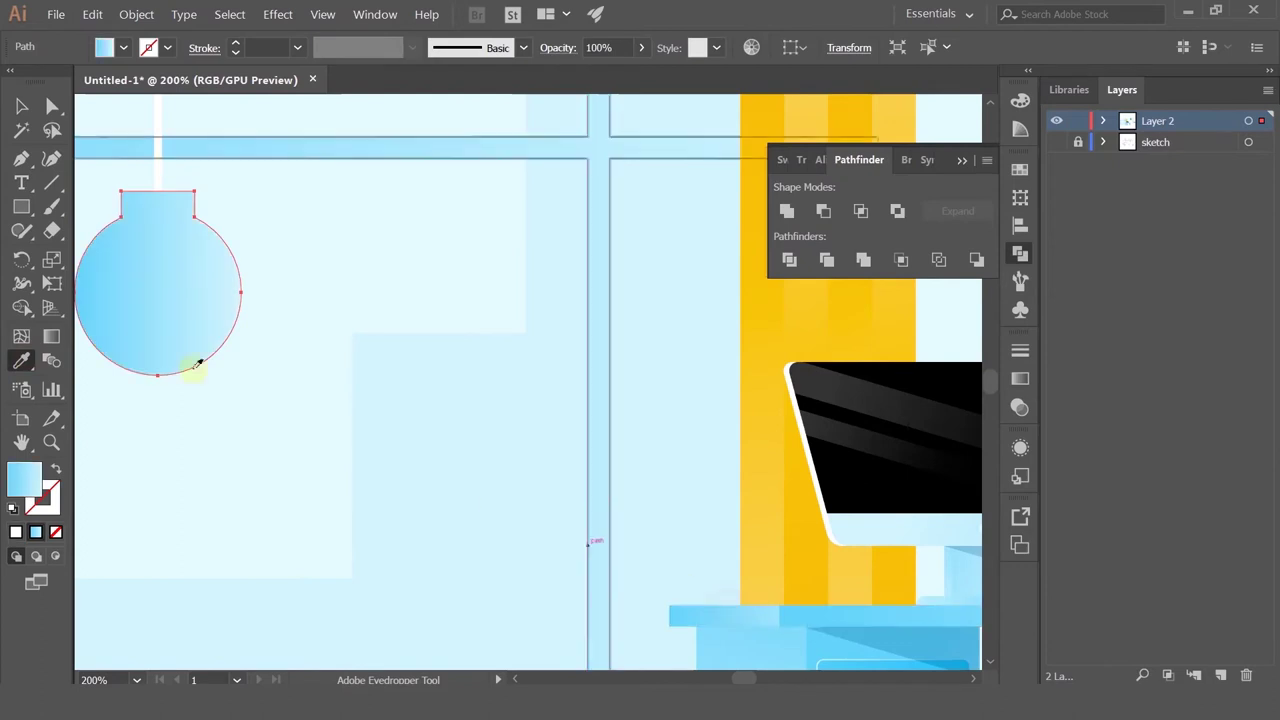
{"action": "left_click_drag", "start_coordinate": [443, 351], "coordinate": [616, 411]}
Step: Try the curtain's yellow gradient on the lamp shape, and undo it
{"action": "key", "text": "ctrl+minus"}
{"action": "key", "text": "ctrl+minus"}
{"action": "key", "text": "ctrl+minus"}
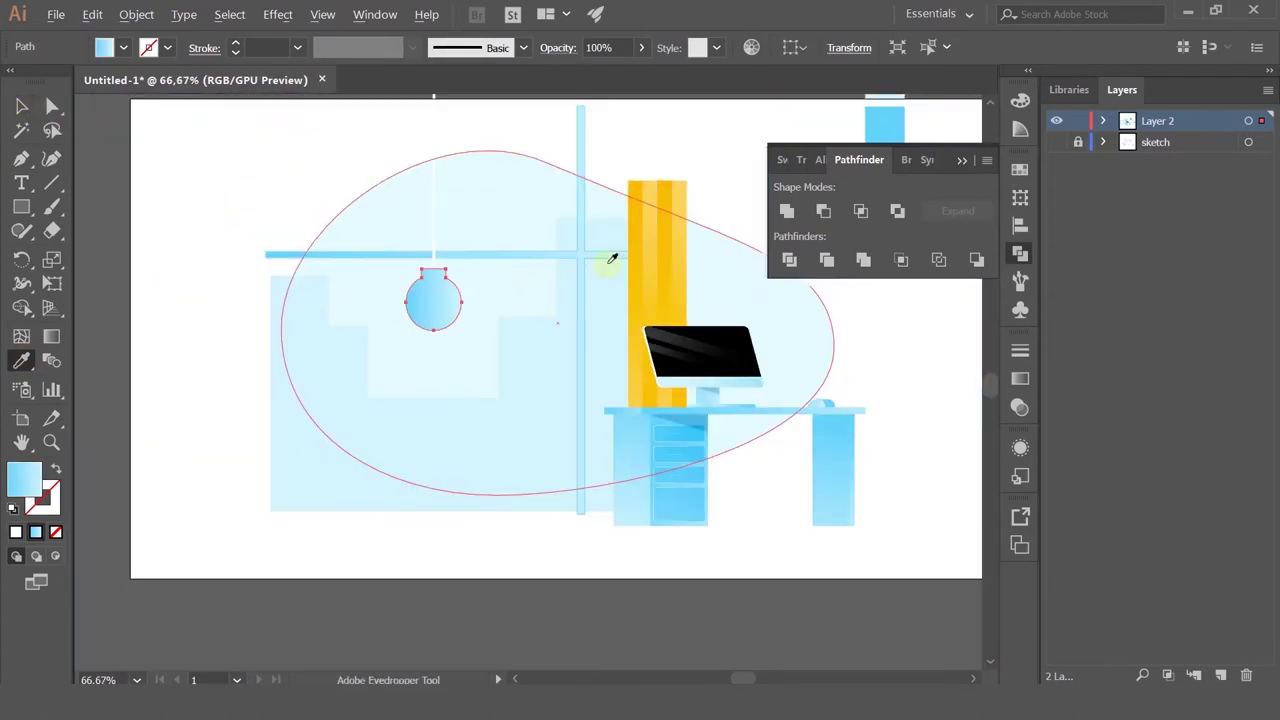
{"action": "left_click", "coordinate": [651, 236]}
{"action": "scroll", "coordinate": [636, 246], "scroll_direction": "down", "scroll_amount": 1}
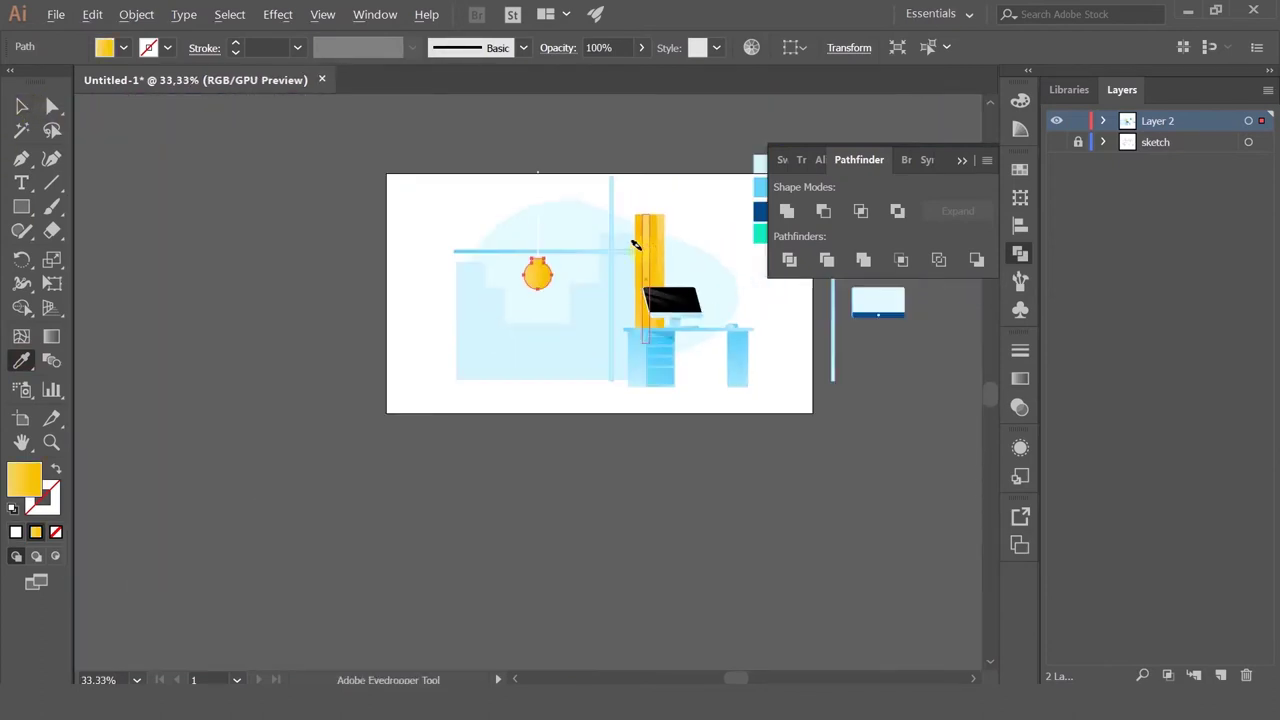
{"action": "scroll", "coordinate": [636, 247], "scroll_direction": "up", "scroll_amount": 2}
{"action": "key", "text": "ctrl+z"}
Step: Fill the lamp shape with white sampled from the area outside the pale blue background blob
{"action": "left_click", "coordinate": [23, 105]}
{"action": "left_click", "coordinate": [22, 104]}
{"action": "key", "text": "ctrl+equal"}
{"action": "key", "text": "ctrl+equal"}
{"action": "key", "text": "ctrl+equal"}
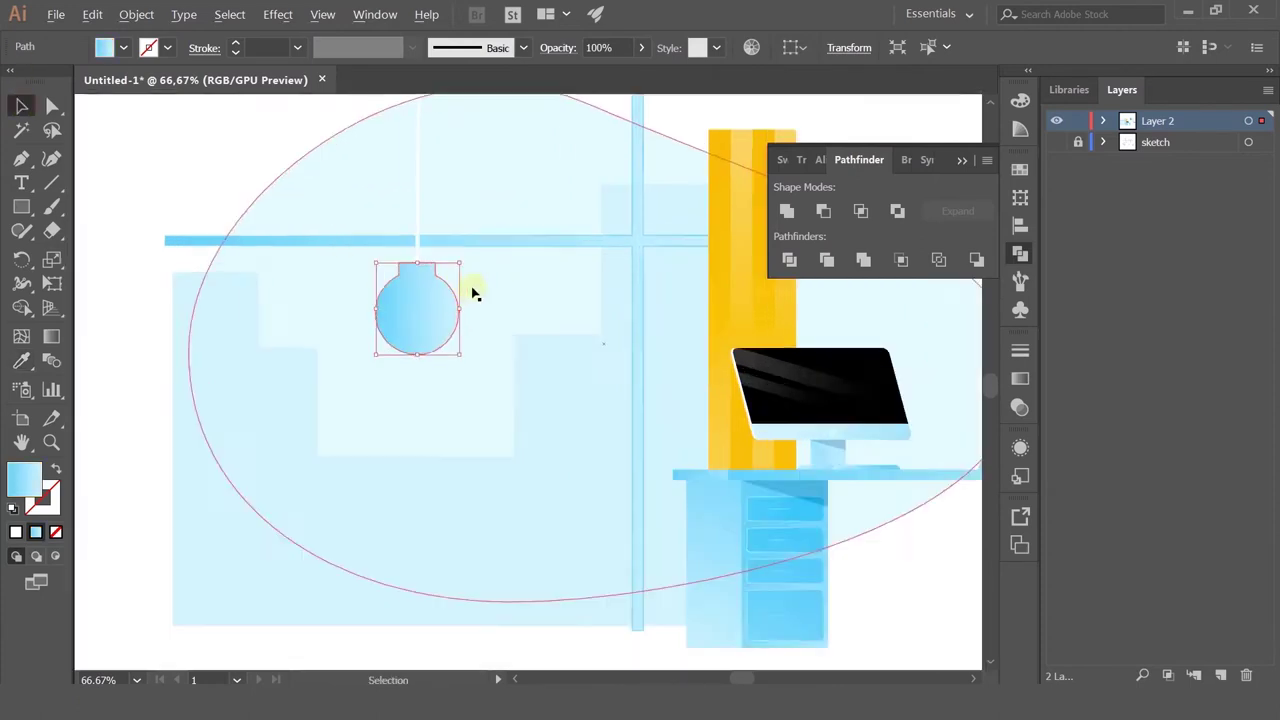
{"action": "mouse_move", "coordinate": [444, 424]}
{"action": "left_mouse_down"}
{"action": "mouse_move", "coordinate": [419, 393]}
{"action": "mouse_move", "coordinate": [428, 408]}
{"action": "left_mouse_up"}
{"action": "key", "text": "ctrl+minus"}
{"action": "key", "text": "ctrl+minus"}
{"action": "key", "text": "ctrl+minus"}
{"action": "key", "text": "ctrl+equal"}
{"action": "key", "text": "ctrl+equal"}
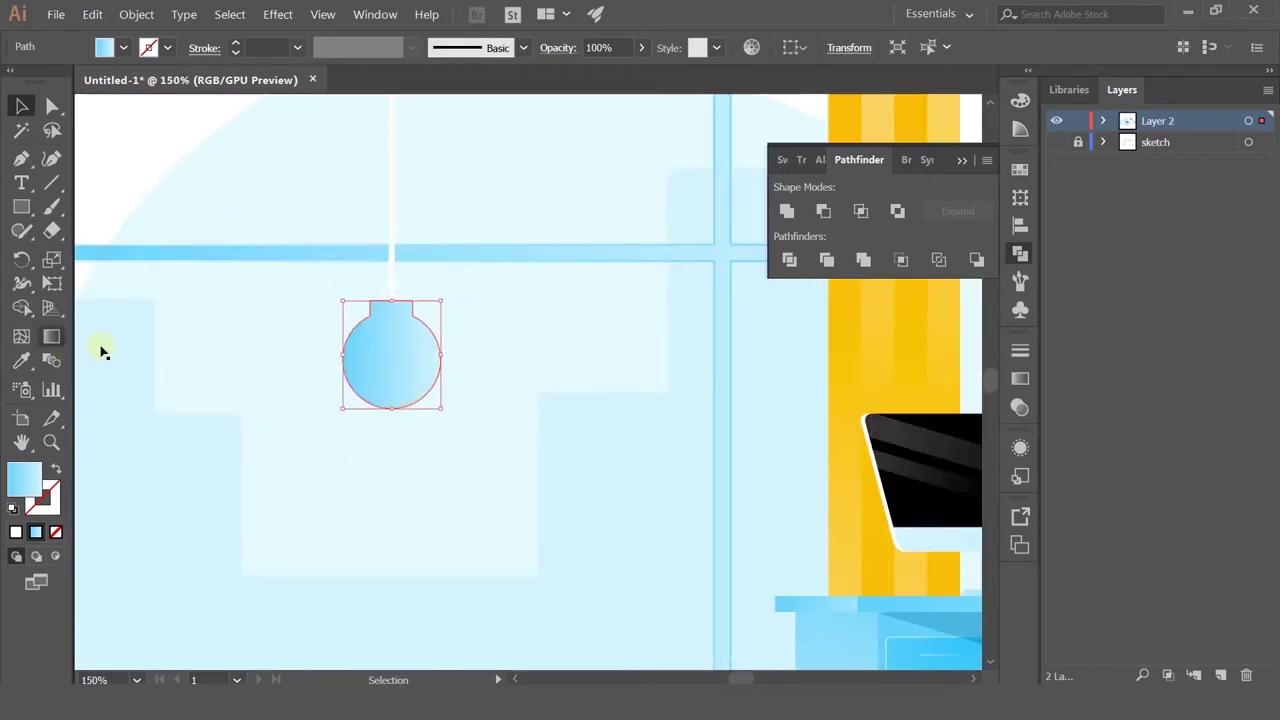
{"action": "left_click", "coordinate": [21, 360]}
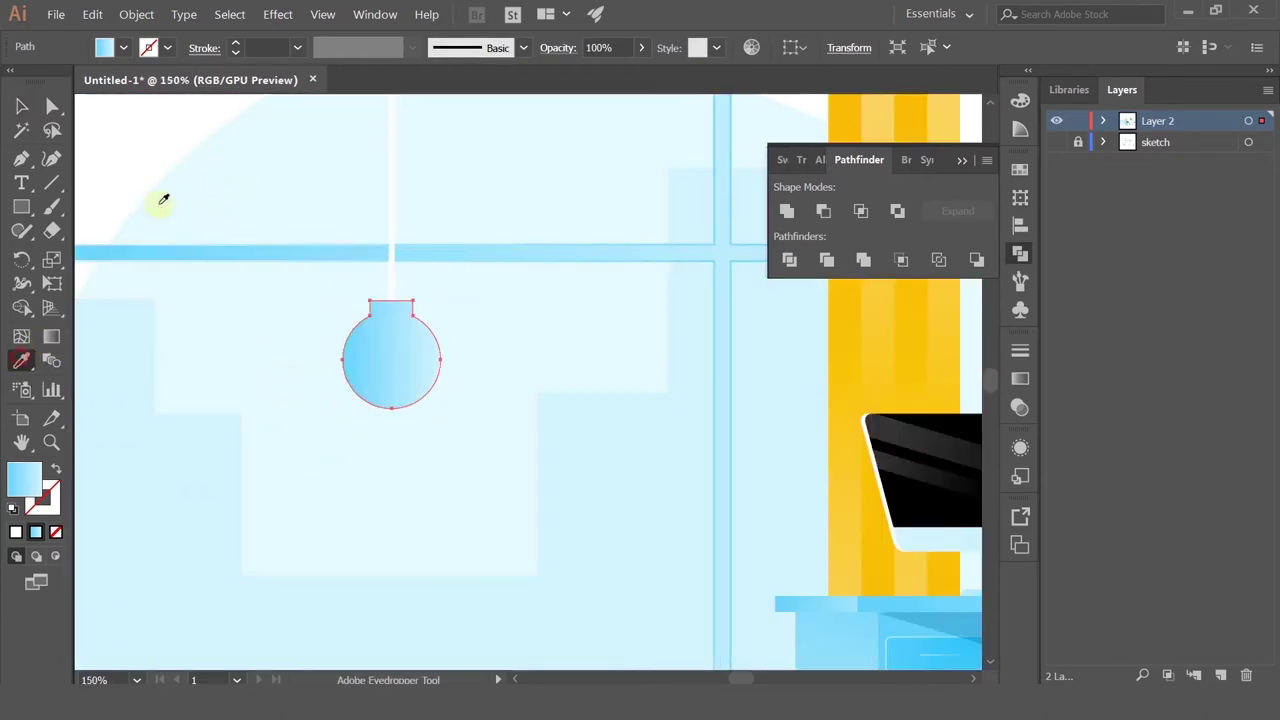
{"action": "left_click", "coordinate": [116, 146]}
Step: Duplicate the white lamp shape slightly to the left of the original and select both overlapping shapes
{"action": "left_click", "coordinate": [21, 107]}
{"action": "left_click_drag", "start_coordinate": [423, 363], "coordinate": [408, 362]}
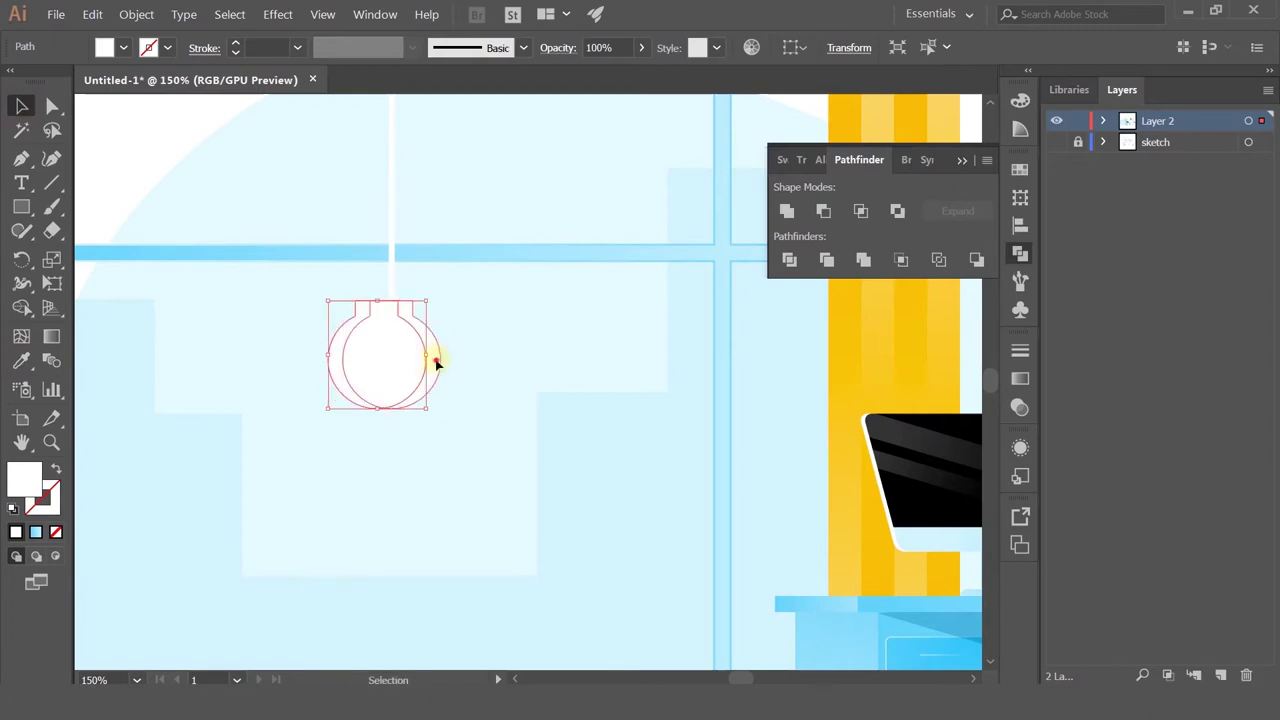
{"action": "left_click", "coordinate": [436, 361]}
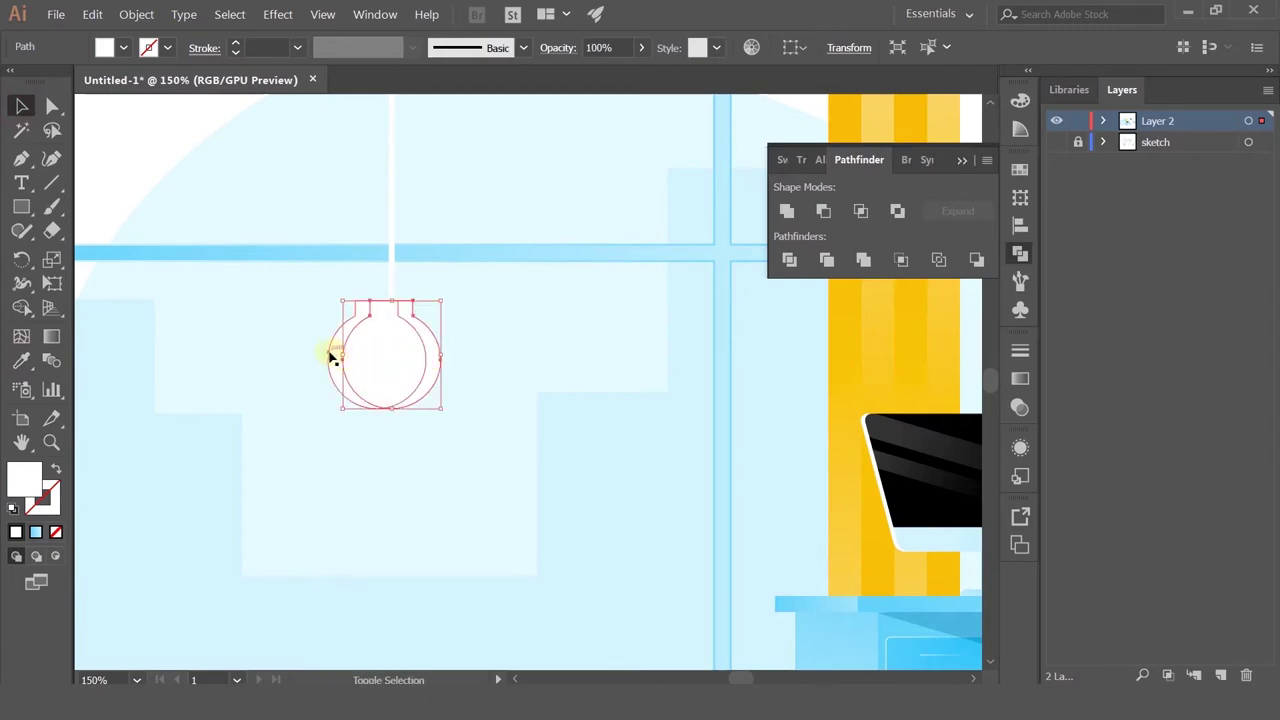
{"action": "left_click", "coordinate": [333, 357], "text": "shift"}
Step: Try the Minus Back and Intersect operations on the two overlapping lamp shapes, undoing each one
{"action": "left_click", "coordinate": [1020, 378]}
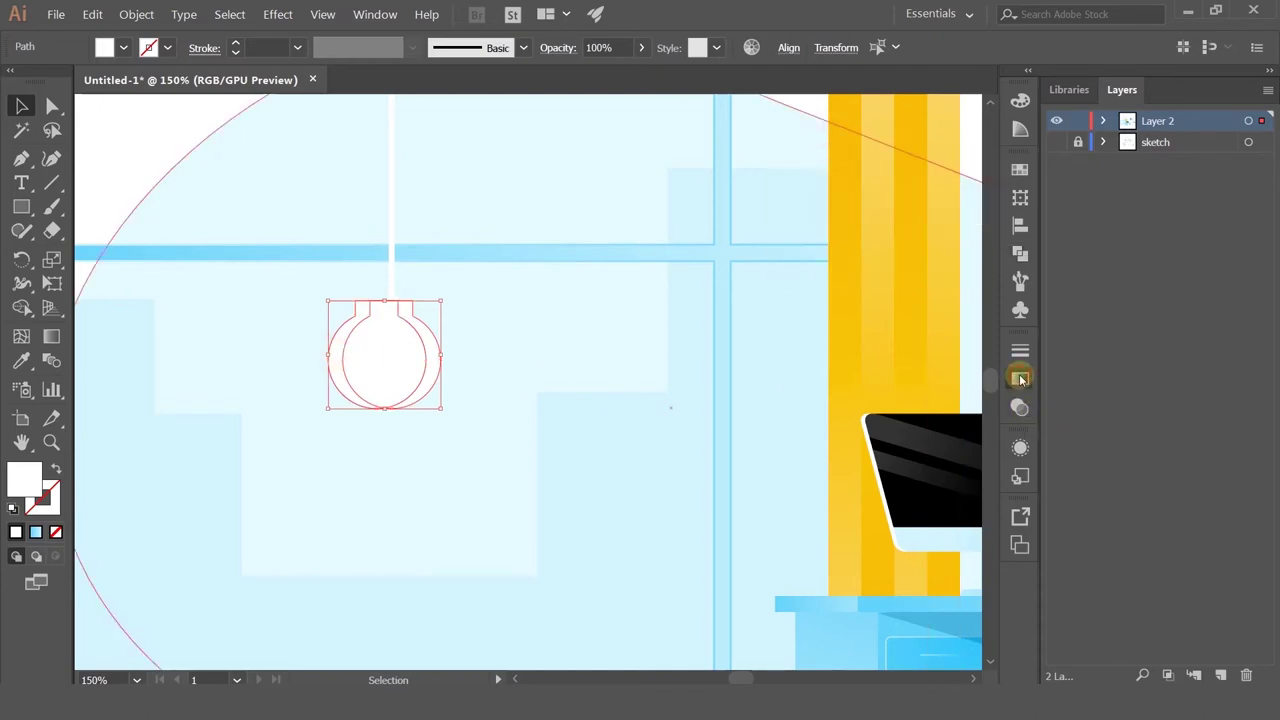
{"action": "left_click", "coordinate": [1021, 256]}
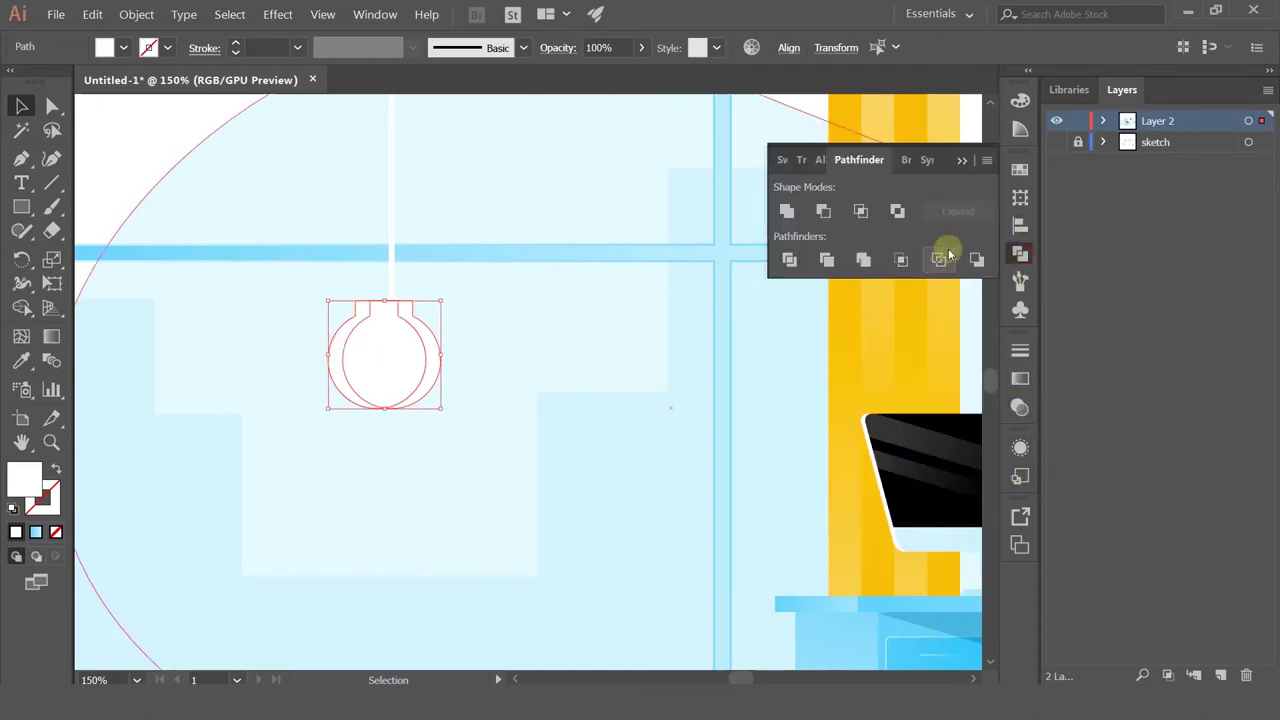
{"action": "left_click", "coordinate": [973, 258]}
{"action": "key", "text": "ctrl+z"}
{"action": "left_click", "coordinate": [864, 215]}
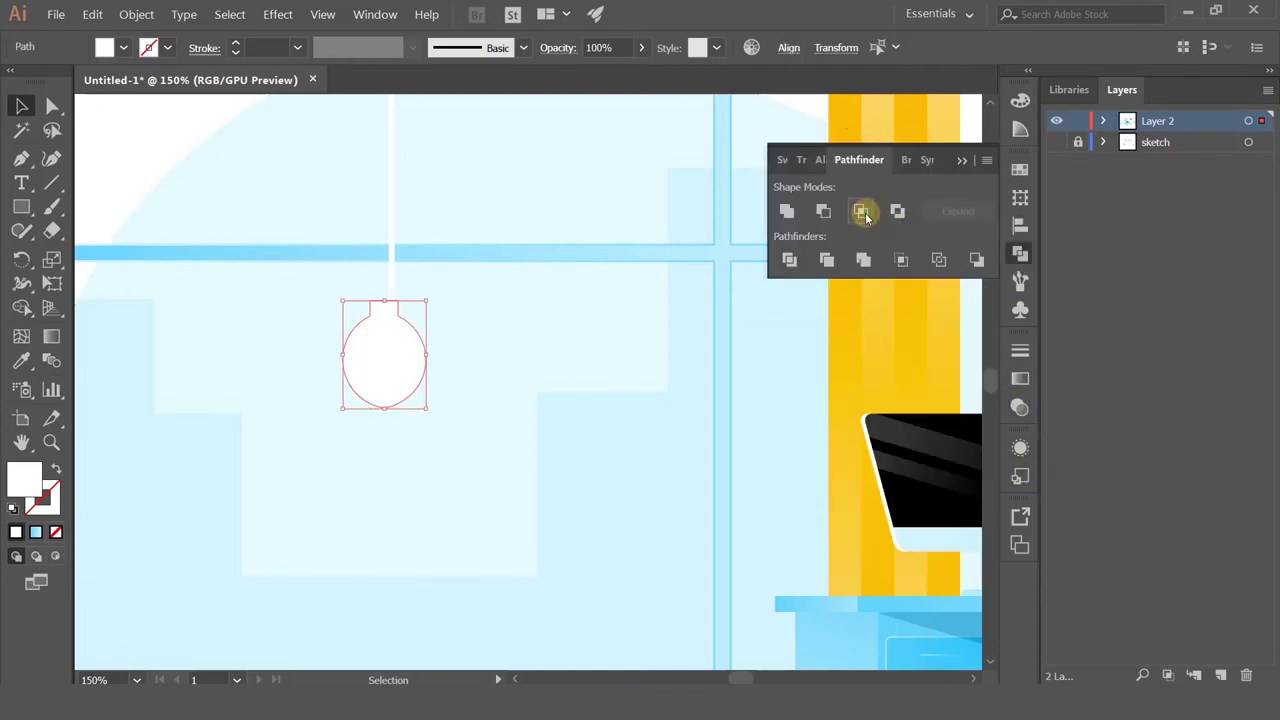
{"action": "key", "text": "ctrl+z"}
Step: Subtract the front lamp copy to leave a right-hand crescent, and give it the desk shadow's dark blue fill at 18% opacity
{"action": "left_click", "coordinate": [823, 211]}
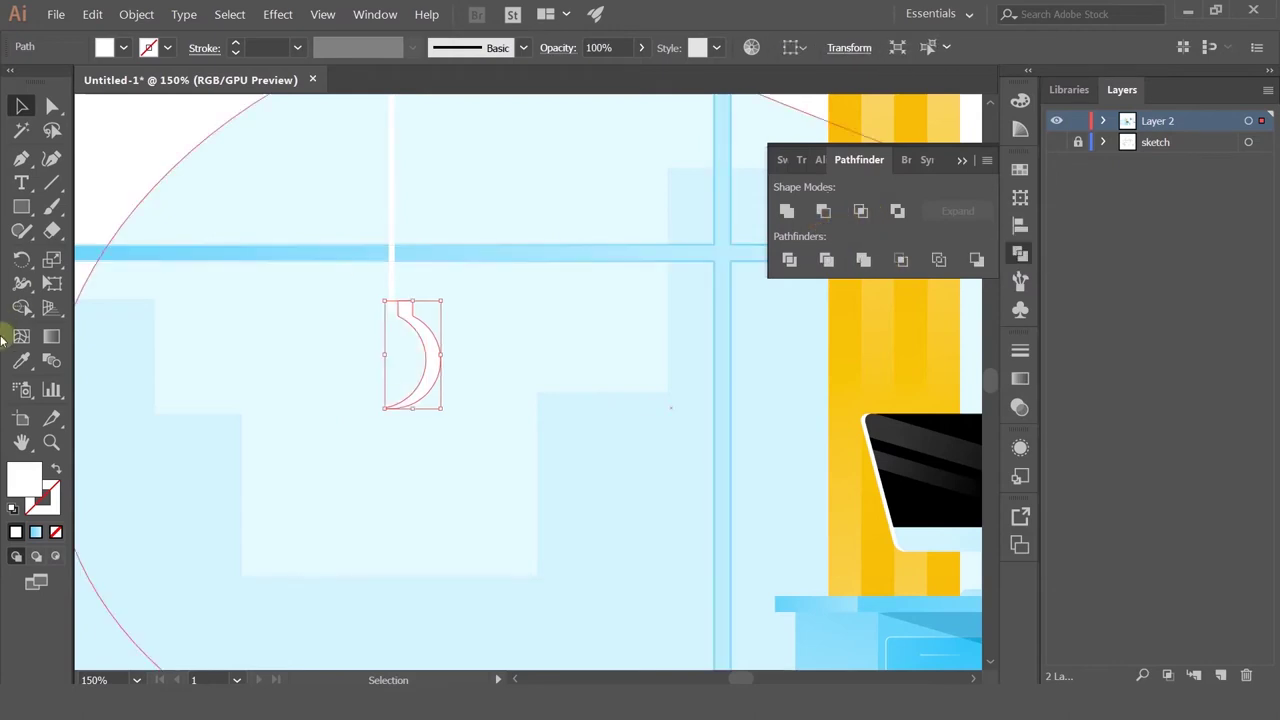
{"action": "left_click", "coordinate": [20, 362]}
{"action": "left_click", "coordinate": [969, 617]}
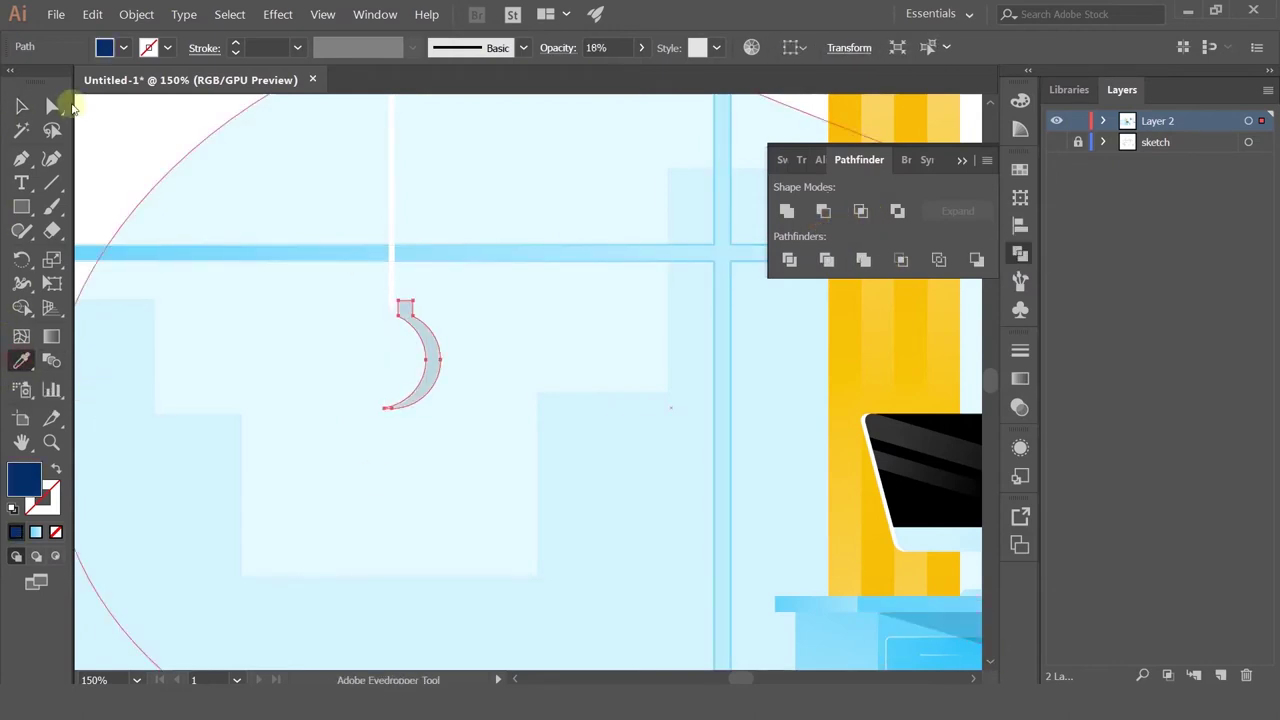
{"action": "left_click", "coordinate": [22, 107]}
Step: Restore the full white lamp shape beneath the crescent shadow along its right side
{"action": "key", "text": "ctrl+z"}
{"action": "key", "text": "ctrl+z"}
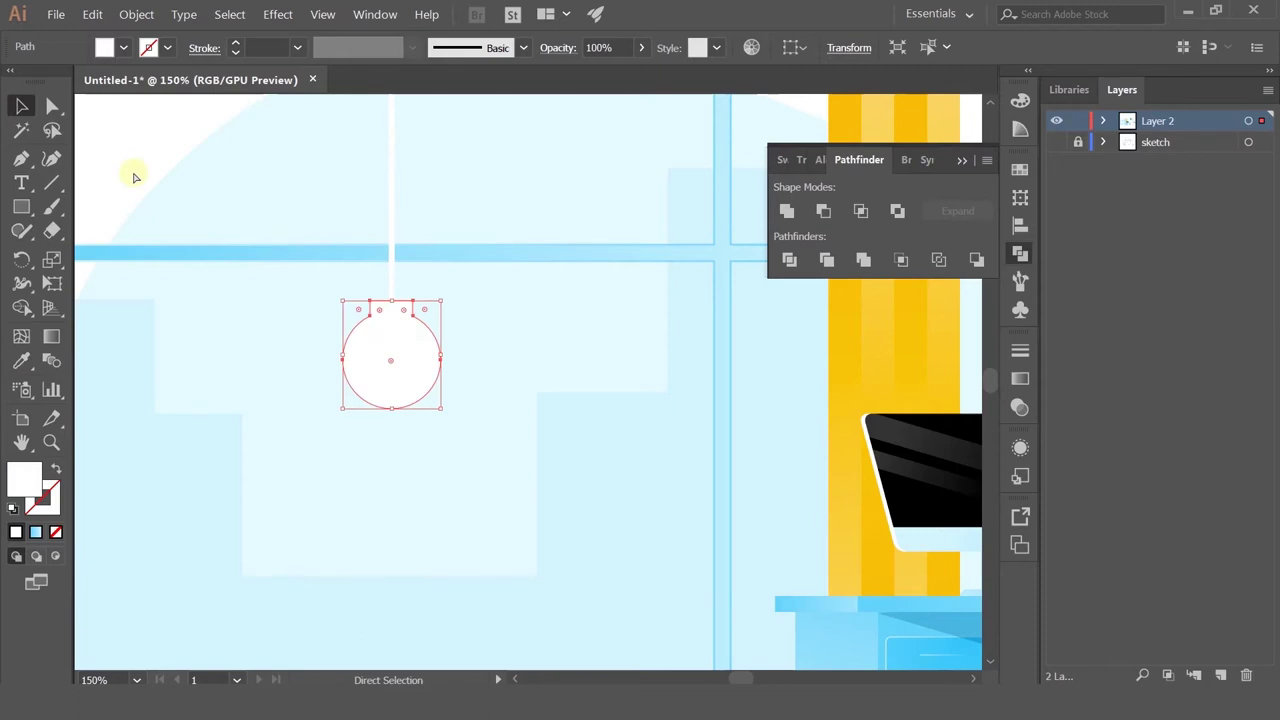
{"action": "key", "text": "ctrl+shift+z"}
{"action": "scroll", "coordinate": [421, 320], "scroll_direction": "up", "scroll_amount": 2}
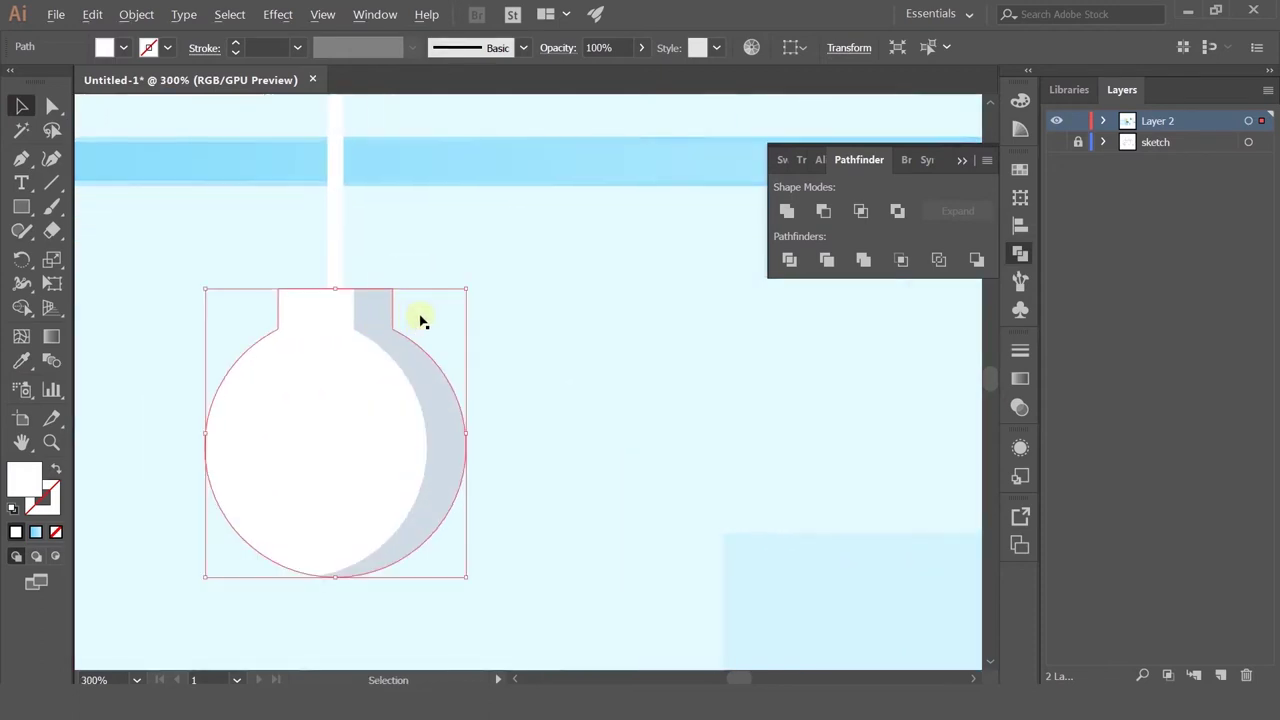
Step: Extend the shadow across the whole lamp cap by moving its upper-left anchor and an added anchor to the cap's left corners
{"action": "left_click", "coordinate": [365, 307]}
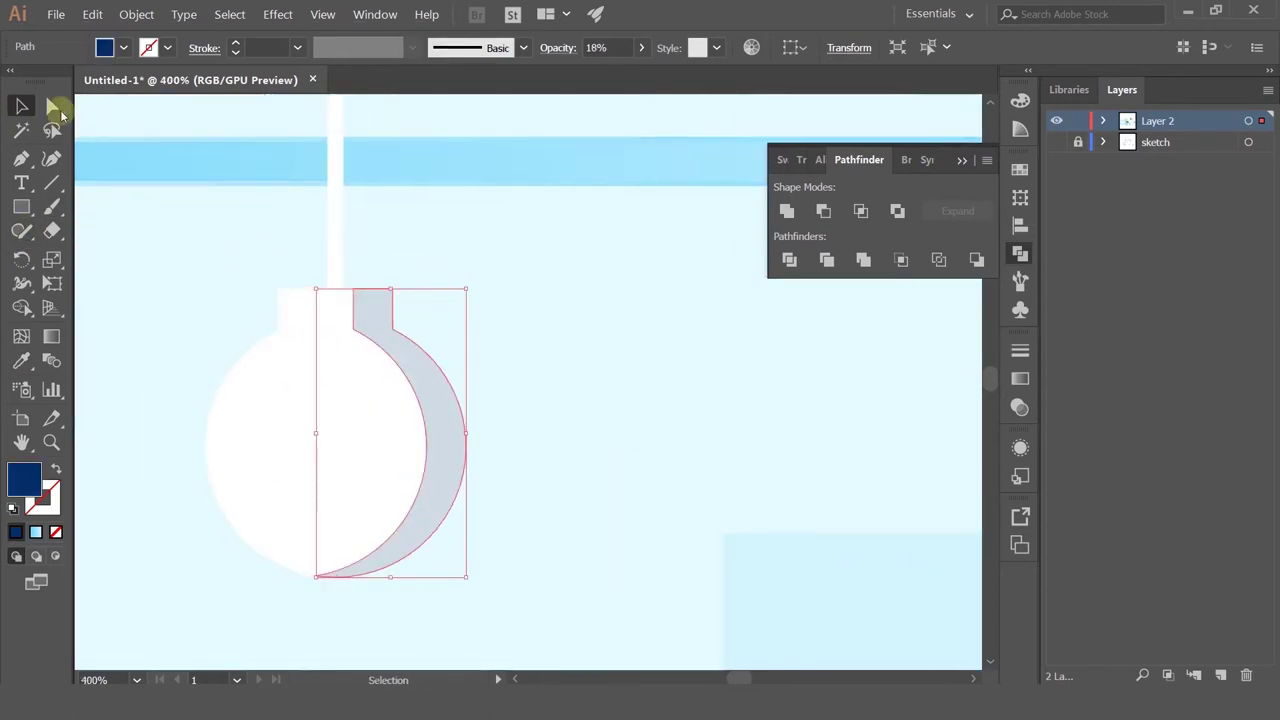
{"action": "left_click", "coordinate": [49, 105]}
{"action": "left_click_drag", "start_coordinate": [353, 289], "coordinate": [278, 289]}
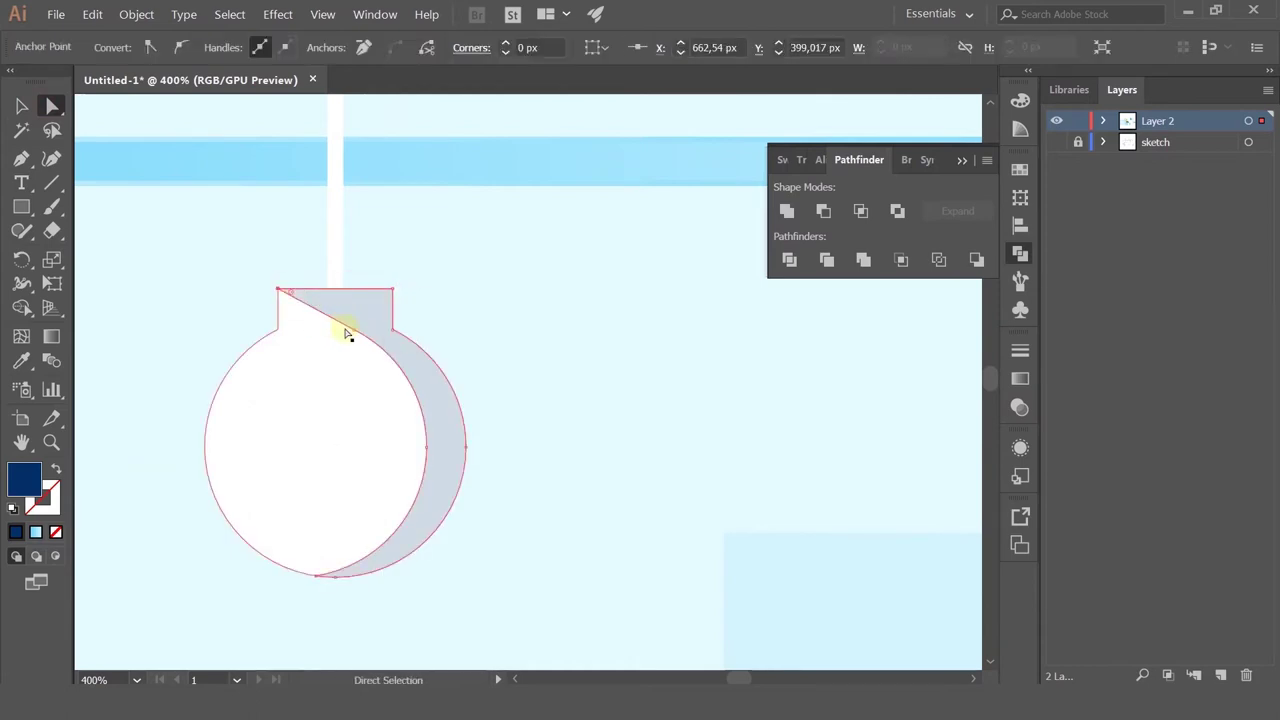
{"action": "key", "text": "plus"}
{"action": "left_click", "coordinate": [52, 105]}
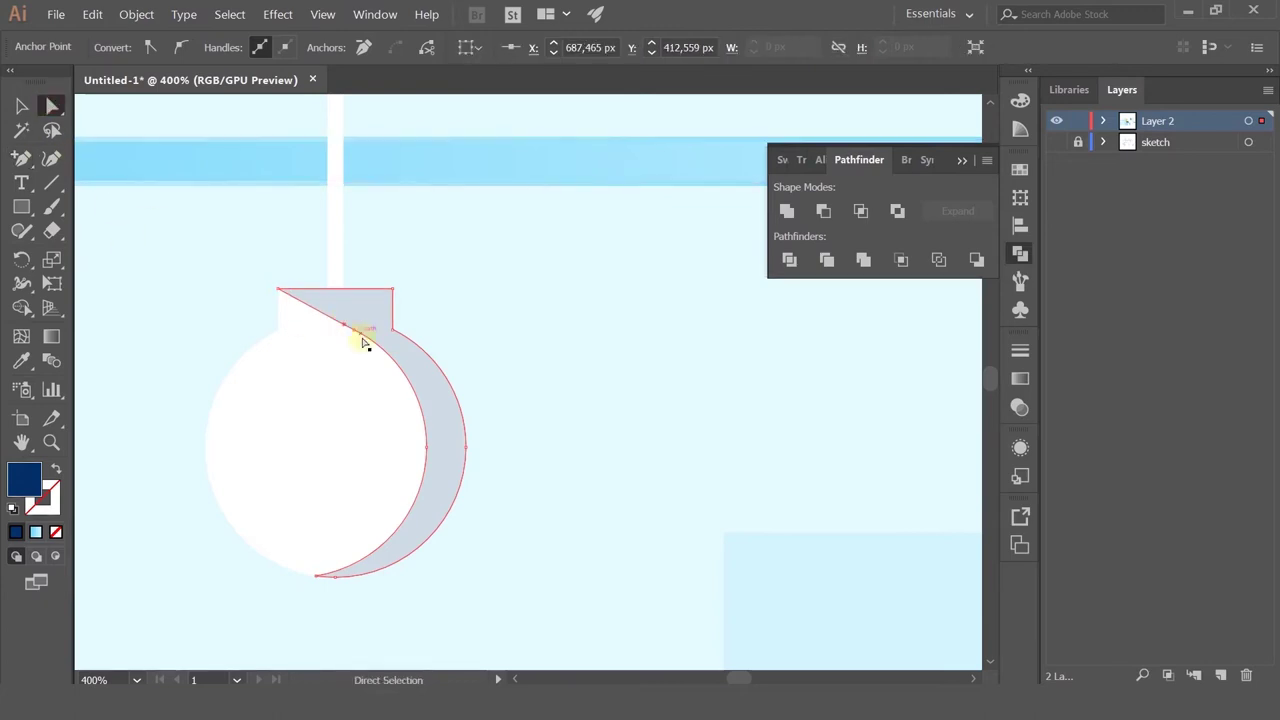
{"action": "left_click_drag", "start_coordinate": [346, 327], "coordinate": [279, 330]}
{"action": "scroll", "coordinate": [354, 298], "scroll_direction": "down", "scroll_amount": 1}
{"action": "left_click", "coordinate": [208, 306]}
{"action": "scroll", "coordinate": [226, 307], "scroll_direction": "down", "scroll_amount": 4}
{"action": "scroll", "coordinate": [284, 313], "scroll_direction": "up", "scroll_amount": 4}
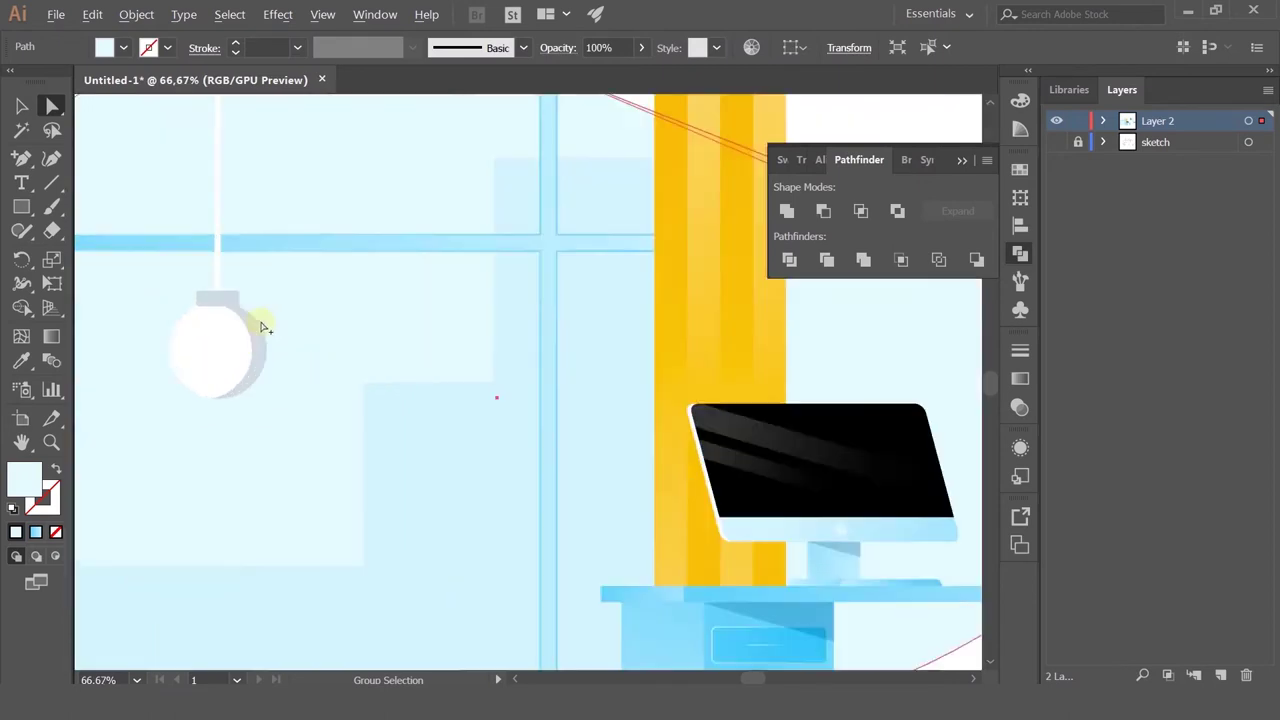
Step: Round the shadow's inner corner beneath the lamp cap to a radius of 44.56 px and deselect the shadow
{"action": "scroll", "coordinate": [186, 305], "scroll_direction": "up", "scroll_amount": 3, "text": "alt"}
{"action": "left_click", "coordinate": [207, 304]}
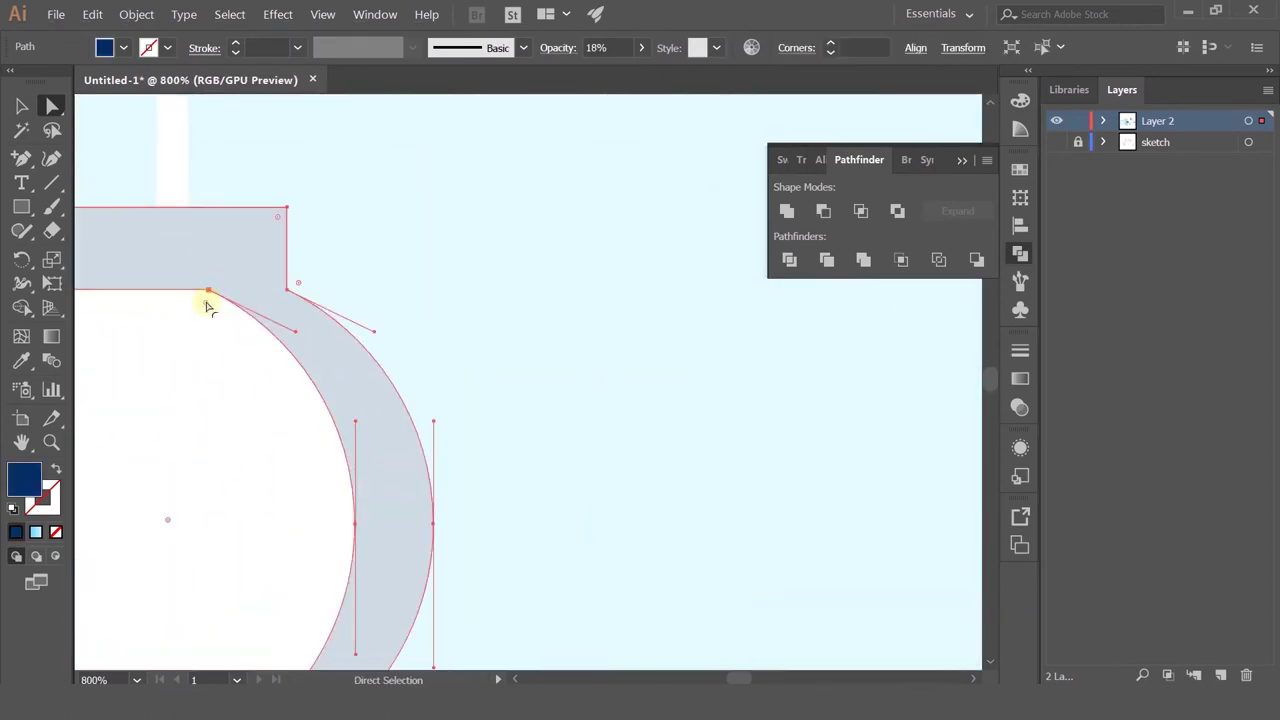
{"action": "left_click_drag", "start_coordinate": [207, 304], "coordinate": [166, 543]}
{"action": "scroll", "coordinate": [290, 370], "scroll_direction": "down", "scroll_amount": 5, "text": "alt"}
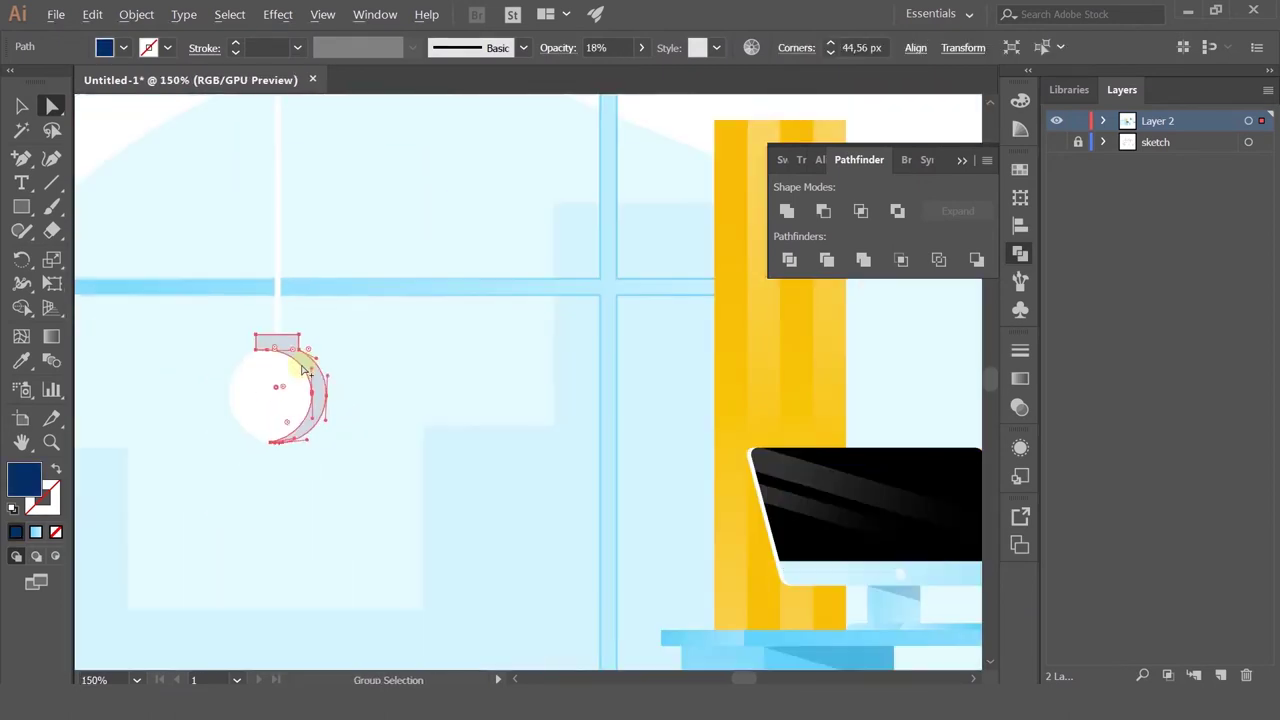
{"action": "left_click", "coordinate": [378, 252]}
{"action": "scroll", "coordinate": [391, 266], "scroll_direction": "down", "scroll_amount": 4}
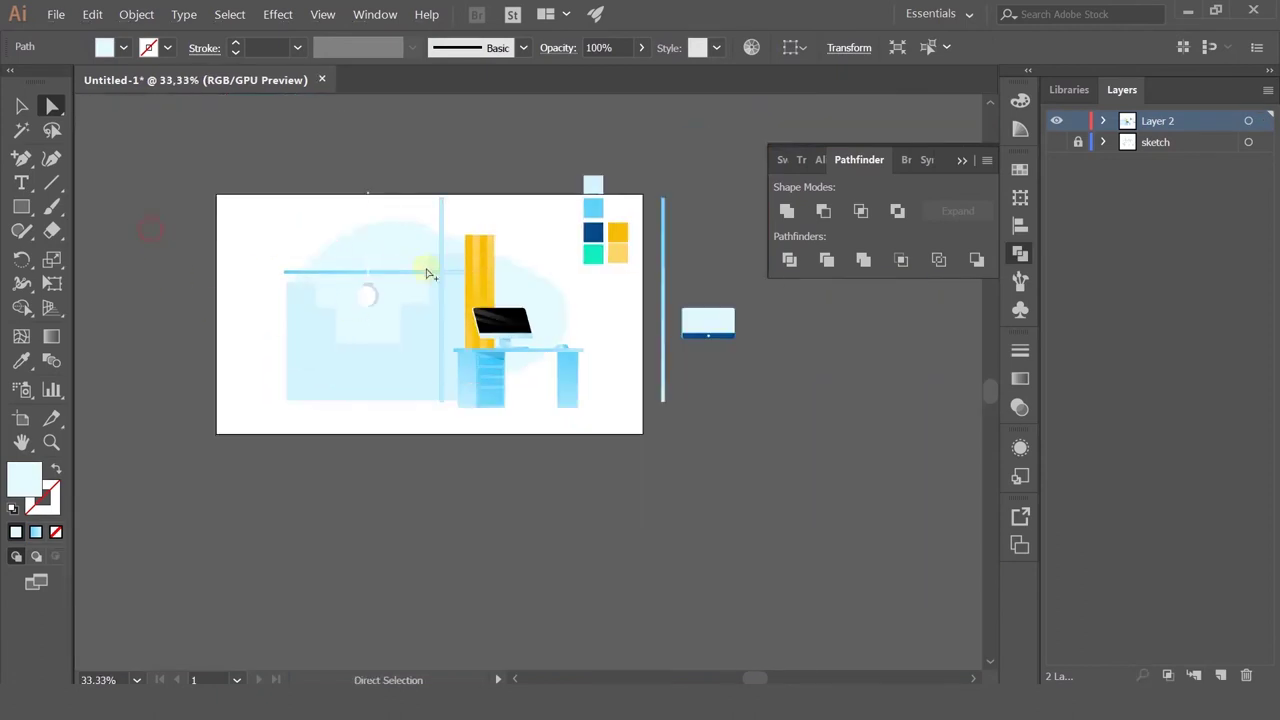
{"action": "scroll", "coordinate": [388, 338], "scroll_direction": "up", "scroll_amount": 4}
{"action": "scroll", "coordinate": [385, 333], "scroll_direction": "down", "scroll_amount": 1, "text": "alt"}
{"action": "scroll", "coordinate": [194, 330], "scroll_direction": "up", "scroll_amount": 1, "text": "alt"}
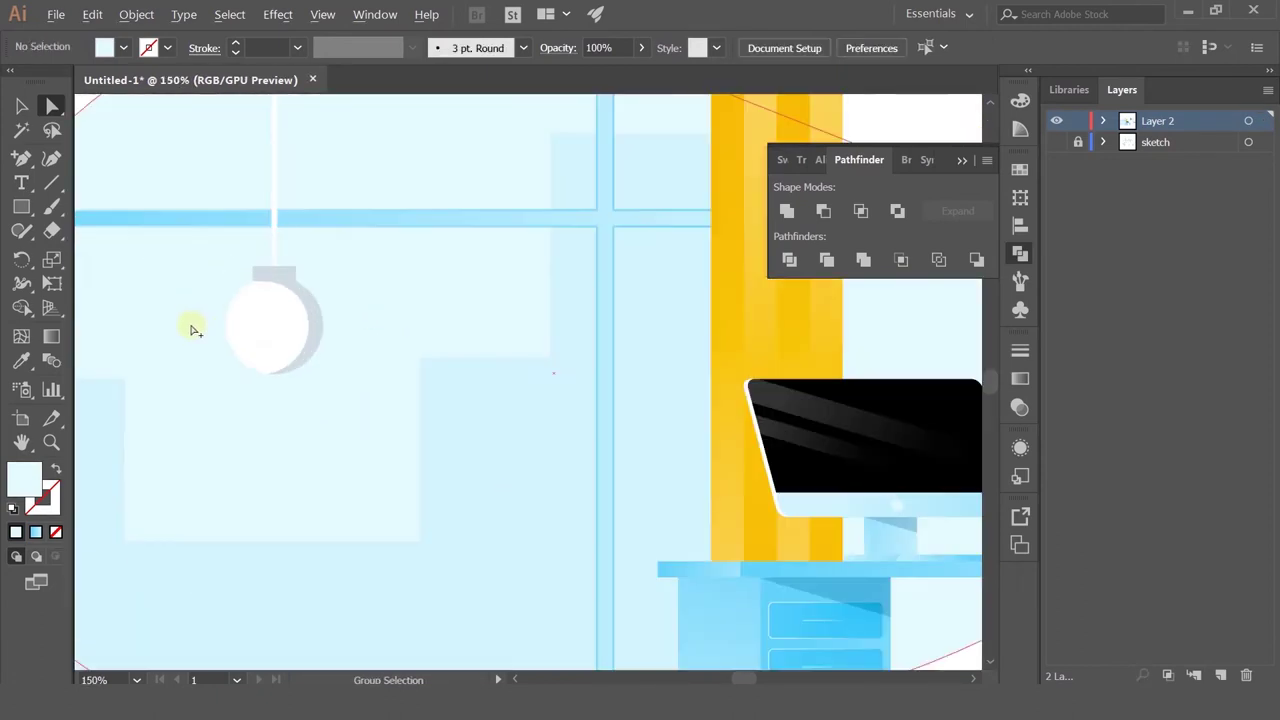
{"action": "left_click", "coordinate": [22, 106]}
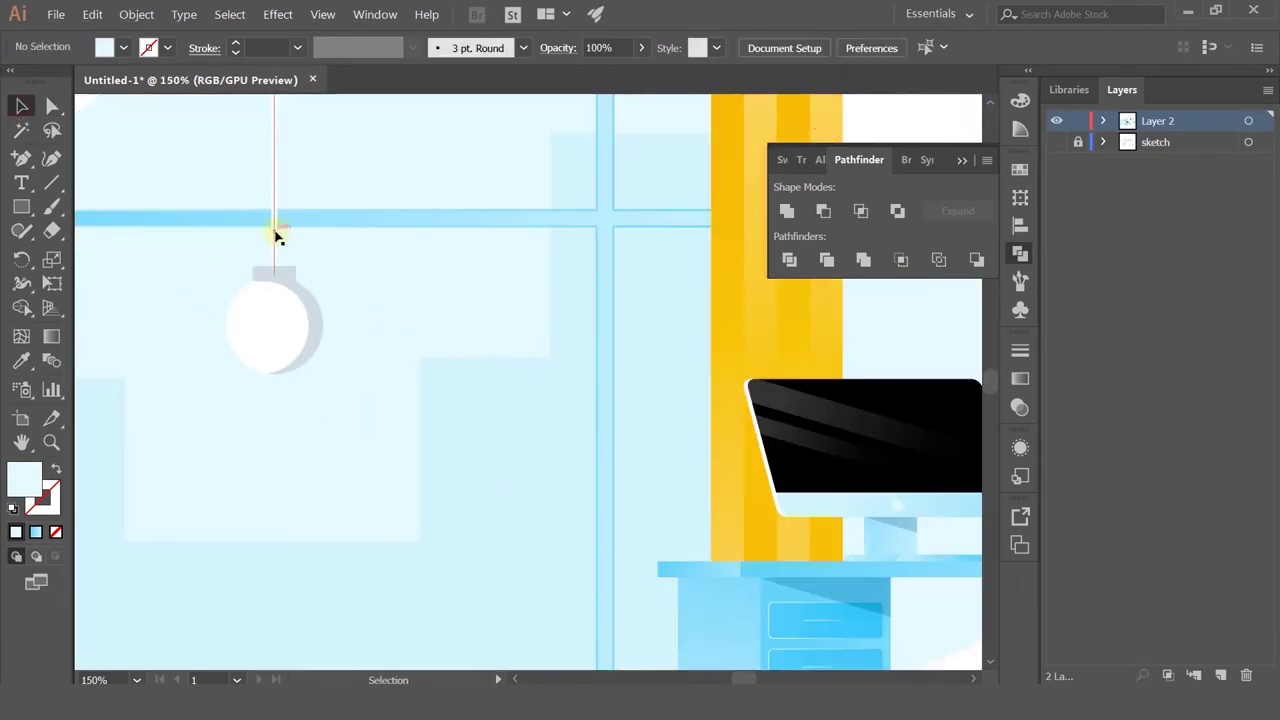
Step: Duplicate the complete hanging lamp up and to the right of the original
{"action": "left_click", "coordinate": [287, 275]}
{"action": "left_click", "coordinate": [251, 323], "text": "shift"}
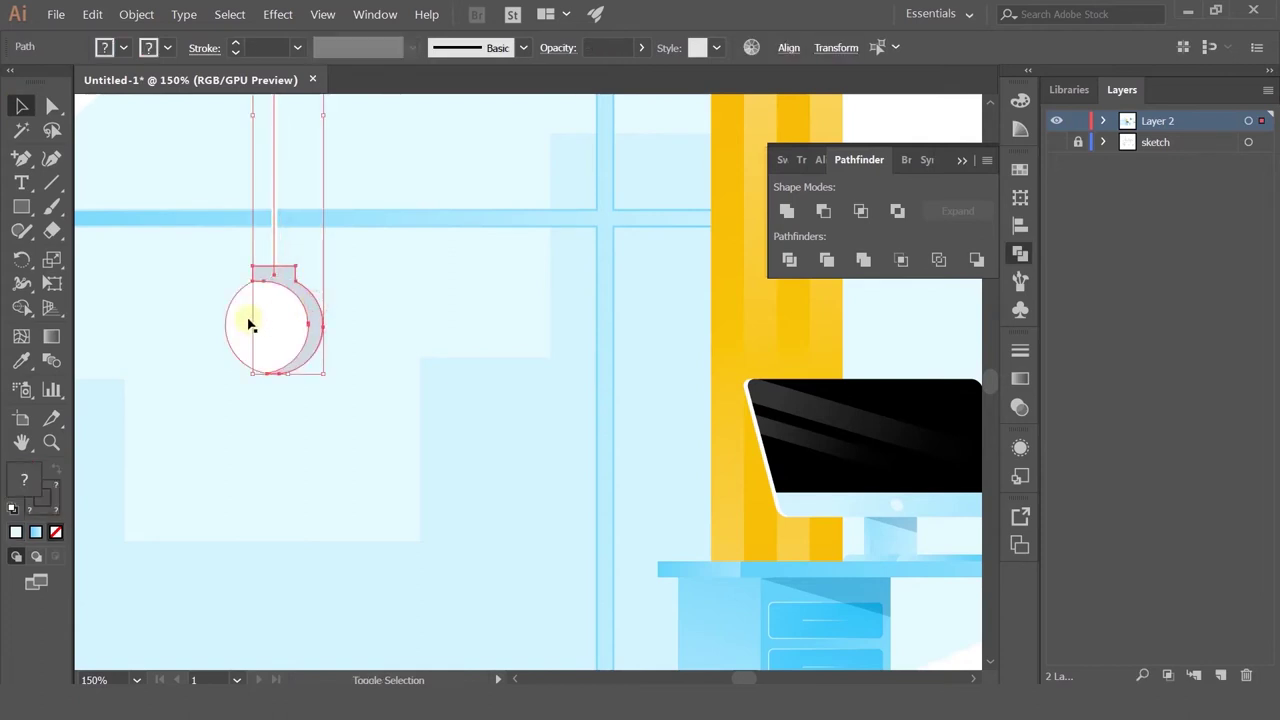
{"action": "left_click_drag", "start_coordinate": [271, 327], "coordinate": [370, 234]}
{"action": "left_click", "coordinate": [270, 151]}
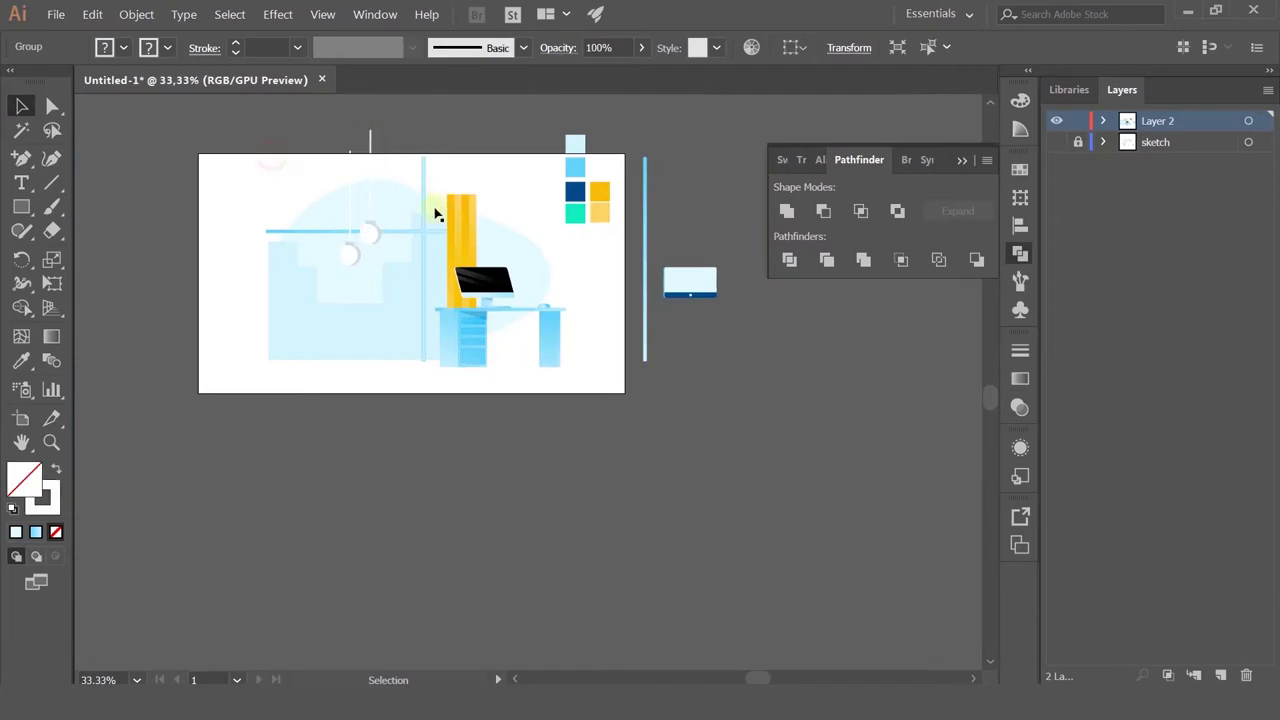
Step: Repeat the copy transformation to add a third hanging lamp at the same diagonal spacing
{"action": "scroll", "coordinate": [400, 221], "scroll_direction": "up", "scroll_amount": 3}
{"action": "scroll", "coordinate": [339, 262], "scroll_direction": "down", "scroll_amount": 1}
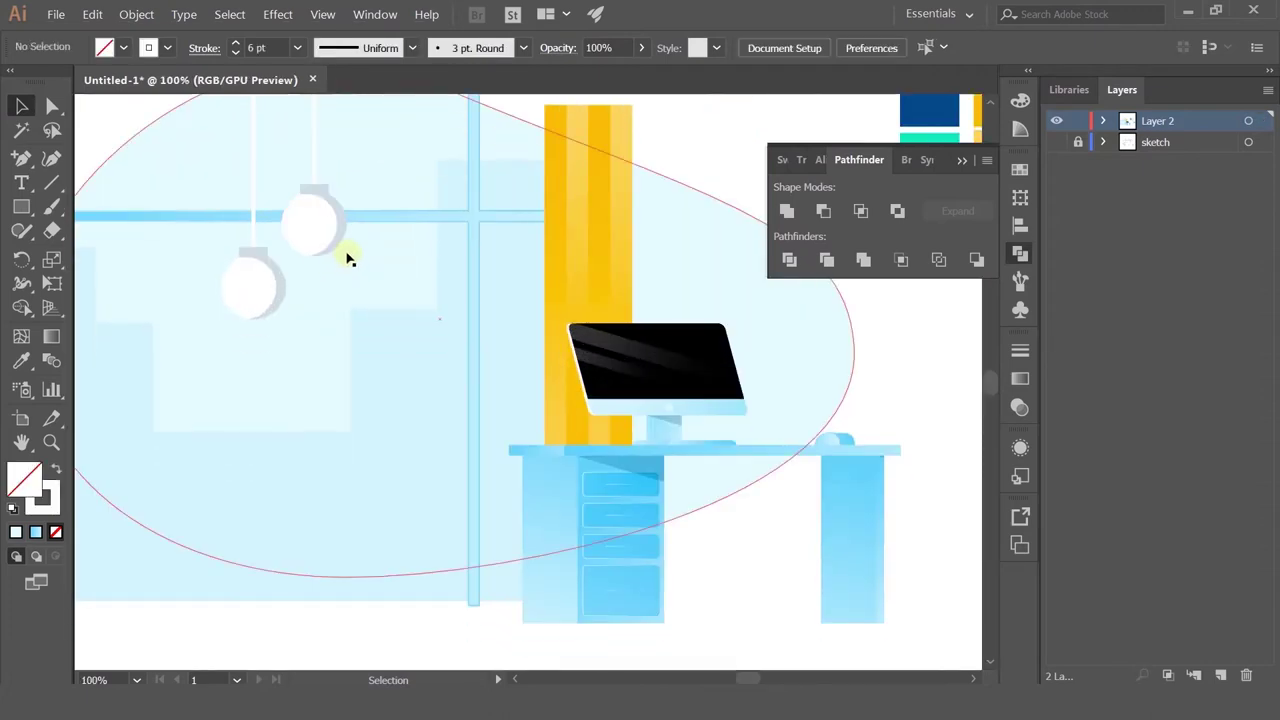
{"action": "scroll", "coordinate": [333, 248], "scroll_direction": "down", "scroll_amount": 1}
{"action": "left_click_drag", "start_coordinate": [396, 207], "coordinate": [384, 349]}
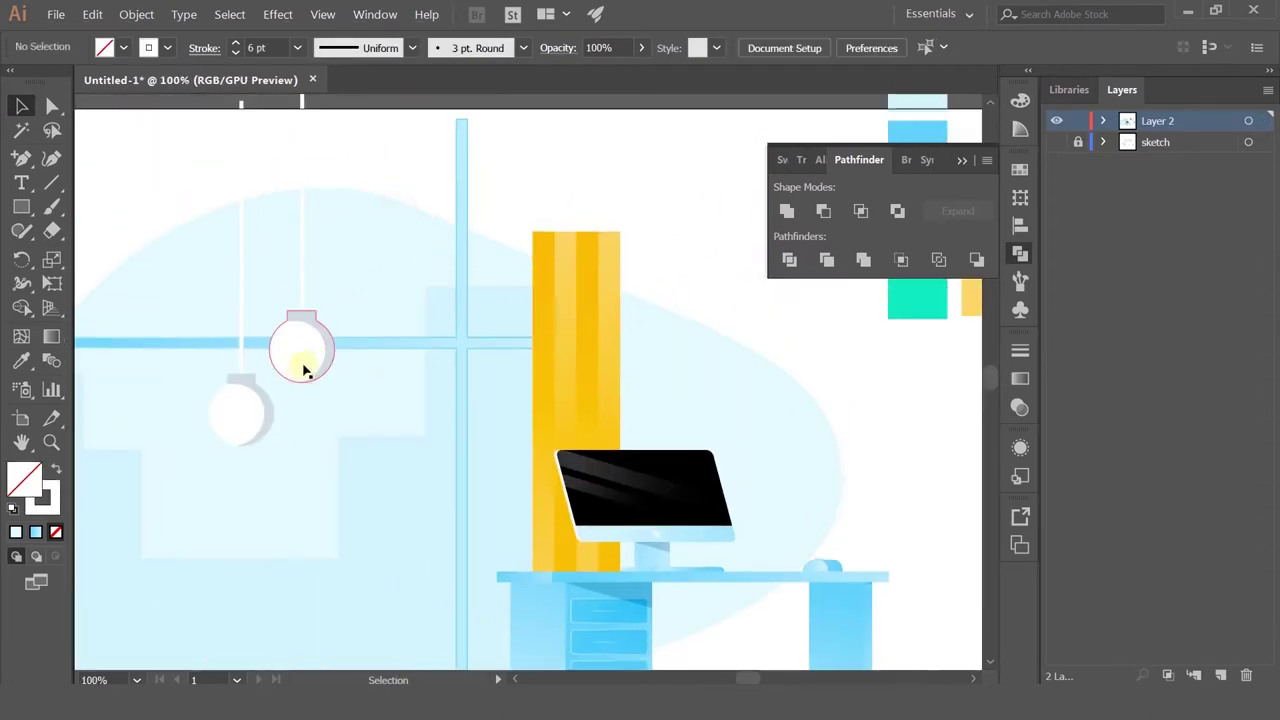
{"action": "left_click", "coordinate": [305, 365]}
{"action": "key", "text": "ctrl+d"}
{"action": "left_click", "coordinate": [458, 130]}
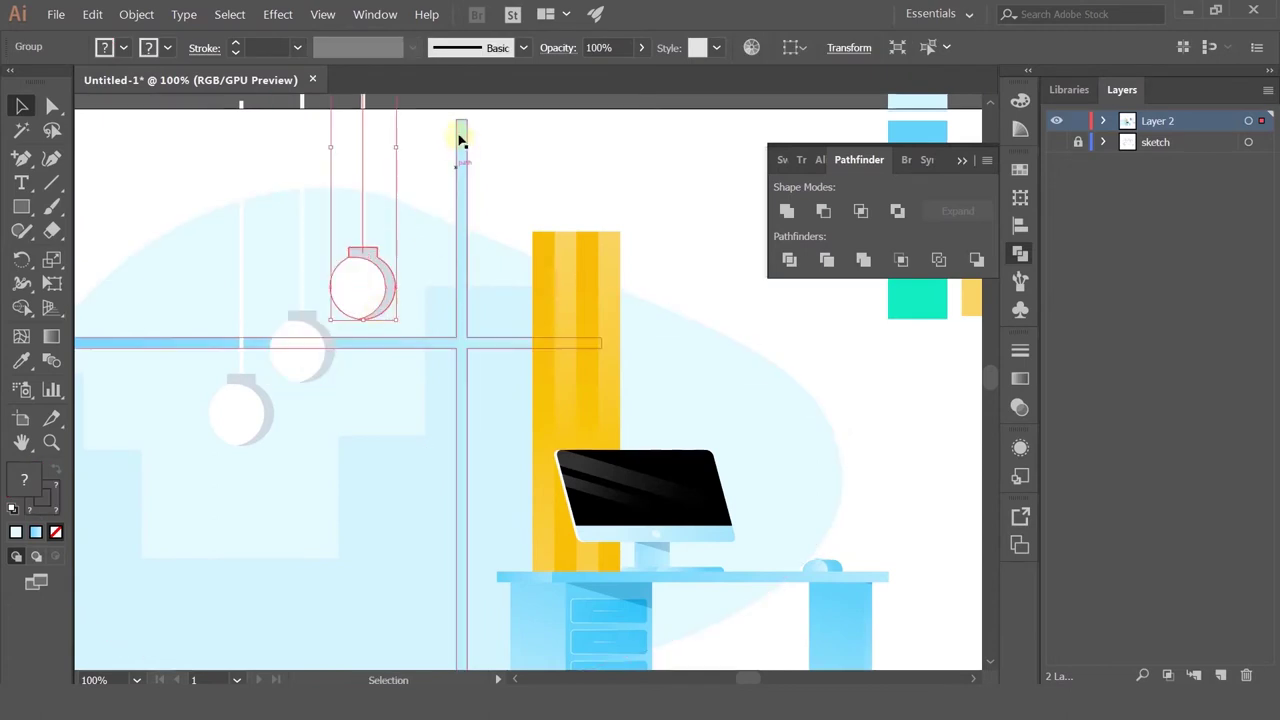
{"action": "scroll", "coordinate": [478, 203], "scroll_direction": "down", "scroll_amount": 2}
{"action": "left_click", "coordinate": [580, 117]}
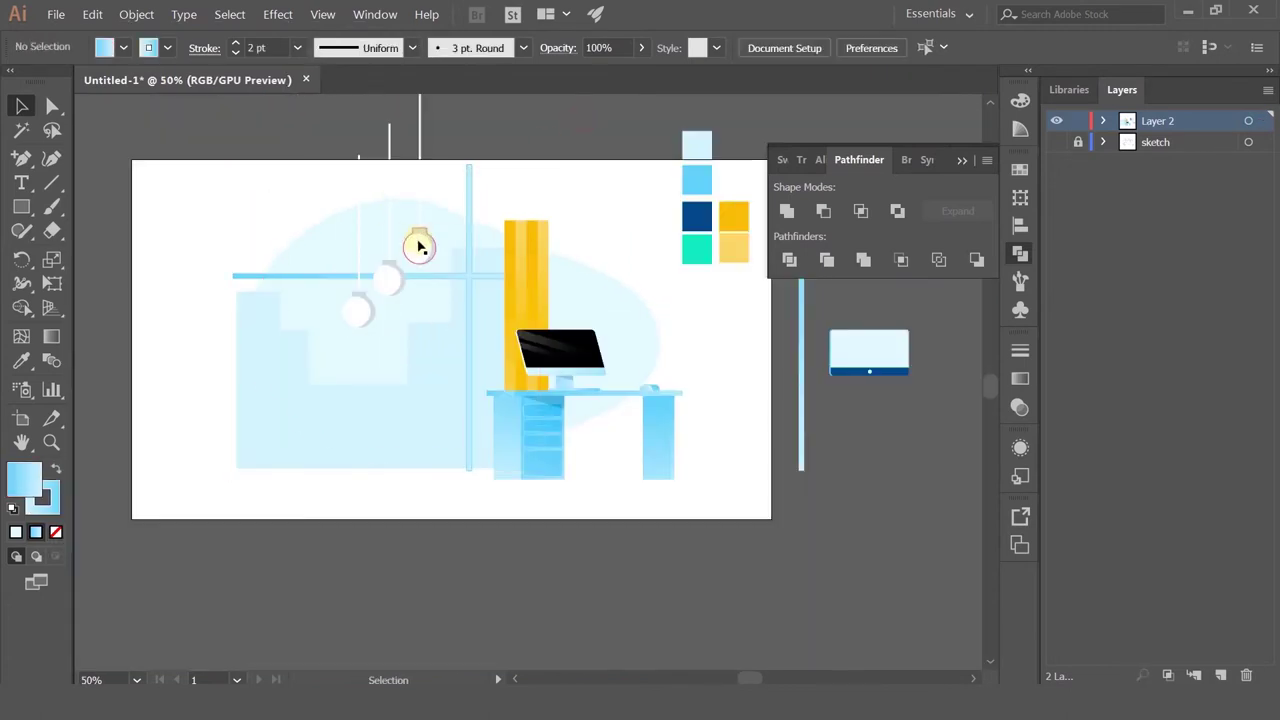
Step: Scale the three hanging lamps down slightly and shift them right toward the vertical window bar
{"action": "left_click", "coordinate": [420, 249]}
{"action": "left_click", "coordinate": [355, 314], "text": "shift"}
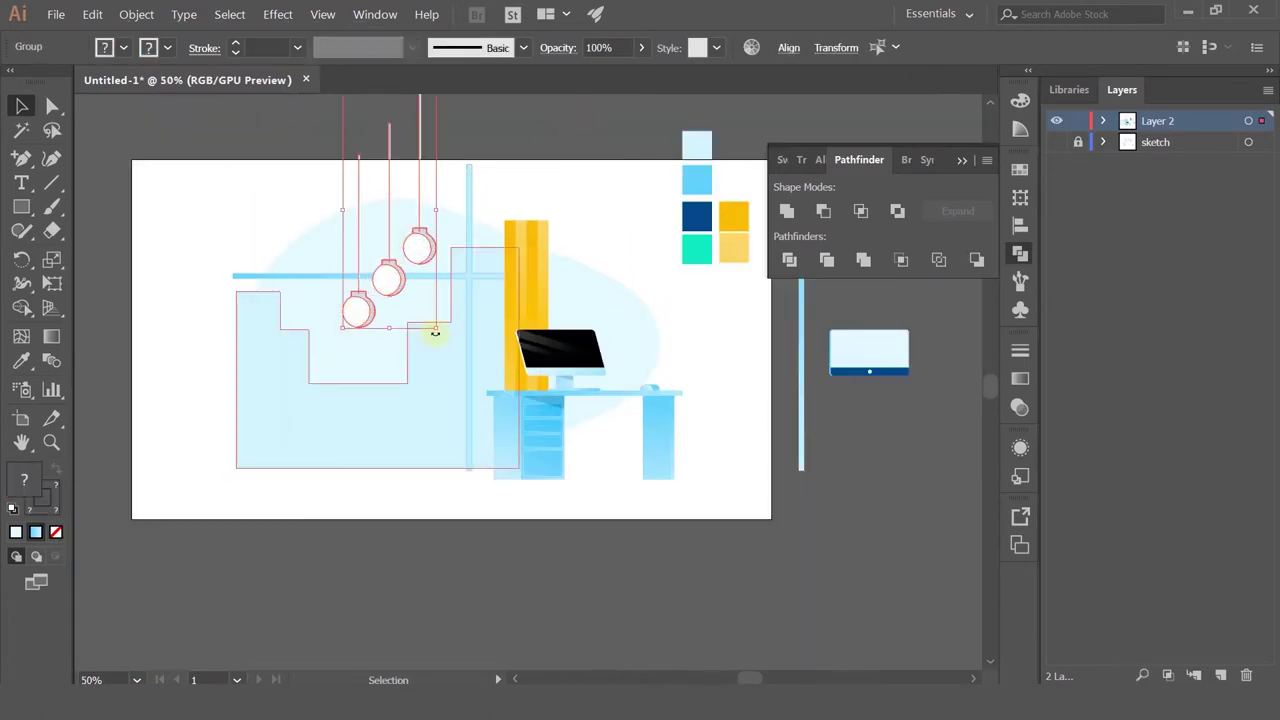
{"action": "mouse_move", "coordinate": [436, 328]}
{"action": "left_mouse_down"}
{"action": "mouse_move", "coordinate": [414, 310]}
{"action": "mouse_move", "coordinate": [425, 328]}
{"action": "left_mouse_up"}
{"action": "left_click_drag", "start_coordinate": [407, 231], "coordinate": [447, 247]}
{"action": "left_click", "coordinate": [452, 231]}
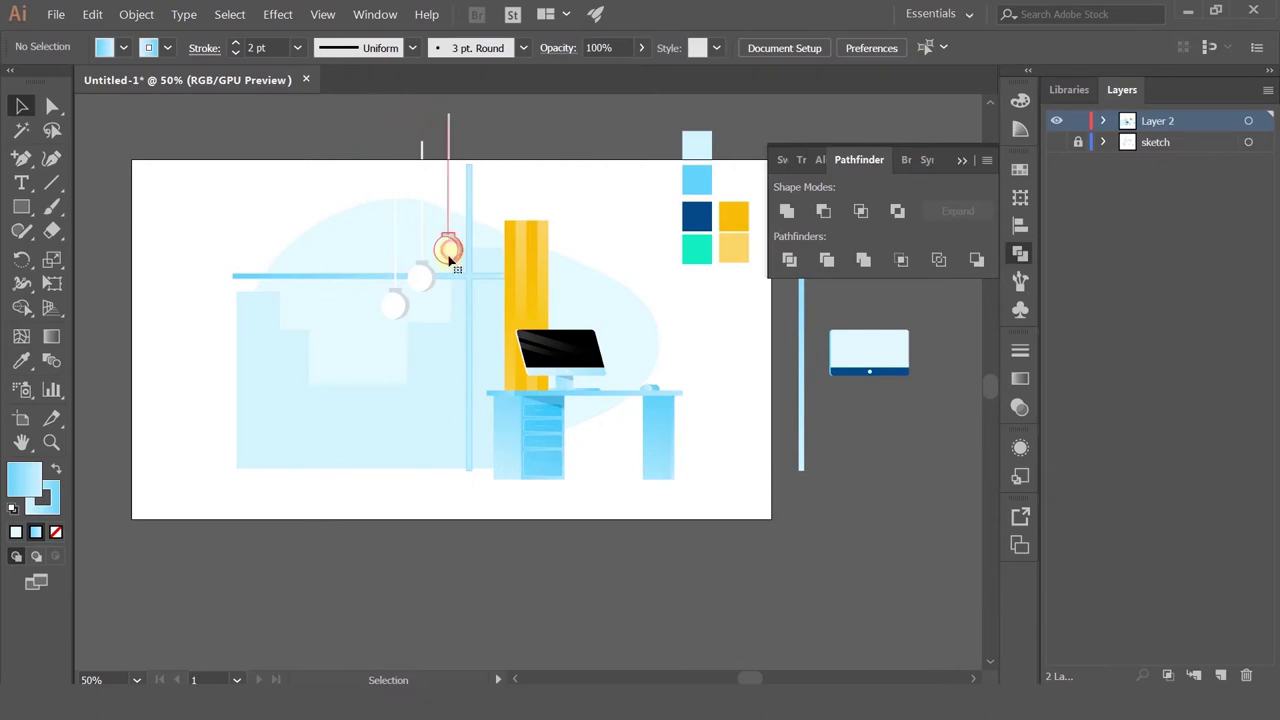
Step: Try placing the three hanging lamps over the curtain, above the computer monitor
{"action": "left_click", "coordinate": [452, 262]}
{"action": "left_click", "coordinate": [392, 308], "text": "shift"}
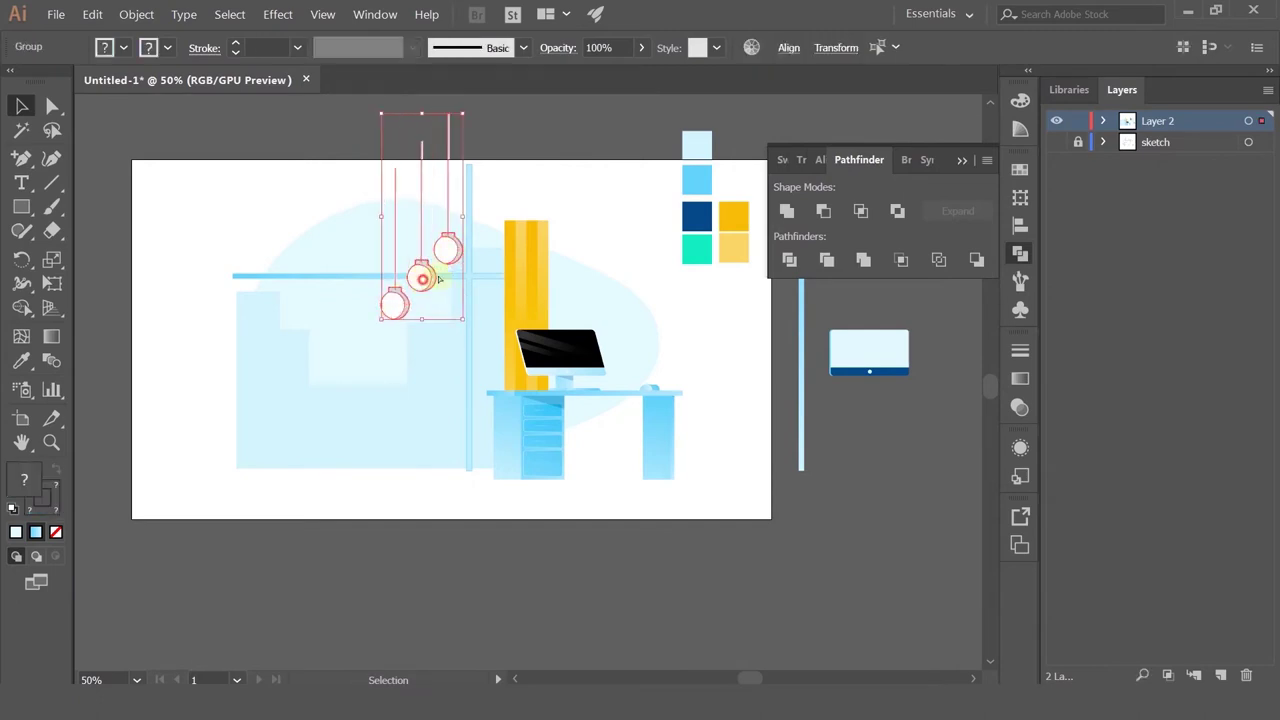
{"action": "left_click_drag", "start_coordinate": [426, 282], "coordinate": [598, 271]}
{"action": "left_click", "coordinate": [468, 138]}
{"action": "scroll", "coordinate": [532, 300], "scroll_direction": "up", "scroll_amount": 3}
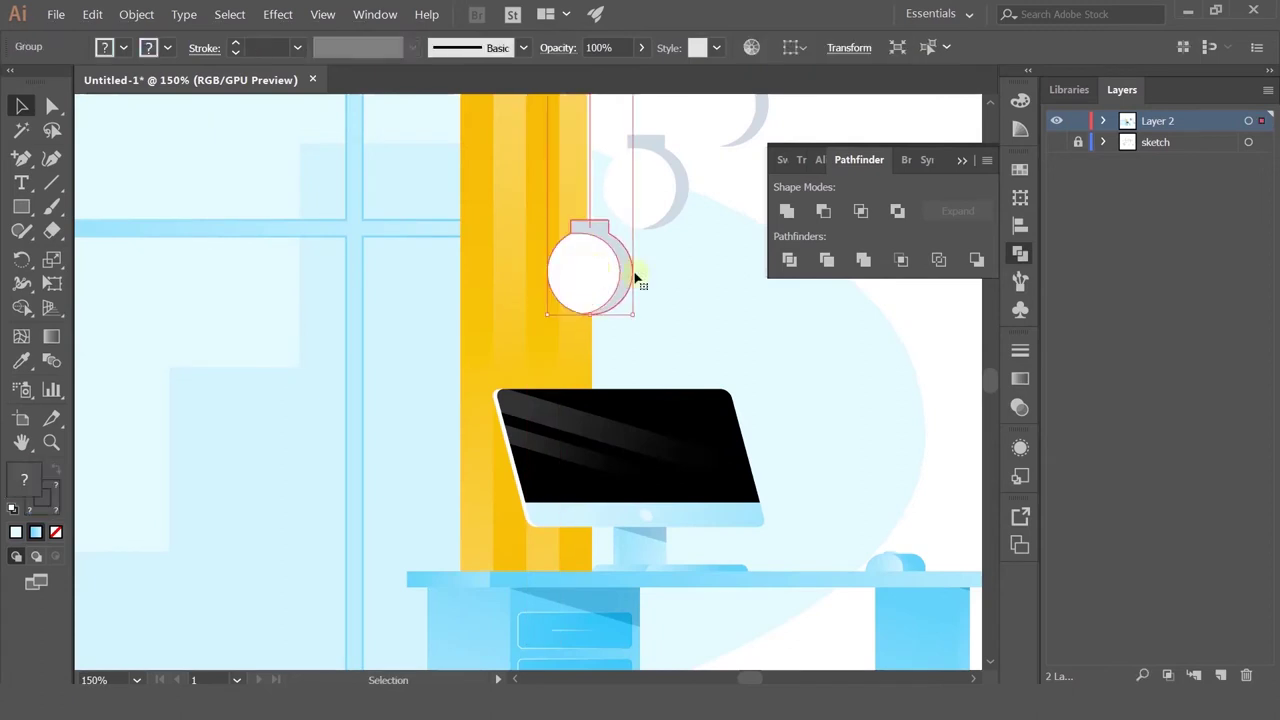
{"action": "scroll", "coordinate": [705, 243], "scroll_direction": "down", "scroll_amount": 3}
{"action": "left_click_drag", "start_coordinate": [743, 157], "coordinate": [640, 164]}
{"action": "left_click_drag", "start_coordinate": [566, 256], "coordinate": [558, 255]}
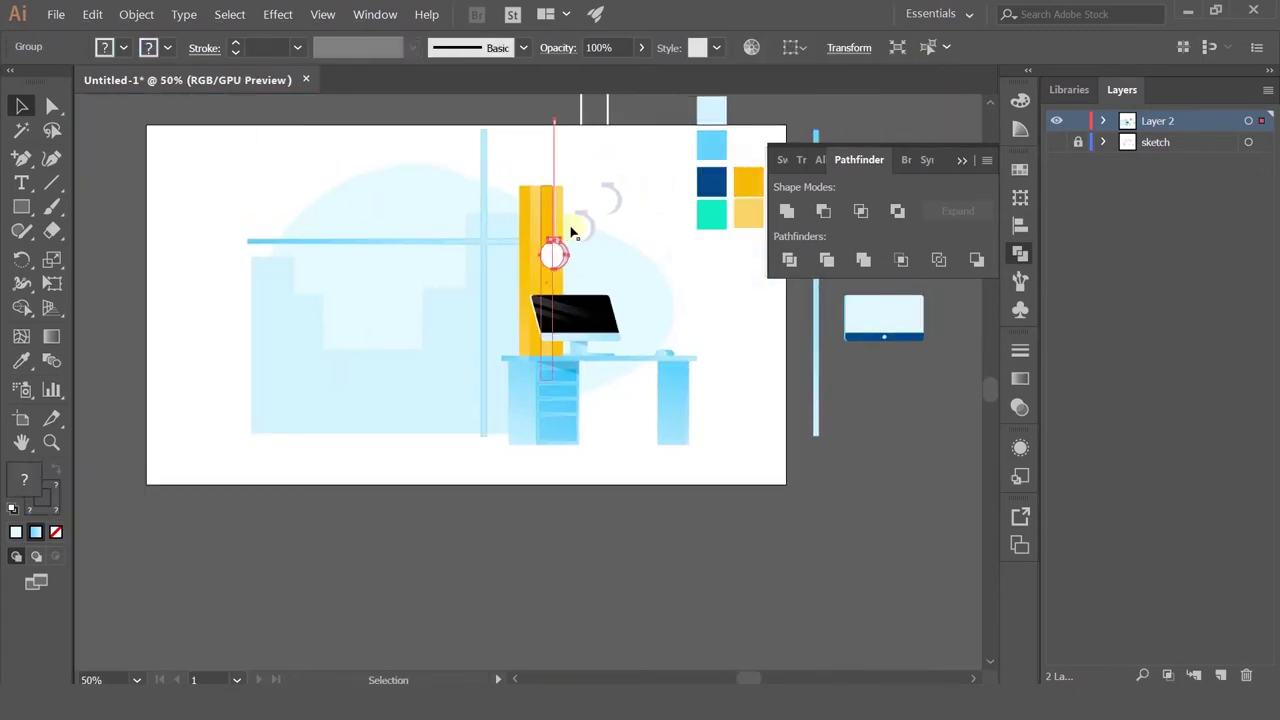
{"action": "left_click", "coordinate": [579, 227], "text": "shift"}
{"action": "scroll", "coordinate": [606, 223], "scroll_direction": "up", "scroll_amount": 2}
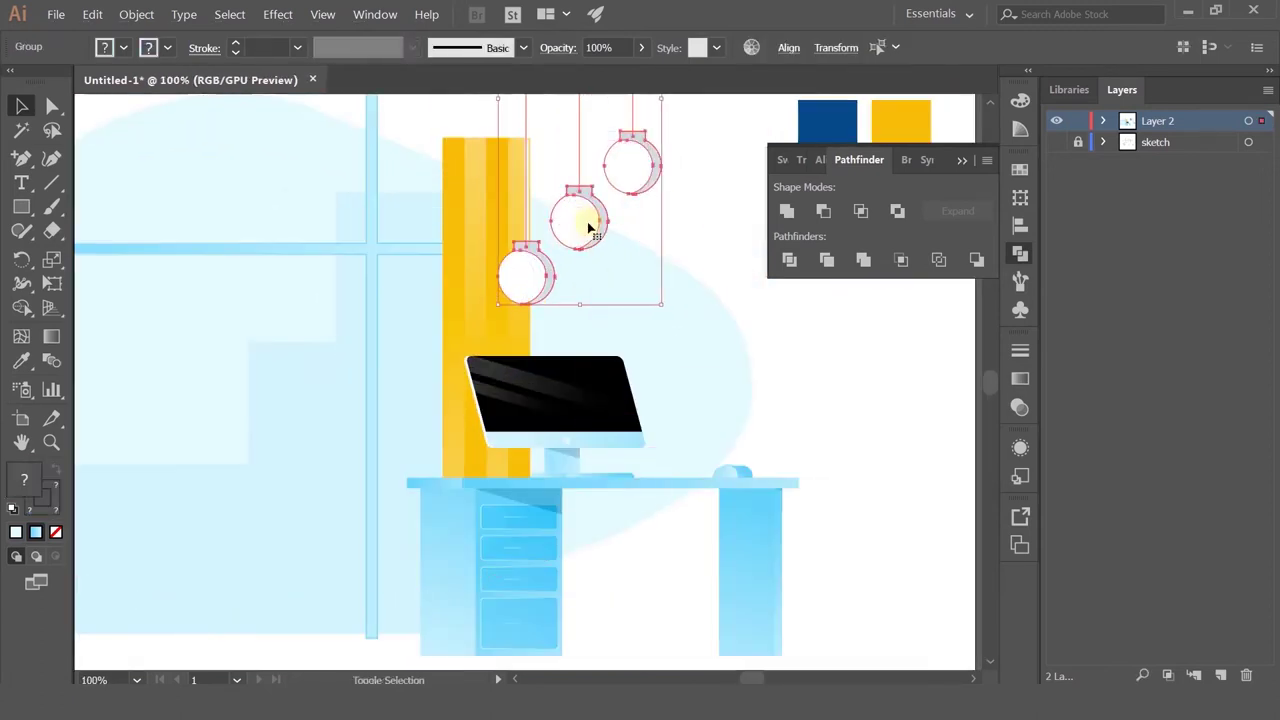
{"action": "scroll", "coordinate": [586, 223], "scroll_direction": "down", "scroll_amount": 3}
{"action": "left_click", "coordinate": [665, 240]}
{"action": "scroll", "coordinate": [601, 214], "scroll_direction": "up", "scroll_amount": 3}
Step: Undo the move of the three hanging lamps over the curtain
{"action": "key", "text": "ctrl+z"}
{"action": "key", "text": "ctrl+z"}
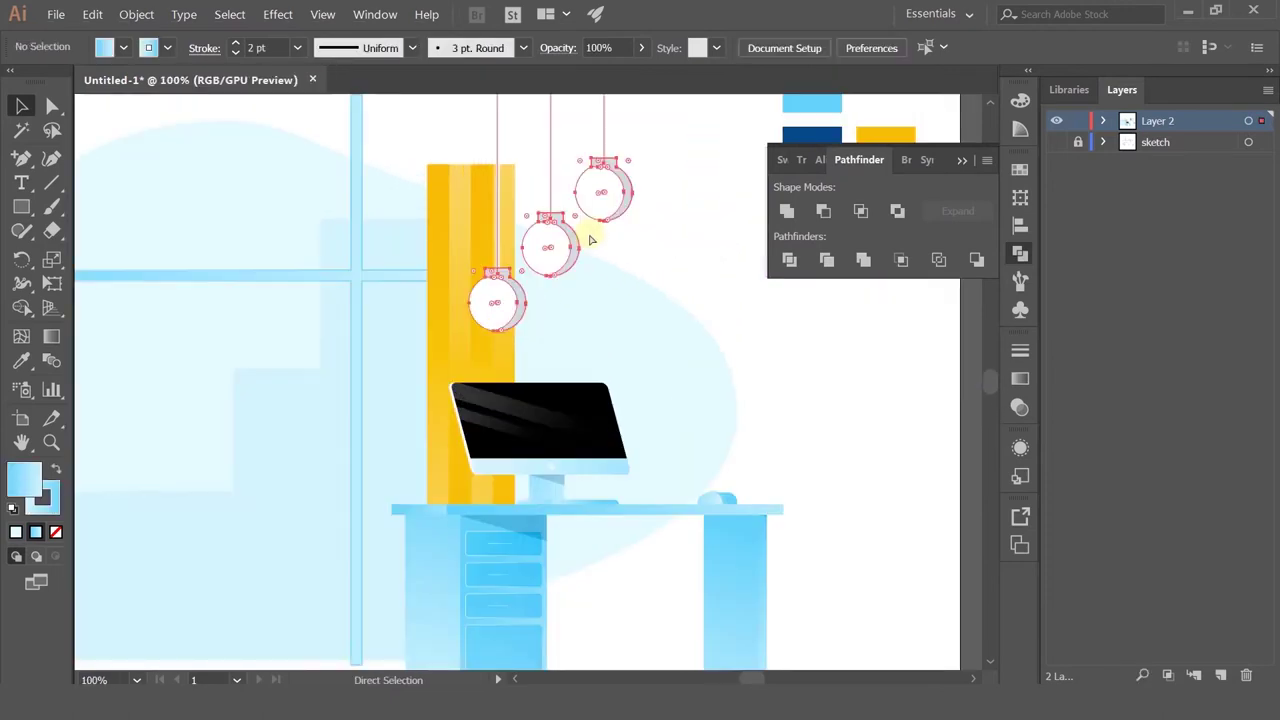
{"action": "key", "text": "ctrl+z"}
{"action": "key", "text": "ctrl+shift+z"}
{"action": "key", "text": "v"}
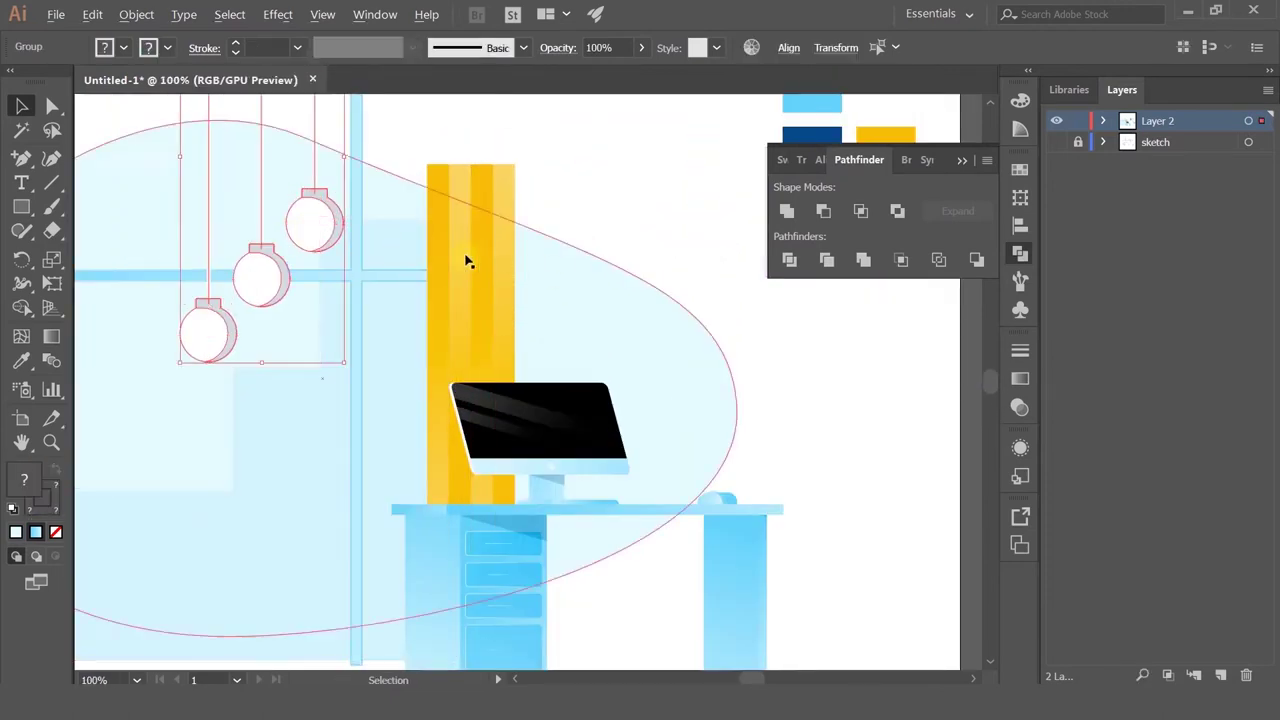
Step: Lower the left-hand steps of the pale blue skyline shape behind the window by moving their anchor points down
{"action": "scroll", "coordinate": [466, 263], "scroll_direction": "down", "scroll_amount": 1}
{"action": "key", "text": "space"}
{"action": "left_click_drag", "start_coordinate": [391, 286], "coordinate": [488, 254]}
{"action": "left_click", "coordinate": [232, 327]}
{"action": "left_click", "coordinate": [49, 106]}
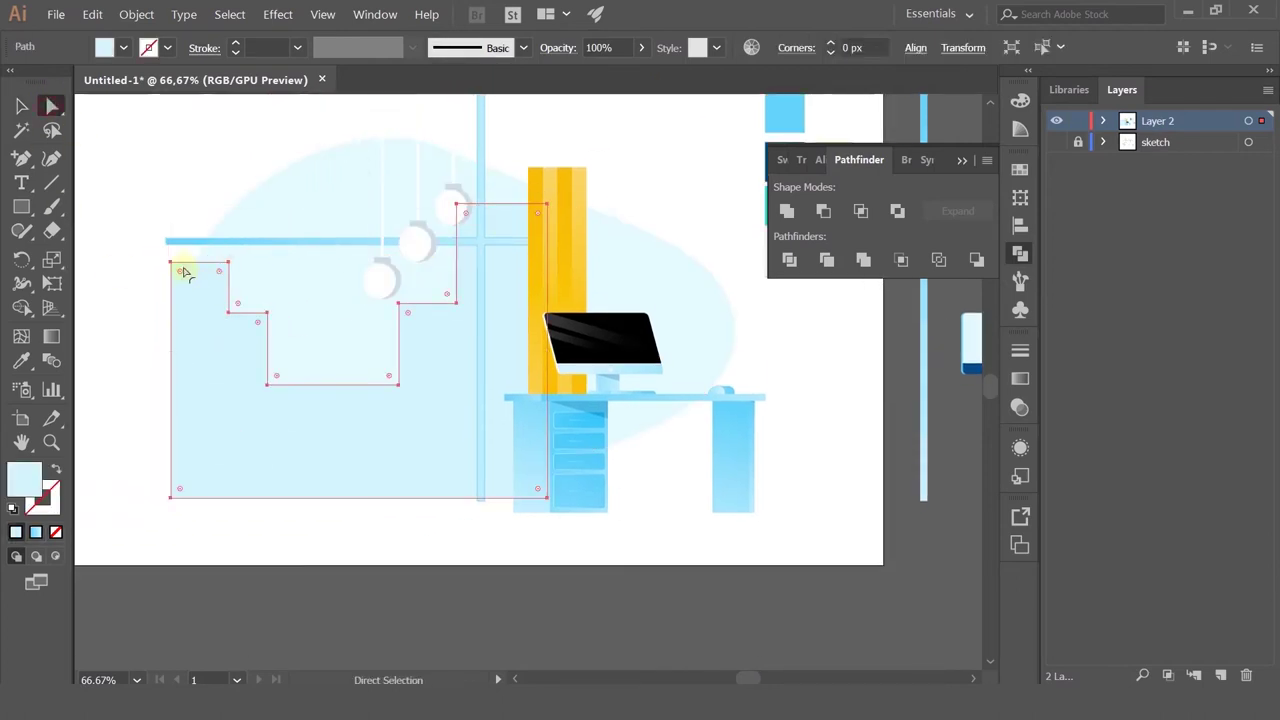
{"action": "left_click", "coordinate": [170, 262]}
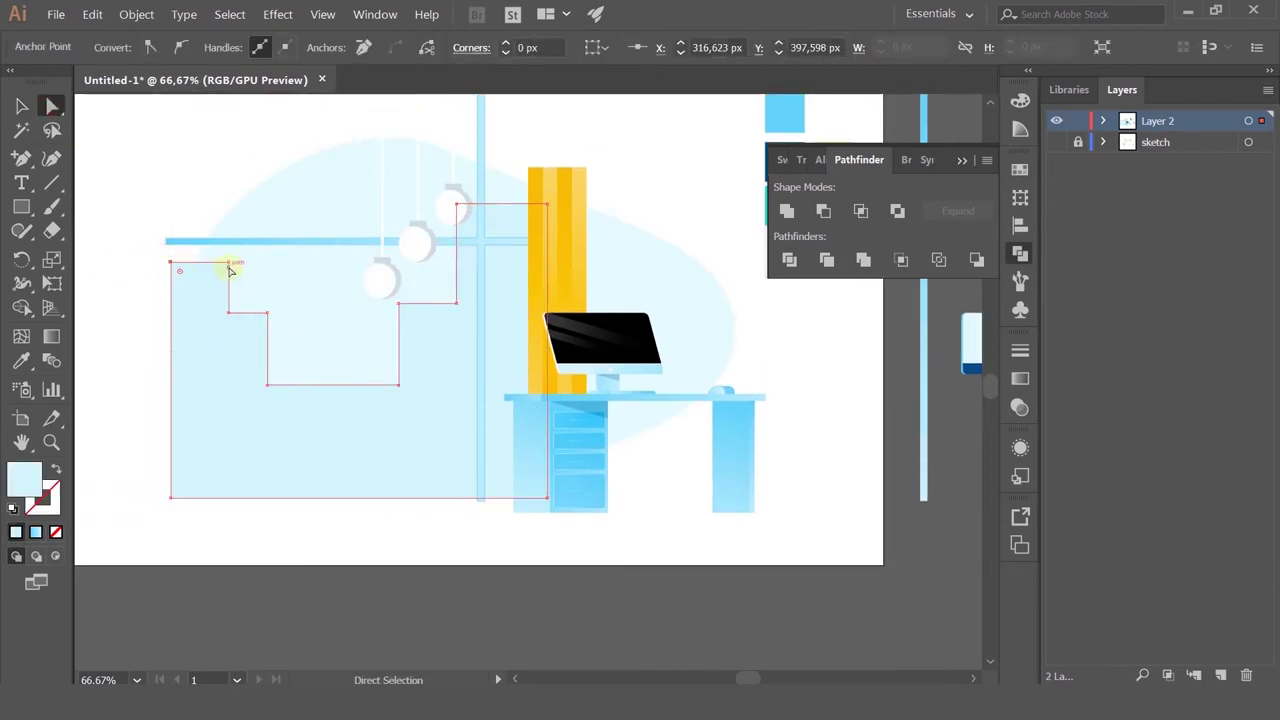
{"action": "left_click", "coordinate": [229, 263], "text": "shift"}
{"action": "left_click_drag", "start_coordinate": [229, 315], "coordinate": [268, 316]}
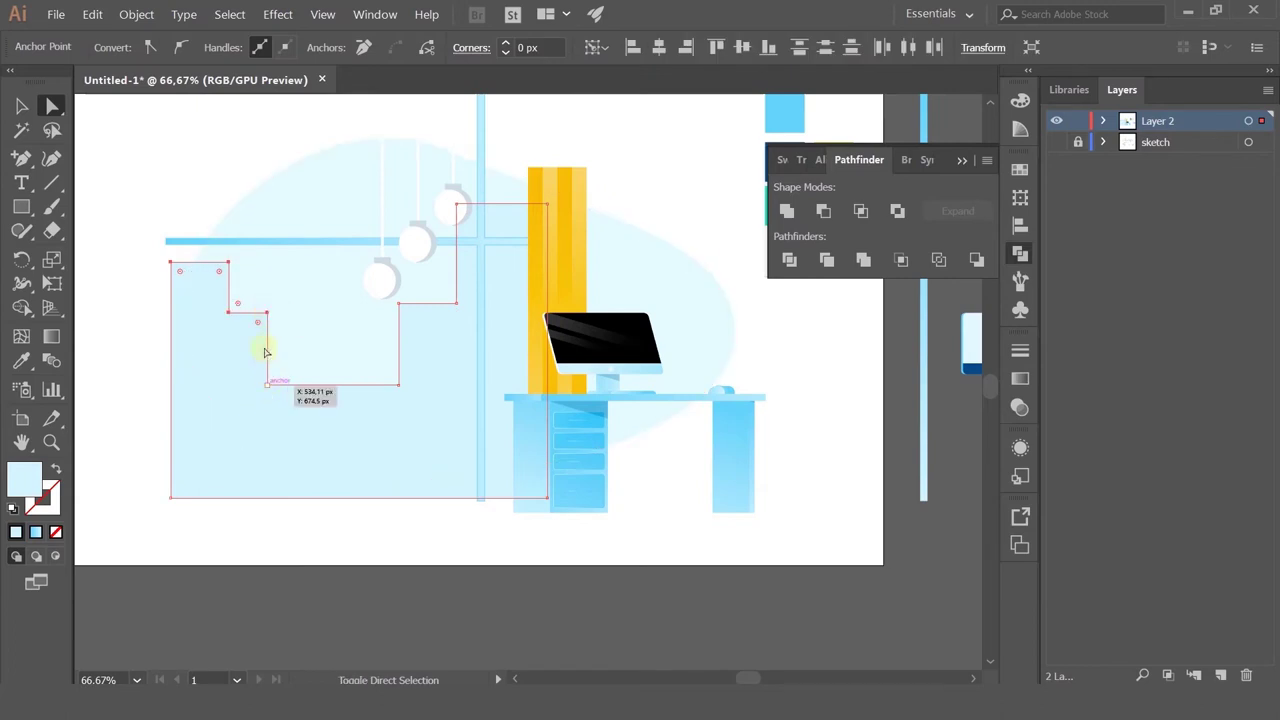
{"action": "left_click_drag", "start_coordinate": [268, 340], "coordinate": [270, 388]}
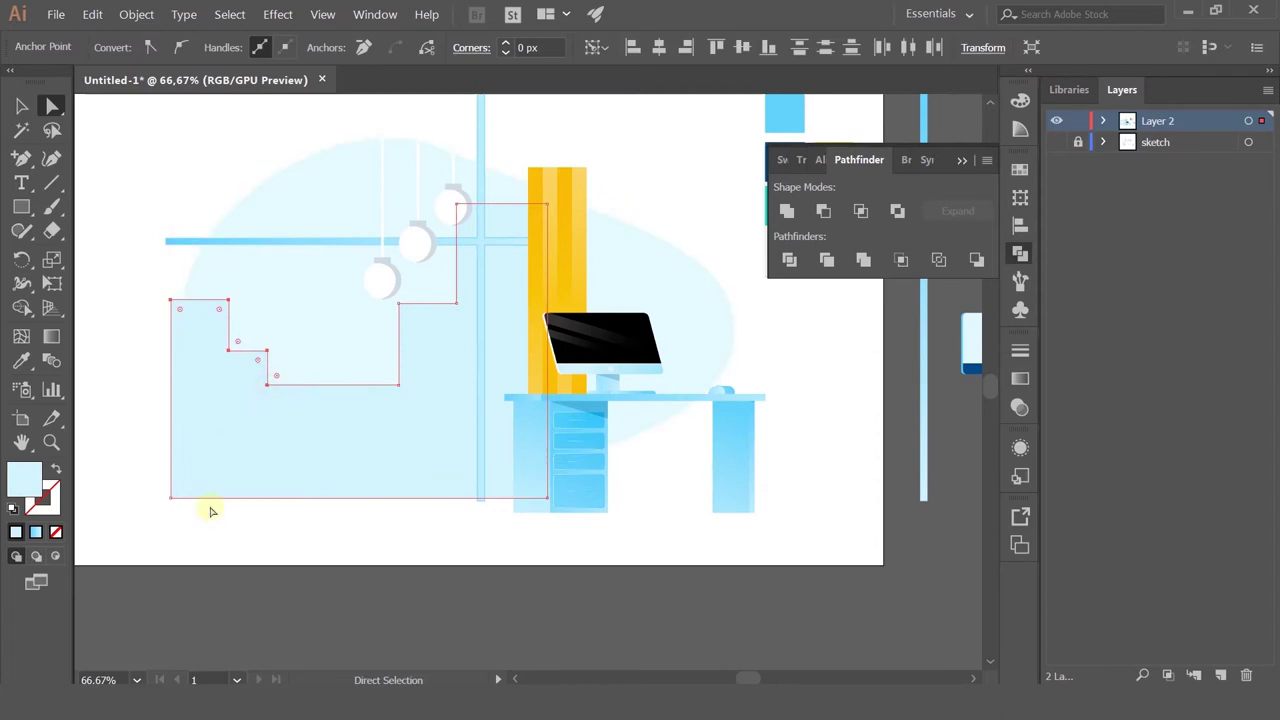
Step: Try shifting the skyline shape's left-hand anchors inward and extending its left edge outward
{"action": "left_click_drag", "start_coordinate": [193, 501], "coordinate": [232, 502]}
{"action": "left_click", "coordinate": [233, 300]}
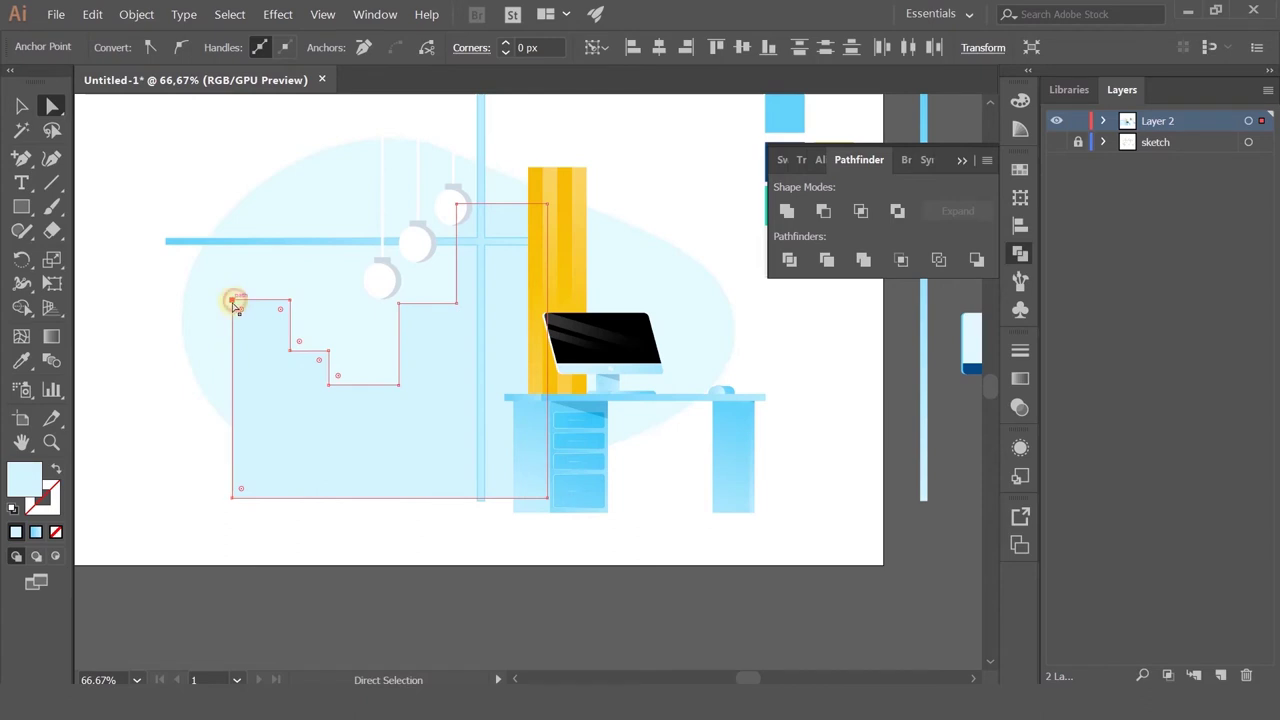
{"action": "left_click_drag", "start_coordinate": [229, 491], "coordinate": [147, 495]}
{"action": "key", "text": "ctrl+minus"}
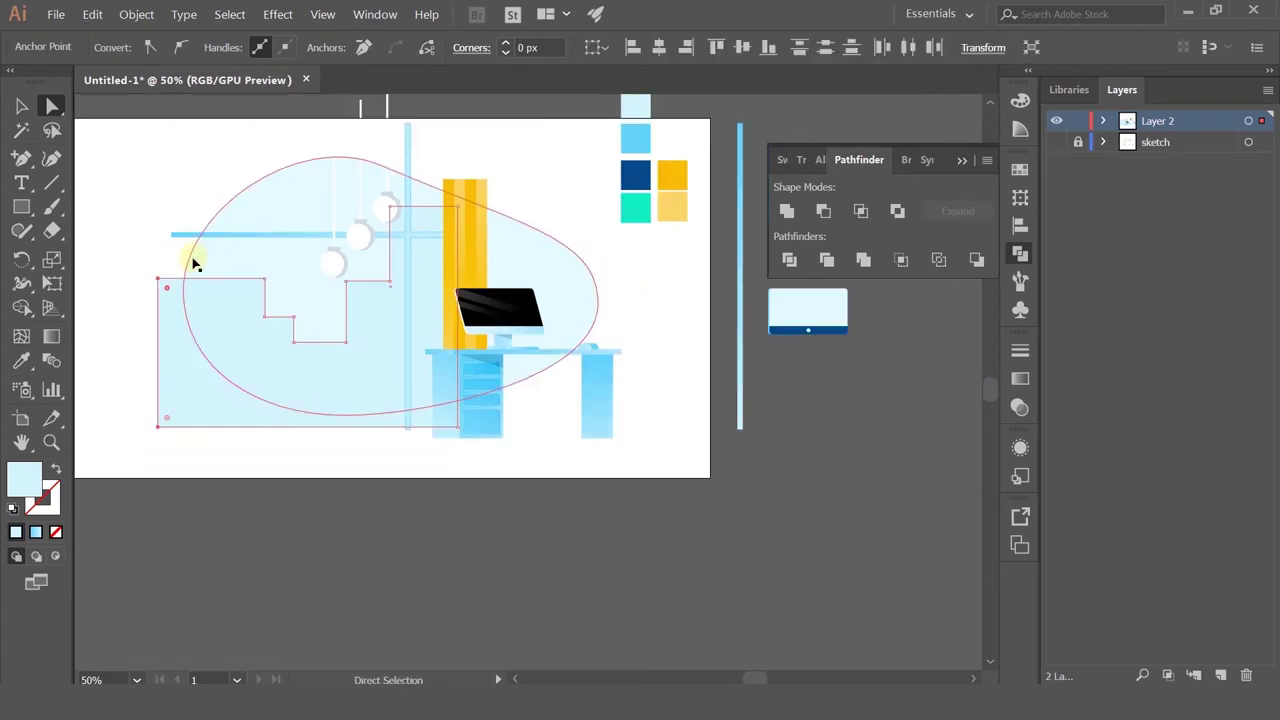
{"action": "left_click", "coordinate": [197, 173]}
{"action": "scroll", "coordinate": [226, 234], "scroll_direction": "down", "scroll_amount": 1}
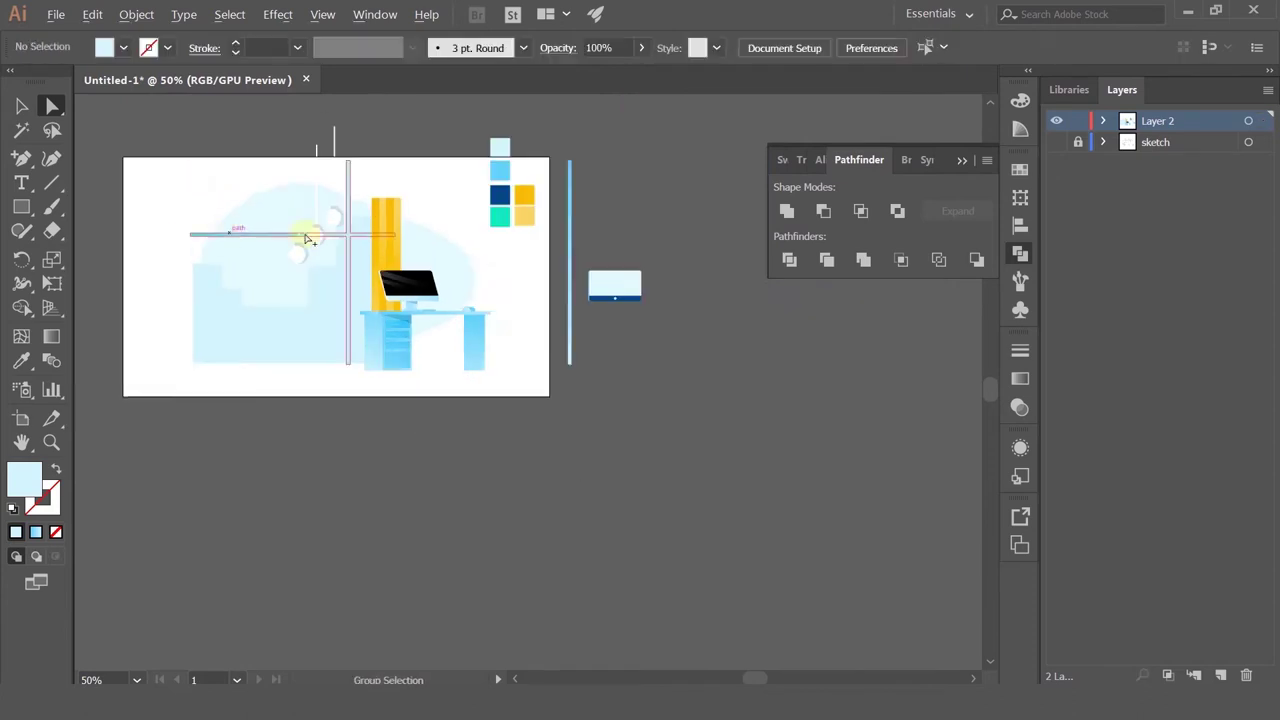
Step: Duplicate the monitor's clipped glare group into the window area left of the hanging lamps
{"action": "left_click_drag", "start_coordinate": [681, 426], "coordinate": [680, 495]}
{"action": "scroll", "coordinate": [325, 337], "scroll_direction": "up", "scroll_amount": 2}
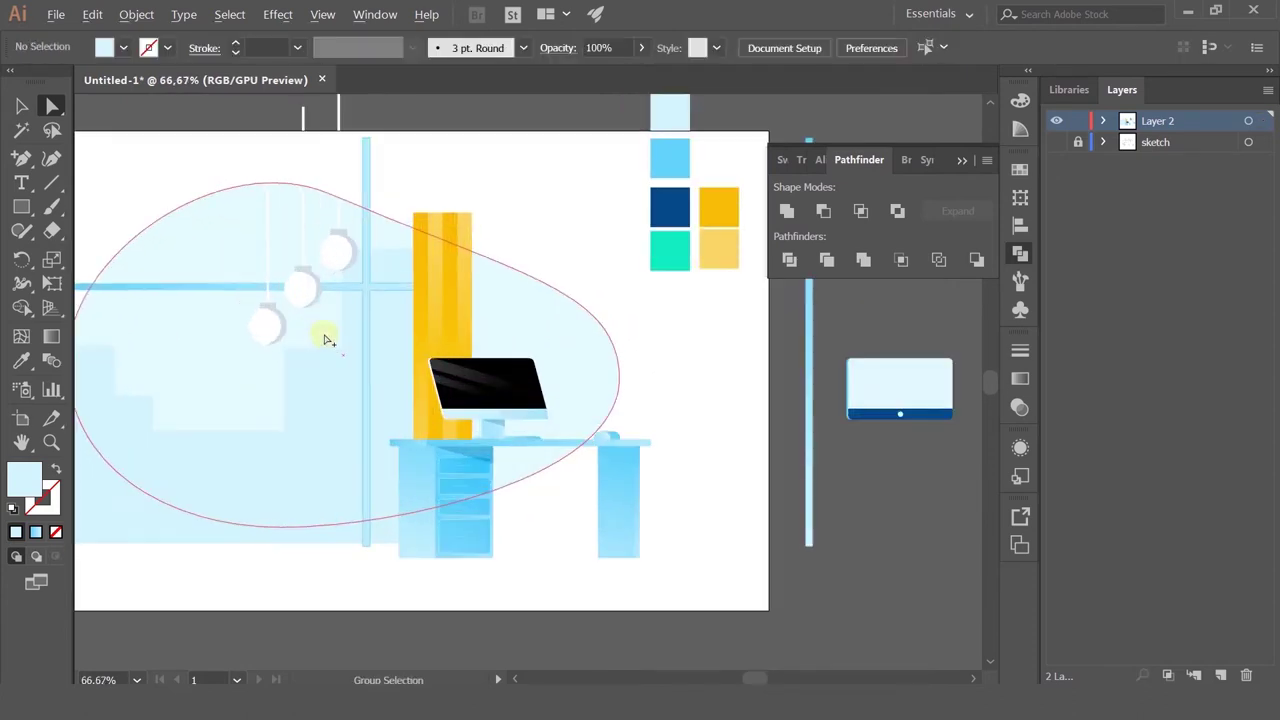
{"action": "scroll", "coordinate": [325, 340], "scroll_direction": "down", "scroll_amount": 1}
{"action": "left_click_drag", "start_coordinate": [289, 339], "coordinate": [363, 329]}
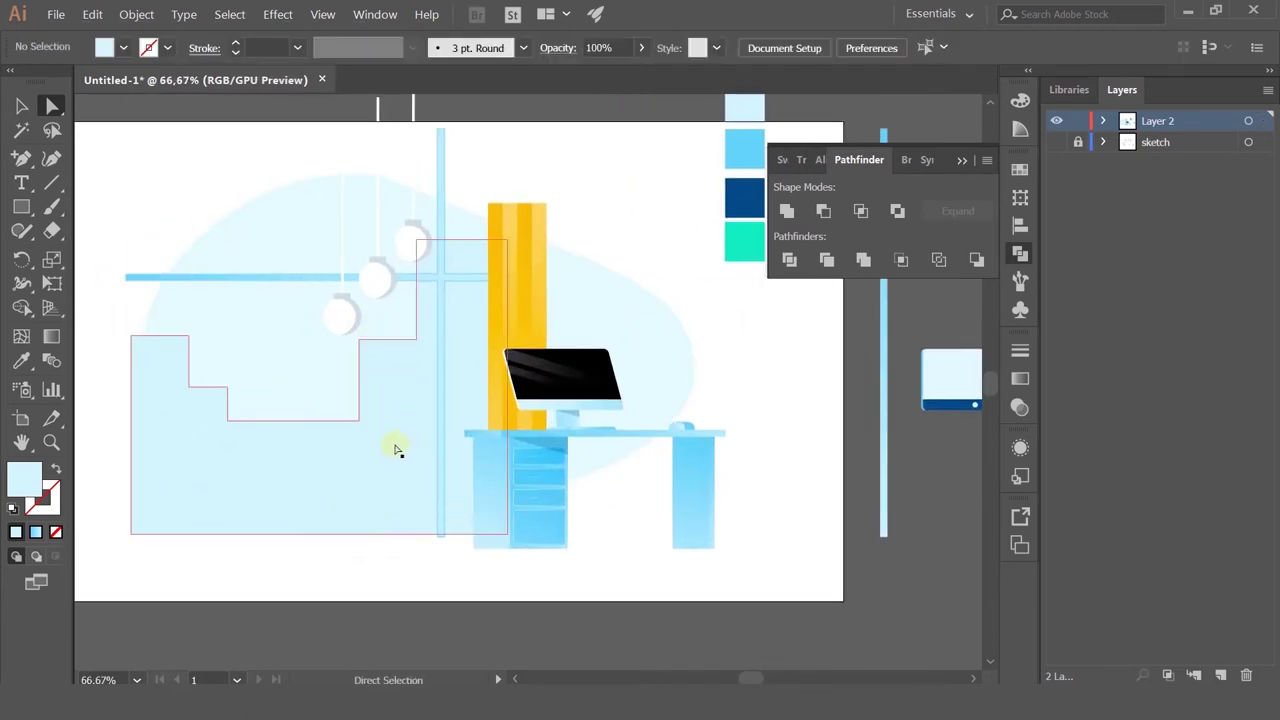
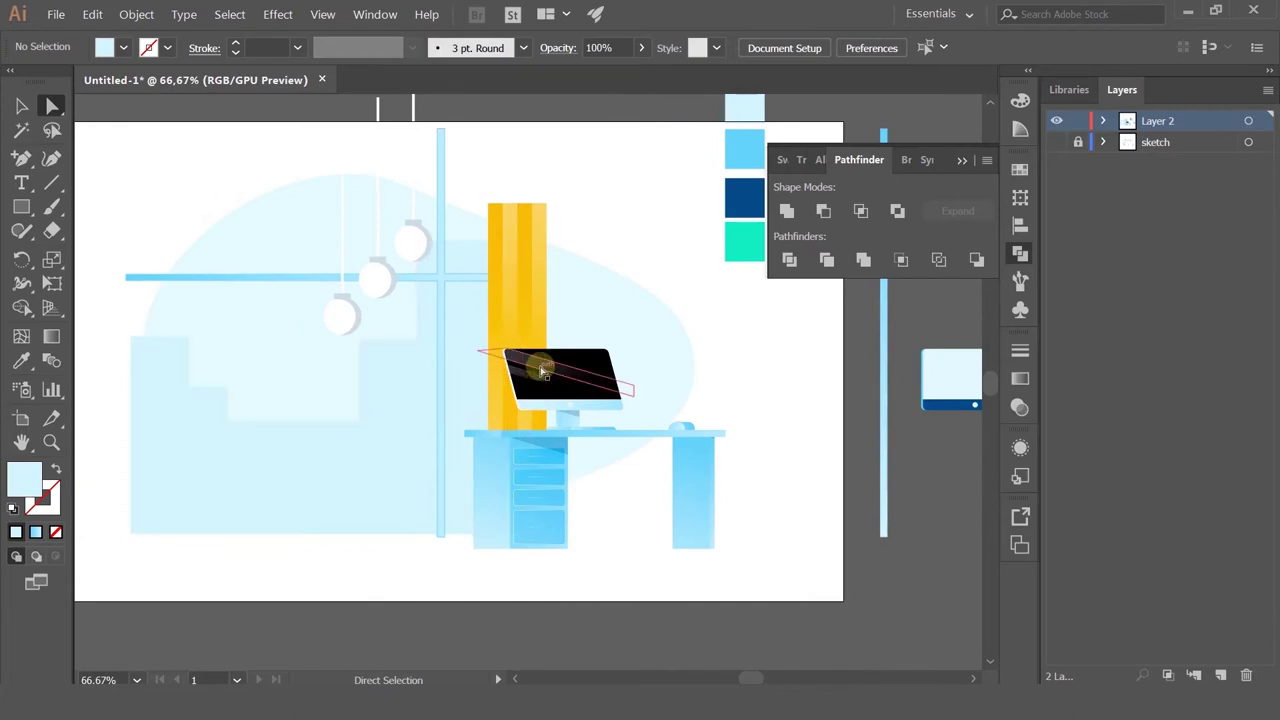
{"action": "left_click", "coordinate": [540, 372]}
{"action": "left_click", "coordinate": [24, 106]}
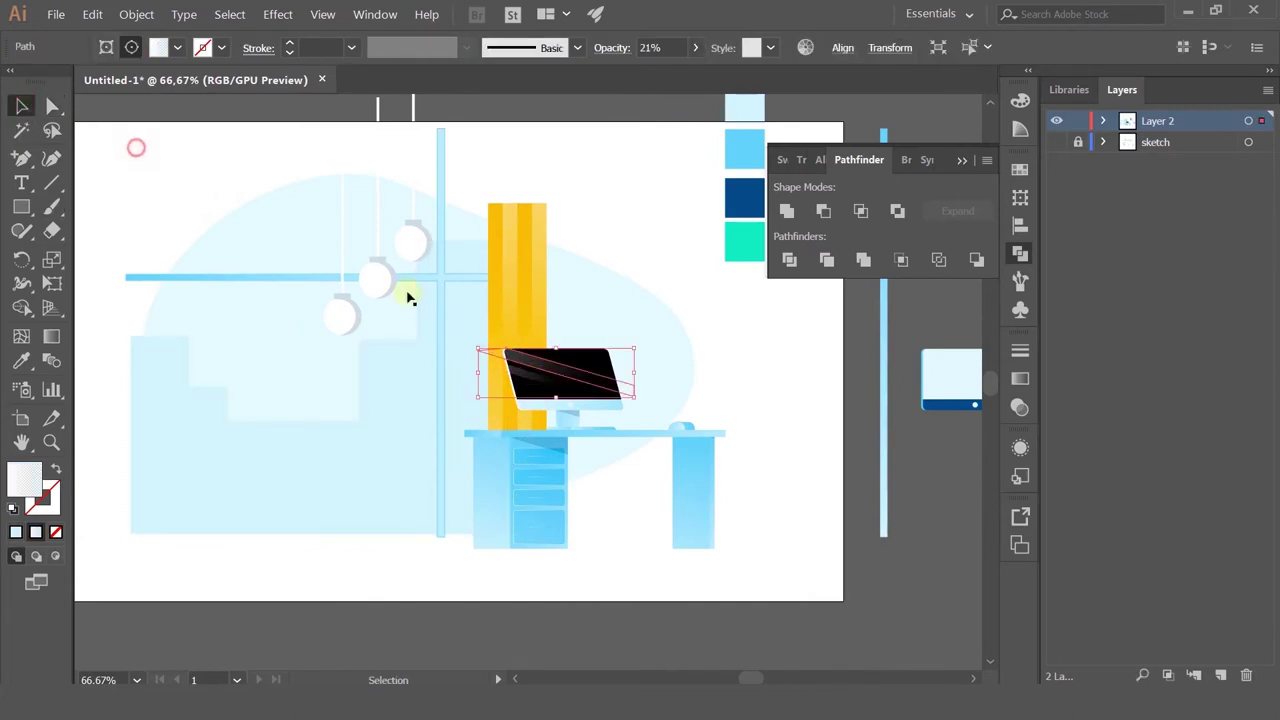
{"action": "left_click", "coordinate": [527, 368]}
{"action": "left_click_drag", "start_coordinate": [520, 363], "coordinate": [213, 231]}
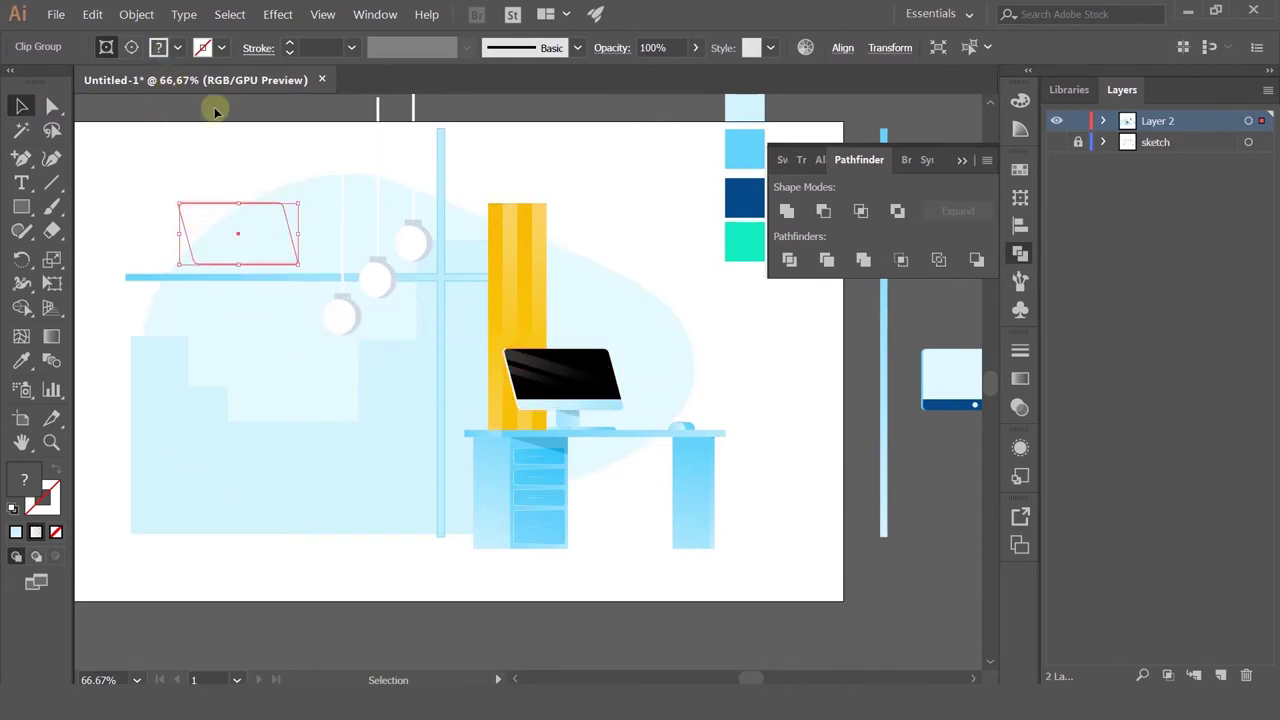
Step: Release the clipping mask on the copied glare group and delete the leftover mask outline
{"action": "left_click", "coordinate": [137, 16]}
{"action": "mouse_move", "coordinate": [229, 510]}
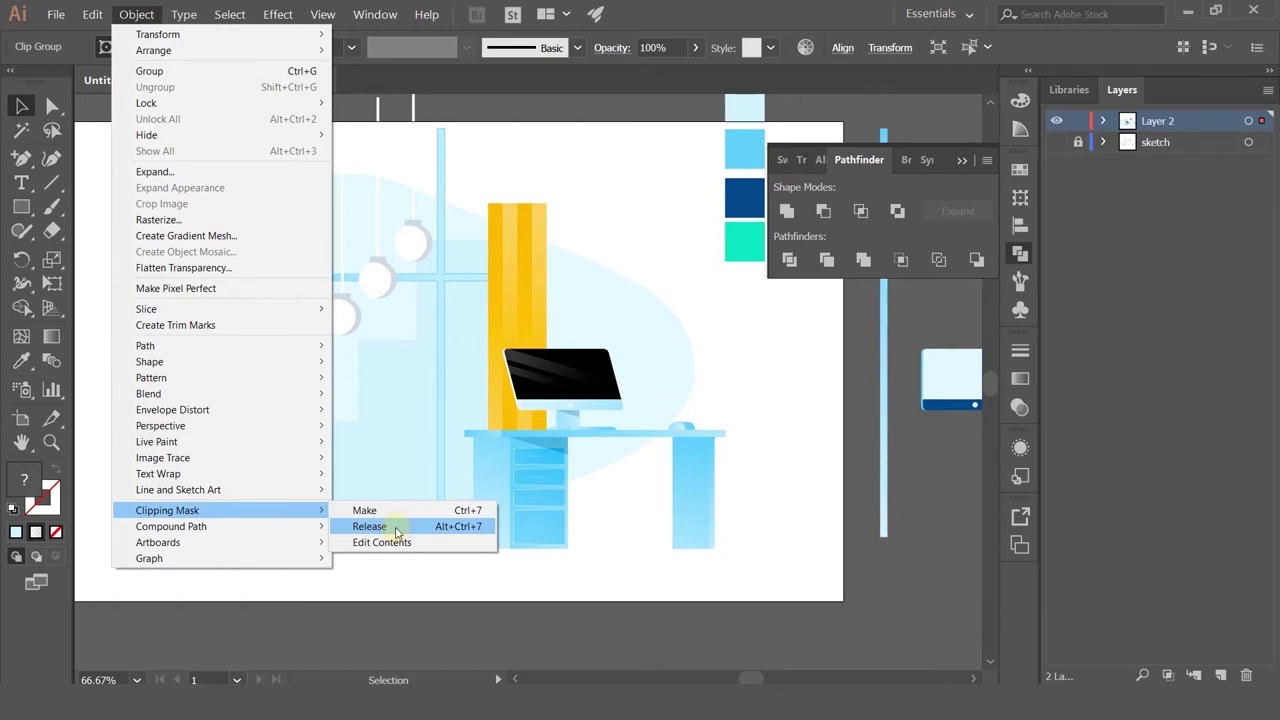
{"action": "left_click", "coordinate": [395, 527]}
{"action": "left_click", "coordinate": [210, 200]}
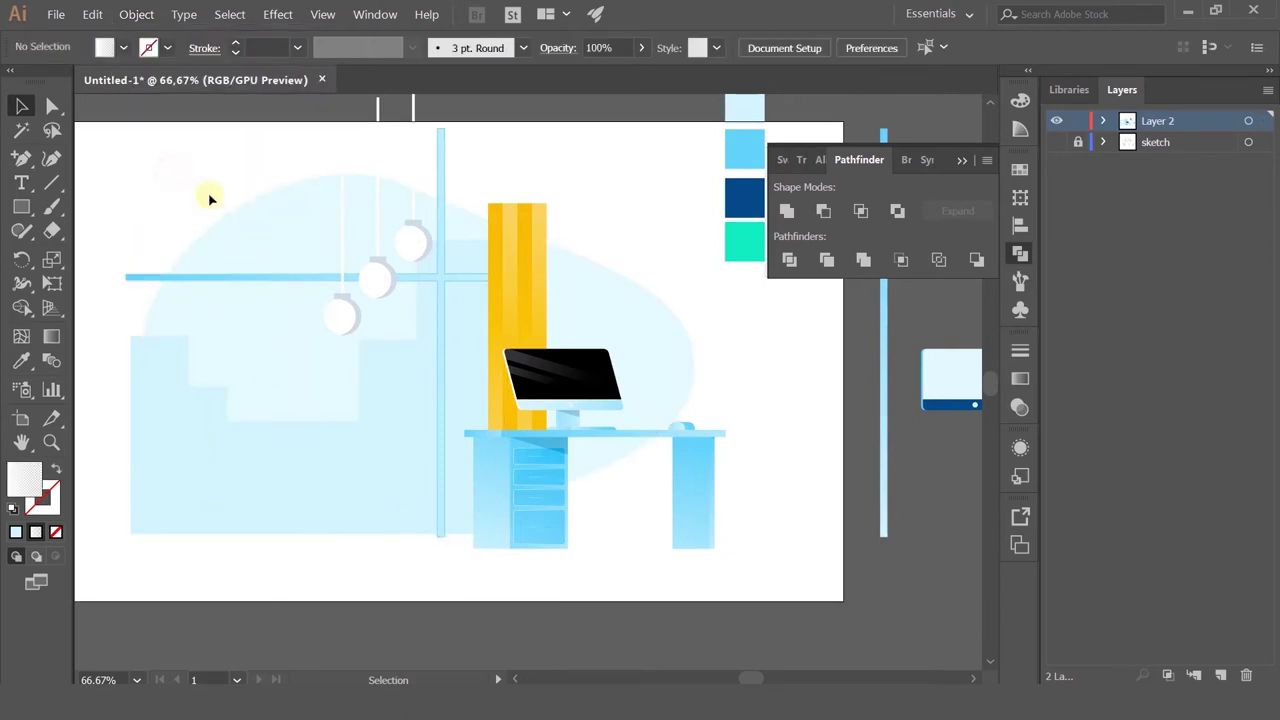
{"action": "left_click", "coordinate": [225, 213]}
{"action": "key", "text": "Delete"}
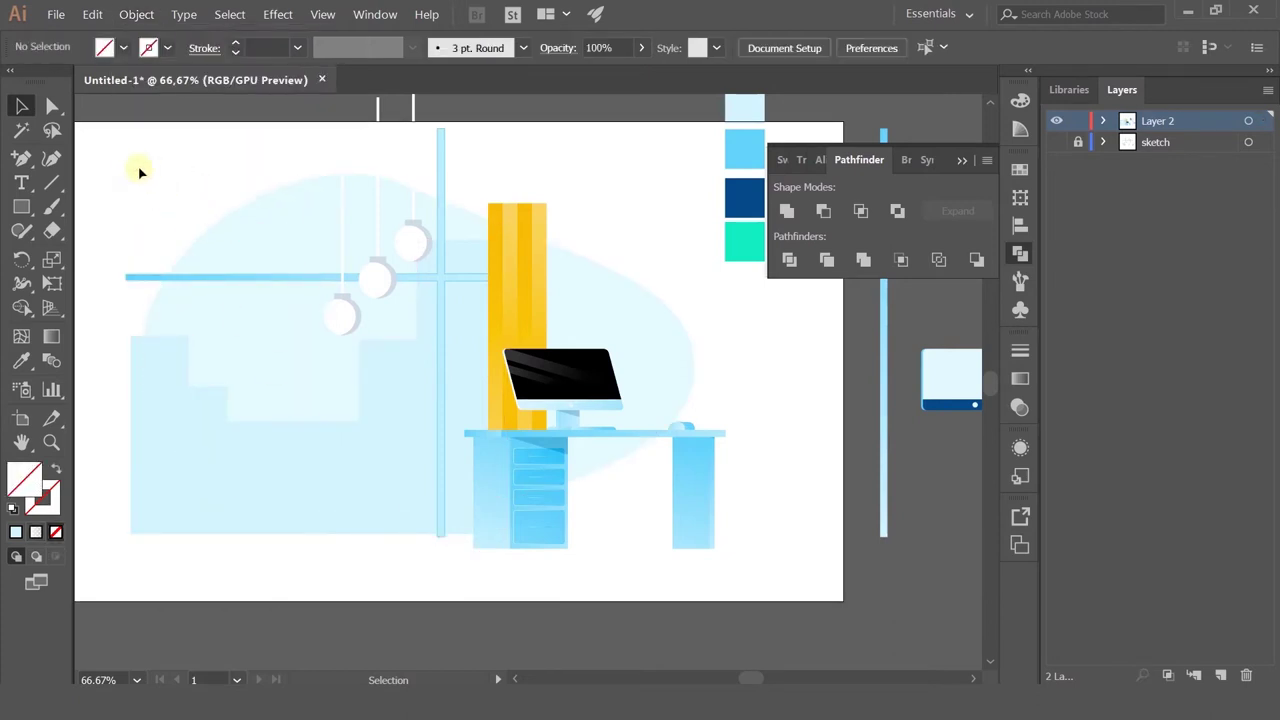
Step: Enlarge the two released glare stripes to span the window and reposition them toward its left side
{"action": "left_click_drag", "start_coordinate": [179, 237], "coordinate": [188, 235]}
{"action": "left_click_drag", "start_coordinate": [309, 251], "coordinate": [786, 497]}
{"action": "left_click_drag", "start_coordinate": [266, 238], "coordinate": [184, 300]}
{"action": "left_click", "coordinate": [171, 206]}
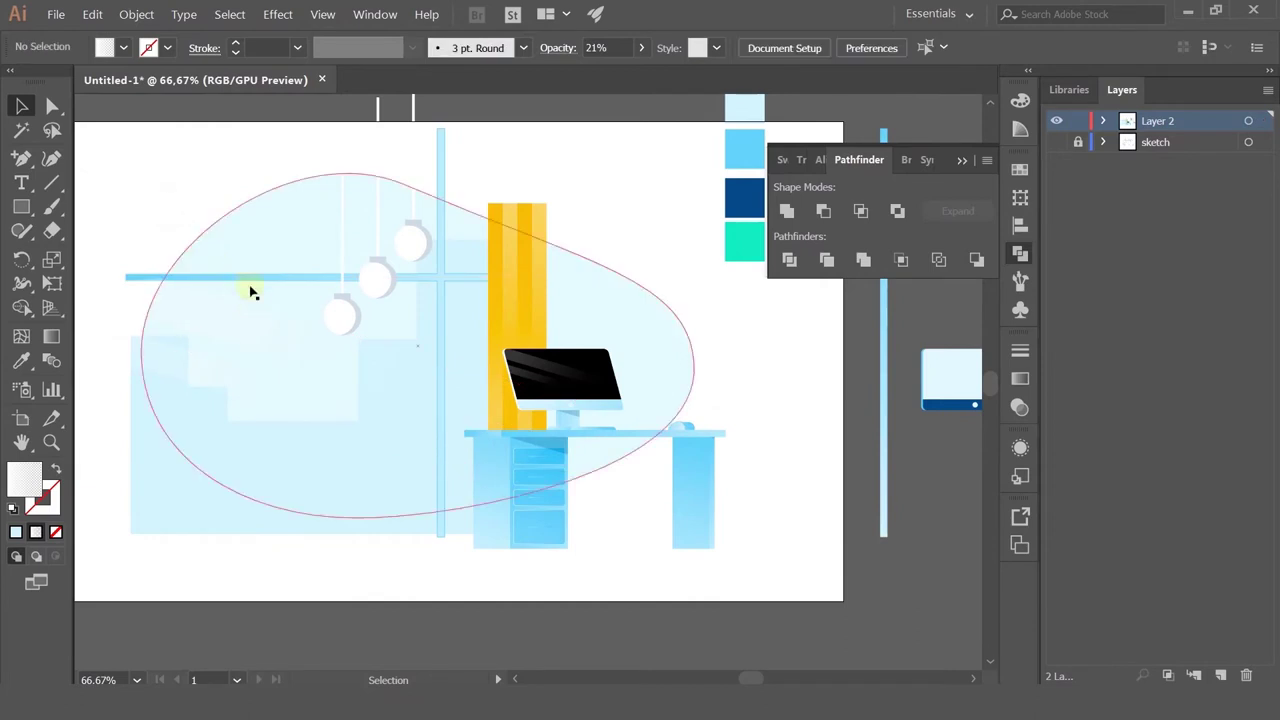
Step: Select both enlarged glare stripes and move them off the artboard to the empty area on its right
{"action": "left_click", "coordinate": [121, 304]}
{"action": "left_click", "coordinate": [111, 343], "text": "shift"}
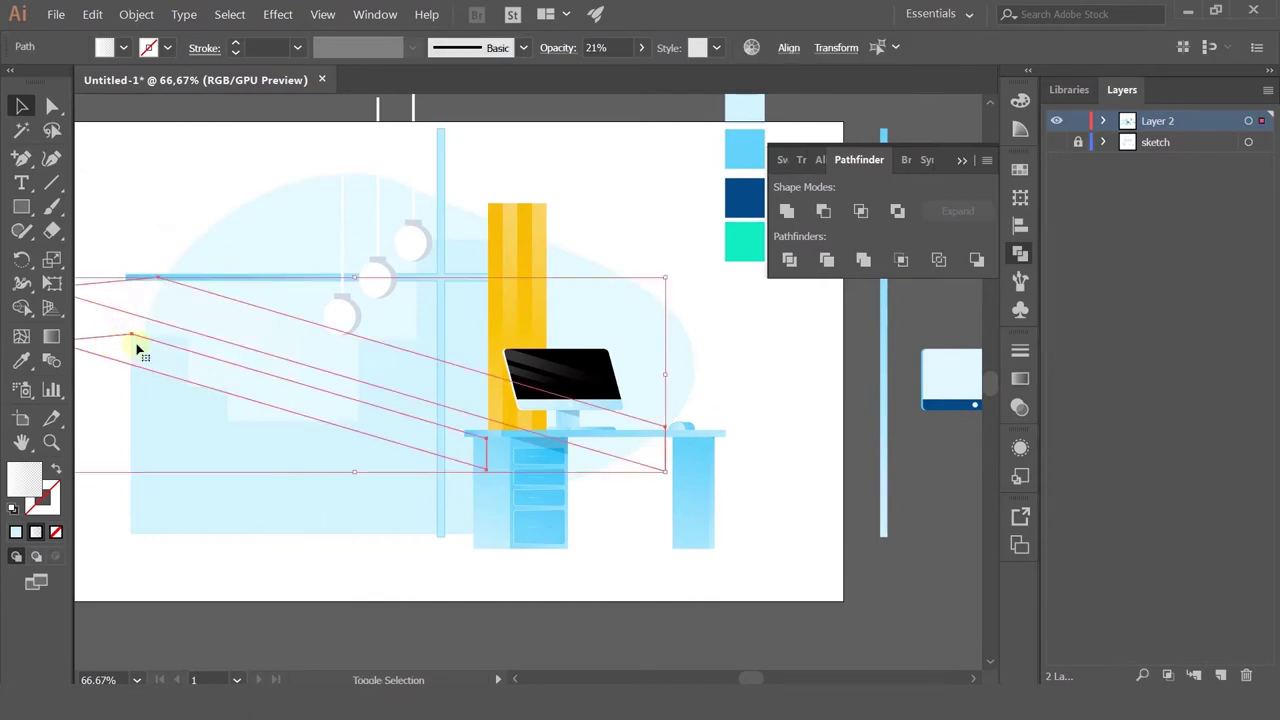
{"action": "key", "text": "ctrl"}
{"action": "scroll", "coordinate": [190, 280], "scroll_direction": "up", "scroll_amount": 3}
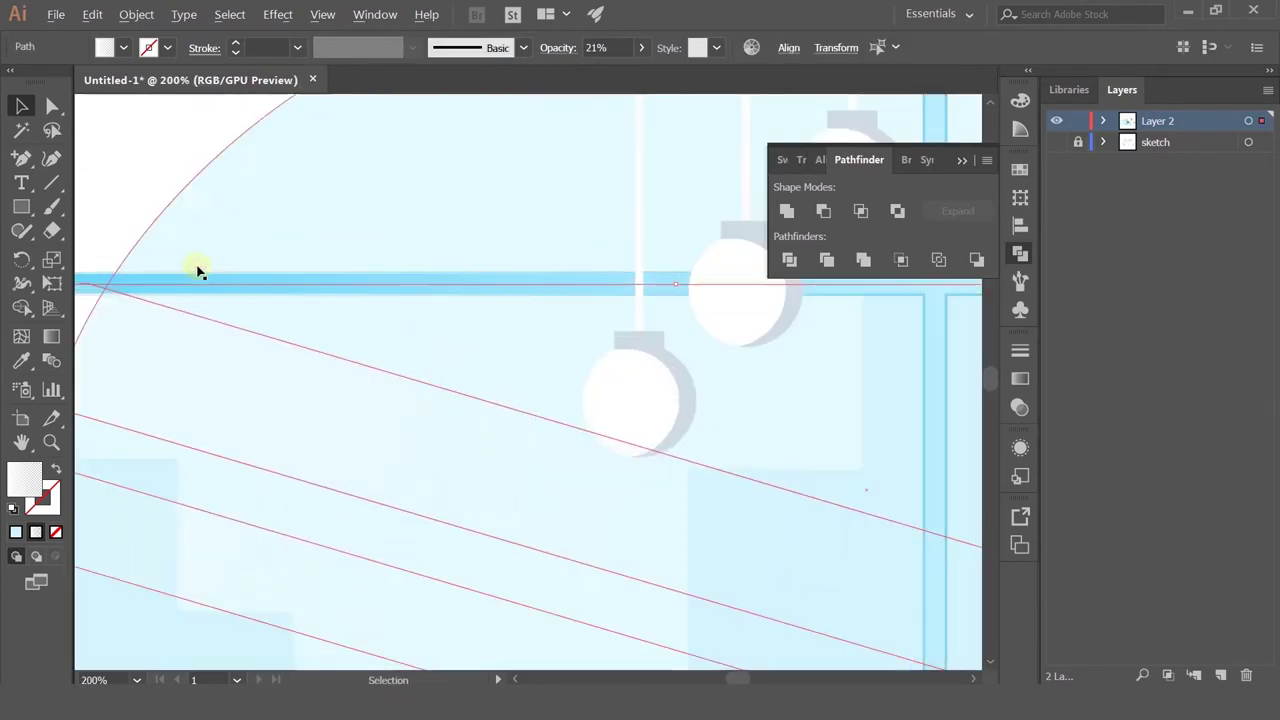
{"action": "scroll", "coordinate": [194, 340], "scroll_direction": "down", "scroll_amount": 3}
{"action": "left_click", "coordinate": [201, 236]}
{"action": "scroll", "coordinate": [230, 388], "scroll_direction": "up", "scroll_amount": 1}
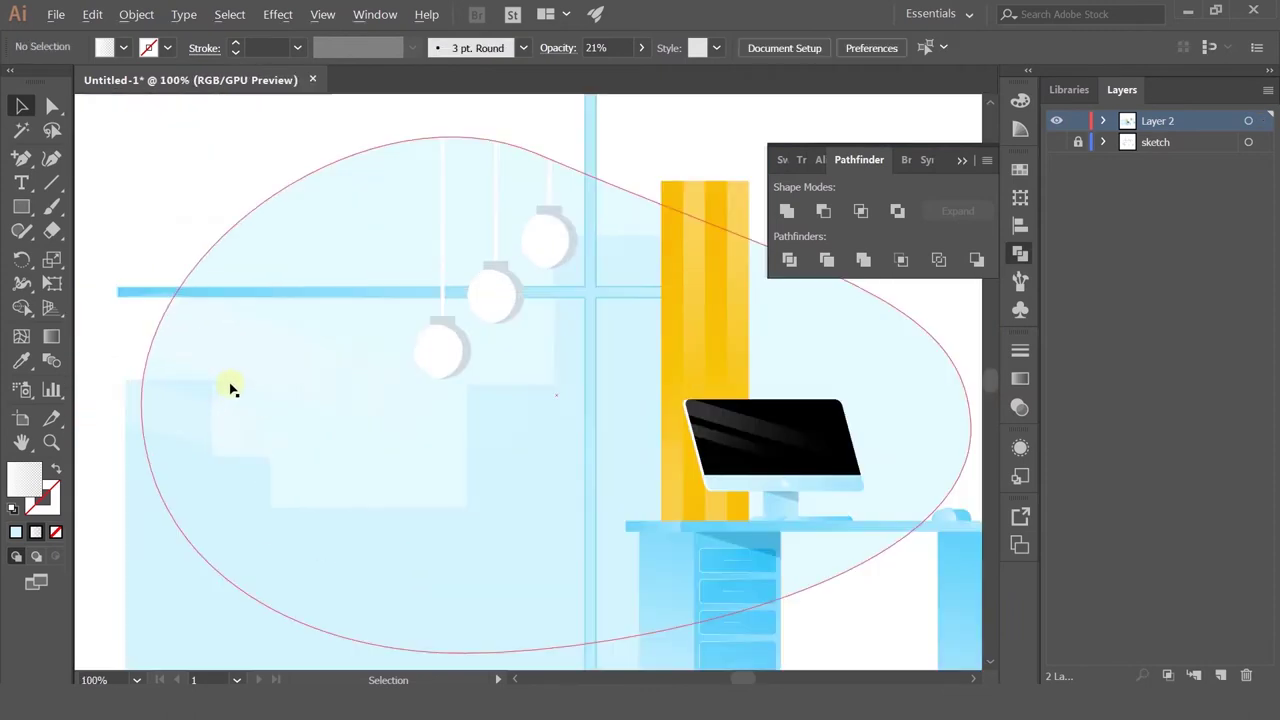
{"action": "left_click", "coordinate": [187, 406]}
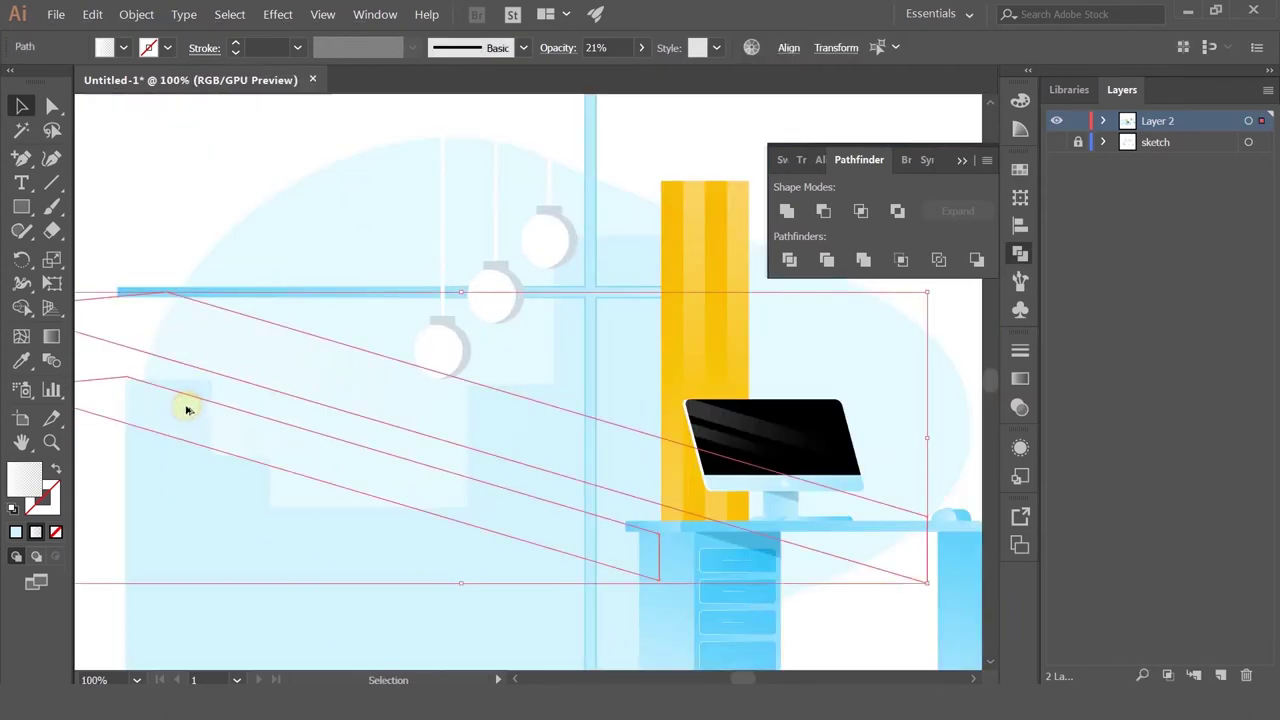
{"action": "scroll", "coordinate": [186, 409], "scroll_direction": "down", "scroll_amount": 3}
{"action": "left_click_drag", "start_coordinate": [200, 391], "coordinate": [900, 305]}
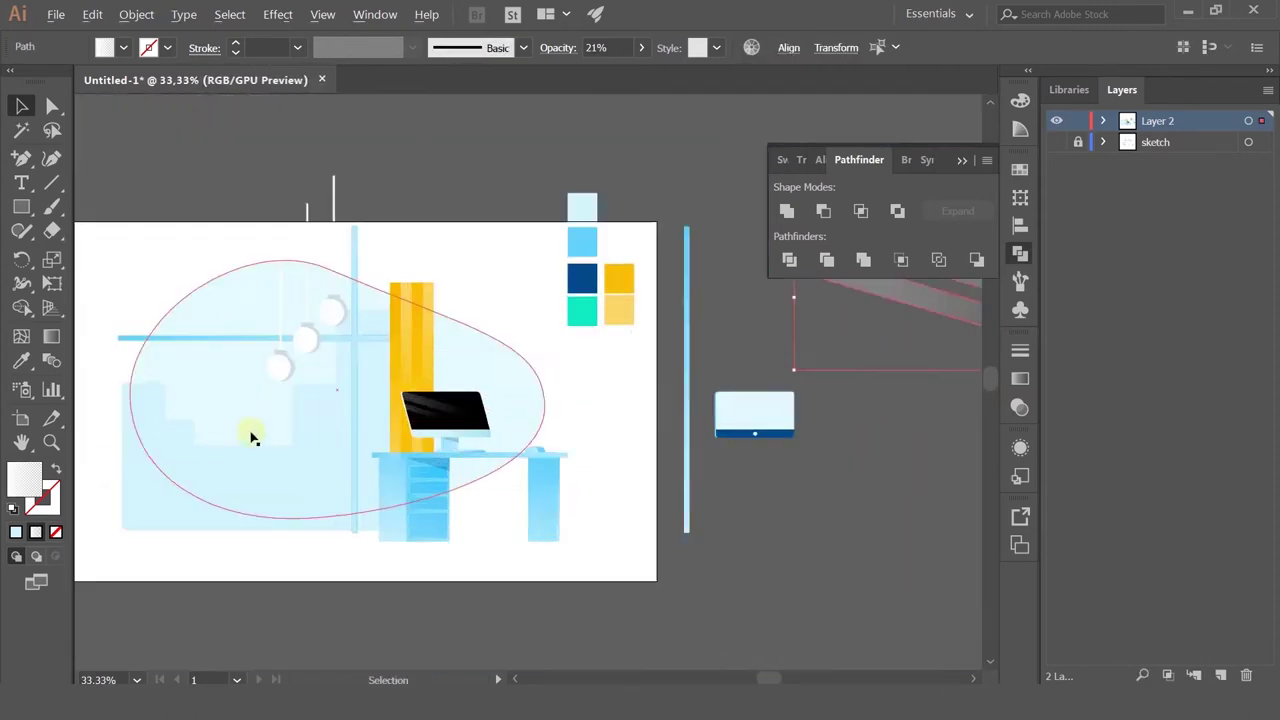
Step: Draw a rectangle over the window's lower-left pane and fill it with the dark blue palette colour
{"action": "scroll", "coordinate": [252, 437], "scroll_direction": "up", "scroll_amount": 2}
{"action": "left_click_drag", "start_coordinate": [277, 275], "coordinate": [352, 239]}
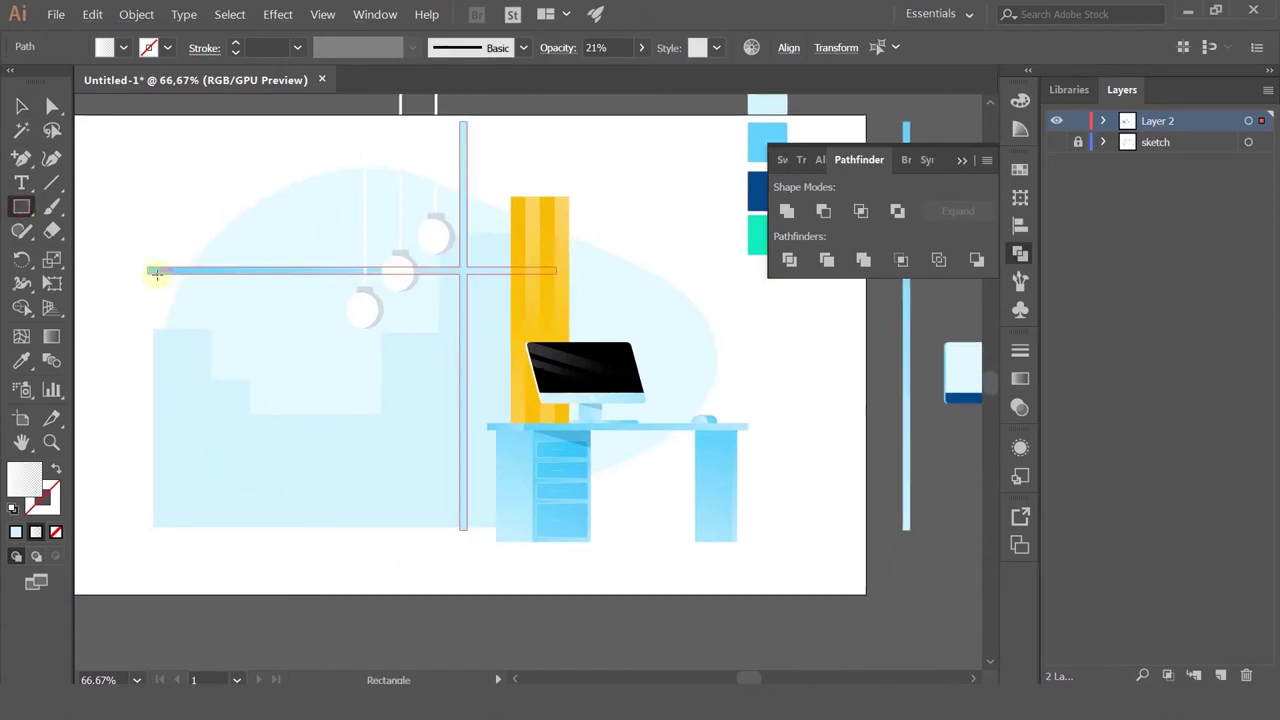
{"action": "left_click_drag", "start_coordinate": [156, 274], "coordinate": [467, 526]}
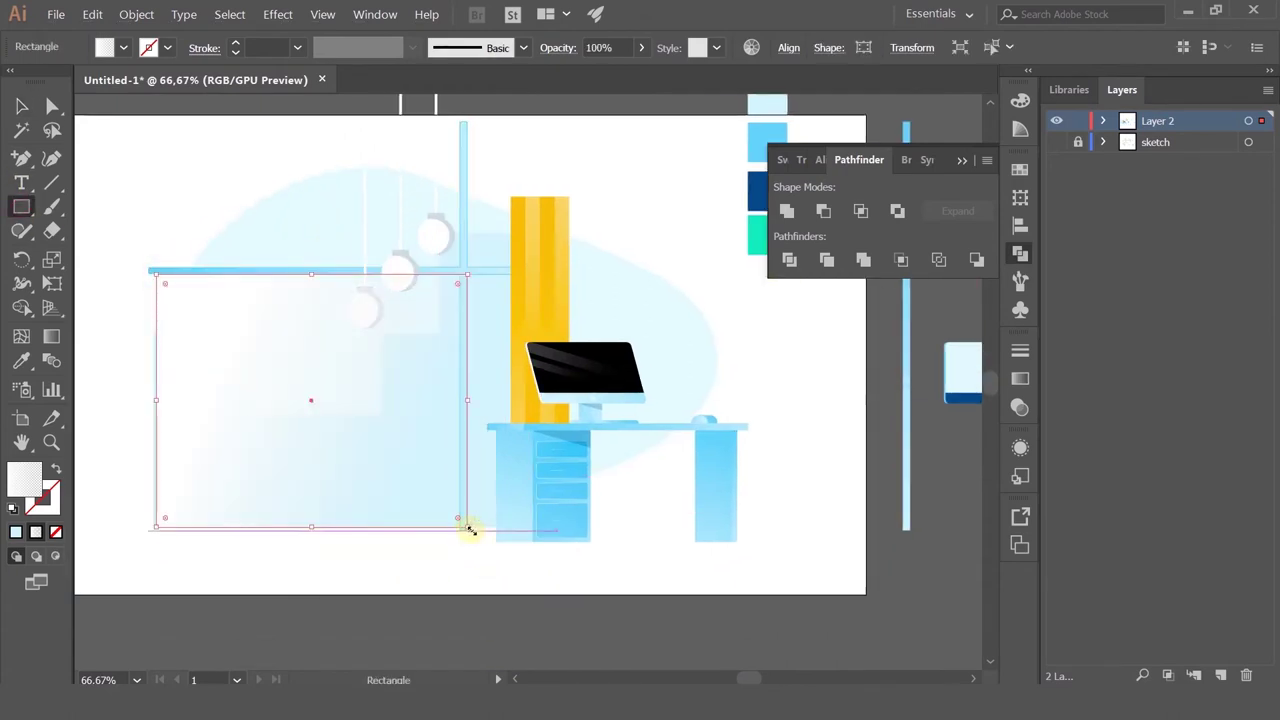
{"action": "left_click", "coordinate": [52, 336]}
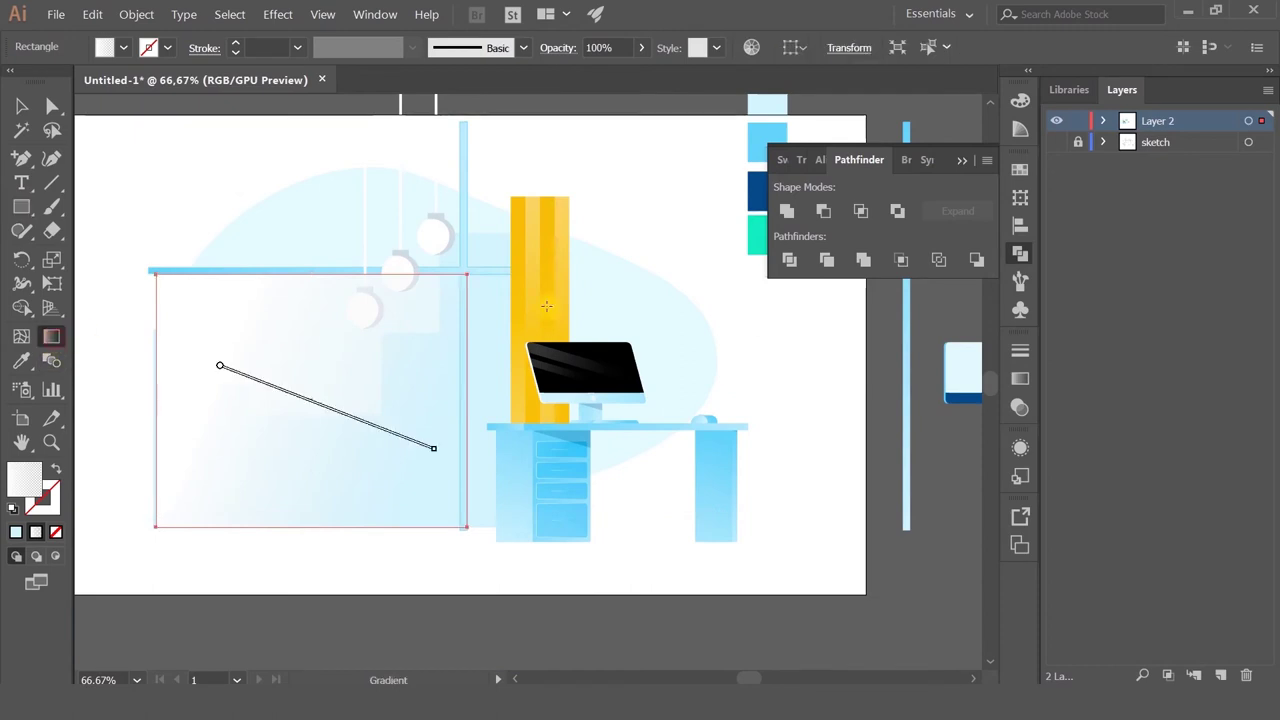
{"action": "left_click", "coordinate": [21, 360]}
{"action": "scroll", "coordinate": [450, 300], "scroll_direction": "right", "scroll_amount": 2}
{"action": "left_click", "coordinate": [672, 188]}
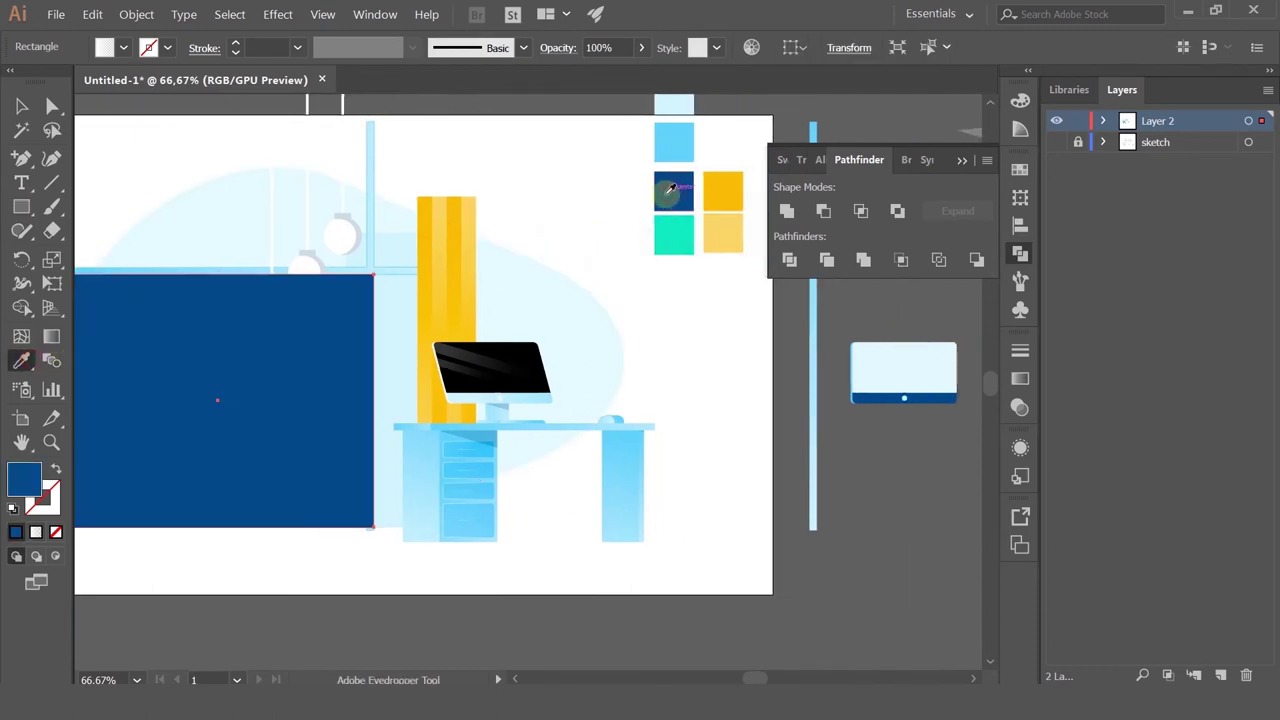
Step: Try the dark blue rectangle at different stacking depths behind the skyline and blob, and delete it
{"action": "left_click", "coordinate": [21, 106]}
{"action": "key", "text": "ctrl+shift+bracketleft"}
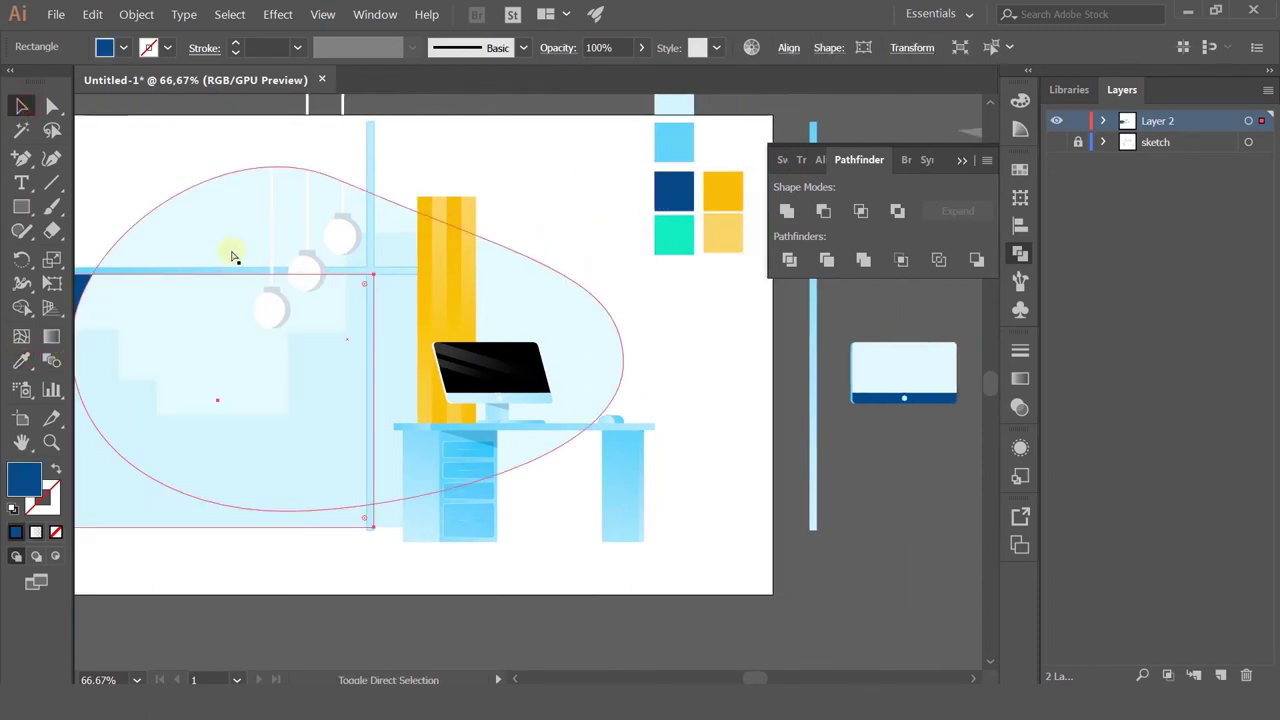
{"action": "key", "text": "ctrl+bracketright"}
{"action": "key", "text": "ctrl+bracketright"}
{"action": "key", "text": "ctrl+bracketleft"}
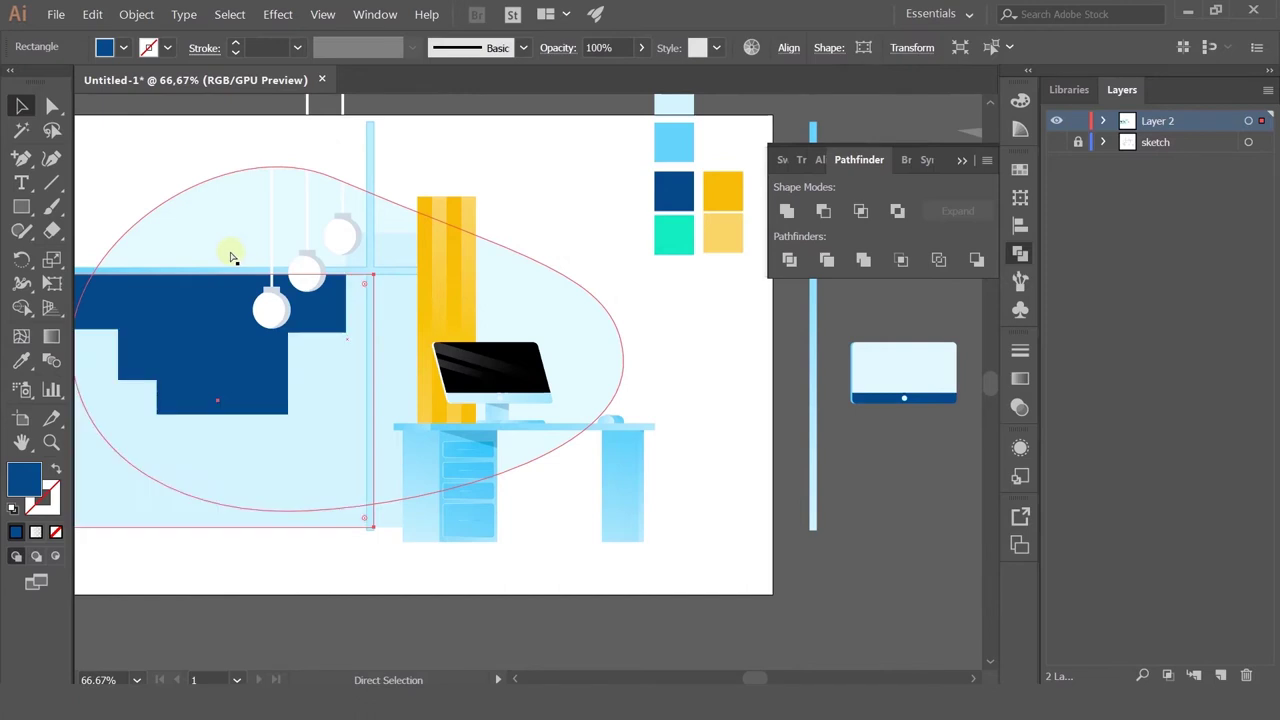
{"action": "key", "text": "ctrl+bracketleft"}
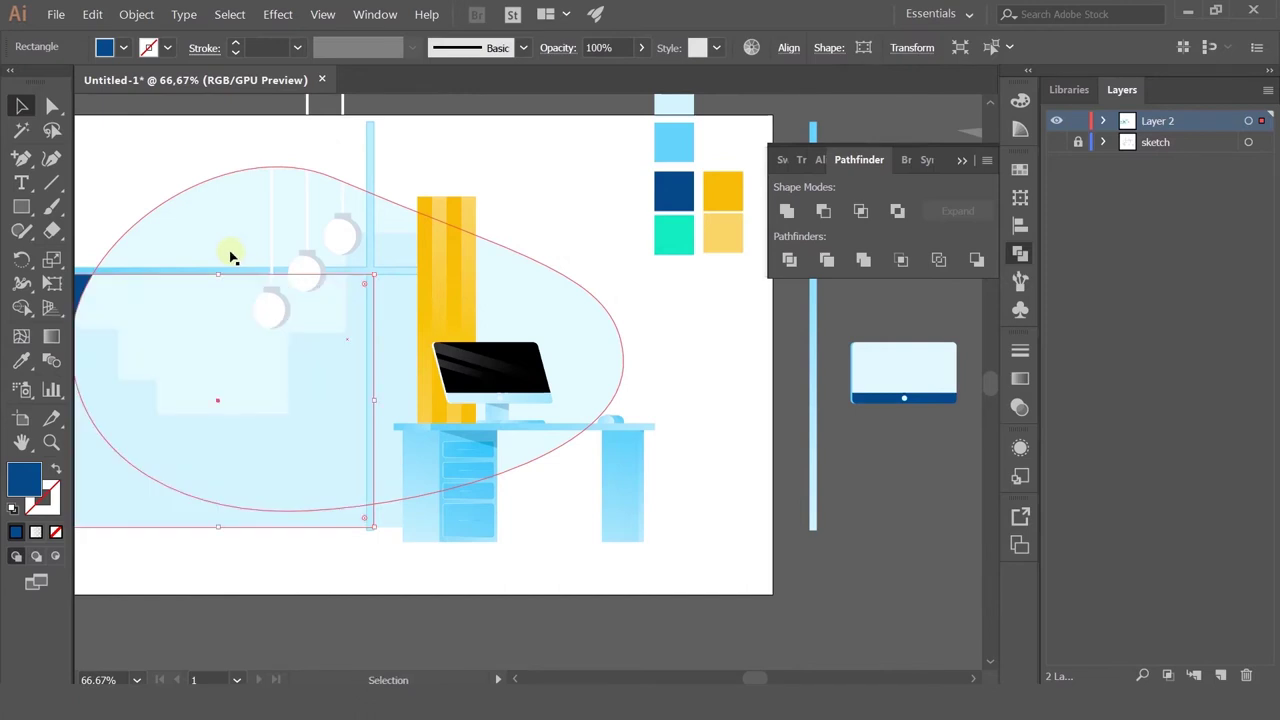
{"action": "left_click_drag", "start_coordinate": [187, 273], "coordinate": [208, 257]}
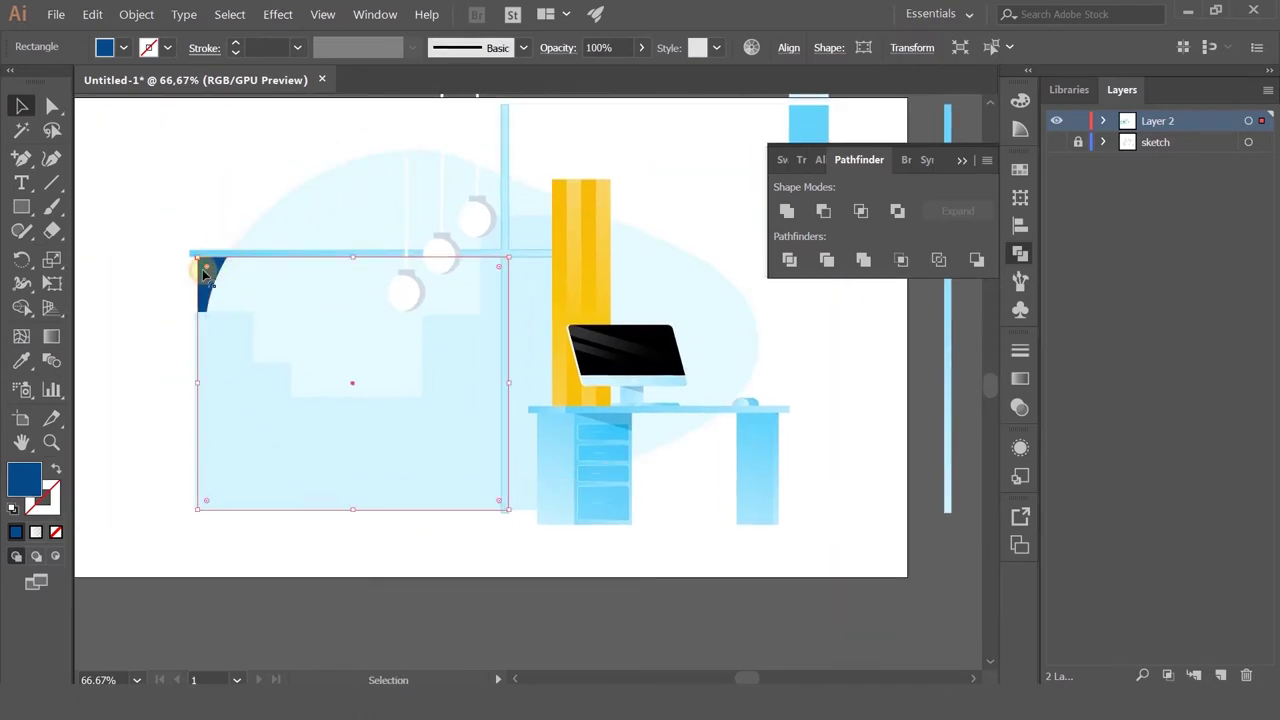
{"action": "key", "text": "Delete"}
{"action": "left_click_drag", "start_coordinate": [415, 299], "coordinate": [366, 298]}
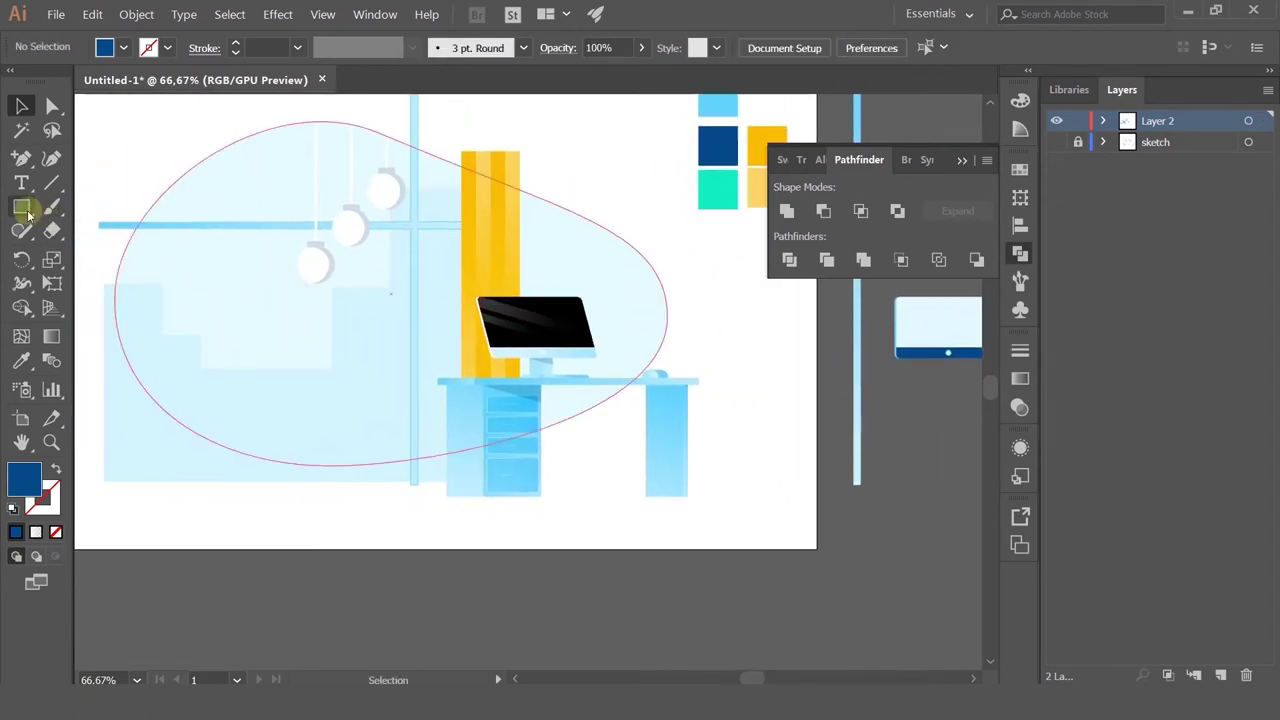
Step: Recolour the lowest lamp's shadow shape with the light blue gradient sampled from the desk
{"action": "scroll", "coordinate": [400, 297], "scroll_direction": "down", "scroll_amount": 1}
{"action": "scroll", "coordinate": [362, 284], "scroll_direction": "up", "scroll_amount": 3}
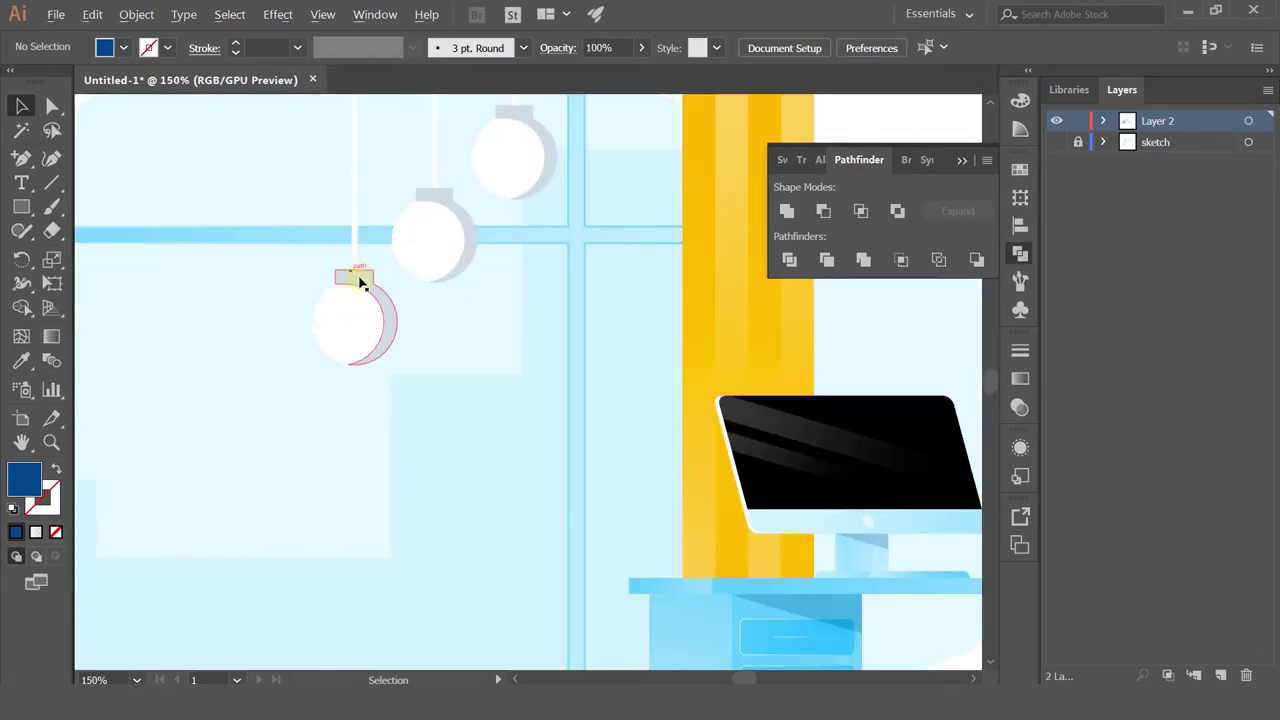
{"action": "left_click", "coordinate": [361, 283]}
{"action": "left_click", "coordinate": [277, 351]}
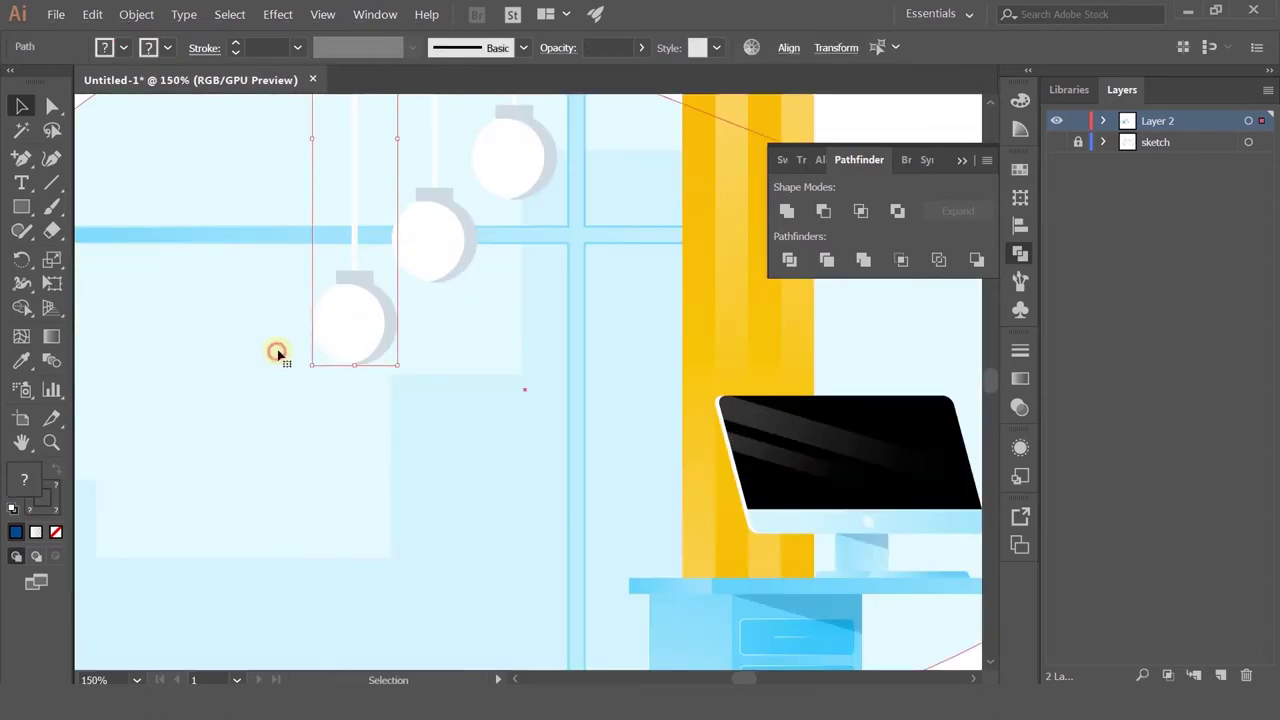
{"action": "left_click", "coordinate": [357, 286]}
{"action": "left_click", "coordinate": [21, 361]}
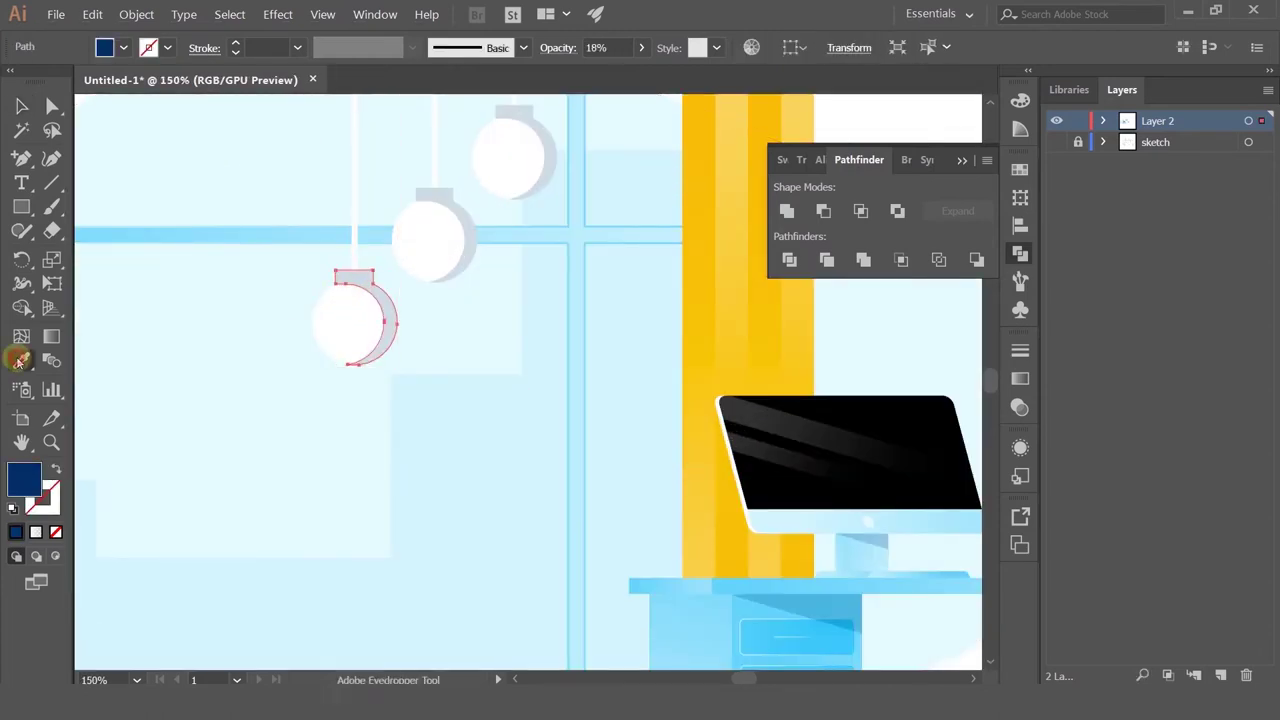
{"action": "left_click", "coordinate": [746, 613]}
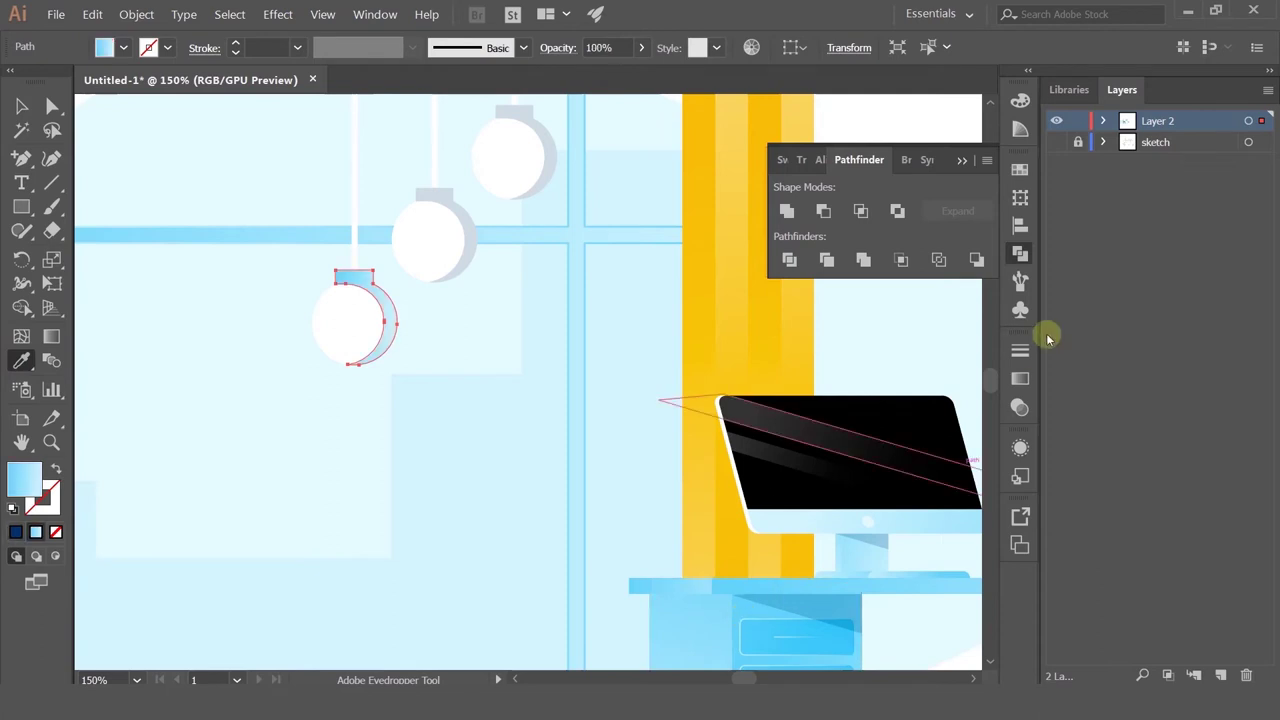
Step: Set the lowest lamp's shadow to Multiply blending at 40% opacity
{"action": "left_click", "coordinate": [1022, 382]}
{"action": "left_click", "coordinate": [900, 341]}
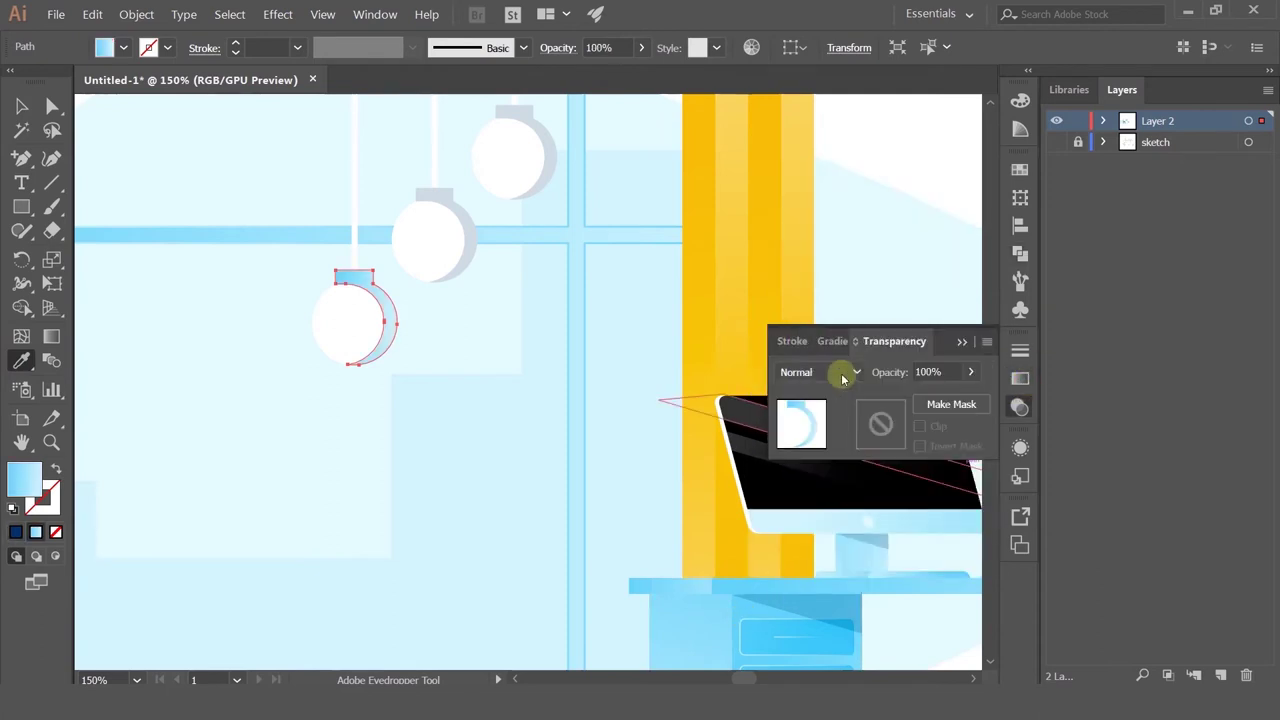
{"action": "left_click", "coordinate": [835, 372]}
{"action": "left_click", "coordinate": [818, 61]}
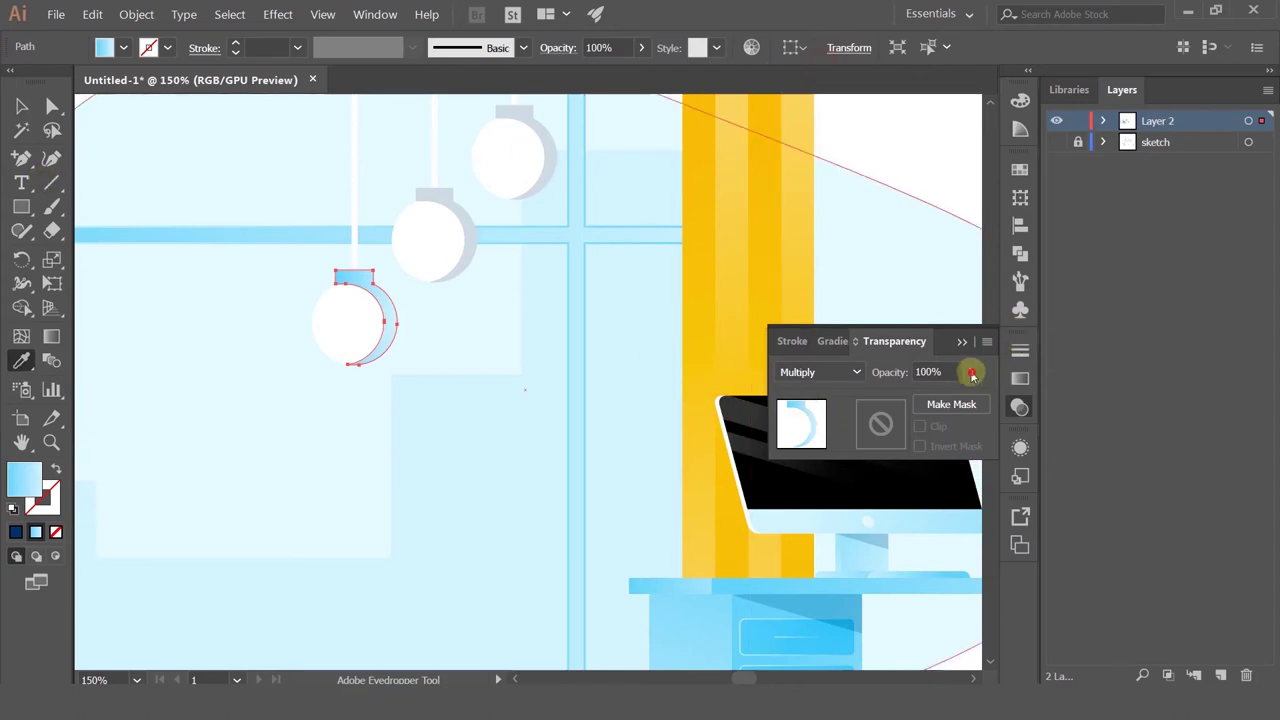
{"action": "left_click", "coordinate": [18, 103]}
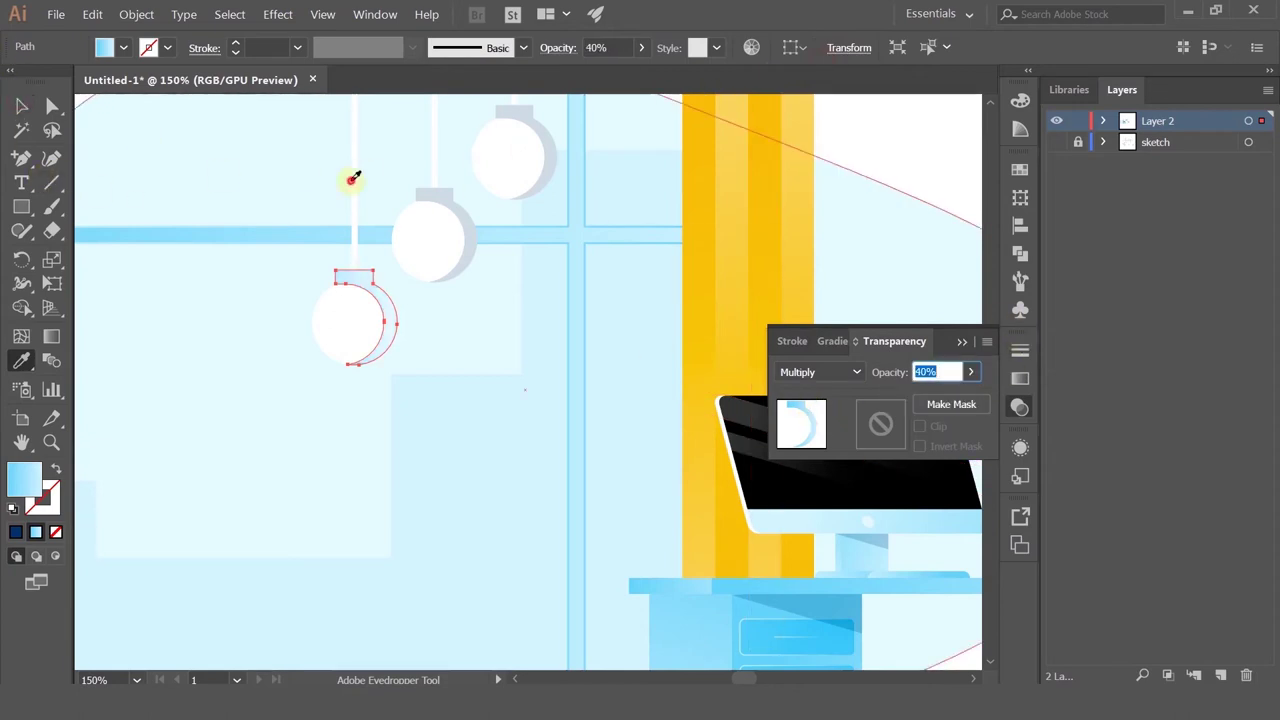
{"action": "left_click", "coordinate": [352, 178]}
{"action": "key", "text": "ctrl+z"}
{"action": "left_click", "coordinate": [22, 106]}
{"action": "left_click", "coordinate": [170, 143]}
{"action": "scroll", "coordinate": [172, 145], "scroll_direction": "down", "scroll_amount": 1}
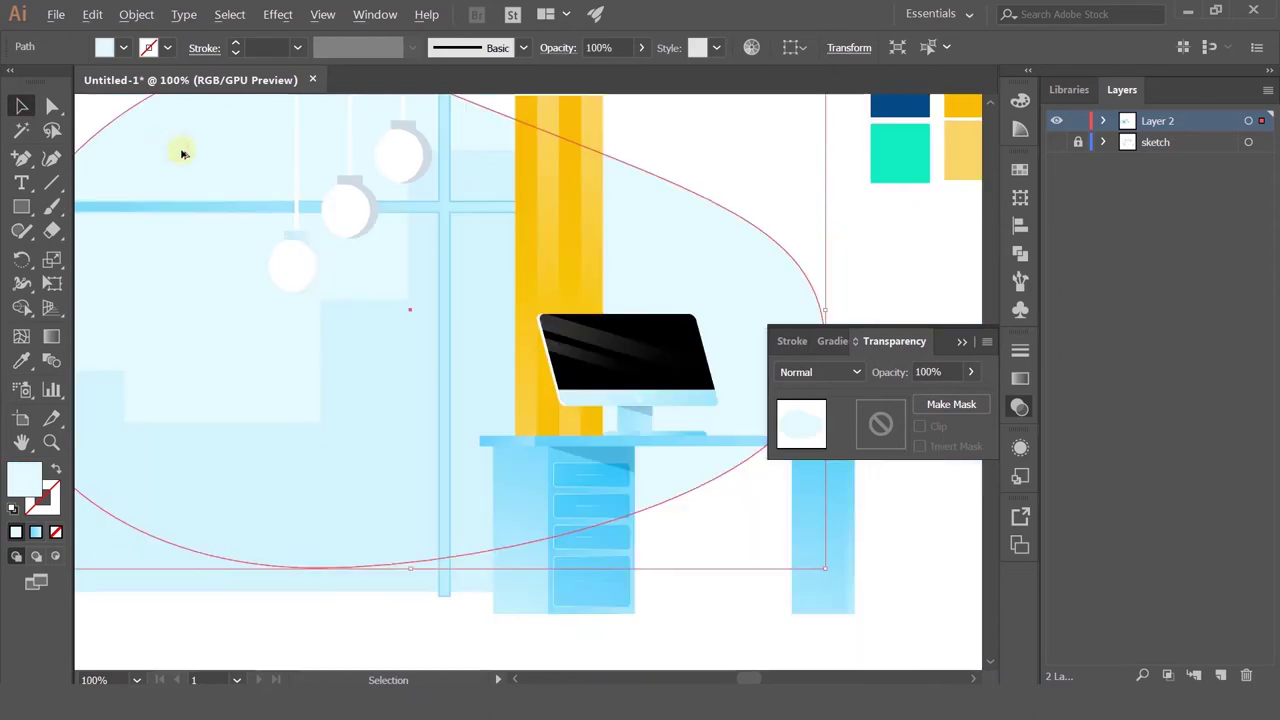
Step: Try the lowest lamp without its shadow by deleting the shadow shape
{"action": "scroll", "coordinate": [322, 265], "scroll_direction": "up", "scroll_amount": 3}
{"action": "left_click", "coordinate": [320, 263]}
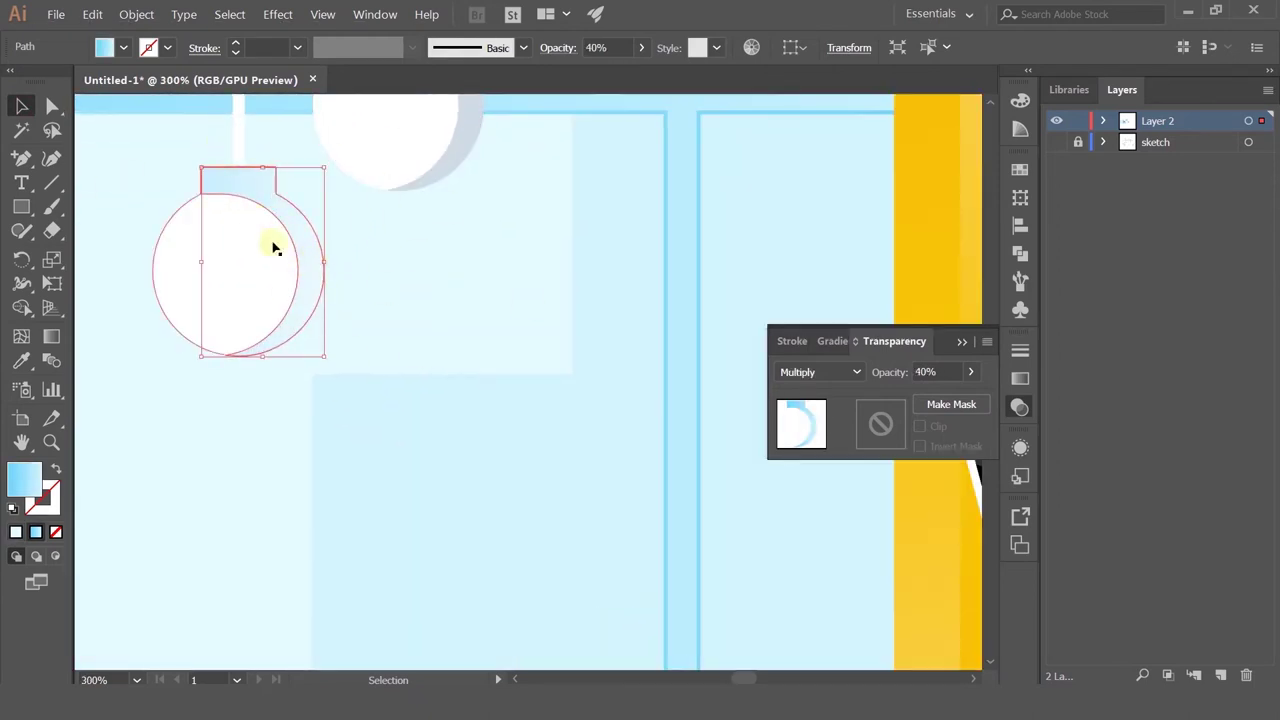
{"action": "key", "text": "Delete"}
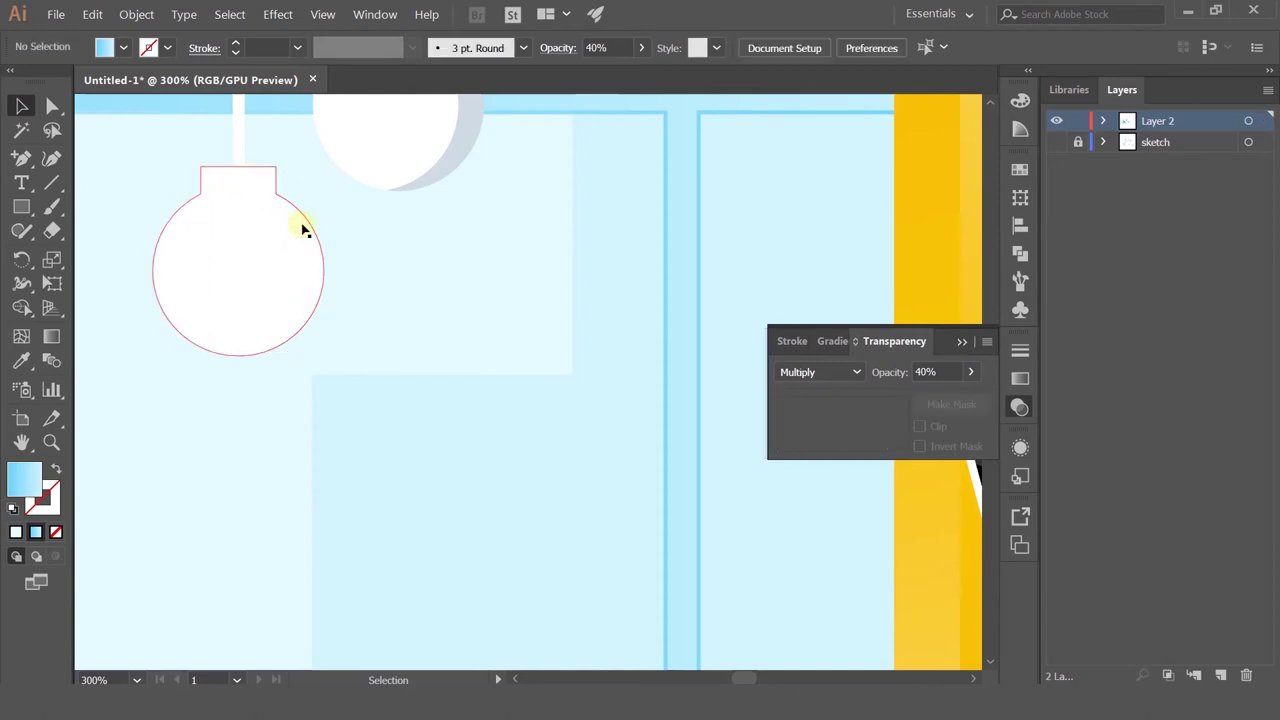
{"action": "scroll", "coordinate": [300, 235], "scroll_direction": "down", "scroll_amount": 3}
{"action": "scroll", "coordinate": [303, 216], "scroll_direction": "up", "scroll_amount": 3}
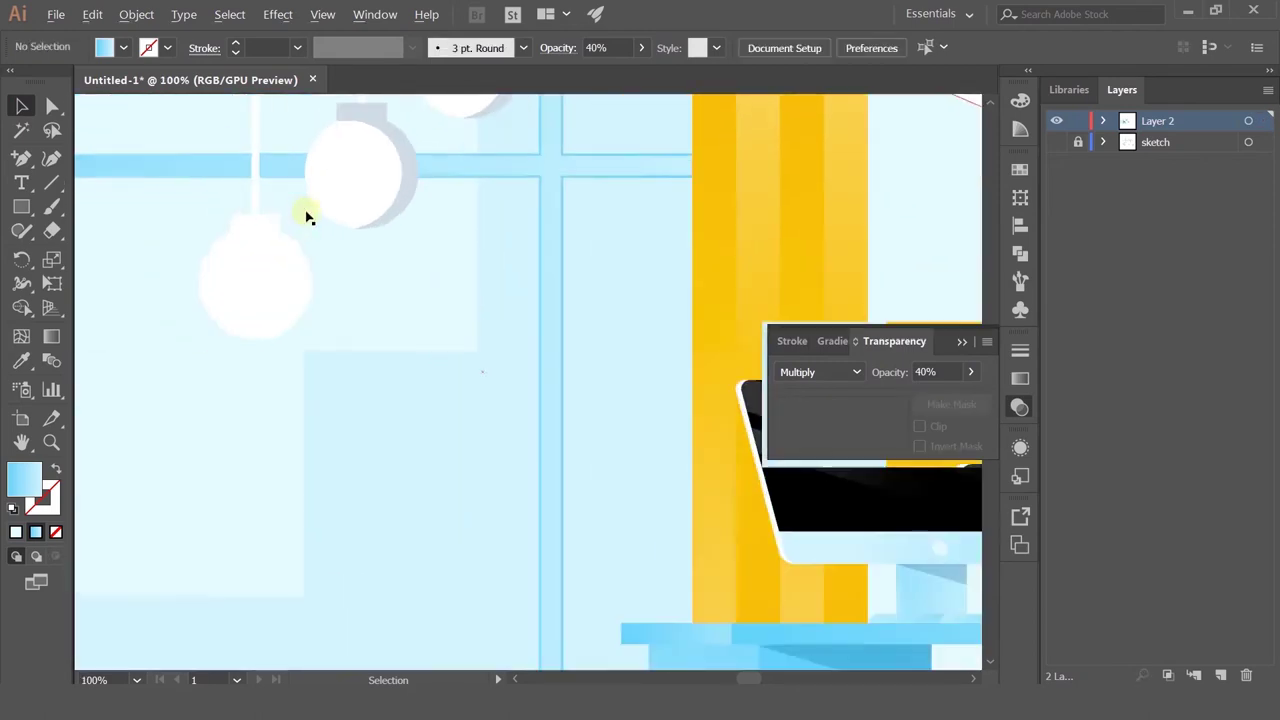
Step: Undo the lowest lamp's shadow deletion, transparency and gradient changes
{"action": "key", "text": "ctrl+z"}
{"action": "key", "text": "ctrl+z"}
{"action": "key", "text": "ctrl+z"}
{"action": "key", "text": "ctrl+z"}
{"action": "key", "text": "ctrl+z"}
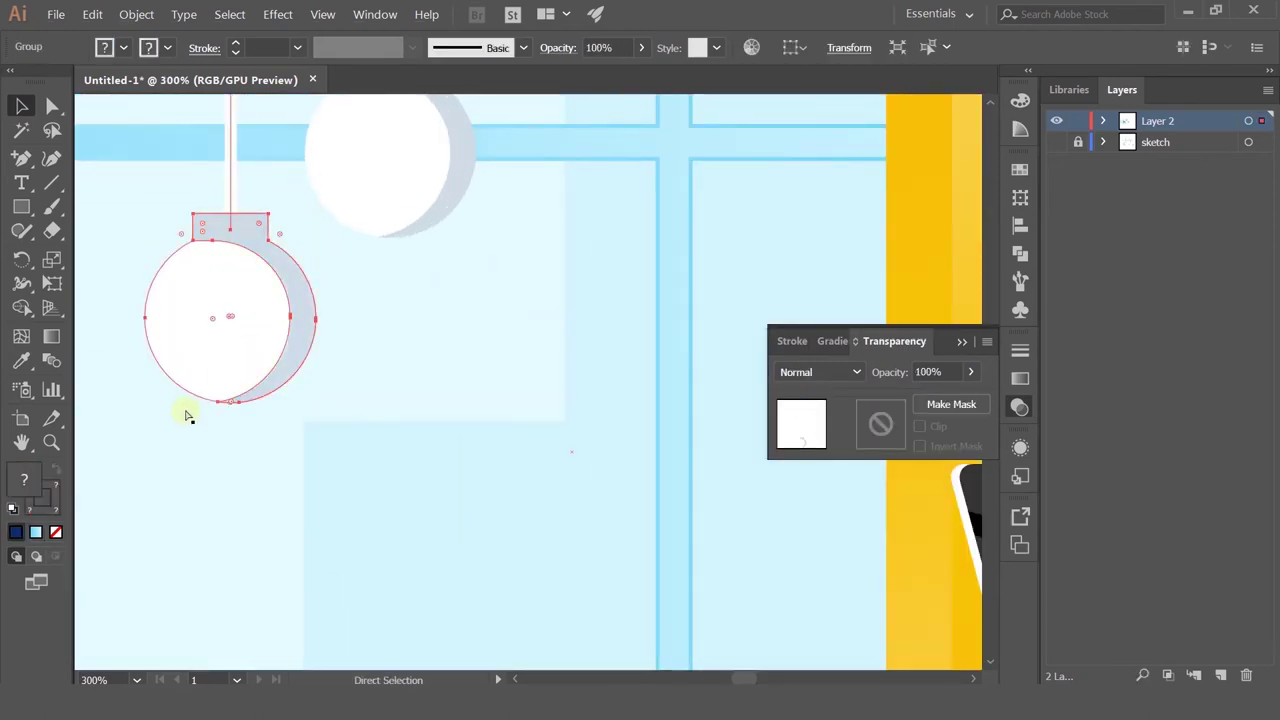
{"action": "key", "text": "ctrl+z"}
{"action": "key", "text": "ctrl+shift+z"}
{"action": "key", "text": "ctrl+shift+z"}
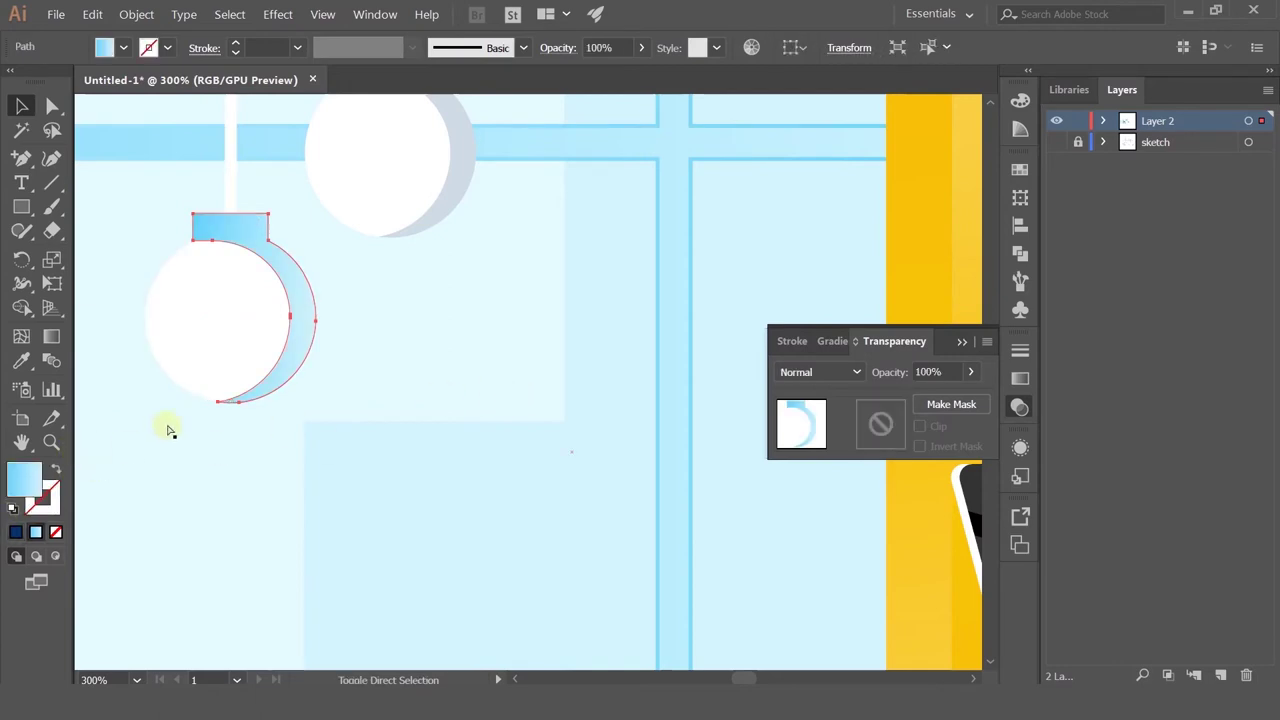
{"action": "key", "text": "ctrl+shift+z"}
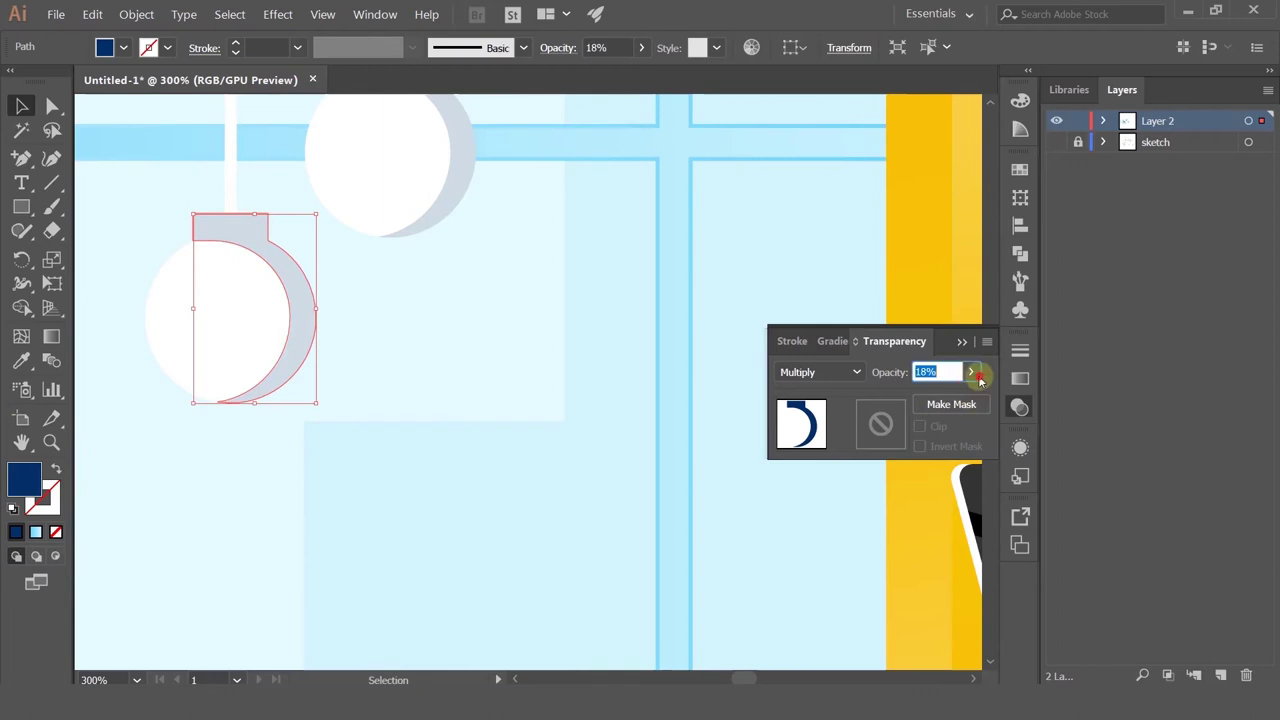
Step: Try a stronger shadow on the lowest lamp by raising its opacity to 54%
{"action": "left_click", "coordinate": [978, 376]}
{"action": "left_click", "coordinate": [925, 393]}
{"action": "left_click", "coordinate": [932, 395]}
{"action": "scroll", "coordinate": [422, 363], "scroll_direction": "down", "scroll_amount": 4}
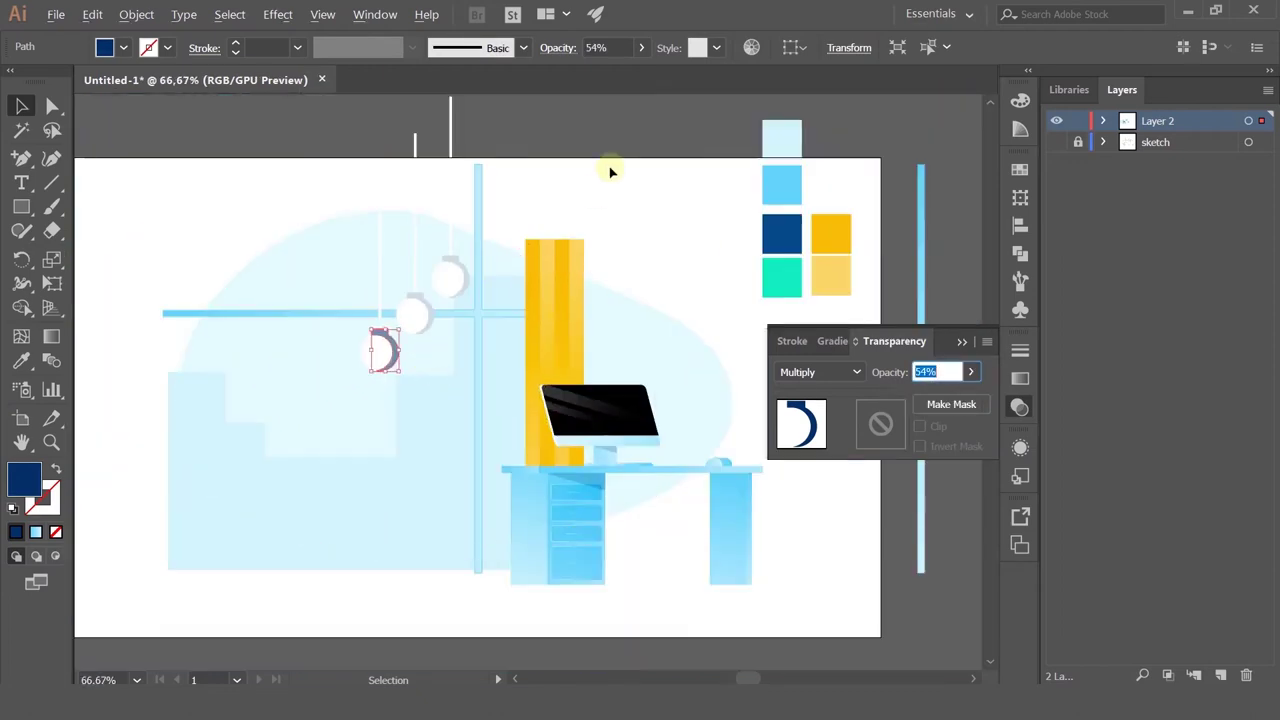
{"action": "left_click", "coordinate": [598, 175]}
{"action": "scroll", "coordinate": [417, 388], "scroll_direction": "up", "scroll_amount": 1}
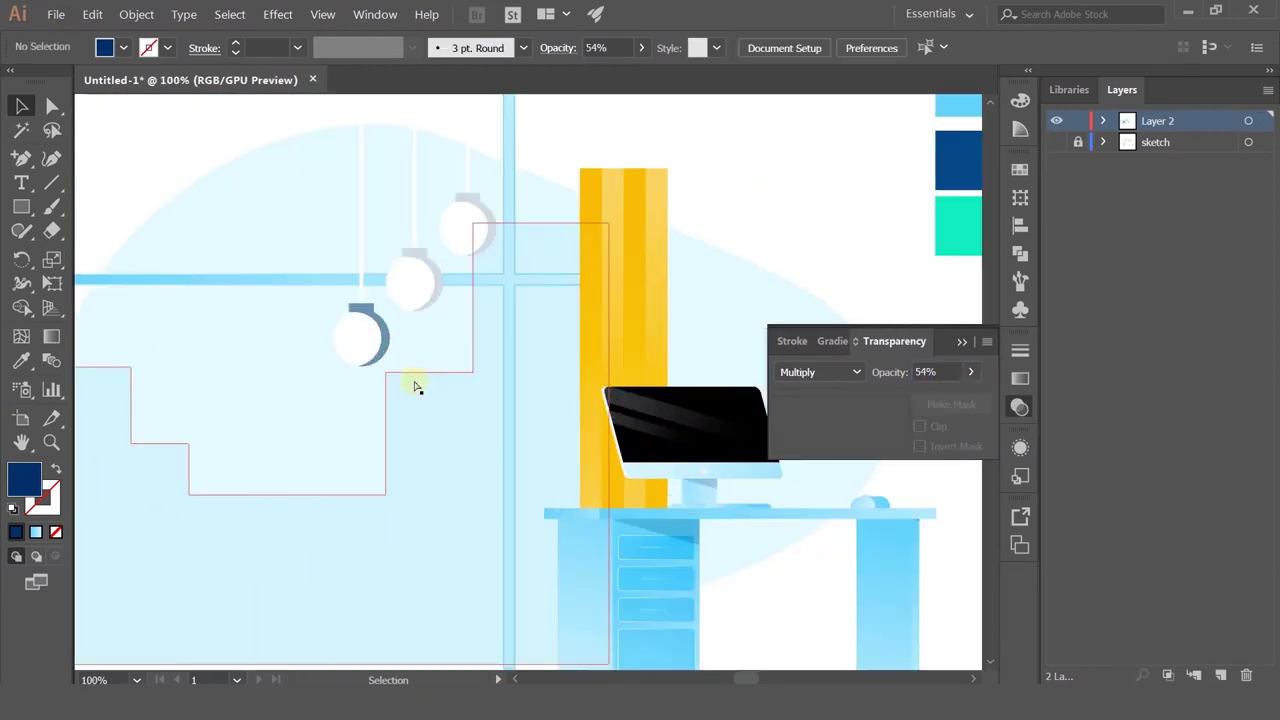
Step: Undo the opacity change on the lowest lamp's shadow
{"action": "key", "text": "ctrl+z"}
{"action": "key", "text": "ctrl+z"}
{"action": "key", "text": "ctrl+z"}
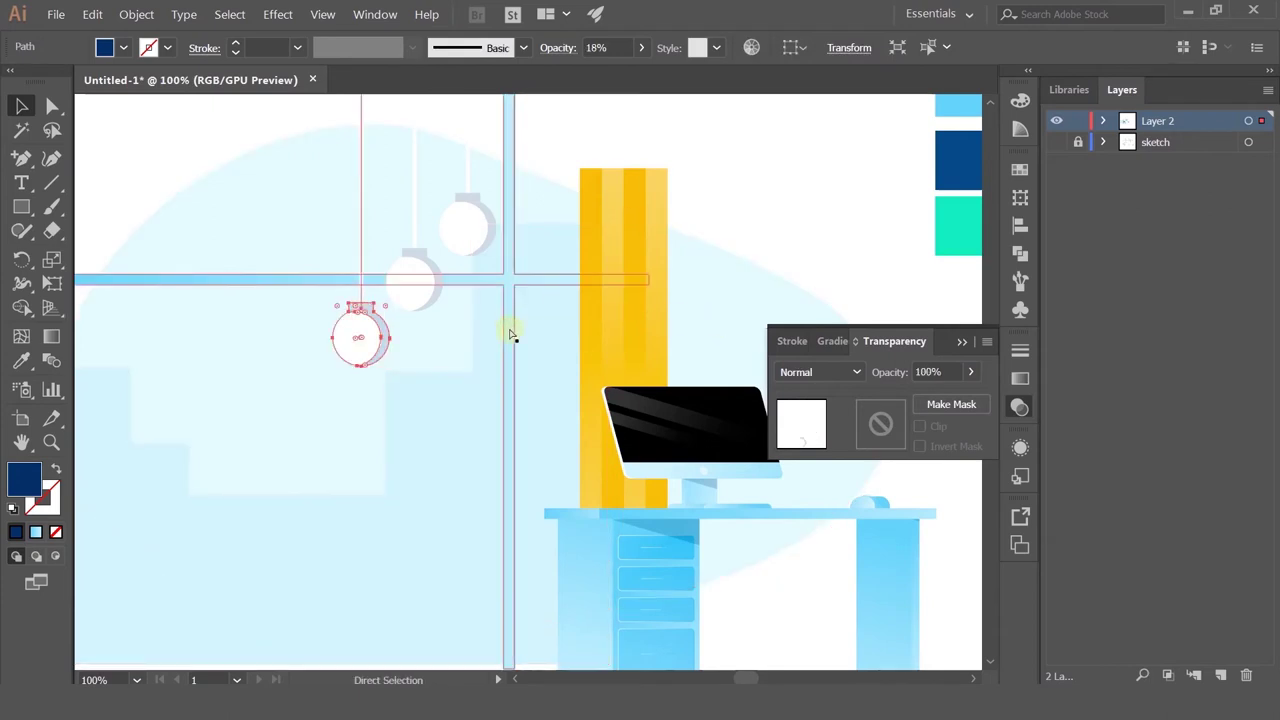
{"action": "left_click", "coordinate": [510, 335], "text": "shift"}
{"action": "key", "text": "ctrl+shift+z"}
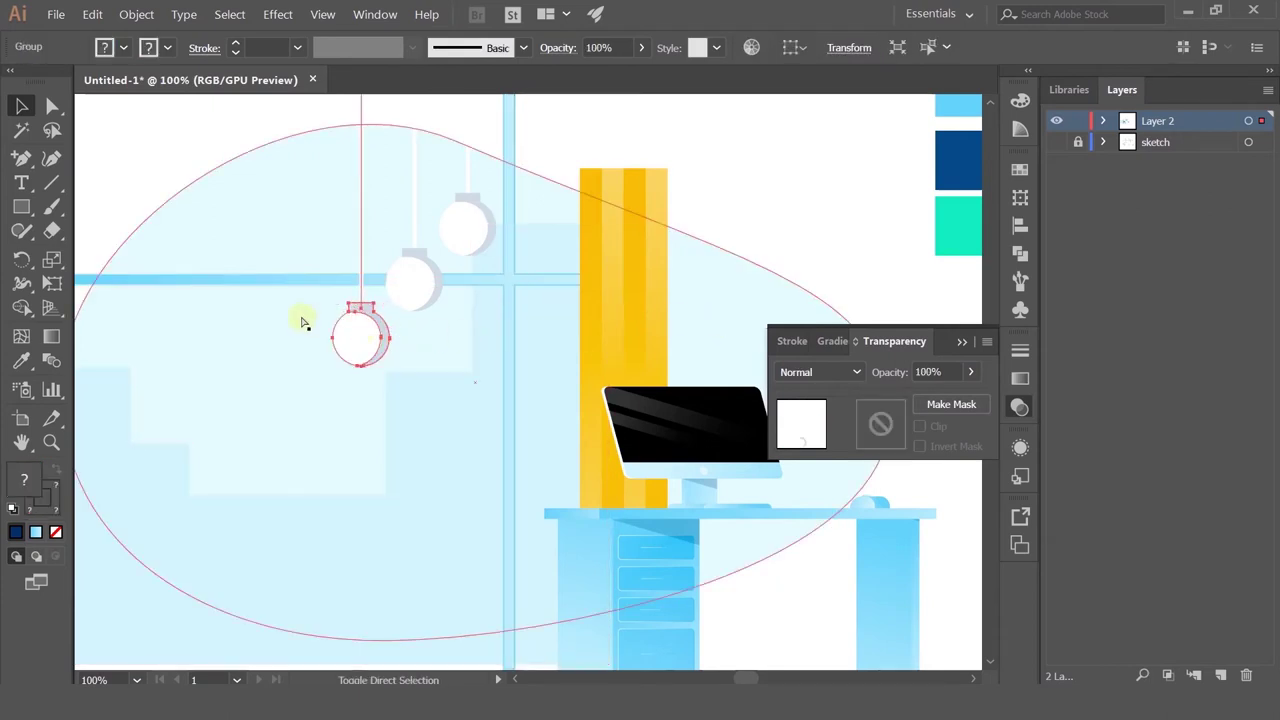
Step: Try the dark blue palette colour on the background blob, and undo it
{"action": "scroll", "coordinate": [337, 301], "scroll_direction": "down", "scroll_amount": 1}
{"action": "left_click", "coordinate": [295, 215]}
{"action": "key", "text": "i"}
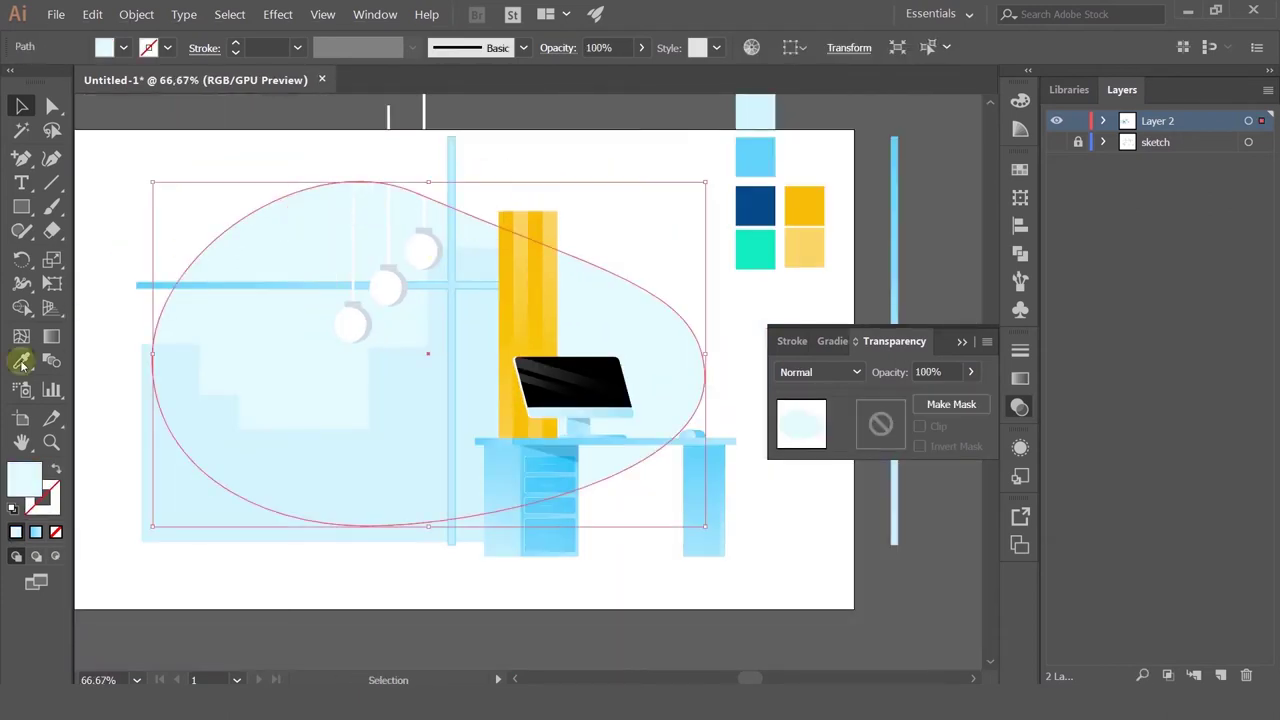
{"action": "left_click", "coordinate": [766, 193]}
{"action": "key", "text": "ctrl"}
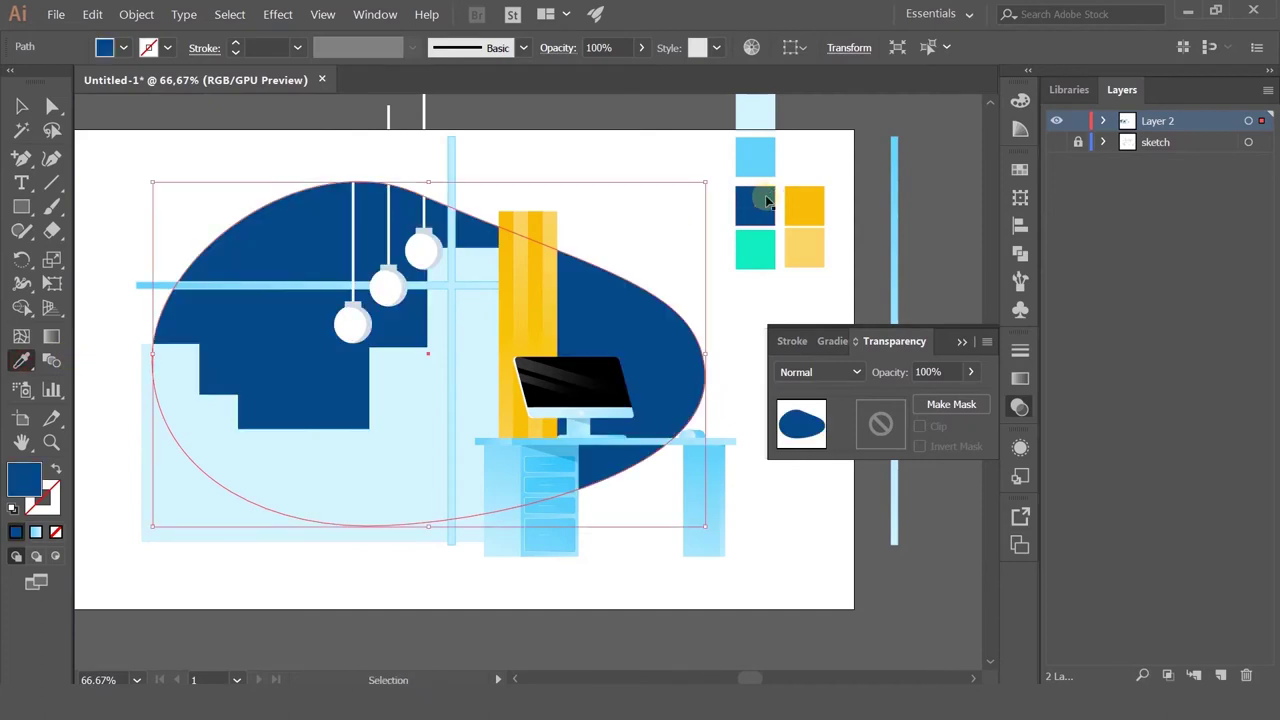
{"action": "key", "text": "ctrl+z"}
Step: Try the light yellow and sky blue palette colours on the background blob, and undo the recolouring
{"action": "left_click", "coordinate": [801, 239]}
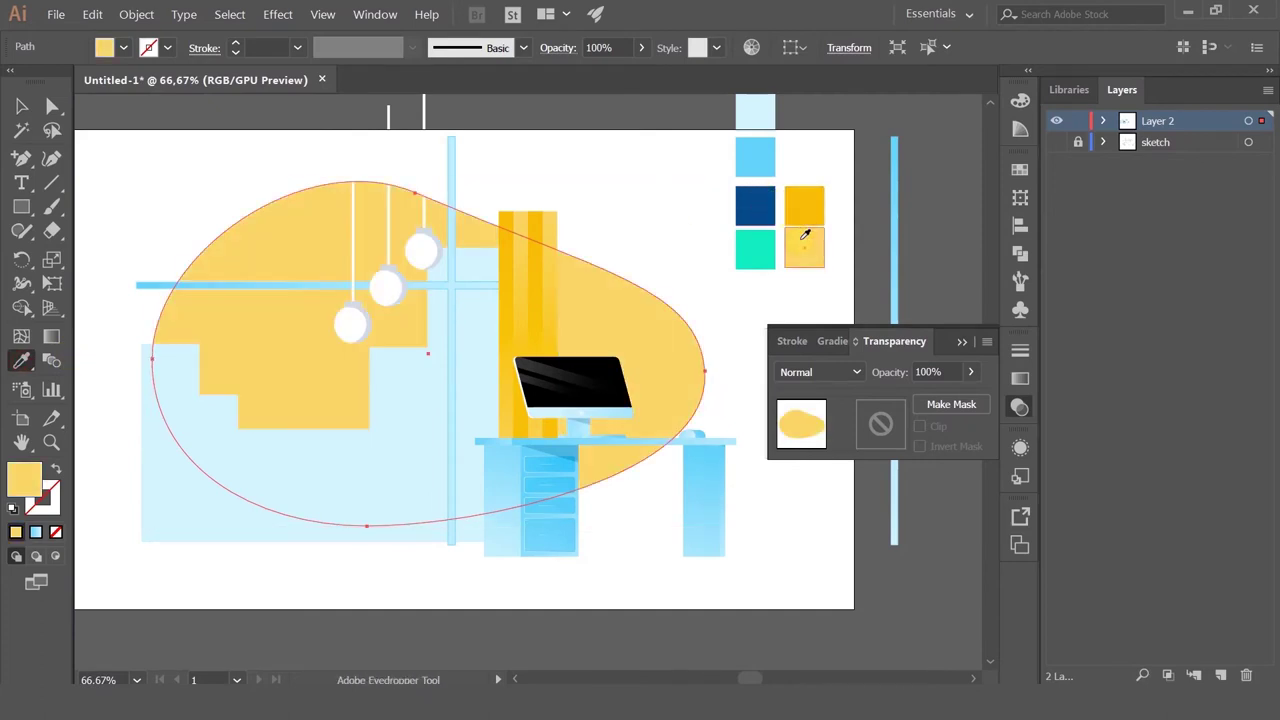
{"action": "left_click", "coordinate": [762, 116]}
{"action": "left_click", "coordinate": [763, 142]}
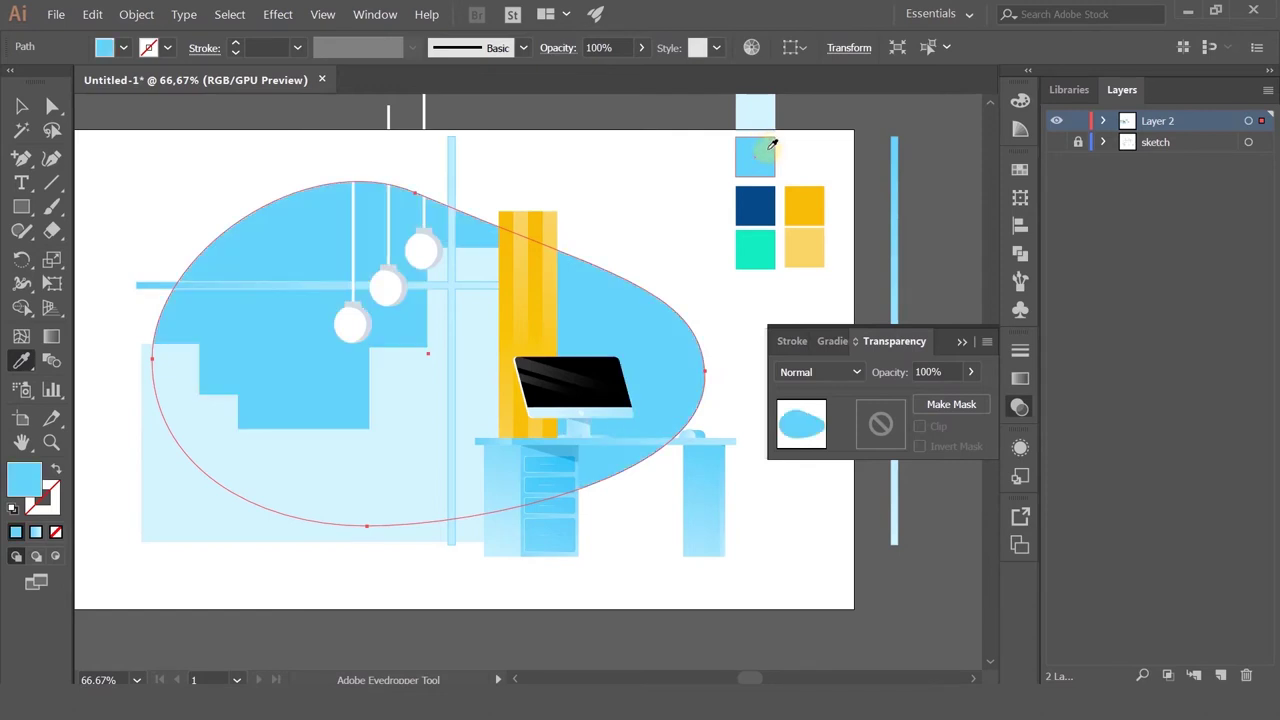
{"action": "key", "text": "ctrl+z"}
Step: Try the dark blue palette colour on the skyline silhouette, and undo it
{"action": "left_click", "coordinate": [21, 106]}
{"action": "left_click", "coordinate": [391, 374]}
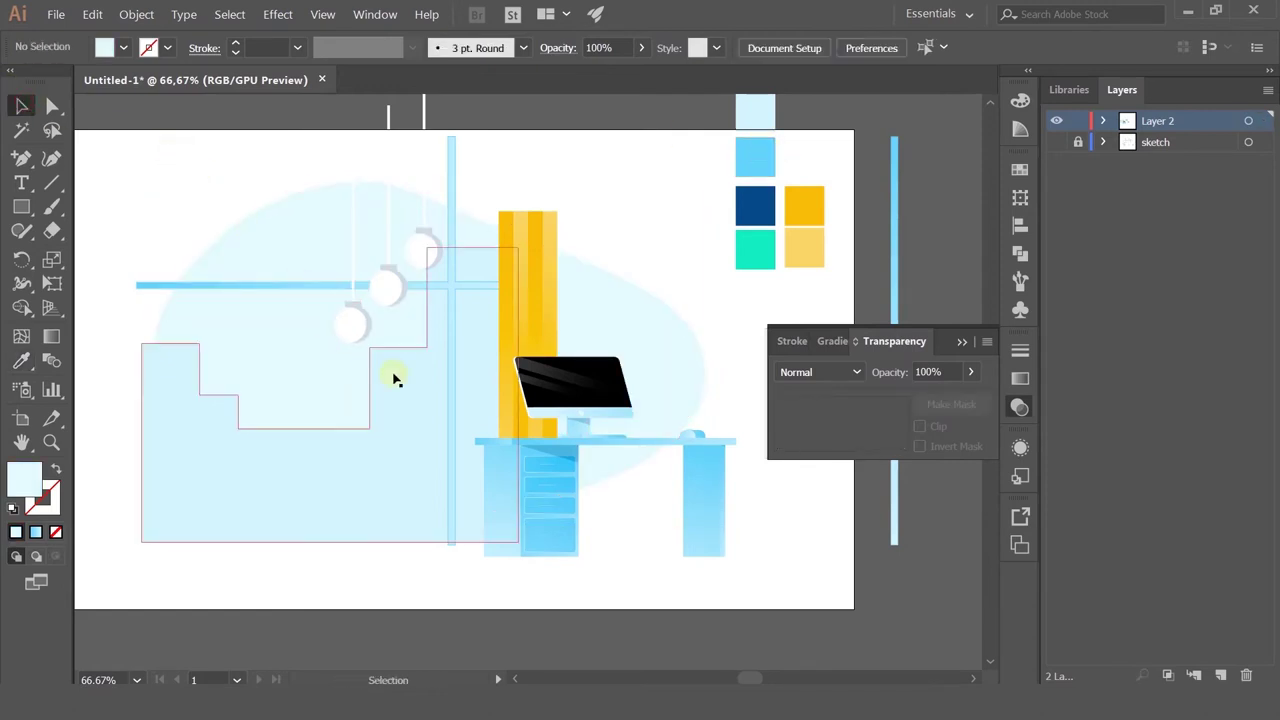
{"action": "left_click", "coordinate": [21, 361]}
{"action": "left_click", "coordinate": [748, 192]}
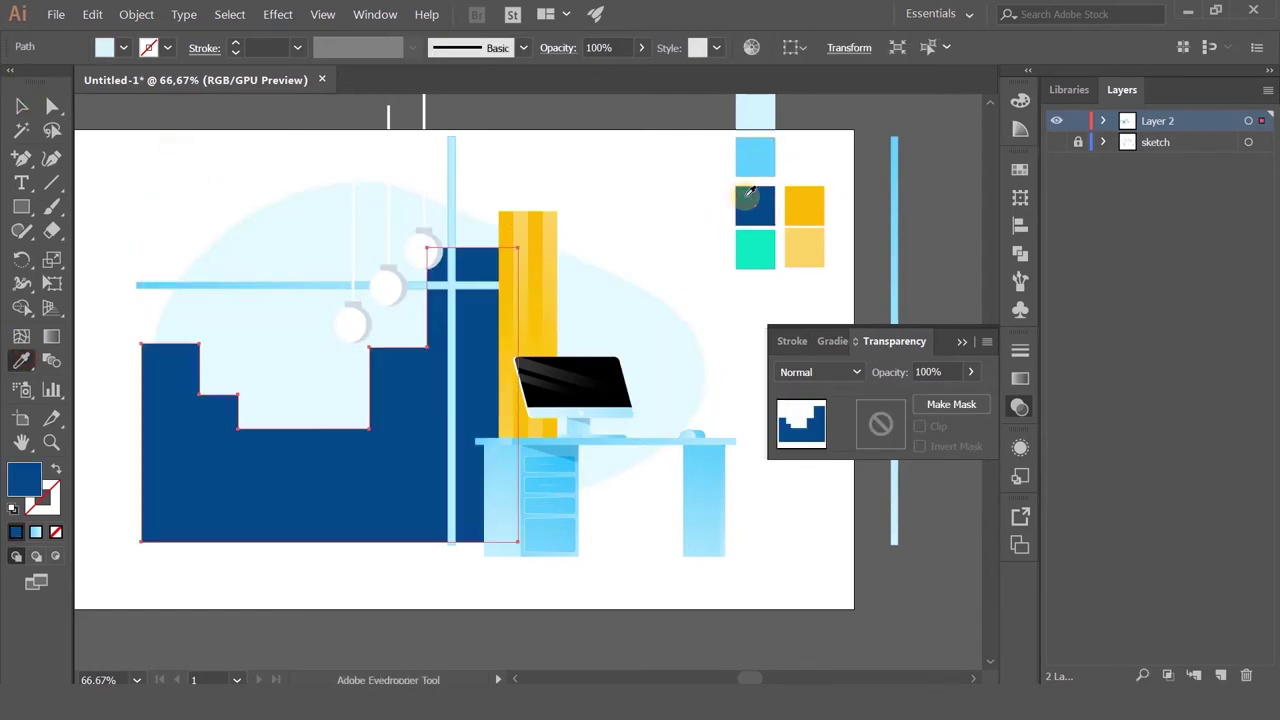
{"action": "key", "text": "ctrl+z"}
{"action": "left_click", "coordinate": [24, 107]}
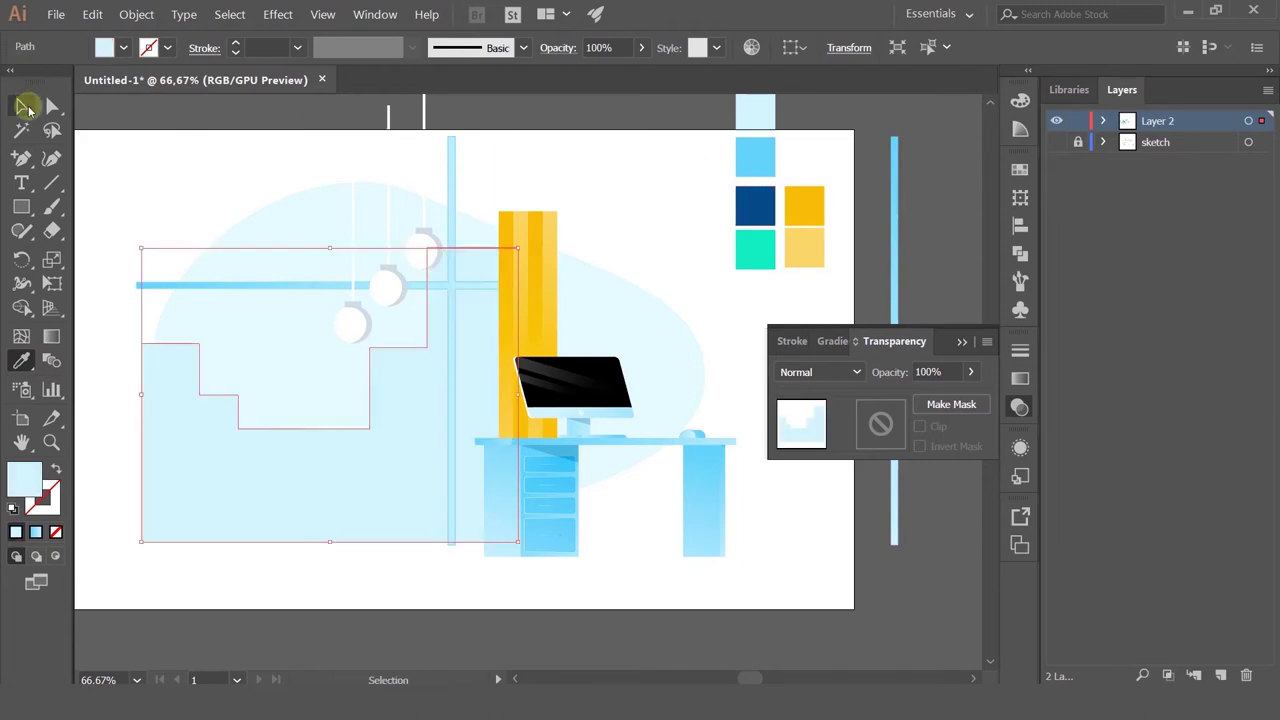
Step: Duplicate the yellow curtain stripes, place the copy left of the hanging lamps, and stretch the copy's top edge upward
{"action": "left_click", "coordinate": [188, 128]}
{"action": "left_click", "coordinate": [522, 278]}
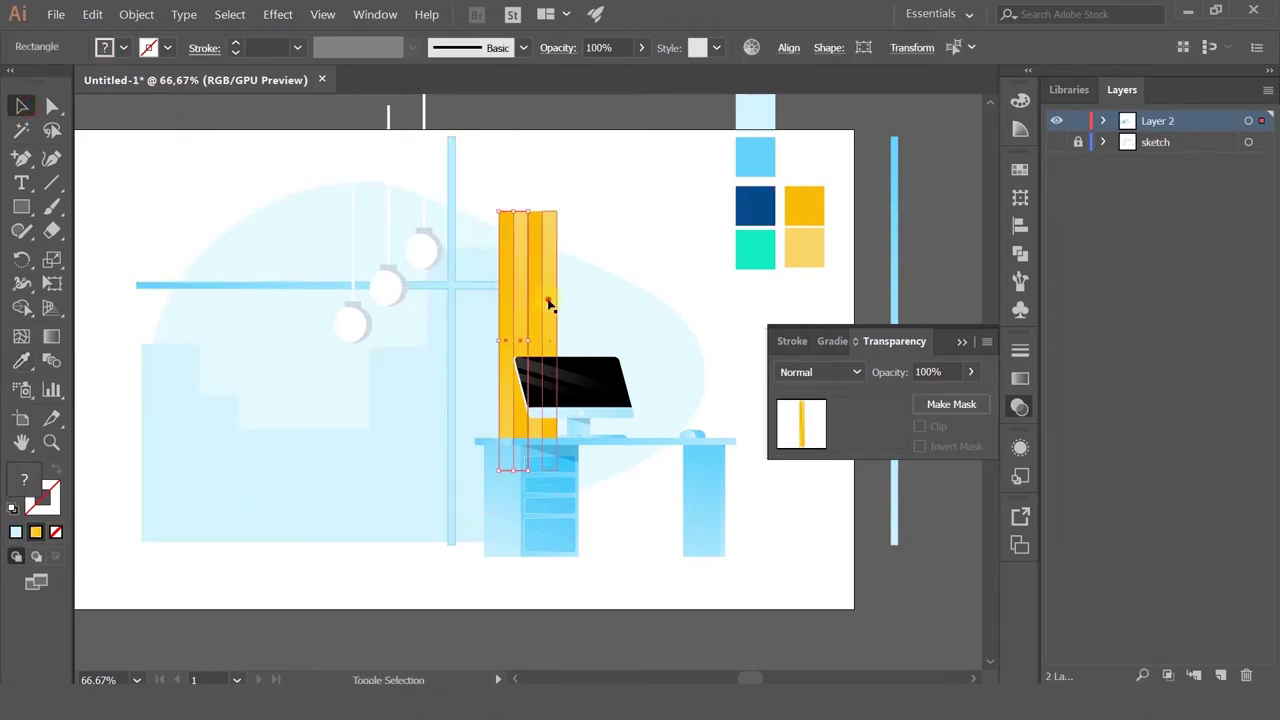
{"action": "left_click_drag", "start_coordinate": [531, 286], "coordinate": [218, 272]}
{"action": "key", "text": "ctrl+z"}
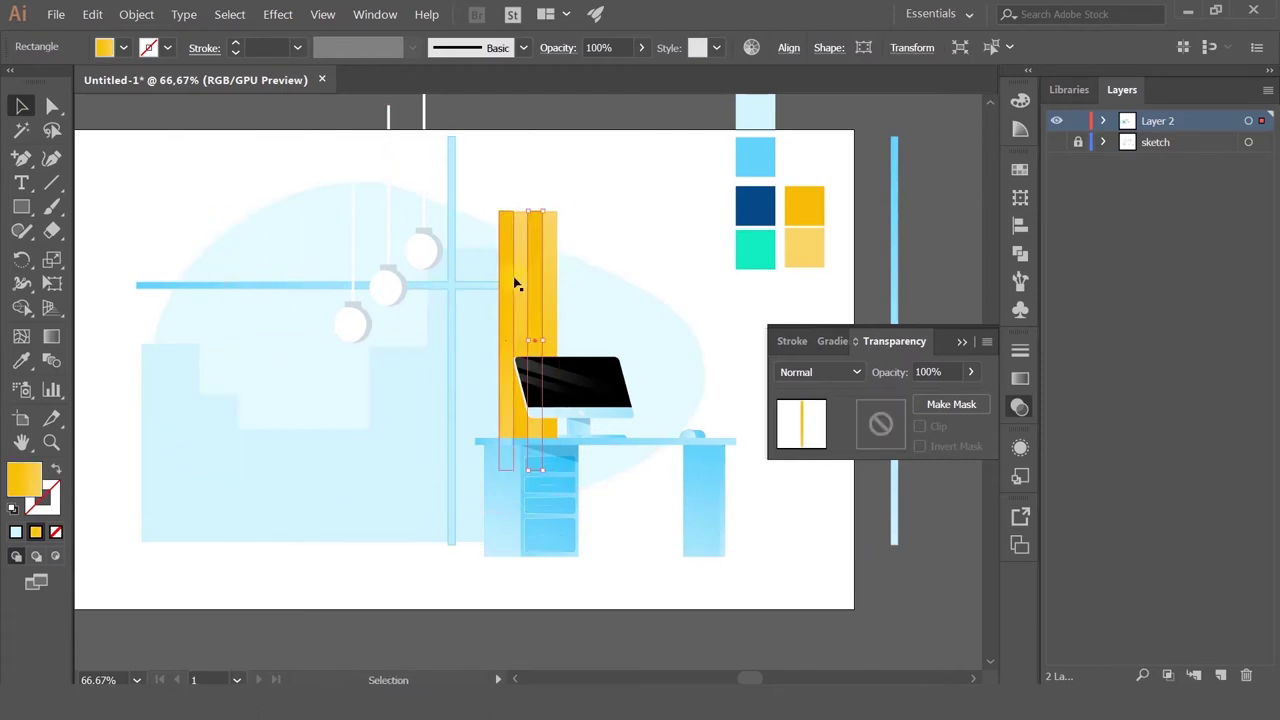
{"action": "left_click", "coordinate": [507, 288], "text": "shift"}
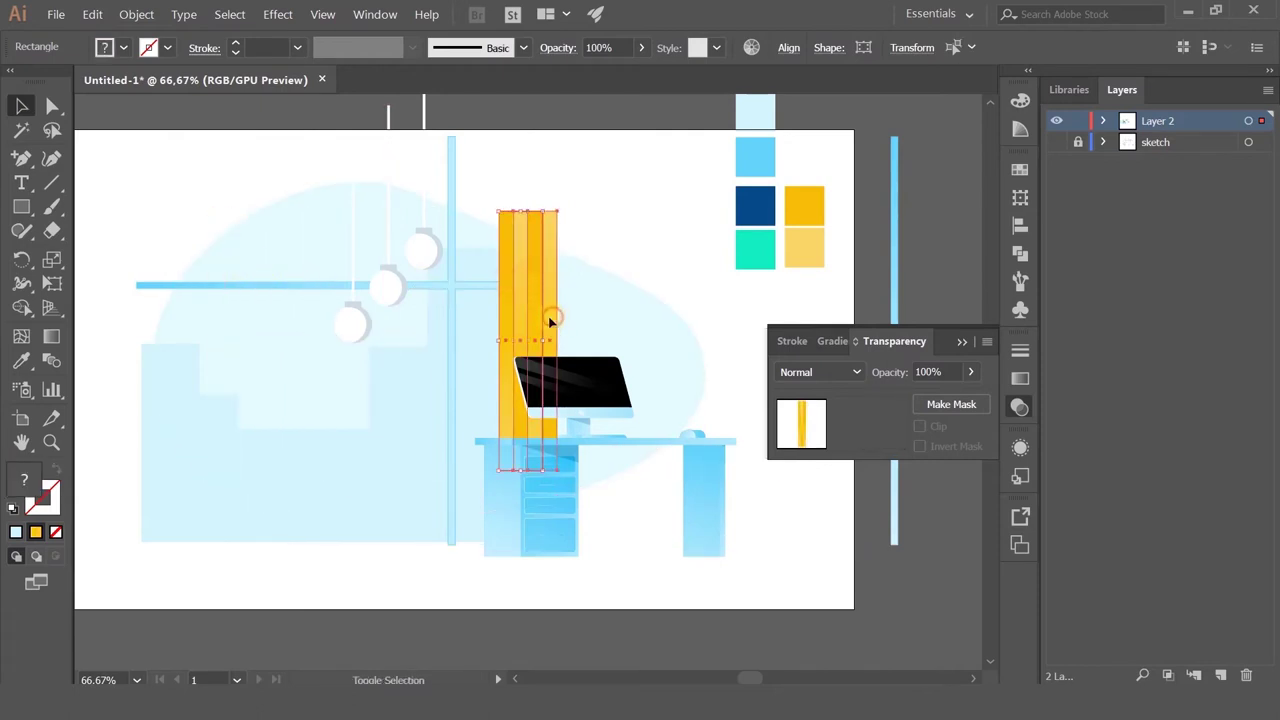
{"action": "left_click_drag", "start_coordinate": [550, 320], "coordinate": [297, 274]}
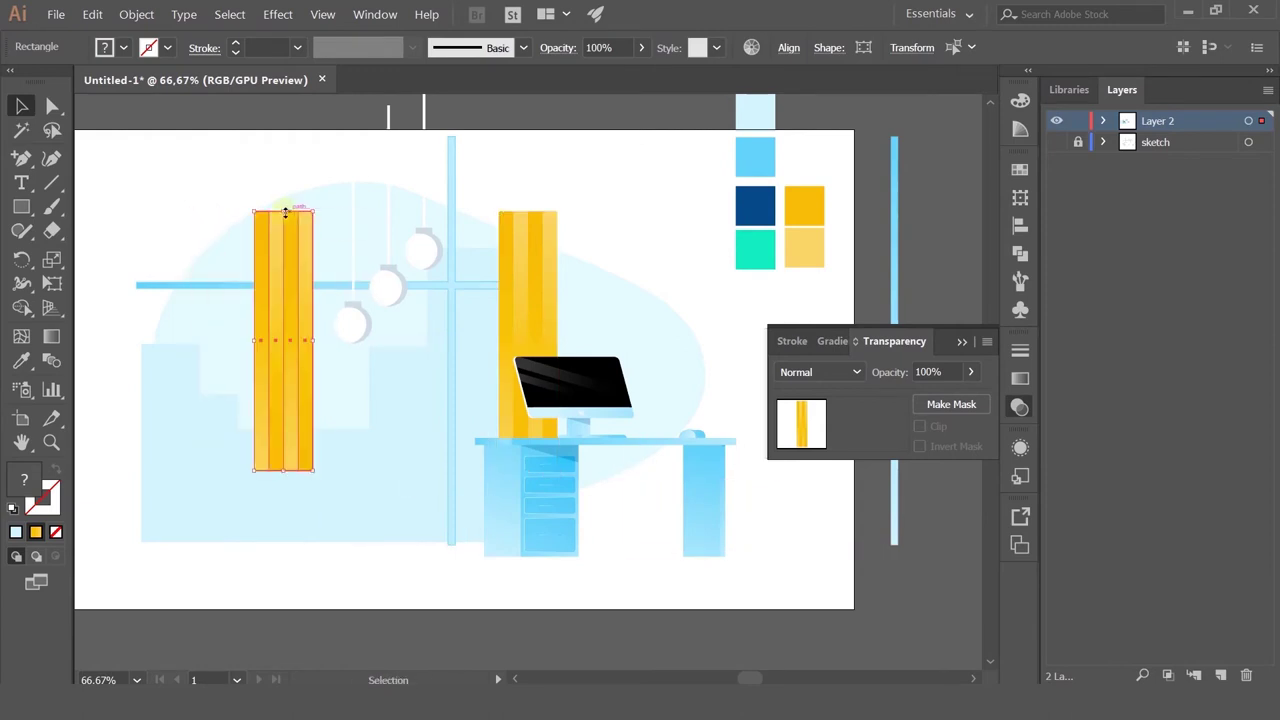
{"action": "left_click_drag", "start_coordinate": [285, 213], "coordinate": [286, 181]}
{"action": "left_click", "coordinate": [230, 193]}
{"action": "key", "text": "ctrl+minus"}
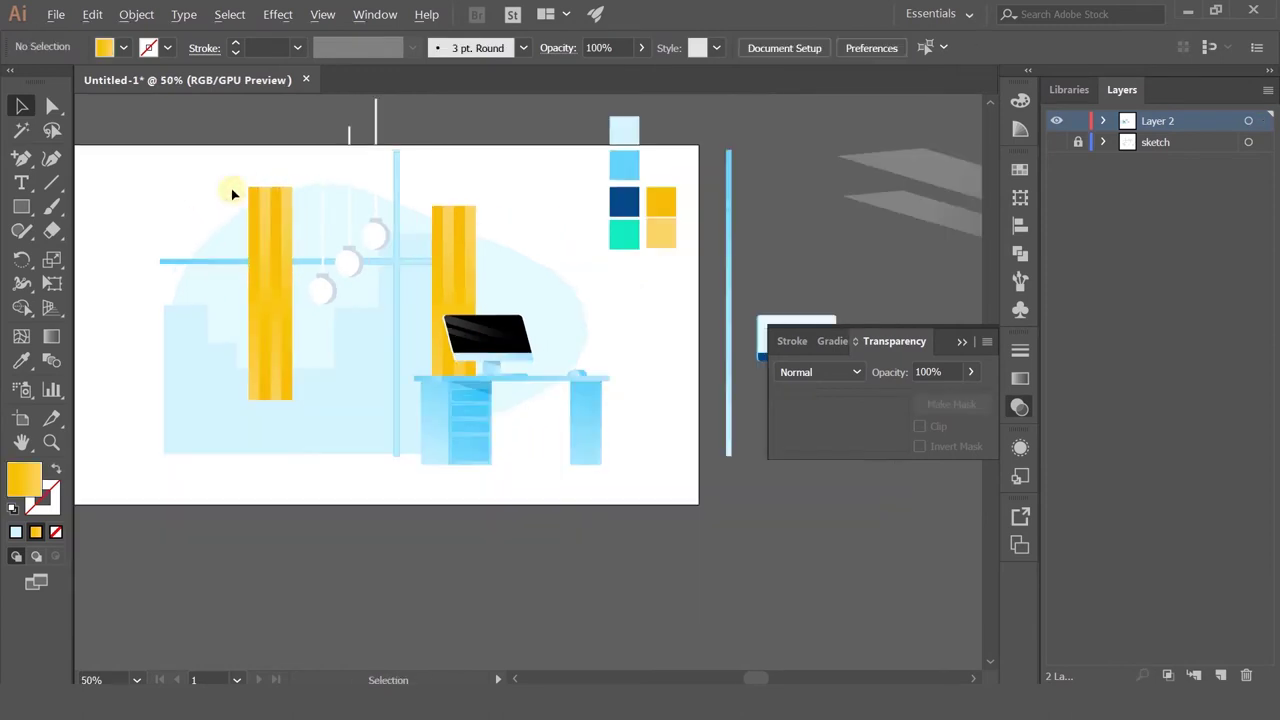
Step: Raise the lower corners where the copied curtain's first two stripes meet to form a pointed notch in the hem
{"action": "key", "text": "ctrl+plus"}
{"action": "key", "text": "ctrl+plus"}
{"action": "scroll", "coordinate": [300, 443], "scroll_direction": "down", "scroll_amount": 3}
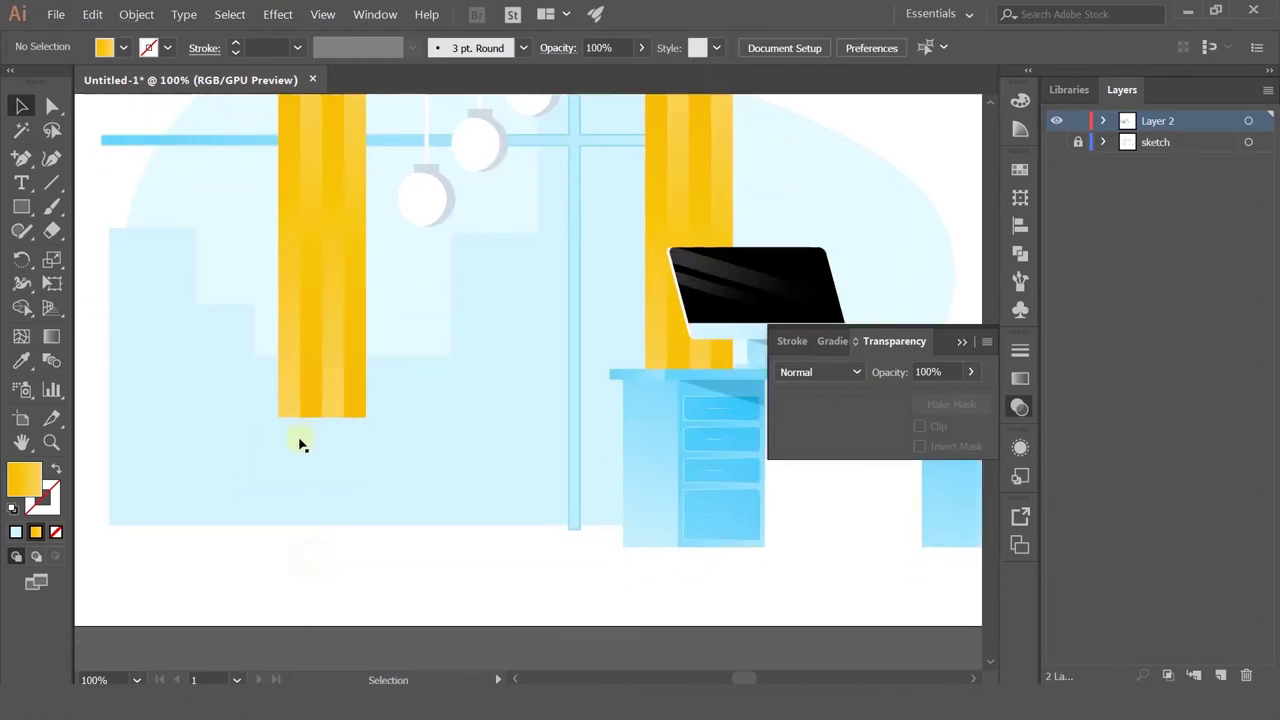
{"action": "scroll", "coordinate": [300, 443], "scroll_direction": "up", "scroll_amount": 4}
{"action": "left_click", "coordinate": [207, 309]}
{"action": "key", "text": "a"}
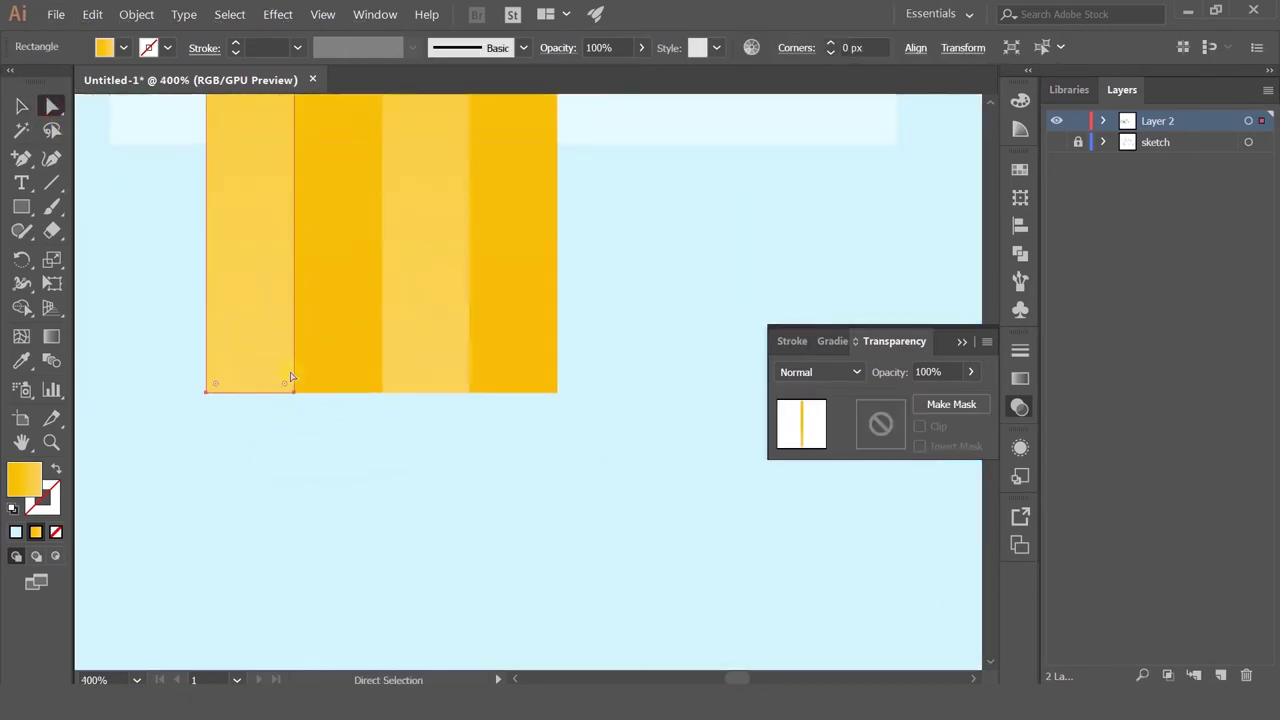
{"action": "left_click_drag", "start_coordinate": [295, 393], "coordinate": [298, 326]}
{"action": "left_click", "coordinate": [308, 379]}
{"action": "left_click_drag", "start_coordinate": [294, 393], "coordinate": [298, 312]}
{"action": "key", "text": "ctrl+z"}
{"action": "left_click_drag", "start_coordinate": [296, 394], "coordinate": [296, 314]}
{"action": "scroll", "coordinate": [304, 332], "scroll_direction": "down", "scroll_amount": 5}
{"action": "left_click", "coordinate": [21, 106]}
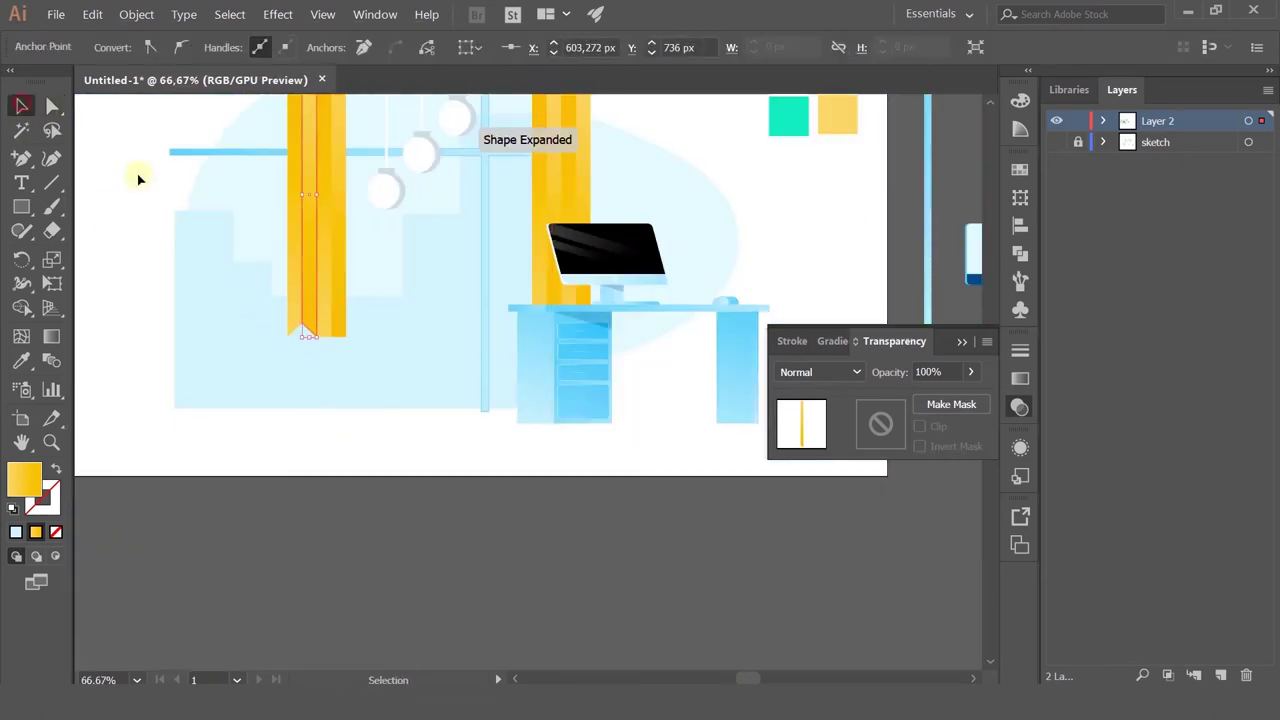
Step: Replace the copied curtain's two straight-ended stripes with a duplicate of the notched pair
{"action": "left_click_drag", "start_coordinate": [222, 279], "coordinate": [230, 368]}
{"action": "left_click", "coordinate": [322, 372]}
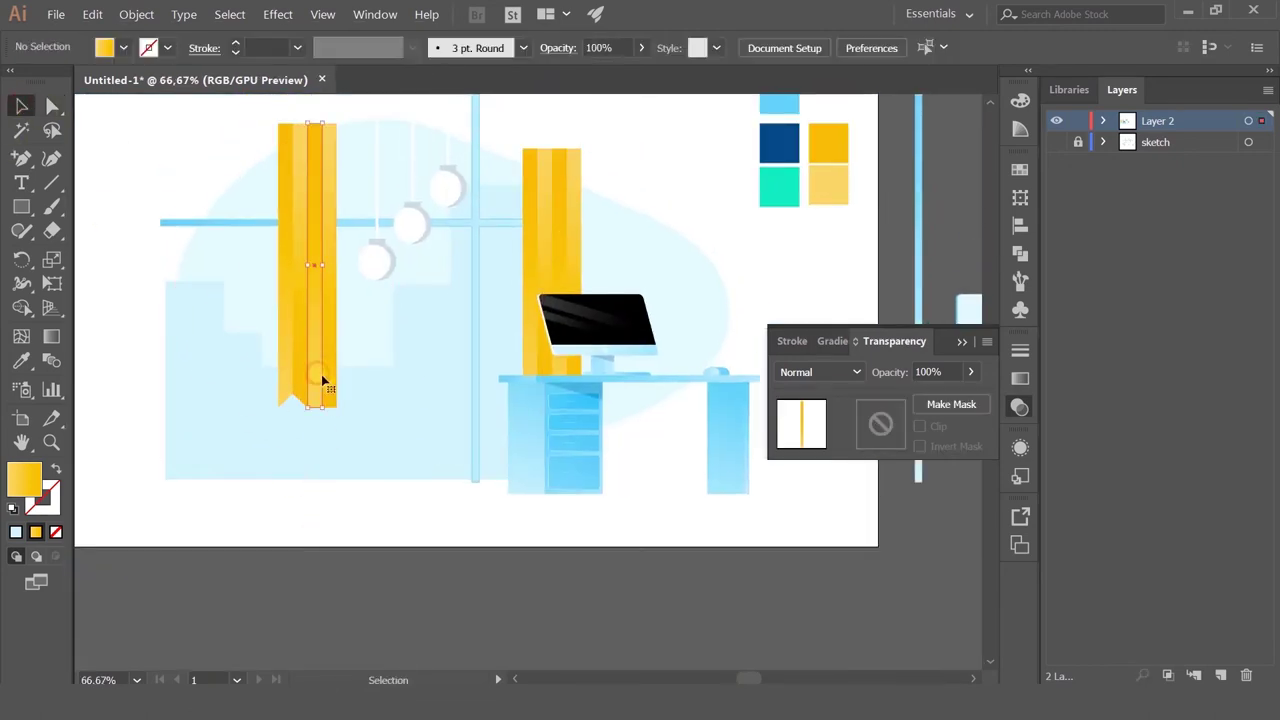
{"action": "key", "text": "Delete"}
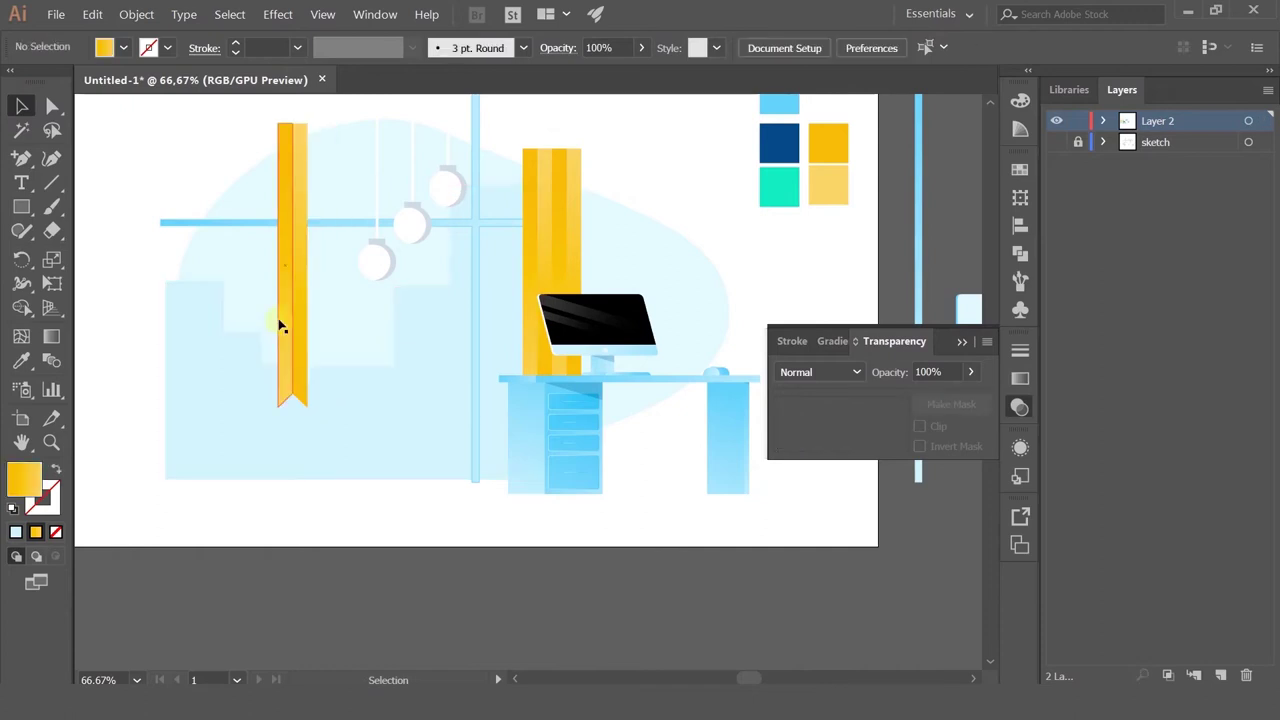
{"action": "left_click", "coordinate": [295, 345]}
{"action": "scroll", "coordinate": [287, 346], "scroll_direction": "up", "scroll_amount": 2}
{"action": "left_click_drag", "start_coordinate": [287, 346], "coordinate": [354, 347]}
{"action": "scroll", "coordinate": [350, 346], "scroll_direction": "down", "scroll_amount": 4}
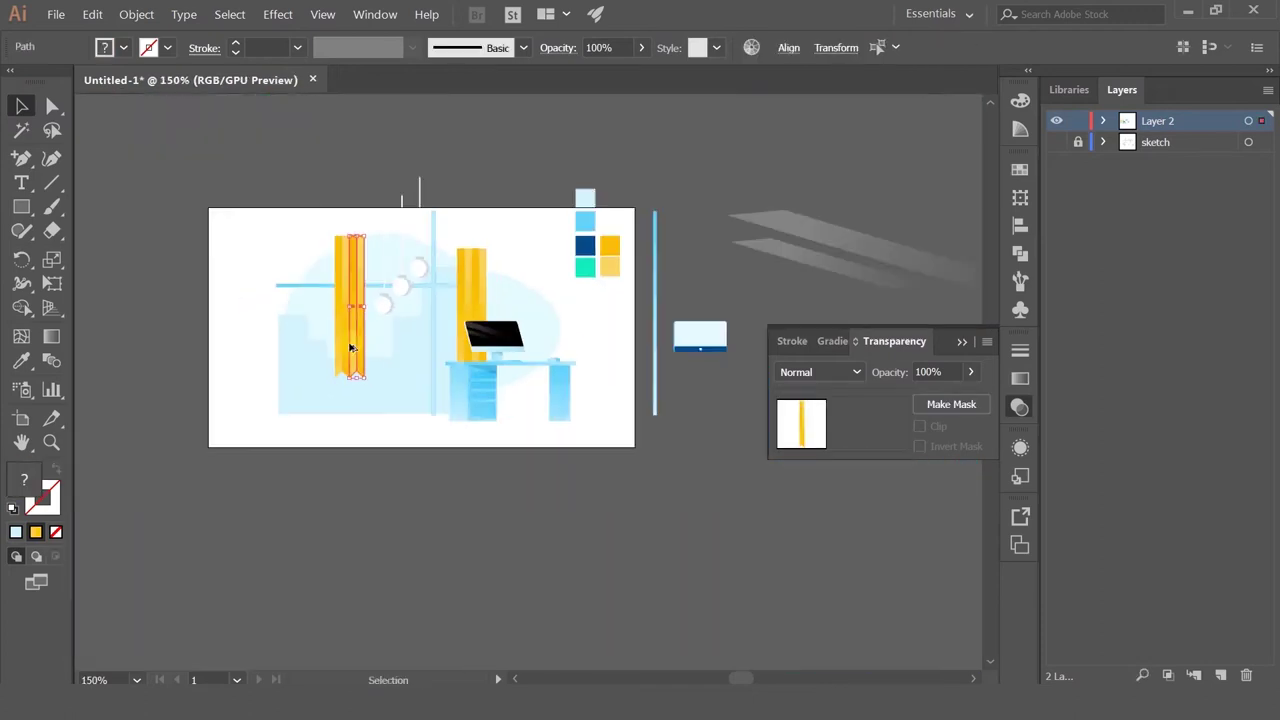
Step: Group the four notched stripes and move the curtain to the outer end of the window's horizontal bar
{"action": "left_click", "coordinate": [286, 229]}
{"action": "scroll", "coordinate": [354, 233], "scroll_direction": "up", "scroll_amount": 3}
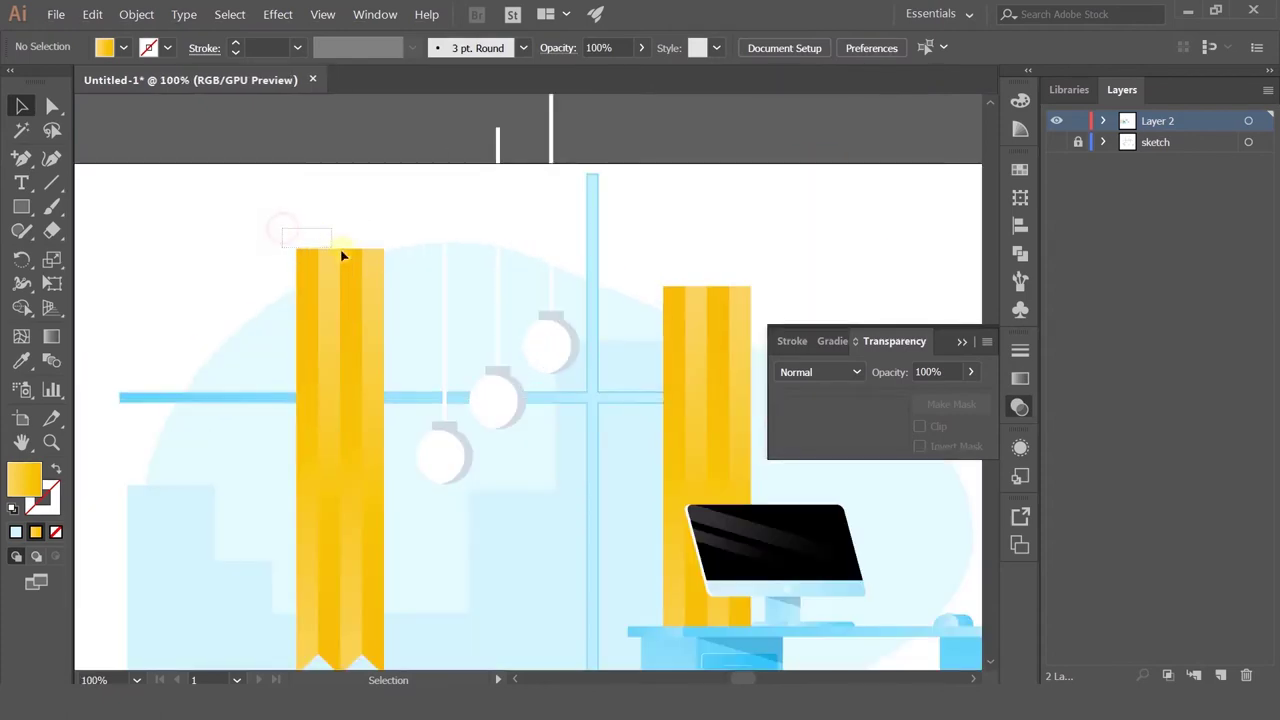
{"action": "left_click_drag", "start_coordinate": [366, 260], "coordinate": [248, 273]}
{"action": "scroll", "coordinate": [366, 258], "scroll_direction": "down", "scroll_amount": 2}
{"action": "left_click", "coordinate": [180, 286]}
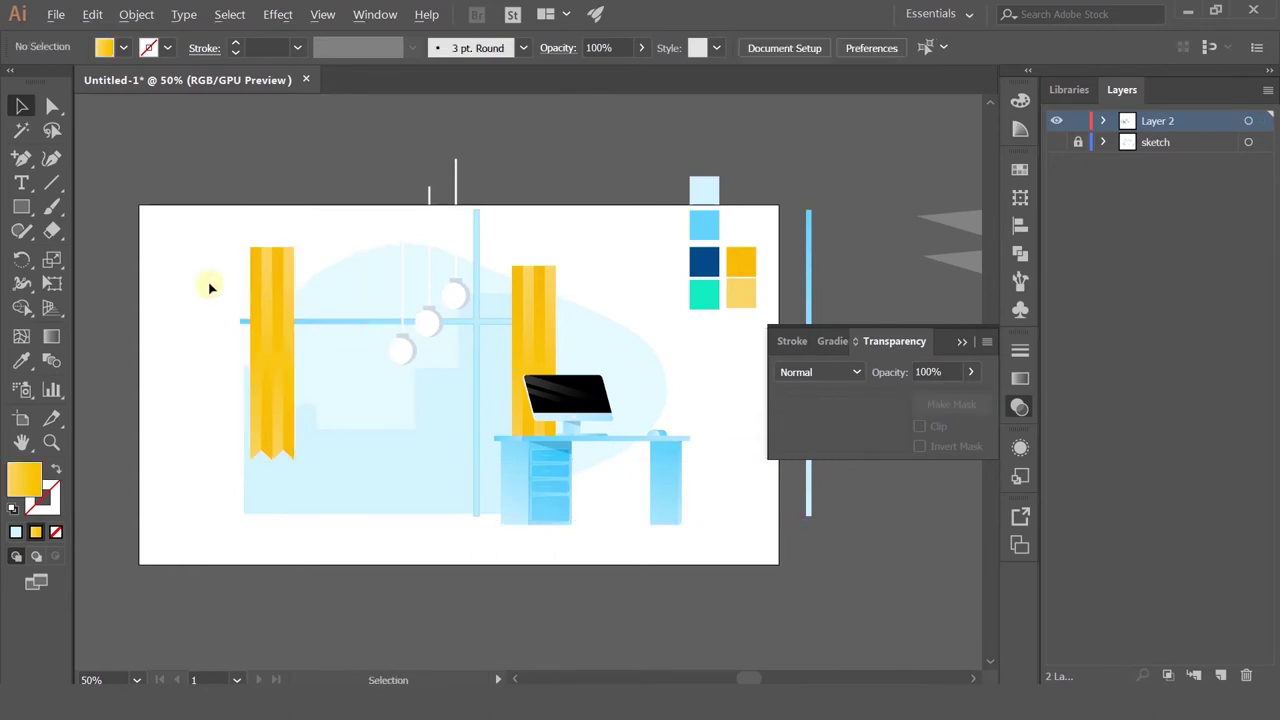
{"action": "key", "text": "ctrl+minus"}
{"action": "scroll", "coordinate": [250, 269], "scroll_direction": "up", "scroll_amount": 2}
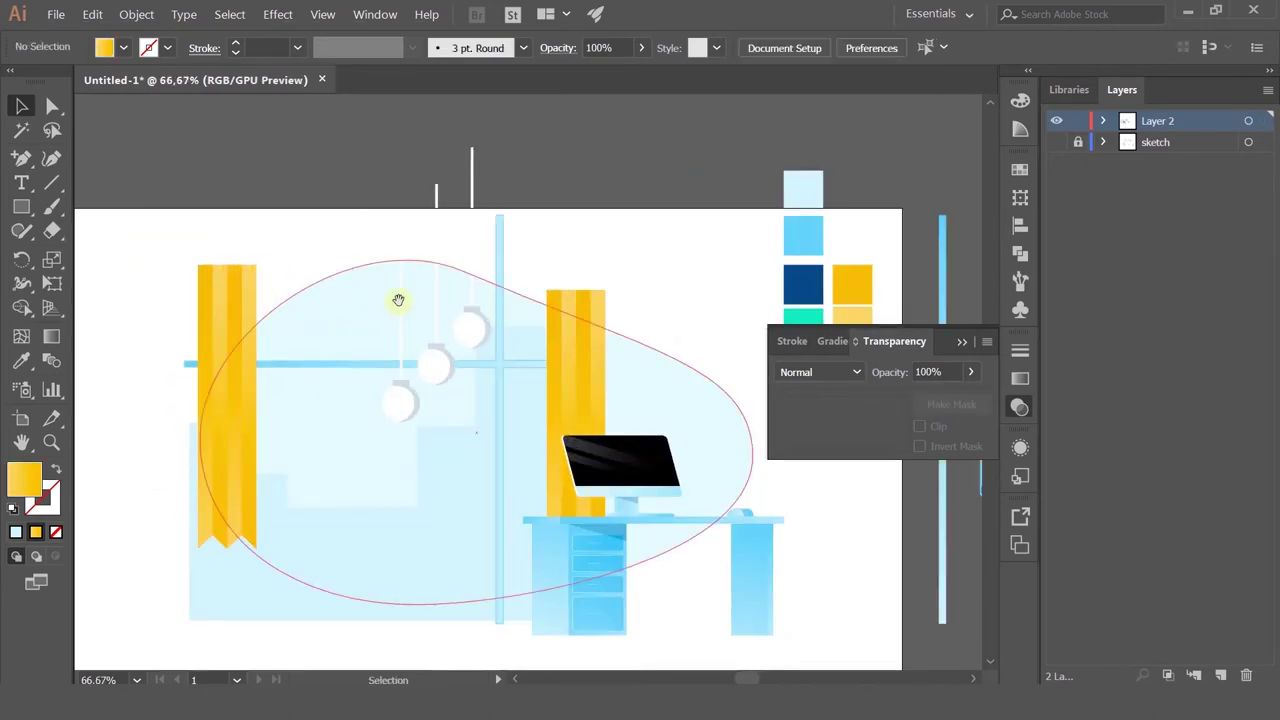
{"action": "left_click_drag", "start_coordinate": [397, 300], "coordinate": [376, 241]}
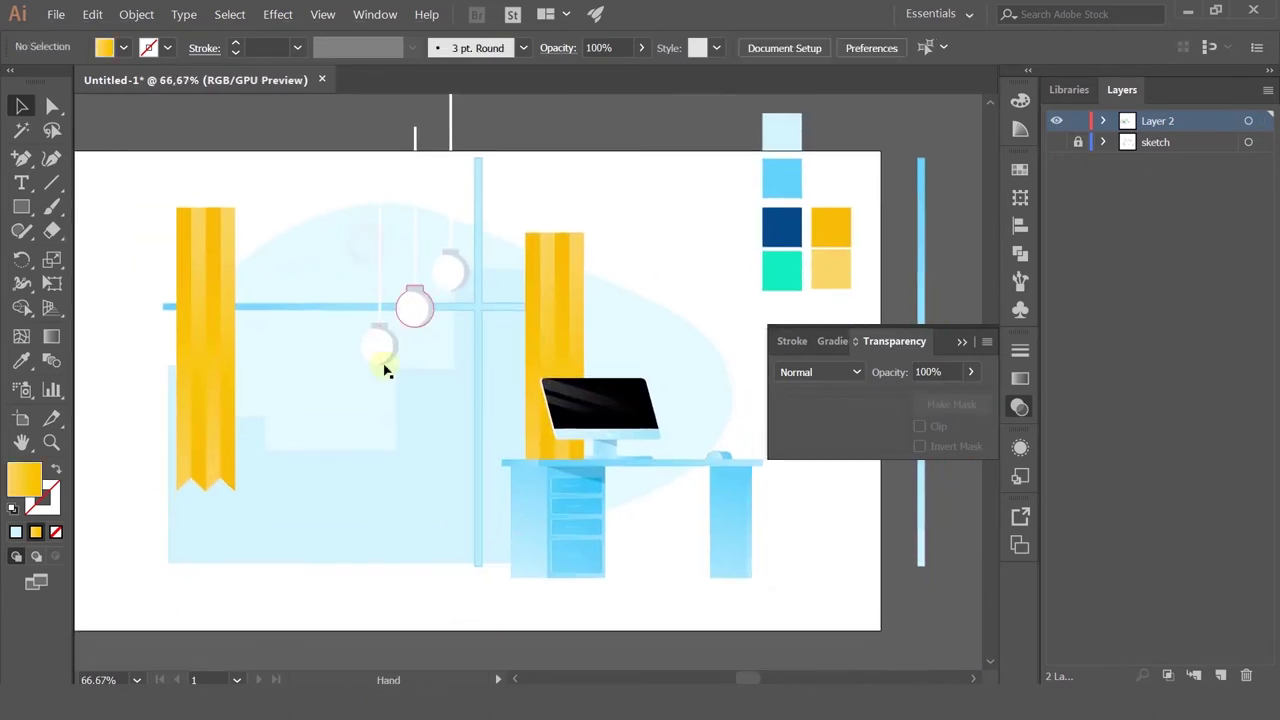
Step: Try pasting the skyline silhouette in front of the background blob within isolation mode
{"action": "left_click", "coordinate": [408, 522]}
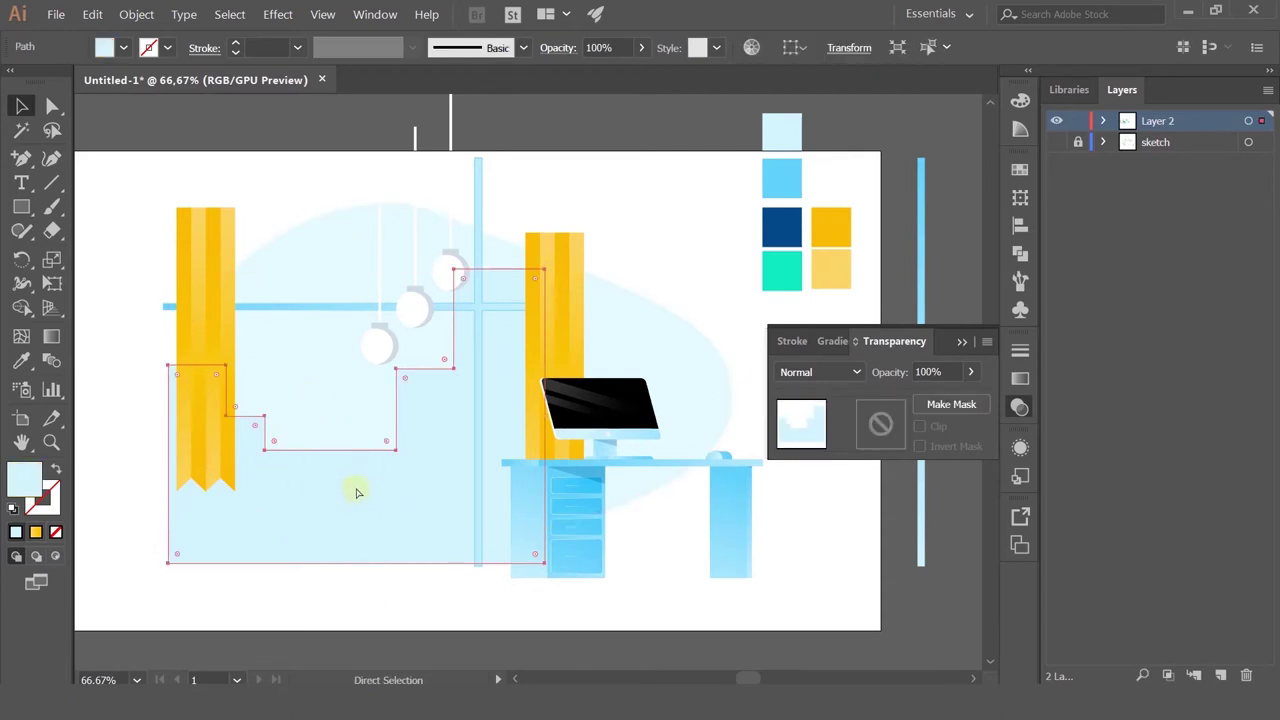
{"action": "double_click", "coordinate": [341, 415]}
{"action": "key", "text": "ctrl+f"}
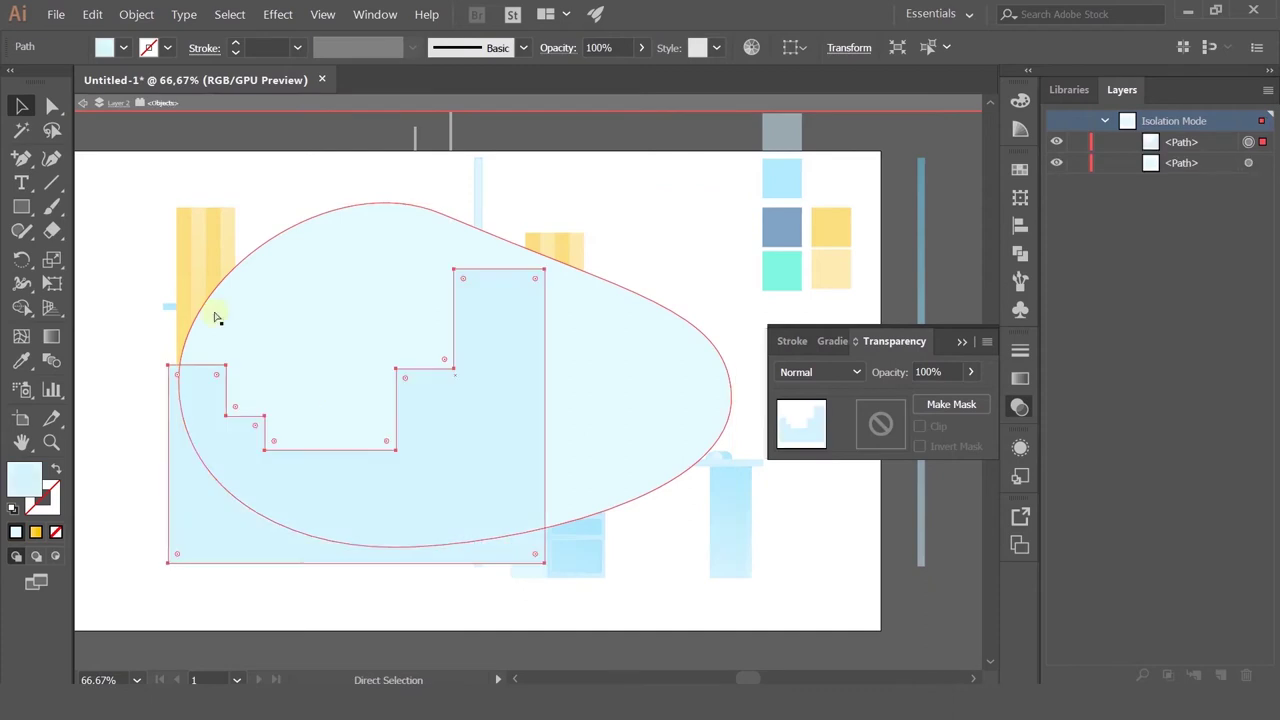
{"action": "key", "text": "ctrl+z"}
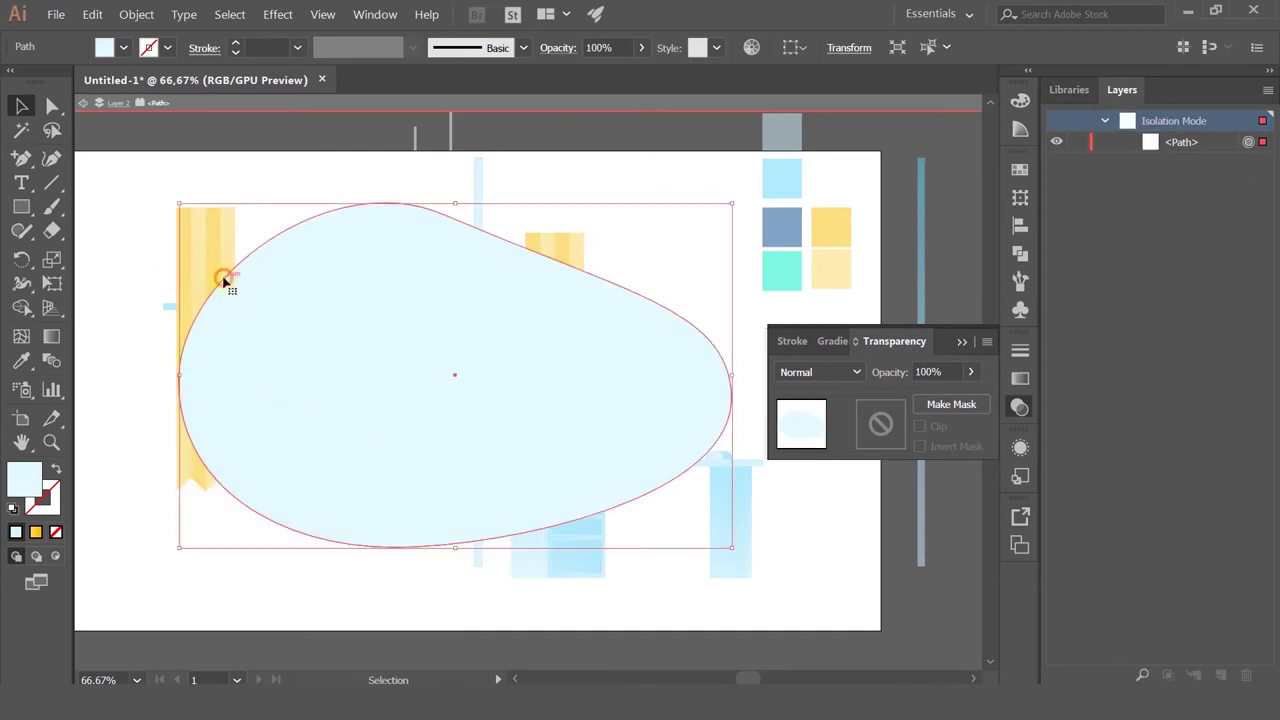
{"action": "key", "text": "ctrl+shift+z"}
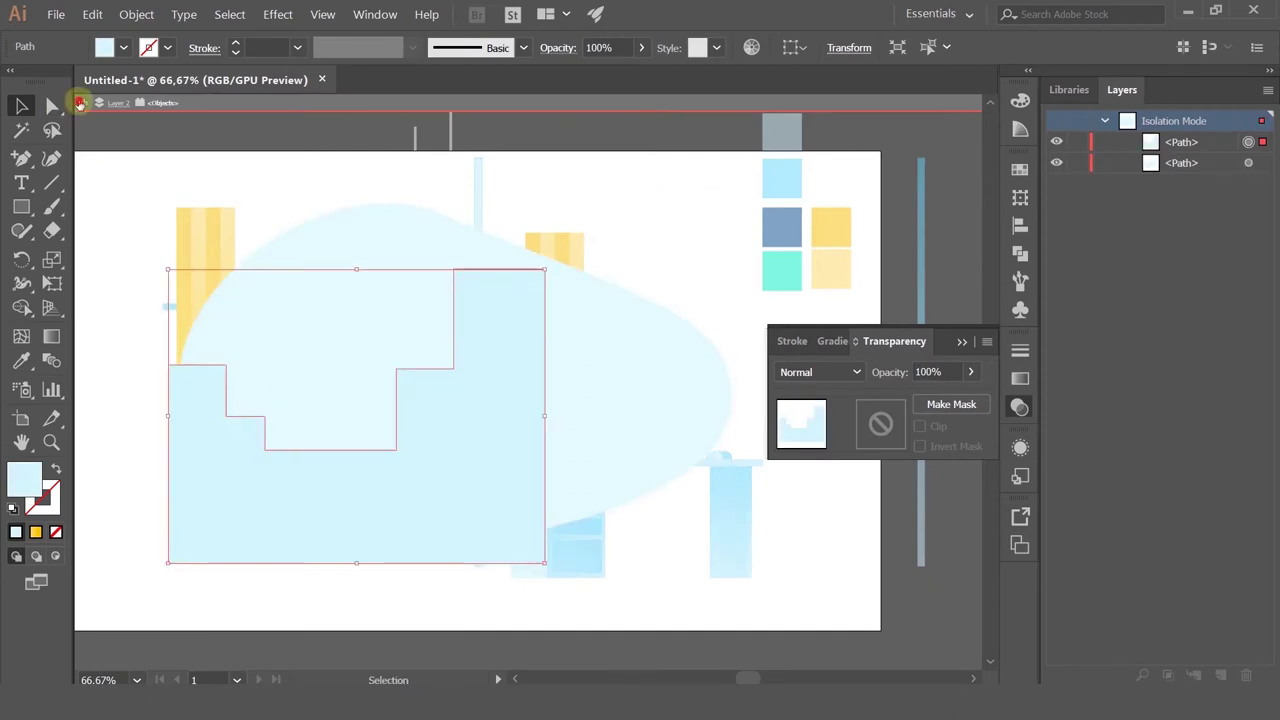
{"action": "left_click", "coordinate": [80, 104]}
{"action": "left_click", "coordinate": [52, 105]}
{"action": "key", "text": "ctrl+a"}
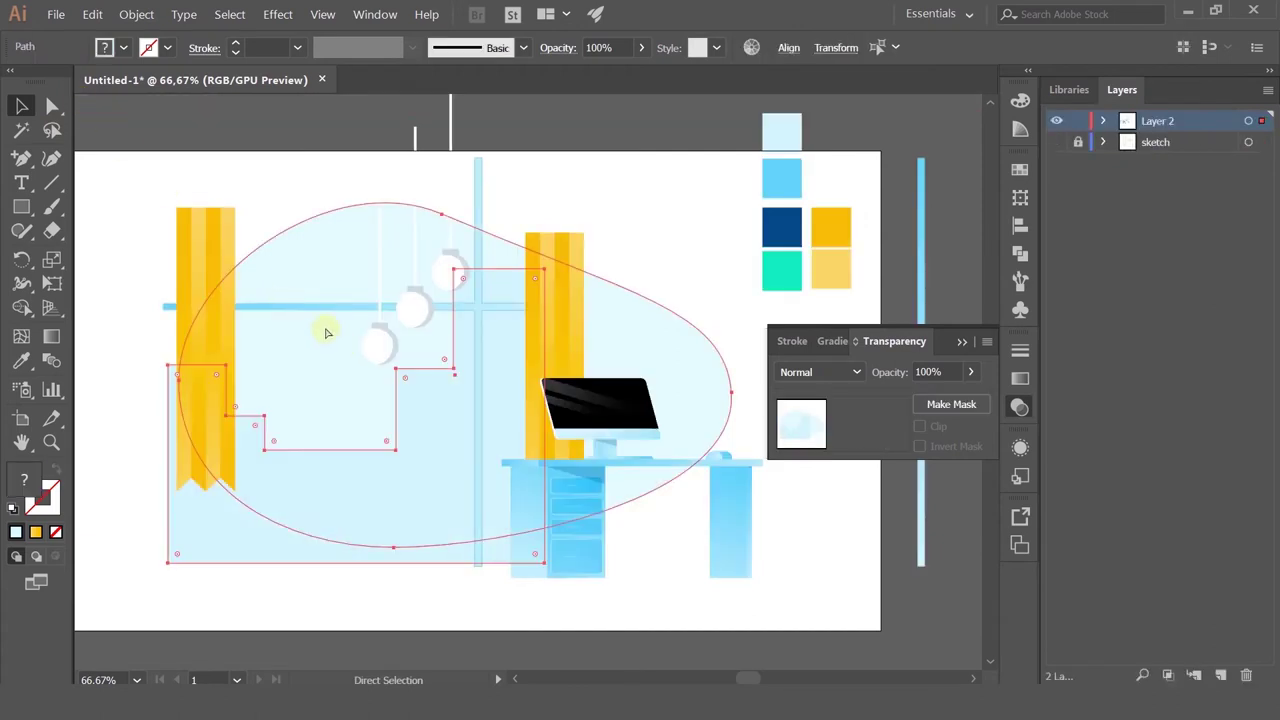
{"action": "key", "text": "ctrl+z"}
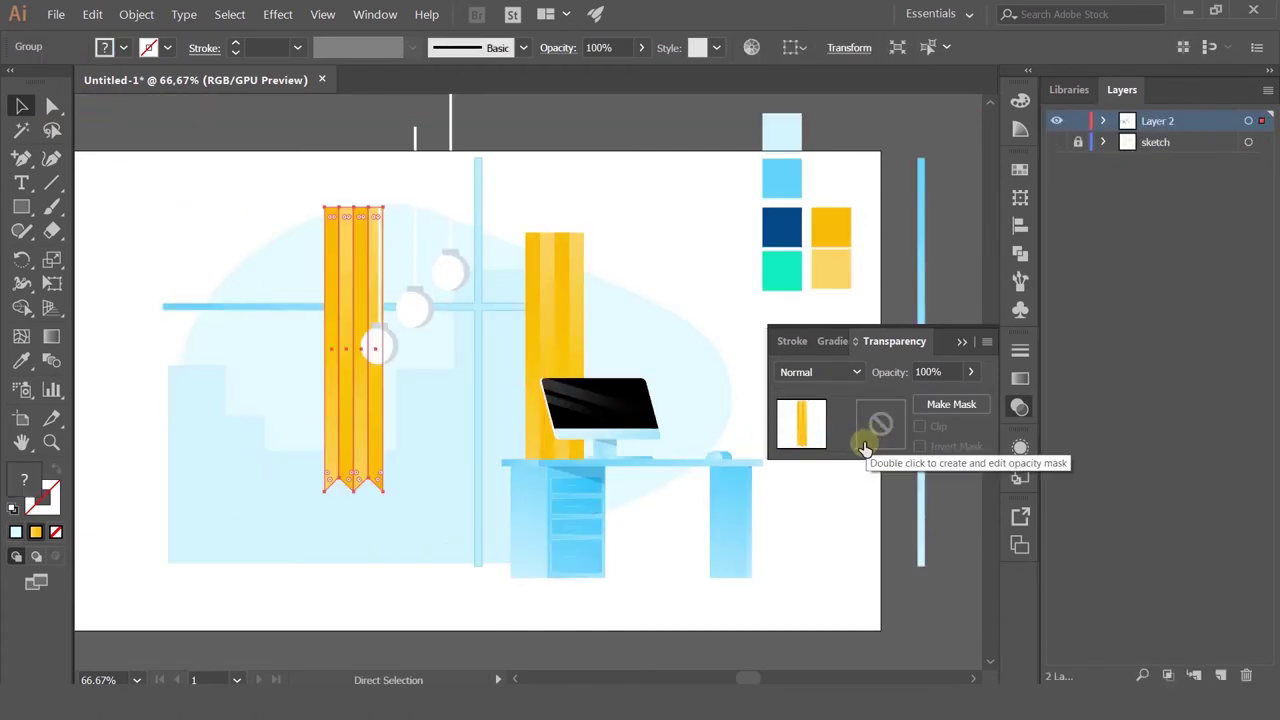
{"action": "key", "text": "ctrl+shift+z"}
Step: Try cutting the skyline silhouette and adding an opacity mask to the background blob, and undo it
{"action": "left_click", "coordinate": [358, 507]}
{"action": "key", "text": "ctrl+x"}
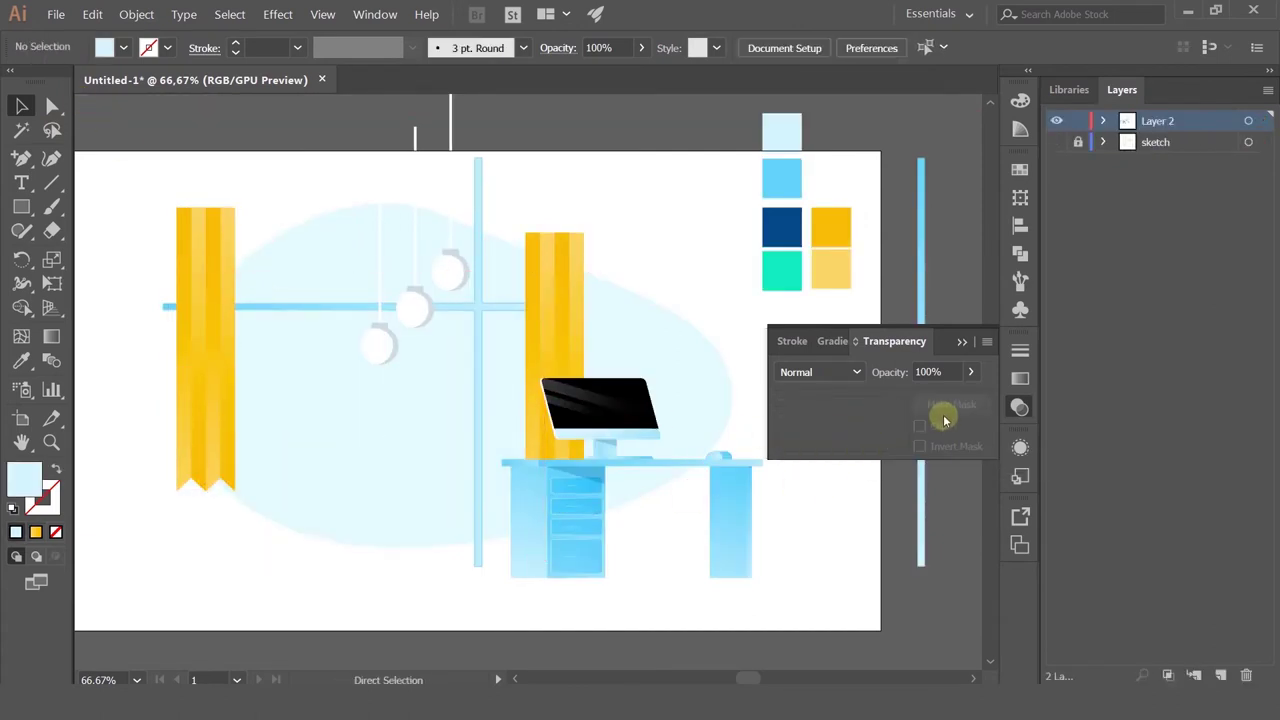
{"action": "left_click", "coordinate": [363, 461]}
{"action": "left_click", "coordinate": [945, 405]}
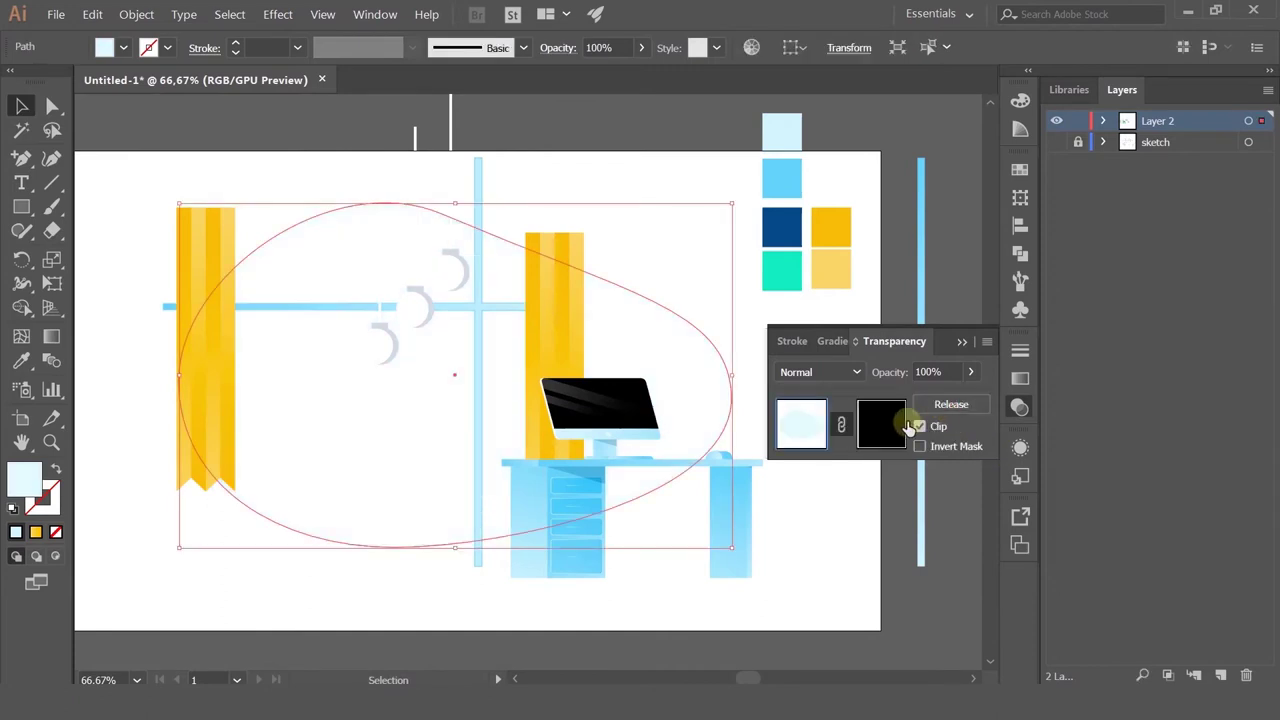
{"action": "key", "text": "ctrl+z"}
{"action": "key", "text": "ctrl+z"}
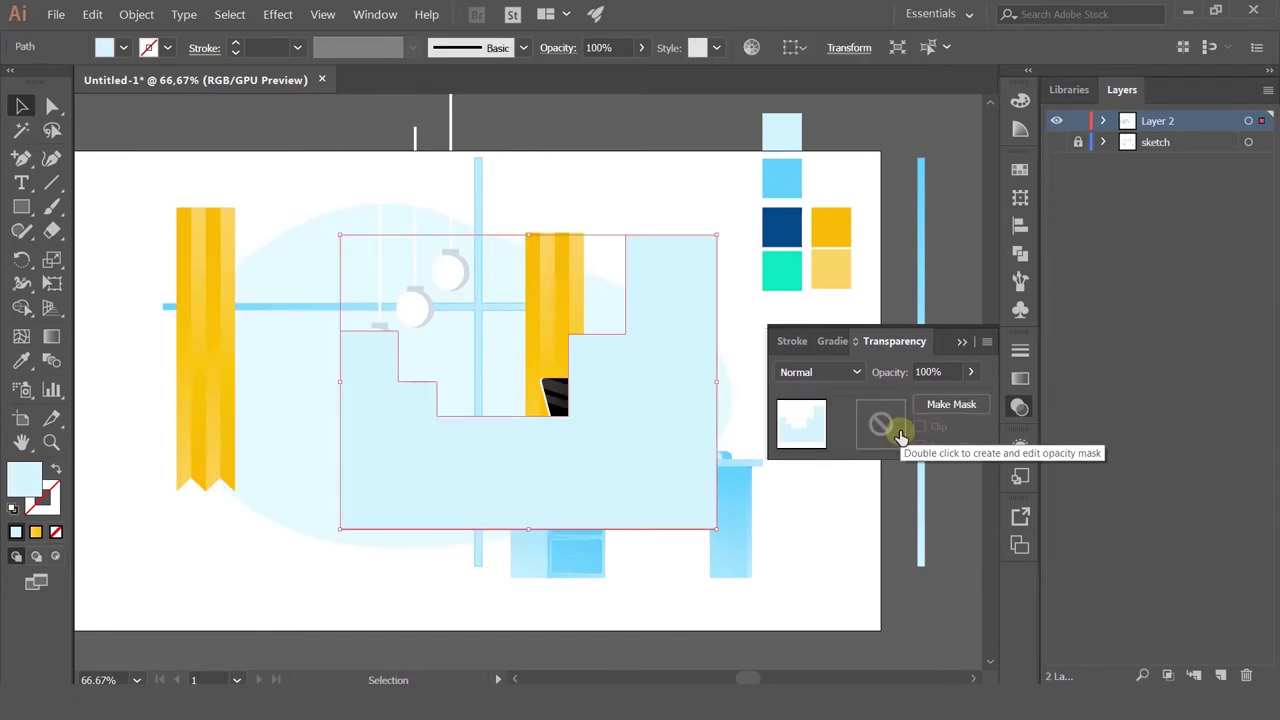
{"action": "key", "text": "ctrl+z"}
{"action": "key", "text": "ctrl+z"}
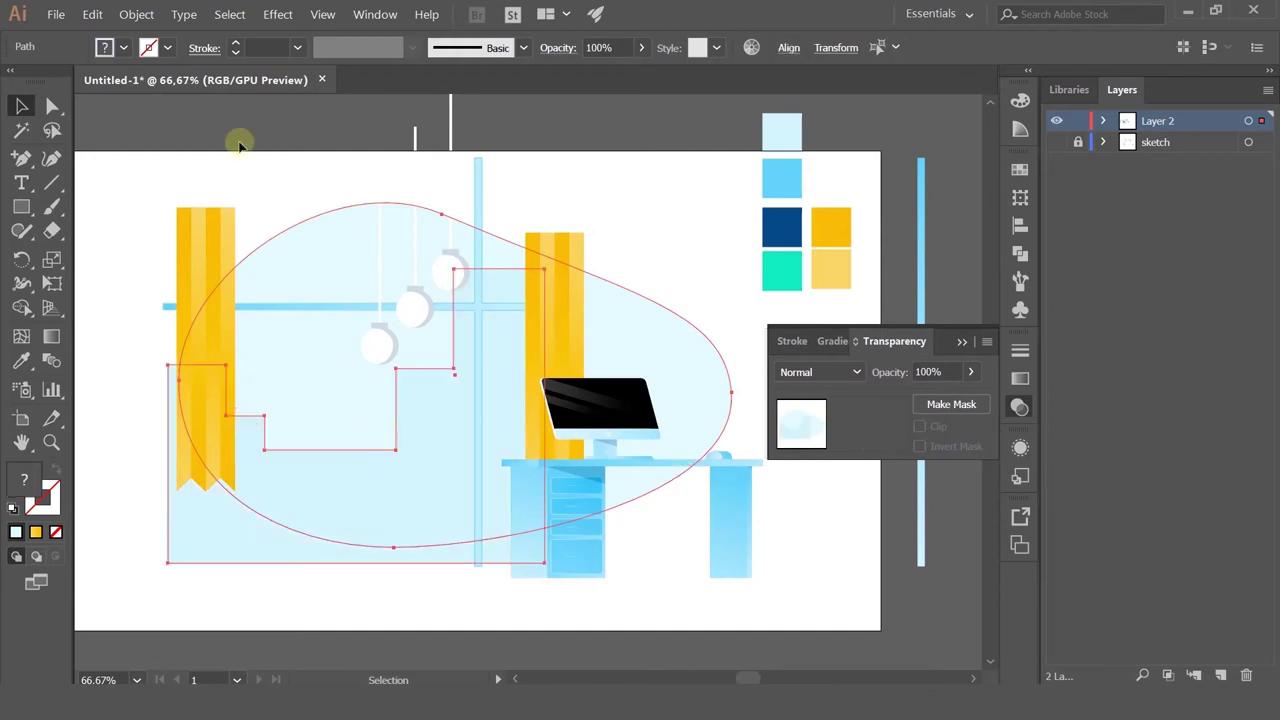
Step: Clip the skyline silhouette to the background blob's outline, using a front copy of the blob as the clipping mask
{"action": "left_click", "coordinate": [246, 132]}
{"action": "left_click", "coordinate": [320, 281]}
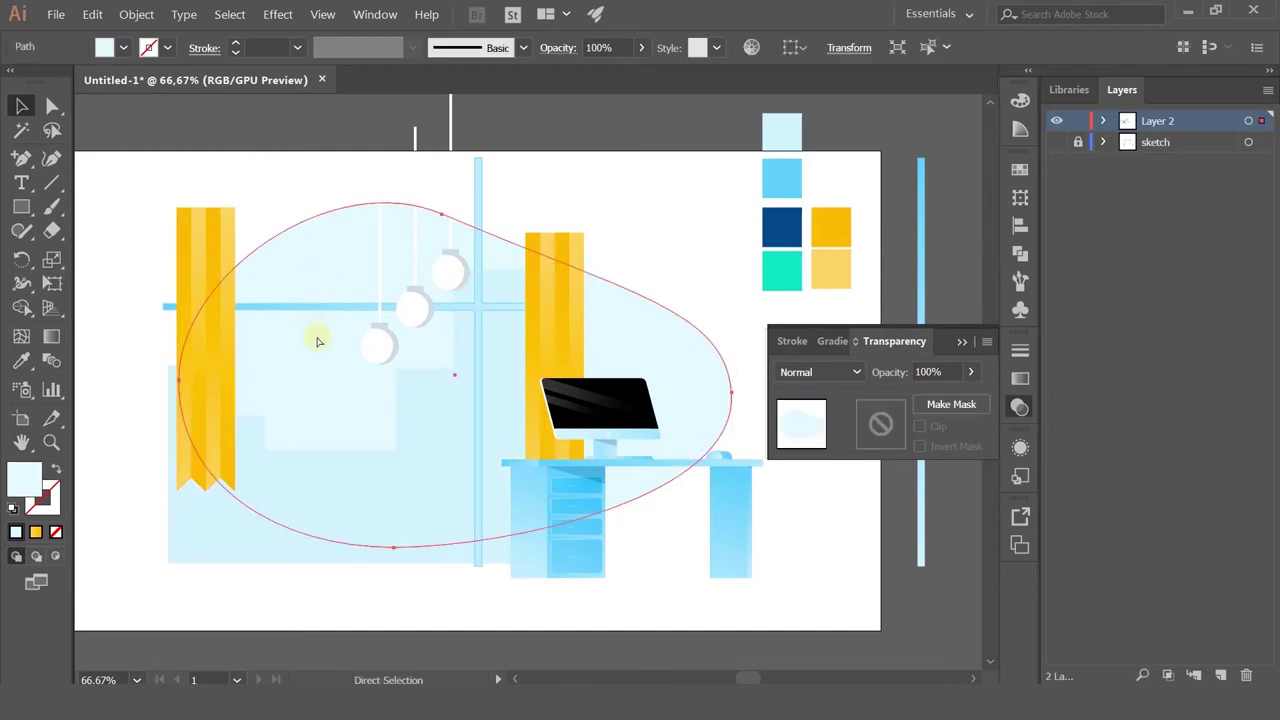
{"action": "key", "text": "ctrl+shift+bracketright"}
{"action": "key", "text": "v"}
{"action": "left_click", "coordinate": [230, 537], "text": "shift"}
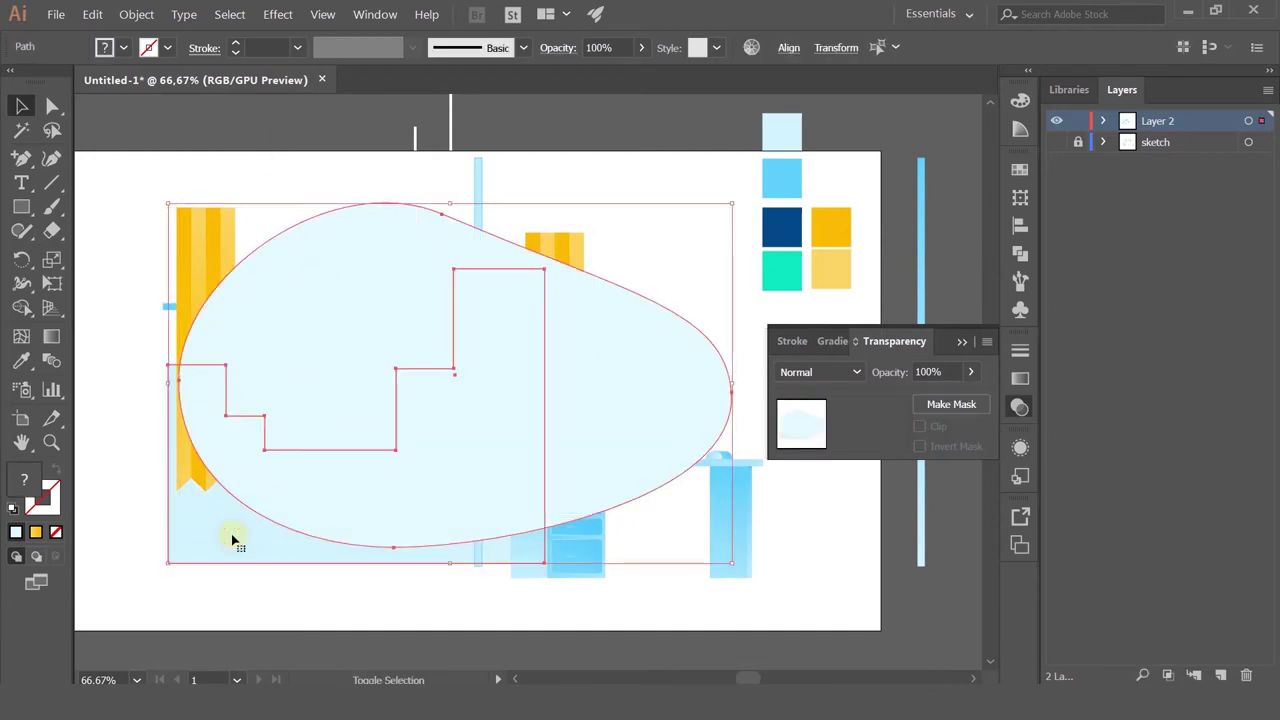
{"action": "key", "text": "ctrl+7"}
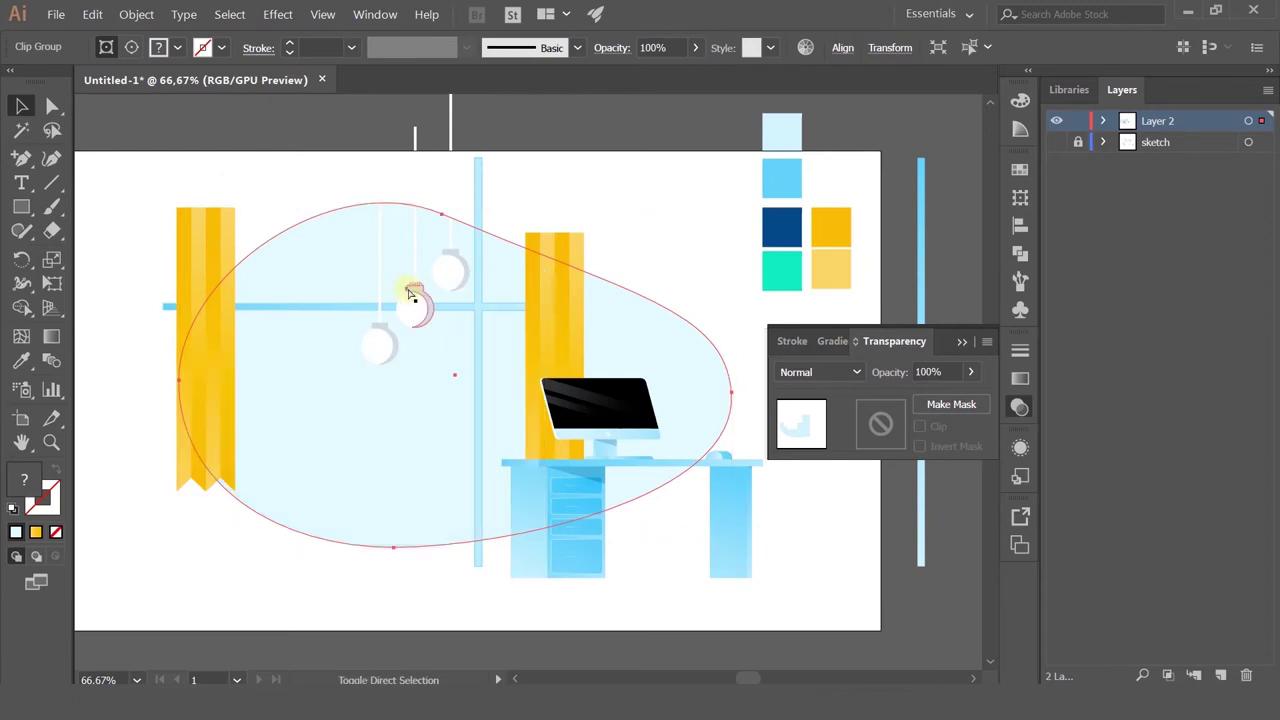
{"action": "left_click", "coordinate": [165, 115]}
Step: Cut the notched curtain and paste it in place inside the skyline's clip group so the blob outline trims it
{"action": "left_click", "coordinate": [203, 291]}
{"action": "key", "text": "Delete"}
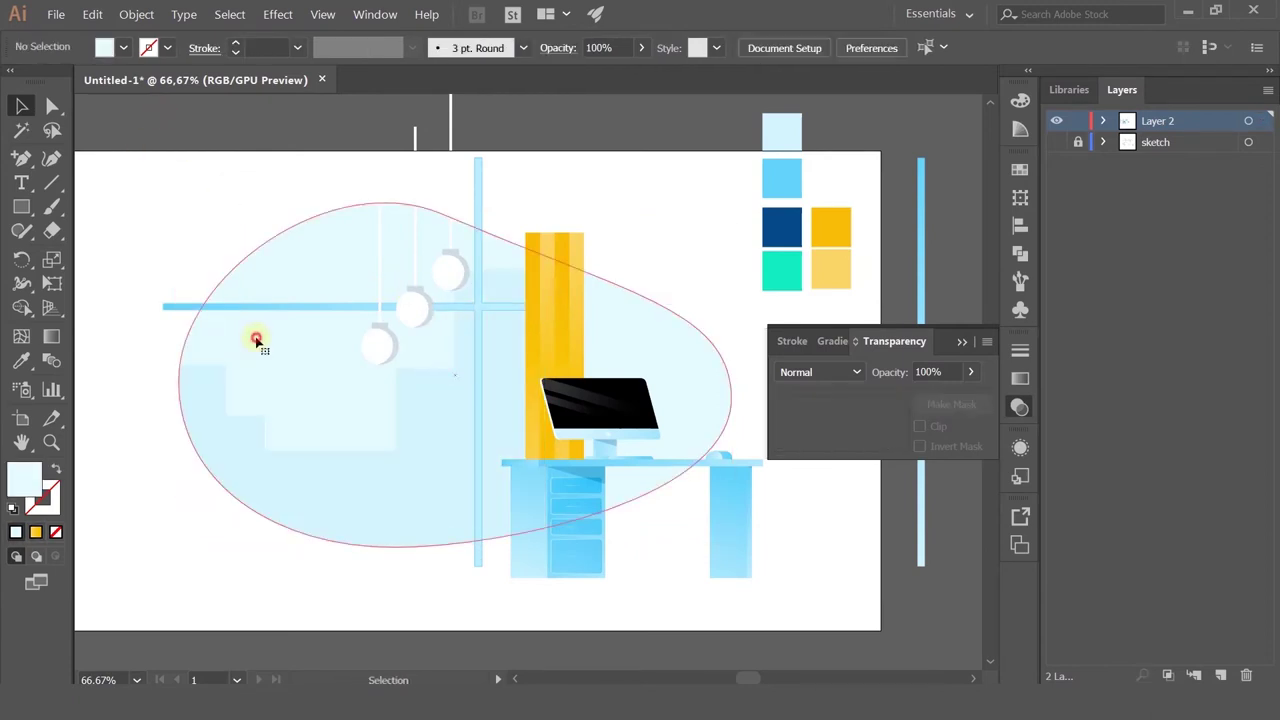
{"action": "left_click", "coordinate": [256, 341]}
{"action": "left_click", "coordinate": [222, 217]}
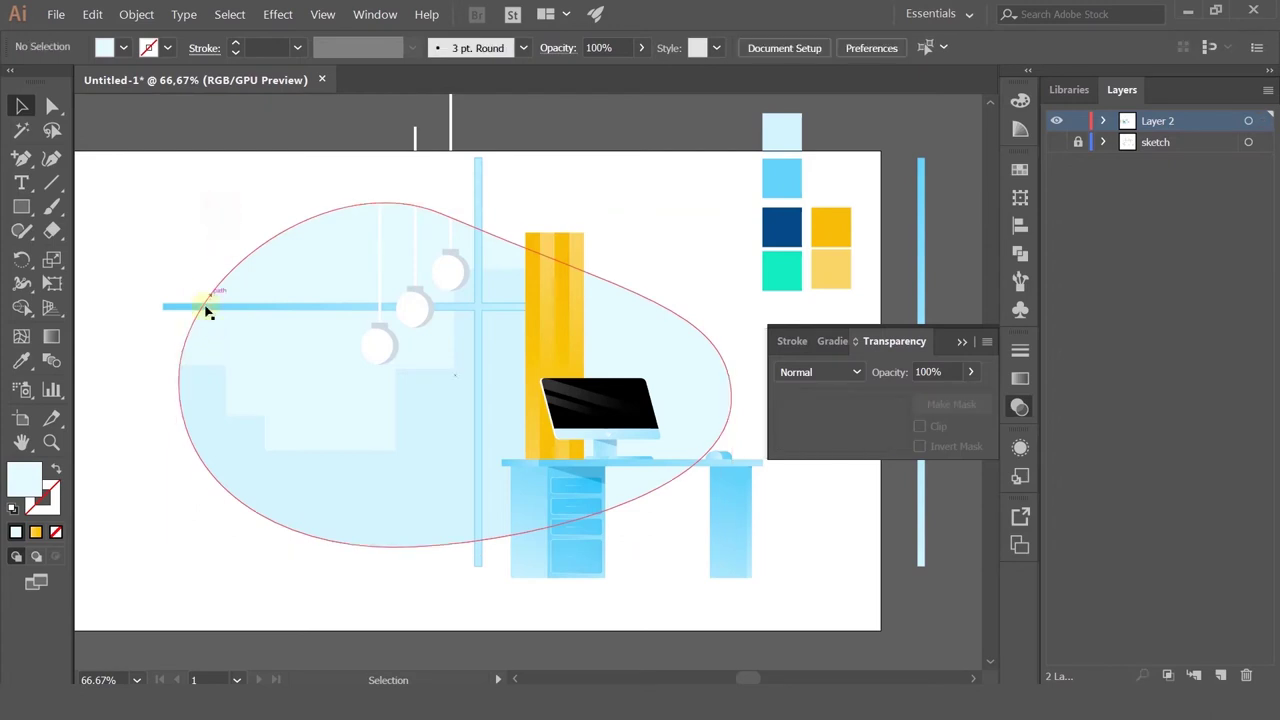
{"action": "left_click", "coordinate": [195, 322]}
{"action": "double_click", "coordinate": [195, 322]}
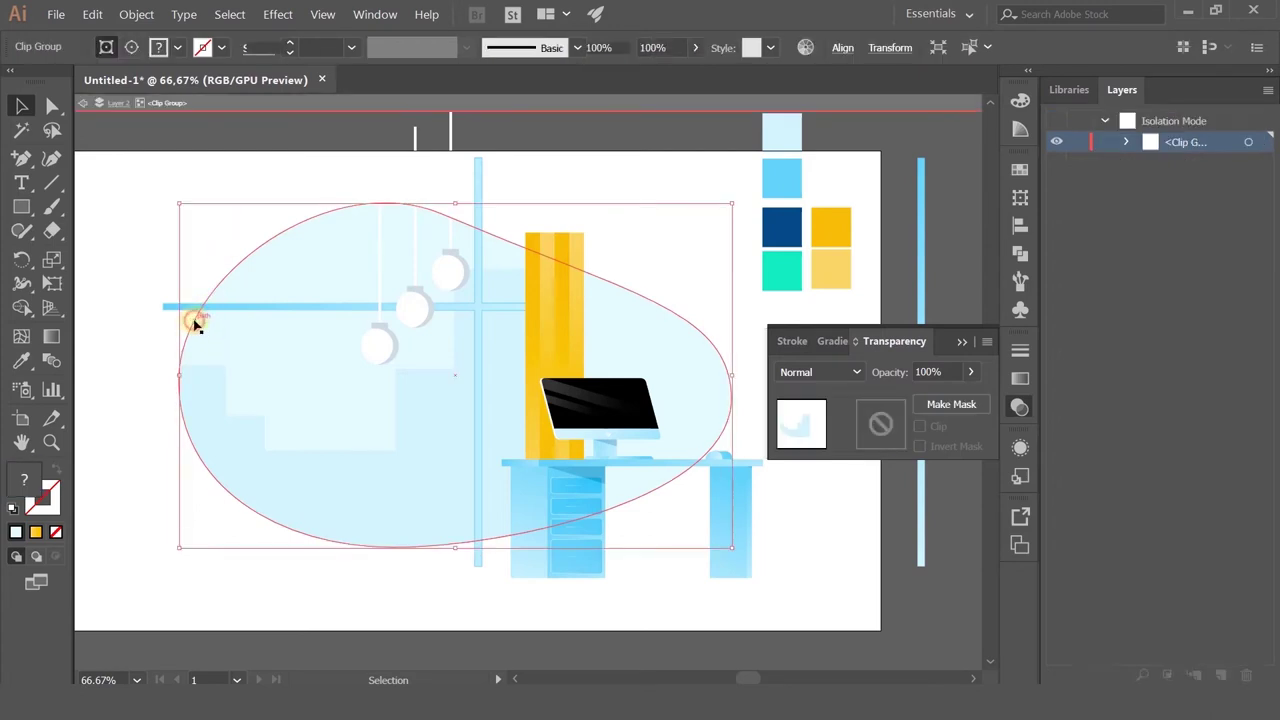
{"action": "key", "text": "a"}
{"action": "left_click", "coordinate": [196, 327]}
{"action": "key", "text": "v"}
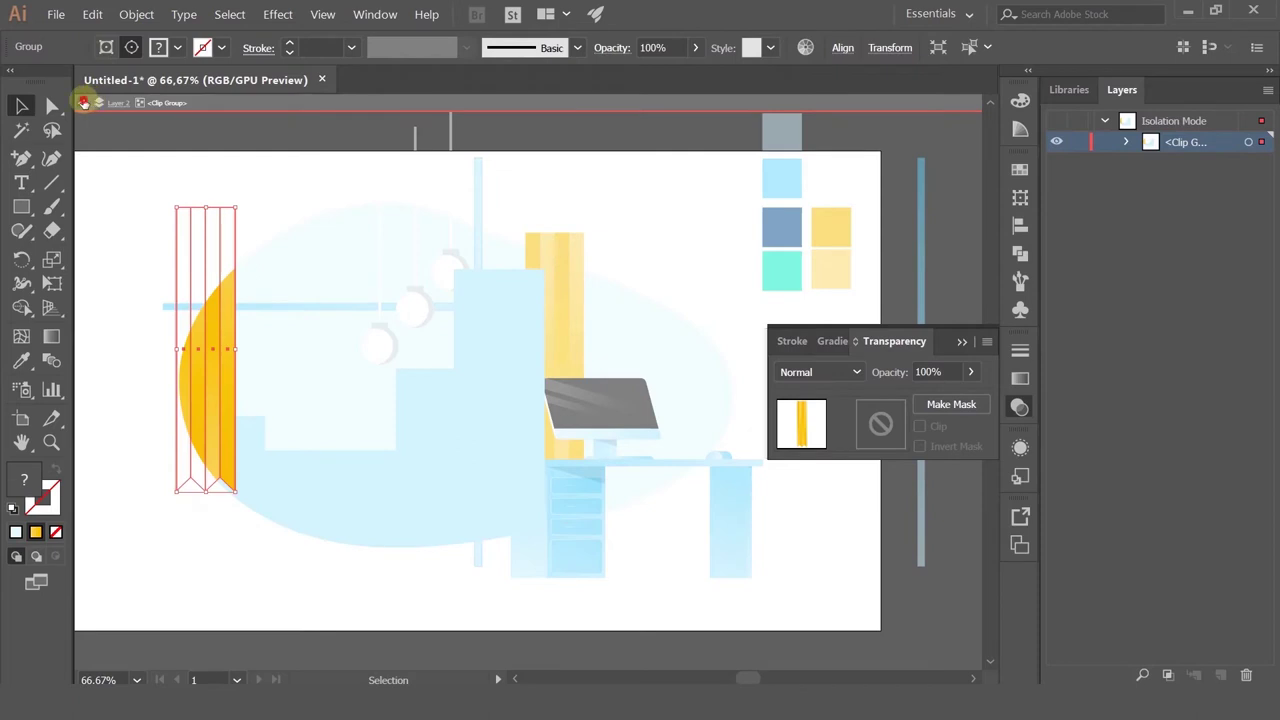
{"action": "left_click", "coordinate": [84, 102]}
Step: Cut the straight yellow curtain strips behind the computer out of the illustration
{"action": "key", "text": "ctrl+minus"}
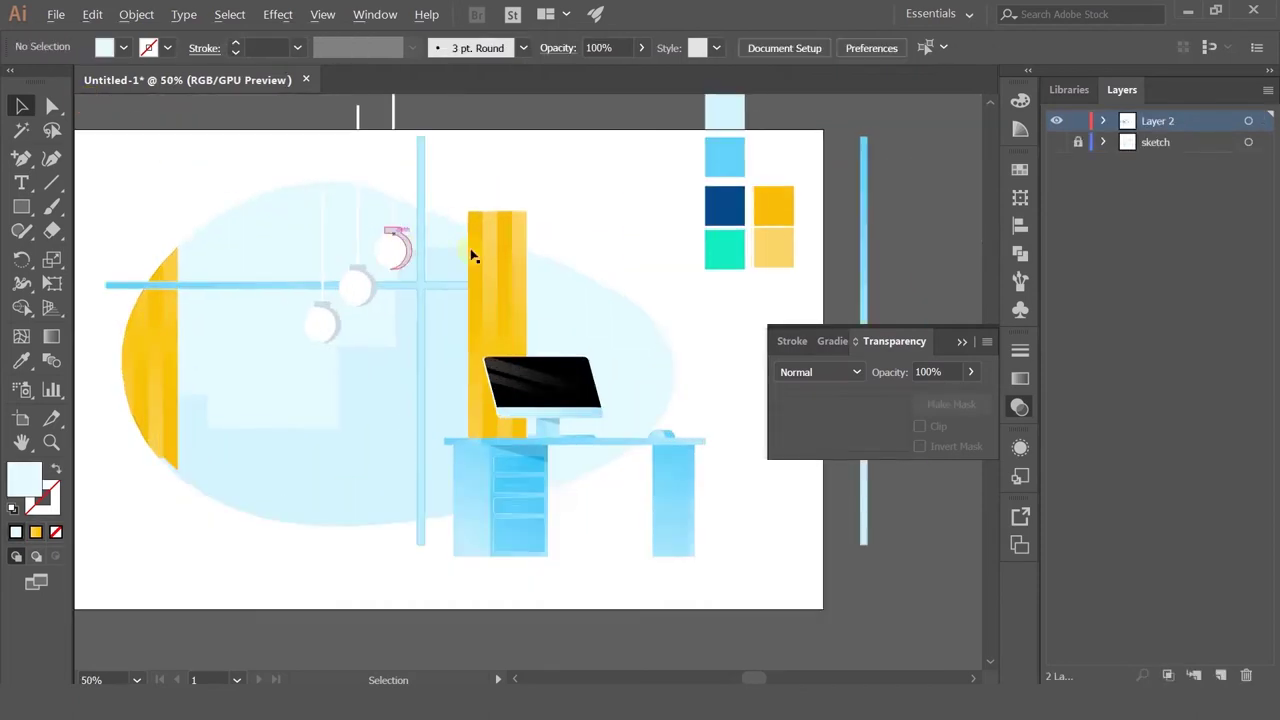
{"action": "key", "text": "ctrl+plus"}
{"action": "left_click", "coordinate": [530, 256]}
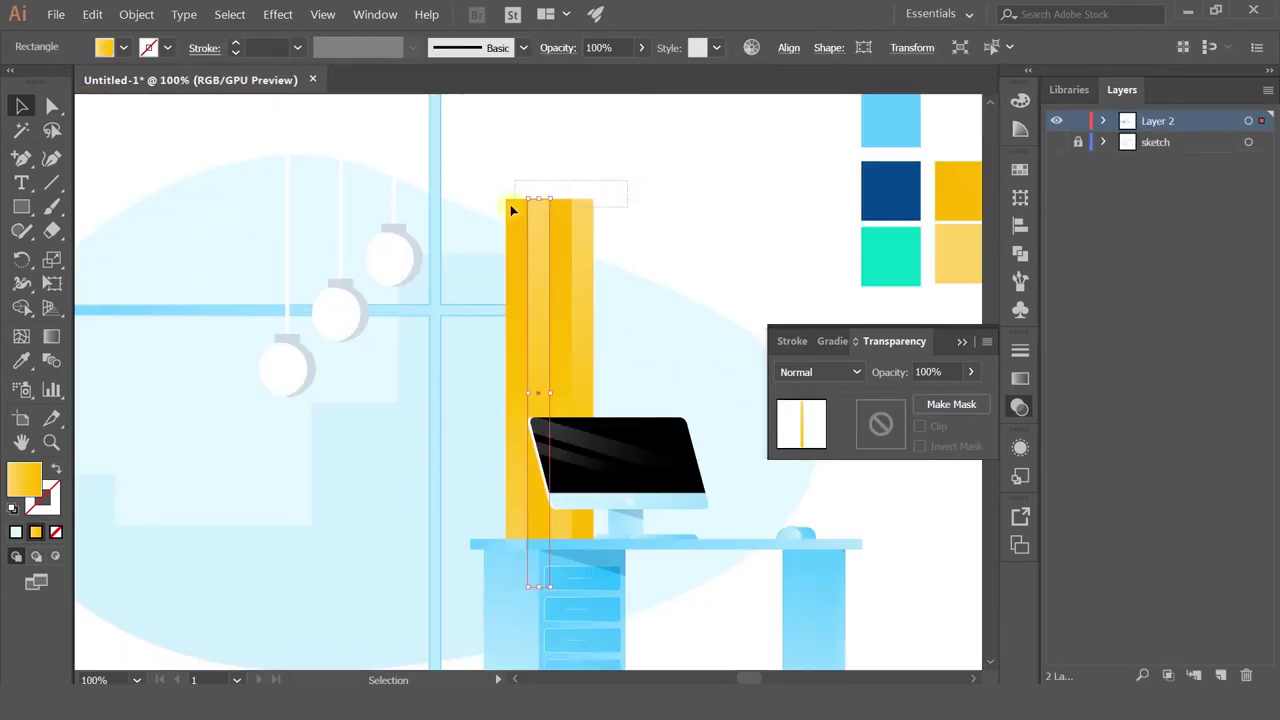
{"action": "left_click_drag", "start_coordinate": [510, 206], "coordinate": [507, 208]}
{"action": "key", "text": "ctrl+x"}
{"action": "double_click", "coordinate": [195, 241]}
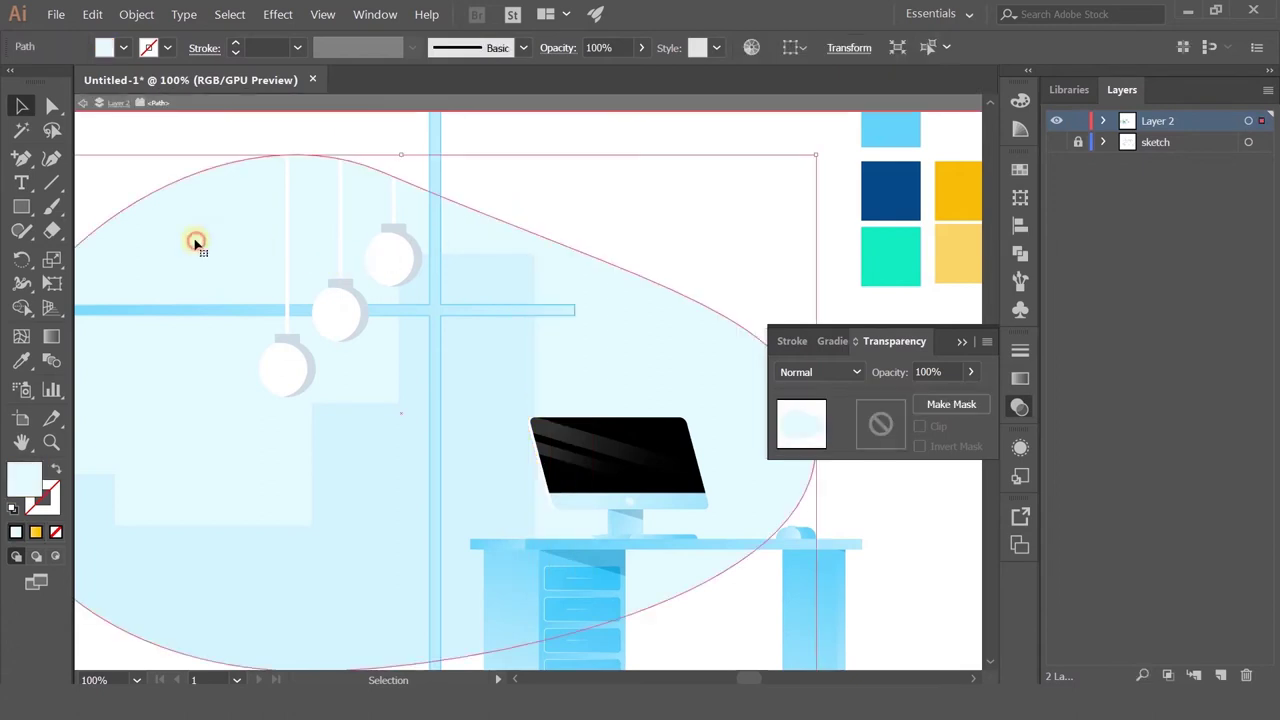
{"action": "scroll", "coordinate": [205, 243], "scroll_direction": "down", "scroll_amount": 3}
{"action": "scroll", "coordinate": [177, 243], "scroll_direction": "up", "scroll_amount": 2}
{"action": "left_click", "coordinate": [83, 104]}
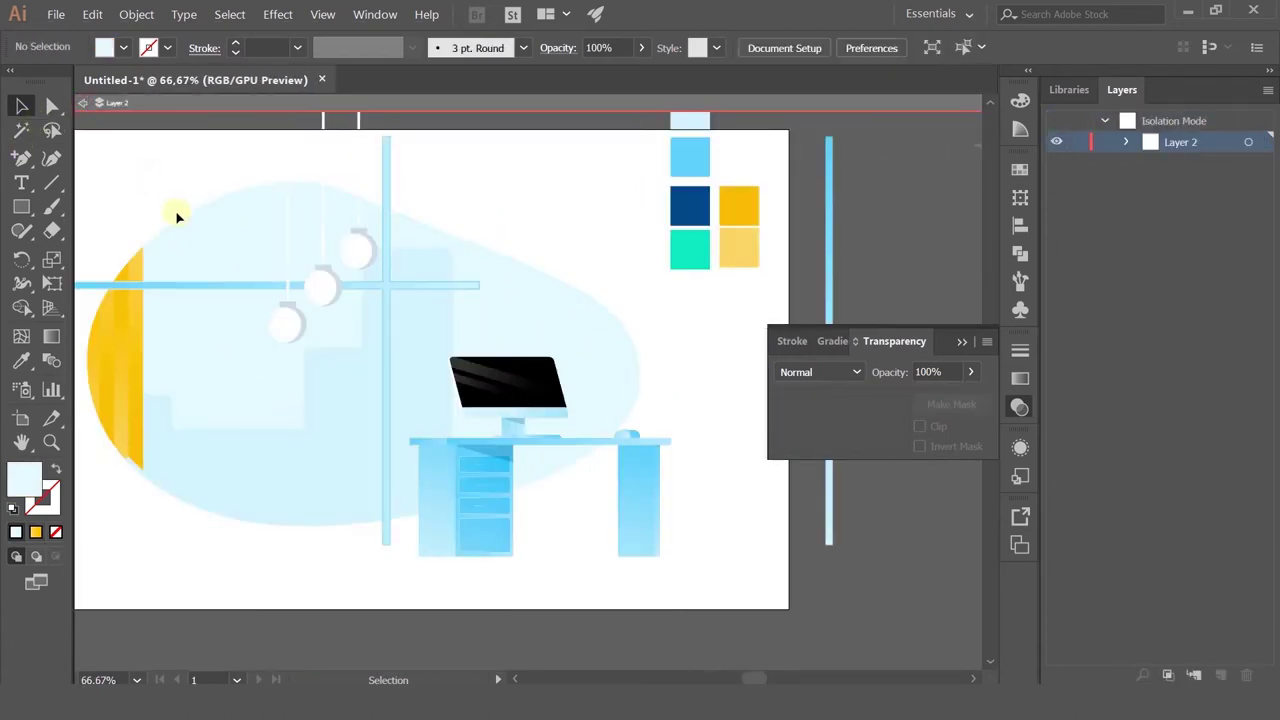
Step: Inside the clip group, shift the notched curtain inward and place a copy of it behind the computer
{"action": "double_click", "coordinate": [152, 245]}
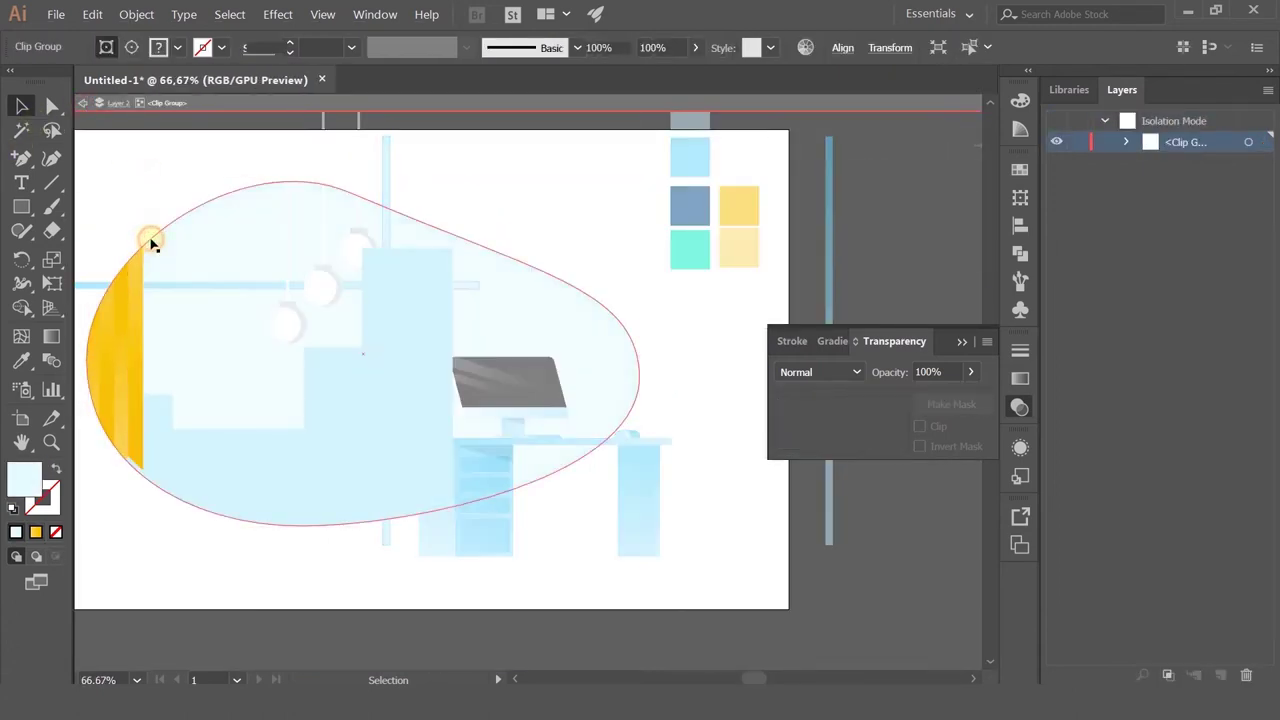
{"action": "left_click", "coordinate": [138, 278]}
{"action": "left_click_drag", "start_coordinate": [114, 366], "coordinate": [162, 354]}
{"action": "left_click_drag", "start_coordinate": [432, 326], "coordinate": [468, 321]}
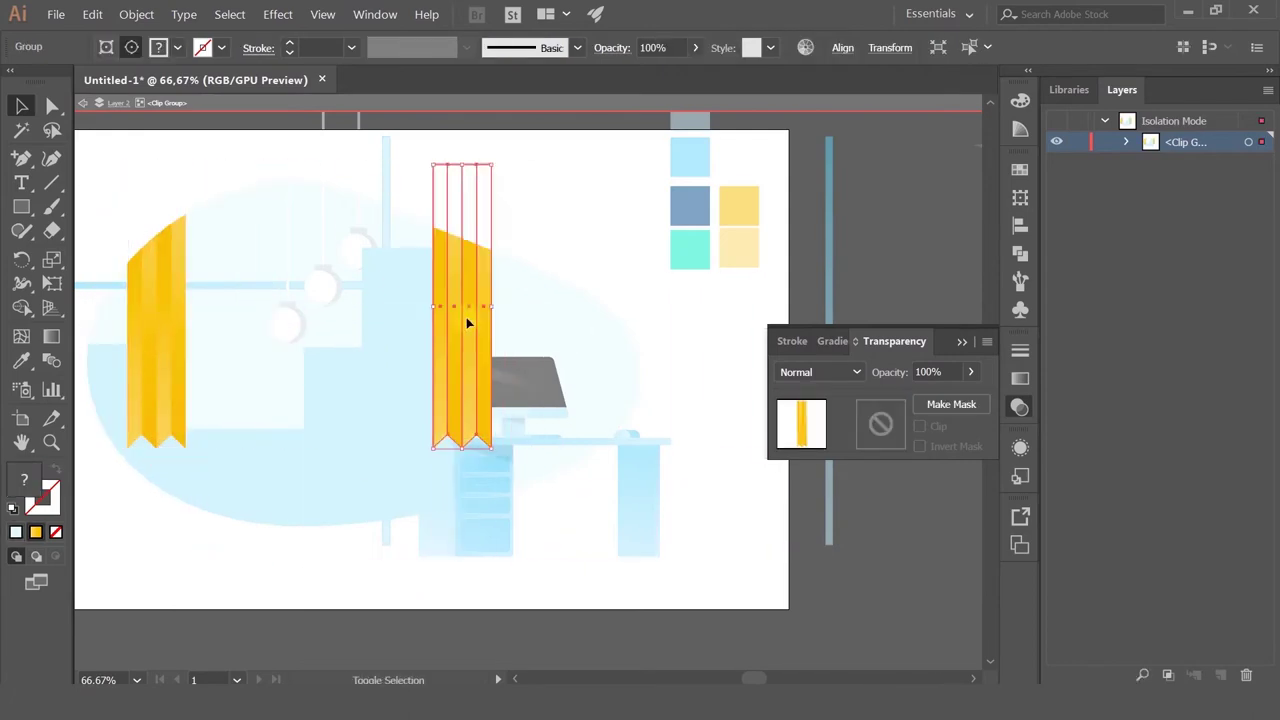
{"action": "left_click", "coordinate": [84, 103]}
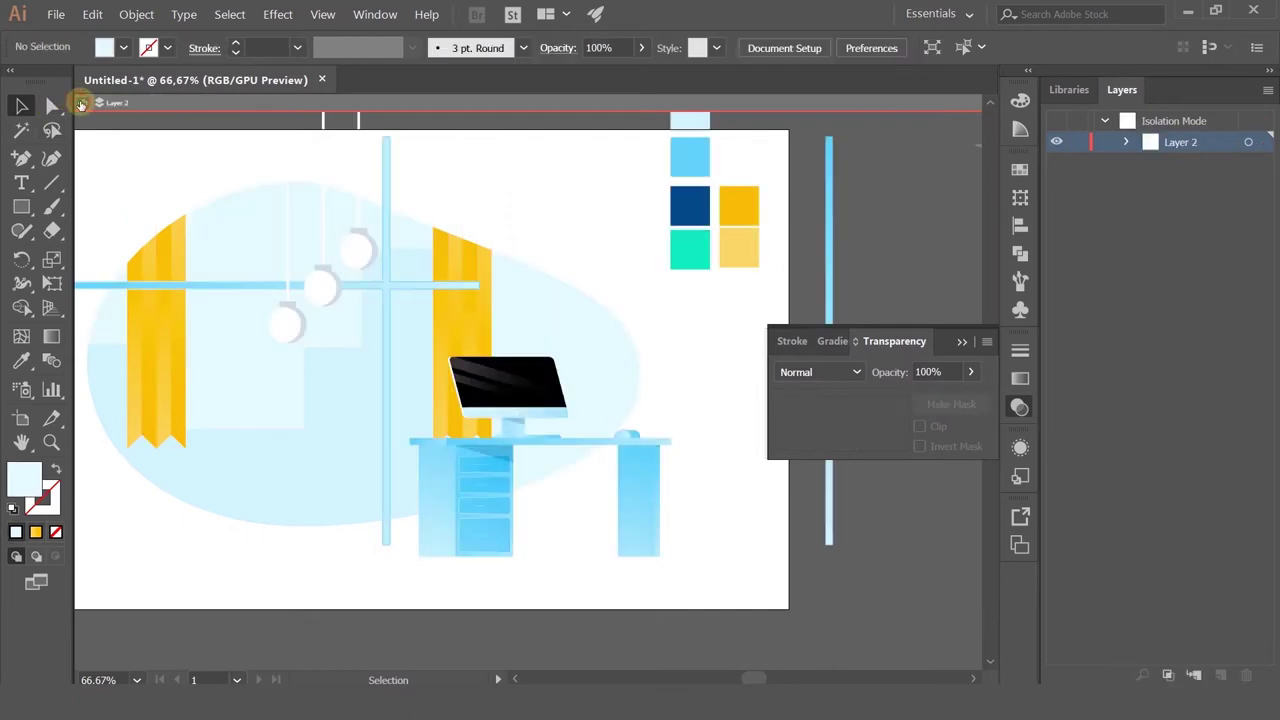
Step: Move both notched curtains slightly down together within the clip group
{"action": "double_click", "coordinate": [171, 343]}
{"action": "left_click", "coordinate": [171, 343]}
{"action": "left_click", "coordinate": [476, 300], "text": "shift"}
{"action": "left_click_drag", "start_coordinate": [476, 300], "coordinate": [476, 315]}
{"action": "left_click", "coordinate": [84, 103]}
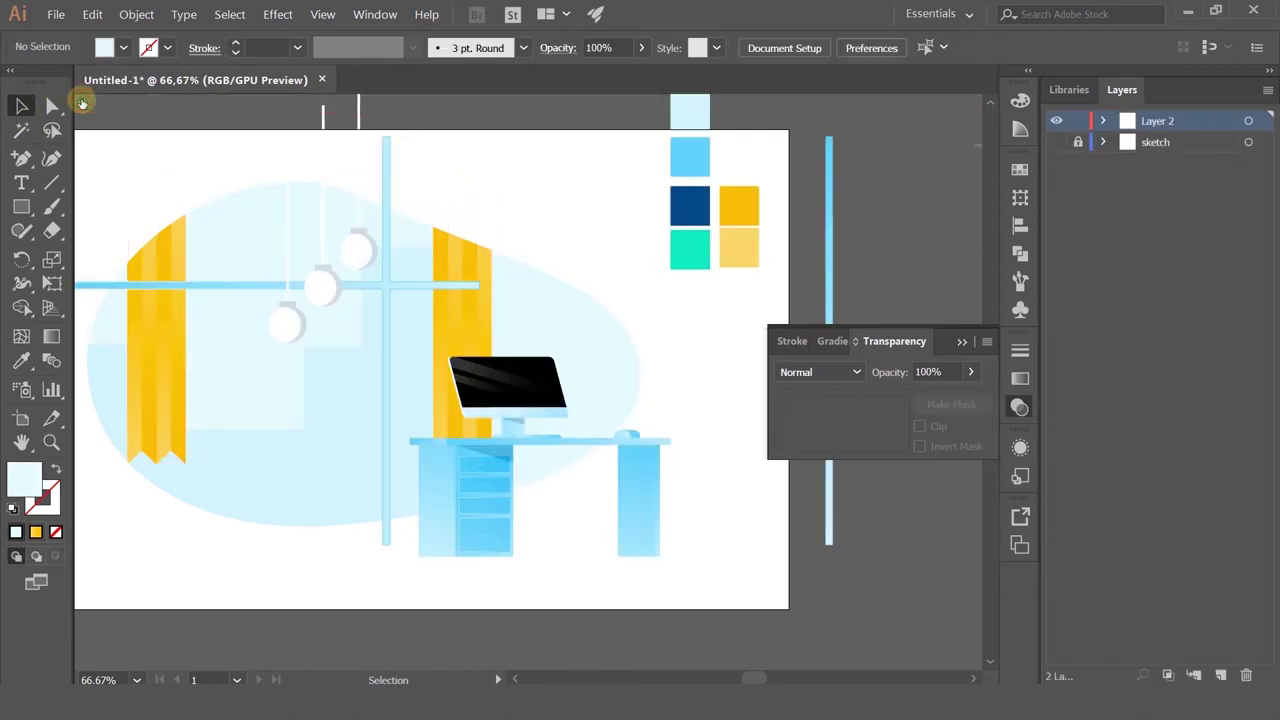
Step: Cut the window frame bars and paste them in place inside the clip group so the blob outline trims them
{"action": "scroll", "coordinate": [408, 302], "scroll_direction": "up", "scroll_amount": 1}
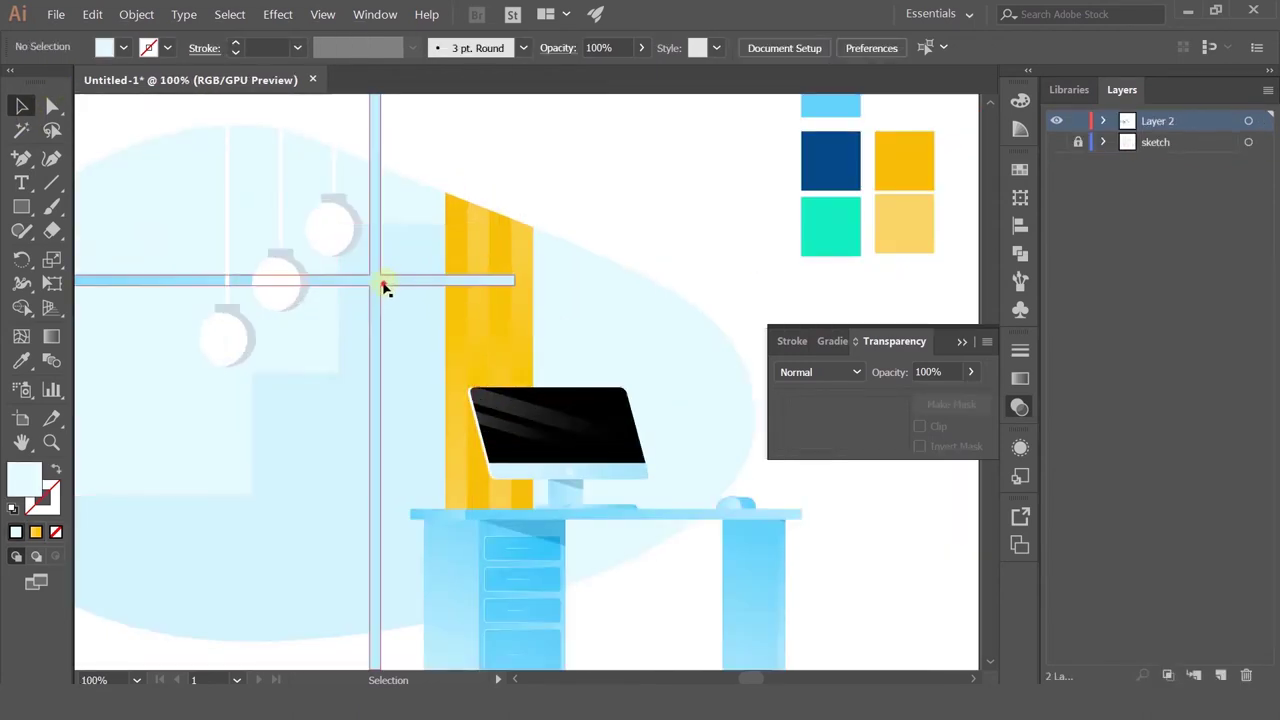
{"action": "left_click", "coordinate": [386, 285]}
{"action": "key", "text": "Delete"}
{"action": "scroll", "coordinate": [478, 255], "scroll_direction": "down", "scroll_amount": 1}
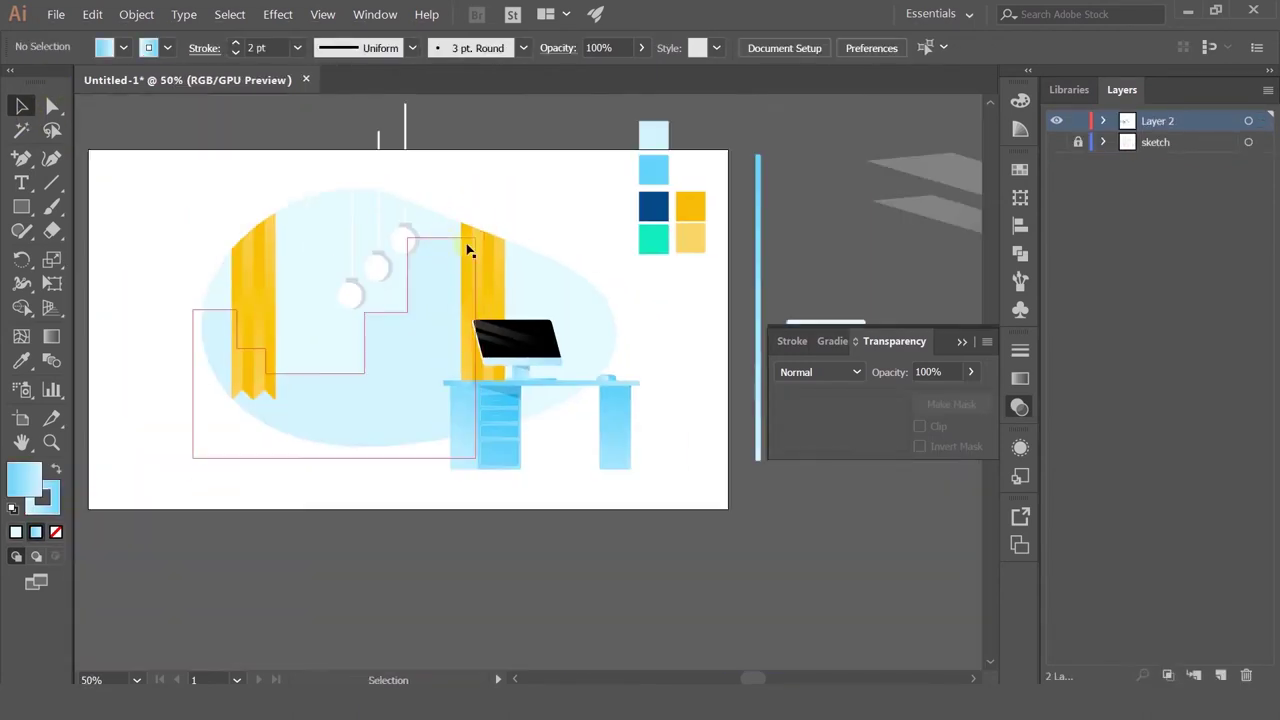
{"action": "double_click", "coordinate": [300, 205]}
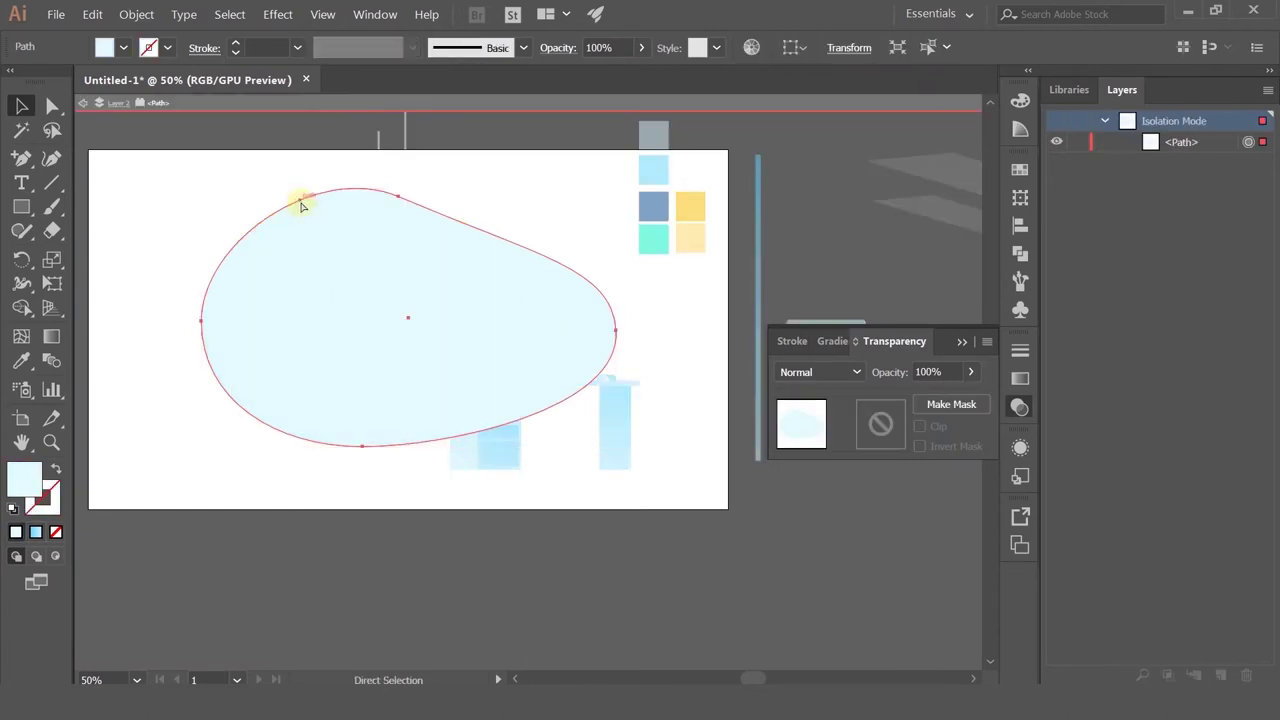
{"action": "left_click", "coordinate": [81, 104]}
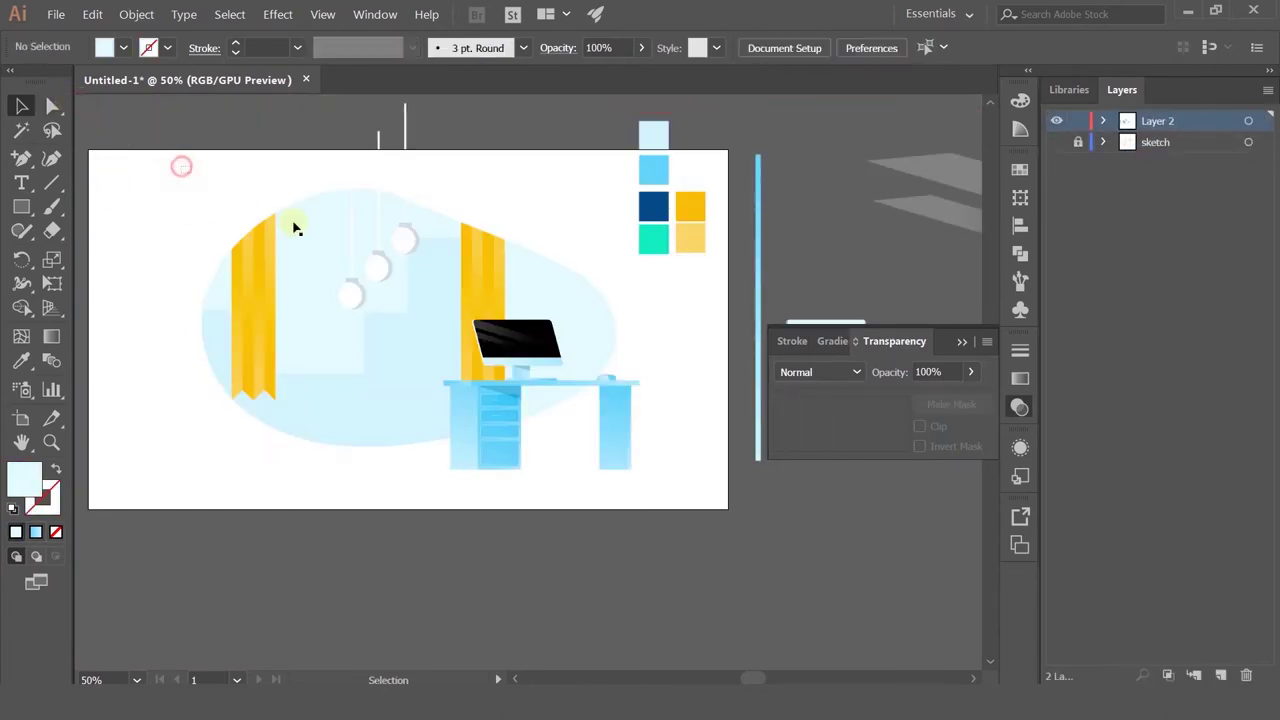
{"action": "double_click", "coordinate": [292, 208]}
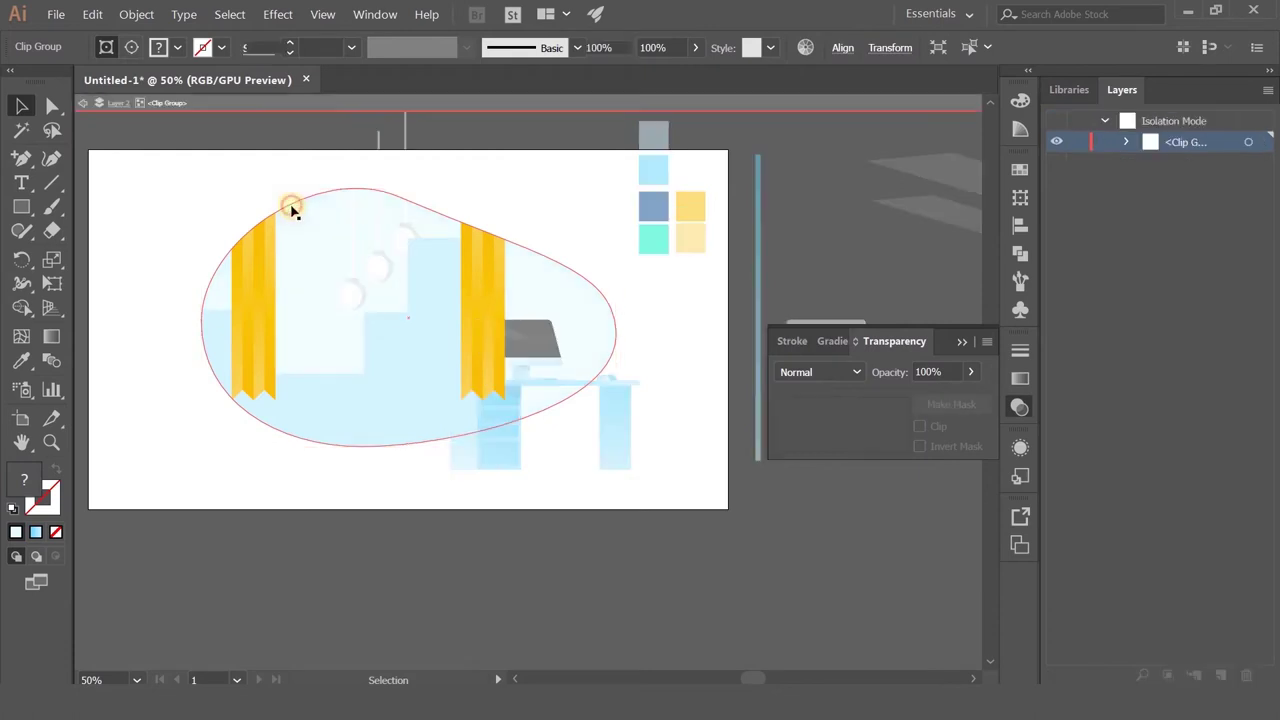
{"action": "left_click", "coordinate": [254, 197]}
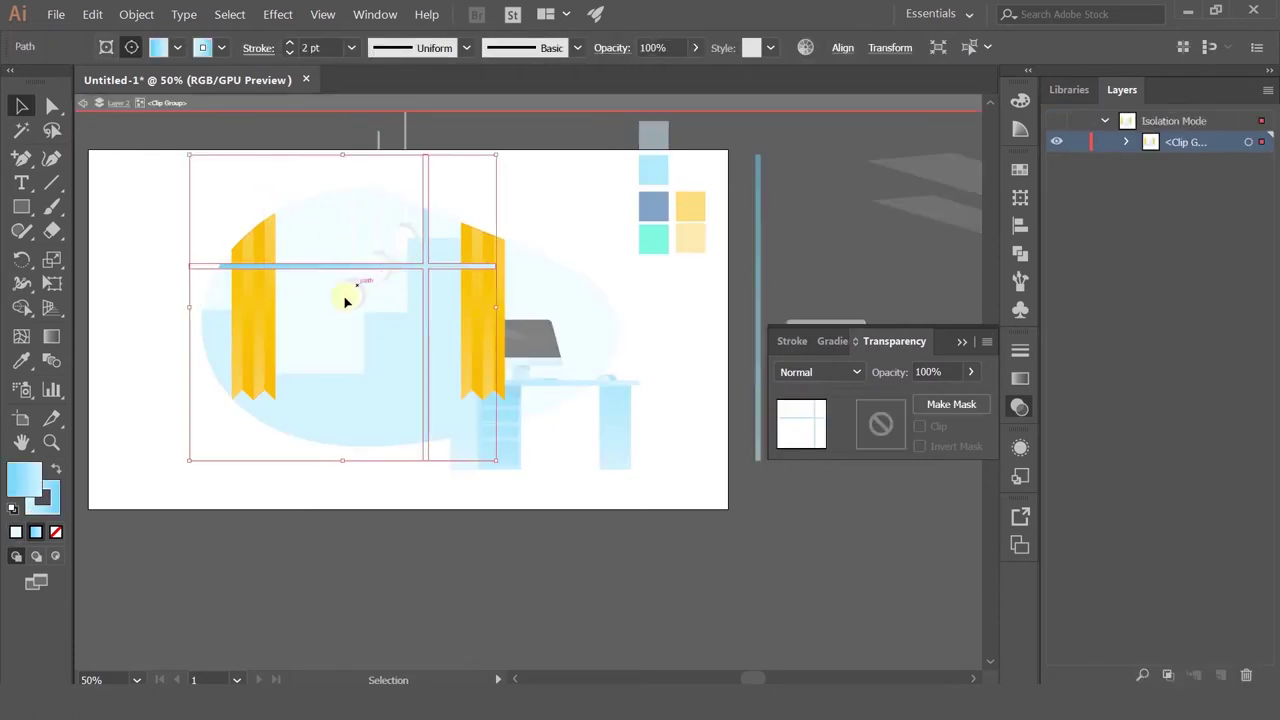
{"action": "left_click", "coordinate": [345, 302]}
{"action": "left_click", "coordinate": [86, 106]}
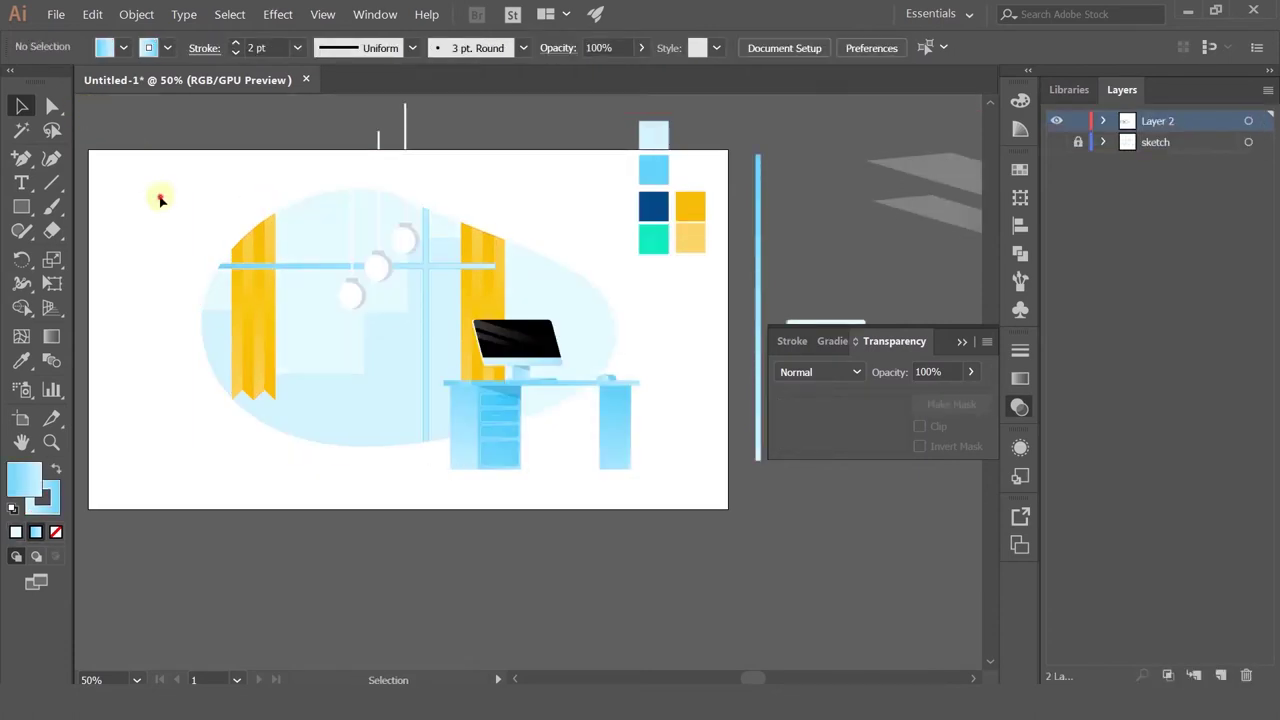
Step: Bring the curtain behind the computer in front of the window frame bars within the clip group
{"action": "left_click", "coordinate": [314, 291]}
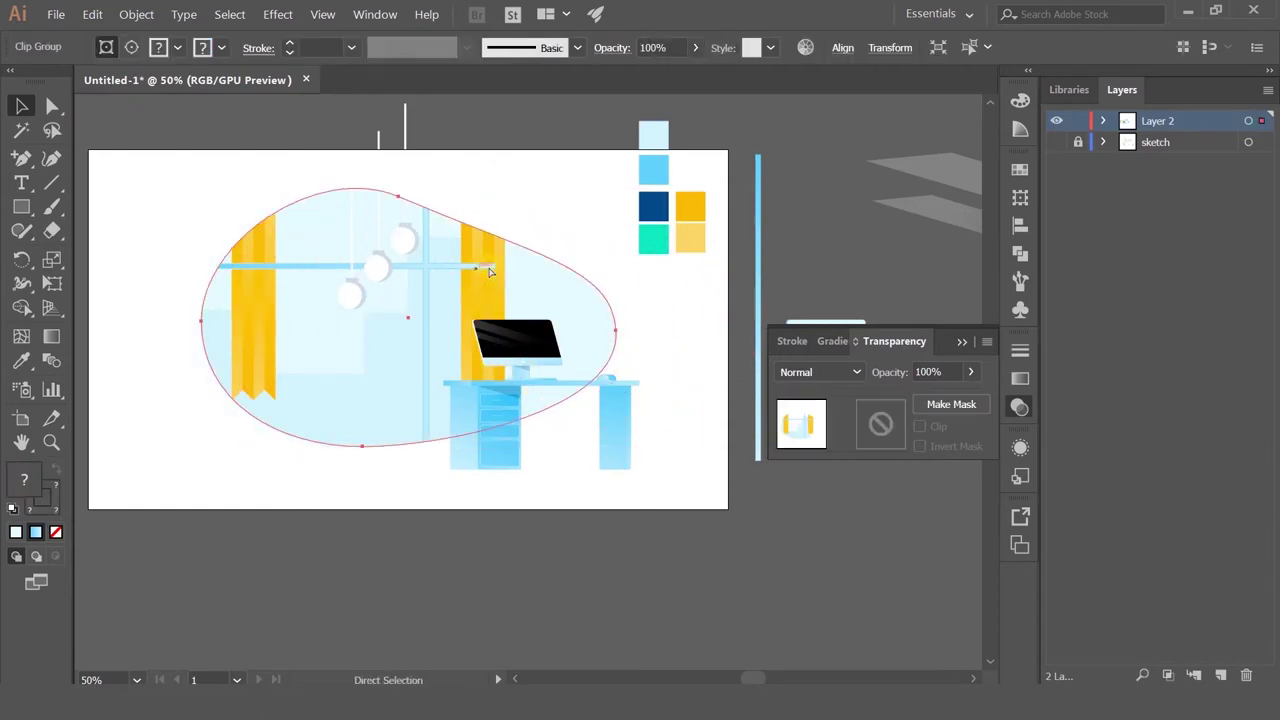
{"action": "double_click", "coordinate": [484, 252]}
{"action": "left_click", "coordinate": [484, 252]}
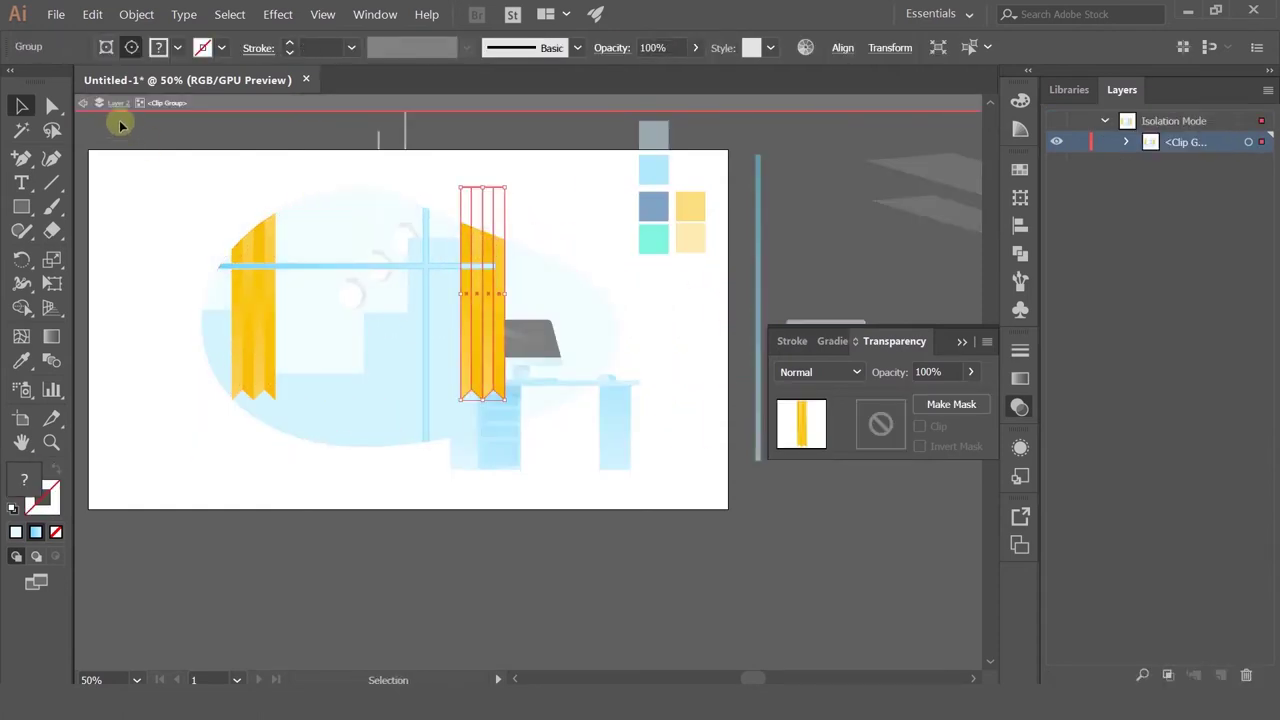
{"action": "left_click", "coordinate": [84, 104]}
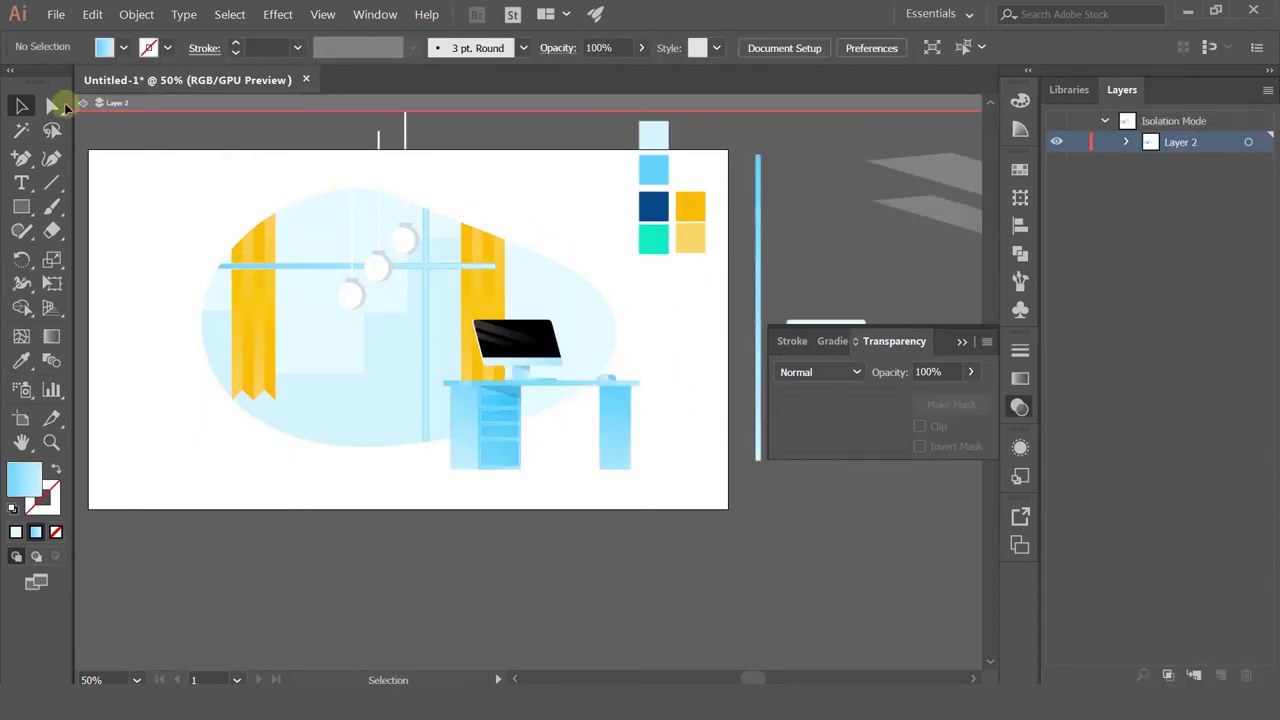
{"action": "left_click", "coordinate": [81, 104]}
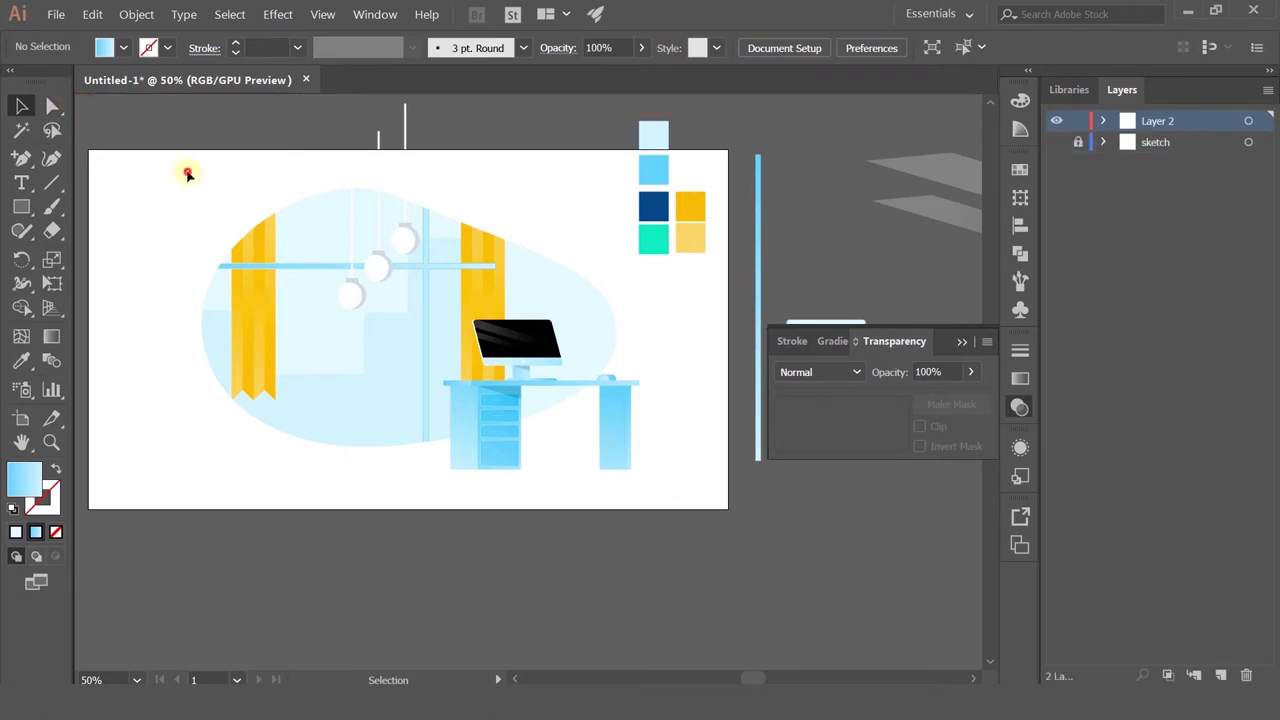
{"action": "double_click", "coordinate": [316, 200]}
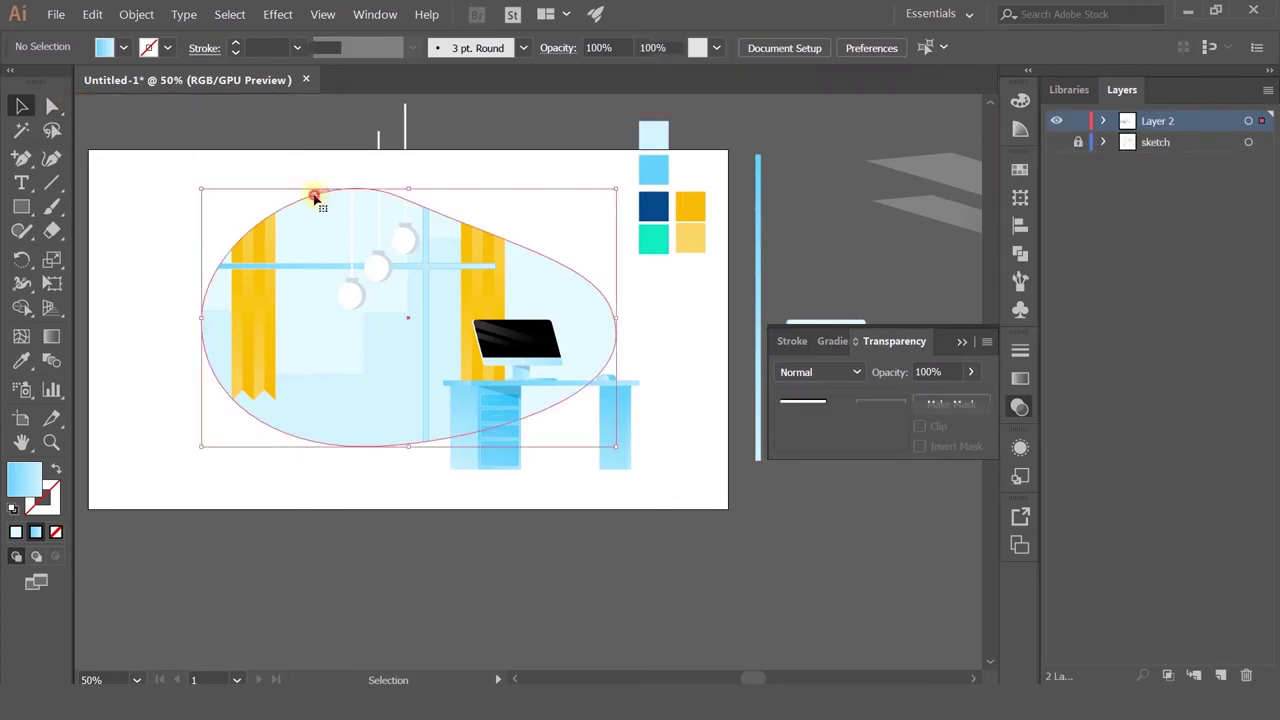
{"action": "left_click", "coordinate": [457, 355]}
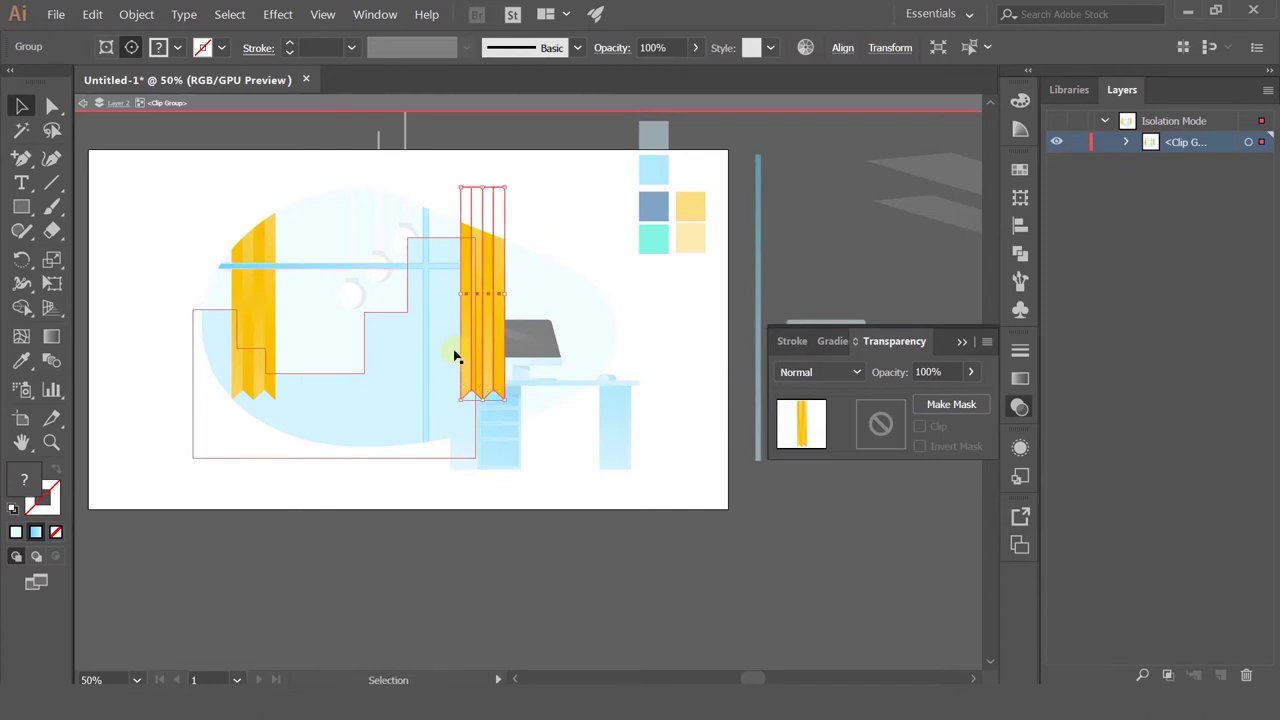
Step: Remove the left curtain from view by moving it outside the blob's left edge, and leave isolation mode
{"action": "left_click", "coordinate": [267, 319]}
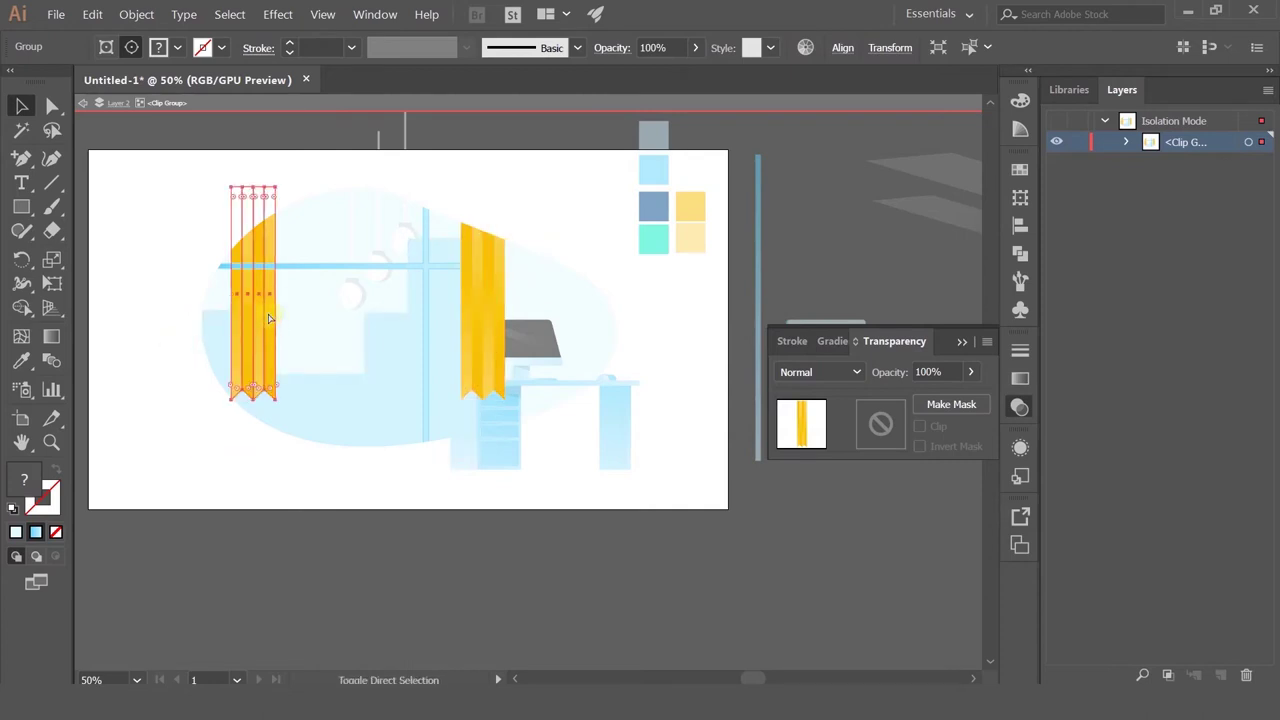
{"action": "left_click_drag", "start_coordinate": [259, 319], "coordinate": [544, 296]}
{"action": "left_click_drag", "start_coordinate": [551, 347], "coordinate": [186, 335]}
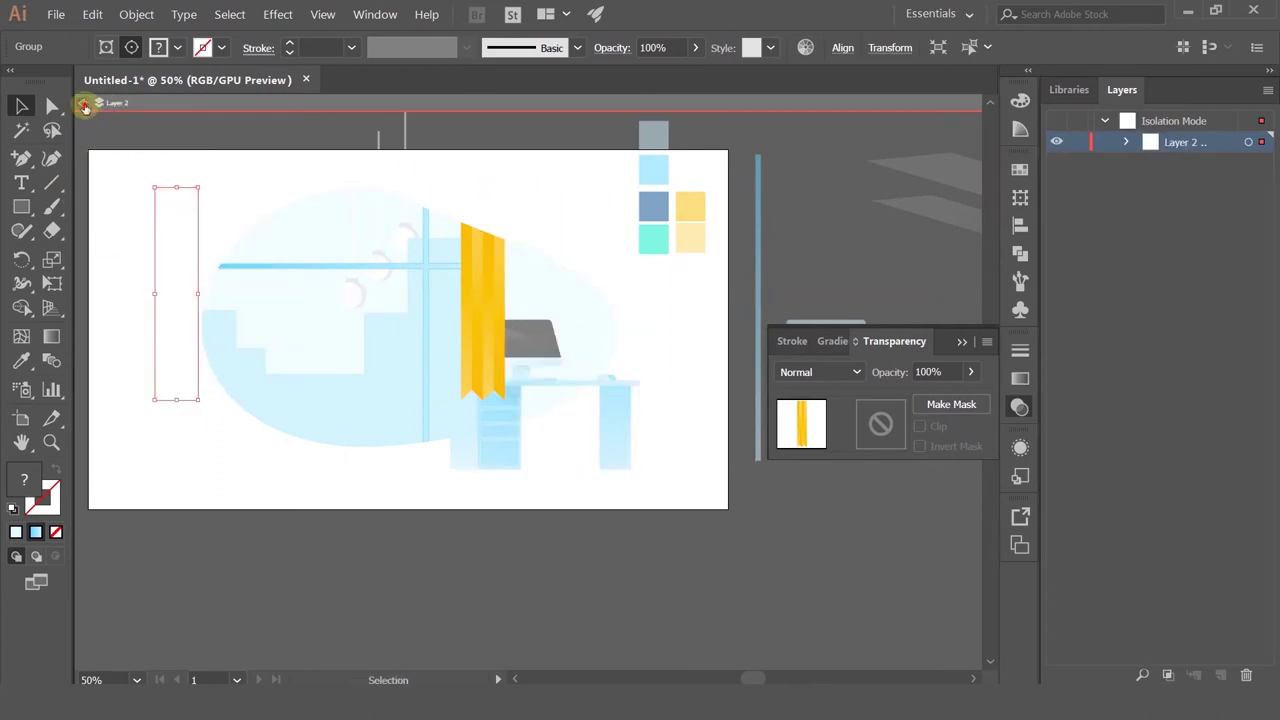
{"action": "double_click", "coordinate": [332, 160]}
Step: Compare the artwork with the pencil drawing by temporarily showing the sketch layer
{"action": "scroll", "coordinate": [493, 187], "scroll_direction": "down", "scroll_amount": 2}
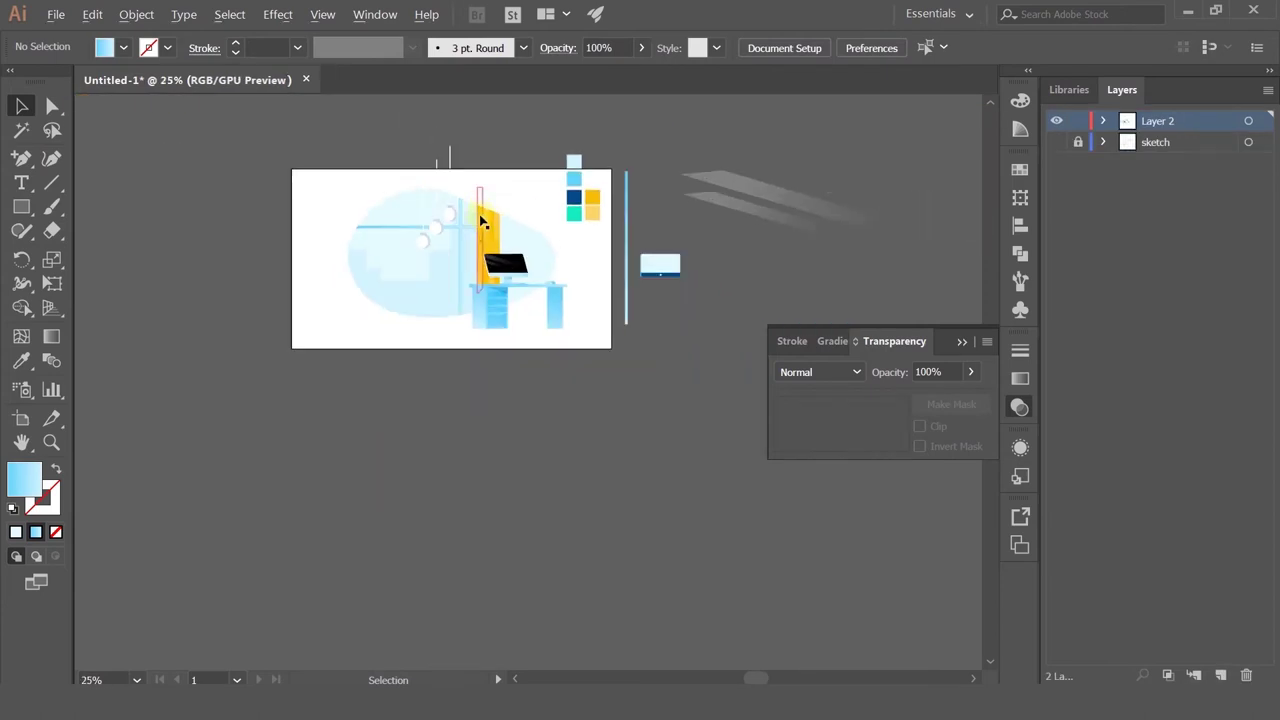
{"action": "scroll", "coordinate": [483, 217], "scroll_direction": "up", "scroll_amount": 4}
{"action": "scroll", "coordinate": [538, 268], "scroll_direction": "down", "scroll_amount": 2}
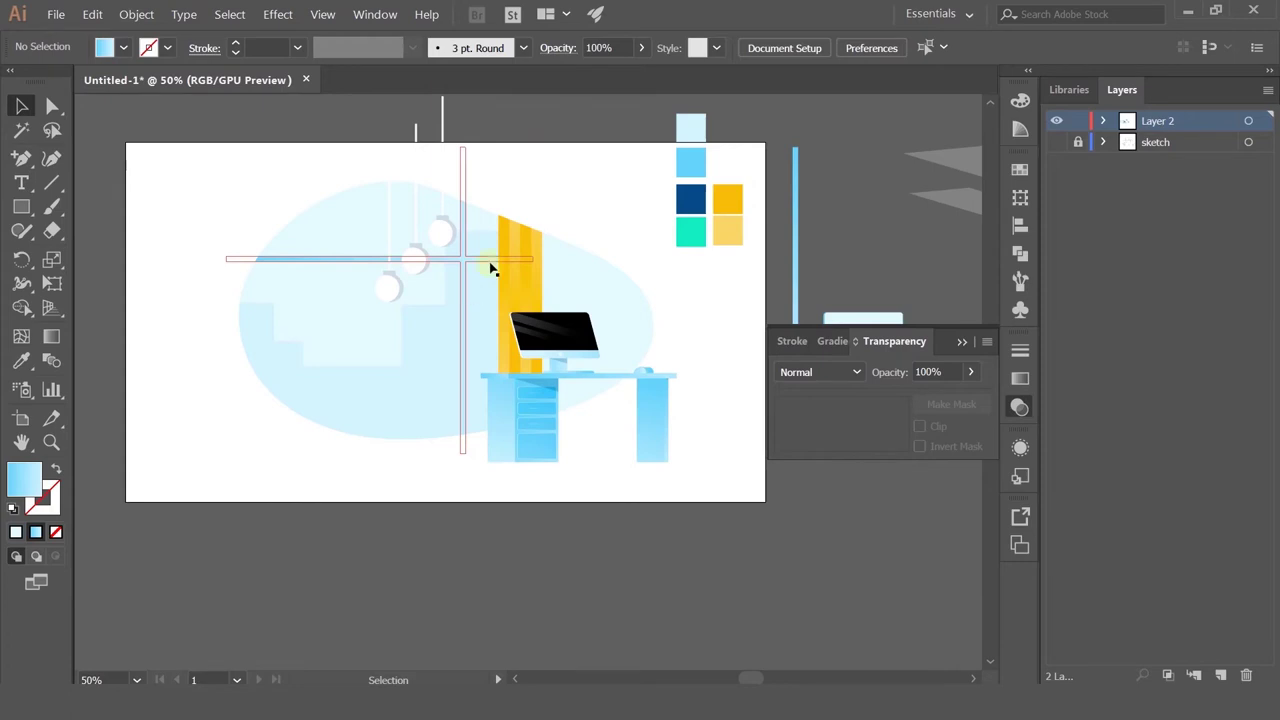
{"action": "scroll", "coordinate": [528, 200], "scroll_direction": "down", "scroll_amount": 1}
{"action": "scroll", "coordinate": [532, 203], "scroll_direction": "up", "scroll_amount": 1}
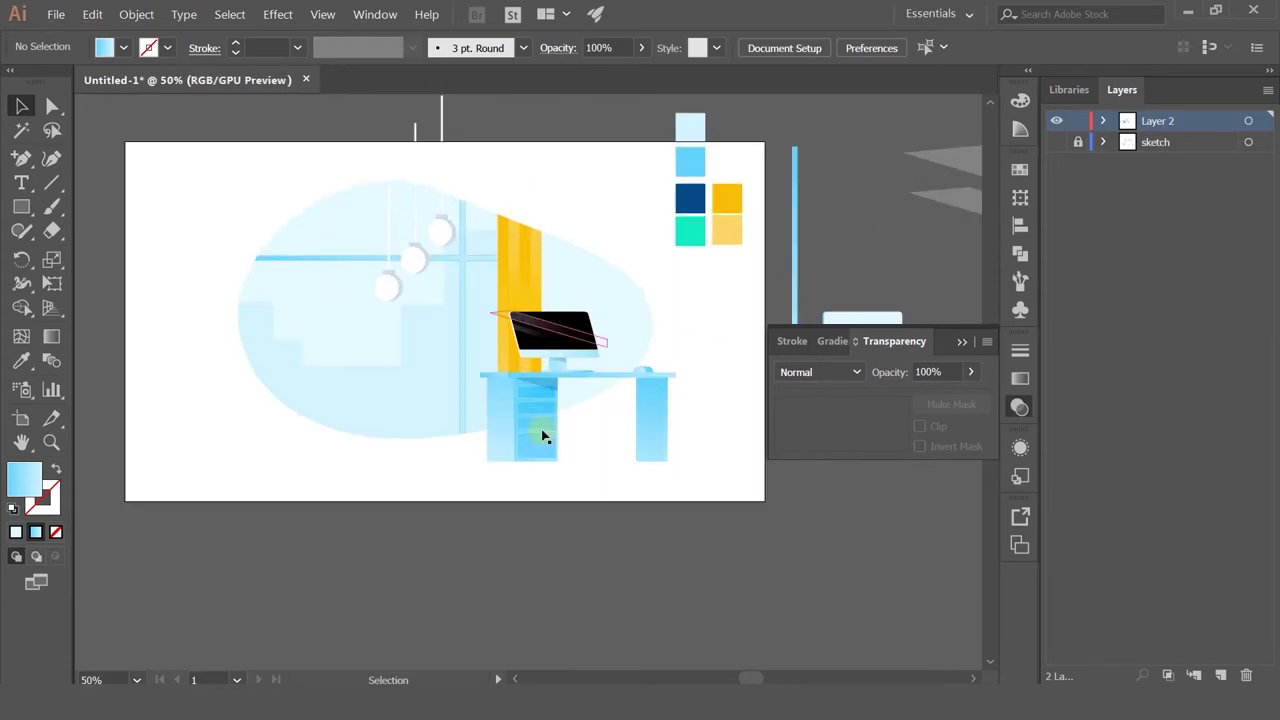
{"action": "left_click", "coordinate": [1055, 142]}
{"action": "left_click", "coordinate": [1057, 121]}
{"action": "left_click", "coordinate": [1058, 121]}
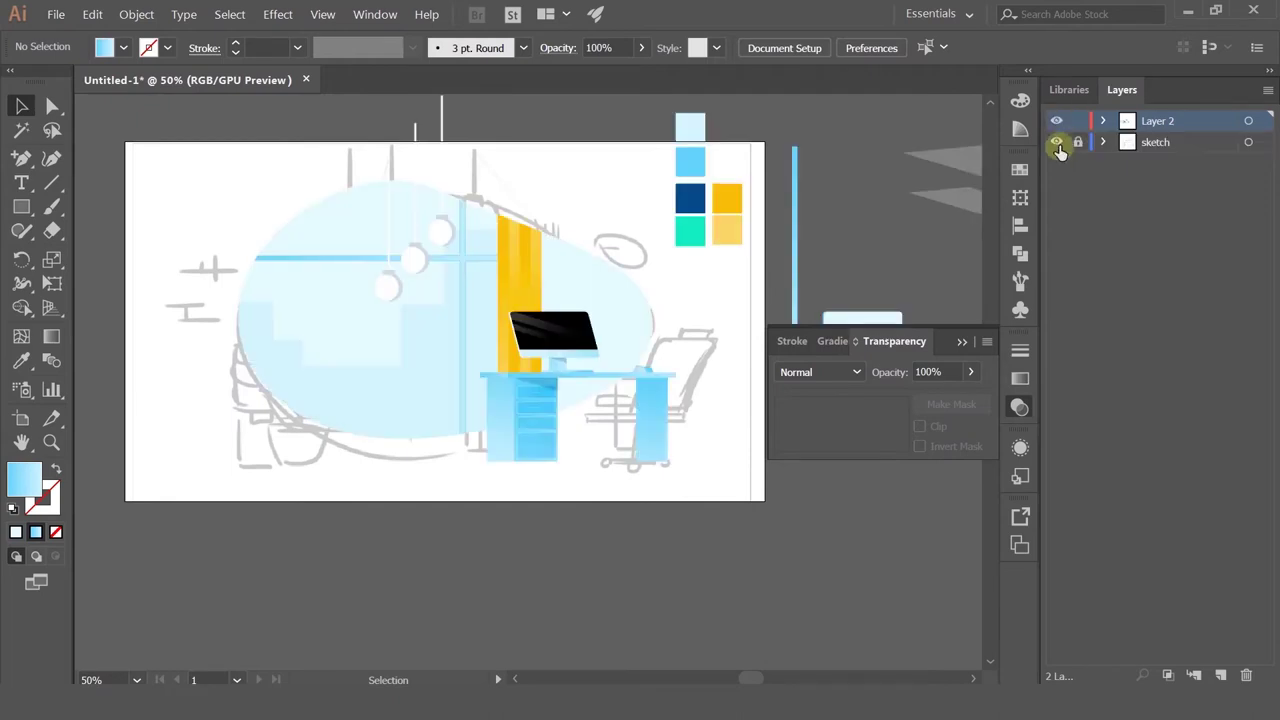
{"action": "left_click", "coordinate": [1058, 146]}
Step: Fill the background blob with the blue gradient sampled from the desk's left side panel
{"action": "scroll", "coordinate": [297, 366], "scroll_direction": "up", "scroll_amount": 1}
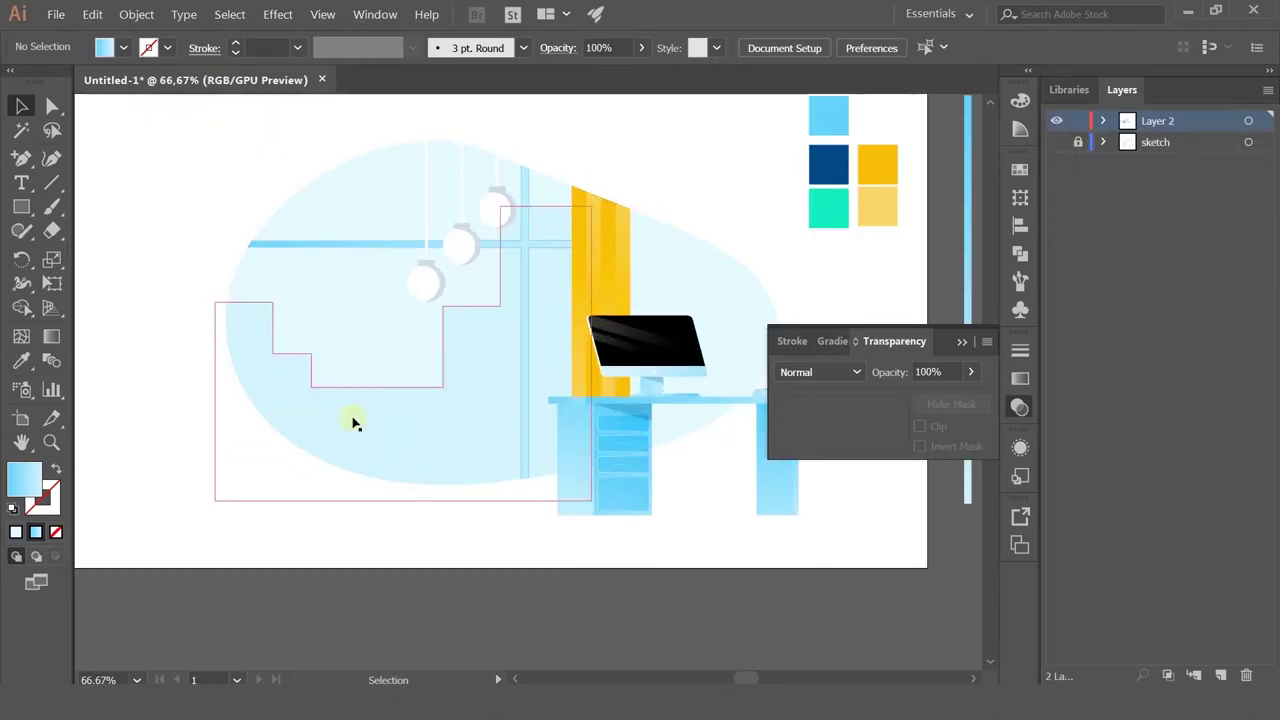
{"action": "left_click", "coordinate": [421, 327]}
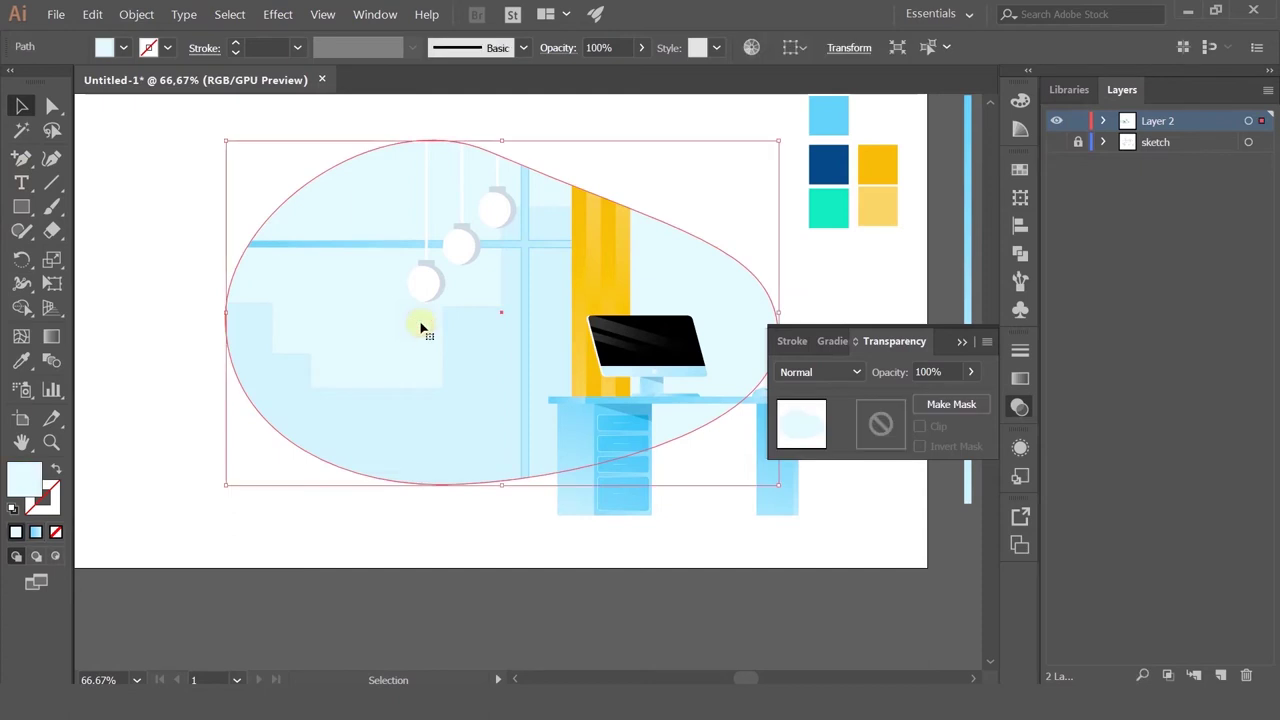
{"action": "left_click", "coordinate": [24, 362]}
{"action": "left_click", "coordinate": [583, 424]}
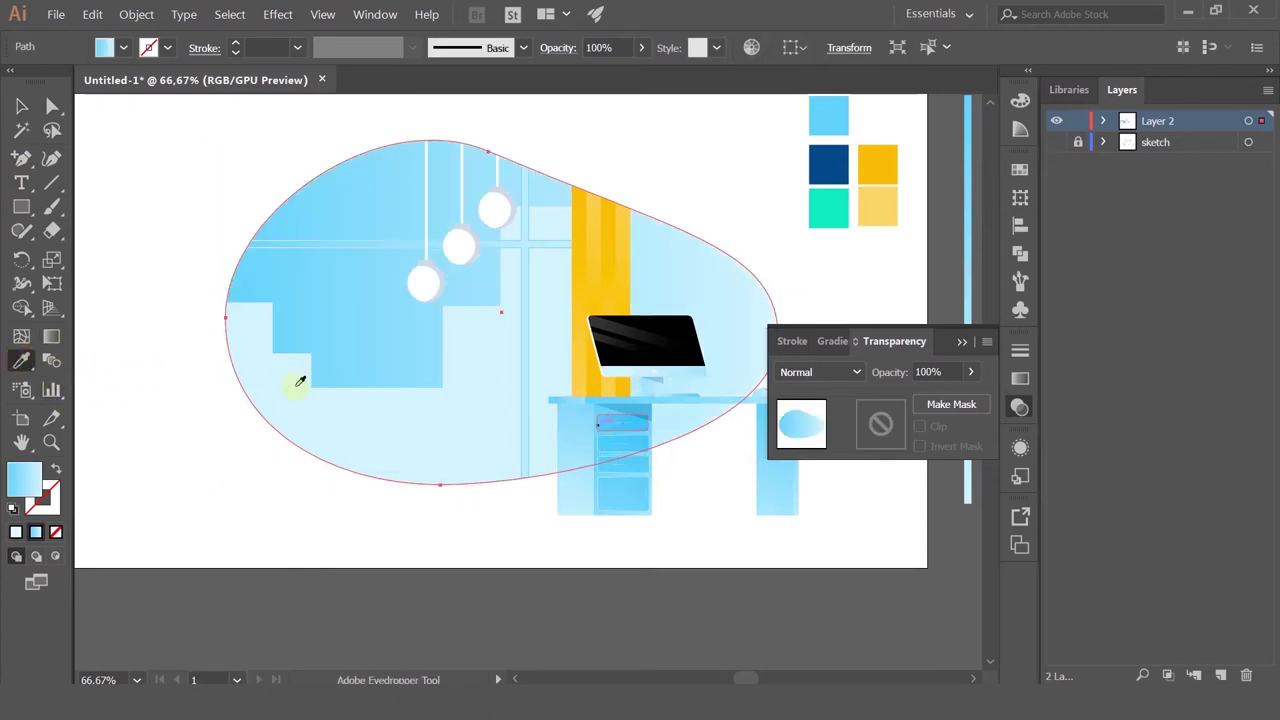
Step: Redirect the blob's gradient diagonally, running from blue above its upper-left edge to pale blue toward the desk
{"action": "left_click", "coordinate": [51, 336]}
{"action": "left_click_drag", "start_coordinate": [304, 114], "coordinate": [294, 154]}
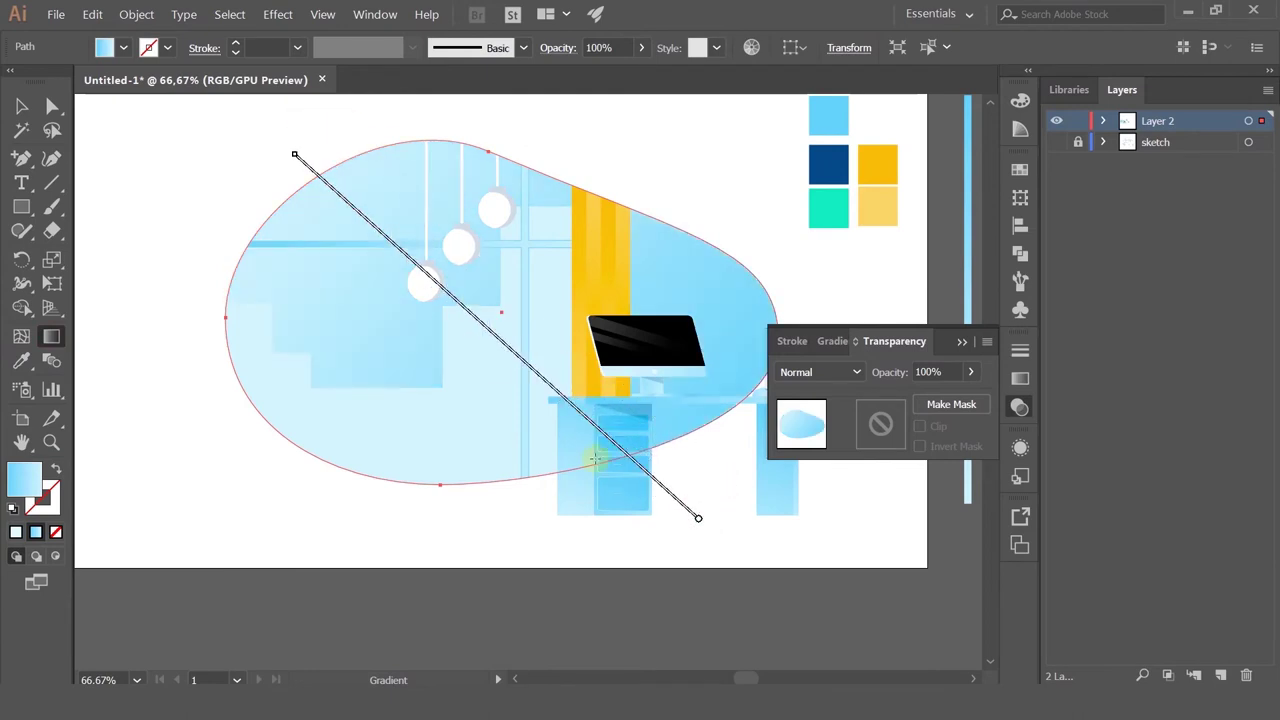
{"action": "left_click_drag", "start_coordinate": [480, 512], "coordinate": [296, 64]}
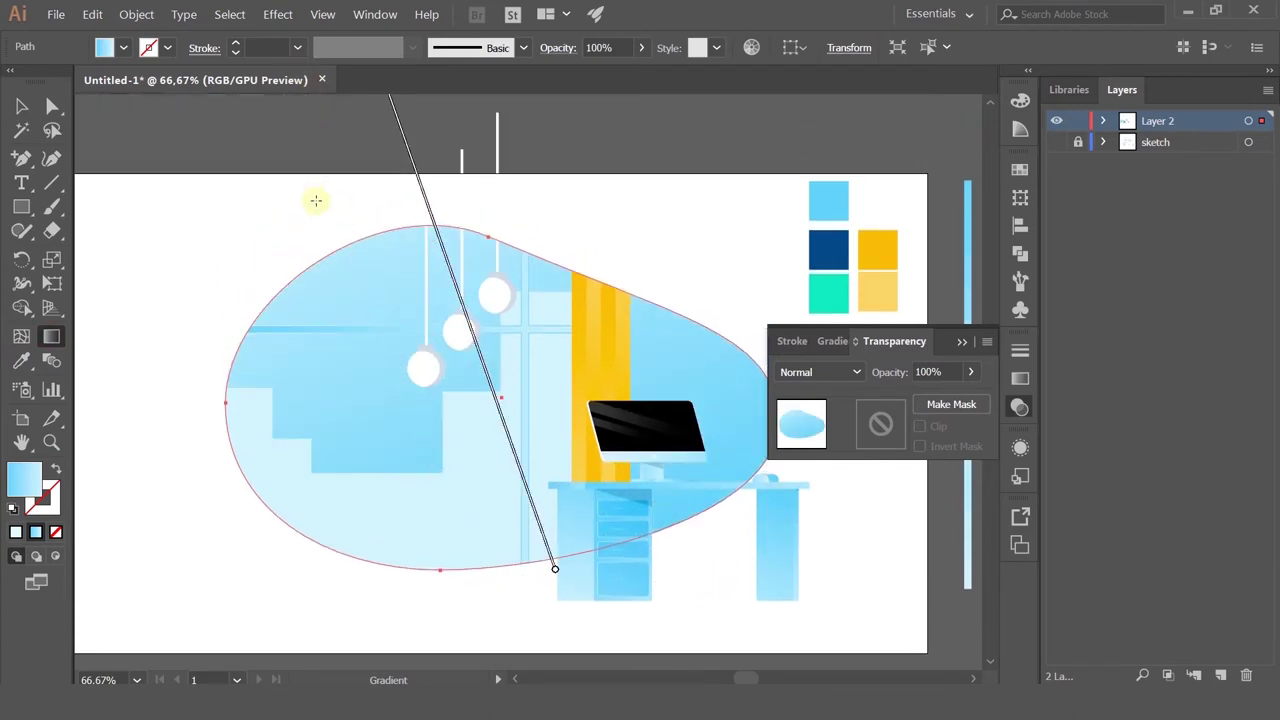
{"action": "left_click_drag", "start_coordinate": [335, 198], "coordinate": [527, 658]}
{"action": "mouse_move", "coordinate": [341, 329]}
{"action": "left_mouse_down"}
{"action": "mouse_move", "coordinate": [546, 588]}
{"action": "mouse_move", "coordinate": [557, 638]}
{"action": "left_mouse_up"}
{"action": "left_click_drag", "start_coordinate": [252, 168], "coordinate": [470, 524]}
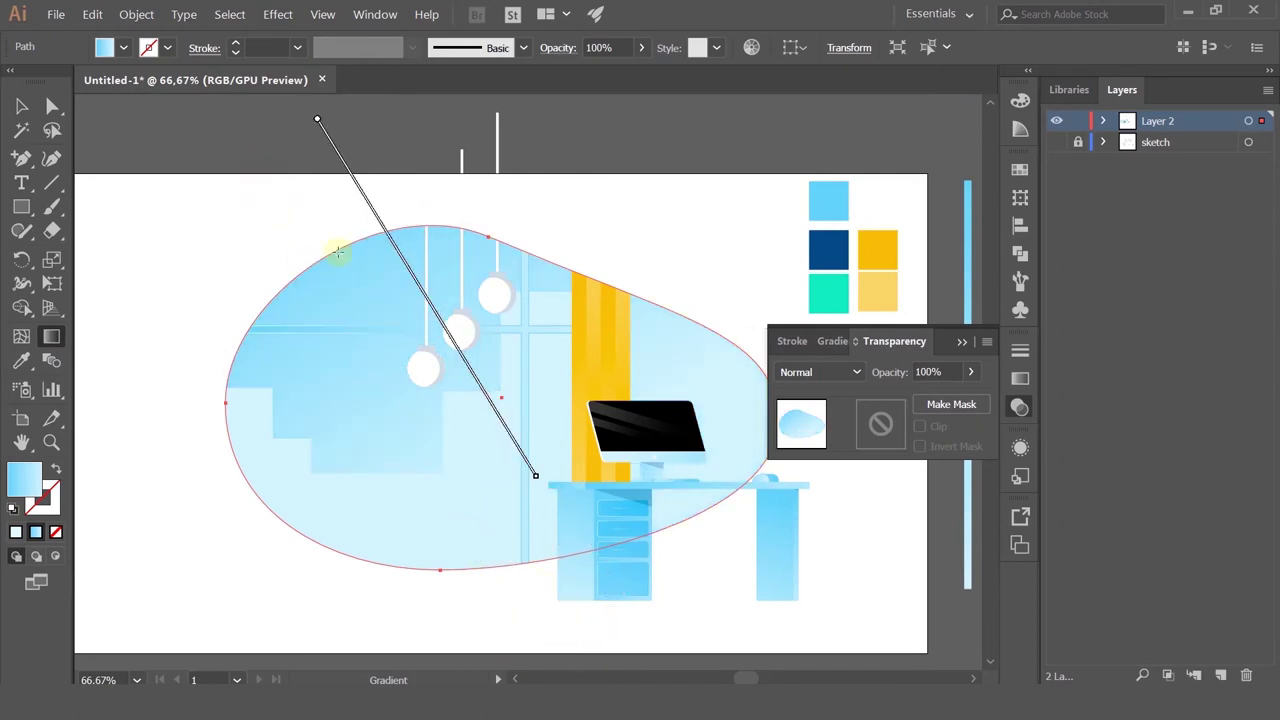
{"action": "mouse_move", "coordinate": [318, 122]}
{"action": "mouse_move", "coordinate": [317, 121]}
{"action": "left_mouse_down"}
{"action": "mouse_move", "coordinate": [251, 163]}
{"action": "mouse_move", "coordinate": [346, 297]}
{"action": "mouse_move", "coordinate": [247, 99]}
{"action": "left_mouse_up"}
{"action": "scroll", "coordinate": [258, 139], "scroll_direction": "down", "scroll_amount": 1}
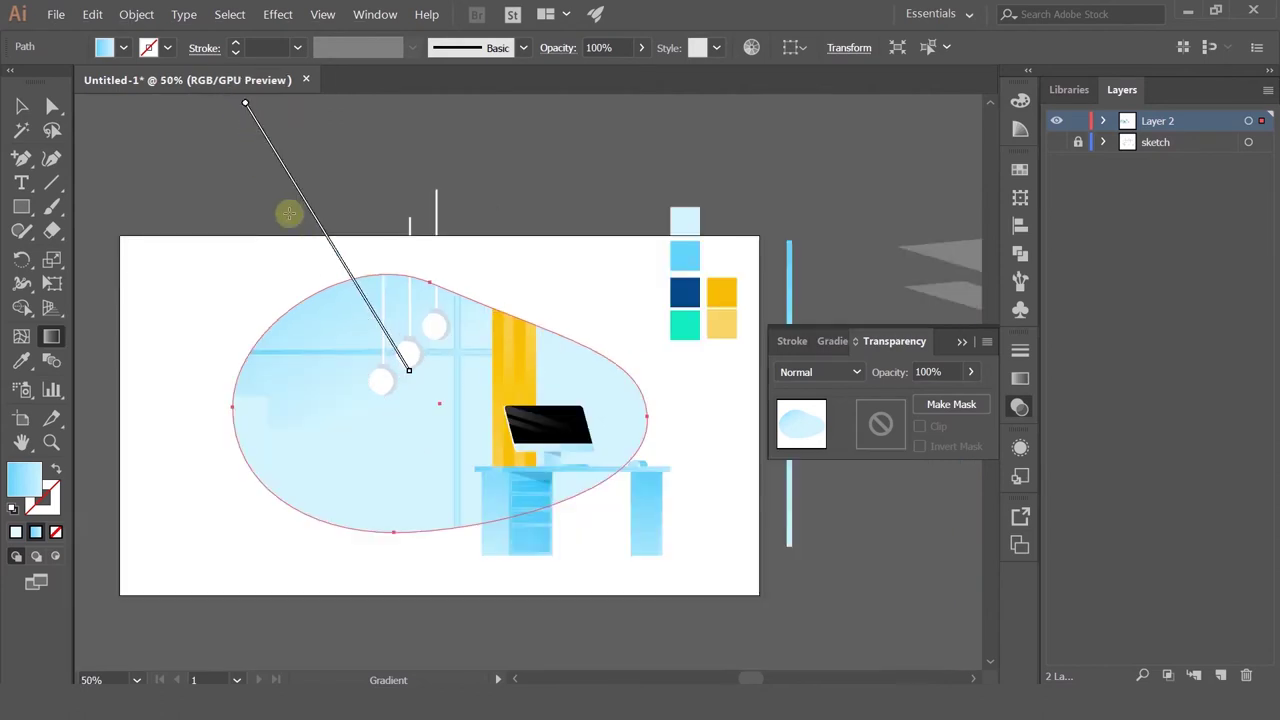
{"action": "left_click_drag", "start_coordinate": [281, 204], "coordinate": [308, 263]}
{"action": "mouse_move", "coordinate": [276, 167]}
{"action": "left_mouse_down"}
{"action": "mouse_move", "coordinate": [291, 229]}
{"action": "mouse_move", "coordinate": [305, 215]}
{"action": "mouse_move", "coordinate": [322, 265]}
{"action": "left_mouse_up"}
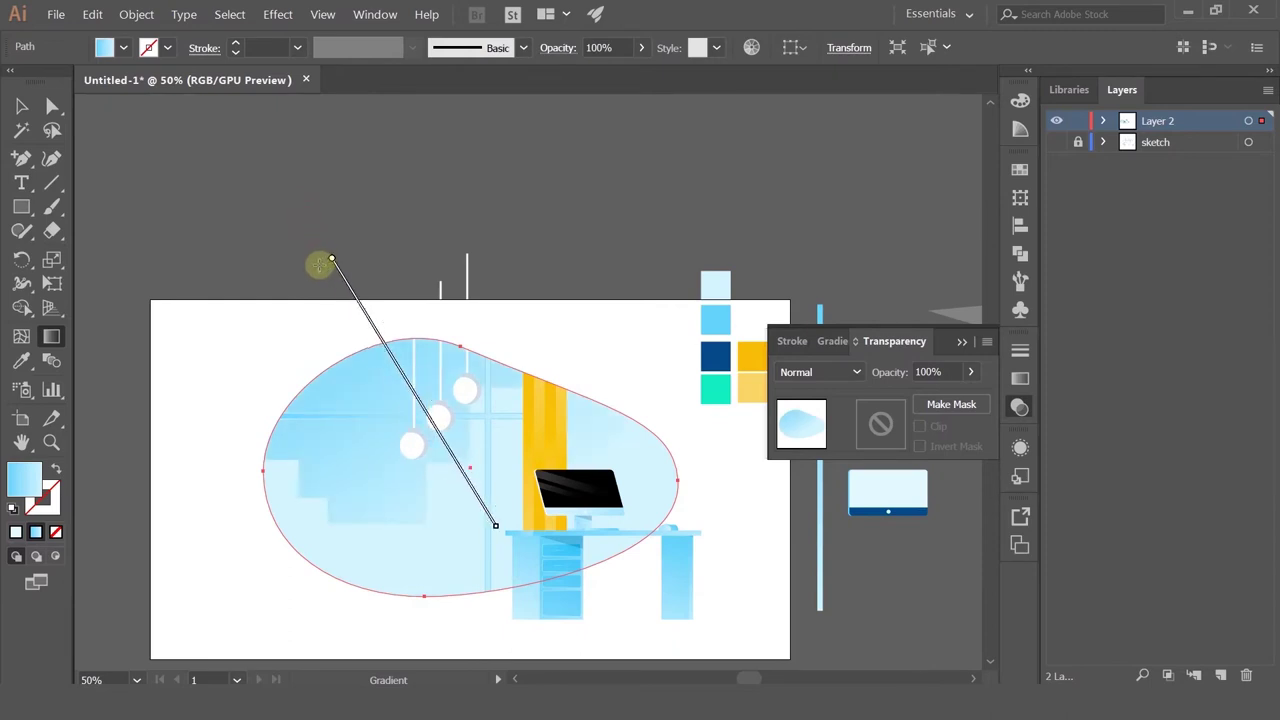
{"action": "left_click", "coordinate": [21, 106]}
{"action": "left_click", "coordinate": [322, 188]}
{"action": "scroll", "coordinate": [348, 218], "scroll_direction": "down", "scroll_amount": 1}
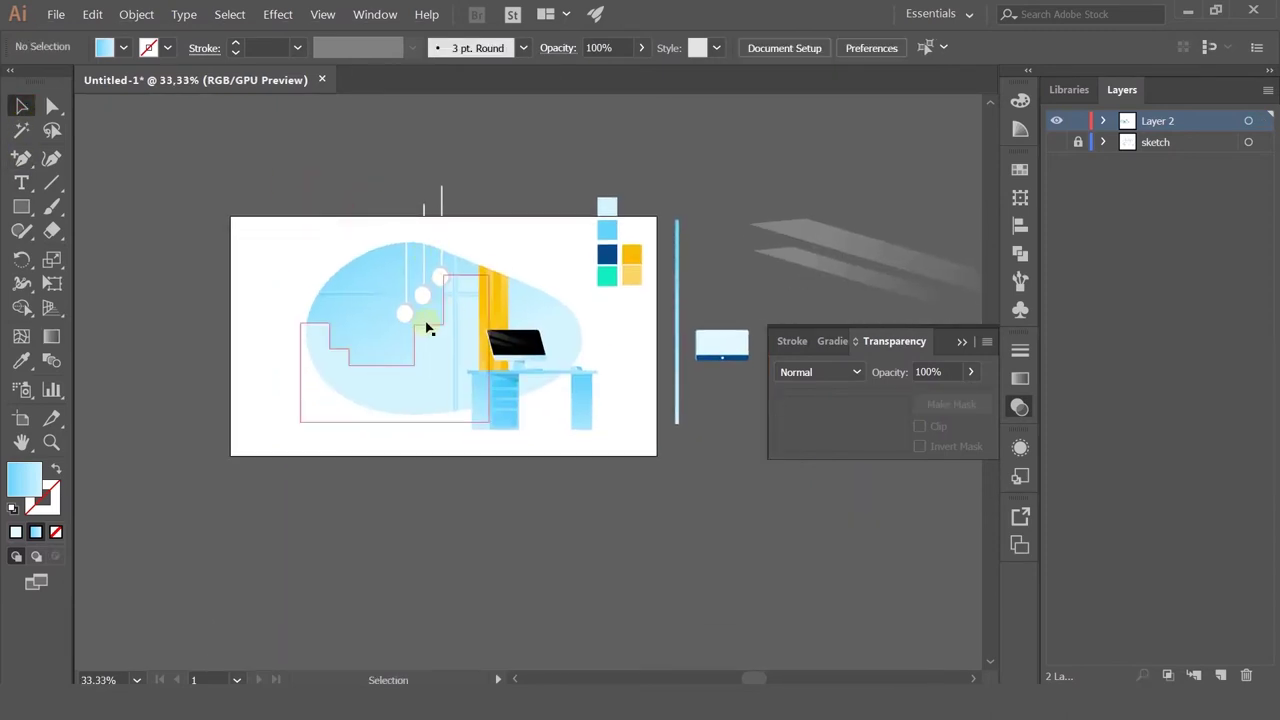
{"action": "scroll", "coordinate": [423, 328], "scroll_direction": "up", "scroll_amount": 2}
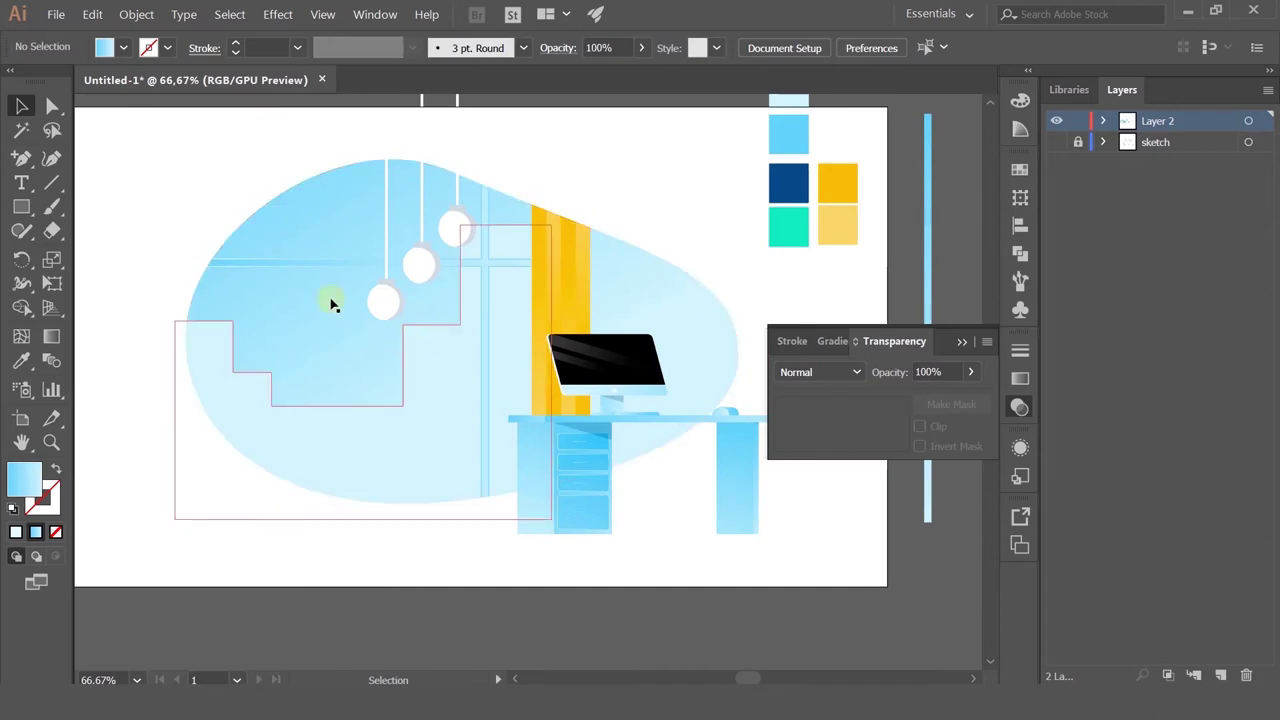
{"action": "double_click", "coordinate": [313, 265]}
{"action": "left_click", "coordinate": [313, 265]}
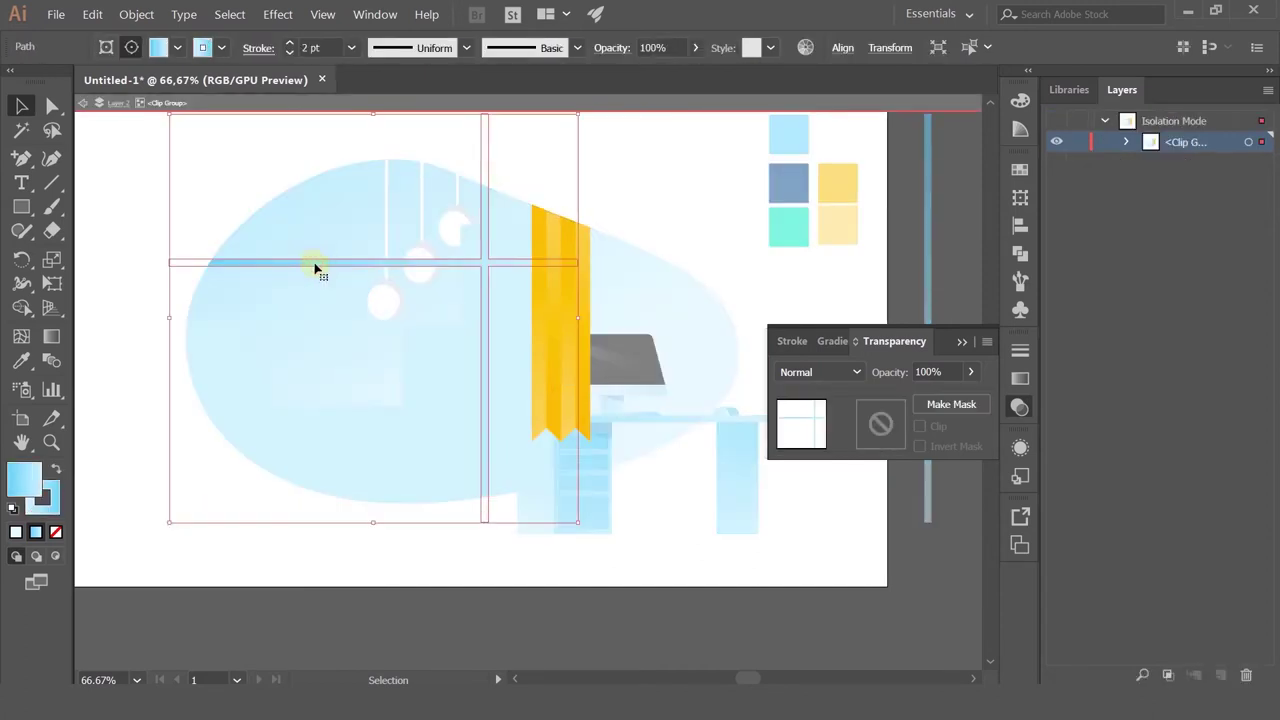
{"action": "left_click", "coordinate": [84, 103]}
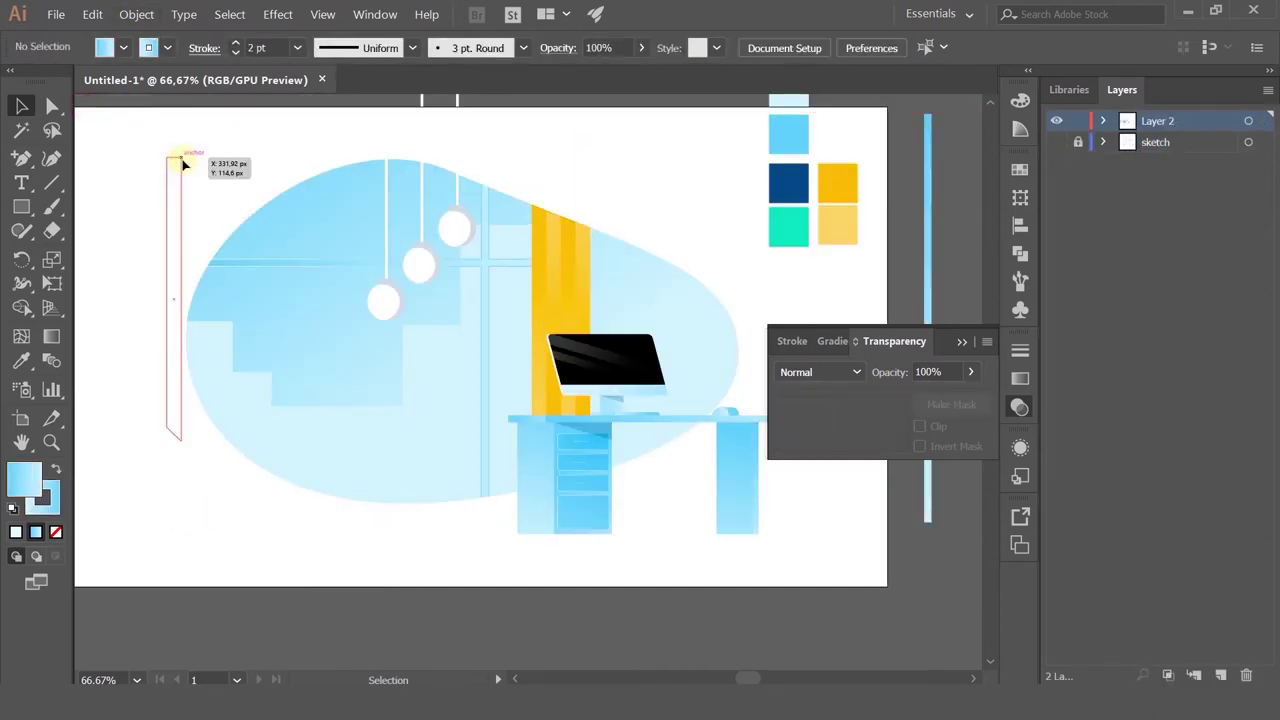
Step: Isolate the clip group and set the first stop of the window frame's fill gradient to near-white R=242 G=242 B=242
{"action": "left_click", "coordinate": [238, 277]}
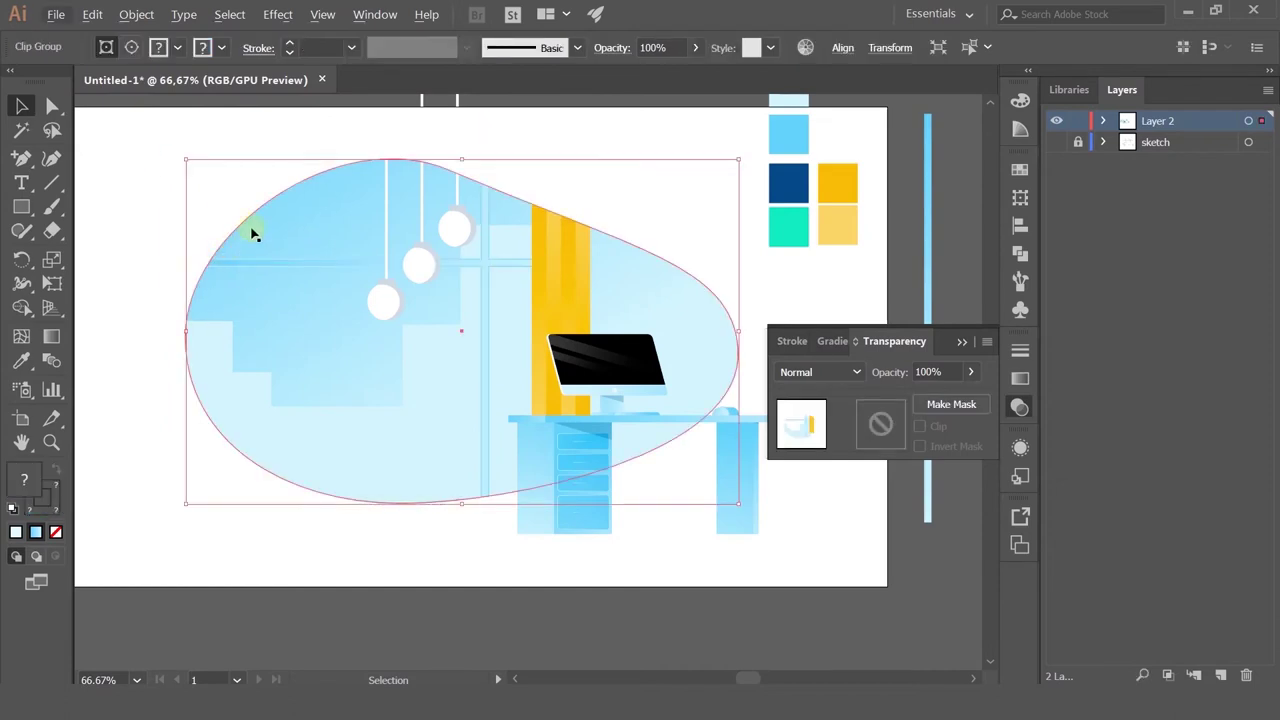
{"action": "double_click", "coordinate": [258, 265]}
{"action": "left_click", "coordinate": [257, 264]}
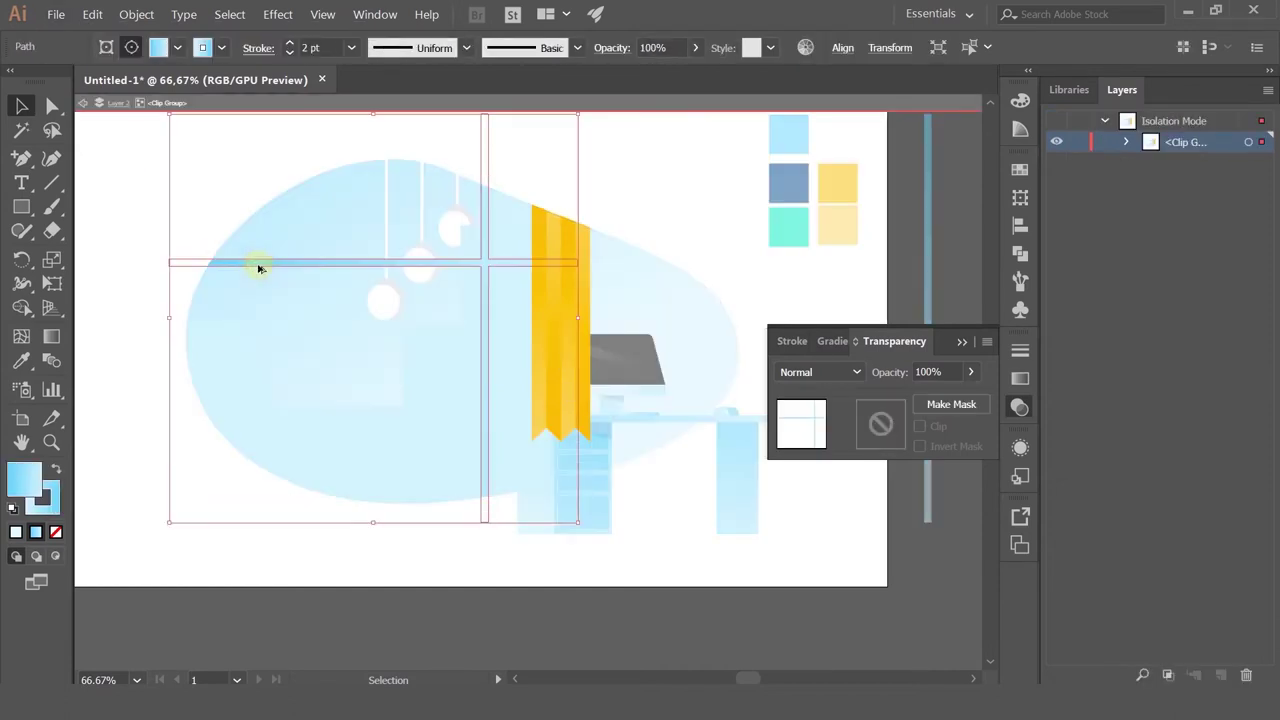
{"action": "key", "text": "ctrl+1"}
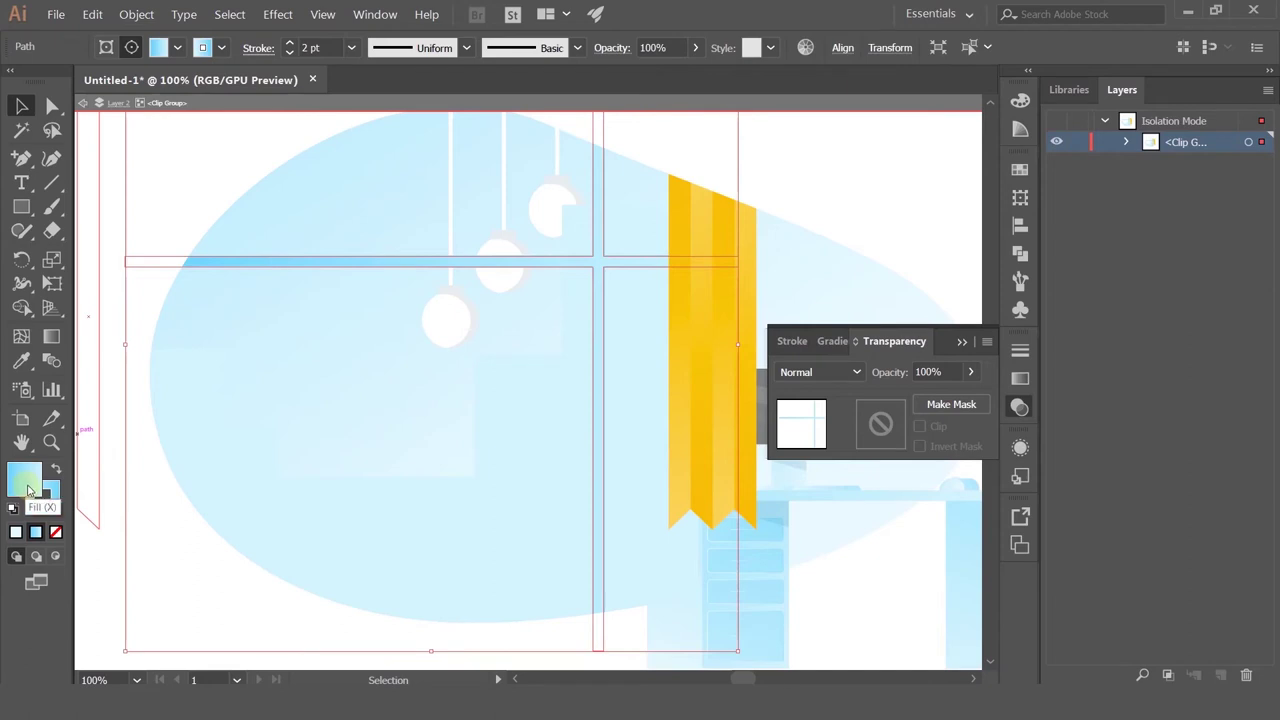
{"action": "left_click", "coordinate": [1018, 378]}
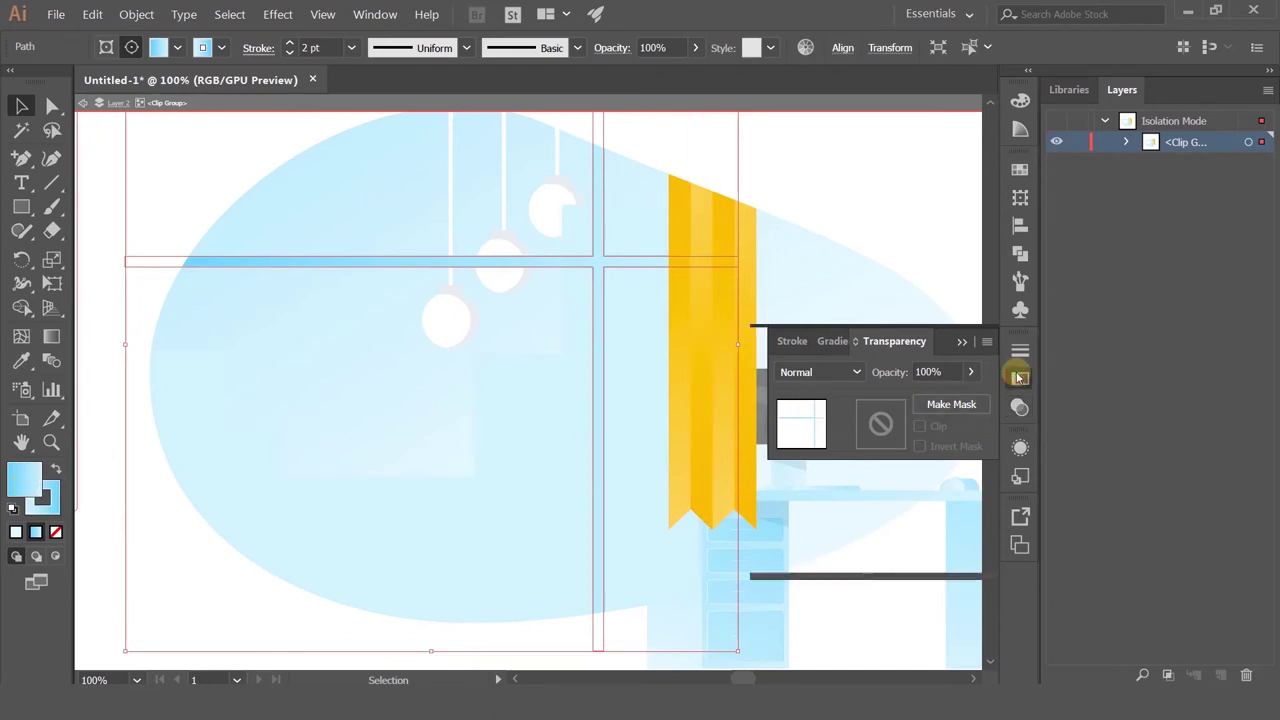
{"action": "left_click", "coordinate": [763, 503]}
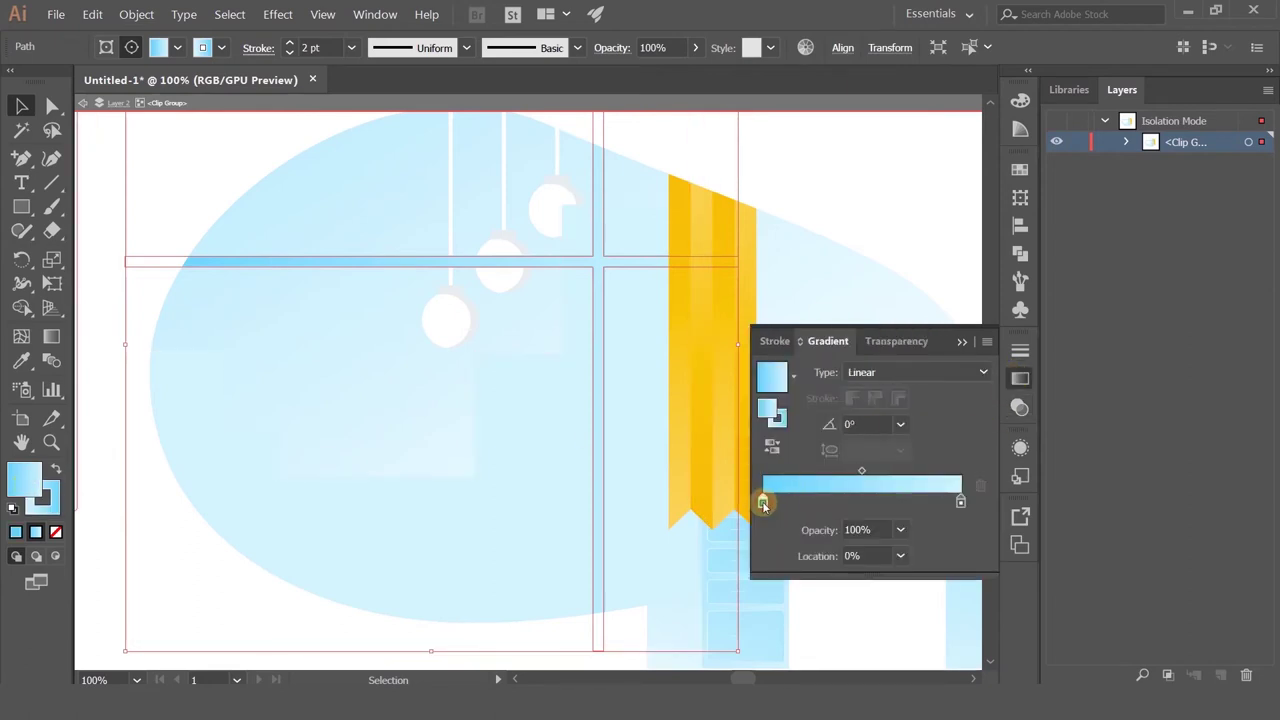
{"action": "double_click", "coordinate": [763, 502]}
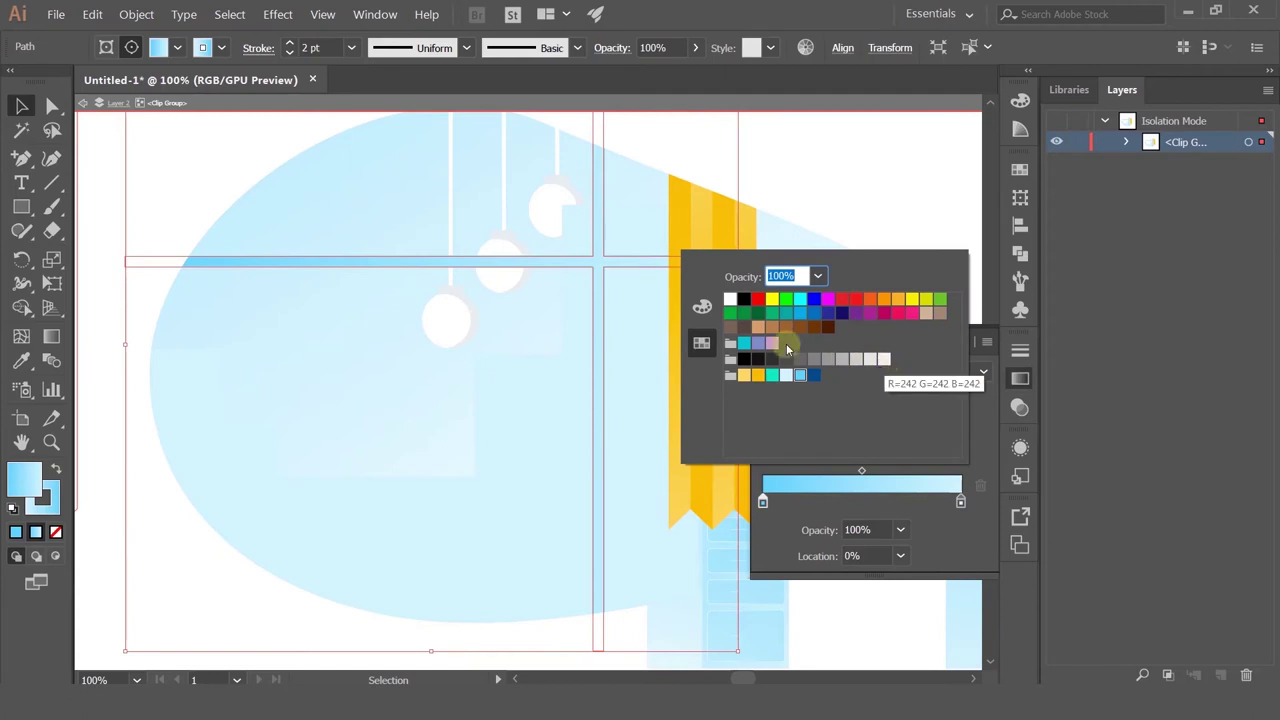
{"action": "left_click", "coordinate": [884, 358]}
{"action": "left_click", "coordinate": [882, 206]}
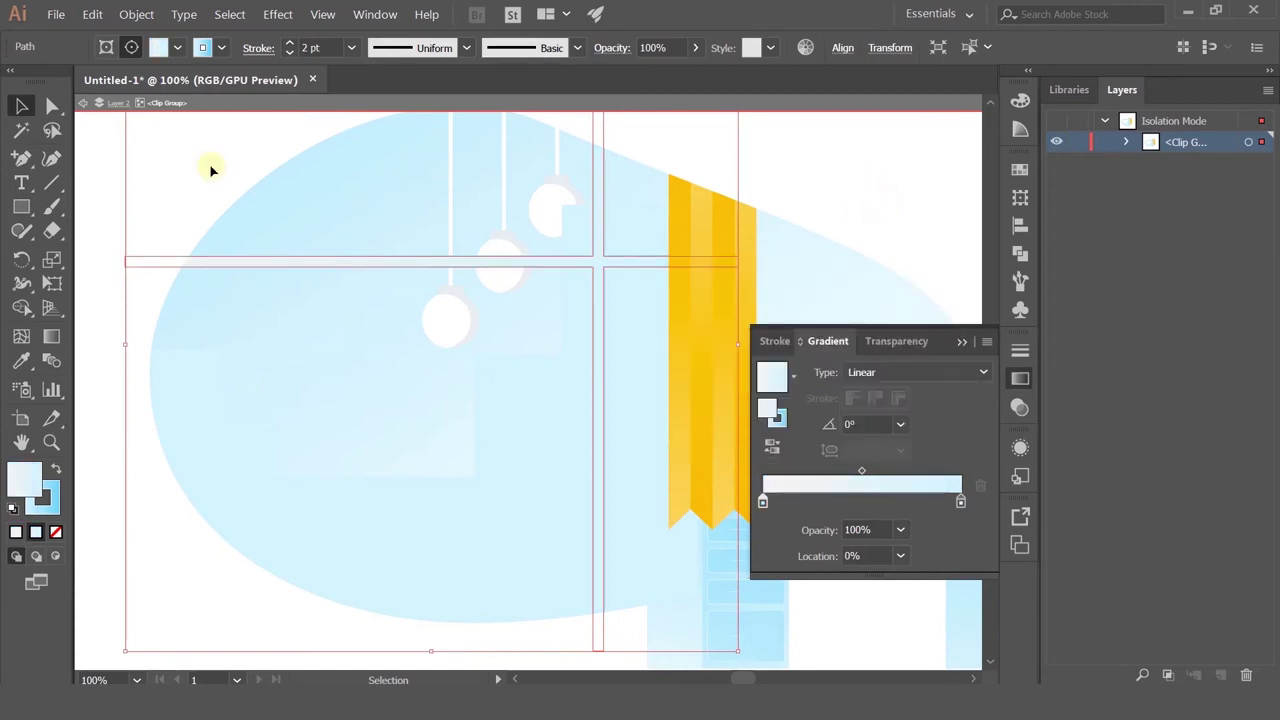
Step: Try the palette's light blue, pale blue and dark blue for the first stop of the window frame's gradient
{"action": "left_click", "coordinate": [199, 165]}
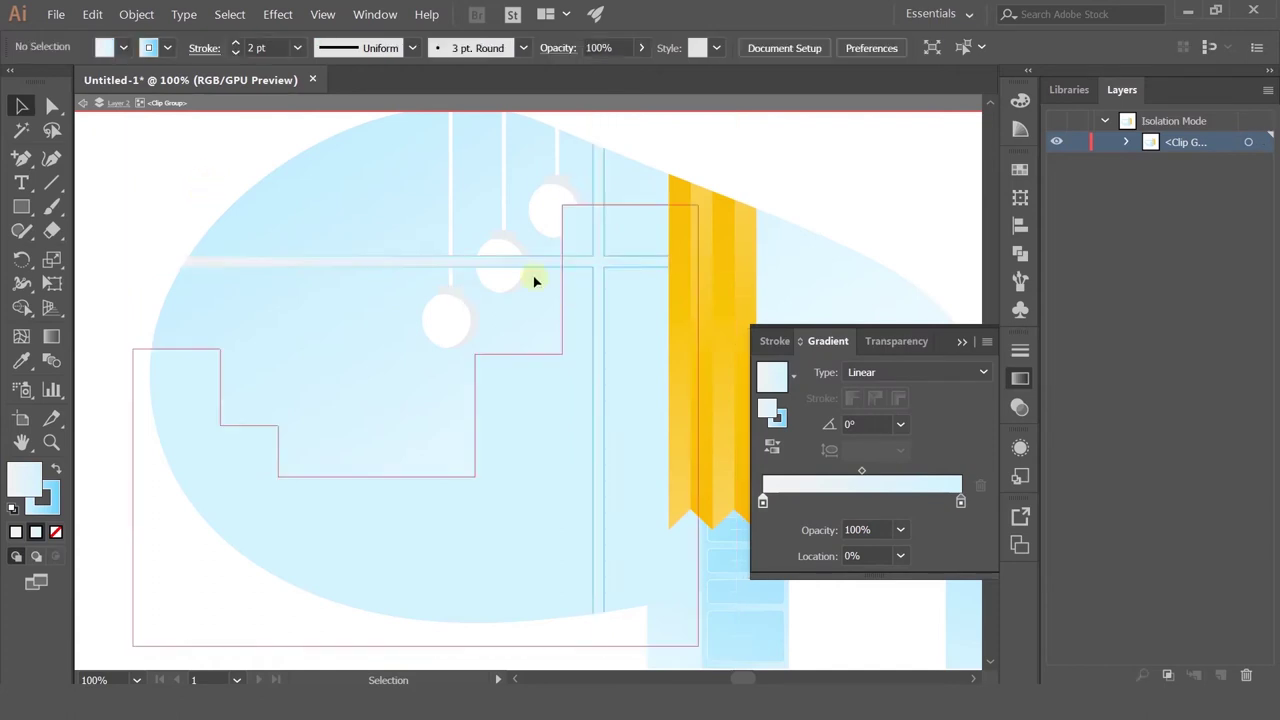
{"action": "left_click", "coordinate": [306, 260]}
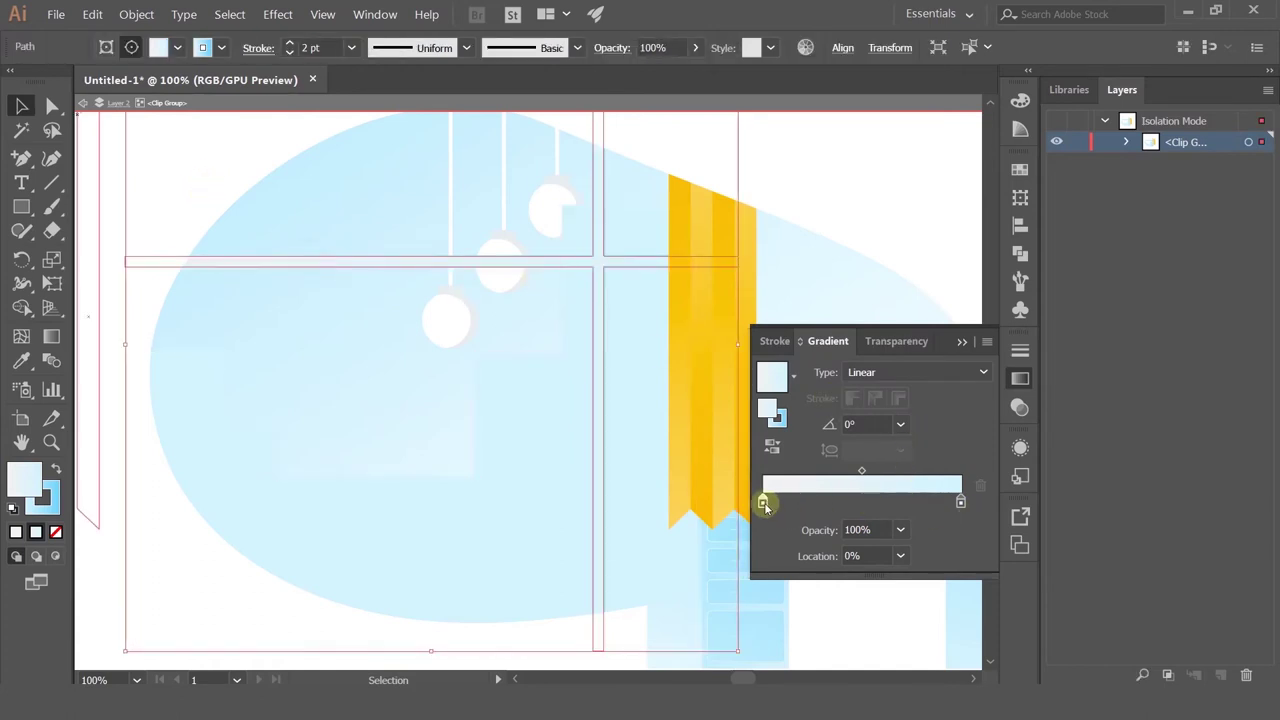
{"action": "double_click", "coordinate": [764, 504]}
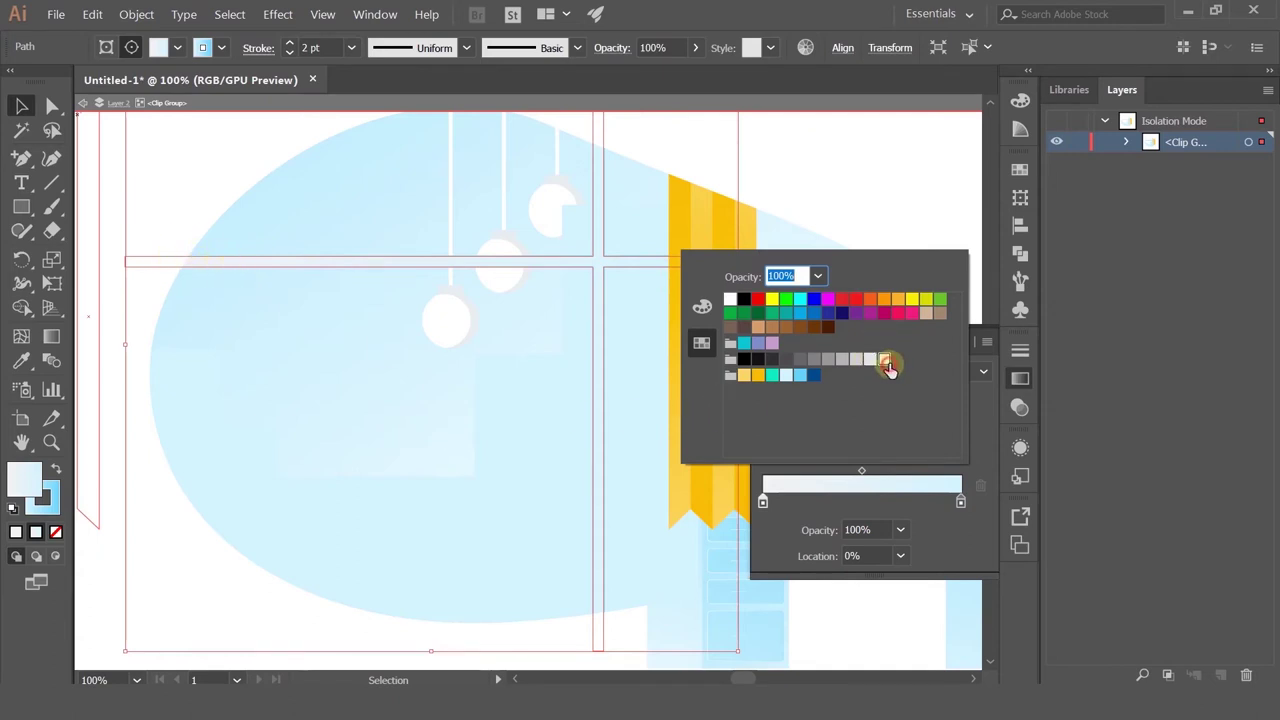
{"action": "left_click", "coordinate": [799, 377]}
{"action": "left_click", "coordinate": [787, 377]}
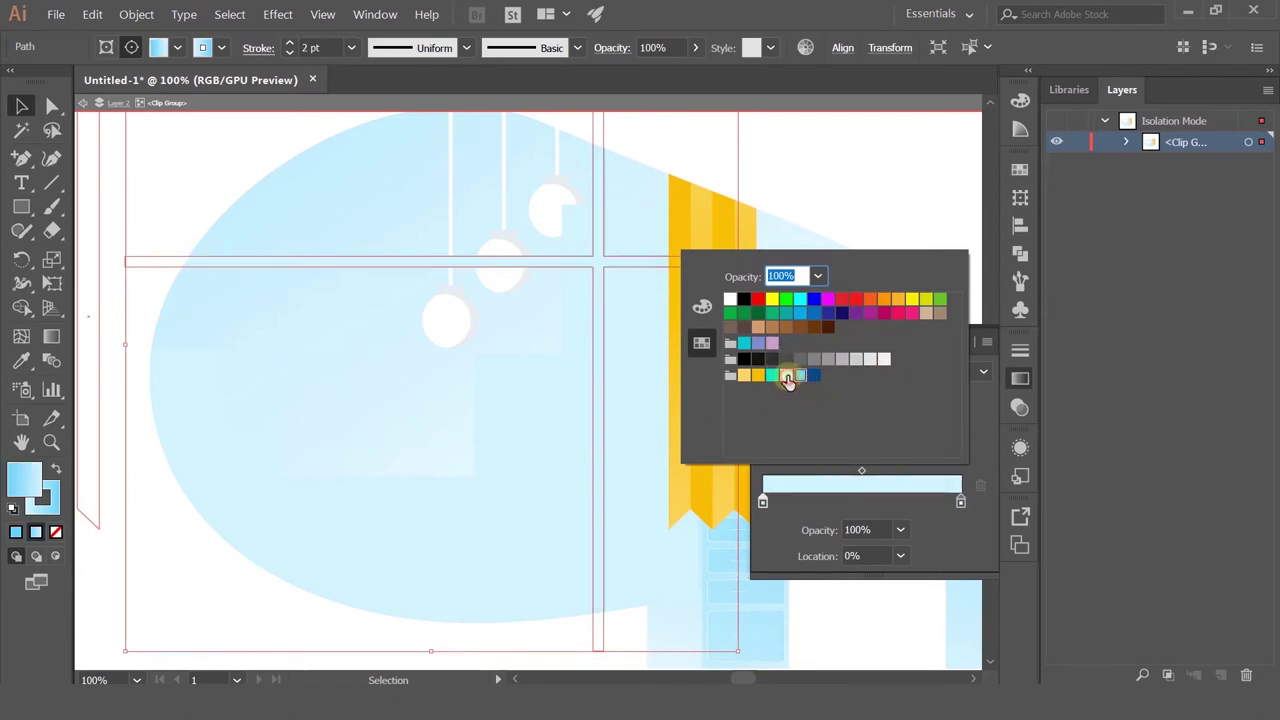
{"action": "left_click", "coordinate": [801, 377]}
{"action": "left_click", "coordinate": [813, 378]}
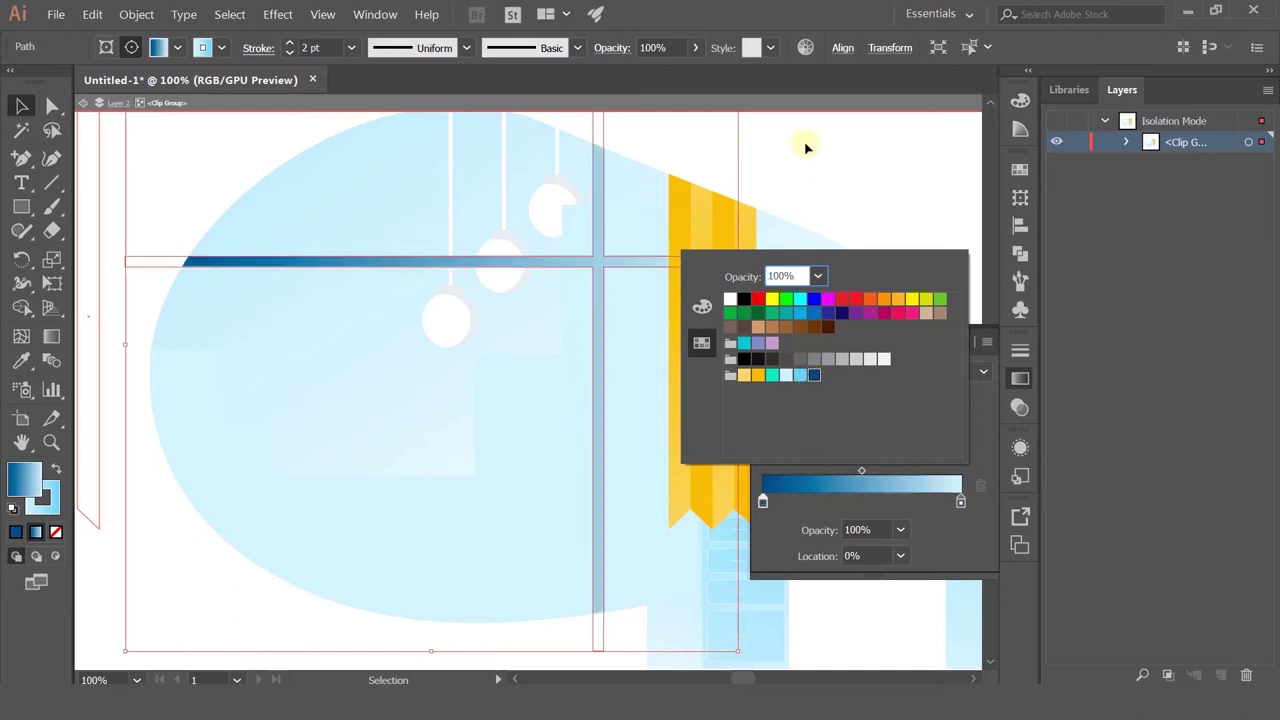
Step: Set the first stop of the window frame's gradient to the palette's light blue and leave isolation mode
{"action": "left_click", "coordinate": [797, 375]}
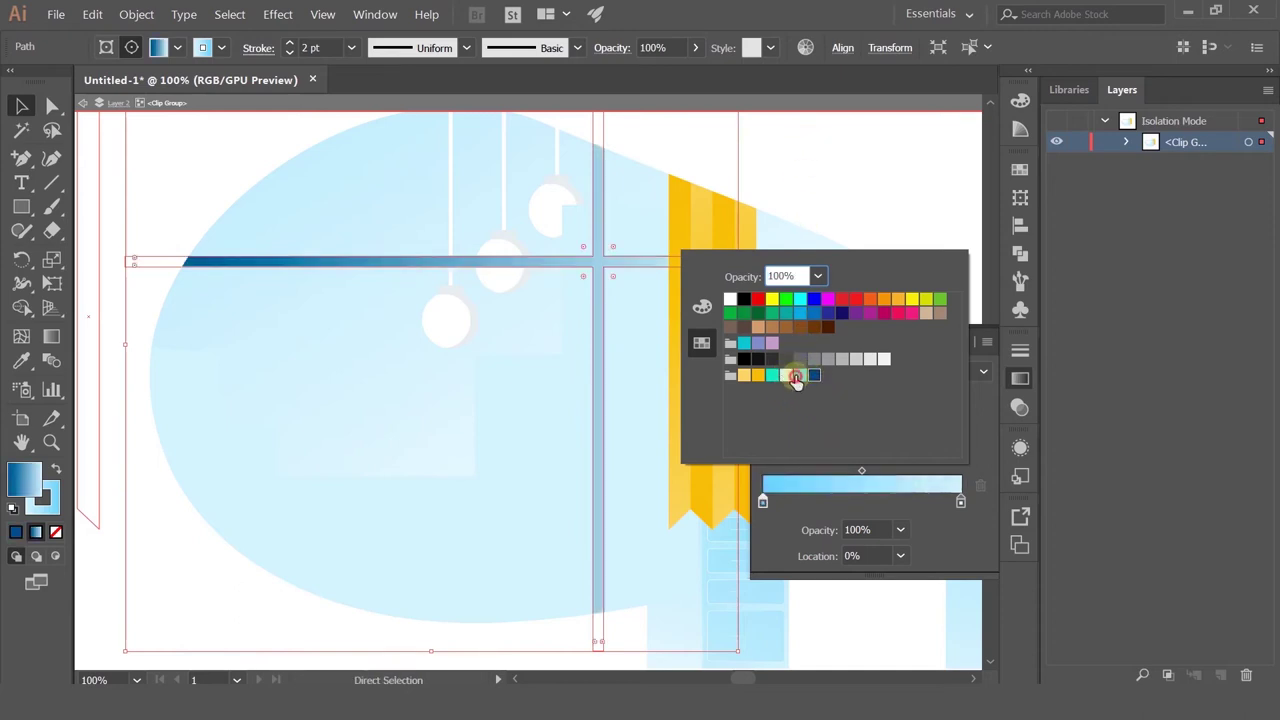
{"action": "left_click", "coordinate": [188, 175]}
{"action": "scroll", "coordinate": [188, 175], "scroll_direction": "down", "scroll_amount": 2}
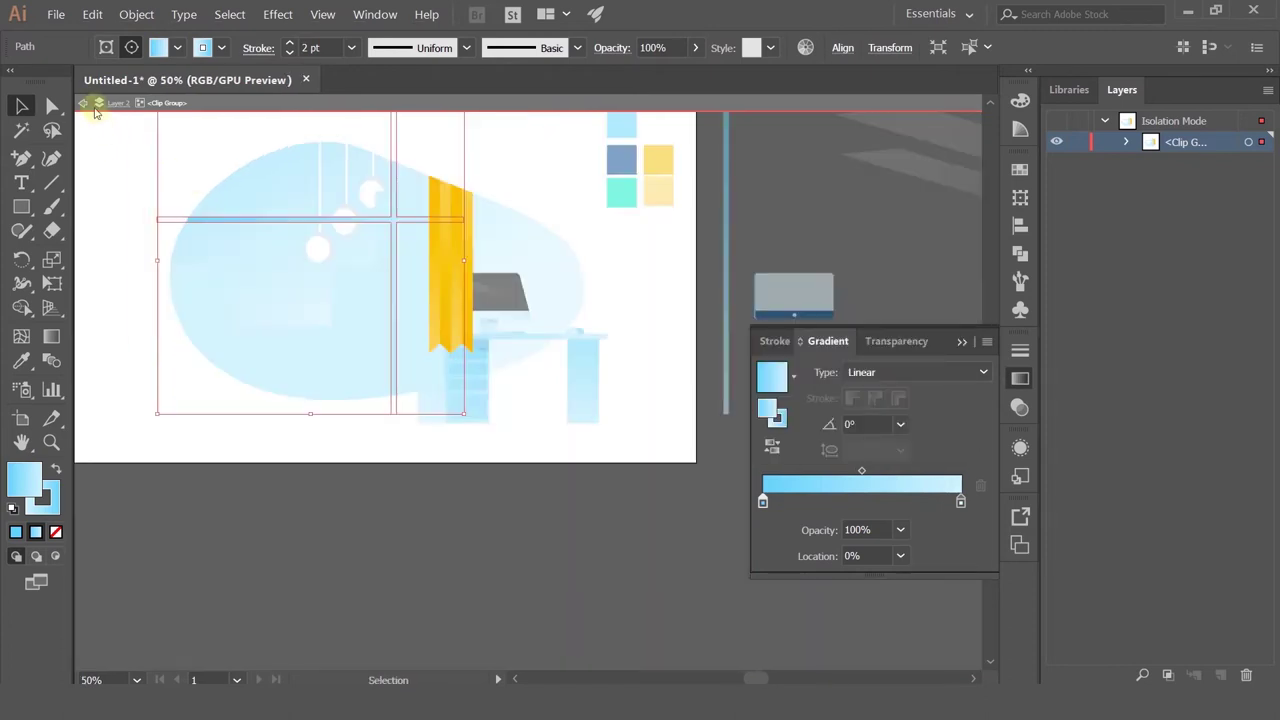
{"action": "left_click", "coordinate": [91, 105]}
{"action": "left_click_drag", "start_coordinate": [226, 149], "coordinate": [277, 184]}
{"action": "left_click", "coordinate": [311, 209]}
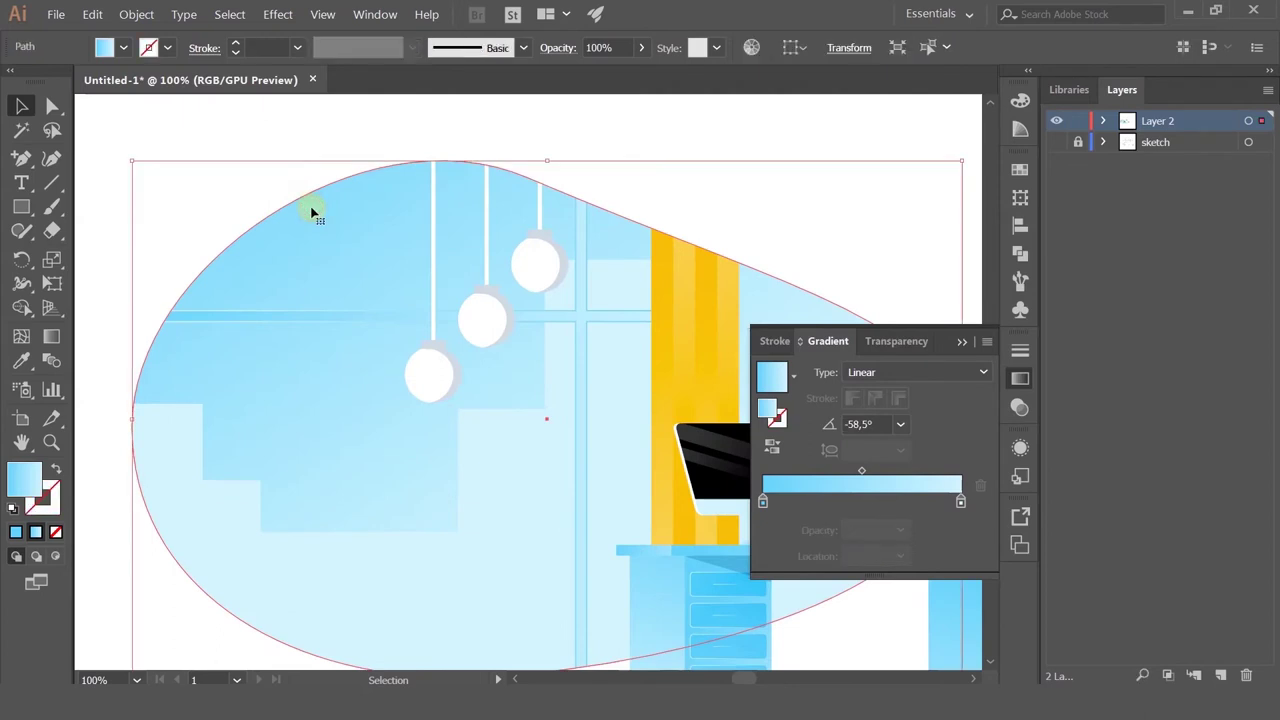
{"action": "left_click", "coordinate": [477, 481]}
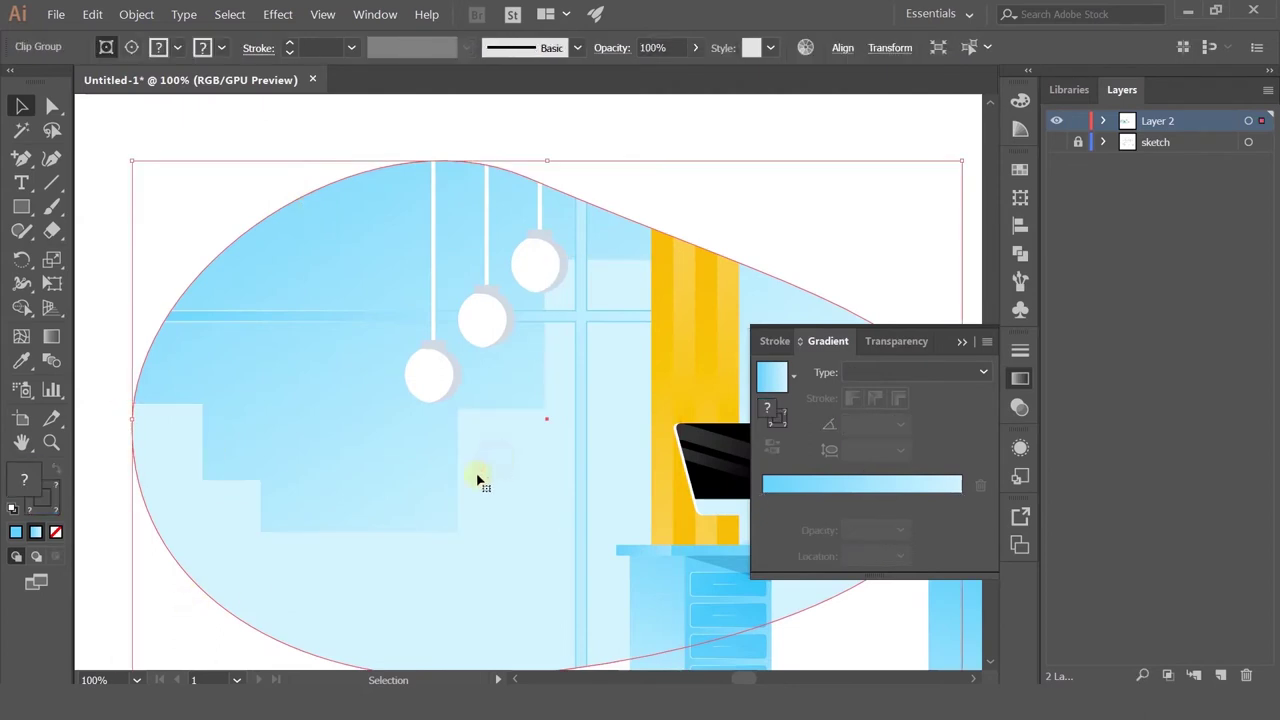
{"action": "left_click_drag", "start_coordinate": [555, 410], "coordinate": [505, 342]}
{"action": "scroll", "coordinate": [451, 442], "scroll_direction": "down", "scroll_amount": 2}
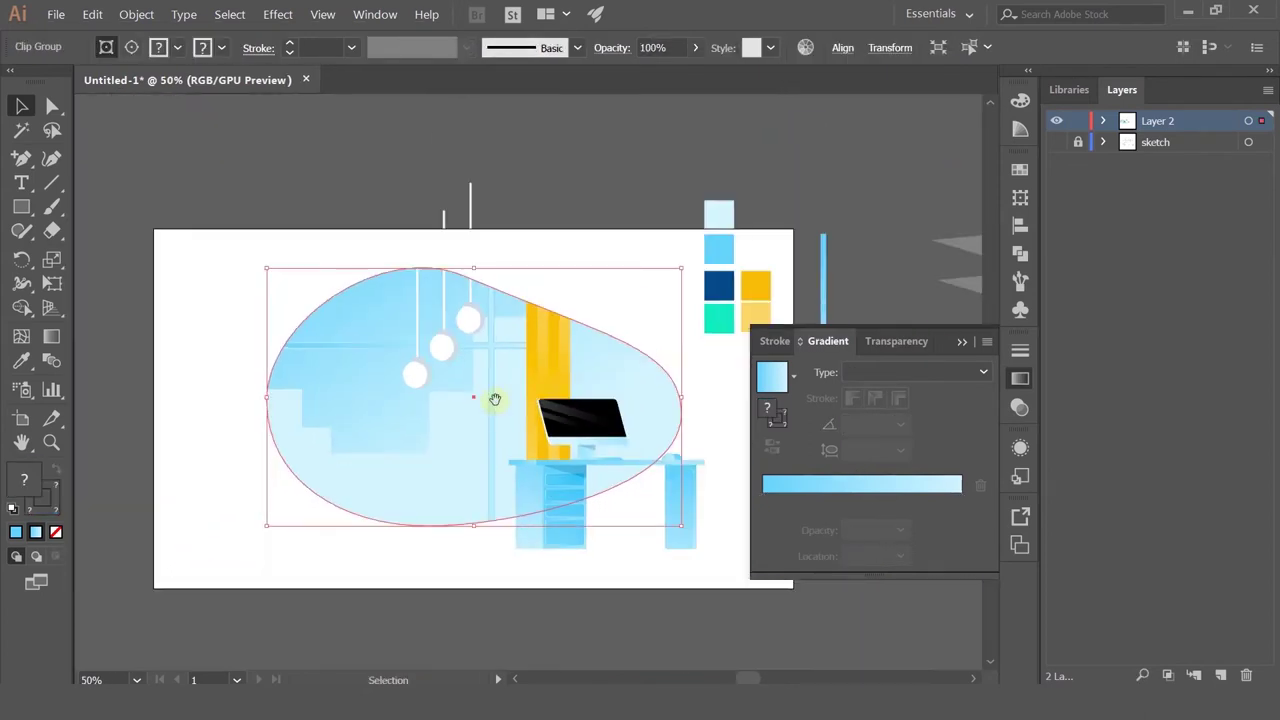
{"action": "left_click_drag", "start_coordinate": [494, 400], "coordinate": [452, 380]}
Step: Isolate the clip group and try rounding several of the skyline's stepped corners
{"action": "double_click", "coordinate": [435, 425]}
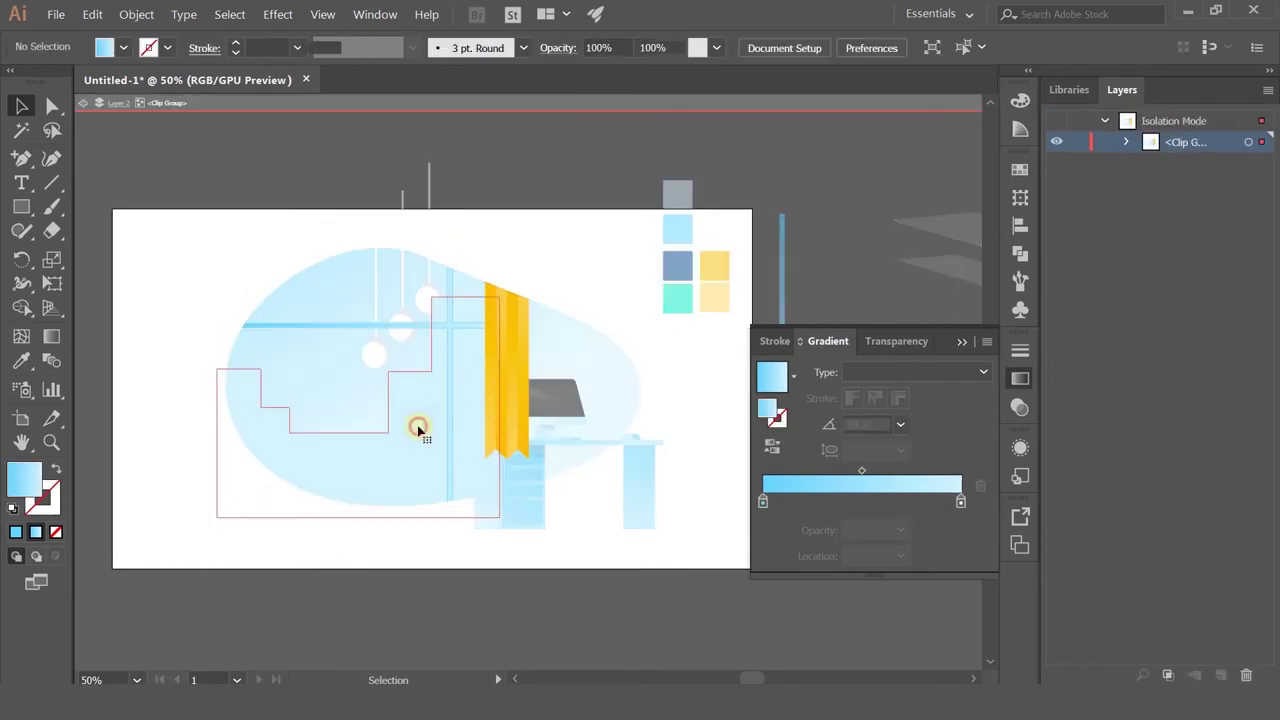
{"action": "key", "text": "a"}
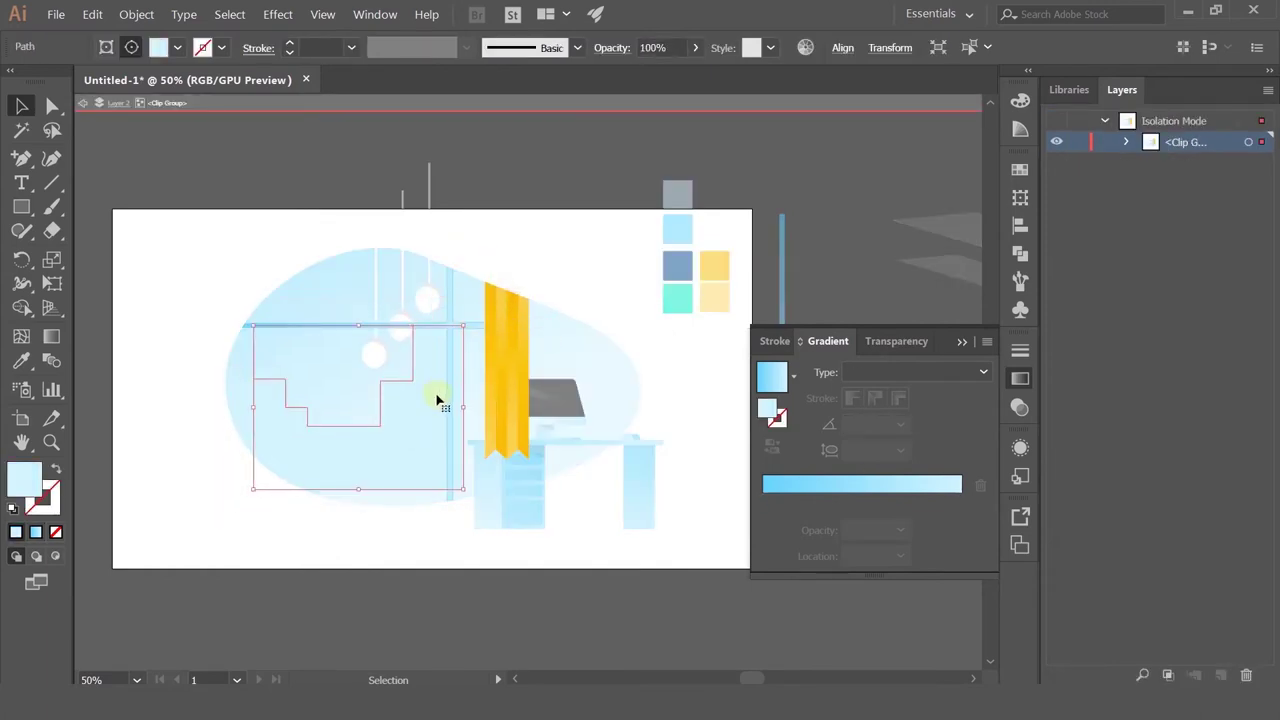
{"action": "left_click", "coordinate": [46, 114]}
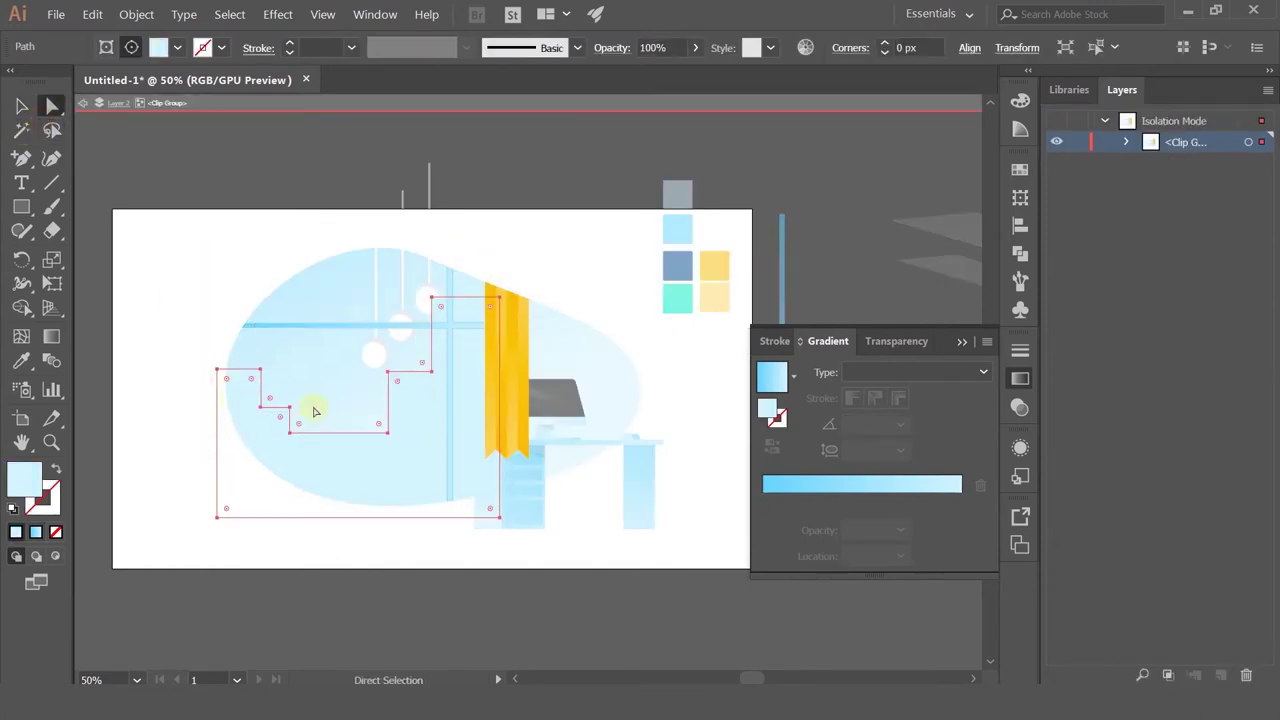
{"action": "left_click_drag", "start_coordinate": [250, 380], "coordinate": [298, 424]}
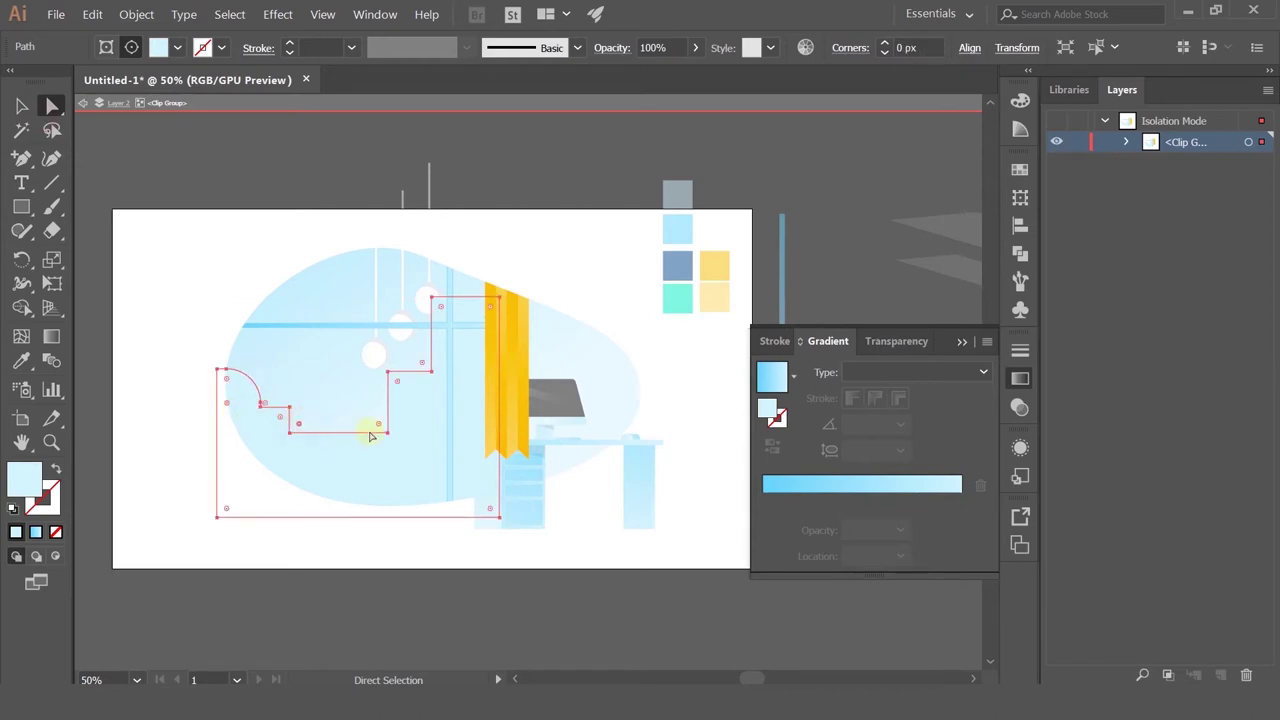
{"action": "left_click_drag", "start_coordinate": [376, 426], "coordinate": [367, 405]}
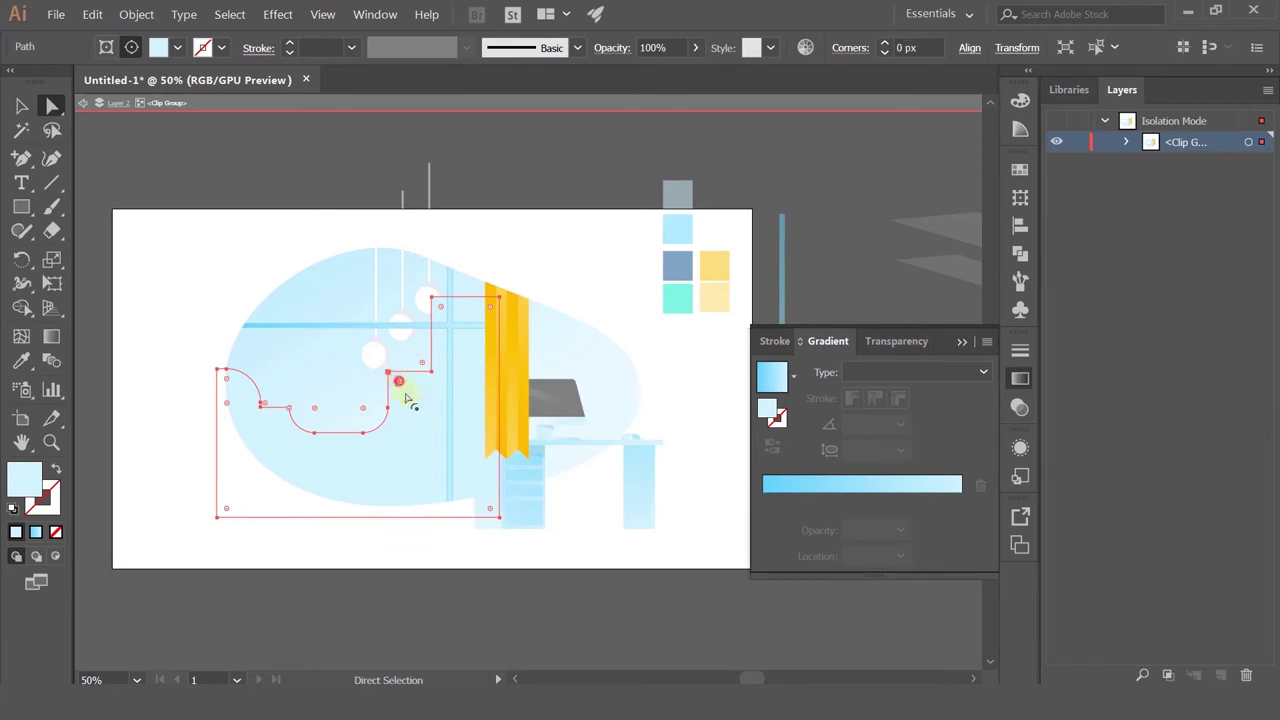
{"action": "left_click", "coordinate": [198, 237]}
{"action": "scroll", "coordinate": [420, 436], "scroll_direction": "up", "scroll_amount": 2}
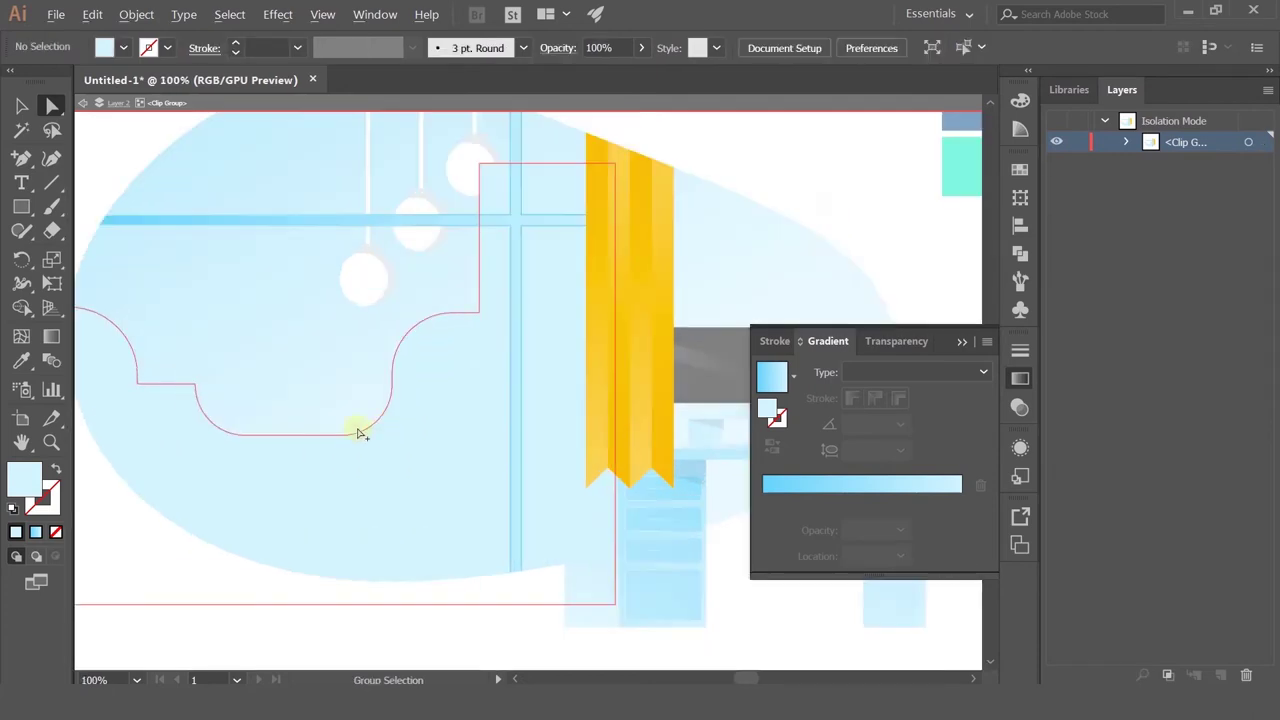
Step: Undo the corner rounding on the skyline shape
{"action": "left_click", "coordinate": [192, 405]}
{"action": "key", "text": "v"}
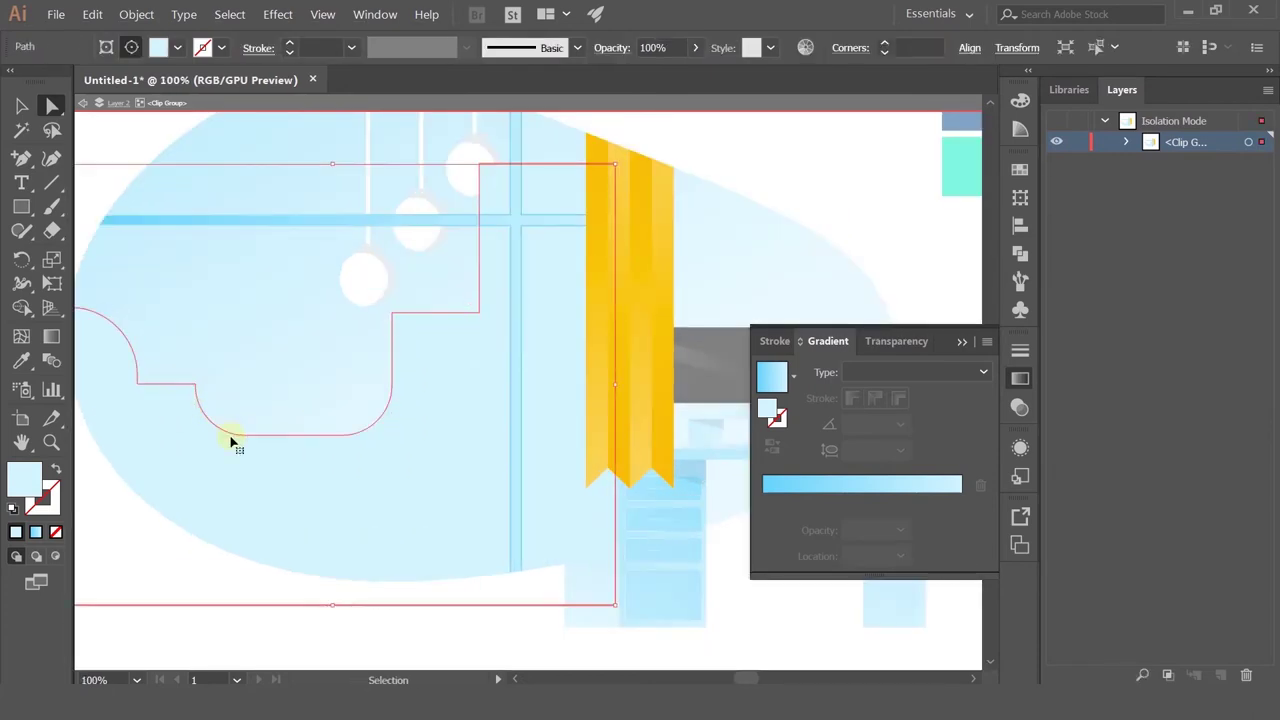
{"action": "key", "text": "ctrl+z"}
{"action": "key", "text": "a"}
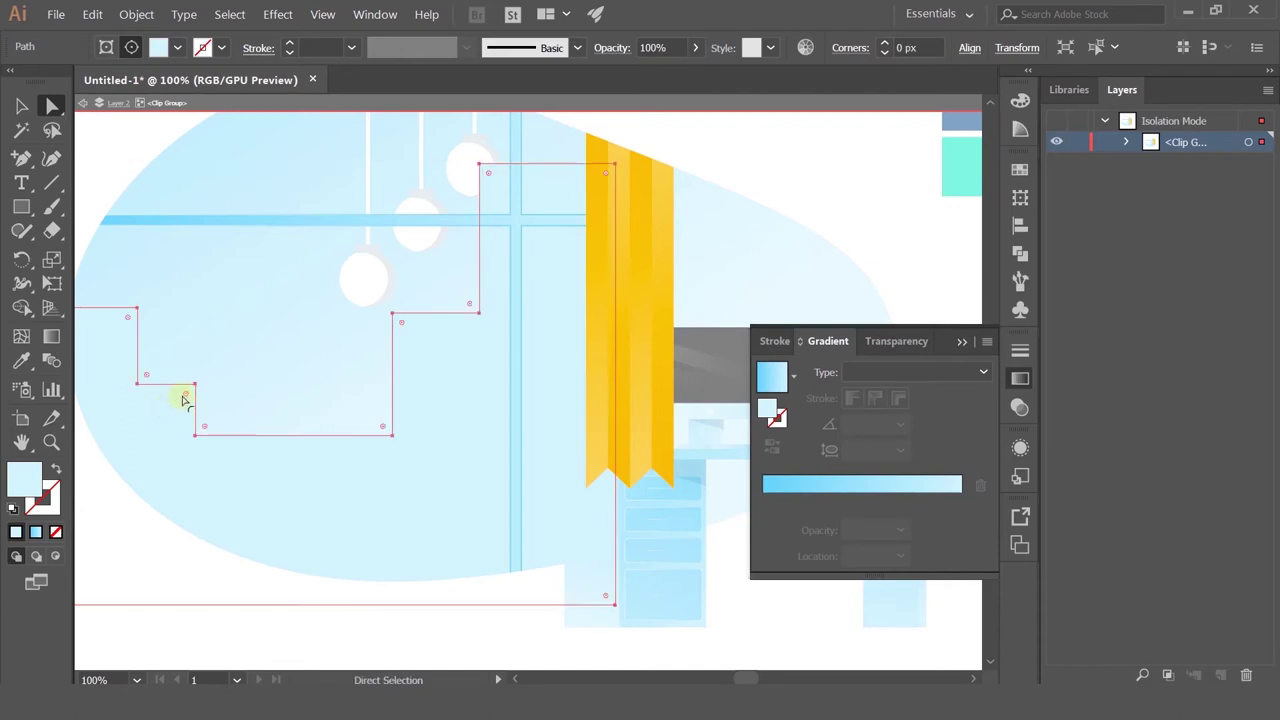
Step: Try to round the outer corner of the skyline's second step
{"action": "left_click_drag", "start_coordinate": [184, 395], "coordinate": [146, 463]}
{"action": "scroll", "coordinate": [208, 370], "scroll_direction": "down", "scroll_amount": 2}
{"action": "left_click", "coordinate": [156, 217]}
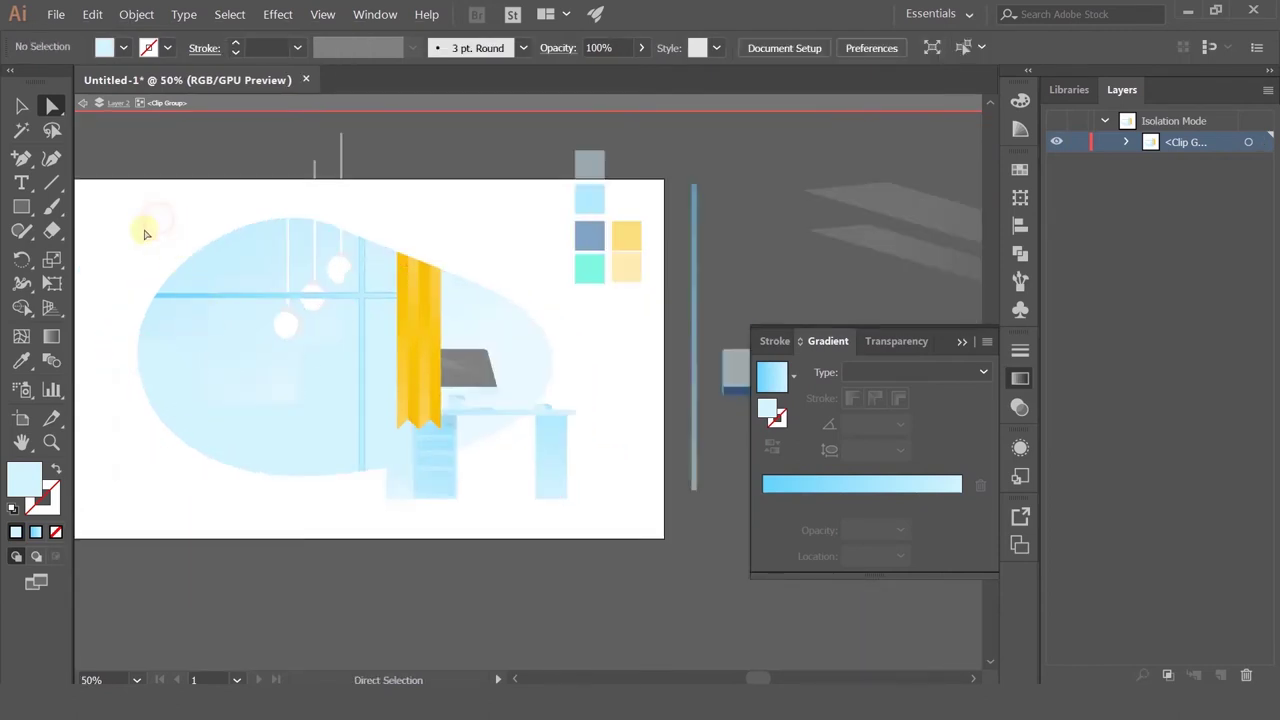
{"action": "scroll", "coordinate": [168, 262], "scroll_direction": "up", "scroll_amount": 1}
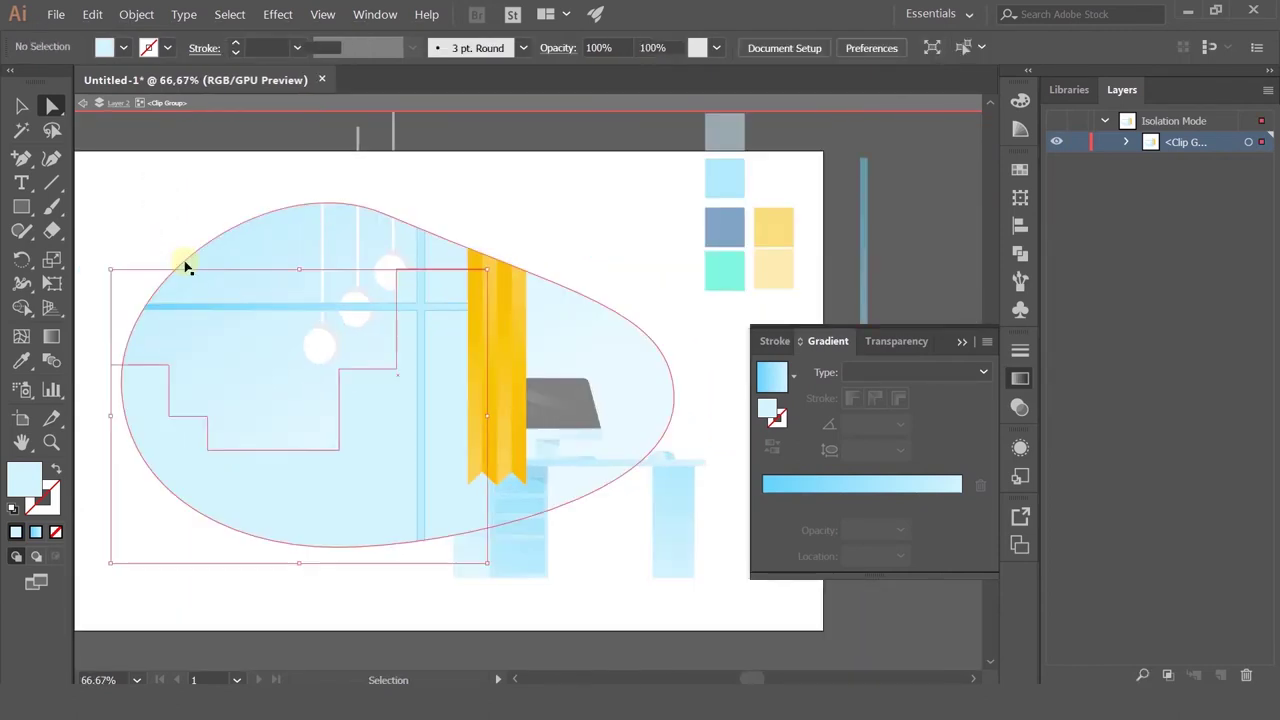
{"action": "left_click", "coordinate": [180, 263]}
{"action": "scroll", "coordinate": [320, 408], "scroll_direction": "up", "scroll_amount": 1}
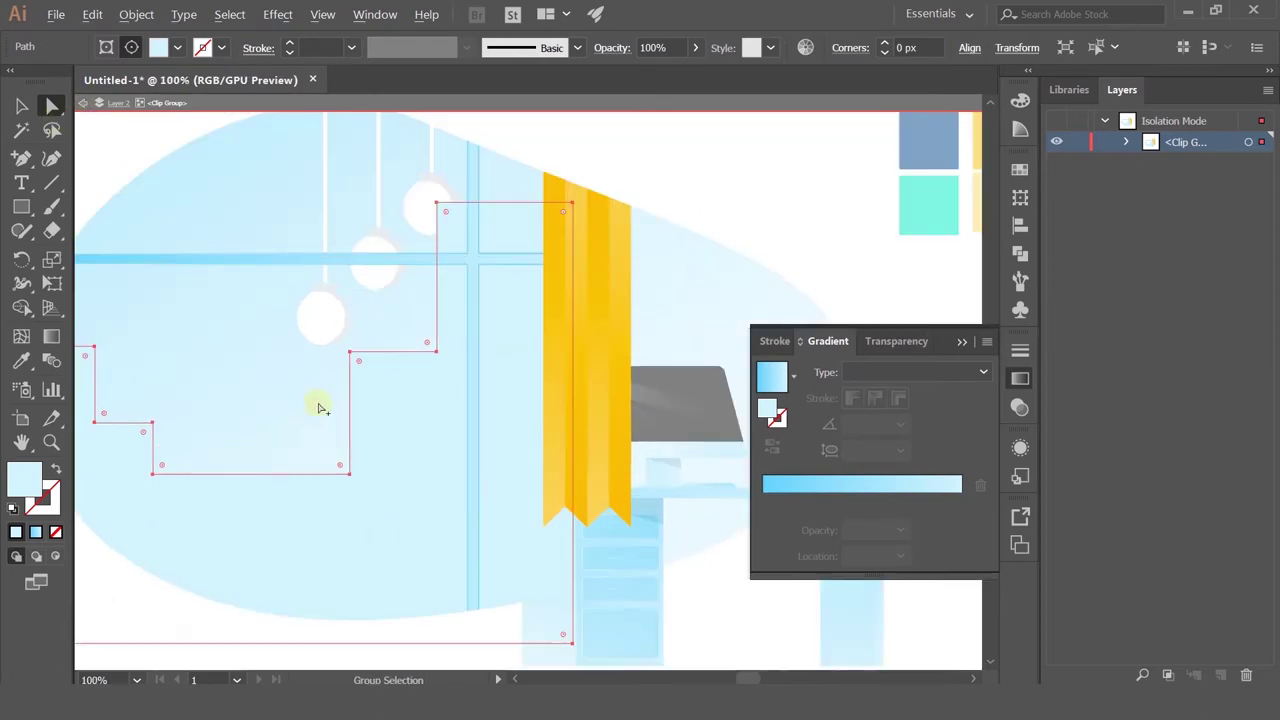
Step: Try adding a small upright rectangle as a window on the skyline, filled with the curtain's yellow gradient
{"action": "left_click", "coordinate": [18, 208]}
{"action": "left_click_drag", "start_coordinate": [384, 378], "coordinate": [408, 426]}
{"action": "left_click", "coordinate": [21, 361]}
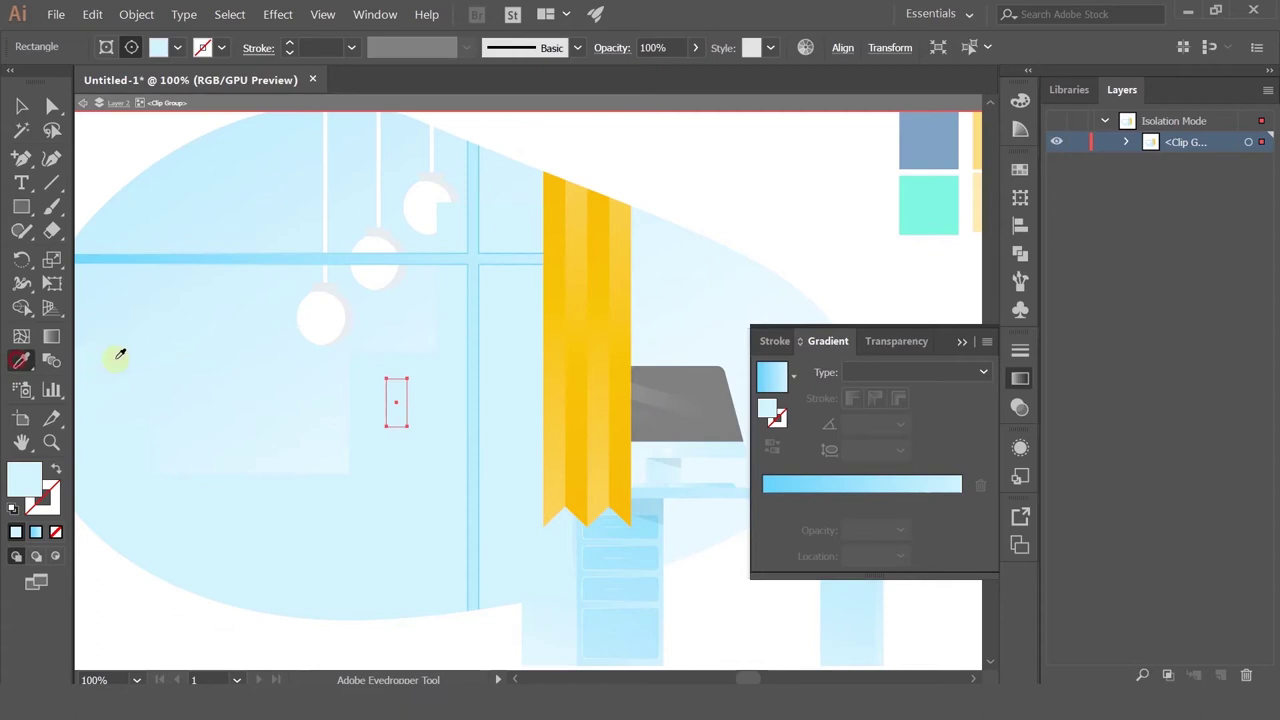
{"action": "left_click", "coordinate": [560, 132]}
Step: Undo the small rectangle on the skyline and leave isolation mode
{"action": "key", "text": "ctrl+z"}
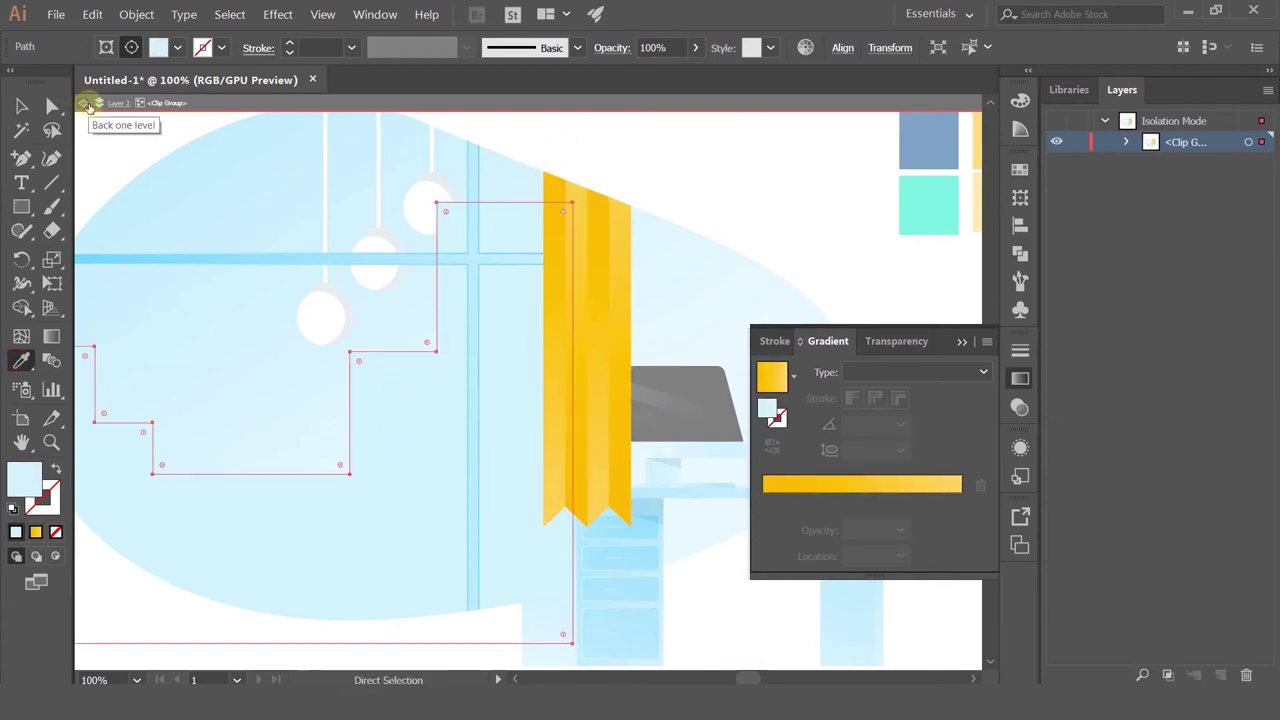
{"action": "left_click", "coordinate": [87, 104]}
{"action": "left_click", "coordinate": [87, 104]}
{"action": "left_click", "coordinate": [20, 110]}
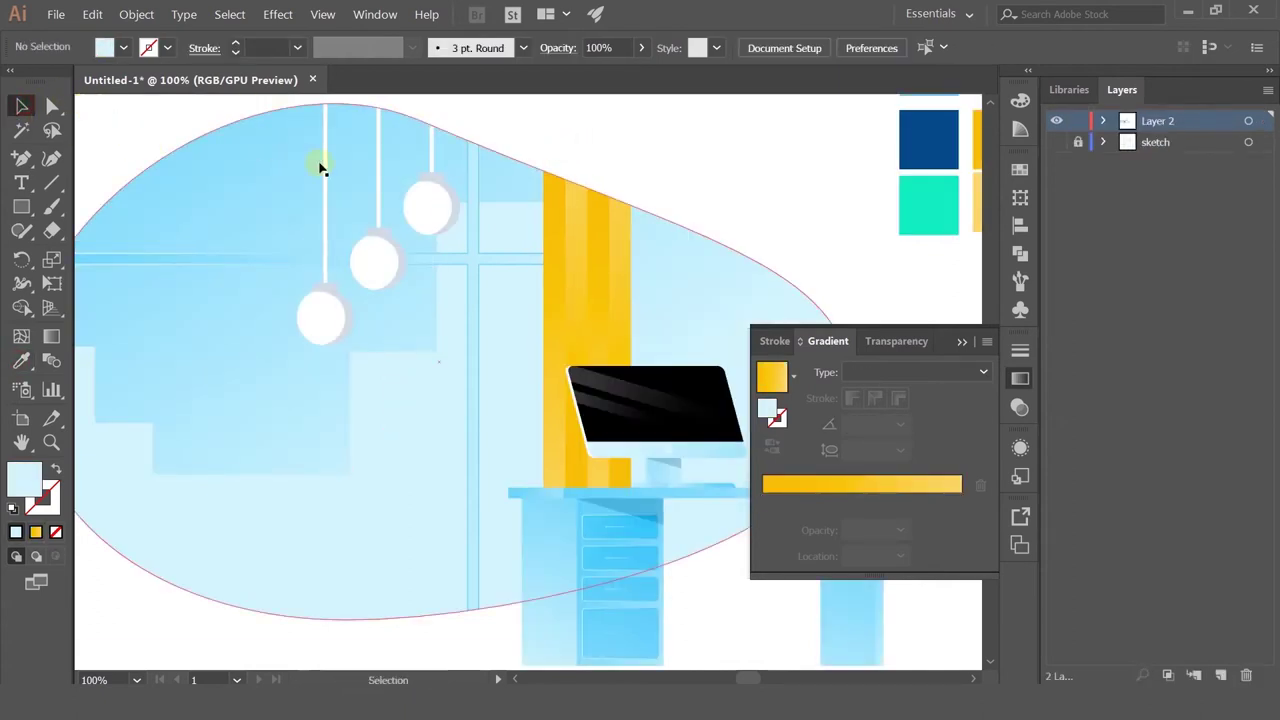
Step: Delete the translucent navy shading shape from the lowest-hanging pendant lamp, keeping its plain white bulb and socket
{"action": "key", "text": "ctrl+minus"}
{"action": "scroll", "coordinate": [353, 254], "scroll_direction": "up", "scroll_amount": 1}
{"action": "scroll", "coordinate": [351, 266], "scroll_direction": "down", "scroll_amount": 1}
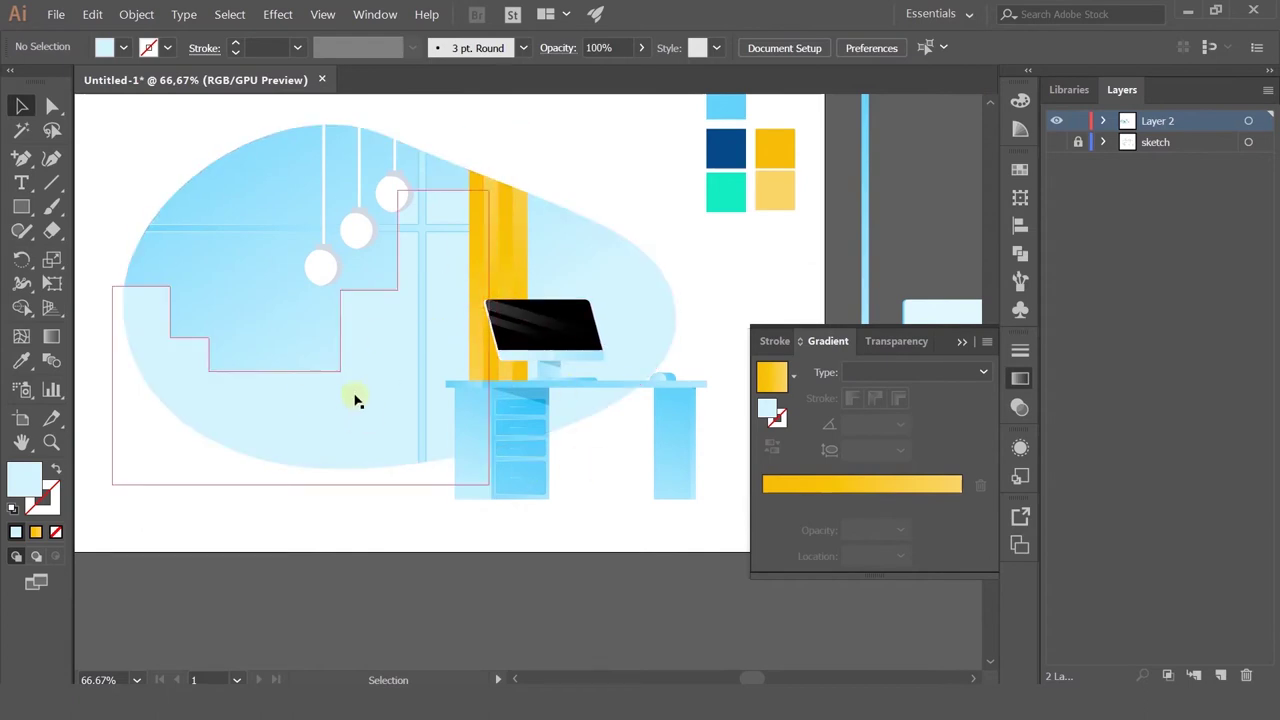
{"action": "left_click", "coordinate": [314, 266]}
{"action": "key", "text": "ctrl+plus"}
{"action": "key", "text": "ctrl+plus"}
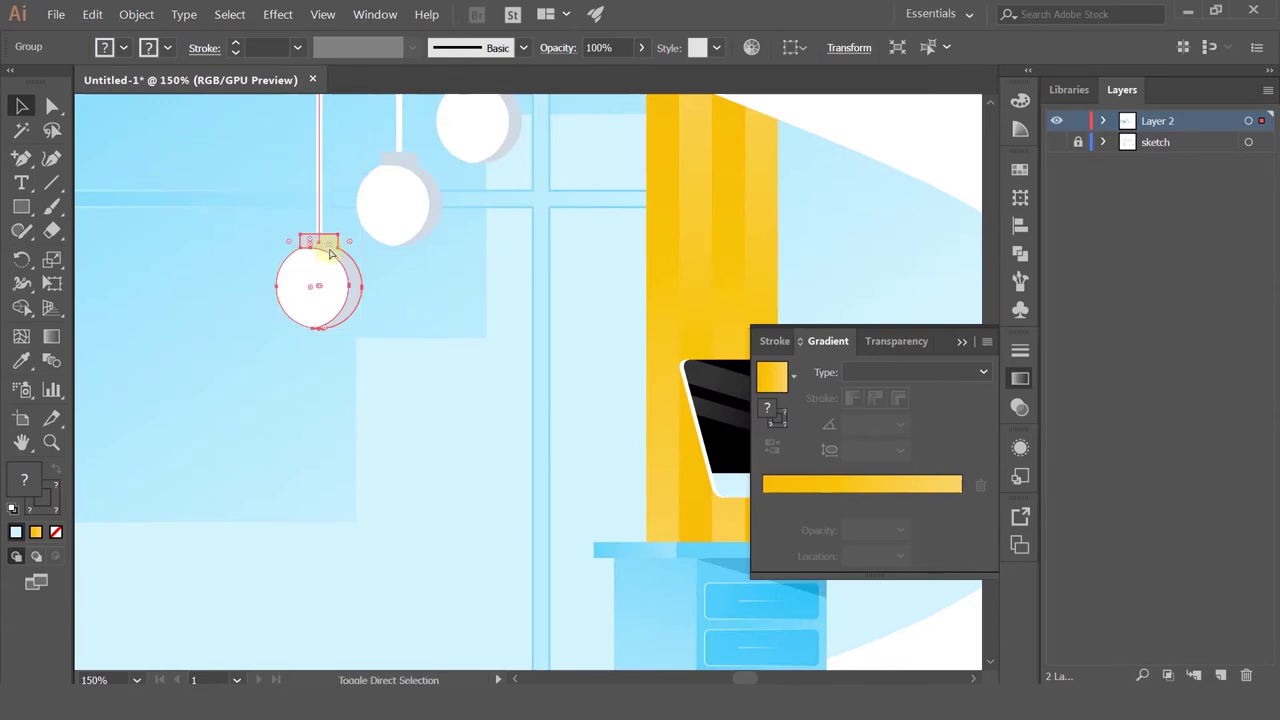
{"action": "left_click", "coordinate": [837, 118]}
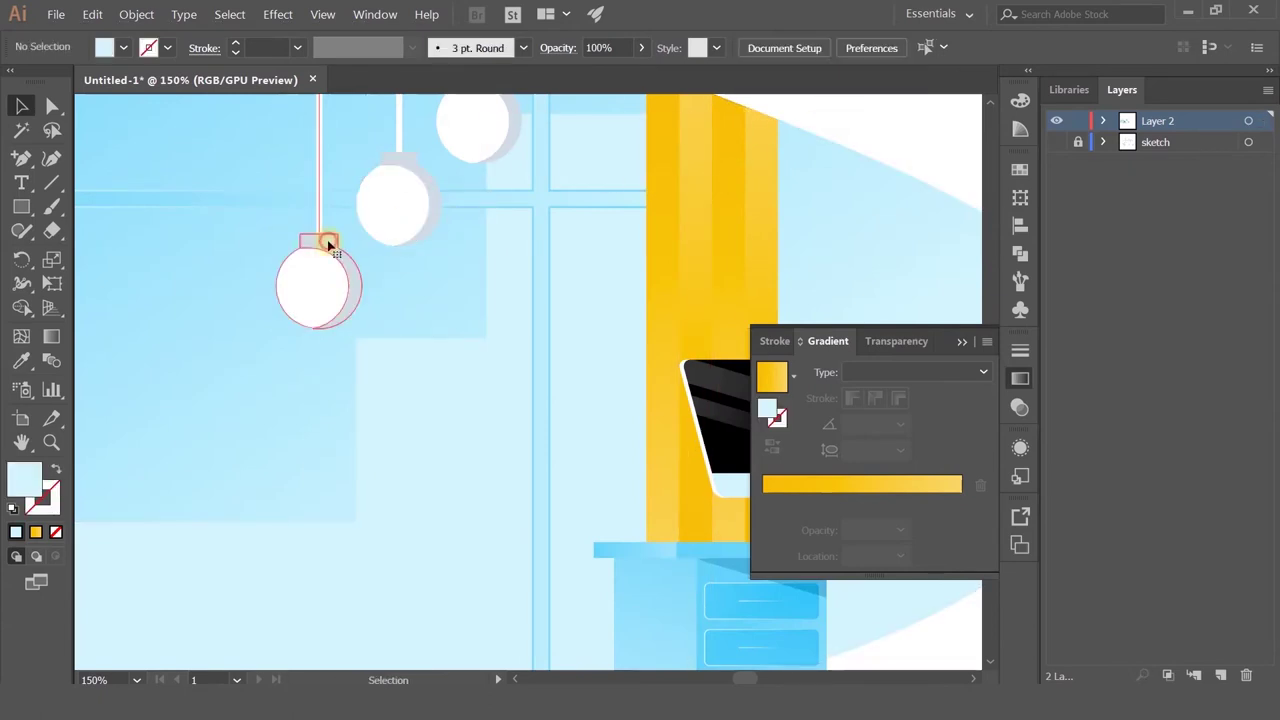
{"action": "left_click", "coordinate": [325, 243]}
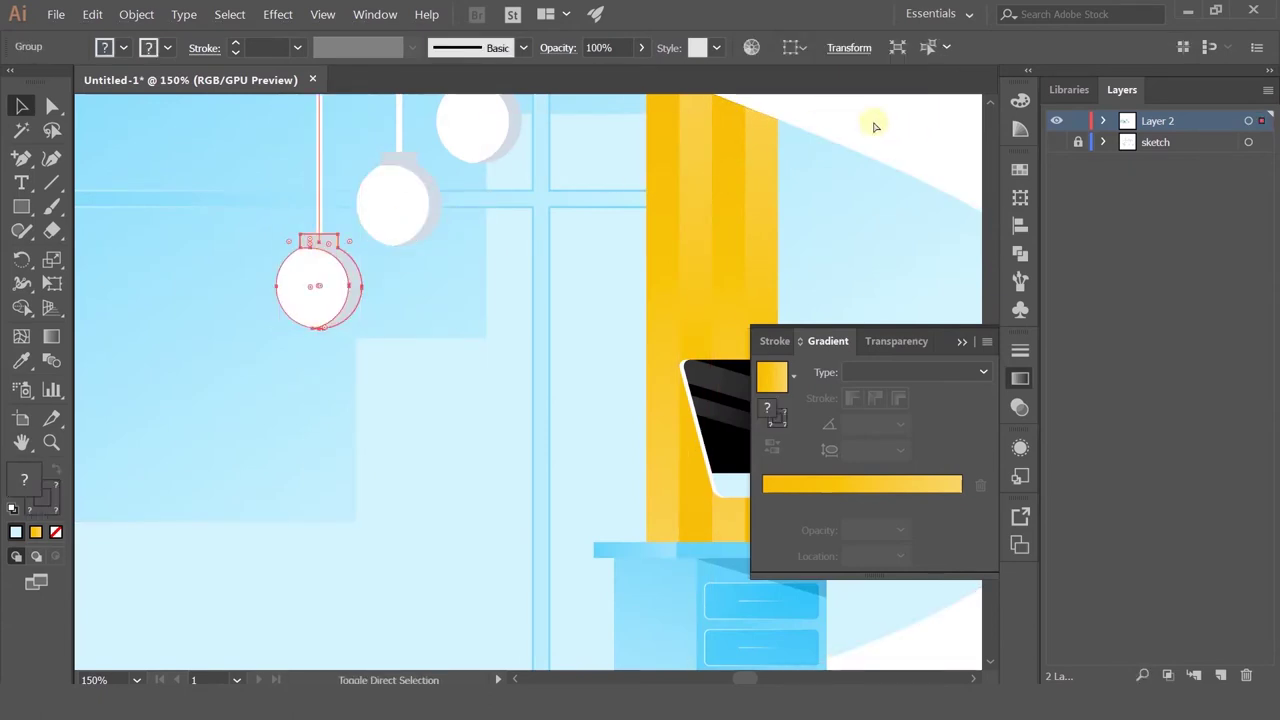
{"action": "left_click", "coordinate": [871, 126]}
{"action": "left_click", "coordinate": [322, 244]}
{"action": "key", "text": "ctrl+shift+a"}
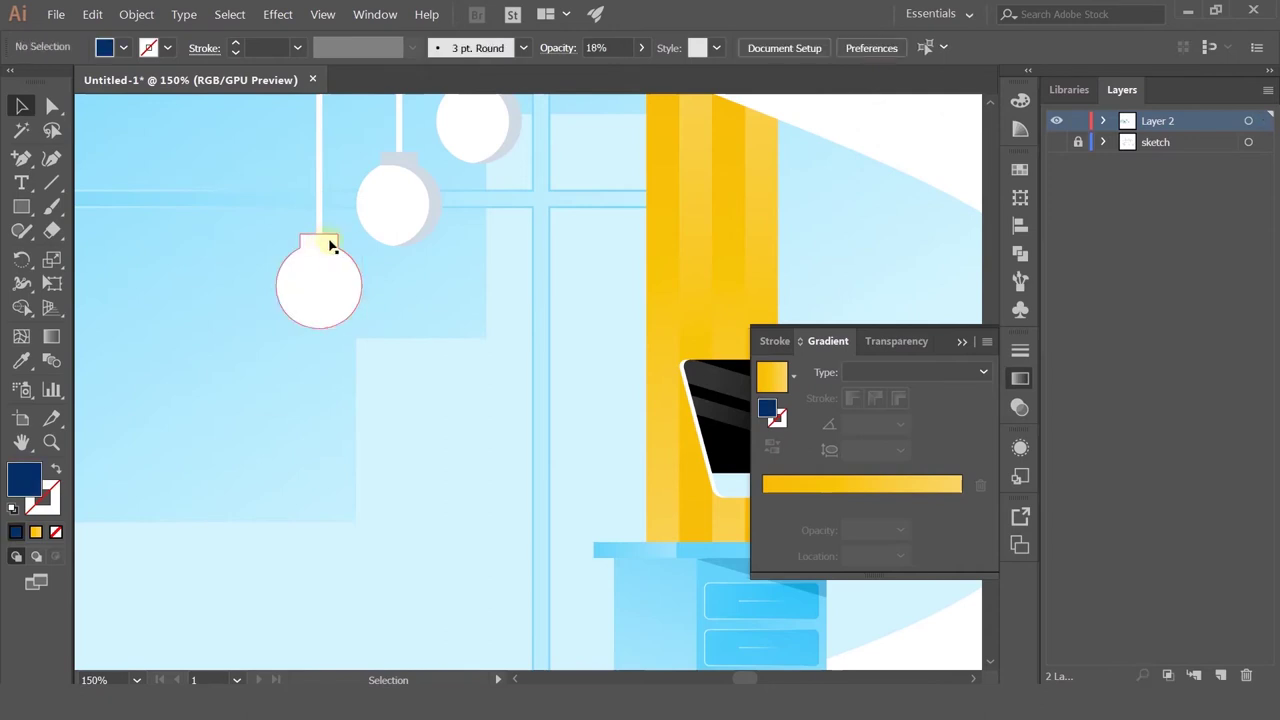
Step: Delete the other two shaded pendant lamps together with their cords
{"action": "scroll", "coordinate": [374, 243], "scroll_direction": "down", "scroll_amount": 3}
{"action": "left_click", "coordinate": [388, 232]}
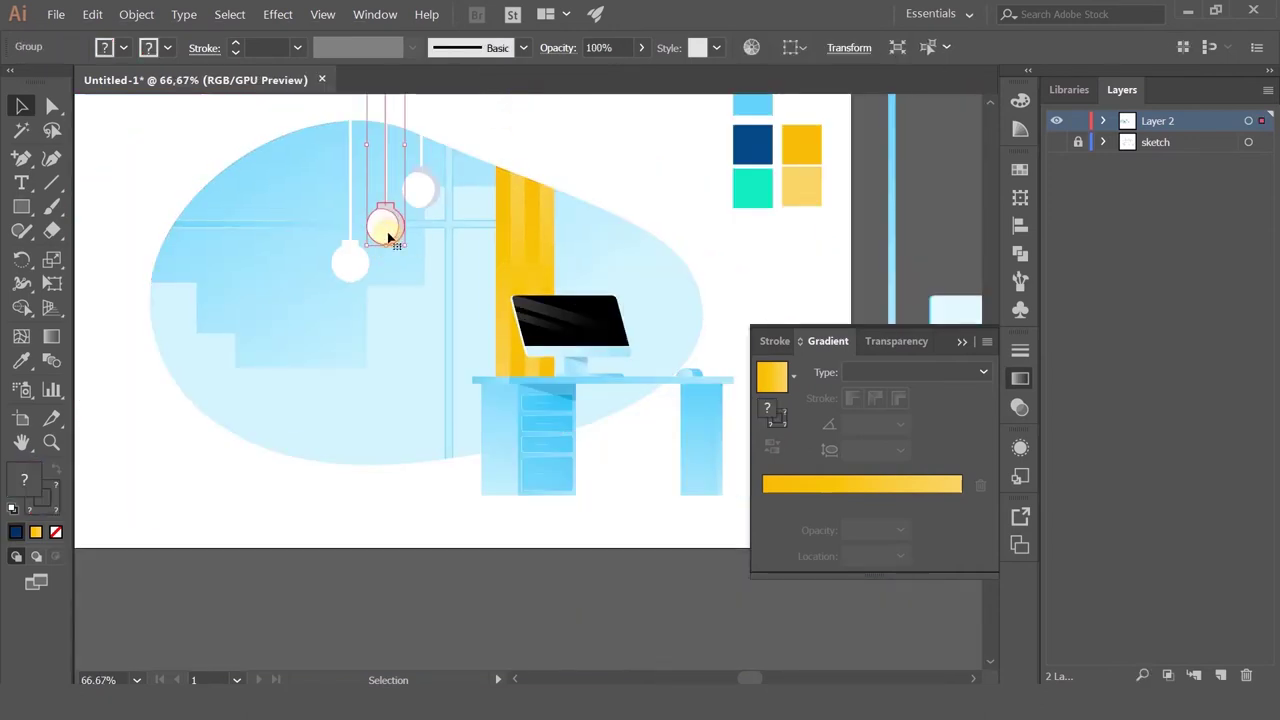
{"action": "key", "text": "Delete"}
{"action": "left_click", "coordinate": [420, 196]}
{"action": "key", "text": "Delete"}
Step: Duplicate the plain white lamp with its cord into a row of three pendant lamps
{"action": "left_click", "coordinate": [351, 266]}
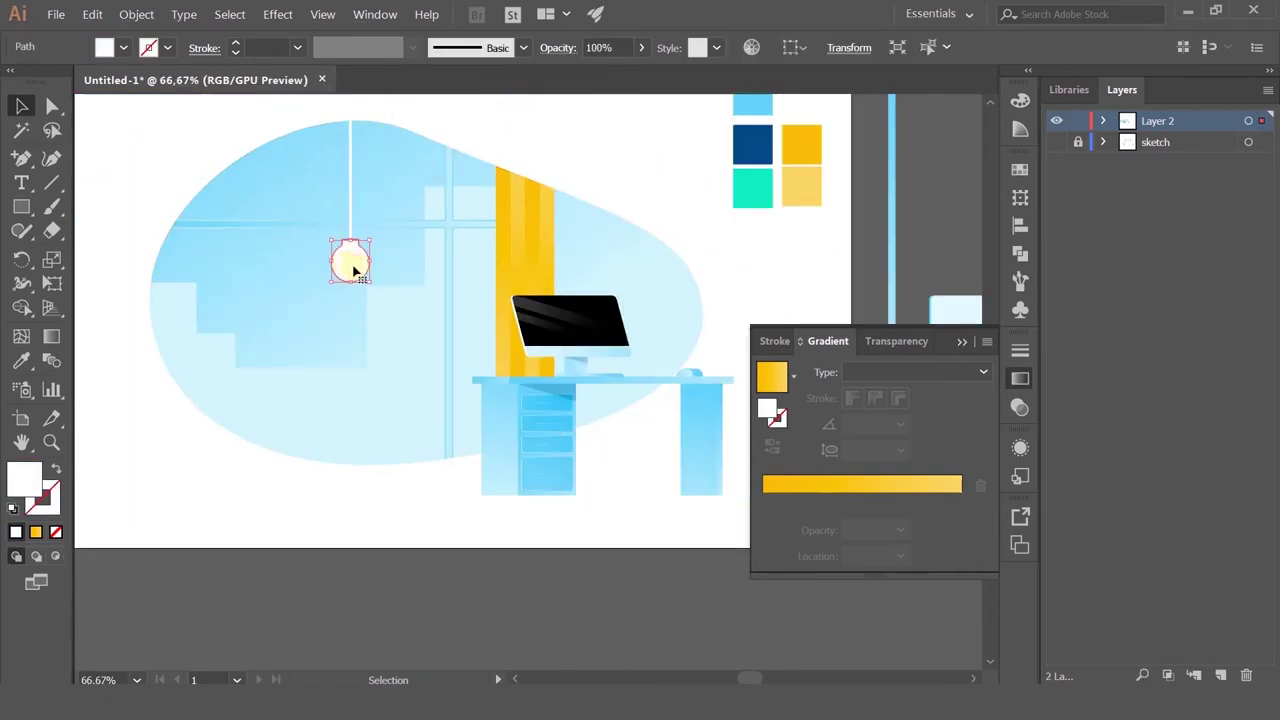
{"action": "left_click", "coordinate": [350, 206], "text": "shift"}
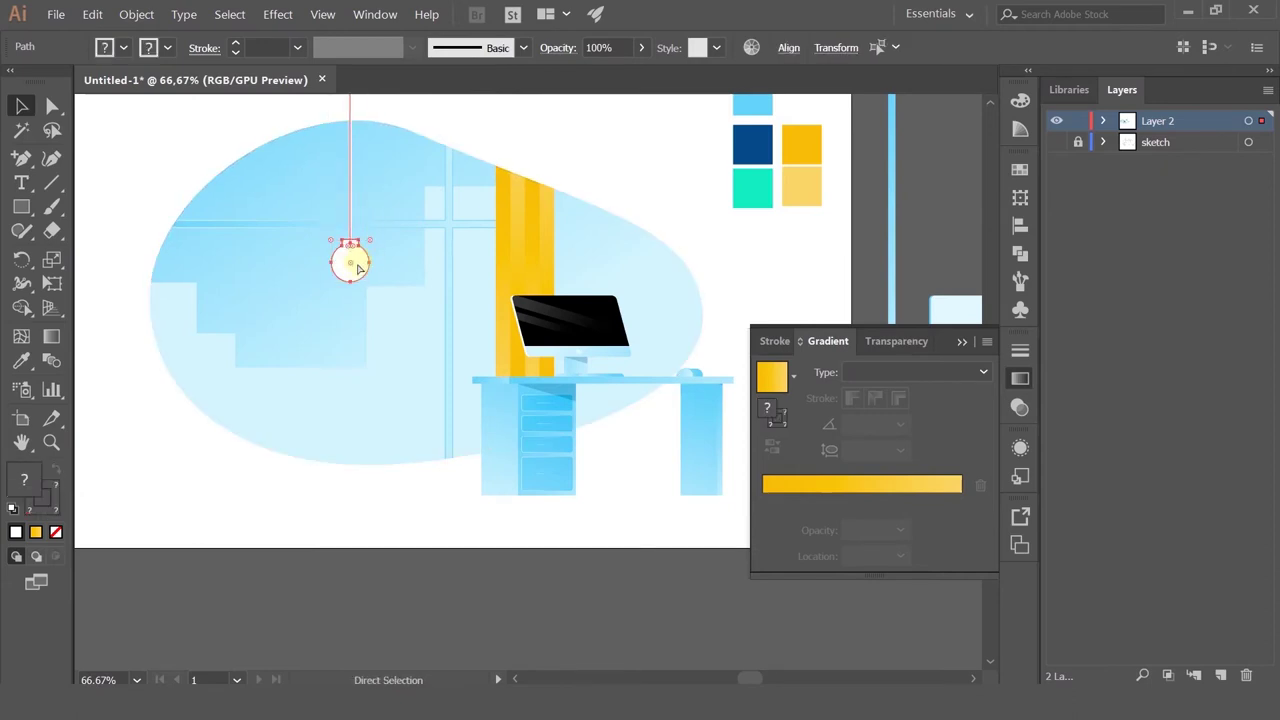
{"action": "left_click_drag", "start_coordinate": [357, 268], "coordinate": [443, 279]}
{"action": "key", "text": "ctrl+d"}
Step: Enlarge the middle pendant lamp and adjust the third so the row hangs at staggered heights
{"action": "left_click", "coordinate": [406, 238]}
{"action": "left_click_drag", "start_coordinate": [400, 257], "coordinate": [400, 238]}
{"action": "left_click", "coordinate": [543, 108]}
{"action": "scroll", "coordinate": [574, 160], "scroll_direction": "down", "scroll_amount": 2}
{"action": "scroll", "coordinate": [503, 155], "scroll_direction": "up", "scroll_amount": 2}
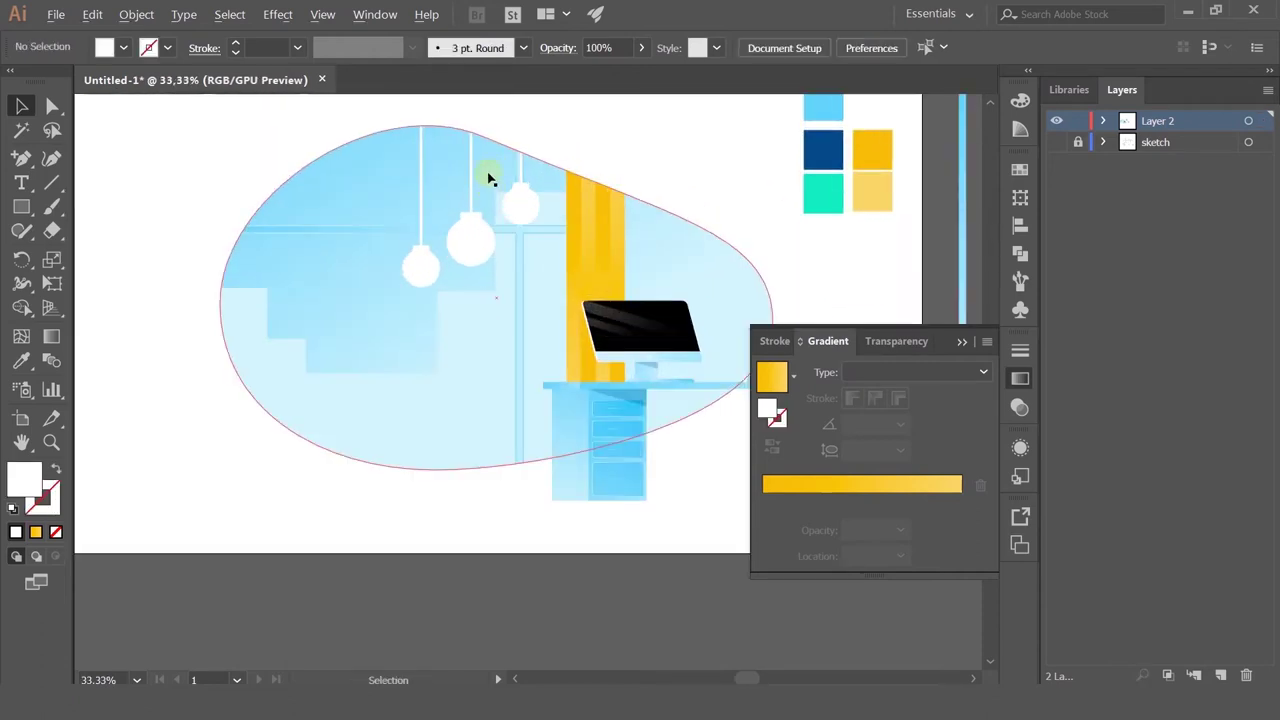
{"action": "left_click_drag", "start_coordinate": [477, 240], "coordinate": [520, 207]}
{"action": "left_click", "coordinate": [570, 128]}
Step: Move all three pendant lamps together slightly down and toward the left side of the blob
{"action": "scroll", "coordinate": [577, 132], "scroll_direction": "down", "scroll_amount": 2}
{"action": "key", "text": "space"}
{"action": "left_click_drag", "start_coordinate": [581, 150], "coordinate": [468, 210]}
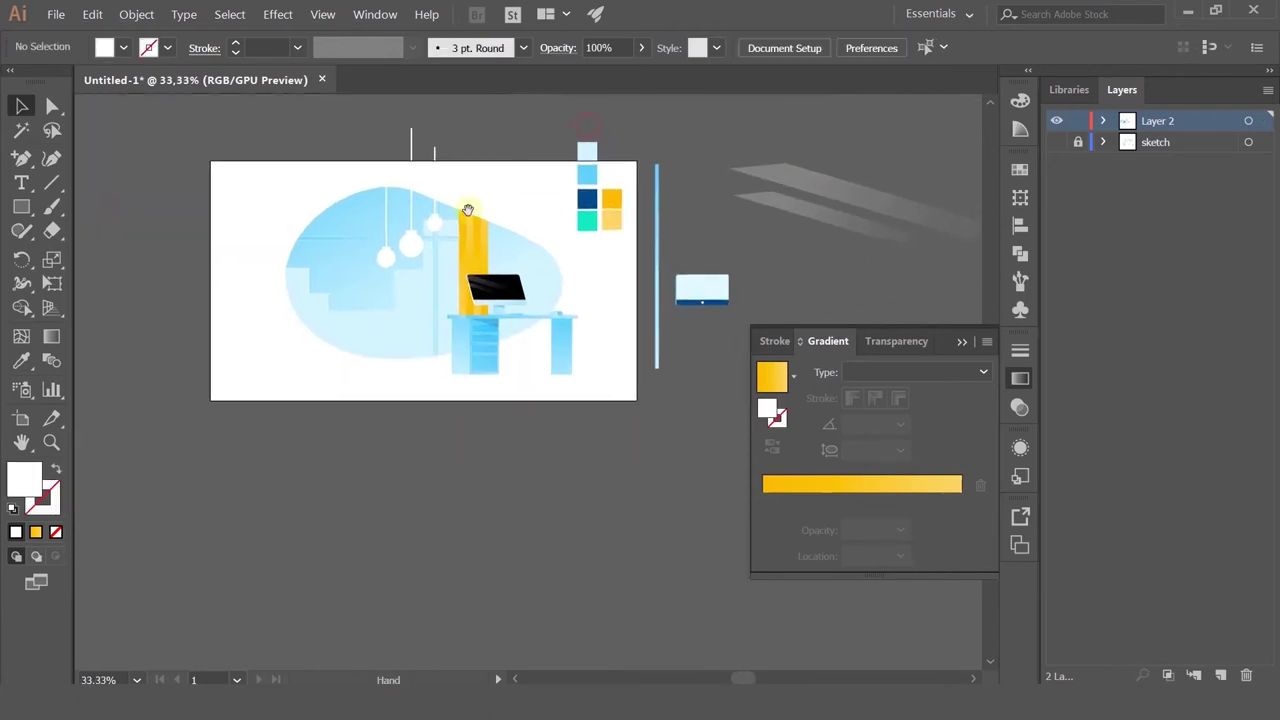
{"action": "scroll", "coordinate": [449, 228], "scroll_direction": "up", "scroll_amount": 2}
{"action": "left_click", "coordinate": [376, 256], "text": "shift"}
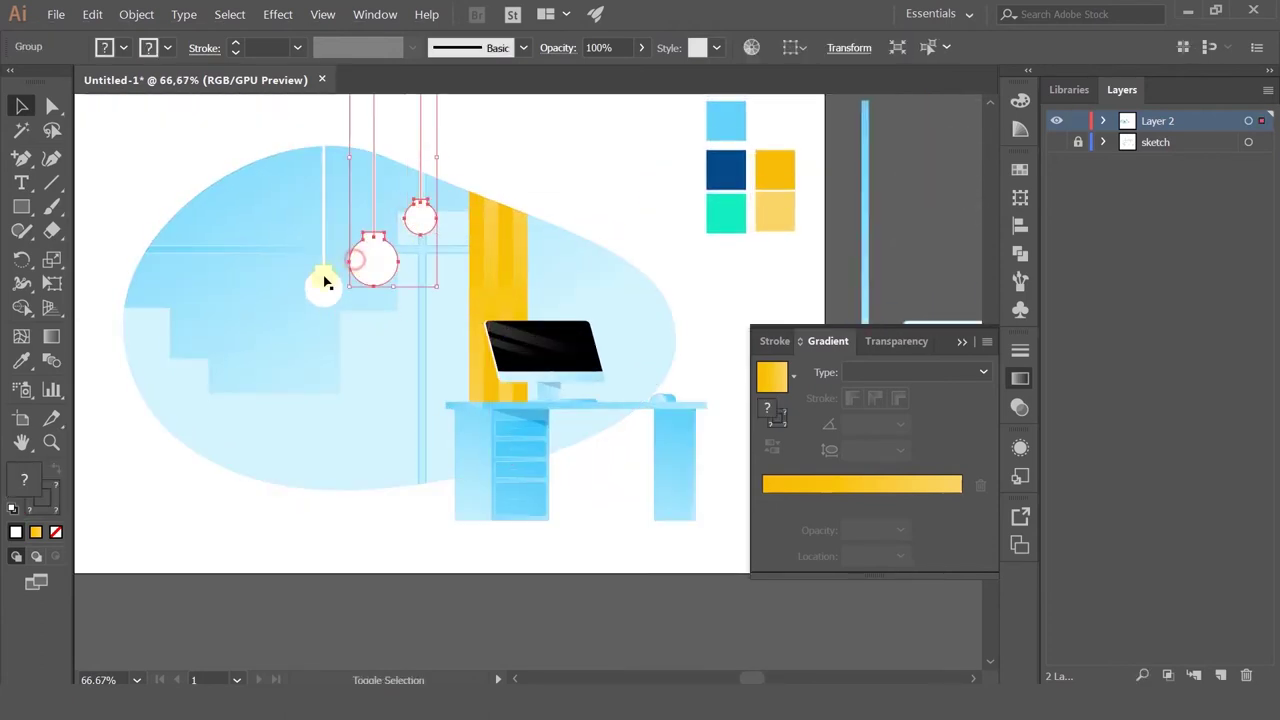
{"action": "left_click", "coordinate": [324, 280], "text": "shift"}
{"action": "left_click_drag", "start_coordinate": [377, 262], "coordinate": [364, 294]}
{"action": "left_click", "coordinate": [480, 123]}
{"action": "scroll", "coordinate": [496, 174], "scroll_direction": "down", "scroll_amount": 1}
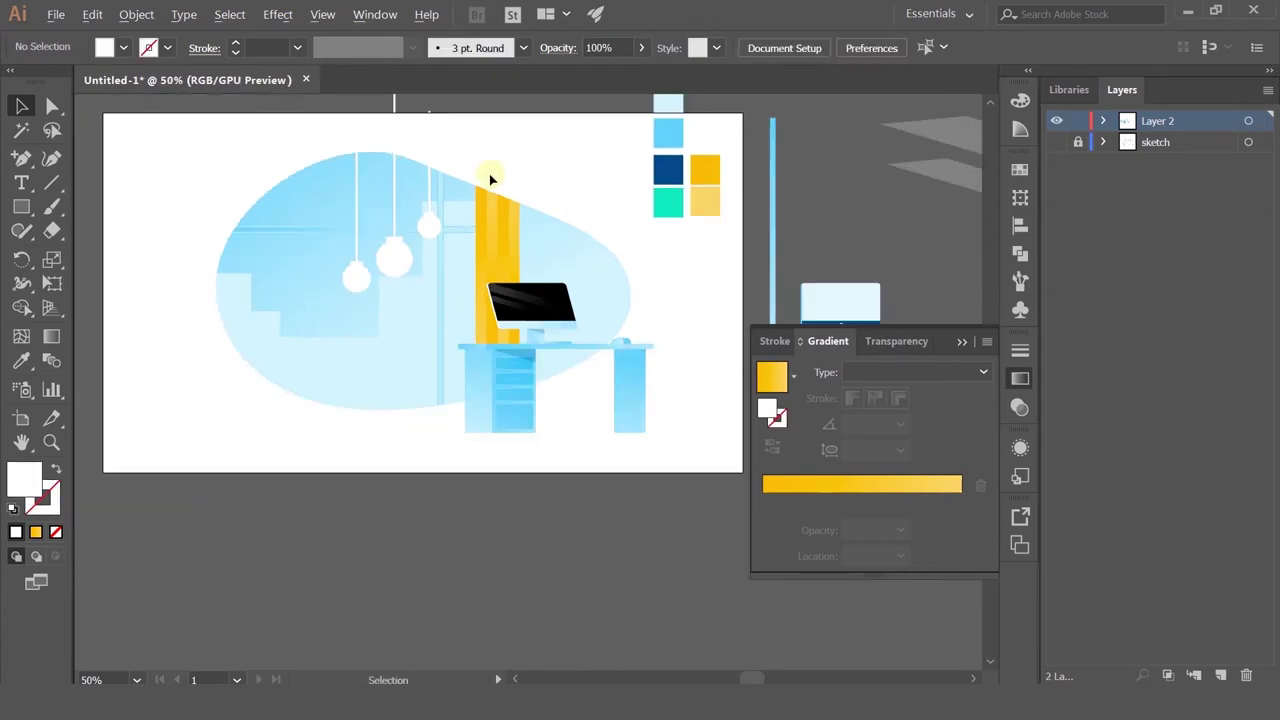
{"action": "scroll", "coordinate": [504, 196], "scroll_direction": "up", "scroll_amount": 1}
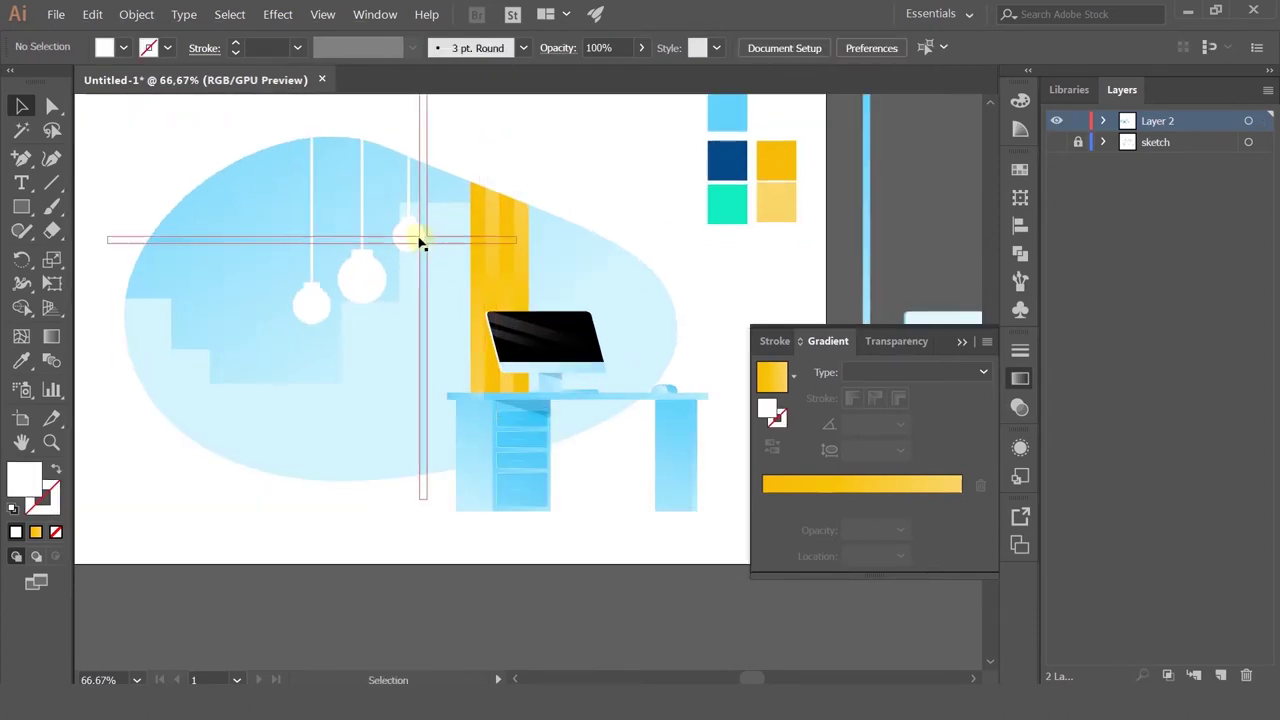
Step: Copy the smallest pendant lamp to the area right of the yellow curtain, near the blob's right edge
{"action": "left_click_drag", "start_coordinate": [420, 240], "coordinate": [646, 306]}
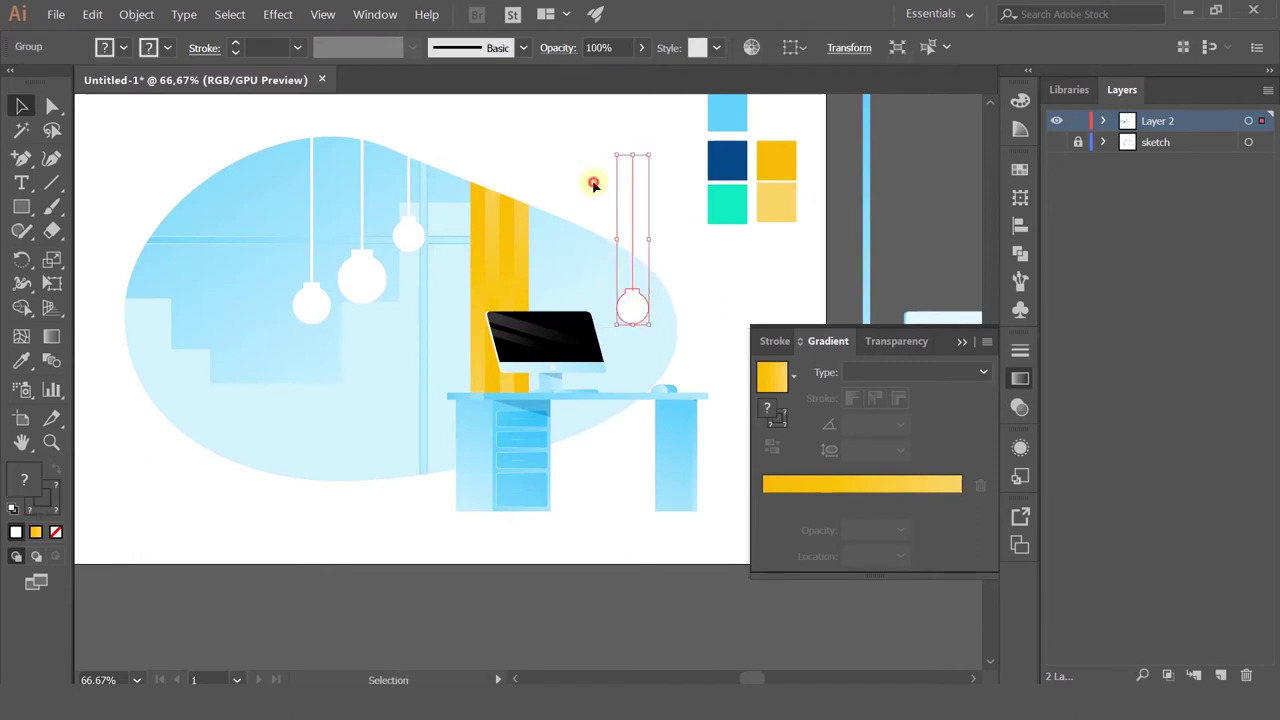
{"action": "scroll", "coordinate": [600, 191], "scroll_direction": "down", "scroll_amount": 2}
{"action": "scroll", "coordinate": [604, 195], "scroll_direction": "up", "scroll_amount": 1}
{"action": "scroll", "coordinate": [563, 237], "scroll_direction": "down", "scroll_amount": 1}
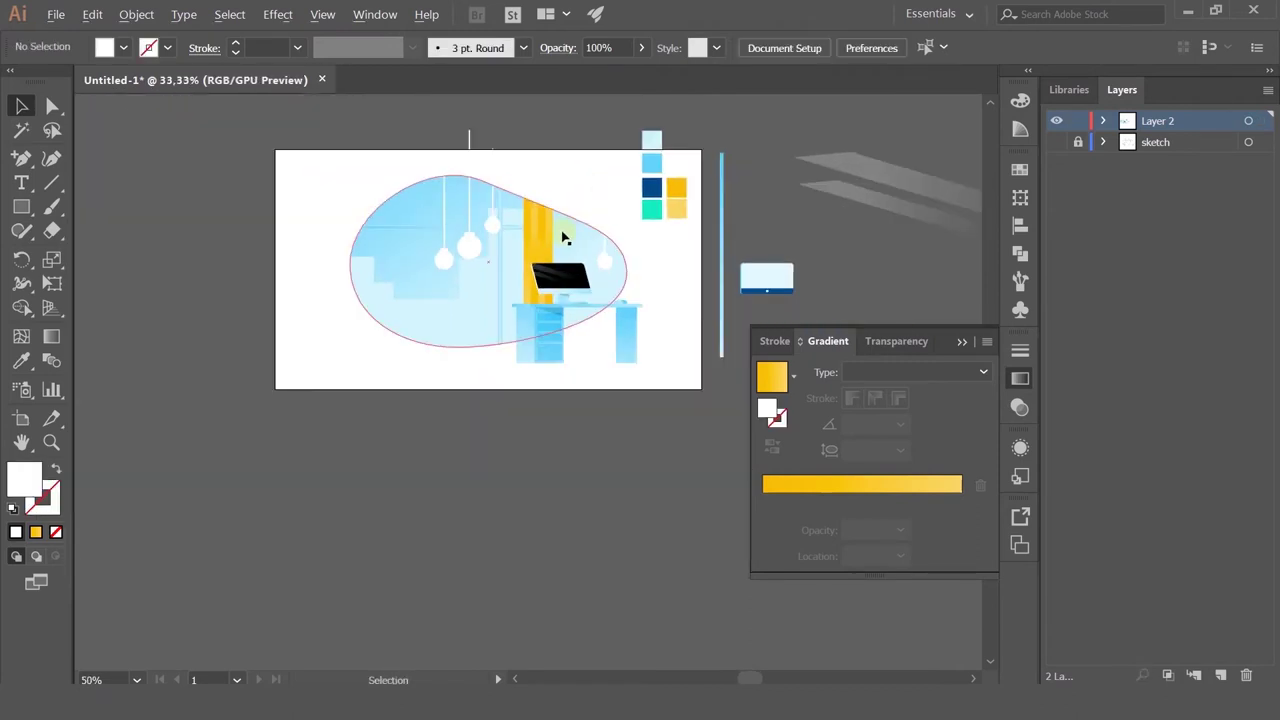
{"action": "scroll", "coordinate": [457, 257], "scroll_direction": "up", "scroll_amount": 4}
{"action": "scroll", "coordinate": [474, 265], "scroll_direction": "down", "scroll_amount": 1}
{"action": "scroll", "coordinate": [490, 275], "scroll_direction": "down", "scroll_amount": 2}
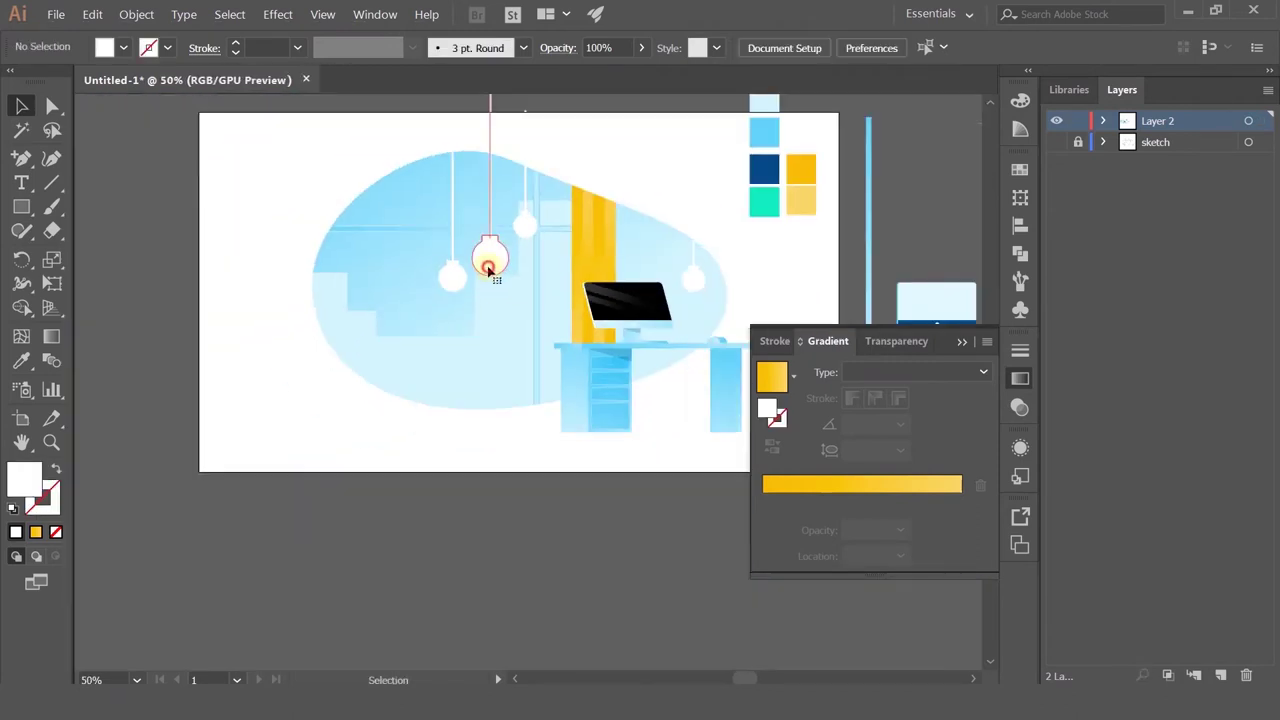
Step: Move the stepped skyline shape slightly down inside the clipped background and leave isolation mode
{"action": "left_click", "coordinate": [488, 270]}
{"action": "scroll", "coordinate": [489, 268], "scroll_direction": "up", "scroll_amount": 2}
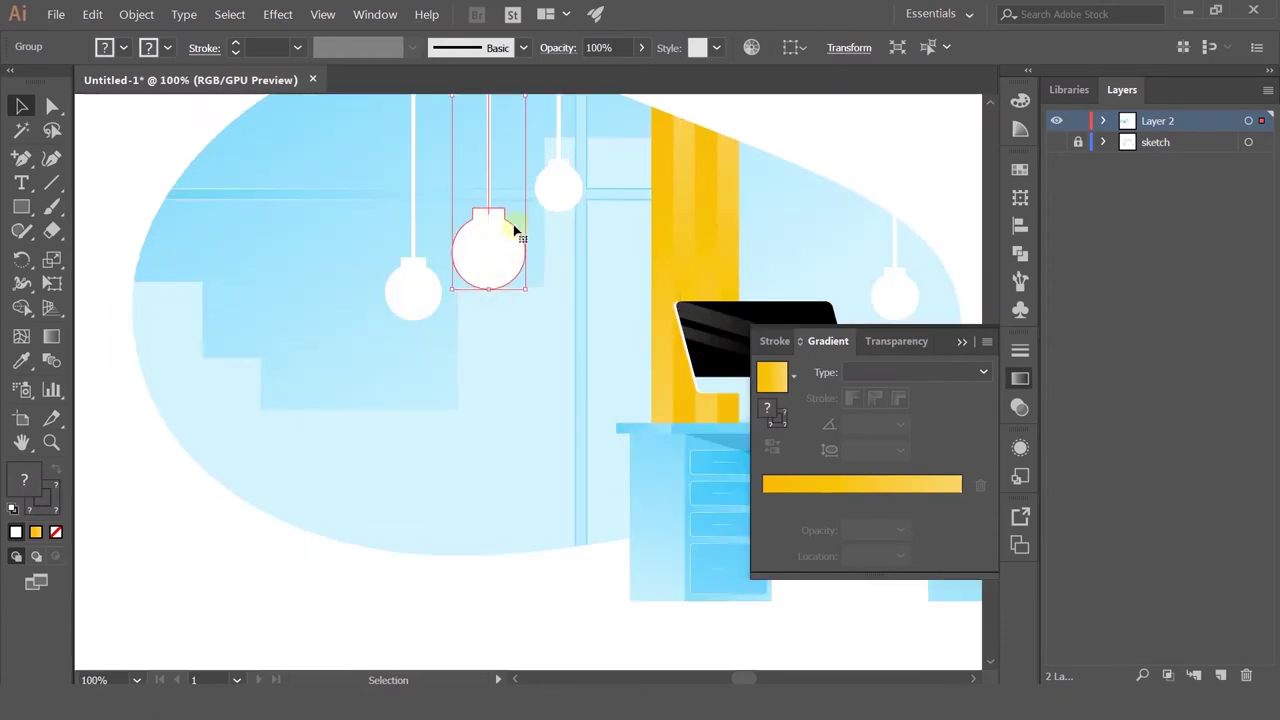
{"action": "left_click", "coordinate": [480, 337]}
{"action": "double_click", "coordinate": [486, 337]}
{"action": "left_click_drag", "start_coordinate": [487, 339], "coordinate": [480, 357]}
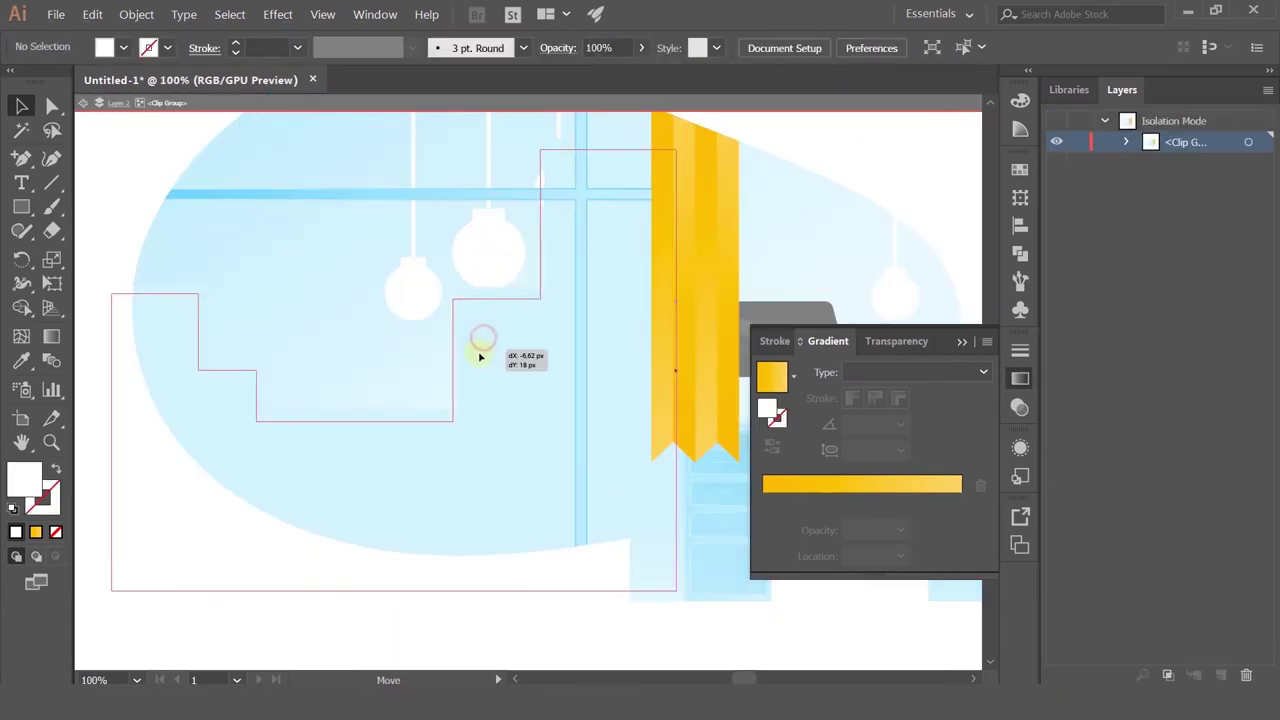
{"action": "left_click", "coordinate": [86, 104]}
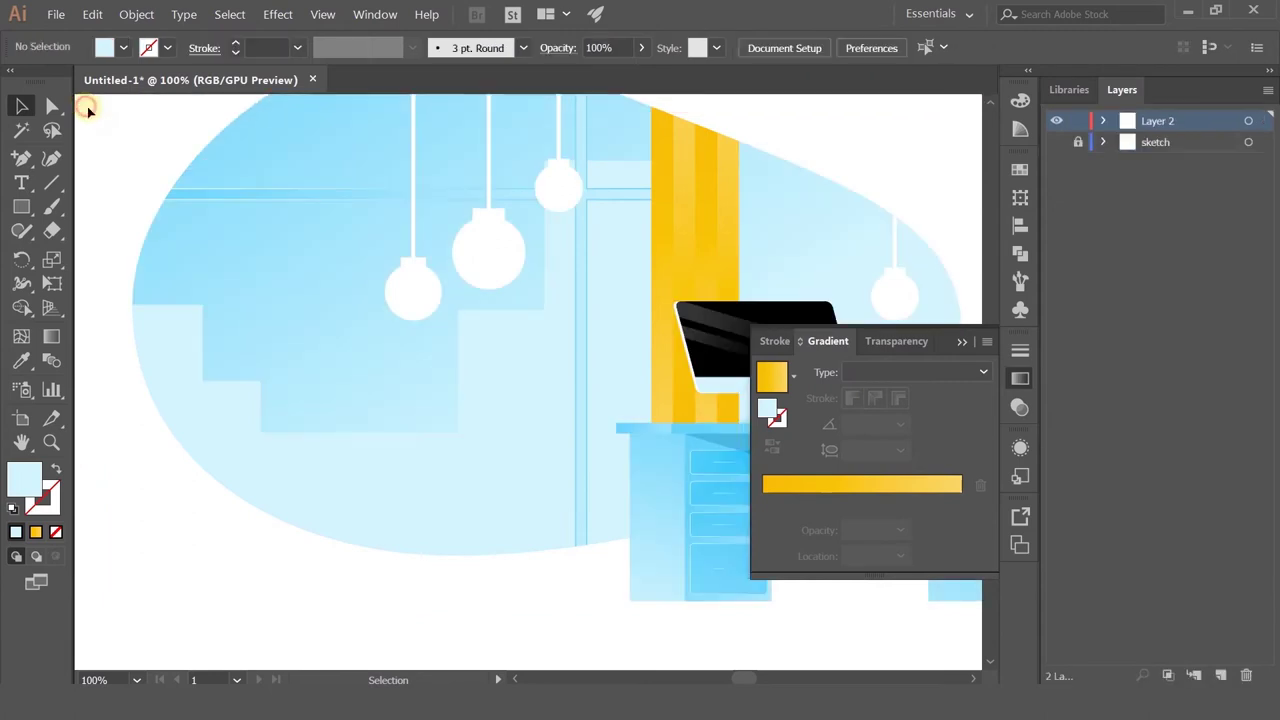
Step: Raise the small pendant lamp by the window frame and the large middle lamp slightly
{"action": "left_click", "coordinate": [505, 262]}
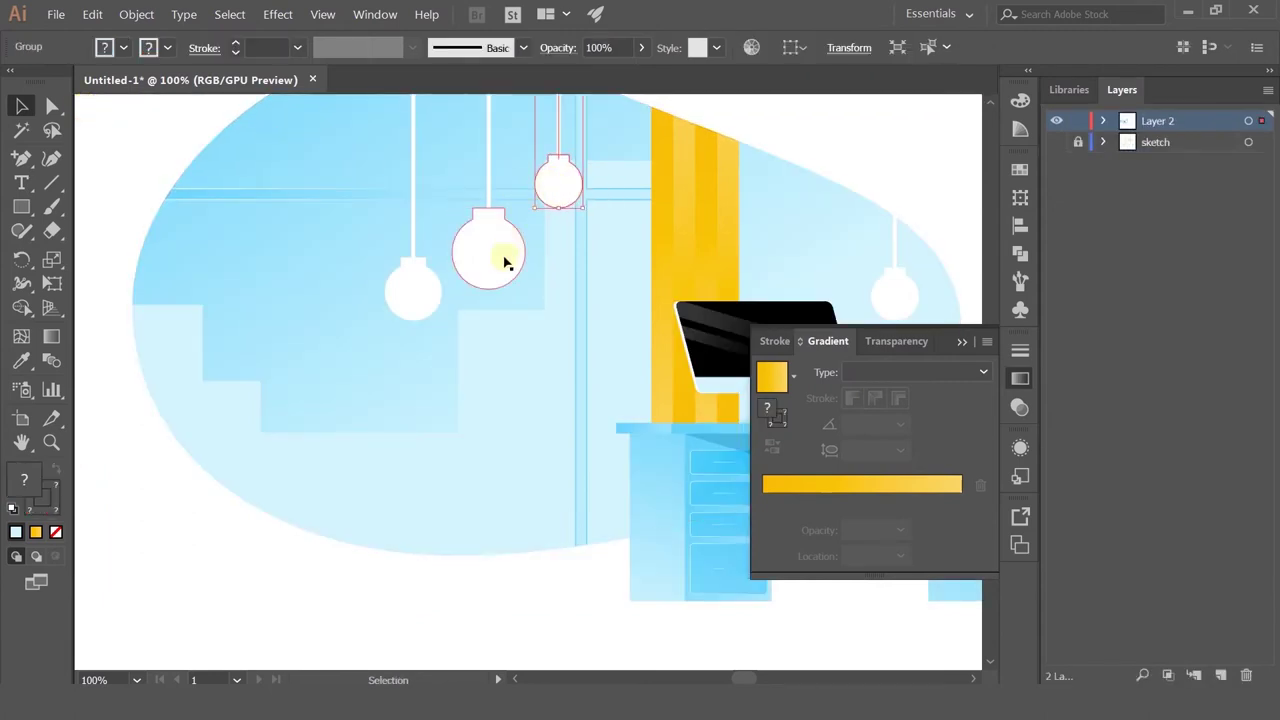
{"action": "left_click_drag", "start_coordinate": [562, 192], "coordinate": [561, 184]}
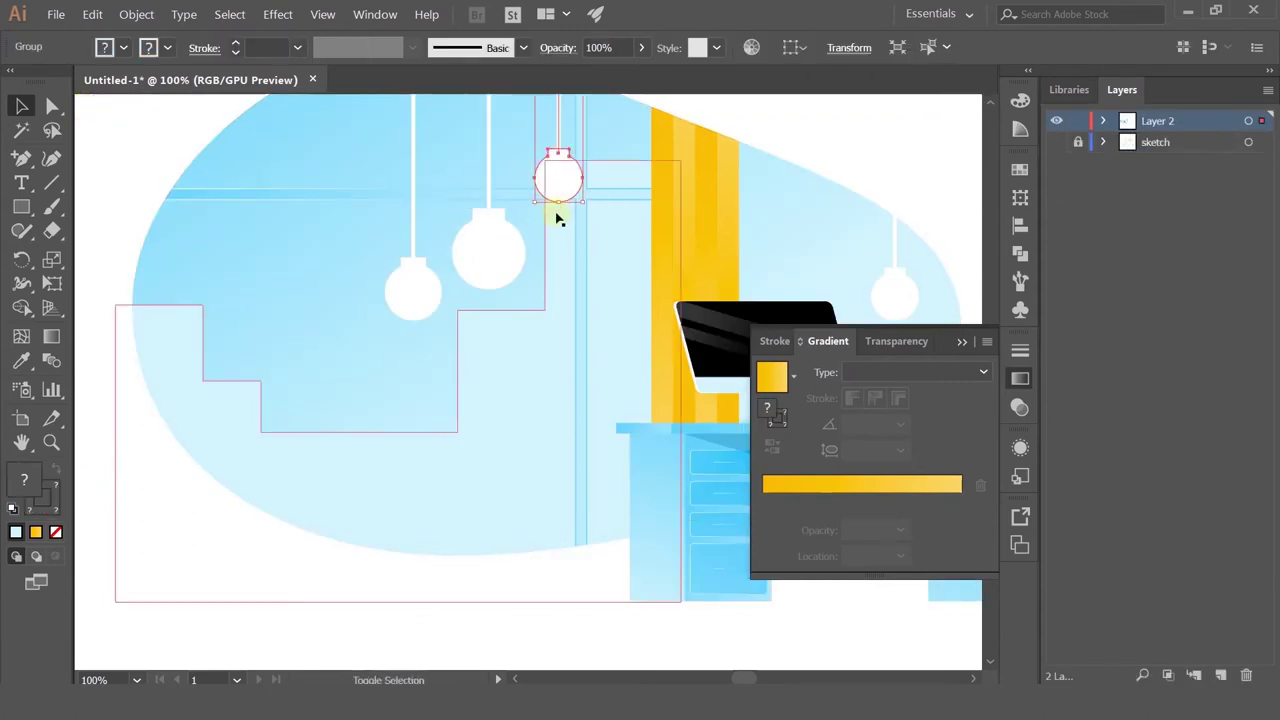
{"action": "left_click_drag", "start_coordinate": [493, 249], "coordinate": [494, 237]}
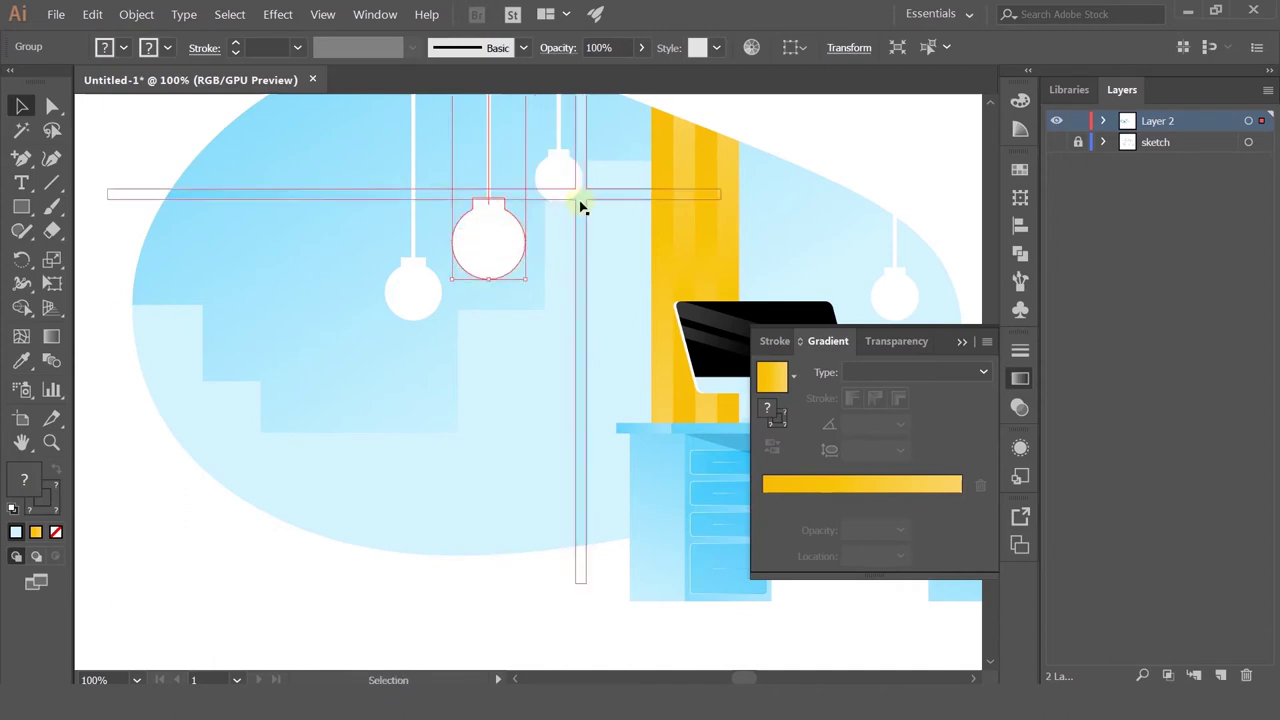
{"action": "scroll", "coordinate": [581, 203], "scroll_direction": "down", "scroll_amount": 1}
{"action": "left_click", "coordinate": [707, 116]}
{"action": "left_click_drag", "start_coordinate": [750, 136], "coordinate": [552, 182]}
{"action": "scroll", "coordinate": [640, 192], "scroll_direction": "down", "scroll_amount": 2}
{"action": "scroll", "coordinate": [543, 190], "scroll_direction": "up", "scroll_amount": 1}
{"action": "scroll", "coordinate": [533, 200], "scroll_direction": "up", "scroll_amount": 2}
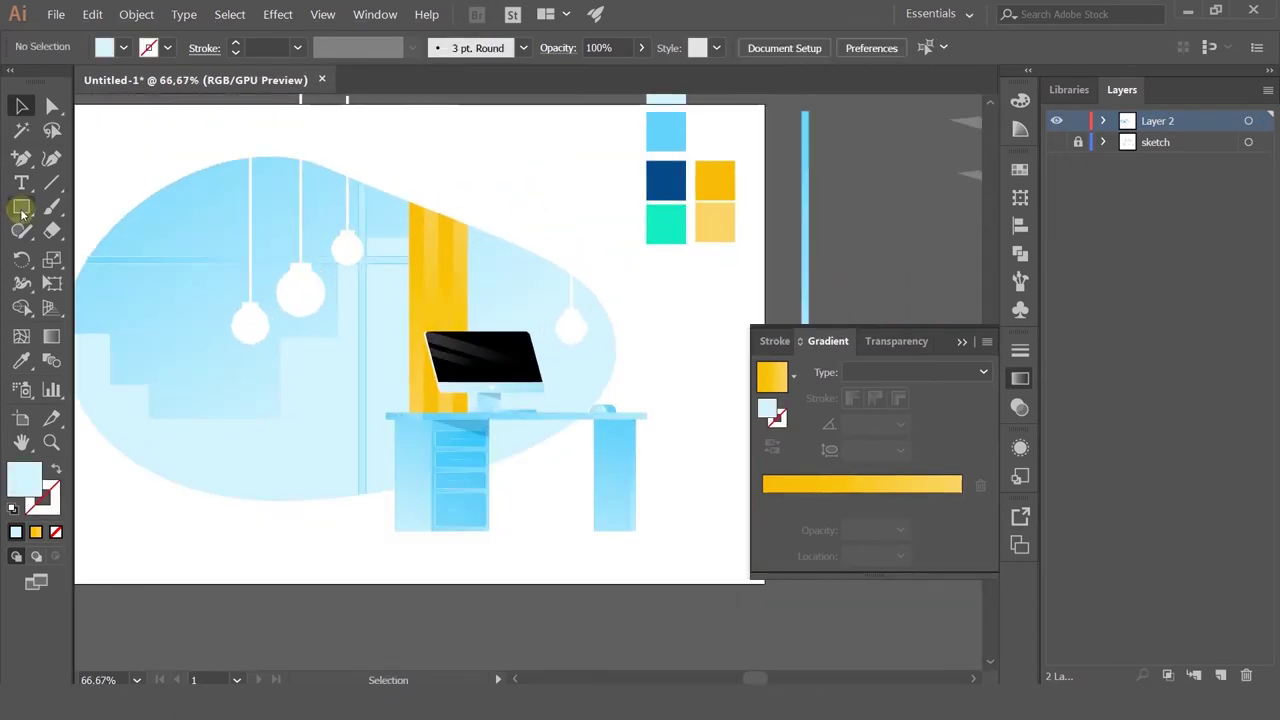
Step: Draw a small slanted oval with the Pen tool just above the curtain's top edge
{"action": "left_click", "coordinate": [371, 190]}
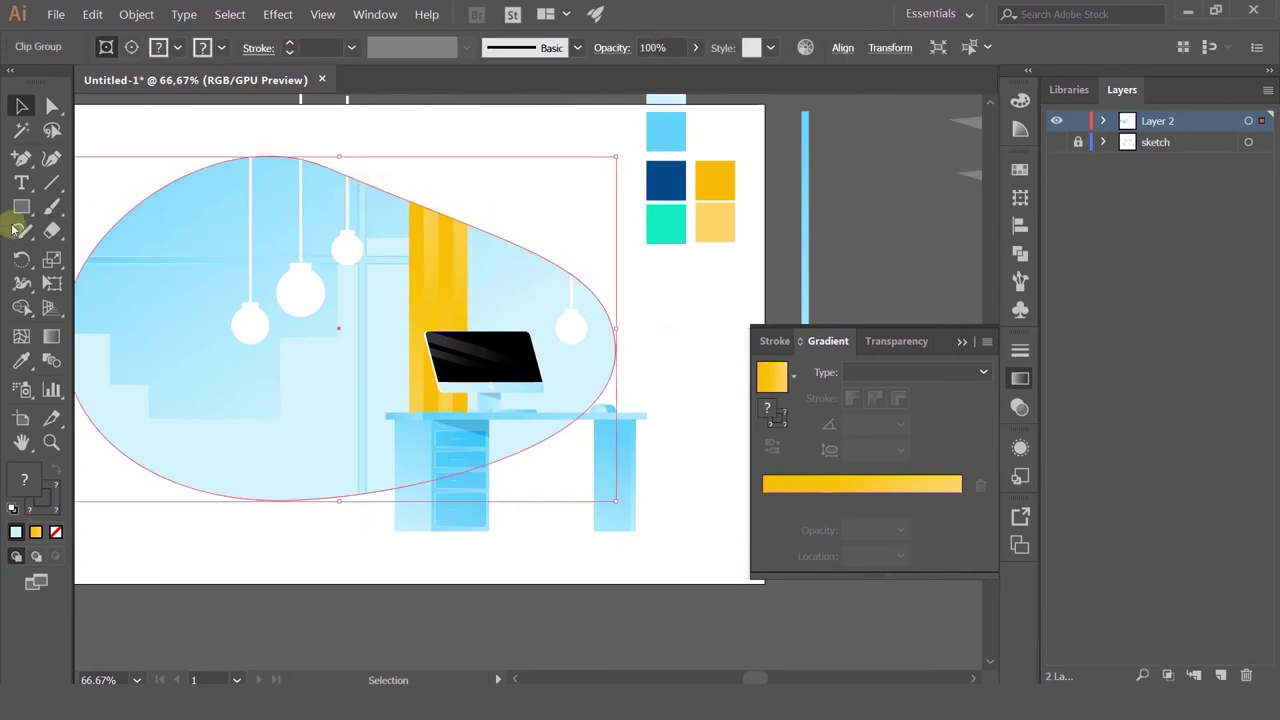
{"action": "left_click", "coordinate": [22, 160]}
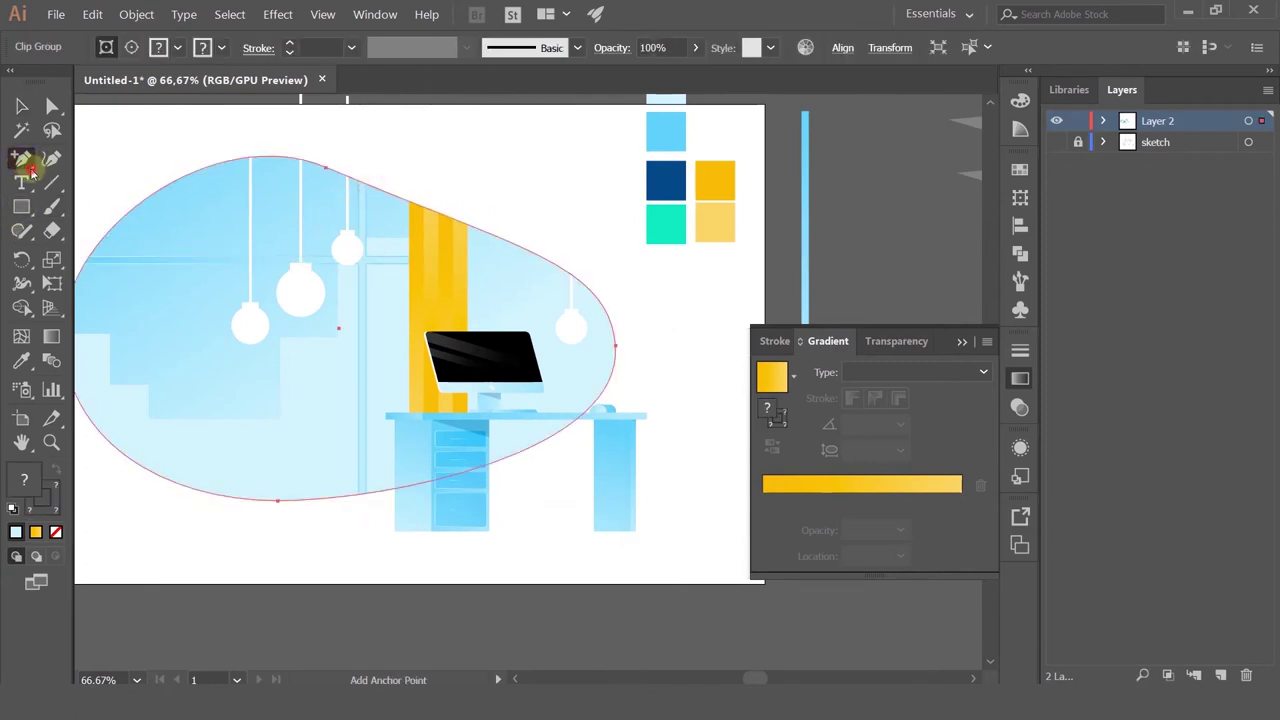
{"action": "left_click_drag", "start_coordinate": [30, 170], "coordinate": [100, 158]}
{"action": "left_click", "coordinate": [419, 171]}
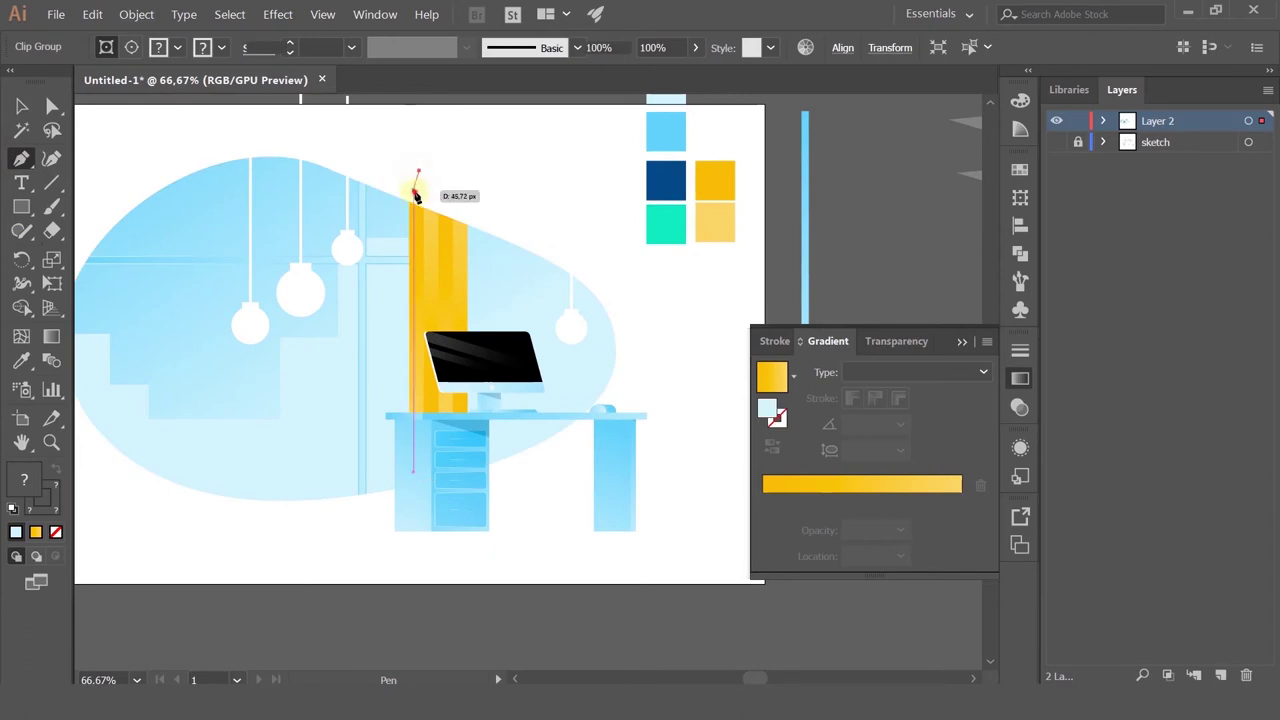
{"action": "mouse_move", "coordinate": [413, 190]}
{"action": "left_mouse_down"}
{"action": "mouse_move", "coordinate": [436, 203]}
{"action": "mouse_move", "coordinate": [422, 178]}
{"action": "left_mouse_up"}
{"action": "left_click", "coordinate": [488, 209]}
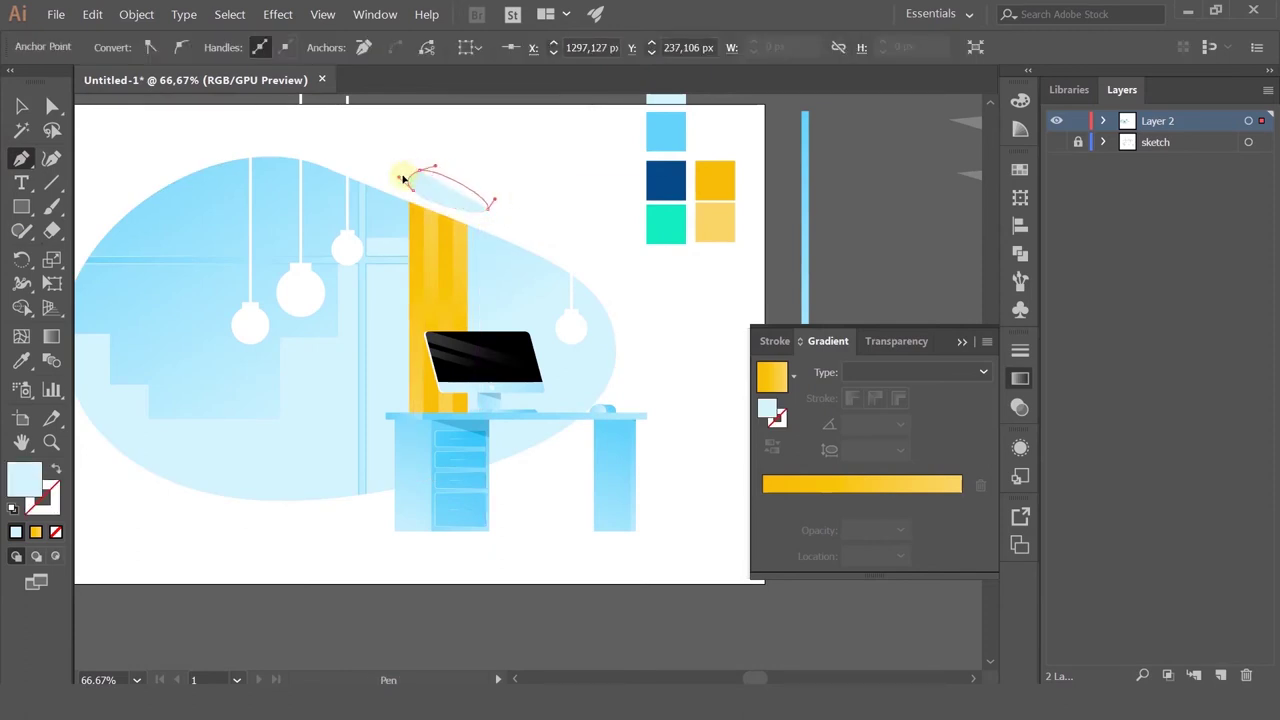
Step: Reshape the slanted oval by adjusting its upper and lower-left anchor points and curve handles into a smooth rounded outline
{"action": "scroll", "coordinate": [447, 195], "scroll_direction": "up", "scroll_amount": 3}
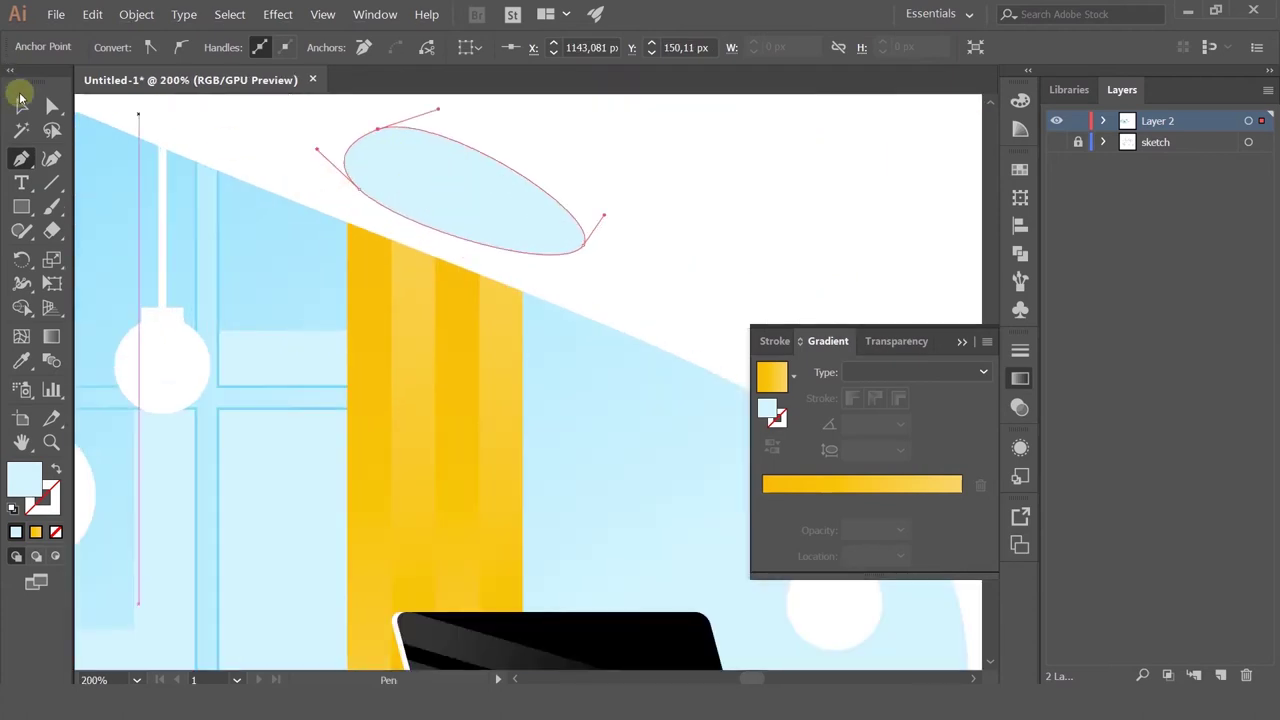
{"action": "left_click", "coordinate": [21, 102]}
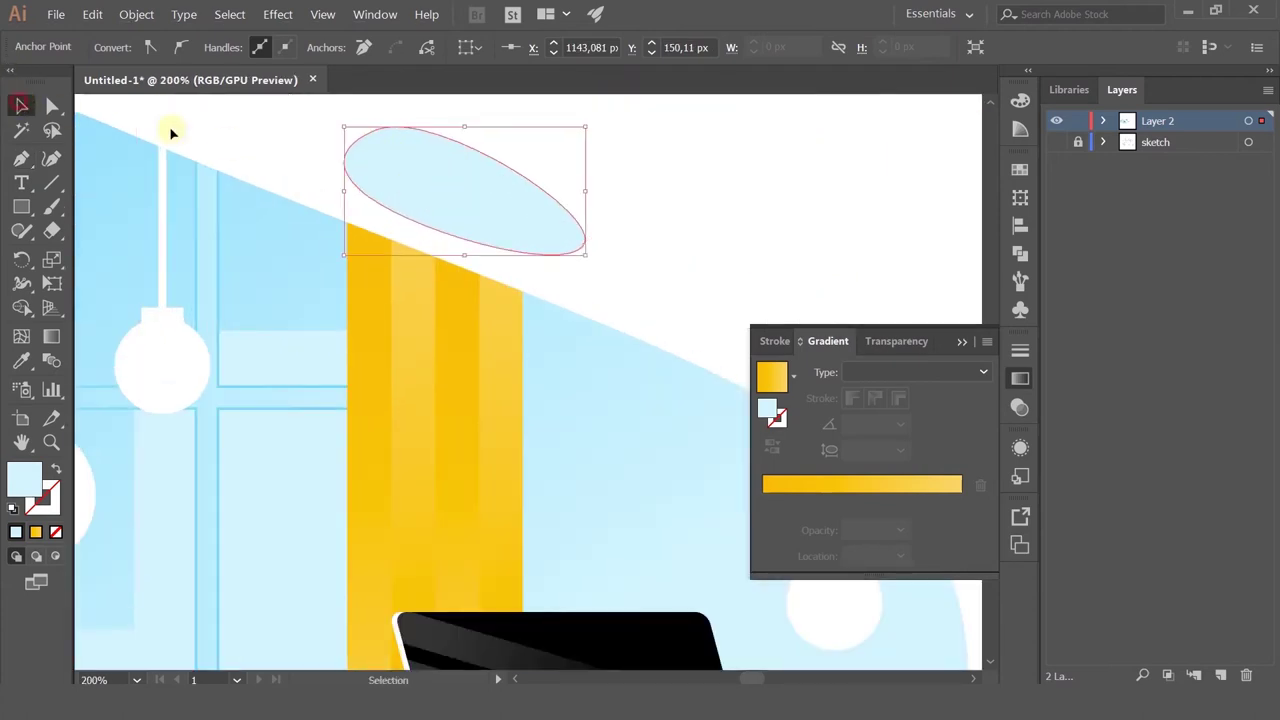
{"action": "left_click", "coordinate": [52, 107]}
{"action": "left_click", "coordinate": [378, 131]}
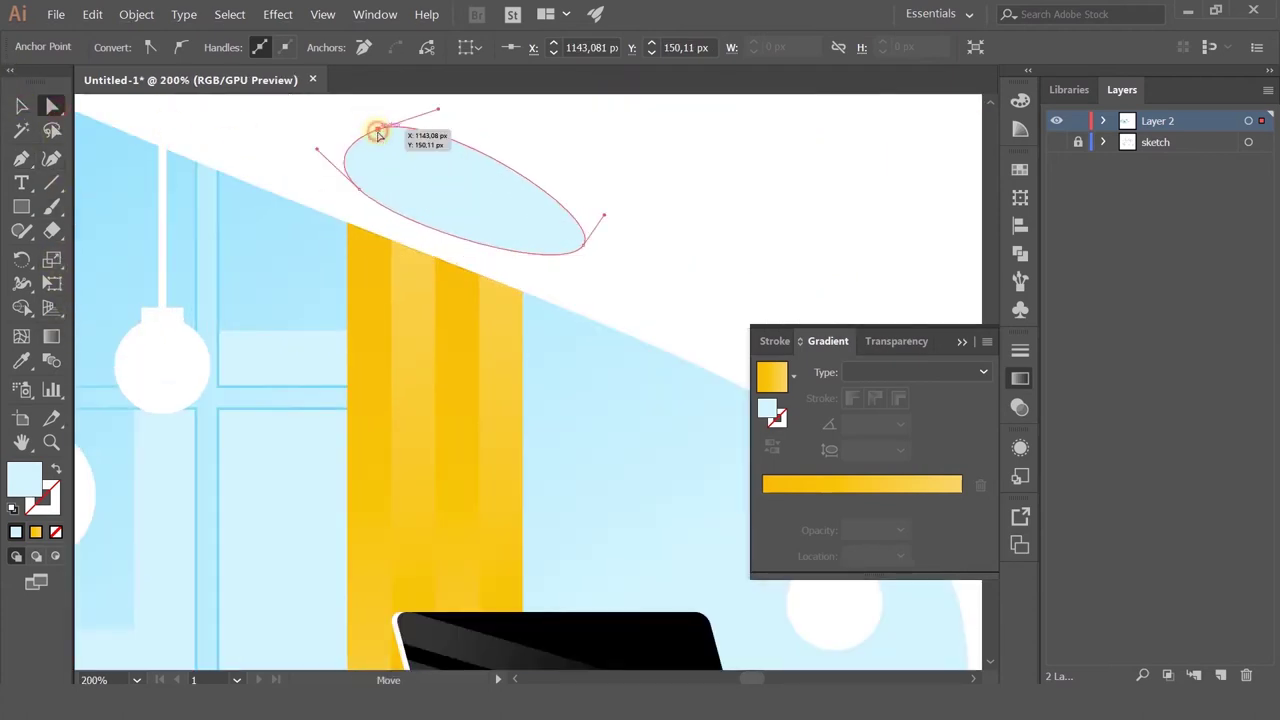
{"action": "left_click_drag", "start_coordinate": [378, 131], "coordinate": [429, 326]}
{"action": "left_click", "coordinate": [21, 160]}
{"action": "left_click_drag", "start_coordinate": [22, 168], "coordinate": [100, 232]}
{"action": "mouse_move", "coordinate": [369, 349]}
{"action": "left_mouse_down"}
{"action": "mouse_move", "coordinate": [420, 323]}
{"action": "mouse_move", "coordinate": [323, 363]}
{"action": "mouse_move", "coordinate": [350, 347]}
{"action": "mouse_move", "coordinate": [370, 355]}
{"action": "left_mouse_up"}
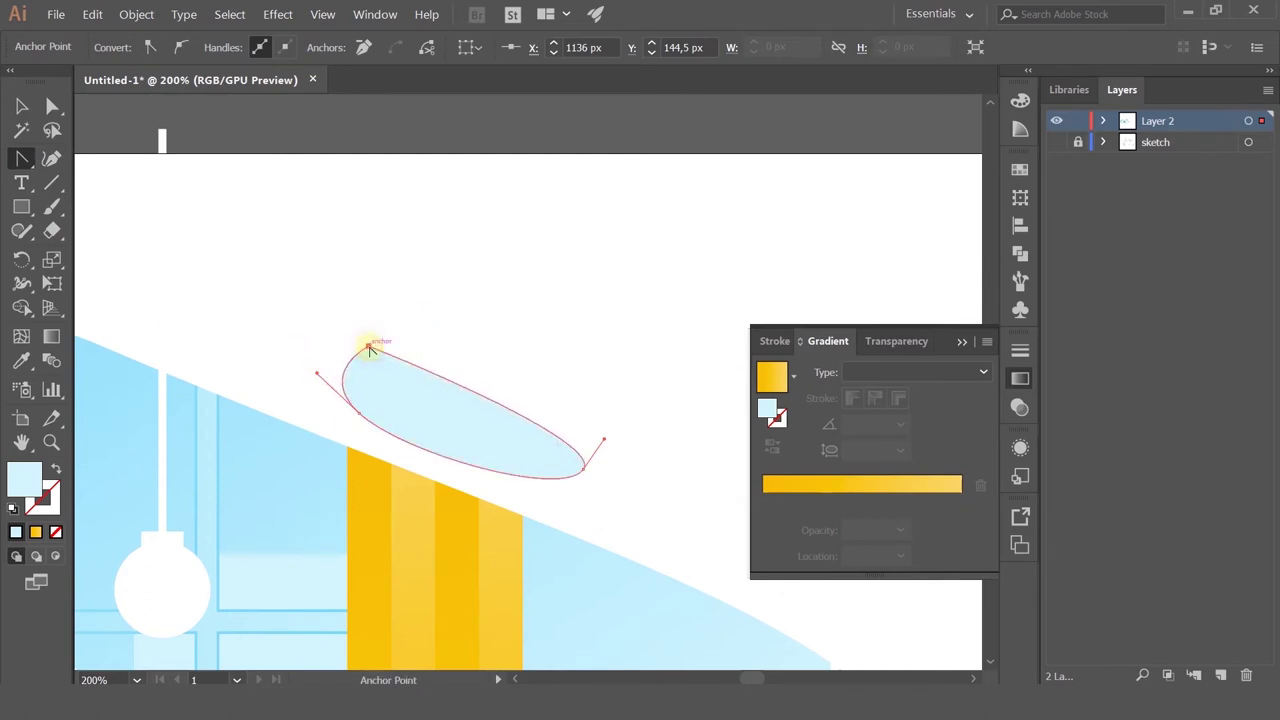
{"action": "left_click_drag", "start_coordinate": [358, 415], "coordinate": [402, 449]}
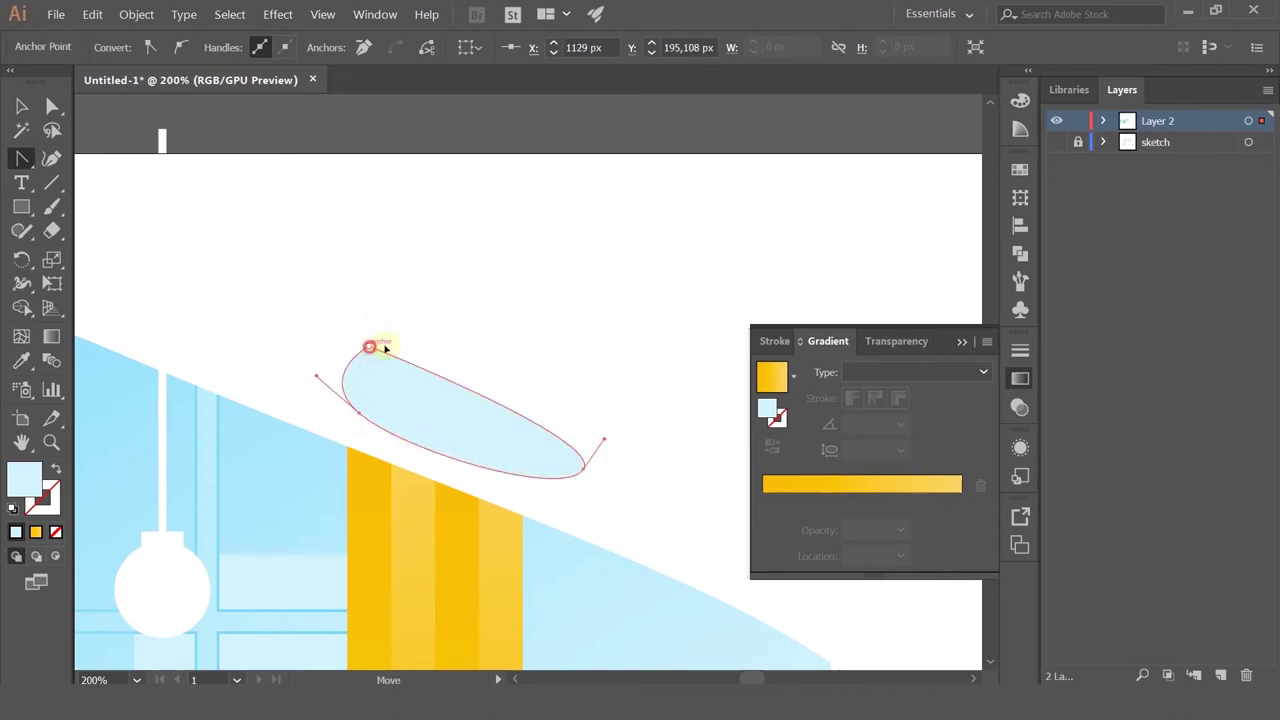
{"action": "left_click_drag", "start_coordinate": [380, 346], "coordinate": [429, 334]}
{"action": "left_click", "coordinate": [437, 326]}
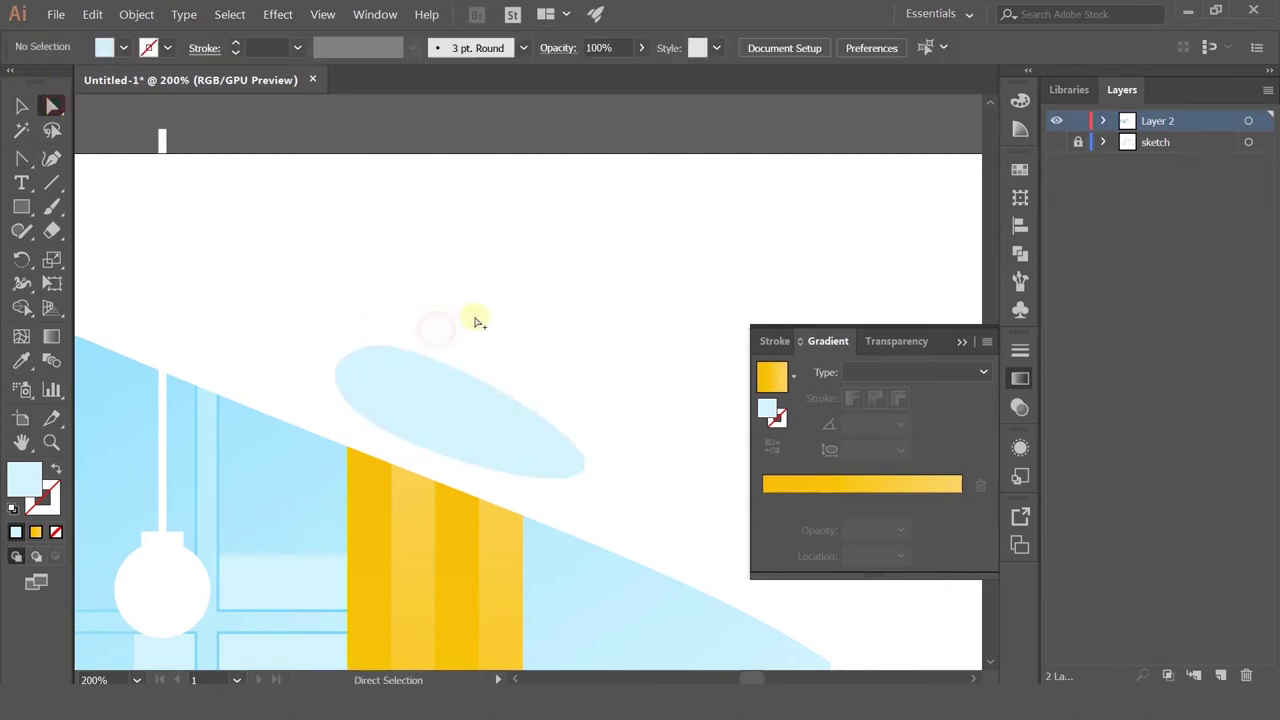
Step: Fill the slanted oval above the curtain with the darker yellow sampled from the palette swatches
{"action": "scroll", "coordinate": [476, 319], "scroll_direction": "down", "scroll_amount": 3}
{"action": "left_click", "coordinate": [465, 350]}
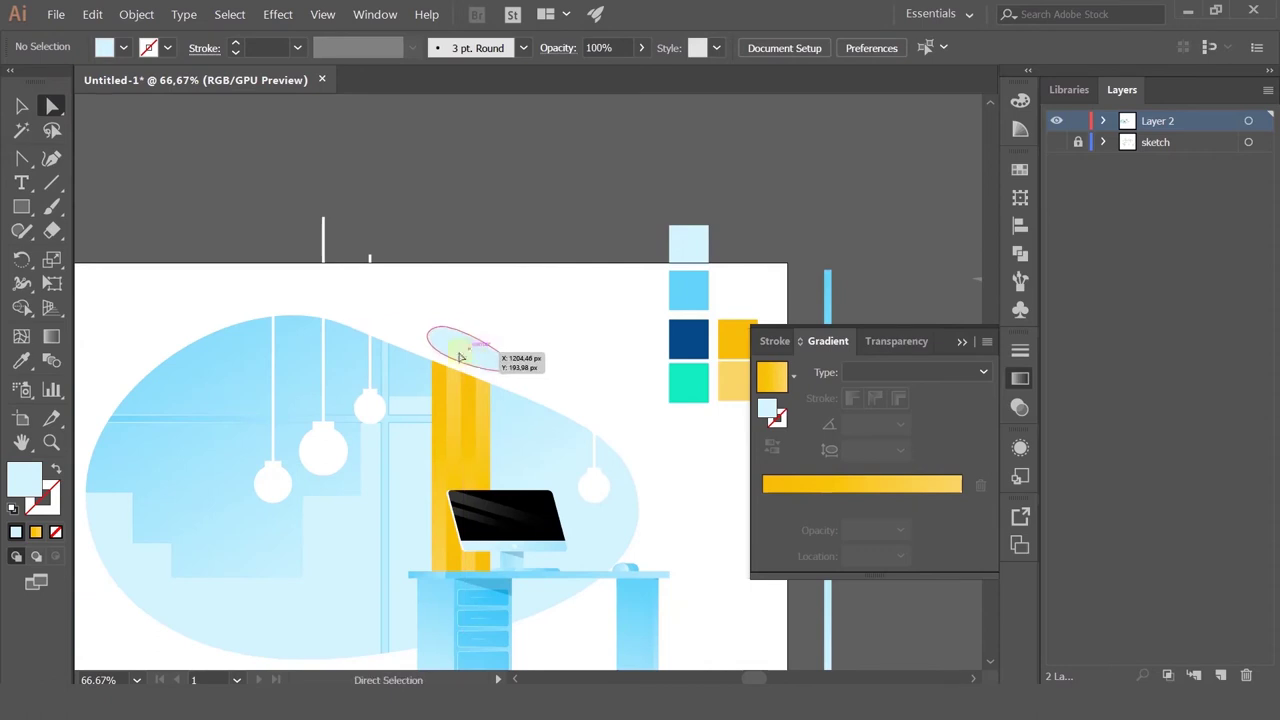
{"action": "left_click", "coordinate": [21, 360]}
{"action": "left_click", "coordinate": [729, 340]}
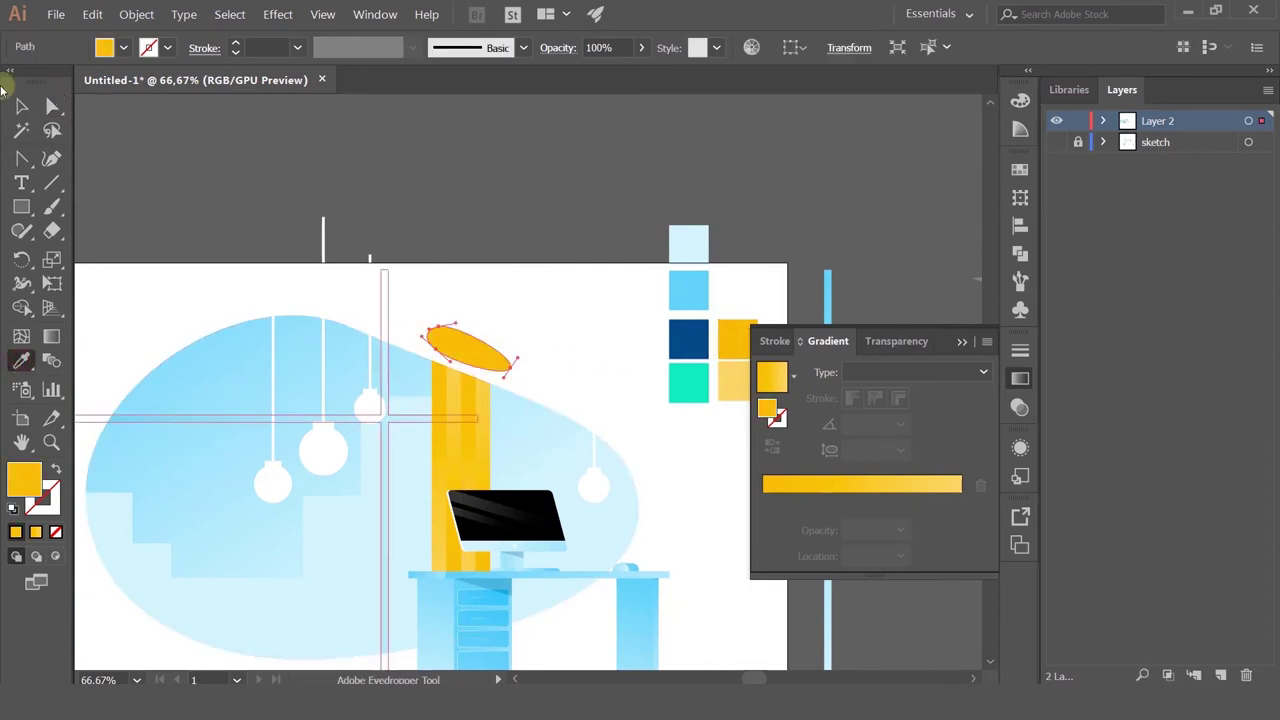
Step: Undo the yellow fill on the slanted oval above the curtain
{"action": "left_click", "coordinate": [21, 104]}
{"action": "left_click", "coordinate": [513, 276]}
{"action": "scroll", "coordinate": [513, 276], "scroll_direction": "down", "scroll_amount": 1}
{"action": "scroll", "coordinate": [513, 276], "scroll_direction": "down", "scroll_amount": 2}
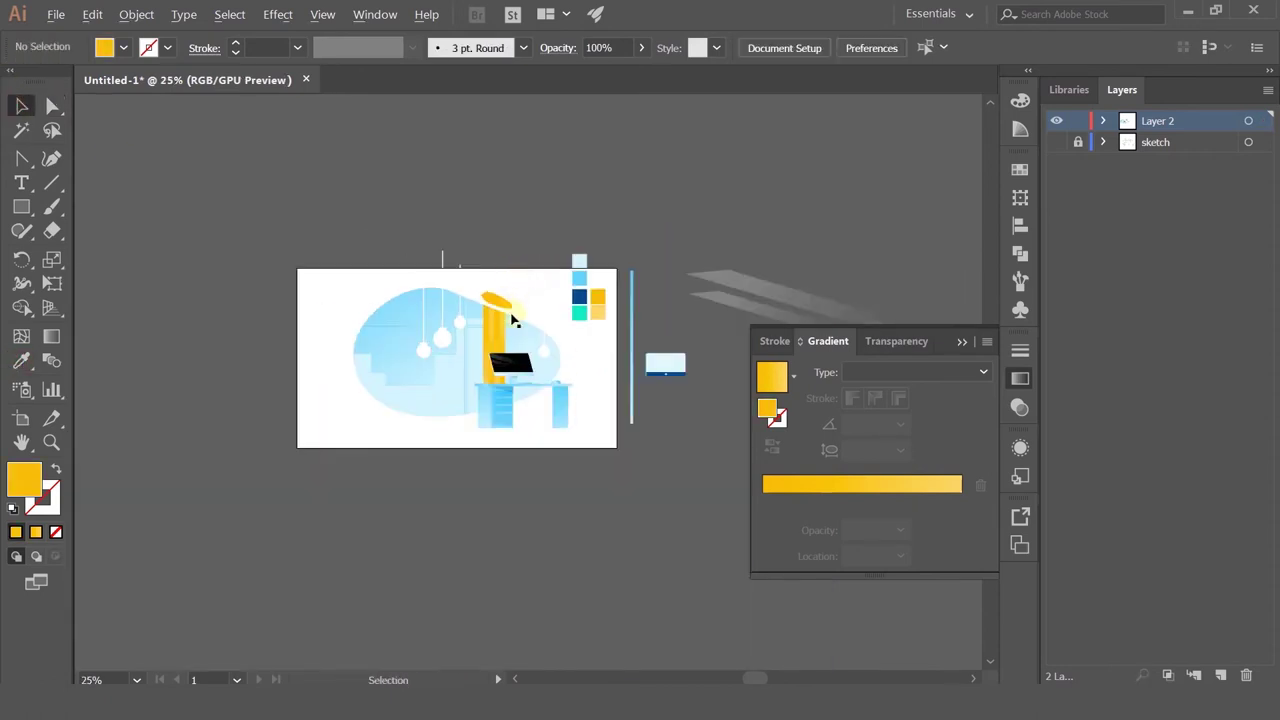
{"action": "scroll", "coordinate": [512, 317], "scroll_direction": "up", "scroll_amount": 3}
{"action": "key", "text": "ctrl+z"}
{"action": "left_click", "coordinate": [506, 241]}
{"action": "scroll", "coordinate": [516, 305], "scroll_direction": "up", "scroll_amount": 1}
{"action": "scroll", "coordinate": [520, 310], "scroll_direction": "up", "scroll_amount": 1}
{"action": "scroll", "coordinate": [541, 323], "scroll_direction": "down", "scroll_amount": 4}
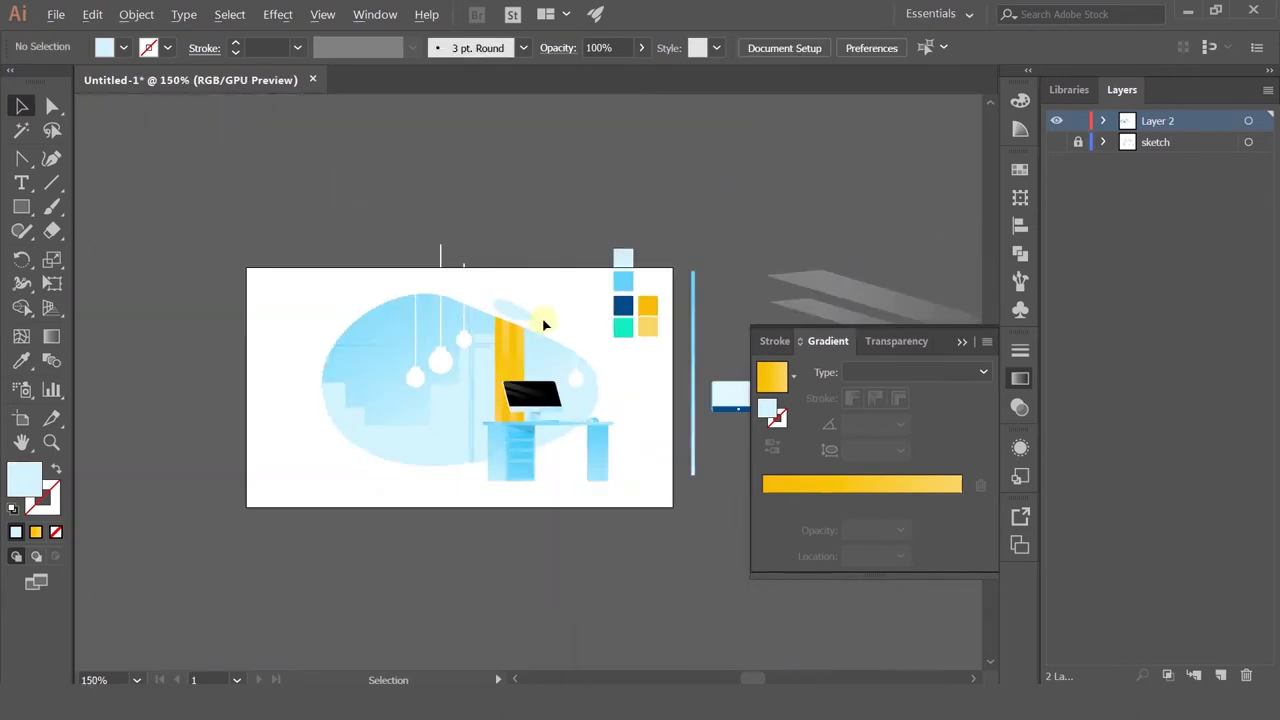
{"action": "left_click_drag", "start_coordinate": [496, 340], "coordinate": [445, 257]}
{"action": "scroll", "coordinate": [301, 290], "scroll_direction": "up", "scroll_amount": 2}
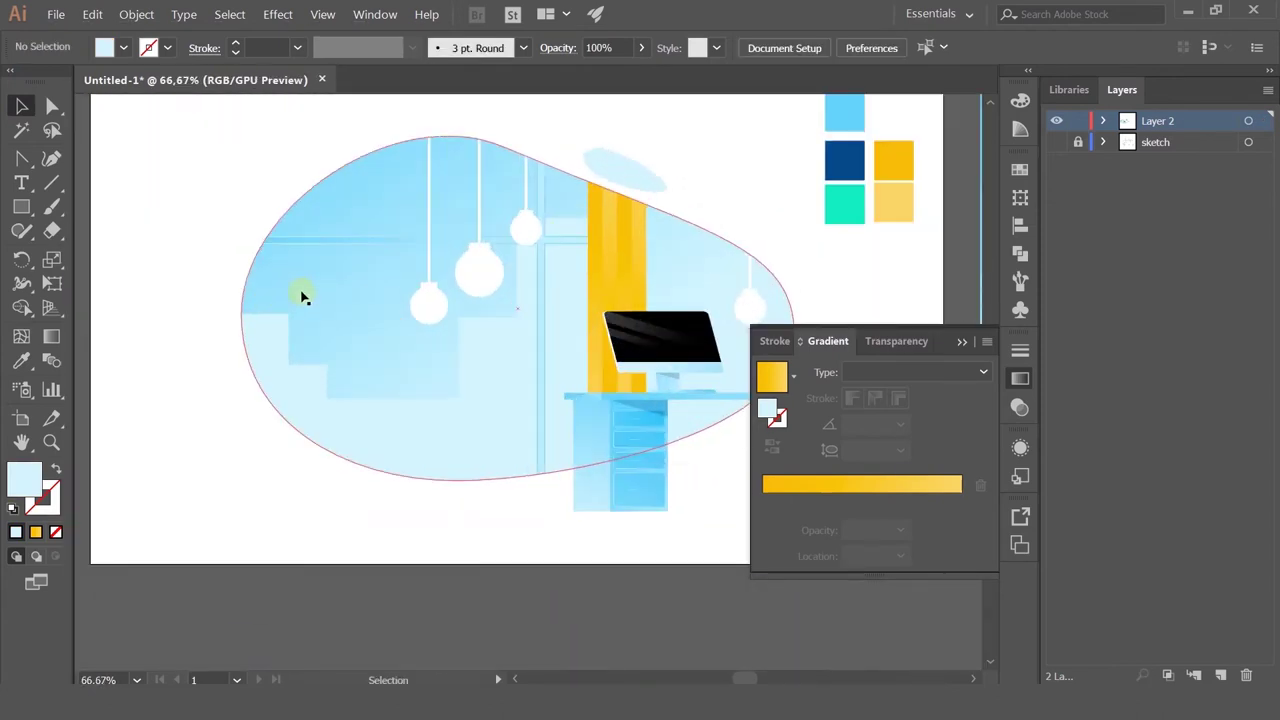
{"action": "left_click_drag", "start_coordinate": [229, 252], "coordinate": [170, 195]}
{"action": "left_click_drag", "start_coordinate": [387, 258], "coordinate": [352, 275]}
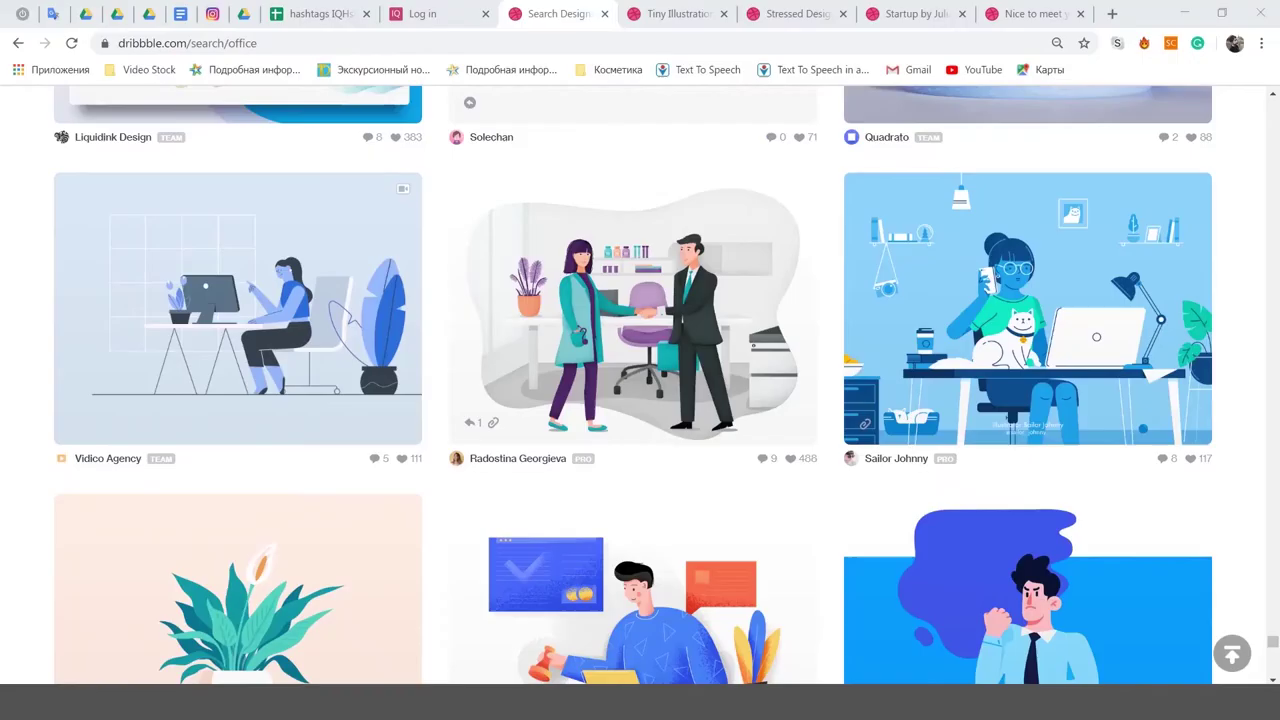
Step: Switch to the browser, open the "Nice to meet you" office illustration and copy a screen capture of it to the clipboard
{"action": "left_click", "coordinate": [925, 12]}
{"action": "left_click", "coordinate": [1000, 12]}
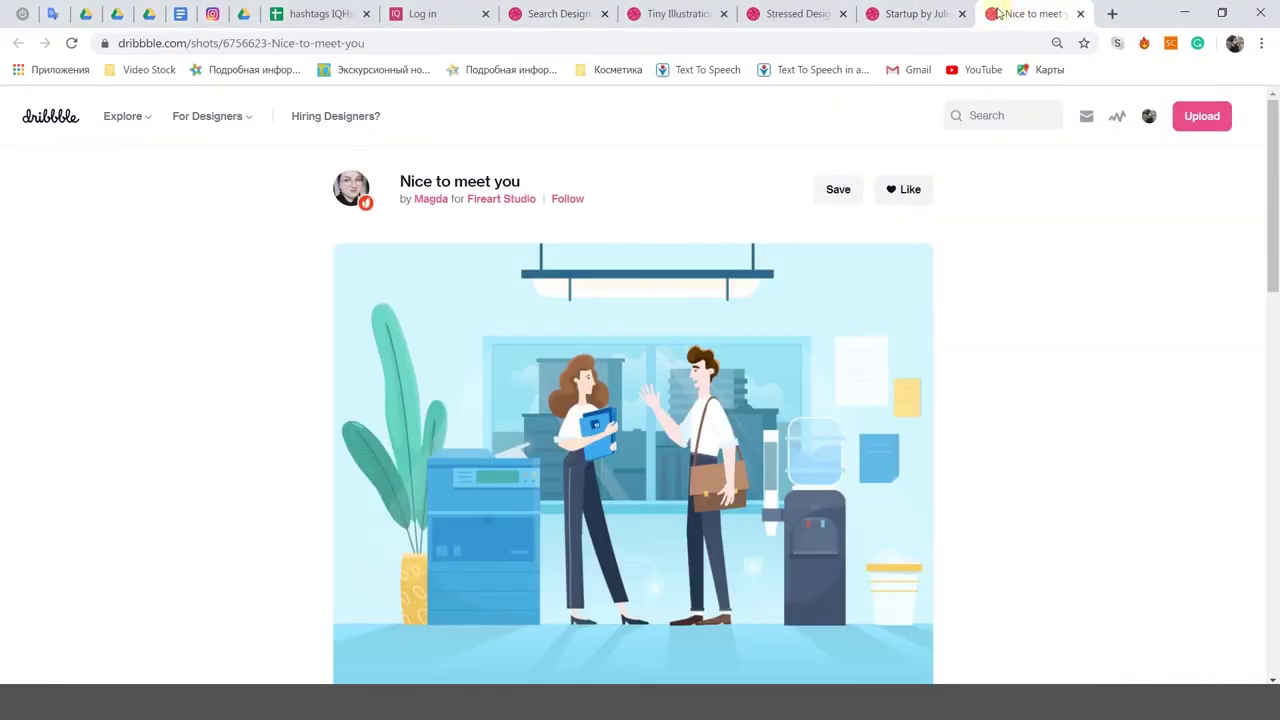
{"action": "scroll", "coordinate": [938, 492], "scroll_direction": "down", "scroll_amount": 2}
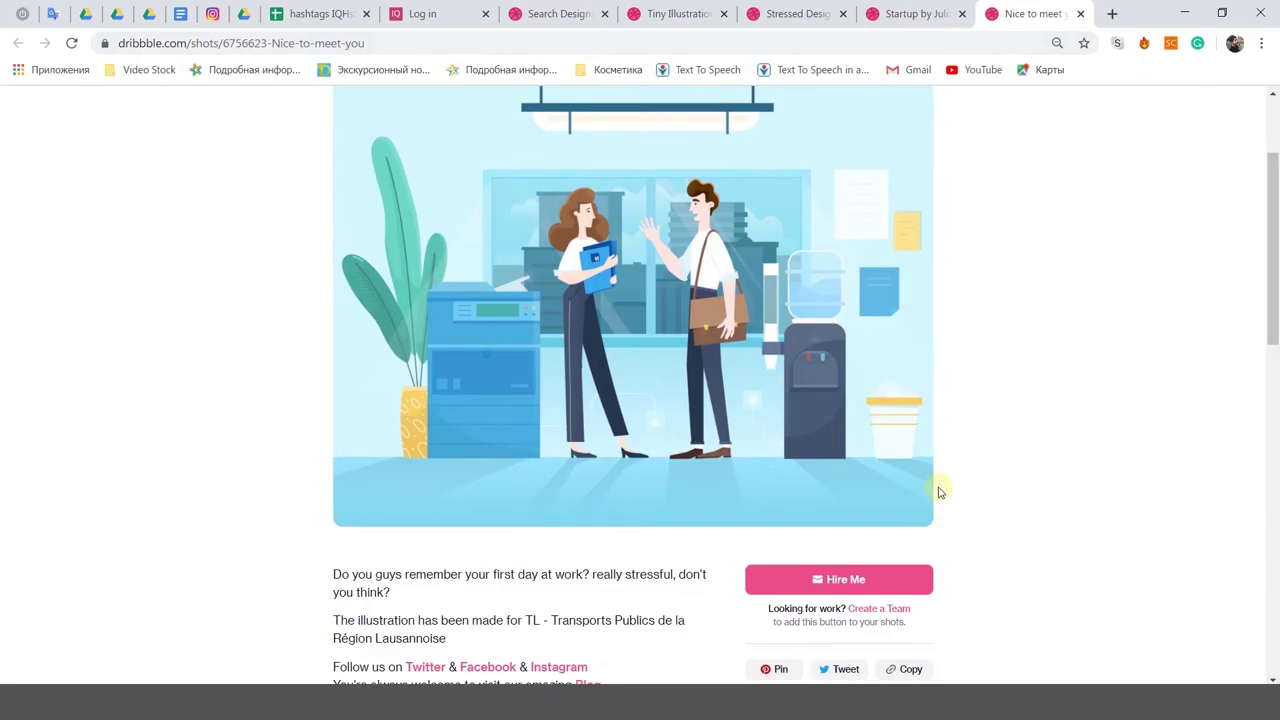
{"action": "key", "text": "Print"}
{"action": "left_click_drag", "start_coordinate": [332, 101], "coordinate": [931, 494]}
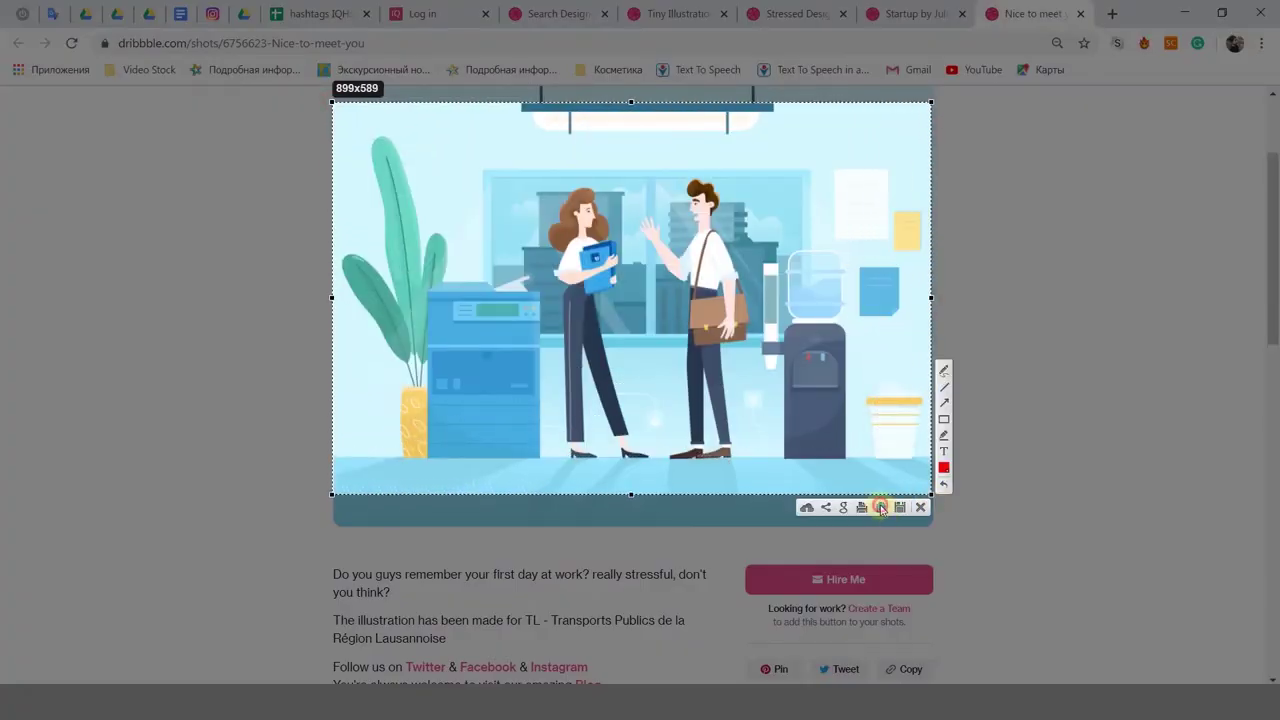
{"action": "left_click", "coordinate": [880, 507]}
Step: Return to Illustrator, paste the captured reference image, scale it down and place it beside the rounded background shape
{"action": "key", "text": "alt+Tab"}
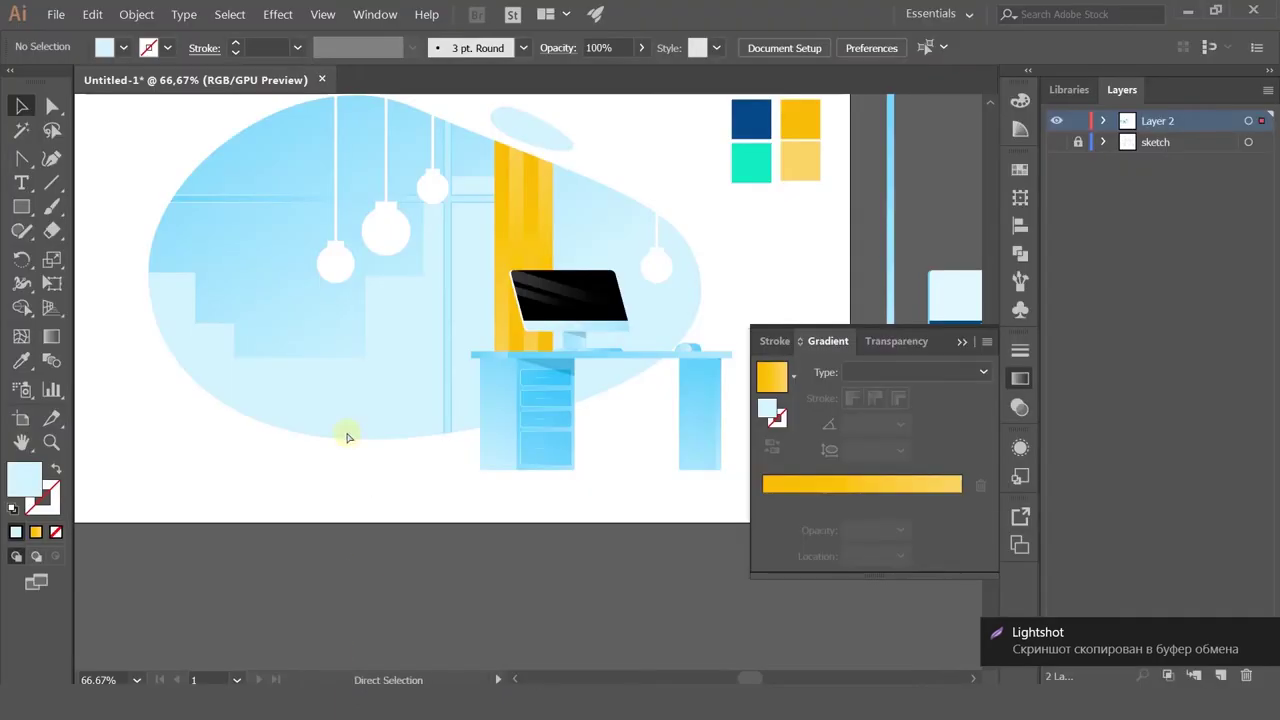
{"action": "key", "text": "ctrl+v"}
{"action": "key", "text": "ctrl+minus"}
{"action": "left_click_drag", "start_coordinate": [506, 452], "coordinate": [244, 438]}
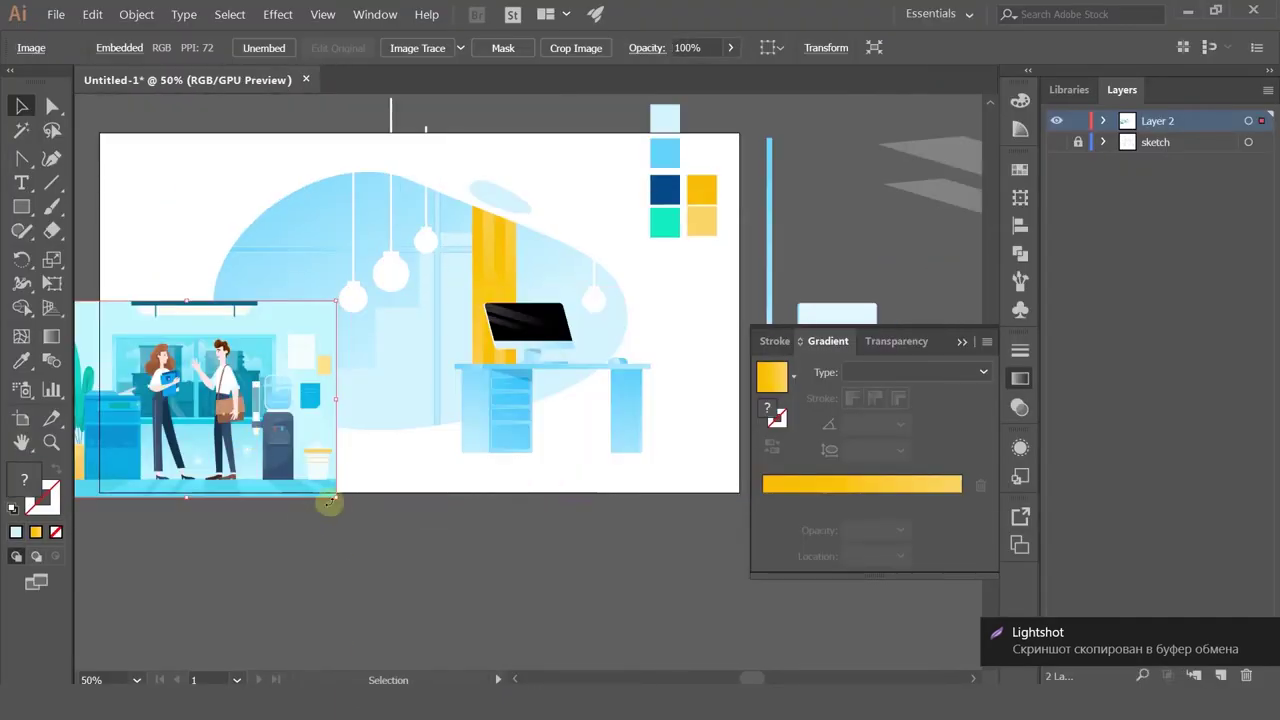
{"action": "left_click_drag", "start_coordinate": [338, 499], "coordinate": [416, 477]}
{"action": "left_click", "coordinate": [298, 475]}
{"action": "scroll", "coordinate": [281, 452], "scroll_direction": "up", "scroll_amount": 1}
{"action": "left_click_drag", "start_coordinate": [306, 402], "coordinate": [242, 382]}
{"action": "left_click", "coordinate": [440, 480]}
{"action": "left_click_drag", "start_coordinate": [450, 476], "coordinate": [361, 470]}
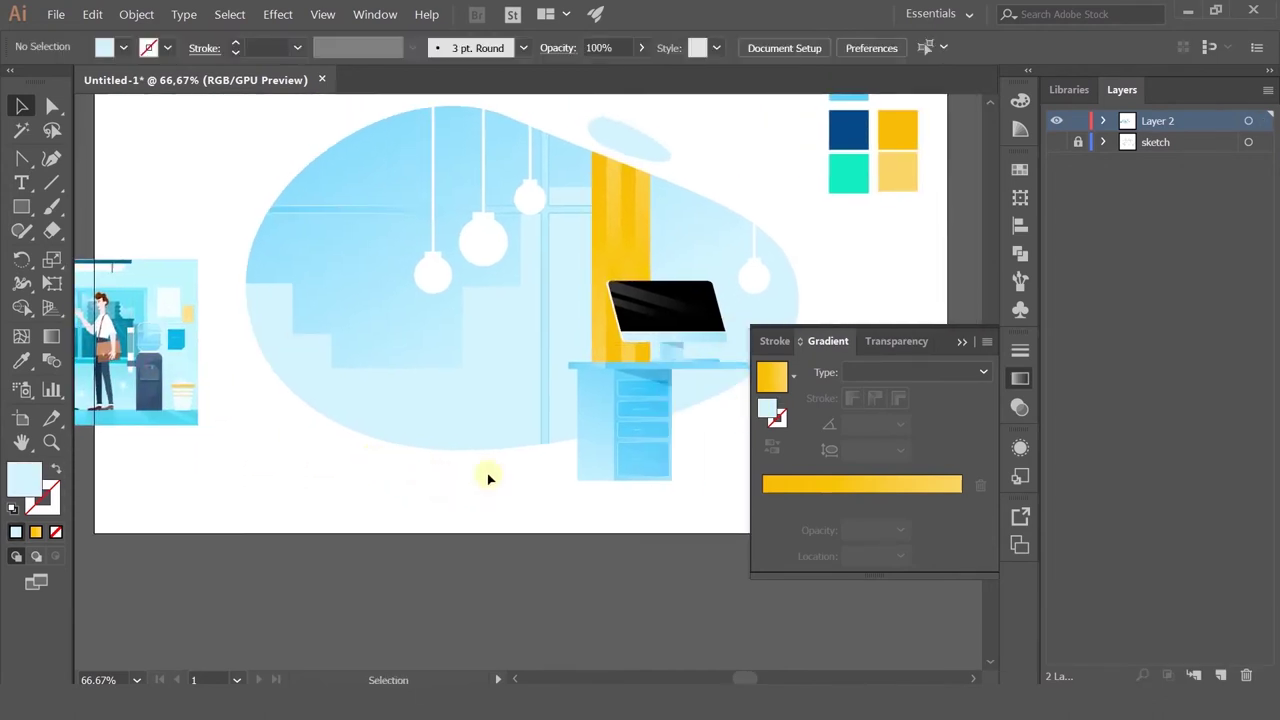
Step: Draw an upright rectangle over the lower-left edge of the rounded background as the water cooler's body
{"action": "left_click", "coordinate": [21, 205]}
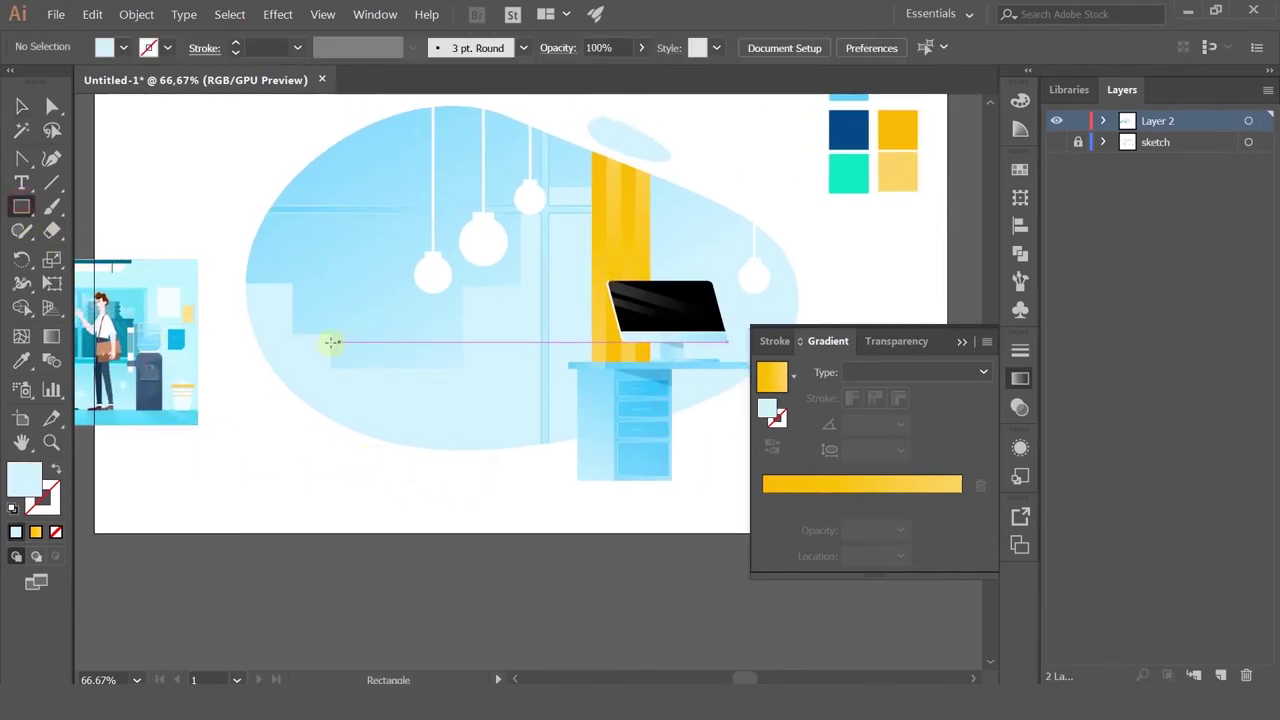
{"action": "left_click", "coordinate": [284, 363]}
{"action": "left_click", "coordinate": [688, 385]}
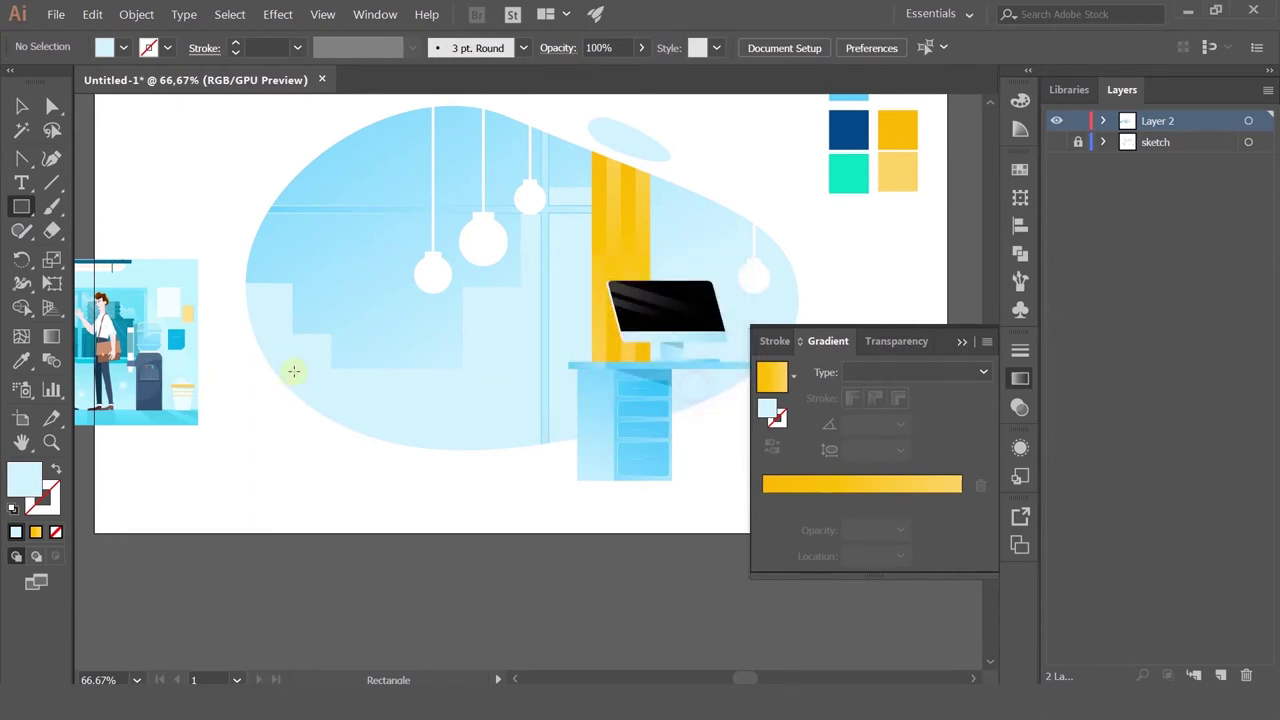
{"action": "left_click_drag", "start_coordinate": [281, 362], "coordinate": [353, 481]}
Step: Try the dark blue and darker yellow palette swatches as the upright rectangle's fill
{"action": "left_click", "coordinate": [22, 361]}
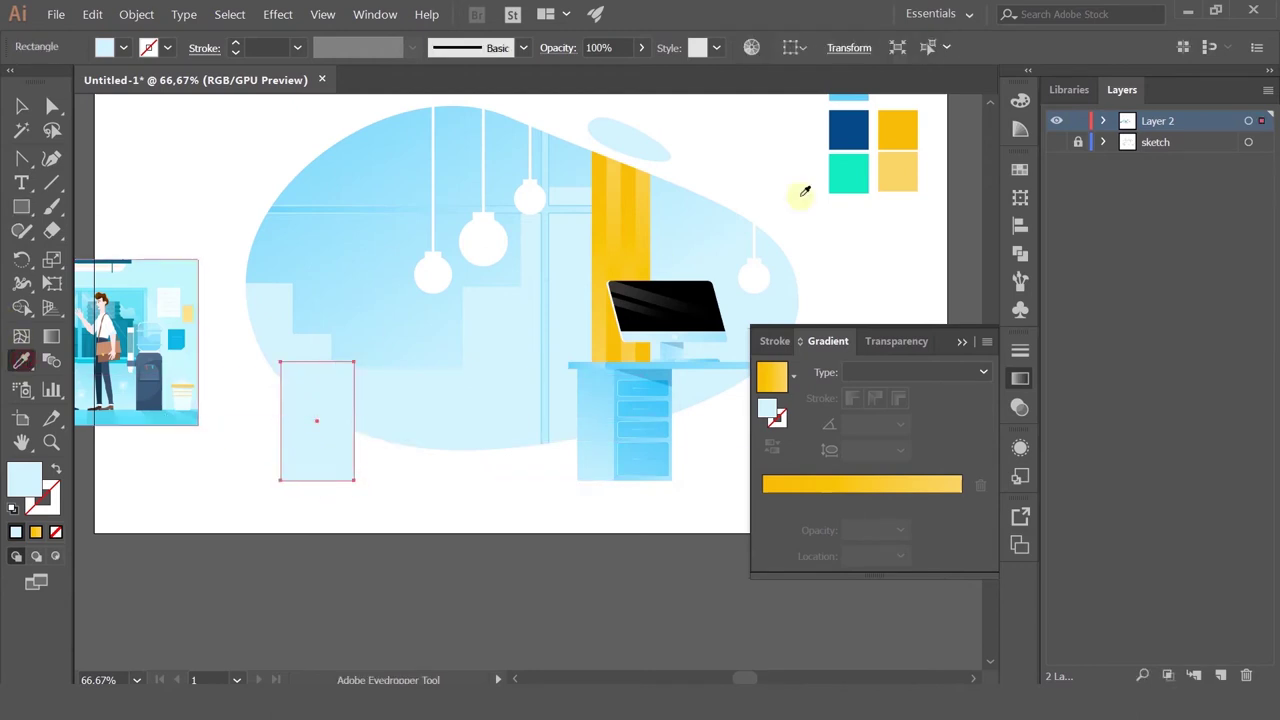
{"action": "left_click", "coordinate": [857, 124]}
{"action": "scroll", "coordinate": [716, 205], "scroll_direction": "down", "scroll_amount": 1}
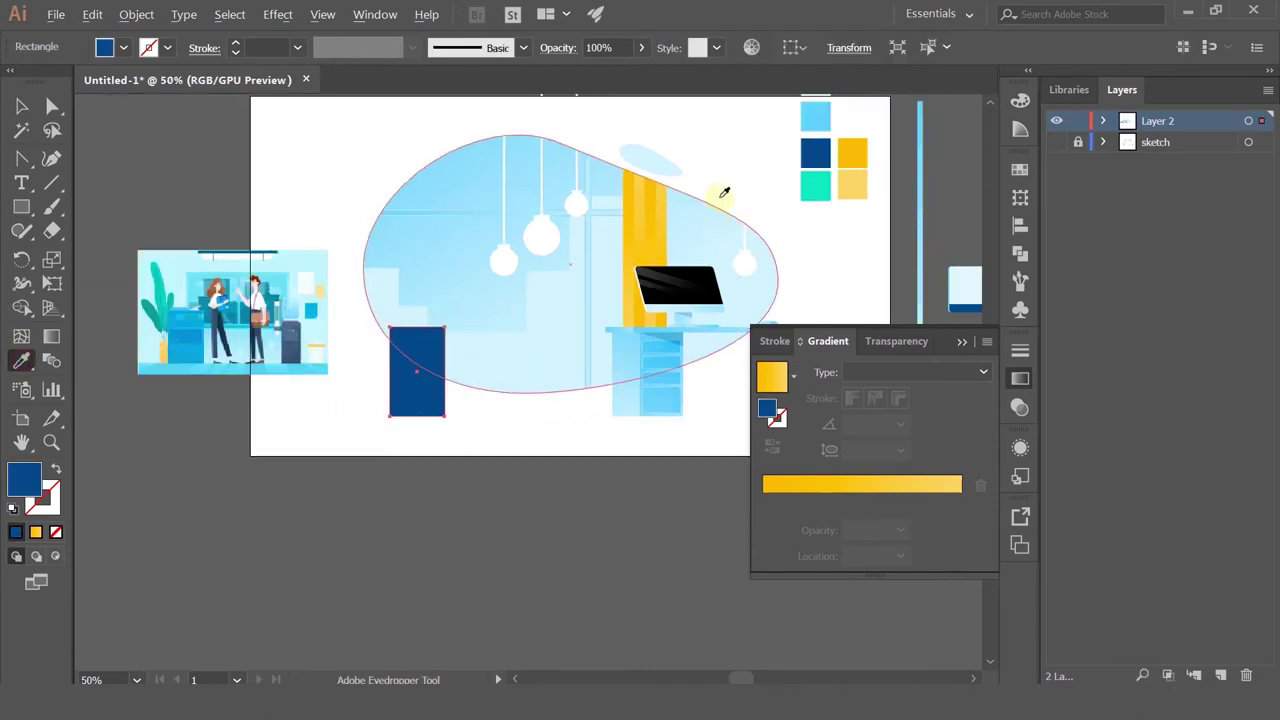
{"action": "left_click_drag", "start_coordinate": [694, 179], "coordinate": [523, 209]}
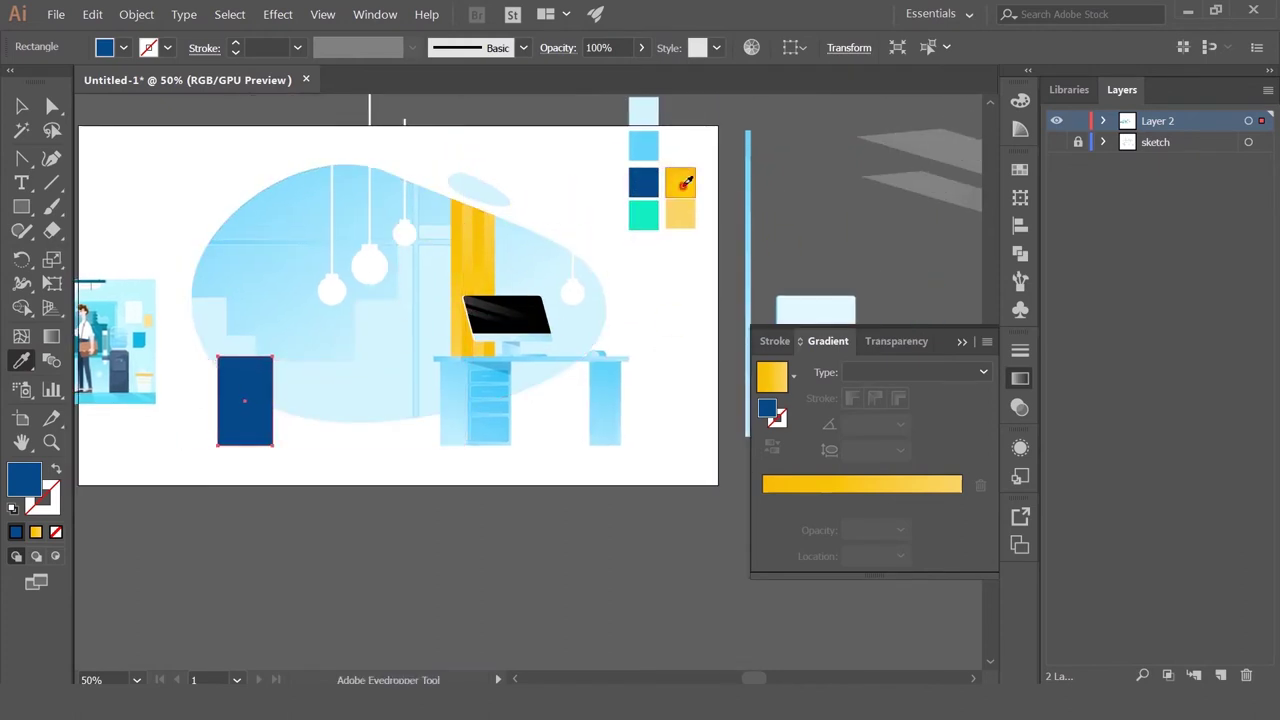
{"action": "left_click", "coordinate": [686, 181]}
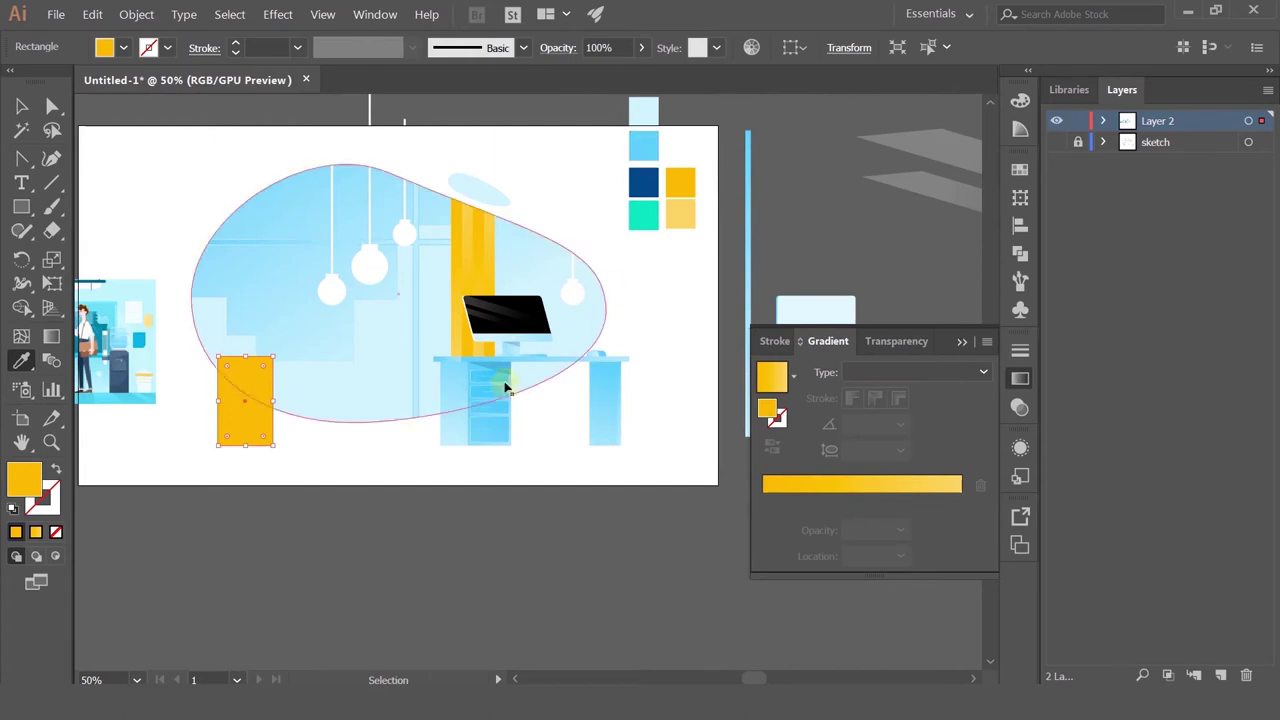
{"action": "key", "text": "ctrl+z"}
Step: Fill the upright rectangle with the desk leg's light blue gradient and tilt it to about -64.1°
{"action": "left_click", "coordinate": [605, 400]}
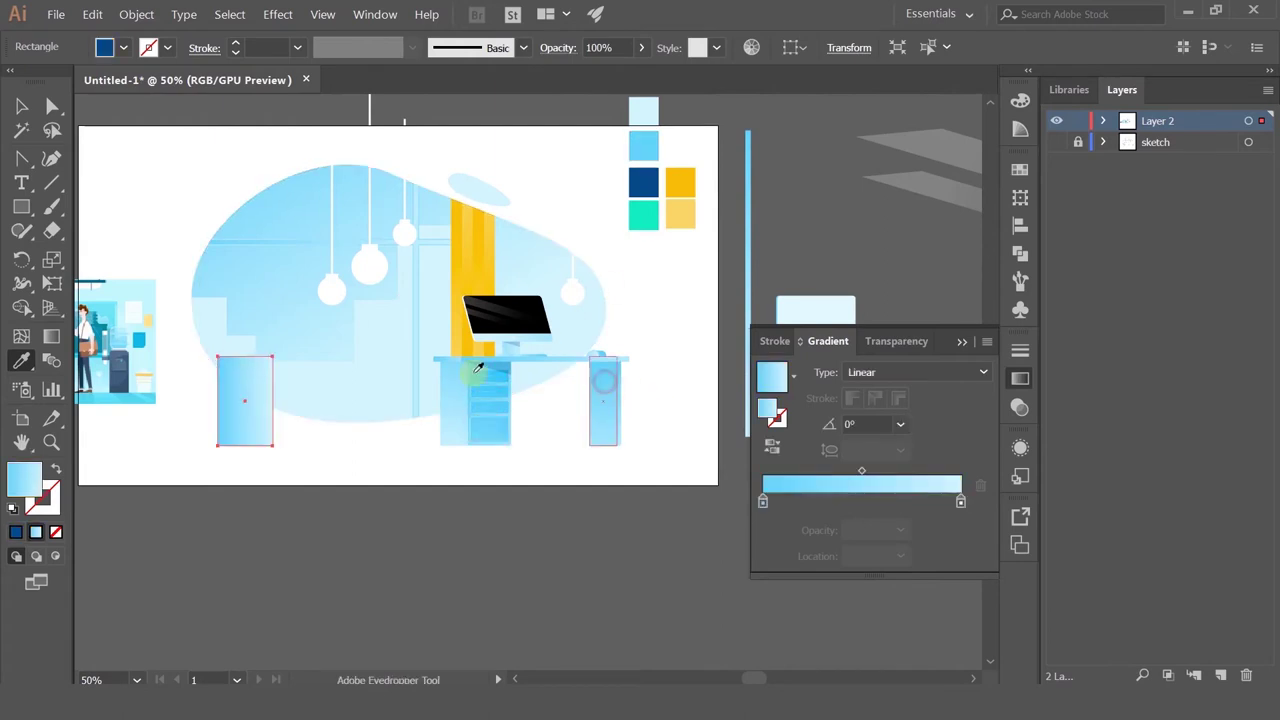
{"action": "left_click", "coordinate": [21, 105]}
{"action": "scroll", "coordinate": [222, 405], "scroll_direction": "up", "scroll_amount": 2}
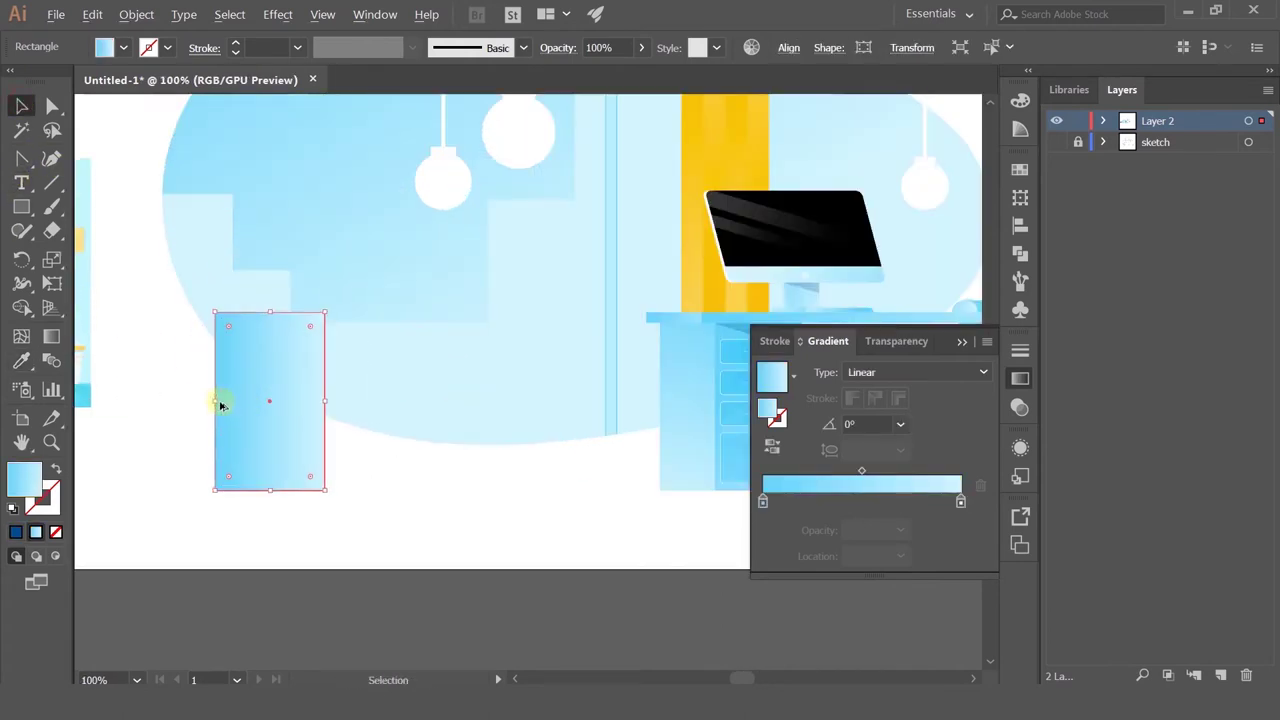
{"action": "left_click", "coordinate": [50, 339]}
{"action": "left_click_drag", "start_coordinate": [335, 530], "coordinate": [337, 531]}
Step: Round the rectangle's two upper corners and place a copy slightly to its left as the cooler's side
{"action": "left_click_drag", "start_coordinate": [302, 382], "coordinate": [418, 416]}
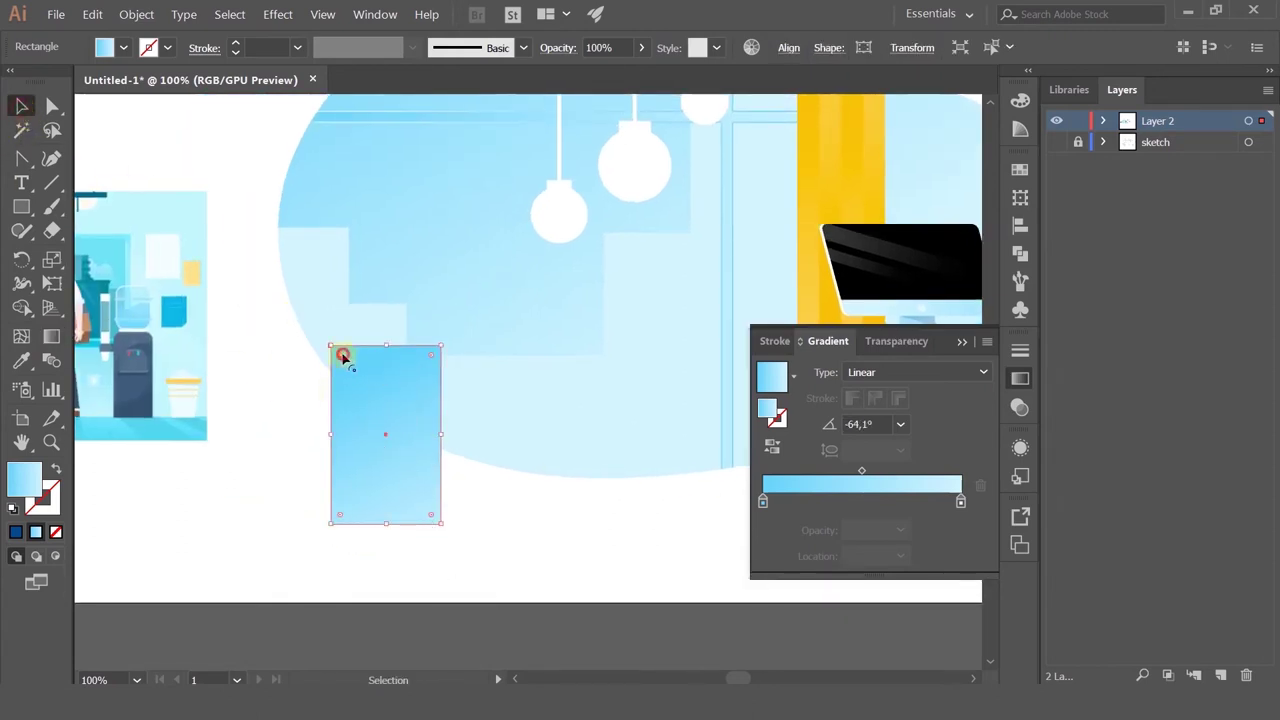
{"action": "left_click_drag", "start_coordinate": [428, 358], "coordinate": [325, 457]}
{"action": "left_click", "coordinate": [451, 517]}
{"action": "left_click", "coordinate": [275, 446]}
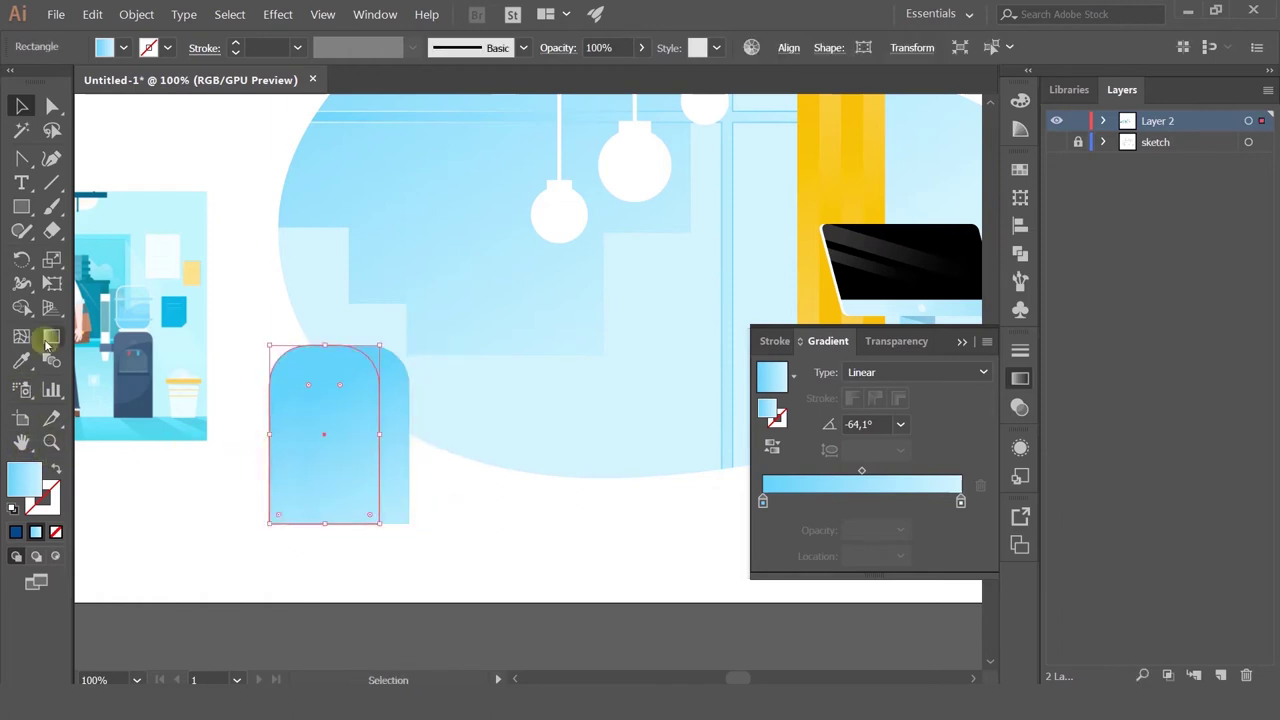
Step: Shift the gradient on the cooler's left copy up and to the left so its fill is lighter than the front
{"action": "left_click", "coordinate": [48, 340]}
{"action": "mouse_move", "coordinate": [300, 385]}
{"action": "left_mouse_down"}
{"action": "mouse_move", "coordinate": [237, 334]}
{"action": "mouse_move", "coordinate": [257, 320]}
{"action": "left_mouse_up"}
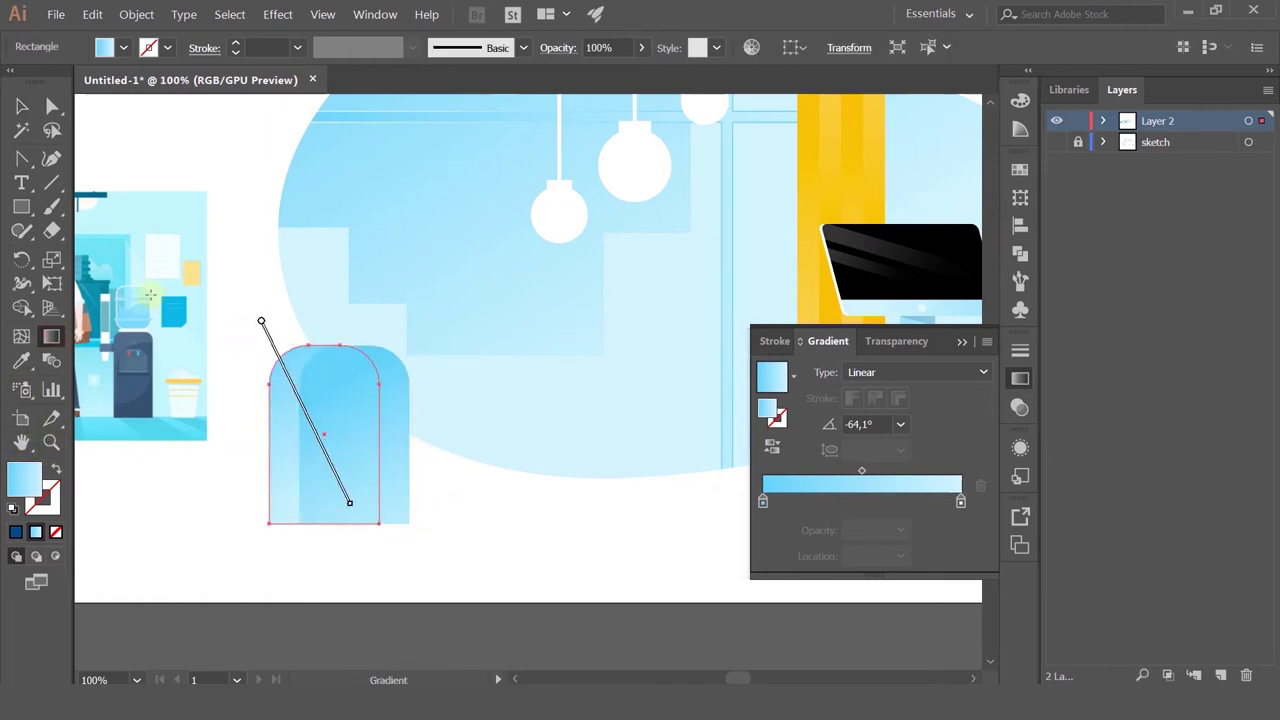
{"action": "left_click", "coordinate": [21, 110]}
{"action": "left_click", "coordinate": [251, 305]}
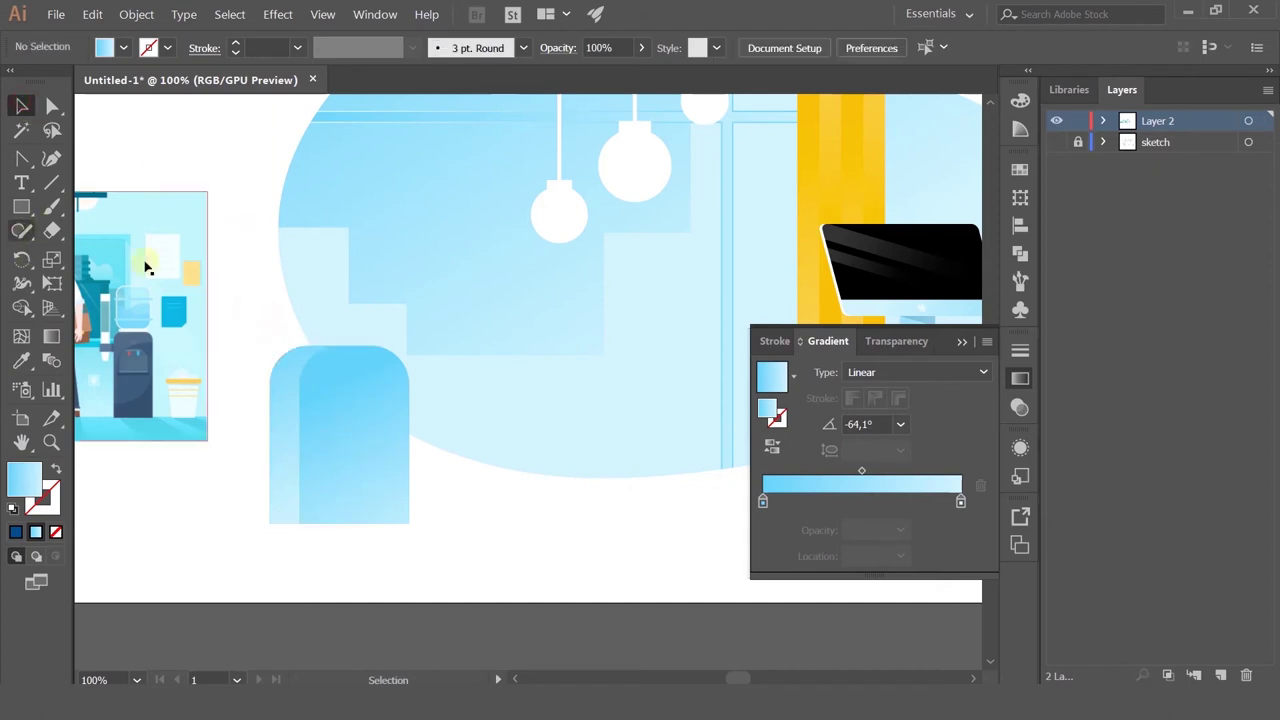
{"action": "left_click_drag", "start_coordinate": [374, 436], "coordinate": [366, 374]}
{"action": "key", "text": "ctrl+z"}
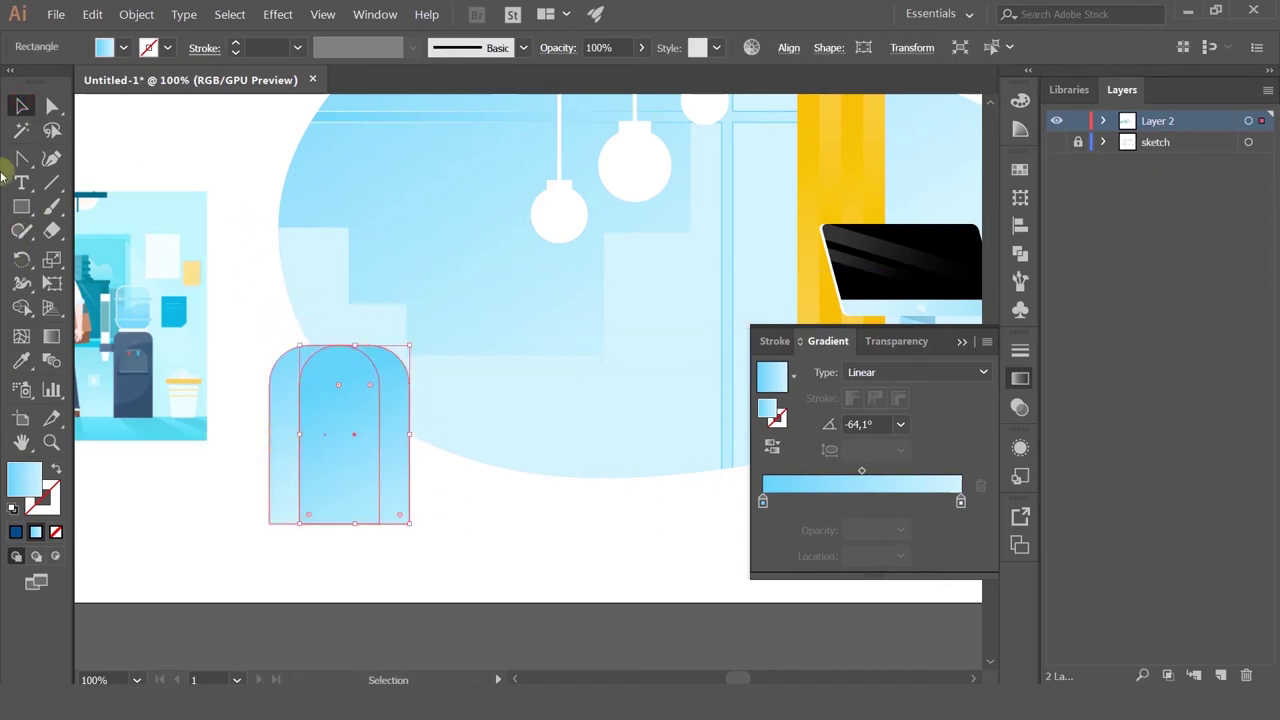
Step: Draw a rectangle above the cooler body, match it to the body's full width, heighten it and round its corners to about 50 px
{"action": "left_click", "coordinate": [29, 210]}
{"action": "left_click", "coordinate": [24, 207]}
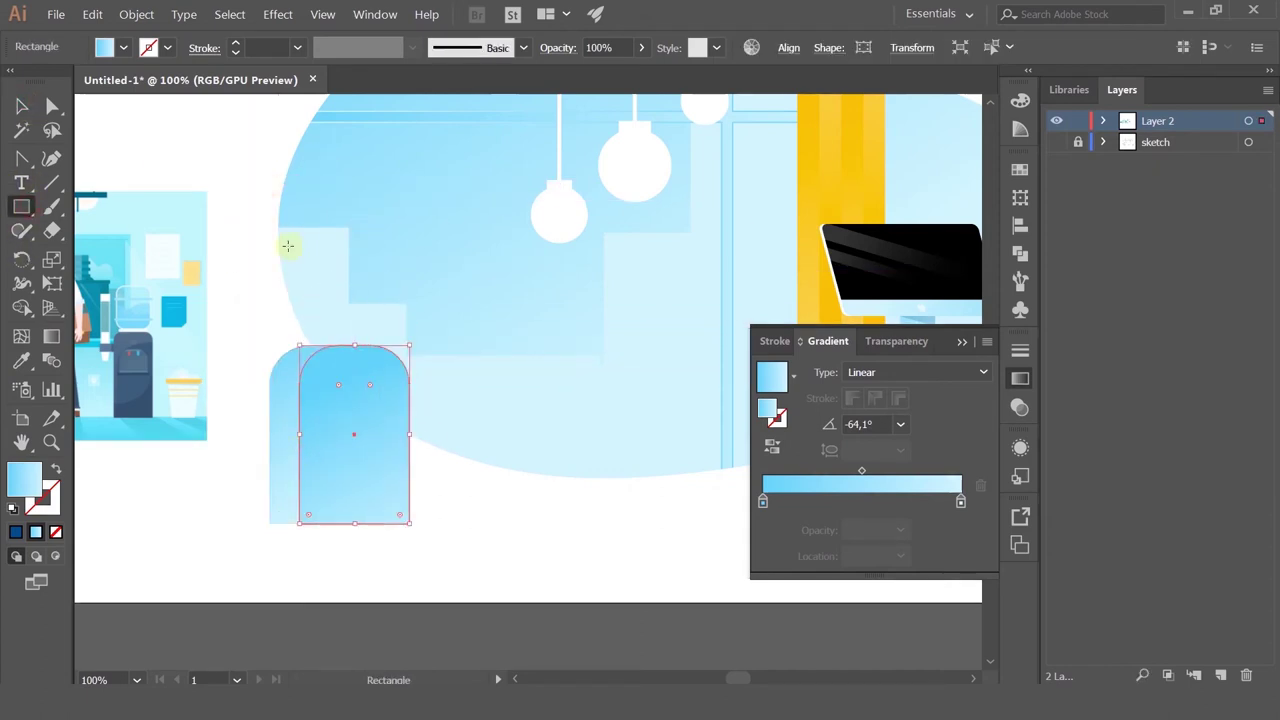
{"action": "left_click_drag", "start_coordinate": [275, 217], "coordinate": [410, 345]}
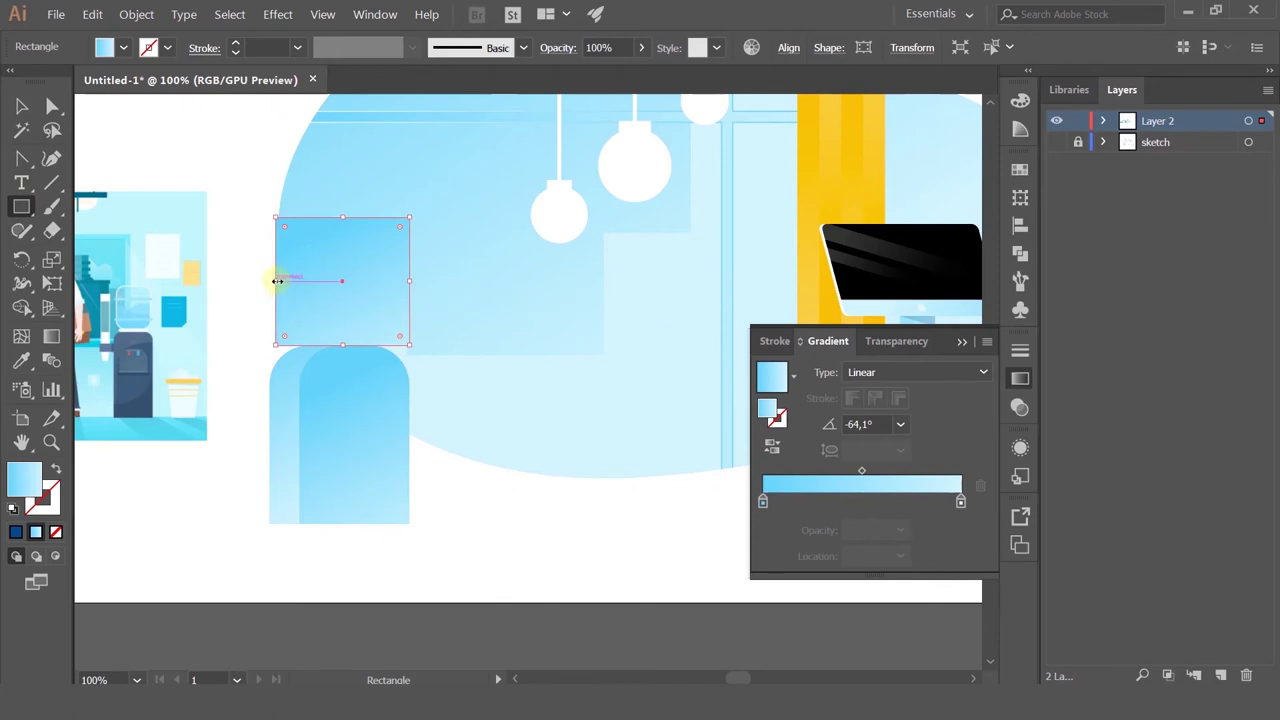
{"action": "left_click_drag", "start_coordinate": [275, 281], "coordinate": [271, 281]}
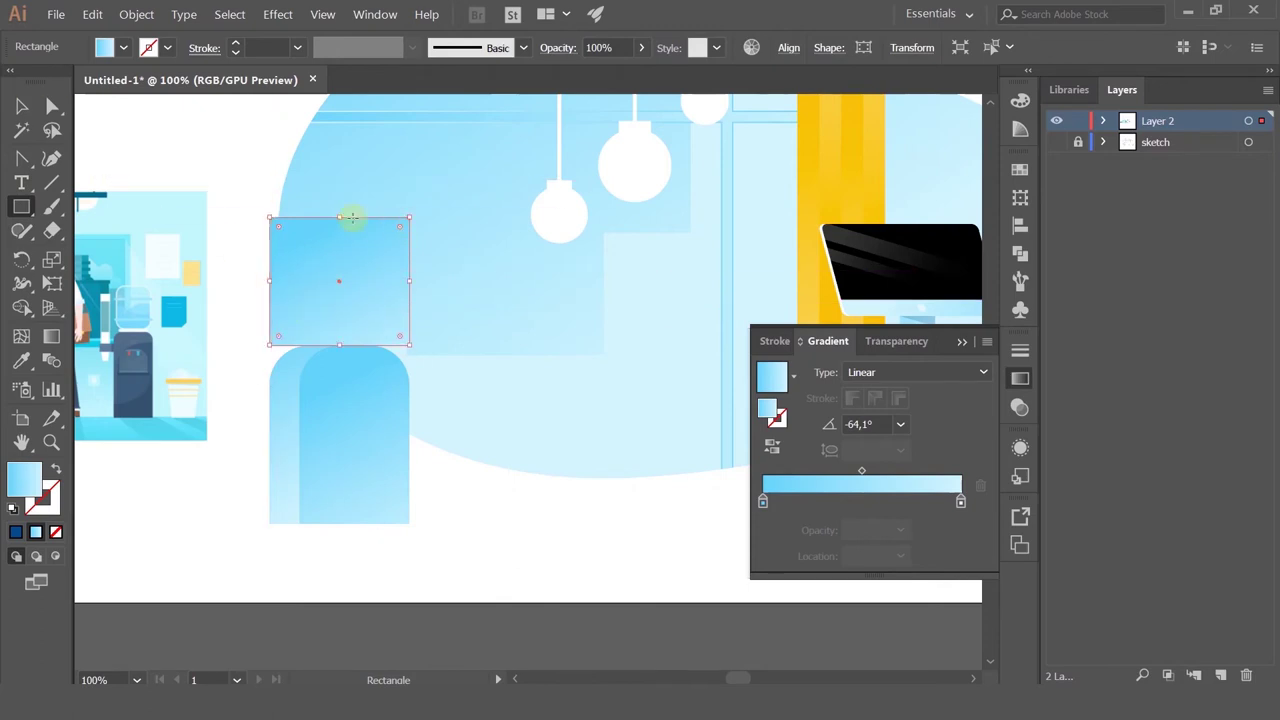
{"action": "left_click_drag", "start_coordinate": [338, 217], "coordinate": [330, 168]}
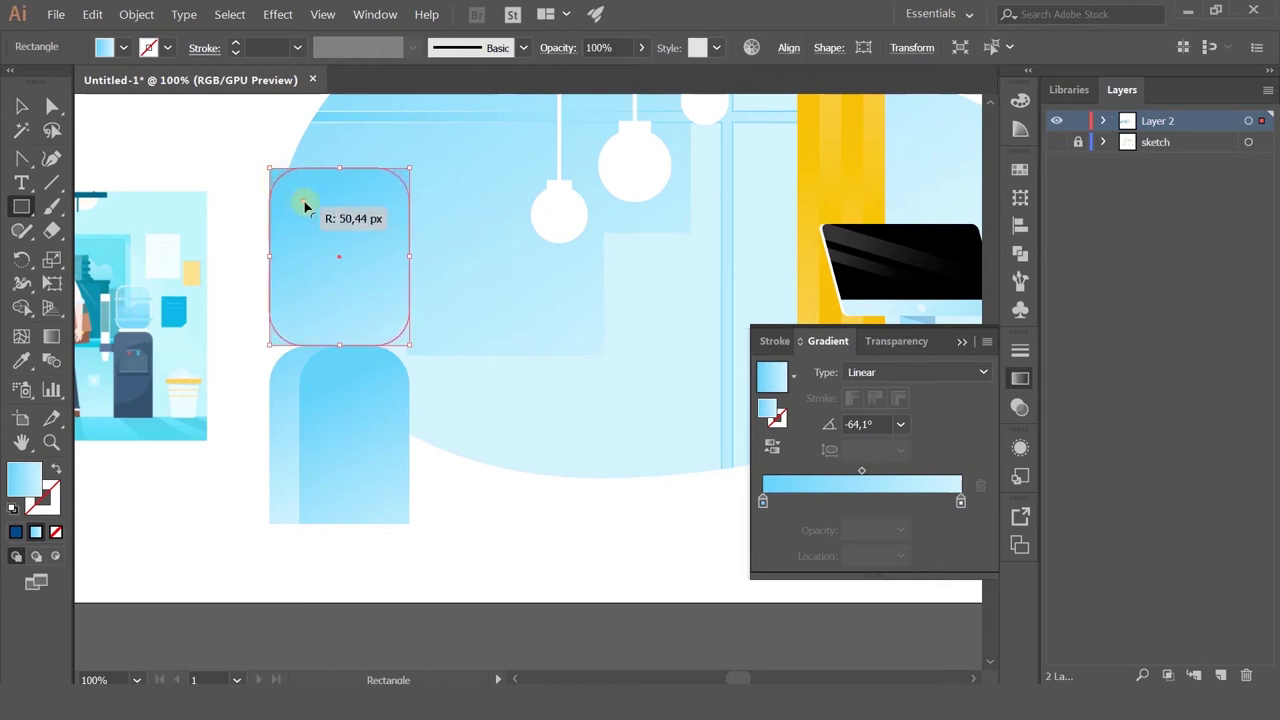
{"action": "left_click_drag", "start_coordinate": [306, 206], "coordinate": [304, 203]}
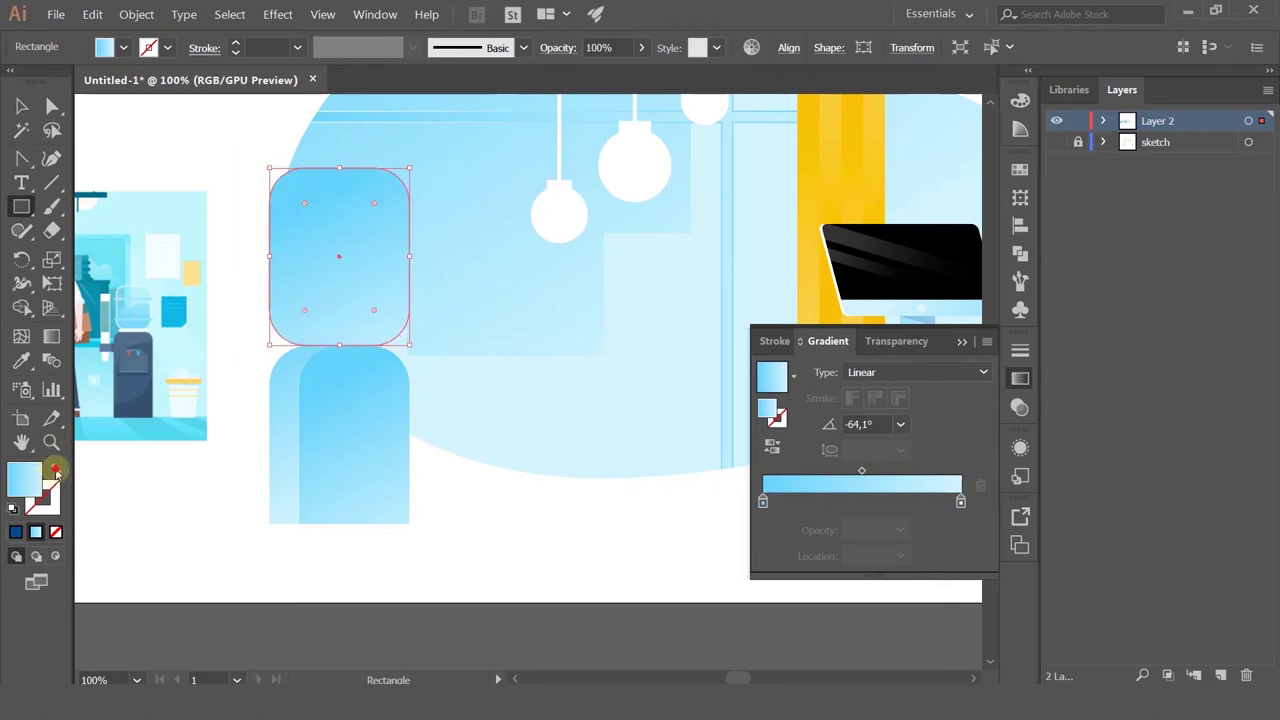
Step: Turn the rounded rectangle into an unfilled outline with a white (FFFFFF) stroke
{"action": "left_click", "coordinate": [55, 470]}
{"action": "left_click", "coordinate": [22, 104]}
{"action": "left_click", "coordinate": [189, 133]}
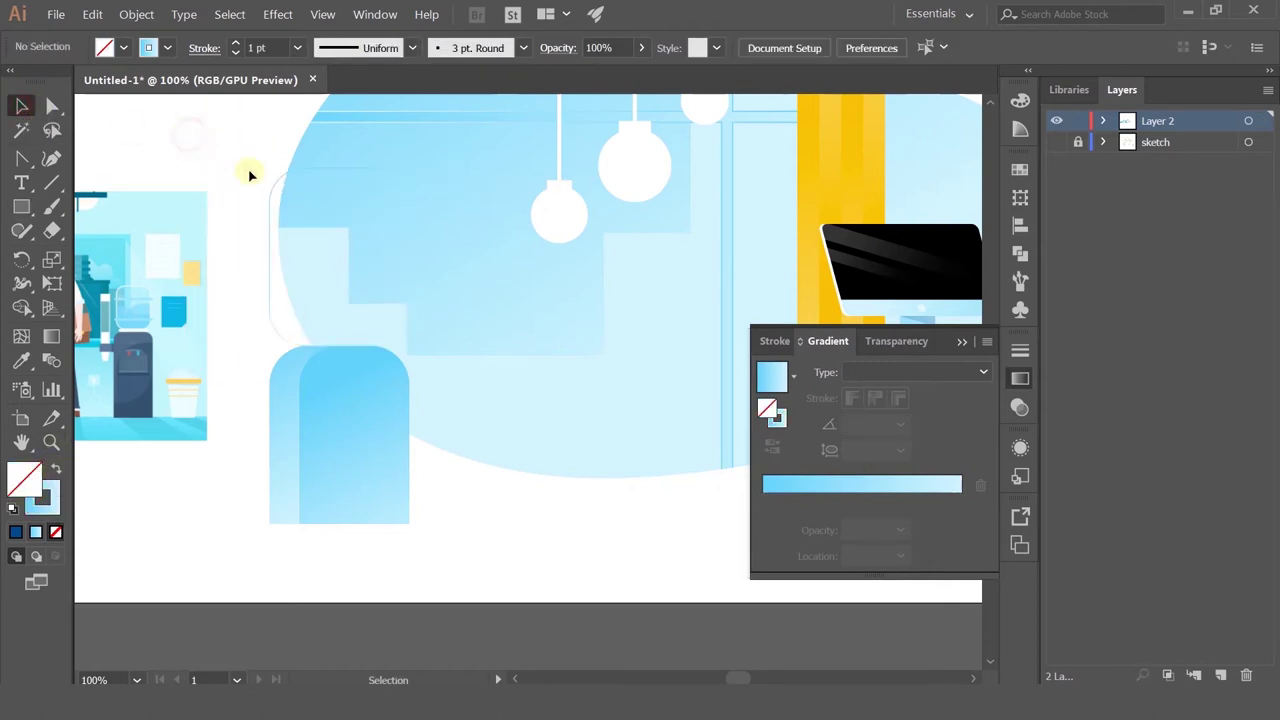
{"action": "left_click", "coordinate": [322, 170]}
{"action": "key", "text": "comma"}
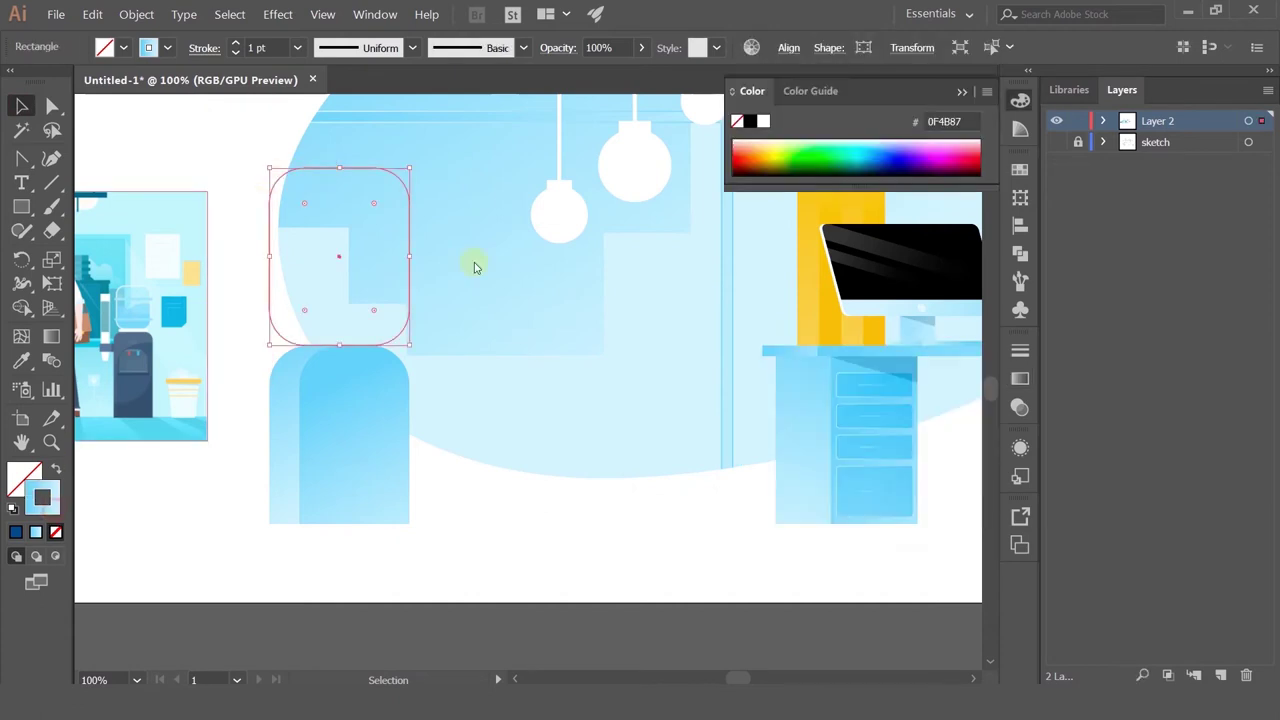
{"action": "left_click_drag", "start_coordinate": [671, 209], "coordinate": [602, 173]}
{"action": "key", "text": "Return"}
{"action": "left_click", "coordinate": [22, 105]}
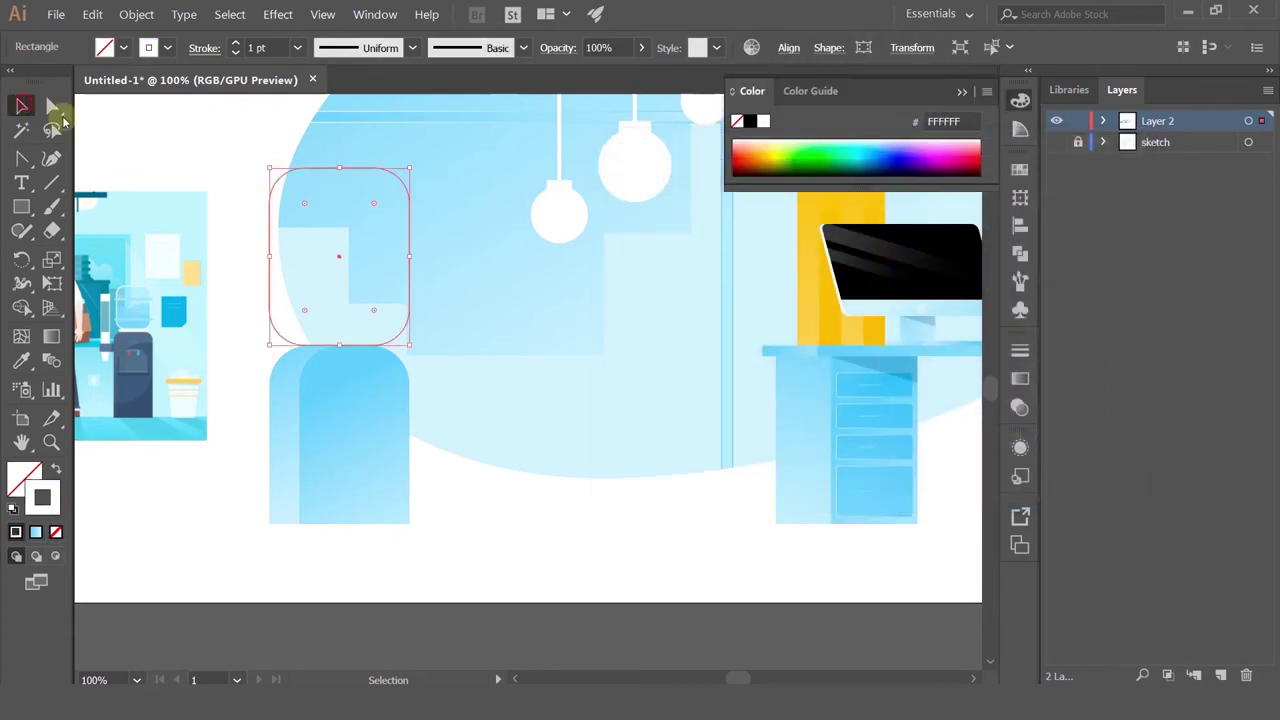
Step: Set the white rounded outline's stroke weight to 2 pt
{"action": "left_click", "coordinate": [217, 144]}
{"action": "left_click", "coordinate": [388, 174]}
{"action": "left_click", "coordinate": [272, 47]}
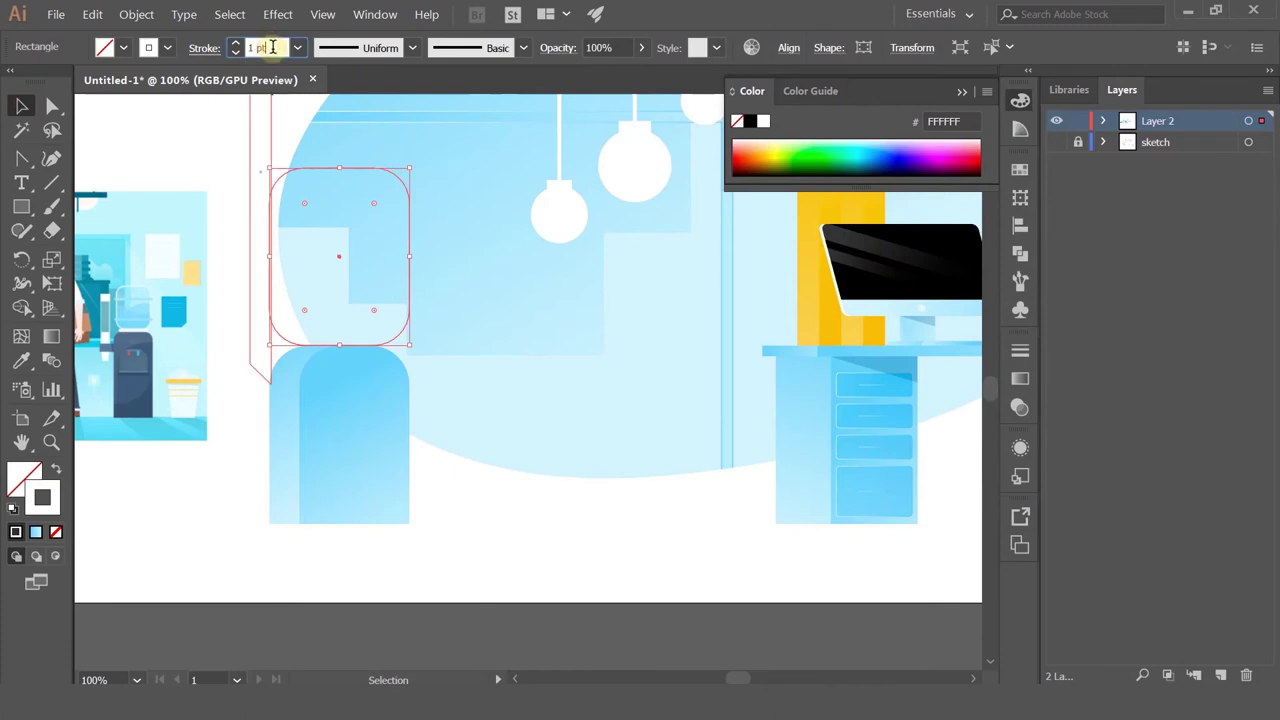
{"action": "left_click", "coordinate": [355, 186]}
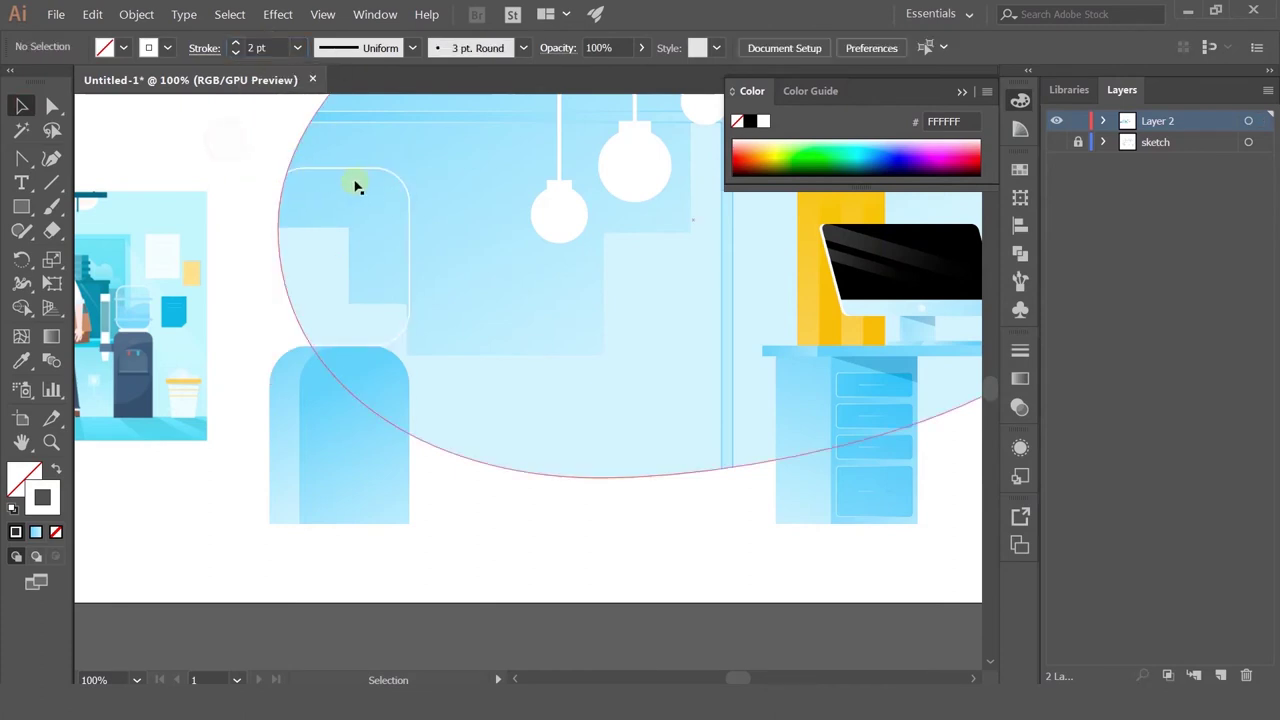
Step: Draw a closed shape with the Pen tool over the lower part of the white rounded outline, giving it a wavy top edge
{"action": "left_click", "coordinate": [396, 299]}
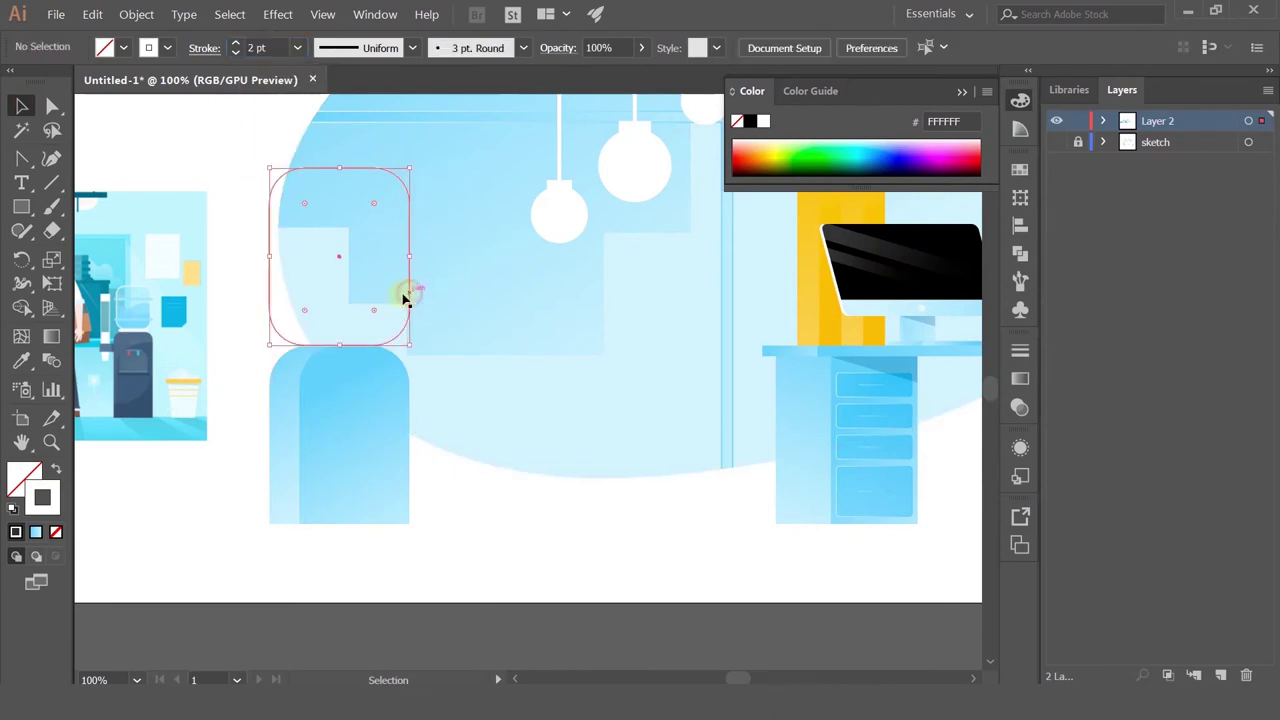
{"action": "scroll", "coordinate": [395, 300], "scroll_direction": "up", "scroll_amount": 1}
{"action": "left_click", "coordinate": [21, 158]}
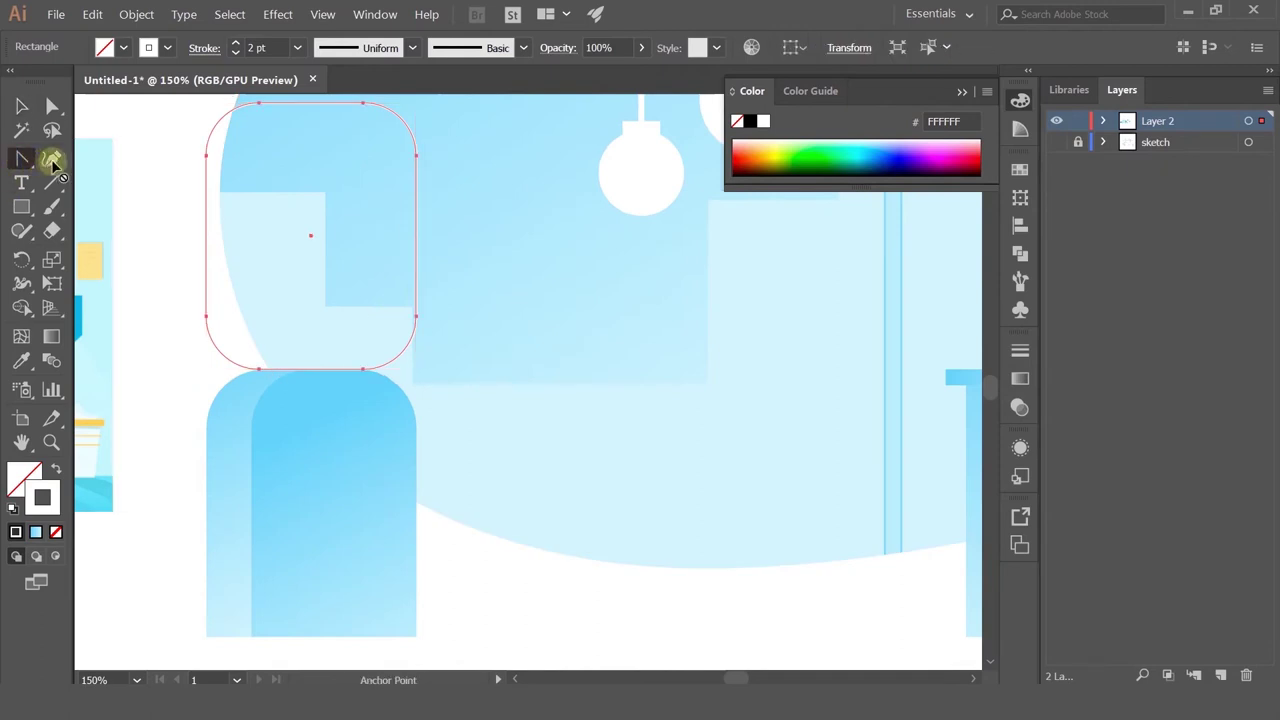
{"action": "left_click_drag", "start_coordinate": [30, 166], "coordinate": [100, 157]}
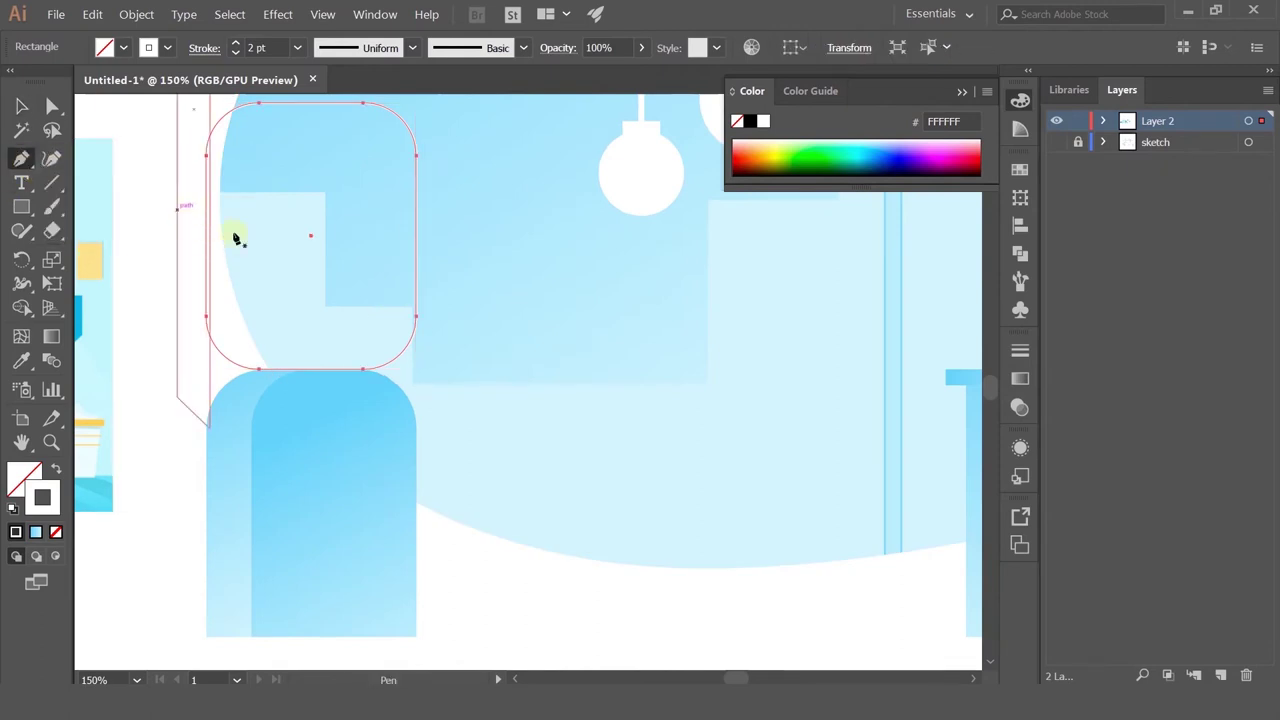
{"action": "left_click", "coordinate": [163, 227]}
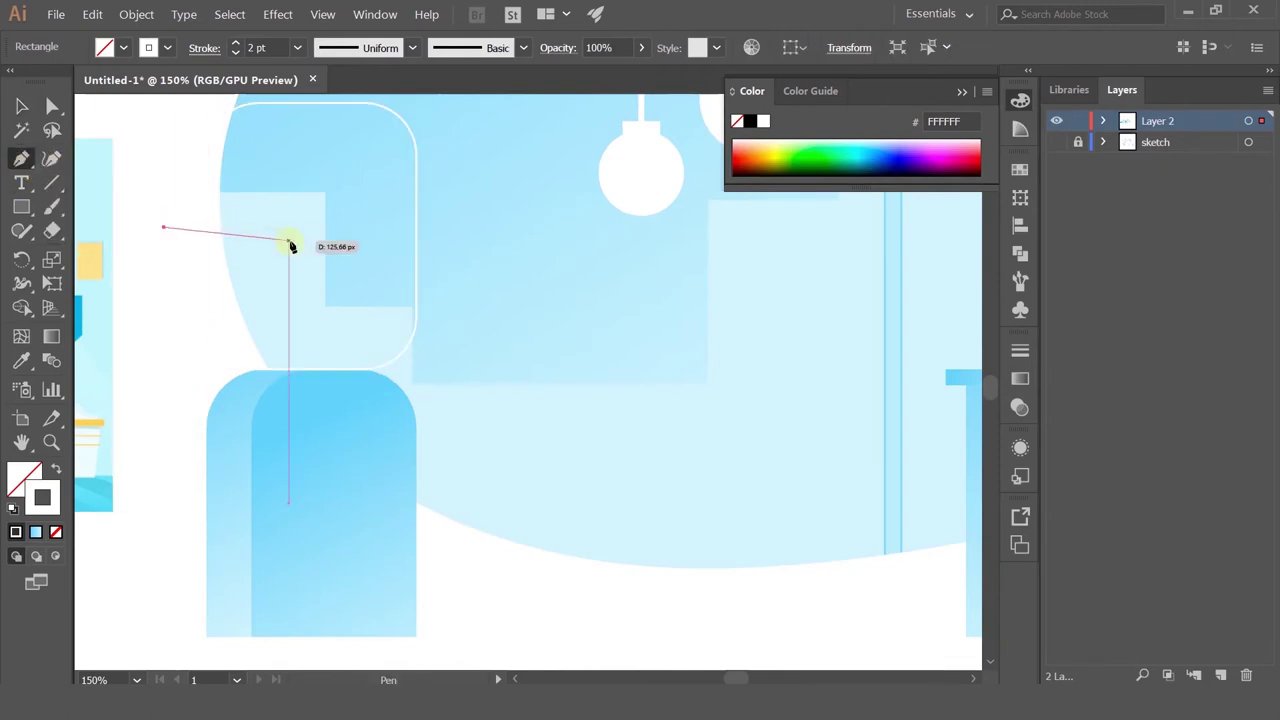
{"action": "left_click", "coordinate": [439, 204]}
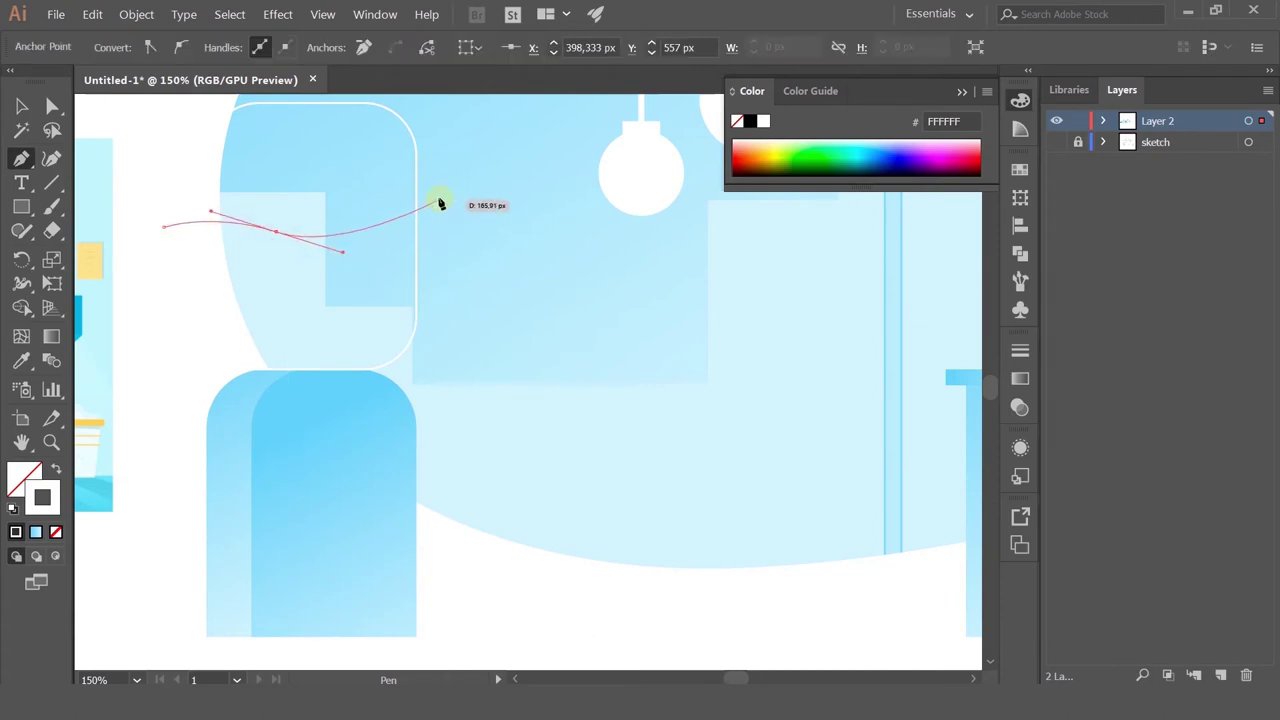
{"action": "left_click", "coordinate": [438, 373]}
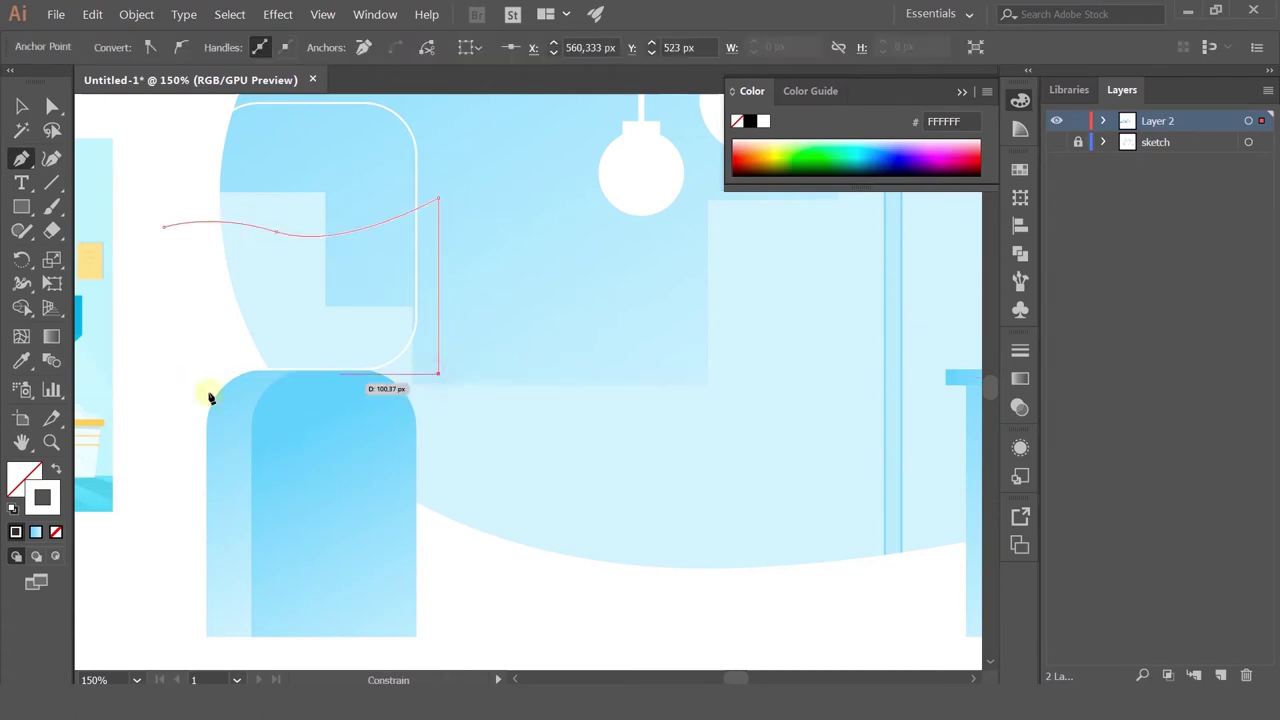
{"action": "left_click", "coordinate": [163, 372]}
{"action": "left_click", "coordinate": [164, 229]}
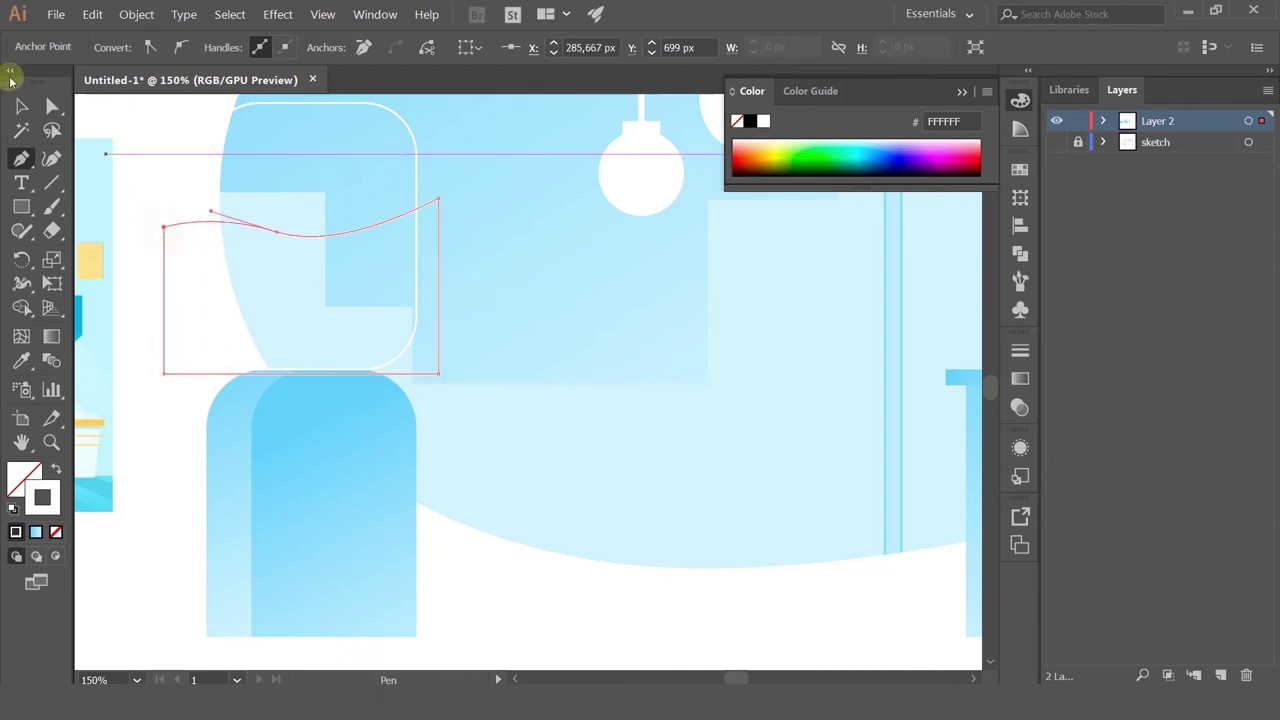
Step: Fill the wavy water shape with the cooler front's blue gradient and angle it diagonally so it lightens toward the lower right
{"action": "left_click", "coordinate": [22, 107]}
{"action": "left_click", "coordinate": [25, 361]}
{"action": "left_click", "coordinate": [310, 449]}
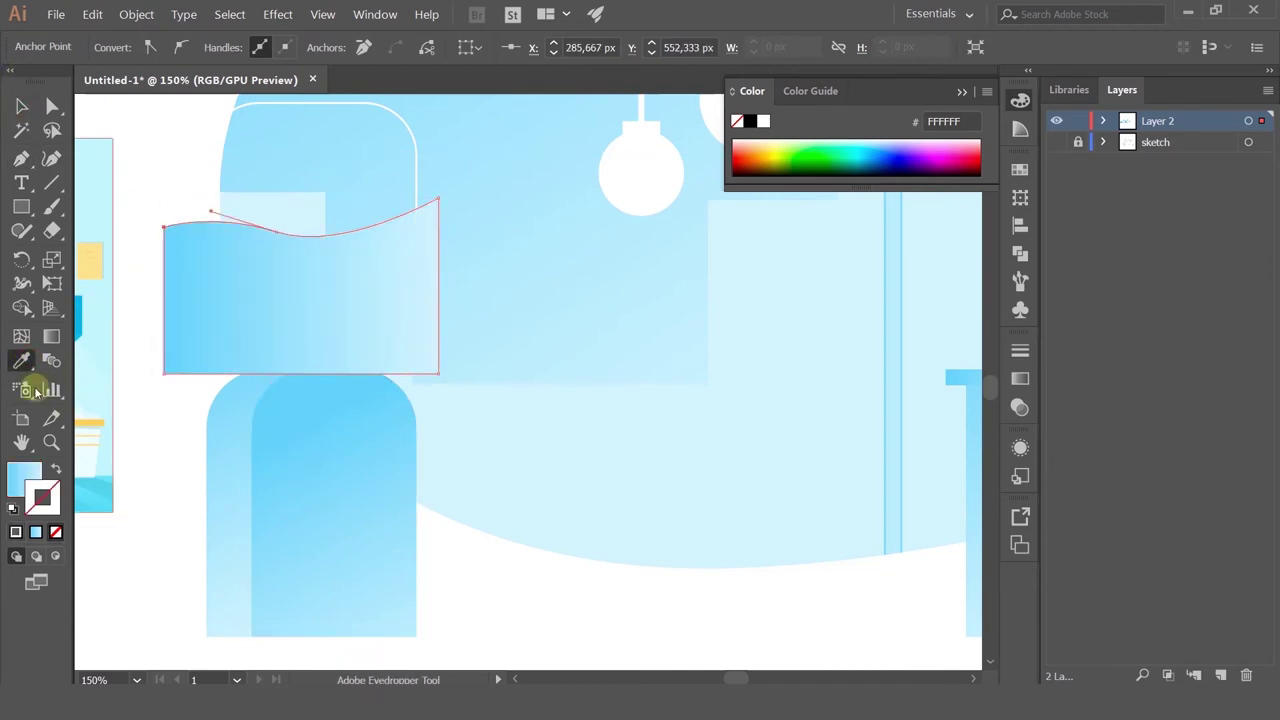
{"action": "left_click", "coordinate": [50, 340]}
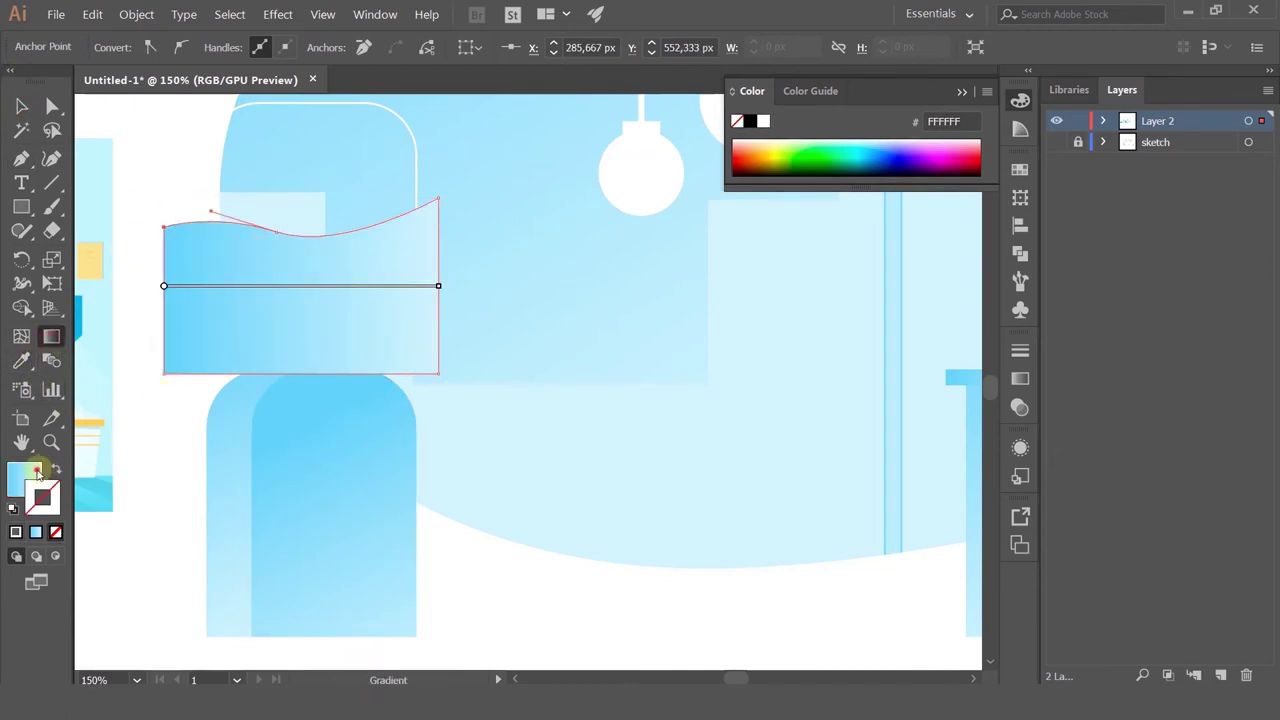
{"action": "mouse_move", "coordinate": [282, 255]}
{"action": "left_mouse_down"}
{"action": "mouse_move", "coordinate": [403, 409]}
{"action": "mouse_move", "coordinate": [400, 397]}
{"action": "left_mouse_up"}
{"action": "left_click", "coordinate": [21, 105]}
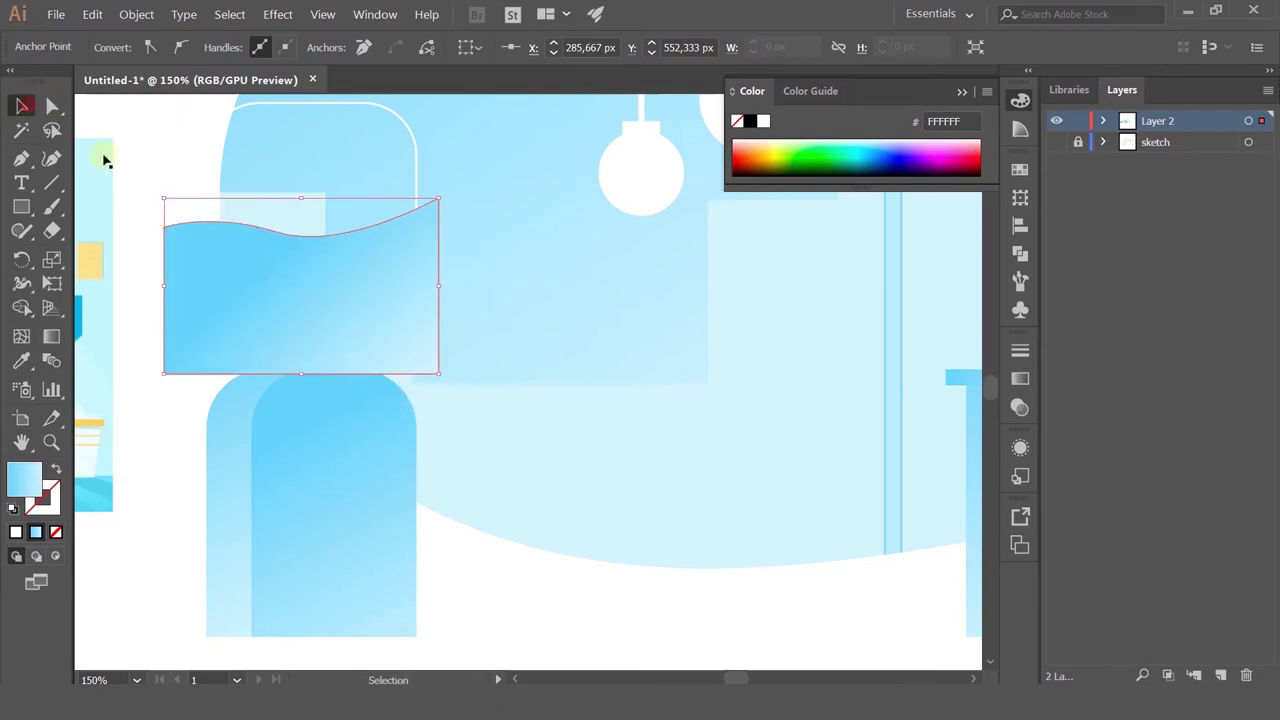
{"action": "left_click", "coordinate": [140, 168]}
Step: Clip the wavy water shape inside the rounded bottle with a clipping mask, keeping the white outline
{"action": "left_click", "coordinate": [293, 219]}
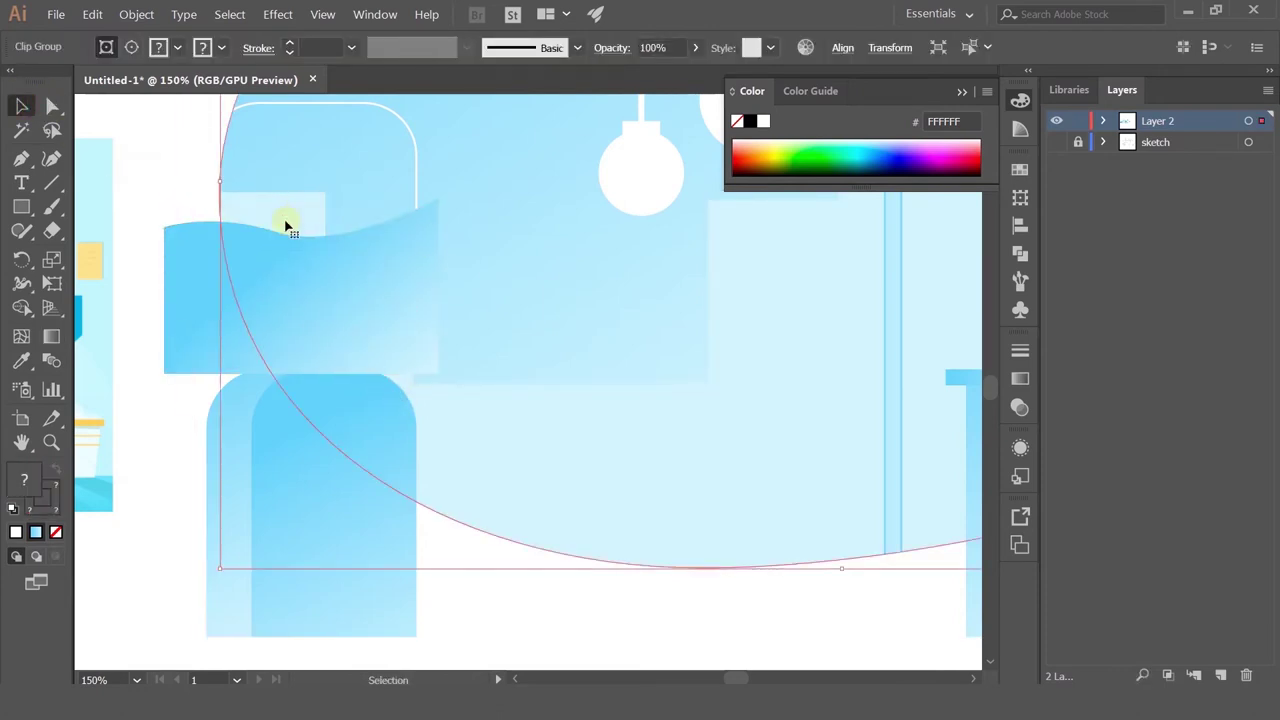
{"action": "key", "text": "a"}
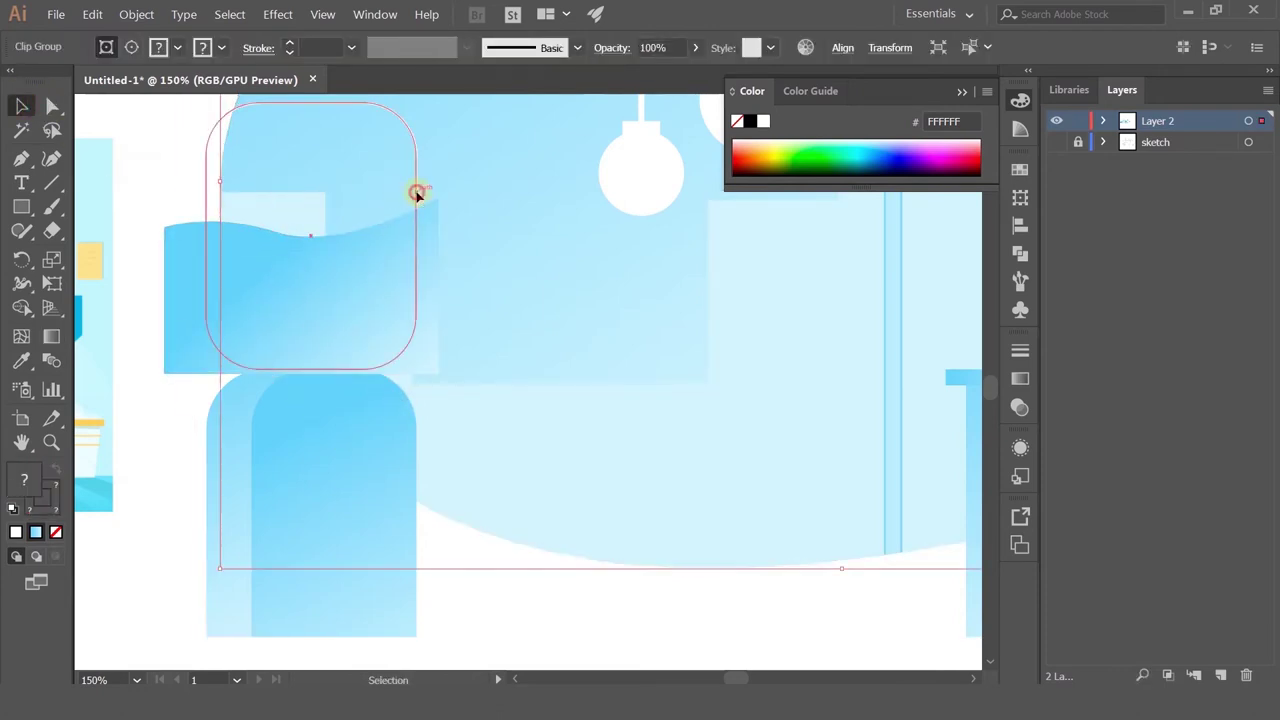
{"action": "left_click", "coordinate": [418, 195]}
{"action": "left_click", "coordinate": [297, 268], "text": "shift"}
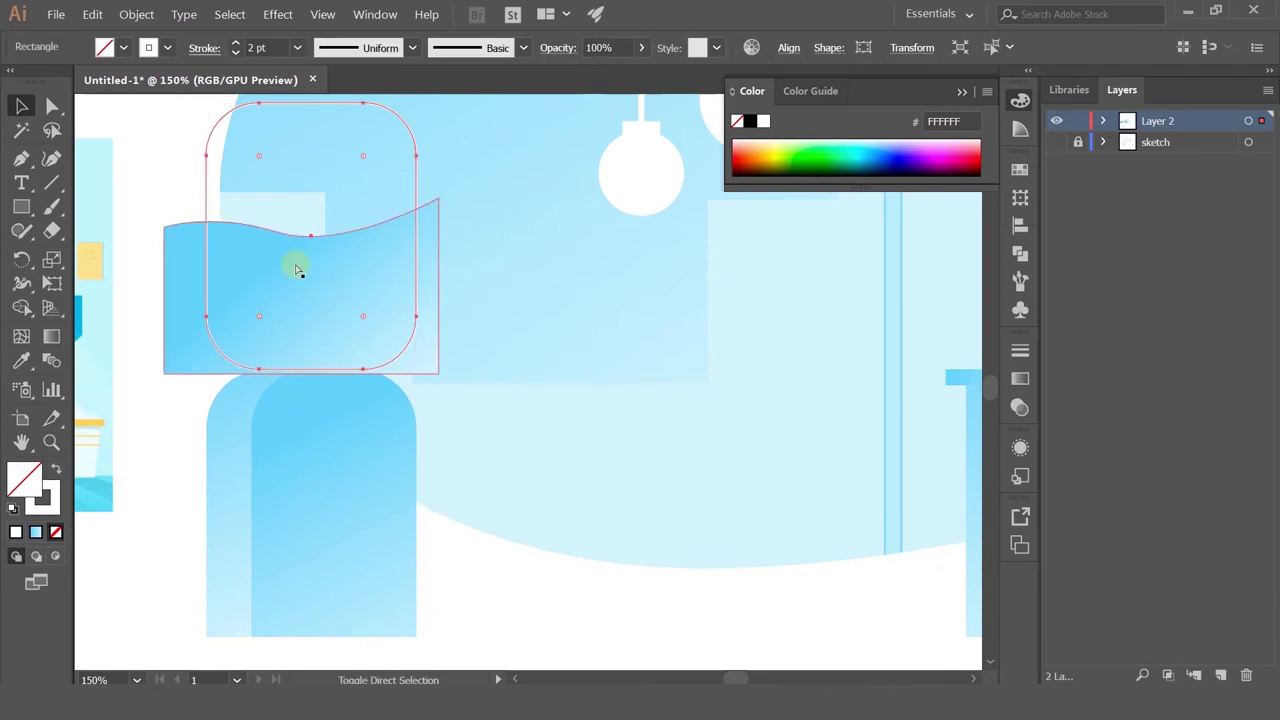
{"action": "key", "text": "ctrl+7"}
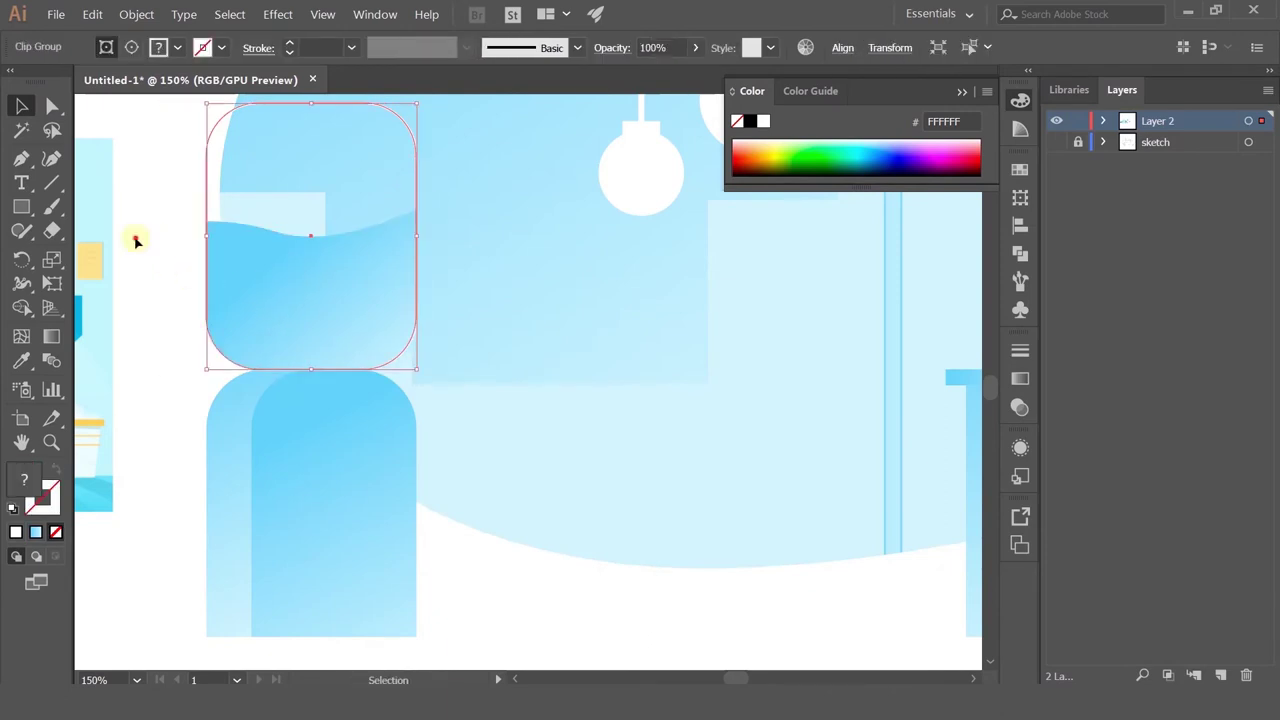
{"action": "left_click", "coordinate": [135, 241]}
Step: Draw a thin rounded-rectangle bar across the bottle above the water, extending slightly beyond both sides
{"action": "scroll", "coordinate": [241, 239], "scroll_direction": "down", "scroll_amount": 3}
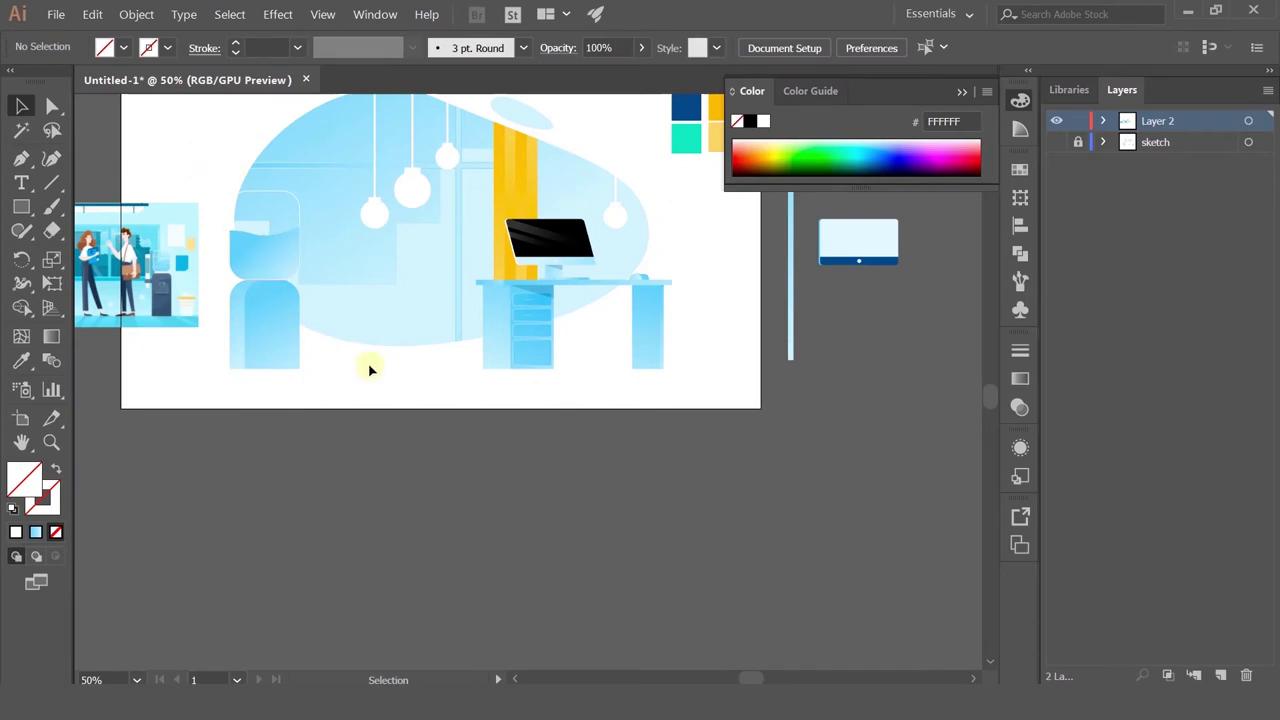
{"action": "scroll", "coordinate": [254, 200], "scroll_direction": "up", "scroll_amount": 3}
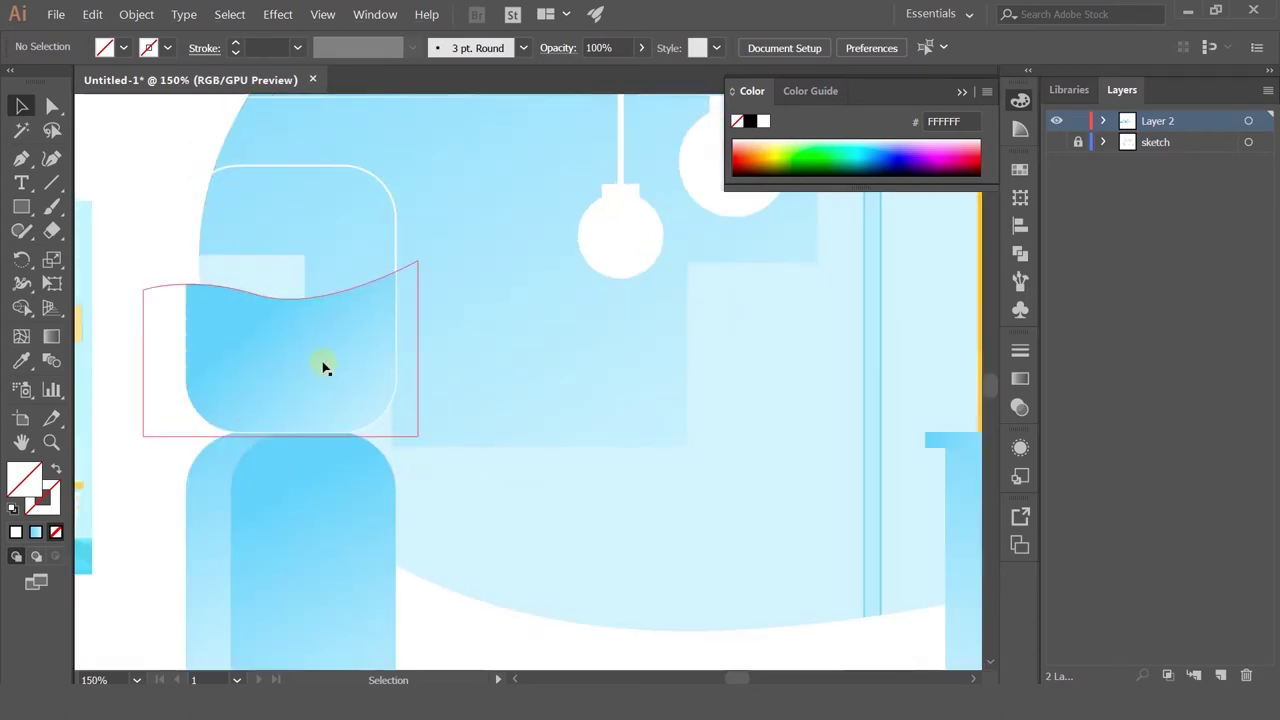
{"action": "scroll", "coordinate": [318, 372], "scroll_direction": "down", "scroll_amount": 3}
{"action": "scroll", "coordinate": [318, 368], "scroll_direction": "up", "scroll_amount": 2}
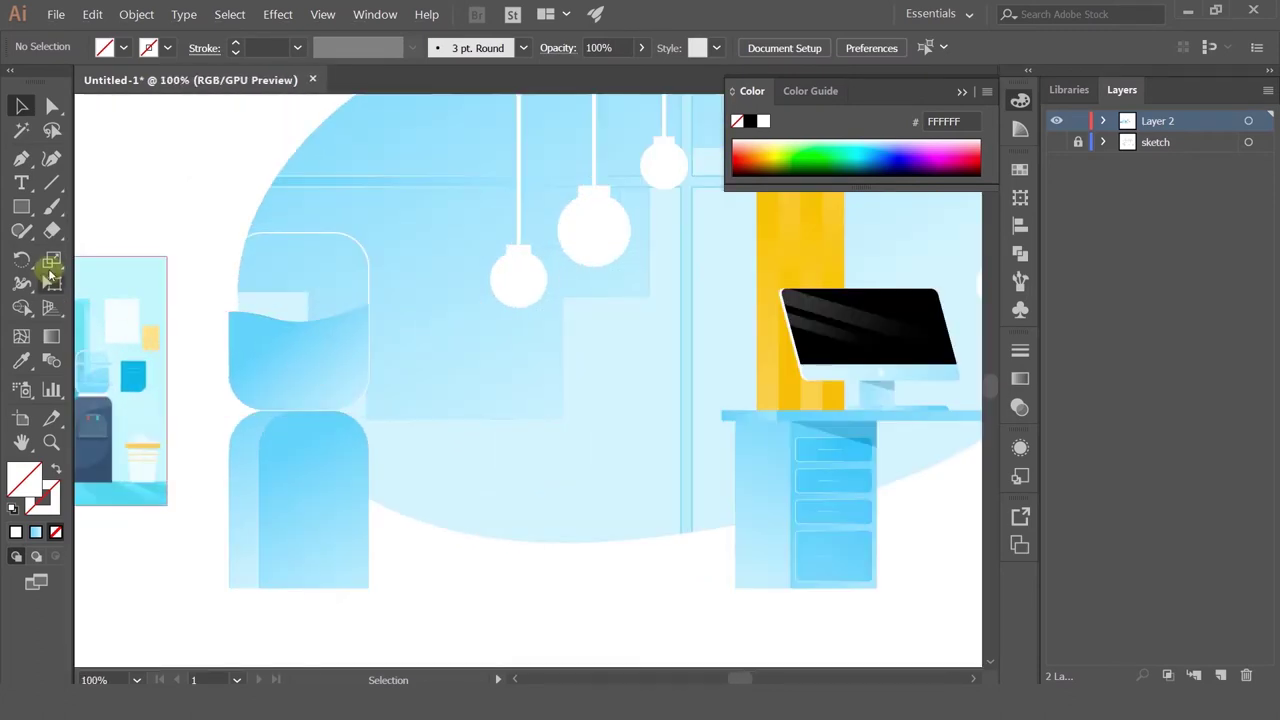
{"action": "left_click", "coordinate": [22, 207]}
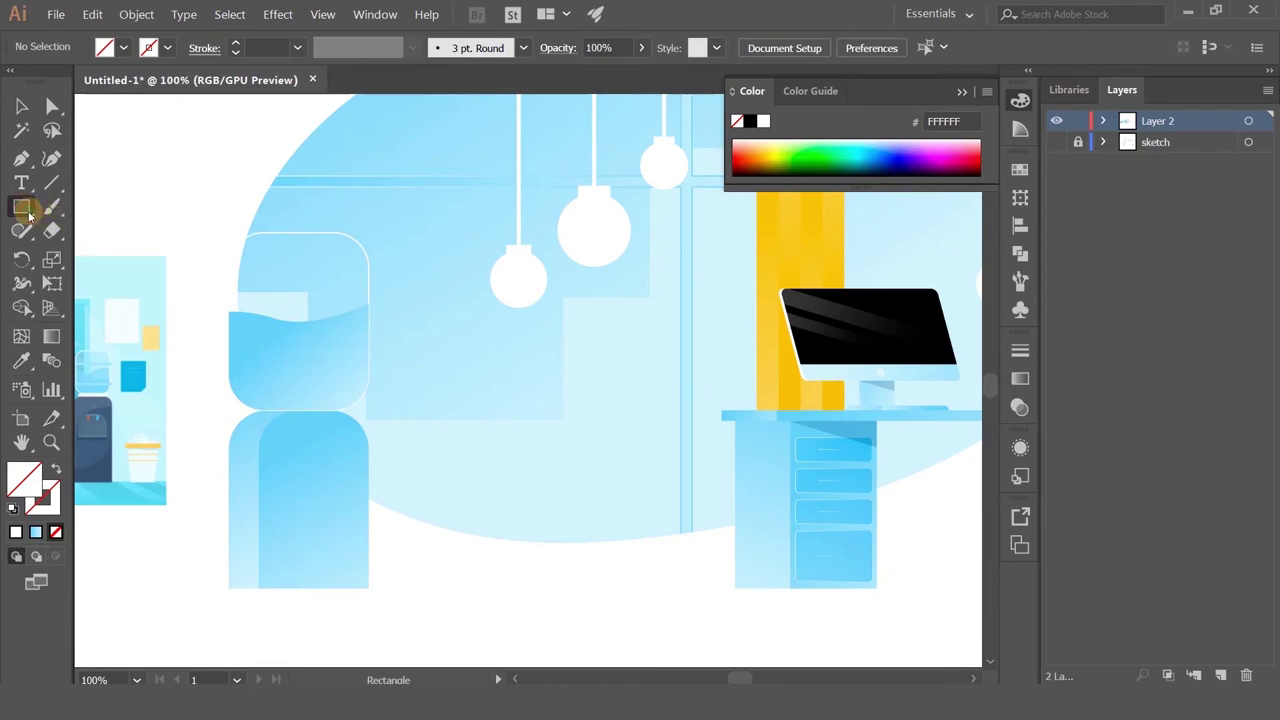
{"action": "left_click_drag", "start_coordinate": [28, 212], "coordinate": [70, 231]}
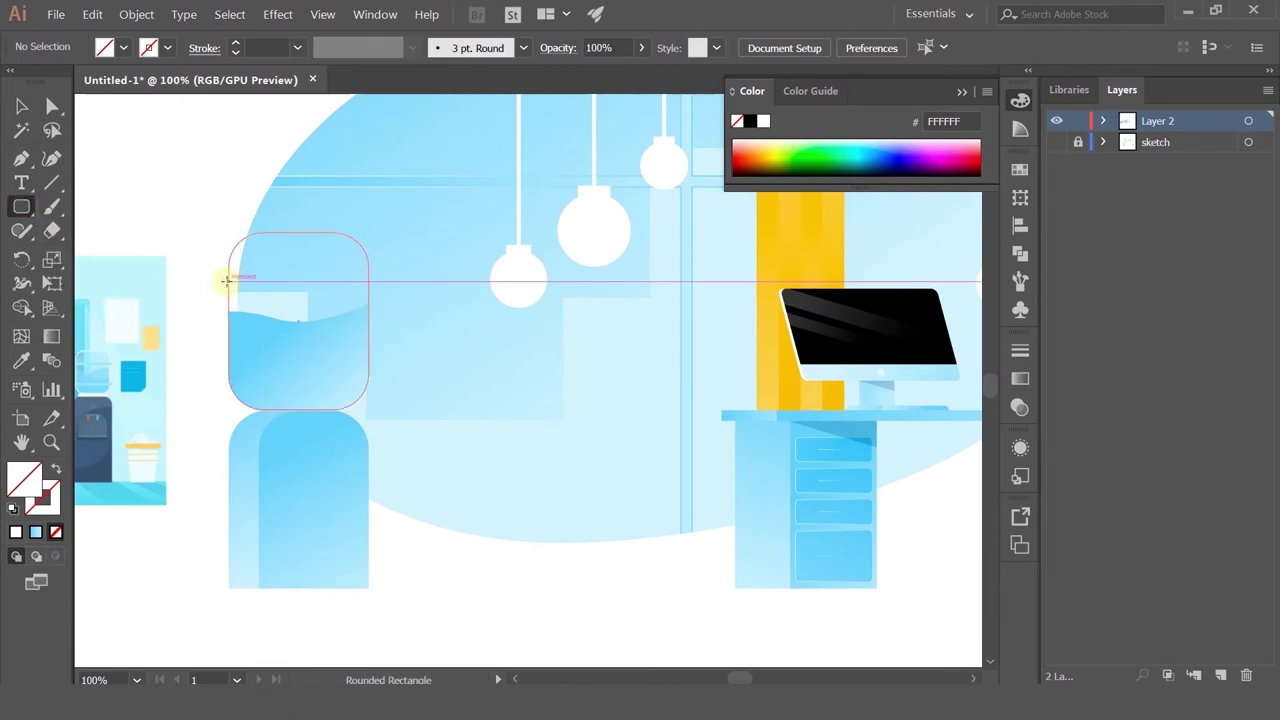
{"action": "left_click_drag", "start_coordinate": [220, 281], "coordinate": [372, 288]}
Step: Give the thin bar the cooler front's blue gradient and stretch the gradient well past the bar's right end
{"action": "left_click", "coordinate": [21, 361]}
{"action": "left_click", "coordinate": [314, 451]}
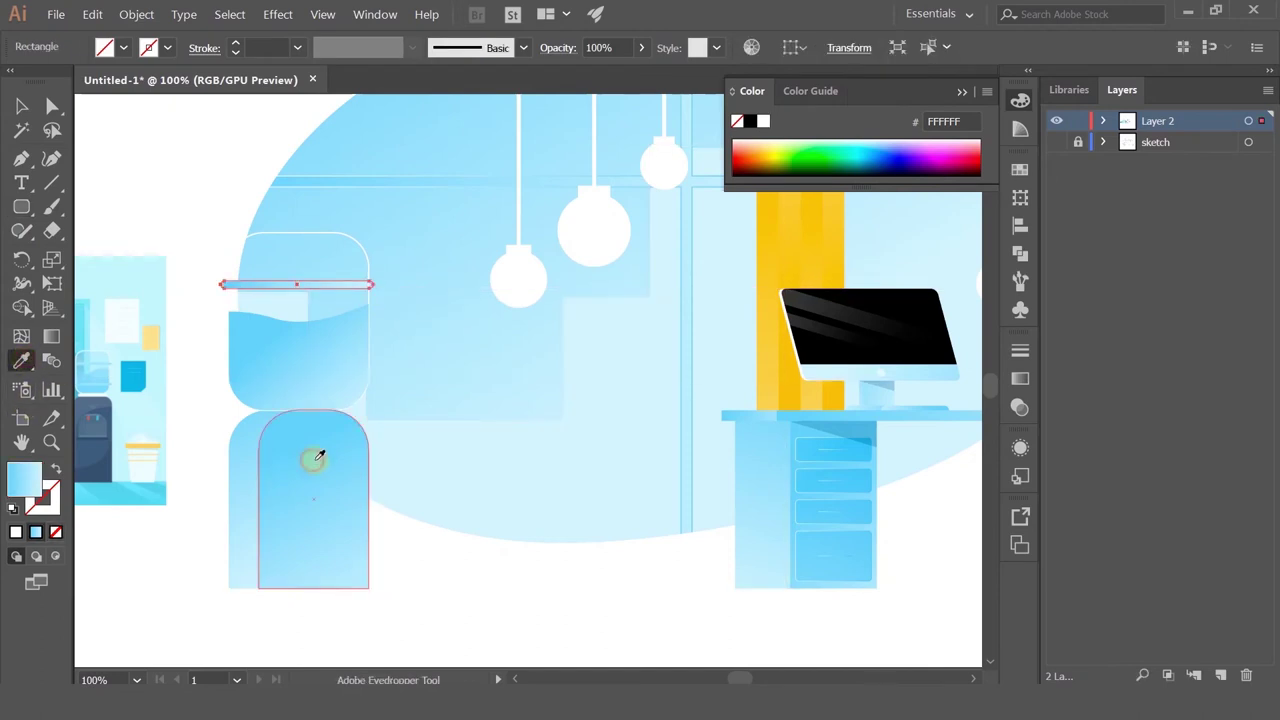
{"action": "left_click", "coordinate": [53, 336]}
{"action": "scroll", "coordinate": [331, 285], "scroll_direction": "up", "scroll_amount": 2}
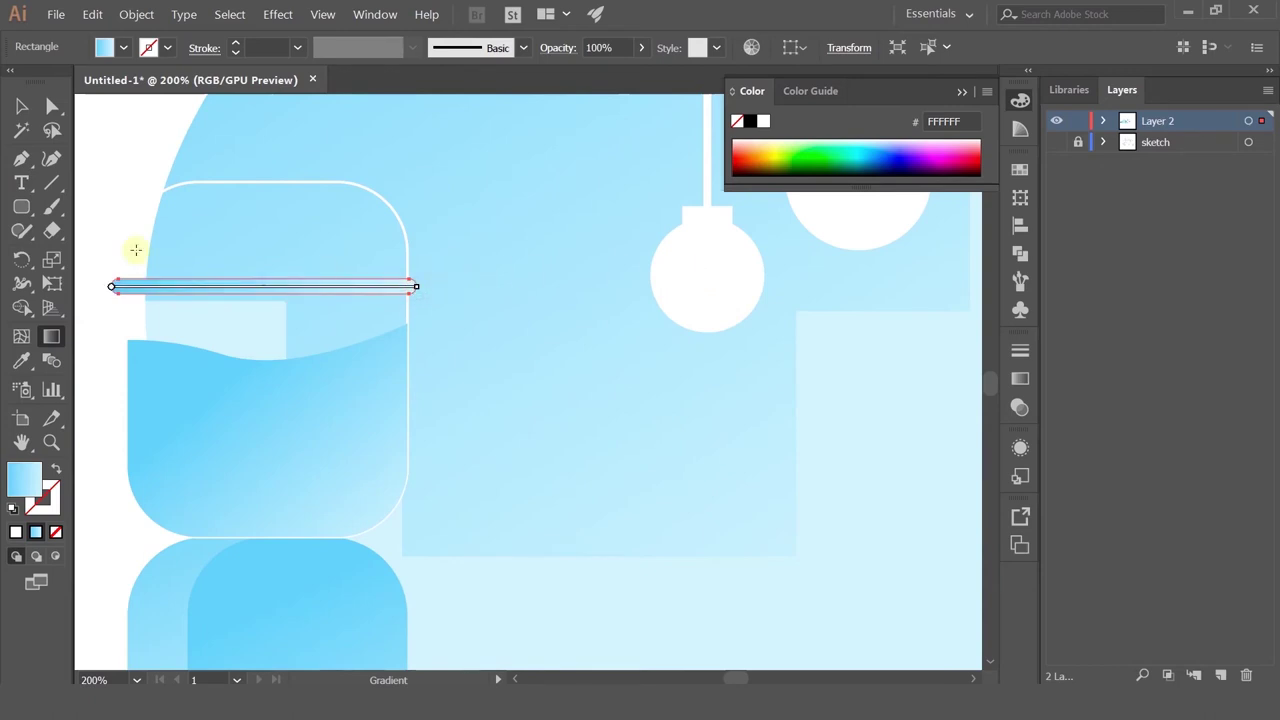
{"action": "left_click_drag", "start_coordinate": [175, 268], "coordinate": [690, 375]}
{"action": "left_click", "coordinate": [21, 106]}
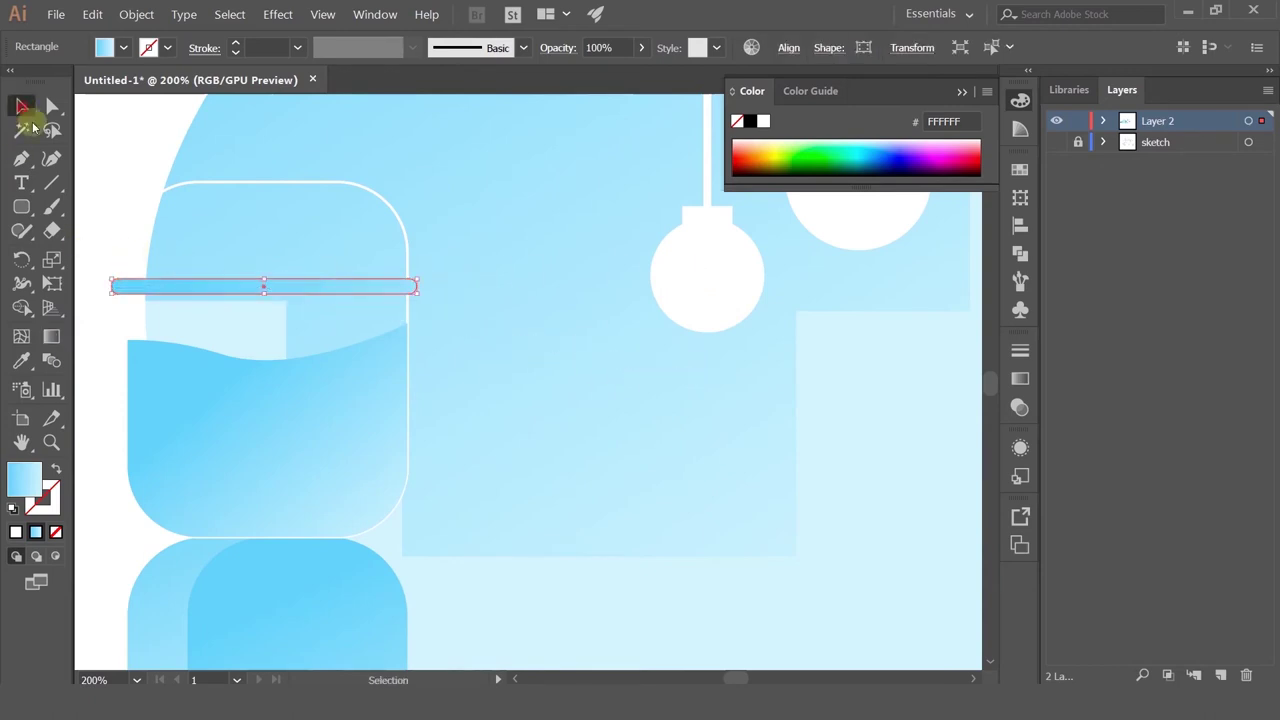
Step: Duplicate the bar straight down across the water and centre both bars horizontally with the bottle outline and water
{"action": "left_click", "coordinate": [266, 257]}
{"action": "left_click_drag", "start_coordinate": [269, 289], "coordinate": [268, 435]}
{"action": "left_click", "coordinate": [197, 289], "text": "shift"}
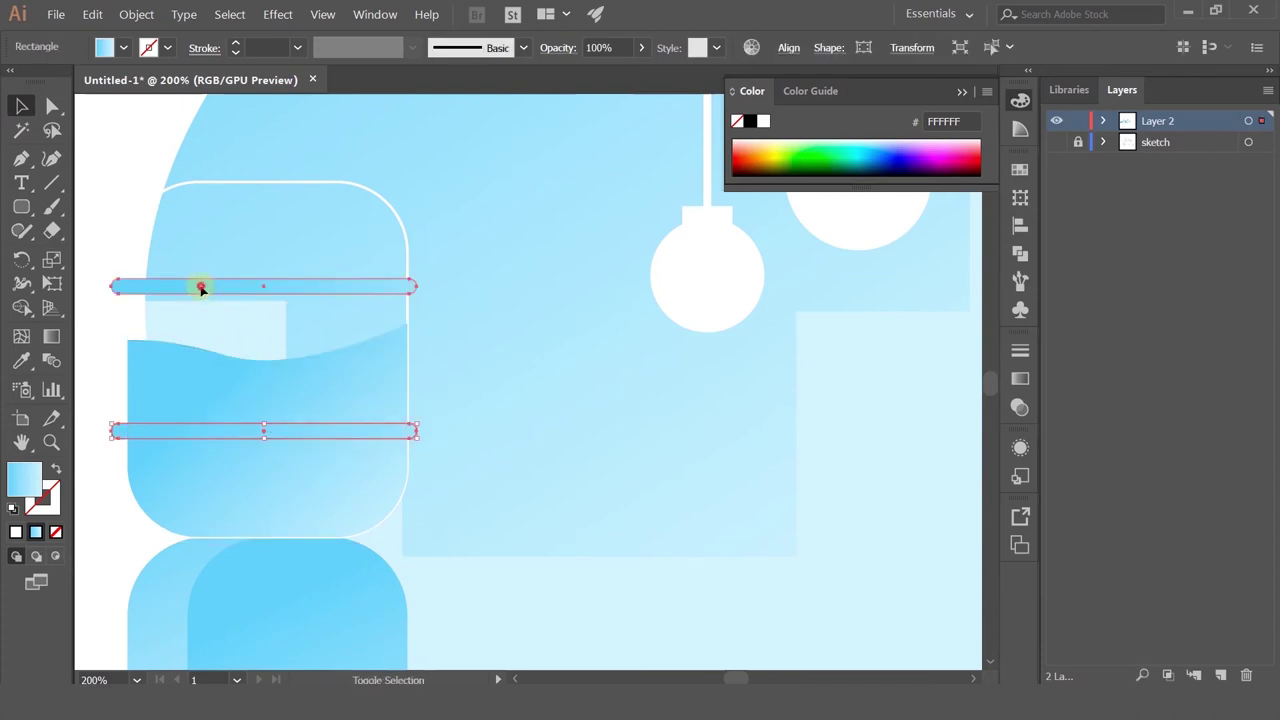
{"action": "left_click", "coordinate": [254, 189], "text": "shift"}
{"action": "left_click", "coordinate": [254, 183], "text": "shift"}
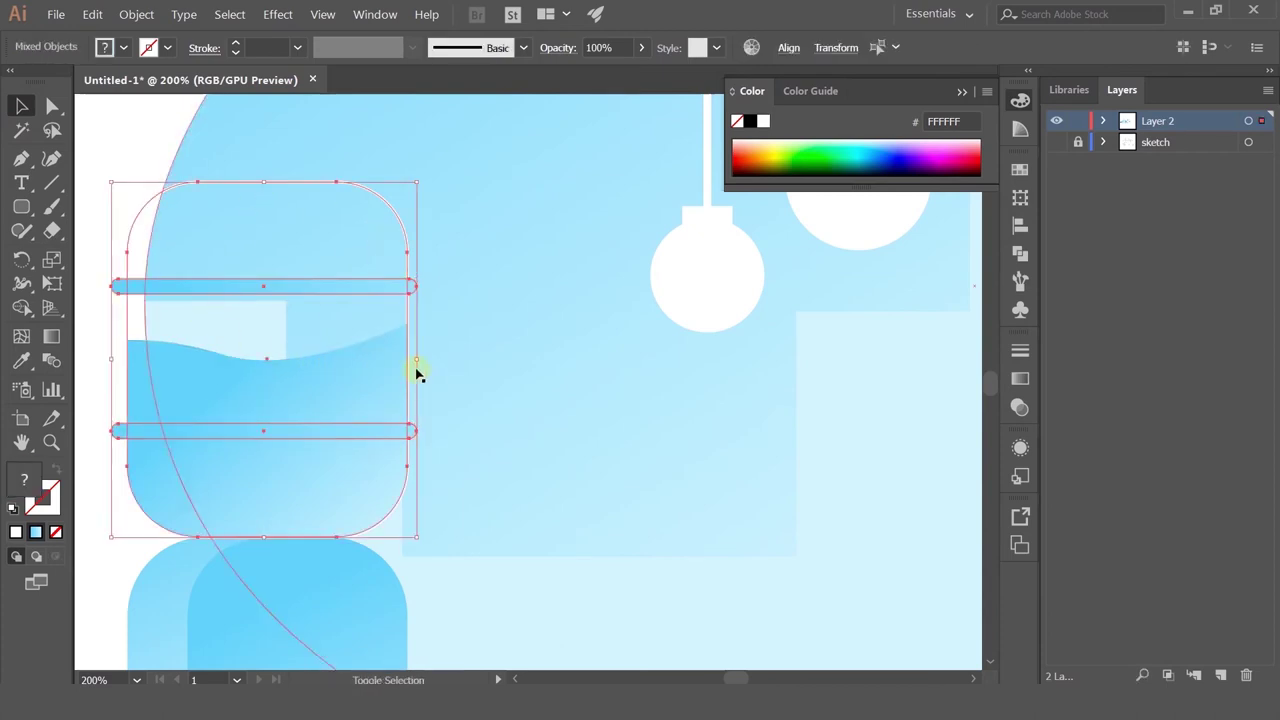
{"action": "left_click", "coordinate": [146, 201], "text": "shift"}
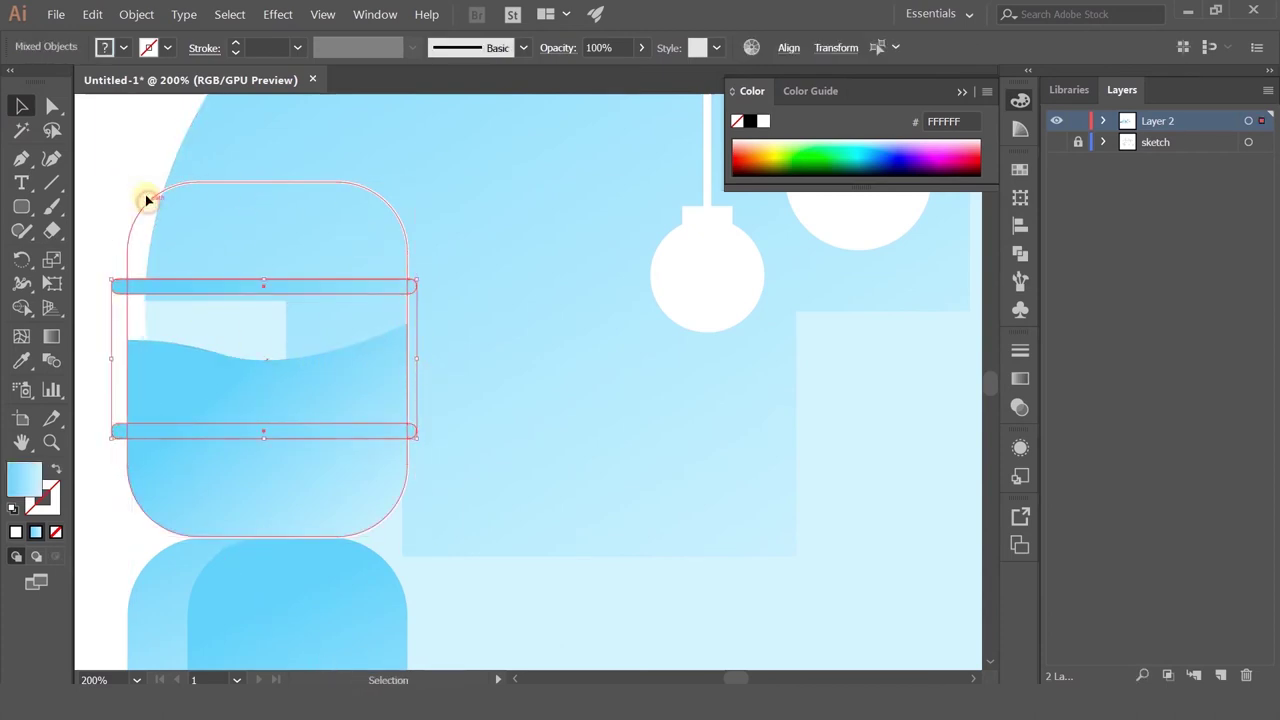
{"action": "left_click", "coordinate": [137, 243], "text": "shift"}
{"action": "left_click", "coordinate": [968, 530], "text": "shift"}
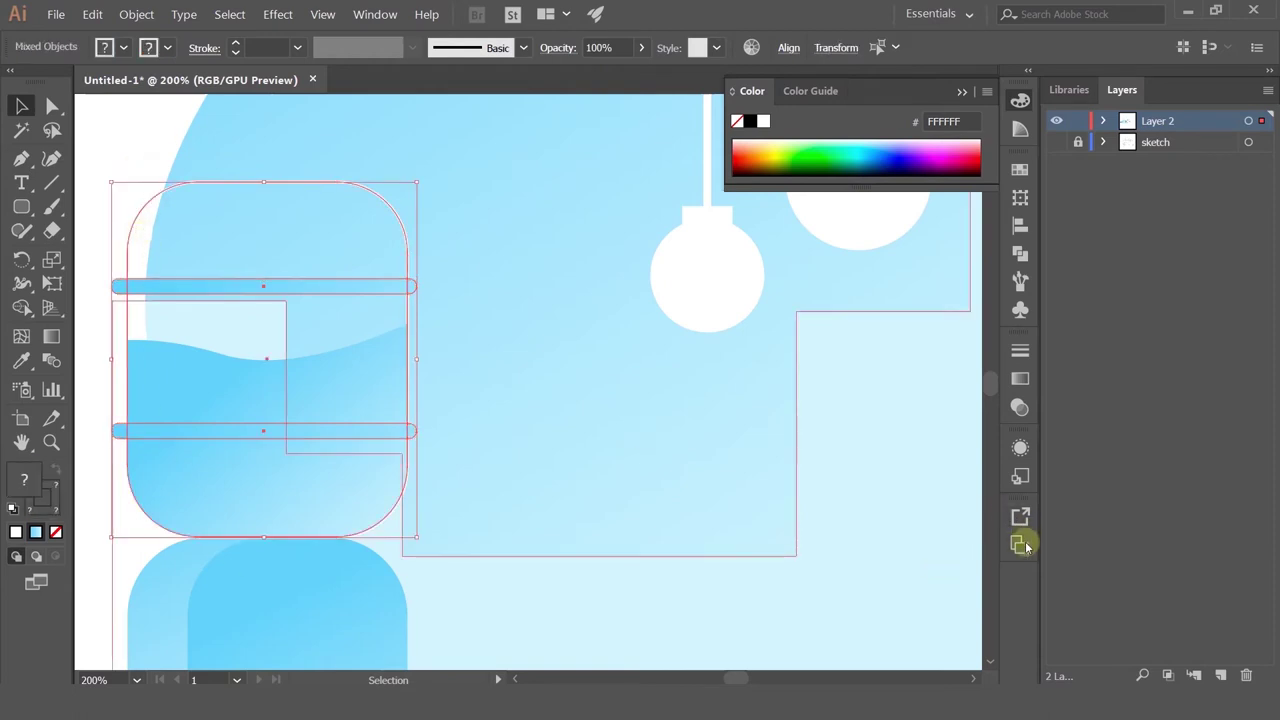
{"action": "left_click", "coordinate": [1020, 225]}
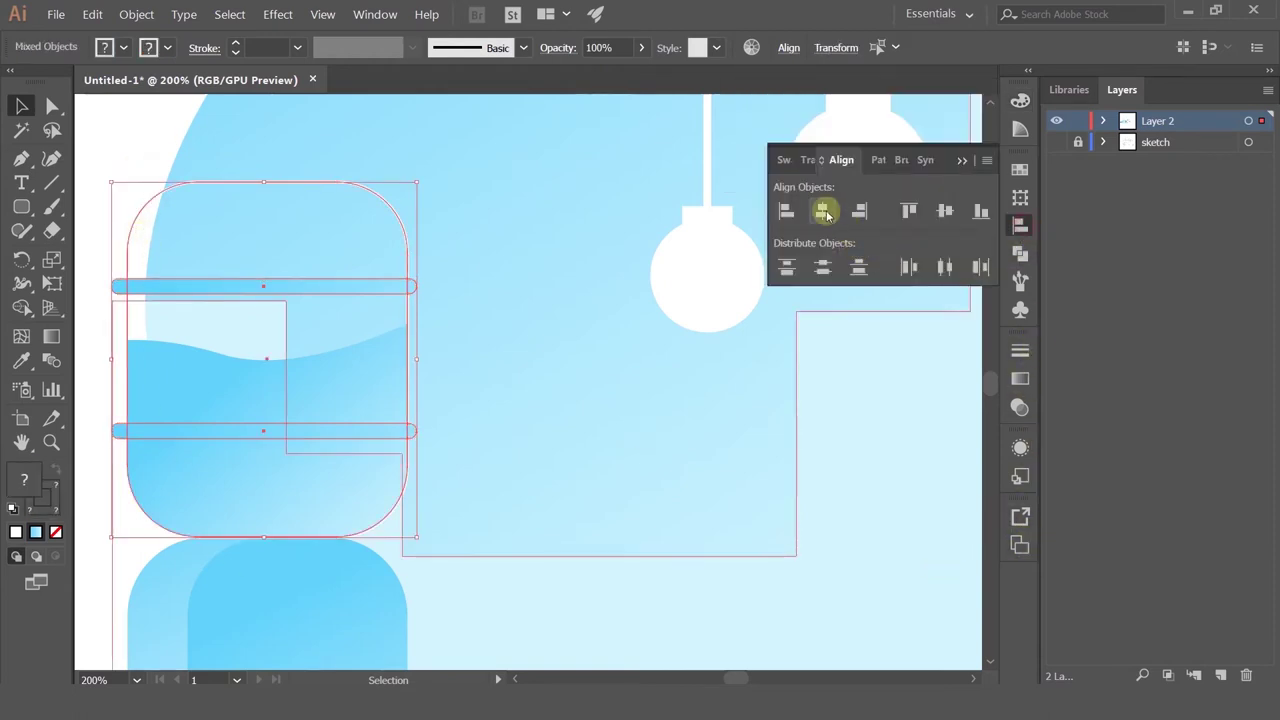
{"action": "left_click", "coordinate": [822, 210]}
{"action": "left_click", "coordinate": [20, 106]}
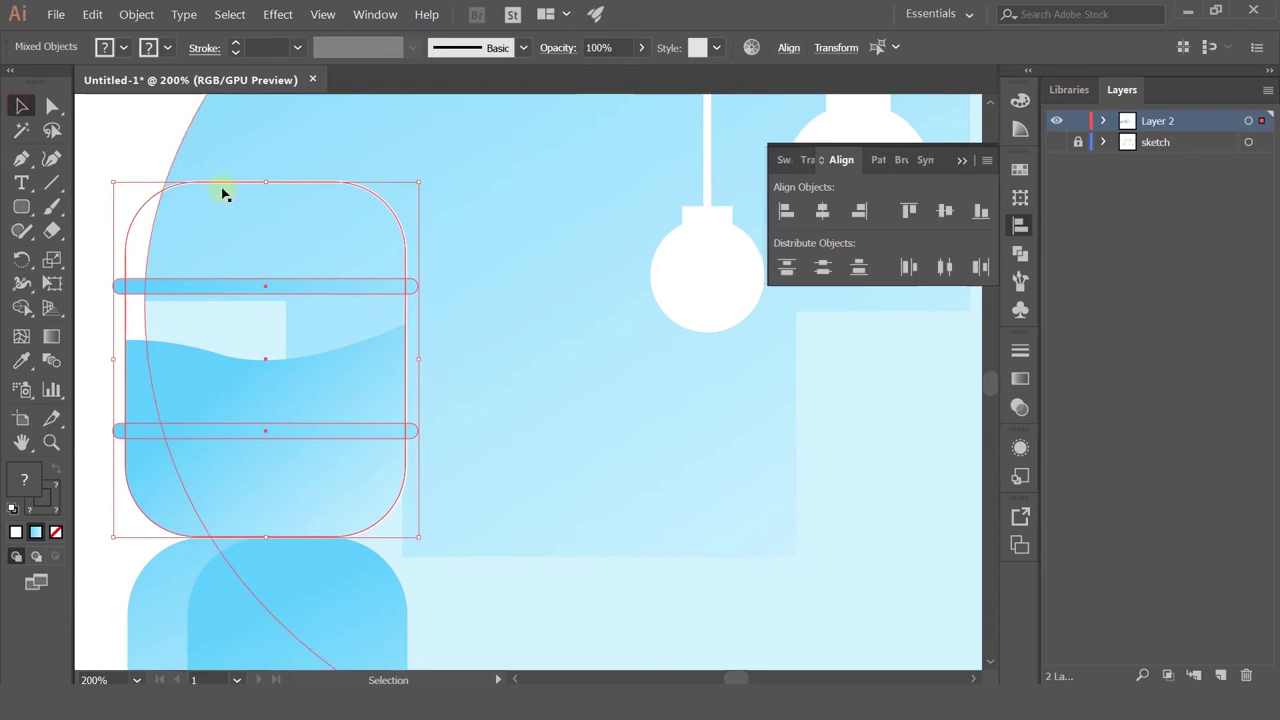
{"action": "left_click", "coordinate": [145, 152]}
Step: Select all the water cooler's parts without the background blob and move them left, clear of the blob
{"action": "scroll", "coordinate": [165, 265], "scroll_direction": "down", "scroll_amount": 3}
{"action": "left_click_drag", "start_coordinate": [349, 354], "coordinate": [474, 334]}
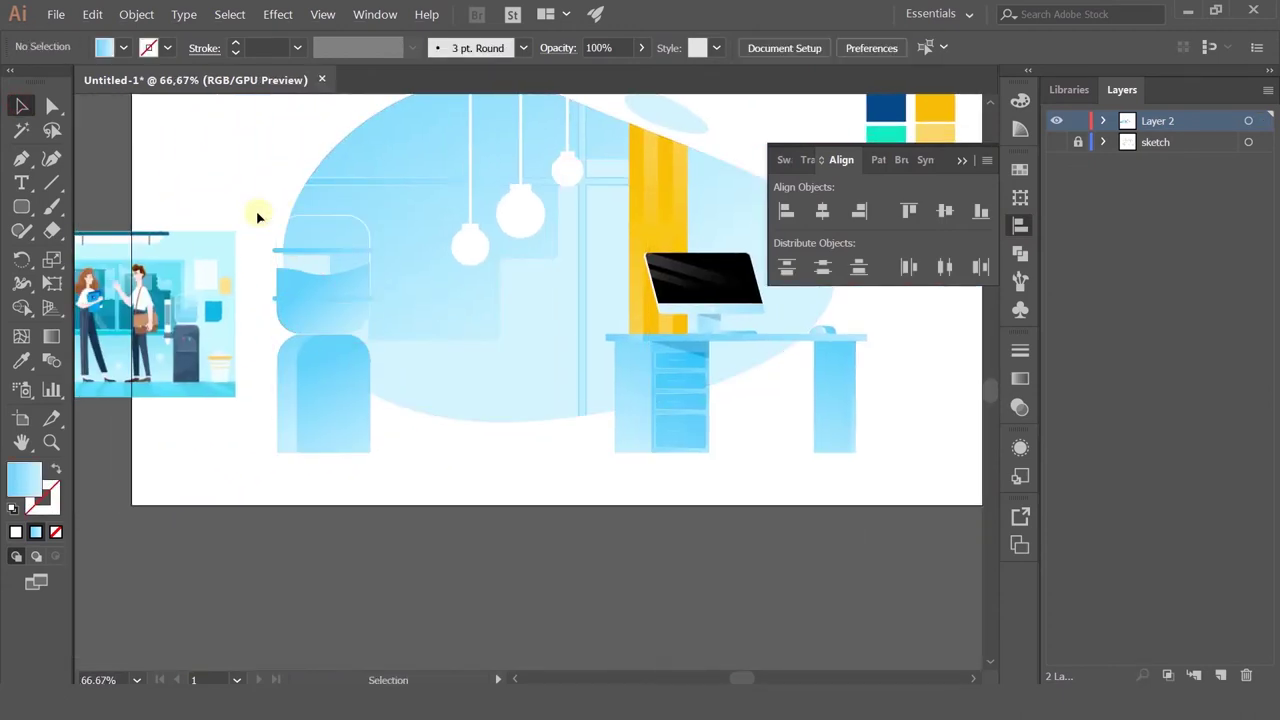
{"action": "left_click", "coordinate": [360, 383]}
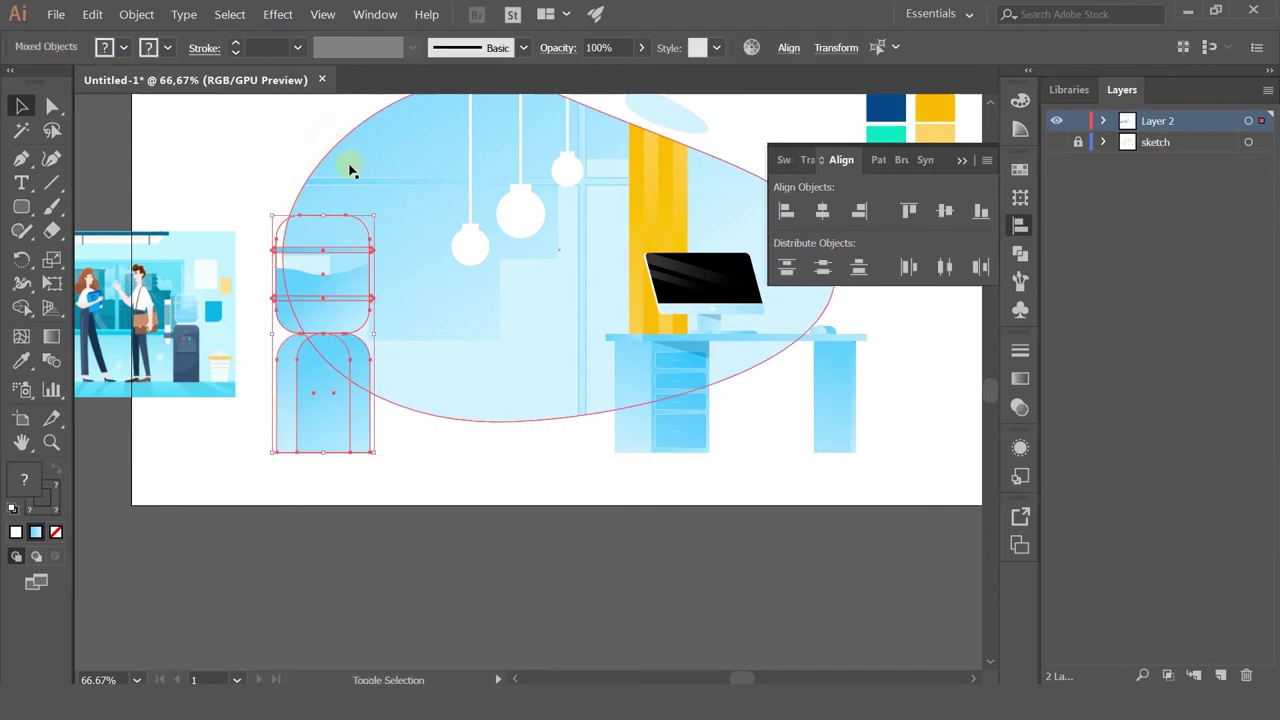
{"action": "left_click_drag", "start_coordinate": [323, 257], "coordinate": [217, 252]}
Step: Move the pasted reference image farther left of the artboard and shift the whole cooler horizontally off the artboard's left side
{"action": "left_click_drag", "start_coordinate": [374, 363], "coordinate": [505, 369]}
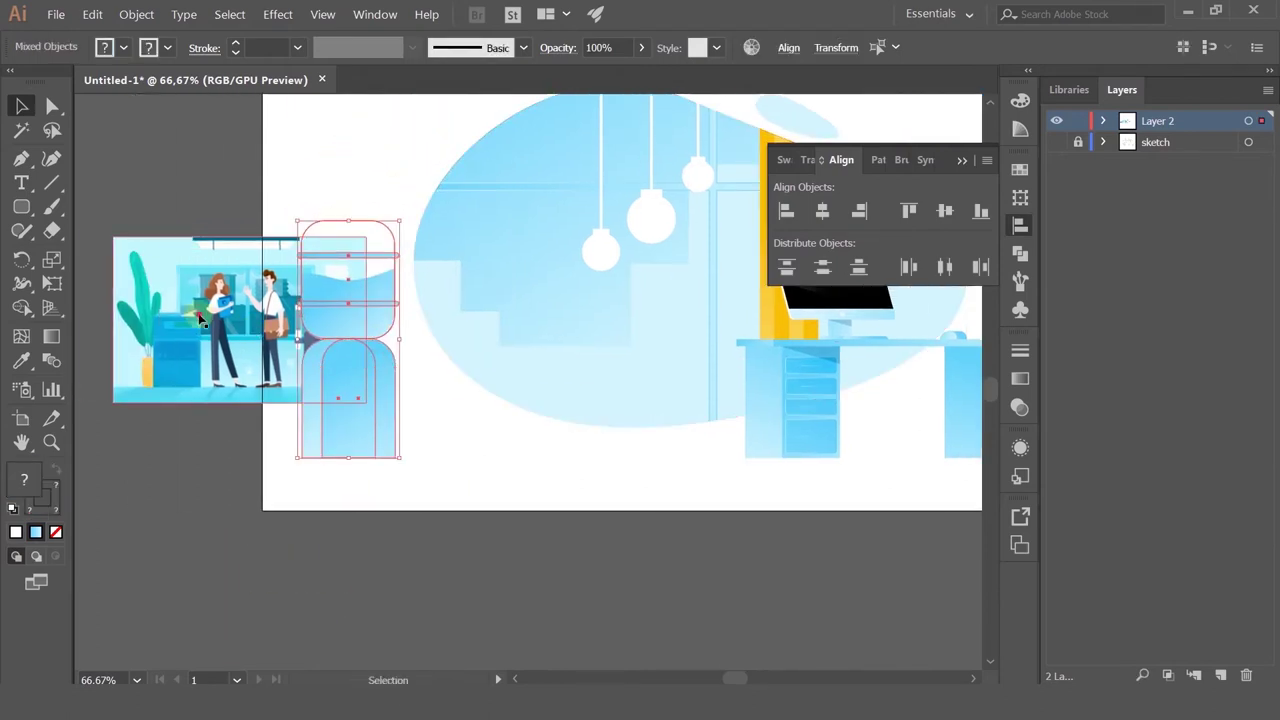
{"action": "left_click_drag", "start_coordinate": [242, 313], "coordinate": [113, 315]}
{"action": "left_click", "coordinate": [142, 312], "text": "shift"}
{"action": "scroll", "coordinate": [209, 313], "scroll_direction": "down", "scroll_amount": 3}
{"action": "left_click_drag", "start_coordinate": [200, 251], "coordinate": [254, 240]}
{"action": "left_click_drag", "start_coordinate": [210, 307], "coordinate": [136, 307]}
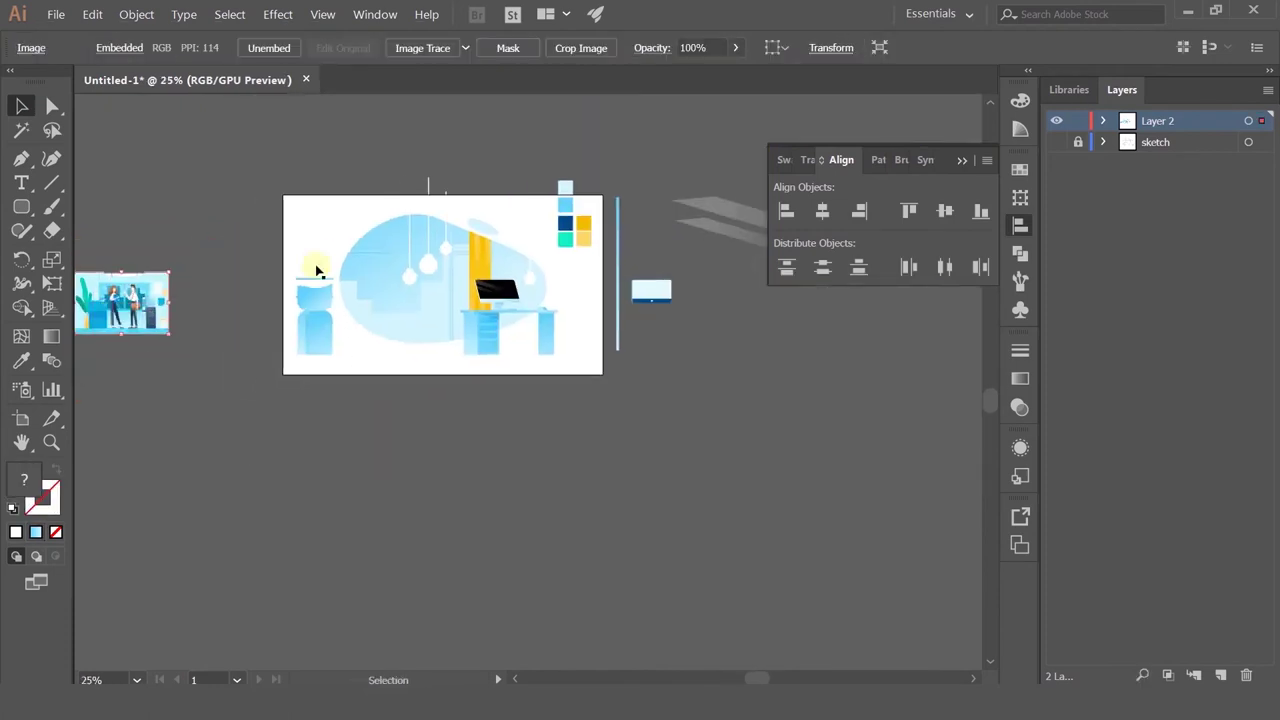
{"action": "left_click_drag", "start_coordinate": [301, 303], "coordinate": [245, 340]}
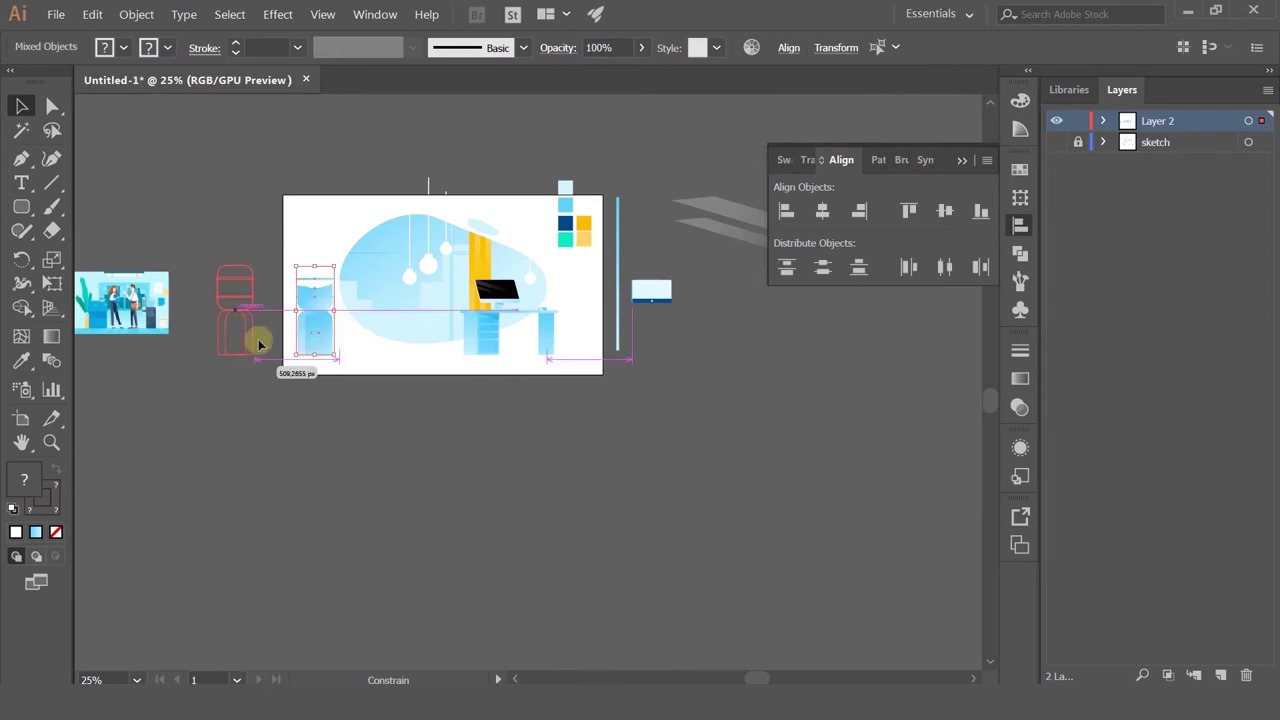
{"action": "left_click", "coordinate": [262, 387]}
Step: Shorten and shift the lower bar's gradient so it runs from just beyond the bar's left end to its right end
{"action": "scroll", "coordinate": [187, 272], "scroll_direction": "up", "scroll_amount": 3}
{"action": "scroll", "coordinate": [349, 309], "scroll_direction": "up", "scroll_amount": 2}
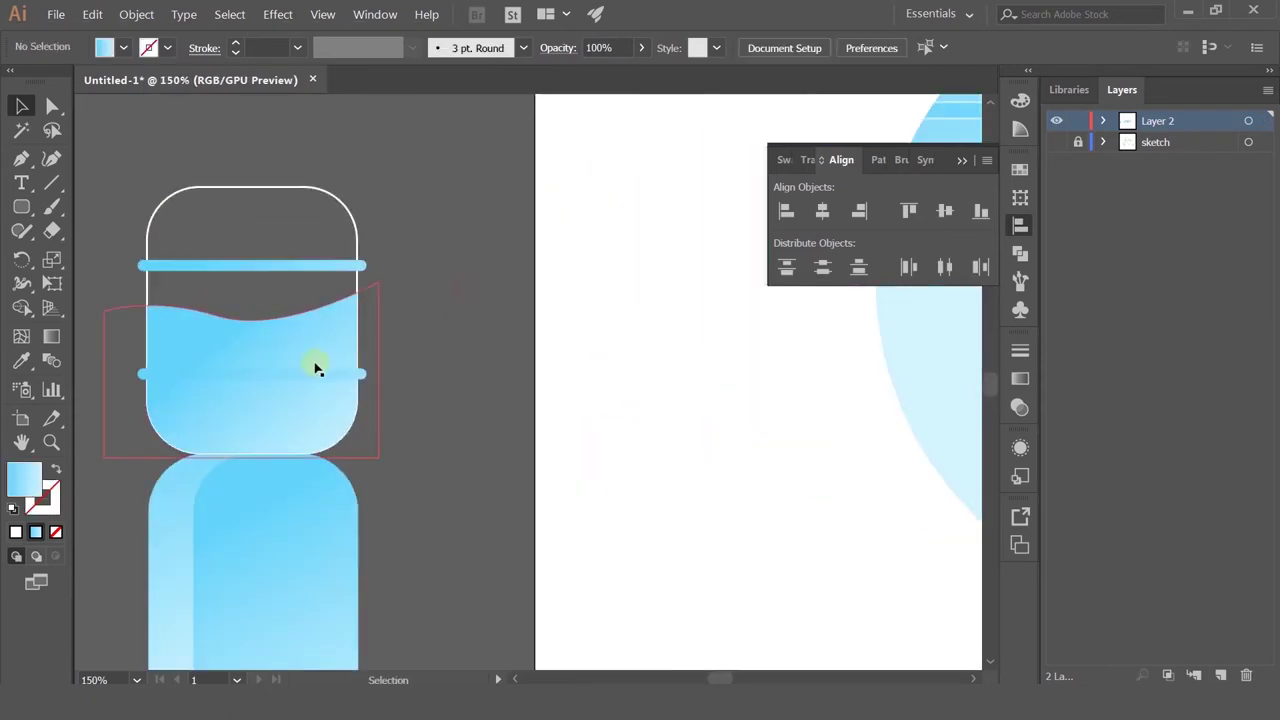
{"action": "left_click", "coordinate": [300, 371]}
{"action": "left_click", "coordinate": [52, 336]}
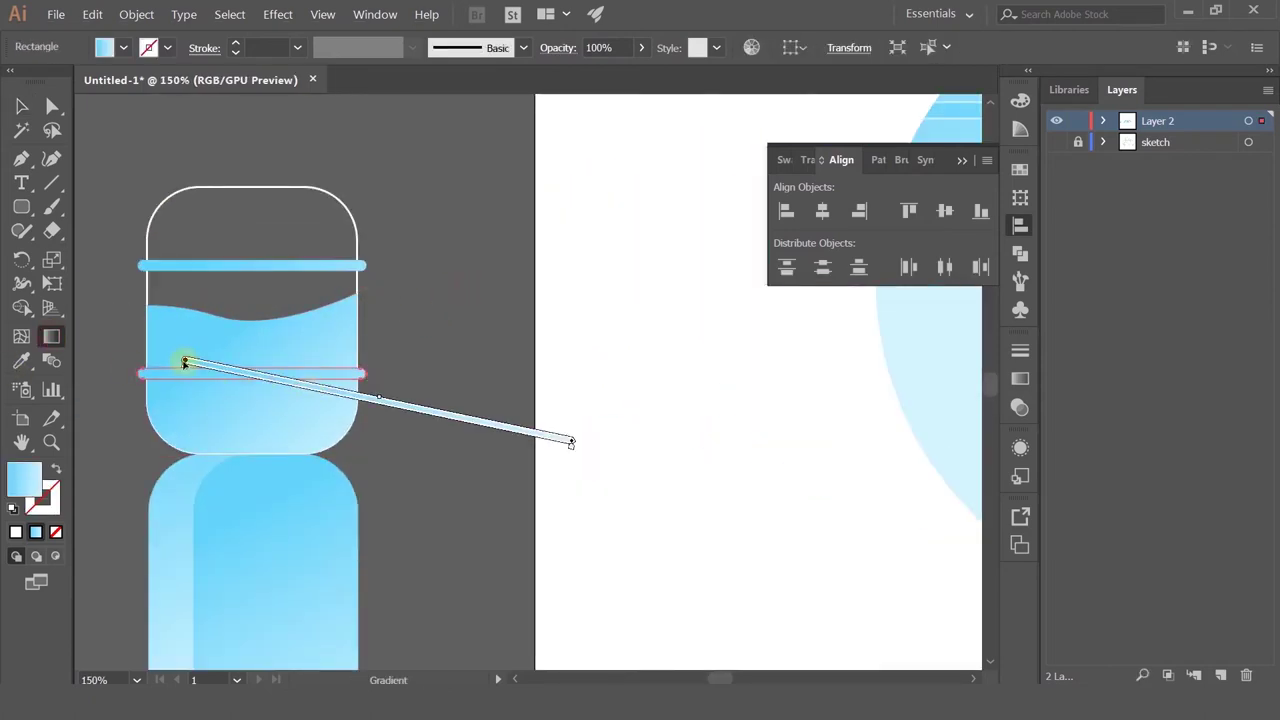
{"action": "left_click", "coordinate": [22, 106]}
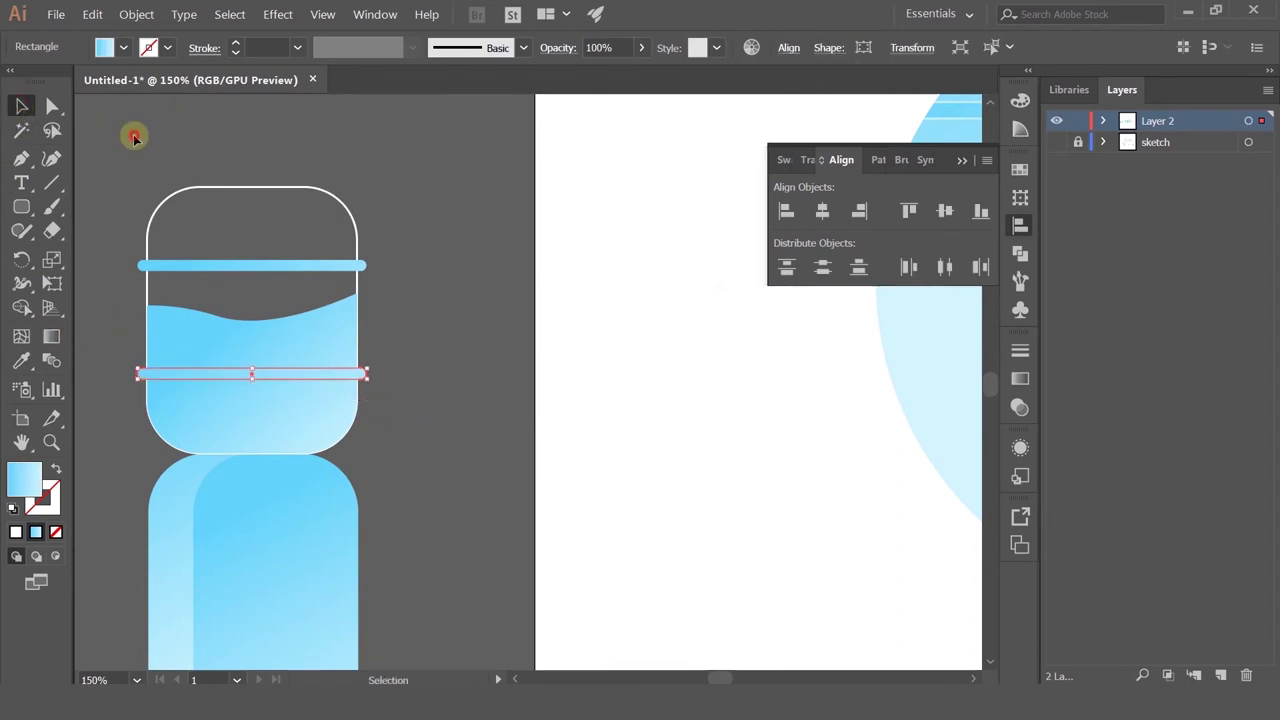
{"action": "left_click", "coordinate": [135, 138]}
{"action": "left_click", "coordinate": [257, 371]}
{"action": "left_click", "coordinate": [52, 336]}
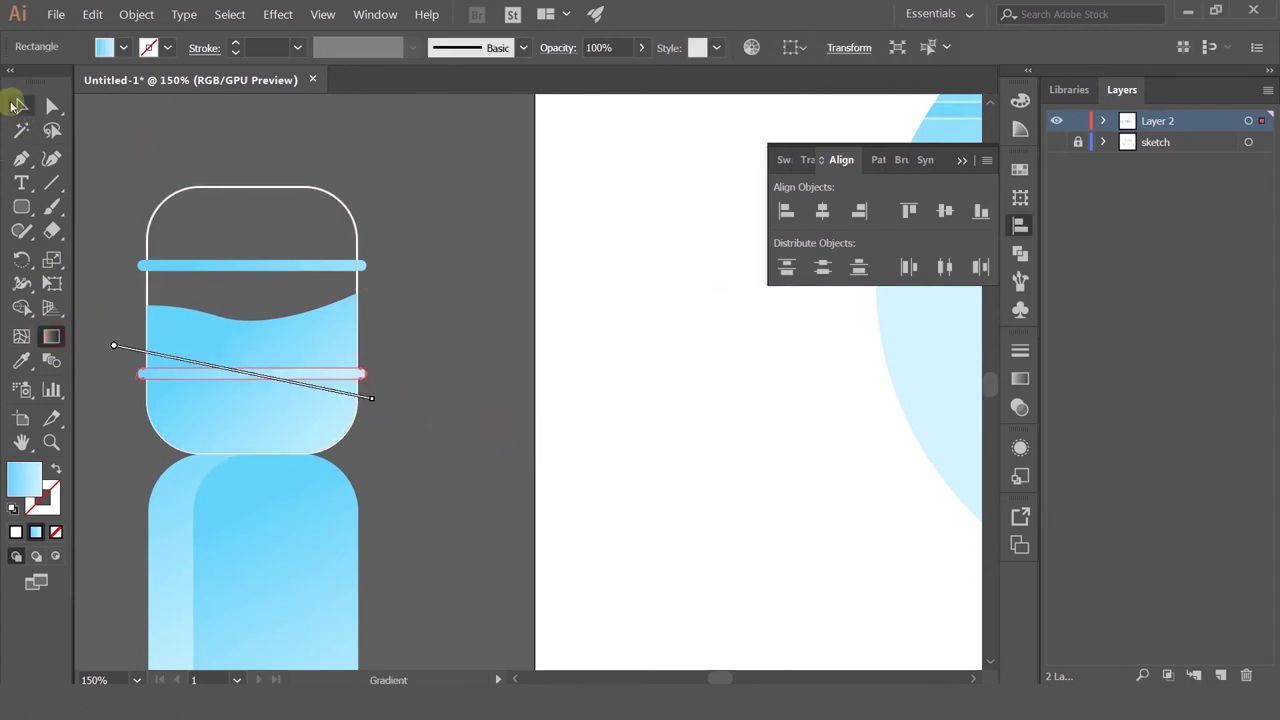
{"action": "left_click", "coordinate": [22, 106]}
{"action": "left_click", "coordinate": [114, 114]}
{"action": "scroll", "coordinate": [300, 283], "scroll_direction": "down", "scroll_amount": 2}
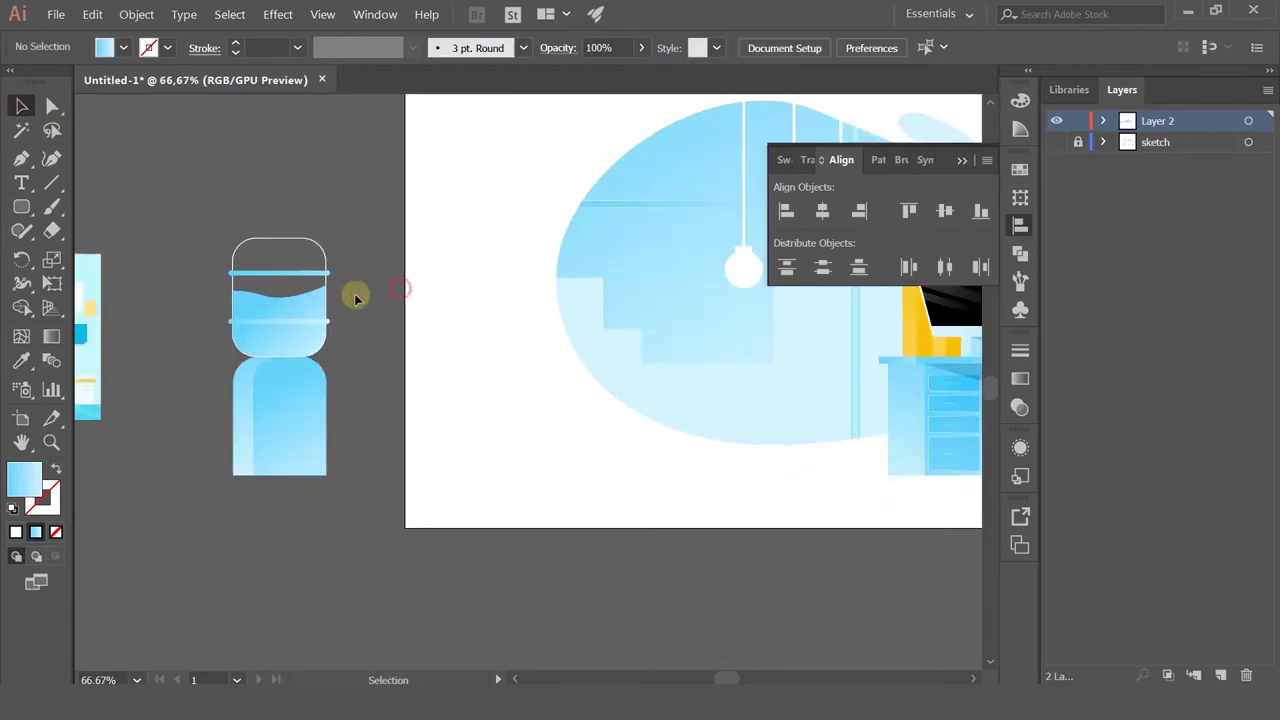
Step: Lengthen the curve handle on the water's surface inside the clip group to reshape the wave, and leave isolation mode
{"action": "scroll", "coordinate": [320, 296], "scroll_direction": "up", "scroll_amount": 3}
{"action": "double_click", "coordinate": [284, 320]}
{"action": "left_click", "coordinate": [52, 106]}
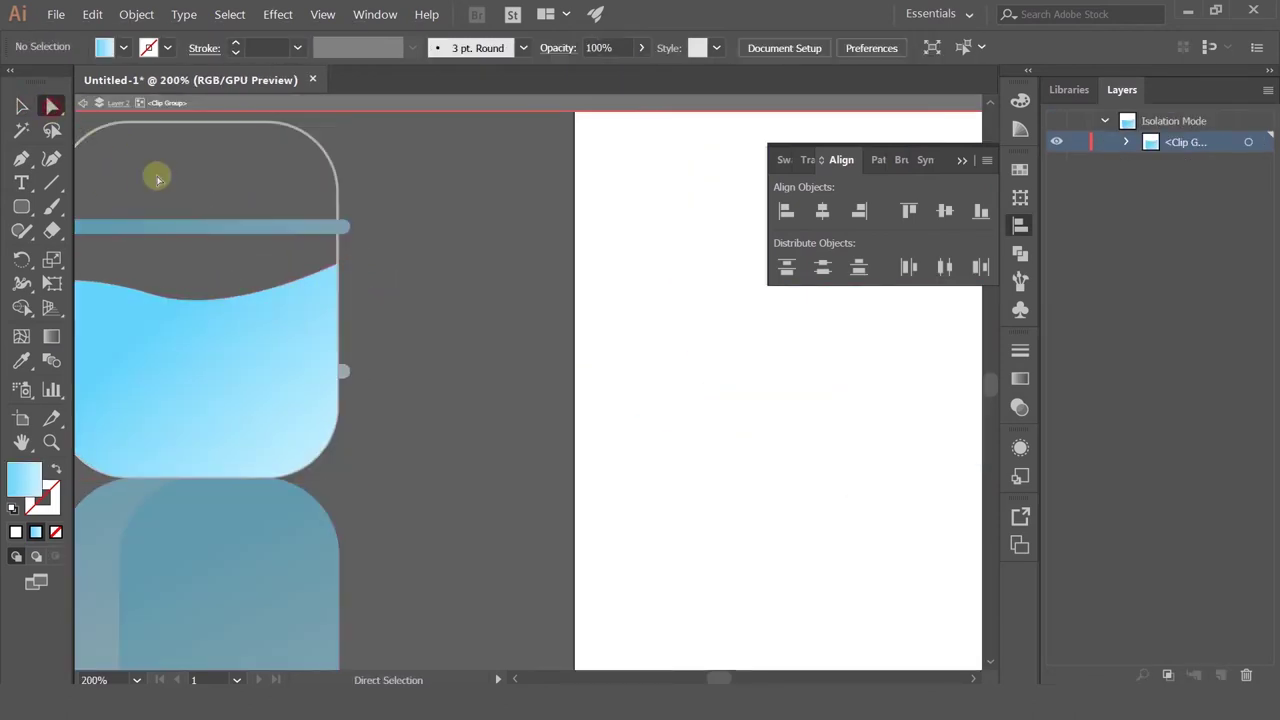
{"action": "left_click", "coordinate": [178, 305]}
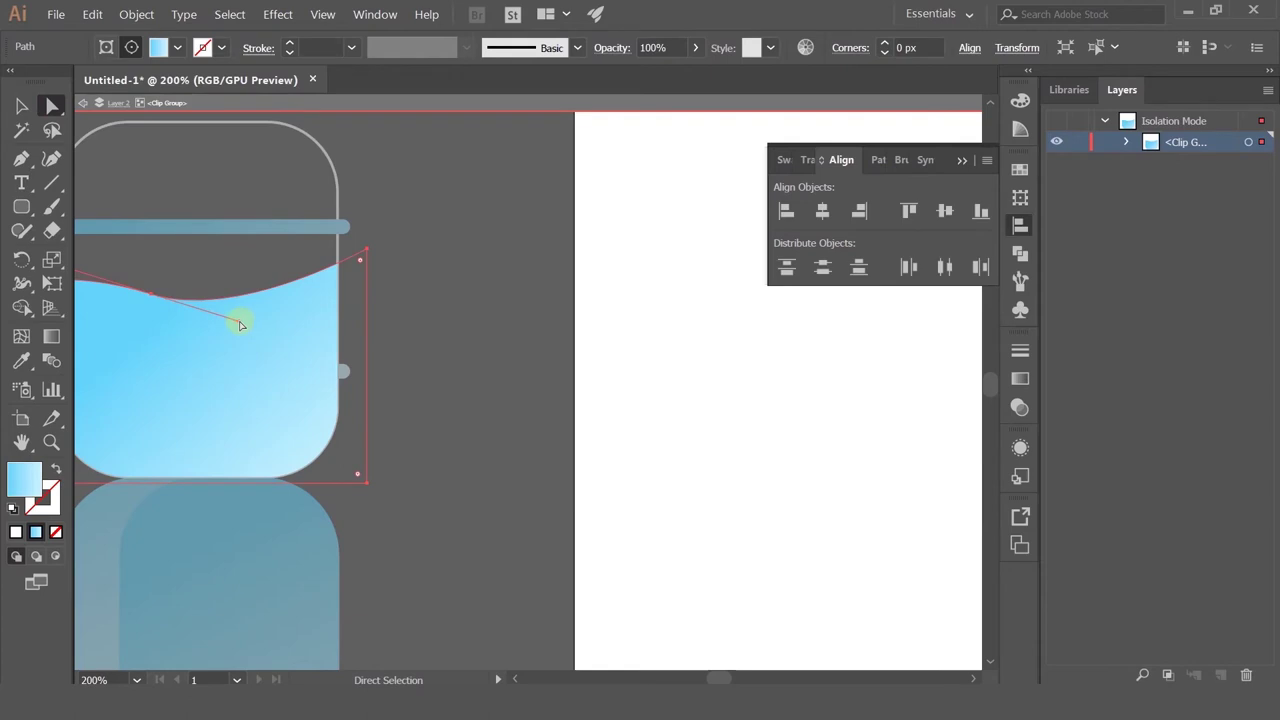
{"action": "left_click_drag", "start_coordinate": [240, 325], "coordinate": [291, 329]}
{"action": "left_click", "coordinate": [437, 294]}
{"action": "scroll", "coordinate": [437, 294], "scroll_direction": "down", "scroll_amount": 1}
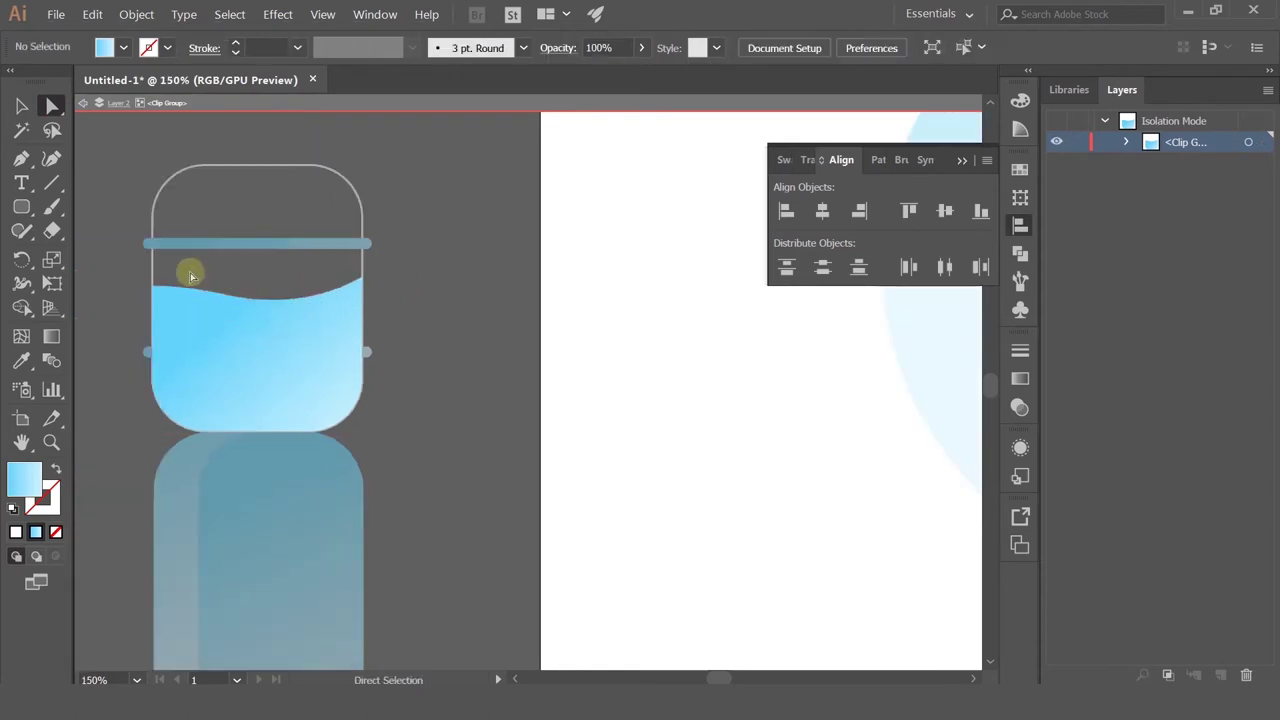
{"action": "left_click", "coordinate": [85, 106]}
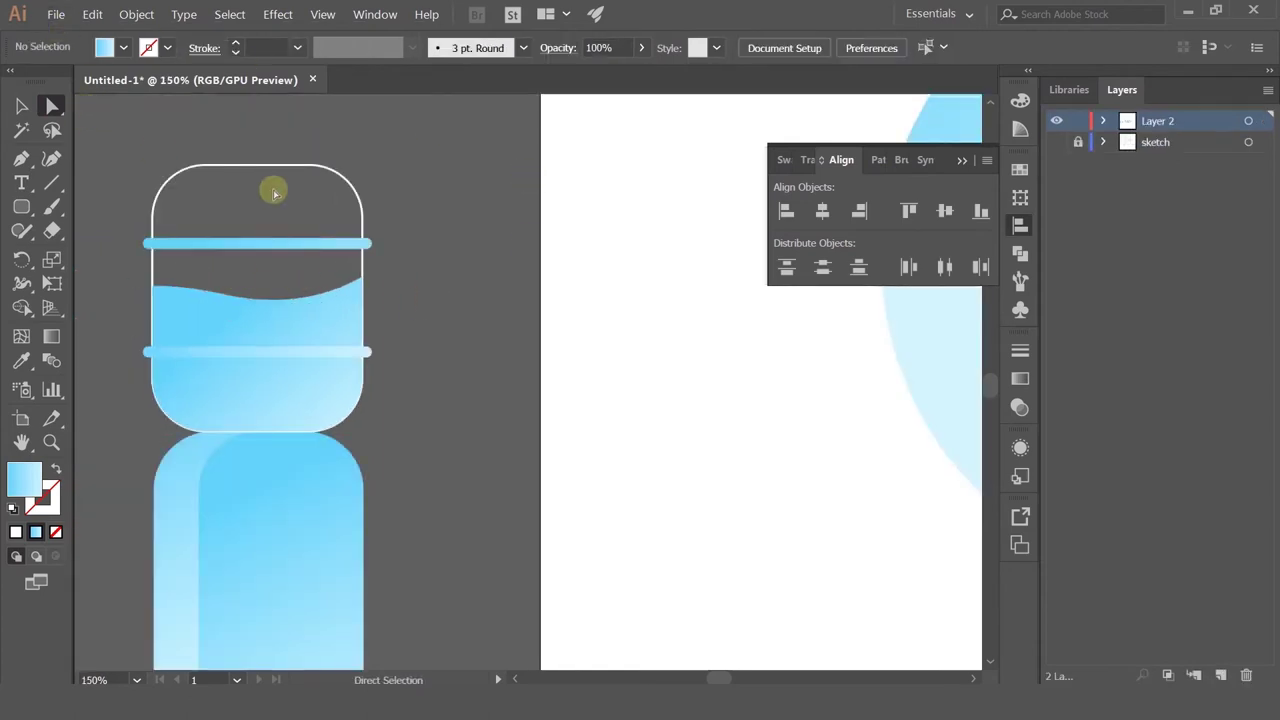
{"action": "scroll", "coordinate": [343, 352], "scroll_direction": "up", "scroll_amount": 2}
{"action": "left_click", "coordinate": [380, 257]}
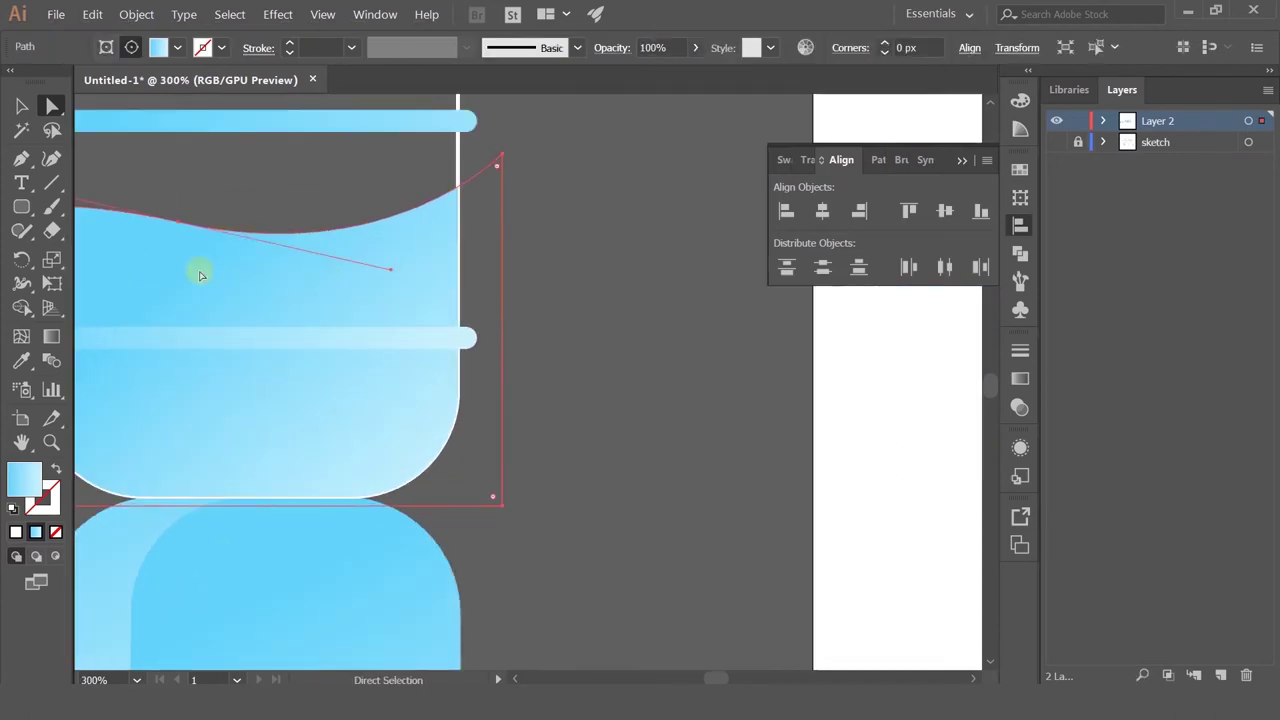
{"action": "left_click", "coordinate": [19, 106]}
{"action": "left_click", "coordinate": [537, 257]}
{"action": "left_click", "coordinate": [399, 259]}
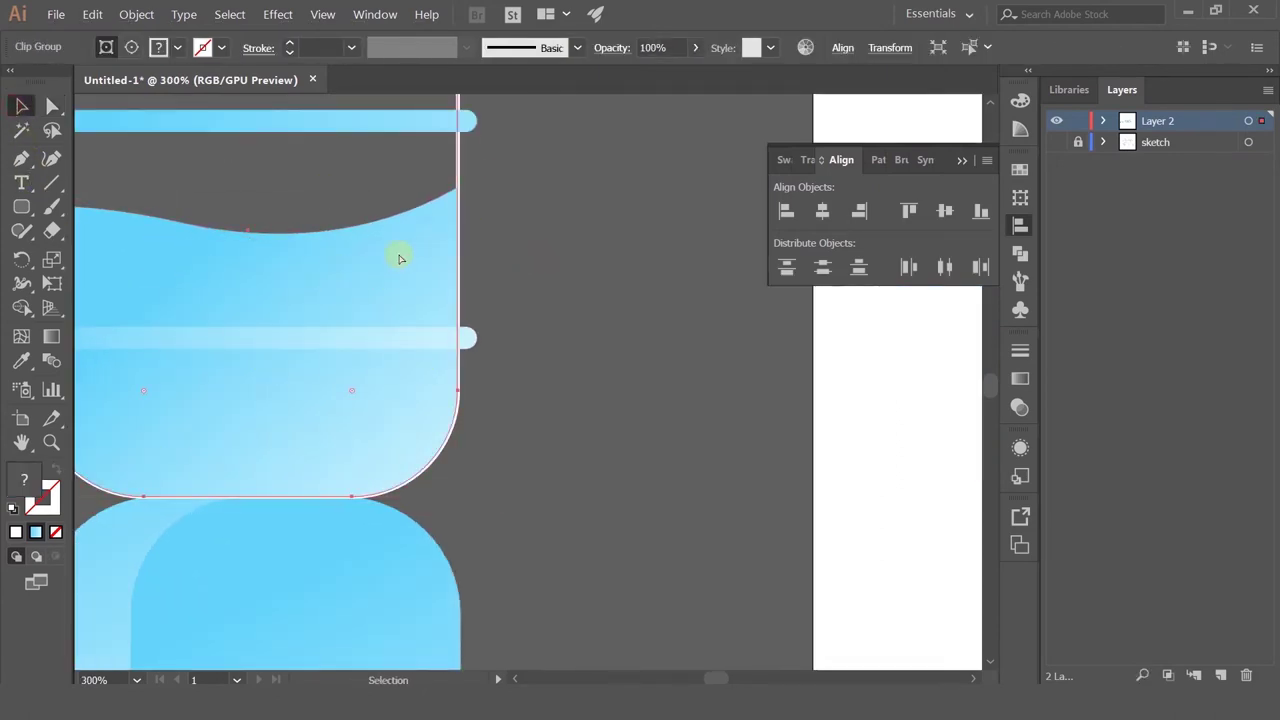
{"action": "left_click", "coordinate": [672, 310]}
Step: Scale the whole water cooler down and move it horizontally onto the artboard, overlapping the background blob's left edge
{"action": "scroll", "coordinate": [460, 334], "scroll_direction": "down", "scroll_amount": 4}
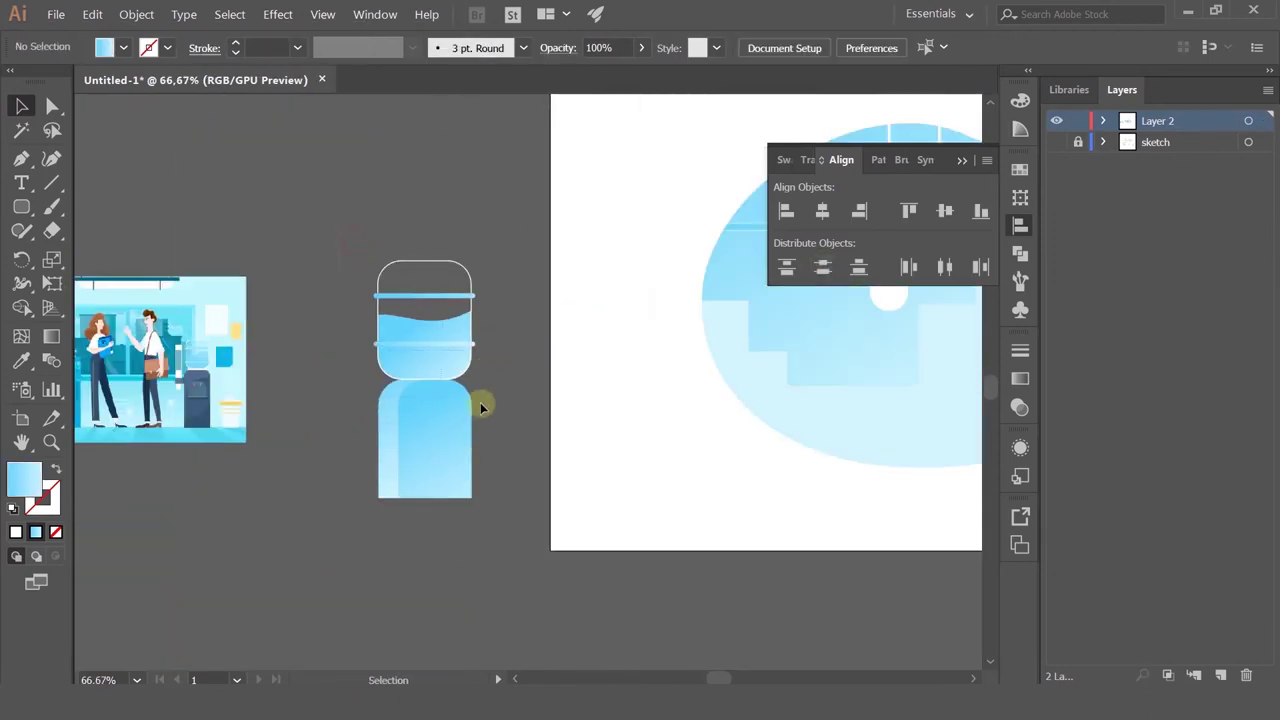
{"action": "key", "text": "ctrl+a"}
{"action": "left_click_drag", "start_coordinate": [370, 261], "coordinate": [401, 325]}
{"action": "scroll", "coordinate": [344, 257], "scroll_direction": "right", "scroll_amount": 5}
{"action": "scroll", "coordinate": [344, 257], "scroll_direction": "down", "scroll_amount": 1}
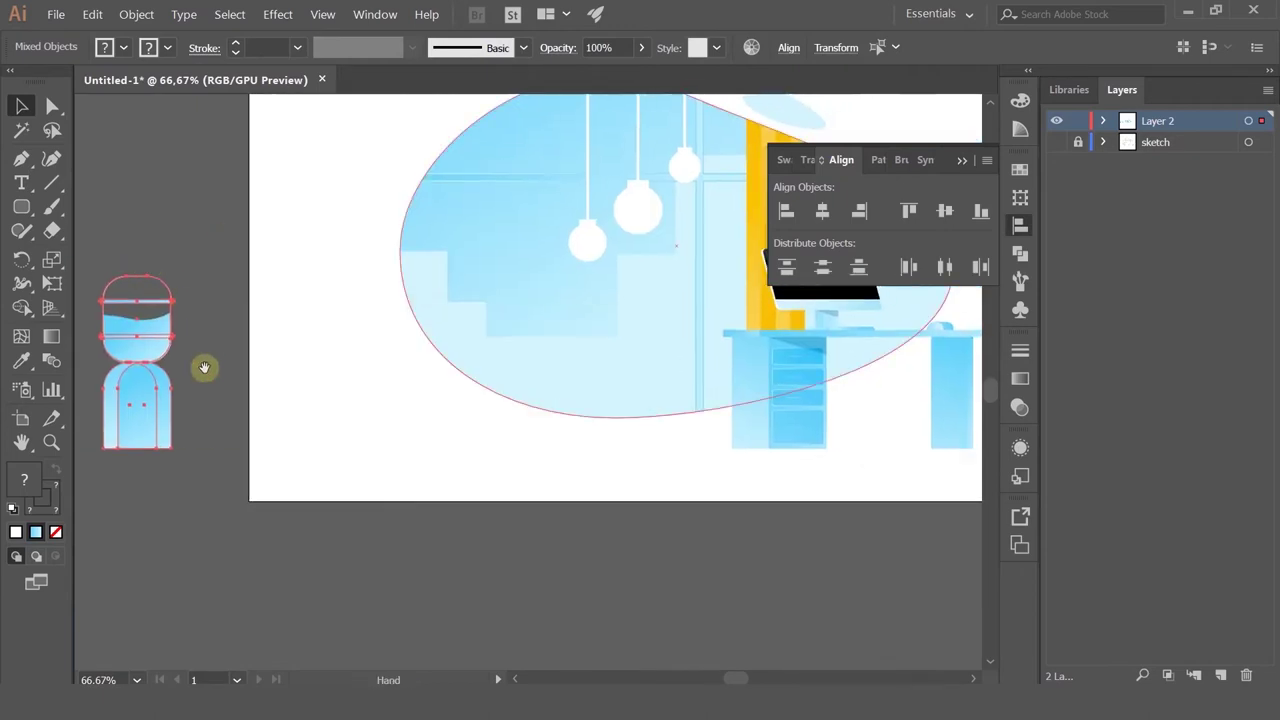
{"action": "left_click_drag", "start_coordinate": [143, 400], "coordinate": [420, 405]}
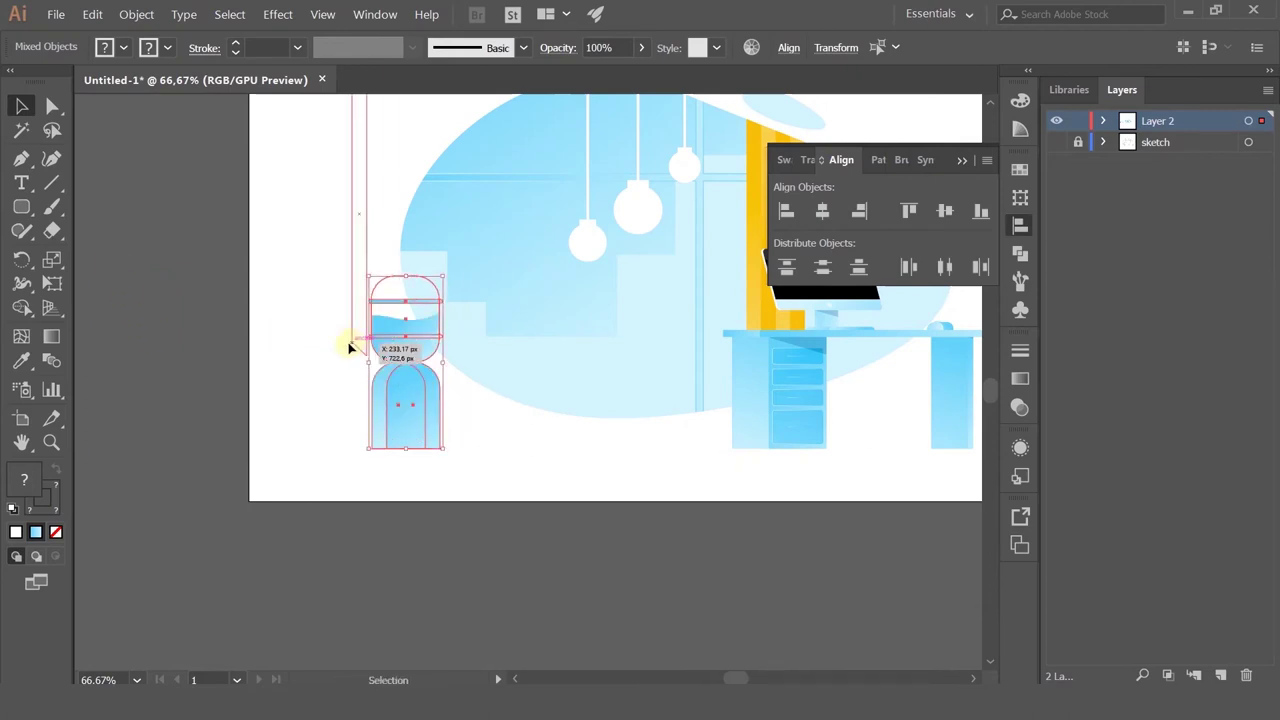
{"action": "left_click", "coordinate": [177, 289]}
Step: Reduce the top corner rounding of both cooler body shapes below the bottle together
{"action": "scroll", "coordinate": [310, 295], "scroll_direction": "up", "scroll_amount": 2}
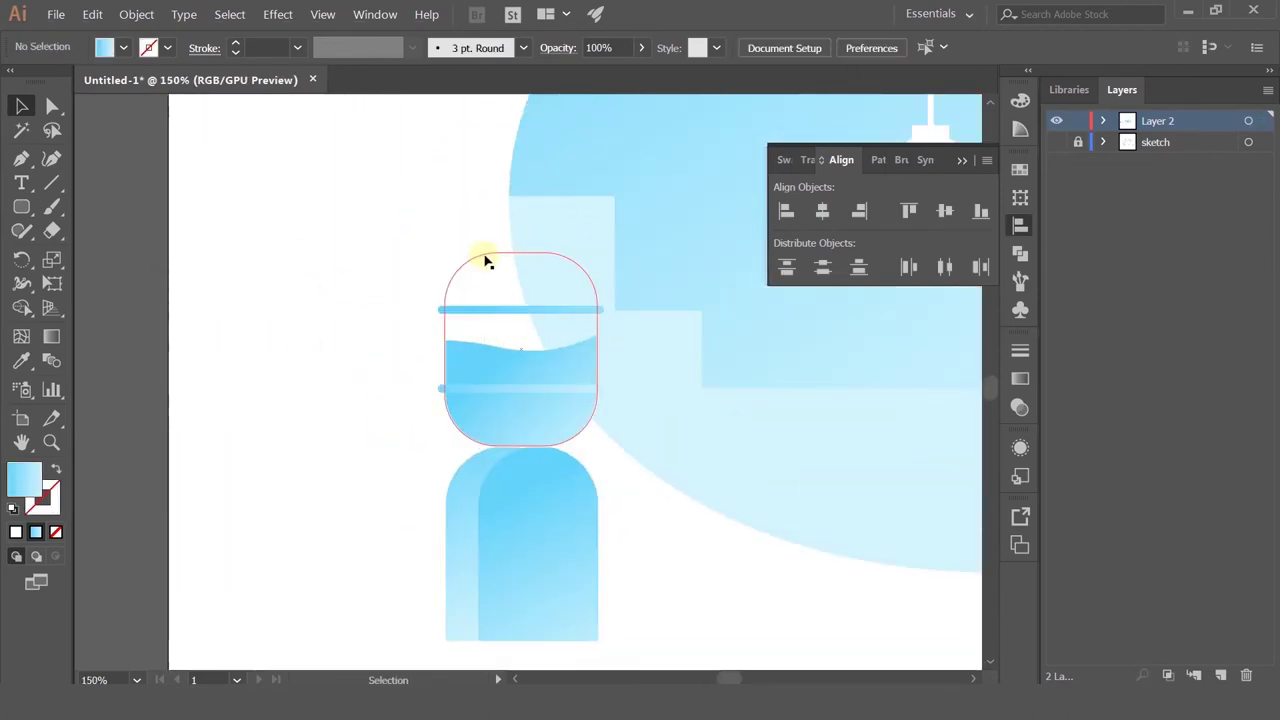
{"action": "left_click", "coordinate": [486, 261]}
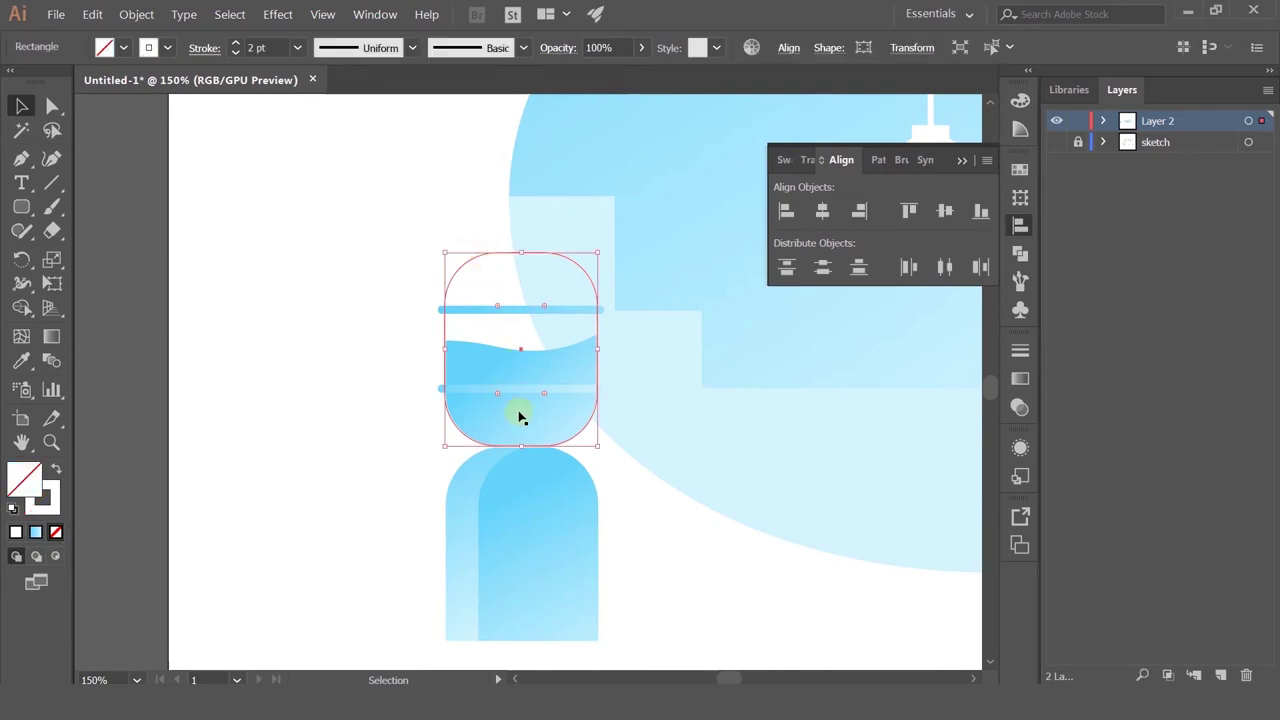
{"action": "left_click", "coordinate": [473, 530]}
{"action": "left_click", "coordinate": [491, 522], "text": "shift"}
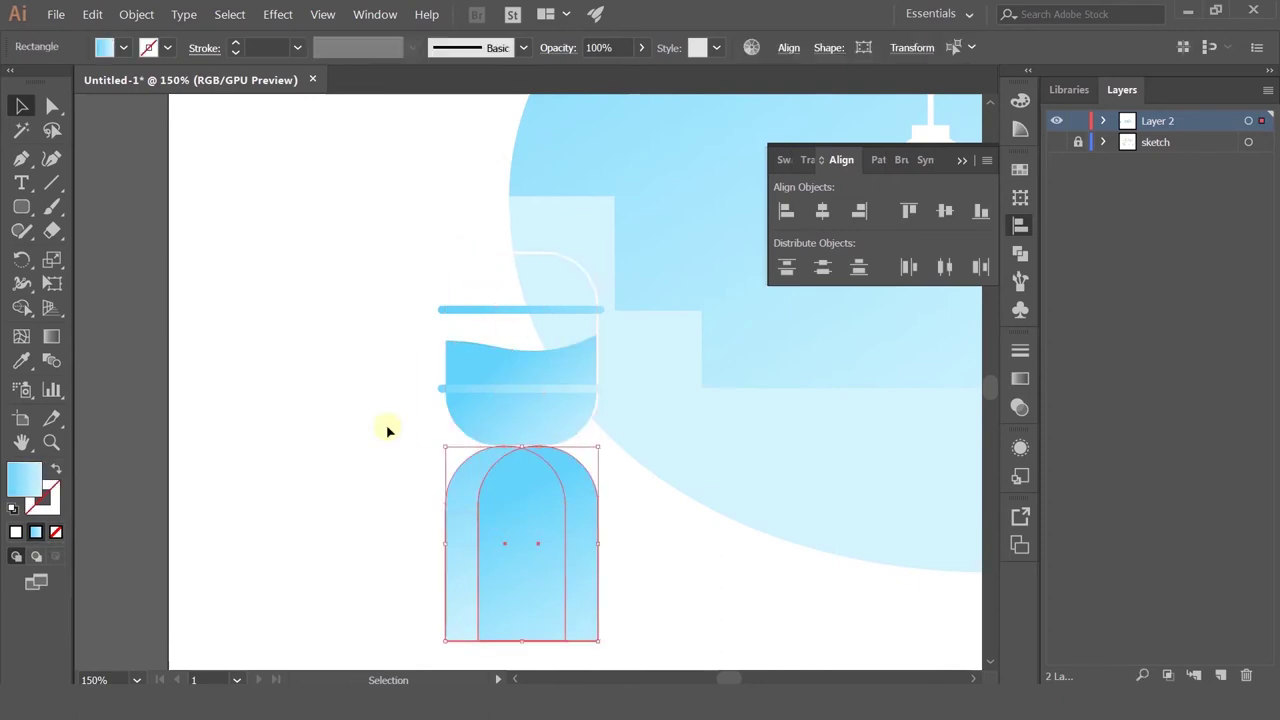
{"action": "left_click", "coordinate": [50, 106]}
{"action": "left_click_drag", "start_coordinate": [500, 508], "coordinate": [278, 230]}
{"action": "left_click", "coordinate": [163, 427]}
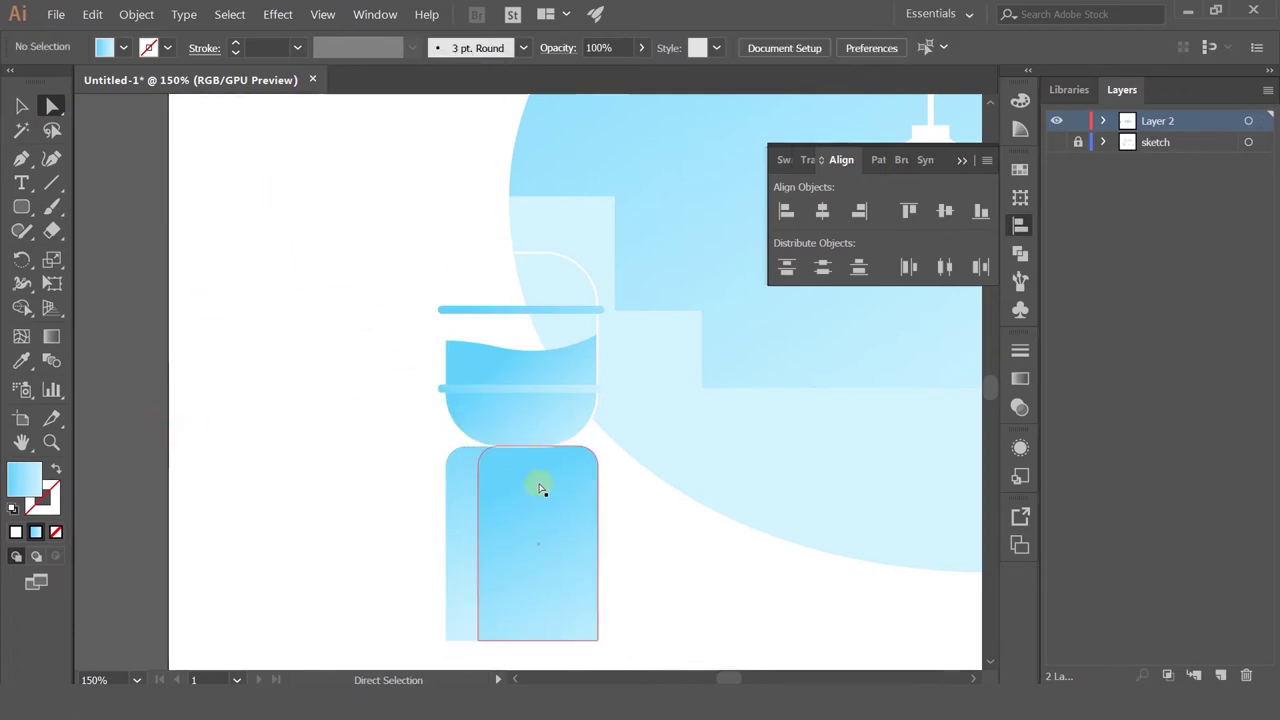
Step: Make a copy of the cooler's front panel in place, shrink it about its centre and widen it to about two thirds of the panel
{"action": "scroll", "coordinate": [537, 486], "scroll_direction": "up", "scroll_amount": 2}
{"action": "left_click", "coordinate": [476, 480]}
{"action": "left_click_drag", "start_coordinate": [517, 528], "coordinate": [437, 347]}
{"action": "left_click", "coordinate": [21, 107]}
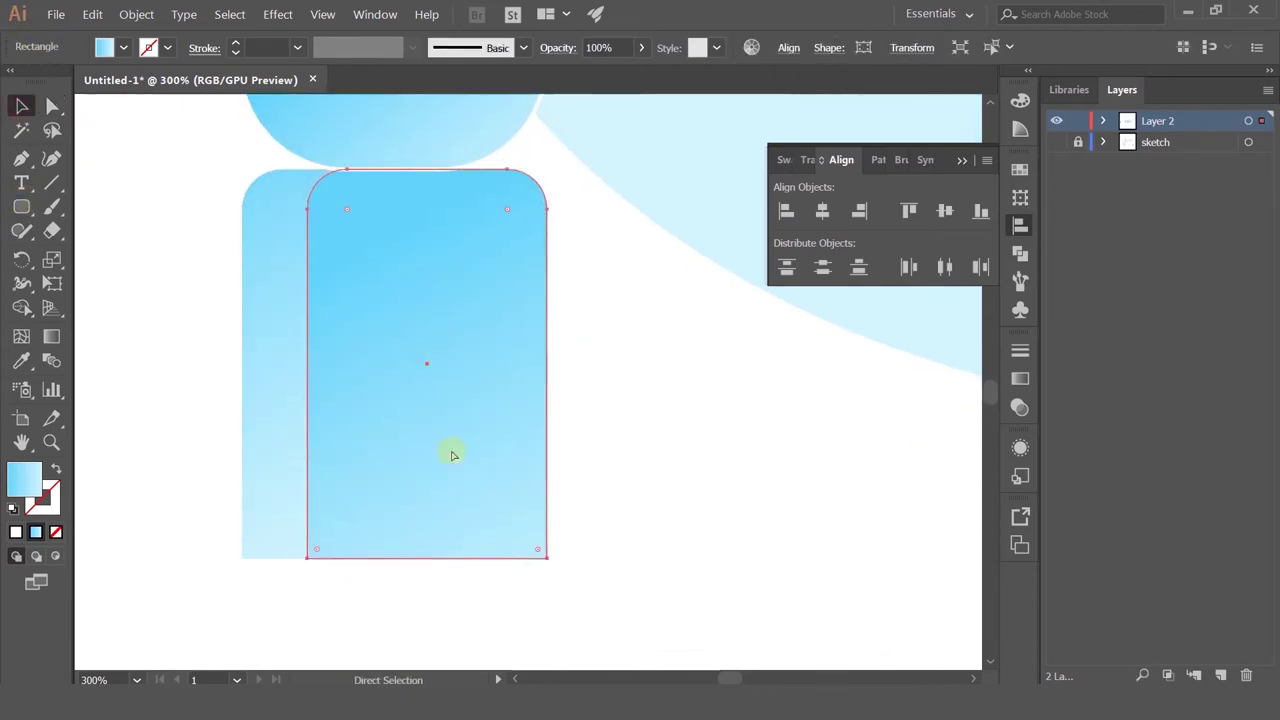
{"action": "left_click_drag", "start_coordinate": [548, 550], "coordinate": [493, 470]}
{"action": "left_click_drag", "start_coordinate": [497, 363], "coordinate": [507, 363]}
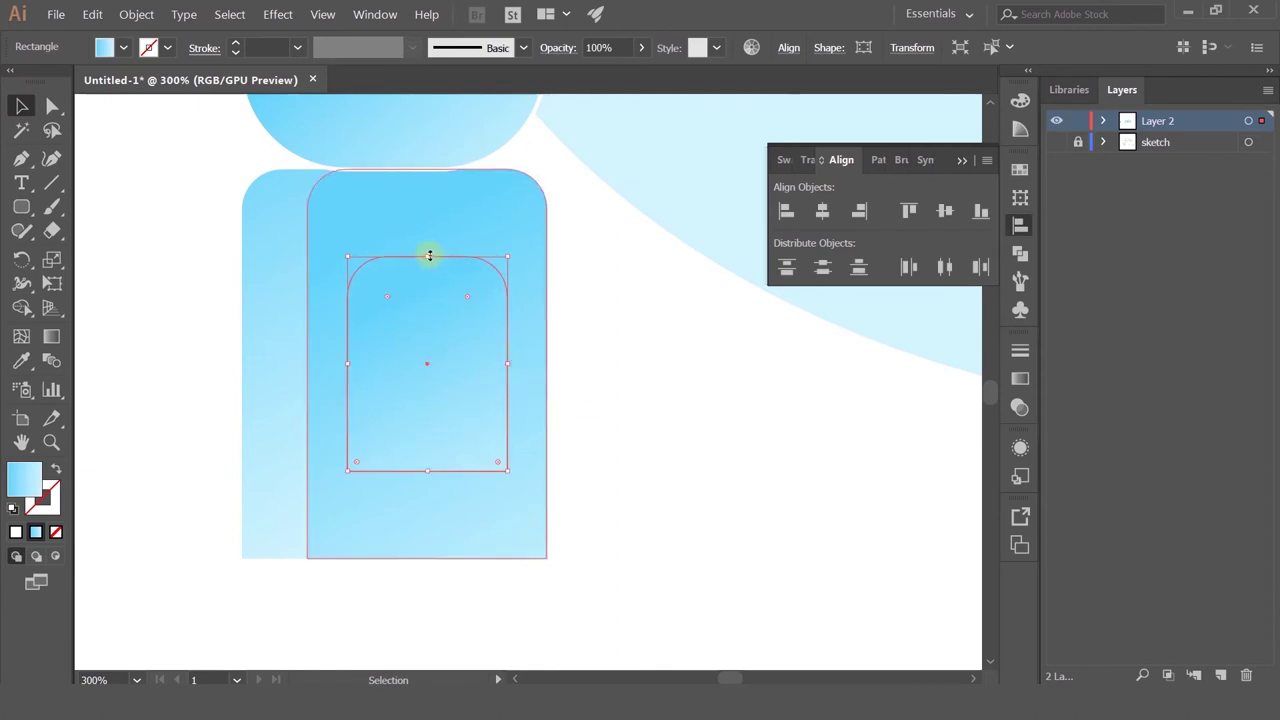
Step: Raise the inner panel's top edge, bring its bottom edge well up and round its top corners fully into an arch
{"action": "left_click_drag", "start_coordinate": [428, 257], "coordinate": [421, 214]}
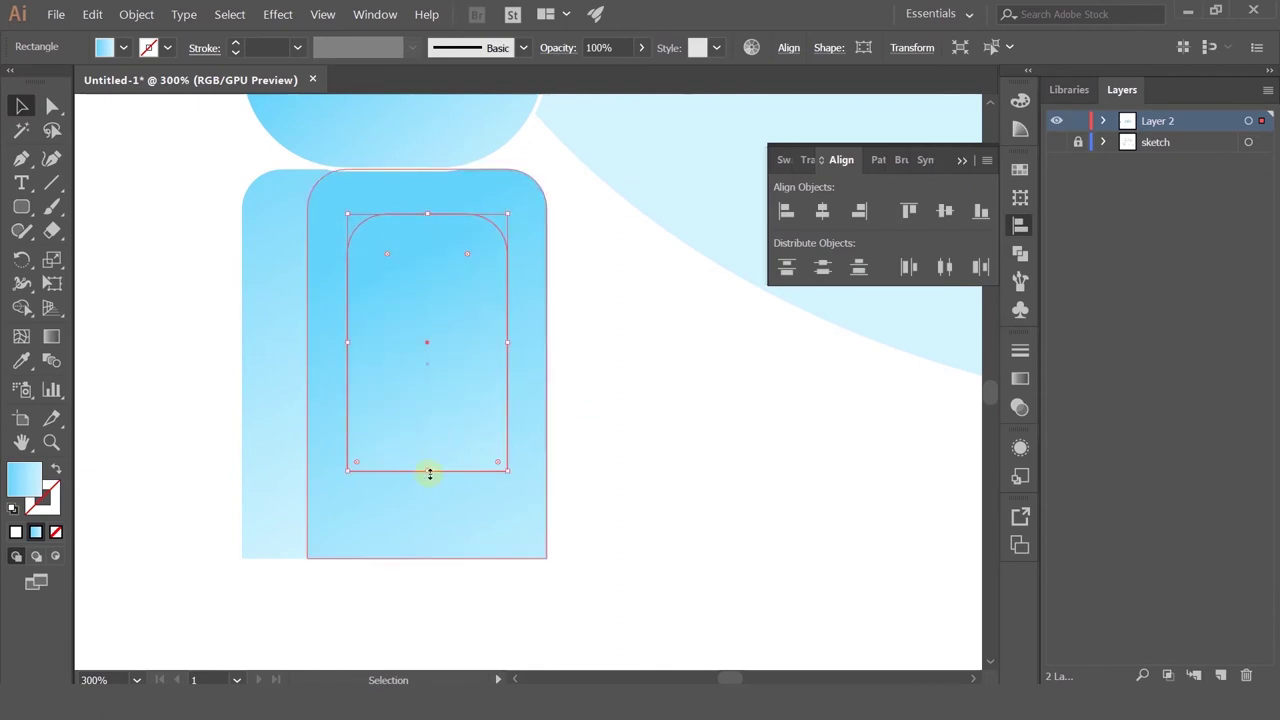
{"action": "left_click_drag", "start_coordinate": [427, 470], "coordinate": [427, 356]}
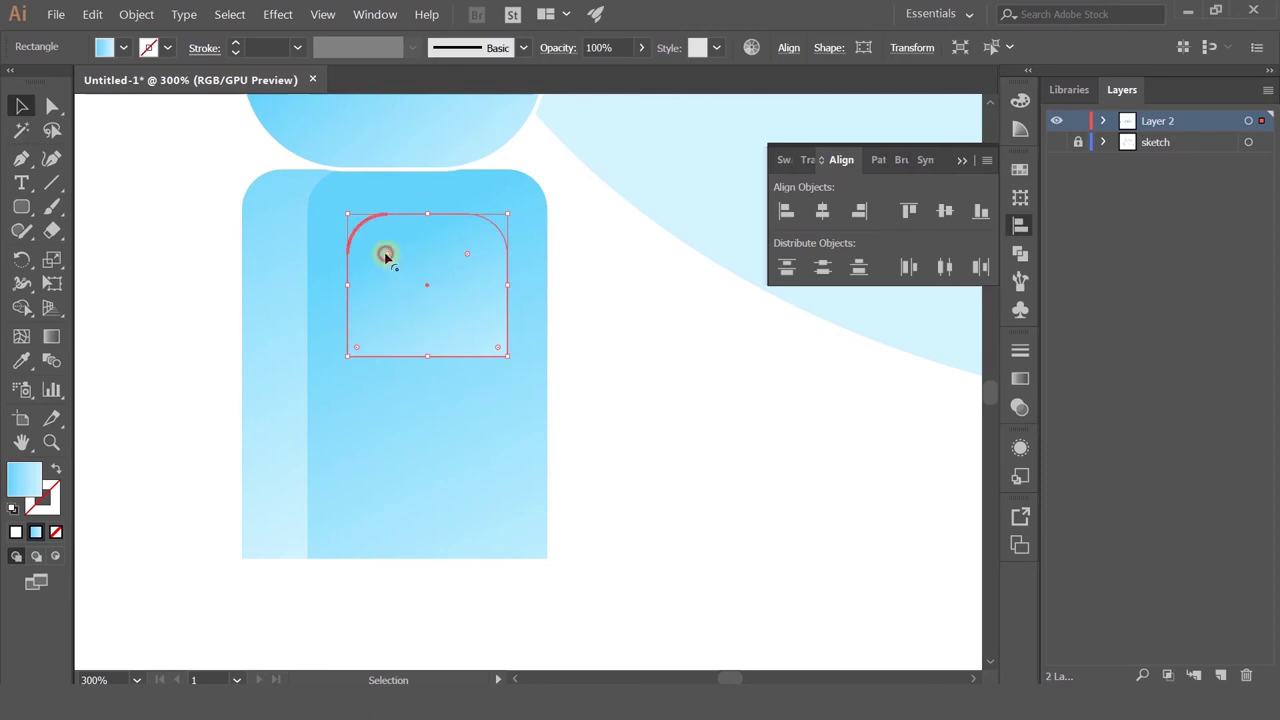
{"action": "left_click_drag", "start_coordinate": [436, 294], "coordinate": [431, 299]}
Step: Examine the dispenser recess and taps of the water cooler in the reference image
{"action": "scroll", "coordinate": [570, 358], "scroll_direction": "down", "scroll_amount": 4}
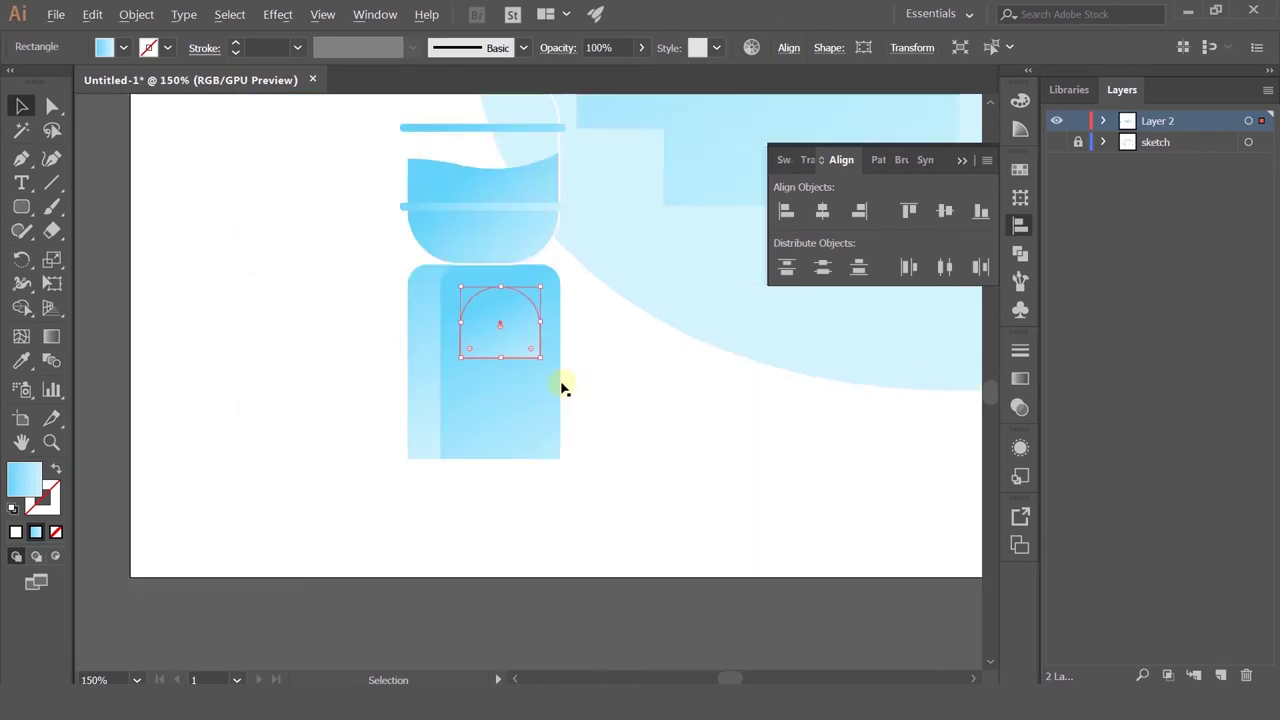
{"action": "left_click_drag", "start_coordinate": [214, 330], "coordinate": [672, 320]}
{"action": "scroll", "coordinate": [470, 295], "scroll_direction": "up", "scroll_amount": 3}
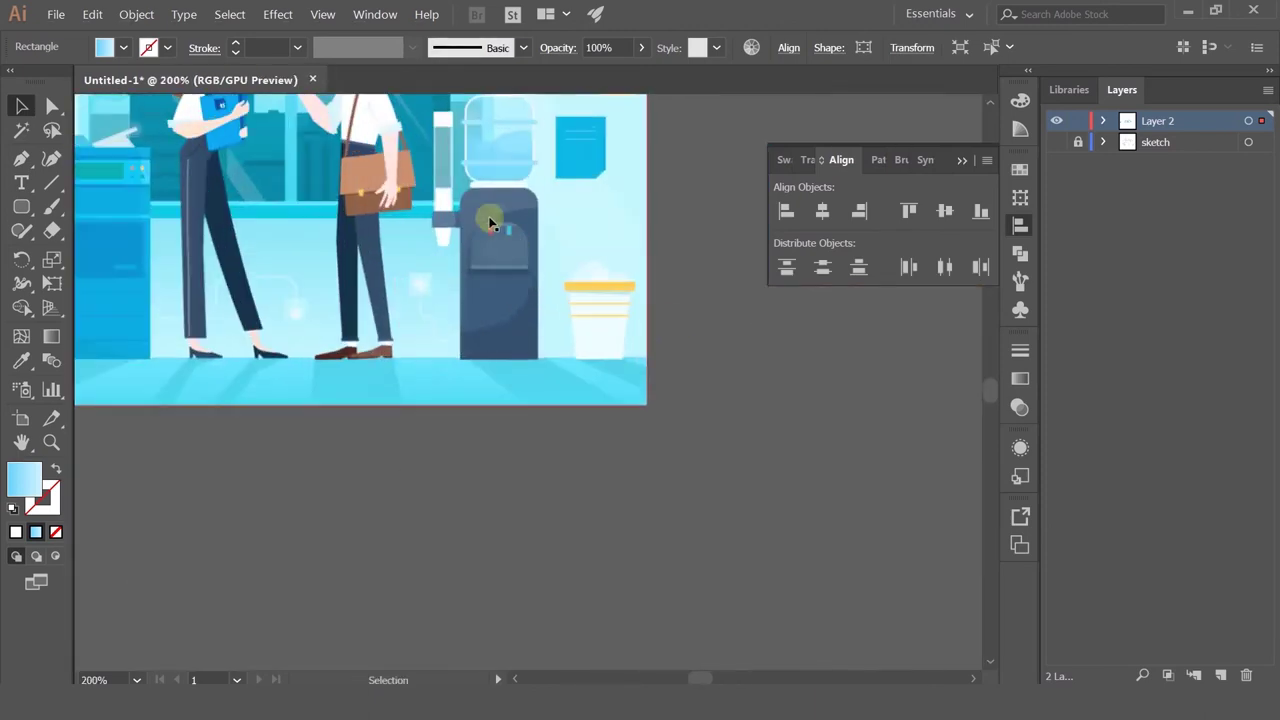
{"action": "scroll", "coordinate": [585, 250], "scroll_direction": "down", "scroll_amount": 1}
{"action": "left_click_drag", "start_coordinate": [766, 346], "coordinate": [543, 317]}
{"action": "left_click_drag", "start_coordinate": [619, 335], "coordinate": [200, 295]}
{"action": "left_click_drag", "start_coordinate": [391, 291], "coordinate": [147, 271]}
{"action": "left_click_drag", "start_coordinate": [400, 294], "coordinate": [257, 343]}
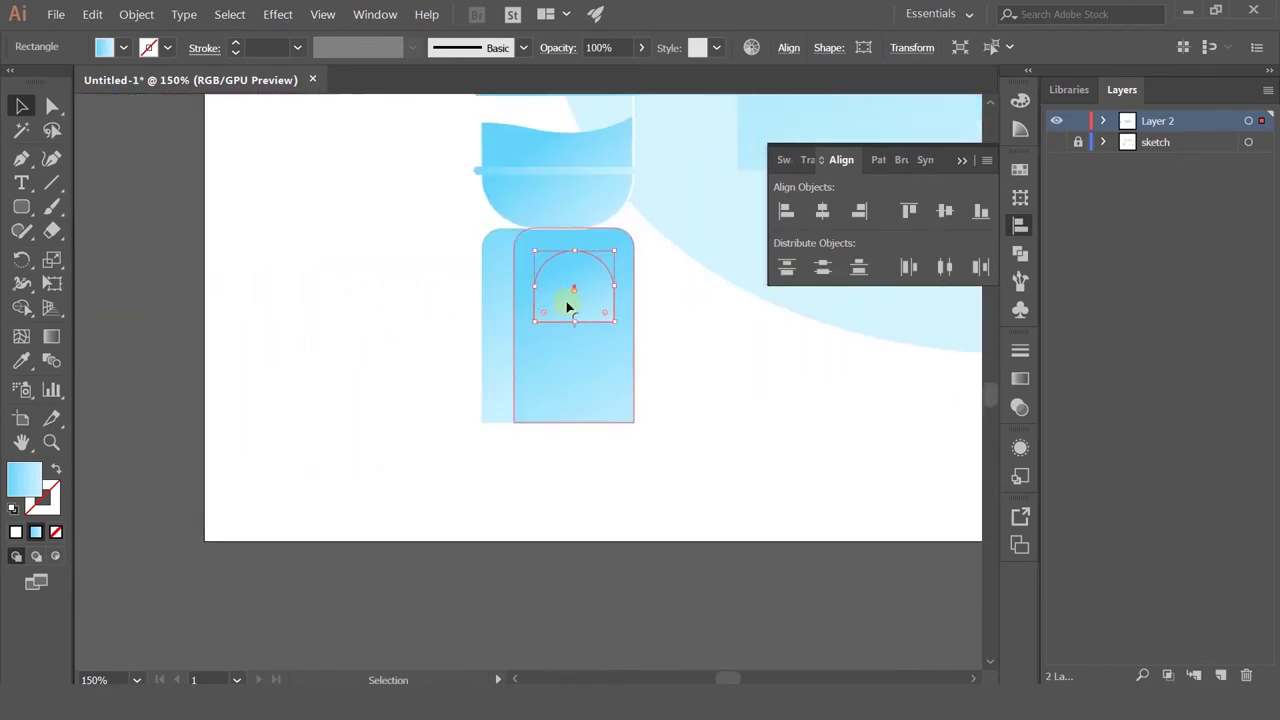
Step: Apply the desk shadow's dark blue fill with 18% opacity to the cooler's arch using the Eyedropper
{"action": "scroll", "coordinate": [580, 295], "scroll_direction": "up", "scroll_amount": 2}
{"action": "scroll", "coordinate": [629, 304], "scroll_direction": "down", "scroll_amount": 4}
{"action": "left_click", "coordinate": [21, 360]}
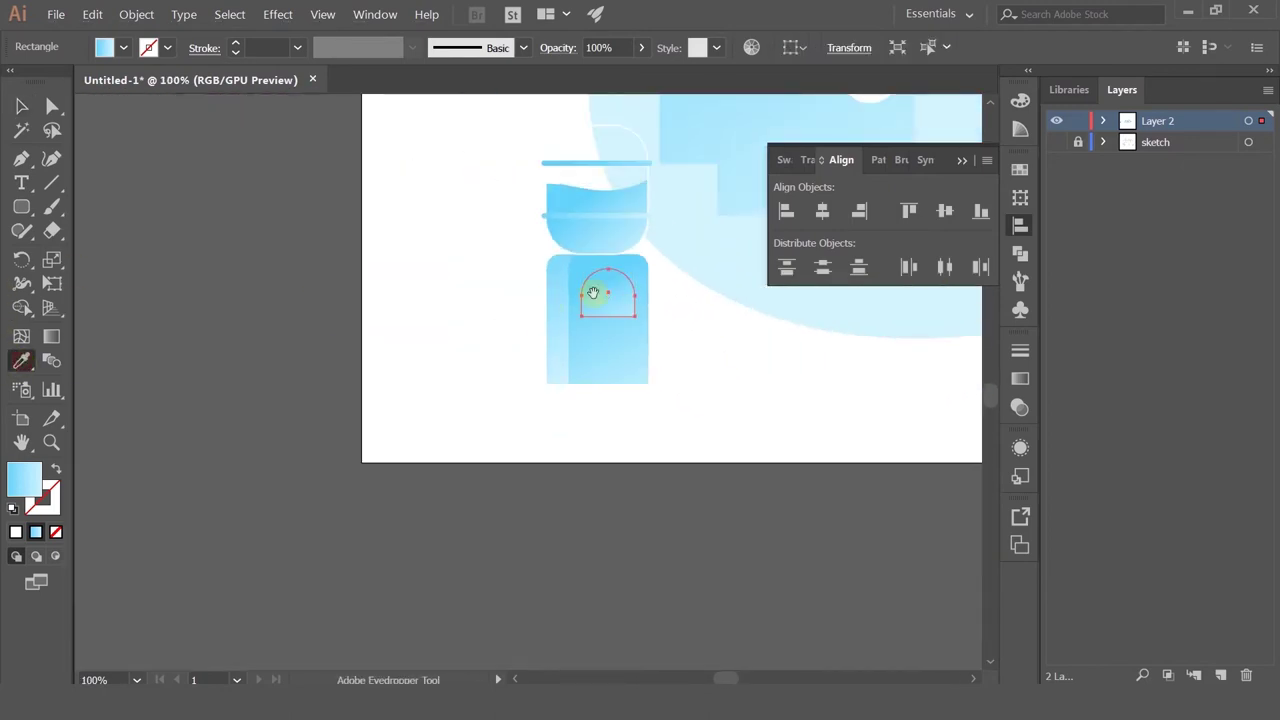
{"action": "scroll", "coordinate": [594, 330], "scroll_direction": "up", "scroll_amount": 2}
{"action": "left_click", "coordinate": [877, 360]}
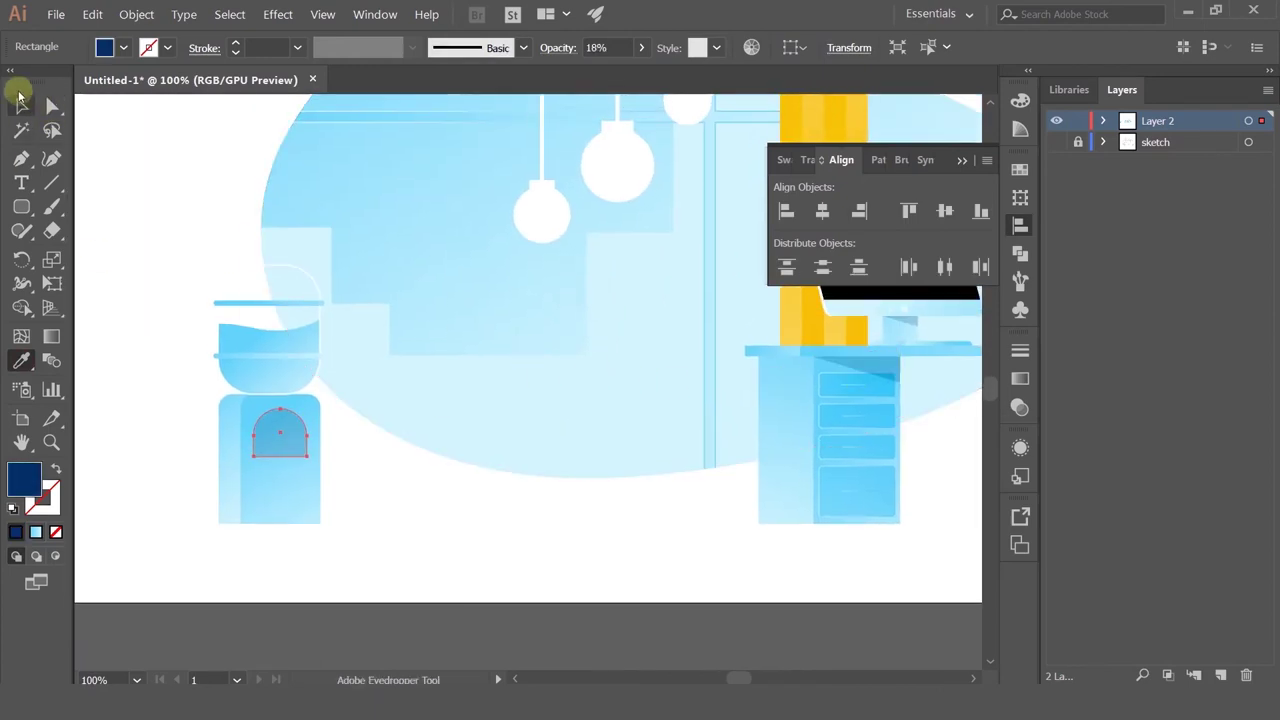
{"action": "left_click", "coordinate": [21, 105]}
{"action": "left_click", "coordinate": [191, 191]}
Step: Duplicate the arch horizontally to the left so the two overlap, and select both arches
{"action": "scroll", "coordinate": [303, 466], "scroll_direction": "up", "scroll_amount": 4}
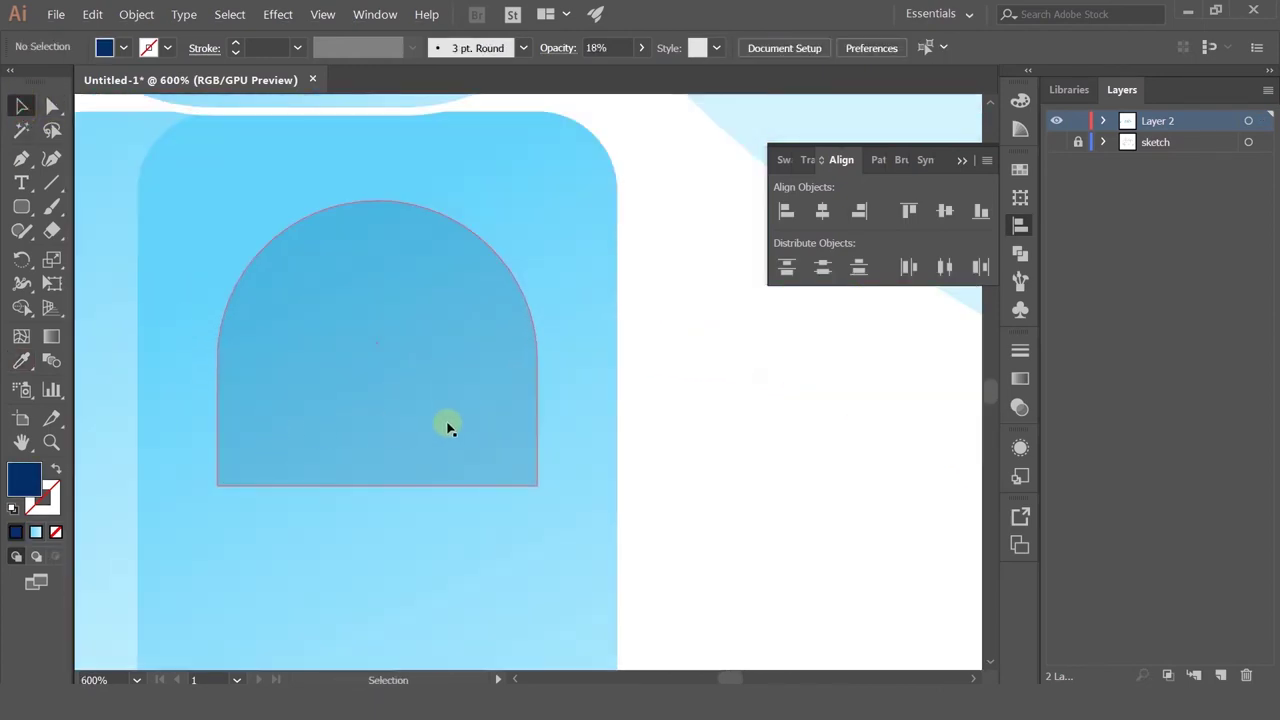
{"action": "left_click_drag", "start_coordinate": [447, 427], "coordinate": [440, 414]}
{"action": "left_click_drag", "start_coordinate": [439, 413], "coordinate": [437, 413]}
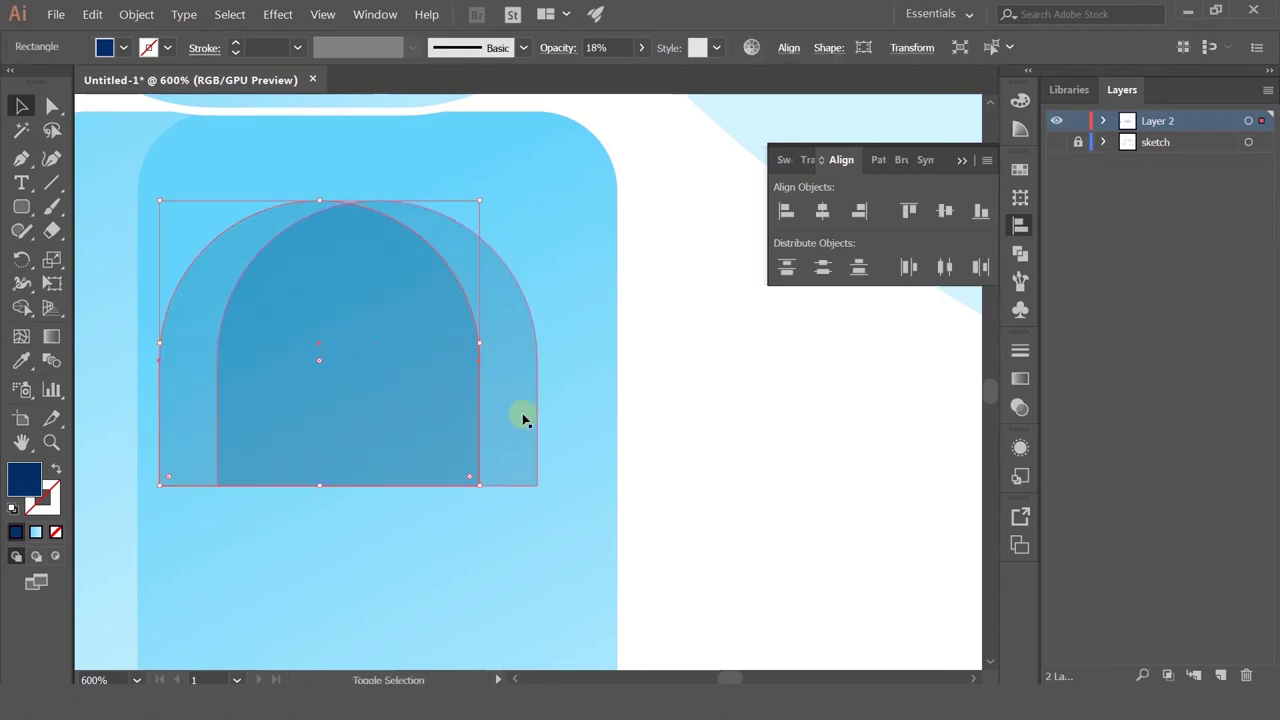
{"action": "left_click", "coordinate": [523, 417]}
{"action": "left_click", "coordinate": [373, 420], "text": "shift"}
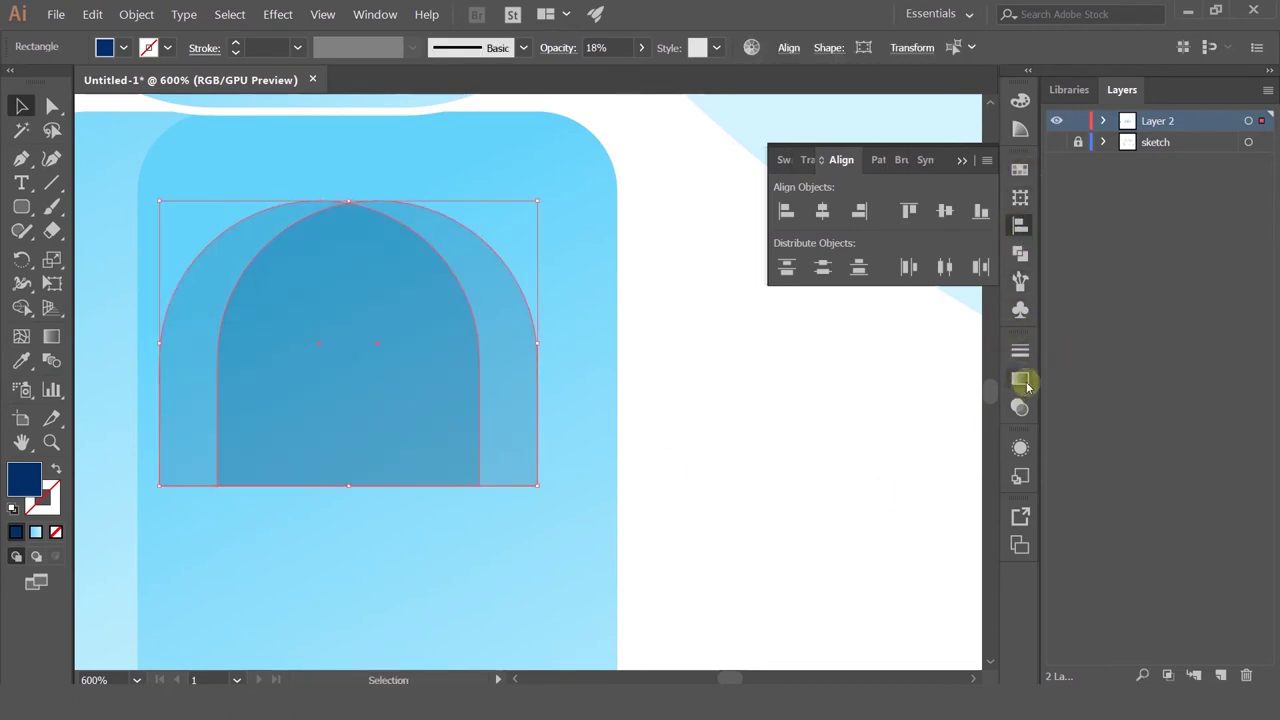
Step: Try the Intersect and Exclude shape modes on the two overlapping arches, undoing each attempt
{"action": "left_click", "coordinate": [1021, 255]}
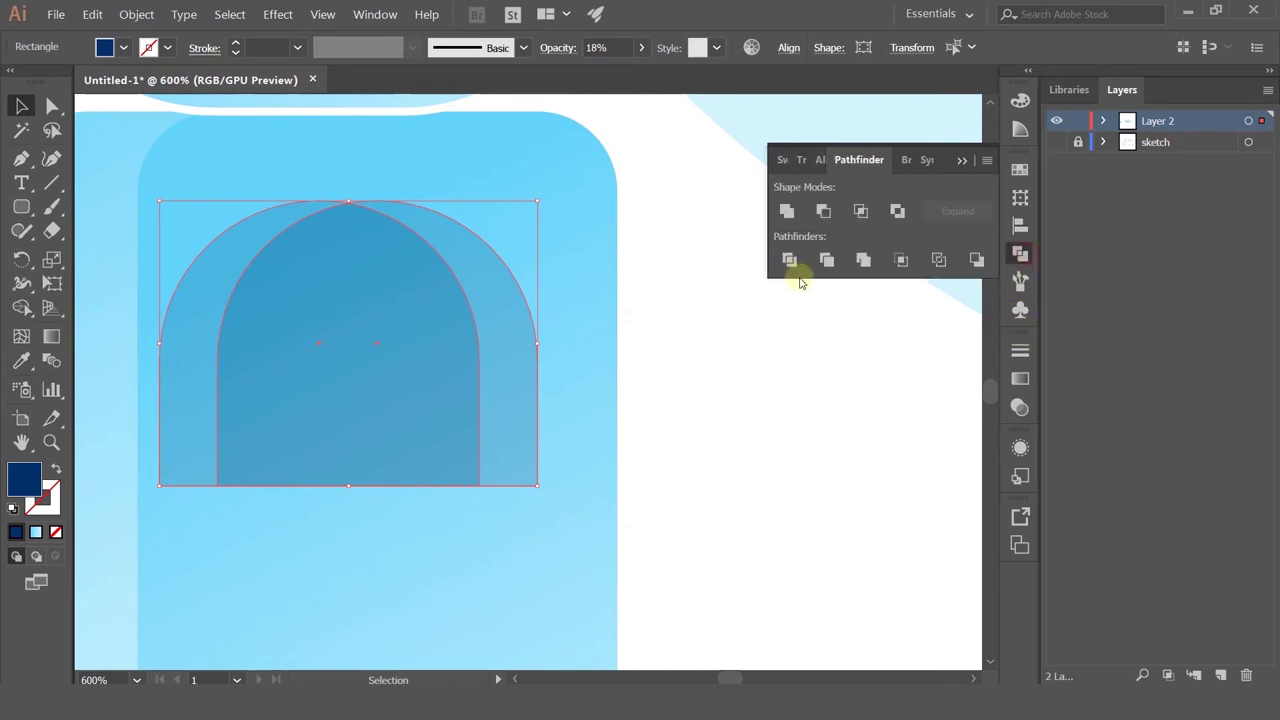
{"action": "left_click", "coordinate": [862, 210]}
{"action": "key", "text": "ctrl+z"}
{"action": "left_click", "coordinate": [896, 210]}
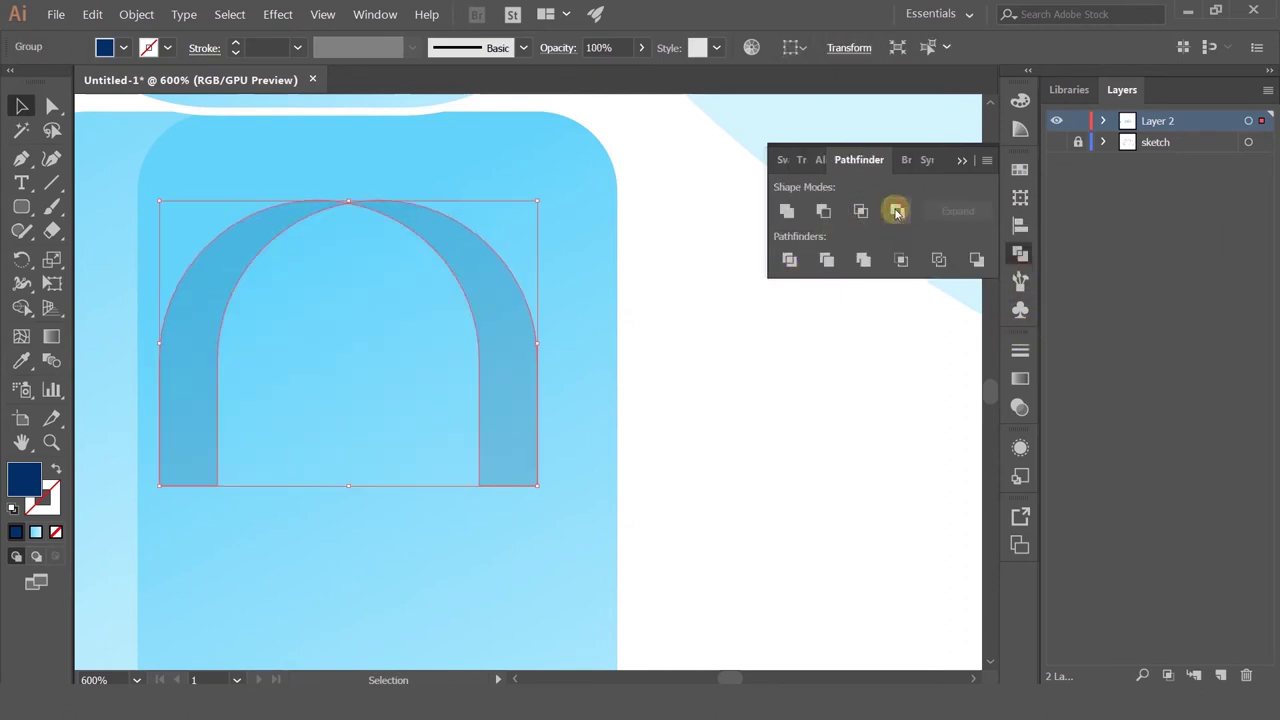
{"action": "key", "text": "ctrl+z"}
Step: Subtract the shifted copy from the arch with Minus Front for a curved shadow strip, keeping a full arch beneath it
{"action": "left_click", "coordinate": [823, 210]}
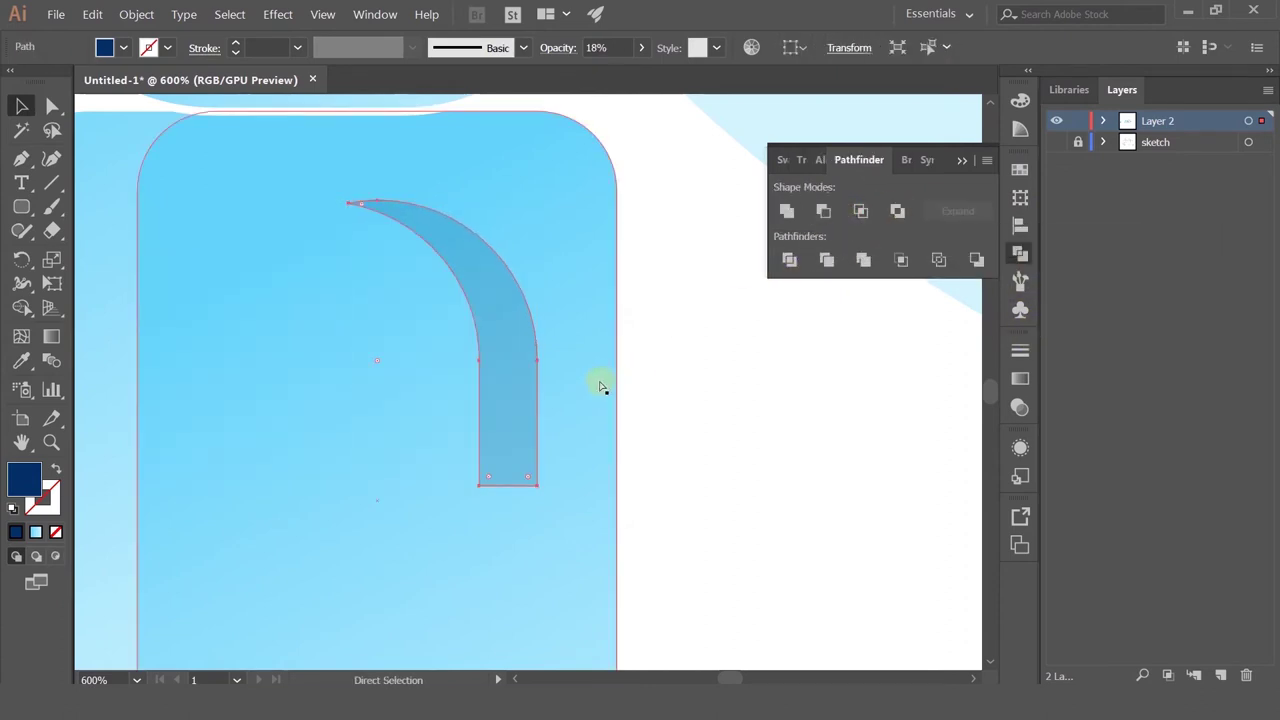
{"action": "key", "text": "ctrl+z"}
{"action": "scroll", "coordinate": [508, 388], "scroll_direction": "down", "scroll_amount": 2}
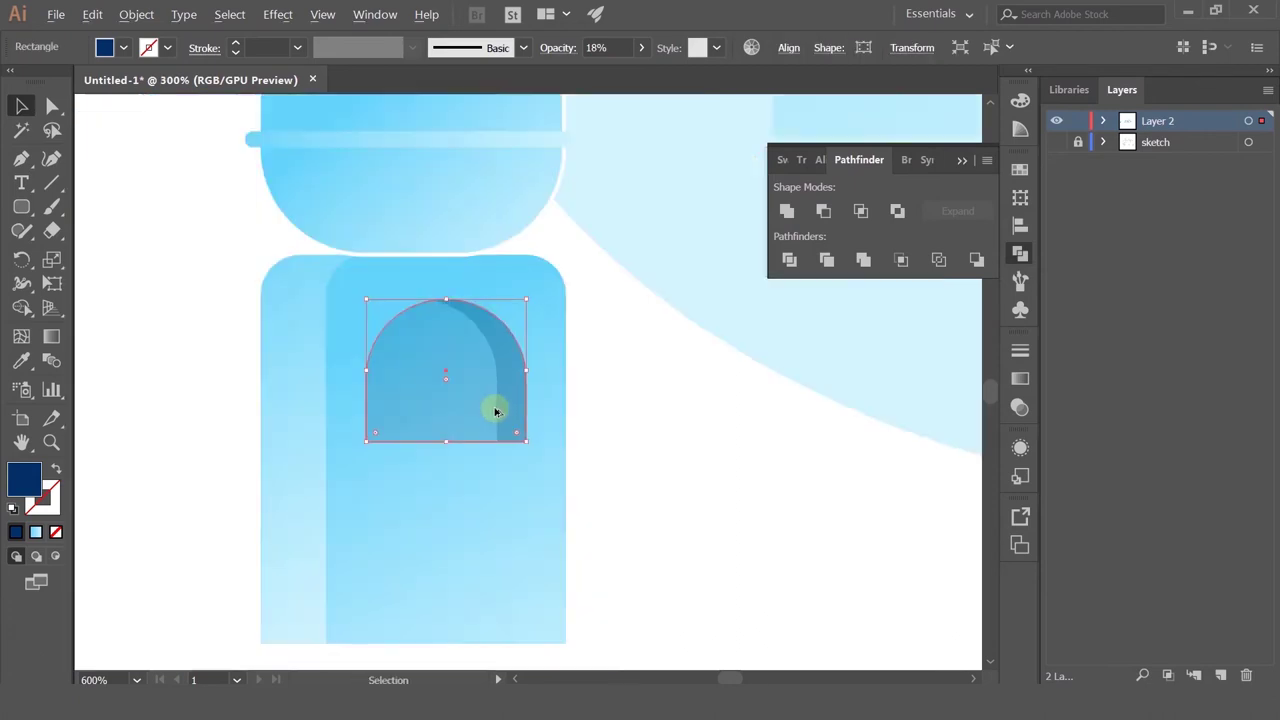
{"action": "scroll", "coordinate": [498, 396], "scroll_direction": "up", "scroll_amount": 2}
Step: Draw a narrow vertical rectangle over the arch's upper right and fill it with the cooler body's light blue gradient using the Eyedropper
{"action": "left_click", "coordinate": [709, 498]}
{"action": "left_click_drag", "start_coordinate": [22, 206], "coordinate": [67, 207]}
{"action": "left_click_drag", "start_coordinate": [432, 213], "coordinate": [482, 351]}
{"action": "left_click", "coordinate": [33, 358]}
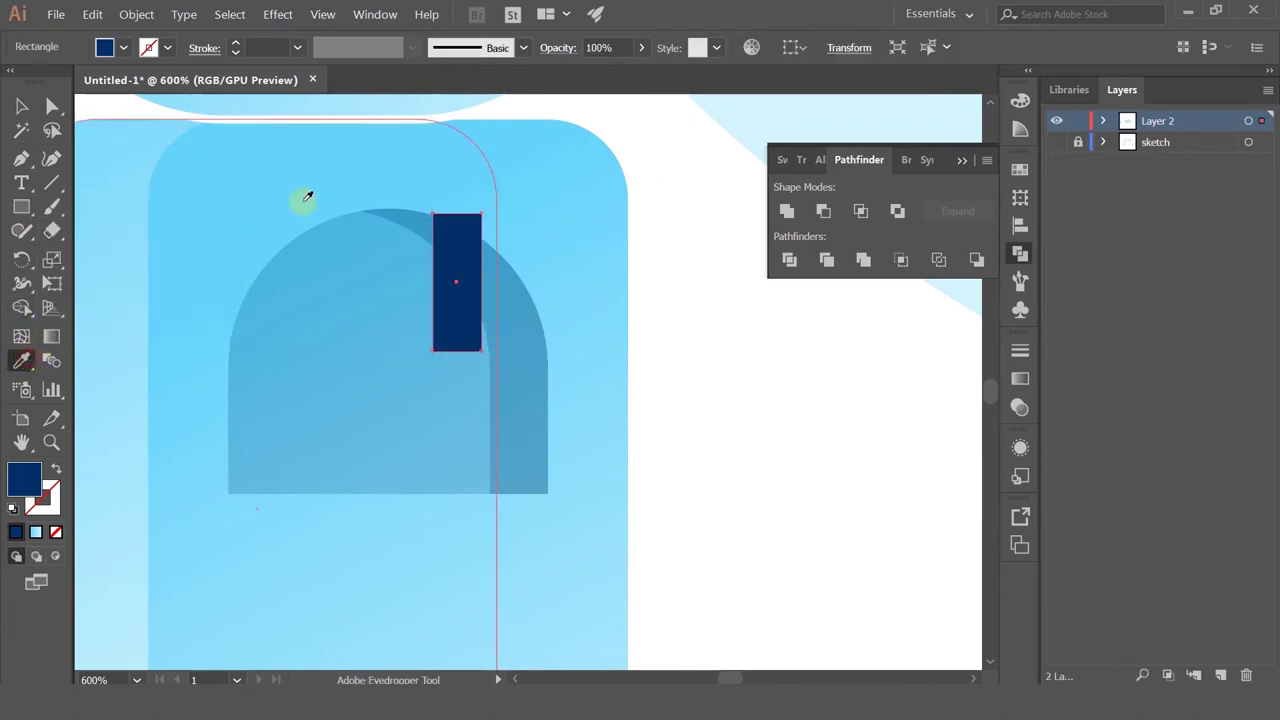
{"action": "left_click", "coordinate": [258, 192]}
{"action": "left_click", "coordinate": [22, 106]}
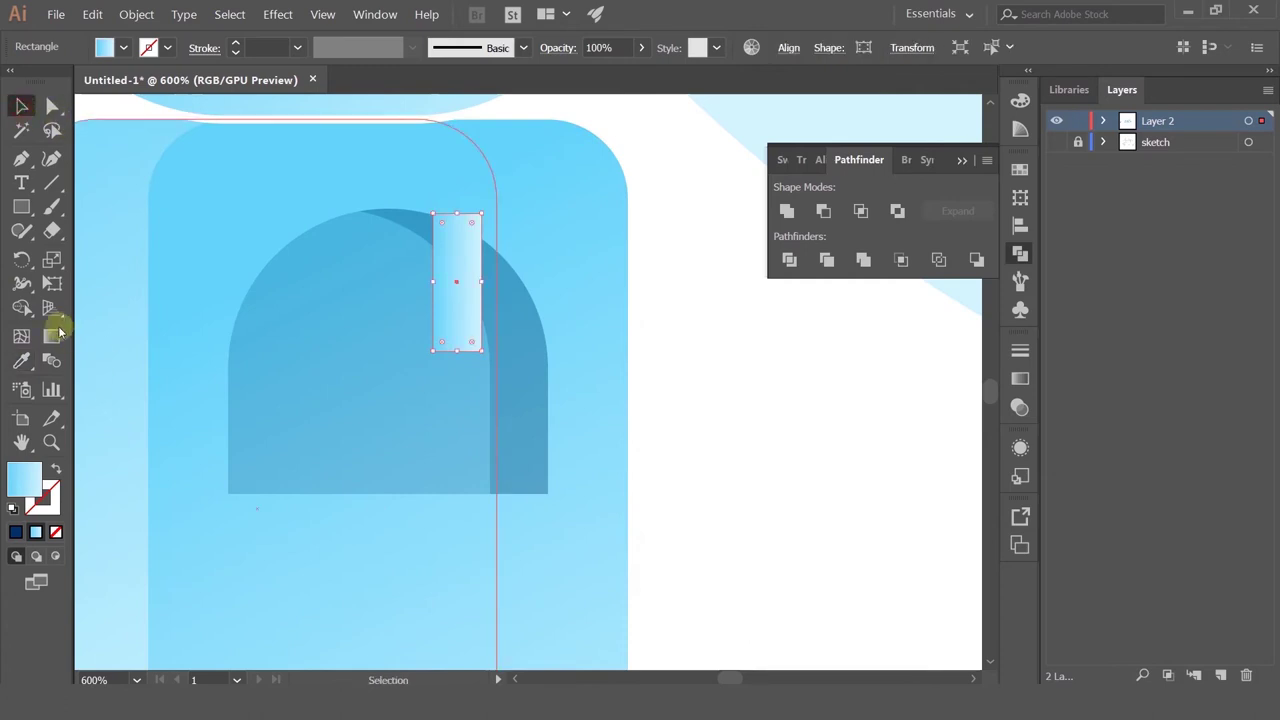
Step: Redirect the rectangle's gradient with the Gradient tool so it runs nearly vertically and lightens toward the bottom
{"action": "left_click", "coordinate": [51, 336]}
{"action": "left_click_drag", "start_coordinate": [448, 233], "coordinate": [486, 482]}
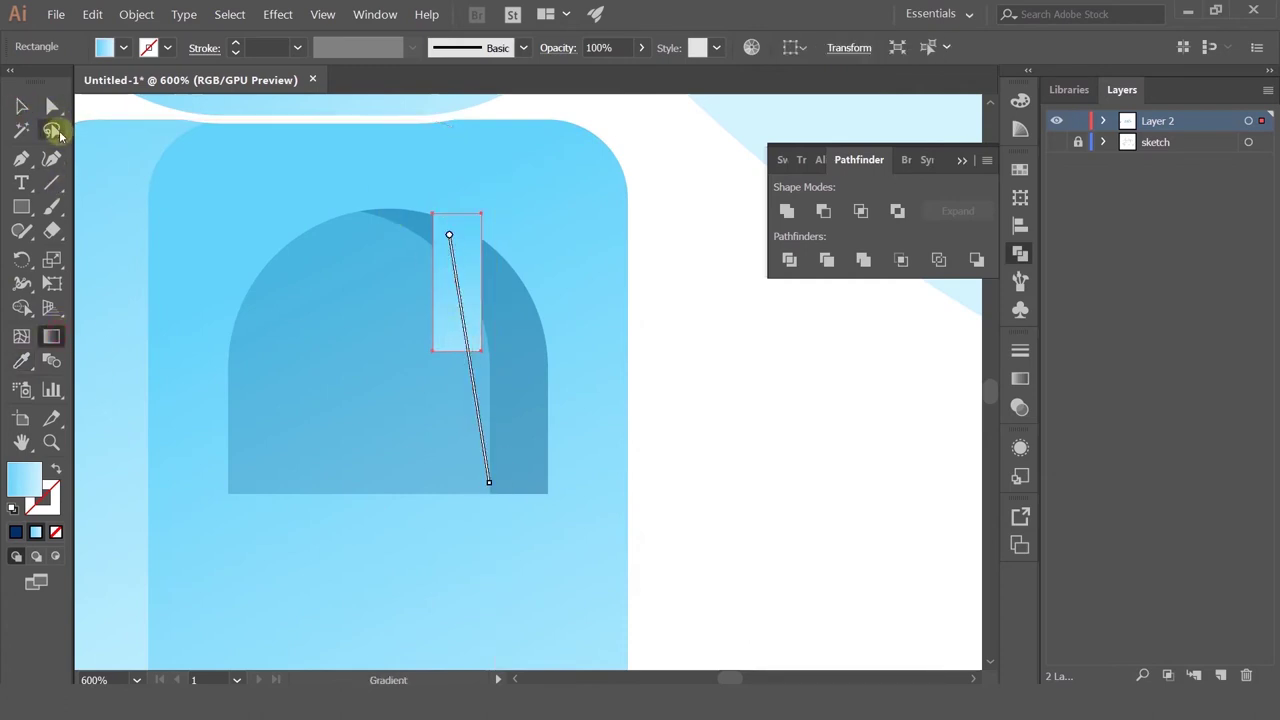
{"action": "left_click_drag", "start_coordinate": [492, 366], "coordinate": [413, 181]}
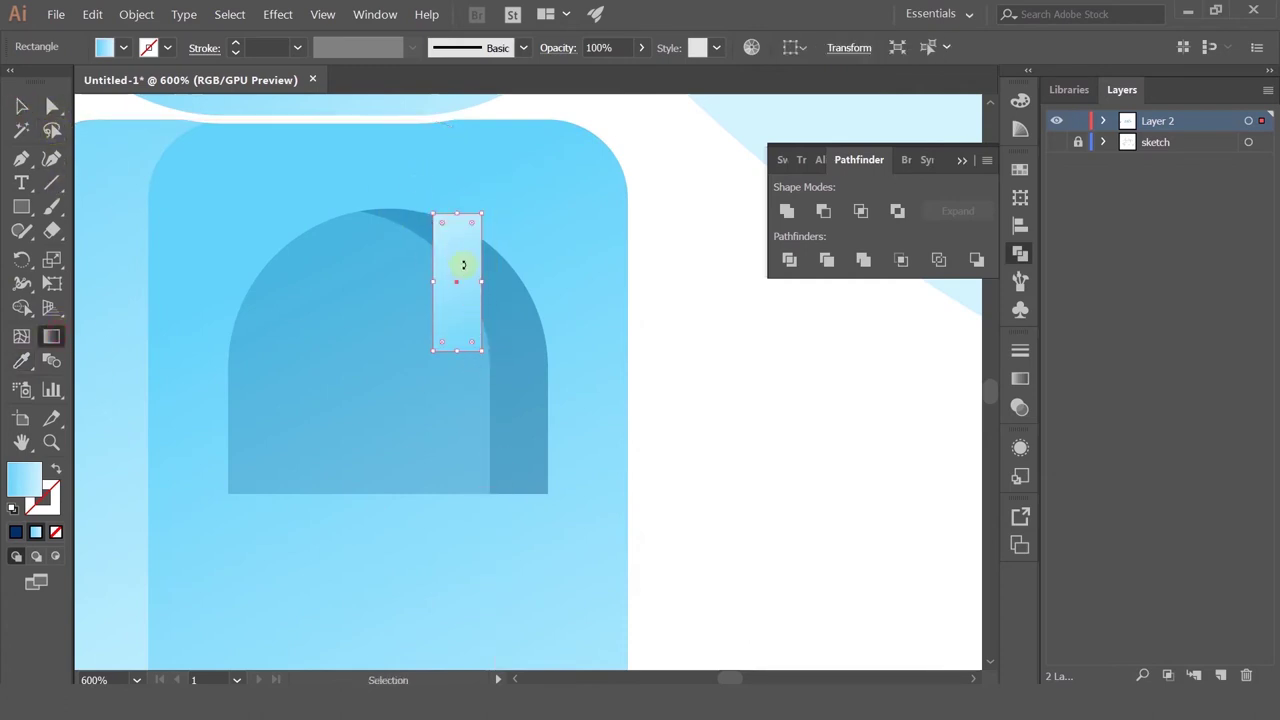
{"action": "key", "text": "ctrl+z"}
{"action": "left_click", "coordinate": [19, 107]}
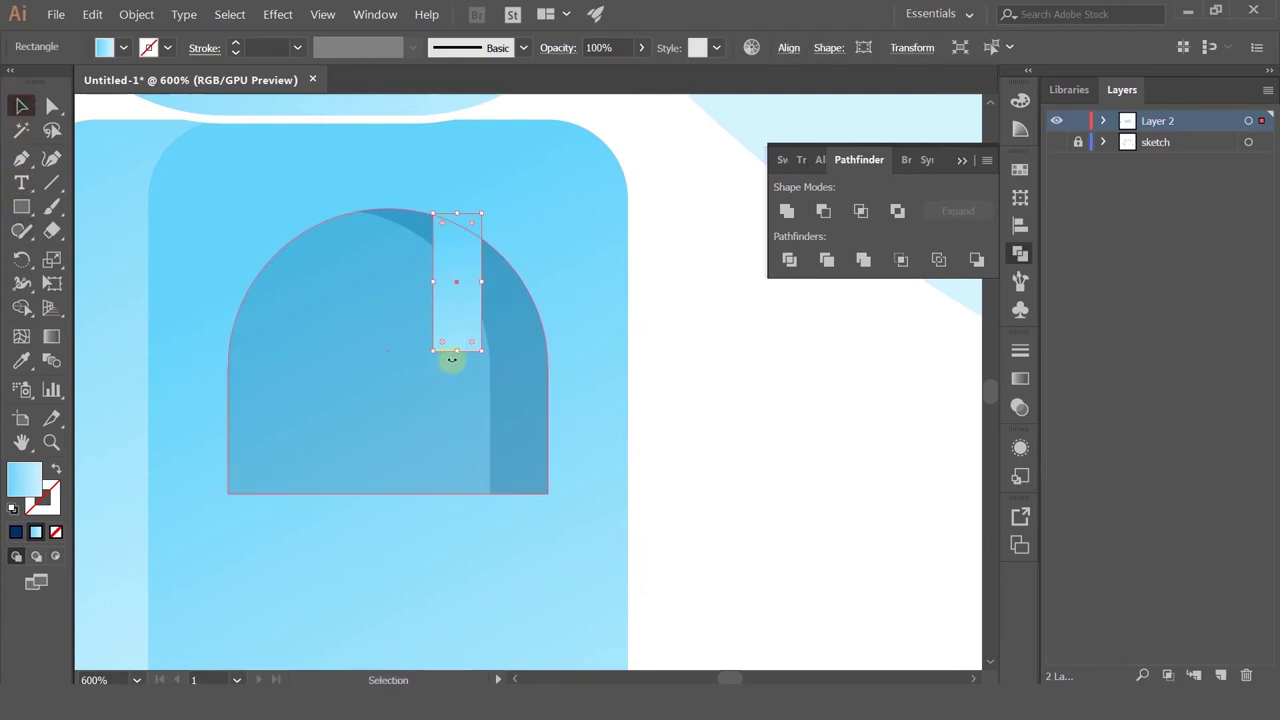
Step: Shorten the tap rectangle from below and place a smaller, narrower copy directly under it as the nozzle
{"action": "scroll", "coordinate": [449, 357], "scroll_direction": "up", "scroll_amount": 1}
{"action": "left_click_drag", "start_coordinate": [457, 348], "coordinate": [460, 305]}
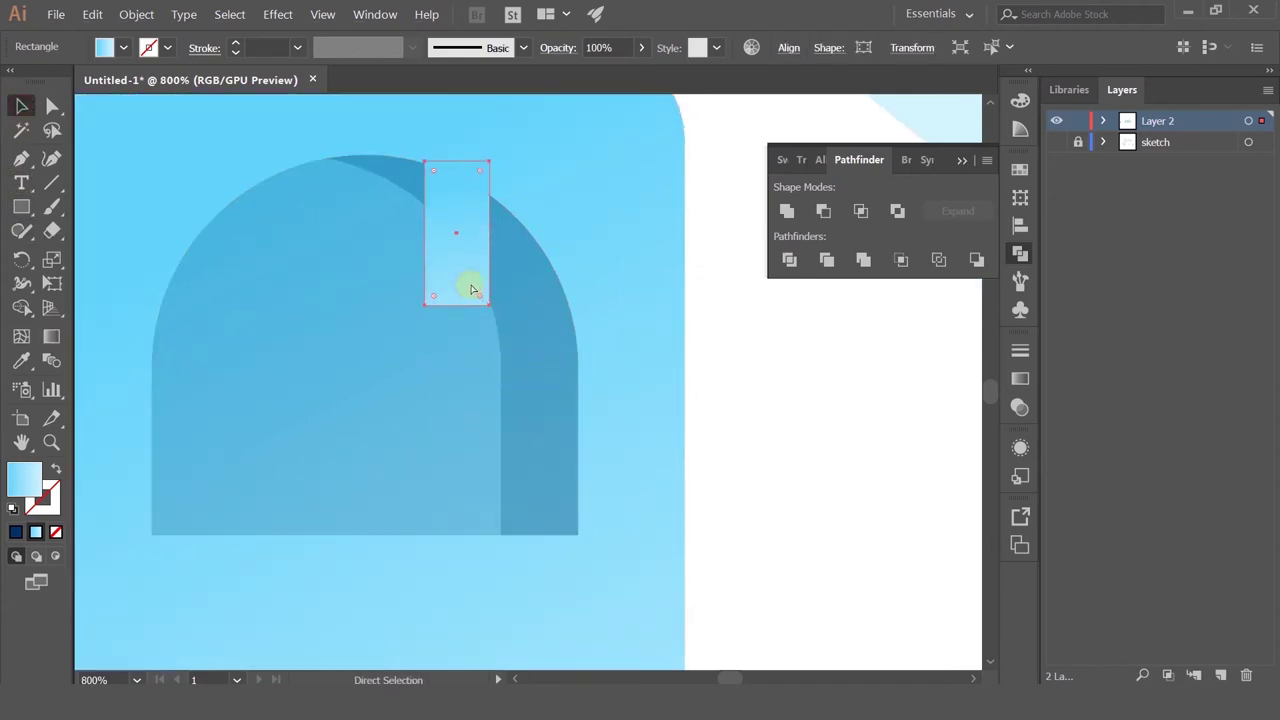
{"action": "left_click_drag", "start_coordinate": [458, 159], "coordinate": [457, 311]}
{"action": "scroll", "coordinate": [488, 350], "scroll_direction": "up", "scroll_amount": 2}
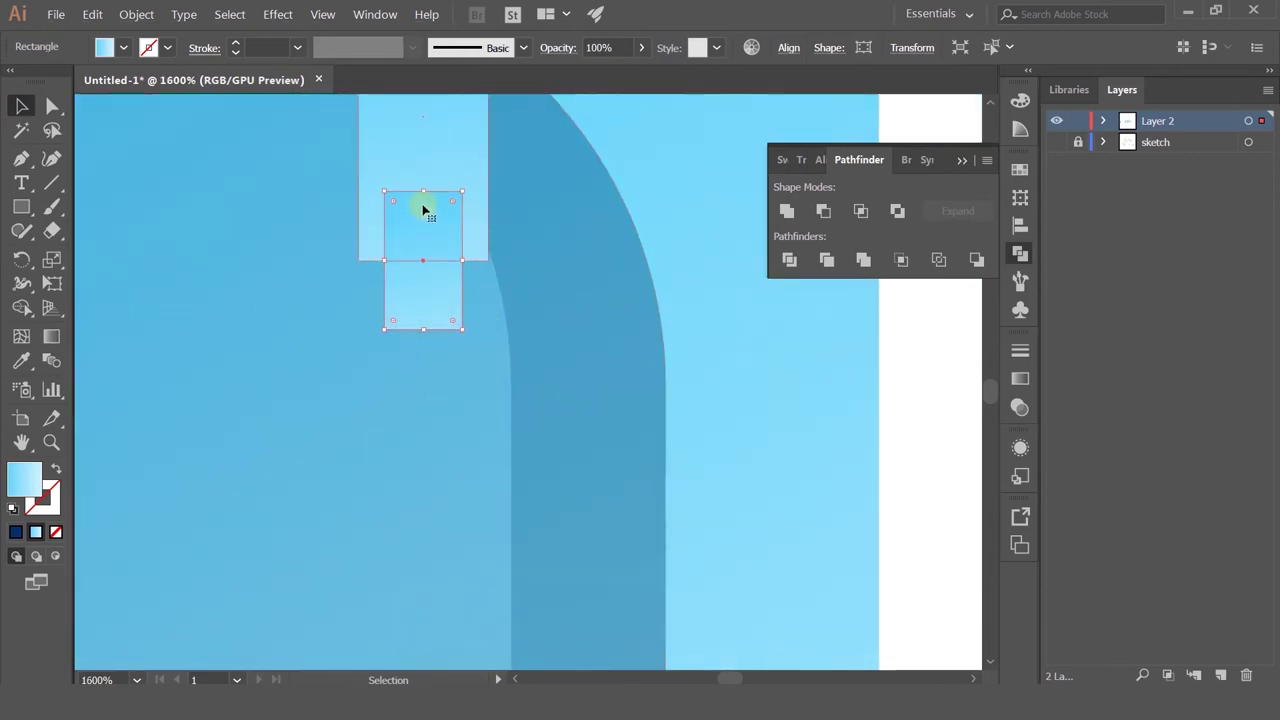
{"action": "left_click_drag", "start_coordinate": [424, 192], "coordinate": [427, 261]}
Step: Pull the nozzle's two bottom corners inward with Direct Selection so it tapers downward
{"action": "left_click", "coordinate": [52, 104]}
{"action": "left_click", "coordinate": [384, 331]}
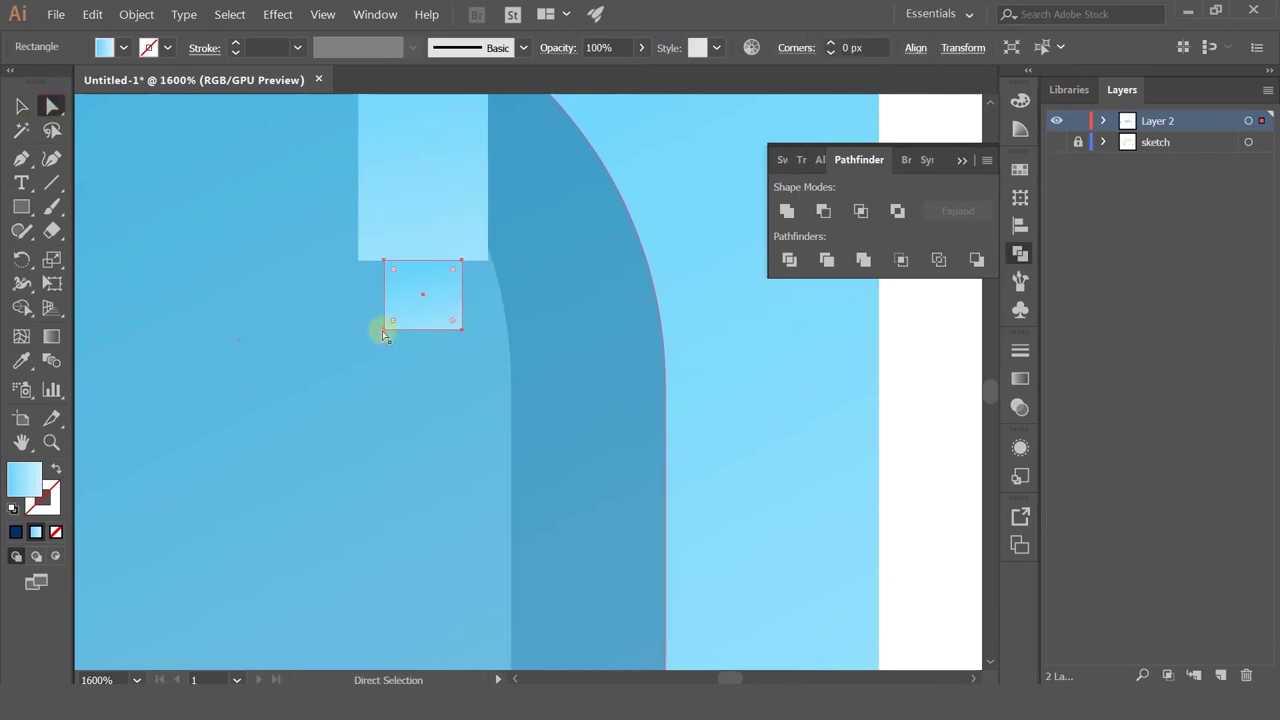
{"action": "left_click_drag", "start_coordinate": [385, 333], "coordinate": [455, 334]}
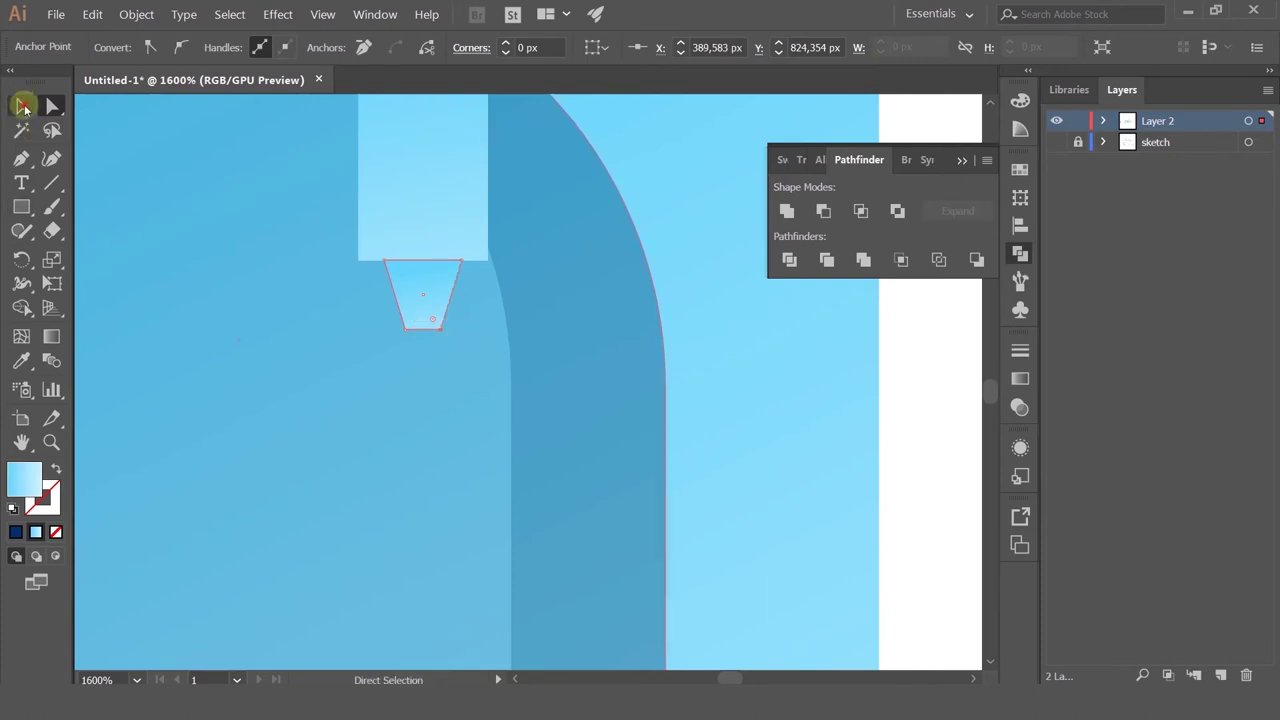
{"action": "left_click", "coordinate": [24, 107]}
{"action": "scroll", "coordinate": [445, 240], "scroll_direction": "down", "scroll_amount": 4}
{"action": "left_click", "coordinate": [691, 328]}
{"action": "scroll", "coordinate": [442, 240], "scroll_direction": "up", "scroll_amount": 4}
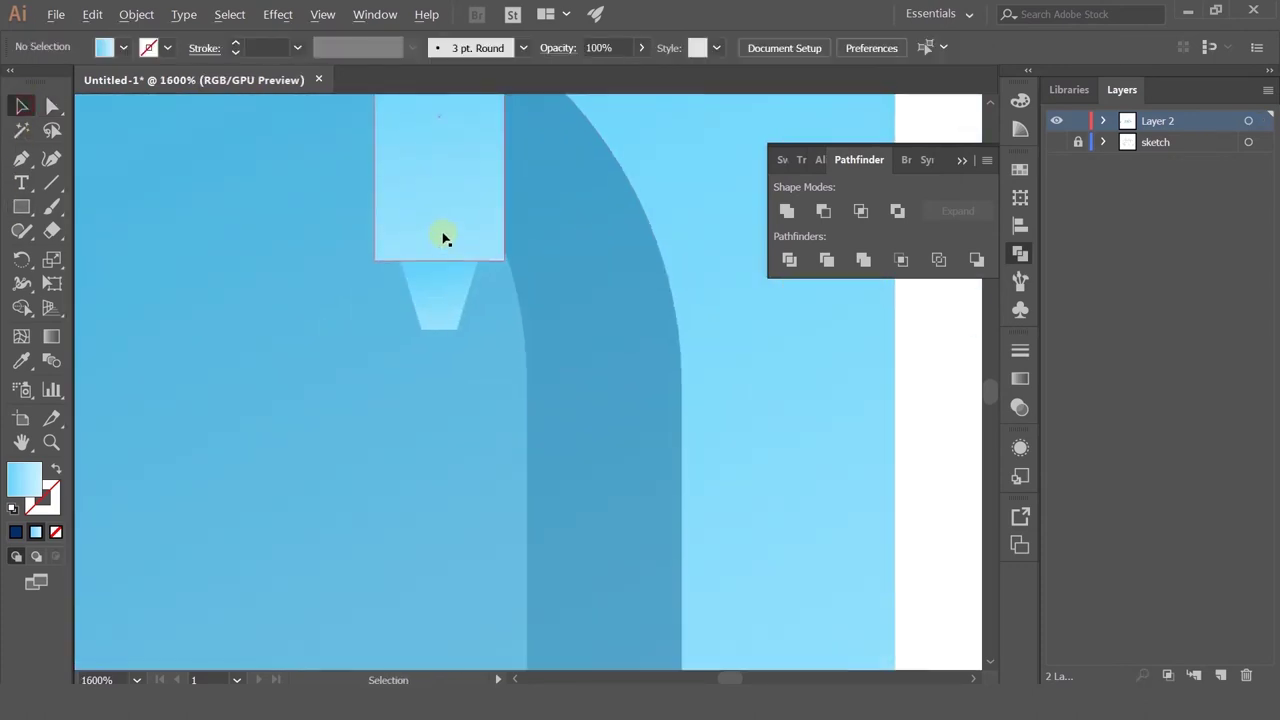
Step: Copy the tap rectangle in place, shorten the copy to a thin band above the nozzle, and widen it on both sides
{"action": "left_click", "coordinate": [443, 237]}
{"action": "left_click_drag", "start_coordinate": [481, 196], "coordinate": [488, 406]}
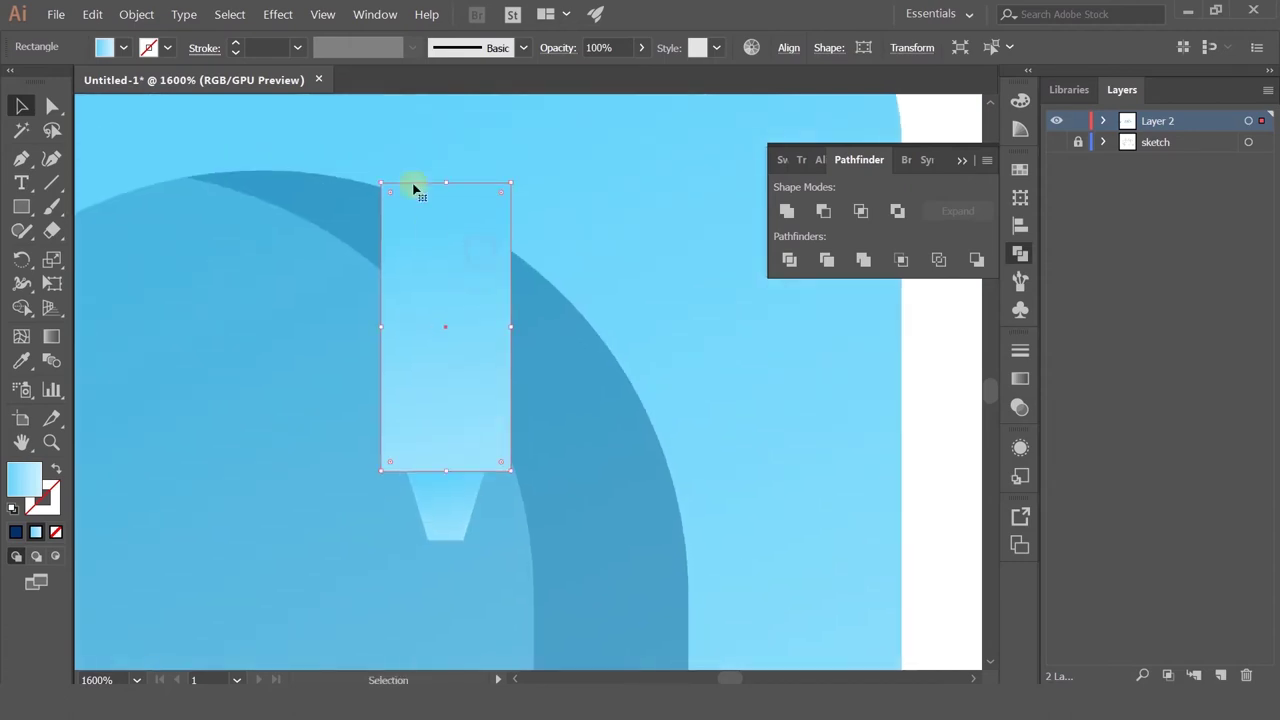
{"action": "left_click_drag", "start_coordinate": [443, 183], "coordinate": [443, 427]}
{"action": "left_click_drag", "start_coordinate": [512, 448], "coordinate": [526, 448]}
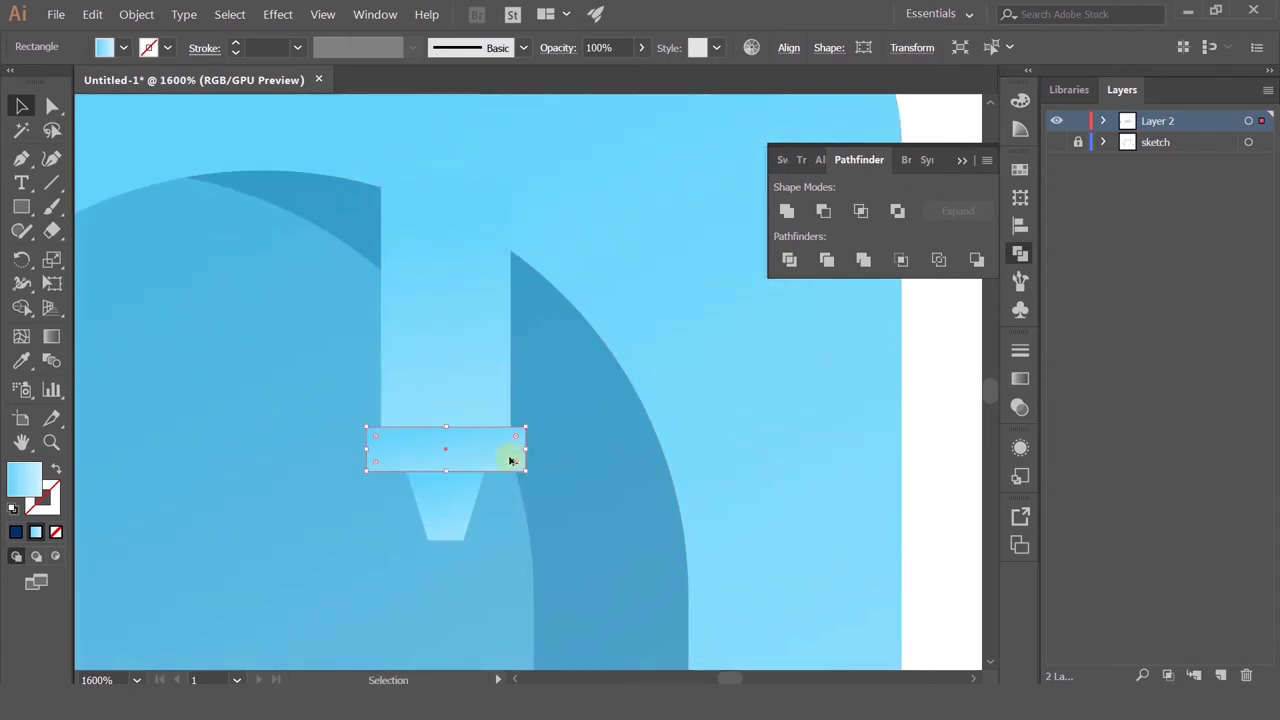
Step: Round all corners of the thin band above the nozzle into a pill shape
{"action": "mouse_move", "coordinate": [377, 437]}
{"action": "left_mouse_down"}
{"action": "mouse_move", "coordinate": [386, 443]}
{"action": "mouse_move", "coordinate": [371, 451]}
{"action": "mouse_move", "coordinate": [371, 437]}
{"action": "left_mouse_up"}
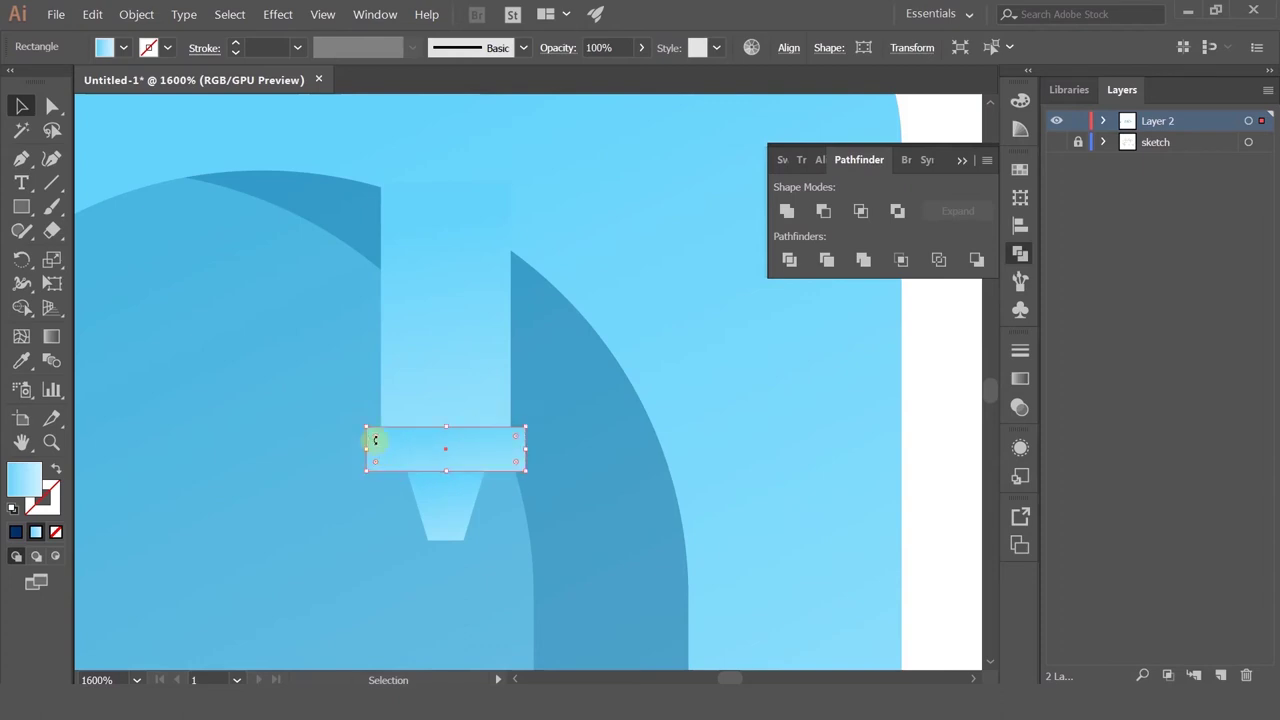
{"action": "key", "text": "a"}
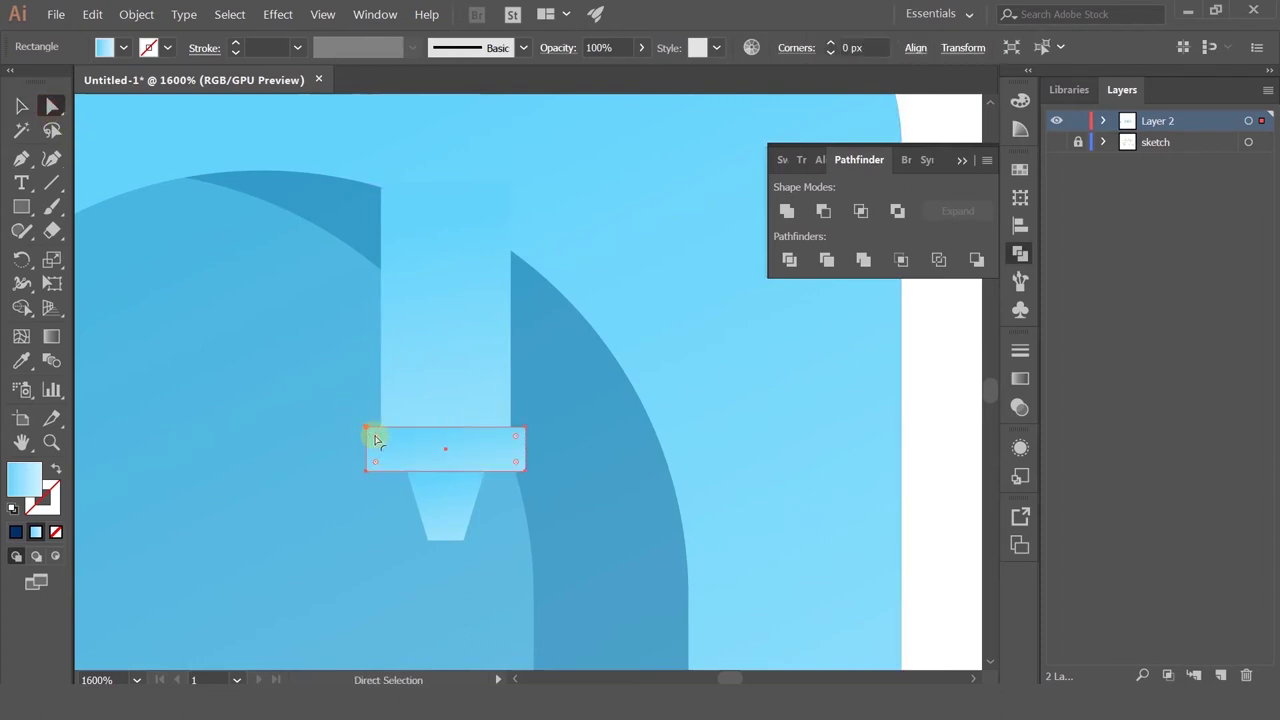
{"action": "left_click_drag", "start_coordinate": [395, 447], "coordinate": [402, 448]}
{"action": "scroll", "coordinate": [434, 437], "scroll_direction": "down", "scroll_amount": 3}
{"action": "left_click", "coordinate": [727, 461]}
Step: Examine the reference image beside the artboard and compare its water cooler with the drawn tap and arch
{"action": "scroll", "coordinate": [700, 468], "scroll_direction": "down", "scroll_amount": 3}
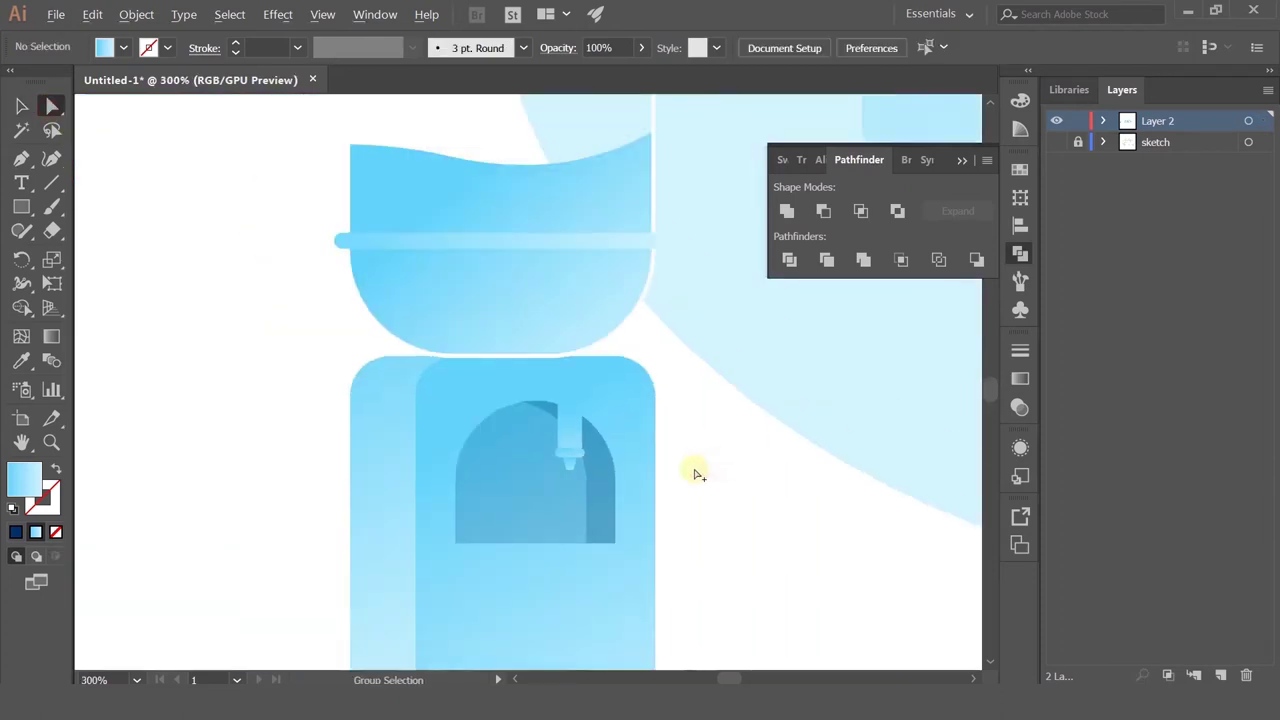
{"action": "scroll", "coordinate": [665, 474], "scroll_direction": "down", "scroll_amount": 1}
{"action": "left_click_drag", "start_coordinate": [189, 412], "coordinate": [1033, 485]}
{"action": "left_click_drag", "start_coordinate": [291, 410], "coordinate": [518, 437]}
{"action": "scroll", "coordinate": [518, 436], "scroll_direction": "up", "scroll_amount": 3}
{"action": "scroll", "coordinate": [526, 433], "scroll_direction": "down", "scroll_amount": 3}
{"action": "left_click_drag", "start_coordinate": [715, 413], "coordinate": [194, 357]}
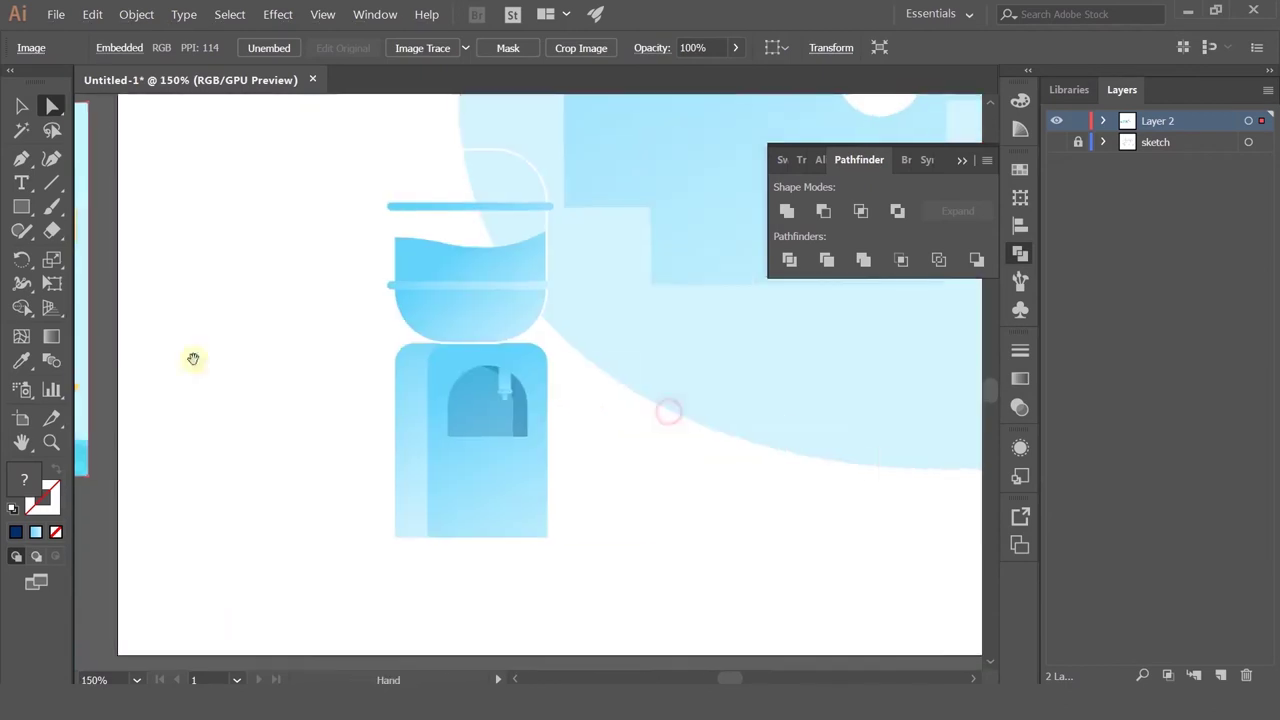
{"action": "scroll", "coordinate": [538, 388], "scroll_direction": "up", "scroll_amount": 3}
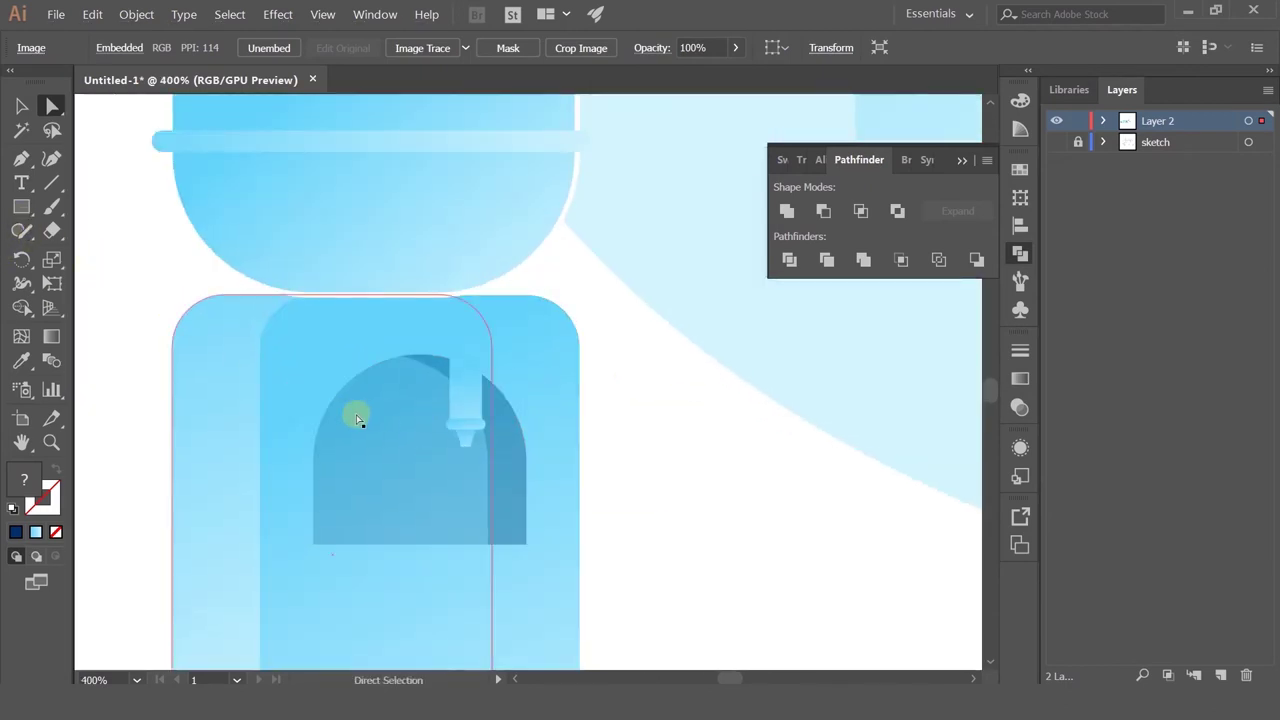
{"action": "scroll", "coordinate": [354, 414], "scroll_direction": "up", "scroll_amount": 1}
Step: Select the tap's rectangle, band and nozzle together and move them left to the top middle of the arch
{"action": "left_click", "coordinate": [512, 430]}
{"action": "scroll", "coordinate": [517, 430], "scroll_direction": "up", "scroll_amount": 3}
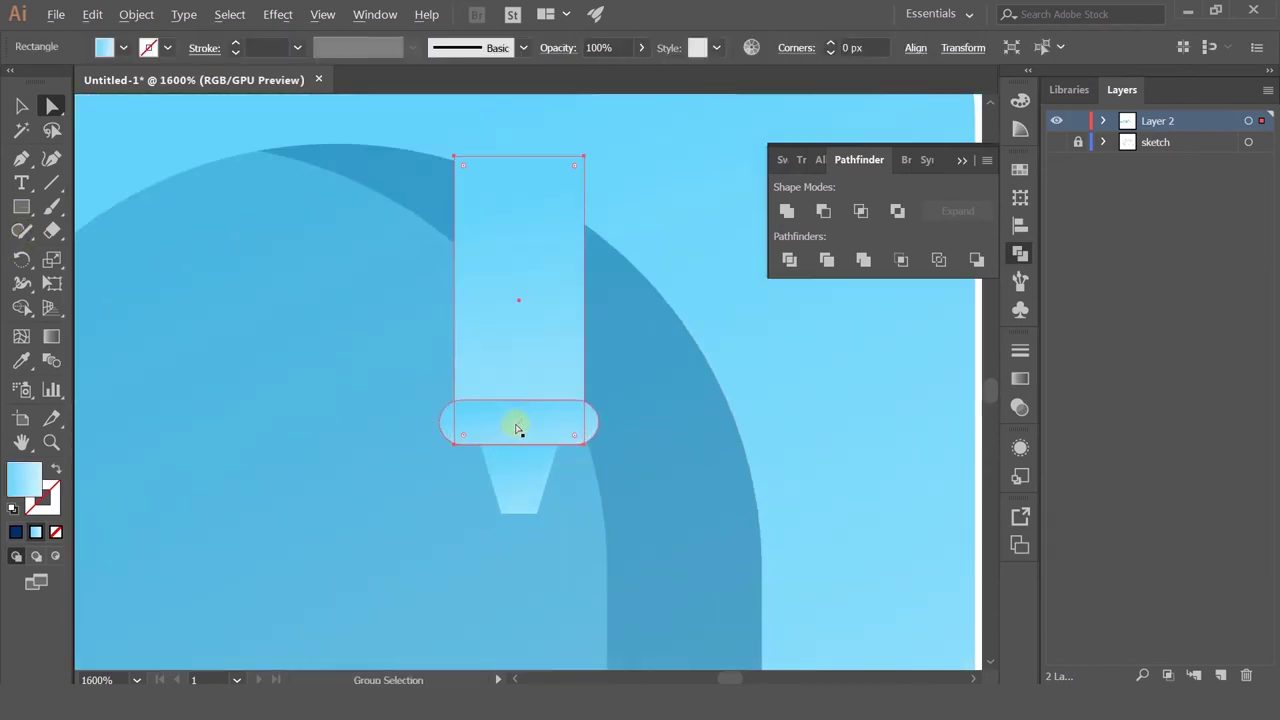
{"action": "left_click", "coordinate": [21, 106]}
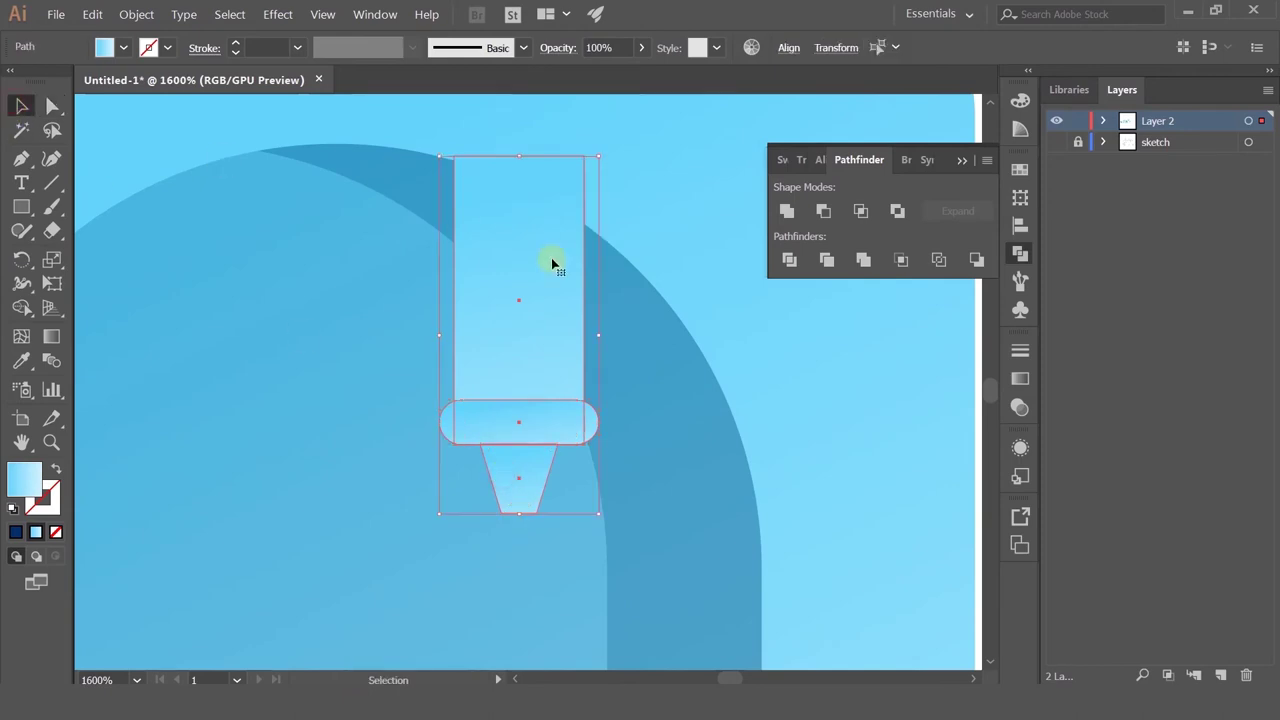
{"action": "left_click_drag", "start_coordinate": [545, 263], "coordinate": [337, 243]}
{"action": "scroll", "coordinate": [337, 243], "scroll_direction": "down", "scroll_amount": 3}
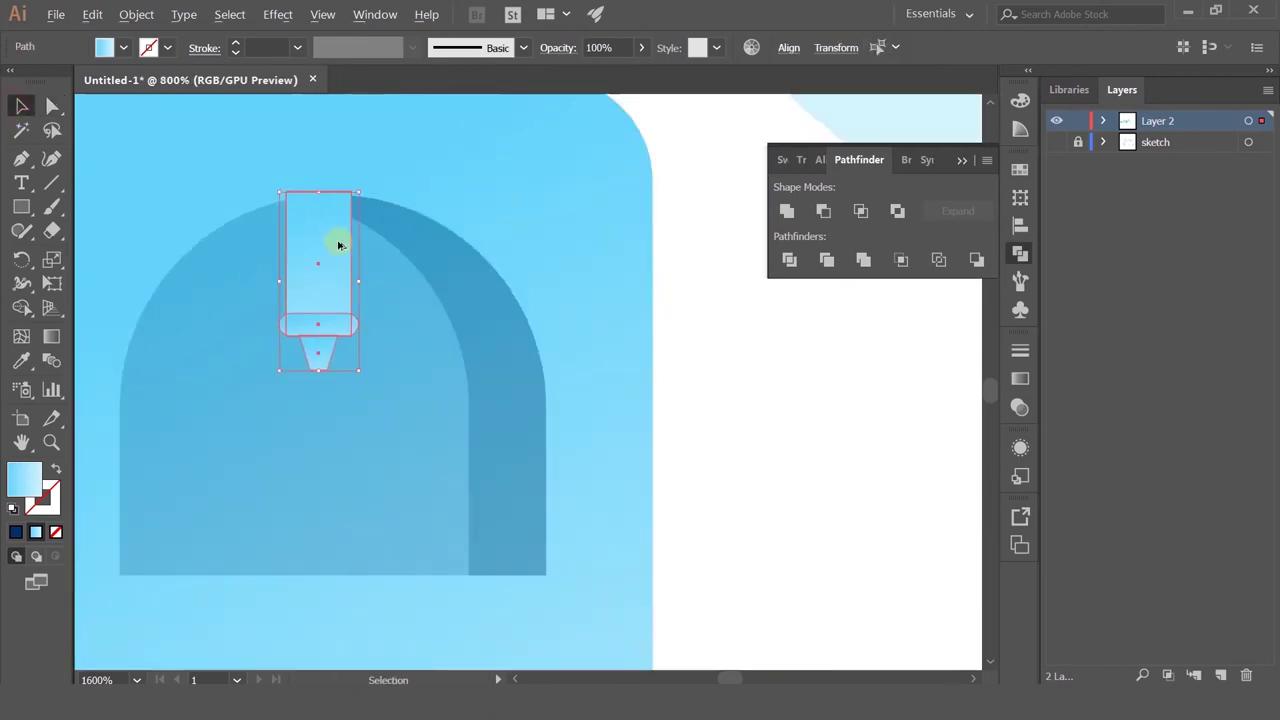
{"action": "left_click", "coordinate": [686, 371]}
Step: Duplicate the complete tap horizontally to the left to make a second tap inside the arch
{"action": "left_click", "coordinate": [337, 302]}
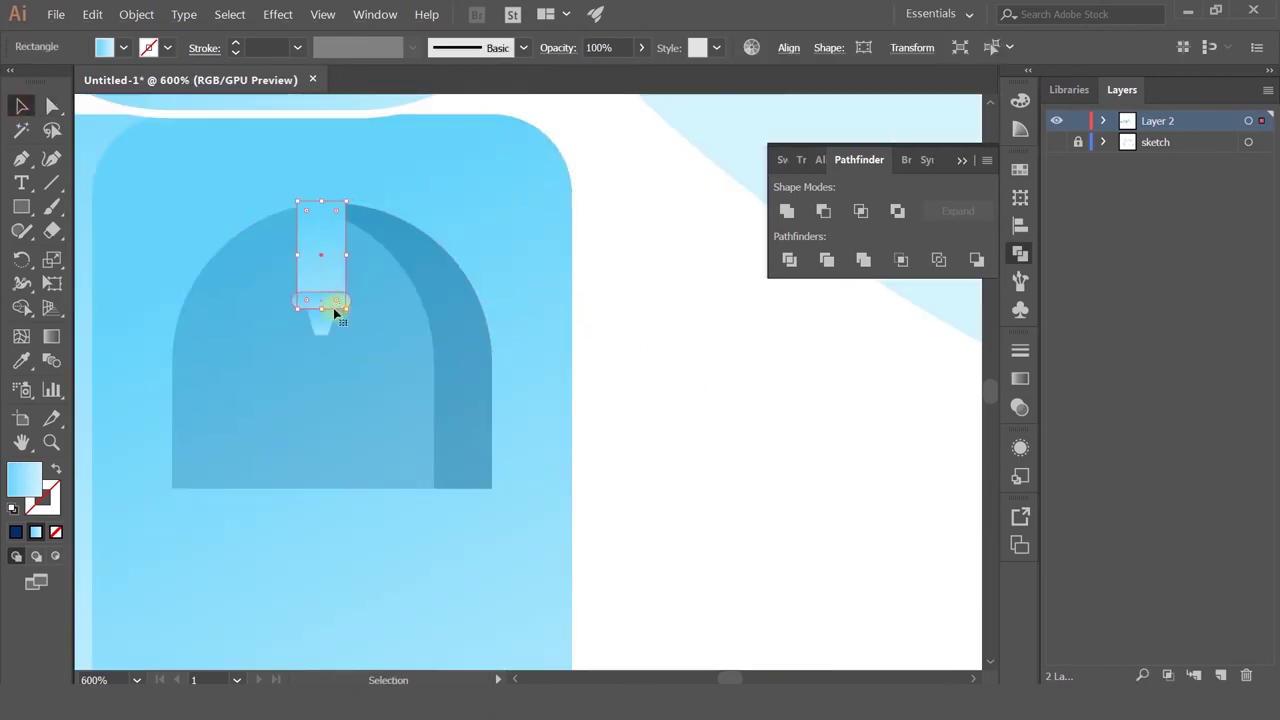
{"action": "scroll", "coordinate": [322, 305], "scroll_direction": "up", "scroll_amount": 2}
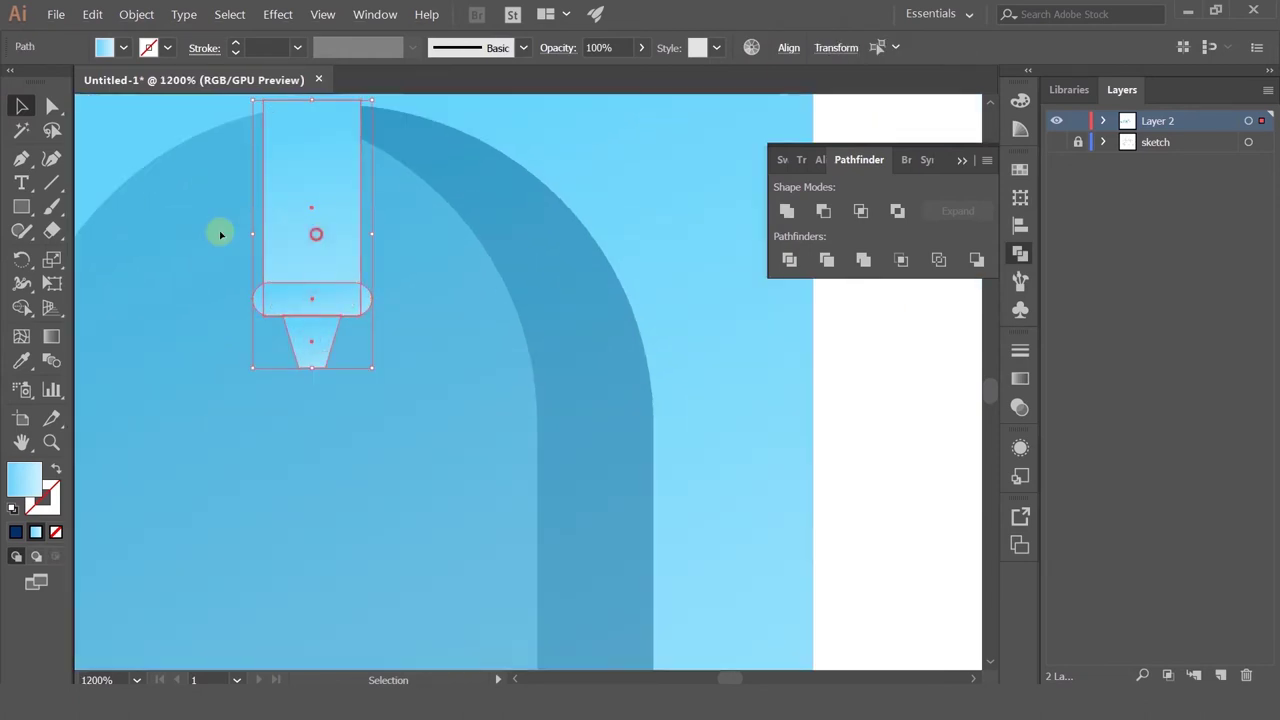
{"action": "left_click_drag", "start_coordinate": [314, 231], "coordinate": [183, 237]}
{"action": "scroll", "coordinate": [183, 237], "scroll_direction": "down", "scroll_amount": 3}
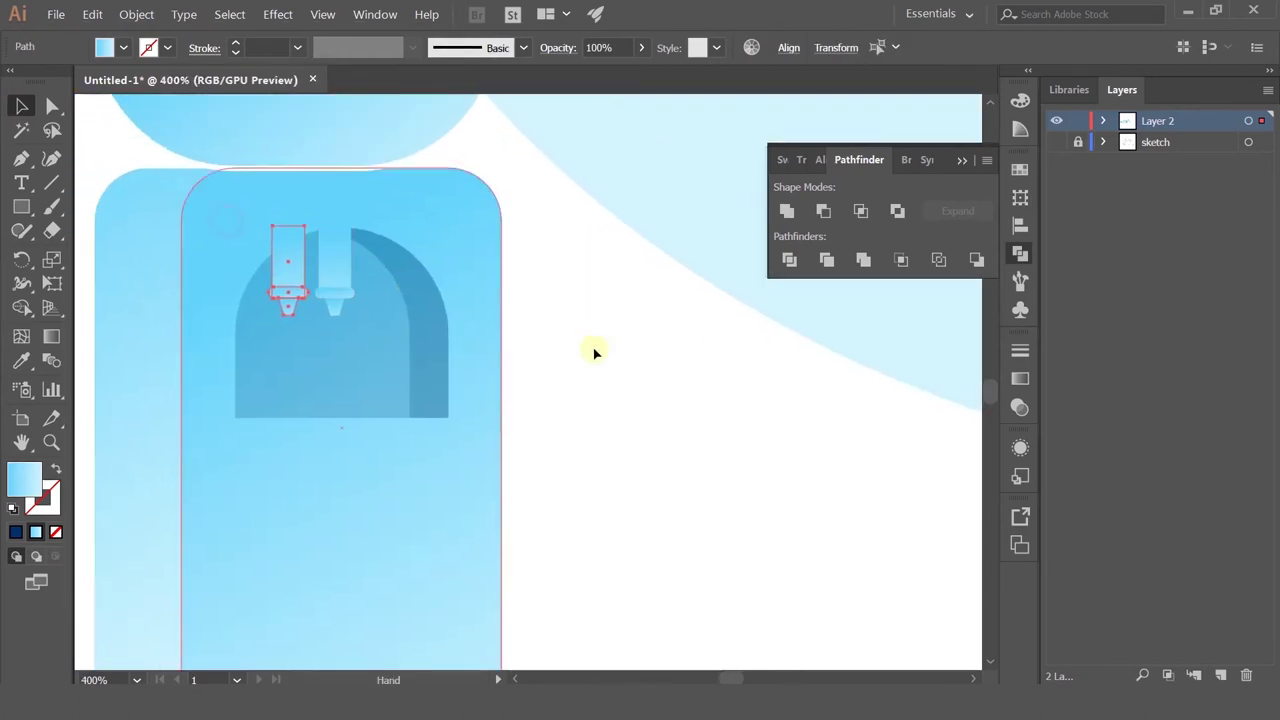
{"action": "left_click", "coordinate": [591, 354]}
{"action": "scroll", "coordinate": [543, 343], "scroll_direction": "down", "scroll_amount": 2}
{"action": "scroll", "coordinate": [436, 336], "scroll_direction": "up", "scroll_amount": 3}
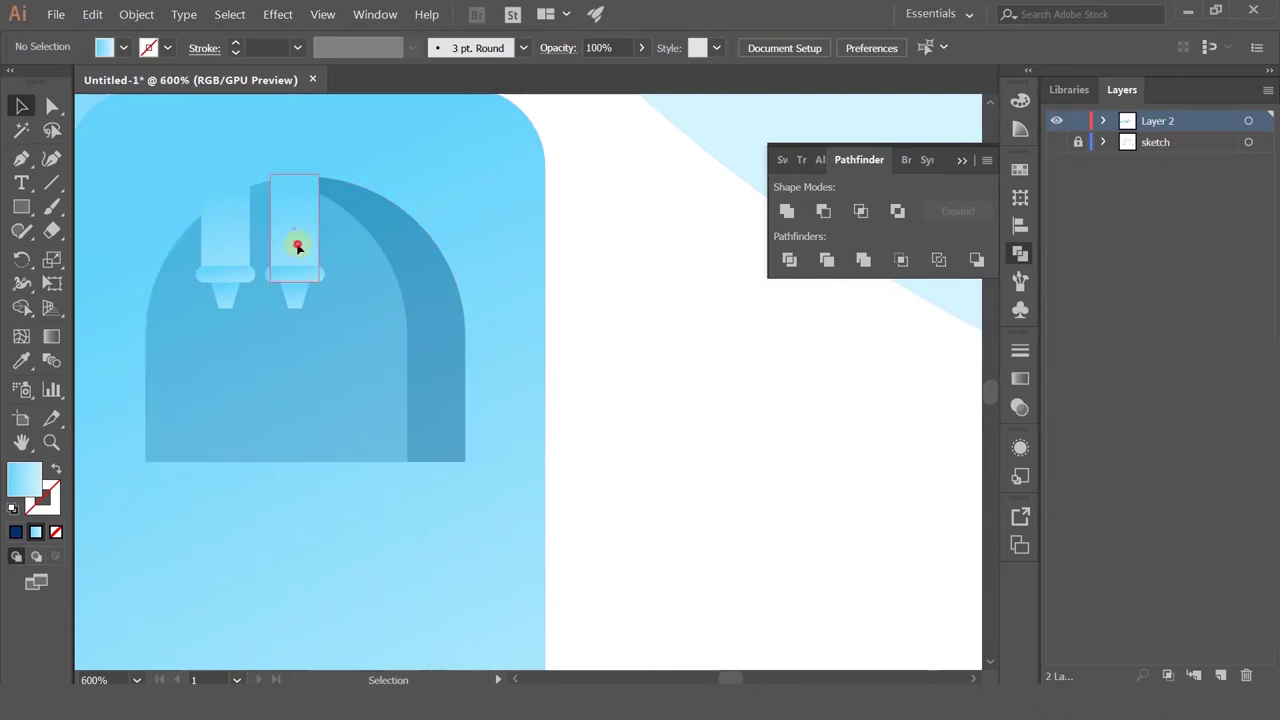
Step: Space the two taps evenly apart across the top of the arch and group them
{"action": "left_click", "coordinate": [297, 280]}
{"action": "scroll", "coordinate": [297, 280], "scroll_direction": "up", "scroll_amount": 4}
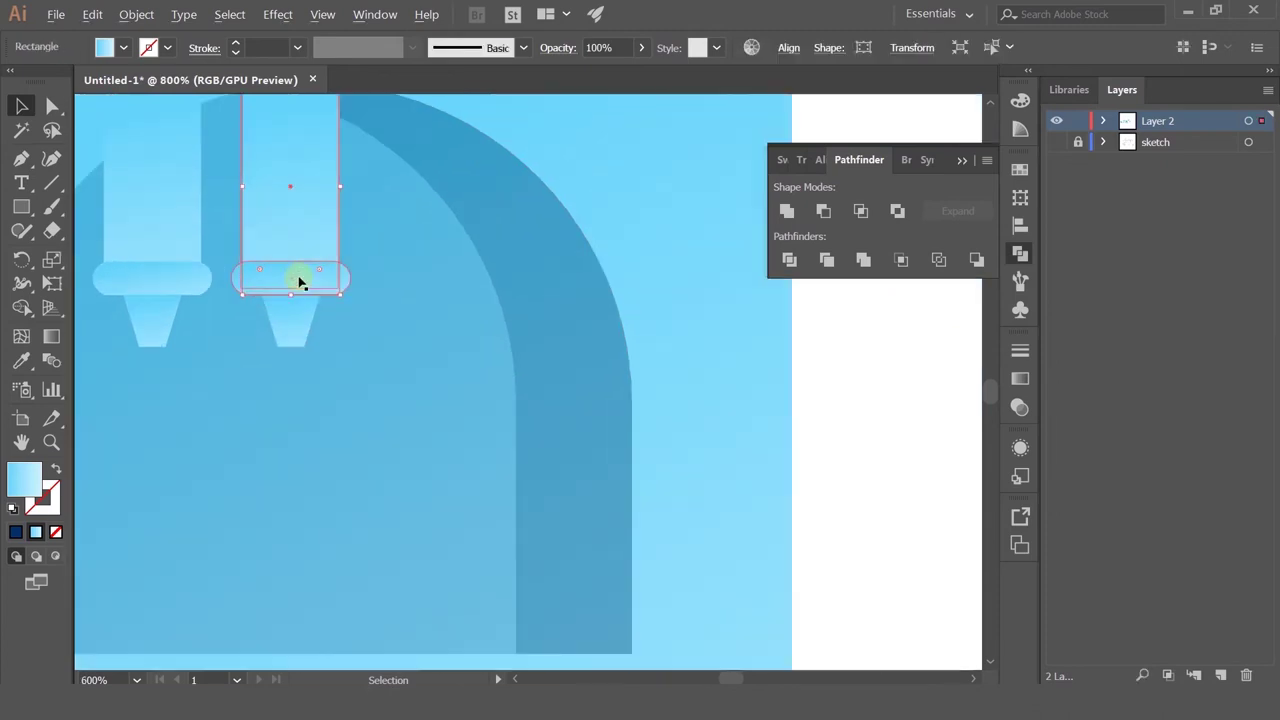
{"action": "left_click", "coordinate": [297, 341], "text": "shift"}
{"action": "left_click_drag", "start_coordinate": [303, 243], "coordinate": [366, 246]}
{"action": "scroll", "coordinate": [347, 256], "scroll_direction": "down", "scroll_amount": 2}
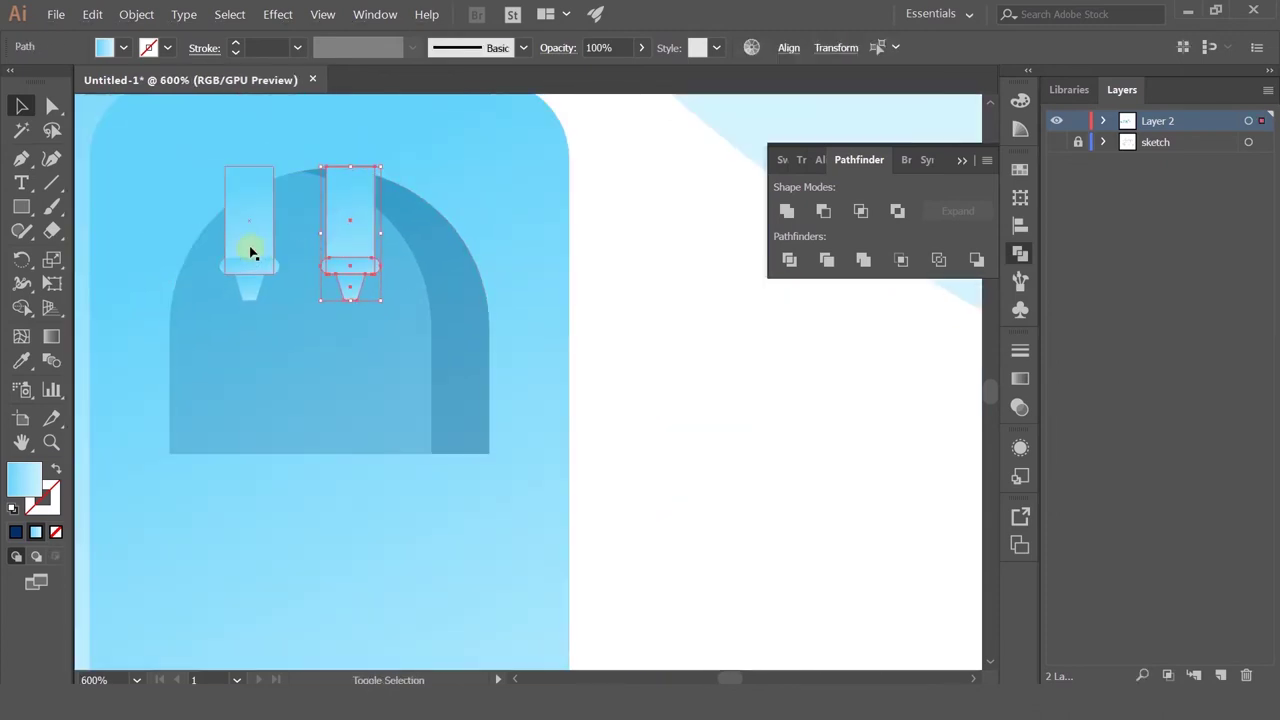
{"action": "mouse_move", "coordinate": [250, 266]}
{"action": "left_mouse_down"}
{"action": "mouse_move", "coordinate": [251, 292]}
{"action": "mouse_move", "coordinate": [251, 250]}
{"action": "mouse_move", "coordinate": [265, 251]}
{"action": "left_mouse_up"}
{"action": "key", "text": "ctrl+g"}
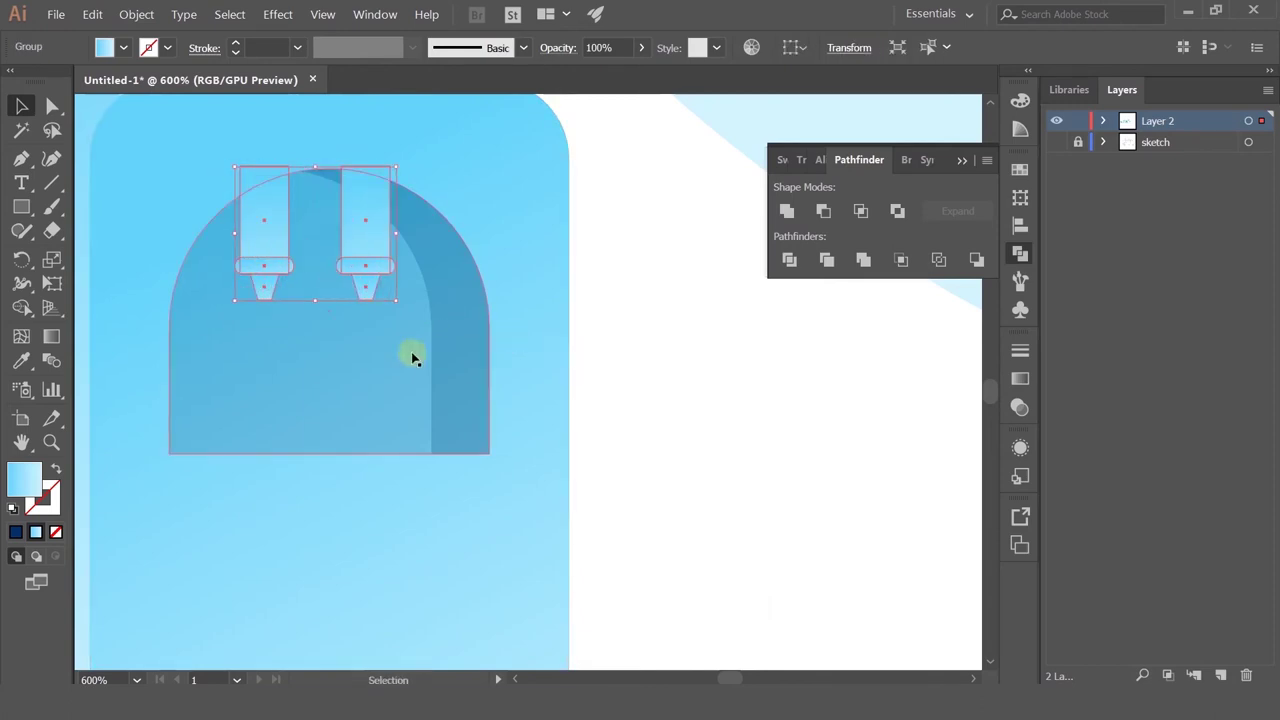
Step: Duplicate the full arch in place in front of the two taps
{"action": "left_click", "coordinate": [293, 396]}
{"action": "key", "text": "a"}
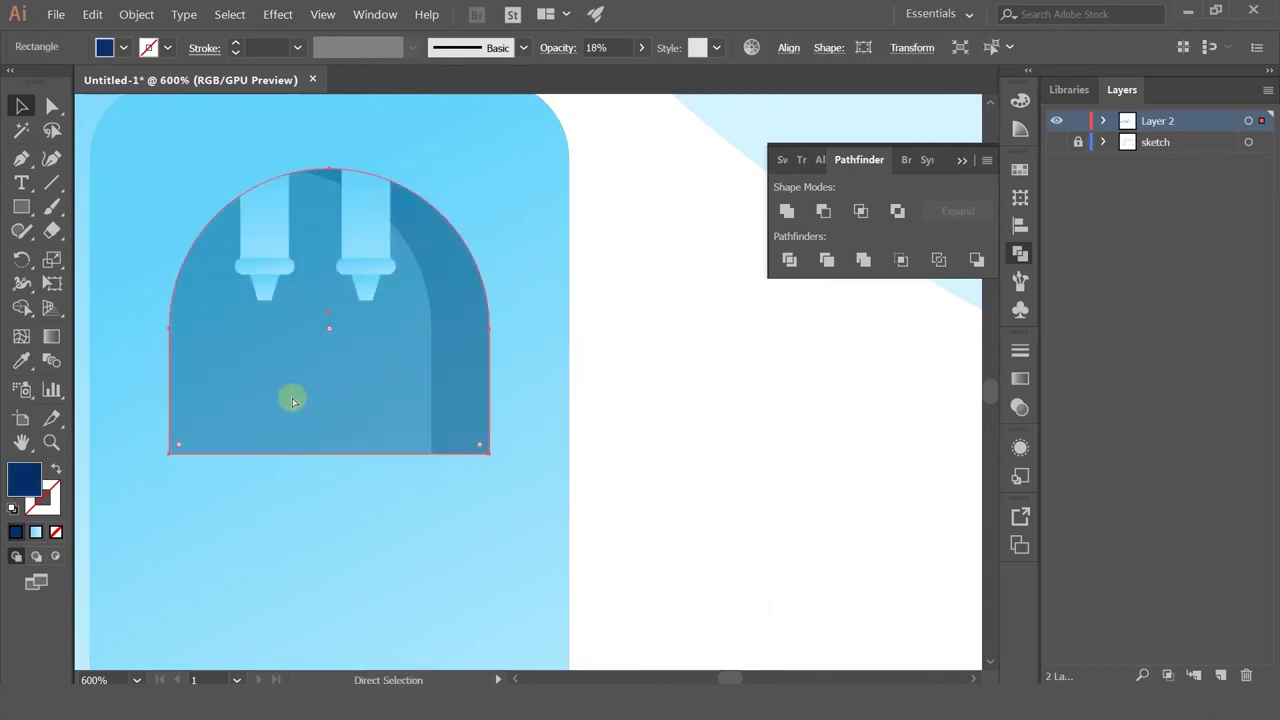
{"action": "key", "text": "v"}
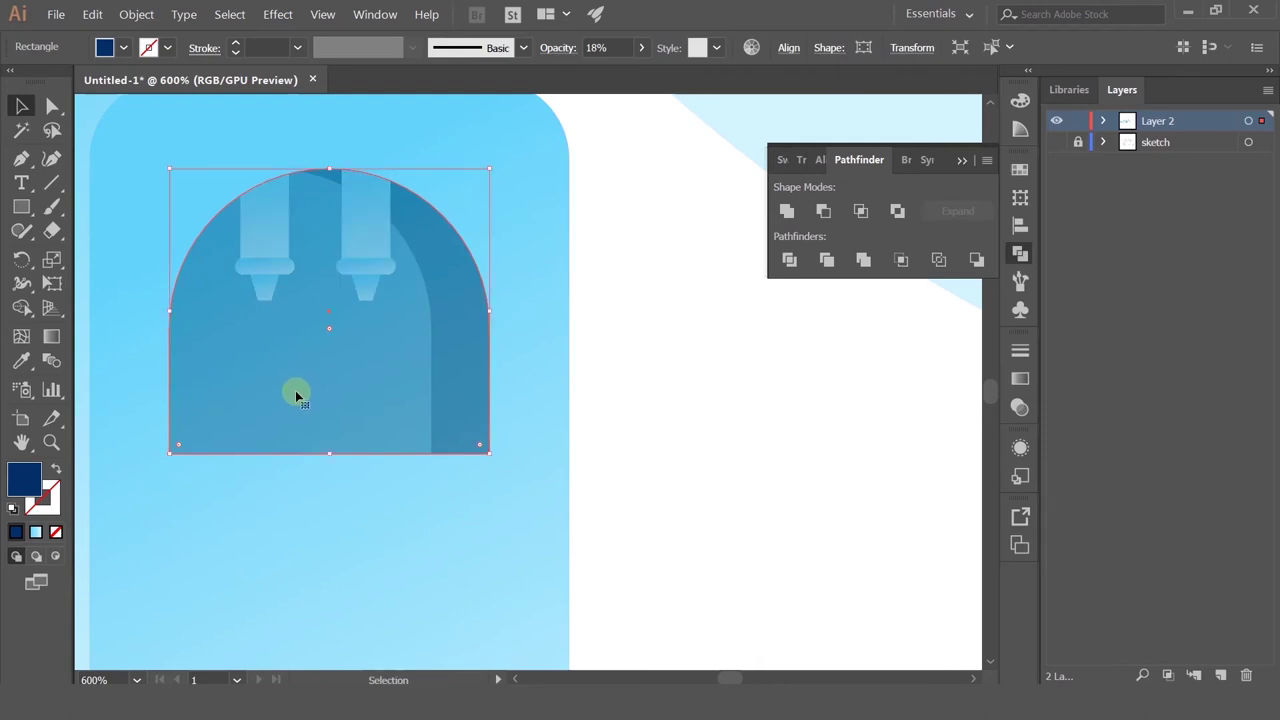
{"action": "scroll", "coordinate": [377, 368], "scroll_direction": "down", "scroll_amount": 3}
{"action": "left_click", "coordinate": [491, 400]}
{"action": "scroll", "coordinate": [345, 330], "scroll_direction": "up", "scroll_amount": 3}
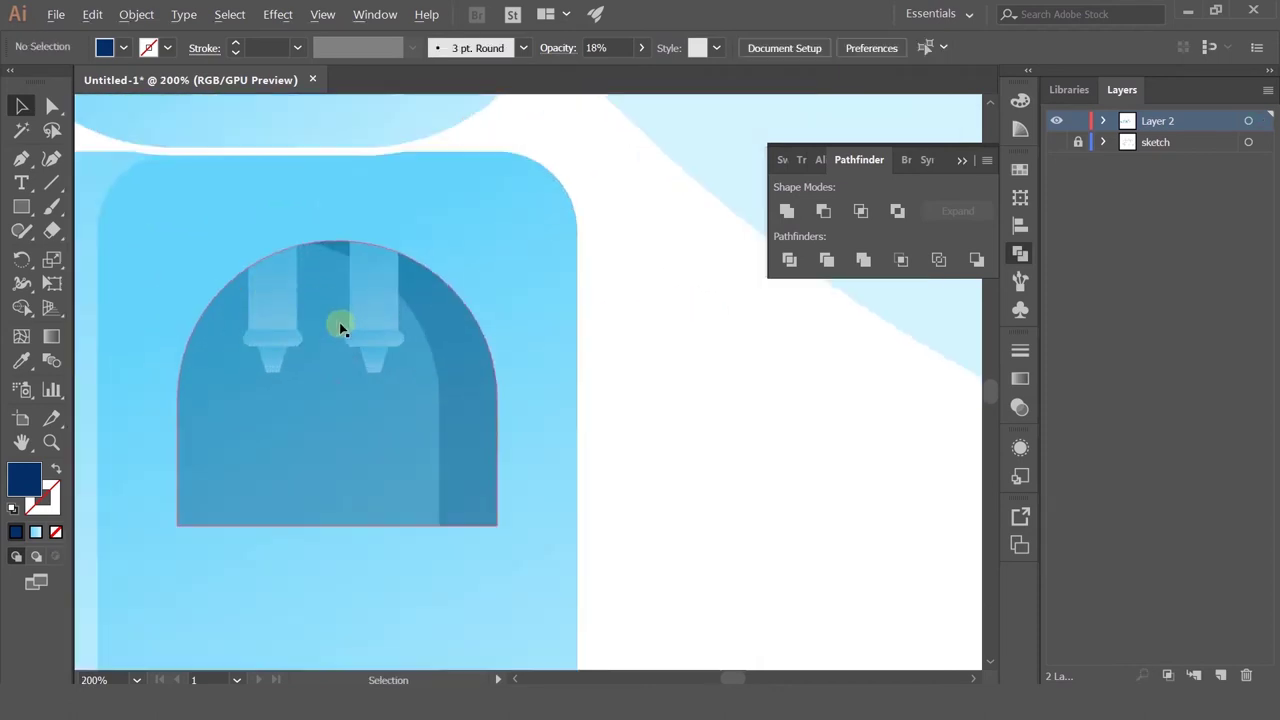
{"action": "scroll", "coordinate": [339, 322], "scroll_direction": "up", "scroll_amount": 1}
Step: Delete the arch copy covering the two taps
{"action": "scroll", "coordinate": [345, 322], "scroll_direction": "down", "scroll_amount": 3}
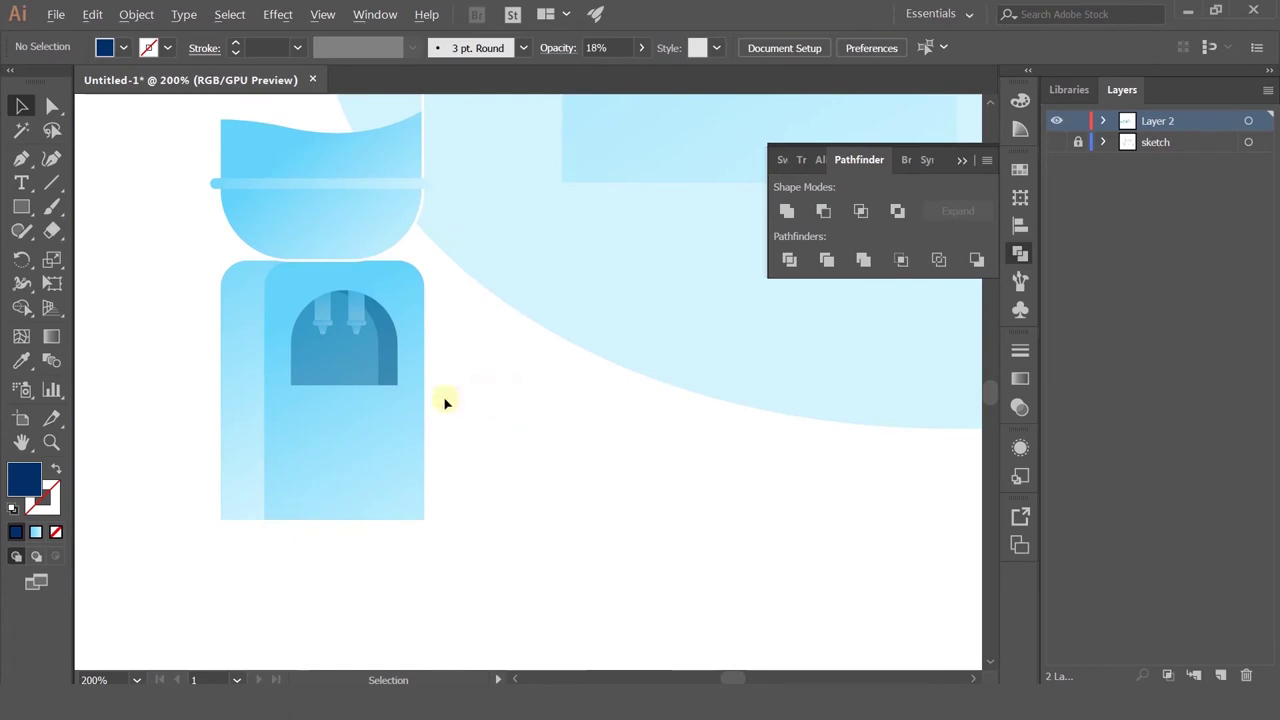
{"action": "scroll", "coordinate": [430, 390], "scroll_direction": "down", "scroll_amount": 3}
{"action": "scroll", "coordinate": [371, 374], "scroll_direction": "up", "scroll_amount": 4}
{"action": "key", "text": "a"}
{"action": "left_click", "coordinate": [391, 389]}
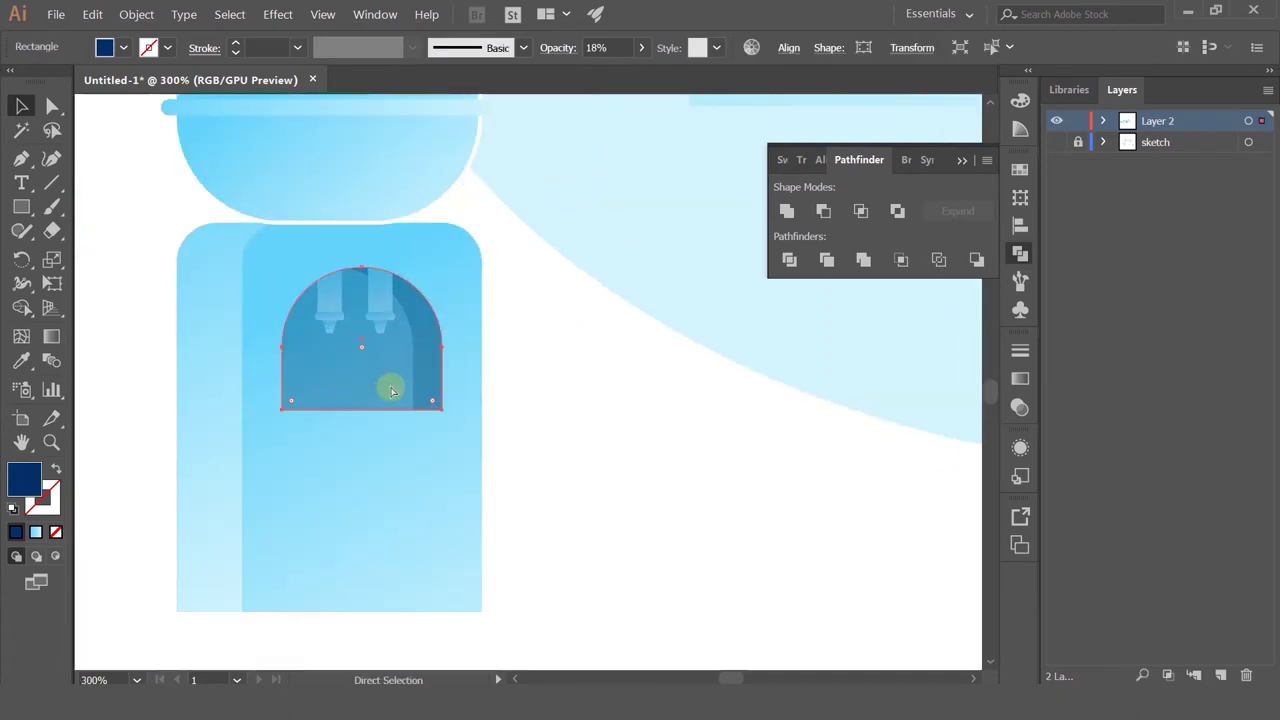
{"action": "key", "text": "Delete"}
Step: Duplicate the remaining full arch in place again and bring the copy in front of the grouped taps
{"action": "left_click", "coordinate": [358, 385]}
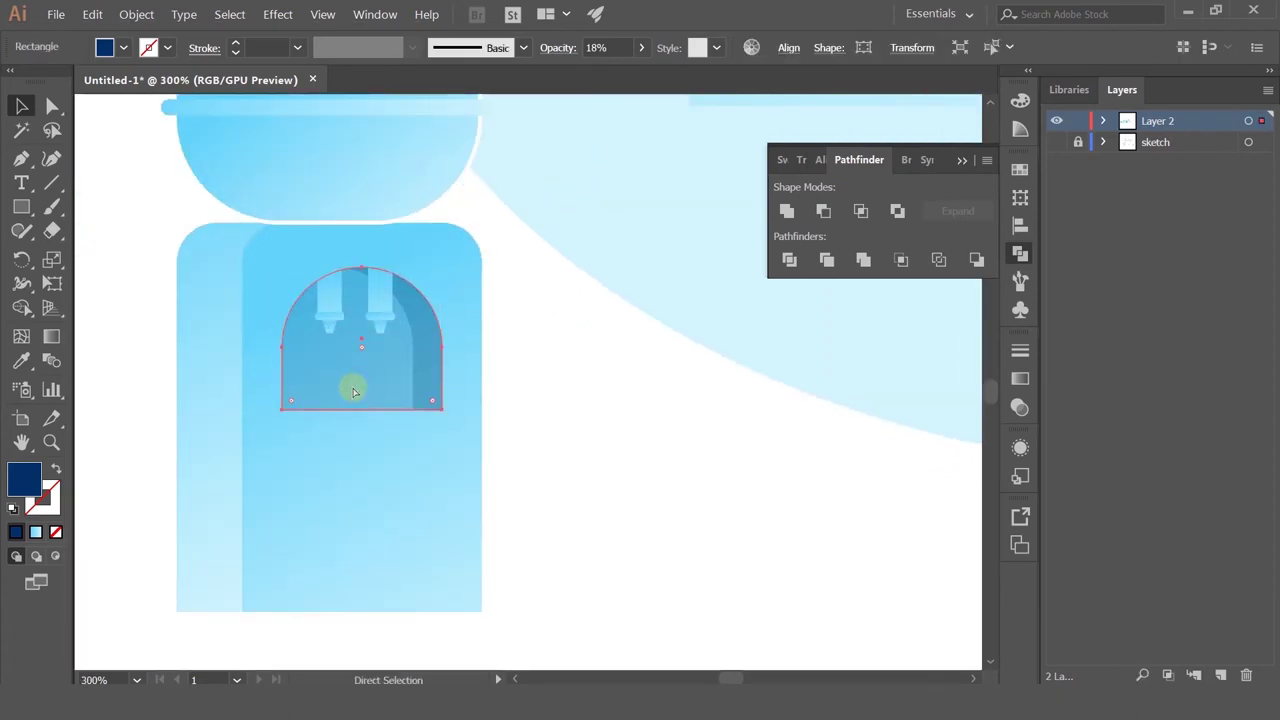
{"action": "key", "text": "ctrl+shift+]"}
{"action": "left_click", "coordinate": [354, 392], "text": "ctrl"}
{"action": "left_click", "coordinate": [430, 404]}
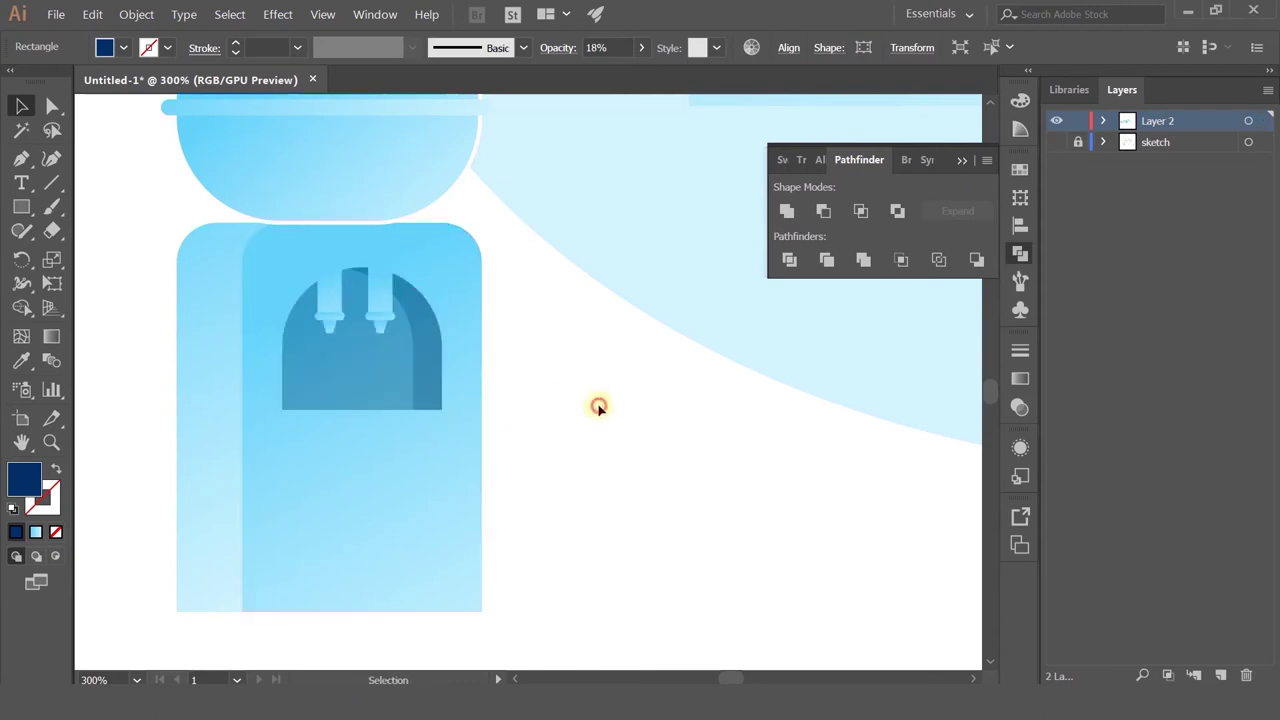
{"action": "left_click", "coordinate": [598, 406]}
{"action": "left_click", "coordinate": [406, 385]}
{"action": "key", "text": "ctrl+]"}
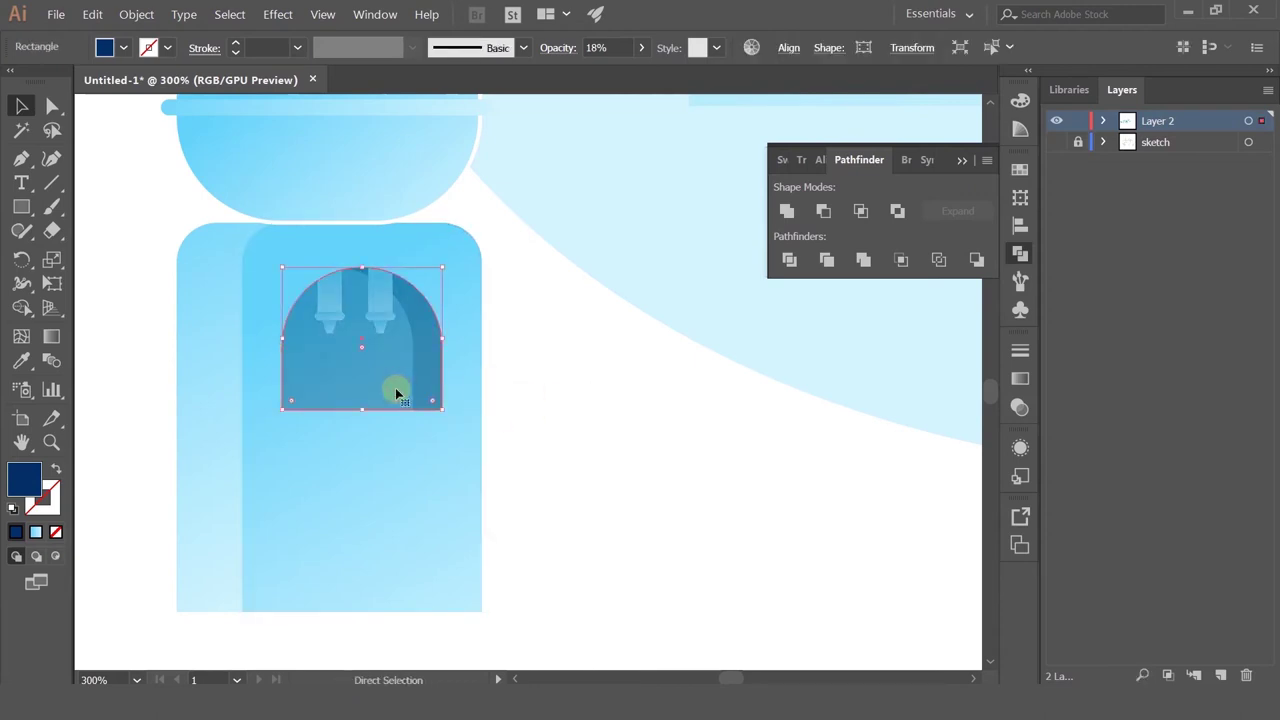
Step: Lower the opacity of the dark blue arch overlay in front of the two taps to 10%
{"action": "left_click", "coordinate": [596, 406]}
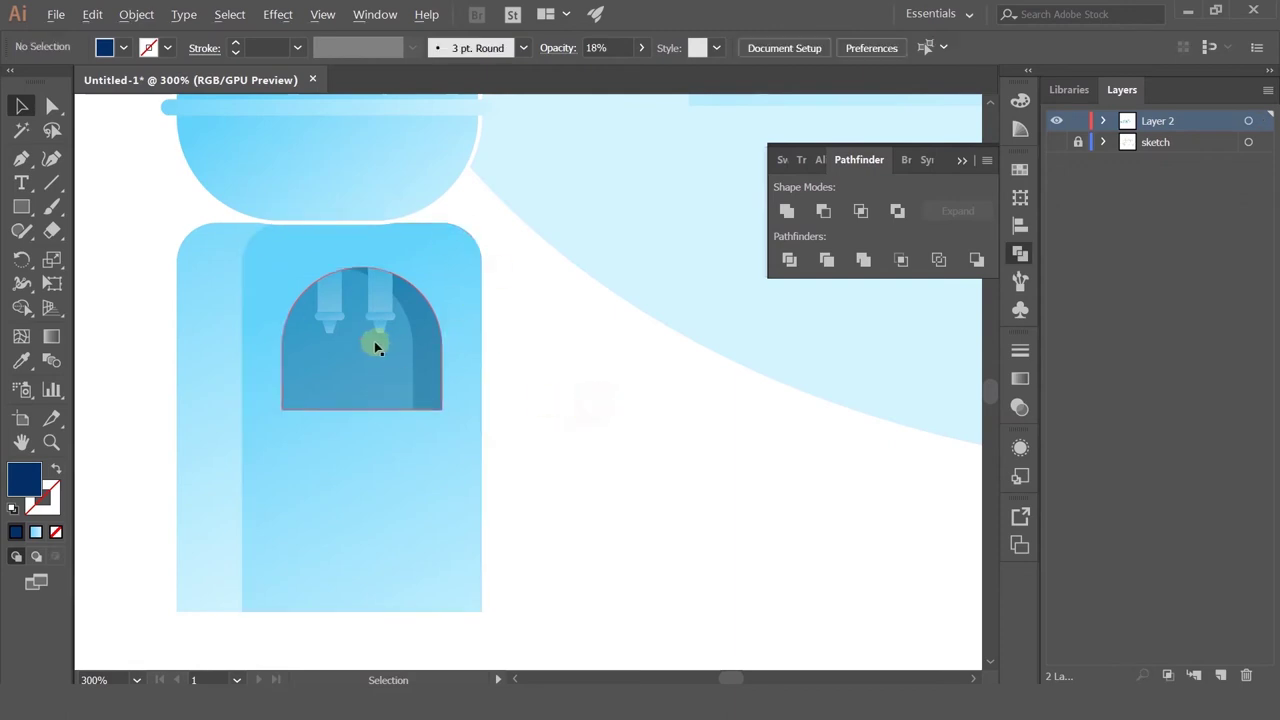
{"action": "scroll", "coordinate": [371, 337], "scroll_direction": "down", "scroll_amount": 3}
{"action": "left_click_drag", "start_coordinate": [429, 427], "coordinate": [370, 509]}
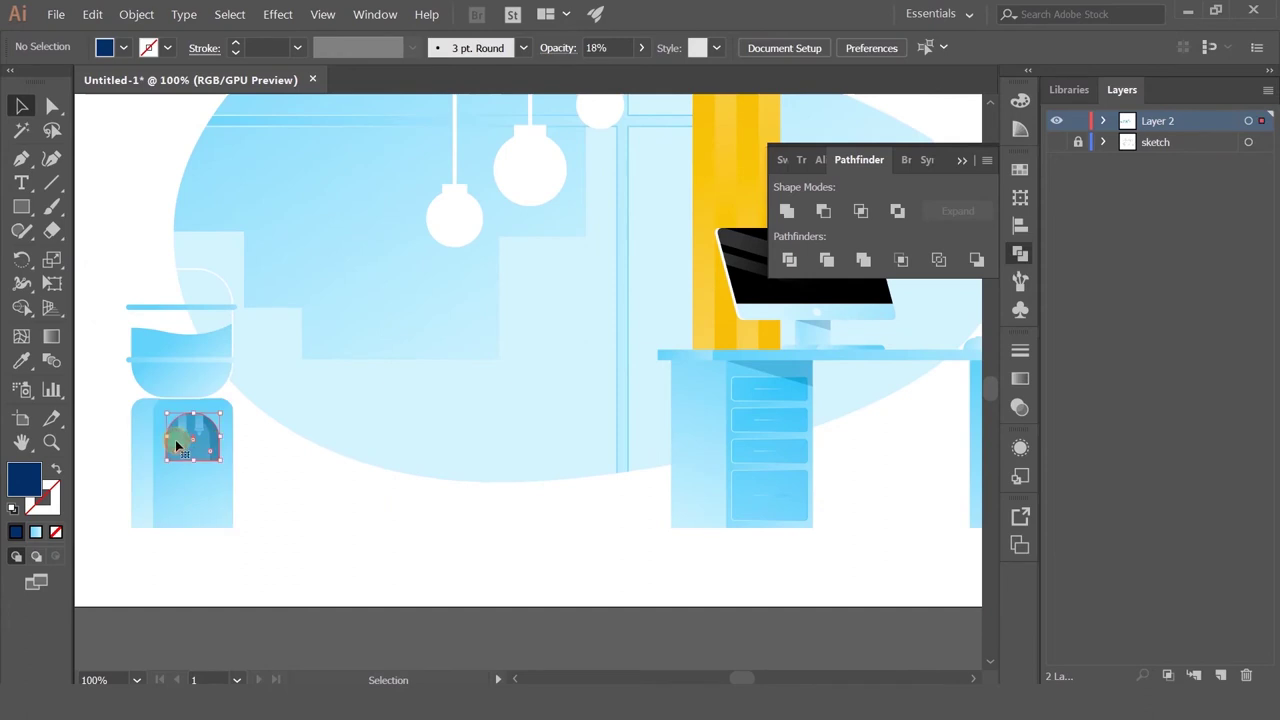
{"action": "left_click", "coordinate": [190, 445]}
{"action": "scroll", "coordinate": [190, 445], "scroll_direction": "up", "scroll_amount": 4}
{"action": "left_click", "coordinate": [1021, 381]}
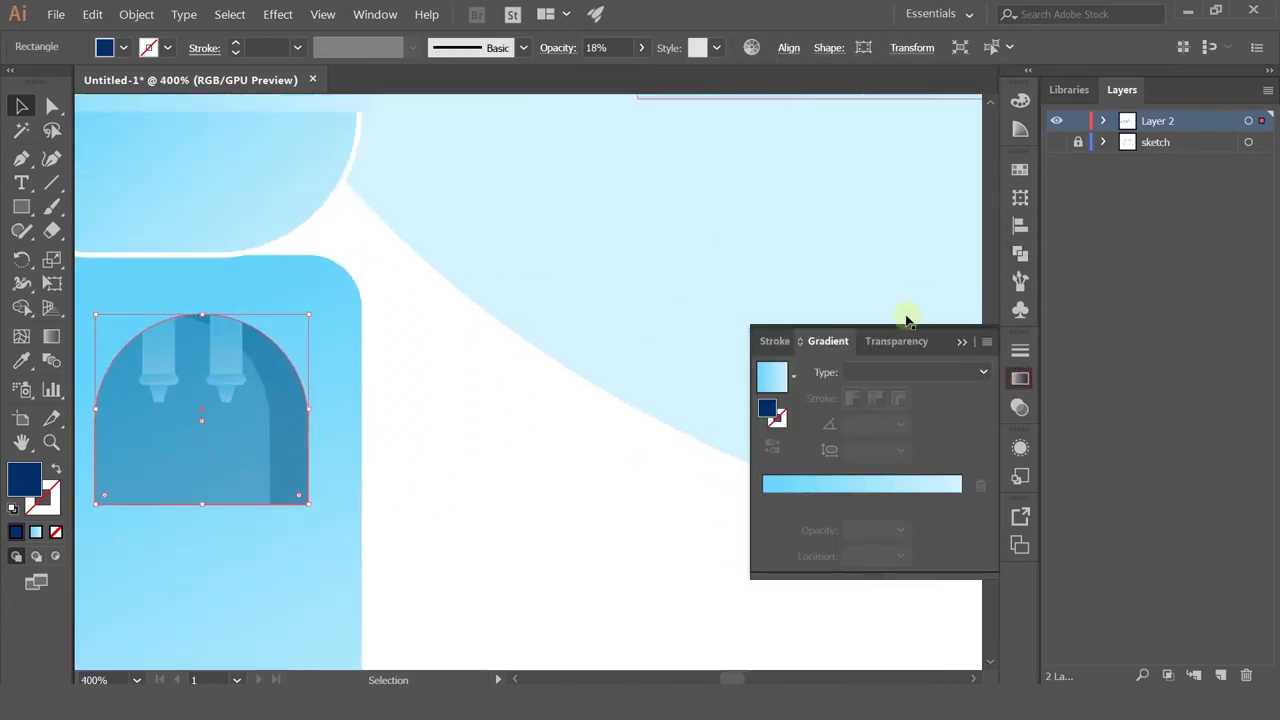
{"action": "left_click", "coordinate": [896, 341]}
{"action": "left_click", "coordinate": [970, 372]}
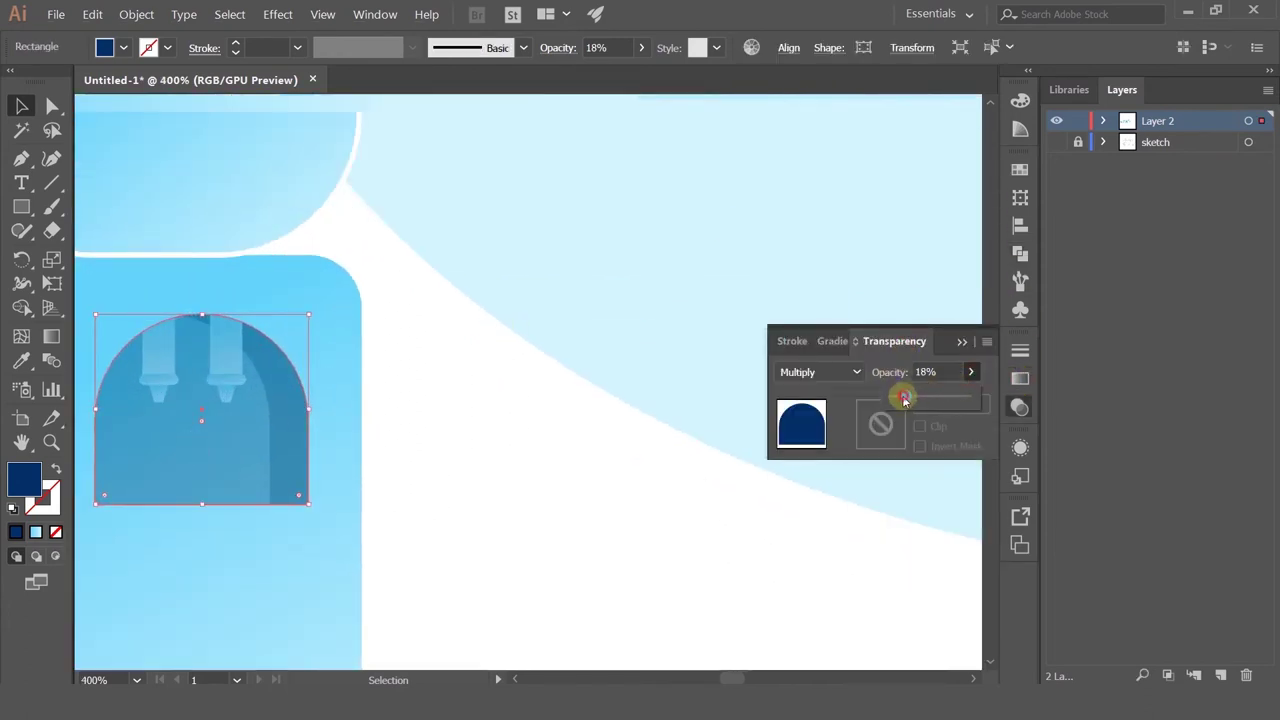
{"action": "left_click_drag", "start_coordinate": [903, 398], "coordinate": [855, 388]}
{"action": "left_click", "coordinate": [845, 380]}
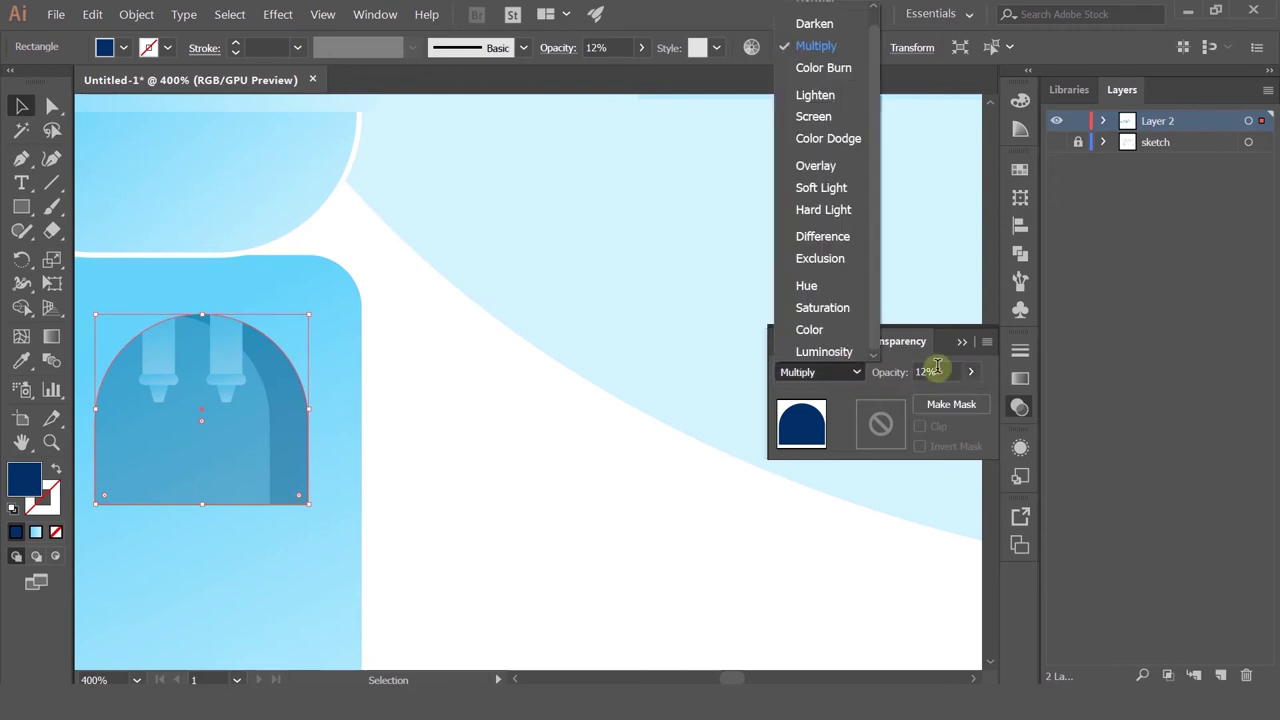
{"action": "left_click", "coordinate": [968, 376]}
{"action": "left_click", "coordinate": [968, 373]}
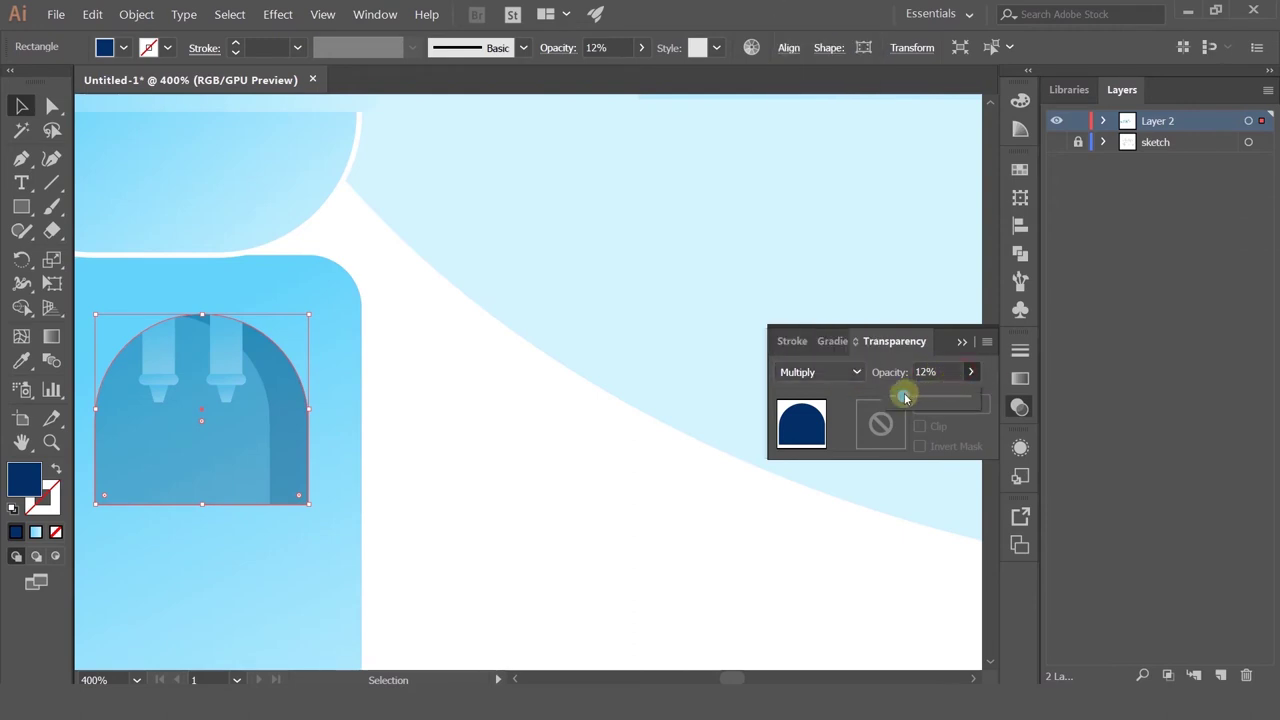
{"action": "left_click", "coordinate": [581, 491]}
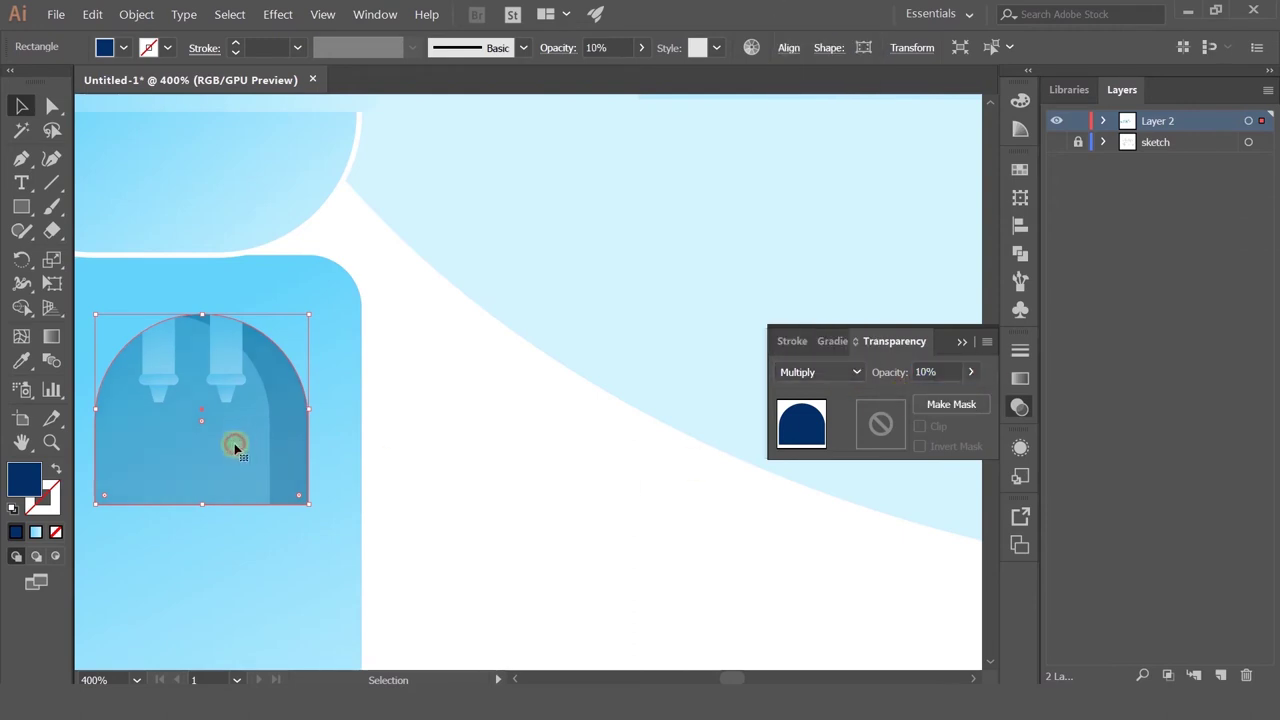
Step: Cut the front arch overlay, set the opacity of the arch beneath it to 11%, and paste the overlay back in front
{"action": "key", "text": "ctrl+x"}
{"action": "left_click", "coordinate": [234, 445]}
{"action": "left_click", "coordinate": [970, 374]}
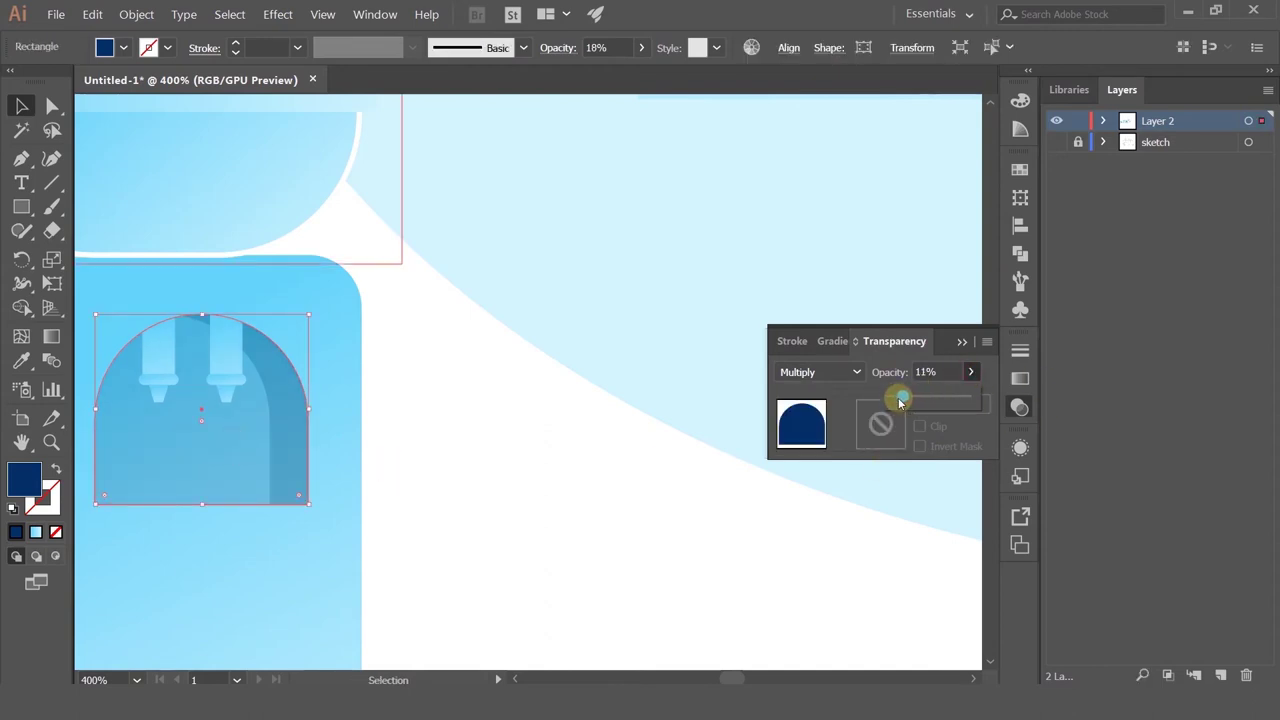
{"action": "left_click_drag", "start_coordinate": [900, 402], "coordinate": [902, 400]}
{"action": "left_click", "coordinate": [630, 475]}
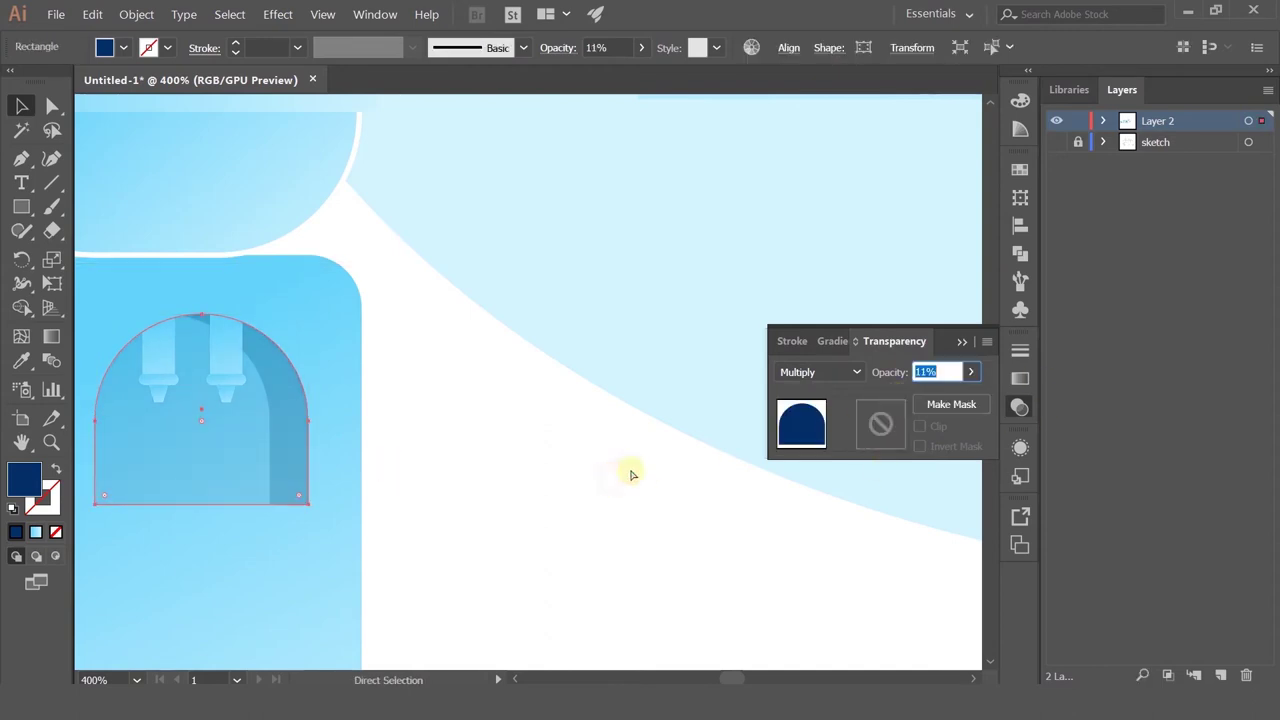
{"action": "left_click", "coordinate": [477, 474]}
{"action": "key", "text": "ctrl+f"}
{"action": "scroll", "coordinate": [486, 467], "scroll_direction": "down", "scroll_amount": 4}
{"action": "left_click", "coordinate": [514, 510]}
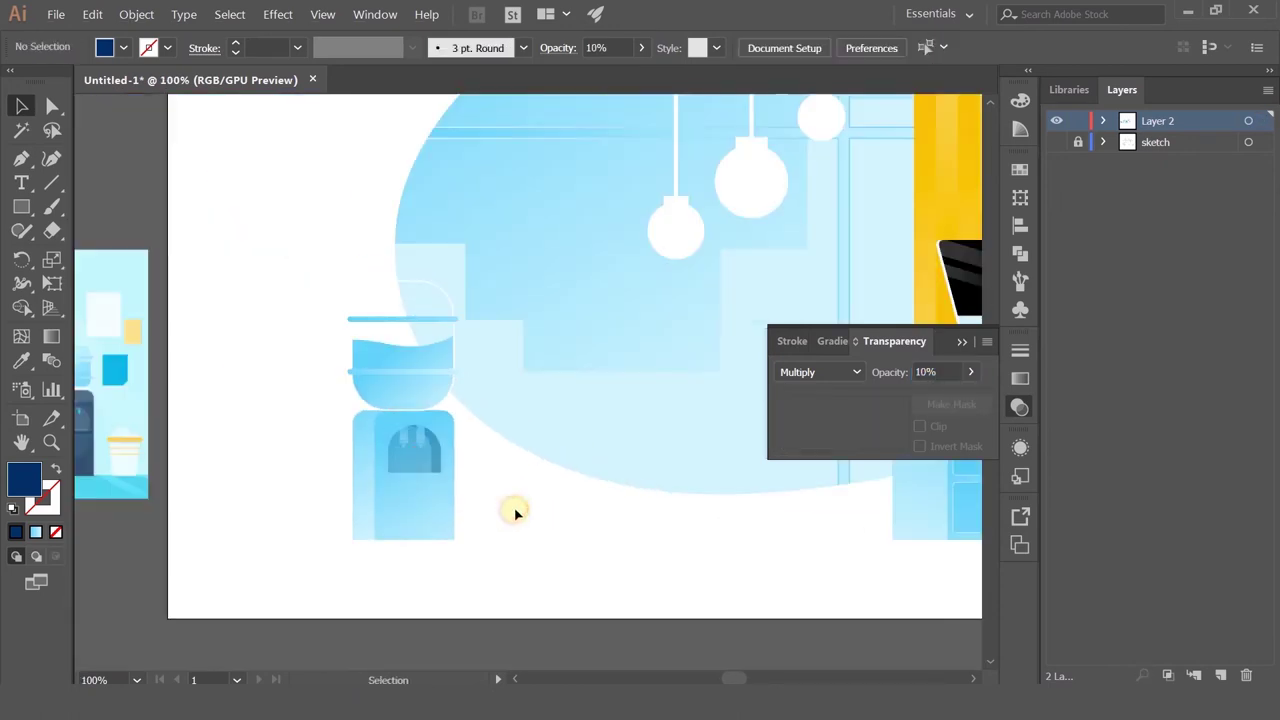
Step: Duplicate the water bottle's white outline shifted left by about a third of its width and select both outlines for a Pathfinder operation
{"action": "scroll", "coordinate": [600, 517], "scroll_direction": "down", "scroll_amount": 1}
{"action": "scroll", "coordinate": [349, 406], "scroll_direction": "up", "scroll_amount": 4}
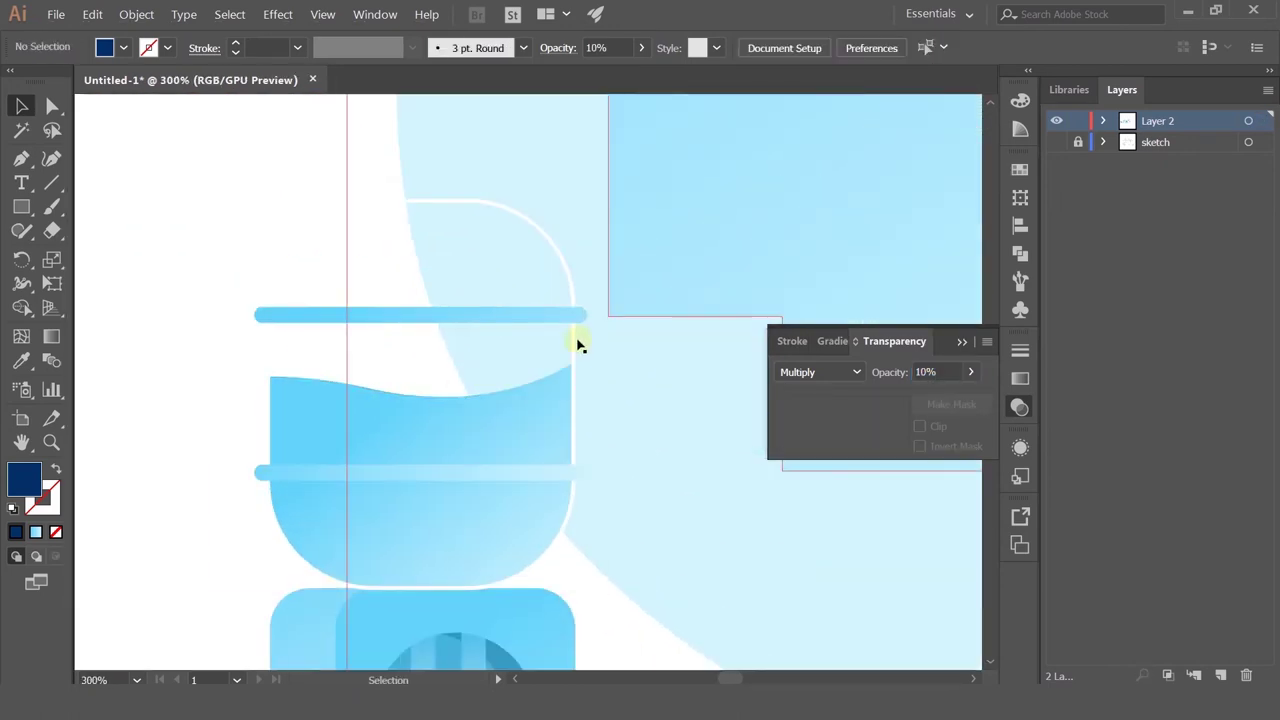
{"action": "left_click_drag", "start_coordinate": [574, 341], "coordinate": [474, 333]}
{"action": "left_click", "coordinate": [557, 248]}
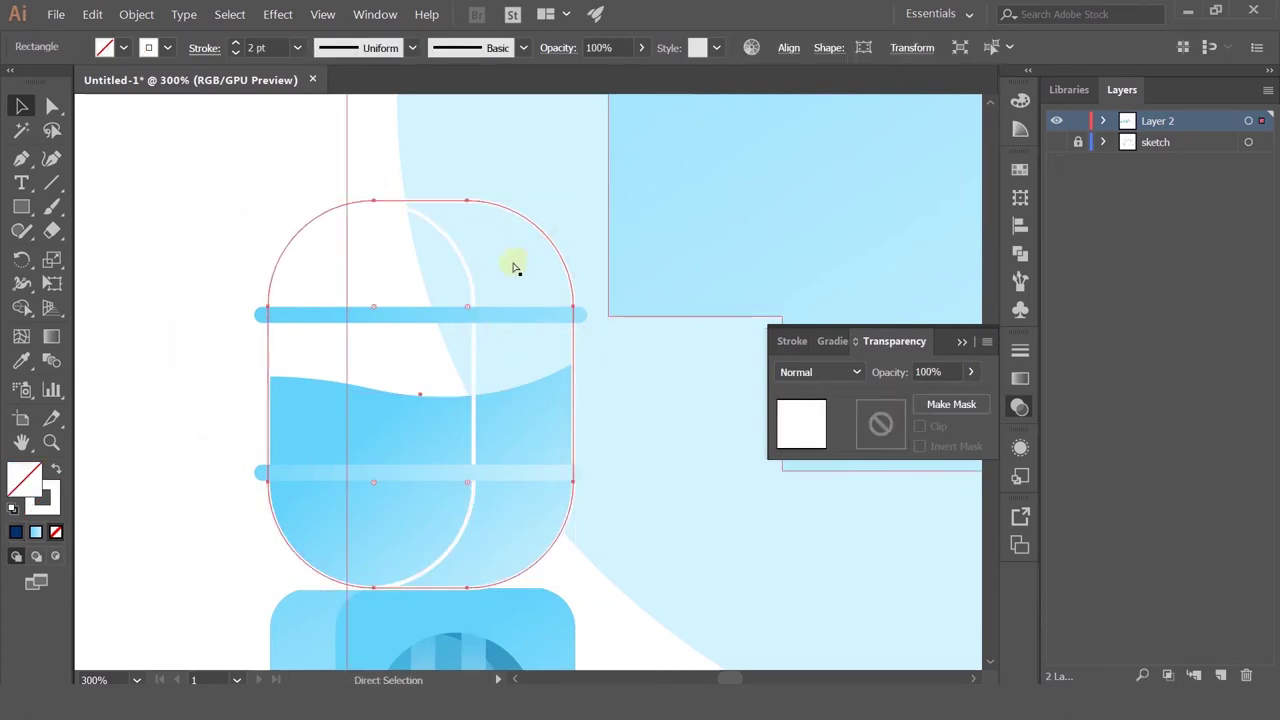
{"action": "left_click", "coordinate": [466, 268], "text": "shift"}
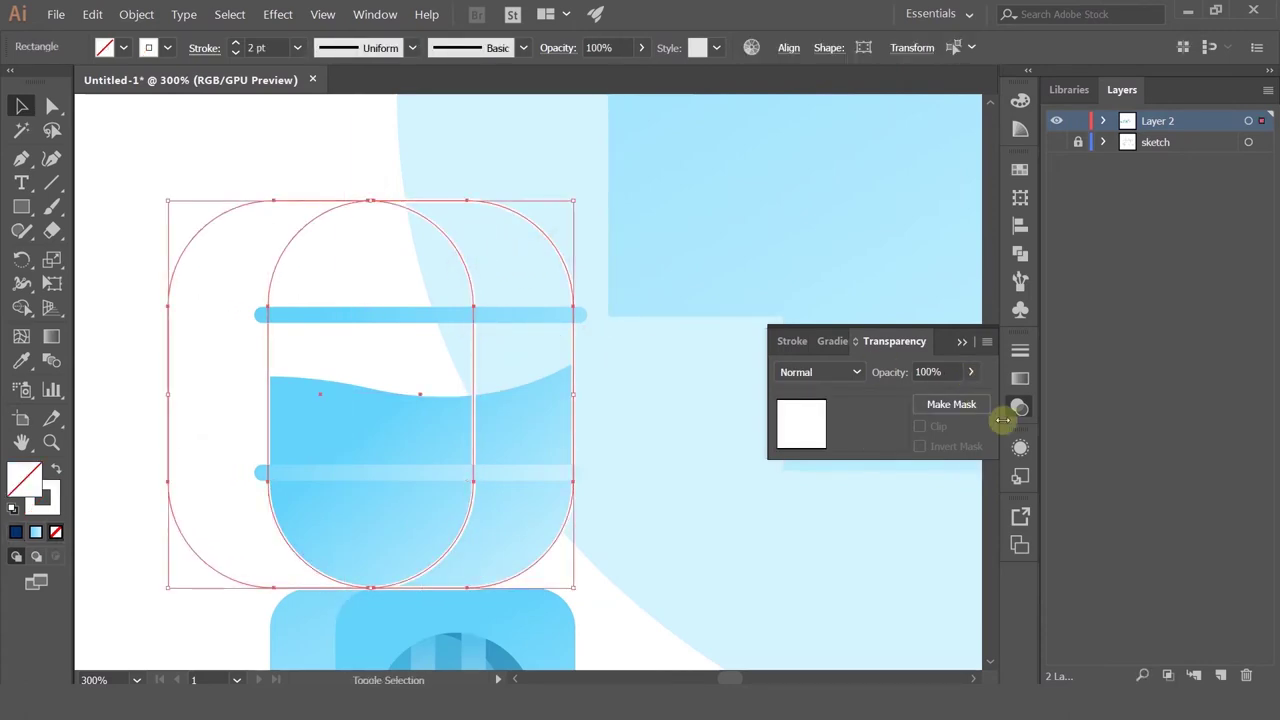
{"action": "left_click", "coordinate": [1020, 226]}
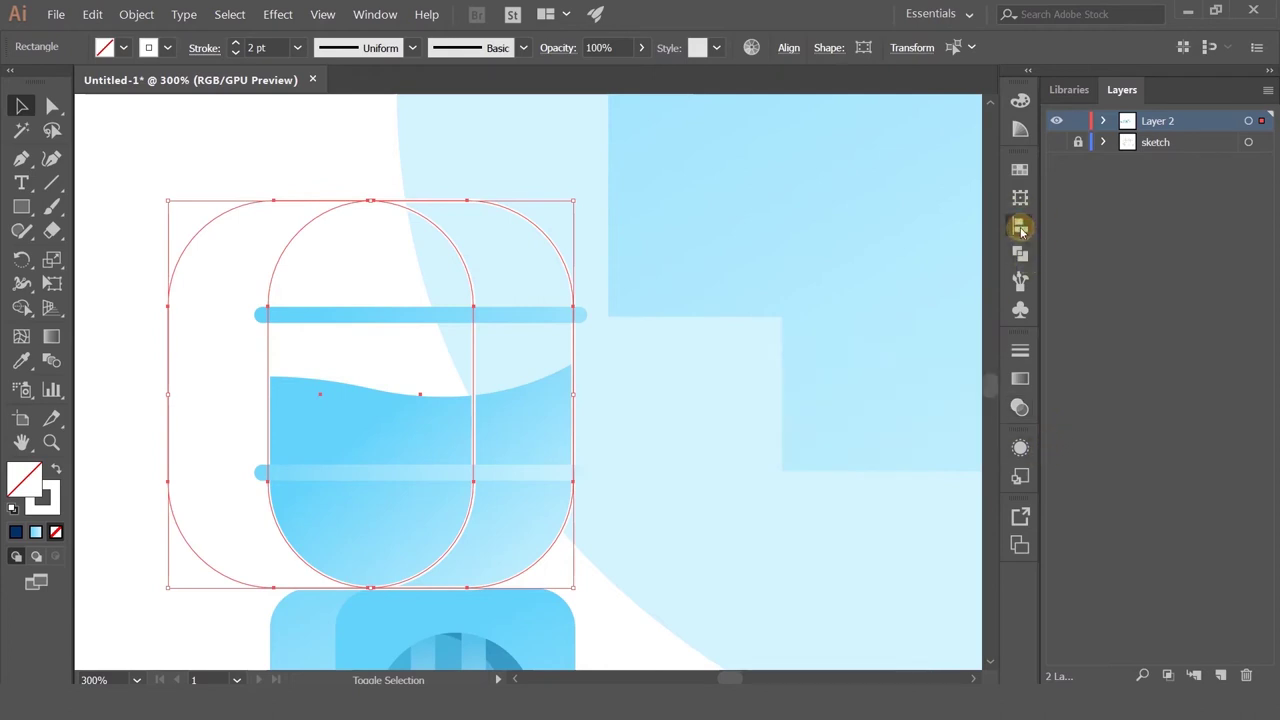
{"action": "left_click", "coordinate": [872, 160]}
Step: Try Intersect and Minus Back on the two overlapping bottle outlines
{"action": "left_click", "coordinate": [860, 210]}
{"action": "key", "text": "ctrl+z"}
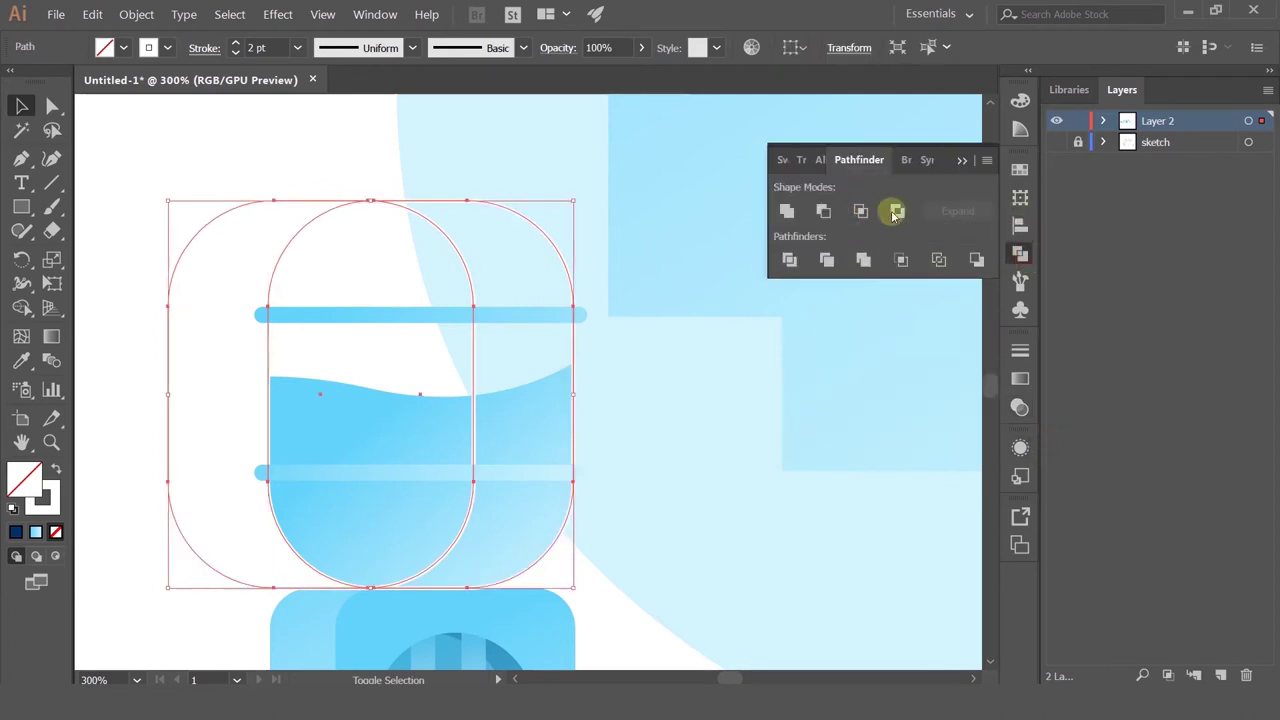
{"action": "left_click", "coordinate": [976, 260]}
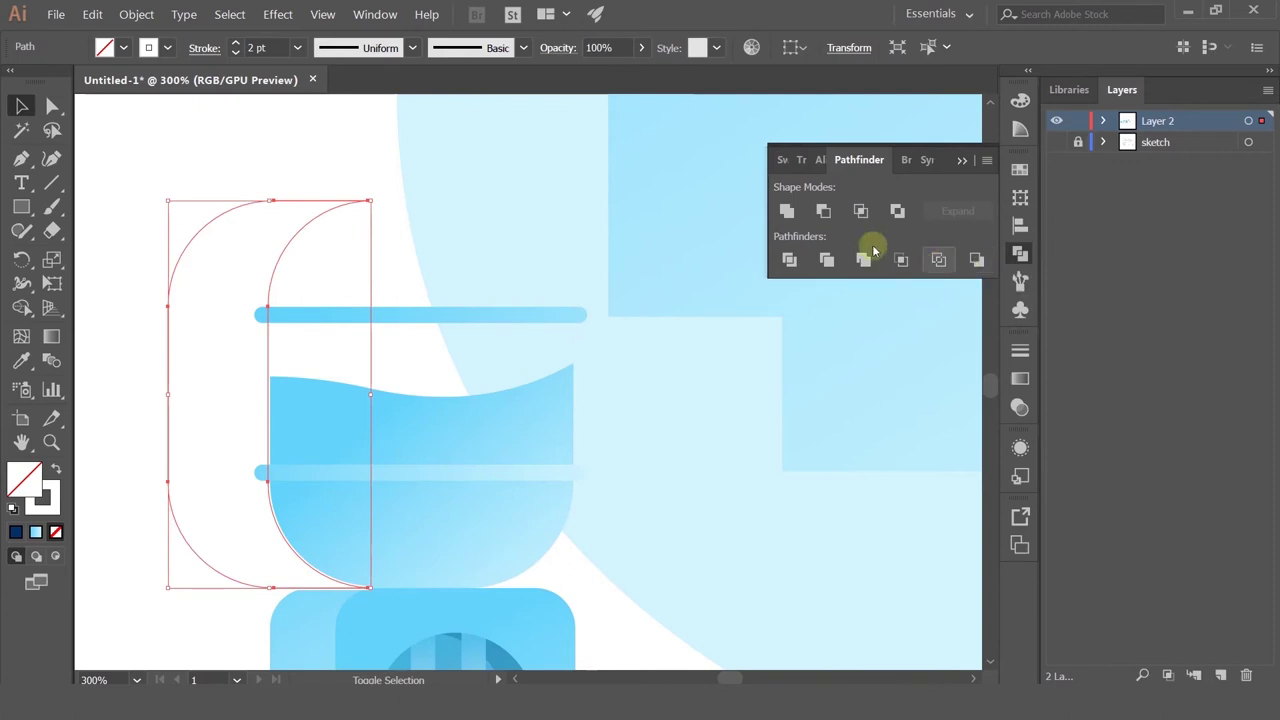
{"action": "key", "text": "ctrl+z"}
Step: Subtract the shifted copy from the bottle outline with Minus Front and give the remaining crescent the arch overlay's dark blue 10% appearance
{"action": "left_click", "coordinate": [823, 211]}
{"action": "left_click", "coordinate": [21, 361]}
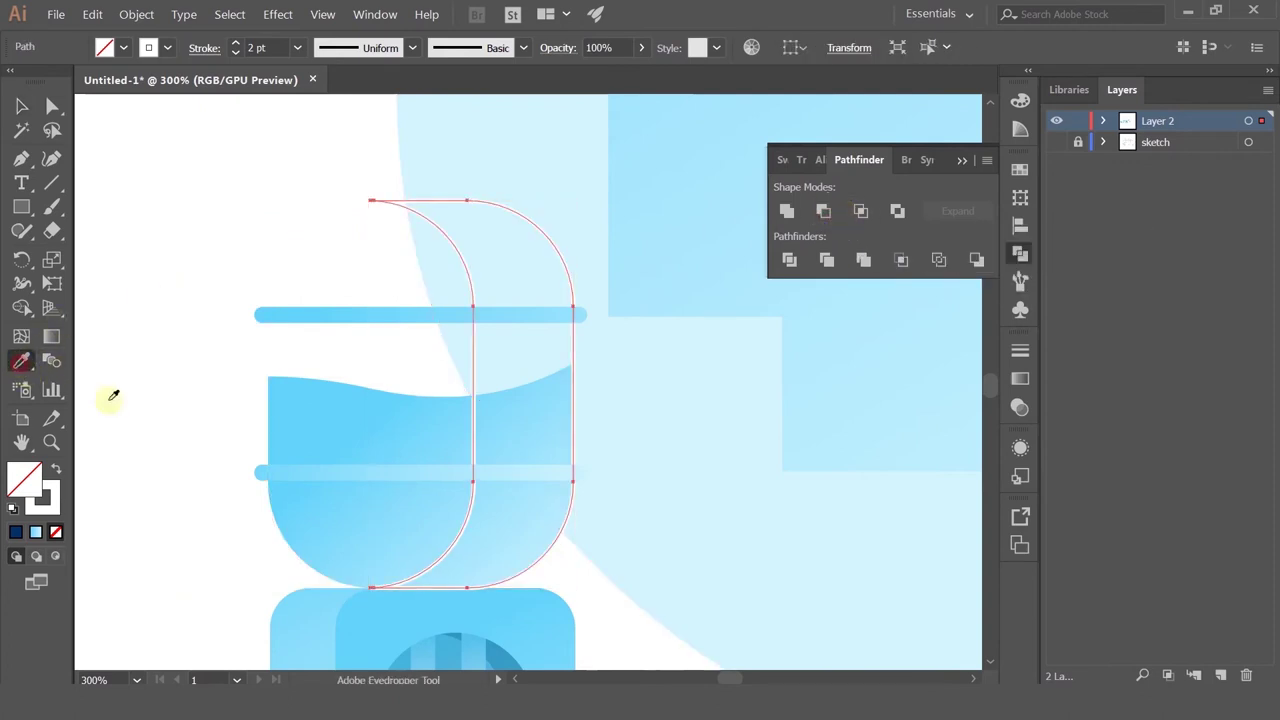
{"action": "left_click", "coordinate": [350, 466]}
{"action": "left_click", "coordinate": [24, 108]}
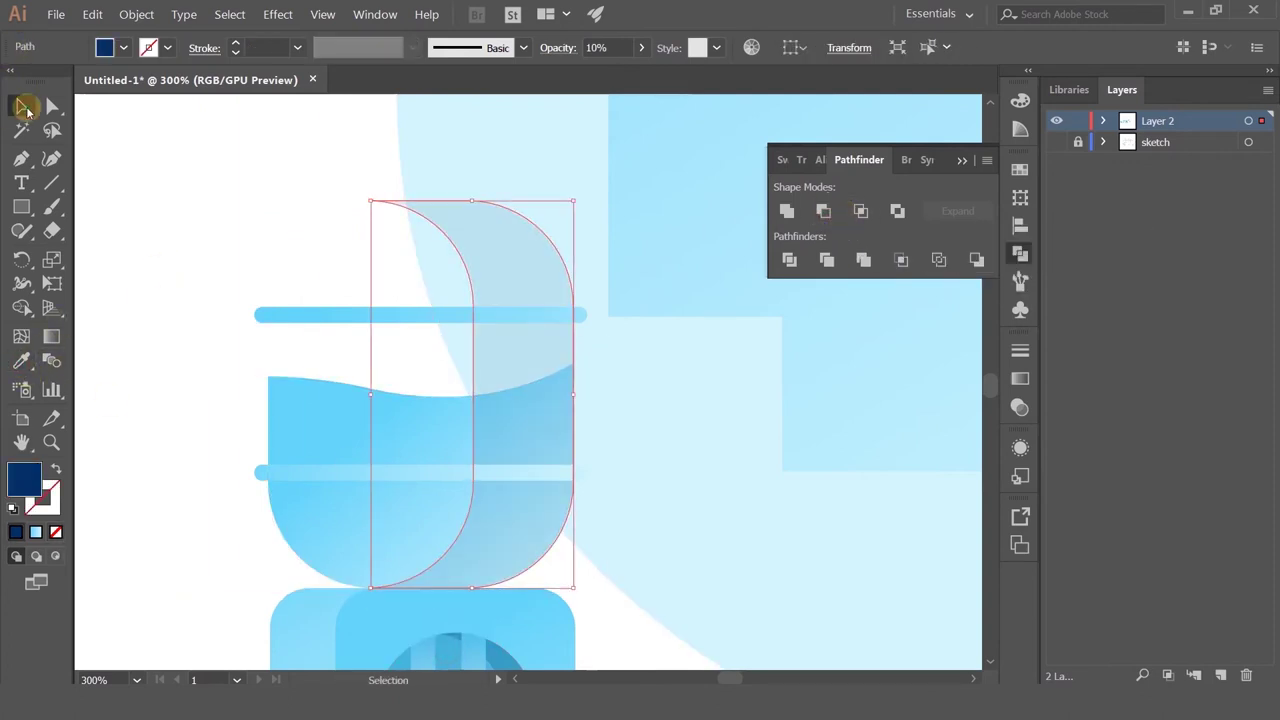
Step: Restore the bottle's full white 2 pt outline in place over the crescent shadow and deselect it
{"action": "key", "text": "ctrl+z"}
{"action": "key", "text": "ctrl+z"}
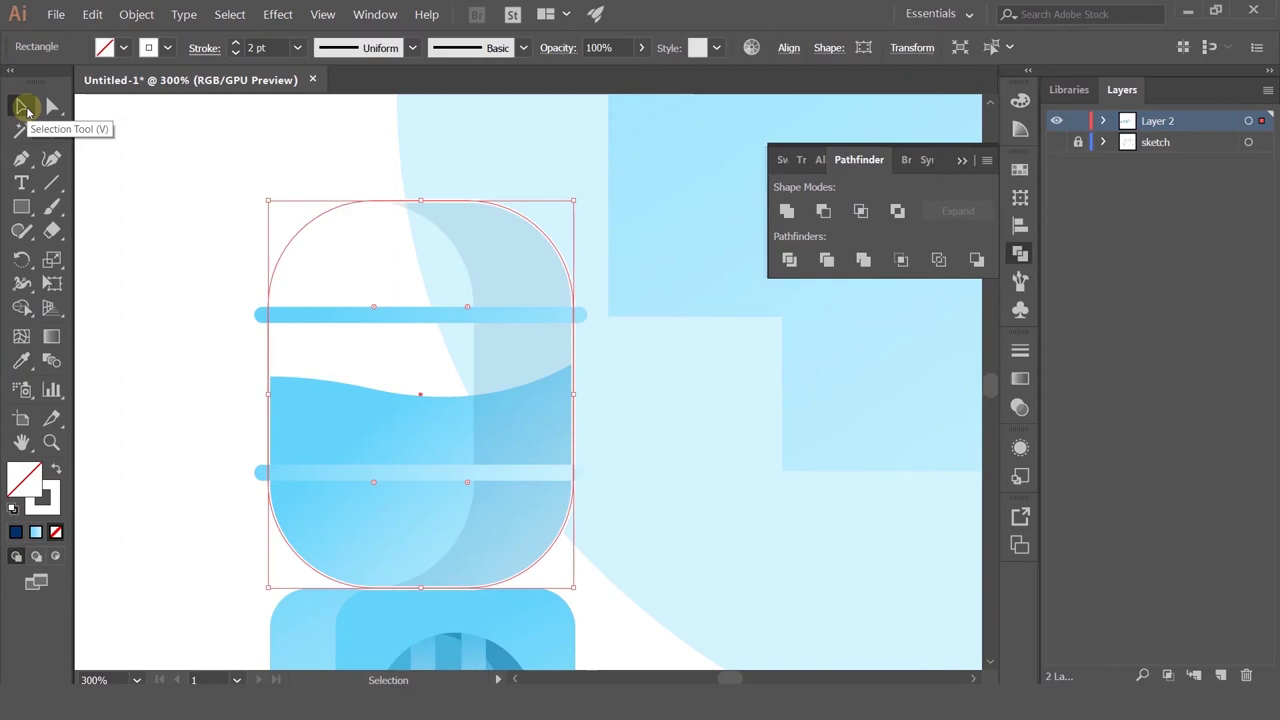
{"action": "left_click", "coordinate": [222, 268]}
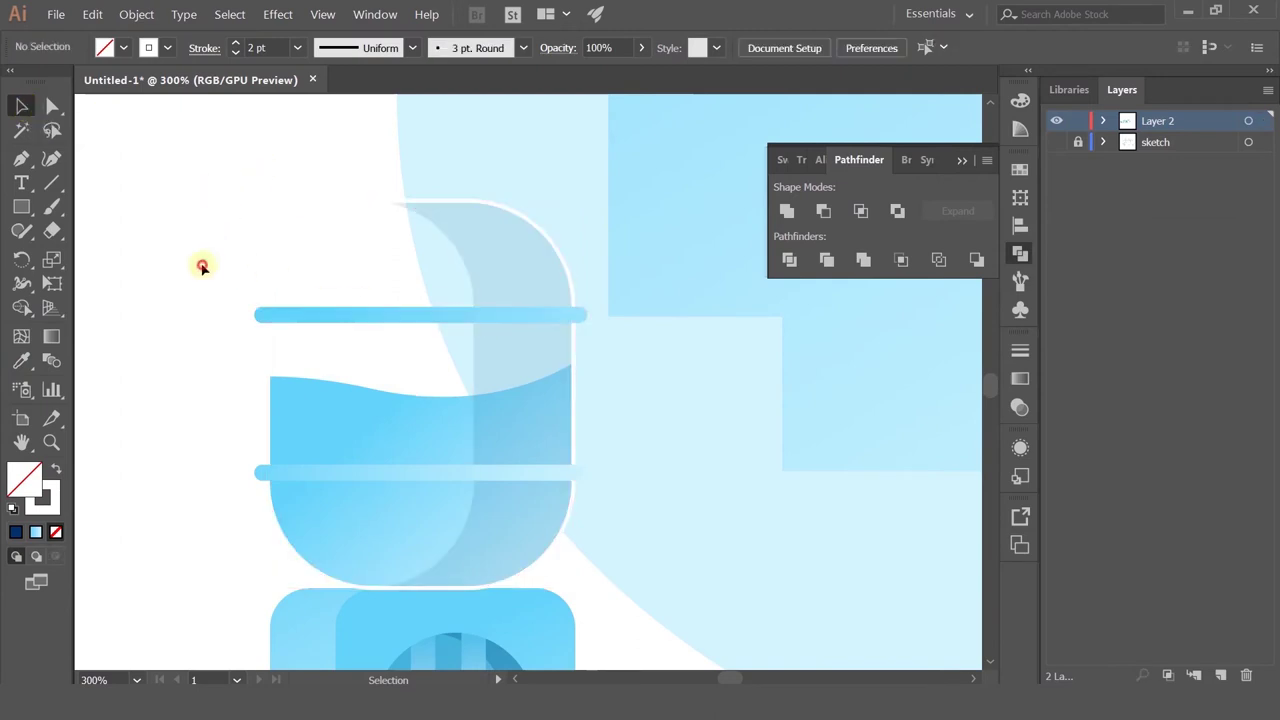
Step: Reflect the translucent dark blue shading shape on the water bottle so that it faces the opposite side
{"action": "scroll", "coordinate": [202, 266], "scroll_direction": "down", "scroll_amount": 4}
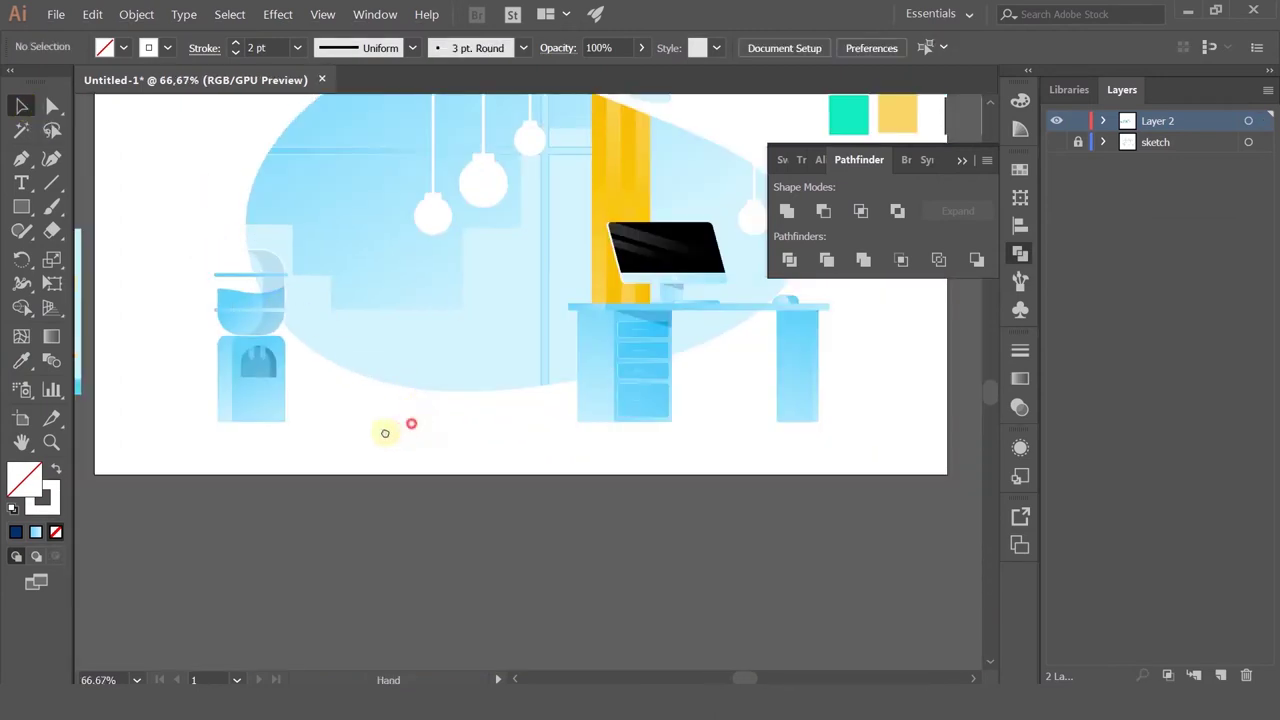
{"action": "left_click_drag", "start_coordinate": [385, 433], "coordinate": [347, 447]}
{"action": "scroll", "coordinate": [243, 284], "scroll_direction": "up", "scroll_amount": 1}
{"action": "left_click", "coordinate": [236, 276]}
{"action": "scroll", "coordinate": [259, 342], "scroll_direction": "down", "scroll_amount": 1}
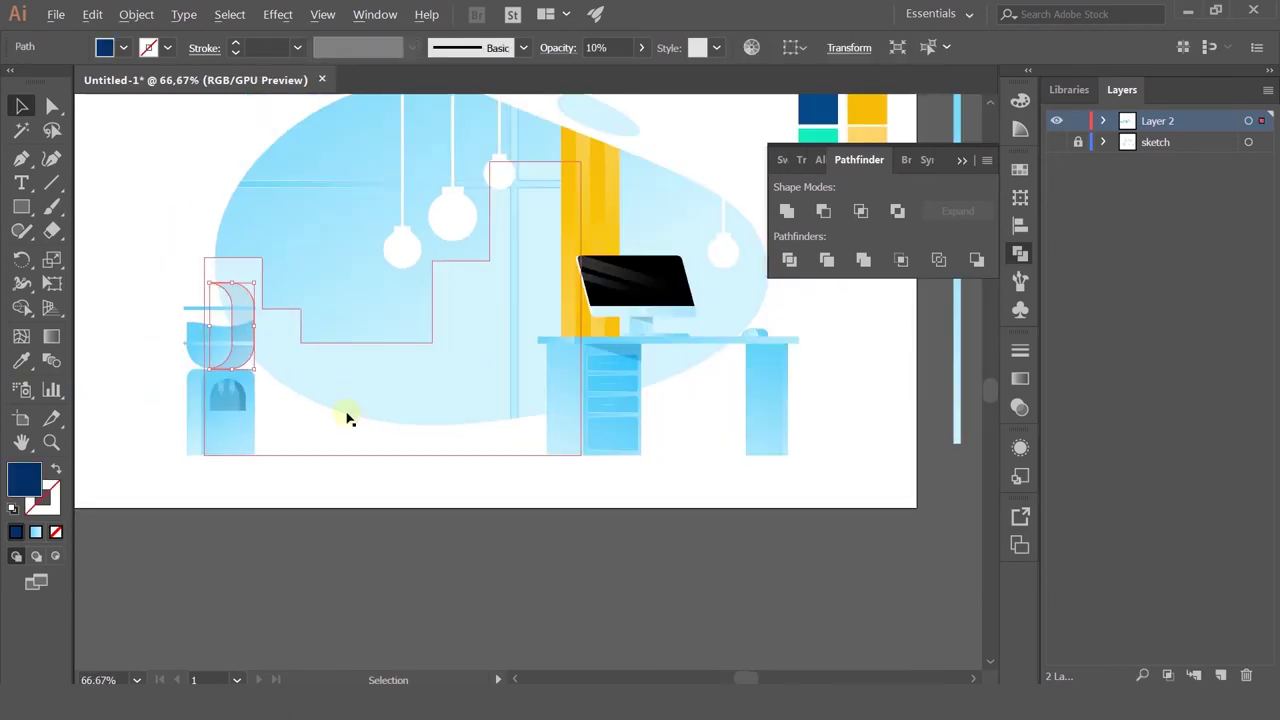
{"action": "left_click", "coordinate": [317, 457]}
{"action": "right_click", "coordinate": [244, 324]}
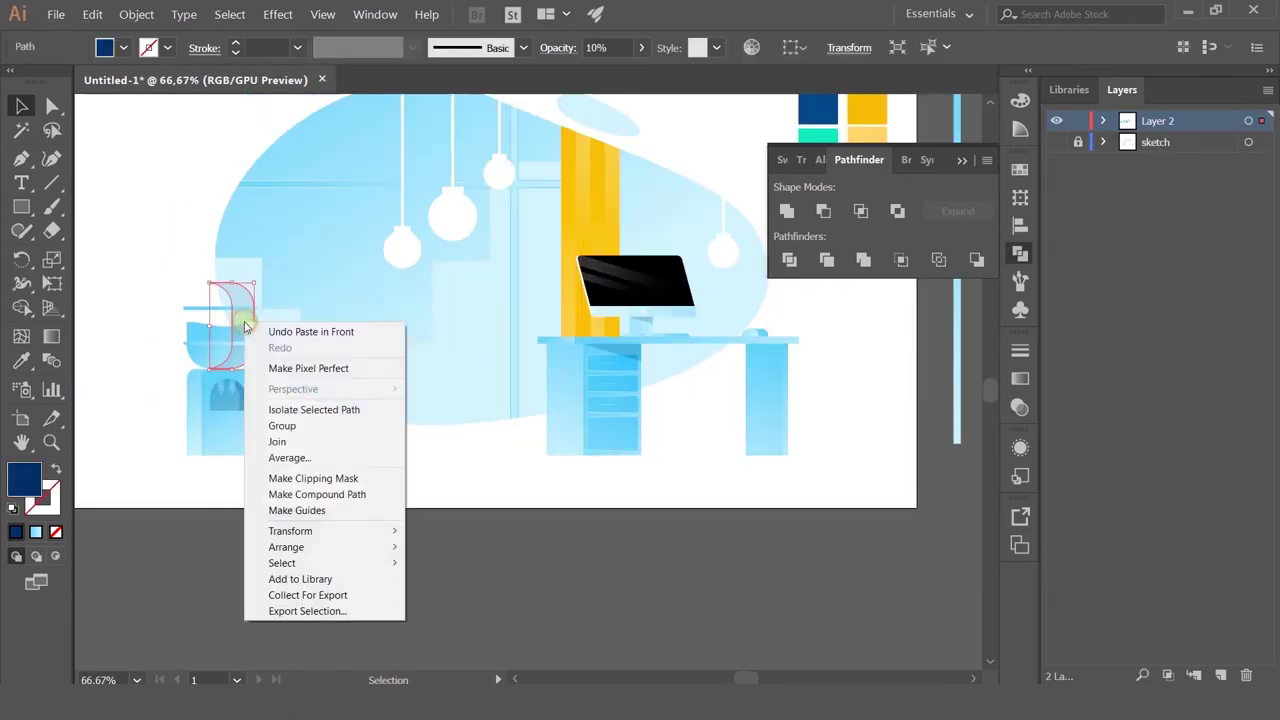
{"action": "mouse_move", "coordinate": [285, 531]}
{"action": "left_click", "coordinate": [443, 583]}
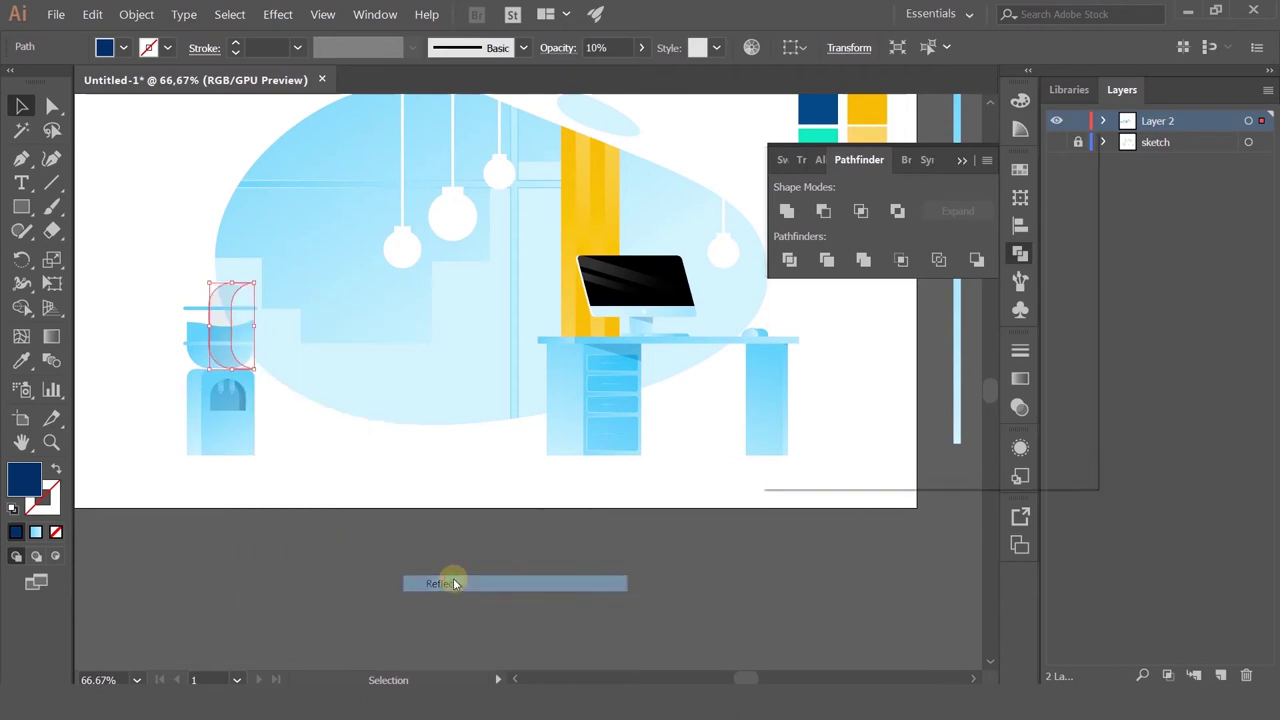
{"action": "left_click", "coordinate": [894, 437]}
Step: Move the mirrored shading straight left by about 51 px so it lines up with the bottle's left edge
{"action": "scroll", "coordinate": [213, 340], "scroll_direction": "up", "scroll_amount": 2}
{"action": "scroll", "coordinate": [213, 340], "scroll_direction": "up", "scroll_amount": 4}
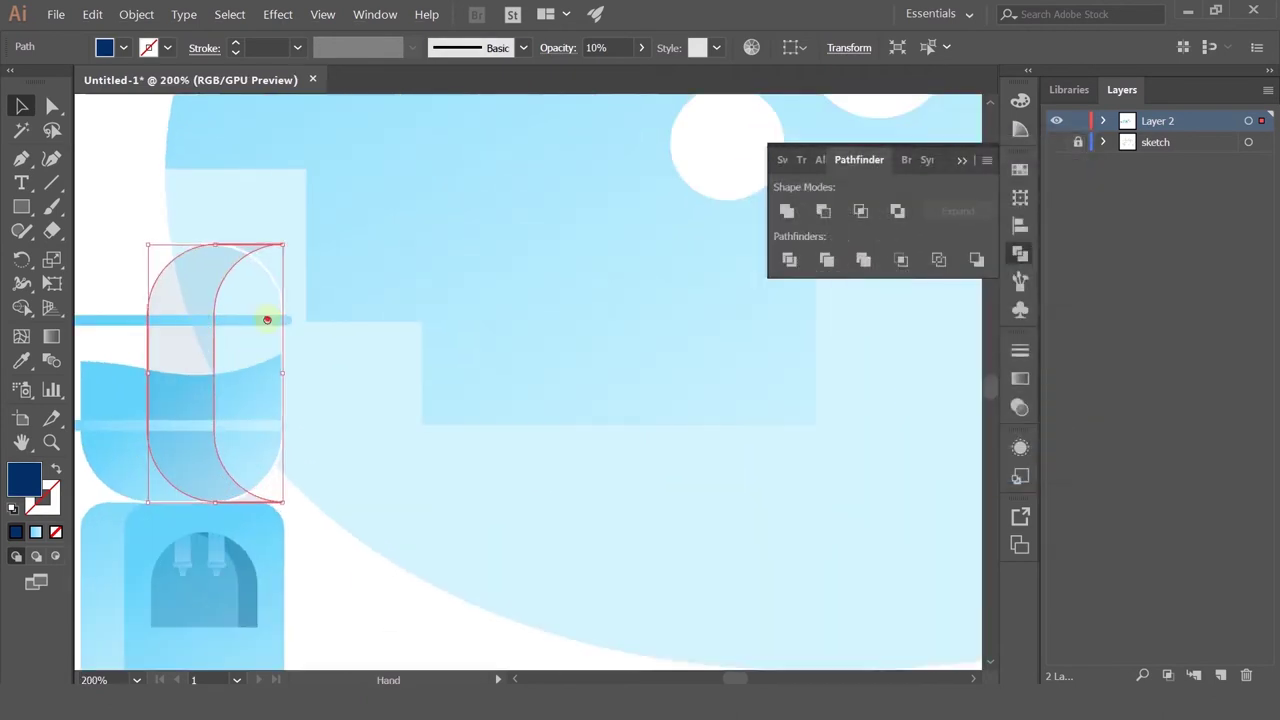
{"action": "left_click_drag", "start_coordinate": [331, 329], "coordinate": [260, 343]}
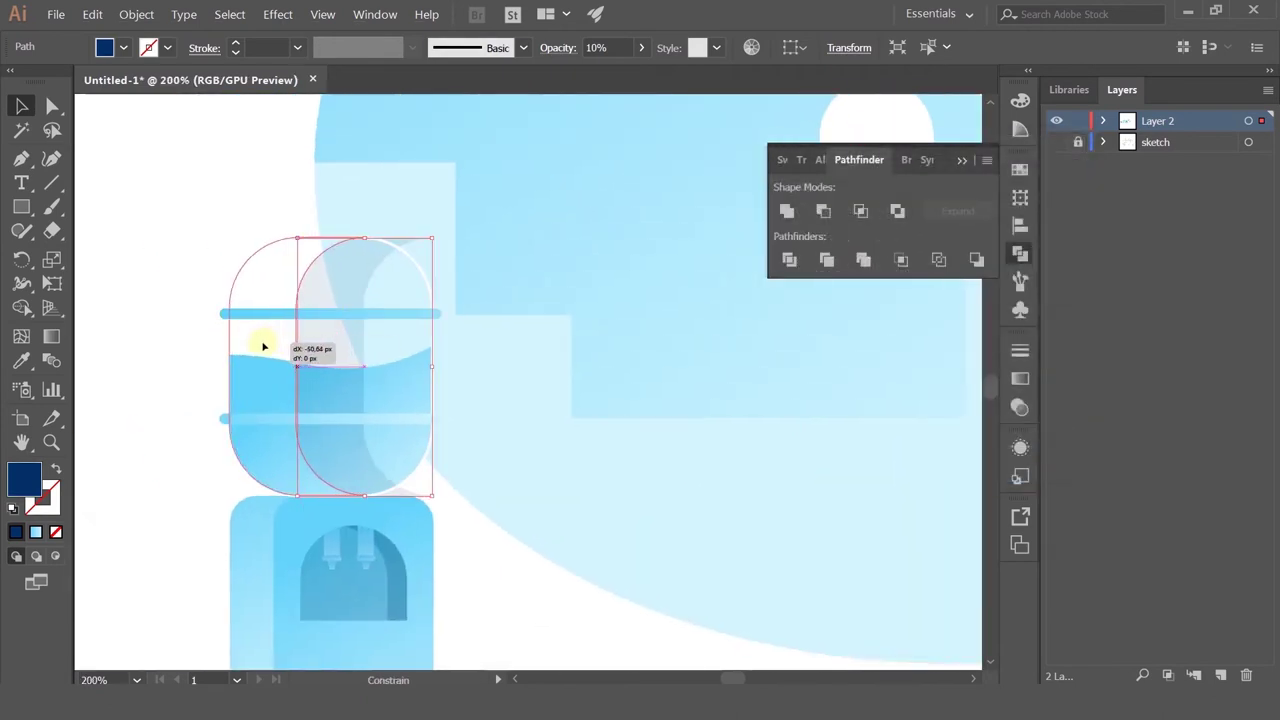
{"action": "left_click", "coordinate": [168, 282]}
{"action": "scroll", "coordinate": [171, 280], "scroll_direction": "down", "scroll_amount": 3}
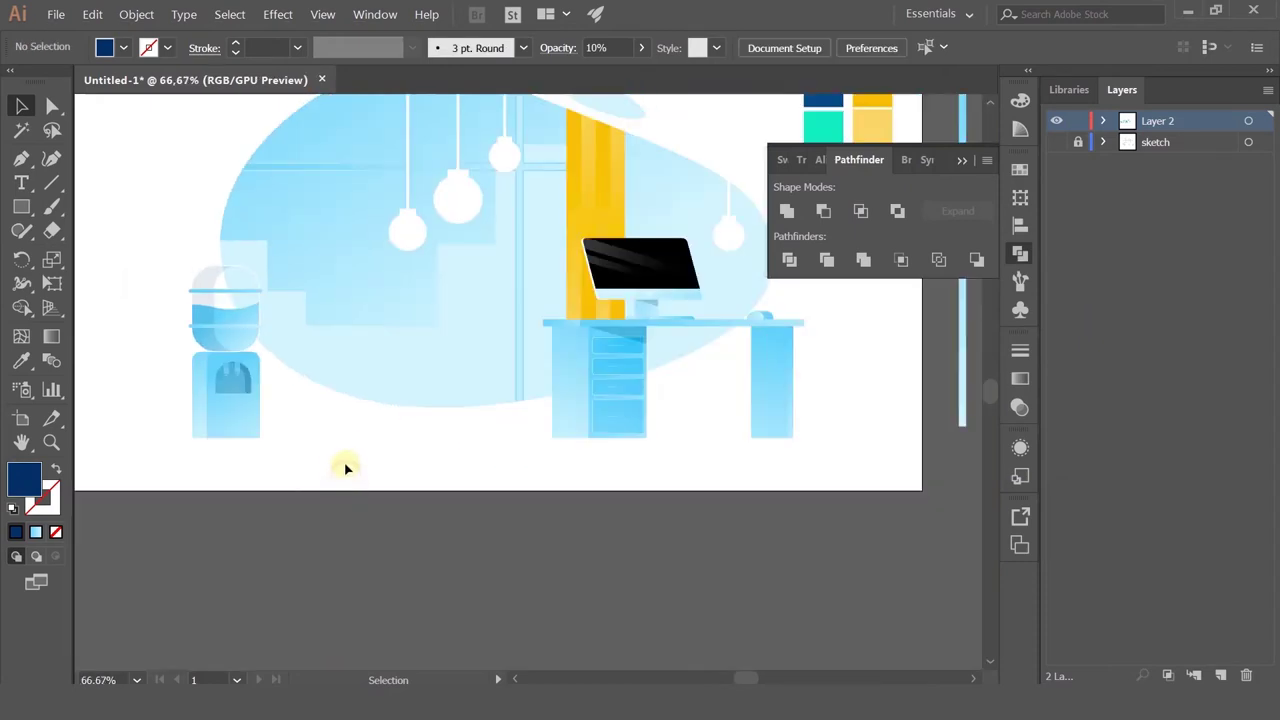
{"action": "scroll", "coordinate": [345, 468], "scroll_direction": "down", "scroll_amount": 2}
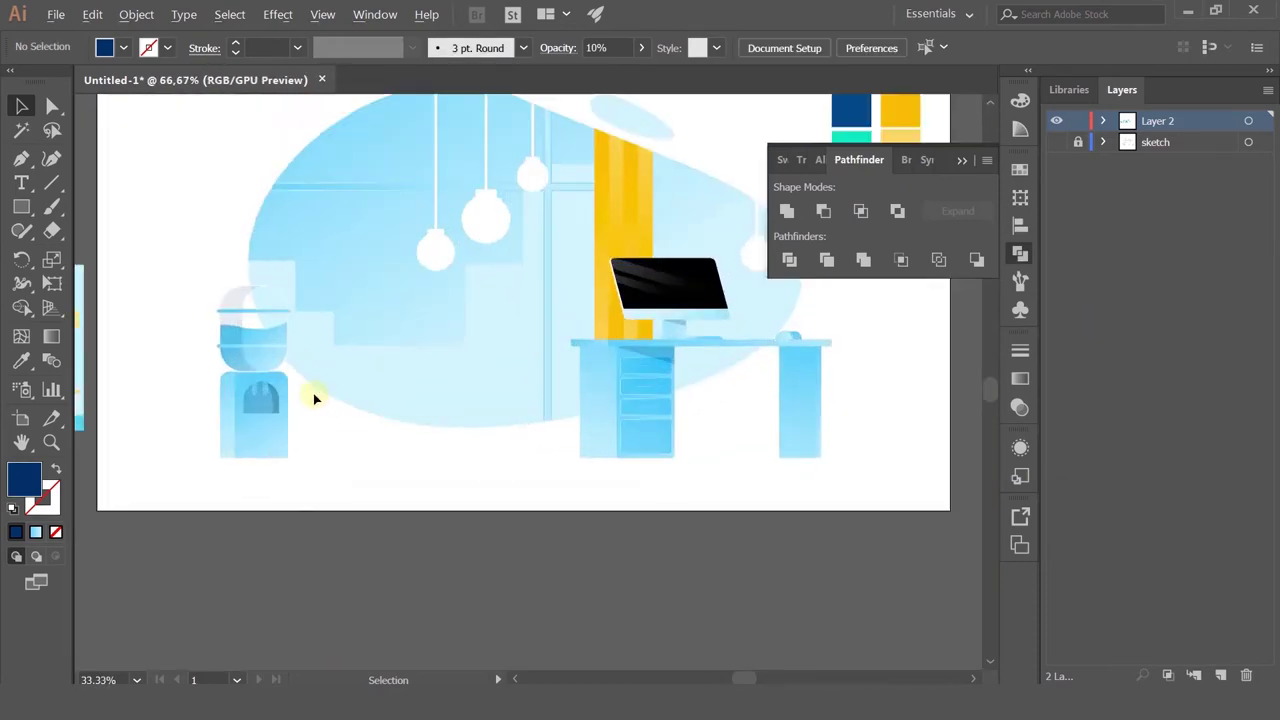
{"action": "scroll", "coordinate": [313, 398], "scroll_direction": "up", "scroll_amount": 2}
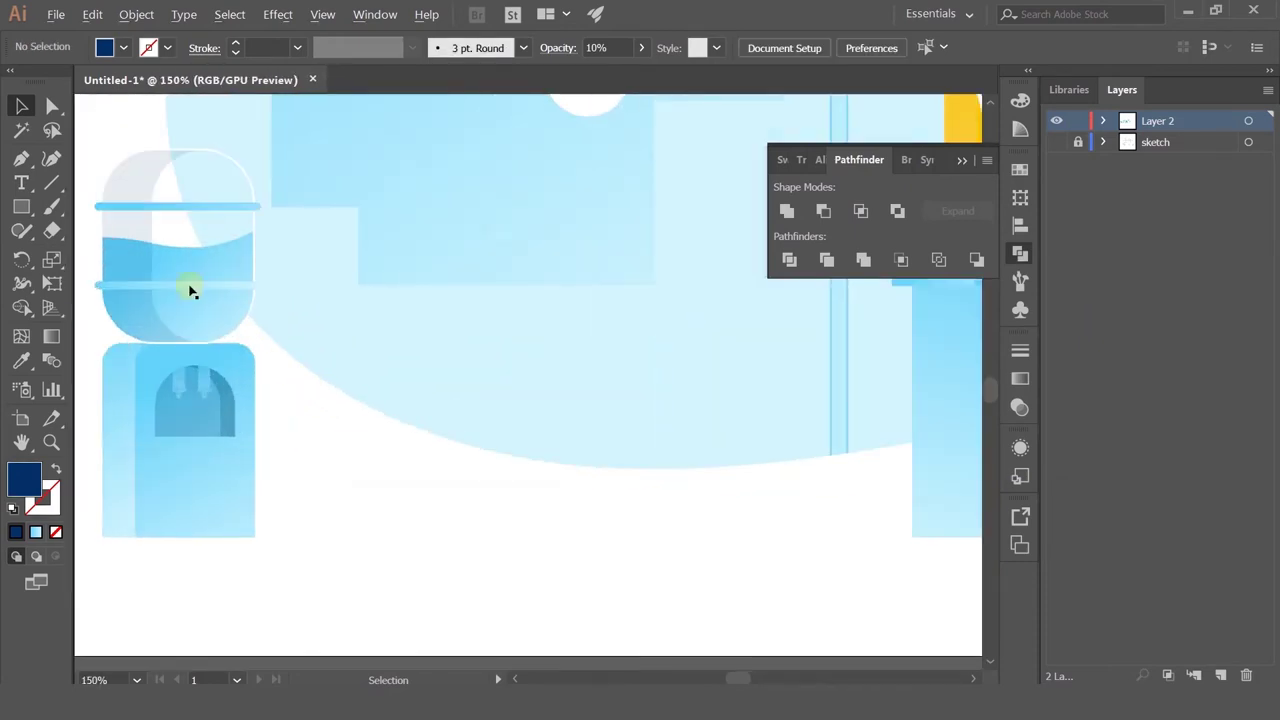
{"action": "left_click", "coordinate": [146, 181]}
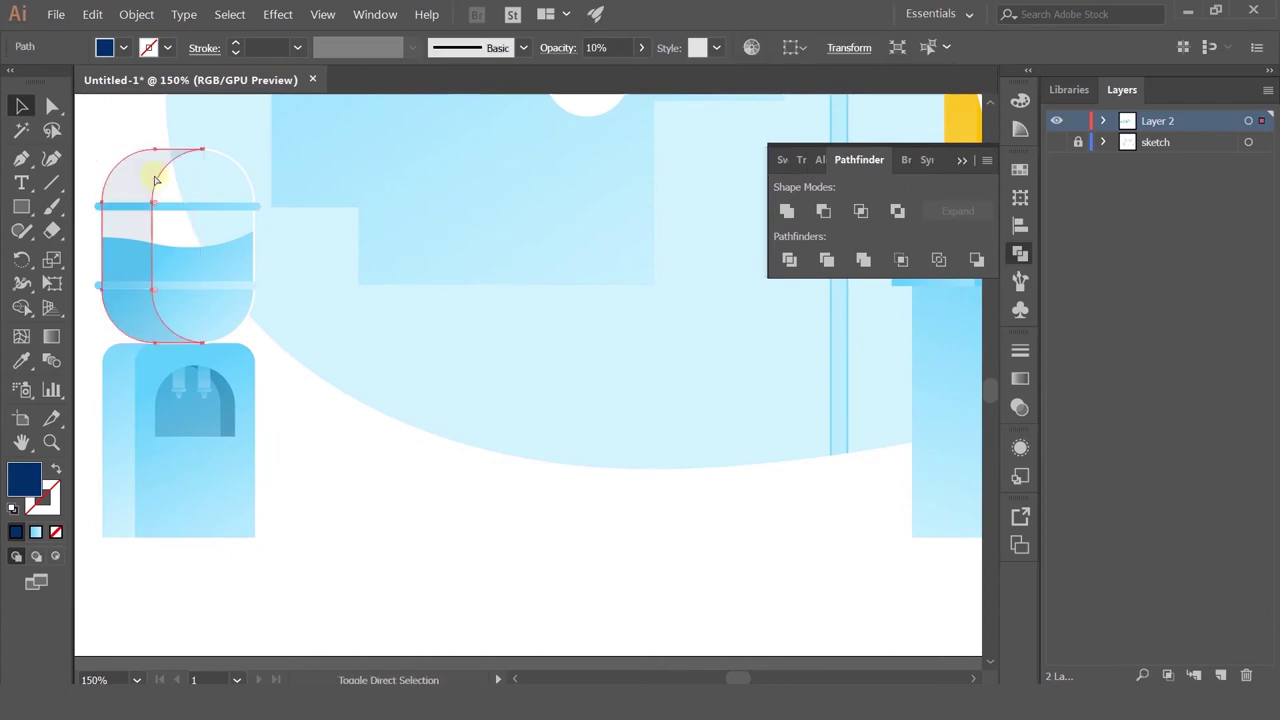
{"action": "left_click", "coordinate": [366, 532]}
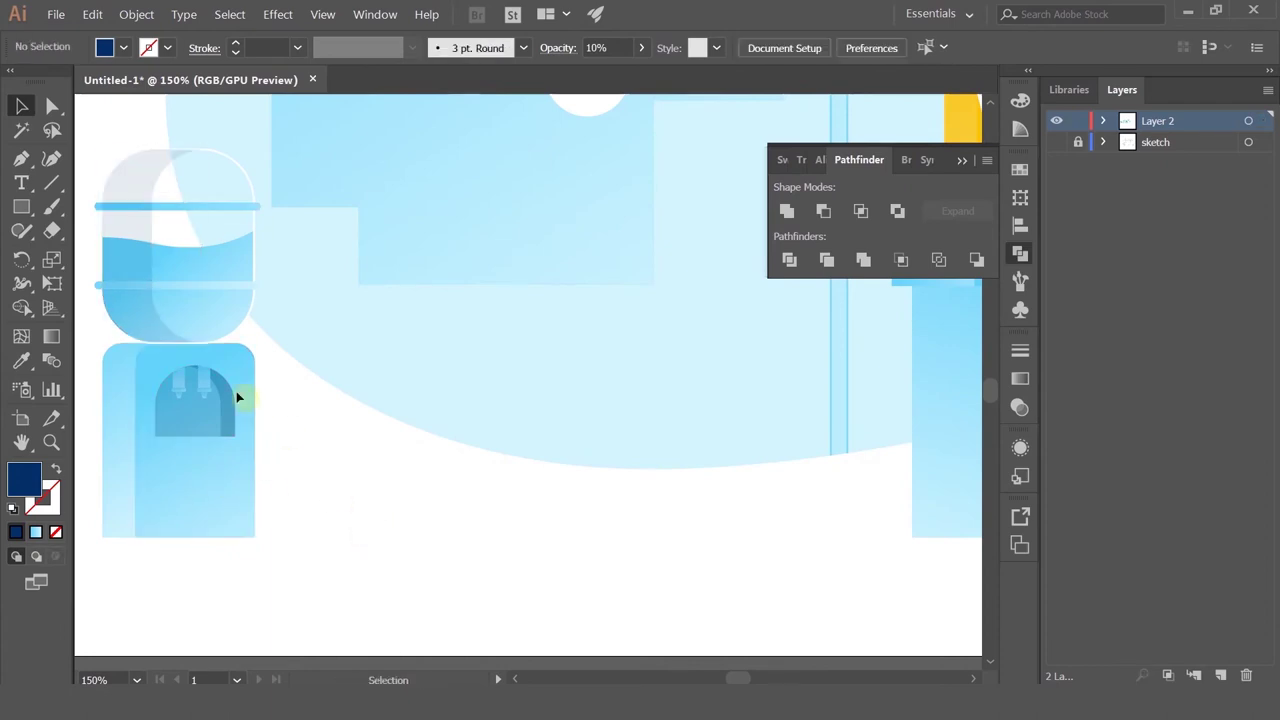
Step: Draw a small rectangle overlapping the dispenser body's left edge and fill it with the light blue gradient sampled from the body's side strip
{"action": "scroll", "coordinate": [143, 260], "scroll_direction": "down", "scroll_amount": 1}
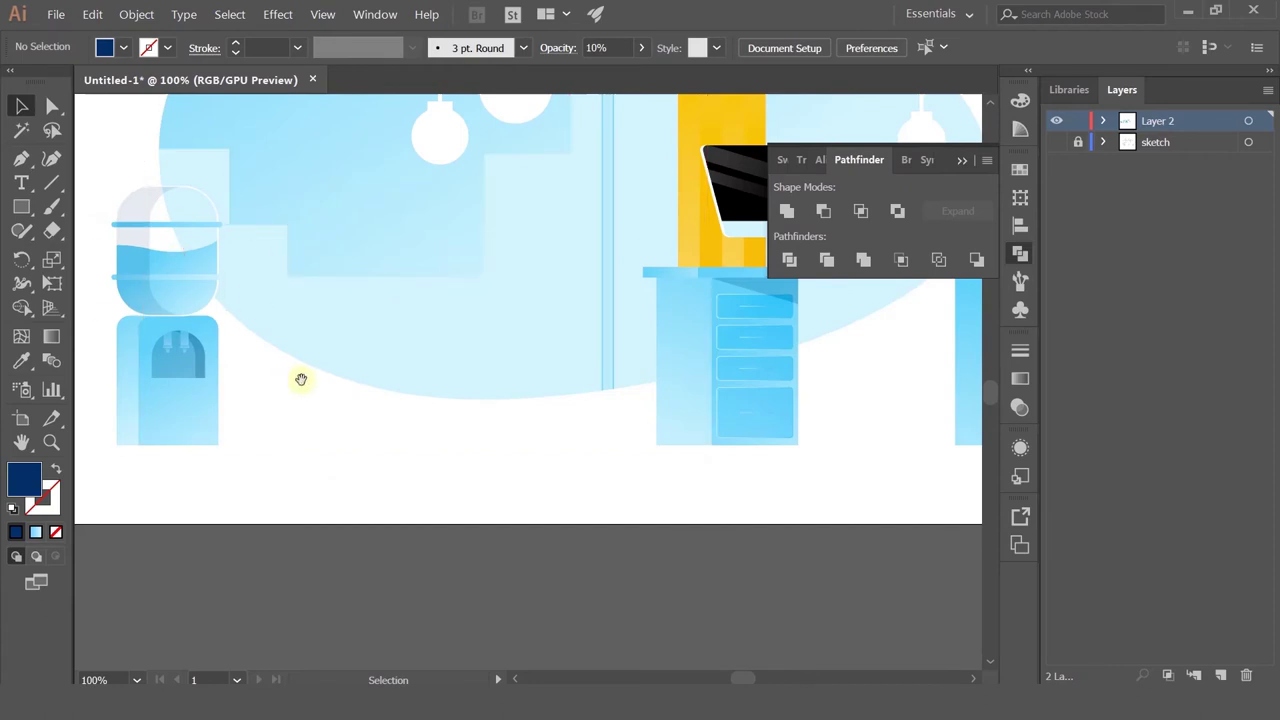
{"action": "left_click_drag", "start_coordinate": [300, 377], "coordinate": [571, 383]}
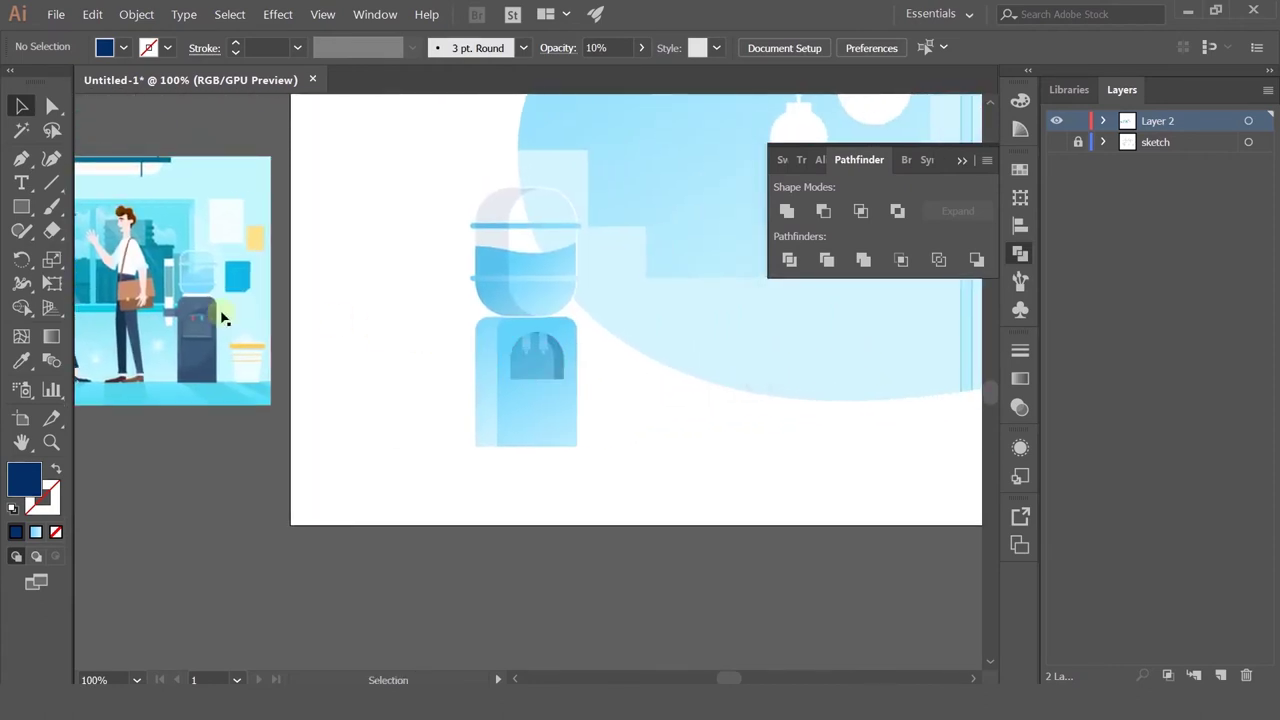
{"action": "scroll", "coordinate": [474, 360], "scroll_direction": "up", "scroll_amount": 2}
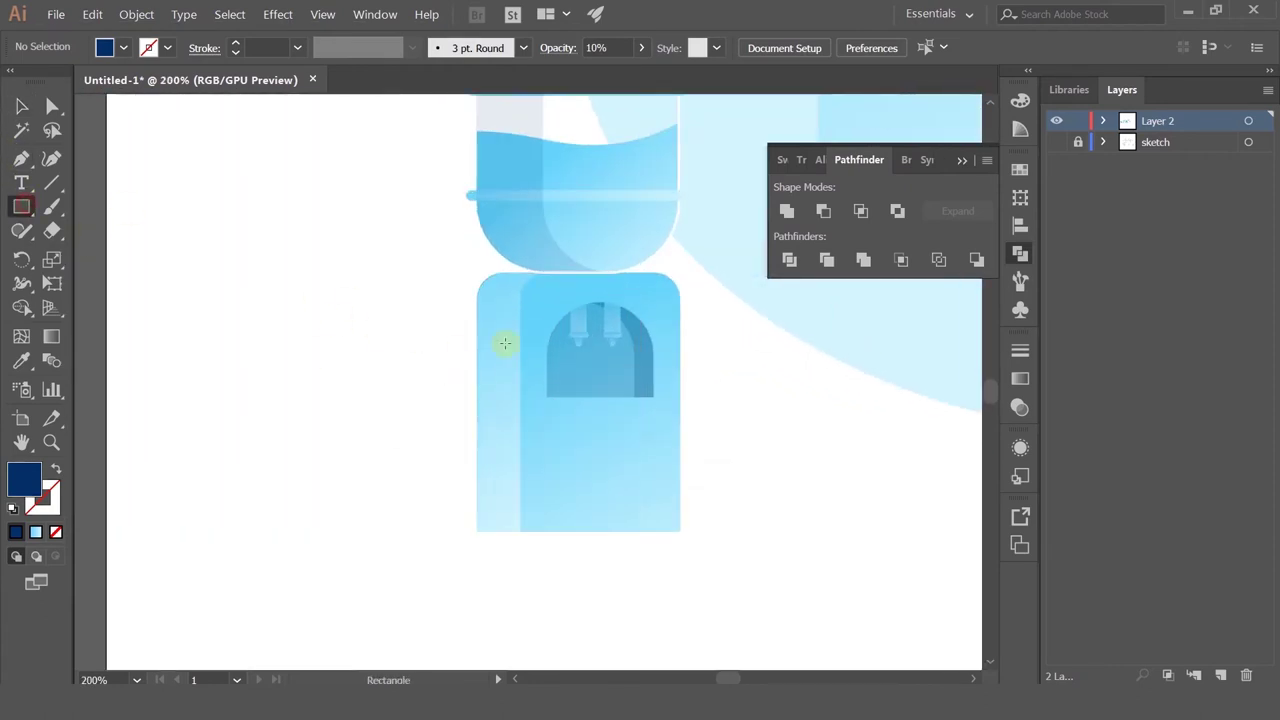
{"action": "left_click_drag", "start_coordinate": [510, 347], "coordinate": [509, 349]}
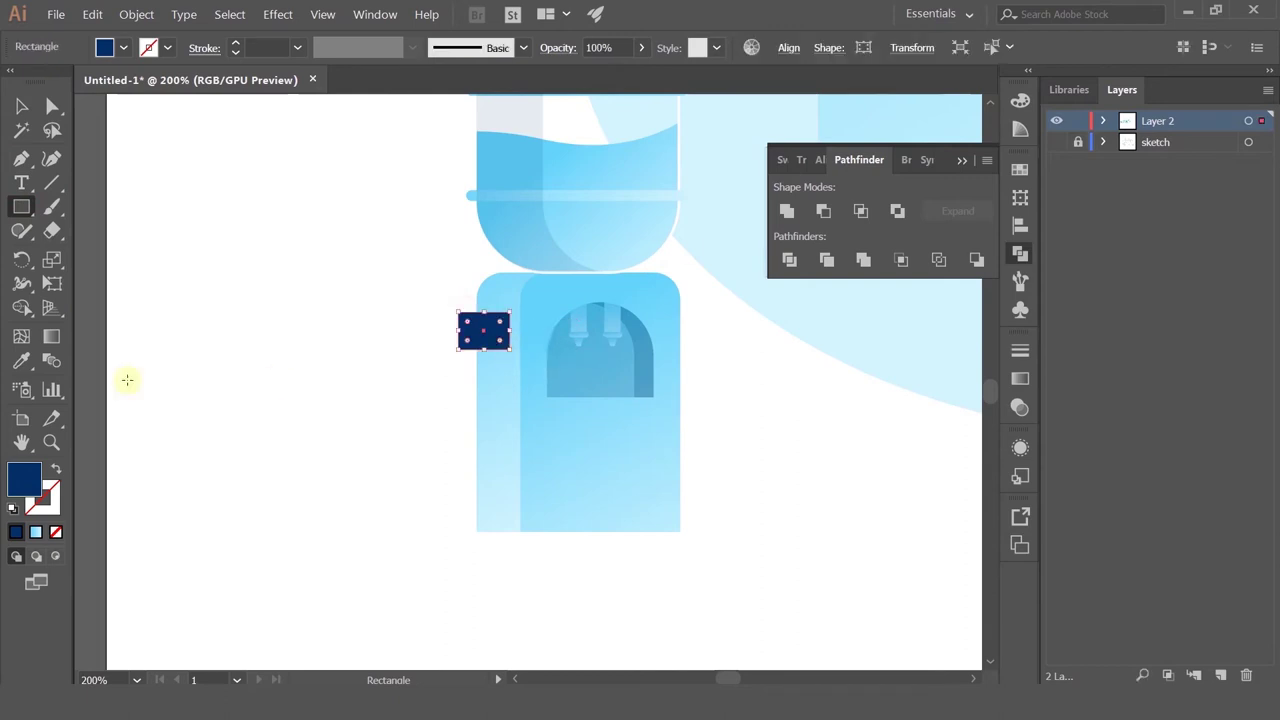
{"action": "left_click", "coordinate": [20, 363]}
{"action": "left_click", "coordinate": [487, 411]}
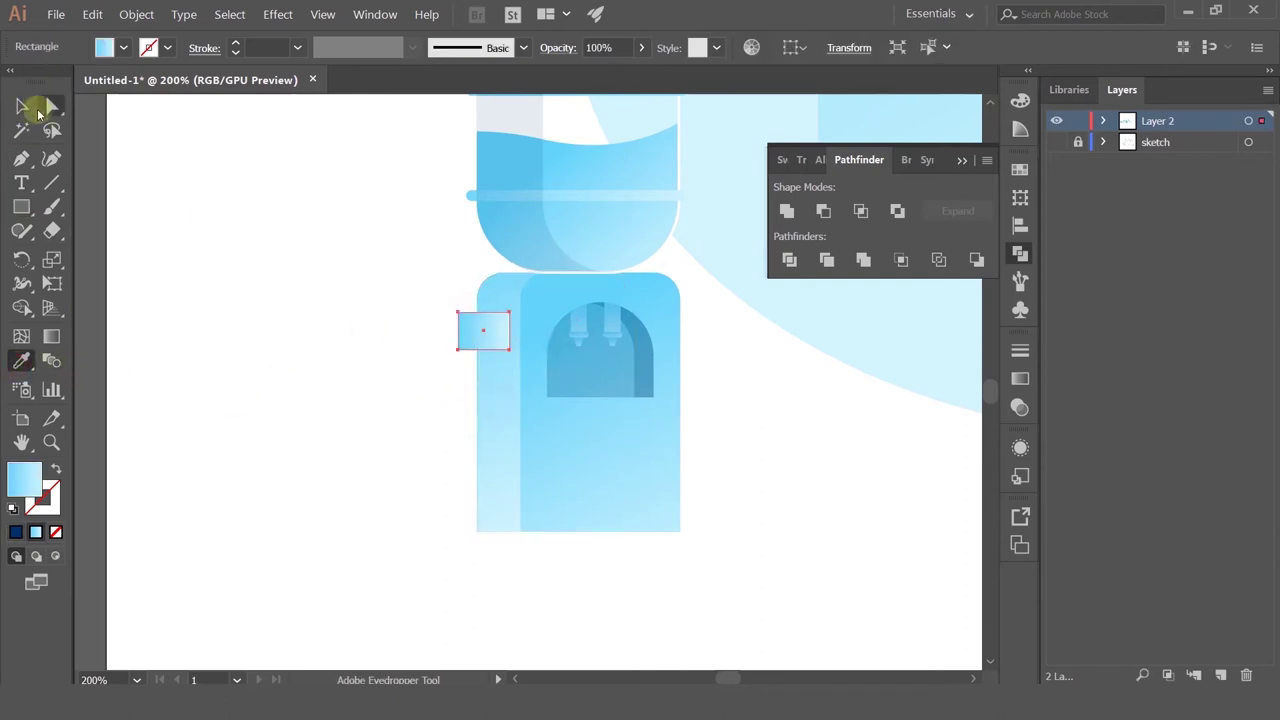
Step: Round the small rectangle's top-left corner fully and place the shape behind the dispenser body
{"action": "left_click", "coordinate": [21, 106]}
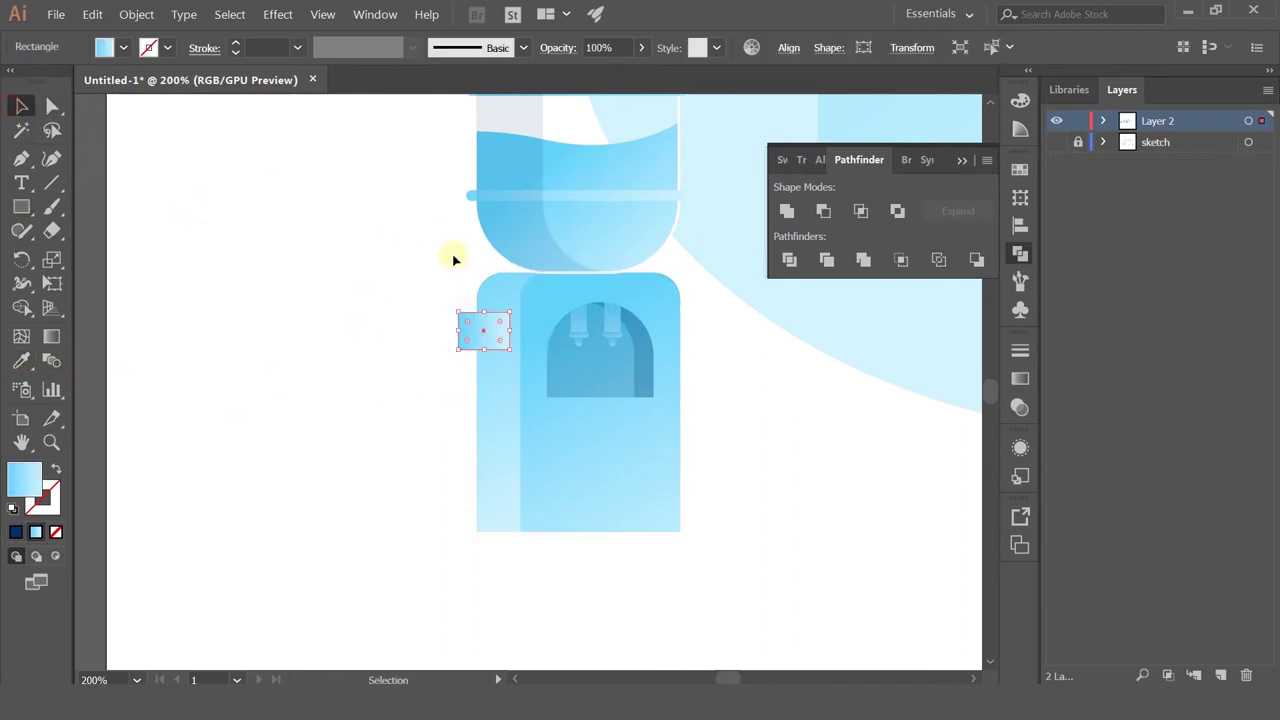
{"action": "scroll", "coordinate": [455, 288], "scroll_direction": "up", "scroll_amount": 2}
{"action": "left_click_drag", "start_coordinate": [466, 345], "coordinate": [491, 389]}
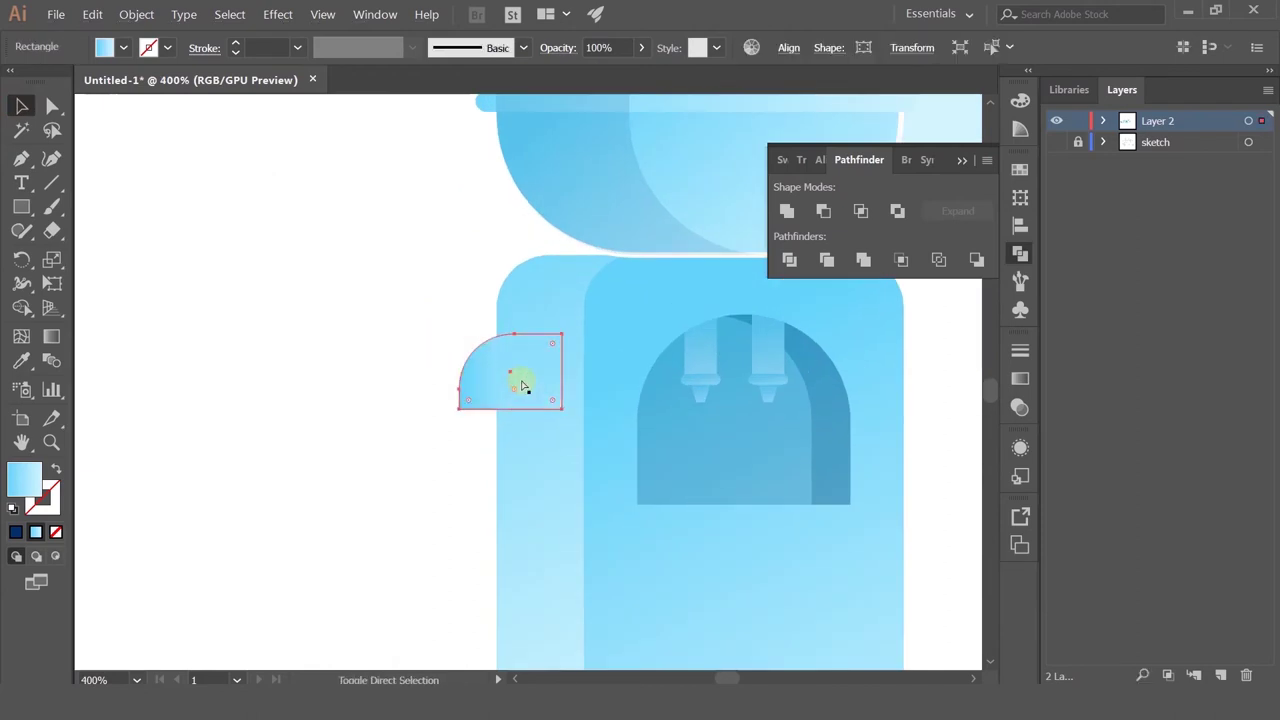
{"action": "left_click", "coordinate": [464, 313]}
{"action": "scroll", "coordinate": [464, 313], "scroll_direction": "down", "scroll_amount": 2}
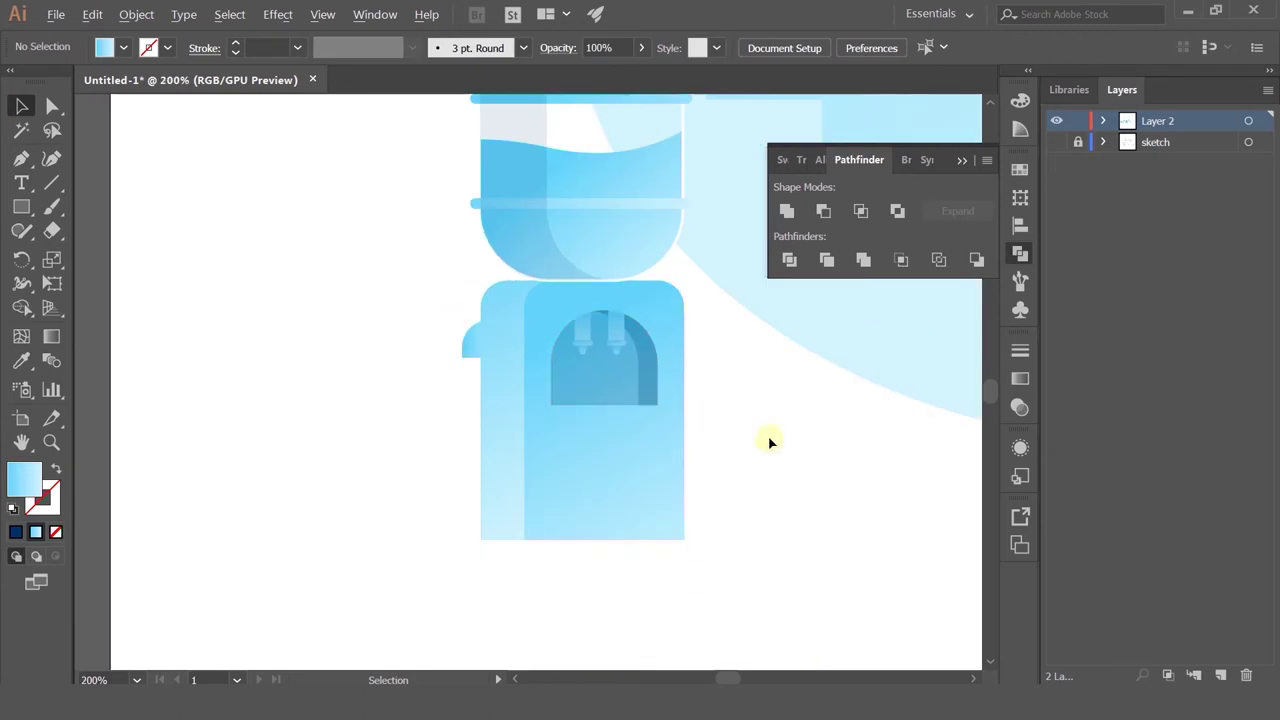
Step: Stretch the rounded side piece slightly further out to the left of the dispenser body
{"action": "scroll", "coordinate": [357, 398], "scroll_direction": "up", "scroll_amount": 2}
{"action": "left_click", "coordinate": [329, 357]}
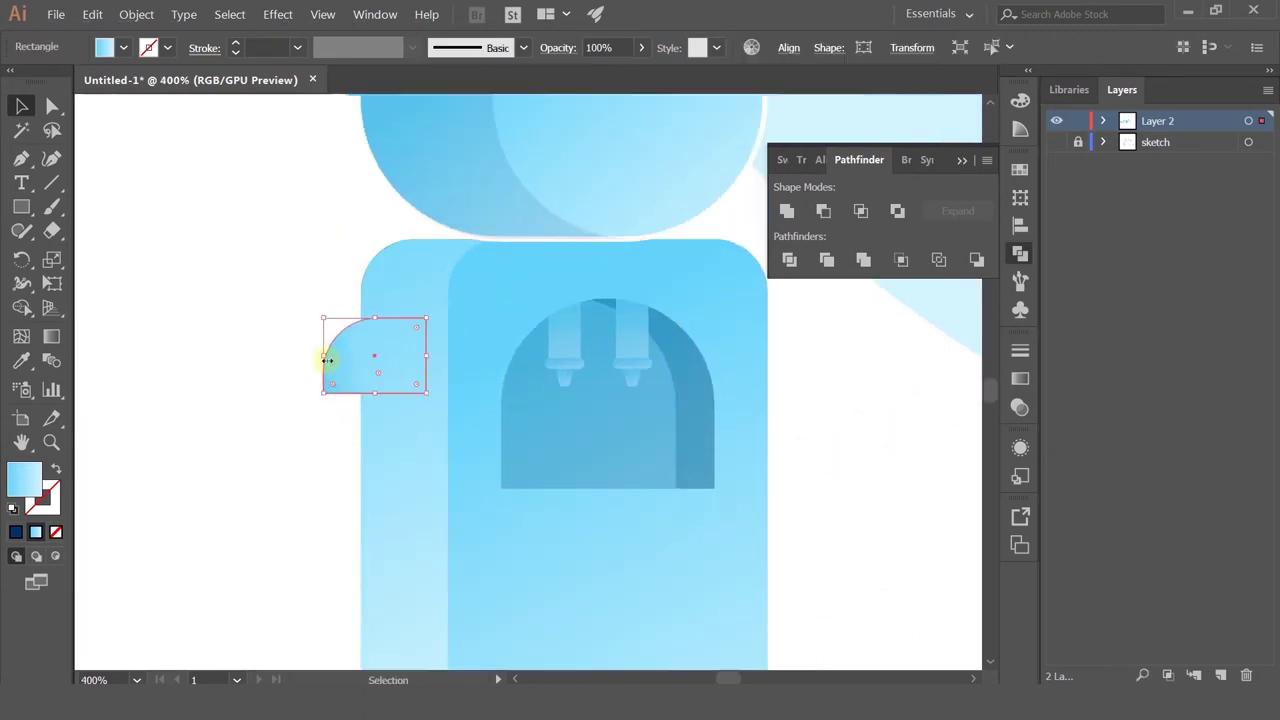
{"action": "left_click_drag", "start_coordinate": [323, 355], "coordinate": [314, 361]}
{"action": "left_click", "coordinate": [296, 448]}
{"action": "scroll", "coordinate": [300, 448], "scroll_direction": "down", "scroll_amount": 4}
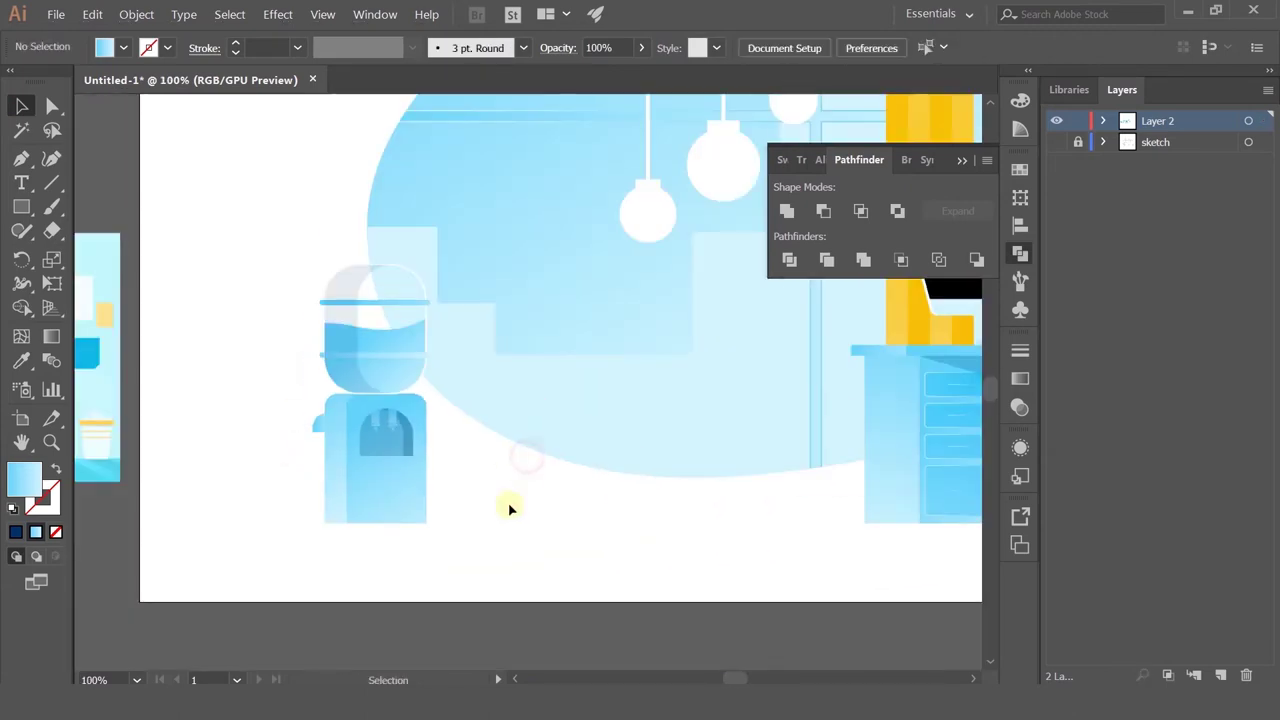
Step: Examine the water cooler in the reference illustration and compare it with the drawn cooler's bottle
{"action": "scroll", "coordinate": [346, 473], "scroll_direction": "up", "scroll_amount": 2}
{"action": "scroll", "coordinate": [346, 473], "scroll_direction": "down", "scroll_amount": 3}
{"action": "scroll", "coordinate": [393, 396], "scroll_direction": "up", "scroll_amount": 1}
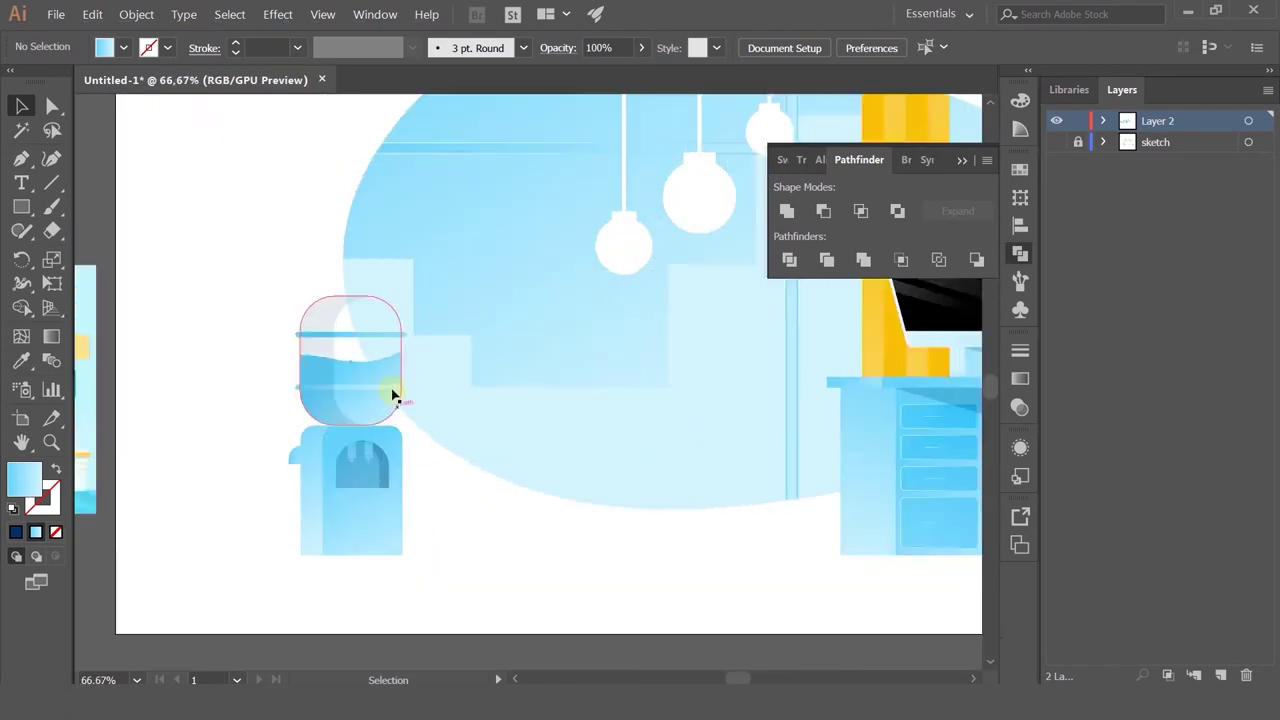
{"action": "left_click_drag", "start_coordinate": [549, 389], "coordinate": [600, 389]}
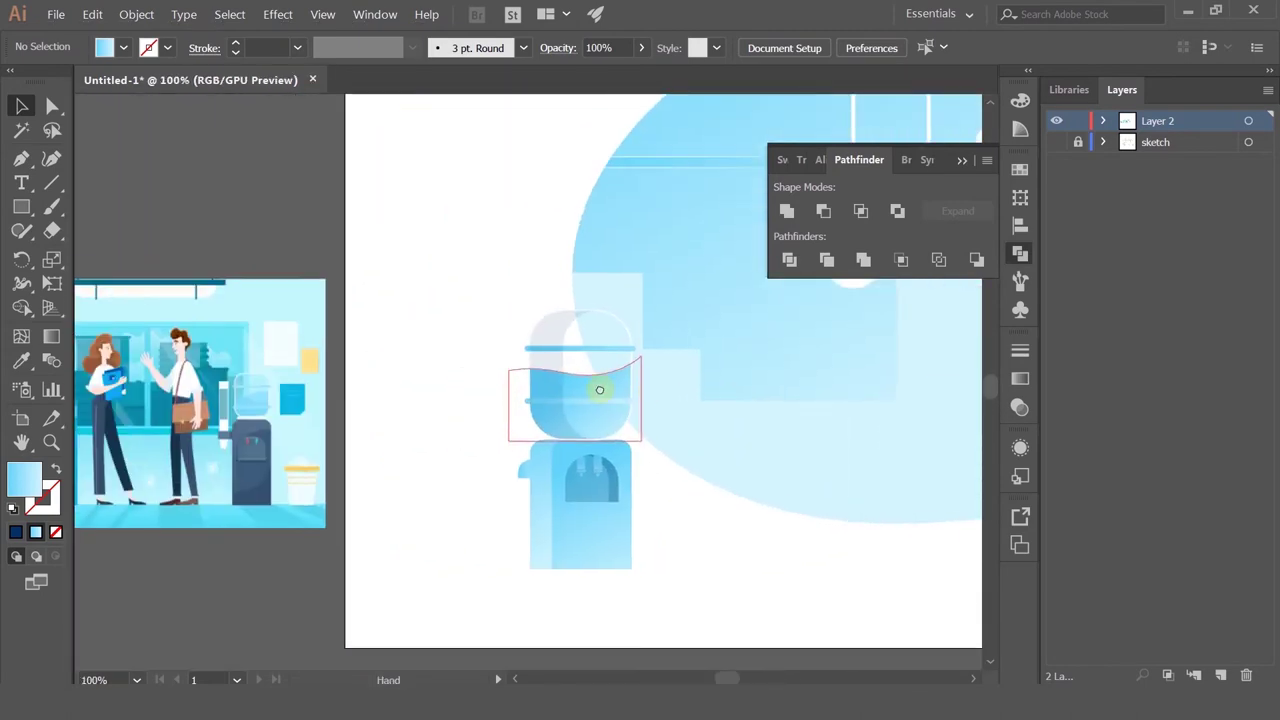
{"action": "scroll", "coordinate": [585, 370], "scroll_direction": "up", "scroll_amount": 3}
{"action": "left_click_drag", "start_coordinate": [312, 376], "coordinate": [1262, 346]}
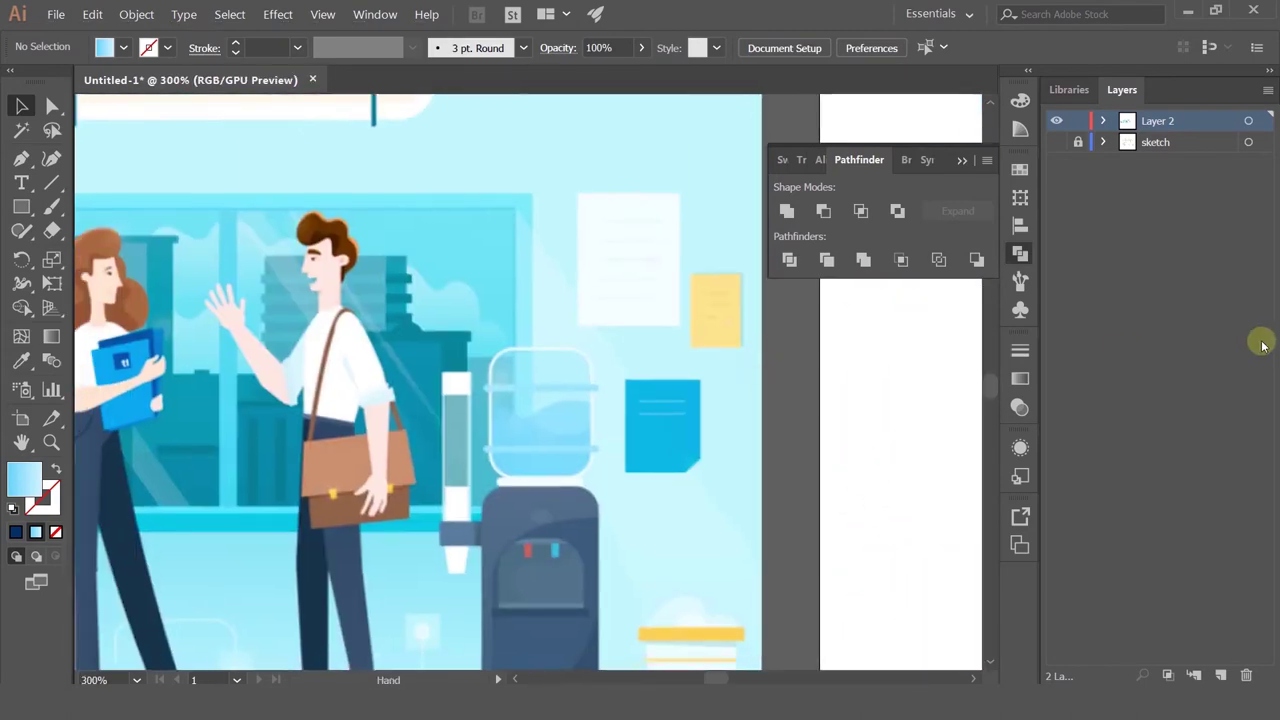
{"action": "left_click_drag", "start_coordinate": [930, 325], "coordinate": [332, 338]}
{"action": "left_click_drag", "start_coordinate": [683, 329], "coordinate": [240, 372]}
{"action": "left_click_drag", "start_coordinate": [468, 366], "coordinate": [411, 366]}
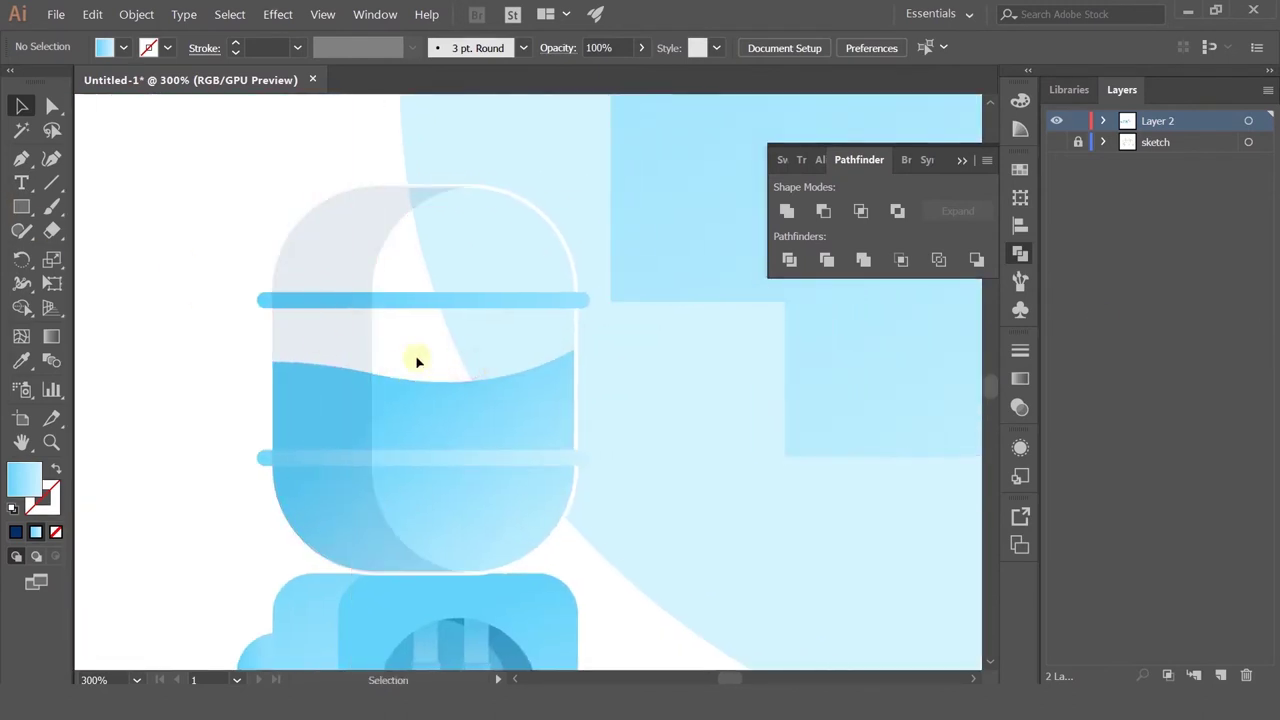
Step: Inside the clipped water group, draw a curved wave shape above the water surface with the Pen tool and place it behind the water
{"action": "double_click", "coordinate": [459, 397]}
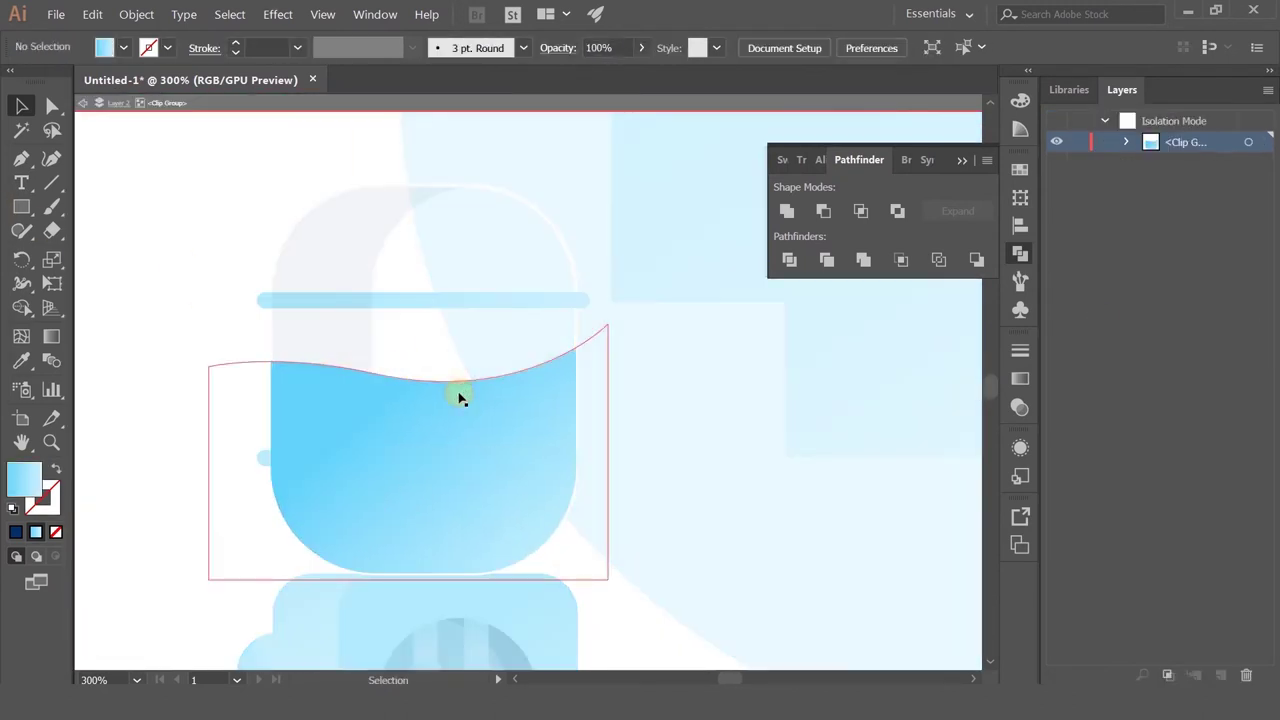
{"action": "left_click", "coordinate": [21, 158]}
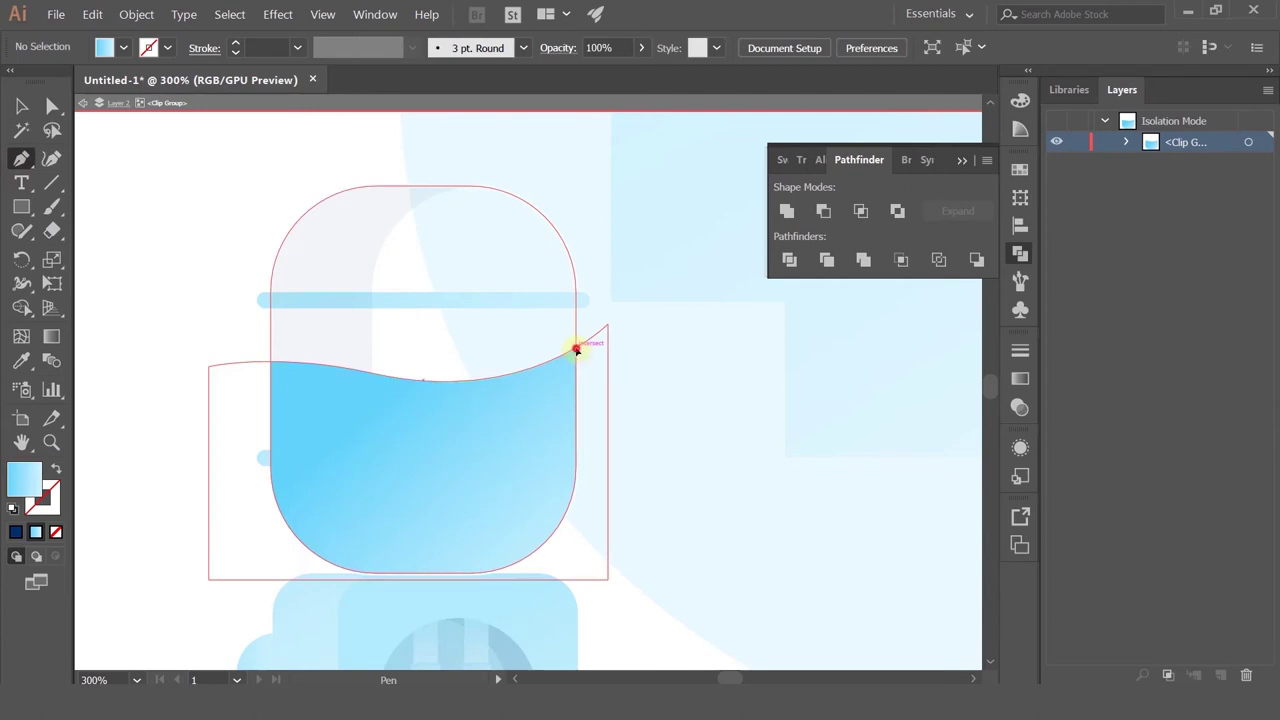
{"action": "left_click", "coordinate": [576, 349]}
{"action": "left_click_drag", "start_coordinate": [502, 315], "coordinate": [389, 342]}
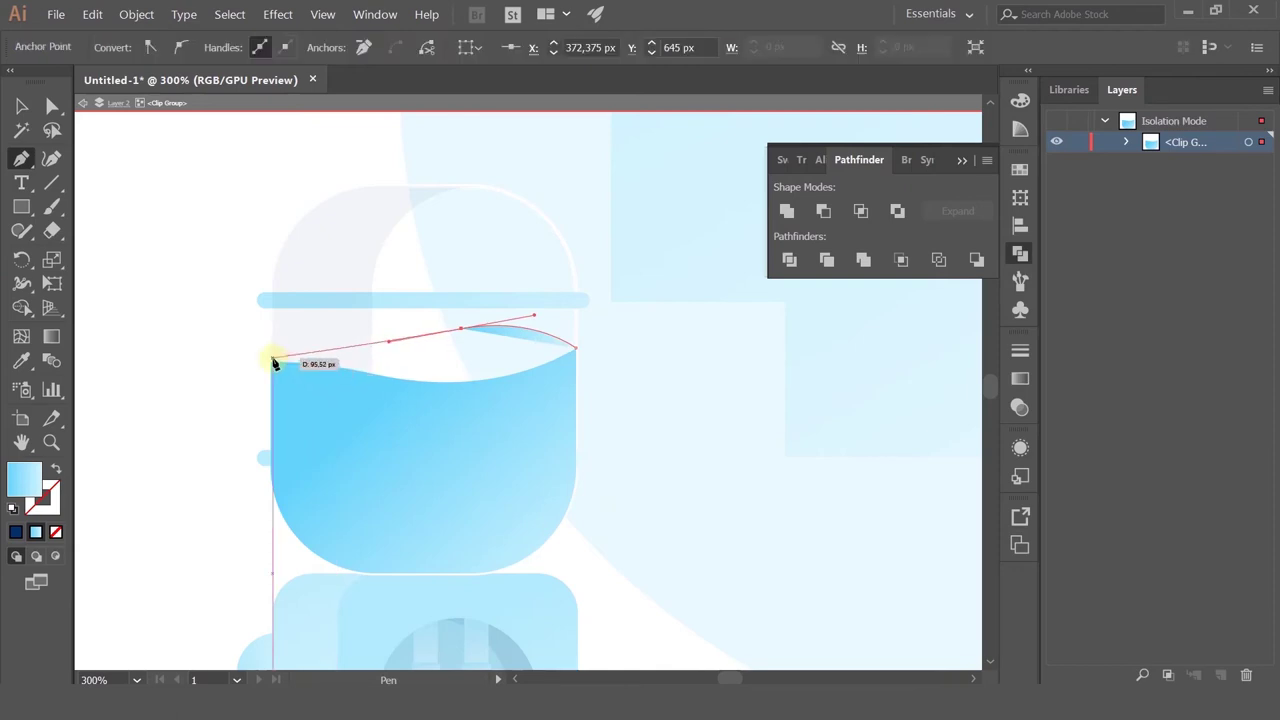
{"action": "left_click", "coordinate": [284, 380]}
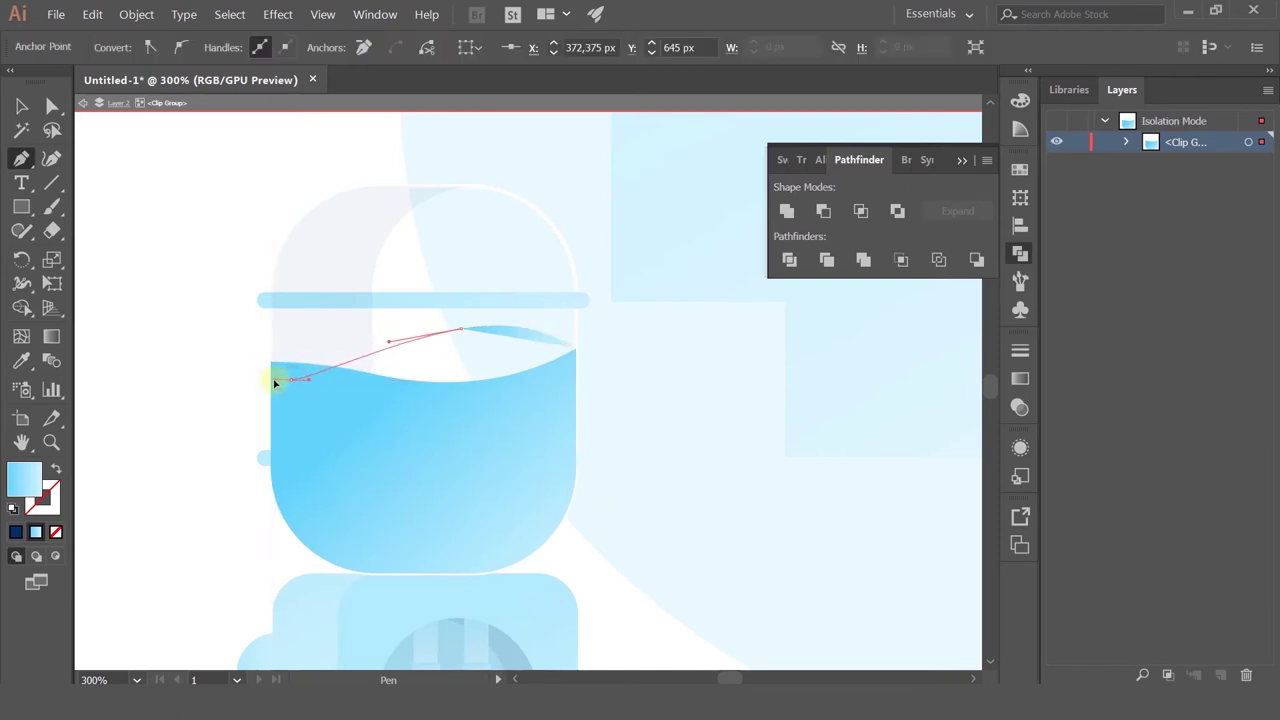
{"action": "left_click", "coordinate": [504, 425]}
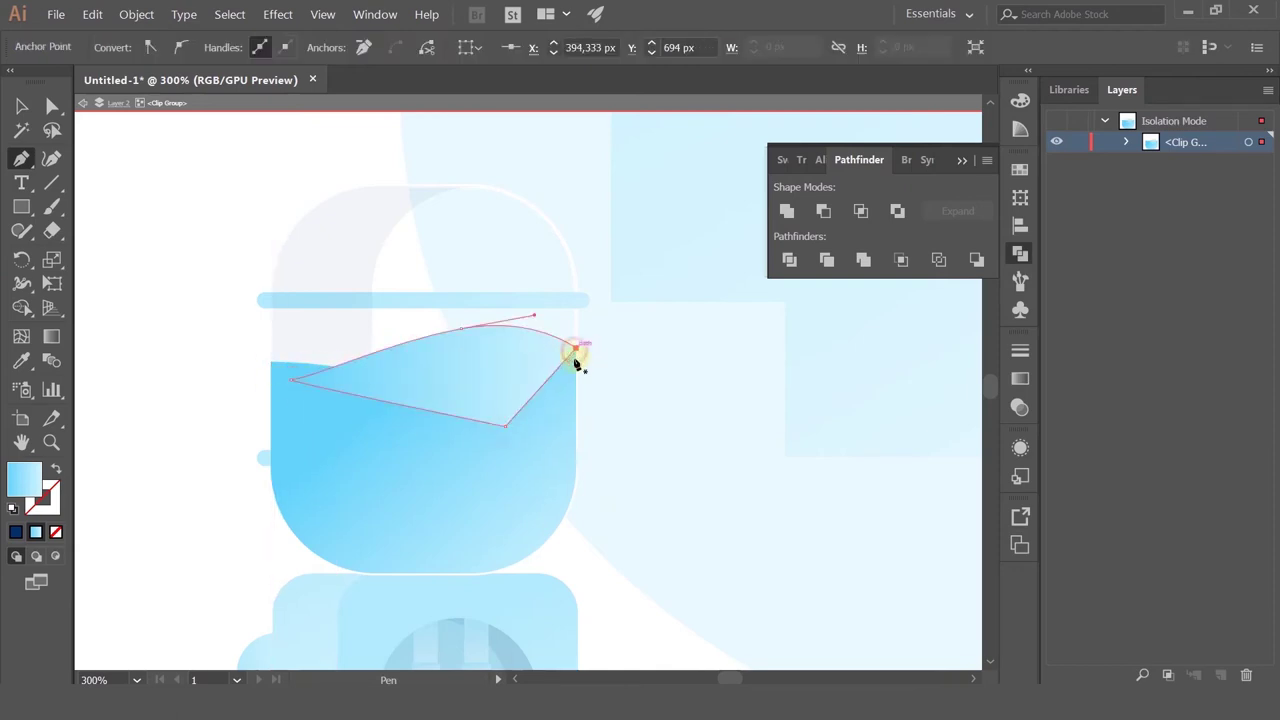
{"action": "left_click", "coordinate": [576, 352]}
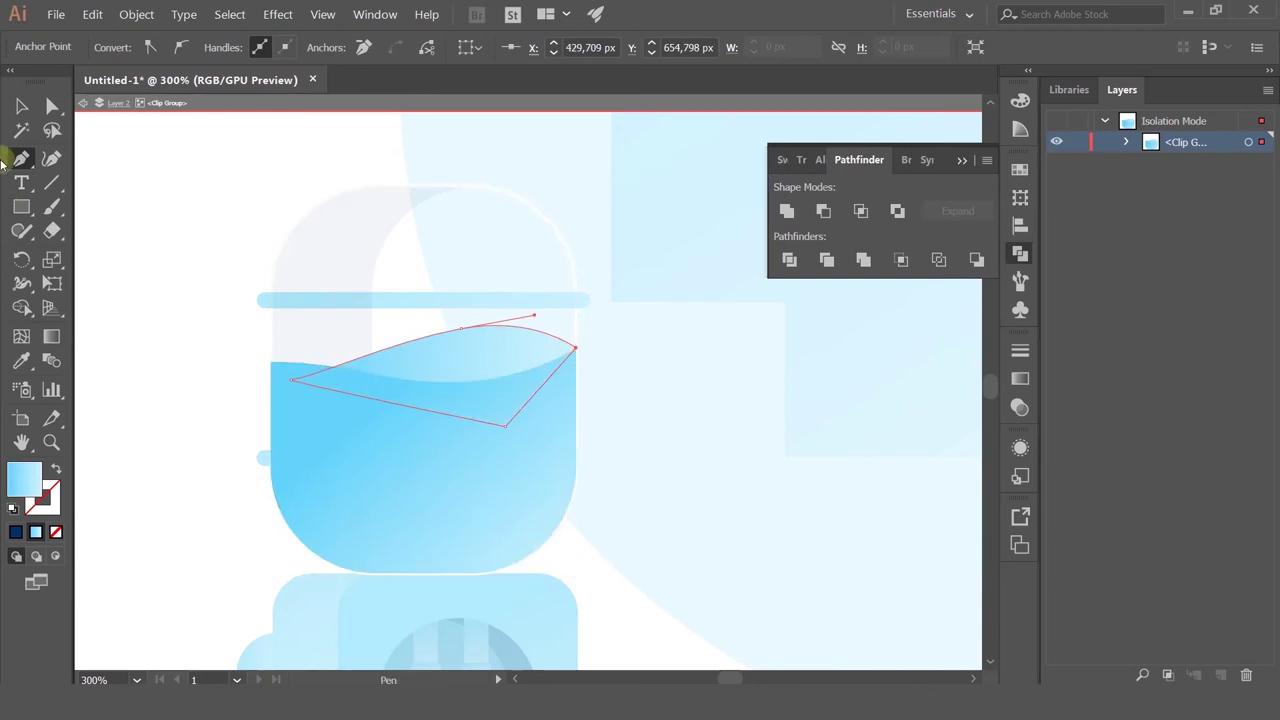
{"action": "left_click", "coordinate": [21, 104]}
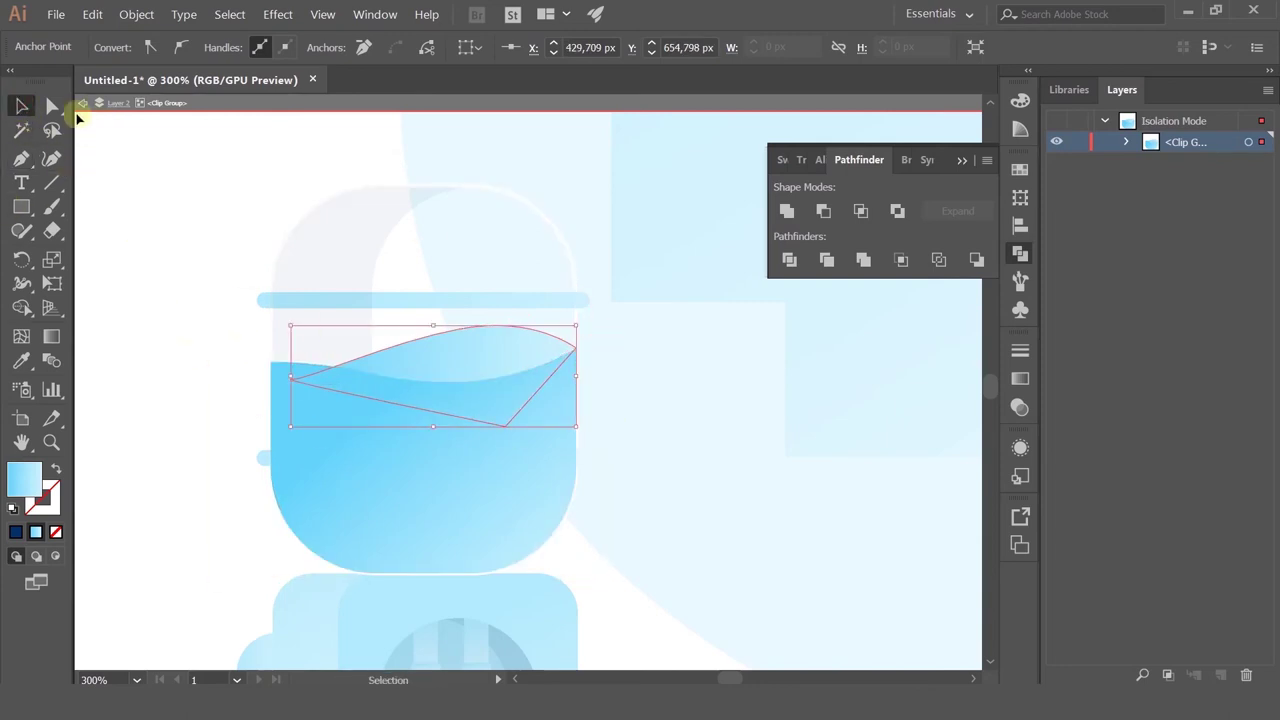
{"action": "left_click", "coordinate": [81, 106]}
Step: Leave the isolated water clip group and return to editing the whole illustration
{"action": "scroll", "coordinate": [386, 271], "scroll_direction": "down", "scroll_amount": 4}
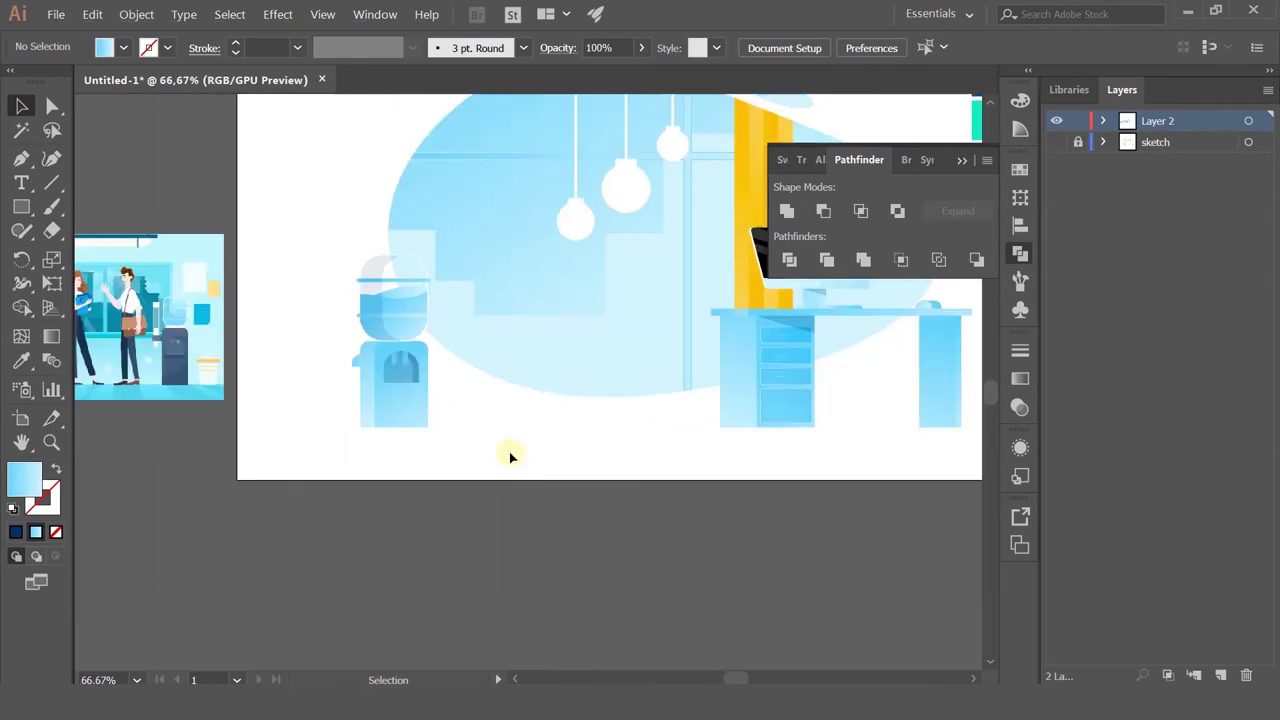
{"action": "left_click_drag", "start_coordinate": [507, 450], "coordinate": [403, 497]}
{"action": "scroll", "coordinate": [387, 485], "scroll_direction": "up", "scroll_amount": 1}
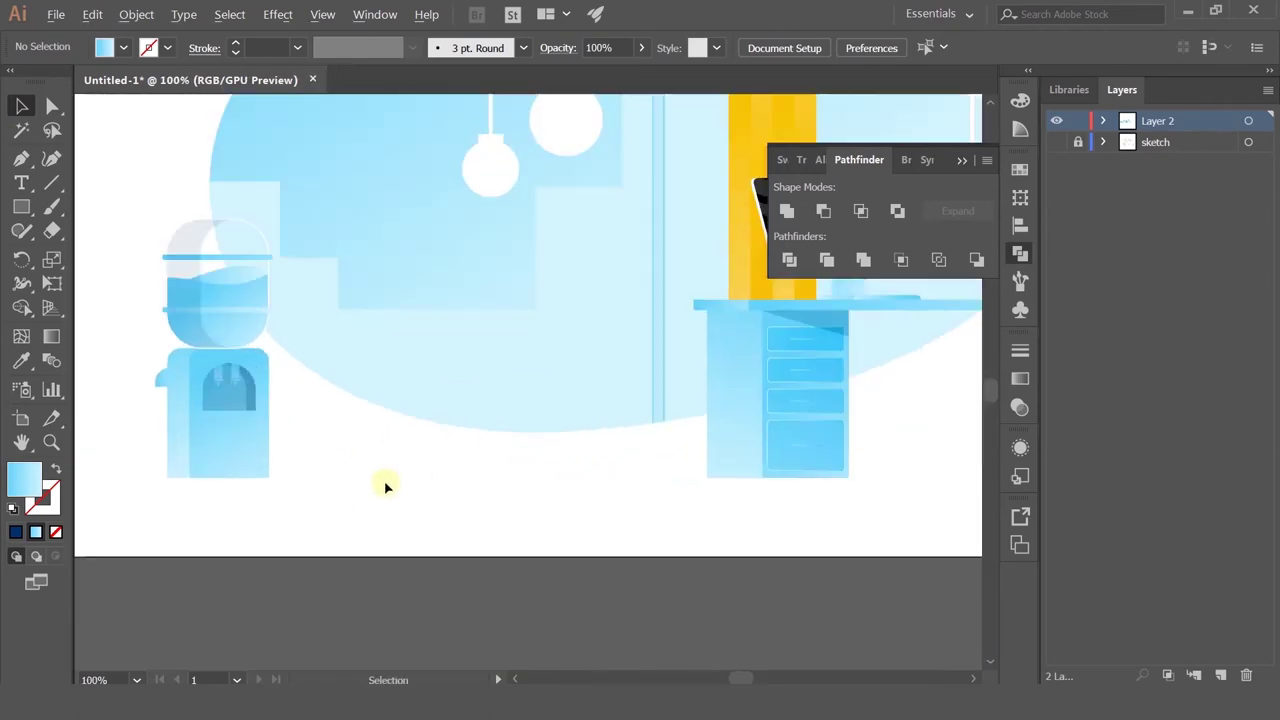
Step: Select all the water cooler parts without the background shapes and try to move them further left
{"action": "left_click_drag", "start_coordinate": [125, 208], "coordinate": [208, 454]}
{"action": "left_click_drag", "start_coordinate": [276, 504], "coordinate": [276, 504]}
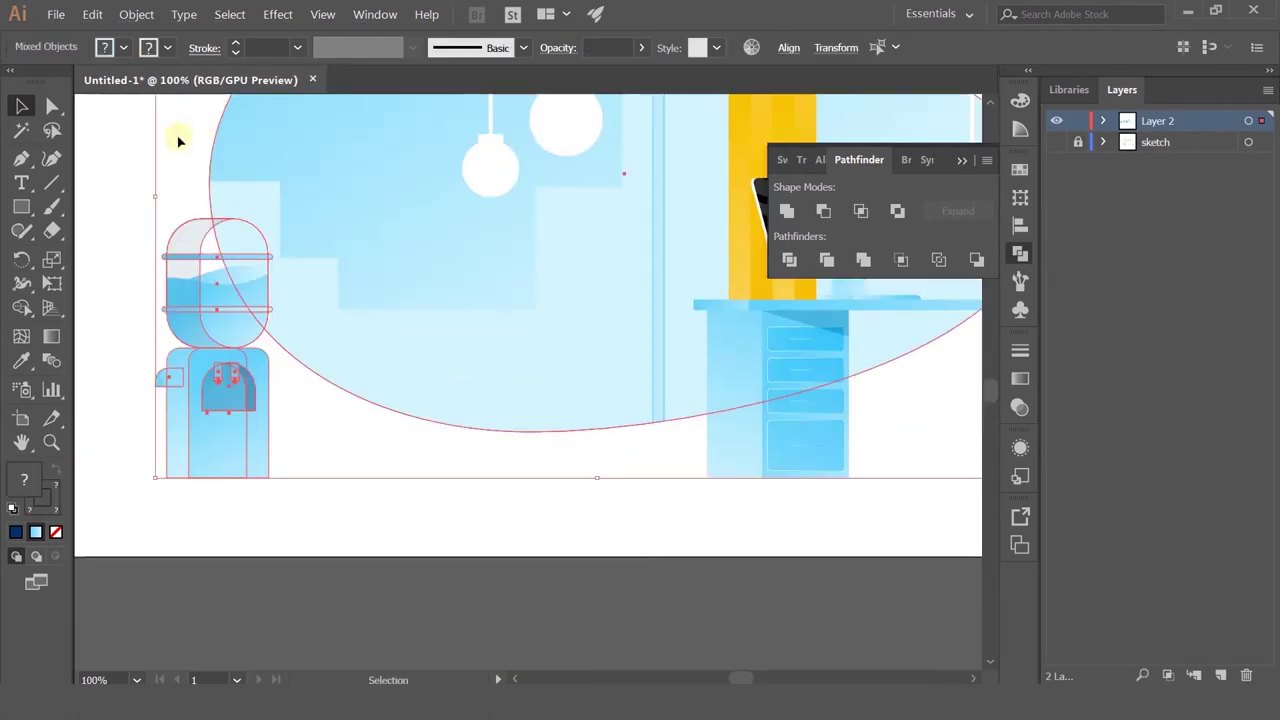
{"action": "left_click", "coordinate": [255, 162], "text": "shift"}
{"action": "left_click", "coordinate": [423, 431], "text": "shift"}
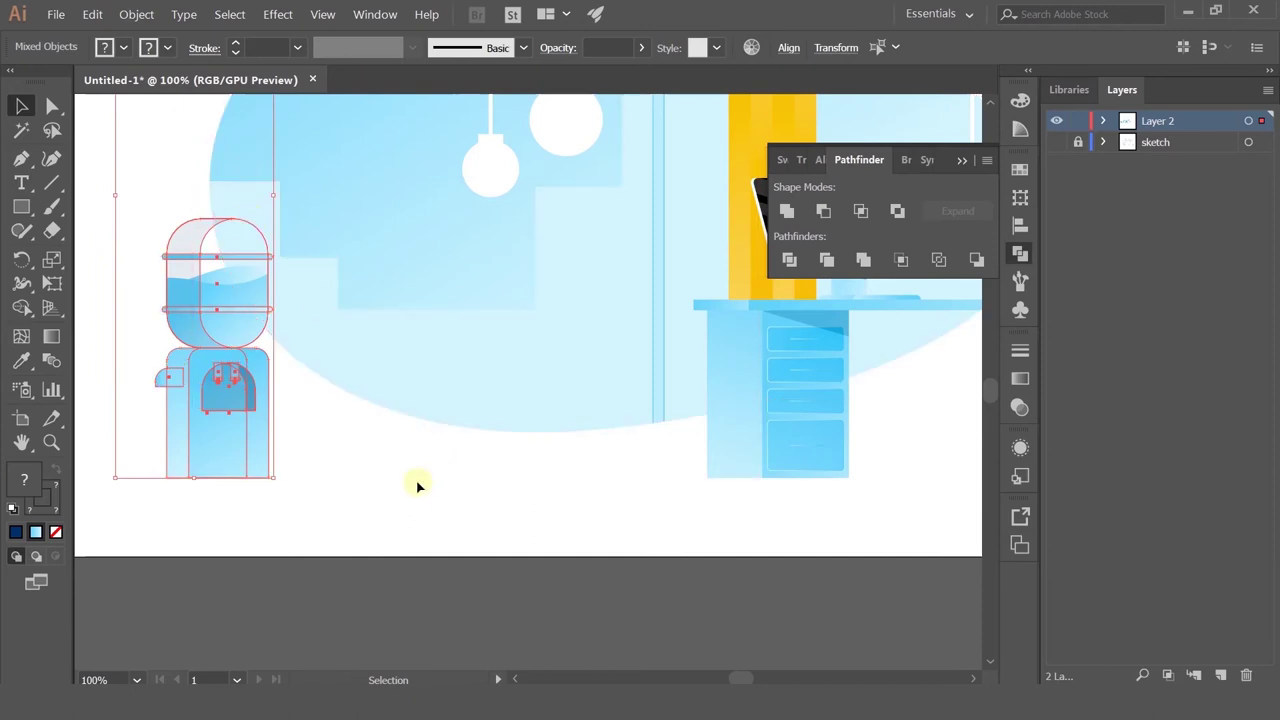
{"action": "left_click", "coordinate": [397, 463], "text": "shift"}
{"action": "left_click_drag", "start_coordinate": [379, 334], "coordinate": [422, 418]}
{"action": "scroll", "coordinate": [340, 350], "scroll_direction": "down", "scroll_amount": 3, "text": "alt"}
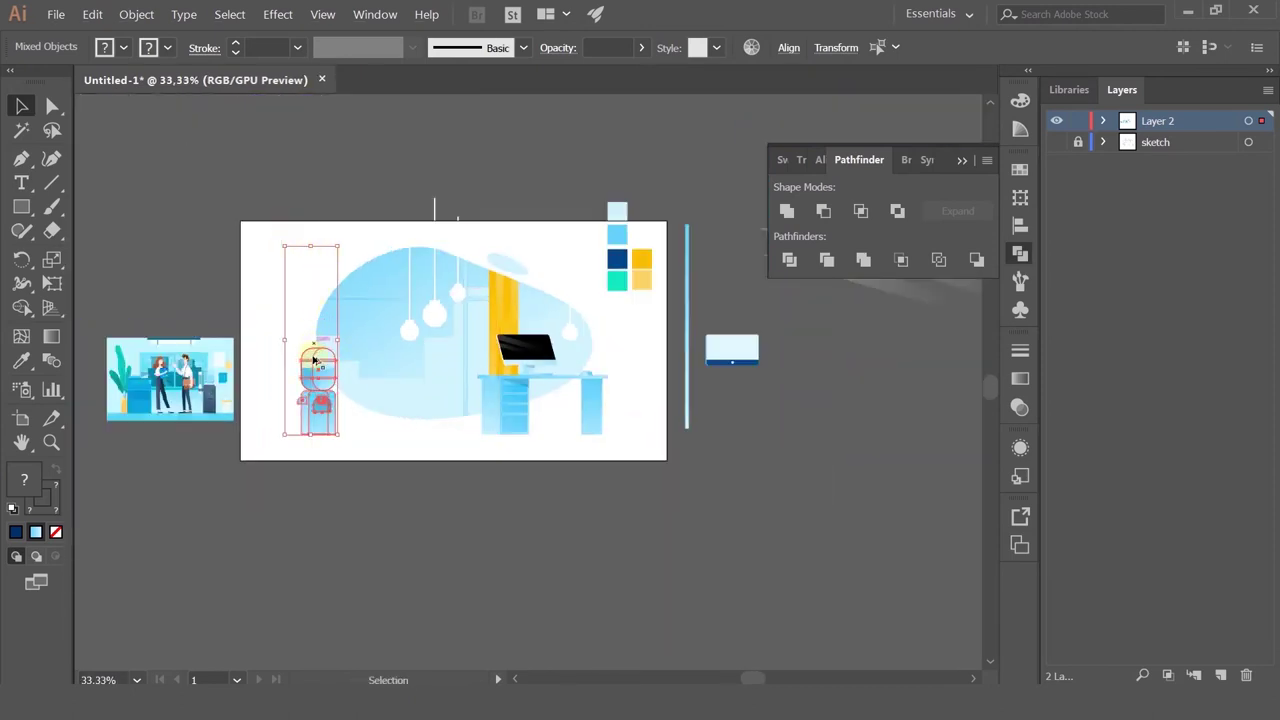
{"action": "scroll", "coordinate": [314, 358], "scroll_direction": "down", "scroll_amount": 1, "text": "alt"}
{"action": "scroll", "coordinate": [314, 358], "scroll_direction": "up", "scroll_amount": 2, "text": "alt"}
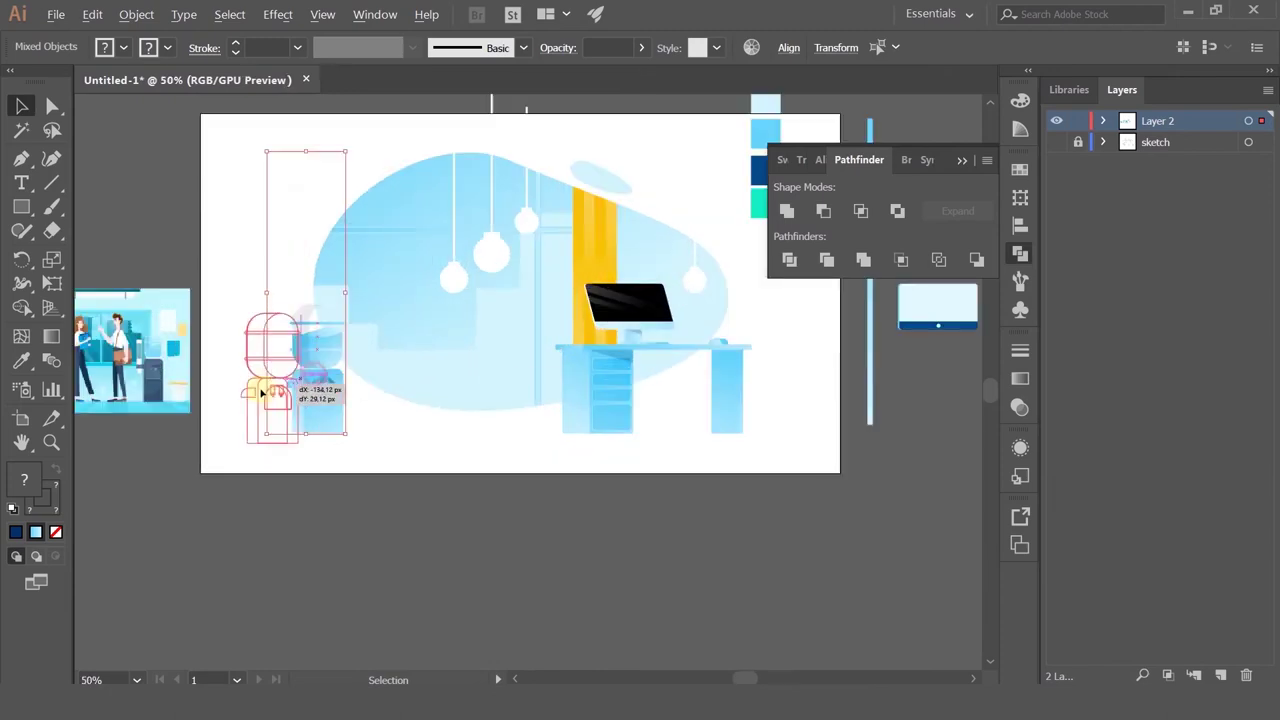
{"action": "left_click", "coordinate": [396, 464]}
{"action": "scroll", "coordinate": [307, 347], "scroll_direction": "down", "scroll_amount": 3, "text": "alt"}
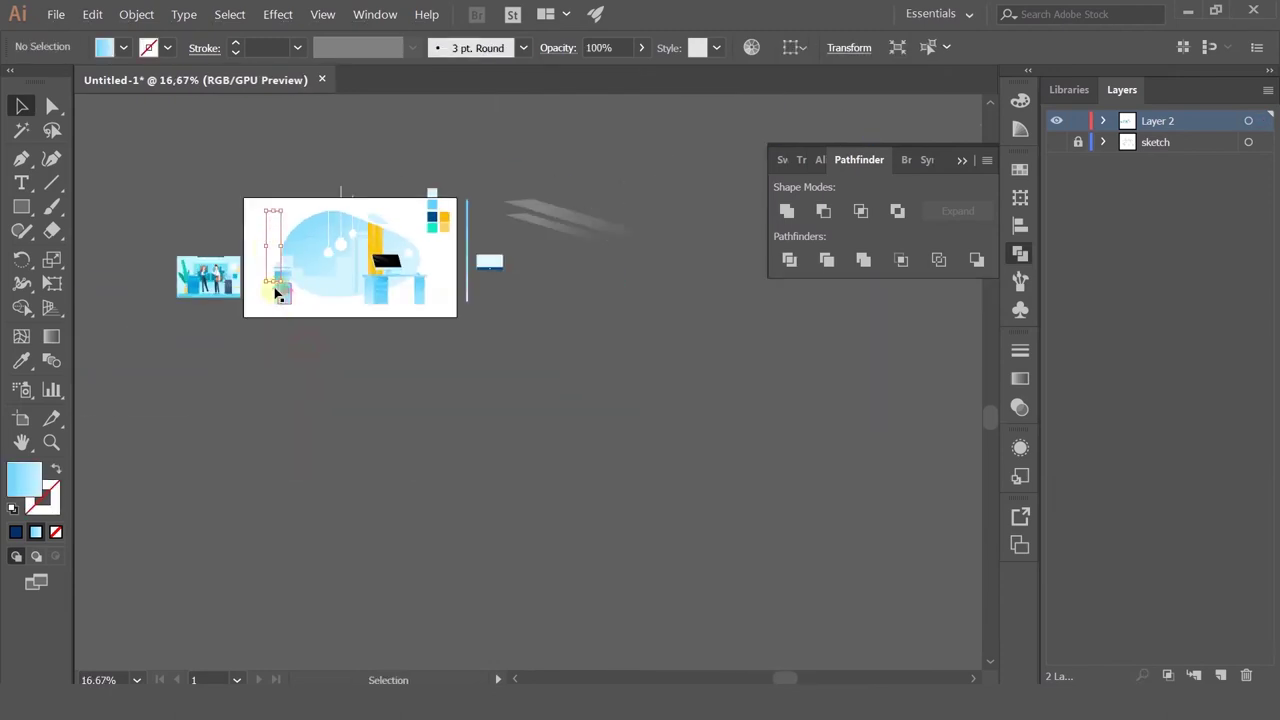
{"action": "scroll", "coordinate": [277, 292], "scroll_direction": "up", "scroll_amount": 5, "text": "alt"}
Step: Save the illustration as an Adobe Illustrator file named office in folder 04
{"action": "key", "text": "ctrl+s"}
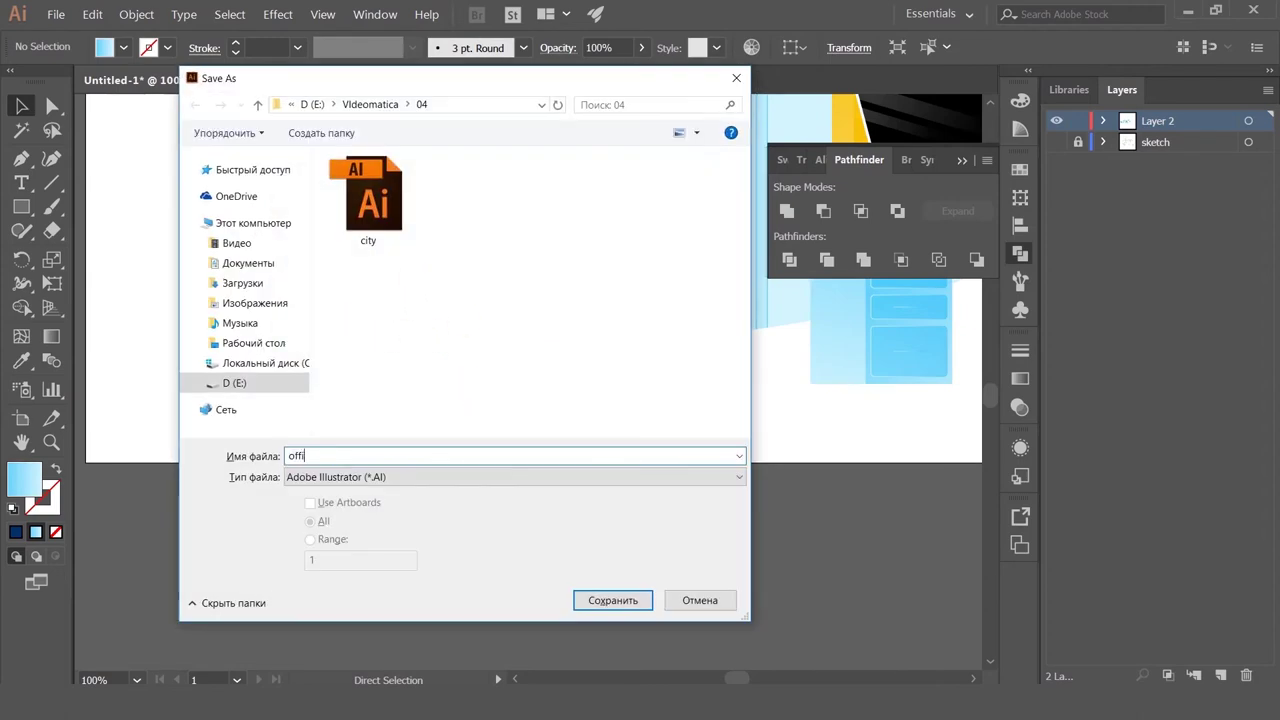
{"action": "key", "text": "Return"}
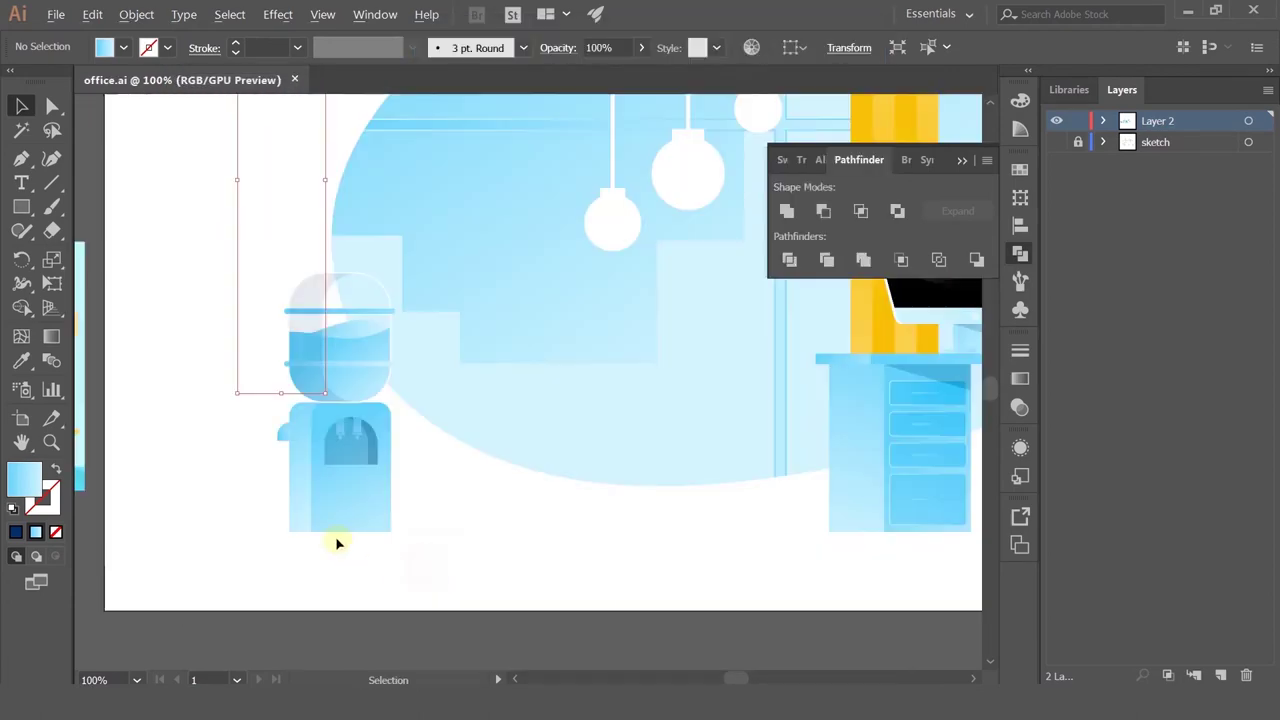
Step: Duplicate the dark triangular shadow from the desk drawers onto the upper part of the water cooler body
{"action": "scroll", "coordinate": [337, 540], "scroll_direction": "up", "scroll_amount": 2}
{"action": "scroll", "coordinate": [279, 533], "scroll_direction": "down", "scroll_amount": 1}
{"action": "left_click_drag", "start_coordinate": [220, 489], "coordinate": [471, 465]}
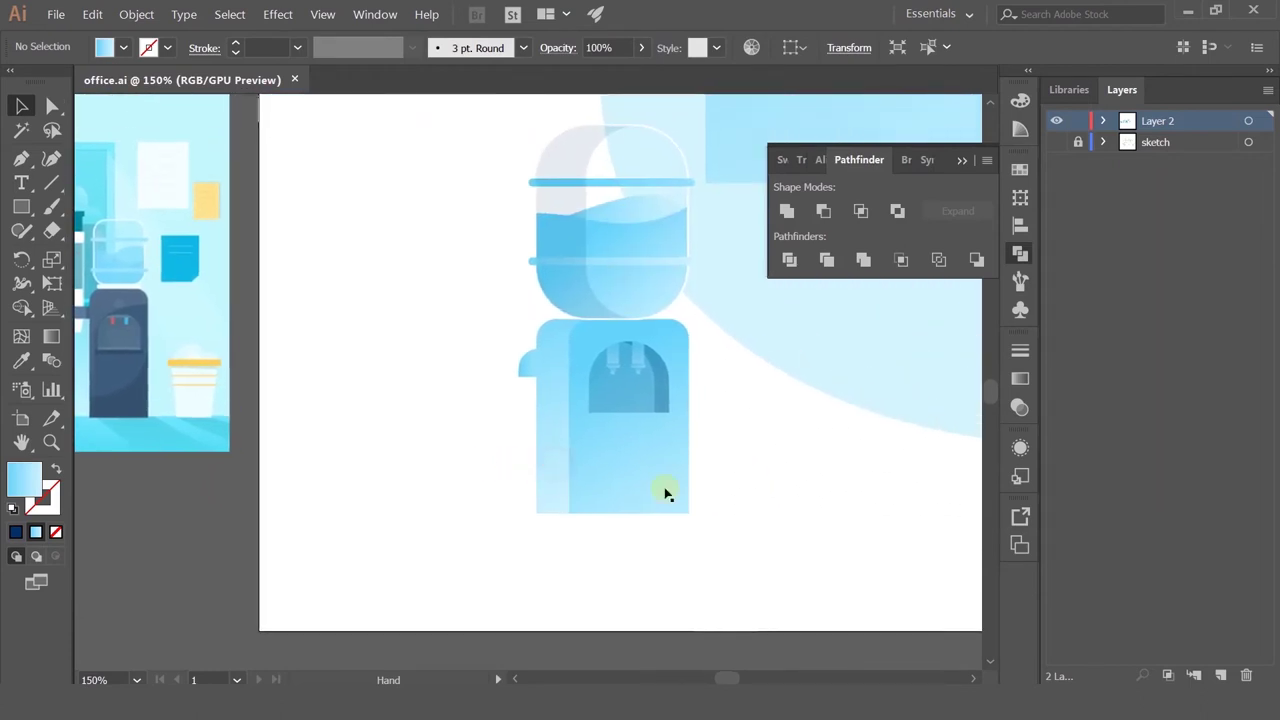
{"action": "scroll", "coordinate": [748, 495], "scroll_direction": "down", "scroll_amount": 2}
{"action": "left_click_drag", "start_coordinate": [803, 500], "coordinate": [443, 420]}
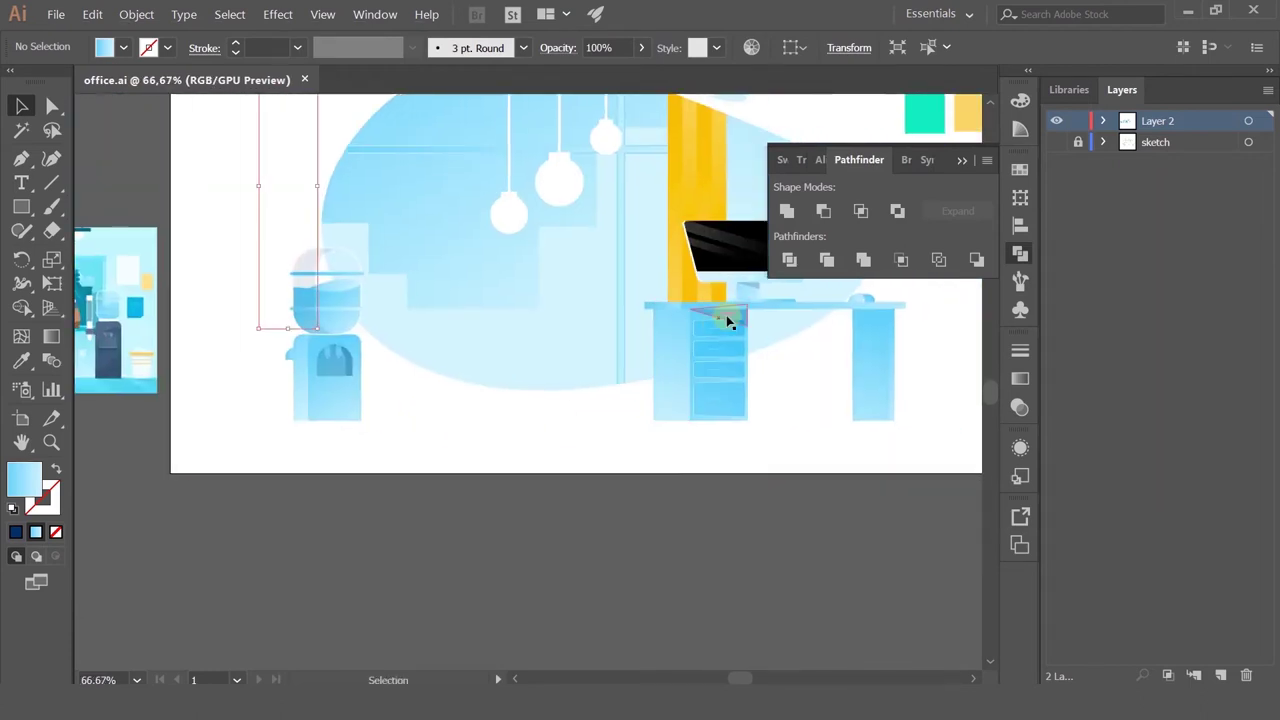
{"action": "left_click_drag", "start_coordinate": [728, 317], "coordinate": [535, 360]}
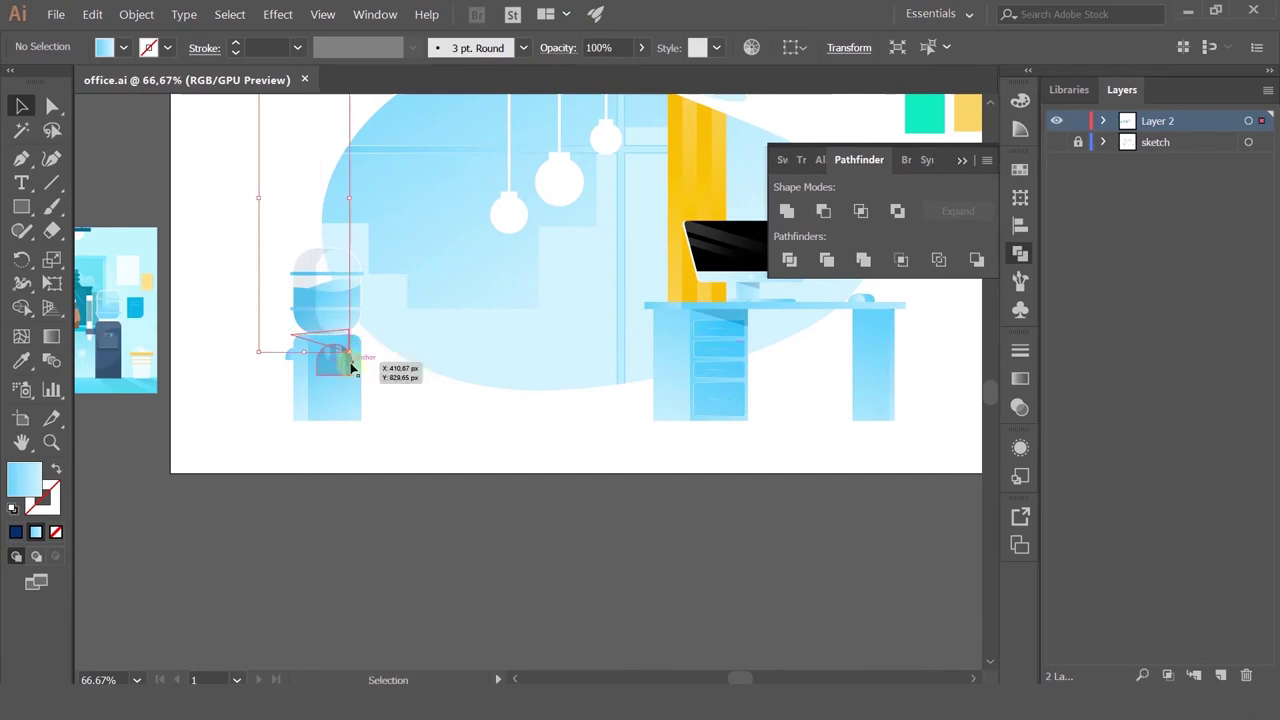
{"action": "scroll", "coordinate": [350, 363], "scroll_direction": "up", "scroll_amount": 3}
{"action": "left_click", "coordinate": [345, 334]}
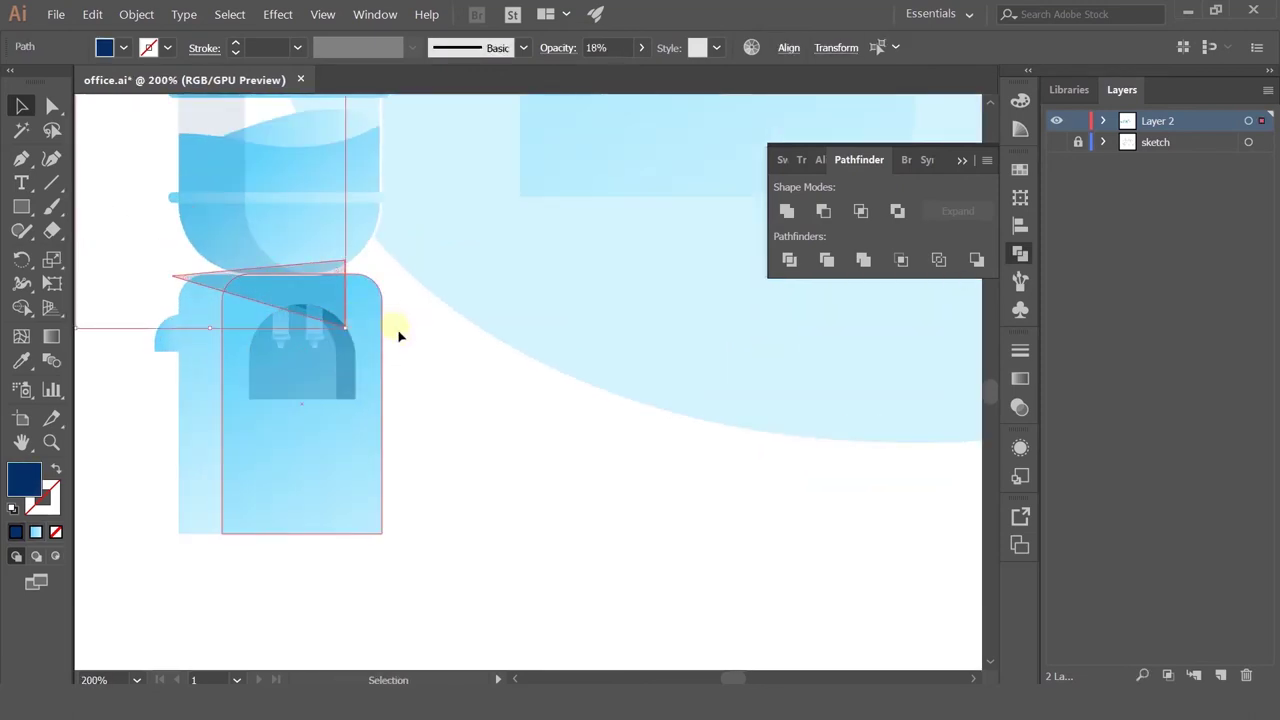
{"action": "scroll", "coordinate": [366, 394], "scroll_direction": "down", "scroll_amount": 6}
{"action": "scroll", "coordinate": [364, 392], "scroll_direction": "up", "scroll_amount": 5}
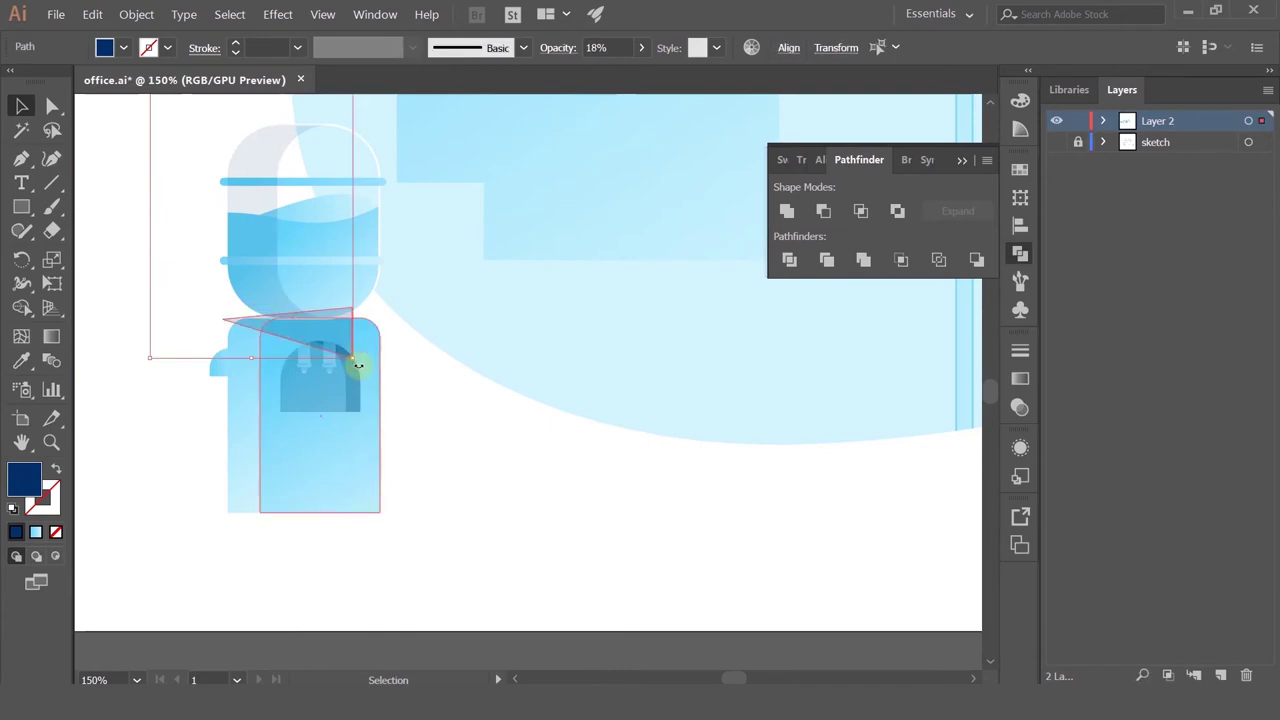
Step: Enlarge the copied triangular shadow and shift it so it spans the cooler body and extends past its right edge
{"action": "left_click_drag", "start_coordinate": [353, 358], "coordinate": [411, 405]}
{"action": "key", "text": "ctrl+z"}
{"action": "left_click", "coordinate": [411, 405]}
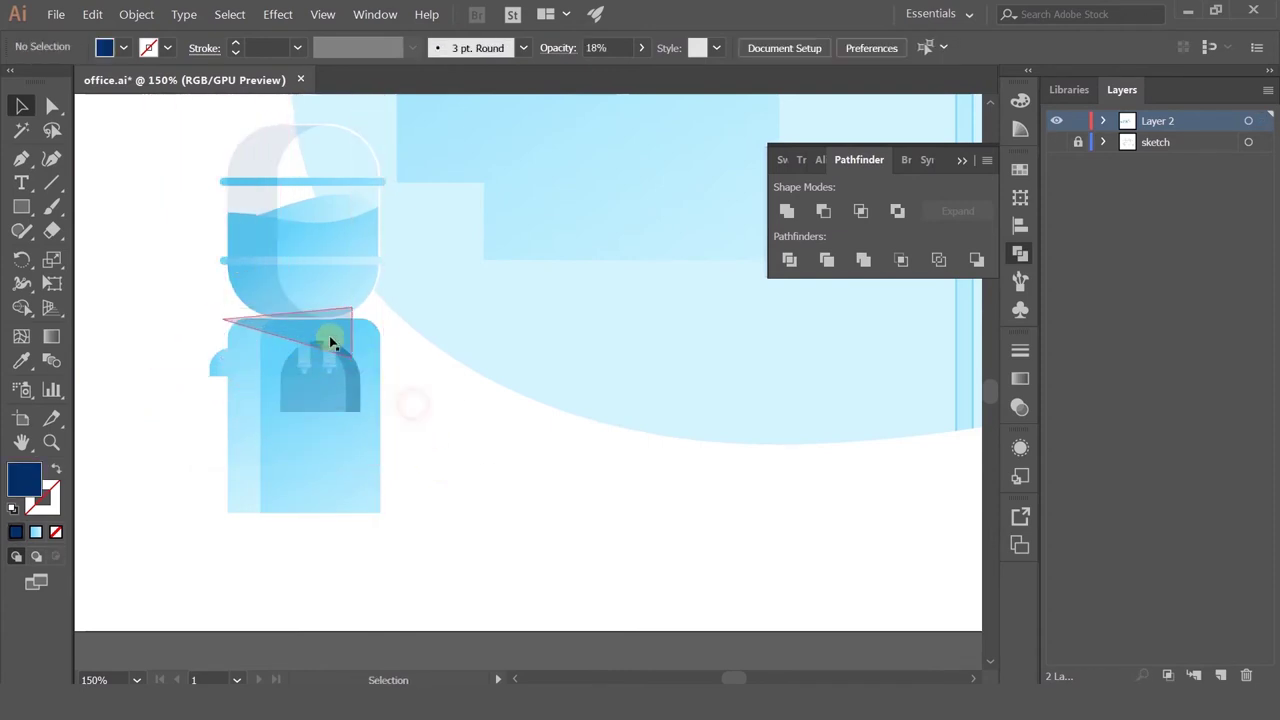
{"action": "left_click", "coordinate": [330, 340]}
{"action": "left_click_drag", "start_coordinate": [353, 357], "coordinate": [428, 433]}
{"action": "left_click_drag", "start_coordinate": [397, 364], "coordinate": [388, 363]}
{"action": "left_click", "coordinate": [466, 443]}
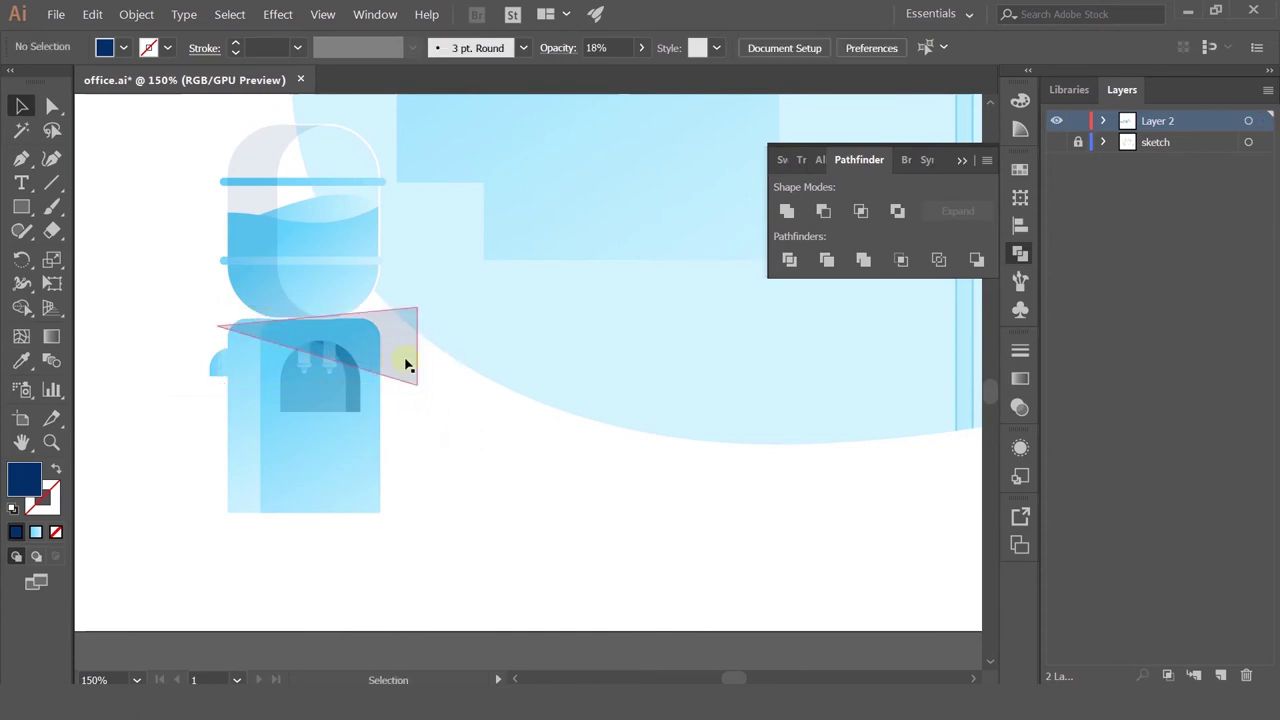
Step: Crop the triangular shadow to the cooler's rounded front panel with the Intersect shape mode
{"action": "scroll", "coordinate": [343, 343], "scroll_direction": "up", "scroll_amount": 3}
{"action": "left_click", "coordinate": [340, 545]}
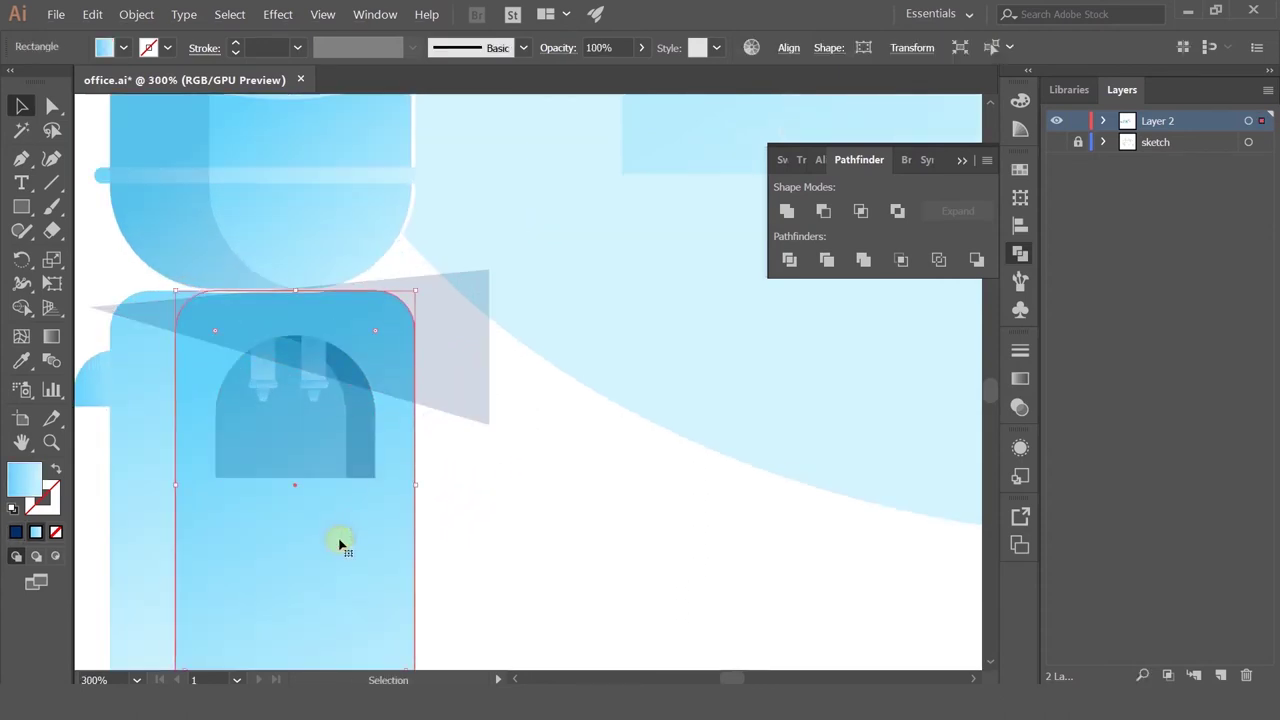
{"action": "left_click", "coordinate": [459, 368], "text": "shift"}
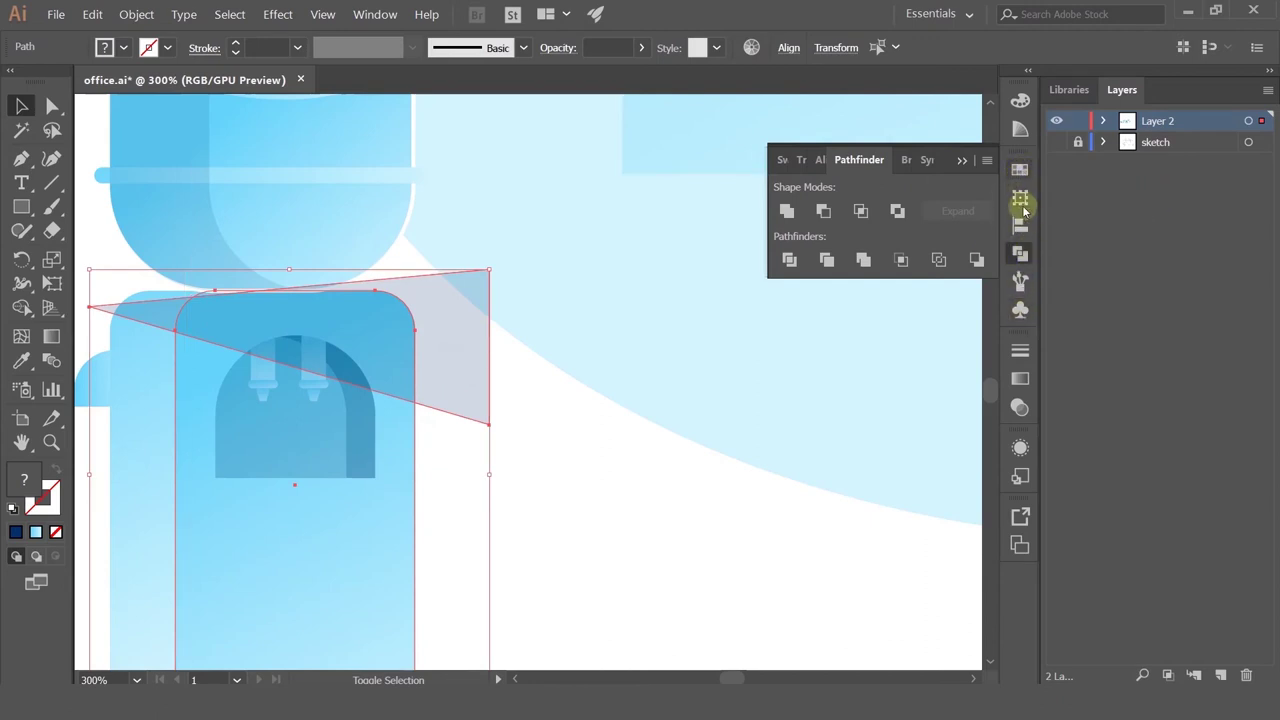
{"action": "left_click", "coordinate": [861, 213]}
{"action": "left_click", "coordinate": [567, 476]}
Step: Paste the front panel copy back in place and send it backward behind the shadow, the recess and the taps
{"action": "key", "text": "ctrl+f"}
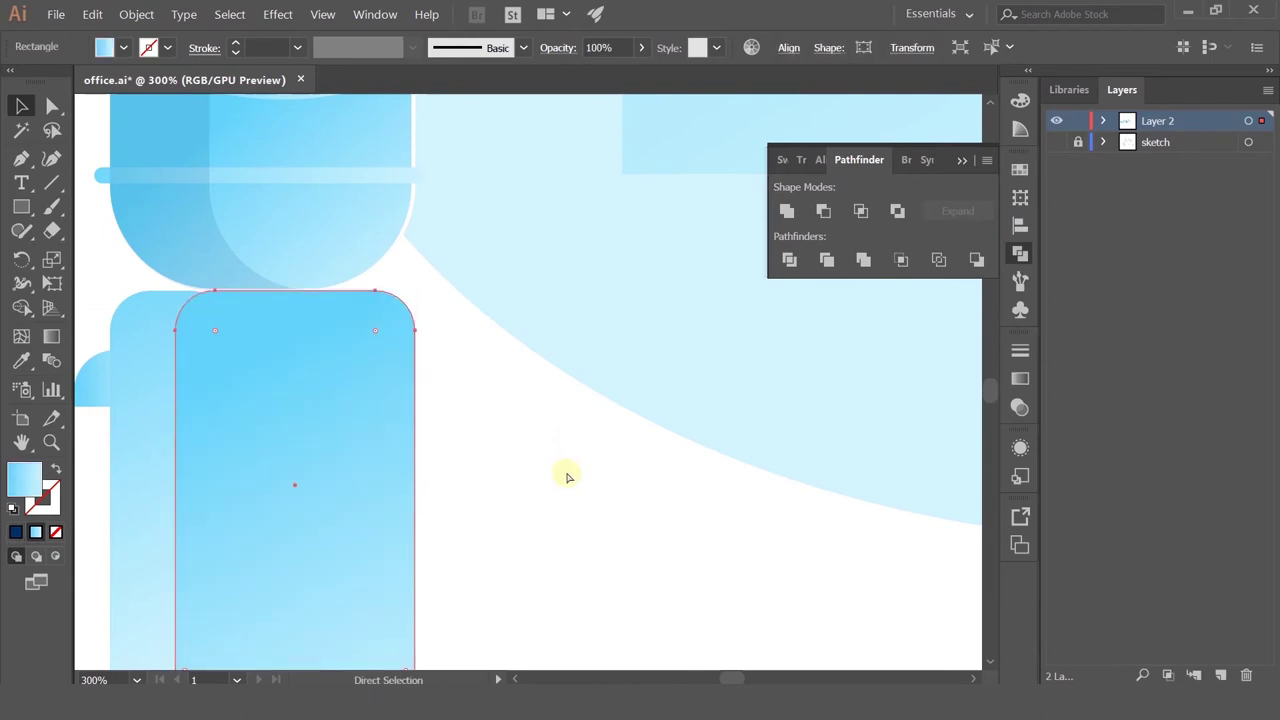
{"action": "key", "text": "ctrl+bracketleft"}
{"action": "key", "text": "ctrl+bracketleft"}
{"action": "key", "text": "ctrl+bracketleft"}
{"action": "key", "text": "ctrl+bracketleft"}
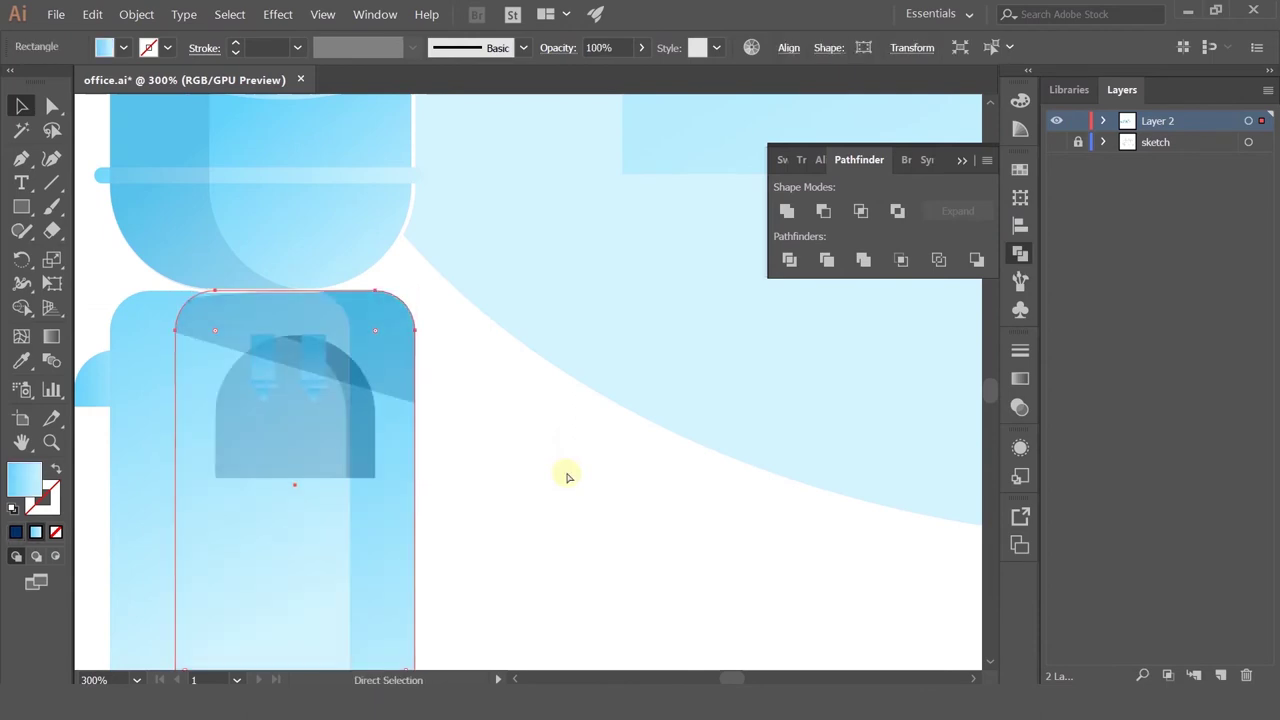
{"action": "key", "text": "ctrl+bracketleft"}
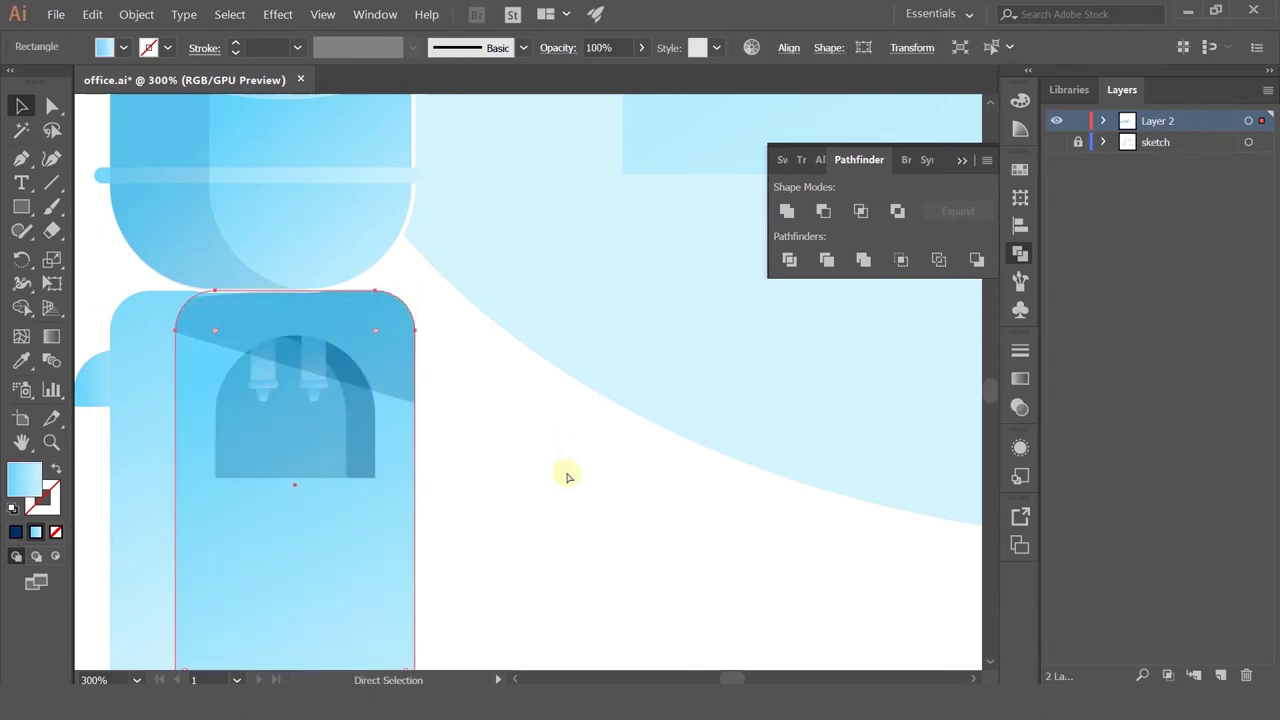
{"action": "key", "text": "ctrl+bracketright"}
{"action": "key", "text": "ctrl+bracketleft"}
{"action": "key", "text": "v"}
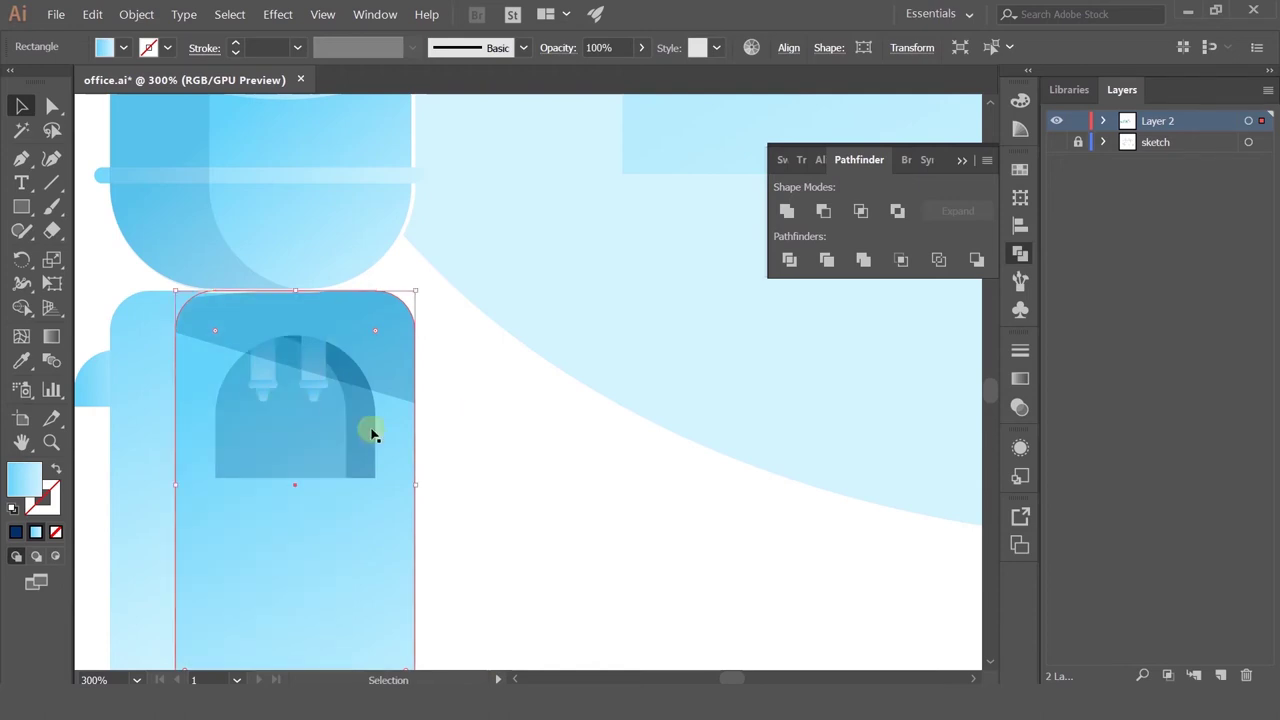
{"action": "left_click", "coordinate": [523, 466]}
{"action": "scroll", "coordinate": [523, 466], "scroll_direction": "down", "scroll_amount": 4}
{"action": "left_click_drag", "start_coordinate": [471, 498], "coordinate": [294, 513]}
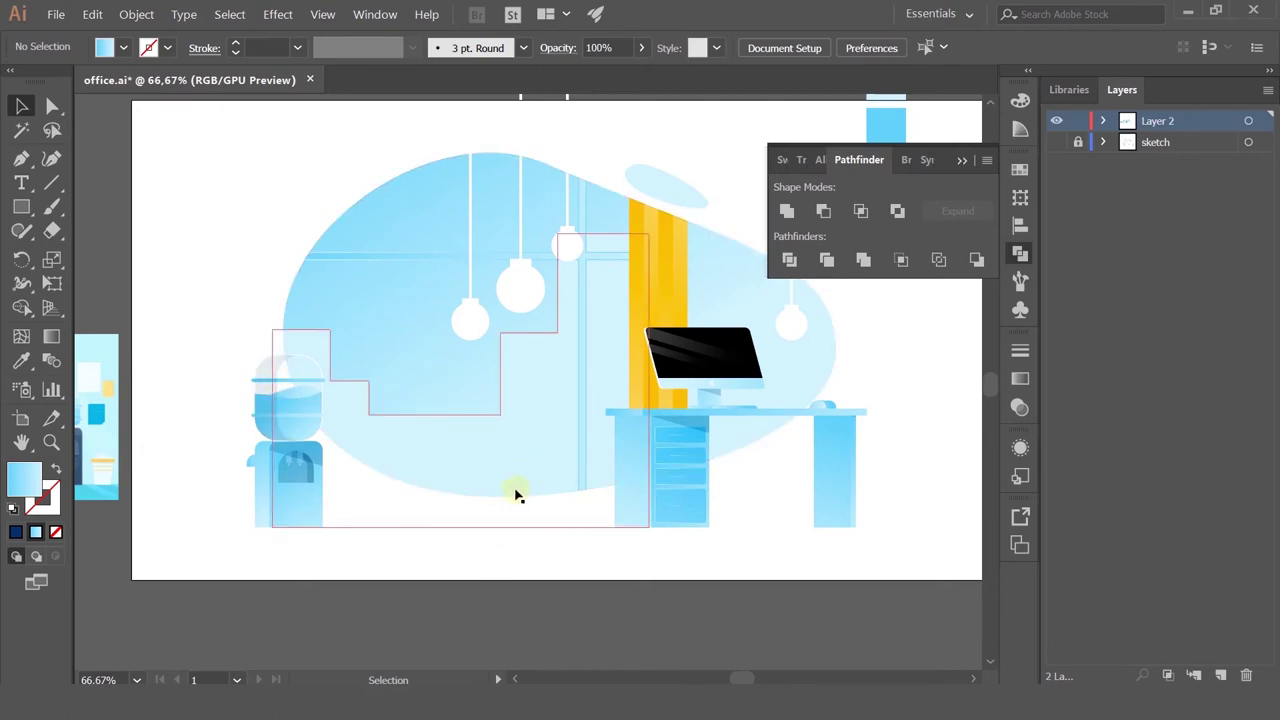
{"action": "left_click", "coordinate": [528, 430]}
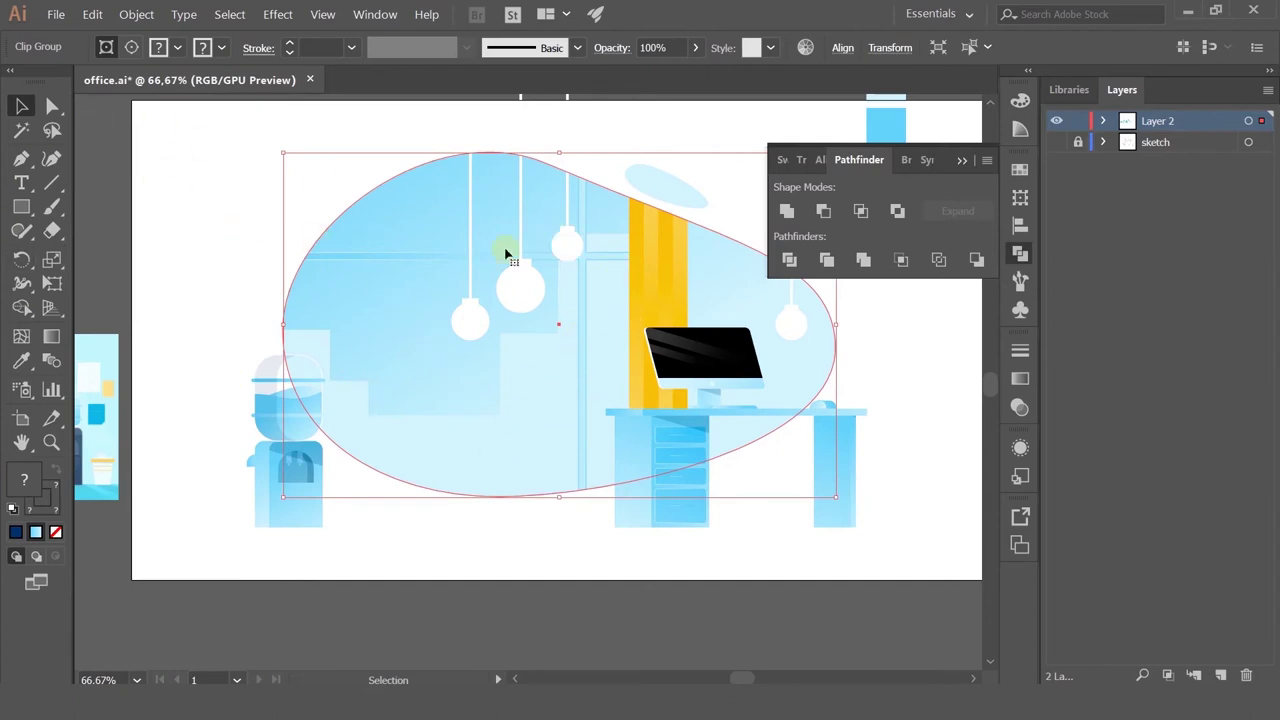
{"action": "left_click", "coordinate": [233, 368]}
{"action": "left_click", "coordinate": [267, 437]}
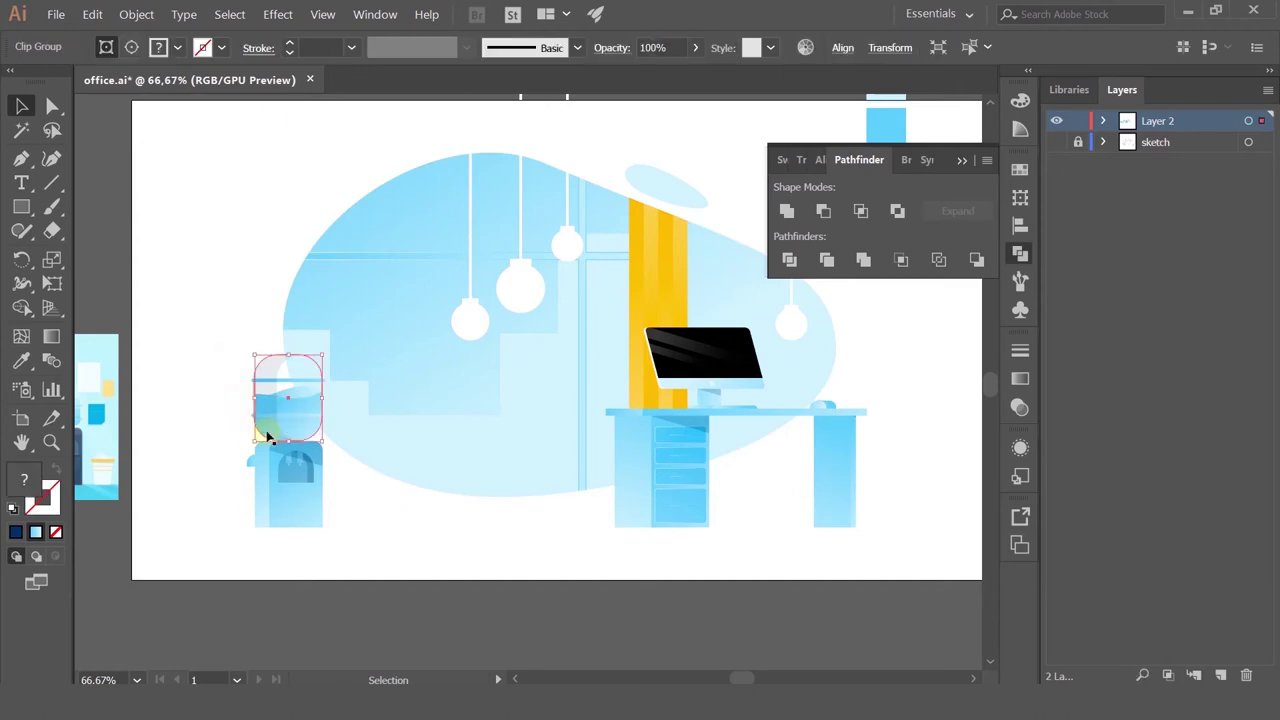
{"action": "left_click", "coordinate": [251, 338]}
{"action": "double_click", "coordinate": [294, 289]}
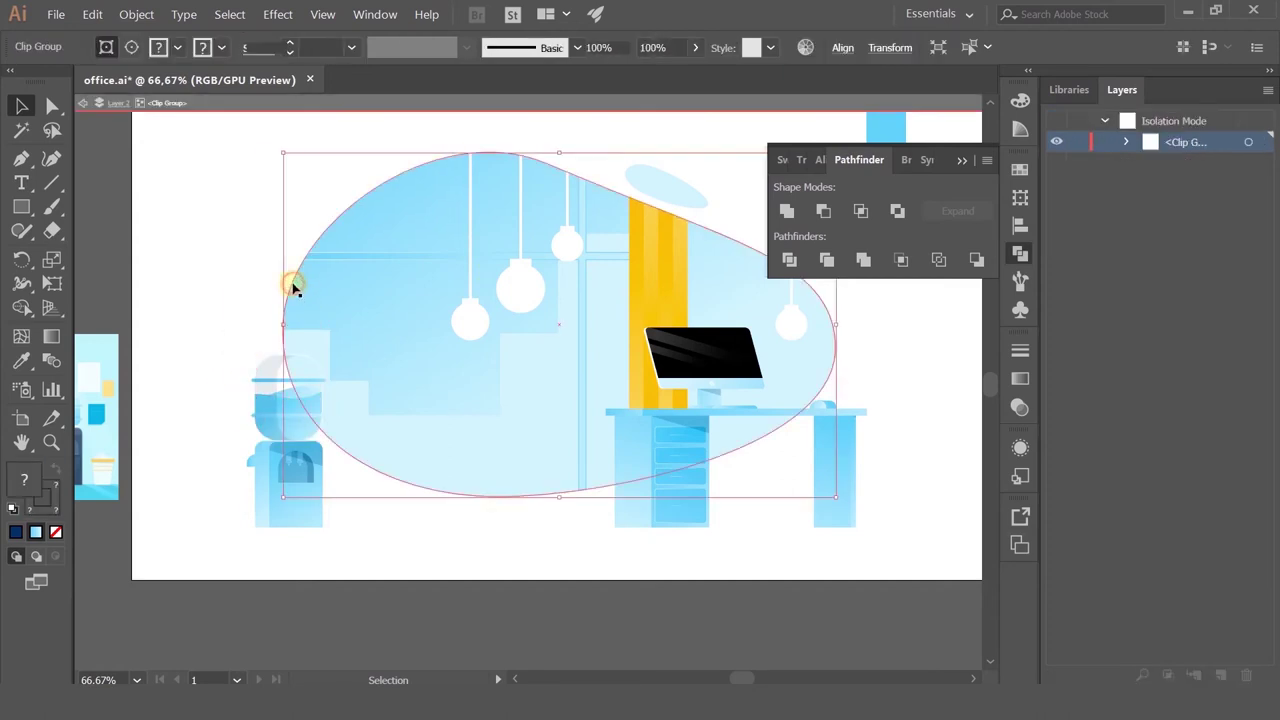
{"action": "left_click", "coordinate": [294, 289]}
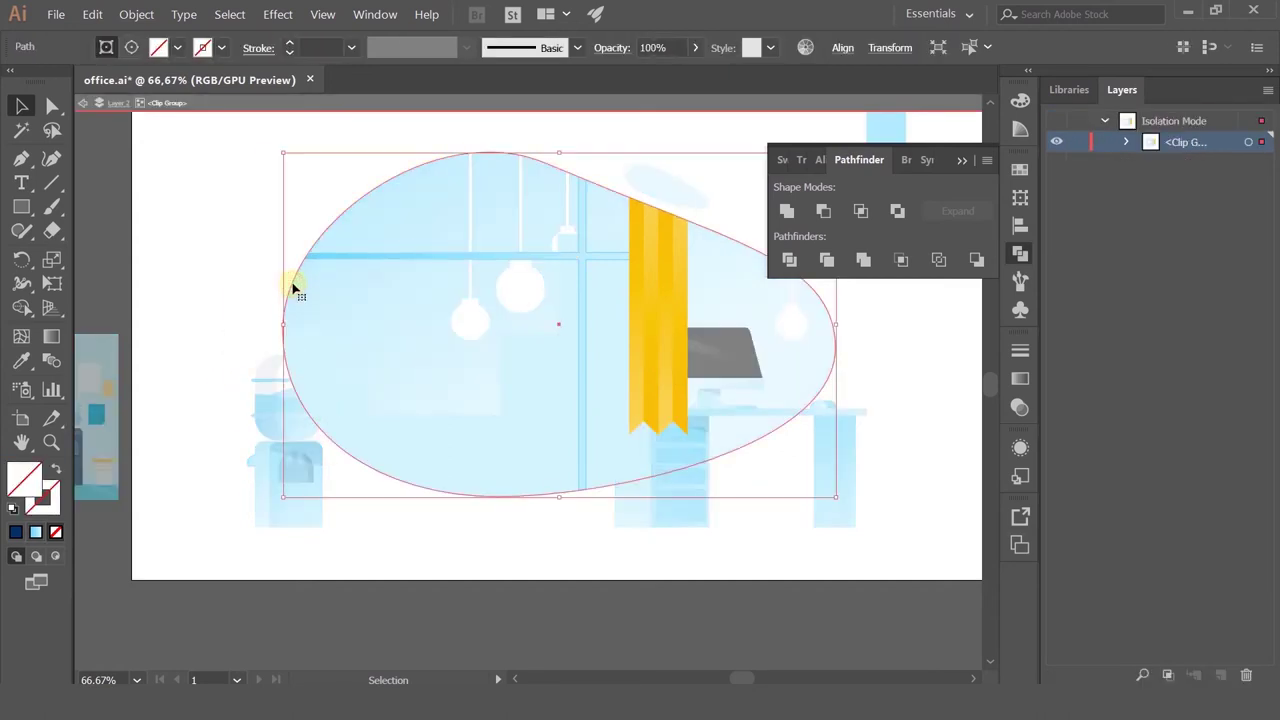
{"action": "left_click", "coordinate": [248, 246]}
{"action": "key", "text": "Delete"}
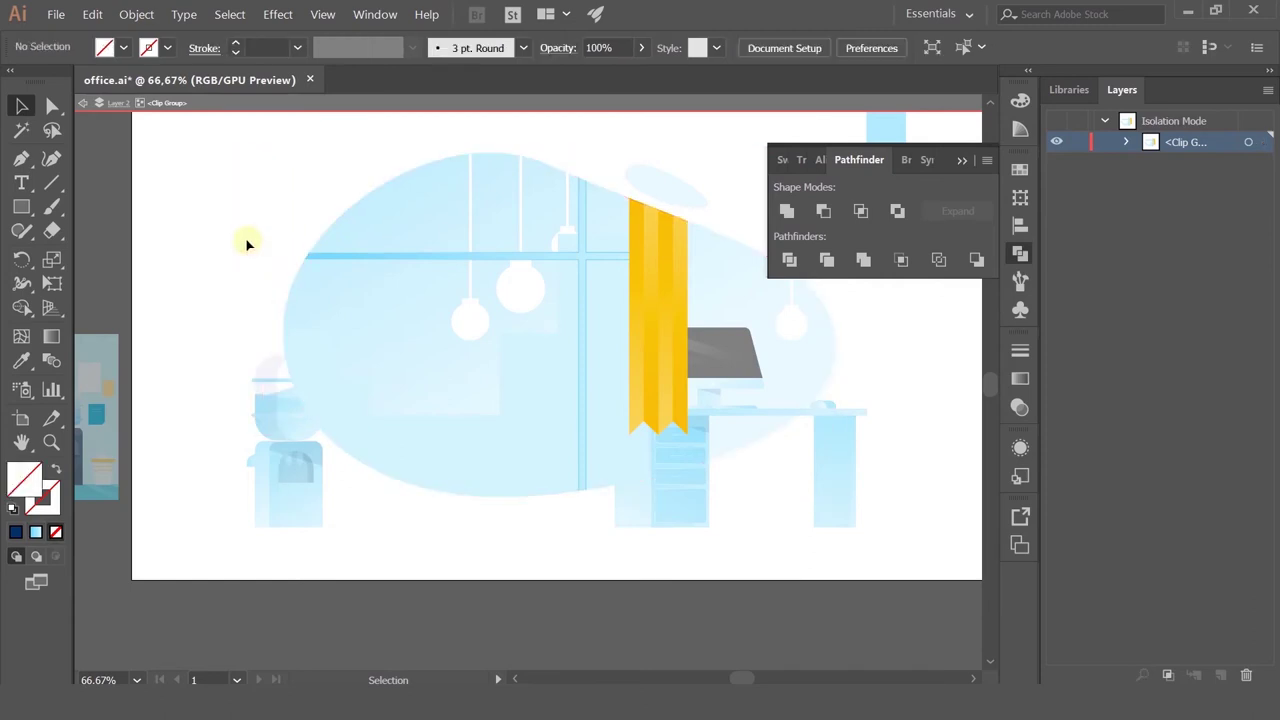
{"action": "left_click", "coordinate": [88, 105]}
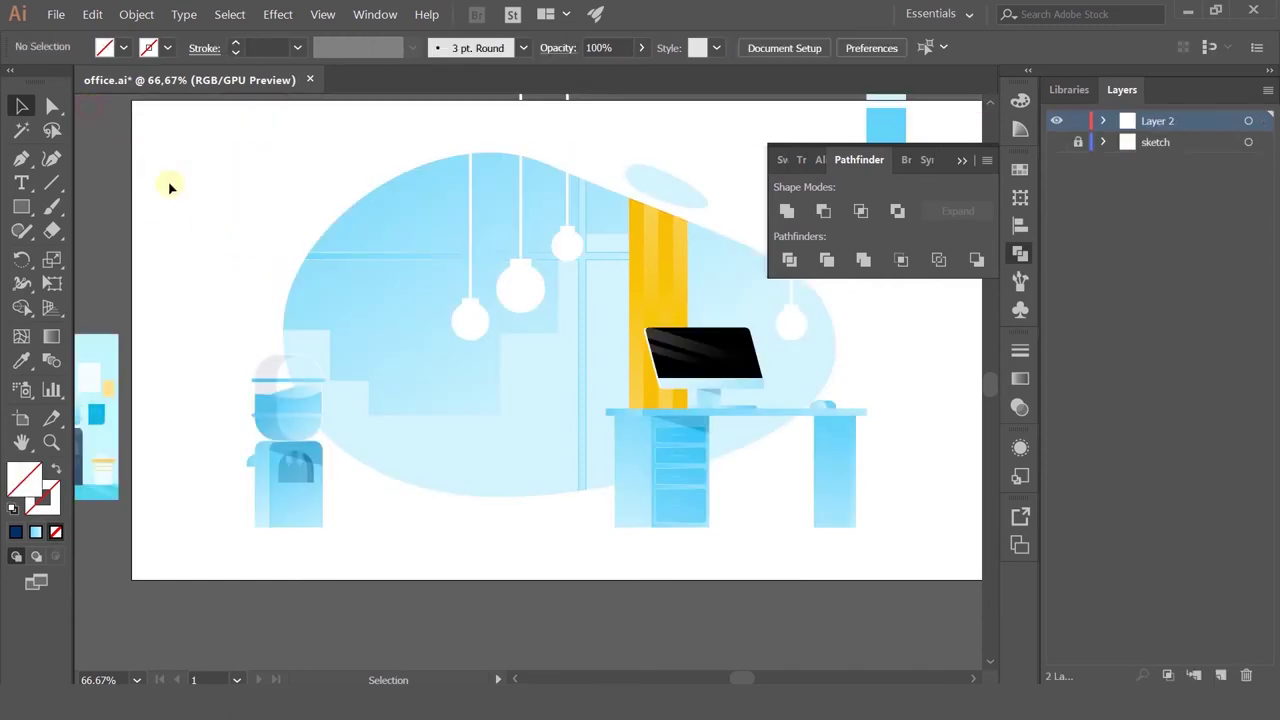
Step: Select all the water cooler parts, leave out the background blob, and group them
{"action": "scroll", "coordinate": [310, 245], "scroll_direction": "down", "scroll_amount": 2}
{"action": "left_click", "coordinate": [305, 372]}
{"action": "scroll", "coordinate": [303, 362], "scroll_direction": "up", "scroll_amount": 2}
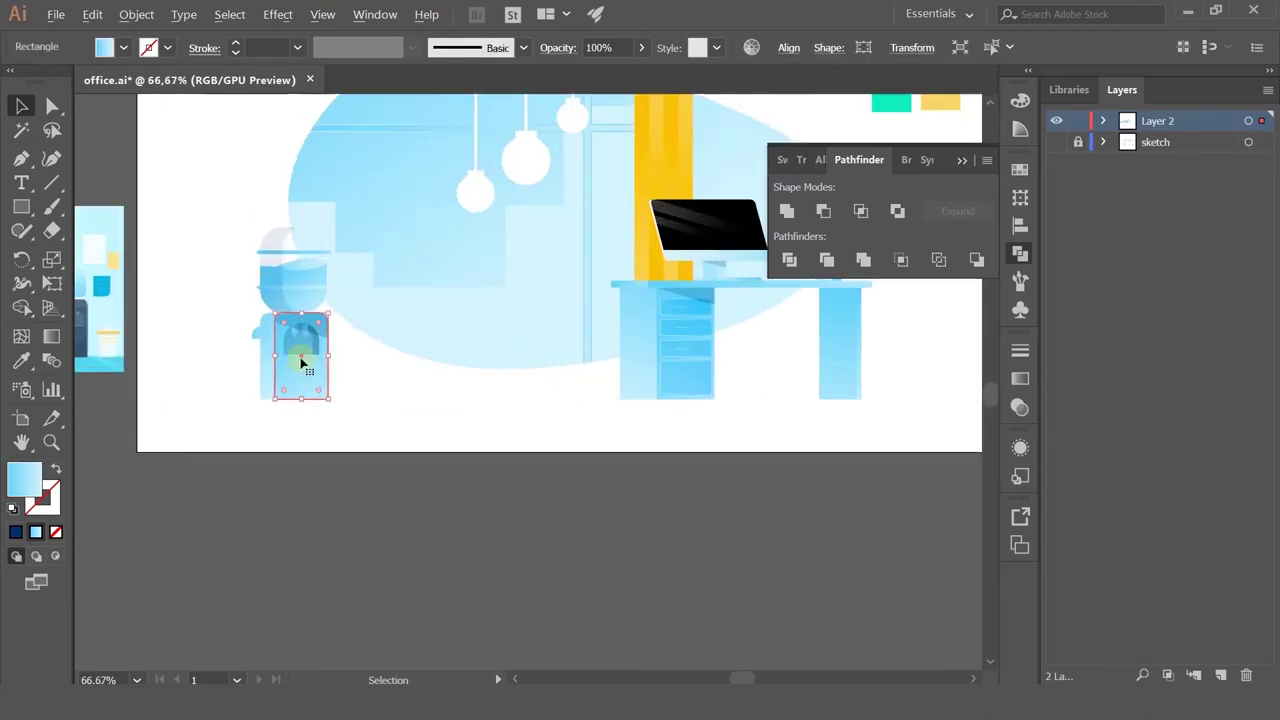
{"action": "left_click", "coordinate": [390, 384]}
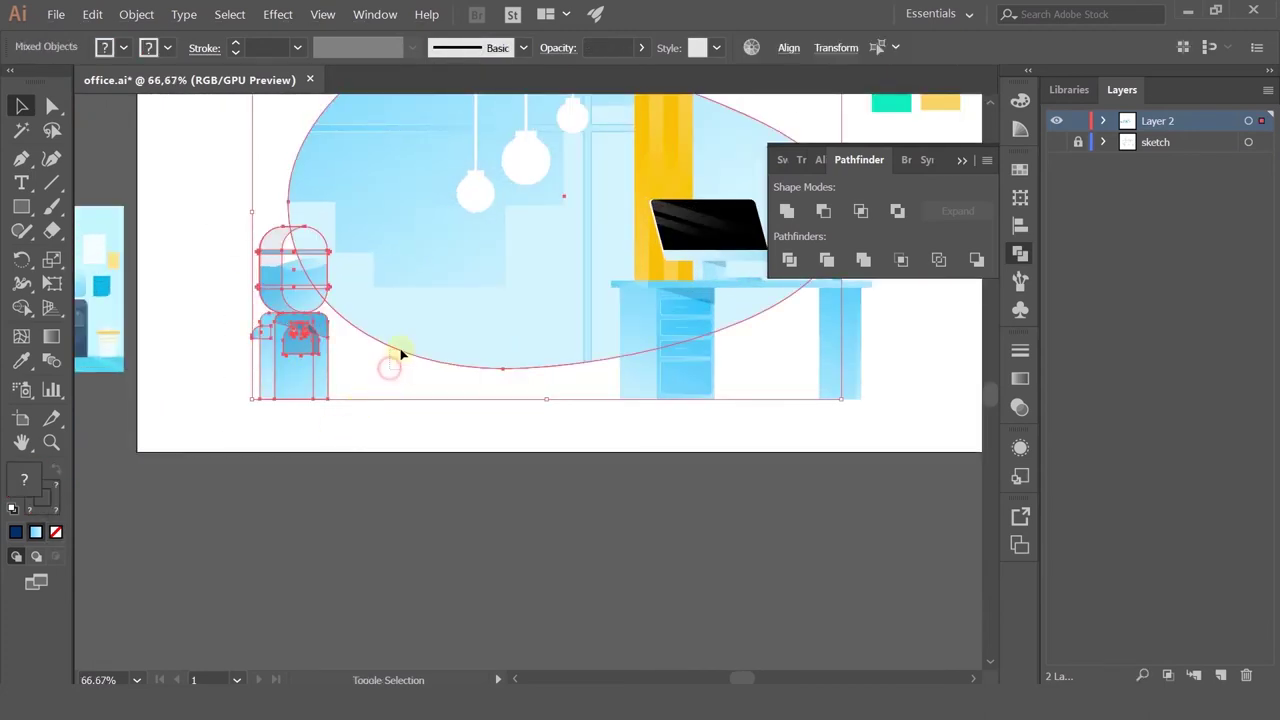
{"action": "left_click", "coordinate": [400, 355], "text": "shift"}
Step: Move the grouped water cooler to the right so it overlaps the lower-left edge of the background blob
{"action": "left_click_drag", "start_coordinate": [284, 350], "coordinate": [444, 458]}
{"action": "left_click", "coordinate": [529, 443]}
{"action": "scroll", "coordinate": [523, 360], "scroll_direction": "down", "scroll_amount": 1}
{"action": "scroll", "coordinate": [560, 358], "scroll_direction": "up", "scroll_amount": 1}
{"action": "key", "text": "ctrl+z"}
{"action": "left_click", "coordinate": [274, 500]}
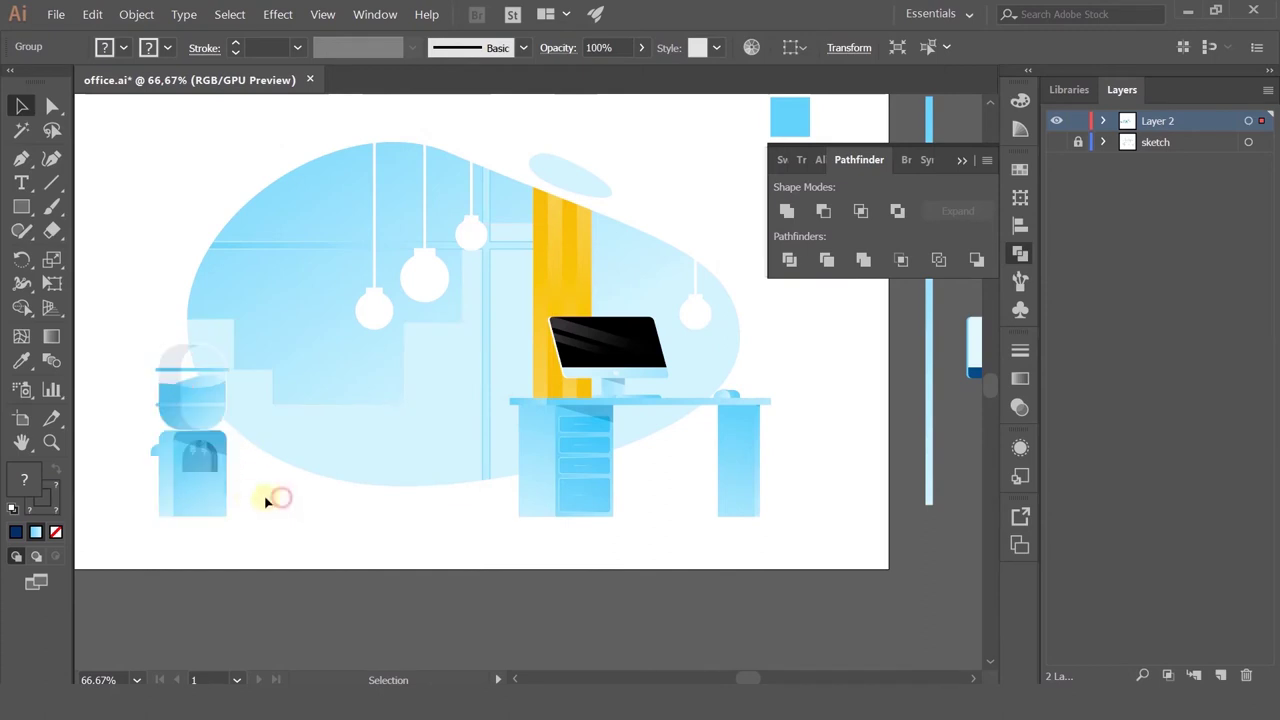
{"action": "left_click_drag", "start_coordinate": [200, 457], "coordinate": [243, 458]}
{"action": "left_click", "coordinate": [318, 509]}
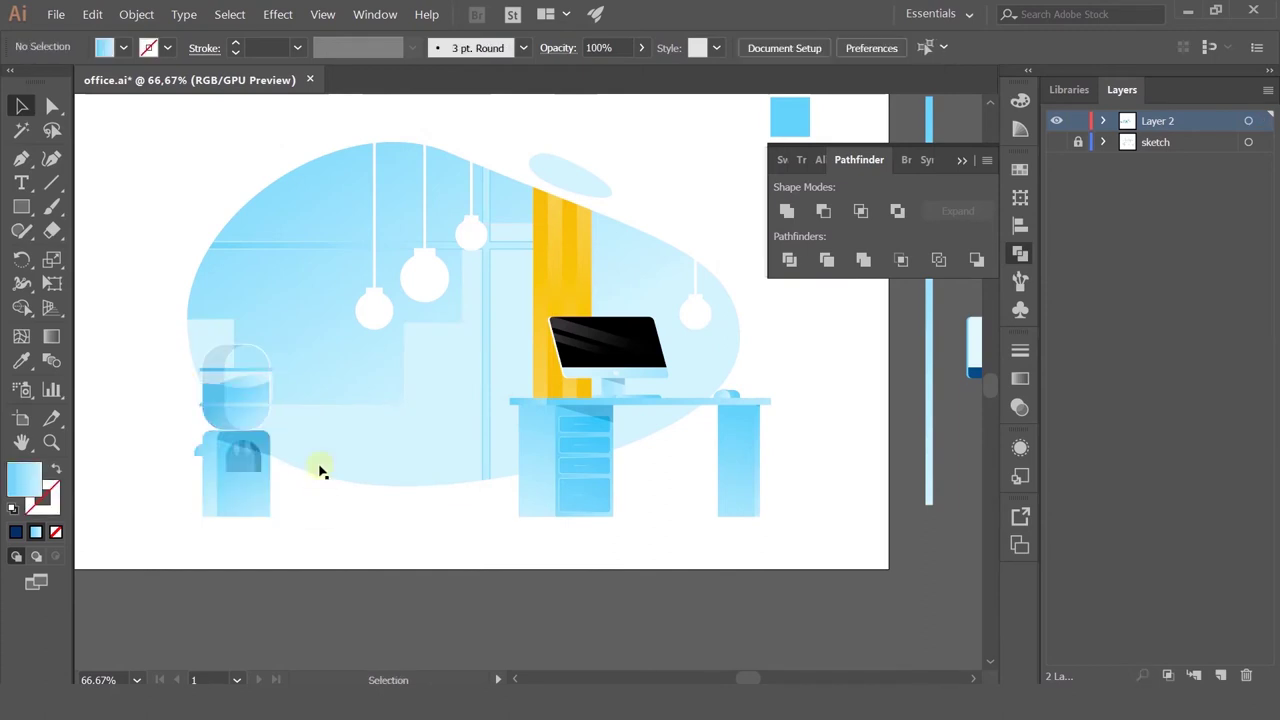
Step: Try a paler #F3FCFF fill on the stepped skyline shape inside the clipped background
{"action": "double_click", "coordinate": [326, 449]}
{"action": "left_click", "coordinate": [347, 443]}
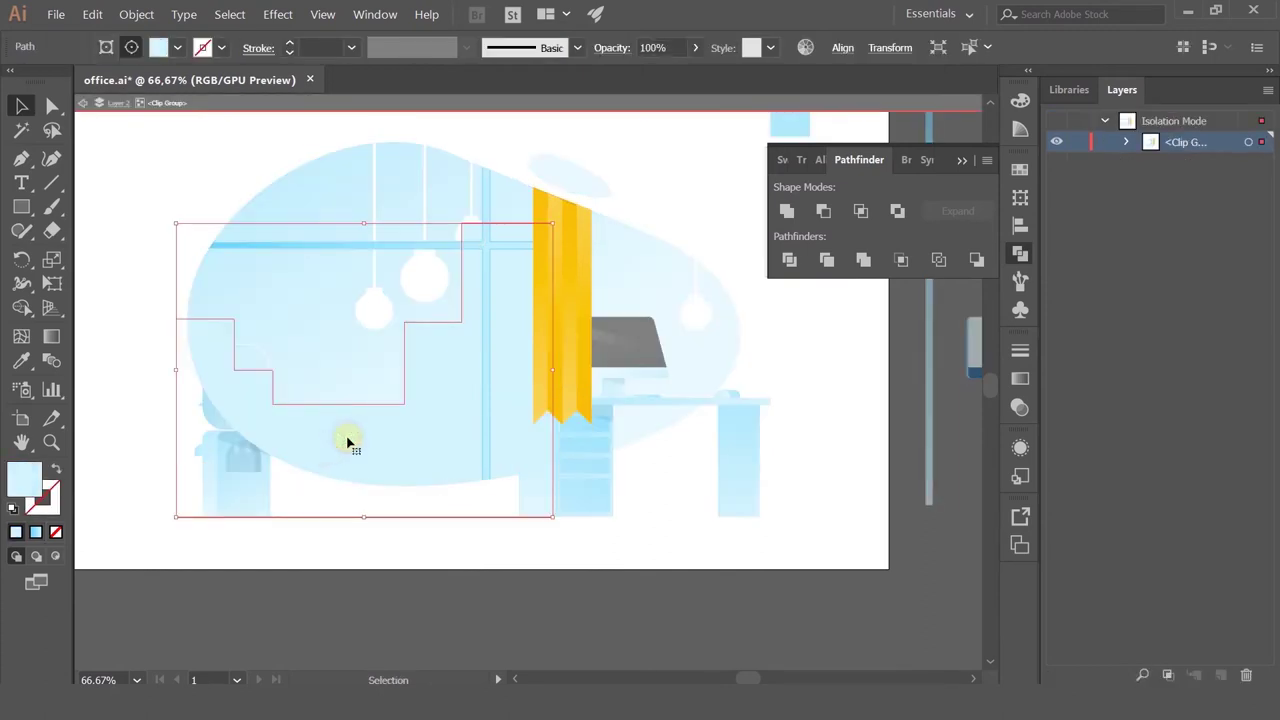
{"action": "double_click", "coordinate": [26, 484]}
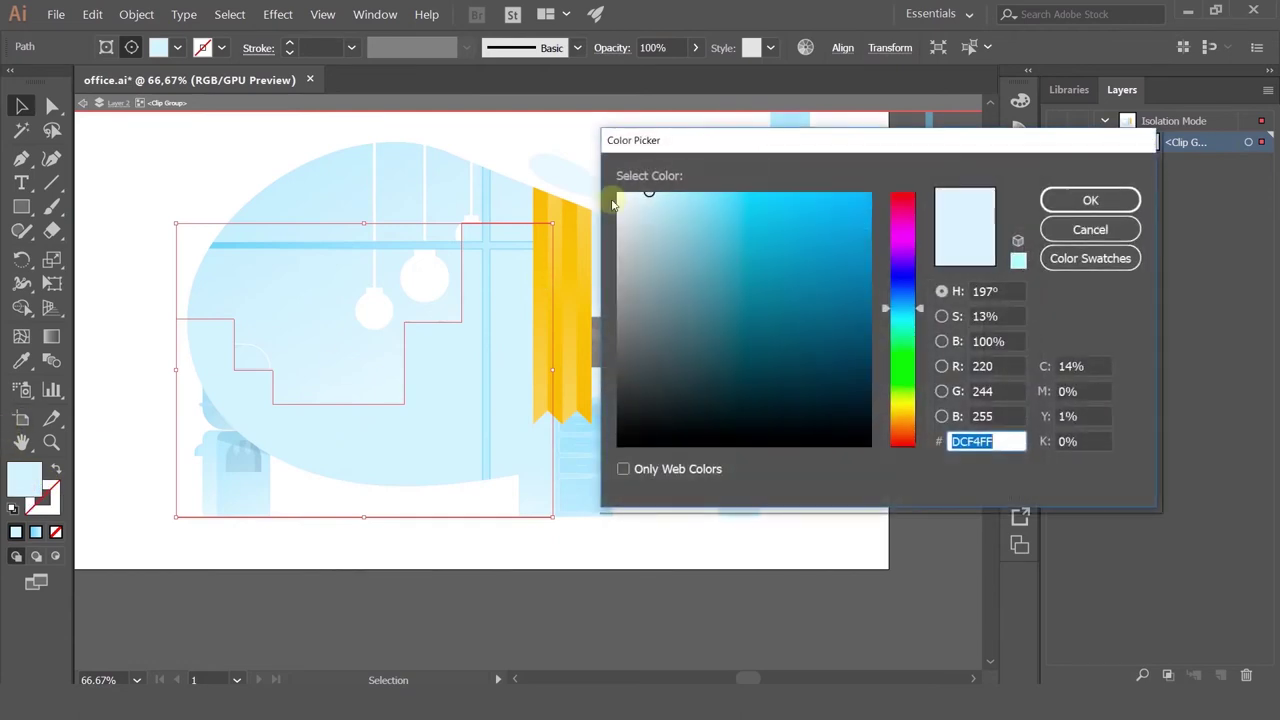
{"action": "left_click", "coordinate": [635, 191]}
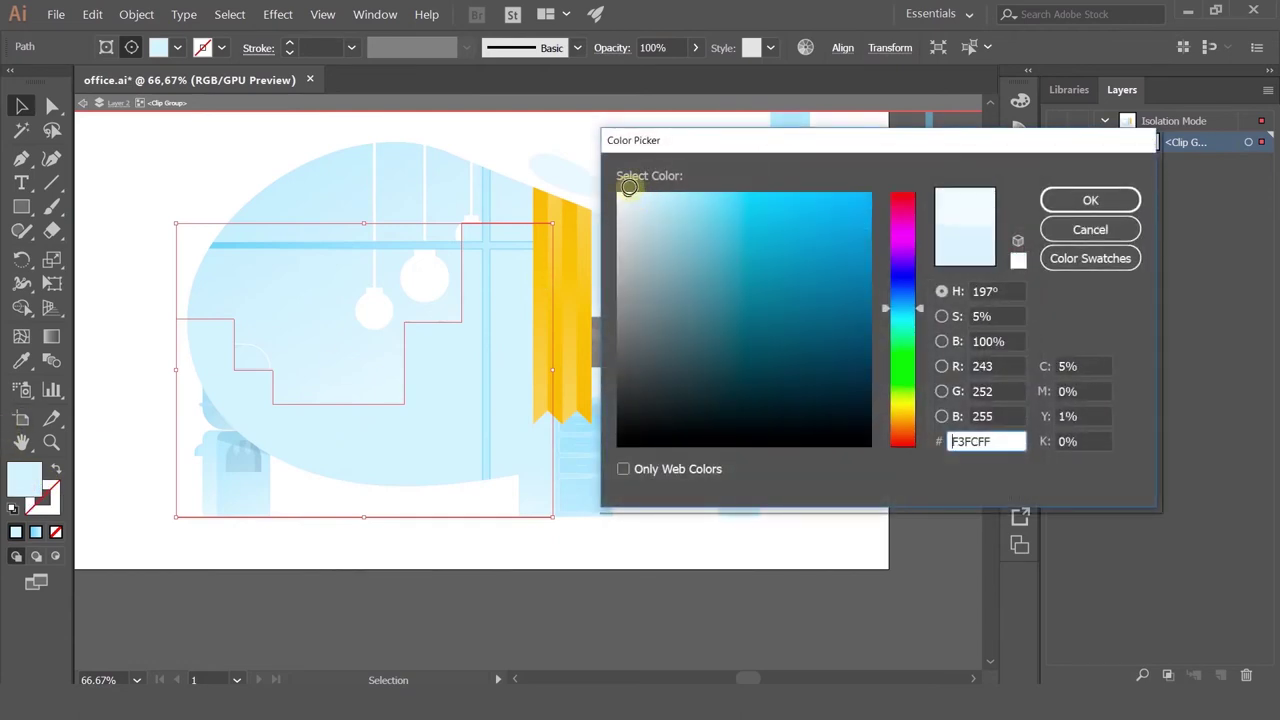
{"action": "left_click", "coordinate": [1085, 200]}
{"action": "left_click", "coordinate": [157, 151]}
{"action": "left_click", "coordinate": [85, 104]}
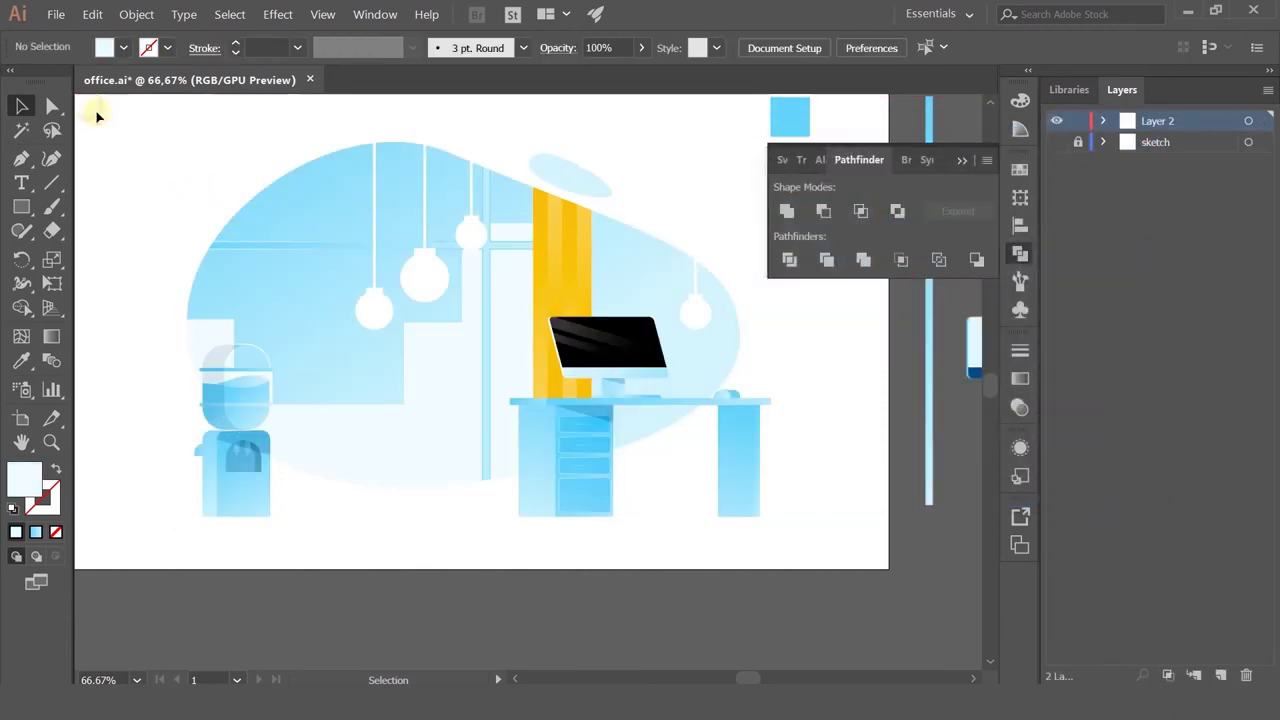
{"action": "key", "text": "ctrl+minus"}
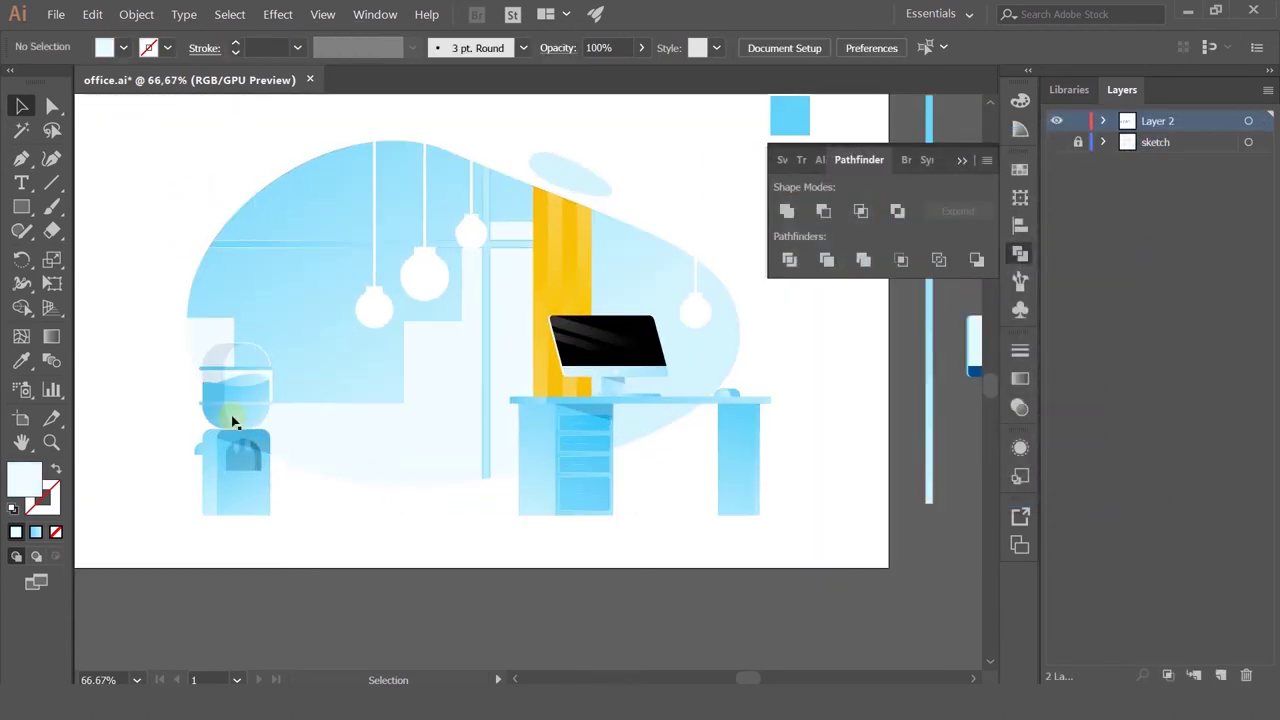
{"action": "double_click", "coordinate": [507, 364]}
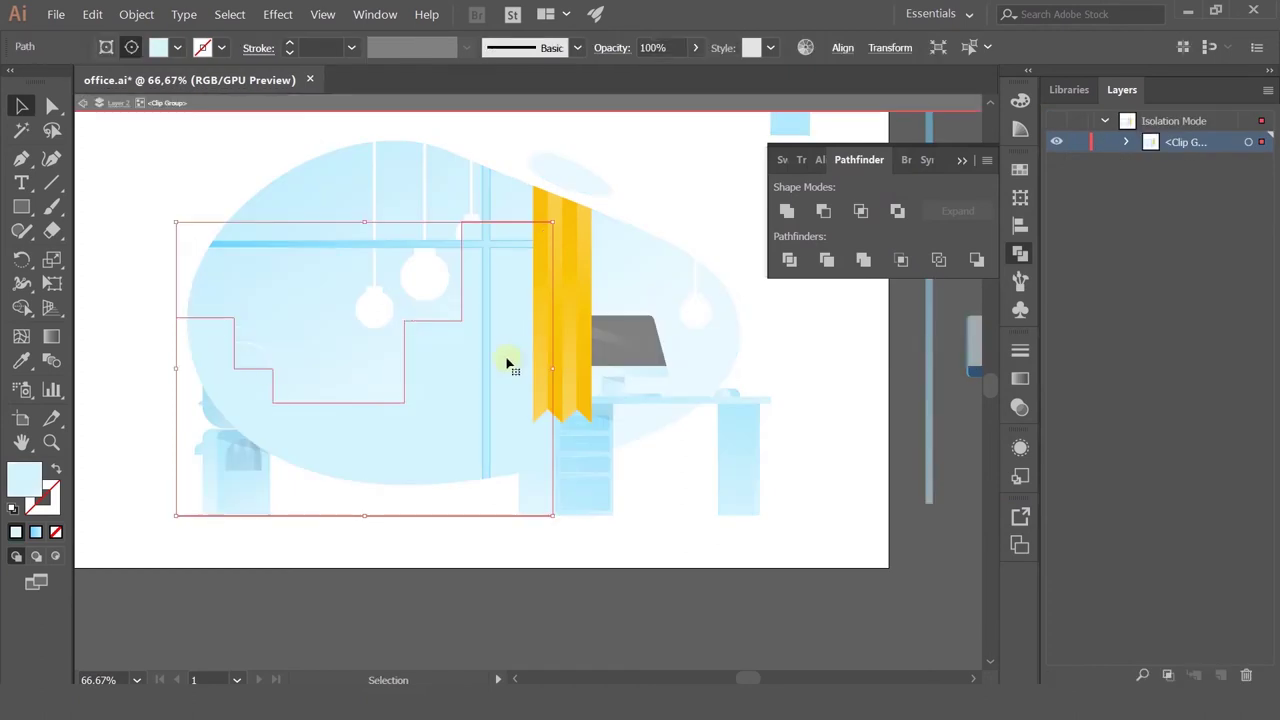
{"action": "left_click", "coordinate": [83, 103]}
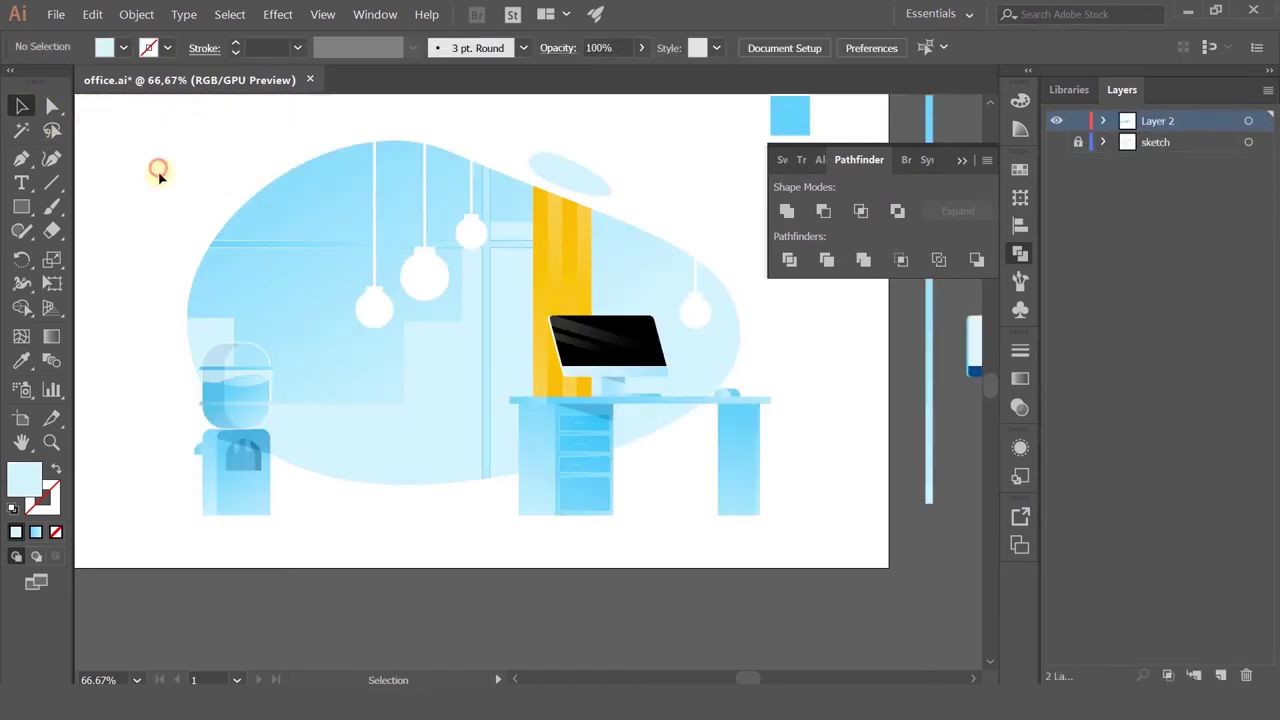
Step: Move the grouped water cooler to the left, completely clear of the background blob
{"action": "scroll", "coordinate": [428, 416], "scroll_direction": "up", "scroll_amount": 1}
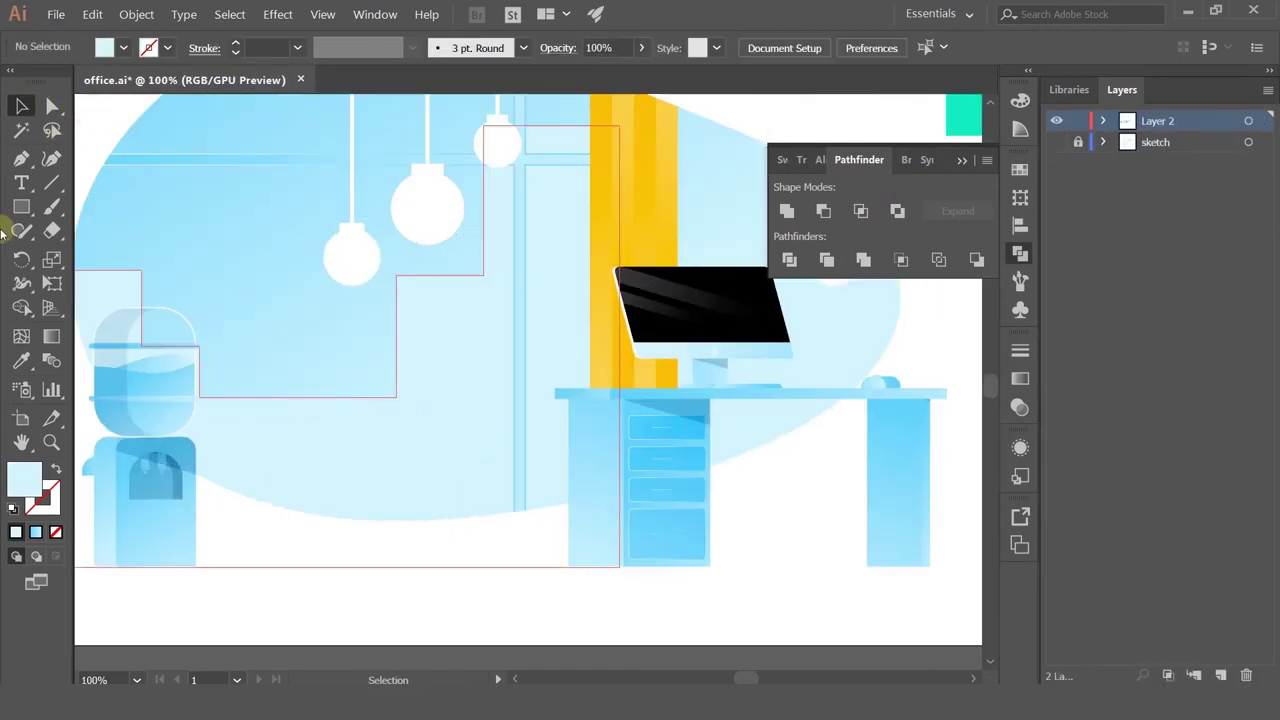
{"action": "scroll", "coordinate": [217, 455], "scroll_direction": "down", "scroll_amount": 1}
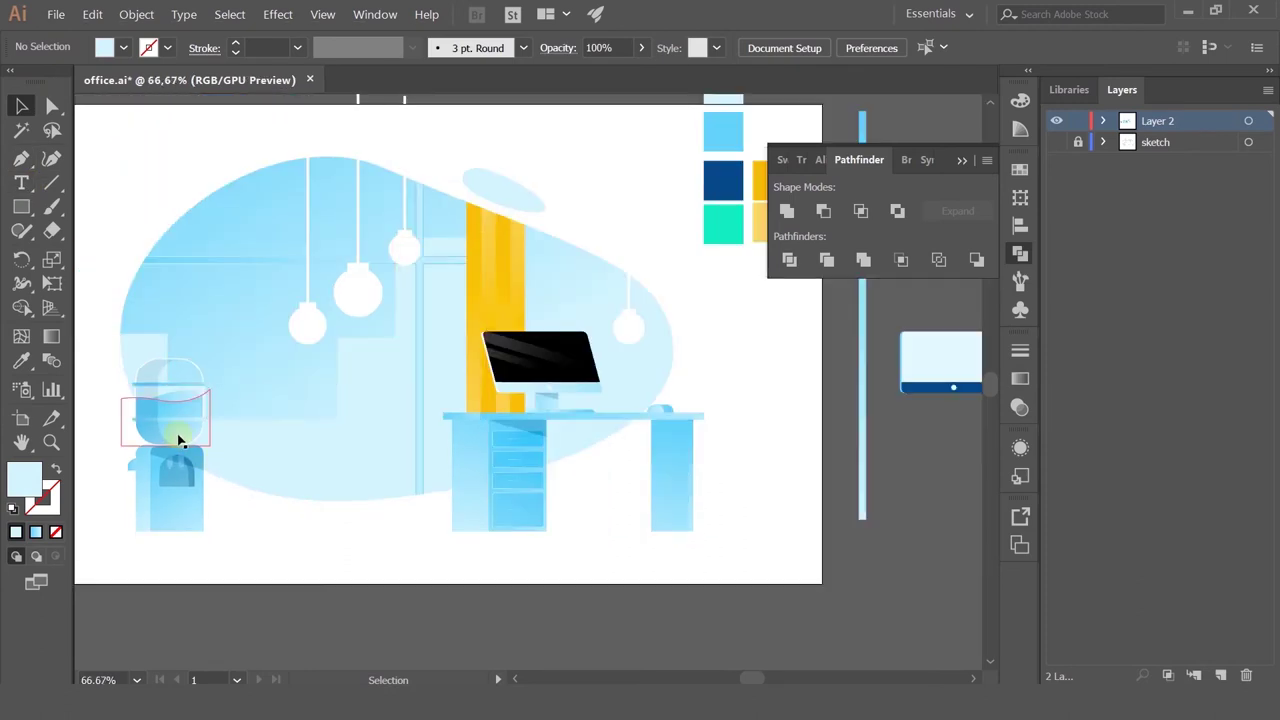
{"action": "left_click_drag", "start_coordinate": [331, 429], "coordinate": [440, 436]}
{"action": "left_click_drag", "start_coordinate": [304, 446], "coordinate": [151, 426]}
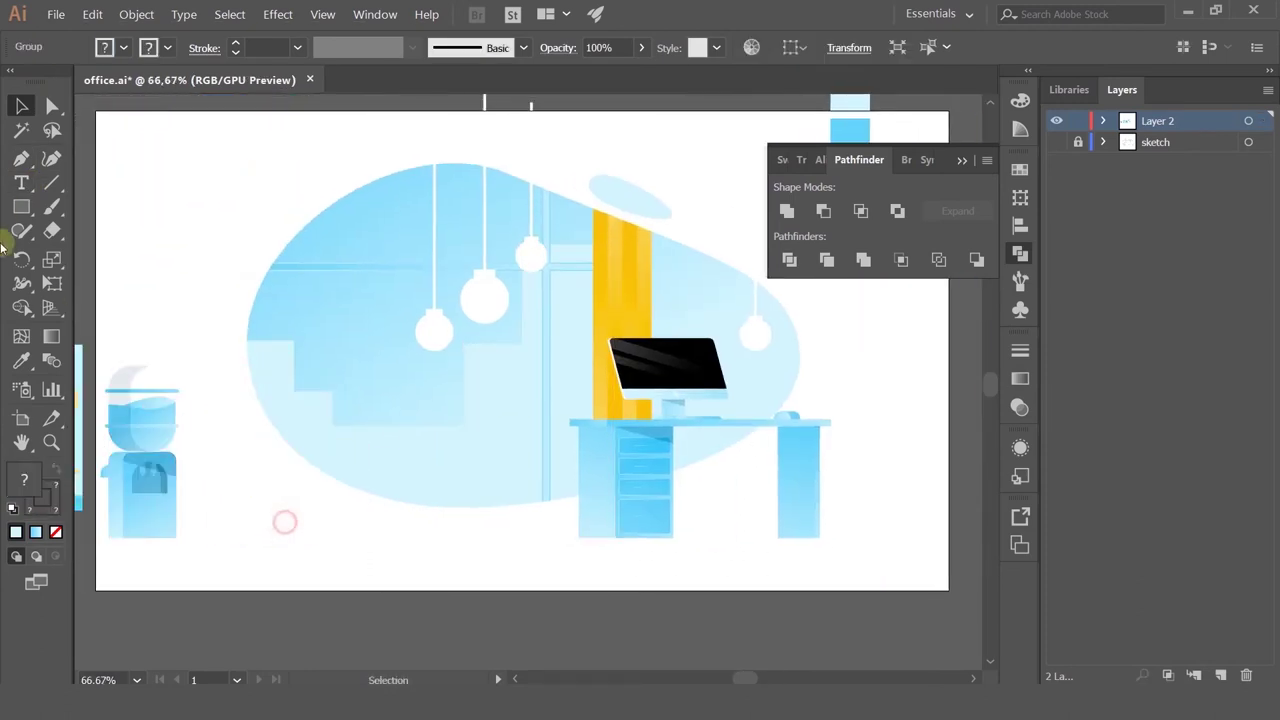
Step: Draw a rectangle on the floor line between the cooler and the desk, filled with the curtain's yellow gradient running diagonally
{"action": "key", "text": "m"}
{"action": "left_click_drag", "start_coordinate": [295, 458], "coordinate": [369, 537]}
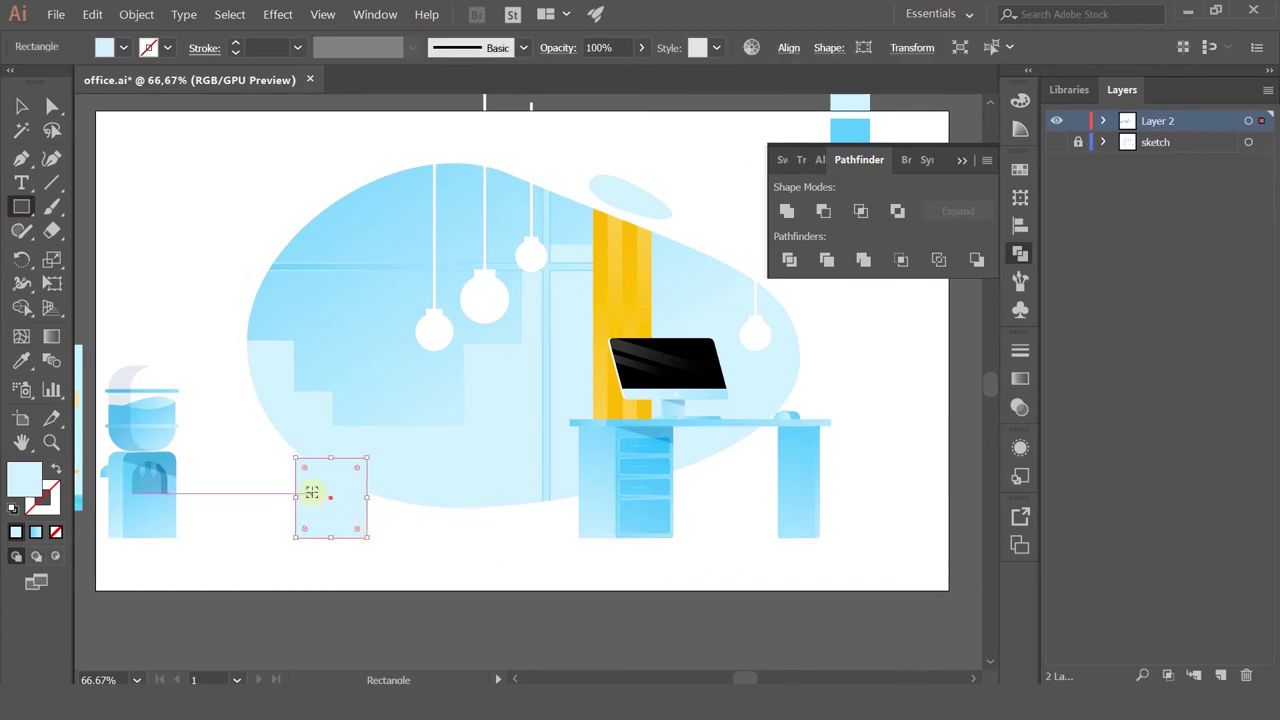
{"action": "key", "text": "ctrl+minus"}
{"action": "left_click", "coordinate": [21, 360]}
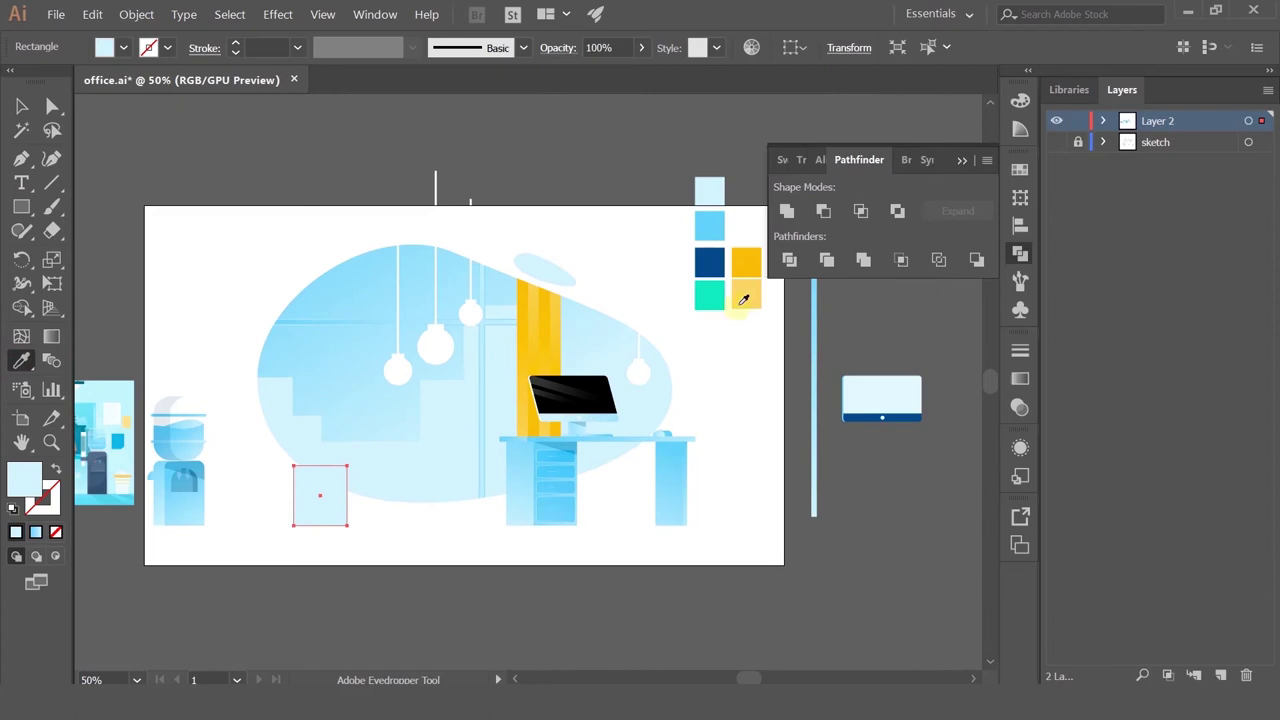
{"action": "left_click", "coordinate": [526, 318]}
{"action": "key", "text": "ctrl+plus"}
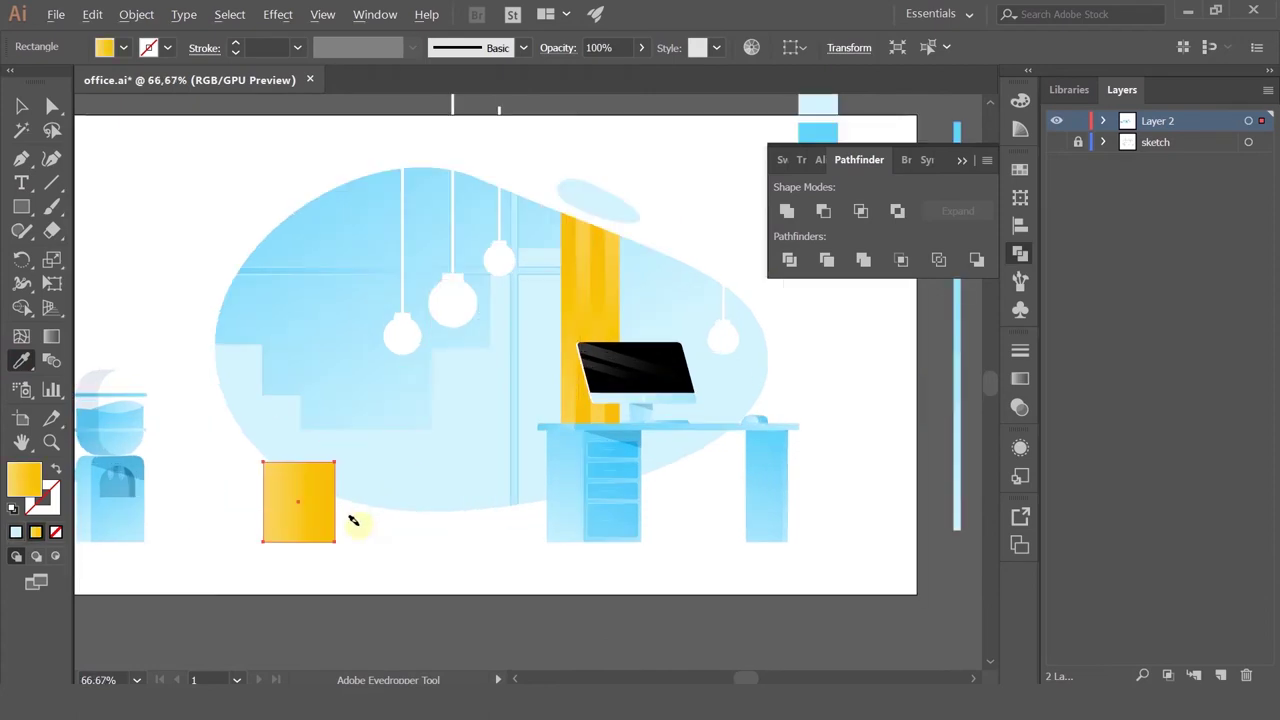
{"action": "left_click", "coordinate": [52, 337]}
{"action": "left_click_drag", "start_coordinate": [277, 479], "coordinate": [349, 549]}
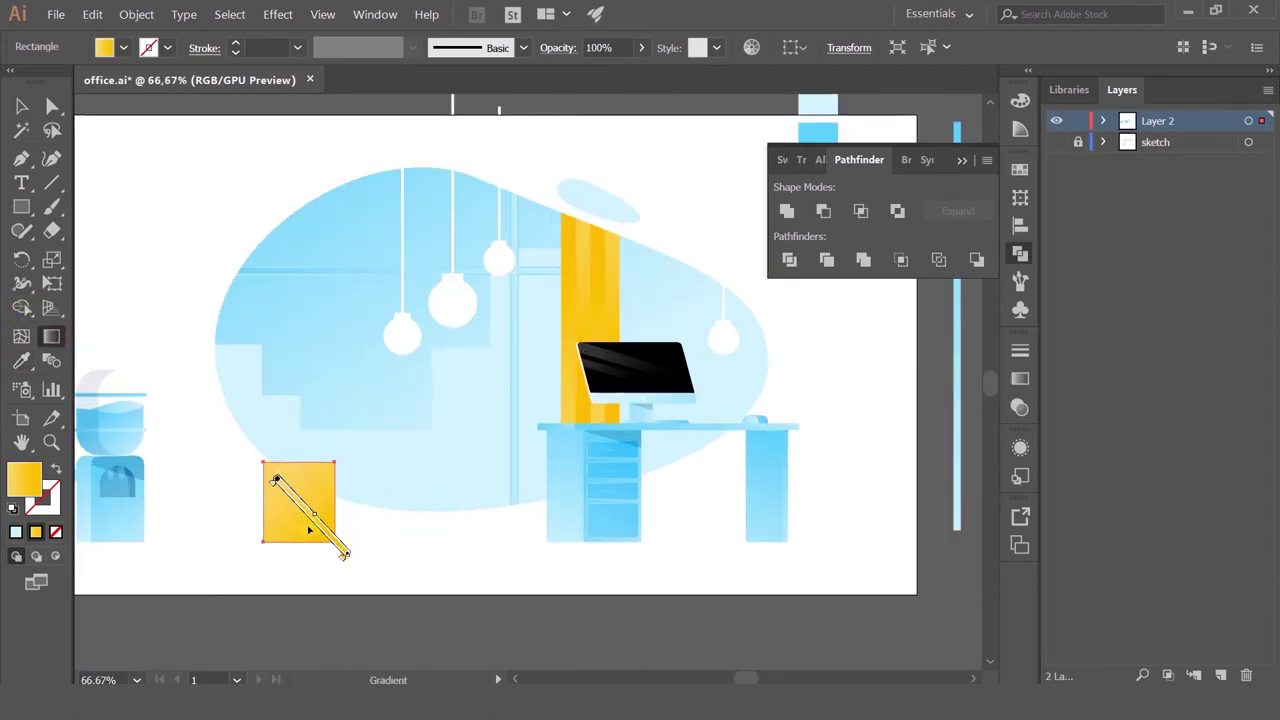
Step: Narrow the yellow rectangle and fully round its two bottom corners to form a plant pot
{"action": "left_click", "coordinate": [21, 106]}
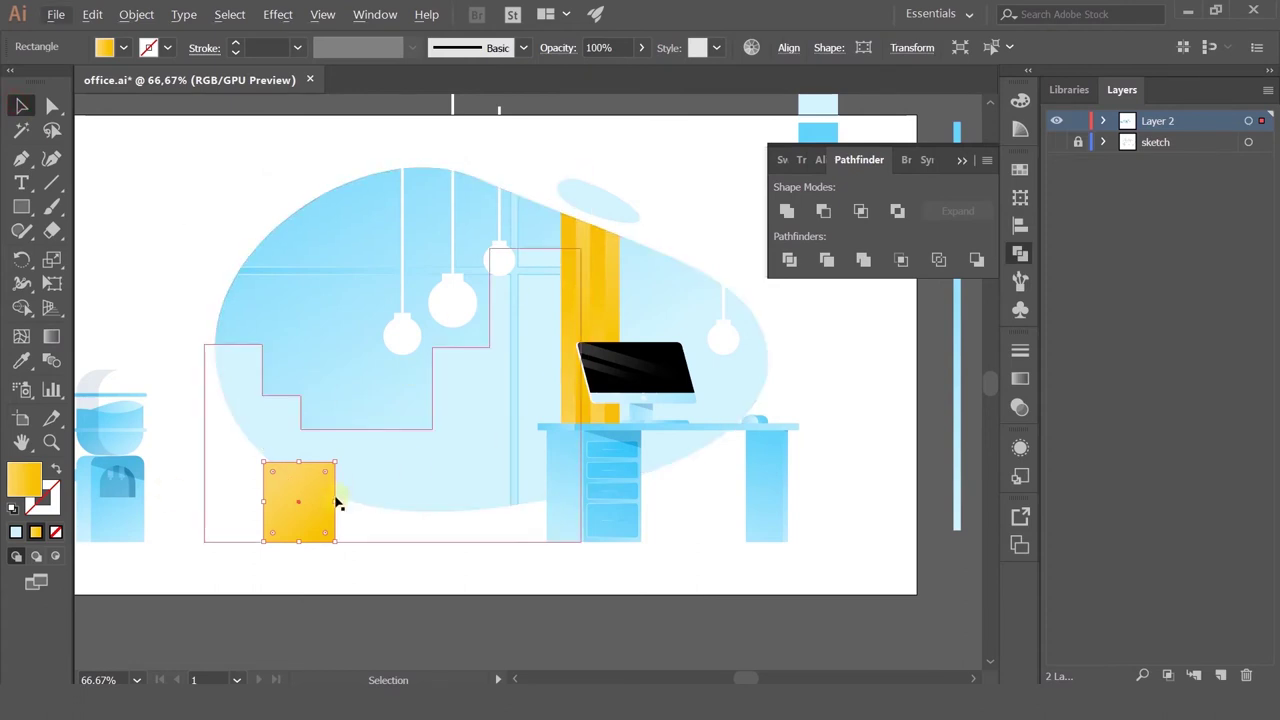
{"action": "scroll", "coordinate": [338, 505], "scroll_direction": "up", "scroll_amount": 2}
{"action": "mouse_move", "coordinate": [329, 523]}
{"action": "left_mouse_down"}
{"action": "mouse_move", "coordinate": [289, 523]}
{"action": "mouse_move", "coordinate": [311, 523]}
{"action": "left_mouse_up"}
{"action": "mouse_move", "coordinate": [303, 607]}
{"action": "left_mouse_down"}
{"action": "mouse_move", "coordinate": [251, 531]}
{"action": "mouse_move", "coordinate": [293, 596]}
{"action": "left_mouse_up"}
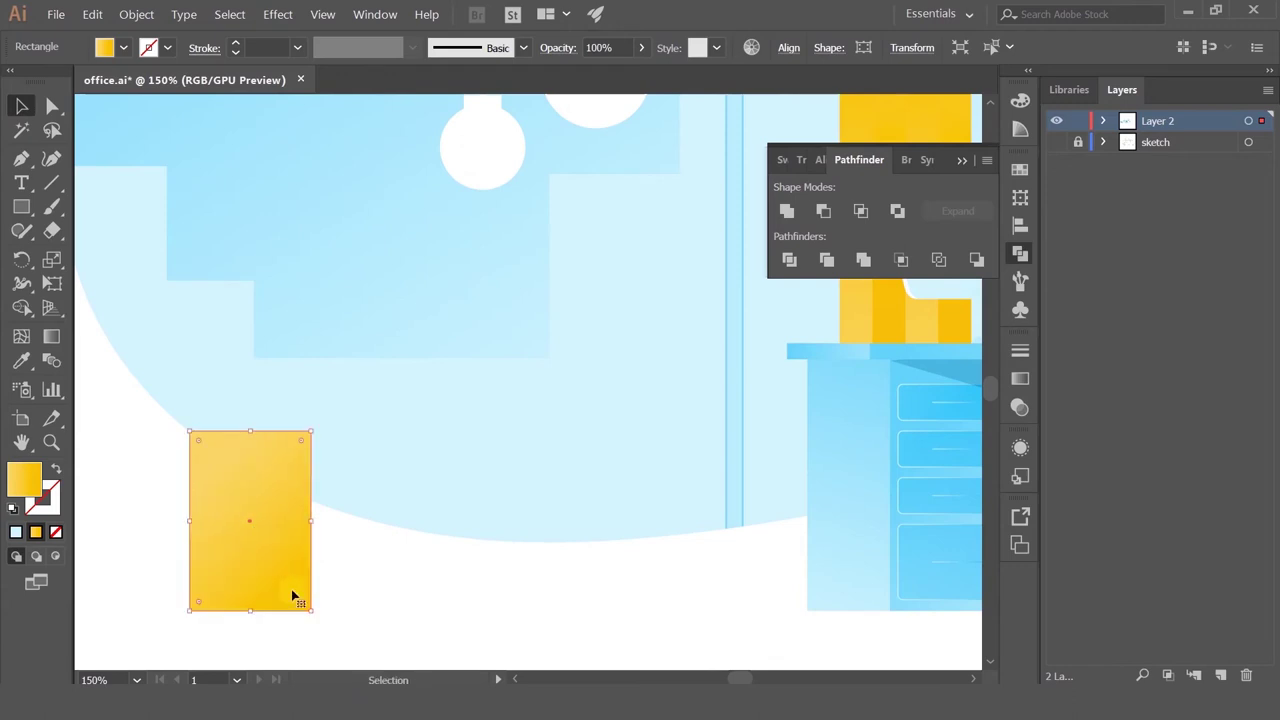
{"action": "left_click", "coordinate": [198, 602], "text": "shift"}
{"action": "left_click_drag", "start_coordinate": [198, 602], "coordinate": [260, 569]}
{"action": "left_click", "coordinate": [397, 592]}
{"action": "scroll", "coordinate": [388, 594], "scroll_direction": "down", "scroll_amount": 2}
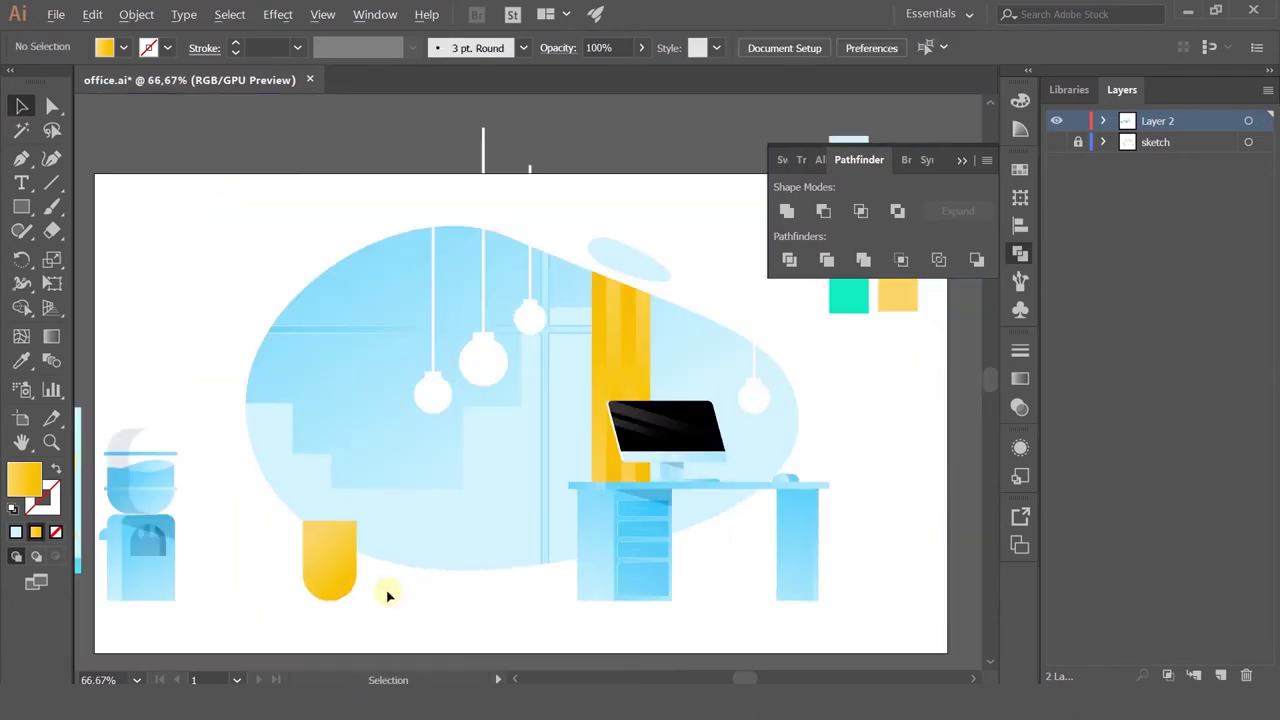
Step: Draw a thin, narrower yellow rectangle across the bottom of the pot as its base
{"action": "scroll", "coordinate": [356, 604], "scroll_direction": "up", "scroll_amount": 2}
{"action": "left_click_drag", "start_coordinate": [358, 607], "coordinate": [474, 583]}
{"action": "left_click", "coordinate": [413, 509]}
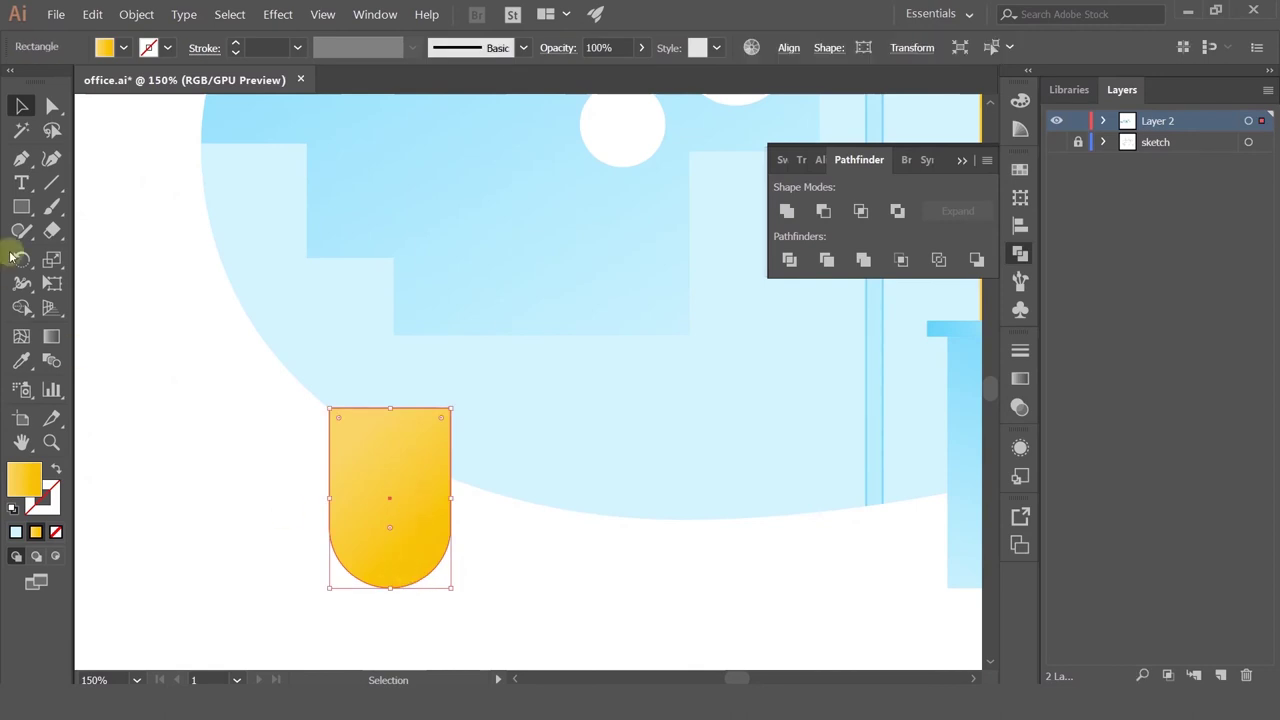
{"action": "left_click", "coordinate": [22, 206]}
{"action": "left_click_drag", "start_coordinate": [343, 580], "coordinate": [389, 571]}
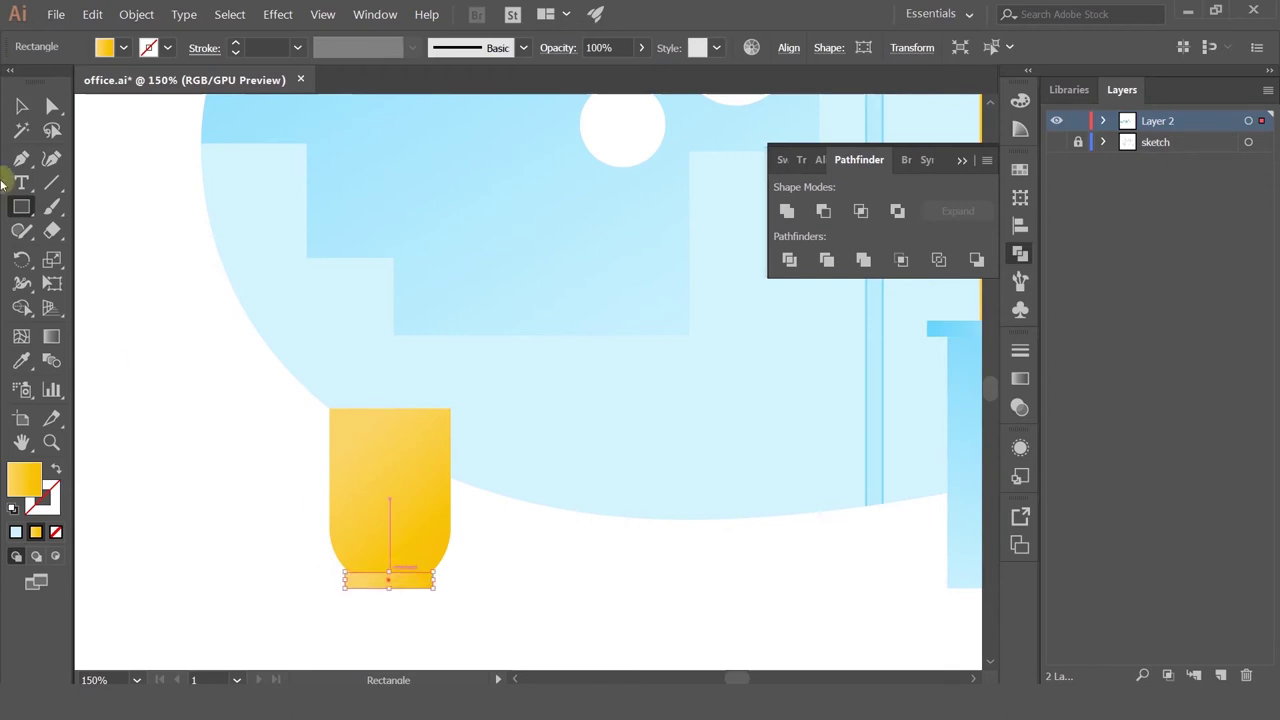
Step: Raise the rounded pot body so its bottom only slightly overlaps the base rectangle
{"action": "left_click", "coordinate": [20, 108]}
{"action": "left_click", "coordinate": [389, 499]}
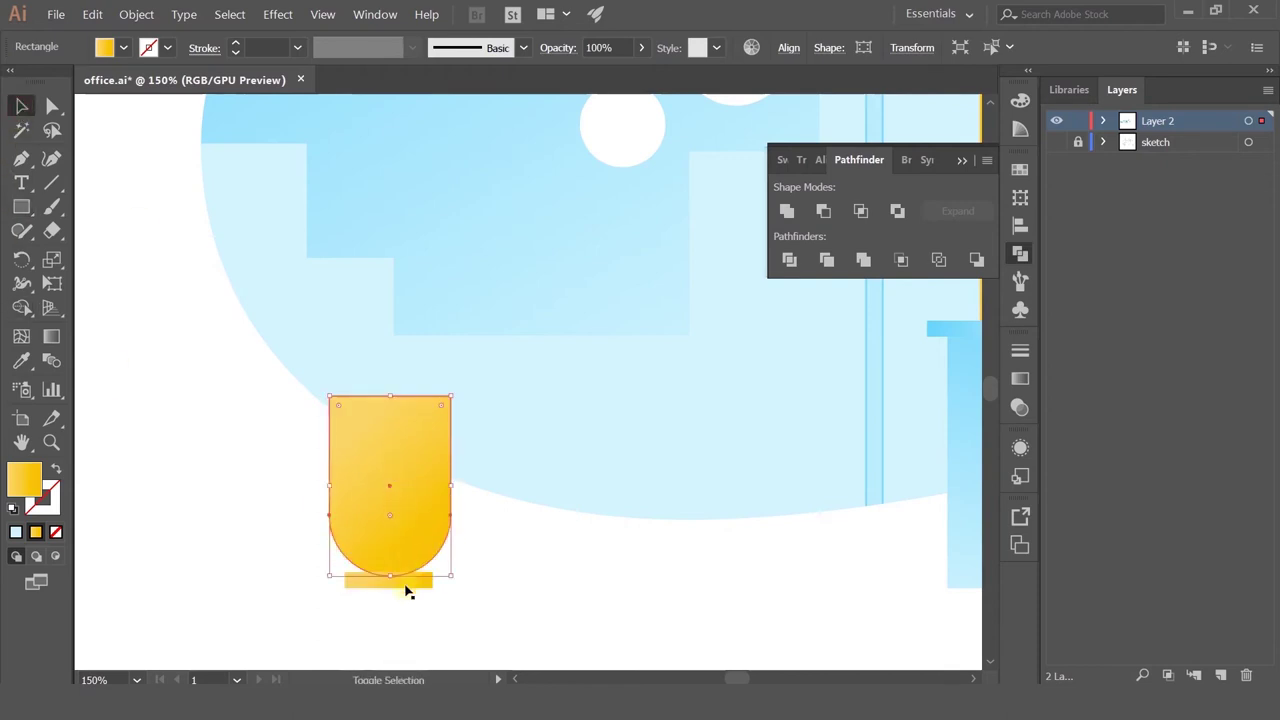
{"action": "scroll", "coordinate": [408, 587], "scroll_direction": "up", "scroll_amount": 3}
{"action": "mouse_move", "coordinate": [389, 518]}
{"action": "left_mouse_down"}
{"action": "mouse_move", "coordinate": [383, 480]}
{"action": "mouse_move", "coordinate": [389, 528]}
{"action": "left_mouse_up"}
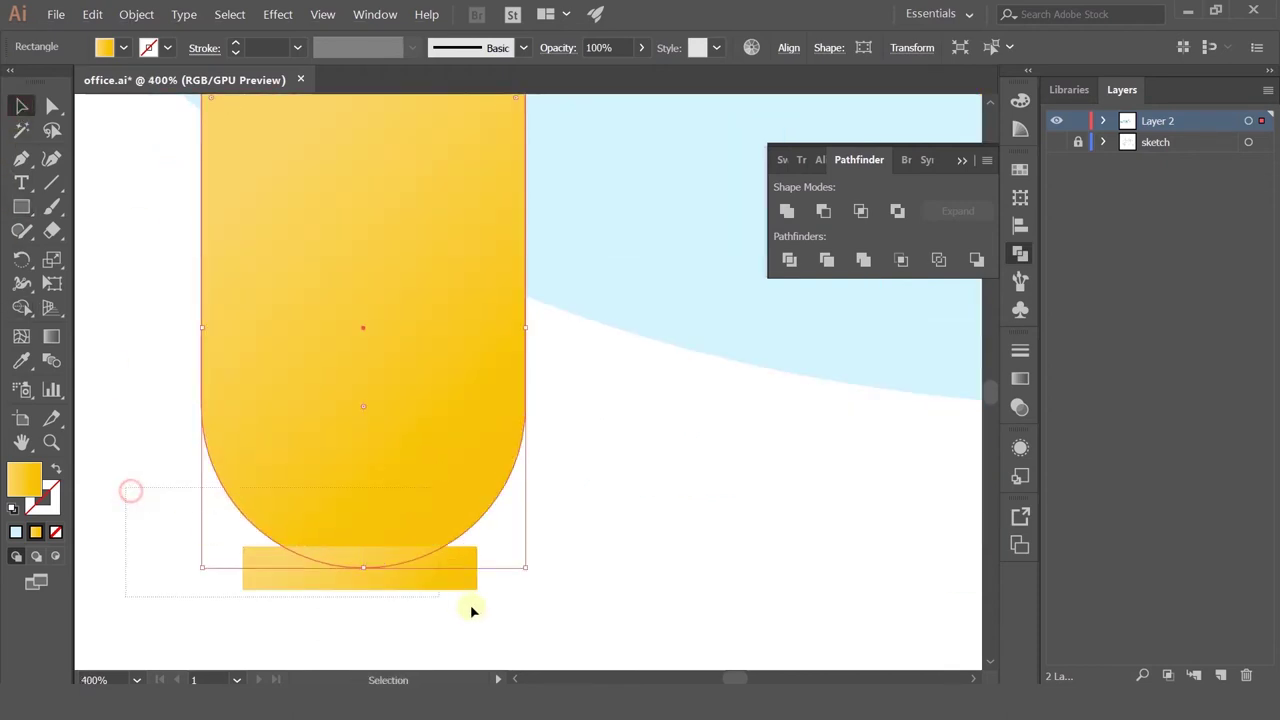
Step: Select the pot body and its base and align them on their horizontal centers
{"action": "left_click_drag", "start_coordinate": [471, 605], "coordinate": [472, 606]}
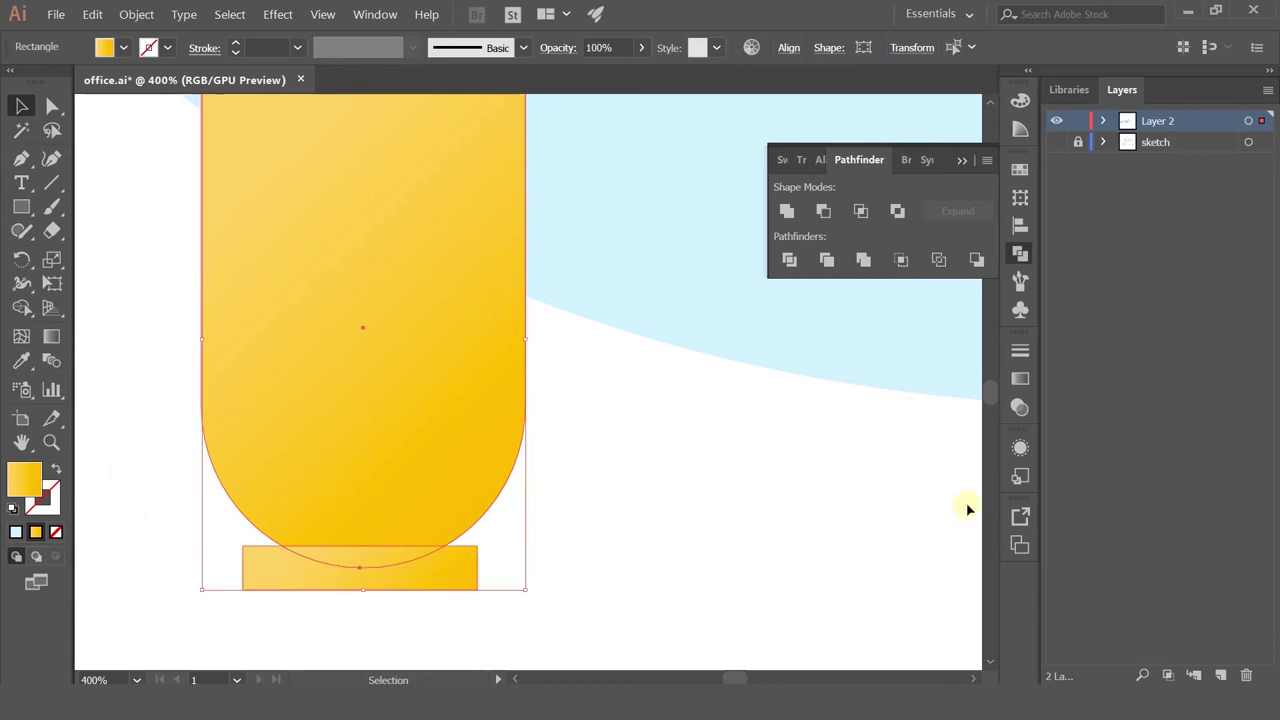
{"action": "left_click", "coordinate": [820, 160]}
{"action": "left_click", "coordinate": [822, 210]}
{"action": "left_click", "coordinate": [691, 491]}
{"action": "scroll", "coordinate": [511, 513], "scroll_direction": "down", "scroll_amount": 4}
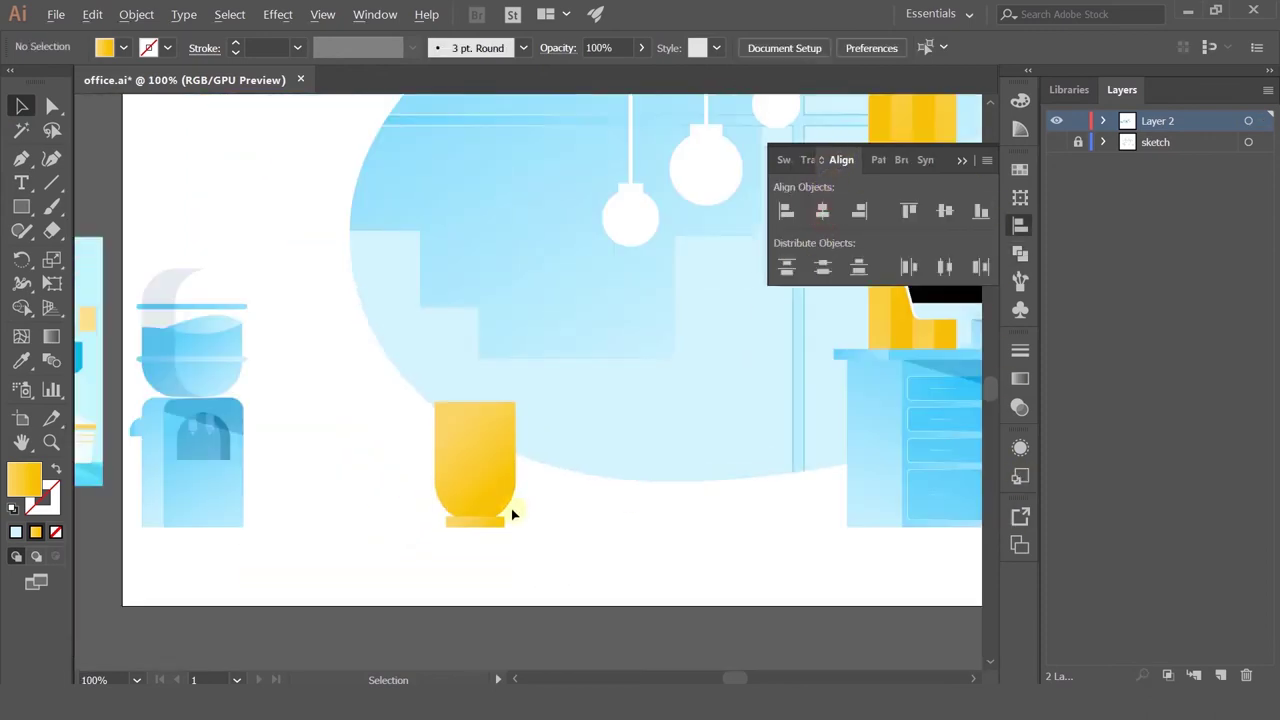
Step: Round the two top corners of the pot's base rectangle
{"action": "scroll", "coordinate": [511, 510], "scroll_direction": "up", "scroll_amount": 4}
{"action": "left_click", "coordinate": [365, 481]}
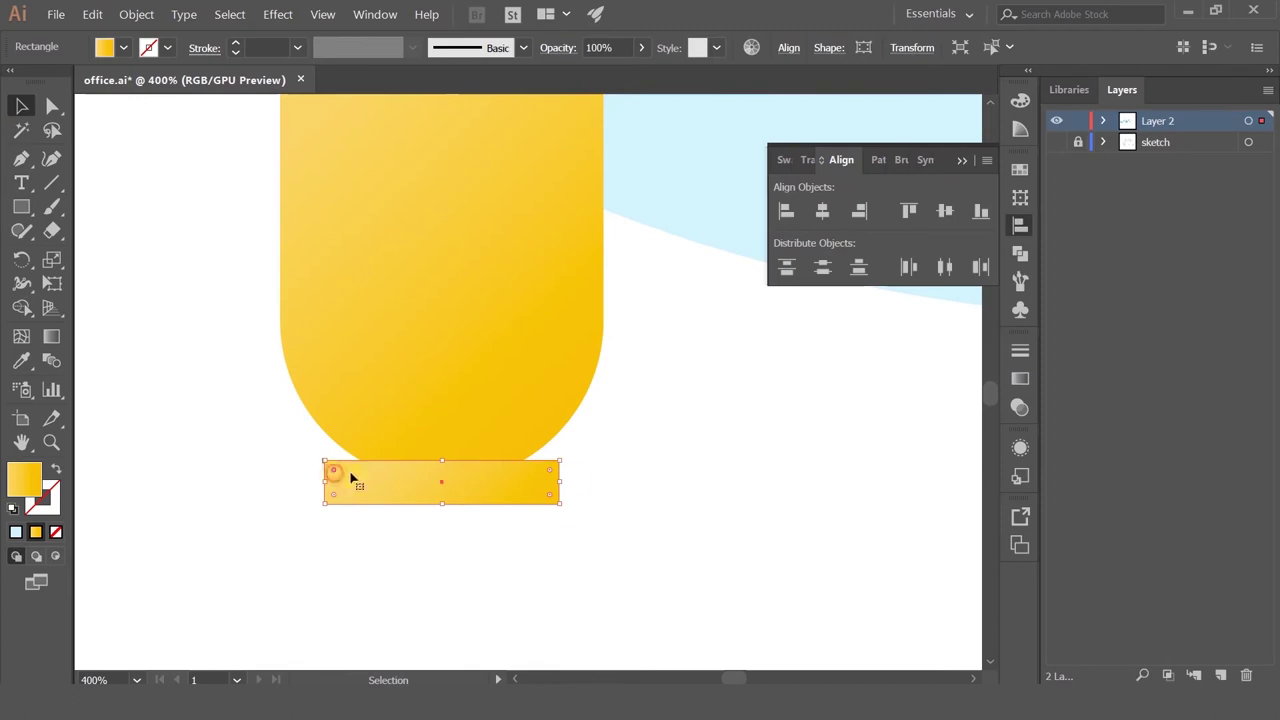
{"action": "left_click_drag", "start_coordinate": [550, 476], "coordinate": [528, 514]}
{"action": "left_click", "coordinate": [651, 451]}
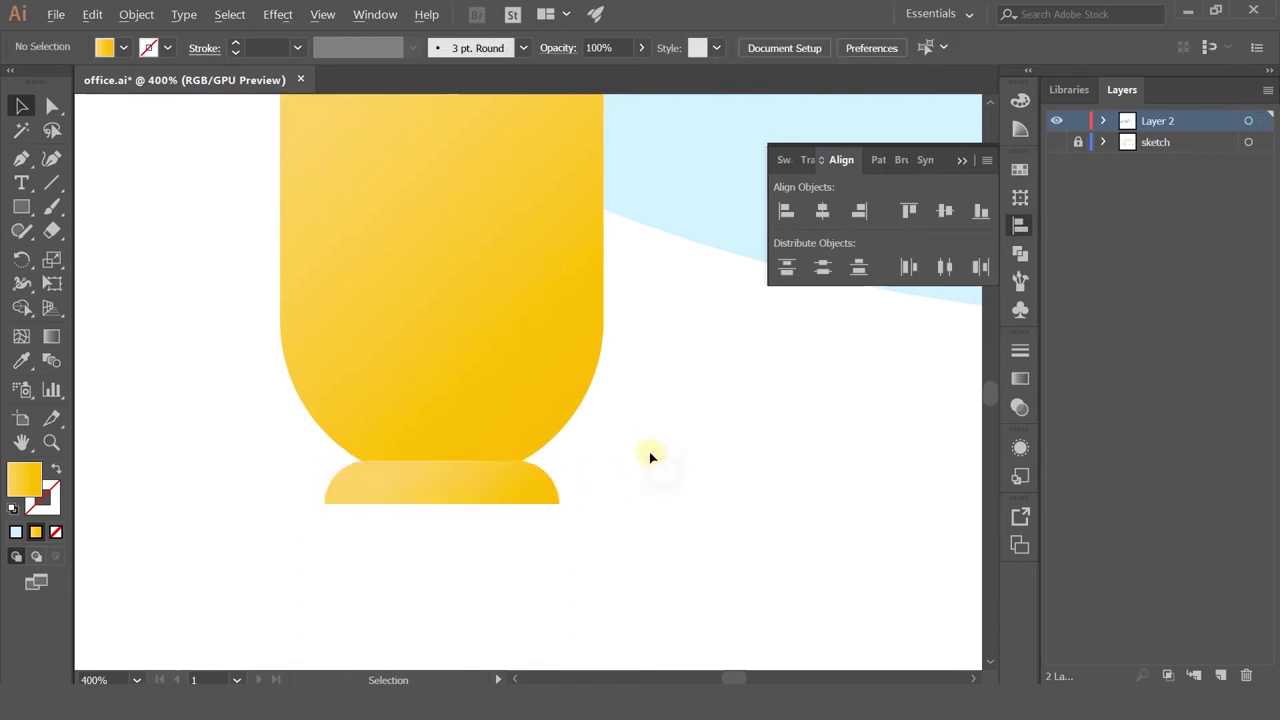
Step: Shorten the yellow pot body by lowering its top edge
{"action": "scroll", "coordinate": [677, 474], "scroll_direction": "down", "scroll_amount": 4}
{"action": "left_click_drag", "start_coordinate": [813, 537], "coordinate": [512, 483]}
{"action": "left_click", "coordinate": [434, 428]}
{"action": "left_click", "coordinate": [430, 405]}
{"action": "left_click_drag", "start_coordinate": [422, 353], "coordinate": [435, 380]}
{"action": "left_click", "coordinate": [530, 476]}
Step: Move the water cooler right so it stands beside the pot and overlaps the background blob's edge
{"action": "left_click_drag", "start_coordinate": [537, 480], "coordinate": [591, 512]}
{"action": "left_click_drag", "start_coordinate": [196, 411], "coordinate": [355, 409]}
{"action": "left_click", "coordinate": [662, 558]}
Step: Draw a narrow leaf with the Pen tool, rising from inside the pot to two points above it
{"action": "left_click", "coordinate": [568, 546]}
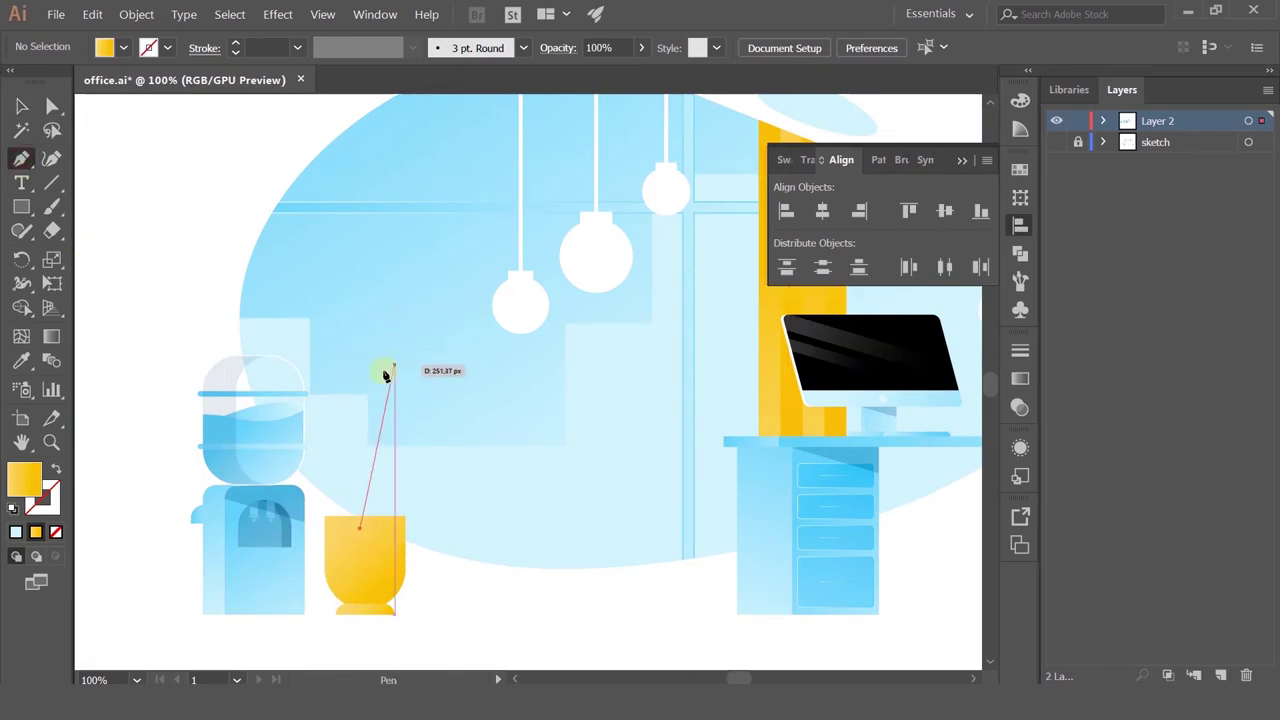
{"action": "left_click", "coordinate": [384, 334]}
{"action": "left_click", "coordinate": [383, 333]}
{"action": "left_click", "coordinate": [441, 316]}
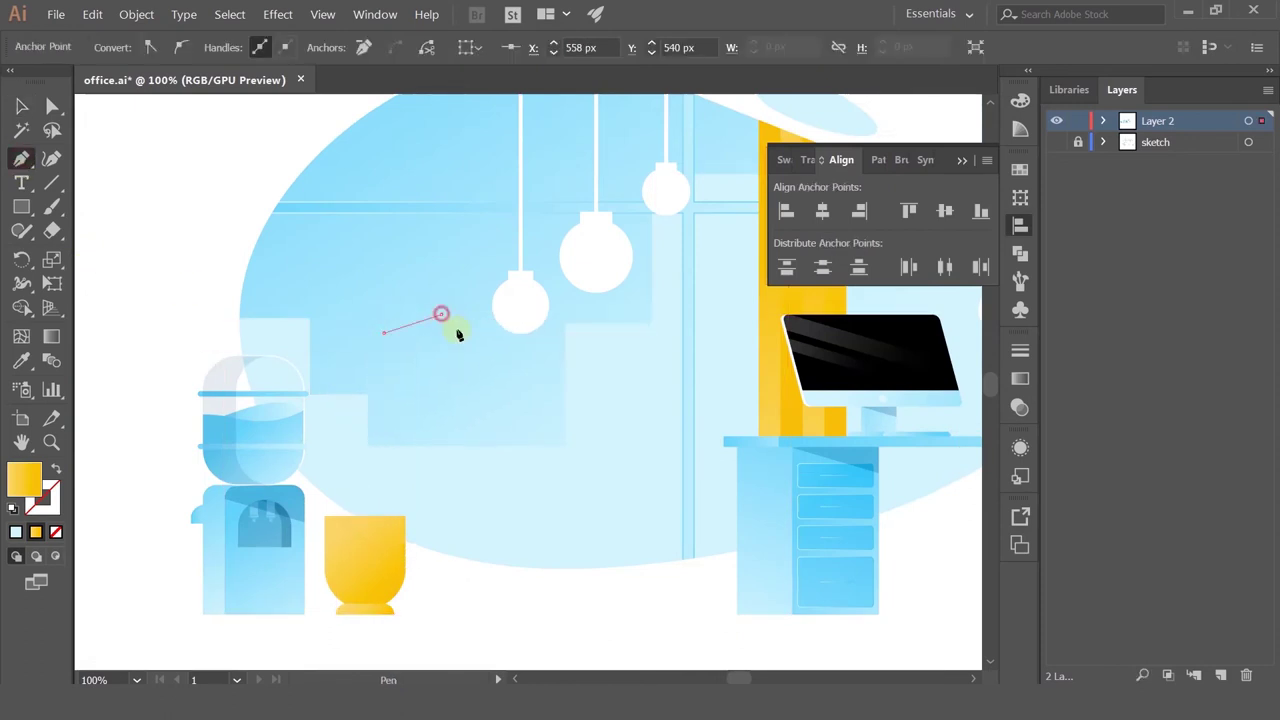
Step: Try to extend the leaf path with two more corner points into a bent blade, and undo them
{"action": "left_click", "coordinate": [533, 433]}
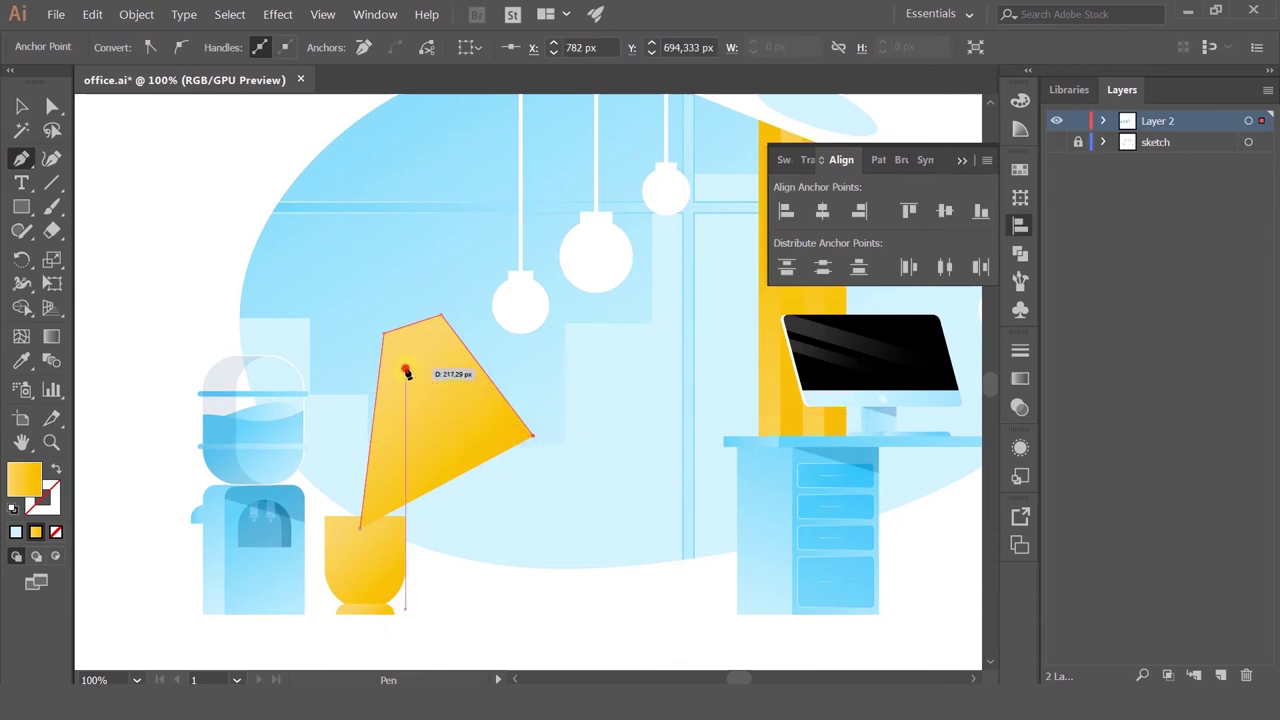
{"action": "left_click", "coordinate": [406, 372]}
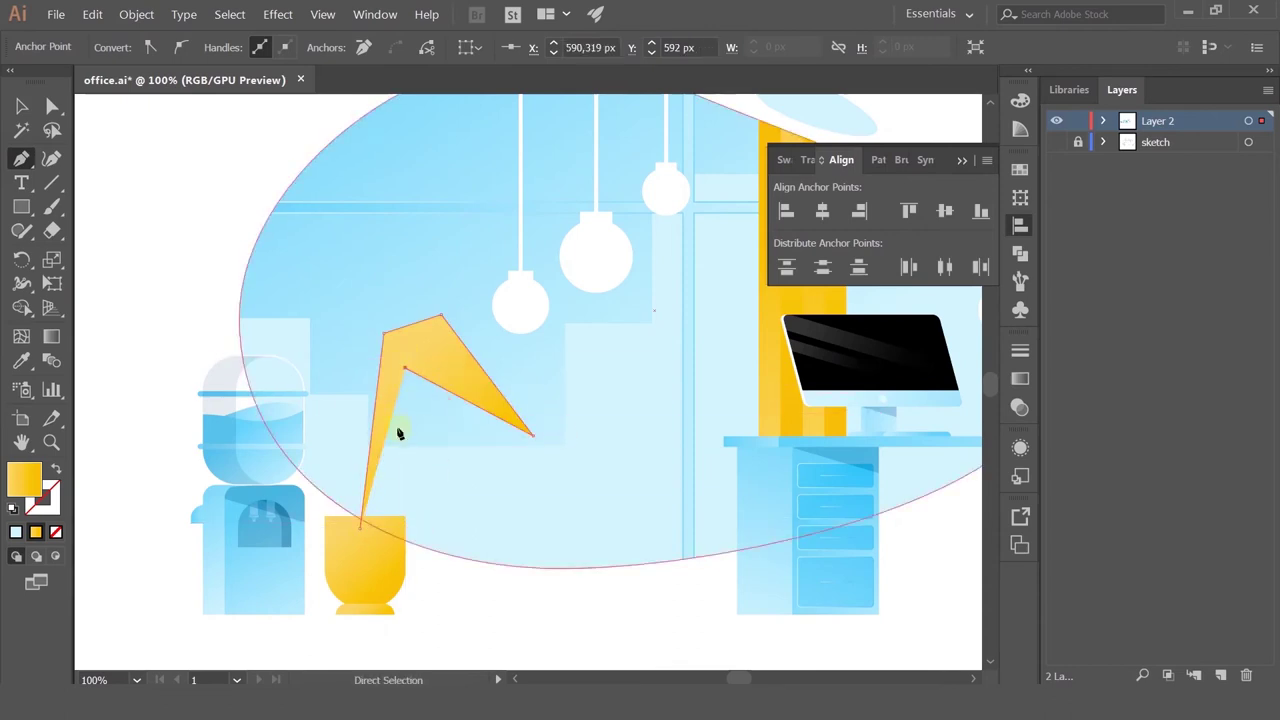
{"action": "key", "text": "ctrl+z"}
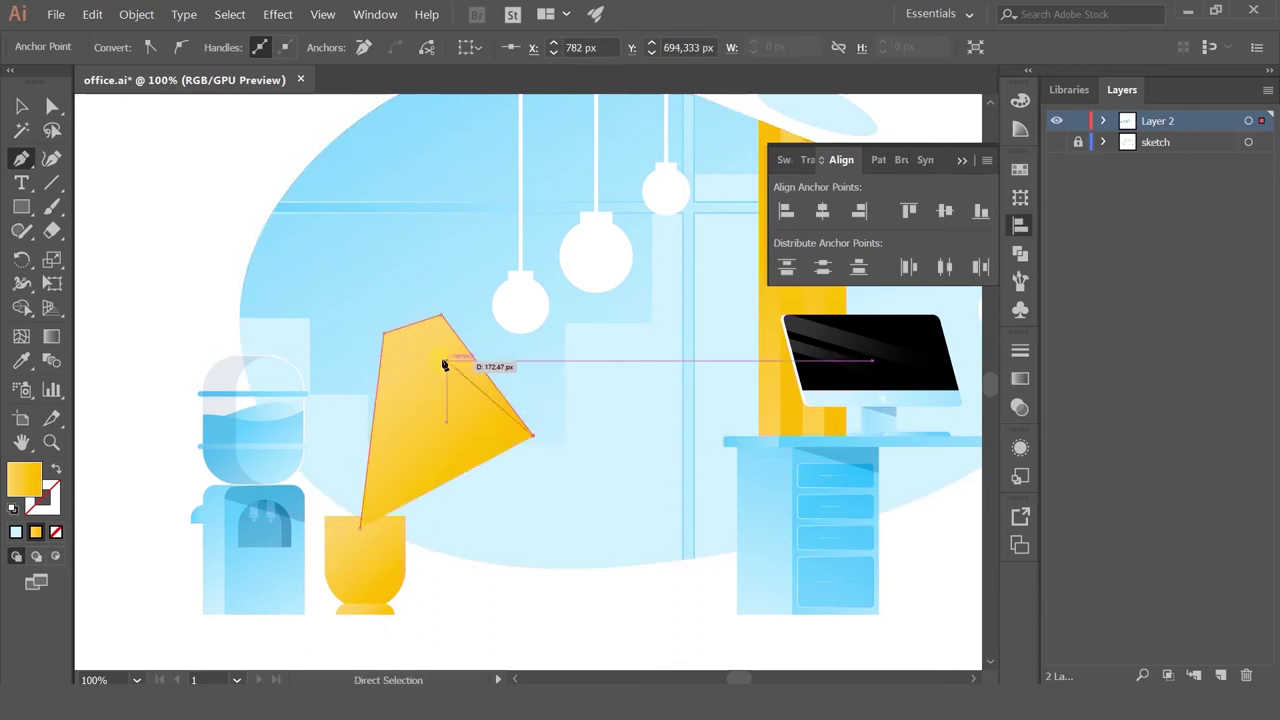
{"action": "key", "text": "ctrl+z"}
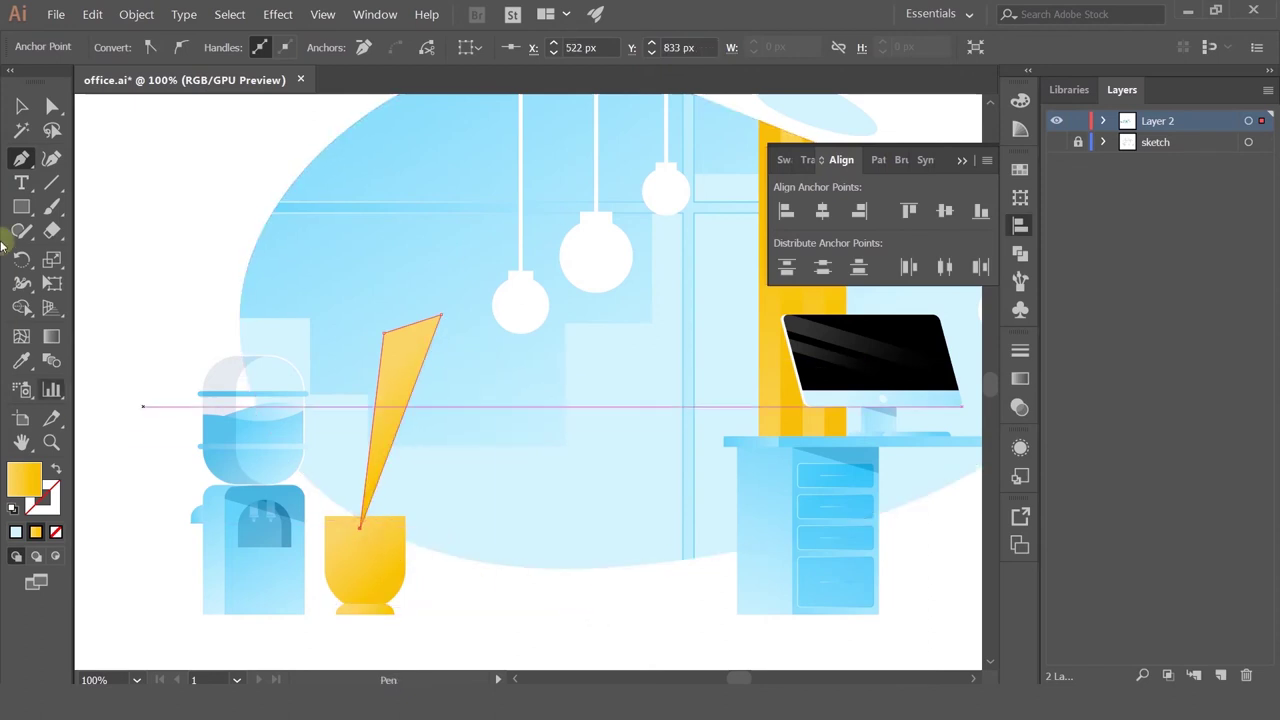
Step: Fill the leaf with the dark blue from the colour palette swatches beside the artboard
{"action": "left_click", "coordinate": [21, 106]}
{"action": "left_click_drag", "start_coordinate": [558, 479], "coordinate": [346, 594]}
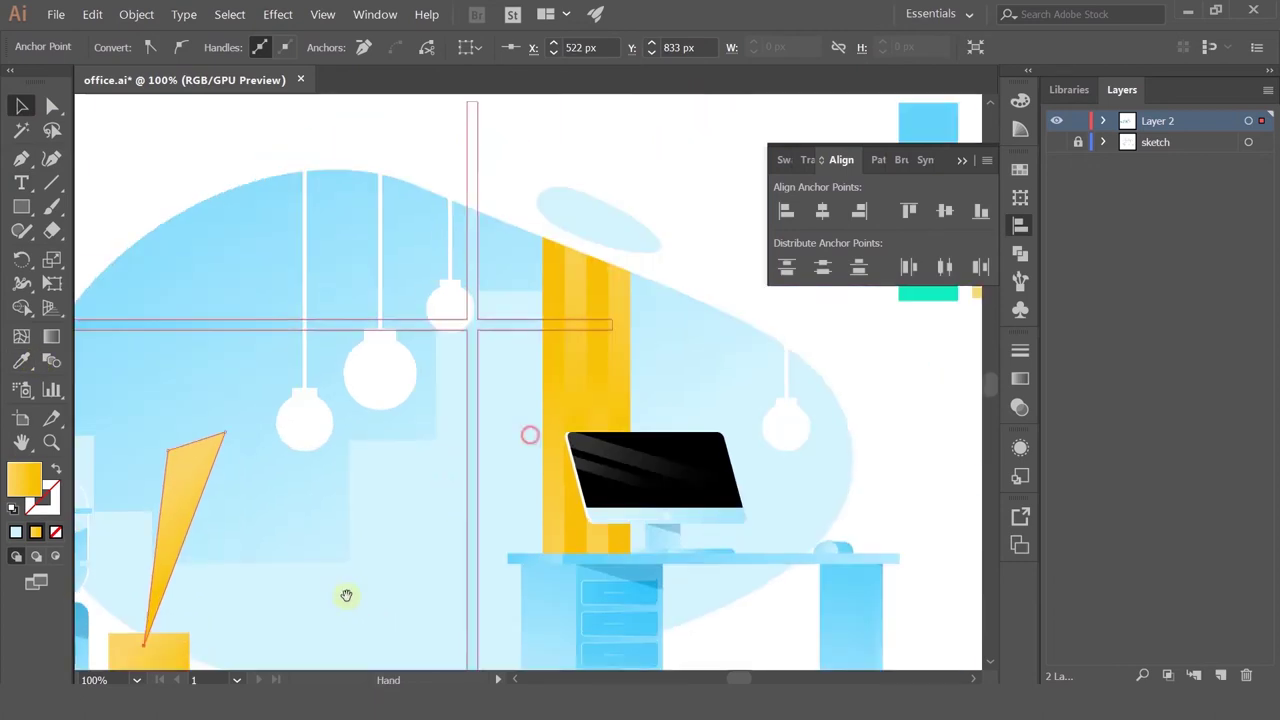
{"action": "left_click_drag", "start_coordinate": [657, 306], "coordinate": [541, 334]}
{"action": "left_click", "coordinate": [19, 361]}
{"action": "scroll", "coordinate": [517, 357], "scroll_direction": "down", "scroll_amount": 2}
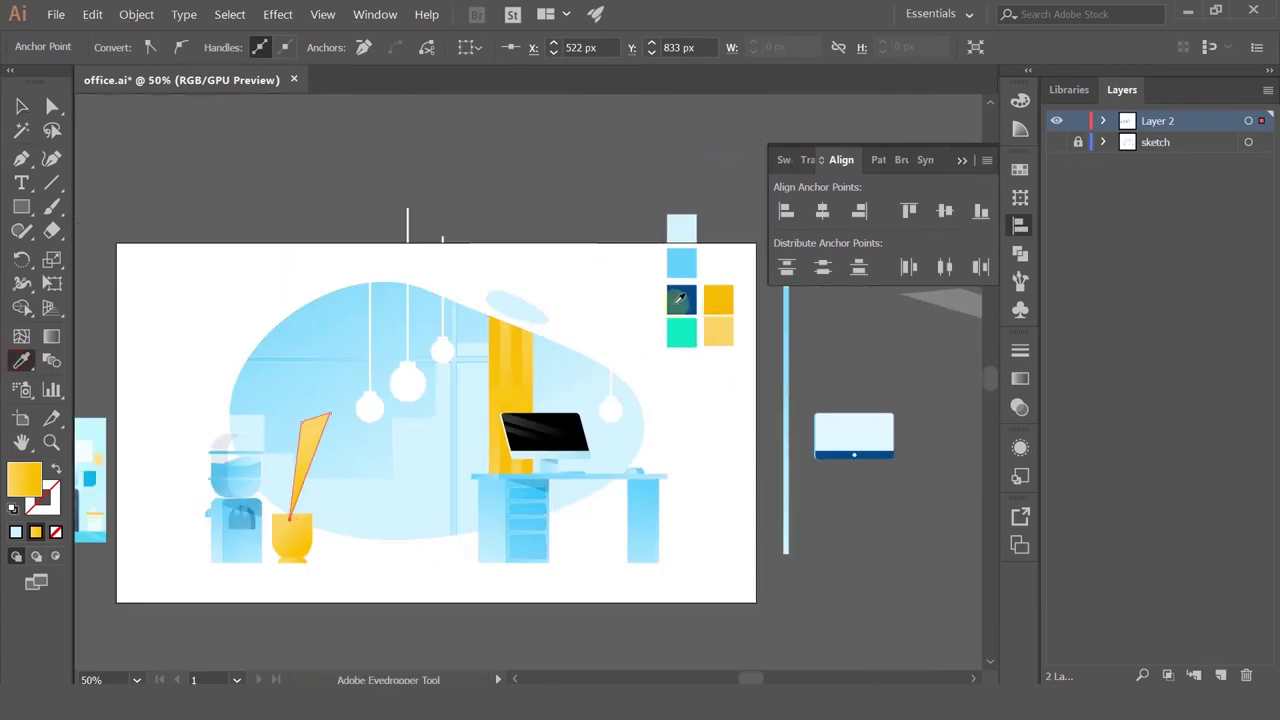
{"action": "left_click", "coordinate": [672, 298]}
{"action": "scroll", "coordinate": [217, 464], "scroll_direction": "up", "scroll_amount": 1}
{"action": "left_click", "coordinate": [20, 107]}
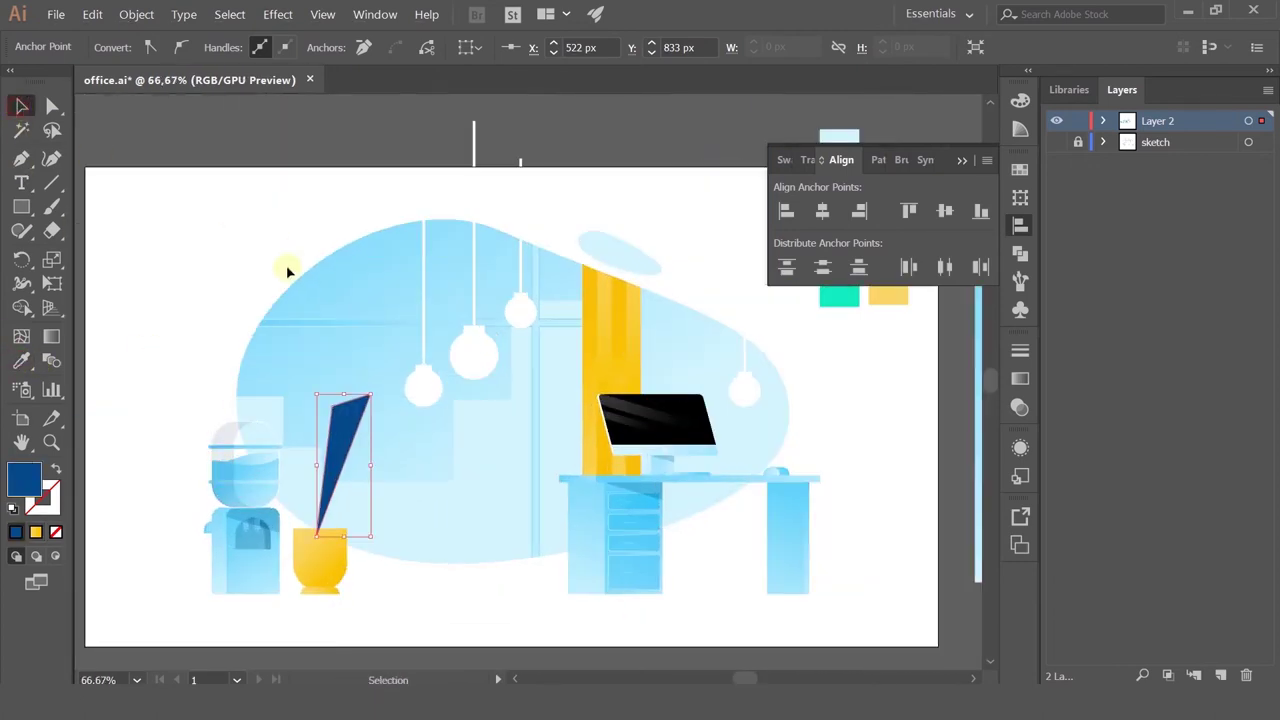
Step: Draw a second dark blue triangular blade with the Pen tool, joining the leaf's two upper points to a tip hanging lower on the right
{"action": "scroll", "coordinate": [297, 297], "scroll_direction": "up", "scroll_amount": 2}
{"action": "left_click", "coordinate": [21, 158]}
{"action": "left_click_drag", "start_coordinate": [472, 446], "coordinate": [361, 238]}
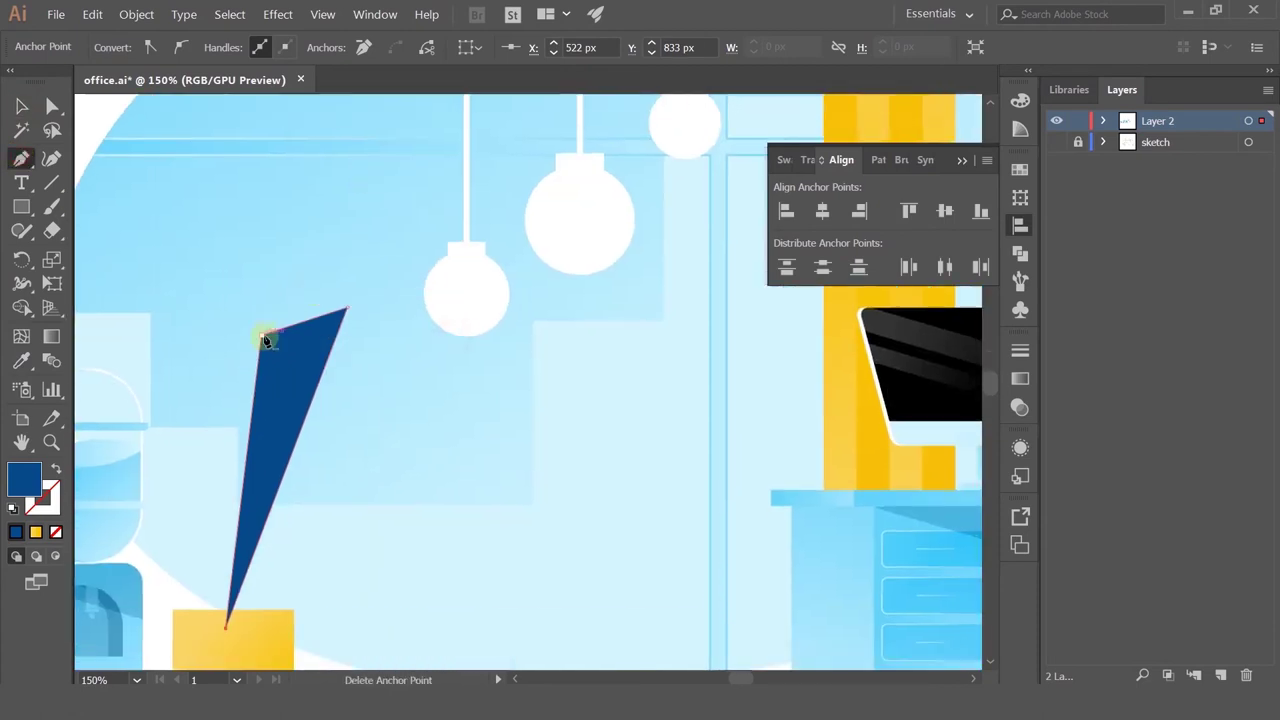
{"action": "left_click", "coordinate": [401, 487]}
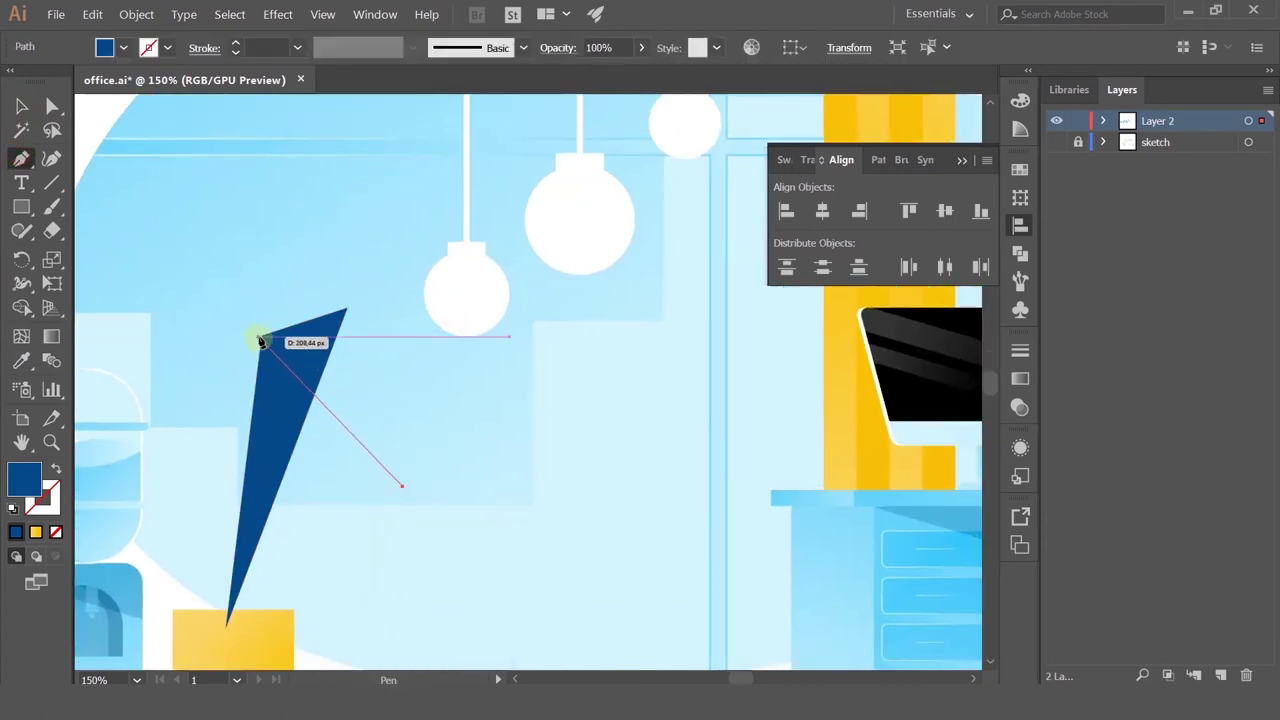
{"action": "left_click", "coordinate": [259, 340]}
{"action": "left_click", "coordinate": [347, 310]}
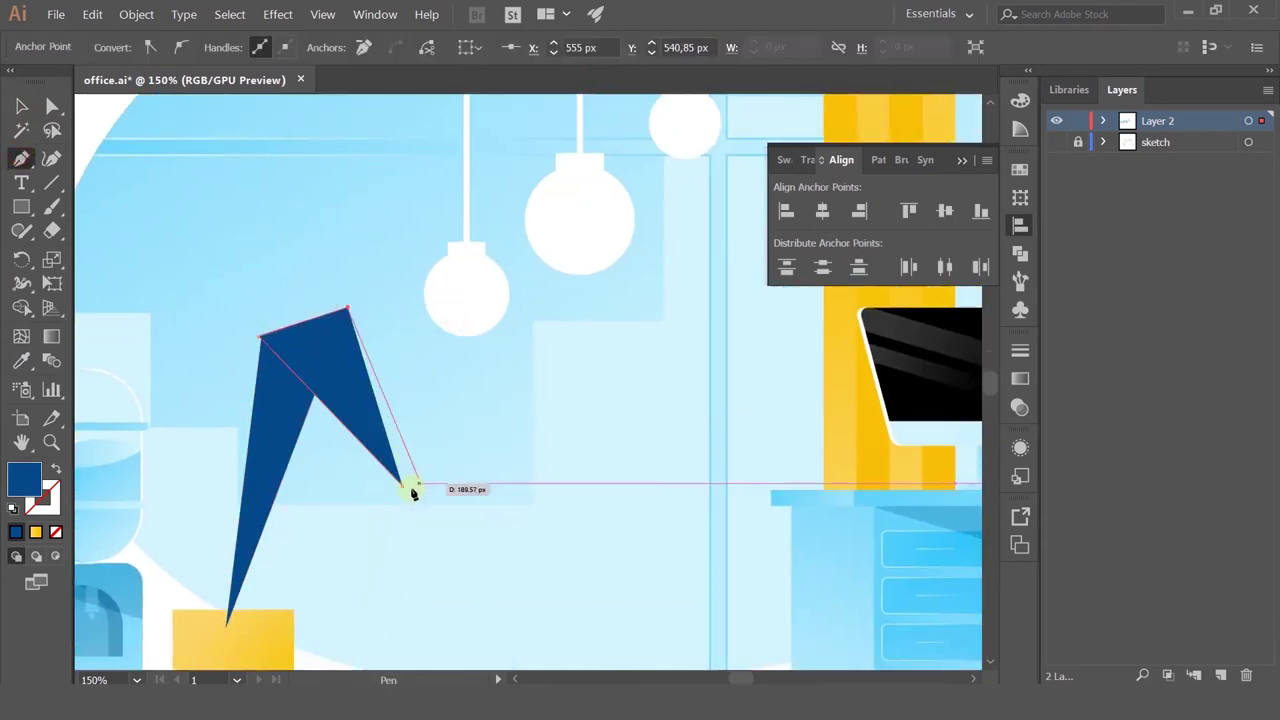
{"action": "left_click", "coordinate": [402, 486]}
{"action": "left_click", "coordinate": [21, 106]}
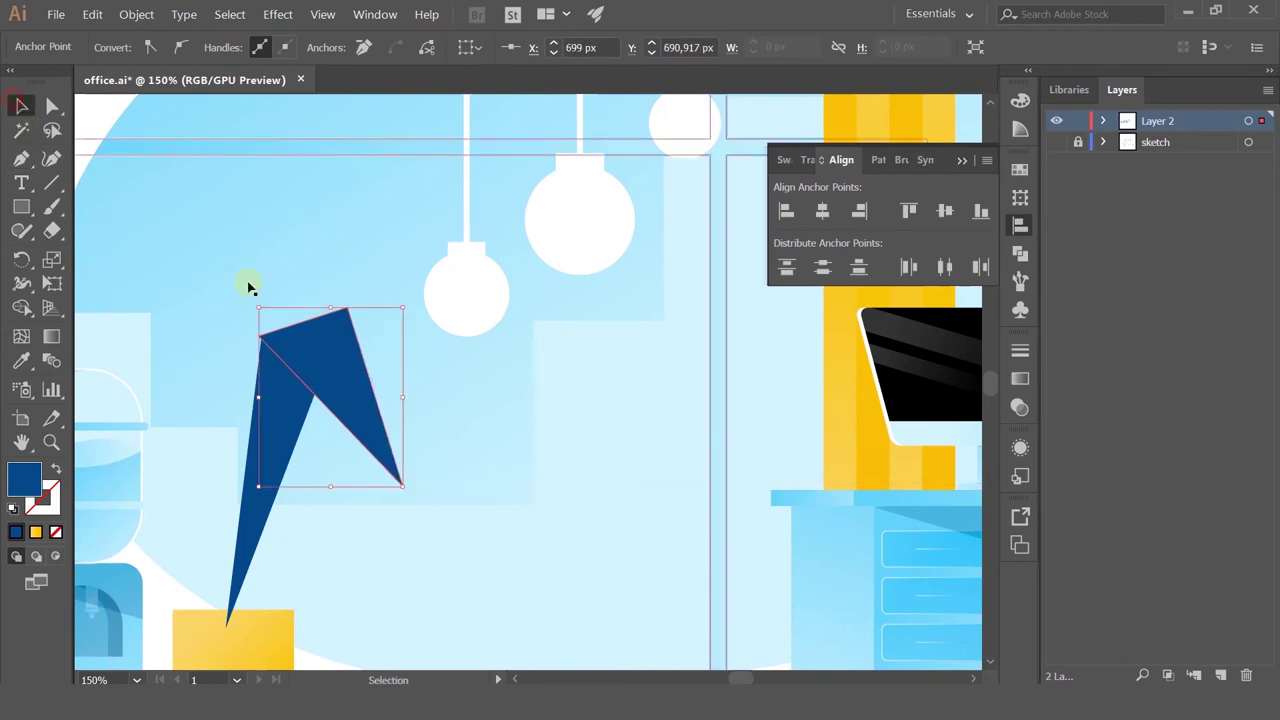
Step: Round the hanging blade's top corner by about 65 px and round the upright leaf's upper-right corner as well
{"action": "left_click", "coordinate": [52, 106]}
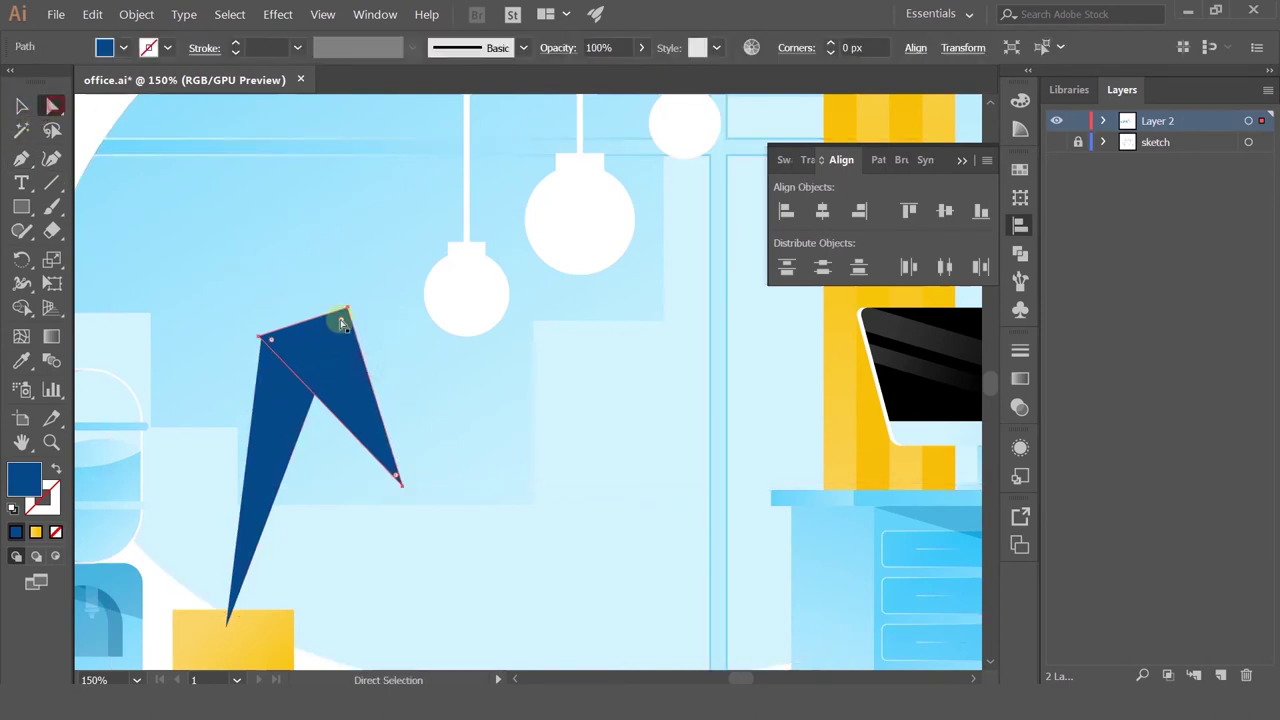
{"action": "left_click_drag", "start_coordinate": [337, 355], "coordinate": [307, 428]}
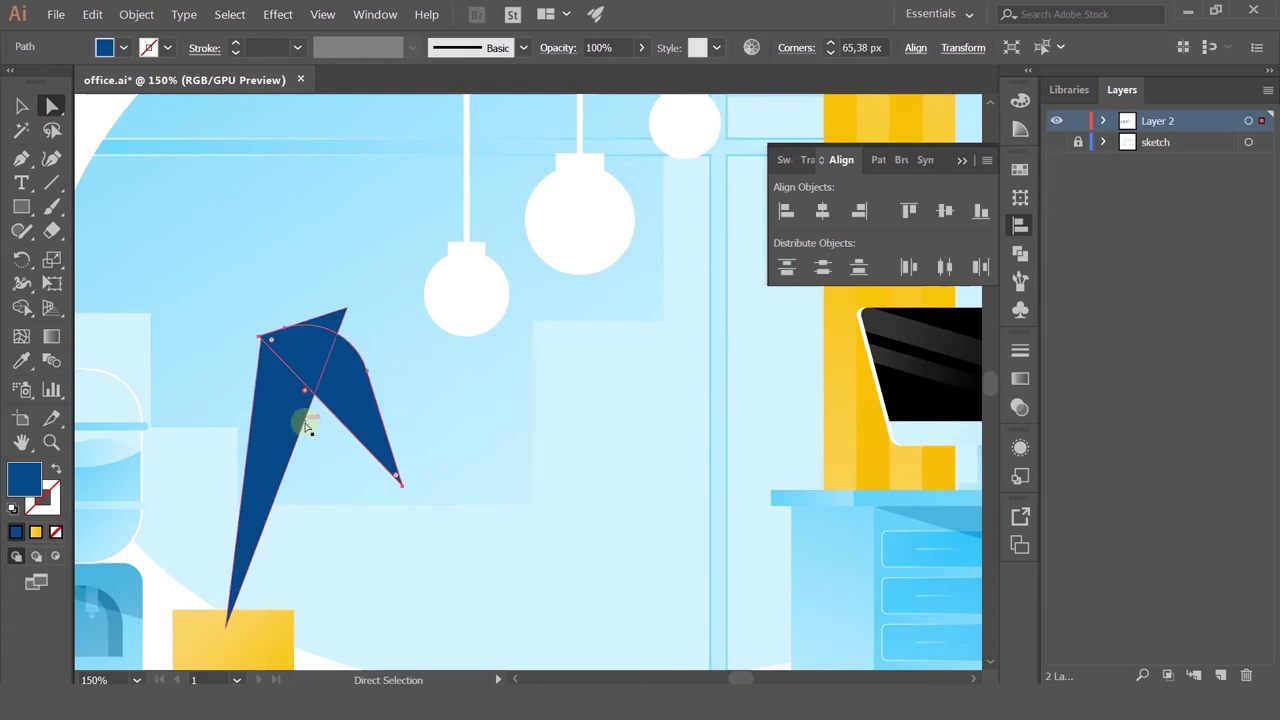
{"action": "left_click_drag", "start_coordinate": [340, 322], "coordinate": [314, 405]}
{"action": "left_click", "coordinate": [21, 106]}
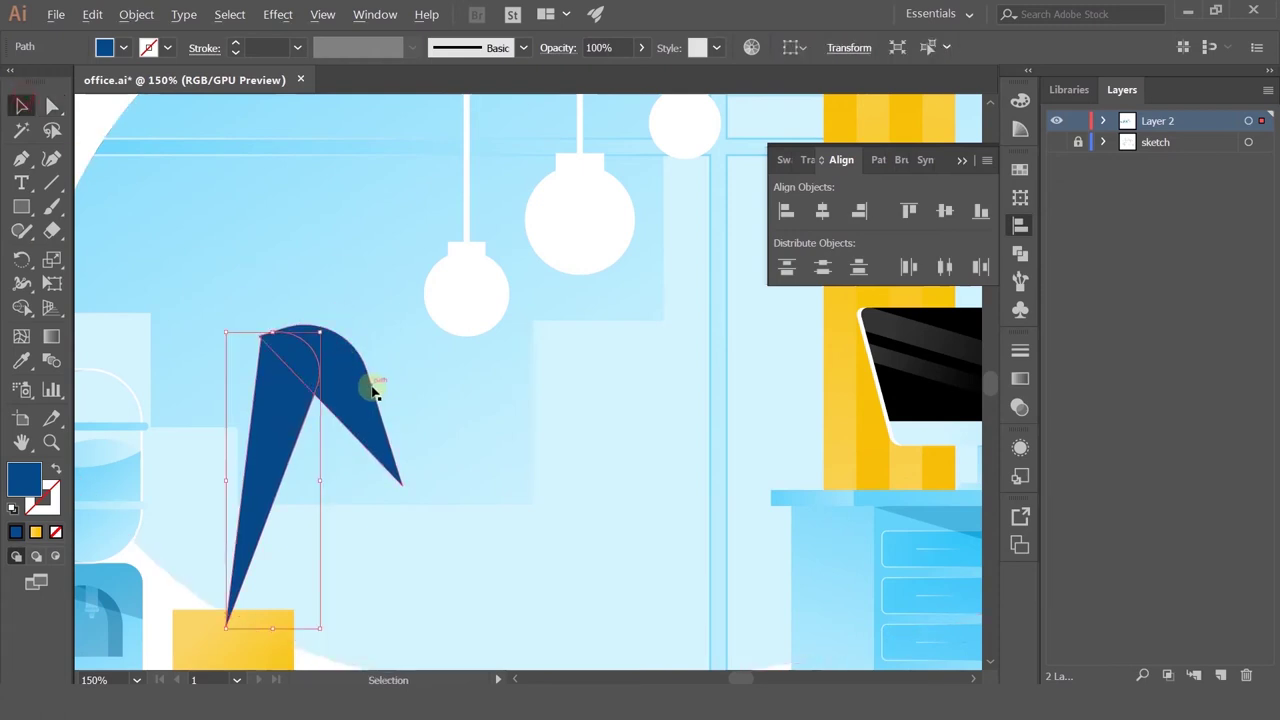
Step: Align the hanging blade's left corner precisely with the upright leaf's upper-left corner
{"action": "scroll", "coordinate": [355, 370], "scroll_direction": "up", "scroll_amount": 3}
{"action": "left_click_drag", "start_coordinate": [315, 328], "coordinate": [376, 341]}
{"action": "scroll", "coordinate": [274, 317], "scroll_direction": "up", "scroll_amount": 3}
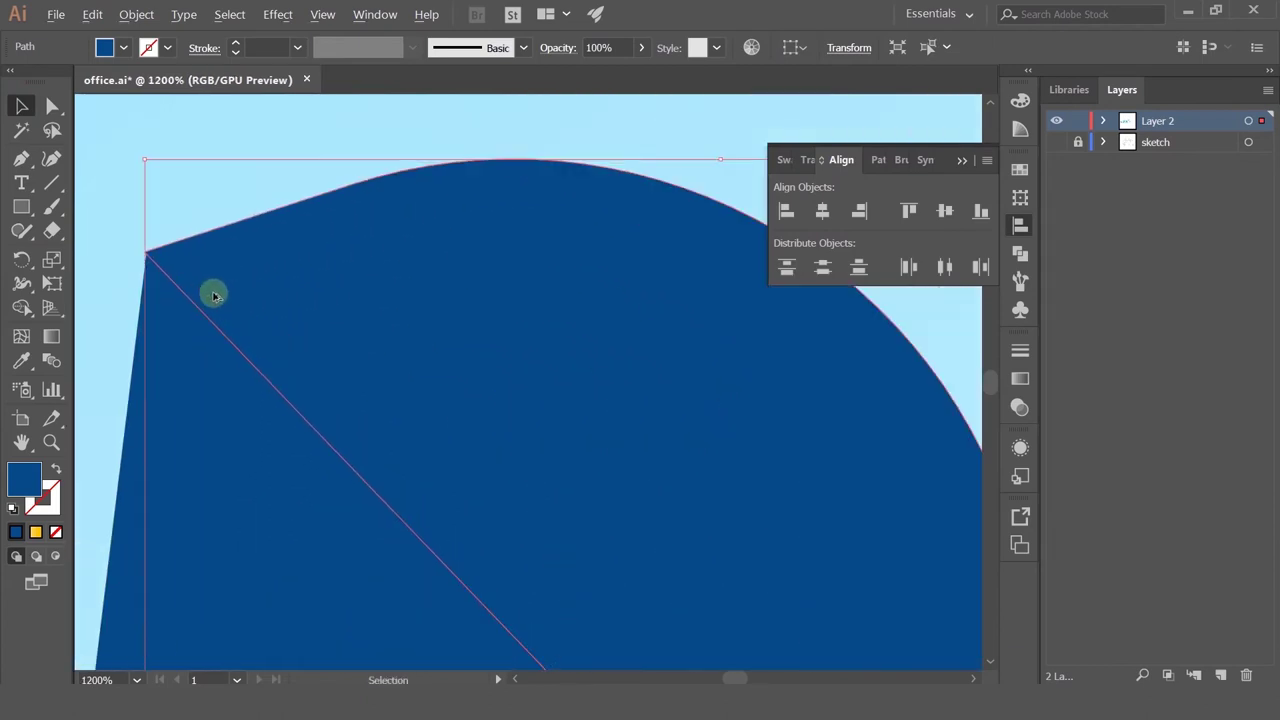
{"action": "left_click_drag", "start_coordinate": [211, 289], "coordinate": [243, 274]}
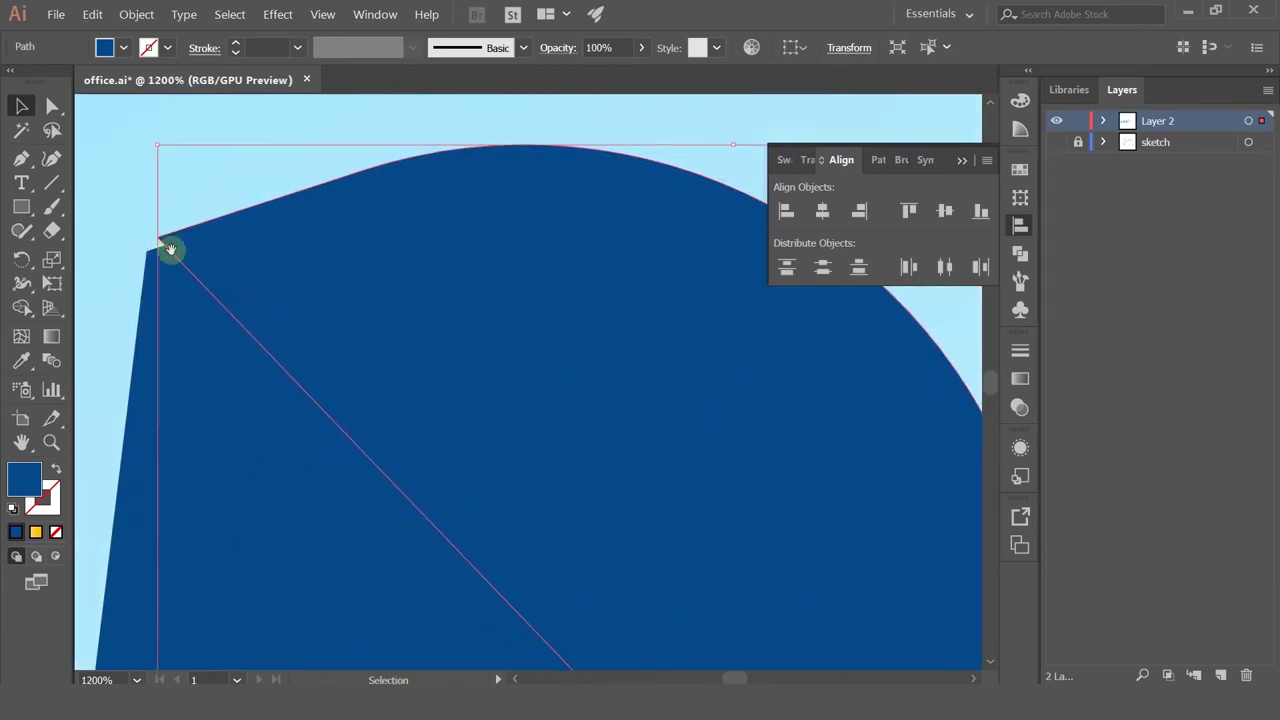
{"action": "left_click_drag", "start_coordinate": [169, 249], "coordinate": [494, 364]}
{"action": "scroll", "coordinate": [473, 355], "scroll_direction": "up", "scroll_amount": 2}
{"action": "left_click", "coordinate": [322, 14]}
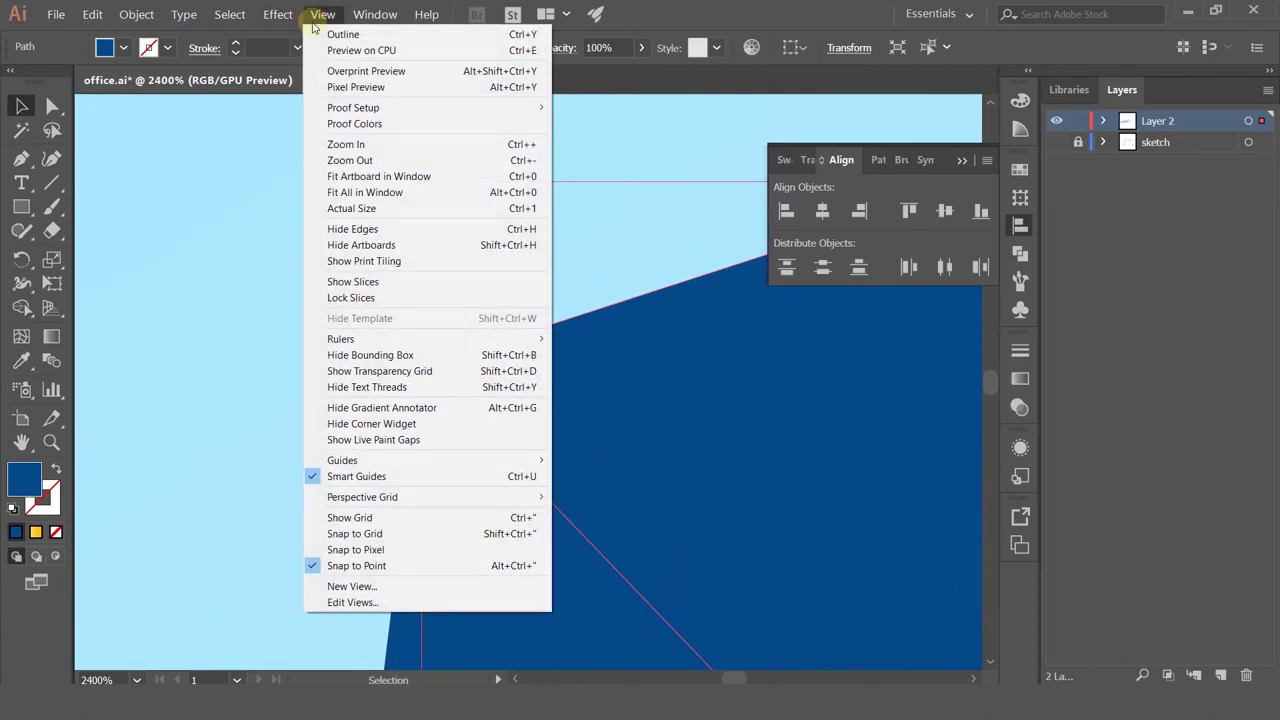
{"action": "left_click", "coordinate": [663, 14]}
{"action": "scroll", "coordinate": [430, 370], "scroll_direction": "up", "scroll_amount": 8}
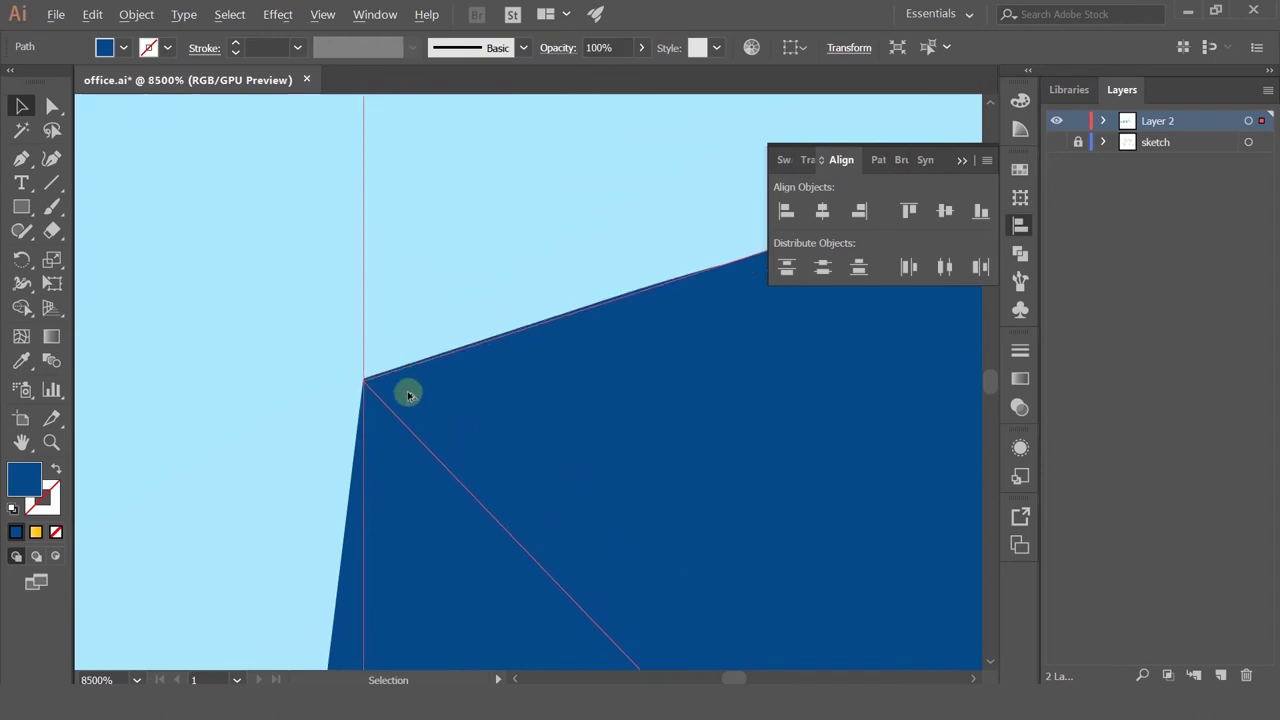
{"action": "left_click_drag", "start_coordinate": [437, 380], "coordinate": [460, 371]}
{"action": "scroll", "coordinate": [461, 373], "scroll_direction": "down", "scroll_amount": 8}
{"action": "scroll", "coordinate": [463, 374], "scroll_direction": "down", "scroll_amount": 10}
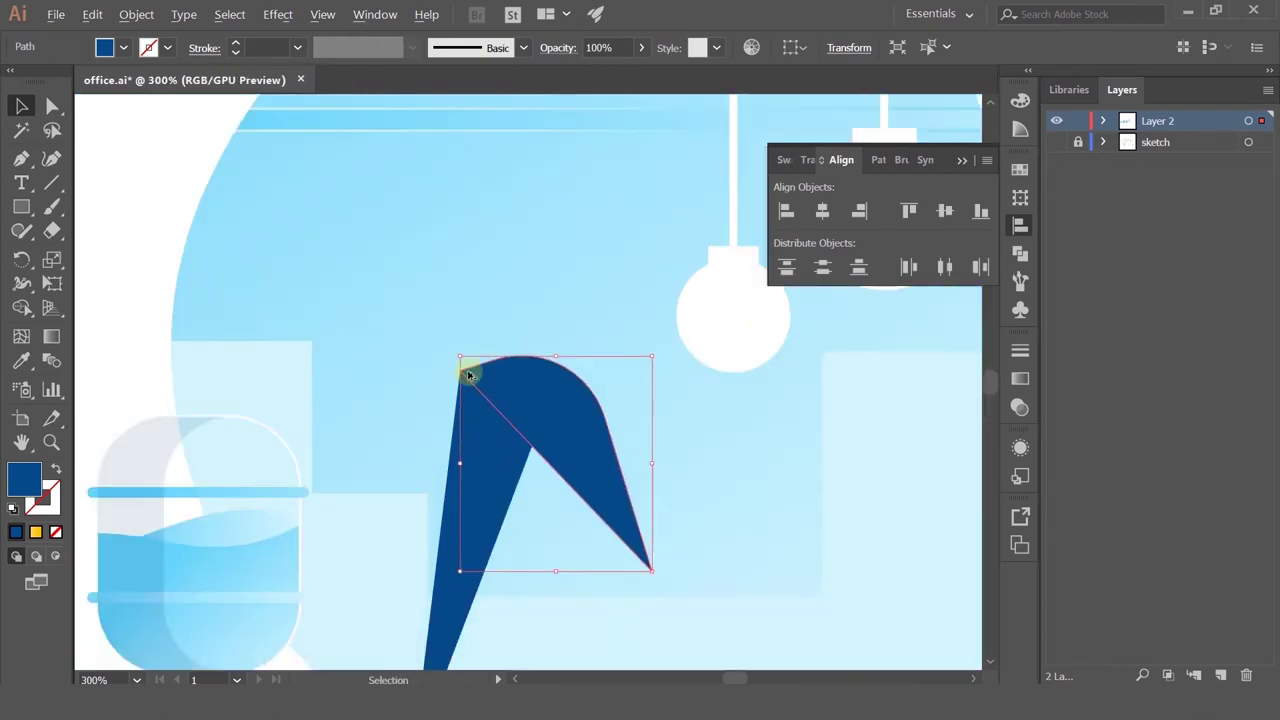
Step: Scale both leaf shapes down toward the pot and bring the yellow pot in front of them
{"action": "left_click", "coordinate": [174, 236]}
{"action": "left_click", "coordinate": [427, 356]}
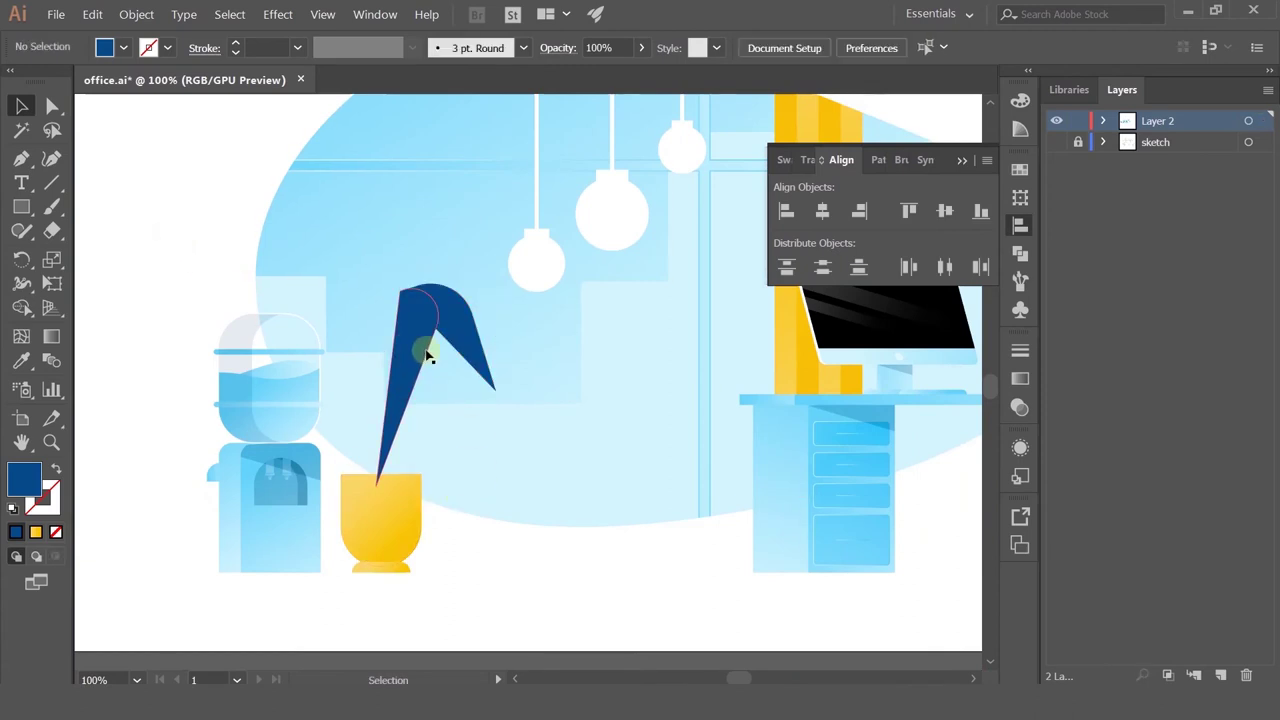
{"action": "left_click", "coordinate": [468, 288], "text": "shift"}
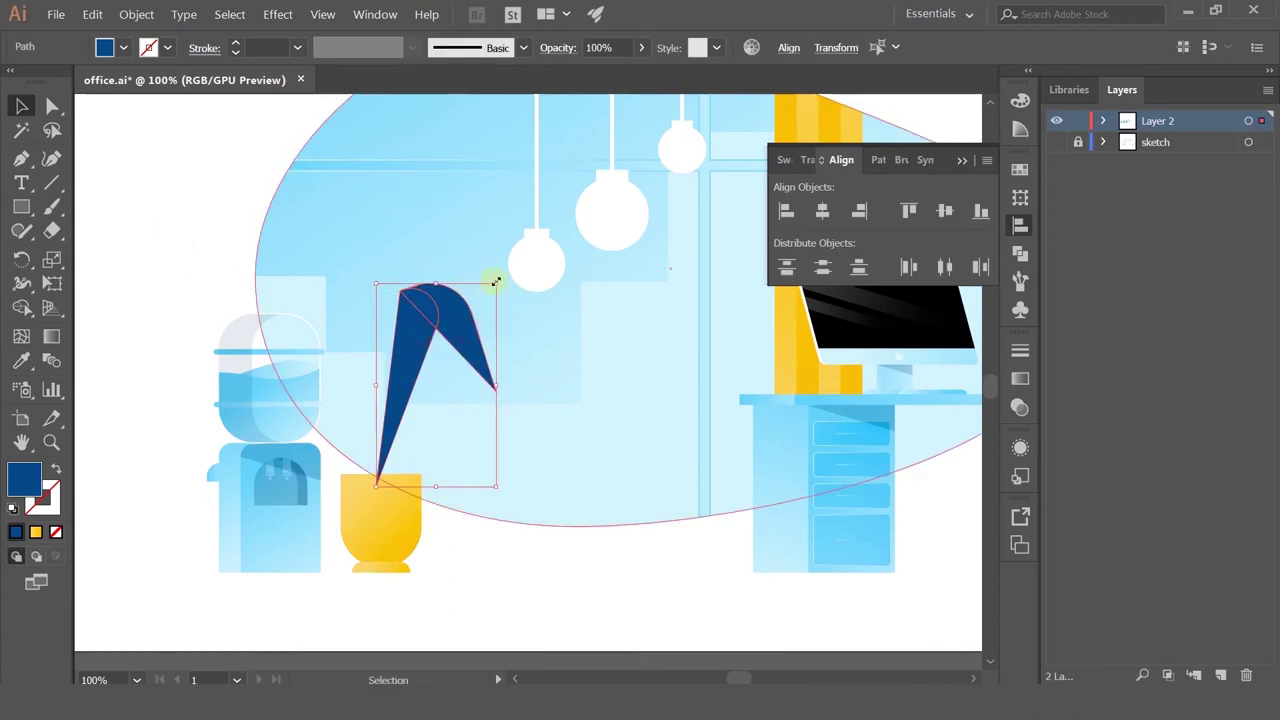
{"action": "left_click_drag", "start_coordinate": [495, 282], "coordinate": [436, 406]}
{"action": "left_click", "coordinate": [382, 566]}
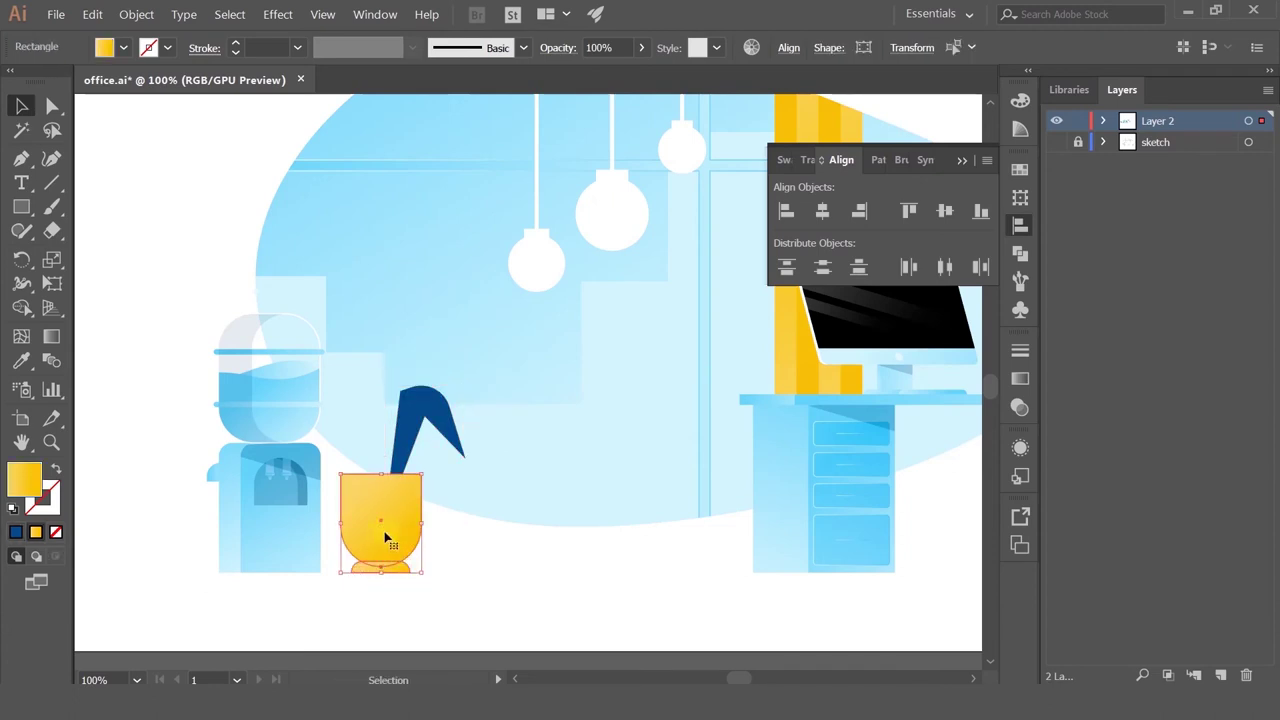
{"action": "left_click", "coordinate": [500, 516]}
Step: Delete both parts of the bent leaf above the pot
{"action": "left_click", "coordinate": [422, 406]}
{"action": "scroll", "coordinate": [406, 421], "scroll_direction": "up", "scroll_amount": 3}
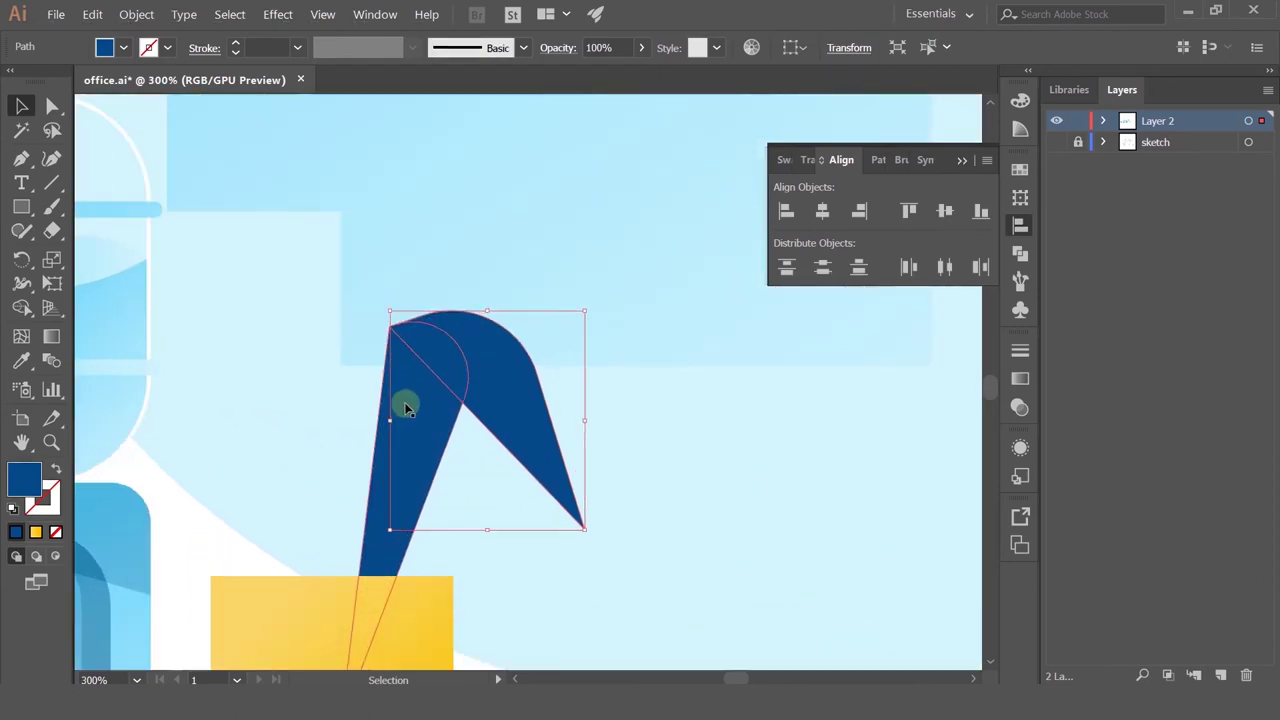
{"action": "key", "text": "Delete"}
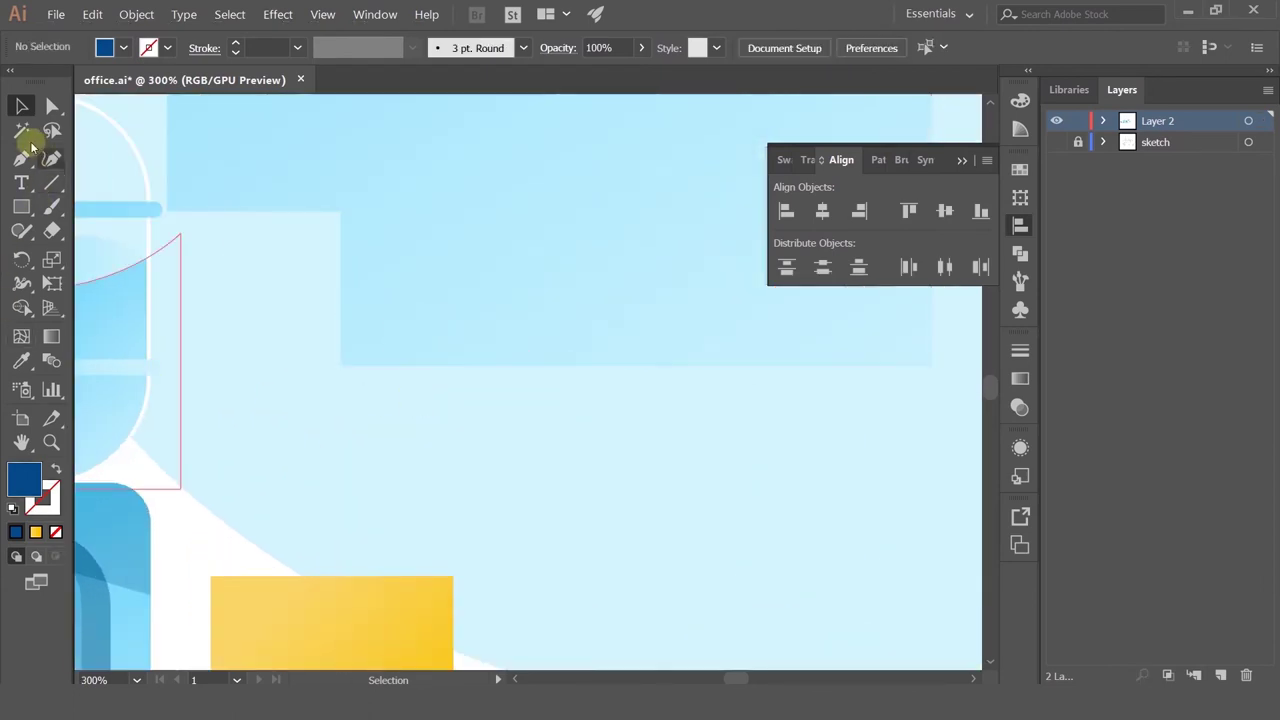
Step: Try to start a curved leaf path from inside the pot with the Pen tool, and undo its points
{"action": "key", "text": "p"}
{"action": "left_click", "coordinate": [372, 624]}
{"action": "key", "text": "ctrl+z"}
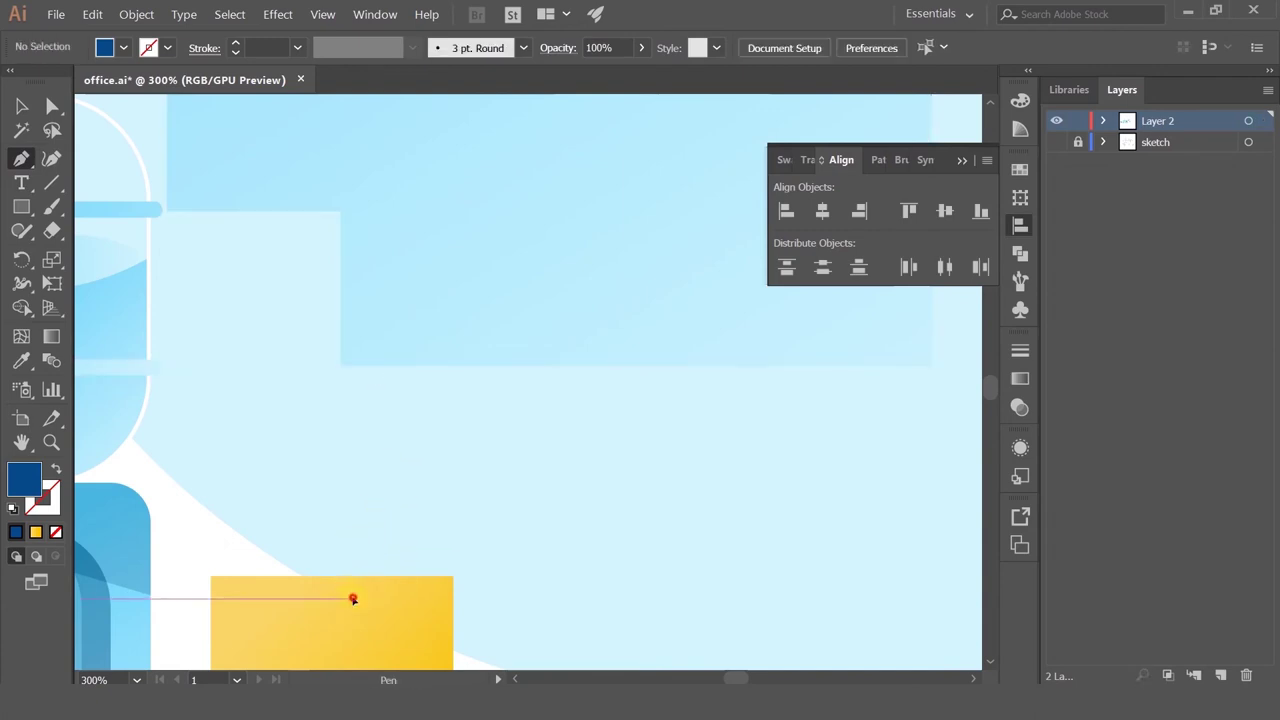
{"action": "left_click_drag", "start_coordinate": [409, 332], "coordinate": [413, 300]}
{"action": "key", "text": "ctrl+z"}
{"action": "key", "text": "ctrl+z"}
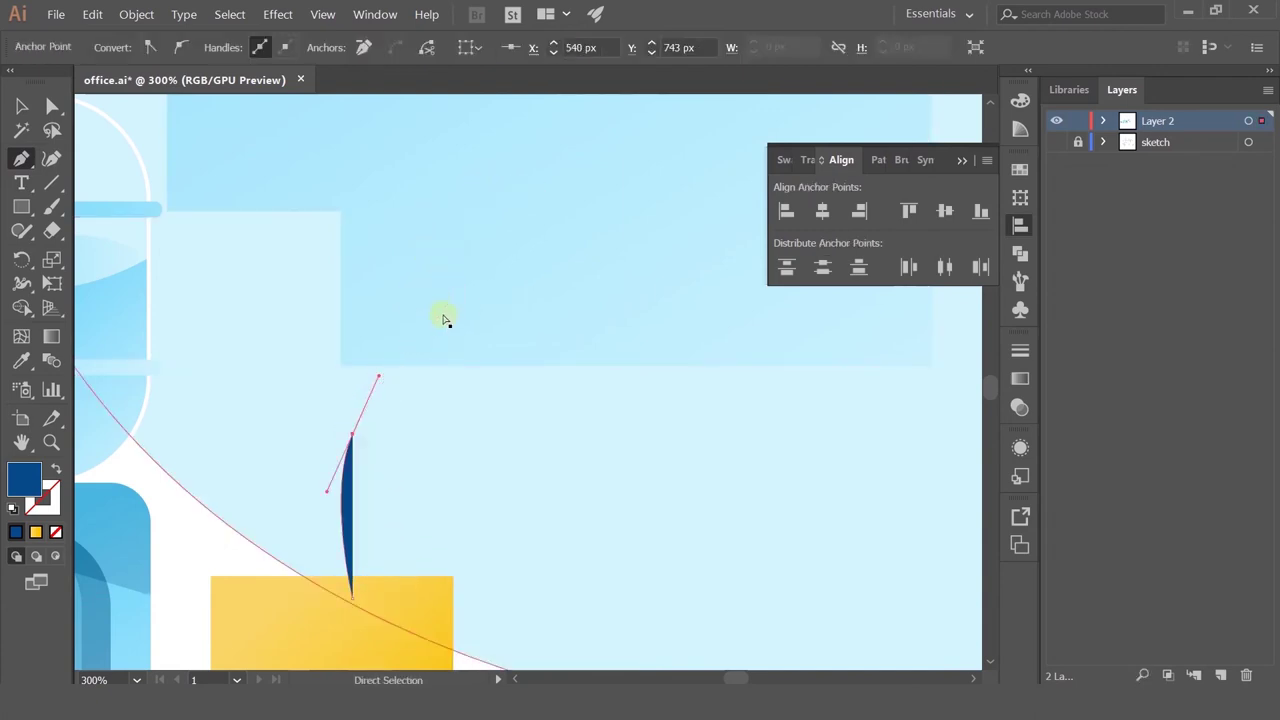
Step: Draw a closed wavy leaf with curved Pen segments, rising from the pot to a rounded tip and back down to the start
{"action": "left_click_drag", "start_coordinate": [308, 360], "coordinate": [326, 288]}
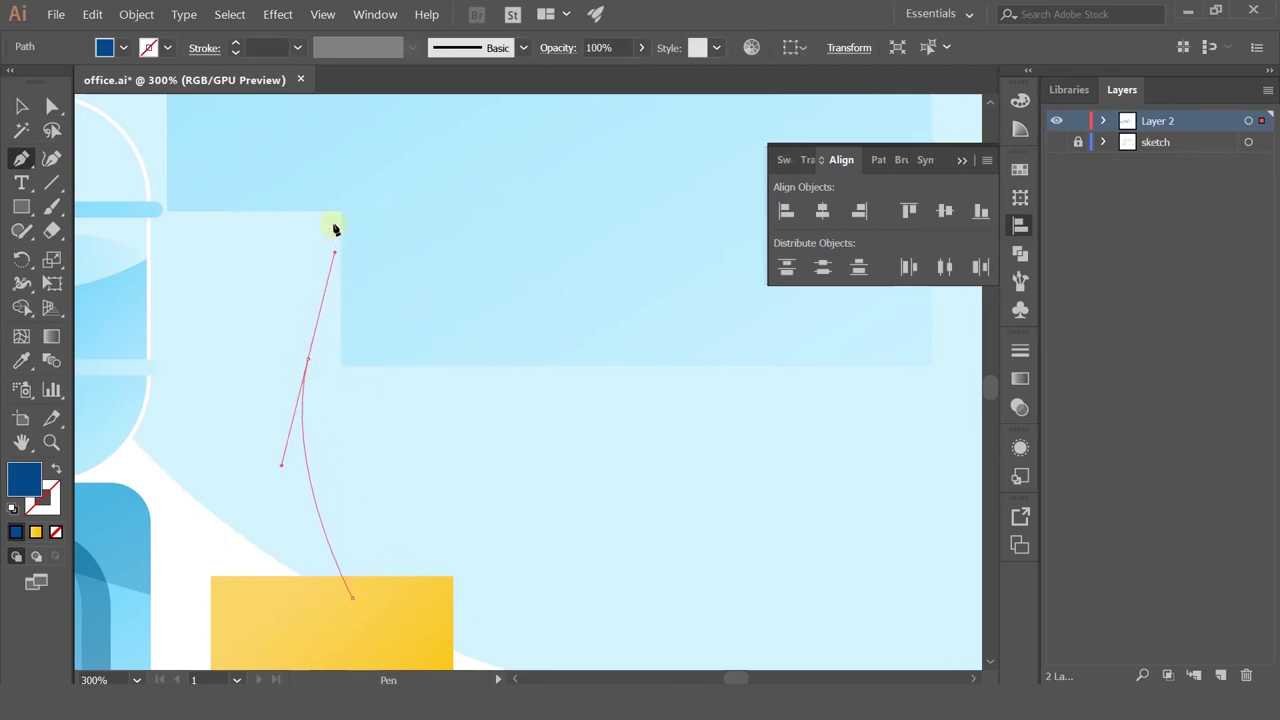
{"action": "left_click_drag", "start_coordinate": [314, 179], "coordinate": [317, 146]}
{"action": "key", "text": "space"}
{"action": "left_click_drag", "start_coordinate": [377, 98], "coordinate": [393, 221]}
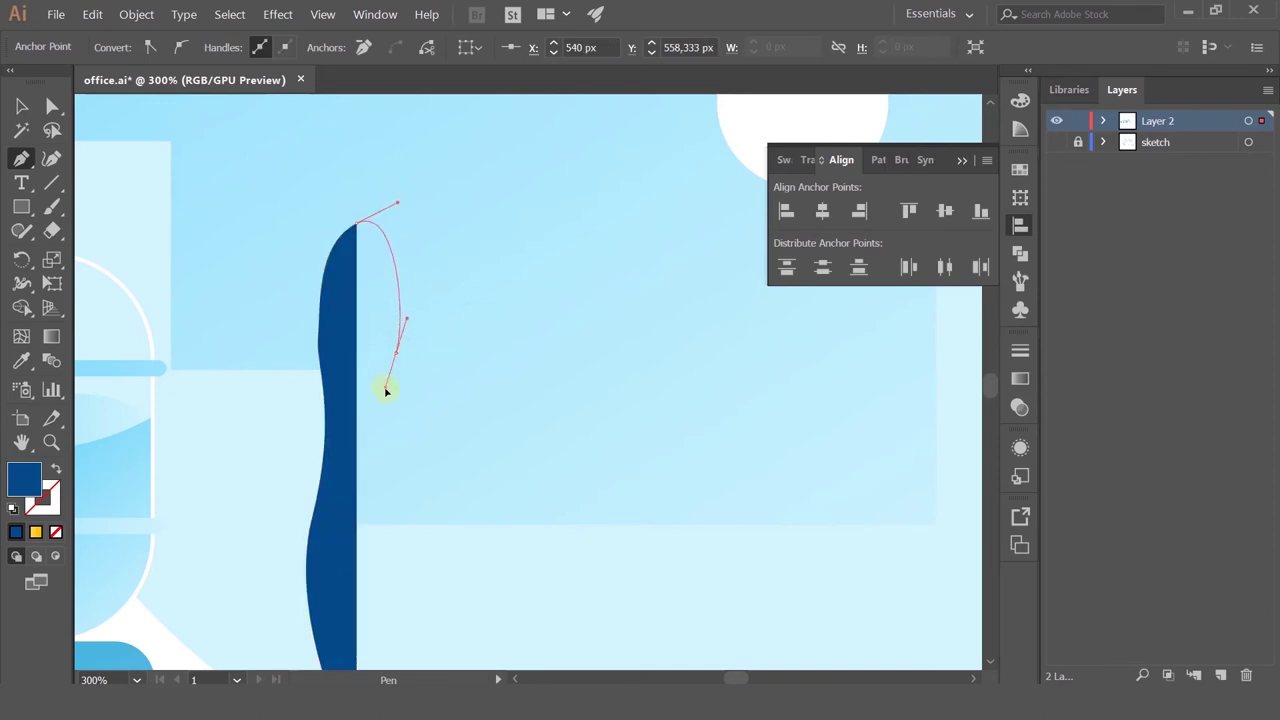
{"action": "left_click_drag", "start_coordinate": [422, 556], "coordinate": [388, 410]}
{"action": "left_click", "coordinate": [372, 394]}
{"action": "left_click", "coordinate": [315, 467]}
{"action": "left_click", "coordinate": [55, 107]}
{"action": "scroll", "coordinate": [400, 400], "scroll_direction": "down", "scroll_amount": 4}
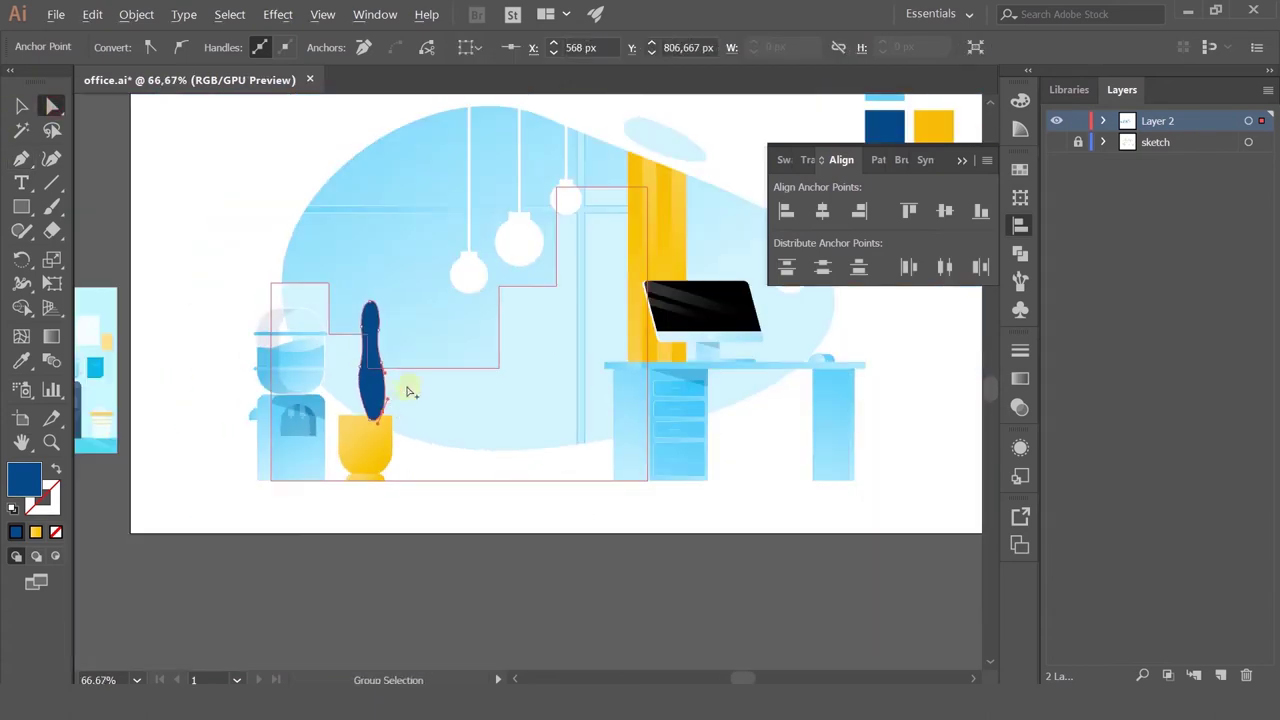
{"action": "left_click", "coordinate": [22, 108]}
{"action": "left_click", "coordinate": [237, 179]}
Step: Move the wavy leaf horizontally off the pot so it sits over the water cooler
{"action": "scroll", "coordinate": [330, 336], "scroll_direction": "up", "scroll_amount": 1}
{"action": "scroll", "coordinate": [333, 337], "scroll_direction": "up", "scroll_amount": 2}
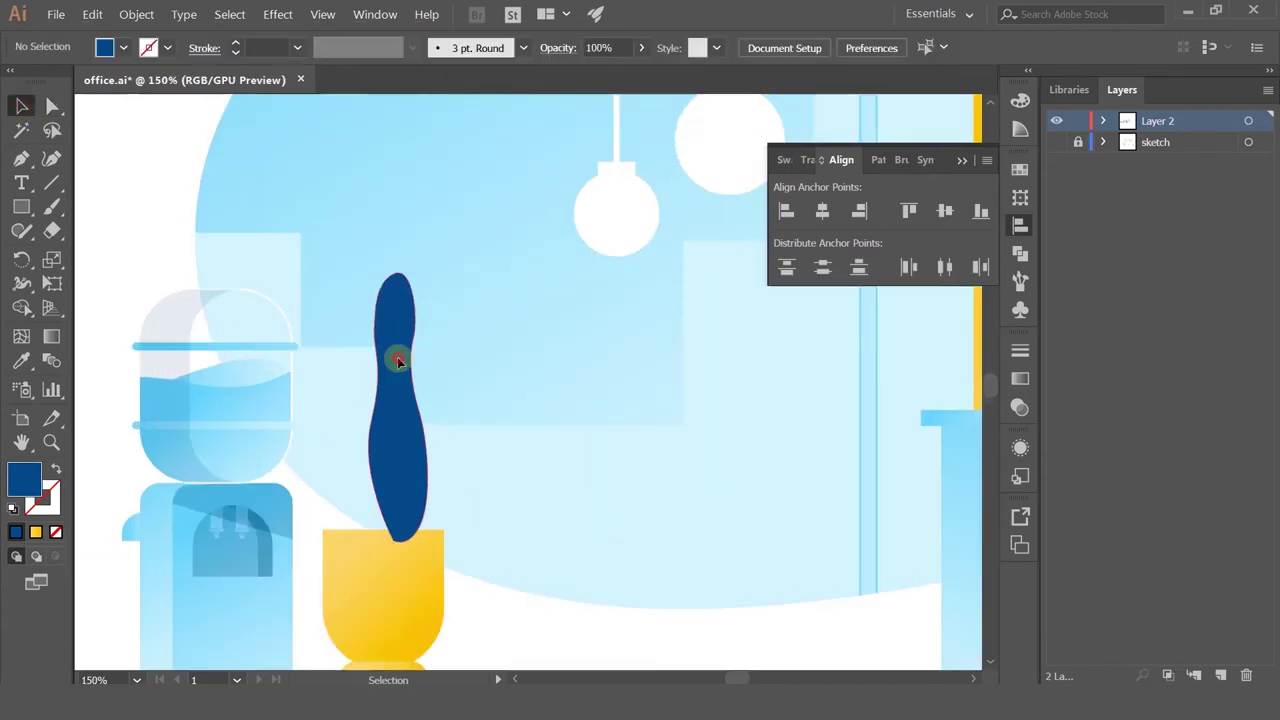
{"action": "left_click", "coordinate": [405, 335]}
{"action": "key", "text": "a"}
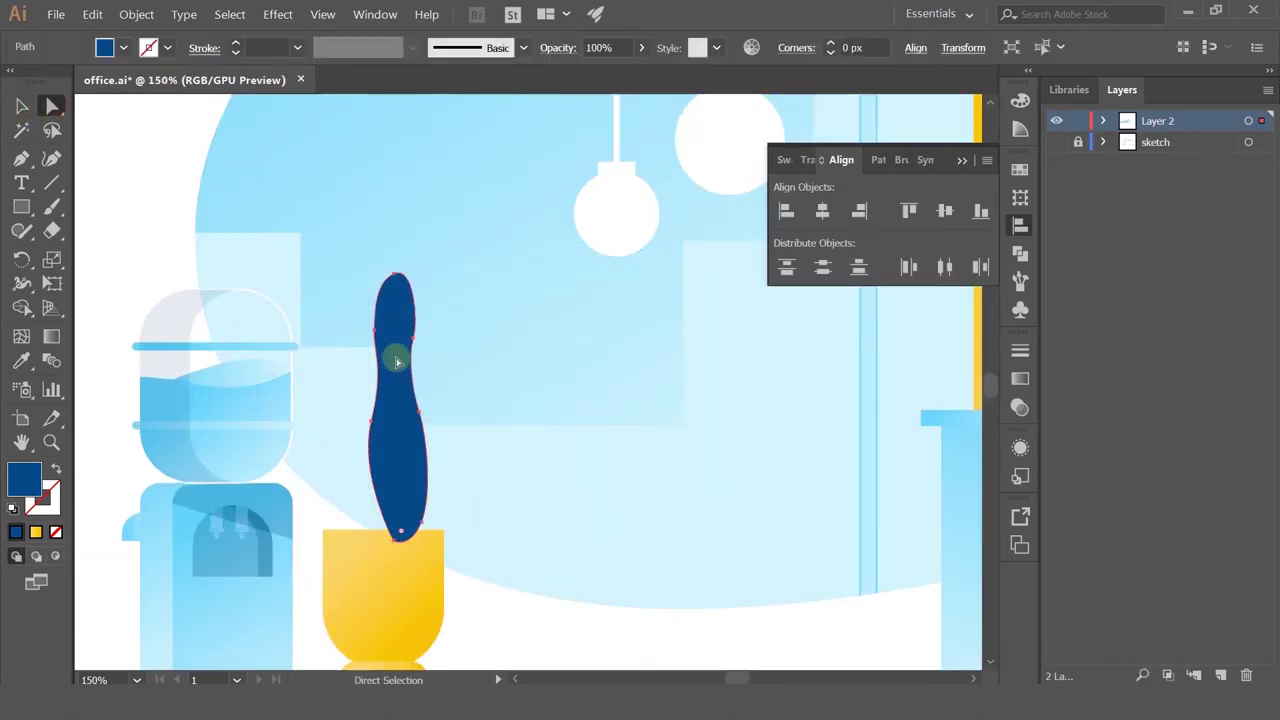
{"action": "left_click_drag", "start_coordinate": [394, 357], "coordinate": [242, 357]}
Step: Draw a tall narrow dark blue rectangle rising from inside the pot and open the Zig Zag effect for it with preview on
{"action": "left_click", "coordinate": [21, 210]}
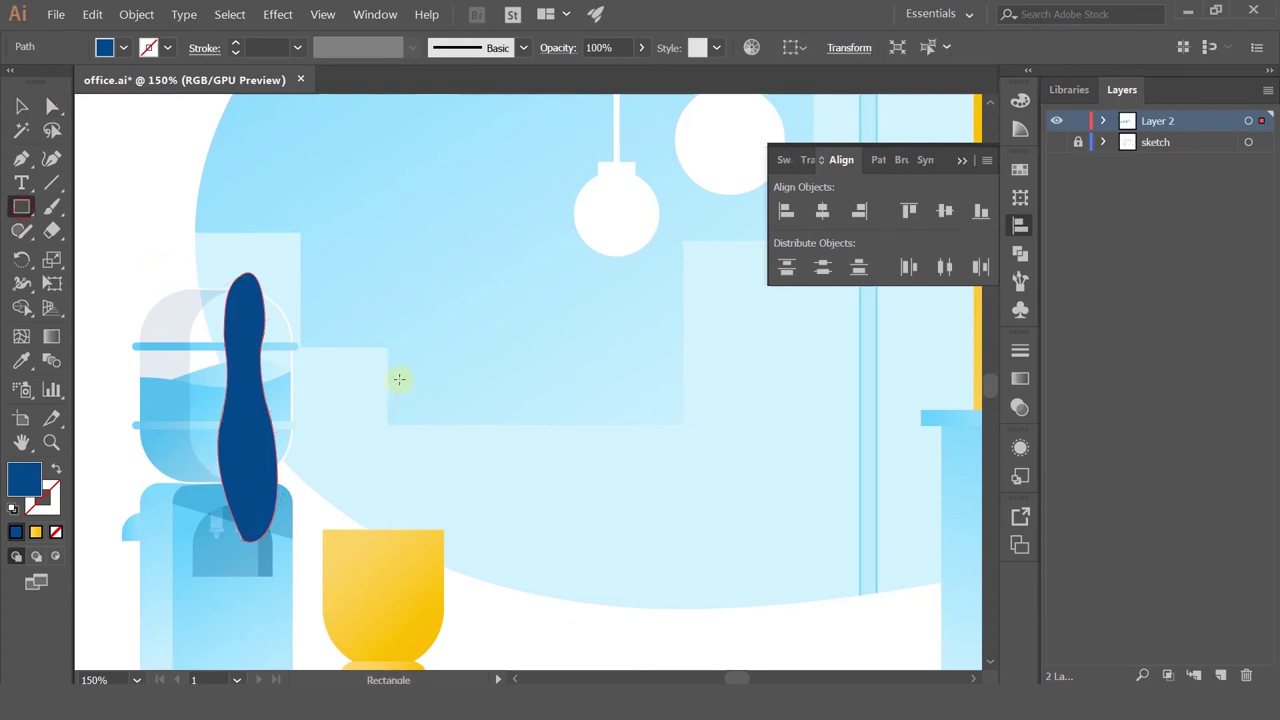
{"action": "left_click_drag", "start_coordinate": [373, 276], "coordinate": [435, 568]}
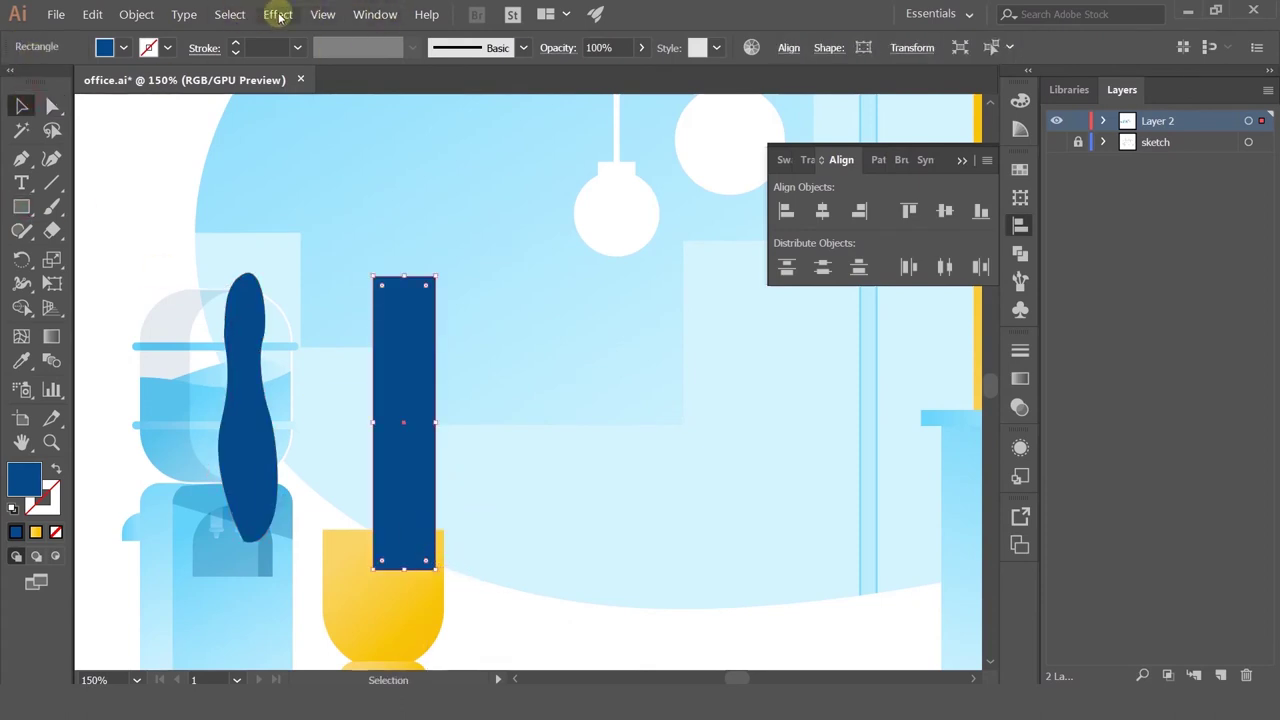
{"action": "left_click", "coordinate": [277, 14]}
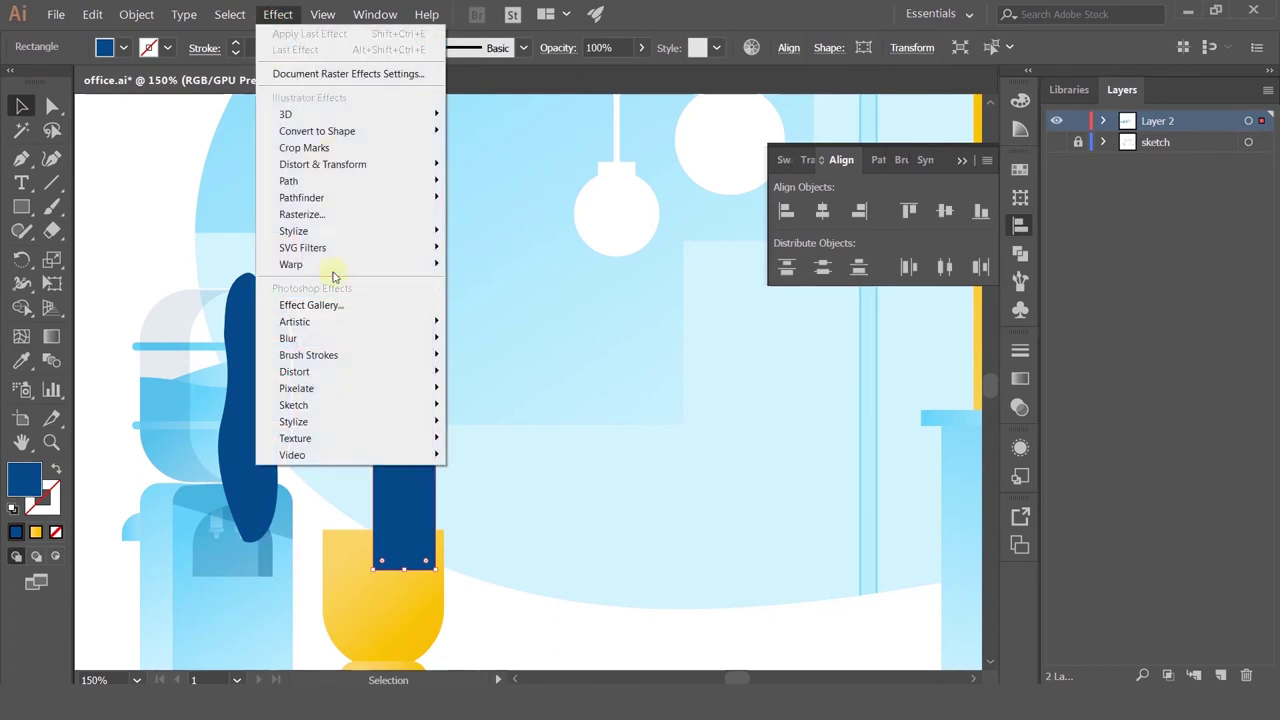
{"action": "mouse_move", "coordinate": [335, 274]}
{"action": "mouse_move", "coordinate": [330, 166]}
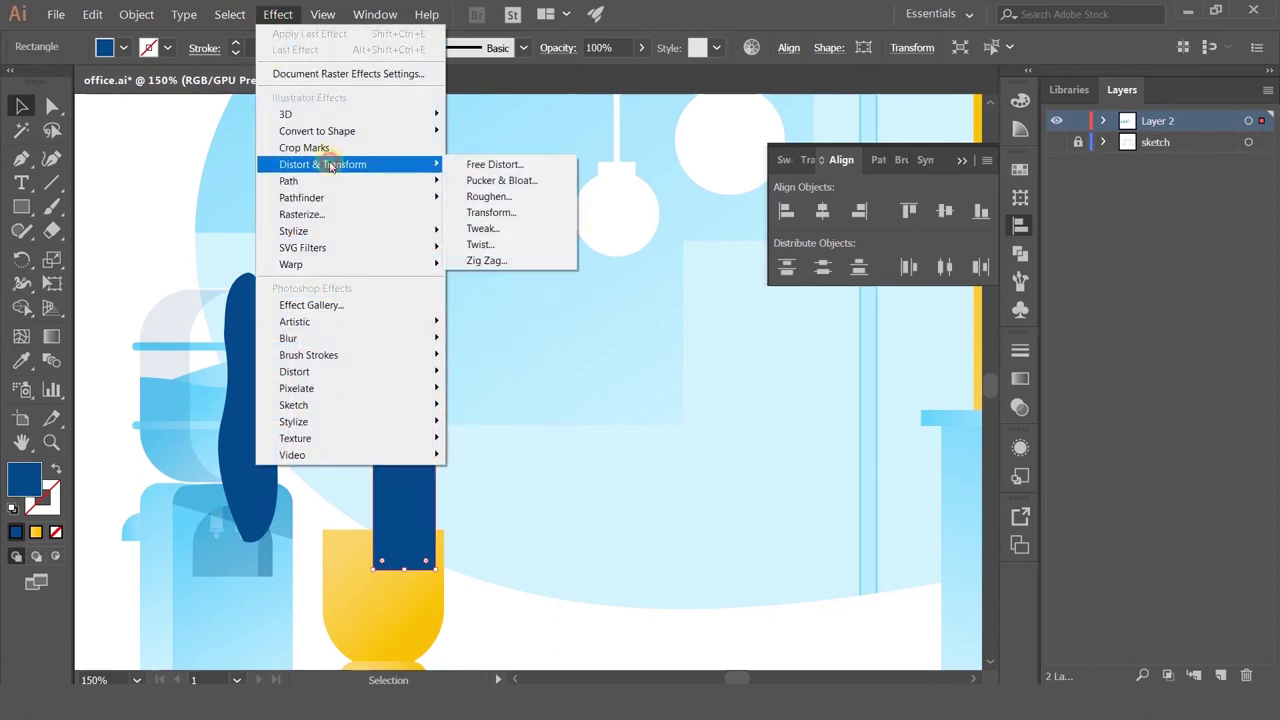
{"action": "left_click", "coordinate": [497, 260]}
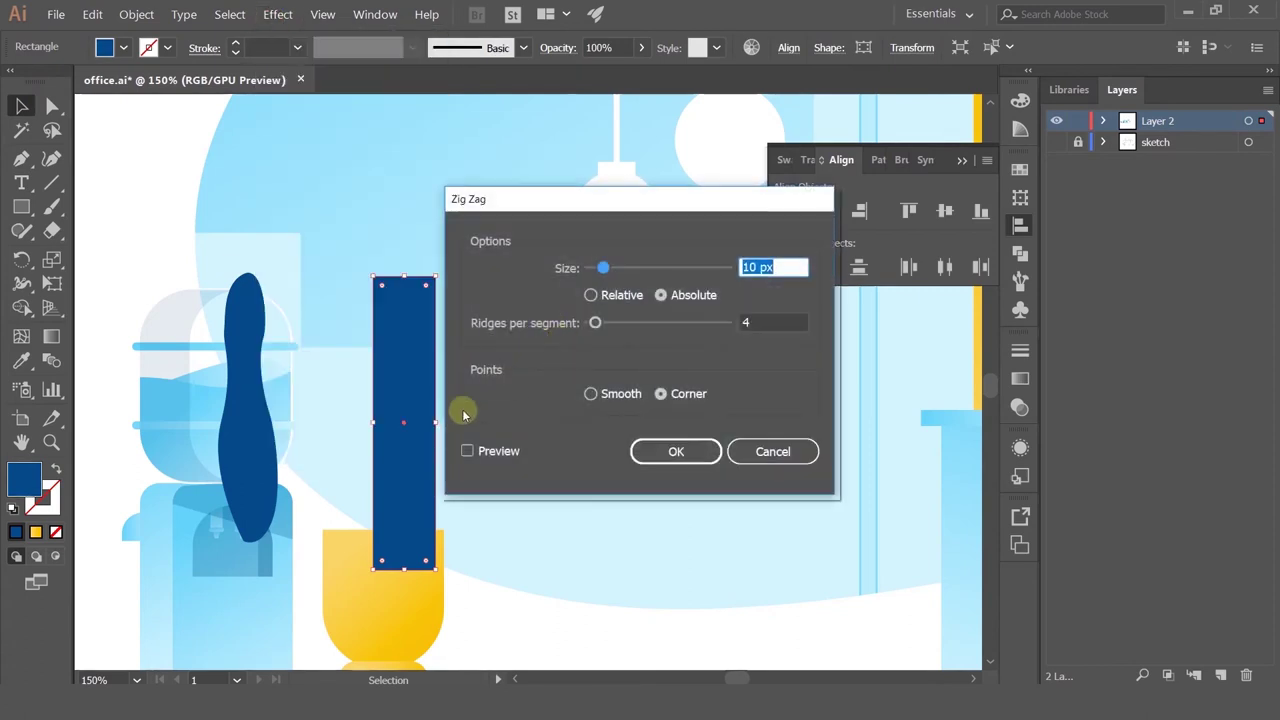
{"action": "left_click", "coordinate": [493, 451]}
Step: Set the Zig Zag effect to smooth points, 10 ridges per segment and a size of 1 px
{"action": "left_click_drag", "start_coordinate": [595, 323], "coordinate": [632, 323]}
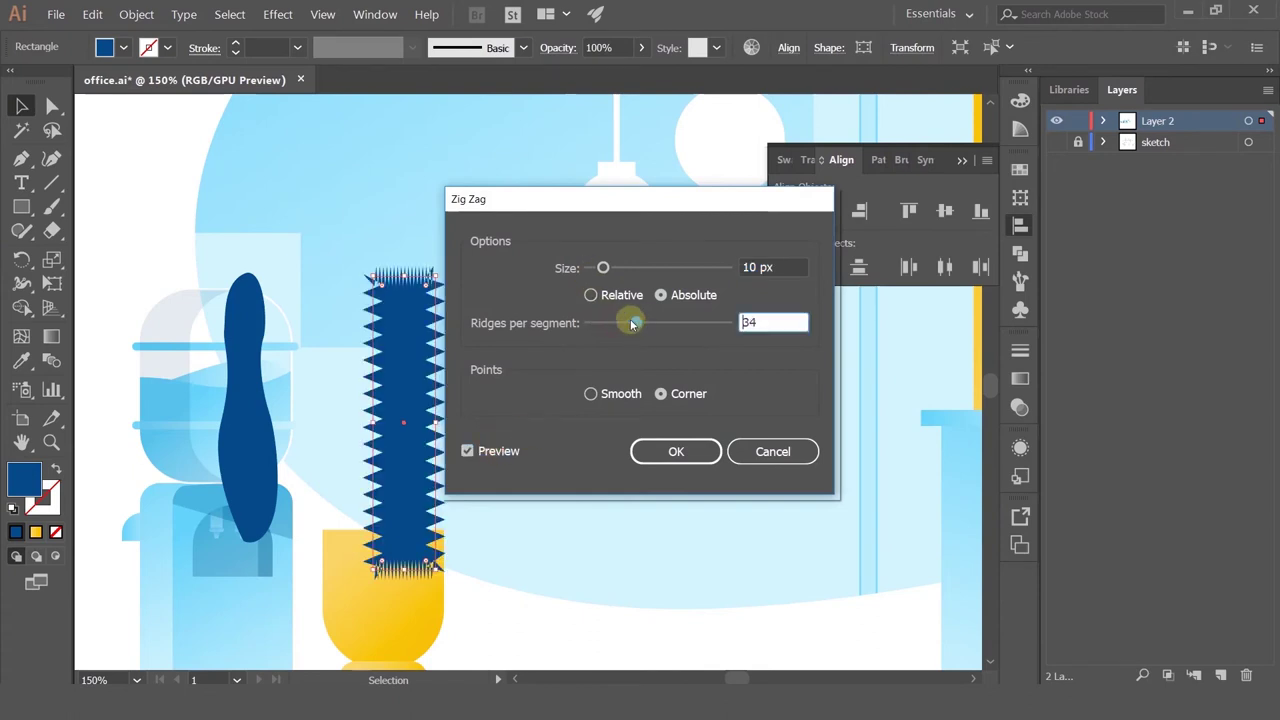
{"action": "left_click", "coordinate": [592, 394]}
{"action": "left_click_drag", "start_coordinate": [603, 267], "coordinate": [589, 267]}
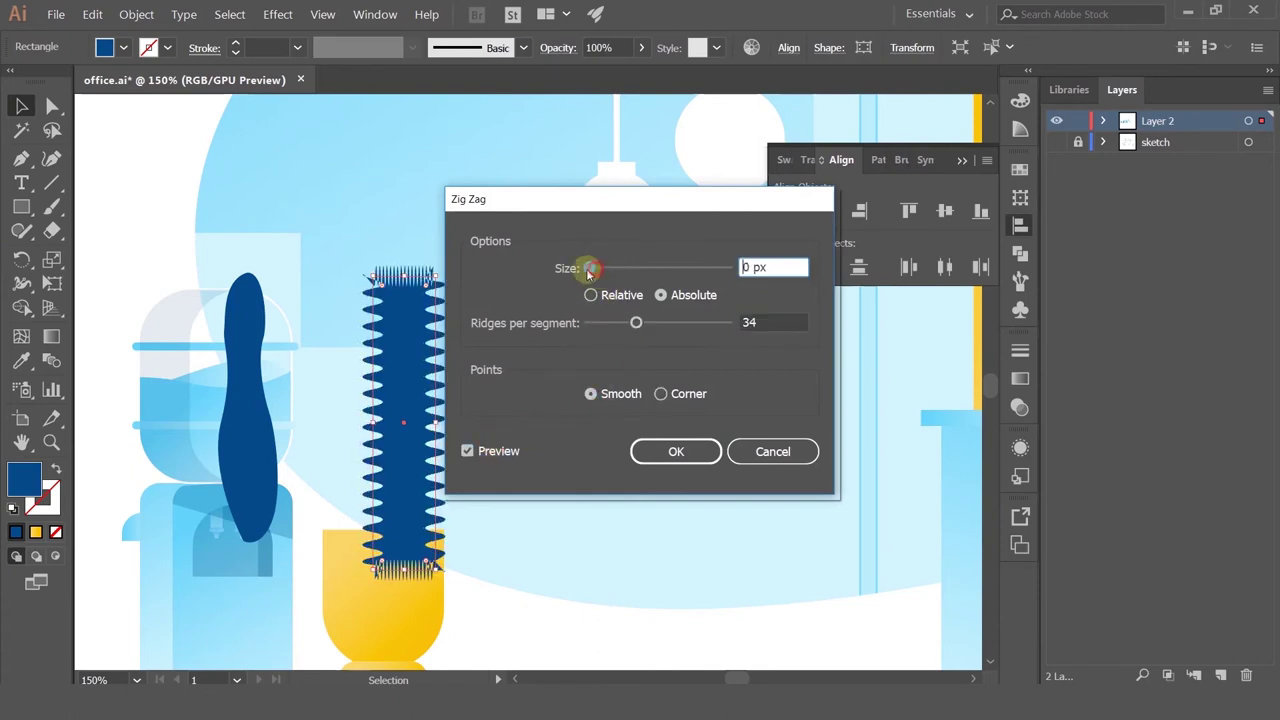
{"action": "left_click_drag", "start_coordinate": [636, 323], "coordinate": [614, 323]}
{"action": "left_click_drag", "start_coordinate": [592, 272], "coordinate": [594, 275]}
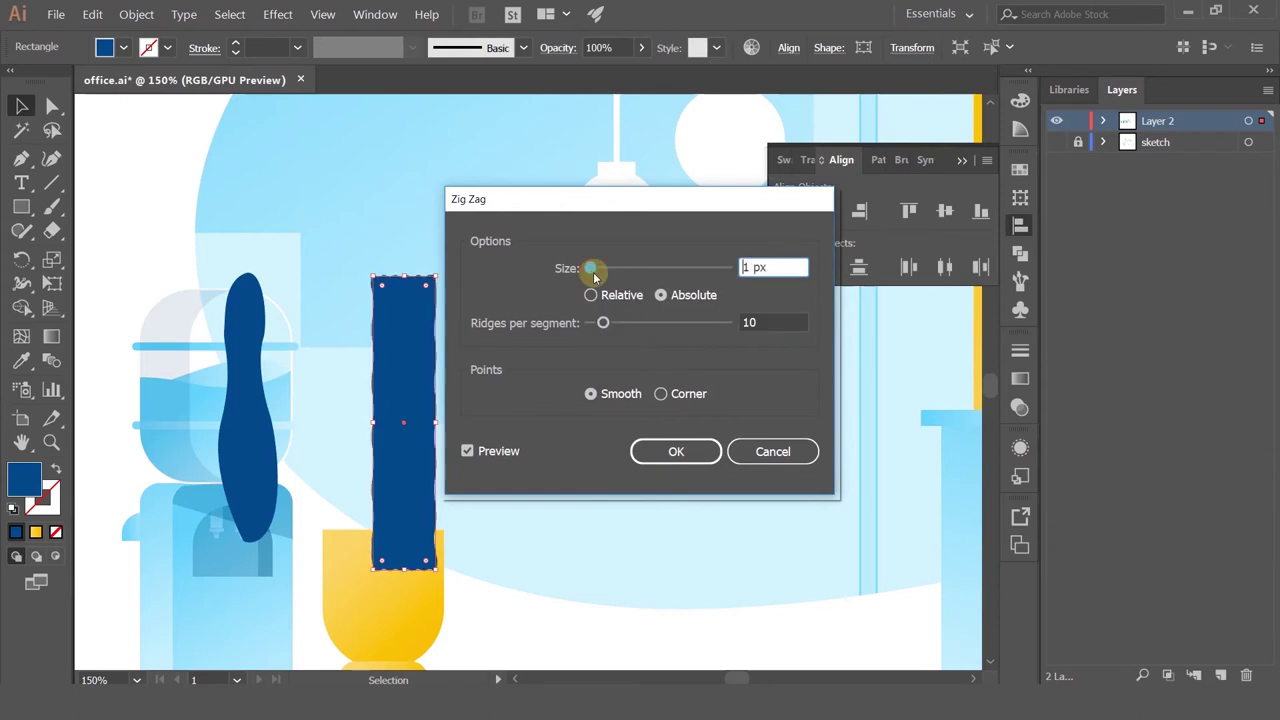
Step: Increase the Zig Zag size to 6 px
{"action": "double_click", "coordinate": [759, 265]}
{"action": "key", "text": "Up"}
{"action": "key", "text": "Up"}
{"action": "key", "text": "Up"}
{"action": "key", "text": "Up"}
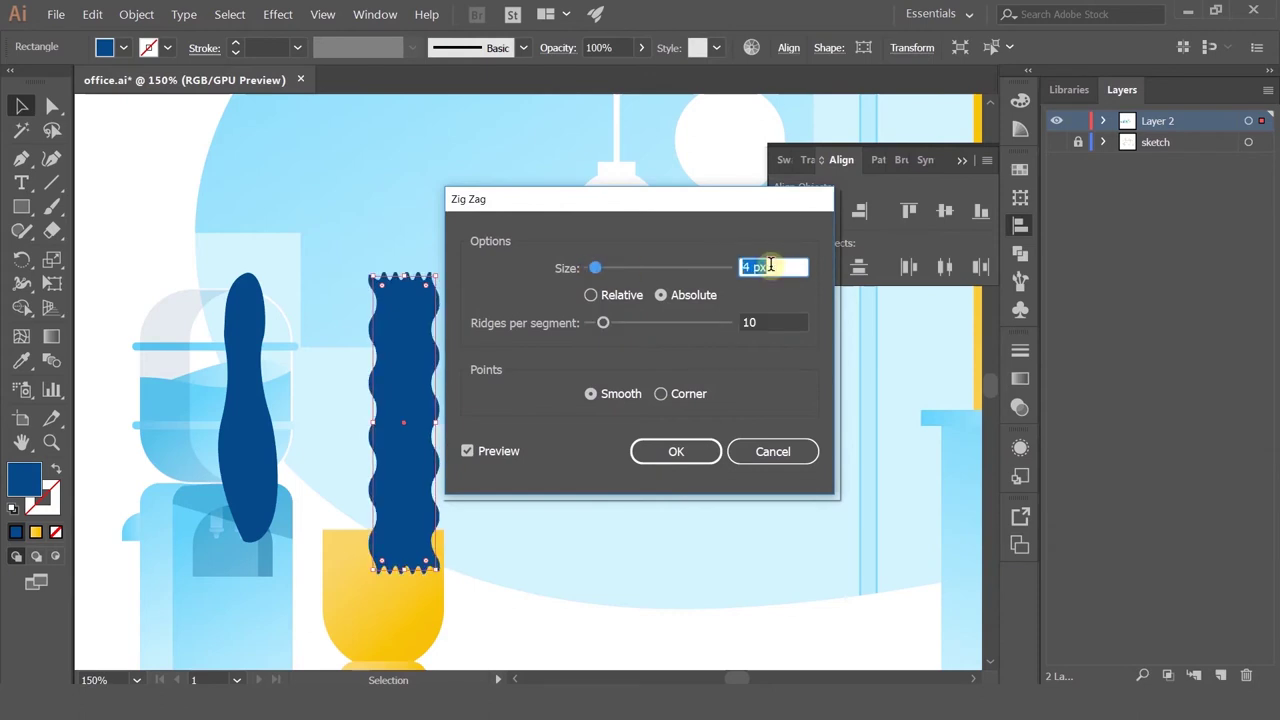
{"action": "key", "text": "Up"}
{"action": "key", "text": "Up"}
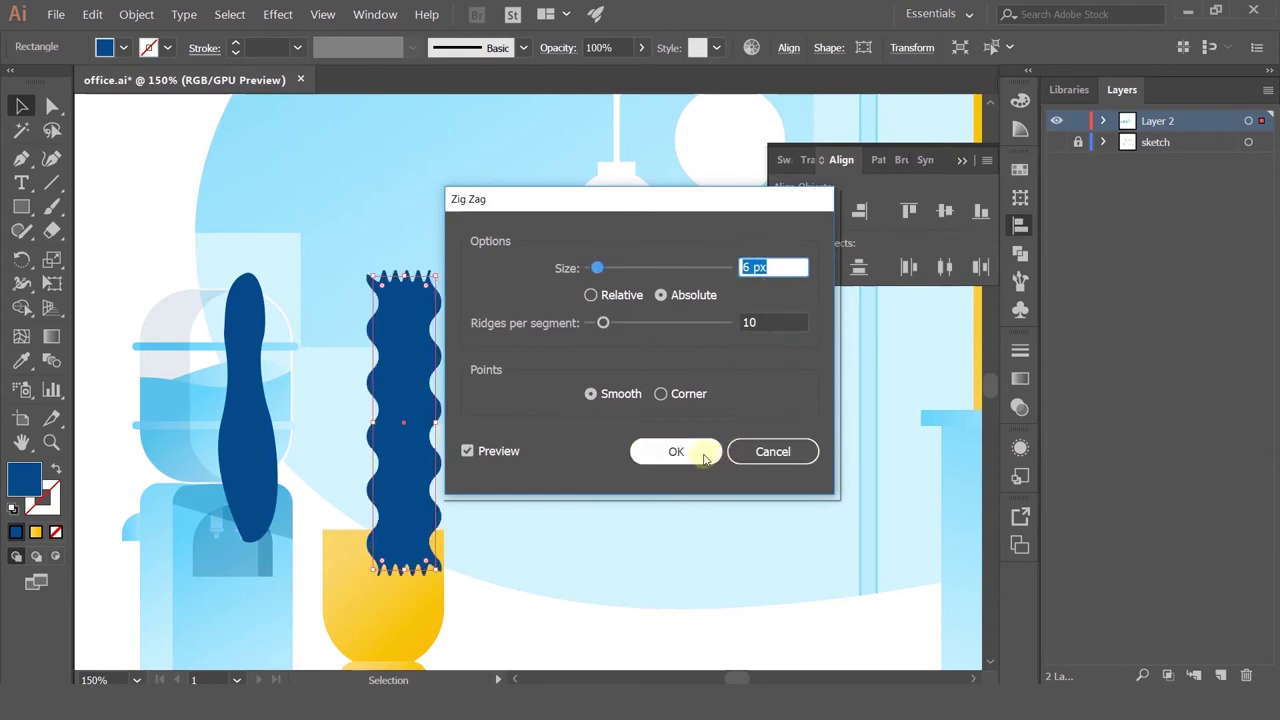
Step: Set the Zig Zag ridges per segment to 4 and apply the effect to the tall dark blue rectangle
{"action": "left_click_drag", "start_coordinate": [606, 330], "coordinate": [600, 326]}
{"action": "key", "text": "Down"}
{"action": "key", "text": "Down"}
{"action": "key", "text": "Down"}
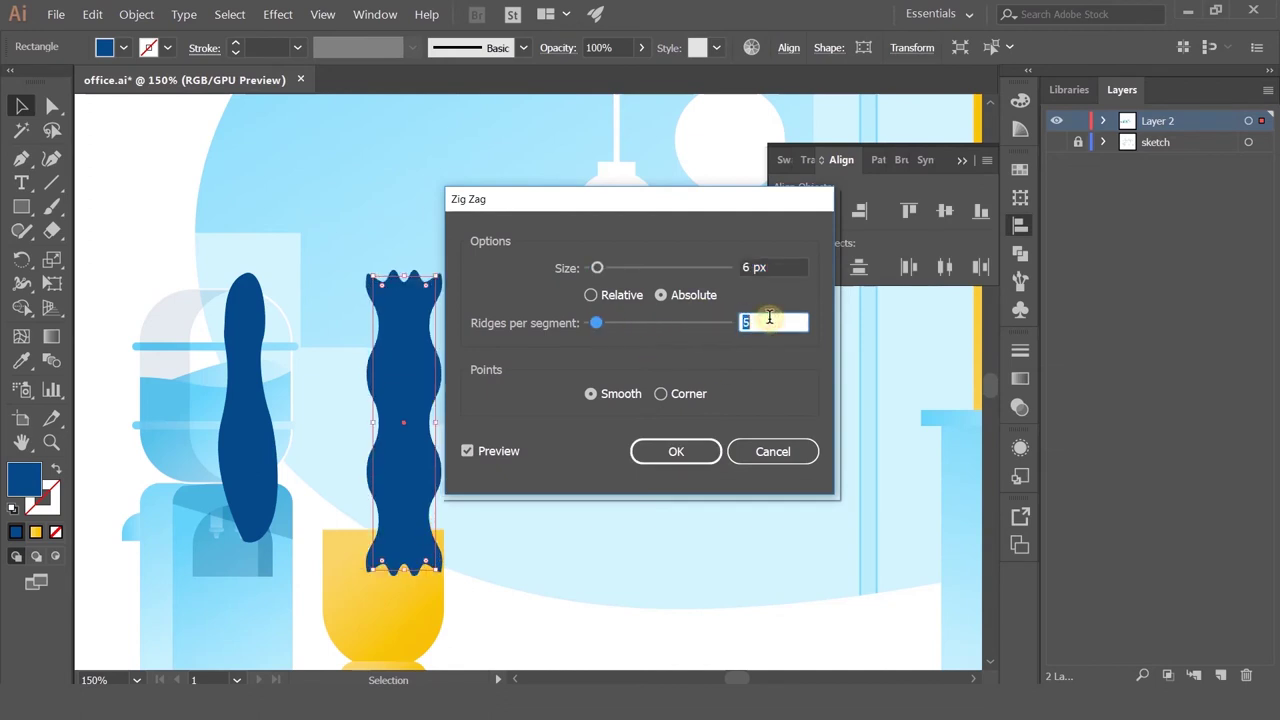
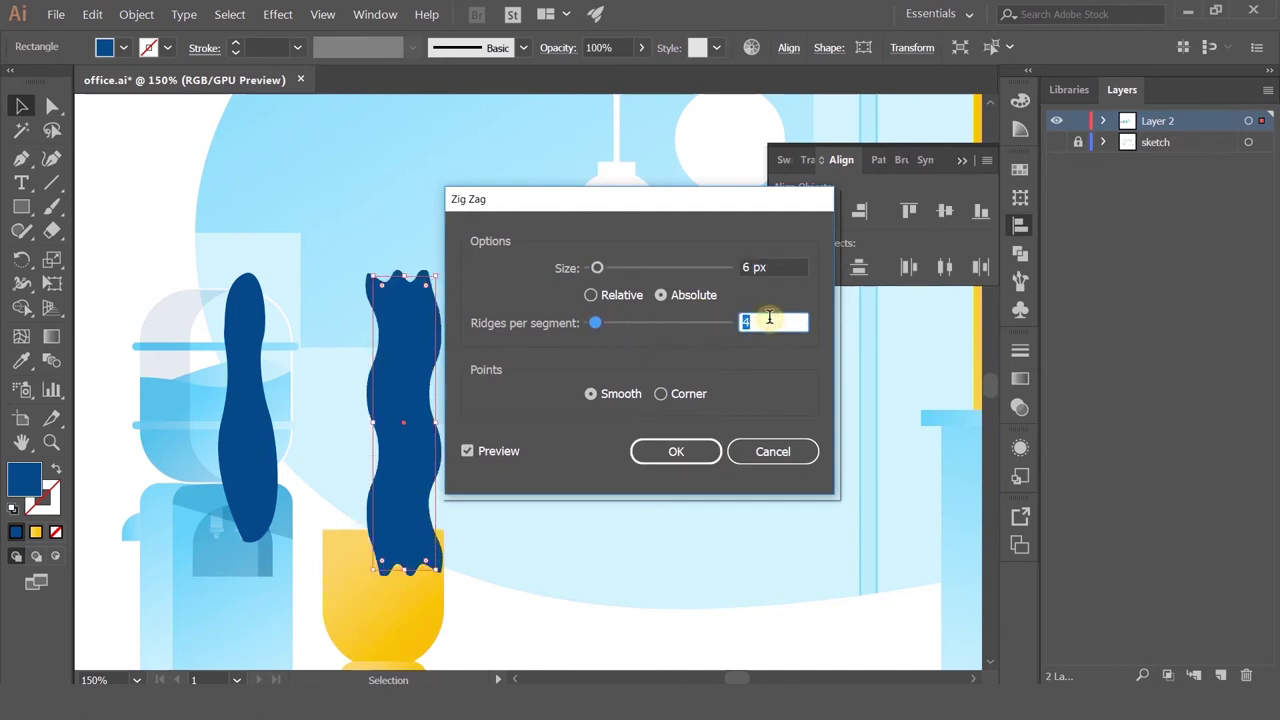
{"action": "left_click", "coordinate": [697, 456]}
{"action": "left_click_drag", "start_coordinate": [424, 287], "coordinate": [410, 422]}
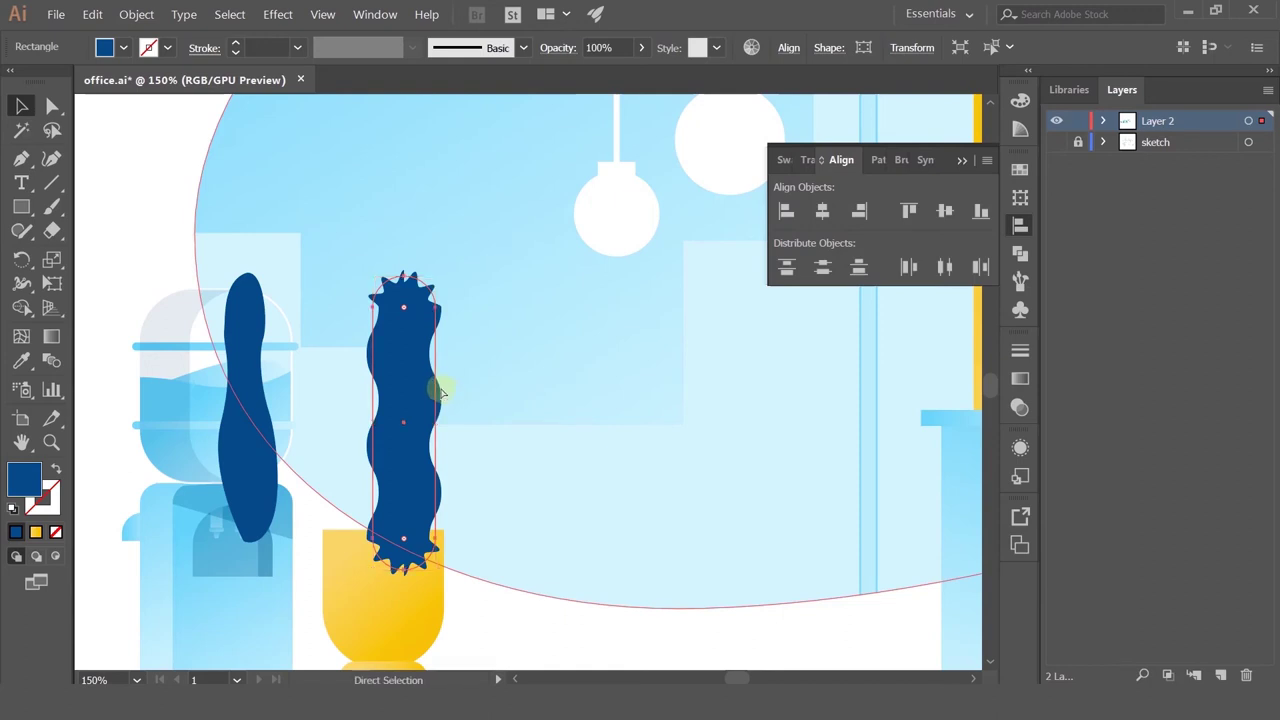
{"action": "key", "text": "ctrl+z"}
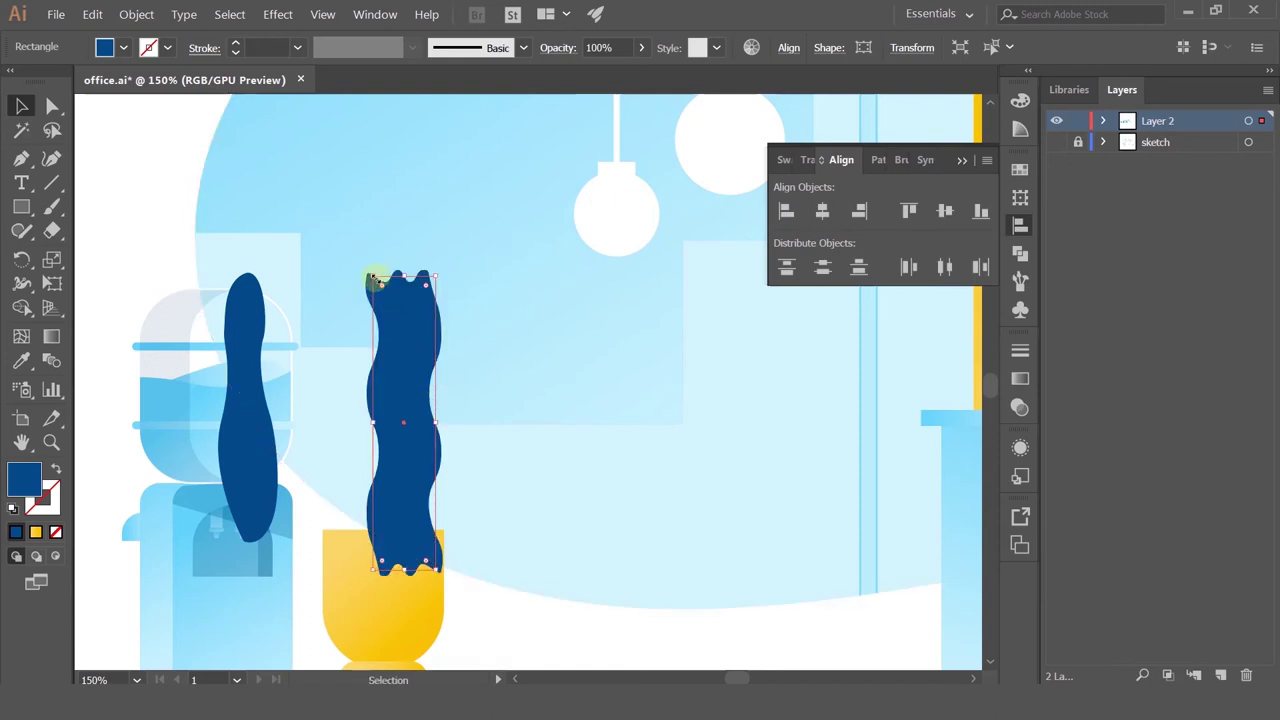
Step: Delete the wavy shape's top-left anchor point and convert the remaining top anchor to a smooth point with curved sides
{"action": "key", "text": "minus"}
{"action": "left_click", "coordinate": [373, 279]}
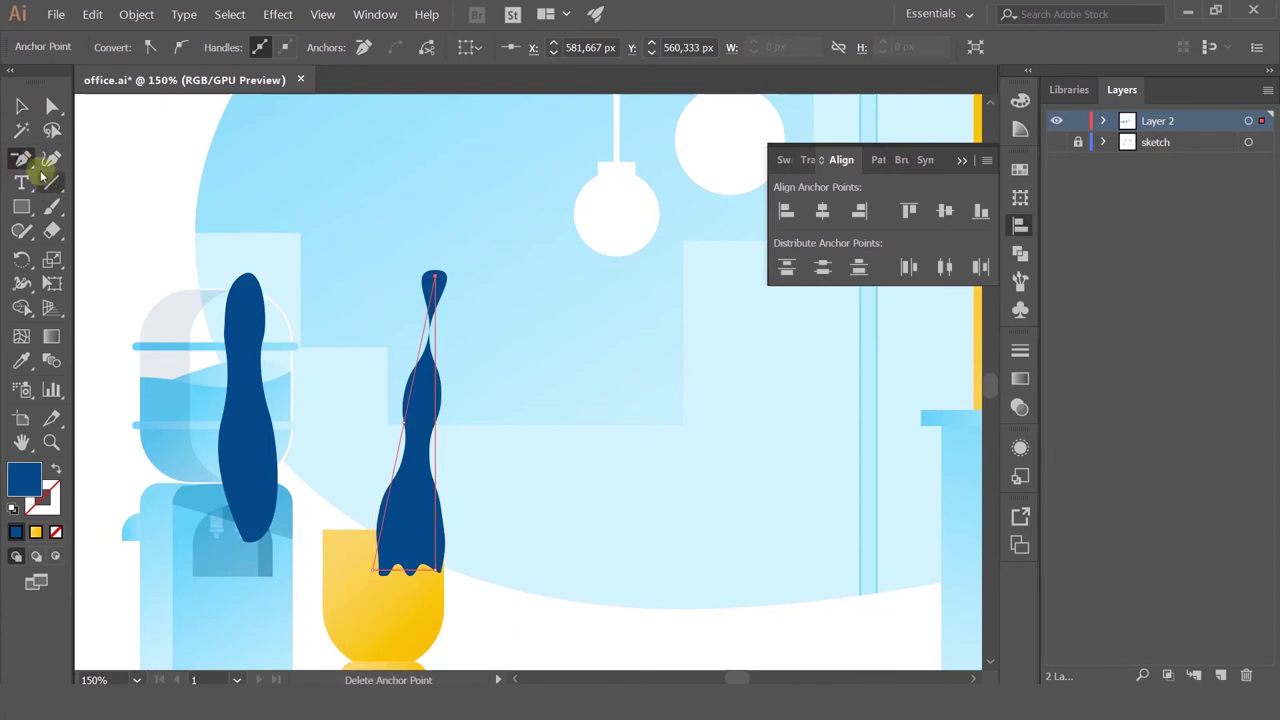
{"action": "left_click_drag", "start_coordinate": [33, 171], "coordinate": [100, 229]}
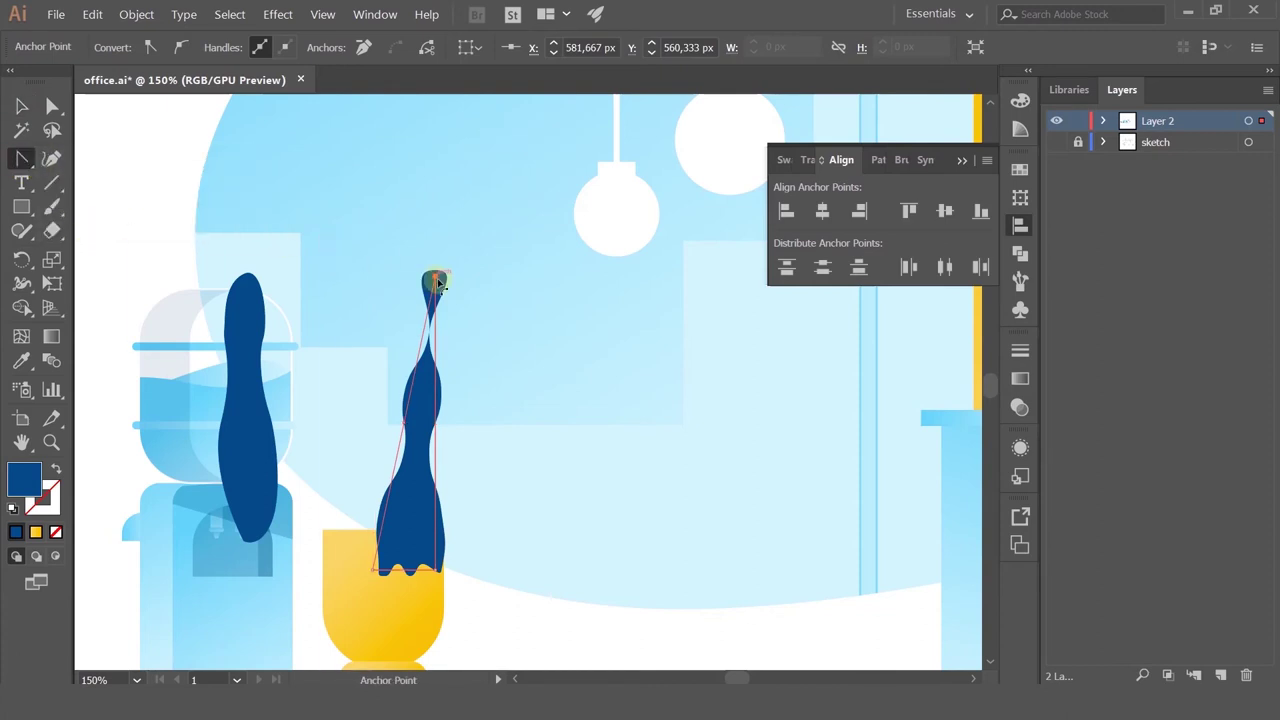
{"action": "left_click_drag", "start_coordinate": [435, 280], "coordinate": [499, 293]}
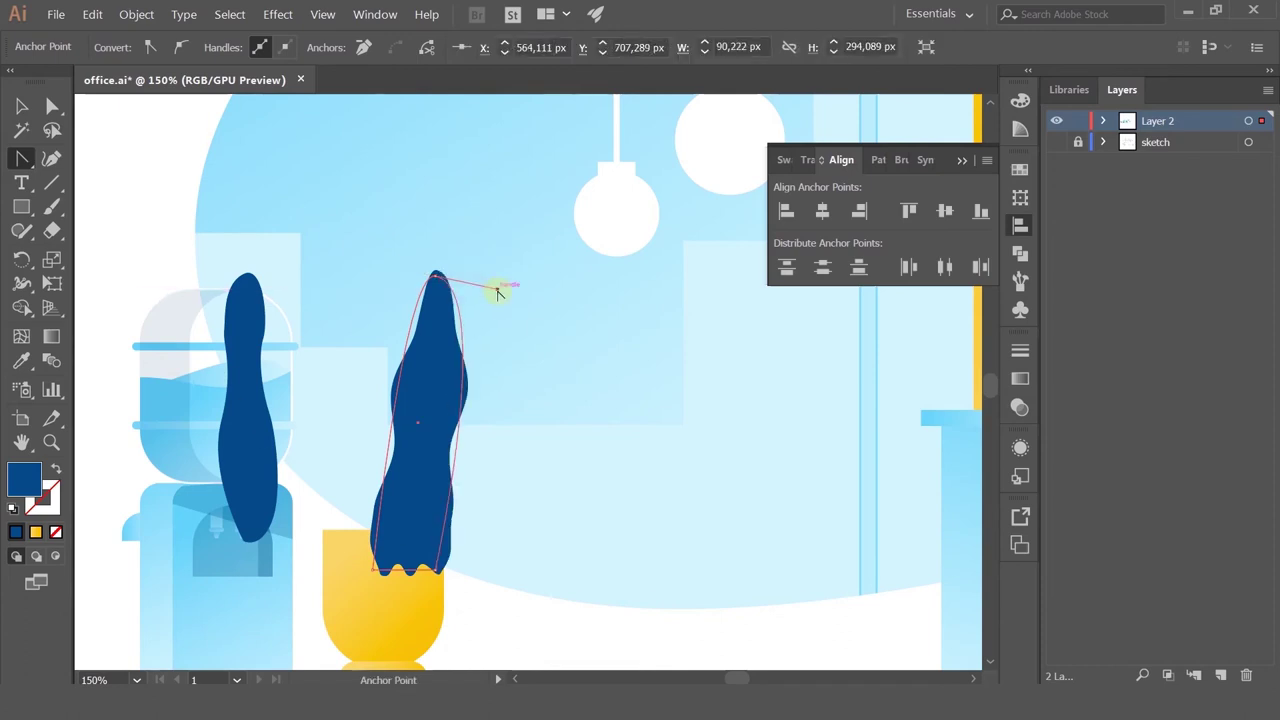
{"action": "key", "text": "ctrl+z"}
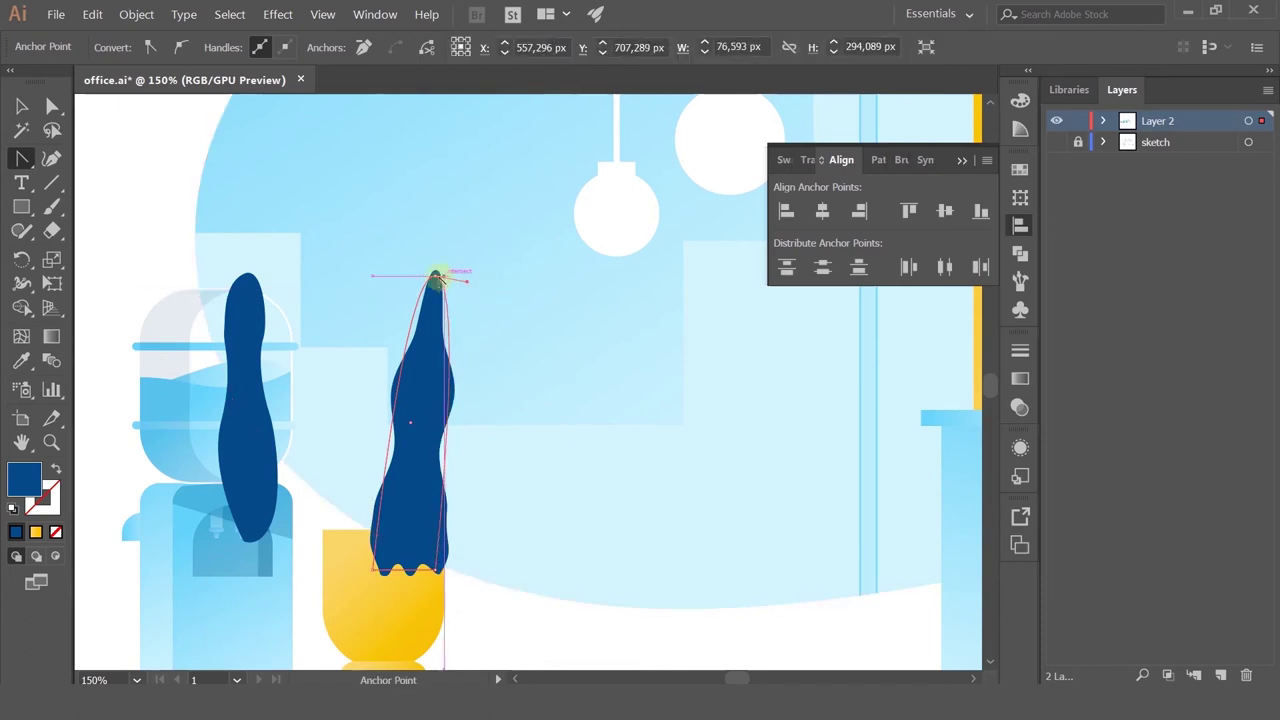
{"action": "left_click_drag", "start_coordinate": [436, 277], "coordinate": [476, 286]}
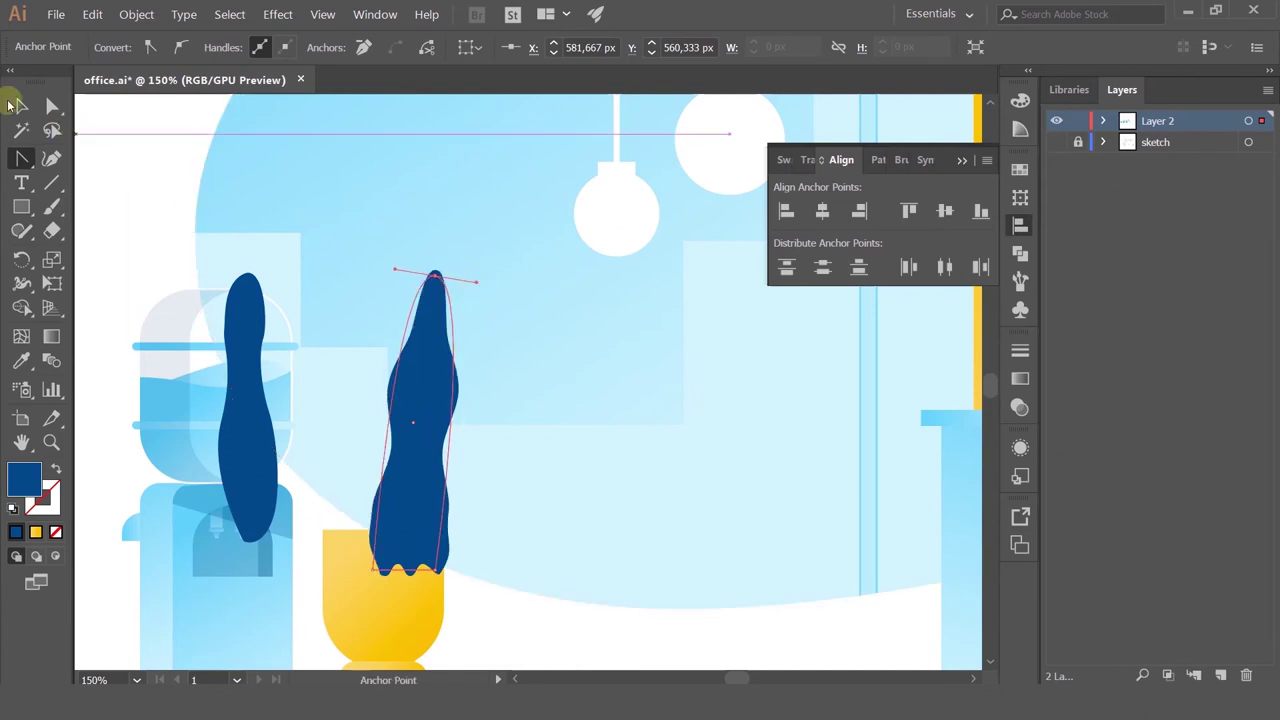
Step: Reopen the Zig Zag effect settings of the tapered wavy shape and turn on preview
{"action": "left_click", "coordinate": [21, 106]}
{"action": "left_click", "coordinate": [1019, 447]}
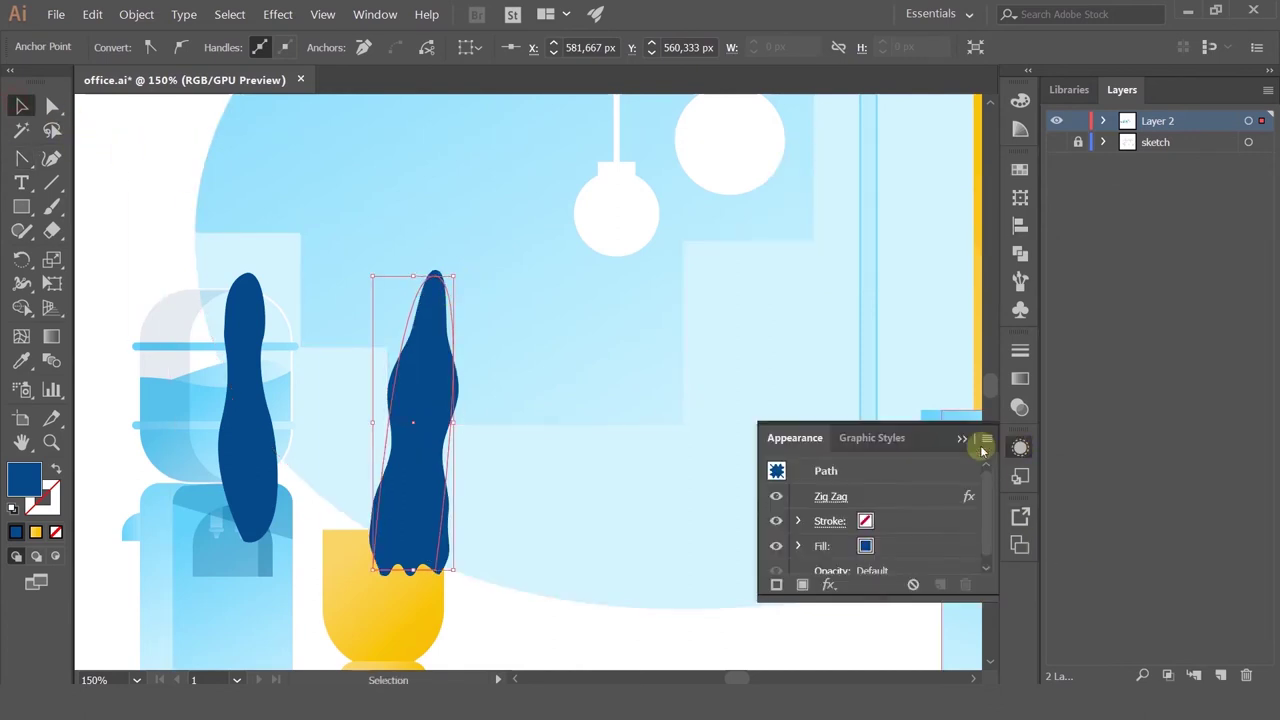
{"action": "left_click", "coordinate": [828, 497]}
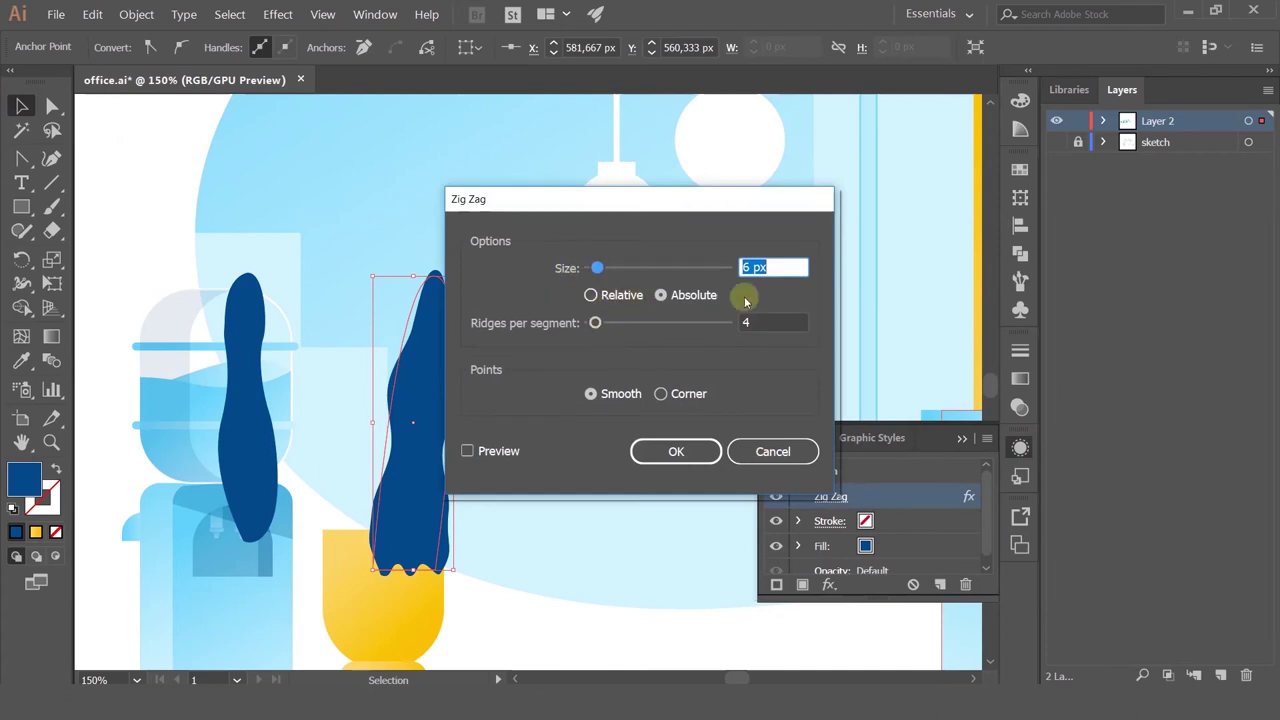
{"action": "left_click", "coordinate": [495, 455]}
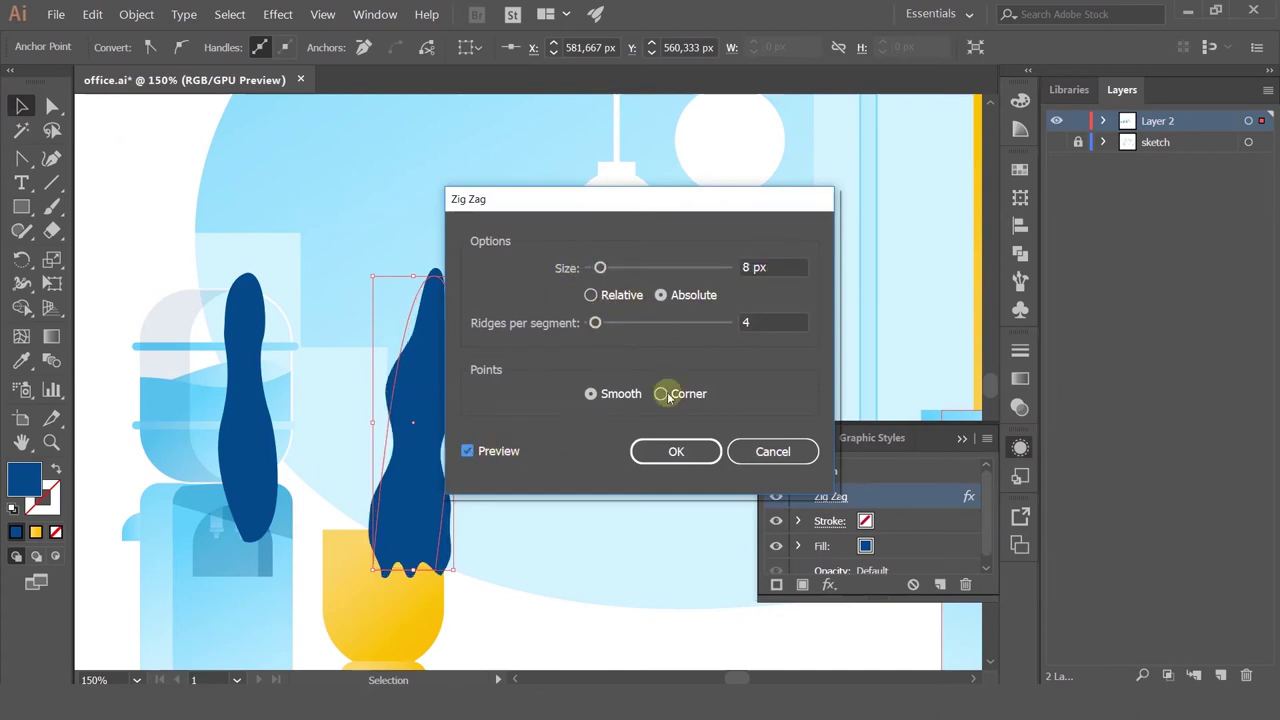
Step: Try a smaller Zig Zag size of 3 px on the wavy shape
{"action": "left_click", "coordinate": [774, 267]}
{"action": "key", "text": "Down"}
{"action": "key", "text": "Down"}
{"action": "key", "text": "Down"}
{"action": "key", "text": "Down"}
{"action": "key", "text": "Down"}
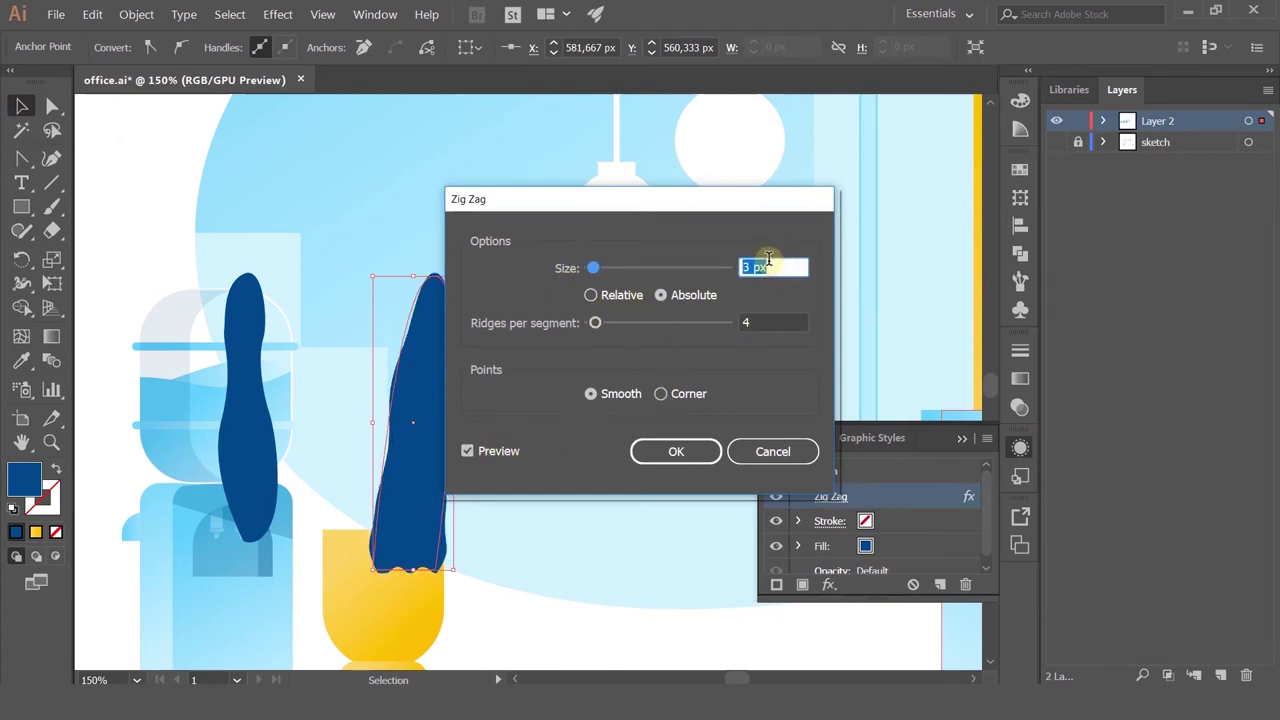
Step: Try 3 and 1 ridges per segment on the wavy shape, moving the settings dialog clear of the artwork
{"action": "double_click", "coordinate": [774, 323]}
{"action": "key", "text": "Up"}
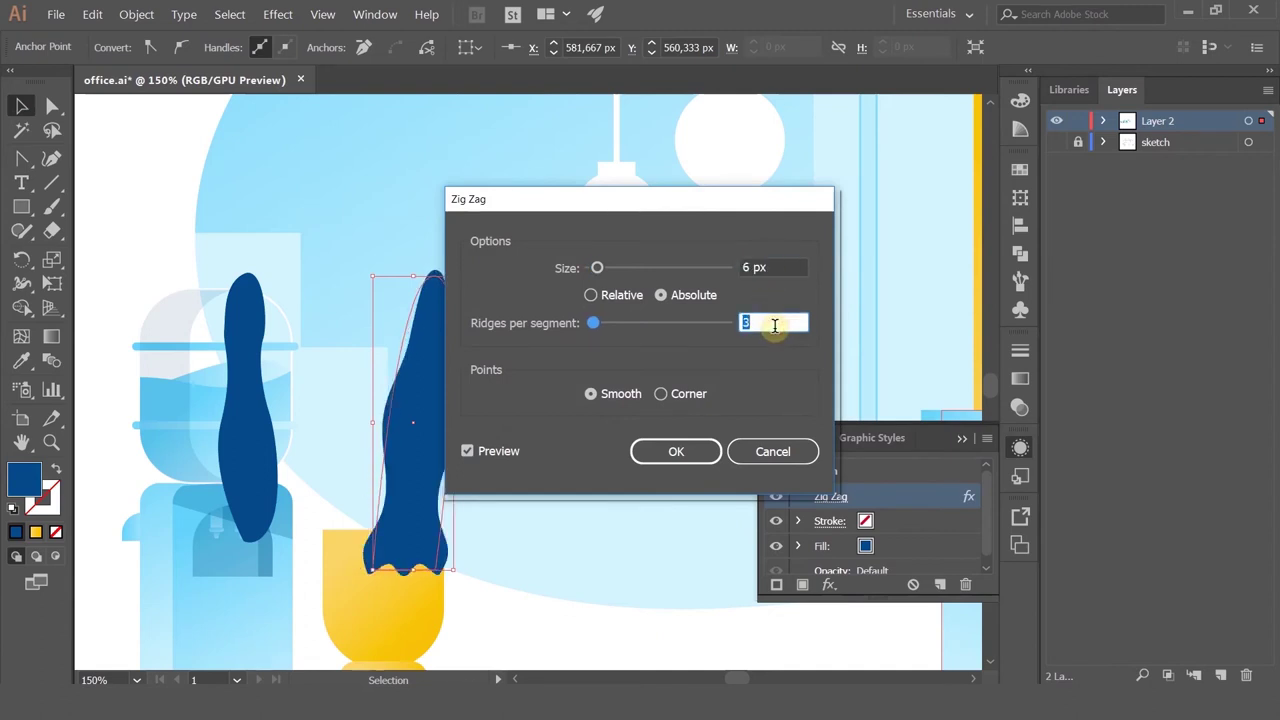
{"action": "key", "text": "Down"}
{"action": "key", "text": "Down"}
{"action": "left_click_drag", "start_coordinate": [585, 191], "coordinate": [681, 170]}
{"action": "key", "text": "Up"}
{"action": "key", "text": "Up"}
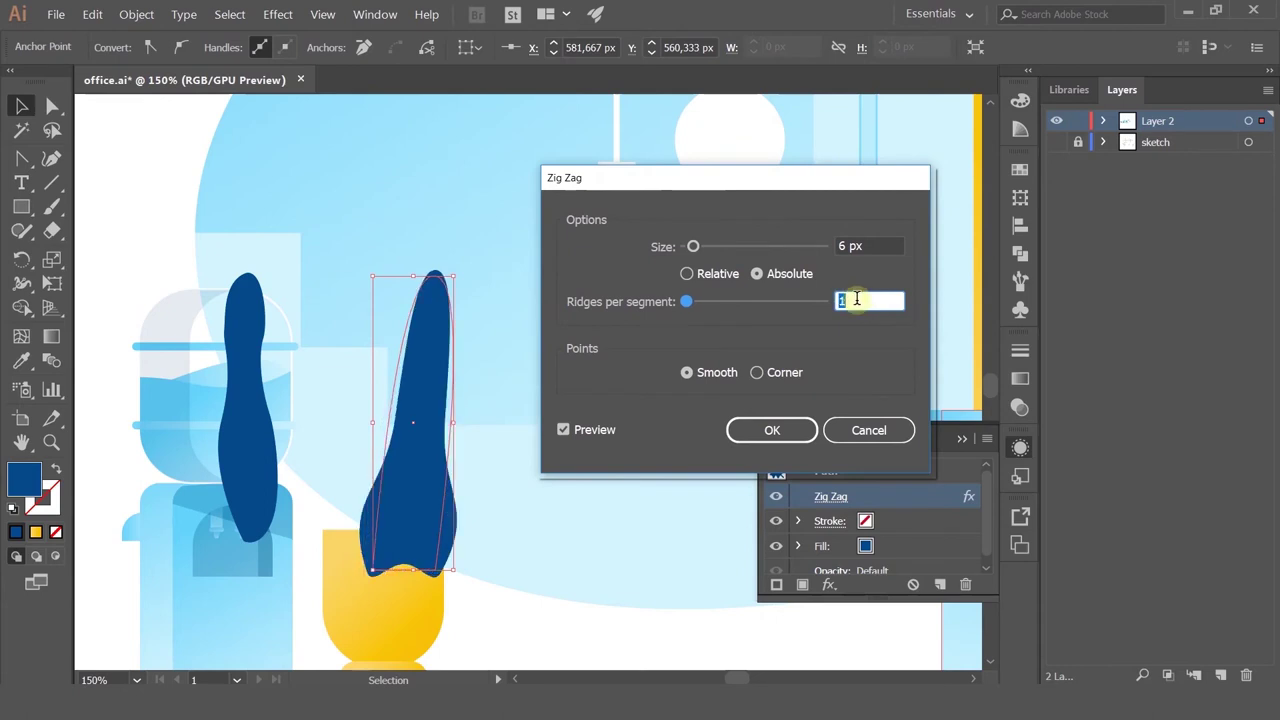
{"action": "key", "text": "Down"}
{"action": "key", "text": "Down"}
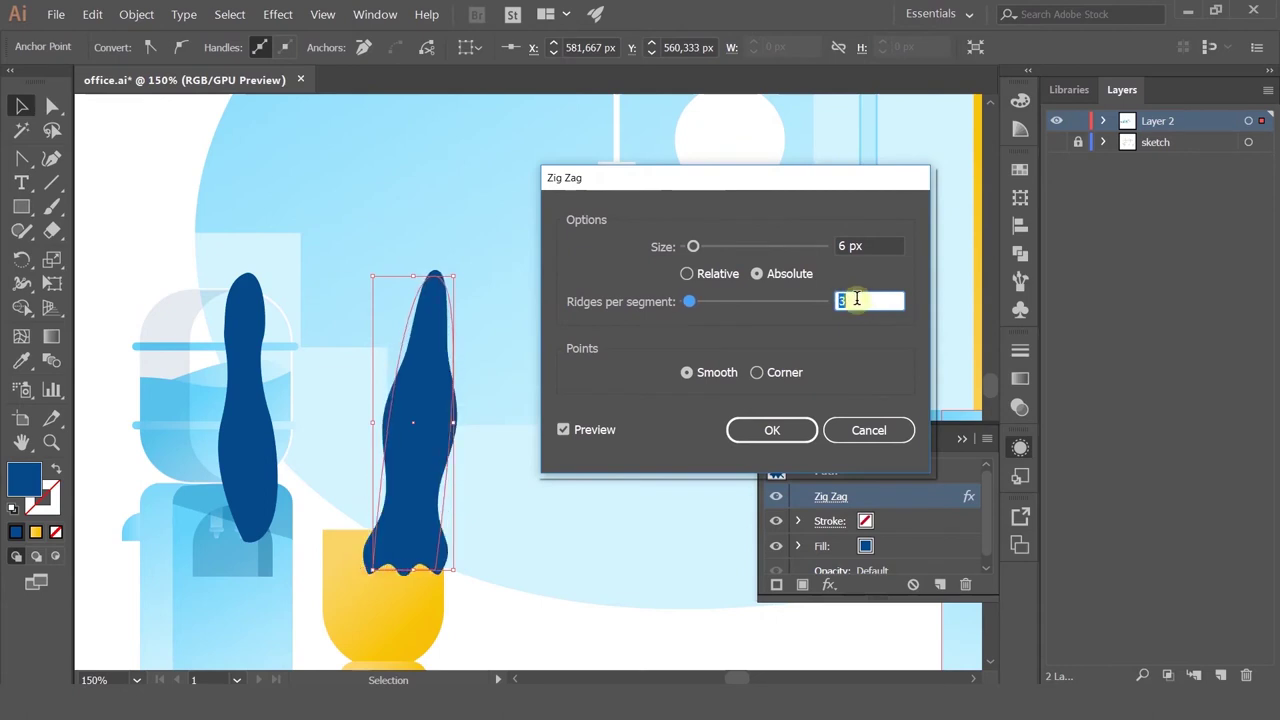
{"action": "key", "text": "Down"}
{"action": "key", "text": "Down"}
{"action": "key", "text": "Down"}
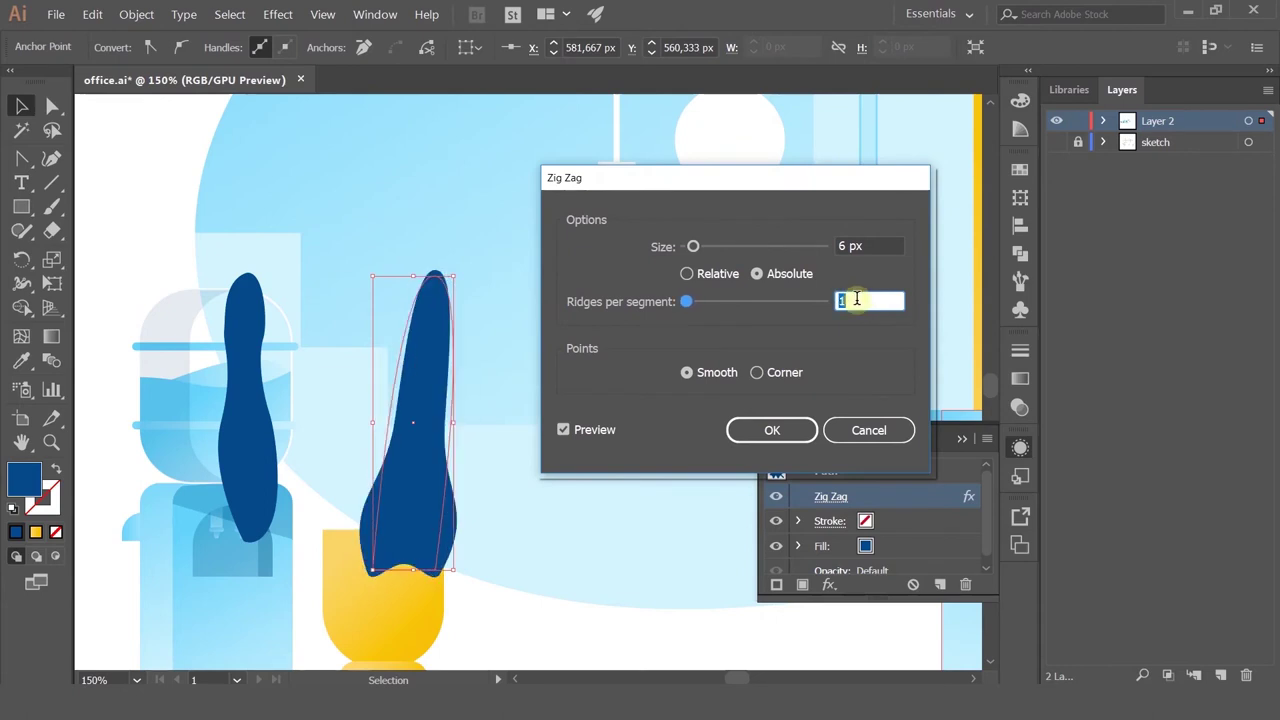
Step: Set the Zig Zag ridges per segment to 7 and apply the change
{"action": "key", "text": "Up"}
{"action": "key", "text": "Up"}
{"action": "key", "text": "Up"}
{"action": "key", "text": "Up"}
{"action": "key", "text": "Up"}
{"action": "key", "text": "Up"}
{"action": "key", "text": "Up"}
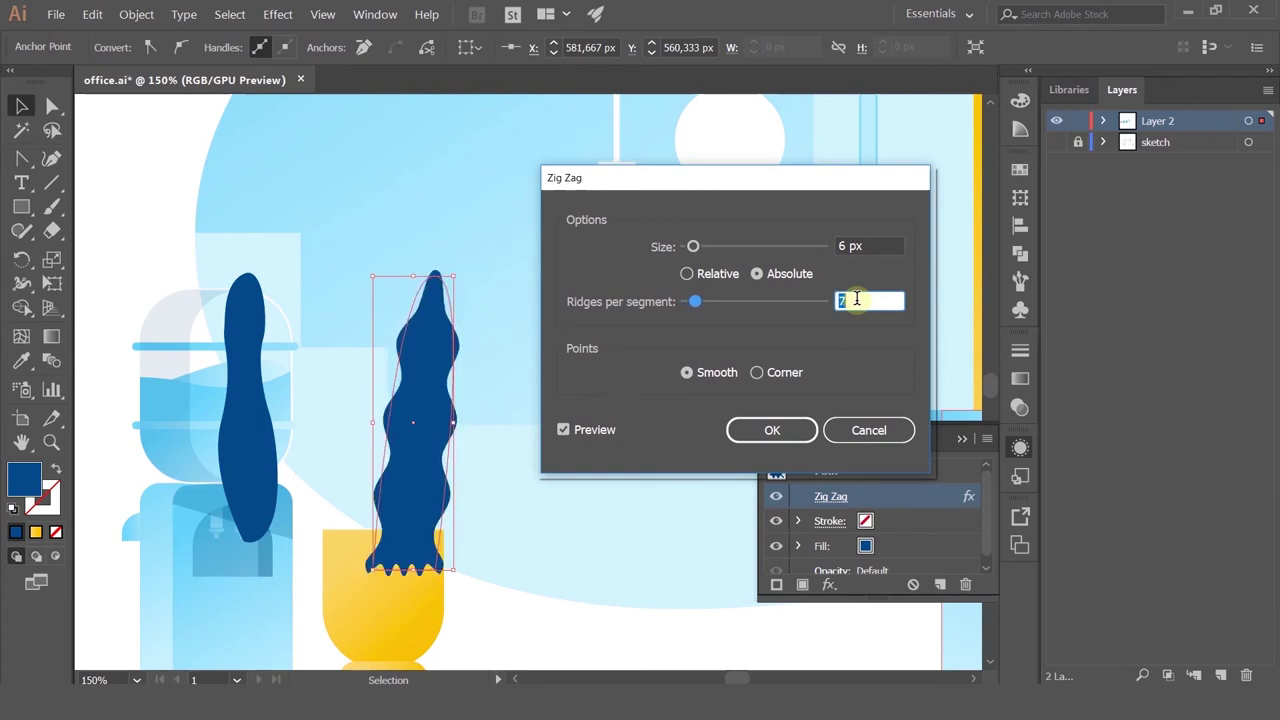
{"action": "left_click", "coordinate": [771, 430]}
Step: Widen the leaf by lengthening both handles of its top anchor and shift its bottom-left anchor inward to narrow the base
{"action": "left_click", "coordinate": [52, 106]}
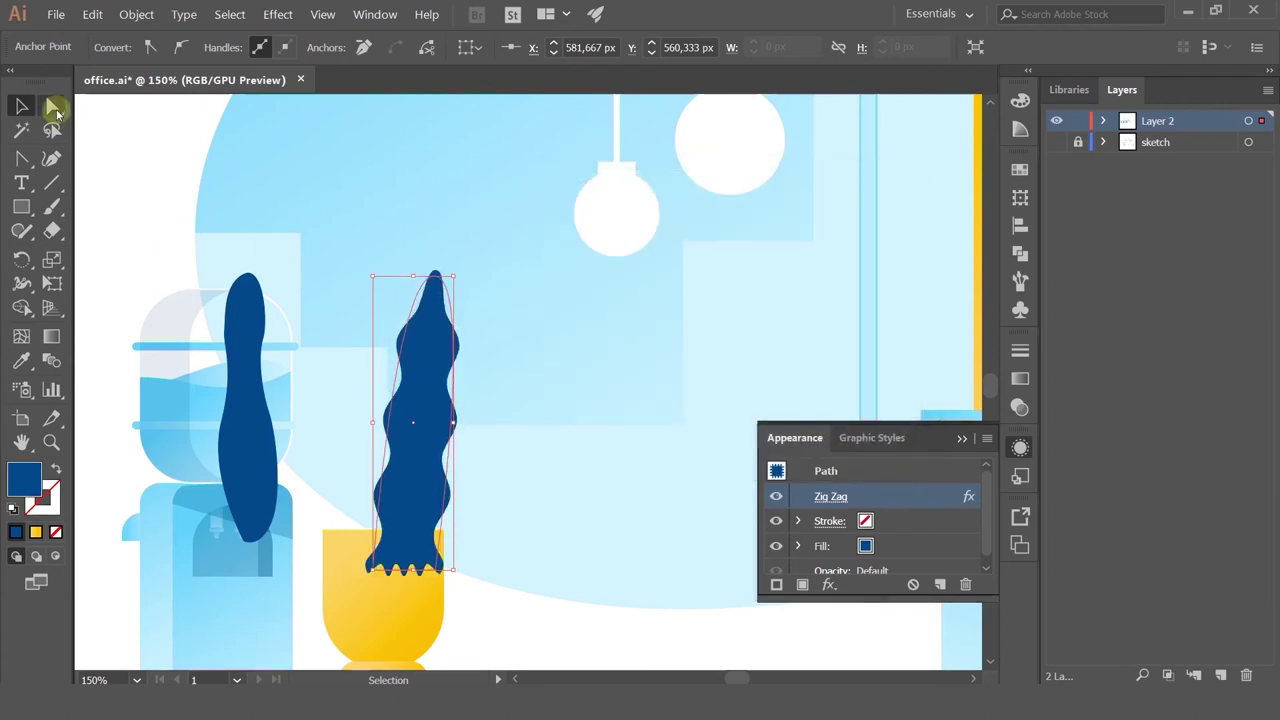
{"action": "left_click_drag", "start_coordinate": [475, 287], "coordinate": [515, 281]}
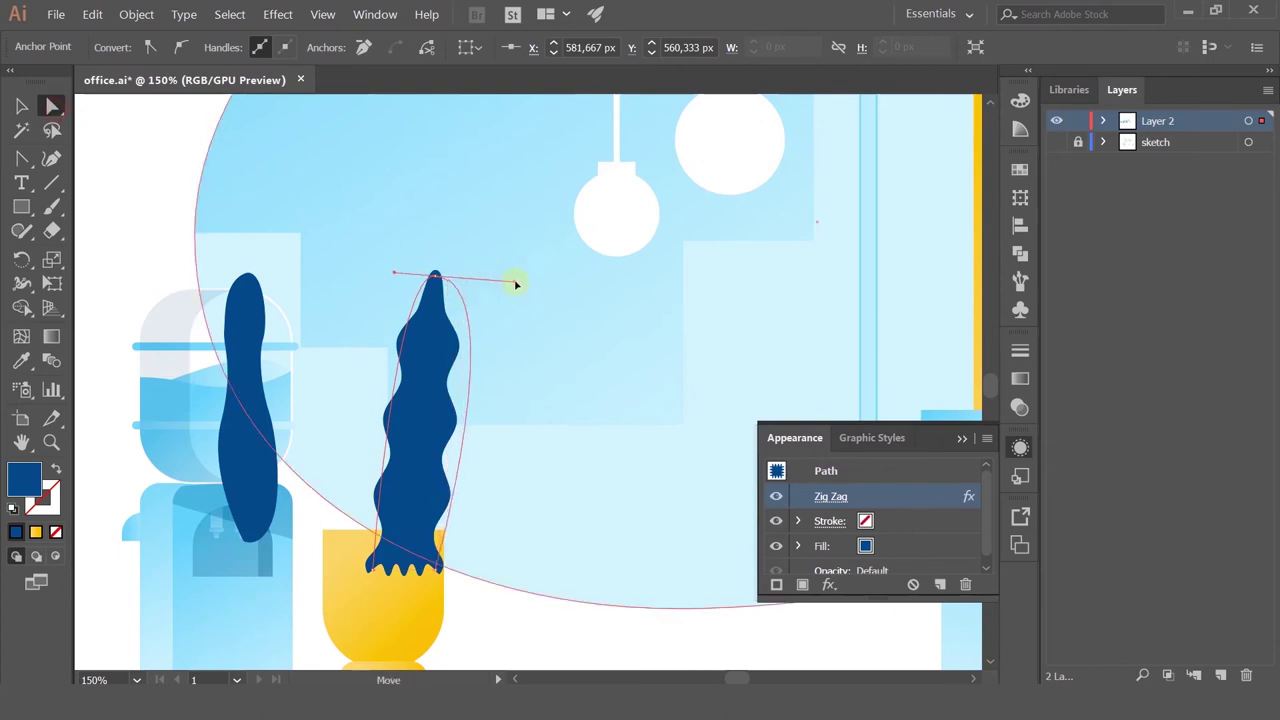
{"action": "left_click_drag", "start_coordinate": [395, 276], "coordinate": [340, 272]}
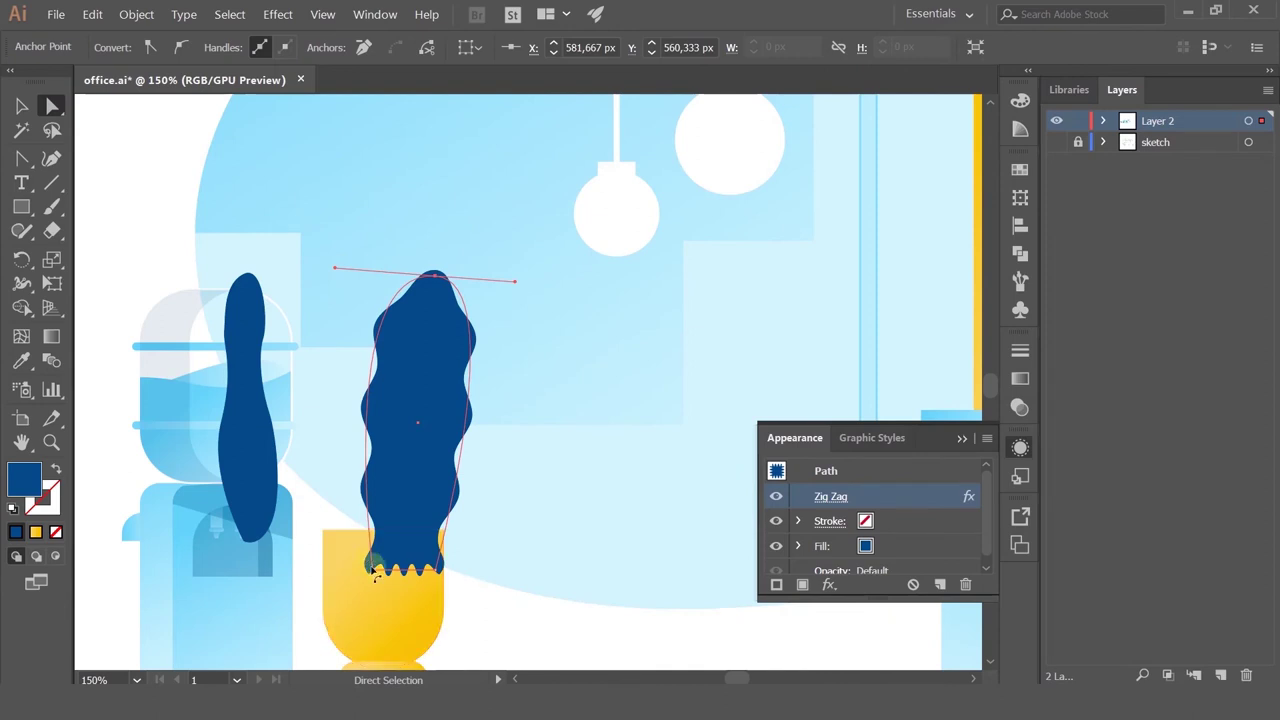
{"action": "left_click_drag", "start_coordinate": [375, 573], "coordinate": [424, 582]}
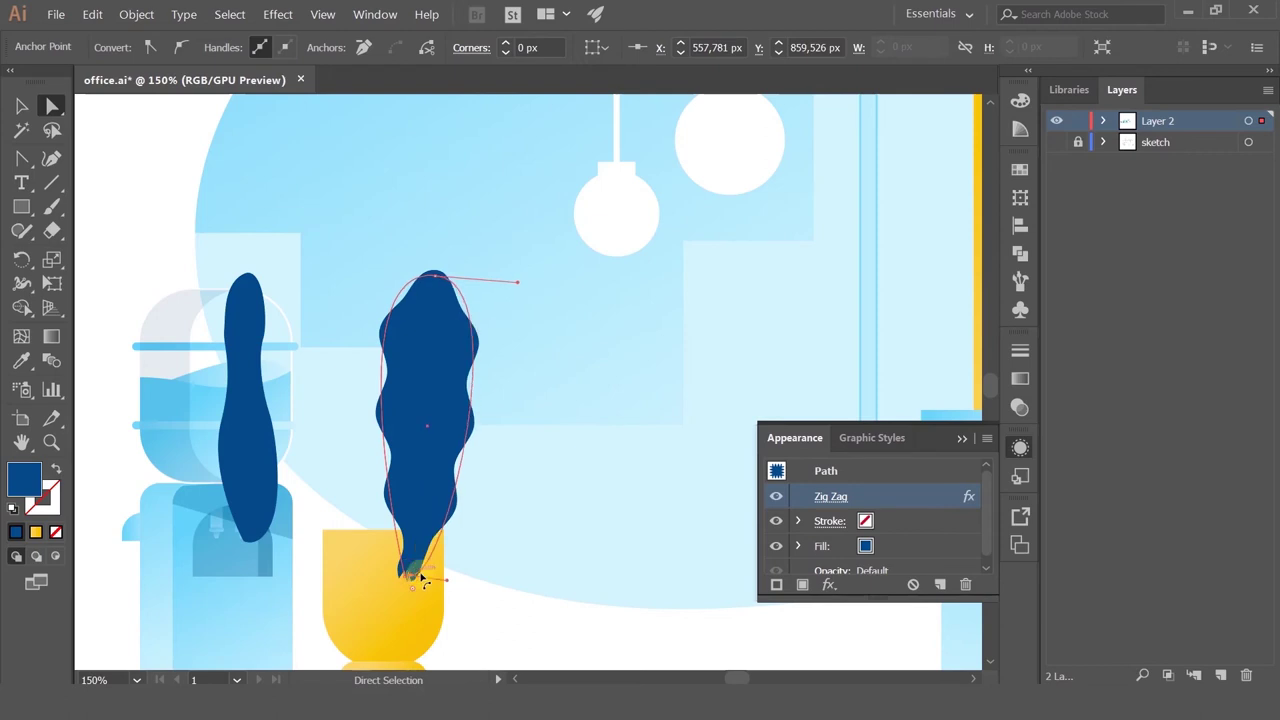
Step: Expand the appearance of the wavy leaf above the yellow pot
{"action": "left_click", "coordinate": [21, 106]}
{"action": "scroll", "coordinate": [420, 320], "scroll_direction": "down", "scroll_amount": 3}
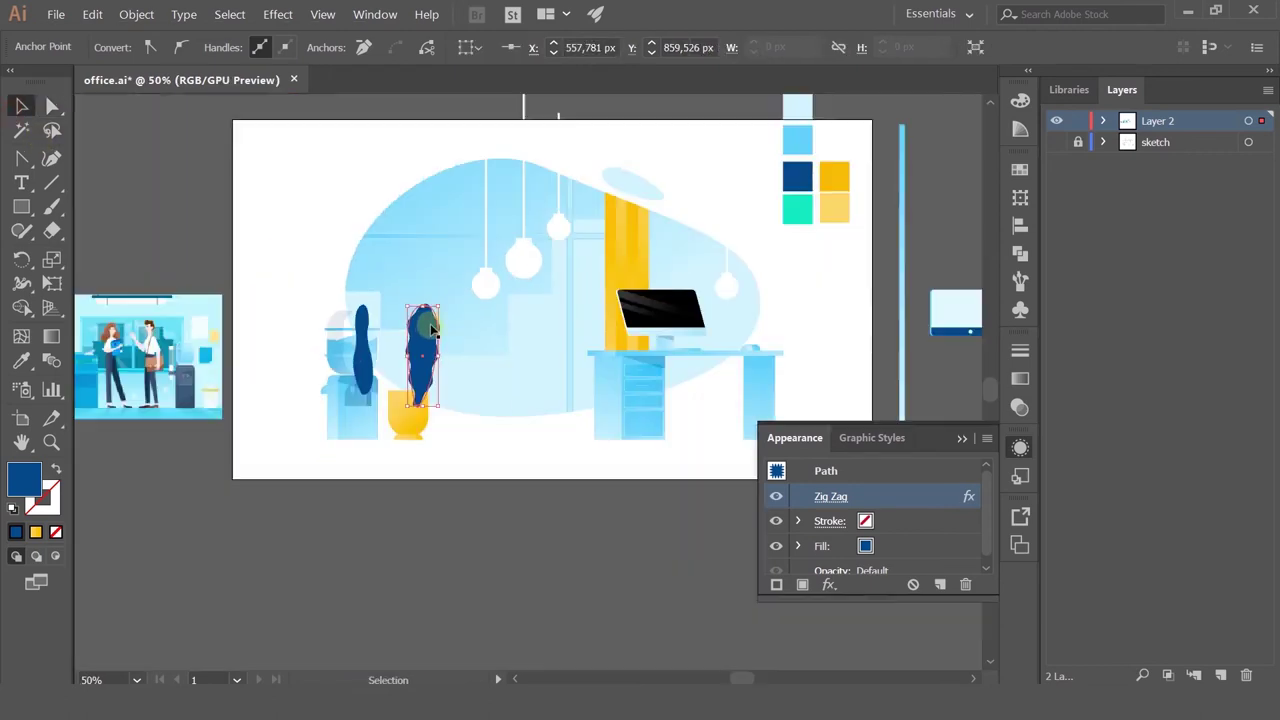
{"action": "left_click_drag", "start_coordinate": [431, 327], "coordinate": [197, 187]}
{"action": "left_click", "coordinate": [430, 325]}
{"action": "scroll", "coordinate": [431, 325], "scroll_direction": "up", "scroll_amount": 2}
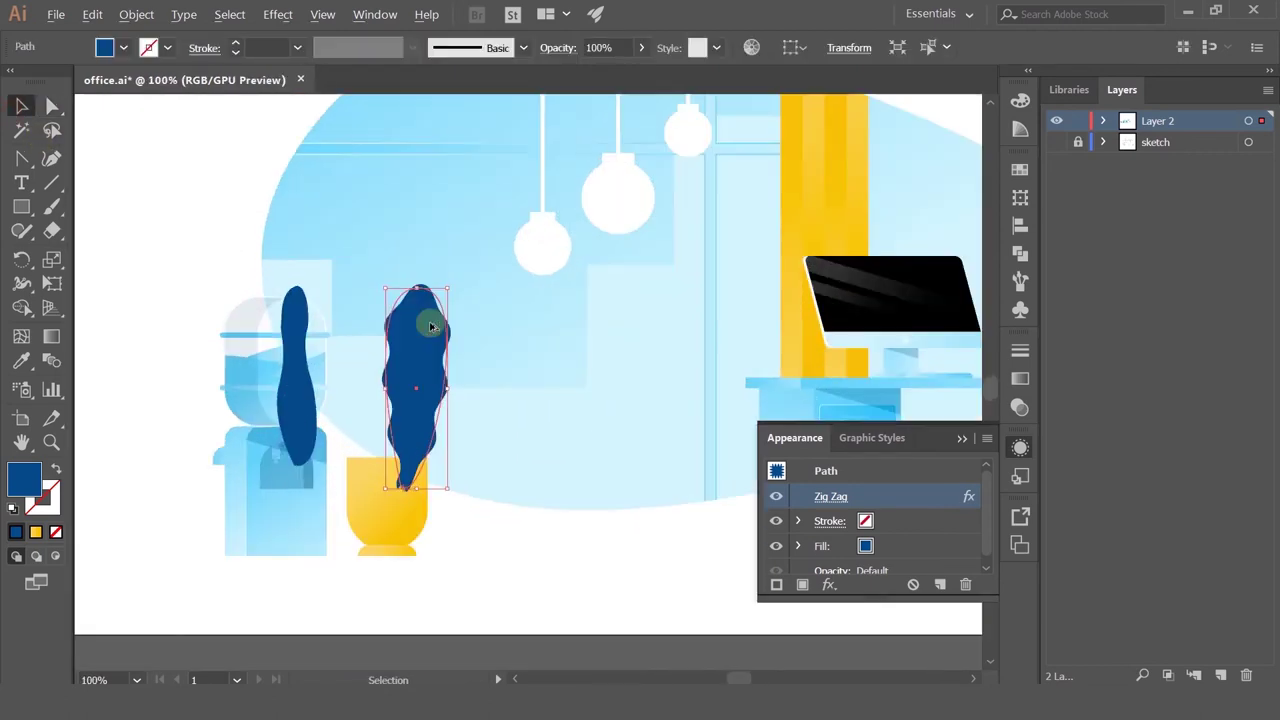
{"action": "left_click", "coordinate": [152, 10]}
{"action": "left_click", "coordinate": [170, 183]}
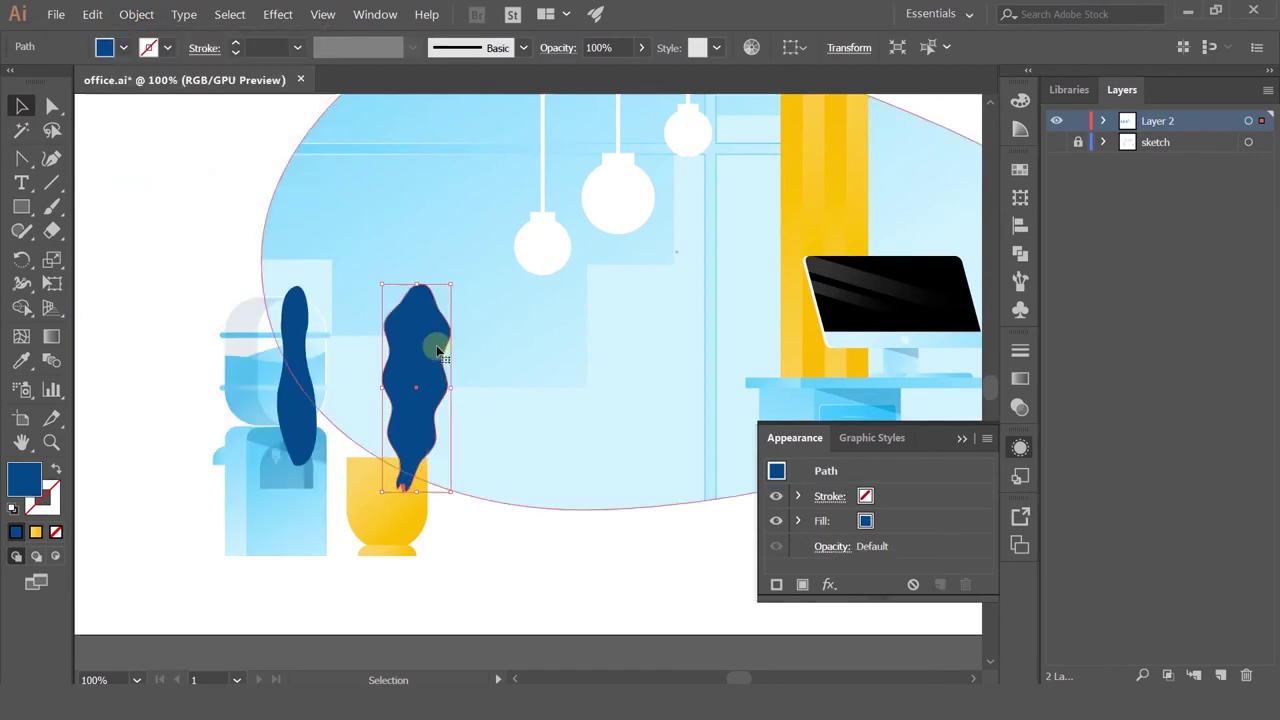
Step: Open the Arc warp effect for the leaf with preview on, using vertical orientation and a 29% bend
{"action": "scroll", "coordinate": [436, 350], "scroll_direction": "up", "scroll_amount": 2}
{"action": "scroll", "coordinate": [363, 417], "scroll_direction": "down", "scroll_amount": 1}
{"action": "left_click", "coordinate": [277, 14]}
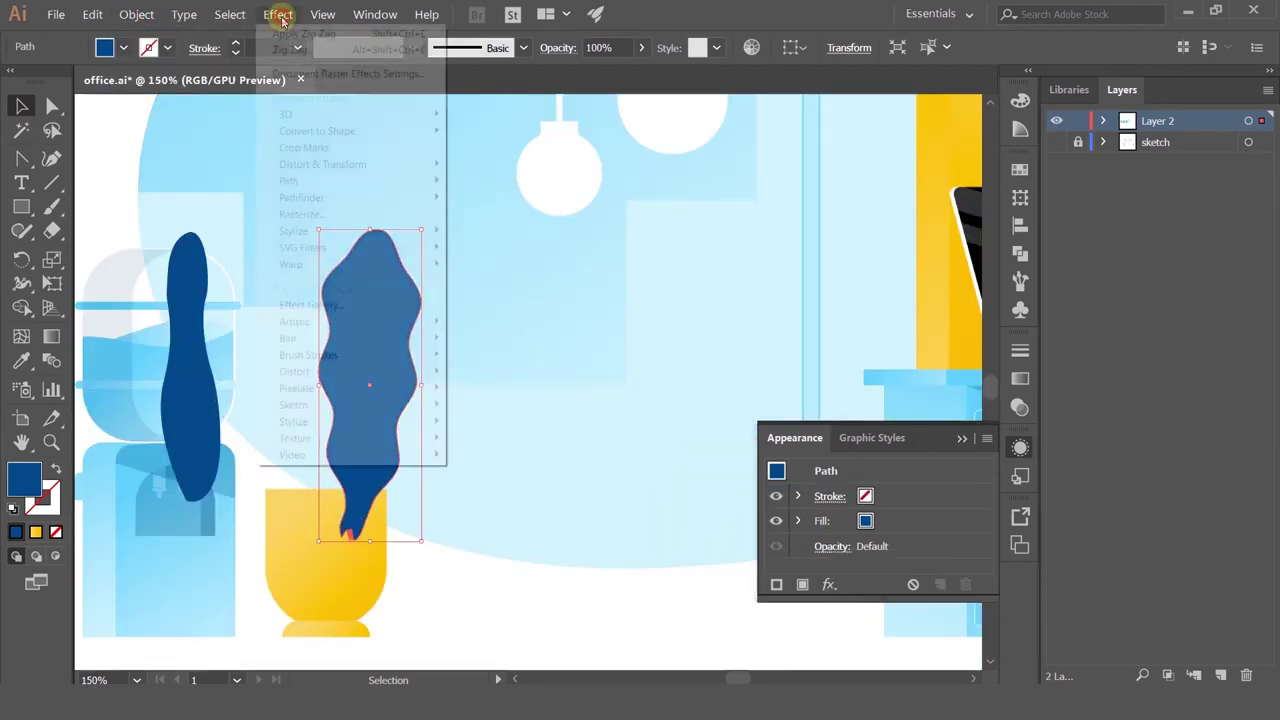
{"action": "mouse_move", "coordinate": [360, 264]}
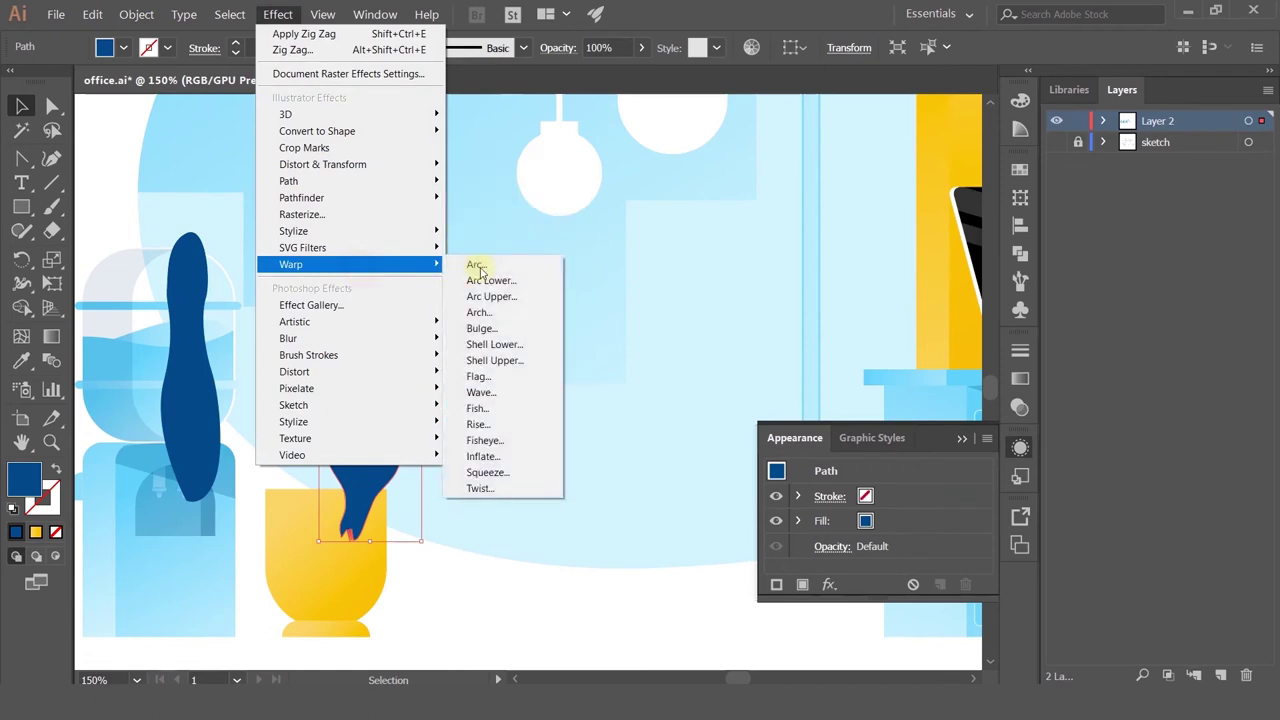
{"action": "left_click", "coordinate": [478, 263]}
{"action": "left_click", "coordinate": [492, 266]}
{"action": "left_click", "coordinate": [475, 447]}
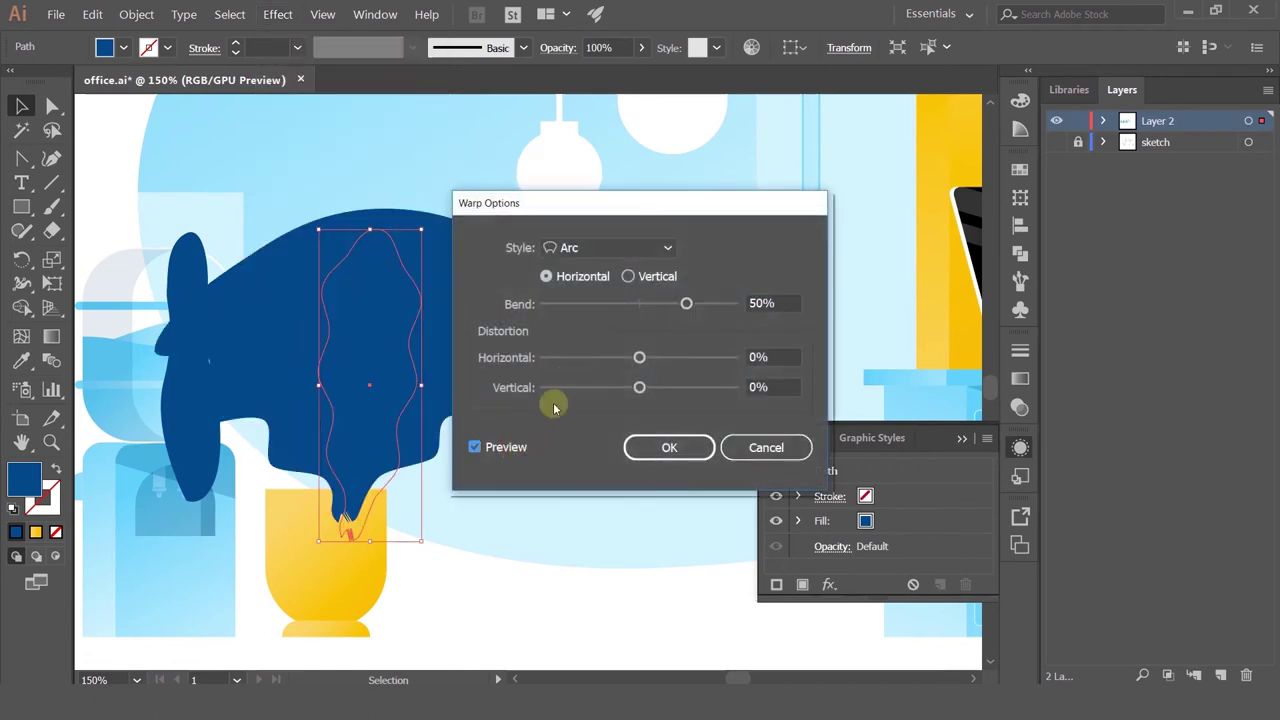
{"action": "left_click", "coordinate": [629, 276]}
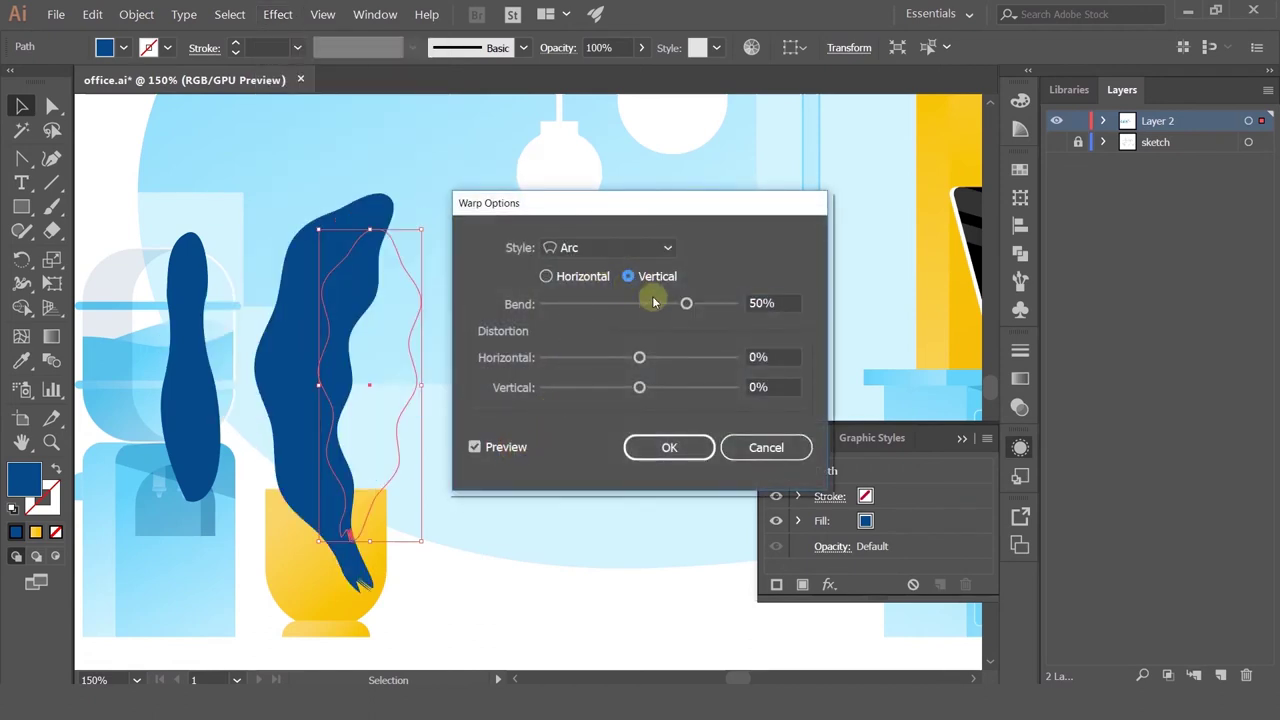
{"action": "mouse_move", "coordinate": [678, 306]}
{"action": "left_mouse_down"}
{"action": "mouse_move", "coordinate": [658, 303]}
{"action": "mouse_move", "coordinate": [687, 304]}
{"action": "left_mouse_up"}
{"action": "left_click_drag", "start_coordinate": [679, 304], "coordinate": [668, 304]}
Step: Try the Arch warp style horizontally with a -21% bend and the Flag style in both orientations
{"action": "left_click", "coordinate": [640, 248]}
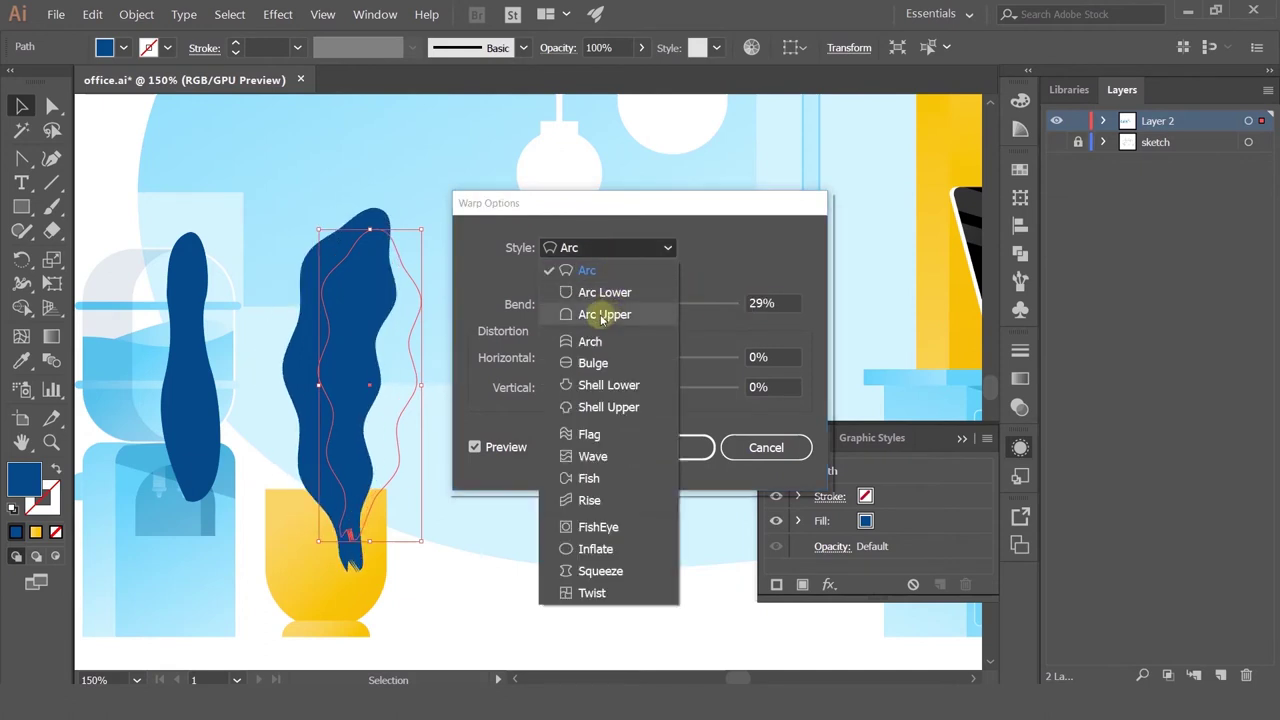
{"action": "left_click", "coordinate": [590, 342]}
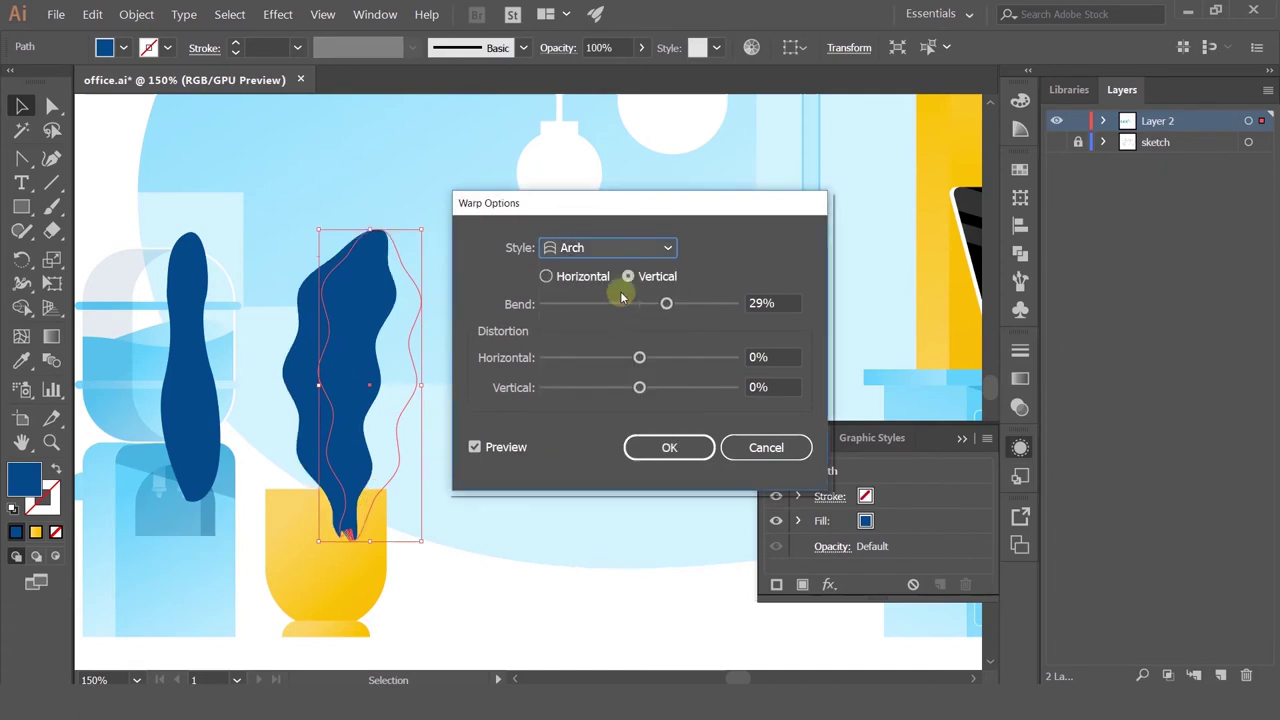
{"action": "left_click", "coordinate": [547, 277]}
{"action": "left_click_drag", "start_coordinate": [667, 304], "coordinate": [619, 303]}
{"action": "left_click", "coordinate": [667, 248]}
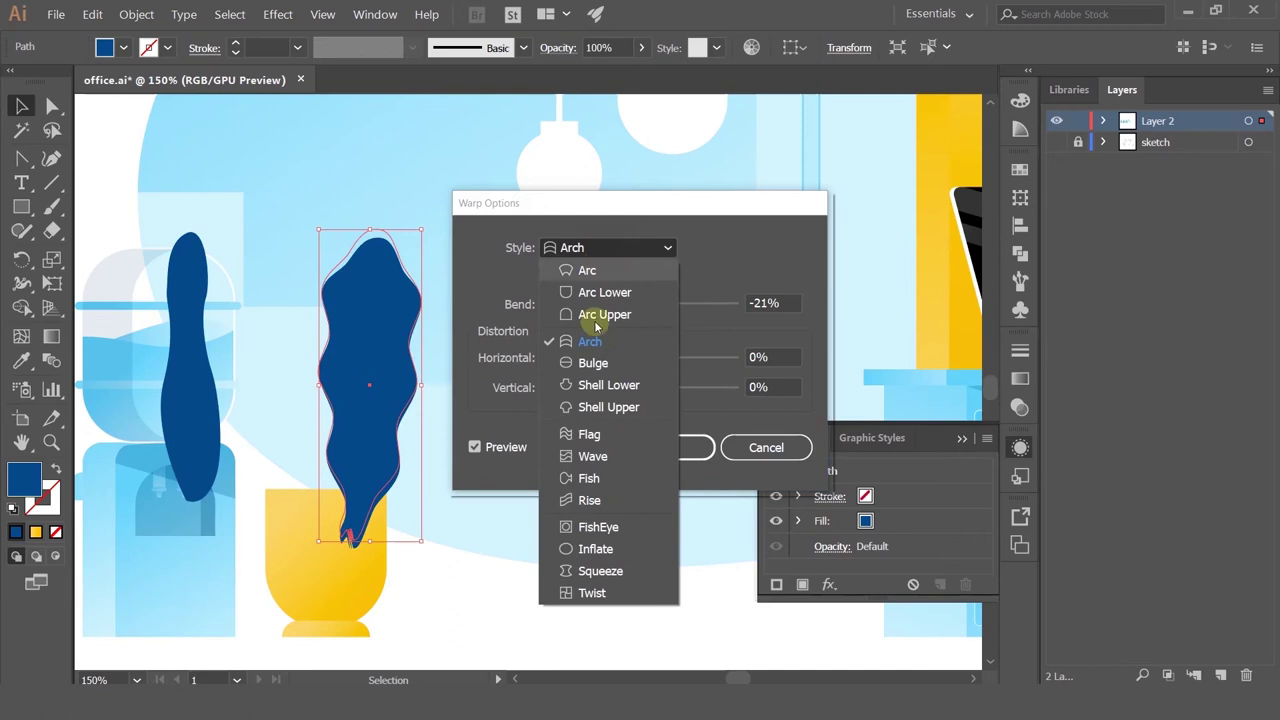
{"action": "left_click", "coordinate": [590, 434]}
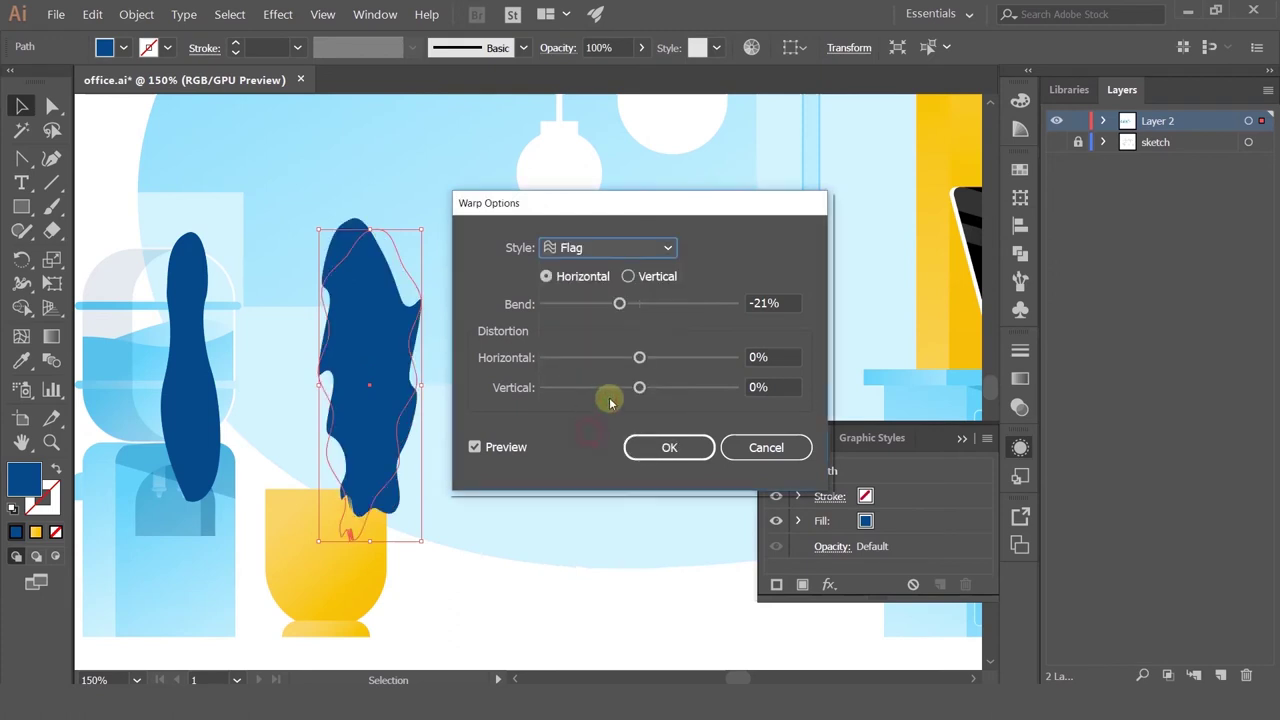
{"action": "left_click", "coordinate": [630, 277]}
Step: Apply the leaf's warp as a vertical Arc with a 65% bend and expand its appearance
{"action": "left_click_drag", "start_coordinate": [621, 307], "coordinate": [700, 303]}
{"action": "left_click", "coordinate": [612, 248]}
{"action": "left_click", "coordinate": [585, 269]}
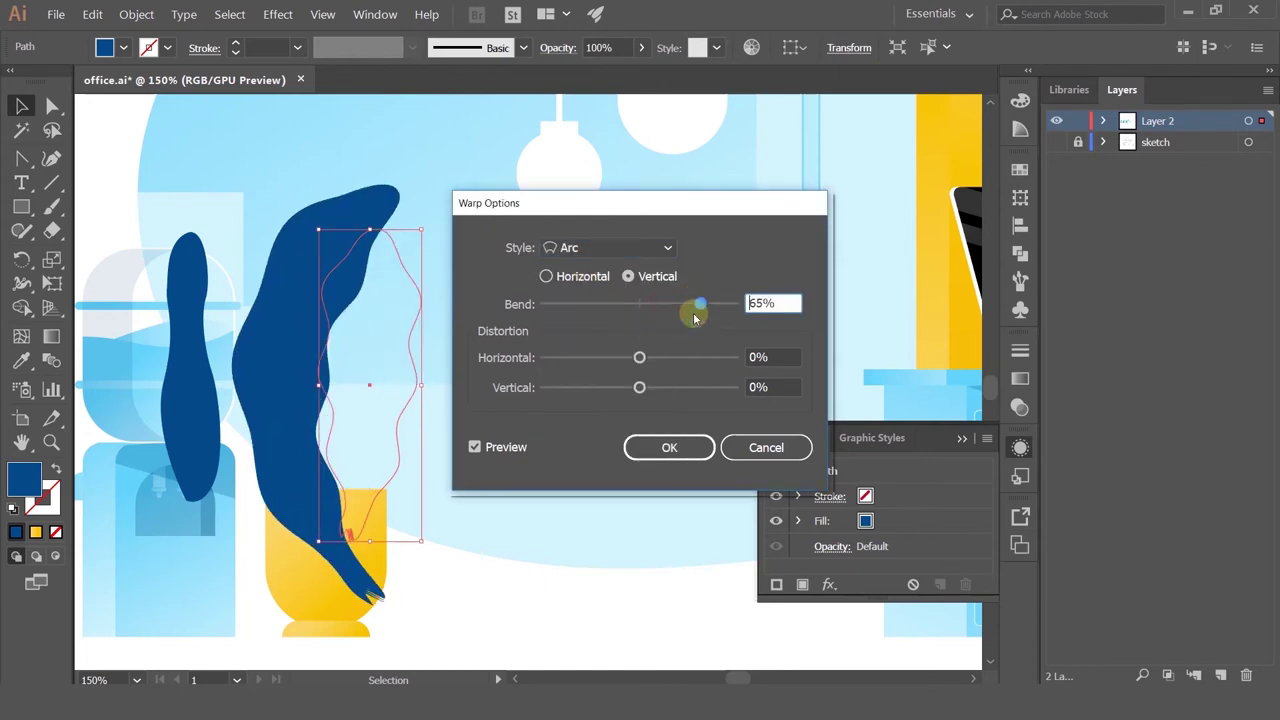
{"action": "left_click", "coordinate": [669, 447]}
{"action": "left_click", "coordinate": [136, 14]}
{"action": "left_click", "coordinate": [185, 188]}
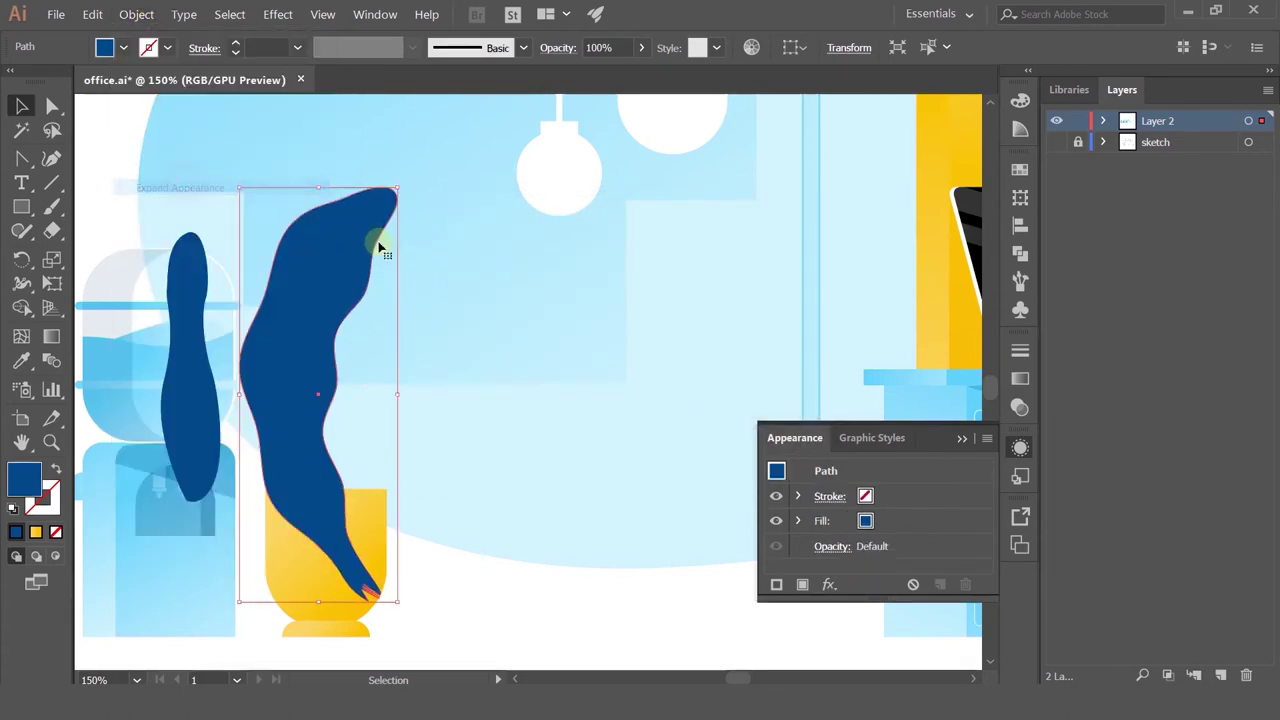
Step: Try simplifying the bent leaf's path with a 74% curve precision and an 8° angle threshold
{"action": "left_click", "coordinate": [52, 105]}
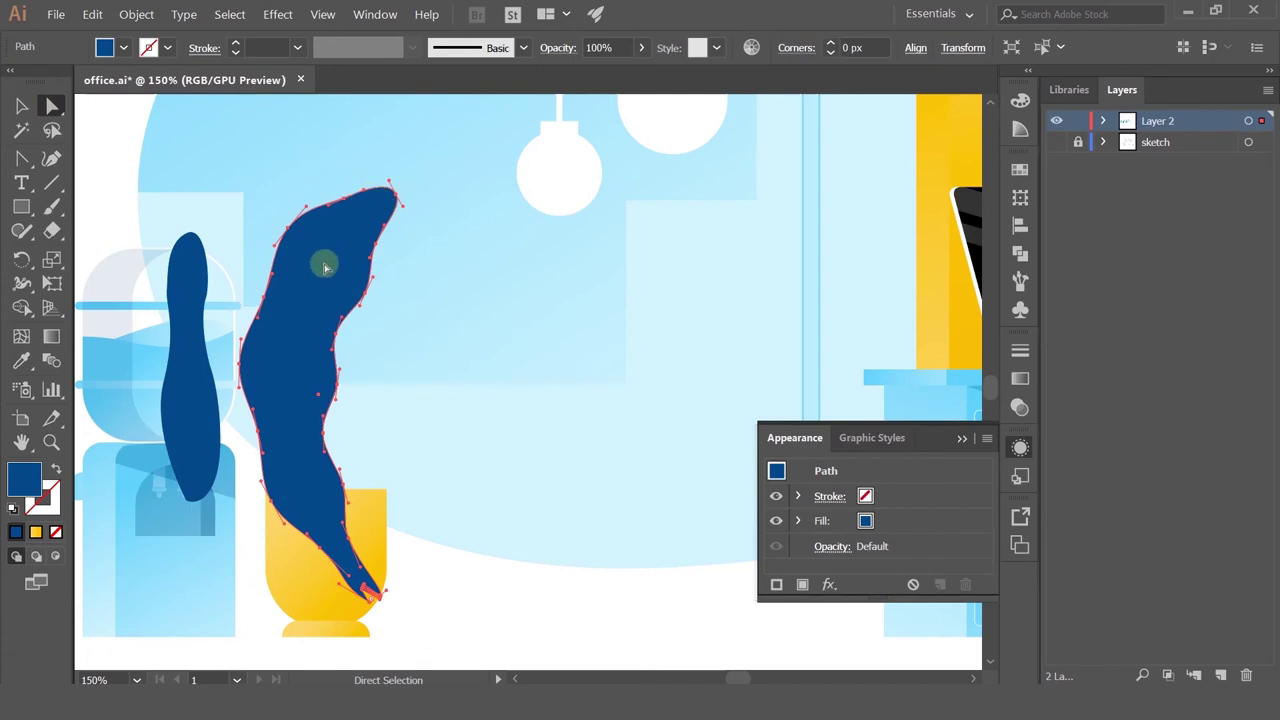
{"action": "left_click", "coordinate": [134, 14]}
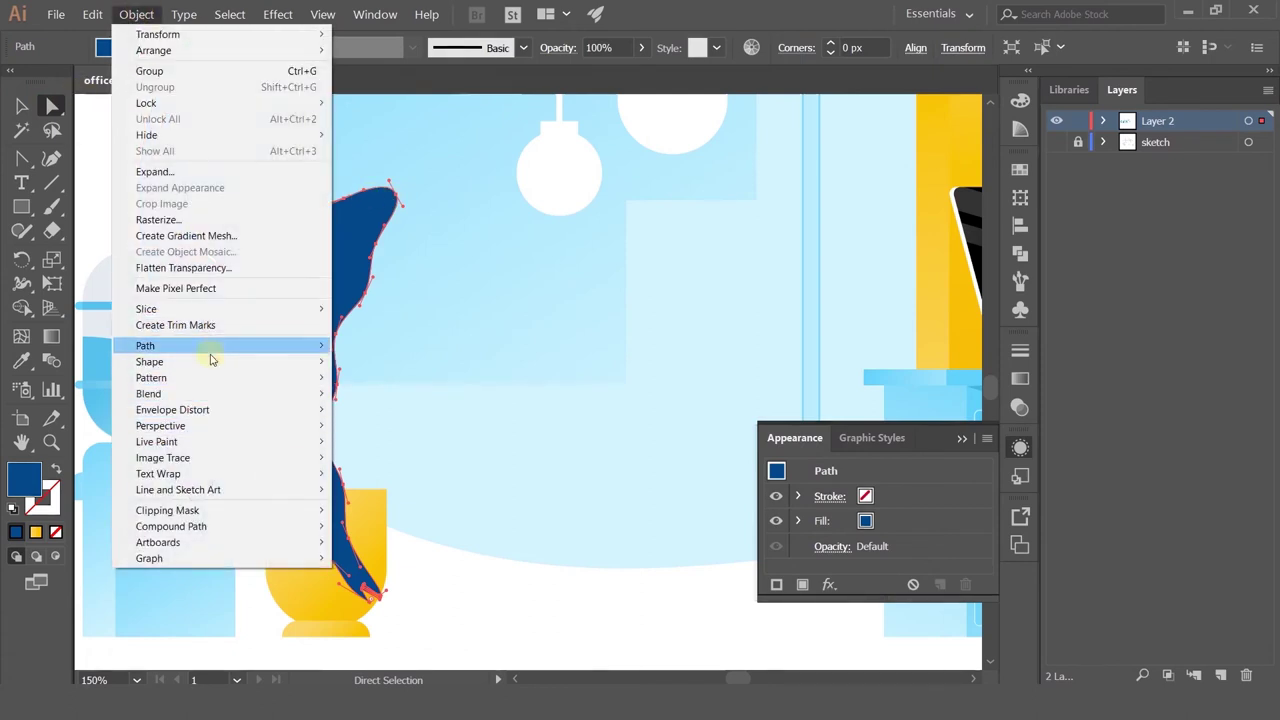
{"action": "mouse_move", "coordinate": [211, 360]}
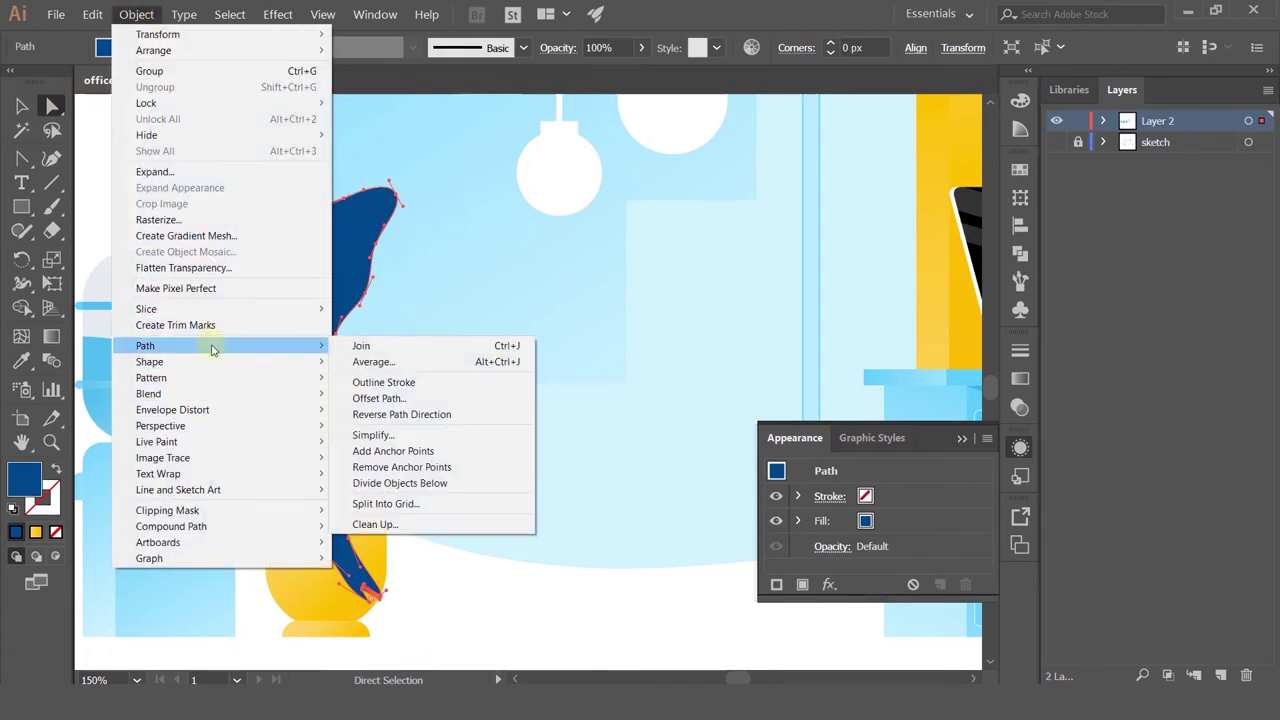
{"action": "left_click", "coordinate": [372, 435]}
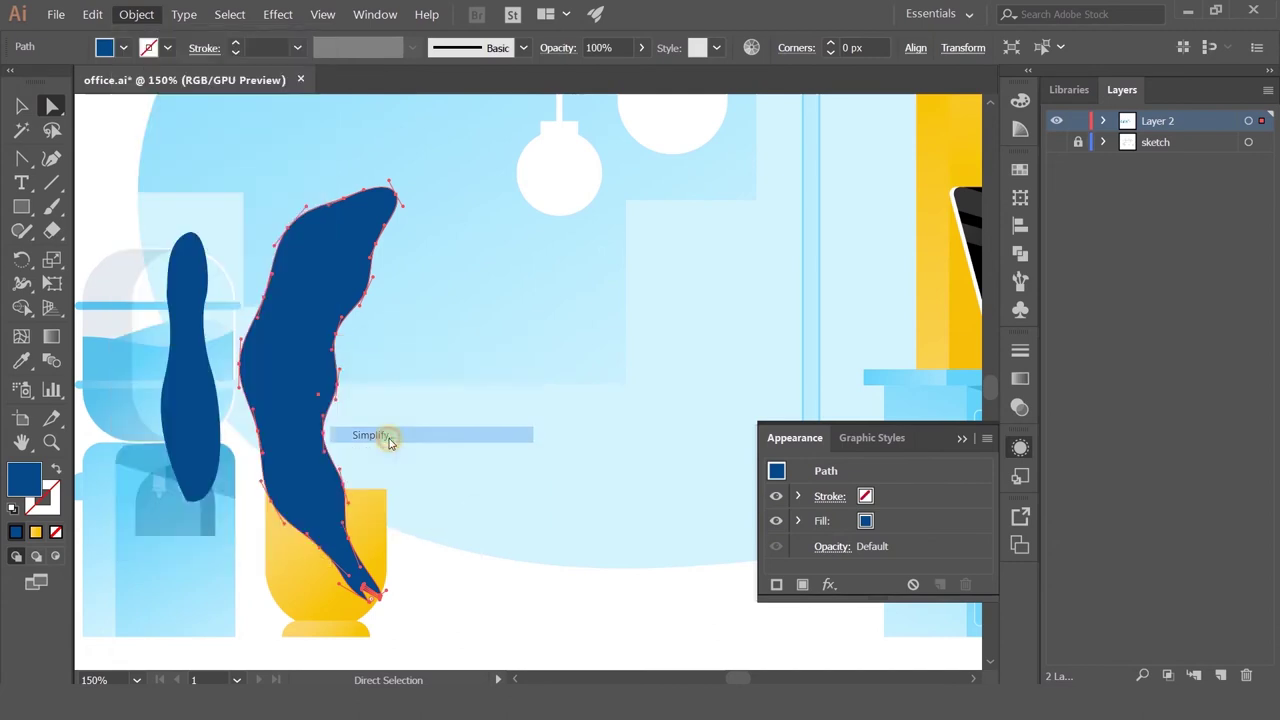
{"action": "left_click", "coordinate": [491, 451]}
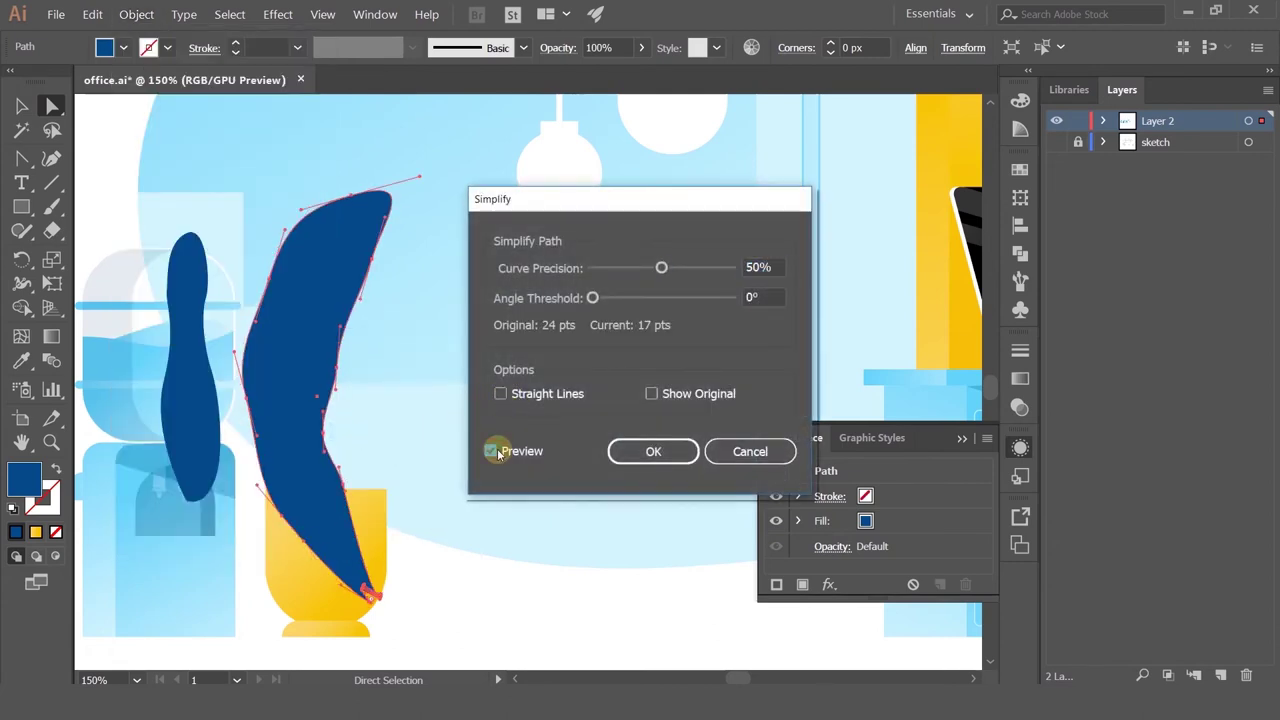
{"action": "left_click_drag", "start_coordinate": [661, 268], "coordinate": [697, 268]}
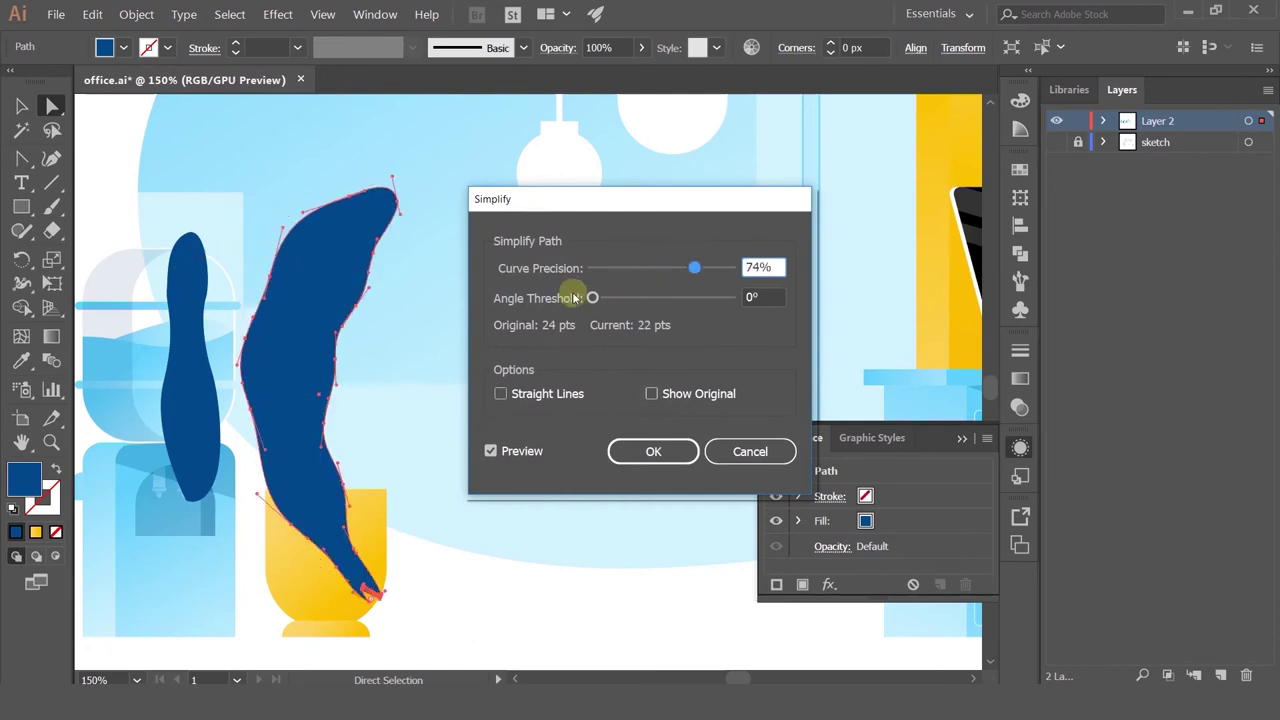
{"action": "left_click_drag", "start_coordinate": [592, 298], "coordinate": [628, 303]}
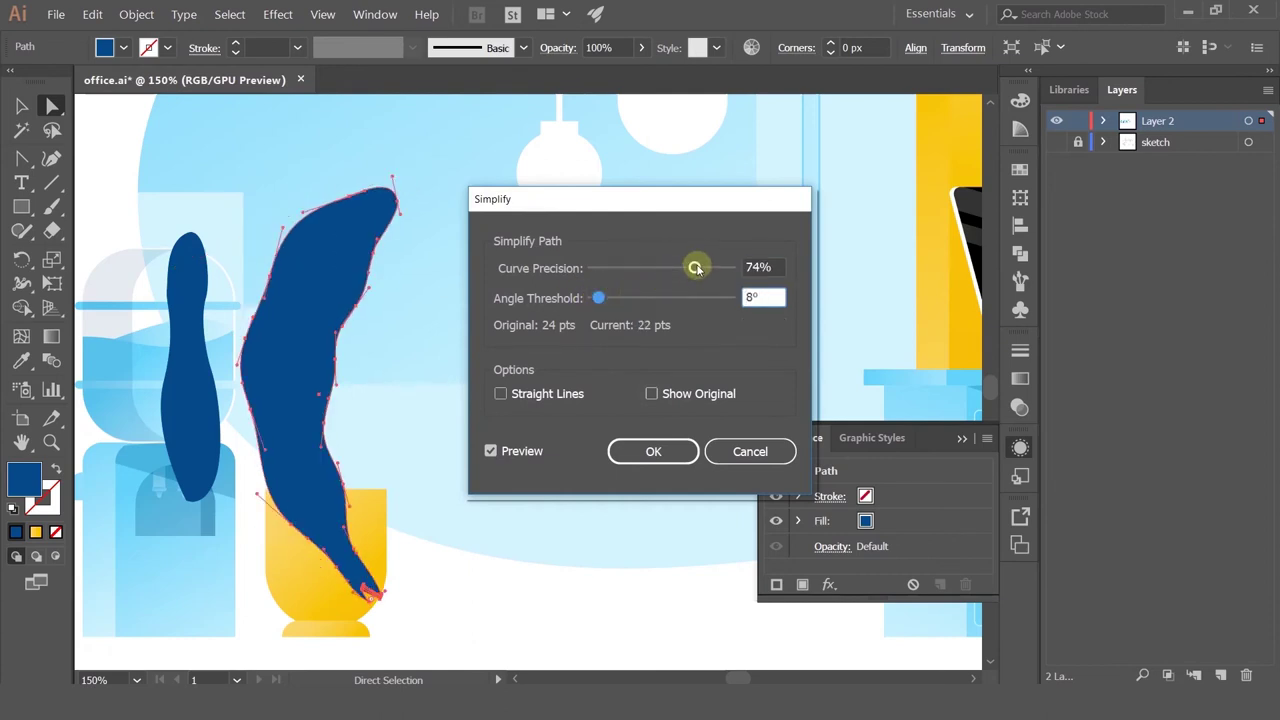
{"action": "mouse_move", "coordinate": [697, 268]}
{"action": "left_mouse_down"}
{"action": "mouse_move", "coordinate": [726, 274]}
{"action": "mouse_move", "coordinate": [655, 267]}
{"action": "mouse_move", "coordinate": [688, 270]}
{"action": "left_mouse_up"}
{"action": "left_click", "coordinate": [750, 451]}
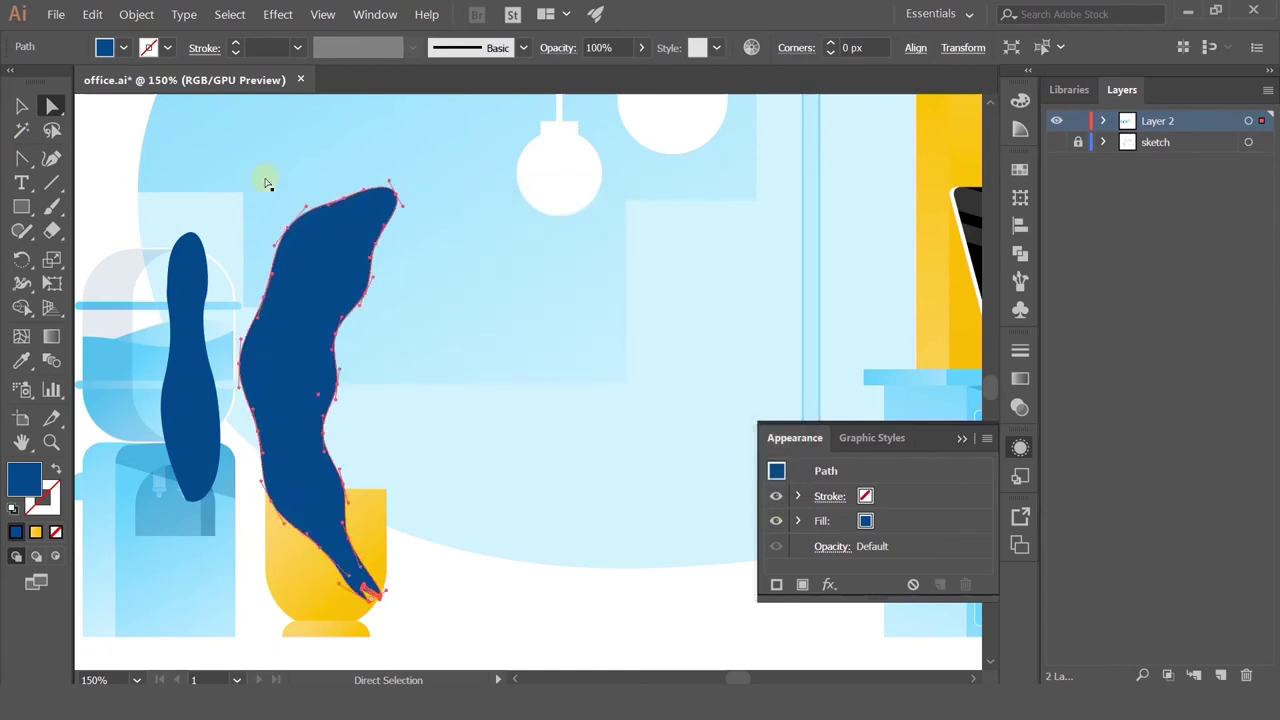
Step: Shrink and tilt the bent leaf so its base sits in the yellow pot, and bring the pot and its foot to the front
{"action": "left_click", "coordinate": [21, 106]}
{"action": "left_click_drag", "start_coordinate": [240, 189], "coordinate": [401, 361]}
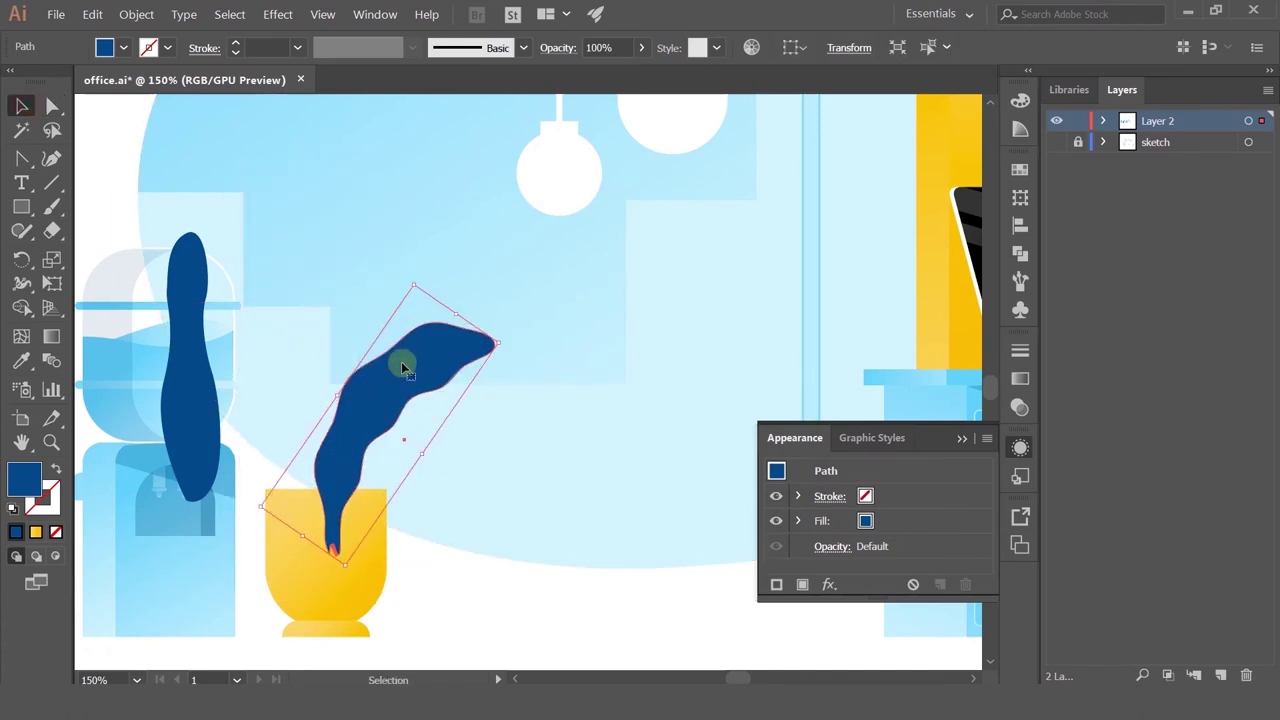
{"action": "left_click", "coordinate": [330, 600]}
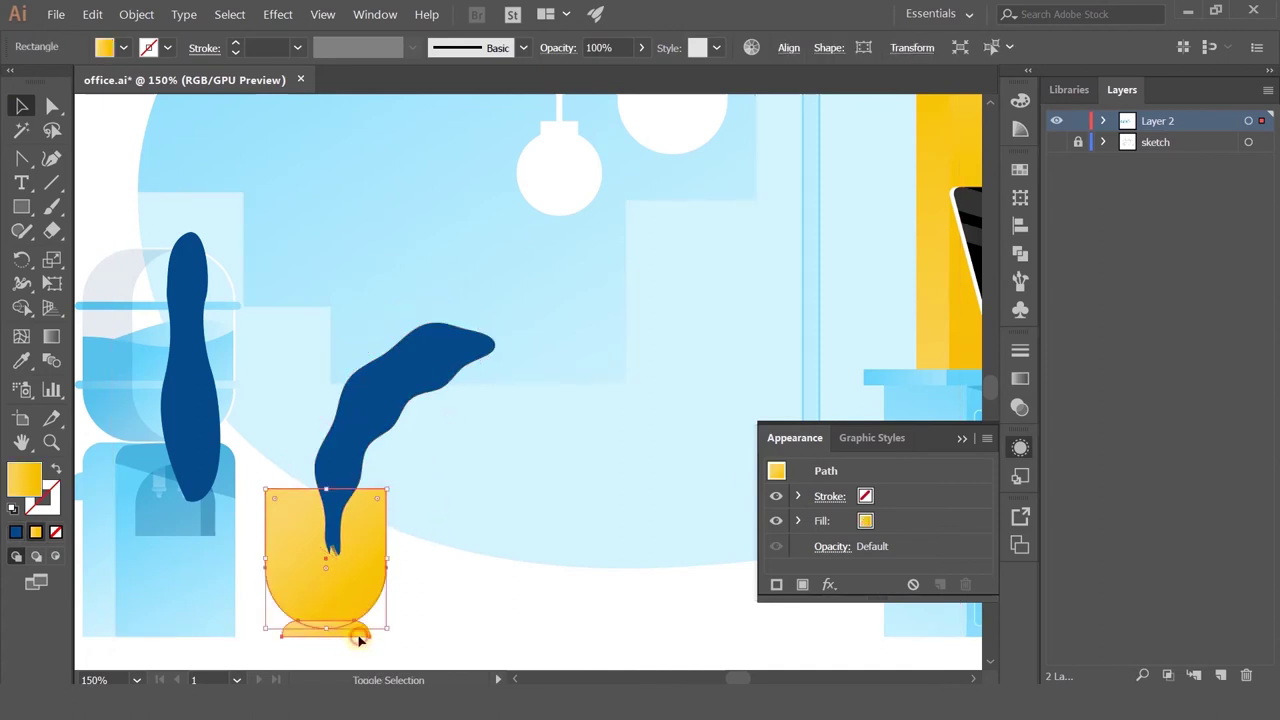
{"action": "left_click", "coordinate": [358, 635], "text": "shift"}
{"action": "key", "text": "ctrl+shift+]"}
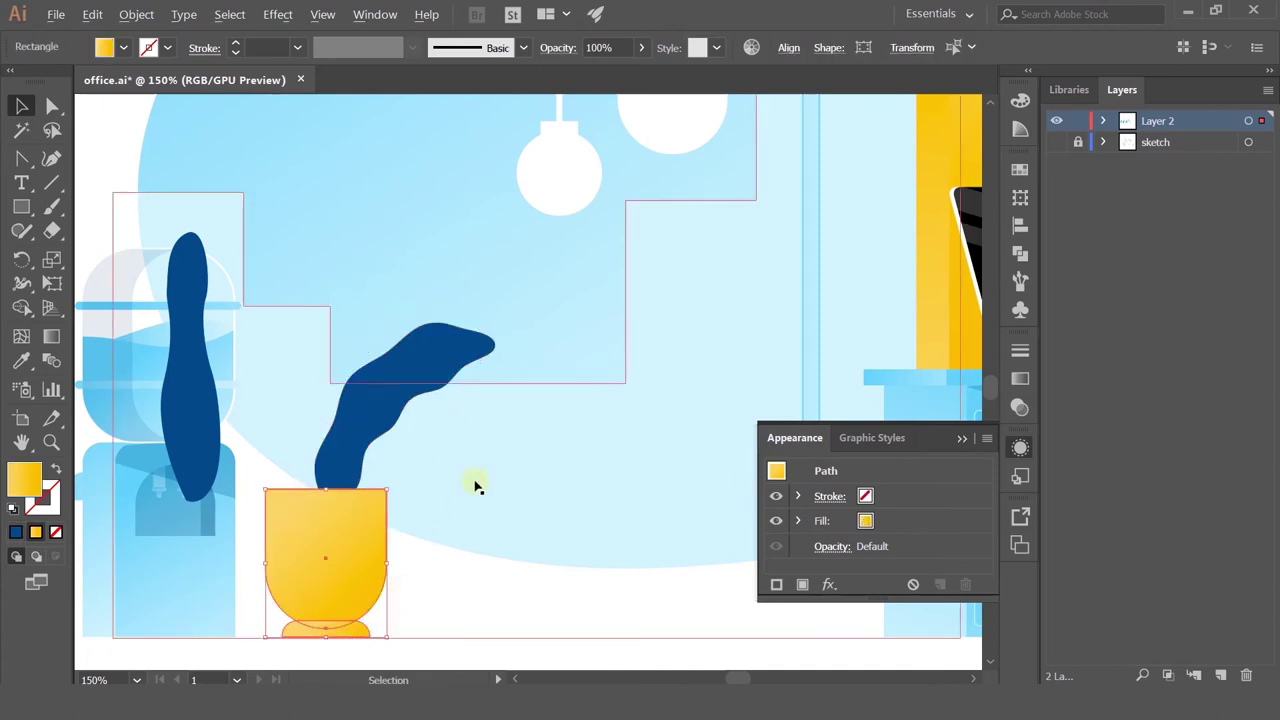
Step: Move the bent leaf off the artboard beside the spare leaf above the reference image
{"action": "scroll", "coordinate": [476, 487], "scroll_direction": "down", "scroll_amount": 3}
{"action": "left_click_drag", "start_coordinate": [455, 445], "coordinate": [194, 214]}
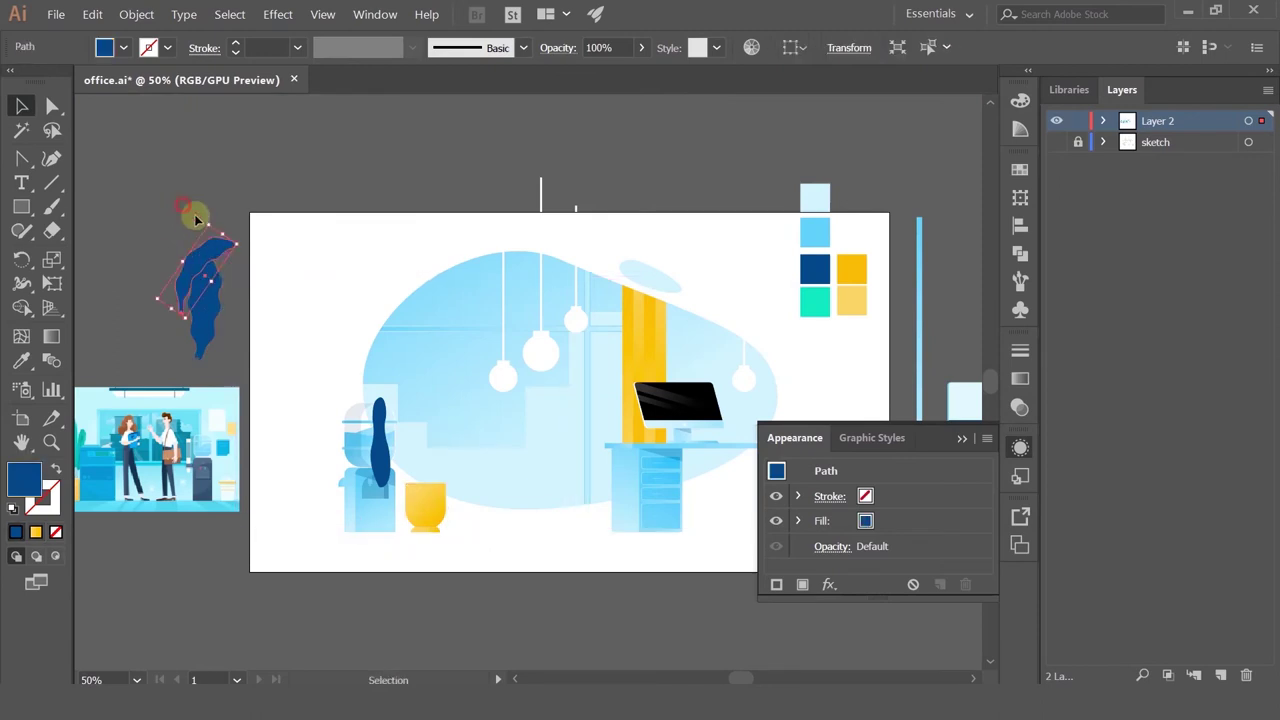
{"action": "left_click", "coordinate": [186, 207]}
Step: Draw the wavy left edge of a new dark blue leaf with the Pen tool, from inside the yellow pot up to a rounded tip
{"action": "scroll", "coordinate": [426, 459], "scroll_direction": "up", "scroll_amount": 4}
{"action": "left_click_drag", "start_coordinate": [415, 474], "coordinate": [387, 321]}
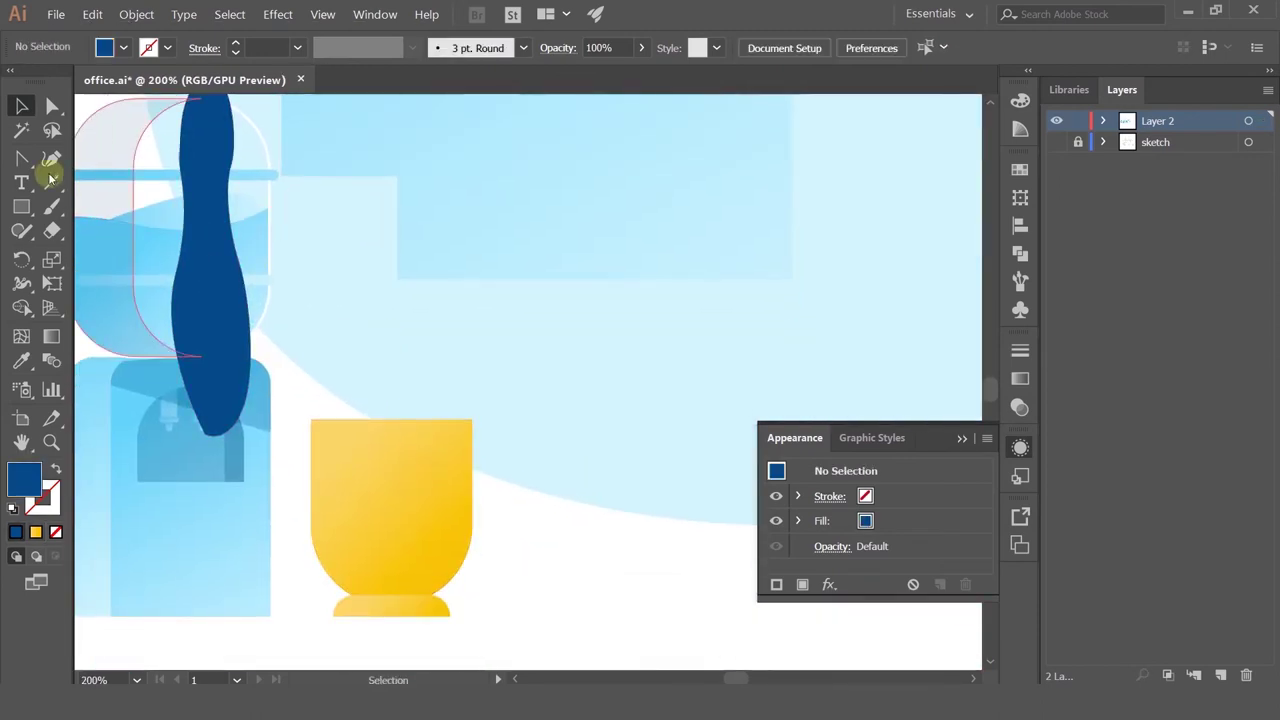
{"action": "left_click_drag", "start_coordinate": [22, 161], "coordinate": [71, 157]}
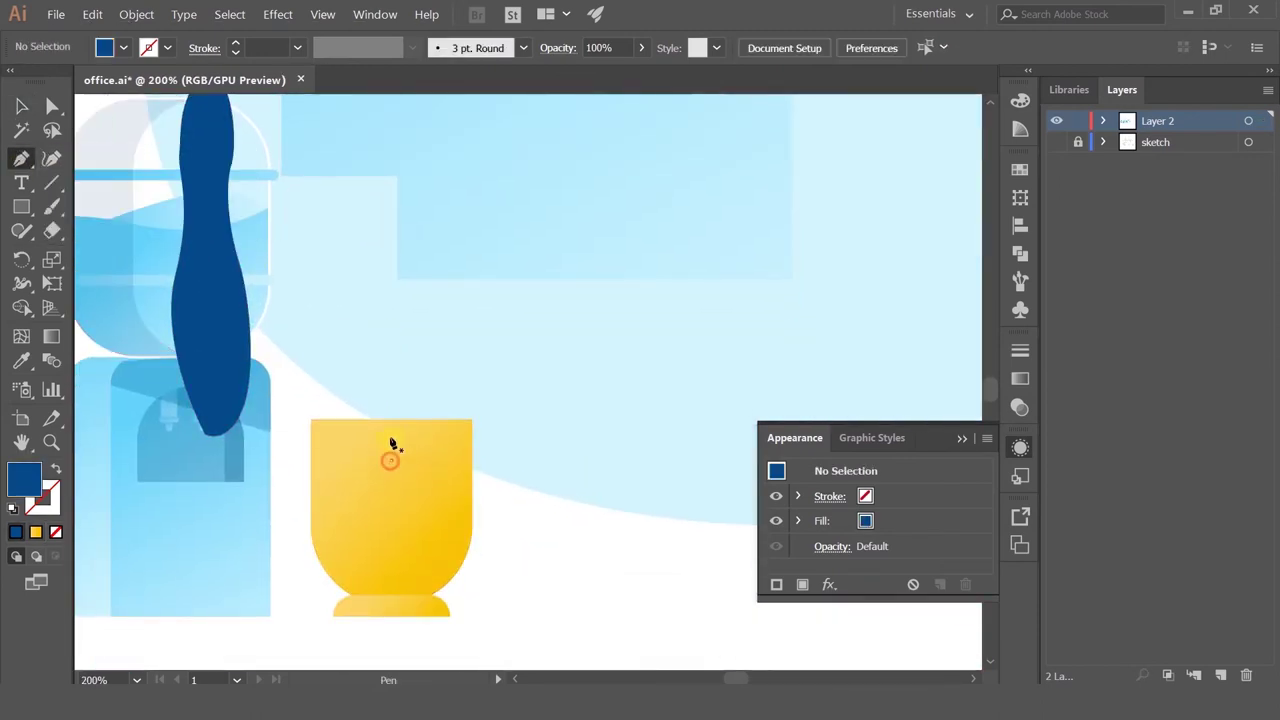
{"action": "left_click", "coordinate": [390, 460]}
{"action": "left_click_drag", "start_coordinate": [392, 261], "coordinate": [464, 219]}
{"action": "key", "text": "ctrl+z"}
{"action": "key", "text": "ctrl+z"}
{"action": "key", "text": "ctrl+z"}
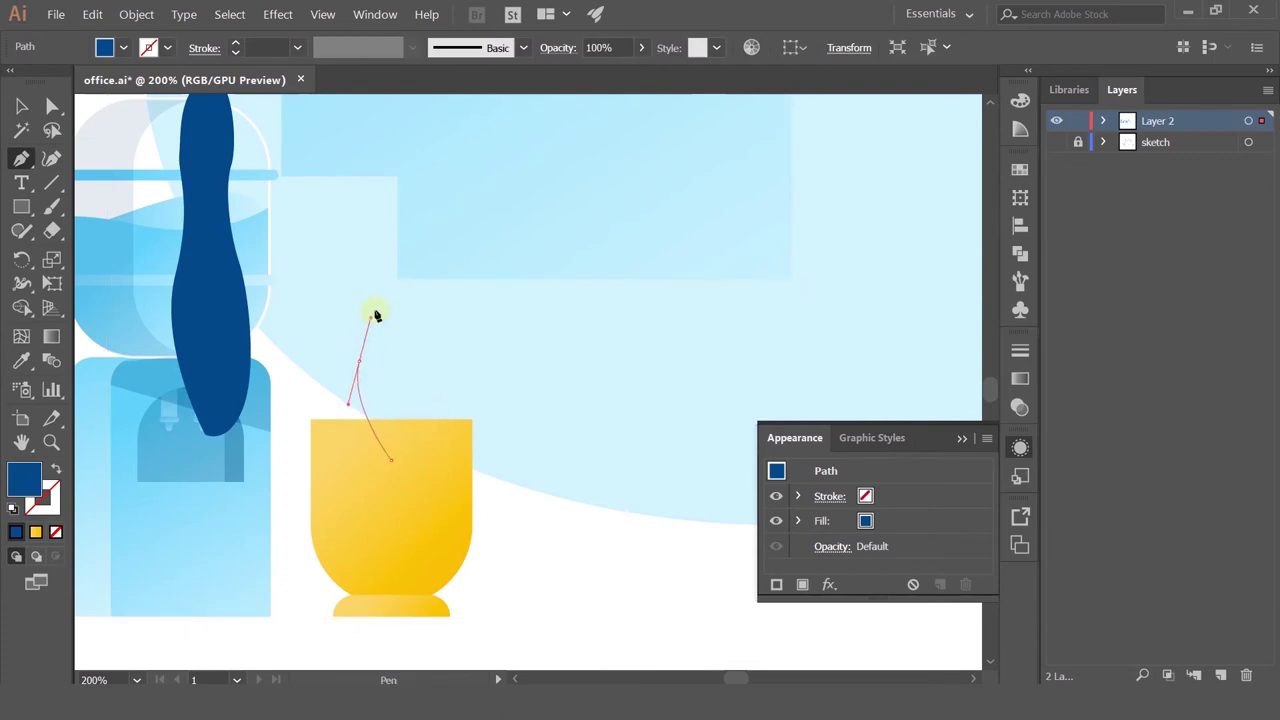
{"action": "left_click_drag", "start_coordinate": [375, 316], "coordinate": [381, 248]}
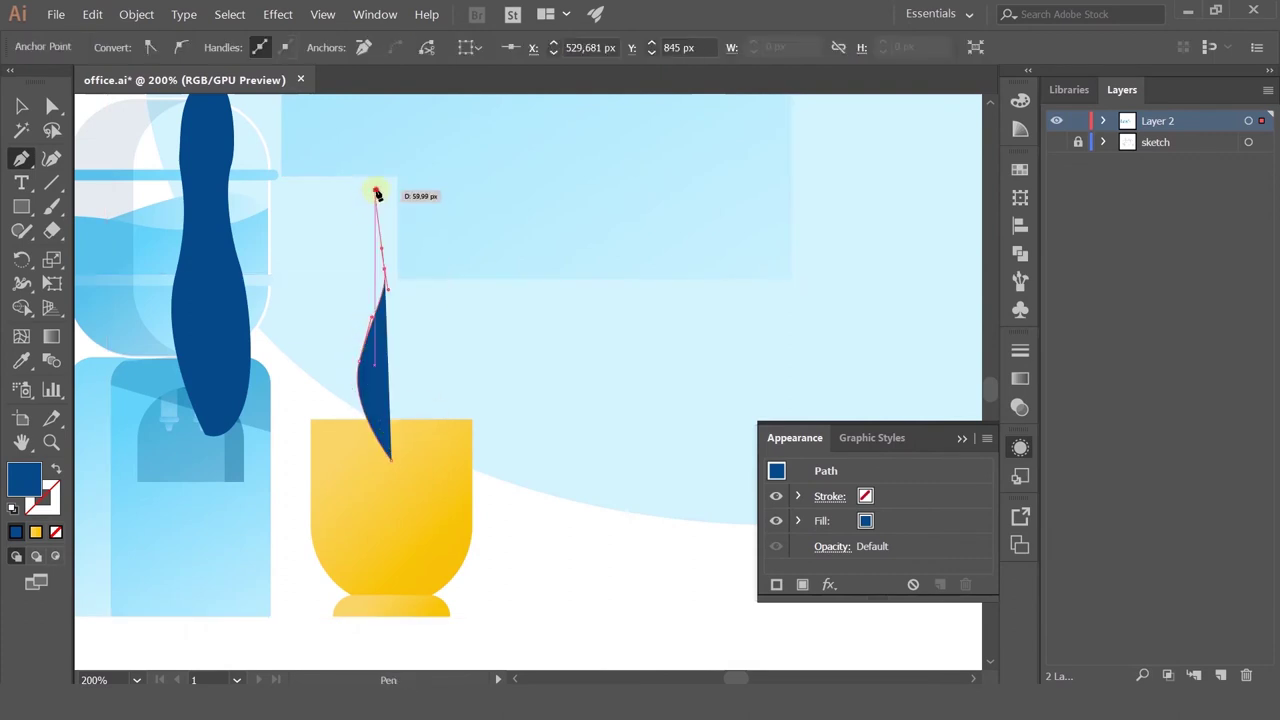
{"action": "mouse_move", "coordinate": [375, 189]}
{"action": "left_mouse_down"}
{"action": "mouse_move", "coordinate": [384, 169]}
{"action": "mouse_move", "coordinate": [398, 228]}
{"action": "mouse_move", "coordinate": [398, 199]}
{"action": "left_mouse_up"}
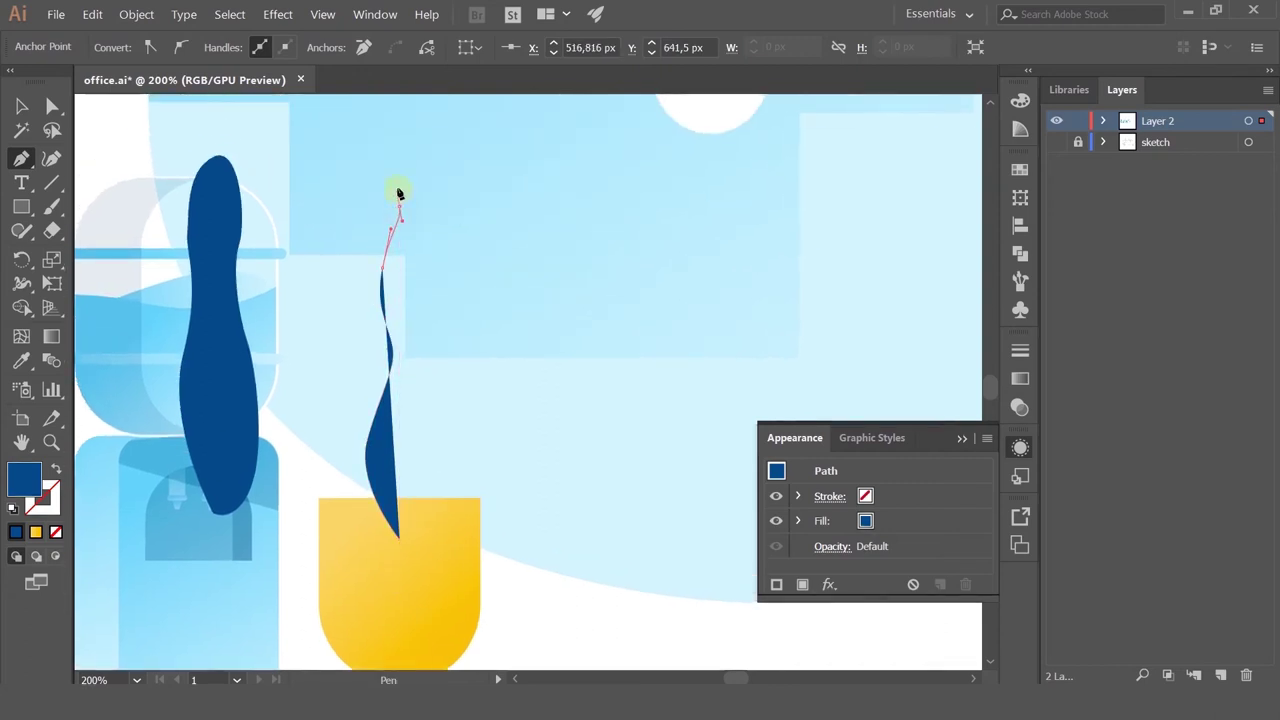
{"action": "left_click_drag", "start_coordinate": [401, 154], "coordinate": [433, 160]}
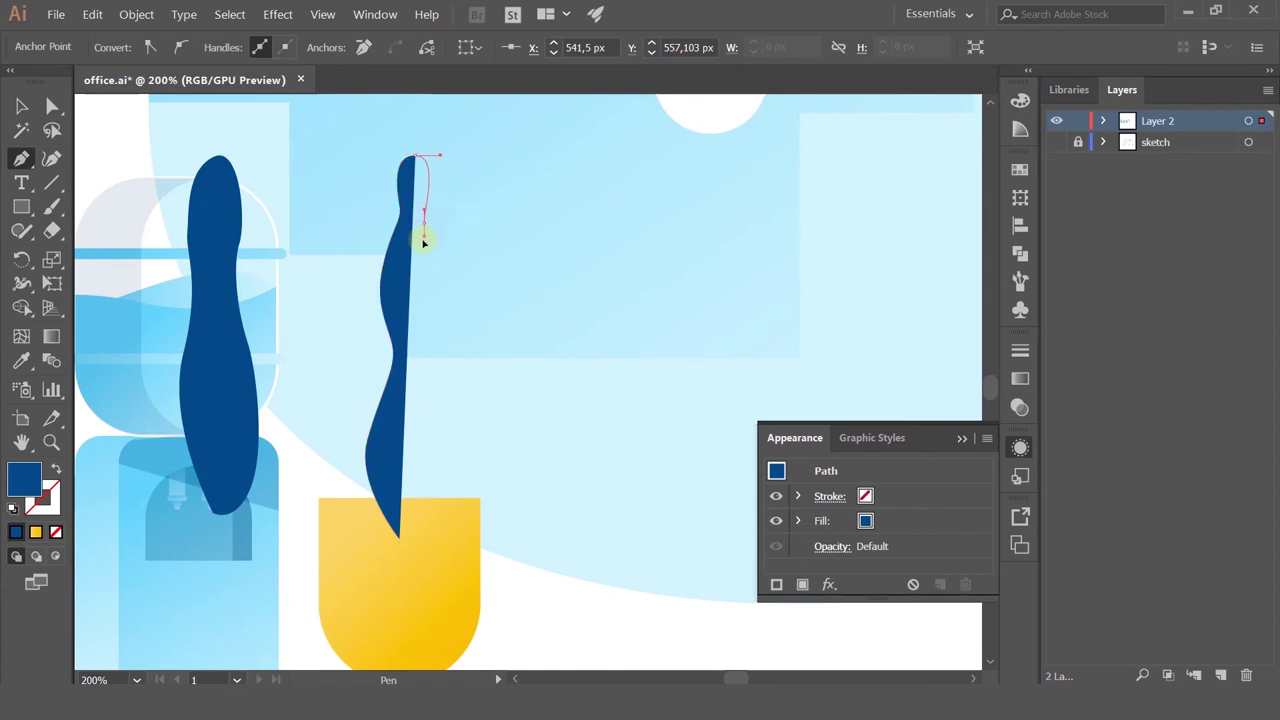
Step: Draw the leaf's wavy right edge from the tip back down to the pot and close the outline
{"action": "left_click_drag", "start_coordinate": [420, 250], "coordinate": [447, 342]}
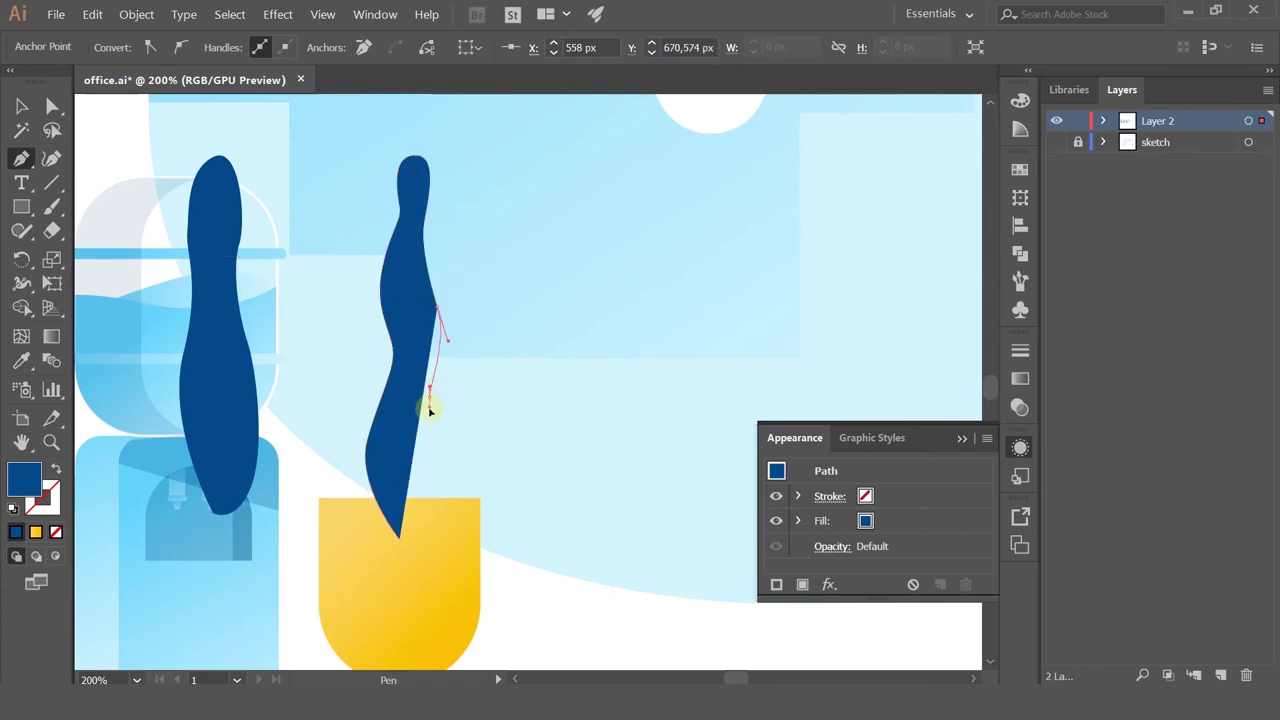
{"action": "left_click_drag", "start_coordinate": [455, 457], "coordinate": [456, 499]}
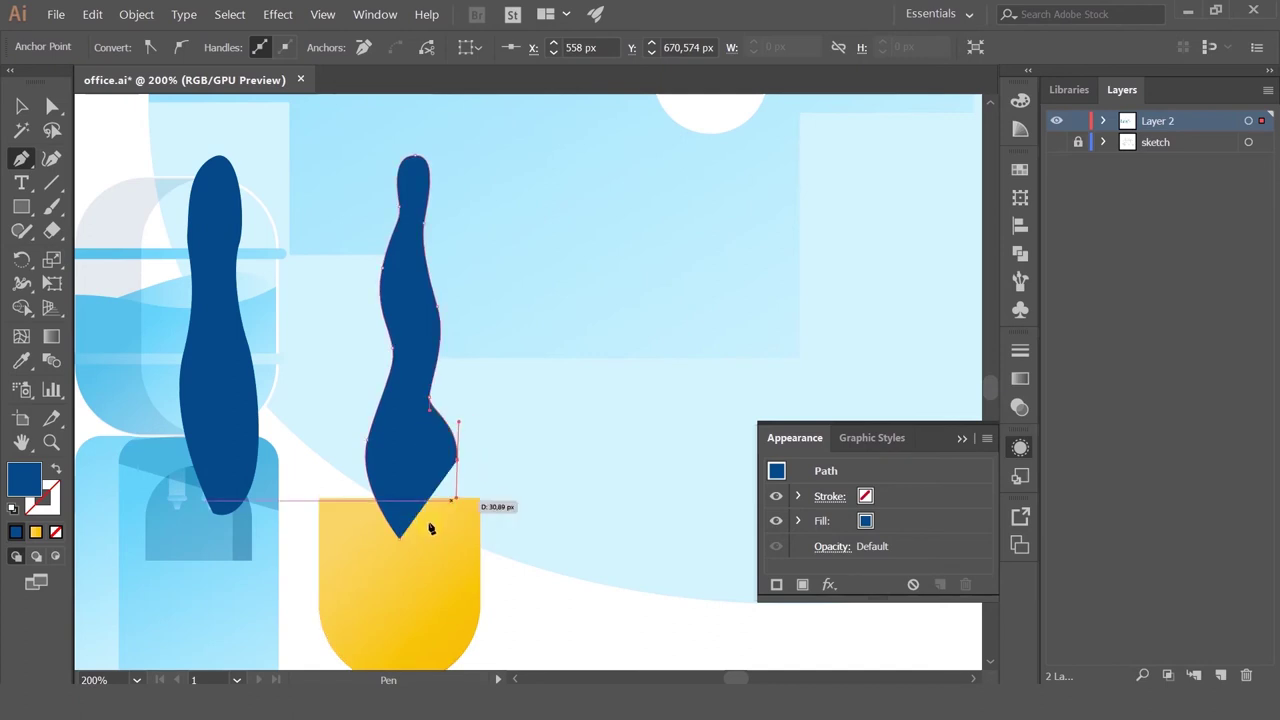
{"action": "left_click_drag", "start_coordinate": [411, 545], "coordinate": [400, 540]}
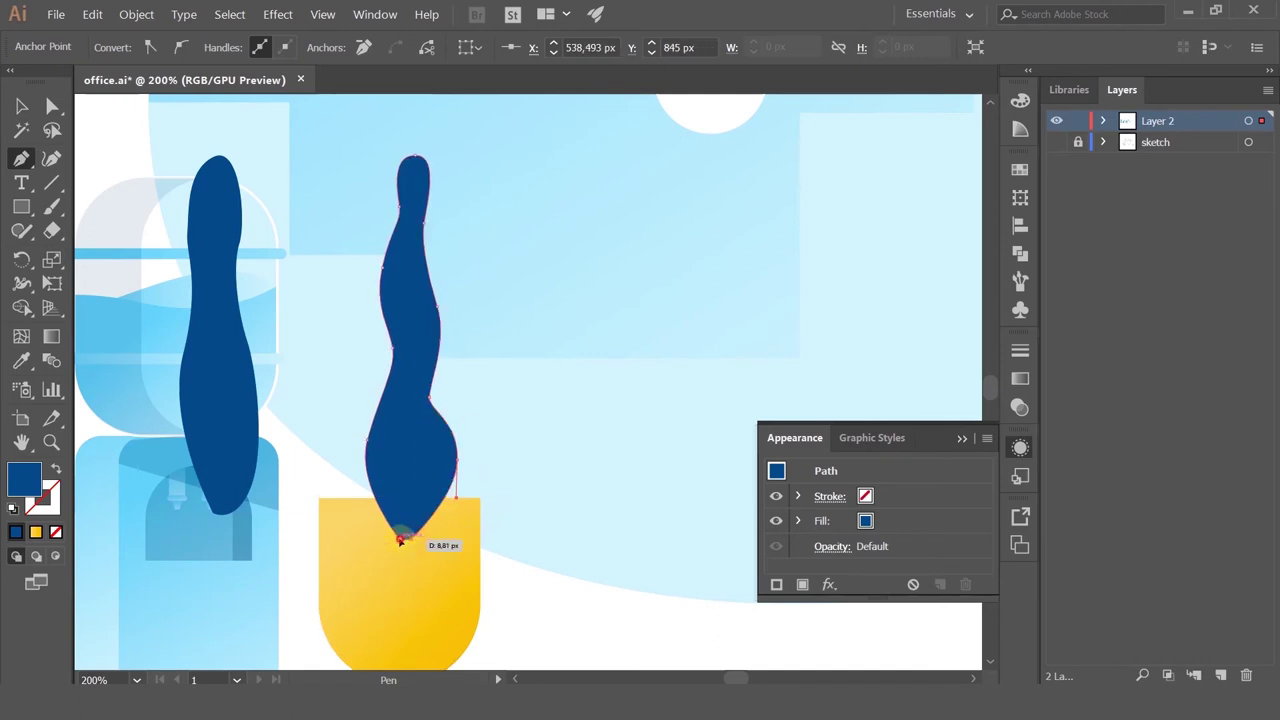
Step: Smooth the bulge on the new leaf's lower right edge by adjusting its anchor points, and move the leaf up above the pot
{"action": "left_click", "coordinate": [52, 105]}
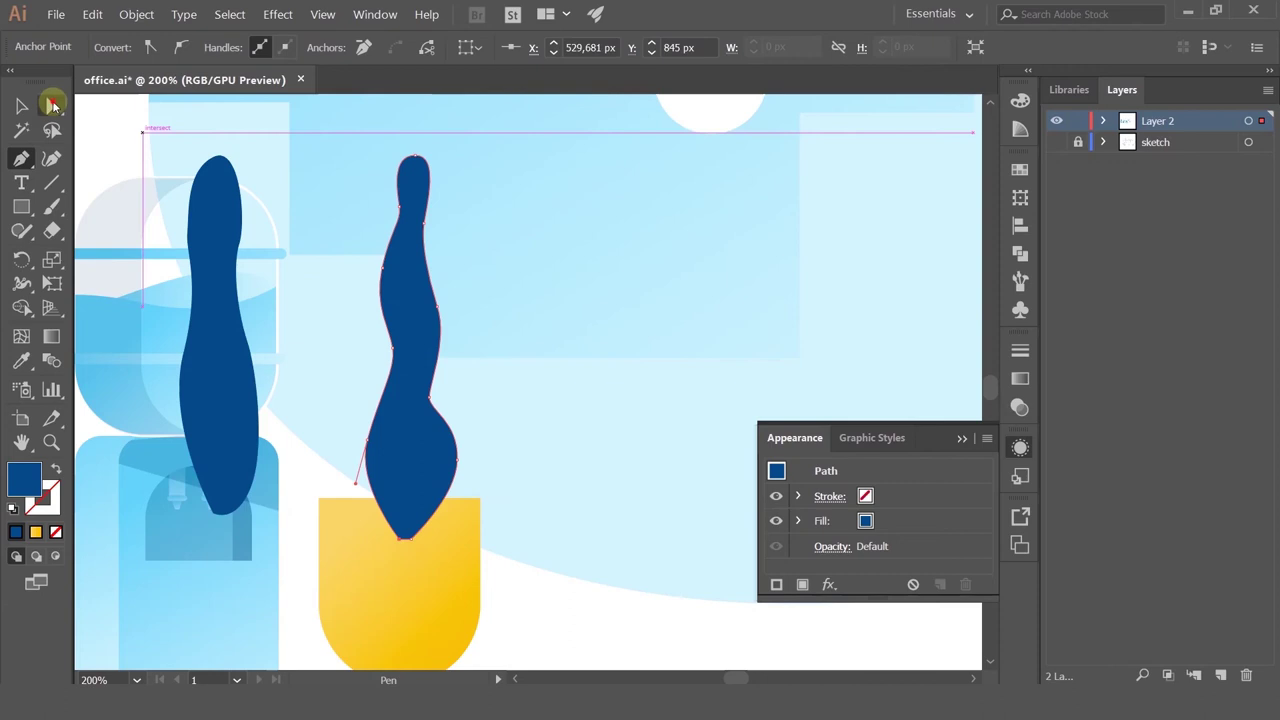
{"action": "left_click", "coordinate": [431, 398]}
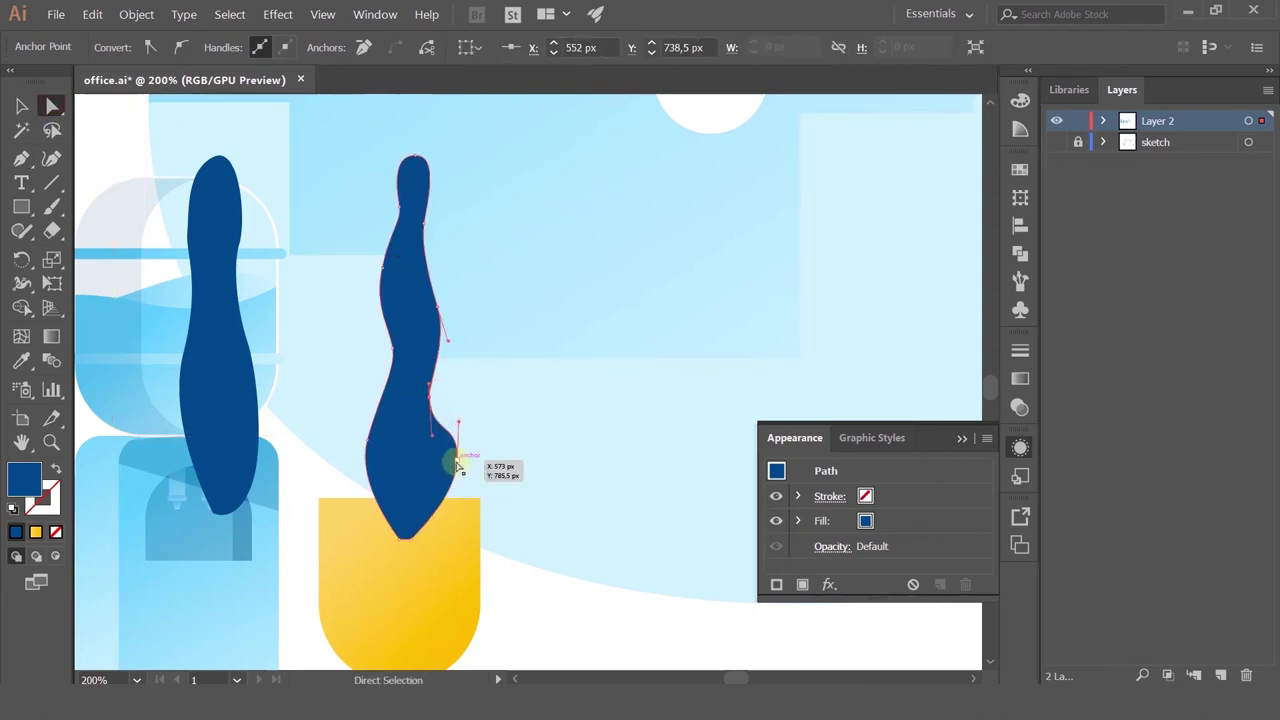
{"action": "left_click_drag", "start_coordinate": [457, 457], "coordinate": [440, 430]}
{"action": "key", "text": "v"}
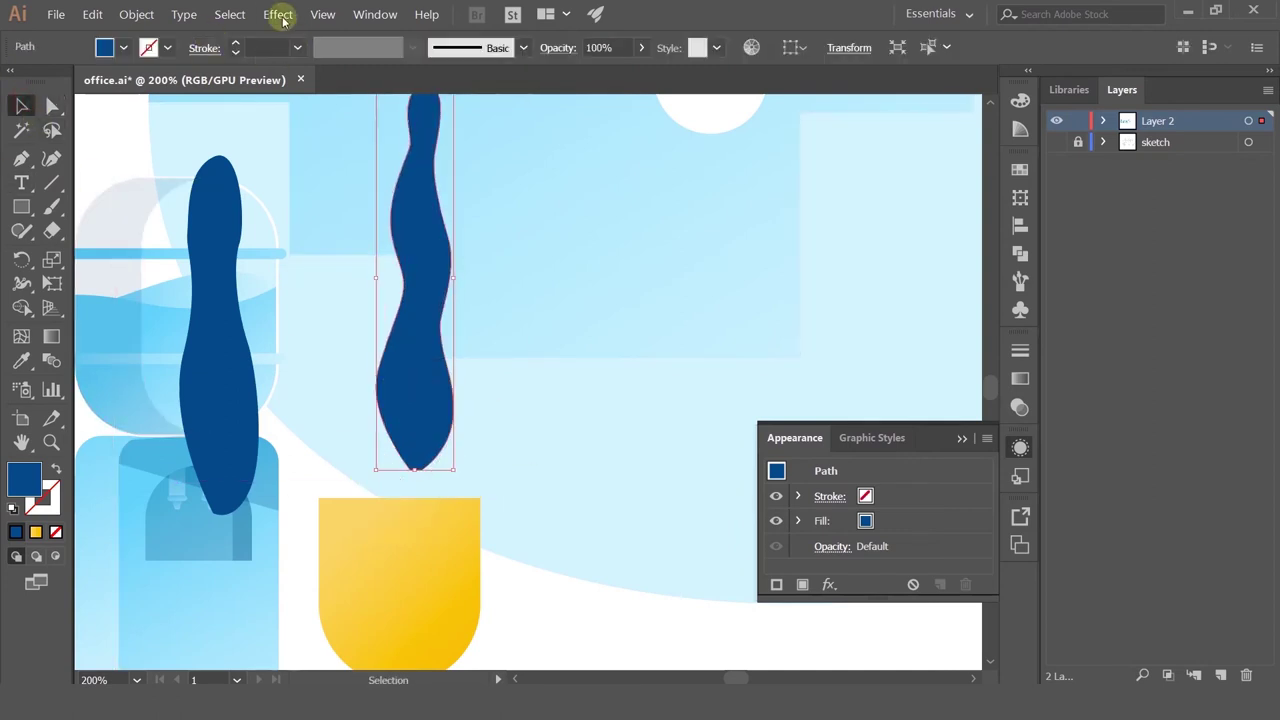
{"action": "left_click", "coordinate": [277, 14]}
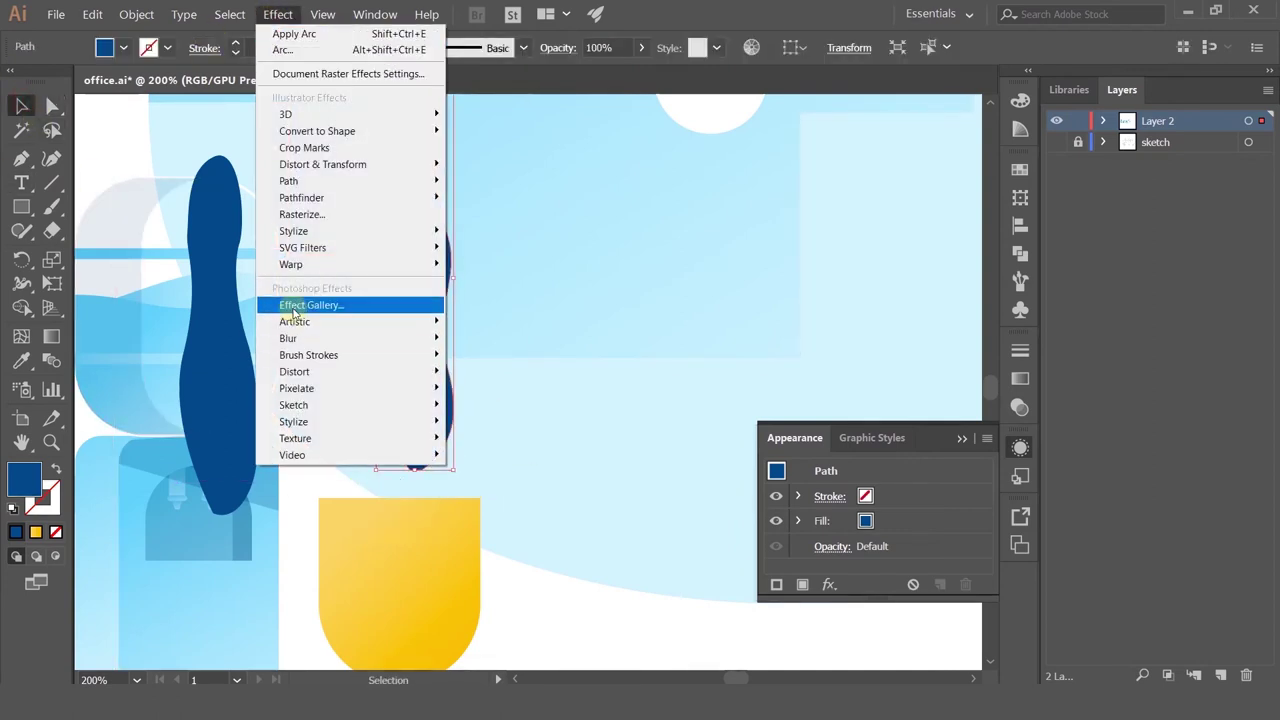
{"action": "mouse_move", "coordinate": [306, 252]}
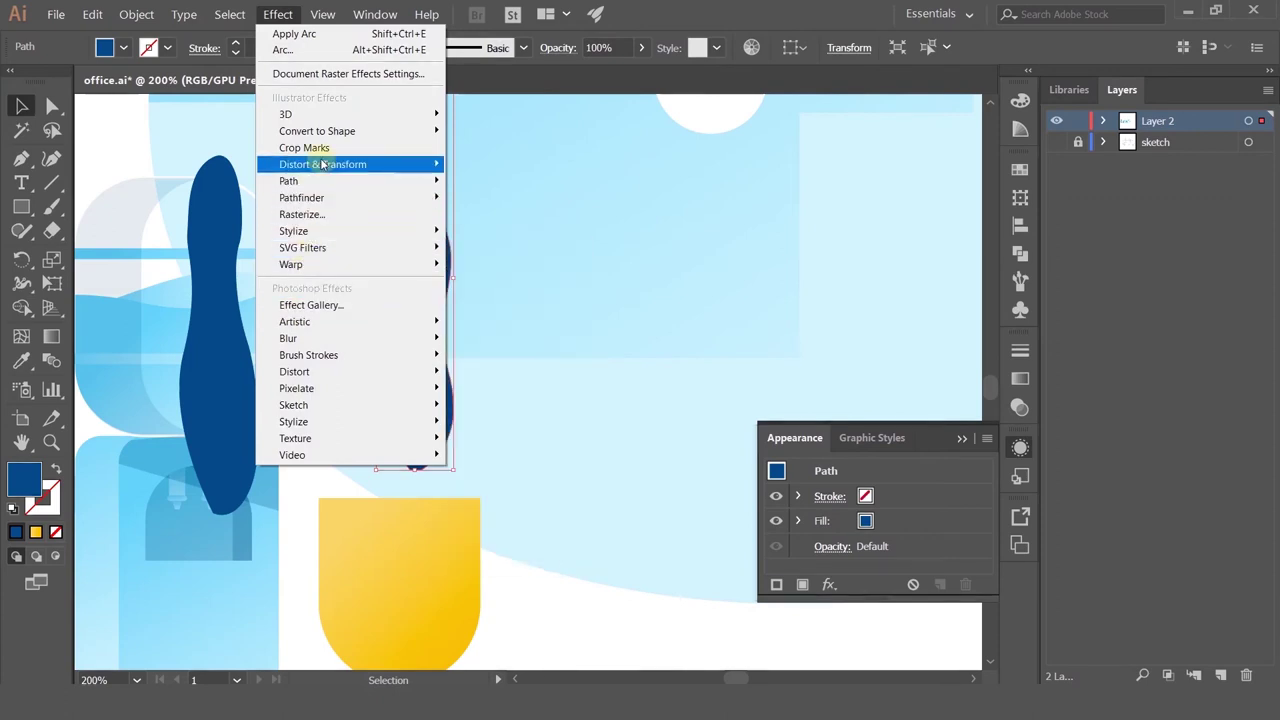
{"action": "mouse_move", "coordinate": [325, 165]}
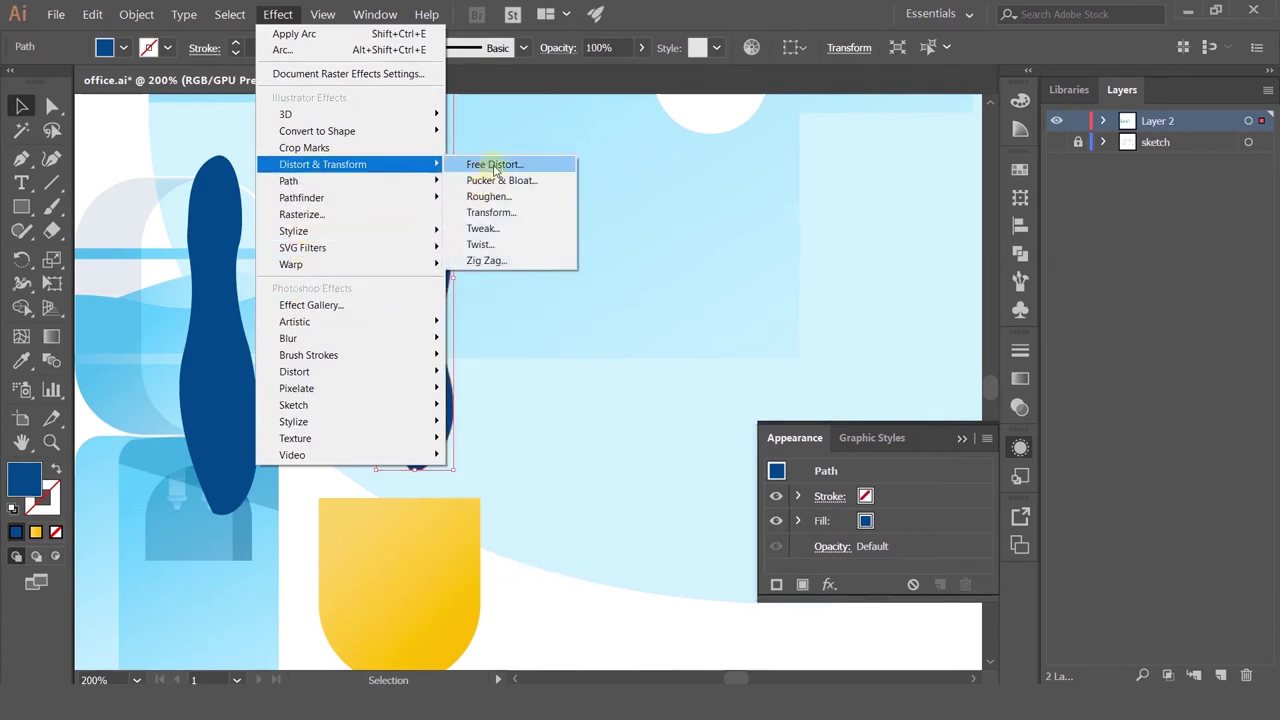
{"action": "left_click", "coordinate": [492, 212]}
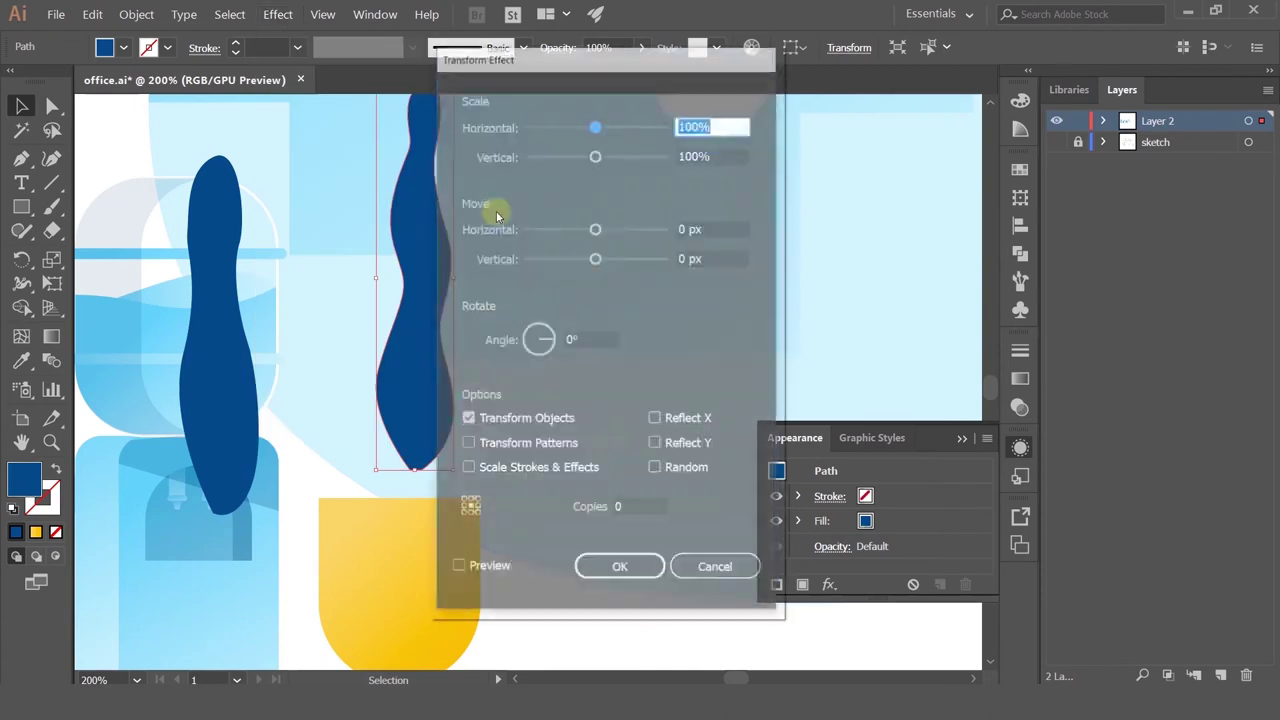
{"action": "left_click_drag", "start_coordinate": [588, 66], "coordinate": [759, 58]}
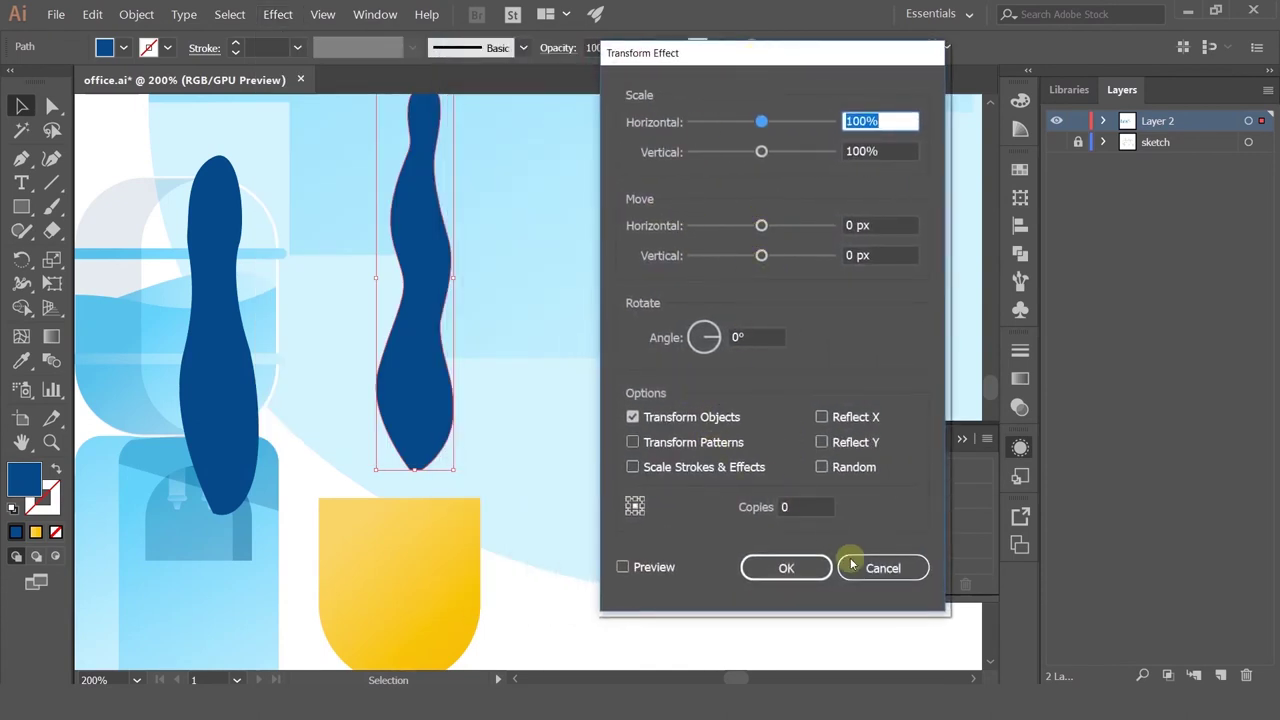
{"action": "left_click", "coordinate": [852, 567]}
Step: Set up an Arc warp effect on the new leaf with vertical orientation and a 30% bend
{"action": "left_click", "coordinate": [288, 17]}
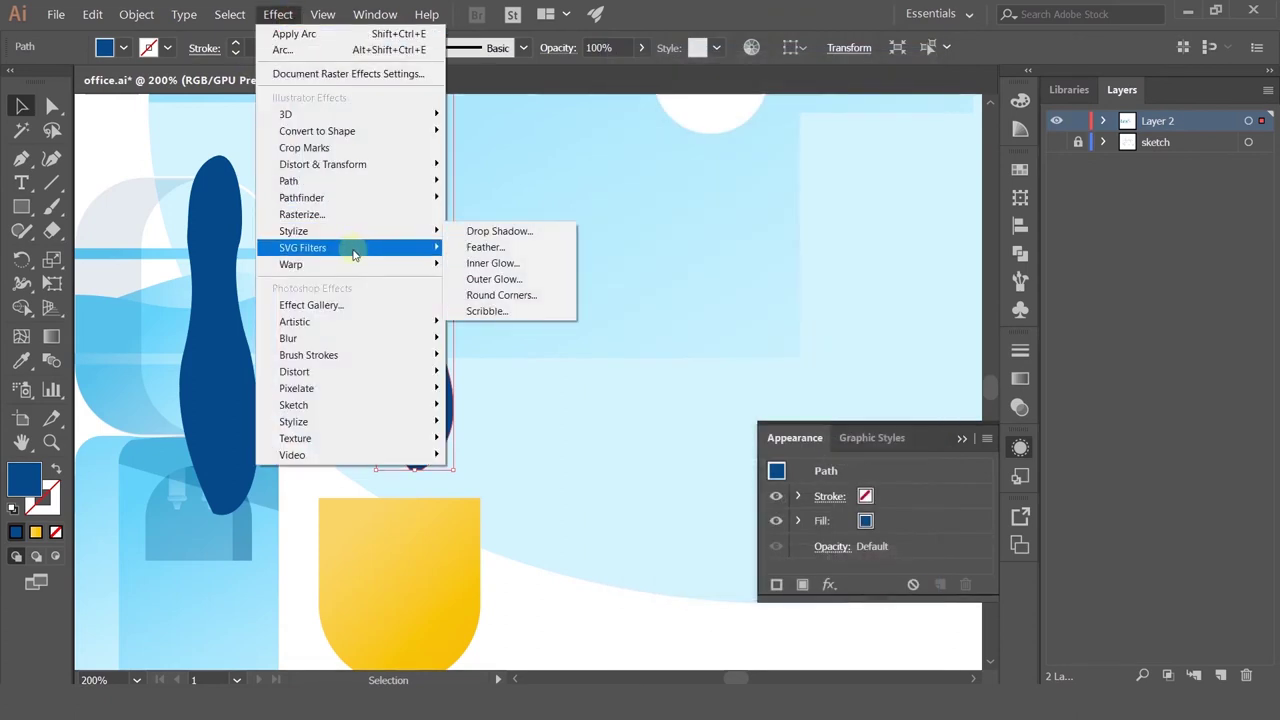
{"action": "mouse_move", "coordinate": [420, 264]}
{"action": "left_click", "coordinate": [488, 277]}
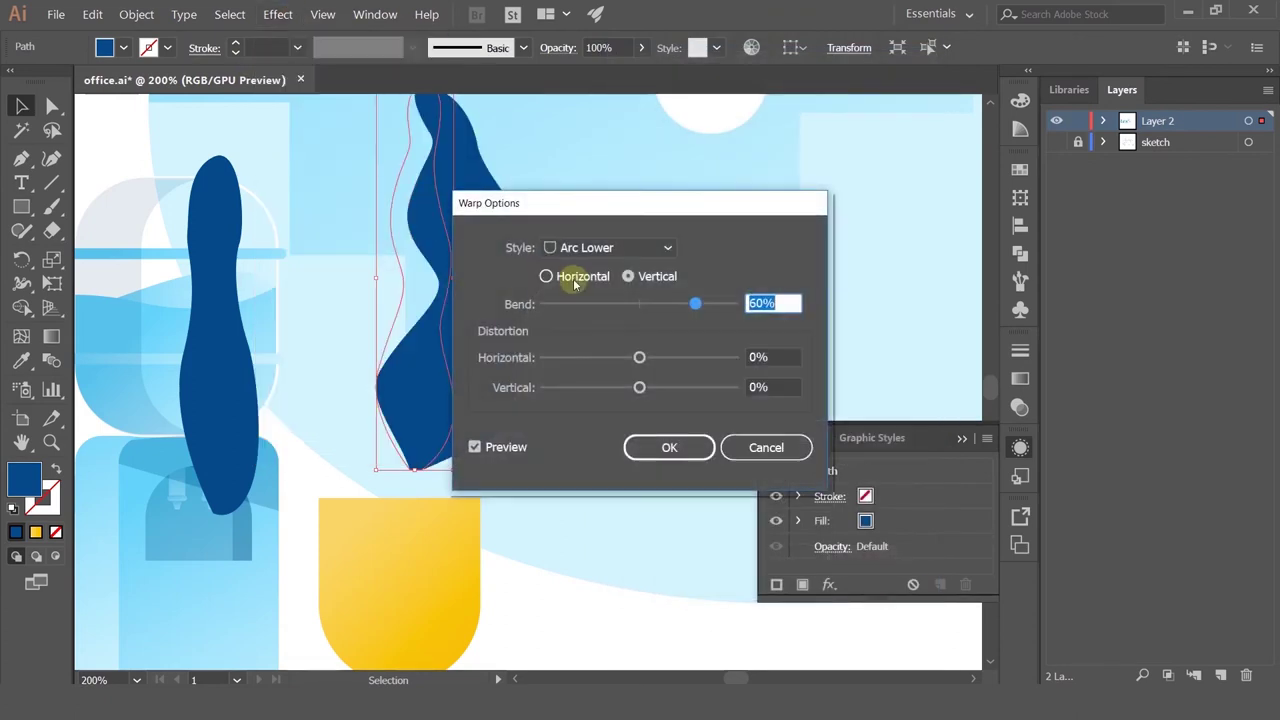
{"action": "left_click", "coordinate": [583, 247]}
{"action": "left_click", "coordinate": [583, 268]}
{"action": "left_click_drag", "start_coordinate": [583, 204], "coordinate": [628, 197]}
{"action": "mouse_move", "coordinate": [715, 293]}
{"action": "left_mouse_down"}
{"action": "mouse_move", "coordinate": [703, 289]}
{"action": "mouse_move", "coordinate": [714, 293]}
{"action": "left_mouse_up"}
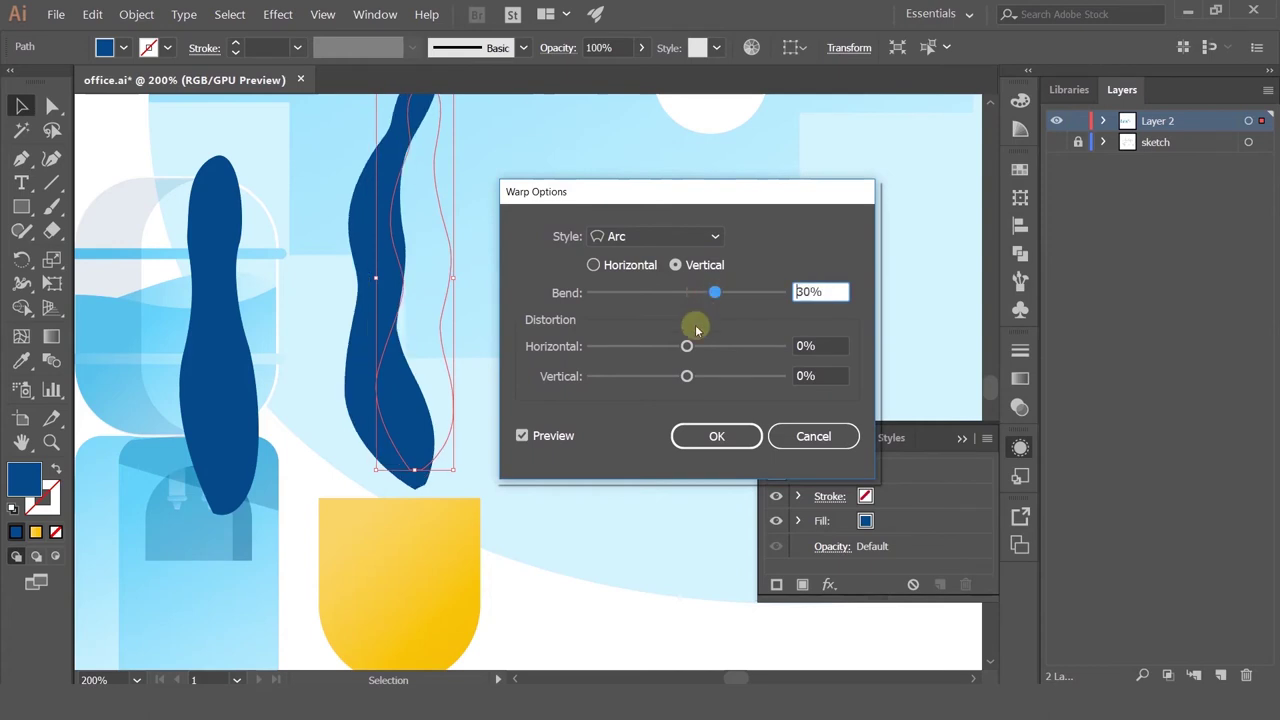
Step: Apply the Arc warp with -15% horizontal and 13% vertical distortion and a slightly stronger bend, and expand the leaf's appearance
{"action": "left_click_drag", "start_coordinate": [687, 346], "coordinate": [698, 381]}
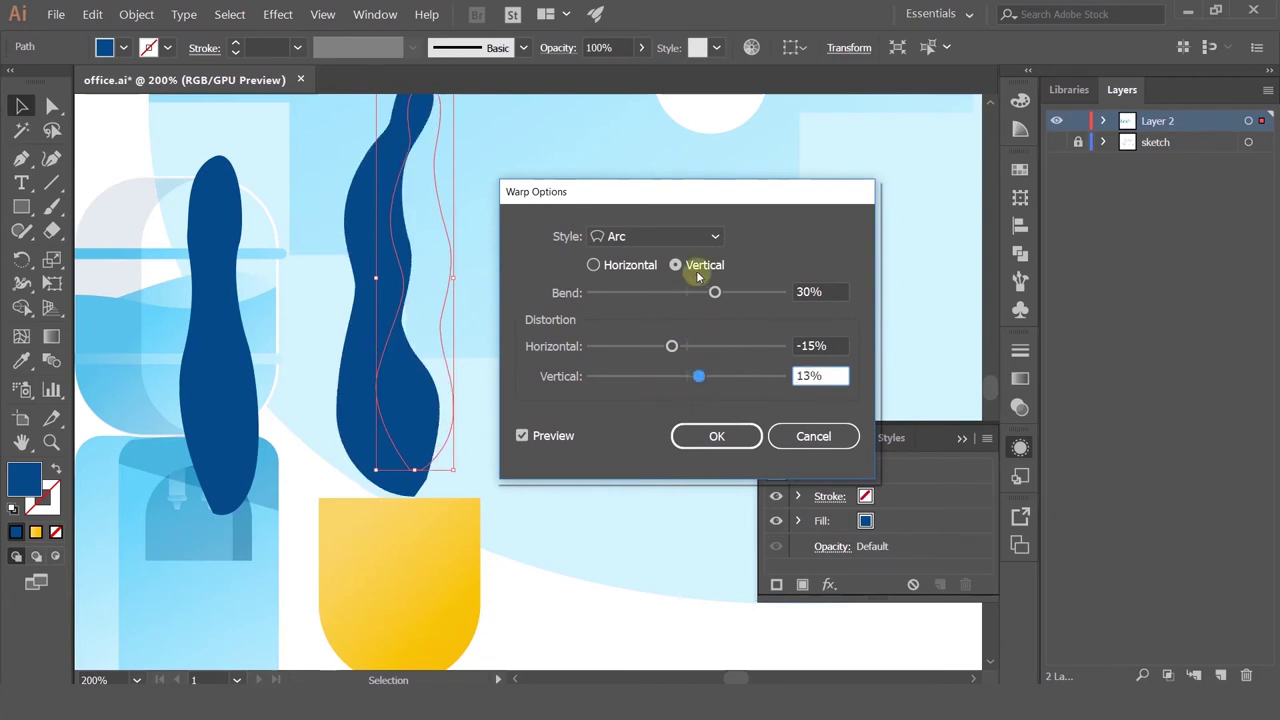
{"action": "left_click_drag", "start_coordinate": [714, 292], "coordinate": [717, 291]}
{"action": "left_click", "coordinate": [709, 437]}
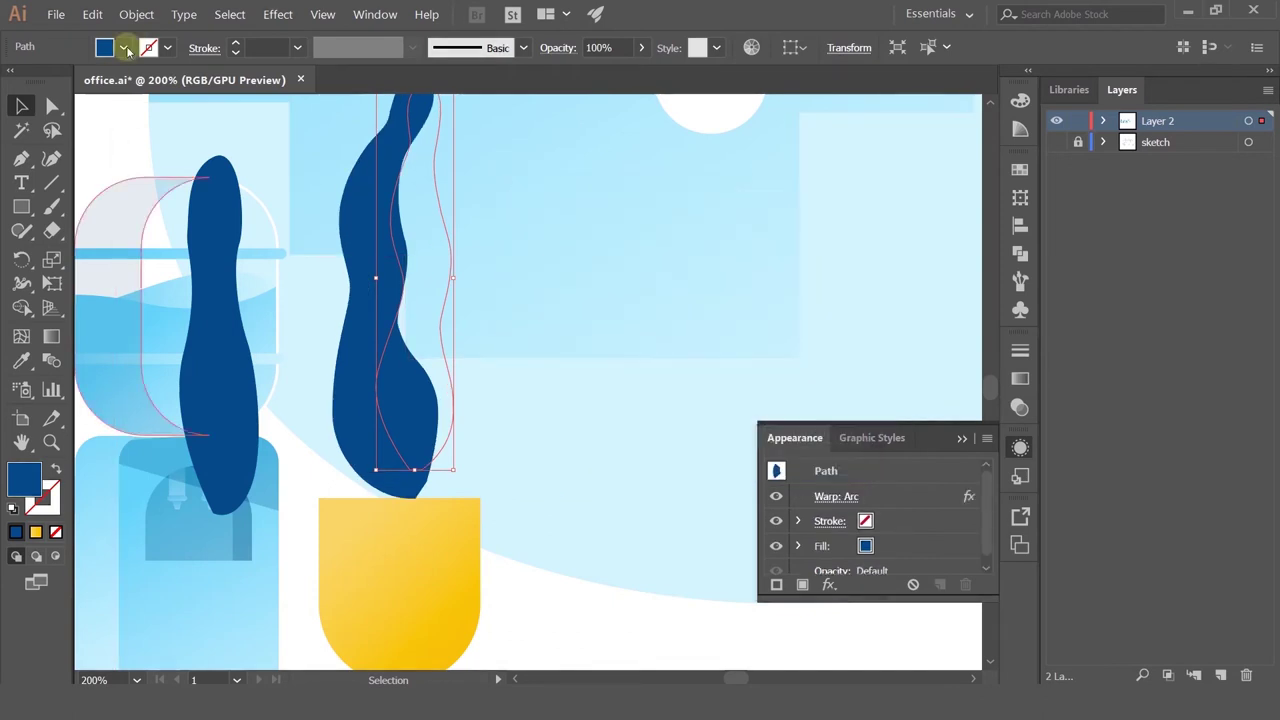
{"action": "left_click", "coordinate": [136, 14]}
{"action": "left_click", "coordinate": [200, 189]}
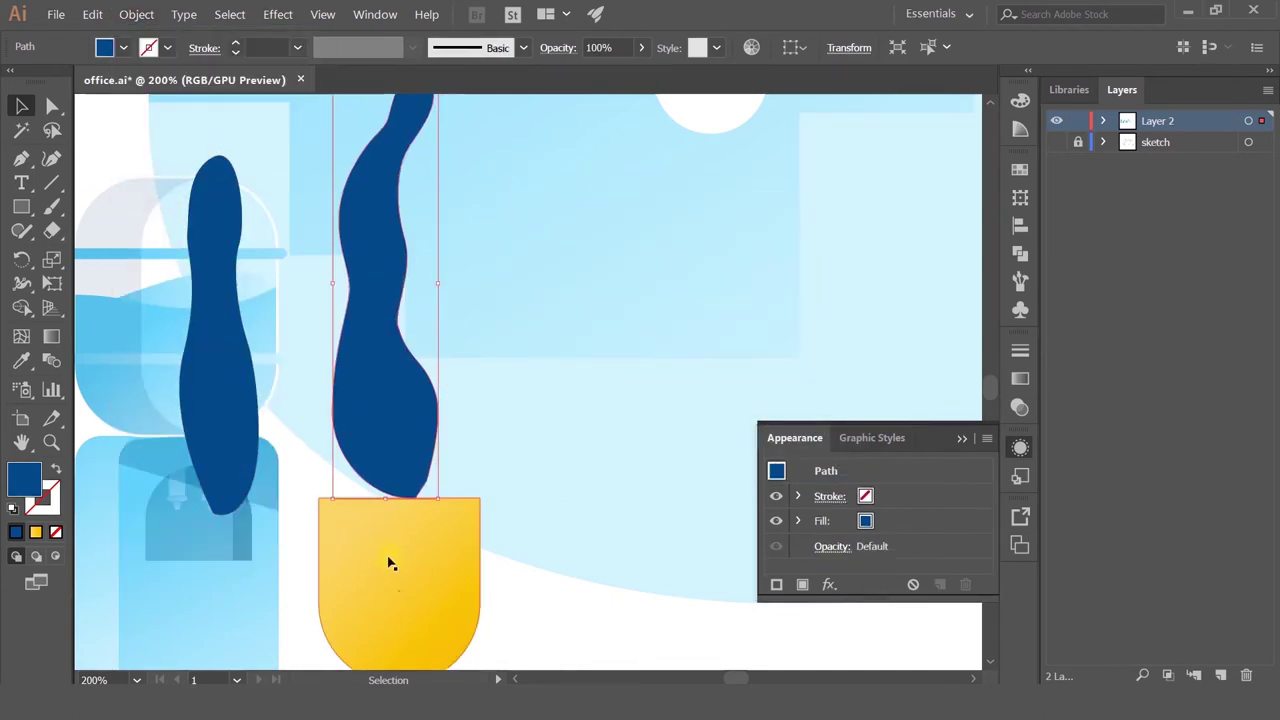
Step: Delete the anchor point at the wavy leaf's base and round its bottom corners by about 29 px
{"action": "key", "text": "a"}
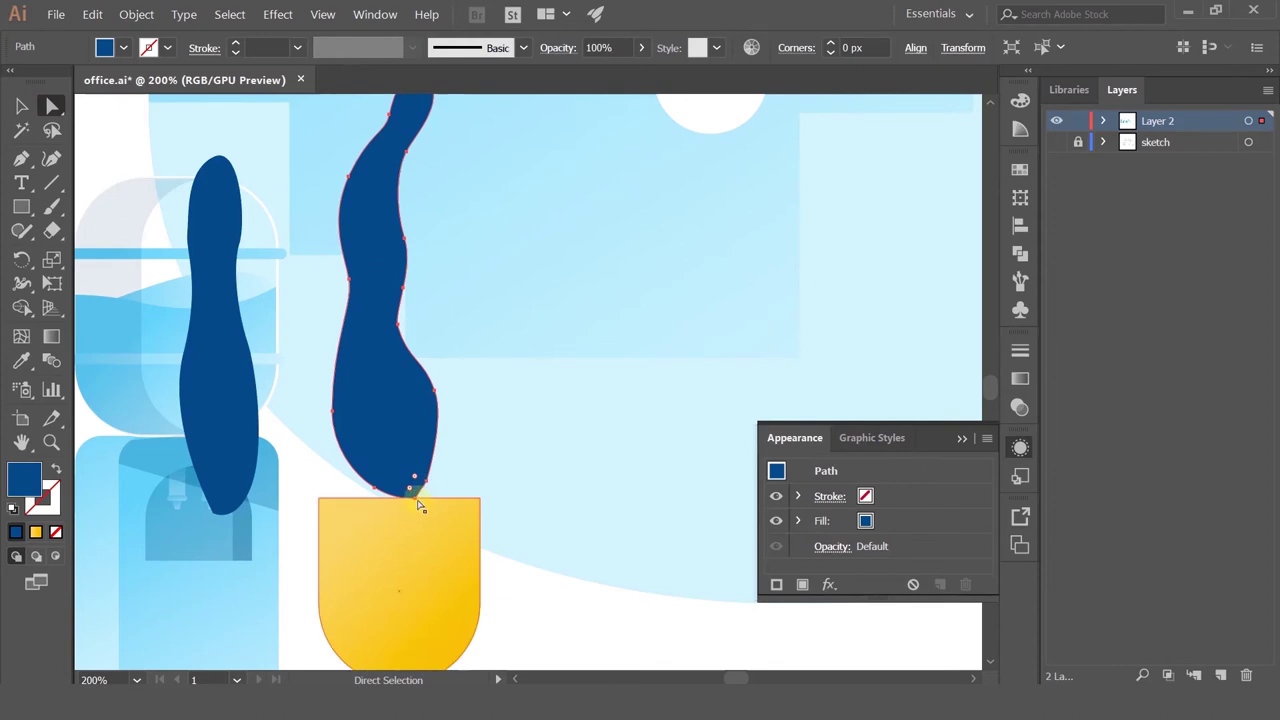
{"action": "left_click", "coordinate": [418, 498]}
{"action": "key", "text": "p"}
{"action": "left_click", "coordinate": [418, 505]}
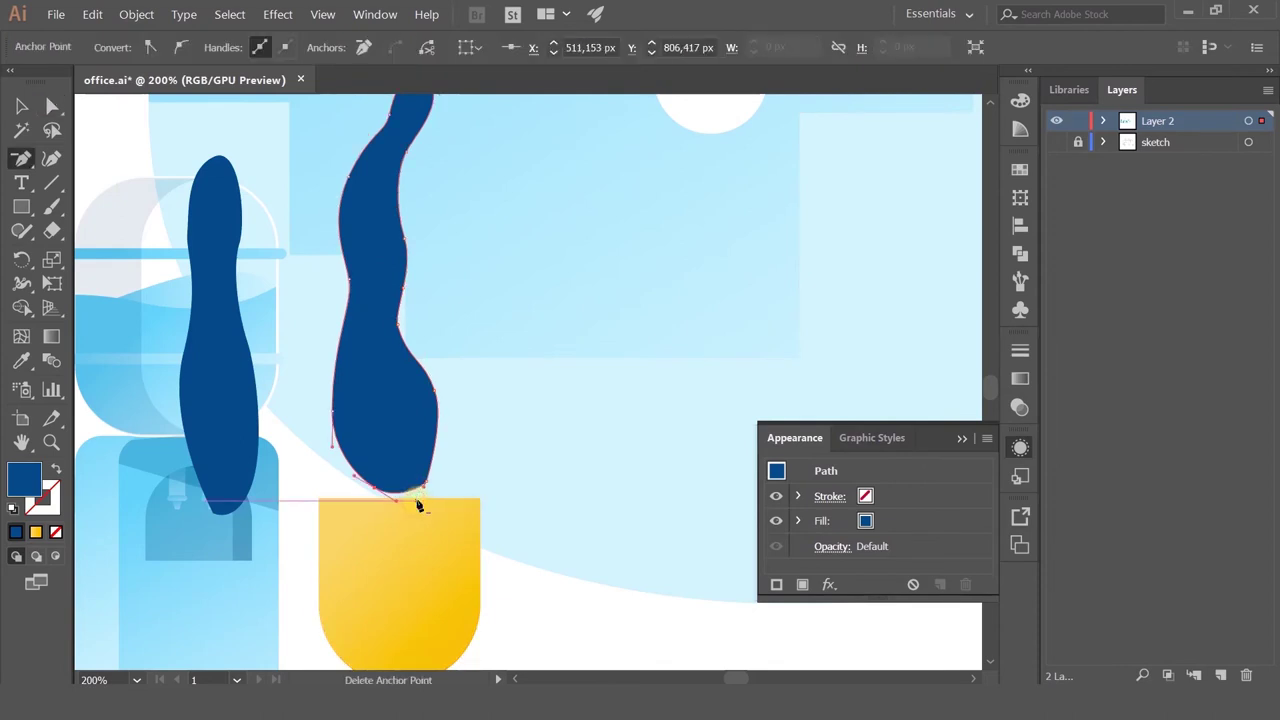
{"action": "left_click", "coordinate": [55, 106]}
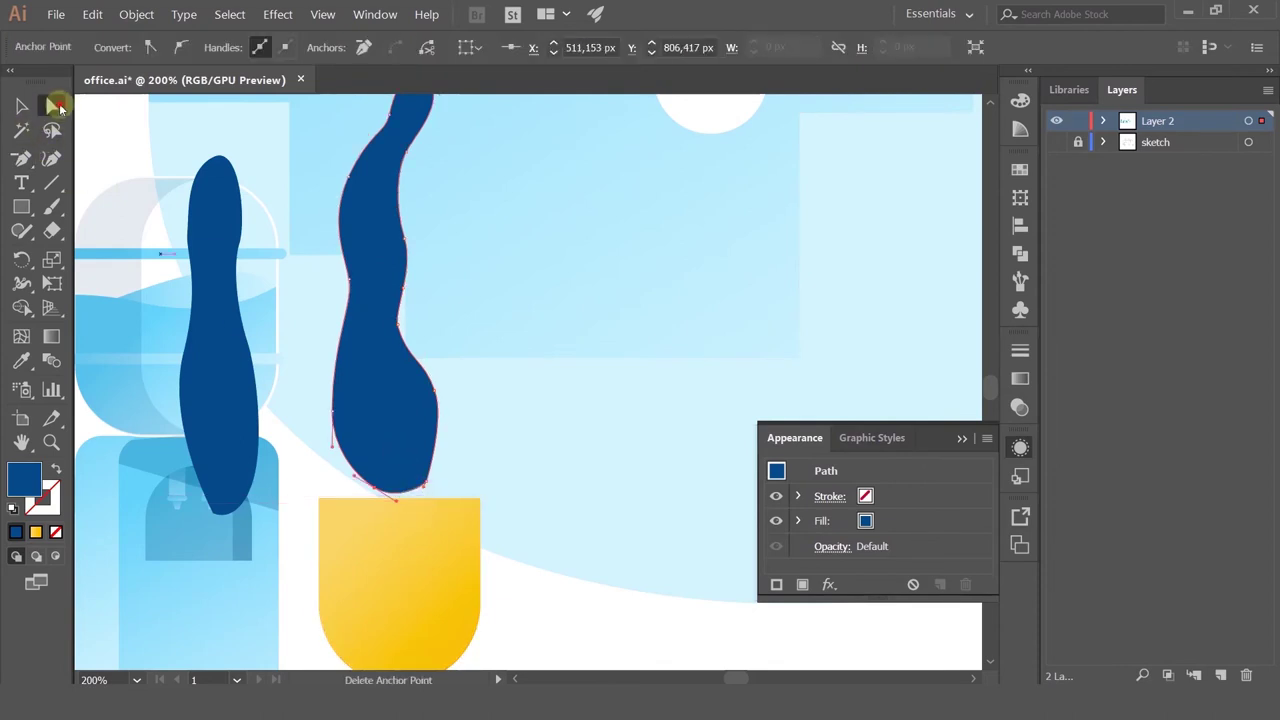
{"action": "left_click", "coordinate": [425, 484]}
{"action": "left_click_drag", "start_coordinate": [418, 474], "coordinate": [393, 454]}
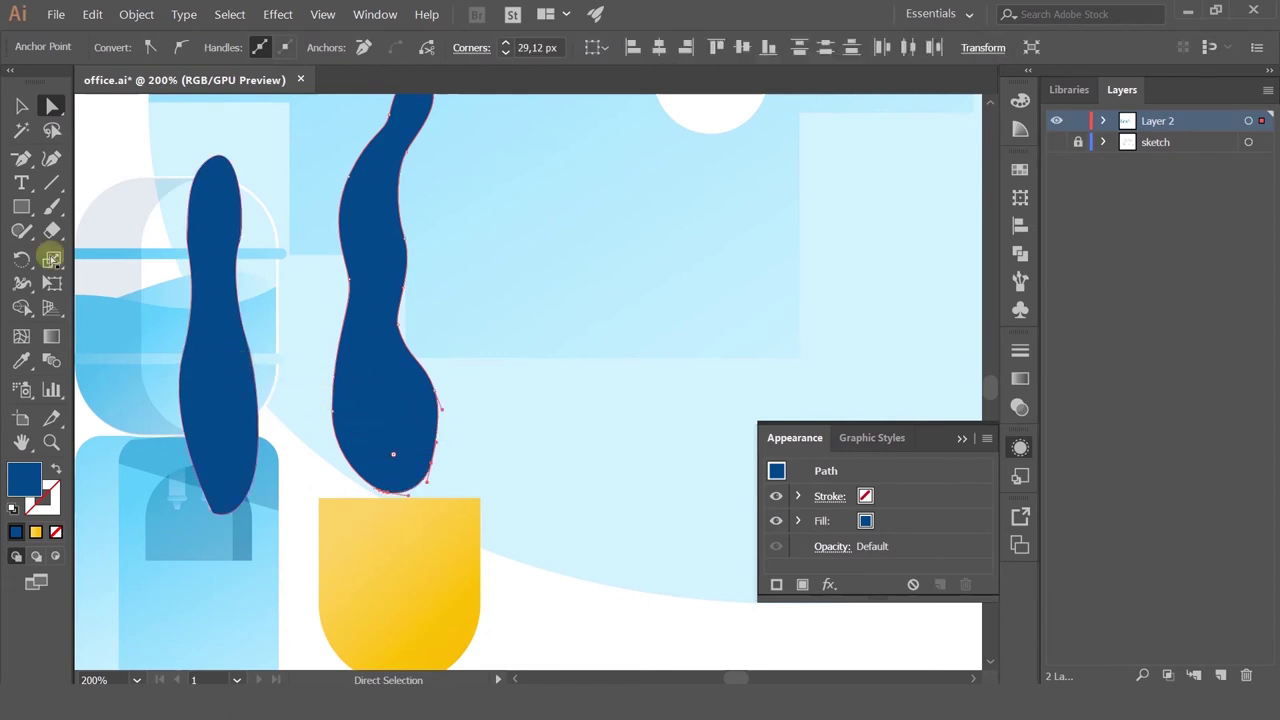
Step: Shrink the wavy leaf, tilt it clockwise and place it just above the yellow pot
{"action": "left_click", "coordinate": [34, 106]}
{"action": "left_click", "coordinate": [414, 449]}
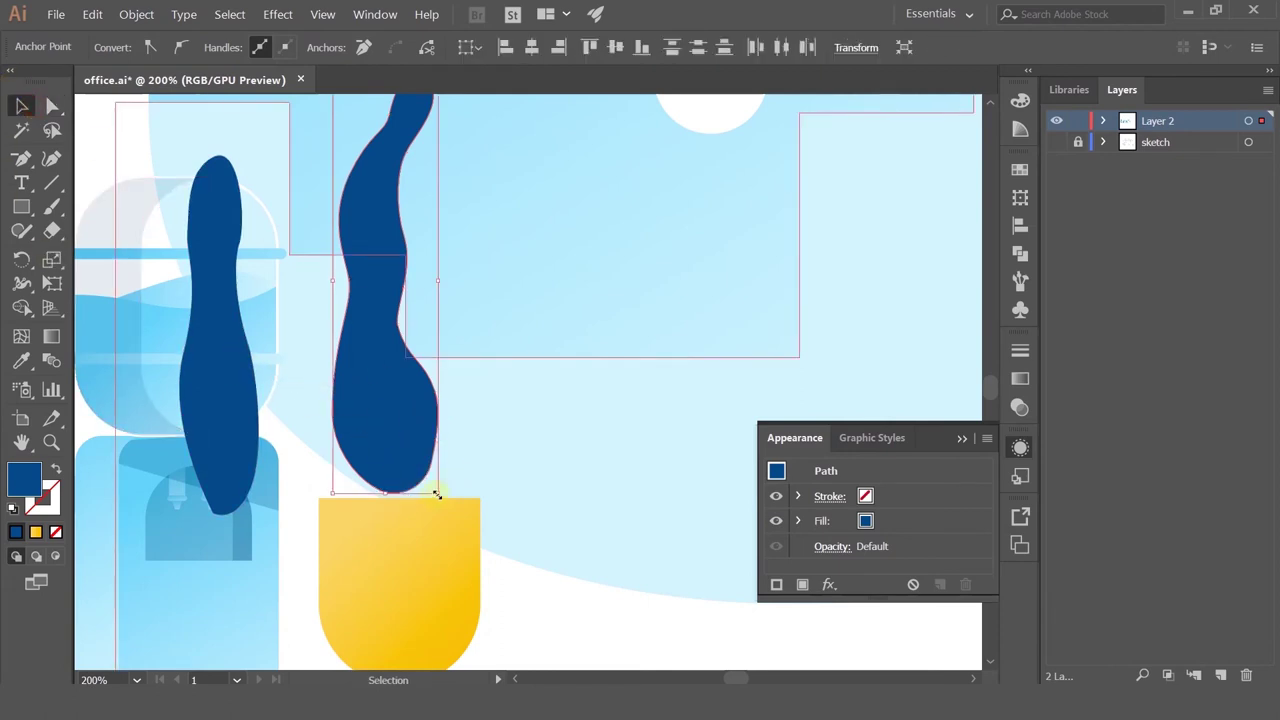
{"action": "left_click_drag", "start_coordinate": [434, 491], "coordinate": [403, 430]}
{"action": "key", "text": "ctrl+minus"}
{"action": "key", "text": "ctrl+minus"}
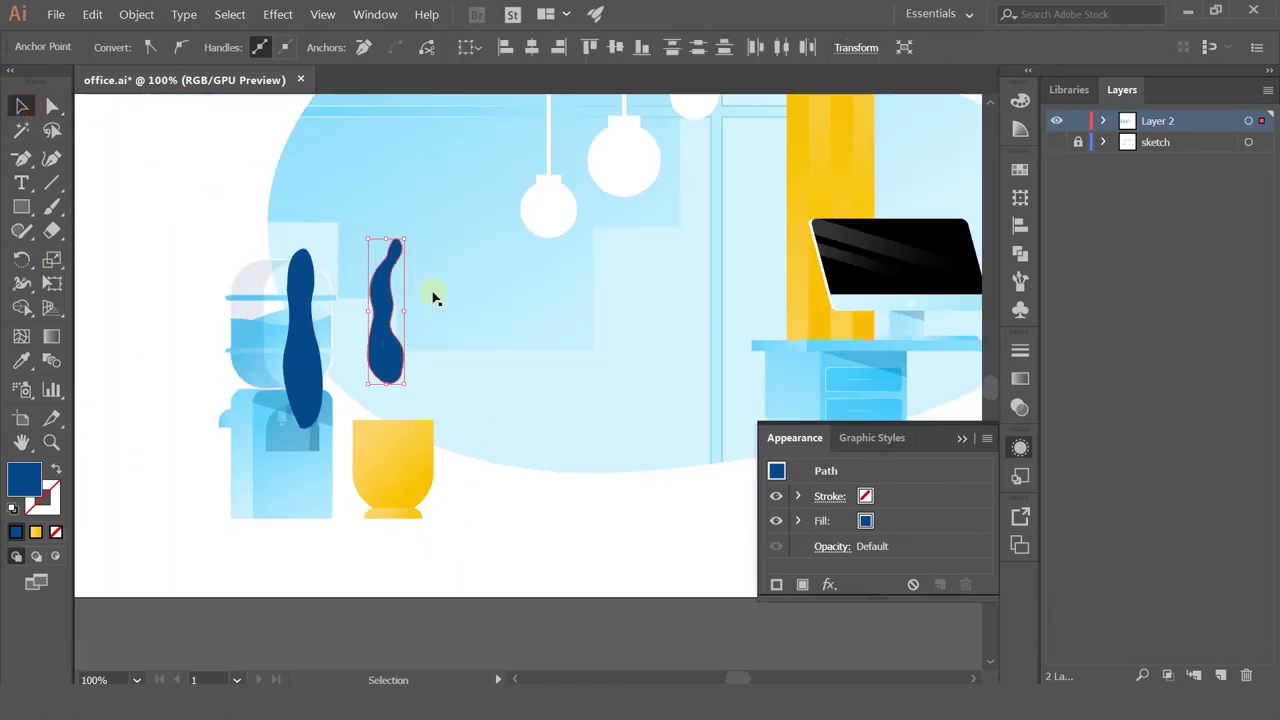
{"action": "left_click_drag", "start_coordinate": [412, 238], "coordinate": [440, 256]}
{"action": "left_click_drag", "start_coordinate": [369, 371], "coordinate": [426, 336]}
Step: Move both dark blue leaves off the artboard, above its upper left corner
{"action": "left_click_drag", "start_coordinate": [308, 370], "coordinate": [171, 374]}
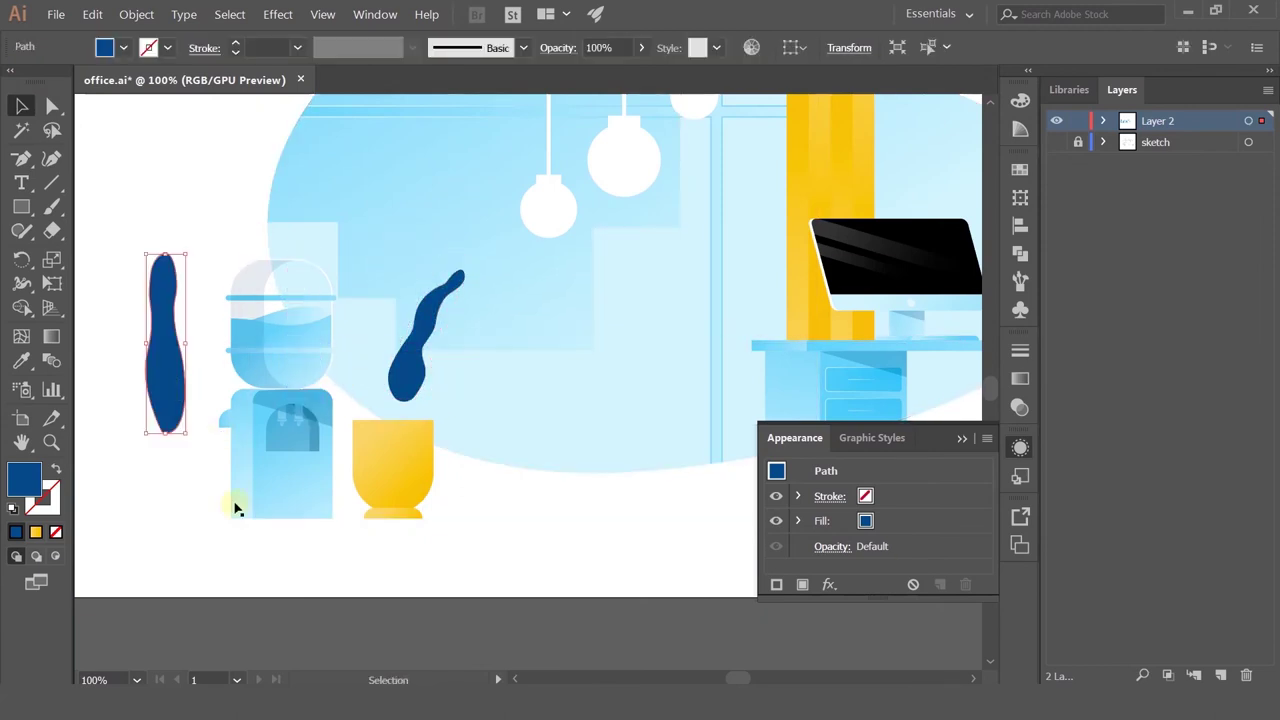
{"action": "left_click", "coordinate": [588, 581]}
{"action": "left_click", "coordinate": [414, 372]}
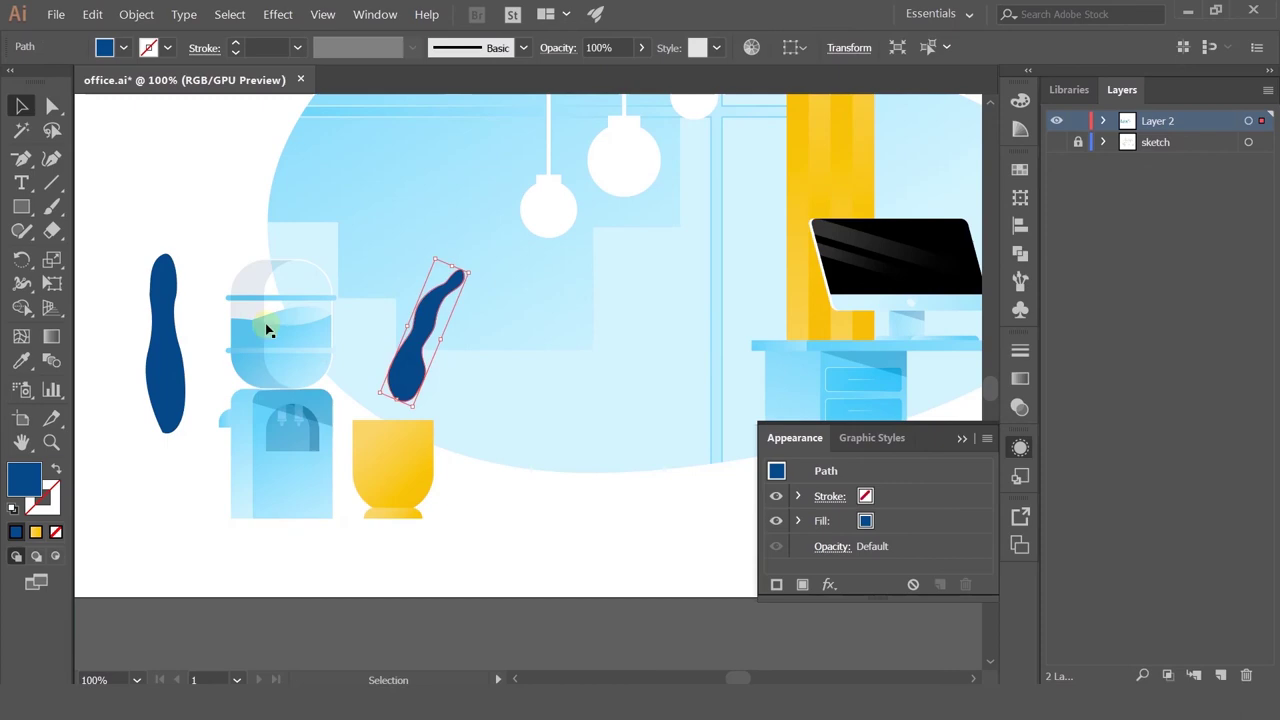
{"action": "left_click", "coordinate": [178, 377], "text": "shift"}
{"action": "scroll", "coordinate": [177, 351], "scroll_direction": "down", "scroll_amount": 3}
{"action": "left_click_drag", "start_coordinate": [171, 348], "coordinate": [106, 165]}
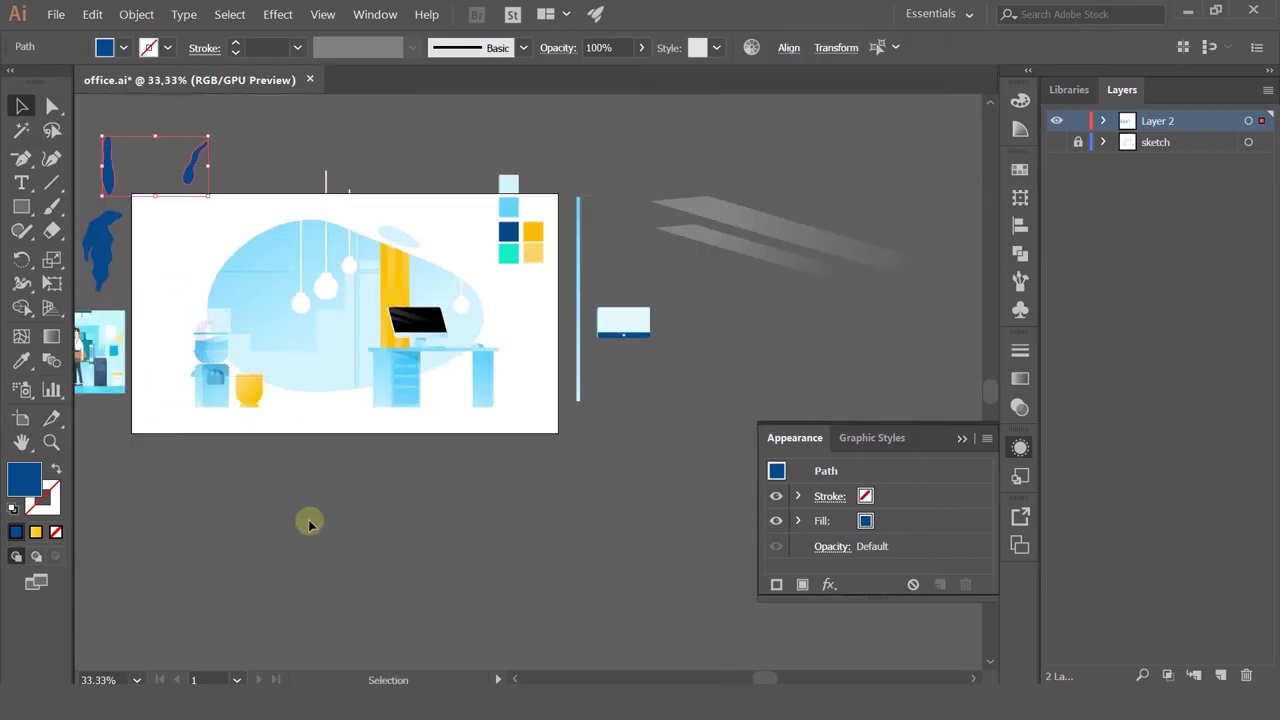
Step: Trace the tall middle leaf of the reference picture's potted plant with the Pen tool as a dark blue shape
{"action": "left_click", "coordinate": [417, 536]}
{"action": "left_click_drag", "start_coordinate": [175, 454], "coordinate": [449, 417]}
{"action": "scroll", "coordinate": [284, 312], "scroll_direction": "up", "scroll_amount": 6}
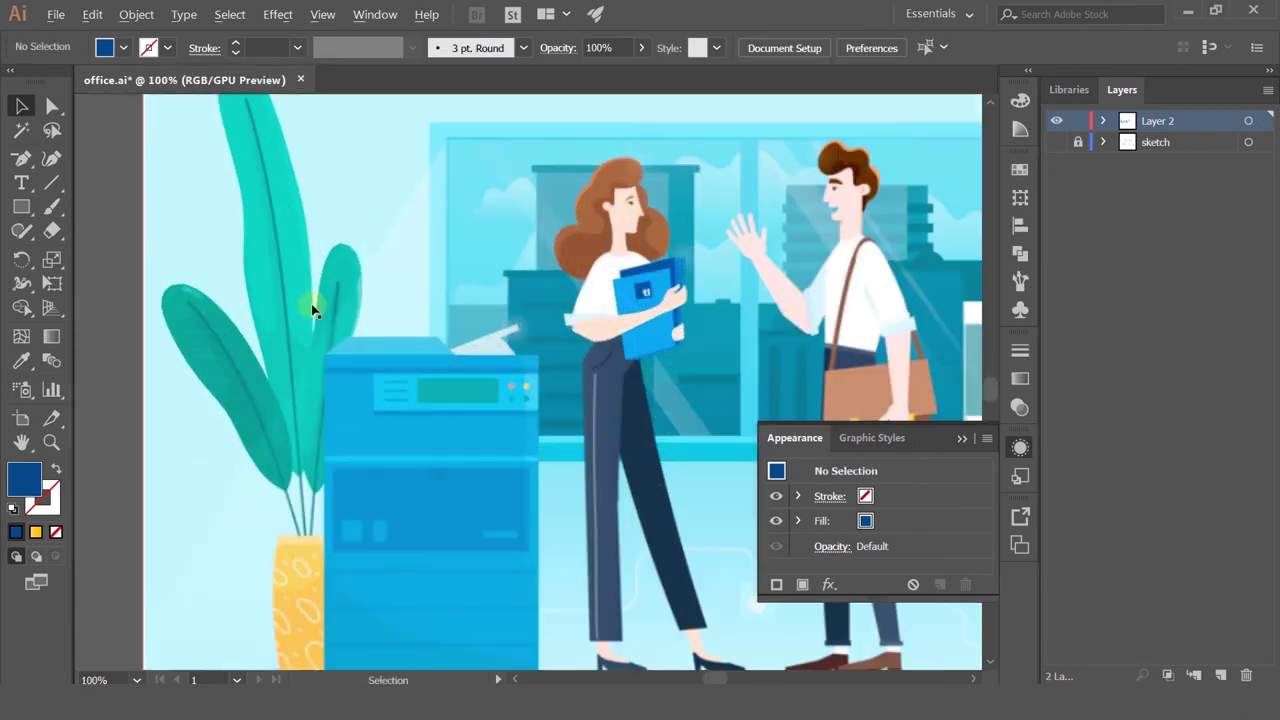
{"action": "left_click_drag", "start_coordinate": [282, 242], "coordinate": [369, 371]}
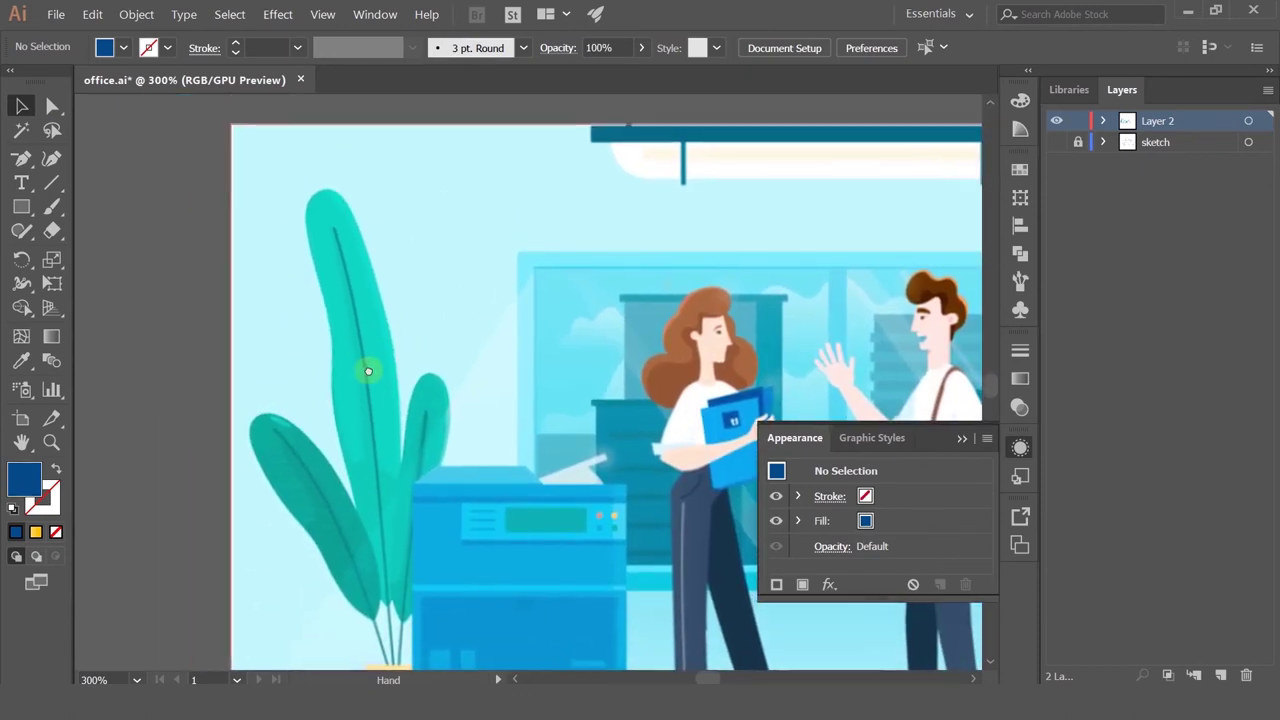
{"action": "left_click", "coordinate": [29, 165]}
{"action": "left_click_drag", "start_coordinate": [27, 170], "coordinate": [100, 160]}
{"action": "left_click_drag", "start_coordinate": [325, 202], "coordinate": [329, 312]}
{"action": "key", "text": "ctrl+z"}
{"action": "key", "text": "ctrl+z"}
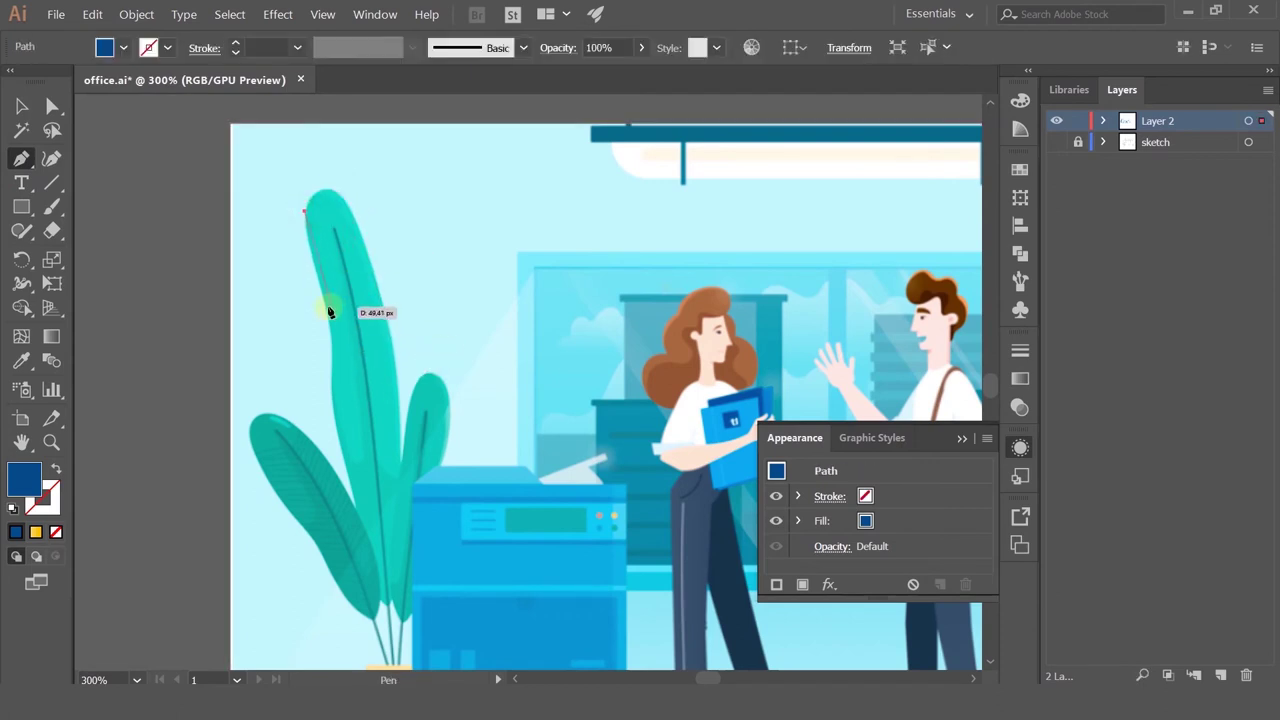
{"action": "left_click_drag", "start_coordinate": [329, 404], "coordinate": [334, 436]}
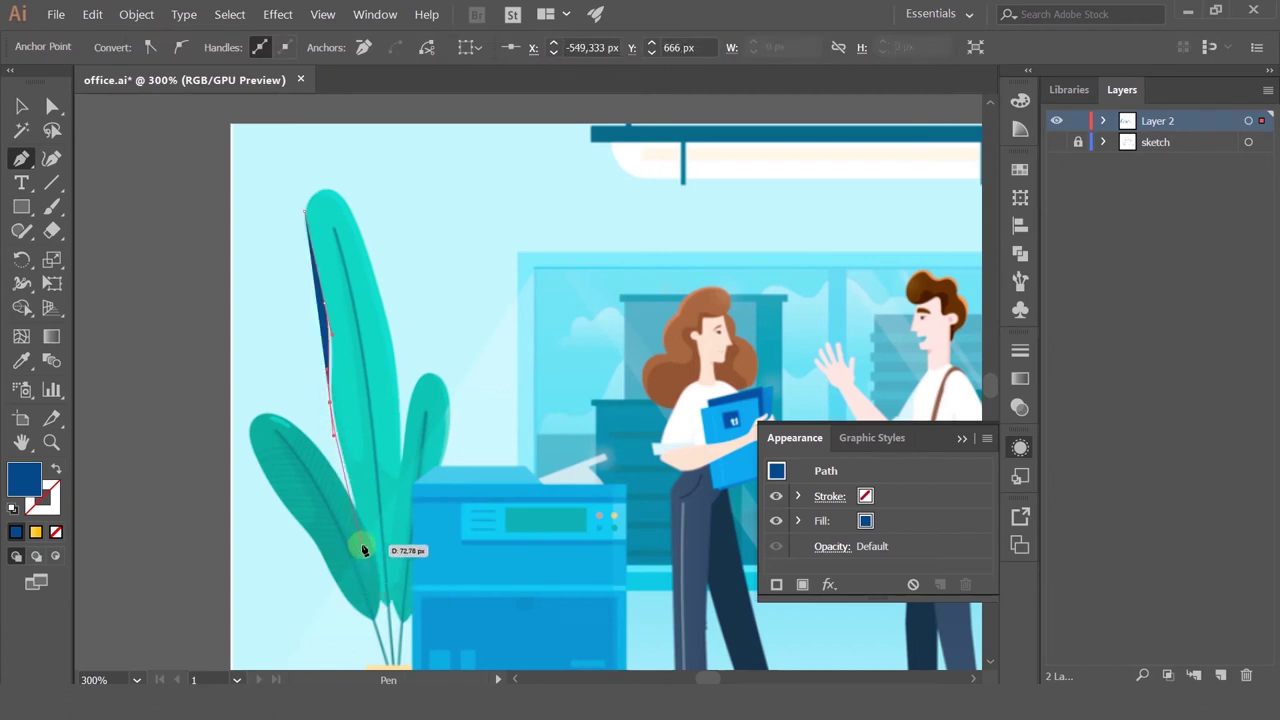
{"action": "left_click_drag", "start_coordinate": [390, 610], "coordinate": [403, 447]}
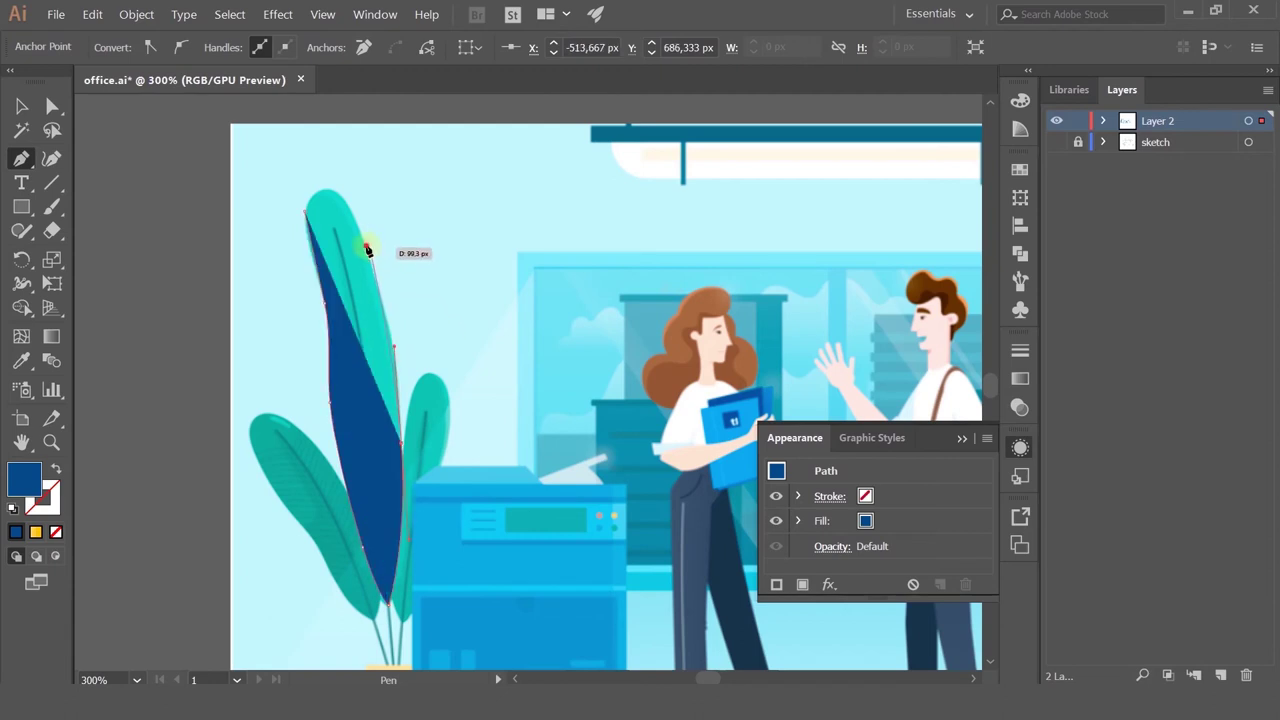
{"action": "left_click_drag", "start_coordinate": [357, 218], "coordinate": [307, 214]}
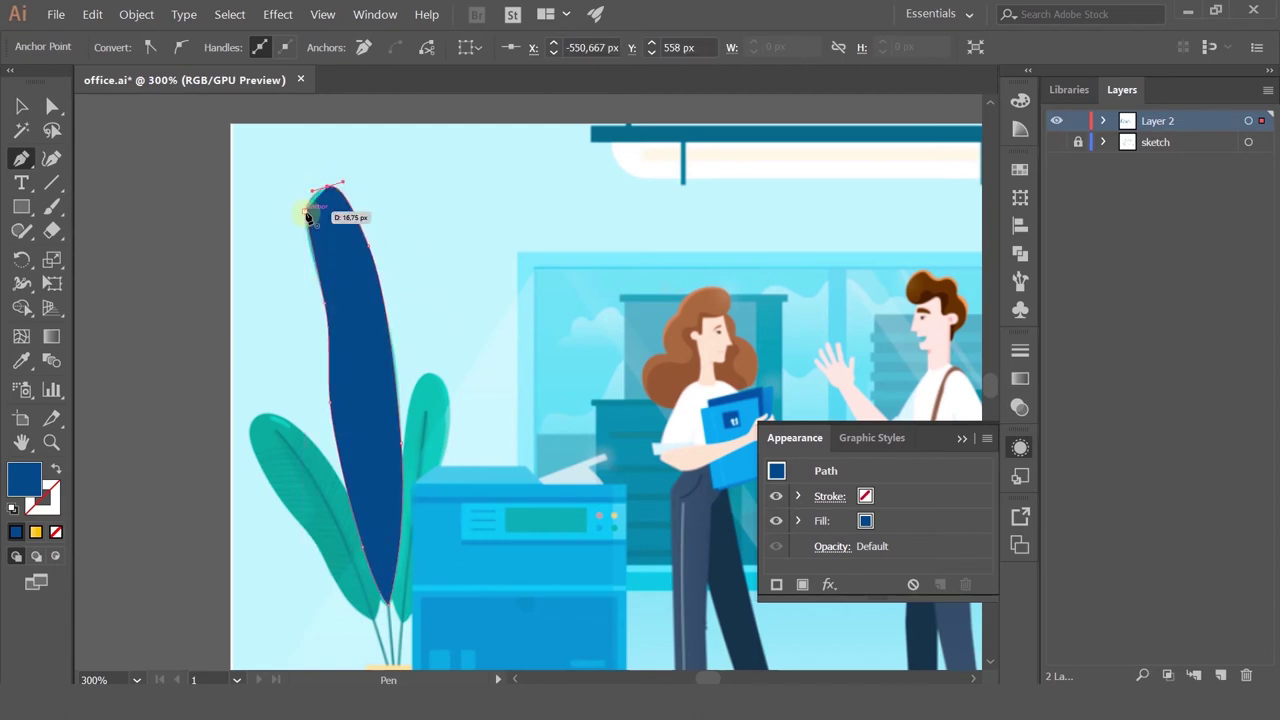
Step: Round the traced leaf's upper left corner by about 17 px and smooth the curve at its tip
{"action": "left_click", "coordinate": [52, 106]}
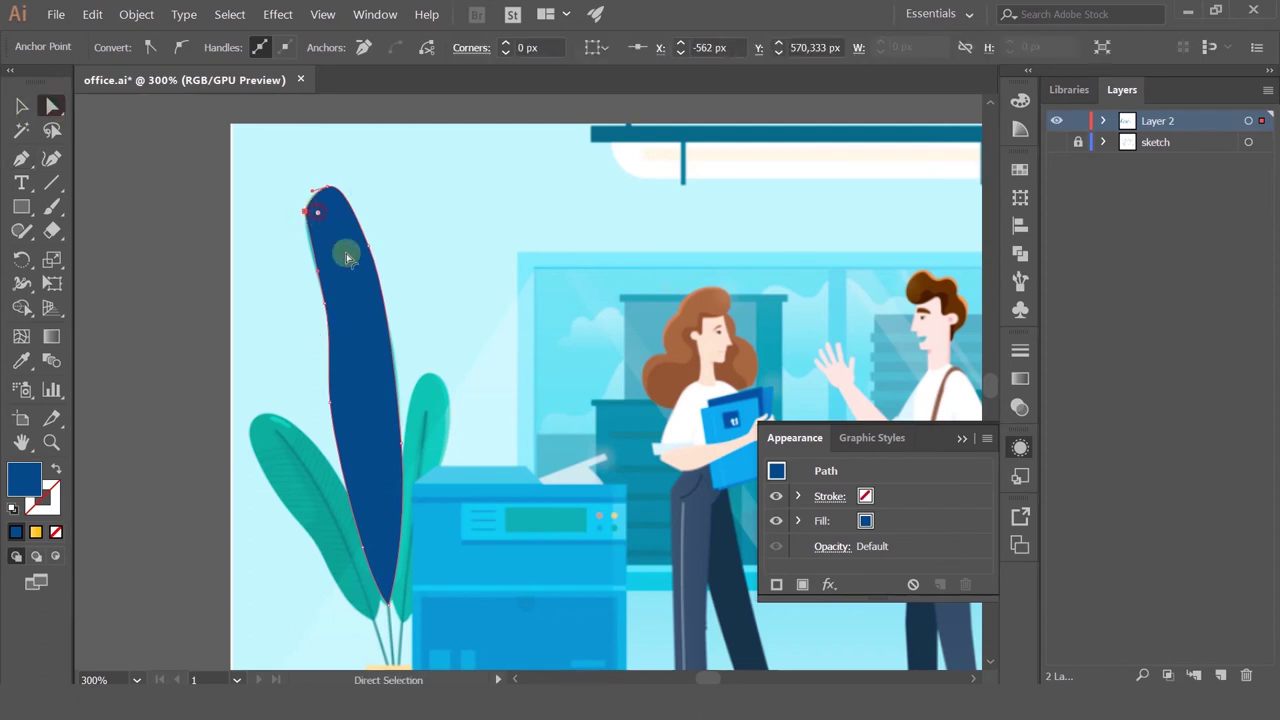
{"action": "left_click_drag", "start_coordinate": [346, 257], "coordinate": [341, 301]}
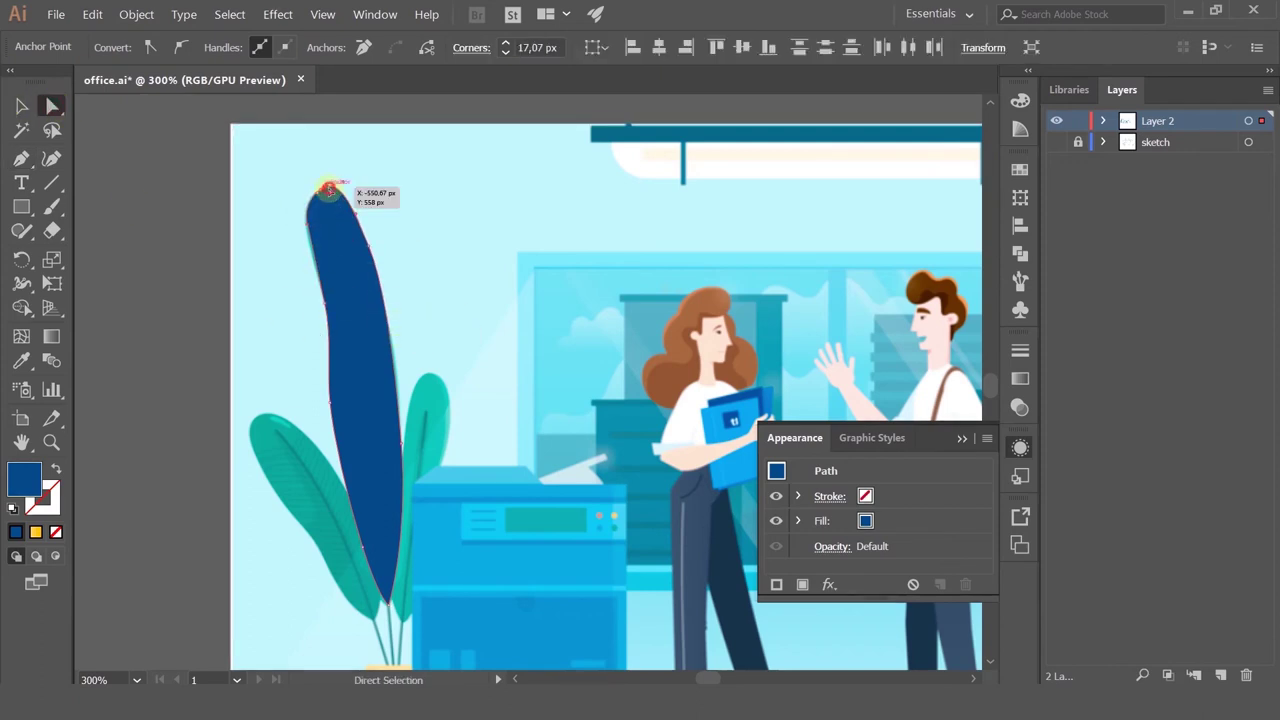
{"action": "left_click_drag", "start_coordinate": [329, 190], "coordinate": [333, 194]}
{"action": "scroll", "coordinate": [336, 184], "scroll_direction": "up", "scroll_amount": 3}
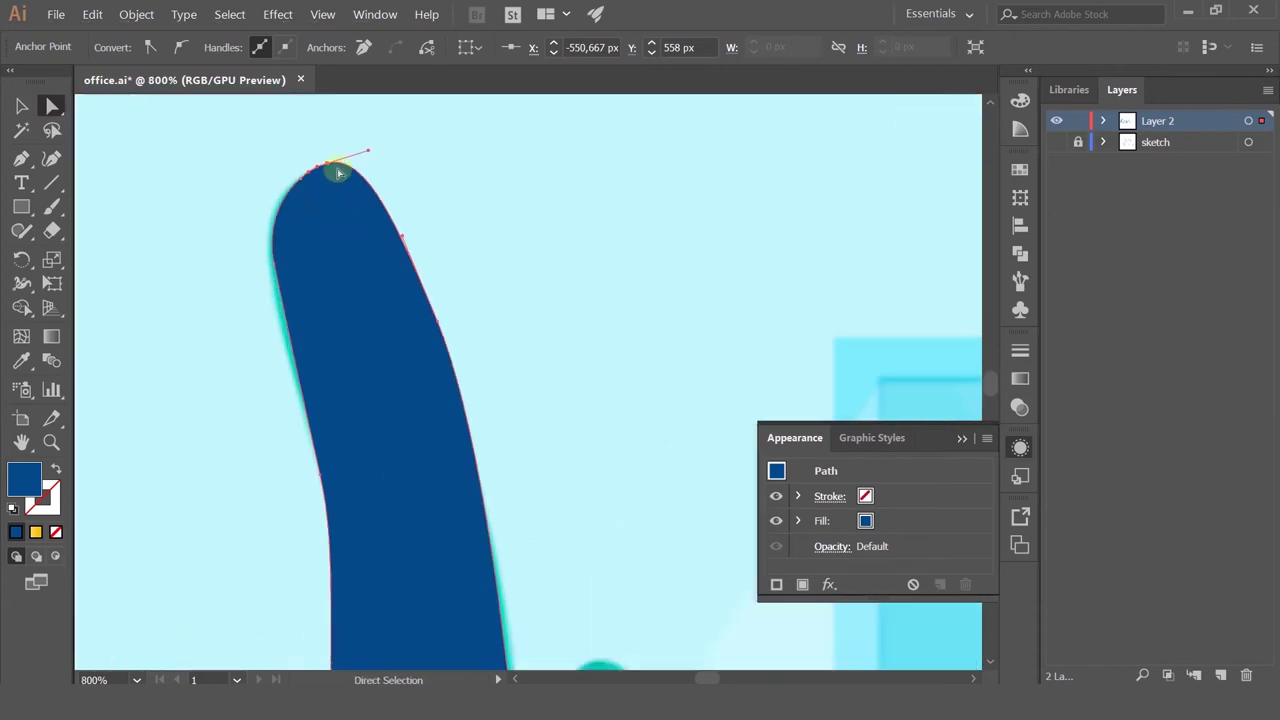
{"action": "mouse_move", "coordinate": [369, 152]}
{"action": "left_mouse_down"}
{"action": "mouse_move", "coordinate": [400, 154]}
{"action": "mouse_move", "coordinate": [385, 150]}
{"action": "left_mouse_up"}
{"action": "left_click", "coordinate": [21, 106]}
{"action": "scroll", "coordinate": [433, 342], "scroll_direction": "down", "scroll_amount": 4}
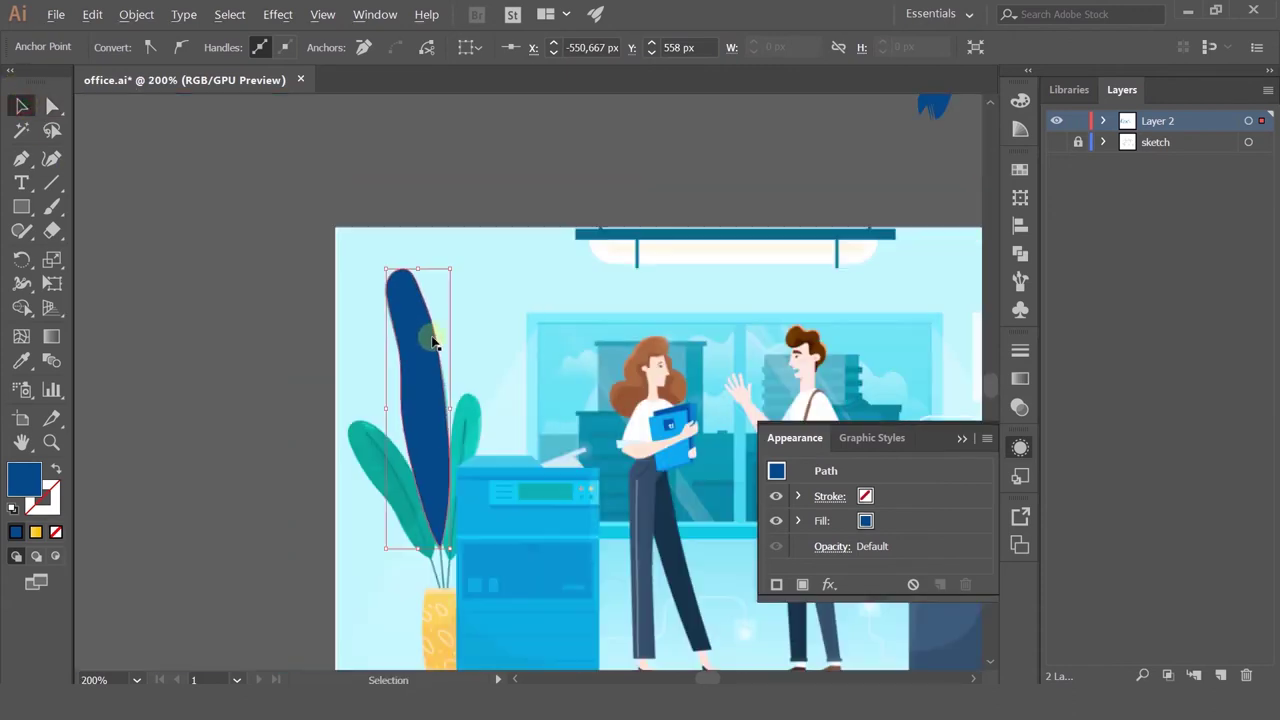
Step: Move the traced leaf from the reference picture to above the yellow pot in the office illustration
{"action": "left_click", "coordinate": [277, 366]}
{"action": "left_click_drag", "start_coordinate": [420, 400], "coordinate": [645, 372]}
{"action": "scroll", "coordinate": [645, 372], "scroll_direction": "down", "scroll_amount": 3}
{"action": "left_click_drag", "start_coordinate": [727, 353], "coordinate": [278, 341]}
{"action": "left_click_drag", "start_coordinate": [190, 342], "coordinate": [590, 366]}
{"action": "scroll", "coordinate": [590, 366], "scroll_direction": "up", "scroll_amount": 3}
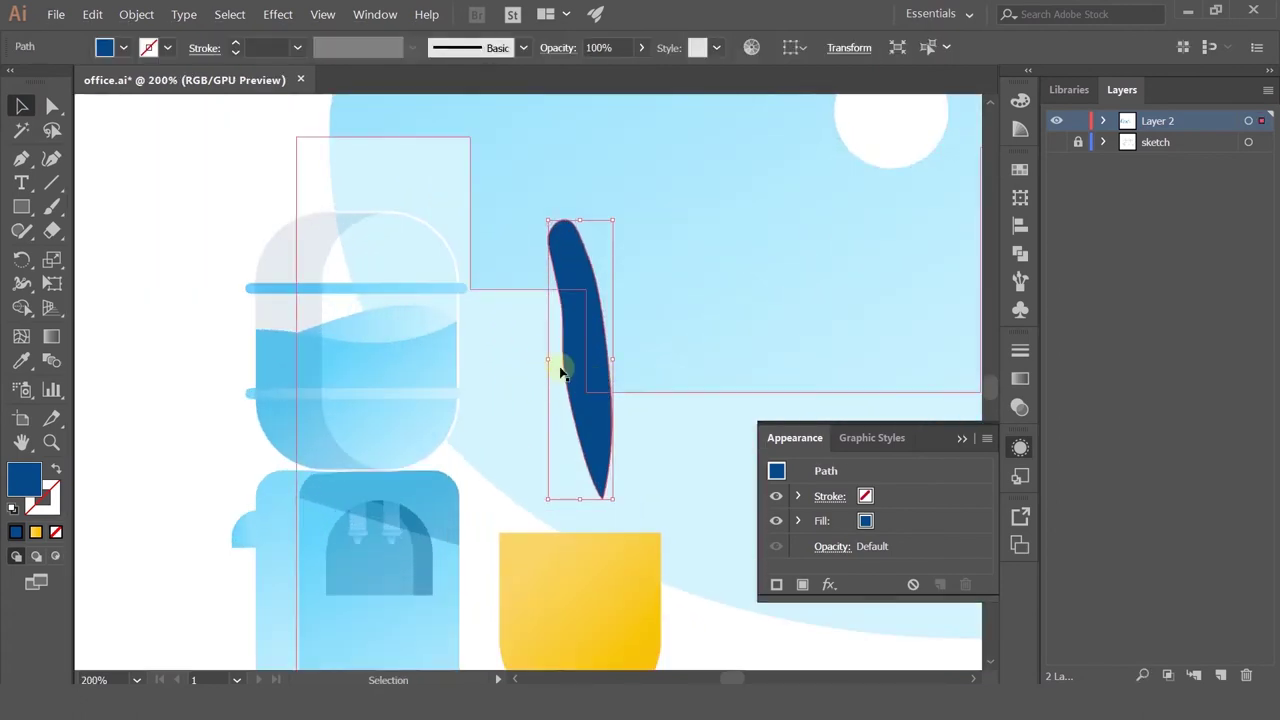
Step: Mirror the leaf horizontally, enlarge it and position it upright above the yellow pot
{"action": "right_click", "coordinate": [576, 360]}
{"action": "mouse_move", "coordinate": [621, 565]}
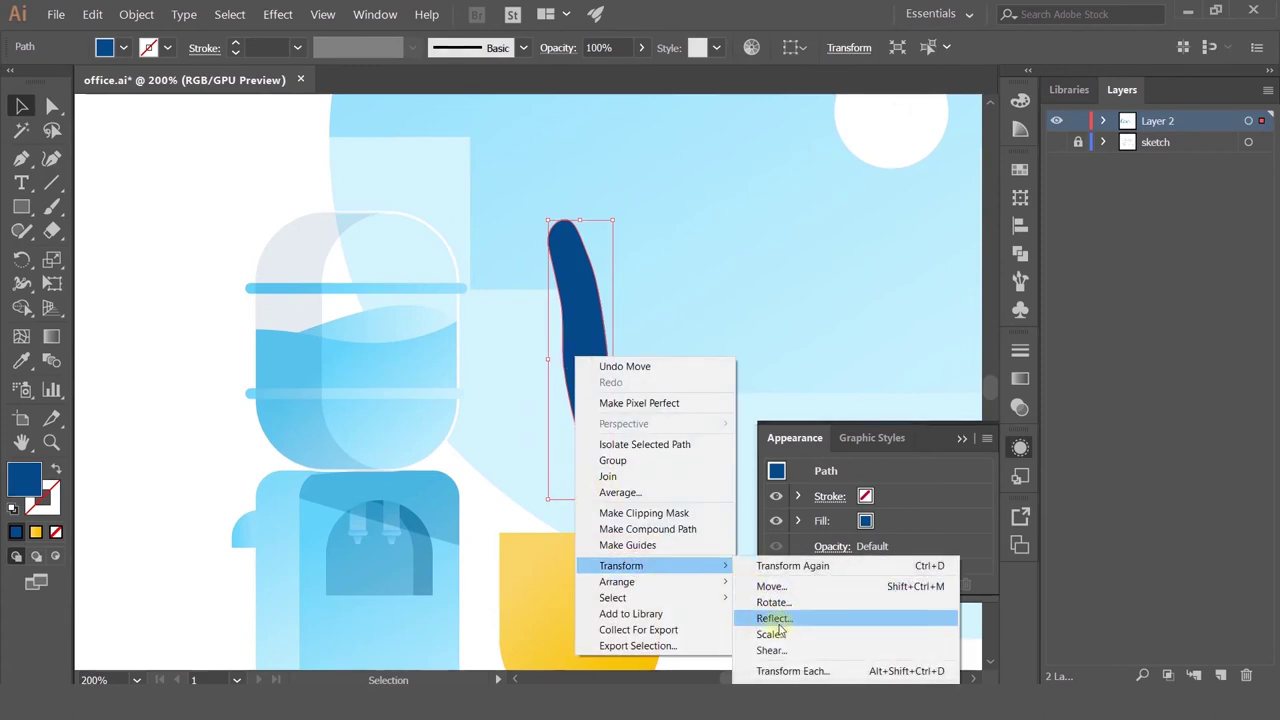
{"action": "left_click", "coordinate": [776, 620]}
{"action": "left_click", "coordinate": [934, 442]}
{"action": "left_click_drag", "start_coordinate": [566, 385], "coordinate": [609, 317]}
{"action": "scroll", "coordinate": [609, 317], "scroll_direction": "down", "scroll_amount": 2}
{"action": "left_click_drag", "start_coordinate": [634, 232], "coordinate": [645, 216]}
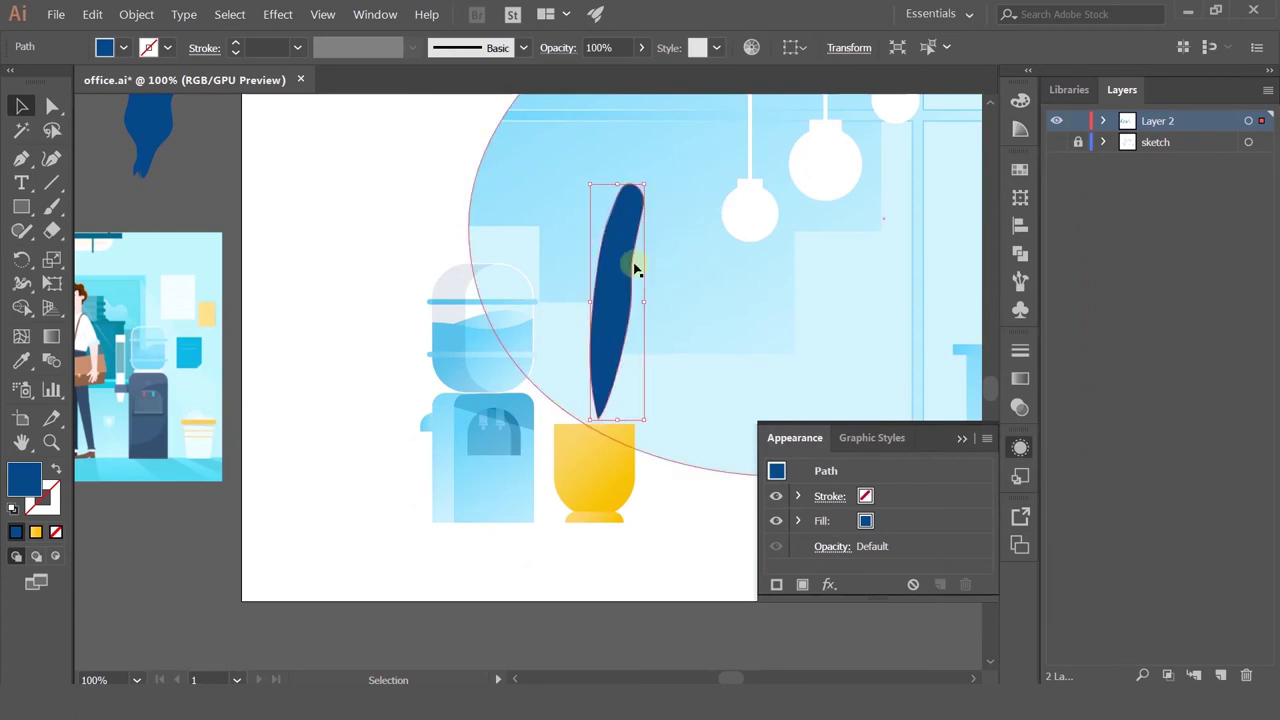
{"action": "left_click_drag", "start_coordinate": [607, 288], "coordinate": [611, 262]}
Step: Draw a gently curved midrib line from inside the pot up through the leaf's base to its upper half
{"action": "left_click_drag", "start_coordinate": [617, 317], "coordinate": [447, 414]}
{"action": "scroll", "coordinate": [506, 280], "scroll_direction": "up", "scroll_amount": 2}
{"action": "scroll", "coordinate": [486, 345], "scroll_direction": "down", "scroll_amount": 1}
{"action": "left_click_drag", "start_coordinate": [21, 158], "coordinate": [60, 166]}
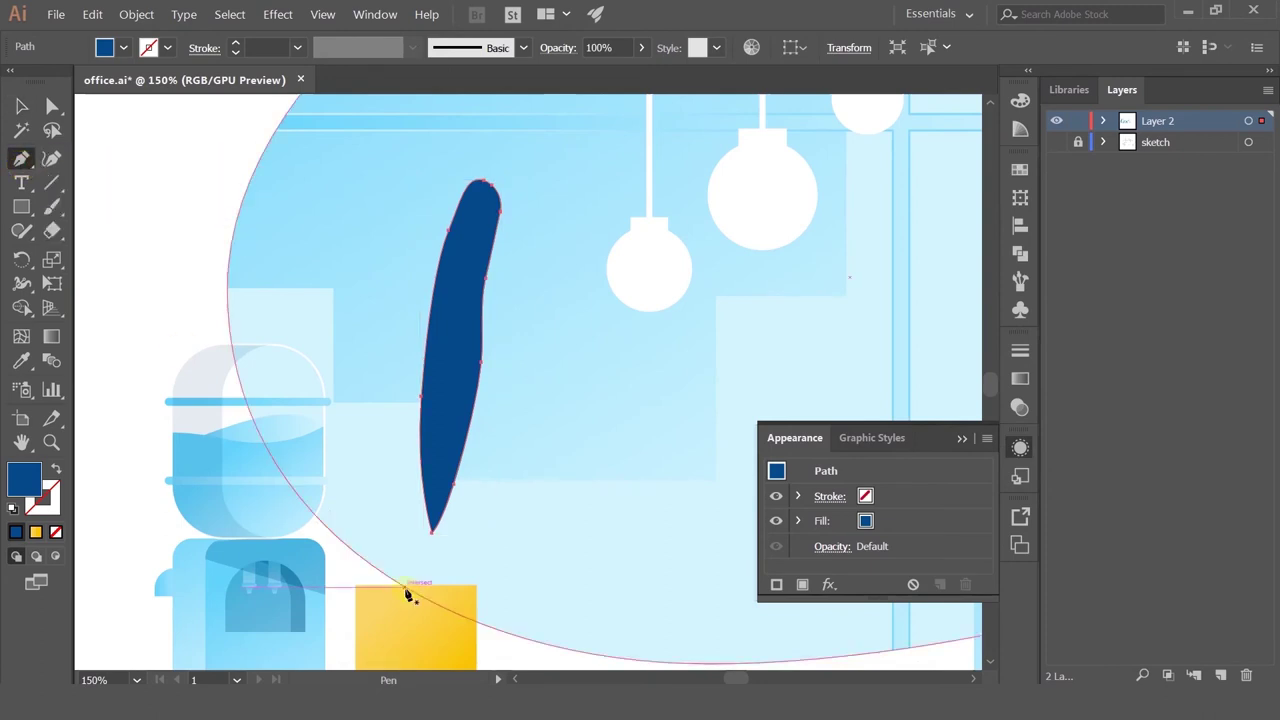
{"action": "left_click", "coordinate": [425, 610]}
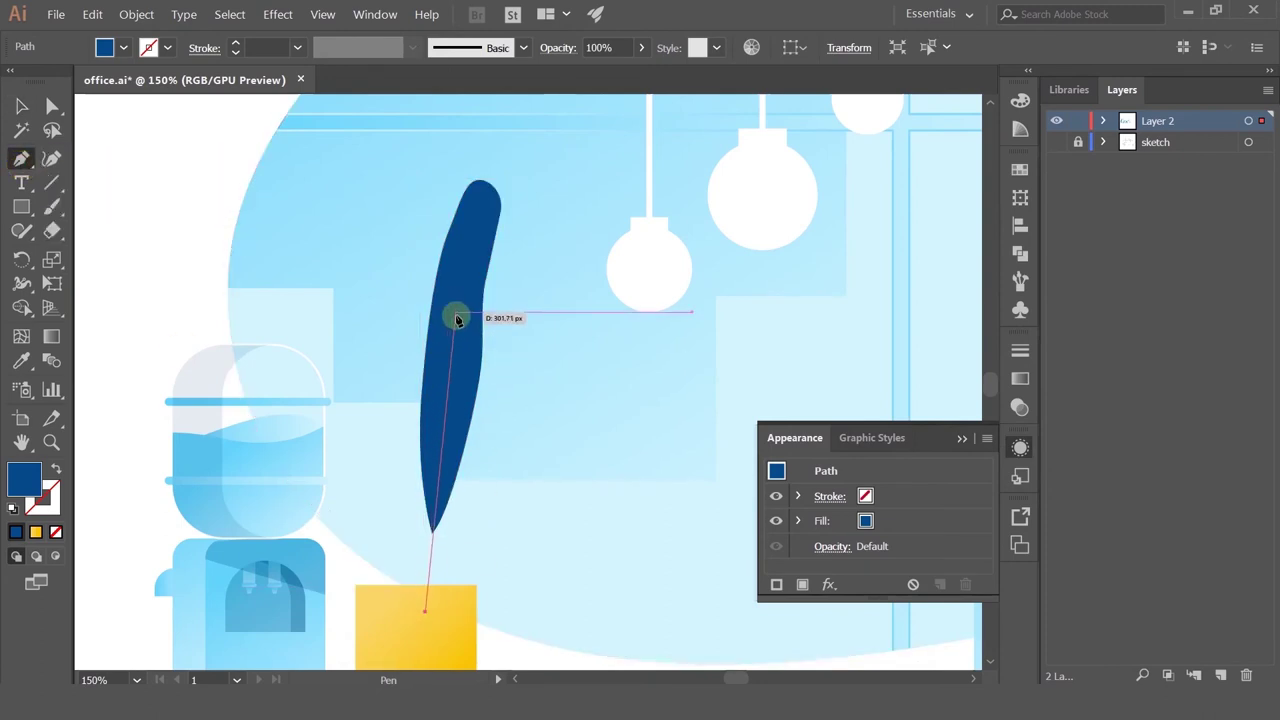
{"action": "left_click_drag", "start_coordinate": [451, 325], "coordinate": [479, 220]}
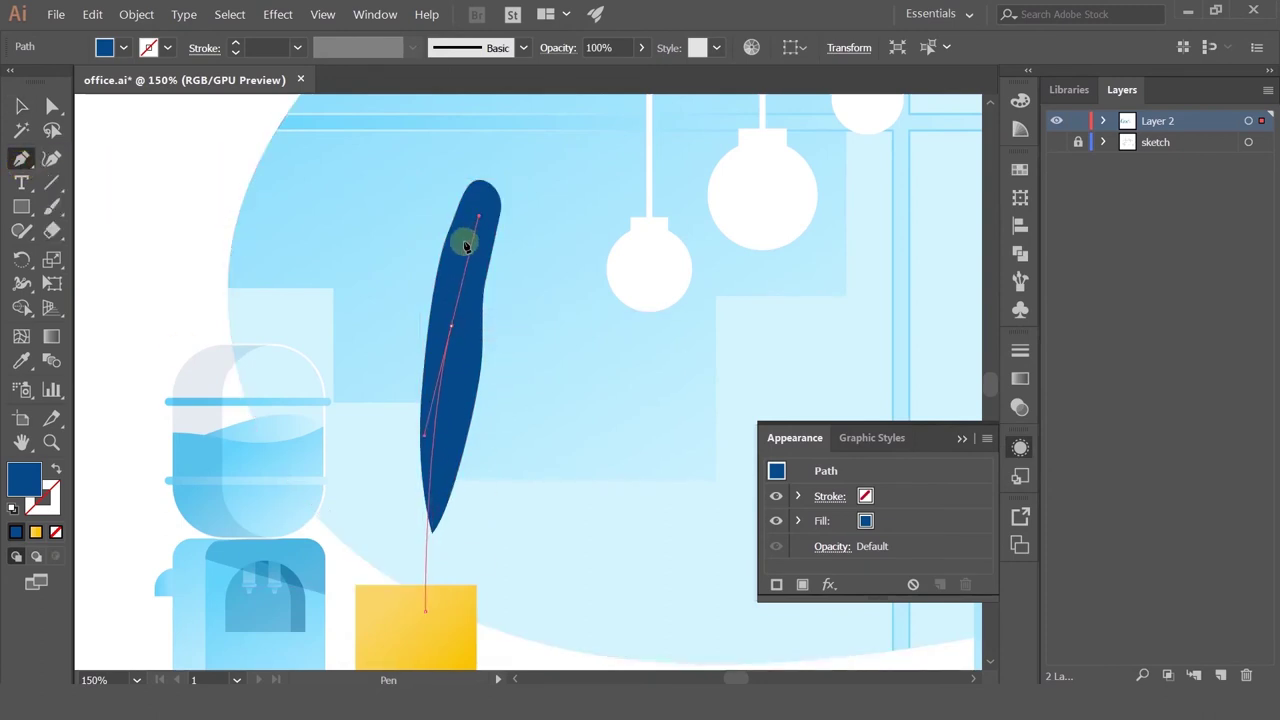
{"action": "left_click", "coordinate": [557, 450]}
{"action": "key", "text": "ctrl+z"}
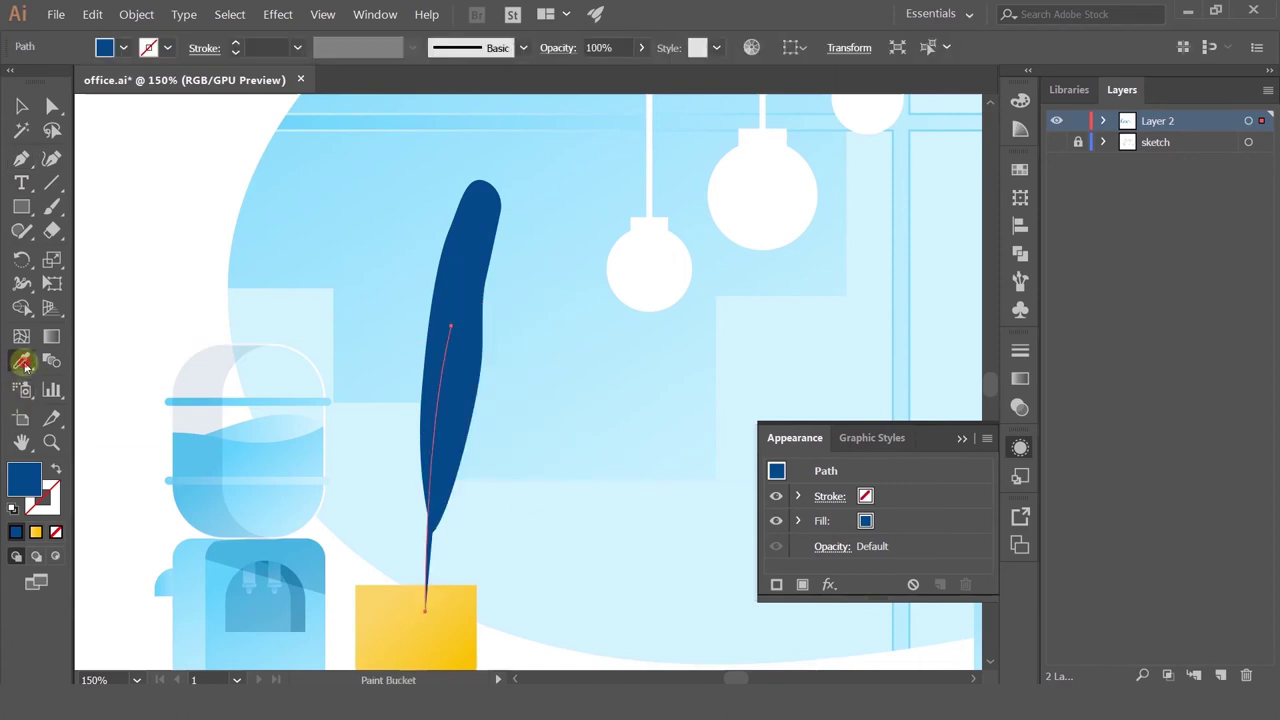
Step: Give the midrib the white 2 pt stroke and empty fill of the water bottle's outline with the Eyedropper
{"action": "left_click", "coordinate": [23, 363]}
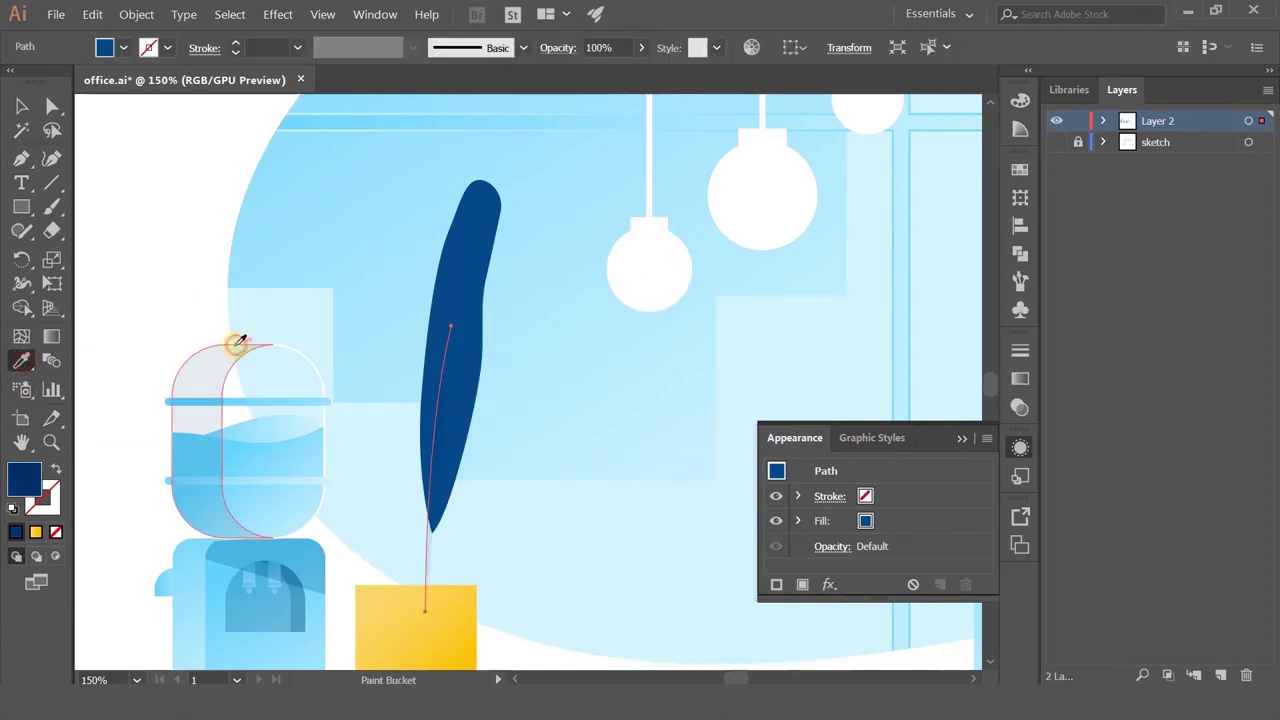
{"action": "left_click", "coordinate": [300, 349]}
{"action": "key", "text": "ctrl+z"}
{"action": "left_click", "coordinate": [20, 106]}
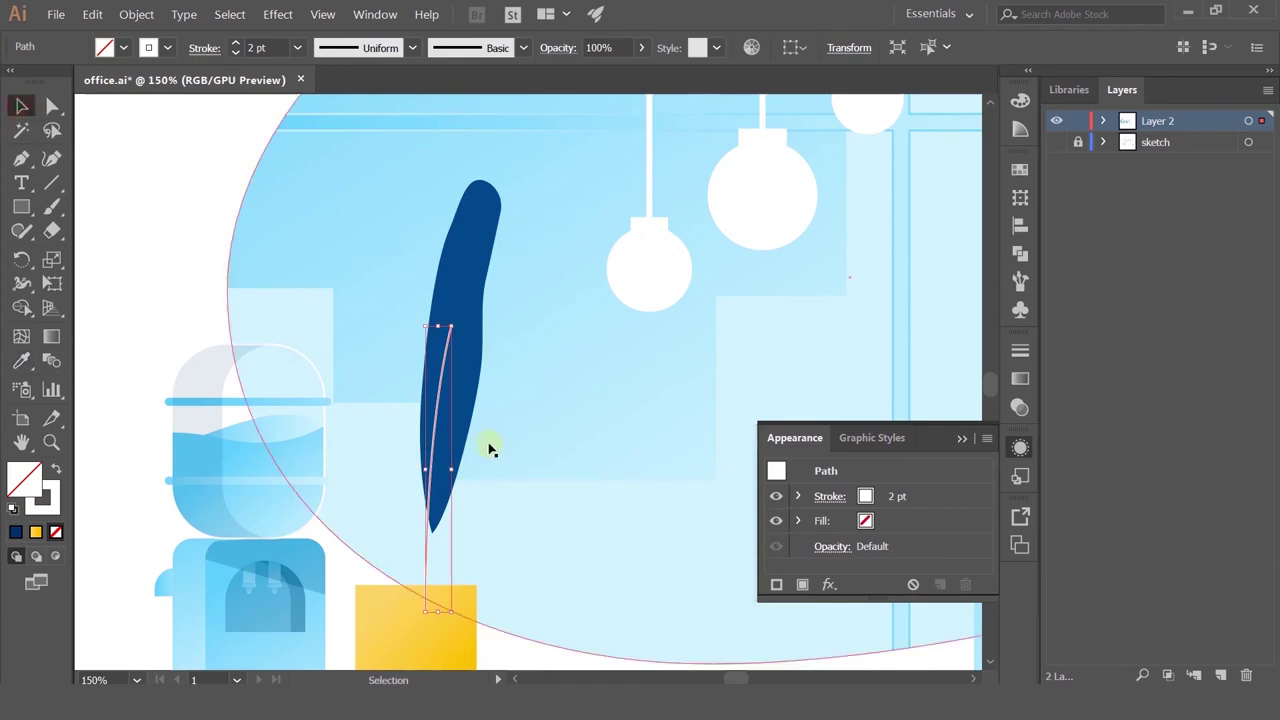
{"action": "scroll", "coordinate": [429, 449], "scroll_direction": "up", "scroll_amount": 2}
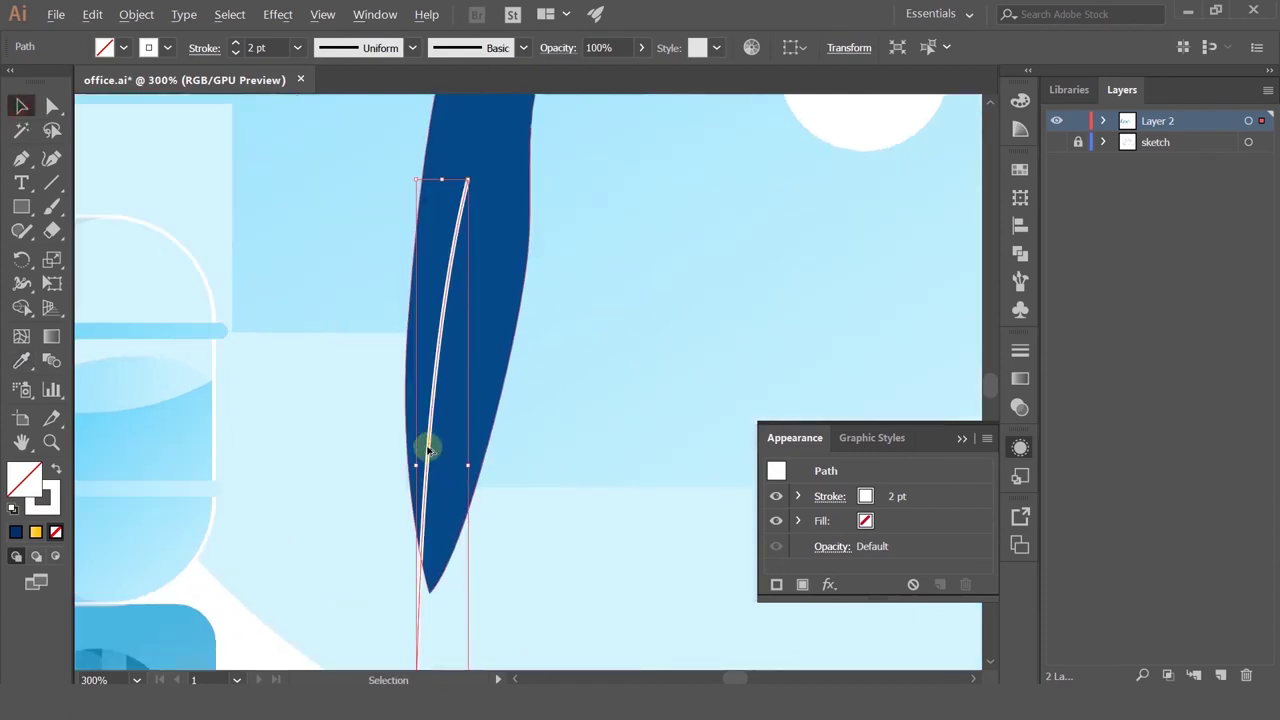
{"action": "left_click", "coordinate": [438, 517]}
{"action": "scroll", "coordinate": [438, 517], "scroll_direction": "down", "scroll_amount": 2}
{"action": "scroll", "coordinate": [465, 478], "scroll_direction": "down", "scroll_amount": 1}
{"action": "scroll", "coordinate": [451, 538], "scroll_direction": "up", "scroll_amount": 1}
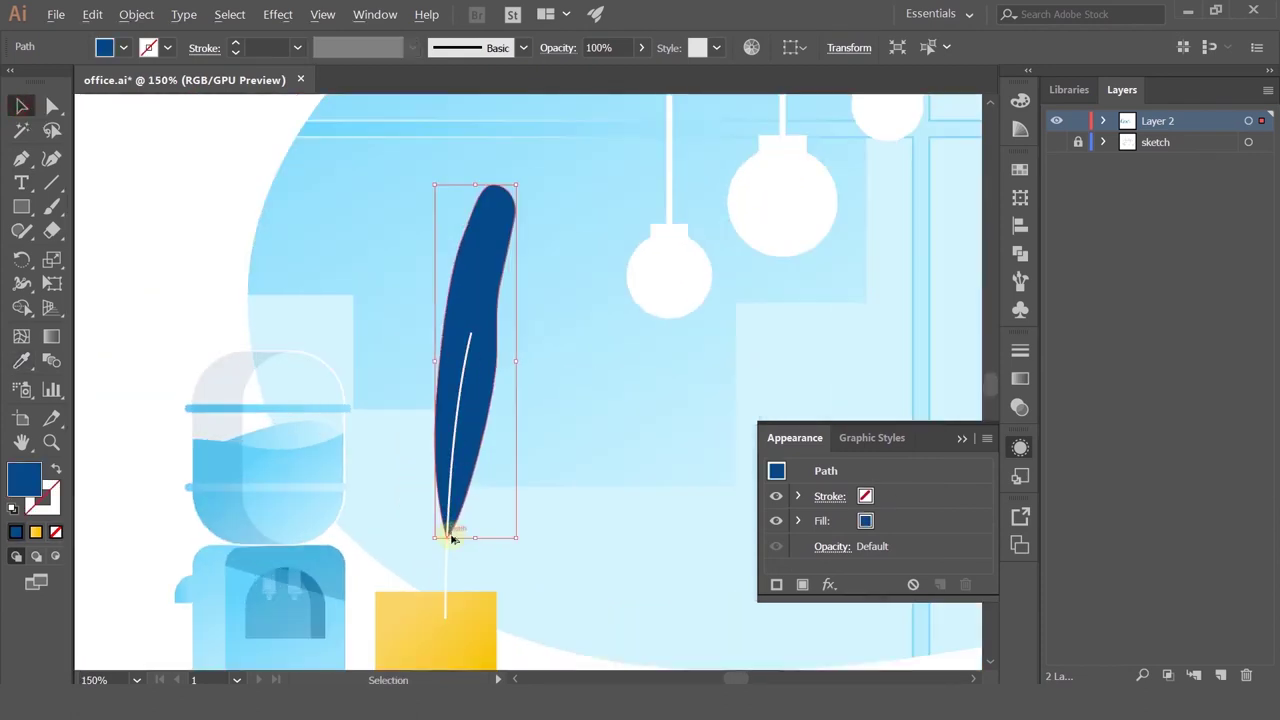
Step: Draw a short slanted side vein from the leaf's left edge towards the midrib and give it the midrib's white 2 pt stroke
{"action": "scroll", "coordinate": [191, 250], "scroll_direction": "up", "scroll_amount": 2}
{"action": "key", "text": "p"}
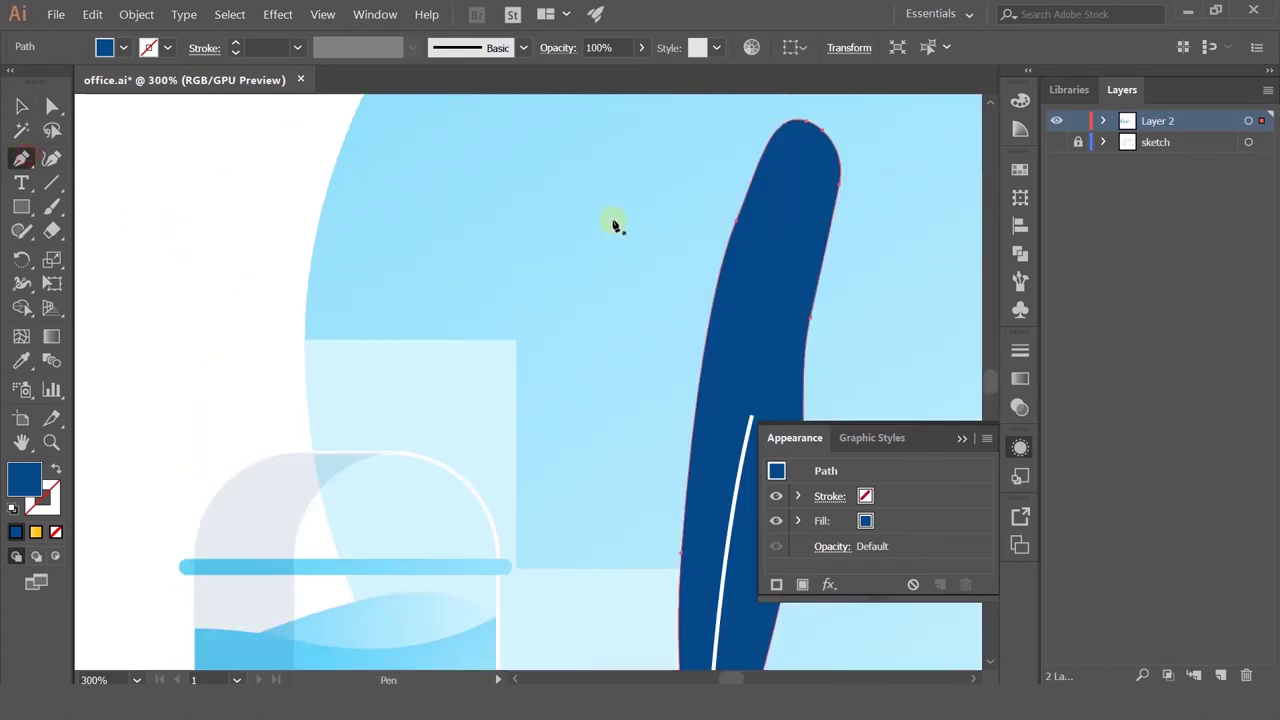
{"action": "left_click", "coordinate": [724, 270]}
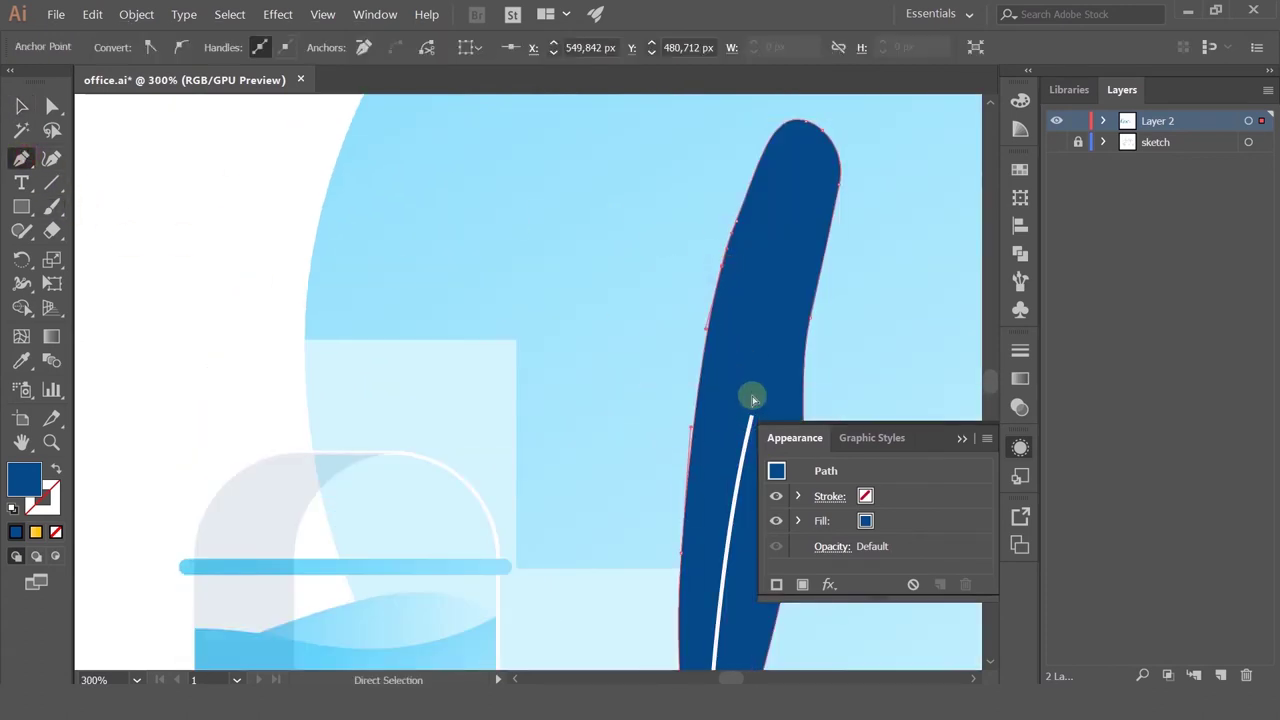
{"action": "left_click", "coordinate": [746, 378]}
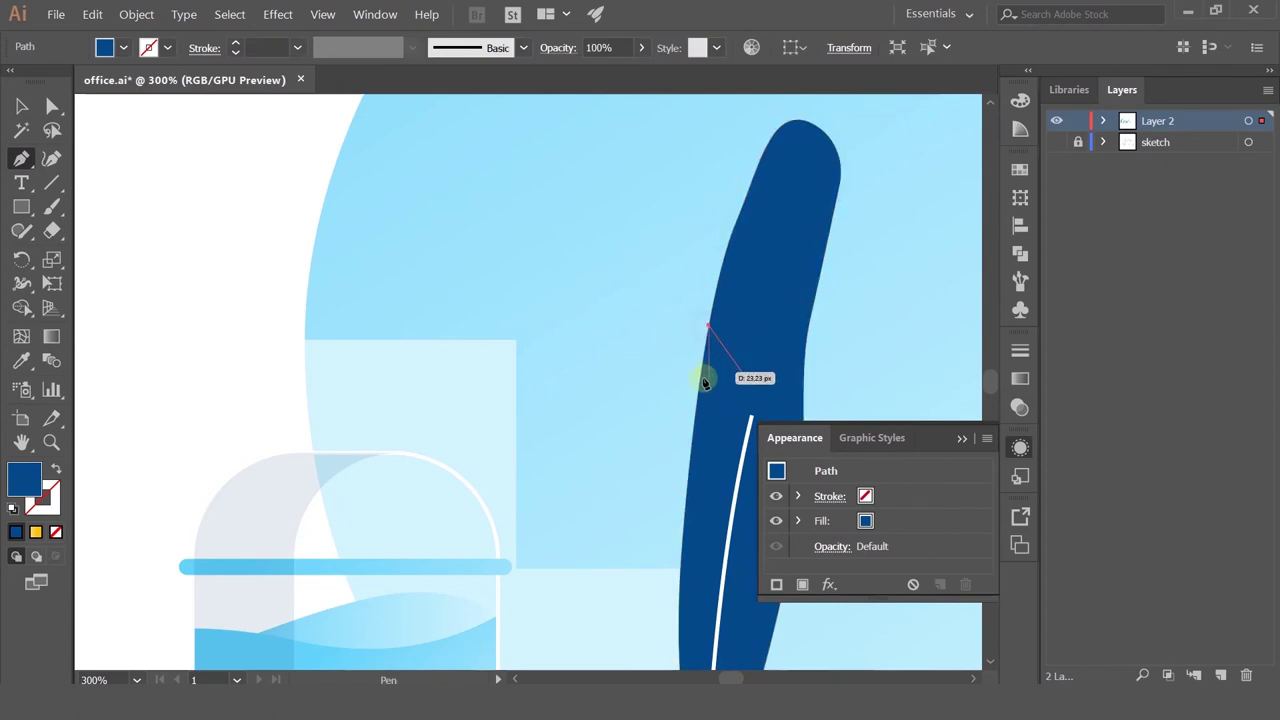
{"action": "left_click", "coordinate": [708, 326]}
{"action": "left_click_drag", "start_coordinate": [704, 374], "coordinate": [718, 390]}
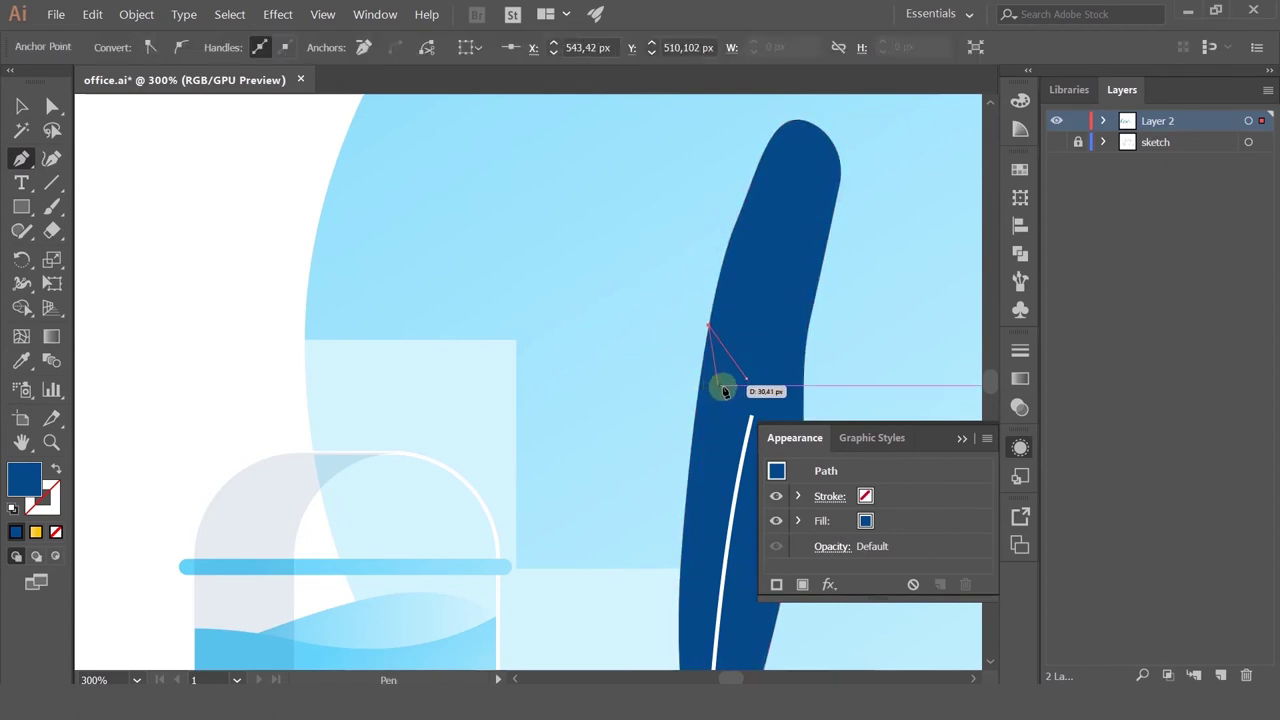
{"action": "left_click", "coordinate": [22, 360]}
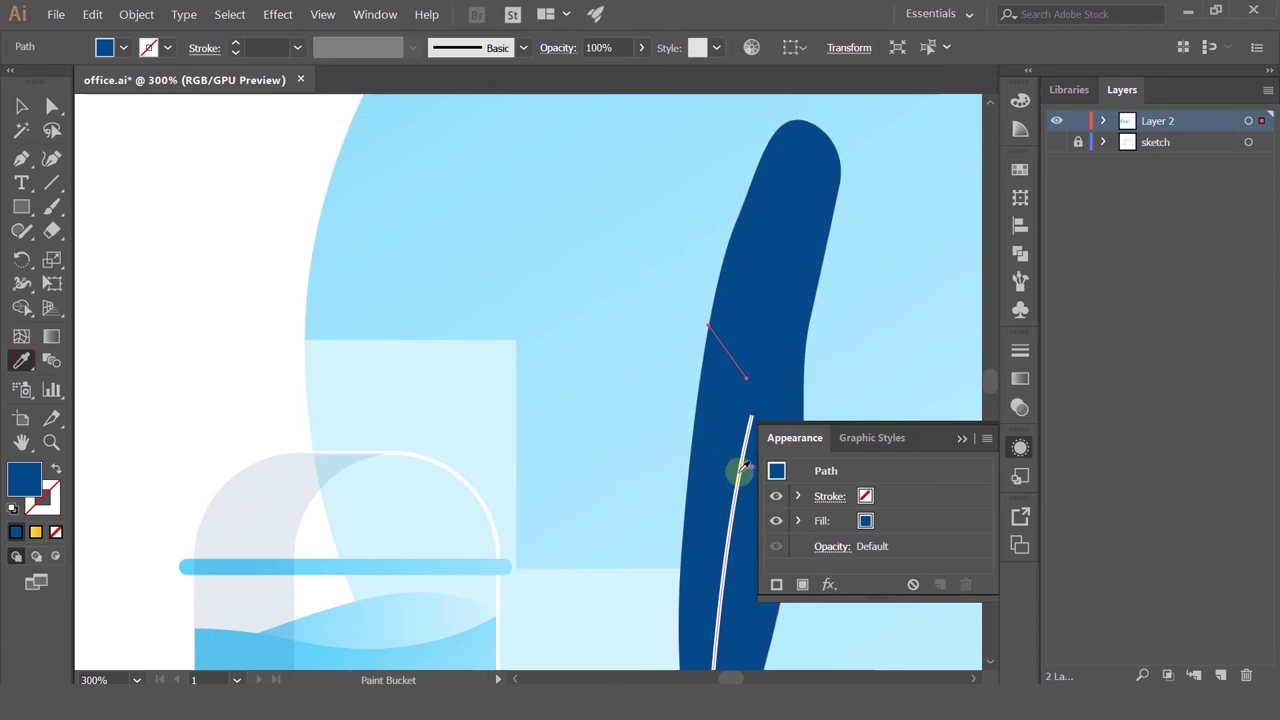
{"action": "left_click", "coordinate": [742, 468]}
Step: Duplicate the side vein twice down the leaf's left edge and place a rotated copy branching right from the lower midrib
{"action": "left_click", "coordinate": [21, 108]}
{"action": "left_click_drag", "start_coordinate": [724, 340], "coordinate": [707, 413]}
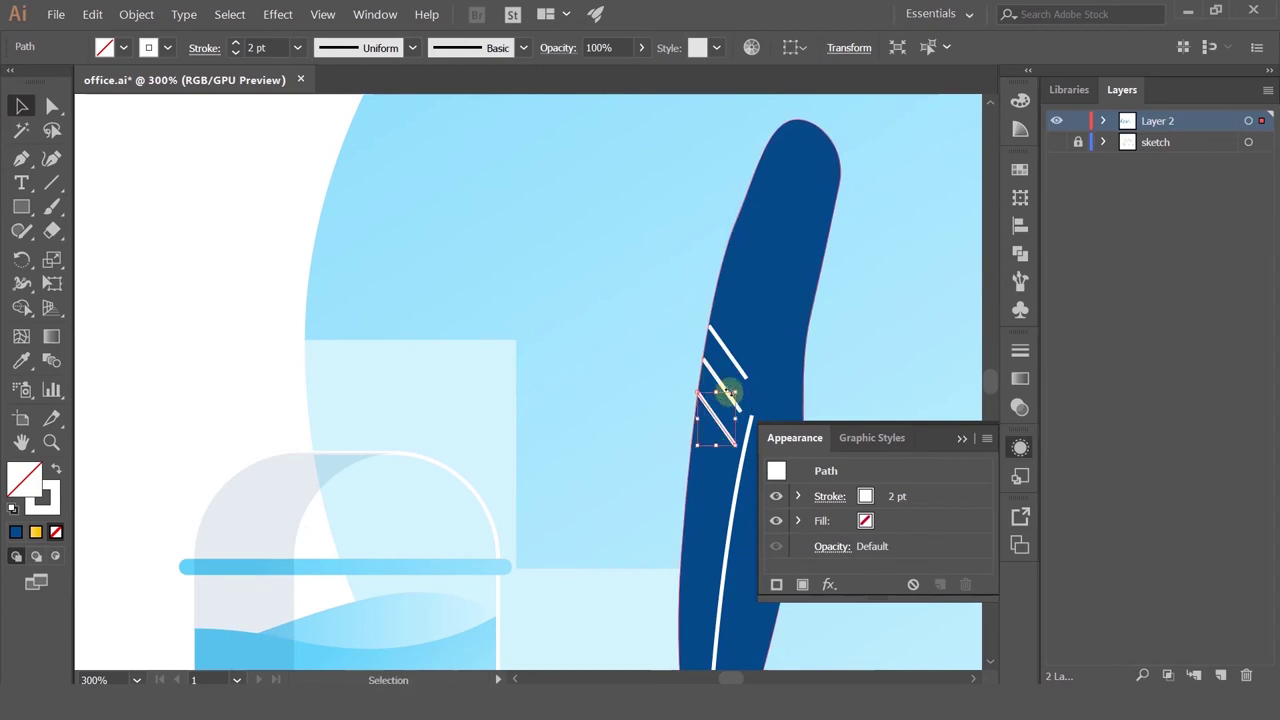
{"action": "left_click_drag", "start_coordinate": [714, 422], "coordinate": [840, 262]}
{"action": "left_click_drag", "start_coordinate": [786, 229], "coordinate": [752, 600]}
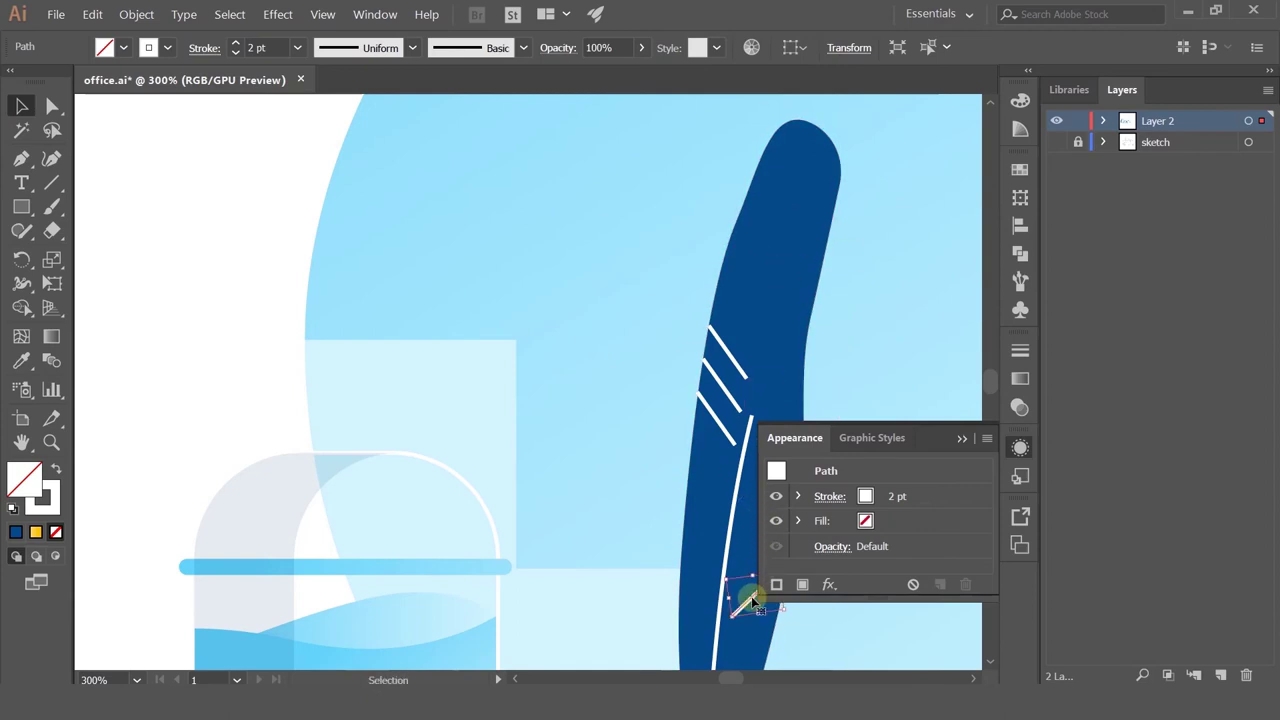
Step: Delete the lowest of the three side veins on the leaf's left edge
{"action": "left_click_drag", "start_coordinate": [623, 414], "coordinate": [458, 313]}
{"action": "left_click_drag", "start_coordinate": [602, 486], "coordinate": [586, 488]}
{"action": "scroll", "coordinate": [586, 488], "scroll_direction": "down", "scroll_amount": 4, "text": "alt"}
{"action": "scroll", "coordinate": [594, 449], "scroll_direction": "up", "scroll_amount": 3, "text": "alt"}
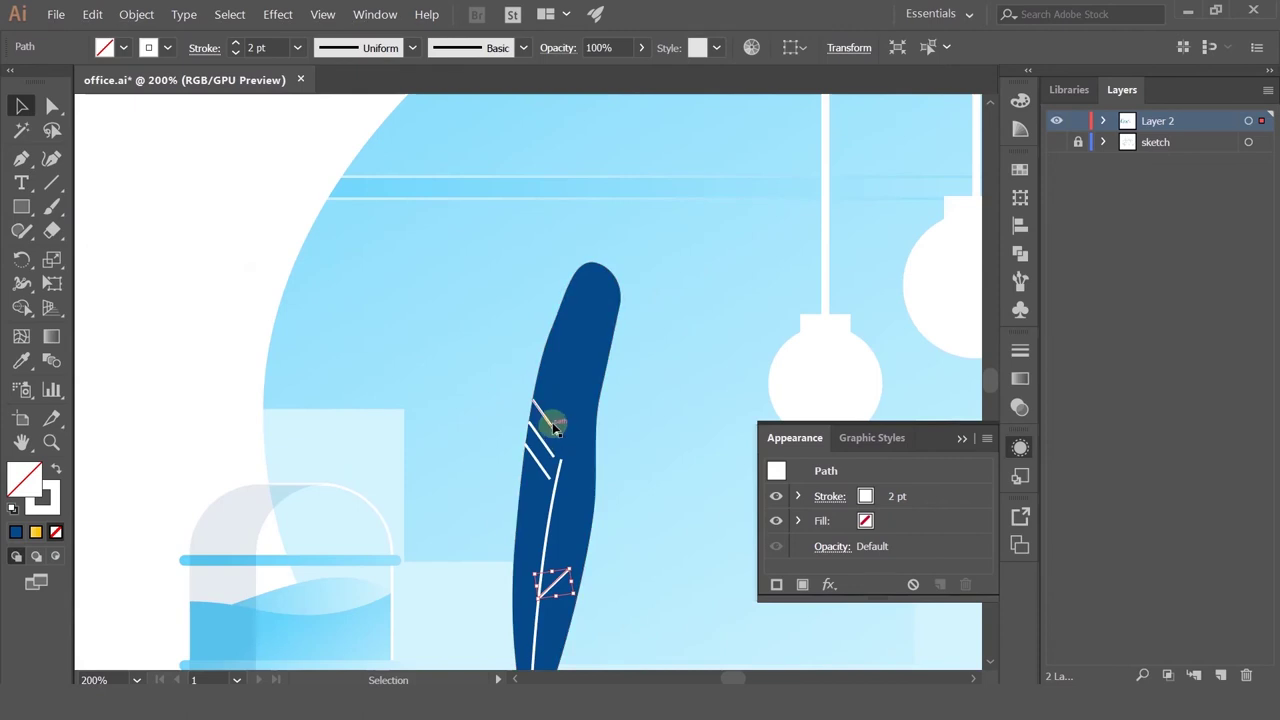
{"action": "left_click_drag", "start_coordinate": [553, 427], "coordinate": [546, 447]}
{"action": "key", "text": "Delete"}
Step: Examine the reference office picture to compare its plant with the leaf above the yellow pot
{"action": "scroll", "coordinate": [572, 471], "scroll_direction": "down", "scroll_amount": 4}
{"action": "scroll", "coordinate": [566, 463], "scroll_direction": "up", "scroll_amount": 4}
{"action": "left_click_drag", "start_coordinate": [610, 451], "coordinate": [304, 83]}
{"action": "left_click_drag", "start_coordinate": [457, 380], "coordinate": [512, 266]}
{"action": "left_click_drag", "start_coordinate": [506, 374], "coordinate": [535, 605]}
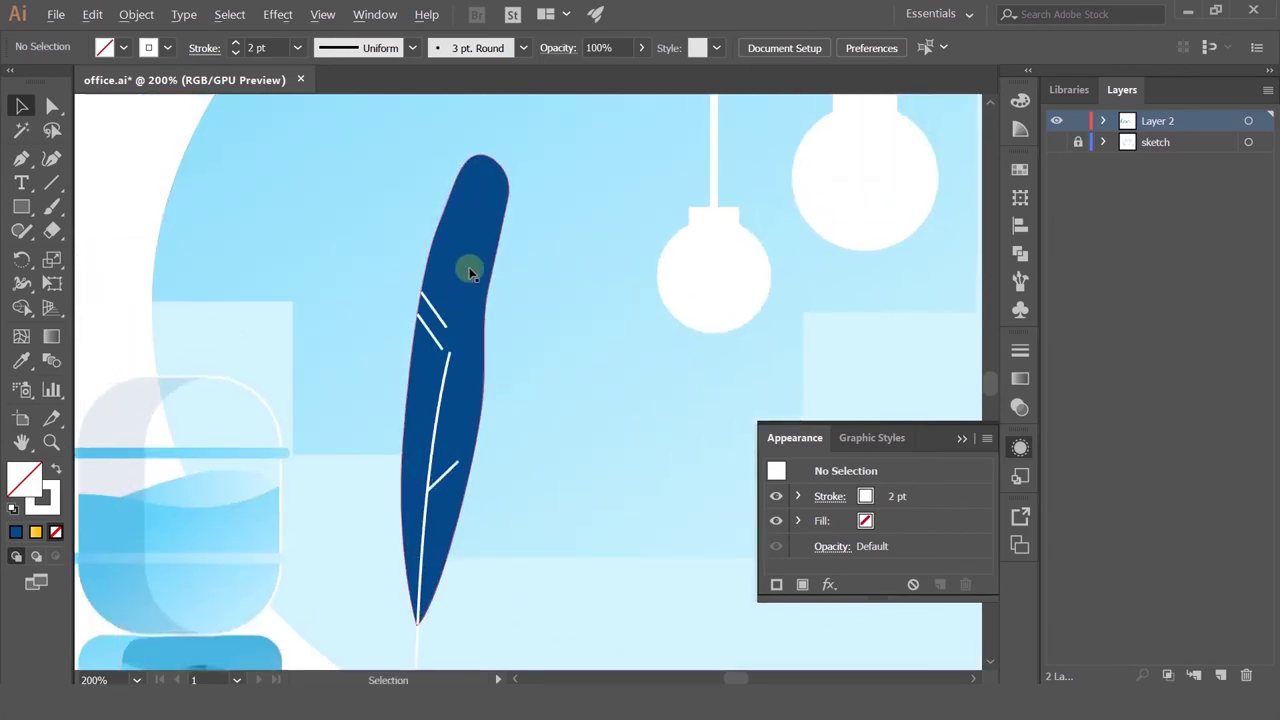
{"action": "scroll", "coordinate": [472, 271], "scroll_direction": "down", "scroll_amount": 3}
{"action": "left_click_drag", "start_coordinate": [403, 306], "coordinate": [700, 330]}
{"action": "scroll", "coordinate": [394, 364], "scroll_direction": "up", "scroll_amount": 3}
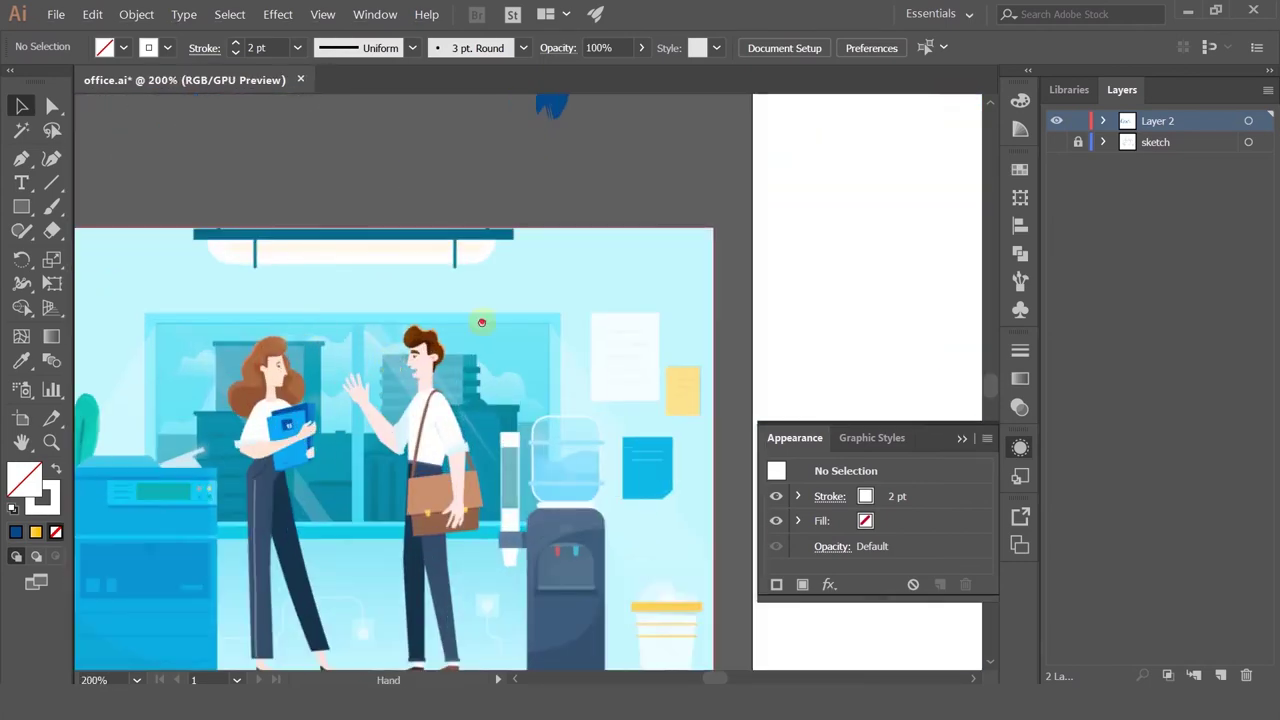
{"action": "left_click_drag", "start_coordinate": [481, 322], "coordinate": [736, 320]}
{"action": "left_click_drag", "start_coordinate": [933, 290], "coordinate": [430, 300]}
{"action": "left_click_drag", "start_coordinate": [965, 258], "coordinate": [461, 143]}
{"action": "left_click_drag", "start_coordinate": [606, 226], "coordinate": [315, 385]}
Step: Duplicate the leaf slightly down and to the left, then subtract the copy with Minus Front to leave a thin right-edge sliver
{"action": "left_click_drag", "start_coordinate": [572, 302], "coordinate": [564, 332]}
{"action": "mouse_move", "coordinate": [614, 223]}
{"action": "left_mouse_down"}
{"action": "mouse_move", "coordinate": [600, 217]}
{"action": "mouse_move", "coordinate": [608, 224]}
{"action": "left_mouse_up"}
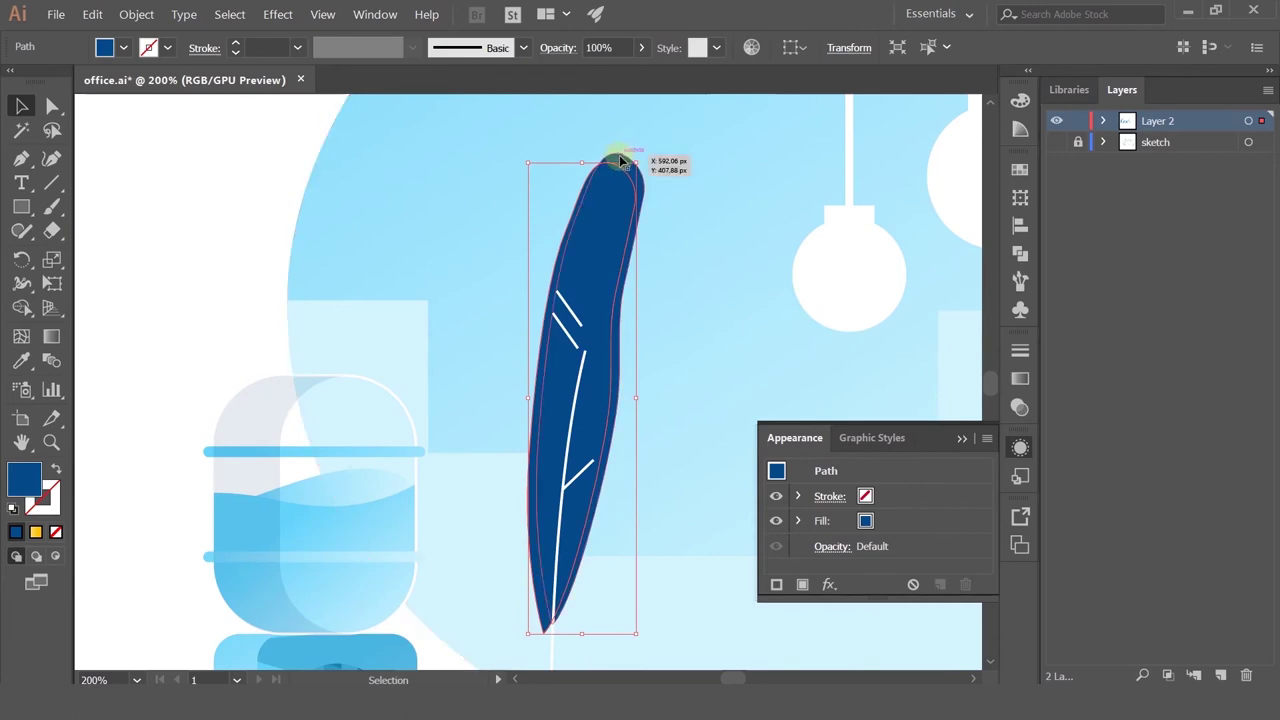
{"action": "left_click", "coordinate": [600, 258], "text": "shift"}
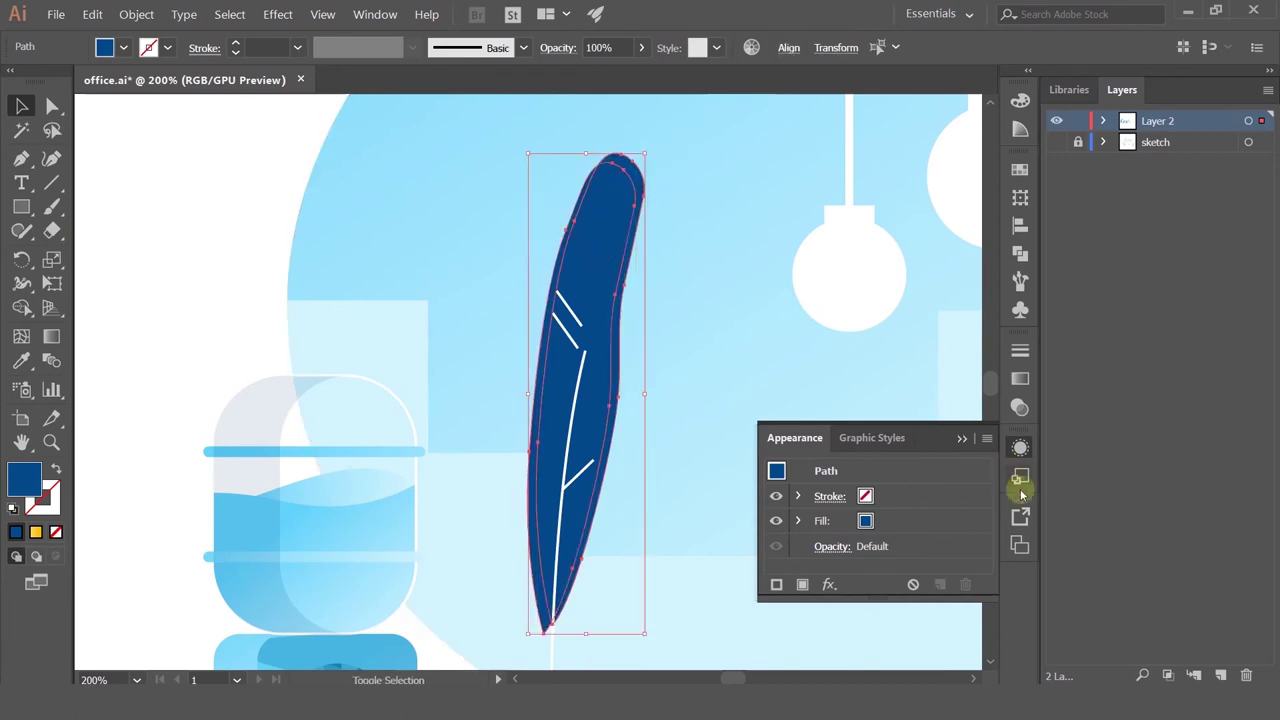
{"action": "left_click", "coordinate": [1022, 379]}
{"action": "left_click", "coordinate": [893, 340]}
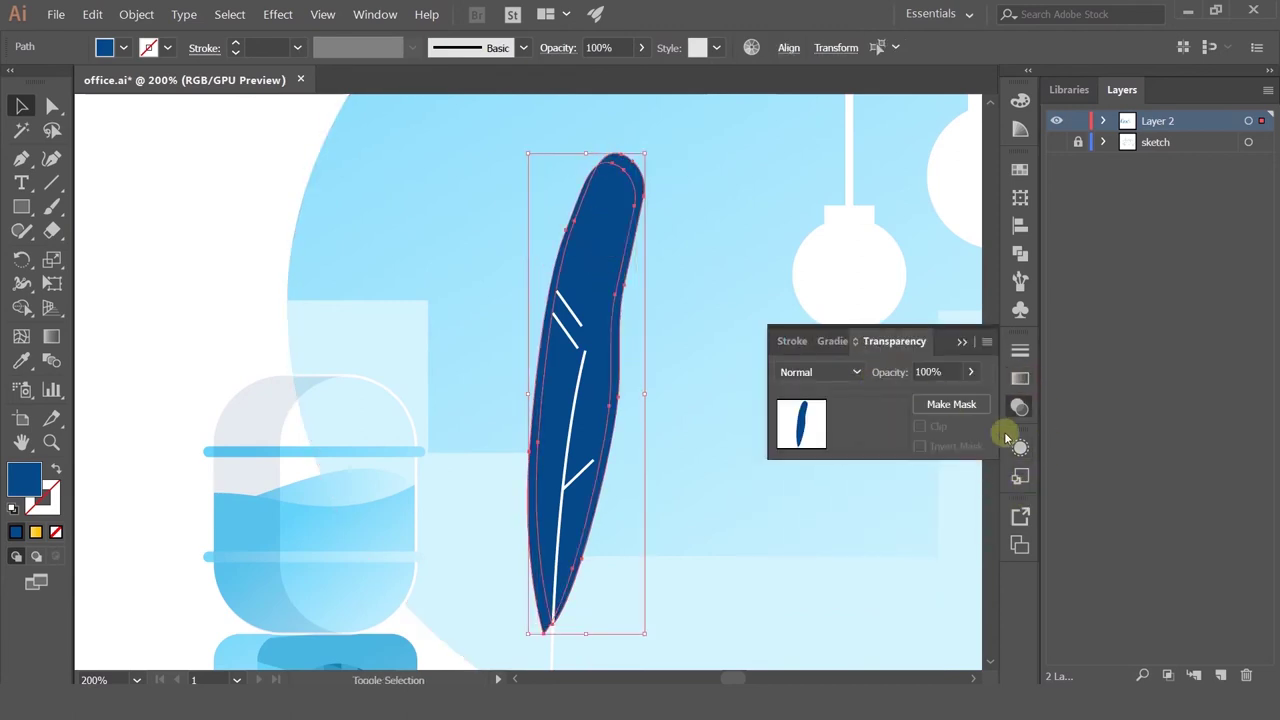
{"action": "left_click", "coordinate": [1020, 250]}
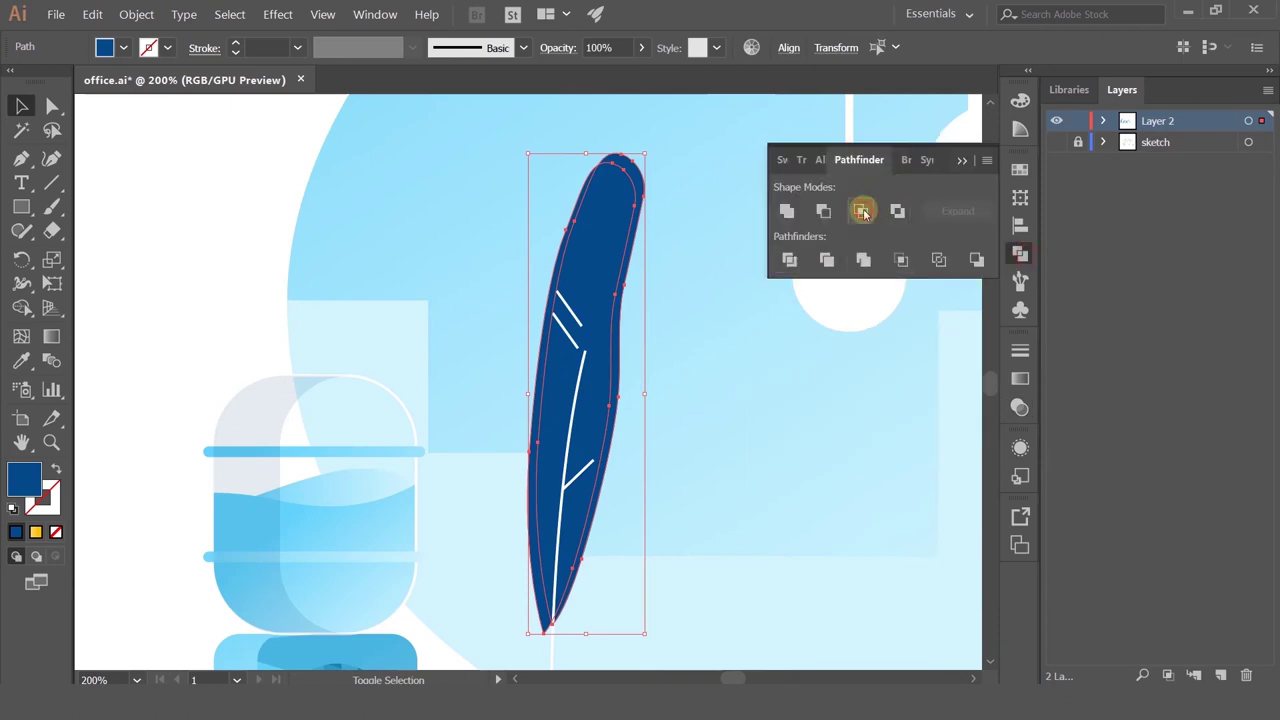
{"action": "left_click", "coordinate": [822, 211]}
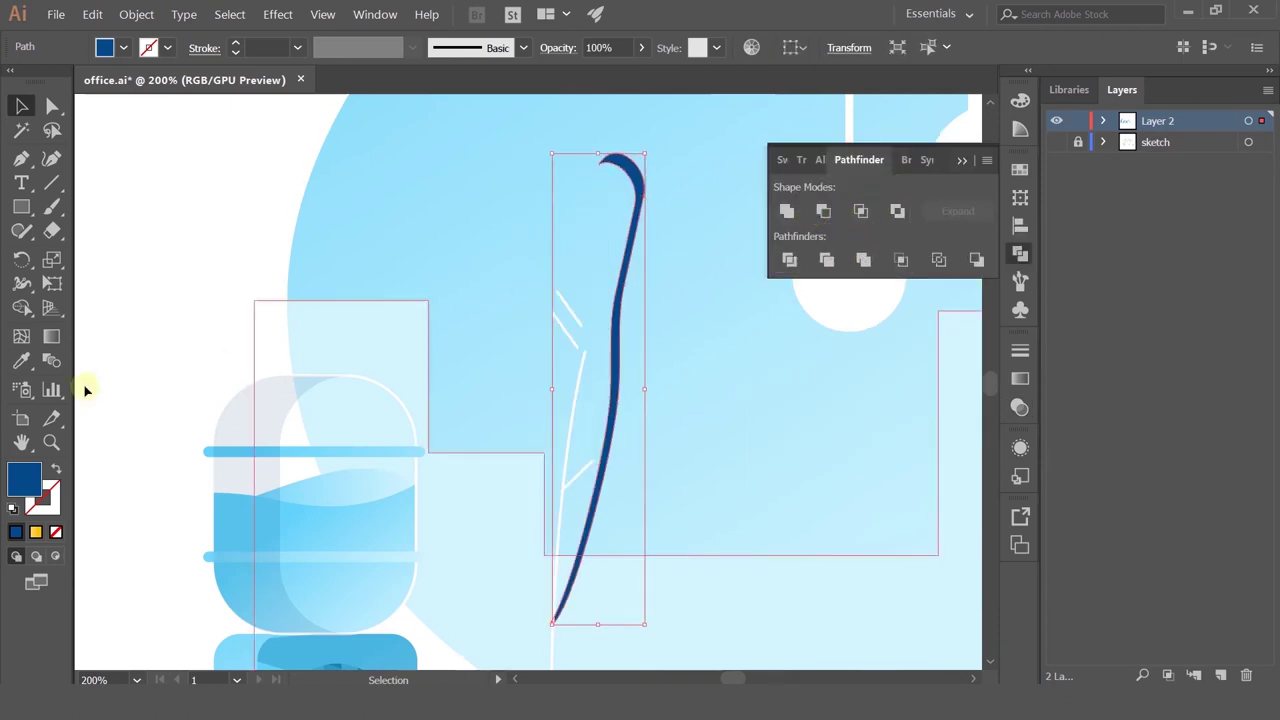
Step: Bring back the full dark blue leaf beneath the thin edge sliver and the white veins
{"action": "left_click", "coordinate": [21, 360]}
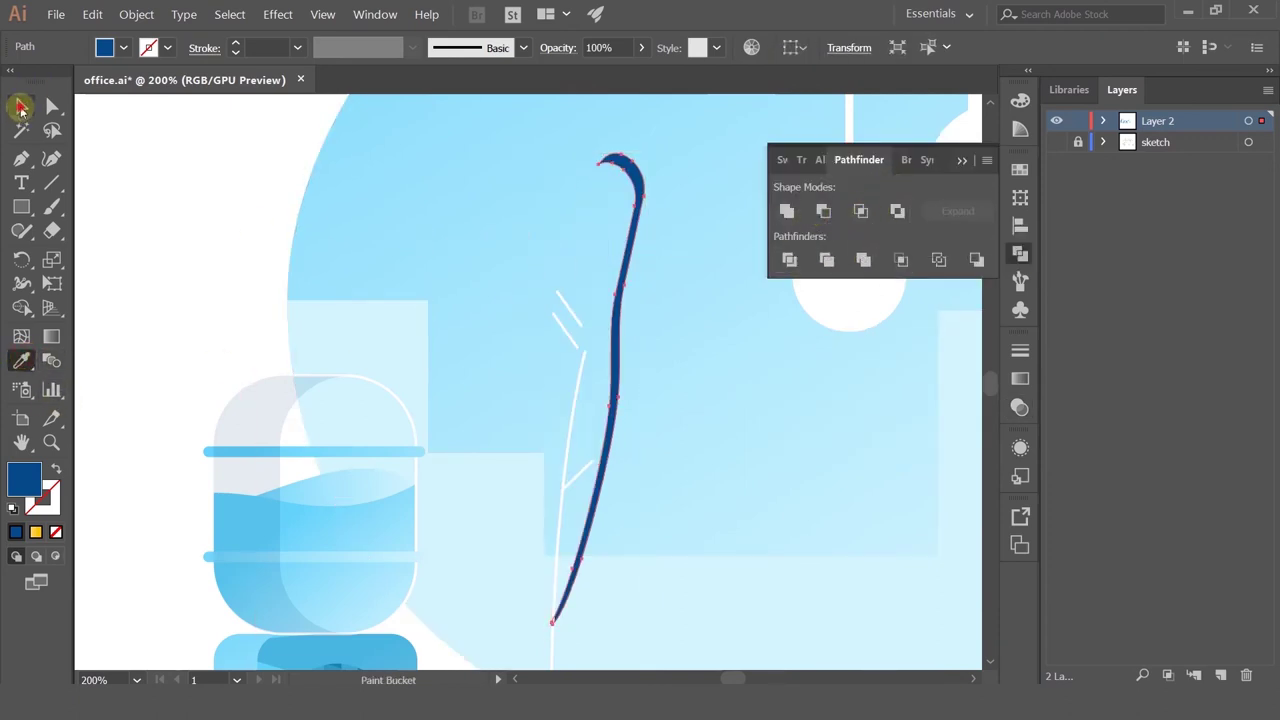
{"action": "left_click", "coordinate": [21, 107]}
{"action": "key", "text": "ctrl+z"}
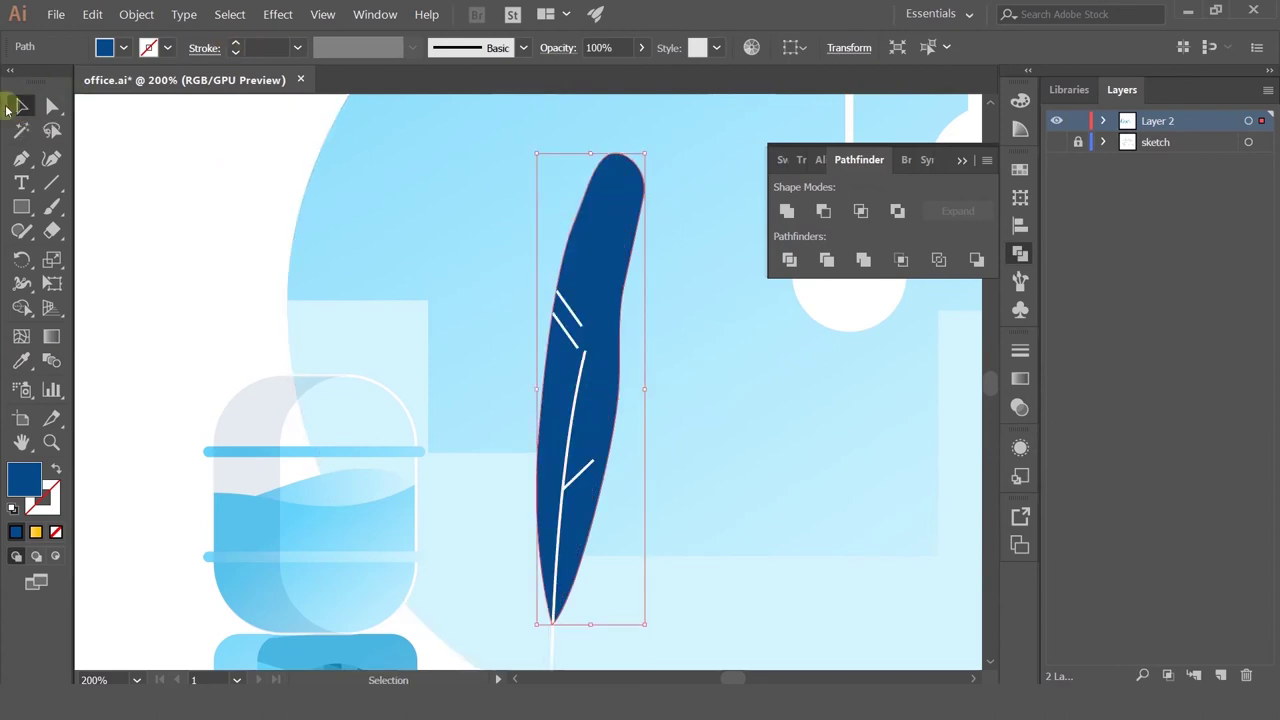
Step: Set the blending mode of the thin sliver along the leaf's right edge to Screen
{"action": "left_click", "coordinate": [175, 155]}
{"action": "left_click", "coordinate": [637, 172]}
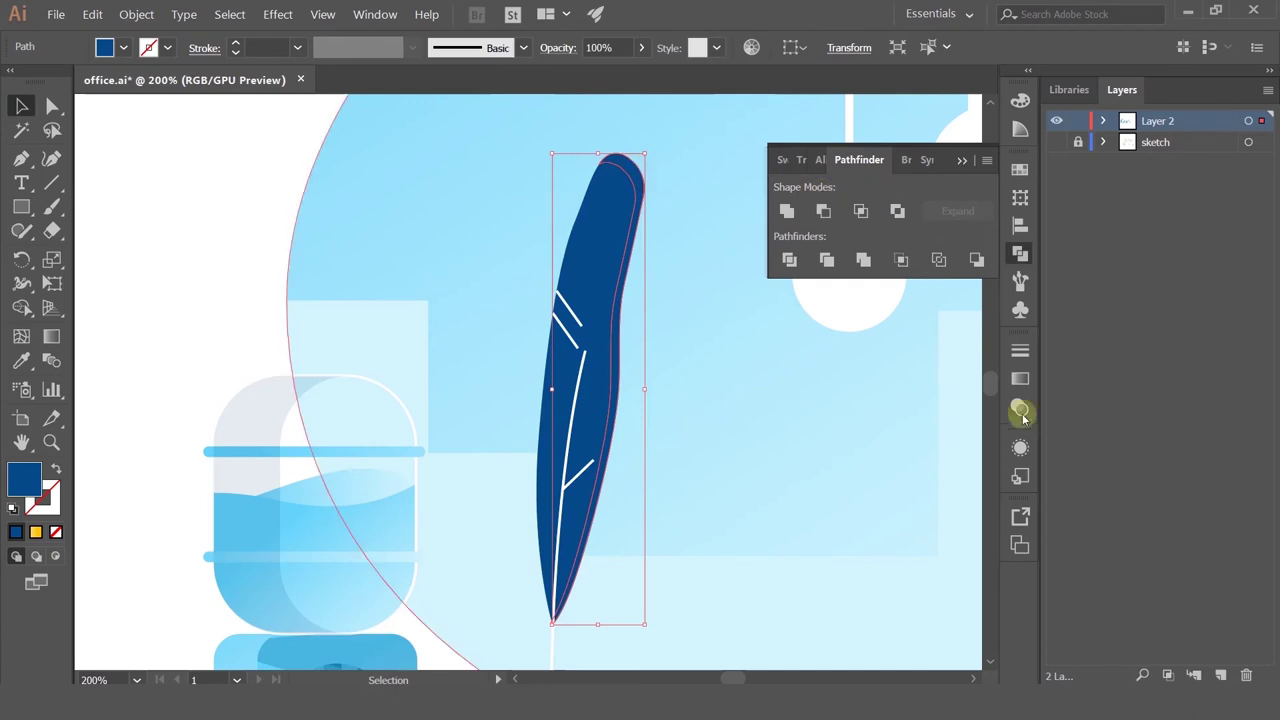
{"action": "left_click", "coordinate": [1018, 375]}
{"action": "left_click", "coordinate": [872, 343]}
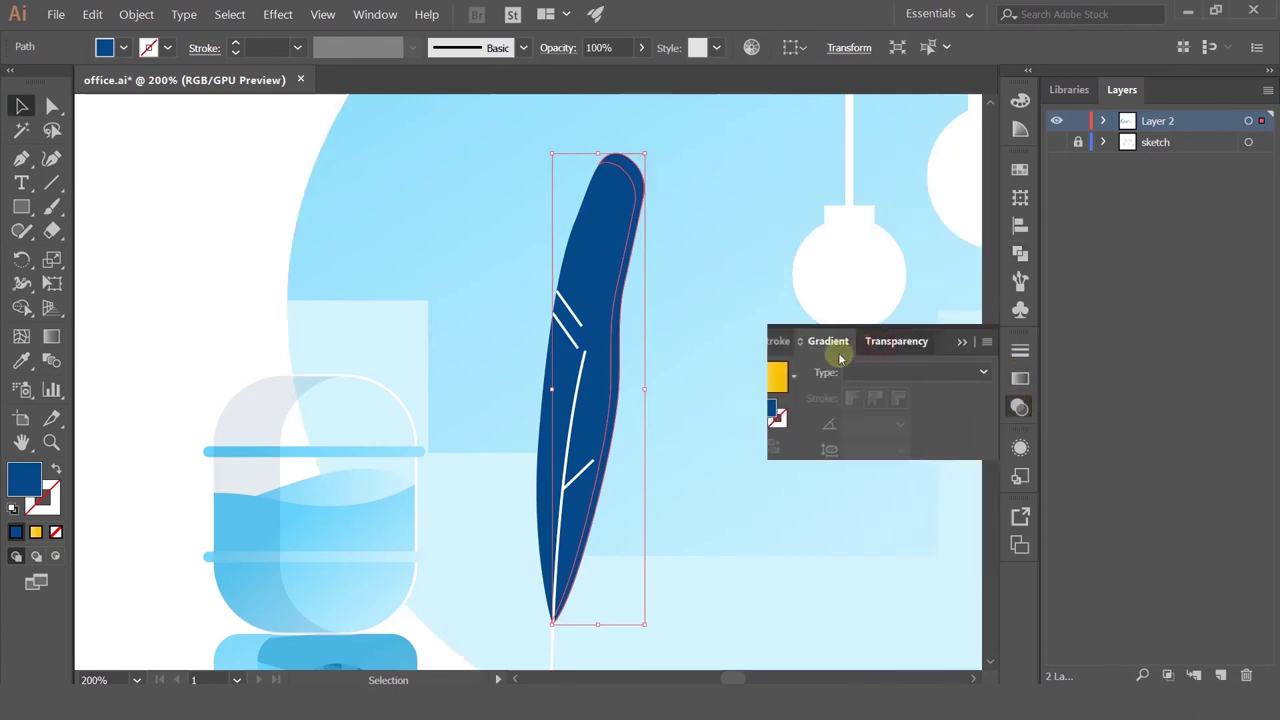
{"action": "scroll", "coordinate": [813, 374], "scroll_direction": "down", "scroll_amount": 5}
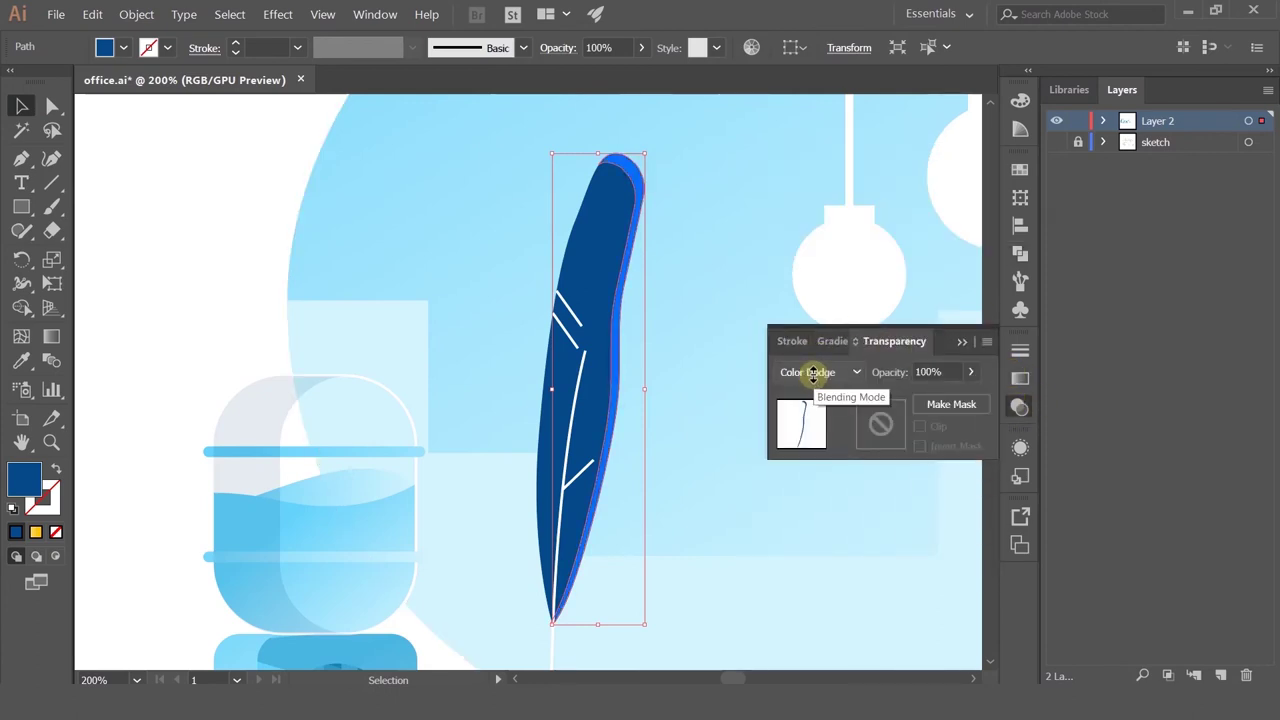
{"action": "scroll", "coordinate": [813, 374], "scroll_direction": "up", "scroll_amount": 2}
{"action": "scroll", "coordinate": [813, 374], "scroll_direction": "down", "scroll_amount": 3}
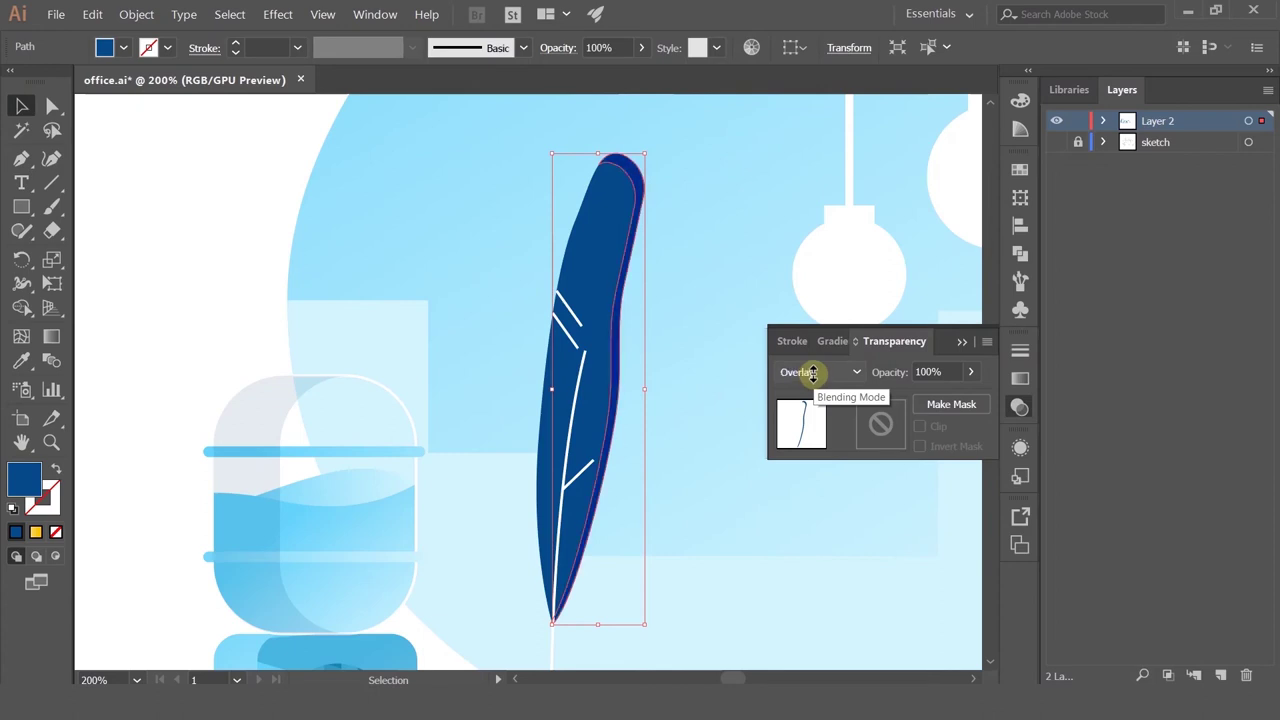
{"action": "scroll", "coordinate": [813, 374], "scroll_direction": "up", "scroll_amount": 2}
{"action": "scroll", "coordinate": [813, 374], "scroll_direction": "down", "scroll_amount": 1}
{"action": "scroll", "coordinate": [813, 374], "scroll_direction": "up", "scroll_amount": 5}
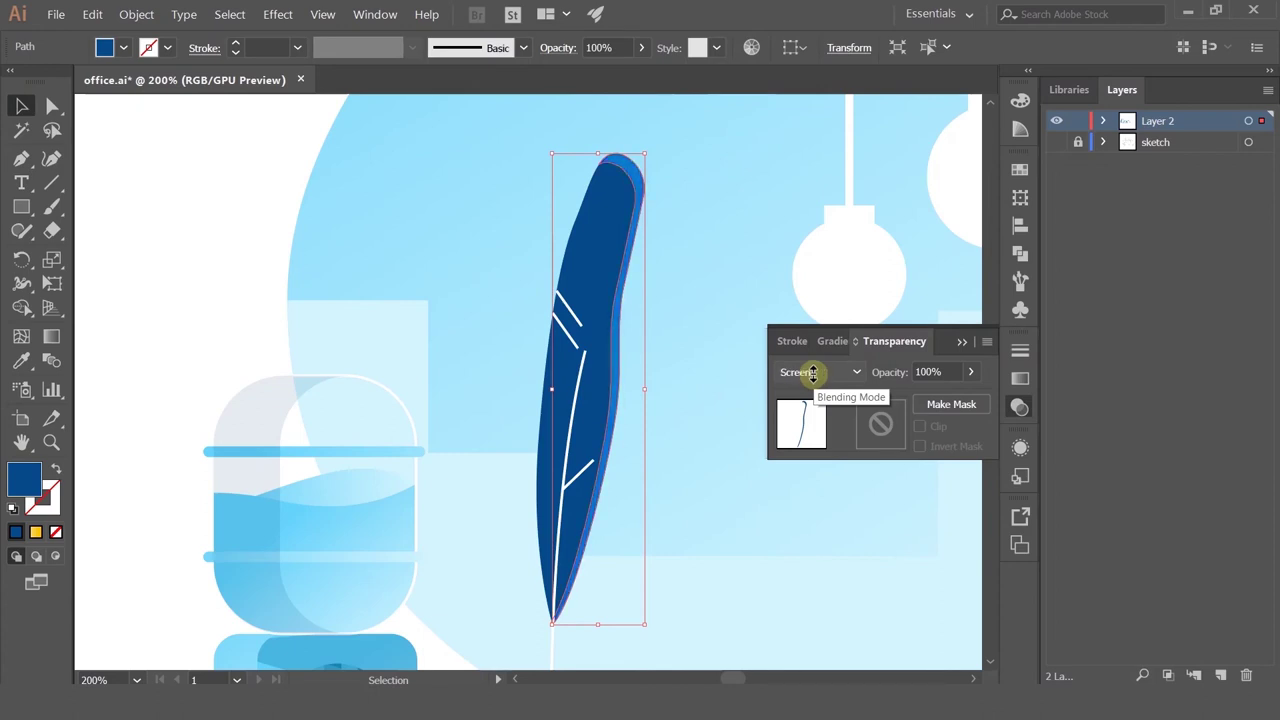
{"action": "scroll", "coordinate": [813, 374], "scroll_direction": "down", "scroll_amount": 2}
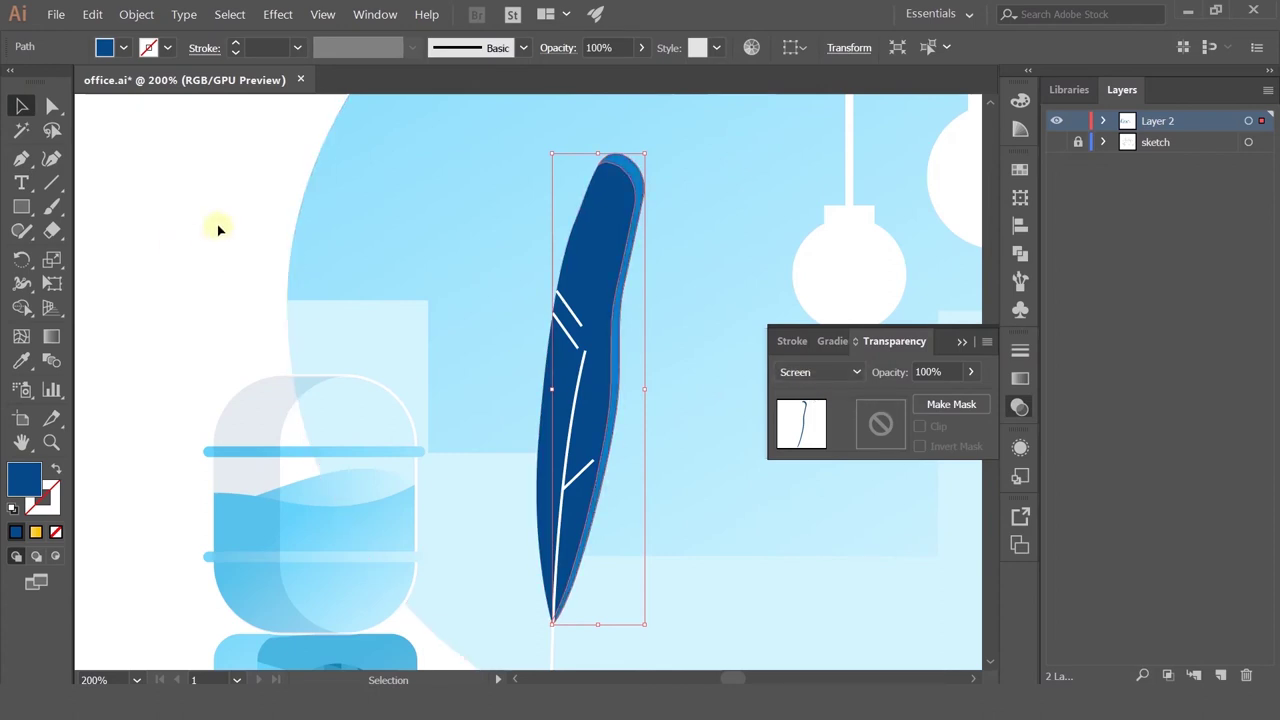
{"action": "left_click", "coordinate": [219, 230]}
{"action": "scroll", "coordinate": [252, 229], "scroll_direction": "down", "scroll_amount": 2}
{"action": "scroll", "coordinate": [252, 229], "scroll_direction": "up", "scroll_amount": 1}
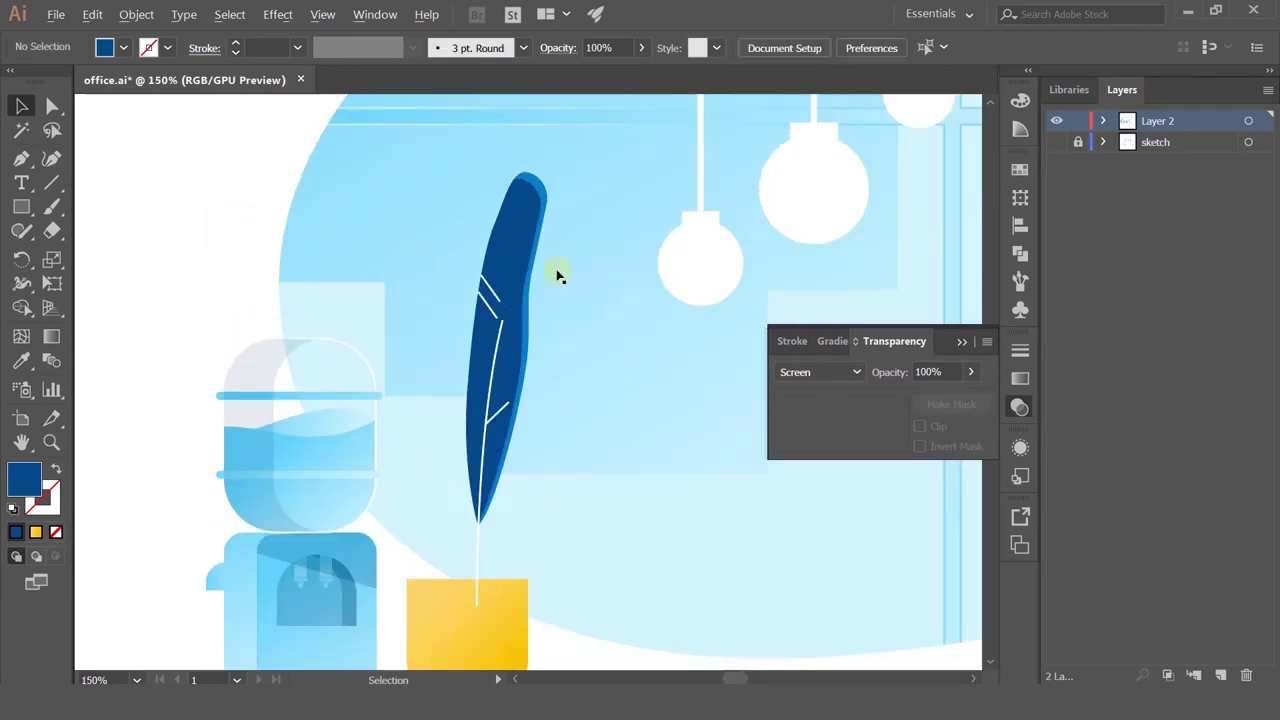
Step: Duplicate the dark blue square of the colour palette beside the artwork to its left
{"action": "left_click", "coordinate": [496, 246]}
{"action": "left_click_drag", "start_coordinate": [738, 272], "coordinate": [326, 237]}
{"action": "left_click_drag", "start_coordinate": [640, 260], "coordinate": [477, 411]}
{"action": "left_click_drag", "start_coordinate": [634, 298], "coordinate": [384, 613]}
{"action": "left_click_drag", "start_coordinate": [626, 334], "coordinate": [520, 334]}
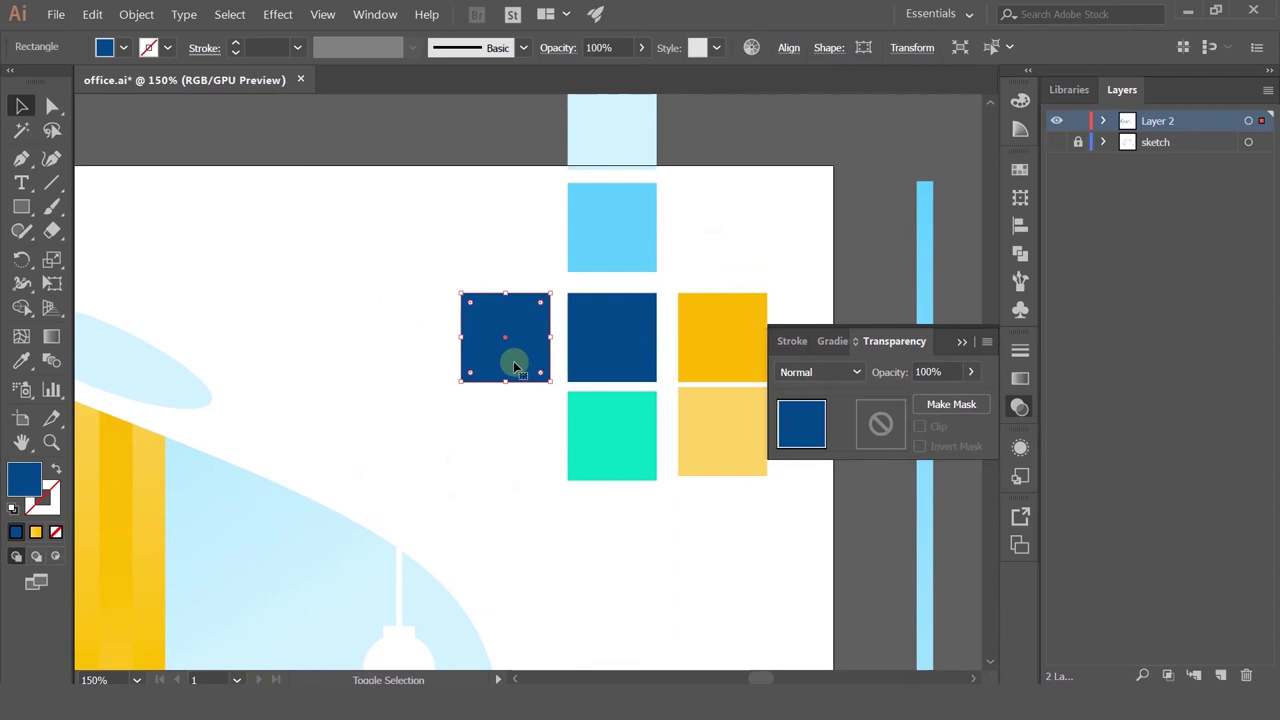
Step: Darken the duplicated square's fill to navy R=11 G=54 B=89 by lowering its brightness
{"action": "double_click", "coordinate": [30, 482]}
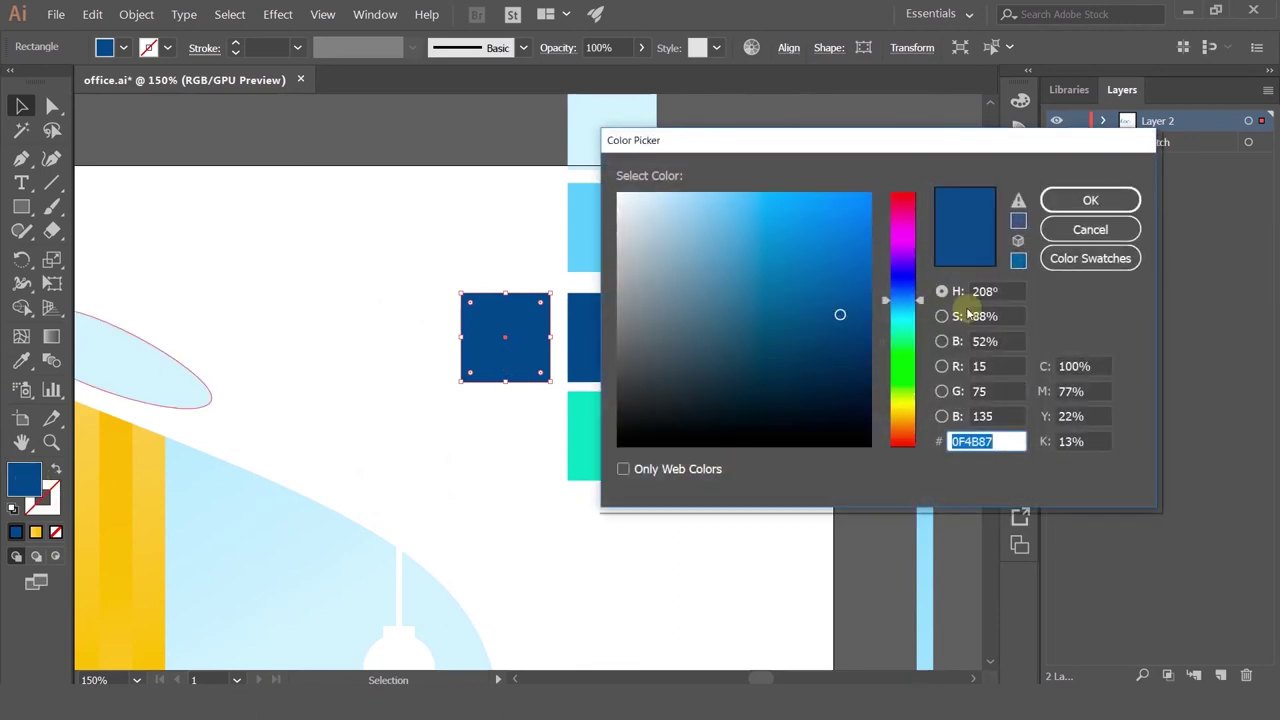
{"action": "left_click", "coordinate": [942, 316]}
{"action": "left_click", "coordinate": [942, 341]}
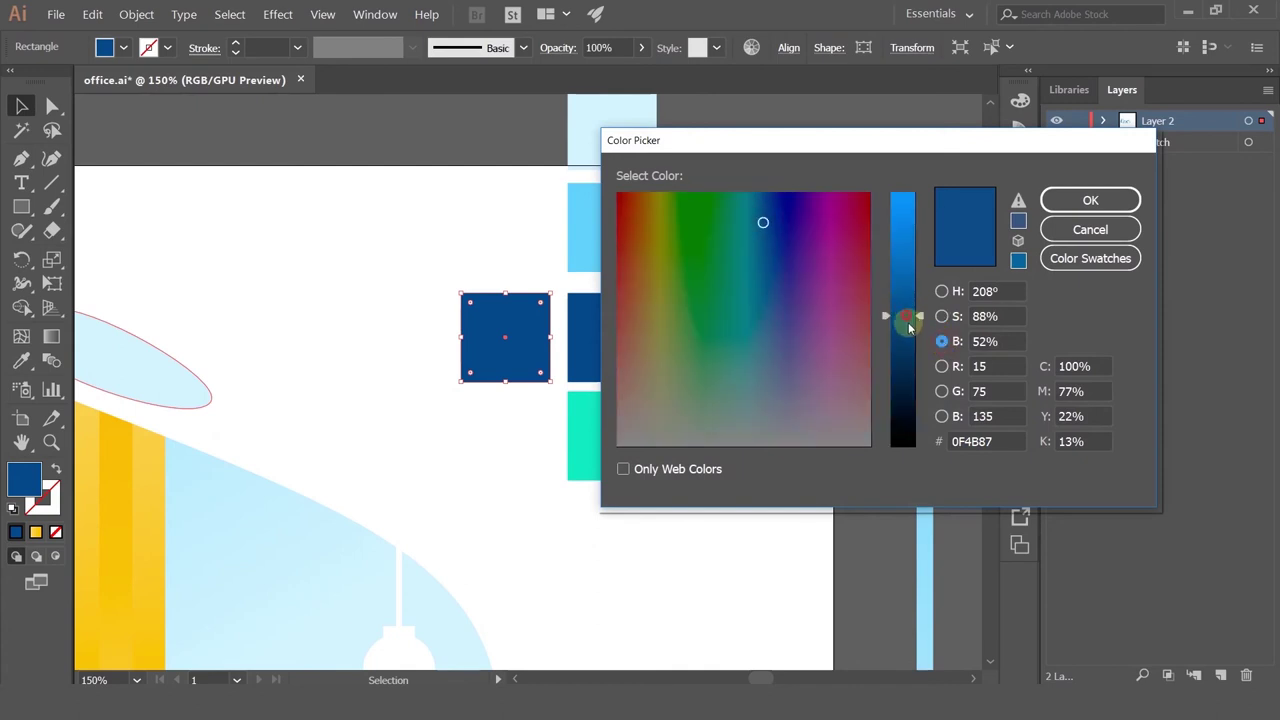
{"action": "left_click_drag", "start_coordinate": [910, 328], "coordinate": [910, 381]}
{"action": "left_click", "coordinate": [1058, 201]}
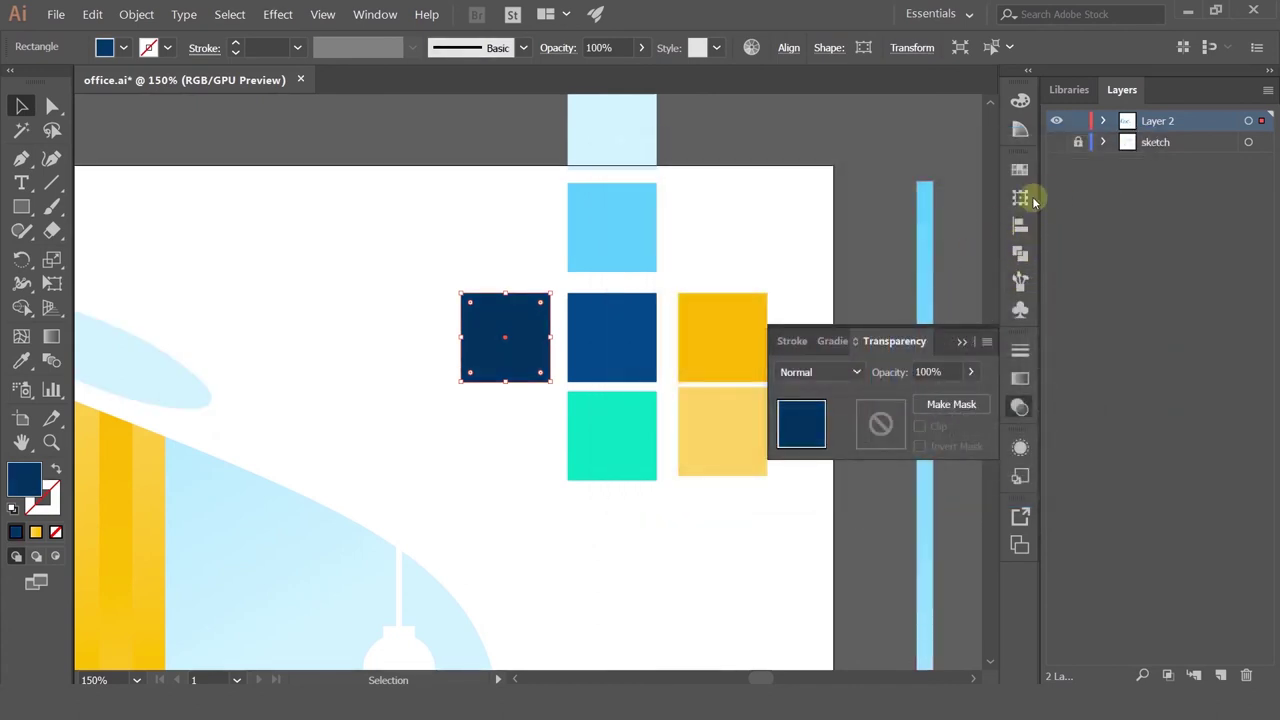
Step: Save the navy fill as a new RGB process colour swatch and move it to the end of the blue and yellow colour group
{"action": "left_click", "coordinate": [1019, 171]}
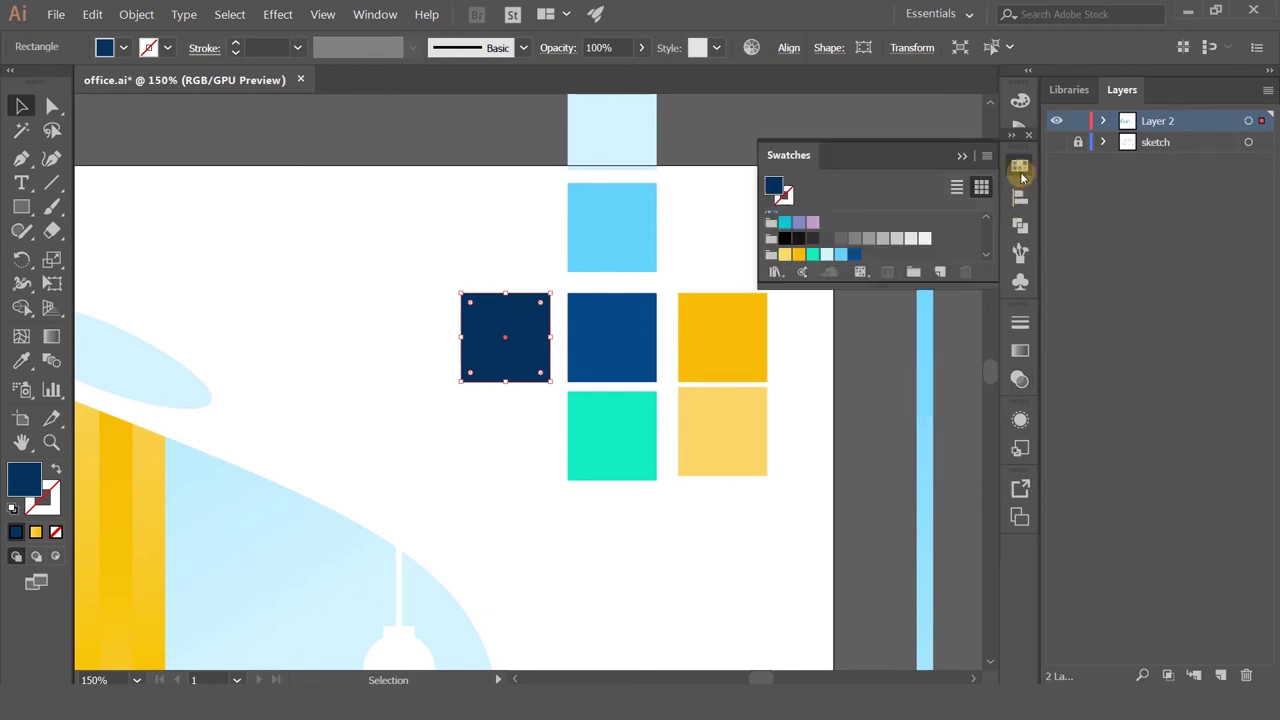
{"action": "left_click", "coordinate": [943, 273]}
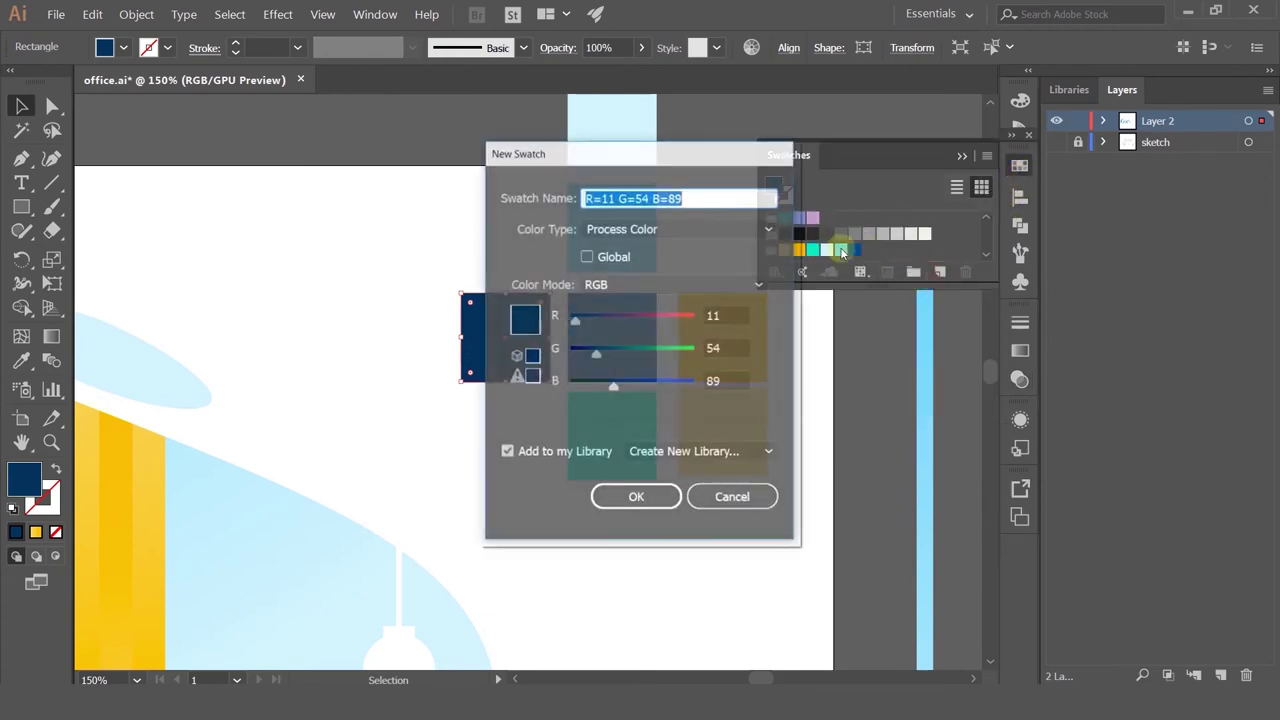
{"action": "left_click", "coordinate": [650, 500]}
{"action": "left_click_drag", "start_coordinate": [830, 285], "coordinate": [846, 533]}
{"action": "left_click_drag", "start_coordinate": [784, 262], "coordinate": [868, 307]}
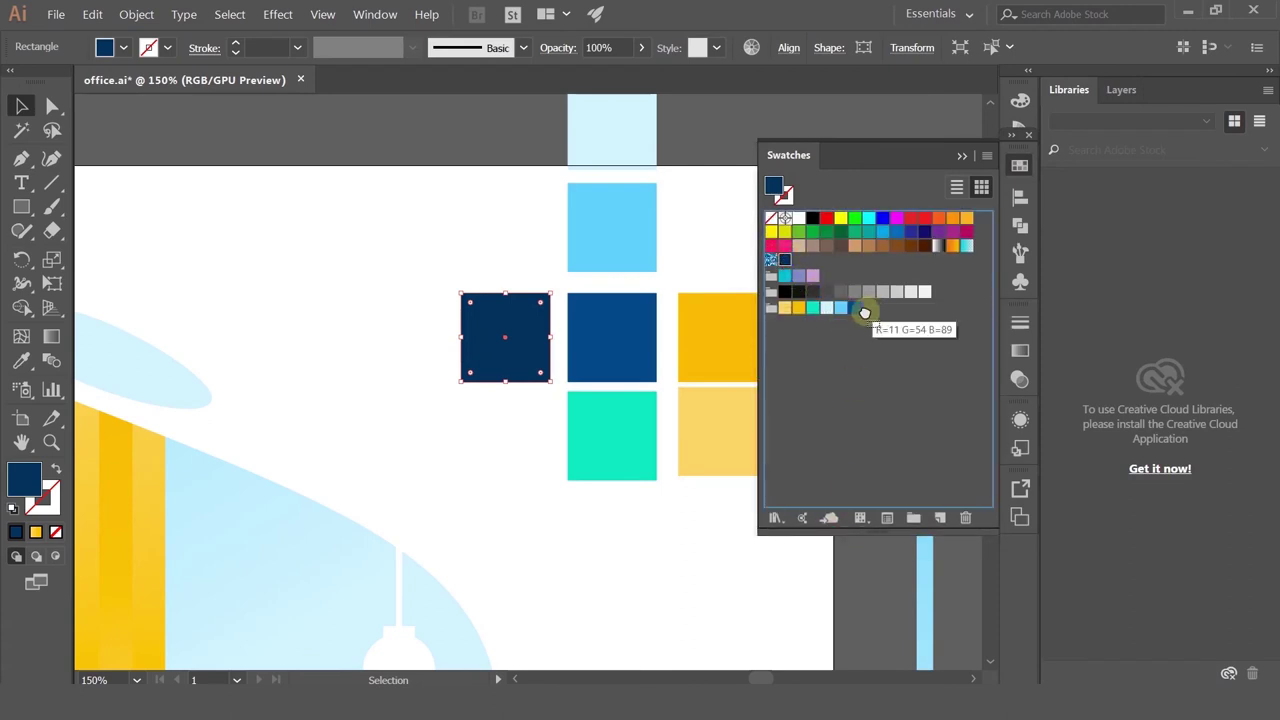
{"action": "left_click", "coordinate": [962, 157]}
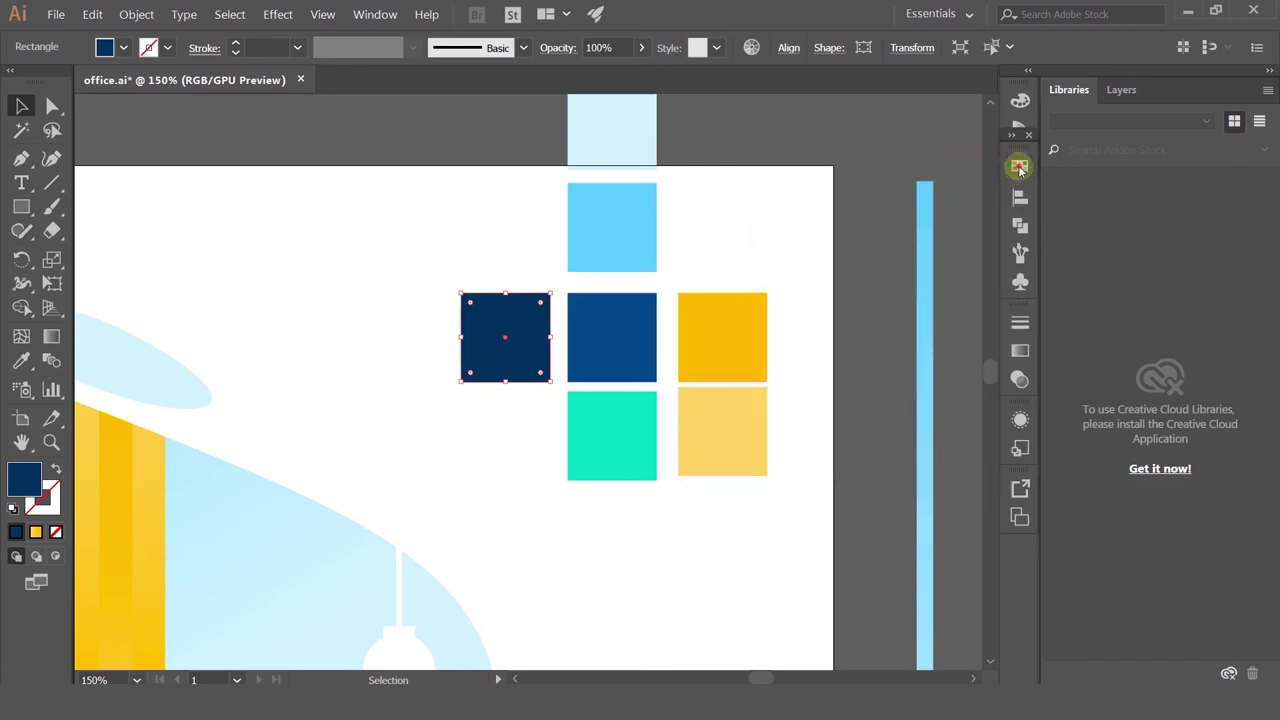
{"action": "left_click_drag", "start_coordinate": [1019, 168], "coordinate": [1023, 154]}
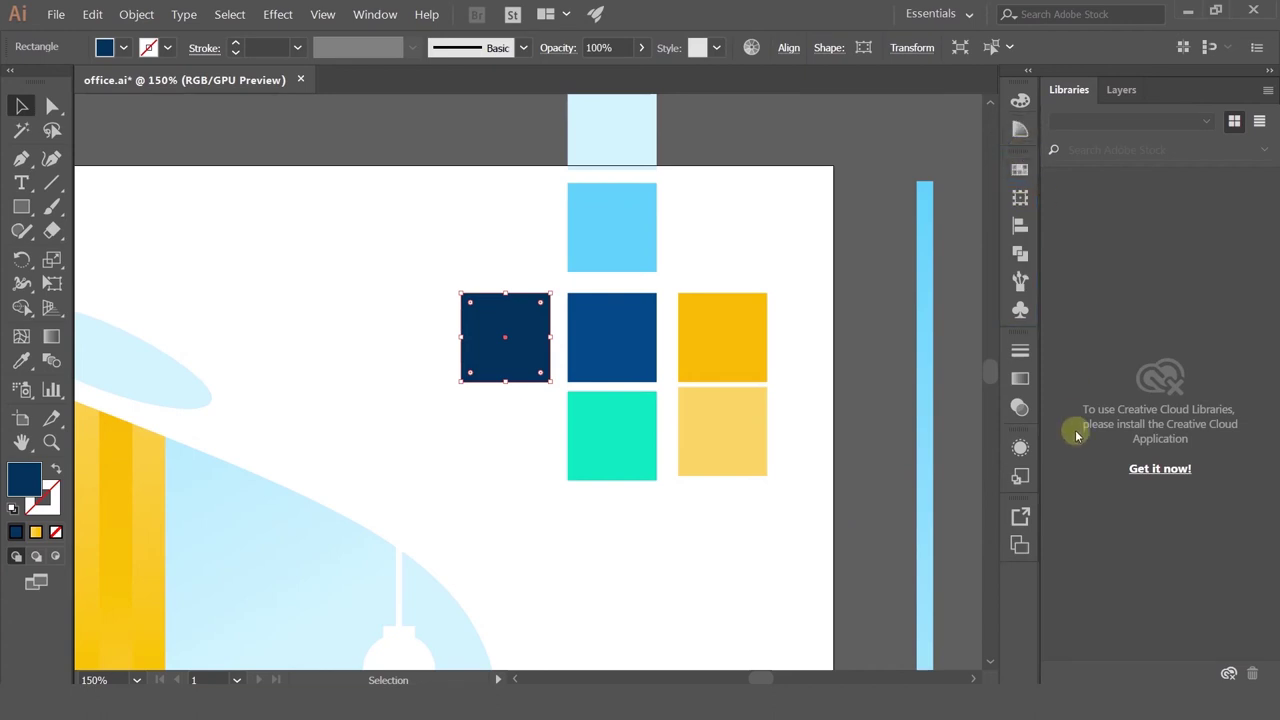
Step: Give the leaf's main shape a linear gradient fill sampled from the light blue background
{"action": "left_click", "coordinate": [1020, 378]}
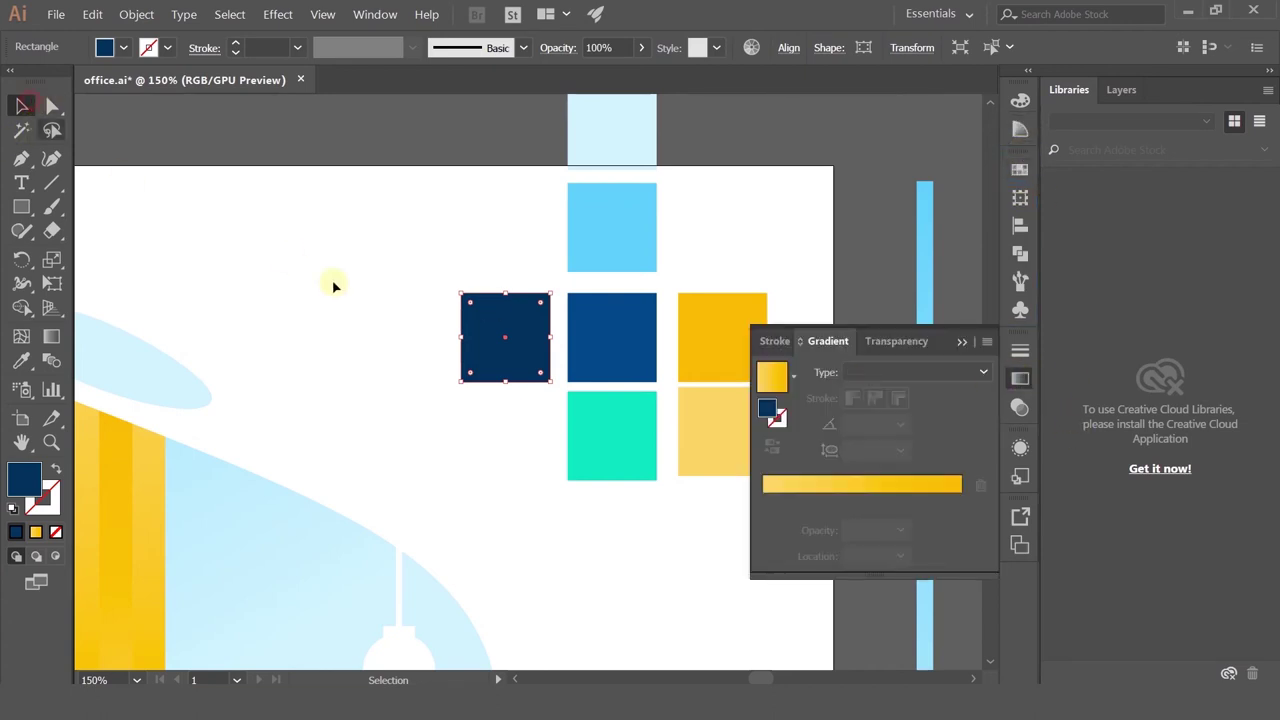
{"action": "scroll", "coordinate": [331, 286], "scroll_direction": "down", "scroll_amount": 4}
{"action": "left_click_drag", "start_coordinate": [310, 242], "coordinate": [434, 190]}
{"action": "scroll", "coordinate": [275, 318], "scroll_direction": "up", "scroll_amount": 3}
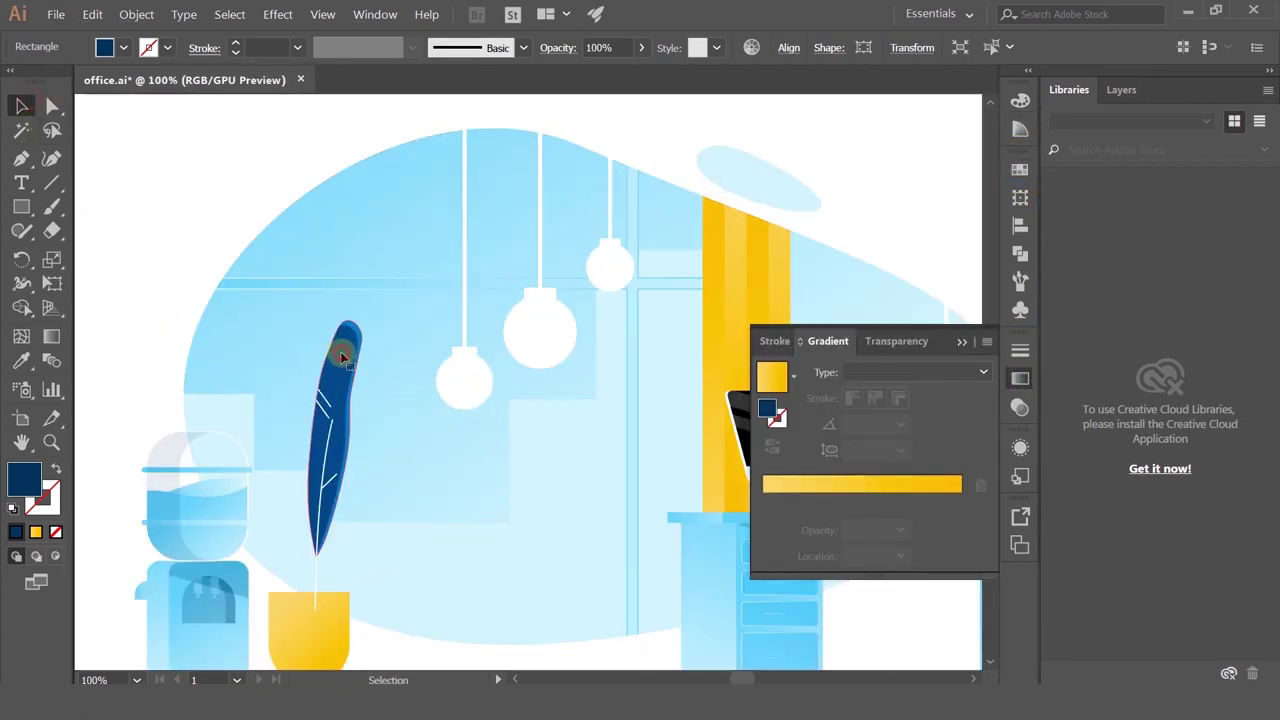
{"action": "left_click", "coordinate": [342, 354]}
{"action": "left_click", "coordinate": [793, 380]}
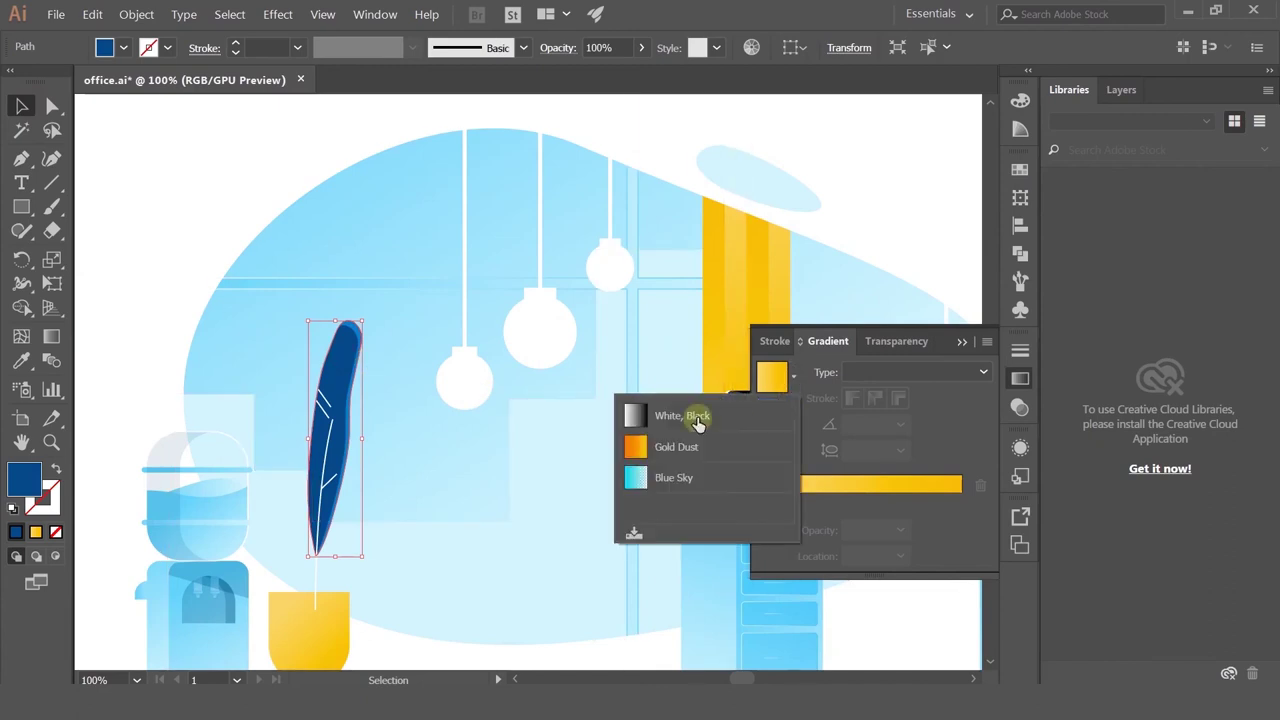
{"action": "left_click", "coordinate": [671, 480]}
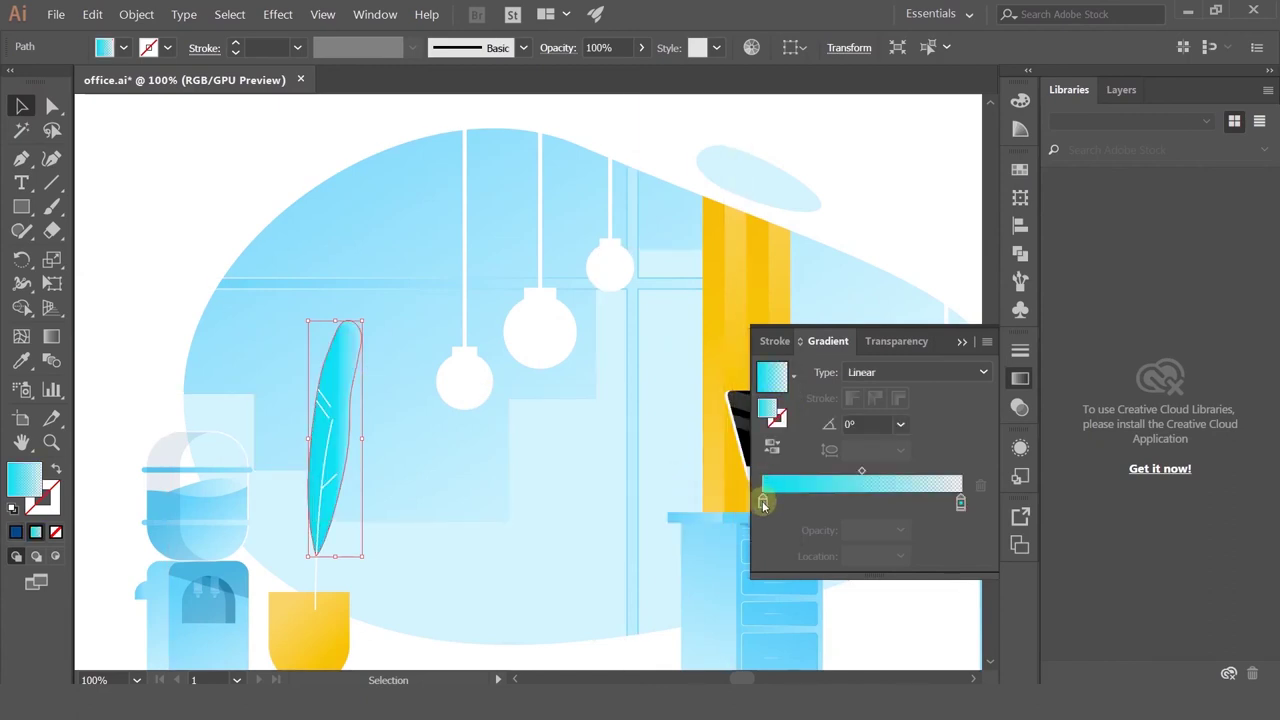
{"action": "left_click", "coordinate": [21, 360]}
{"action": "left_click", "coordinate": [286, 300]}
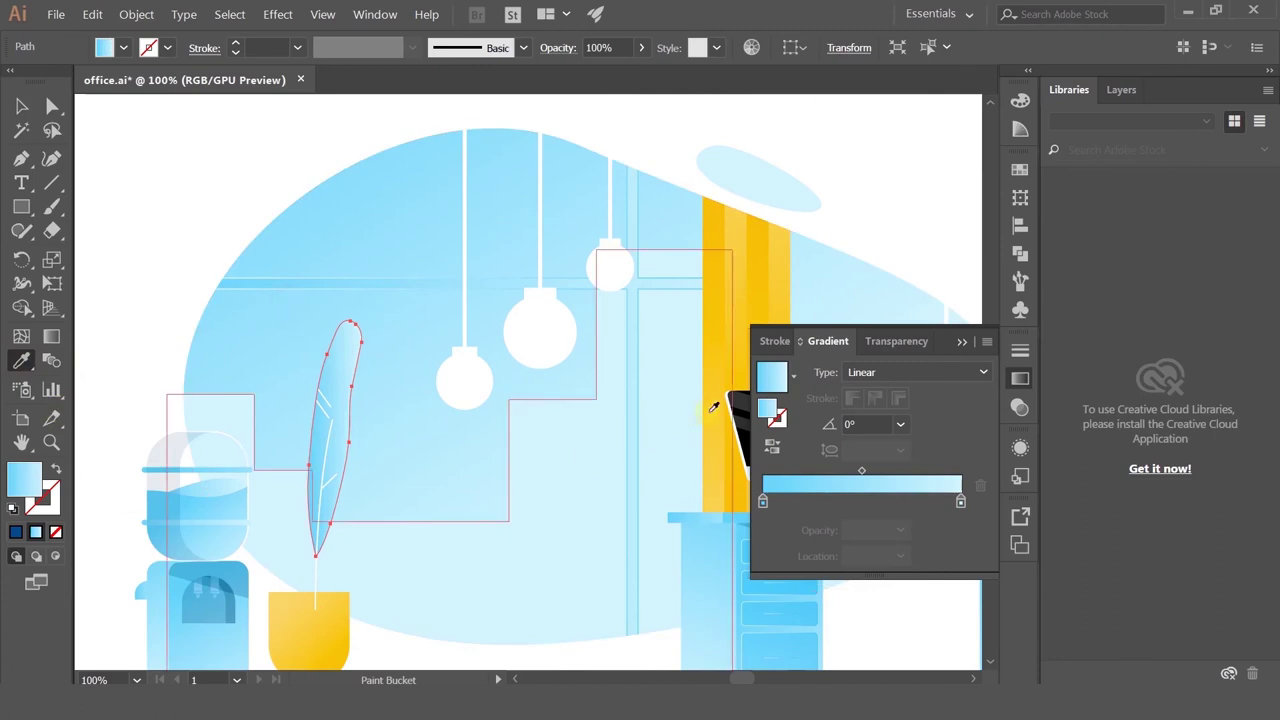
Step: Recolour the leaf gradient with the dark blue swatch at the start stop and the new navy swatch at the end stop
{"action": "double_click", "coordinate": [763, 502]}
{"action": "left_click", "coordinate": [815, 375]}
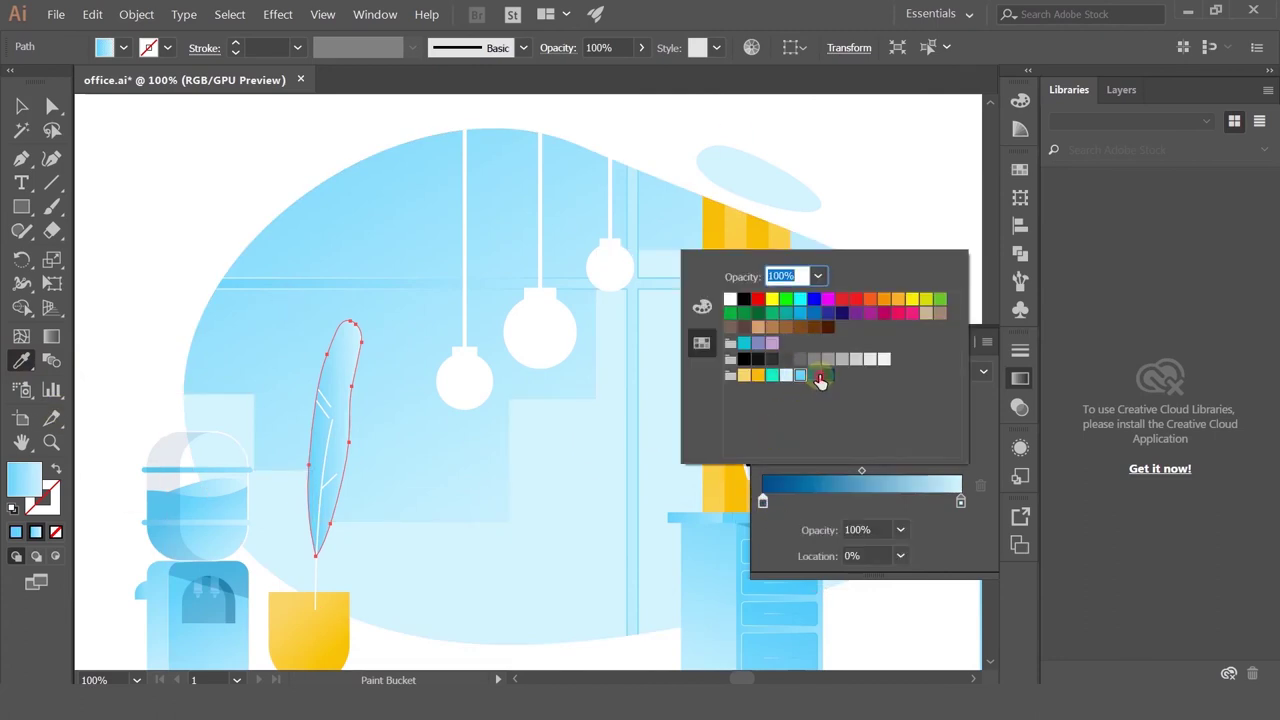
{"action": "left_click", "coordinate": [986, 424]}
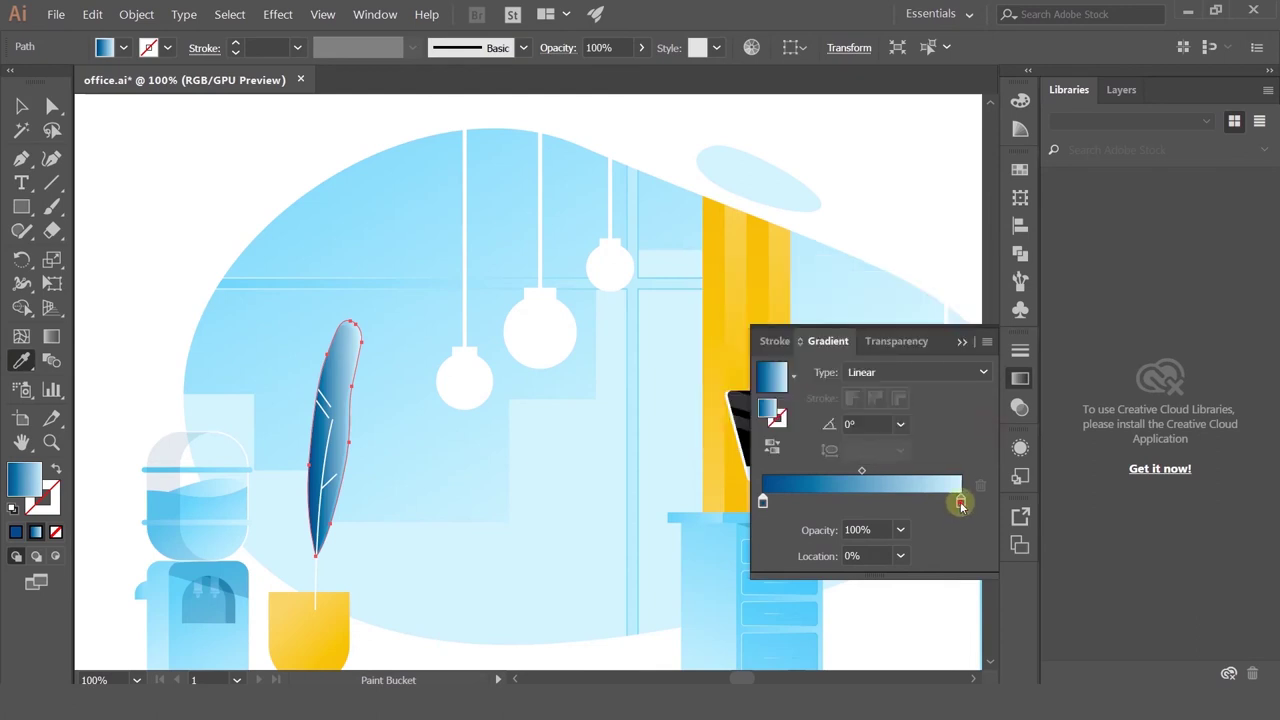
{"action": "double_click", "coordinate": [960, 502]}
{"action": "left_click", "coordinate": [829, 376]}
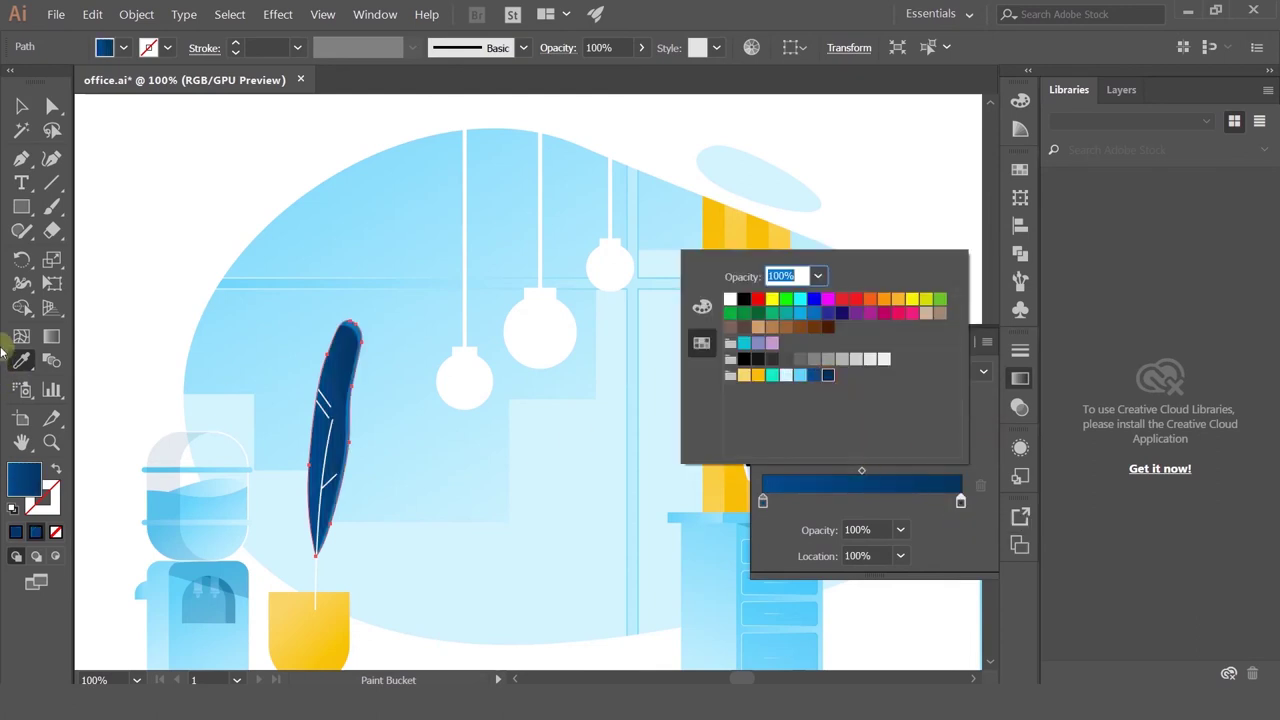
Step: Redirect the leaf's gradient lengthwise so it runs from dark blue at the tip down to navy near the base
{"action": "left_click", "coordinate": [340, 335]}
{"action": "left_click", "coordinate": [60, 338]}
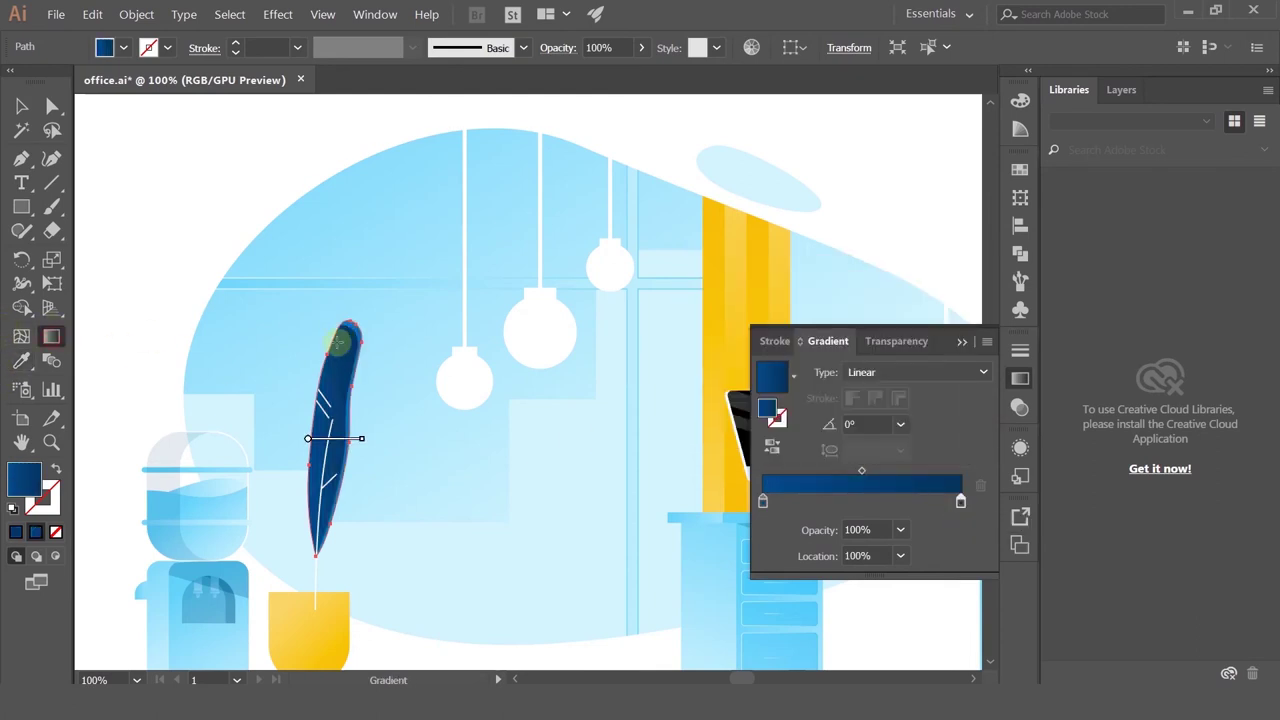
{"action": "left_click_drag", "start_coordinate": [350, 498], "coordinate": [351, 498]}
{"action": "left_click_drag", "start_coordinate": [347, 335], "coordinate": [329, 513]}
{"action": "left_click", "coordinate": [21, 106]}
{"action": "scroll", "coordinate": [338, 360], "scroll_direction": "up", "scroll_amount": 3}
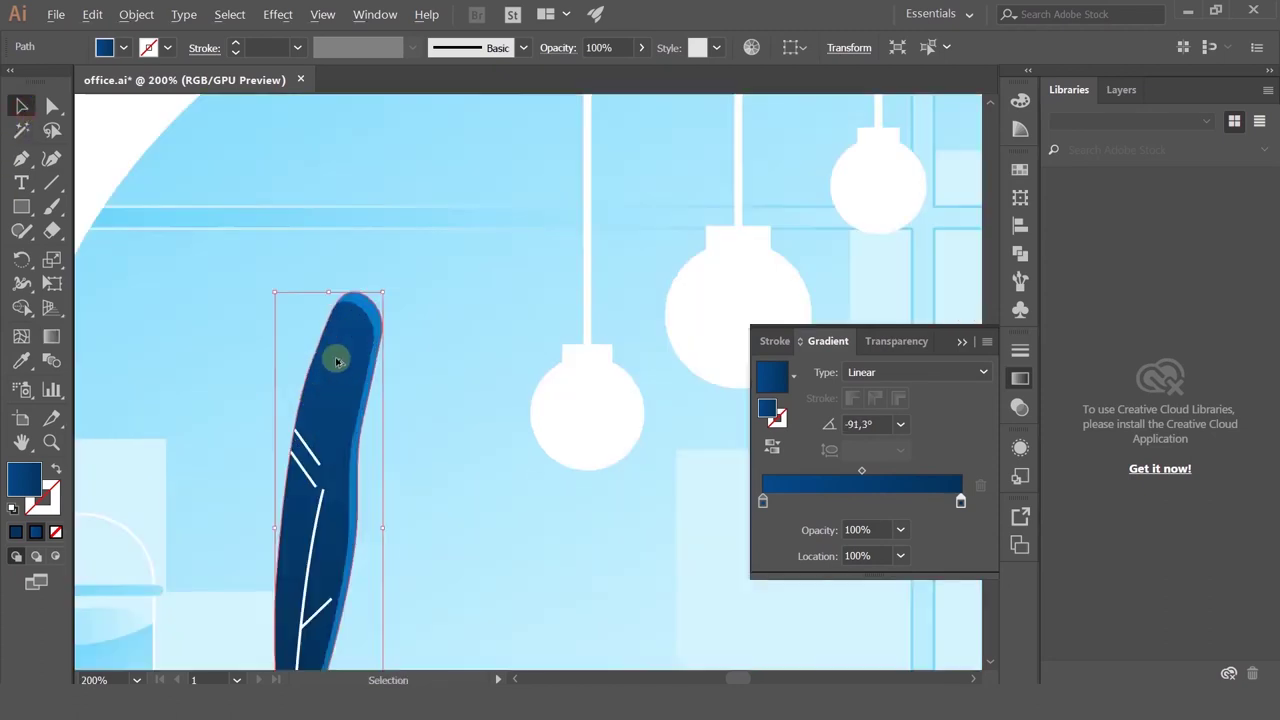
{"action": "scroll", "coordinate": [338, 362], "scroll_direction": "down", "scroll_amount": 3}
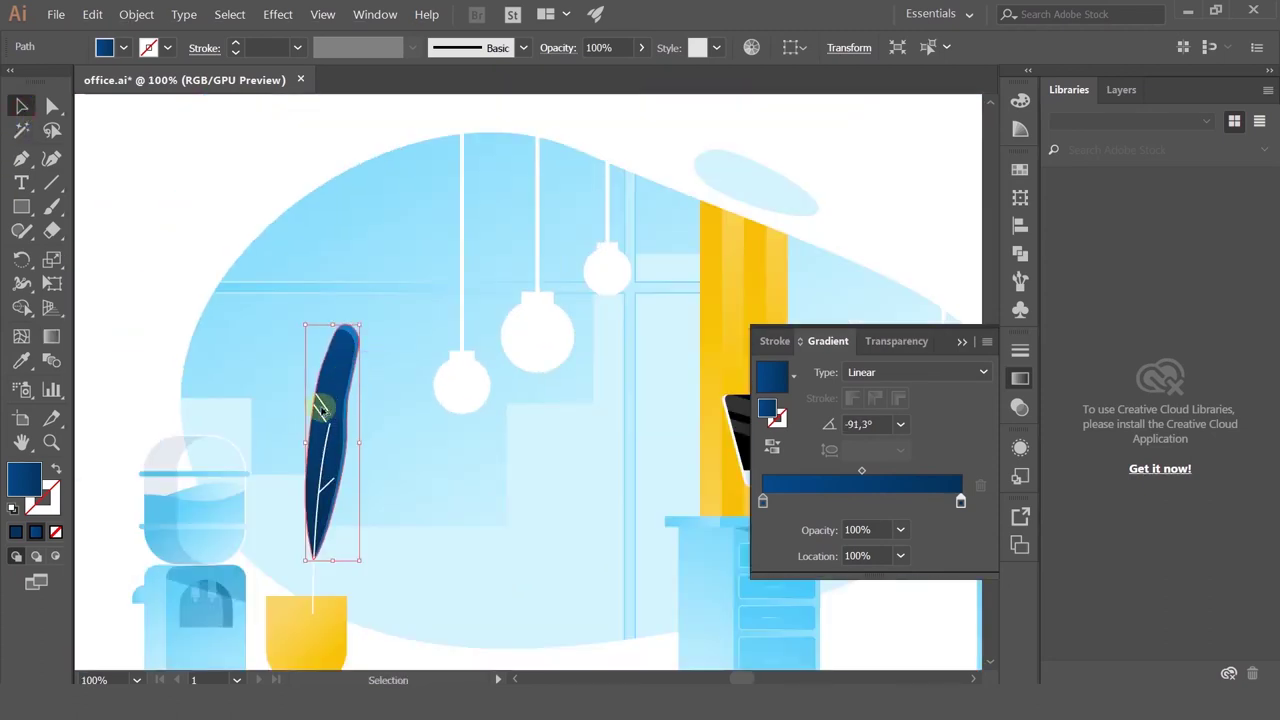
Step: Select the leaf's three short side veins and copy the fill and Screen blending of the right-edge sliver onto them
{"action": "scroll", "coordinate": [322, 410], "scroll_direction": "up", "scroll_amount": 1}
{"action": "left_click", "coordinate": [316, 401]}
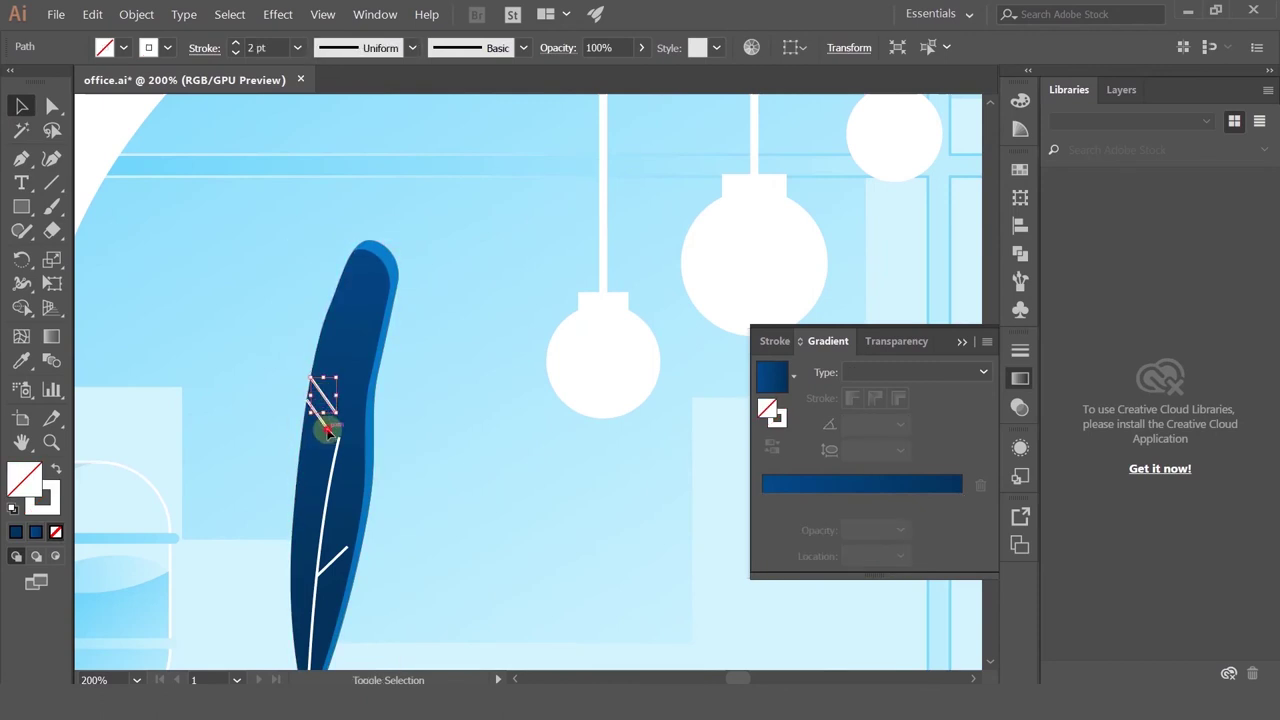
{"action": "left_click", "coordinate": [327, 431], "text": "shift"}
{"action": "left_click", "coordinate": [343, 560], "text": "shift"}
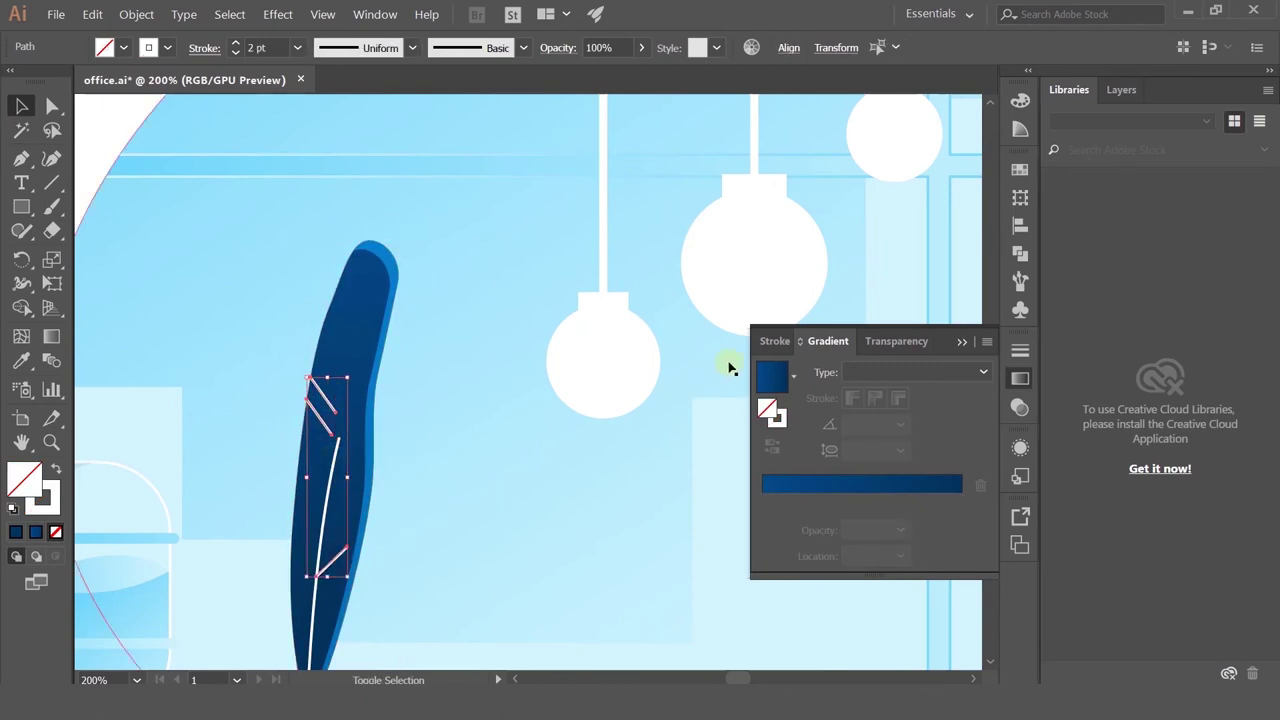
{"action": "left_click", "coordinate": [895, 341]}
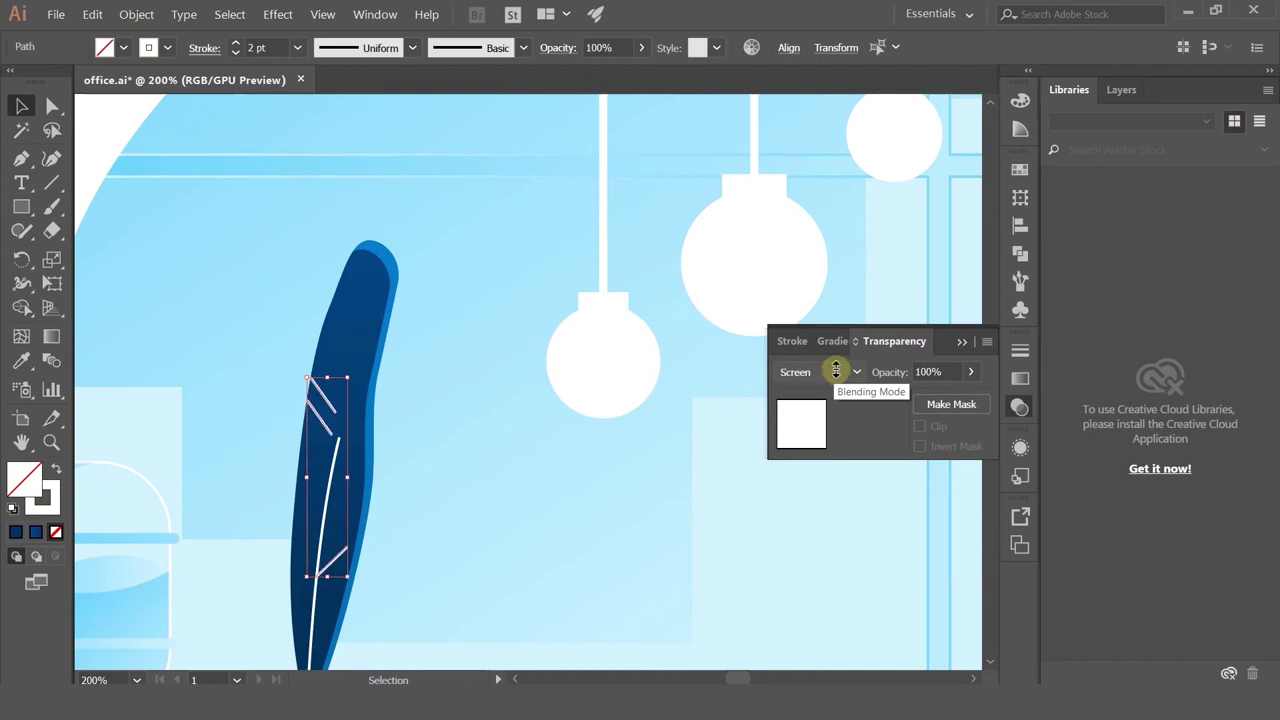
{"action": "left_click", "coordinate": [21, 360]}
{"action": "left_click", "coordinate": [370, 428]}
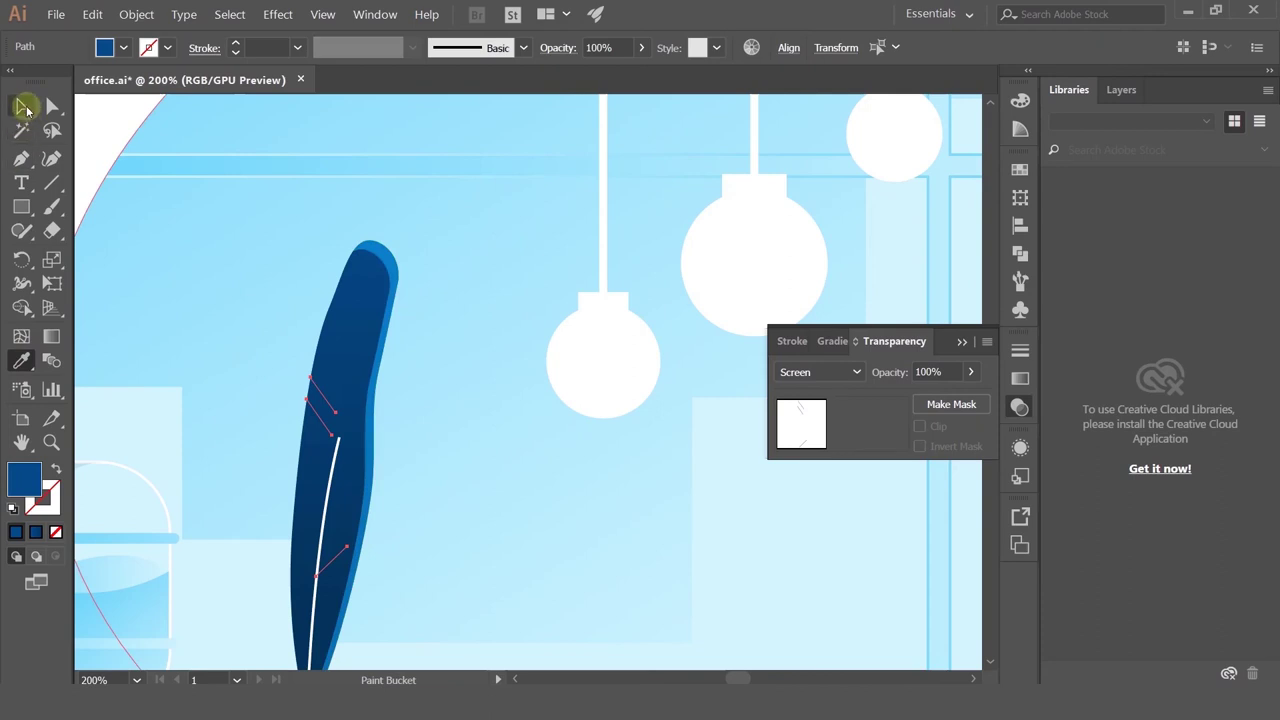
Step: Swap the side veins' dark blue fill to their stroke and set the stroke weight to 2 pt
{"action": "left_click", "coordinate": [54, 467]}
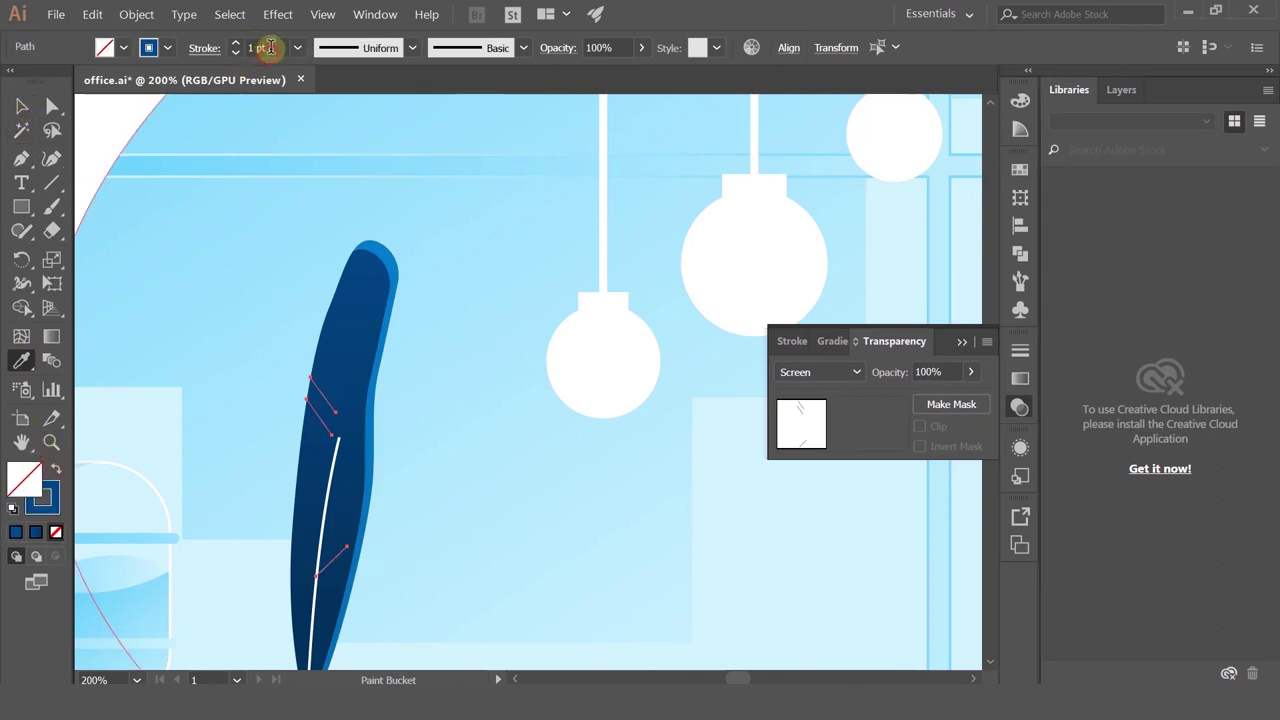
{"action": "key", "text": "Up"}
{"action": "left_click", "coordinate": [19, 104]}
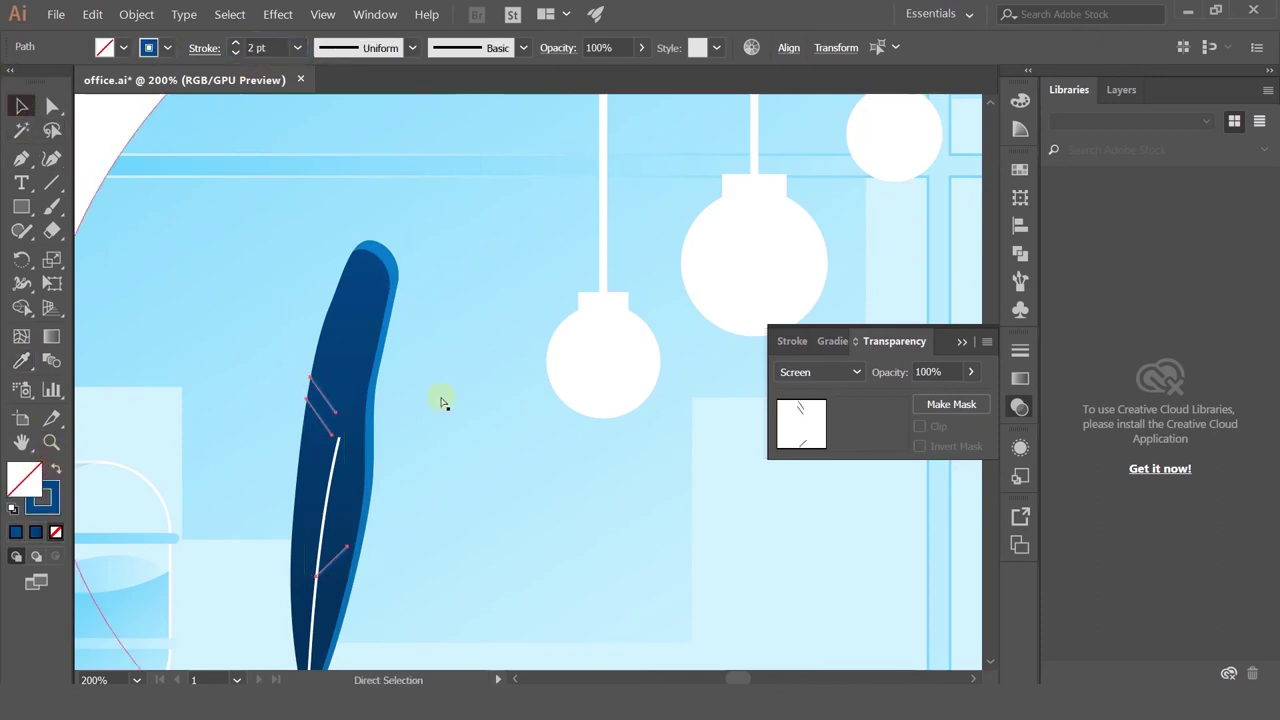
Step: Group the leaf body, its edge sliver, the central stem and the side veins
{"action": "left_click", "coordinate": [346, 486]}
{"action": "left_click", "coordinate": [326, 517], "text": "shift"}
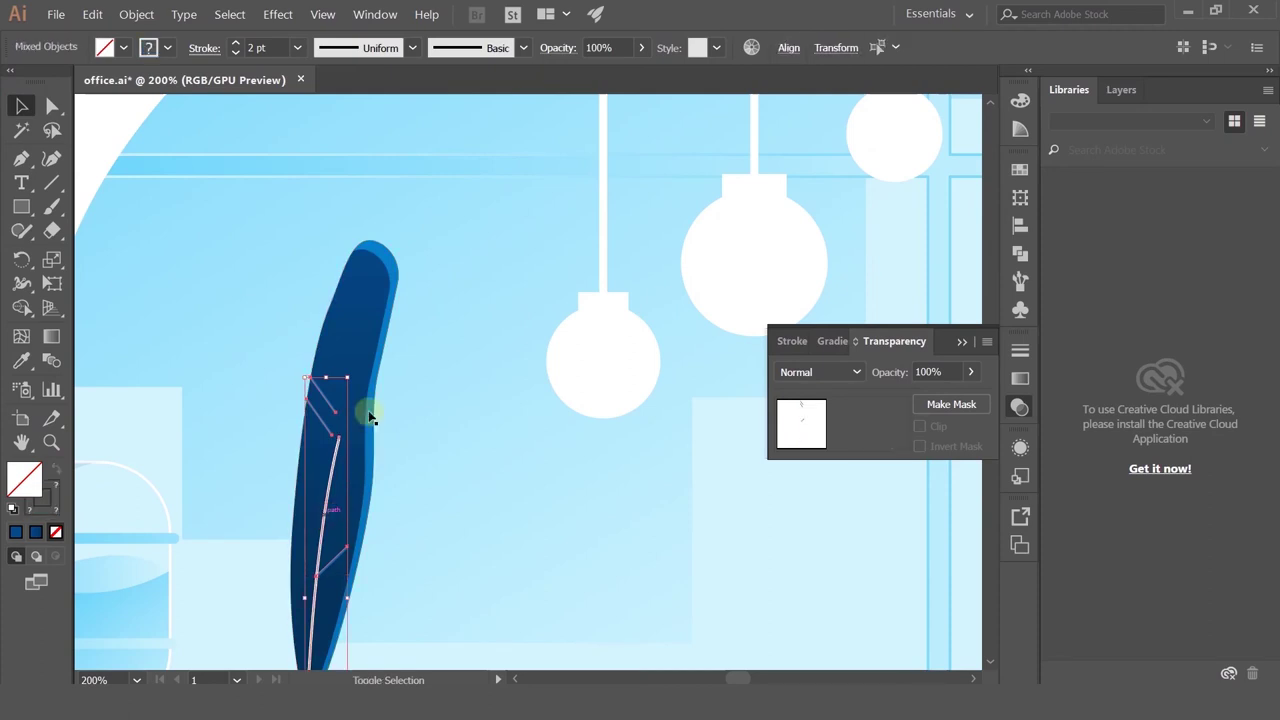
{"action": "left_click", "coordinate": [381, 297], "text": "shift"}
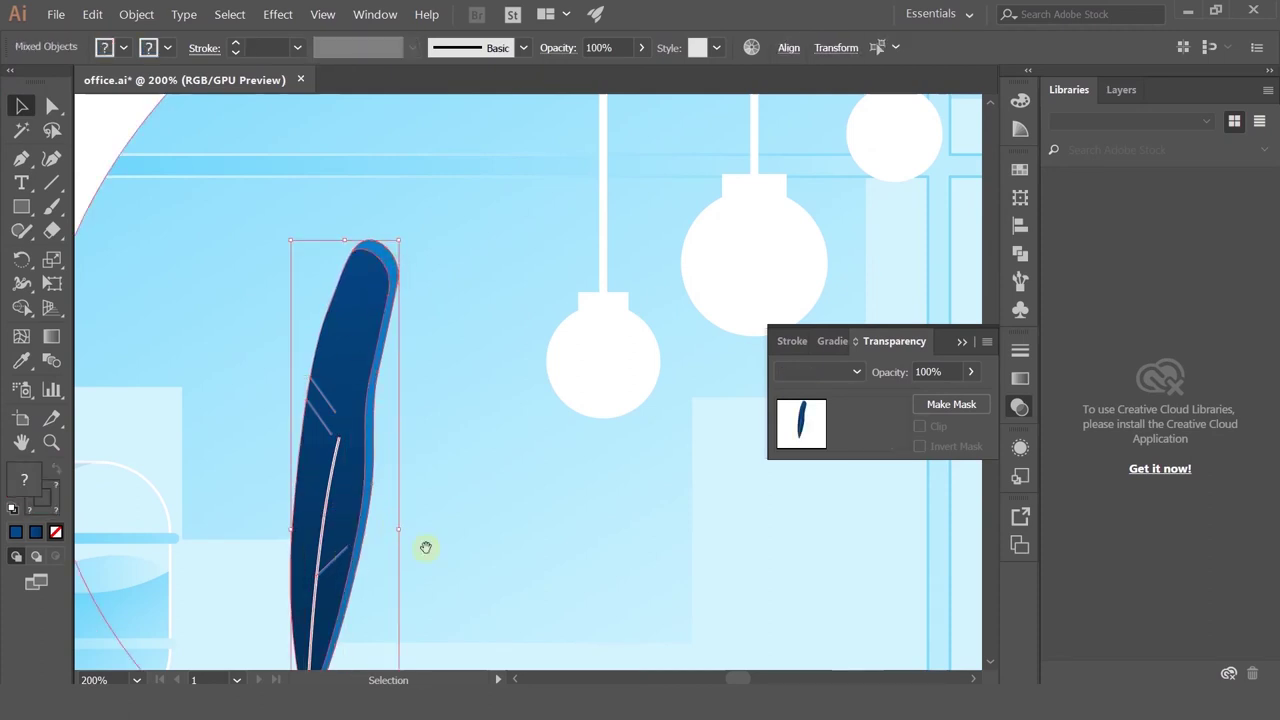
{"action": "scroll", "coordinate": [400, 400], "scroll_direction": "down", "scroll_amount": 5}
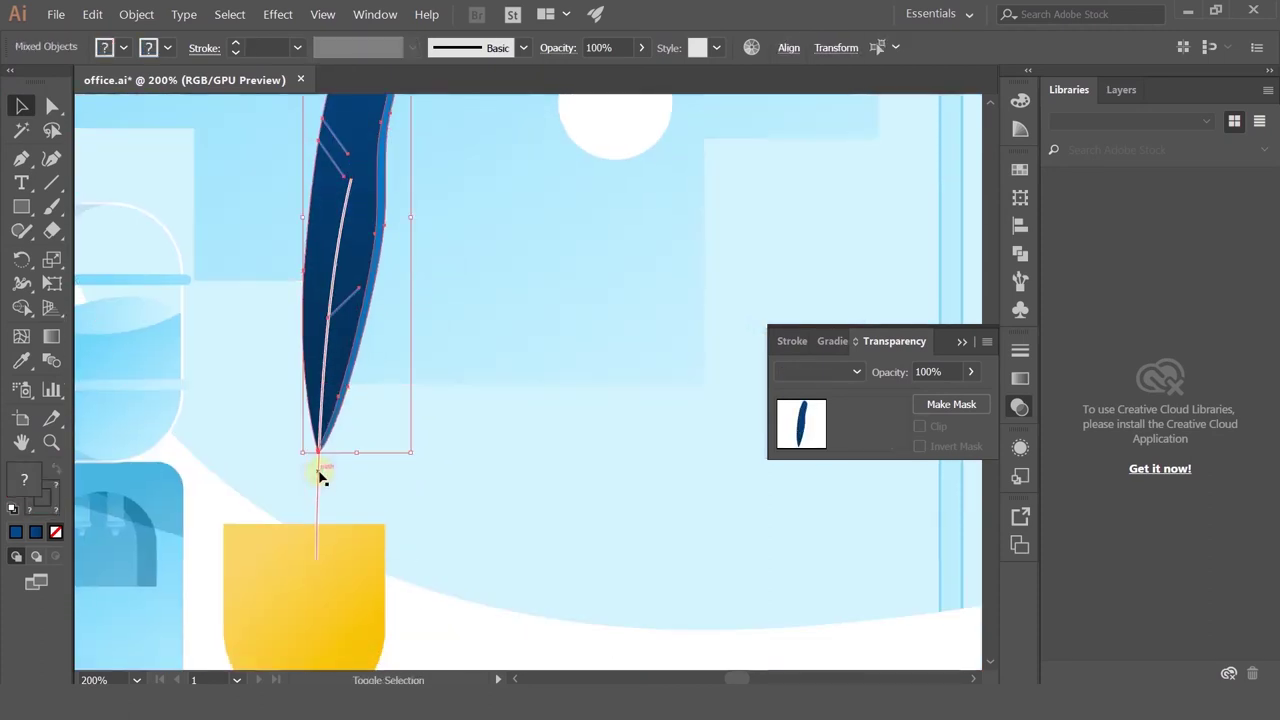
{"action": "key", "text": "ctrl+g"}
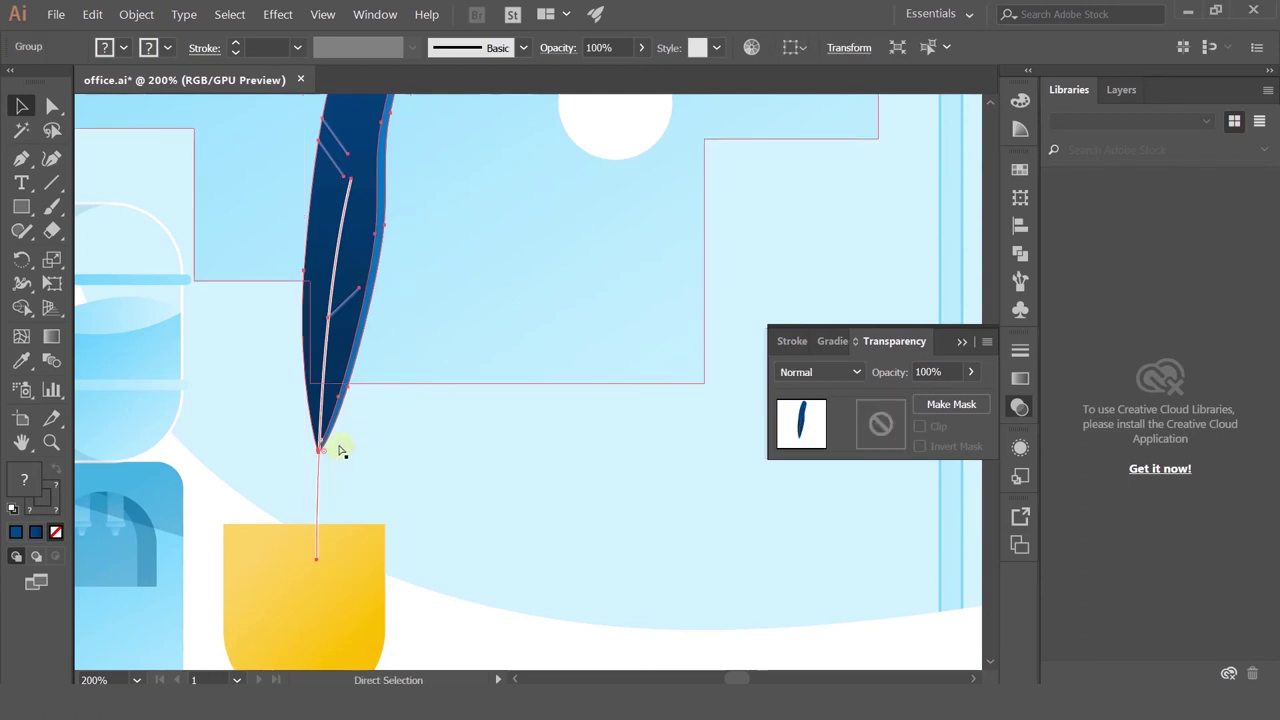
Step: Move the grouped leaf slightly down and left so its stem reaches deeper into the yellow pot
{"action": "scroll", "coordinate": [351, 475], "scroll_direction": "down", "scroll_amount": 2}
{"action": "left_click_drag", "start_coordinate": [351, 415], "coordinate": [347, 425]}
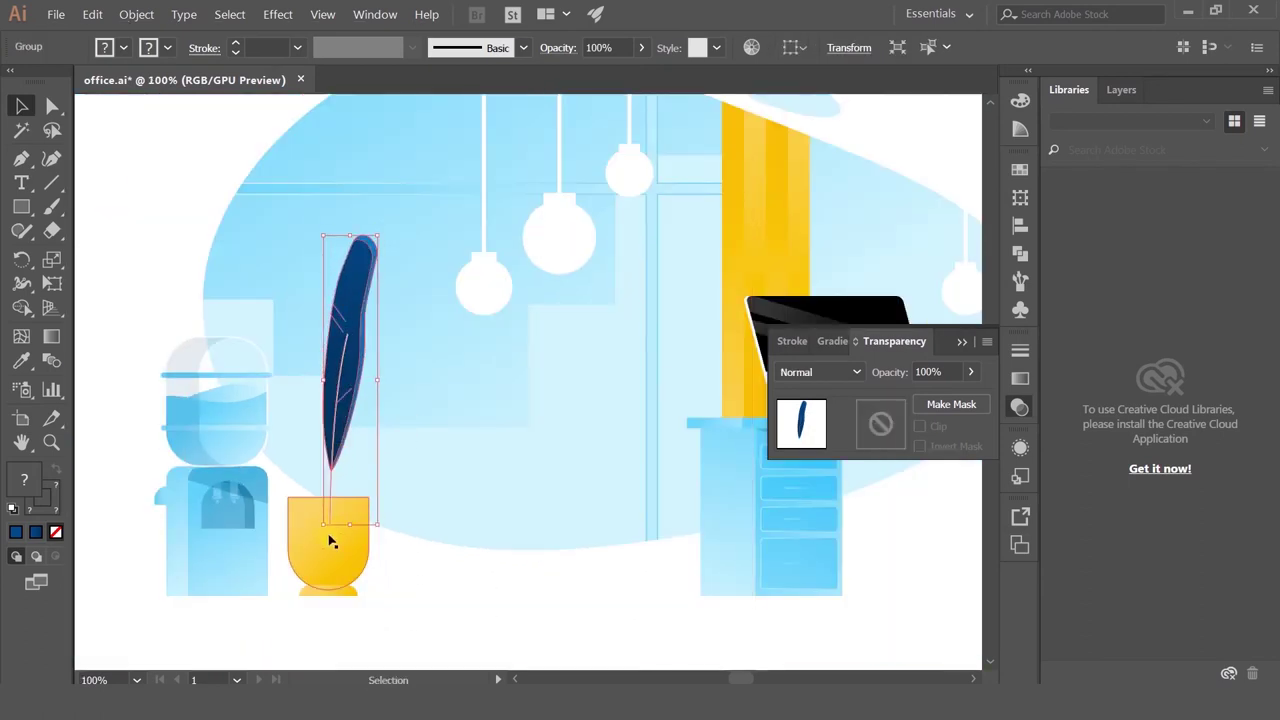
{"action": "left_click", "coordinate": [312, 546], "text": "shift"}
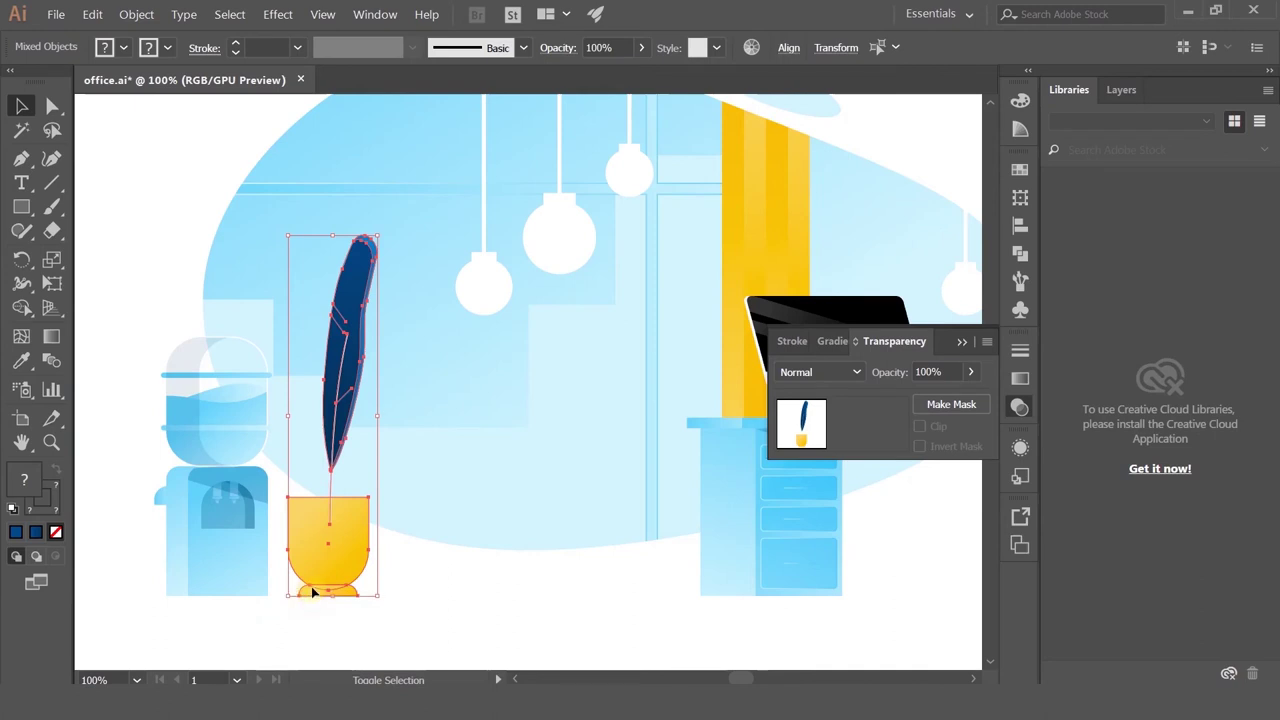
{"action": "key", "text": "a"}
{"action": "key", "text": "v"}
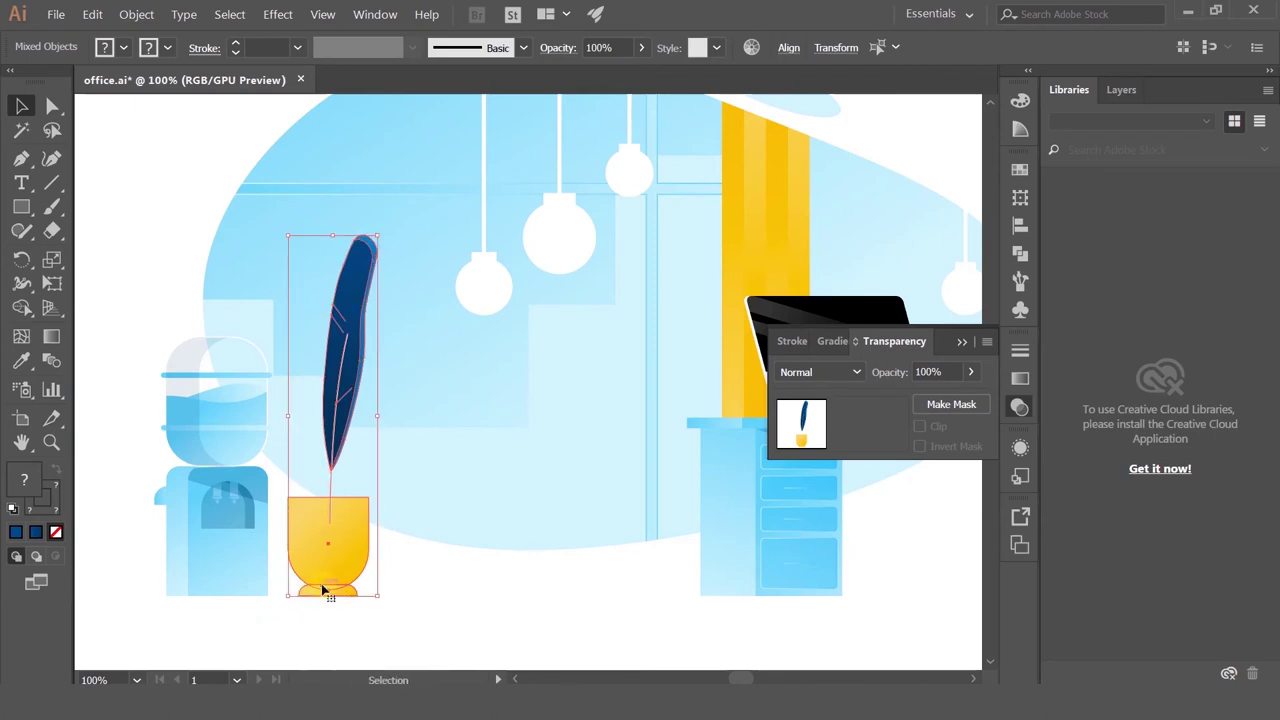
{"action": "left_click", "coordinate": [404, 572]}
Step: Narrow the yellow pot and its base together, symmetrically about their centre, to a little over half their width
{"action": "left_click", "coordinate": [345, 578]}
{"action": "scroll", "coordinate": [338, 598], "scroll_direction": "up", "scroll_amount": 1}
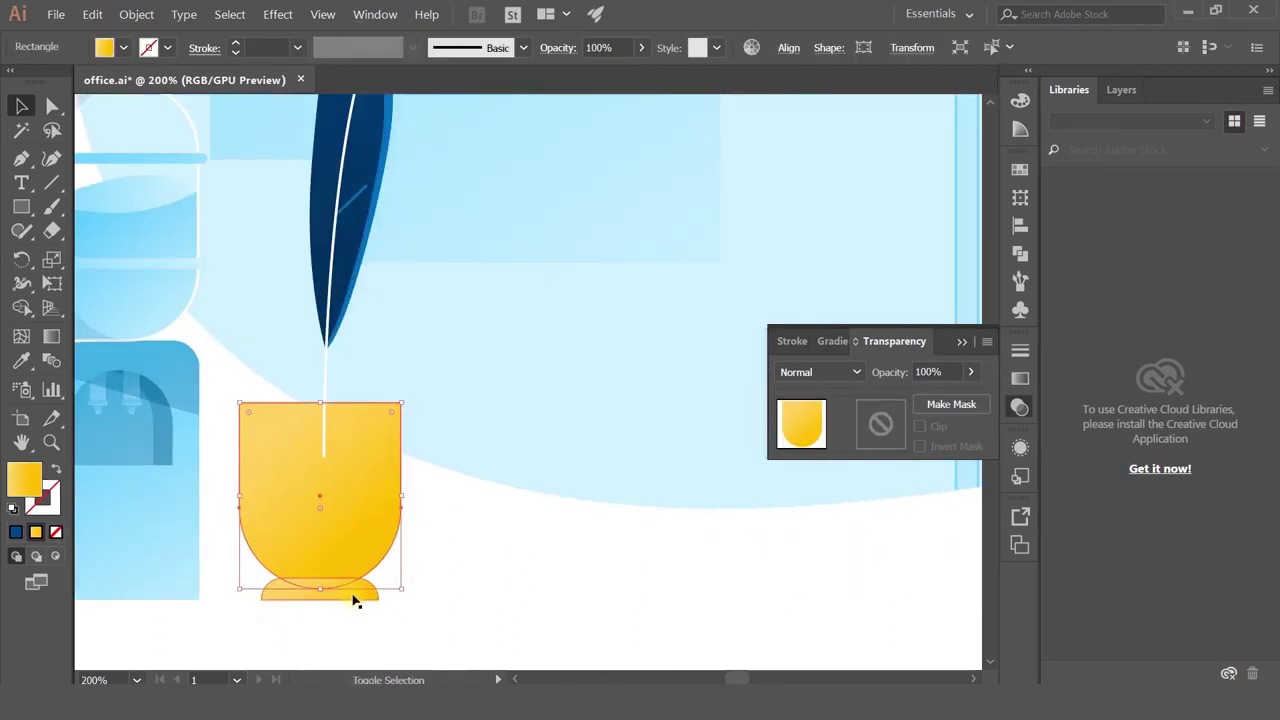
{"action": "left_click", "coordinate": [353, 596], "text": "shift"}
{"action": "left_click_drag", "start_coordinate": [406, 504], "coordinate": [366, 509]}
{"action": "left_click", "coordinate": [443, 554]}
{"action": "scroll", "coordinate": [443, 554], "scroll_direction": "down", "scroll_amount": 3}
{"action": "scroll", "coordinate": [443, 550], "scroll_direction": "up", "scroll_amount": 2}
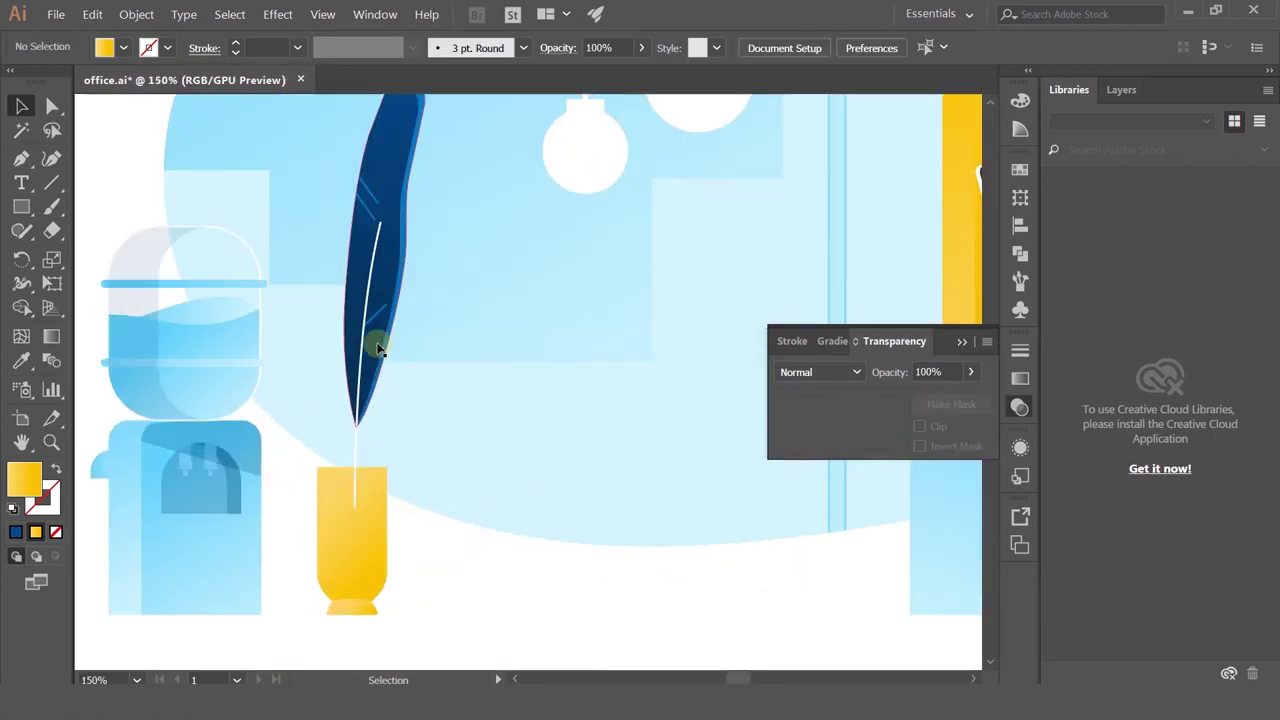
Step: Add a smaller copy of the leaf on its right side, tilted to the right with its stem in the pot
{"action": "left_click_drag", "start_coordinate": [377, 348], "coordinate": [398, 387]}
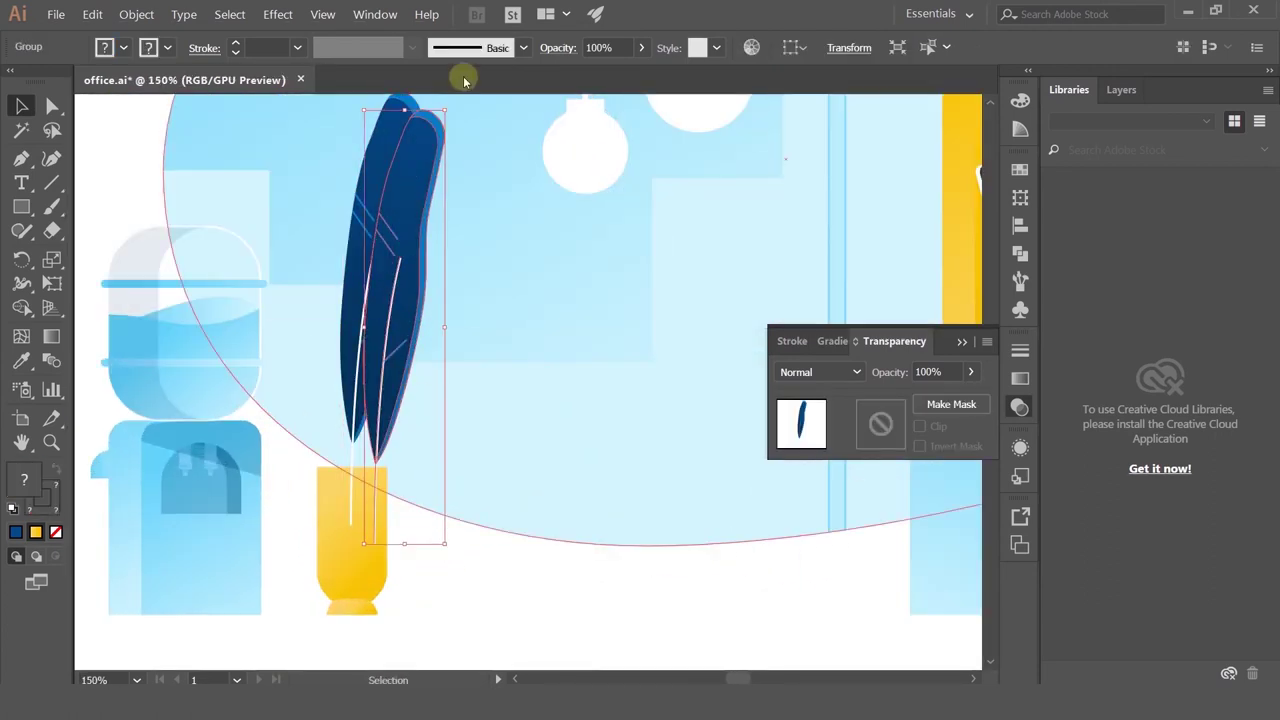
{"action": "left_click_drag", "start_coordinate": [447, 112], "coordinate": [437, 271]}
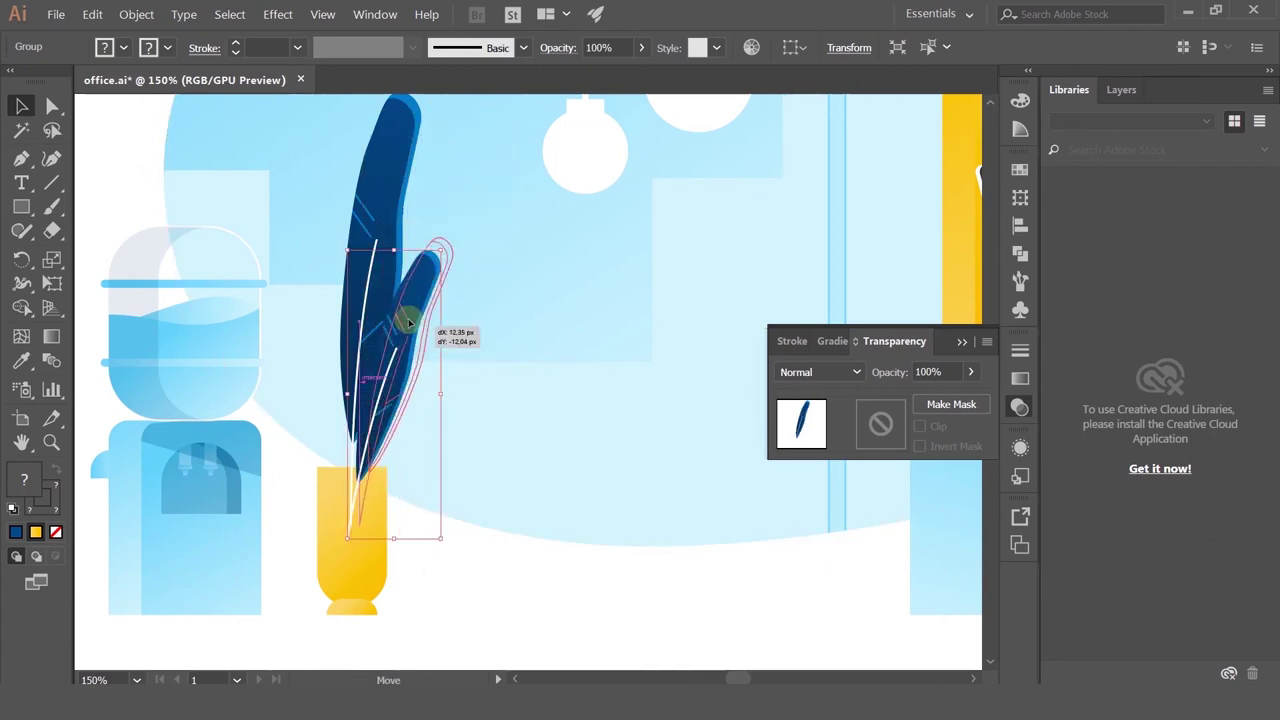
{"action": "left_click_drag", "start_coordinate": [408, 333], "coordinate": [408, 342]}
{"action": "left_click", "coordinate": [469, 574]}
{"action": "scroll", "coordinate": [466, 571], "scroll_direction": "down", "scroll_amount": 2}
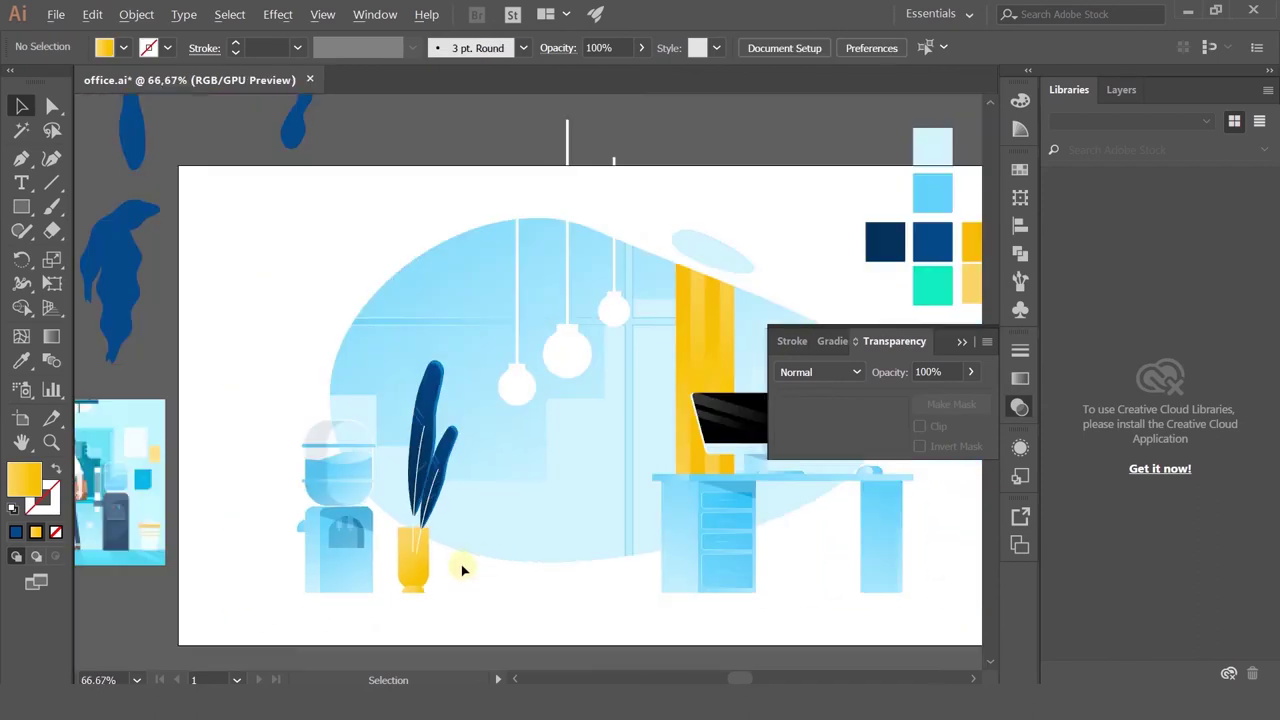
Step: Draw a third tall, rounded leaf with the Pen tool to the left of the others, tapering down into the pot
{"action": "scroll", "coordinate": [448, 549], "scroll_direction": "up", "scroll_amount": 2}
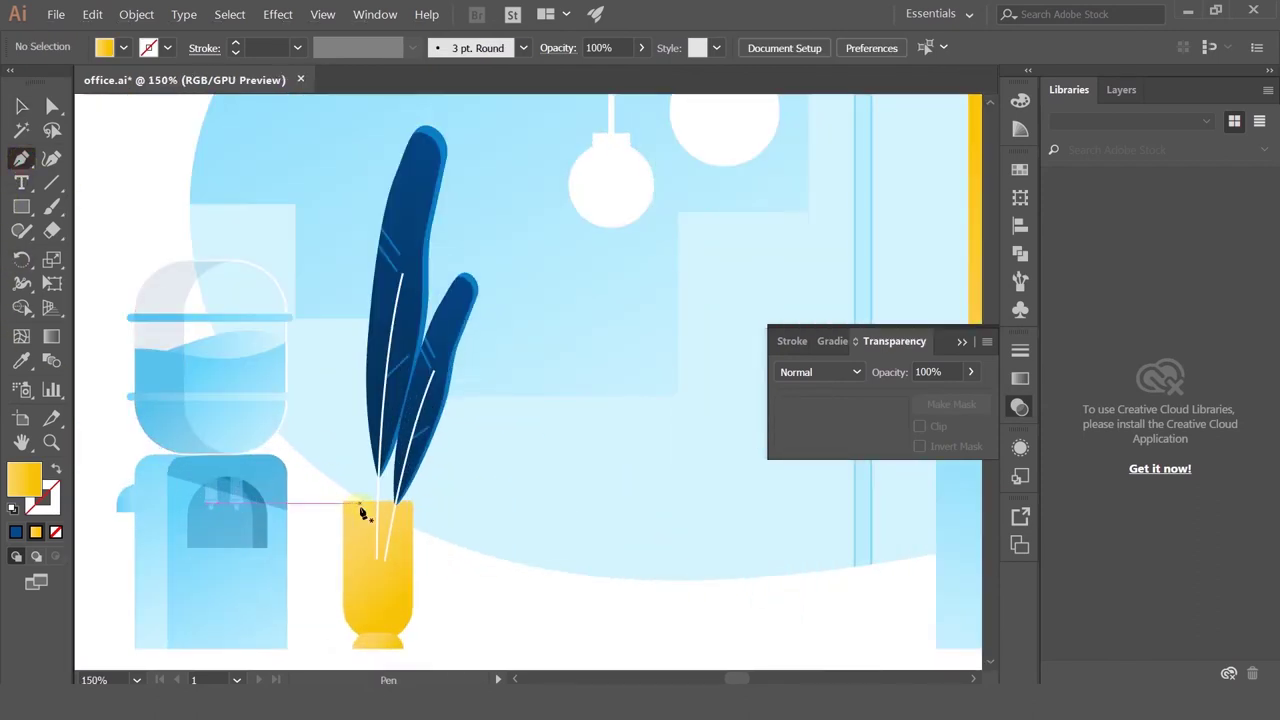
{"action": "left_click", "coordinate": [325, 350]}
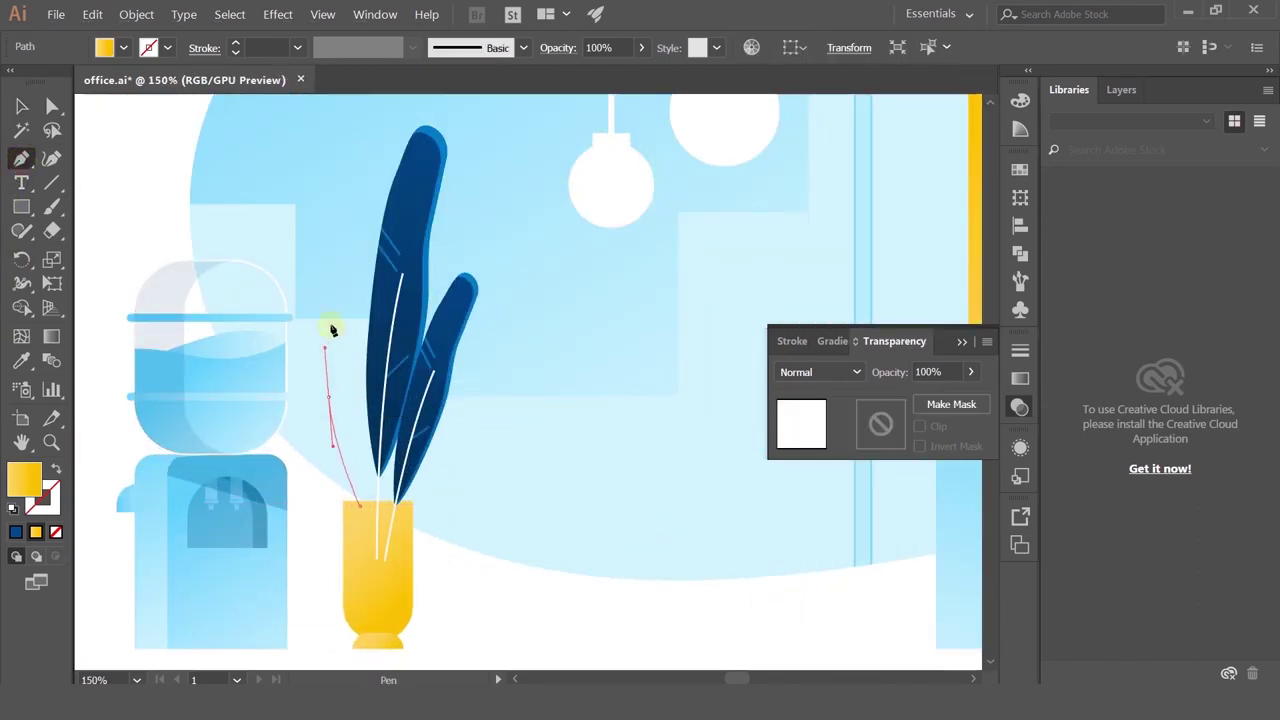
{"action": "left_click", "coordinate": [325, 270]}
{"action": "left_click", "coordinate": [326, 245]}
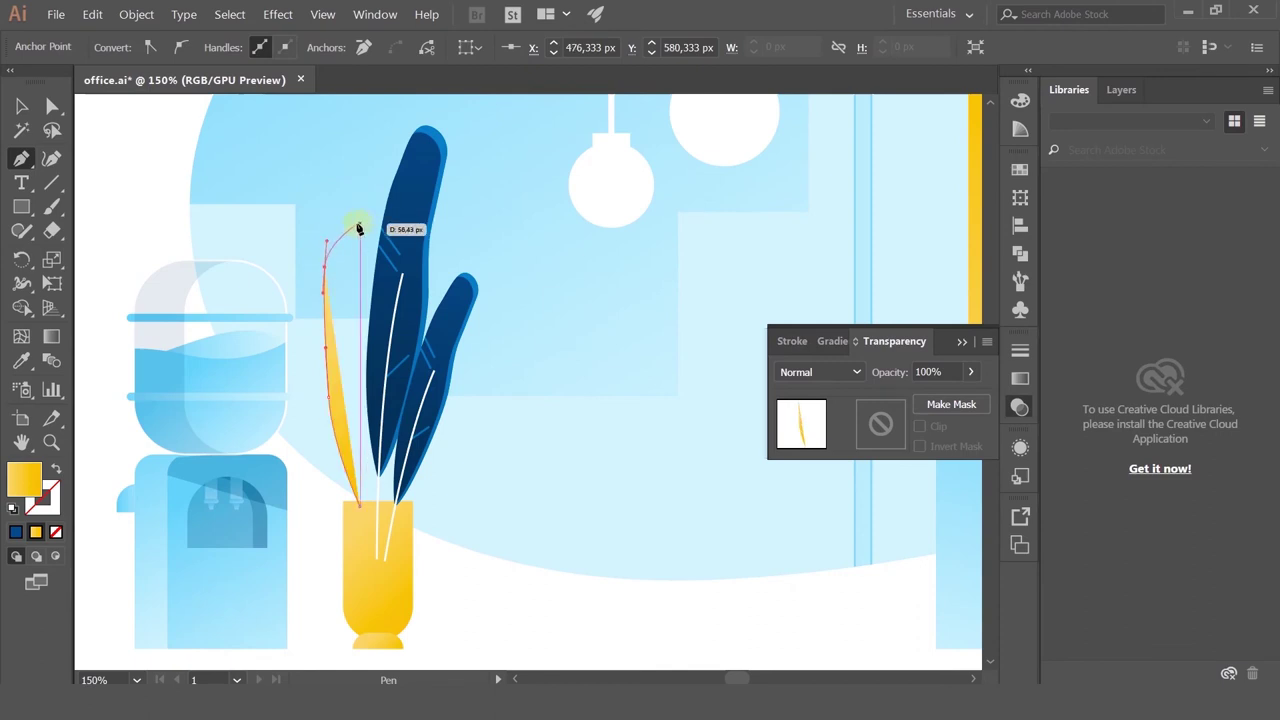
{"action": "left_click_drag", "start_coordinate": [383, 222], "coordinate": [383, 222]}
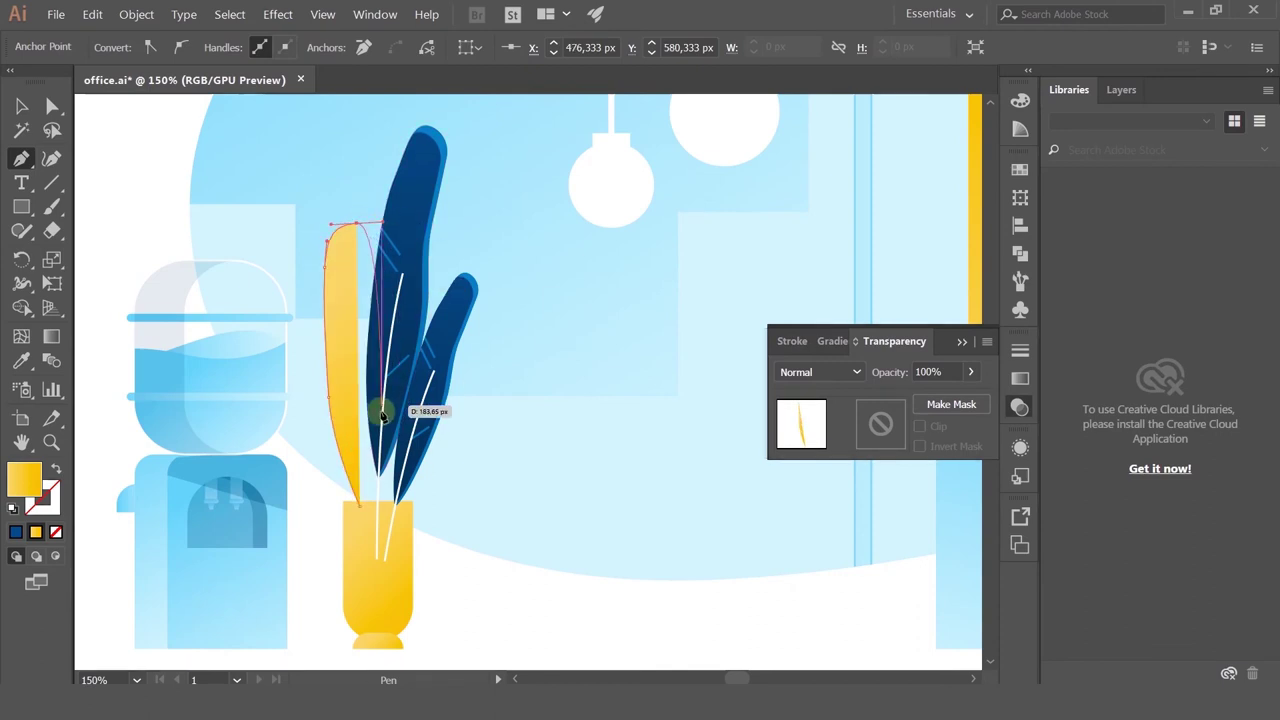
{"action": "left_click_drag", "start_coordinate": [376, 455], "coordinate": [376, 541]}
{"action": "left_click", "coordinate": [368, 509]}
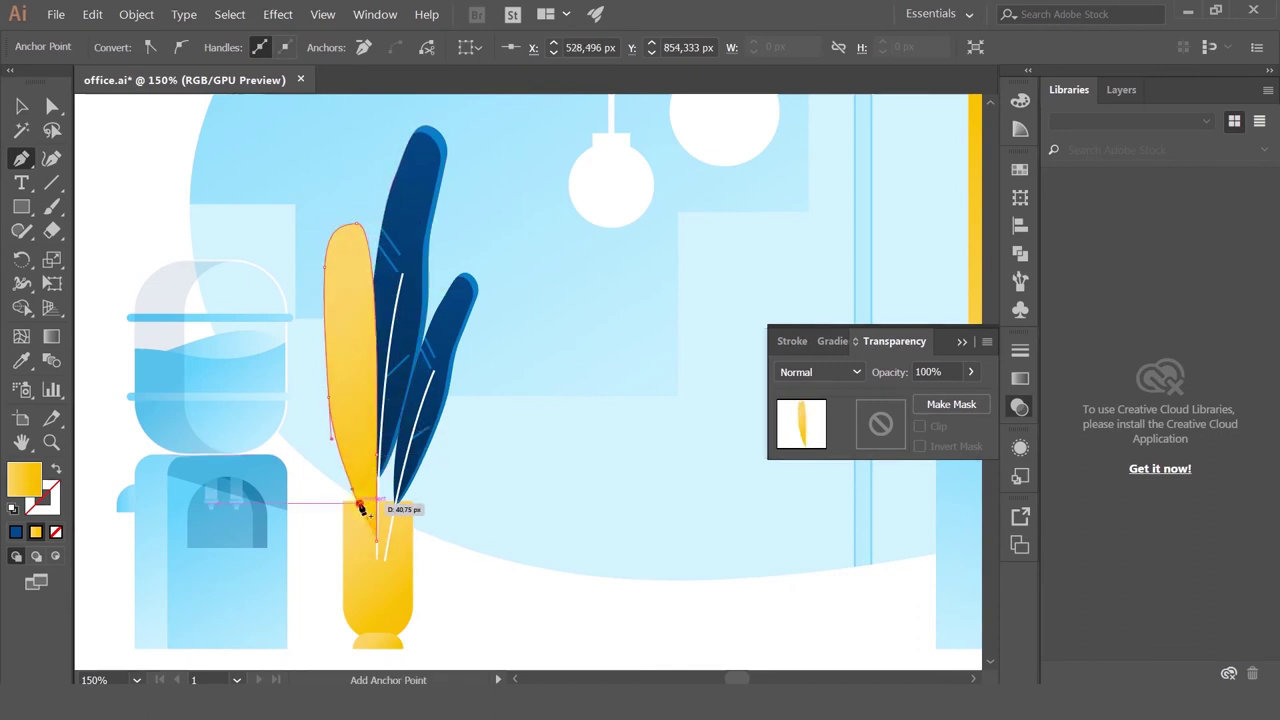
Step: Copy the dark blue to navy gradient of the tall leaf onto the newly drawn leaf
{"action": "left_click", "coordinate": [21, 361]}
{"action": "left_click", "coordinate": [415, 173]}
{"action": "key", "text": "v"}
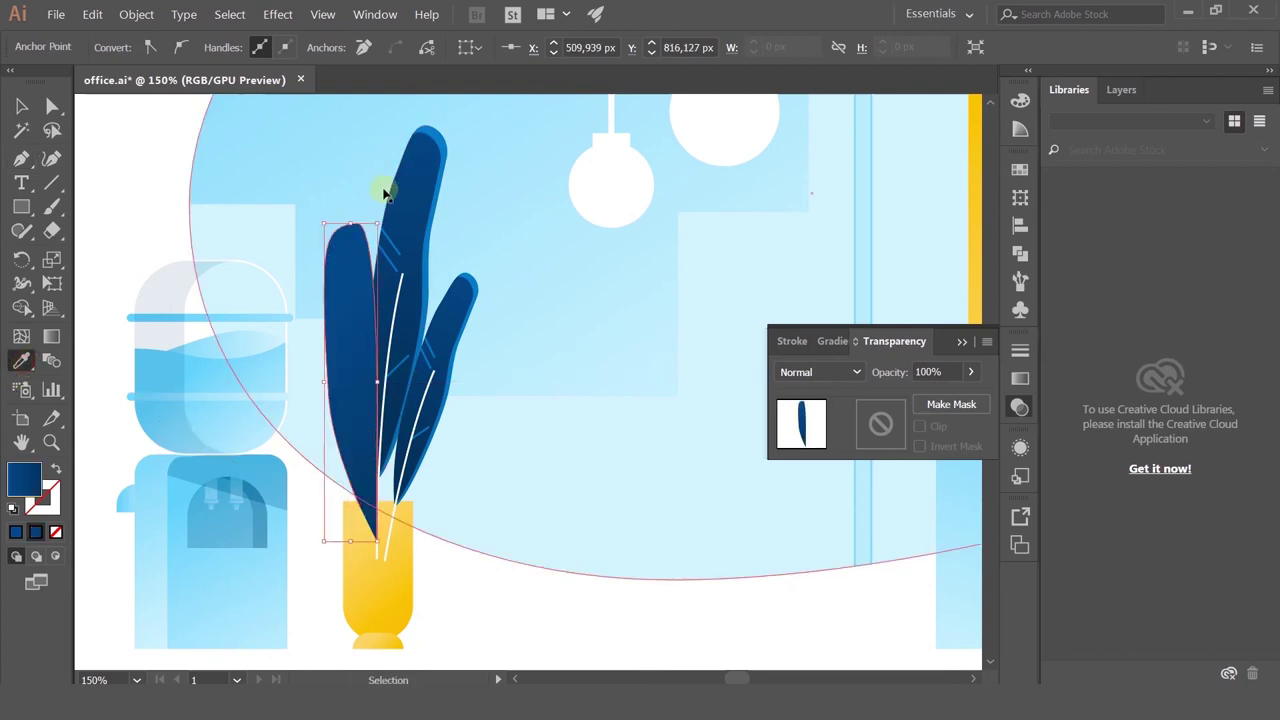
Step: Arrange the newly drawn leaf behind the tall leaf and the yellow pot in the stacking order
{"action": "key", "text": "ctrl+shift+["}
{"action": "key", "text": "ctrl+]"}
{"action": "key", "text": "ctrl+shift+]"}
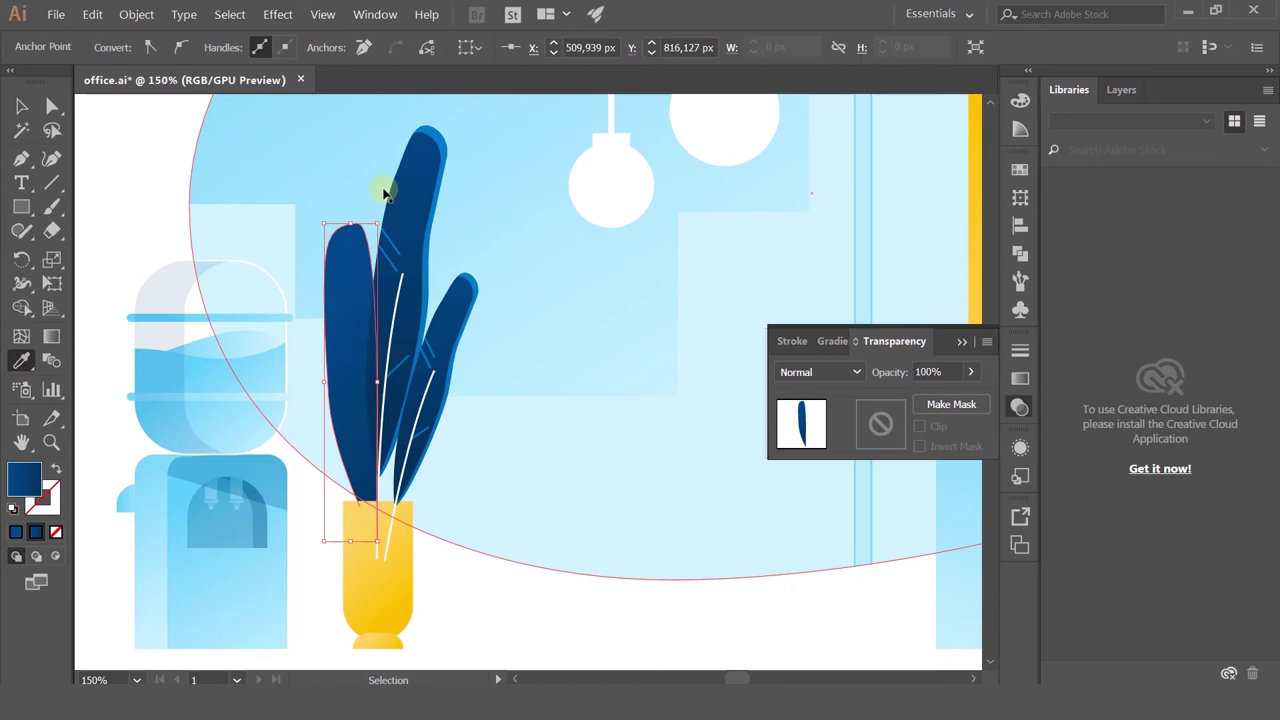
Step: Draw a slanted stem line on the left leaf with the Pen tool and copy the tall leaf stem's white 2 pt stroke onto it
{"action": "left_click", "coordinate": [21, 106]}
{"action": "left_click", "coordinate": [337, 260]}
{"action": "scroll", "coordinate": [346, 263], "scroll_direction": "up", "scroll_amount": 2}
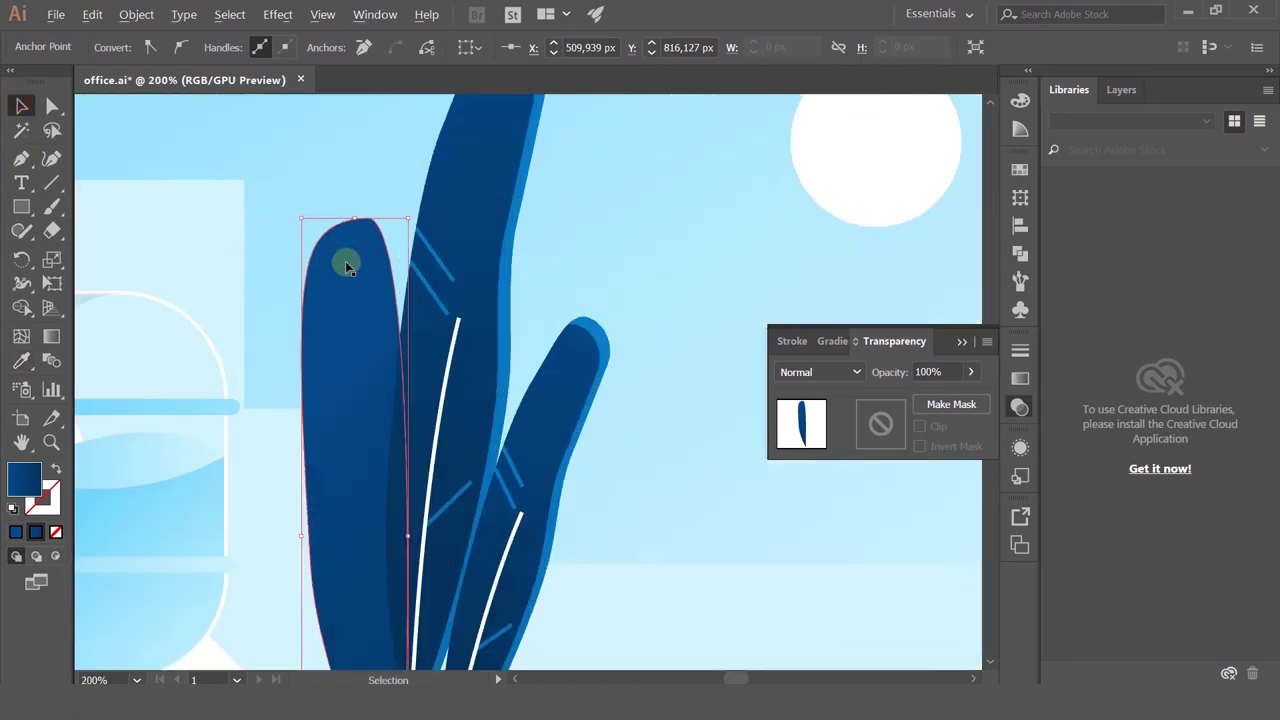
{"action": "left_click", "coordinate": [447, 362]}
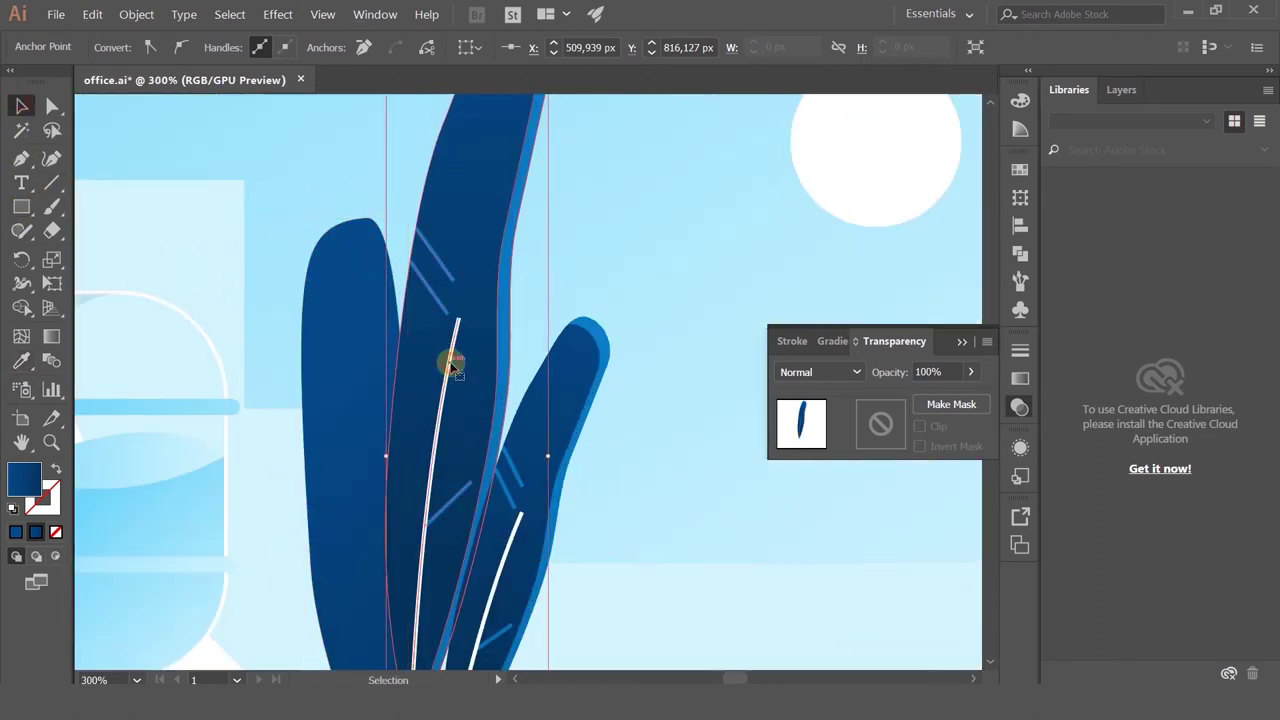
{"action": "left_click", "coordinate": [21, 158]}
{"action": "left_click_drag", "start_coordinate": [425, 477], "coordinate": [395, 342]}
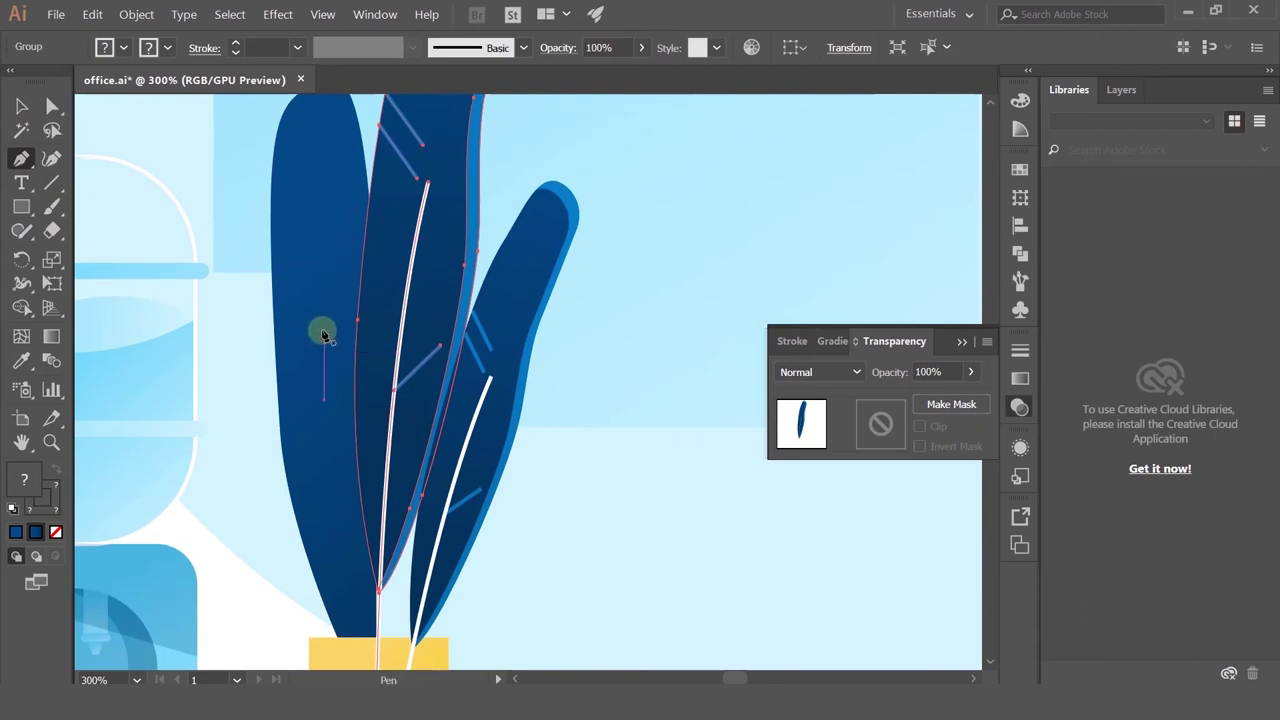
{"action": "left_click", "coordinate": [322, 331]}
{"action": "left_click_drag", "start_coordinate": [362, 655], "coordinate": [380, 623]}
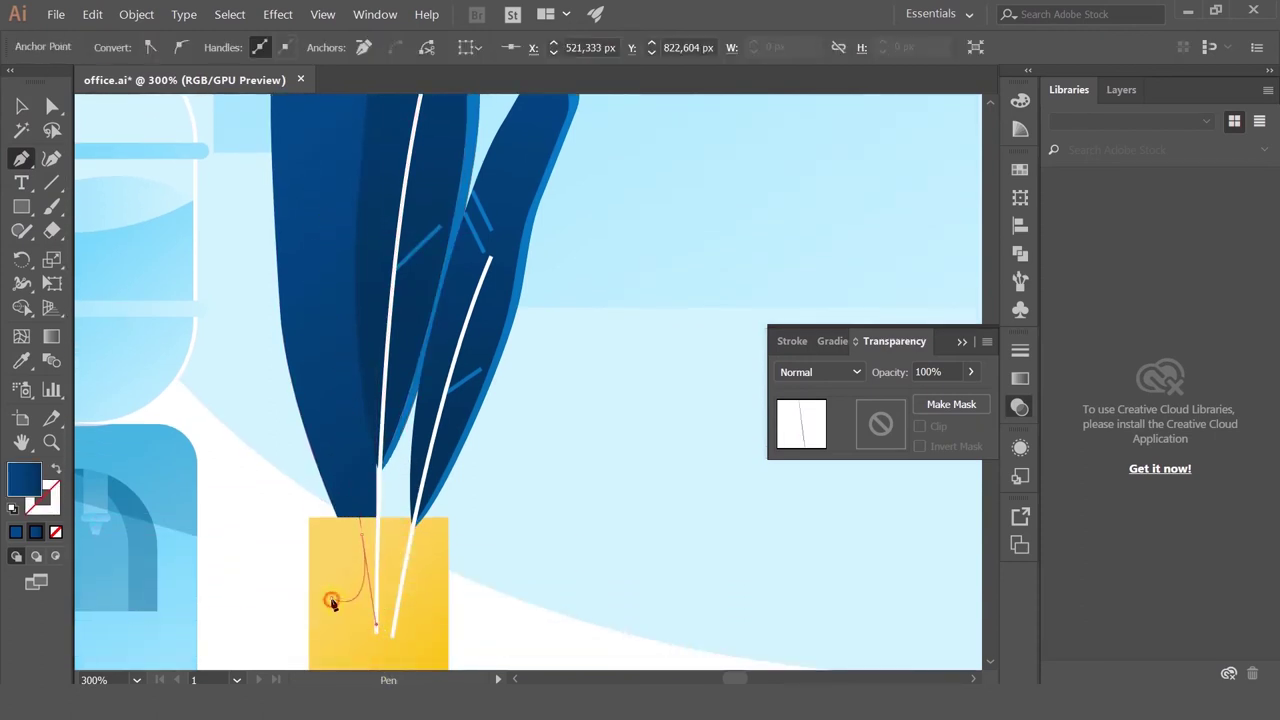
{"action": "left_click", "coordinate": [22, 362]}
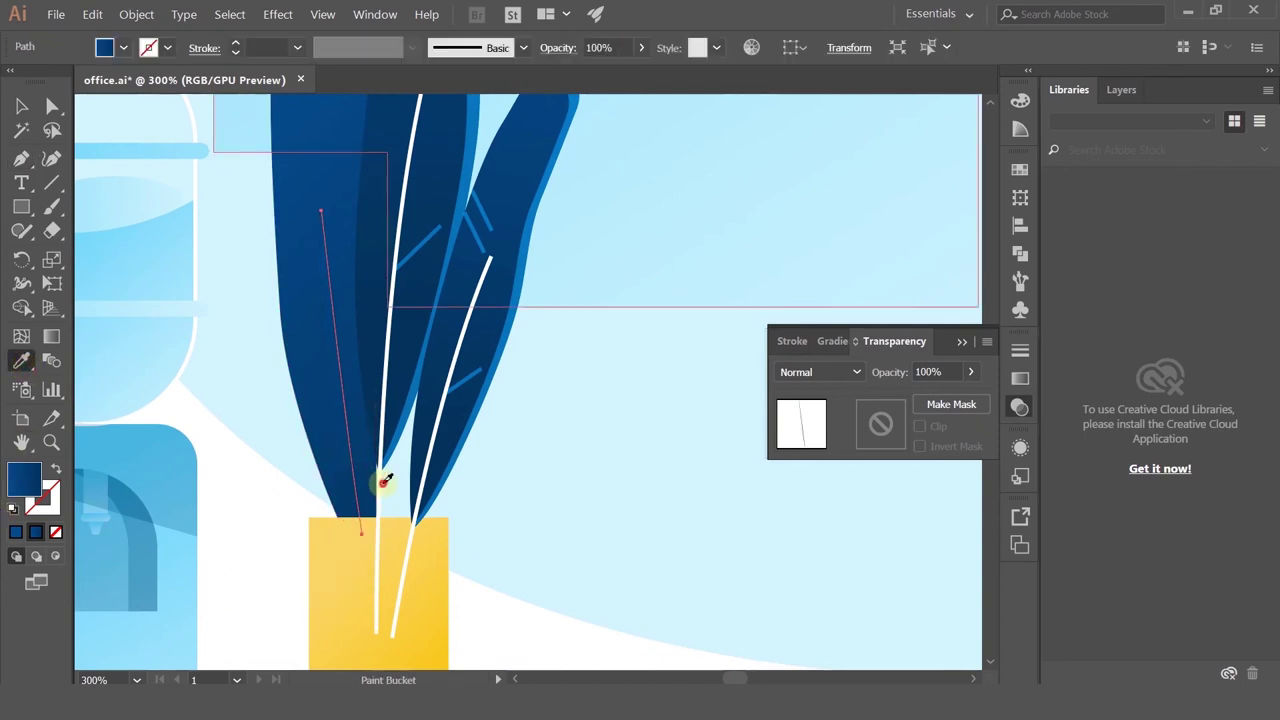
{"action": "left_click", "coordinate": [385, 478]}
Step: Group the white stem line with the left leaf and move the group slightly right, closer to the tall leaf
{"action": "left_click", "coordinate": [21, 106]}
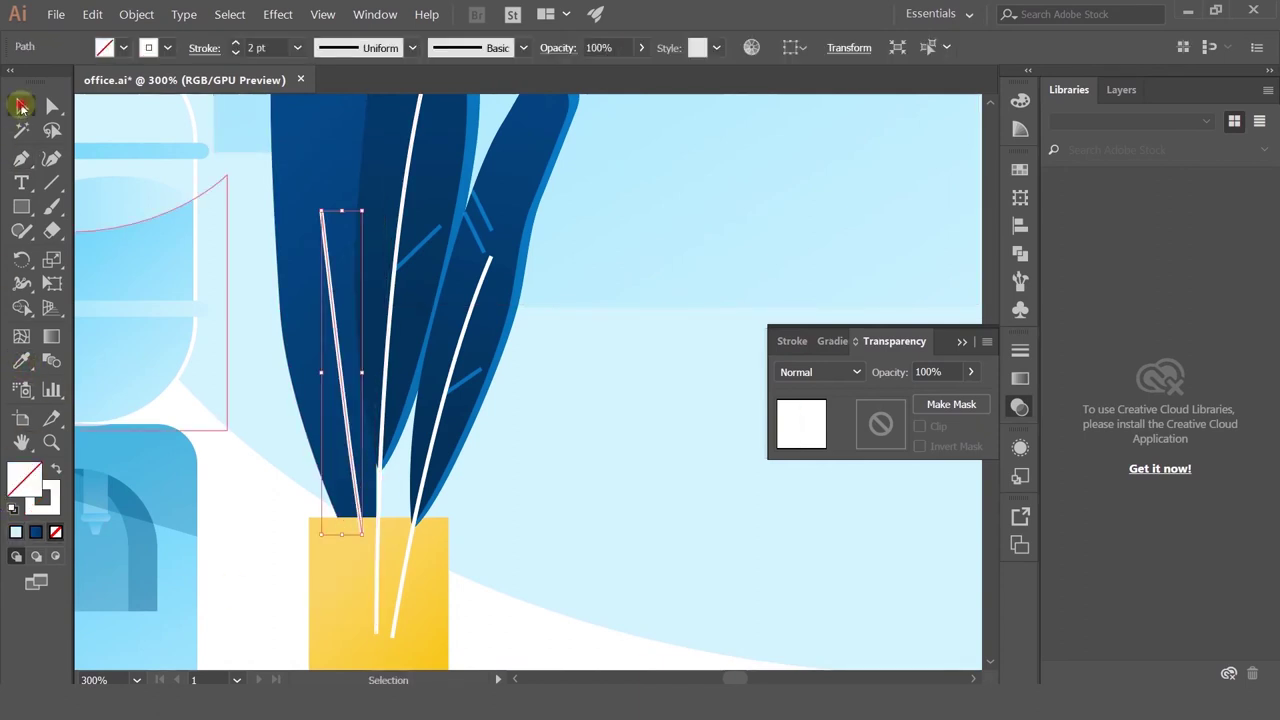
{"action": "left_click", "coordinate": [315, 171], "text": "shift"}
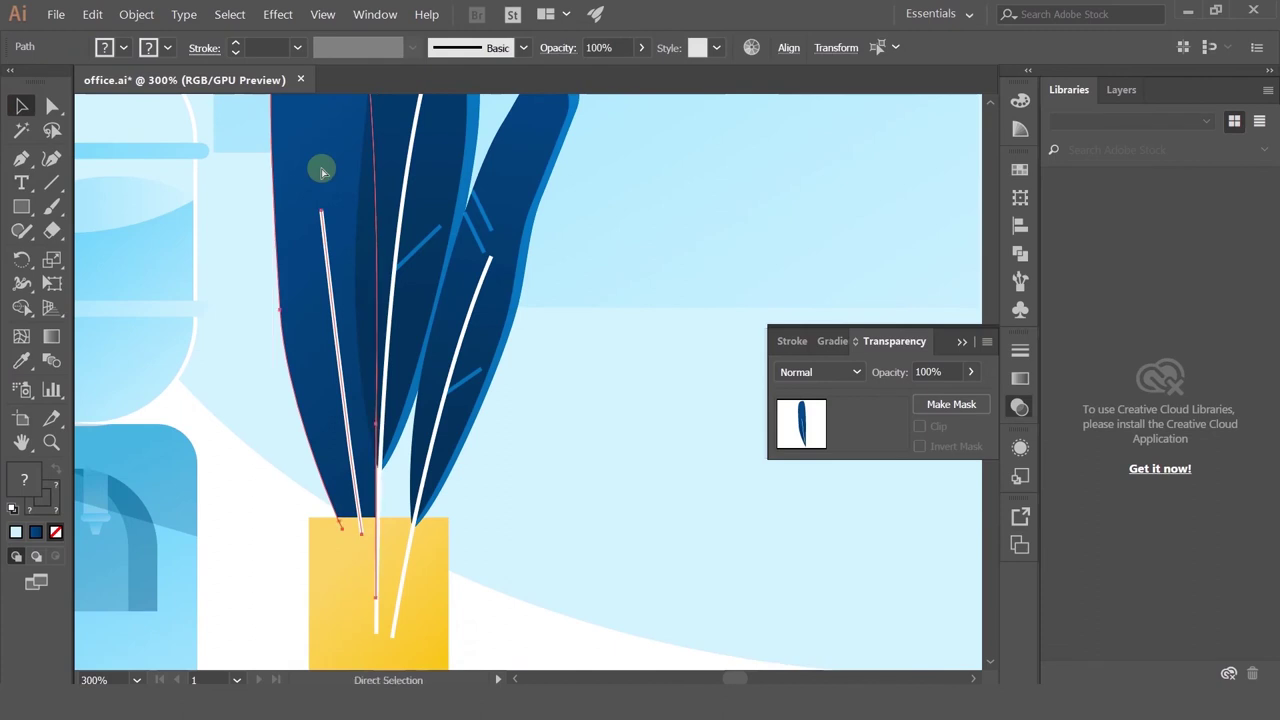
{"action": "key", "text": "ctrl+g"}
{"action": "scroll", "coordinate": [325, 292], "scroll_direction": "down", "scroll_amount": 2}
{"action": "scroll", "coordinate": [326, 294], "scroll_direction": "up", "scroll_amount": 1}
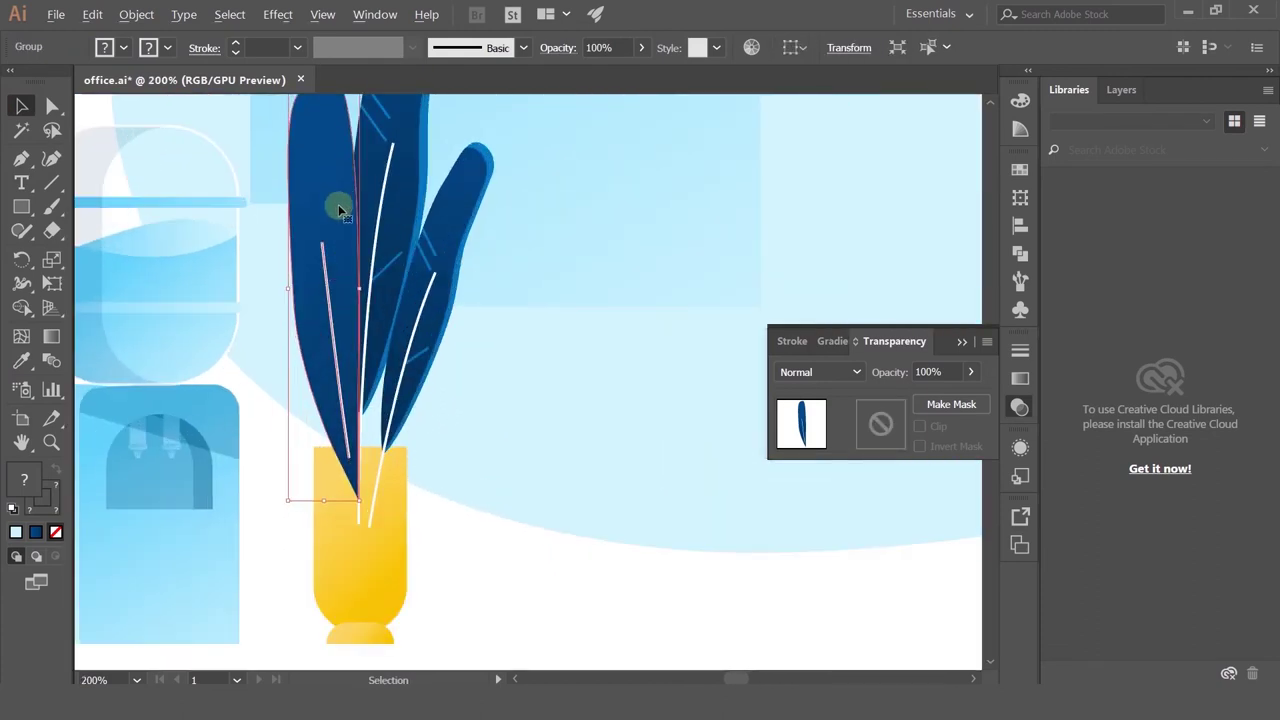
{"action": "left_click_drag", "start_coordinate": [359, 138], "coordinate": [388, 266]}
{"action": "left_click_drag", "start_coordinate": [388, 206], "coordinate": [374, 293]}
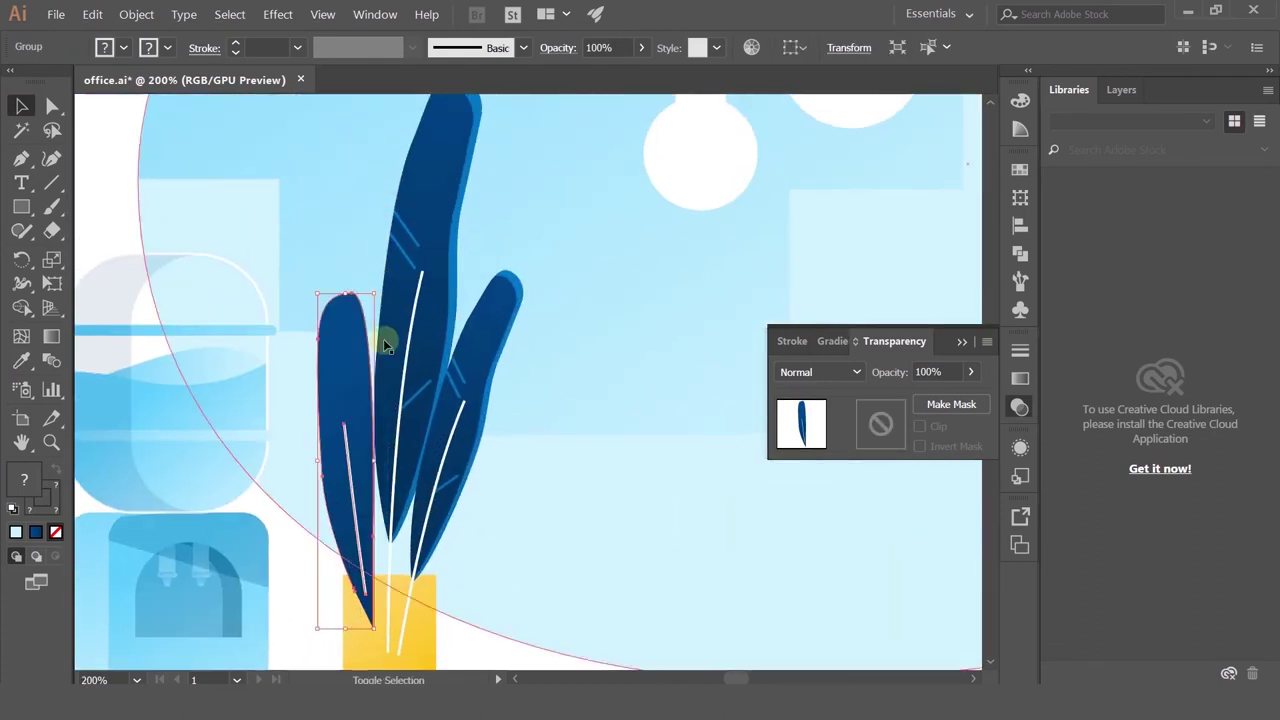
{"action": "left_click_drag", "start_coordinate": [354, 371], "coordinate": [361, 379]}
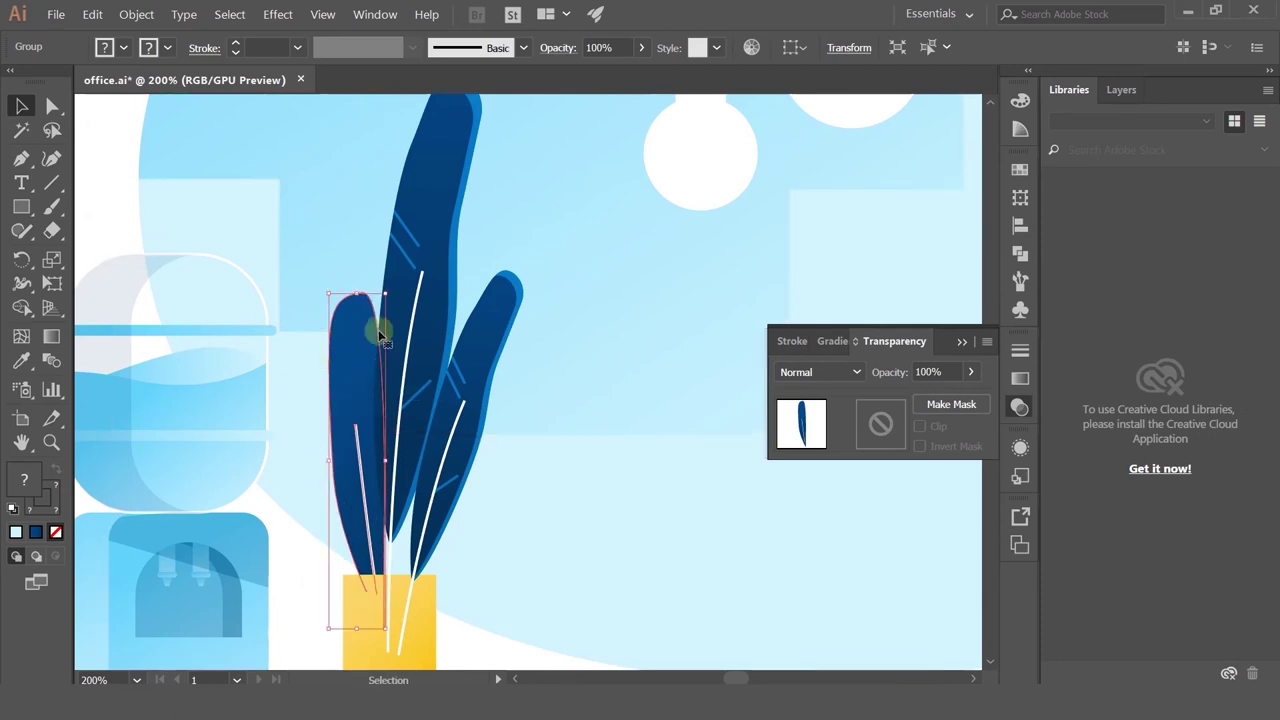
Step: Delete the smaller tilted leaf to the right of the tall leaf
{"action": "mouse_move", "coordinate": [473, 340]}
{"action": "left_mouse_down"}
{"action": "mouse_move", "coordinate": [466, 237]}
{"action": "mouse_move", "coordinate": [486, 249]}
{"action": "mouse_move", "coordinate": [490, 336]}
{"action": "left_mouse_up"}
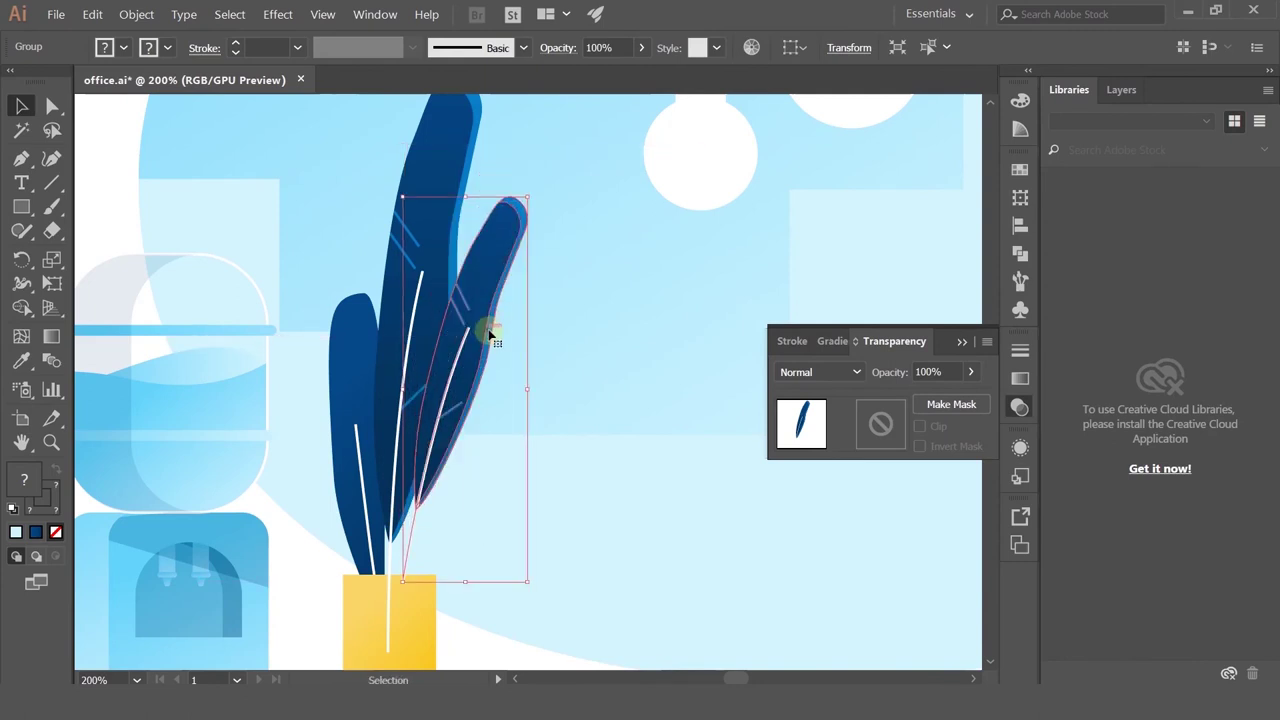
{"action": "key", "text": "Delete"}
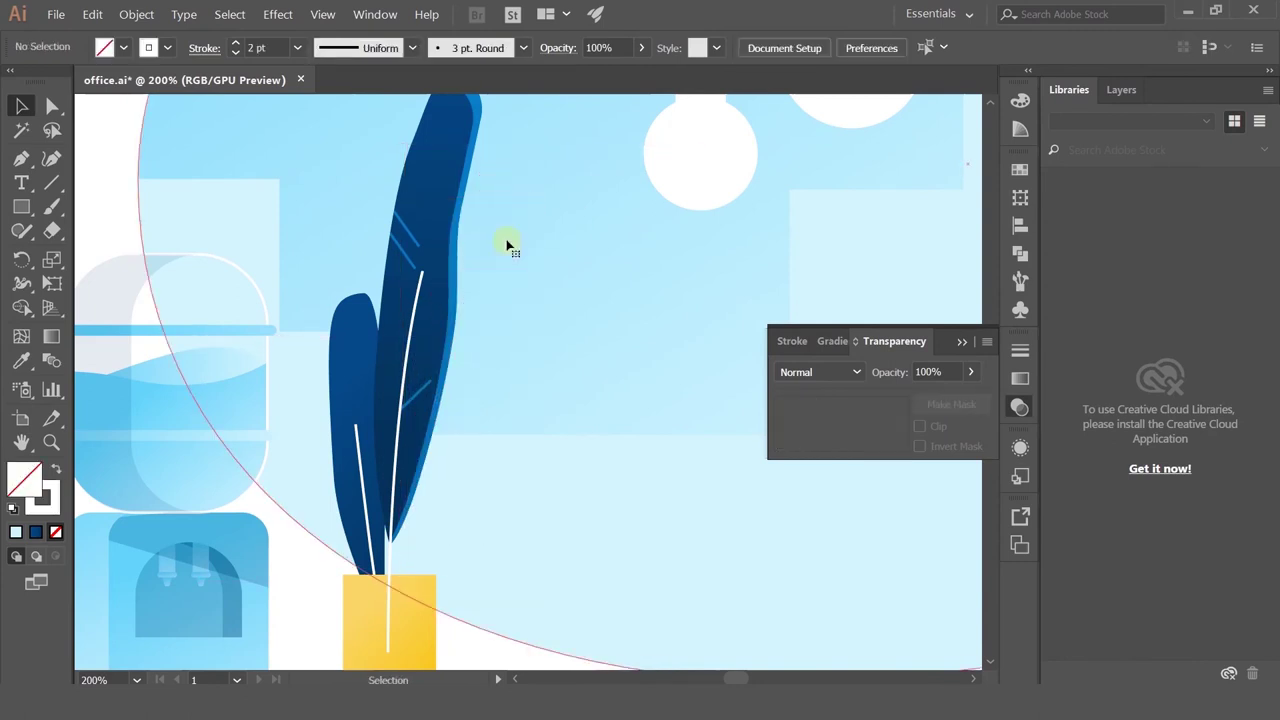
Step: Reshape the left leaf by rounding its top and pulling its left edge inward for a narrower lower half
{"action": "left_click", "coordinate": [360, 310]}
{"action": "left_click", "coordinate": [52, 106]}
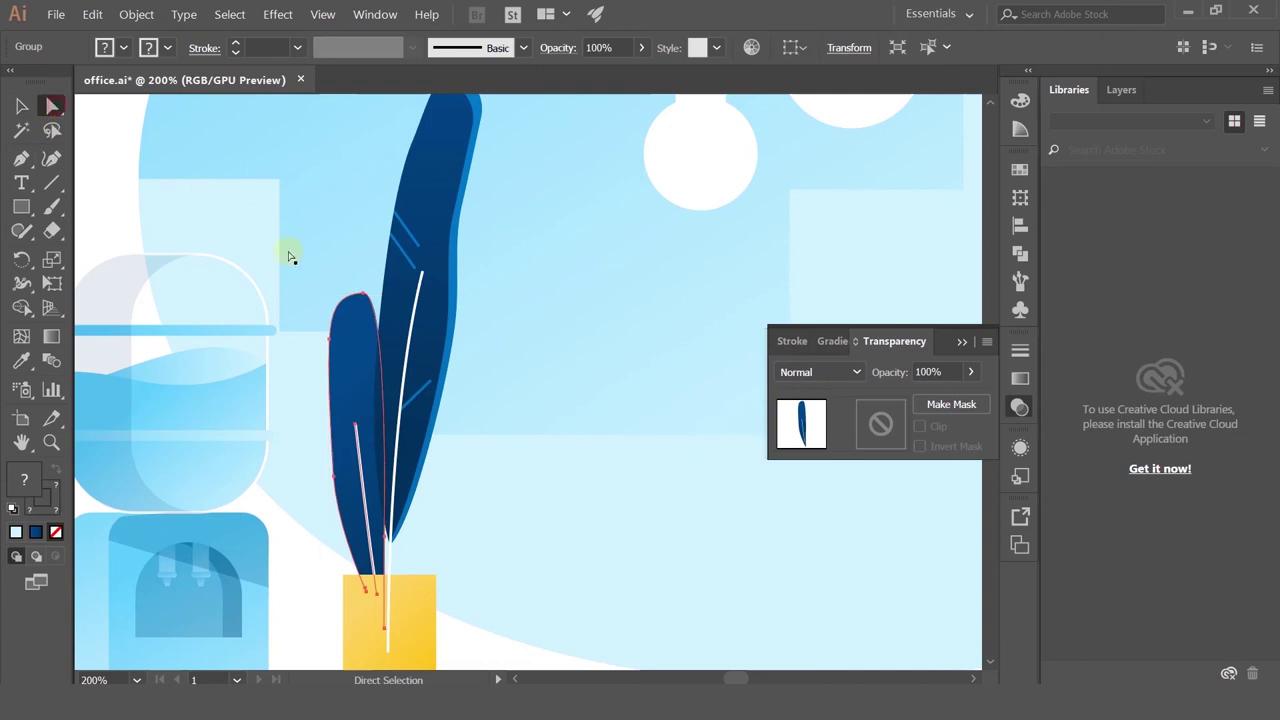
{"action": "scroll", "coordinate": [305, 284], "scroll_direction": "up", "scroll_amount": 1}
{"action": "left_click", "coordinate": [390, 308]}
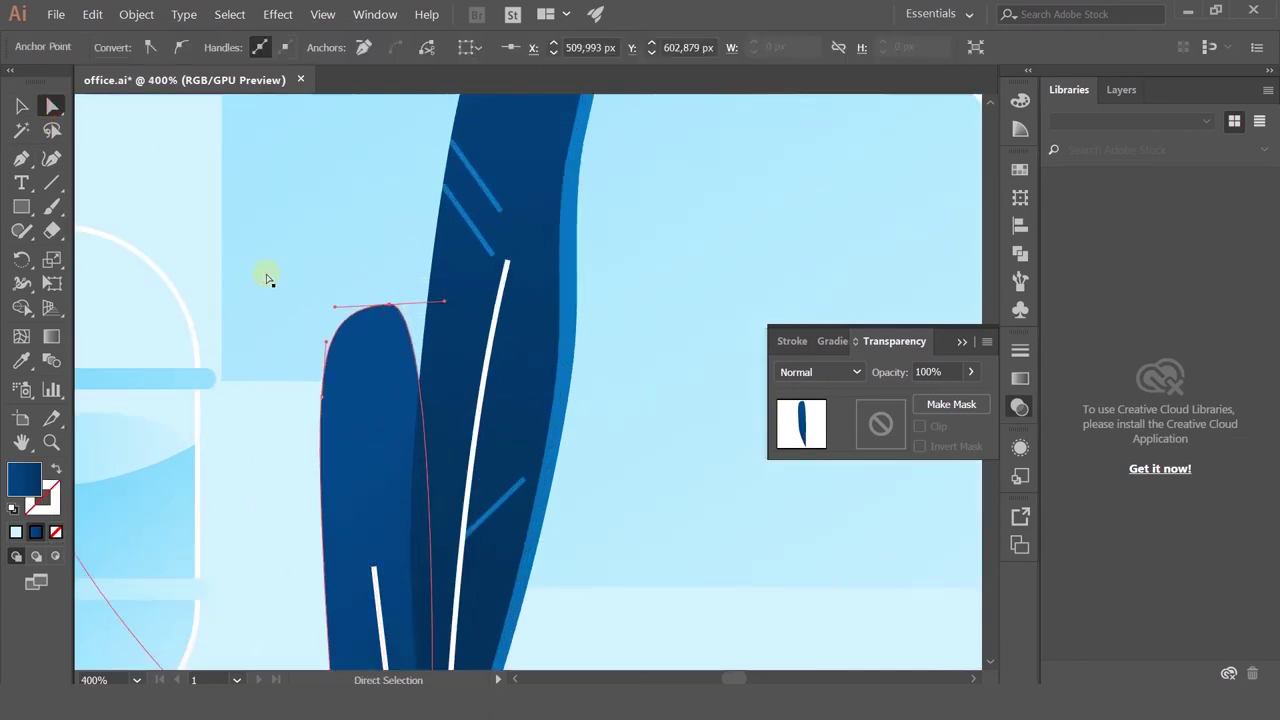
{"action": "left_click_drag", "start_coordinate": [447, 305], "coordinate": [471, 331]}
{"action": "scroll", "coordinate": [468, 333], "scroll_direction": "down", "scroll_amount": 3}
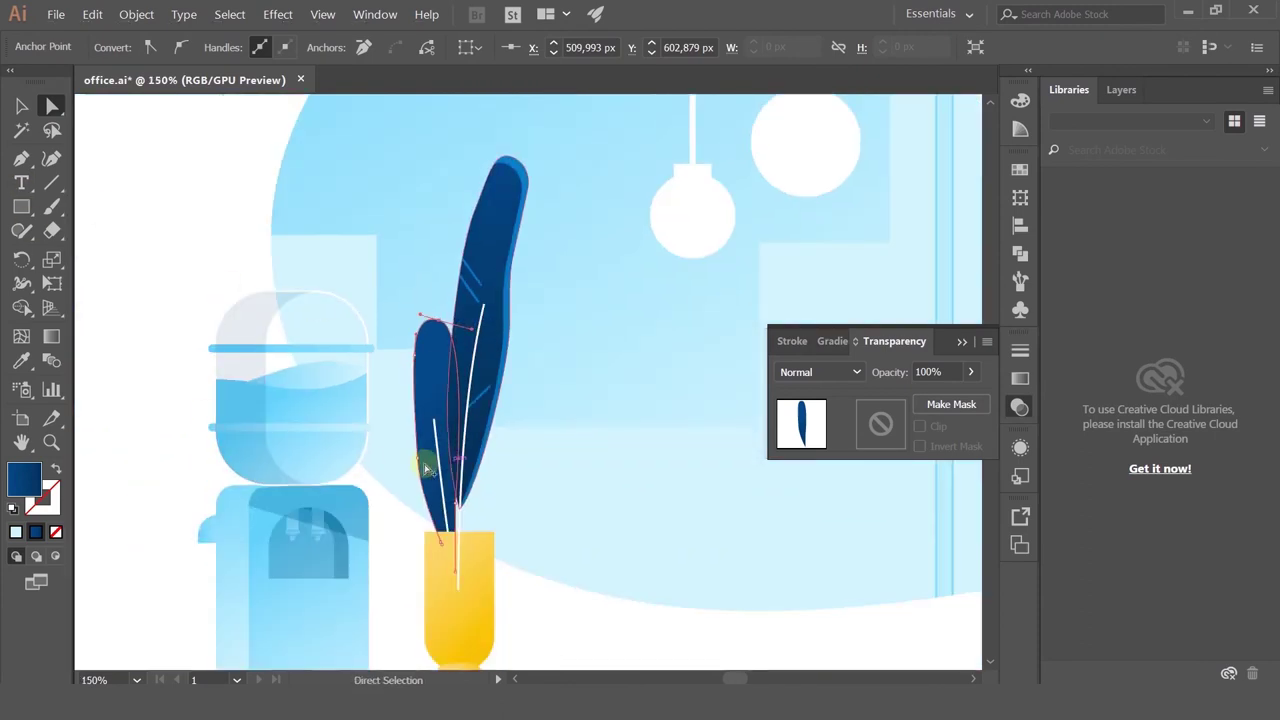
{"action": "scroll", "coordinate": [425, 469], "scroll_direction": "up", "scroll_amount": 3}
{"action": "left_click_drag", "start_coordinate": [393, 453], "coordinate": [406, 448]}
{"action": "scroll", "coordinate": [460, 320], "scroll_direction": "down", "scroll_amount": 2}
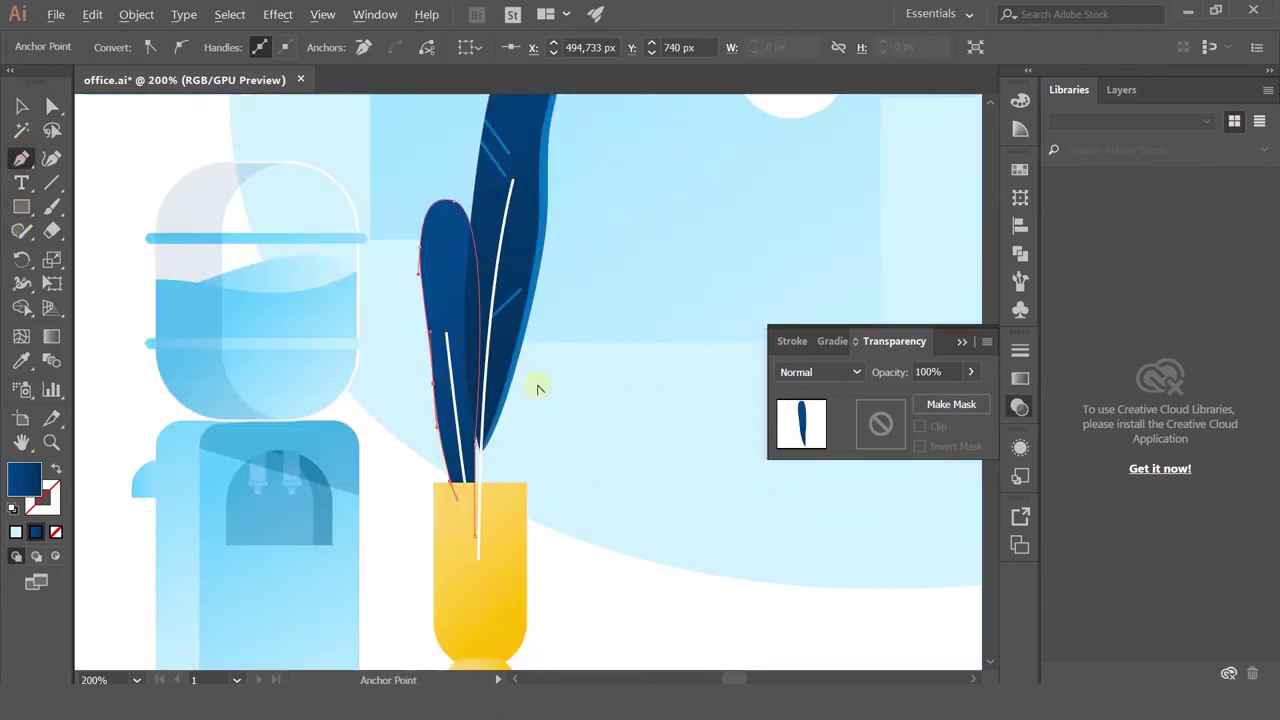
Step: Draw a short rounded leaf at the lower right with the Pen tool, rising from the pot, and arrange it behind the tall leaf
{"action": "left_click", "coordinate": [515, 341]}
{"action": "left_click_drag", "start_coordinate": [540, 338], "coordinate": [558, 373]}
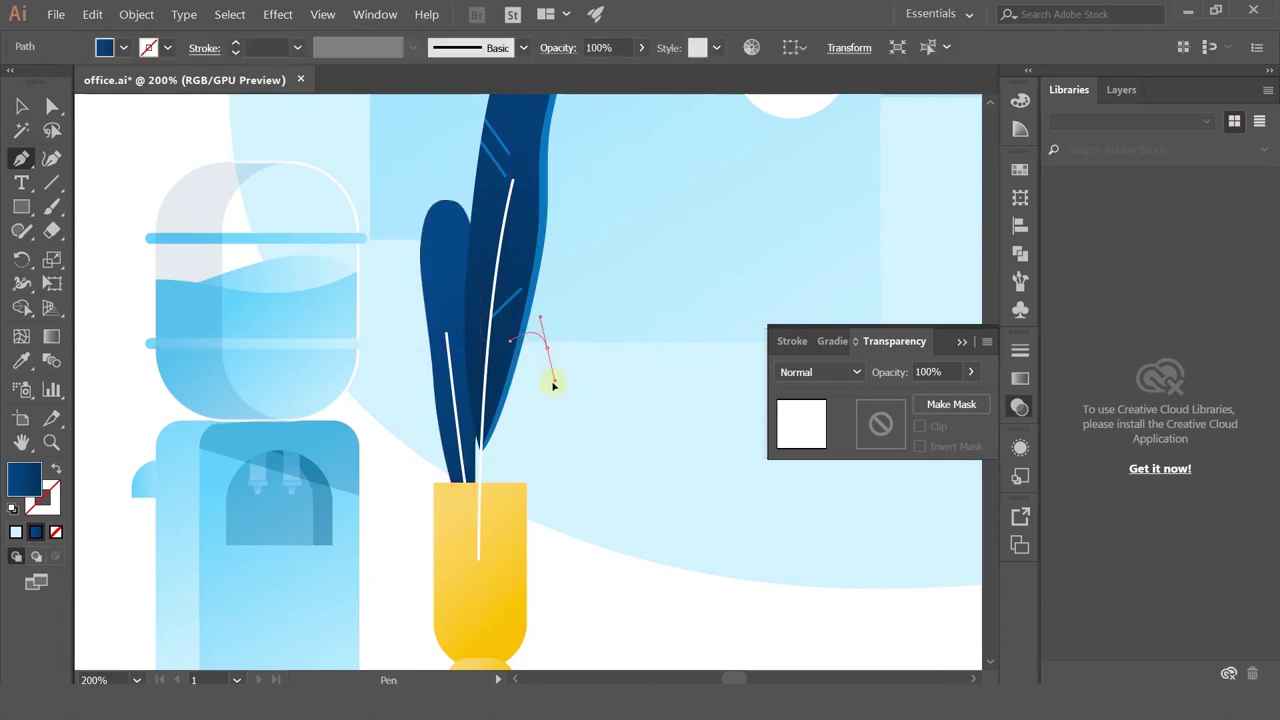
{"action": "left_click", "coordinate": [512, 447]}
{"action": "left_click_drag", "start_coordinate": [507, 469], "coordinate": [506, 471]}
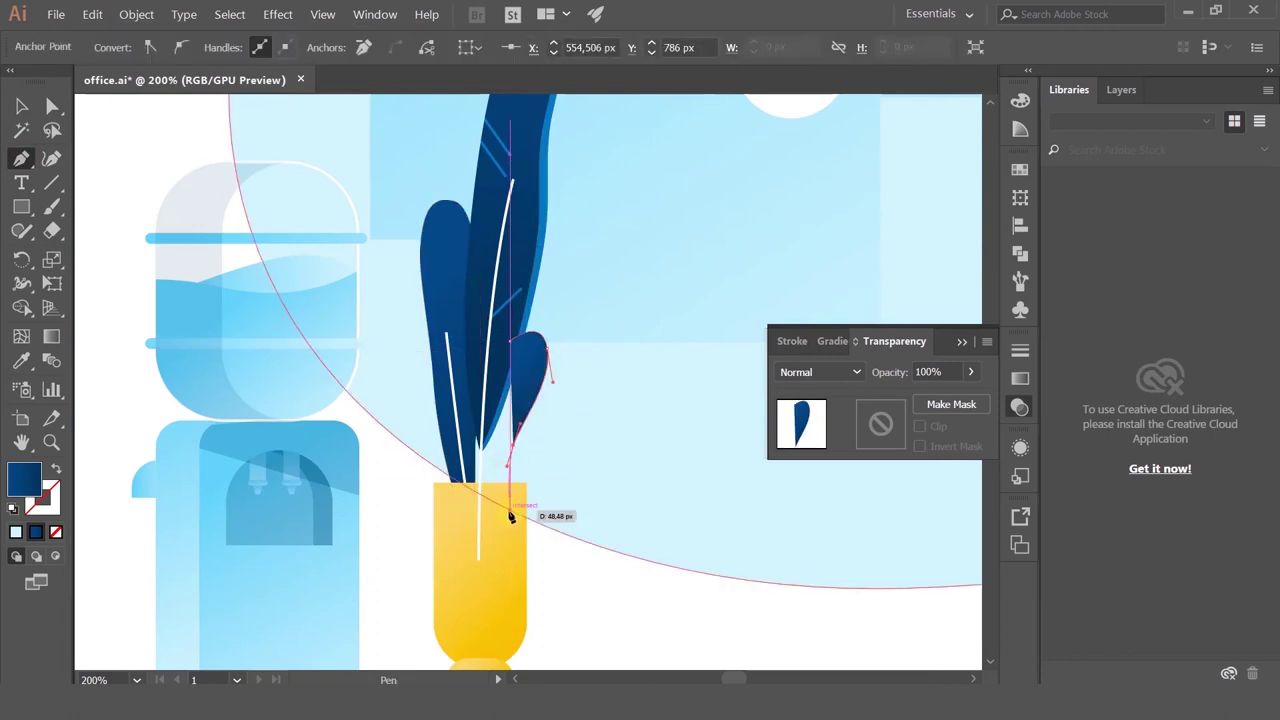
{"action": "left_click", "coordinate": [510, 510]}
{"action": "left_click", "coordinate": [468, 510]}
{"action": "left_click", "coordinate": [465, 384]}
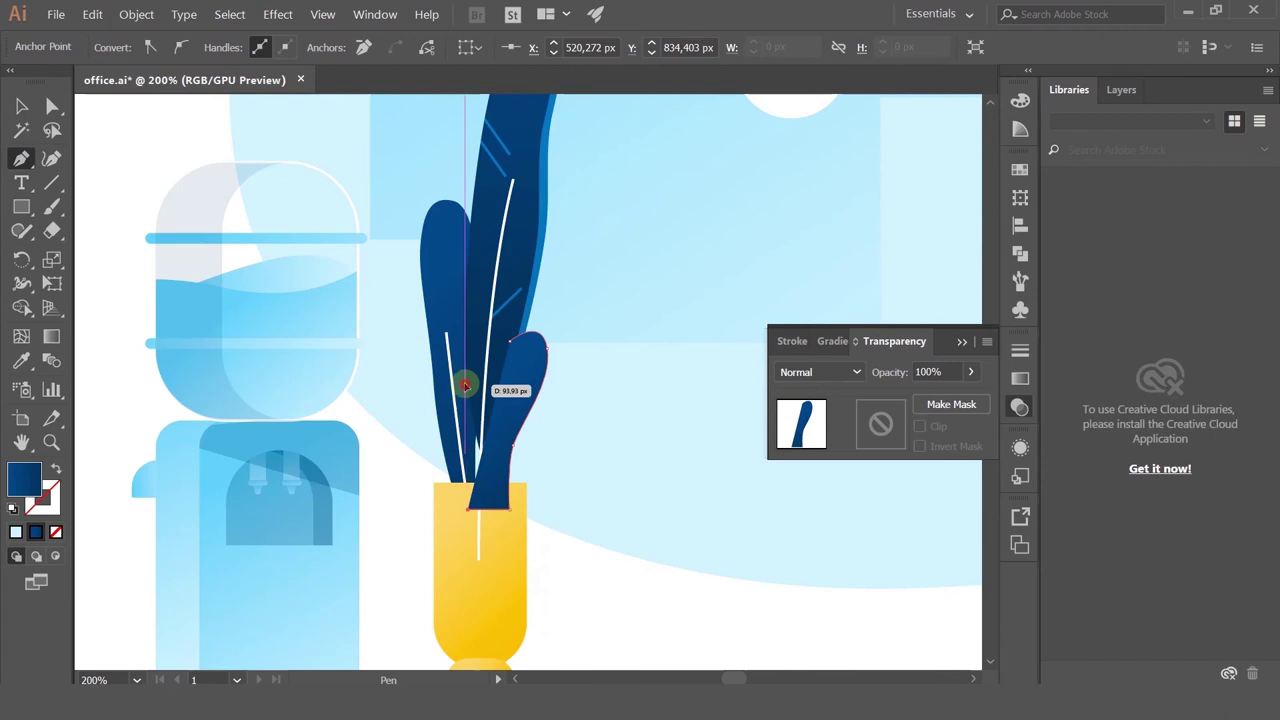
{"action": "left_click", "coordinate": [510, 341]}
{"action": "key", "text": "ctrl+bracketleft"}
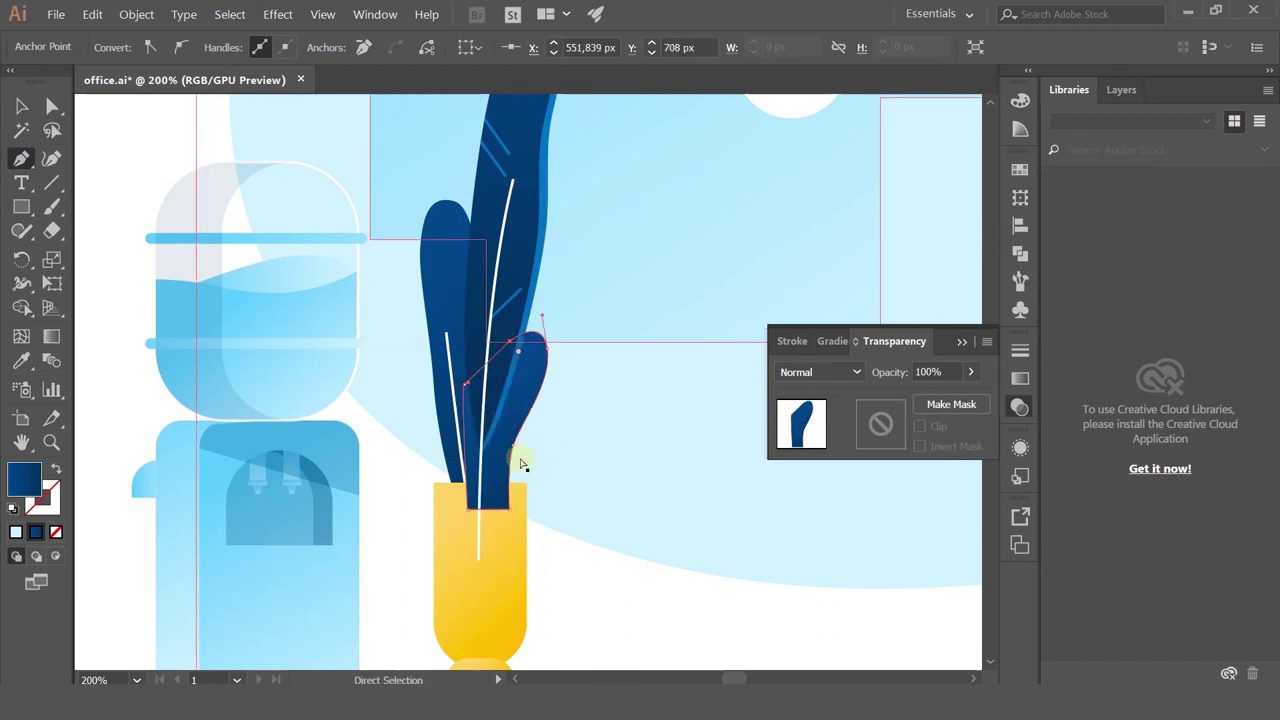
{"action": "left_click", "coordinate": [21, 106]}
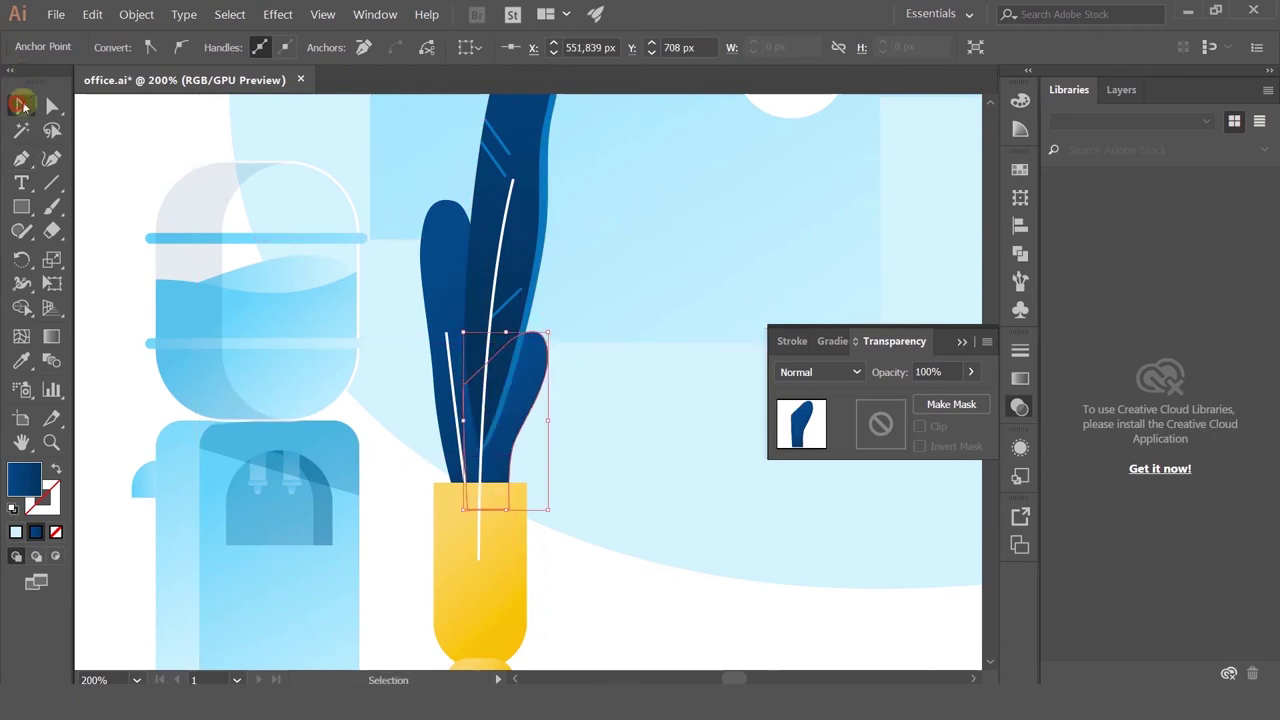
{"action": "scroll", "coordinate": [480, 242], "scroll_direction": "down", "scroll_amount": 4}
{"action": "left_click", "coordinate": [545, 376]}
{"action": "scroll", "coordinate": [541, 294], "scroll_direction": "up", "scroll_amount": 2}
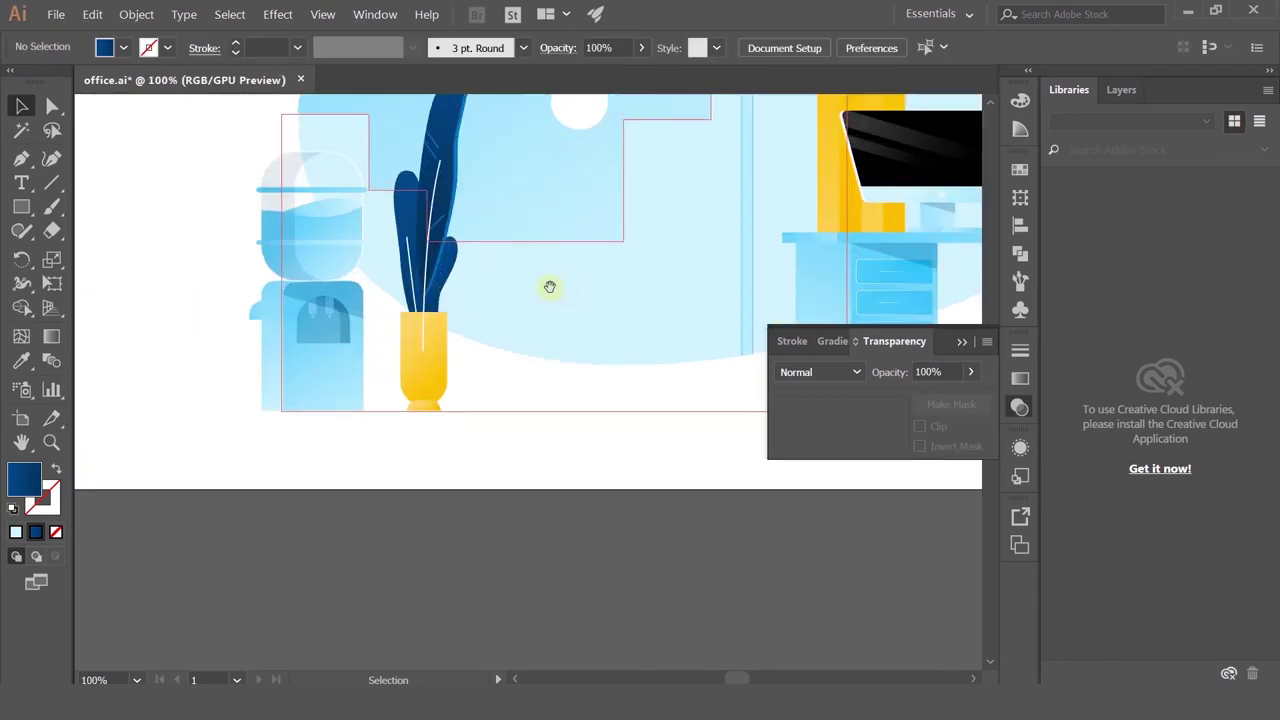
{"action": "left_click_drag", "start_coordinate": [566, 197], "coordinate": [435, 371]}
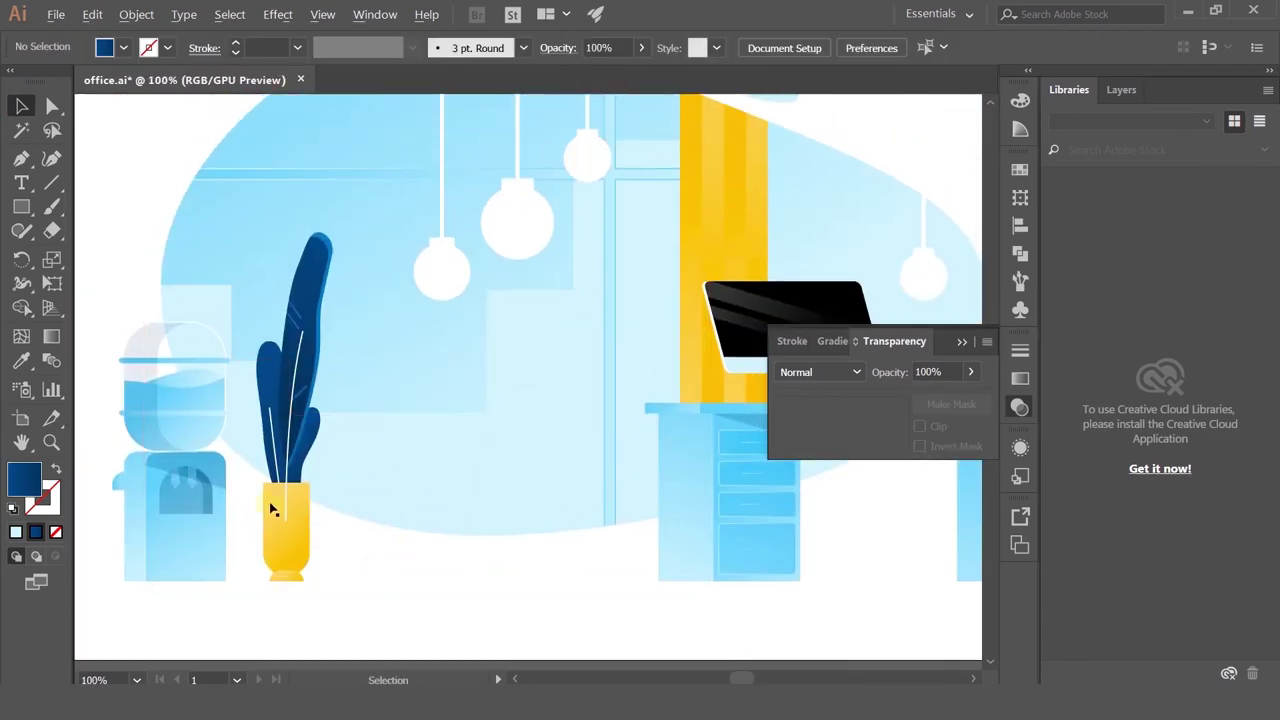
{"action": "scroll", "coordinate": [270, 509], "scroll_direction": "up", "scroll_amount": 1}
{"action": "left_click", "coordinate": [302, 610]}
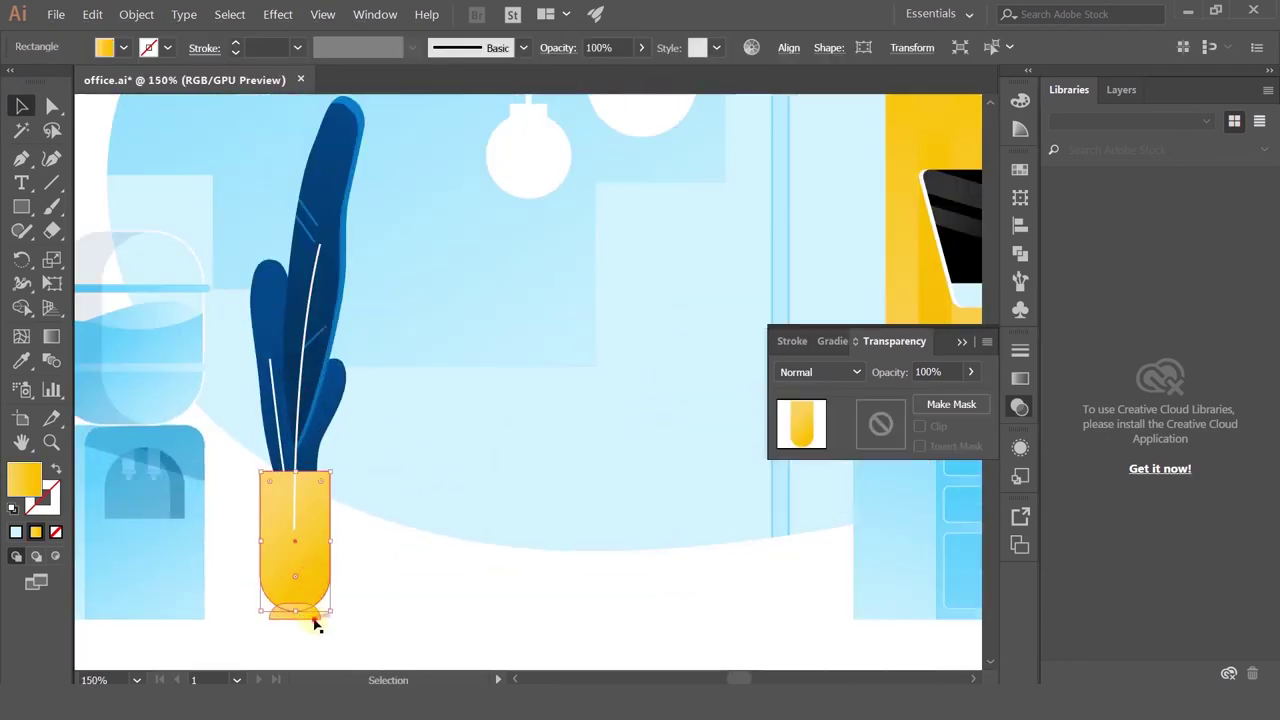
{"action": "left_click", "coordinate": [315, 622], "text": "shift"}
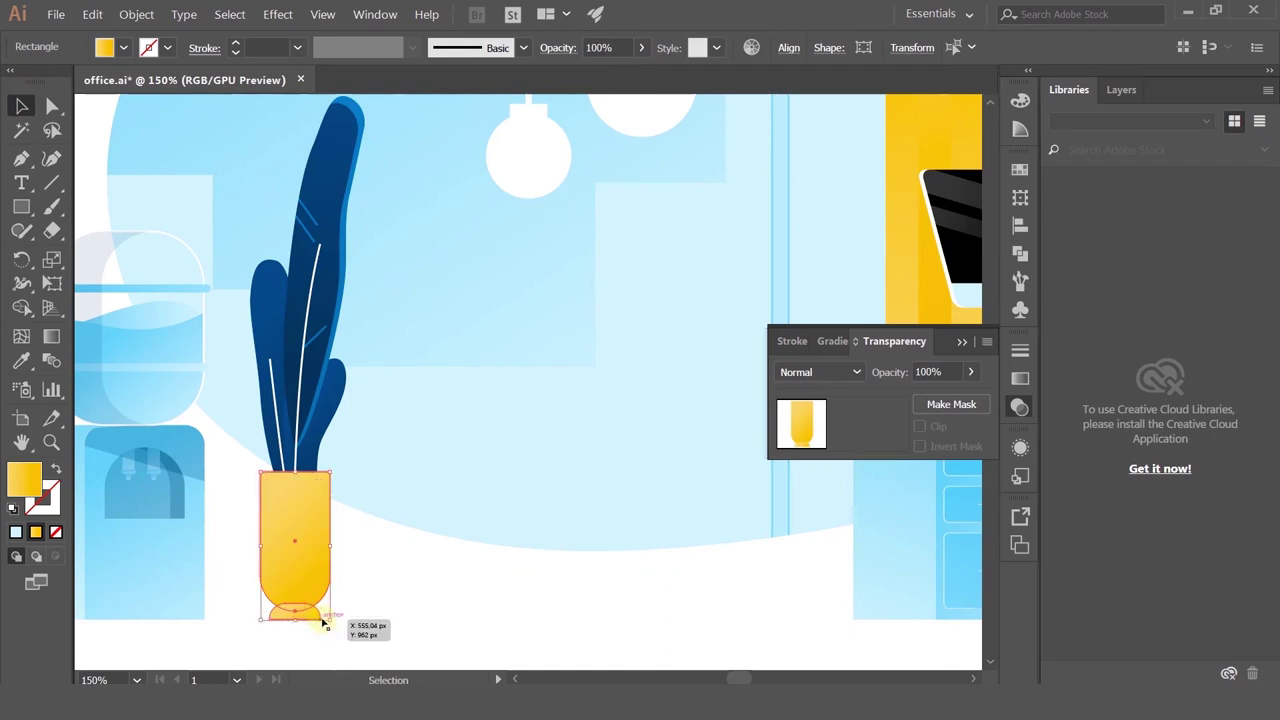
{"action": "scroll", "coordinate": [318, 385], "scroll_direction": "down", "scroll_amount": 2}
{"action": "scroll", "coordinate": [400, 446], "scroll_direction": "down", "scroll_amount": 1}
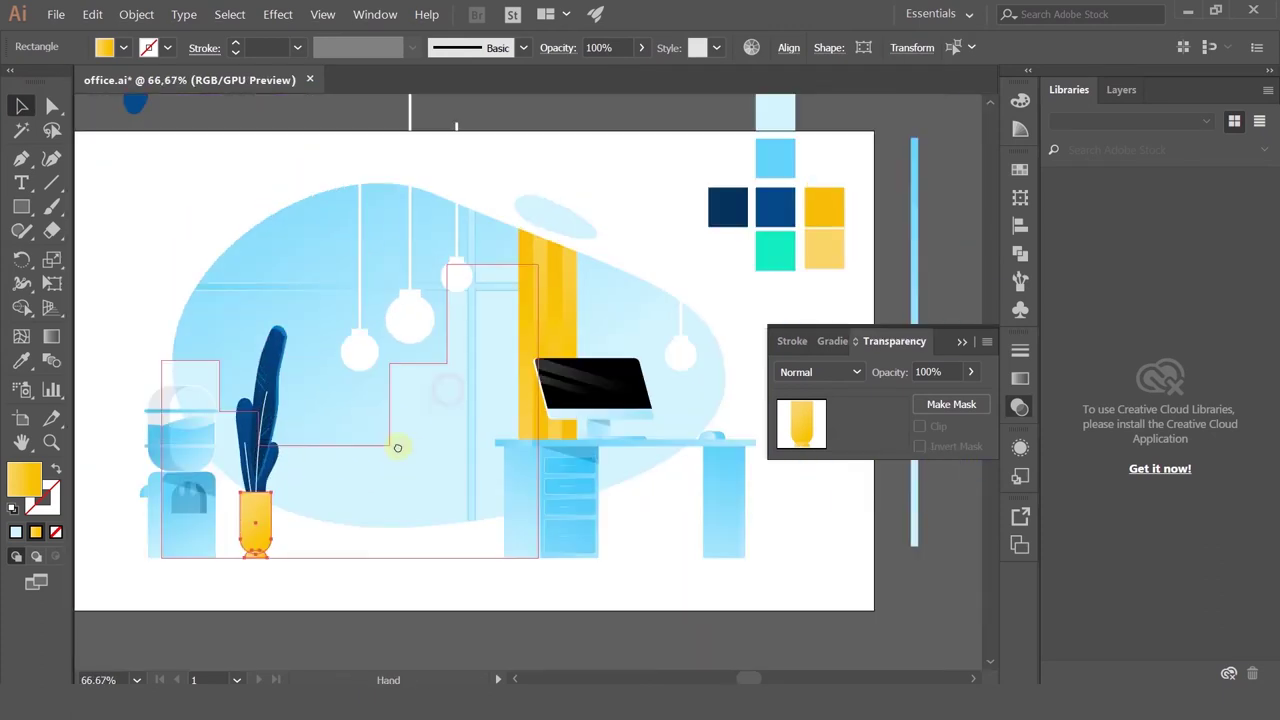
{"action": "scroll", "coordinate": [385, 510], "scroll_direction": "down", "scroll_amount": 1}
{"action": "left_click", "coordinate": [400, 550]}
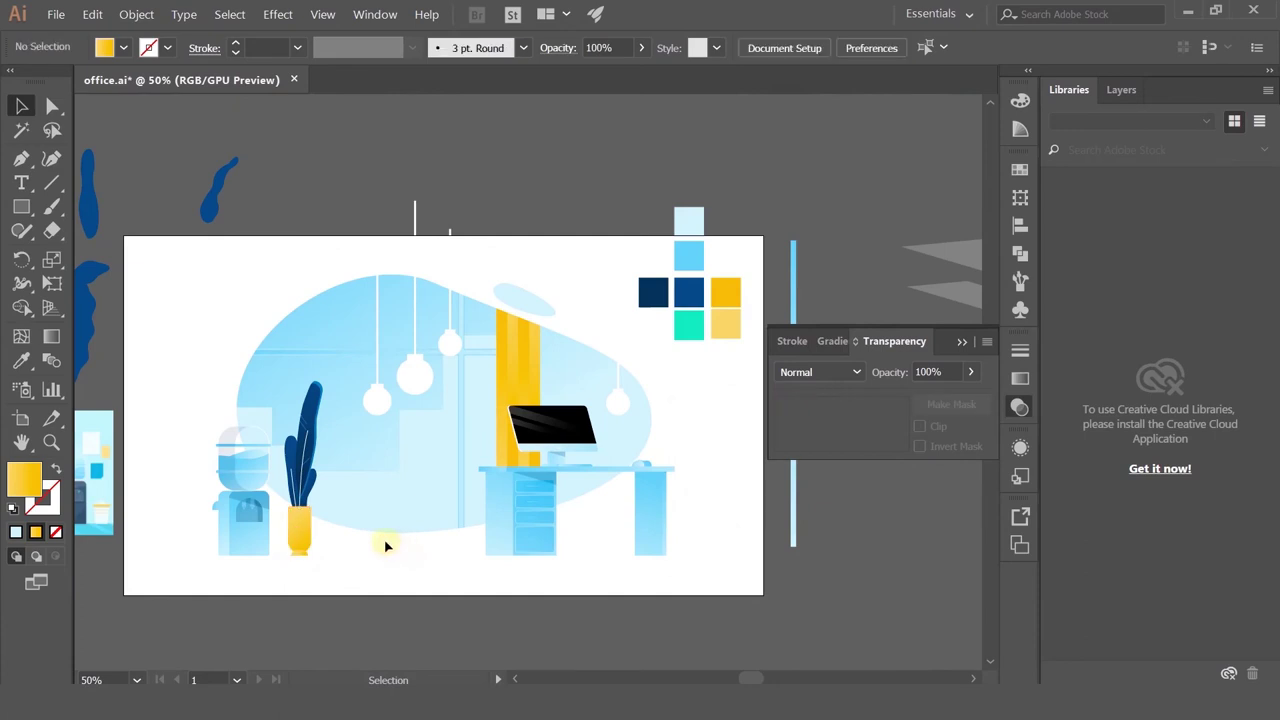
Step: Select the three leaves, the yellow pot and its base, and group them as one plant
{"action": "left_click", "coordinate": [312, 472]}
{"action": "scroll", "coordinate": [306, 466], "scroll_direction": "up", "scroll_amount": 2}
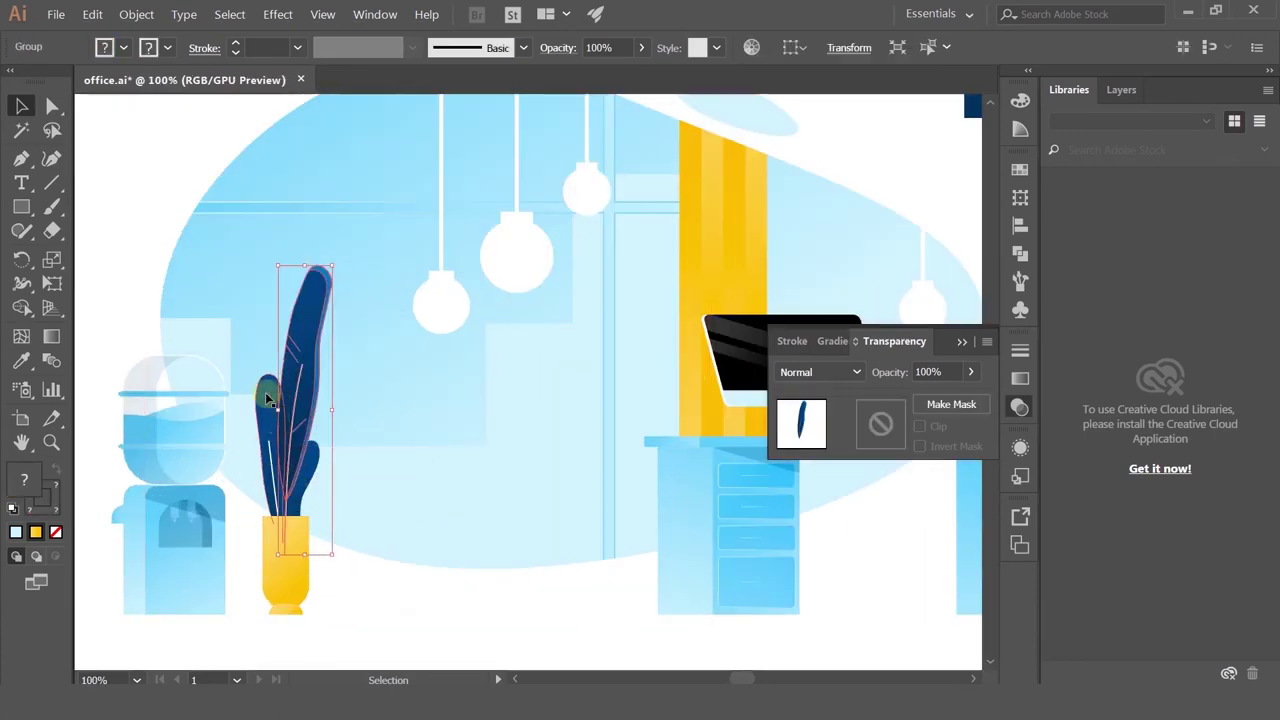
{"action": "scroll", "coordinate": [265, 398], "scroll_direction": "up", "scroll_amount": 2}
{"action": "left_click", "coordinate": [249, 457], "text": "shift"}
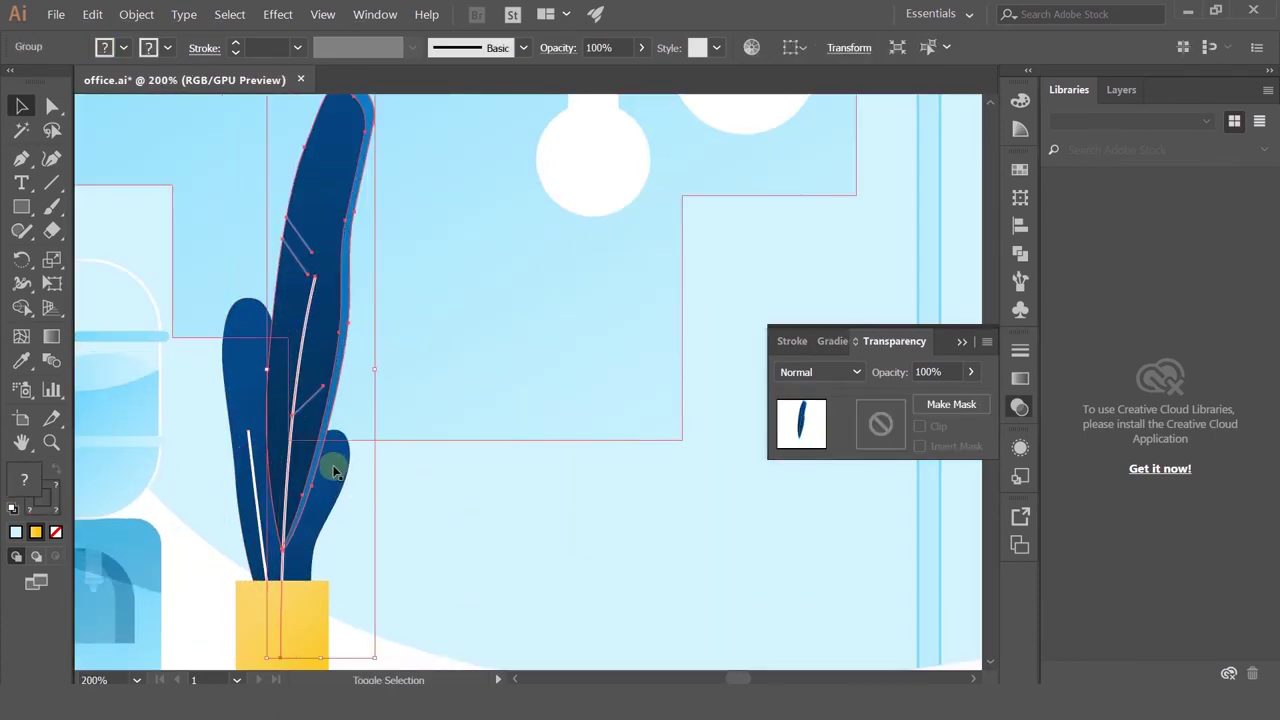
{"action": "left_click", "coordinate": [252, 441], "text": "shift"}
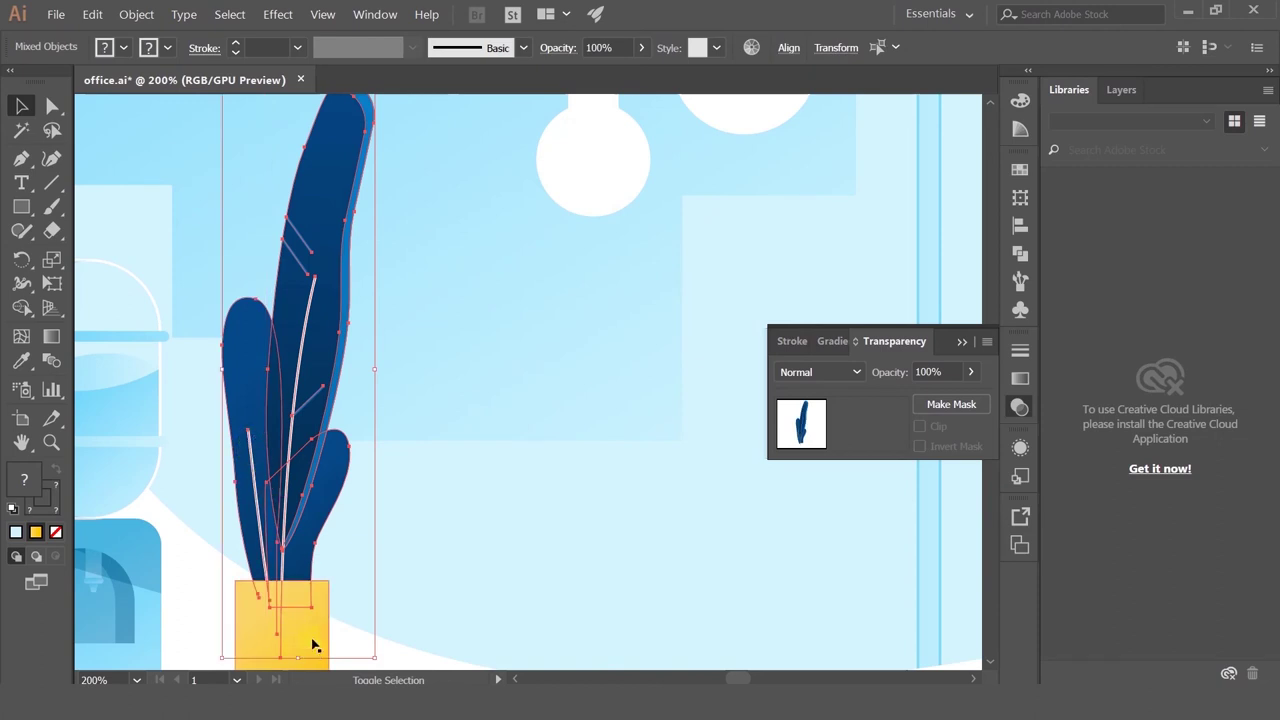
{"action": "scroll", "coordinate": [313, 645], "scroll_direction": "down", "scroll_amount": 5}
{"action": "left_click", "coordinate": [337, 435], "text": "shift"}
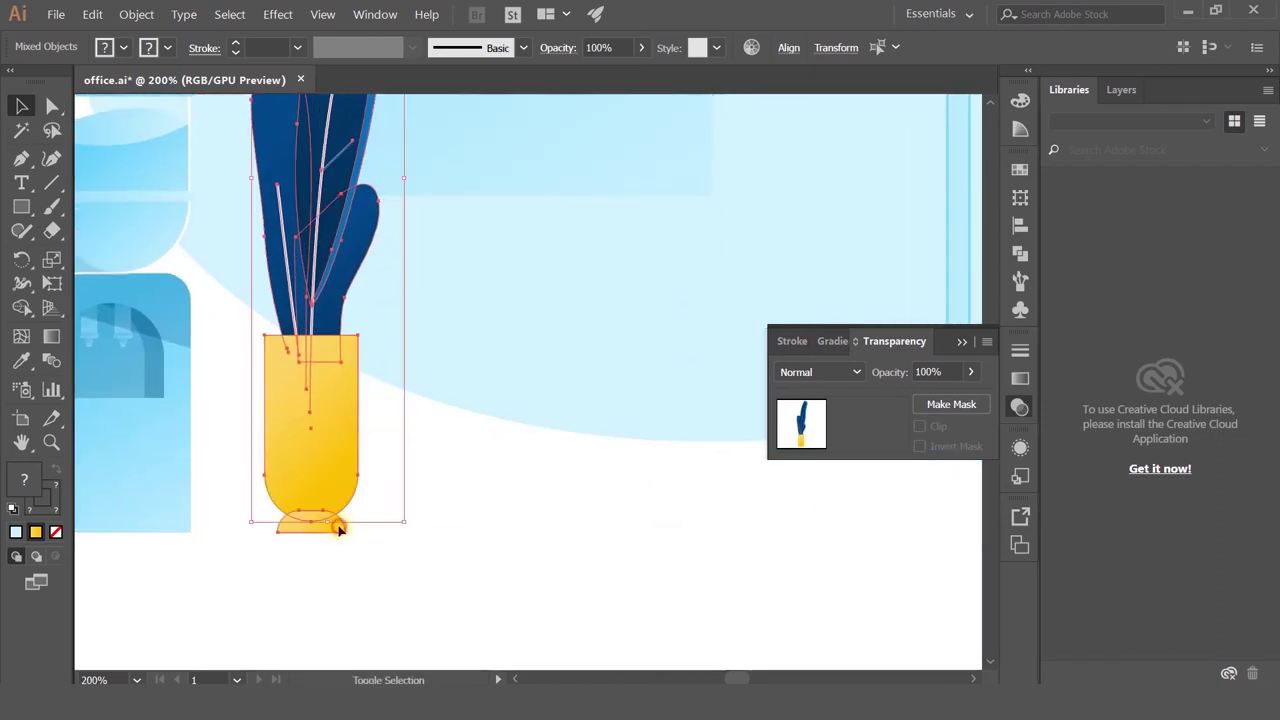
{"action": "left_click", "coordinate": [338, 530], "text": "shift"}
{"action": "scroll", "coordinate": [359, 448], "scroll_direction": "down", "scroll_amount": 2}
{"action": "key", "text": "ctrl+g"}
Step: Move the grouped potted plant horizontally to the left end of the desk
{"action": "left_click_drag", "start_coordinate": [343, 449], "coordinate": [566, 450]}
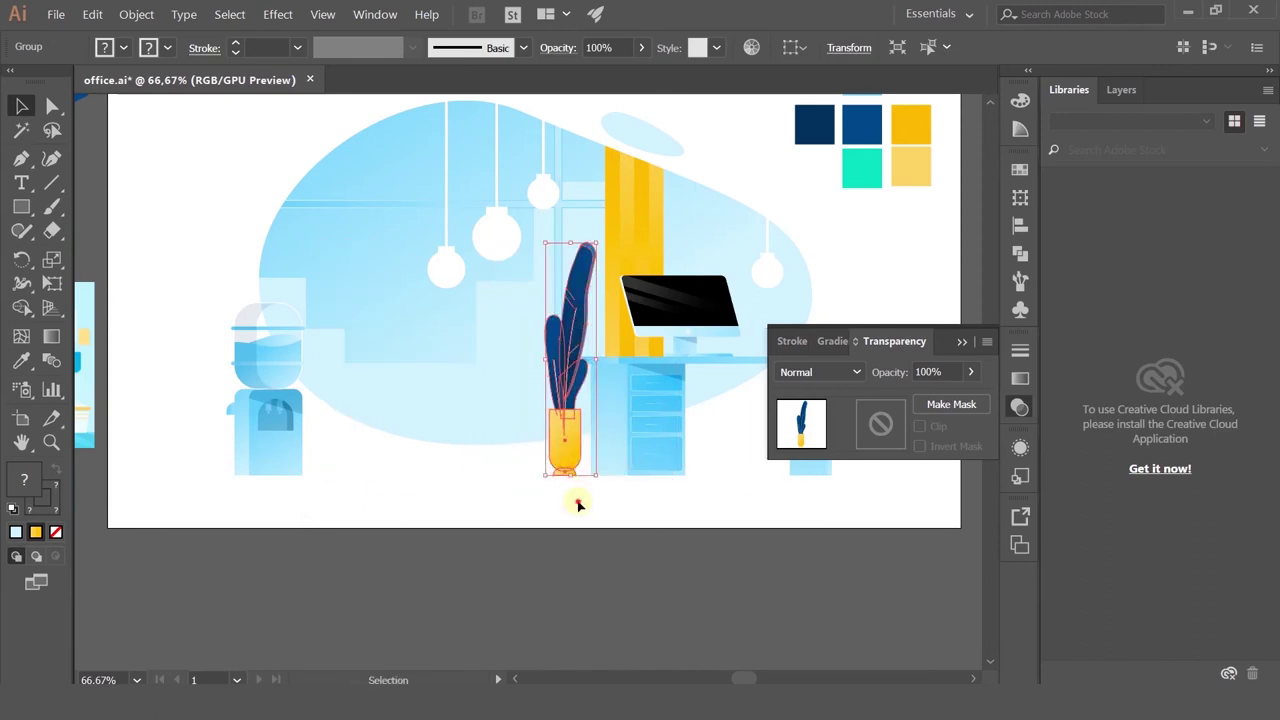
{"action": "left_click", "coordinate": [577, 506]}
{"action": "left_click_drag", "start_coordinate": [606, 506], "coordinate": [527, 511]}
Step: Move the water cooler right, placing it just left of the potted plant on the same floor line
{"action": "left_click_drag", "start_coordinate": [163, 429], "coordinate": [364, 402]}
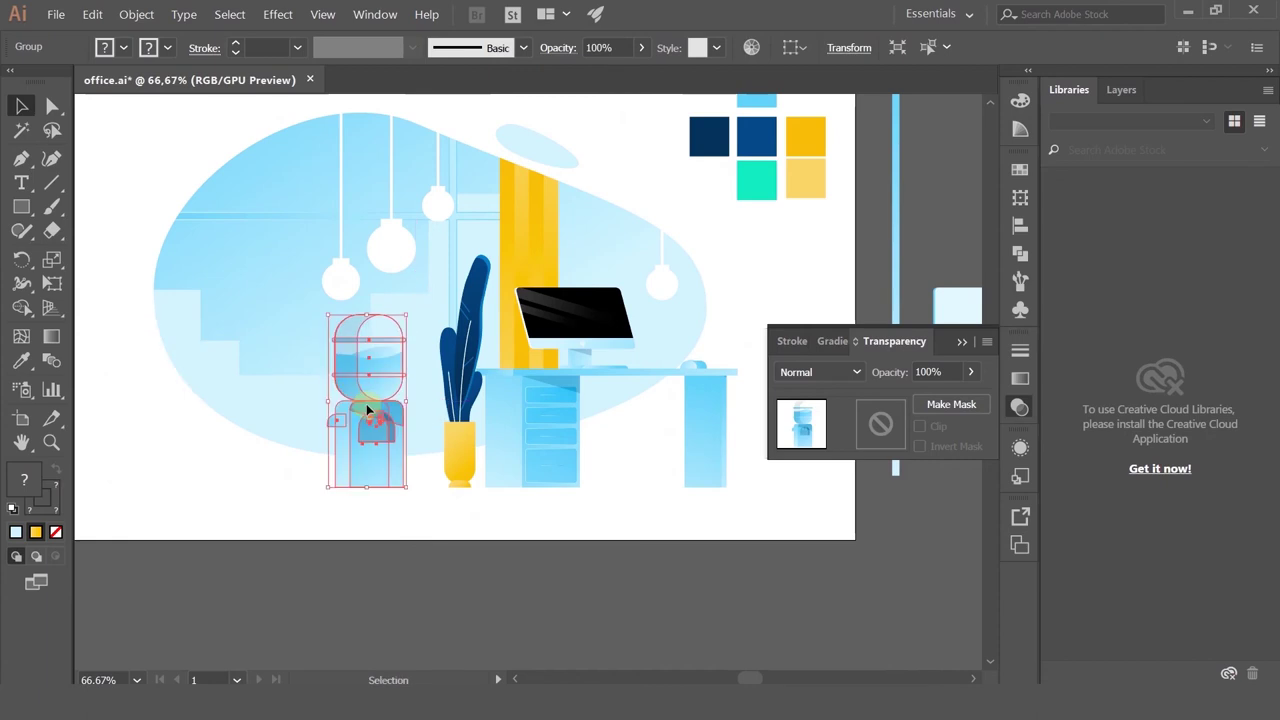
{"action": "scroll", "coordinate": [283, 300], "scroll_direction": "down", "scroll_amount": 2}
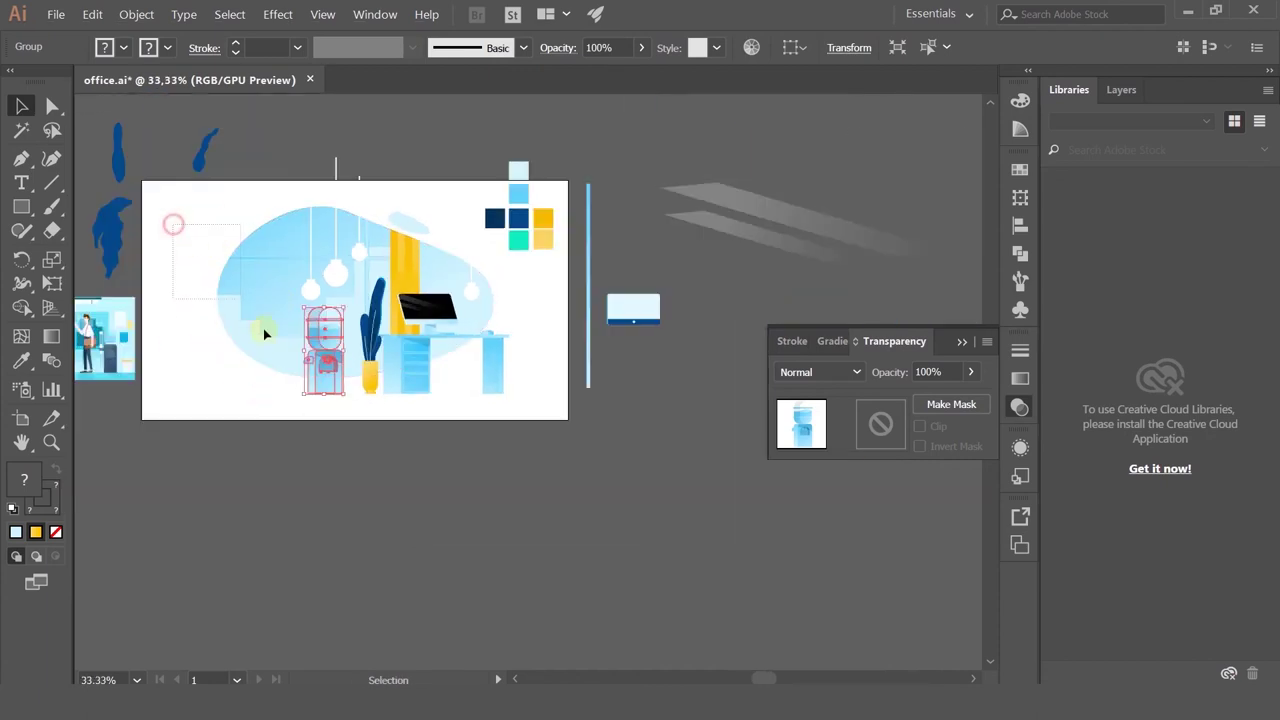
Step: Scale the blob-shaped background down toward its lower-right corner and shift it slightly up and left behind the furniture
{"action": "left_click_drag", "start_coordinate": [280, 366], "coordinate": [222, 300]}
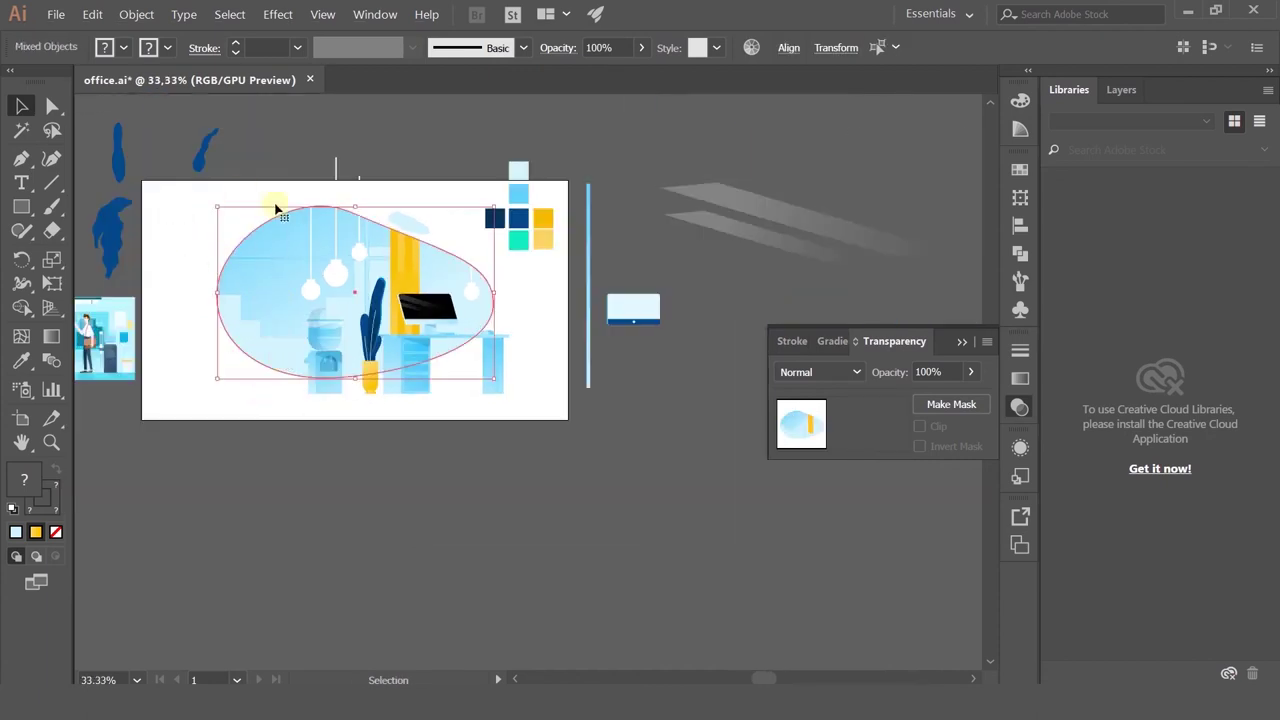
{"action": "left_click_drag", "start_coordinate": [217, 209], "coordinate": [271, 241]}
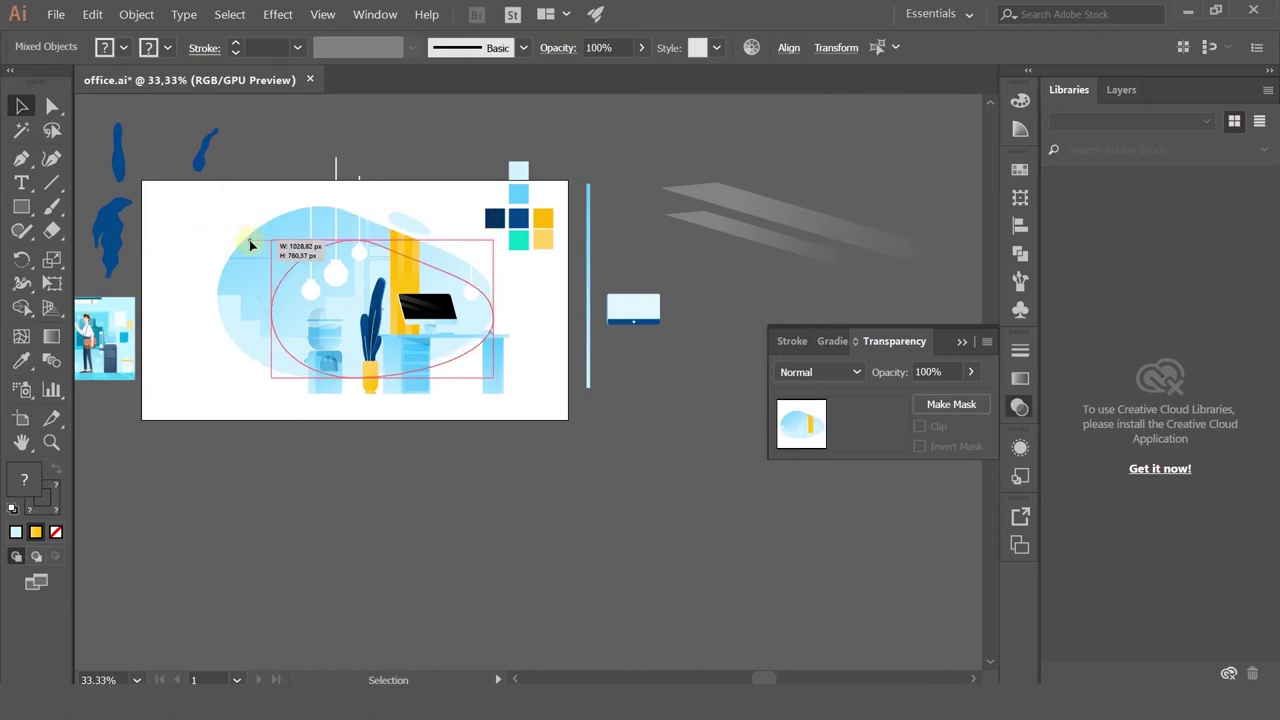
{"action": "scroll", "coordinate": [254, 255], "scroll_direction": "up", "scroll_amount": 2}
{"action": "left_click_drag", "start_coordinate": [336, 334], "coordinate": [294, 302]}
{"action": "scroll", "coordinate": [282, 306], "scroll_direction": "down", "scroll_amount": 2}
Step: Move the small pale-blue ellipse straight down so it sits just above the blob's sloping upper edge
{"action": "left_click", "coordinate": [489, 200]}
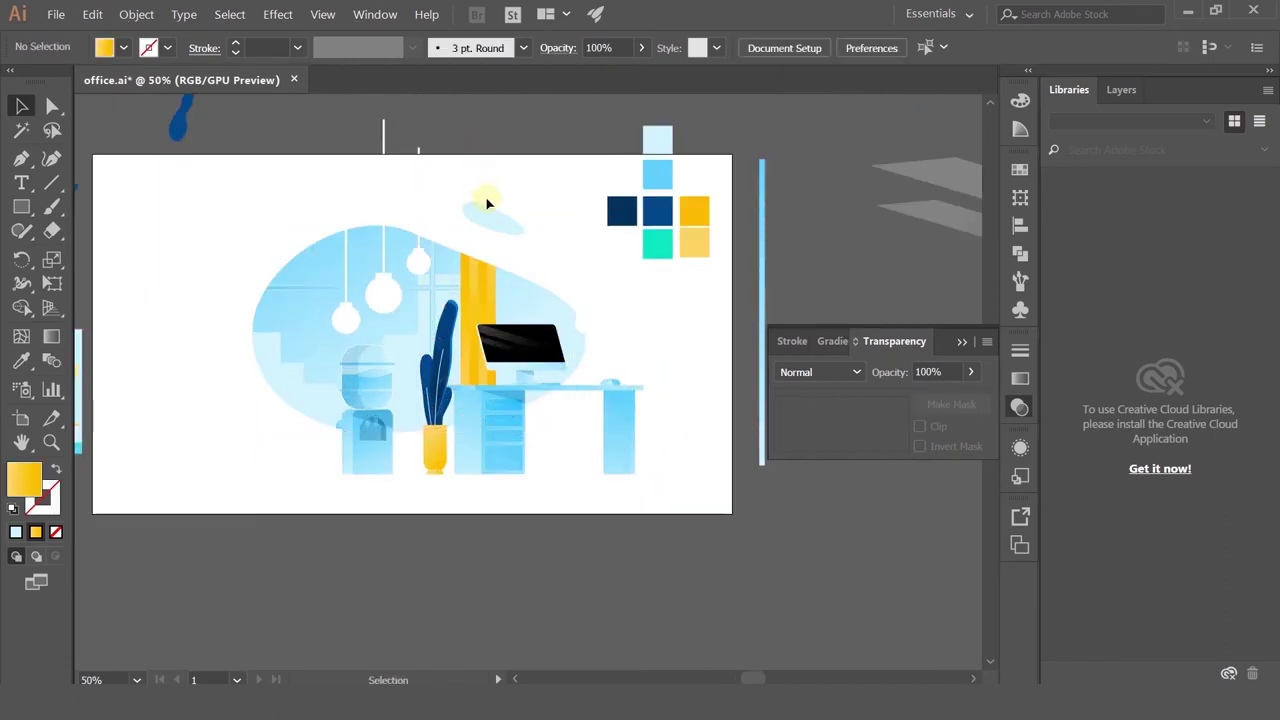
{"action": "left_click_drag", "start_coordinate": [493, 226], "coordinate": [493, 243]}
{"action": "left_click", "coordinate": [510, 178]}
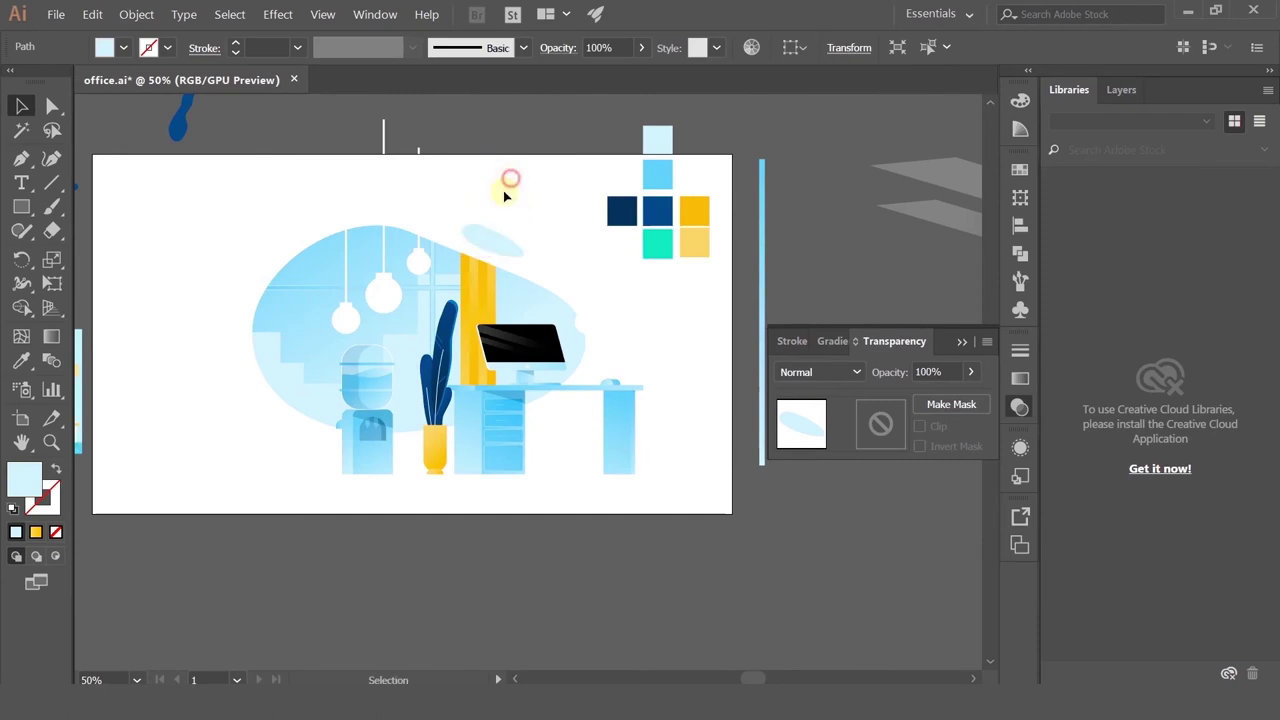
Step: Select the three hanging lamps above the water cooler and move them together left and slightly down within the blob
{"action": "scroll", "coordinate": [395, 254], "scroll_direction": "up", "scroll_amount": 2}
{"action": "left_click", "coordinate": [371, 345]}
{"action": "left_click", "coordinate": [432, 270], "text": "shift"}
{"action": "left_click", "coordinate": [288, 373], "text": "shift"}
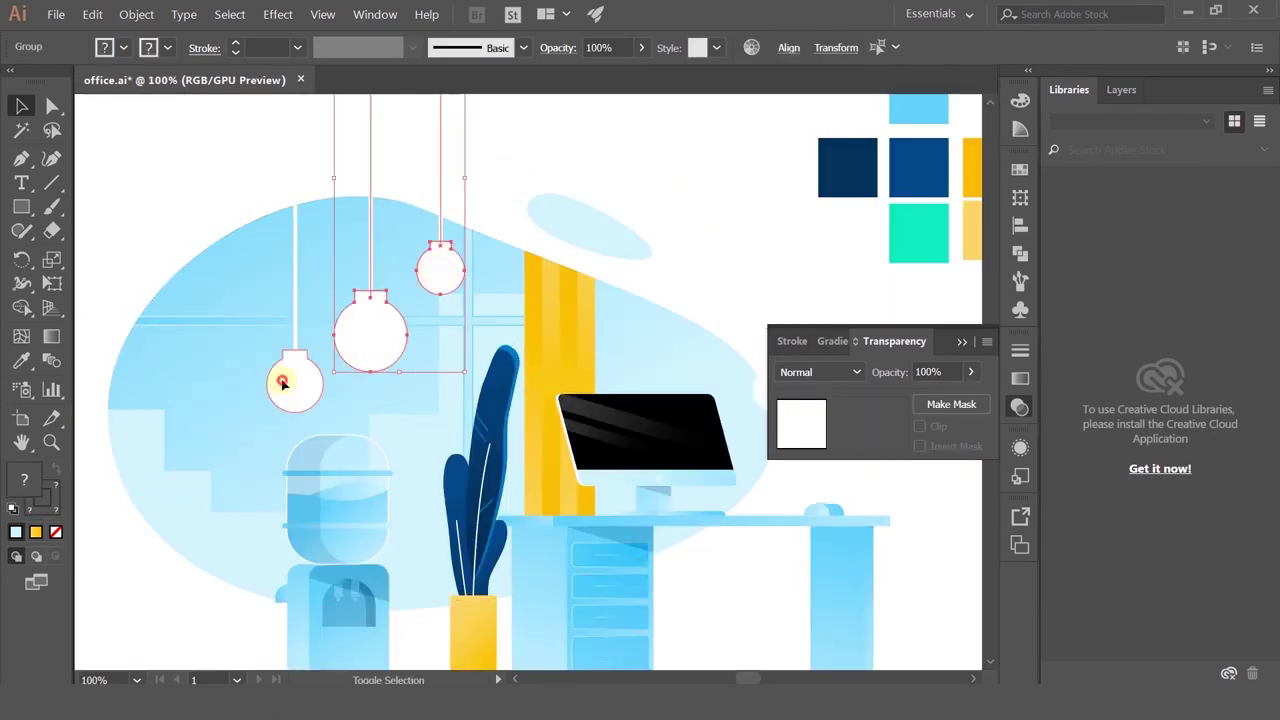
{"action": "left_click_drag", "start_coordinate": [288, 373], "coordinate": [222, 359]}
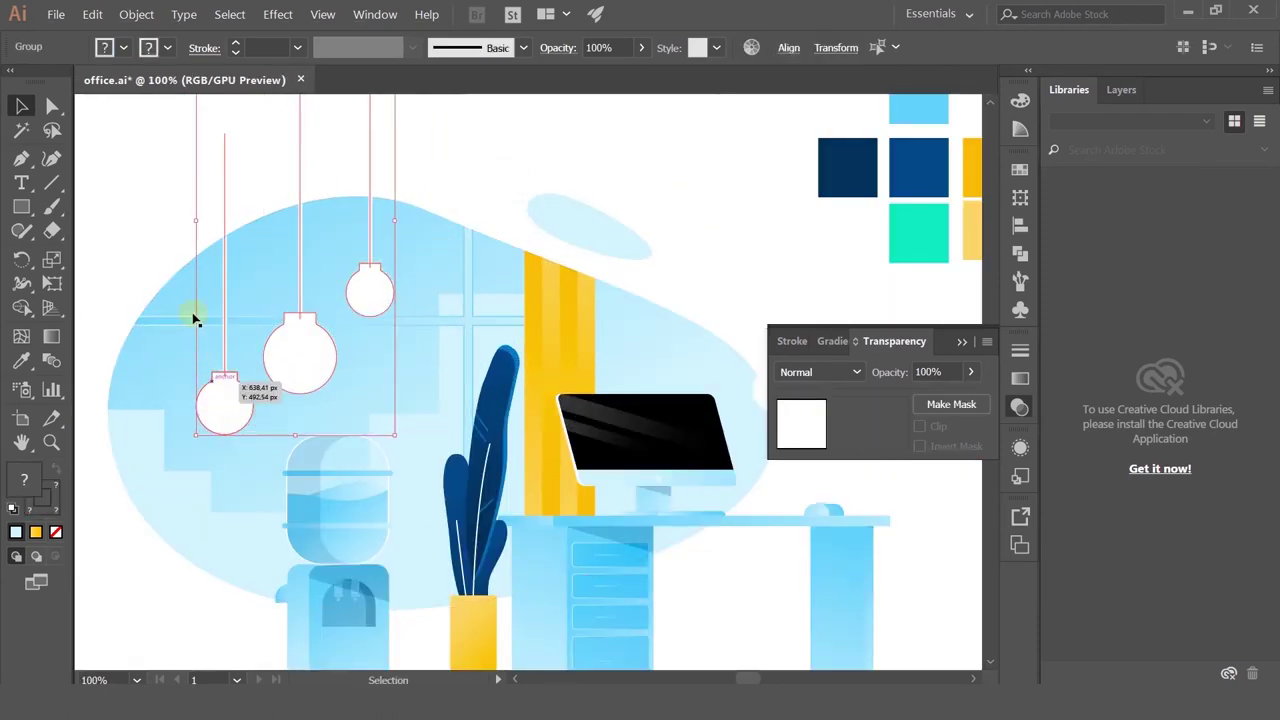
{"action": "left_click", "coordinate": [190, 245]}
Step: Move the single hanging lamp beside the monitor and the colour swatches off the artboard to its right
{"action": "scroll", "coordinate": [230, 250], "scroll_direction": "down", "scroll_amount": 2}
{"action": "left_click", "coordinate": [361, 206]}
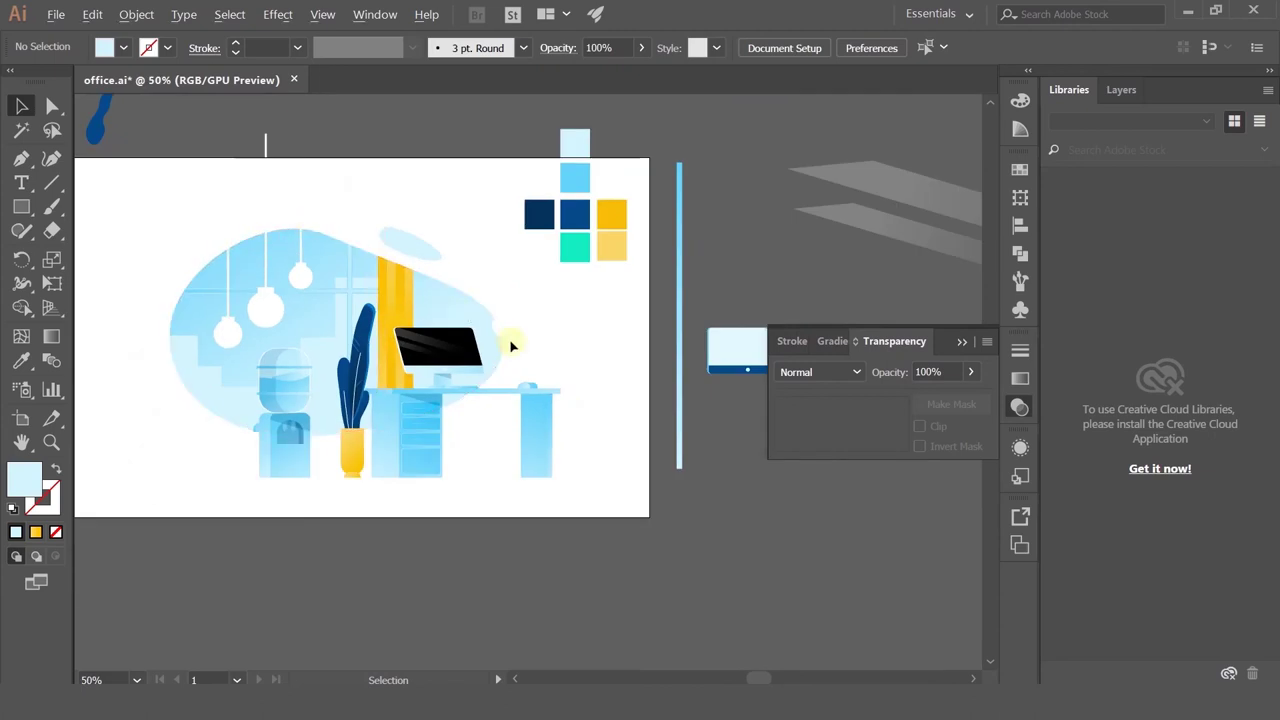
{"action": "left_click_drag", "start_coordinate": [507, 337], "coordinate": [706, 193]}
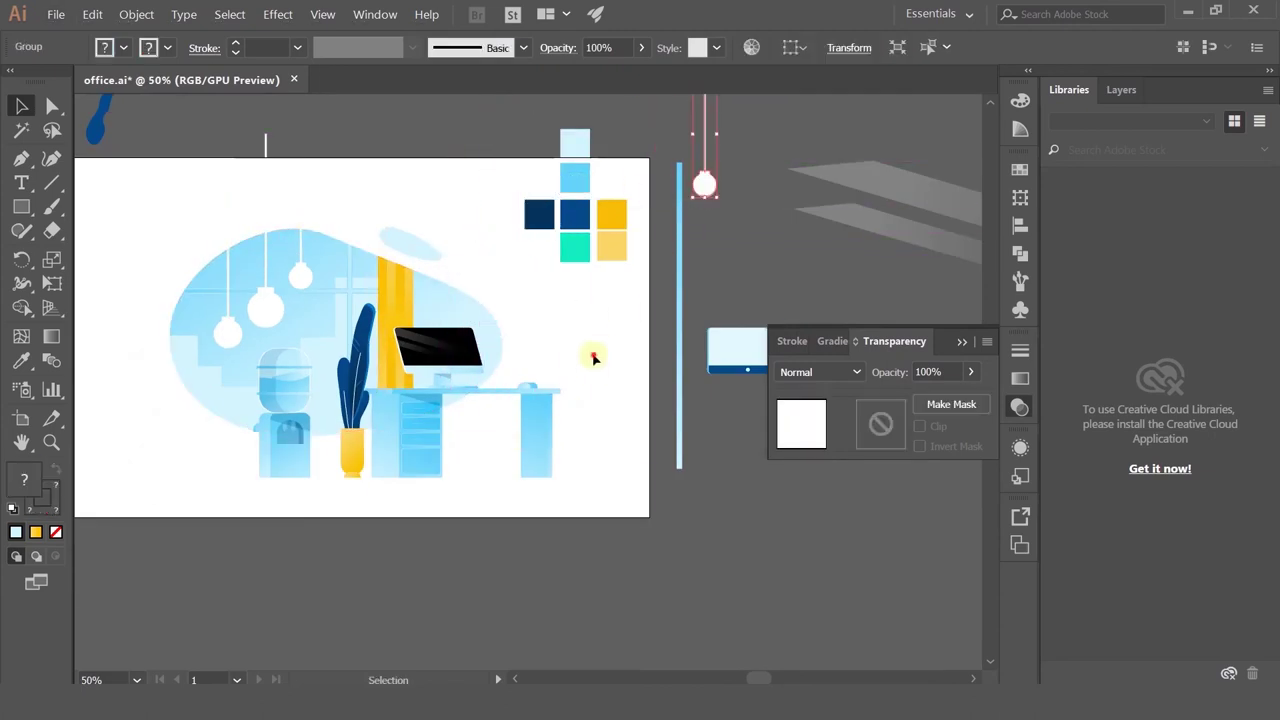
{"action": "left_click", "coordinate": [156, 193]}
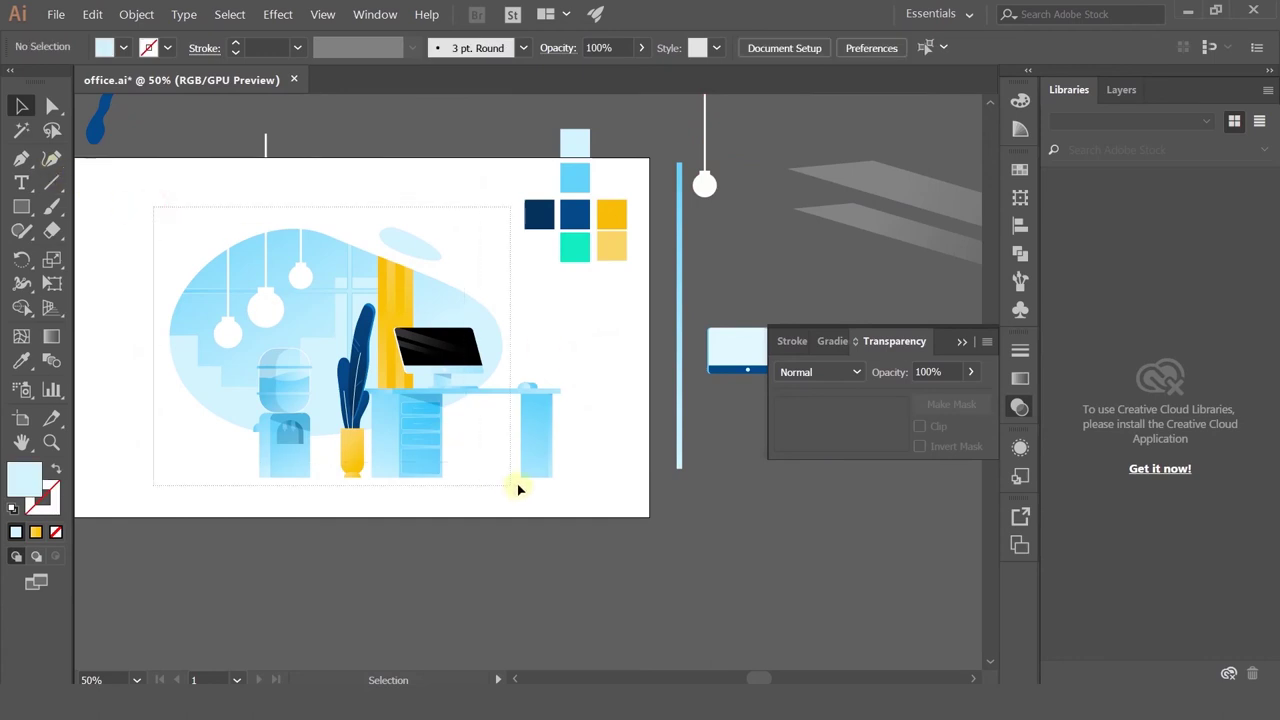
{"action": "left_click_drag", "start_coordinate": [505, 132], "coordinate": [755, 276]}
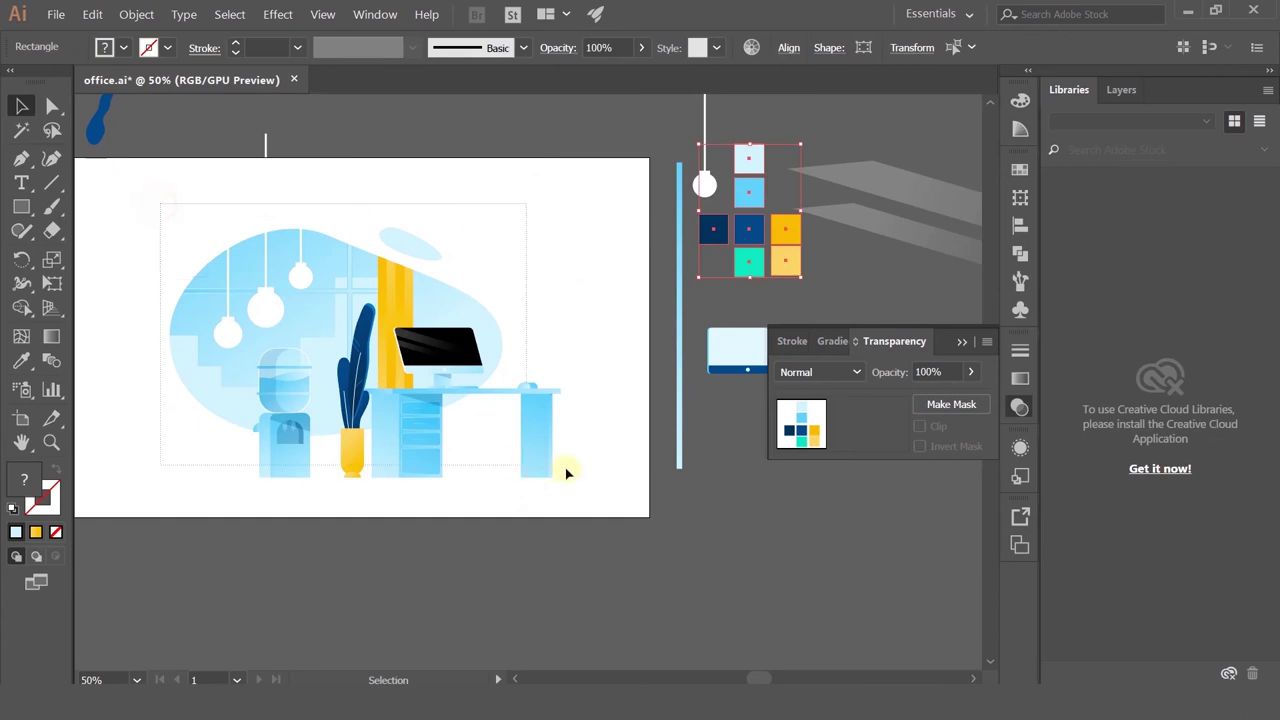
Step: Select all parts of the office illustration and move them together into the left part of the artboard, keeping a margin
{"action": "left_click_drag", "start_coordinate": [566, 473], "coordinate": [597, 506]}
{"action": "left_click_drag", "start_coordinate": [475, 365], "coordinate": [528, 393]}
{"action": "left_click_drag", "start_coordinate": [486, 344], "coordinate": [379, 333]}
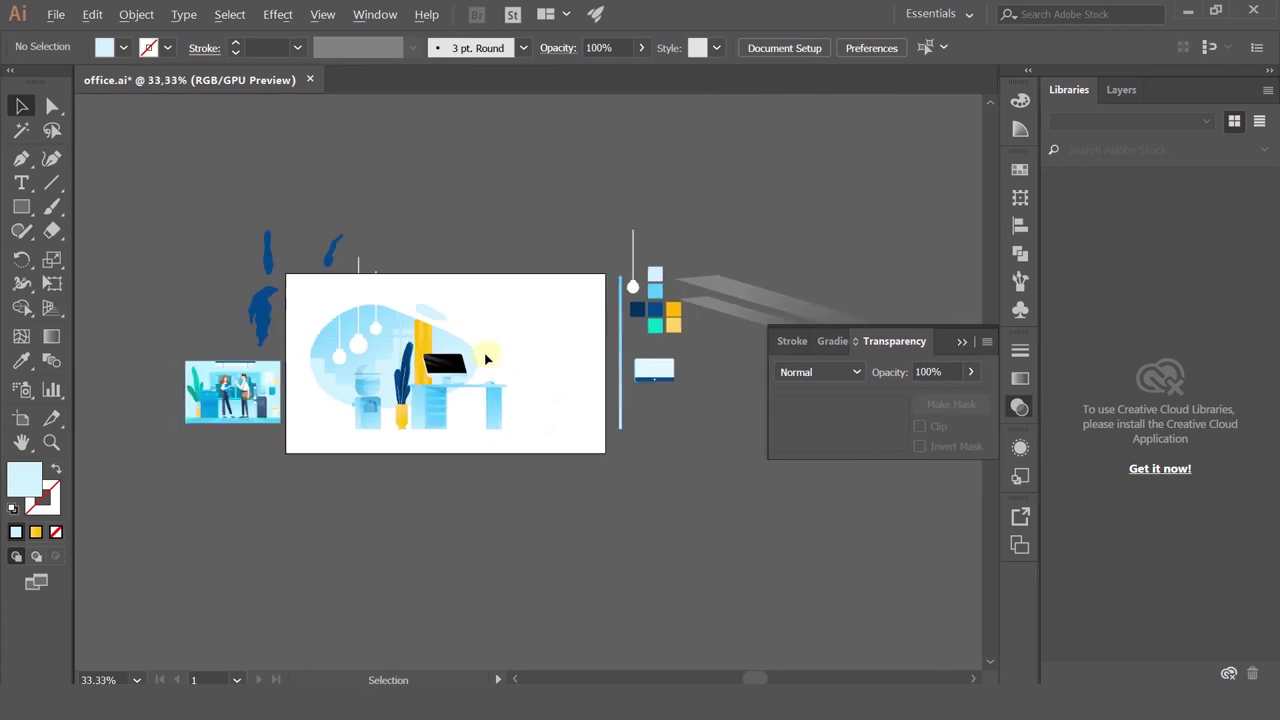
{"action": "scroll", "coordinate": [383, 448], "scroll_direction": "up", "scroll_amount": 1}
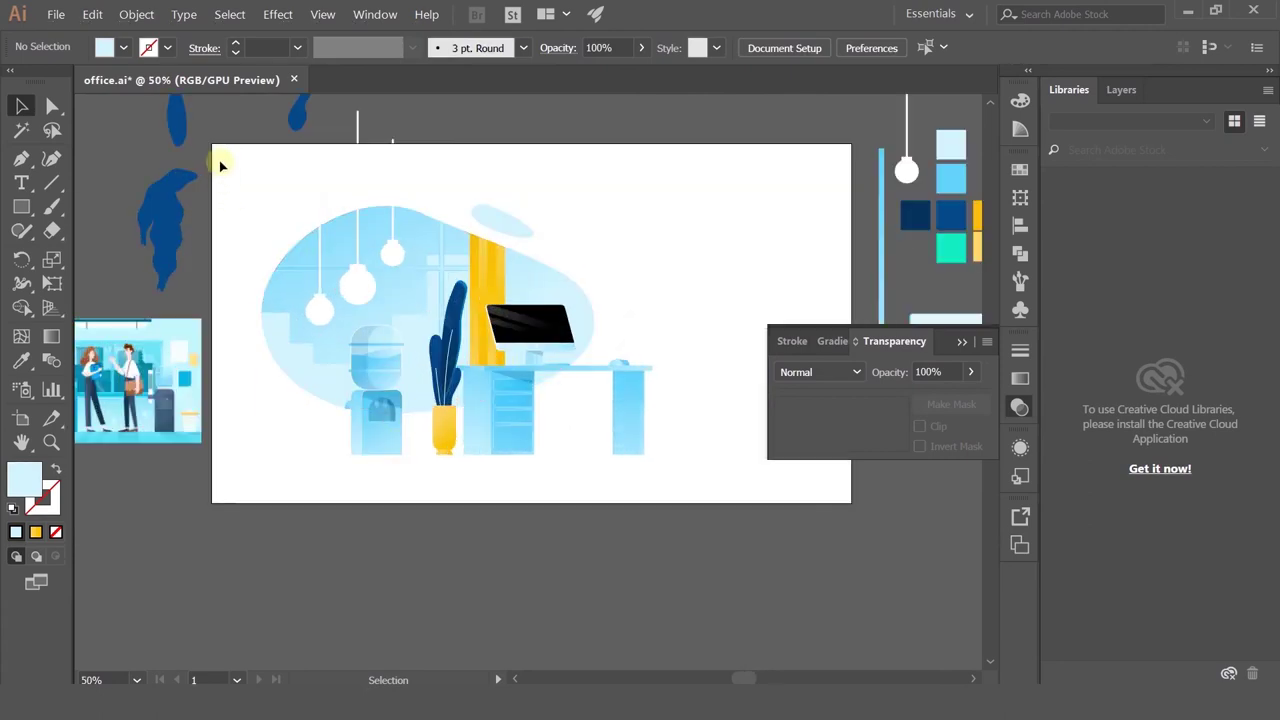
{"action": "left_click_drag", "start_coordinate": [671, 462], "coordinate": [687, 502]}
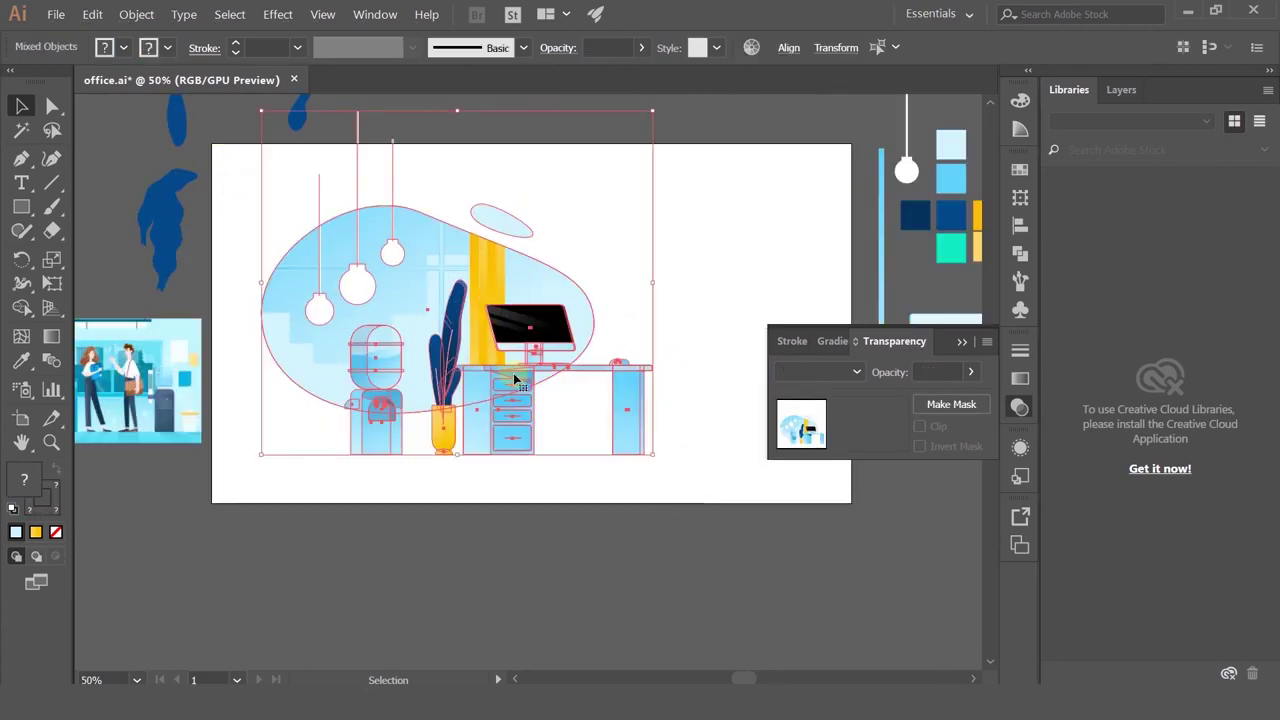
{"action": "left_click_drag", "start_coordinate": [513, 373], "coordinate": [552, 375]}
{"action": "left_click", "coordinate": [622, 240]}
Step: Inside the background clip group, stretch the window frame's horizontal bar right past the curtain and blob edge, and exit isolation mode
{"action": "scroll", "coordinate": [563, 254], "scroll_direction": "up", "scroll_amount": 3}
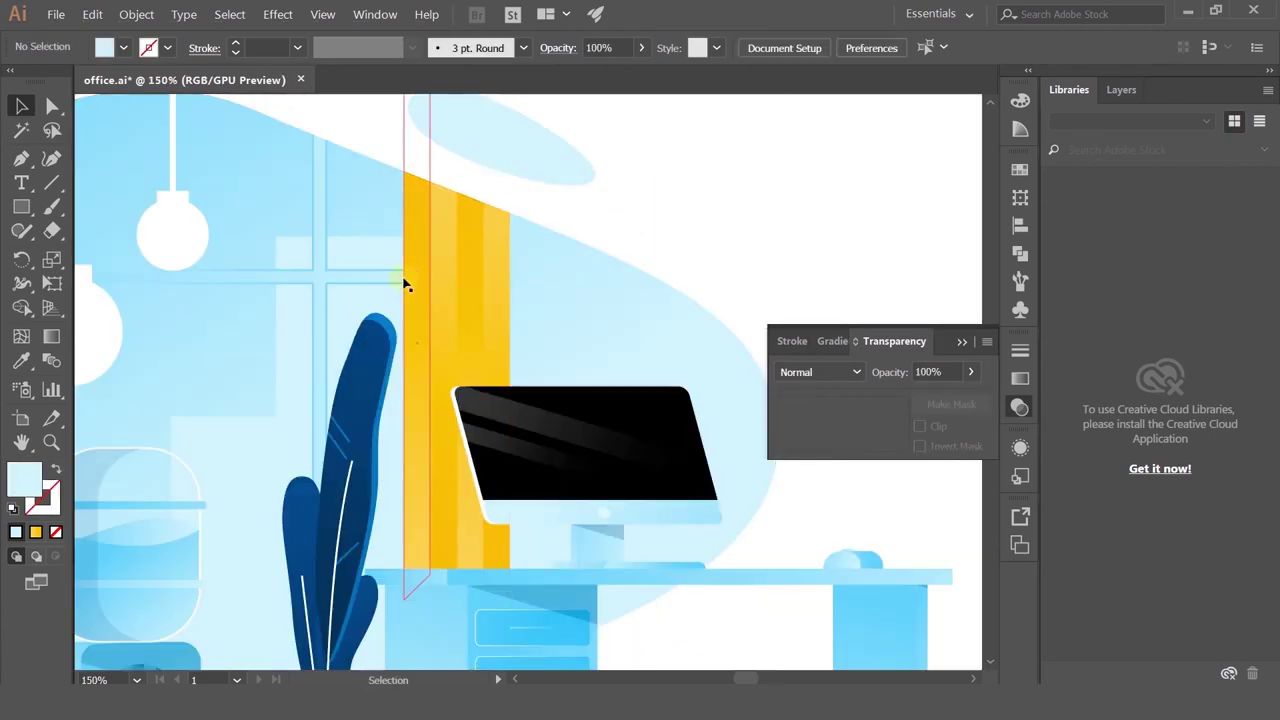
{"action": "left_click", "coordinate": [390, 280]}
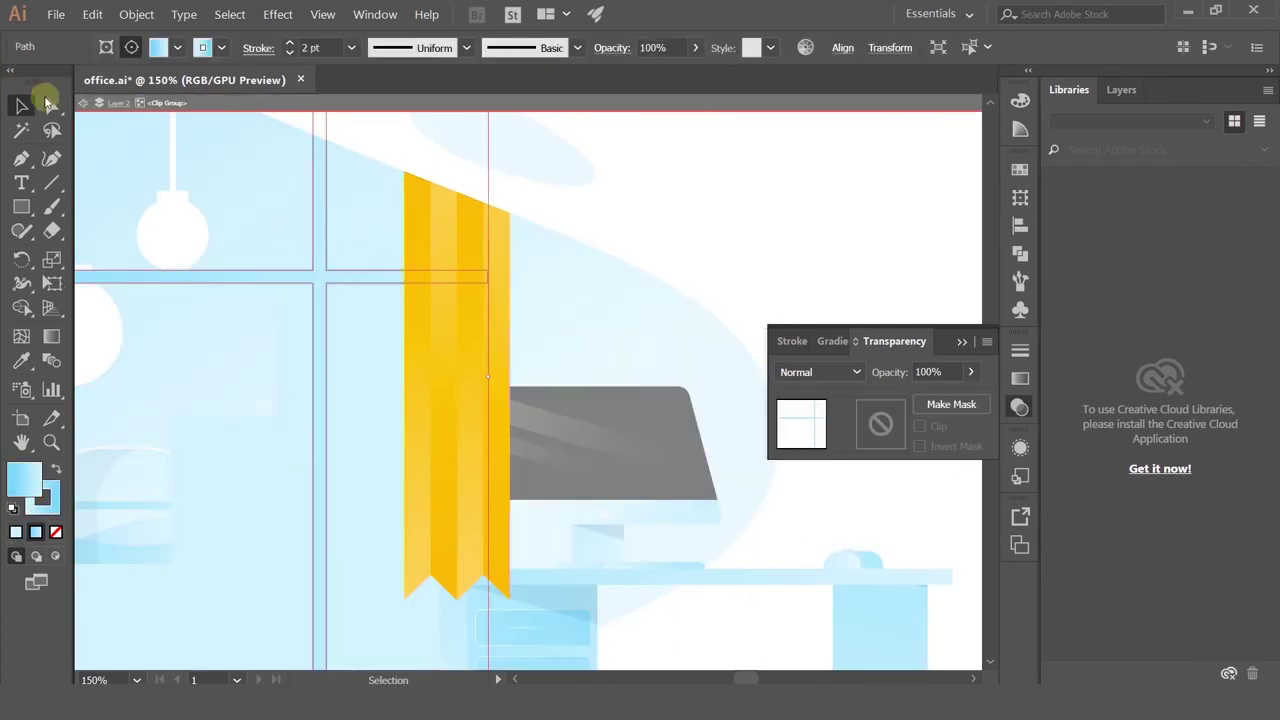
{"action": "left_click", "coordinate": [52, 106]}
{"action": "left_click_drag", "start_coordinate": [486, 272], "coordinate": [488, 277]}
{"action": "left_click", "coordinate": [488, 272]}
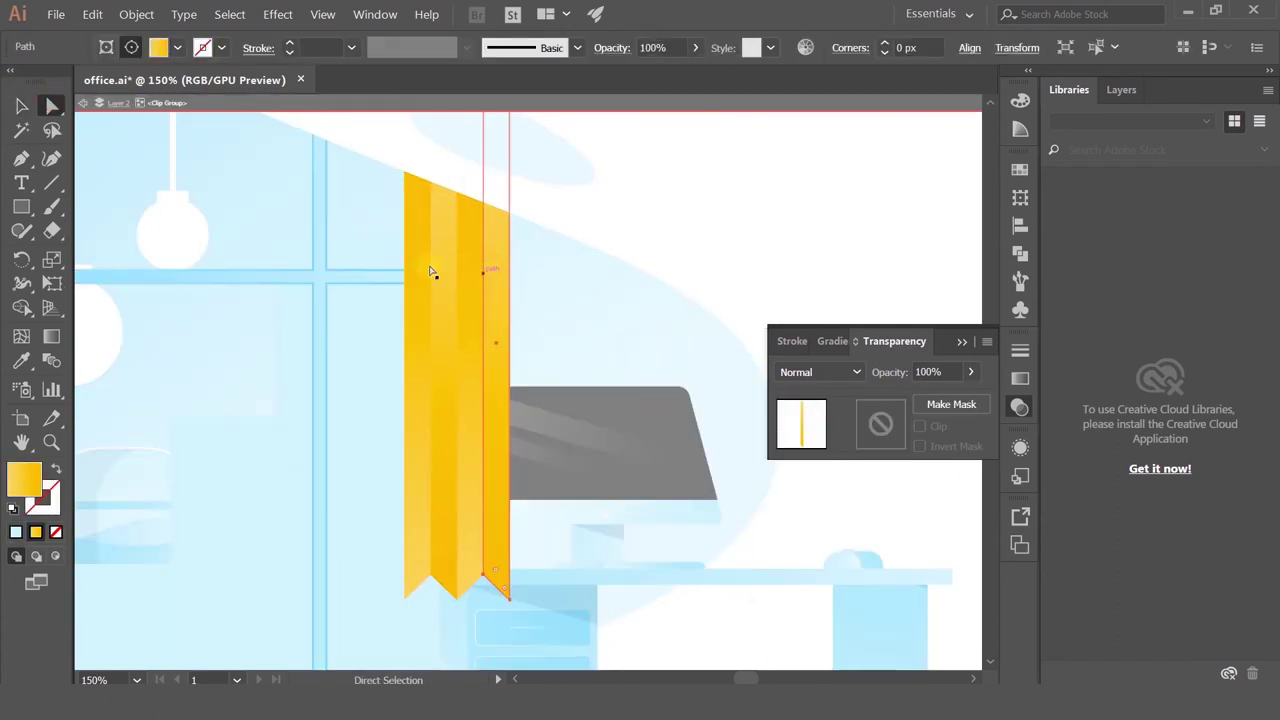
{"action": "left_click", "coordinate": [385, 268]}
{"action": "left_click", "coordinate": [383, 276]}
{"action": "left_click", "coordinate": [479, 285]}
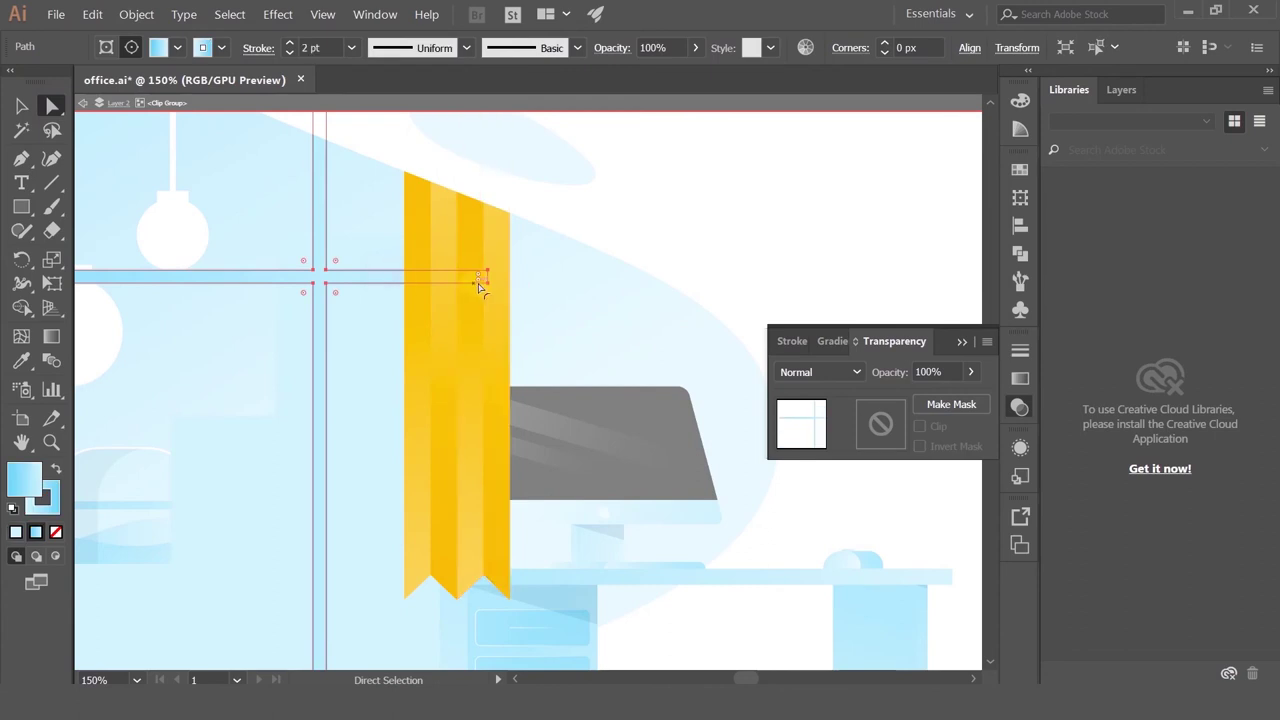
{"action": "left_click", "coordinate": [489, 284]}
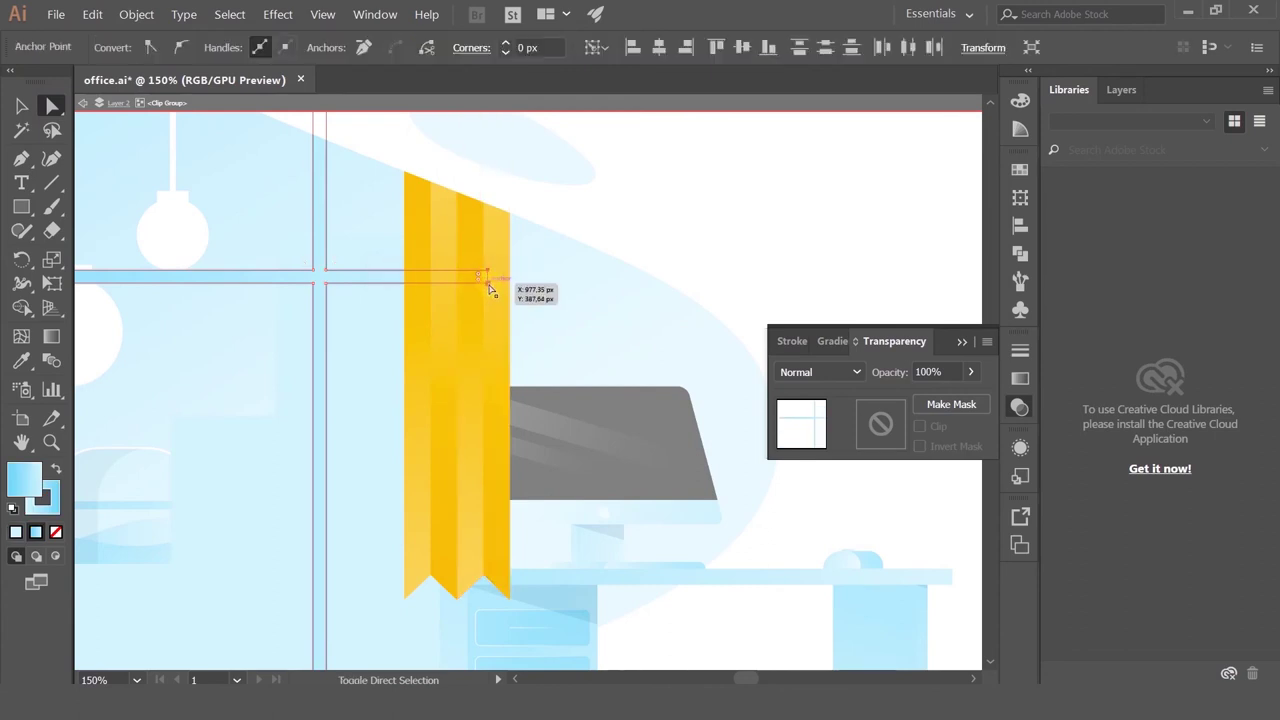
{"action": "left_click_drag", "start_coordinate": [491, 287], "coordinate": [714, 297]}
{"action": "left_click", "coordinate": [597, 209]}
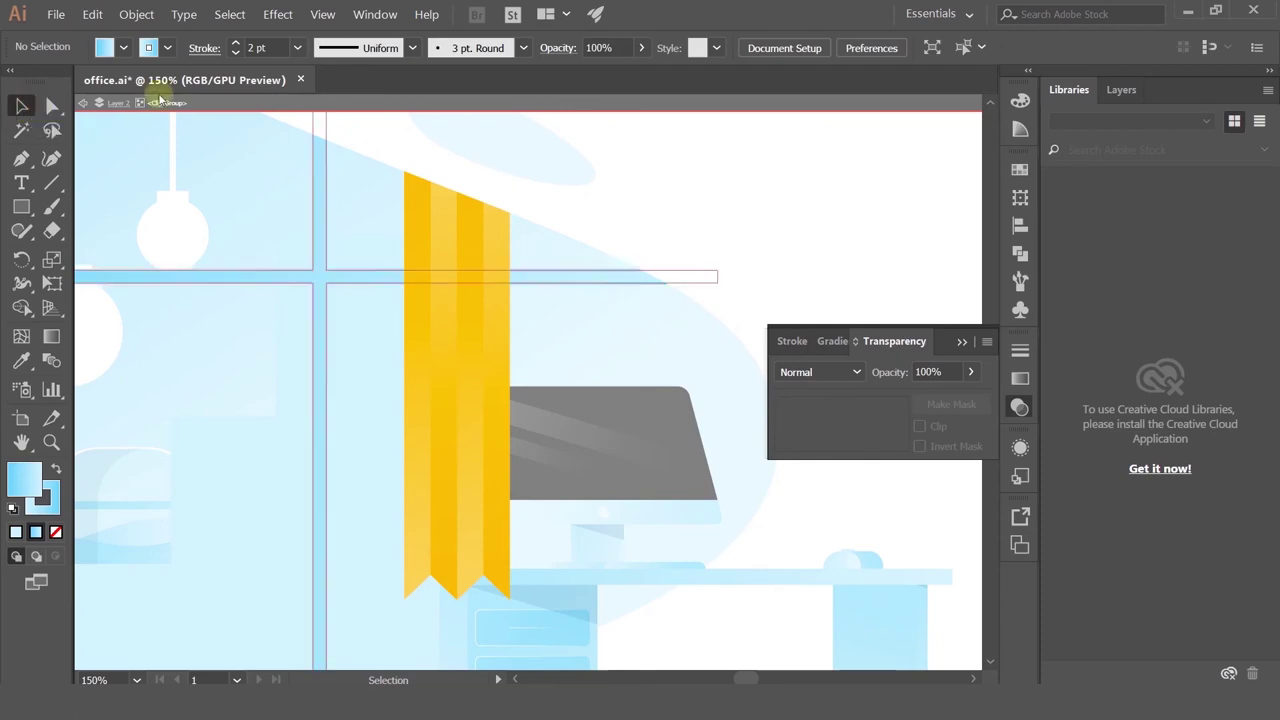
{"action": "left_click", "coordinate": [83, 103]}
{"action": "left_click", "coordinate": [649, 224]}
{"action": "left_click", "coordinate": [649, 224]}
{"action": "scroll", "coordinate": [649, 224], "scroll_direction": "down", "scroll_amount": 2}
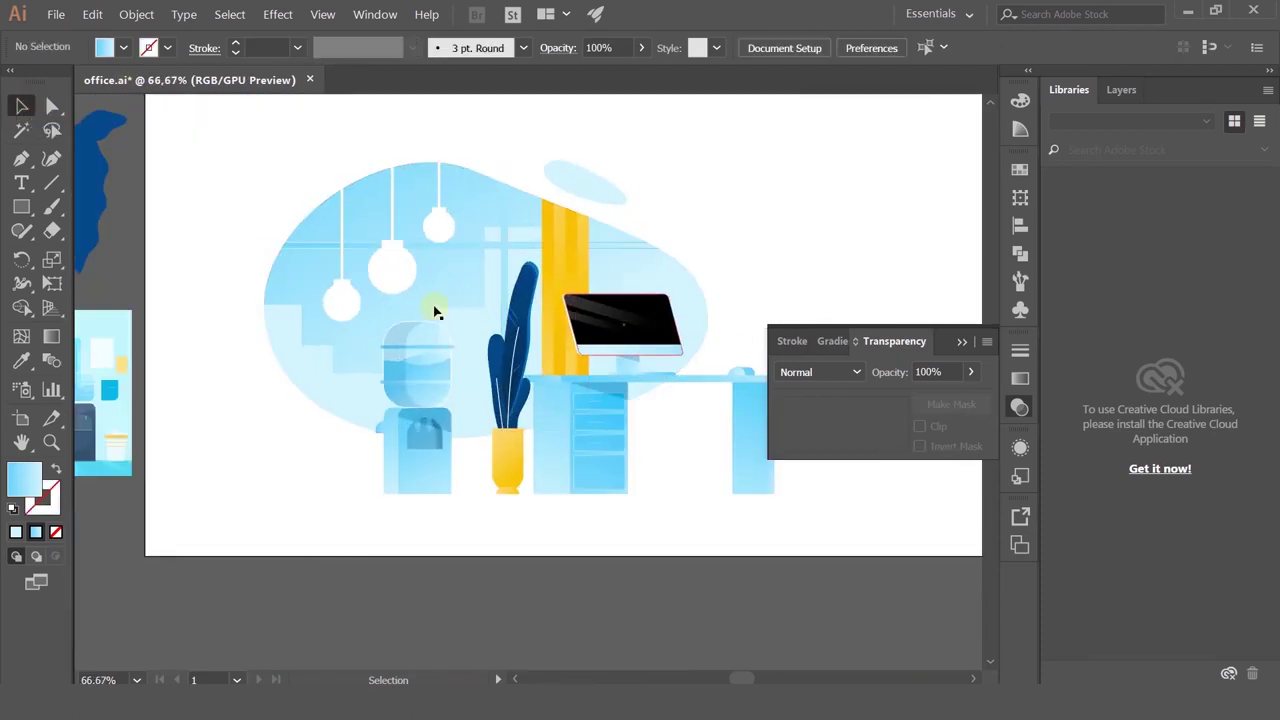
Step: Inside the background clip group, round the top corner of the leftmost block of the pale stepped shape
{"action": "scroll", "coordinate": [450, 331], "scroll_direction": "up", "scroll_amount": 2}
{"action": "left_click", "coordinate": [478, 367]}
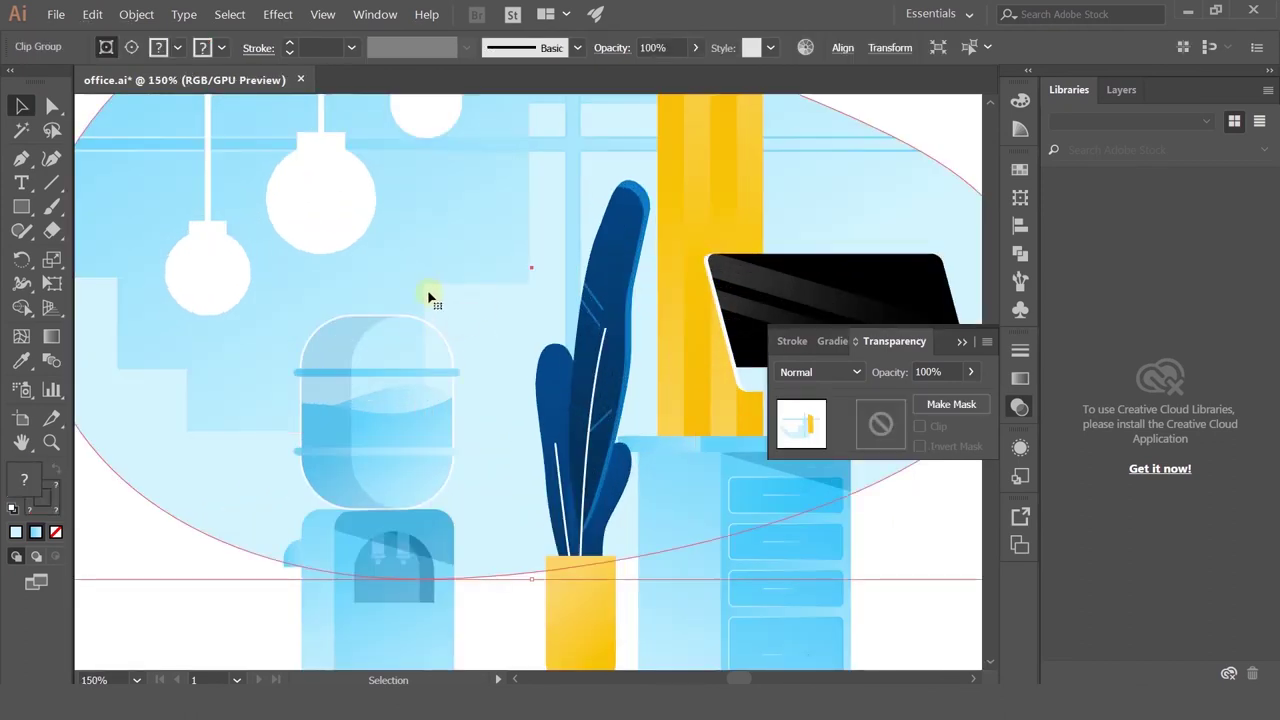
{"action": "scroll", "coordinate": [393, 400], "scroll_direction": "down", "scroll_amount": 1}
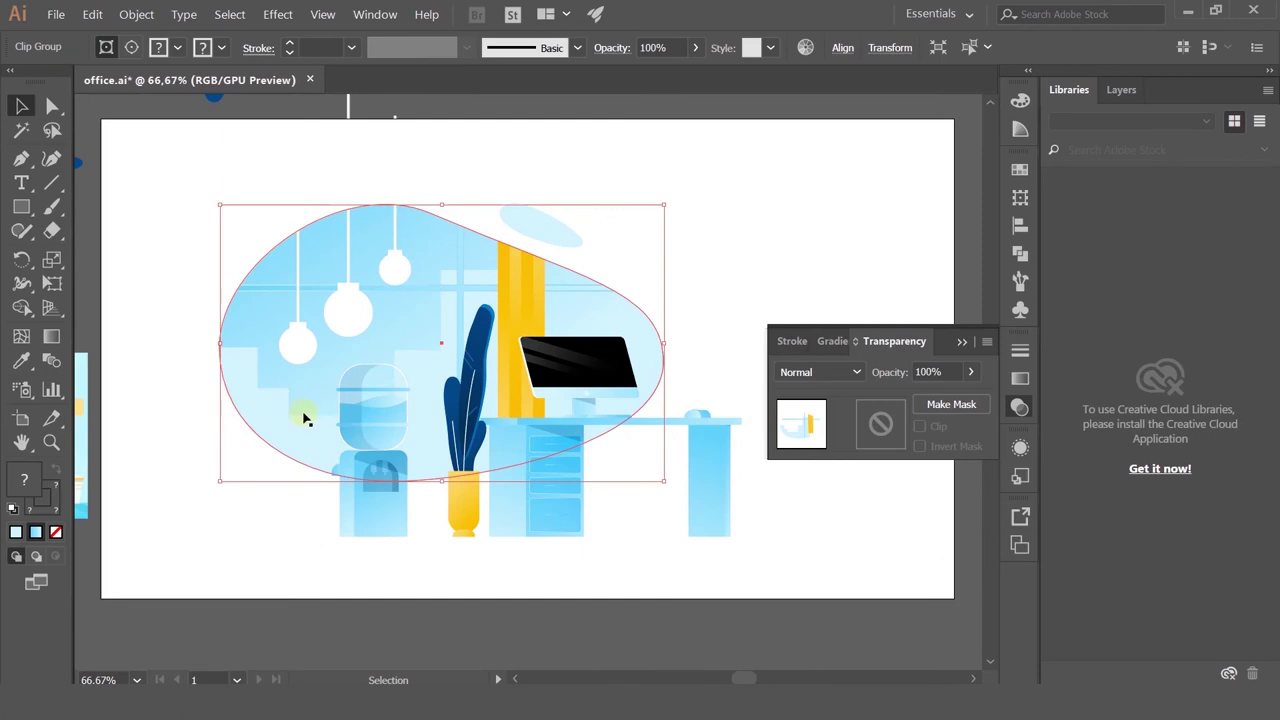
{"action": "scroll", "coordinate": [290, 414], "scroll_direction": "up", "scroll_amount": 2}
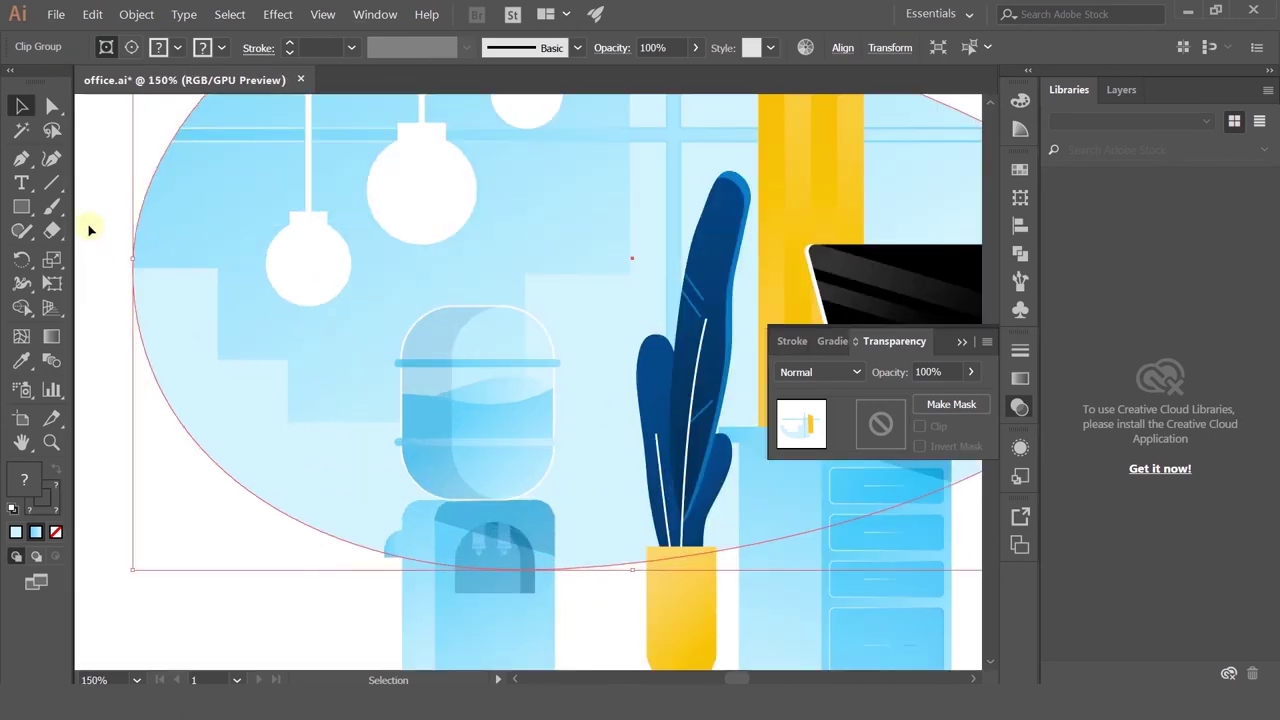
{"action": "double_click", "coordinate": [243, 405]}
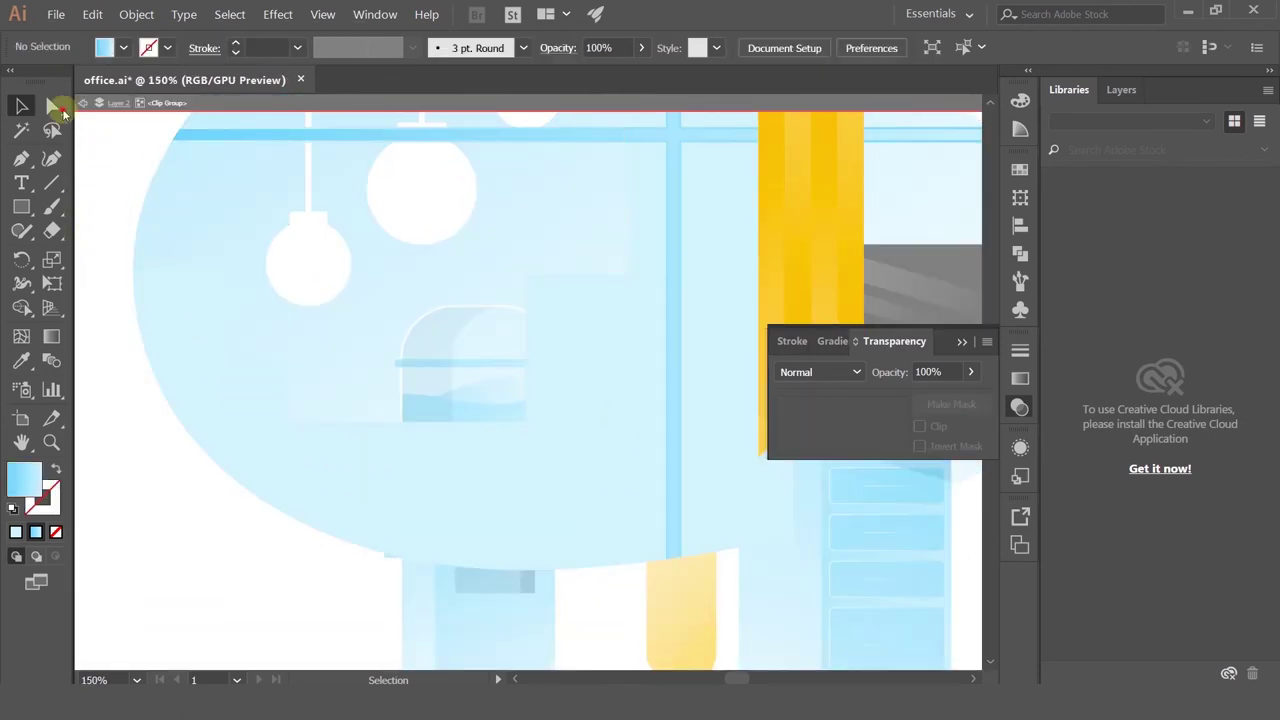
{"action": "left_click", "coordinate": [207, 352]}
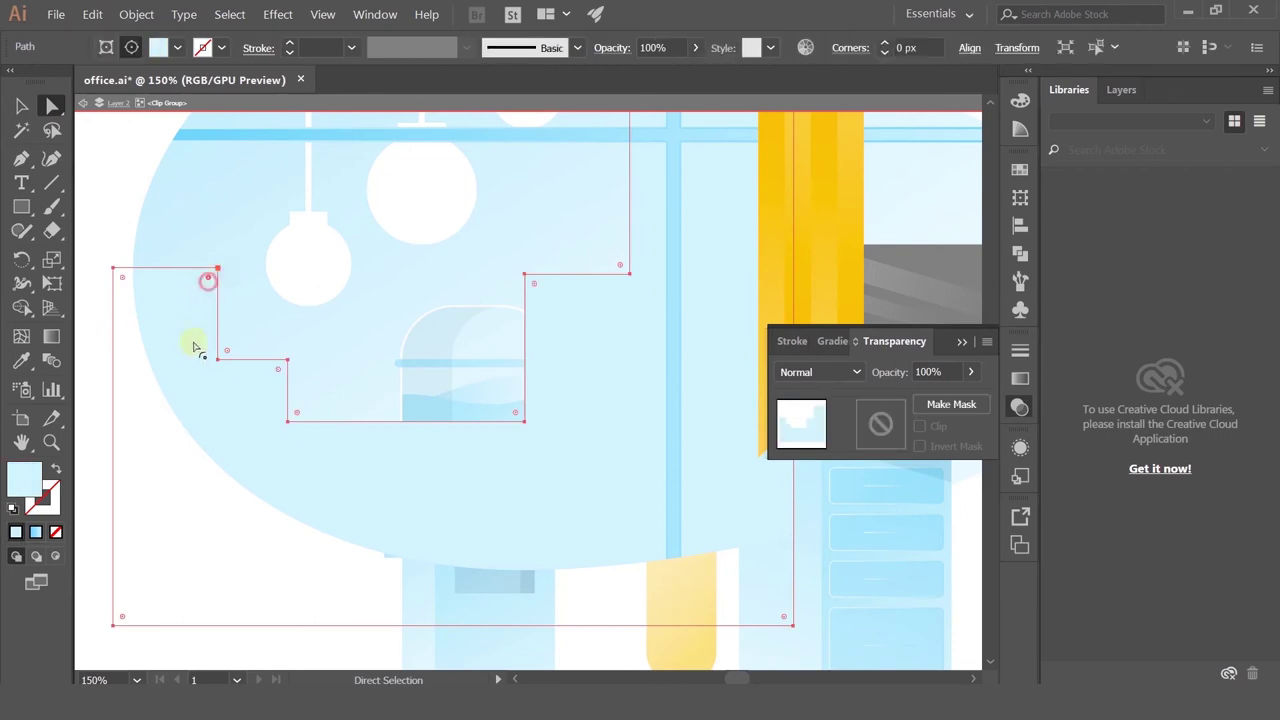
{"action": "left_click_drag", "start_coordinate": [195, 347], "coordinate": [198, 350]}
{"action": "left_click_drag", "start_coordinate": [627, 257], "coordinate": [553, 383]}
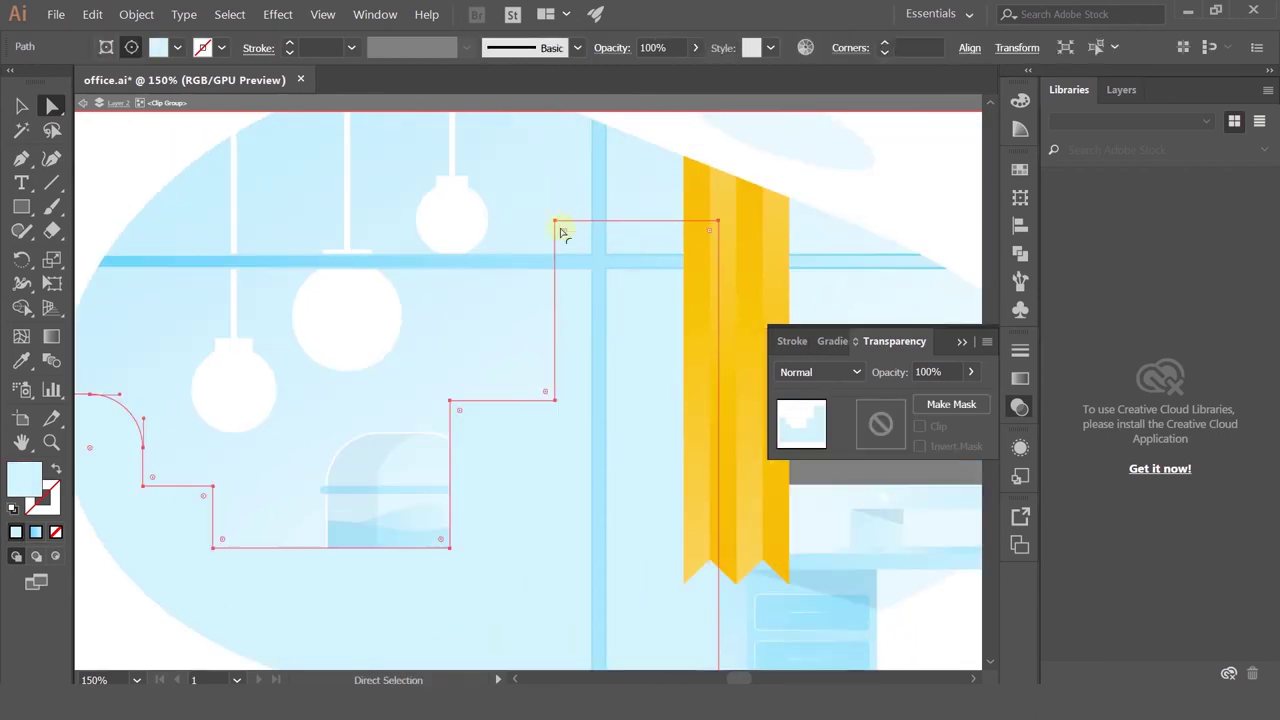
Step: Round the upper corner of the stepped light-blue background shape and leave the clip group's isolation mode
{"action": "left_click", "coordinate": [556, 222]}
{"action": "left_click_drag", "start_coordinate": [565, 236], "coordinate": [606, 302]}
{"action": "left_click", "coordinate": [21, 105]}
{"action": "left_click", "coordinate": [84, 103]}
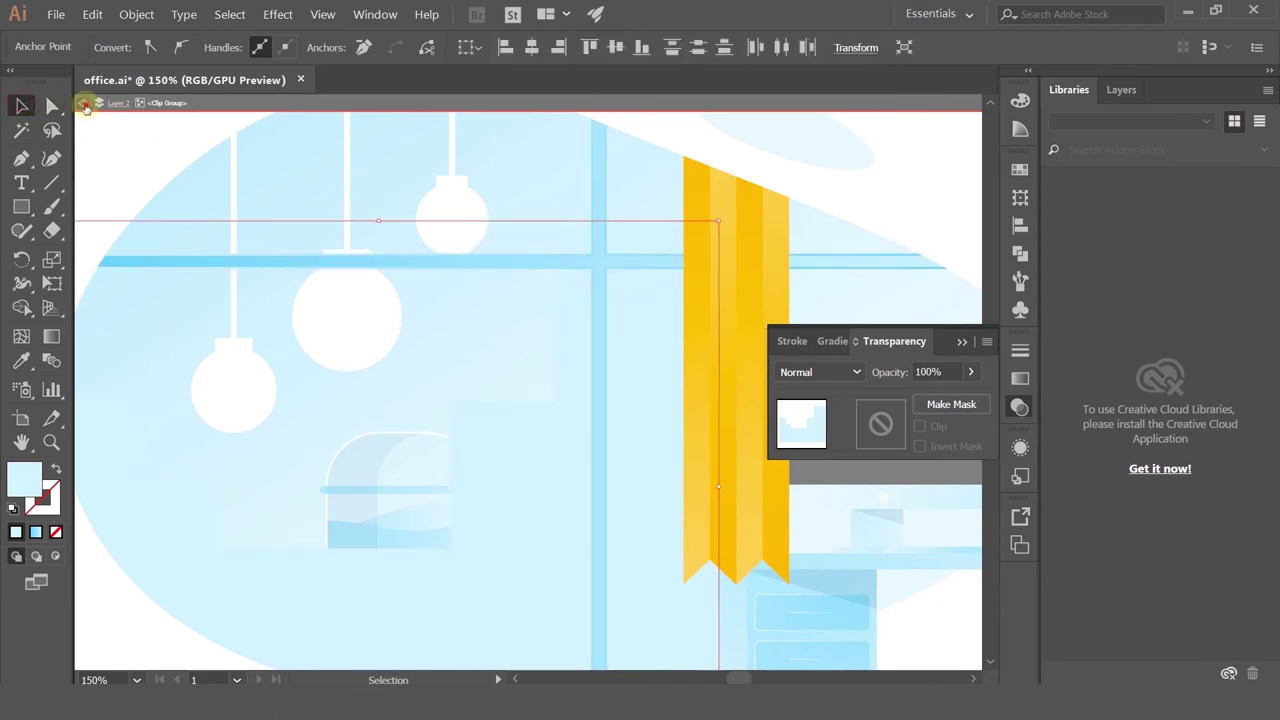
{"action": "key", "text": "ctrl+minus"}
{"action": "key", "text": "ctrl+minus"}
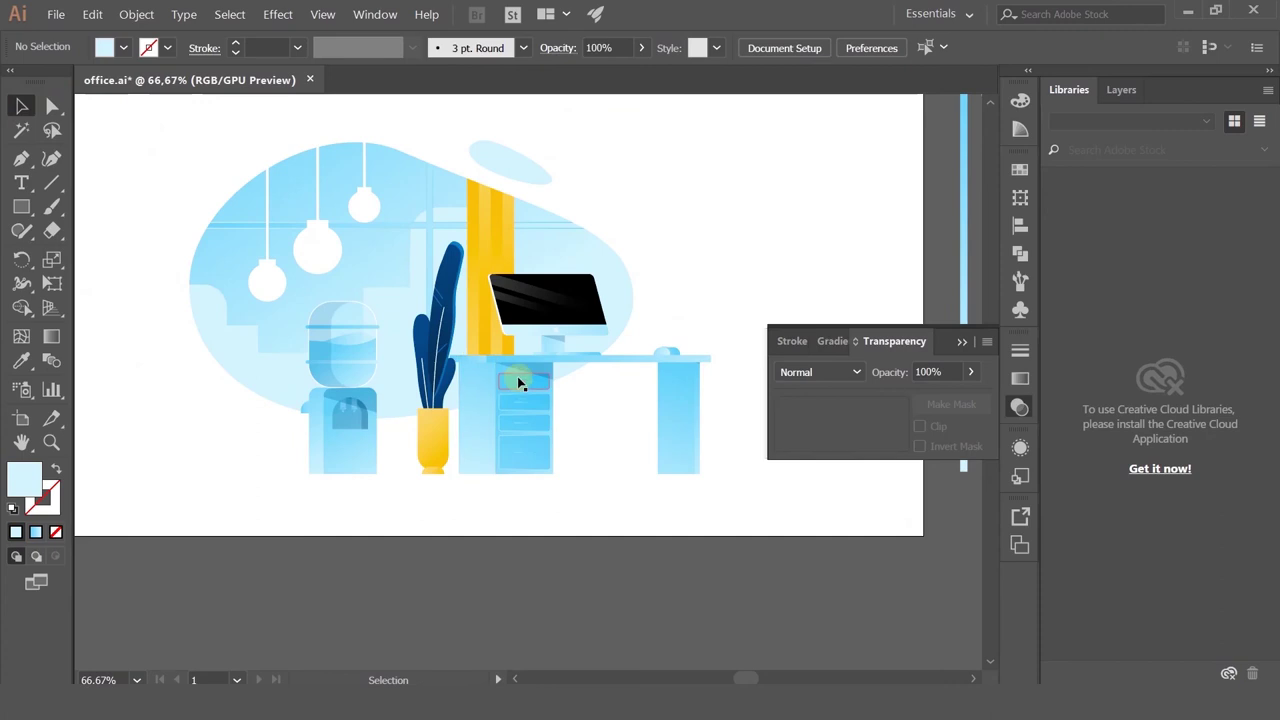
Step: Select the three hanging lamps and scale them down together
{"action": "scroll", "coordinate": [370, 316], "scroll_direction": "up", "scroll_amount": 2}
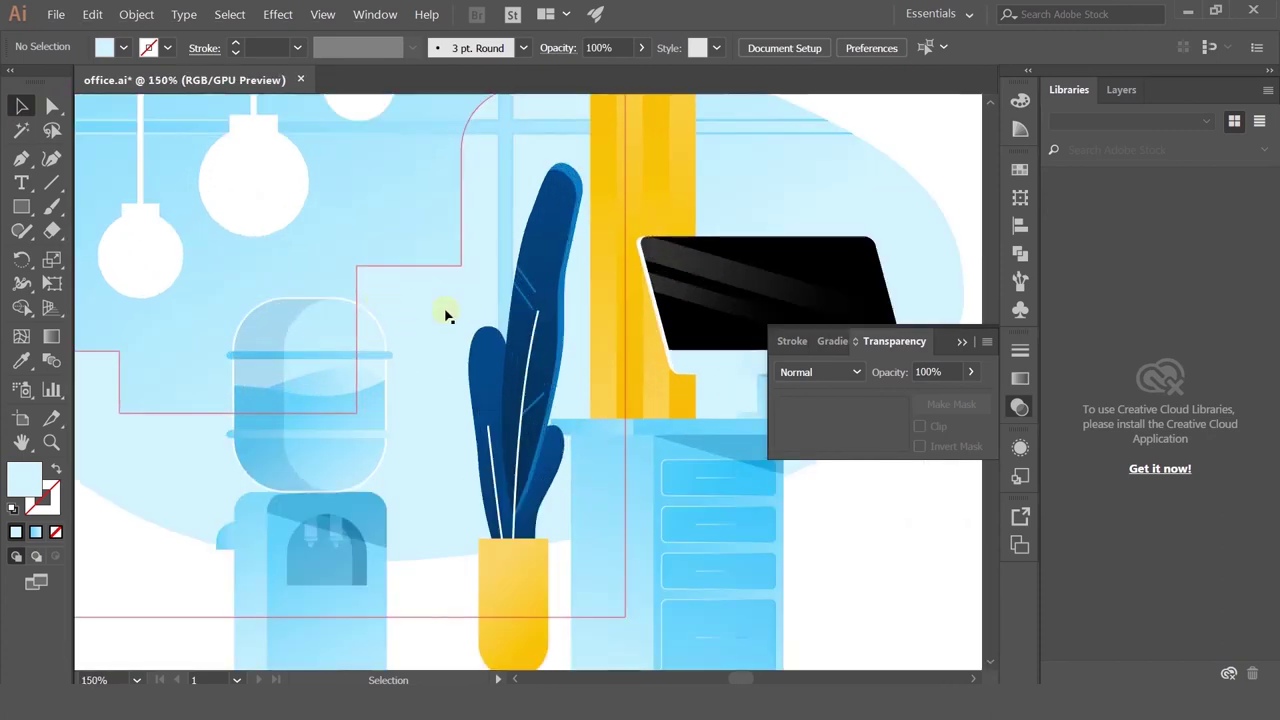
{"action": "scroll", "coordinate": [446, 315], "scroll_direction": "down", "scroll_amount": 2}
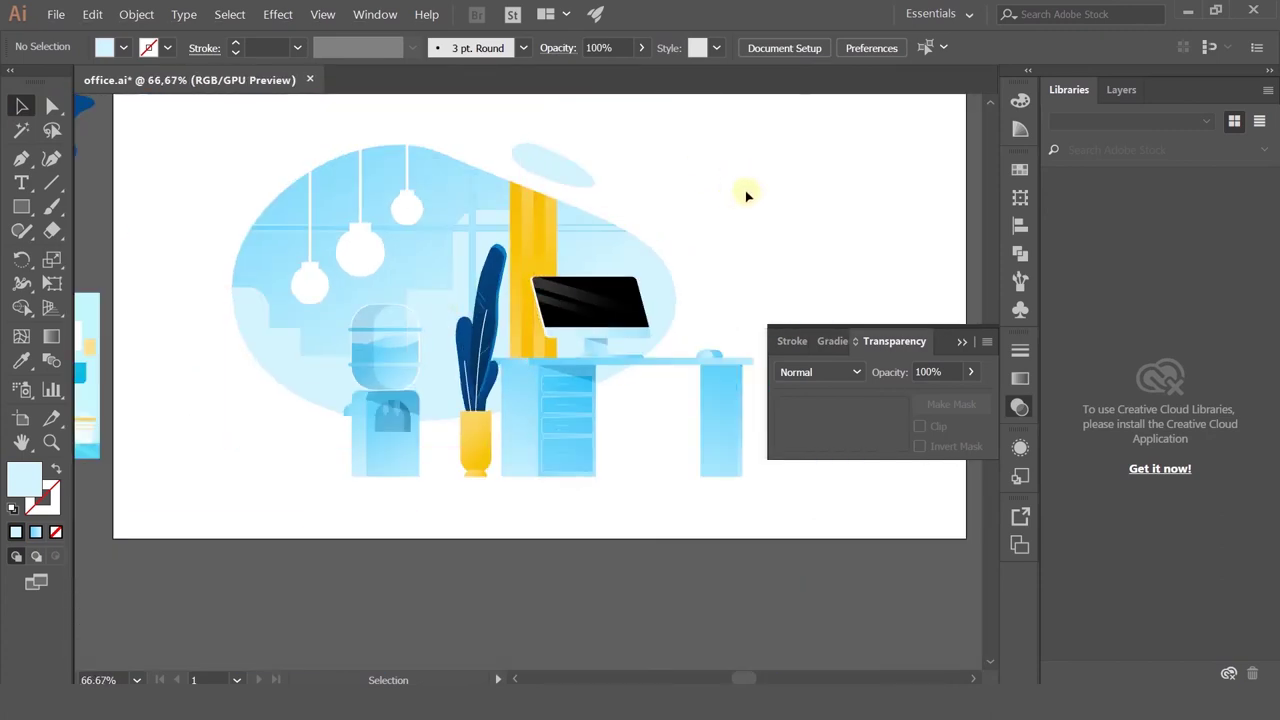
{"action": "scroll", "coordinate": [634, 191], "scroll_direction": "right", "scroll_amount": 2}
{"action": "scroll", "coordinate": [651, 211], "scroll_direction": "up", "scroll_amount": 1}
{"action": "scroll", "coordinate": [495, 305], "scroll_direction": "up", "scroll_amount": 2}
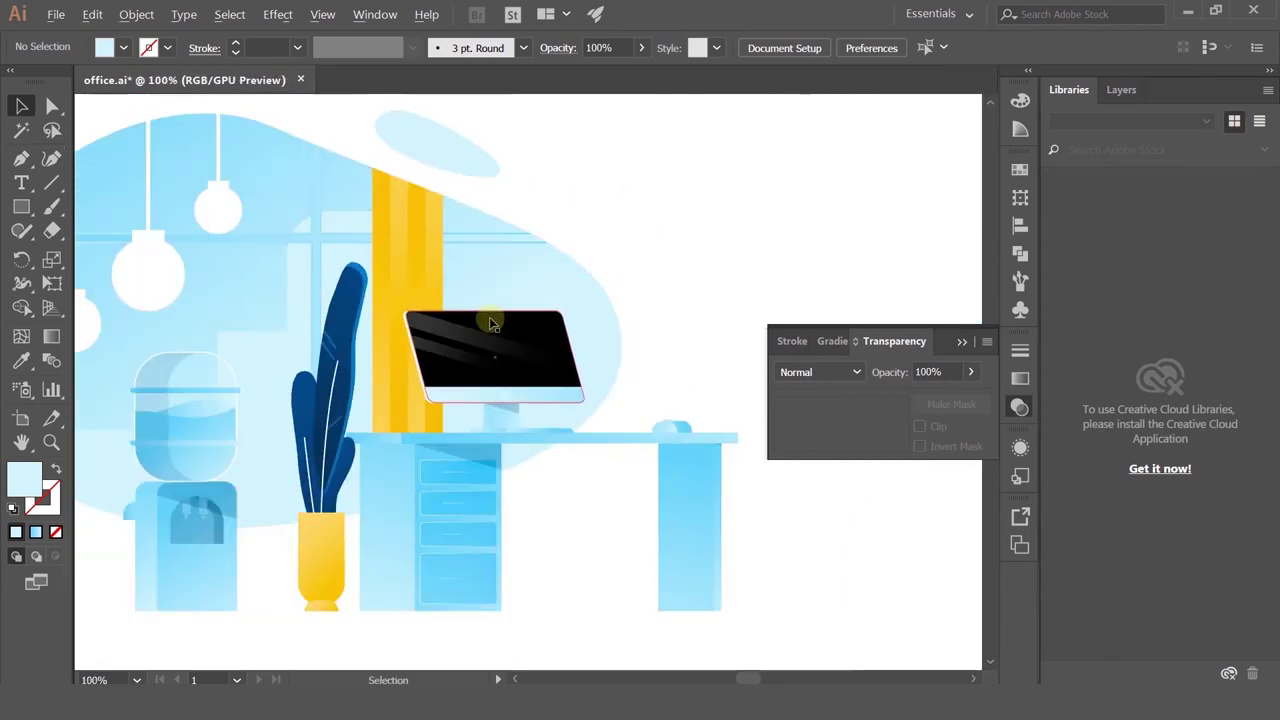
{"action": "scroll", "coordinate": [489, 317], "scroll_direction": "down", "scroll_amount": 2}
{"action": "left_click", "coordinate": [345, 252]}
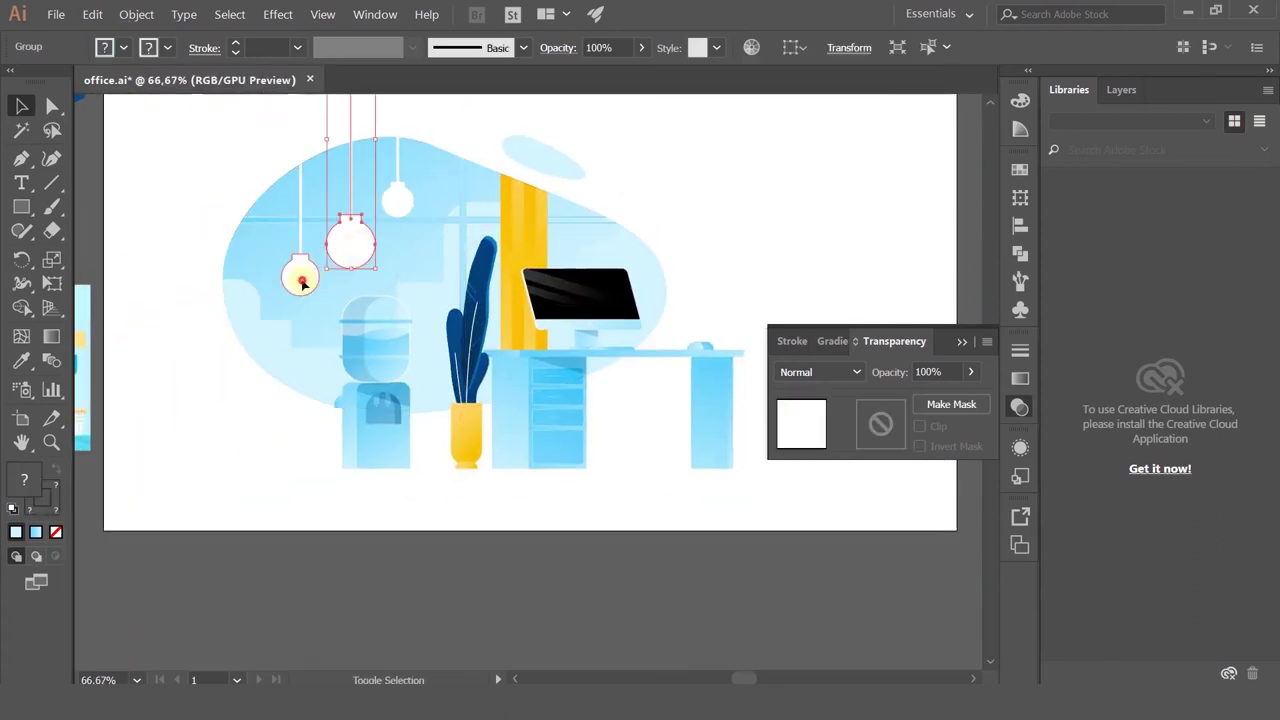
{"action": "left_click", "coordinate": [302, 282], "text": "shift"}
{"action": "left_click", "coordinate": [390, 207], "text": "shift"}
{"action": "left_click_drag", "start_coordinate": [414, 296], "coordinate": [415, 265]}
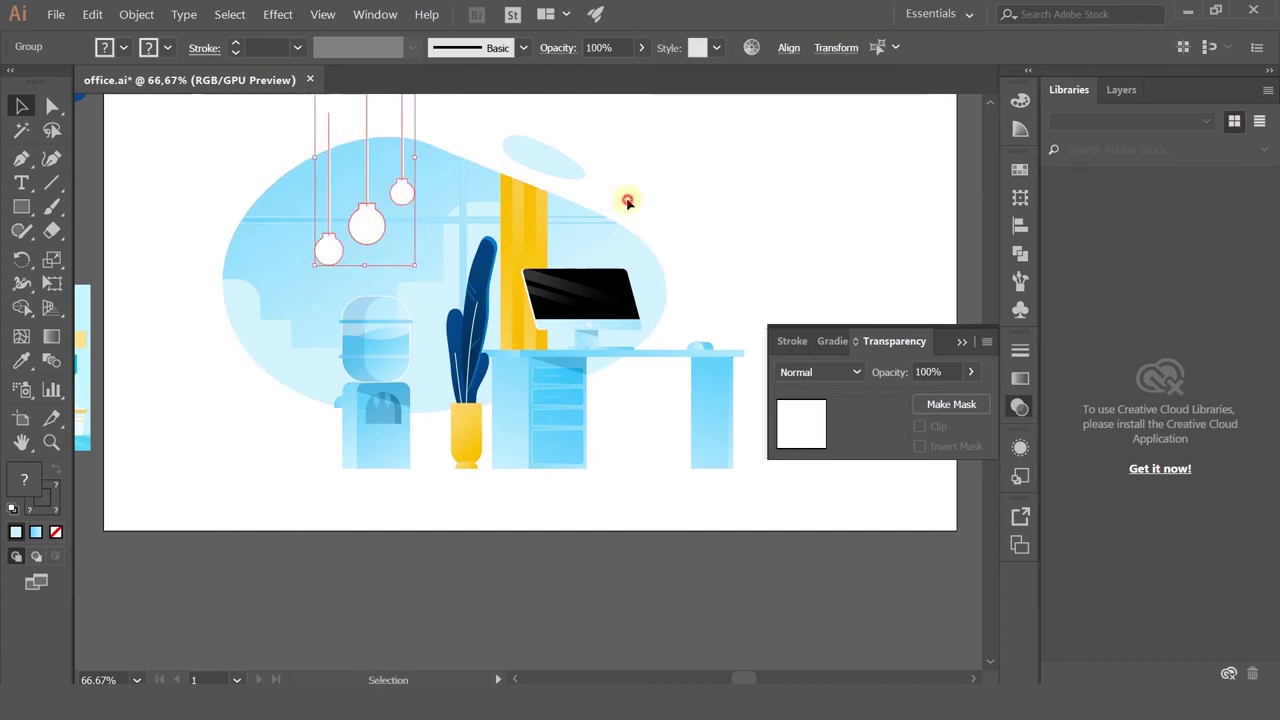
{"action": "left_click", "coordinate": [627, 201]}
Step: Lower the leftmost hanging lamp slightly and deselect it
{"action": "scroll", "coordinate": [657, 206], "scroll_direction": "down", "scroll_amount": 2}
{"action": "left_click_drag", "start_coordinate": [686, 180], "coordinate": [471, 191]}
{"action": "scroll", "coordinate": [471, 191], "scroll_direction": "up", "scroll_amount": 1}
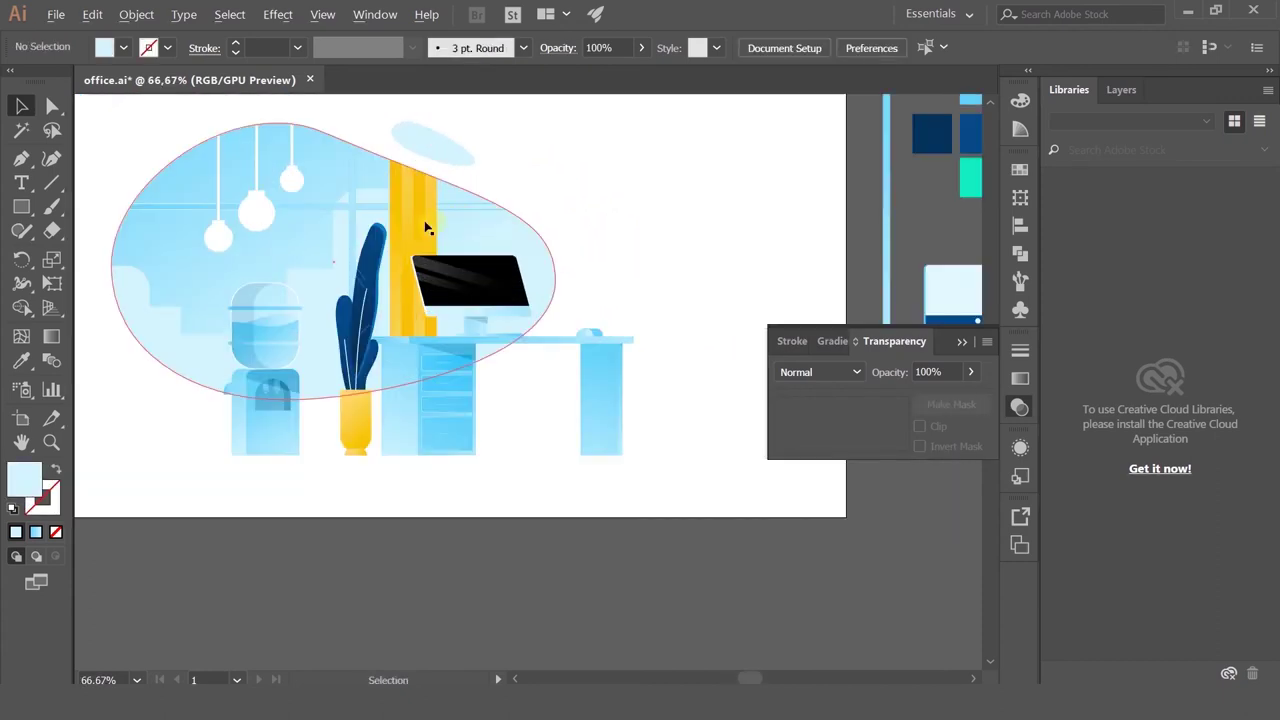
{"action": "left_click_drag", "start_coordinate": [279, 151], "coordinate": [350, 176]}
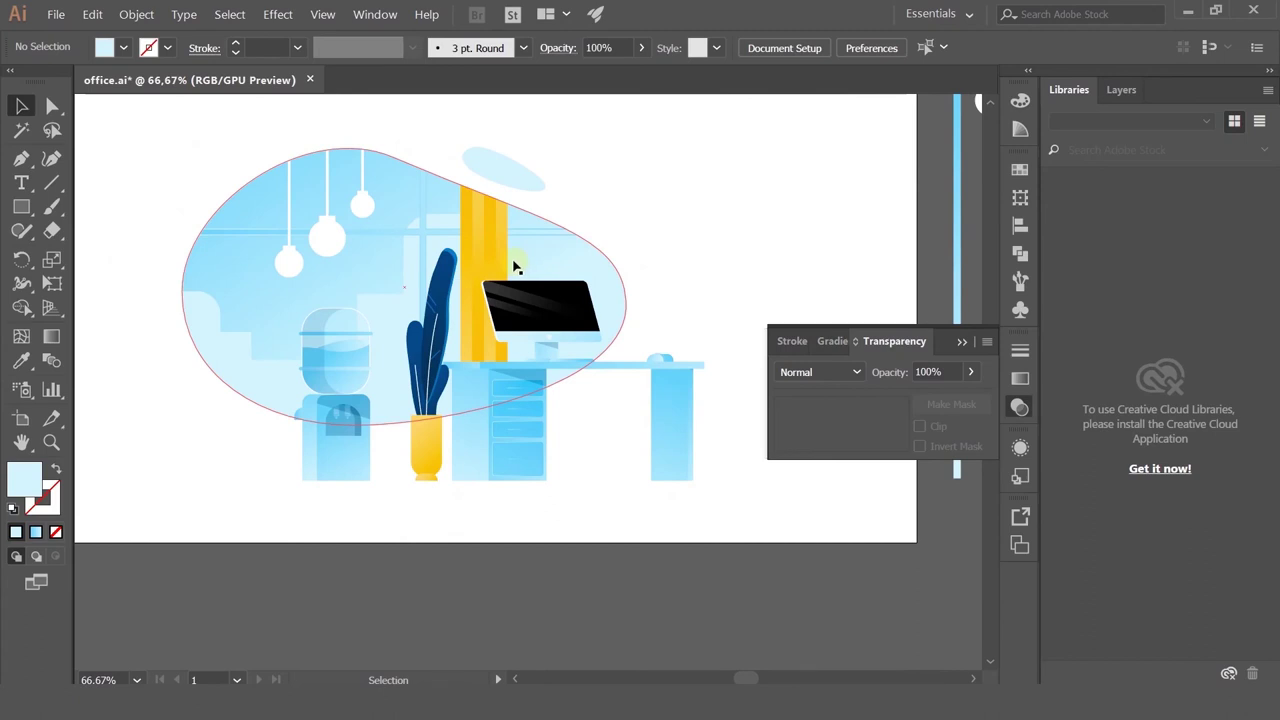
{"action": "left_click", "coordinate": [289, 260]}
{"action": "scroll", "coordinate": [315, 254], "scroll_direction": "up", "scroll_amount": 1}
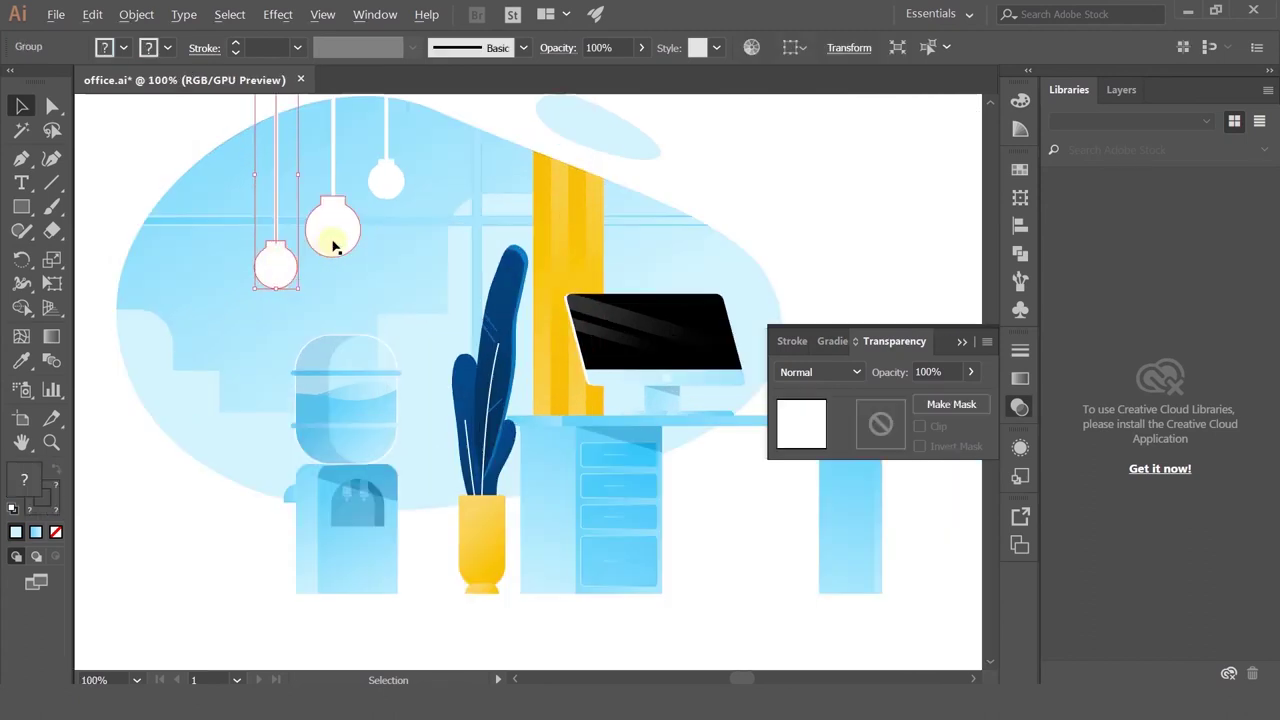
{"action": "left_click", "coordinate": [283, 278], "text": "shift"}
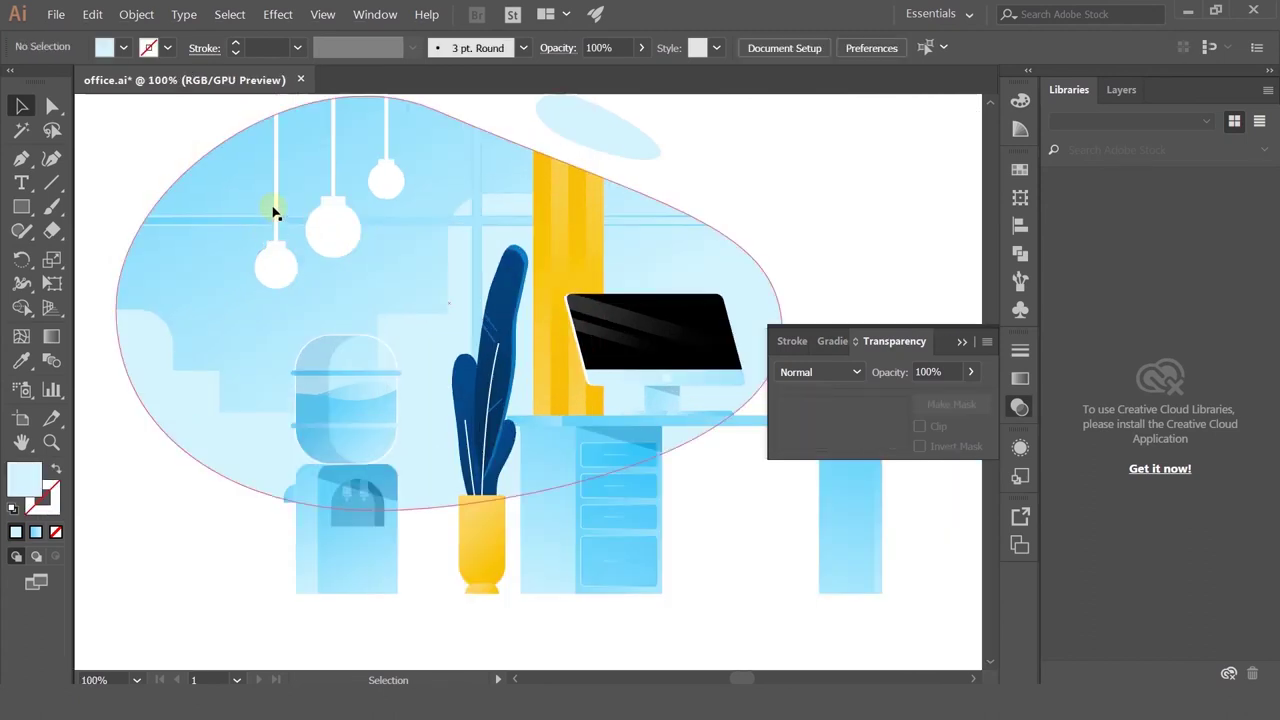
{"action": "left_click", "coordinate": [274, 206]}
{"action": "left_click", "coordinate": [277, 209]}
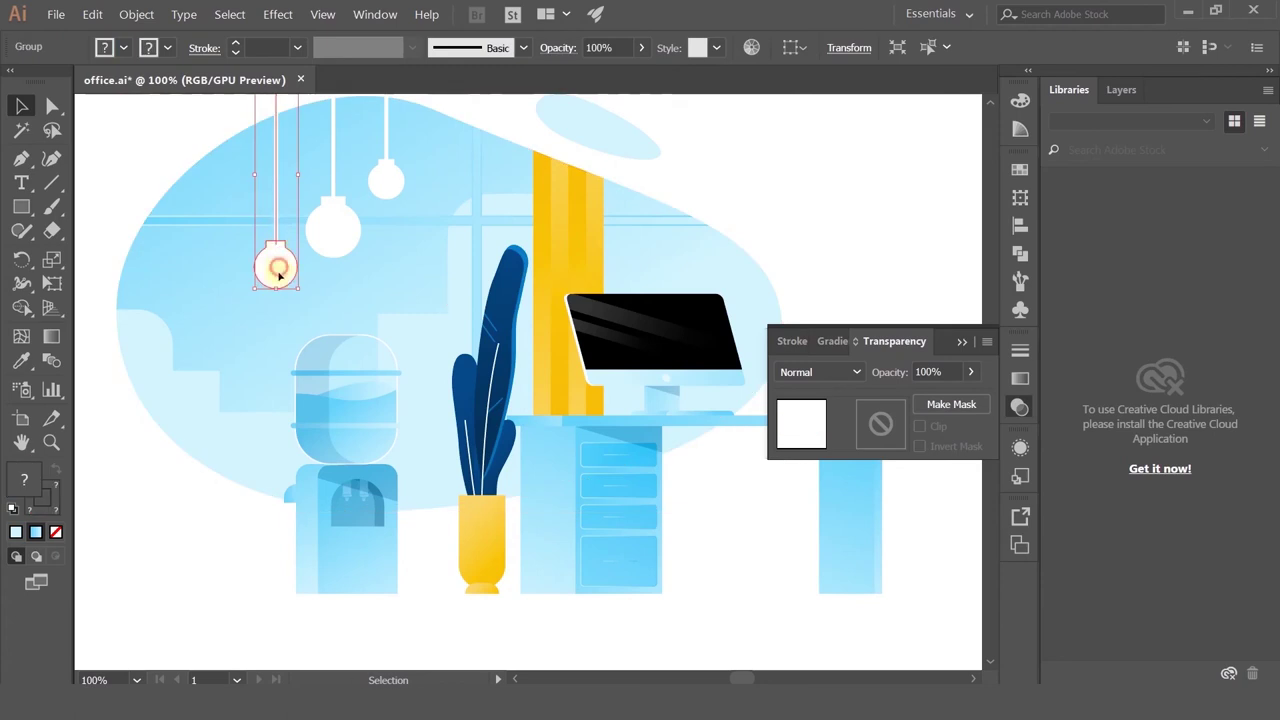
{"action": "scroll", "coordinate": [409, 200], "scroll_direction": "down", "scroll_amount": 2}
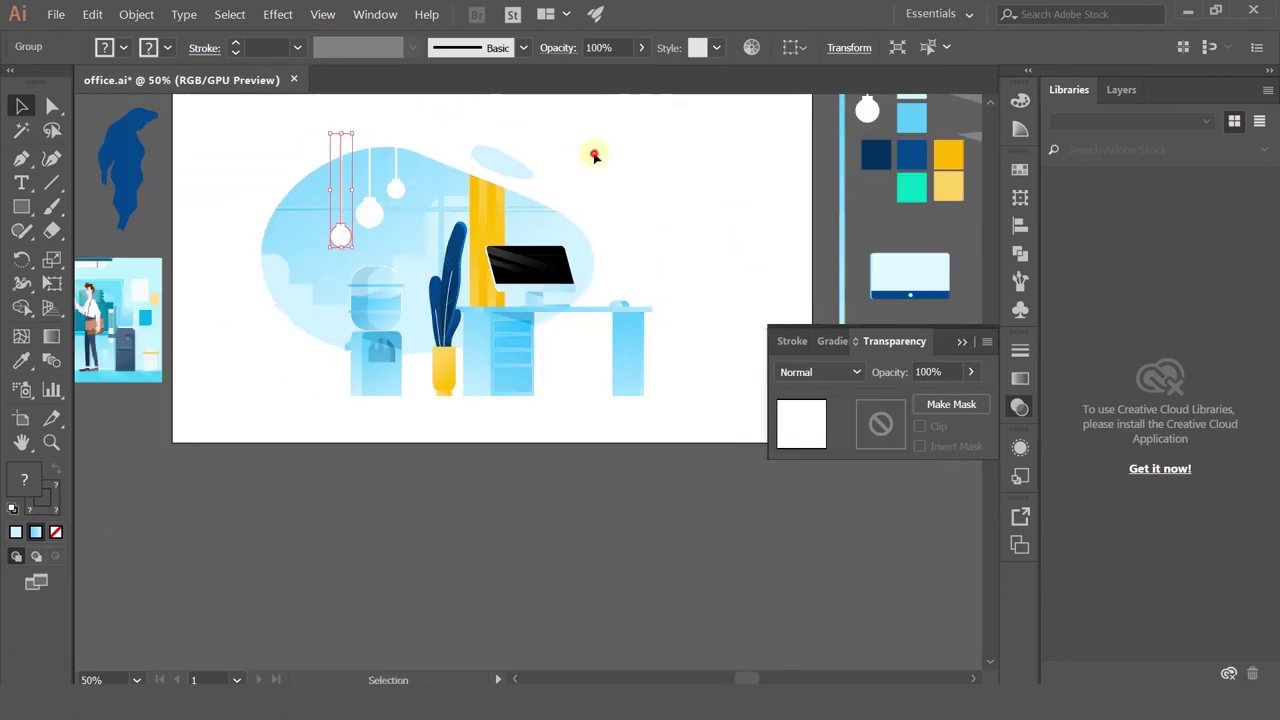
{"action": "left_click", "coordinate": [594, 151]}
Step: Draw a short horizontal line beside the water dispenser's base with the Pen tool and give it the gradient as stroke with no fill
{"action": "scroll", "coordinate": [552, 284], "scroll_direction": "up", "scroll_amount": 1}
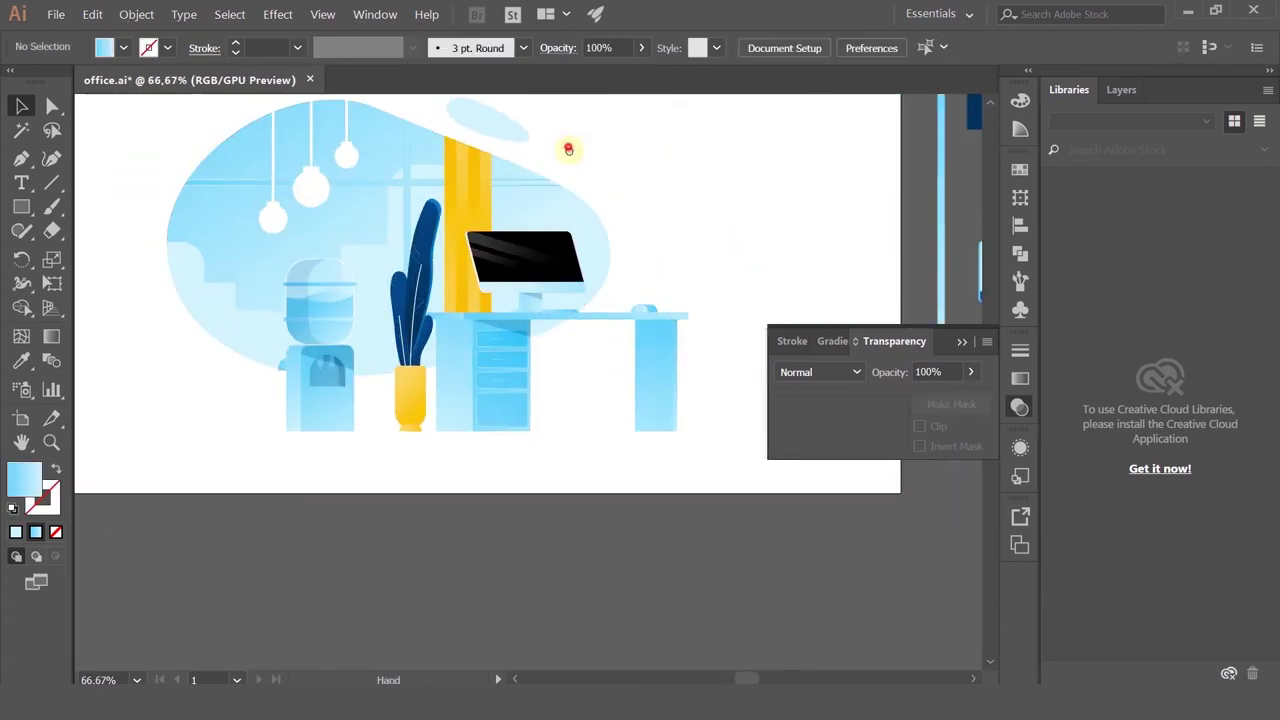
{"action": "left_click_drag", "start_coordinate": [568, 149], "coordinate": [598, 191]}
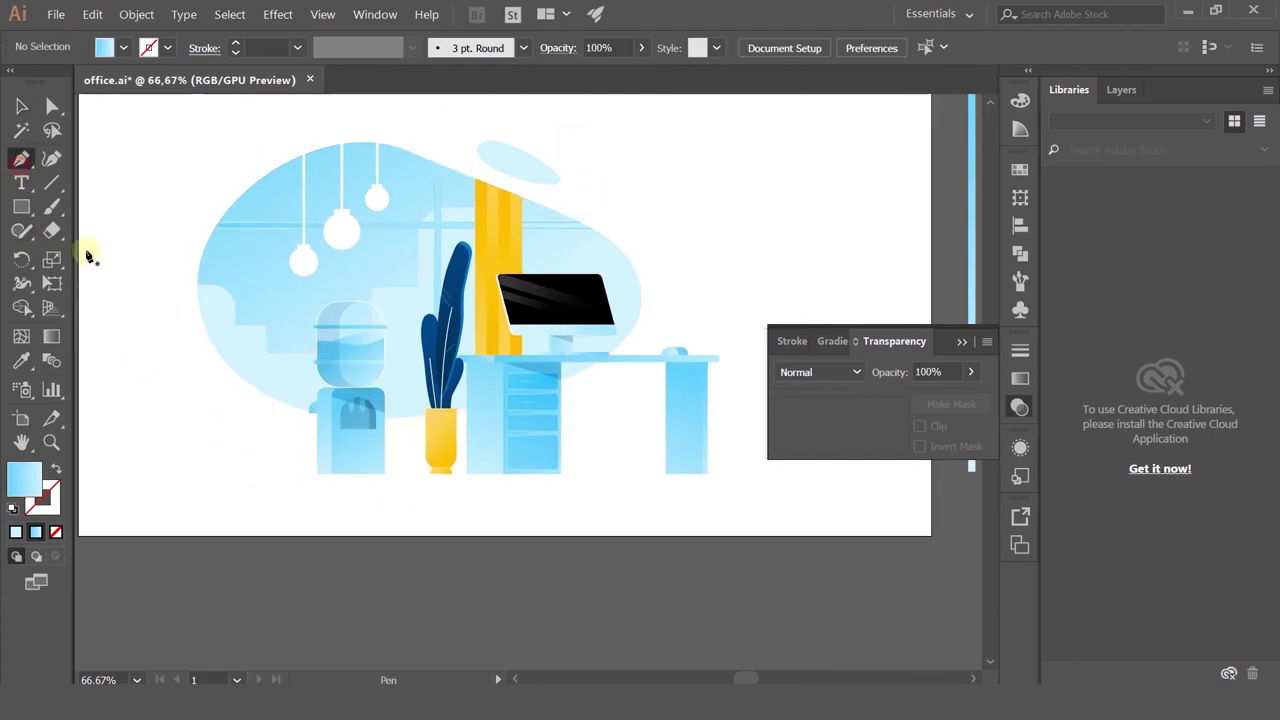
{"action": "scroll", "coordinate": [231, 443], "scroll_direction": "up", "scroll_amount": 1}
{"action": "left_click", "coordinate": [257, 420]}
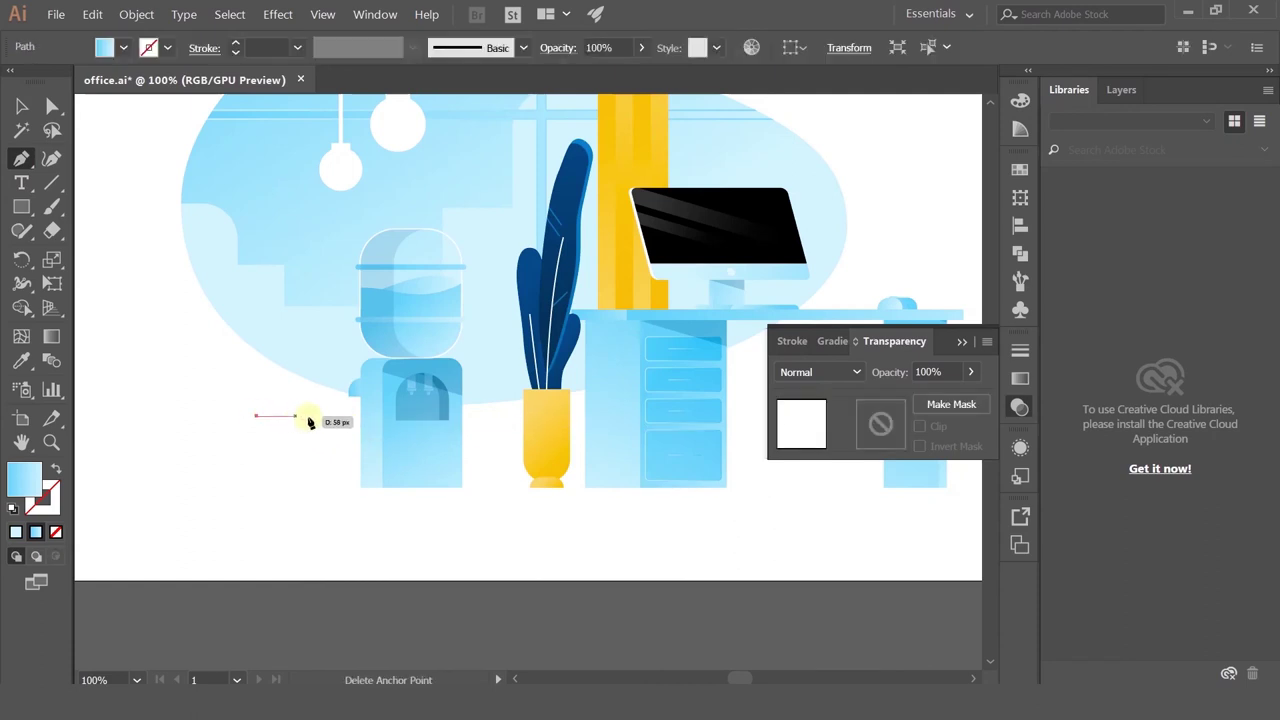
{"action": "left_click", "coordinate": [322, 417]}
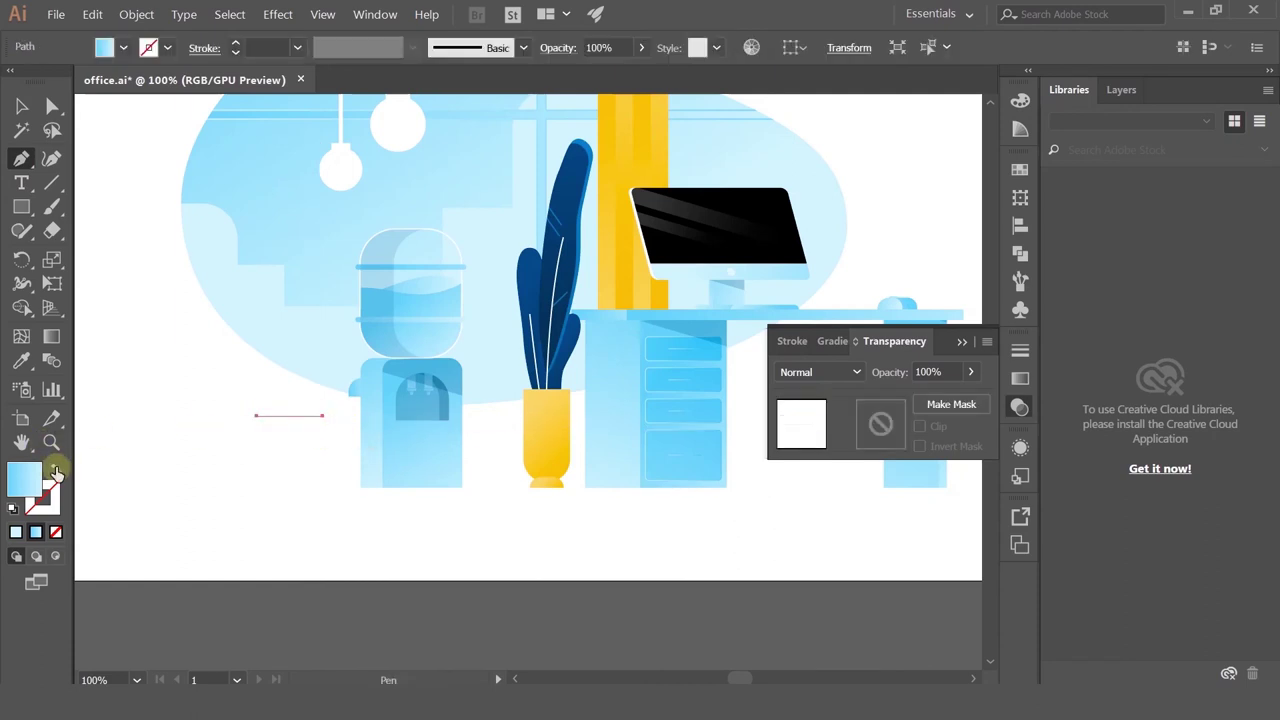
{"action": "left_click", "coordinate": [55, 470]}
{"action": "left_click", "coordinate": [21, 107]}
{"action": "left_click", "coordinate": [297, 466]}
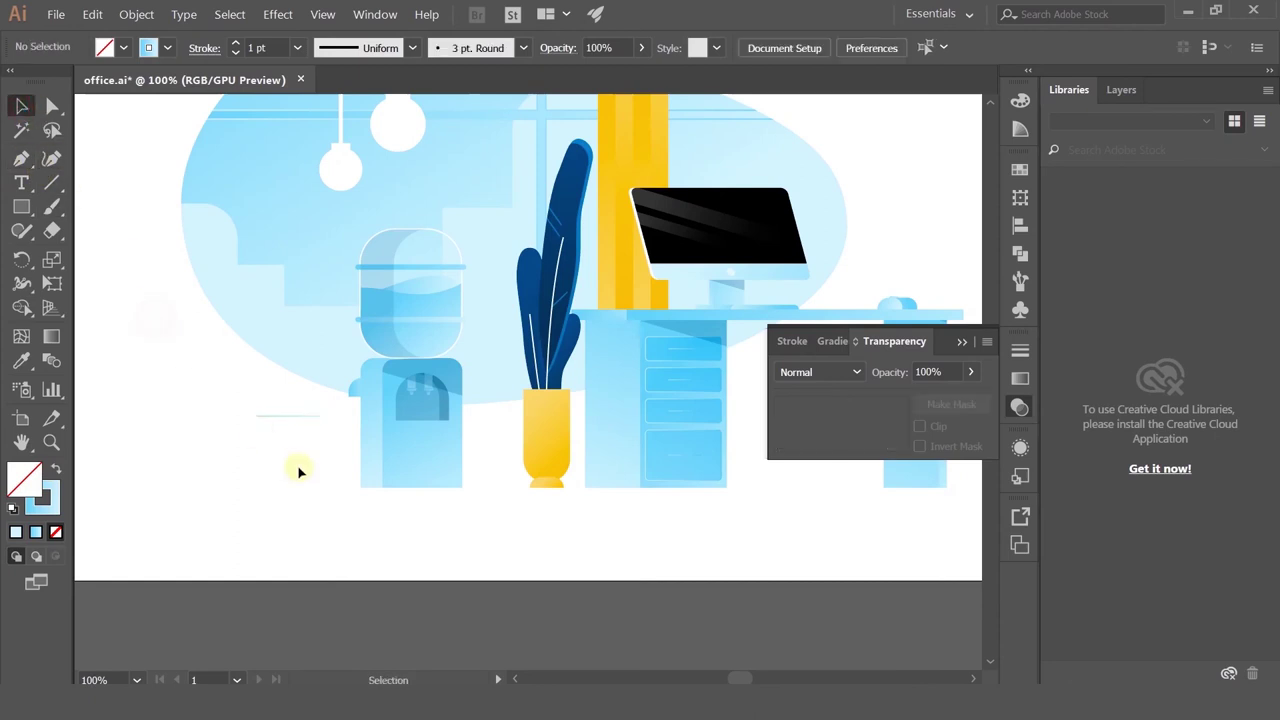
Step: Duplicate the short gradient line slightly below and to the left of the original
{"action": "scroll", "coordinate": [279, 426], "scroll_direction": "up", "scroll_amount": 2}
{"action": "left_click_drag", "start_coordinate": [288, 409], "coordinate": [244, 443]}
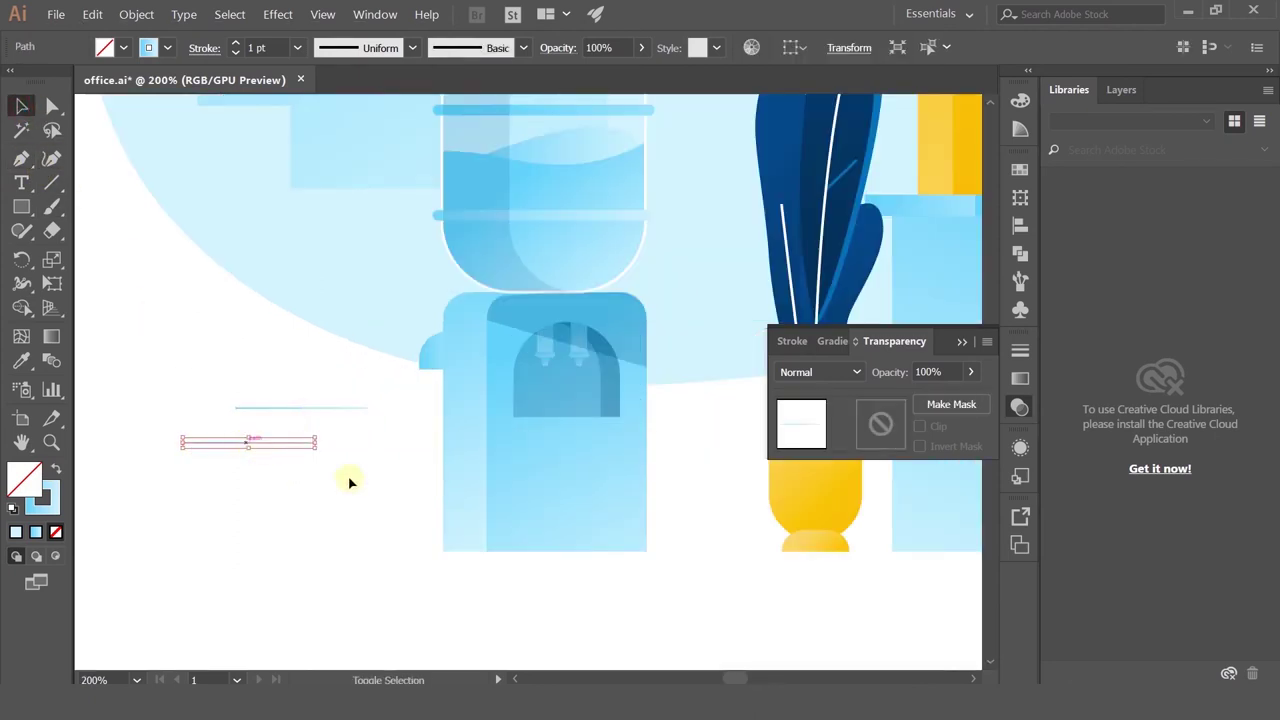
{"action": "left_click", "coordinate": [349, 480]}
Step: Connect the two short horizontal lines with a vertical Pen line from the lower line's right end, suggesting a brick
{"action": "left_click", "coordinate": [21, 158]}
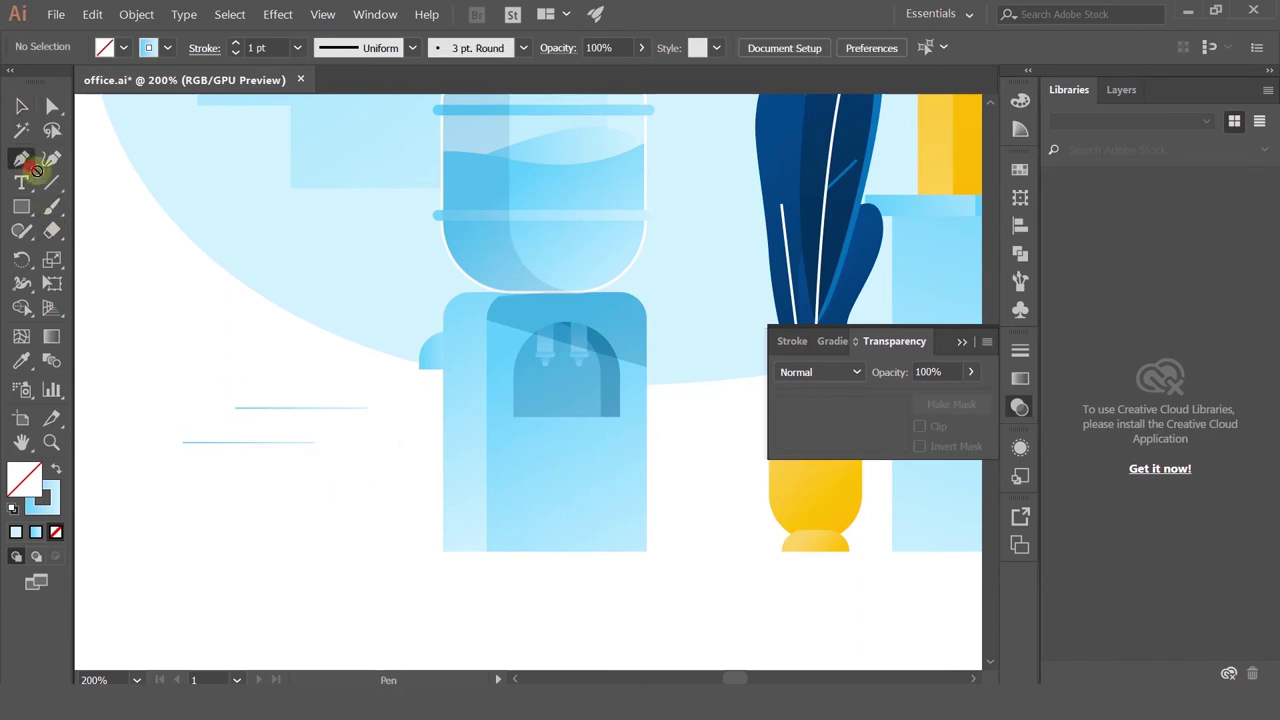
{"action": "left_click", "coordinate": [315, 441]}
{"action": "left_click", "coordinate": [314, 408]}
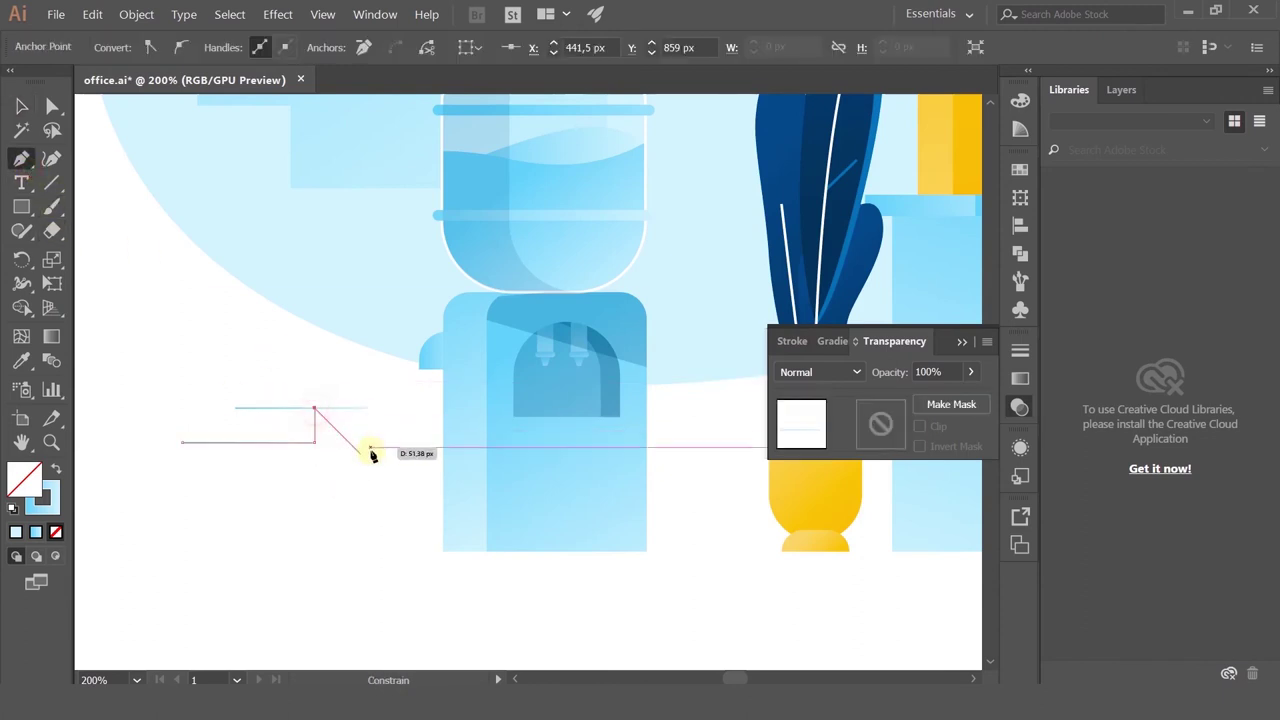
{"action": "key", "text": "Return"}
{"action": "left_click", "coordinate": [25, 105]}
{"action": "left_click", "coordinate": [177, 368]}
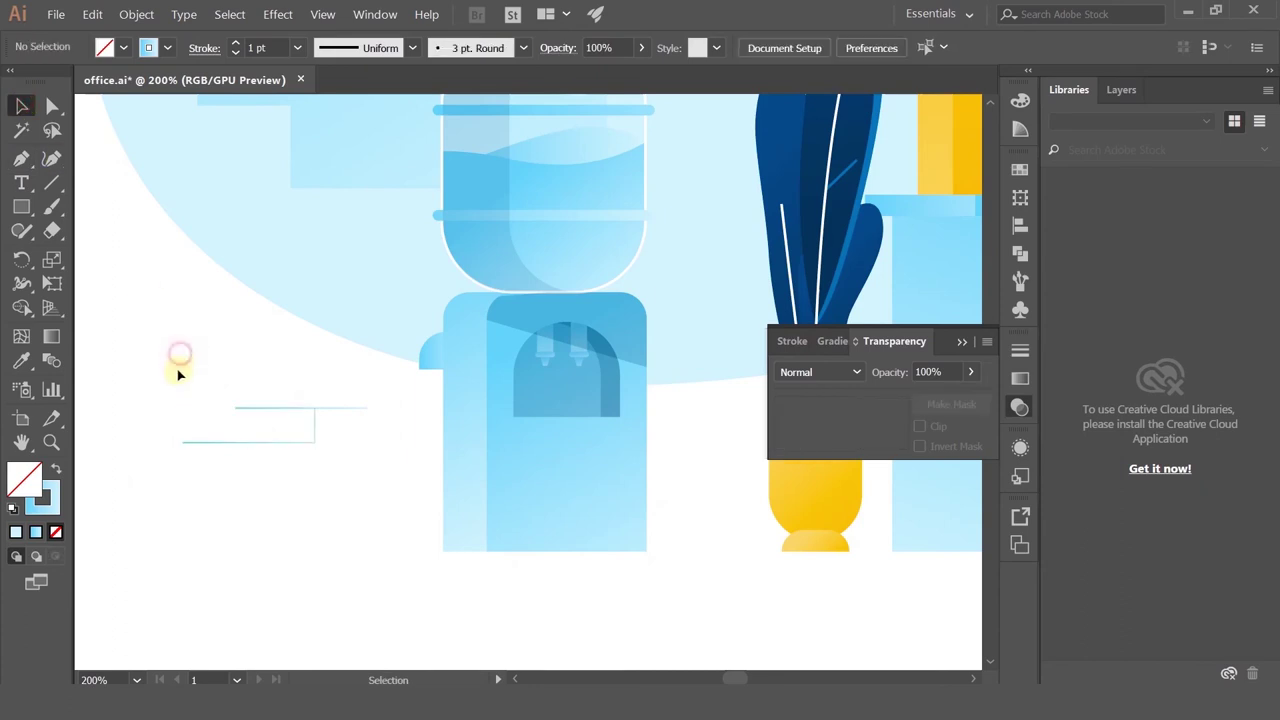
Step: Draw a long horizontal ground line with the Pen tool along the base of the dispenser, plant pot and desk
{"action": "scroll", "coordinate": [177, 368], "scroll_direction": "down", "scroll_amount": 2}
{"action": "left_click_drag", "start_coordinate": [201, 379], "coordinate": [241, 426]}
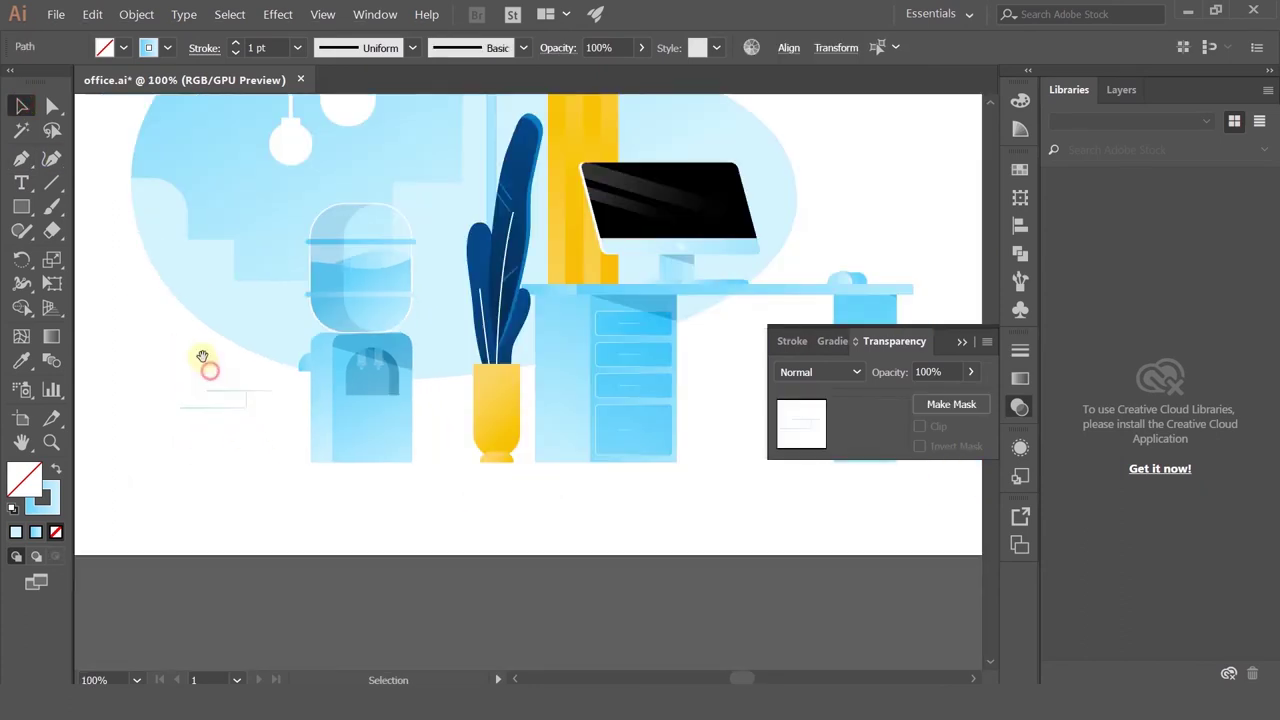
{"action": "left_click", "coordinate": [210, 371]}
{"action": "left_click_drag", "start_coordinate": [174, 351], "coordinate": [217, 374]}
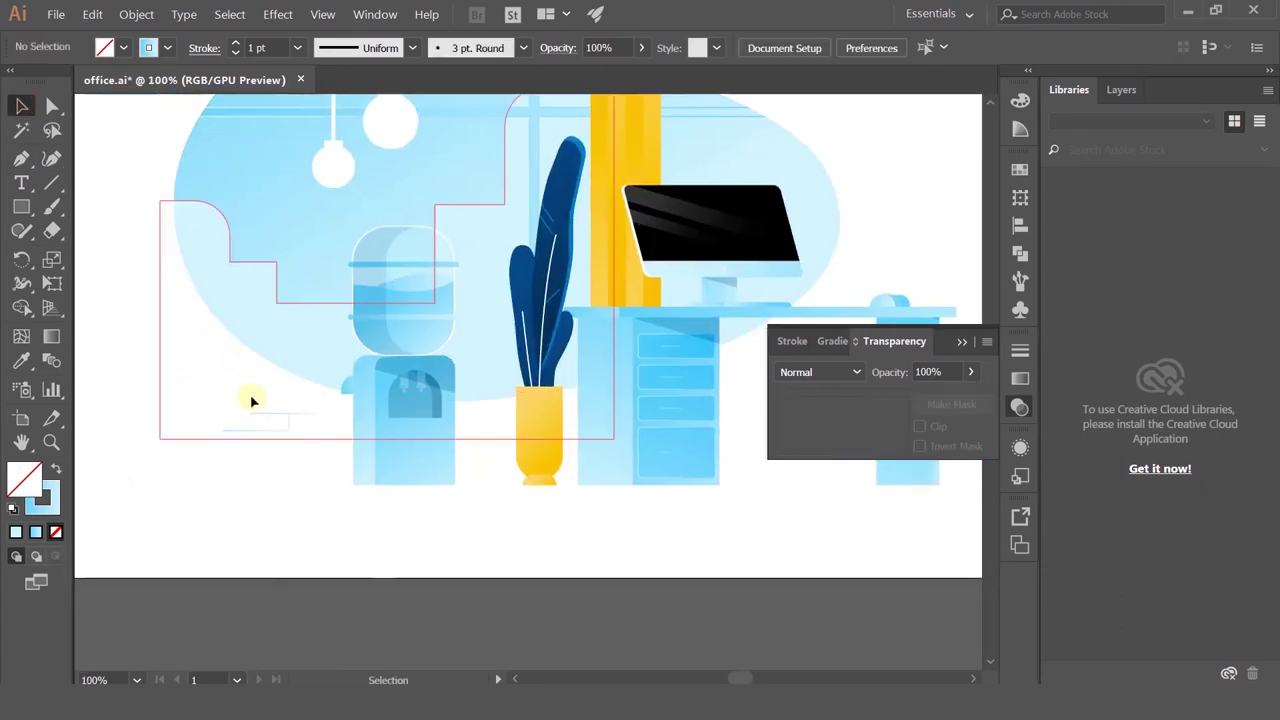
{"action": "left_click", "coordinate": [21, 158]}
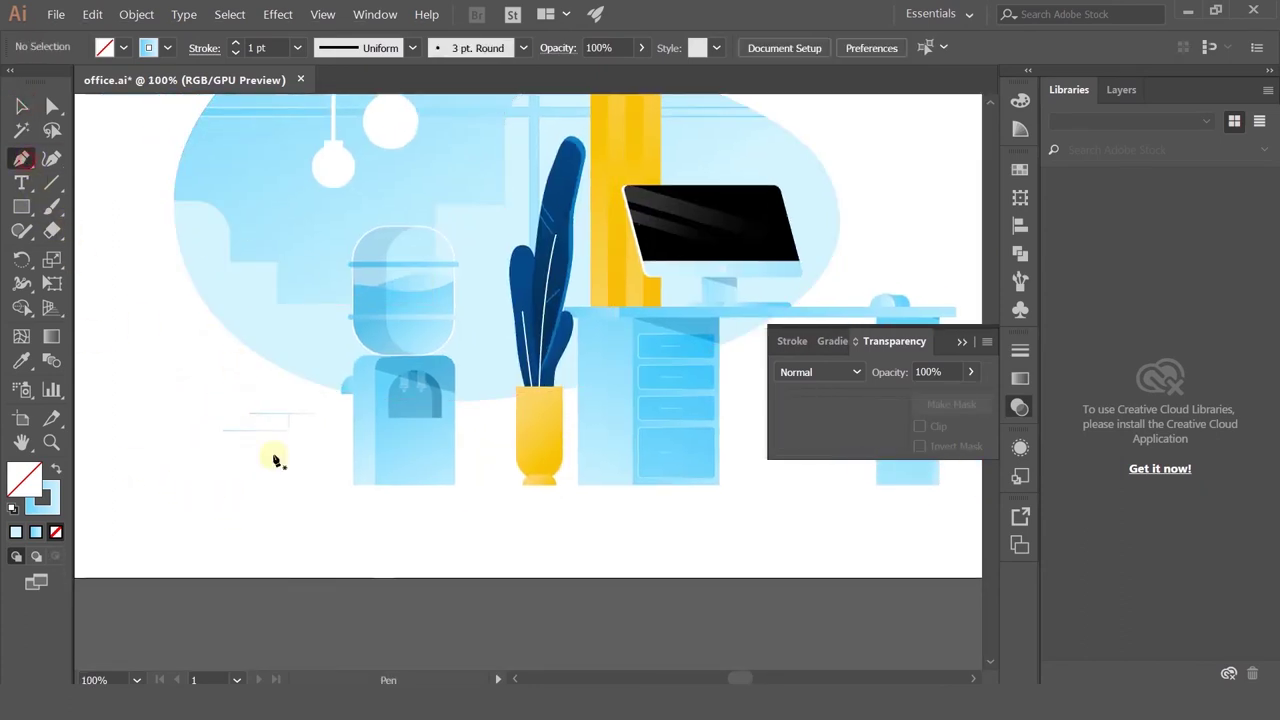
{"action": "left_click", "coordinate": [165, 485]}
{"action": "left_click", "coordinate": [293, 485]}
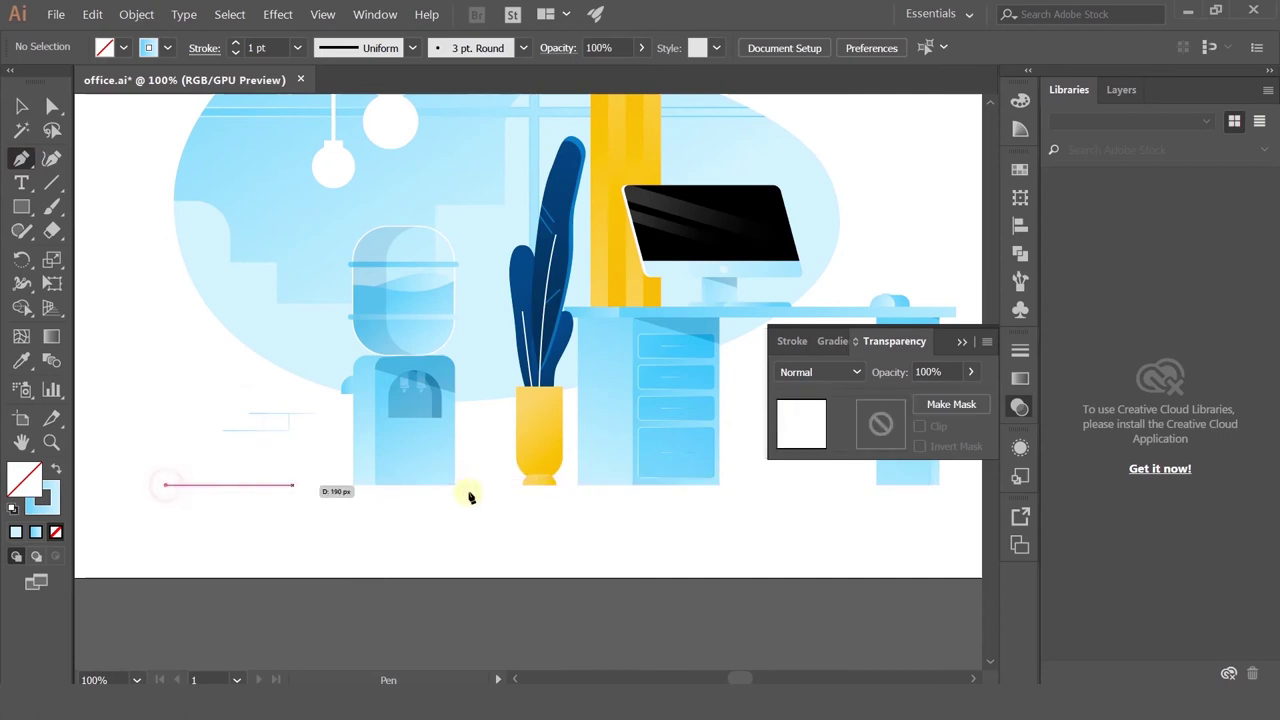
{"action": "left_click", "coordinate": [805, 488]}
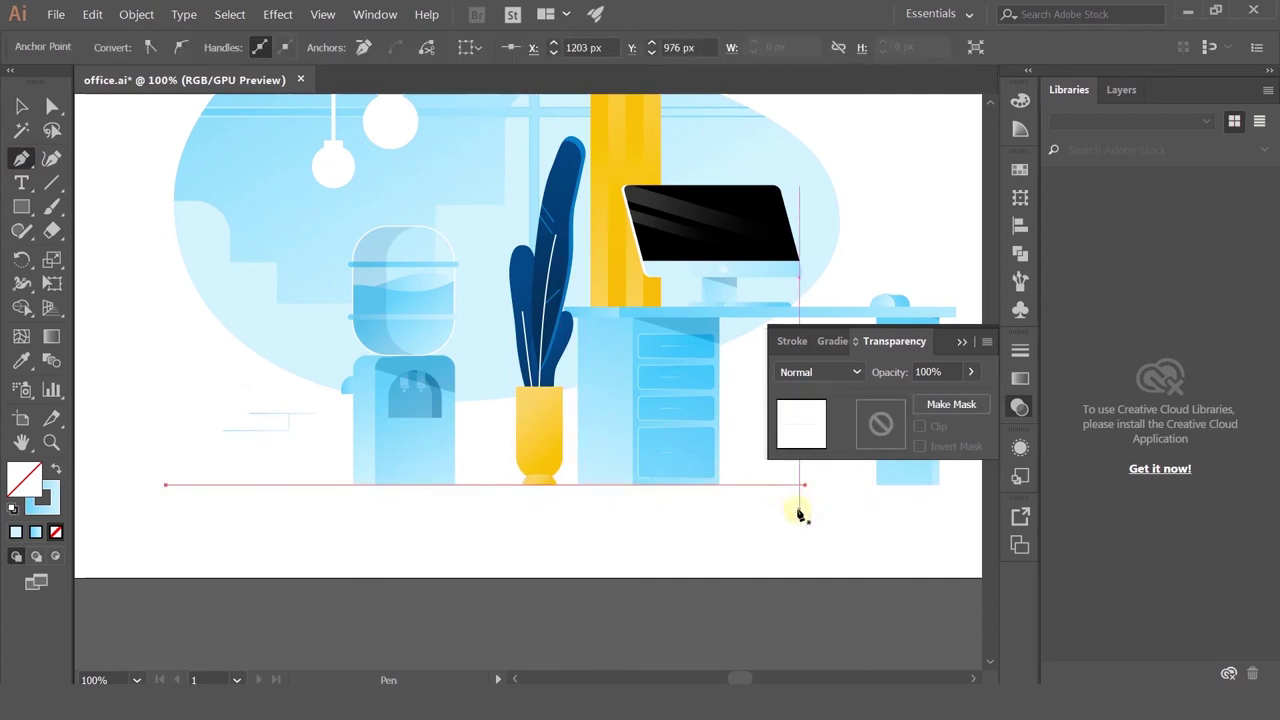
Step: Set the stroke weight of the ground line and the brick lines to 2 pt
{"action": "left_click", "coordinate": [25, 105]}
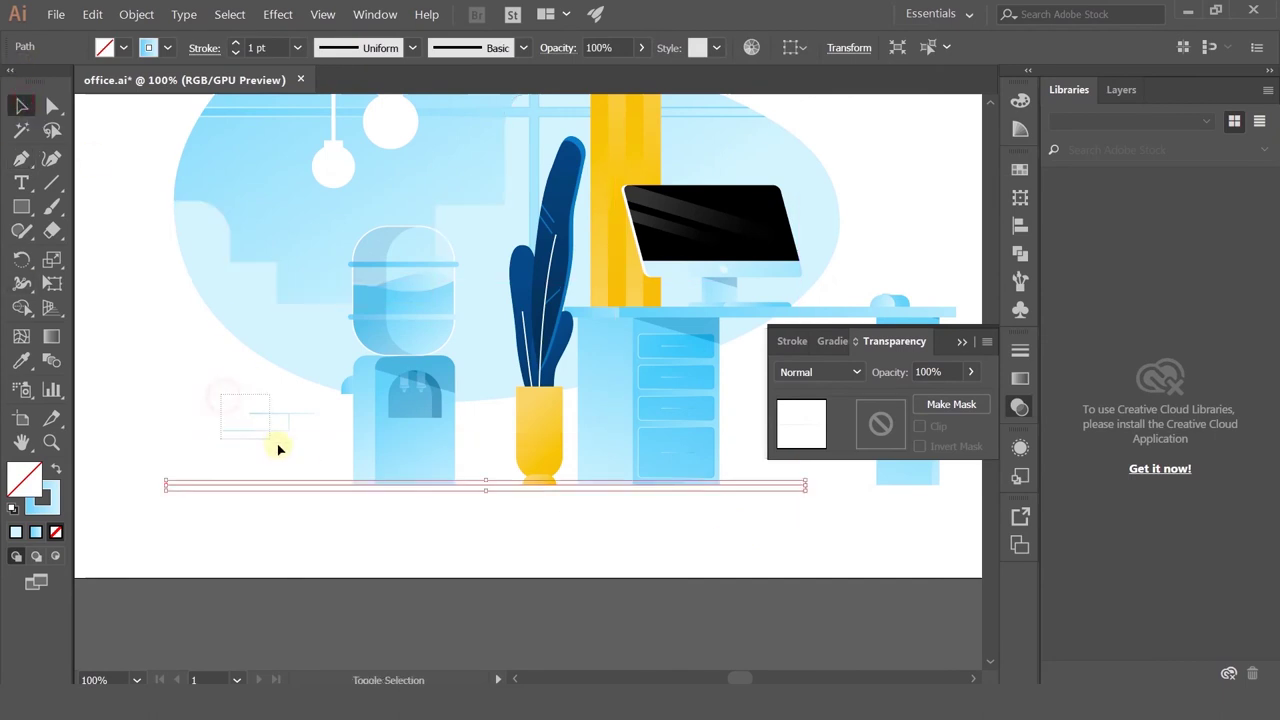
{"action": "left_click_drag", "start_coordinate": [278, 450], "coordinate": [292, 428]}
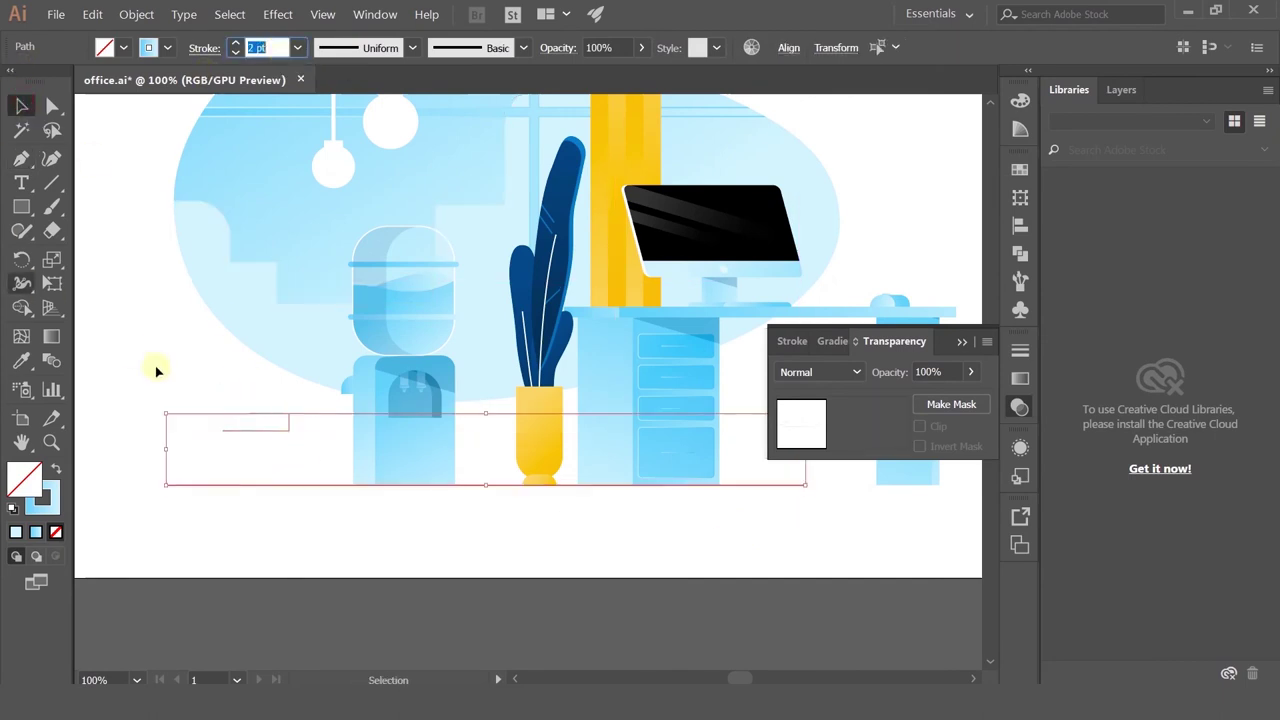
{"action": "left_click", "coordinate": [207, 350]}
Step: Duplicate the three brick lines above and to the left of the original brick detail
{"action": "scroll", "coordinate": [256, 548], "scroll_direction": "down", "scroll_amount": 2}
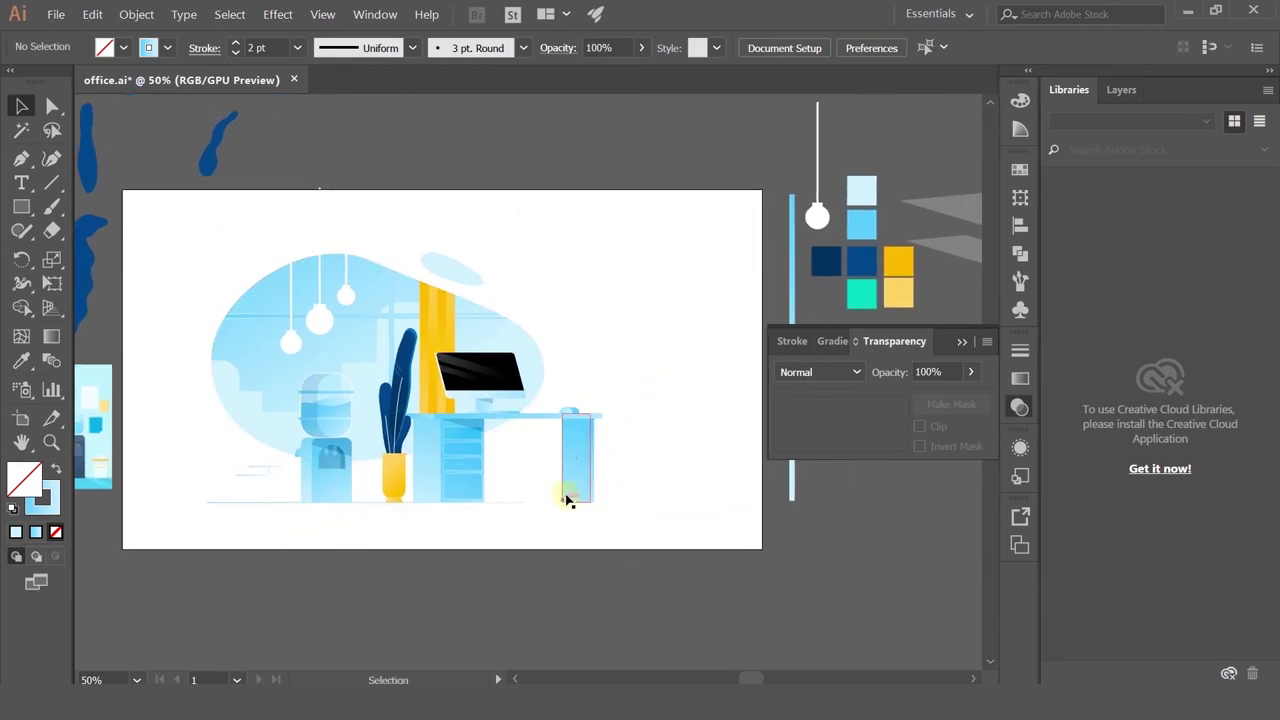
{"action": "scroll", "coordinate": [262, 478], "scroll_direction": "up", "scroll_amount": 2}
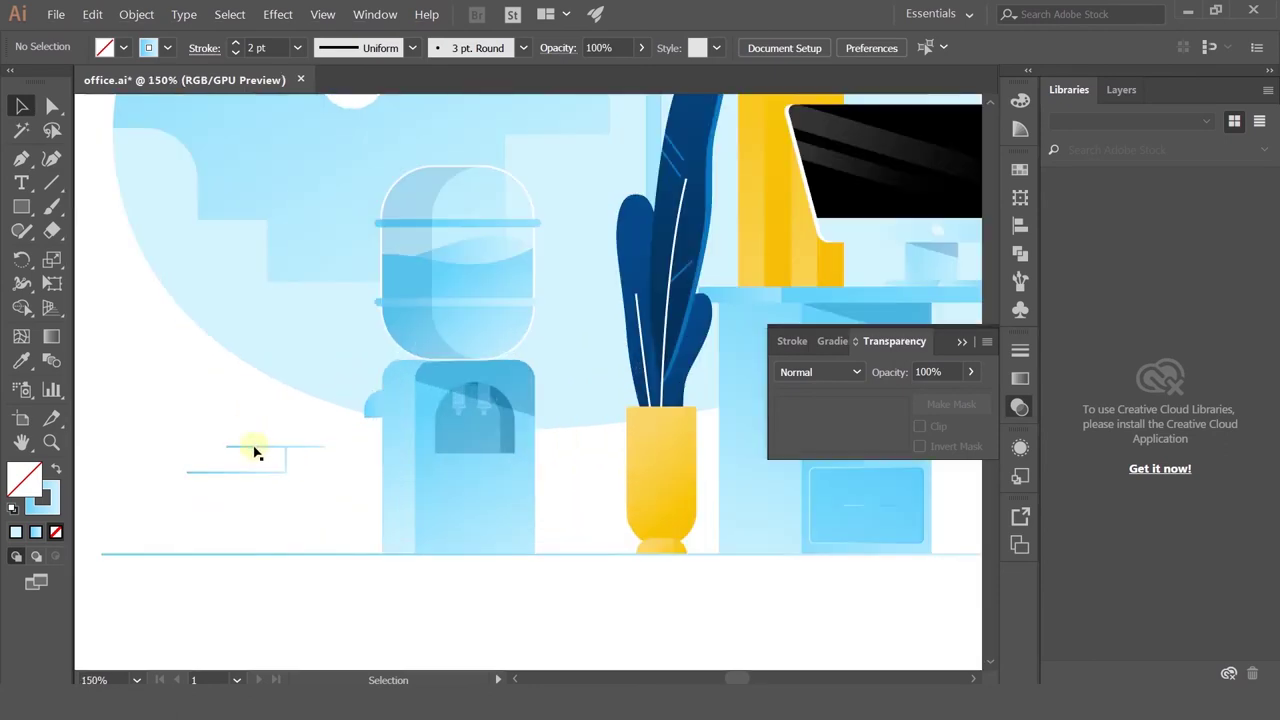
{"action": "left_click_drag", "start_coordinate": [254, 446], "coordinate": [116, 364]}
{"action": "left_click_drag", "start_coordinate": [180, 329], "coordinate": [302, 361]}
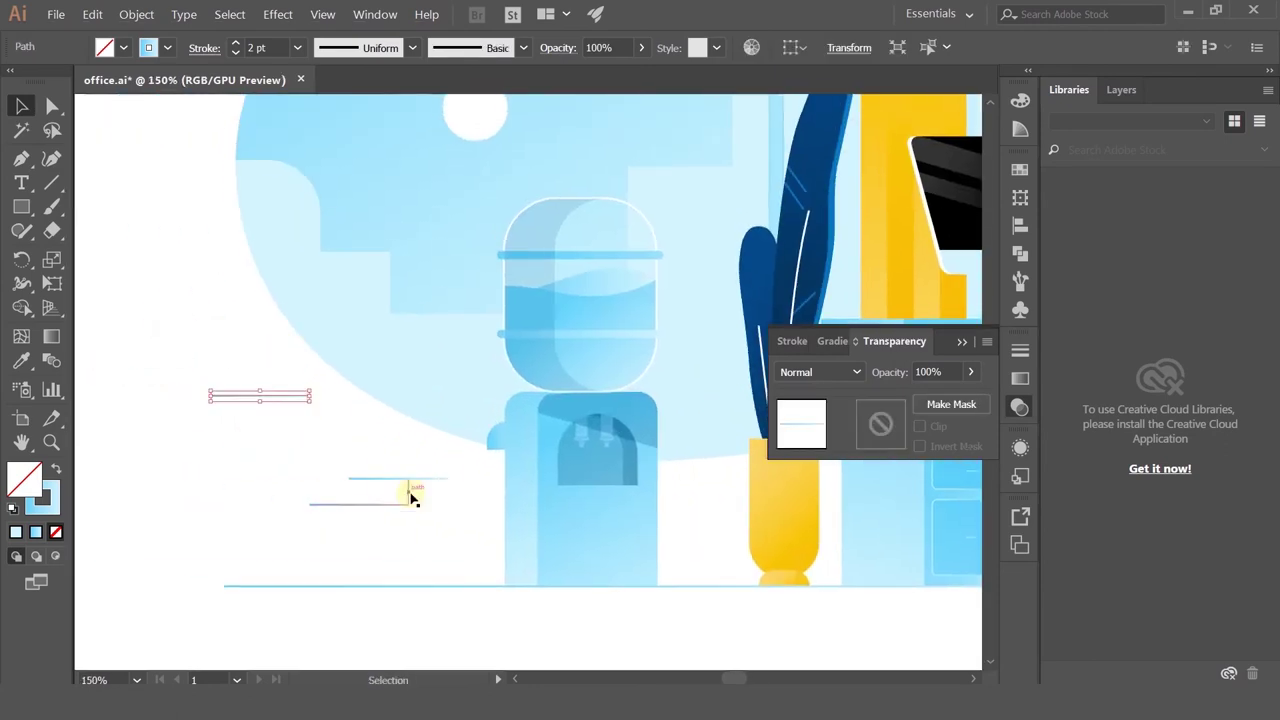
{"action": "left_click_drag", "start_coordinate": [408, 523], "coordinate": [197, 385]}
{"action": "left_click", "coordinate": [223, 441]}
{"action": "left_click_drag", "start_coordinate": [196, 436], "coordinate": [259, 442]}
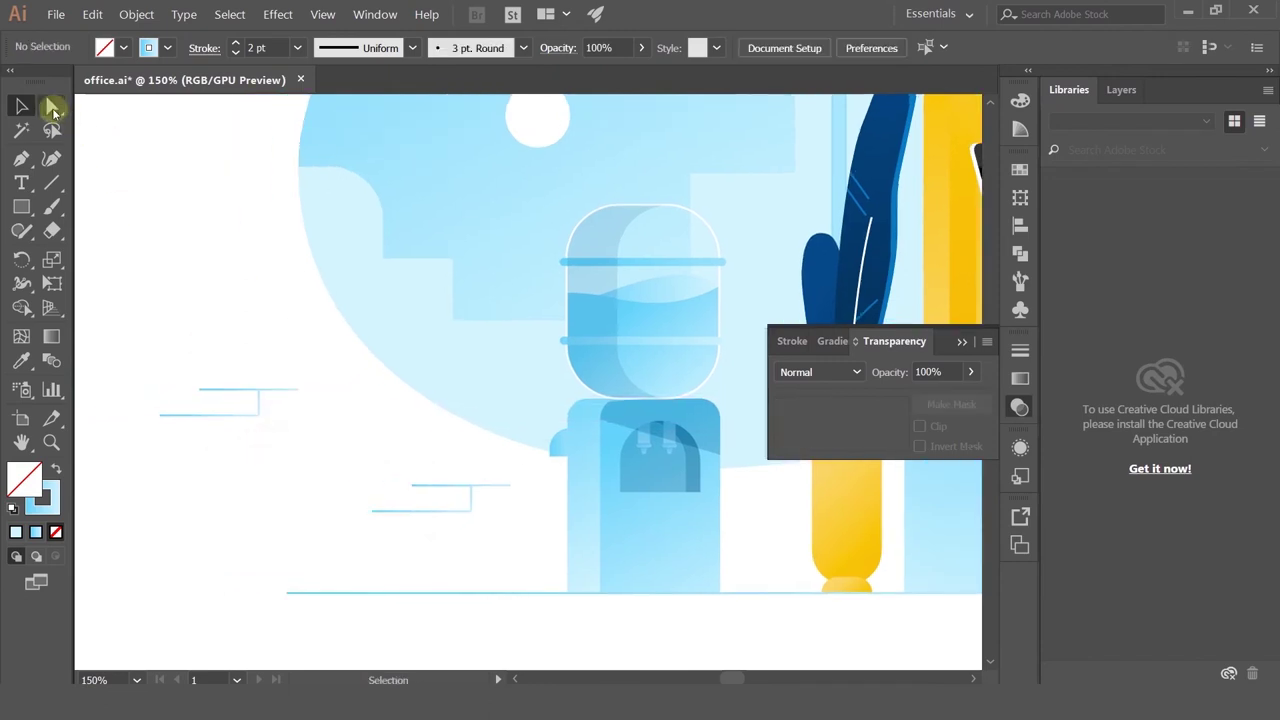
Step: Delete the lower horizontal line from the duplicated brick detail
{"action": "left_click", "coordinate": [52, 107]}
{"action": "left_click_drag", "start_coordinate": [133, 401], "coordinate": [186, 447]}
{"action": "key", "text": "Delete"}
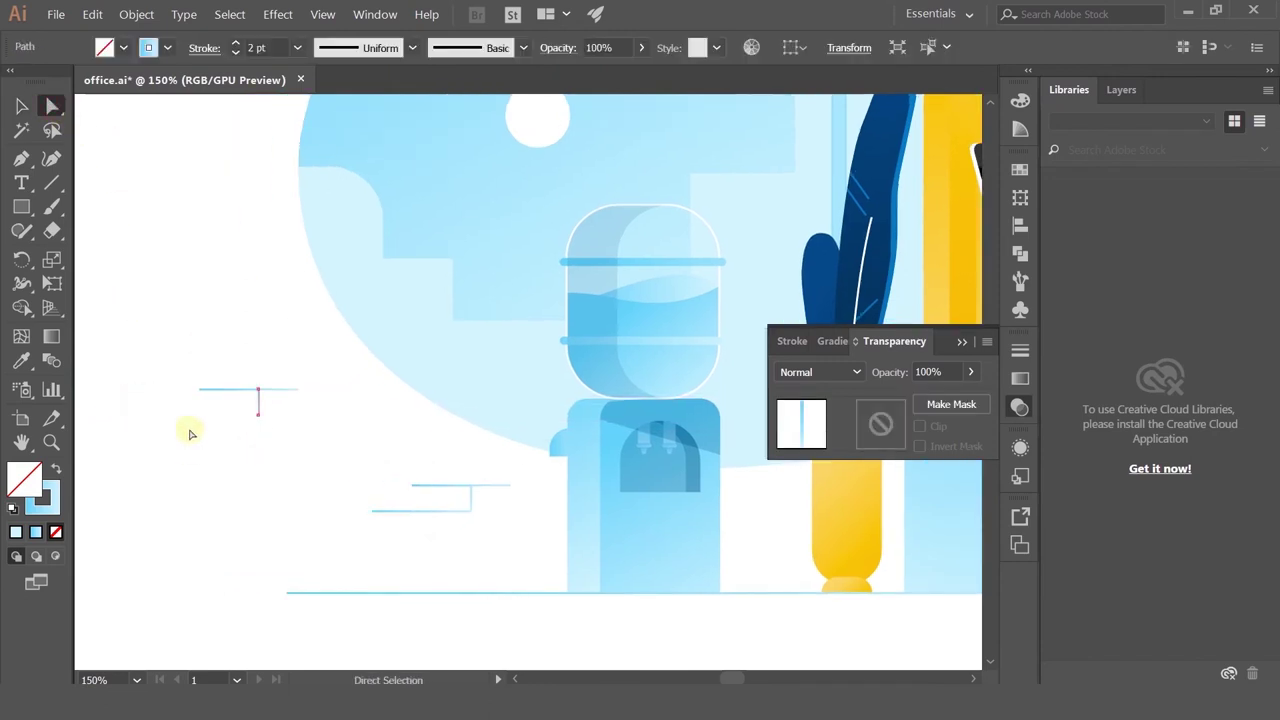
{"action": "left_click", "coordinate": [22, 106]}
{"action": "scroll", "coordinate": [258, 402], "scroll_direction": "up", "scroll_amount": 2}
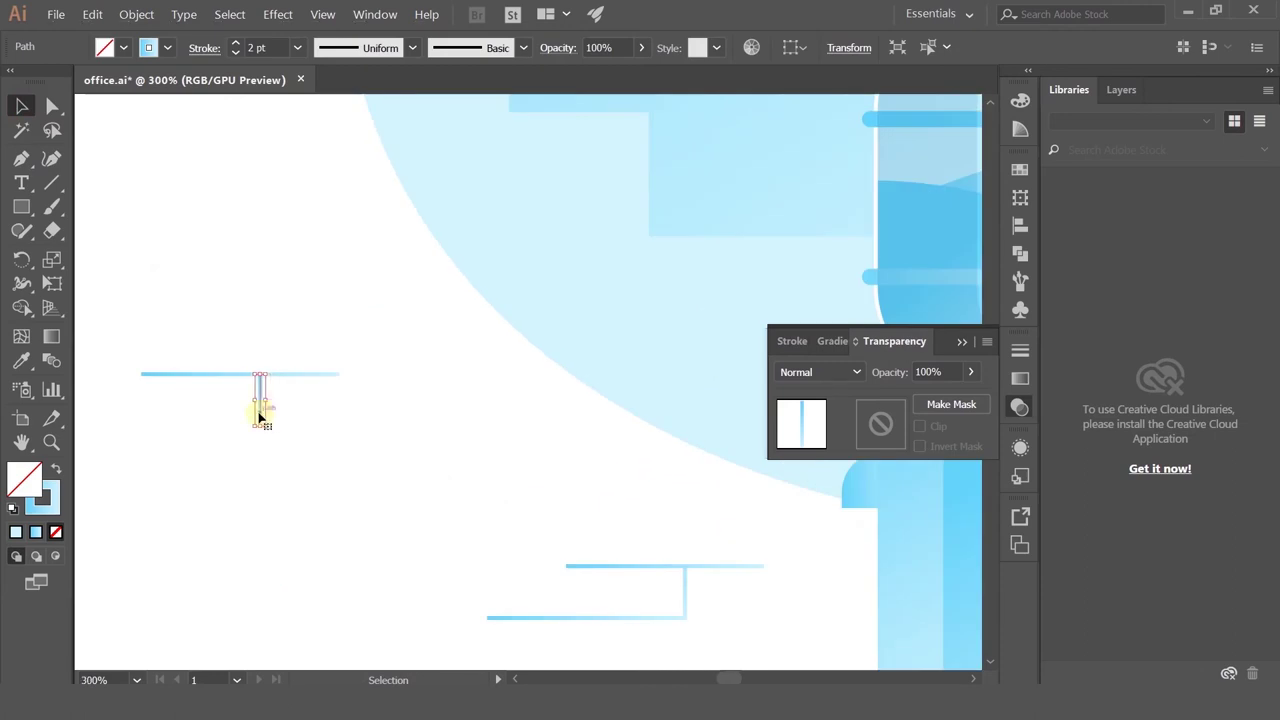
Step: Rearrange the duplicated brick detail so its short vertical connector joins the upper line to a lower line offset to the right
{"action": "left_click_drag", "start_coordinate": [257, 405], "coordinate": [260, 370]}
{"action": "left_click", "coordinate": [305, 353]}
{"action": "scroll", "coordinate": [277, 360], "scroll_direction": "down", "scroll_amount": 2}
{"action": "left_click", "coordinate": [328, 398]}
{"action": "scroll", "coordinate": [330, 399], "scroll_direction": "down", "scroll_amount": 3}
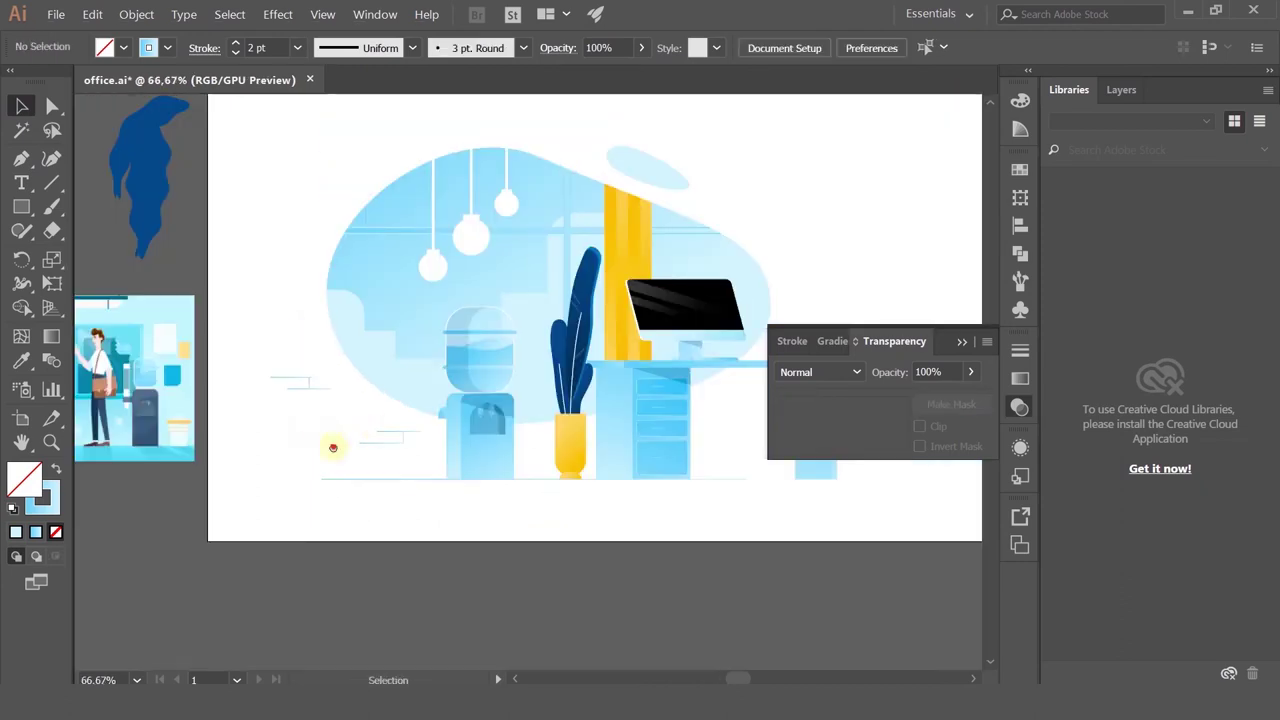
Step: Duplicate the two brick details onto the other side of the background shape, one above its upper-right edge and one beside the monitor
{"action": "left_click_drag", "start_coordinate": [329, 443], "coordinate": [191, 484]}
{"action": "left_click_drag", "start_coordinate": [116, 421], "coordinate": [558, 252]}
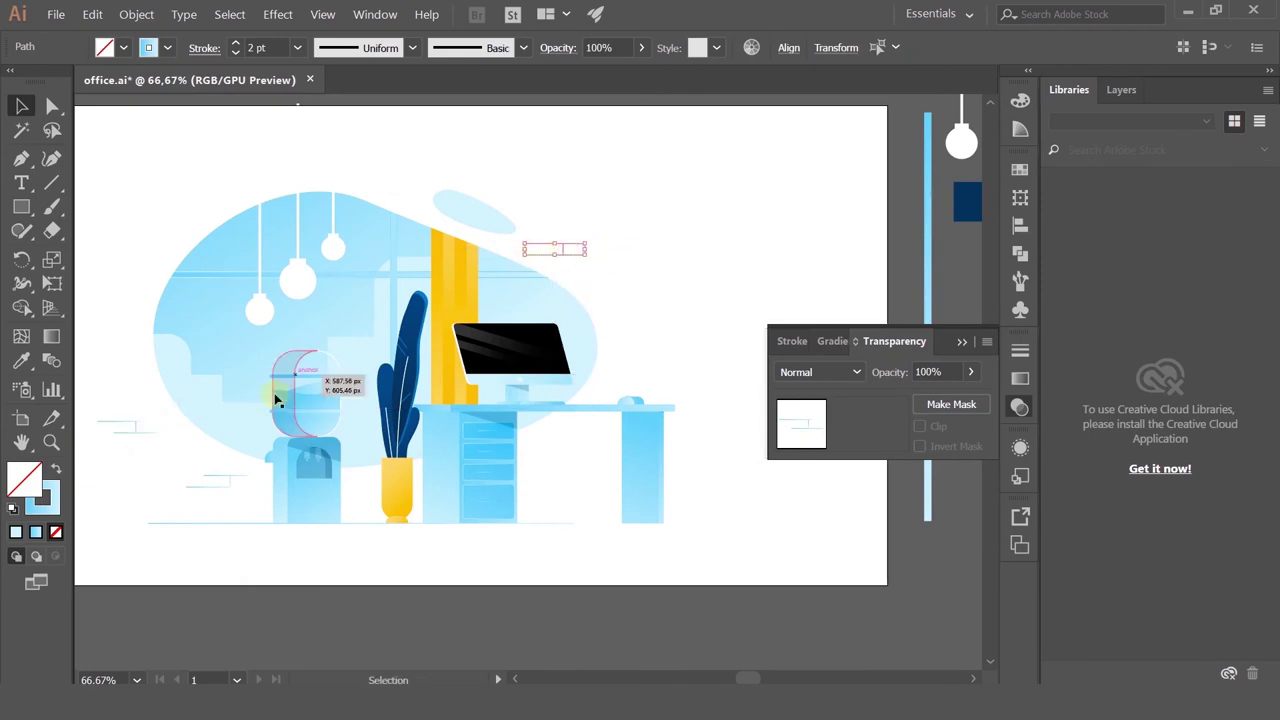
{"action": "left_click_drag", "start_coordinate": [229, 480], "coordinate": [600, 362]}
{"action": "left_click", "coordinate": [647, 288]}
{"action": "scroll", "coordinate": [653, 356], "scroll_direction": "up", "scroll_amount": 2}
{"action": "scroll", "coordinate": [653, 356], "scroll_direction": "down", "scroll_amount": 2}
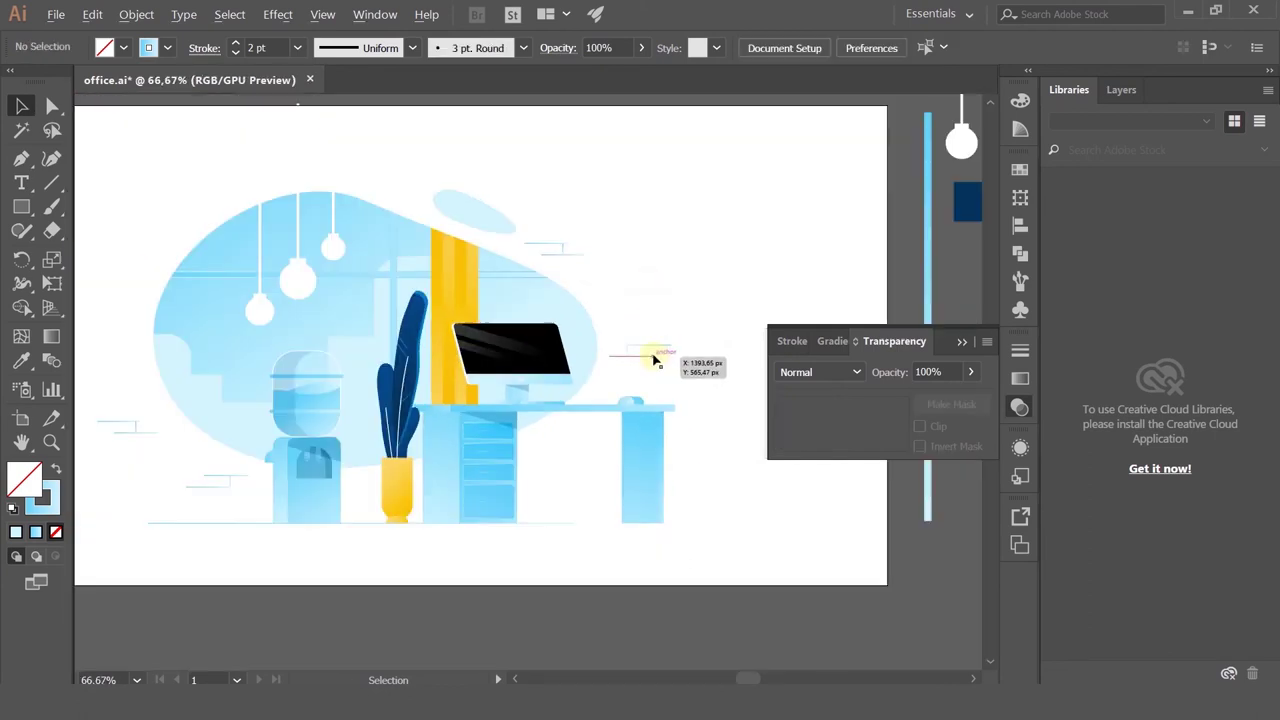
Step: Duplicate the left brick detail upward and place the copy beside the background shape's upper-left edge
{"action": "scroll", "coordinate": [394, 309], "scroll_direction": "left", "scroll_amount": 4}
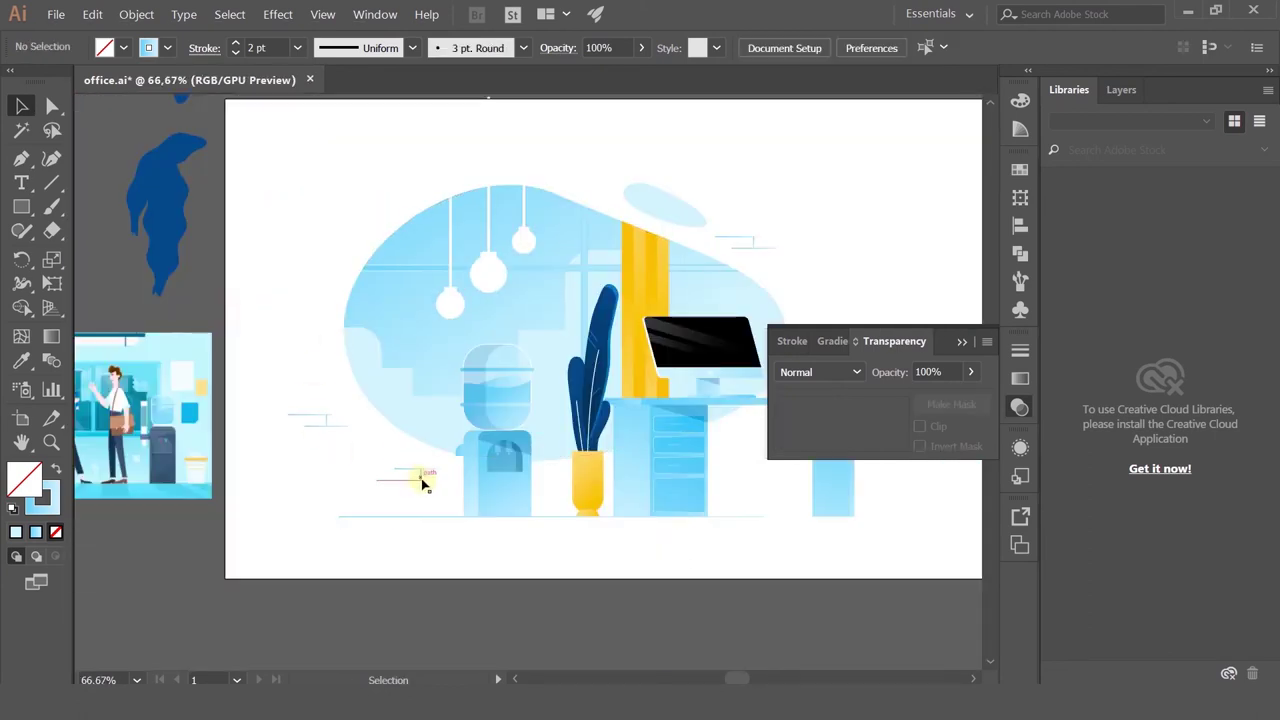
{"action": "scroll", "coordinate": [312, 422], "scroll_direction": "up", "scroll_amount": 2}
{"action": "left_click_drag", "start_coordinate": [343, 418], "coordinate": [323, 148]}
{"action": "scroll", "coordinate": [323, 491], "scroll_direction": "up", "scroll_amount": 5}
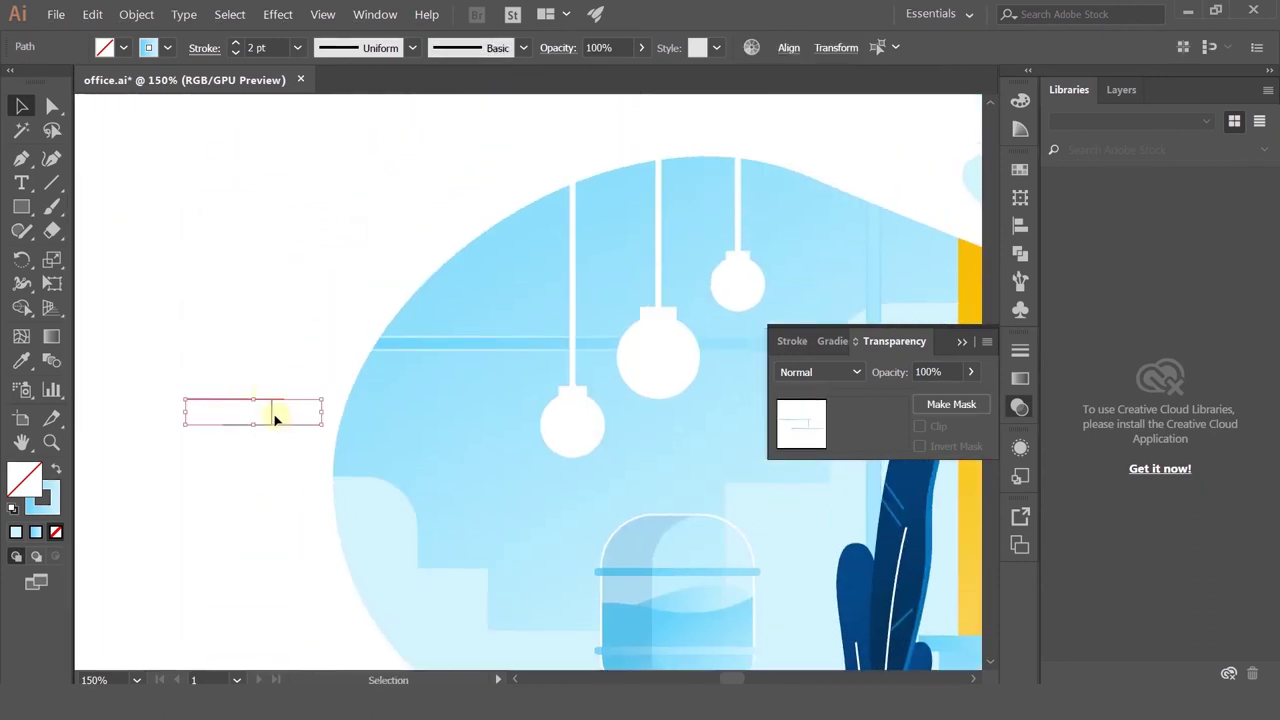
{"action": "left_click_drag", "start_coordinate": [275, 418], "coordinate": [329, 286]}
{"action": "left_click", "coordinate": [283, 333]}
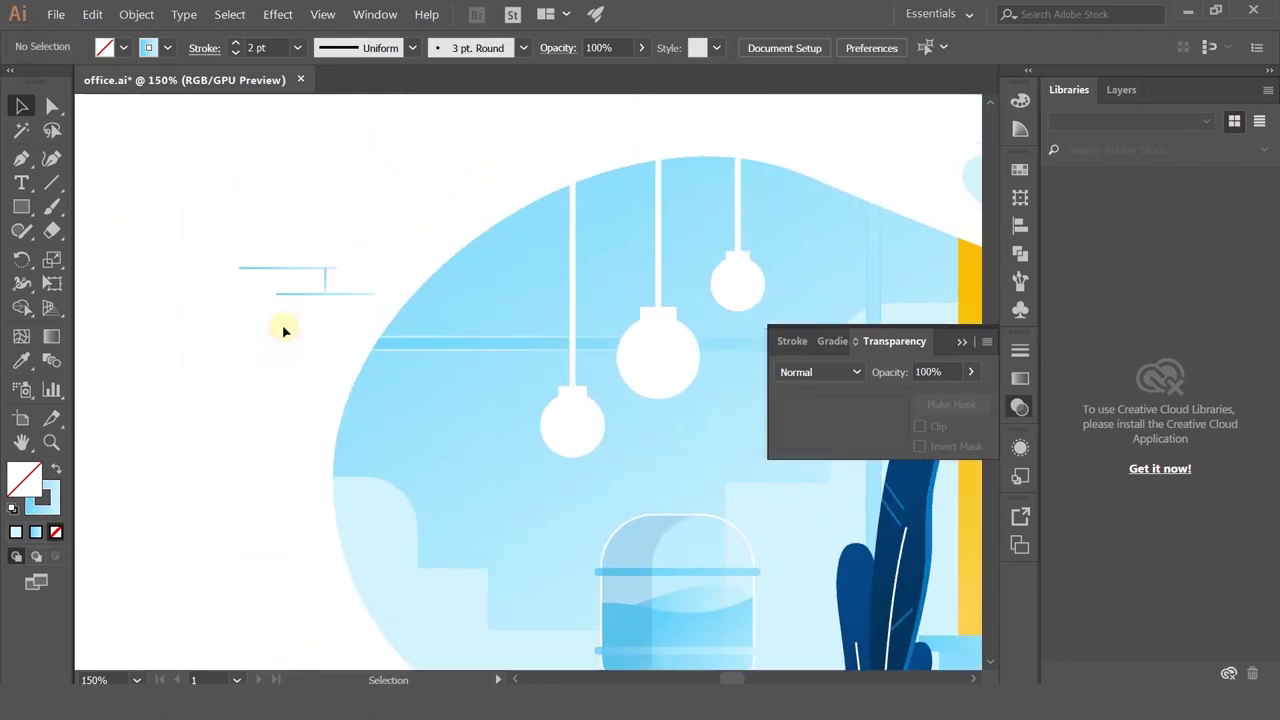
Step: Rearrange the upper-left brick detail so its upper line is offset right, its lower line left, and the vertical connector still joins them
{"action": "scroll", "coordinate": [283, 333], "scroll_direction": "up", "scroll_amount": 2}
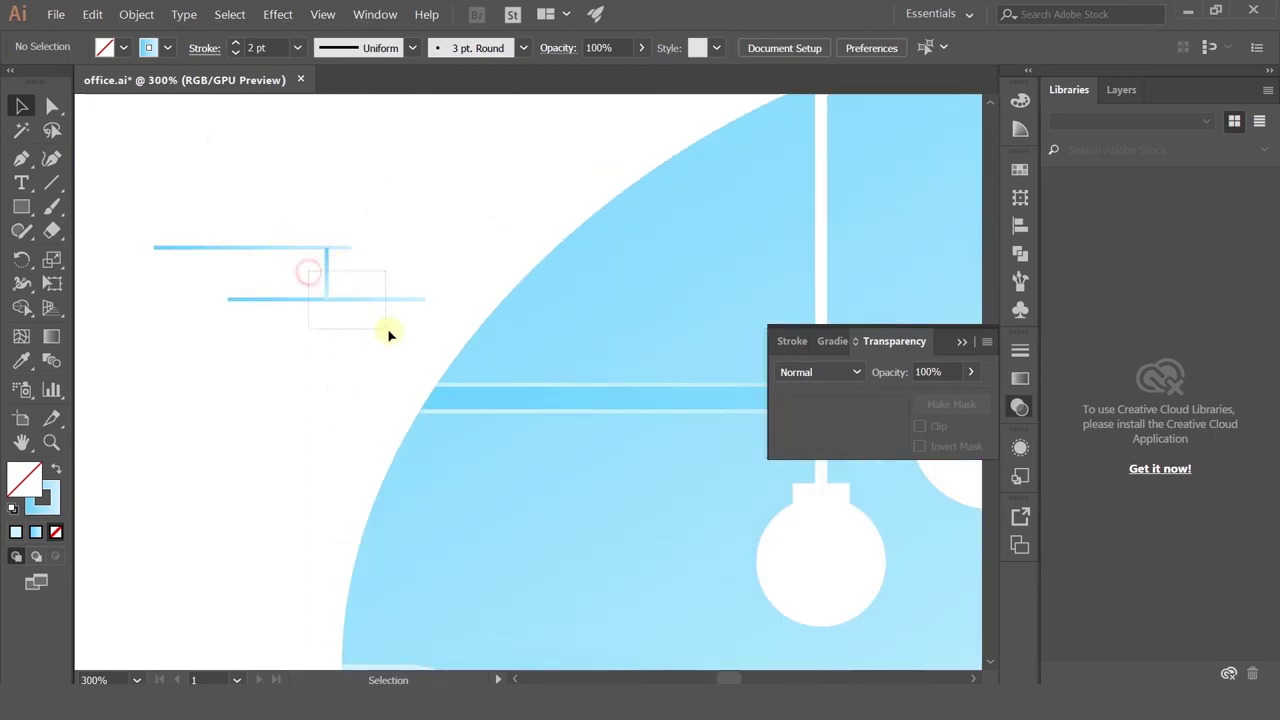
{"action": "left_click_drag", "start_coordinate": [390, 335], "coordinate": [390, 335]}
{"action": "left_click_drag", "start_coordinate": [329, 277], "coordinate": [349, 252]}
{"action": "left_click", "coordinate": [304, 260]}
{"action": "left_click", "coordinate": [362, 202]}
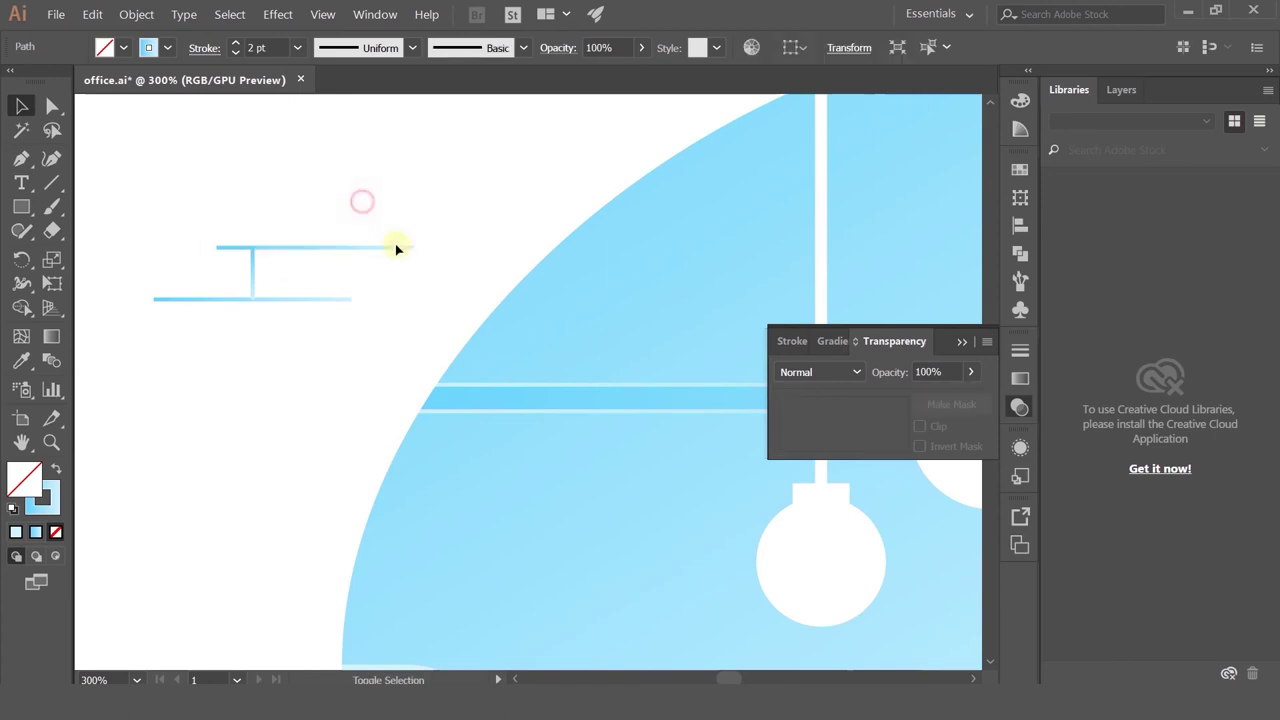
Step: Duplicate the ground line to the right and shorten the copy to a separate segment beneath the desk's right leg
{"action": "scroll", "coordinate": [398, 251], "scroll_direction": "down", "scroll_amount": 4}
{"action": "left_click_drag", "start_coordinate": [416, 186], "coordinate": [337, 188]}
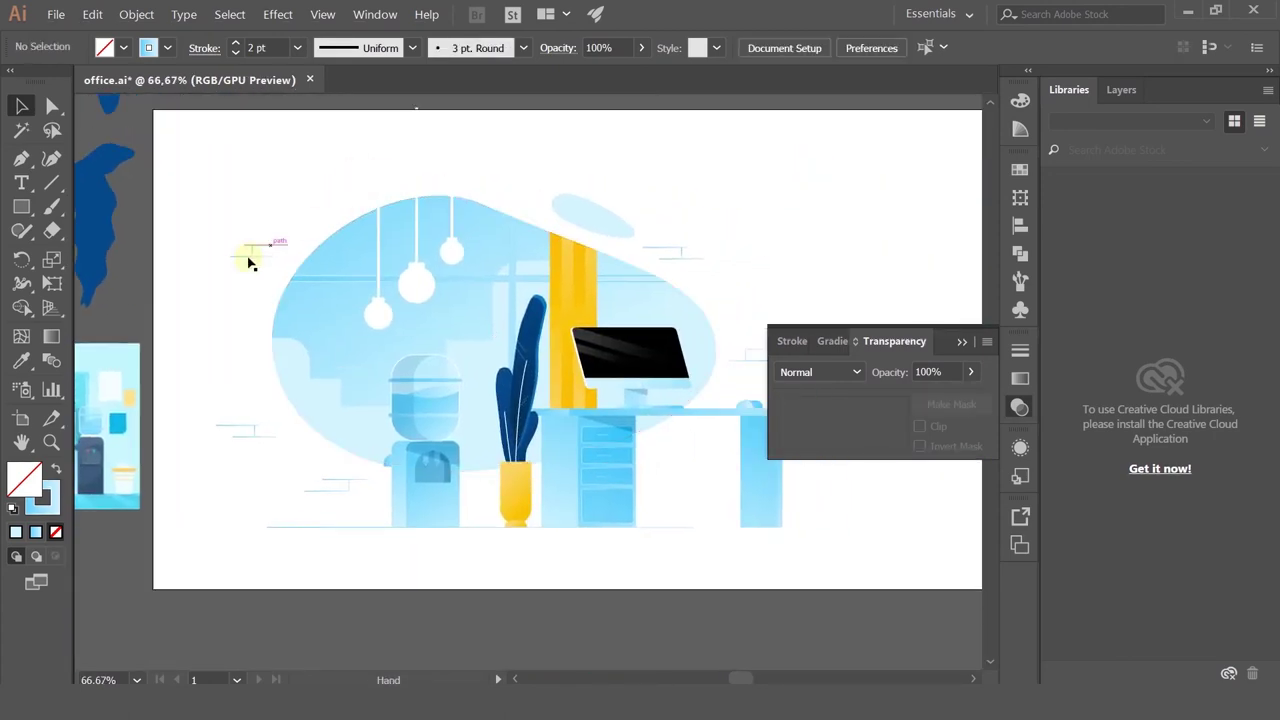
{"action": "scroll", "coordinate": [376, 312], "scroll_direction": "down", "scroll_amount": 2}
{"action": "scroll", "coordinate": [566, 360], "scroll_direction": "up", "scroll_amount": 1}
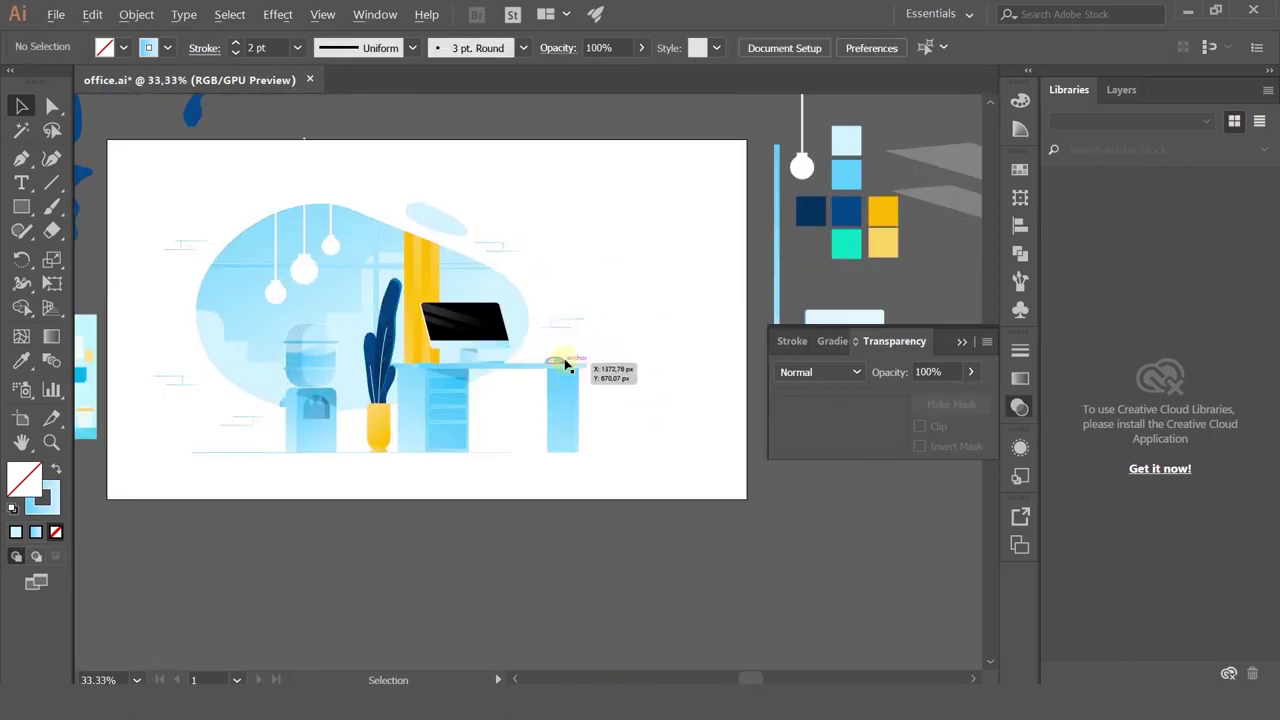
{"action": "scroll", "coordinate": [499, 488], "scroll_direction": "up", "scroll_amount": 2}
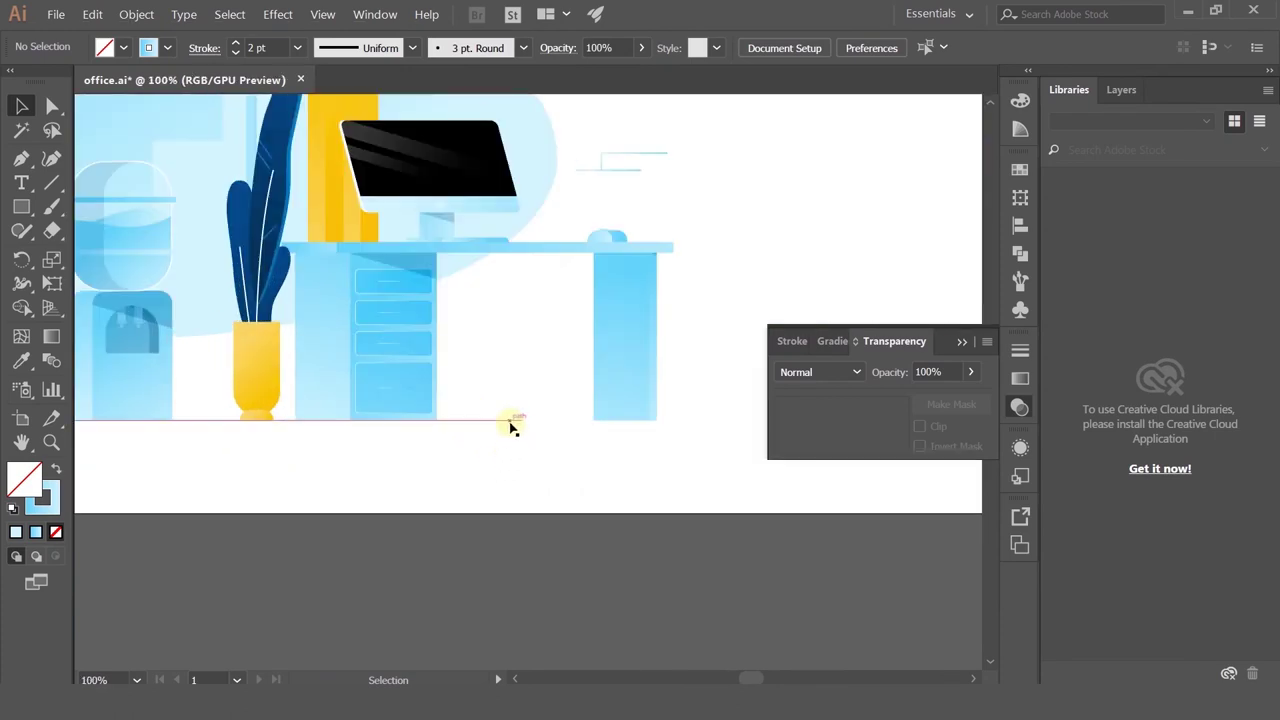
{"action": "left_click", "coordinate": [632, 419]}
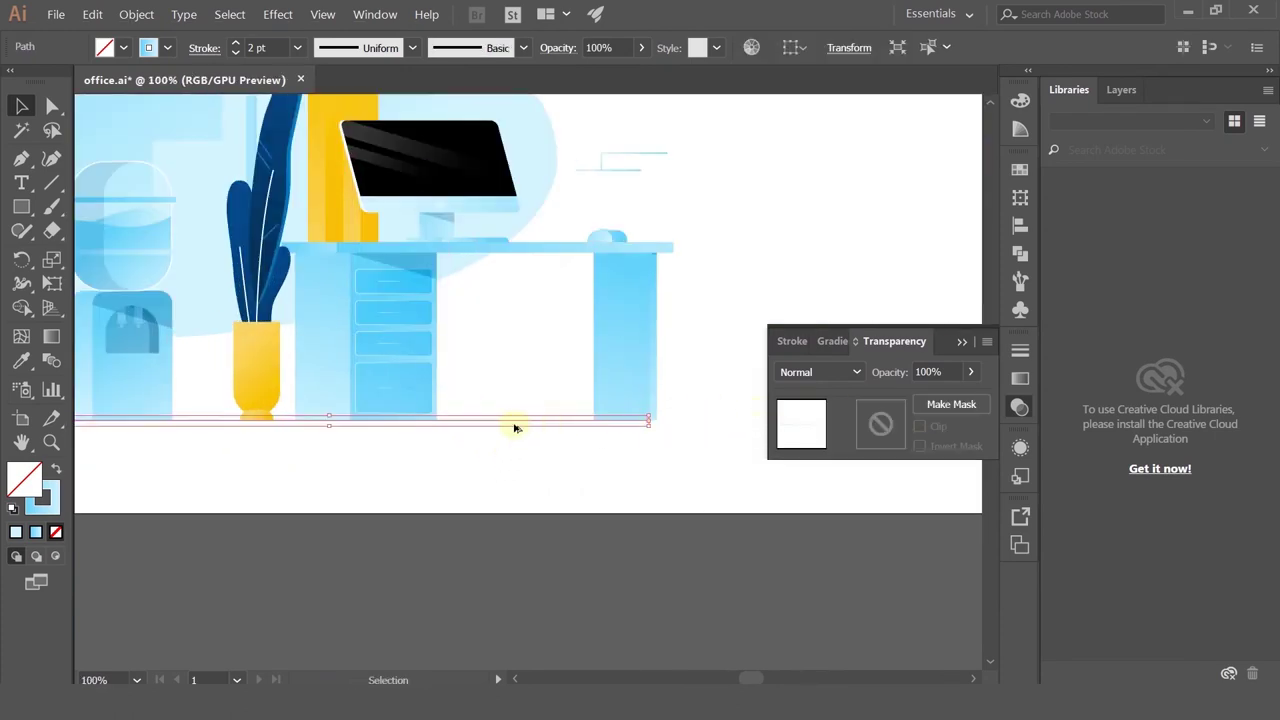
{"action": "scroll", "coordinate": [515, 428], "scroll_direction": "down", "scroll_amount": 3}
{"action": "scroll", "coordinate": [351, 420], "scroll_direction": "up", "scroll_amount": 2}
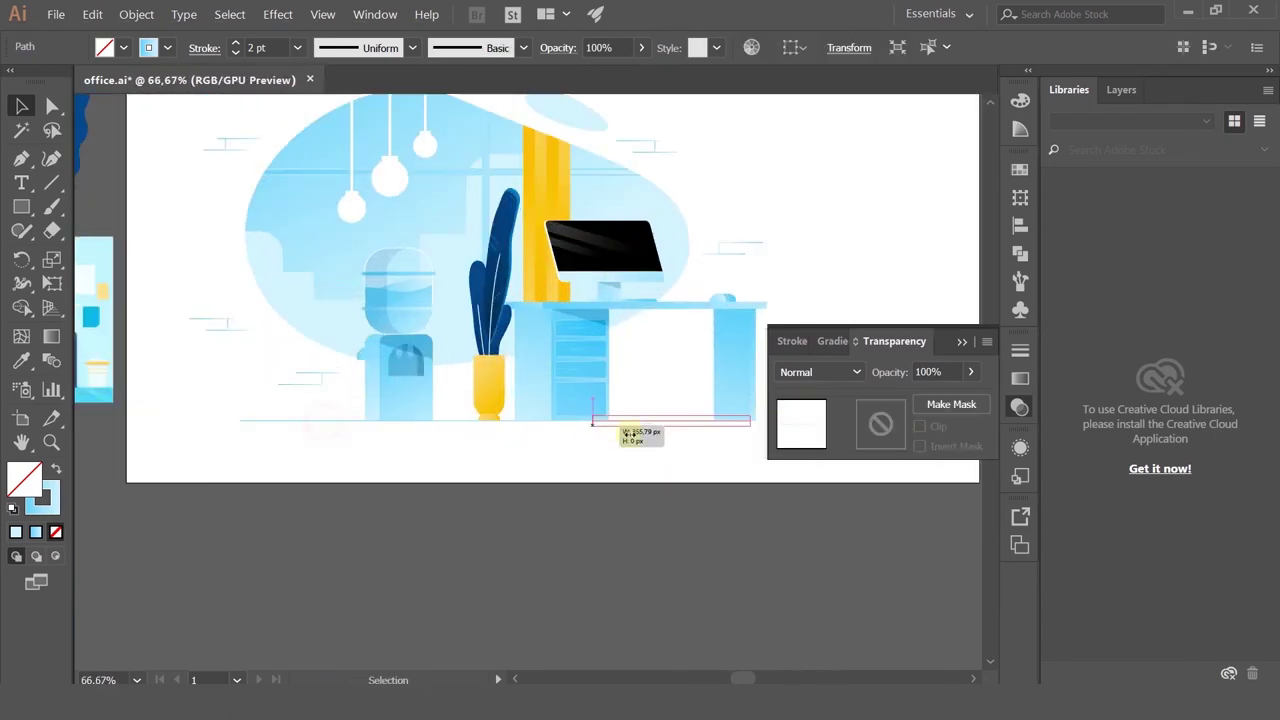
{"action": "left_click", "coordinate": [697, 462]}
{"action": "left_click_drag", "start_coordinate": [697, 462], "coordinate": [492, 464]}
{"action": "scroll", "coordinate": [486, 465], "scroll_direction": "up", "scroll_amount": 2}
{"action": "left_click", "coordinate": [528, 491]}
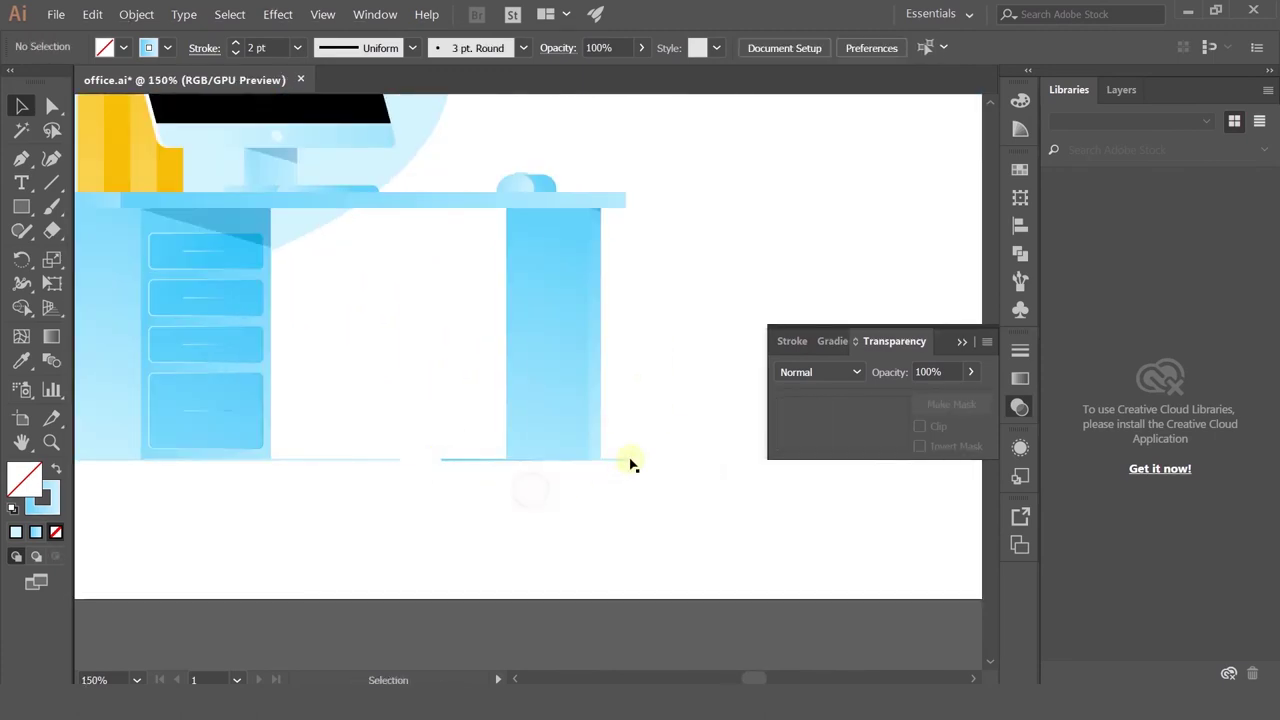
Step: Duplicate the short ground segment to the right, leaving a small gap, and shorten the copy to a smaller dash
{"action": "left_click_drag", "start_coordinate": [640, 462], "coordinate": [708, 465]}
{"action": "left_click_drag", "start_coordinate": [597, 503], "coordinate": [402, 539]}
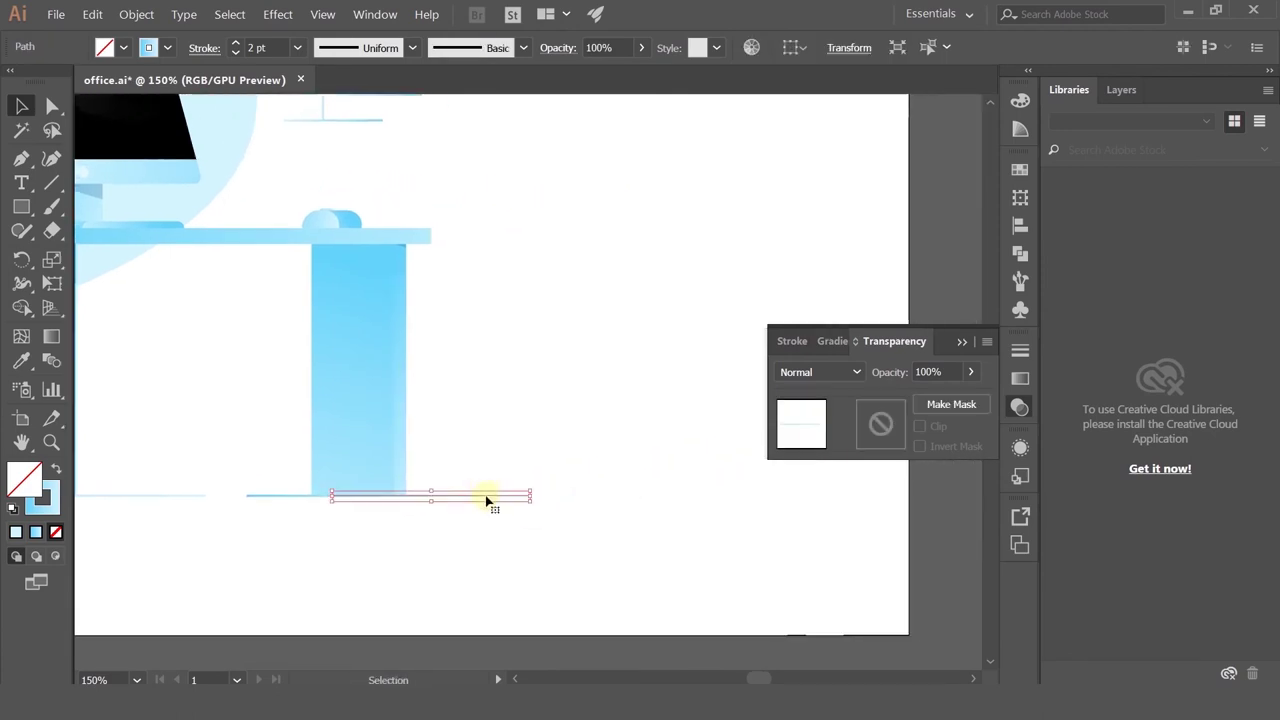
{"action": "left_click_drag", "start_coordinate": [488, 497], "coordinate": [539, 491]}
{"action": "key", "text": "ctrl+z"}
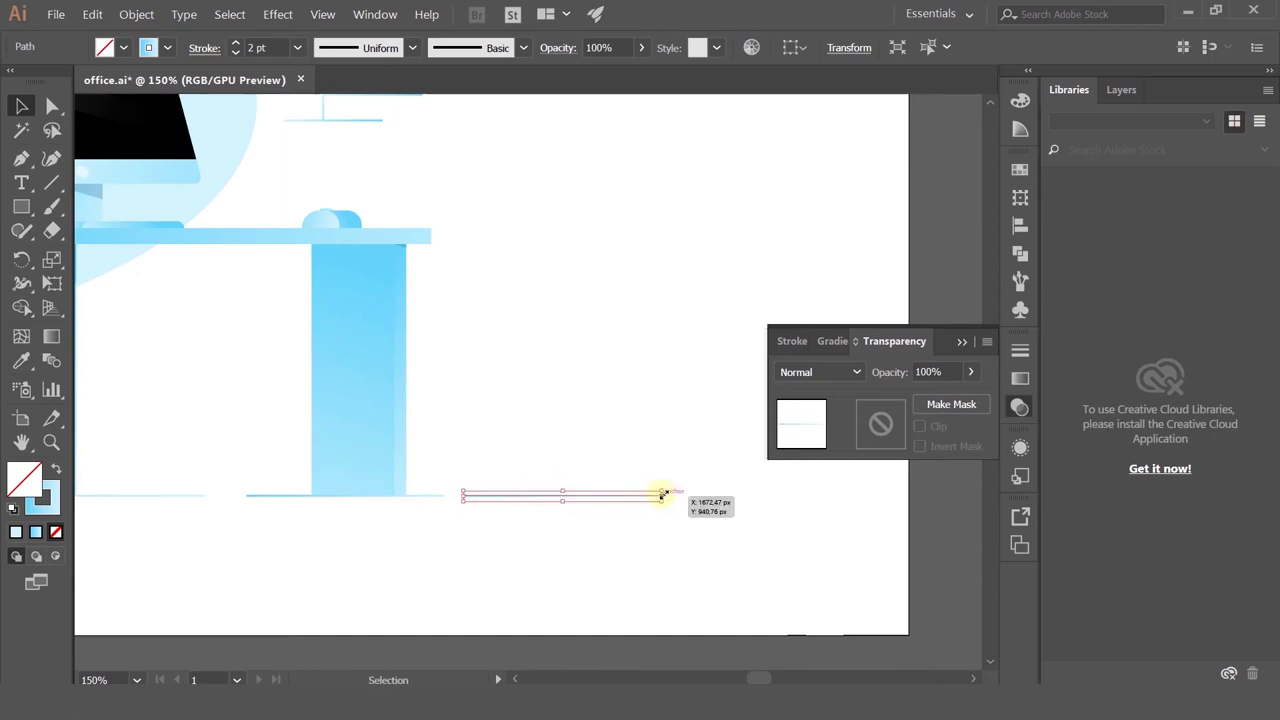
{"action": "scroll", "coordinate": [664, 498], "scroll_direction": "up", "scroll_amount": 2}
{"action": "left_click_drag", "start_coordinate": [661, 496], "coordinate": [445, 496]}
{"action": "left_click", "coordinate": [457, 468]}
{"action": "scroll", "coordinate": [460, 470], "scroll_direction": "down", "scroll_amount": 4}
Step: Select the whole illustration and move it slightly right, closer to the artboard's centre
{"action": "left_click_drag", "start_coordinate": [466, 409], "coordinate": [818, 430]}
{"action": "left_click_drag", "start_coordinate": [580, 376], "coordinate": [486, 409]}
{"action": "scroll", "coordinate": [513, 430], "scroll_direction": "down", "scroll_amount": 1}
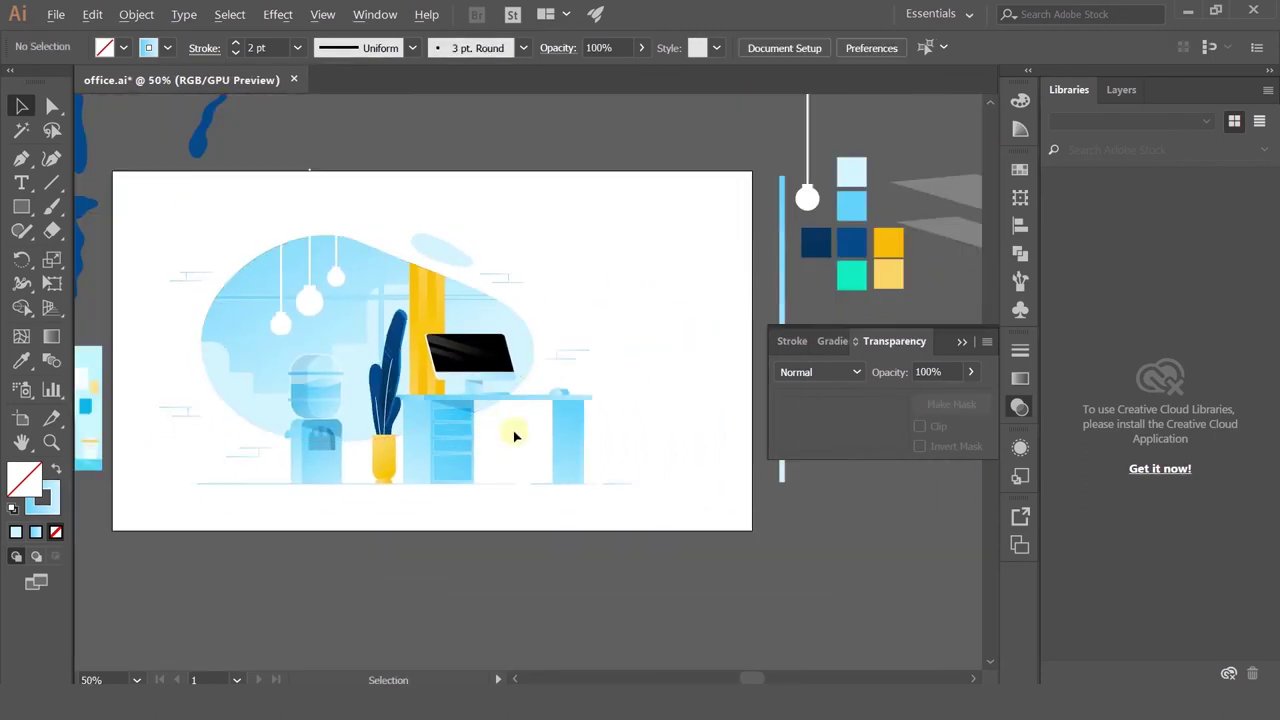
{"action": "left_click_drag", "start_coordinate": [519, 345], "coordinate": [432, 262]}
{"action": "left_click_drag", "start_coordinate": [550, 502], "coordinate": [694, 476]}
{"action": "left_click_drag", "start_coordinate": [460, 392], "coordinate": [485, 388]}
{"action": "left_click", "coordinate": [582, 263]}
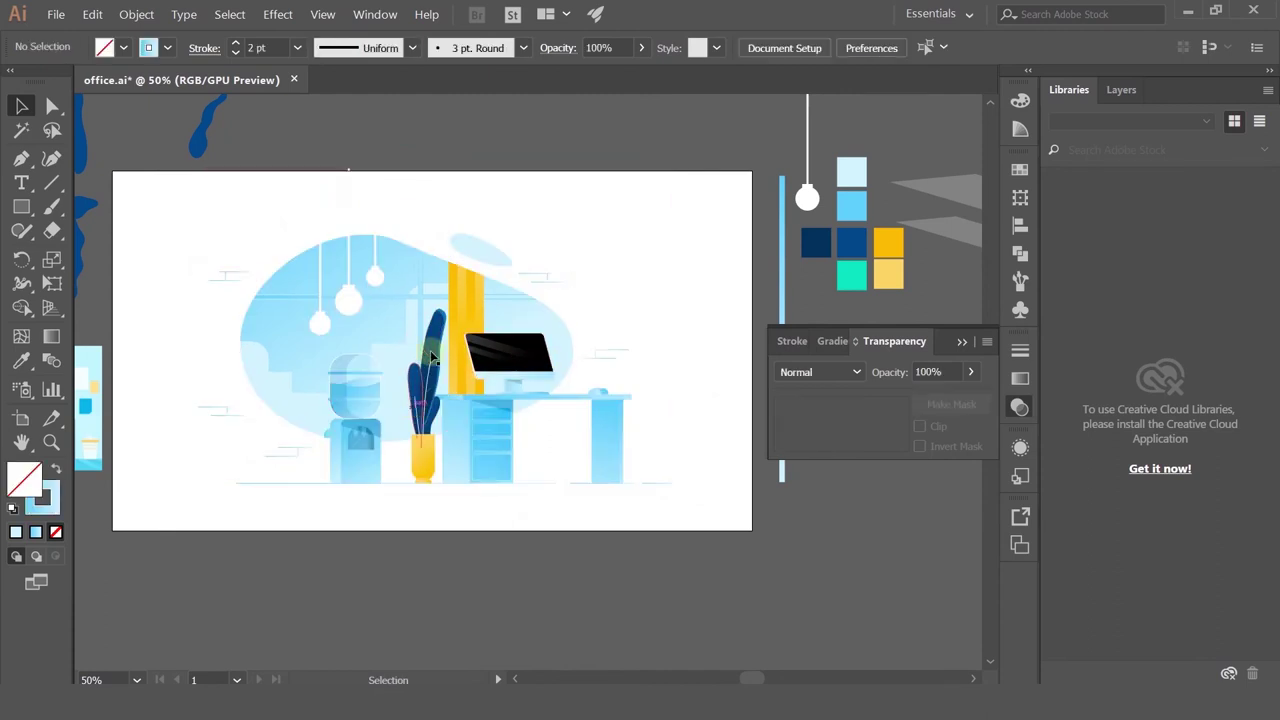
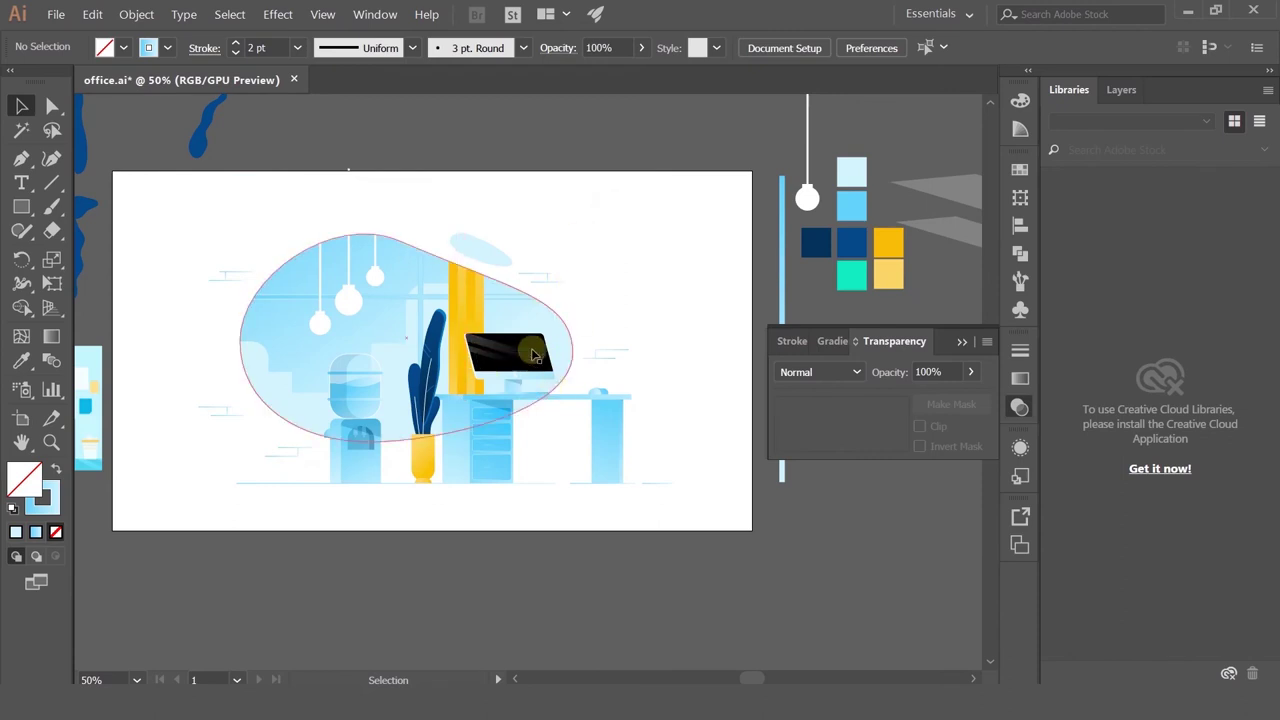
Step: Select the monitor's lower bezel and shorten its linear gradient by moving the gradient's start point inward
{"action": "scroll", "coordinate": [479, 352], "scroll_direction": "up", "scroll_amount": 5}
{"action": "left_click", "coordinate": [510, 507]}
{"action": "scroll", "coordinate": [403, 503], "scroll_direction": "down", "scroll_amount": 4, "text": "alt"}
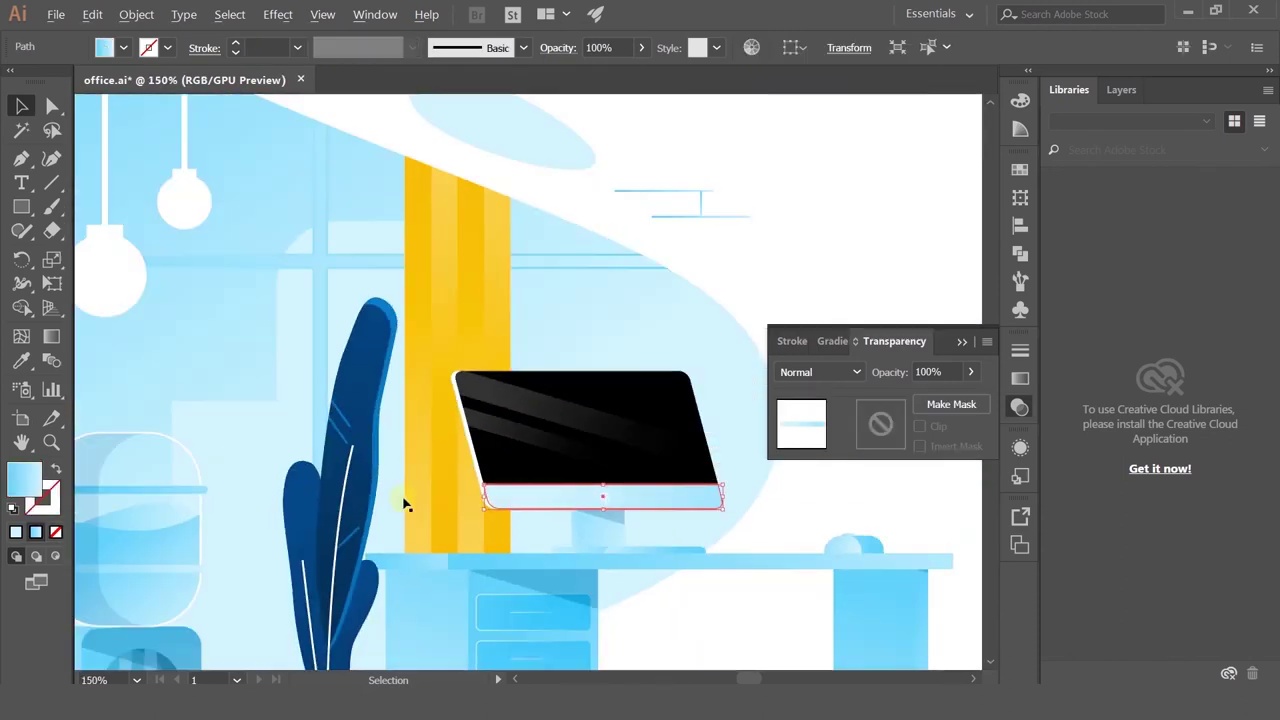
{"action": "left_click", "coordinate": [52, 337]}
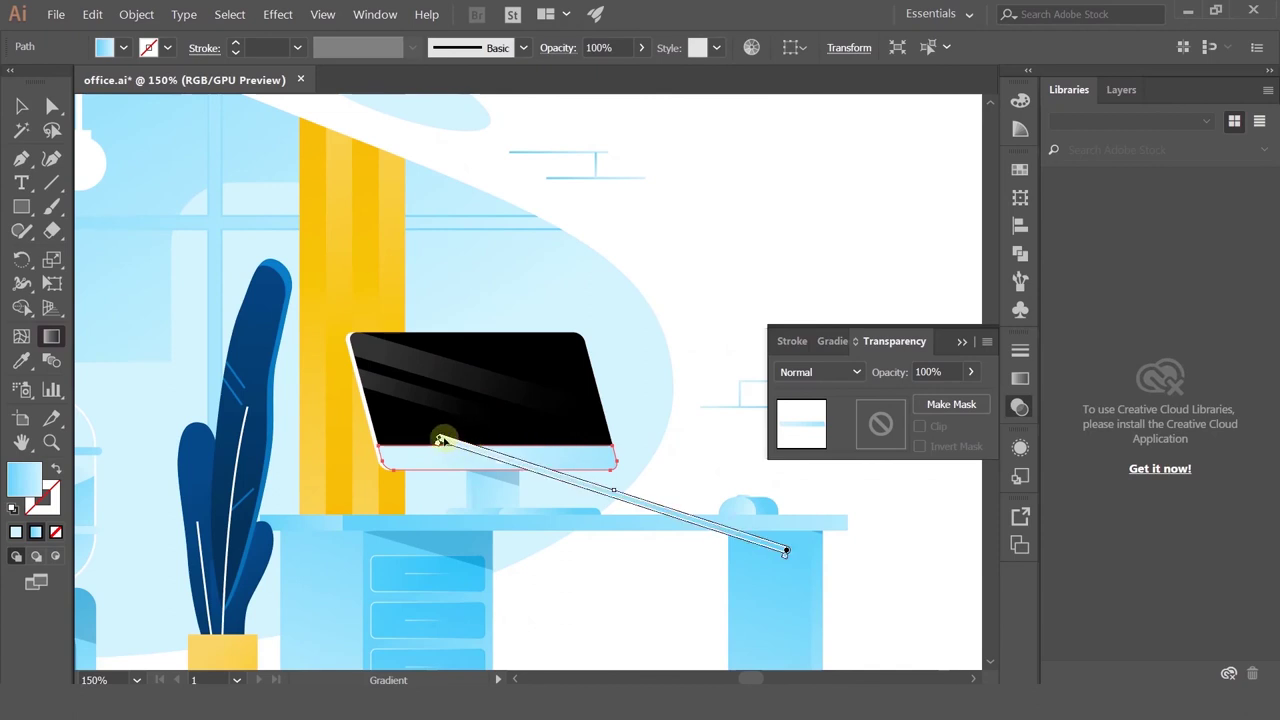
{"action": "left_click_drag", "start_coordinate": [439, 439], "coordinate": [481, 452]}
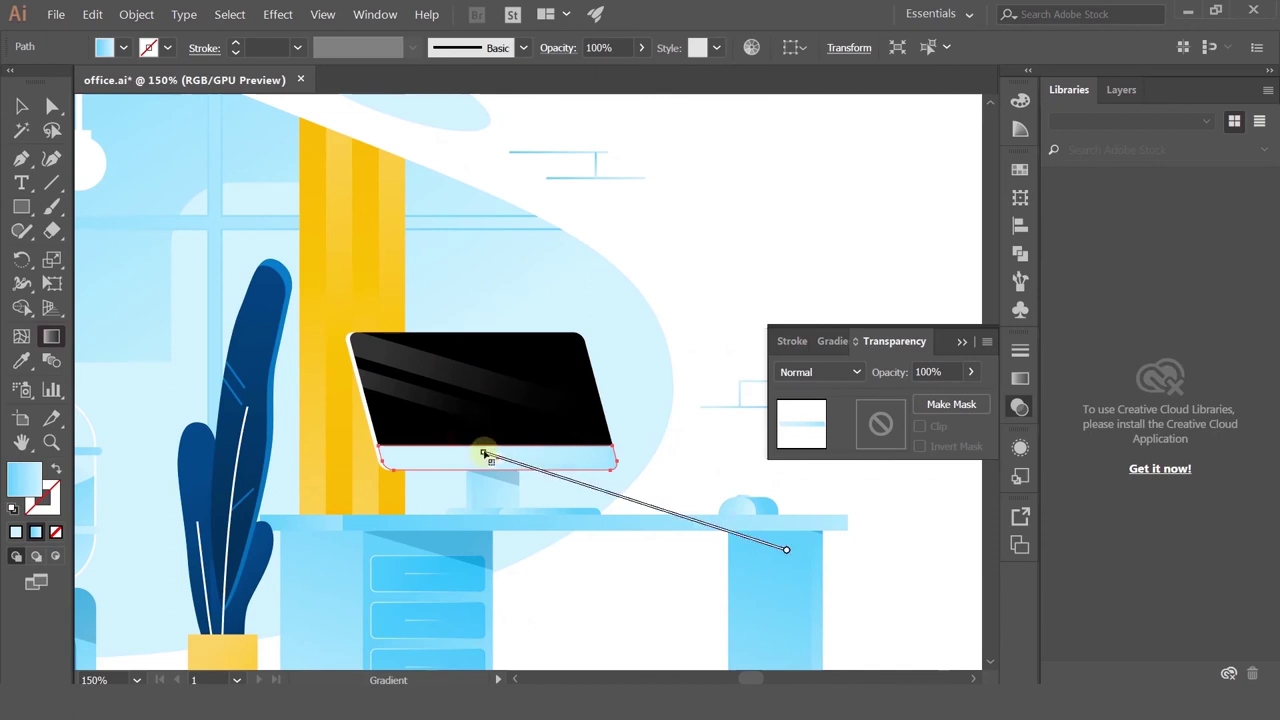
Step: Try a near-white grey swatch as the light end colour of the monitor bezel's gradient
{"action": "left_click", "coordinate": [1020, 378]}
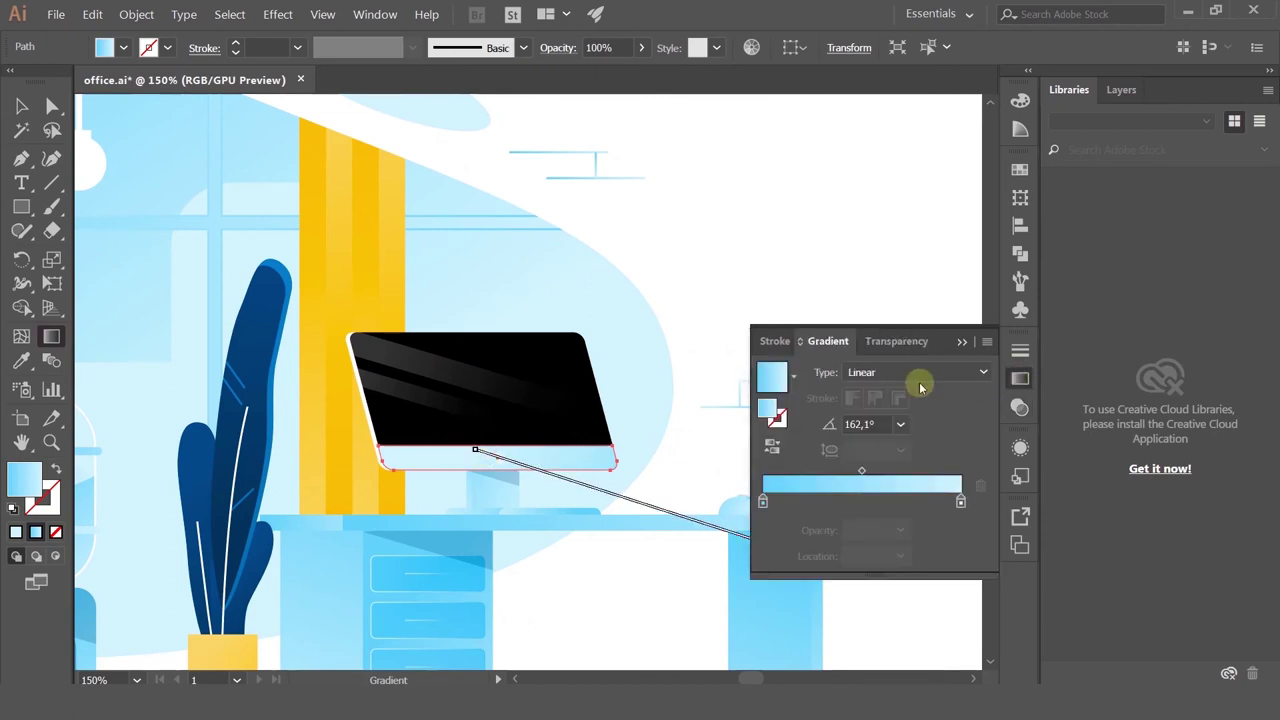
{"action": "double_click", "coordinate": [961, 503]}
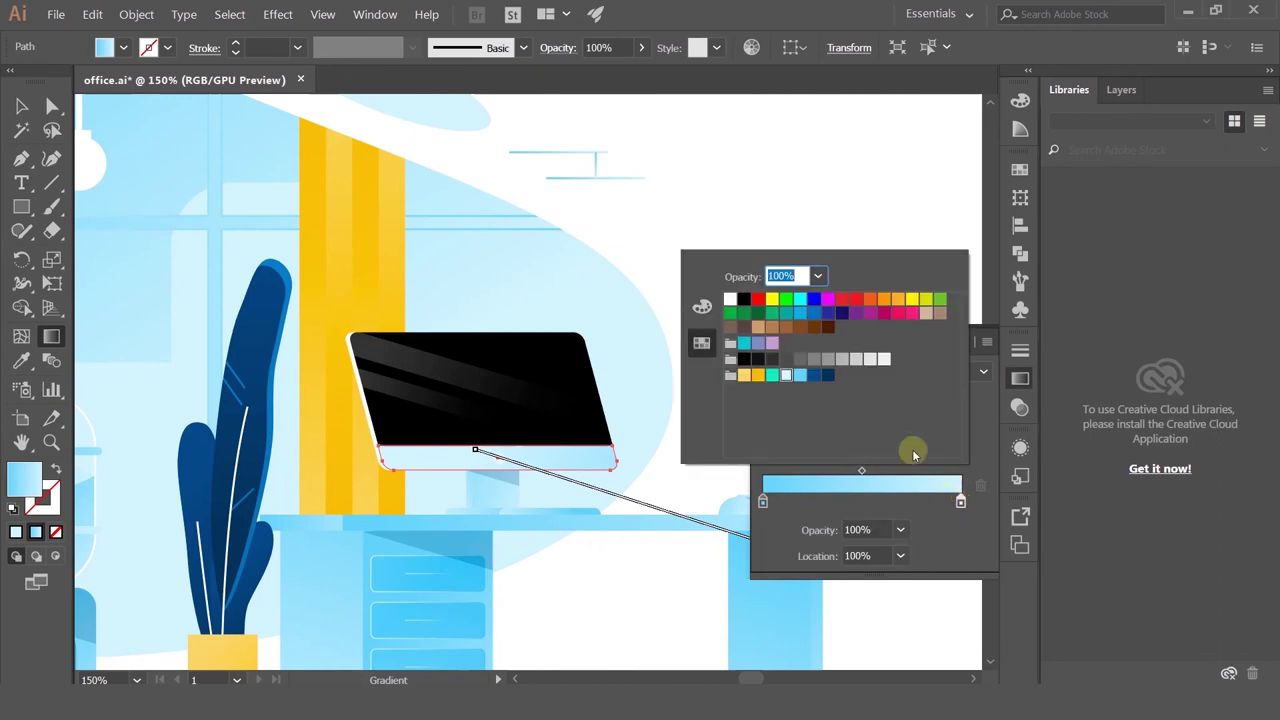
{"action": "left_click", "coordinate": [884, 361]}
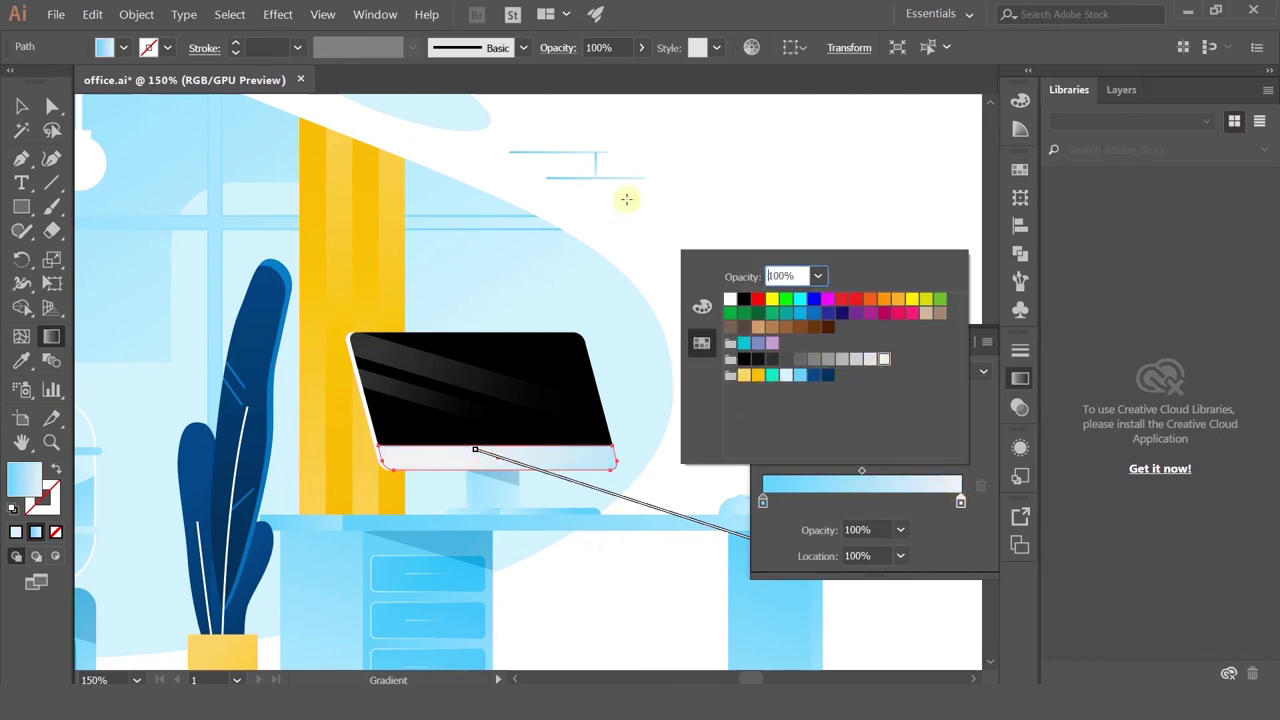
{"action": "left_click", "coordinate": [722, 219]}
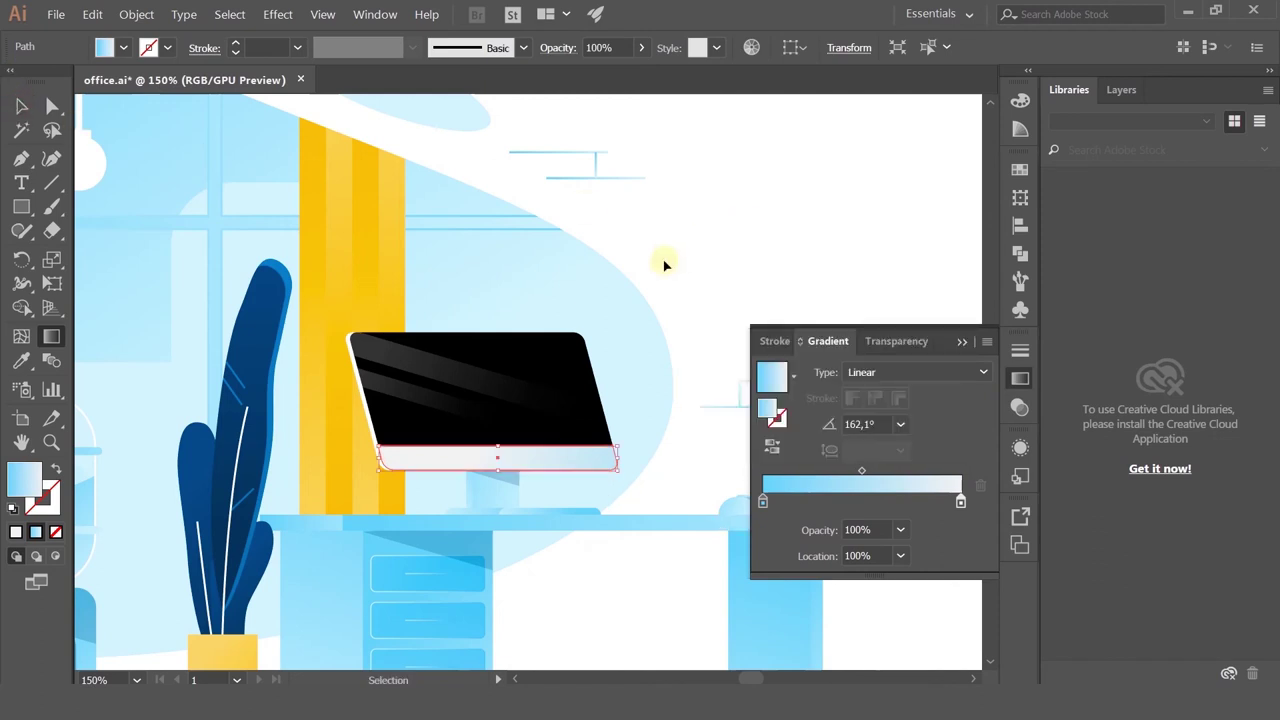
{"action": "left_click", "coordinate": [21, 106]}
{"action": "left_click", "coordinate": [723, 209]}
Step: Duplicate the lightest blue palette square directly above the original and set the copy's fill to E9F9FF
{"action": "left_click_drag", "start_coordinate": [797, 214], "coordinate": [639, 192]}
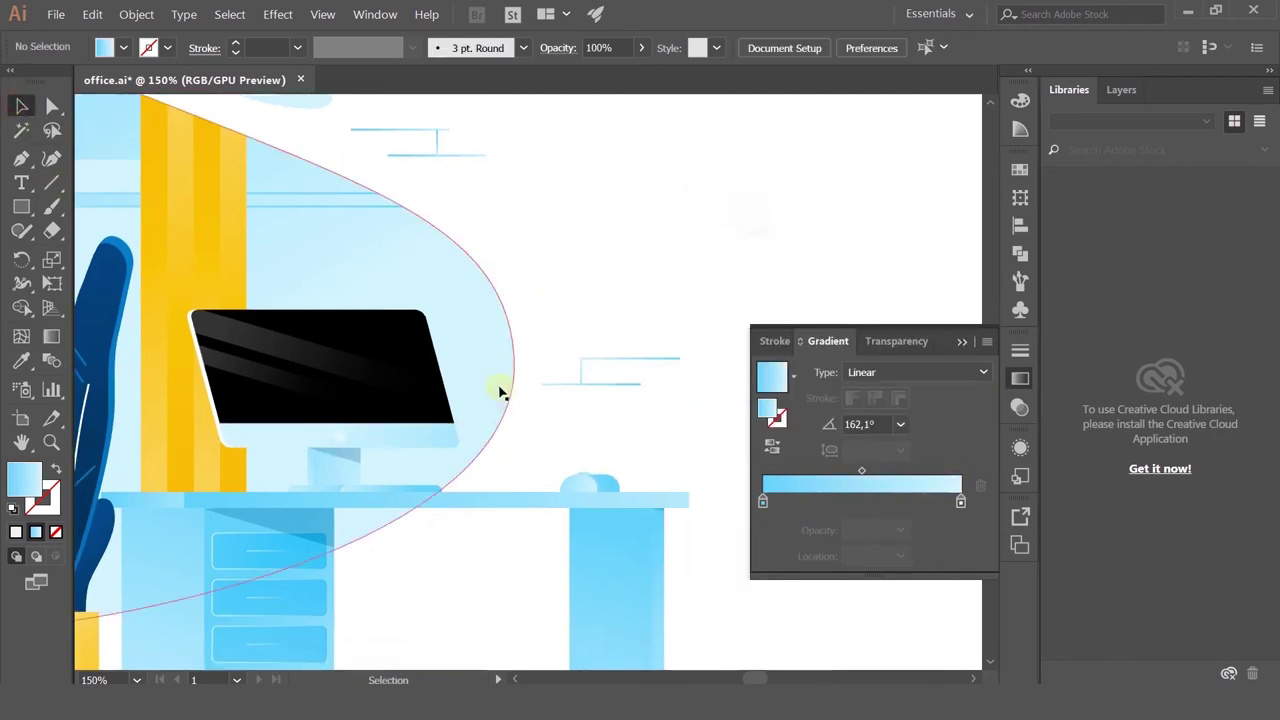
{"action": "left_click_drag", "start_coordinate": [897, 223], "coordinate": [398, 374]}
{"action": "left_click_drag", "start_coordinate": [549, 301], "coordinate": [549, 202]}
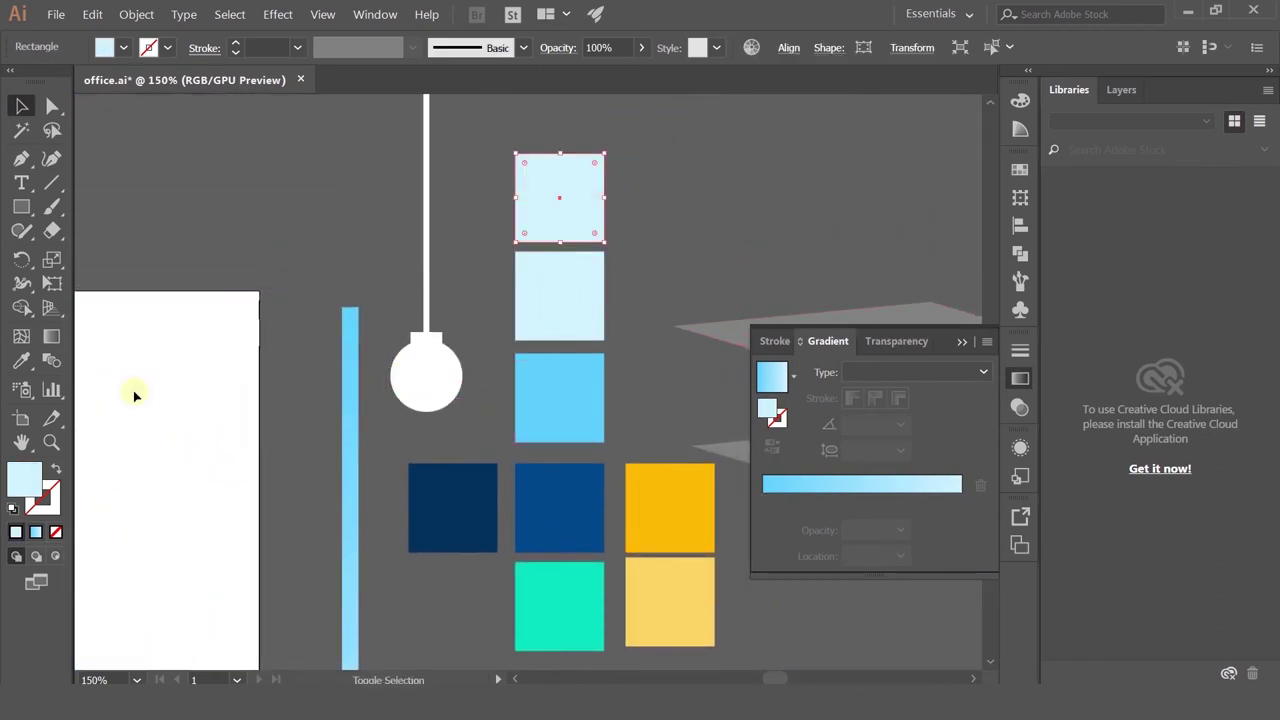
{"action": "double_click", "coordinate": [15, 484]}
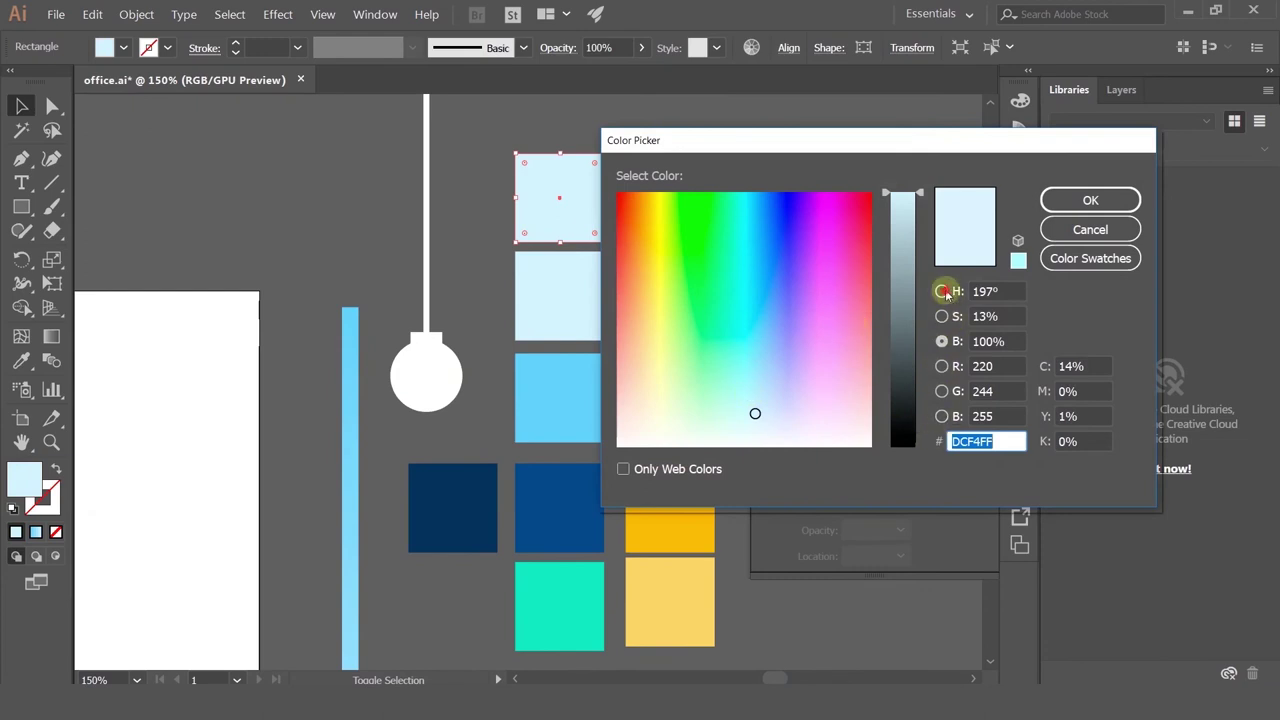
{"action": "left_click", "coordinate": [942, 291]}
{"action": "left_click", "coordinate": [638, 194]}
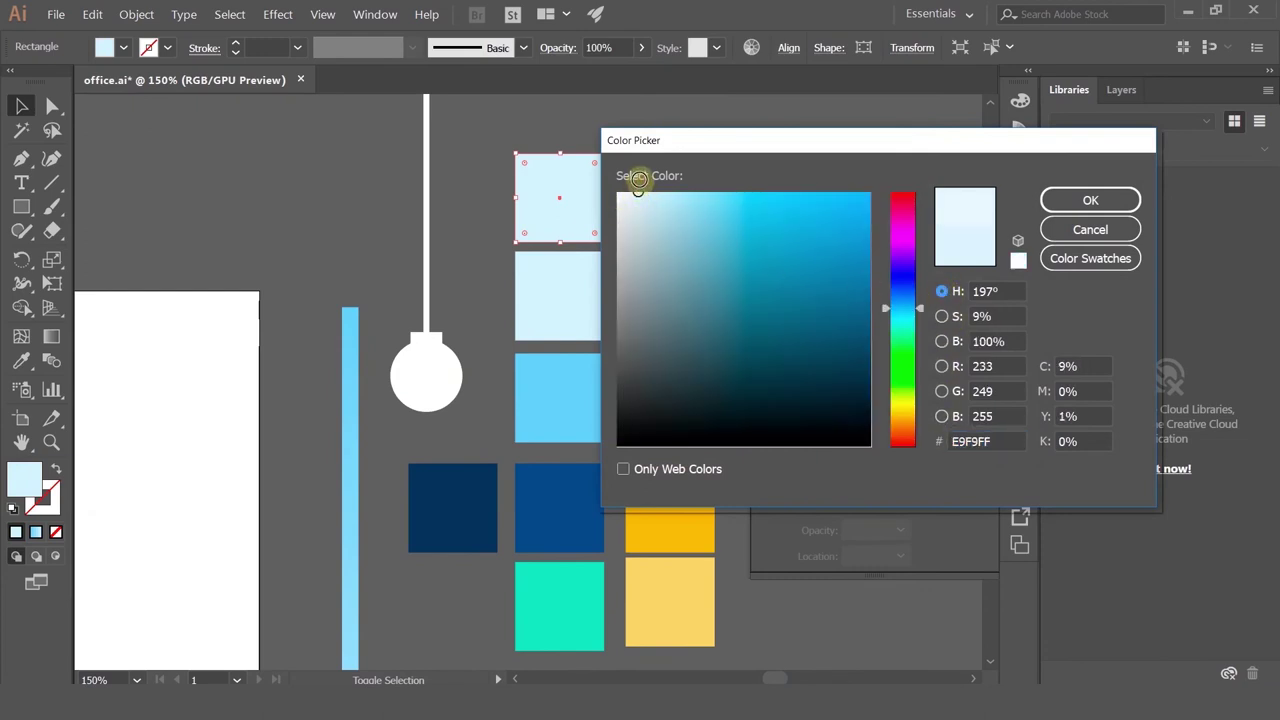
{"action": "left_click", "coordinate": [1004, 441]}
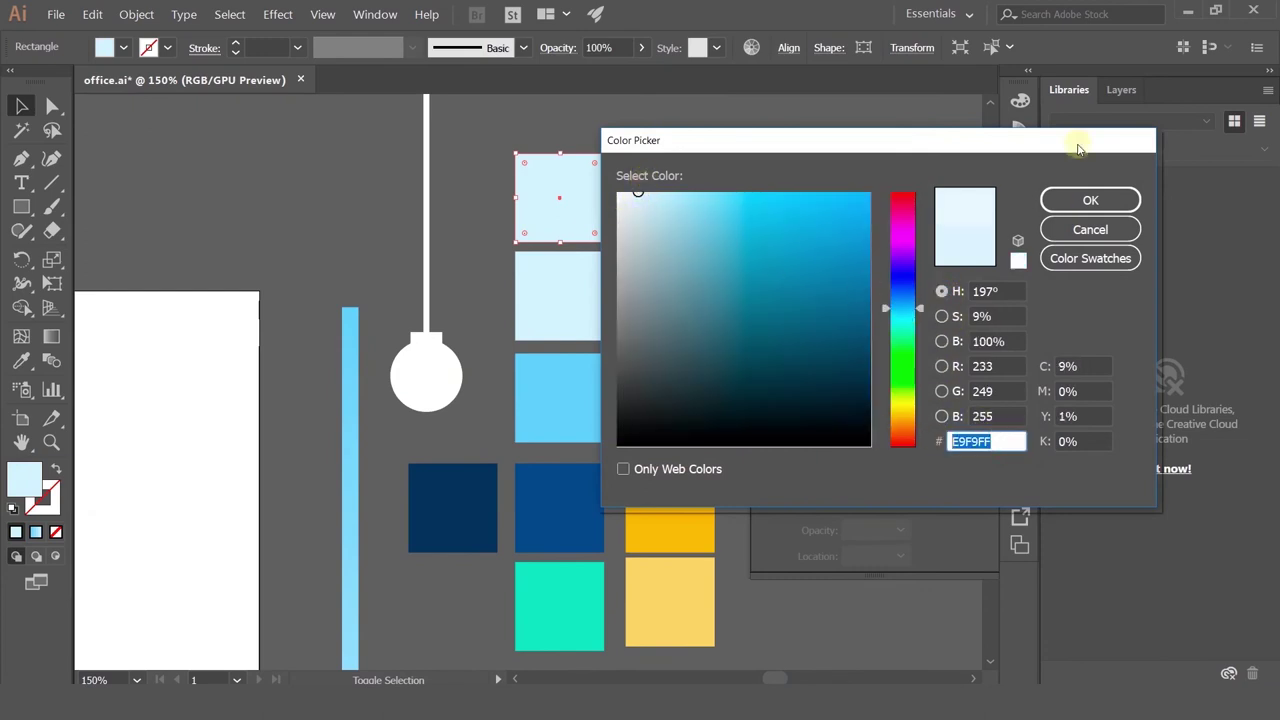
{"action": "left_click", "coordinate": [1088, 200]}
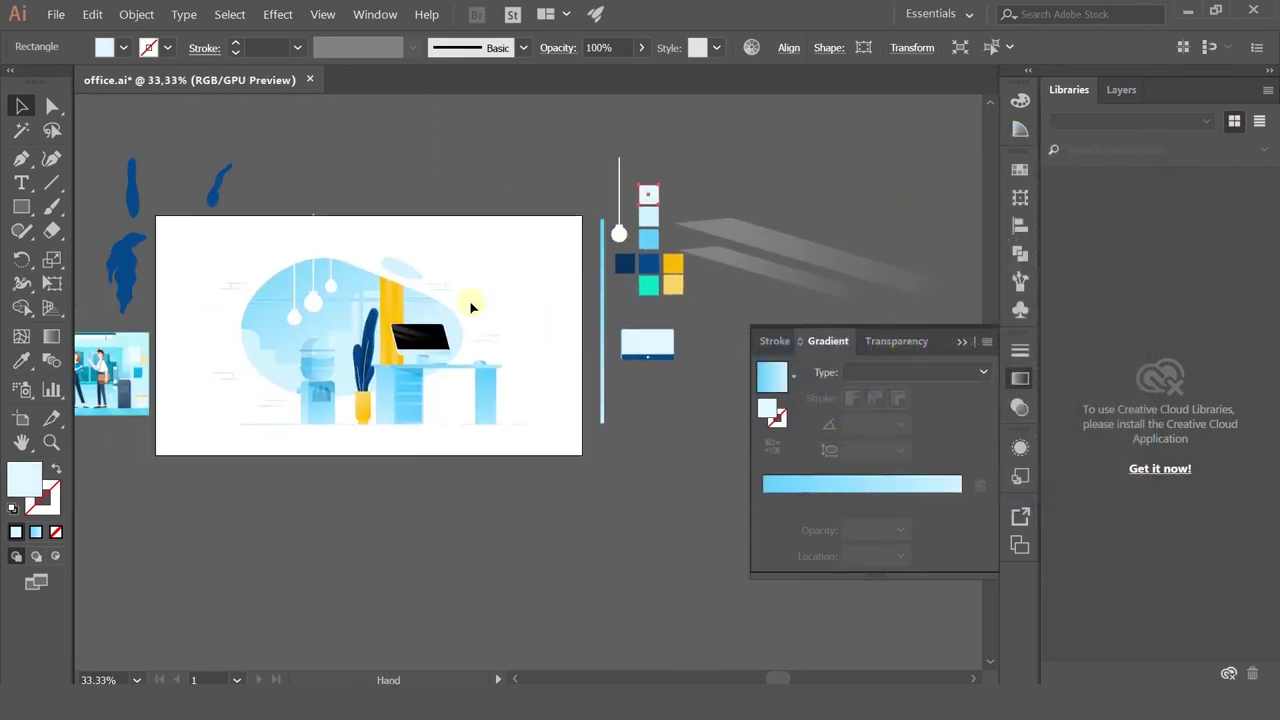
Step: Set the light end colour of the monitor's lower bezel gradient to E9F9FF
{"action": "scroll", "coordinate": [423, 348], "scroll_direction": "up", "scroll_amount": 3}
{"action": "left_click", "coordinate": [478, 368]}
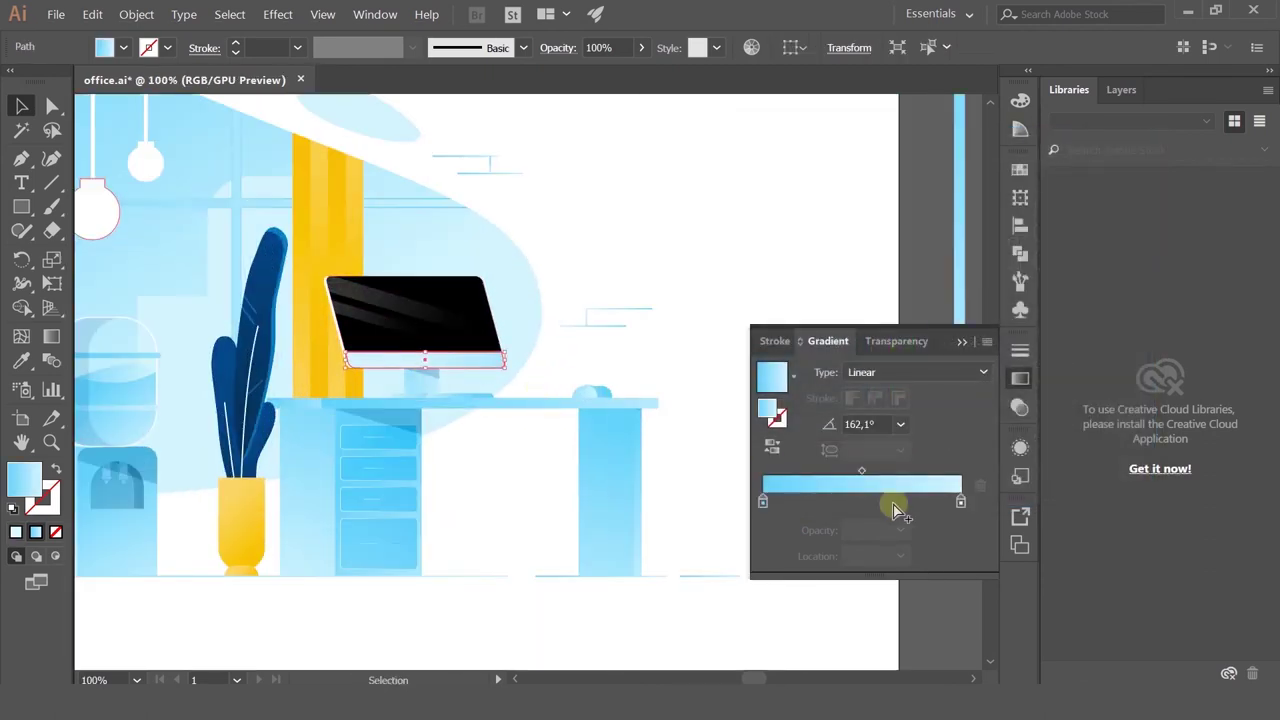
{"action": "left_click", "coordinate": [961, 503]}
{"action": "double_click", "coordinate": [961, 503]}
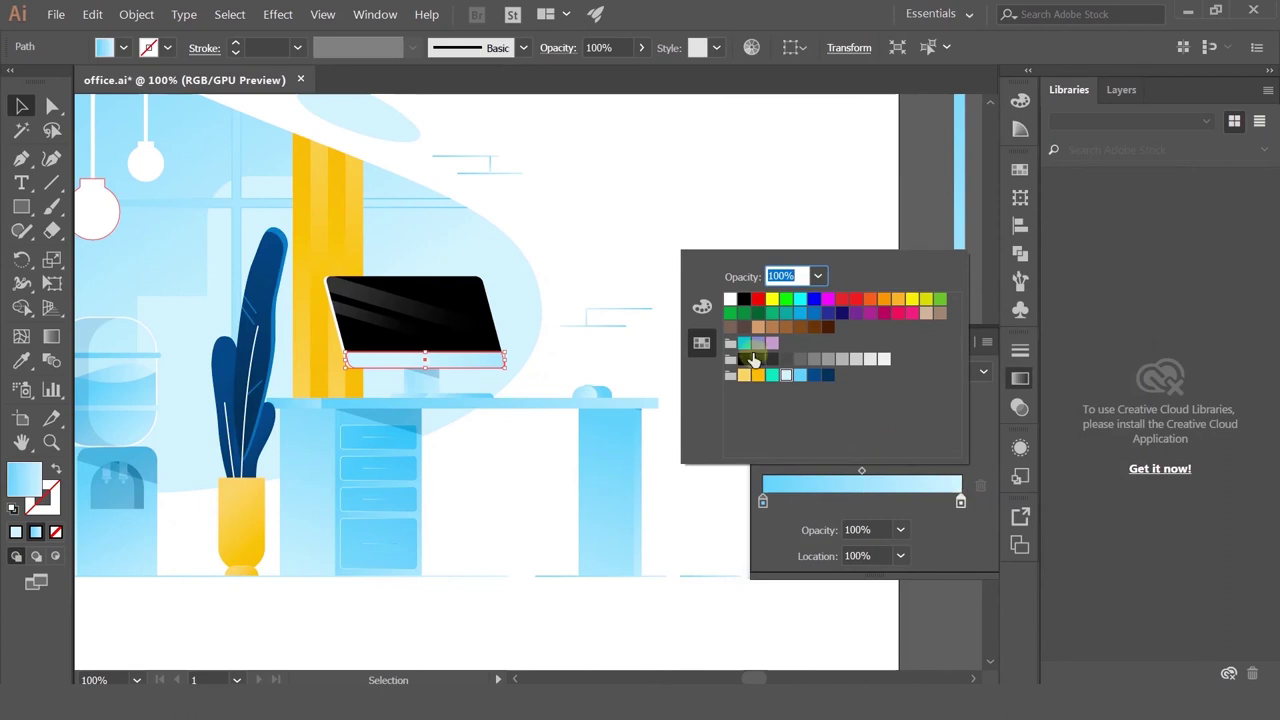
{"action": "left_click", "coordinate": [702, 307]}
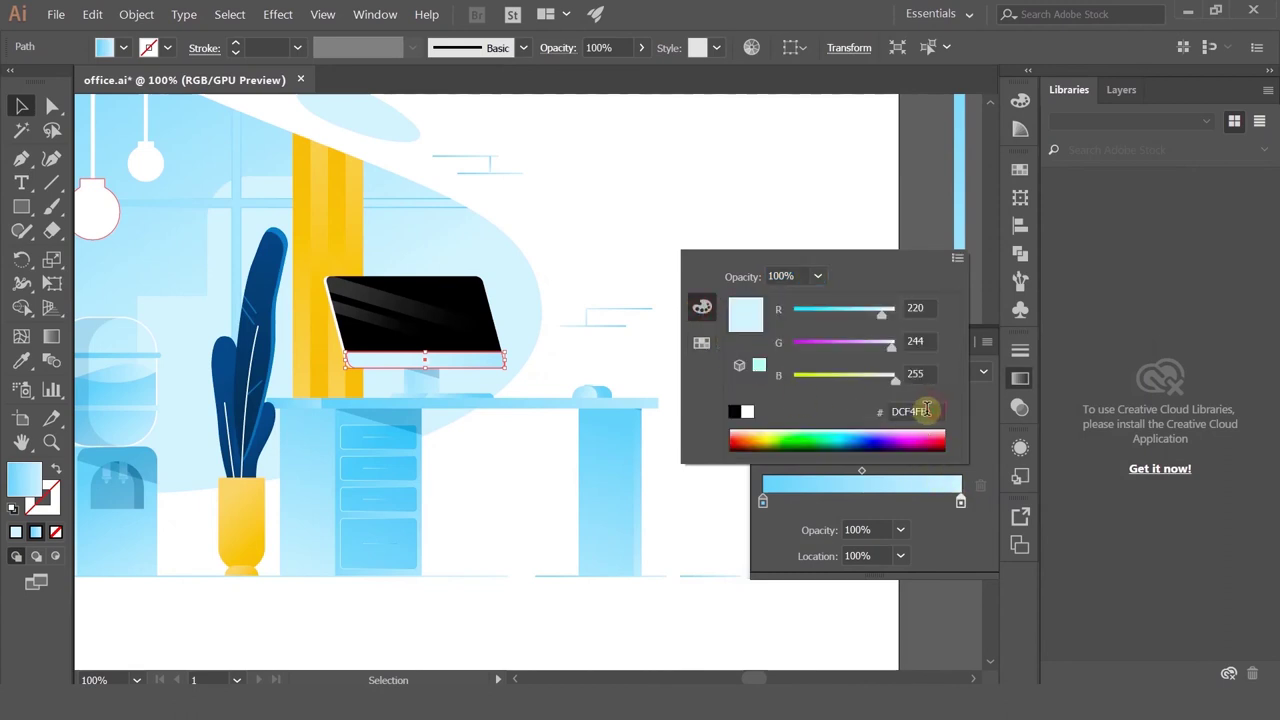
{"action": "left_click_drag", "start_coordinate": [926, 410], "coordinate": [827, 410]}
{"action": "key", "text": "ctrl+v"}
{"action": "left_click", "coordinate": [807, 215]}
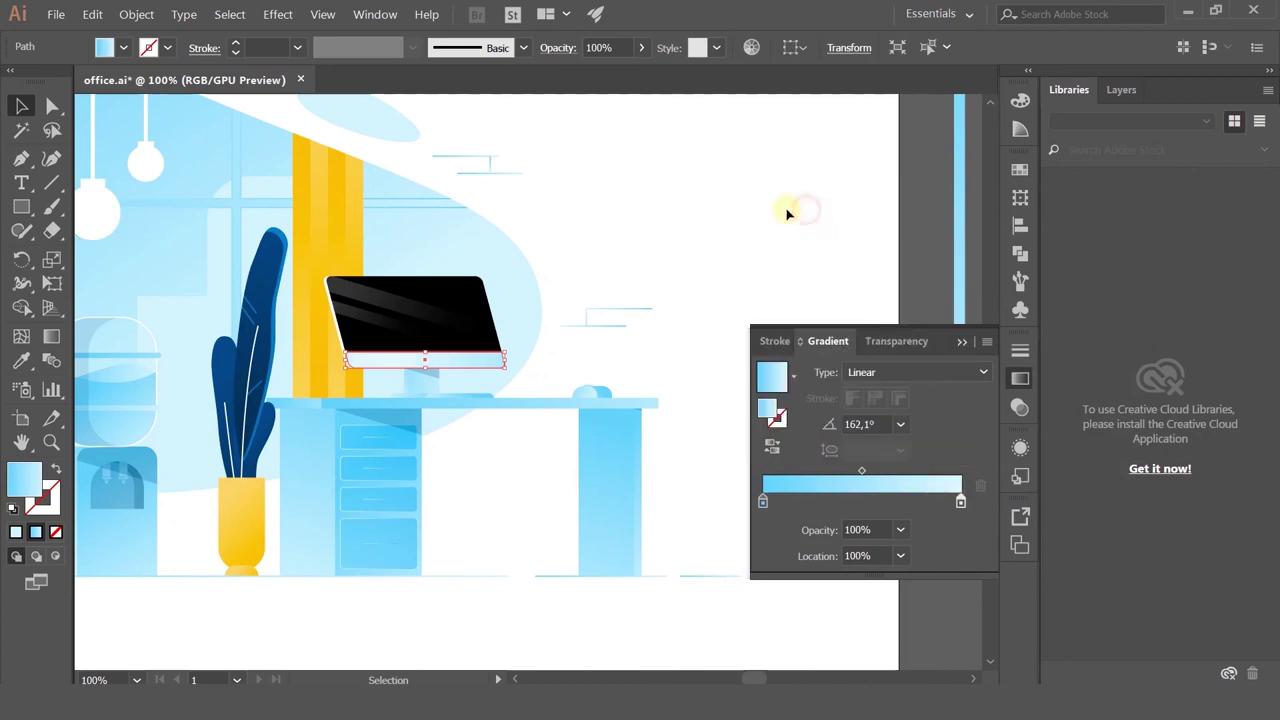
Step: Move the light end of the bezel's gradient slightly right and deselect the bezel
{"action": "scroll", "coordinate": [497, 402], "scroll_direction": "up", "scroll_amount": 3}
{"action": "left_click", "coordinate": [52, 336]}
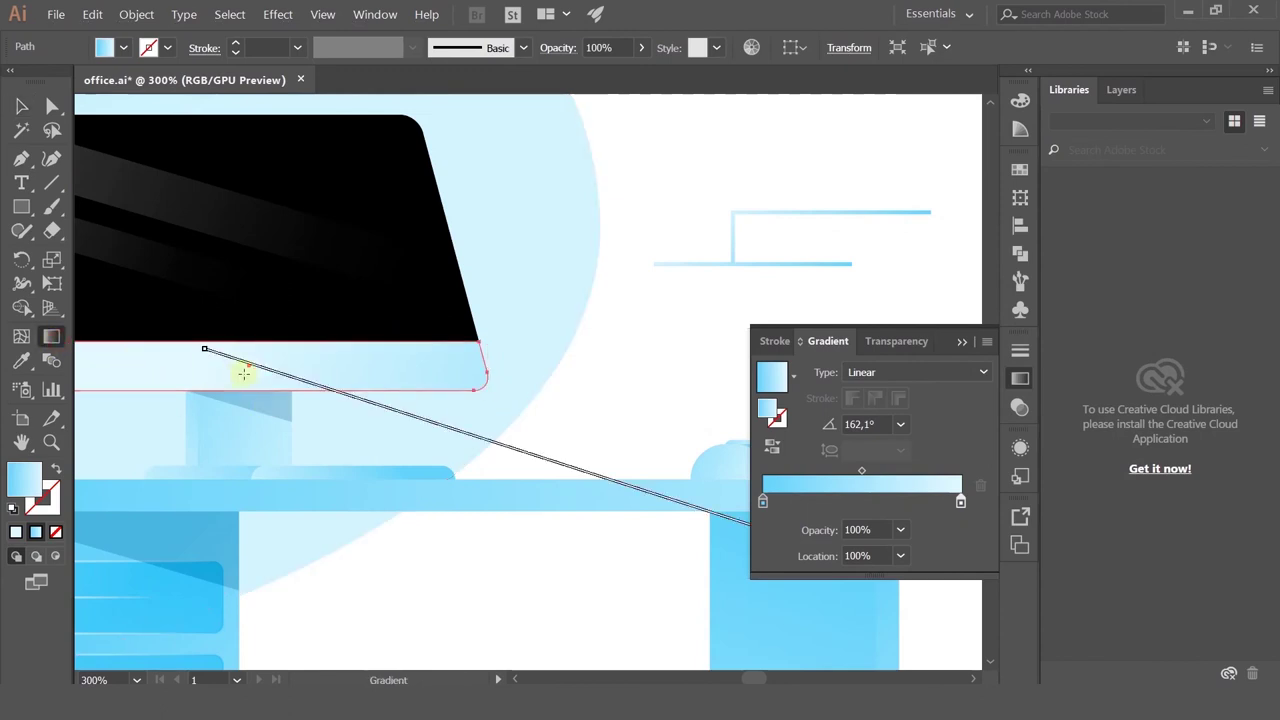
{"action": "scroll", "coordinate": [243, 366], "scroll_direction": "down", "scroll_amount": 2}
{"action": "mouse_move", "coordinate": [216, 359]}
{"action": "left_mouse_down"}
{"action": "mouse_move", "coordinate": [259, 374]}
{"action": "mouse_move", "coordinate": [224, 360]}
{"action": "left_mouse_up"}
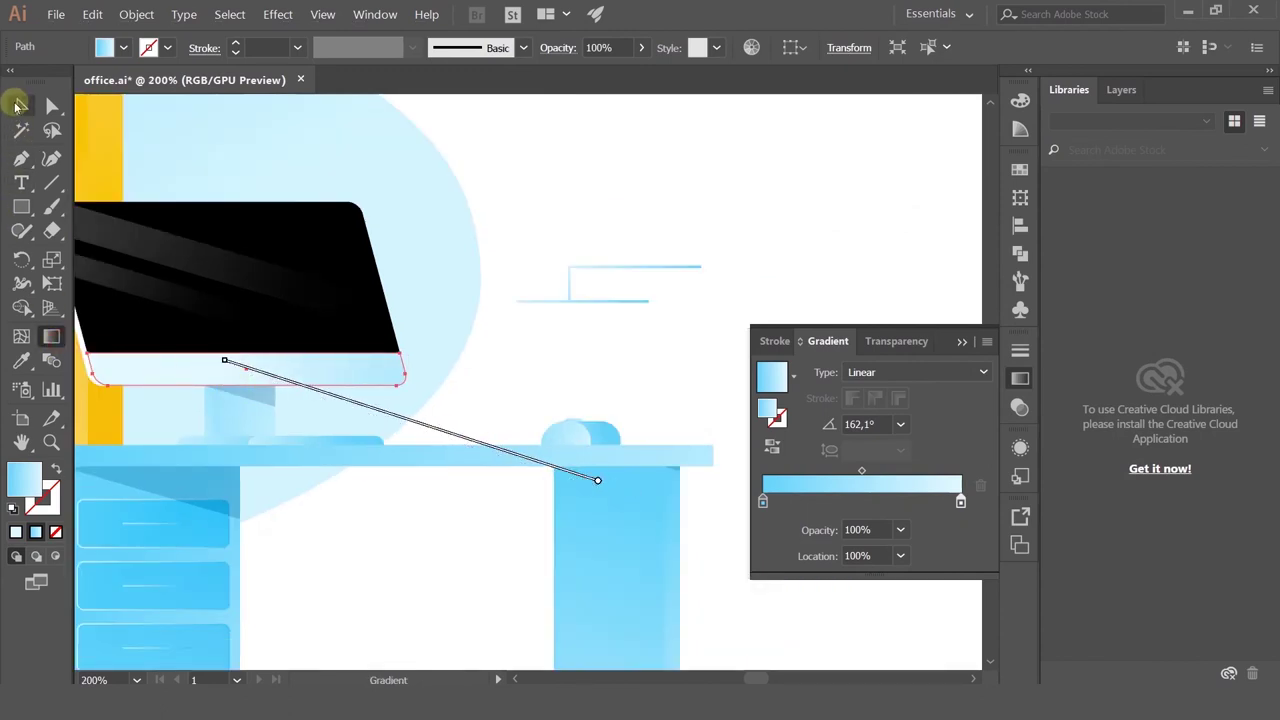
{"action": "left_click", "coordinate": [17, 106]}
{"action": "left_click", "coordinate": [629, 277]}
Step: Recolour the small logo on the monitor's bezel black by sampling the screen with the Eyedropper
{"action": "left_click", "coordinate": [248, 371]}
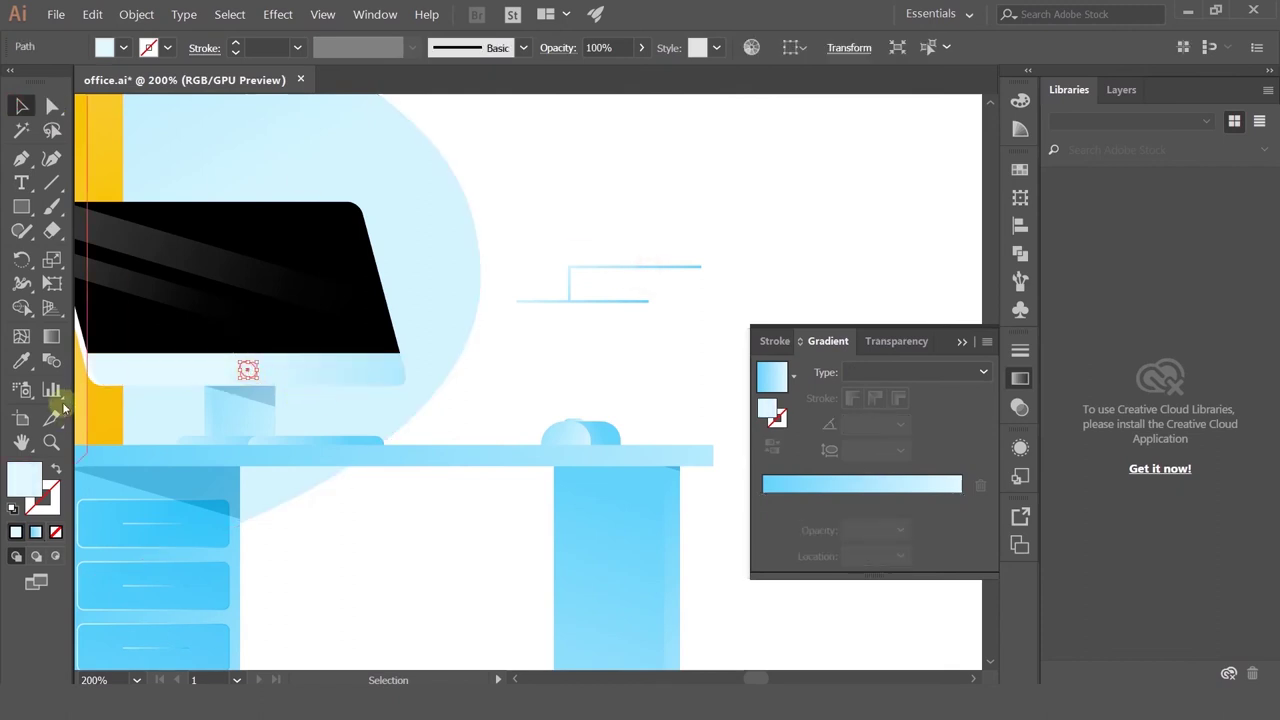
{"action": "left_click", "coordinate": [21, 360]}
{"action": "left_click", "coordinate": [194, 291]}
{"action": "left_click_drag", "start_coordinate": [292, 303], "coordinate": [507, 350]}
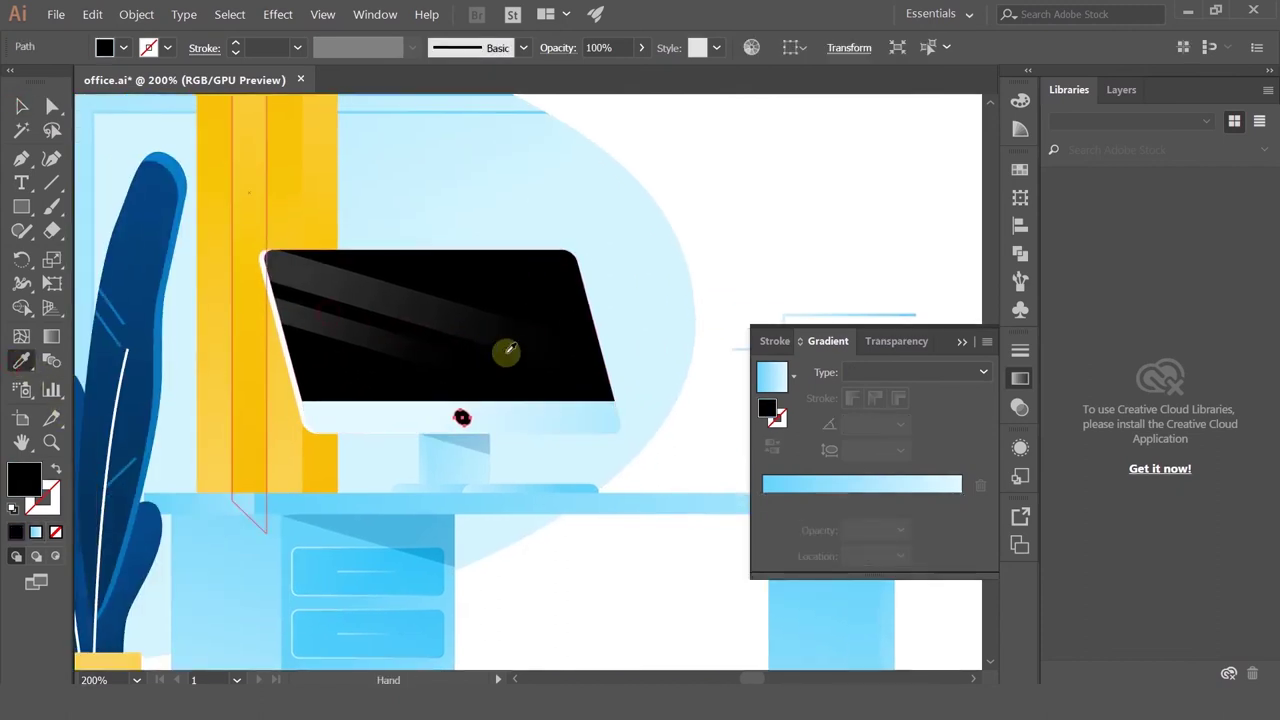
{"action": "left_click", "coordinate": [21, 105]}
{"action": "left_click", "coordinate": [723, 191]}
Step: Review the monitor, desk and window area of the illustration at different magnifications
{"action": "scroll", "coordinate": [705, 216], "scroll_direction": "down", "scroll_amount": 3}
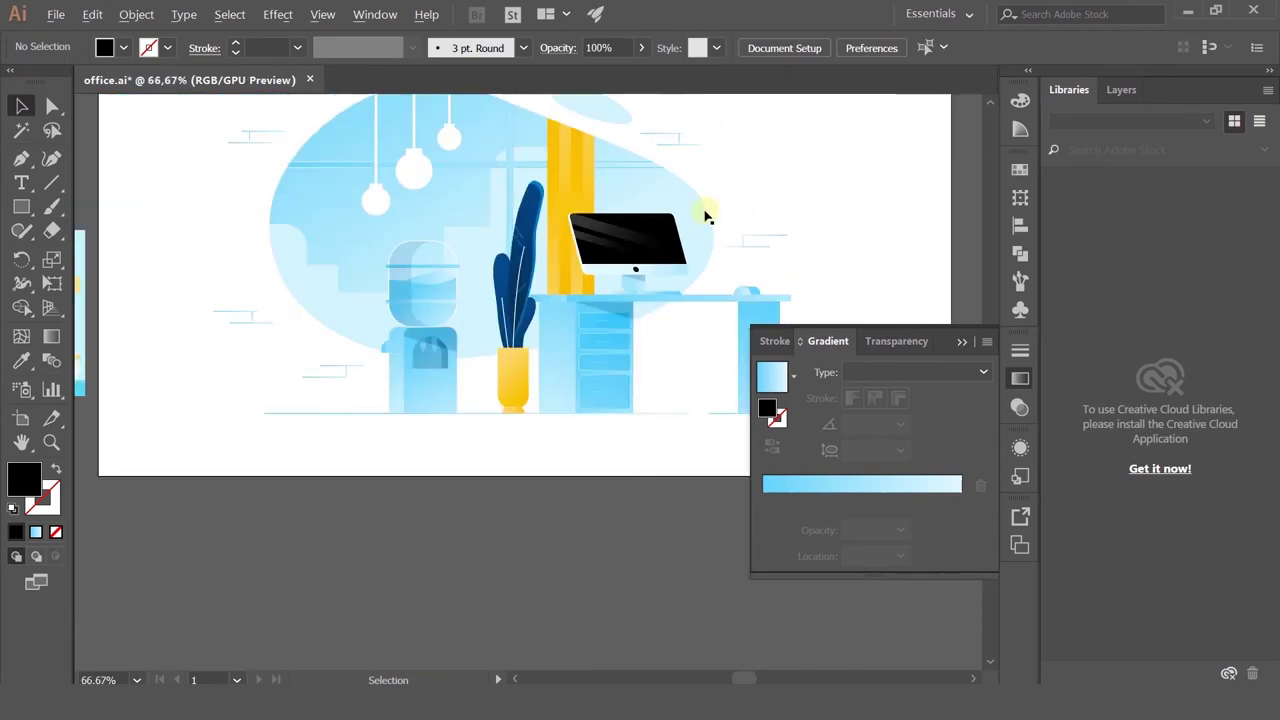
{"action": "scroll", "coordinate": [694, 394], "scroll_direction": "up", "scroll_amount": 3}
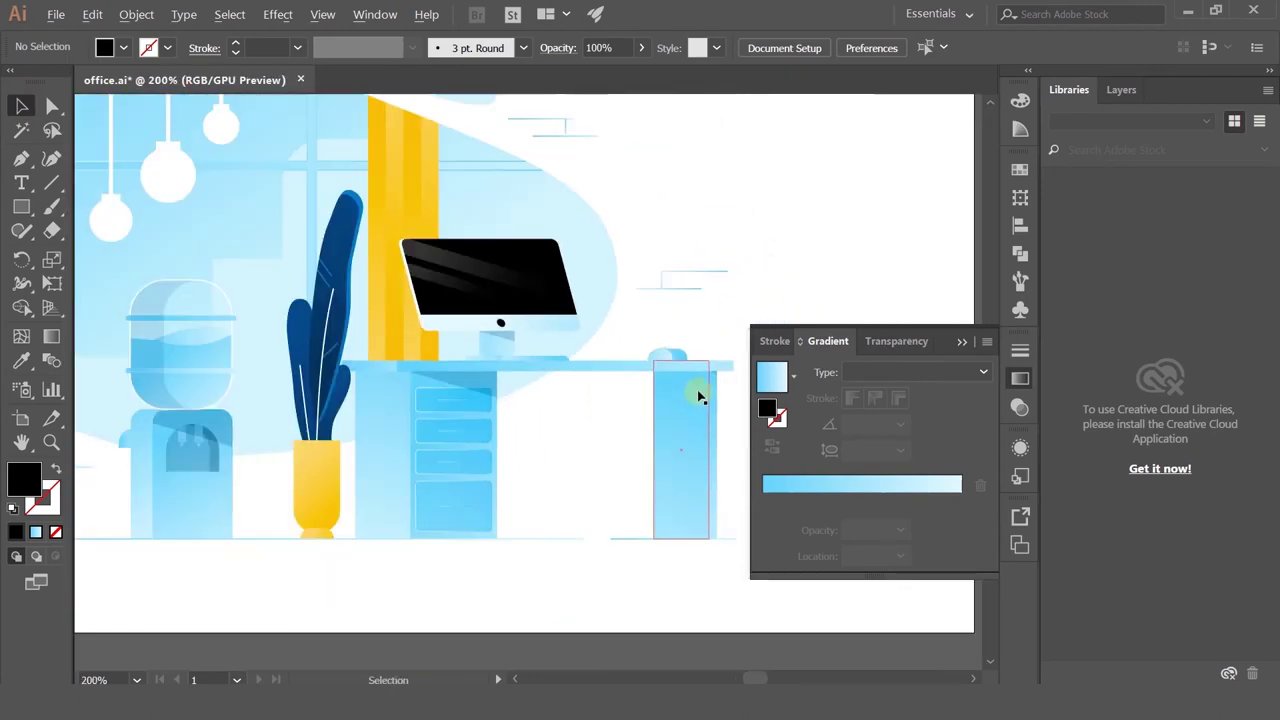
{"action": "scroll", "coordinate": [660, 390], "scroll_direction": "down", "scroll_amount": 2}
{"action": "left_click_drag", "start_coordinate": [632, 265], "coordinate": [726, 363]}
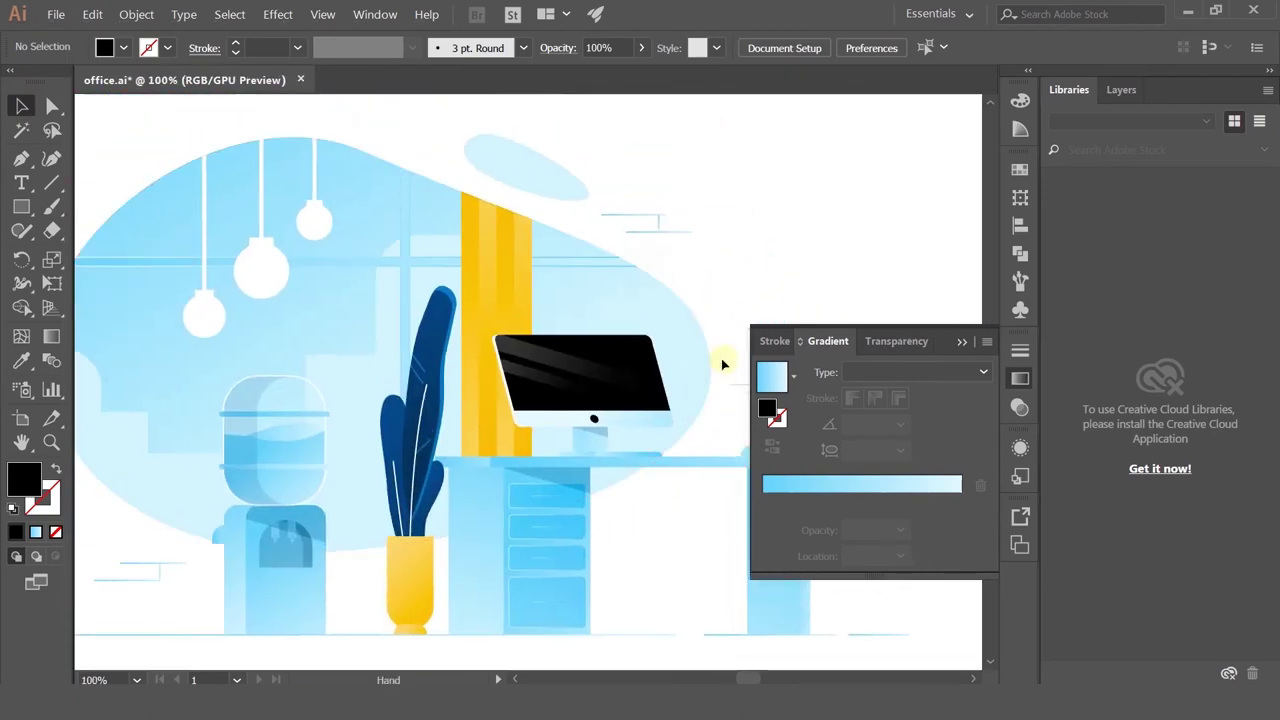
{"action": "scroll", "coordinate": [420, 372], "scroll_direction": "up", "scroll_amount": 3}
{"action": "scroll", "coordinate": [426, 367], "scroll_direction": "down", "scroll_amount": 3}
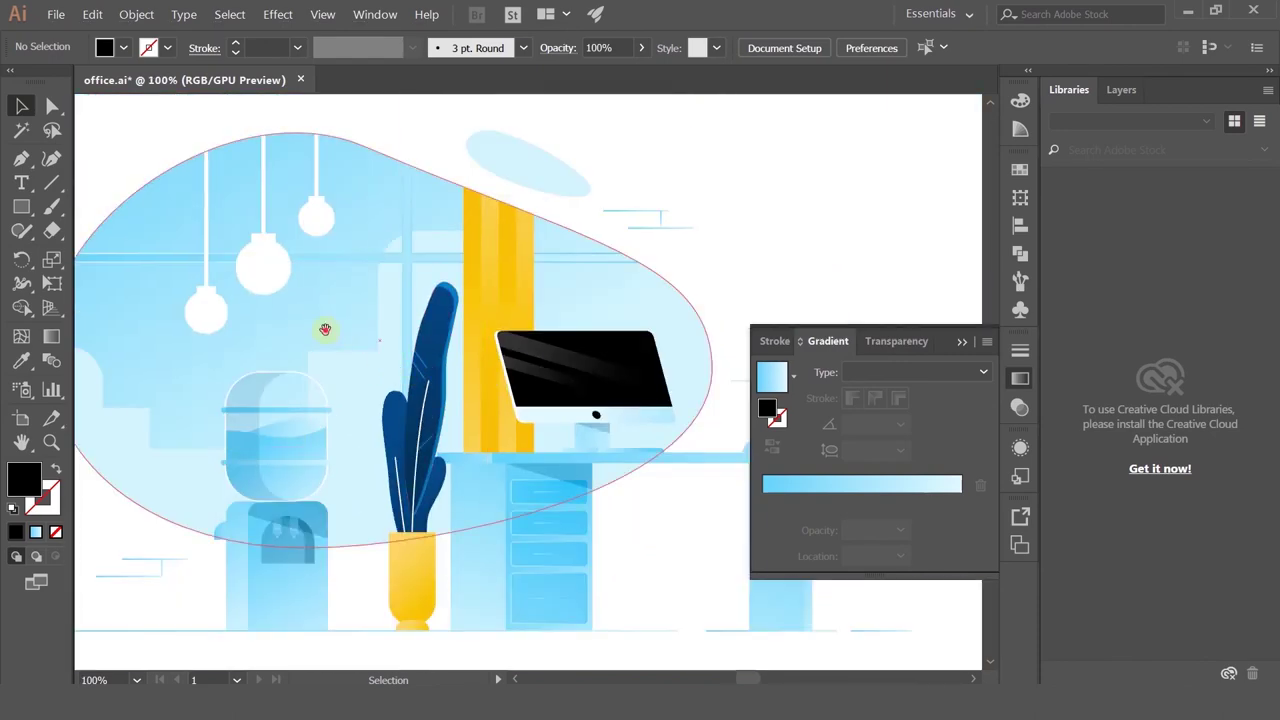
{"action": "left_click_drag", "start_coordinate": [326, 329], "coordinate": [277, 332]}
{"action": "left_click_drag", "start_coordinate": [277, 332], "coordinate": [637, 371]}
Step: Move the two translucent light rays from beside the colour palette onto the artboard, crossing the window diagonally
{"action": "scroll", "coordinate": [637, 371], "scroll_direction": "down", "scroll_amount": 2}
{"action": "scroll", "coordinate": [353, 296], "scroll_direction": "down", "scroll_amount": 1}
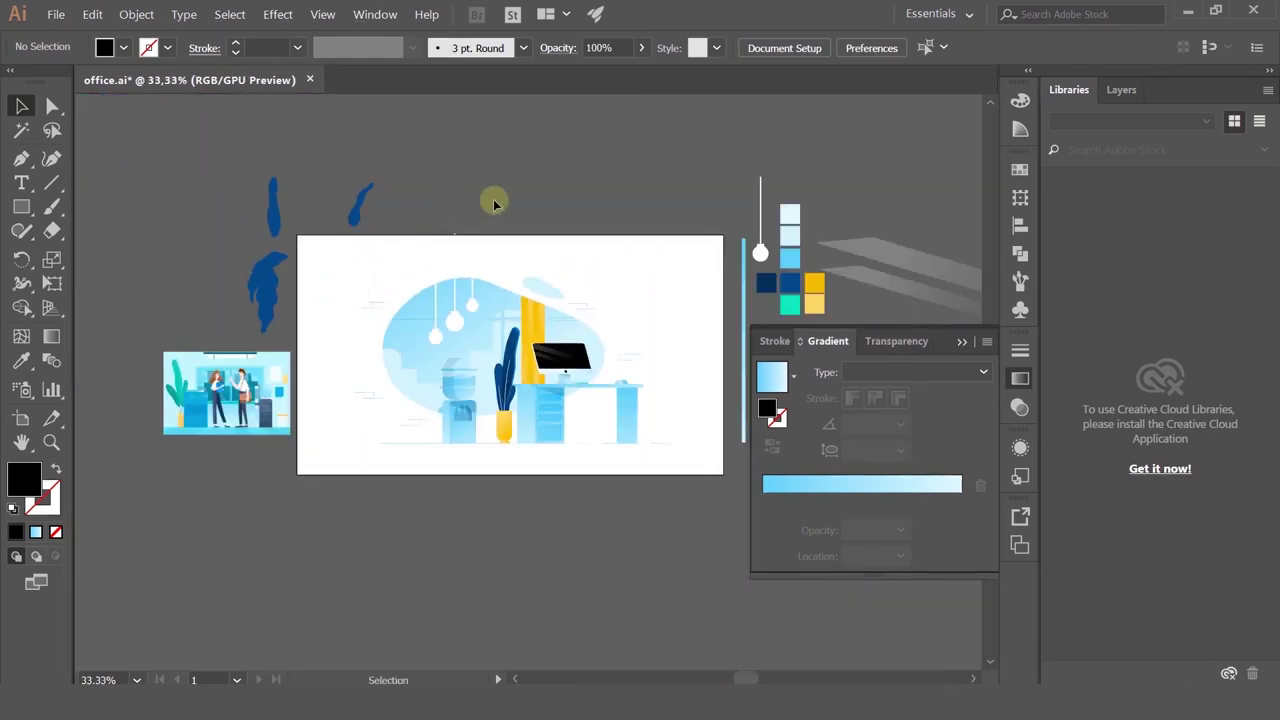
{"action": "left_click_drag", "start_coordinate": [898, 283], "coordinate": [304, 268]}
{"action": "scroll", "coordinate": [380, 300], "scroll_direction": "up", "scroll_amount": 4}
{"action": "scroll", "coordinate": [346, 207], "scroll_direction": "down", "scroll_amount": 2}
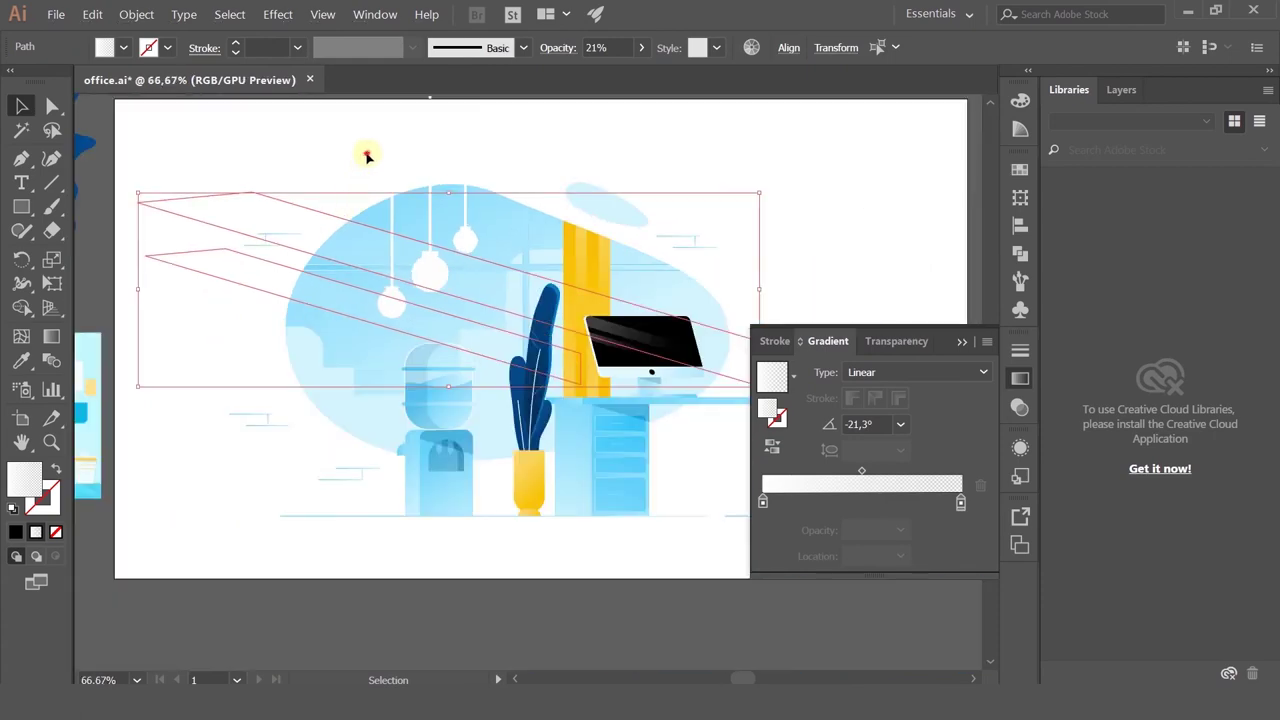
{"action": "left_click", "coordinate": [366, 154]}
Step: Select both light rays lying over the window and cut them from the artwork
{"action": "scroll", "coordinate": [409, 356], "scroll_direction": "up", "scroll_amount": 1}
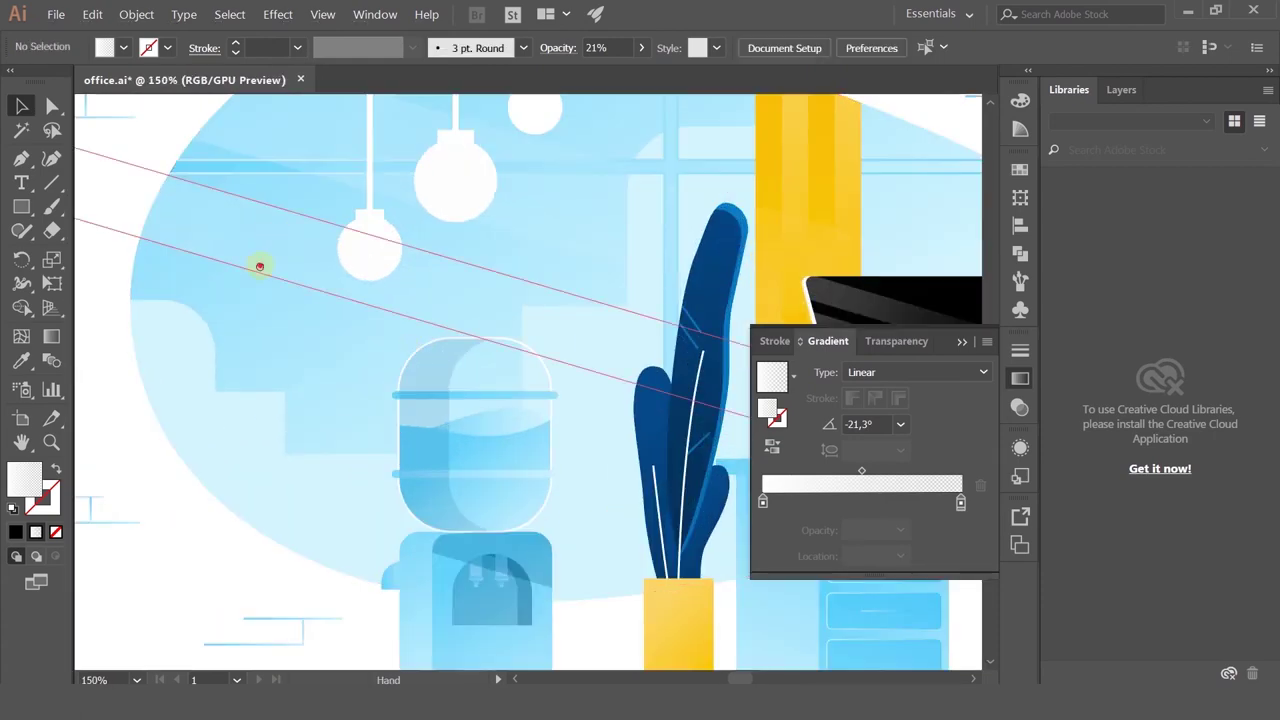
{"action": "scroll", "coordinate": [250, 270], "scroll_direction": "up", "scroll_amount": 1}
{"action": "left_click", "coordinate": [257, 215]}
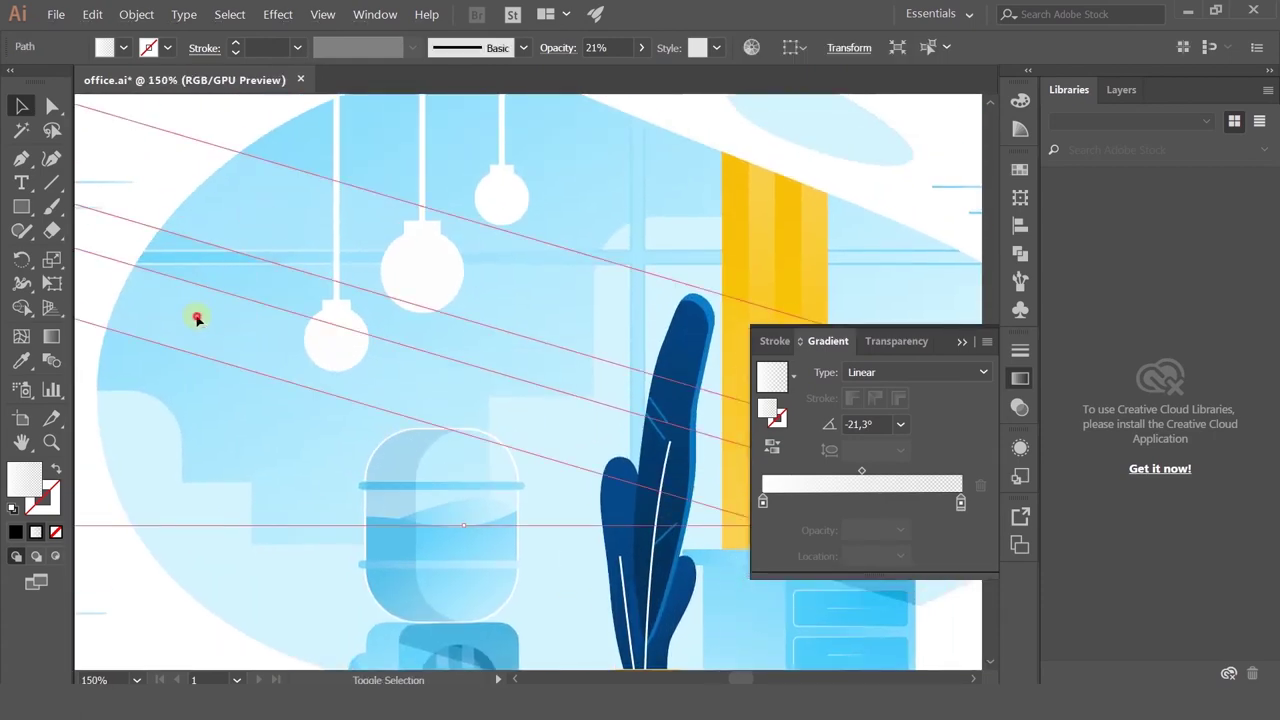
{"action": "key", "text": "Delete"}
{"action": "double_click", "coordinate": [216, 322]}
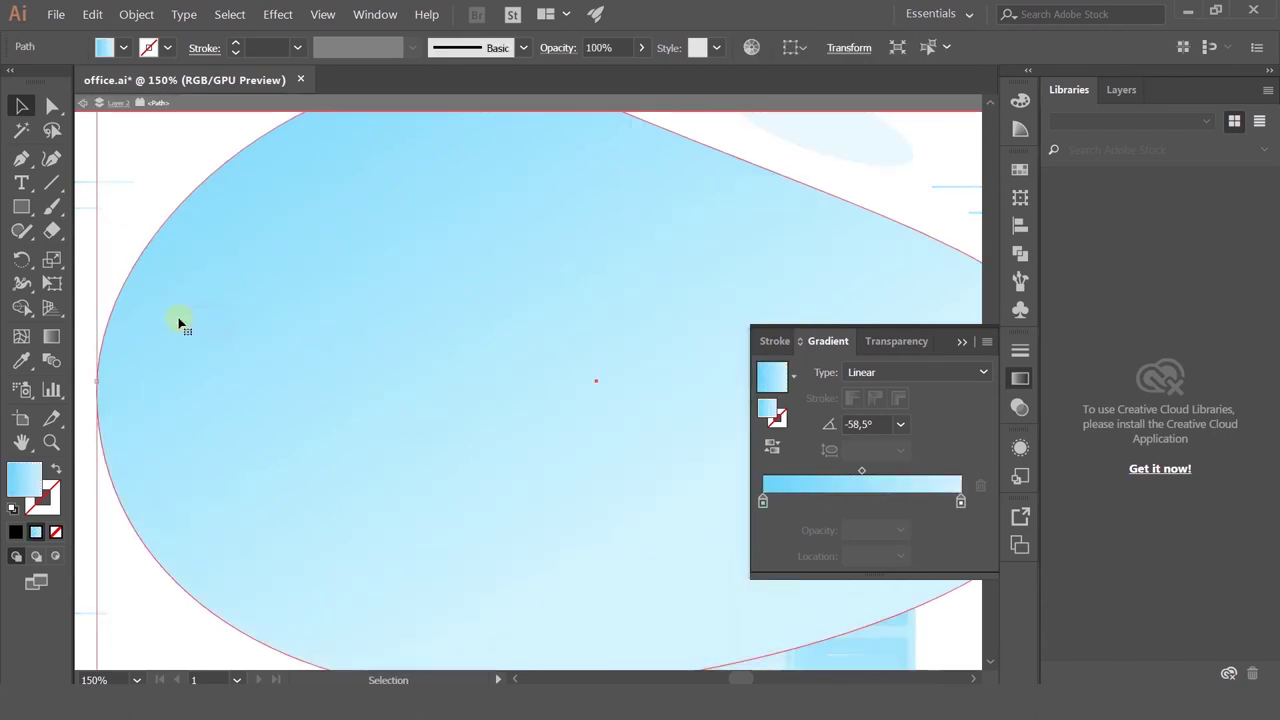
{"action": "left_click", "coordinate": [83, 104]}
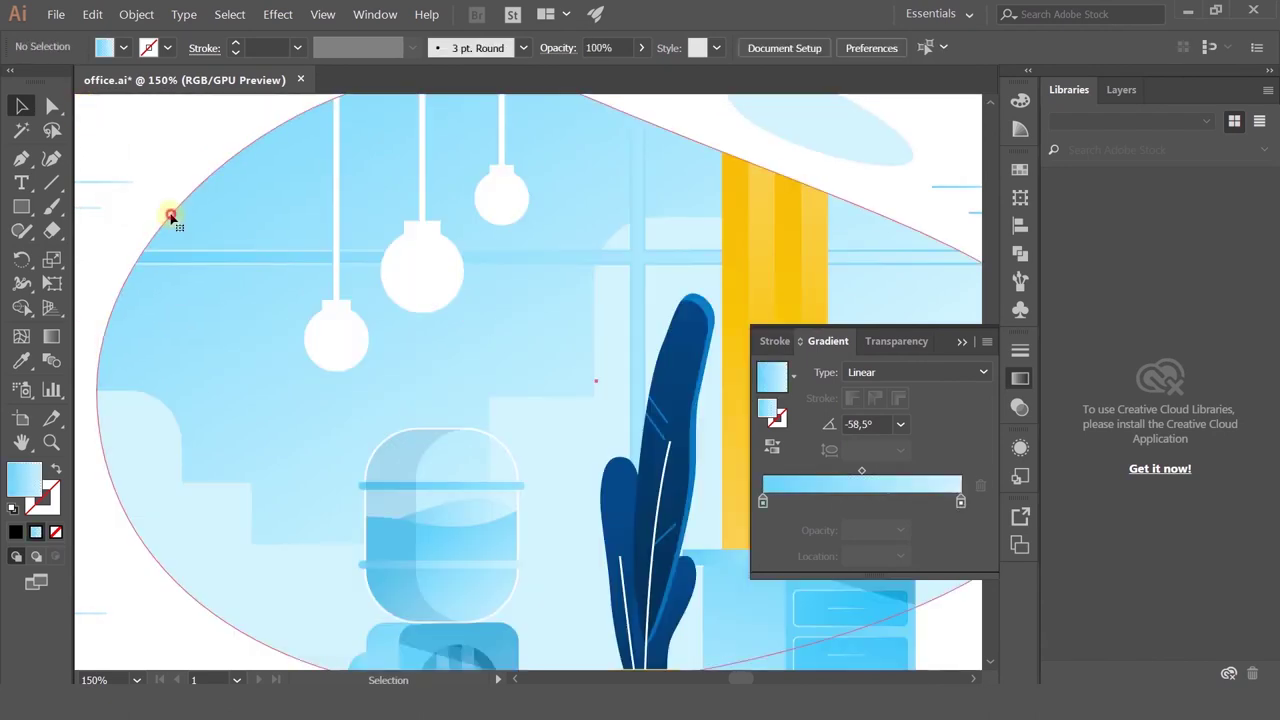
{"action": "double_click", "coordinate": [171, 216]}
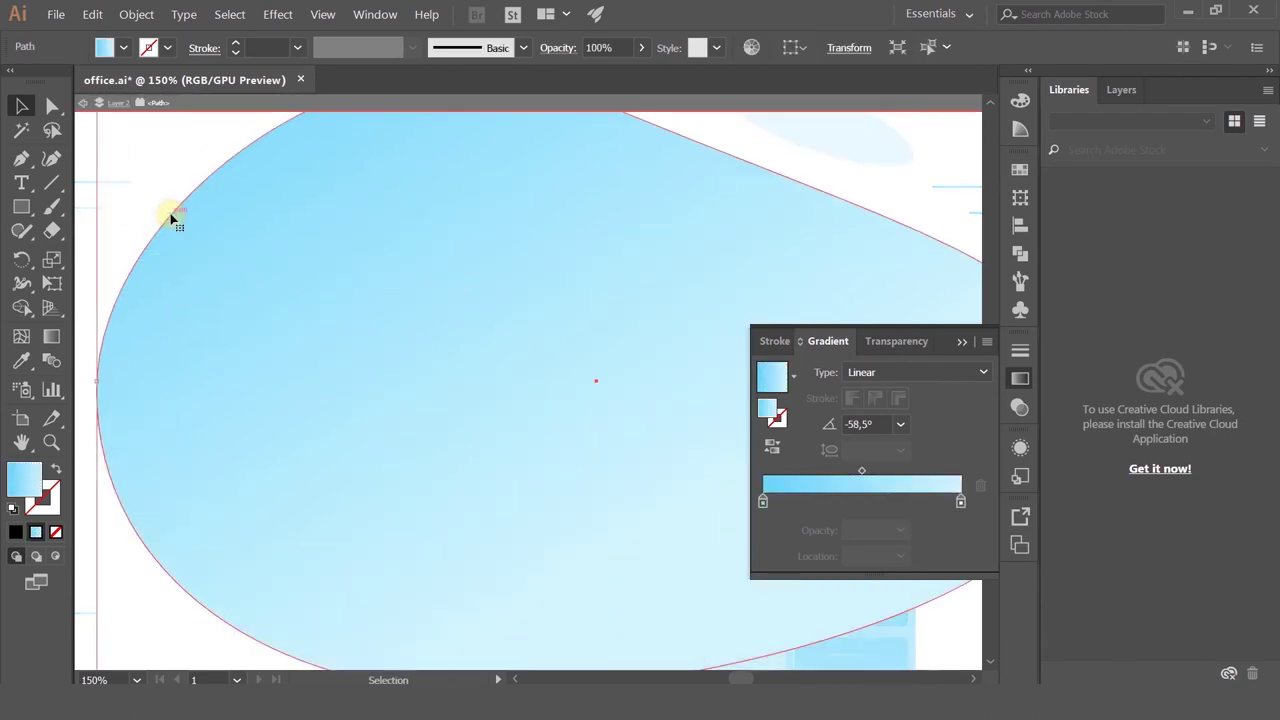
{"action": "left_click", "coordinate": [88, 107]}
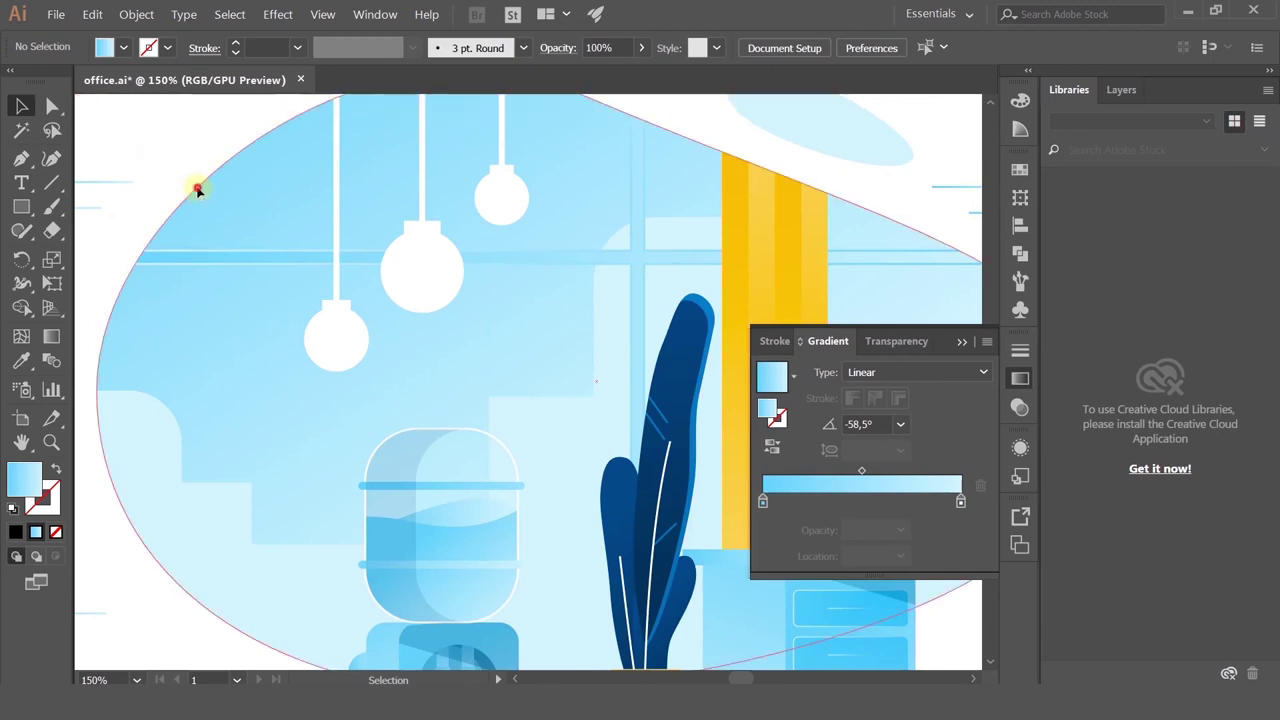
Step: Lock the gradient blob shape and paste the light rays in place inside the window's clipping group
{"action": "left_click", "coordinate": [197, 190]}
{"action": "key", "text": "ctrl+2"}
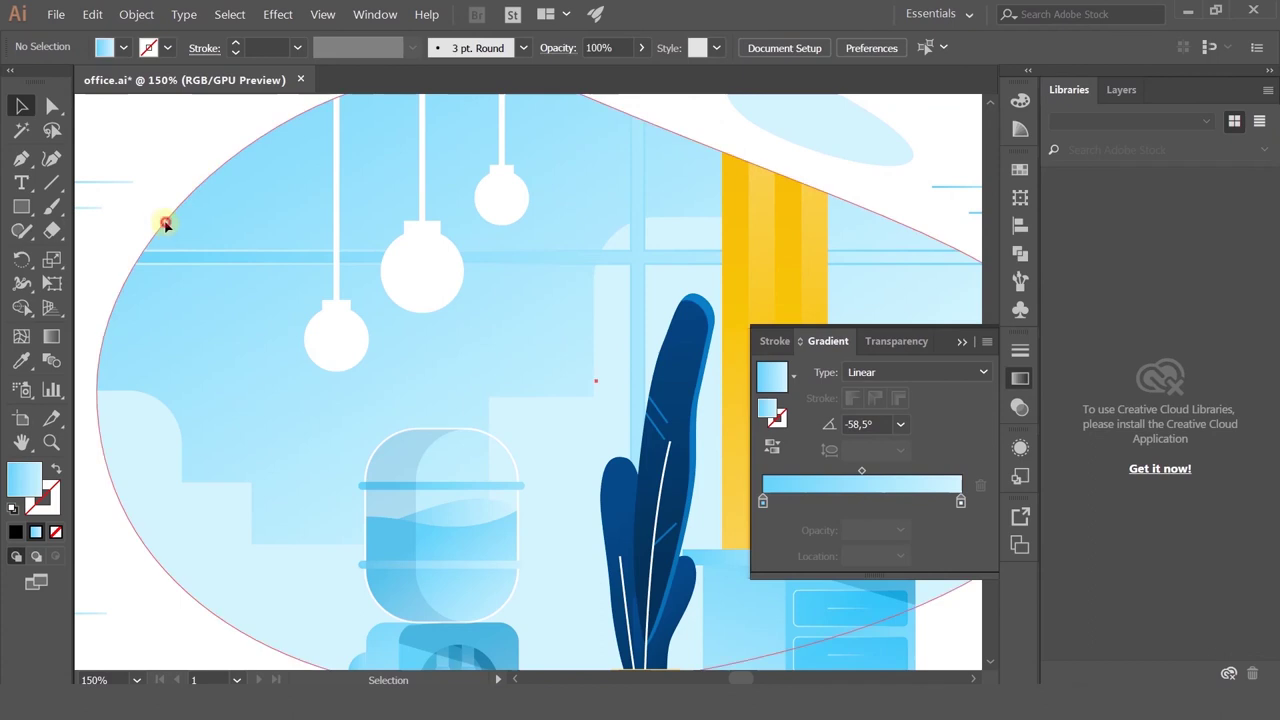
{"action": "double_click", "coordinate": [164, 223]}
{"action": "left_click", "coordinate": [166, 227]}
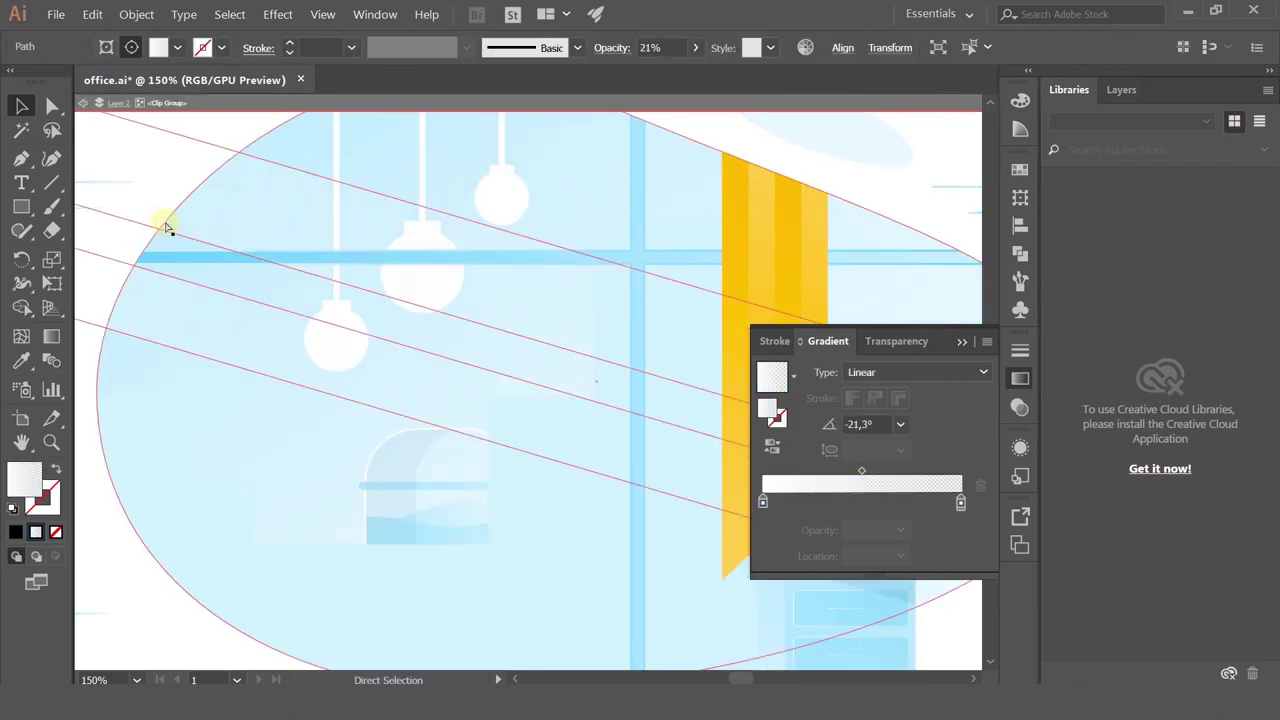
Step: Shift the light rays down and right within the clipping group, deselect them and leave isolation mode
{"action": "left_click", "coordinate": [205, 398]}
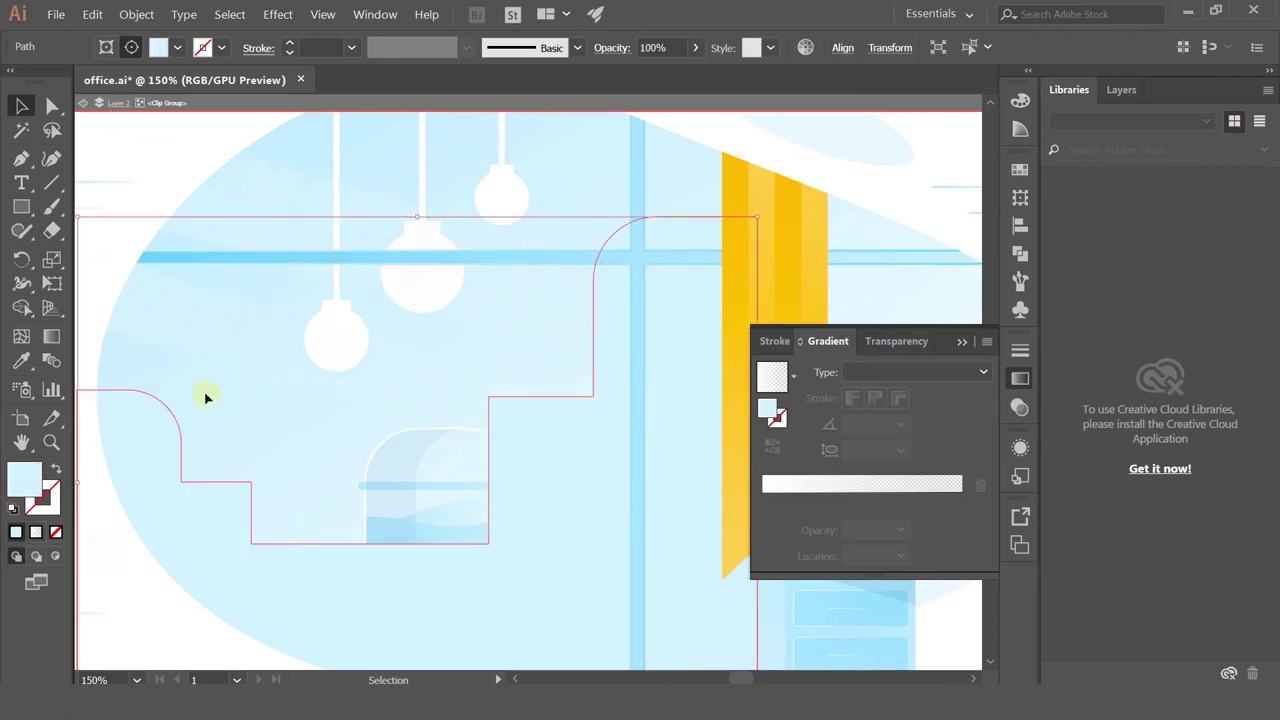
{"action": "left_click", "coordinate": [217, 291]}
{"action": "left_click_drag", "start_coordinate": [187, 299], "coordinate": [278, 358]}
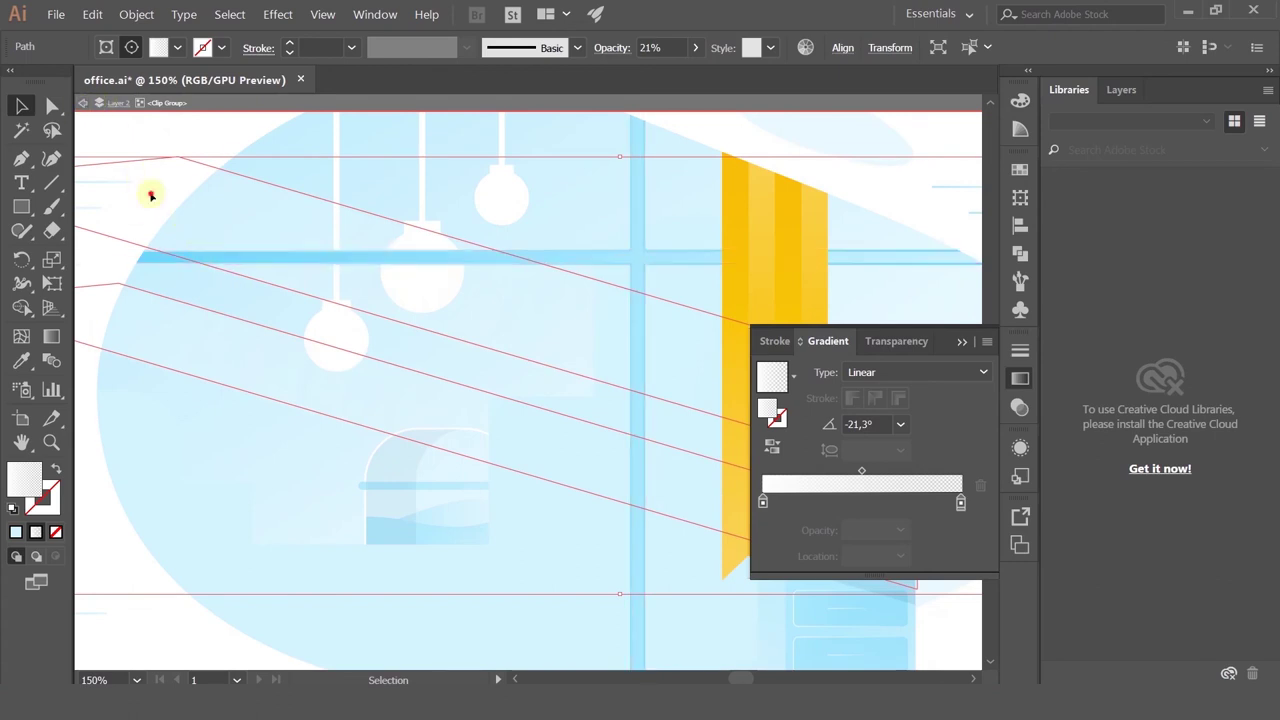
{"action": "left_click_drag", "start_coordinate": [150, 196], "coordinate": [158, 188]}
{"action": "left_click", "coordinate": [84, 103]}
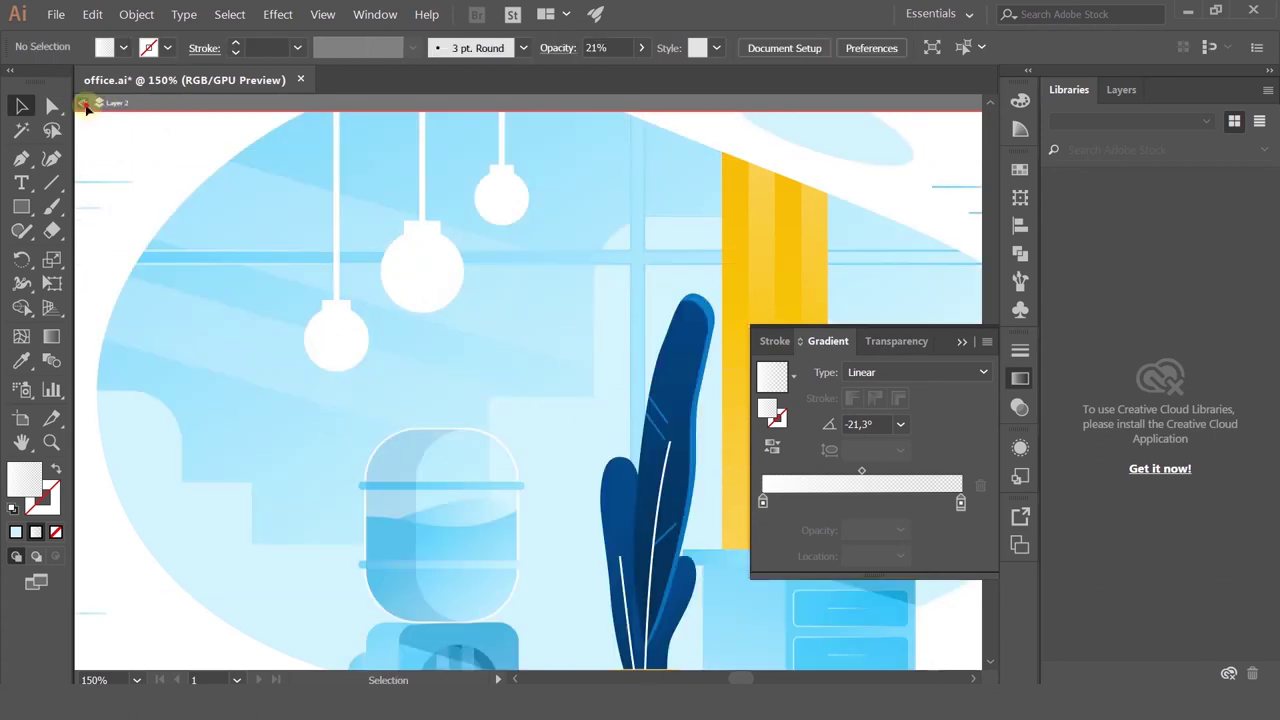
Step: Fill the small ellipse above the yellow curtain with the large blob's blue gradient using the Eyedropper
{"action": "scroll", "coordinate": [329, 229], "scroll_direction": "down", "scroll_amount": 3}
{"action": "scroll", "coordinate": [452, 220], "scroll_direction": "up", "scroll_amount": 1}
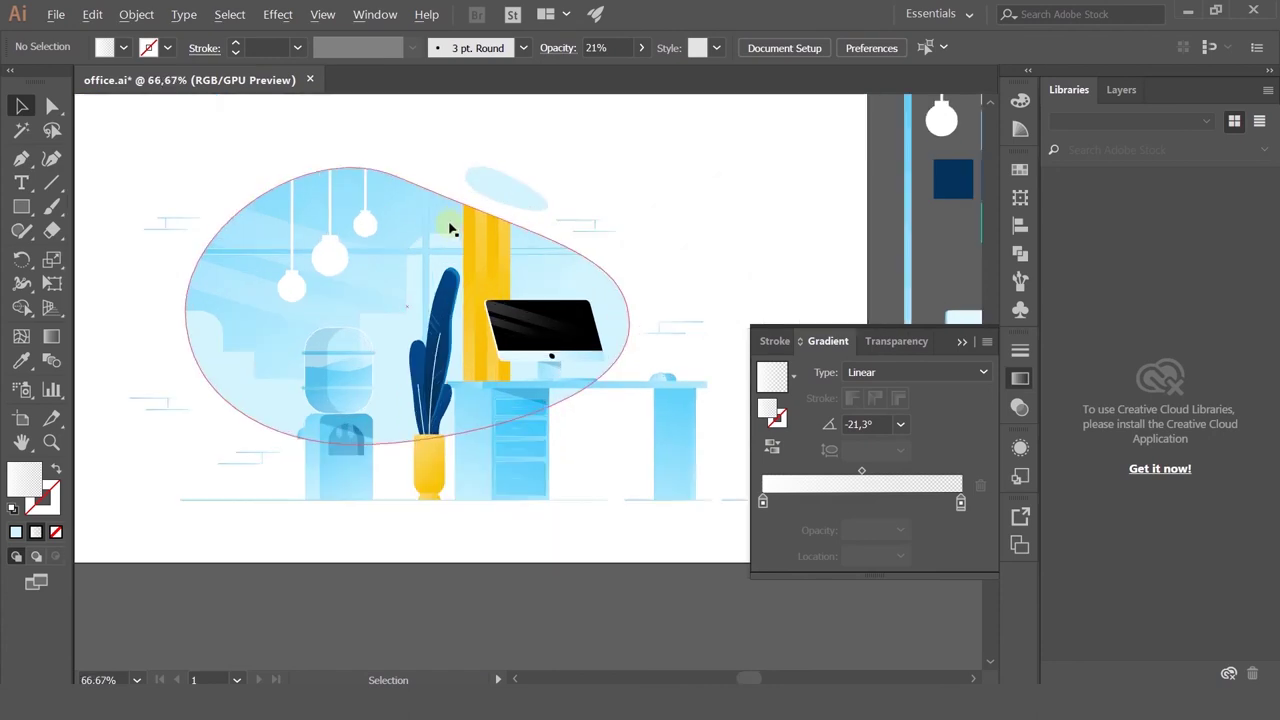
{"action": "scroll", "coordinate": [323, 306], "scroll_direction": "up", "scroll_amount": 1}
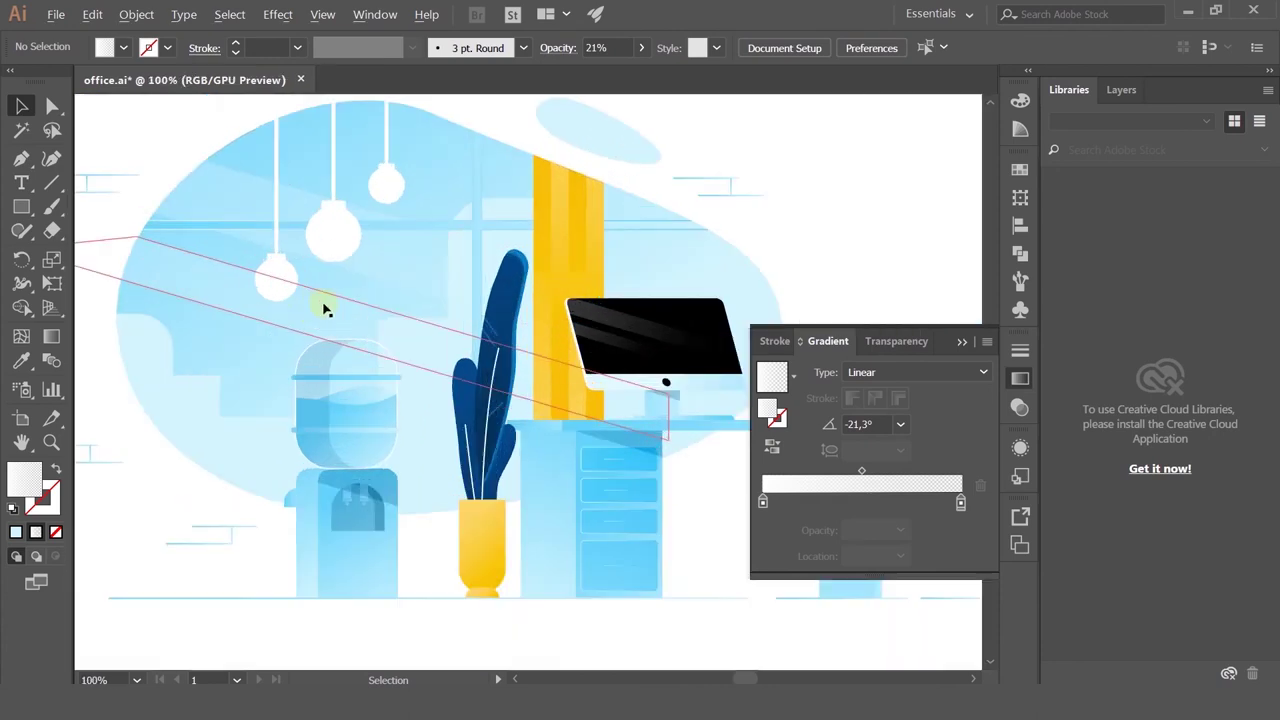
{"action": "scroll", "coordinate": [494, 255], "scroll_direction": "down", "scroll_amount": 1}
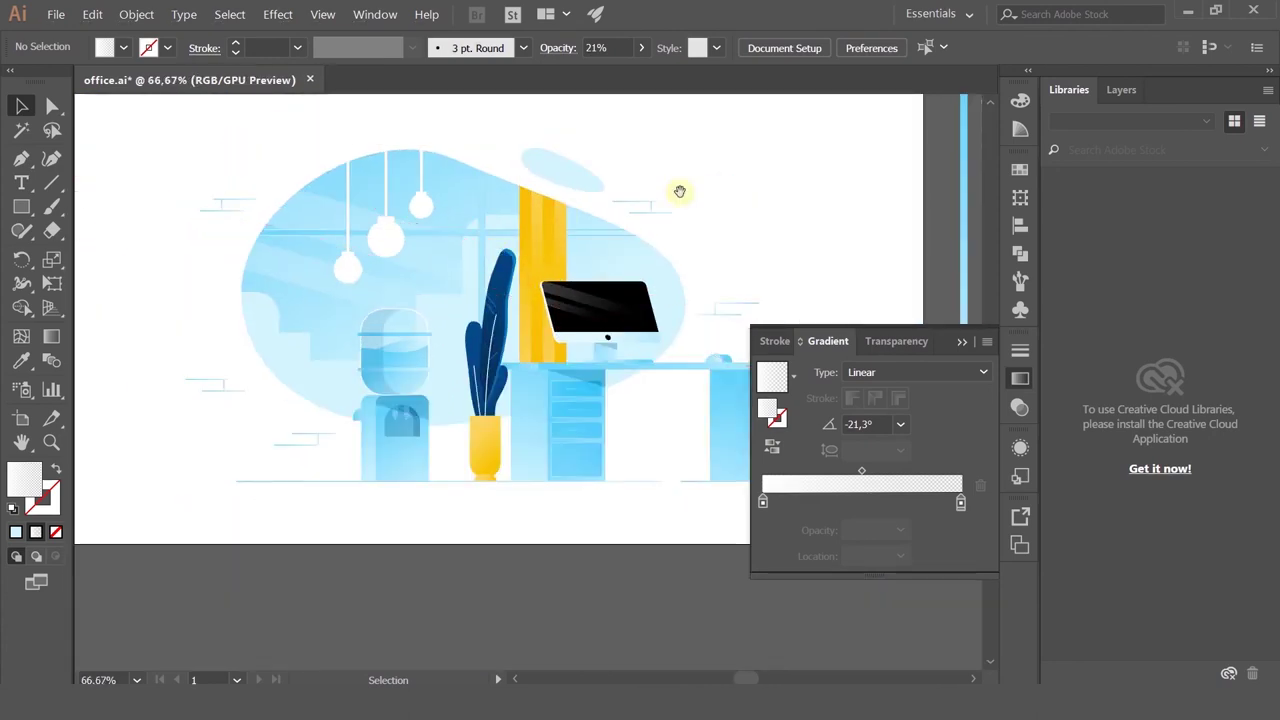
{"action": "left_click_drag", "start_coordinate": [684, 186], "coordinate": [619, 179]}
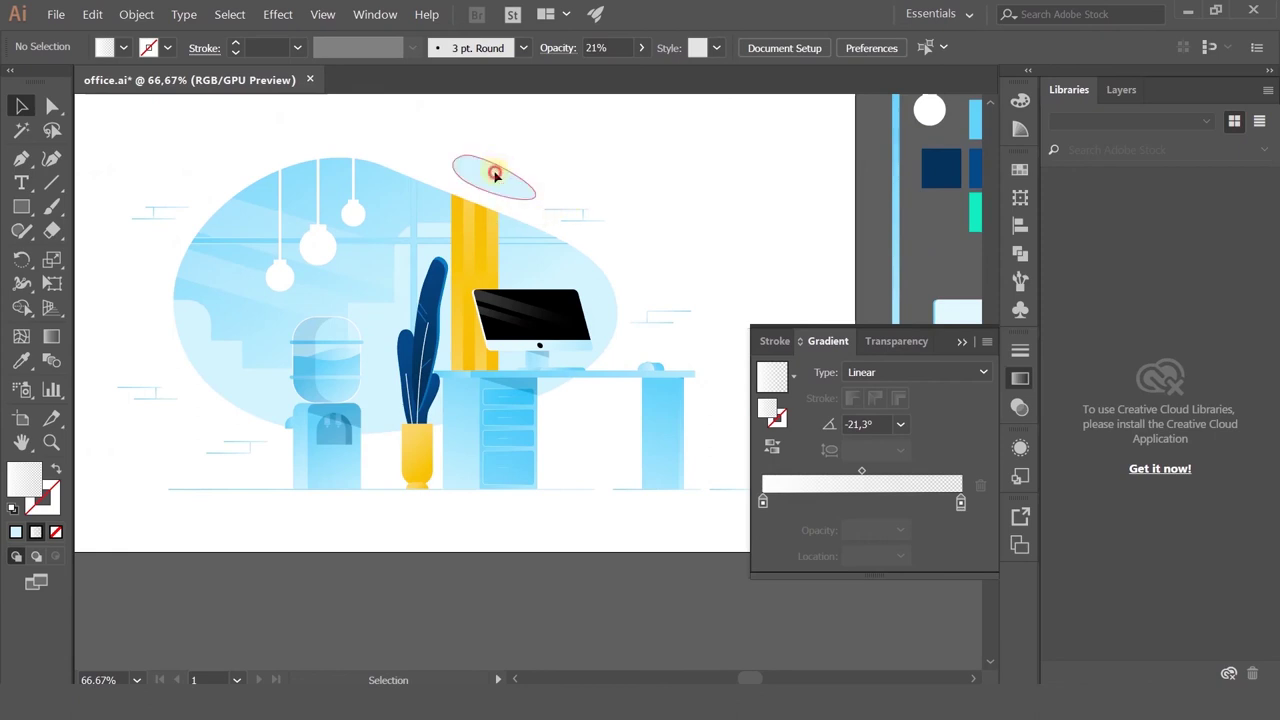
{"action": "left_click", "coordinate": [494, 174]}
{"action": "left_click", "coordinate": [52, 337]}
{"action": "left_click", "coordinate": [21, 360]}
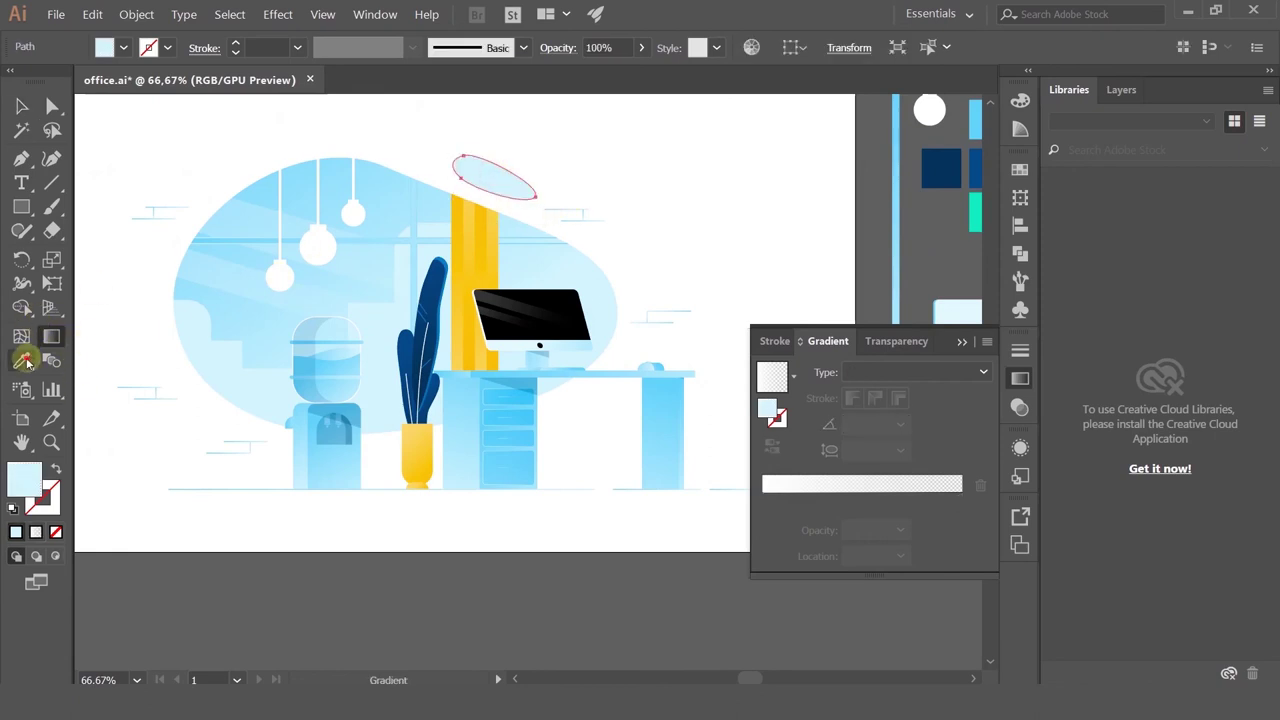
{"action": "left_click", "coordinate": [271, 194]}
Step: Redraw the ellipse's linear gradient diagonally along its length at about -31° and deselect it
{"action": "left_click", "coordinate": [53, 338]}
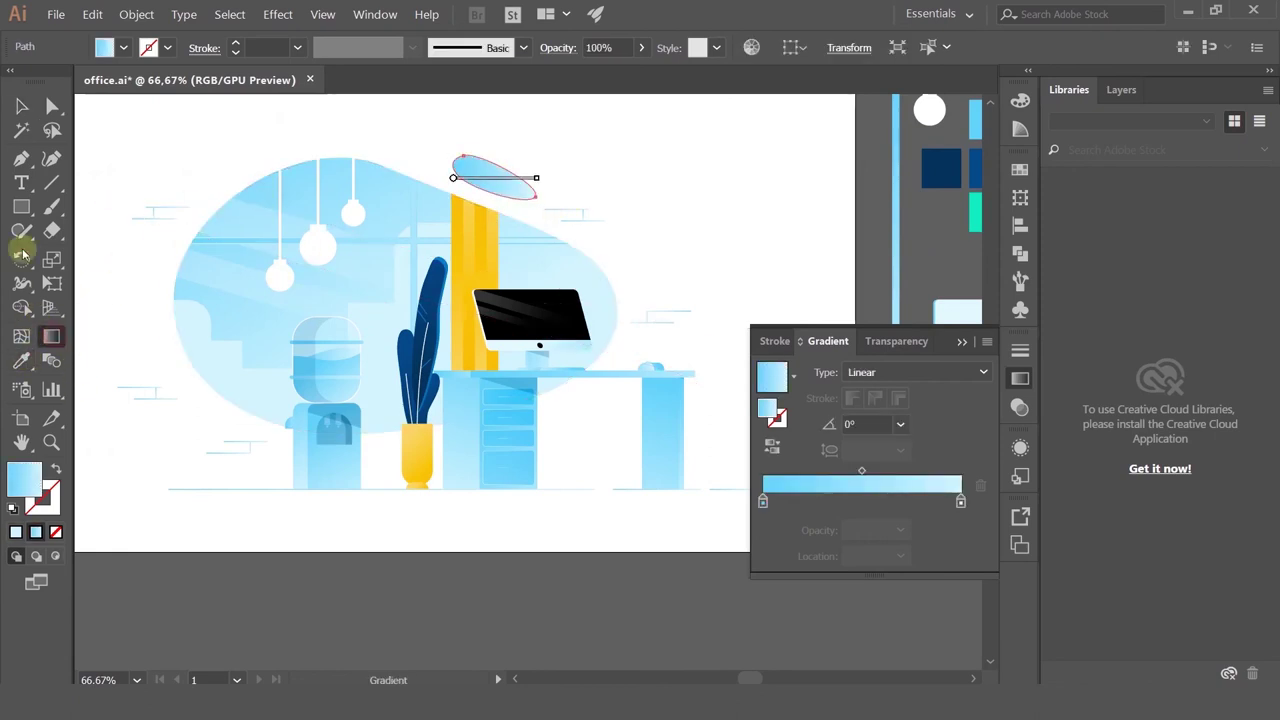
{"action": "left_click_drag", "start_coordinate": [453, 152], "coordinate": [528, 196]}
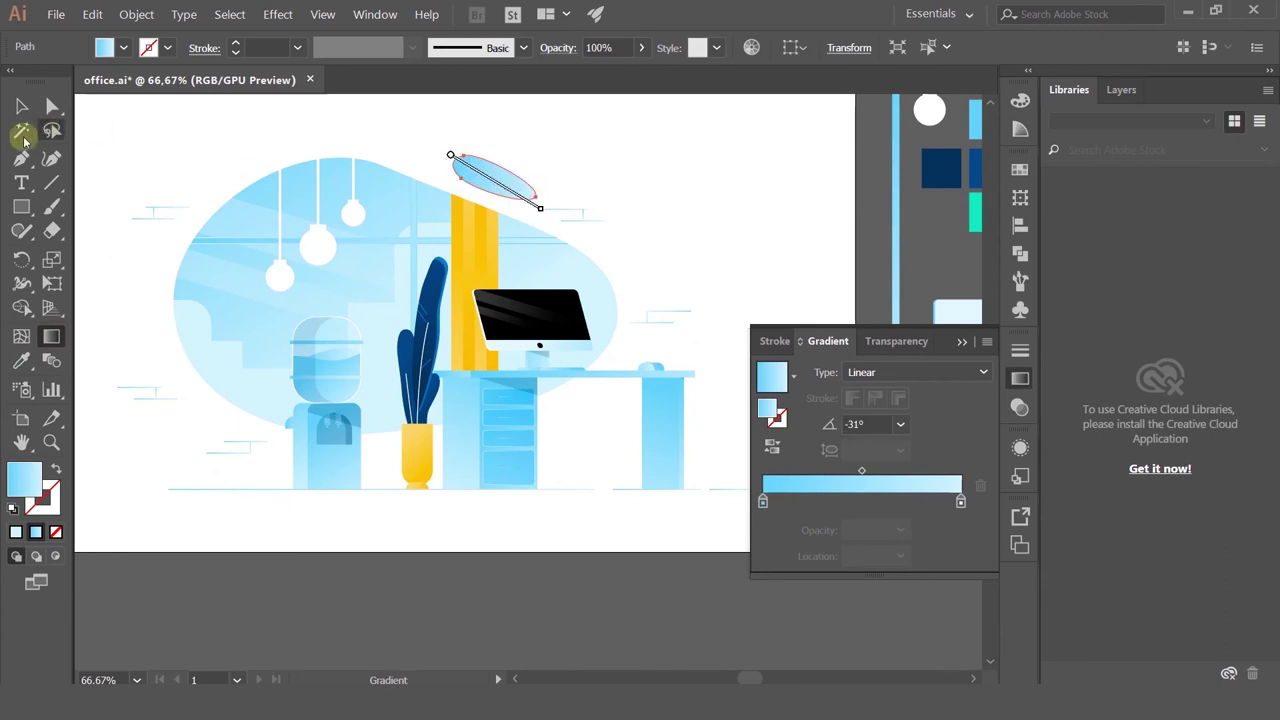
{"action": "left_click", "coordinate": [21, 106]}
{"action": "left_click", "coordinate": [203, 130]}
Step: Enlarge the gradient ellipse and reposition it just above the blob's upper edge over the curtain
{"action": "scroll", "coordinate": [320, 170], "scroll_direction": "down", "scroll_amount": 2}
{"action": "left_click", "coordinate": [491, 154]}
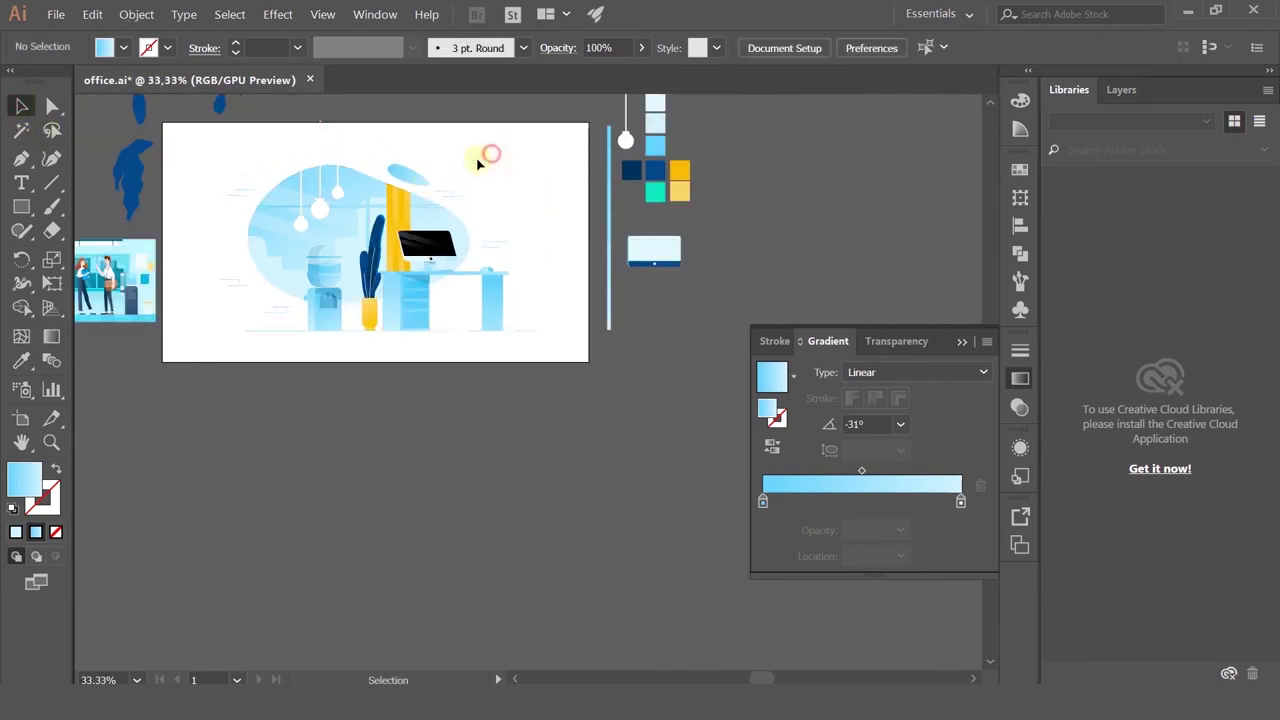
{"action": "scroll", "coordinate": [424, 183], "scroll_direction": "up", "scroll_amount": 3}
{"action": "left_click", "coordinate": [400, 162]}
{"action": "left_click_drag", "start_coordinate": [397, 167], "coordinate": [385, 174]}
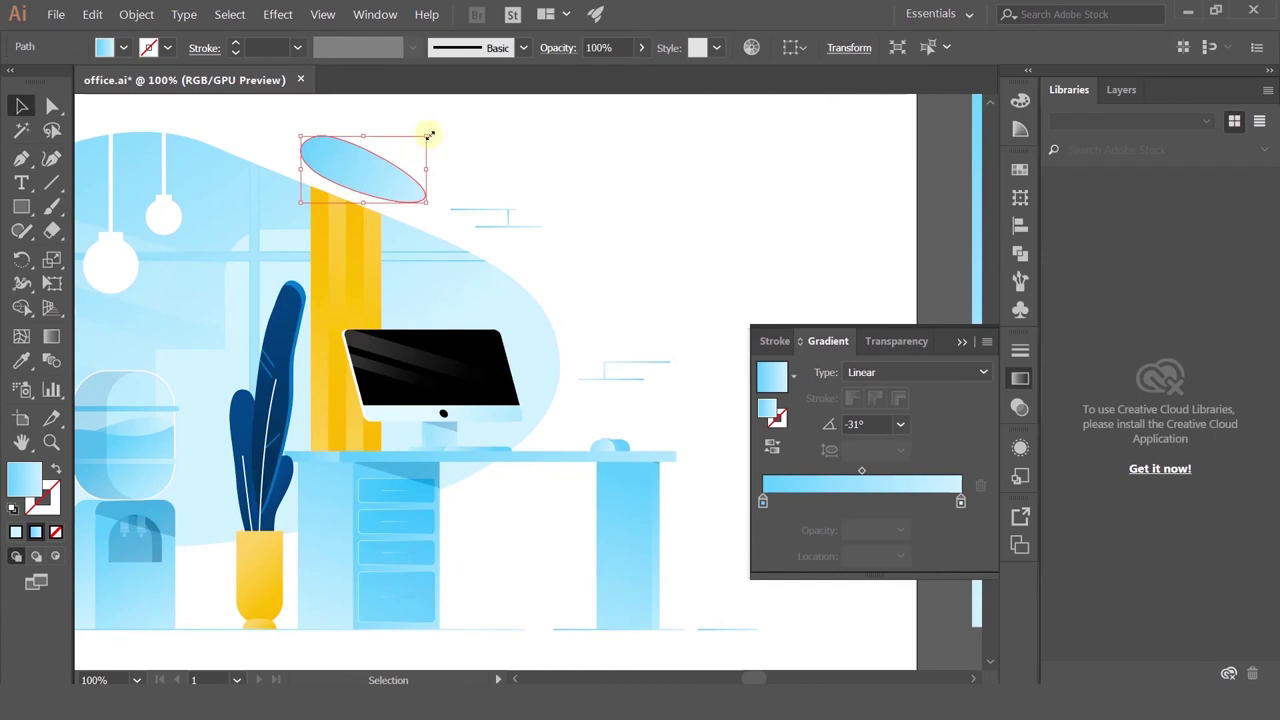
{"action": "left_click_drag", "start_coordinate": [429, 135], "coordinate": [471, 112]}
{"action": "left_click_drag", "start_coordinate": [388, 166], "coordinate": [366, 161]}
{"action": "left_click", "coordinate": [494, 154]}
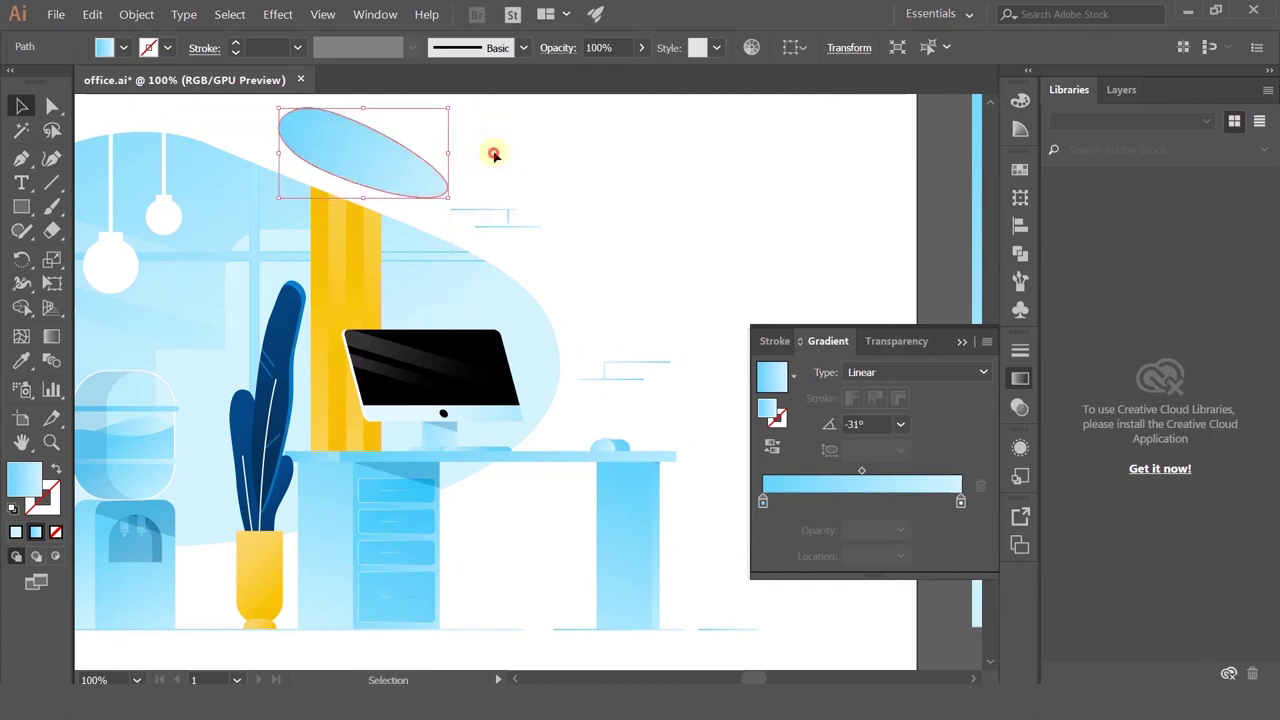
Step: Deselect the ellipse above the curtain and review the whole illustration on the artboard
{"action": "left_click", "coordinate": [494, 154]}
{"action": "scroll", "coordinate": [478, 175], "scroll_direction": "down", "scroll_amount": 2}
{"action": "scroll", "coordinate": [551, 165], "scroll_direction": "down", "scroll_amount": 1}
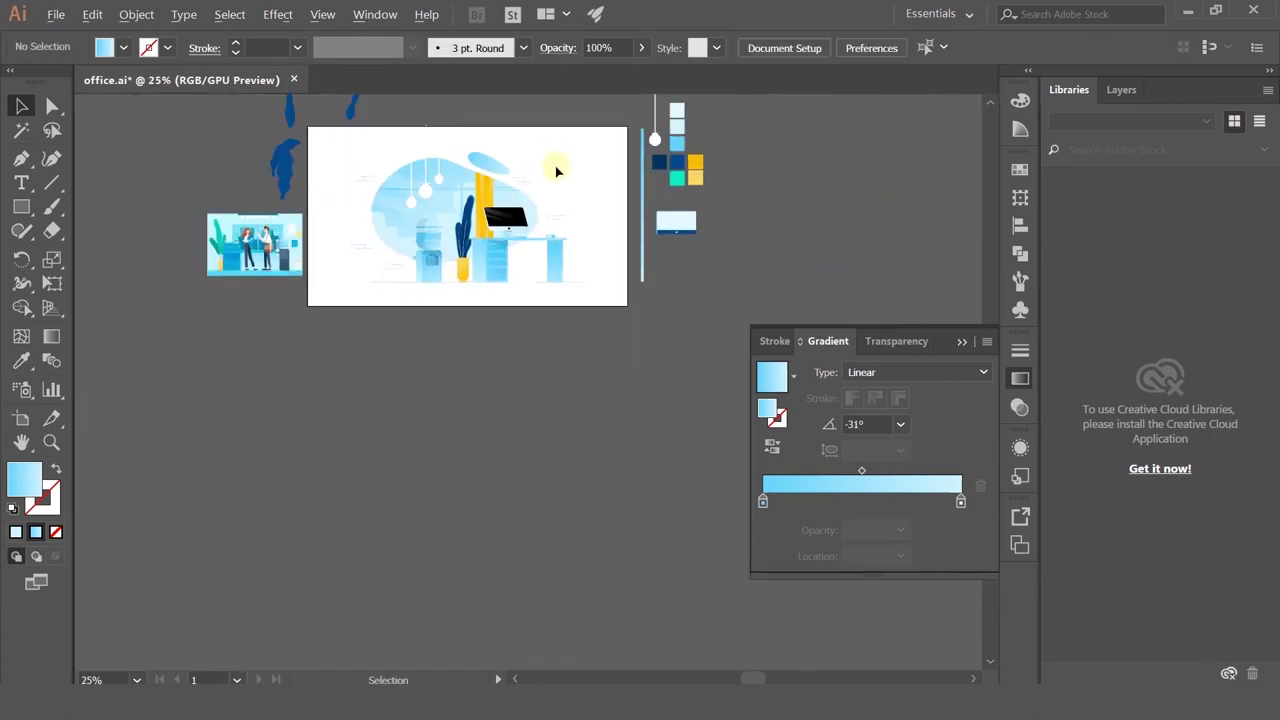
{"action": "scroll", "coordinate": [552, 172], "scroll_direction": "up", "scroll_amount": 1}
{"action": "left_click_drag", "start_coordinate": [569, 178], "coordinate": [590, 217]}
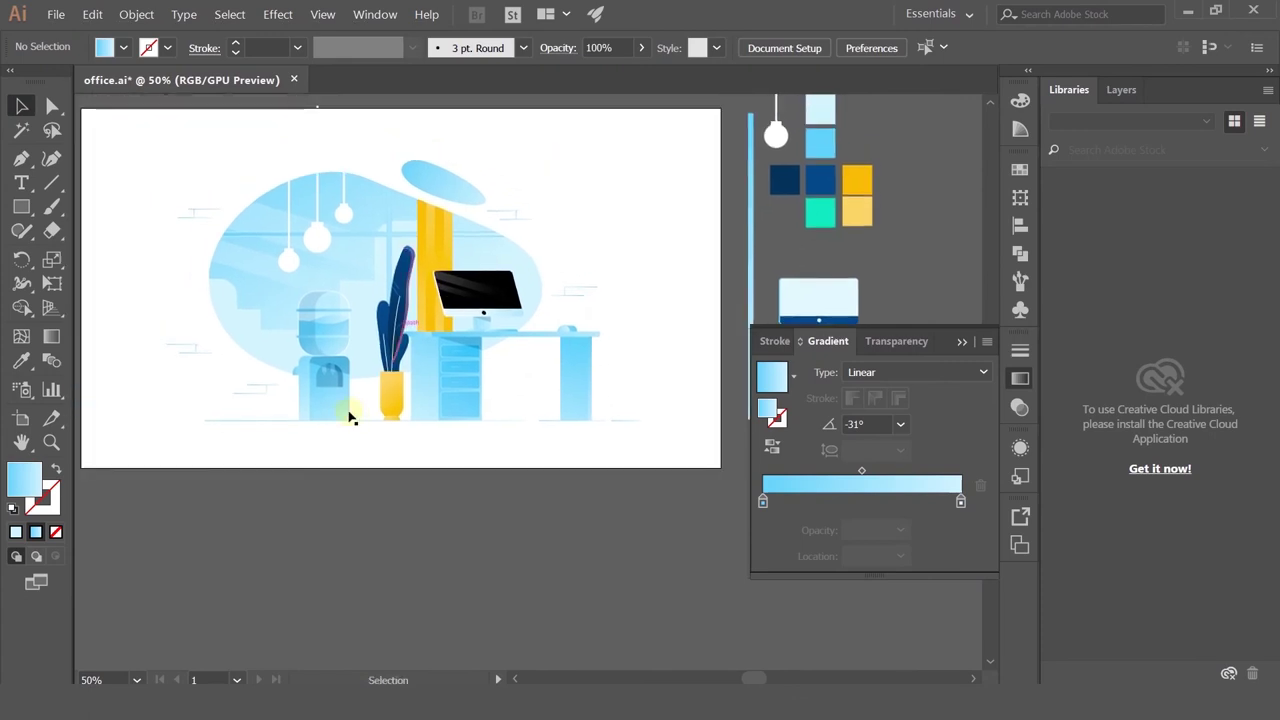
{"action": "scroll", "coordinate": [547, 254], "scroll_direction": "up", "scroll_amount": 1}
{"action": "scroll", "coordinate": [560, 281], "scroll_direction": "down", "scroll_amount": 1}
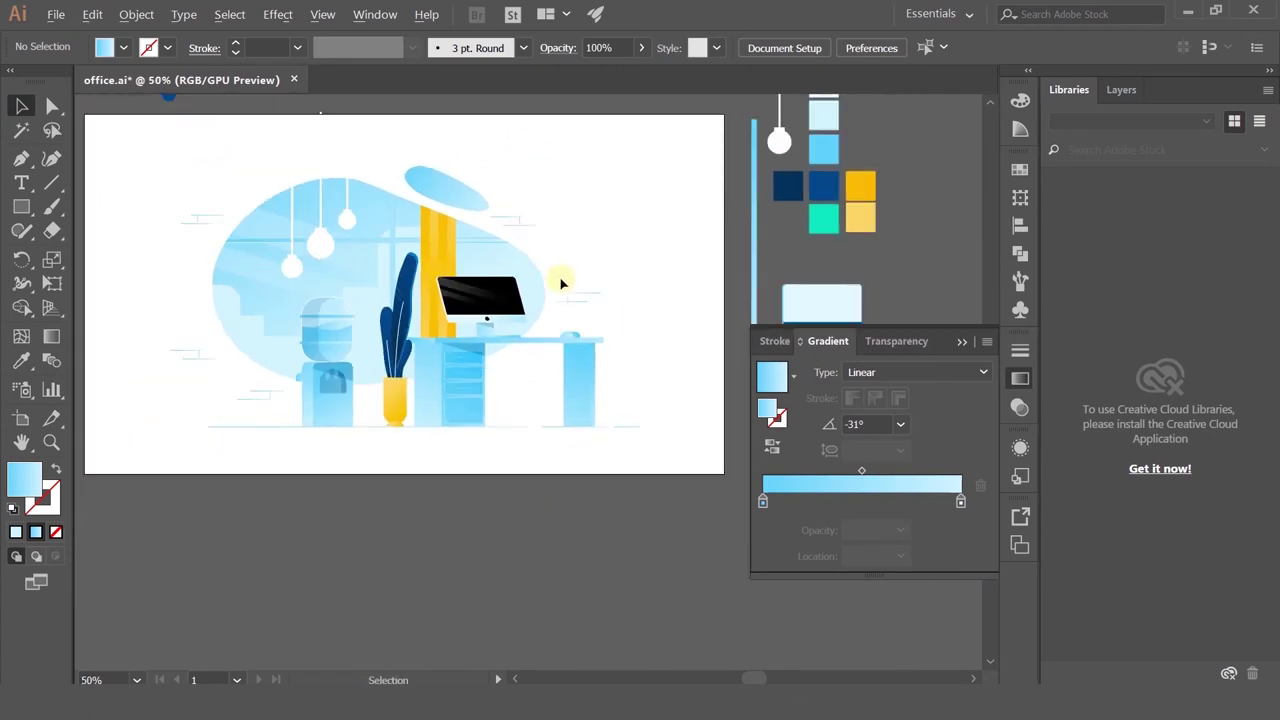
{"action": "left_click_drag", "start_coordinate": [606, 249], "coordinate": [572, 264]}
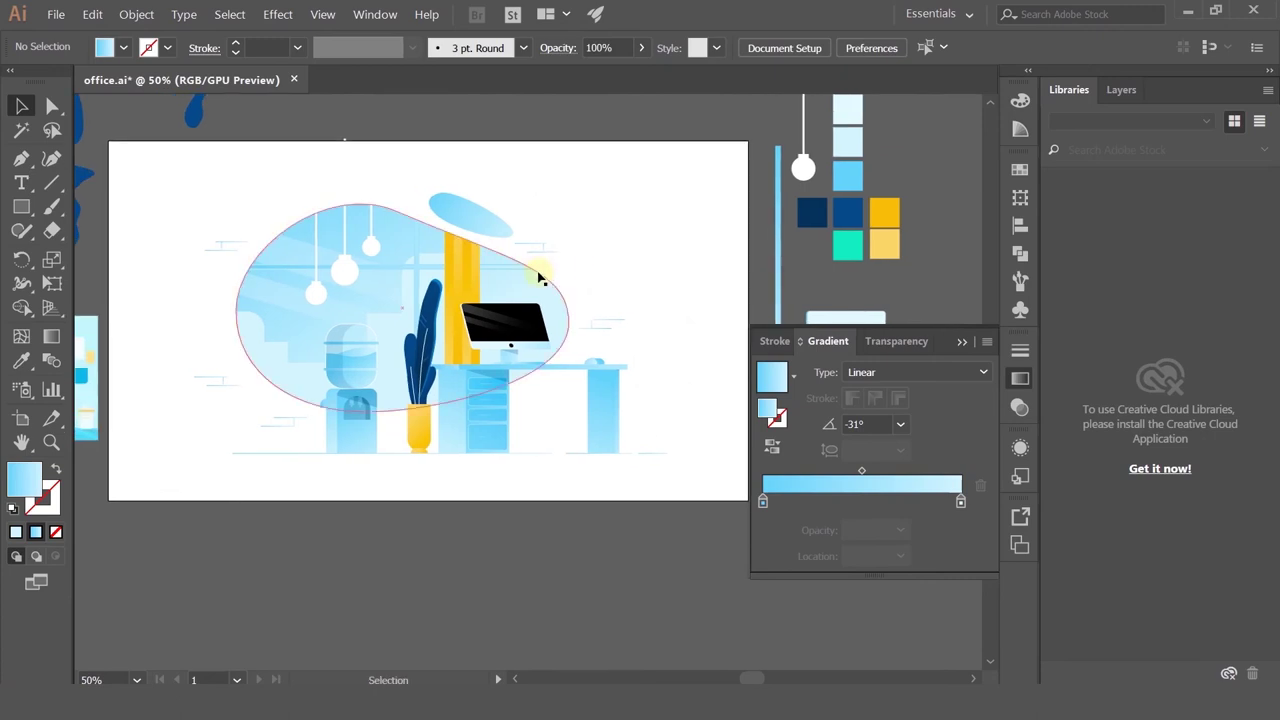
{"action": "left_click", "coordinate": [567, 220]}
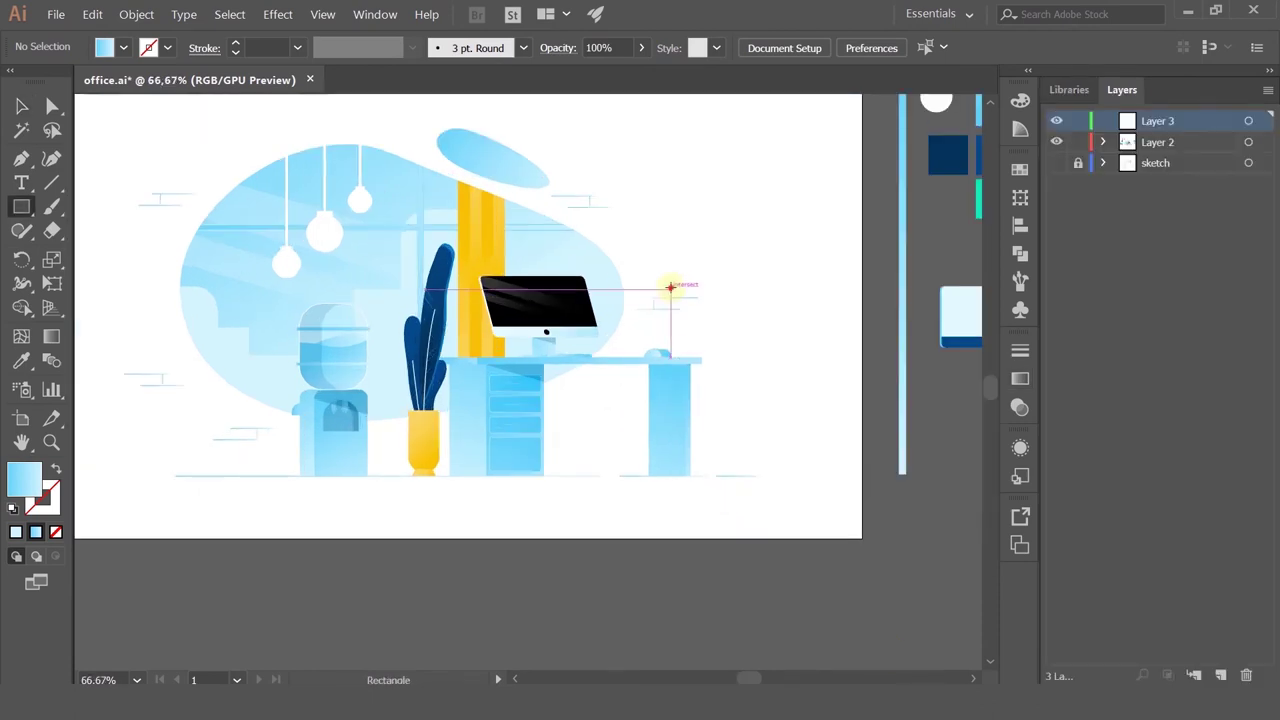
Step: Draw a tall rectangle on Layer 3 over the desk's right end and fill it with the curtain's yellow gradient
{"action": "left_click_drag", "start_coordinate": [670, 287], "coordinate": [743, 414]}
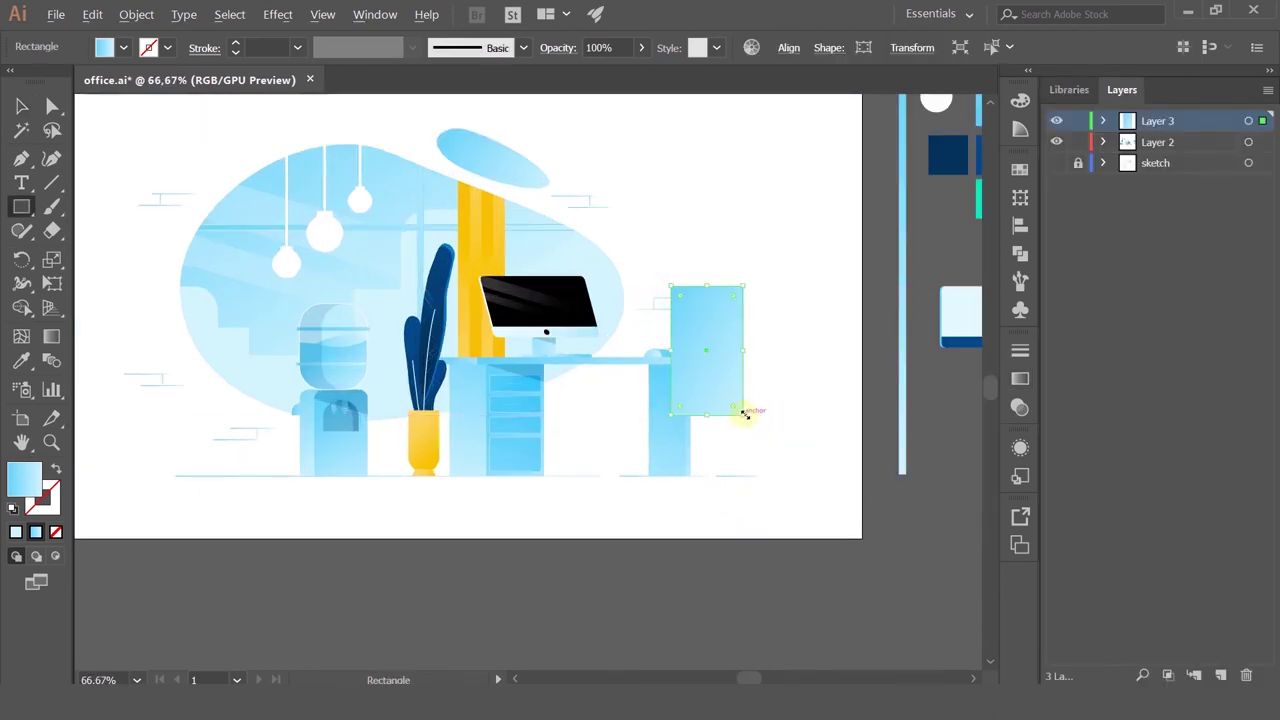
{"action": "scroll", "coordinate": [743, 414], "scroll_direction": "up", "scroll_amount": 2}
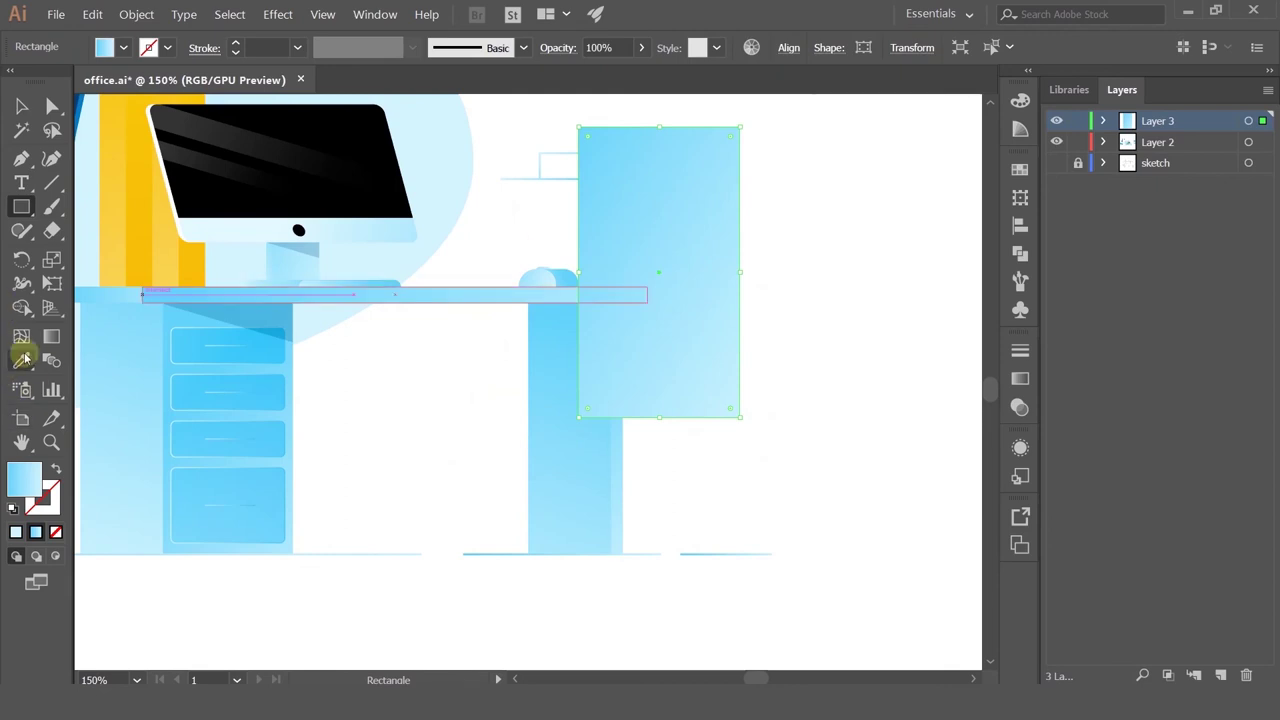
{"action": "left_click", "coordinate": [22, 360]}
{"action": "scroll", "coordinate": [371, 294], "scroll_direction": "up", "scroll_amount": 2}
{"action": "scroll", "coordinate": [371, 294], "scroll_direction": "left", "scroll_amount": 3}
{"action": "left_click", "coordinate": [276, 266]}
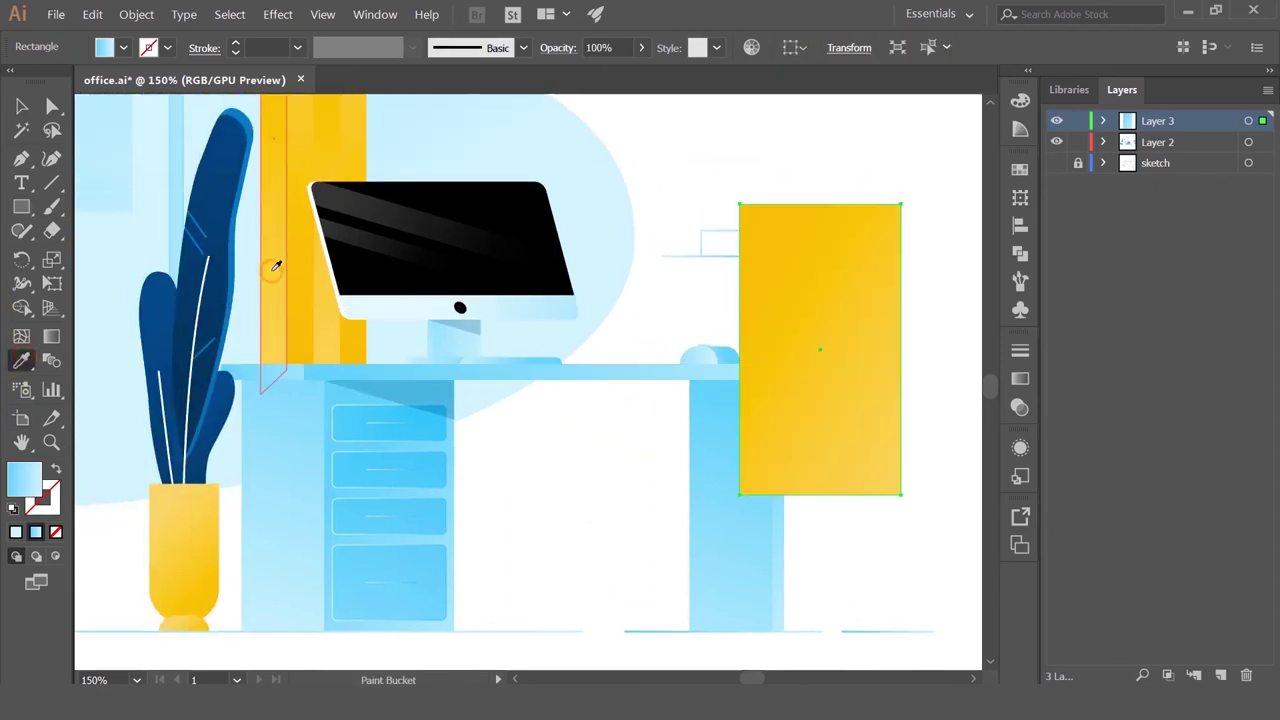
Step: Redraw the yellow rectangle's gradient diagonally from its upper right corner to just below its centre
{"action": "left_click", "coordinate": [21, 105]}
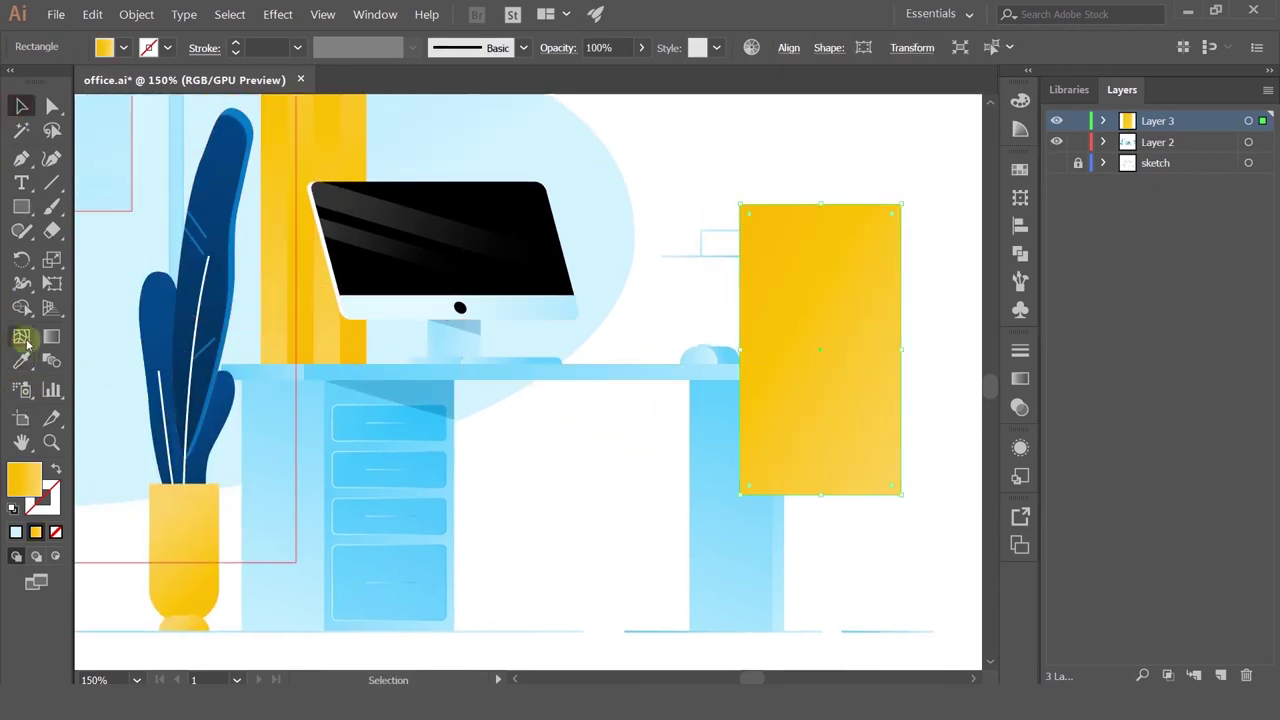
{"action": "left_click", "coordinate": [51, 336]}
{"action": "mouse_move", "coordinate": [875, 198]}
{"action": "left_mouse_down"}
{"action": "mouse_move", "coordinate": [878, 243]}
{"action": "mouse_move", "coordinate": [805, 389]}
{"action": "left_mouse_up"}
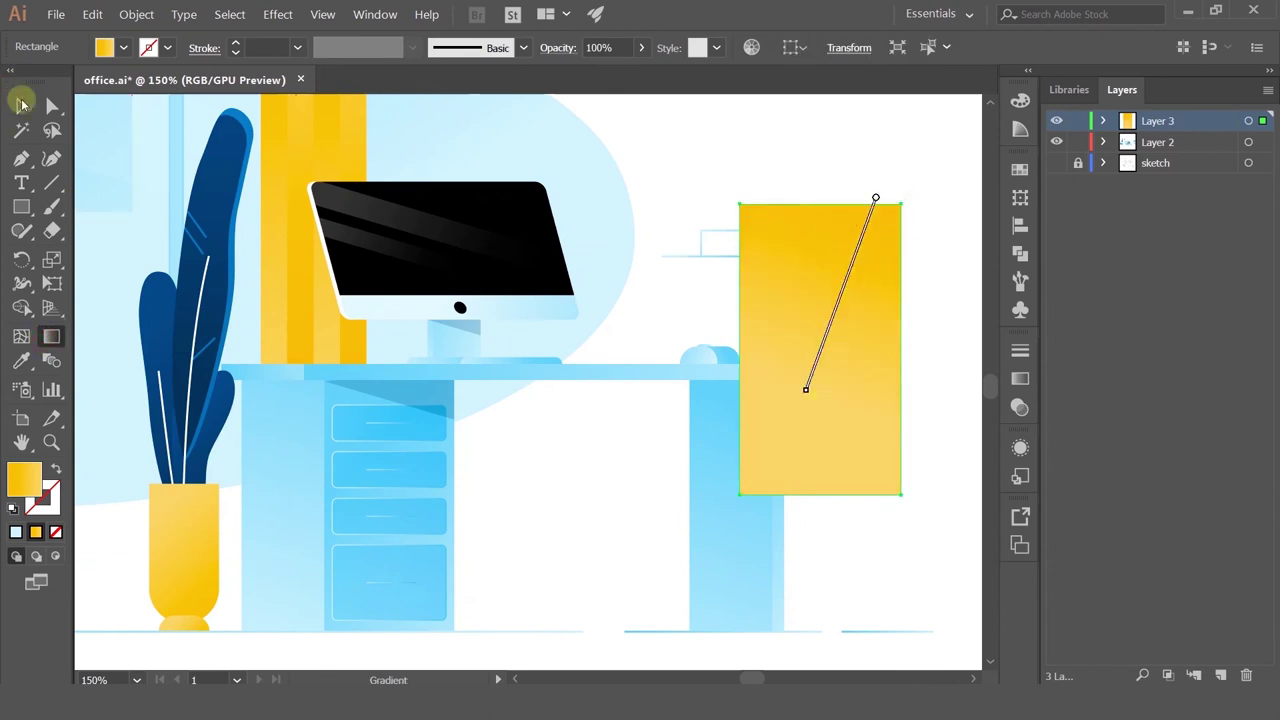
Step: Shear the yellow rectangle horizontally by 15° so its top leans right
{"action": "left_click", "coordinate": [22, 103]}
{"action": "right_click", "coordinate": [808, 252]}
{"action": "mouse_move", "coordinate": [871, 460]}
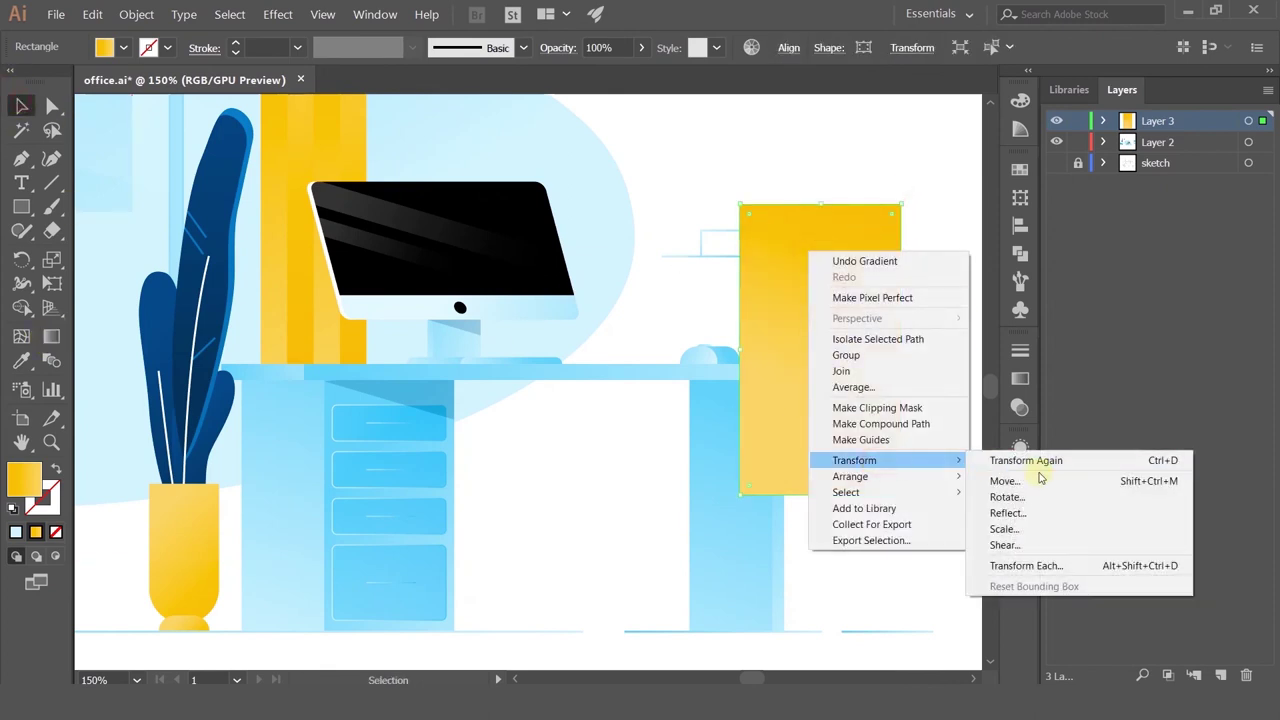
{"action": "left_click", "coordinate": [1004, 545]}
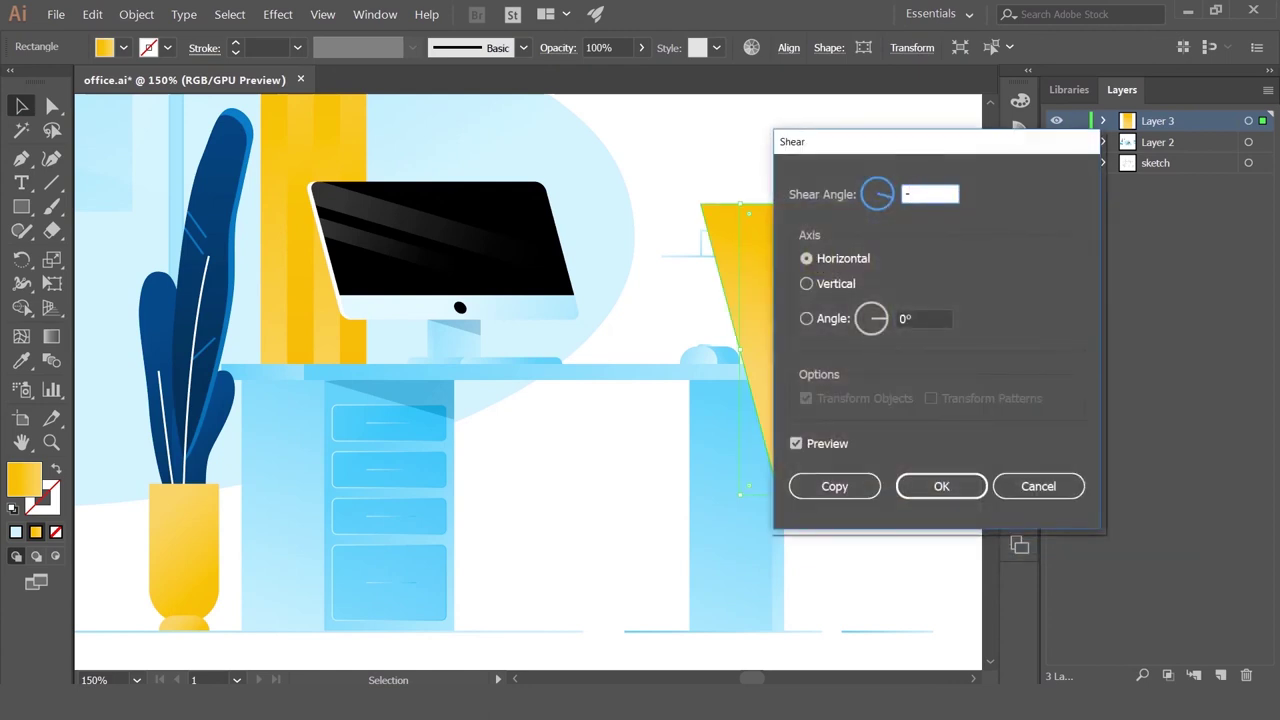
{"action": "type", "text": "15"}
{"action": "key", "text": "Return"}
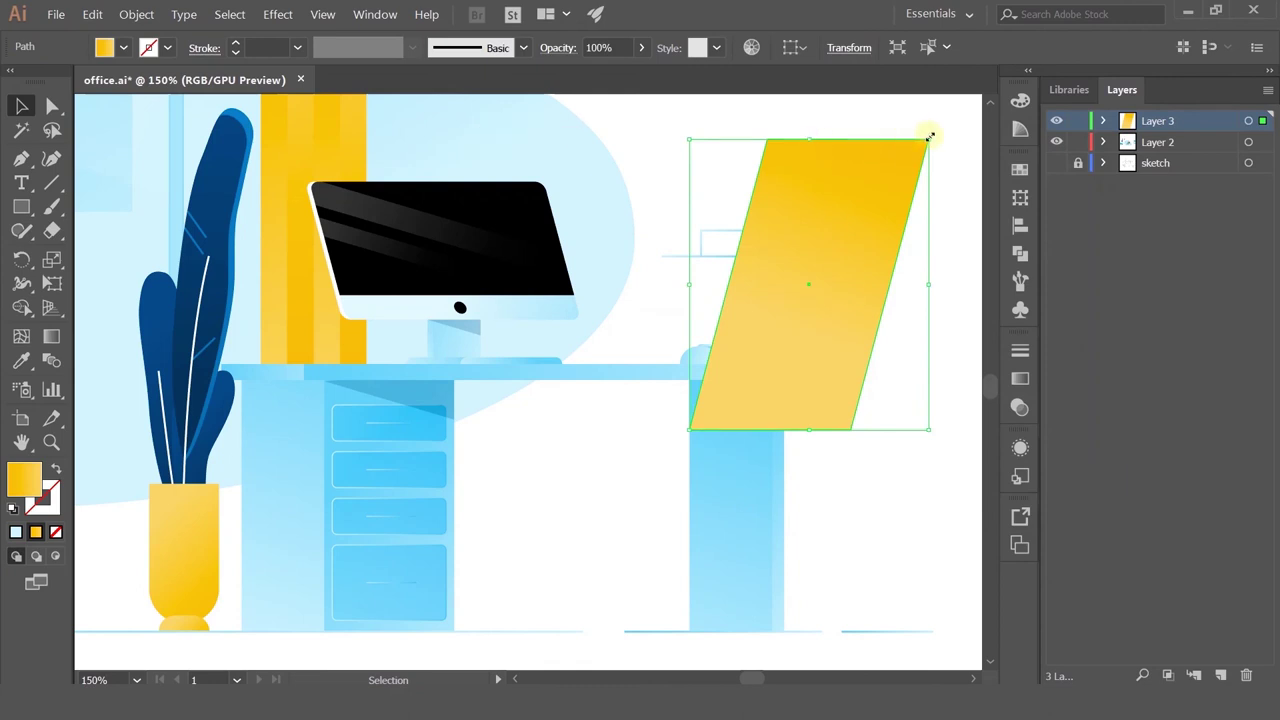
Step: Scale the slanted yellow shape down in stages, place it over the desk's right end and deselect it
{"action": "left_click_drag", "start_coordinate": [928, 138], "coordinate": [888, 190]}
{"action": "left_click_drag", "start_coordinate": [826, 275], "coordinate": [834, 332]}
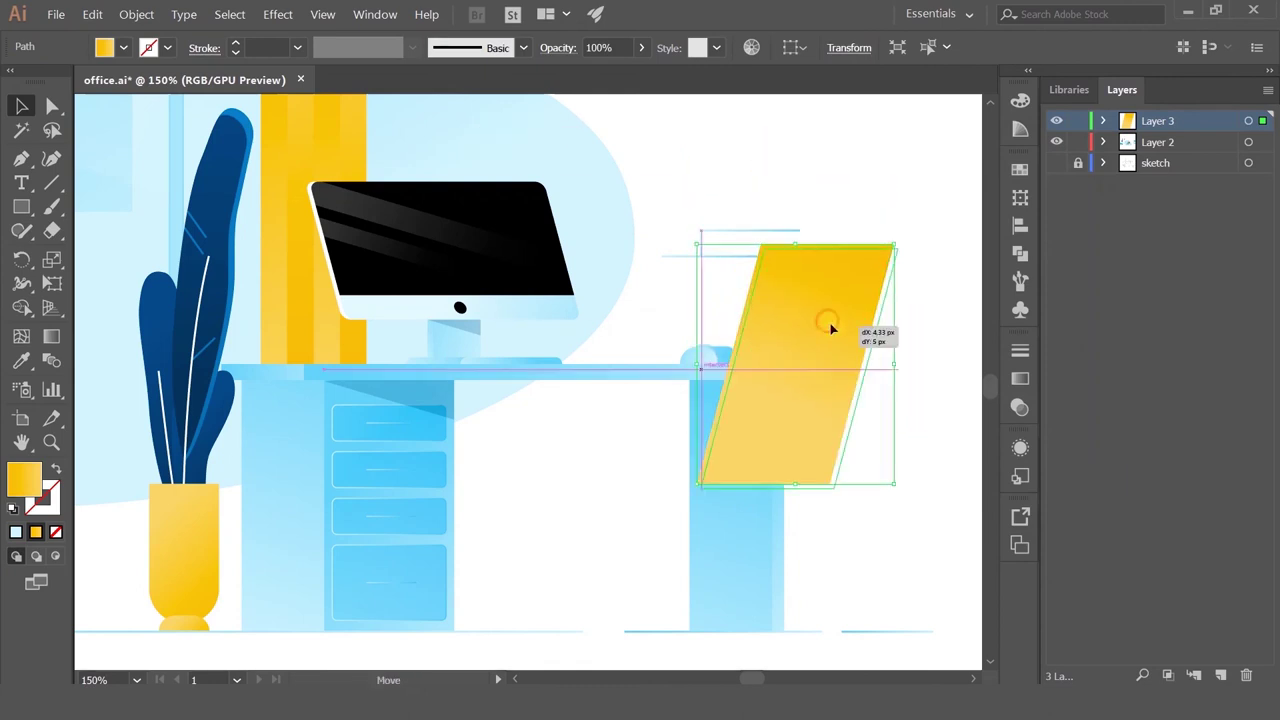
{"action": "left_click", "coordinate": [58, 110]}
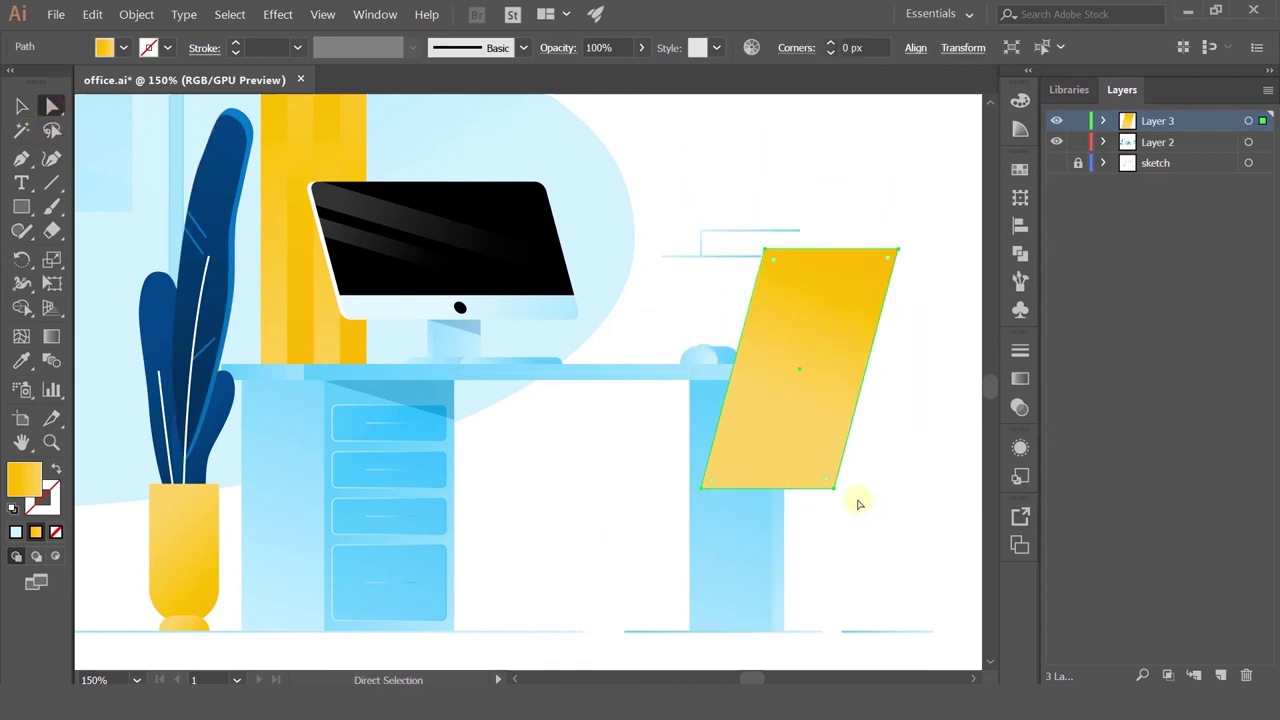
{"action": "left_click", "coordinate": [19, 105]}
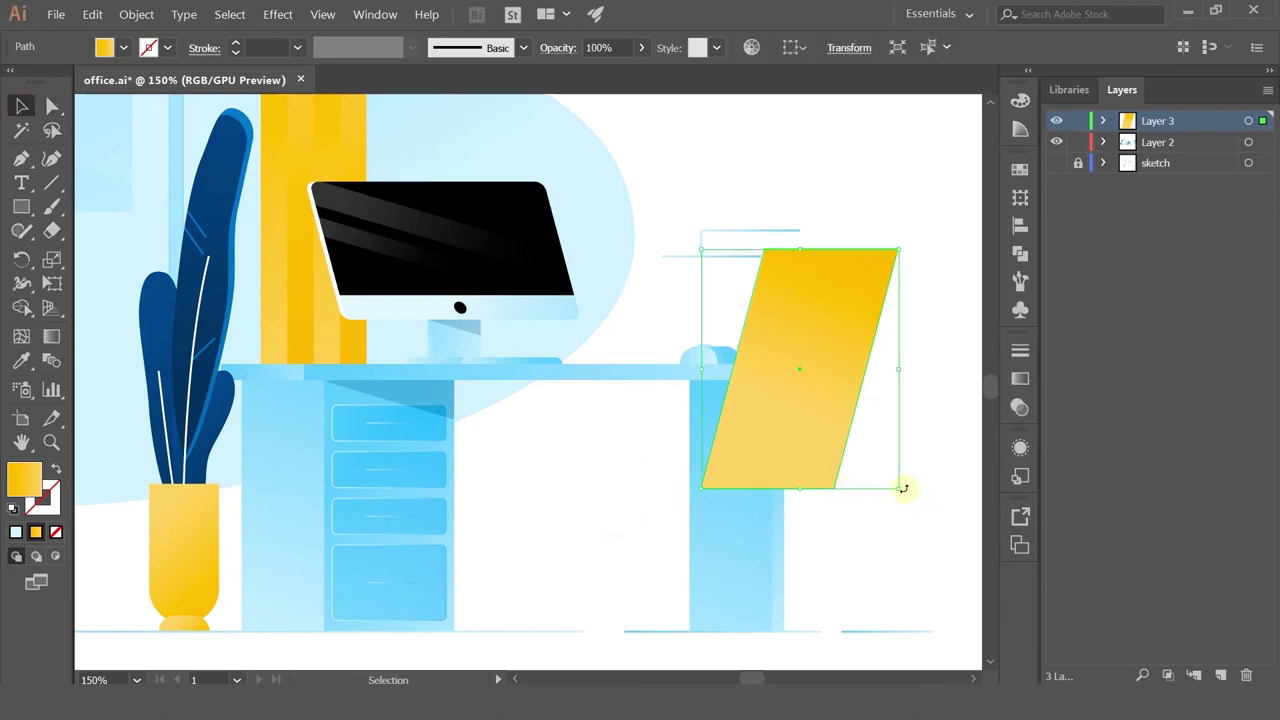
{"action": "left_click_drag", "start_coordinate": [903, 488], "coordinate": [860, 440]}
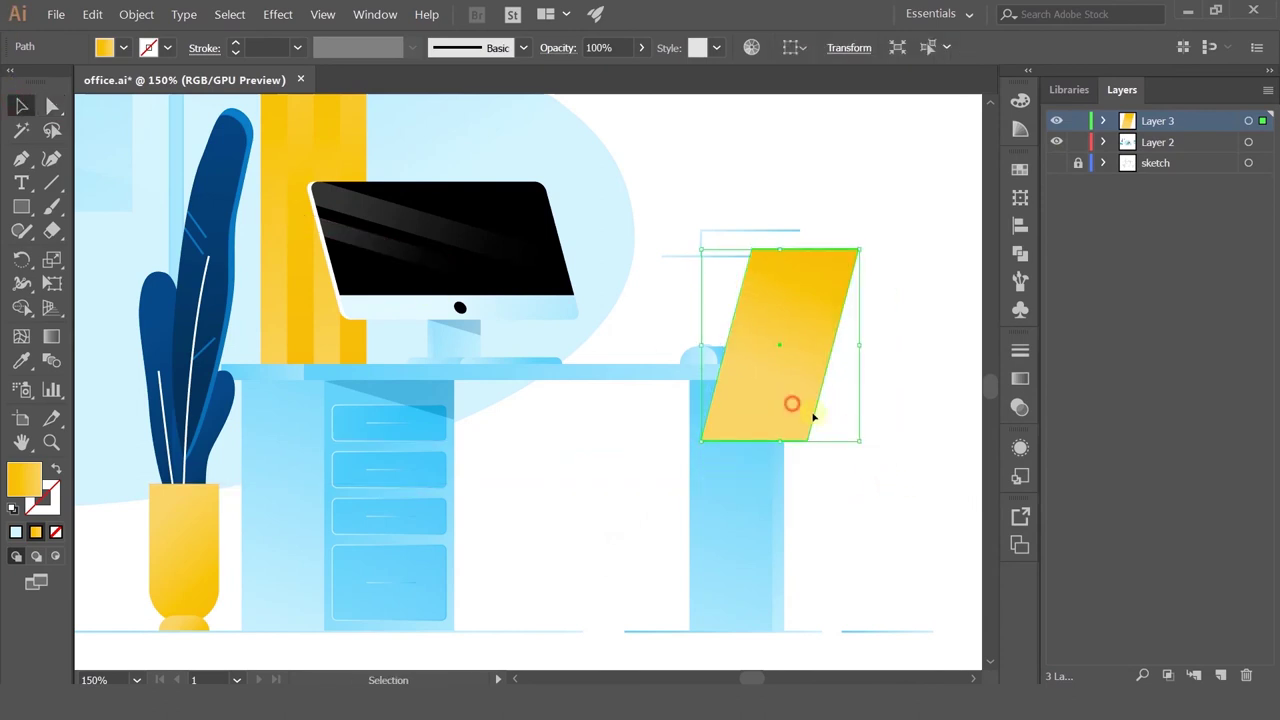
{"action": "left_click_drag", "start_coordinate": [792, 404], "coordinate": [830, 463]}
{"action": "key", "text": "space"}
{"action": "left_click", "coordinate": [52, 106]}
{"action": "left_click", "coordinate": [826, 237]}
Step: Fill the slanted shape with the plant leaf's dark blue gradient using the Eyedropper and deselect it
{"action": "scroll", "coordinate": [826, 237], "scroll_direction": "down", "scroll_amount": 3}
{"action": "scroll", "coordinate": [826, 239], "scroll_direction": "up", "scroll_amount": 1}
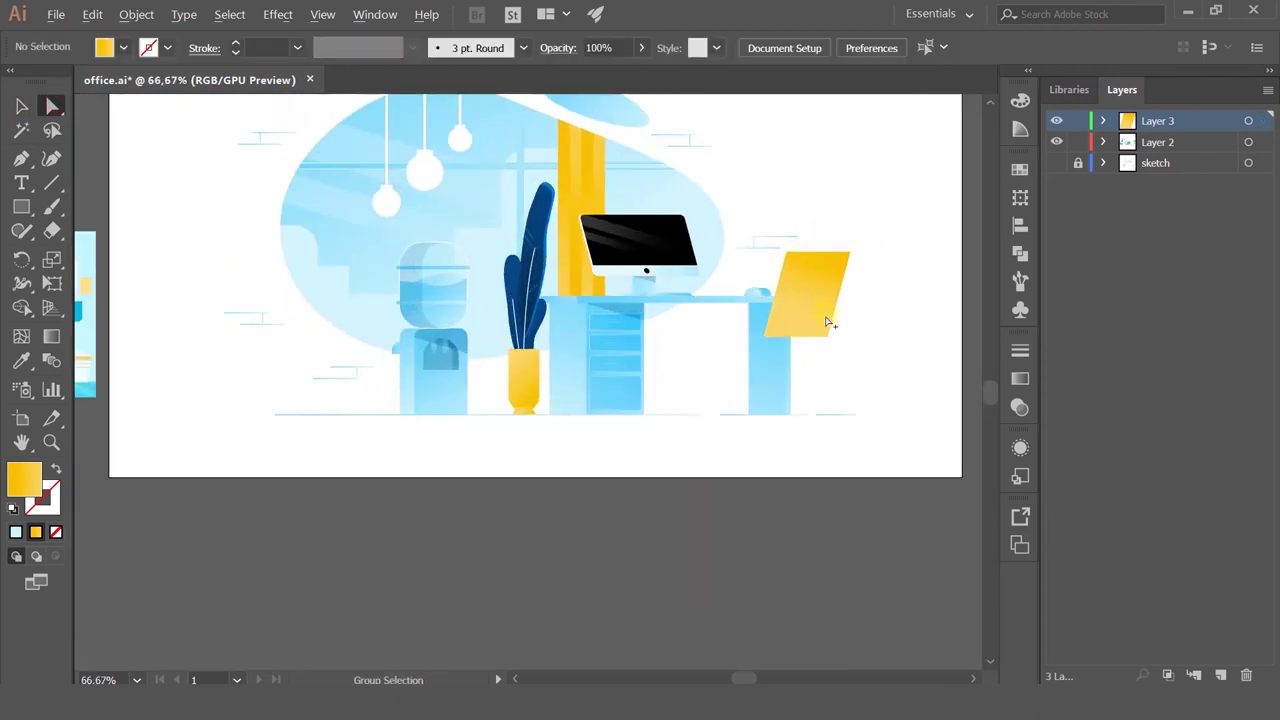
{"action": "left_click", "coordinate": [816, 298]}
{"action": "left_click", "coordinate": [21, 361]}
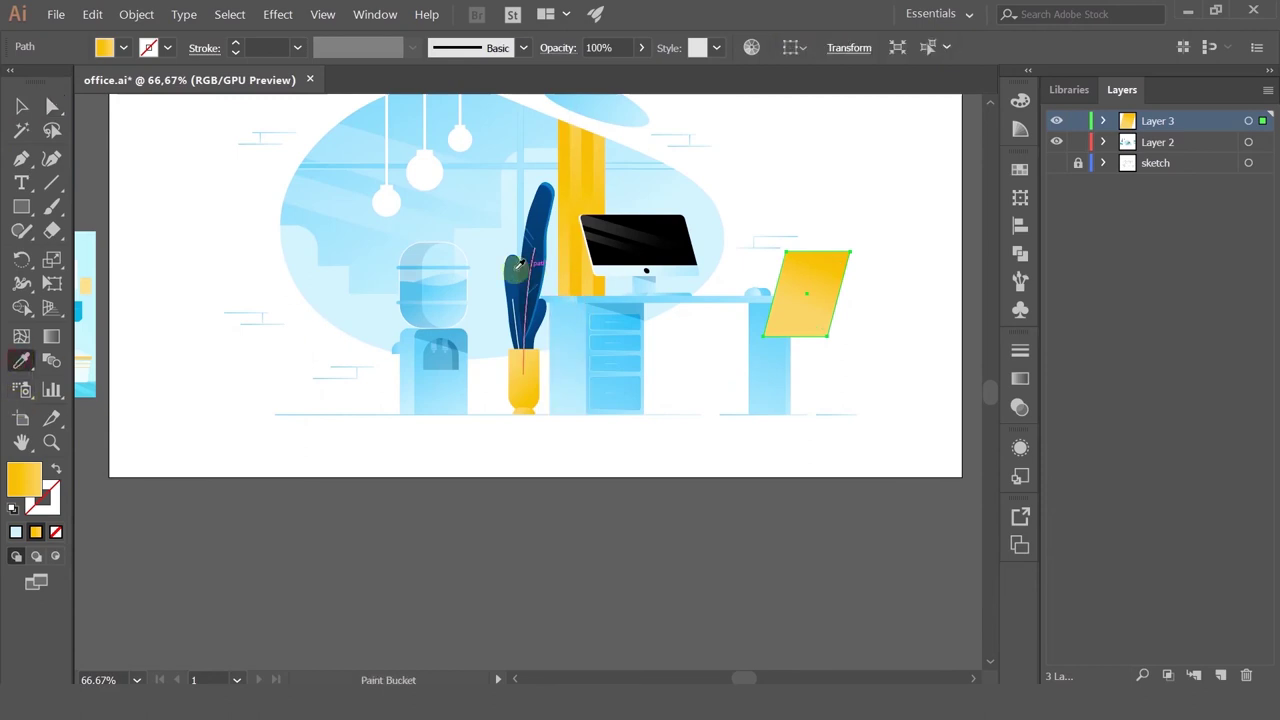
{"action": "left_click", "coordinate": [518, 262]}
{"action": "left_click", "coordinate": [21, 105]}
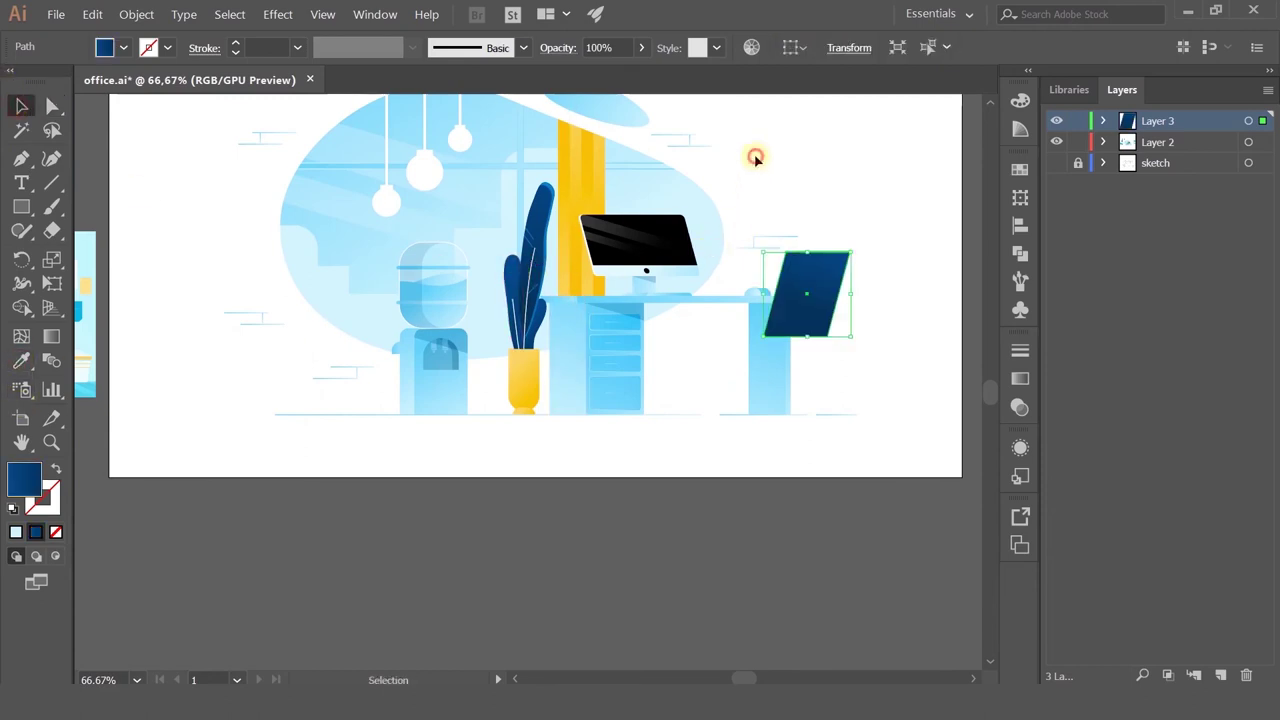
{"action": "left_click", "coordinate": [818, 158]}
Step: Delete the slanted dark blue shape beside the desk
{"action": "left_click_drag", "start_coordinate": [849, 223], "coordinate": [849, 297]}
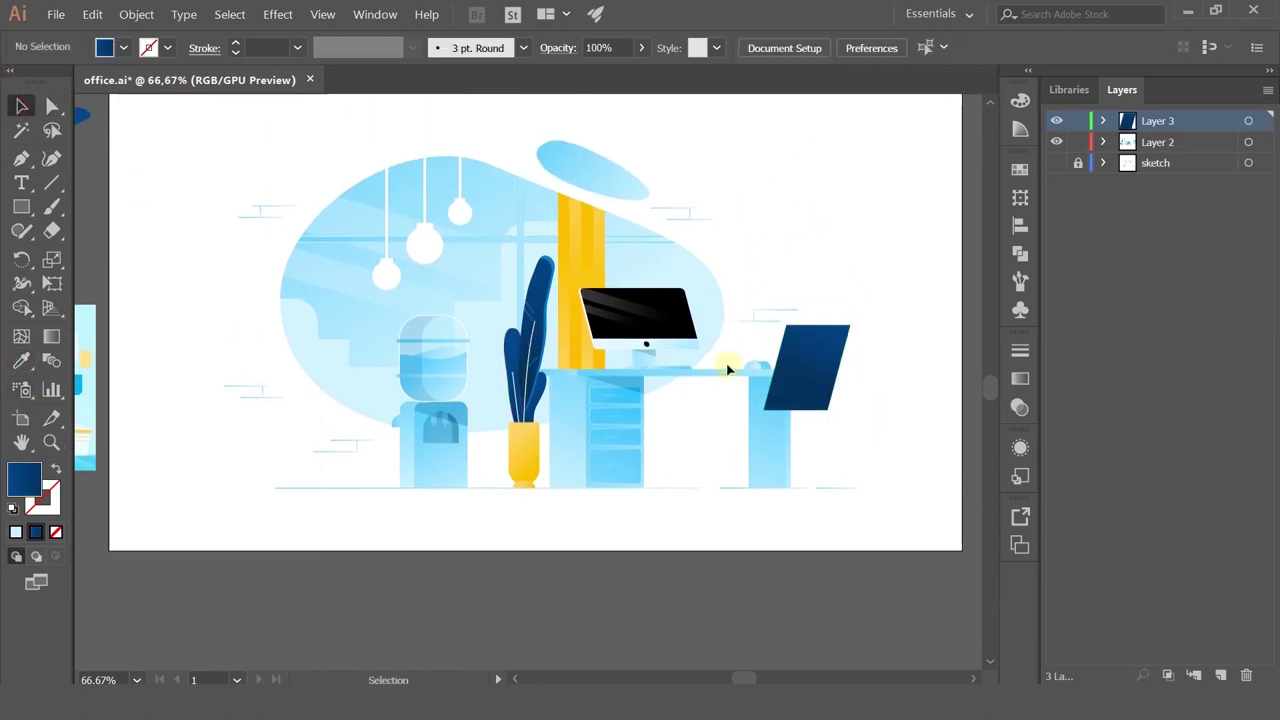
{"action": "scroll", "coordinate": [696, 372], "scroll_direction": "up", "scroll_amount": 2}
{"action": "scroll", "coordinate": [696, 372], "scroll_direction": "down", "scroll_amount": 1}
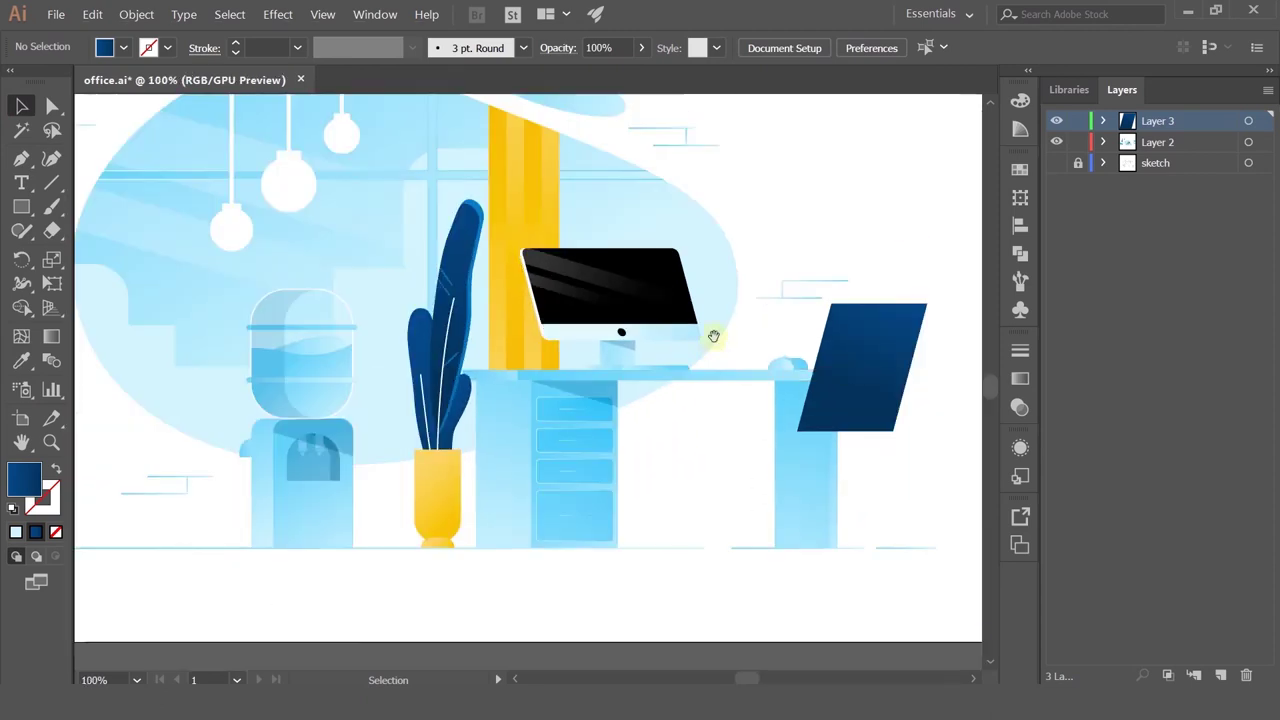
{"action": "left_click_drag", "start_coordinate": [714, 335], "coordinate": [594, 320]}
{"action": "left_click", "coordinate": [755, 349]}
{"action": "scroll", "coordinate": [760, 340], "scroll_direction": "up", "scroll_amount": 1}
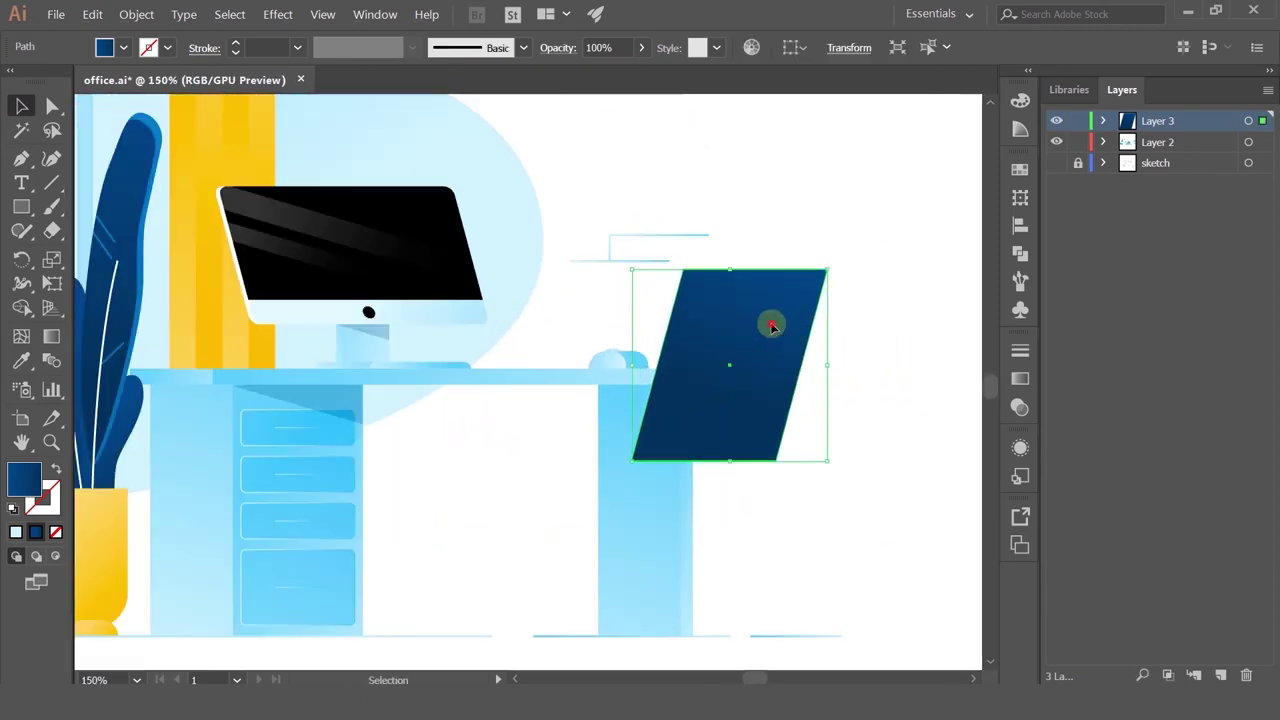
{"action": "key", "text": "Delete"}
Step: Draw an upright rectangle at the desk's right end with the dark blue gradient lightening downward, and round its corners to about 15 px
{"action": "key", "text": "m"}
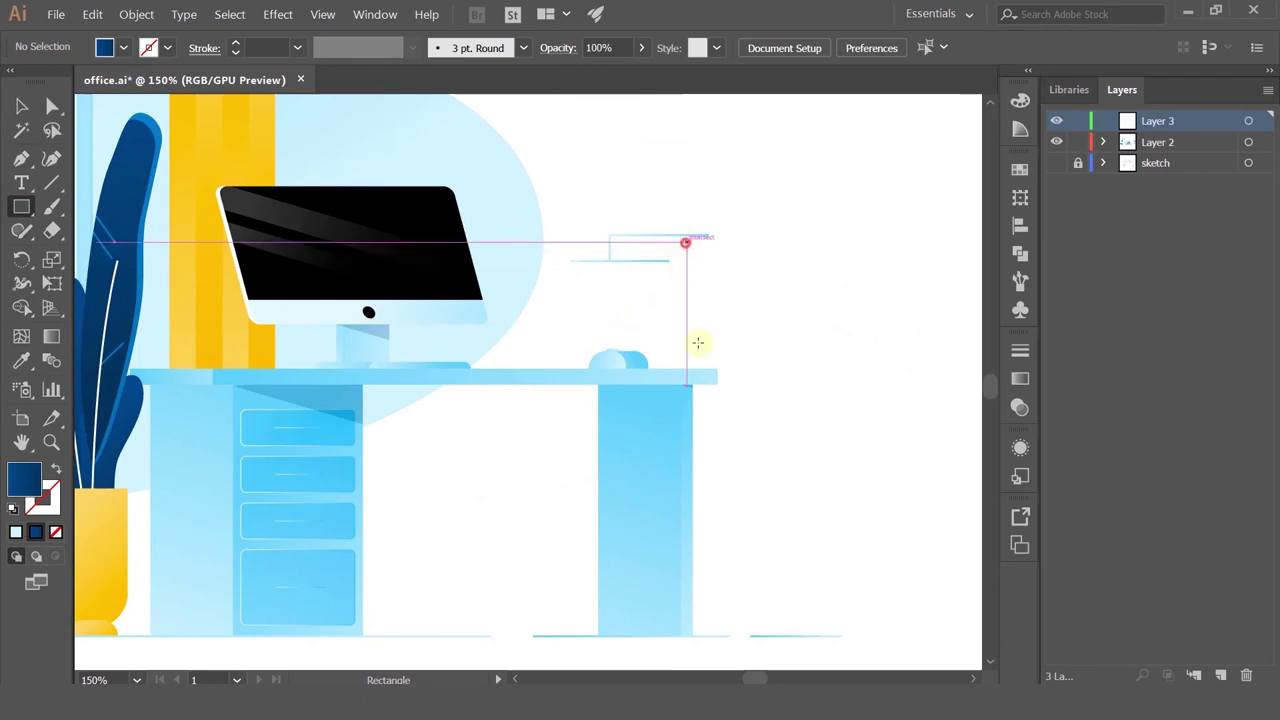
{"action": "left_click_drag", "start_coordinate": [686, 242], "coordinate": [825, 440]}
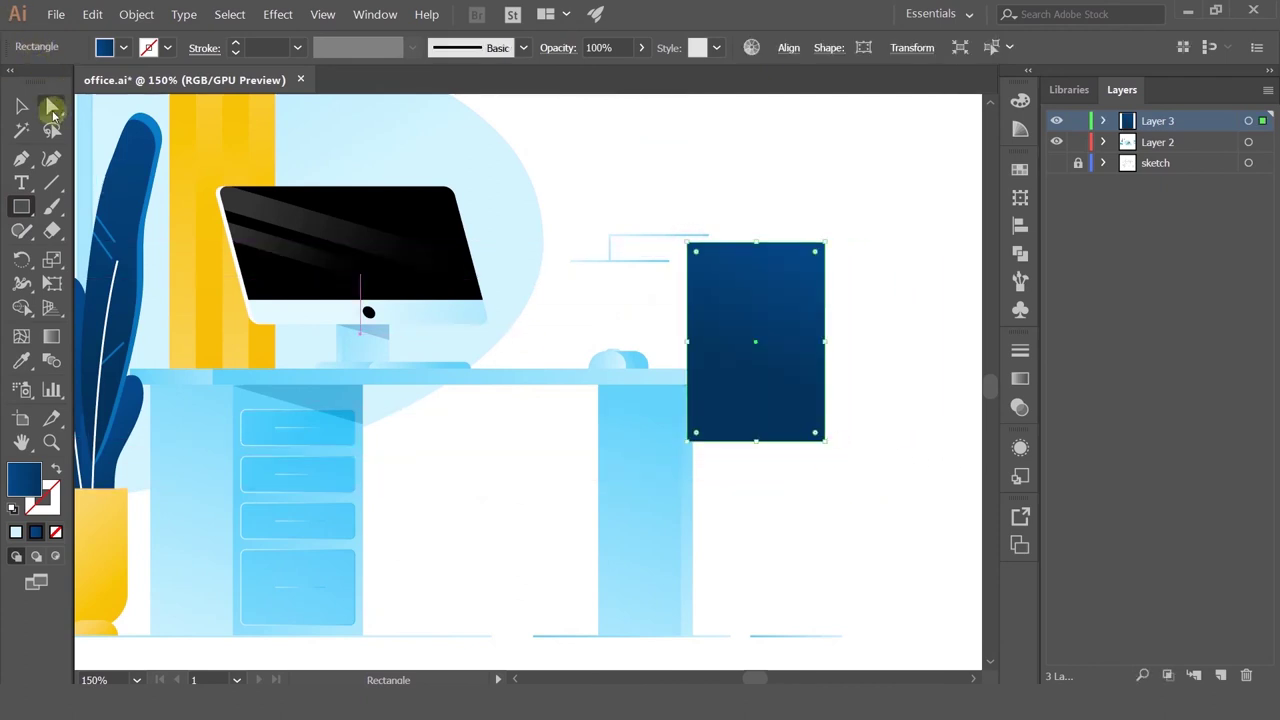
{"action": "left_click", "coordinate": [52, 336]}
{"action": "left_click_drag", "start_coordinate": [690, 225], "coordinate": [700, 257]}
{"action": "left_click", "coordinate": [20, 105]}
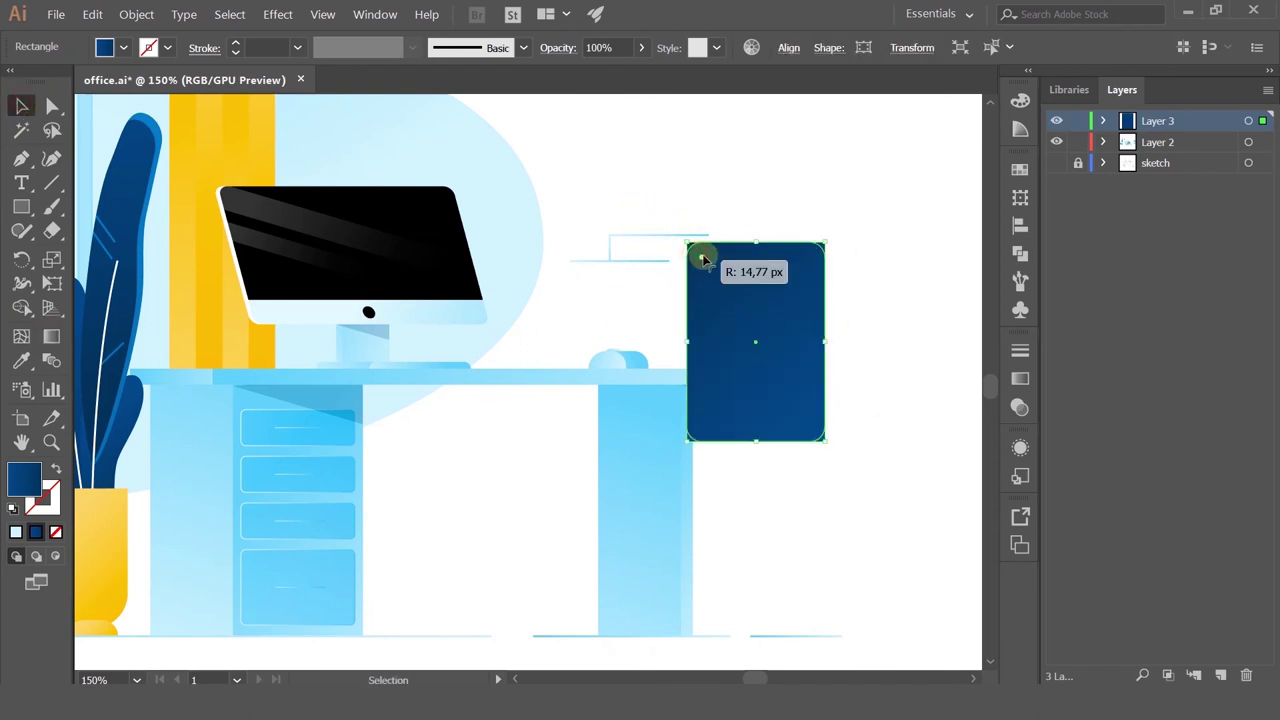
Step: Move the rounded rectangle clear of the desk and duplicate it with a slight horizontal offset to the right
{"action": "left_click_drag", "start_coordinate": [771, 343], "coordinate": [822, 349]}
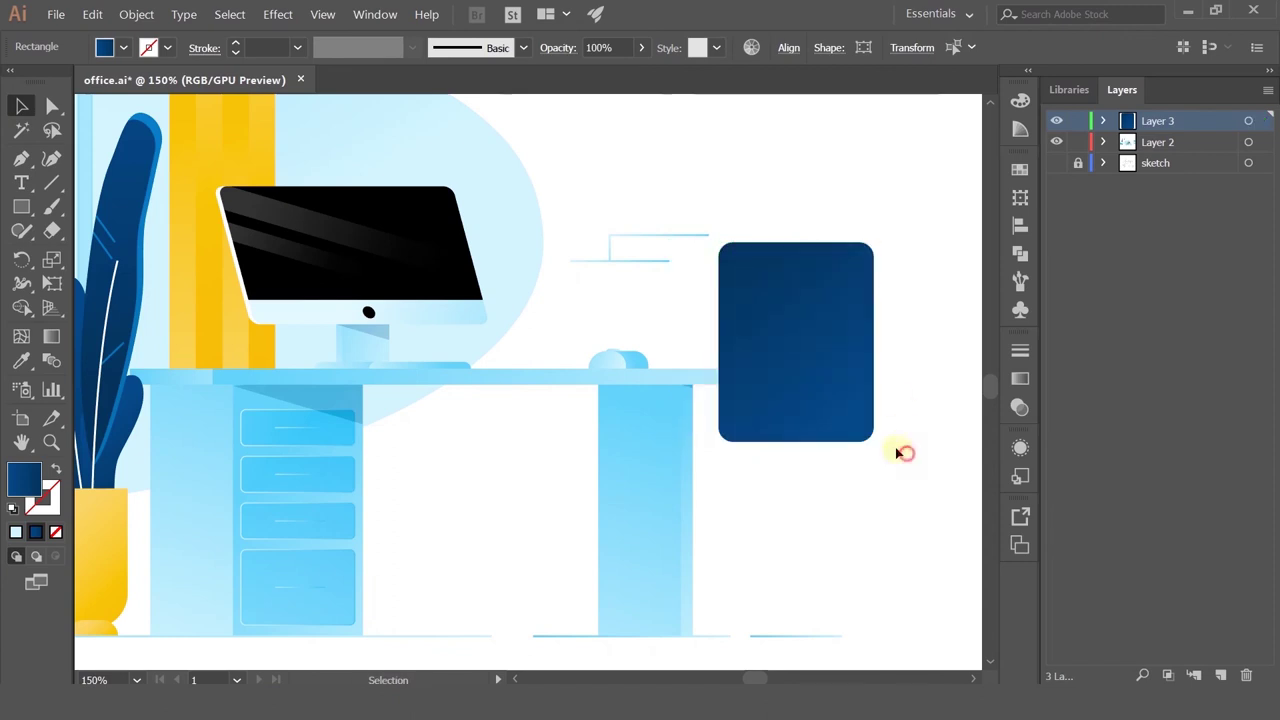
{"action": "left_click", "coordinate": [903, 449]}
{"action": "left_click", "coordinate": [812, 386]}
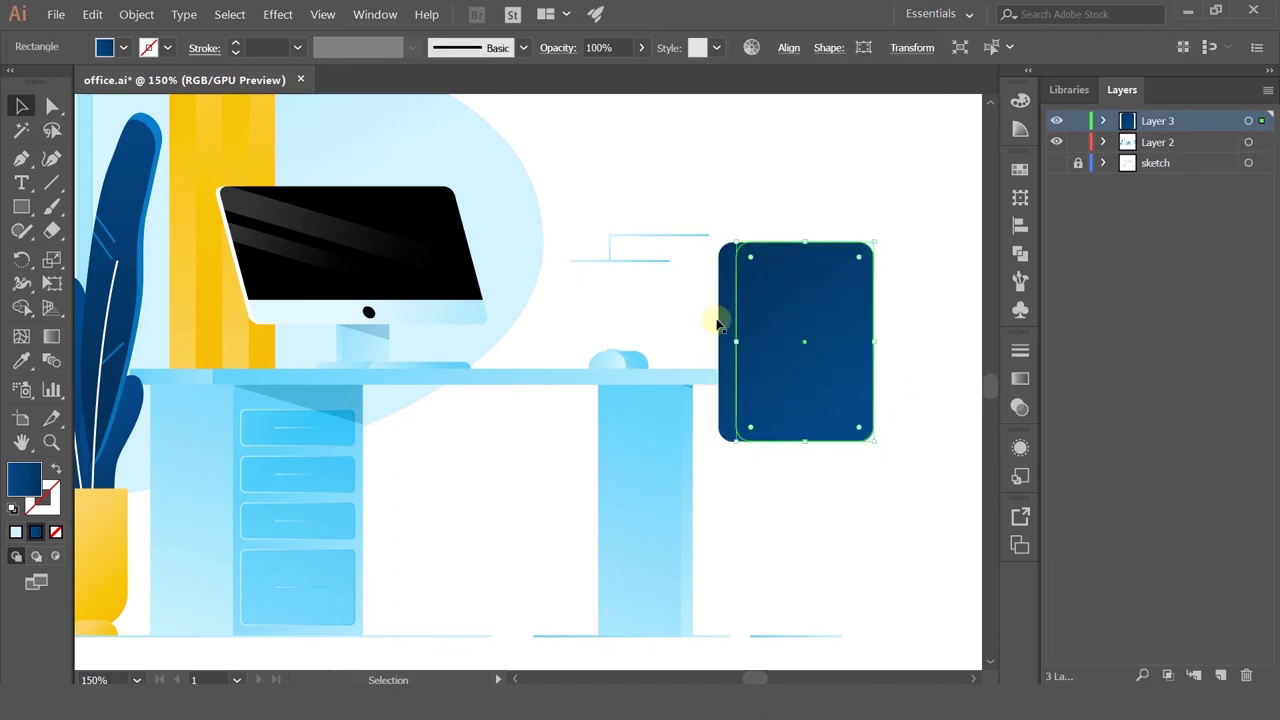
Step: Redraw the back rectangle's gradient diagonally toward its upper left so its exposed edge contrasts with the front one, and deselect it
{"action": "left_click", "coordinate": [717, 323]}
{"action": "left_click", "coordinate": [51, 337]}
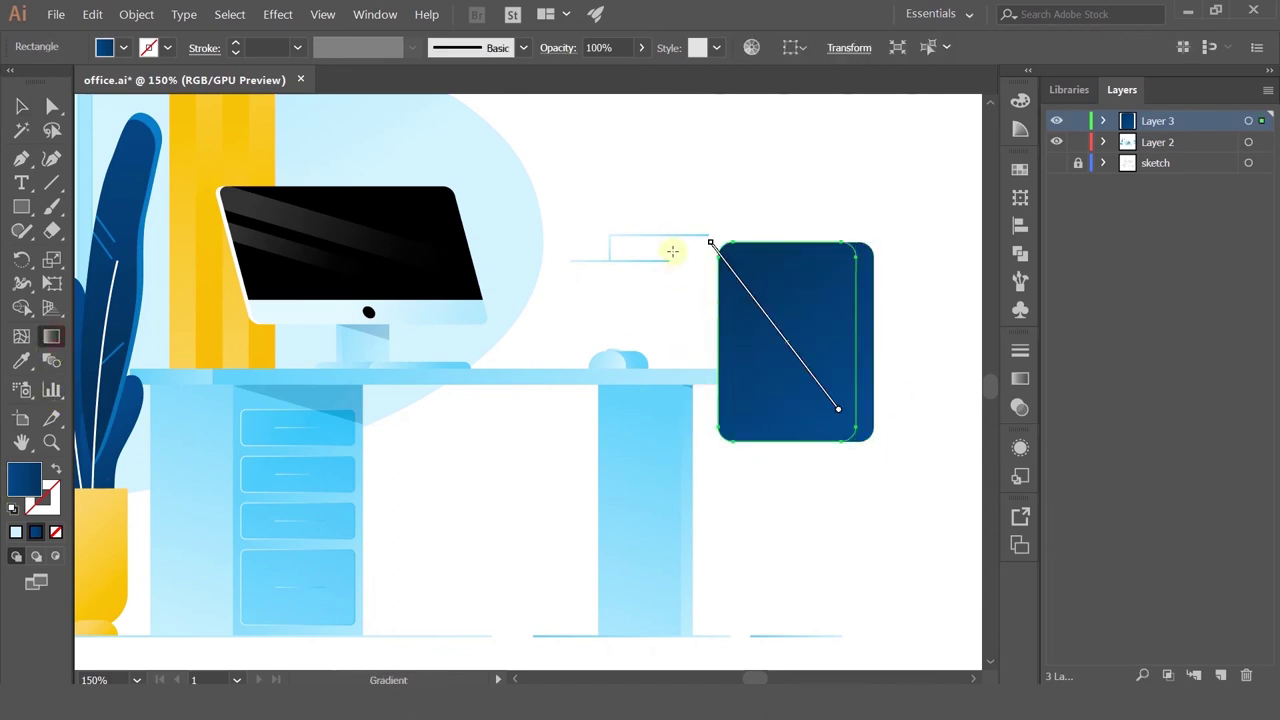
{"action": "left_click_drag", "start_coordinate": [795, 392], "coordinate": [675, 247]}
{"action": "left_click_drag", "start_coordinate": [793, 348], "coordinate": [692, 206]}
{"action": "left_click_drag", "start_coordinate": [751, 257], "coordinate": [664, 180]}
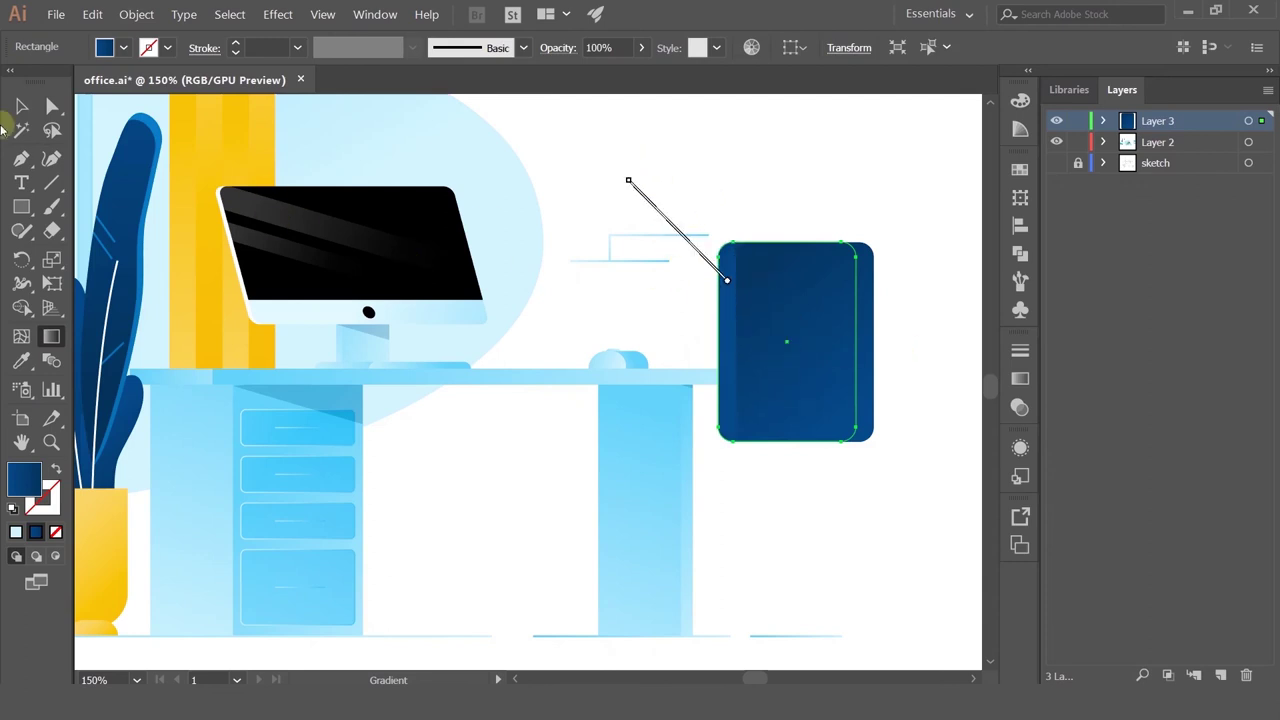
{"action": "key", "text": "v"}
{"action": "left_click", "coordinate": [817, 217]}
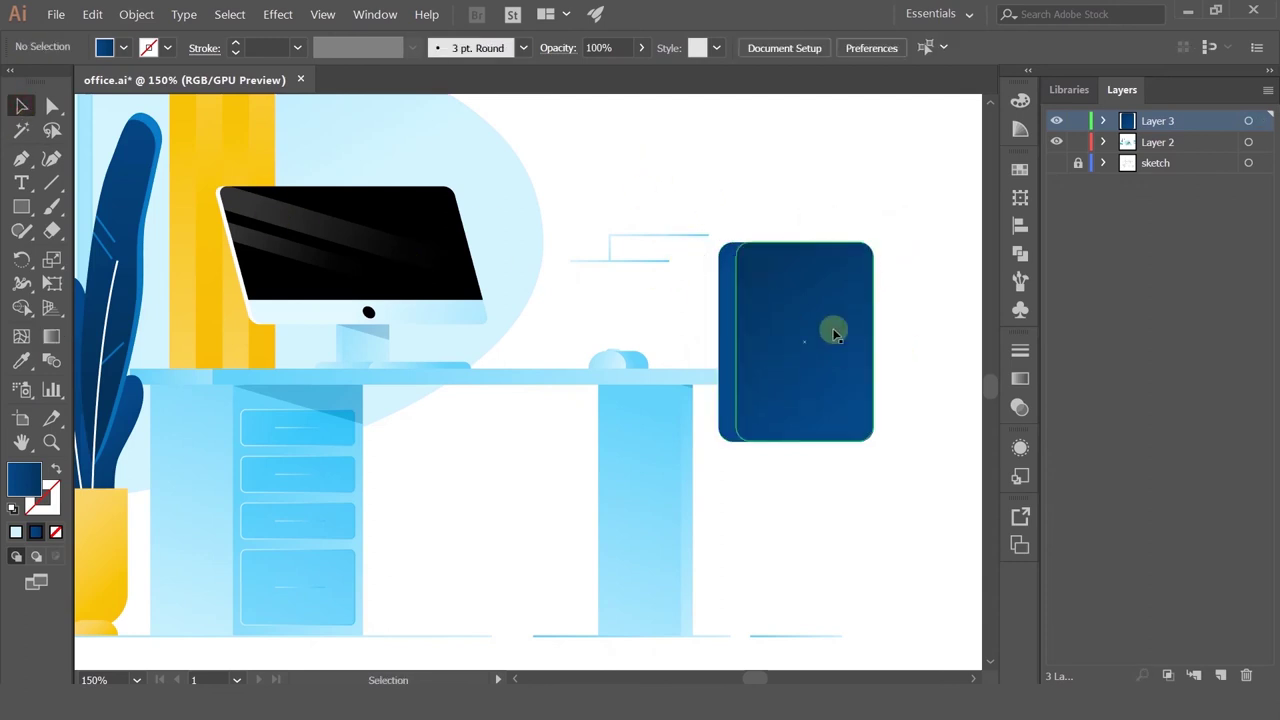
Step: Narrow both rounded rectangles slightly and move them together over the desk's right end
{"action": "left_click_drag", "start_coordinate": [831, 329], "coordinate": [758, 385]}
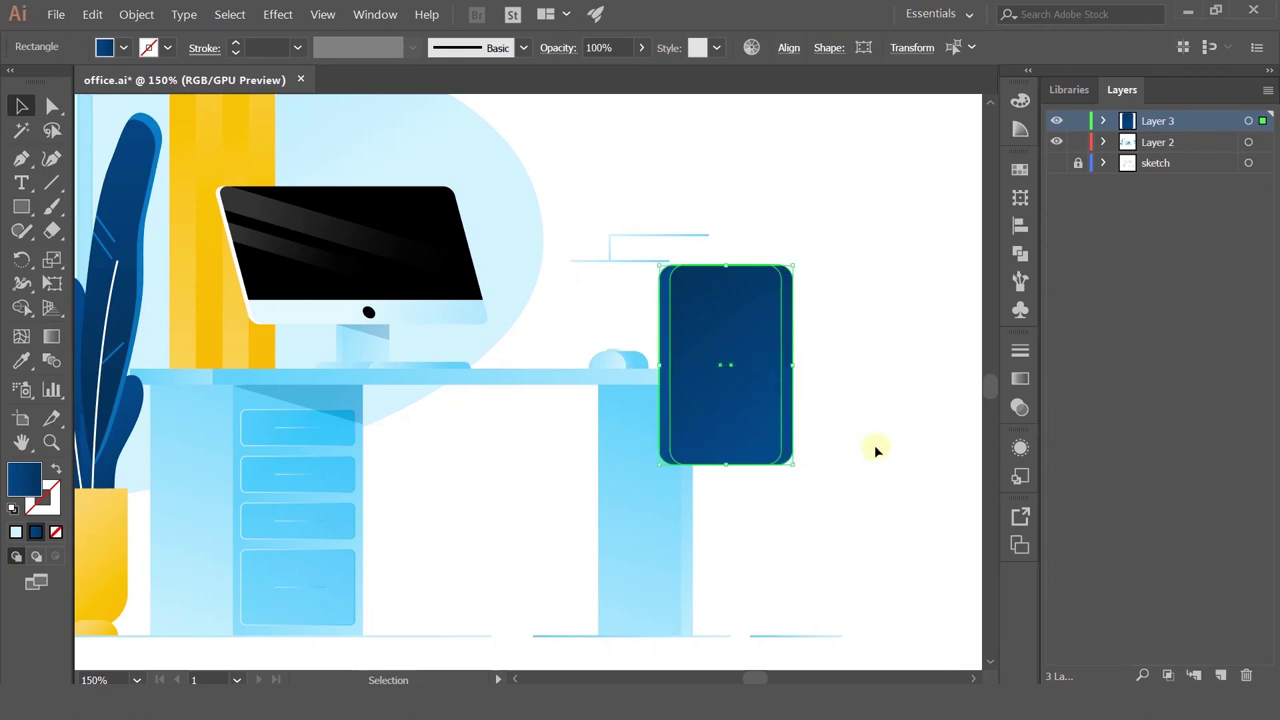
{"action": "scroll", "coordinate": [790, 402], "scroll_direction": "down", "scroll_amount": 1}
Step: Shear both rounded rectangles horizontally, reusing the 15° angle, and deselect them
{"action": "right_click", "coordinate": [750, 365]}
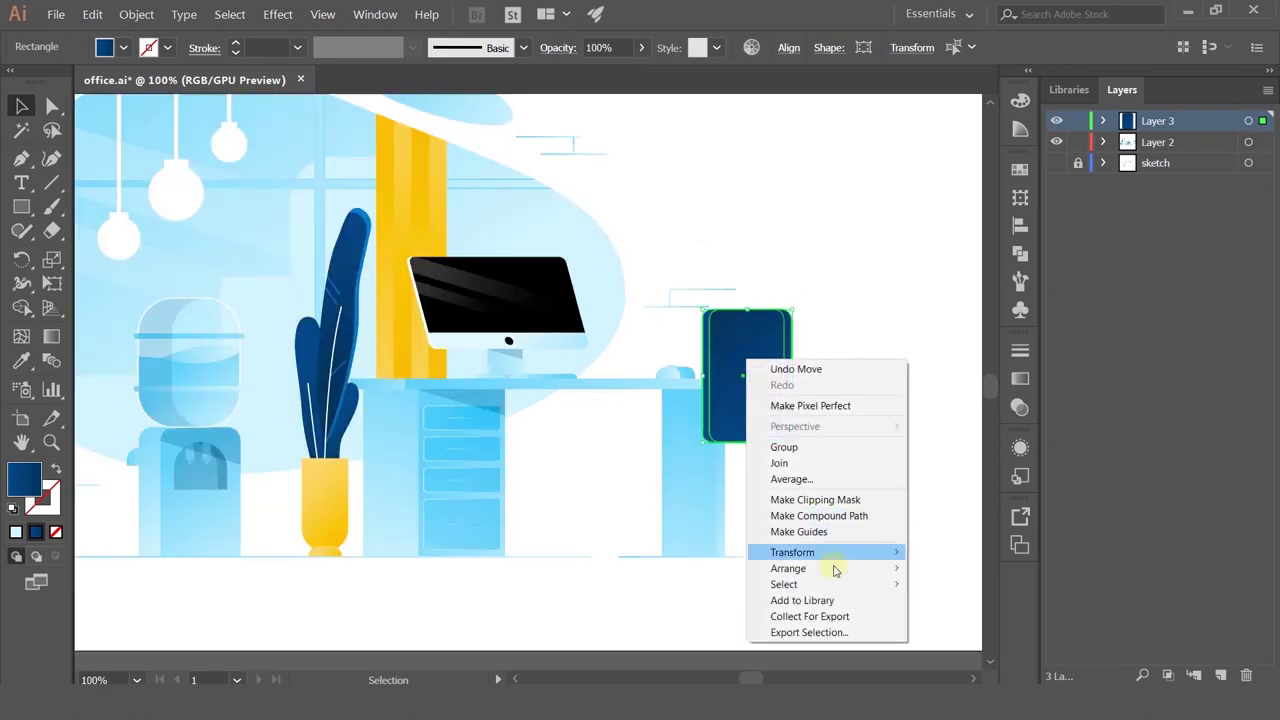
{"action": "mouse_move", "coordinate": [840, 552]}
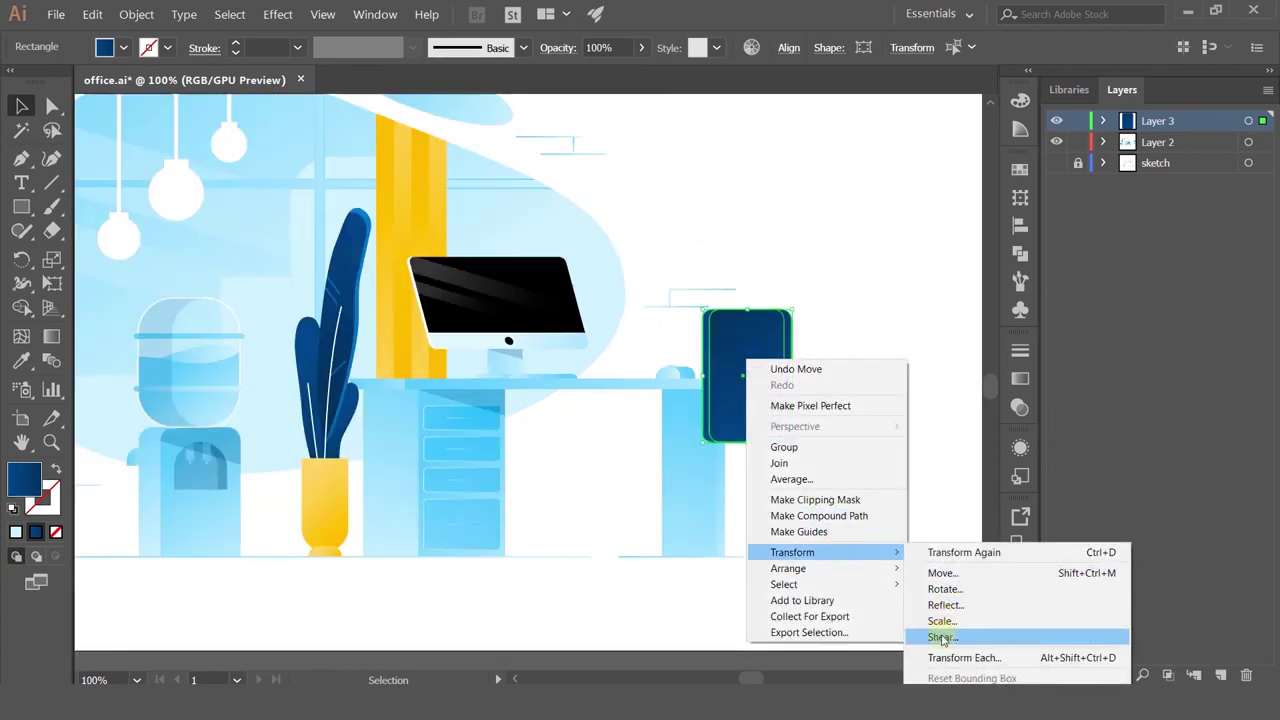
{"action": "left_click", "coordinate": [942, 637]}
{"action": "left_click", "coordinate": [941, 487]}
{"action": "left_click", "coordinate": [794, 489]}
{"action": "scroll", "coordinate": [794, 489], "scroll_direction": "up", "scroll_amount": 1}
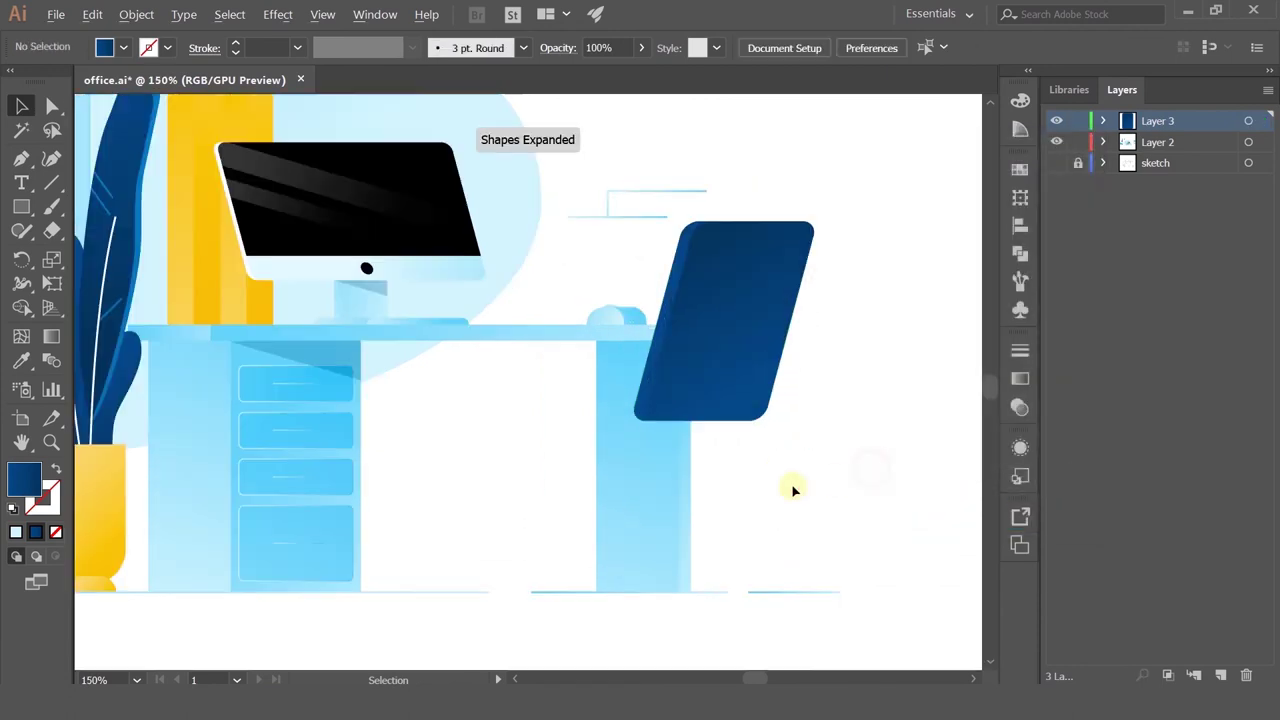
Step: Draw a narrow vertical rectangle across the backrest's lower edge as a support and duplicate it with a slight horizontal offset
{"action": "left_click", "coordinate": [21, 208]}
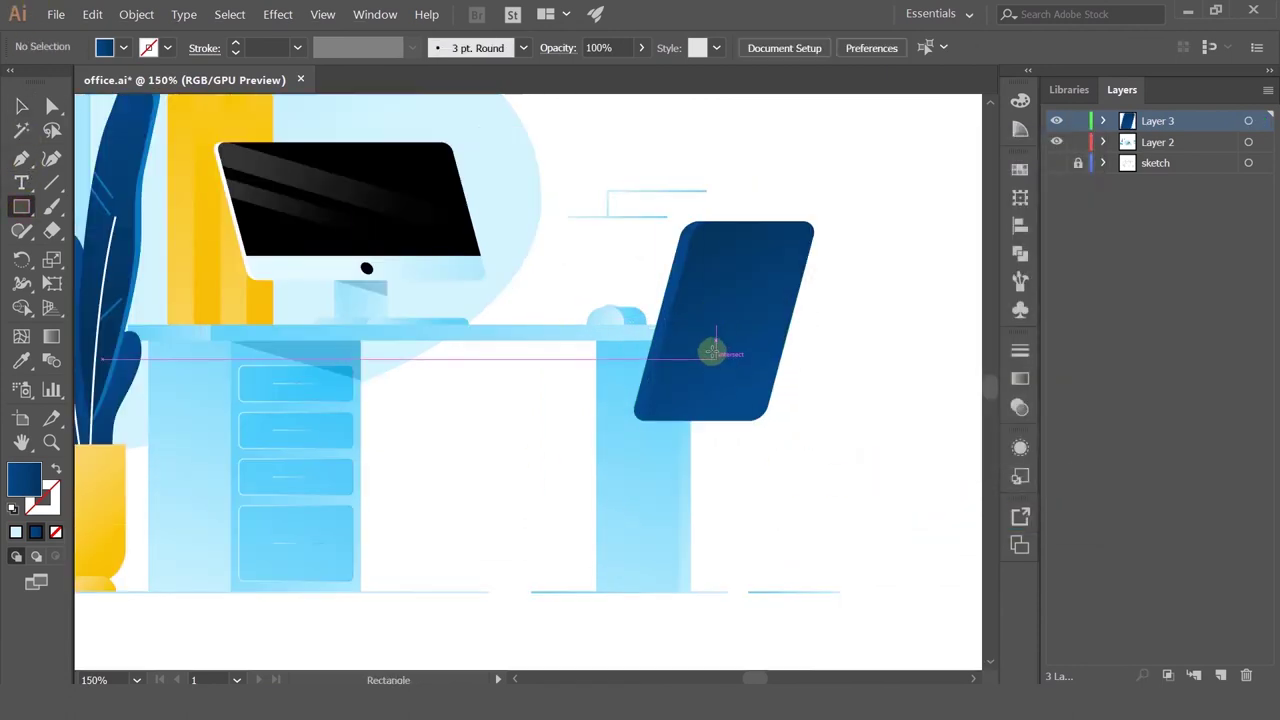
{"action": "left_click_drag", "start_coordinate": [711, 345], "coordinate": [740, 488]}
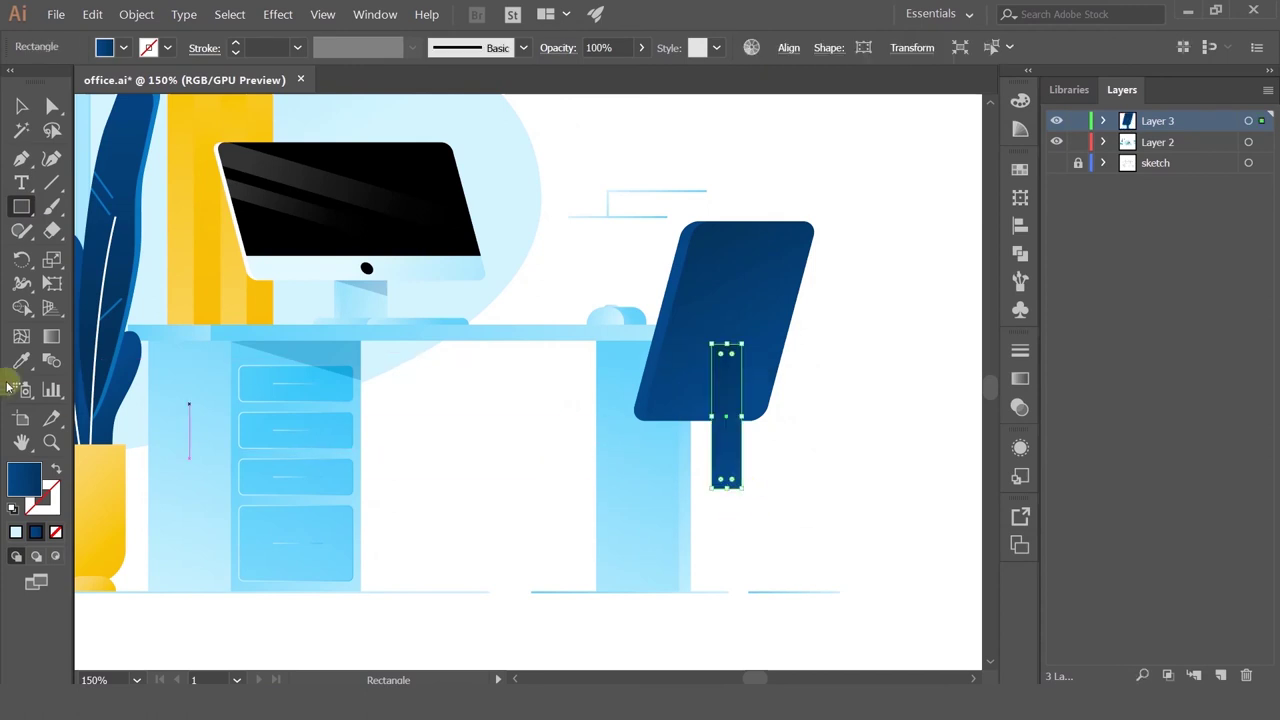
{"action": "left_click", "coordinate": [21, 106]}
{"action": "scroll", "coordinate": [724, 391], "scroll_direction": "up", "scroll_amount": 1}
{"action": "mouse_move", "coordinate": [724, 391]}
{"action": "left_mouse_down"}
{"action": "mouse_move", "coordinate": [714, 371]}
{"action": "mouse_move", "coordinate": [725, 383]}
{"action": "left_mouse_up"}
{"action": "scroll", "coordinate": [725, 381], "scroll_direction": "up", "scroll_amount": 3}
{"action": "left_click", "coordinate": [658, 282]}
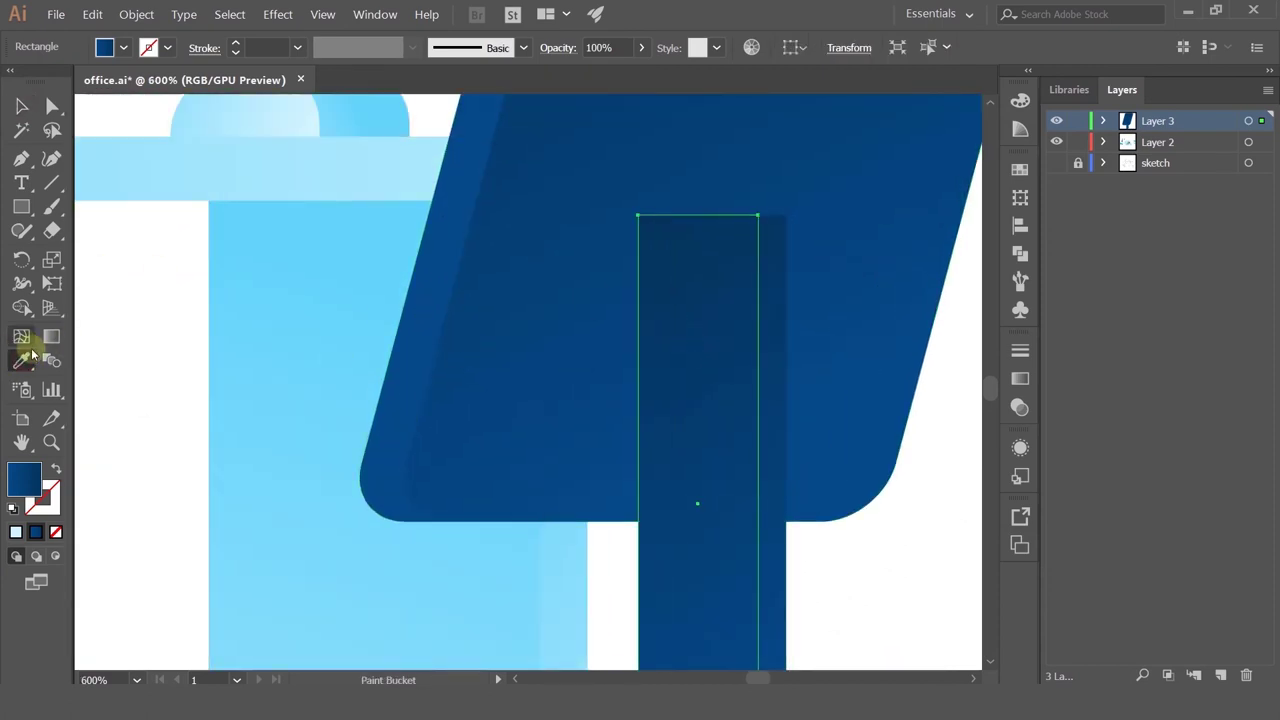
Step: Redraw the offset support rectangle's gradient diagonally from its upper left toward its center, and deselect it
{"action": "left_click", "coordinate": [51, 336]}
{"action": "left_click_drag", "start_coordinate": [597, 231], "coordinate": [697, 501]}
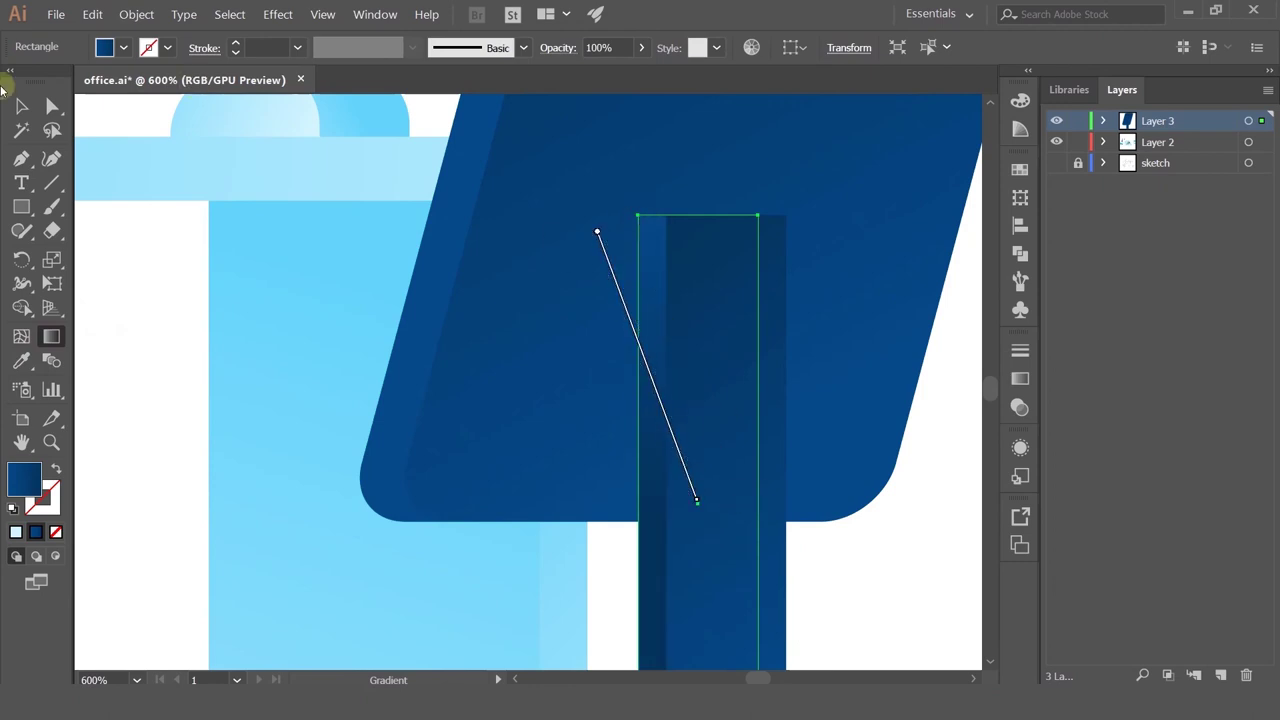
{"action": "left_click", "coordinate": [21, 105]}
{"action": "scroll", "coordinate": [747, 223], "scroll_direction": "down", "scroll_amount": 3}
{"action": "left_click", "coordinate": [837, 389]}
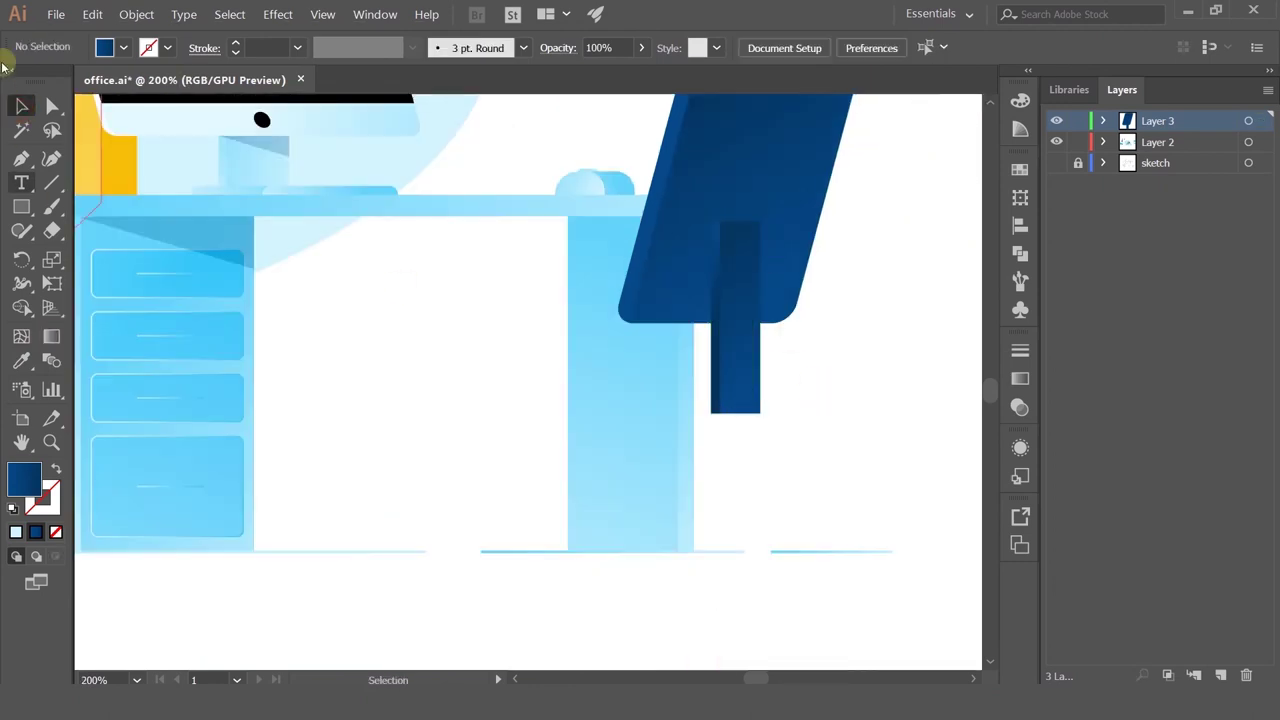
Step: Select both support rectangles together, shorten them and place them so they protrude slightly below the backrest, leaving them deselected
{"action": "left_click", "coordinate": [734, 250]}
{"action": "scroll", "coordinate": [734, 250], "scroll_direction": "up", "scroll_amount": 3}
{"action": "left_click_drag", "start_coordinate": [734, 249], "coordinate": [720, 246]}
{"action": "scroll", "coordinate": [752, 390], "scroll_direction": "down", "scroll_amount": 1}
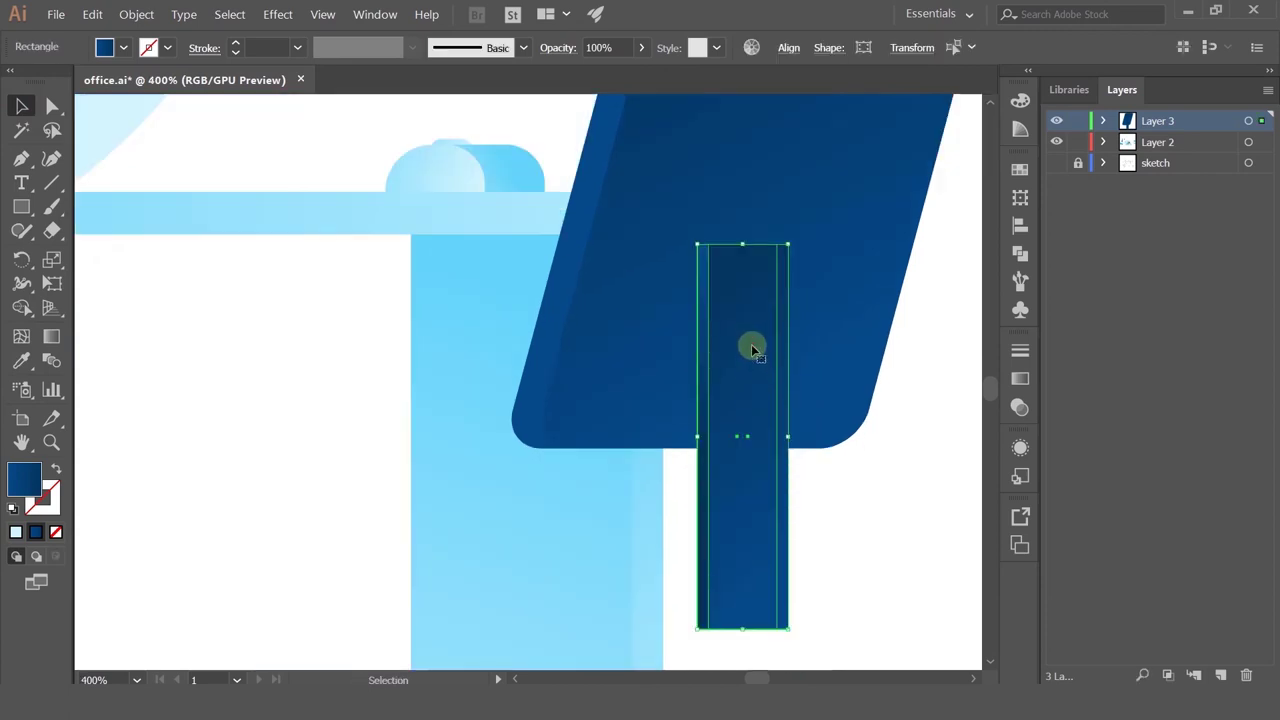
{"action": "mouse_move", "coordinate": [751, 345]}
{"action": "left_mouse_down"}
{"action": "mouse_move", "coordinate": [754, 360]}
{"action": "mouse_move", "coordinate": [754, 344]}
{"action": "left_mouse_up"}
{"action": "scroll", "coordinate": [758, 343], "scroll_direction": "down", "scroll_amount": 3}
{"action": "mouse_move", "coordinate": [754, 404]}
{"action": "left_mouse_down"}
{"action": "mouse_move", "coordinate": [740, 420]}
{"action": "mouse_move", "coordinate": [741, 397]}
{"action": "left_mouse_up"}
{"action": "left_click", "coordinate": [826, 428]}
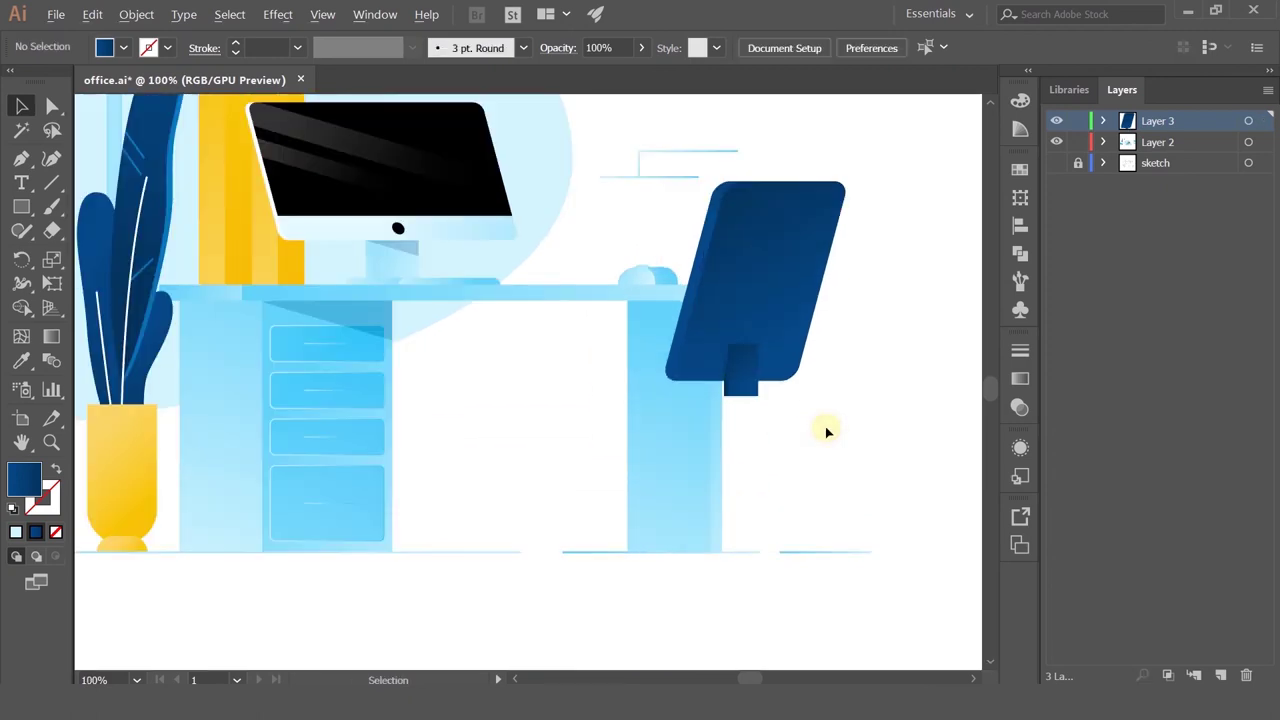
Step: Draw a long thin horizontal seat bar under the support and round its corners fully, to about 9.19 px
{"action": "left_click", "coordinate": [21, 207]}
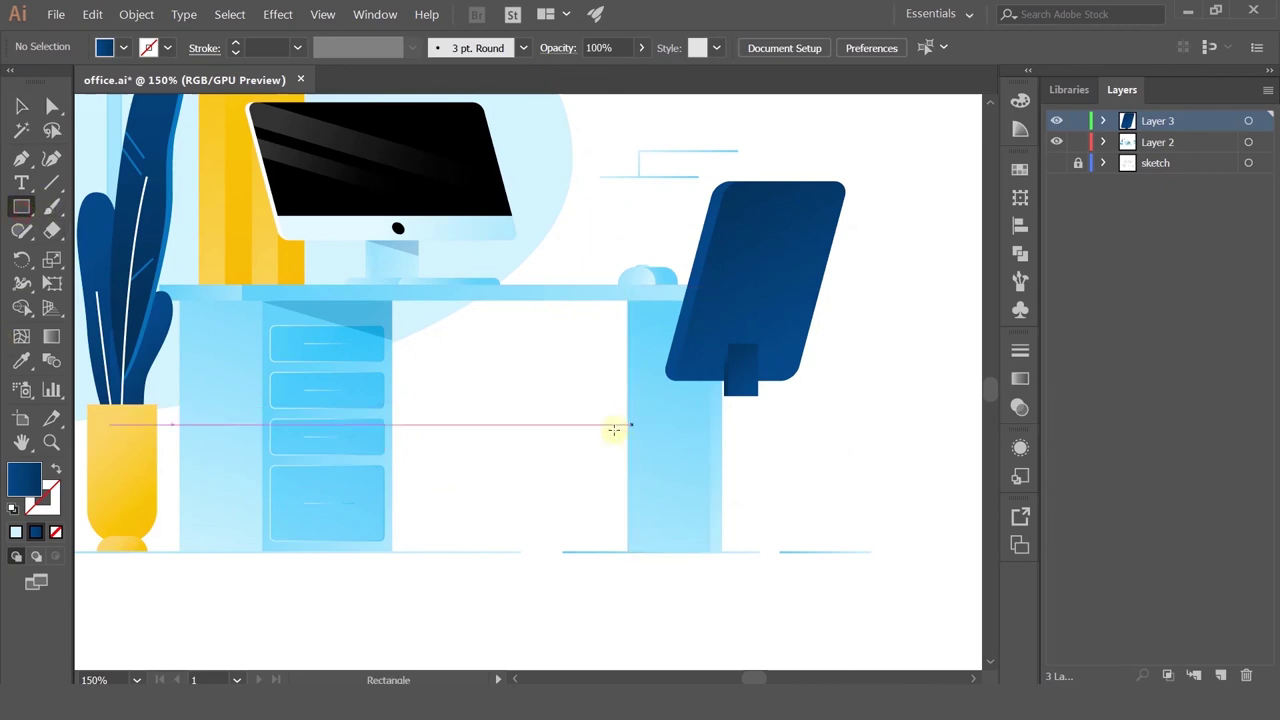
{"action": "left_click_drag", "start_coordinate": [602, 386], "coordinate": [789, 403]}
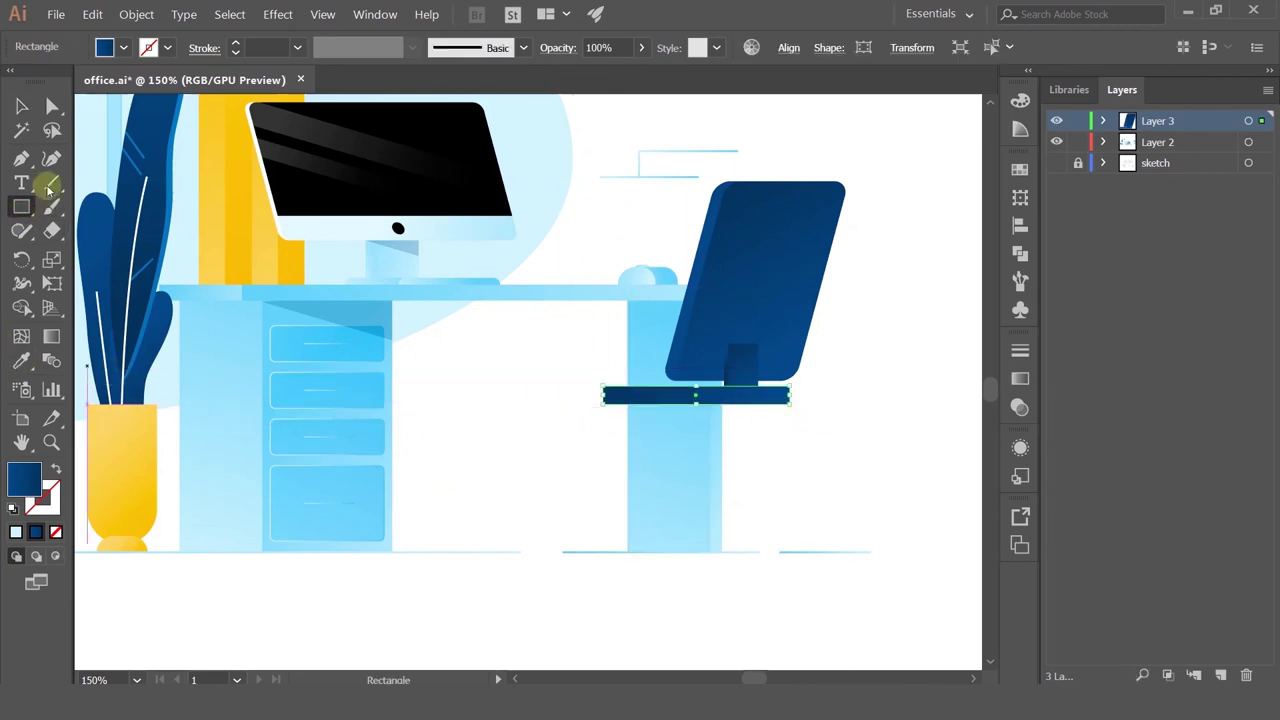
{"action": "left_click", "coordinate": [52, 106]}
{"action": "scroll", "coordinate": [606, 428], "scroll_direction": "up", "scroll_amount": 2}
{"action": "left_click_drag", "start_coordinate": [610, 356], "coordinate": [689, 414]}
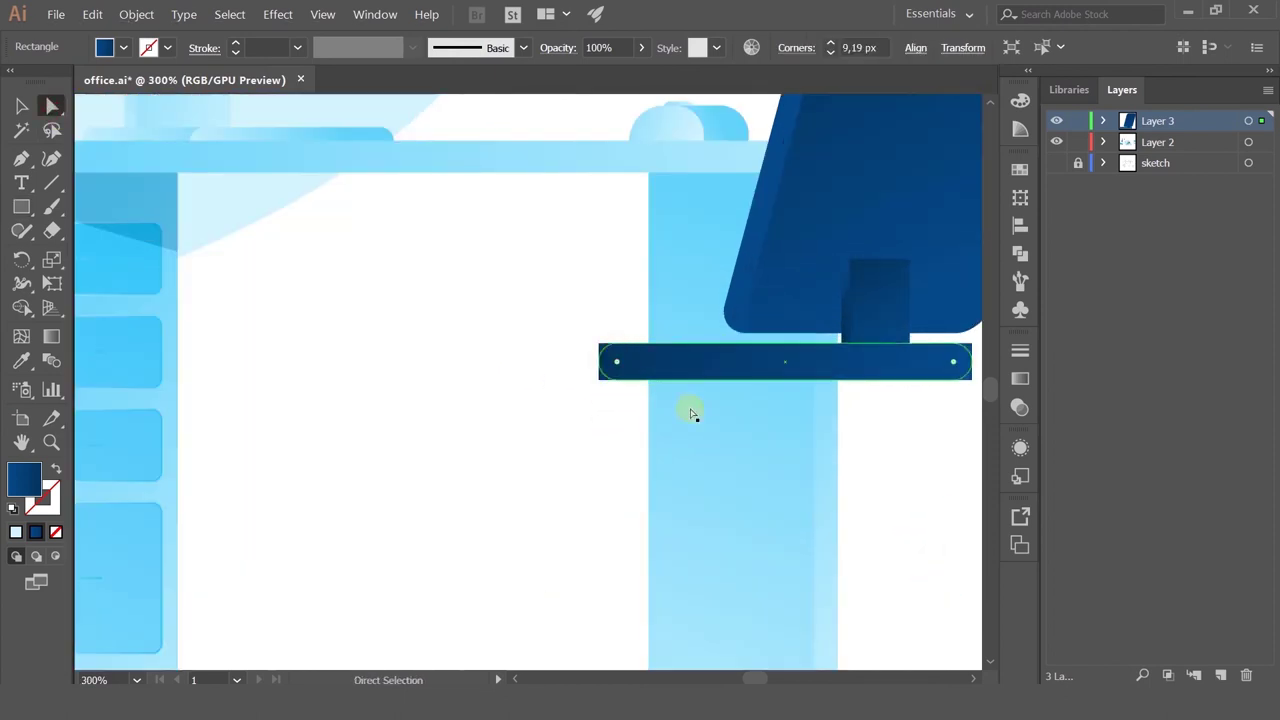
{"action": "key", "text": "v"}
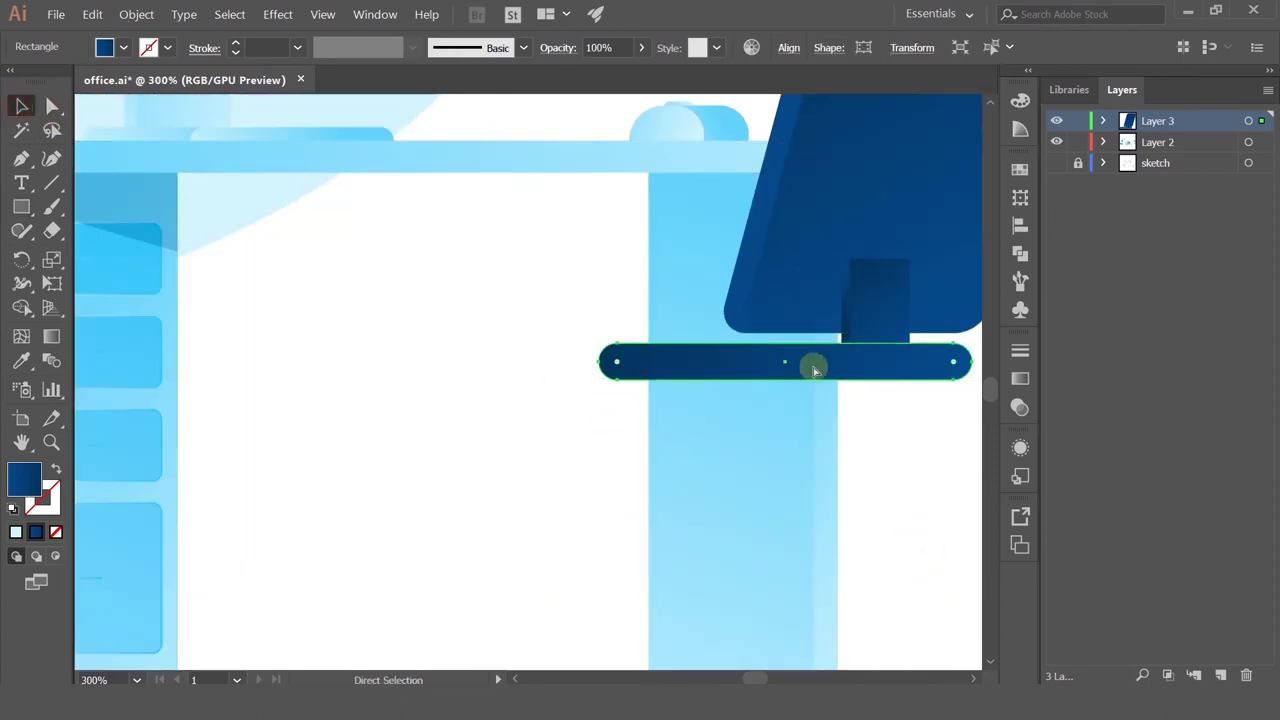
Step: Duplicate the seat bar in place and shorten the copy so it covers only the bar's left portion
{"action": "key", "text": "ctrl+v"}
{"action": "key", "text": "ctrl+z"}
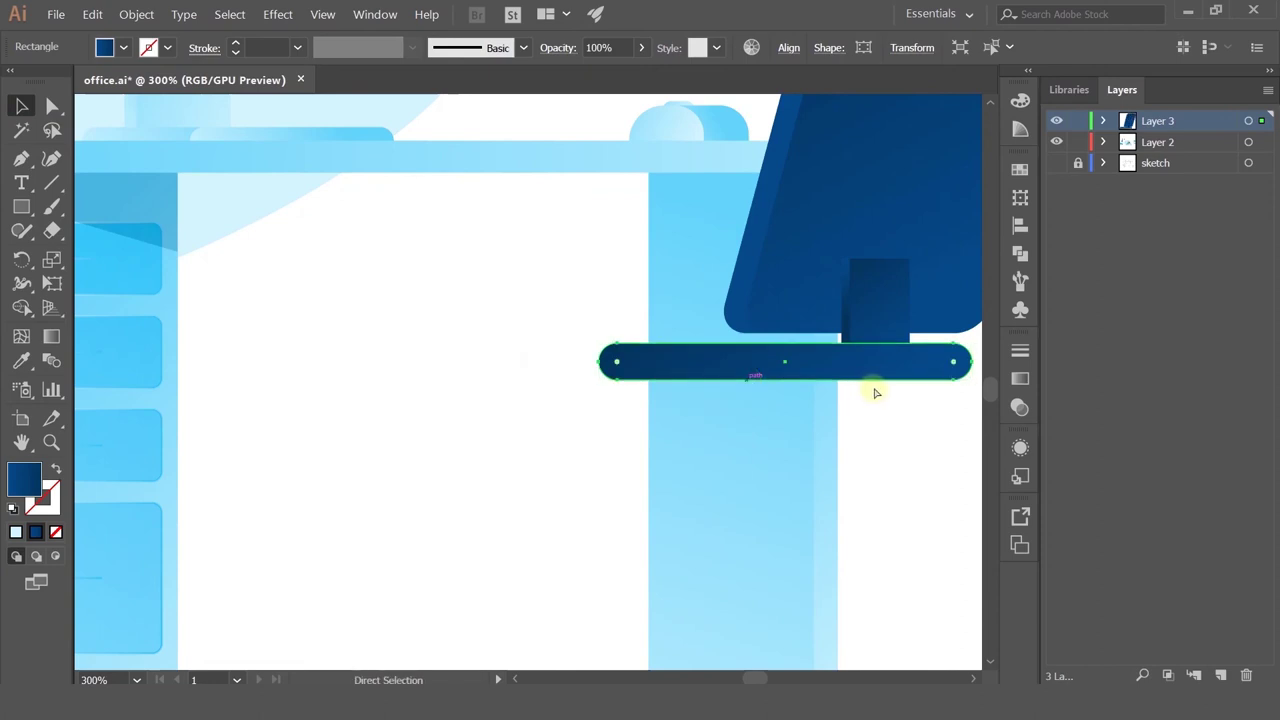
{"action": "key", "text": "ctrl+f"}
{"action": "left_click_drag", "start_coordinate": [977, 364], "coordinate": [754, 373]}
Step: Redraw the short seat piece's gradient lengthwise so its right end is lighter than the long bar, and deselect it
{"action": "left_click", "coordinate": [56, 335]}
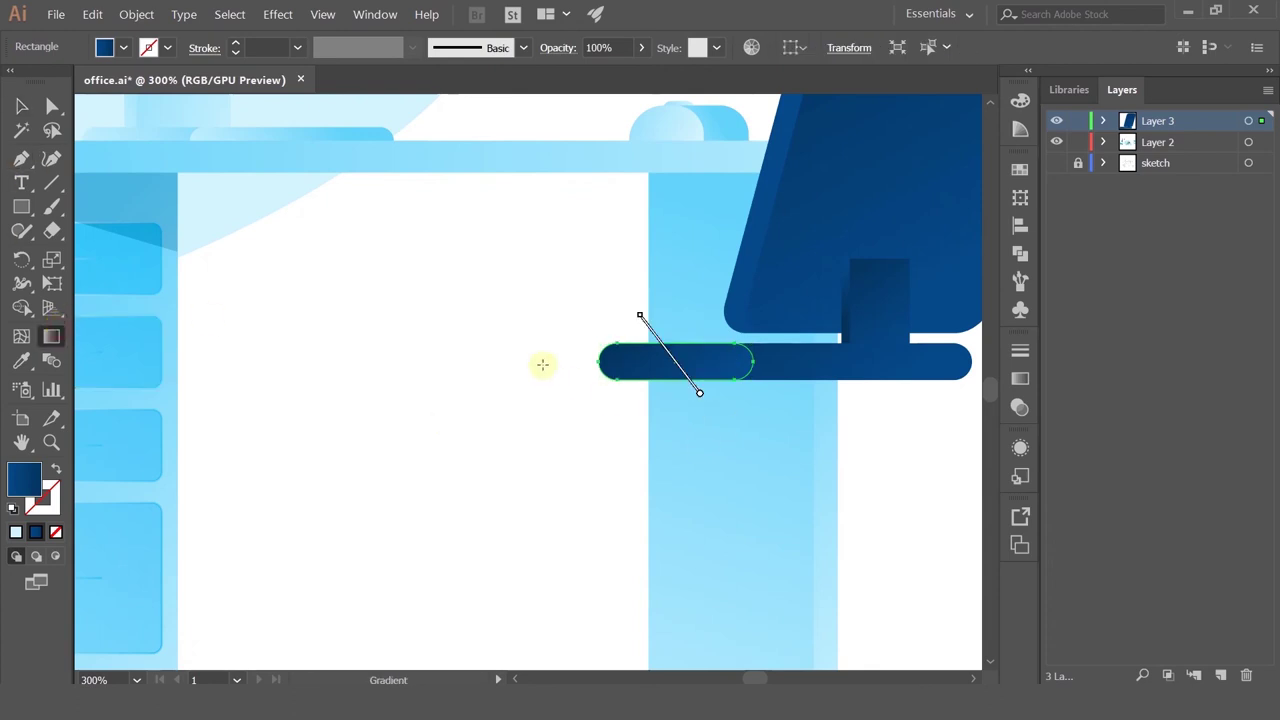
{"action": "mouse_move", "coordinate": [557, 349]}
{"action": "left_mouse_down"}
{"action": "mouse_move", "coordinate": [754, 372]}
{"action": "mouse_move", "coordinate": [575, 317]}
{"action": "left_mouse_up"}
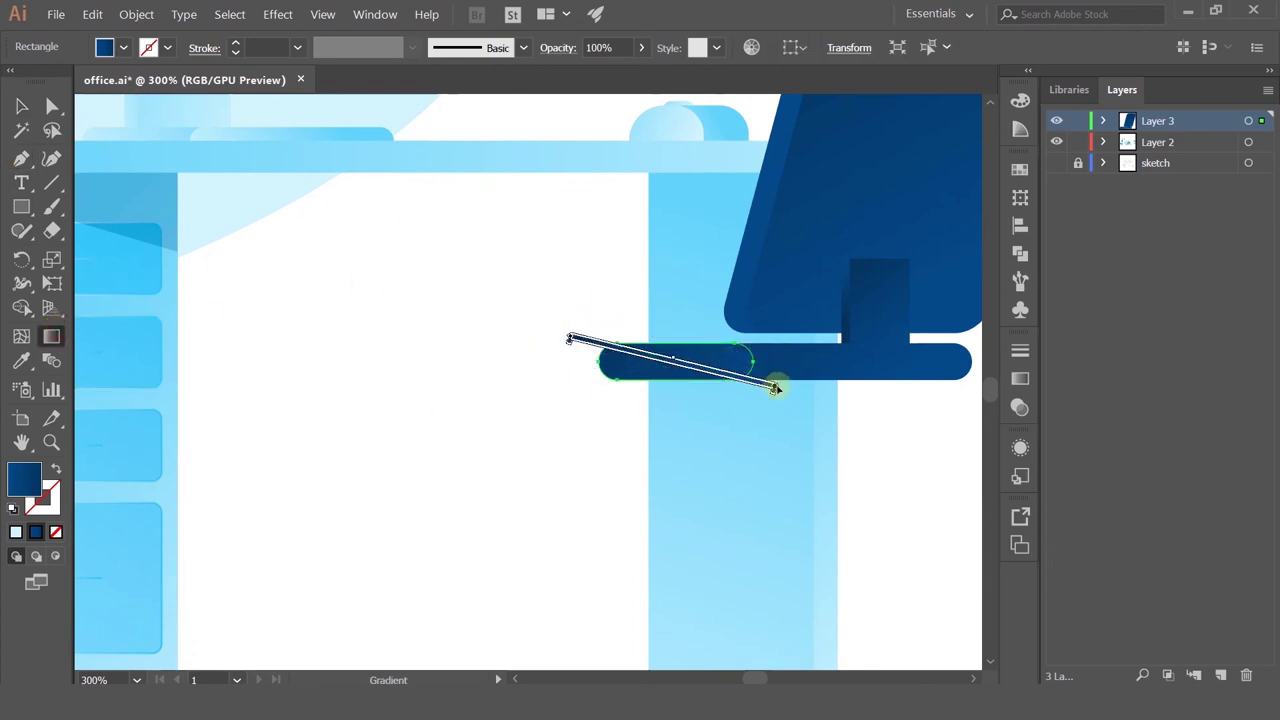
{"action": "left_click_drag", "start_coordinate": [771, 381], "coordinate": [709, 371]}
{"action": "left_click", "coordinate": [18, 106]}
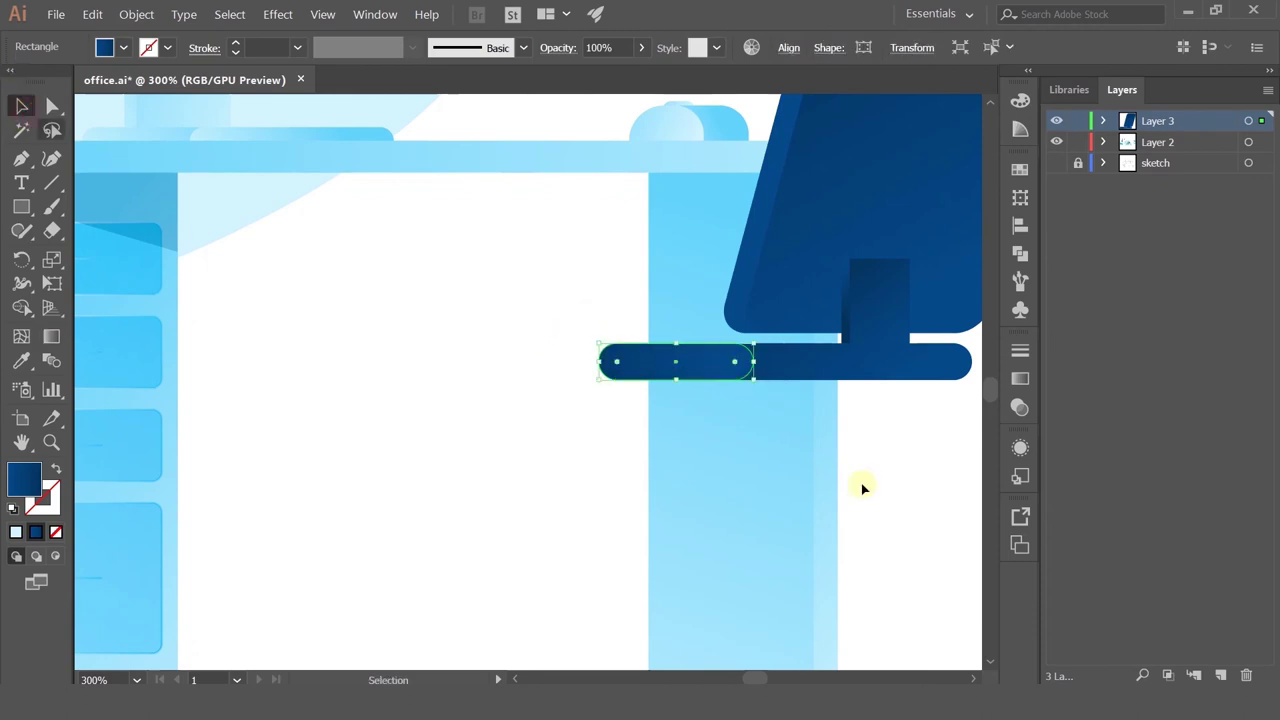
{"action": "scroll", "coordinate": [916, 487], "scroll_direction": "down", "scroll_amount": 2}
{"action": "left_click_drag", "start_coordinate": [890, 442], "coordinate": [686, 406]}
Step: Redraw the long seat bar's gradient horizontally from its right end to the short piece, darkening it at their junction, and deselect it
{"action": "scroll", "coordinate": [673, 393], "scroll_direction": "up", "scroll_amount": 3}
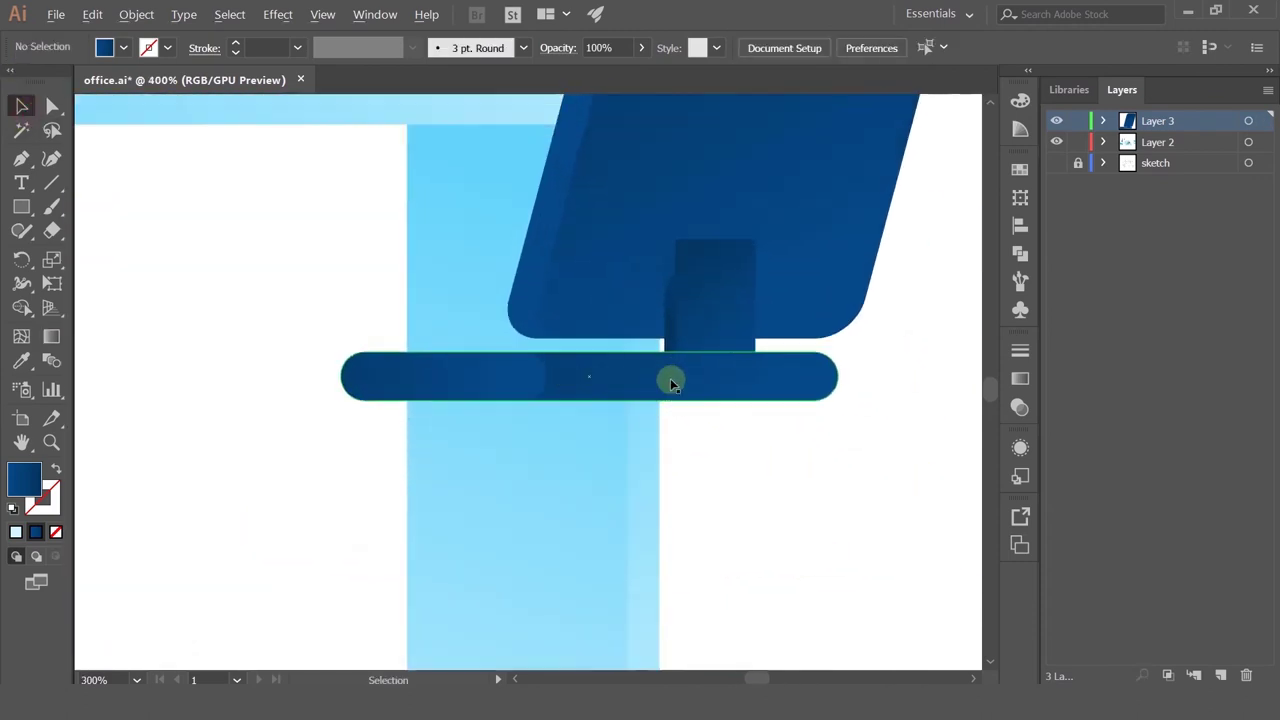
{"action": "left_click", "coordinate": [670, 379]}
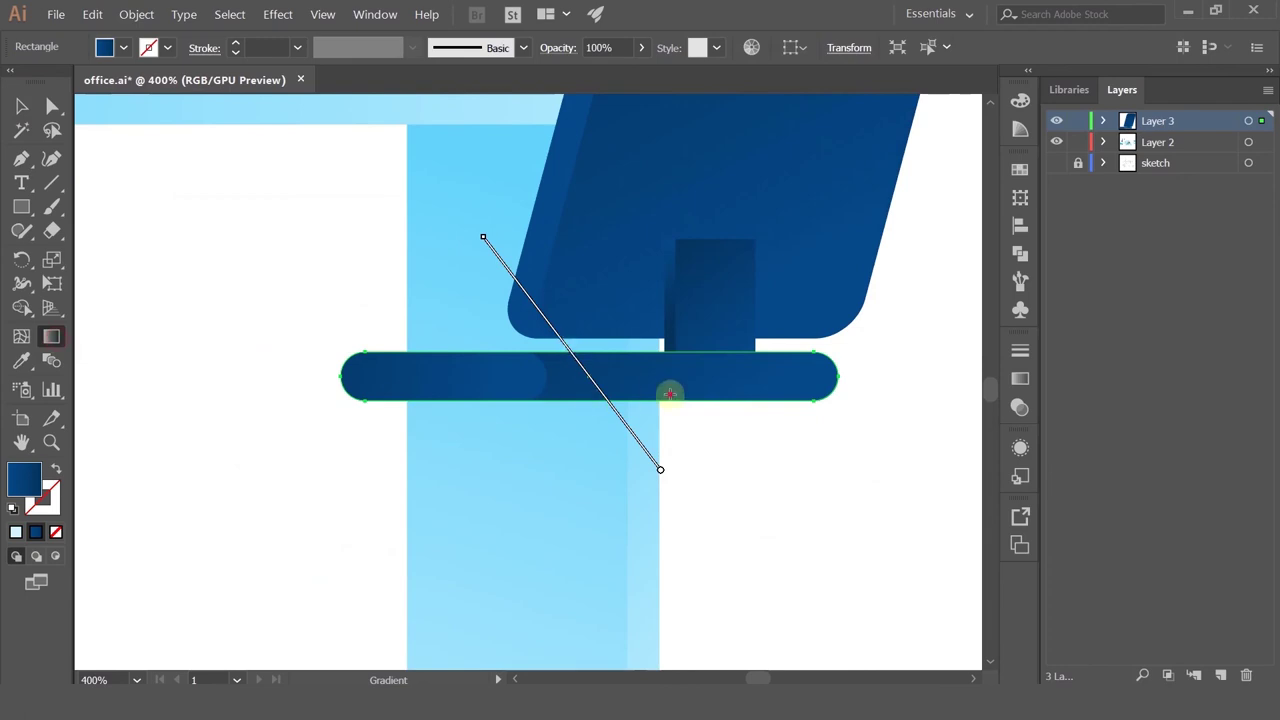
{"action": "left_click_drag", "start_coordinate": [667, 397], "coordinate": [427, 331]}
{"action": "mouse_move", "coordinate": [863, 375]}
{"action": "left_mouse_down"}
{"action": "mouse_move", "coordinate": [523, 383]}
{"action": "mouse_move", "coordinate": [542, 377]}
{"action": "left_mouse_up"}
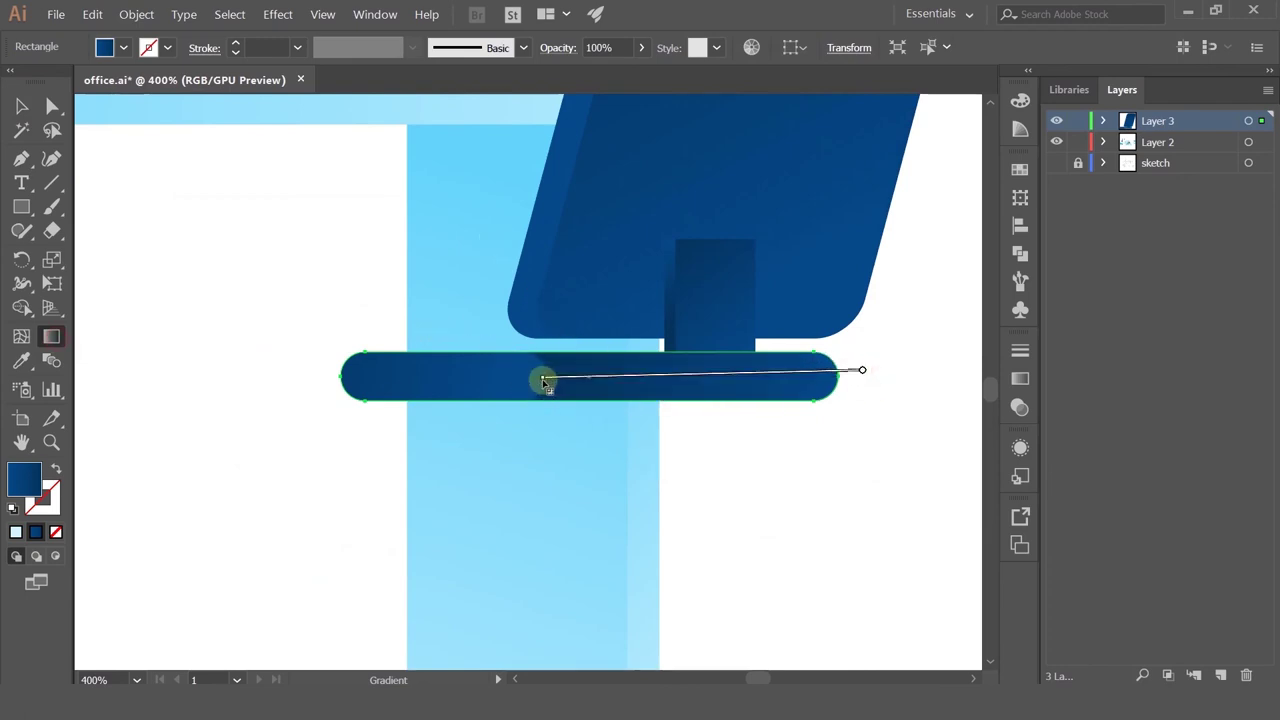
{"action": "left_click", "coordinate": [20, 106]}
{"action": "left_click", "coordinate": [773, 503]}
{"action": "scroll", "coordinate": [773, 503], "scroll_direction": "down", "scroll_amount": 2}
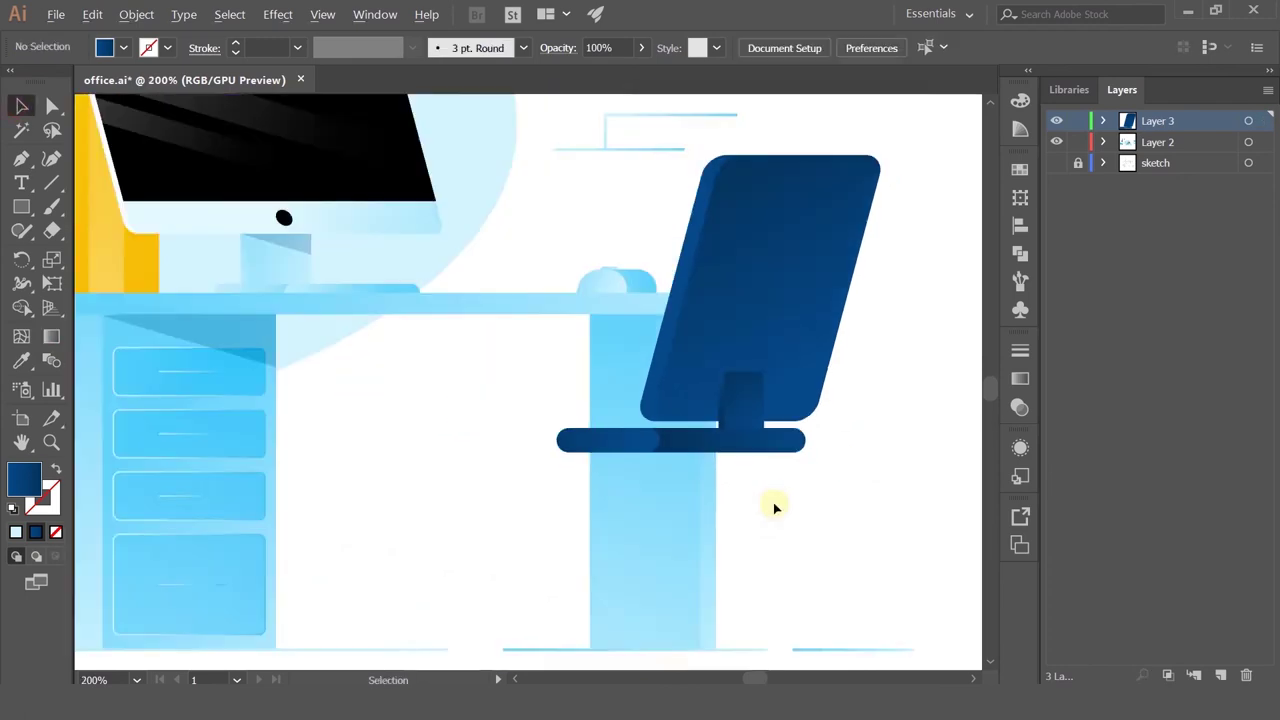
Step: Select both support rectangles, slightly round their upper corners where they overlap the backrest, and deselect them
{"action": "scroll", "coordinate": [760, 417], "scroll_direction": "up", "scroll_amount": 1}
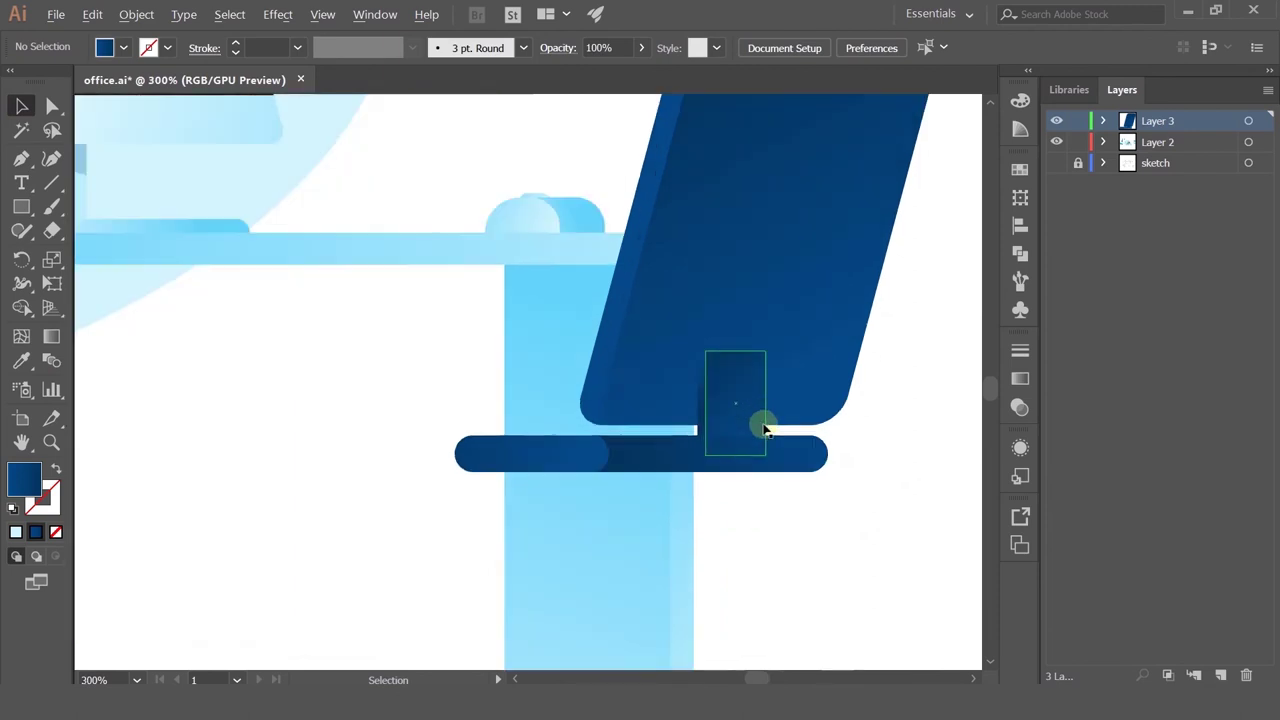
{"action": "scroll", "coordinate": [726, 374], "scroll_direction": "up", "scroll_amount": 1}
{"action": "scroll", "coordinate": [680, 340], "scroll_direction": "up", "scroll_amount": 1}
{"action": "scroll", "coordinate": [680, 340], "scroll_direction": "up", "scroll_amount": 3}
{"action": "left_click", "coordinate": [690, 346]}
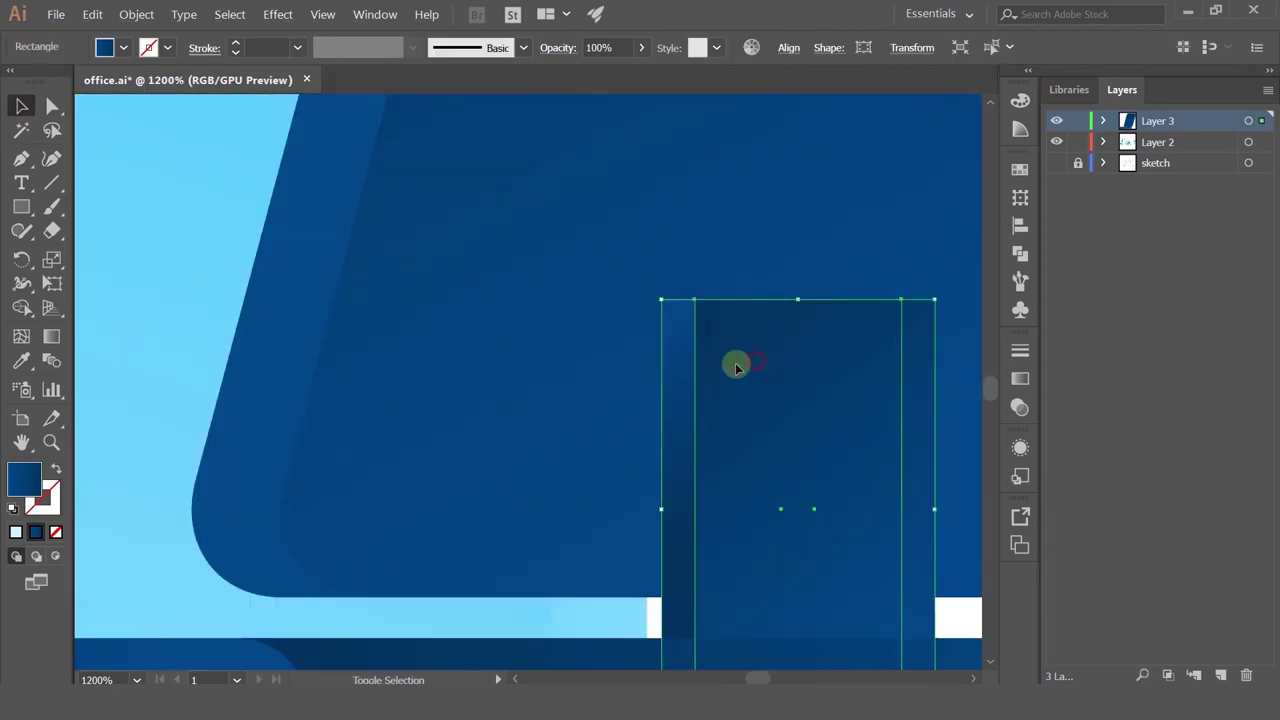
{"action": "left_click", "coordinate": [50, 108]}
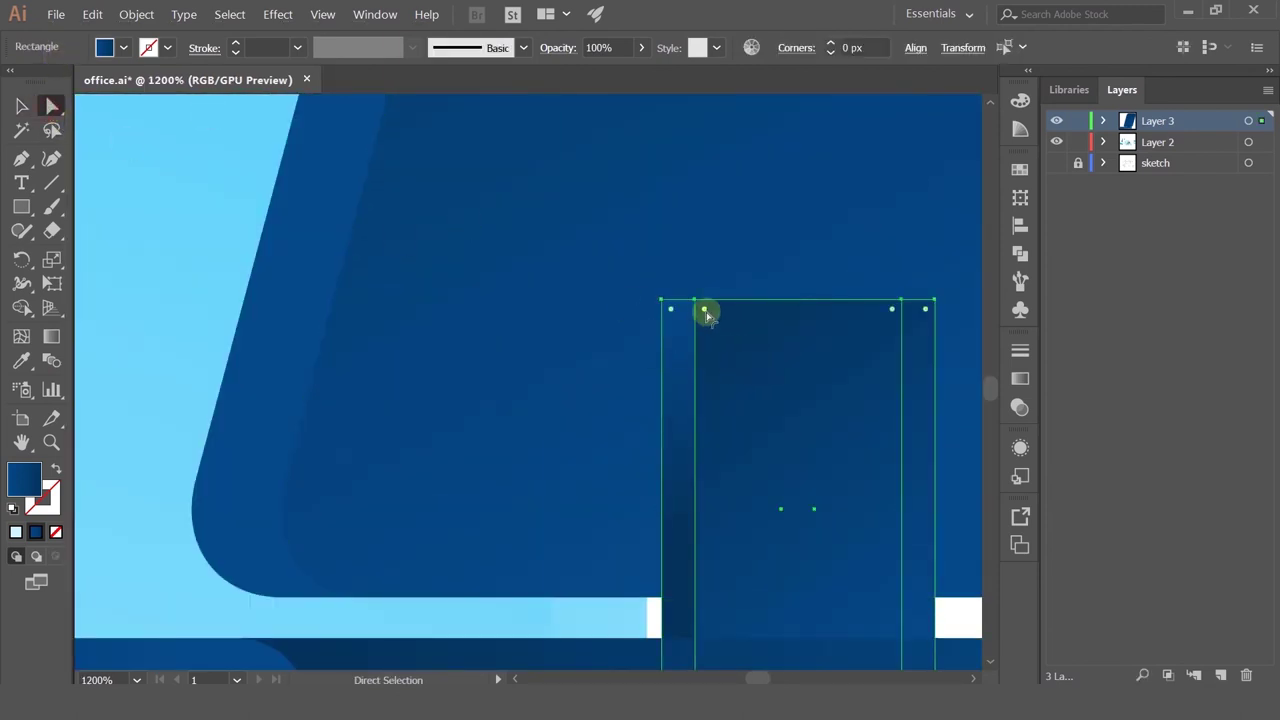
{"action": "left_click_drag", "start_coordinate": [704, 308], "coordinate": [720, 340]}
{"action": "scroll", "coordinate": [737, 362], "scroll_direction": "down", "scroll_amount": 4}
{"action": "left_click", "coordinate": [879, 470]}
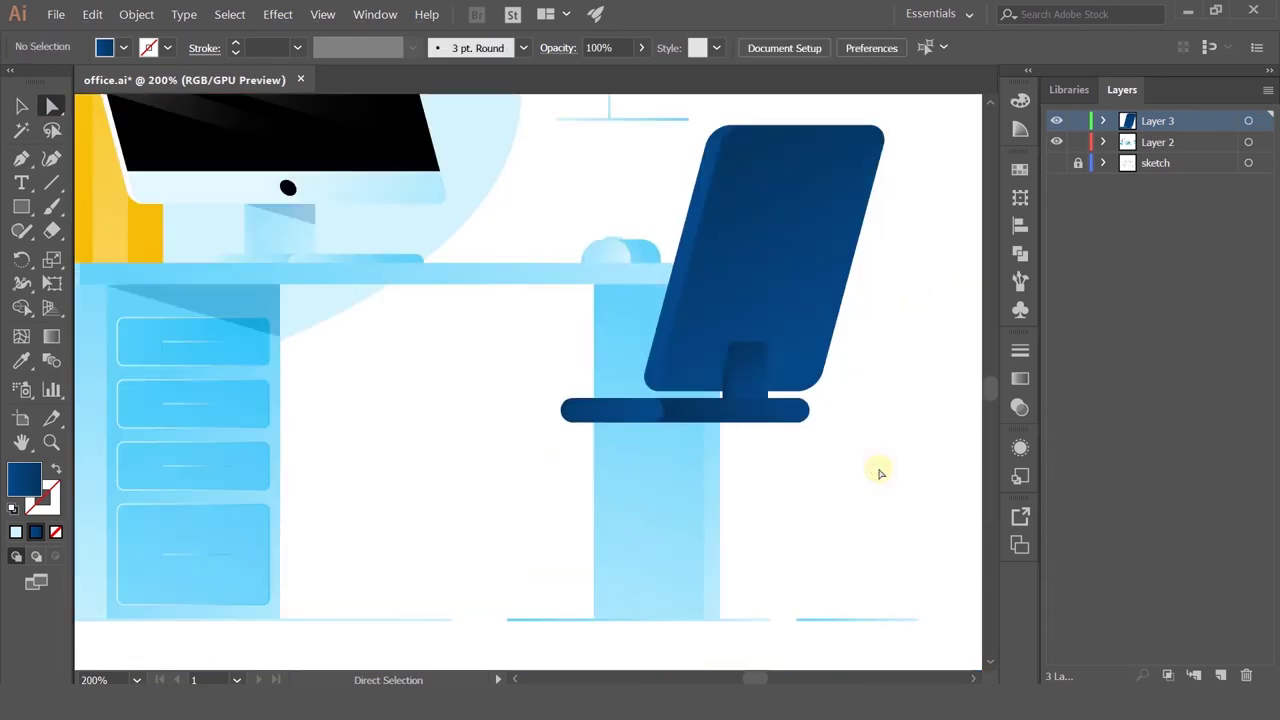
Step: Draw a closed L-shaped armrest with the Pen tool, following the backrest's slanted left edge and extending horizontally across it
{"action": "scroll", "coordinate": [837, 429], "scroll_direction": "down", "scroll_amount": 3}
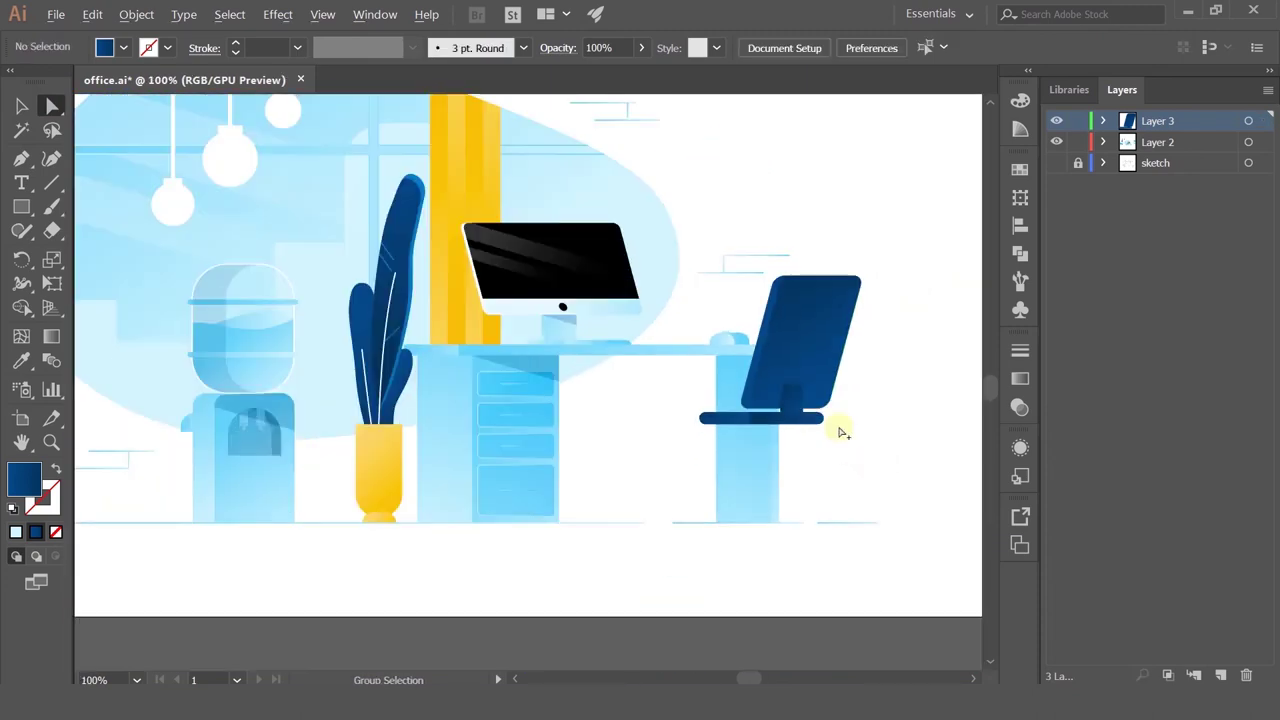
{"action": "scroll", "coordinate": [840, 432], "scroll_direction": "up", "scroll_amount": 3}
{"action": "left_click_drag", "start_coordinate": [838, 475], "coordinate": [819, 504]}
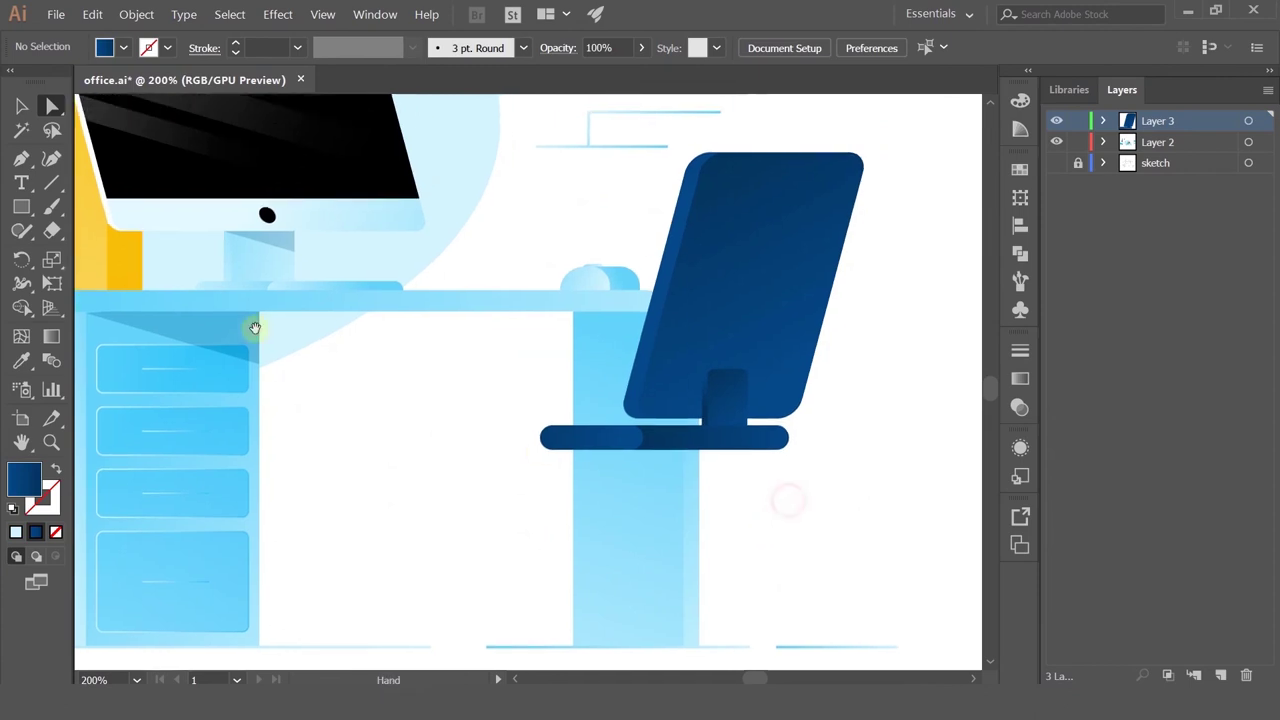
{"action": "left_click", "coordinate": [19, 161]}
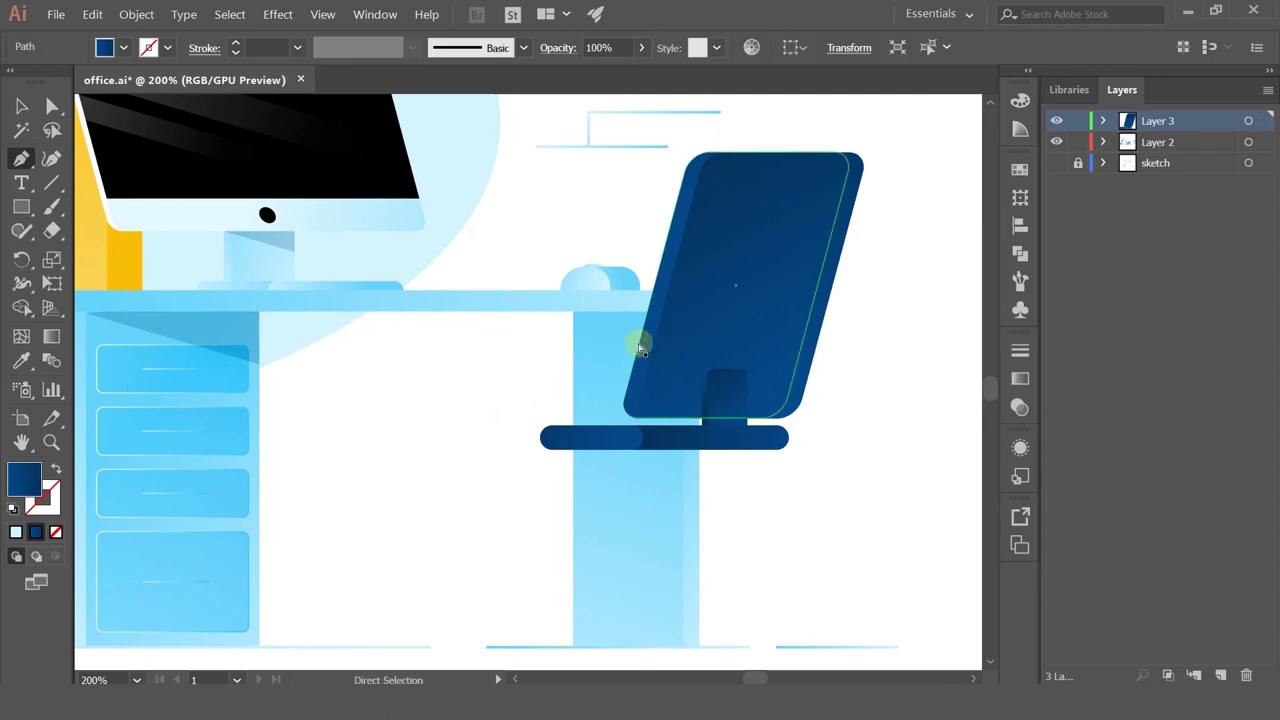
{"action": "scroll", "coordinate": [643, 347], "scroll_direction": "up", "scroll_amount": 3}
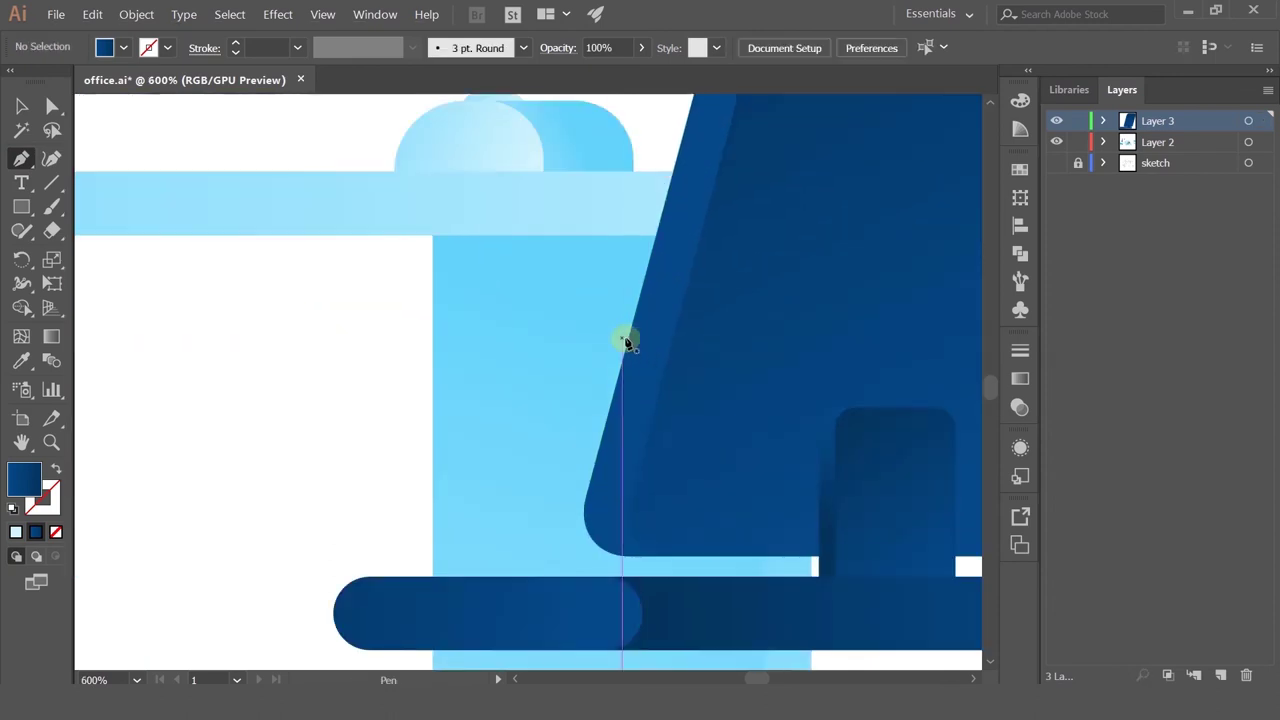
{"action": "left_click", "coordinate": [625, 342]}
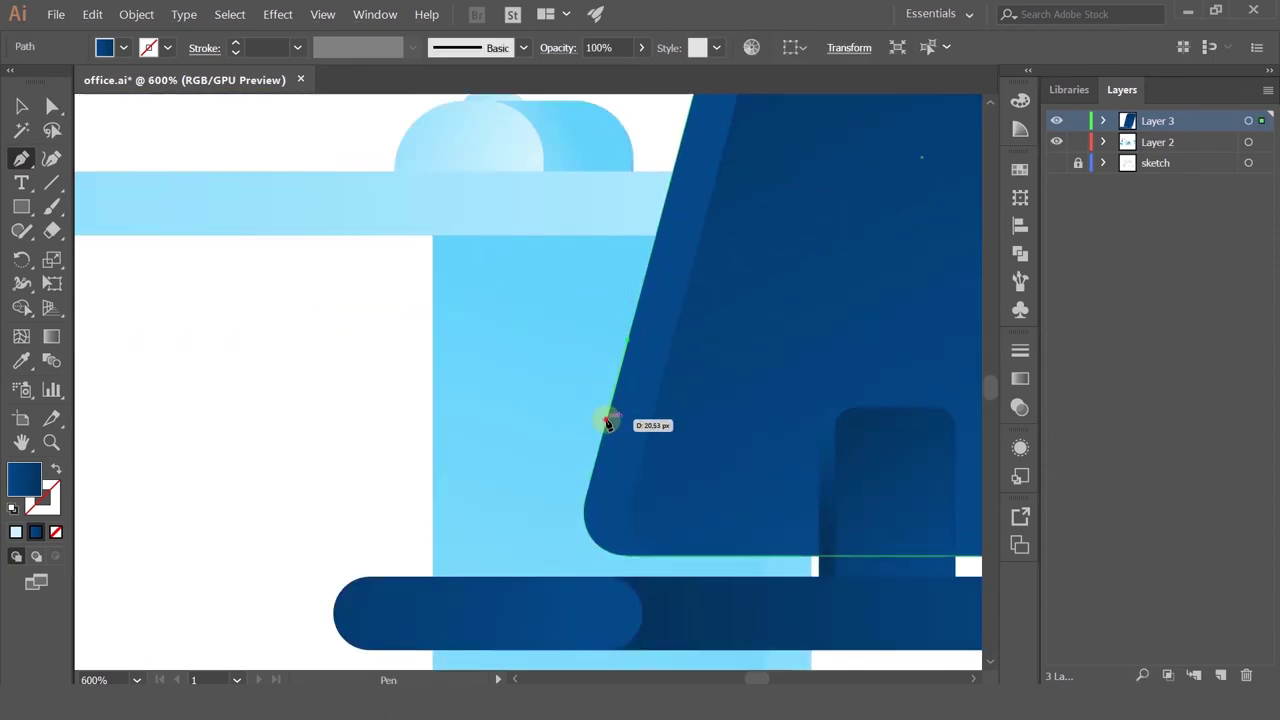
{"action": "left_click", "coordinate": [607, 419]}
{"action": "left_click", "coordinate": [650, 418]}
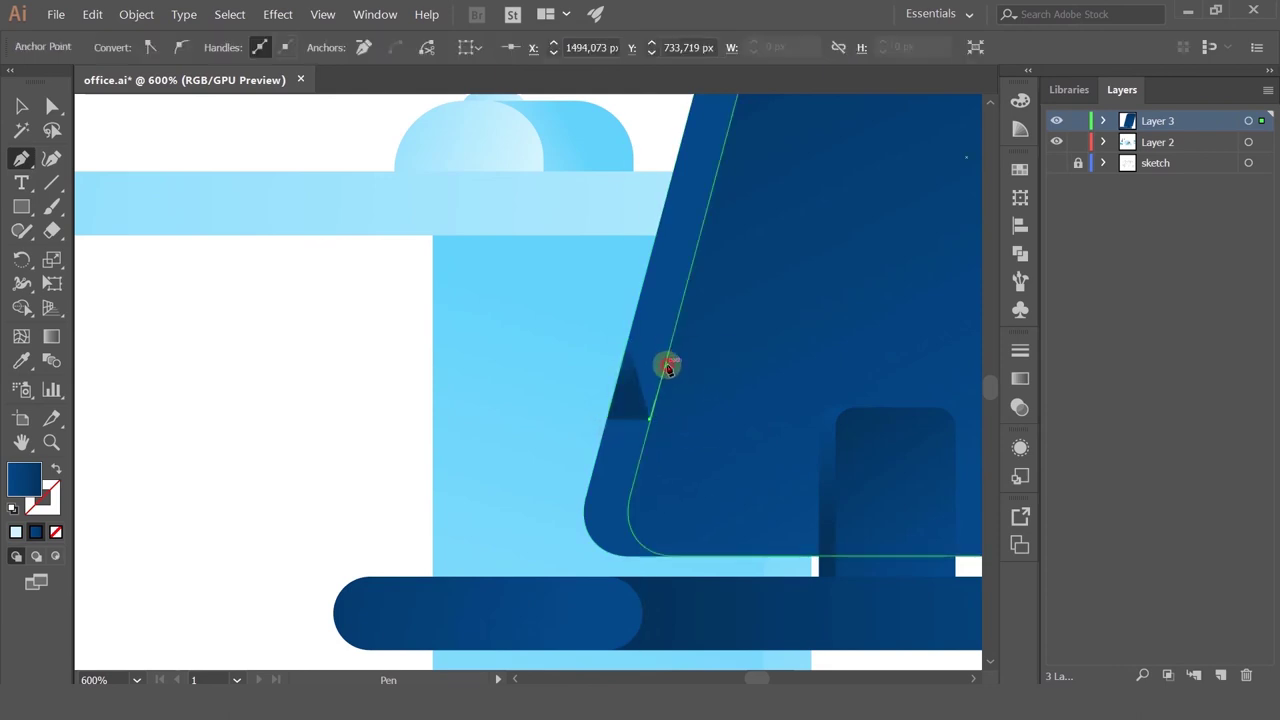
{"action": "left_click", "coordinate": [665, 365]}
{"action": "left_click", "coordinate": [922, 364]}
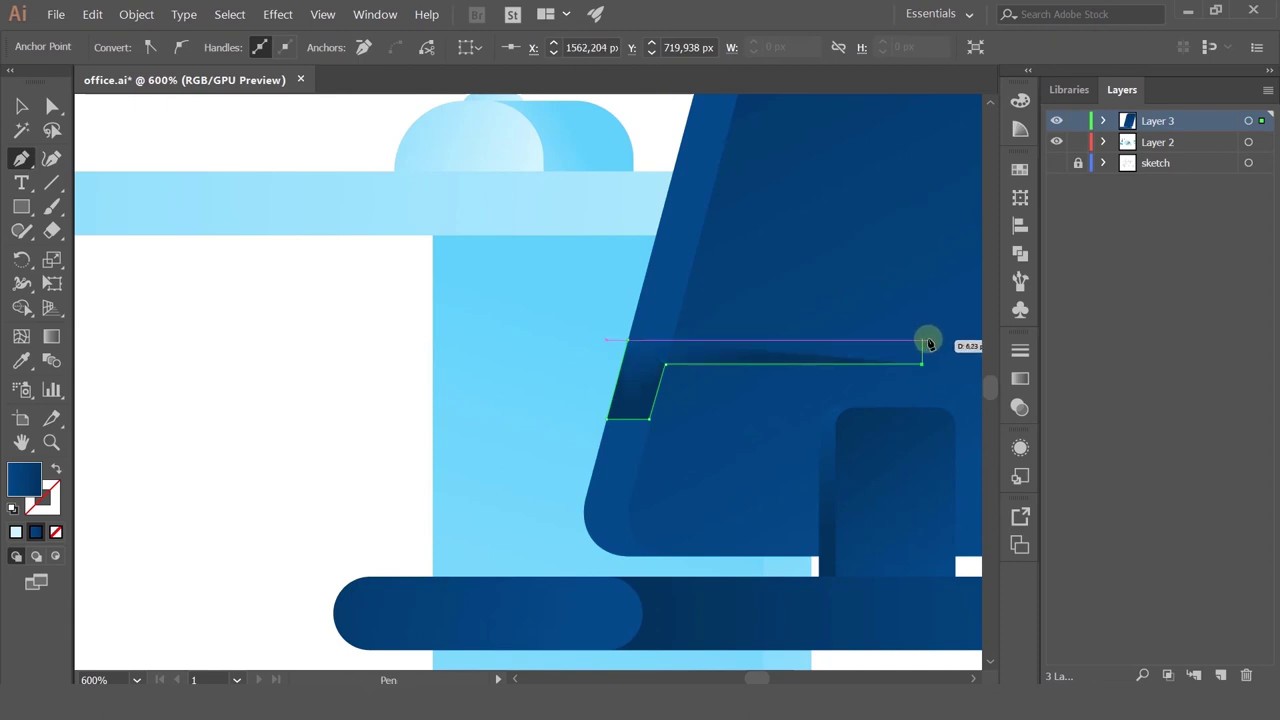
{"action": "left_click", "coordinate": [922, 341]}
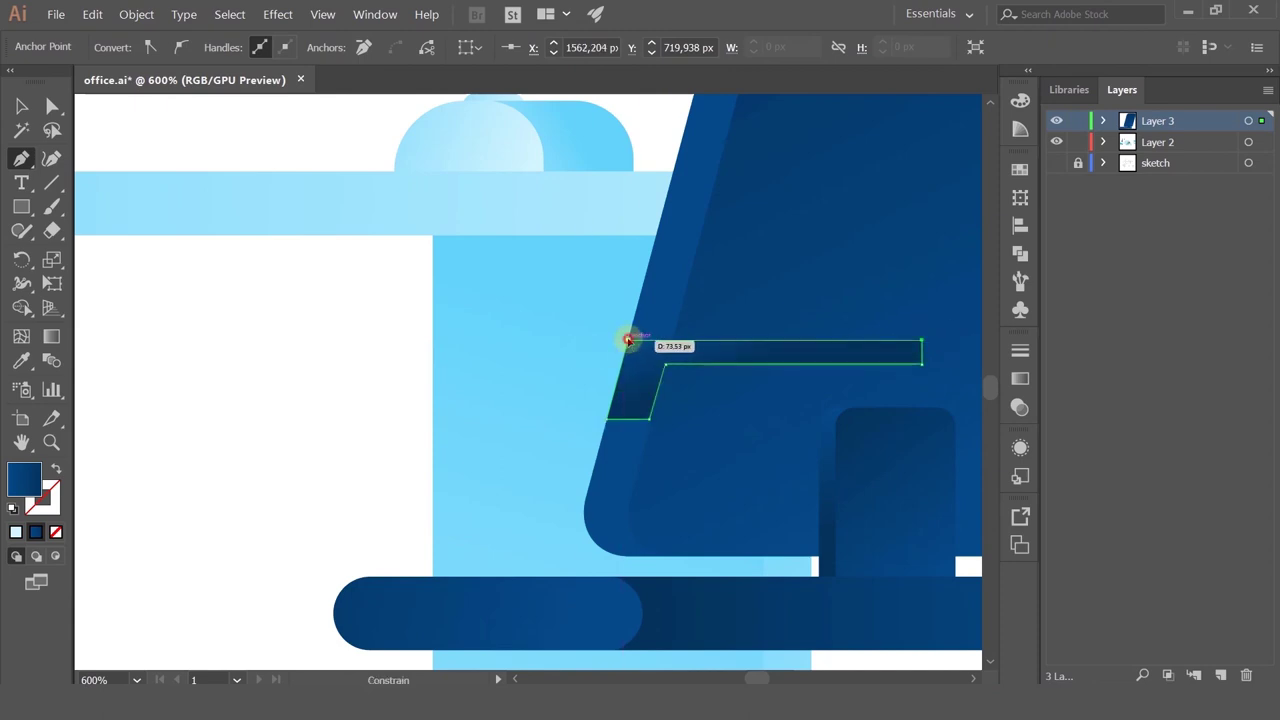
{"action": "left_click", "coordinate": [628, 341]}
Step: Move the armrest shape left, clear of the backrest and above the seat bar
{"action": "left_click", "coordinate": [21, 106]}
{"action": "left_click_drag", "start_coordinate": [630, 387], "coordinate": [346, 380]}
{"action": "scroll", "coordinate": [346, 380], "scroll_direction": "down", "scroll_amount": 3}
{"action": "scroll", "coordinate": [206, 337], "scroll_direction": "up", "scroll_amount": 2}
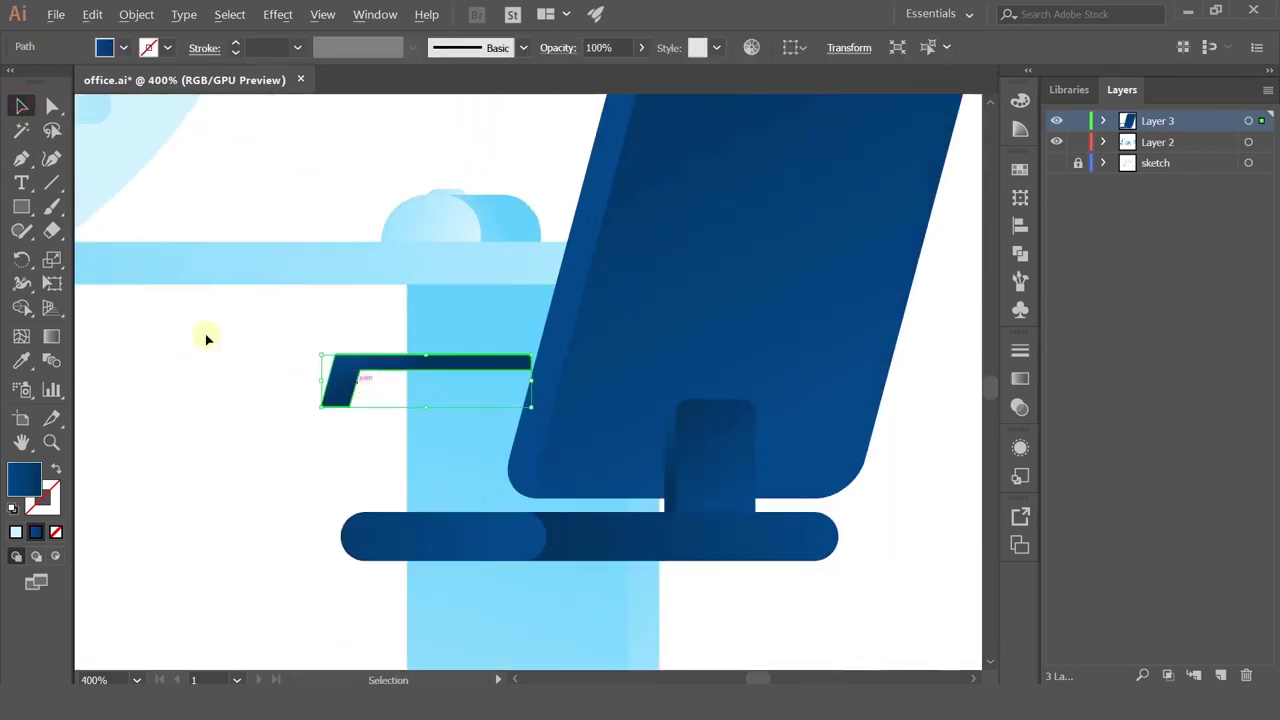
Step: Scale the armrest up to about twice its size and position it above the seat with its right end overlapping the backrest
{"action": "left_click", "coordinate": [54, 107]}
{"action": "left_click", "coordinate": [326, 357]}
{"action": "left_click", "coordinate": [360, 373]}
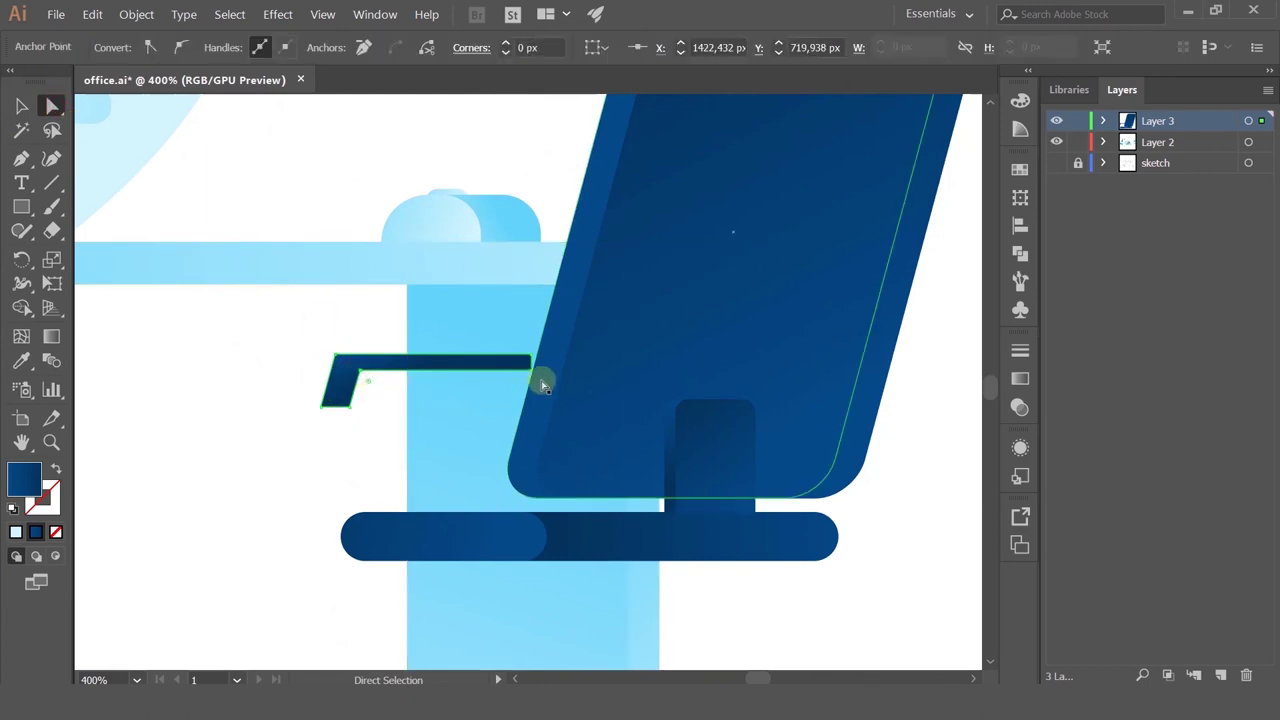
{"action": "left_click", "coordinate": [19, 107]}
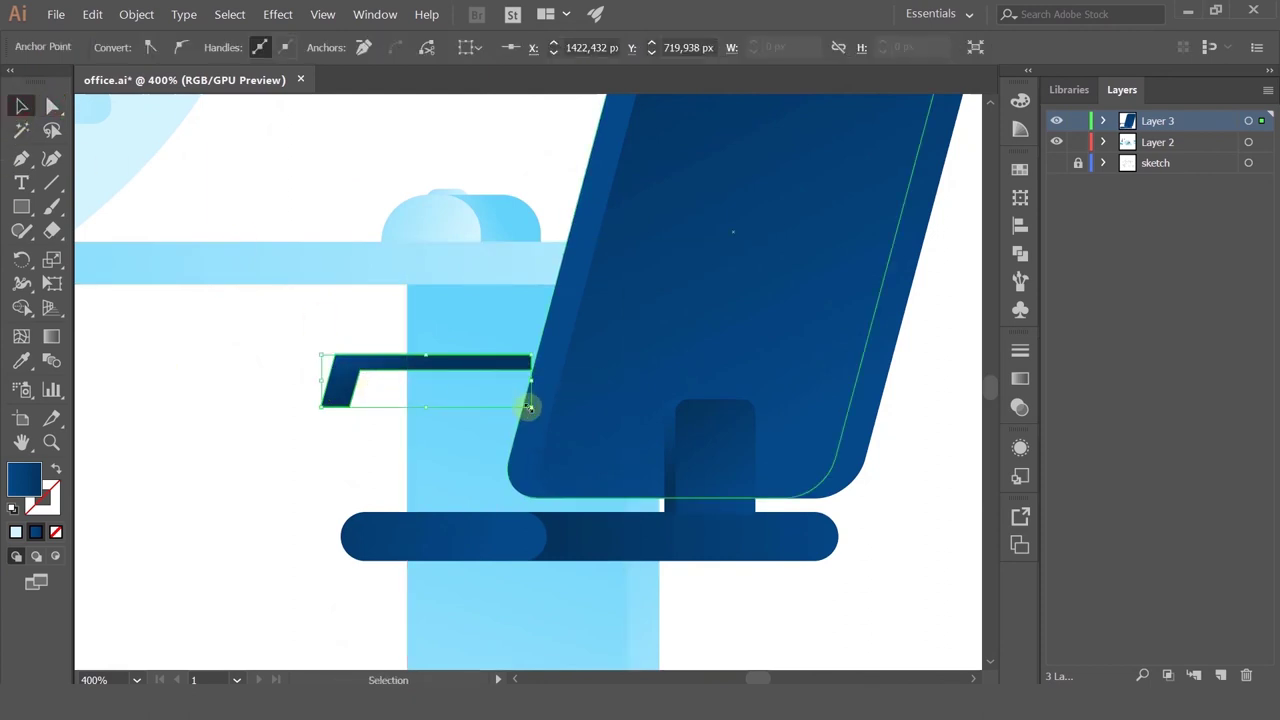
{"action": "left_click_drag", "start_coordinate": [528, 407], "coordinate": [737, 457]}
{"action": "left_click_drag", "start_coordinate": [414, 409], "coordinate": [331, 373]}
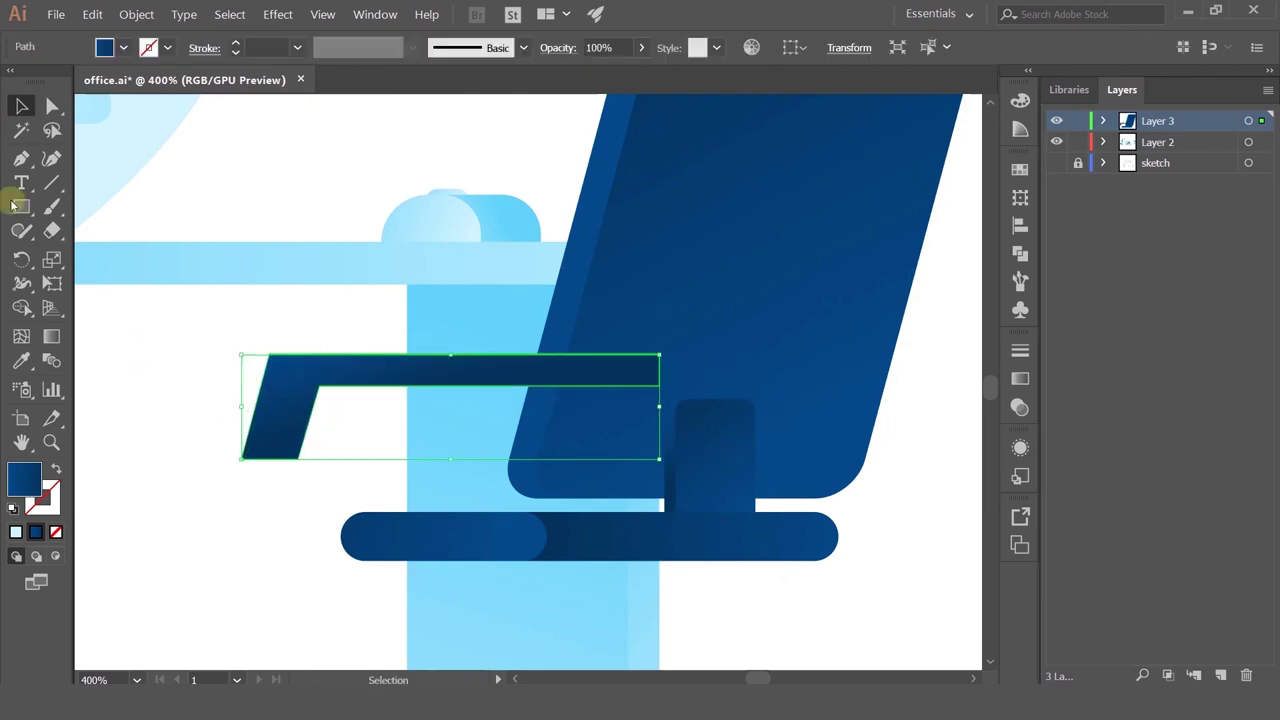
Step: Try to round the lower right corner of the L-shaped armrest's slanted end, and undo the rounding
{"action": "left_click", "coordinate": [52, 107]}
{"action": "left_click_drag", "start_coordinate": [282, 481], "coordinate": [254, 357]}
{"action": "key", "text": "ctrl+z"}
{"action": "left_click_drag", "start_coordinate": [327, 467], "coordinate": [264, 387]}
{"action": "left_click", "coordinate": [264, 471]}
{"action": "scroll", "coordinate": [261, 470], "scroll_direction": "down", "scroll_amount": 2}
{"action": "scroll", "coordinate": [280, 437], "scroll_direction": "up", "scroll_amount": 4}
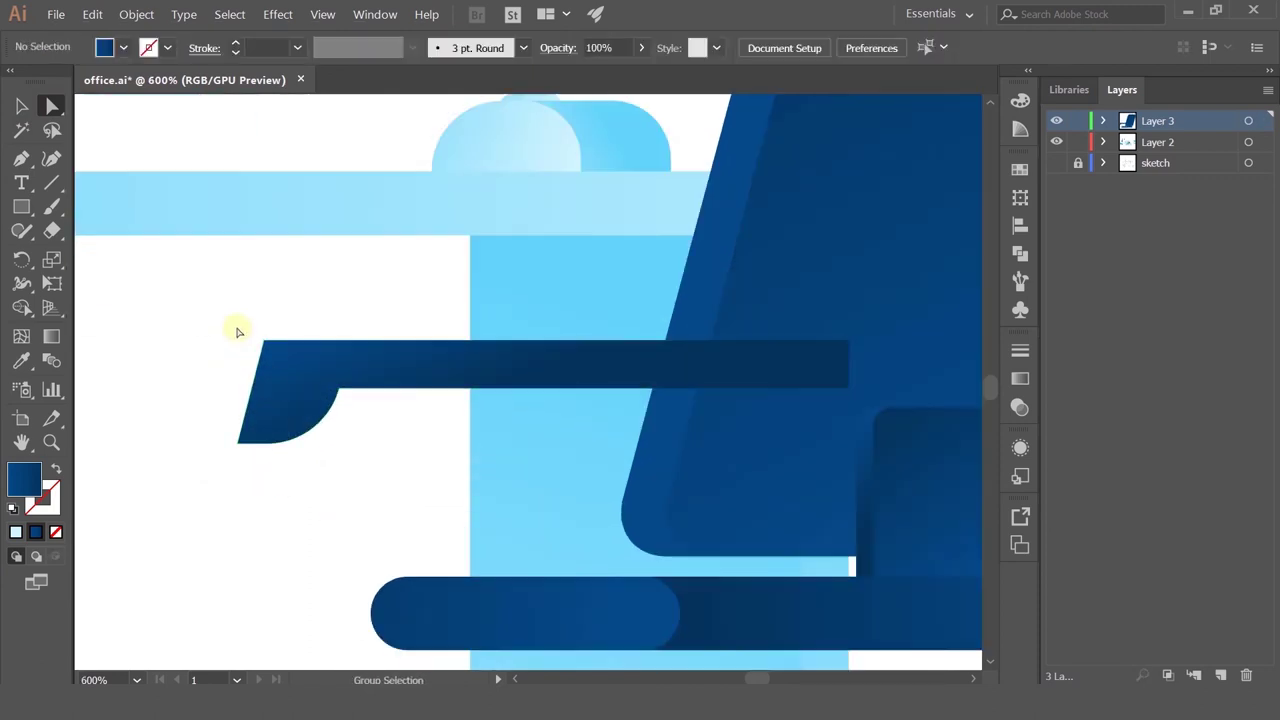
{"action": "left_click", "coordinate": [289, 370]}
{"action": "mouse_move", "coordinate": [271, 359]}
{"action": "left_mouse_down"}
{"action": "mouse_move", "coordinate": [327, 428]}
{"action": "mouse_move", "coordinate": [267, 341]}
{"action": "mouse_move", "coordinate": [362, 470]}
{"action": "mouse_move", "coordinate": [297, 414]}
{"action": "mouse_move", "coordinate": [284, 366]}
{"action": "left_mouse_up"}
{"action": "key", "text": "ctrl+z"}
{"action": "key", "text": "ctrl+z"}
{"action": "key", "text": "ctrl+z"}
Step: Round the front, foot and inner corners of the L-shaped armrest into a soft hooked end
{"action": "left_click_drag", "start_coordinate": [247, 326], "coordinate": [364, 448]}
{"action": "left_click", "coordinate": [366, 454]}
{"action": "scroll", "coordinate": [366, 454], "scroll_direction": "down", "scroll_amount": 2}
{"action": "scroll", "coordinate": [366, 456], "scroll_direction": "up", "scroll_amount": 2}
{"action": "left_click_drag", "start_coordinate": [203, 409], "coordinate": [302, 416]}
{"action": "left_click", "coordinate": [297, 500]}
{"action": "scroll", "coordinate": [295, 484], "scroll_direction": "down", "scroll_amount": 2}
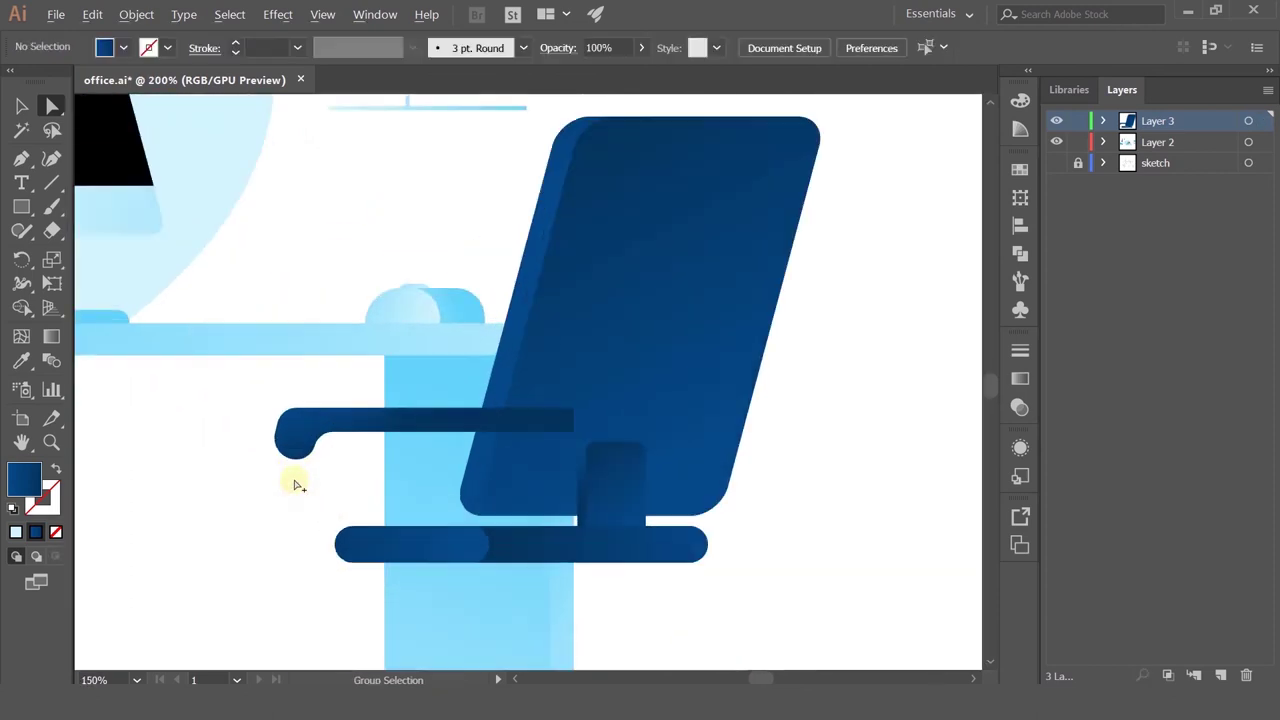
Step: Delete the L-shaped armrest and draw a thin horizontal rectangle in its place, with its right end overlapping the backrest
{"action": "scroll", "coordinate": [295, 484], "scroll_direction": "up", "scroll_amount": 1}
{"action": "left_click", "coordinate": [297, 443]}
{"action": "key", "text": "Delete"}
{"action": "left_click", "coordinate": [21, 207]}
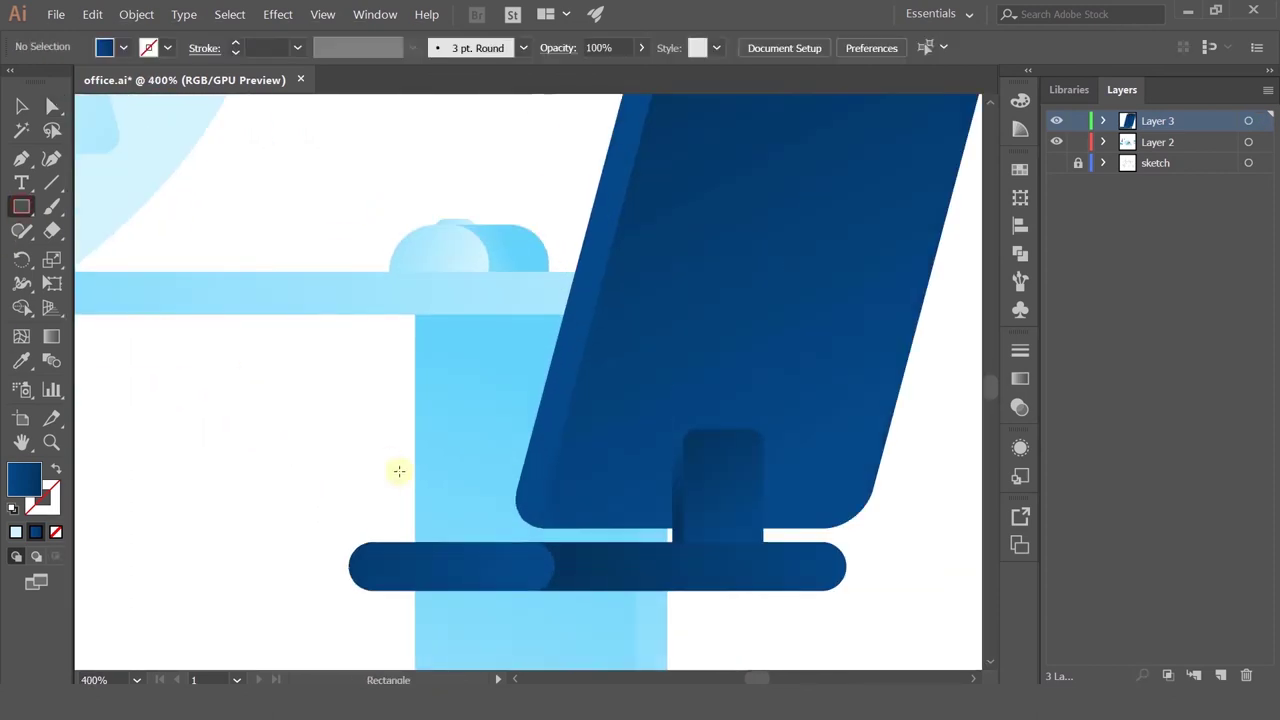
{"action": "left_click_drag", "start_coordinate": [261, 399], "coordinate": [598, 436]}
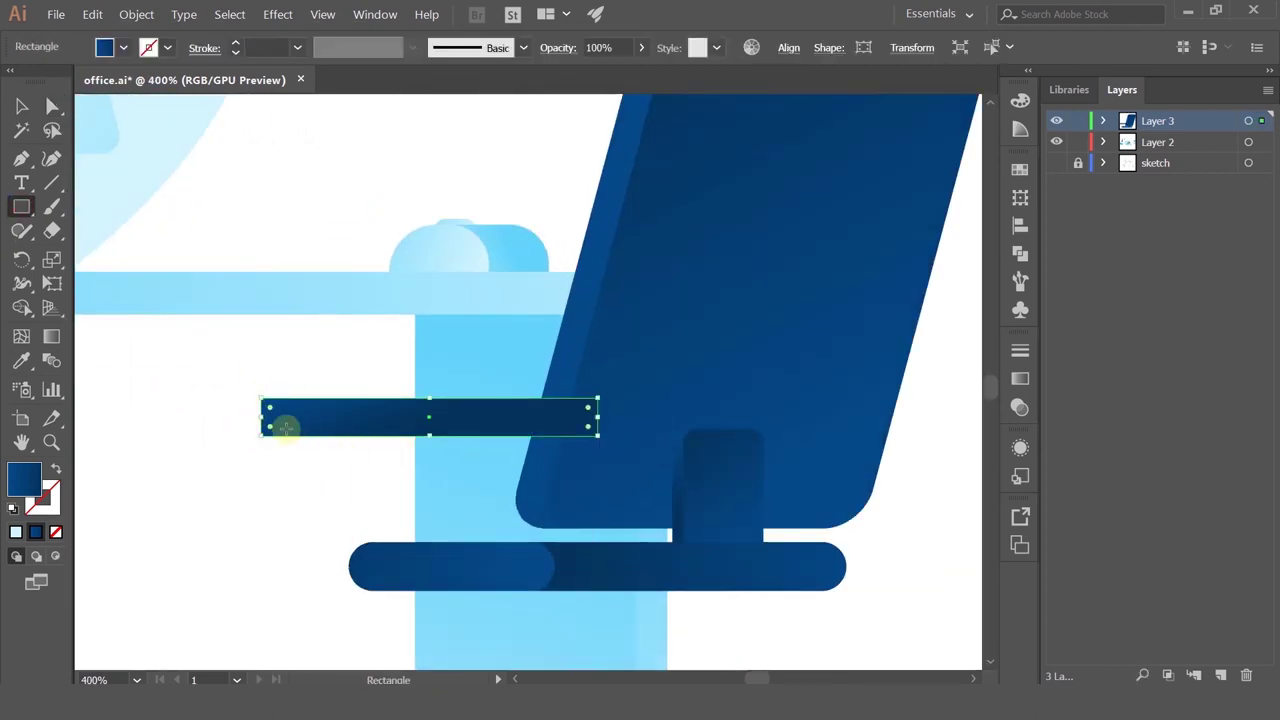
Step: Fully round the armrest bar's upper left corner, make the bar slightly thicker and move it up and left
{"action": "left_click", "coordinate": [63, 111]}
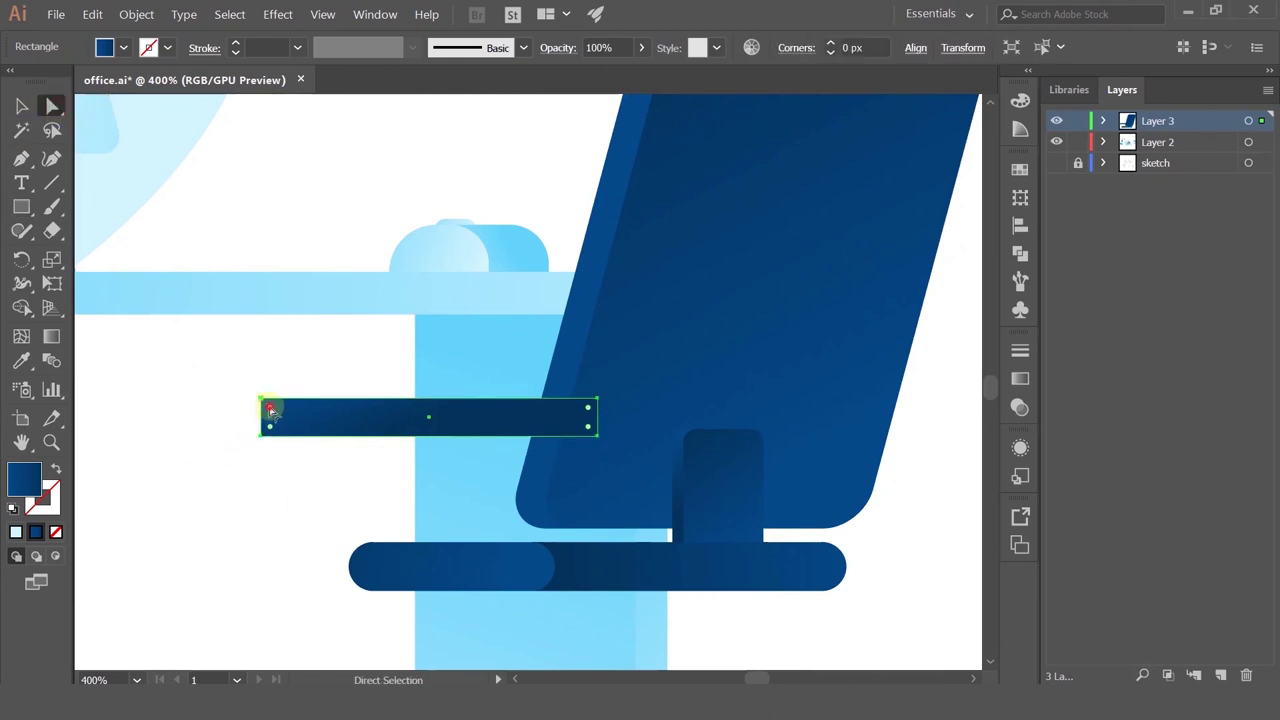
{"action": "left_click_drag", "start_coordinate": [270, 410], "coordinate": [334, 474]}
{"action": "left_click_drag", "start_coordinate": [272, 413], "coordinate": [352, 488]}
{"action": "left_click", "coordinate": [21, 106]}
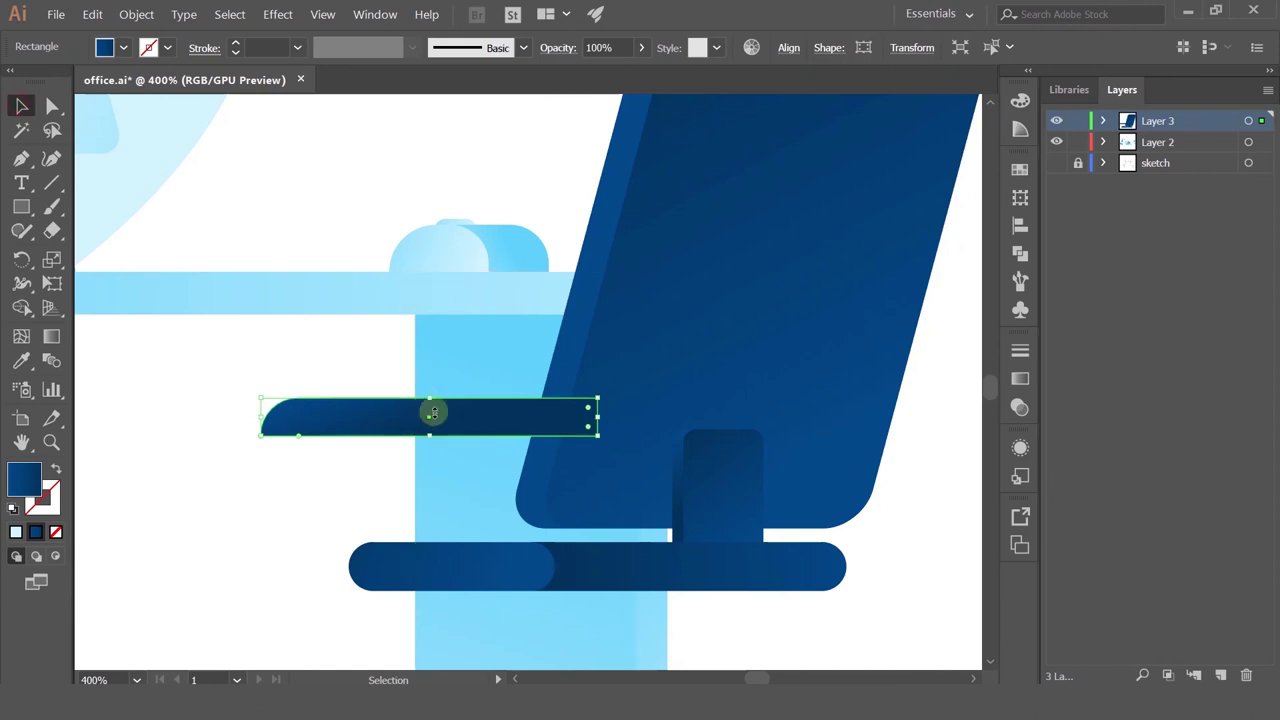
{"action": "left_click_drag", "start_coordinate": [433, 413], "coordinate": [395, 413]}
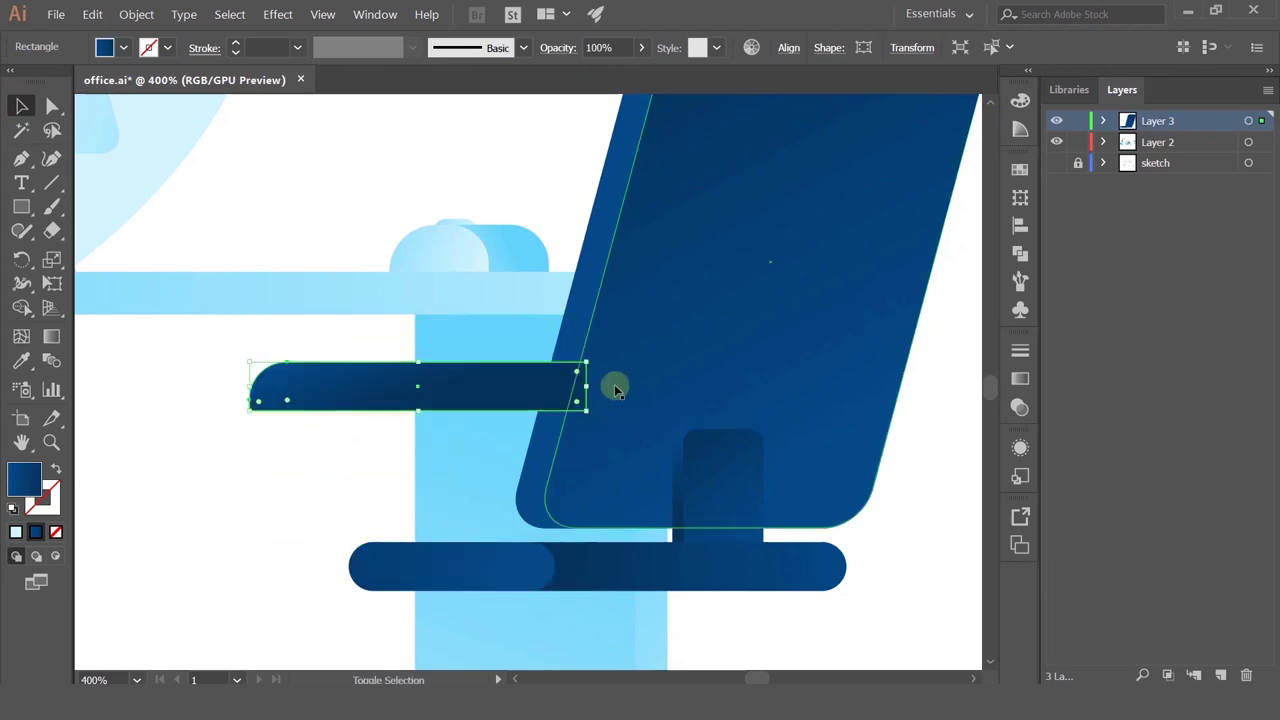
Step: Shorten the armrest bar and place a duplicate behind it that extends onto the backrest, leaving a short rear segment exposed
{"action": "left_click_drag", "start_coordinate": [586, 383], "coordinate": [530, 398]}
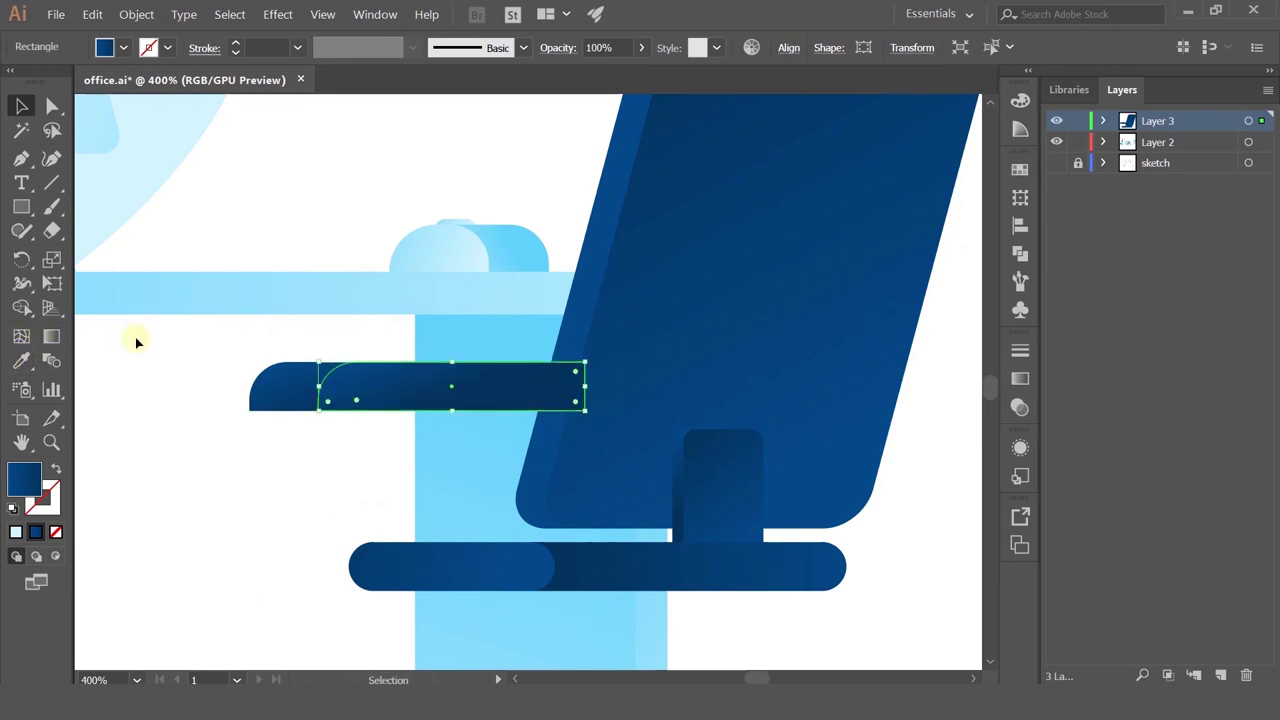
{"action": "left_click", "coordinate": [288, 366]}
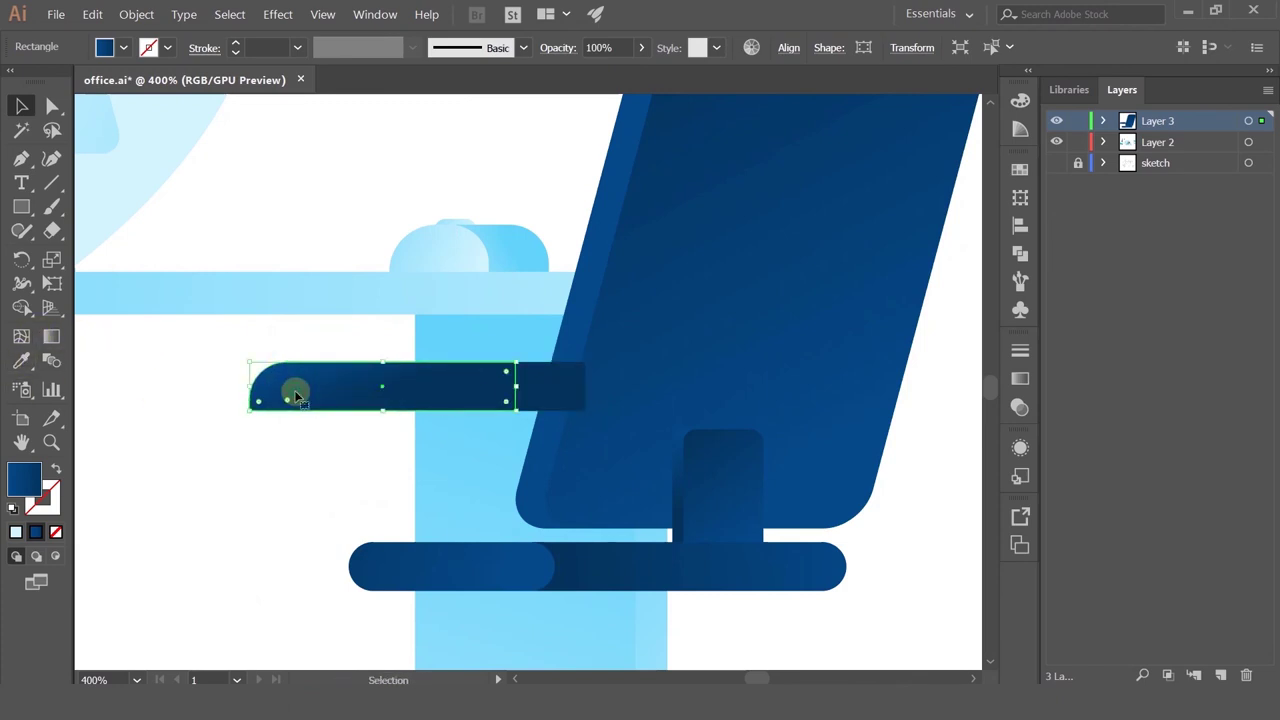
{"action": "left_click_drag", "start_coordinate": [514, 384], "coordinate": [525, 384]}
Step: Redirect the front armrest piece's gradient so it runs from dark blue at the rounded end to lighter blue near the backrest
{"action": "left_click", "coordinate": [260, 402]}
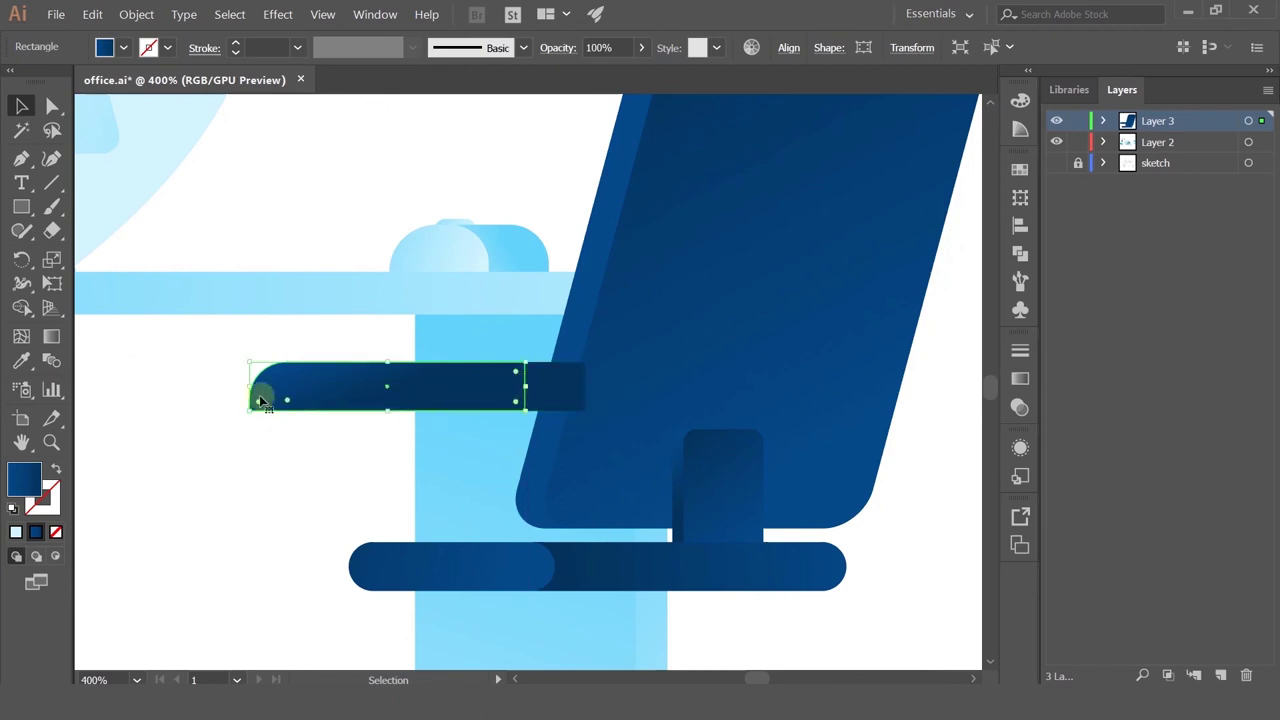
{"action": "left_click", "coordinate": [52, 342]}
{"action": "mouse_move", "coordinate": [313, 375]}
{"action": "left_mouse_down"}
{"action": "mouse_move", "coordinate": [521, 407]}
{"action": "mouse_move", "coordinate": [219, 379]}
{"action": "left_mouse_up"}
{"action": "left_click", "coordinate": [21, 106]}
{"action": "left_click", "coordinate": [203, 494]}
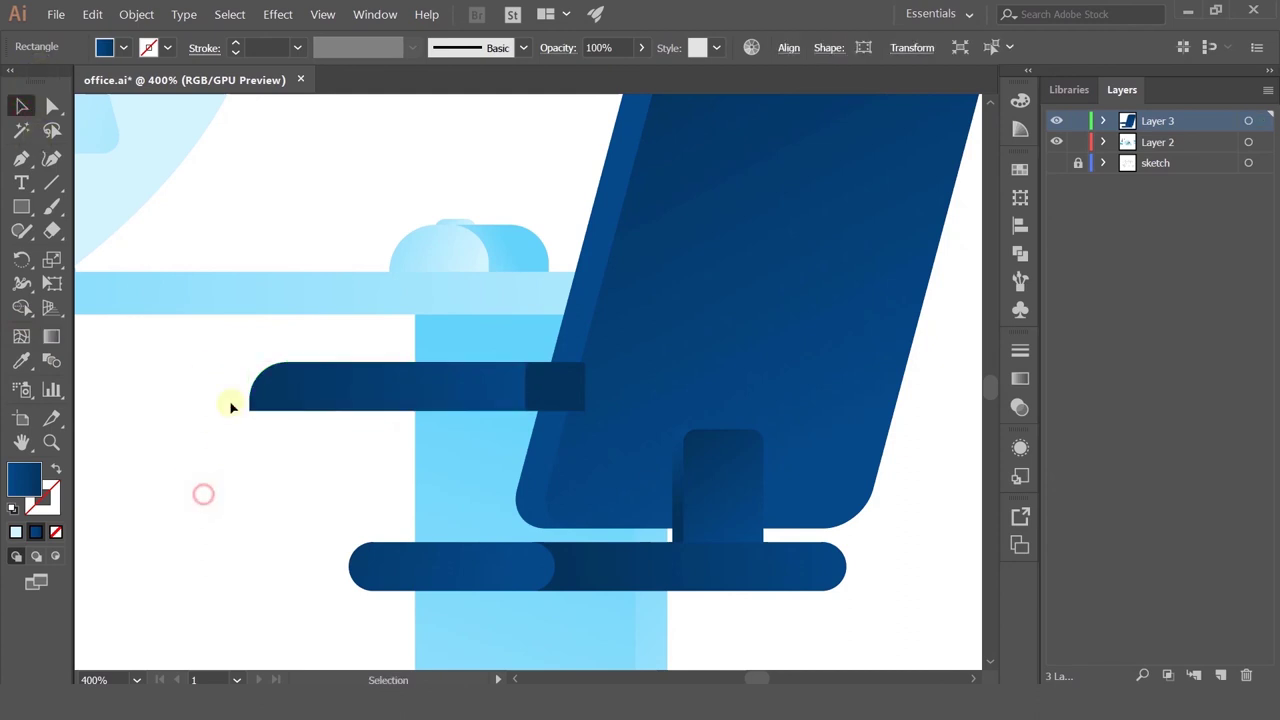
Step: Draw a narrow vertical rectangle as the armrest support and place it between the armrest and the seat bar
{"action": "scroll", "coordinate": [233, 402], "scroll_direction": "down", "scroll_amount": 3}
{"action": "scroll", "coordinate": [233, 402], "scroll_direction": "up", "scroll_amount": 2}
{"action": "scroll", "coordinate": [300, 434], "scroll_direction": "down", "scroll_amount": 5}
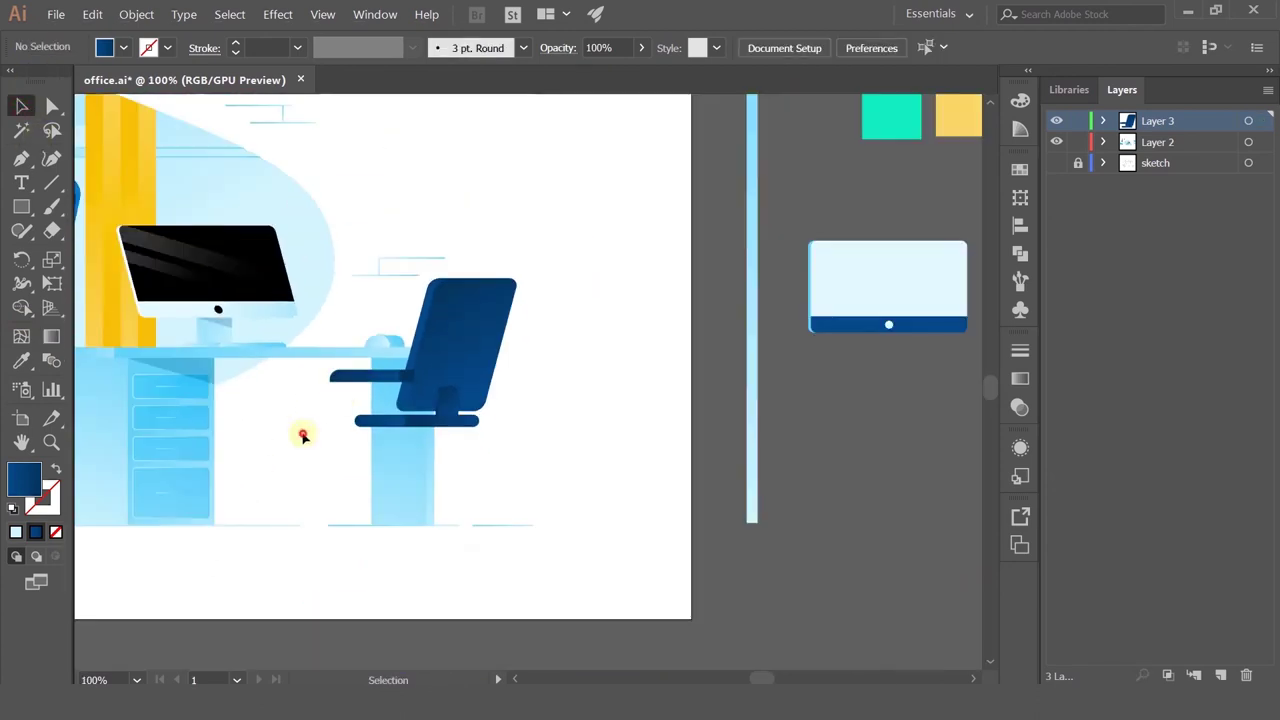
{"action": "scroll", "coordinate": [371, 420], "scroll_direction": "up", "scroll_amount": 5}
{"action": "left_click", "coordinate": [21, 207]}
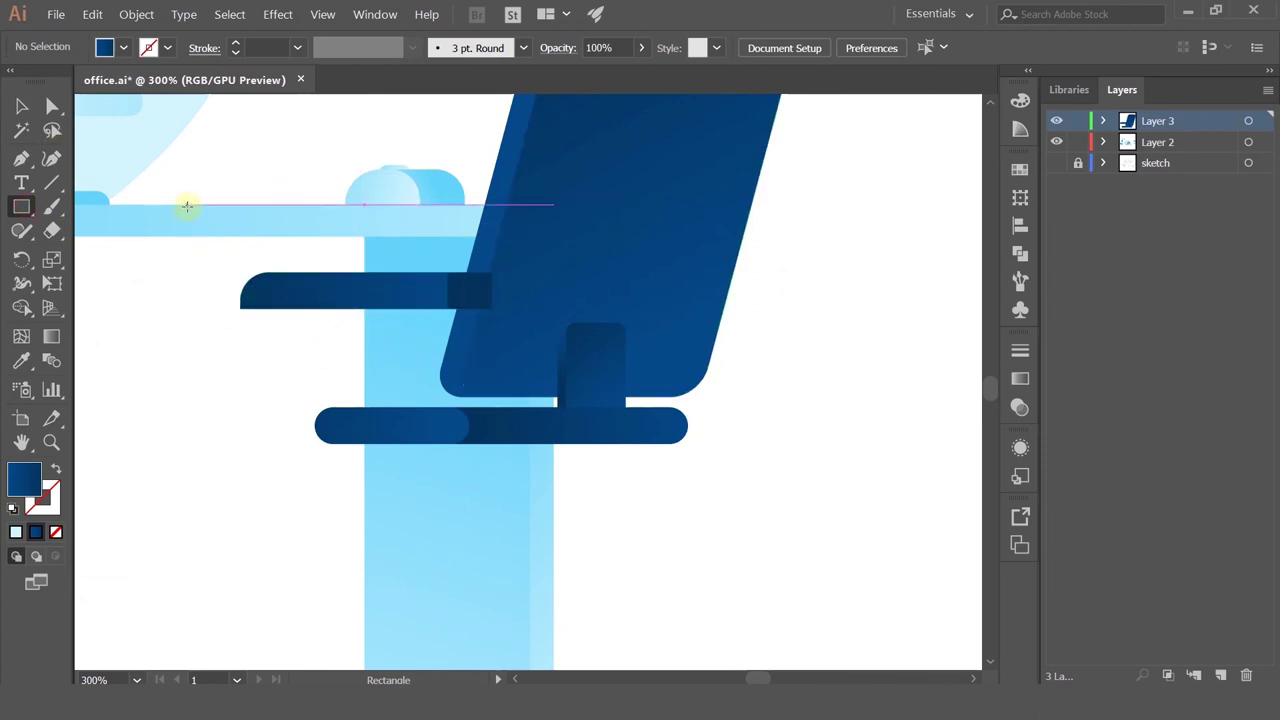
{"action": "mouse_move", "coordinate": [187, 206]}
{"action": "left_mouse_down"}
{"action": "mouse_move", "coordinate": [317, 236]}
{"action": "mouse_move", "coordinate": [260, 163]}
{"action": "mouse_move", "coordinate": [245, 172]}
{"action": "mouse_move", "coordinate": [371, 337]}
{"action": "left_mouse_up"}
{"action": "left_click", "coordinate": [14, 112]}
{"action": "right_click", "coordinate": [371, 337]}
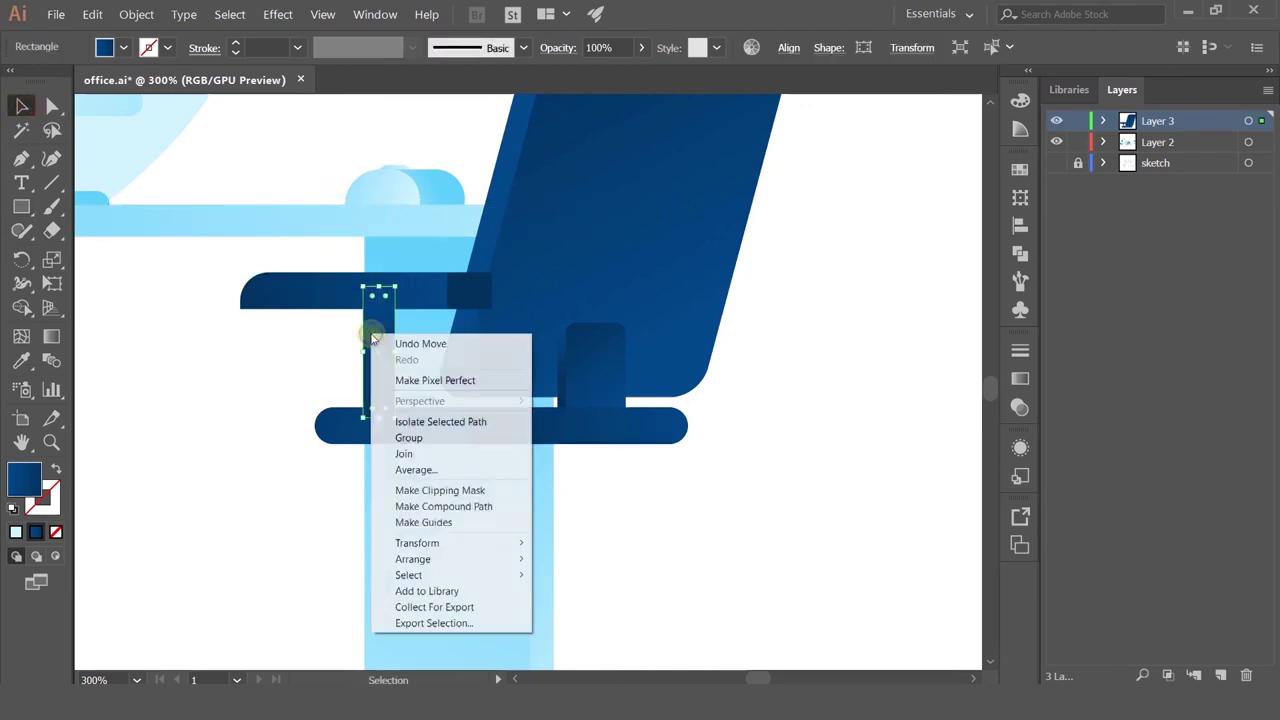
{"action": "mouse_move", "coordinate": [466, 543]}
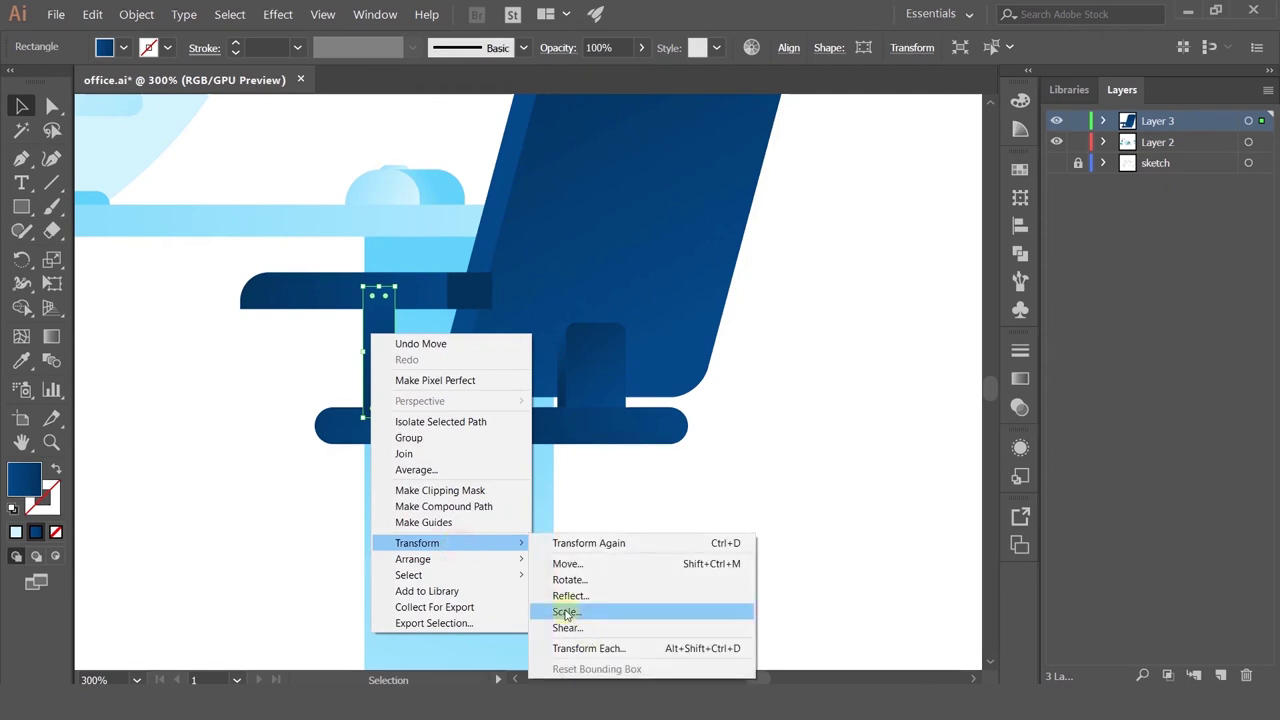
{"action": "left_click", "coordinate": [576, 614]}
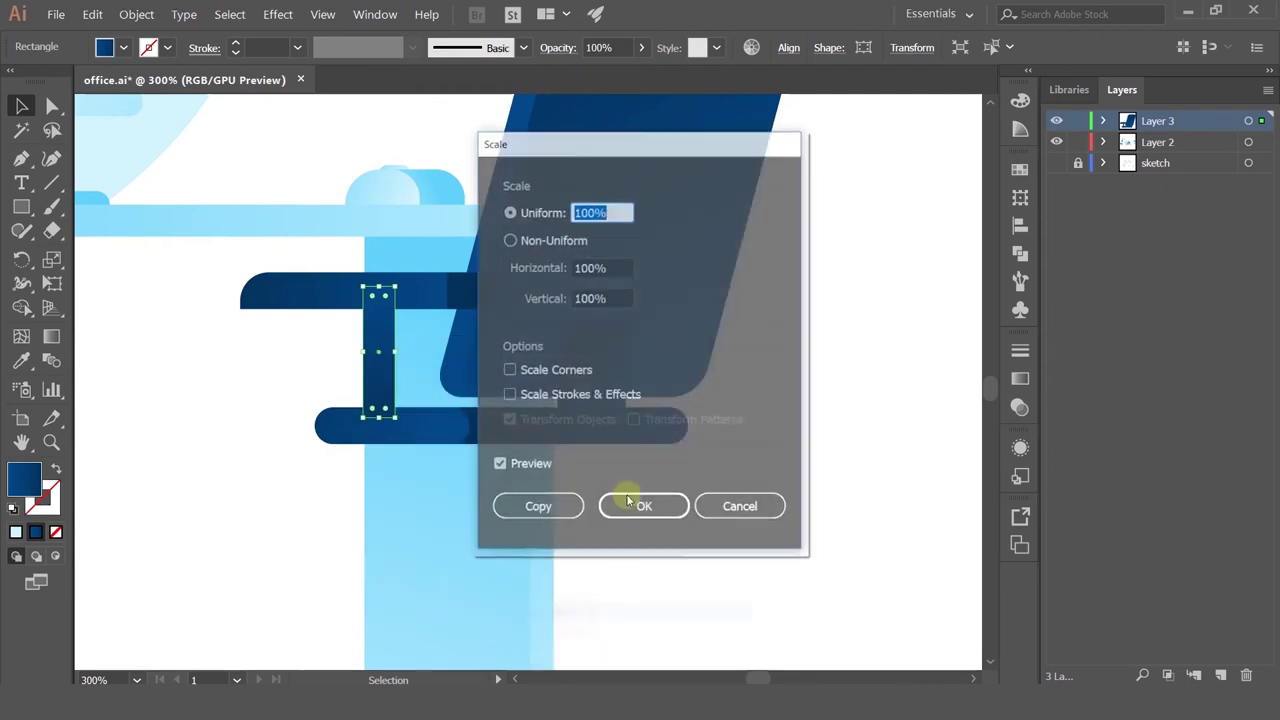
{"action": "left_click", "coordinate": [737, 506]}
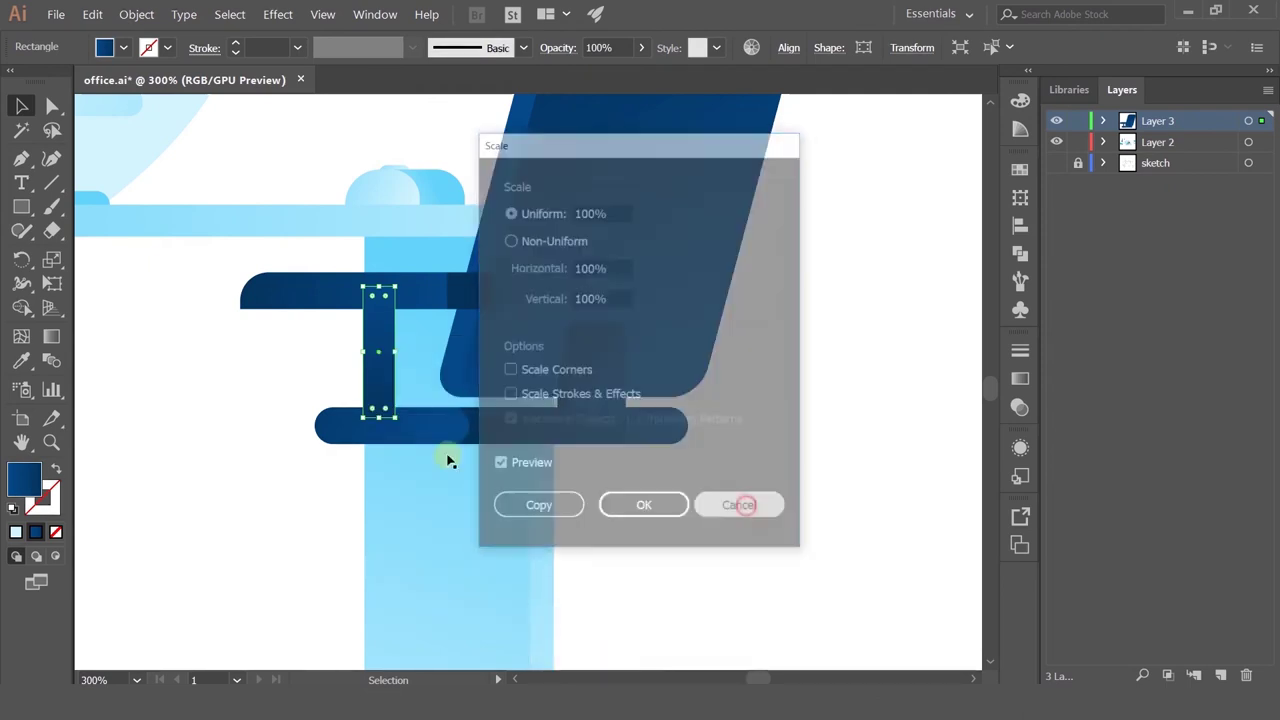
Step: Shear the armrest support by -15° along the horizontal axis and deselect it
{"action": "right_click", "coordinate": [386, 368]}
{"action": "mouse_move", "coordinate": [445, 578]}
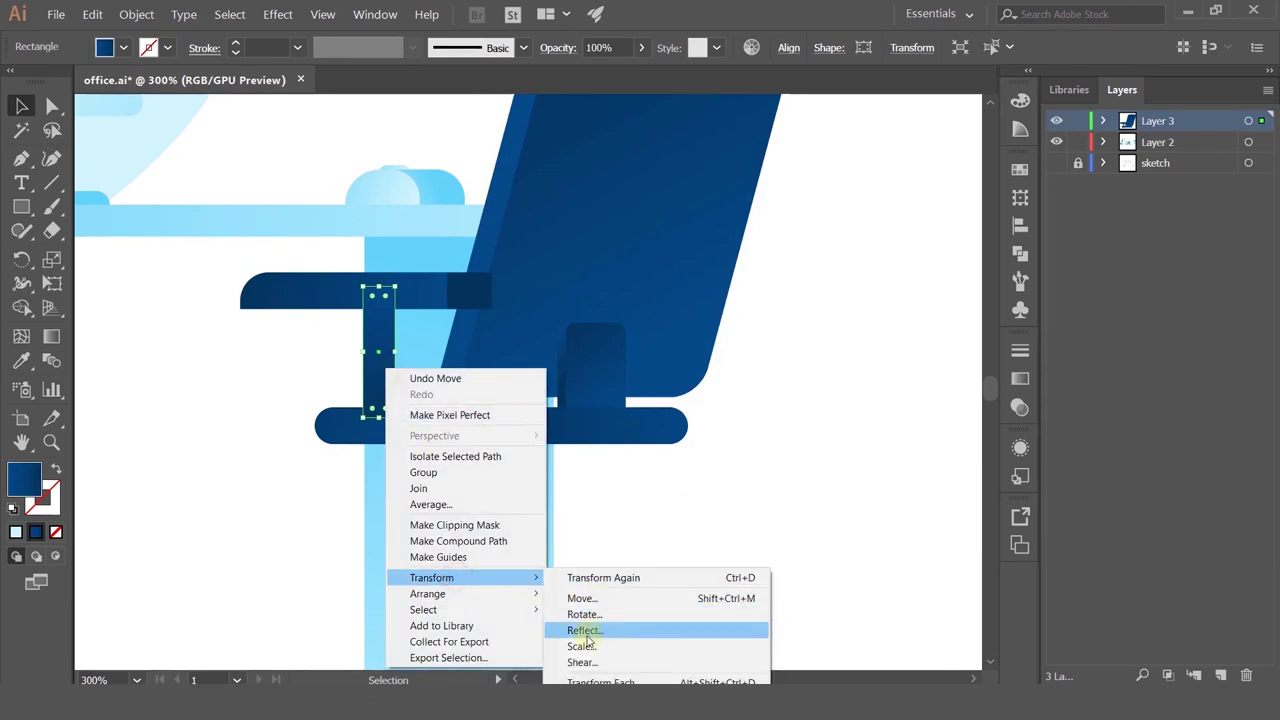
{"action": "left_click", "coordinate": [583, 662]}
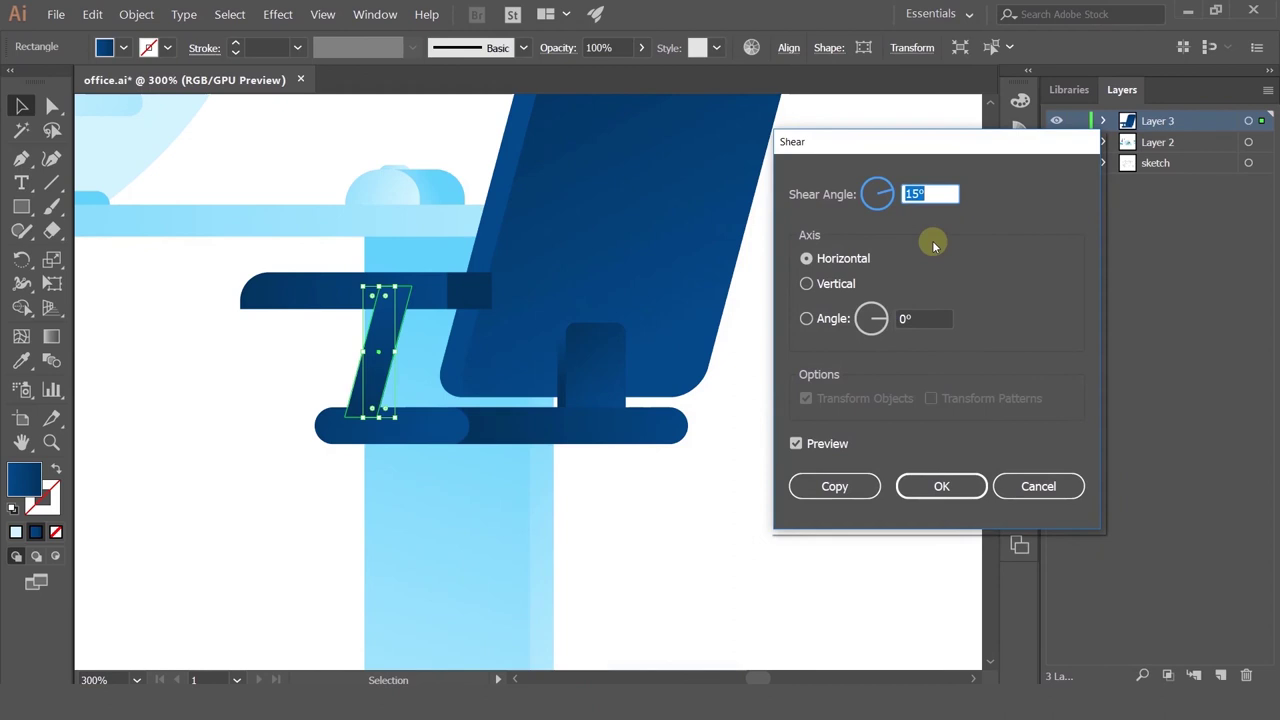
{"action": "type", "text": "-15"}
{"action": "key", "text": "Return"}
{"action": "left_click", "coordinate": [229, 402]}
Step: Move the slanted armrest support slightly up and left so its foot rests on the seat bar's upper edge
{"action": "scroll", "coordinate": [221, 400], "scroll_direction": "down", "scroll_amount": 4}
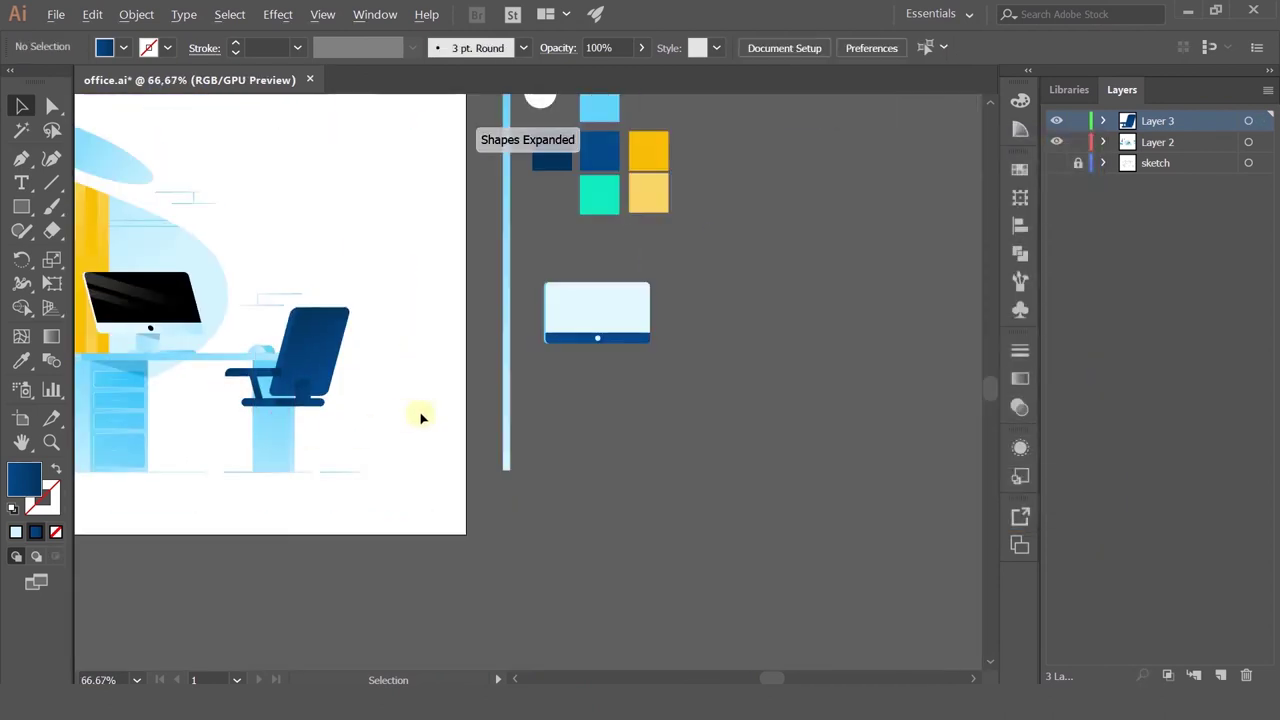
{"action": "left_click_drag", "start_coordinate": [412, 414], "coordinate": [525, 403]}
{"action": "scroll", "coordinate": [431, 384], "scroll_direction": "up", "scroll_amount": 4}
{"action": "left_click_drag", "start_coordinate": [352, 451], "coordinate": [538, 499]}
{"action": "left_click", "coordinate": [349, 380]}
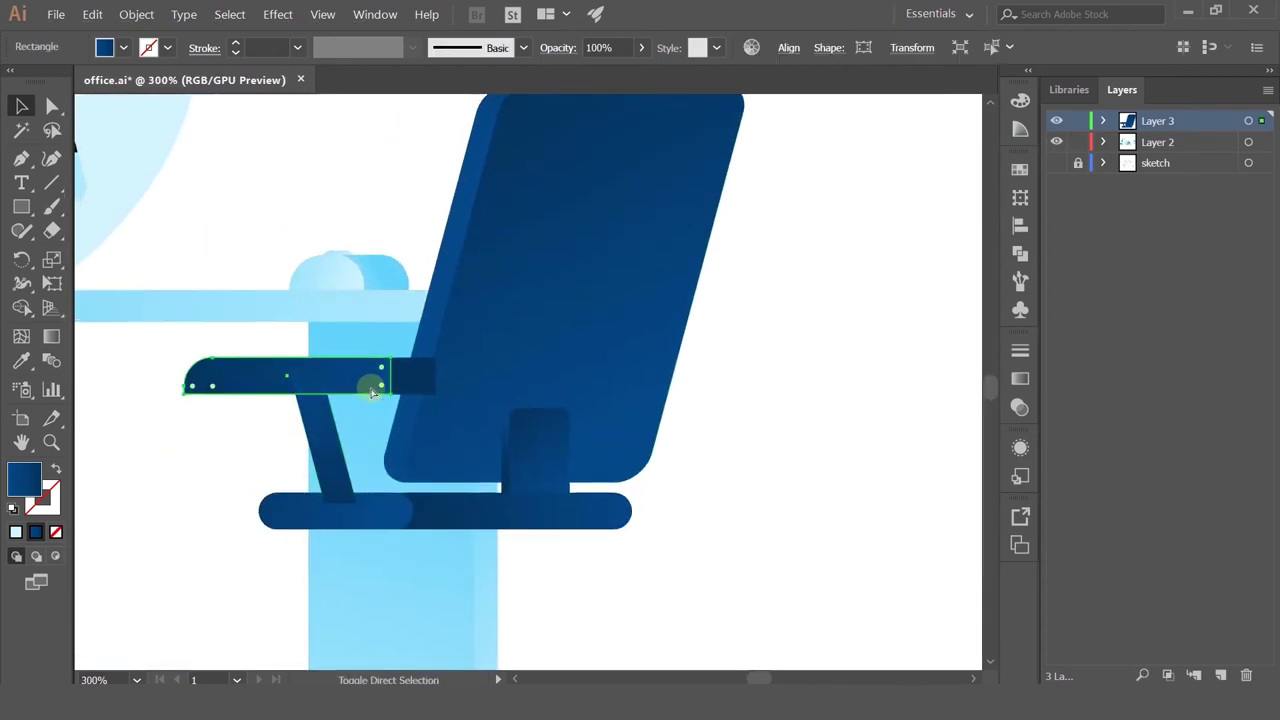
{"action": "left_click", "coordinate": [329, 494]}
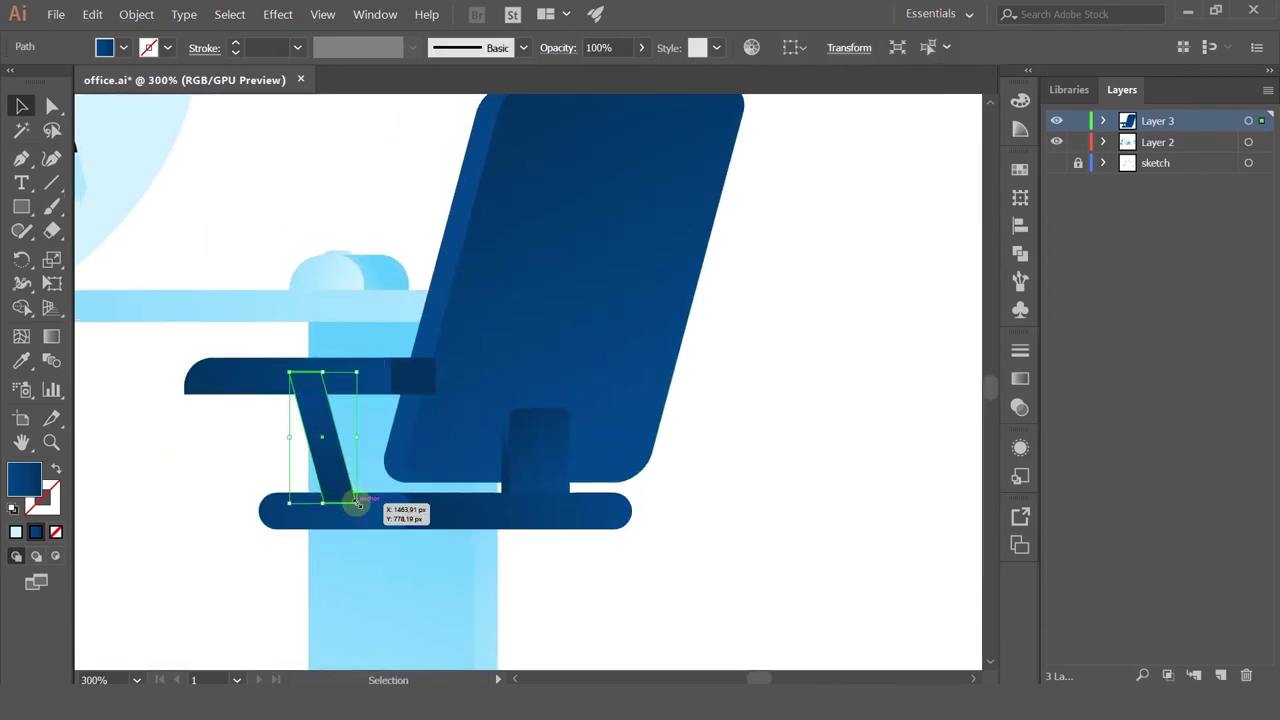
{"action": "scroll", "coordinate": [355, 506], "scroll_direction": "up", "scroll_amount": 1}
{"action": "left_click_drag", "start_coordinate": [331, 451], "coordinate": [320, 440]}
{"action": "left_click", "coordinate": [229, 446]}
{"action": "scroll", "coordinate": [229, 446], "scroll_direction": "down", "scroll_amount": 2}
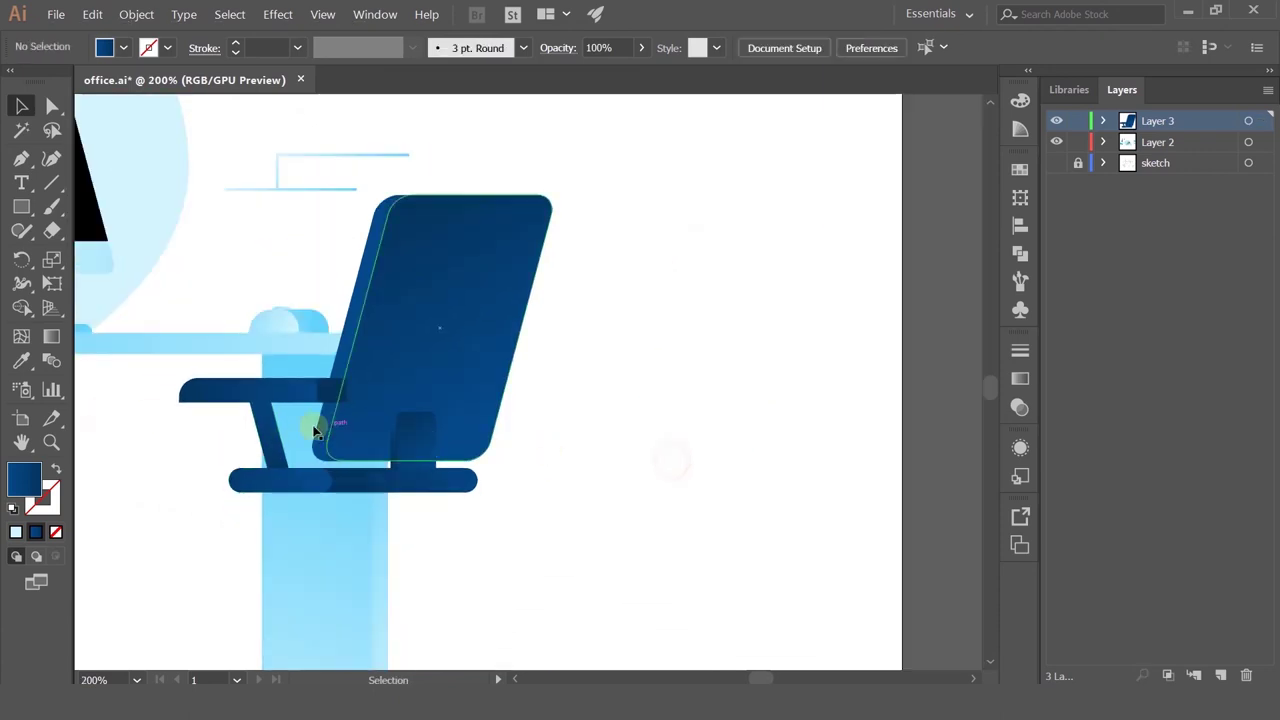
Step: Duplicate the slanted support slightly to the left and run its dark-to-light blue gradient diagonally across the strip
{"action": "scroll", "coordinate": [314, 429], "scroll_direction": "up", "scroll_amount": 3}
{"action": "left_click_drag", "start_coordinate": [178, 413], "coordinate": [162, 414]}
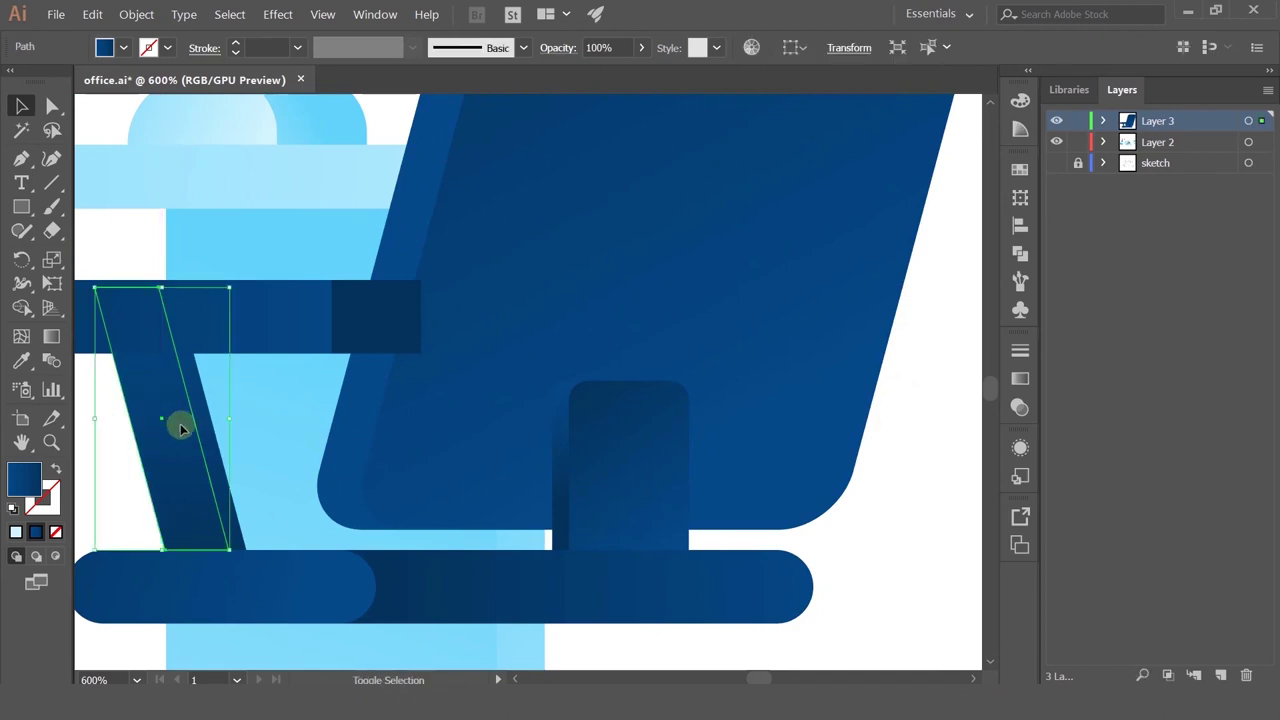
{"action": "left_click", "coordinate": [51, 336]}
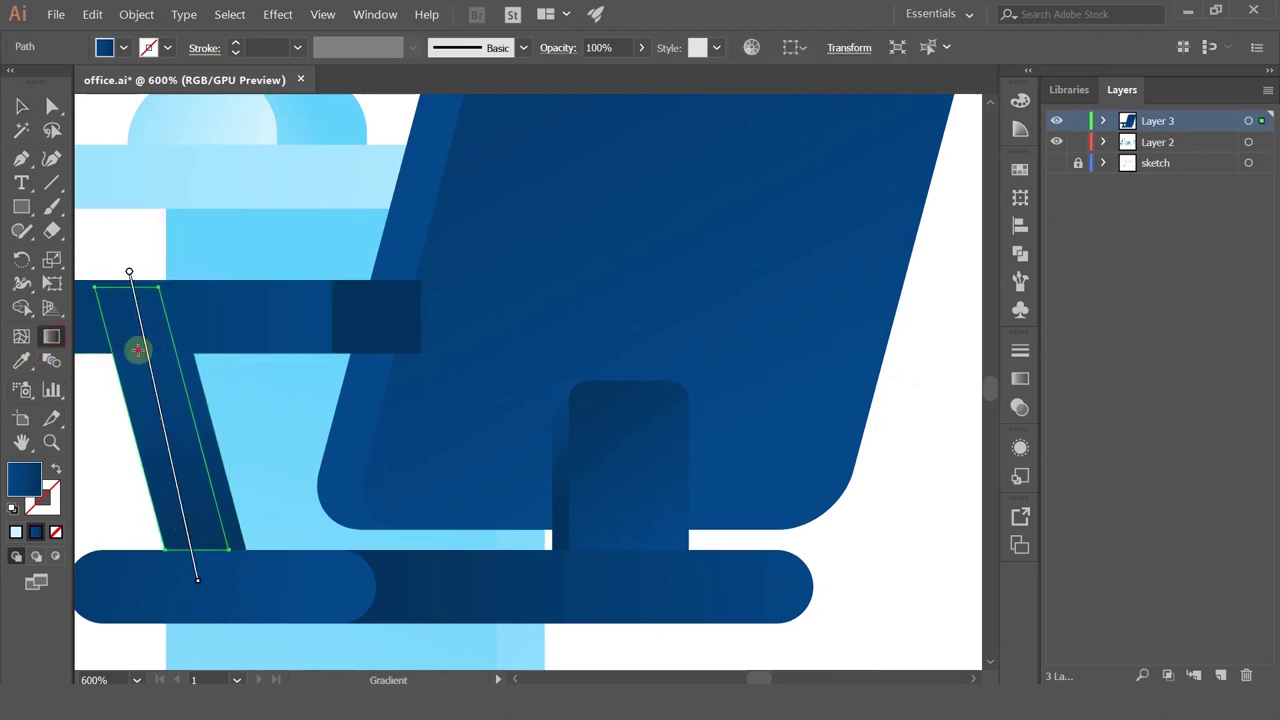
{"action": "left_click_drag", "start_coordinate": [115, 374], "coordinate": [221, 476]}
{"action": "left_click_drag", "start_coordinate": [246, 566], "coordinate": [124, 374]}
{"action": "left_click_drag", "start_coordinate": [194, 403], "coordinate": [154, 435]}
{"action": "left_click", "coordinate": [21, 107]}
Step: Redirect the rear support strip's gradient across its width so it forms a darker right edge, and deselect it
{"action": "left_click", "coordinate": [281, 481]}
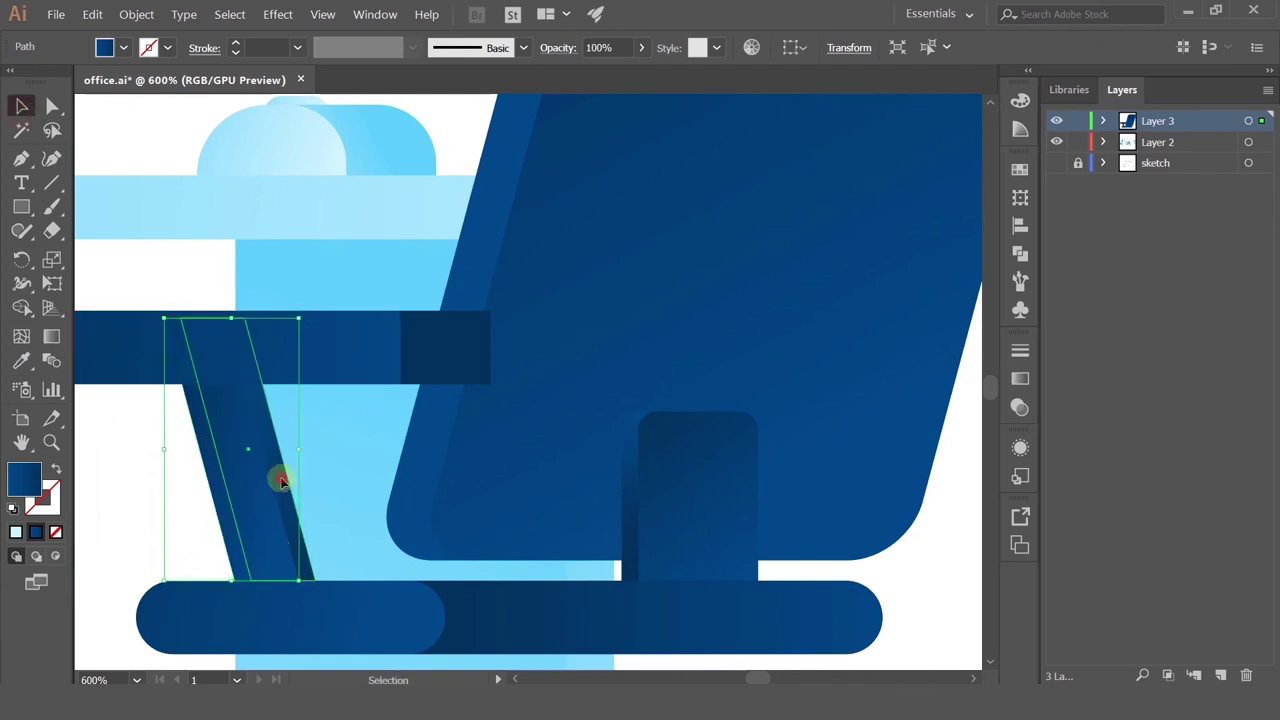
{"action": "left_click", "coordinate": [51, 337]}
{"action": "left_click_drag", "start_coordinate": [257, 444], "coordinate": [370, 540]}
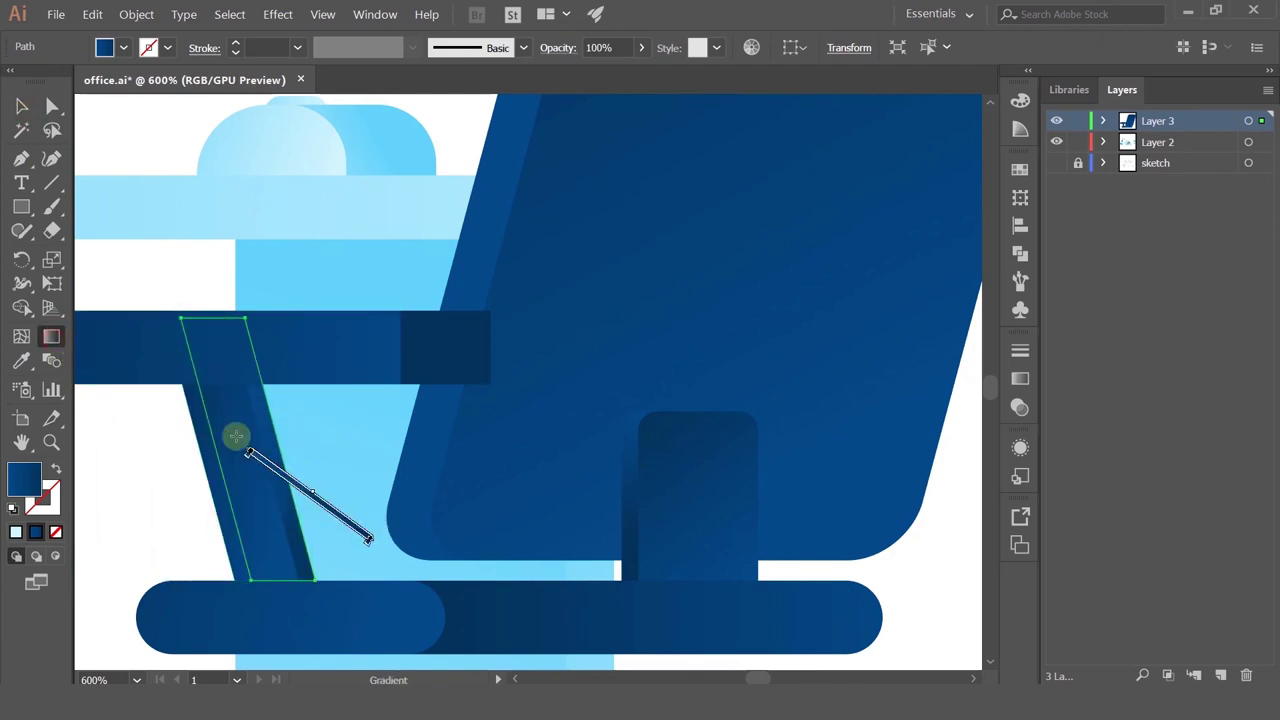
{"action": "left_click_drag", "start_coordinate": [382, 480], "coordinate": [188, 435]}
{"action": "left_click", "coordinate": [19, 104]}
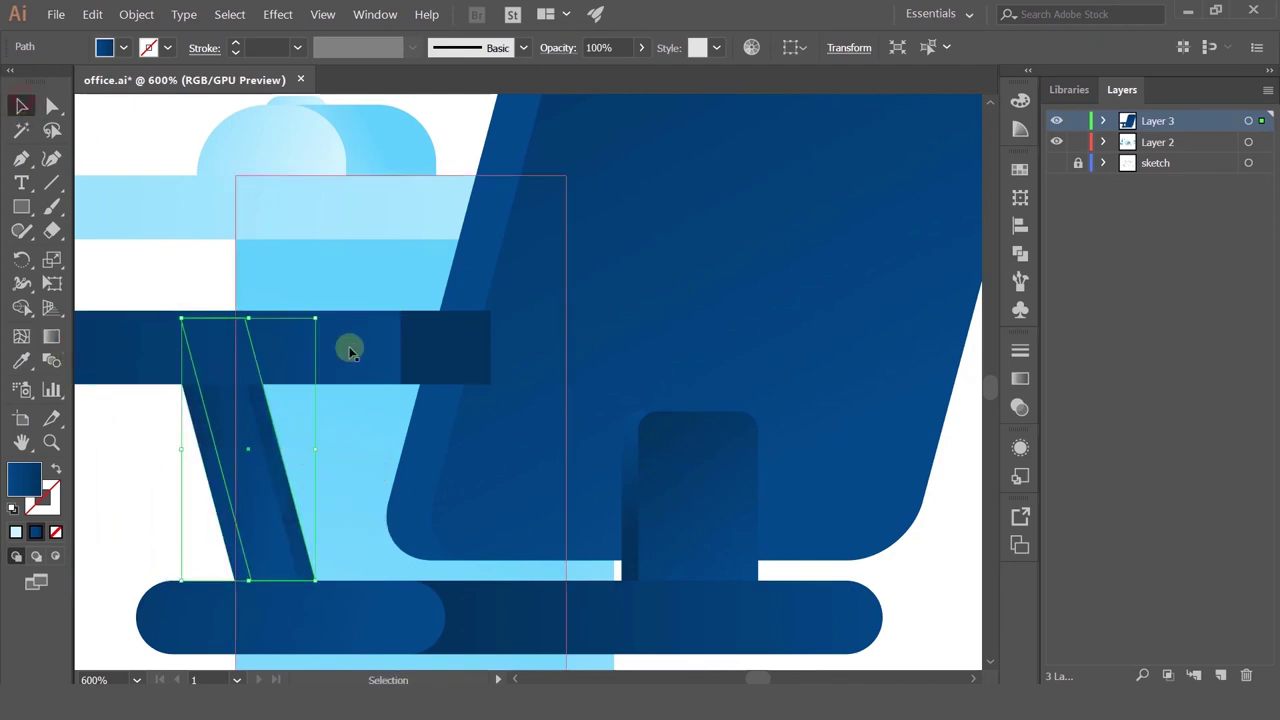
{"action": "scroll", "coordinate": [634, 483], "scroll_direction": "down", "scroll_amount": 4}
{"action": "left_click", "coordinate": [634, 483]}
Step: Draw a narrow vertical rectangle as the chair's leg from the seat bar to the floor line and shift it slightly right
{"action": "scroll", "coordinate": [637, 484], "scroll_direction": "down", "scroll_amount": 1}
{"action": "scroll", "coordinate": [638, 484], "scroll_direction": "up", "scroll_amount": 3}
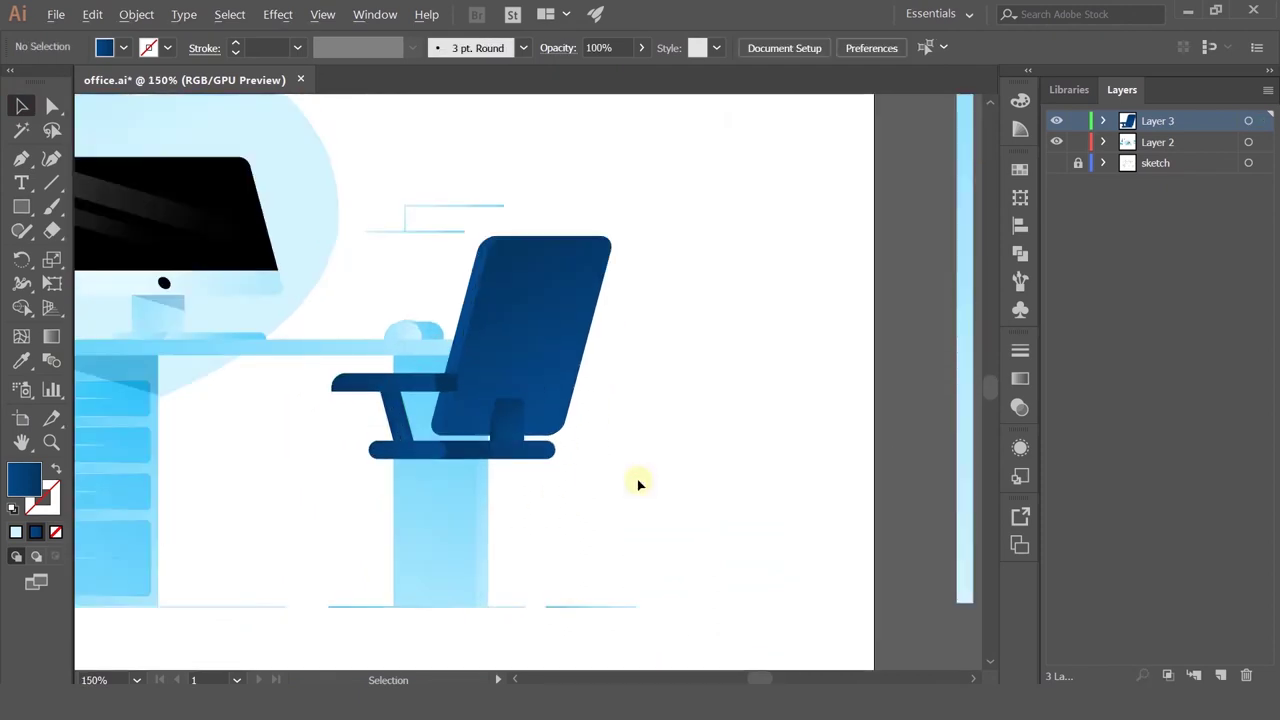
{"action": "left_click_drag", "start_coordinate": [281, 314], "coordinate": [486, 377]}
{"action": "scroll", "coordinate": [388, 394], "scroll_direction": "down", "scroll_amount": 2}
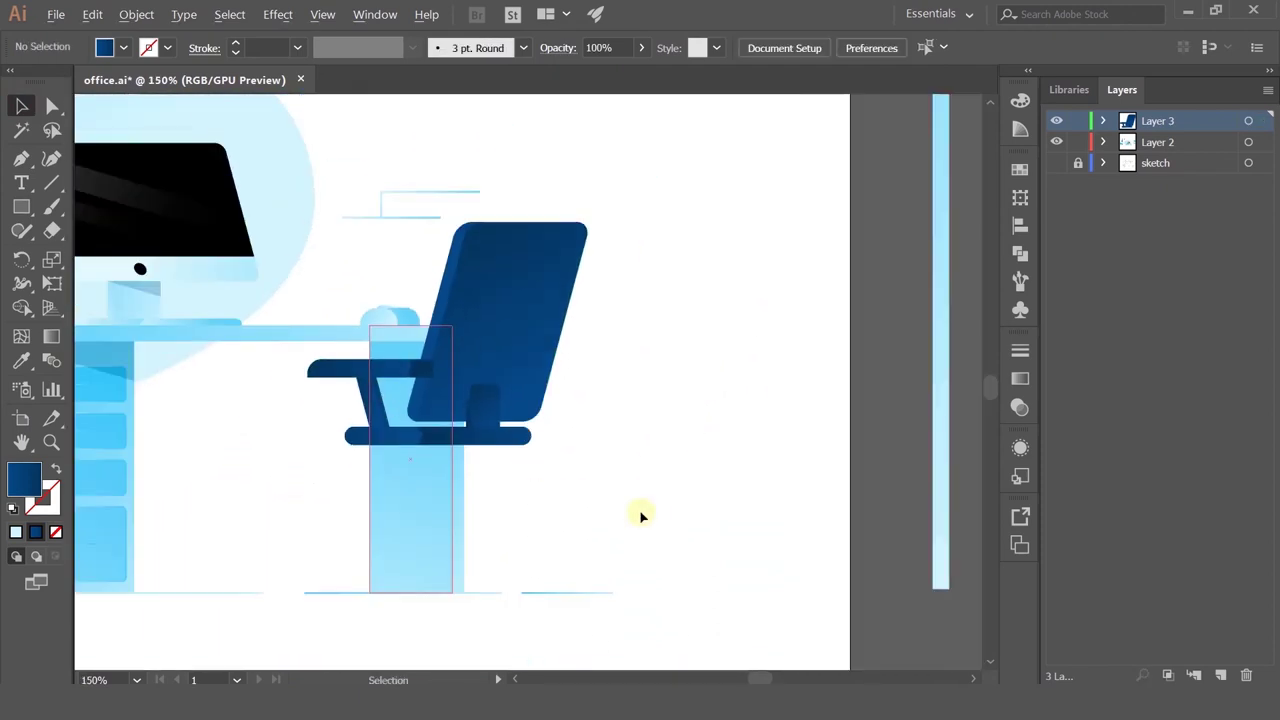
{"action": "scroll", "coordinate": [451, 523], "scroll_direction": "up", "scroll_amount": 1}
{"action": "left_click", "coordinate": [21, 206]}
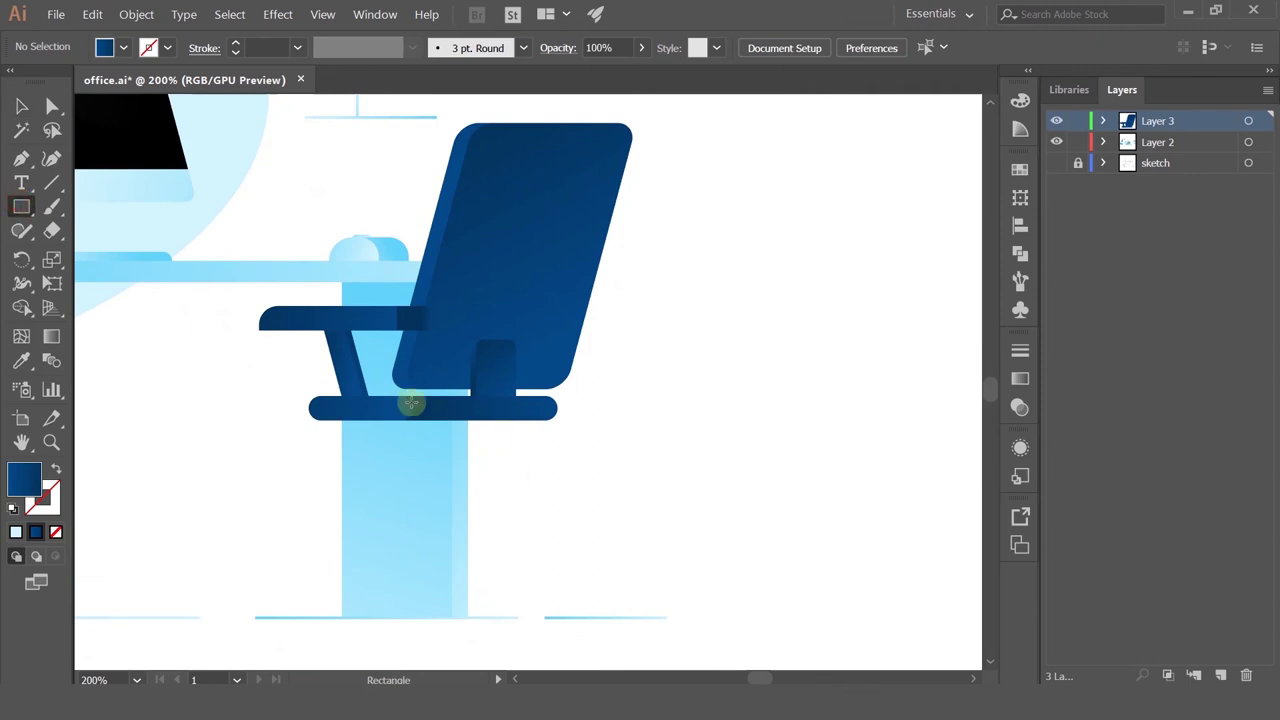
{"action": "left_click_drag", "start_coordinate": [418, 408], "coordinate": [443, 614]}
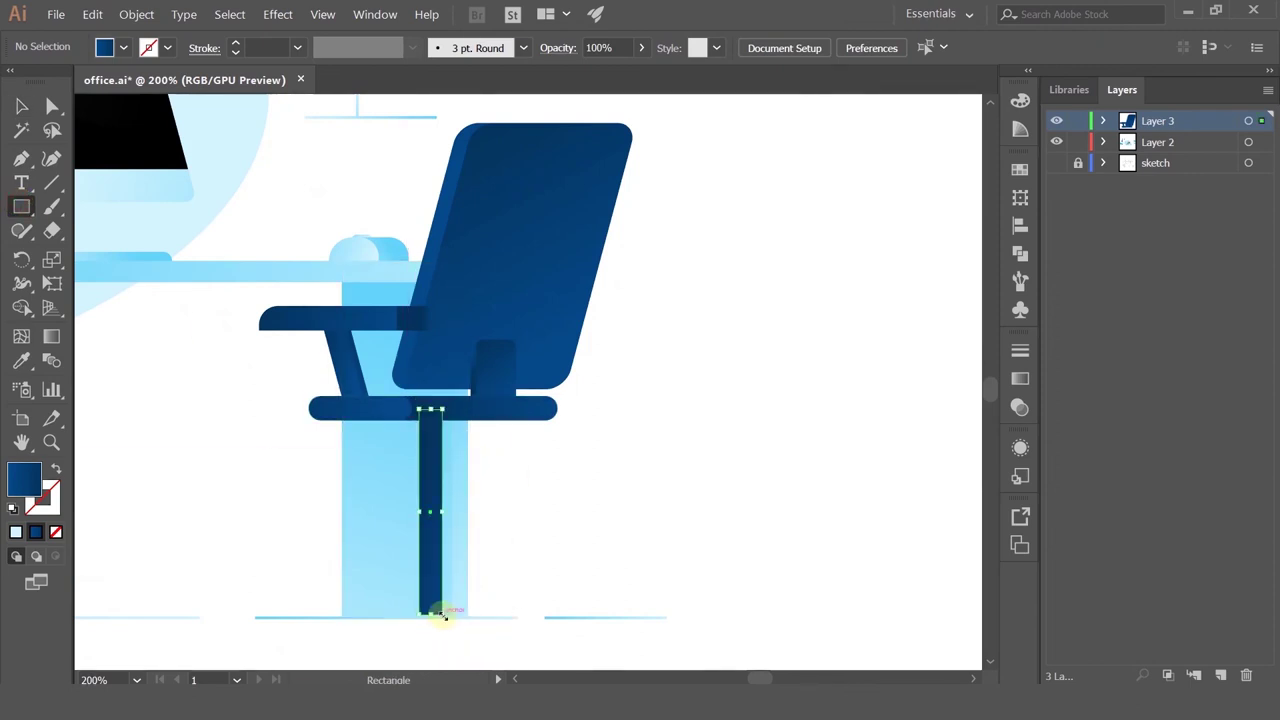
{"action": "left_click", "coordinate": [17, 107]}
{"action": "left_click_drag", "start_coordinate": [420, 457], "coordinate": [503, 466]}
Step: Give the chair leg a horizontal linear gradient with dark blue at both ends and a lighter blue stop at 54.46%
{"action": "left_click", "coordinate": [49, 331]}
{"action": "scroll", "coordinate": [438, 492], "scroll_direction": "up", "scroll_amount": 2}
{"action": "left_click", "coordinate": [1020, 380]}
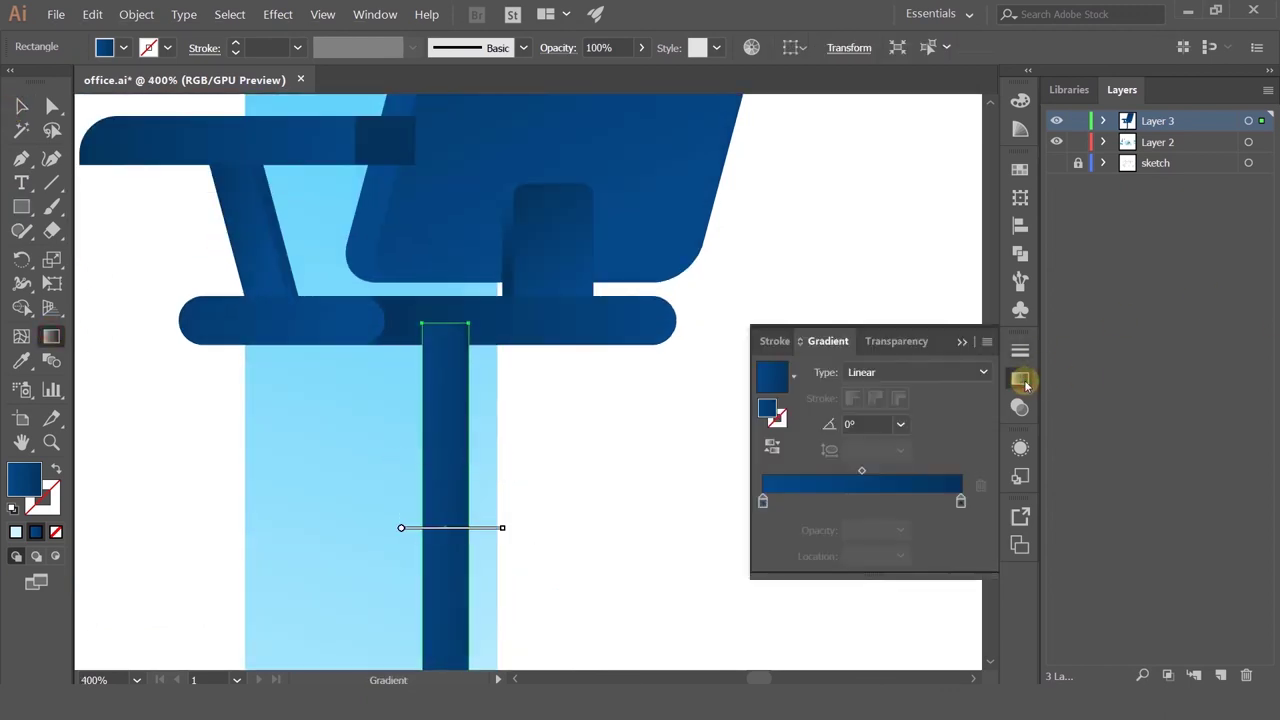
{"action": "left_click_drag", "start_coordinate": [763, 501], "coordinate": [822, 503]}
{"action": "left_click", "coordinate": [961, 502]}
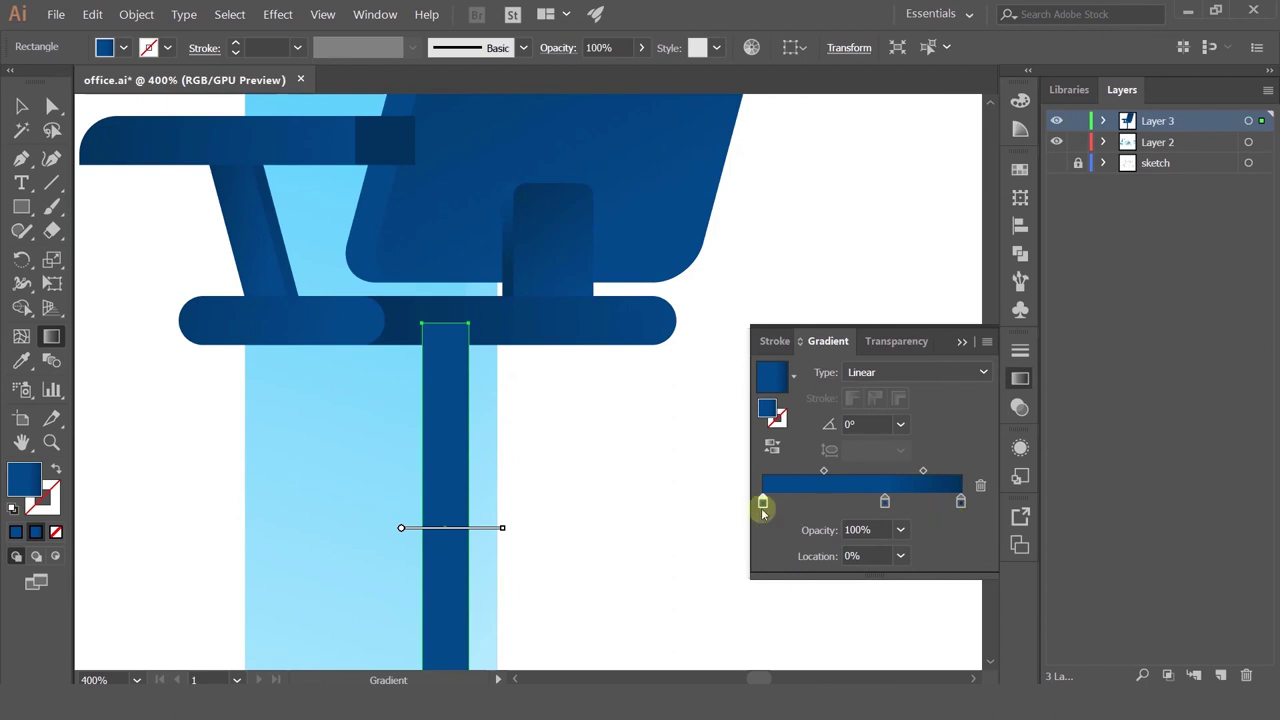
{"action": "left_click_drag", "start_coordinate": [763, 508], "coordinate": [789, 549]}
{"action": "left_click", "coordinate": [960, 502]}
{"action": "left_click", "coordinate": [788, 503]}
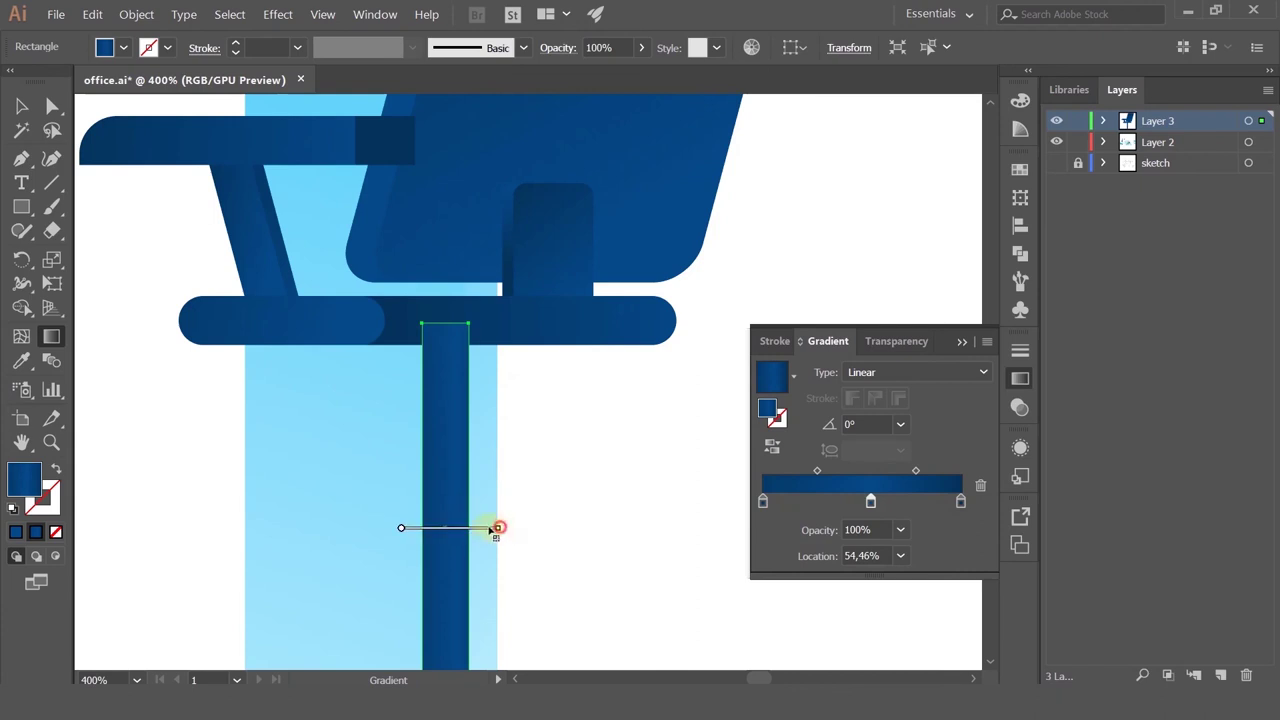
Step: Tighten the chair leg's horizontal gradient so it spans roughly the width of the leg
{"action": "left_click_drag", "start_coordinate": [468, 529], "coordinate": [469, 528]}
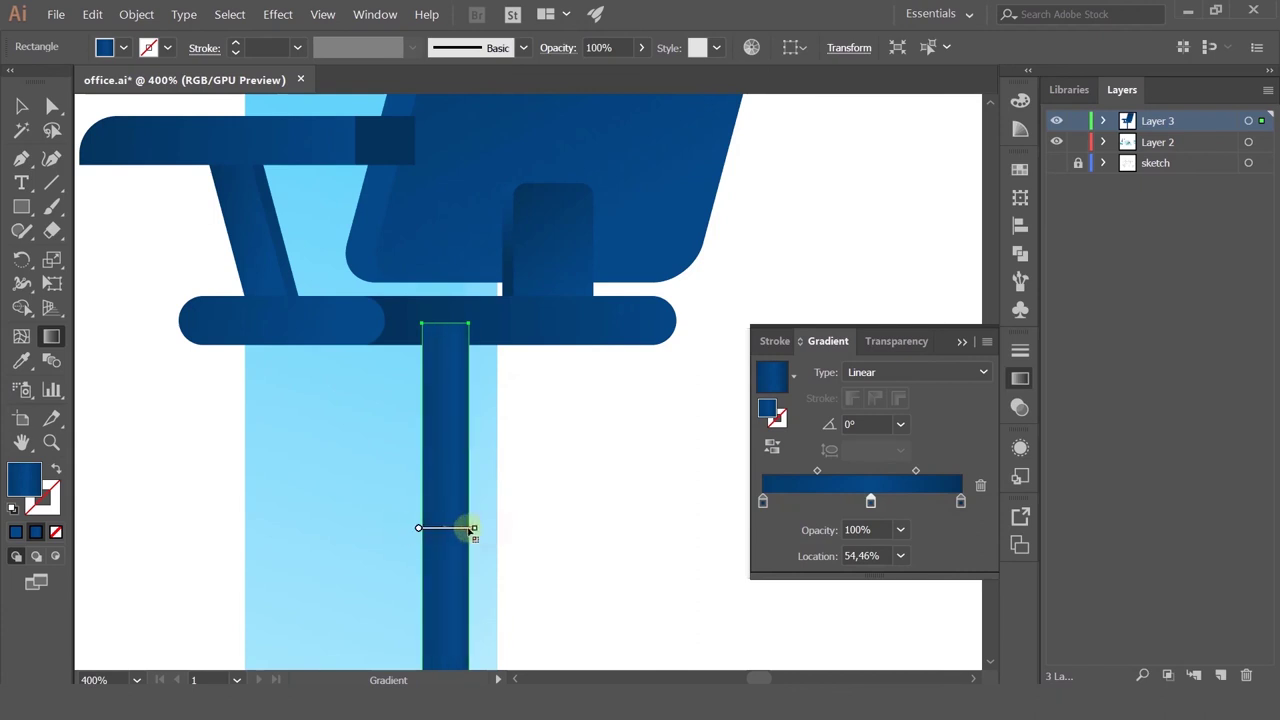
{"action": "left_click", "coordinate": [20, 129]}
{"action": "scroll", "coordinate": [432, 365], "scroll_direction": "down", "scroll_amount": 2}
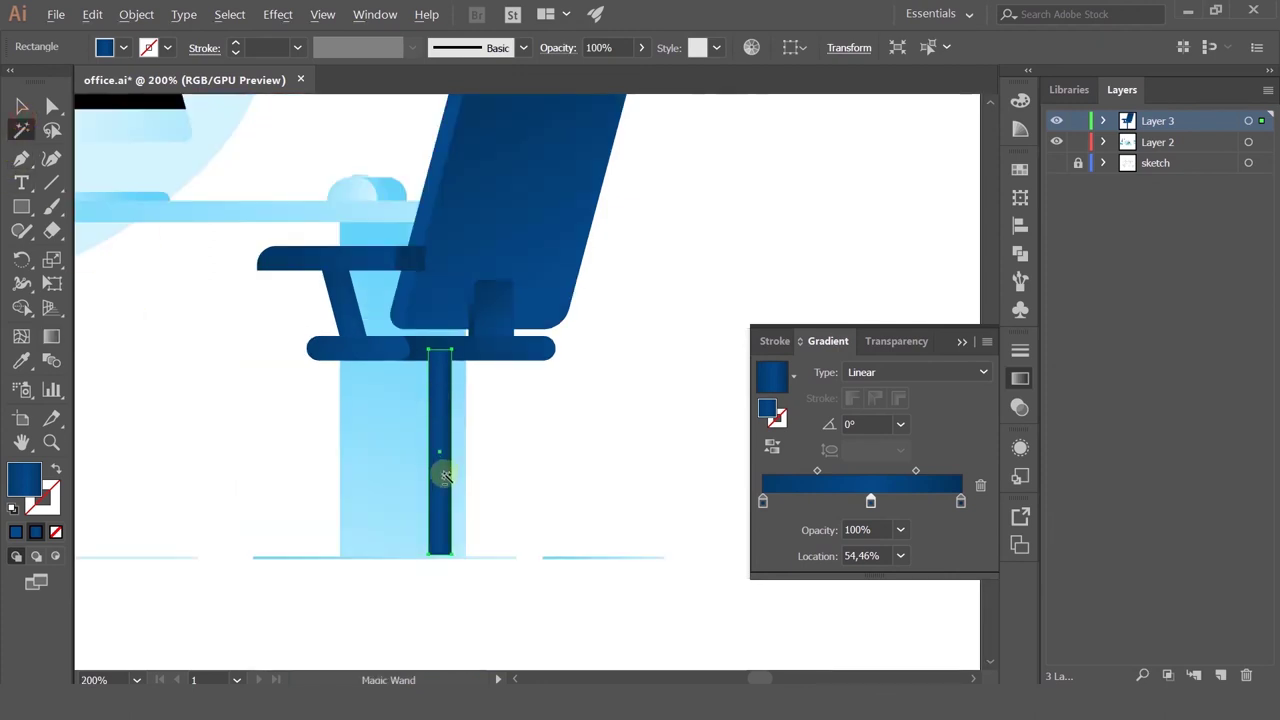
{"action": "scroll", "coordinate": [446, 476], "scroll_direction": "up", "scroll_amount": 2}
{"action": "left_click", "coordinate": [22, 107]}
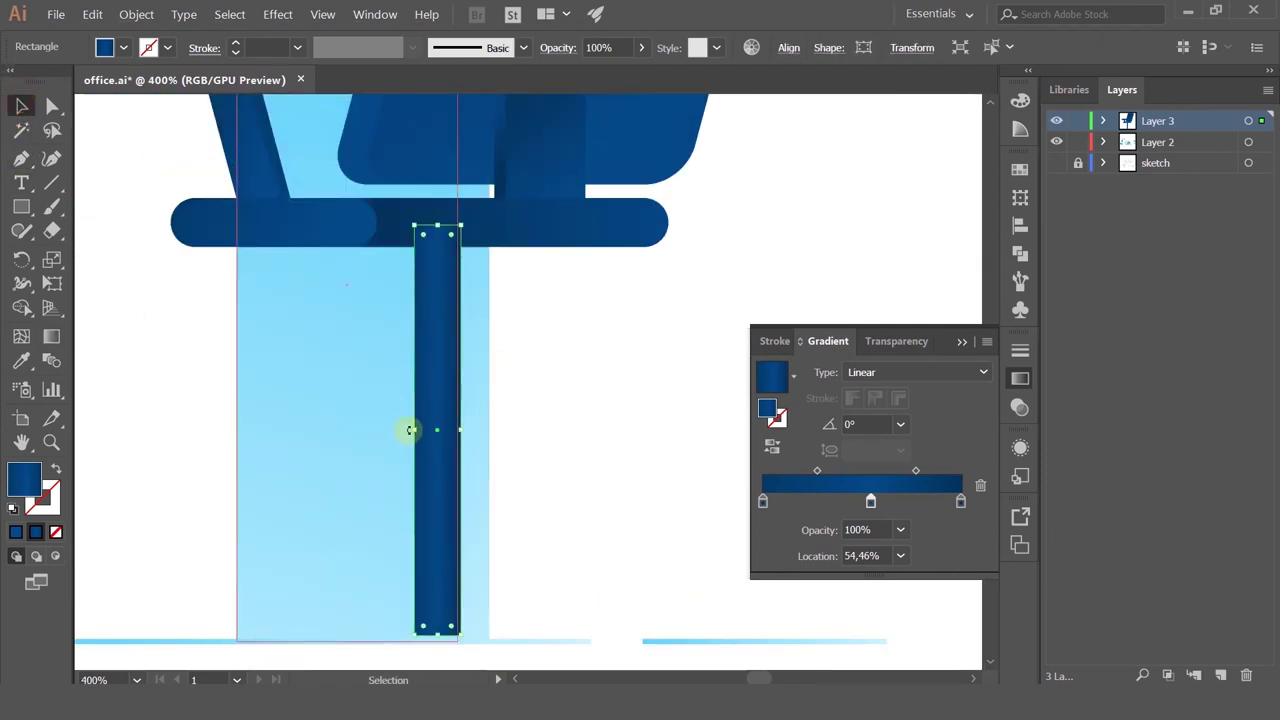
{"action": "mouse_move", "coordinate": [414, 431]}
{"action": "left_mouse_down"}
{"action": "mouse_move", "coordinate": [425, 431]}
{"action": "mouse_move", "coordinate": [414, 430]}
{"action": "left_mouse_up"}
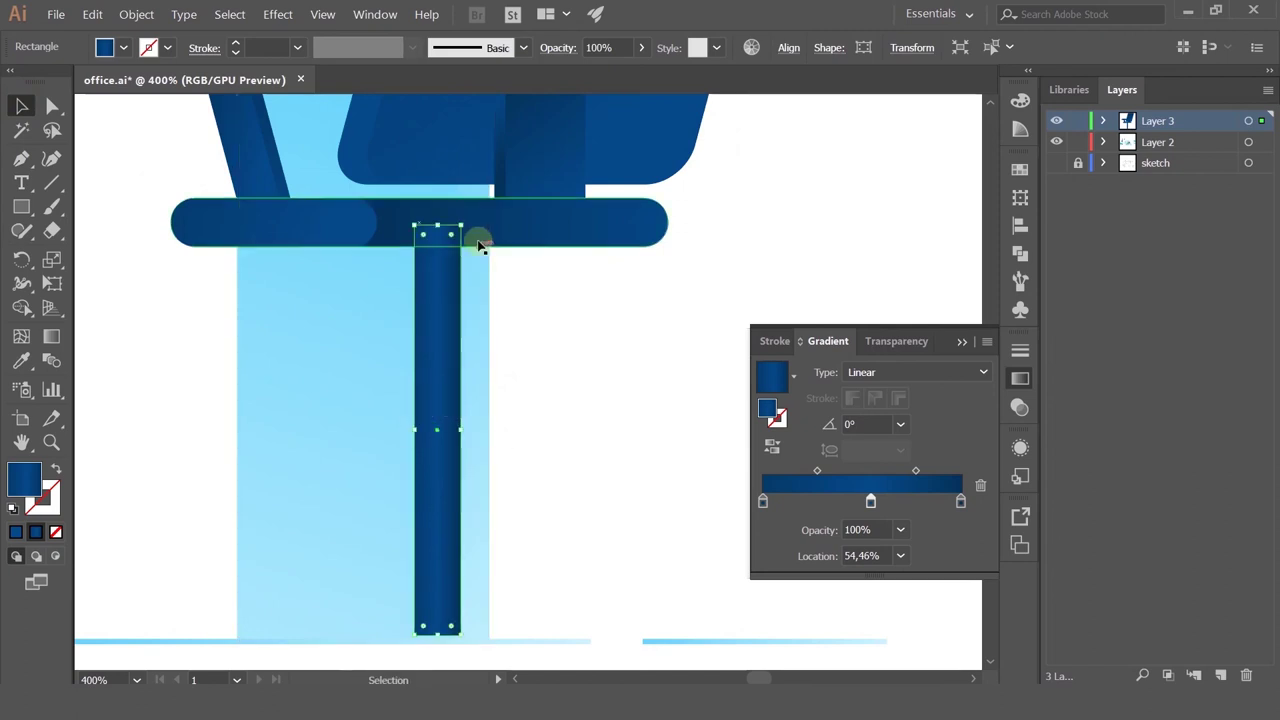
Step: Rotate the chair leg by 180°, narrow it to about half its width, and fit it between seat bar and floor line
{"action": "left_click_drag", "start_coordinate": [467, 218], "coordinate": [600, 443]}
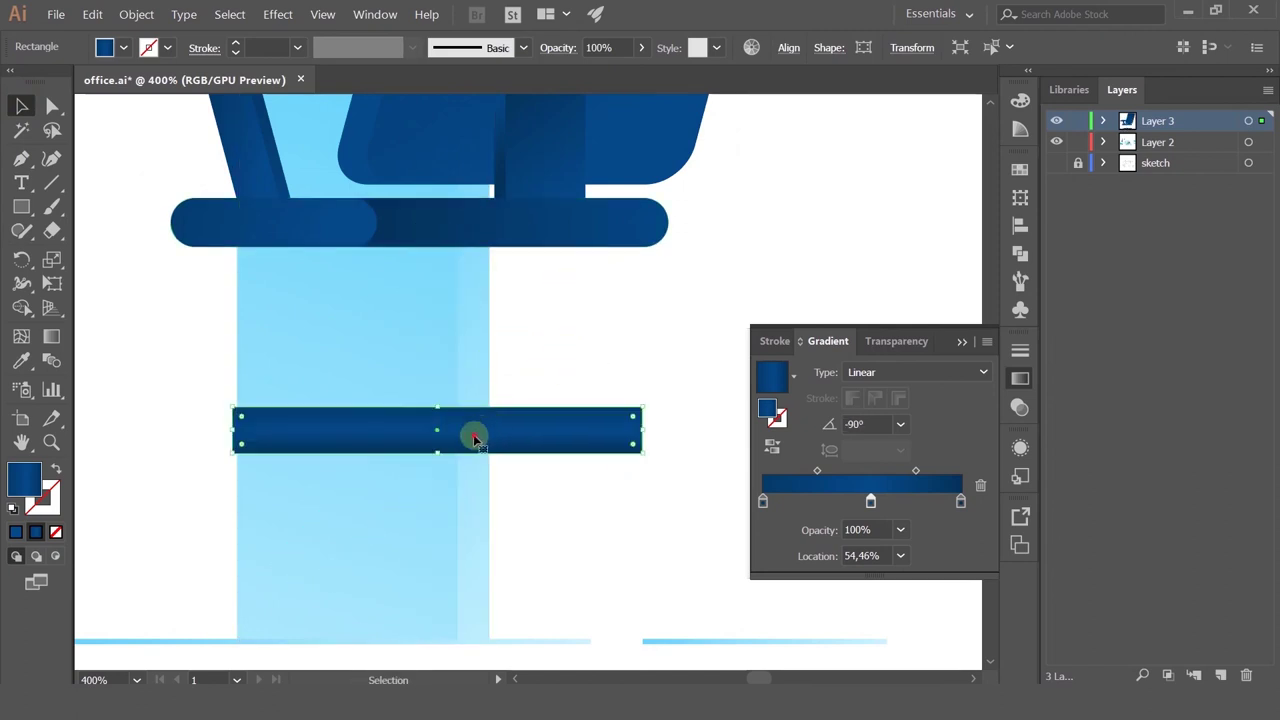
{"action": "left_click_drag", "start_coordinate": [471, 434], "coordinate": [405, 252]}
{"action": "left_click_drag", "start_coordinate": [404, 249], "coordinate": [360, 333]}
{"action": "left_click_drag", "start_coordinate": [613, 311], "coordinate": [420, 517]}
{"action": "left_click_drag", "start_coordinate": [392, 280], "coordinate": [440, 412]}
{"action": "left_click_drag", "start_coordinate": [444, 656], "coordinate": [444, 638]}
{"action": "left_click", "coordinate": [584, 500]}
{"action": "key", "text": "ctrl+1"}
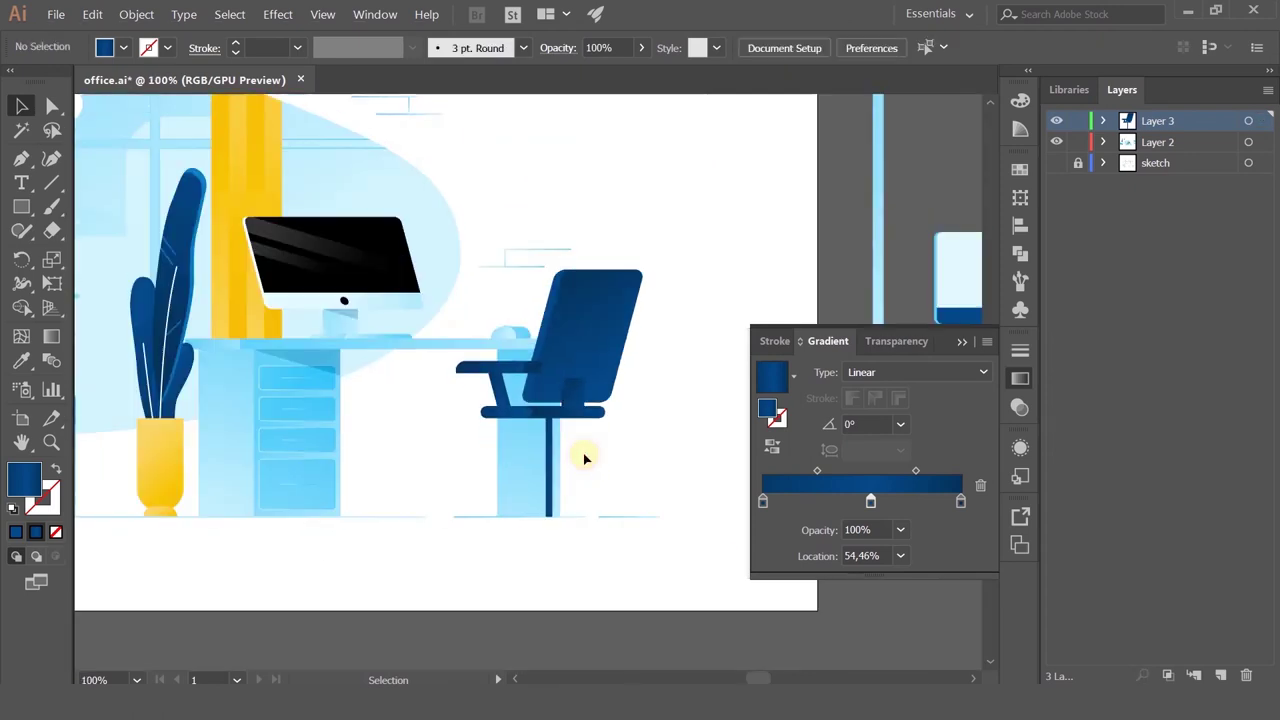
Step: Flatten both armrest pieces together to about half their height, keeping their lower edge in place
{"action": "scroll", "coordinate": [585, 458], "scroll_direction": "up", "scroll_amount": 3, "text": "alt"}
{"action": "left_click", "coordinate": [334, 185]}
{"action": "left_click", "coordinate": [418, 200], "text": "shift"}
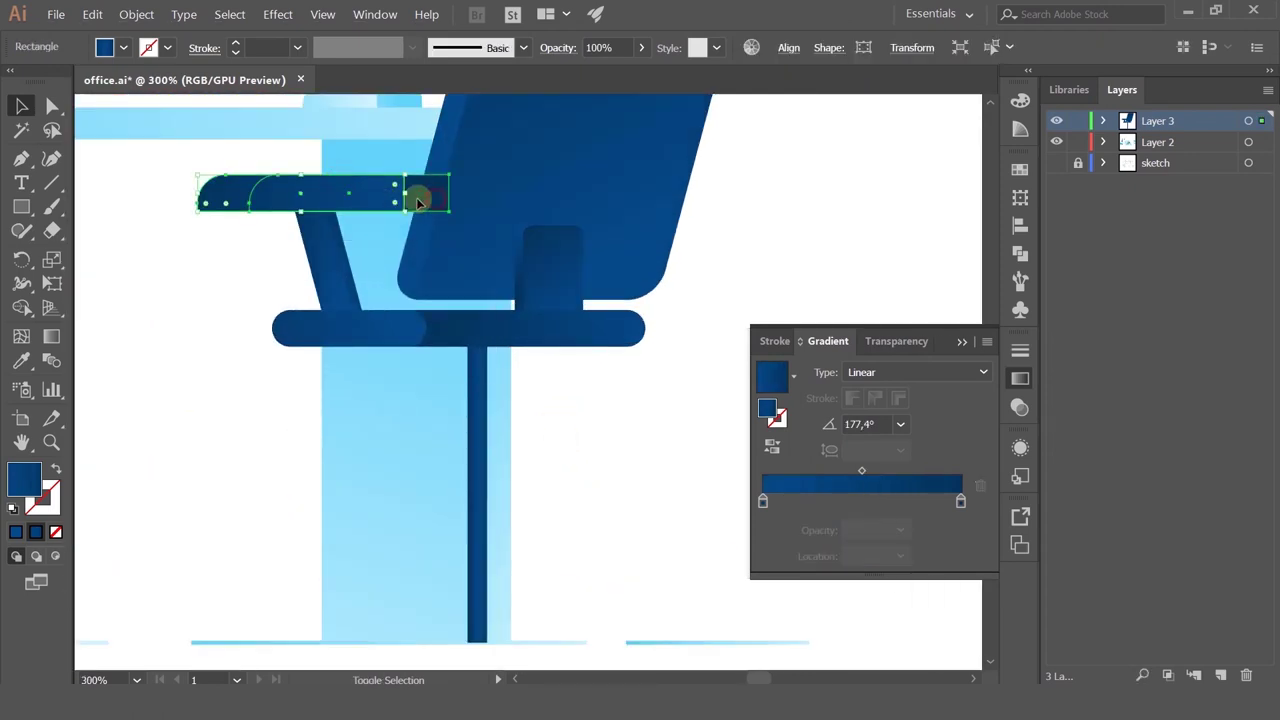
{"action": "left_click", "coordinate": [251, 237]}
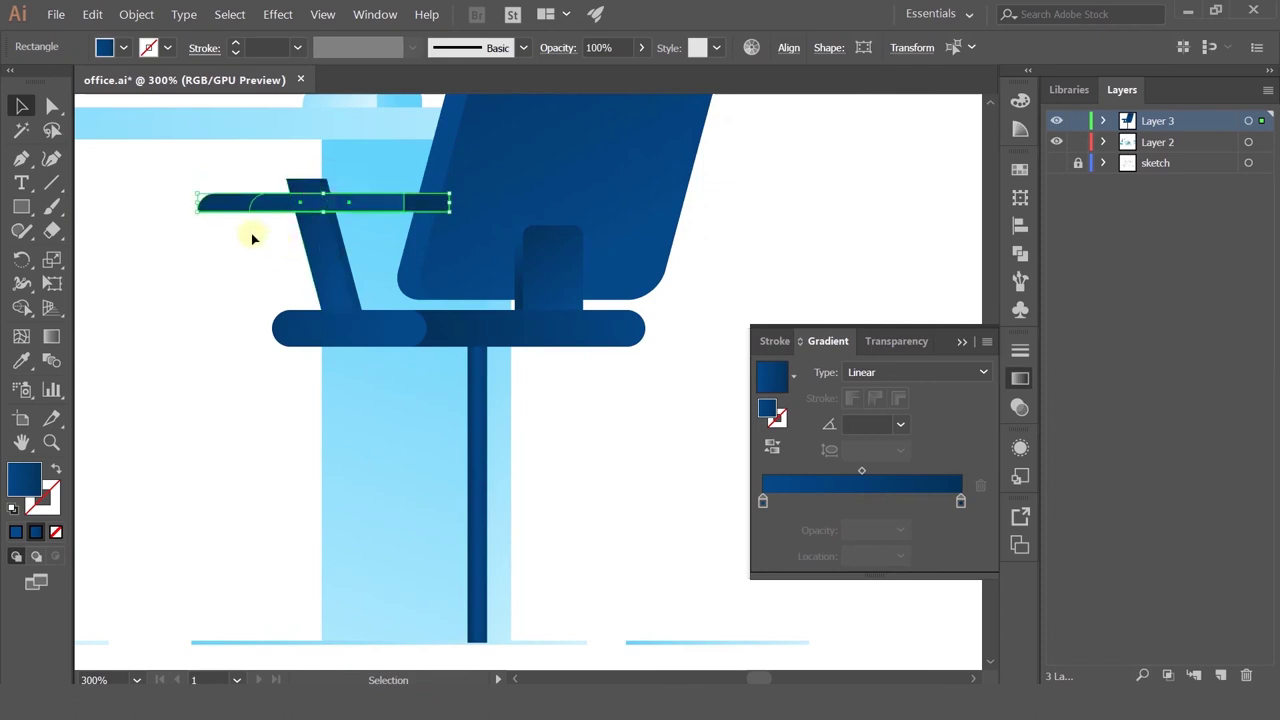
{"action": "left_click", "coordinate": [340, 262]}
{"action": "key", "text": "ctrl+shift+a"}
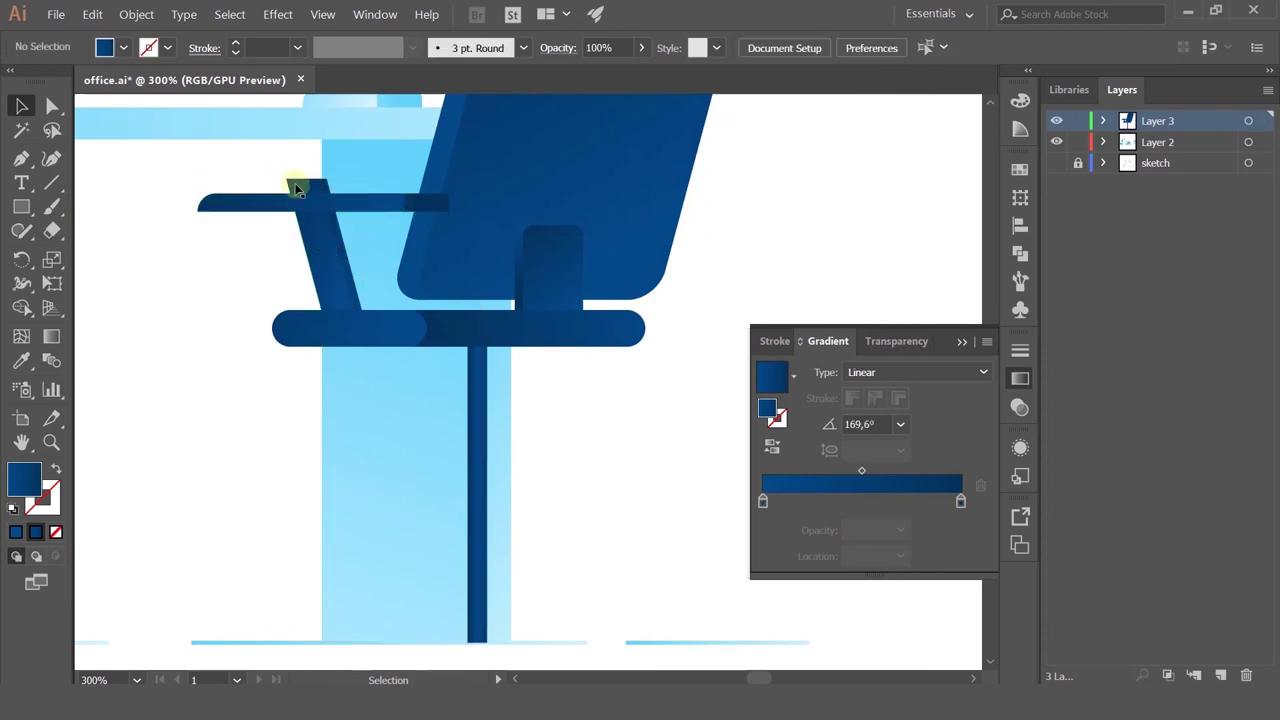
Step: Shorten and narrow the two slanted support strips so they end under the flattened armrest
{"action": "left_click", "coordinate": [326, 255]}
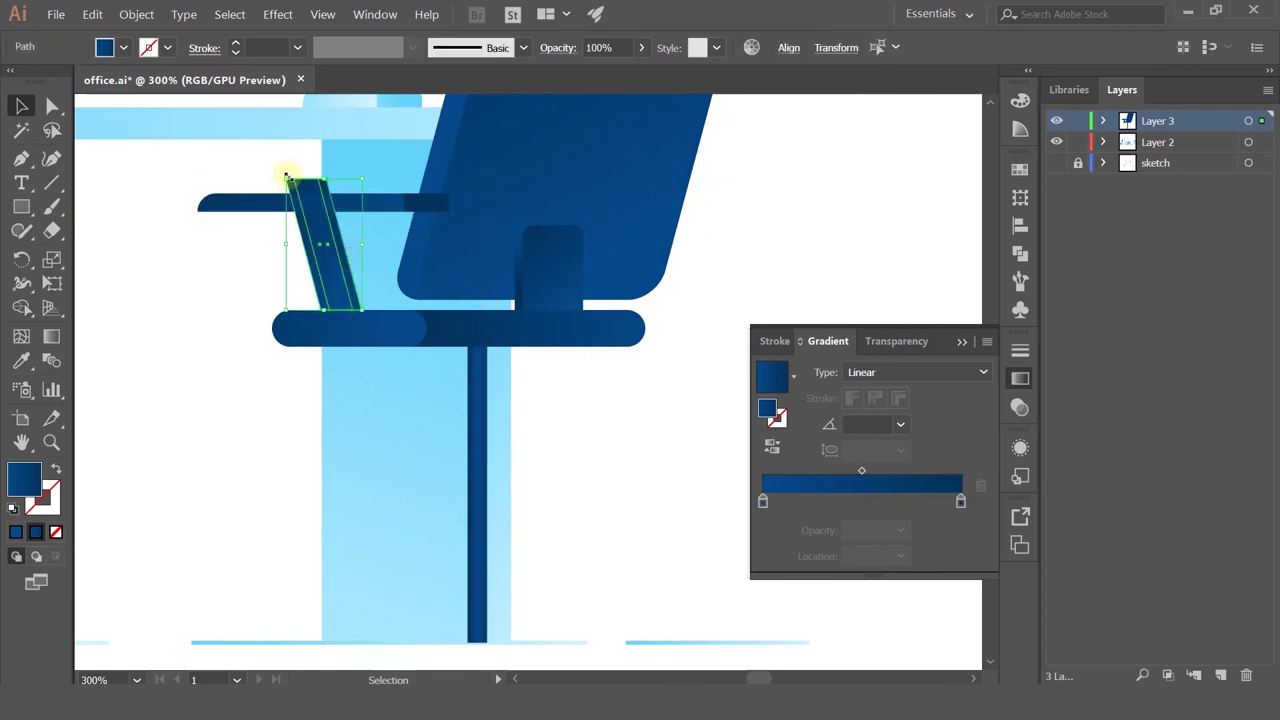
{"action": "left_click_drag", "start_coordinate": [287, 177], "coordinate": [303, 205]}
{"action": "left_click", "coordinate": [655, 384]}
{"action": "scroll", "coordinate": [618, 382], "scroll_direction": "down", "scroll_amount": 3}
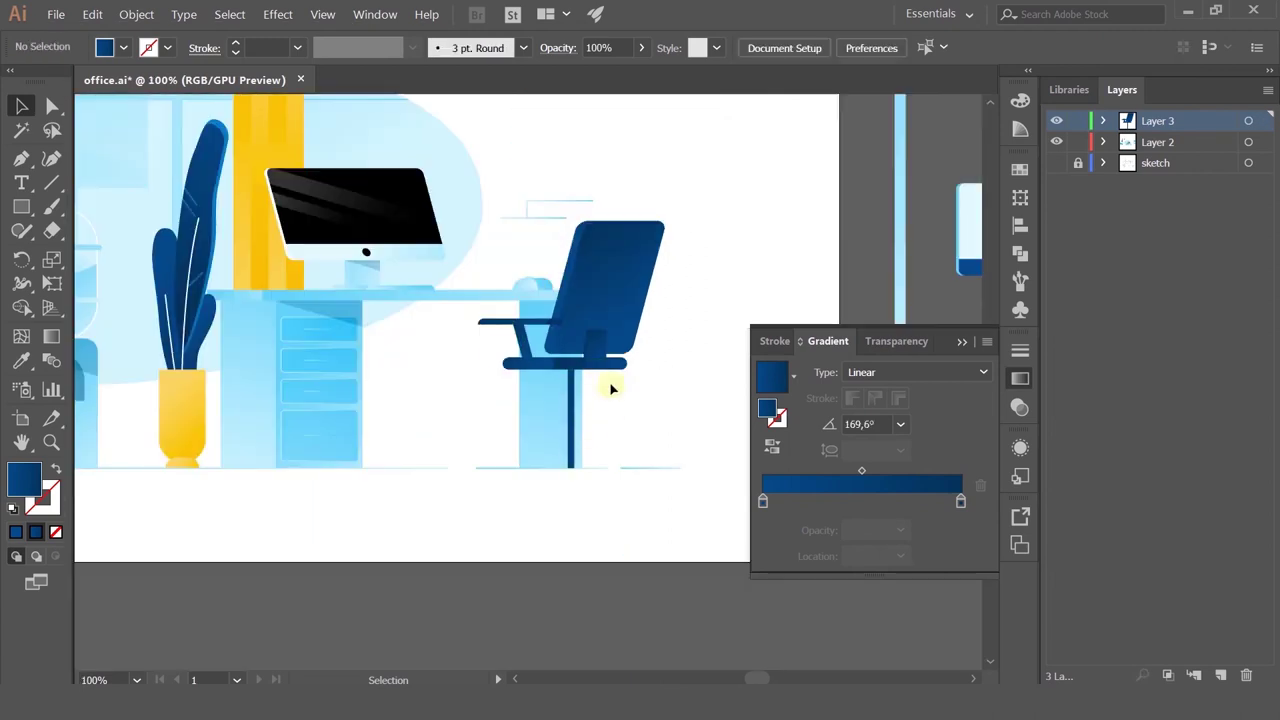
Step: Draw a wide, low rectangle with the leg's gradient as the chair base on the floor line and round its top corners
{"action": "scroll", "coordinate": [583, 394], "scroll_direction": "up", "scroll_amount": 2}
{"action": "left_click", "coordinate": [561, 405]}
{"action": "left_click", "coordinate": [643, 430]}
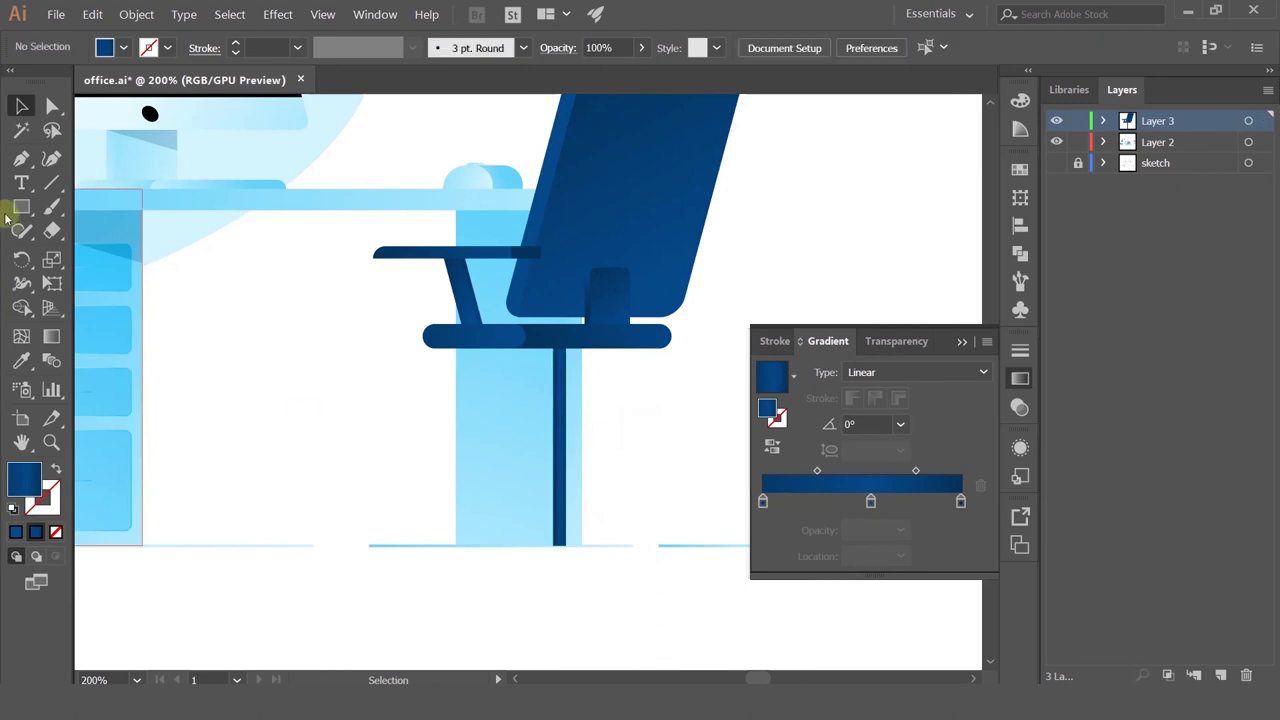
{"action": "left_click", "coordinate": [21, 206]}
{"action": "left_click_drag", "start_coordinate": [438, 517], "coordinate": [662, 543]}
{"action": "key", "text": "a"}
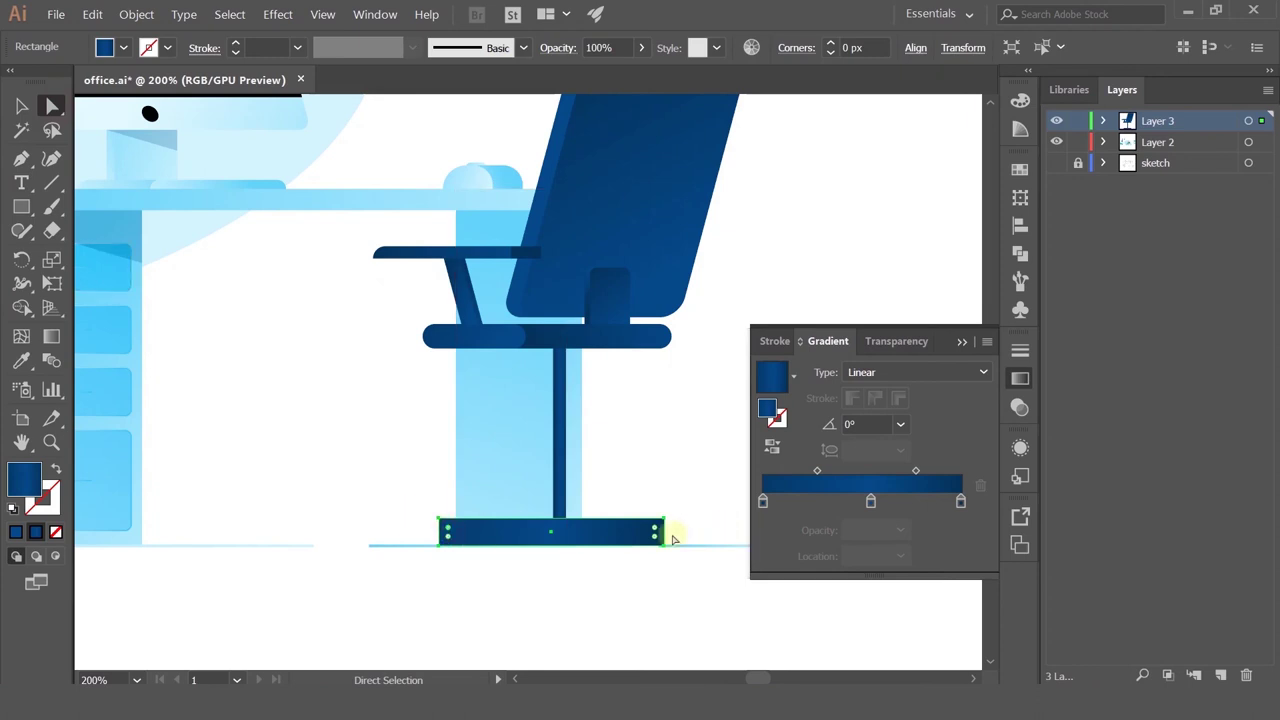
{"action": "left_click_drag", "start_coordinate": [655, 531], "coordinate": [657, 503]}
{"action": "left_click", "coordinate": [662, 499]}
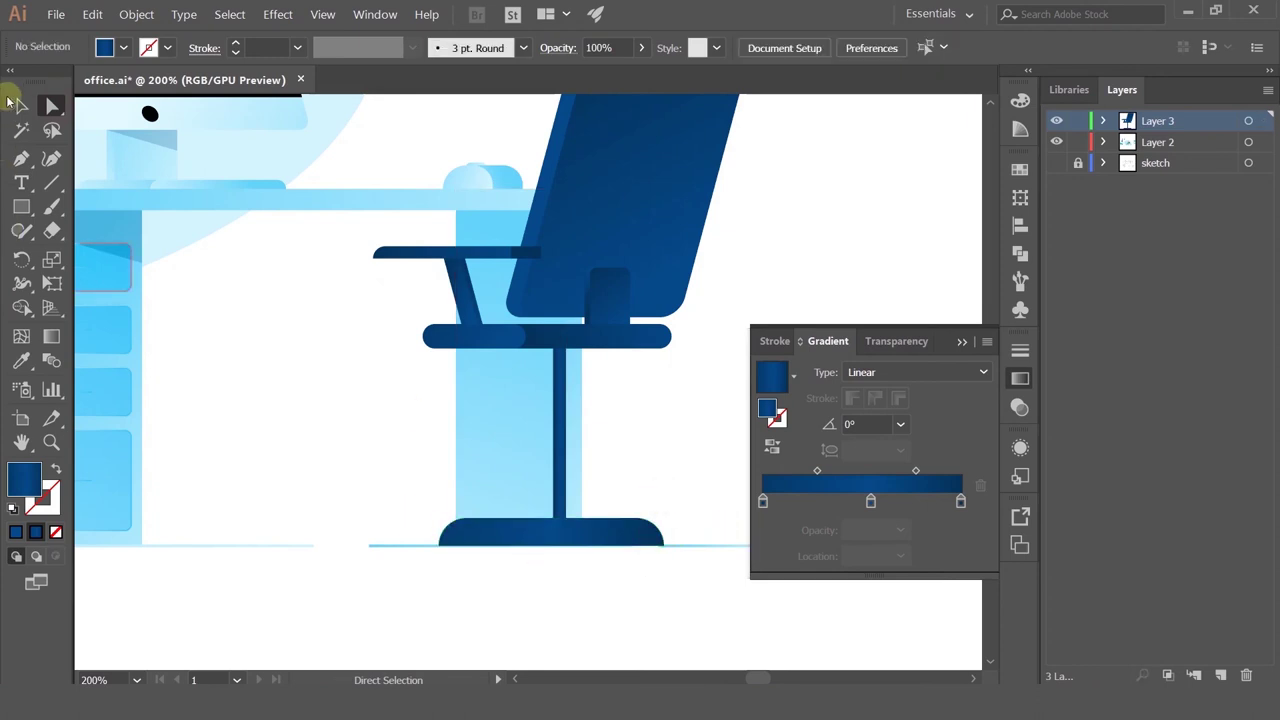
Step: Reshape the chair base into a narrower bar of half the height, centred under the leg, with fully rounded ends
{"action": "left_click", "coordinate": [20, 105]}
{"action": "left_click", "coordinate": [519, 524]}
{"action": "key", "text": "ctrl+plus"}
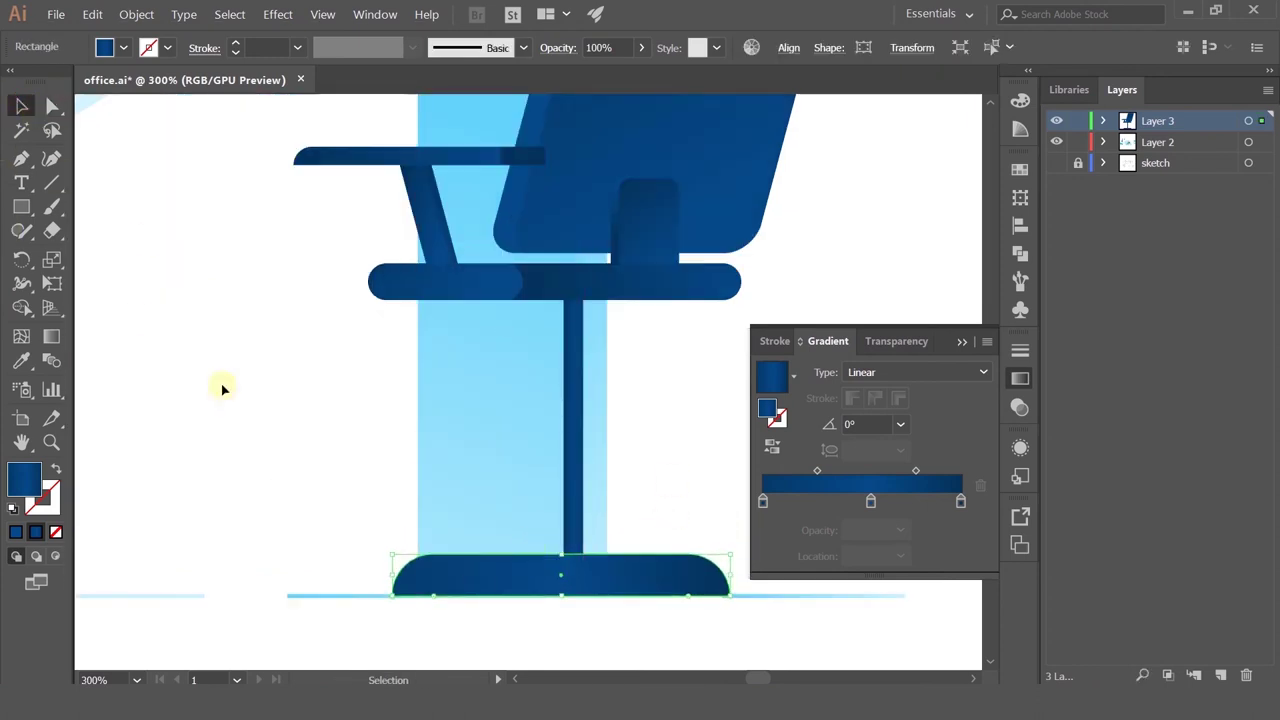
{"action": "left_click_drag", "start_coordinate": [390, 555], "coordinate": [466, 532]}
{"action": "left_click", "coordinate": [50, 105]}
{"action": "left_click", "coordinate": [20, 103]}
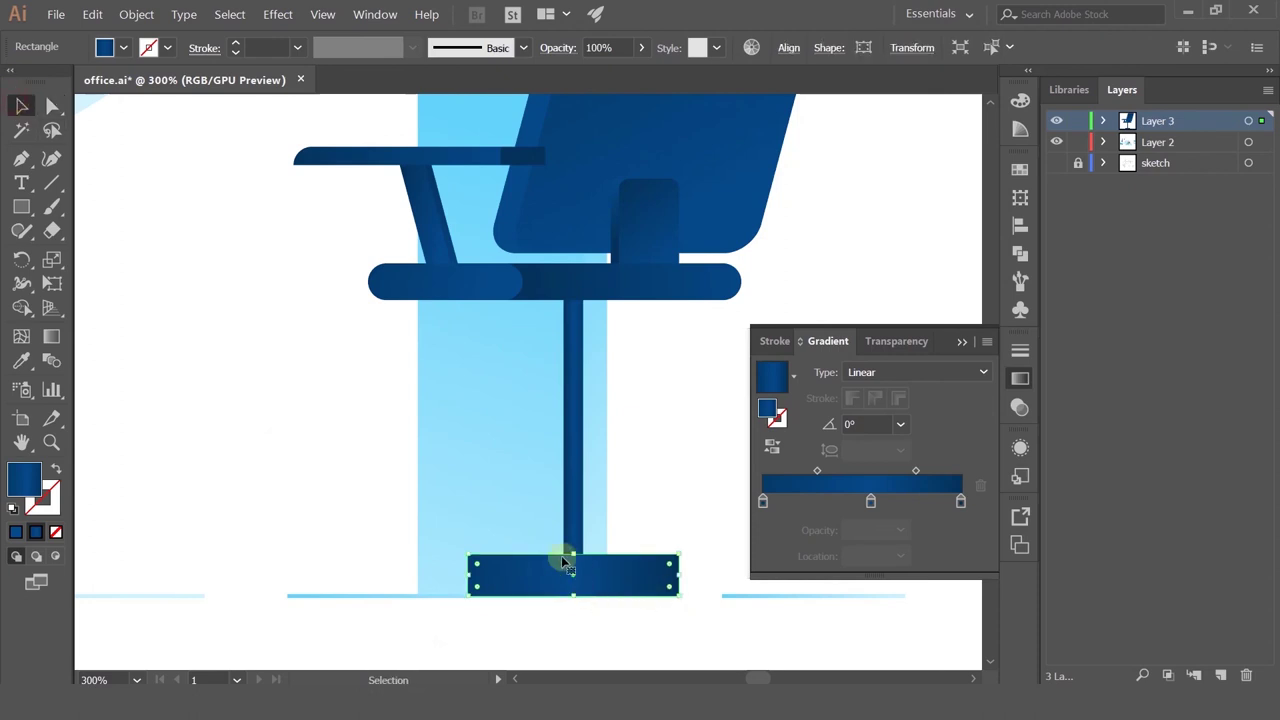
{"action": "left_click_drag", "start_coordinate": [577, 572], "coordinate": [574, 577]}
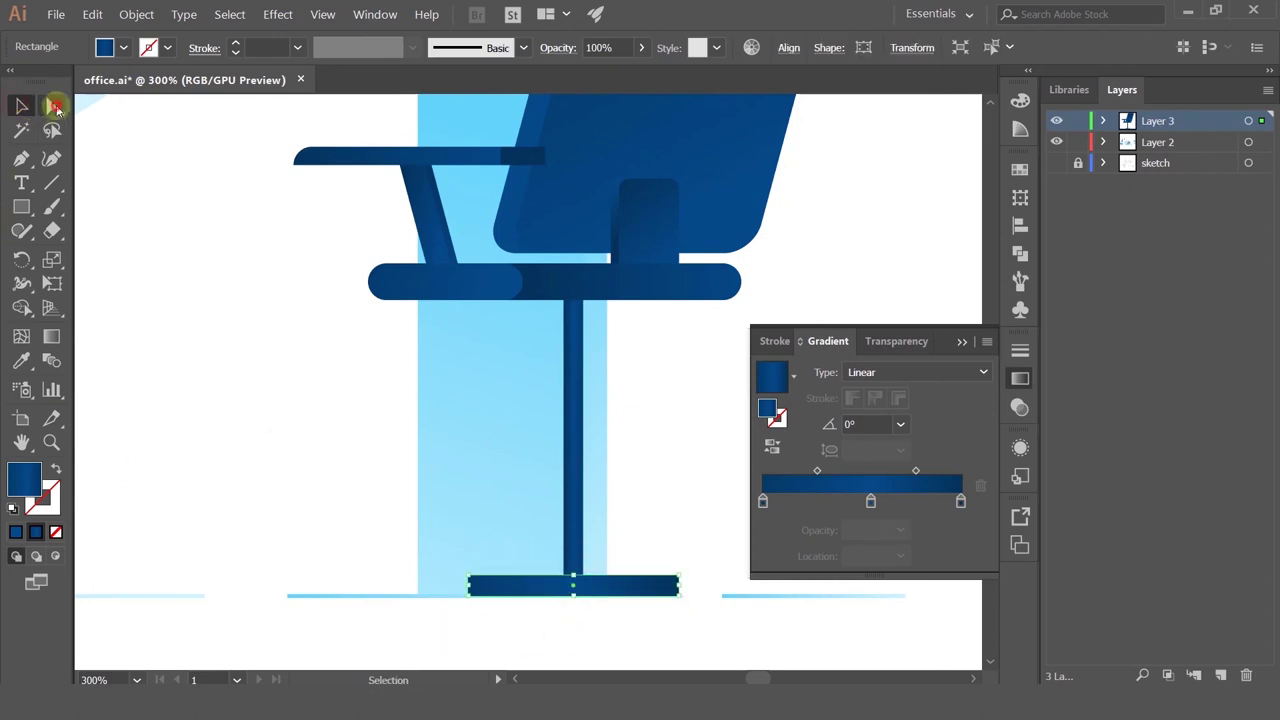
{"action": "left_click", "coordinate": [54, 106]}
{"action": "left_click", "coordinate": [614, 643]}
{"action": "scroll", "coordinate": [614, 643], "scroll_direction": "down", "scroll_amount": 3}
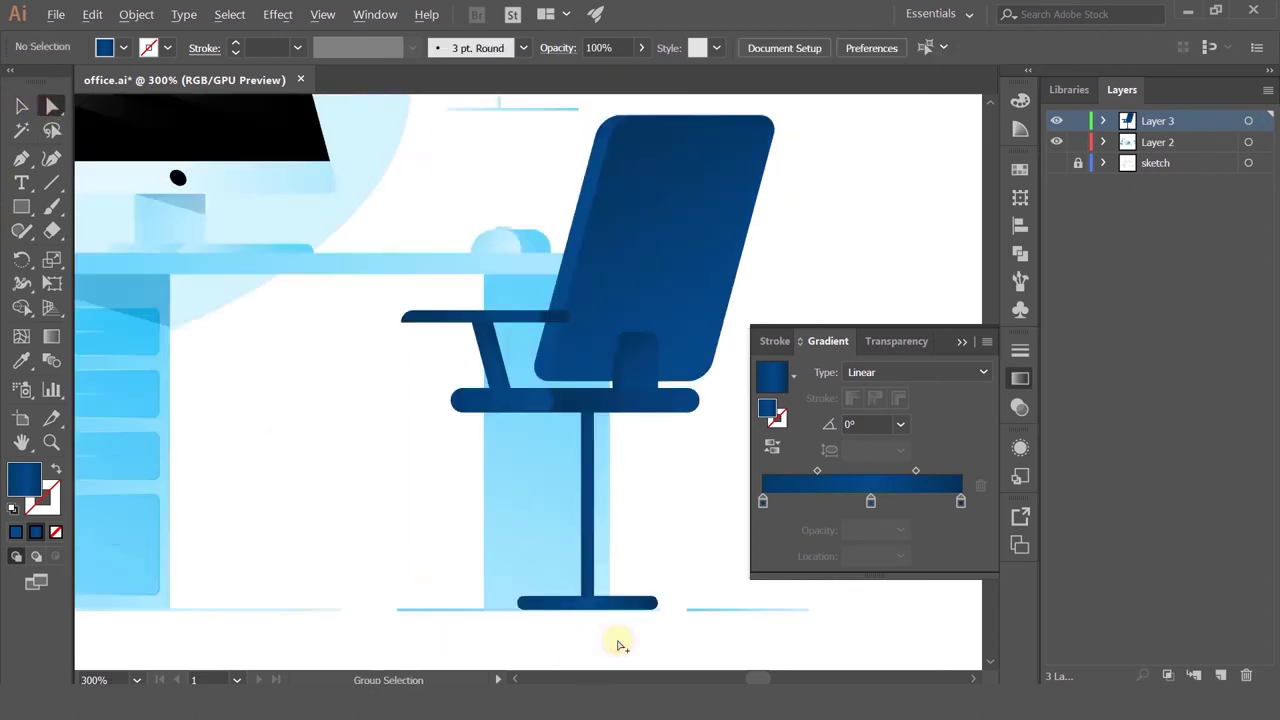
Step: Draw a dark blue circle as a wheel at the base's left end and move it slightly right to overlap the bar
{"action": "scroll", "coordinate": [673, 553], "scroll_direction": "up", "scroll_amount": 3}
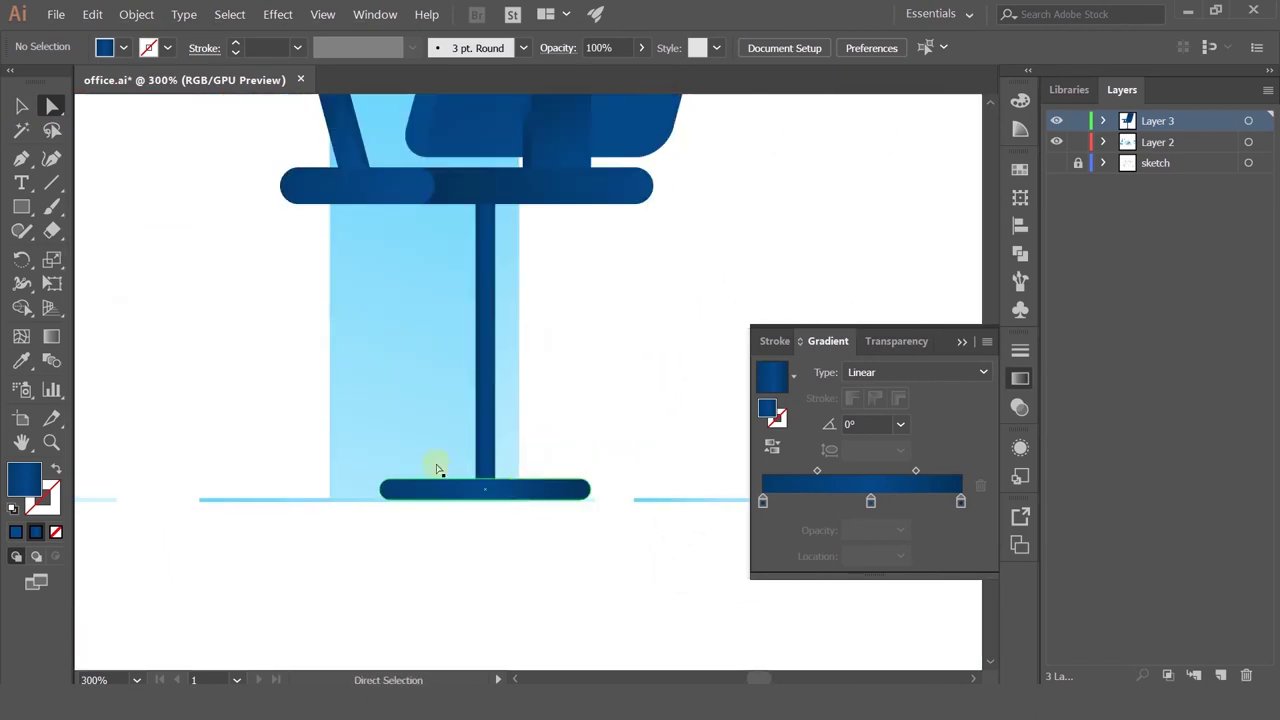
{"action": "left_click_drag", "start_coordinate": [22, 207], "coordinate": [68, 258]}
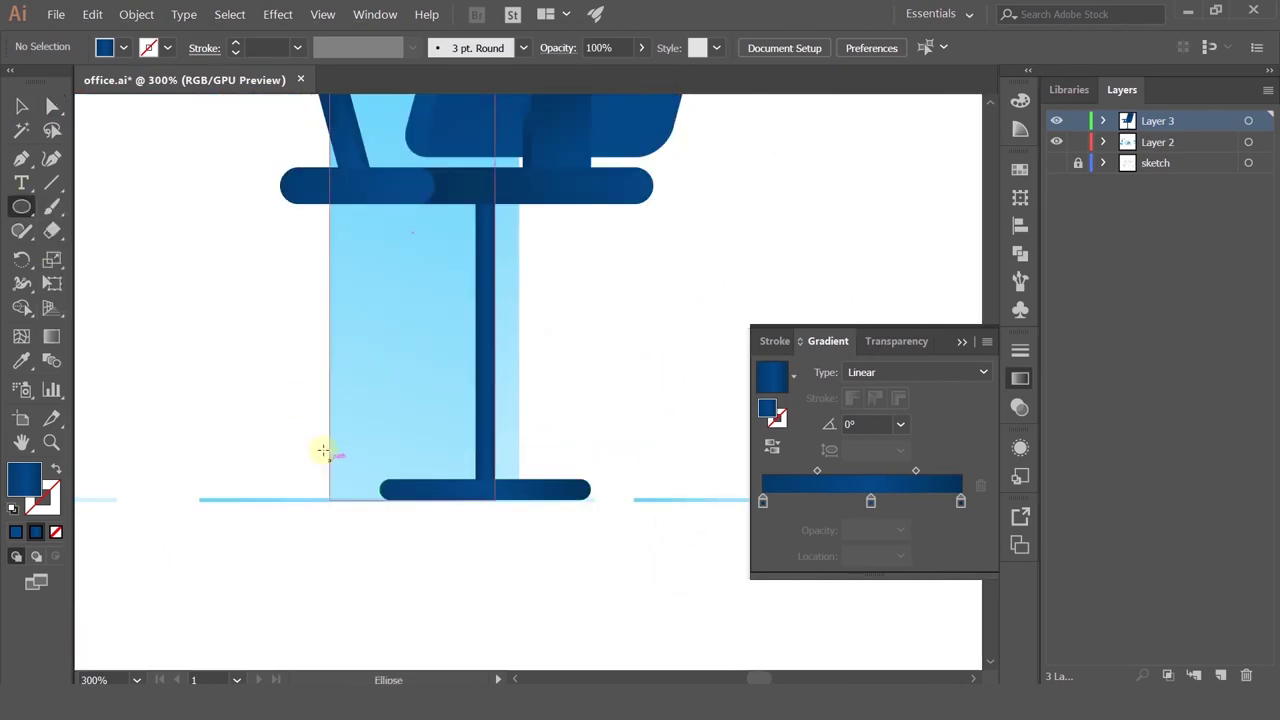
{"action": "left_click_drag", "start_coordinate": [396, 478], "coordinate": [348, 528]}
{"action": "left_click", "coordinate": [20, 106]}
{"action": "scroll", "coordinate": [358, 492], "scroll_direction": "up", "scroll_amount": 3}
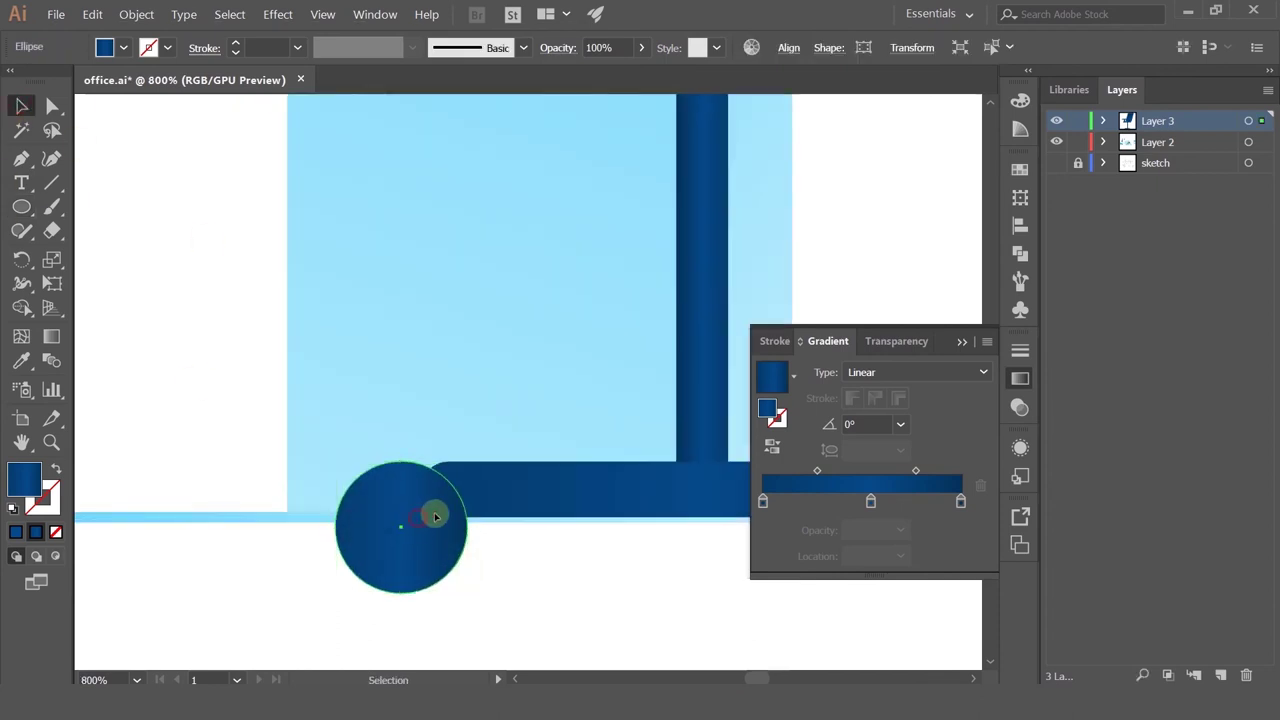
{"action": "left_click_drag", "start_coordinate": [428, 521], "coordinate": [483, 521]}
{"action": "left_click", "coordinate": [570, 591]}
{"action": "scroll", "coordinate": [553, 582], "scroll_direction": "down", "scroll_amount": 5}
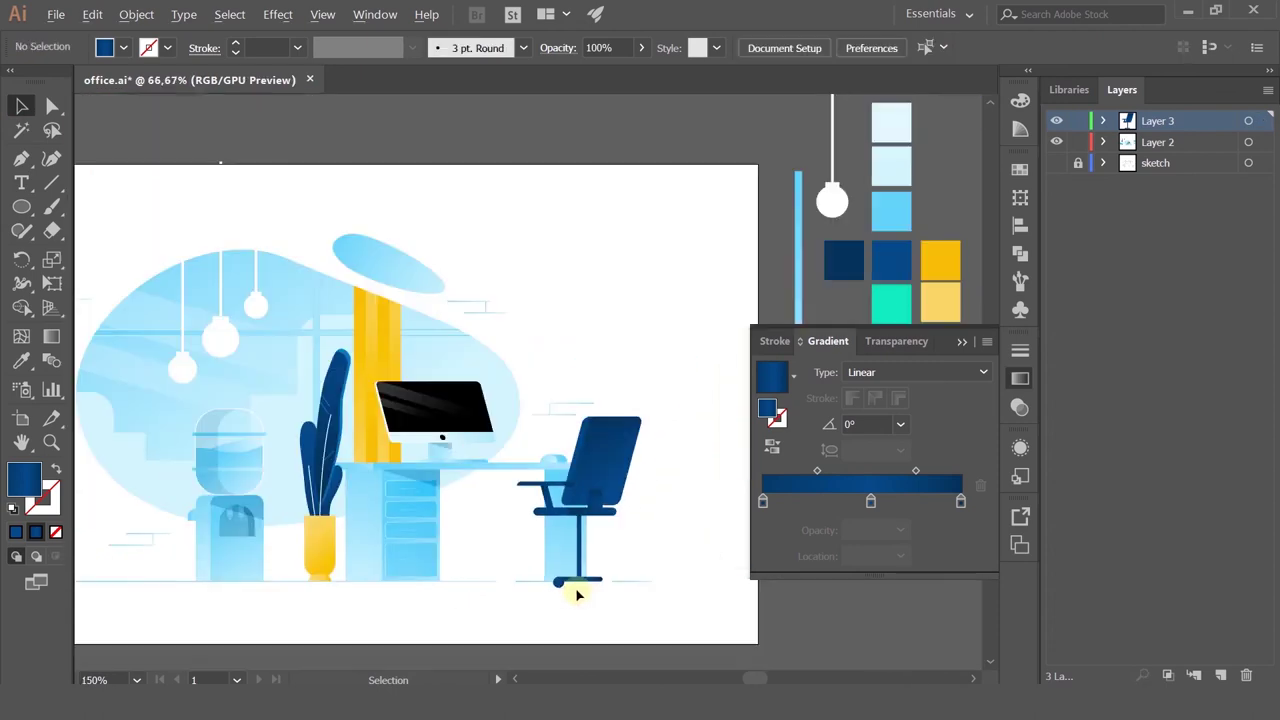
Step: Widen the base bar symmetrically about the leg and reposition the wheel at its left end
{"action": "scroll", "coordinate": [579, 598], "scroll_direction": "up", "scroll_amount": 6}
{"action": "left_click_drag", "start_coordinate": [394, 480], "coordinate": [280, 453]}
{"action": "left_click", "coordinate": [386, 451]}
{"action": "left_click", "coordinate": [420, 543]}
{"action": "left_click", "coordinate": [308, 462]}
{"action": "left_click", "coordinate": [411, 597]}
{"action": "scroll", "coordinate": [386, 529], "scroll_direction": "down", "scroll_amount": 3}
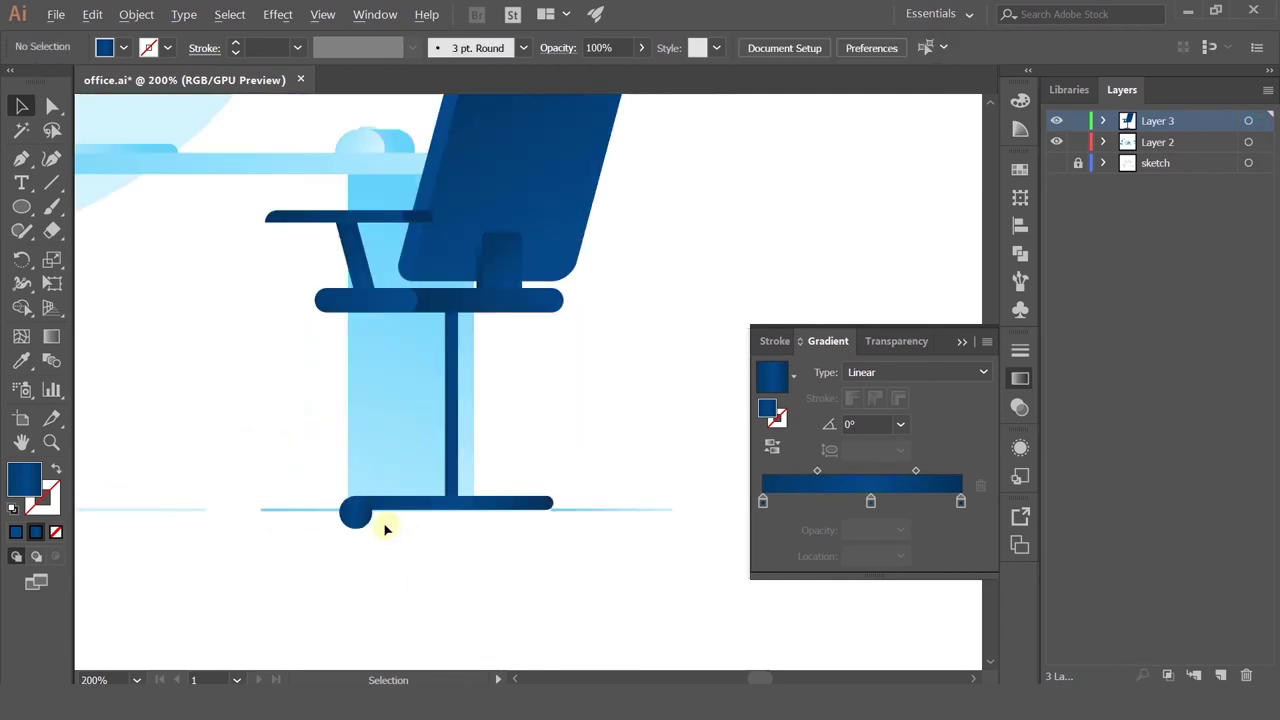
Step: Add a smaller concentric circle inside the left wheel and give it a reversed two-stop blue gradient
{"action": "left_click", "coordinate": [353, 516]}
{"action": "scroll", "coordinate": [354, 514], "scroll_direction": "up", "scroll_amount": 3}
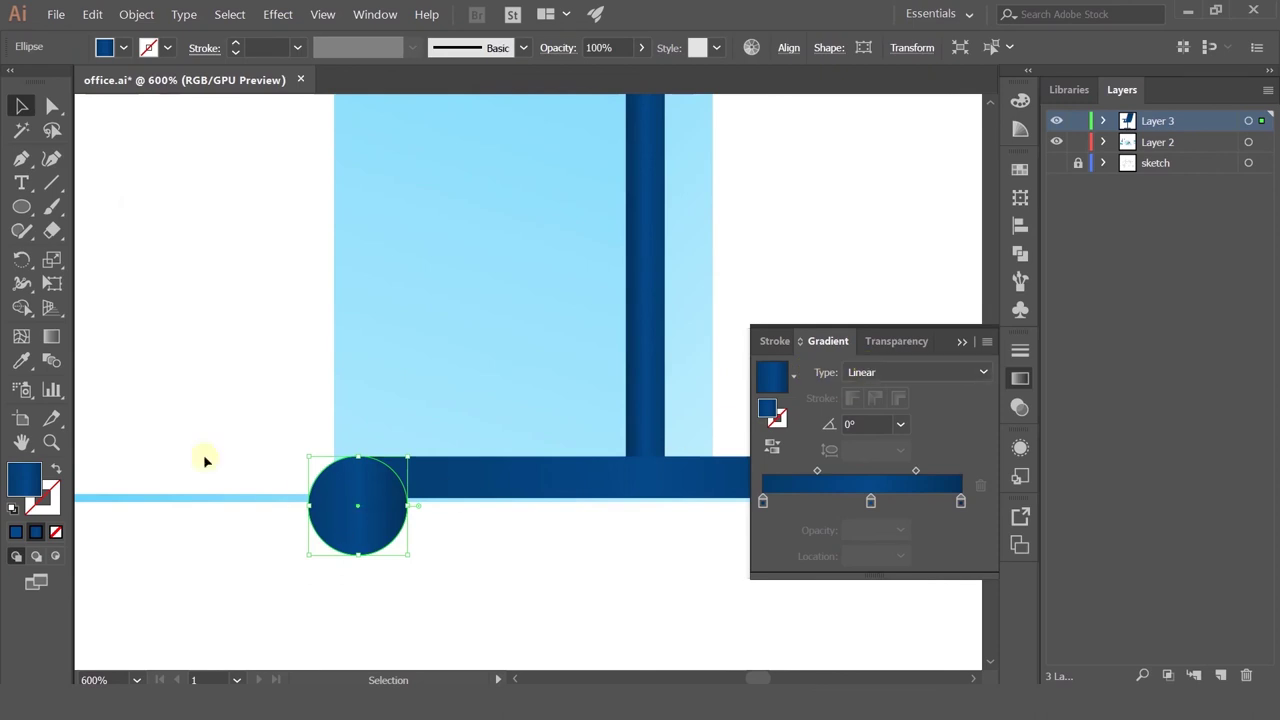
{"action": "left_click_drag", "start_coordinate": [945, 508], "coordinate": [373, 551]}
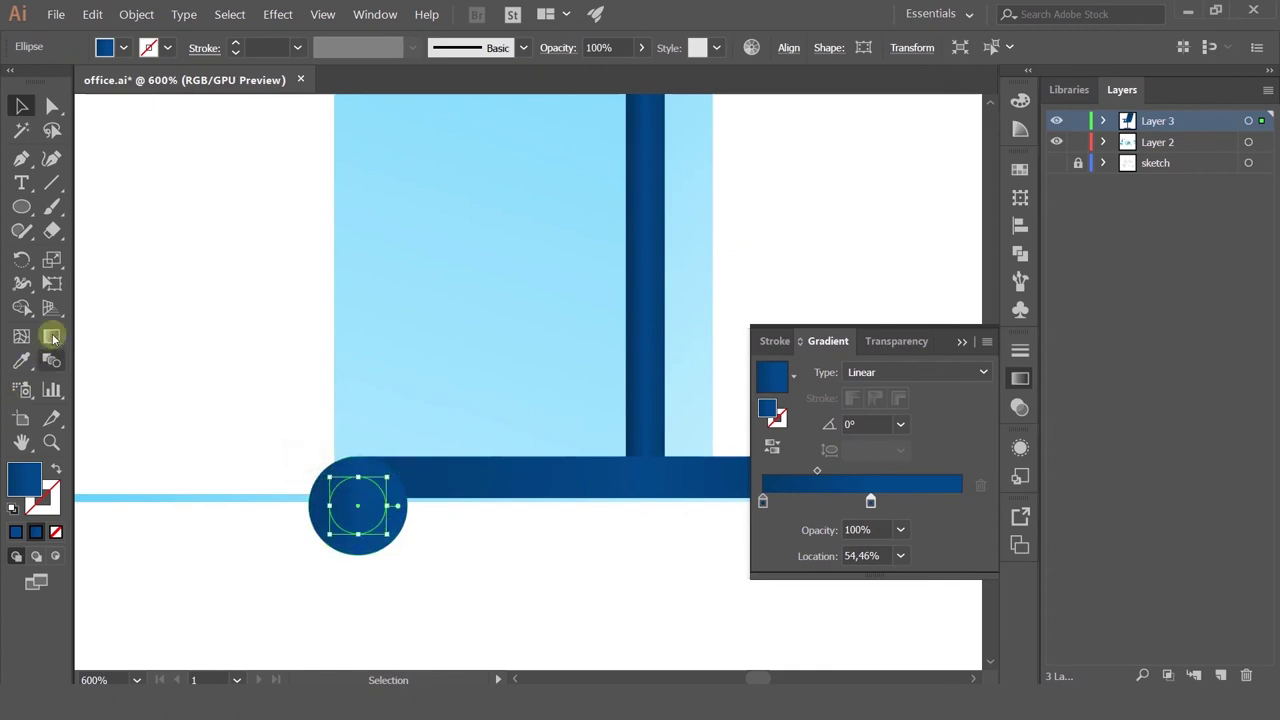
{"action": "left_click", "coordinate": [56, 339]}
{"action": "left_click", "coordinate": [773, 447]}
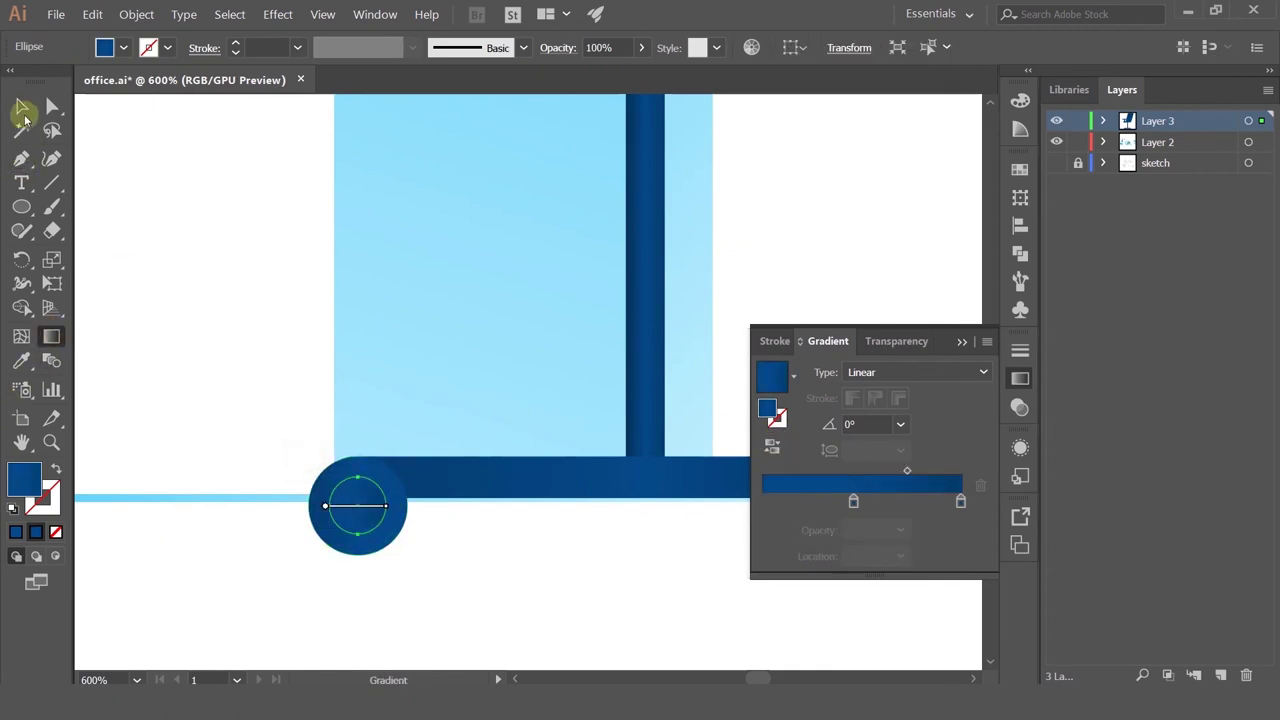
Step: Duplicate the complete left wheel, both circles together, to the right end of the chair base
{"action": "left_click", "coordinate": [22, 107]}
{"action": "left_click", "coordinate": [403, 514]}
{"action": "left_click", "coordinate": [411, 510]}
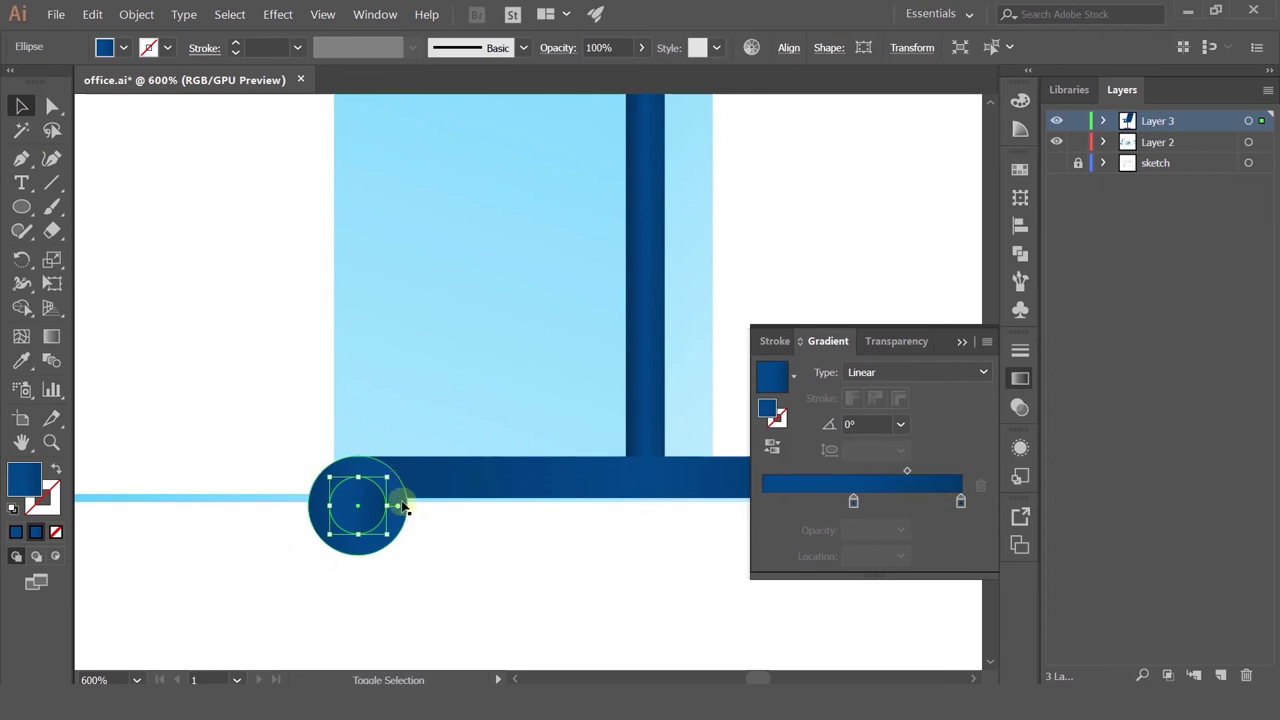
{"action": "left_click", "coordinate": [395, 537], "text": "shift"}
{"action": "scroll", "coordinate": [395, 537], "scroll_direction": "down", "scroll_amount": 2}
{"action": "left_click_drag", "start_coordinate": [395, 535], "coordinate": [656, 530]}
{"action": "left_click", "coordinate": [536, 561]}
Step: Draw a narrow upright ellipse as the middle wheel, as tall as the side wheels, and centre it under the leg
{"action": "scroll", "coordinate": [536, 561], "scroll_direction": "up", "scroll_amount": 2}
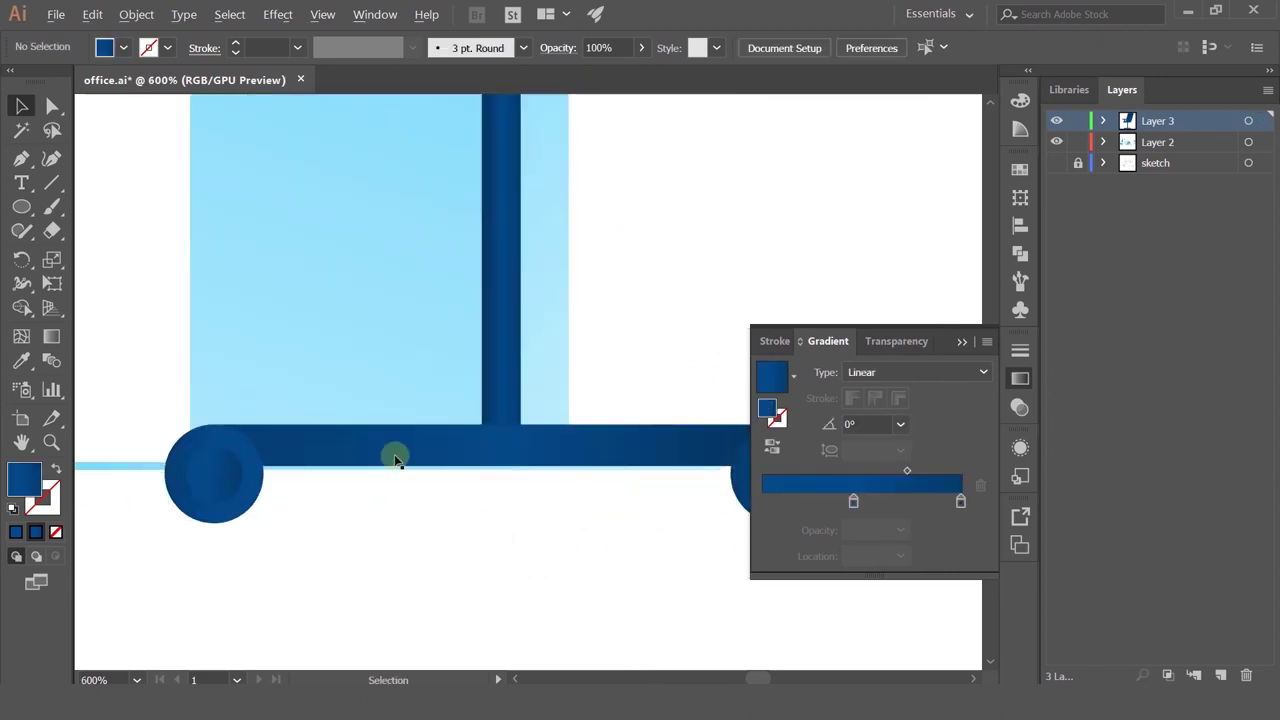
{"action": "left_click", "coordinate": [20, 208]}
{"action": "left_click_drag", "start_coordinate": [466, 426], "coordinate": [528, 523]}
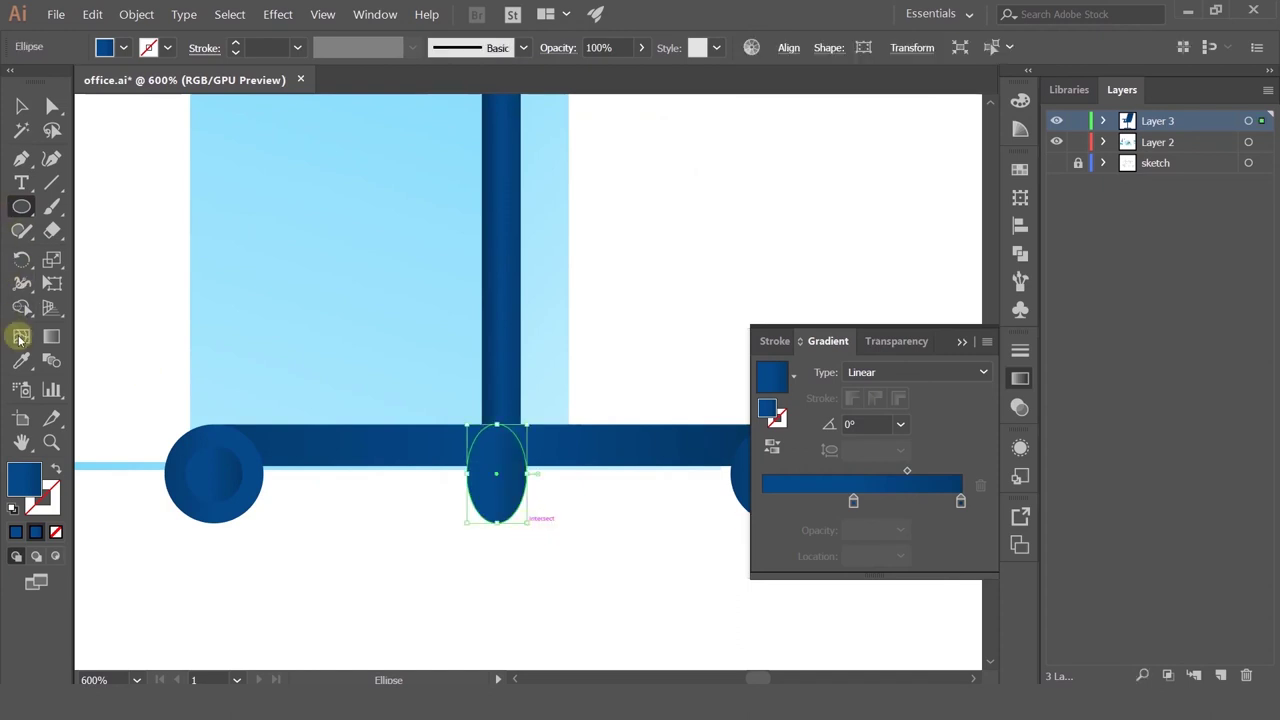
{"action": "left_click", "coordinate": [24, 104]}
{"action": "scroll", "coordinate": [508, 445], "scroll_direction": "up", "scroll_amount": 1}
{"action": "left_click_drag", "start_coordinate": [495, 450], "coordinate": [504, 450]}
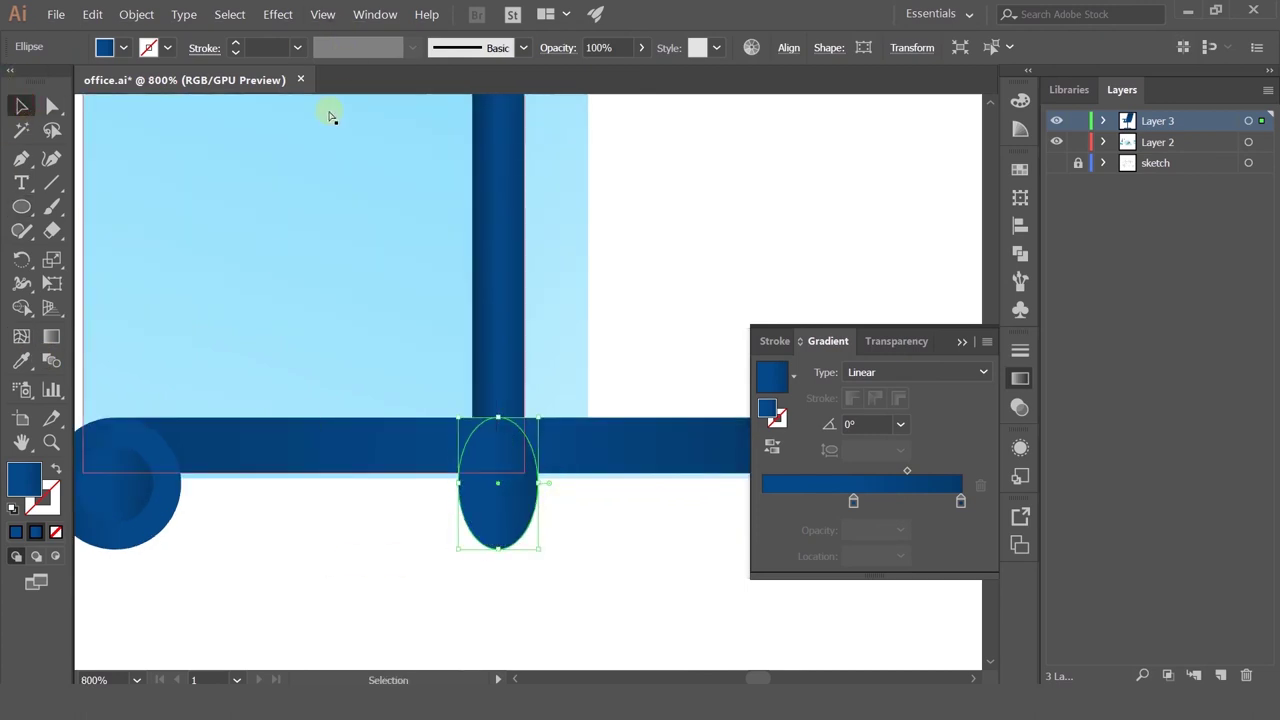
Step: Show the rulers, check the wheels' bottom alignment with a horizontal guide, and delete the guide
{"action": "key", "text": "ctrl+r"}
{"action": "left_click_drag", "start_coordinate": [323, 103], "coordinate": [127, 548]}
{"action": "left_click", "coordinate": [513, 507]}
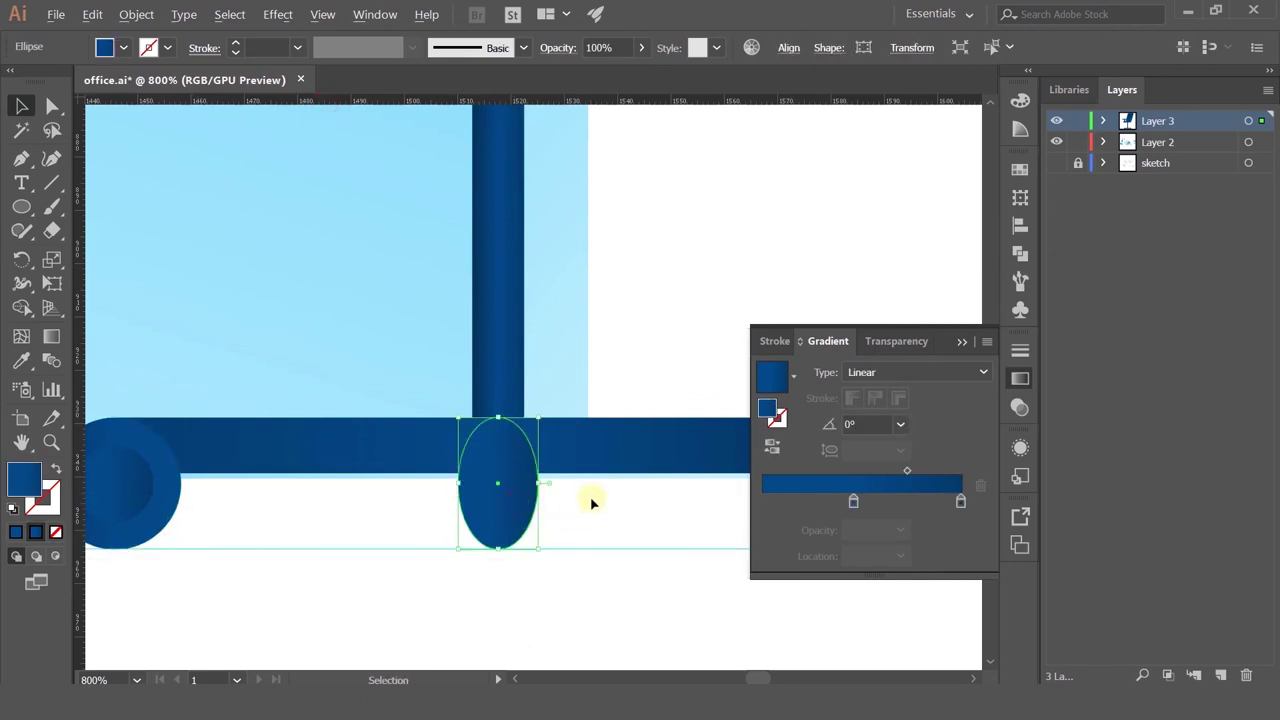
{"action": "scroll", "coordinate": [589, 503], "scroll_direction": "down", "scroll_amount": 5}
{"action": "left_click", "coordinate": [589, 580]}
{"action": "left_click_drag", "start_coordinate": [589, 580], "coordinate": [683, 497]}
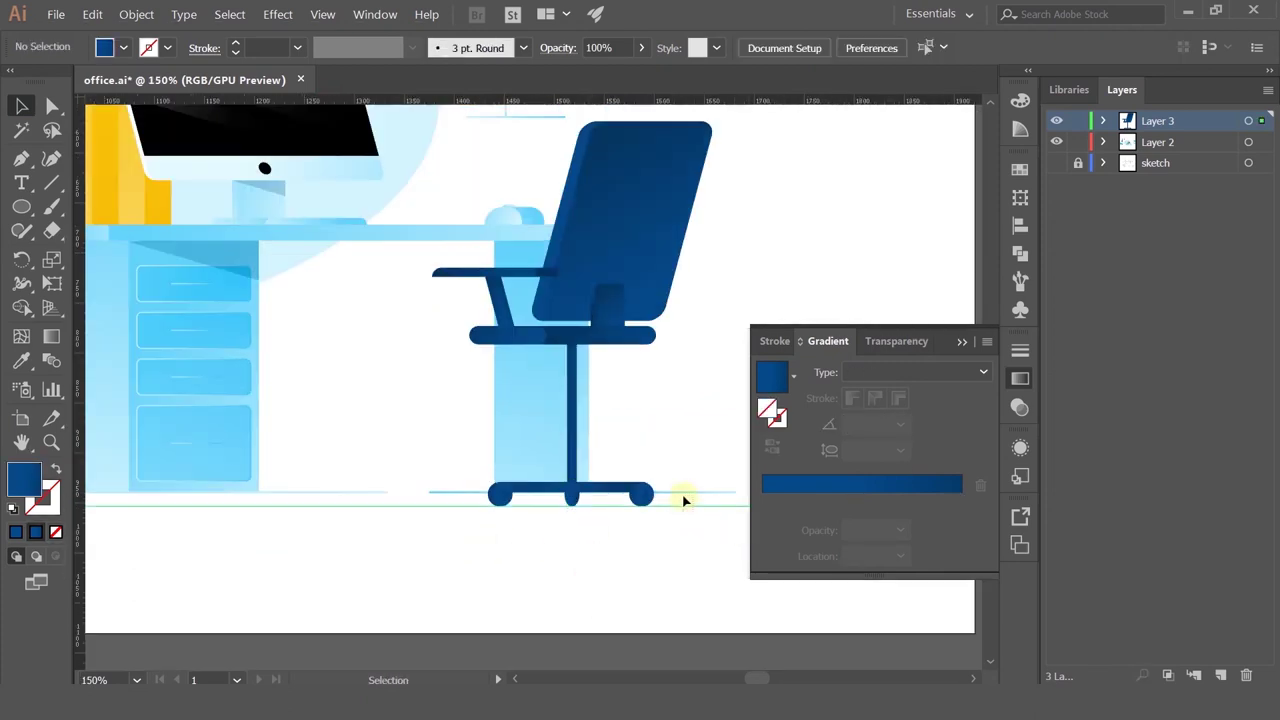
{"action": "key", "text": "Delete"}
Step: Copy the chair leg in place, shorten the copy to its lower half and widen it symmetrically into an outer sleeve
{"action": "scroll", "coordinate": [673, 400], "scroll_direction": "down", "scroll_amount": 4}
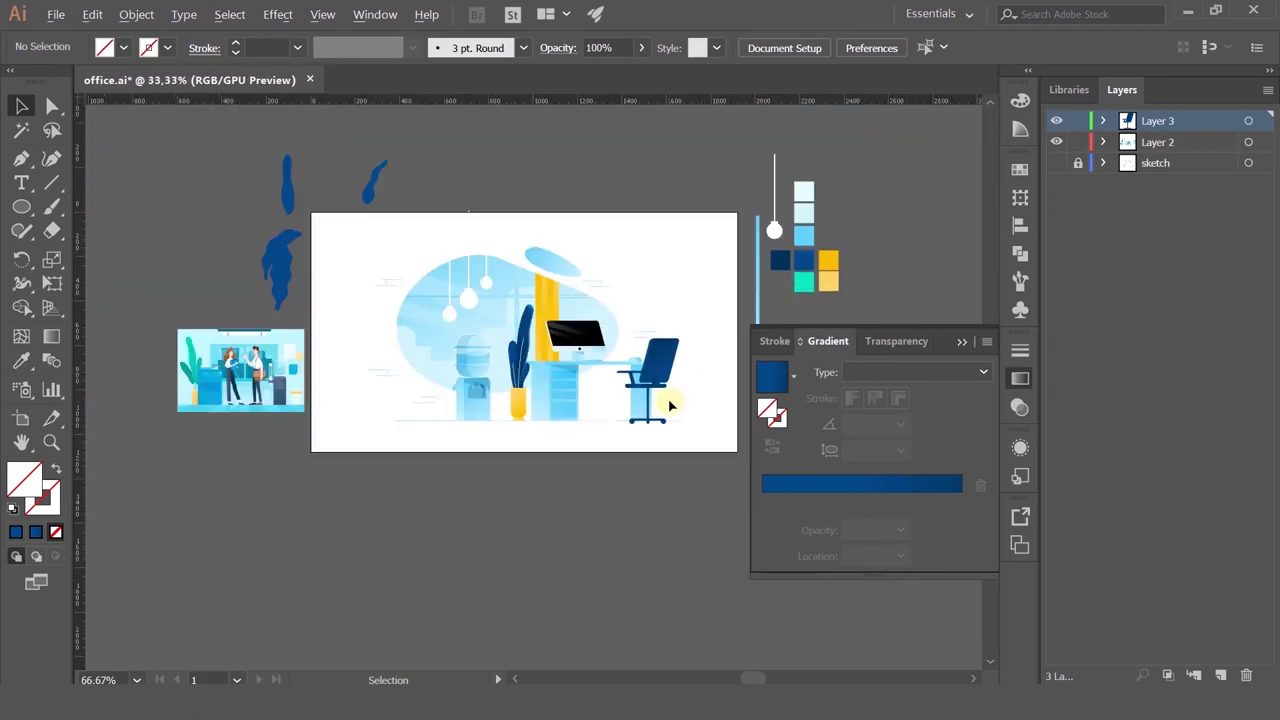
{"action": "scroll", "coordinate": [668, 403], "scroll_direction": "up", "scroll_amount": 8}
{"action": "scroll", "coordinate": [600, 450], "scroll_direction": "up", "scroll_amount": 1}
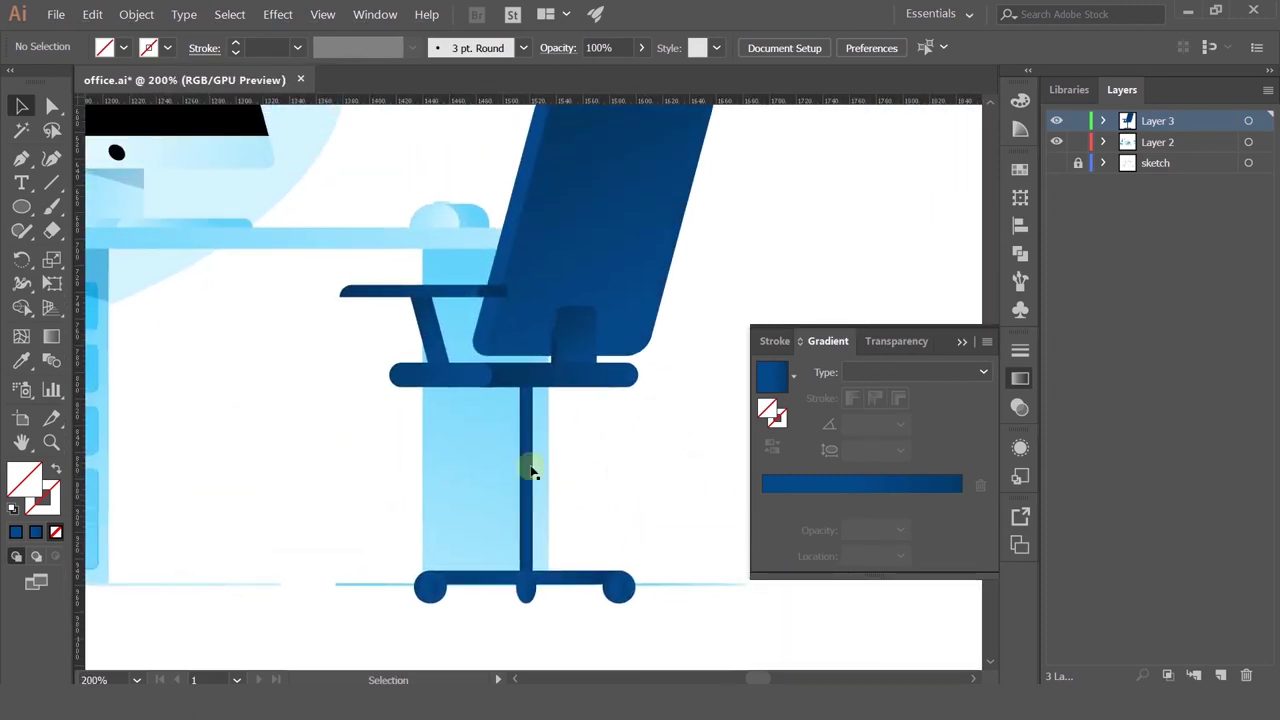
{"action": "scroll", "coordinate": [520, 466], "scroll_direction": "up", "scroll_amount": 3}
{"action": "left_click", "coordinate": [539, 467]}
{"action": "scroll", "coordinate": [540, 470], "scroll_direction": "down", "scroll_amount": 3}
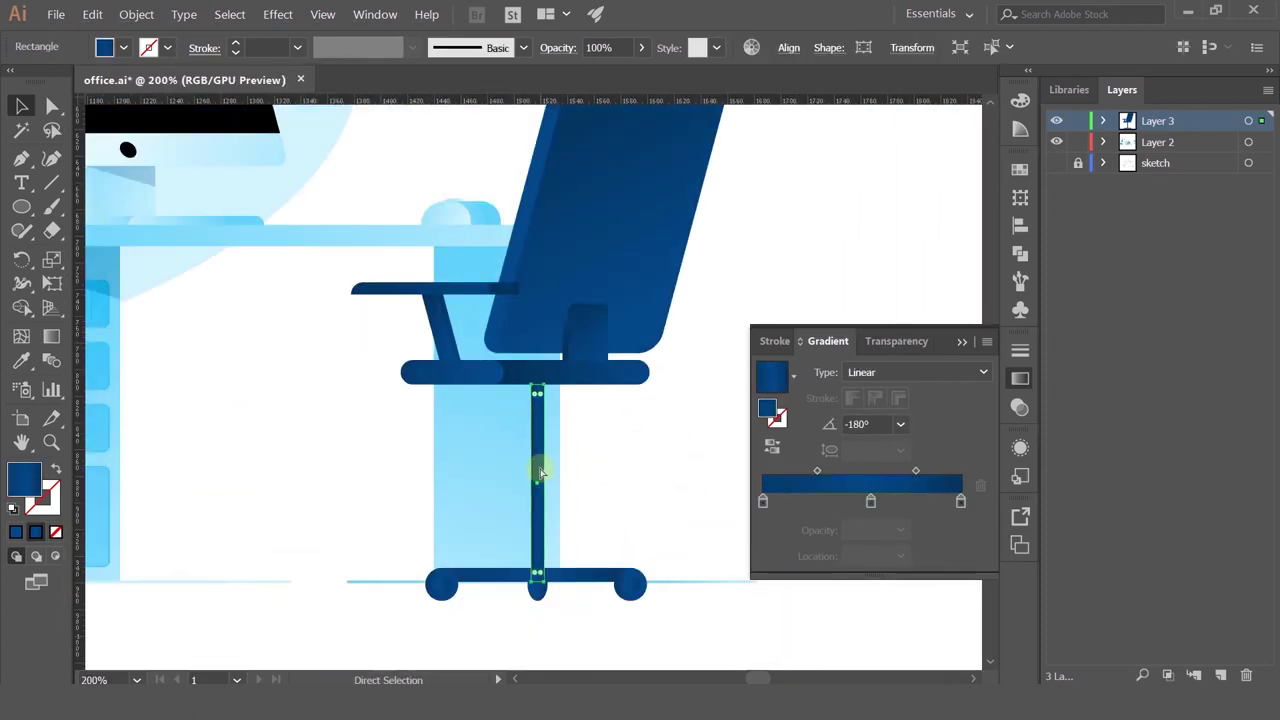
{"action": "scroll", "coordinate": [537, 385], "scroll_direction": "up", "scroll_amount": 3}
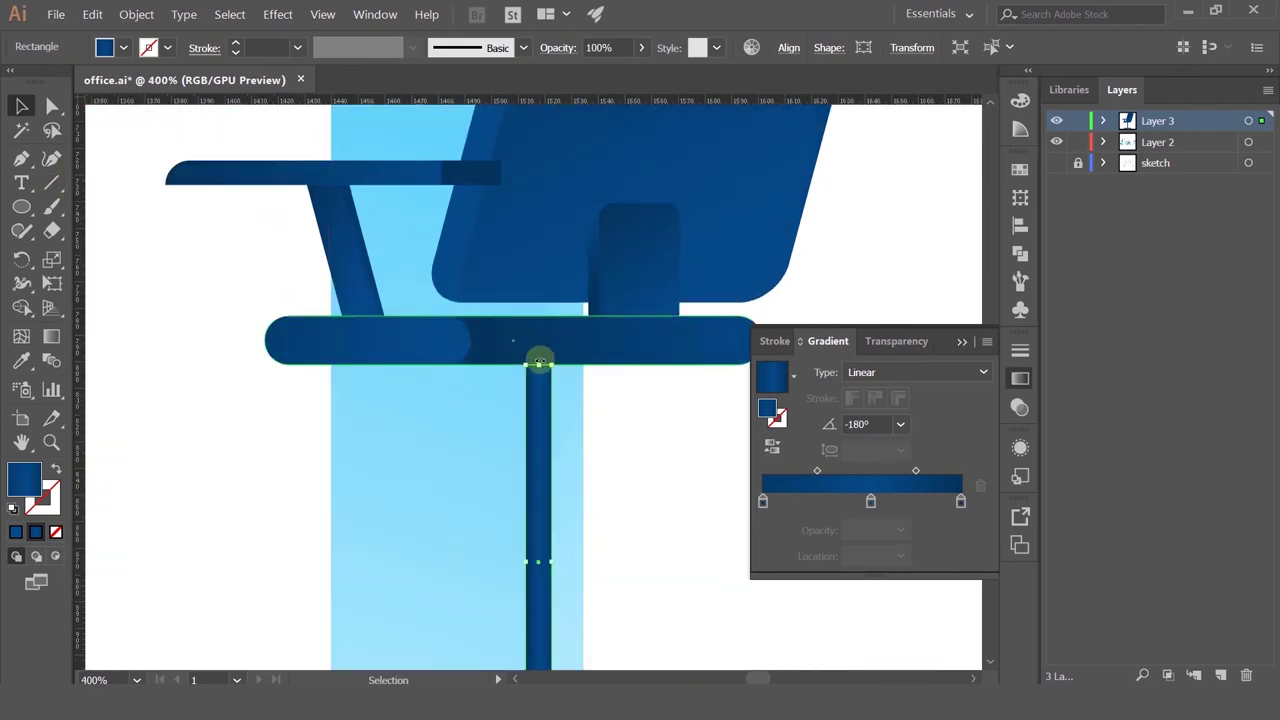
{"action": "left_click_drag", "start_coordinate": [539, 367], "coordinate": [542, 552]}
{"action": "left_click_drag", "start_coordinate": [584, 547], "coordinate": [525, 315]}
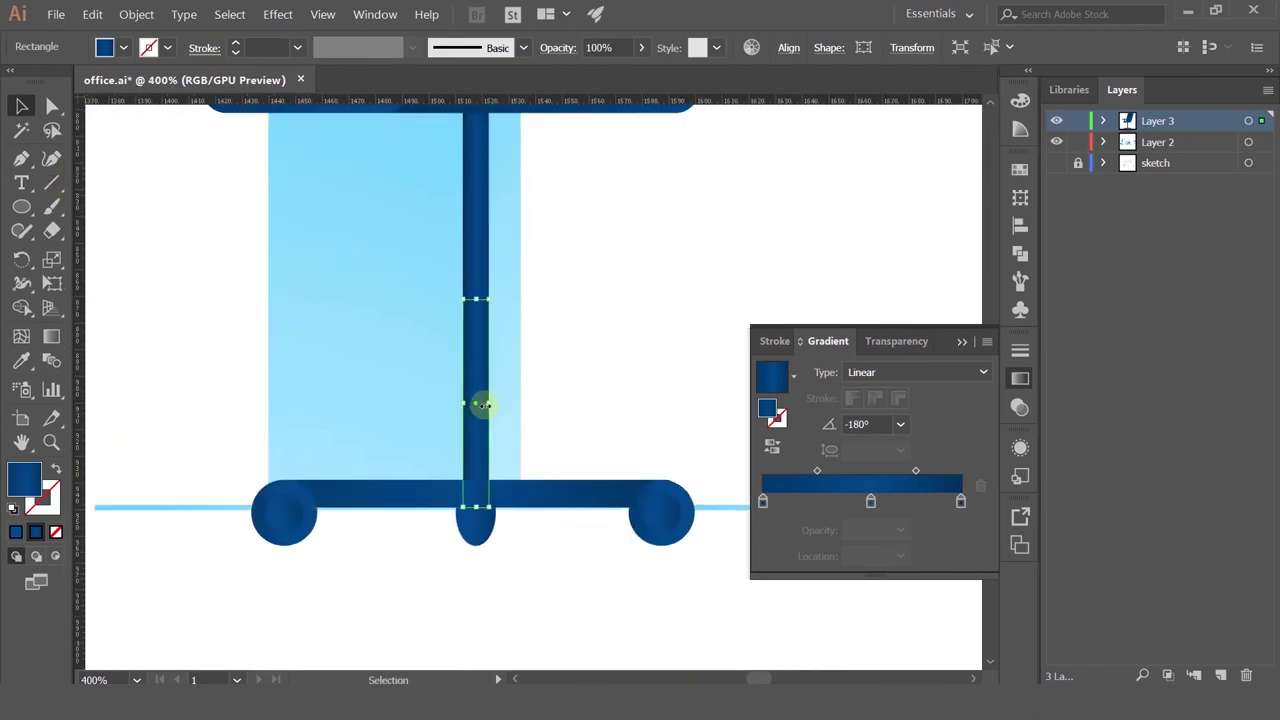
{"action": "left_click_drag", "start_coordinate": [489, 404], "coordinate": [502, 406]}
{"action": "left_click", "coordinate": [623, 353]}
{"action": "scroll", "coordinate": [623, 353], "scroll_direction": "down", "scroll_amount": 2}
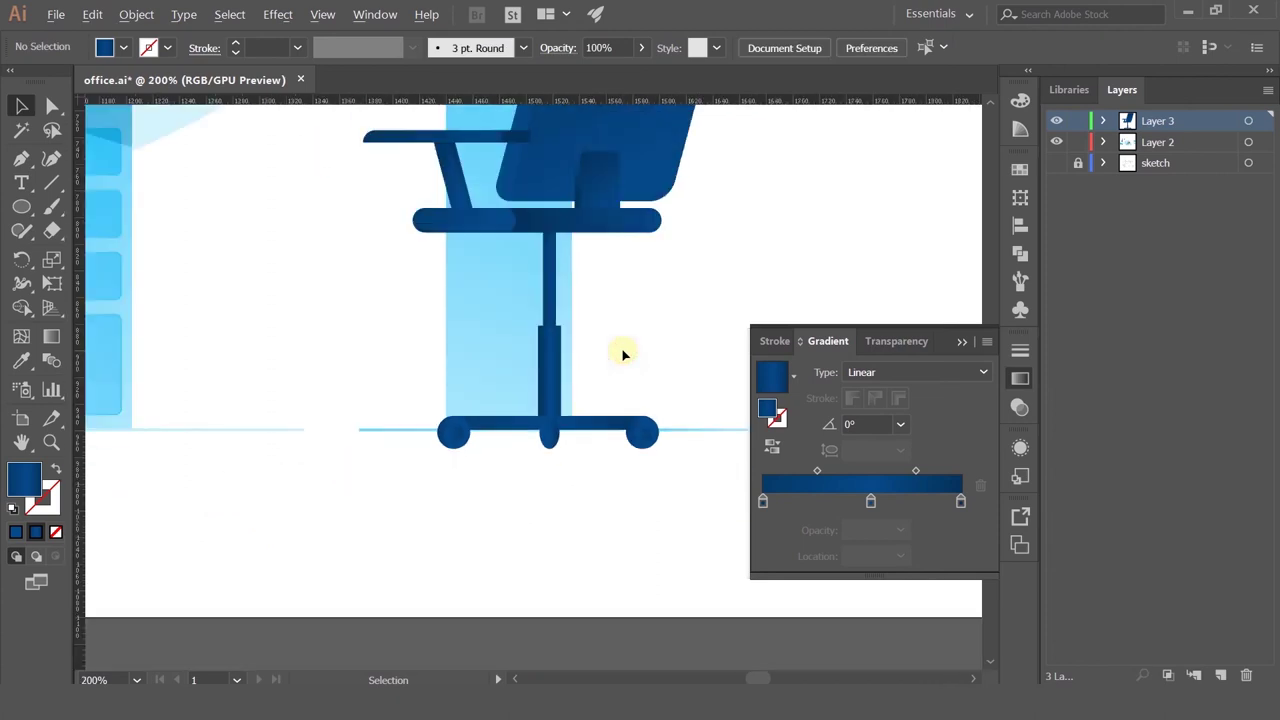
Step: Fully round the corners of the sleeve around the lower half of the chair leg
{"action": "scroll", "coordinate": [623, 353], "scroll_direction": "up", "scroll_amount": 2}
{"action": "left_click", "coordinate": [456, 330]}
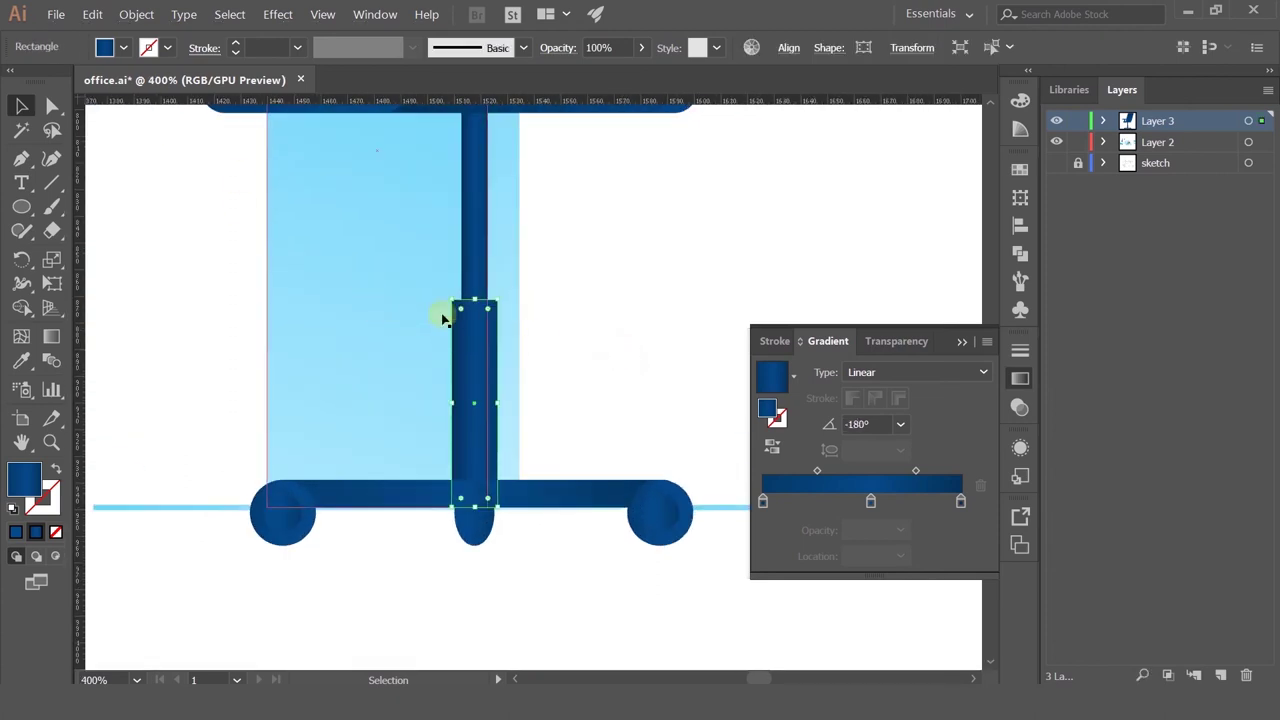
{"action": "left_click", "coordinate": [647, 280]}
{"action": "scroll", "coordinate": [647, 278], "scroll_direction": "down", "scroll_amount": 3}
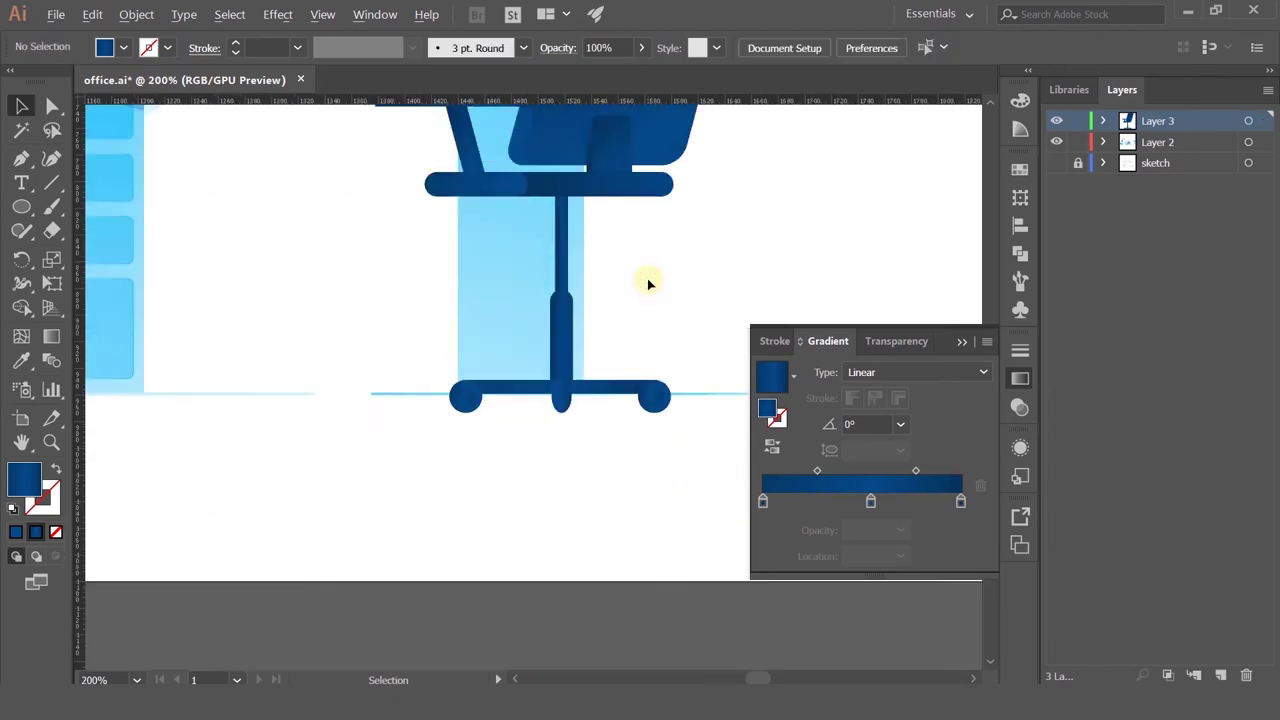
Step: Draw an open lever path from the sleeve's top, diagonally down and then horizontally outward, with no fill and a 2 pt blue gradient stroke
{"action": "scroll", "coordinate": [647, 278], "scroll_direction": "up", "scroll_amount": 3}
{"action": "left_click", "coordinate": [21, 158]}
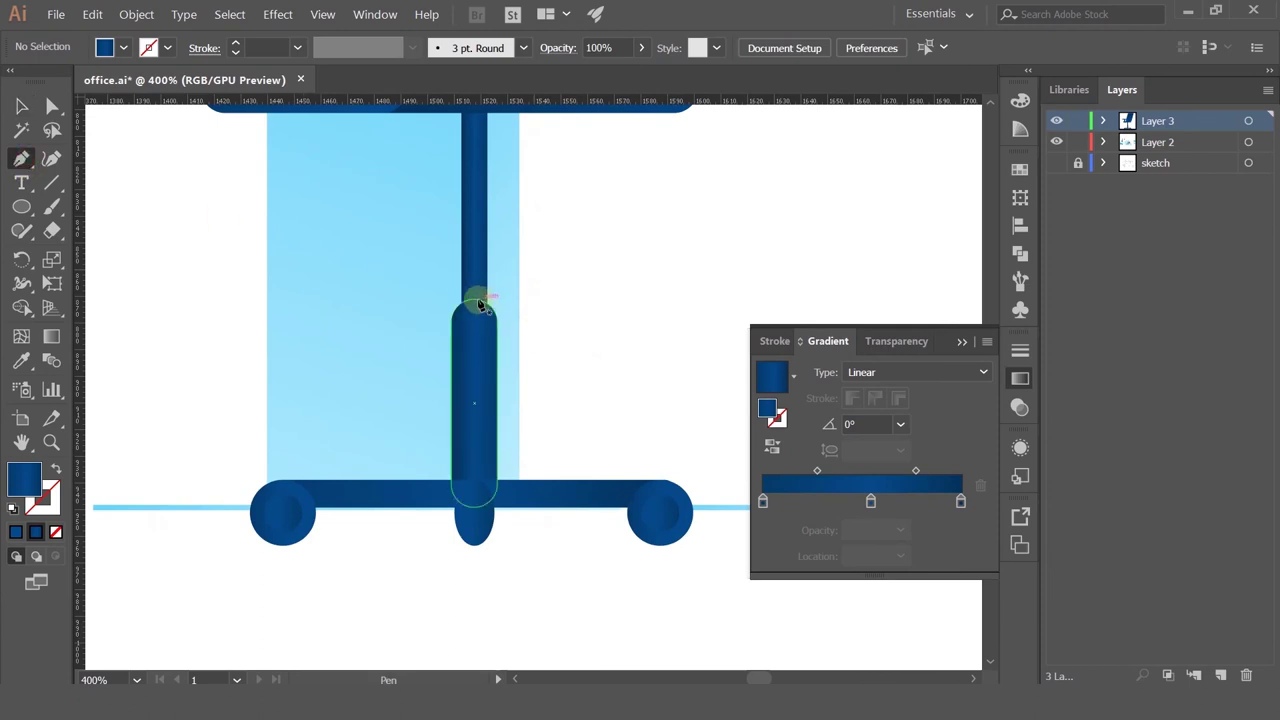
{"action": "left_click", "coordinate": [471, 300]}
{"action": "left_click", "coordinate": [518, 345]}
{"action": "left_click", "coordinate": [572, 345]}
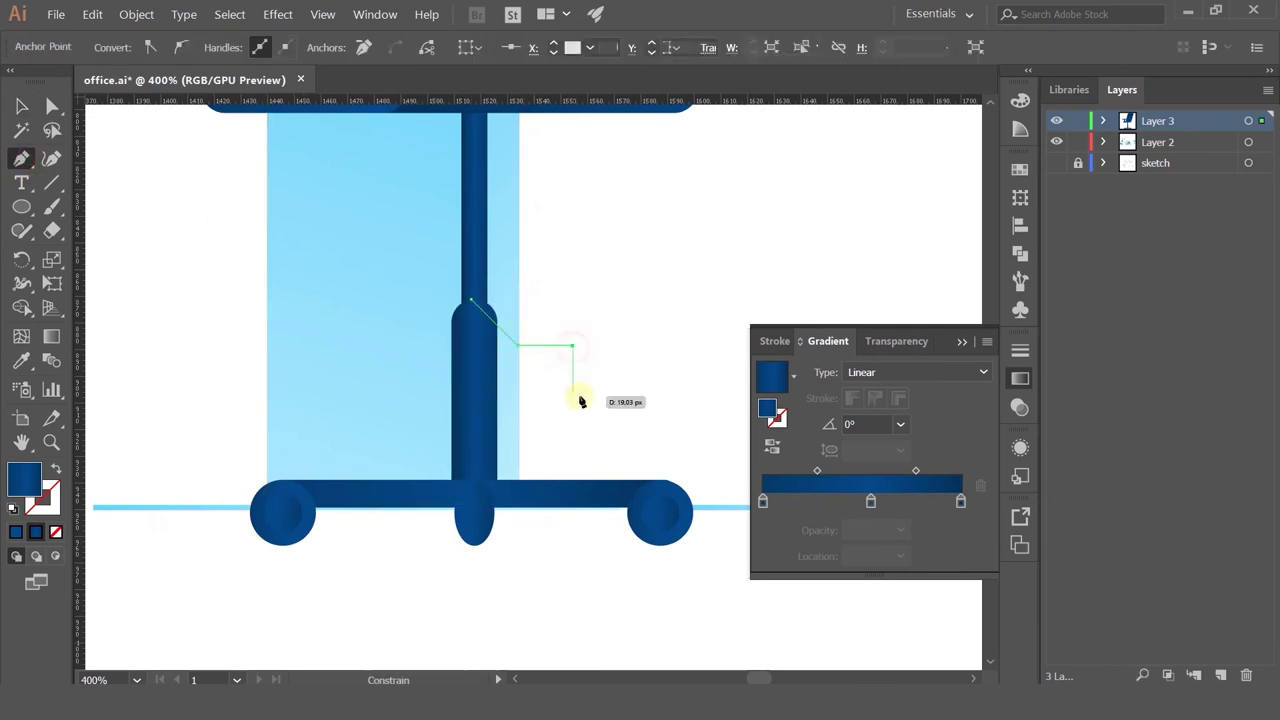
{"action": "left_click", "coordinate": [582, 397]}
{"action": "key", "text": "ctrl+z"}
{"action": "left_click", "coordinate": [56, 468]}
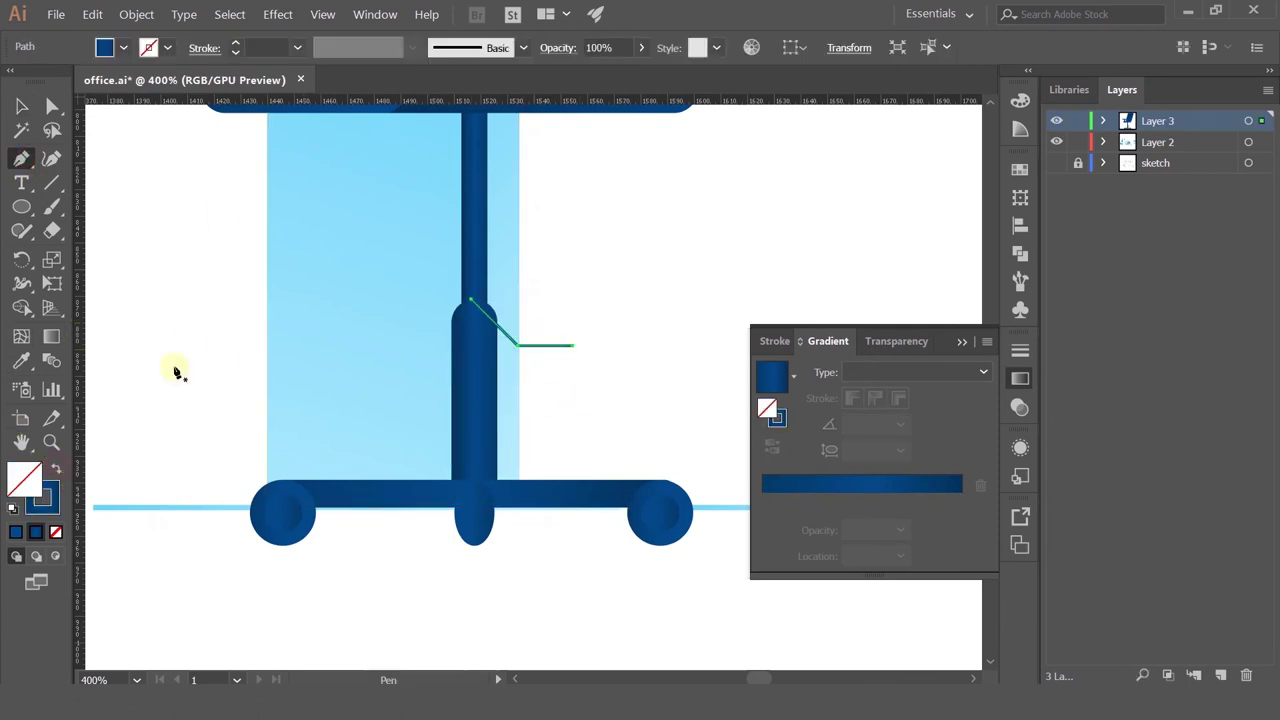
{"action": "scroll", "coordinate": [280, 48], "scroll_direction": "up", "scroll_amount": 1}
{"action": "left_click", "coordinate": [22, 105]}
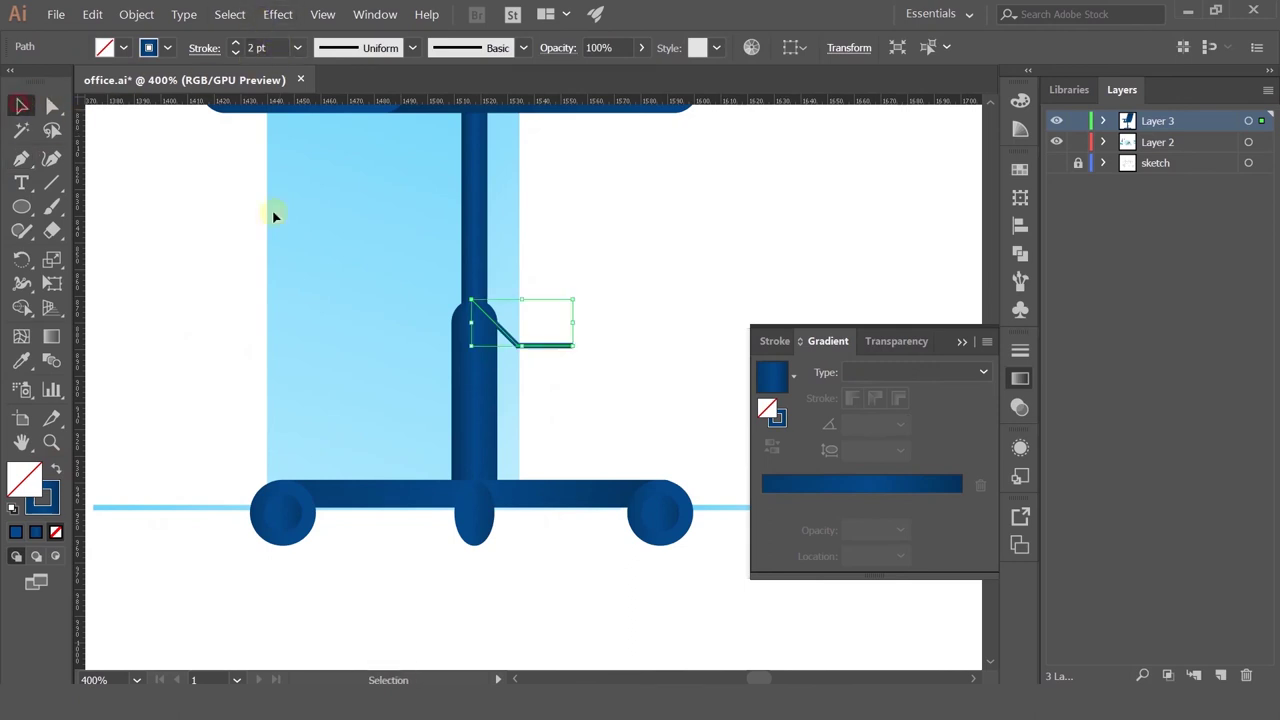
Step: Move the lever path slightly outward so its diagonal part emerges from the side of the leg at the sleeve's top
{"action": "scroll", "coordinate": [474, 321], "scroll_direction": "up", "scroll_amount": 2}
{"action": "left_click_drag", "start_coordinate": [528, 333], "coordinate": [547, 335]}
{"action": "key", "text": "ctrl+z"}
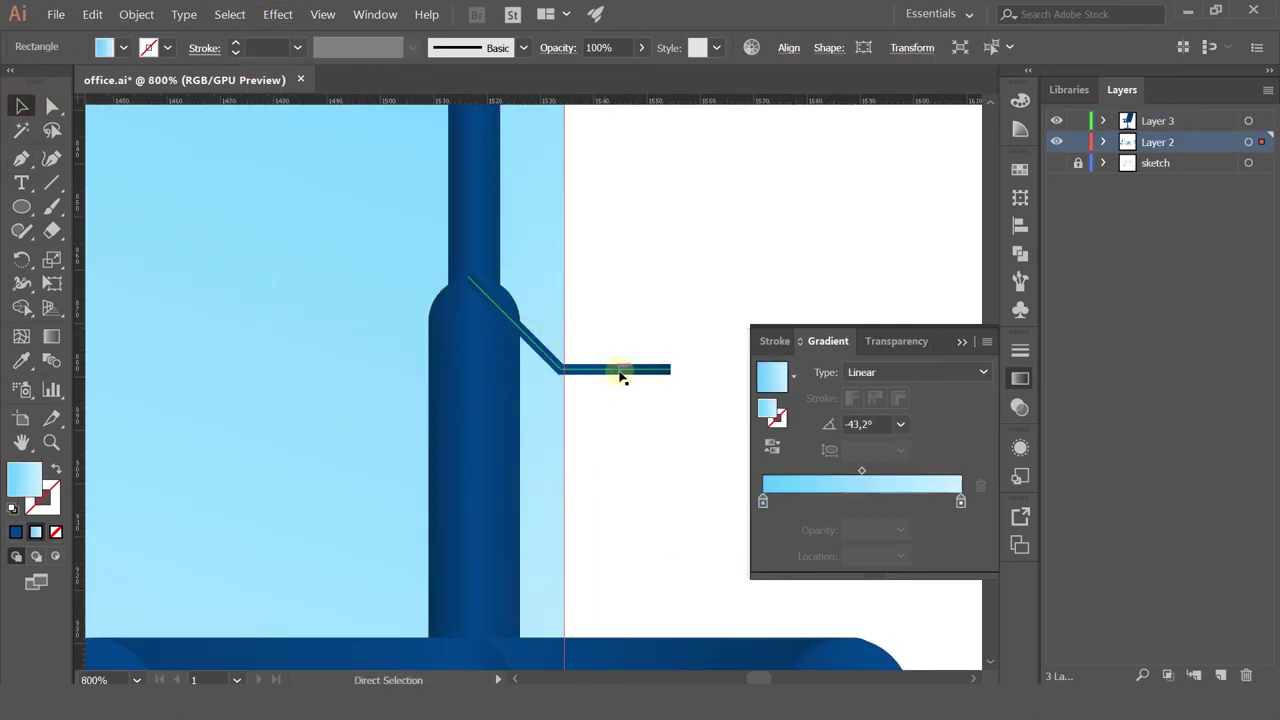
{"action": "left_click_drag", "start_coordinate": [620, 375], "coordinate": [664, 377]}
{"action": "left_click", "coordinate": [671, 314]}
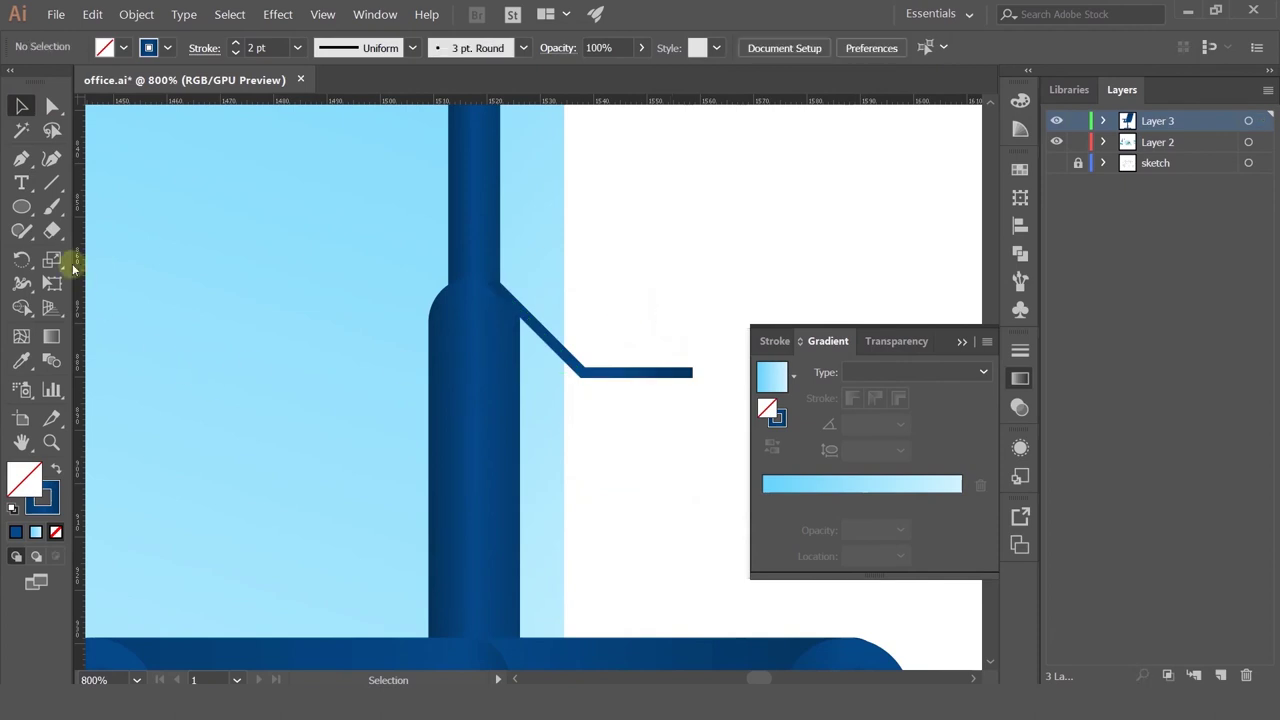
Step: Draw a small rounded rectangle as a handle over the lever's outer end and give it the blue gradient as fill without a stroke
{"action": "left_click", "coordinate": [27, 206]}
{"action": "left_click", "coordinate": [77, 232]}
{"action": "left_click_drag", "start_coordinate": [750, 330], "coordinate": [588, 325]}
{"action": "left_click", "coordinate": [963, 341]}
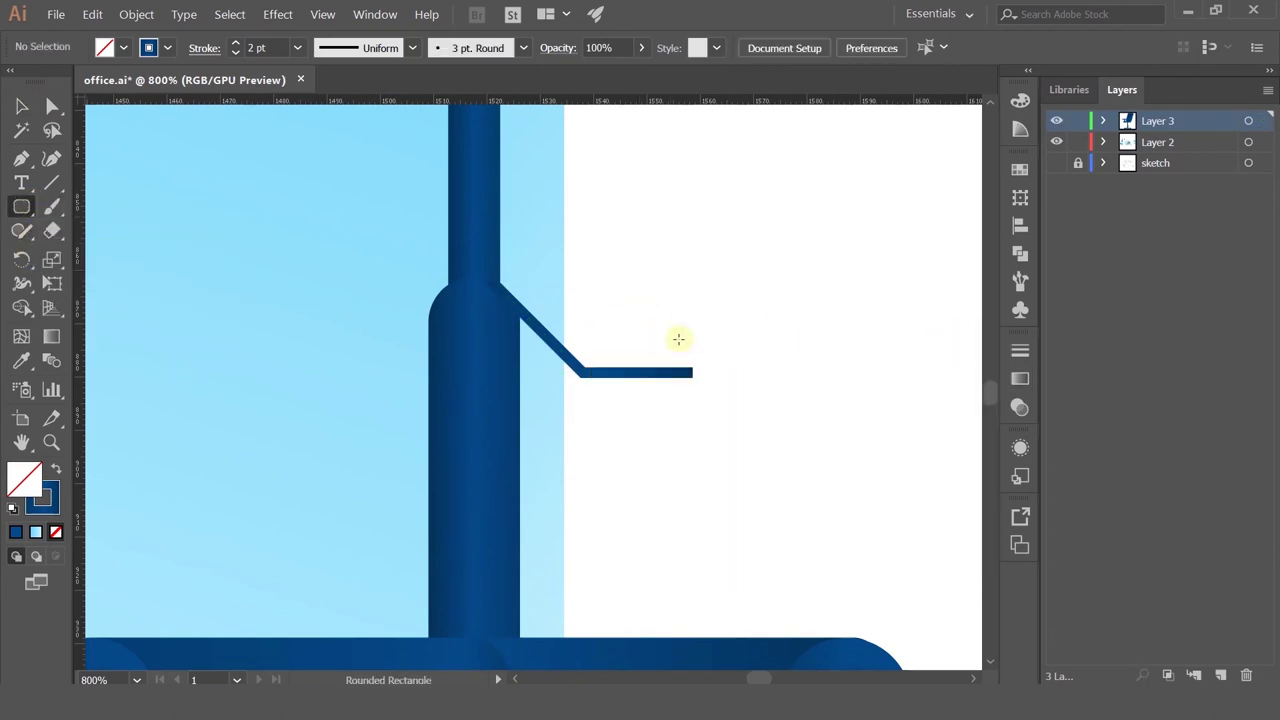
{"action": "left_click_drag", "start_coordinate": [652, 368], "coordinate": [758, 401]}
{"action": "key", "text": "ctrl+z"}
{"action": "mouse_move", "coordinate": [647, 343]}
{"action": "left_mouse_down"}
{"action": "mouse_move", "coordinate": [752, 401]}
{"action": "mouse_move", "coordinate": [722, 400]}
{"action": "left_mouse_up"}
{"action": "left_click", "coordinate": [55, 468]}
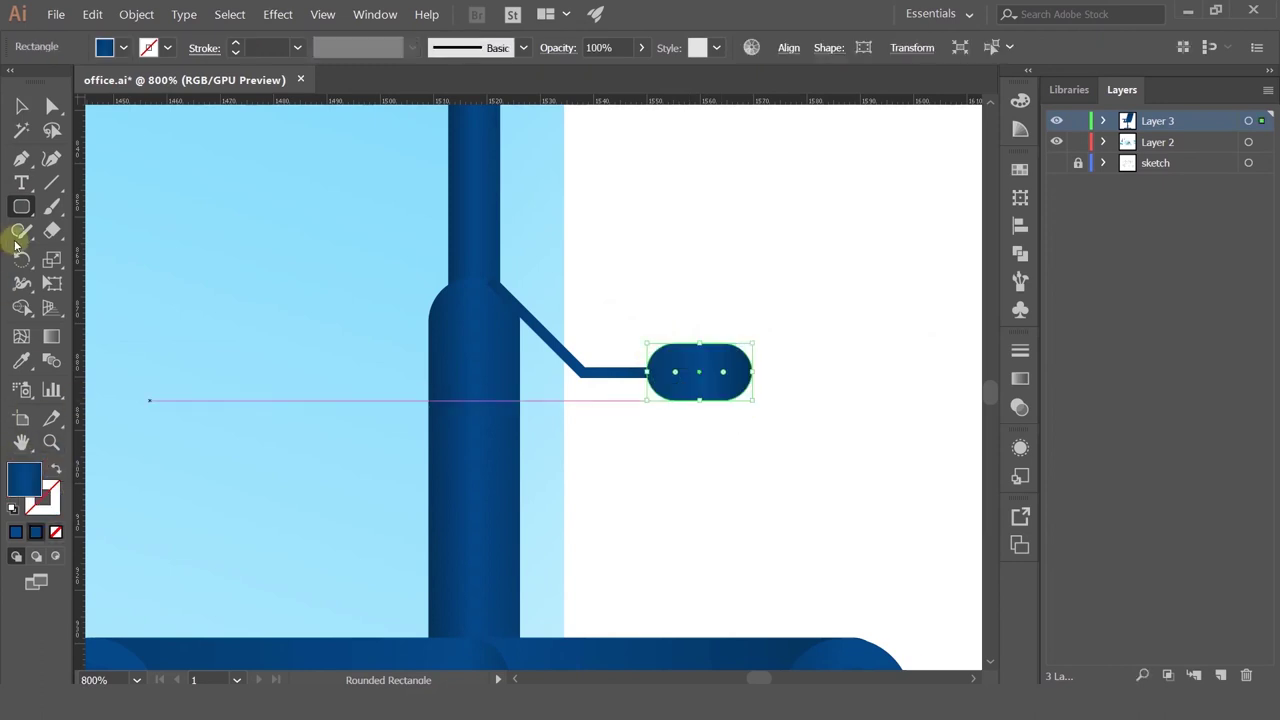
{"action": "left_click", "coordinate": [29, 96]}
{"action": "left_click", "coordinate": [640, 231]}
Step: Flatten the lever handle symmetrically about its centre and round its corners
{"action": "left_click_drag", "start_coordinate": [769, 331], "coordinate": [650, 433]}
{"action": "scroll", "coordinate": [700, 390], "scroll_direction": "down", "scroll_amount": 5}
{"action": "left_click", "coordinate": [723, 357]}
{"action": "scroll", "coordinate": [723, 360], "scroll_direction": "down", "scroll_amount": 4}
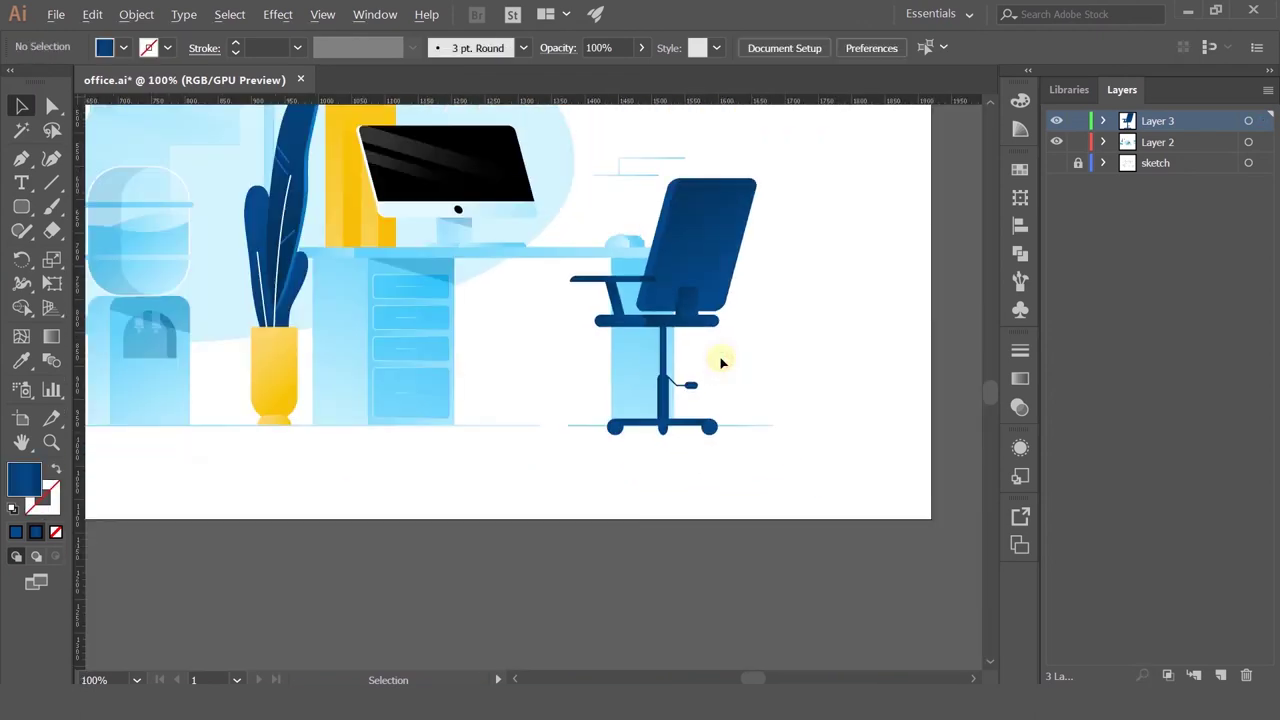
{"action": "scroll", "coordinate": [723, 362], "scroll_direction": "up", "scroll_amount": 4}
{"action": "scroll", "coordinate": [617, 457], "scroll_direction": "up", "scroll_amount": 3}
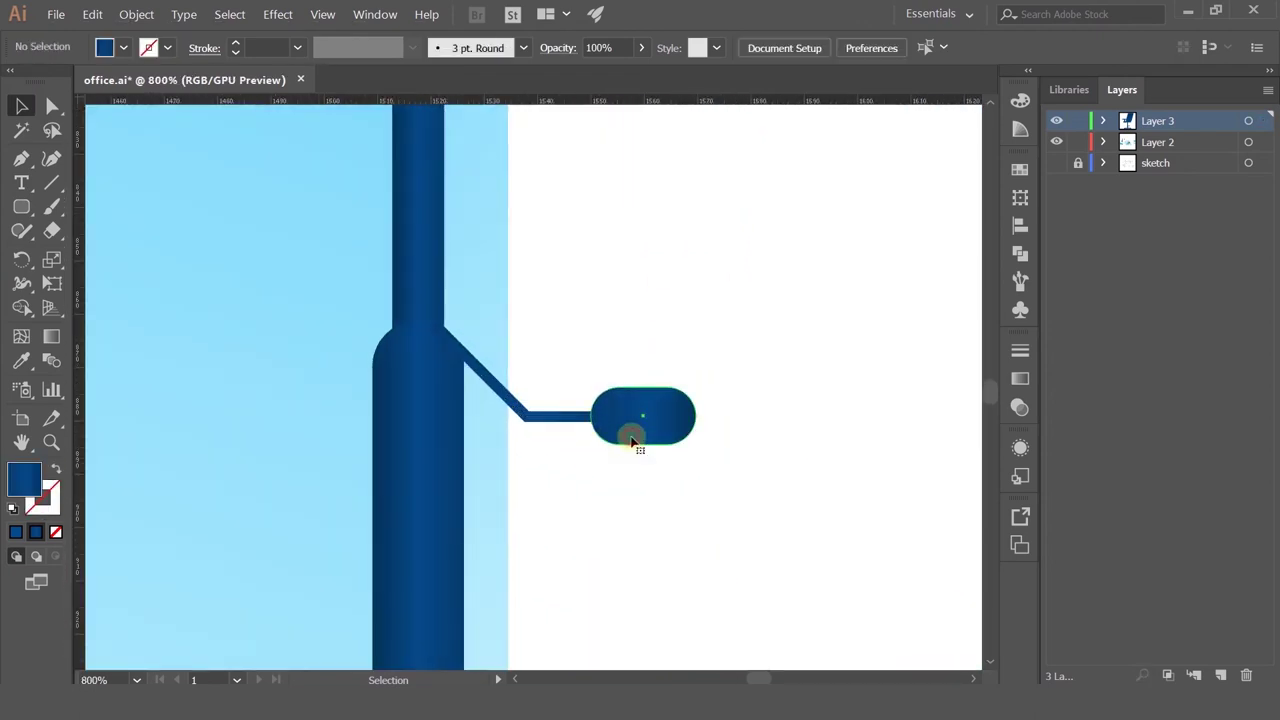
{"action": "left_click", "coordinate": [609, 409]}
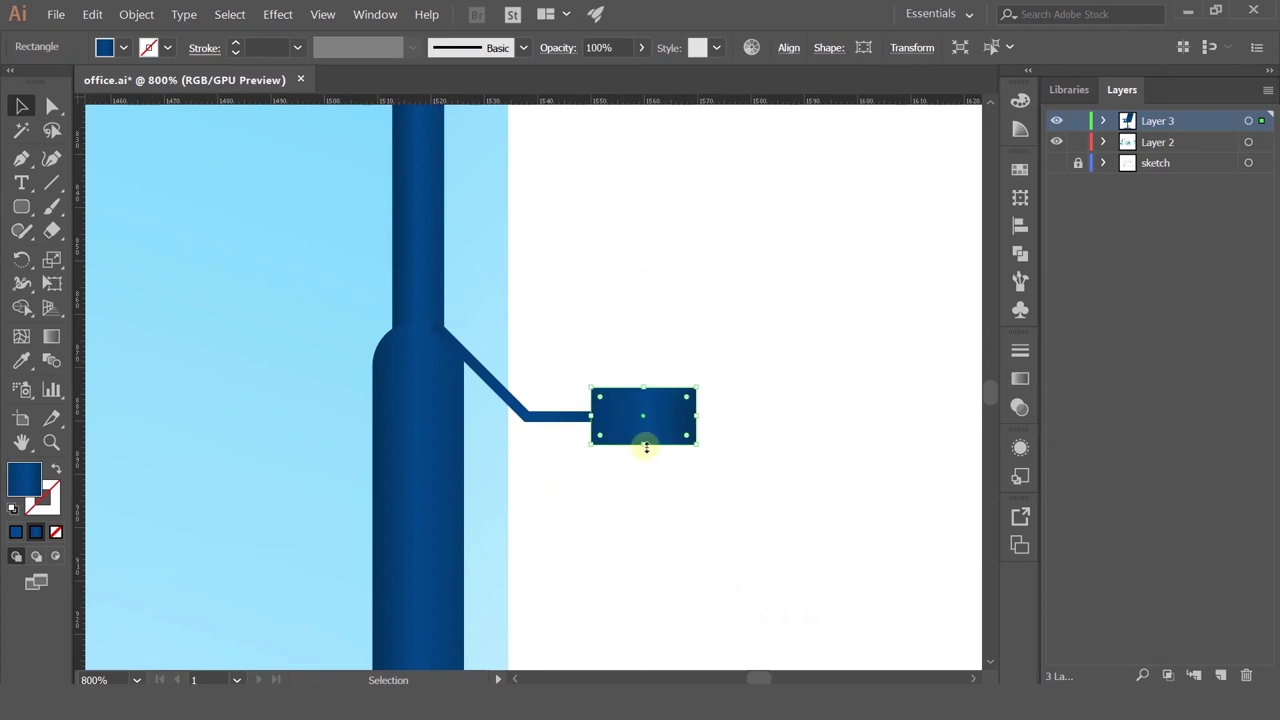
{"action": "left_click_drag", "start_coordinate": [644, 444], "coordinate": [642, 434]}
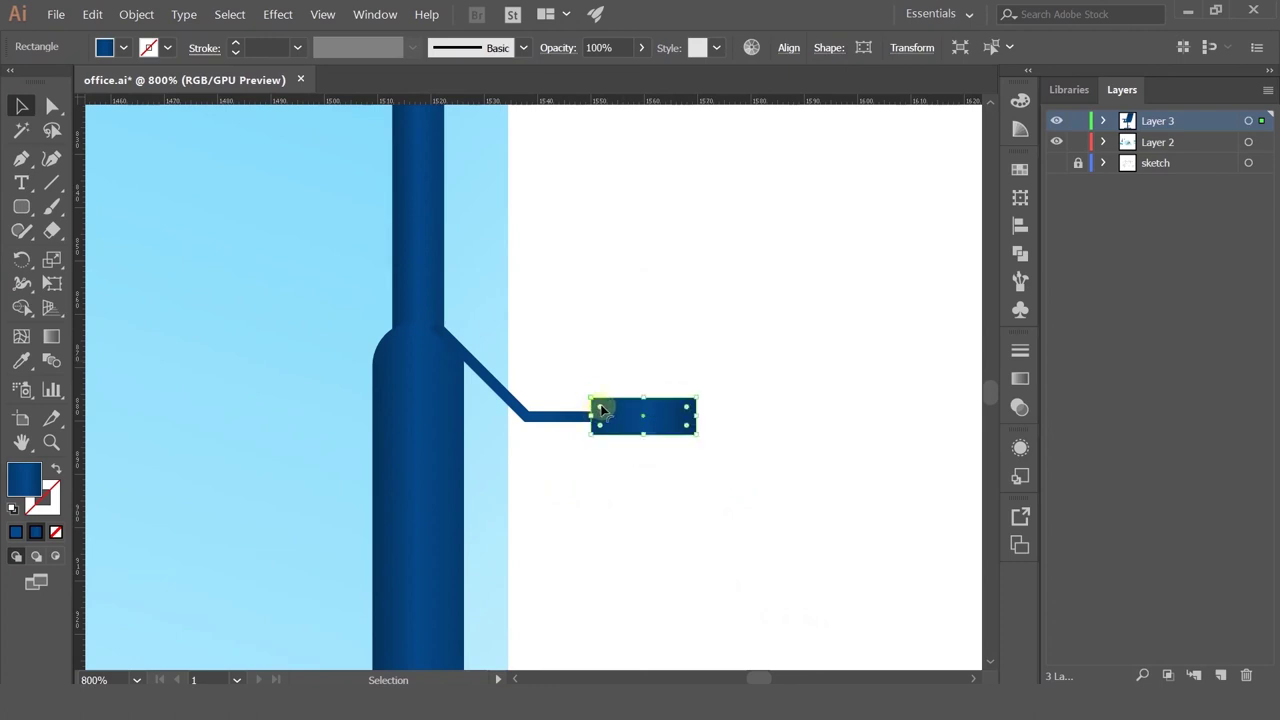
{"action": "left_click_drag", "start_coordinate": [590, 397], "coordinate": [668, 428]}
{"action": "key", "text": "ctrl+z"}
{"action": "left_click", "coordinate": [55, 101]}
{"action": "left_click", "coordinate": [677, 357]}
{"action": "scroll", "coordinate": [714, 348], "scroll_direction": "down", "scroll_amount": 4}
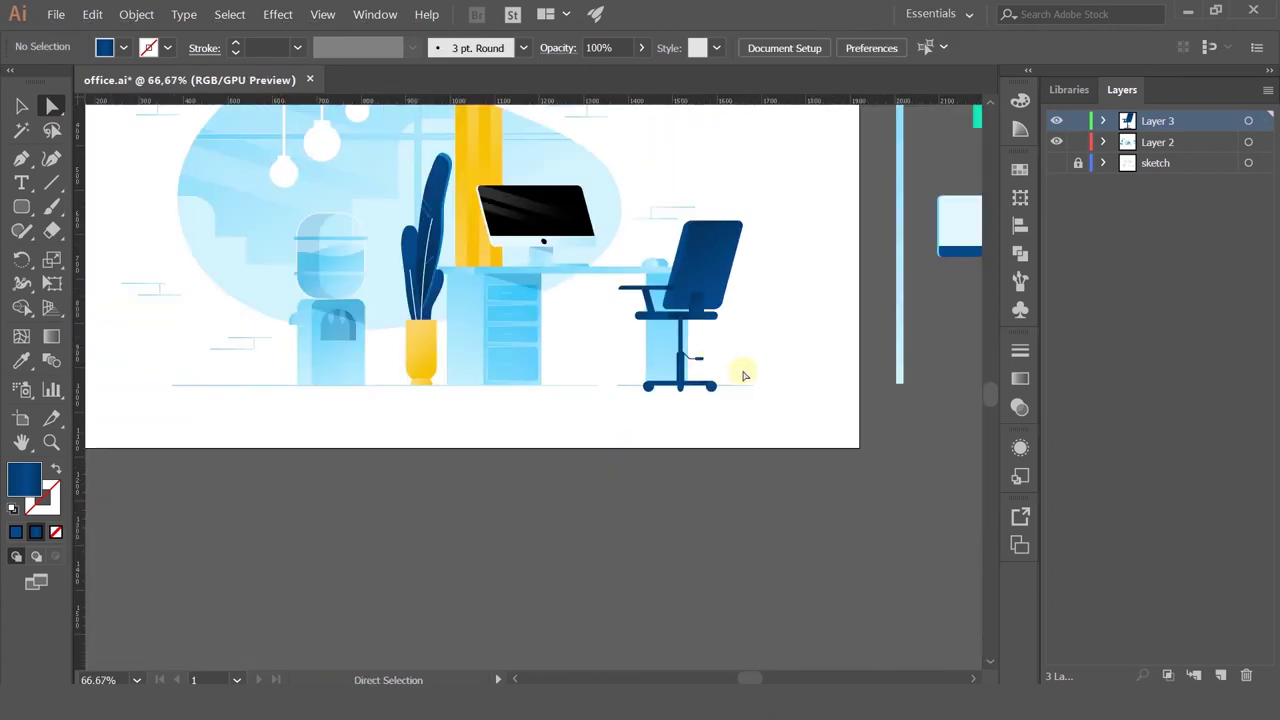
Step: Select the lever path together with its handle and enlarge both proportionally
{"action": "scroll", "coordinate": [710, 374], "scroll_direction": "up", "scroll_amount": 5}
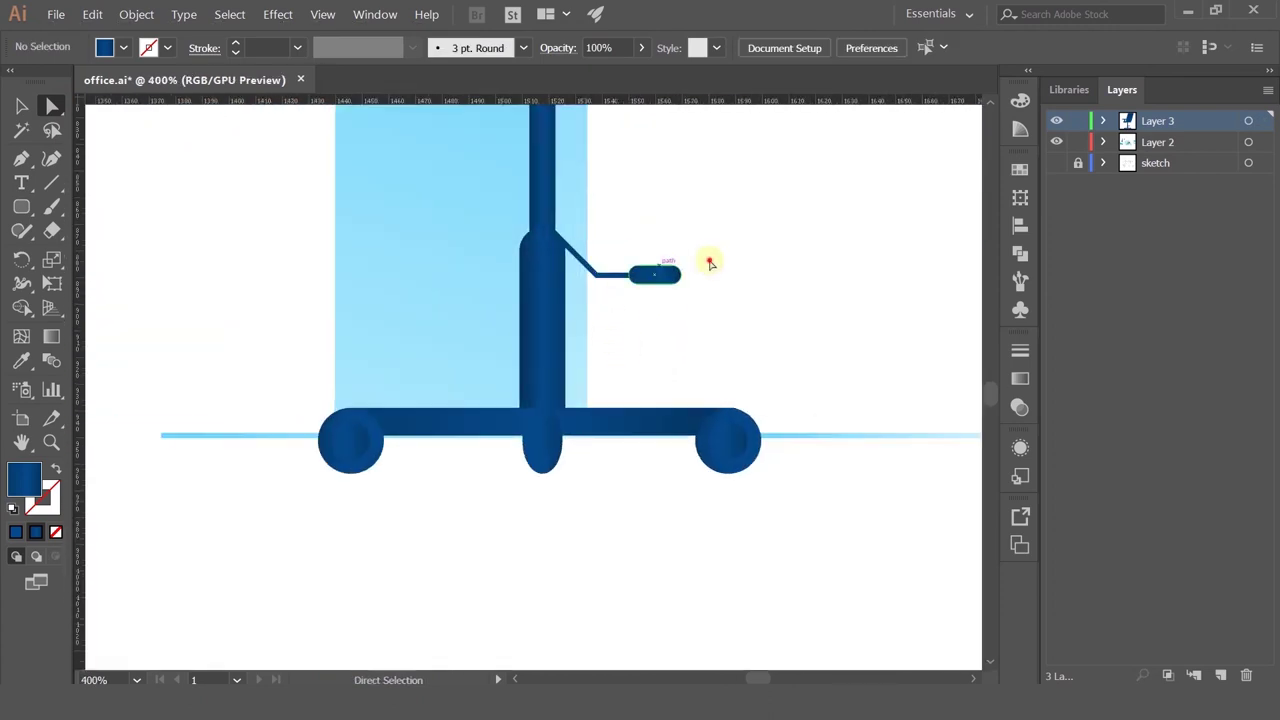
{"action": "left_click_drag", "start_coordinate": [617, 322], "coordinate": [687, 288]}
{"action": "left_click", "coordinate": [21, 105]}
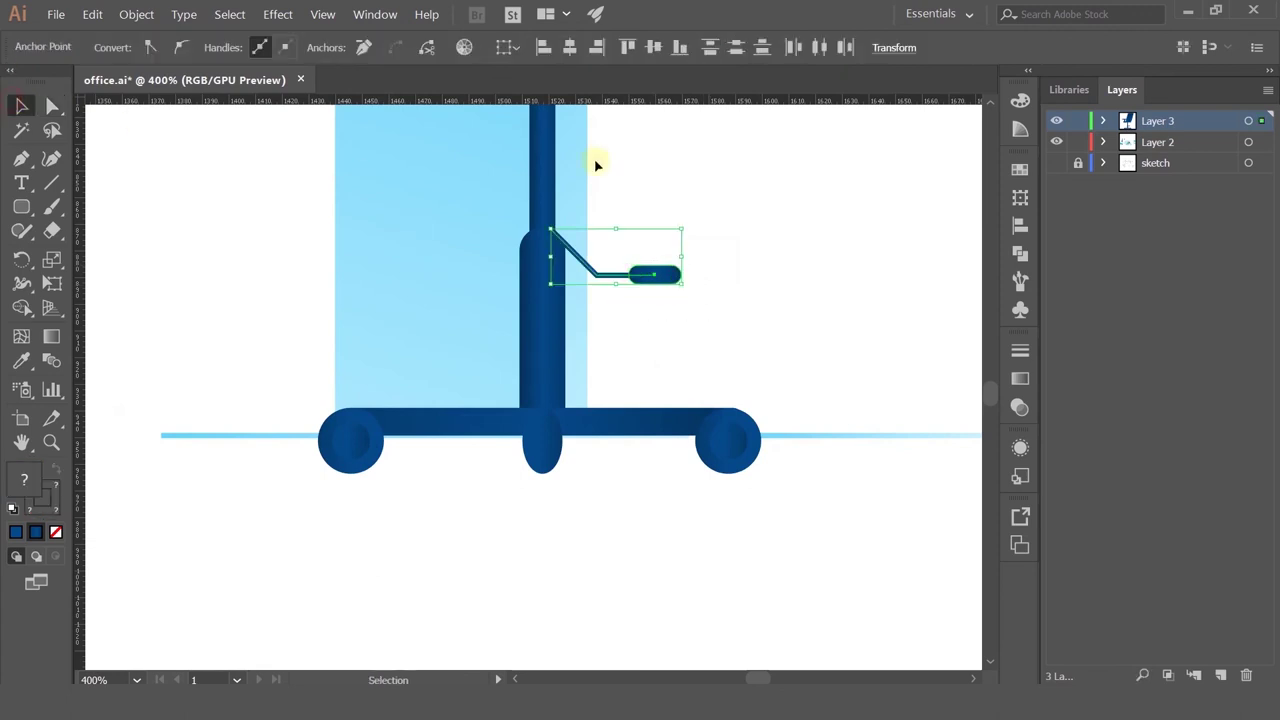
{"action": "left_click_drag", "start_coordinate": [683, 285], "coordinate": [725, 297]}
{"action": "left_click", "coordinate": [741, 199]}
{"action": "scroll", "coordinate": [735, 223], "scroll_direction": "down", "scroll_amount": 3}
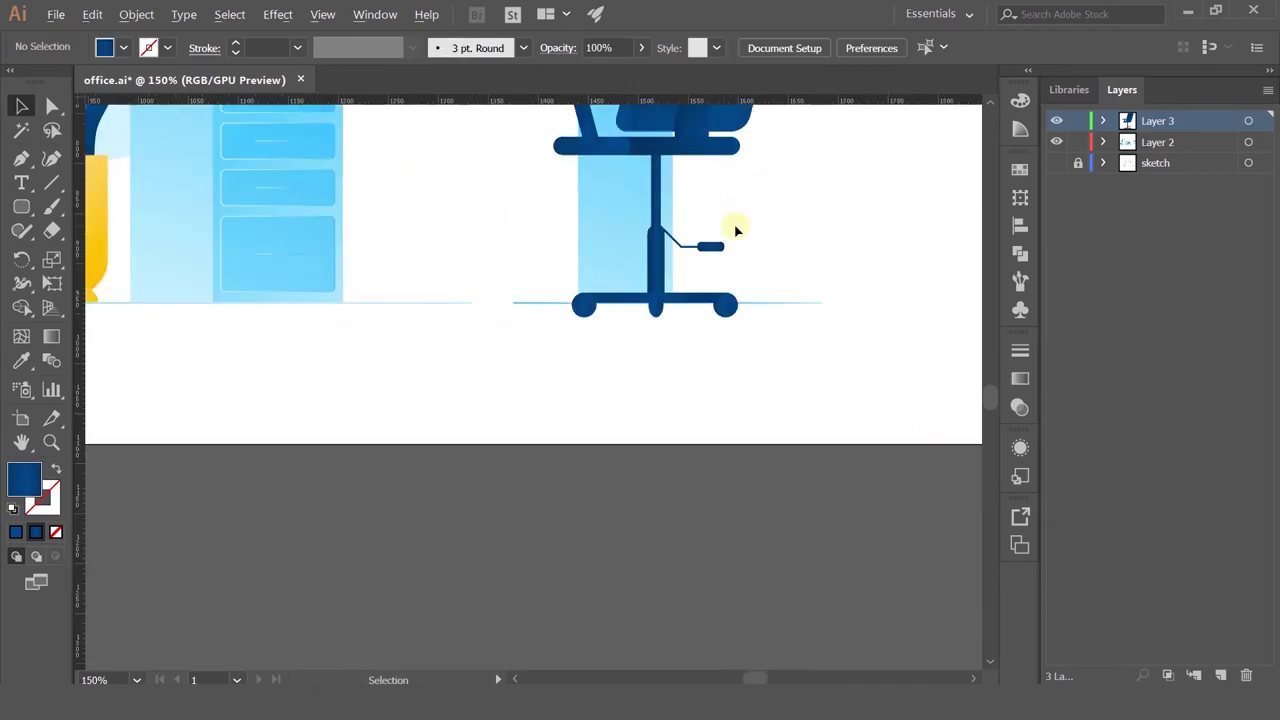
Step: Extend the leg's sleeve slightly upward so its rounded top covers the start of the lever
{"action": "left_click_drag", "start_coordinate": [748, 234], "coordinate": [745, 382]}
{"action": "scroll", "coordinate": [696, 411], "scroll_direction": "up", "scroll_amount": 4}
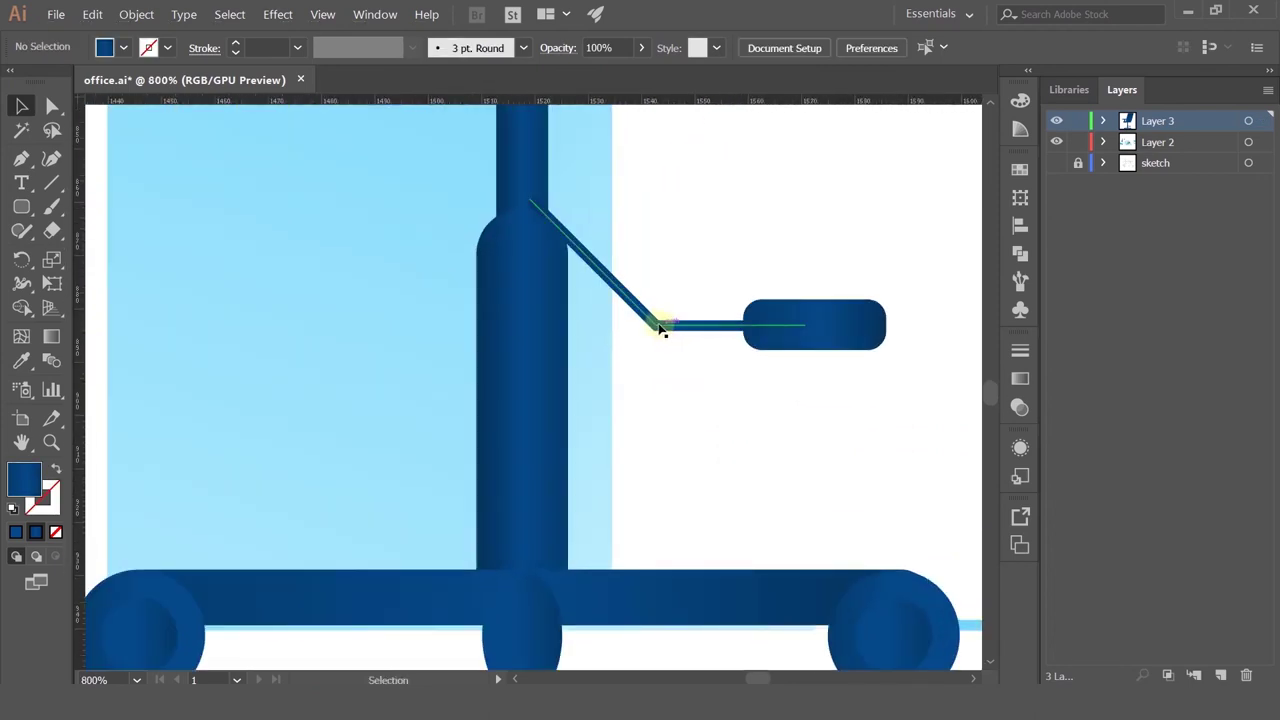
{"action": "left_click", "coordinate": [554, 349]}
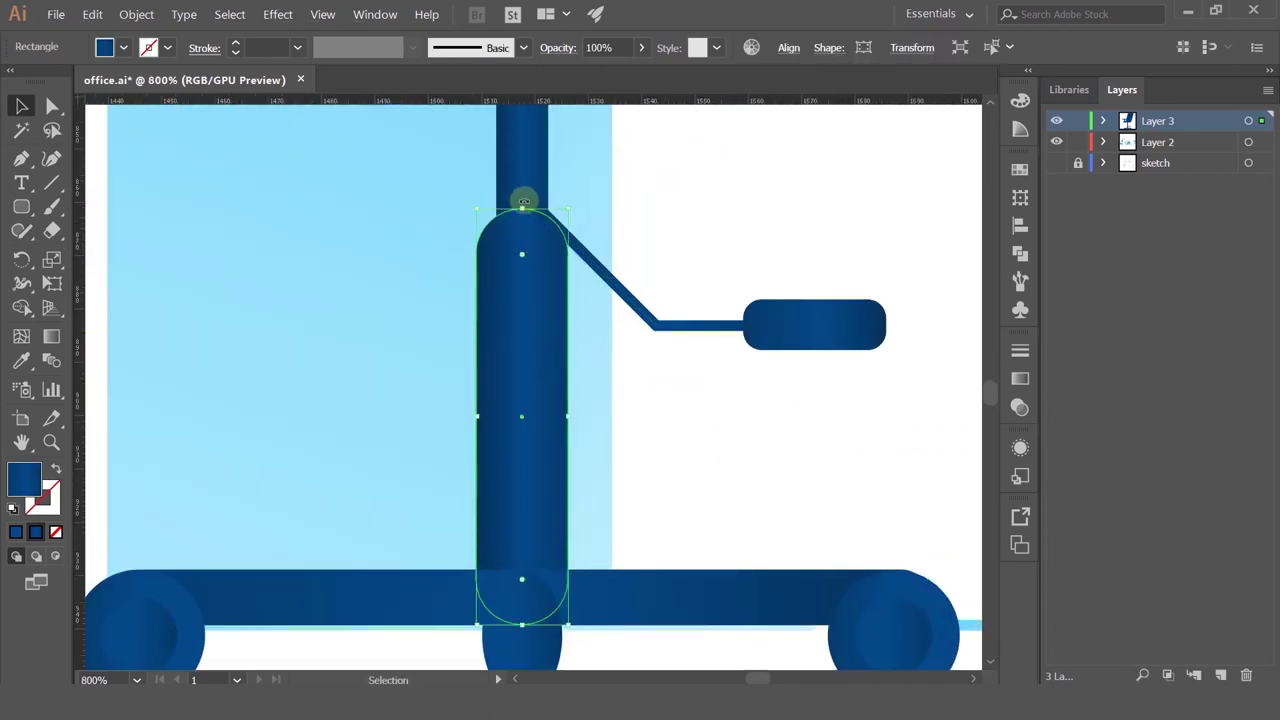
{"action": "left_click_drag", "start_coordinate": [523, 203], "coordinate": [629, 177]}
{"action": "left_click", "coordinate": [720, 177]}
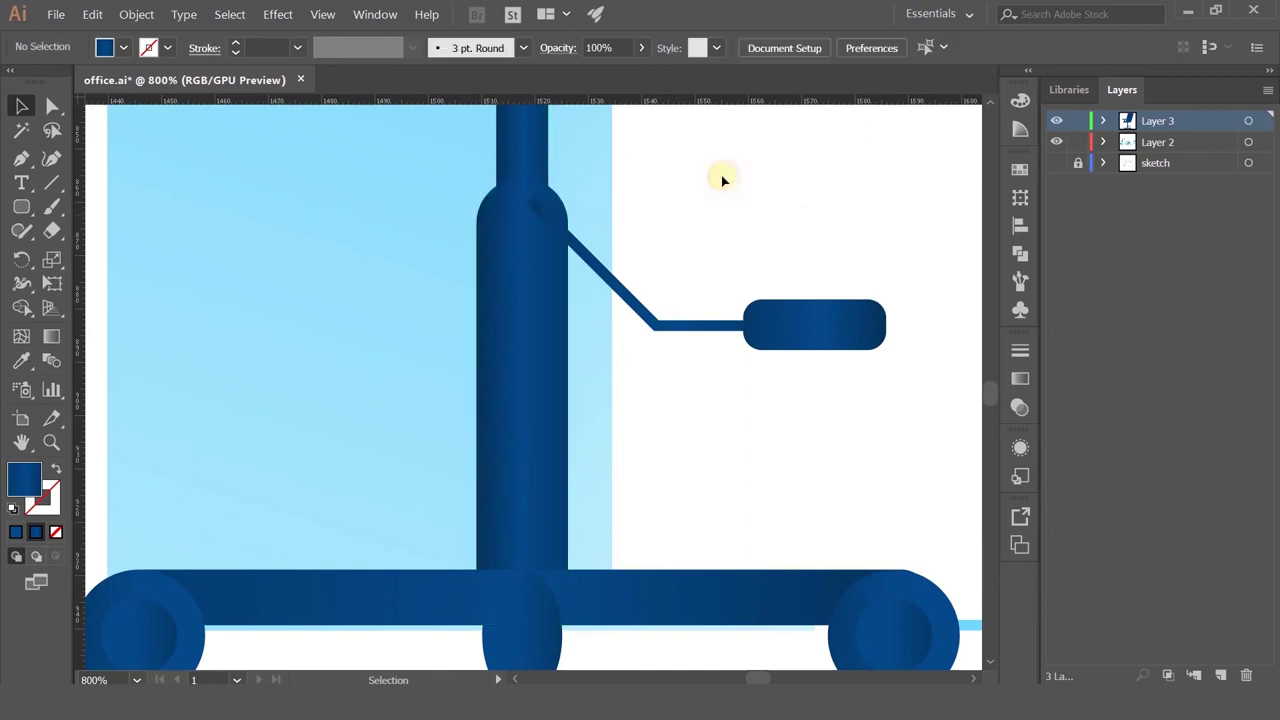
Step: Try to bring the leg's sleeve forward in the stacking order, in front of the lever
{"action": "left_click", "coordinate": [549, 341]}
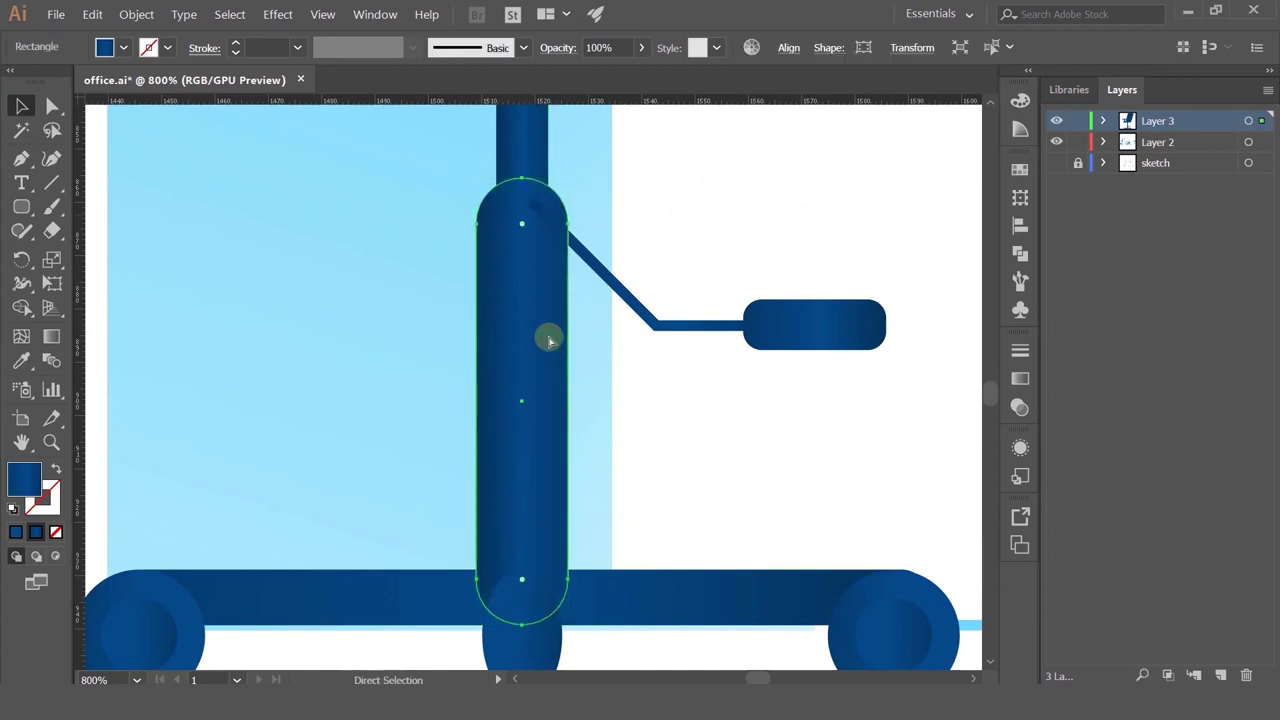
{"action": "left_click", "coordinate": [823, 343]}
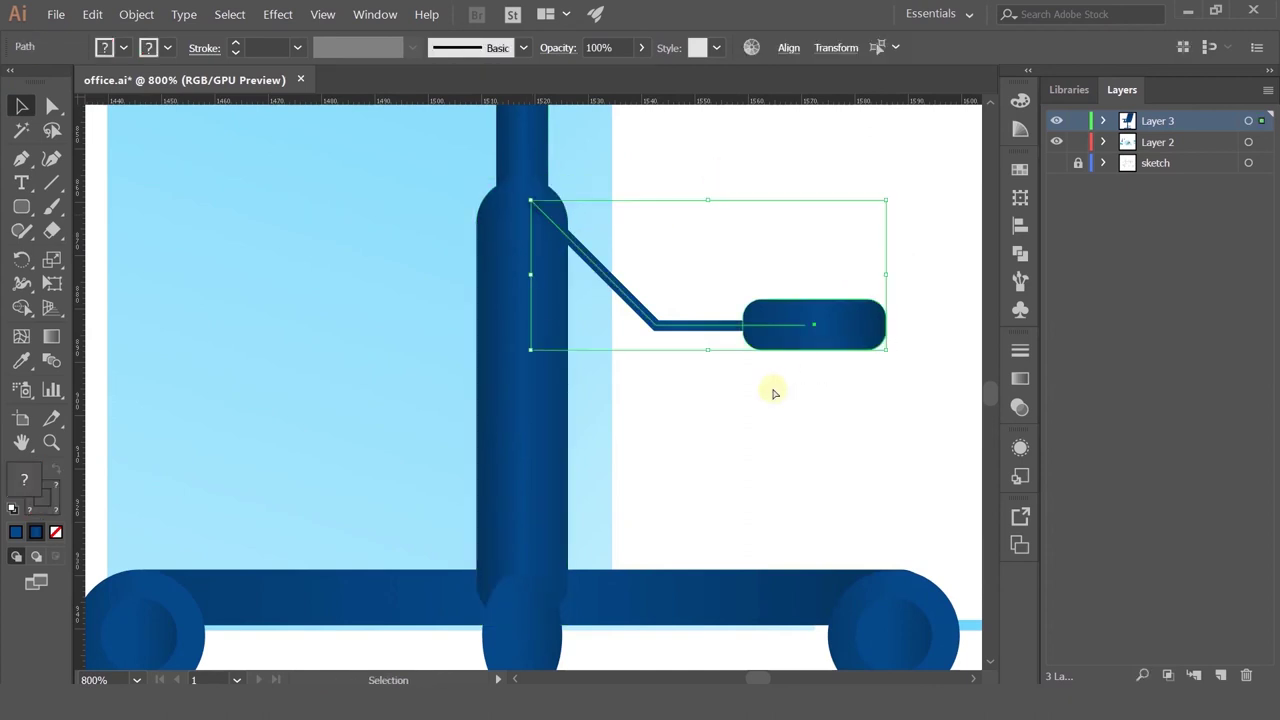
{"action": "key", "text": "a"}
{"action": "key", "text": "v"}
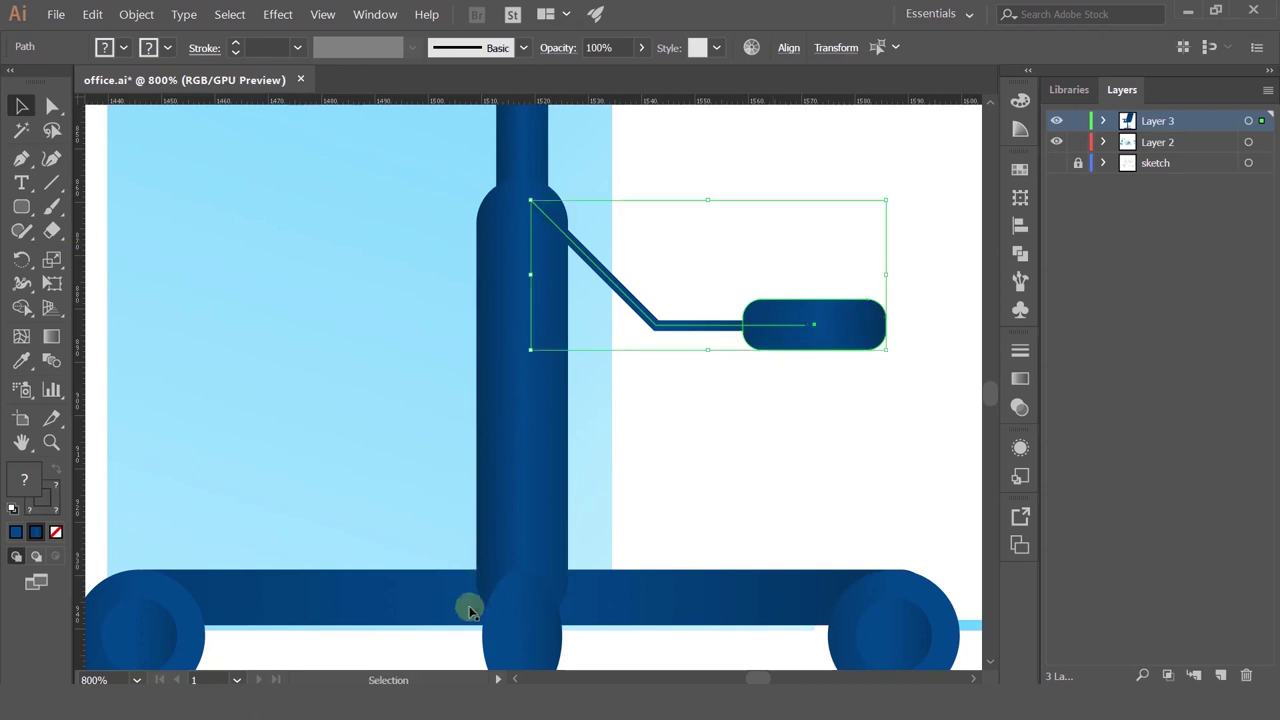
{"action": "key", "text": "a"}
Step: Send the lever and its handle behind the leg's sleeve, leaving the sleeve behind the chair base
{"action": "left_click", "coordinate": [517, 513]}
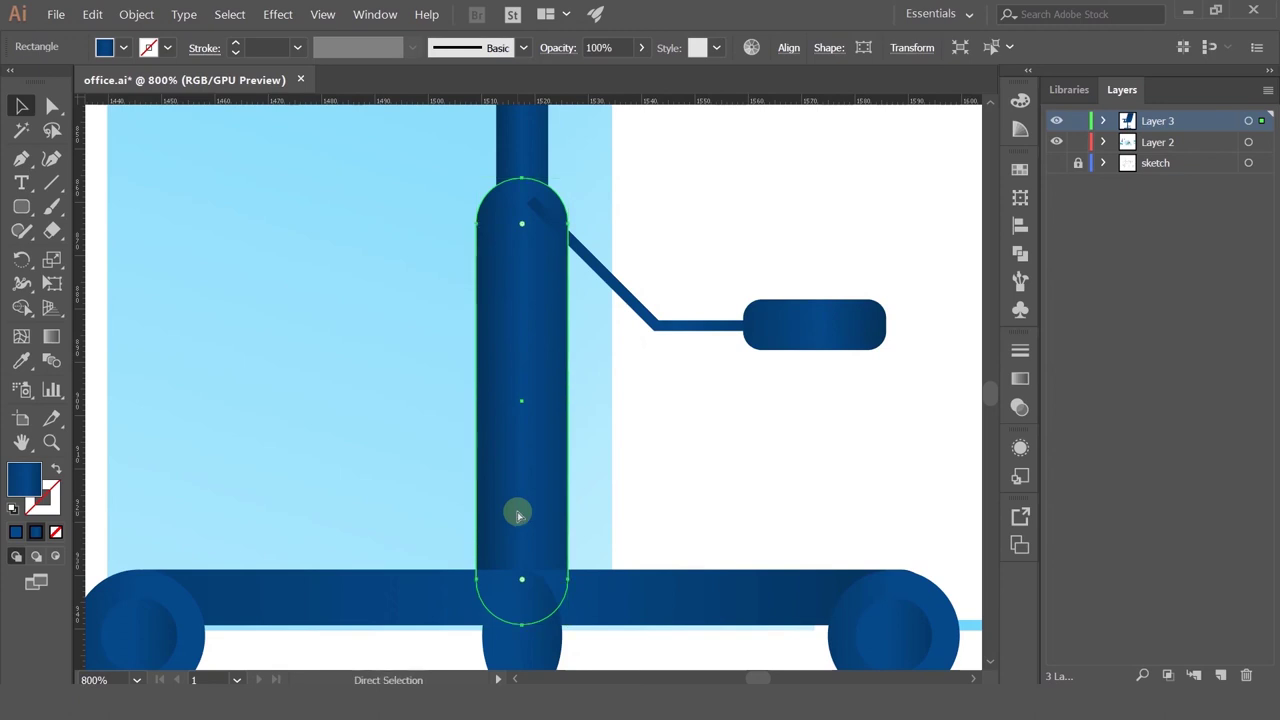
{"action": "left_click_drag", "start_coordinate": [882, 259], "coordinate": [756, 380]}
{"action": "key", "text": "a"}
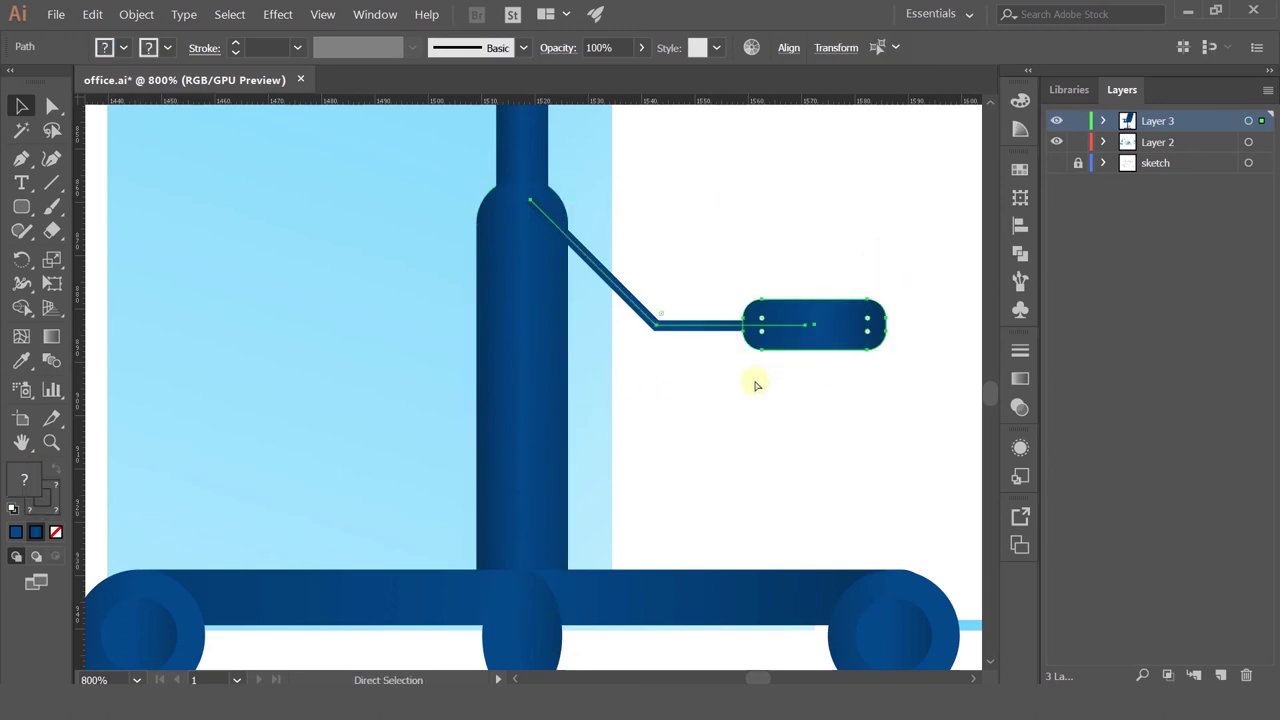
{"action": "key", "text": "v"}
{"action": "left_click", "coordinate": [828, 452]}
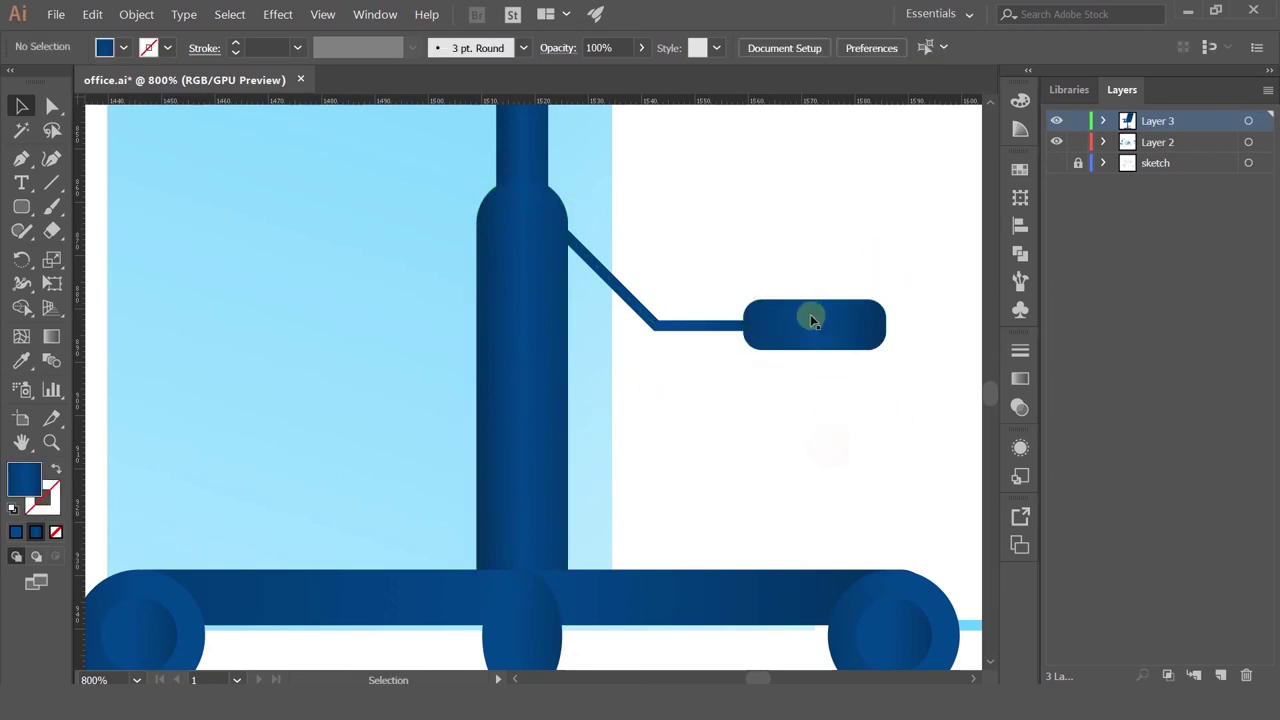
{"action": "left_click", "coordinate": [766, 322]}
{"action": "left_click", "coordinate": [815, 257]}
{"action": "scroll", "coordinate": [832, 305], "scroll_direction": "down", "scroll_amount": 3}
{"action": "scroll", "coordinate": [857, 294], "scroll_direction": "up", "scroll_amount": 1}
{"action": "scroll", "coordinate": [856, 310], "scroll_direction": "up", "scroll_amount": 3}
{"action": "scroll", "coordinate": [856, 310], "scroll_direction": "down", "scroll_amount": 6}
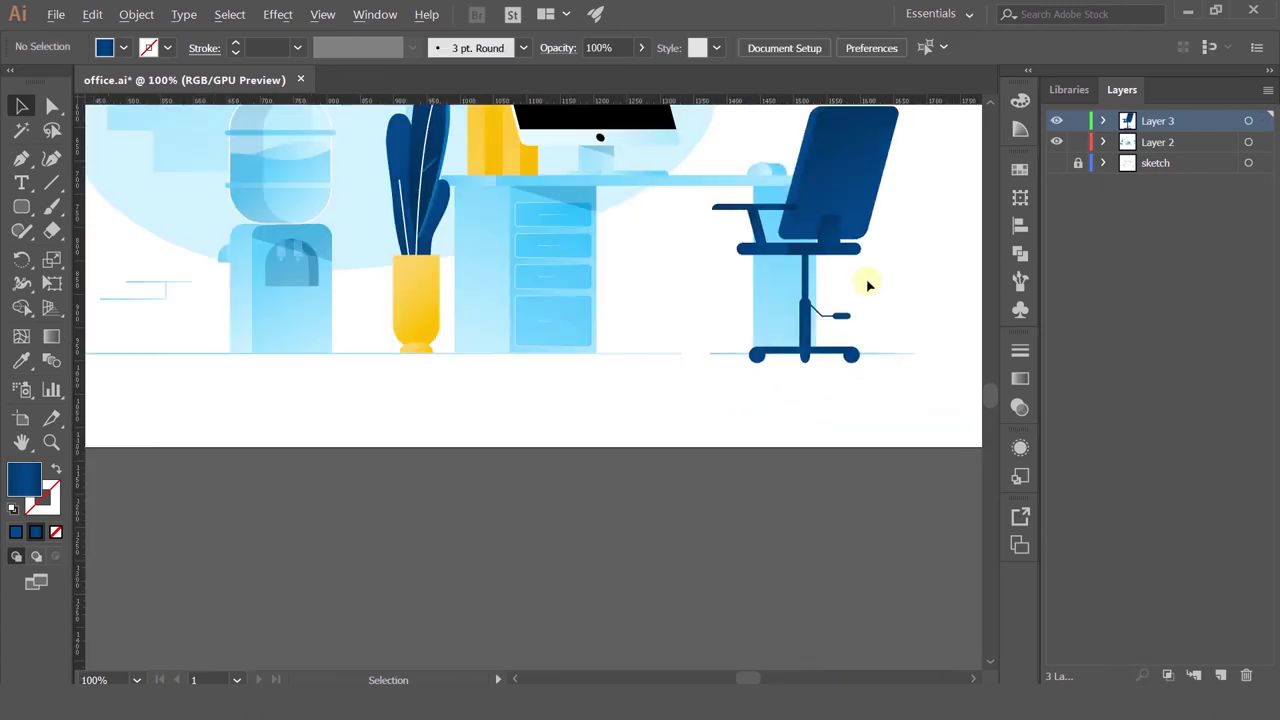
{"action": "scroll", "coordinate": [831, 290], "scroll_direction": "up", "scroll_amount": 4}
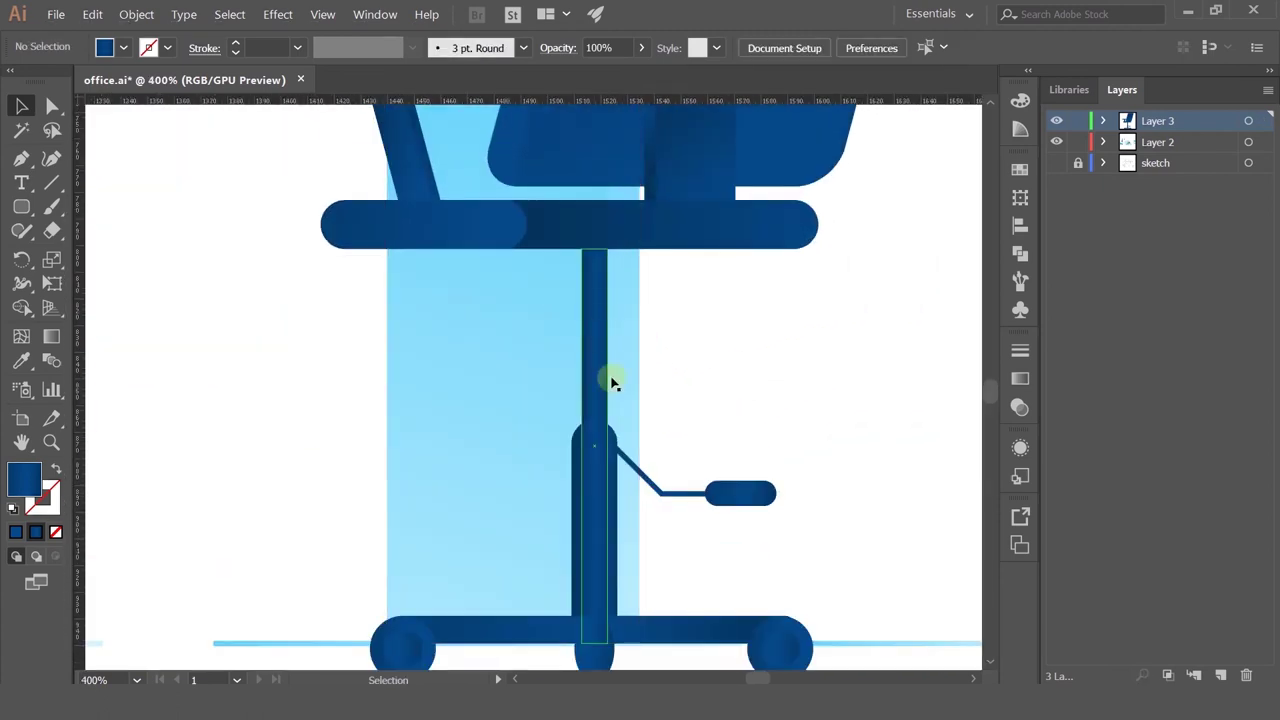
Step: Duplicate the leg's inner tube upward and reshape the copy into a short block about 37 px wide directly beneath the seat
{"action": "left_click_drag", "start_coordinate": [612, 329], "coordinate": [612, 262]}
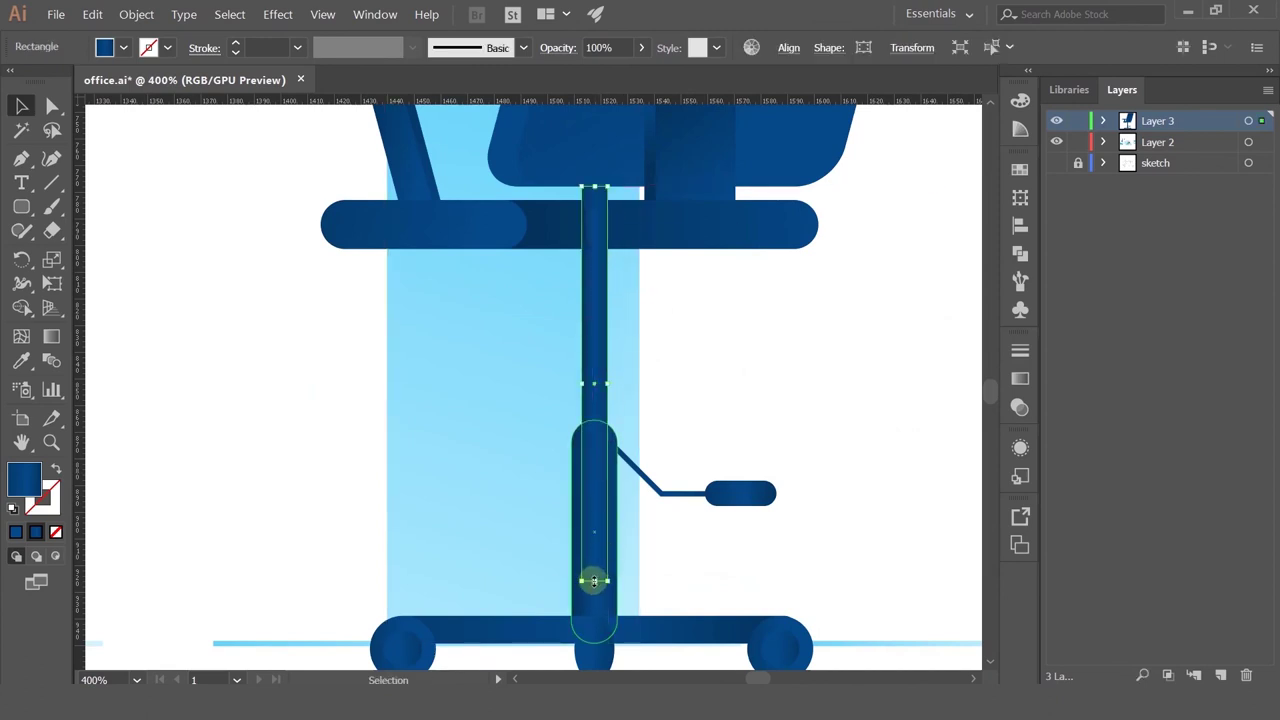
{"action": "left_click_drag", "start_coordinate": [581, 521], "coordinate": [644, 257]}
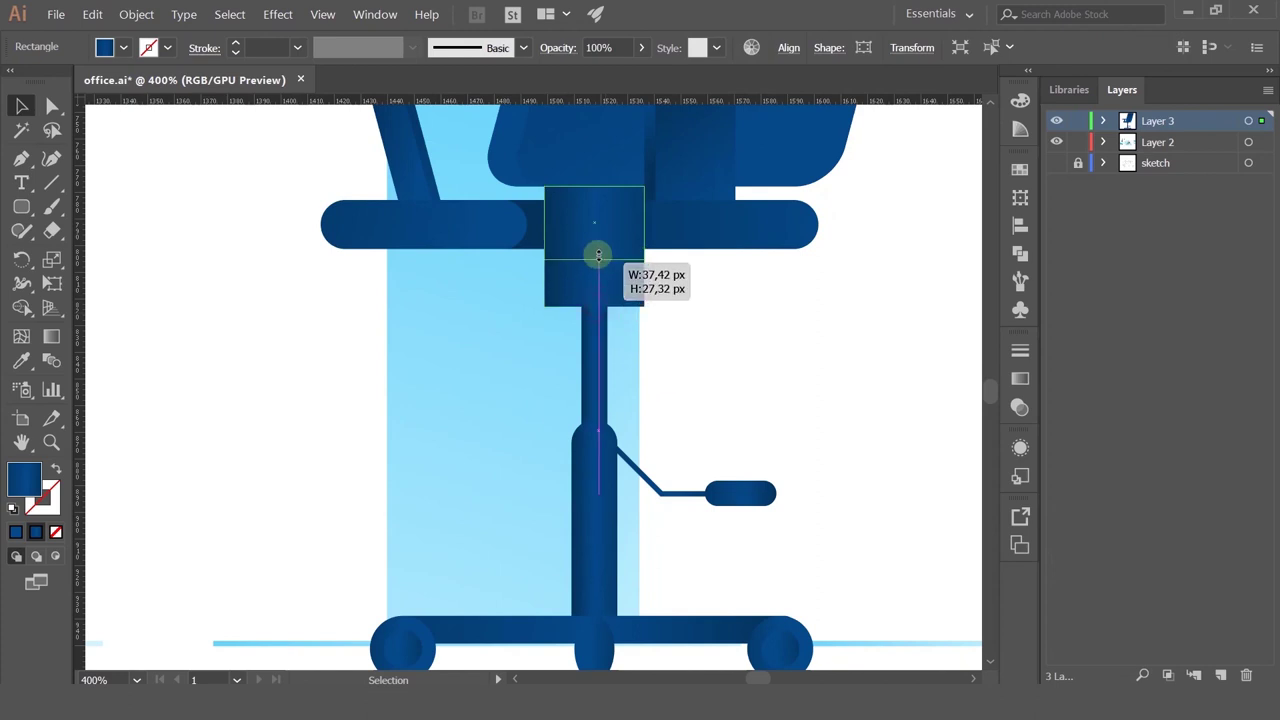
{"action": "left_click_drag", "start_coordinate": [595, 187], "coordinate": [595, 249]}
{"action": "left_click", "coordinate": [674, 287]}
Step: Round the lower two corners of the block beneath the seat, keeping its upper corners square
{"action": "left_click", "coordinate": [574, 274]}
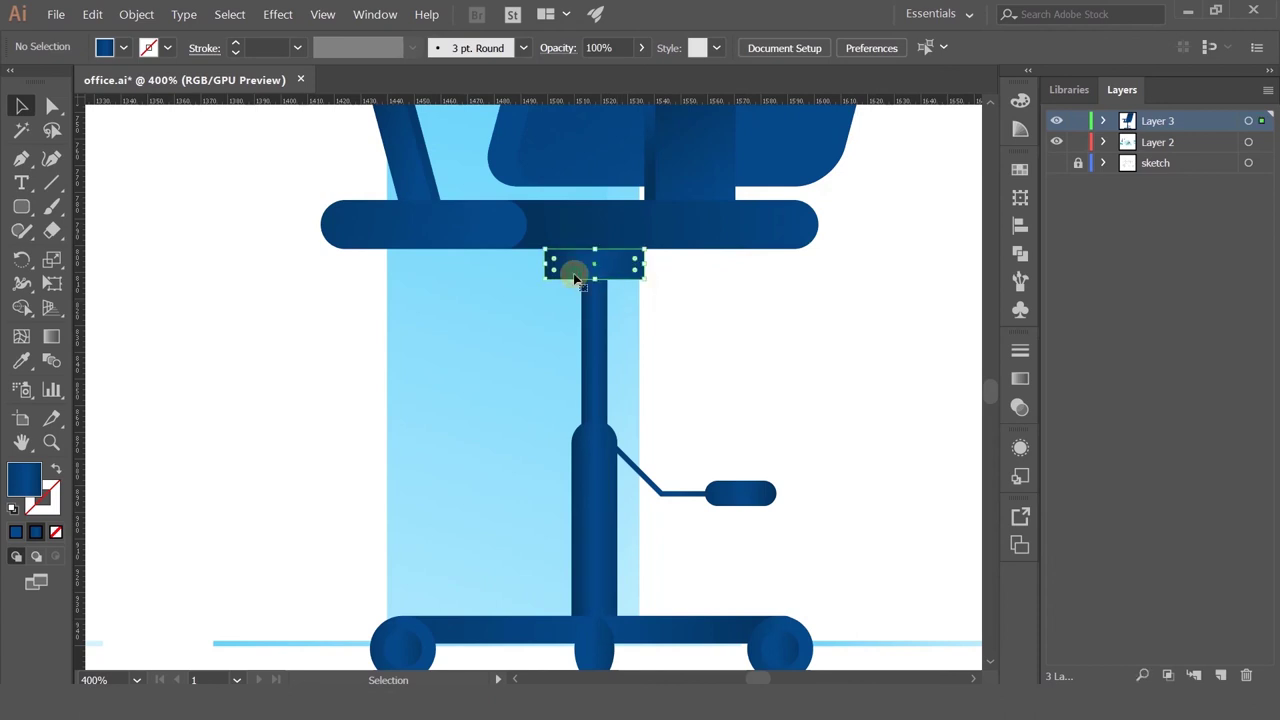
{"action": "left_click", "coordinate": [50, 107]}
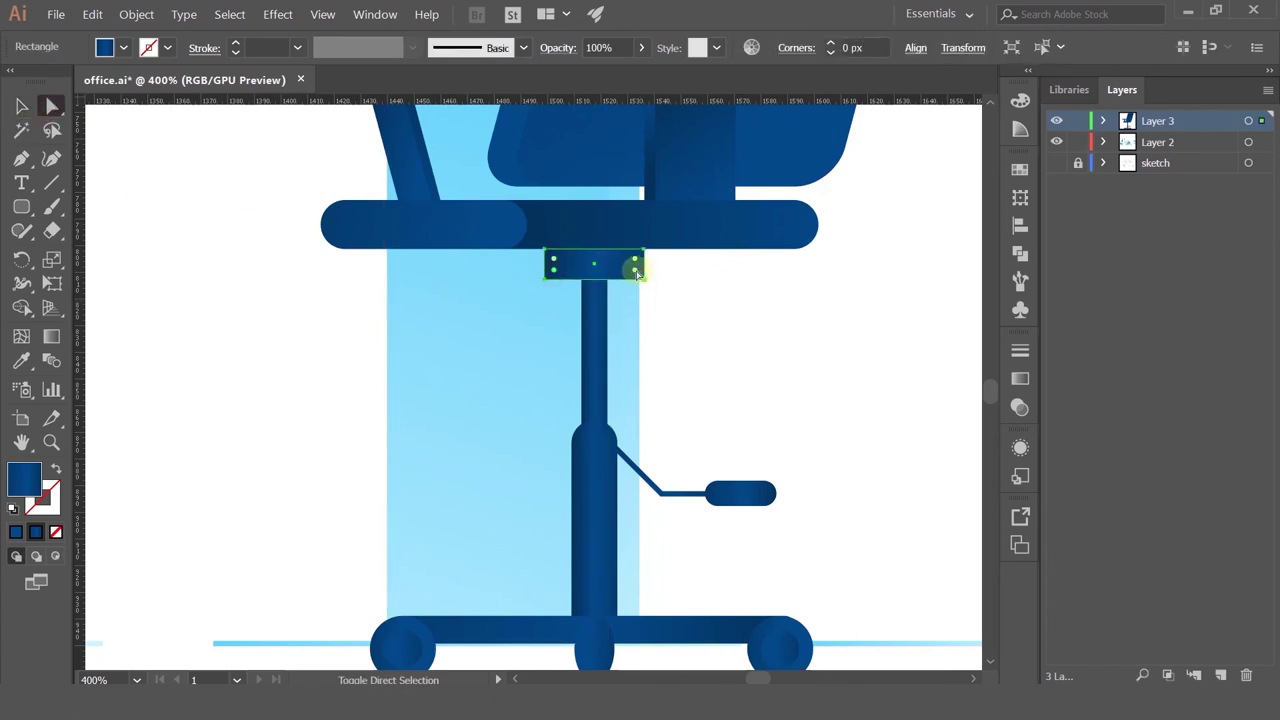
{"action": "left_click", "coordinate": [669, 322]}
{"action": "scroll", "coordinate": [810, 368], "scroll_direction": "down", "scroll_amount": 2}
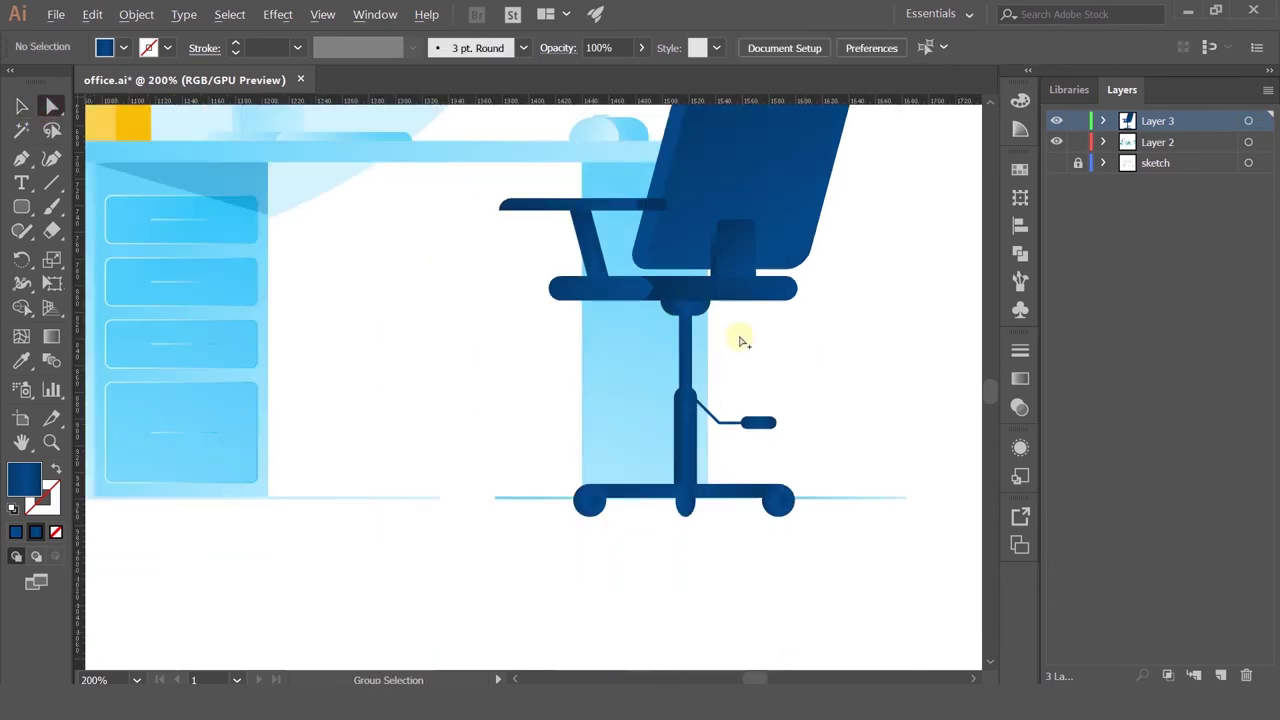
{"action": "scroll", "coordinate": [716, 326], "scroll_direction": "up", "scroll_amount": 2}
Step: Widen the rounded block symmetrically about the leg until it spans nearly the full width of the seat
{"action": "left_click", "coordinate": [694, 294]}
{"action": "left_click", "coordinate": [21, 105]}
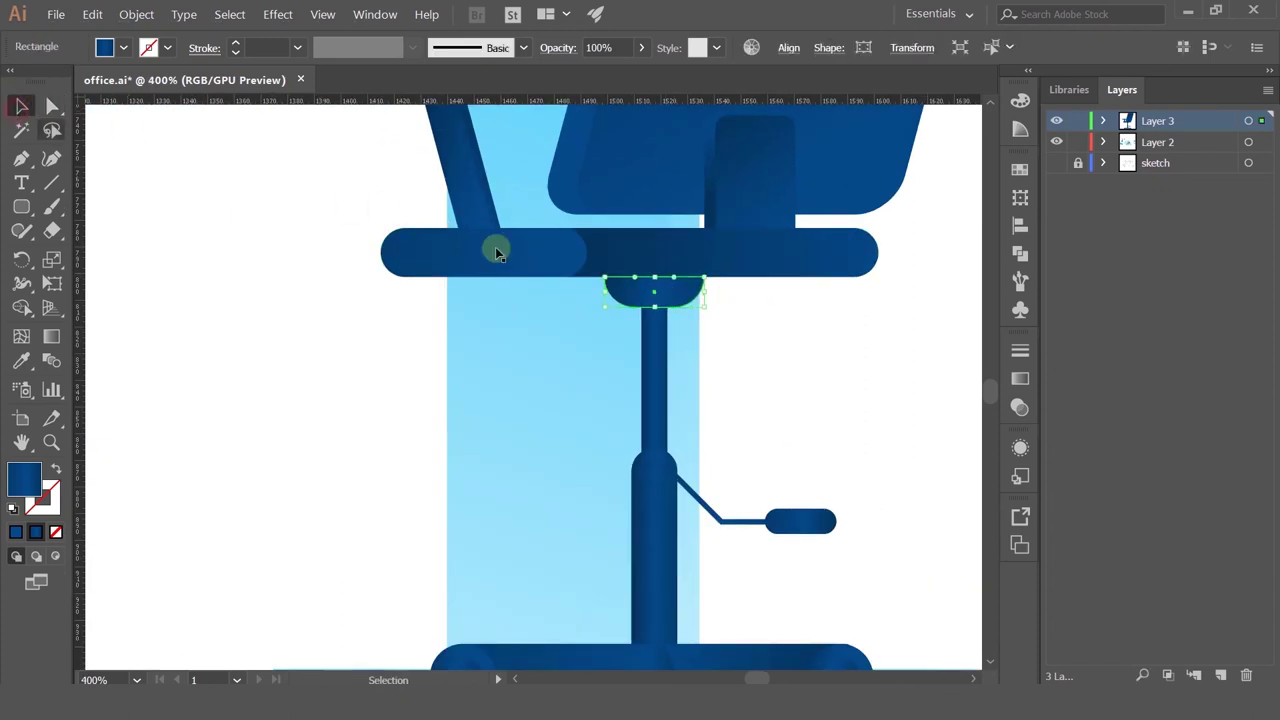
{"action": "left_click", "coordinate": [757, 310]}
{"action": "left_click", "coordinate": [689, 294]}
{"action": "left_click_drag", "start_coordinate": [705, 293], "coordinate": [764, 304]}
{"action": "left_click", "coordinate": [879, 345]}
{"action": "scroll", "coordinate": [877, 352], "scroll_direction": "down", "scroll_amount": 3}
{"action": "left_click_drag", "start_coordinate": [862, 355], "coordinate": [727, 410]}
{"action": "scroll", "coordinate": [664, 414], "scroll_direction": "up", "scroll_amount": 2}
{"action": "left_click", "coordinate": [560, 417]}
{"action": "scroll", "coordinate": [565, 418], "scroll_direction": "up", "scroll_amount": 1}
{"action": "left_click", "coordinate": [740, 476]}
{"action": "scroll", "coordinate": [741, 476], "scroll_direction": "down", "scroll_amount": 1}
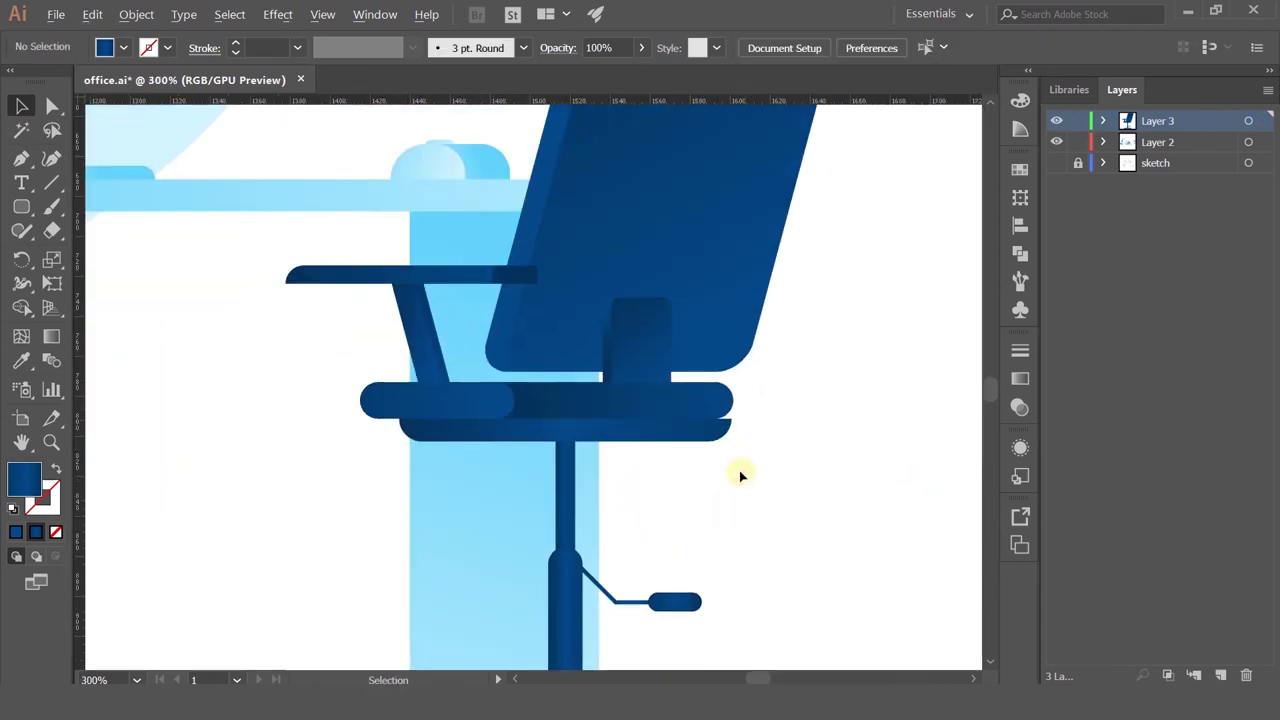
{"action": "scroll", "coordinate": [673, 447], "scroll_direction": "up", "scroll_amount": 2}
{"action": "scroll", "coordinate": [675, 437], "scroll_direction": "down", "scroll_amount": 2}
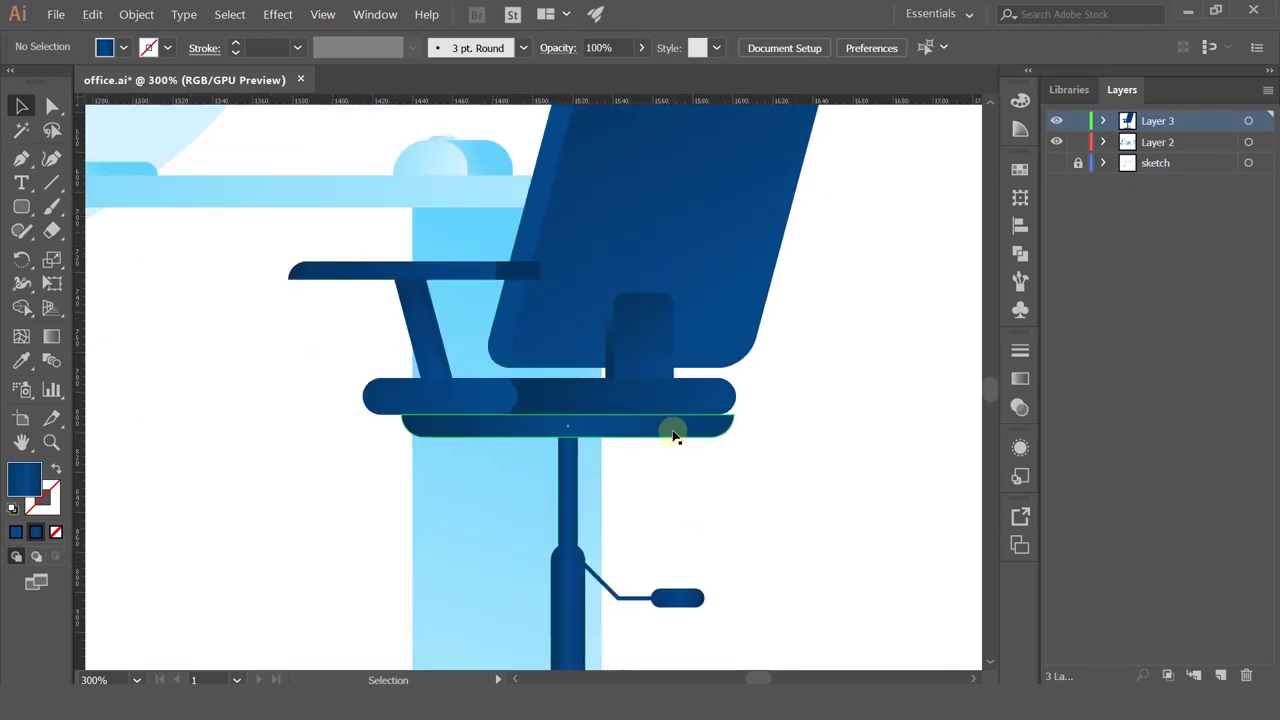
Step: Select the under-seat block, leg, lever and wheeled base without the desk and floor shapes, and shift them left to centre under the seat
{"action": "left_click_drag", "start_coordinate": [714, 500], "coordinate": [430, 545]}
{"action": "left_click", "coordinate": [683, 237]}
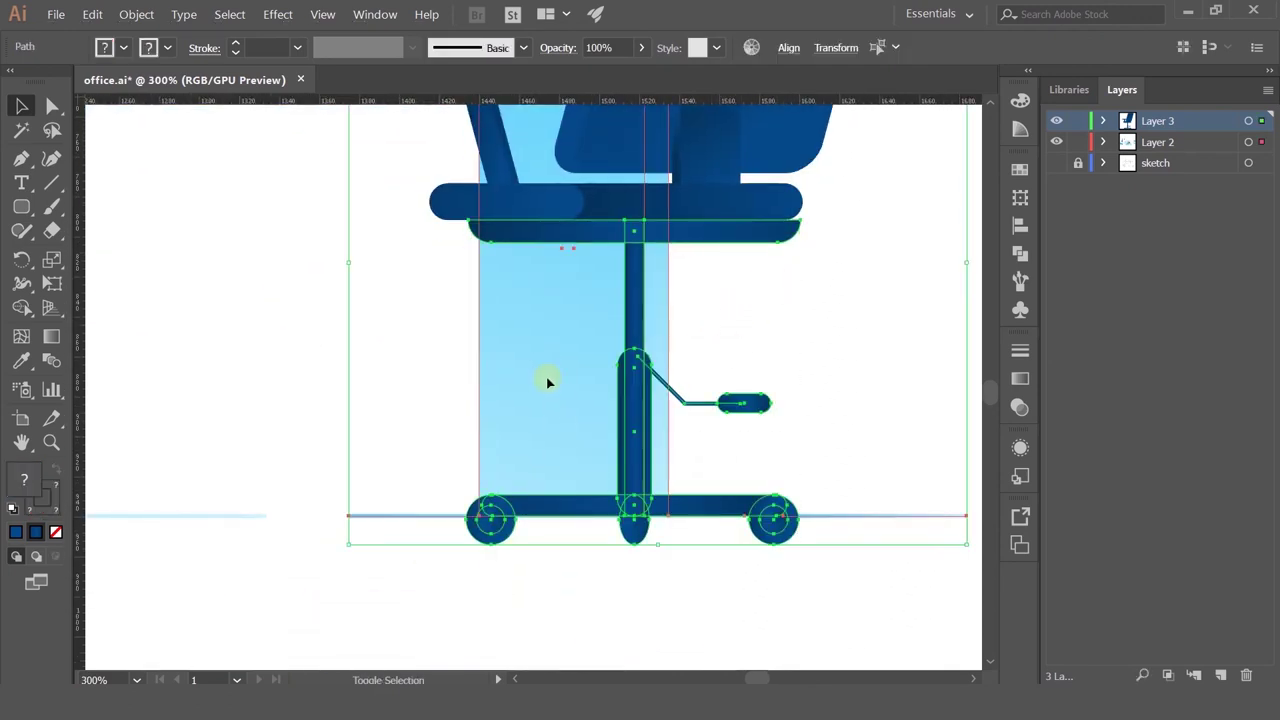
{"action": "left_click", "coordinate": [423, 516], "text": "shift"}
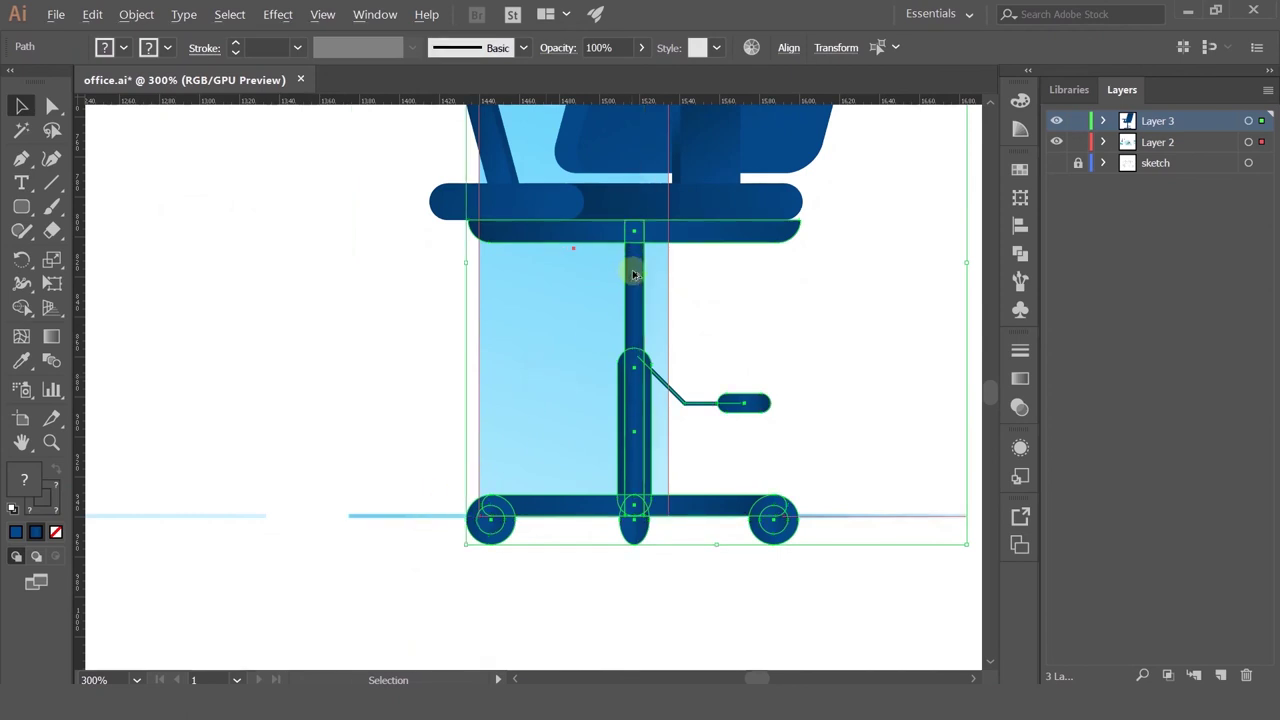
{"action": "scroll", "coordinate": [631, 271], "scroll_direction": "down", "scroll_amount": 2}
{"action": "left_click", "coordinate": [581, 201], "text": "shift"}
{"action": "left_click", "coordinate": [660, 255], "text": "shift"}
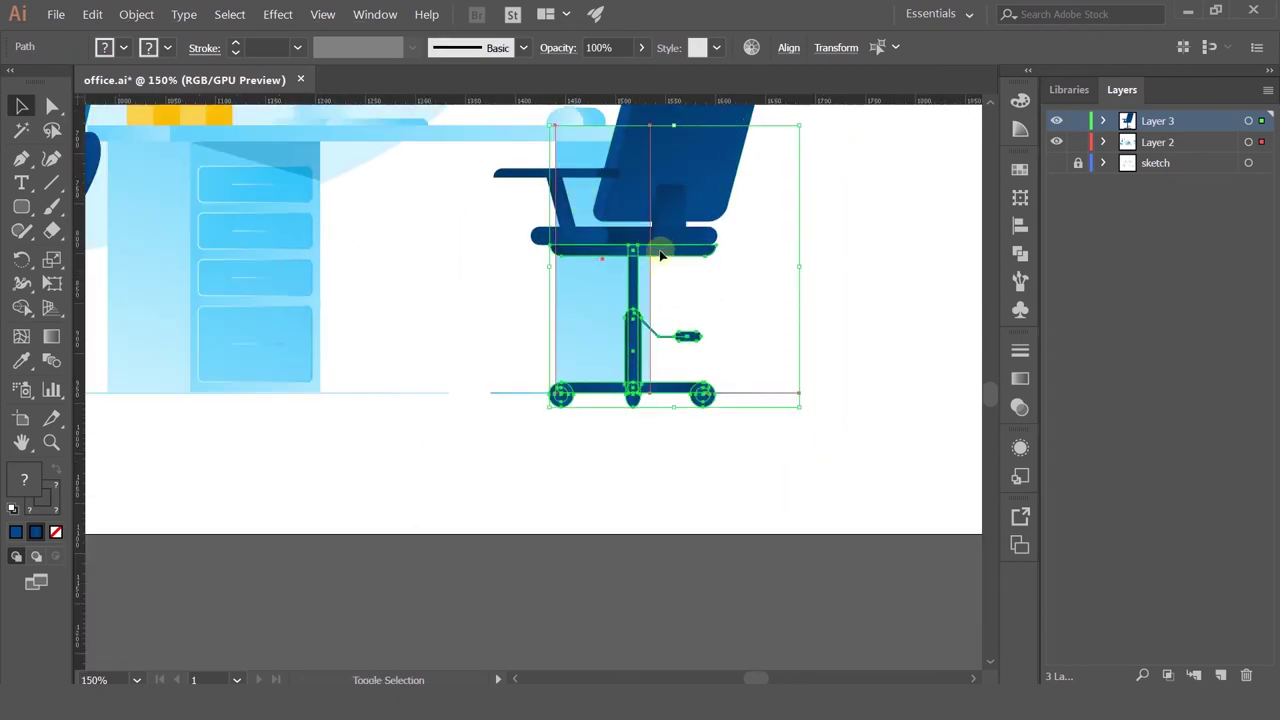
{"action": "left_click", "coordinate": [651, 267], "text": "shift"}
{"action": "scroll", "coordinate": [677, 281], "scroll_direction": "down", "scroll_amount": 2}
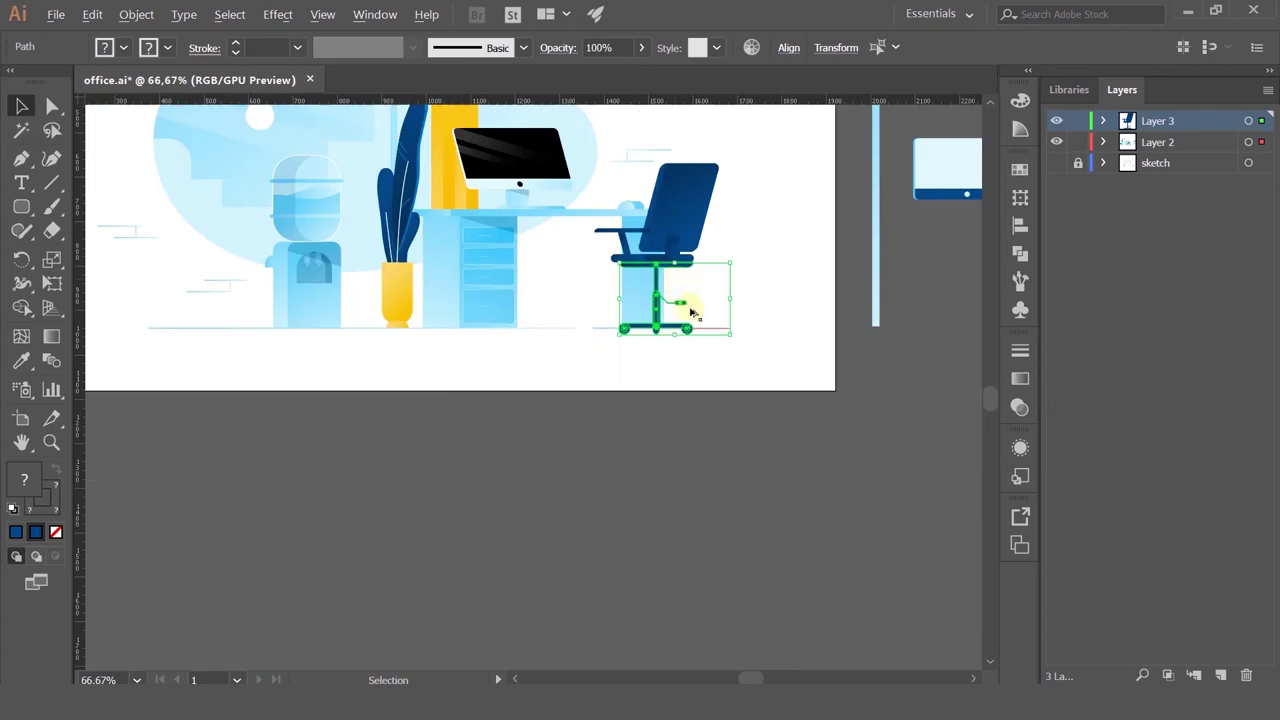
{"action": "scroll", "coordinate": [691, 307], "scroll_direction": "up", "scroll_amount": 4}
{"action": "left_click_drag", "start_coordinate": [773, 387], "coordinate": [794, 424]}
{"action": "scroll", "coordinate": [545, 185], "scroll_direction": "up", "scroll_amount": 2}
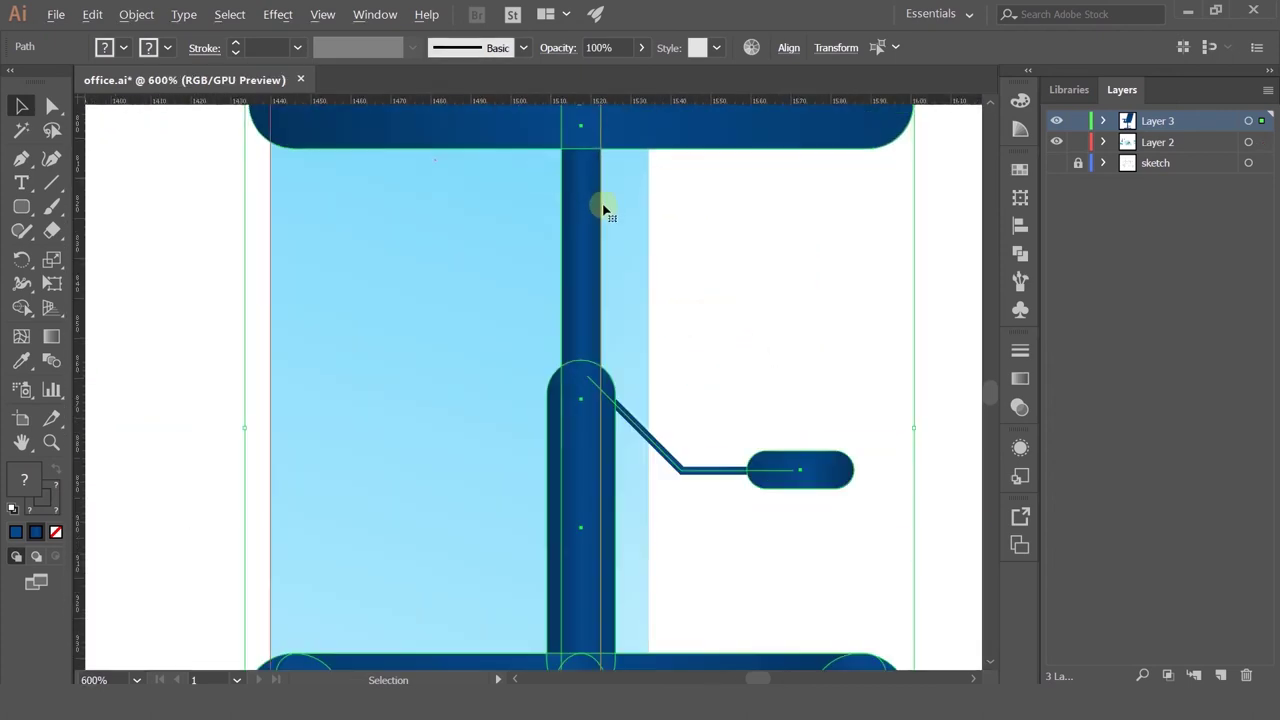
{"action": "left_click_drag", "start_coordinate": [603, 206], "coordinate": [642, 363]}
{"action": "left_click_drag", "start_coordinate": [615, 270], "coordinate": [577, 272]}
{"action": "scroll", "coordinate": [578, 270], "scroll_direction": "down", "scroll_amount": 4}
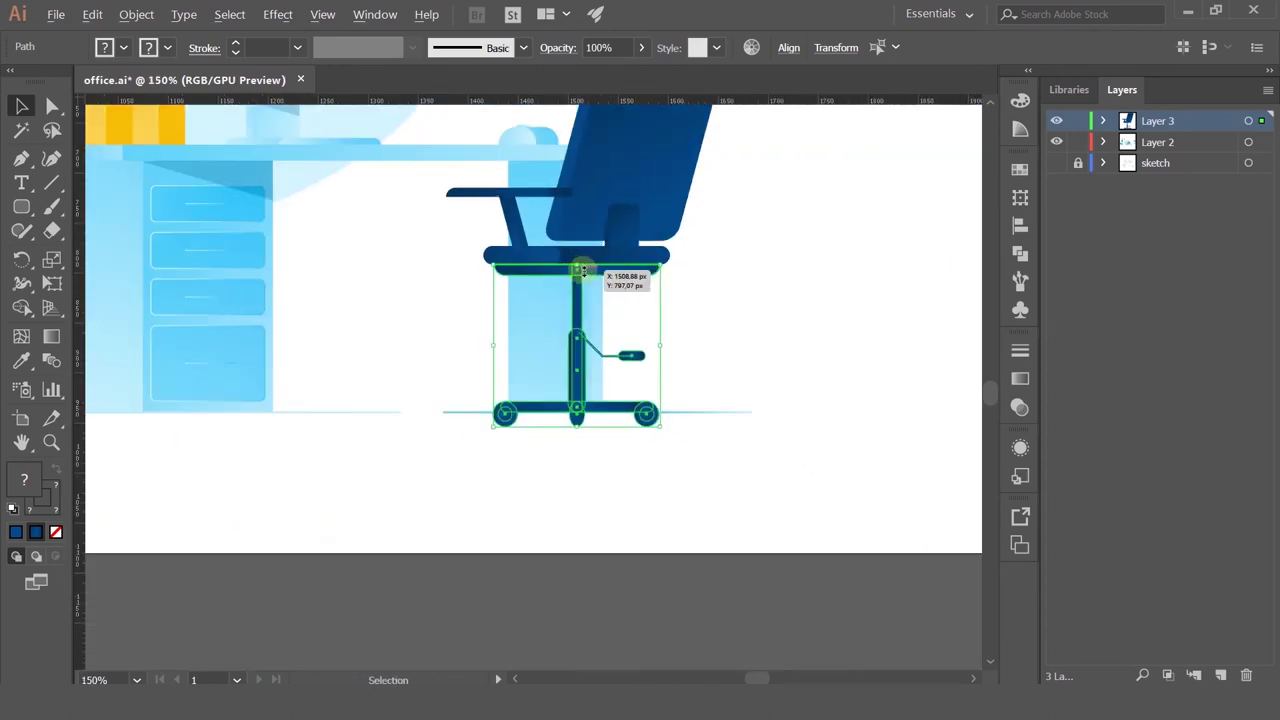
{"action": "scroll", "coordinate": [632, 289], "scroll_direction": "up", "scroll_amount": 3}
{"action": "left_click", "coordinate": [727, 338]}
Step: Select the chair's backrest, armrest, armrest support, backrest bracket, seat and under-seat block together
{"action": "scroll", "coordinate": [632, 286], "scroll_direction": "down", "scroll_amount": 6}
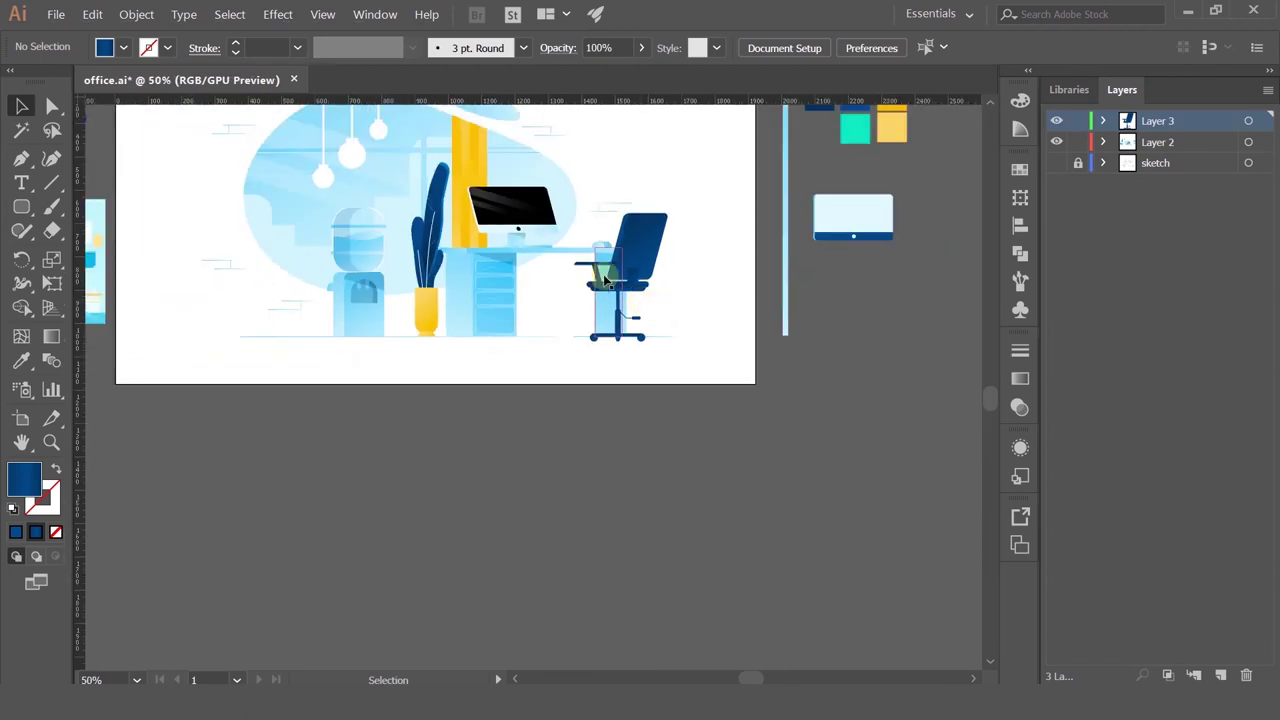
{"action": "scroll", "coordinate": [616, 258], "scroll_direction": "up", "scroll_amount": 2}
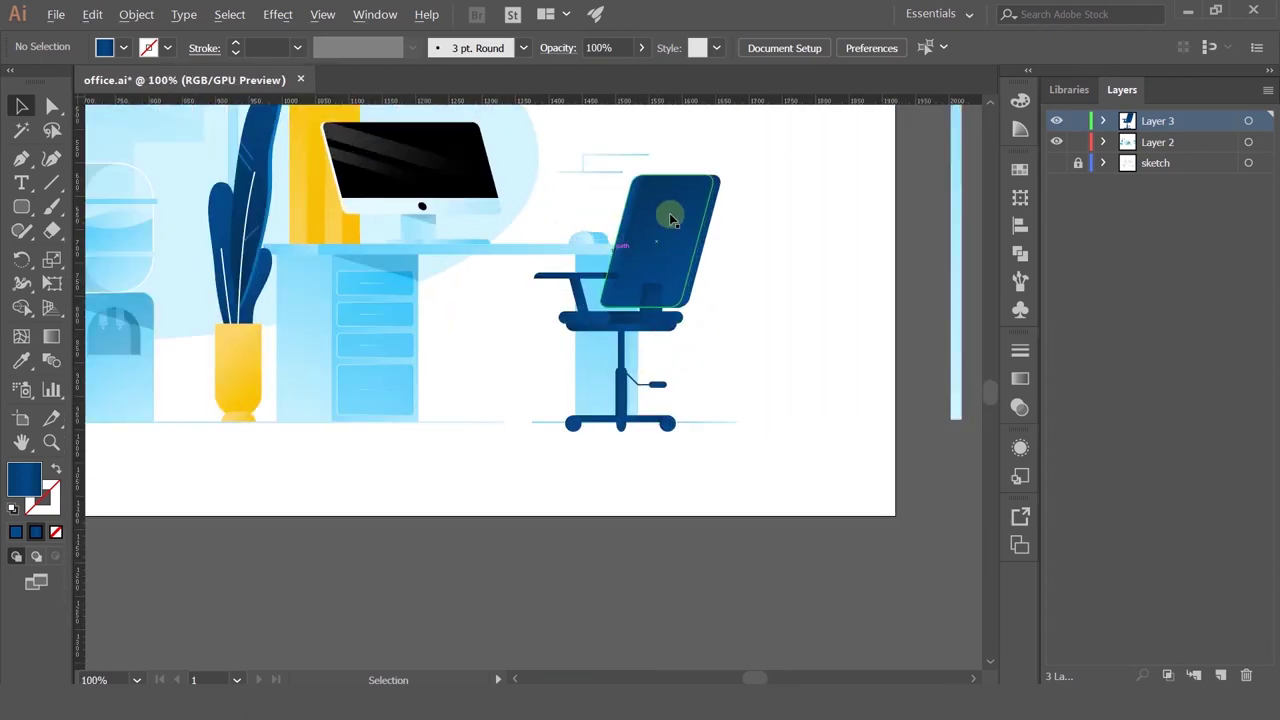
{"action": "left_click", "coordinate": [650, 210]}
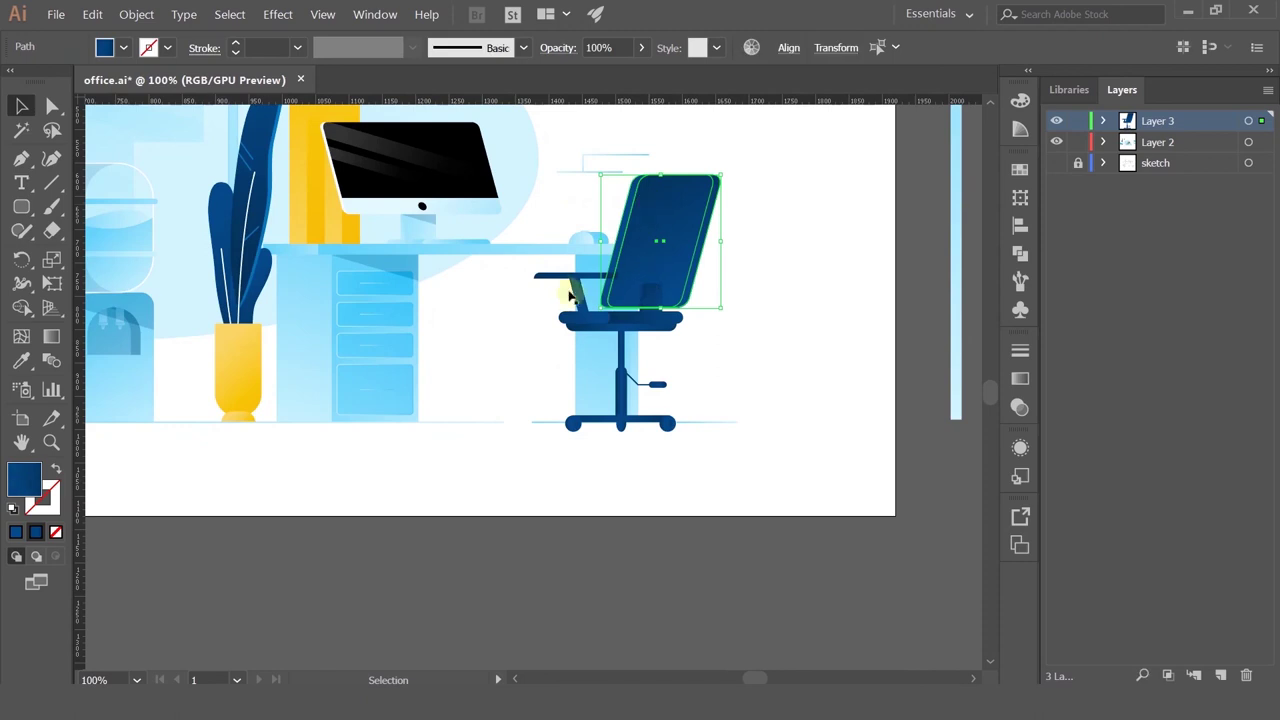
{"action": "scroll", "coordinate": [566, 288], "scroll_direction": "up", "scroll_amount": 4}
{"action": "left_click", "coordinate": [613, 305], "text": "shift"}
{"action": "left_click", "coordinate": [641, 301], "text": "shift"}
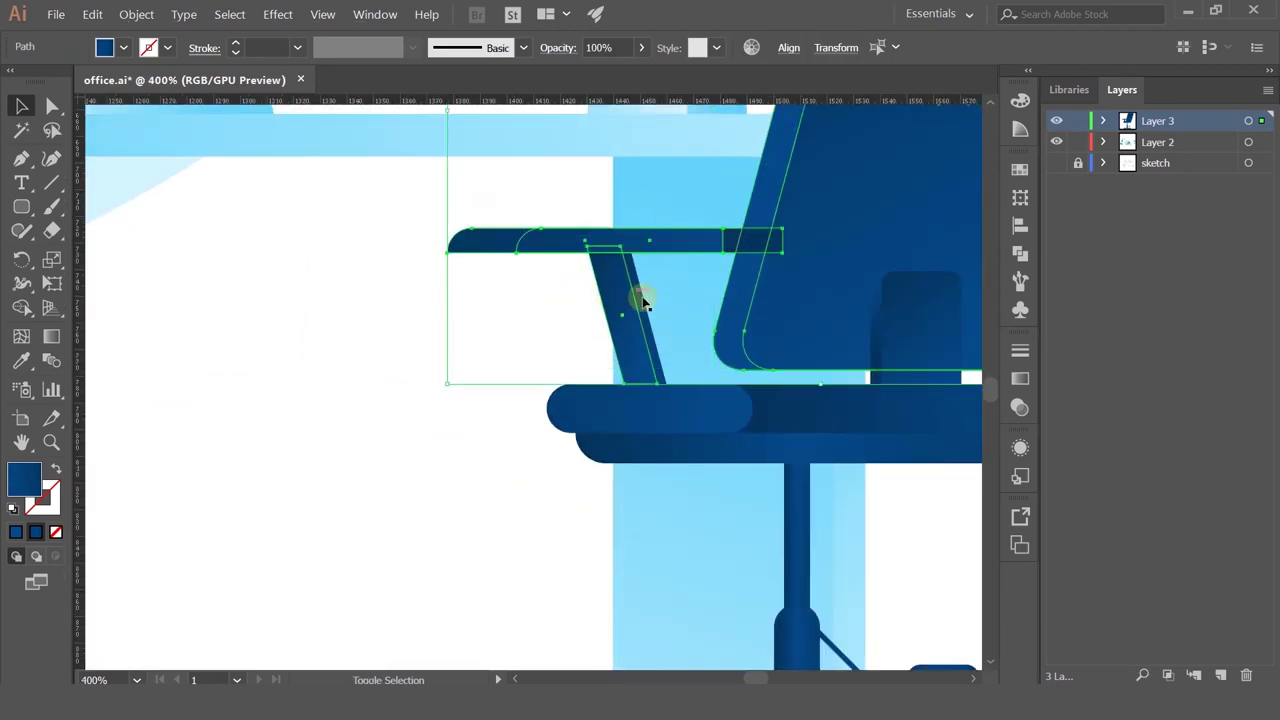
{"action": "left_click", "coordinate": [914, 311], "text": "shift"}
{"action": "left_click", "coordinate": [877, 314], "text": "shift"}
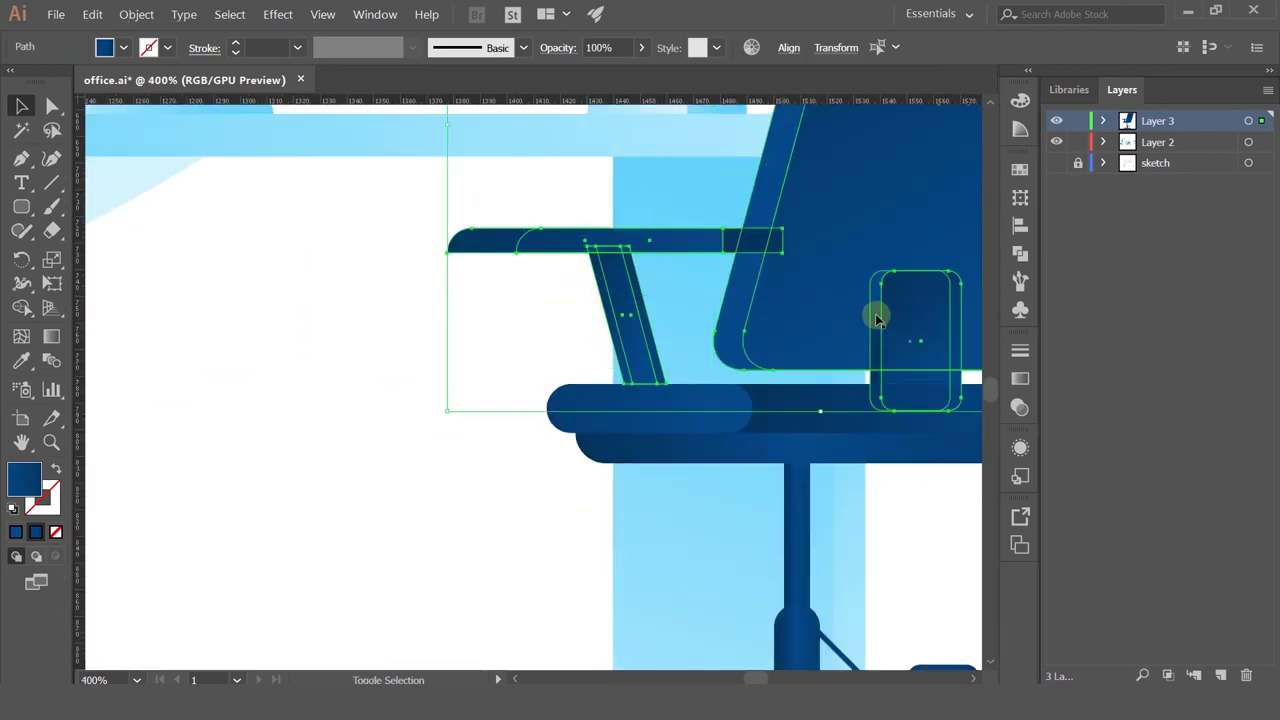
{"action": "left_click", "coordinate": [769, 404], "text": "shift"}
{"action": "left_click", "coordinate": [765, 444], "text": "shift"}
Step: Add the leg, sleeve, lever, handle and wheeled base to the selection and group the whole chair
{"action": "left_click_drag", "start_coordinate": [803, 481], "coordinate": [680, 247]}
{"action": "left_click", "coordinate": [670, 338], "text": "shift"}
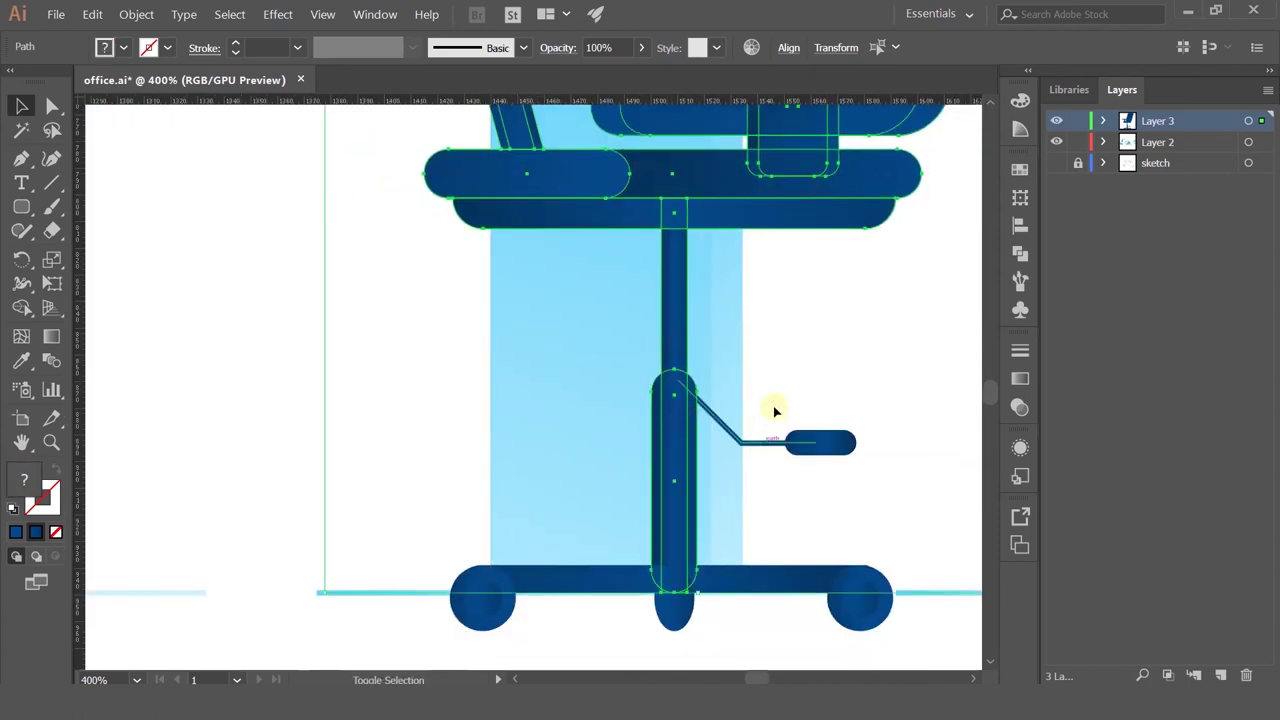
{"action": "left_click", "coordinate": [805, 442], "text": "shift"}
{"action": "left_click", "coordinate": [800, 578], "text": "shift"}
{"action": "left_click", "coordinate": [686, 618], "text": "shift"}
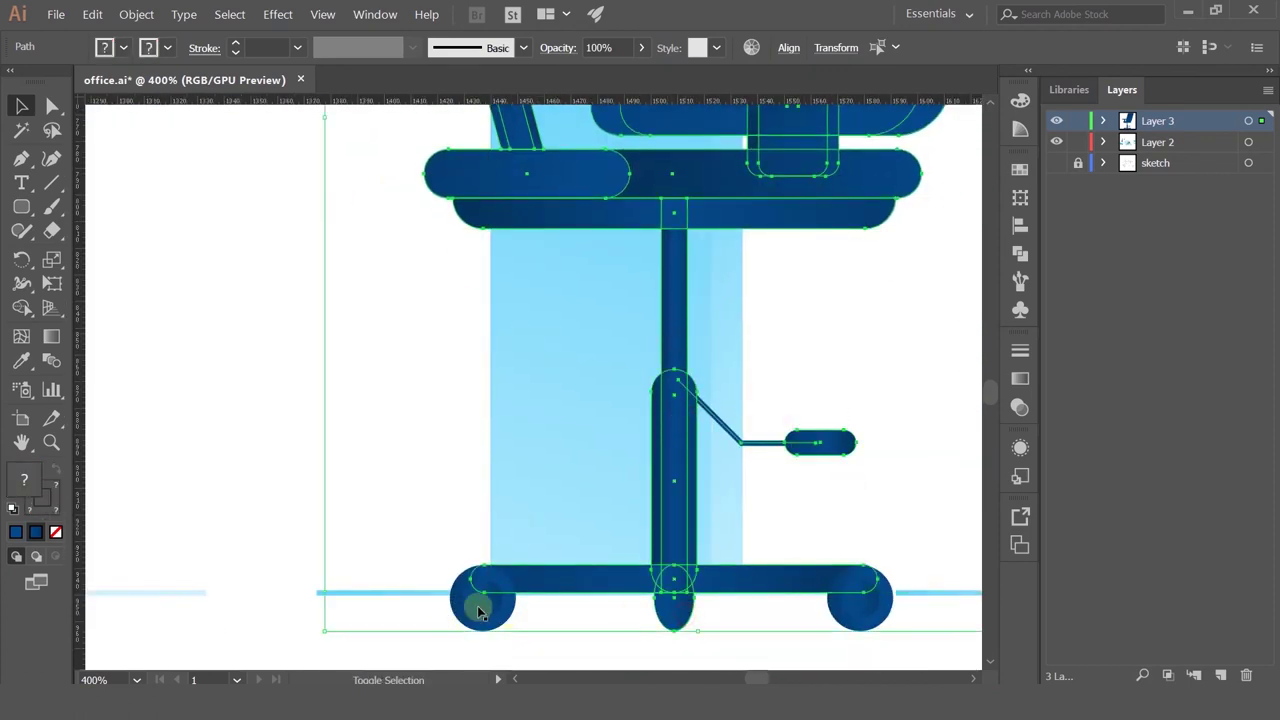
{"action": "left_click", "coordinate": [480, 603], "text": "shift"}
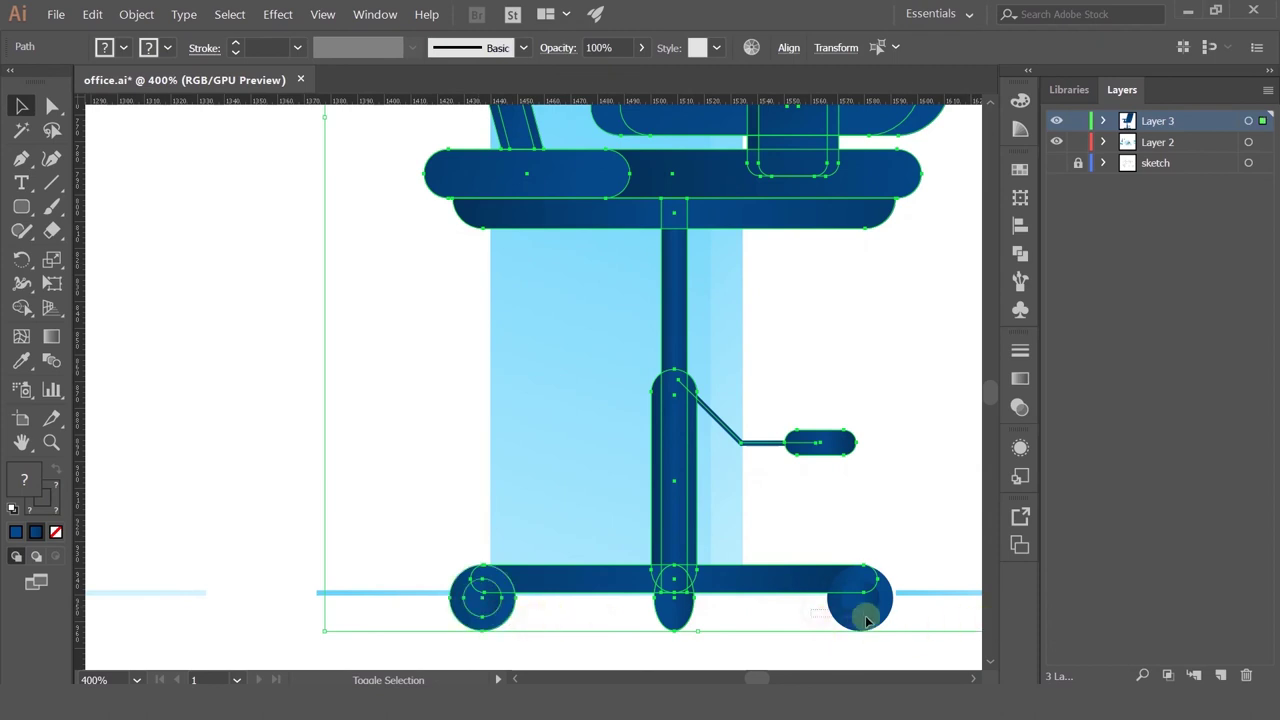
{"action": "left_click", "coordinate": [867, 621], "text": "shift"}
{"action": "key", "text": "ctrl+minus"}
{"action": "key", "text": "ctrl+minus"}
{"action": "key", "text": "ctrl+minus"}
{"action": "key", "text": "ctrl+minus"}
{"action": "left_click_drag", "start_coordinate": [737, 277], "coordinate": [840, 254]}
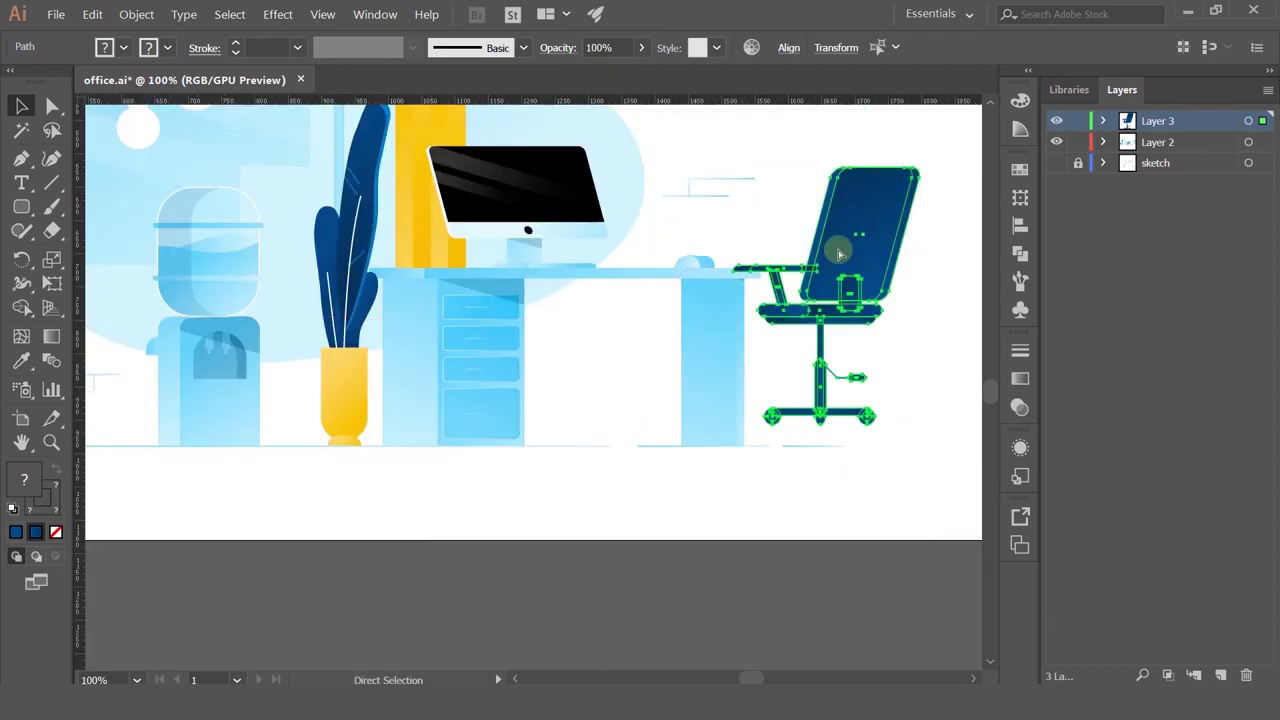
{"action": "key", "text": "ctrl+z"}
{"action": "key", "text": "ctrl+g"}
{"action": "left_click", "coordinate": [861, 313]}
{"action": "scroll", "coordinate": [861, 313], "scroll_direction": "down", "scroll_amount": 2}
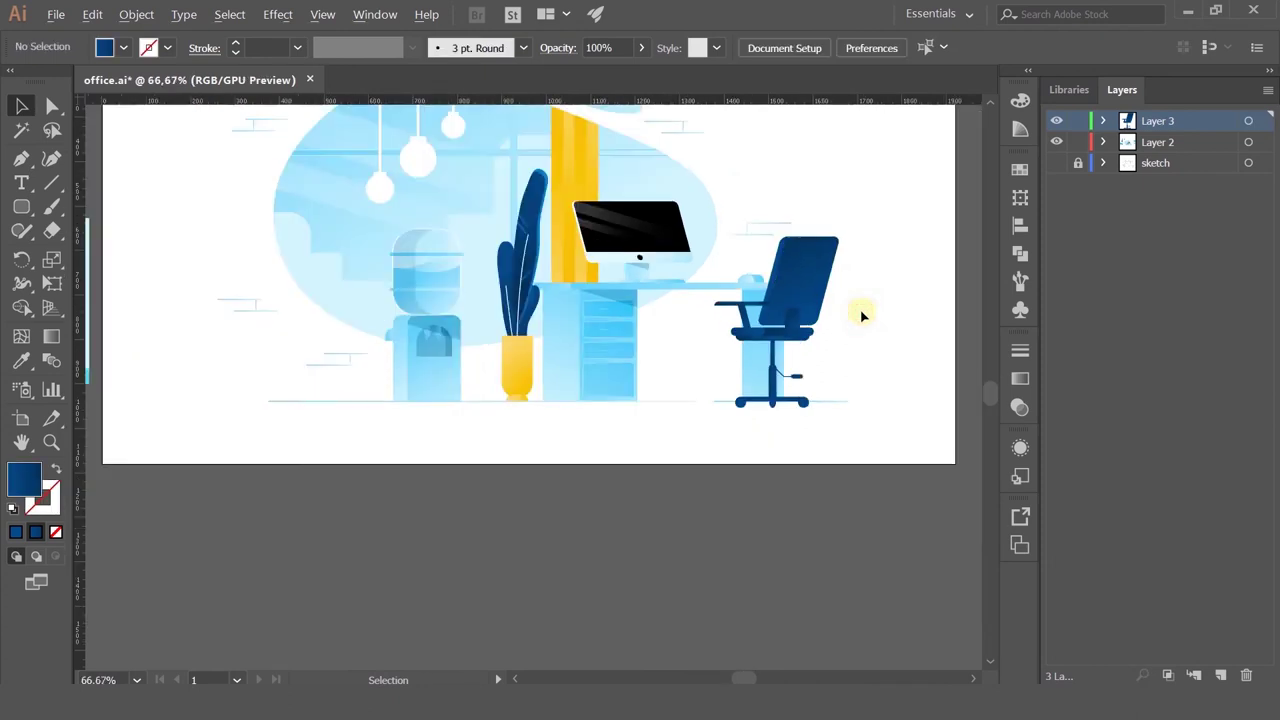
Step: Move the grouped chair left so it stands in front of the desk, clear of the desk's outer edge
{"action": "left_click_drag", "start_coordinate": [817, 308], "coordinate": [722, 298]}
{"action": "left_click", "coordinate": [858, 311]}
{"action": "scroll", "coordinate": [832, 304], "scroll_direction": "up", "scroll_amount": 1}
{"action": "scroll", "coordinate": [828, 304], "scroll_direction": "up", "scroll_amount": 1}
{"action": "left_click", "coordinate": [933, 306]}
{"action": "scroll", "coordinate": [849, 277], "scroll_direction": "down", "scroll_amount": 1}
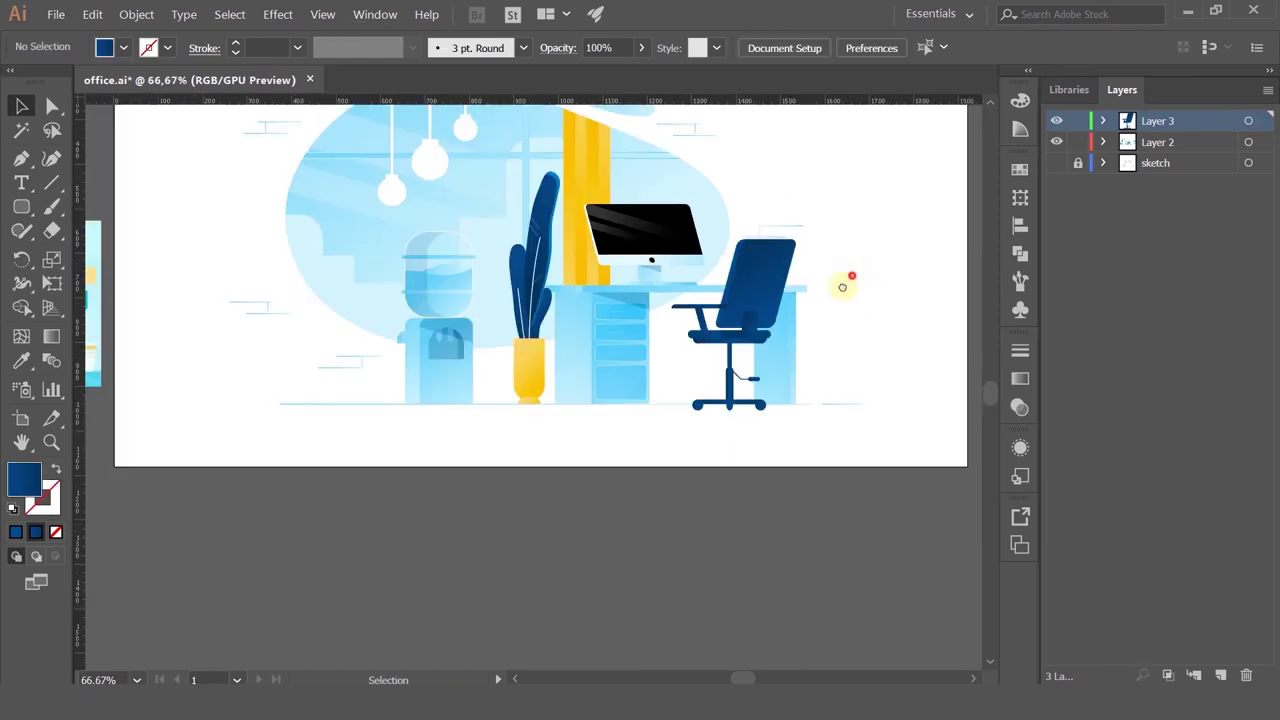
Step: Examine the chair's placement against the desk and the rounded background shape
{"action": "scroll", "coordinate": [766, 323], "scroll_direction": "up", "scroll_amount": 2}
{"action": "left_click_drag", "start_coordinate": [828, 316], "coordinate": [890, 405]}
{"action": "left_click", "coordinate": [517, 467]}
{"action": "scroll", "coordinate": [517, 467], "scroll_direction": "down", "scroll_amount": 2}
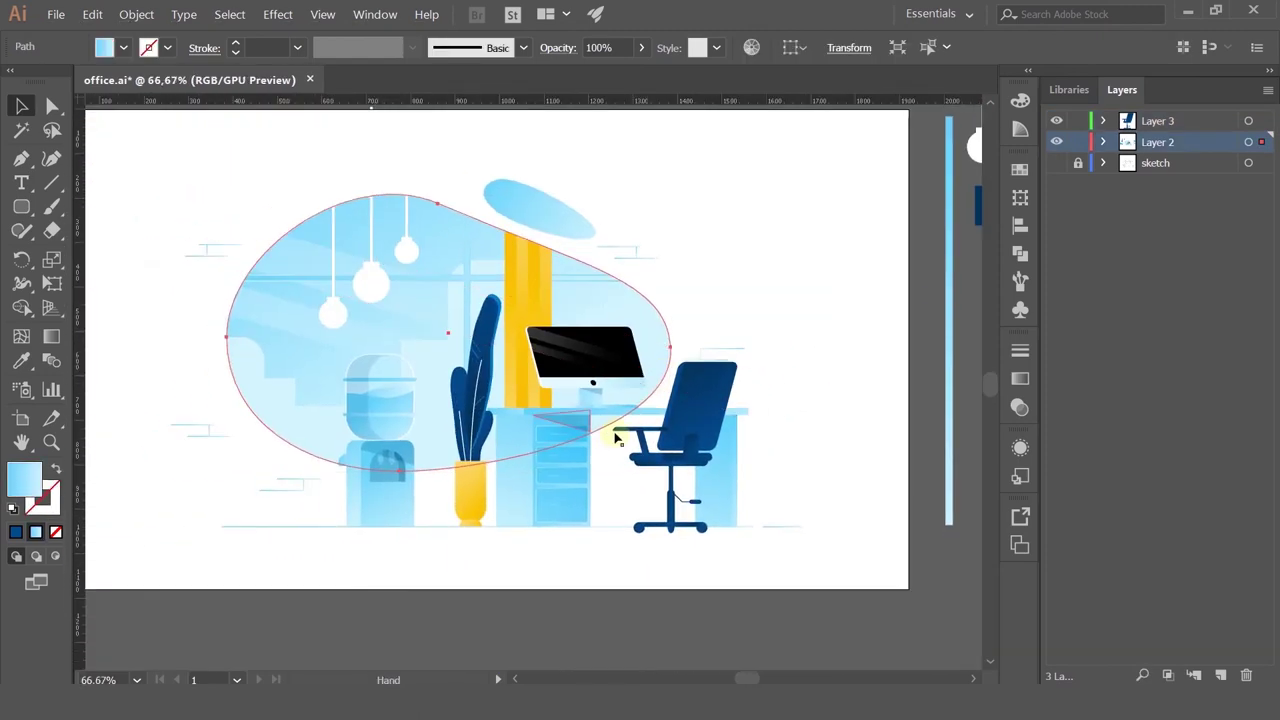
{"action": "scroll", "coordinate": [546, 434], "scroll_direction": "up", "scroll_amount": 2}
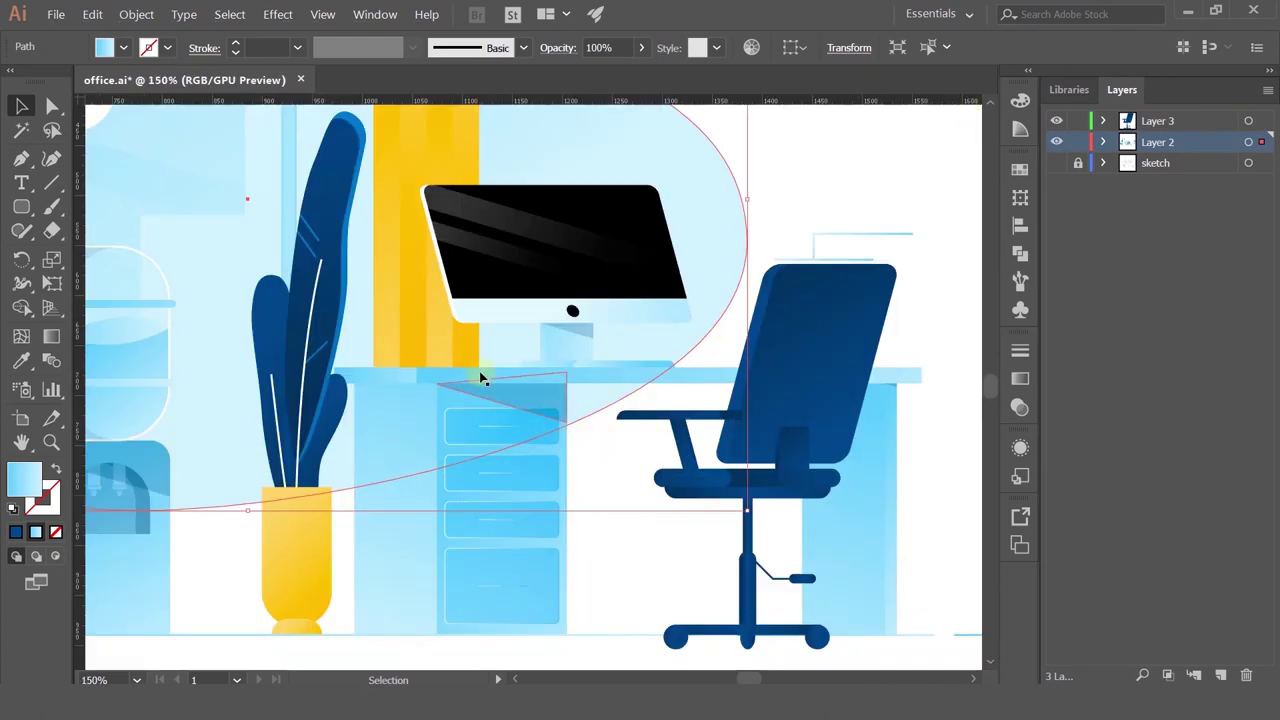
{"action": "left_click", "coordinate": [620, 446]}
{"action": "scroll", "coordinate": [620, 446], "scroll_direction": "down", "scroll_amount": 1}
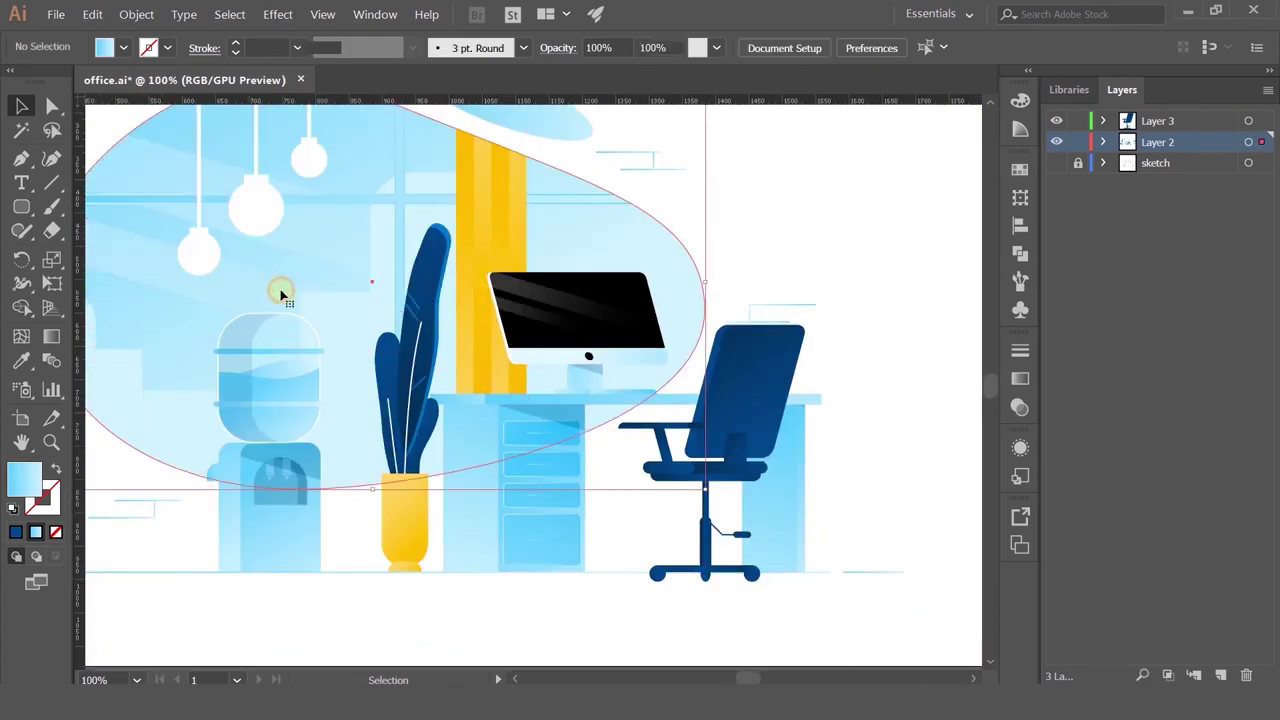
{"action": "scroll", "coordinate": [281, 291], "scroll_direction": "down", "scroll_amount": 1}
Step: Select the background blob, hanging lamps and tilted ellipse together and move them slightly right and down
{"action": "left_click_drag", "start_coordinate": [270, 277], "coordinate": [401, 323]}
{"action": "left_click_drag", "start_coordinate": [308, 185], "coordinate": [441, 265]}
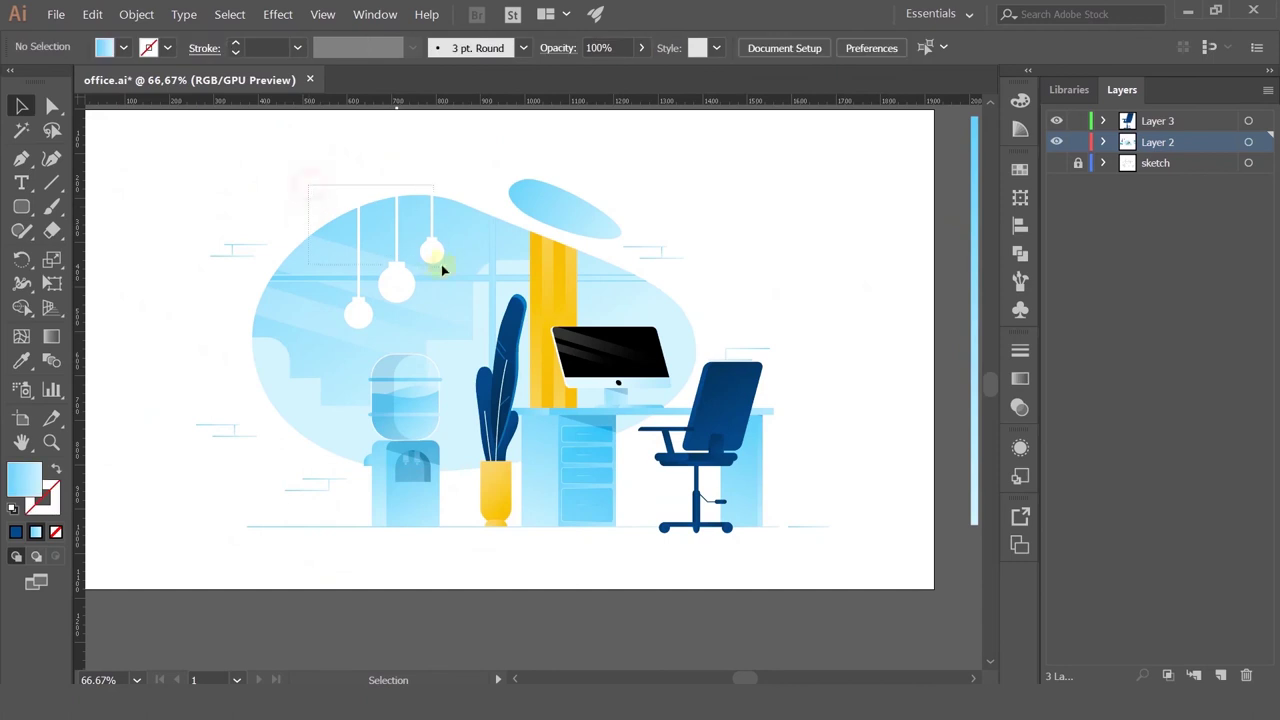
{"action": "left_click", "coordinate": [441, 264]}
{"action": "left_click", "coordinate": [566, 209], "text": "shift"}
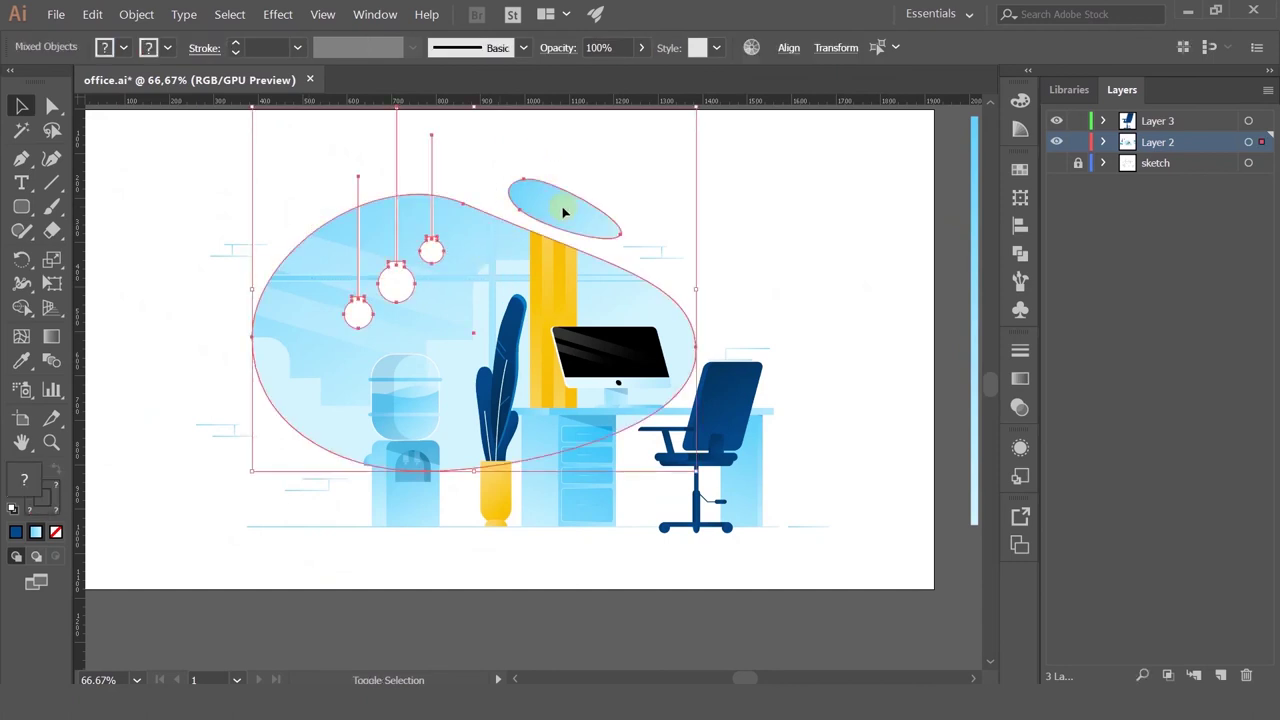
{"action": "mouse_move", "coordinate": [577, 219]}
{"action": "left_mouse_down"}
{"action": "mouse_move", "coordinate": [557, 205]}
{"action": "mouse_move", "coordinate": [535, 213]}
{"action": "mouse_move", "coordinate": [589, 216]}
{"action": "left_mouse_up"}
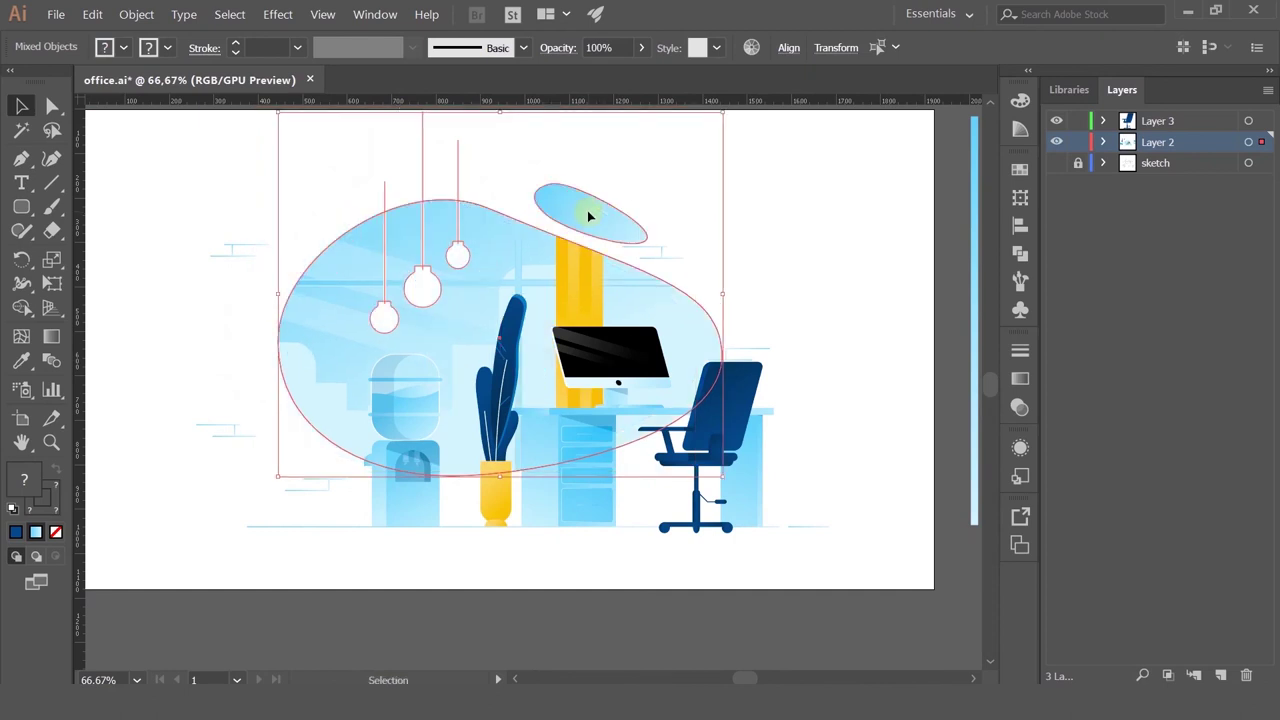
{"action": "left_click", "coordinate": [857, 256]}
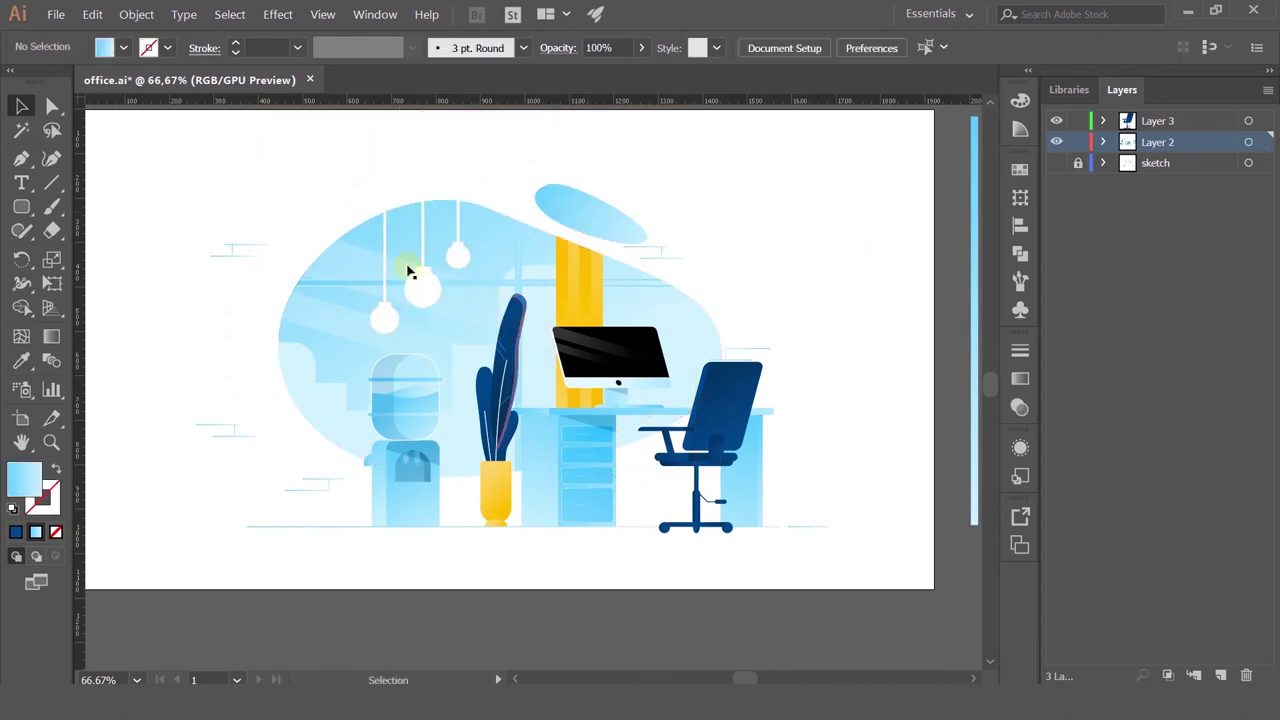
{"action": "key", "text": "ctrl+z"}
{"action": "left_click_drag", "start_coordinate": [539, 211], "coordinate": [545, 211]}
{"action": "left_click", "coordinate": [726, 236]}
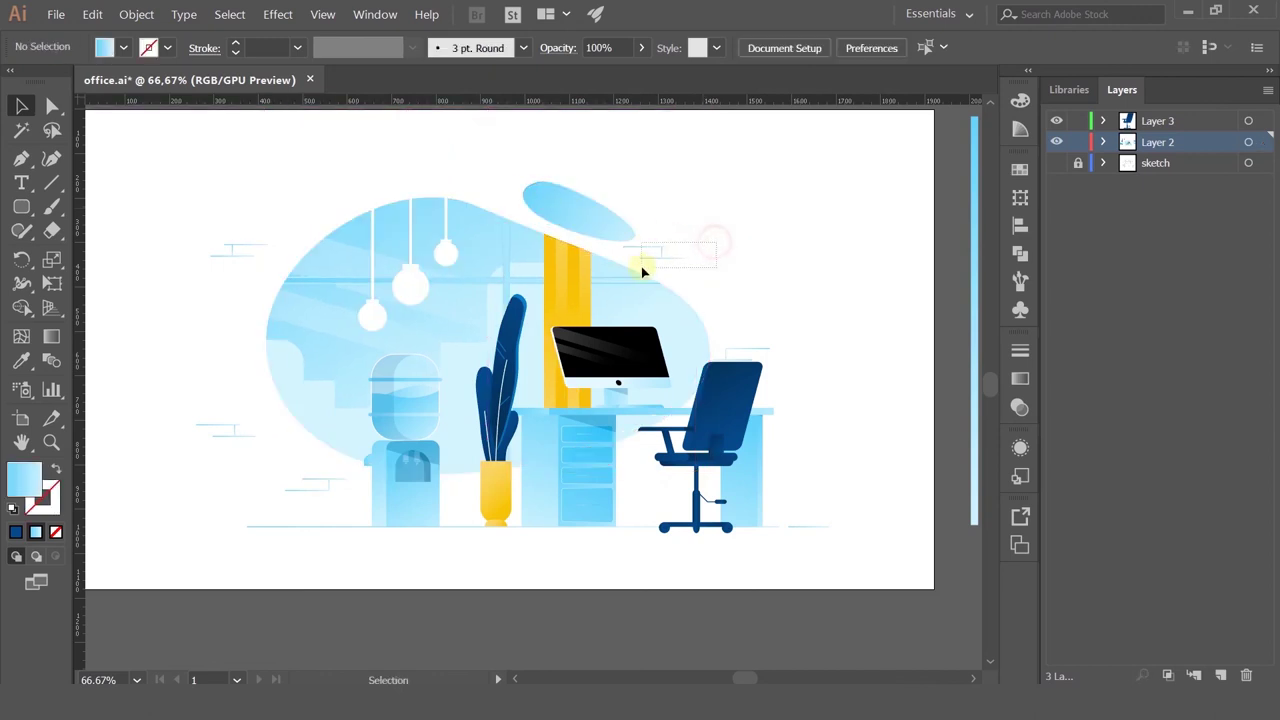
Step: Move the brick lines near the tilted ellipse slightly right and down, off the background blob's edge
{"action": "left_click_drag", "start_coordinate": [641, 266], "coordinate": [726, 256]}
{"action": "left_click", "coordinate": [764, 341]}
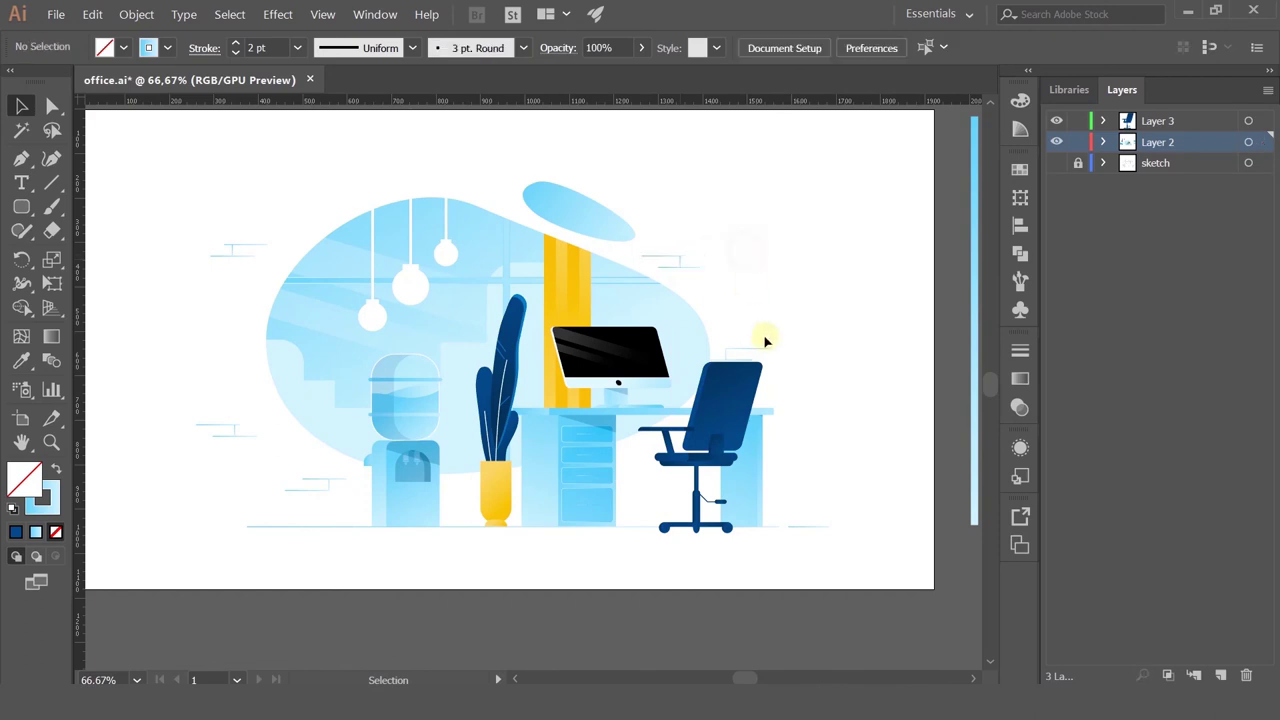
Step: Move the brick lines behind the top of the chair backrest upward, clear of the chair
{"action": "left_click", "coordinate": [738, 360]}
{"action": "scroll", "coordinate": [738, 360], "scroll_direction": "up", "scroll_amount": 4, "text": "alt"}
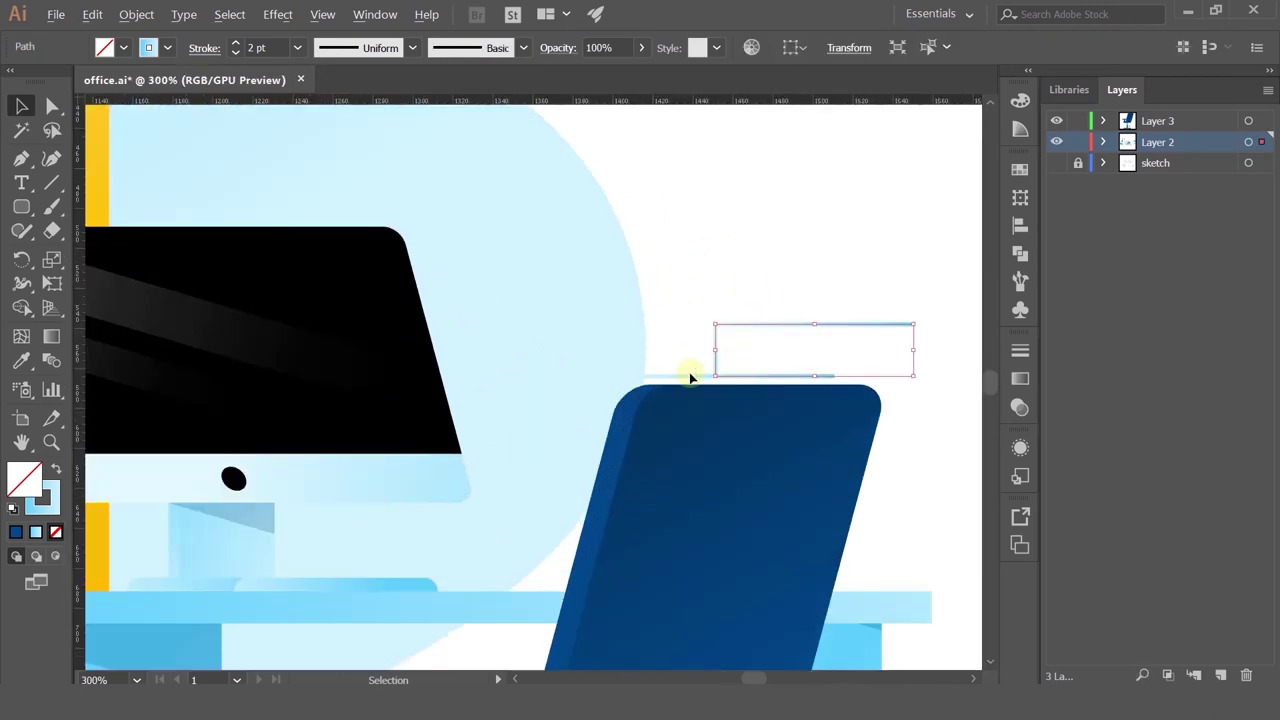
{"action": "double_click", "coordinate": [691, 376]}
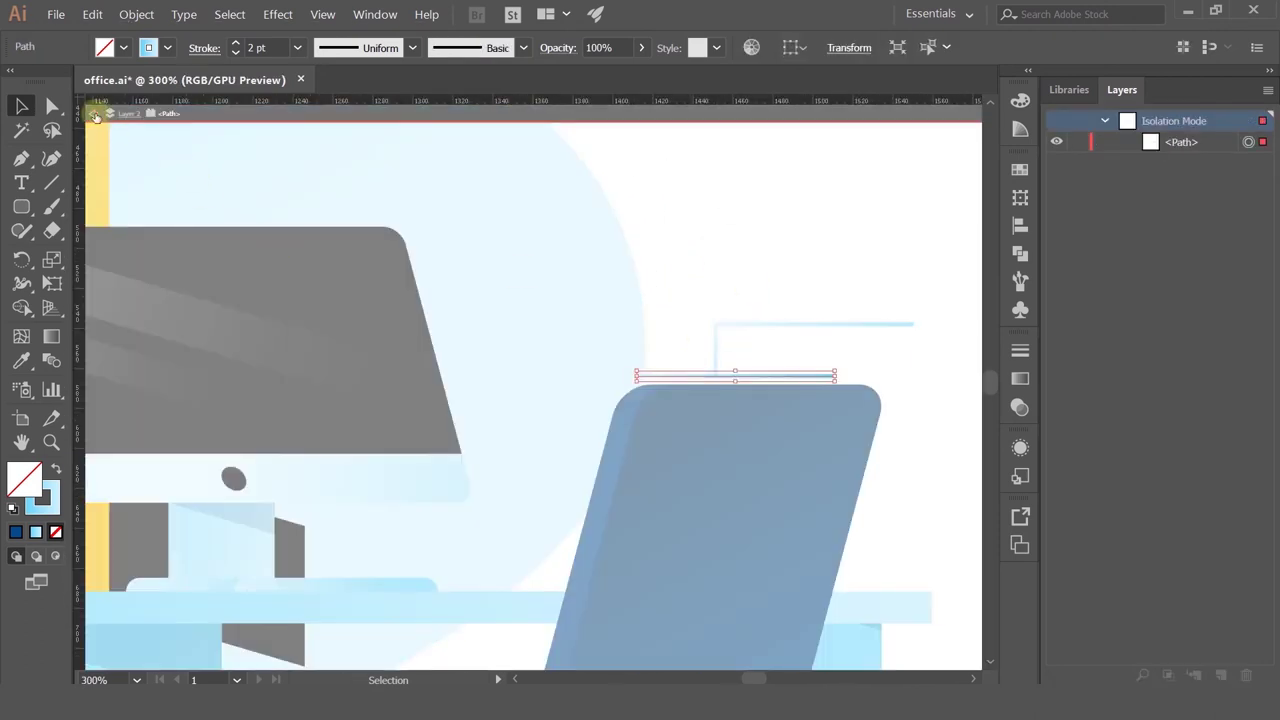
{"action": "left_click", "coordinate": [95, 115]}
{"action": "left_click_drag", "start_coordinate": [737, 326], "coordinate": [771, 163]}
{"action": "key", "text": "ctrl+0"}
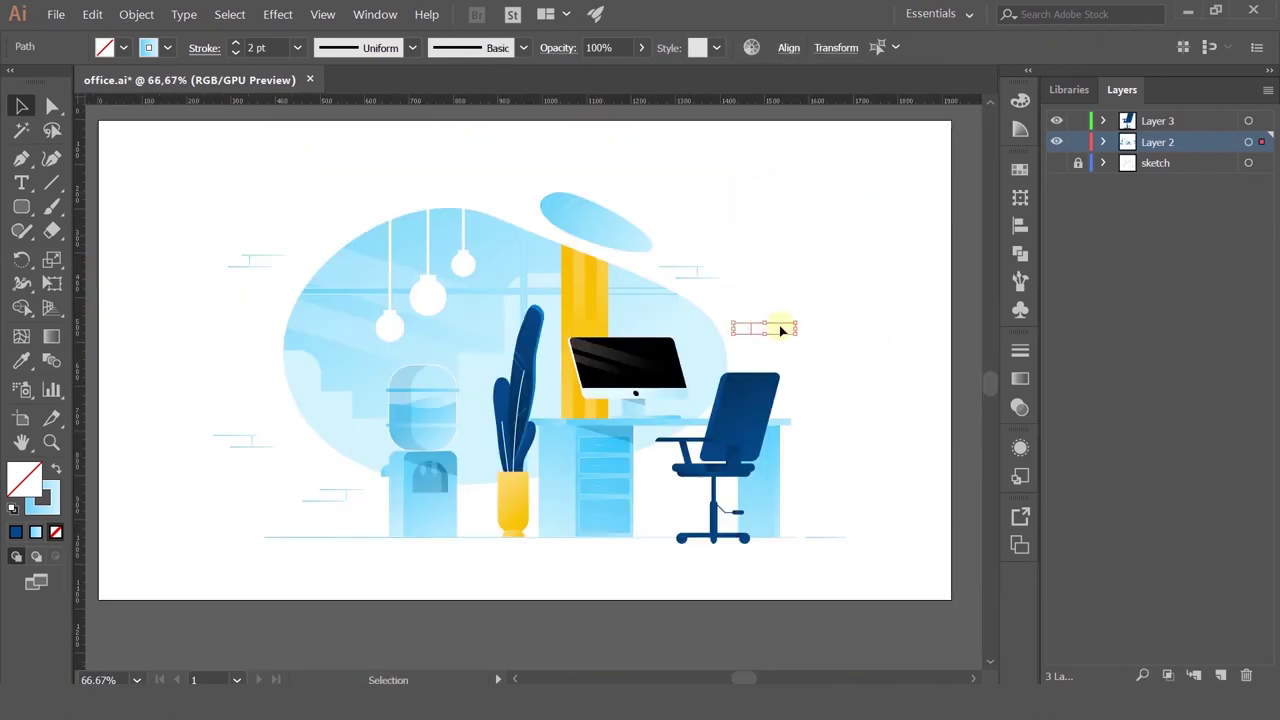
Step: Place a copy of the brick lines above the background blob, beside the tilted ellipse
{"action": "left_click_drag", "start_coordinate": [781, 330], "coordinate": [502, 182]}
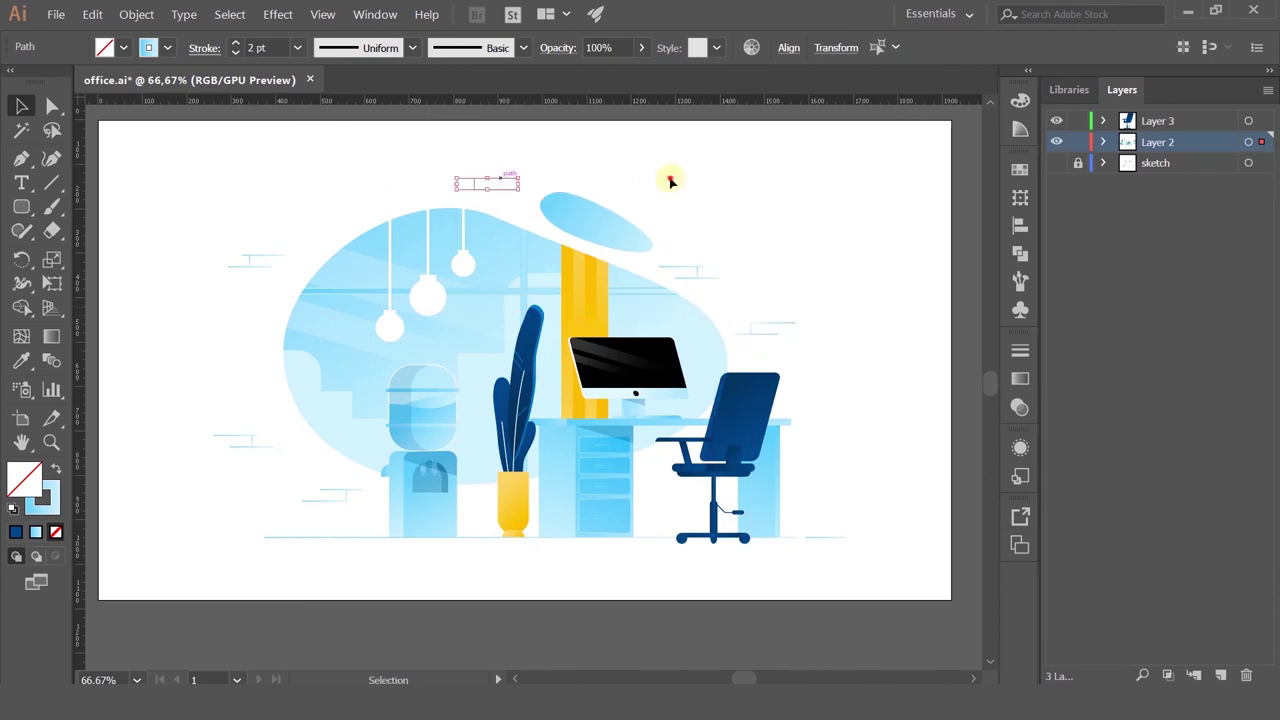
{"action": "left_click", "coordinate": [671, 181]}
{"action": "scroll", "coordinate": [671, 181], "scroll_direction": "down", "scroll_amount": 2}
{"action": "scroll", "coordinate": [709, 249], "scroll_direction": "up", "scroll_amount": 1}
{"action": "left_click_drag", "start_coordinate": [774, 368], "coordinate": [801, 364]}
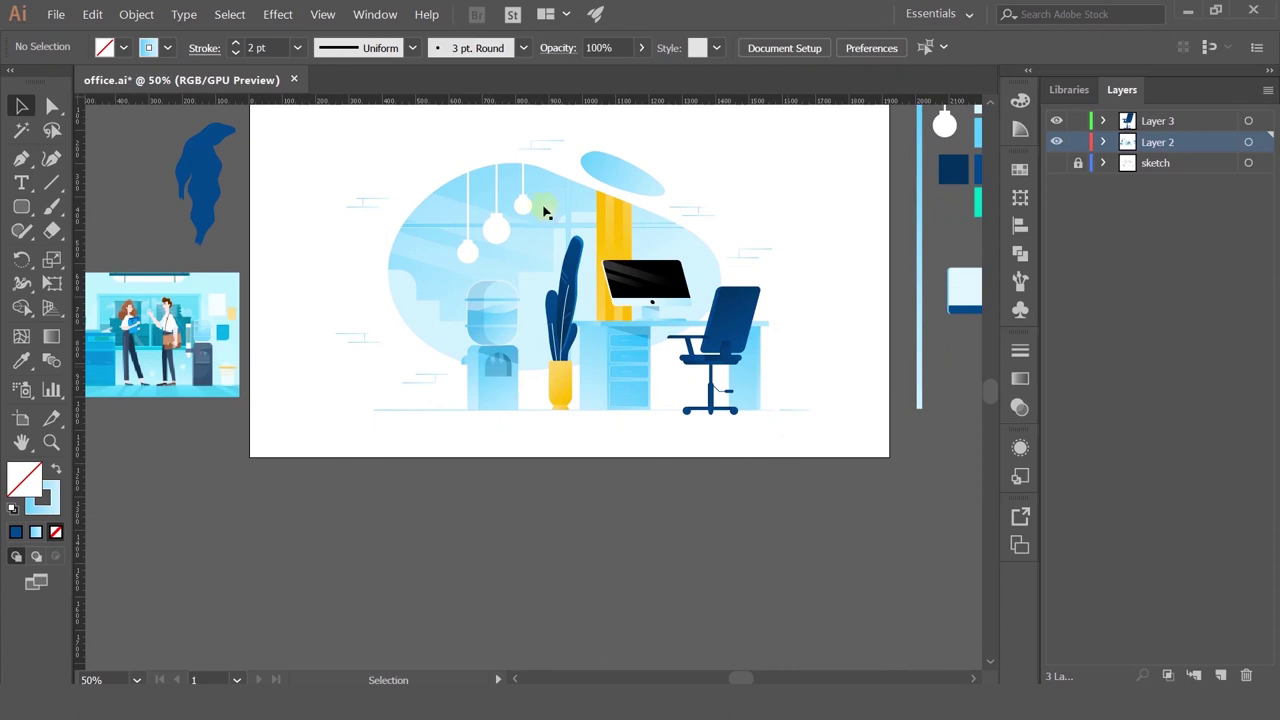
{"action": "scroll", "coordinate": [494, 168], "scroll_direction": "up", "scroll_amount": 3}
{"action": "left_click", "coordinate": [416, 250]}
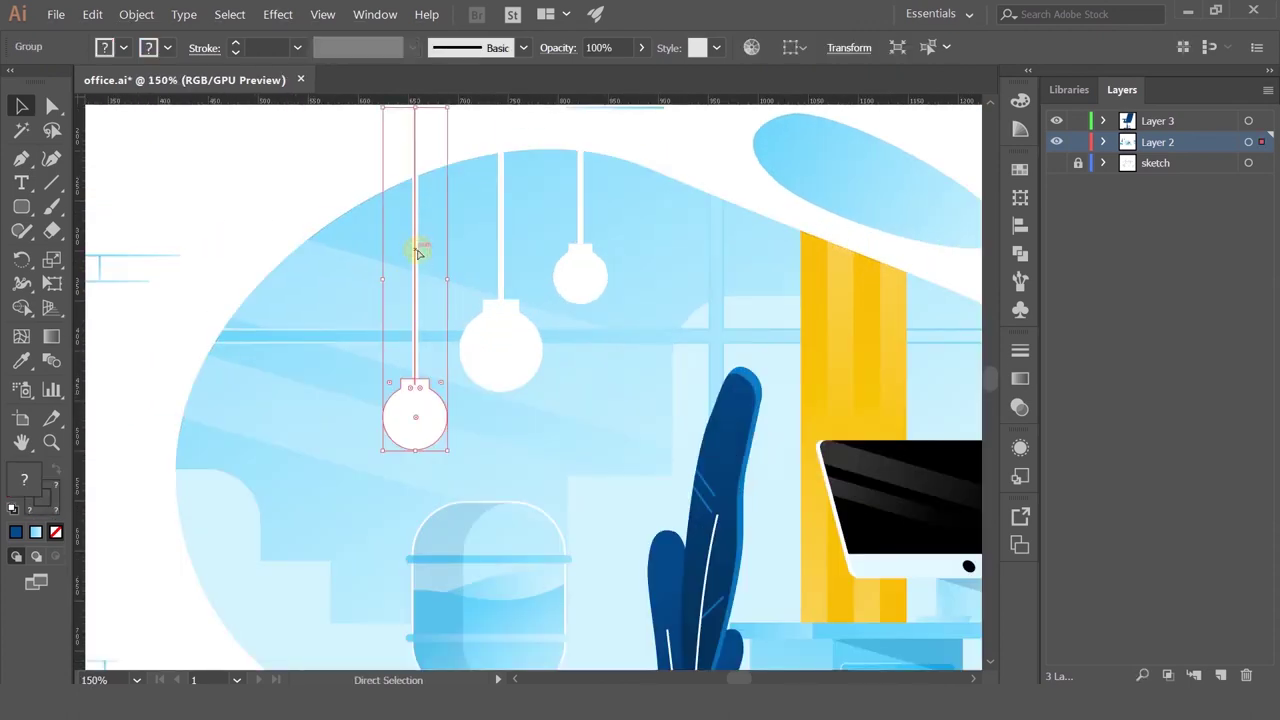
{"action": "left_click", "coordinate": [206, 160]}
{"action": "key", "text": "v"}
{"action": "left_click", "coordinate": [503, 238]}
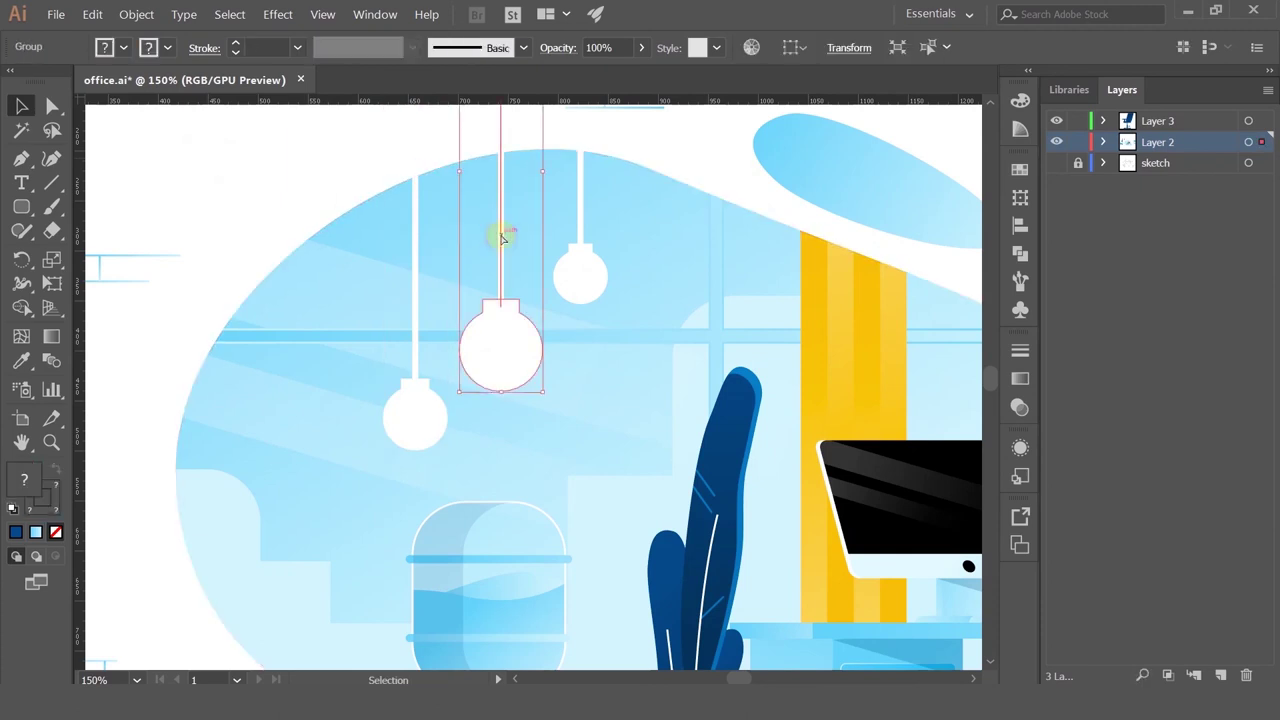
{"action": "left_click", "coordinate": [306, 166]}
{"action": "left_click", "coordinate": [581, 184], "text": "ctrl"}
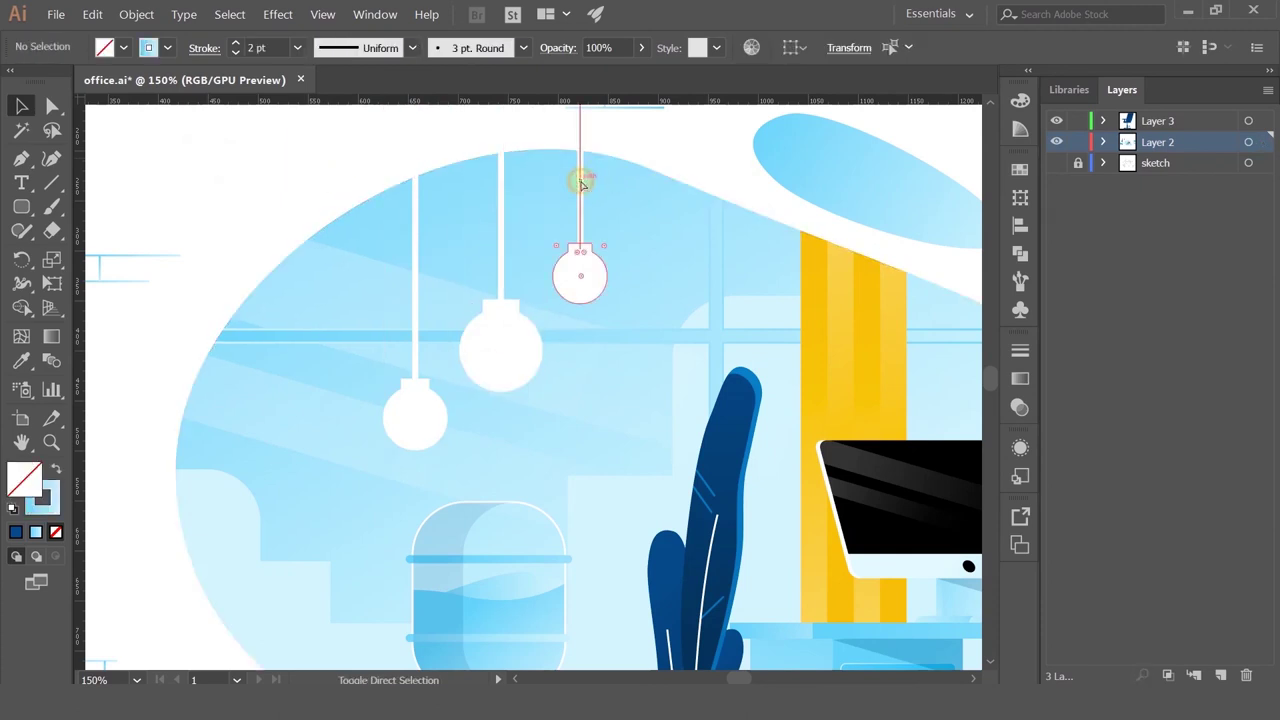
{"action": "left_click", "coordinate": [323, 157]}
Step: Select the cords of the three hanging lamps together and set their stroke weight to 2 pt
{"action": "left_click", "coordinate": [414, 223], "text": "ctrl"}
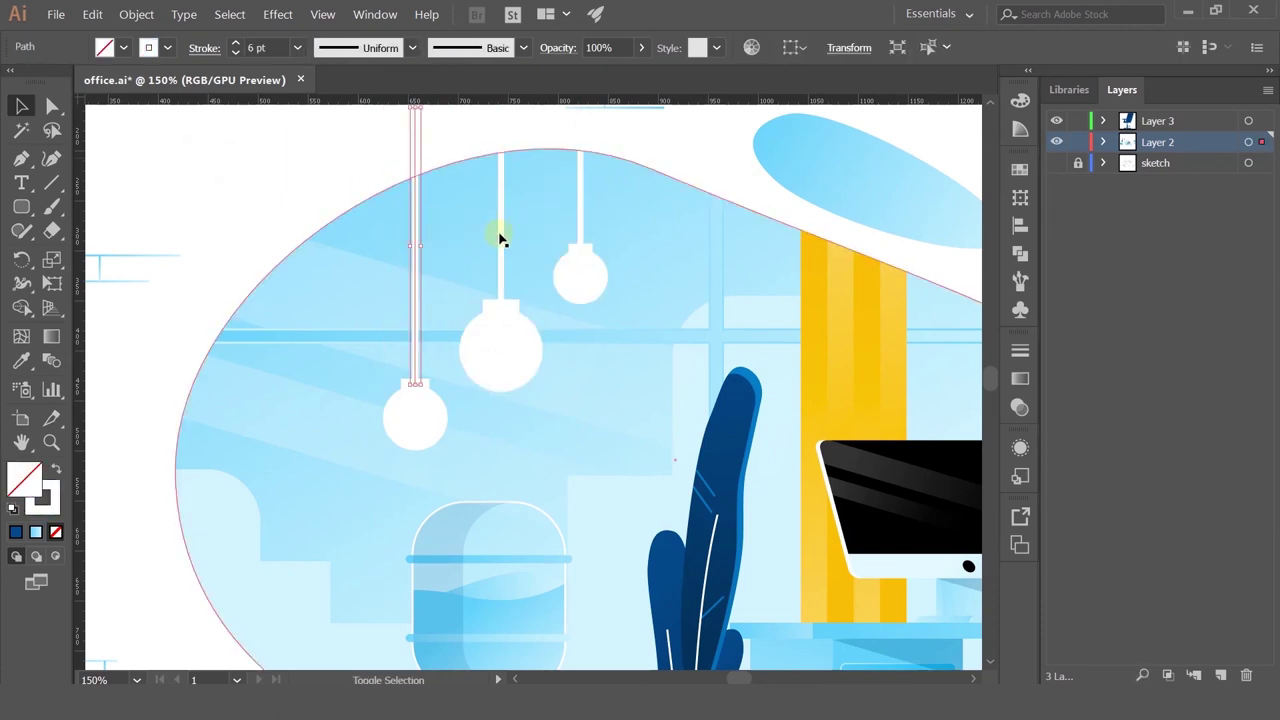
{"action": "left_click", "coordinate": [501, 238], "text": "shift"}
{"action": "left_click", "coordinate": [580, 217], "text": "shift"}
{"action": "left_click", "coordinate": [265, 47]}
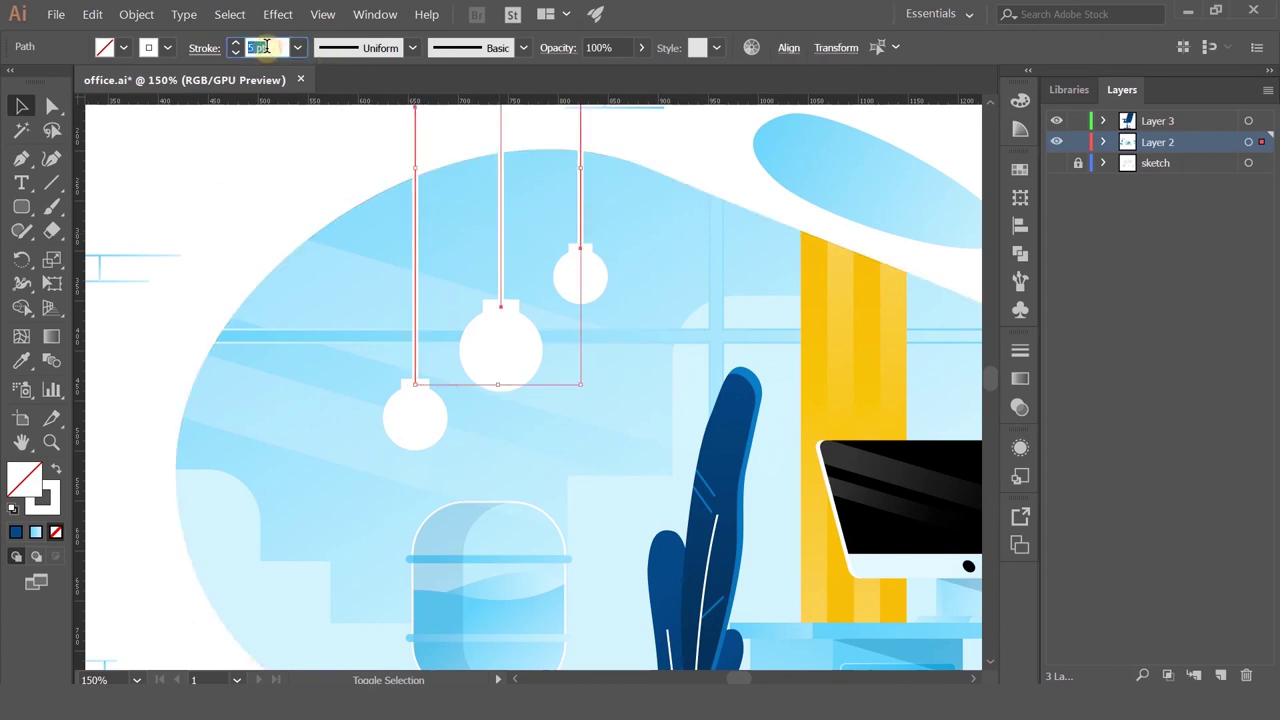
{"action": "type", "text": "2"}
{"action": "key", "text": "Return"}
{"action": "left_click", "coordinate": [249, 171]}
{"action": "key", "text": "ctrl+0"}
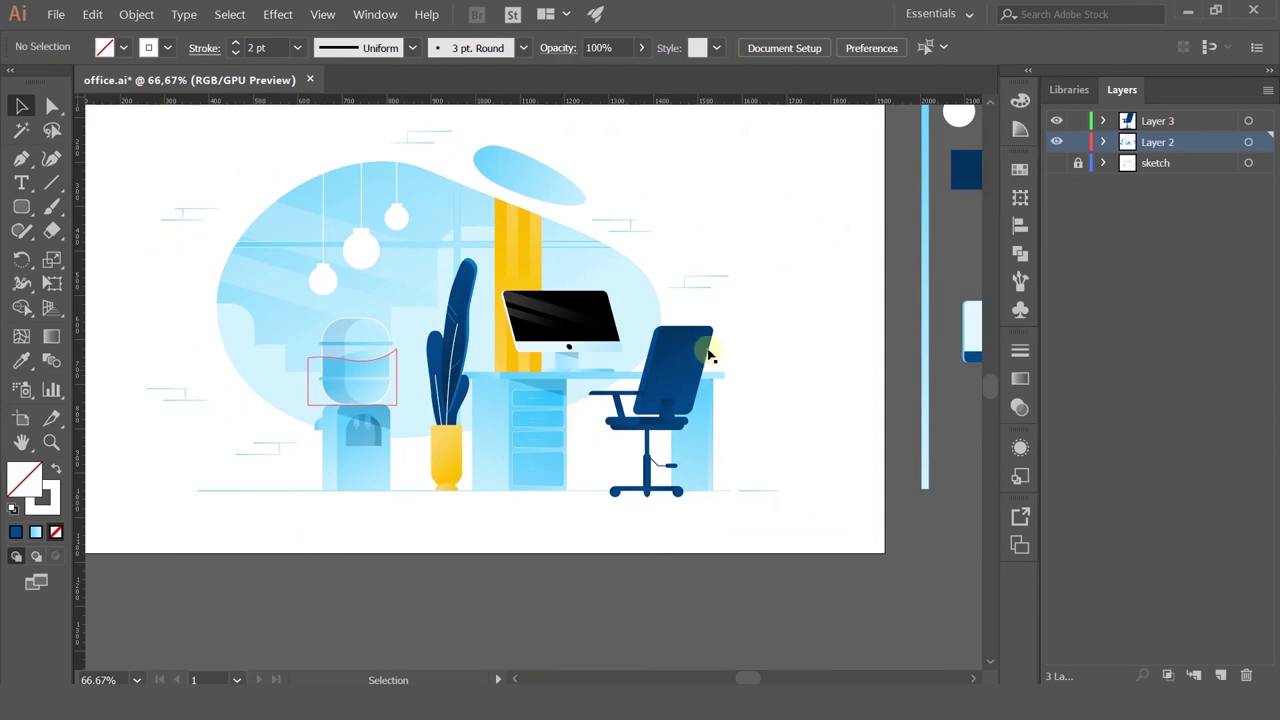
Step: Try the water cooler on the plain white area beside the background blob to check its white outline
{"action": "scroll", "coordinate": [277, 374], "scroll_direction": "up", "scroll_amount": 4}
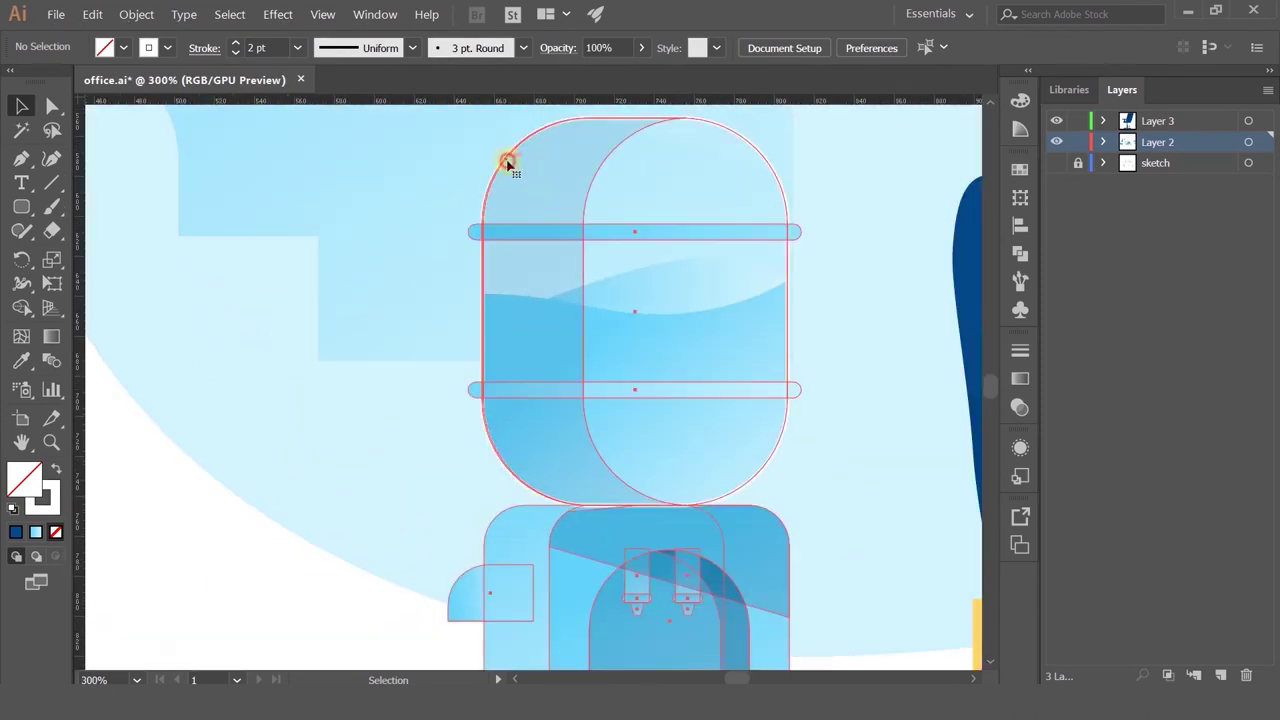
{"action": "left_click", "coordinate": [507, 163]}
{"action": "scroll", "coordinate": [507, 163], "scroll_direction": "down", "scroll_amount": 3}
{"action": "left_click_drag", "start_coordinate": [523, 194], "coordinate": [195, 190]}
{"action": "left_click", "coordinate": [270, 187]}
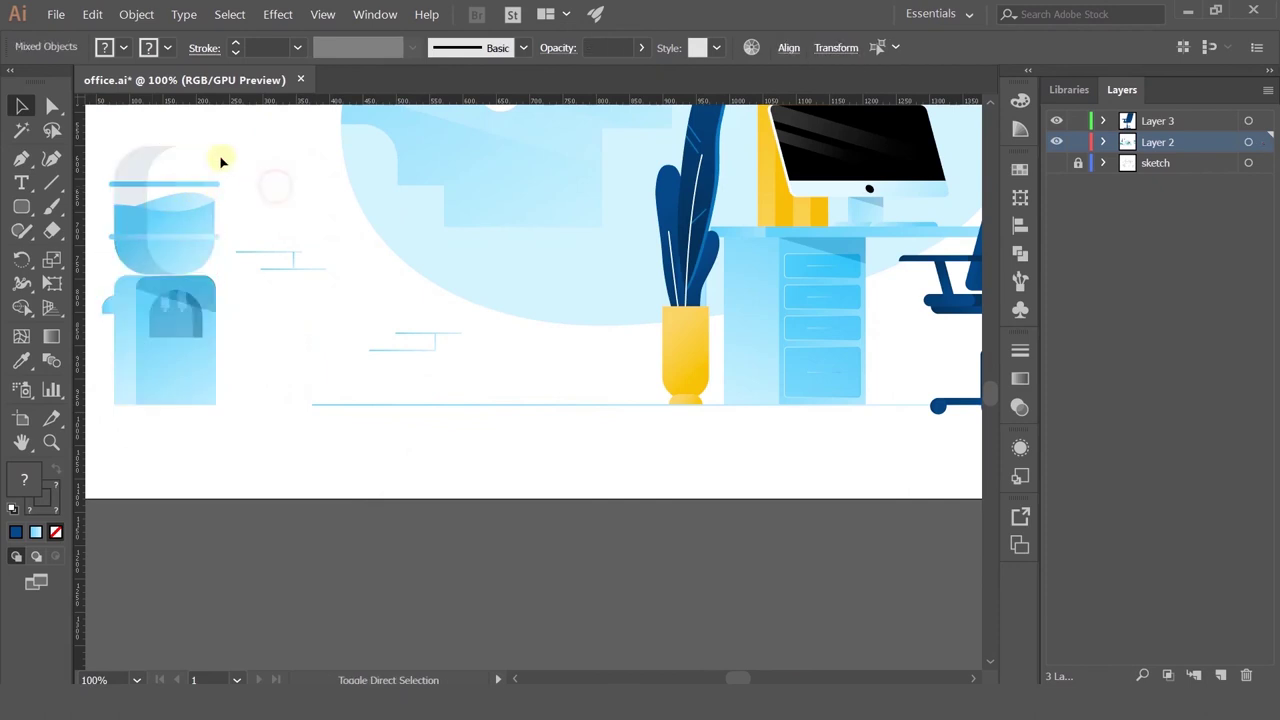
{"action": "scroll", "coordinate": [217, 163], "scroll_direction": "up", "scroll_amount": 3}
{"action": "left_click", "coordinate": [217, 164]}
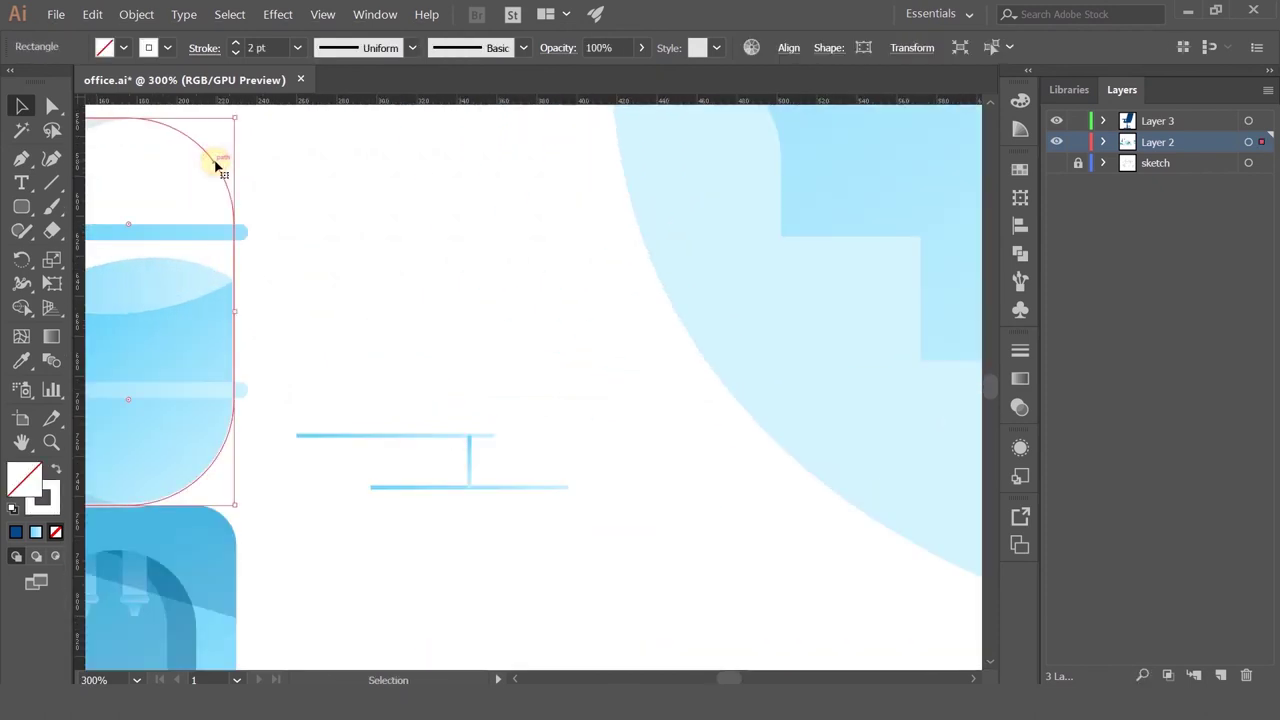
{"action": "key", "text": "ctrl+z"}
{"action": "key", "text": "ctrl+z"}
{"action": "scroll", "coordinate": [414, 218], "scroll_direction": "down", "scroll_amount": 4}
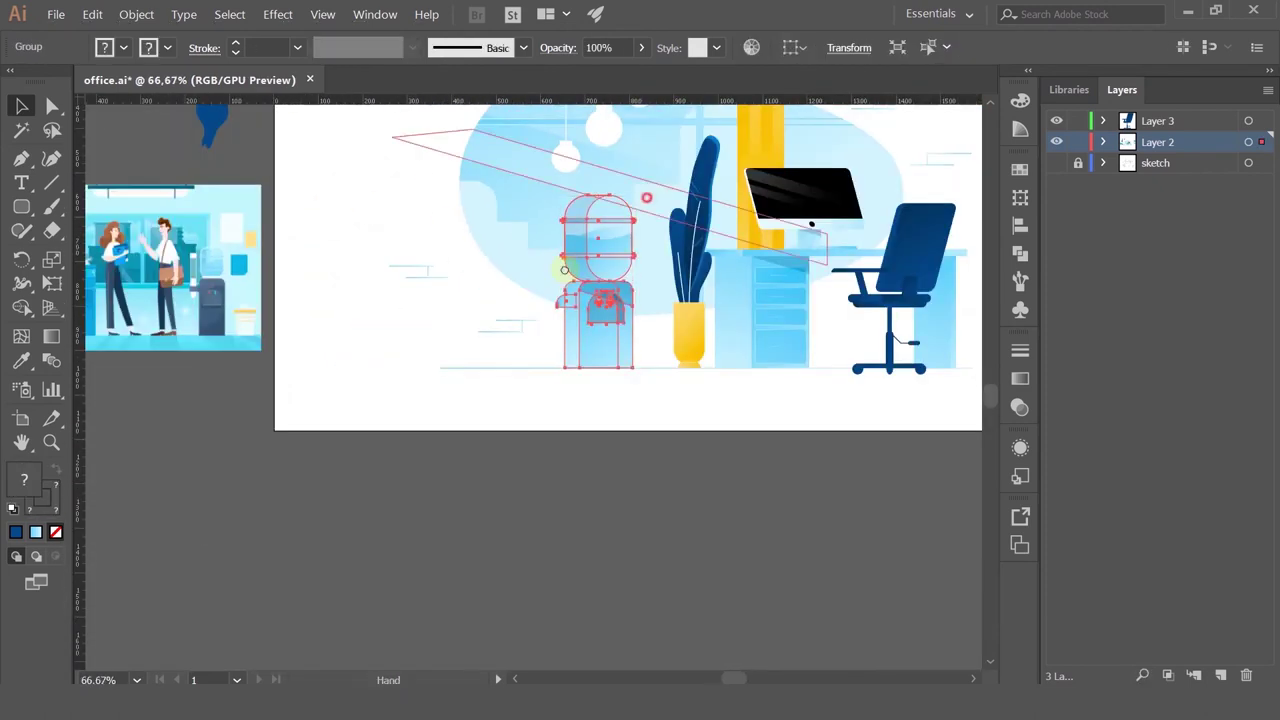
{"action": "left_click_drag", "start_coordinate": [566, 266], "coordinate": [445, 407]}
{"action": "scroll", "coordinate": [541, 281], "scroll_direction": "up", "scroll_amount": 1}
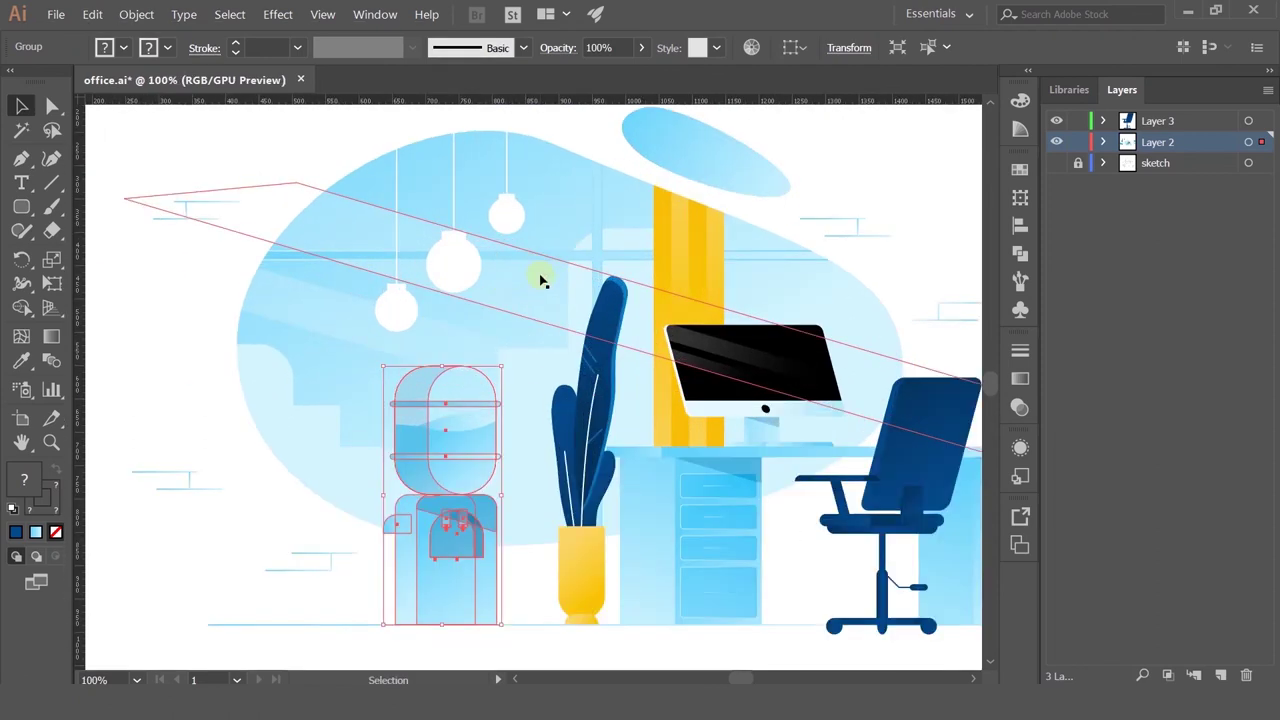
{"action": "left_click", "coordinate": [674, 277]}
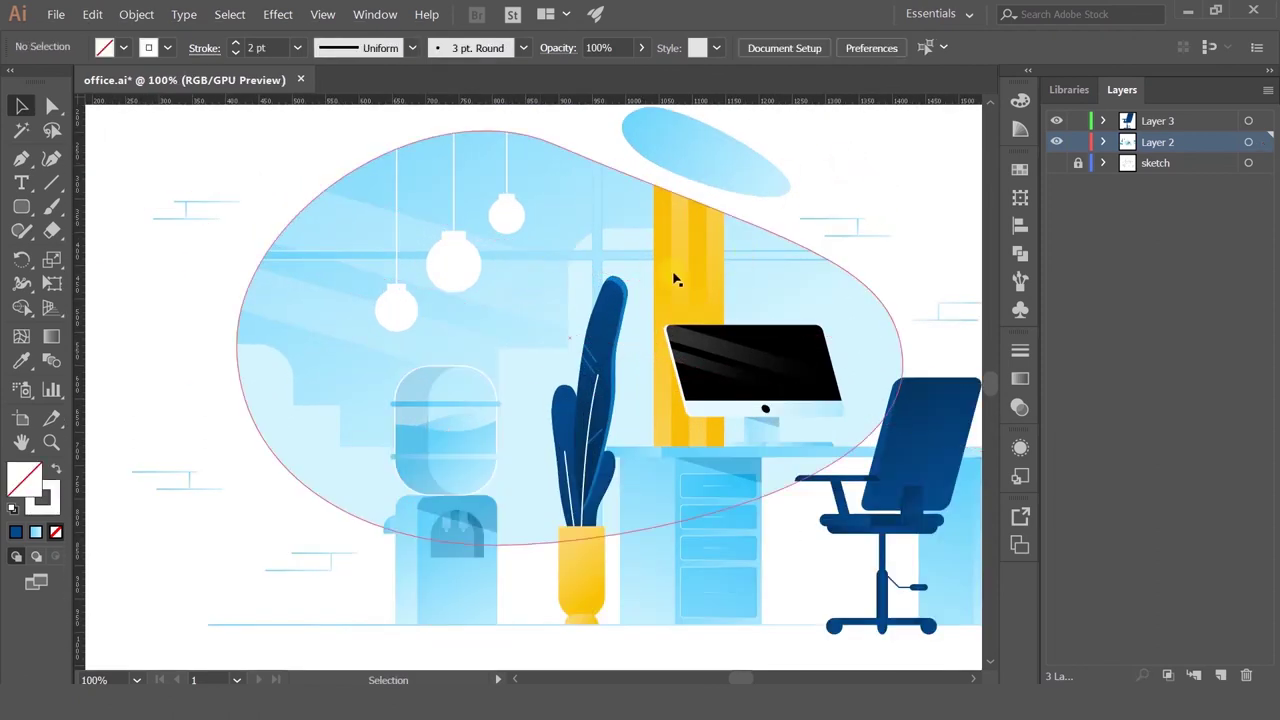
{"action": "left_click_drag", "start_coordinate": [843, 208], "coordinate": [650, 248]}
{"action": "scroll", "coordinate": [669, 230], "scroll_direction": "down", "scroll_amount": 1}
{"action": "scroll", "coordinate": [720, 272], "scroll_direction": "down", "scroll_amount": 2}
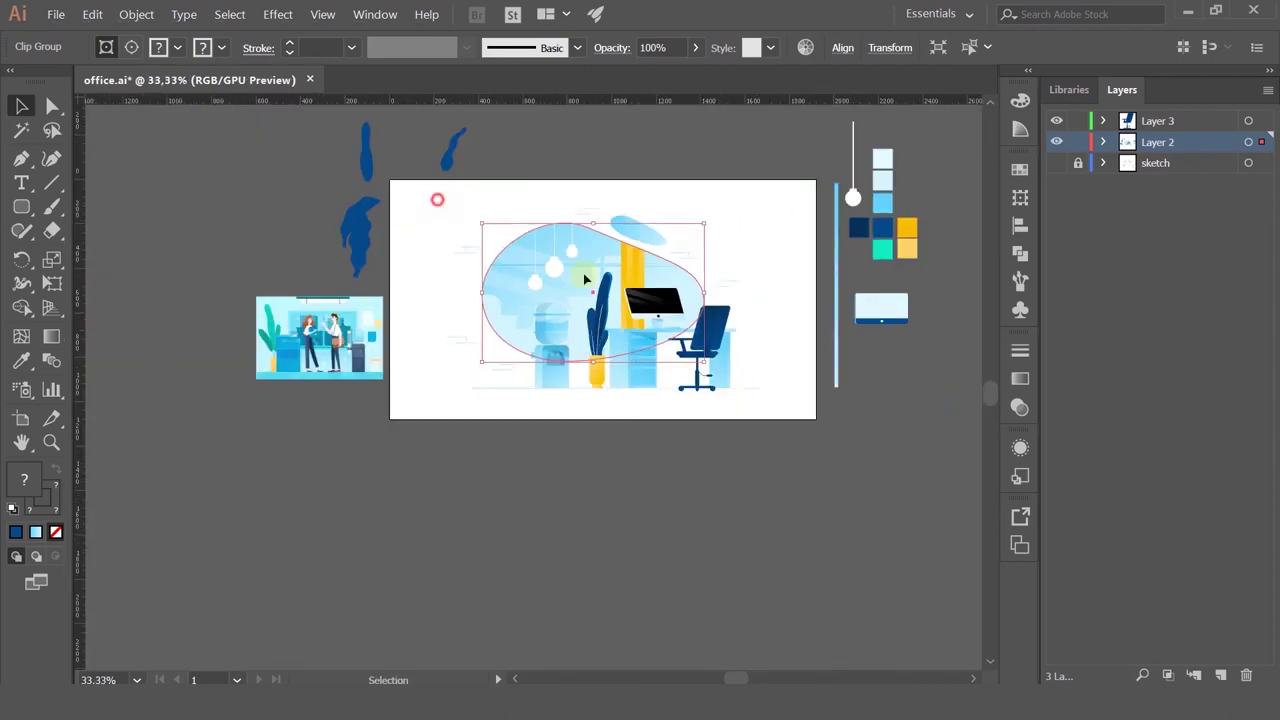
{"action": "left_click_drag", "start_coordinate": [434, 200], "coordinate": [770, 410]}
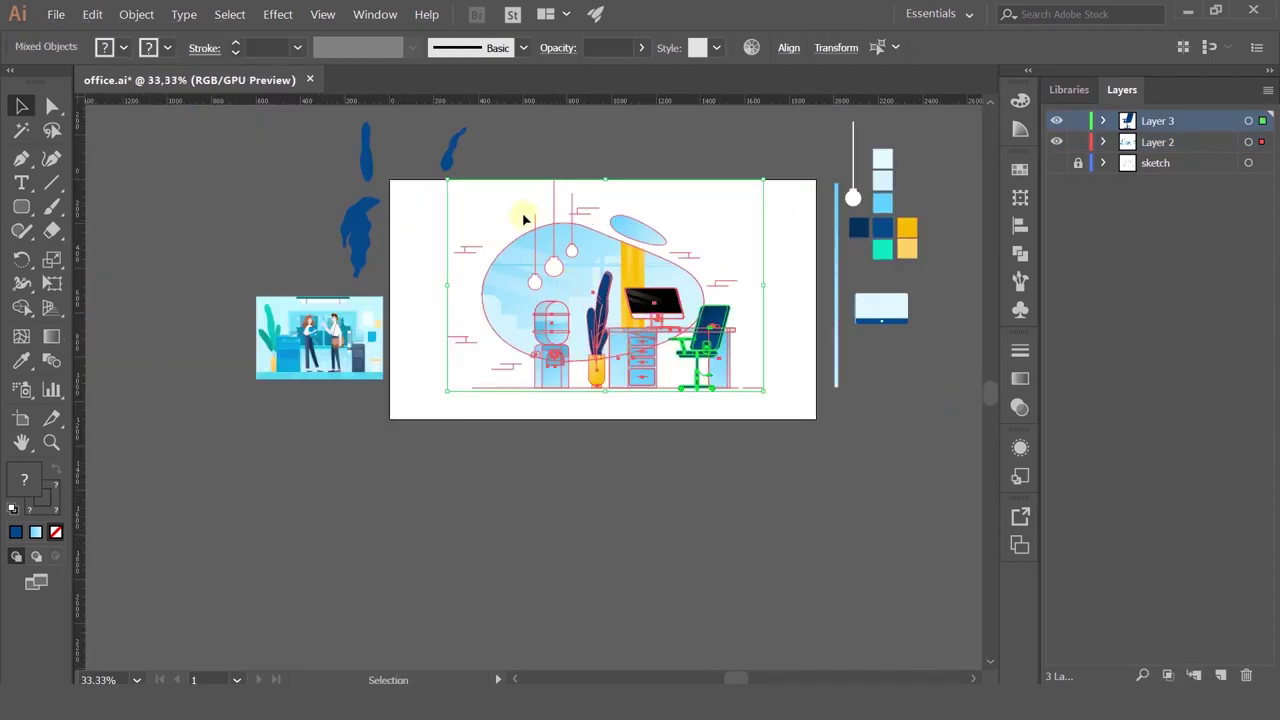
{"action": "left_click", "coordinate": [543, 203]}
Step: Lower the upper end points of the hanging lamp cords to the top edge of the background blob
{"action": "left_click", "coordinate": [46, 106]}
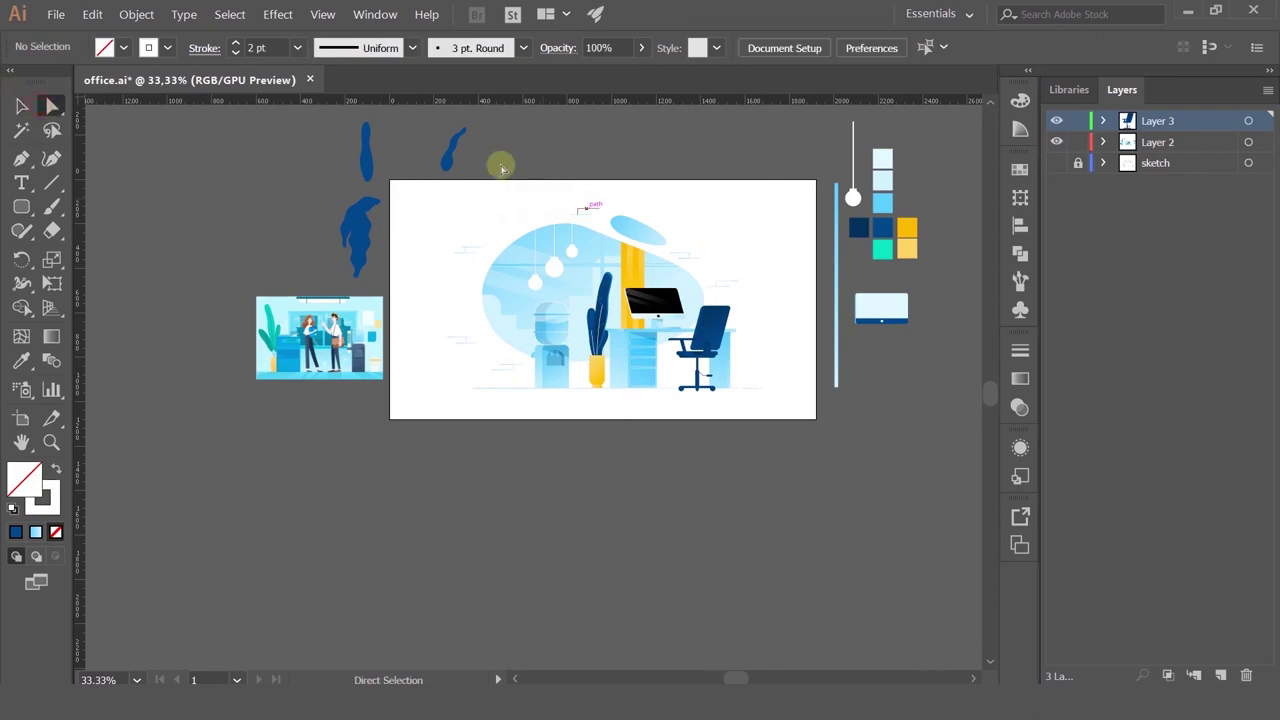
{"action": "left_click_drag", "start_coordinate": [502, 168], "coordinate": [598, 199]}
{"action": "scroll", "coordinate": [557, 195], "scroll_direction": "up", "scroll_amount": 3}
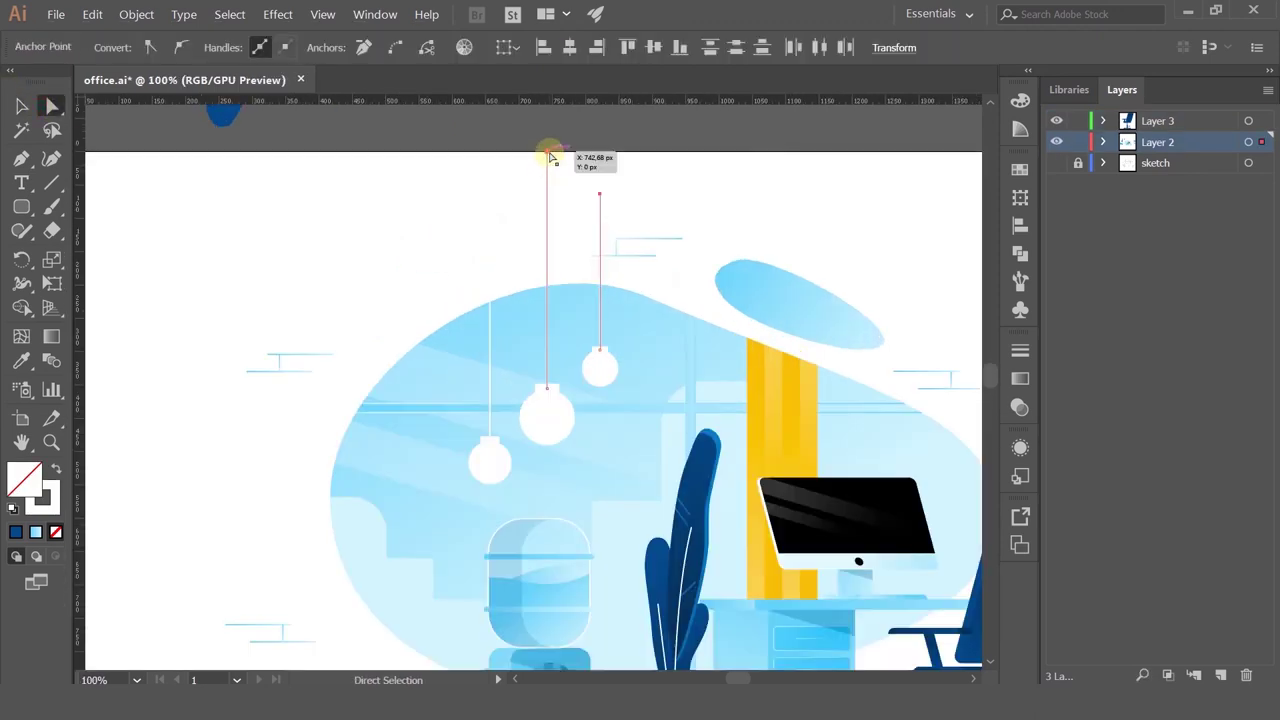
{"action": "left_click_drag", "start_coordinate": [551, 157], "coordinate": [548, 285]}
{"action": "left_click", "coordinate": [530, 214]}
{"action": "left_click_drag", "start_coordinate": [443, 234], "coordinate": [489, 260]}
{"action": "left_click", "coordinate": [21, 106]}
{"action": "left_click", "coordinate": [273, 250]}
{"action": "scroll", "coordinate": [279, 261], "scroll_direction": "down", "scroll_amount": 2}
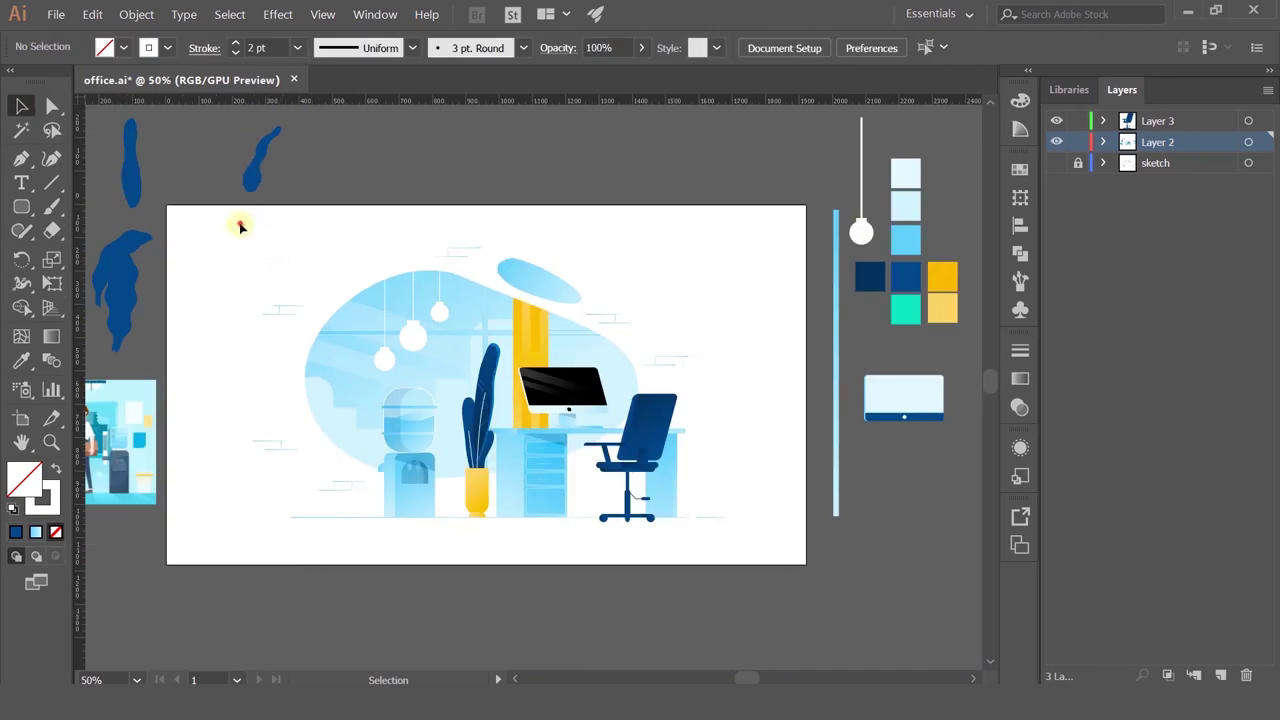
Step: Select the whole illustration on the artboard and move it about 9 px left and 24 px up
{"action": "left_click_drag", "start_coordinate": [239, 221], "coordinate": [823, 605]}
{"action": "left_click_drag", "start_coordinate": [569, 428], "coordinate": [566, 421]}
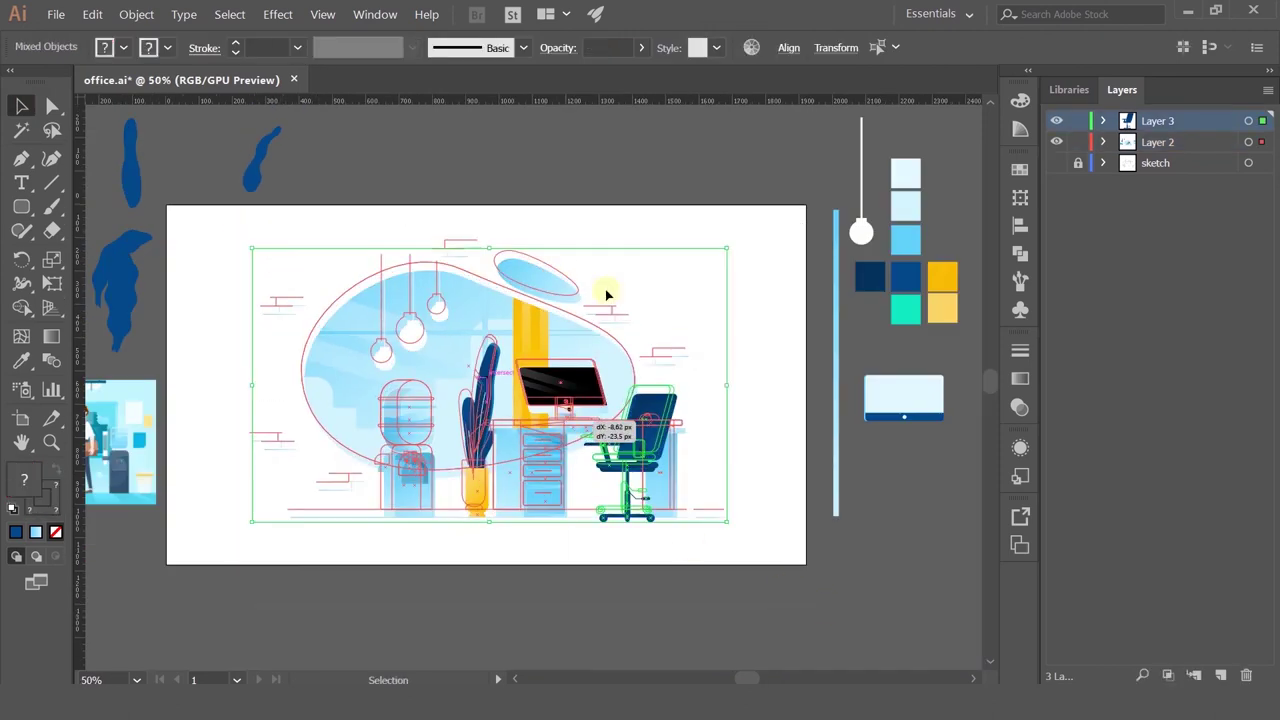
{"action": "left_click_drag", "start_coordinate": [605, 293], "coordinate": [606, 292]}
{"action": "left_click", "coordinate": [666, 190]}
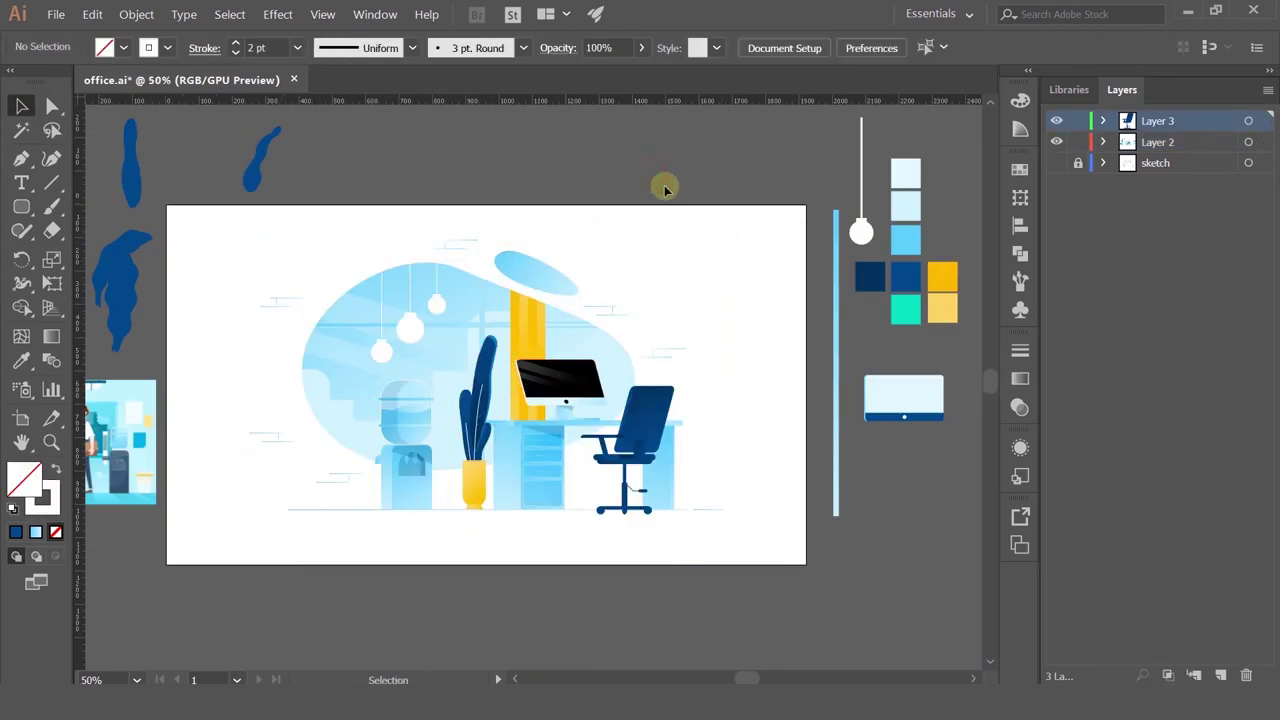
{"action": "left_click_drag", "start_coordinate": [760, 325], "coordinate": [860, 341]}
{"action": "scroll", "coordinate": [746, 389], "scroll_direction": "up", "scroll_amount": 1}
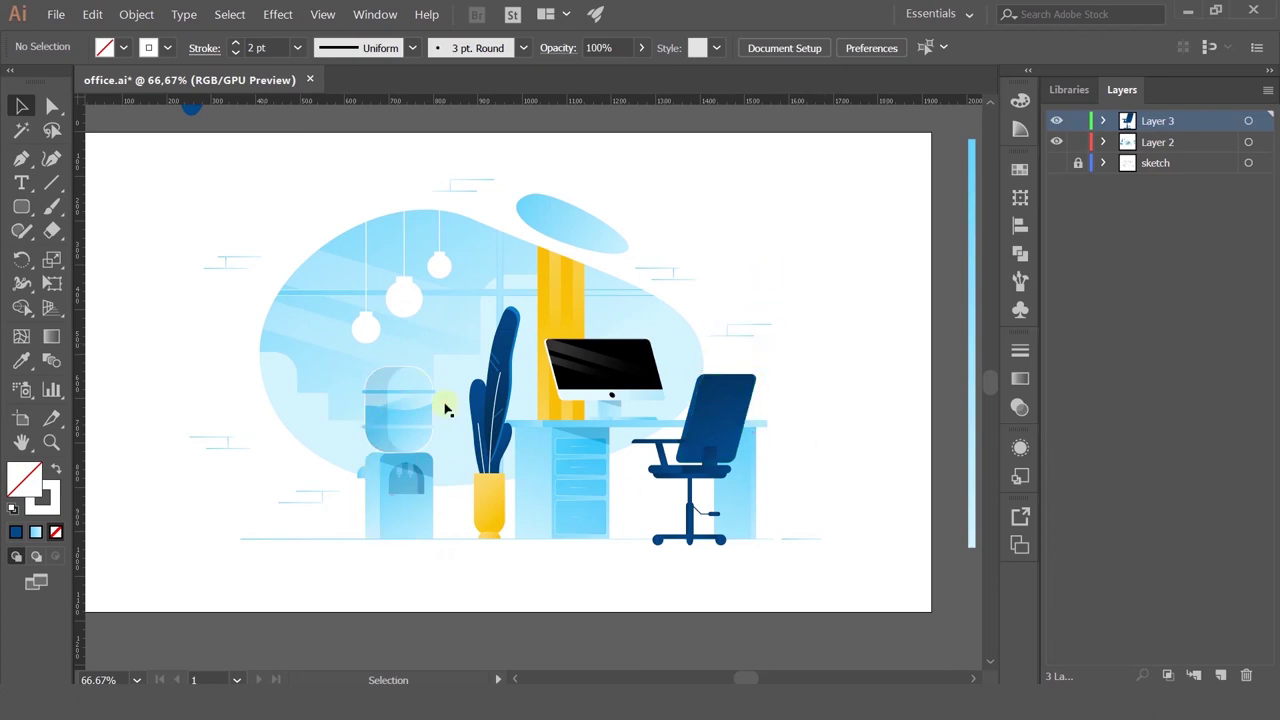
Step: Try reflecting the water cooler group across the vertical axis
{"action": "left_click", "coordinate": [377, 409]}
{"action": "right_click", "coordinate": [377, 410]}
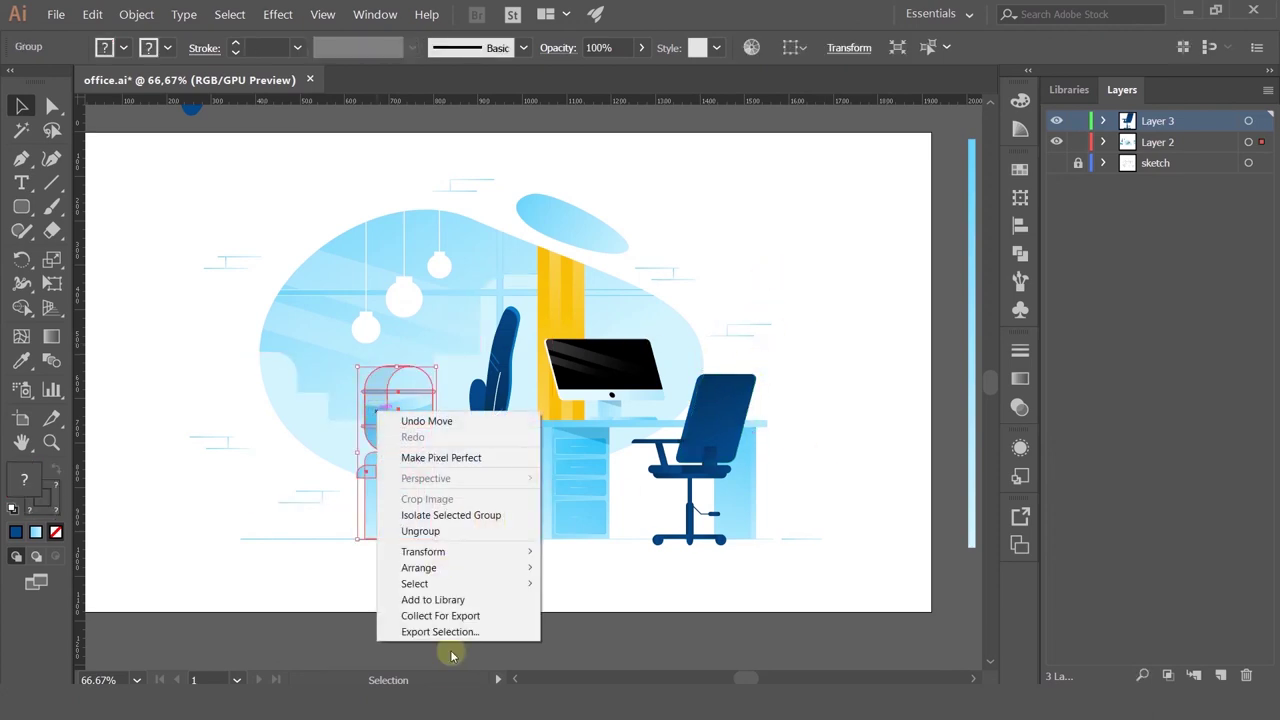
{"action": "mouse_move", "coordinate": [446, 551]}
{"action": "left_click", "coordinate": [603, 606]}
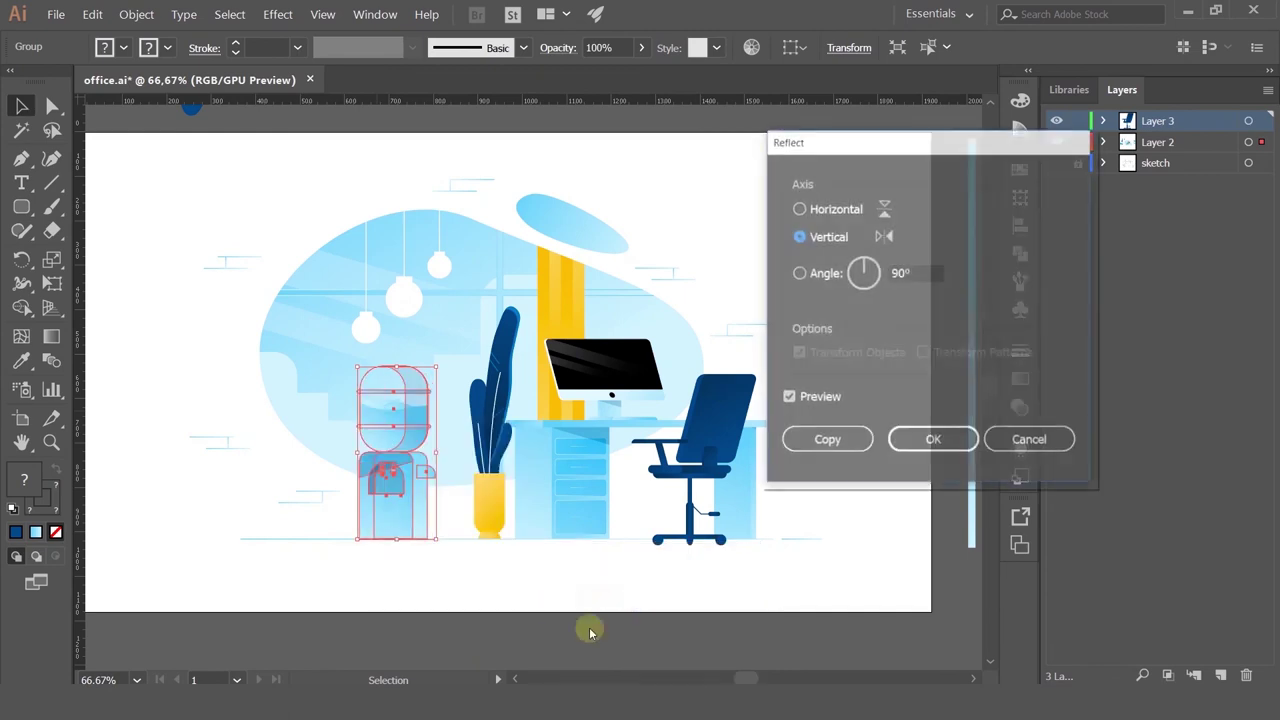
{"action": "left_click", "coordinate": [912, 441]}
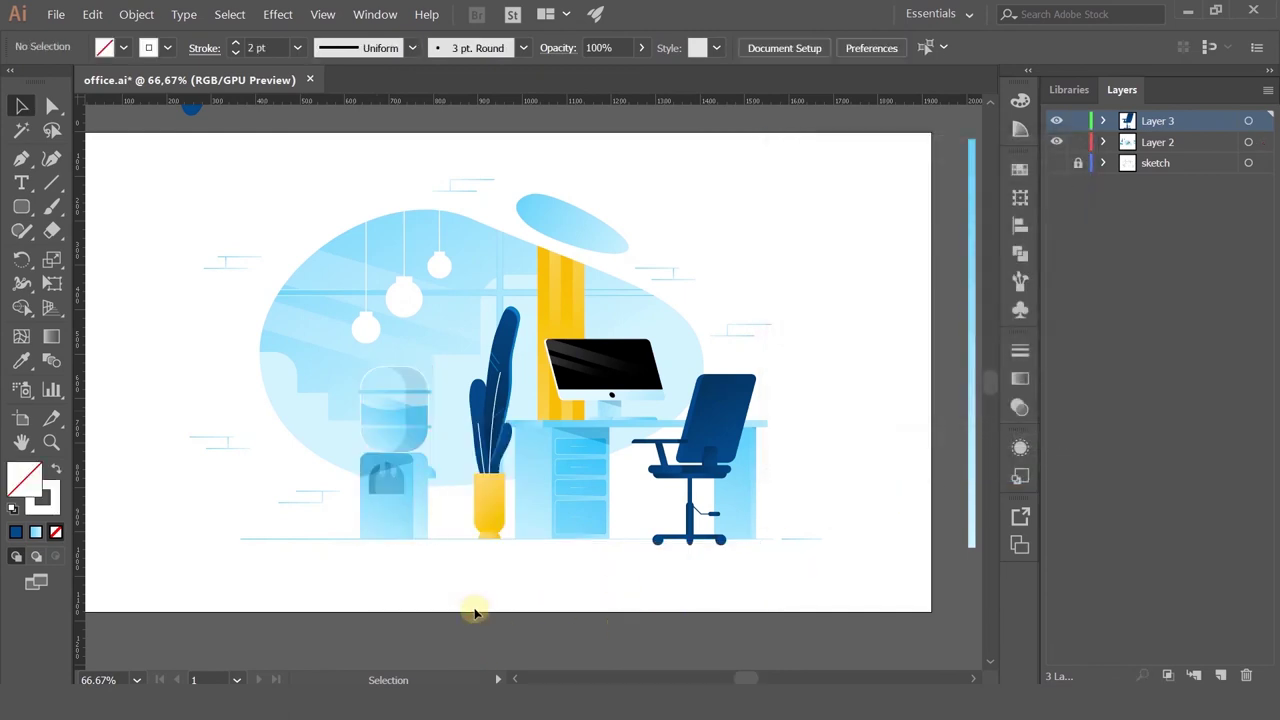
{"action": "scroll", "coordinate": [475, 613], "scroll_direction": "down", "scroll_amount": 2, "text": "alt"}
{"action": "scroll", "coordinate": [475, 613], "scroll_direction": "up", "scroll_amount": 2, "text": "alt"}
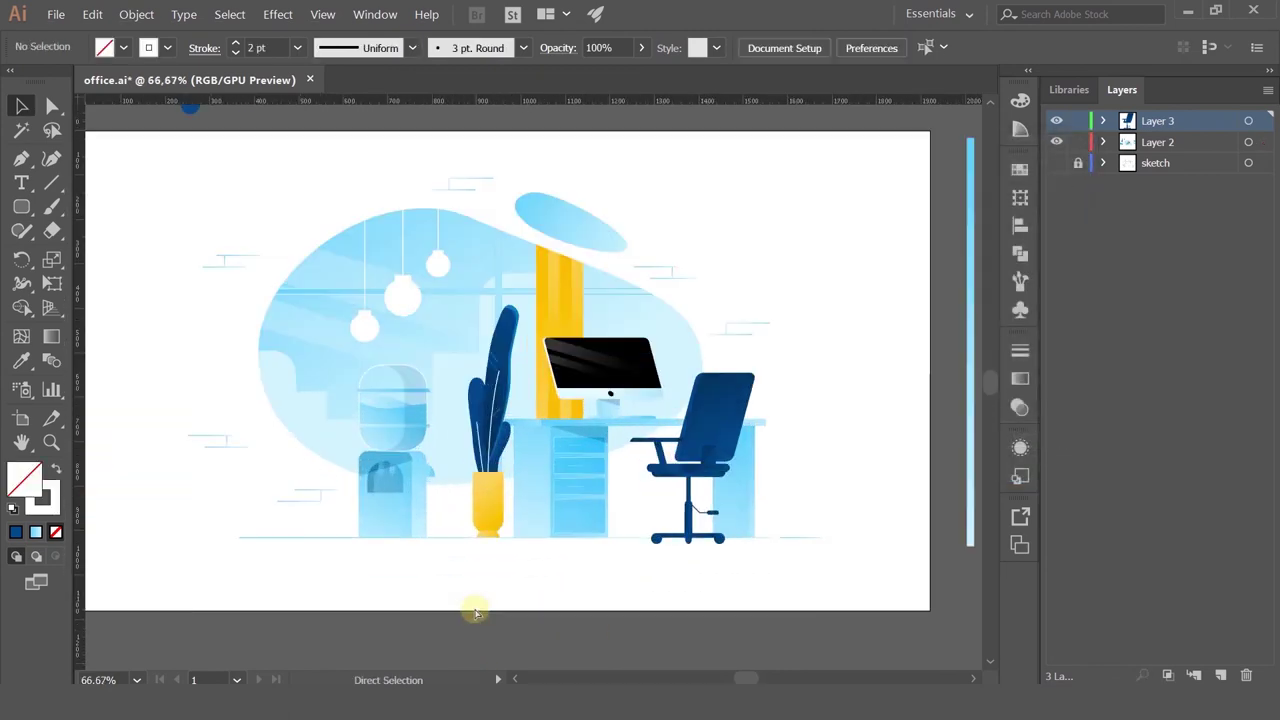
{"action": "key", "text": "ctrl+z"}
{"action": "left_click", "coordinate": [774, 295]}
Step: Duplicate the translucent shadow shape from the desk drawers and place the copy across the top of the chair backrest
{"action": "scroll", "coordinate": [663, 400], "scroll_direction": "up", "scroll_amount": 2, "text": "alt"}
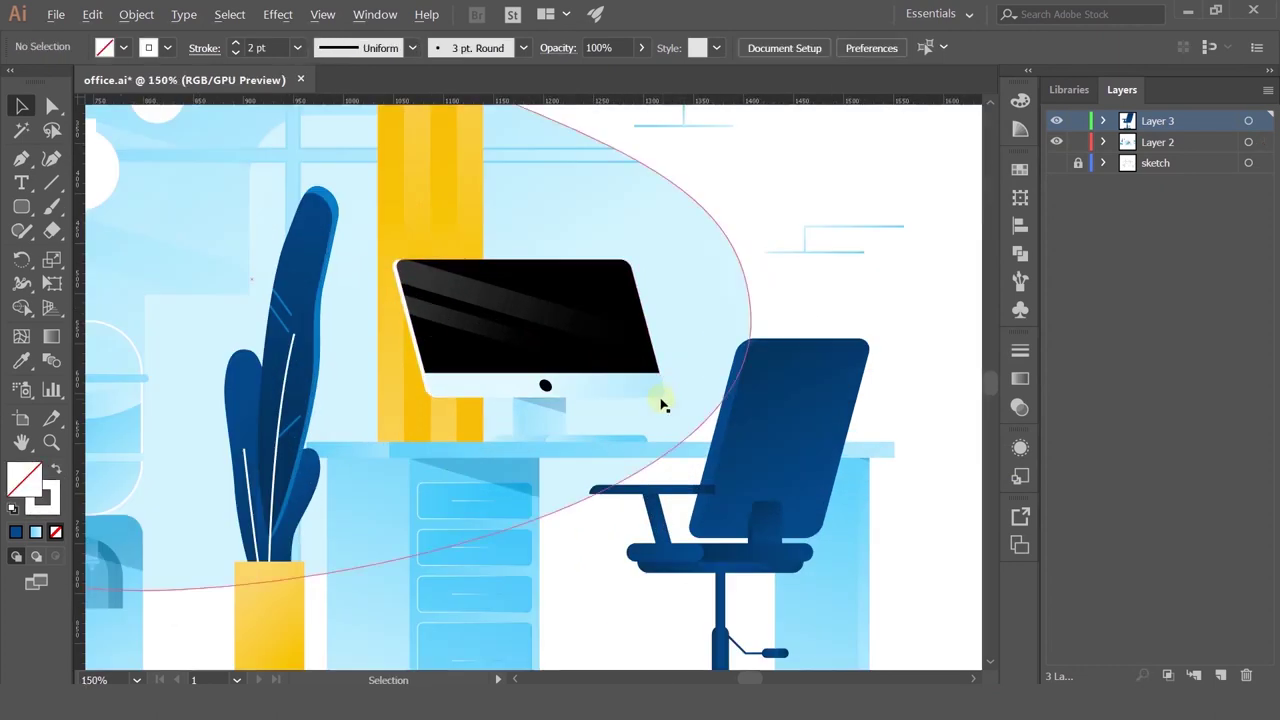
{"action": "left_click_drag", "start_coordinate": [488, 469], "coordinate": [904, 422]}
{"action": "left_click_drag", "start_coordinate": [886, 381], "coordinate": [877, 374]}
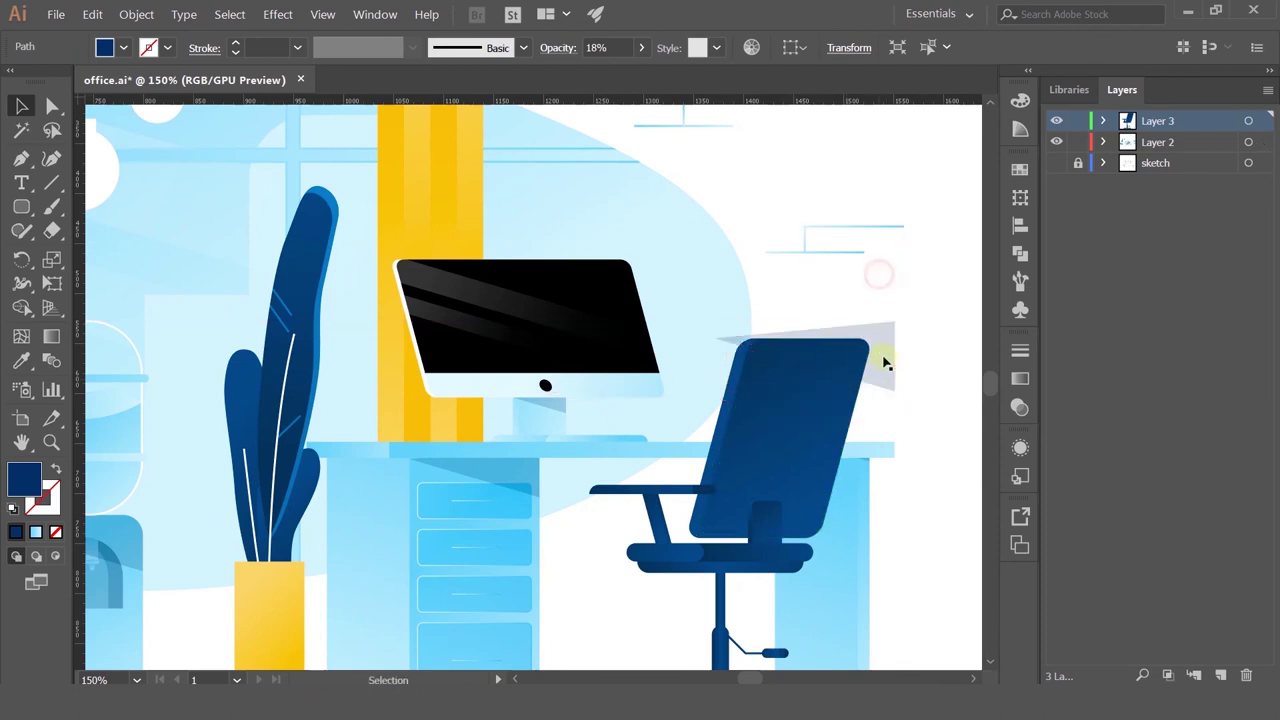
Step: Move the copied shadow shape from Layer 2 to Layer 3 so it lies in front of the chair backrest
{"action": "scroll", "coordinate": [886, 357], "scroll_direction": "up", "scroll_amount": 2}
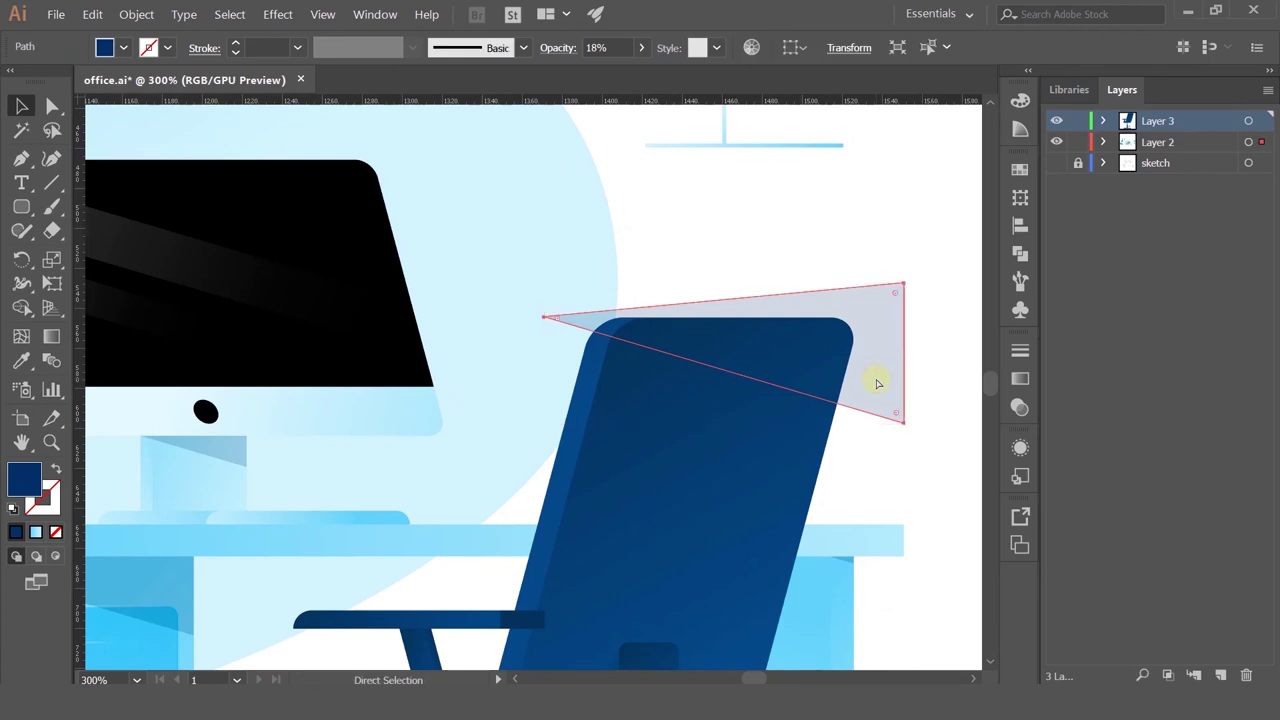
{"action": "key", "text": "ctrl+x"}
{"action": "left_click", "coordinate": [1252, 123]}
{"action": "left_click", "coordinate": [1250, 121]}
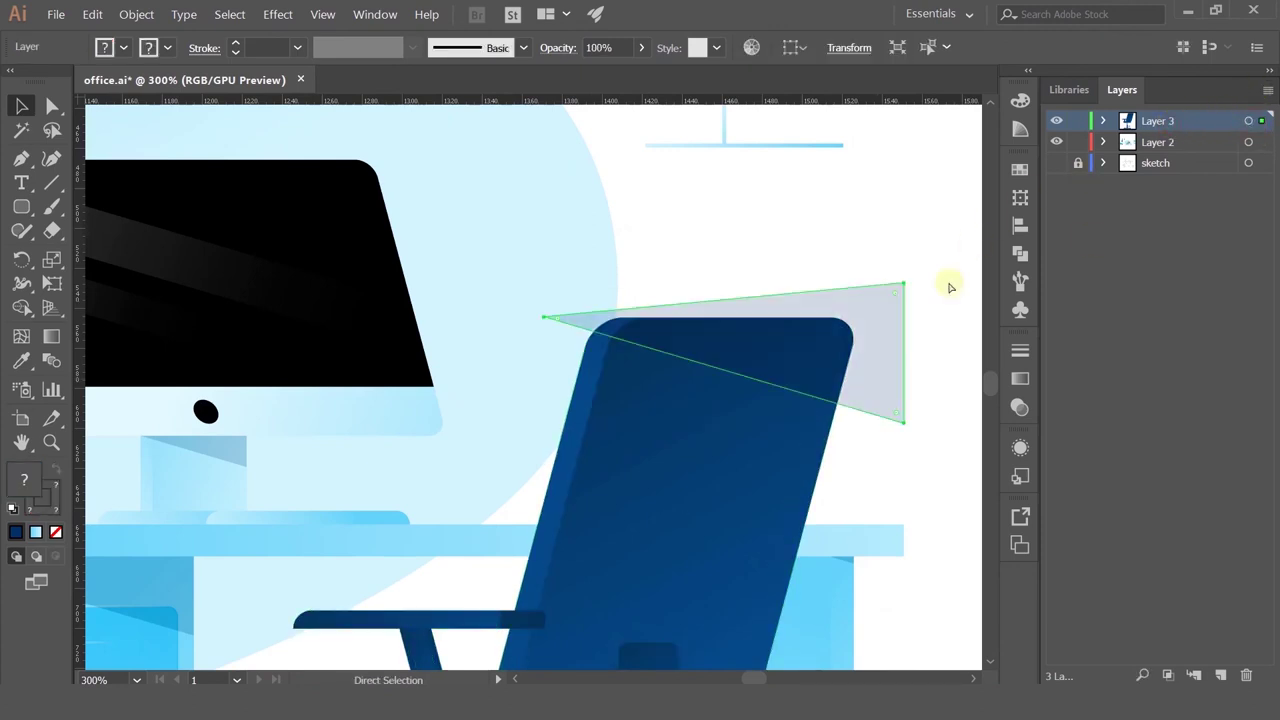
{"action": "left_click", "coordinate": [900, 209]}
Step: Trim the translucent shadow to the chair backrest's front panel with Intersect, and paste a copy of that panel in its original place
{"action": "left_click", "coordinate": [678, 515]}
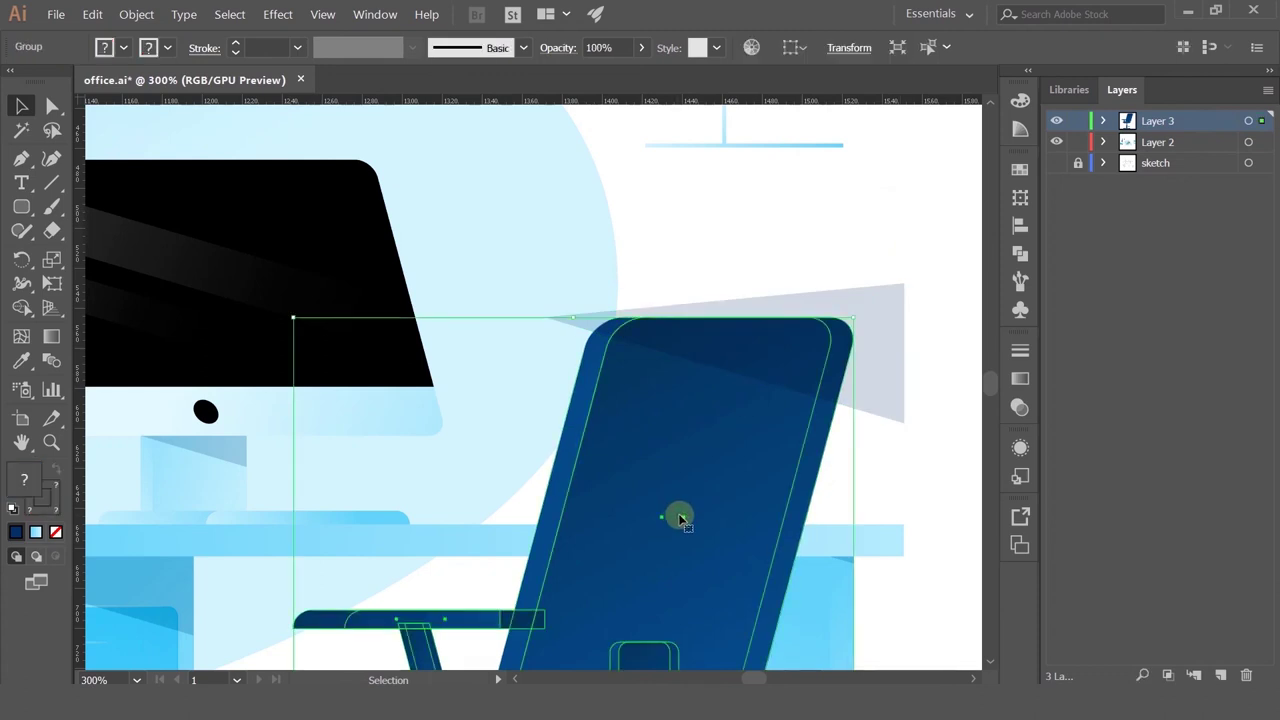
{"action": "left_click", "coordinate": [657, 478], "text": "ctrl"}
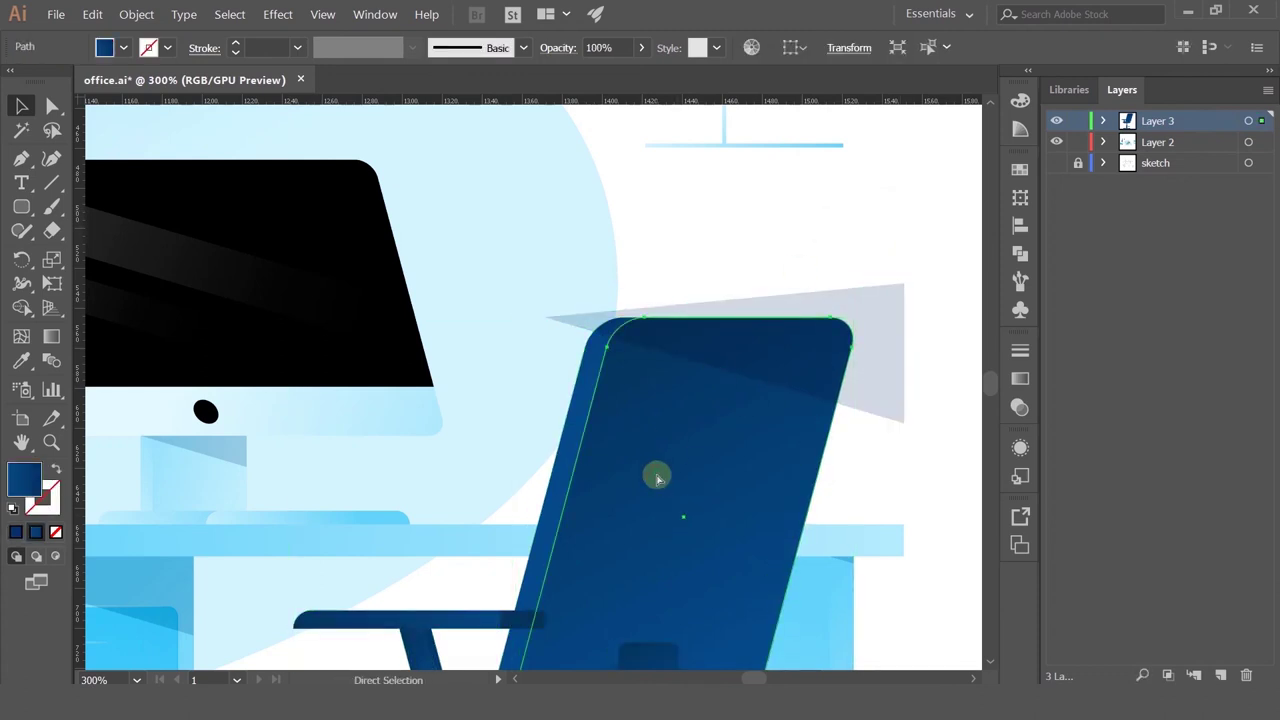
{"action": "left_click", "coordinate": [849, 294], "text": "shift"}
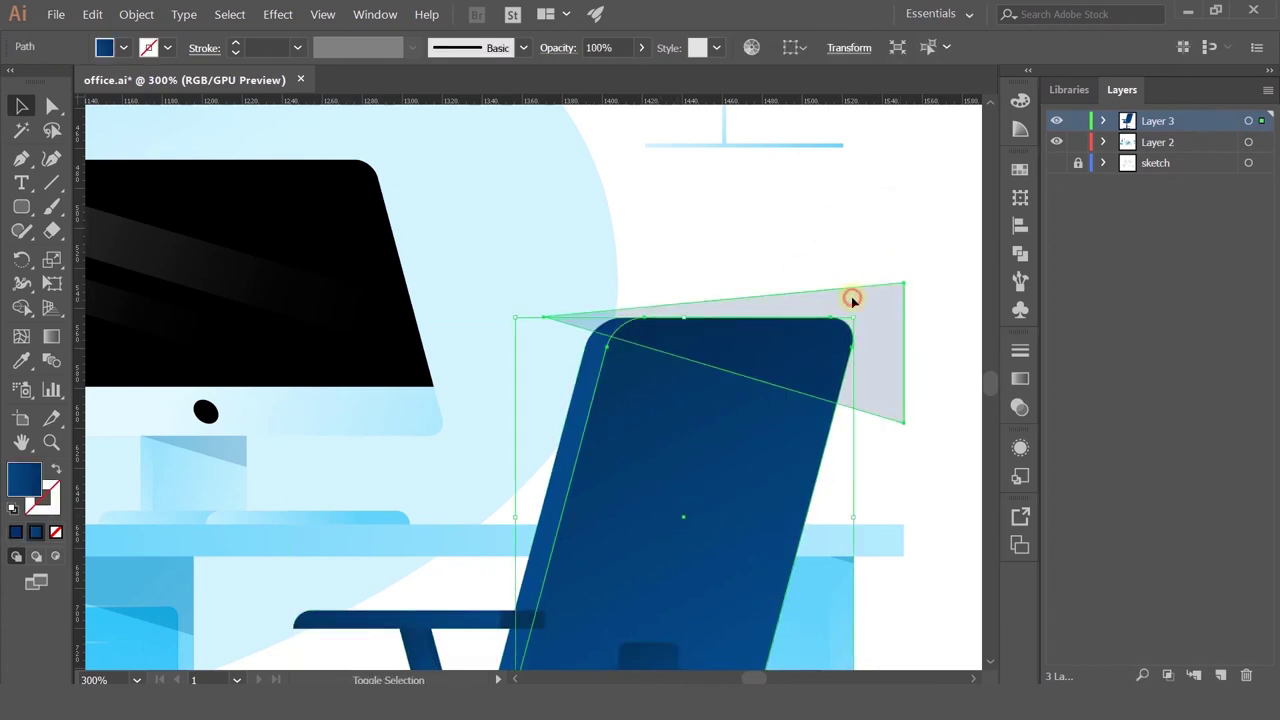
{"action": "left_click", "coordinate": [1019, 254]}
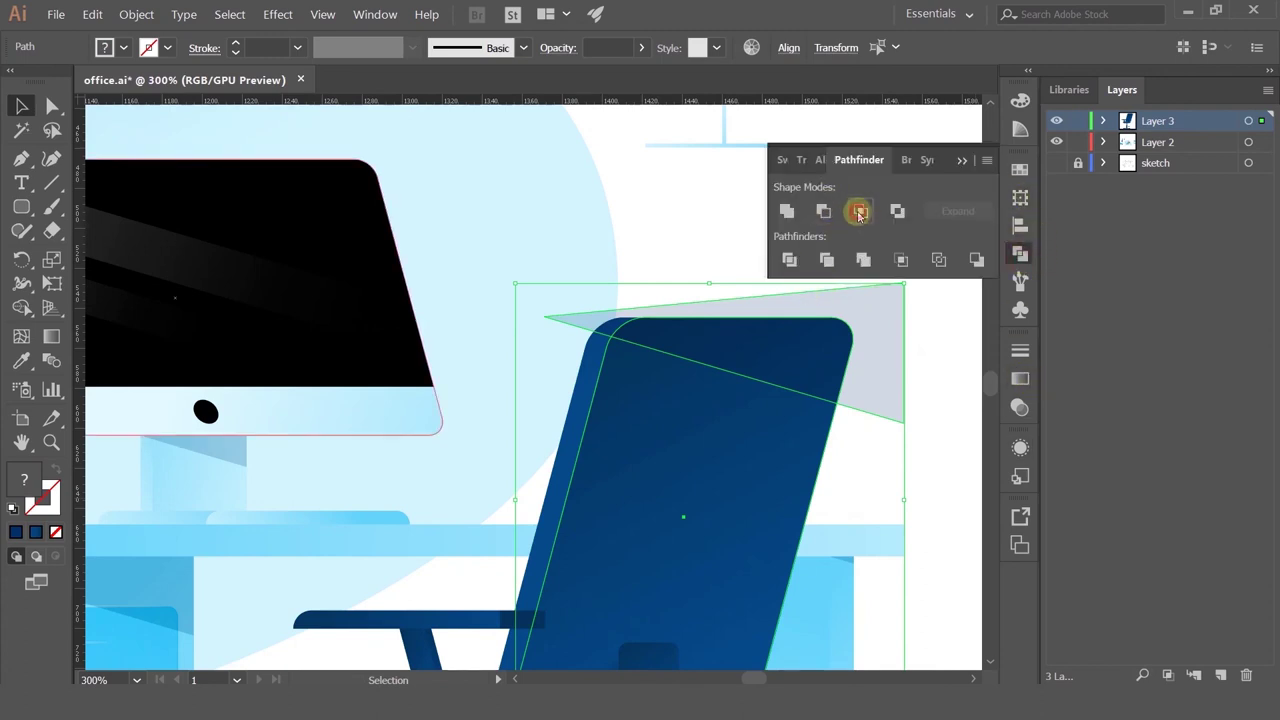
{"action": "left_click", "coordinate": [860, 213]}
{"action": "left_click", "coordinate": [685, 290]}
{"action": "key", "text": "ctrl+f"}
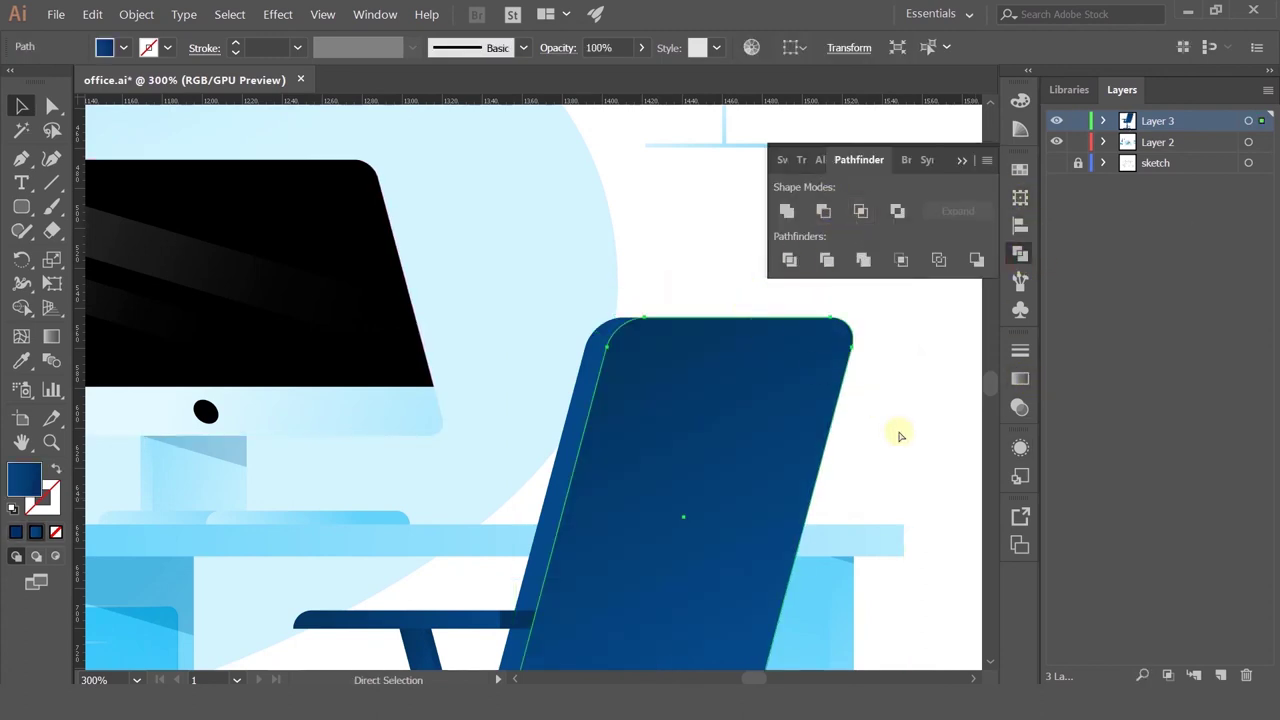
Step: Rearrange the pasted backrest panel so it lies behind the trimmed shadow and the support bracket but in front of the backrest's edge shape
{"action": "key", "text": "ctrl+["}
{"action": "key", "text": "space"}
{"action": "left_click_drag", "start_coordinate": [886, 435], "coordinate": [774, 231]}
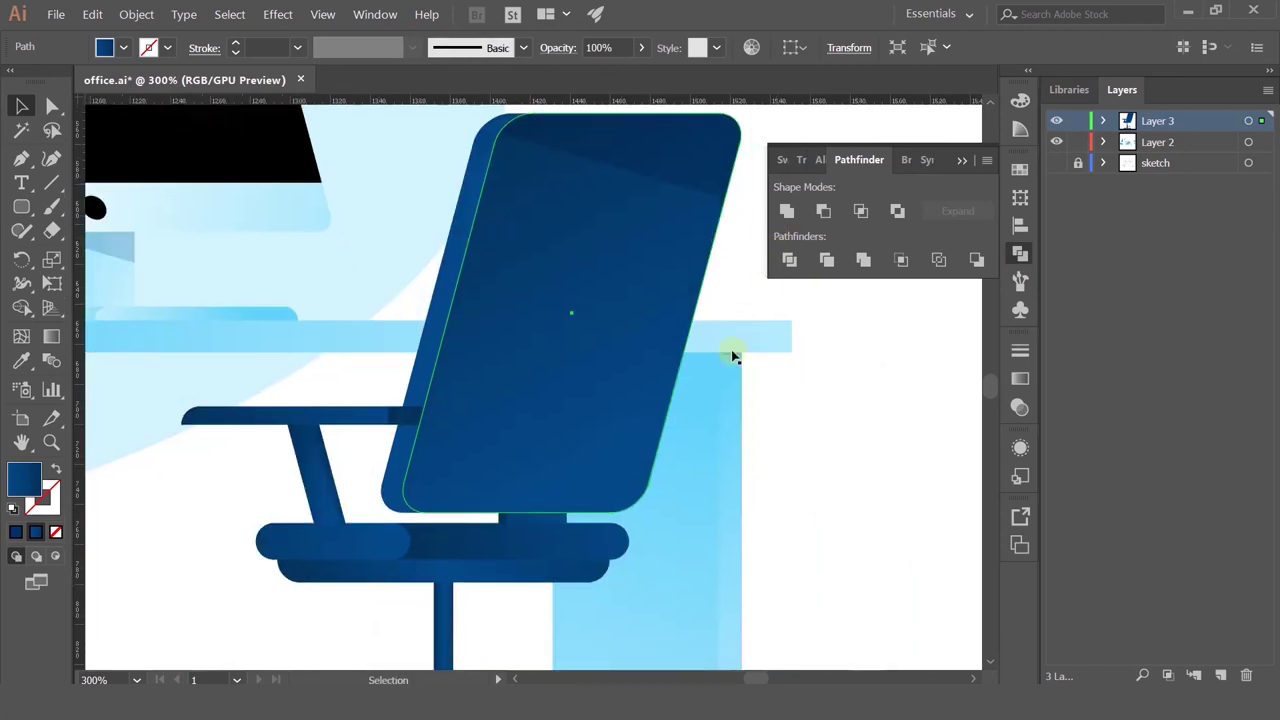
{"action": "key", "text": "a"}
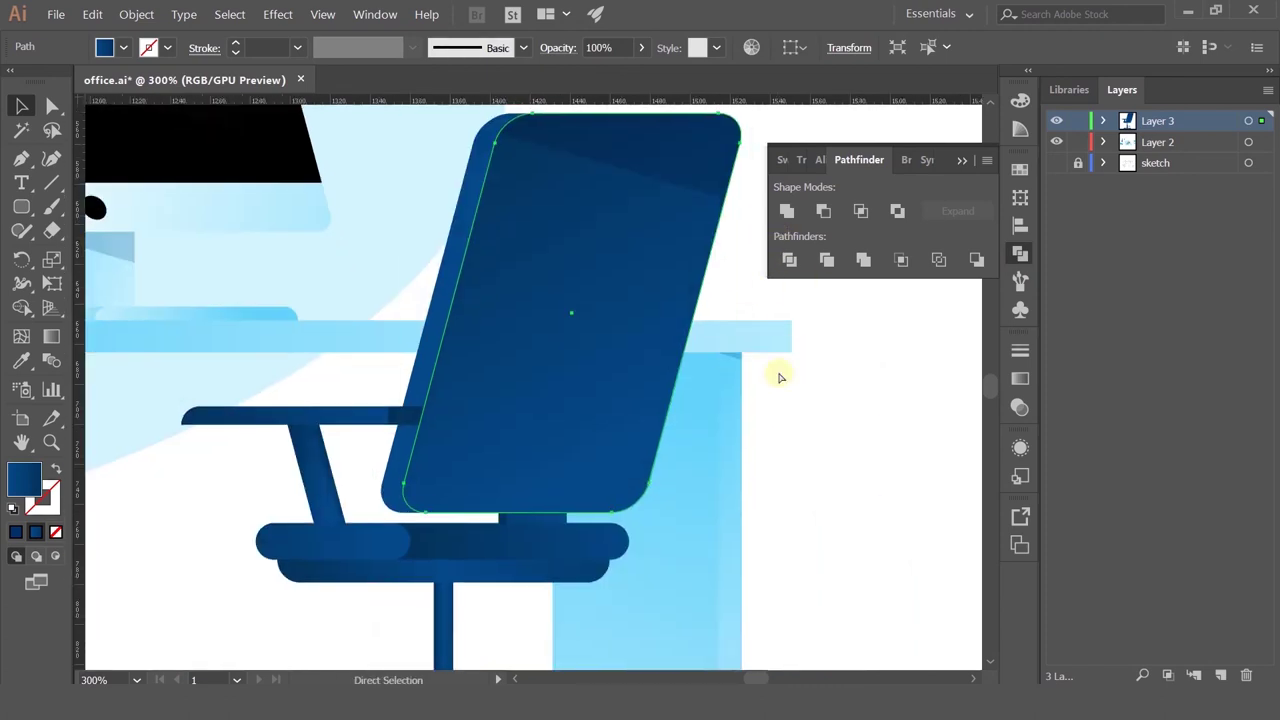
{"action": "key", "text": "ctrl+["}
{"action": "key", "text": "ctrl+["}
{"action": "key", "text": "ctrl+["}
{"action": "key", "text": "ctrl+["}
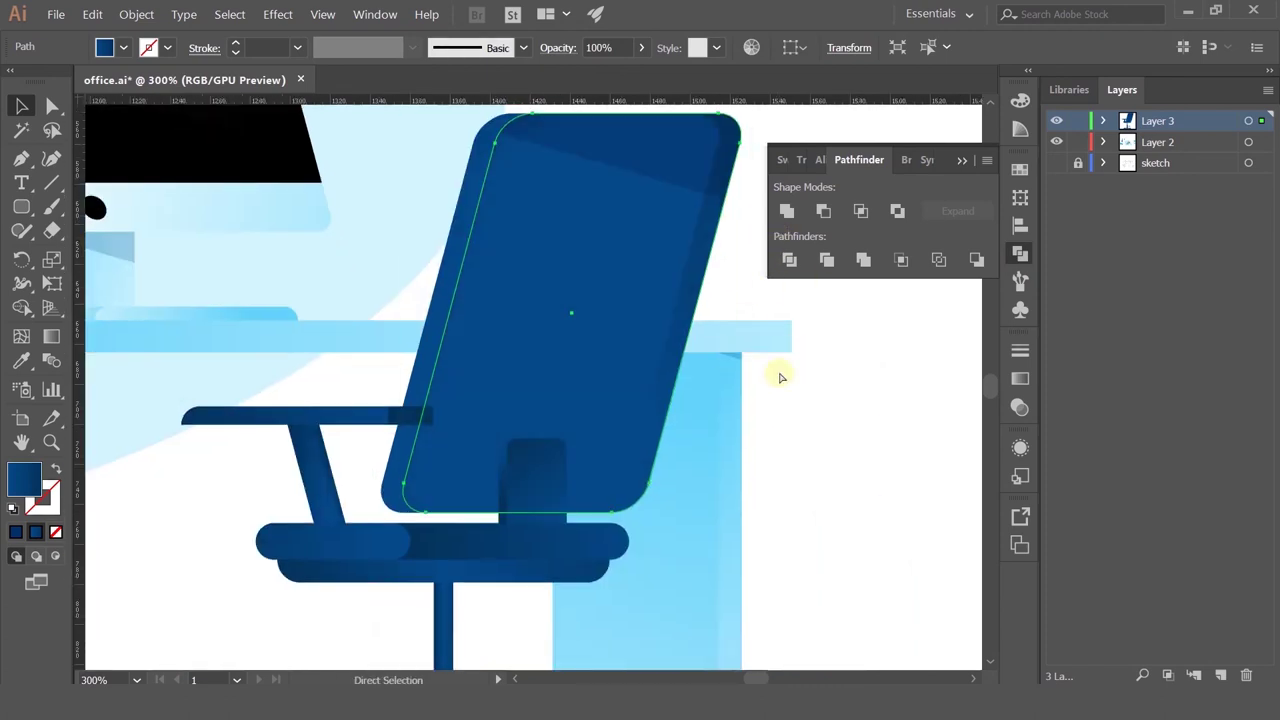
{"action": "key", "text": "ctrl+]"}
{"action": "key", "text": "ctrl+]"}
{"action": "key", "text": "v"}
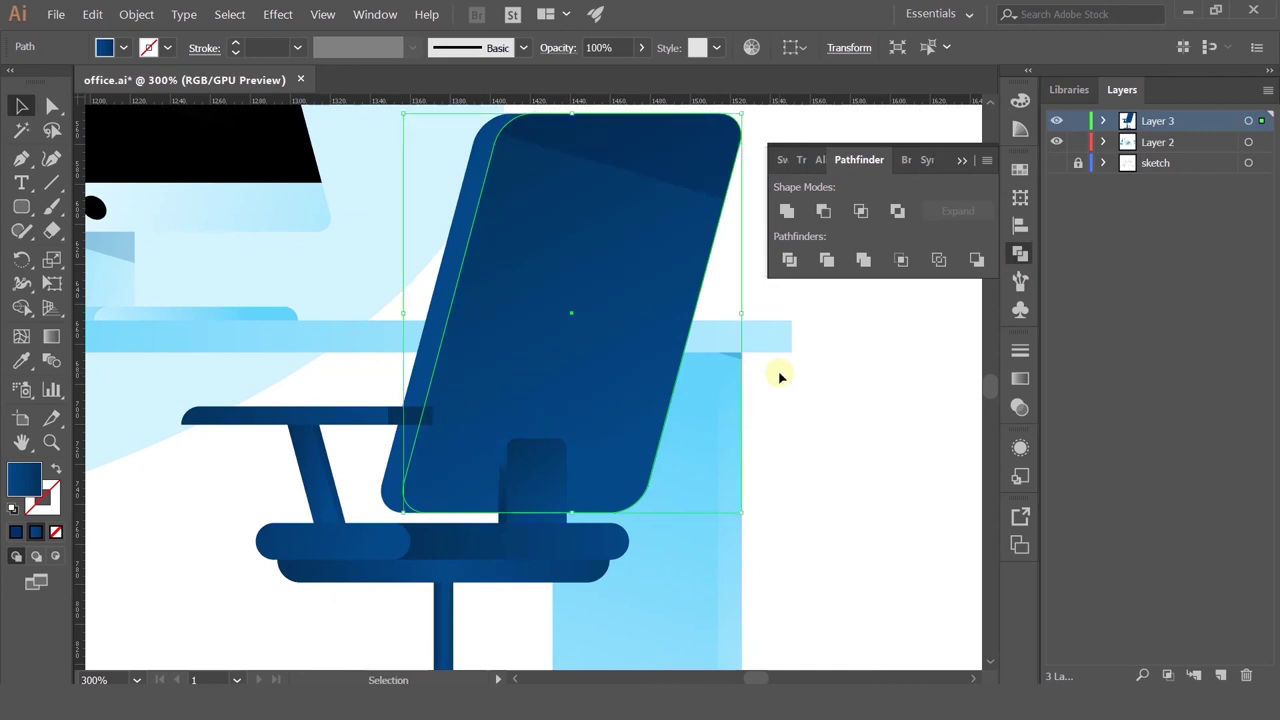
{"action": "scroll", "coordinate": [779, 373], "scroll_direction": "down", "scroll_amount": 1}
{"action": "key", "text": "a"}
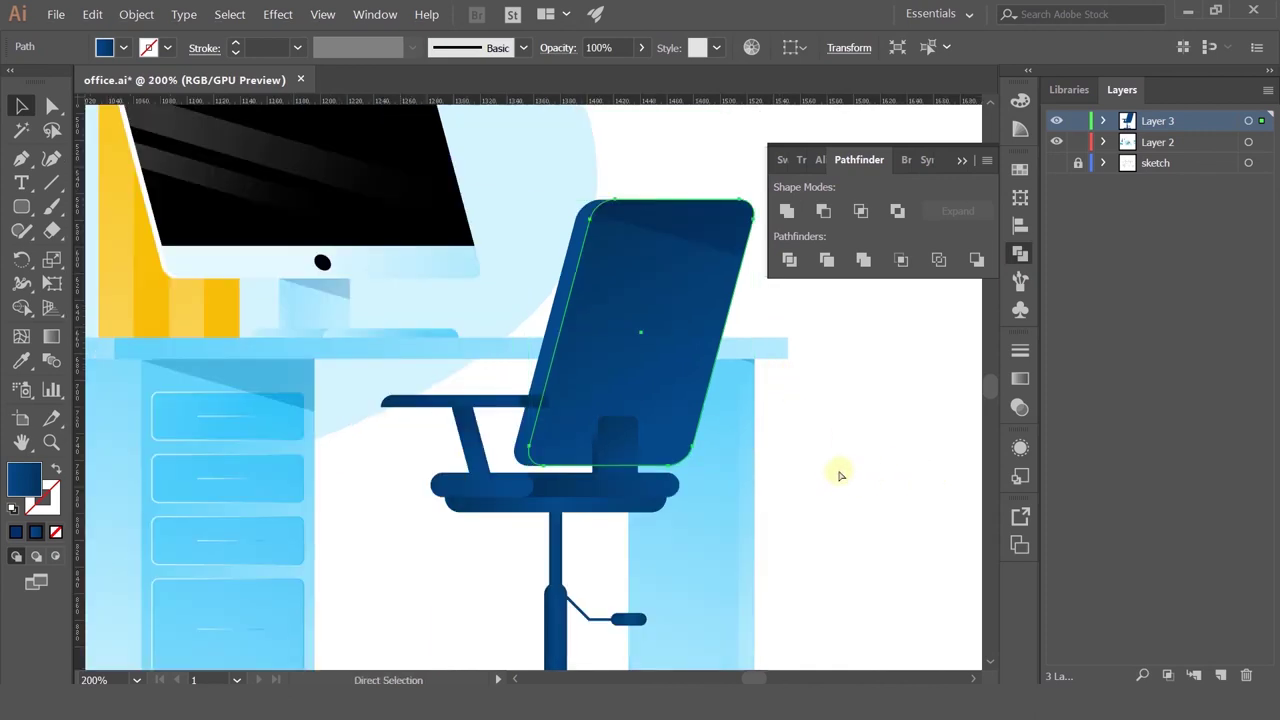
{"action": "key", "text": "v"}
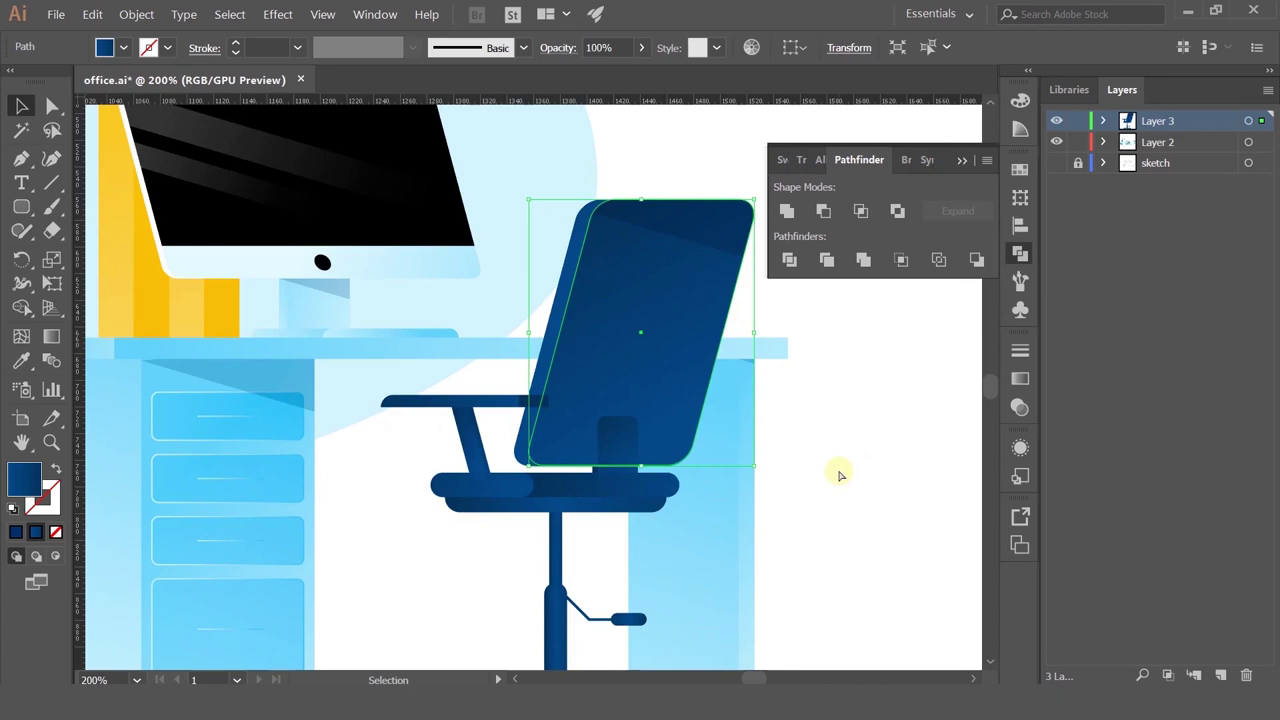
{"action": "left_click", "coordinate": [838, 472]}
Step: Close the Pathfinder panel and review the whole illustration on the artboard
{"action": "scroll", "coordinate": [836, 480], "scroll_direction": "down", "scroll_amount": 3}
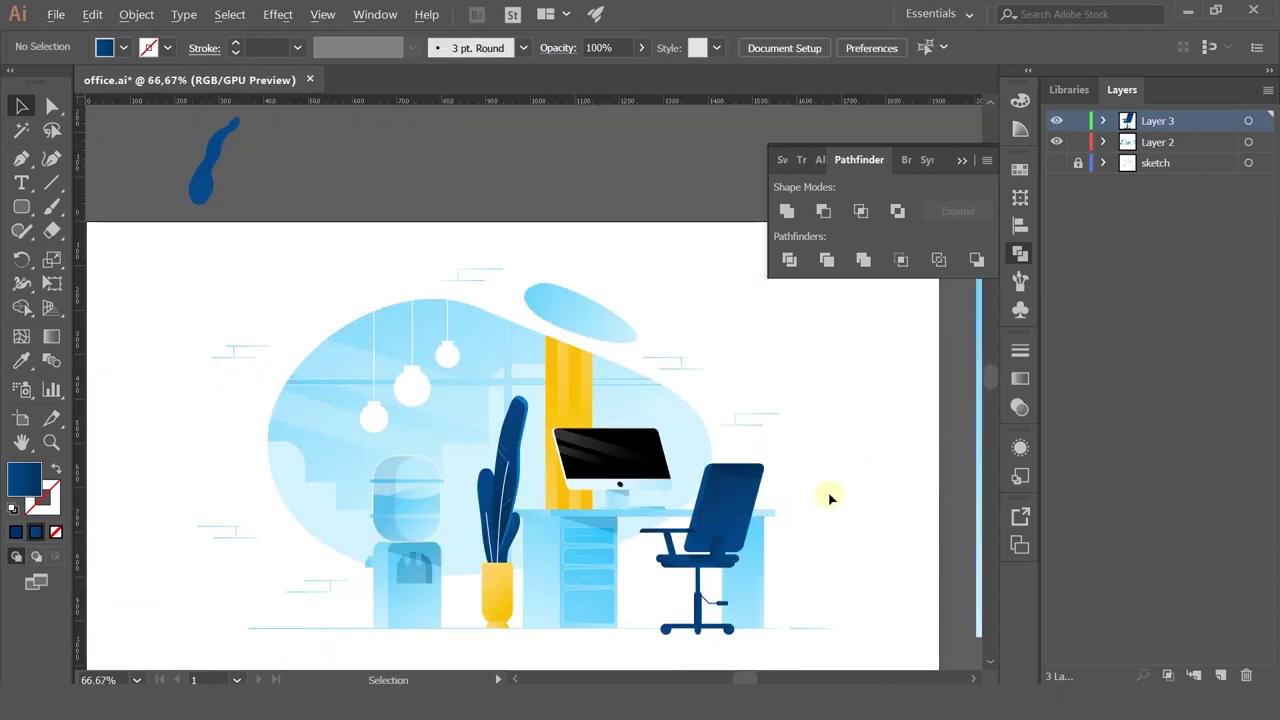
{"action": "left_click_drag", "start_coordinate": [797, 523], "coordinate": [857, 503]}
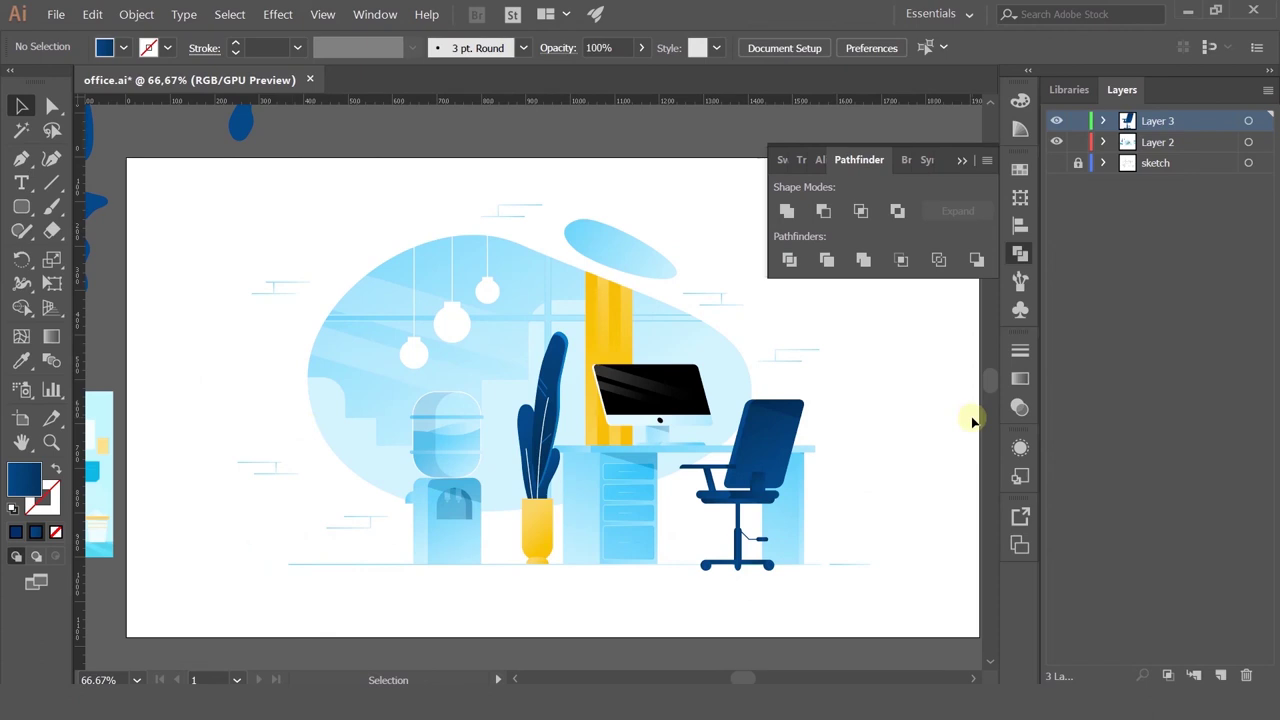
{"action": "left_click", "coordinate": [962, 161]}
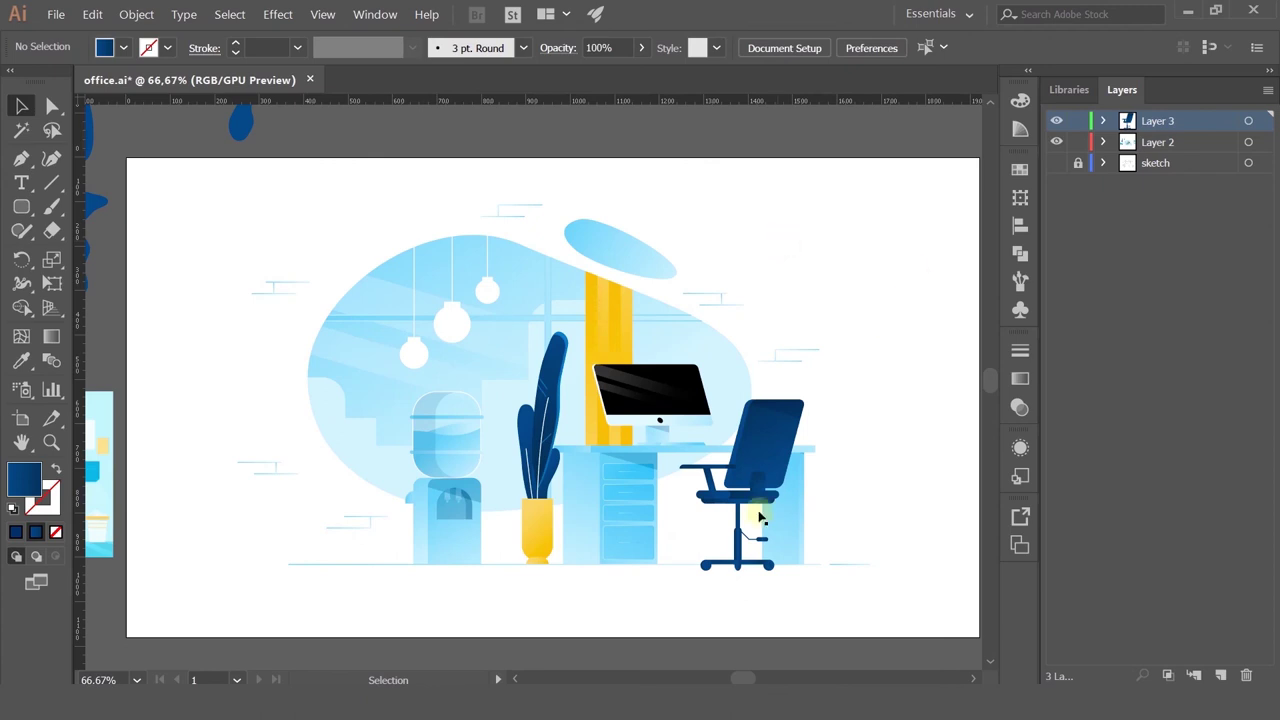
{"action": "left_click", "coordinate": [800, 242]}
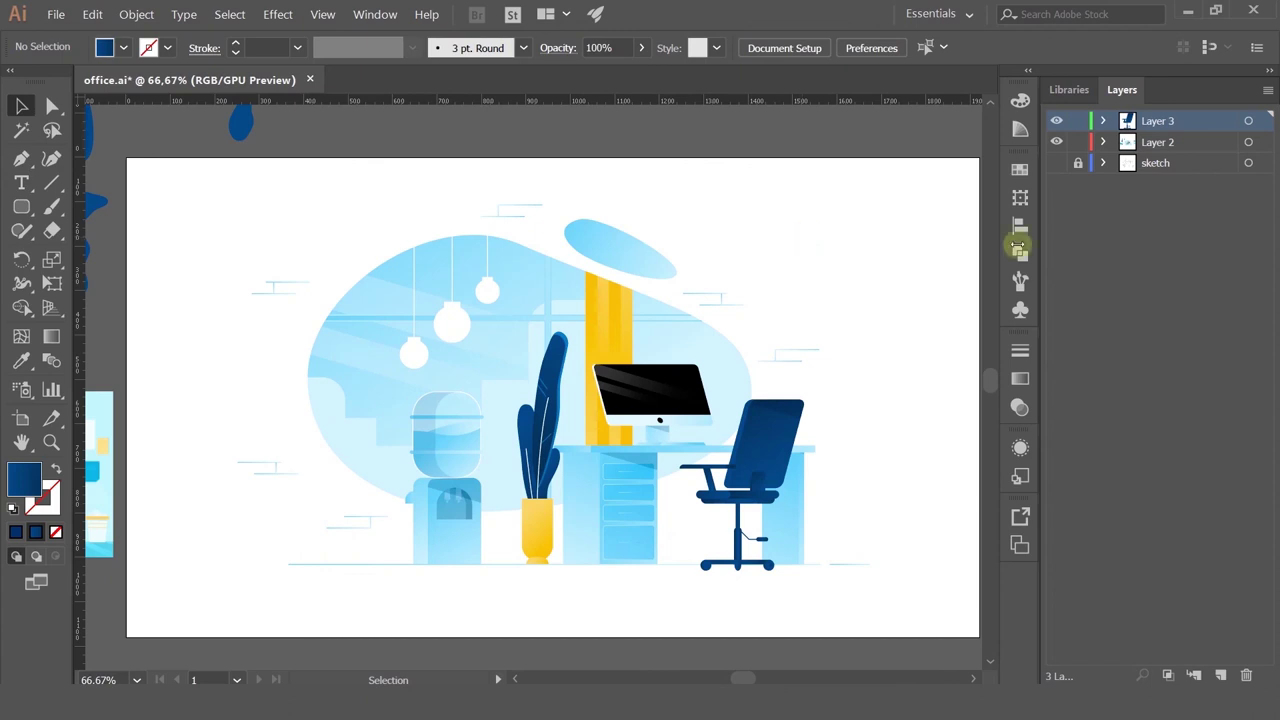
Step: Show the sketch layer and select the reference picture and loose dark blue leaf shapes beside the artboard
{"action": "left_click", "coordinate": [1058, 163]}
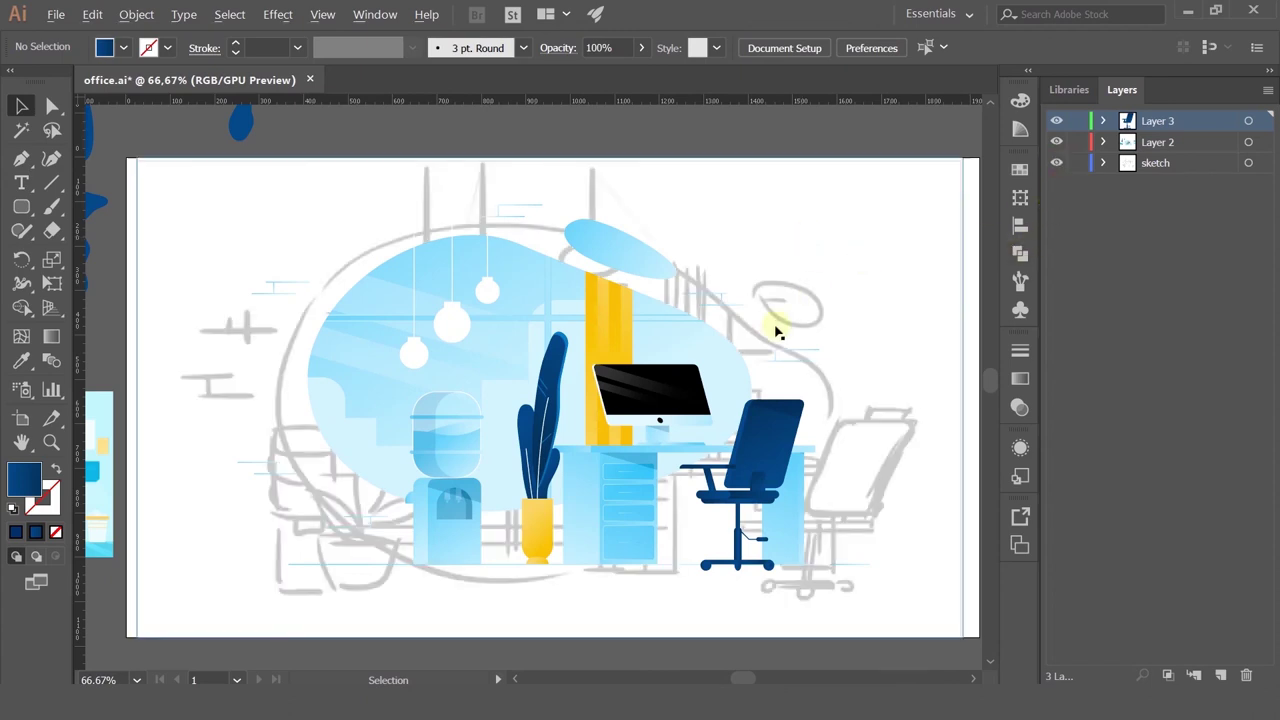
{"action": "scroll", "coordinate": [779, 334], "scroll_direction": "down", "scroll_amount": 2}
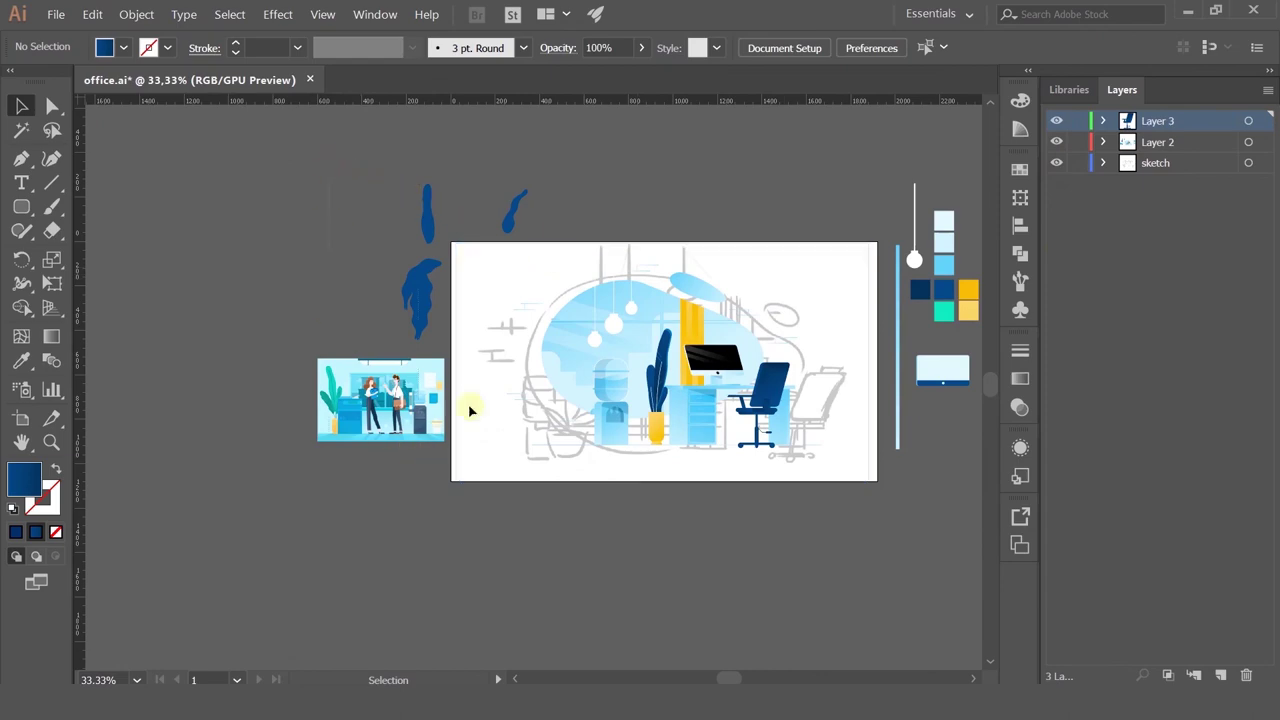
{"action": "left_click_drag", "start_coordinate": [471, 409], "coordinate": [425, 310]}
{"action": "left_click", "coordinate": [514, 210], "text": "shift"}
{"action": "left_click", "coordinate": [429, 222], "text": "shift"}
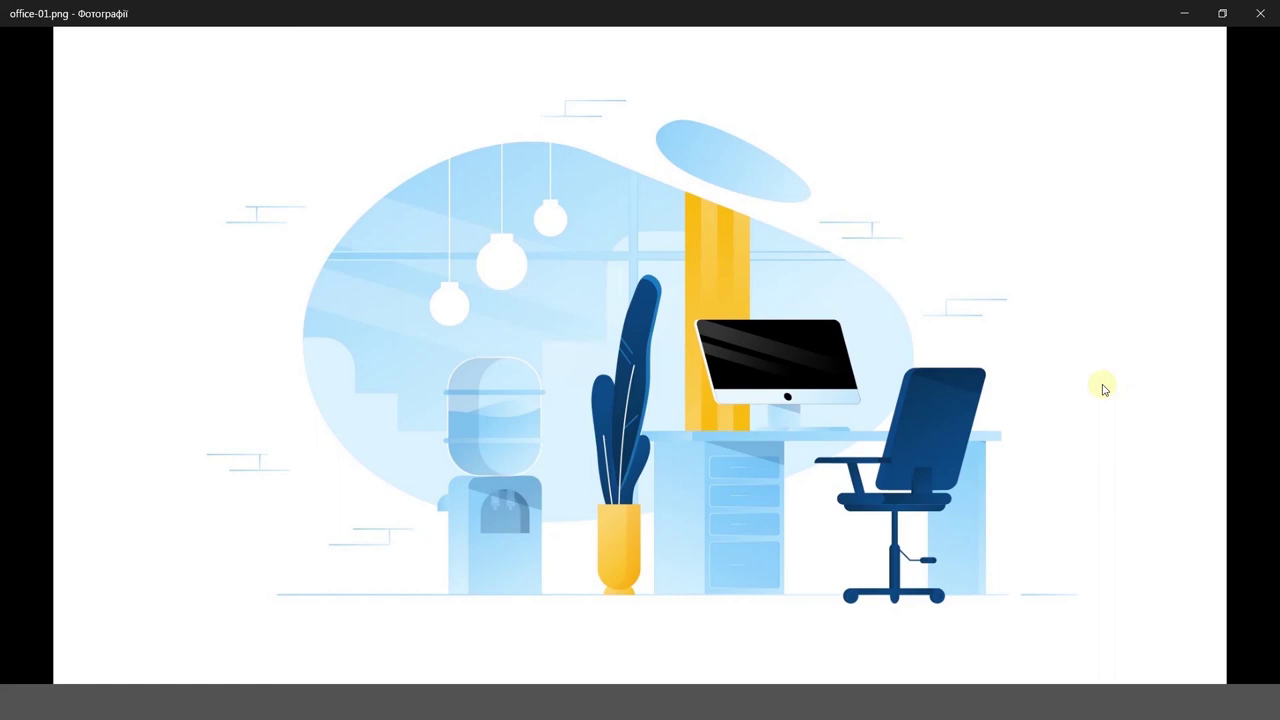
Step: View the exported office-01.png in the photo viewer and compare it with the city 3-01.png illustration
{"action": "key", "text": "Right"}
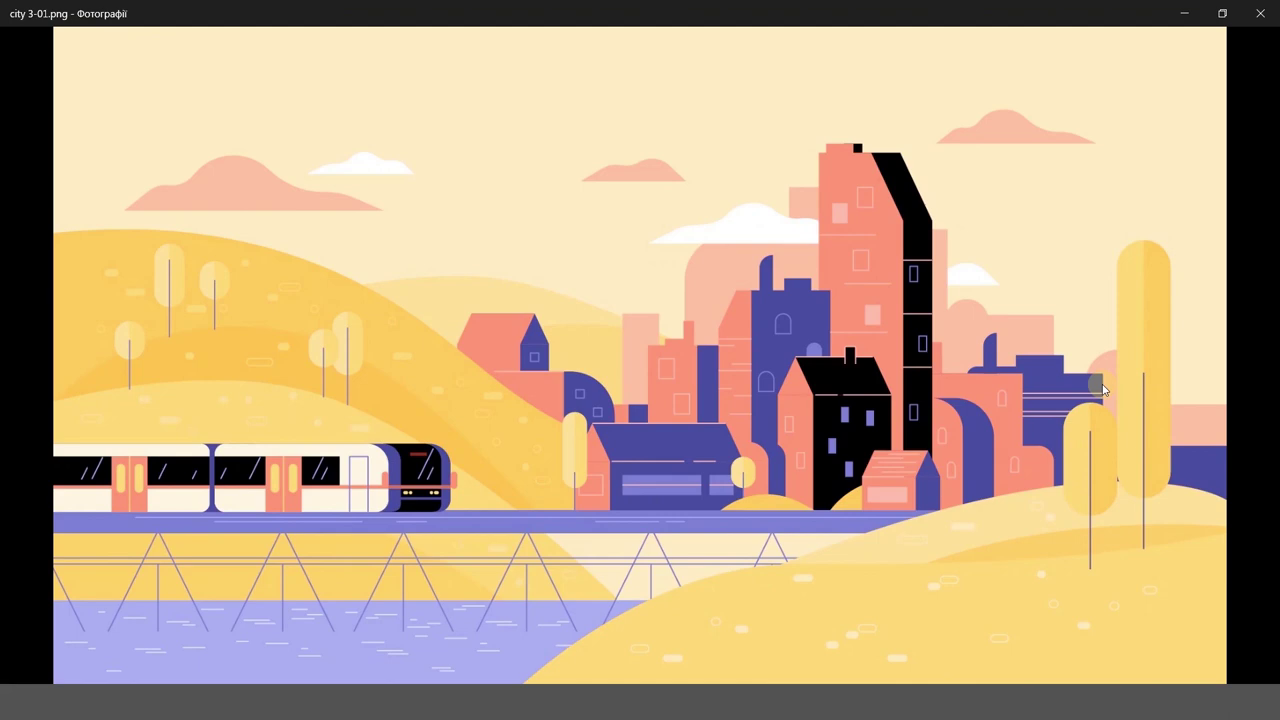
{"action": "key", "text": "Right"}
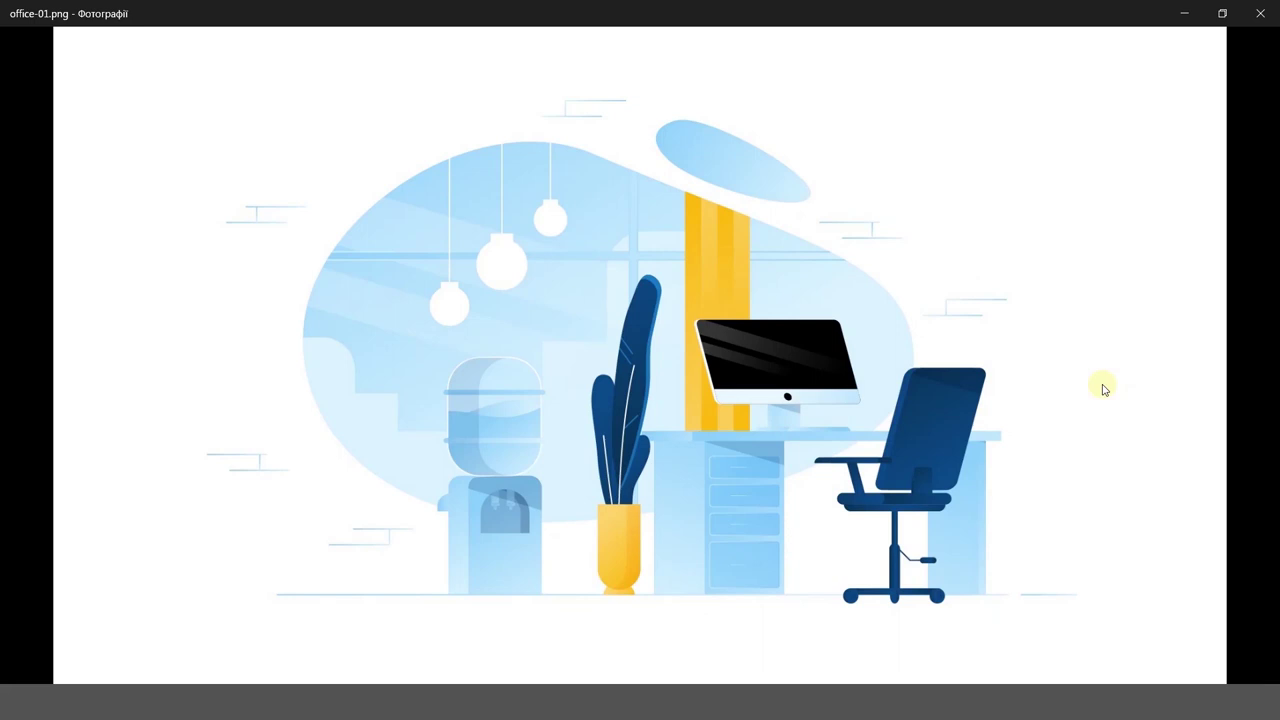
{"action": "key", "text": "Left"}
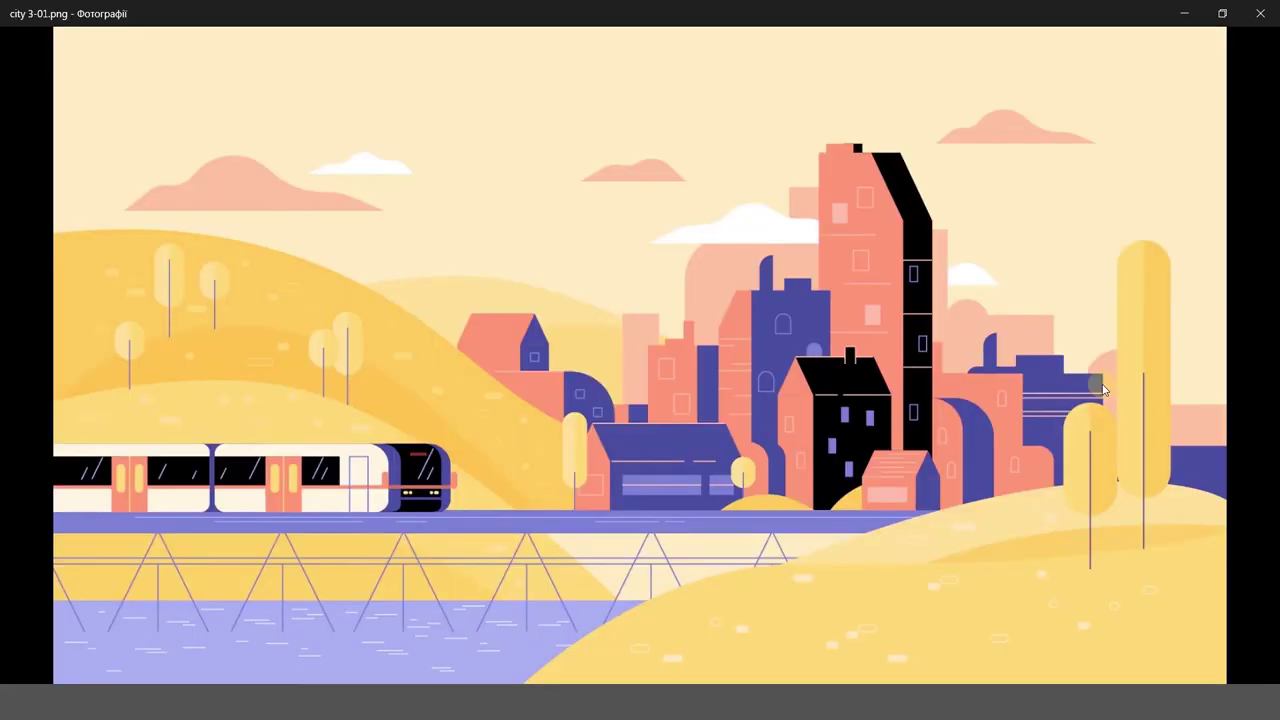